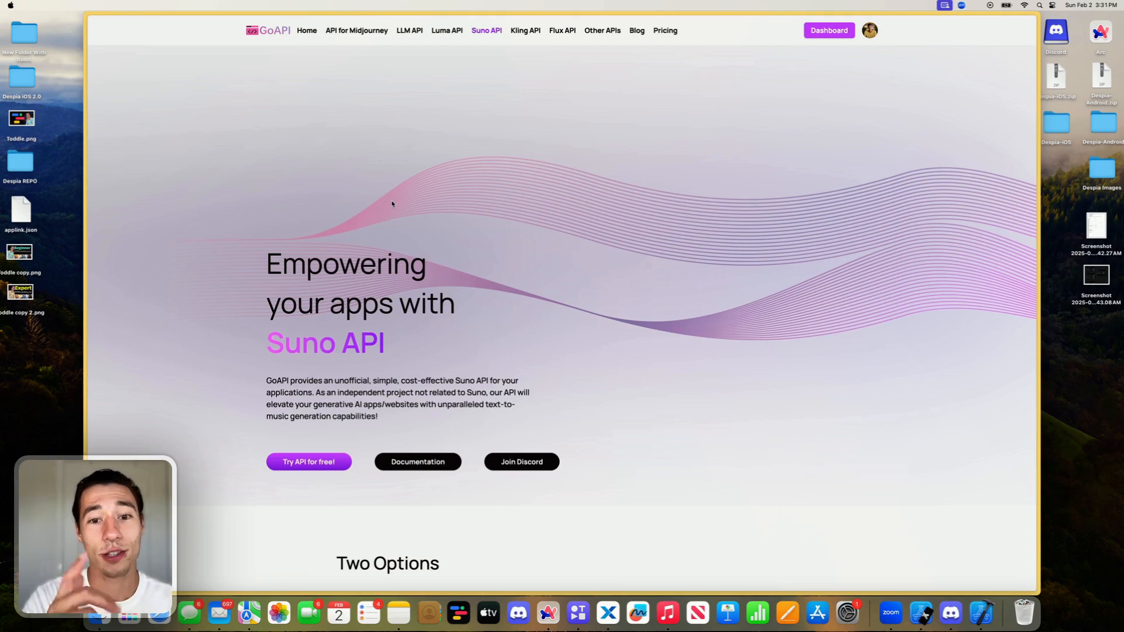
- Review the GoAPI Suno API page, including its account options, pay-per-use pricing plans and frequently asked questions
scroll(389, 203, "down", 20)
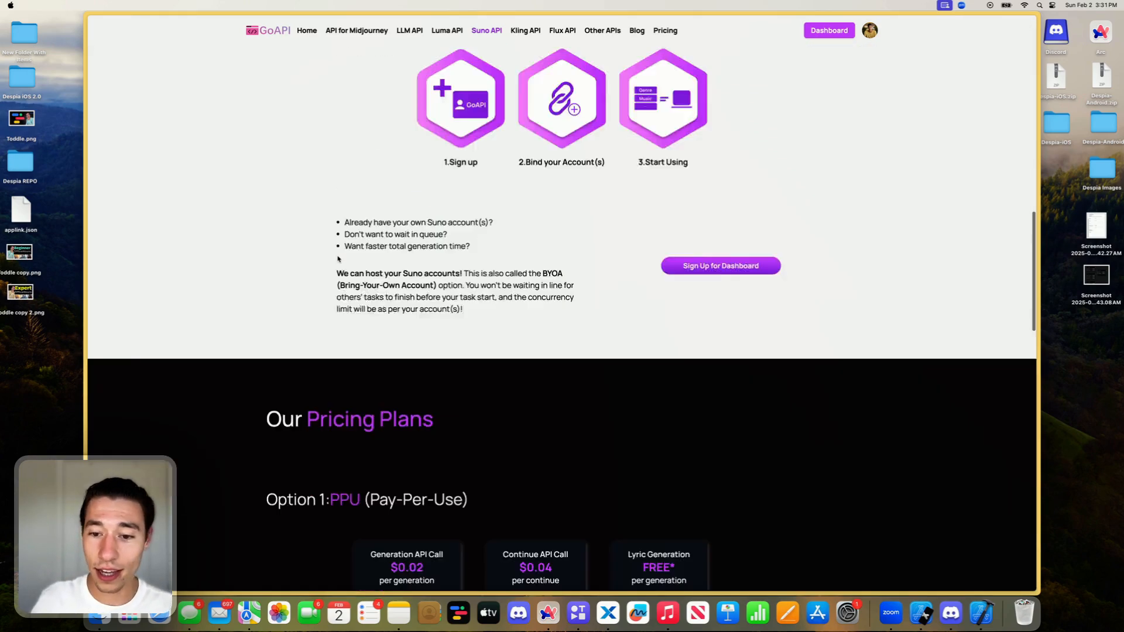
scroll(337, 259, "down", 20)
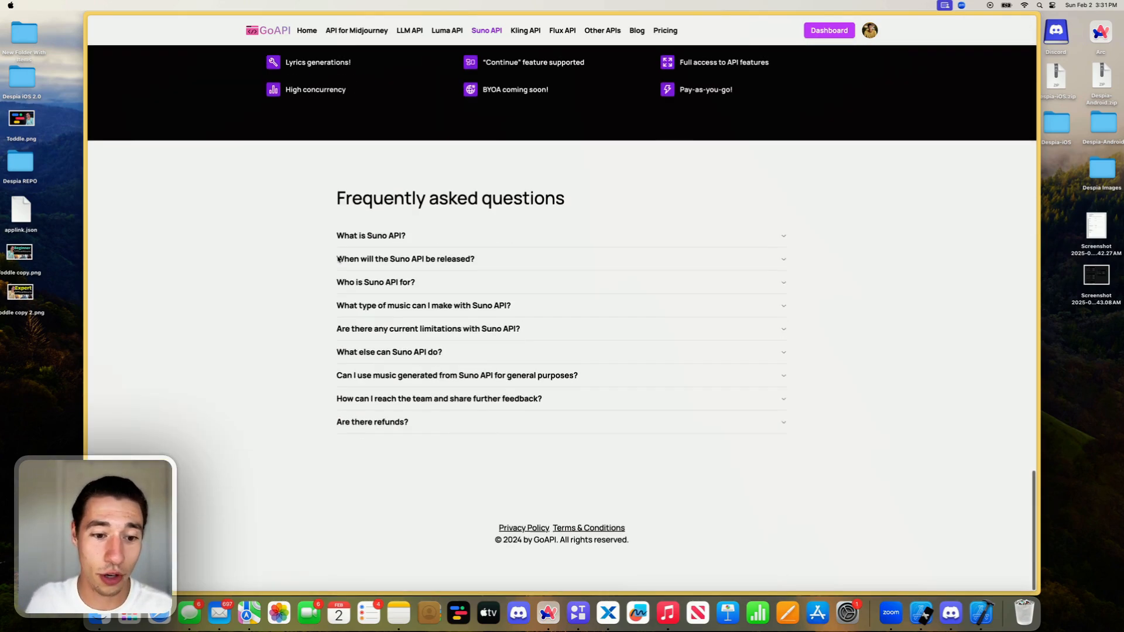
scroll(338, 259, "up", 15)
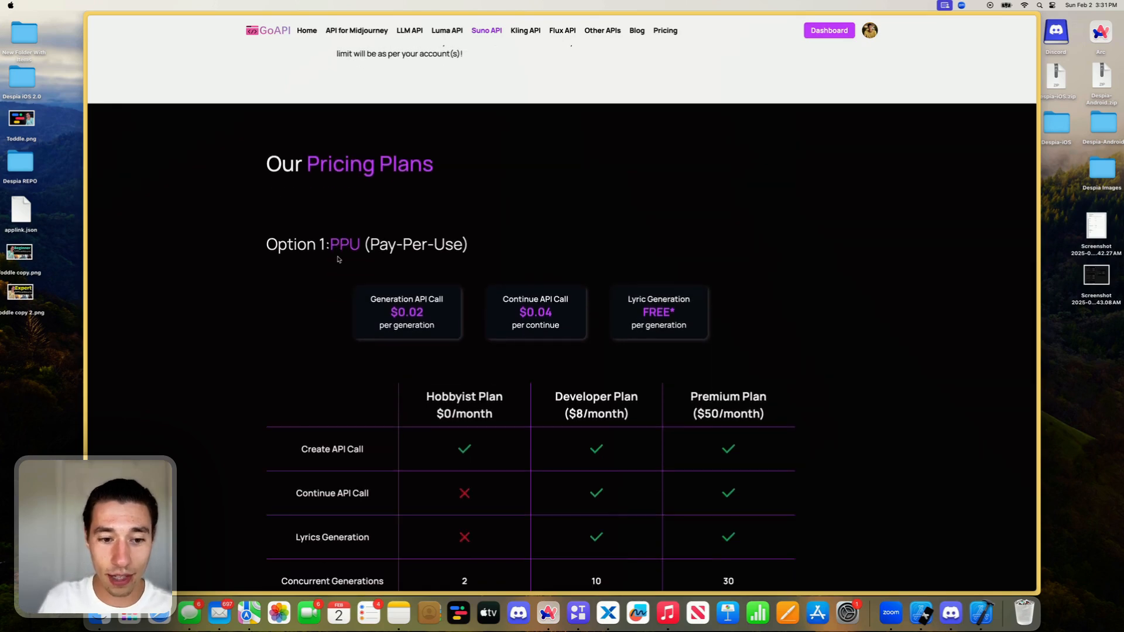
scroll(337, 259, "up", 20)
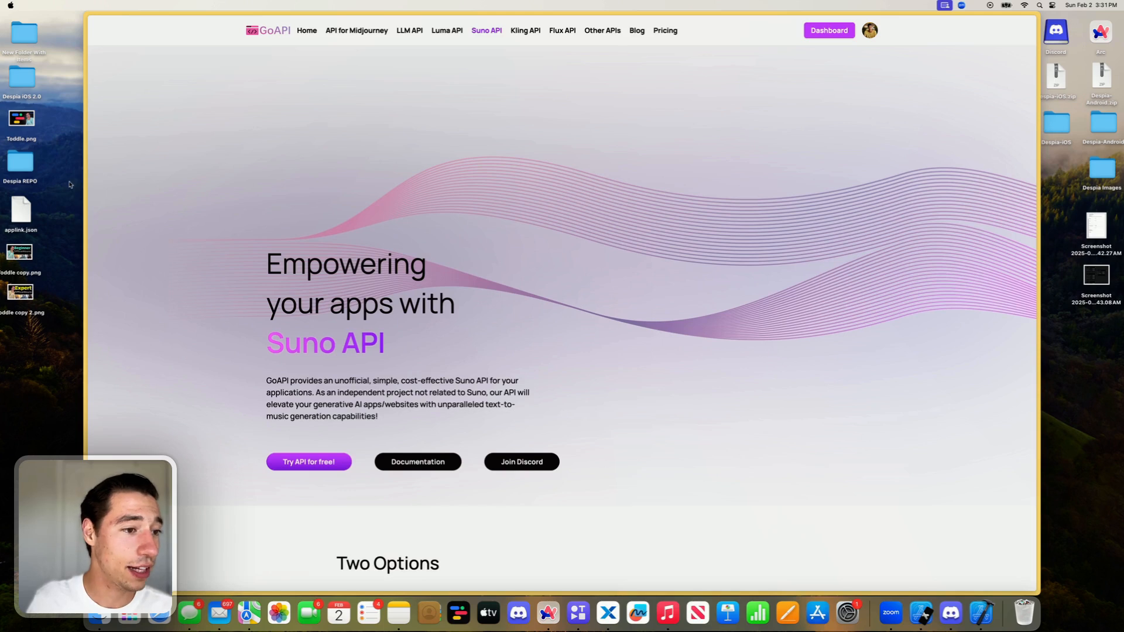
- Open the Song API playground in the GoAPI dashboard and examine its page heading and music generation model name
mouse_move(86, 186)
left_click(121, 190)
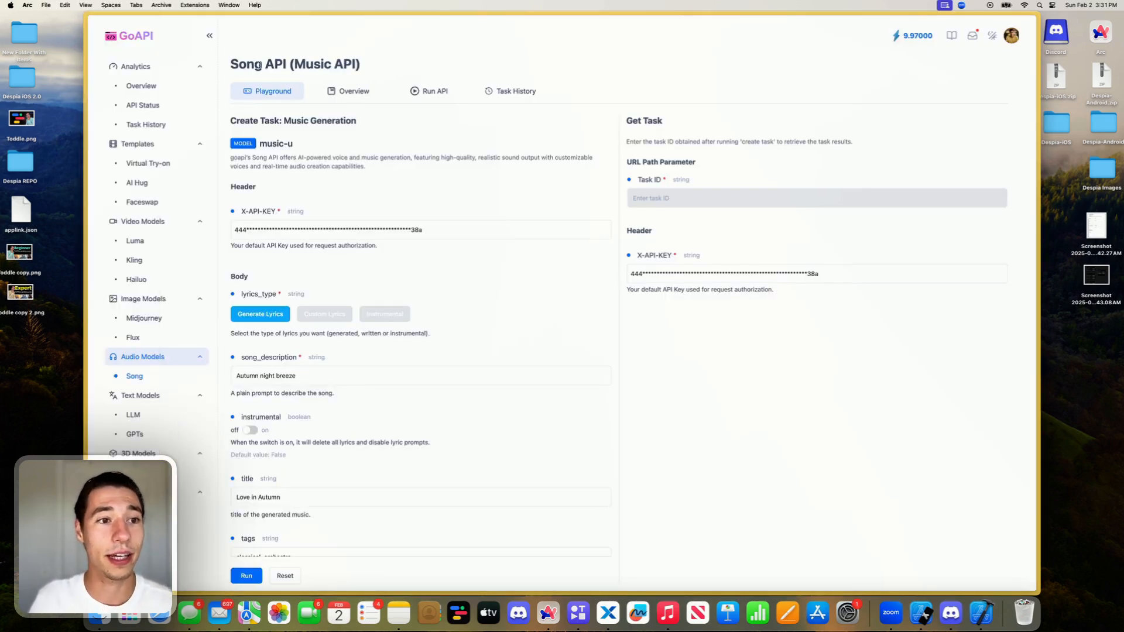
left_click_drag(258, 66, 389, 63)
left_click(388, 66)
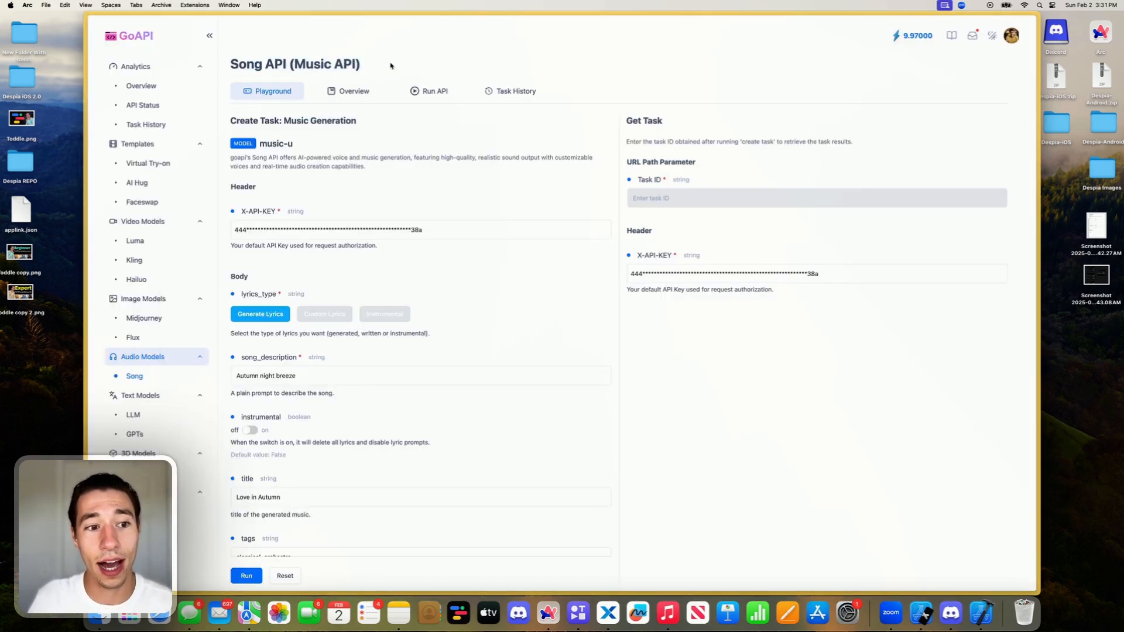
double_click(289, 144)
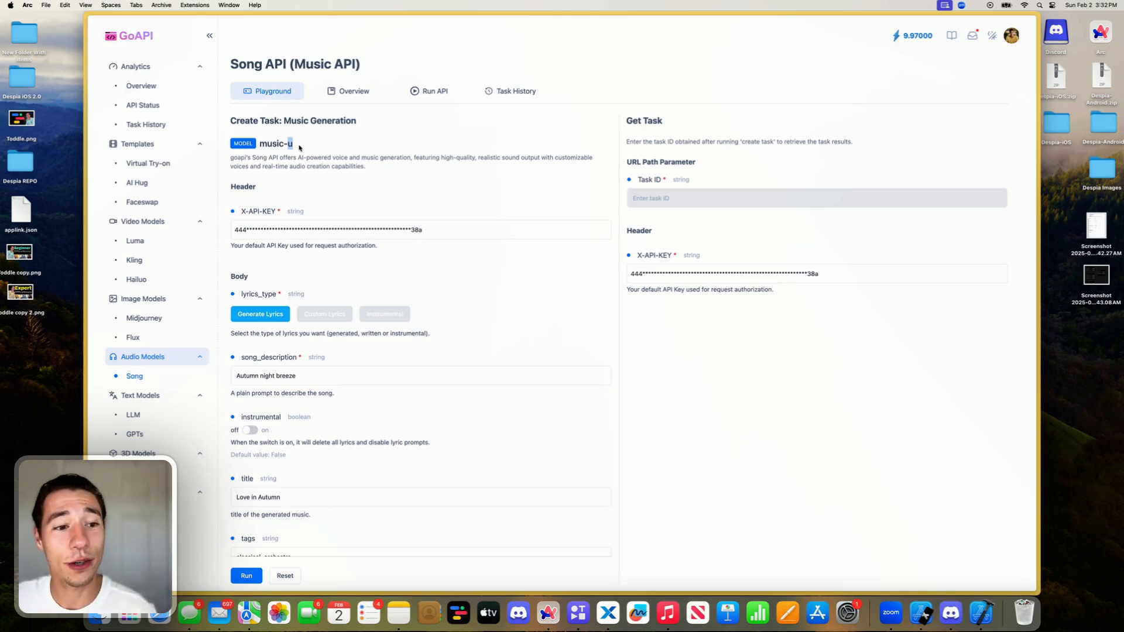
left_click(306, 184)
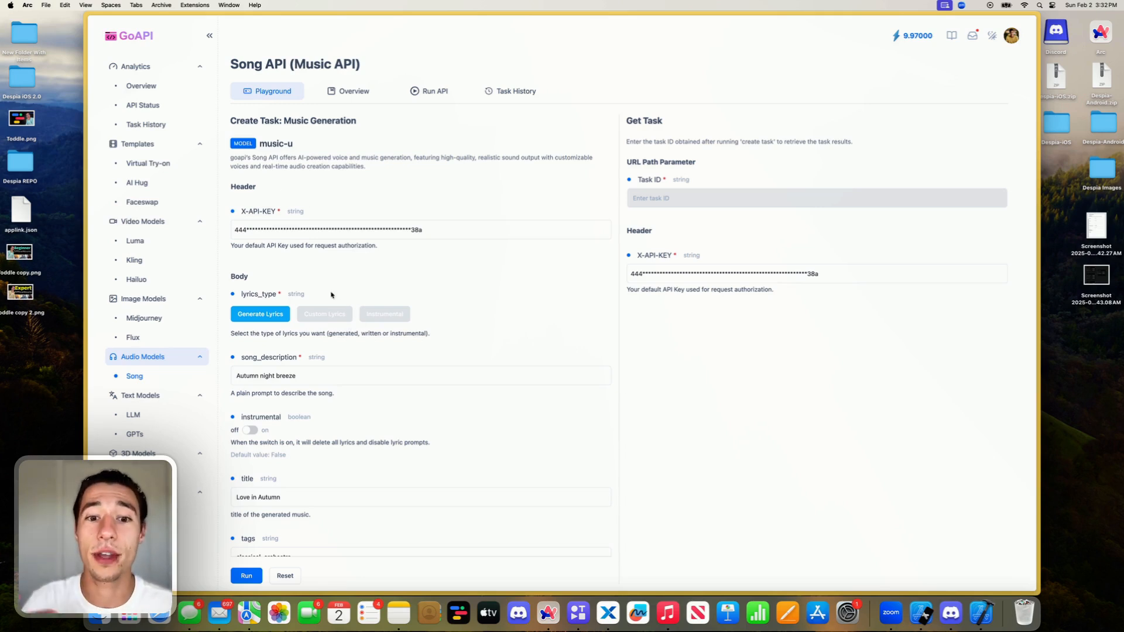
- Open the GoAPI Create Task documentation and review the song endpoint's pricing, body parameters, request samples and responses
mouse_move(79, 234)
left_click(120, 170)
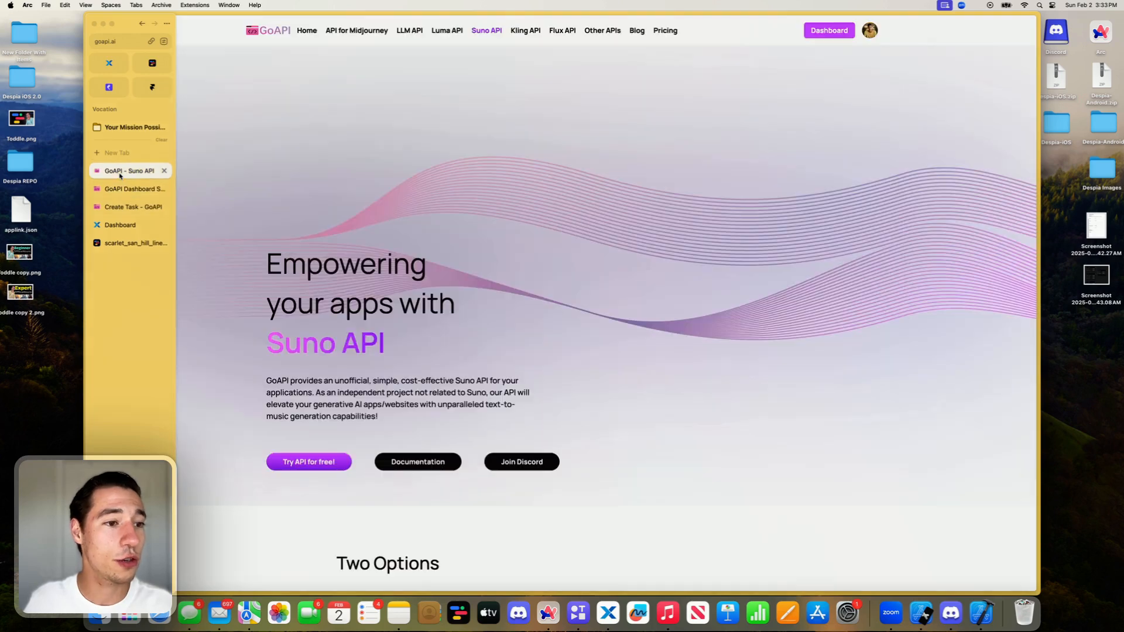
mouse_move(75, 210)
left_click(146, 207)
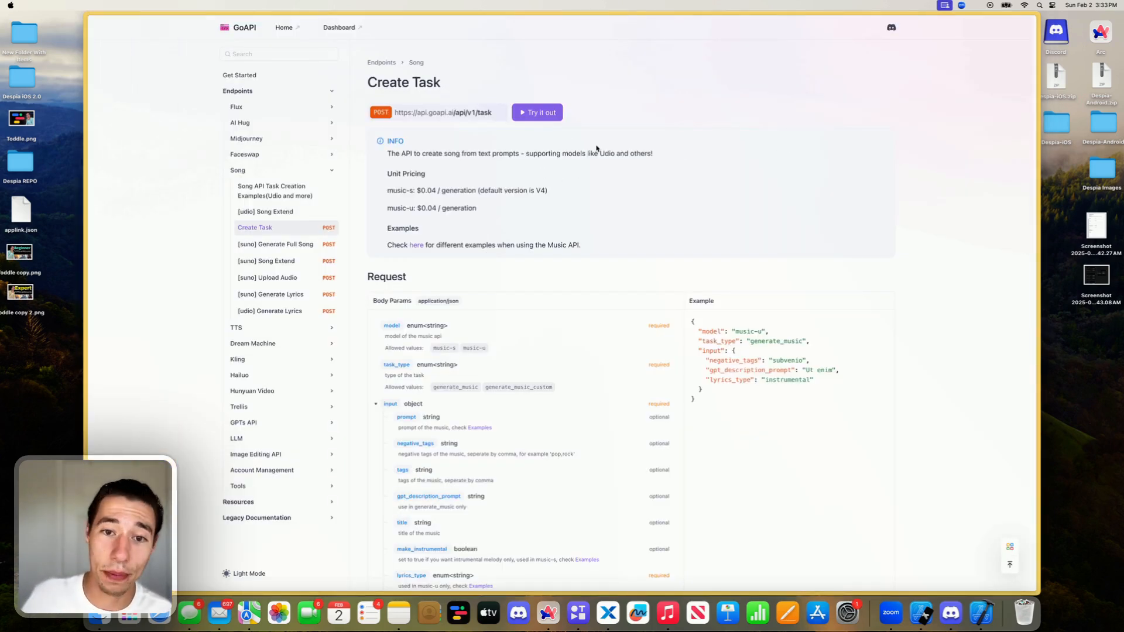
scroll(450, 378, "down", 4)
scroll(450, 378, "up", 2)
scroll(450, 378, "down", 5)
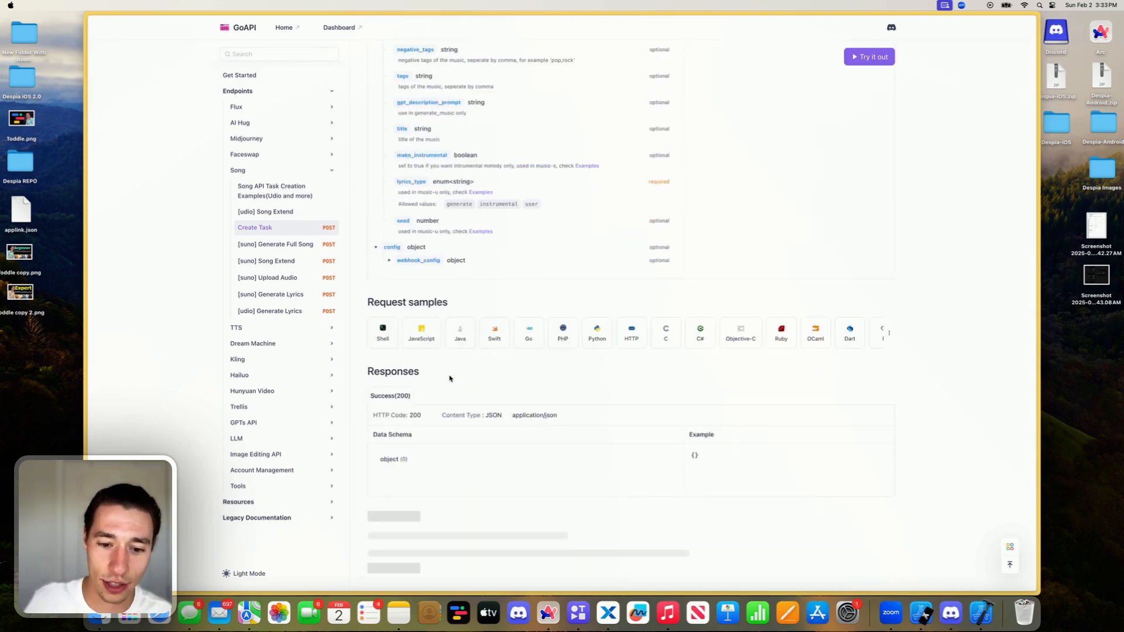
scroll(450, 378, "up", 7)
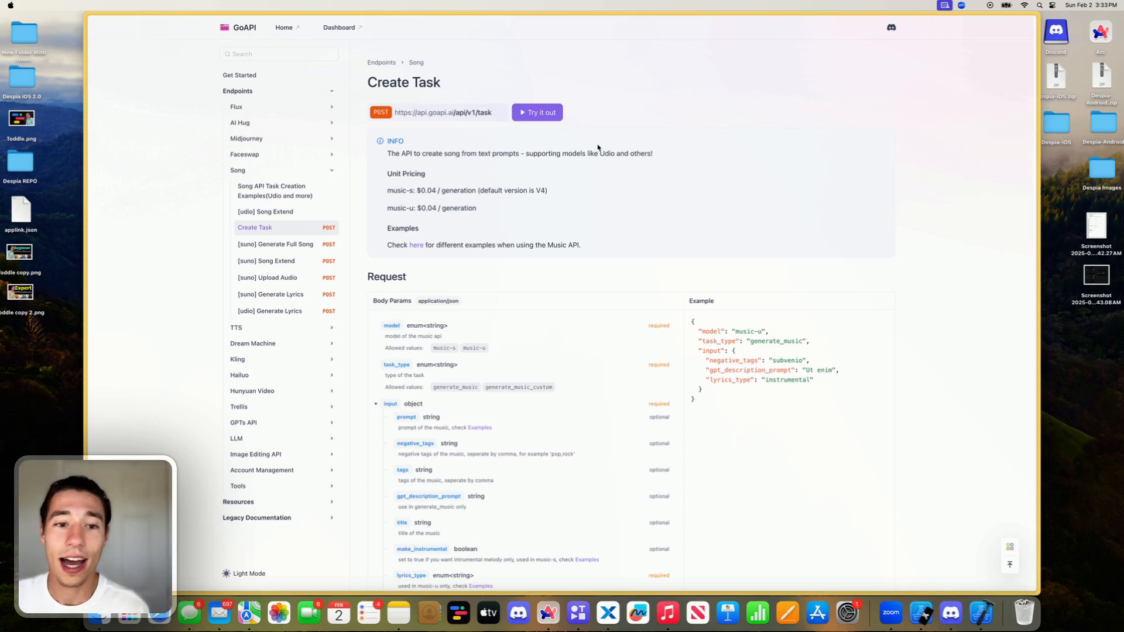
- Return to the GoAPI Suno API page and switch to the project open in the Toddle editor
mouse_move(85, 204)
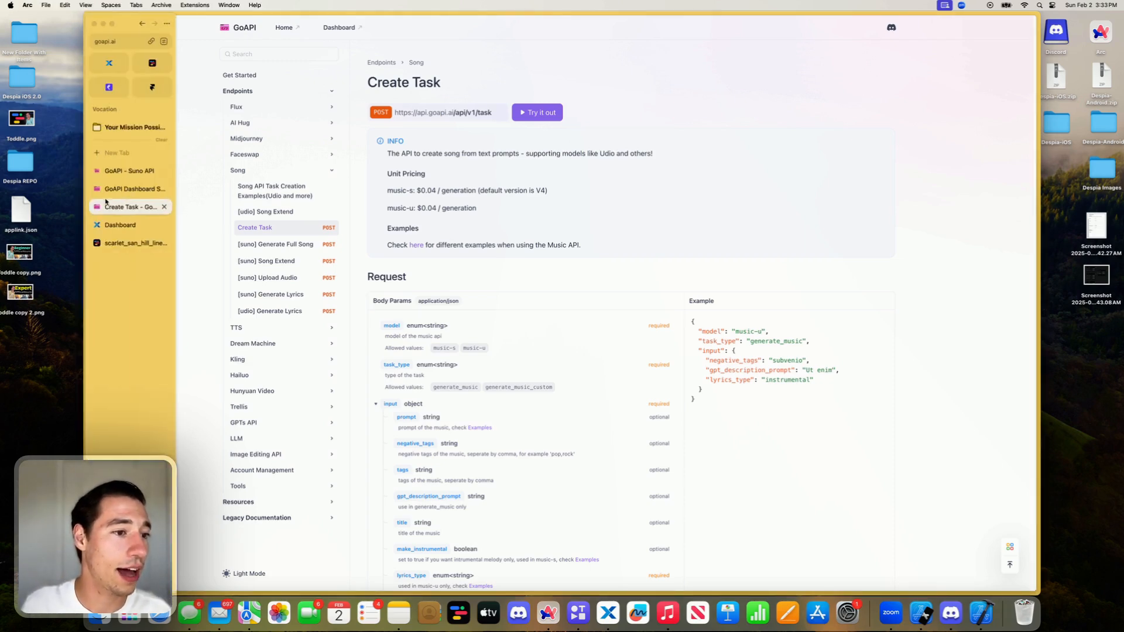
left_click(119, 171)
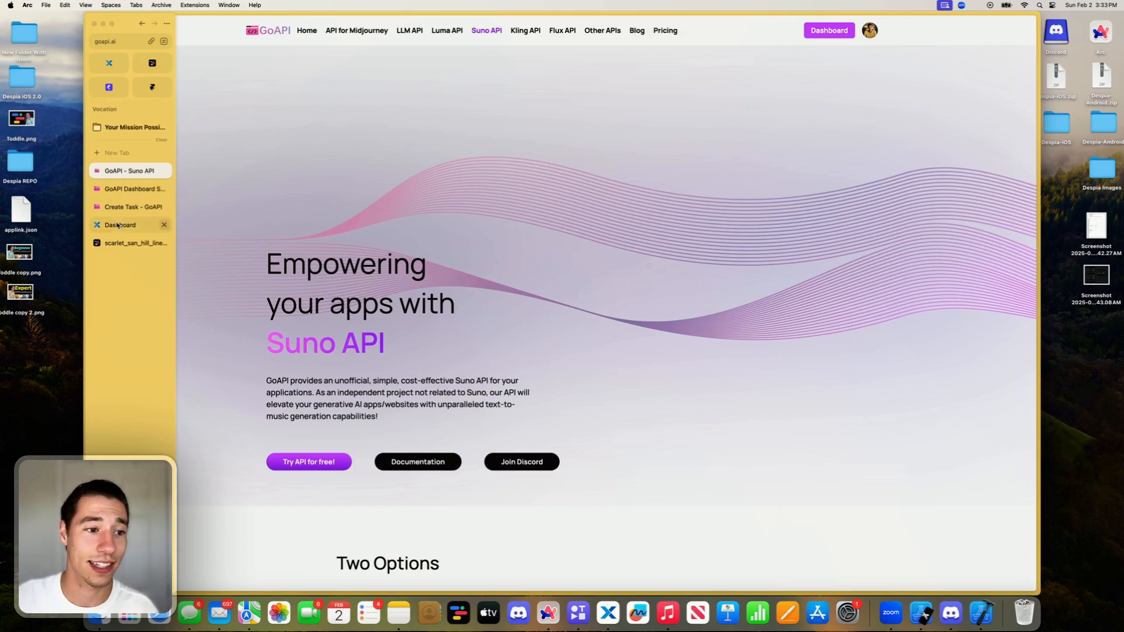
left_click(125, 243)
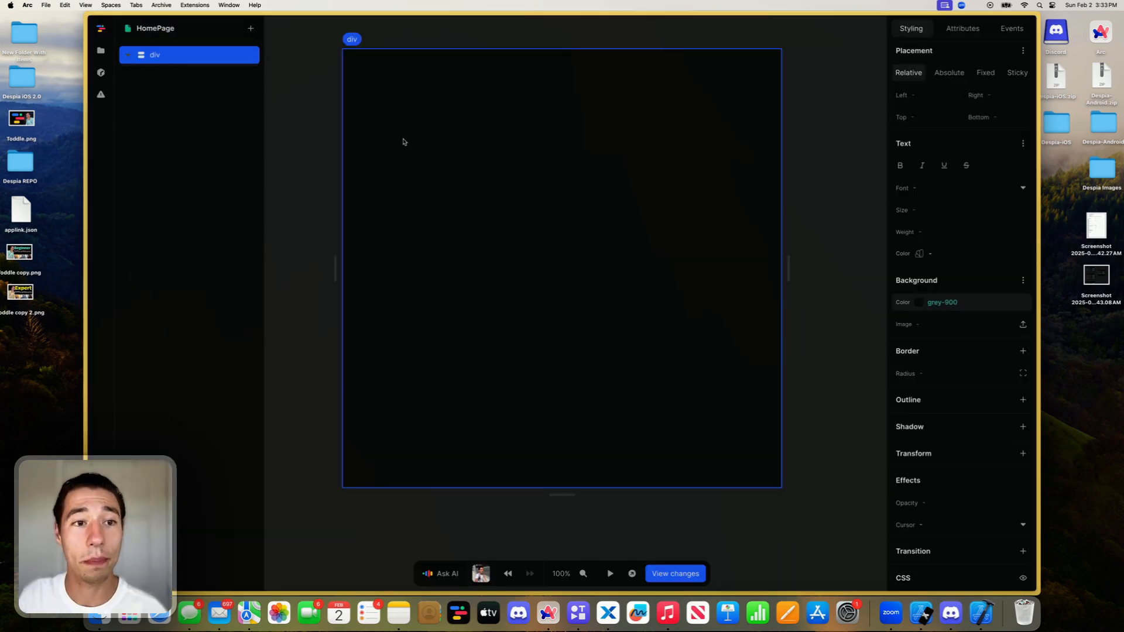
mouse_move(88, 146)
left_click(127, 153)
type("T")
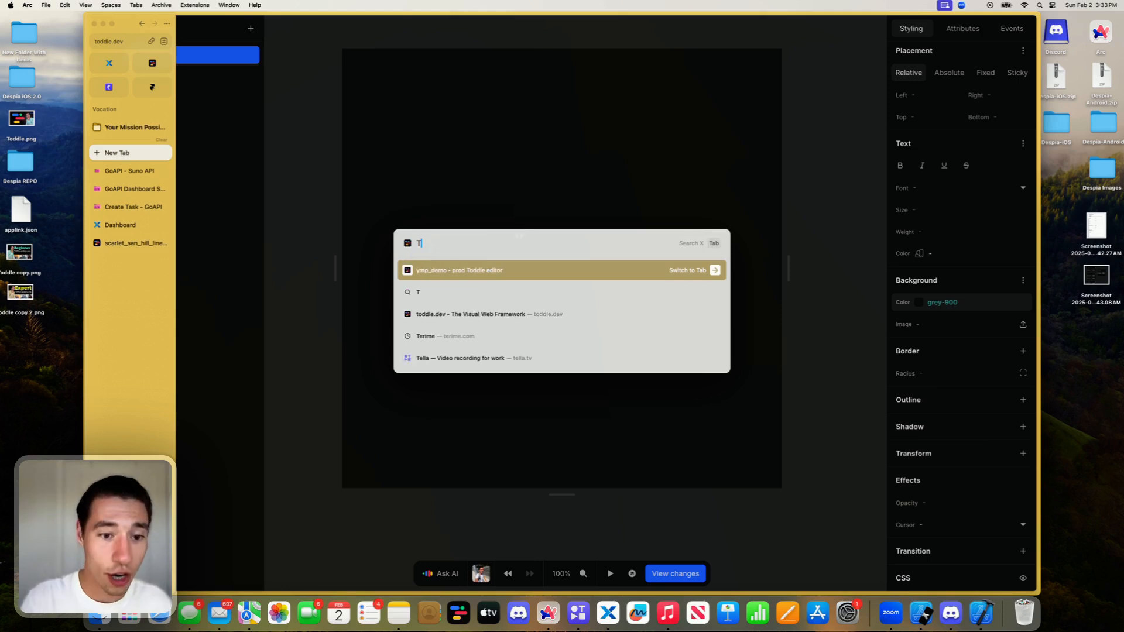
type("odd")
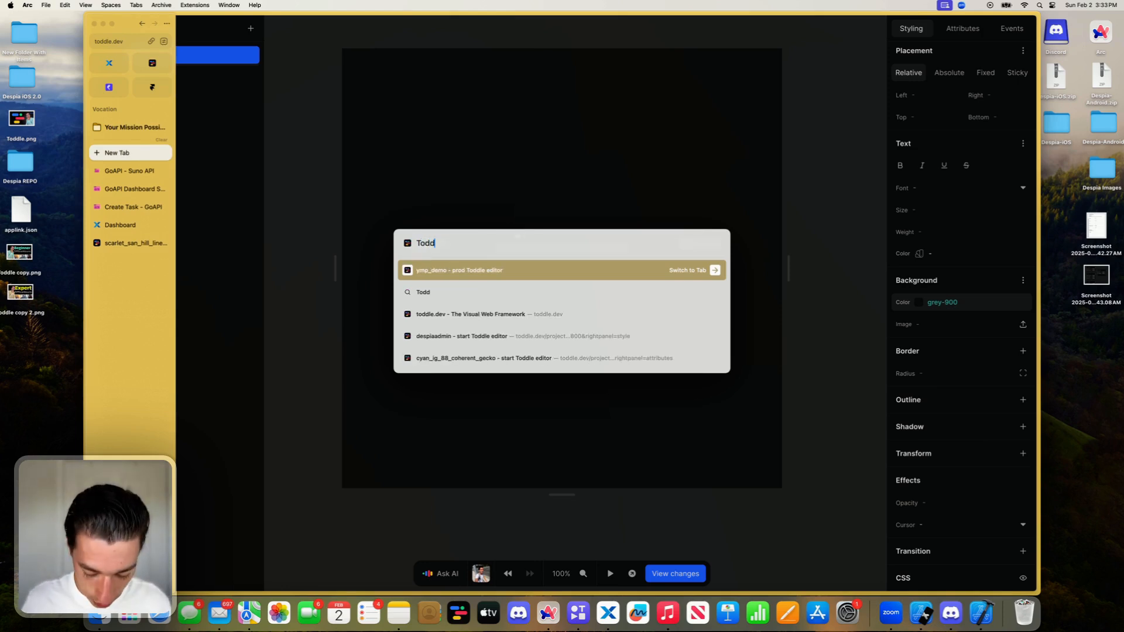
type("le.dev")
key("Return")
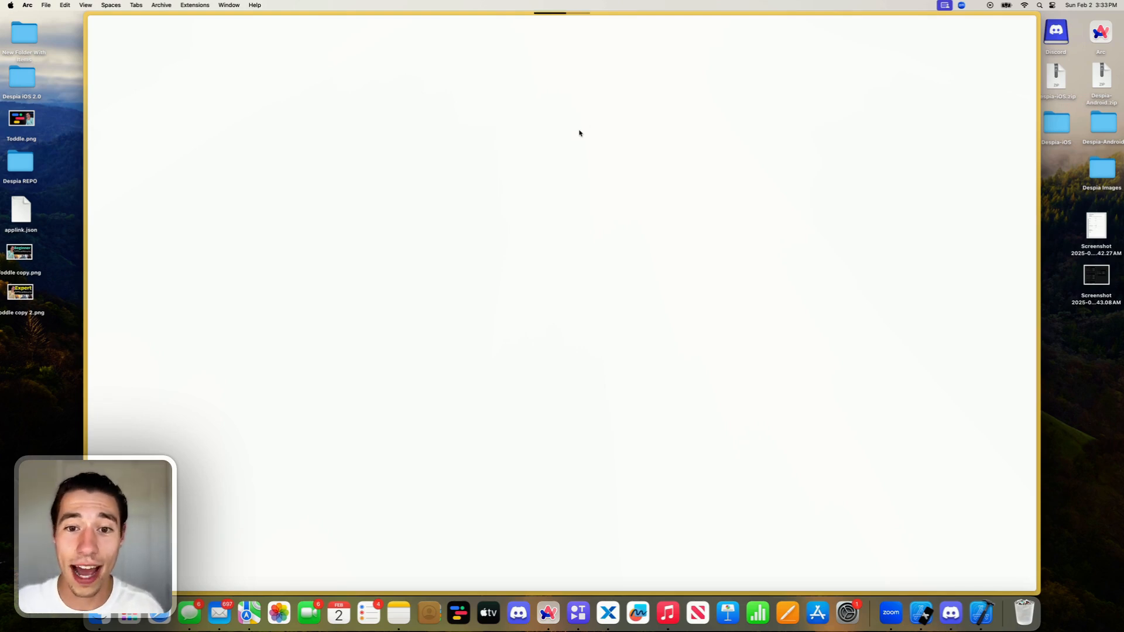
left_click(134, 41)
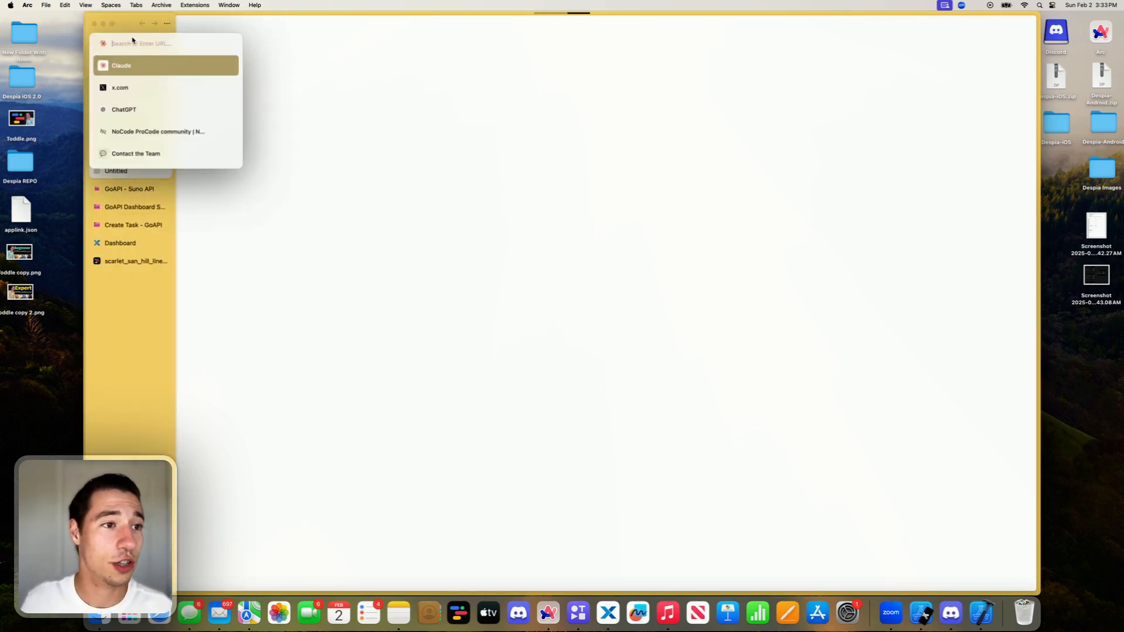
left_click(266, 236)
mouse_move(151, 254)
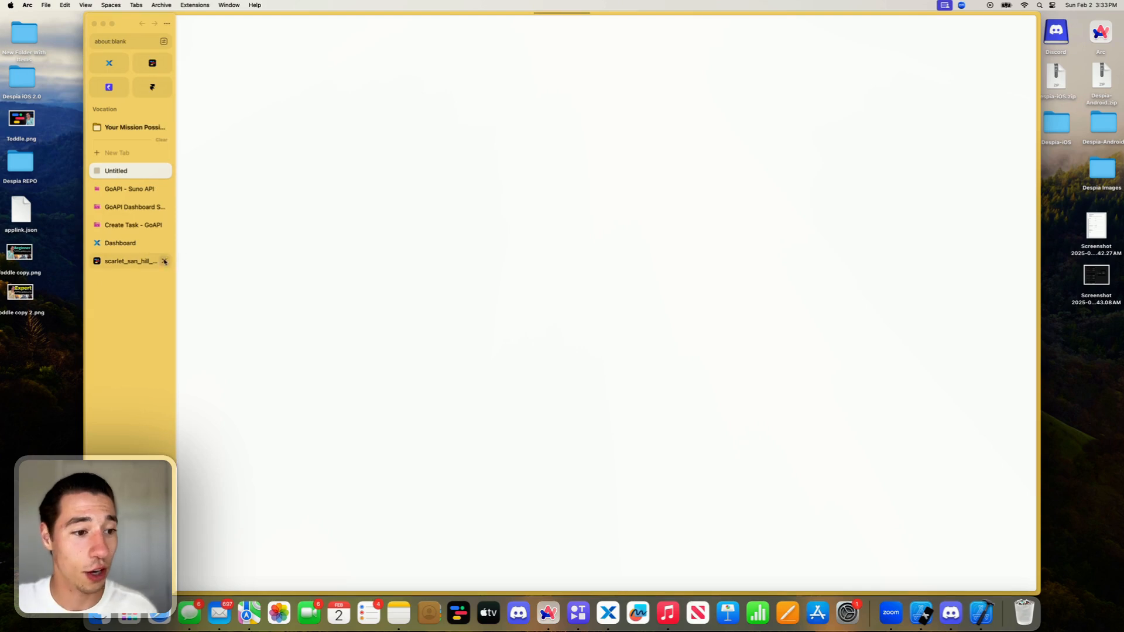
left_click(164, 171)
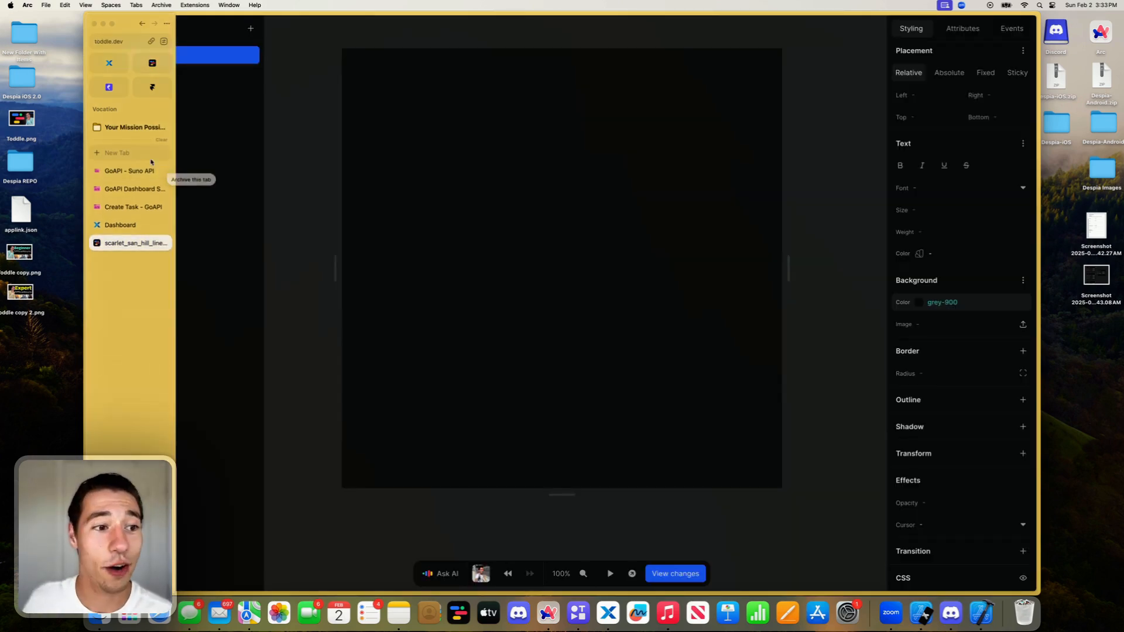
- Open the toddle.dev home page in a new tab and examine its editor preview and the code versus toddle comparison
left_click(126, 153)
type("toddle")
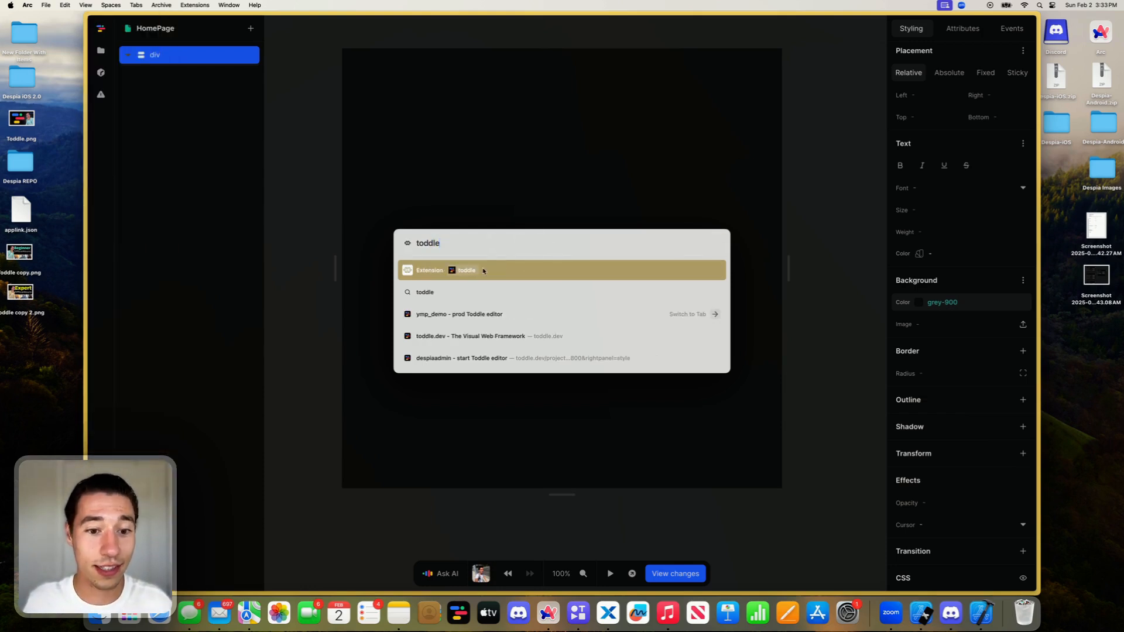
key("Return")
left_click(577, 238)
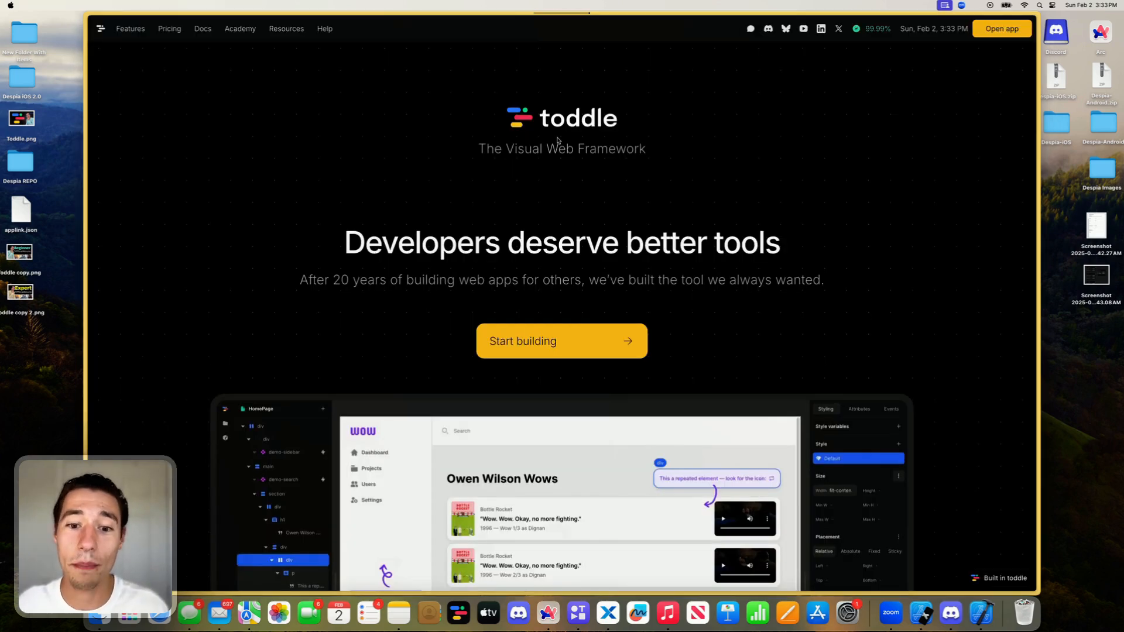
scroll(797, 272, "down", 5)
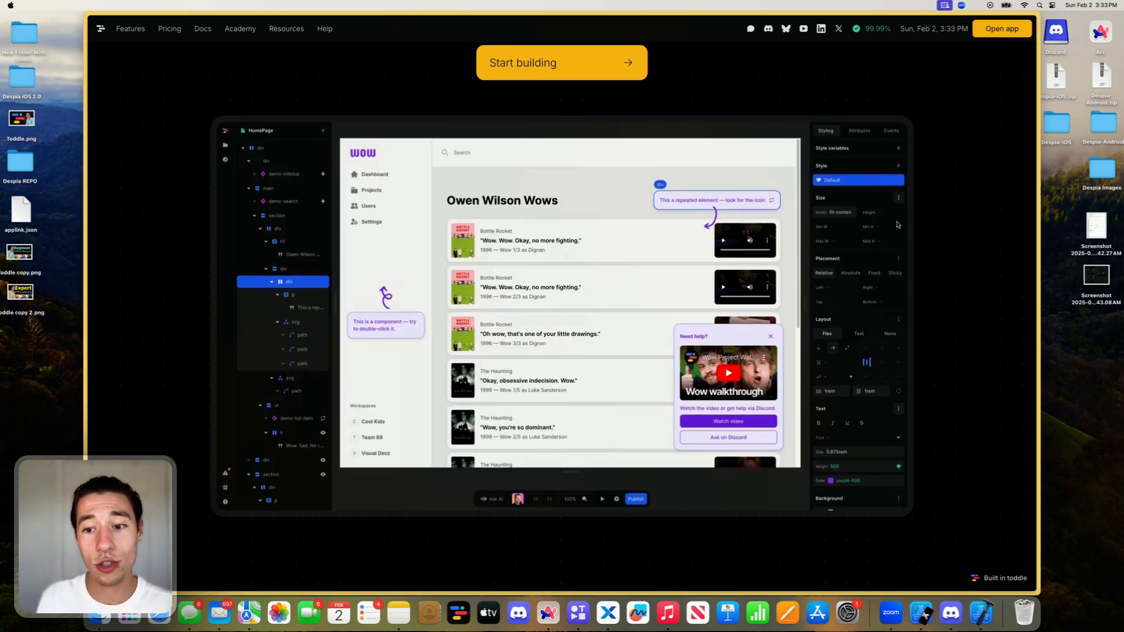
scroll(872, 219, "down", 5)
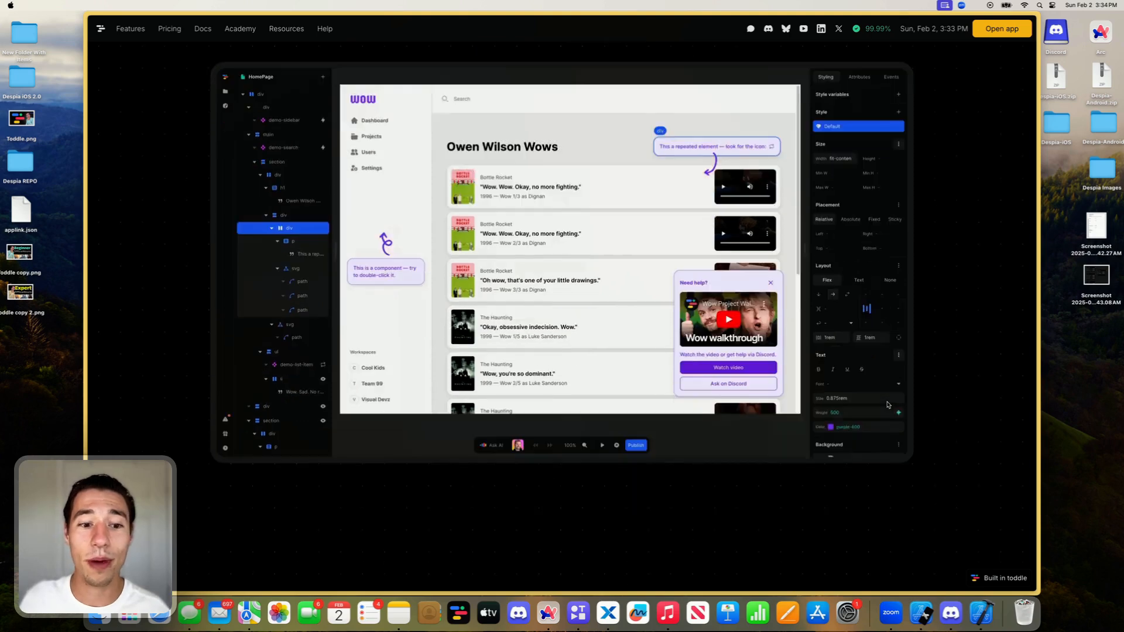
scroll(333, 228, "down", 10)
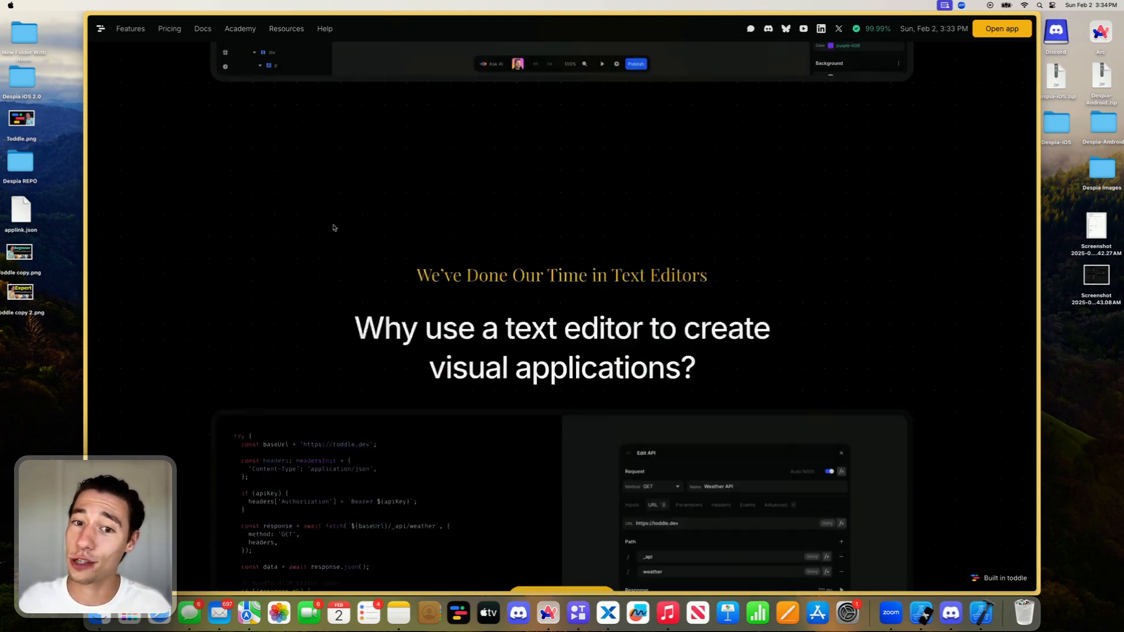
scroll(333, 228, "up", 6)
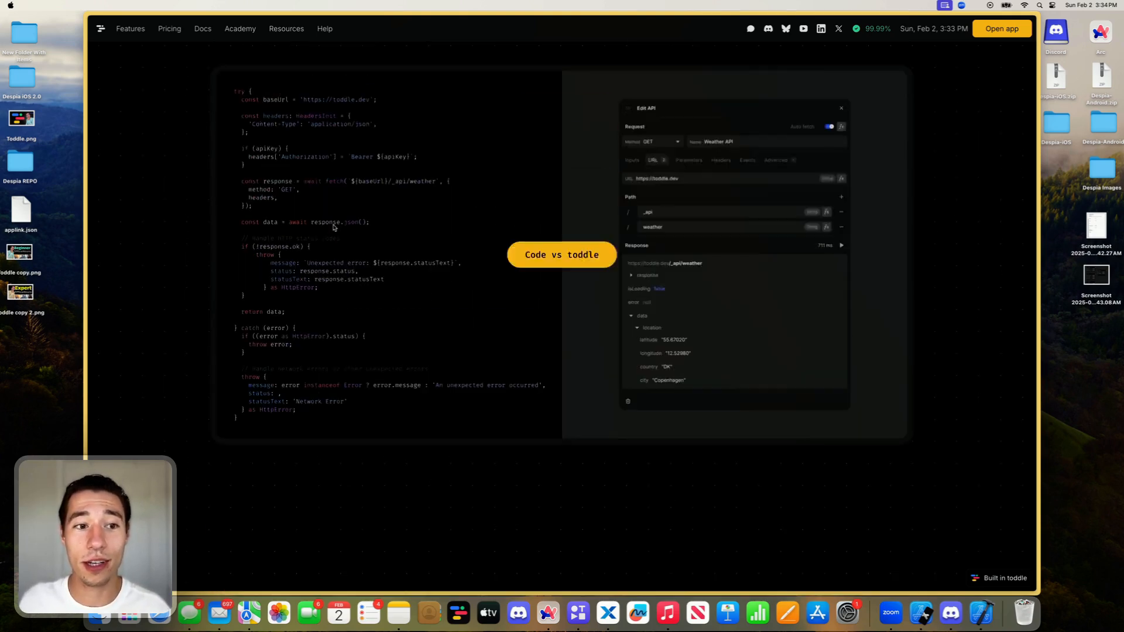
scroll(321, 300, "down", 1)
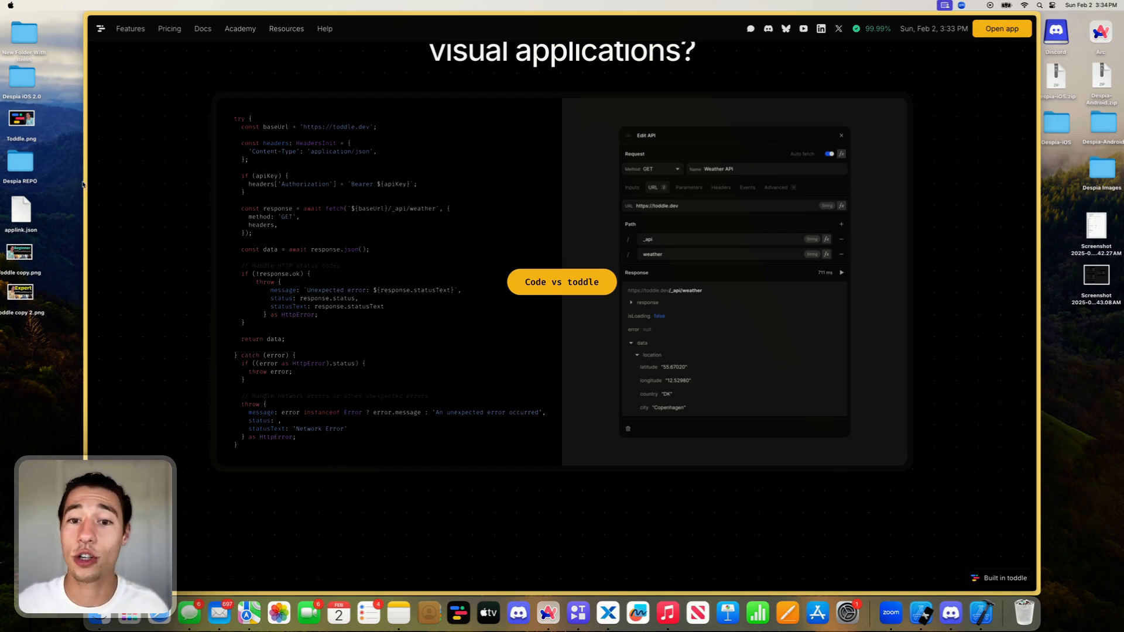
- Close the toddle.dev home page and switch to the Xano workspace dashboard
mouse_move(85, 182)
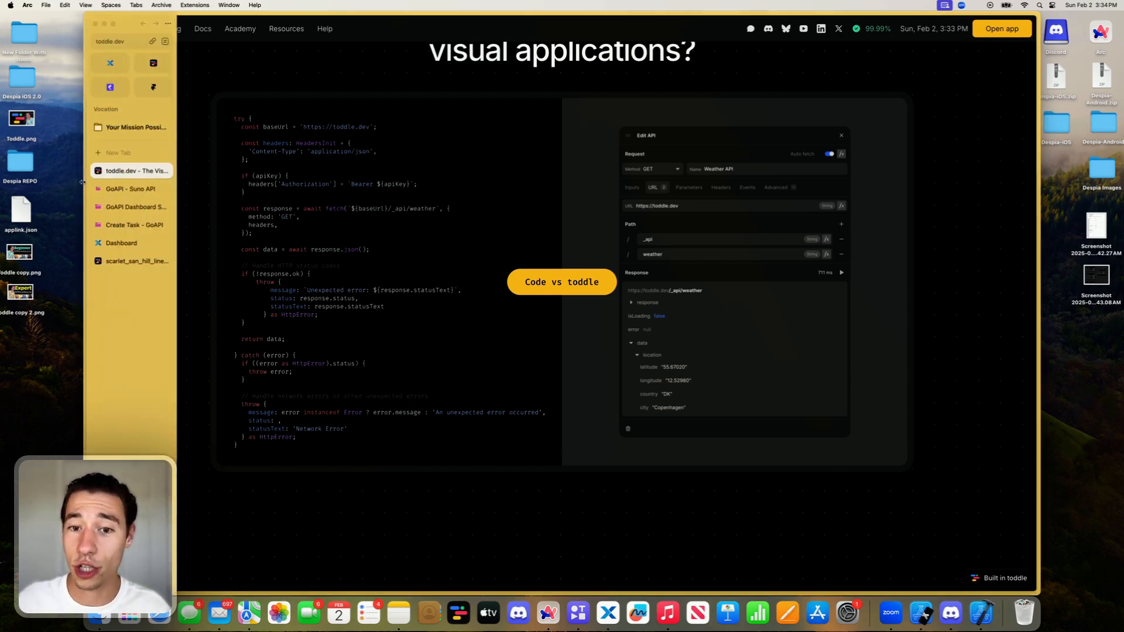
left_click(164, 171)
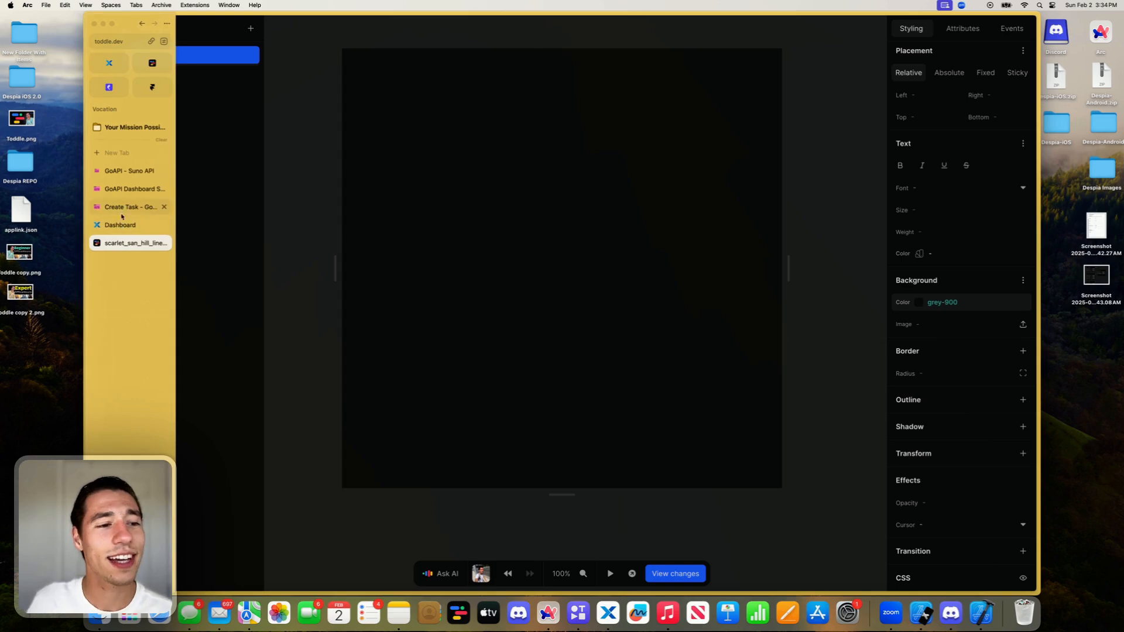
left_click(121, 225)
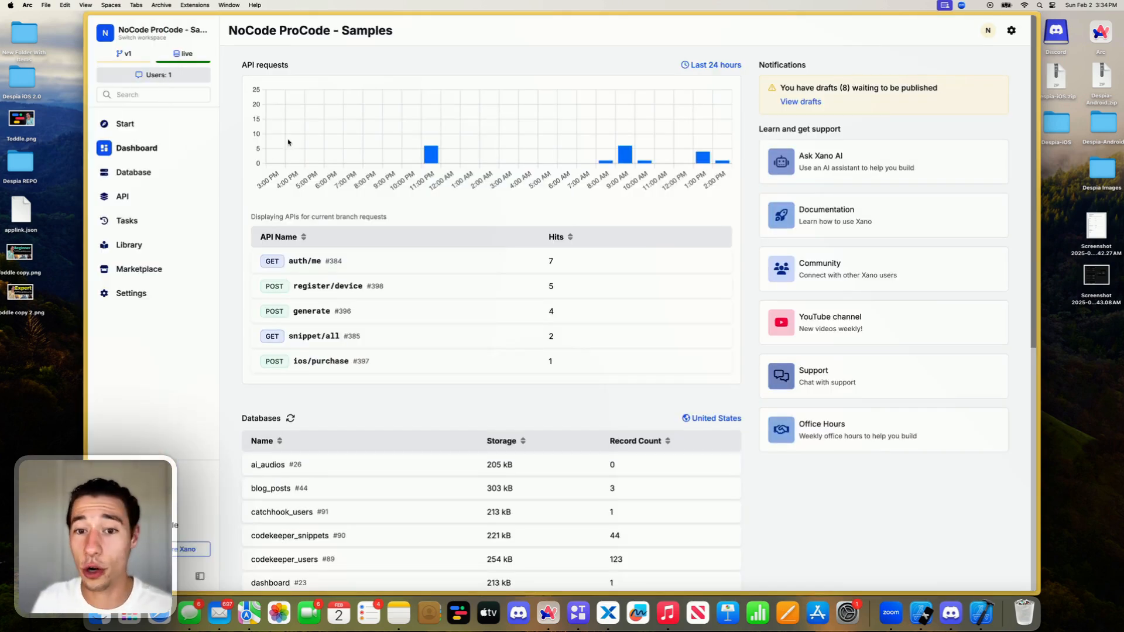
- Open the Xano website in a new tab and review its API Builder section and integration options
left_click(127, 155)
type("Suno")
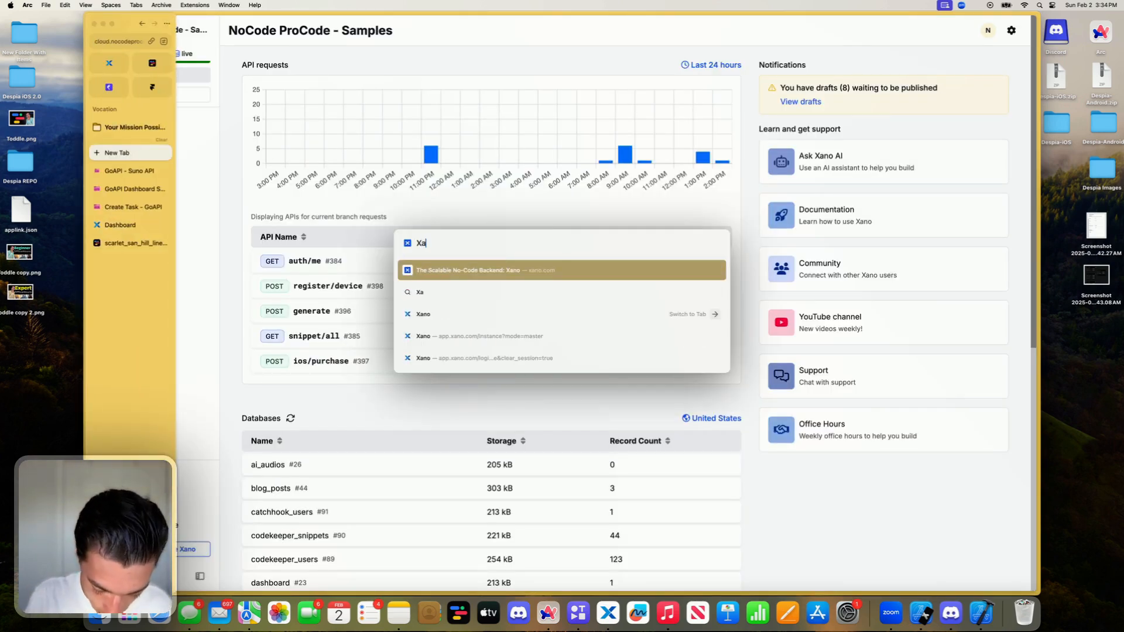
key("Return")
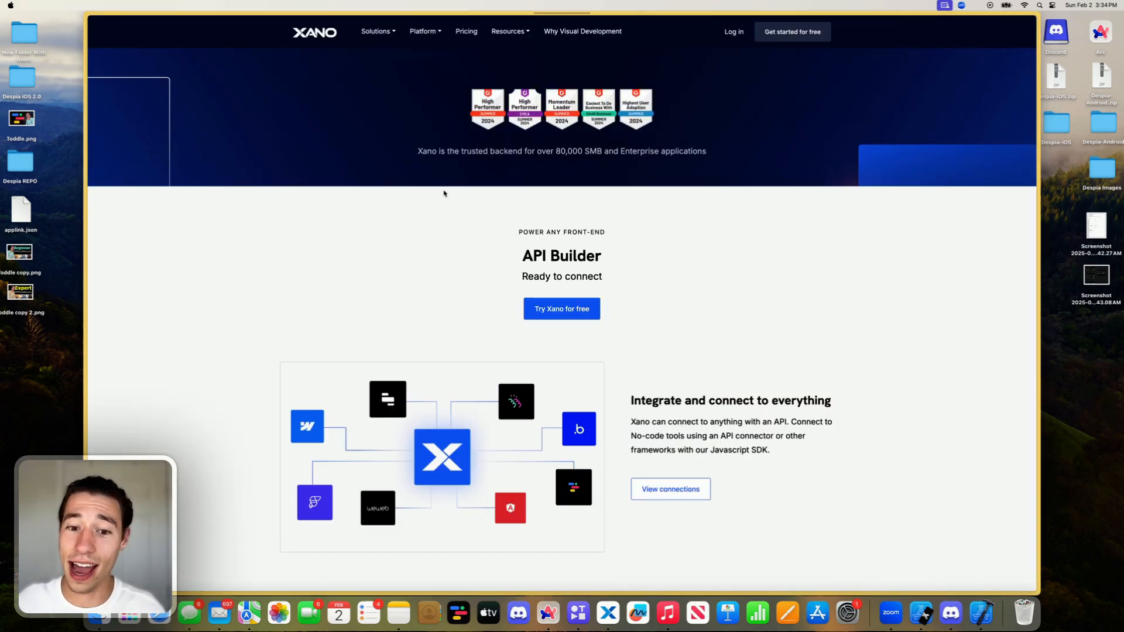
scroll(444, 194, "down", 5)
scroll(514, 258, "up", 10)
scroll(515, 276, "down", 8)
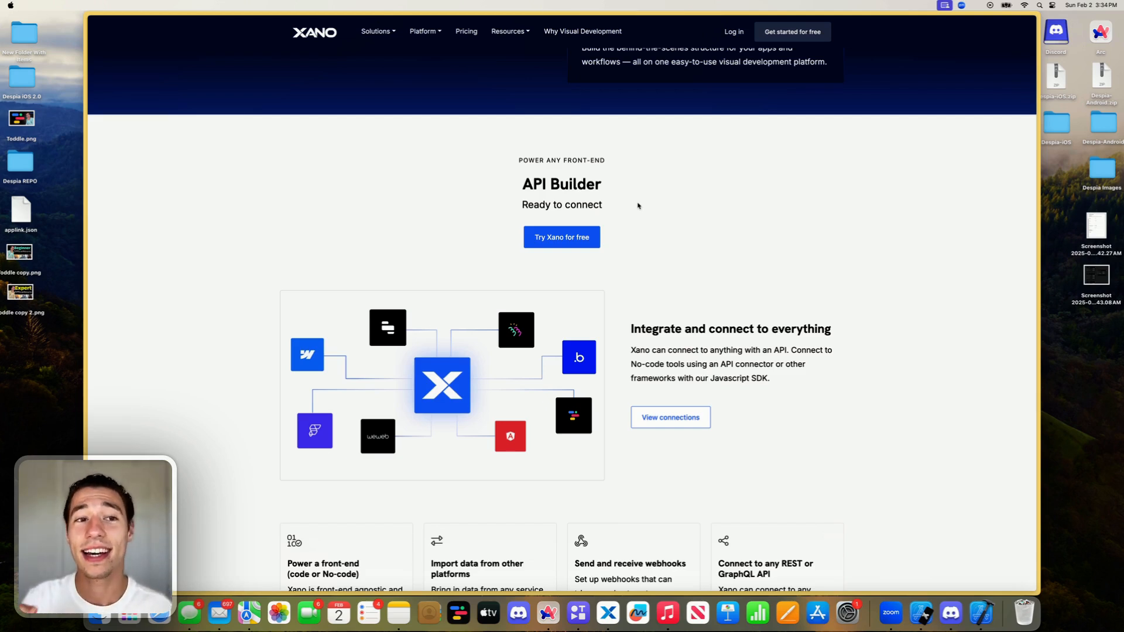
scroll(395, 227, "down", 5)
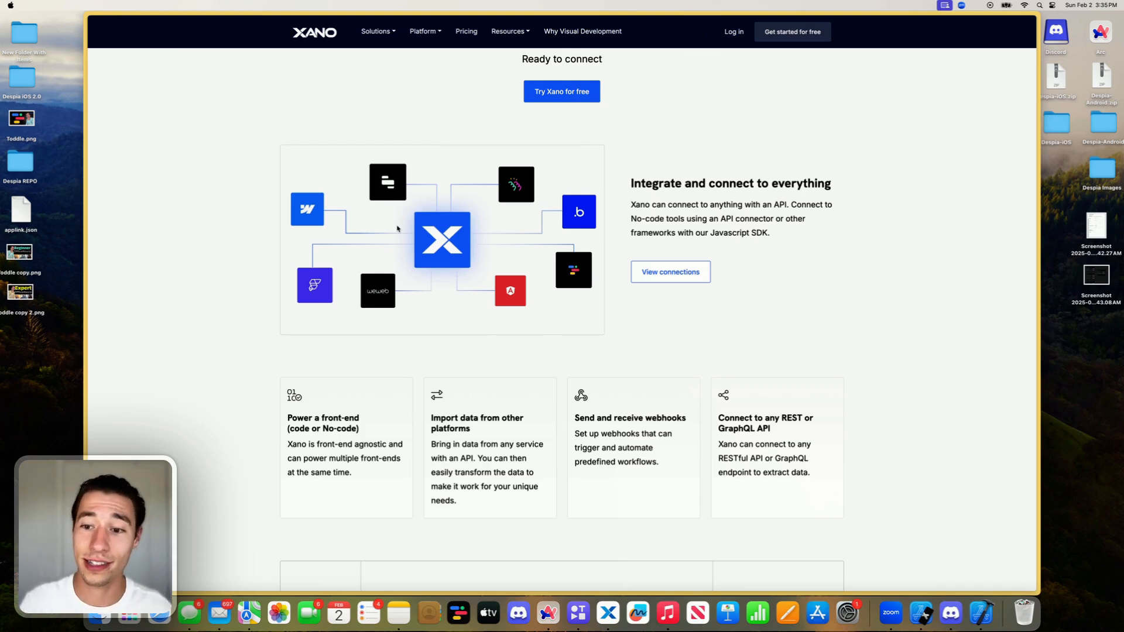
- Close the Xano website tab and create a new API group named Suno in the workspace
mouse_move(89, 176)
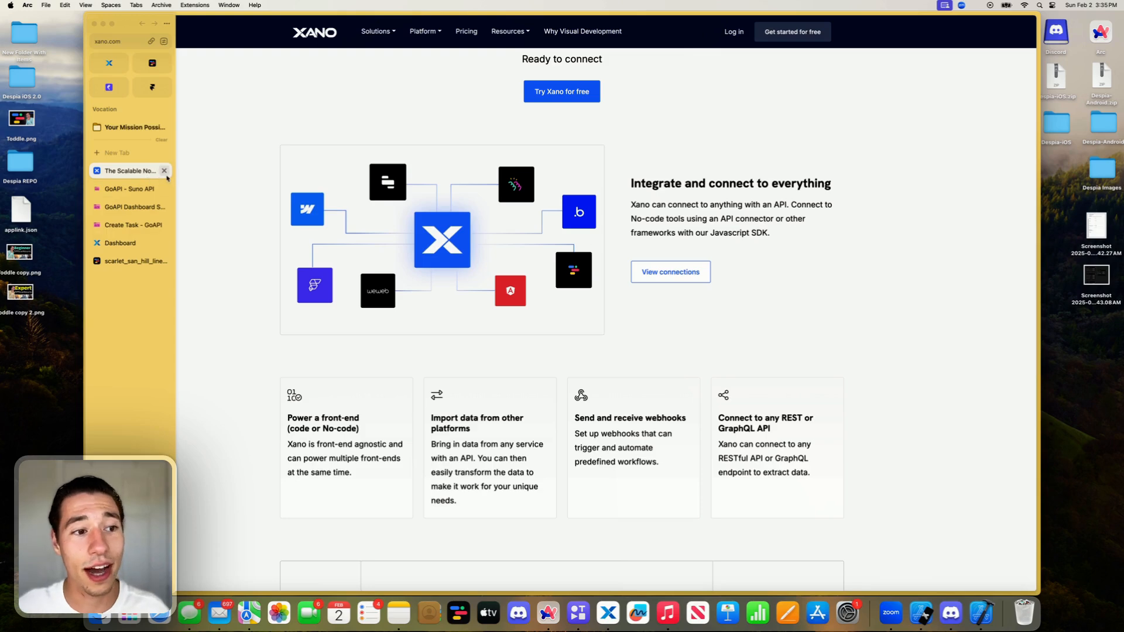
left_click(164, 170)
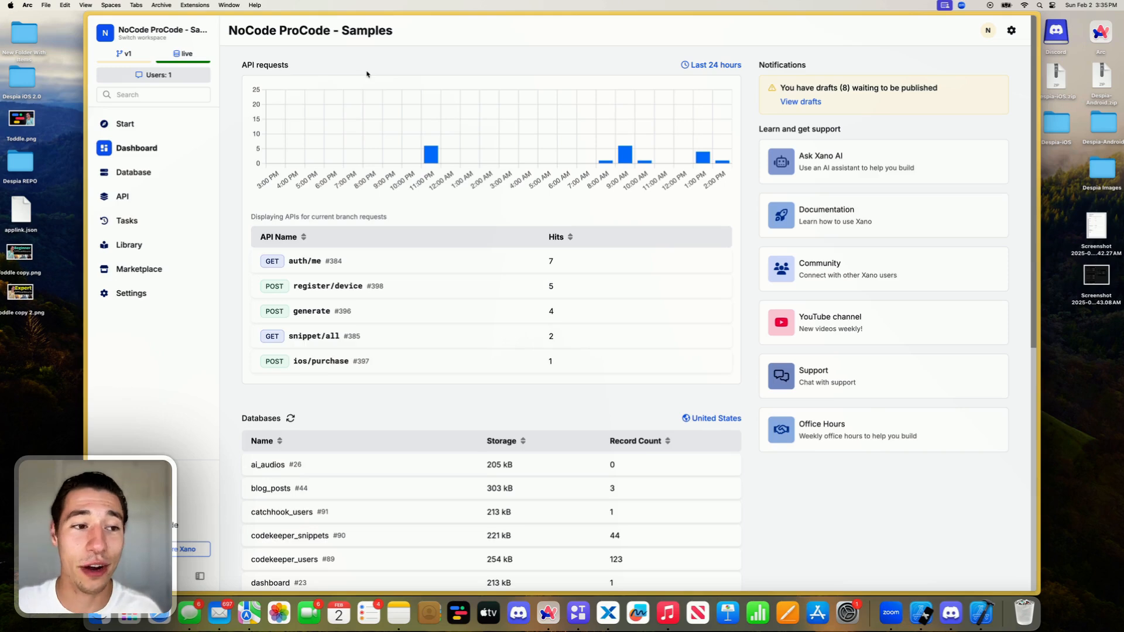
left_click(122, 197)
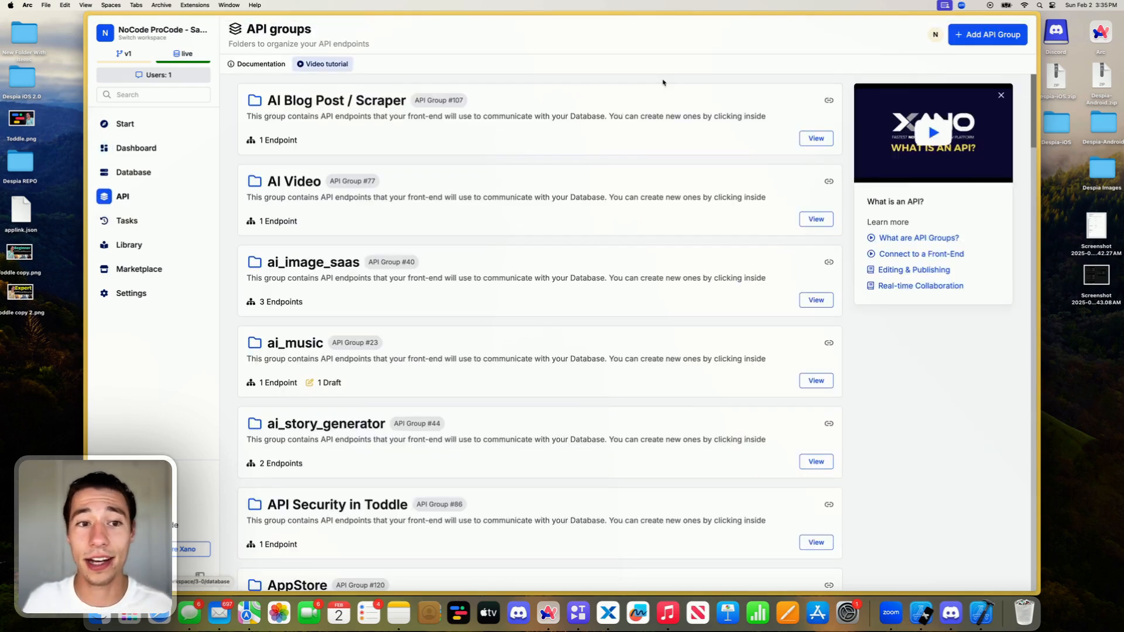
left_click(987, 34)
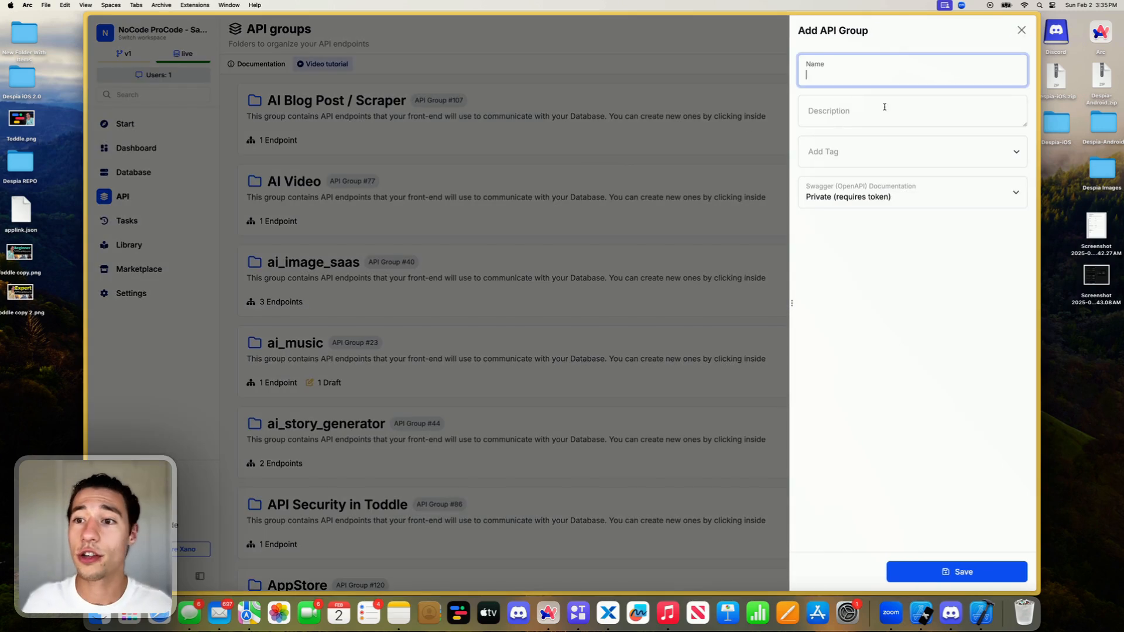
type("Suno")
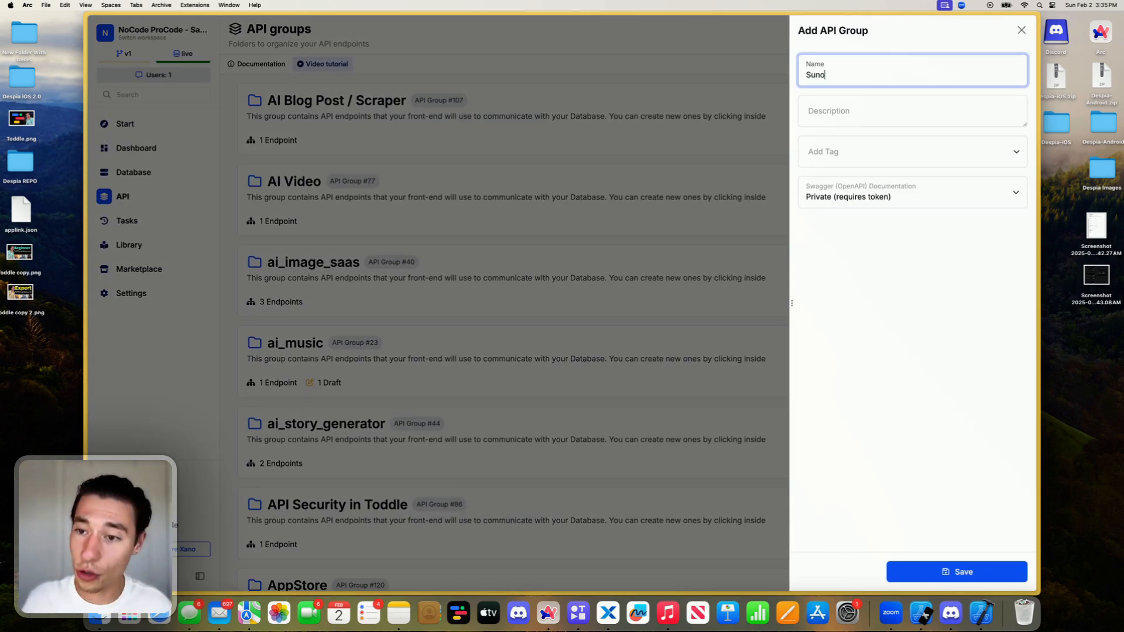
left_click(958, 576)
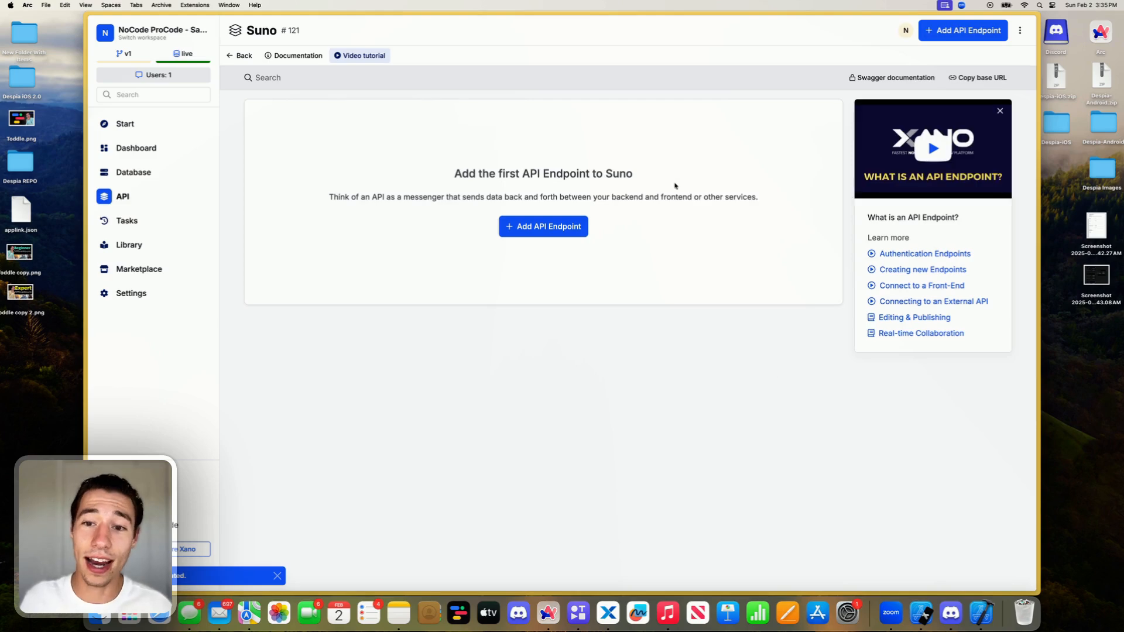
- Add a custom POST endpoint named generate to the Suno API group
left_click(955, 36)
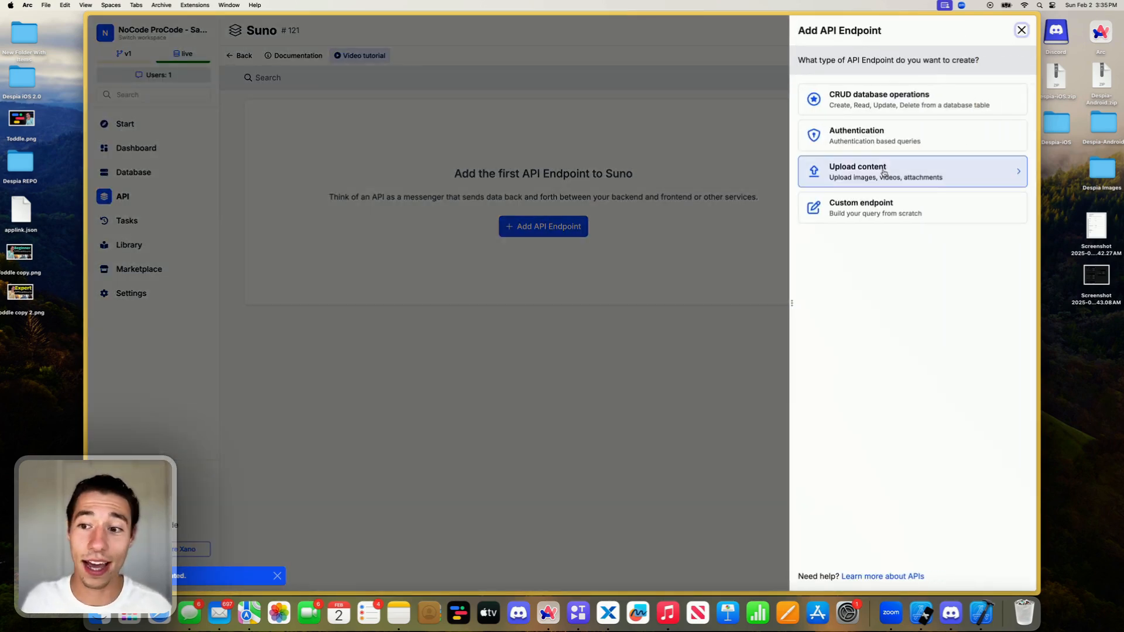
left_click(874, 208)
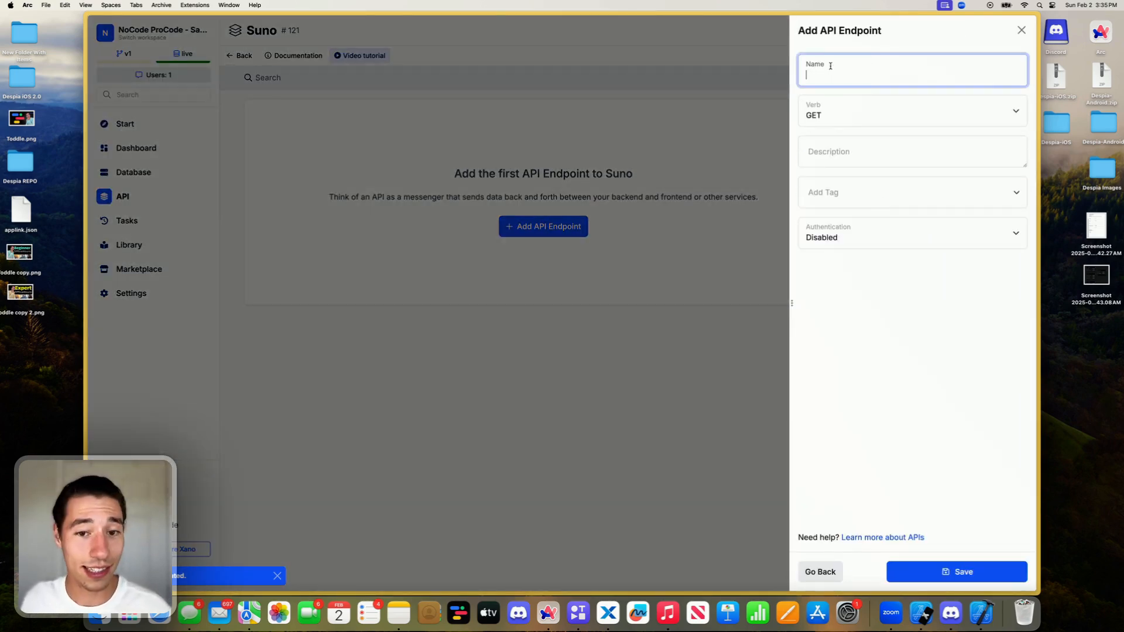
left_click(835, 109)
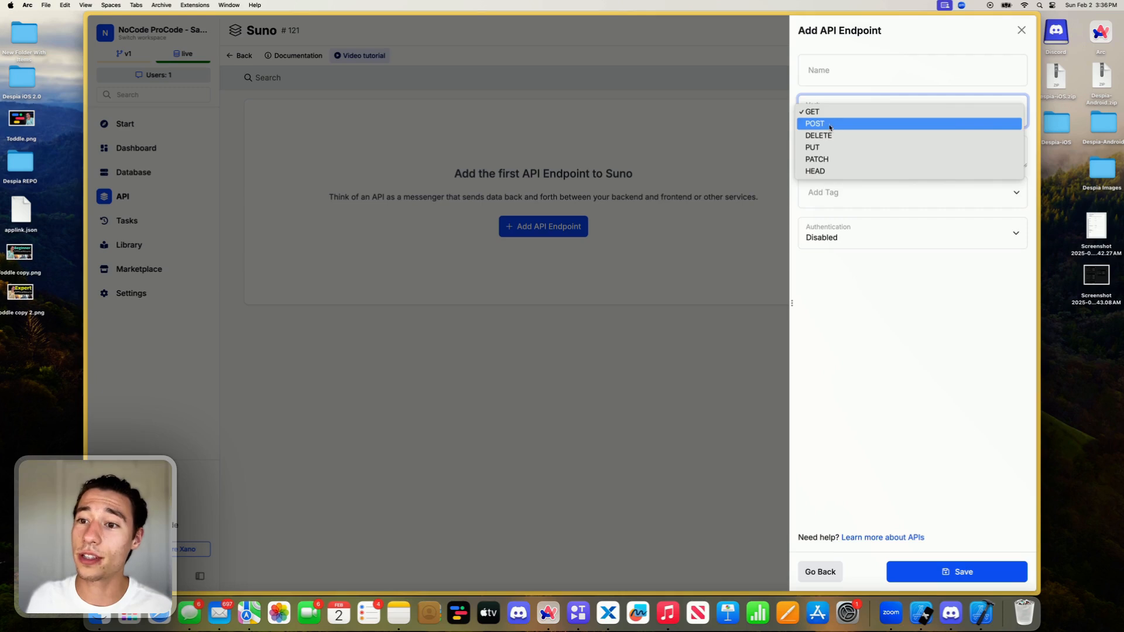
left_click(819, 124)
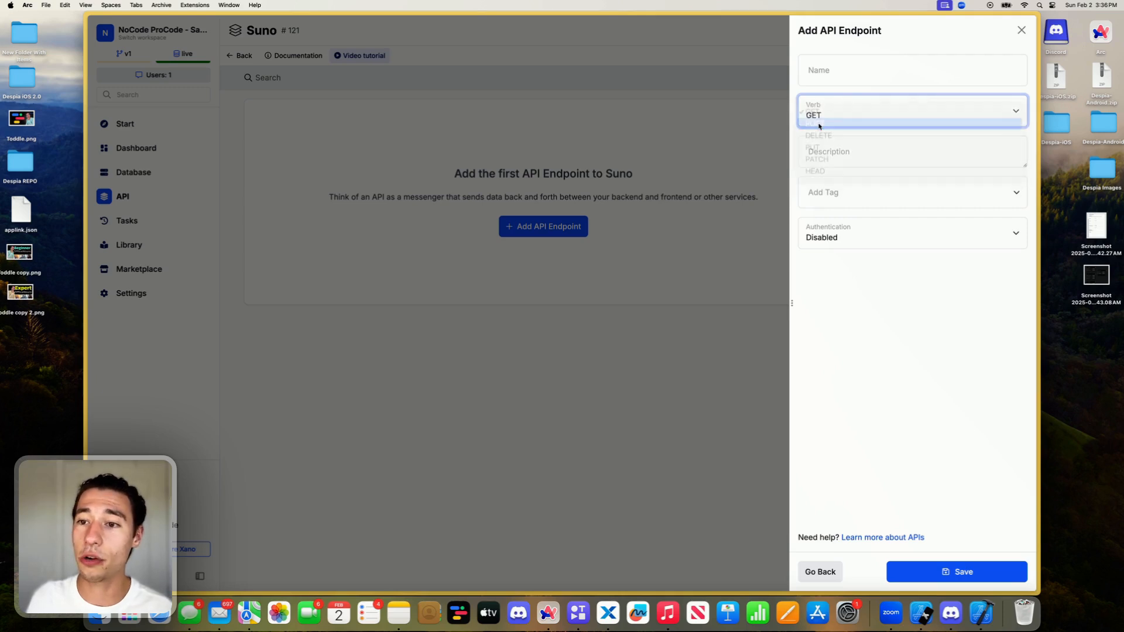
left_click(840, 77)
type("generate")
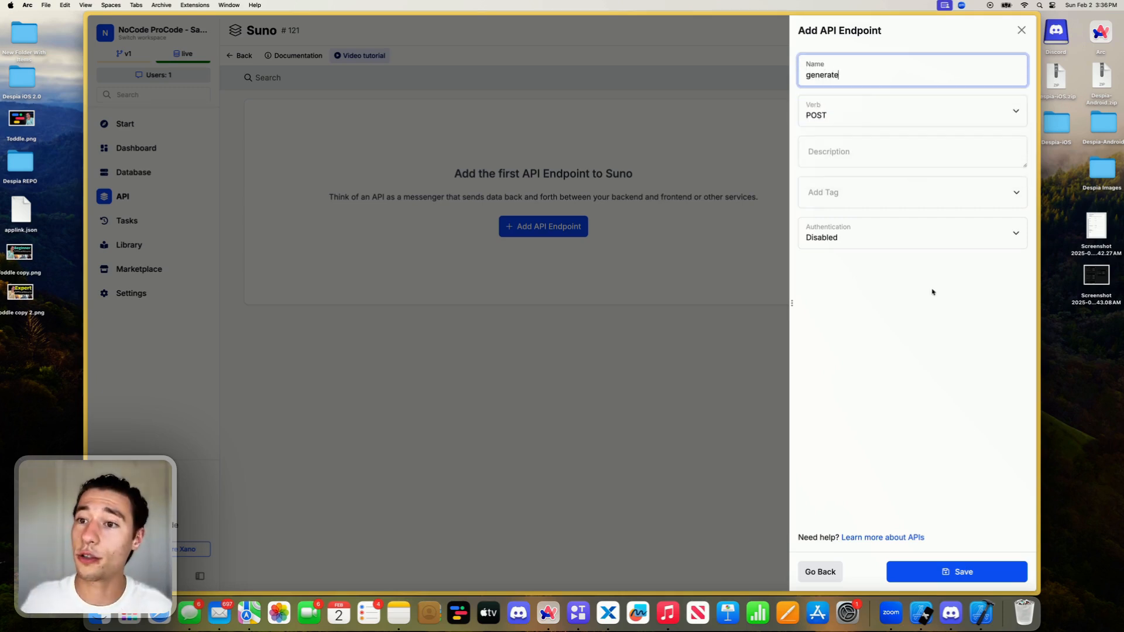
left_click(940, 388)
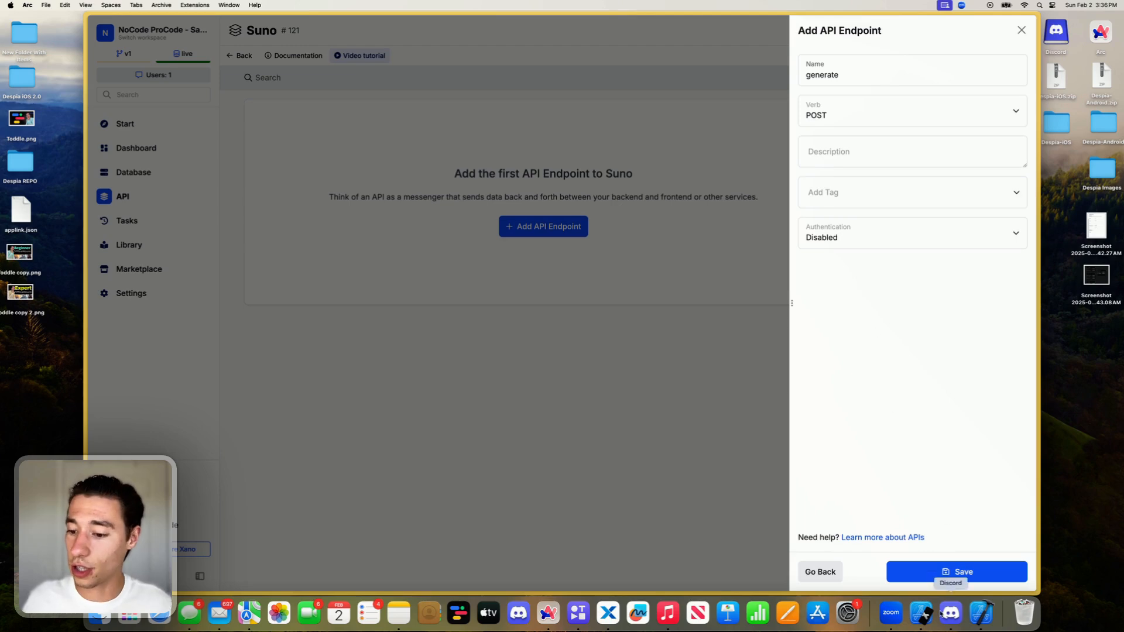
left_click(935, 574)
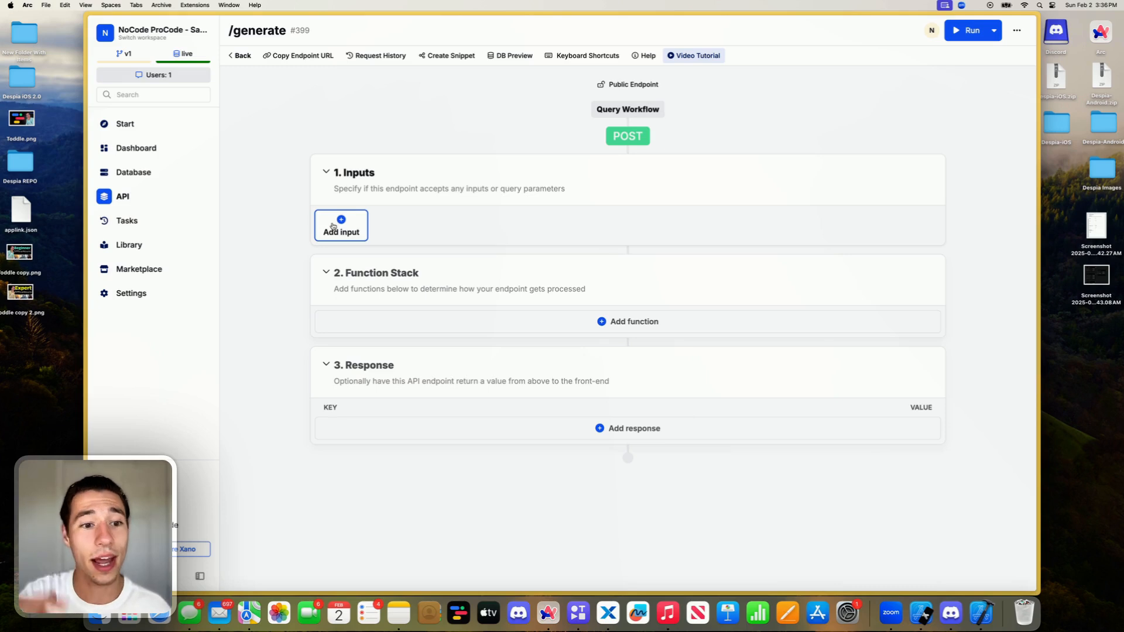
- Switch to the GoAPI Song API playground and examine its body parameters, from lyrics_type and song_description through title, tags, negative tags and seed
left_click(116, 207)
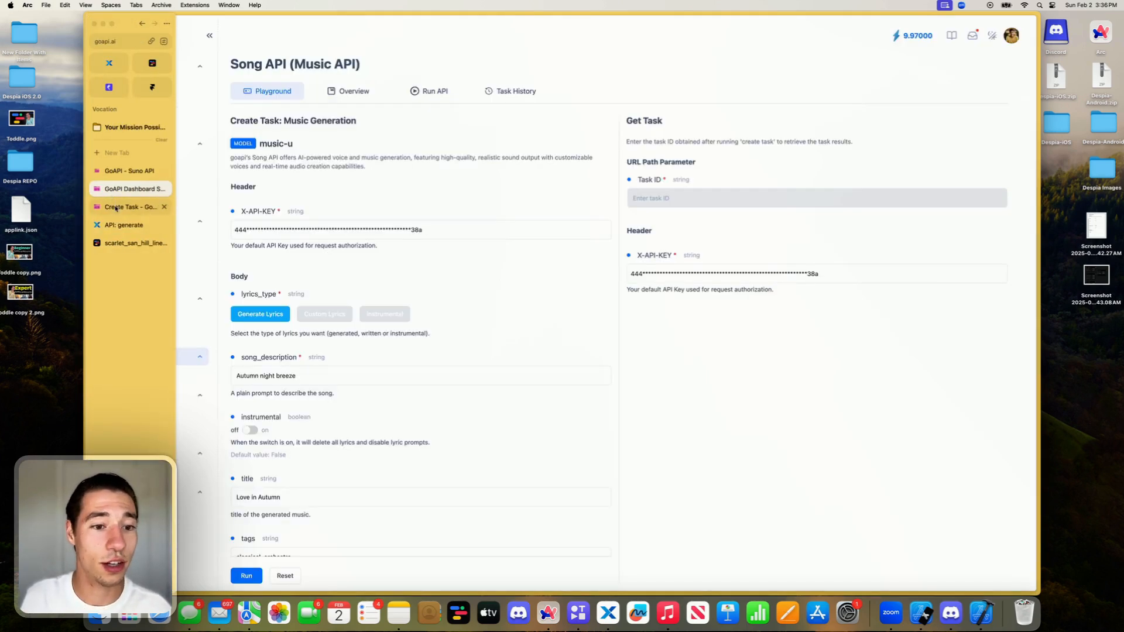
scroll(326, 269, "down", 4)
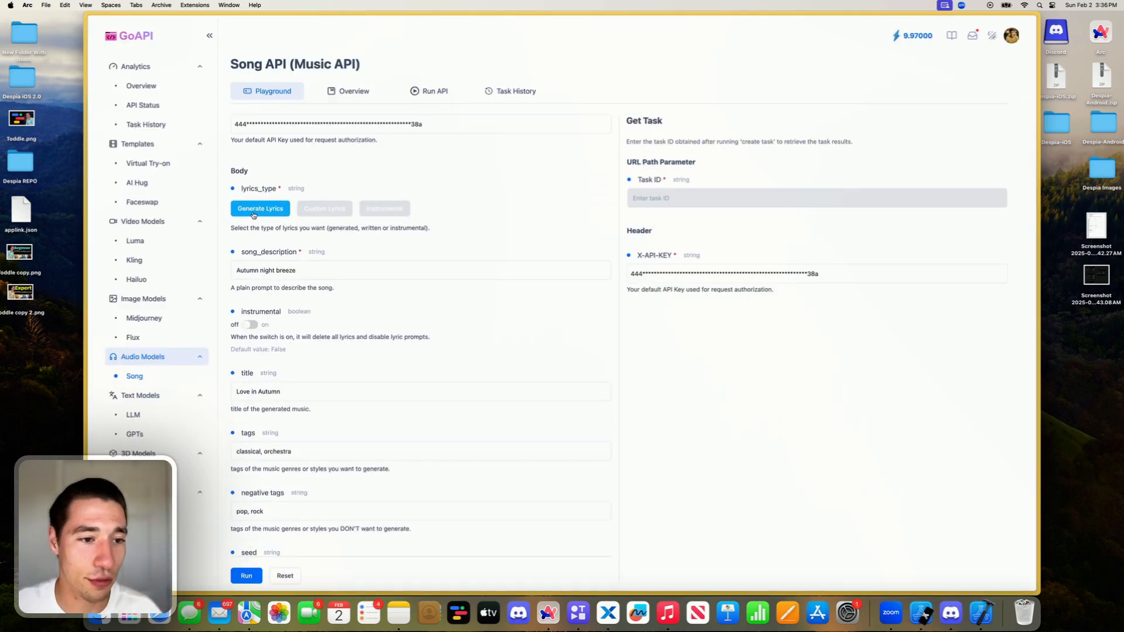
triple_click(278, 272)
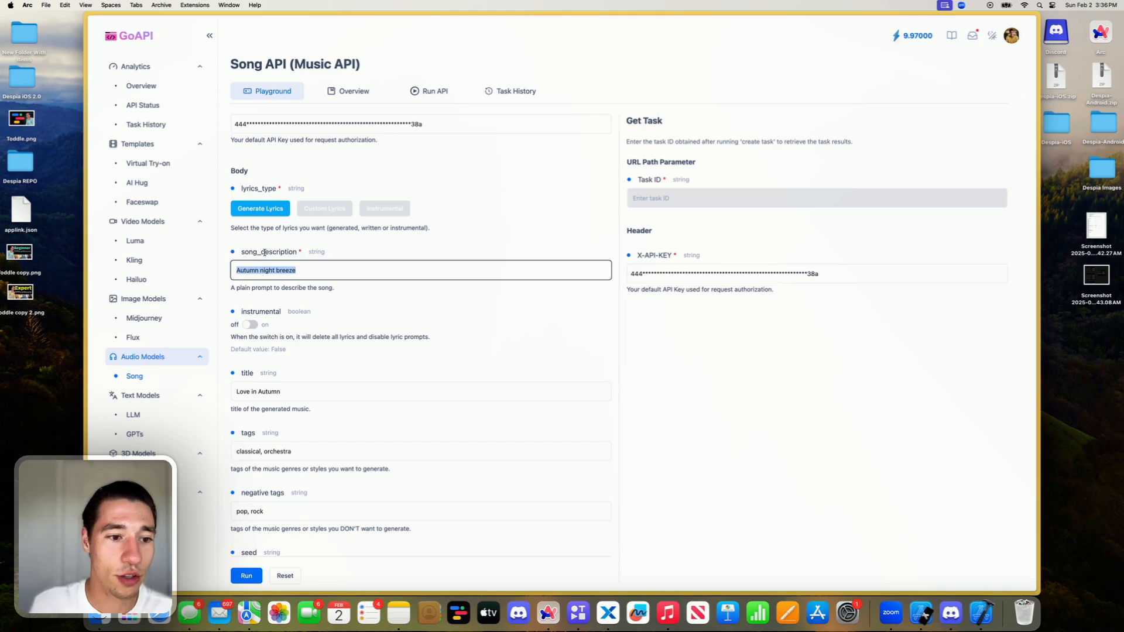
double_click(279, 252)
left_click(326, 255)
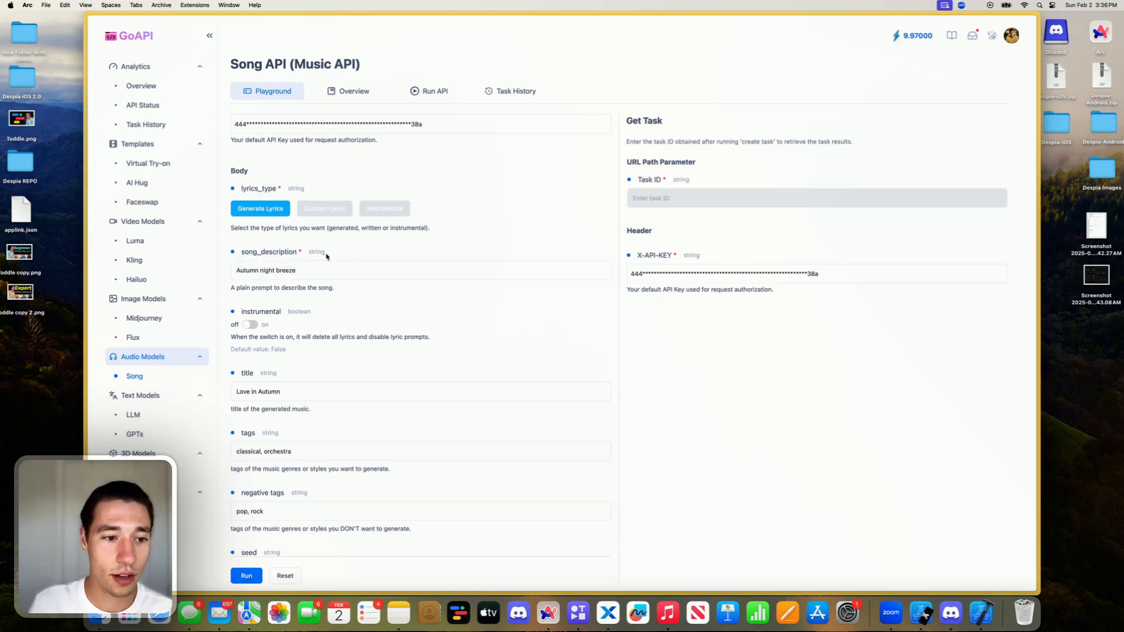
scroll(292, 310, "down", 3)
scroll(291, 306, "down", 1)
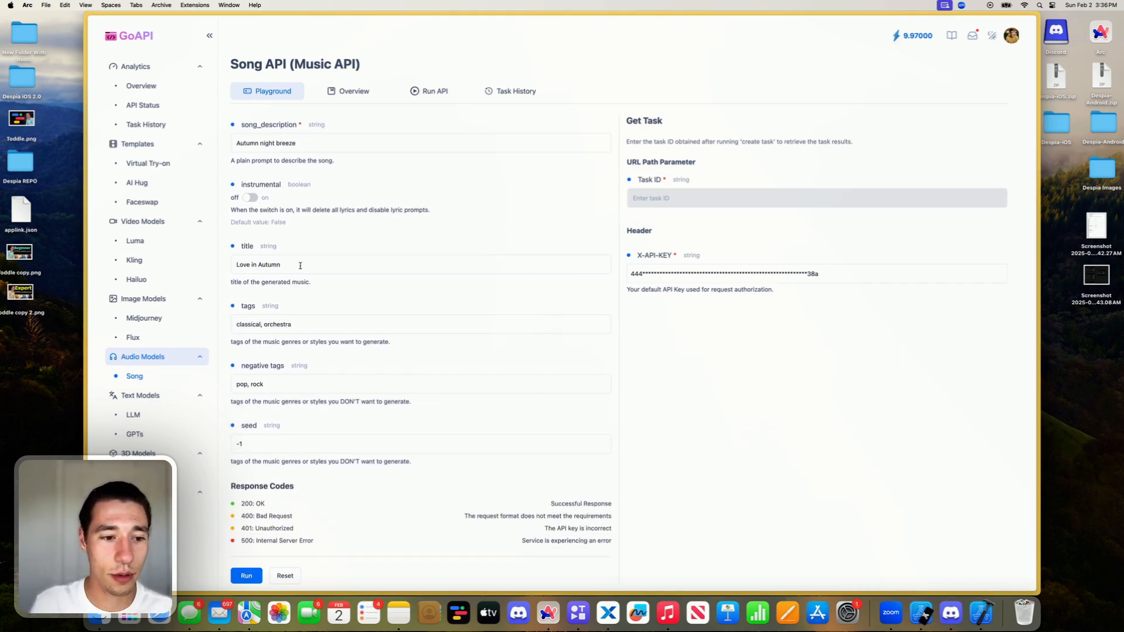
double_click(299, 264)
triple_click(297, 316)
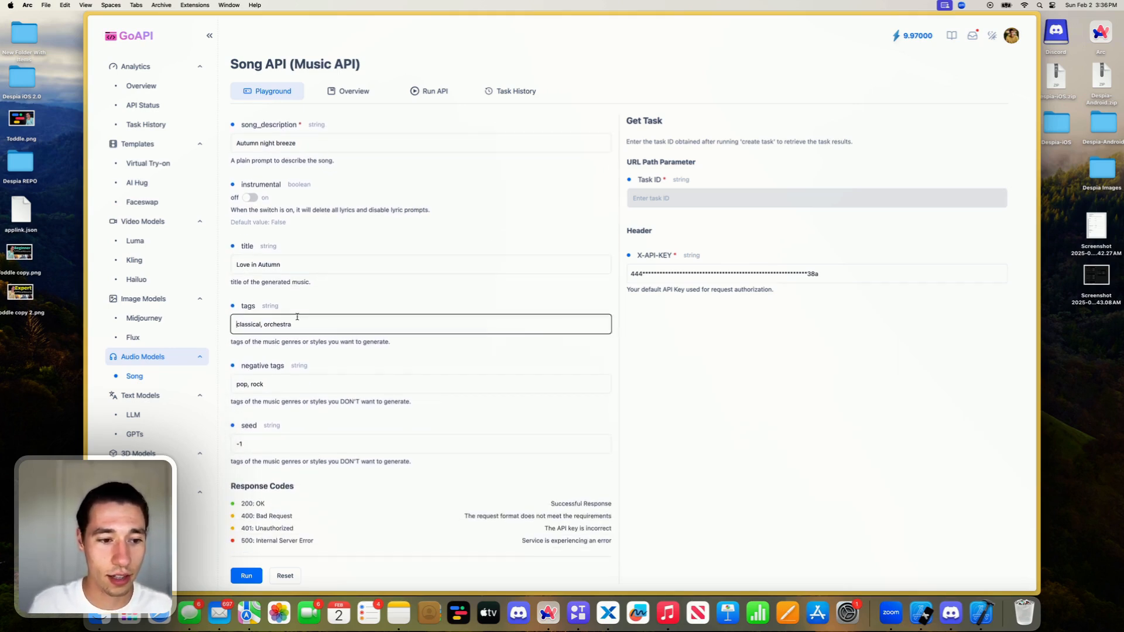
triple_click(286, 382)
scroll(287, 386, "down", 1)
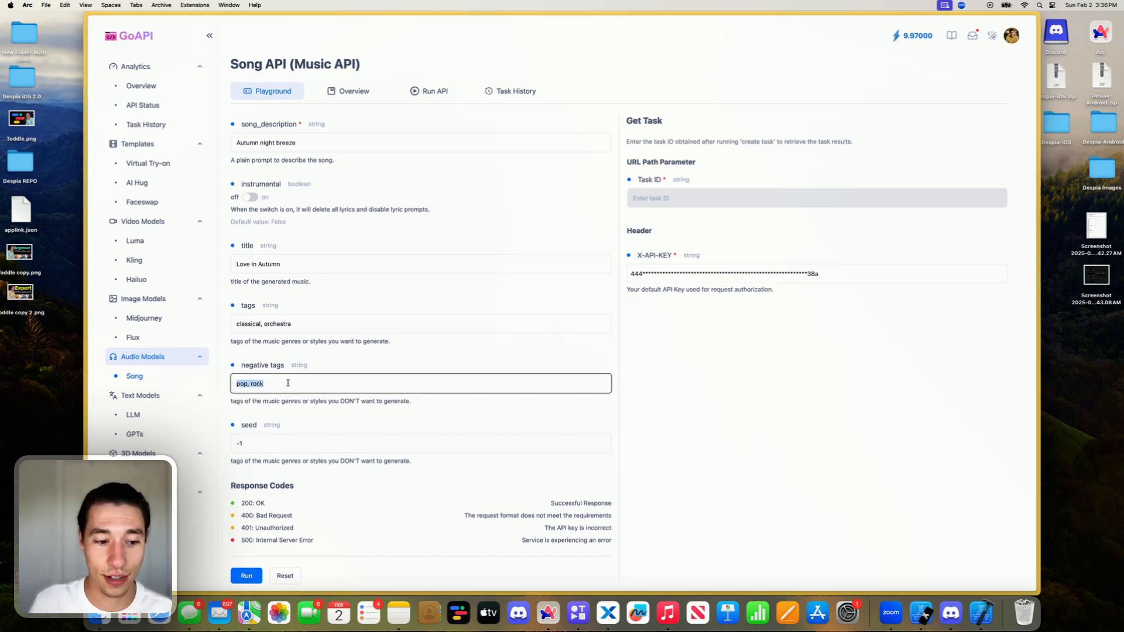
triple_click(272, 440)
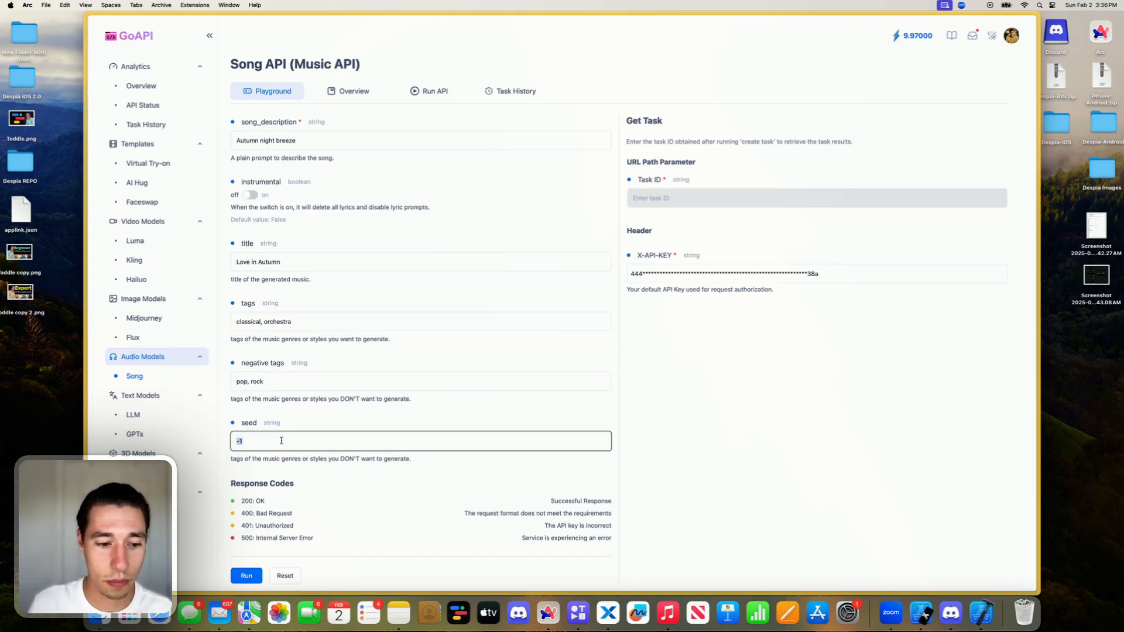
scroll(289, 430, "up", 5)
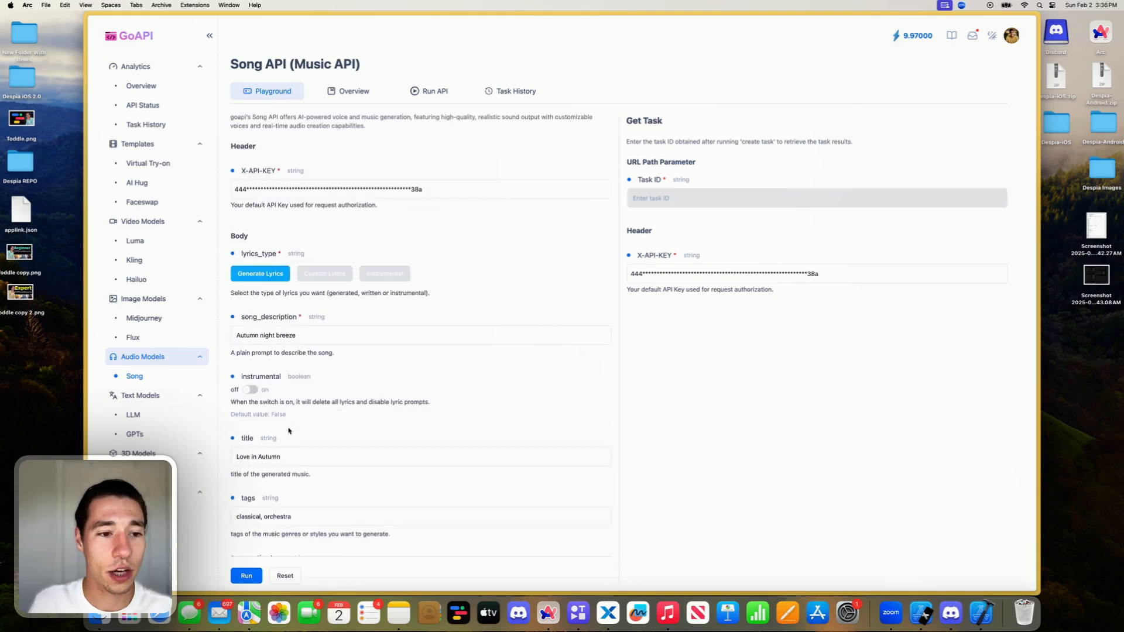
- Return to the generate endpoint in Xano and add a required text input named title
mouse_move(87, 208)
left_click(123, 225)
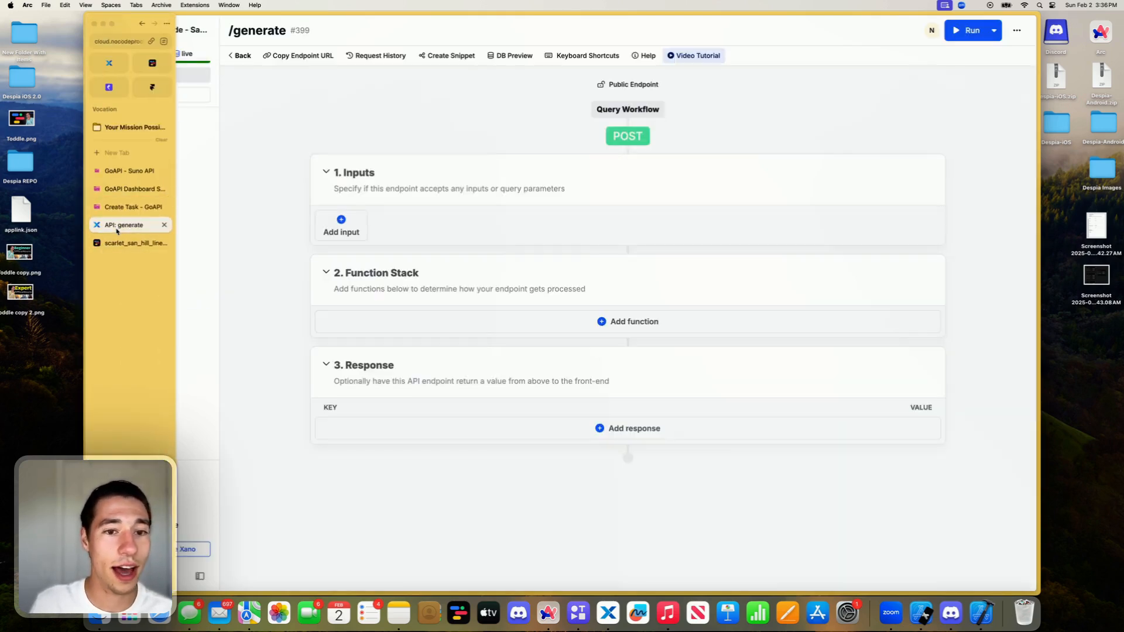
left_click(341, 227)
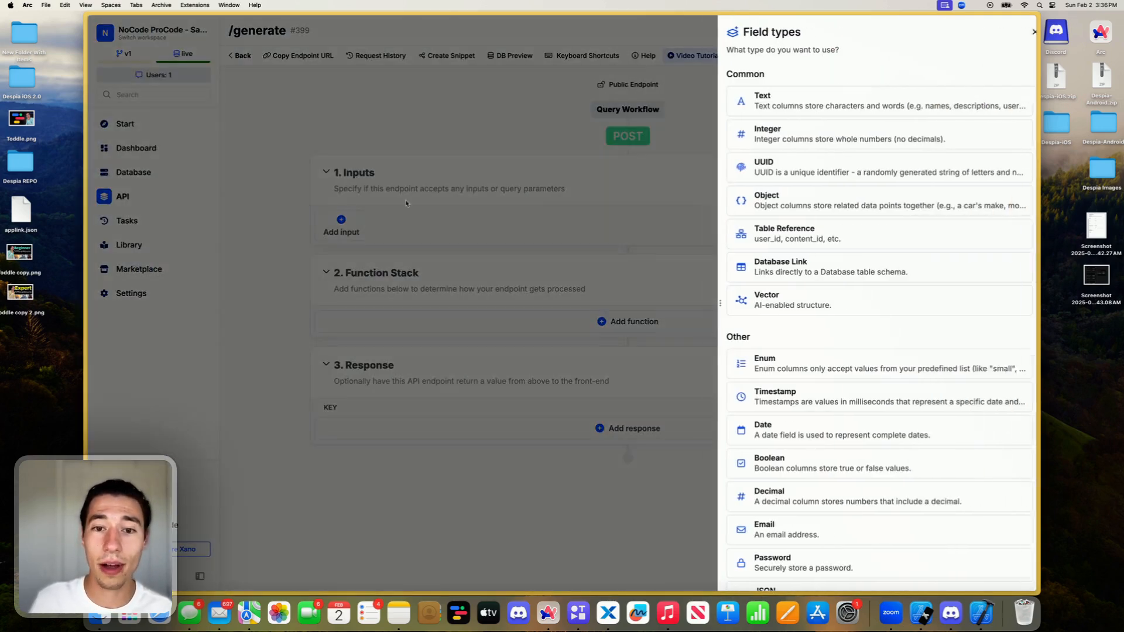
left_click(784, 101)
type("titl")
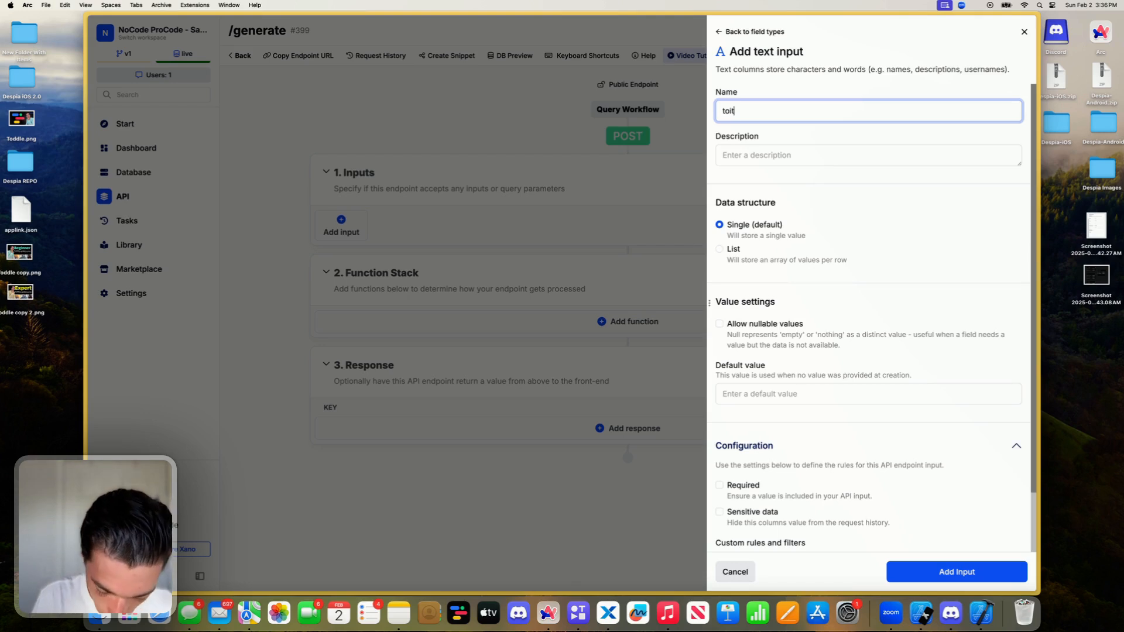
key("BackSpace")
key("BackSpace")
key("BackSpace")
type("itle")
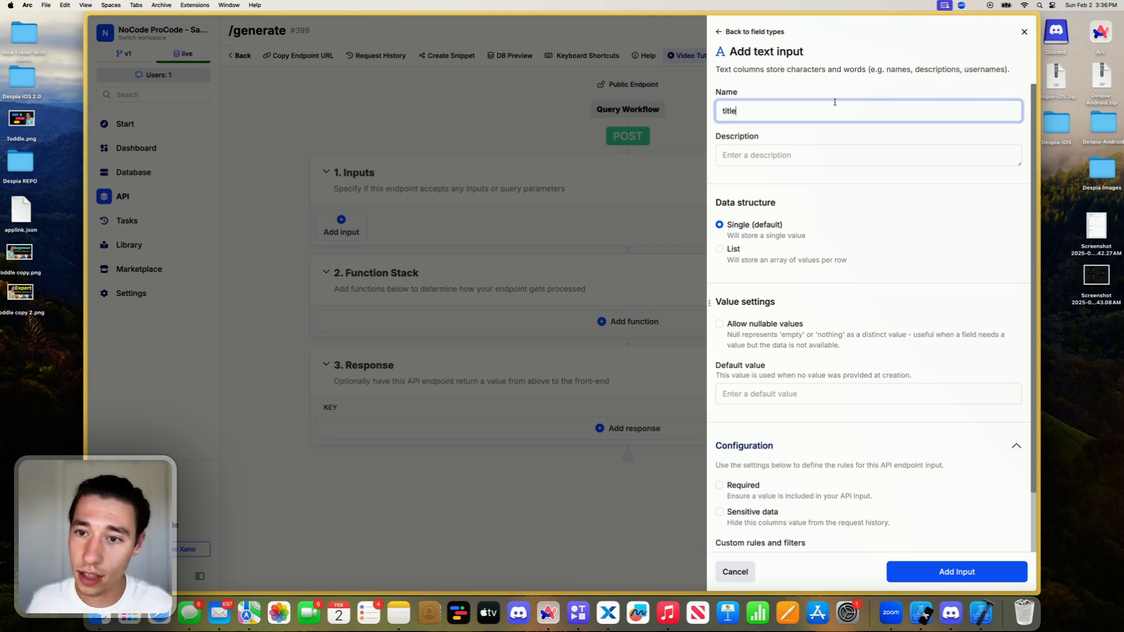
left_click(829, 84)
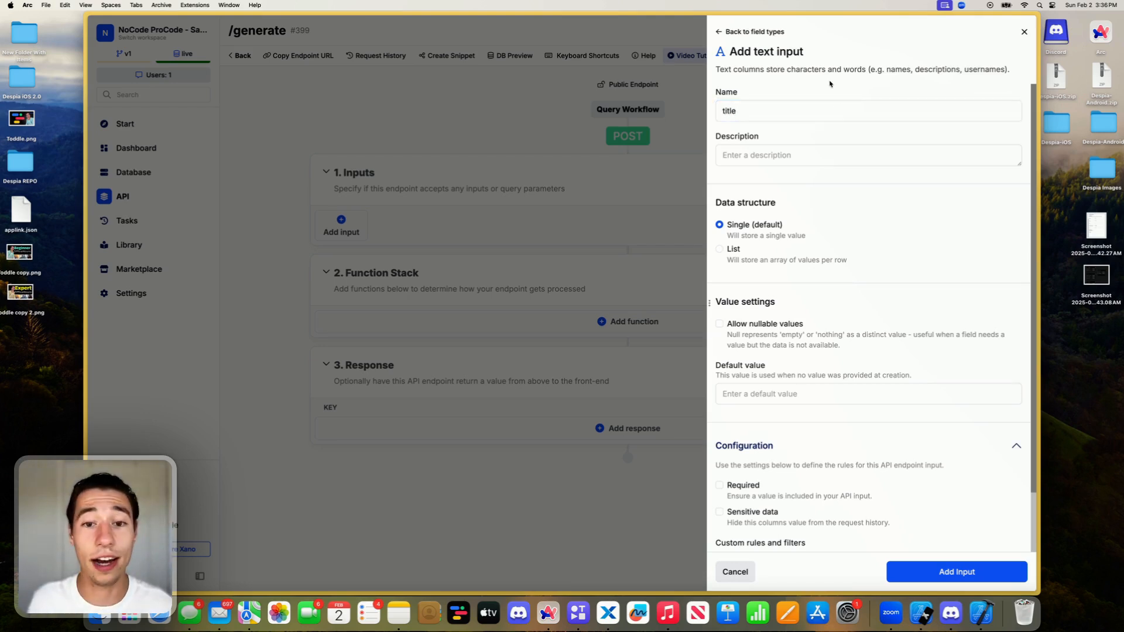
left_click(719, 485)
left_click(935, 569)
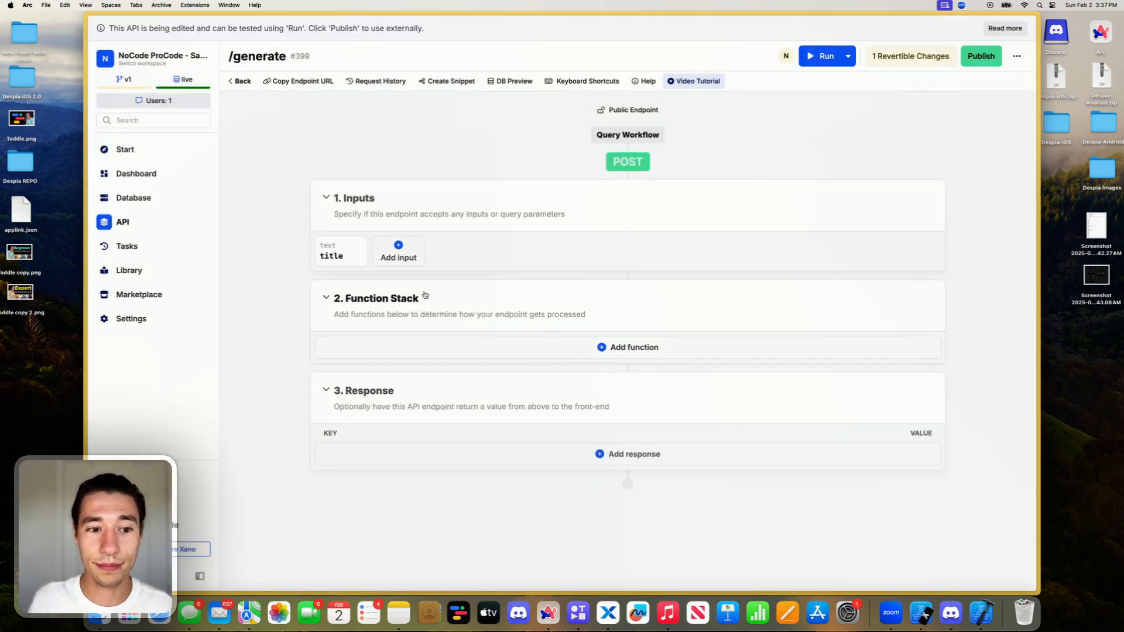
- Try to add a required text input named lyrics to the generate endpoint
left_click(398, 251)
left_click(803, 104)
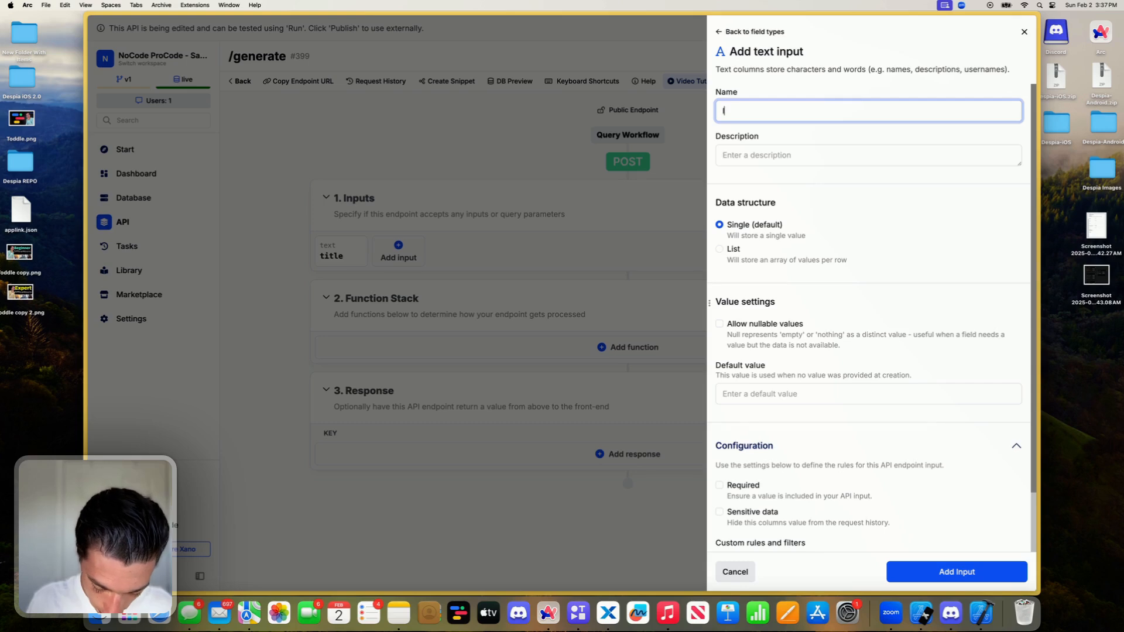
left_click(731, 488)
left_click(962, 568)
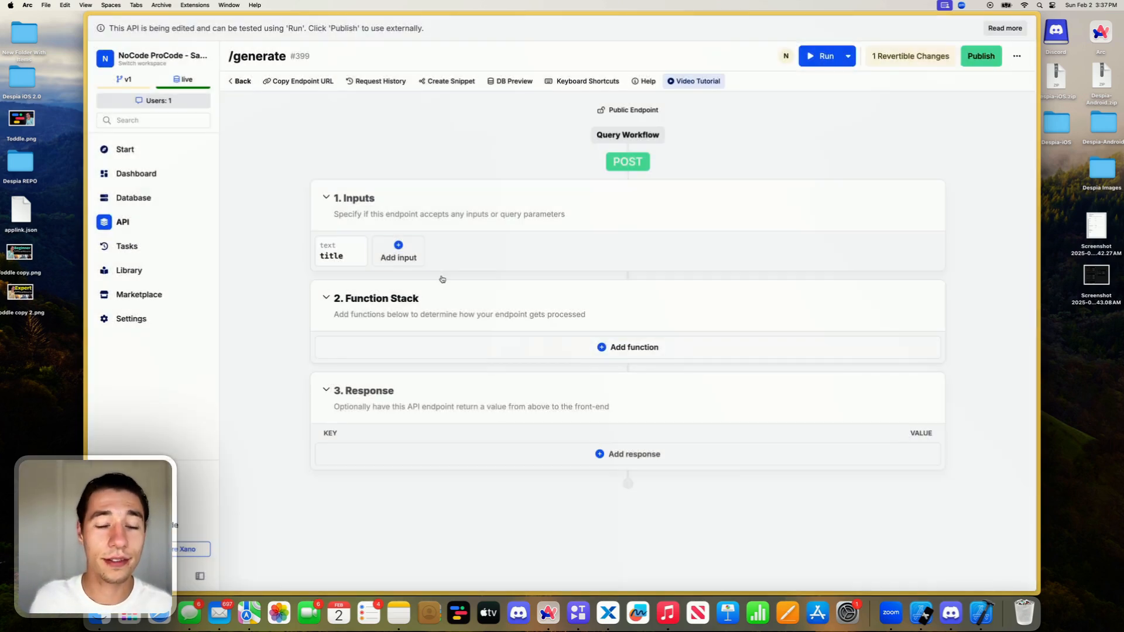
left_click(413, 262)
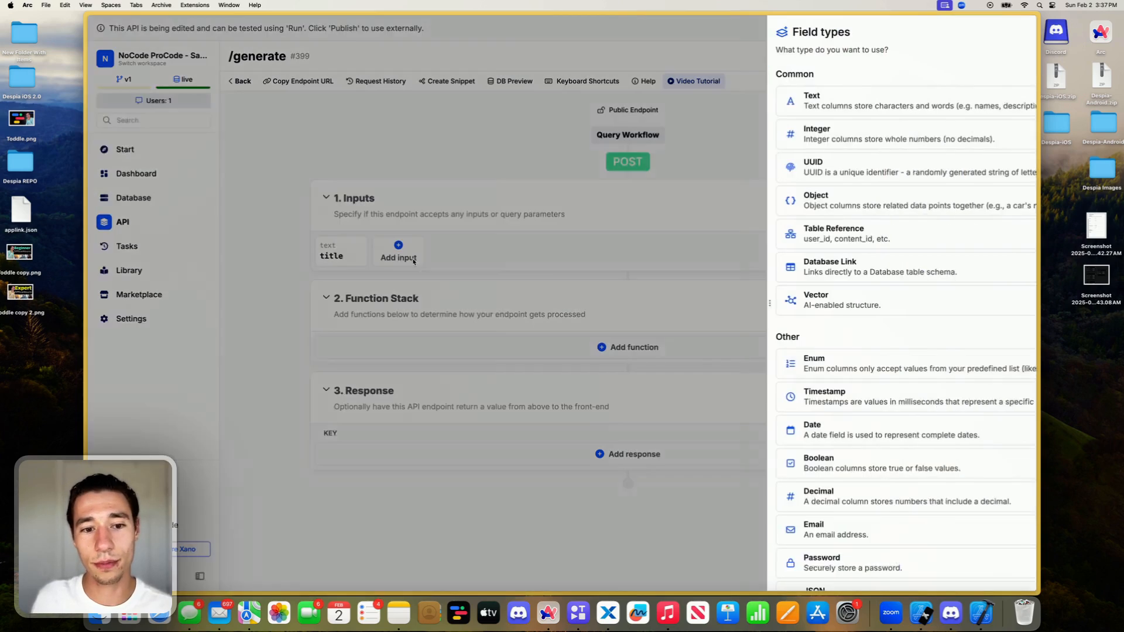
left_click(463, 224)
mouse_move(112, 67)
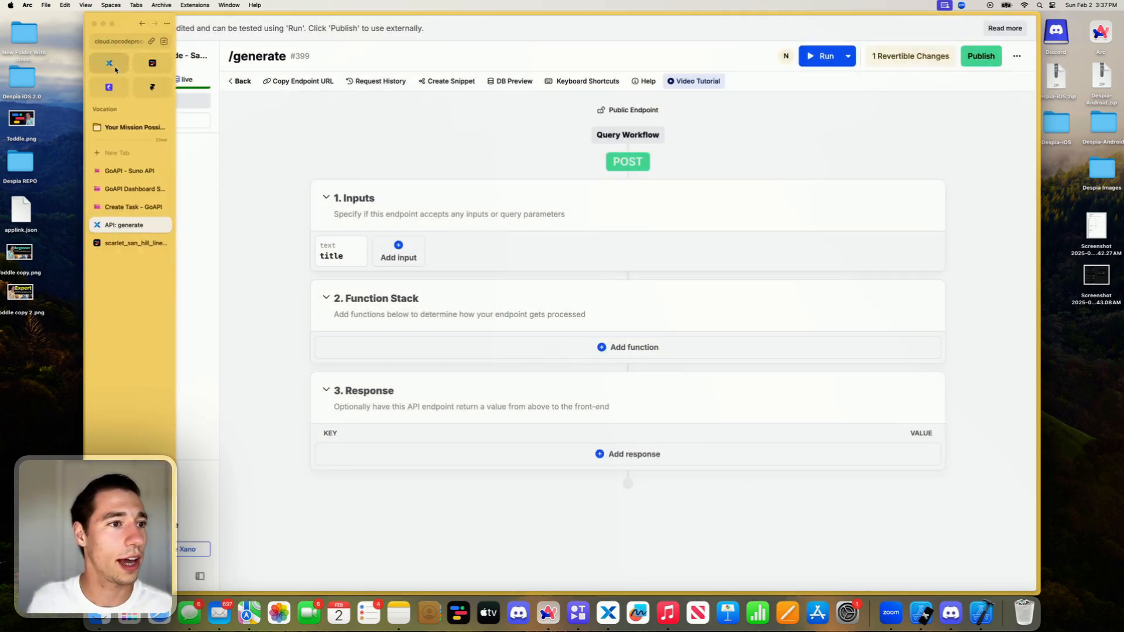
left_click(116, 41)
left_click(614, 177)
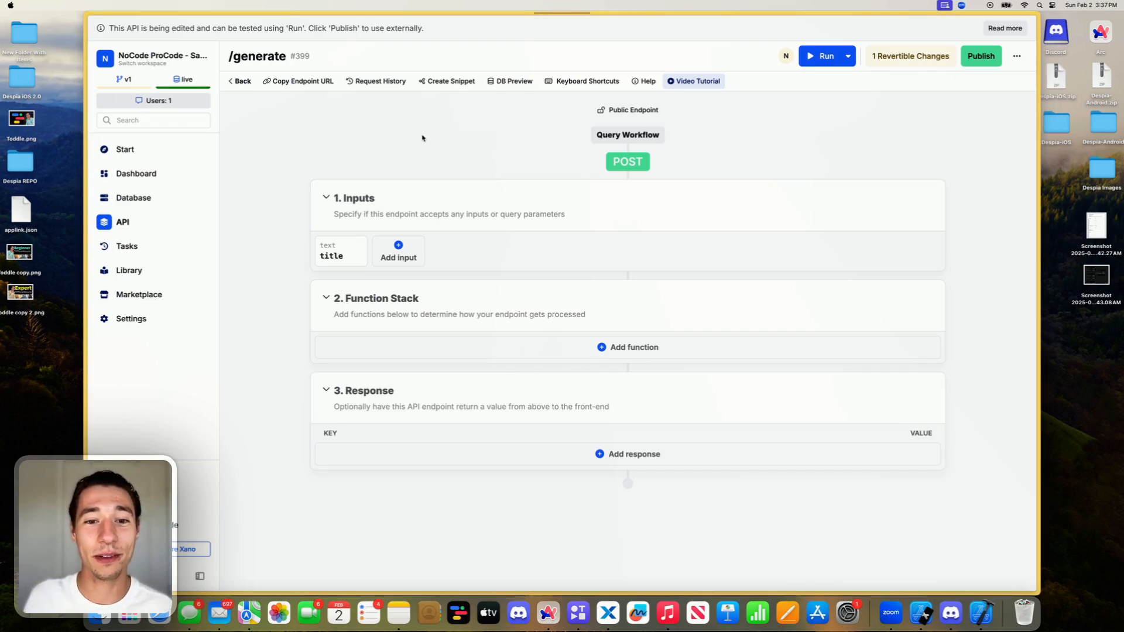
mouse_move(88, 129)
left_click(115, 47)
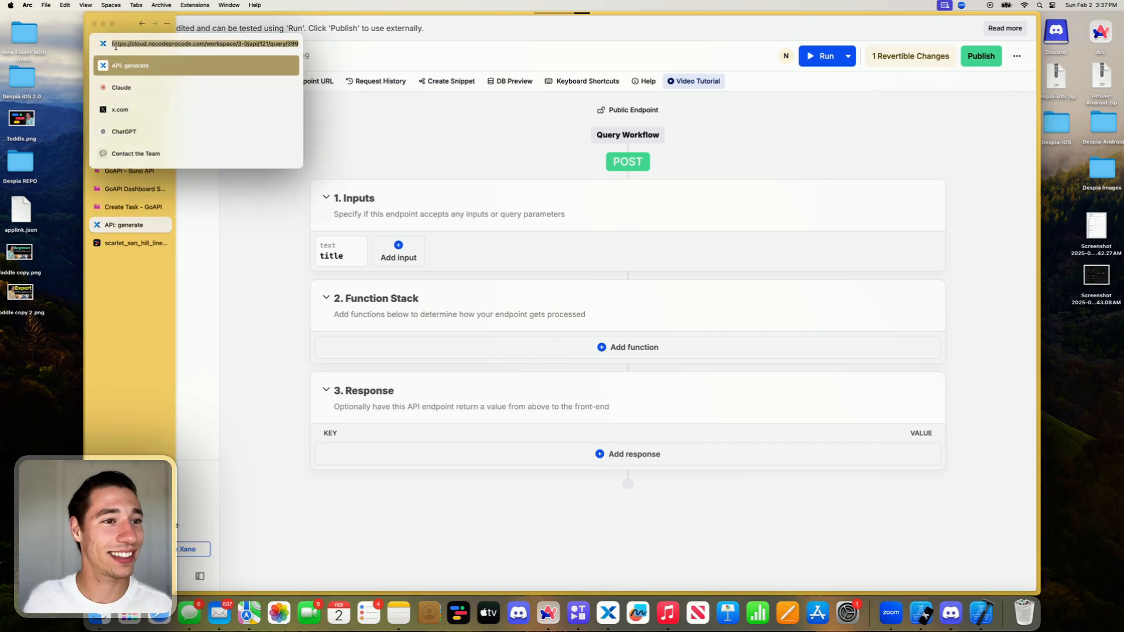
key("Escape")
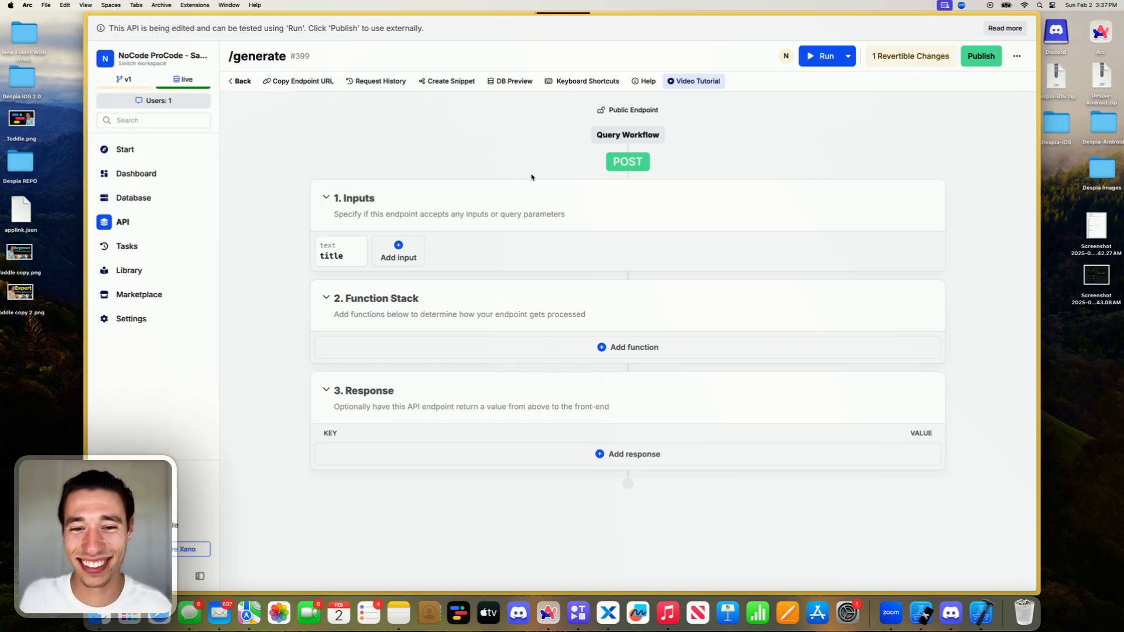
- Force quit the eight selected background apps, including Discord, Mail, Maps, Messages, Music, Notes and Safari
left_click(10, 5)
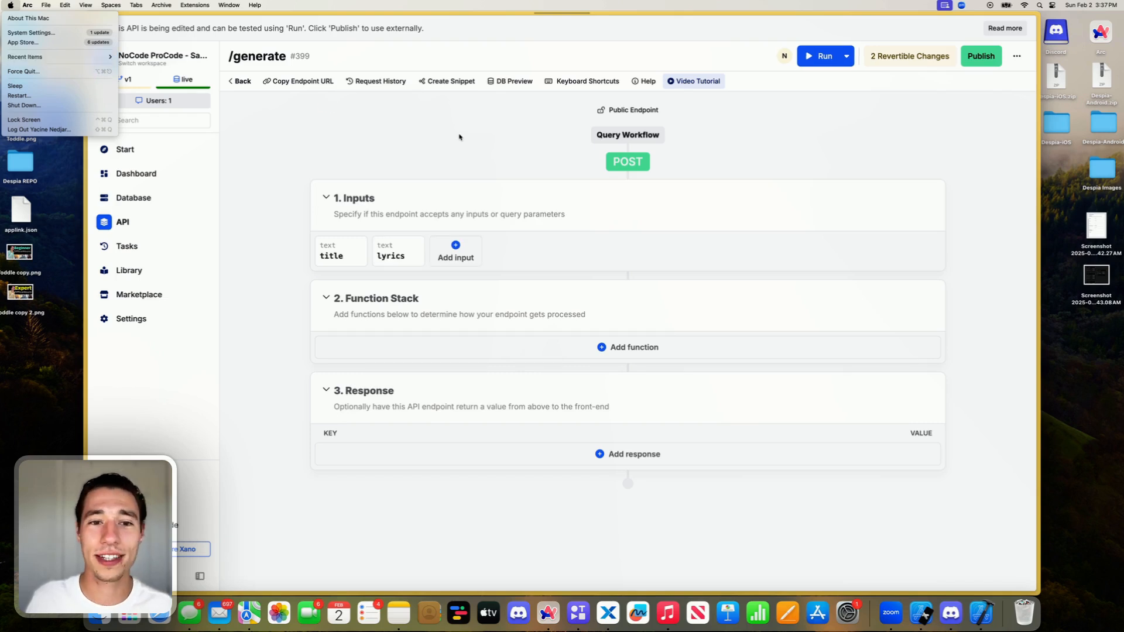
left_click(54, 71)
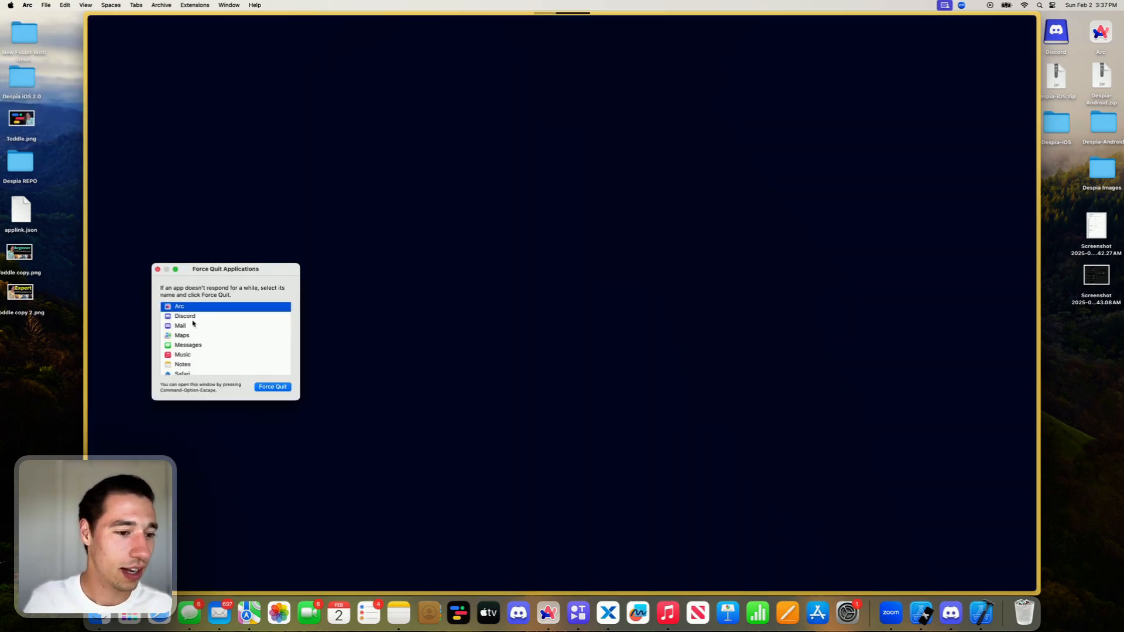
mouse_move(200, 317)
left_mouse_down()
mouse_move(190, 390)
mouse_move(195, 325)
left_mouse_up()
left_click(281, 389)
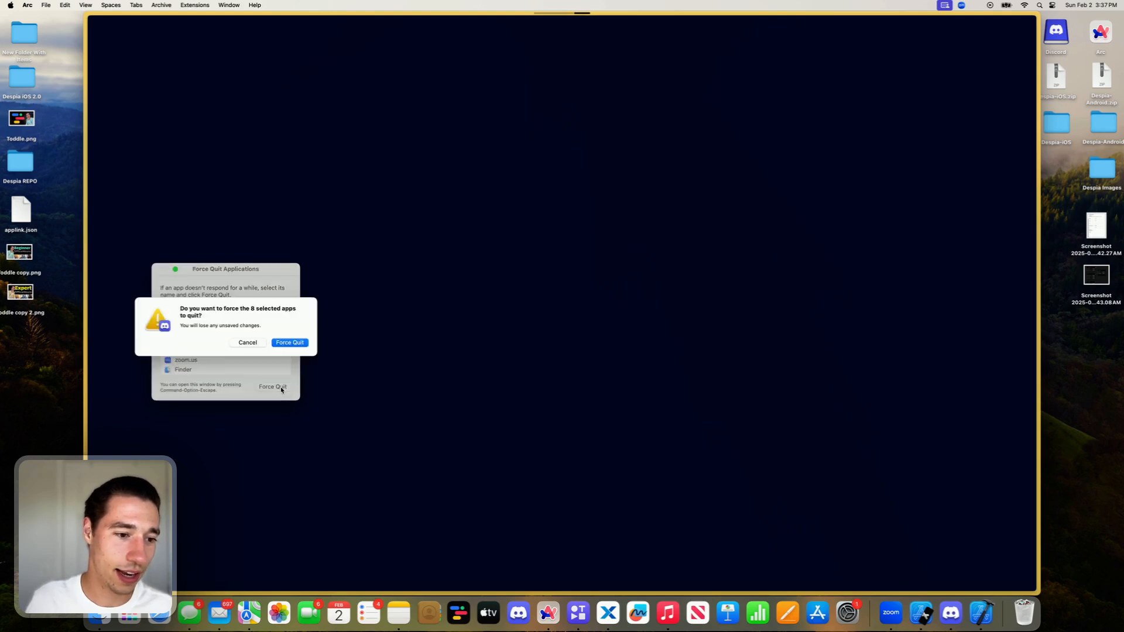
left_click(292, 343)
- Force quit Xano, Xcode, zoom.us and Finder, and close the force-quit window
left_click_drag(185, 337, 185, 364)
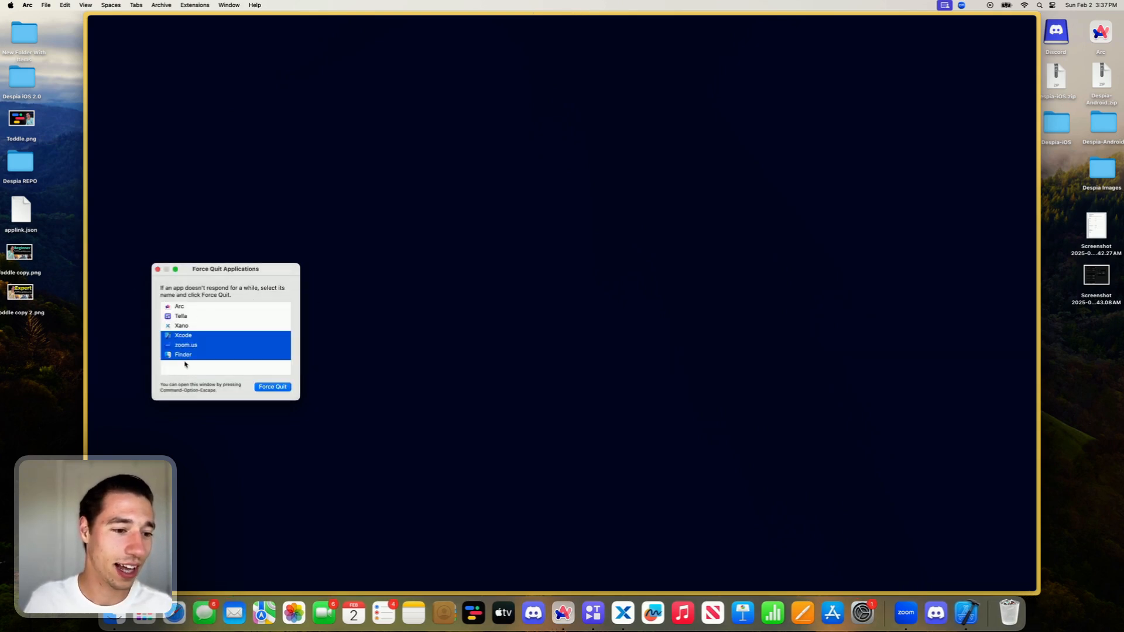
left_click_drag(199, 325, 200, 366)
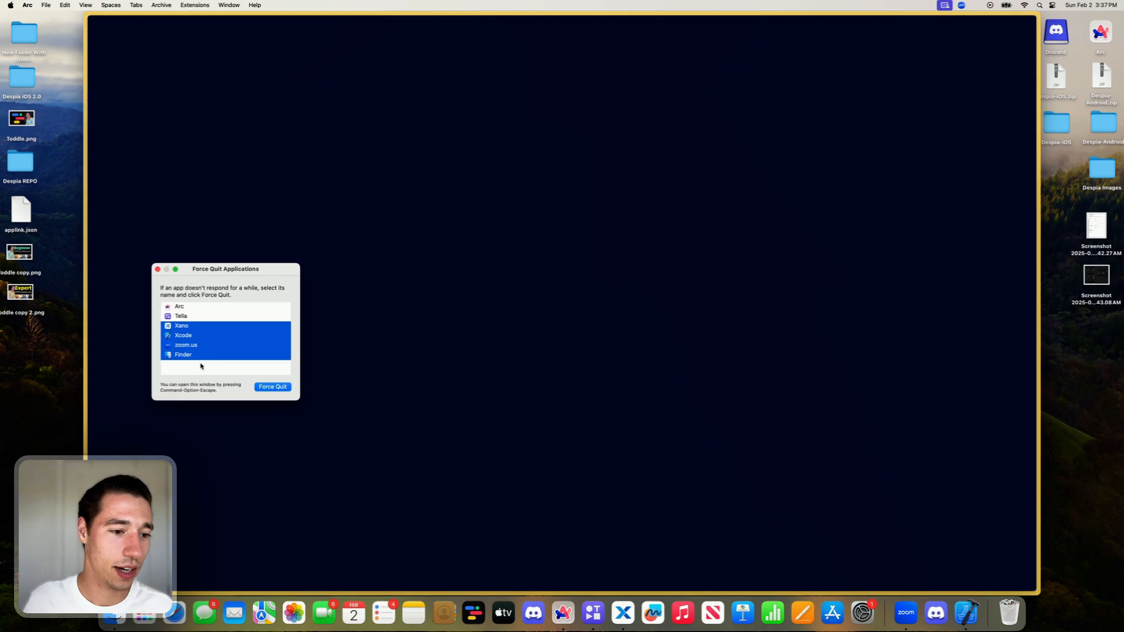
left_click(272, 387)
left_click(291, 346)
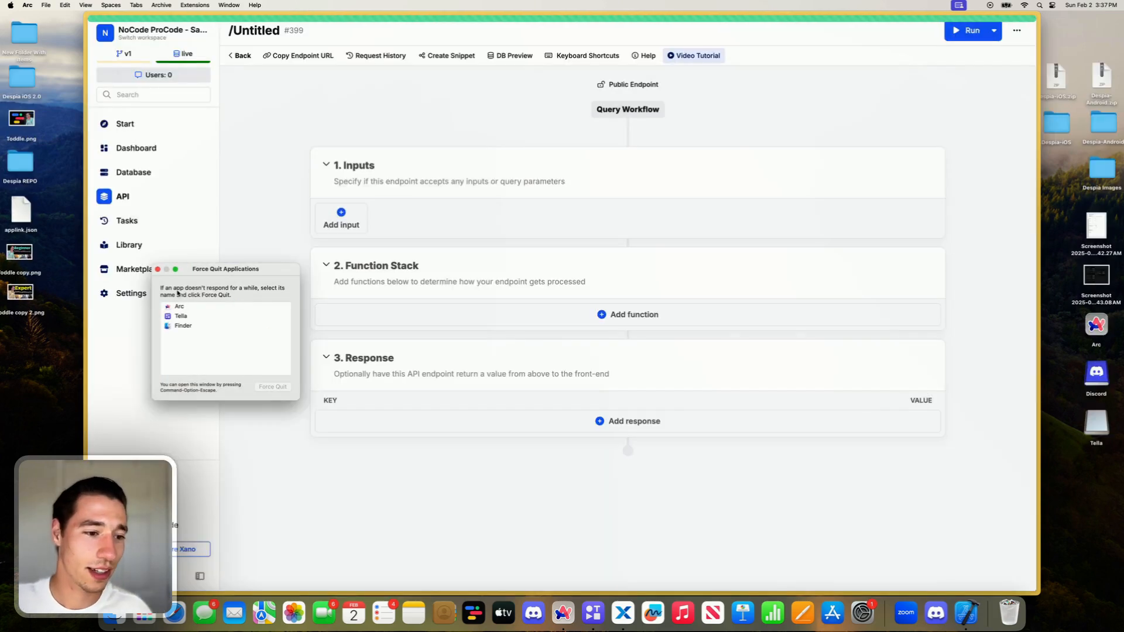
left_click(157, 268)
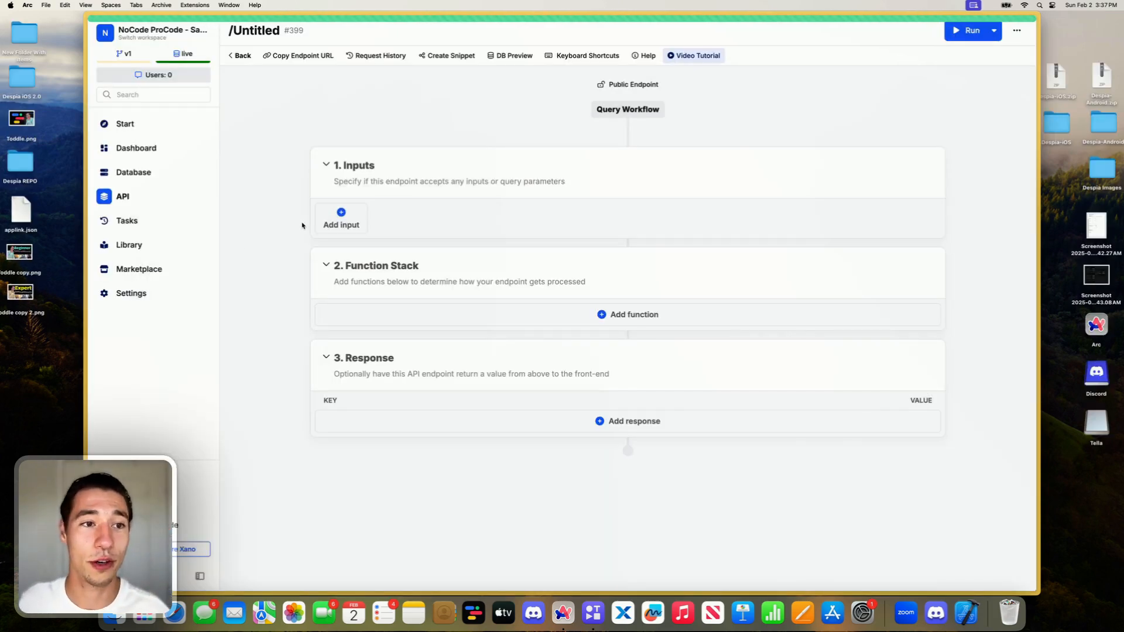
- Return to the generate endpoint with the title and lyrics inputs and view the field types available for a new input
mouse_move(86, 76)
left_click(120, 41)
key("Escape")
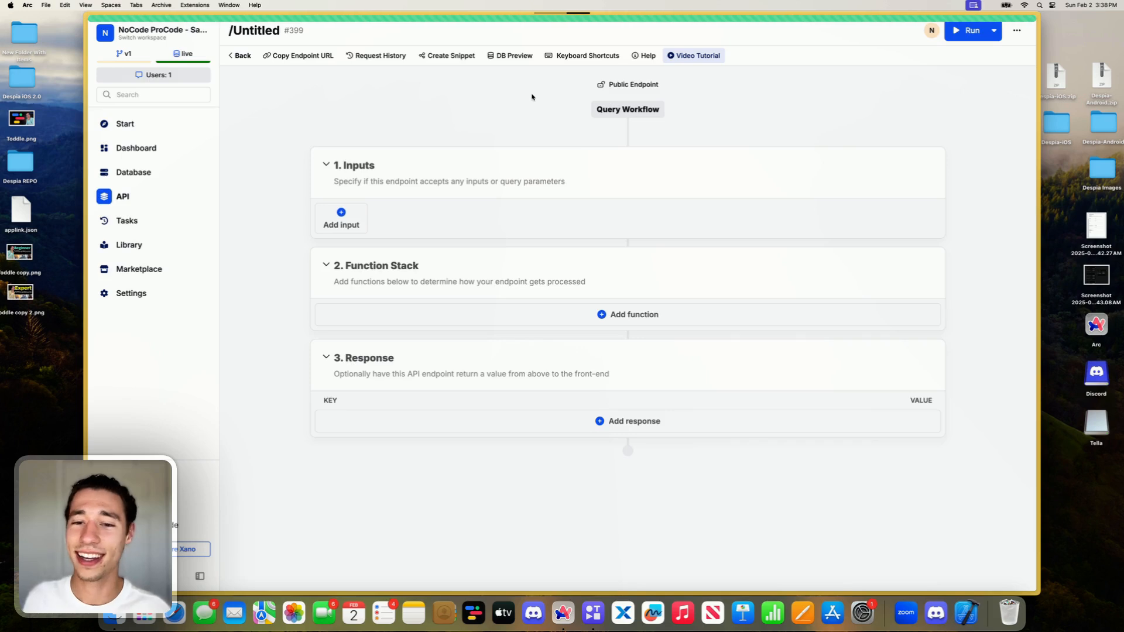
key("ctrl+Tab")
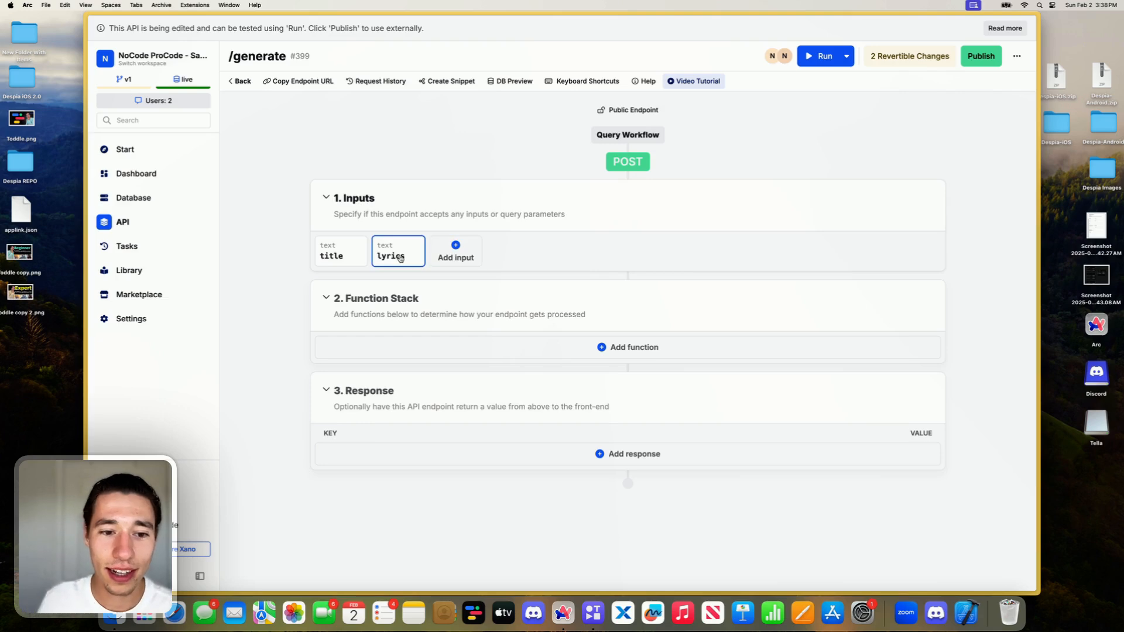
left_click(455, 253)
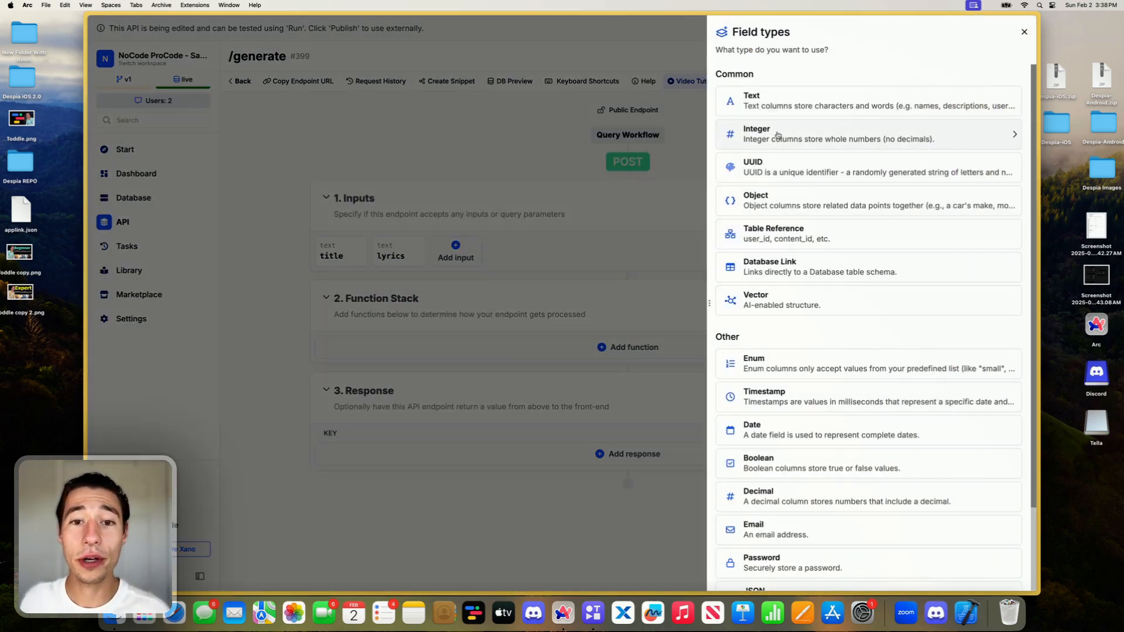
left_click(464, 146)
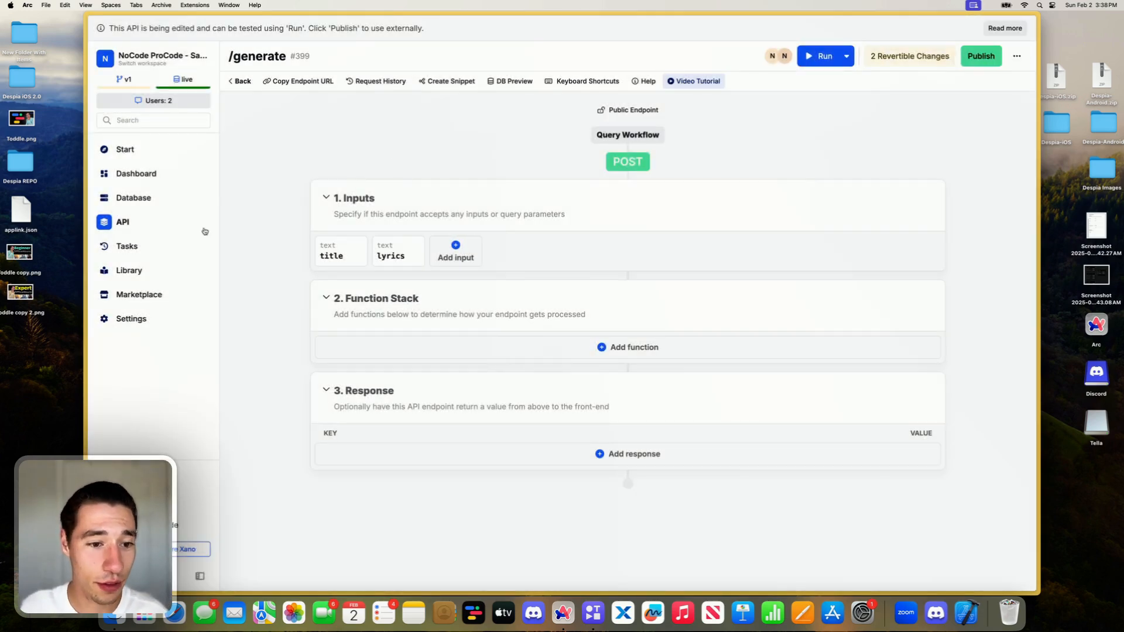
- Switch to the GoAPI Song API playground and examine the song_description, title, tags and negative tags parameters
mouse_move(87, 222)
left_click(117, 207)
left_click(120, 186)
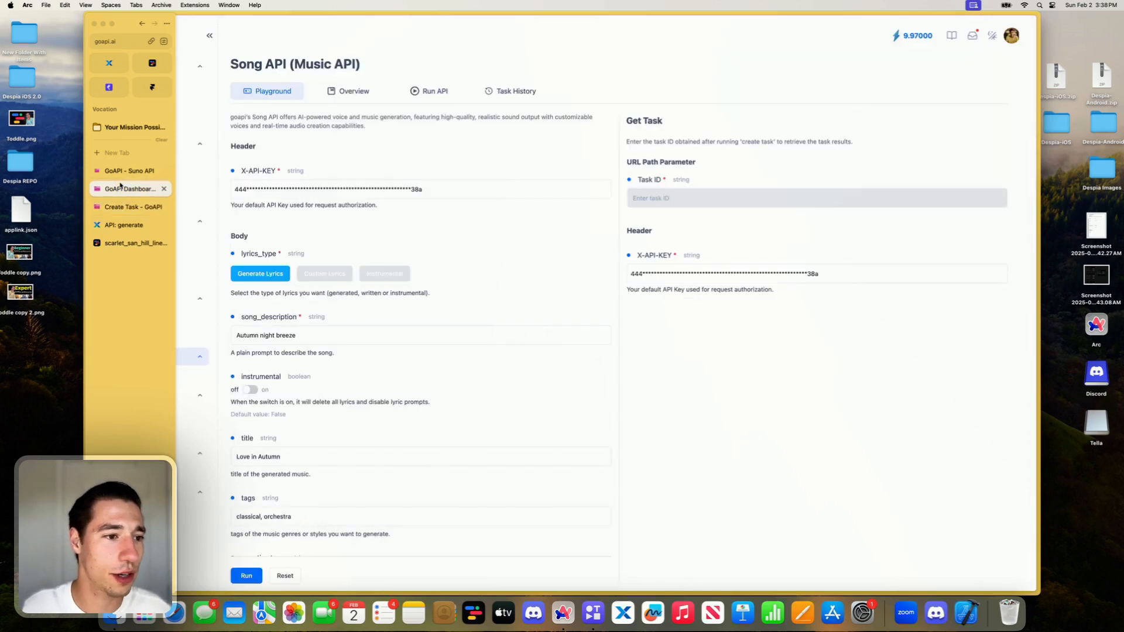
scroll(321, 411, "down", 3)
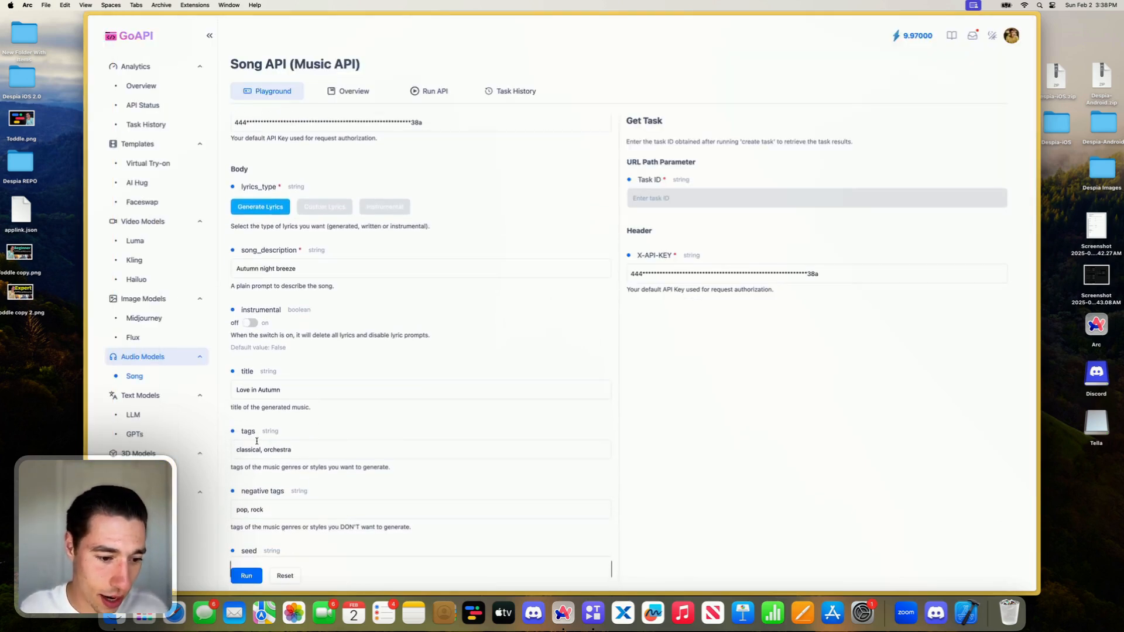
double_click(251, 432)
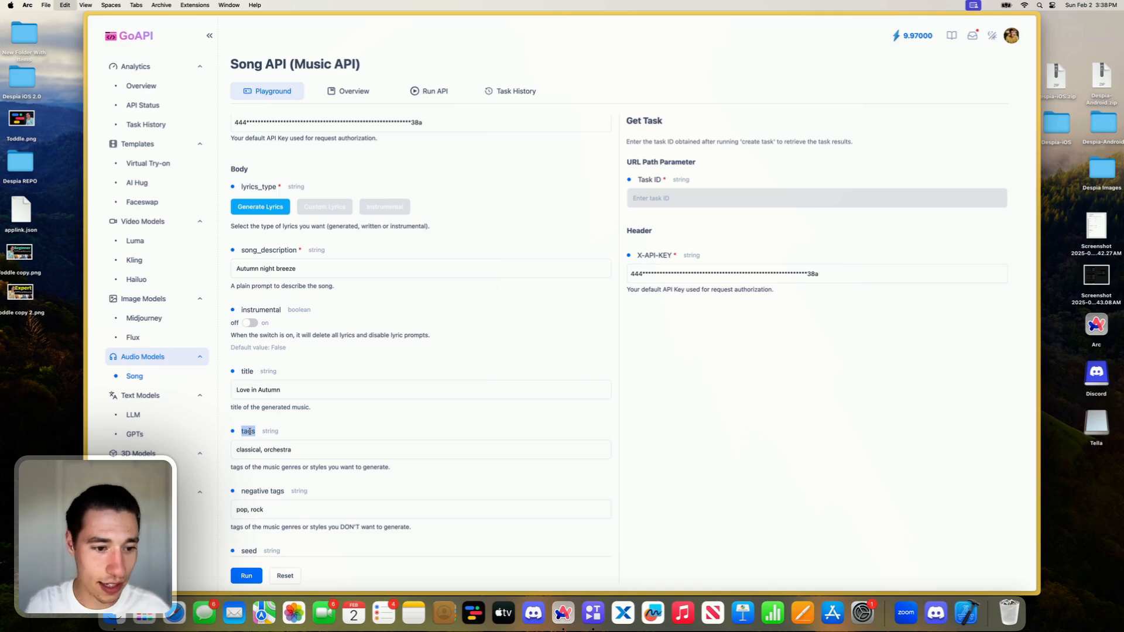
double_click(261, 250)
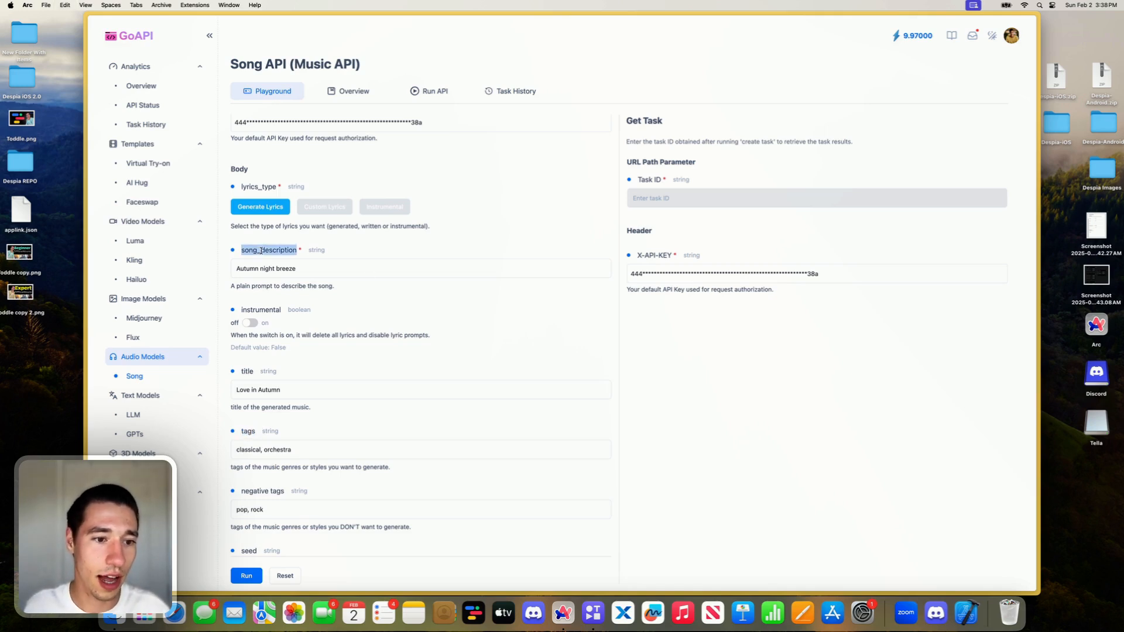
double_click(259, 389)
double_click(274, 450)
double_click(258, 510)
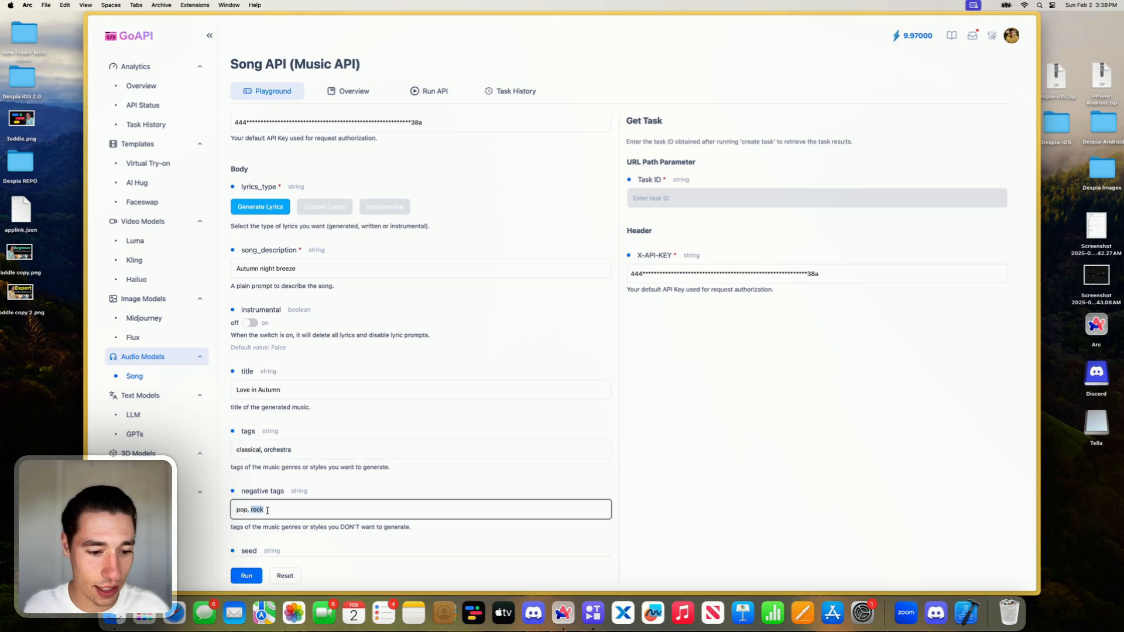
scroll(267, 514, "down", 3)
scroll(279, 455, "up", 4)
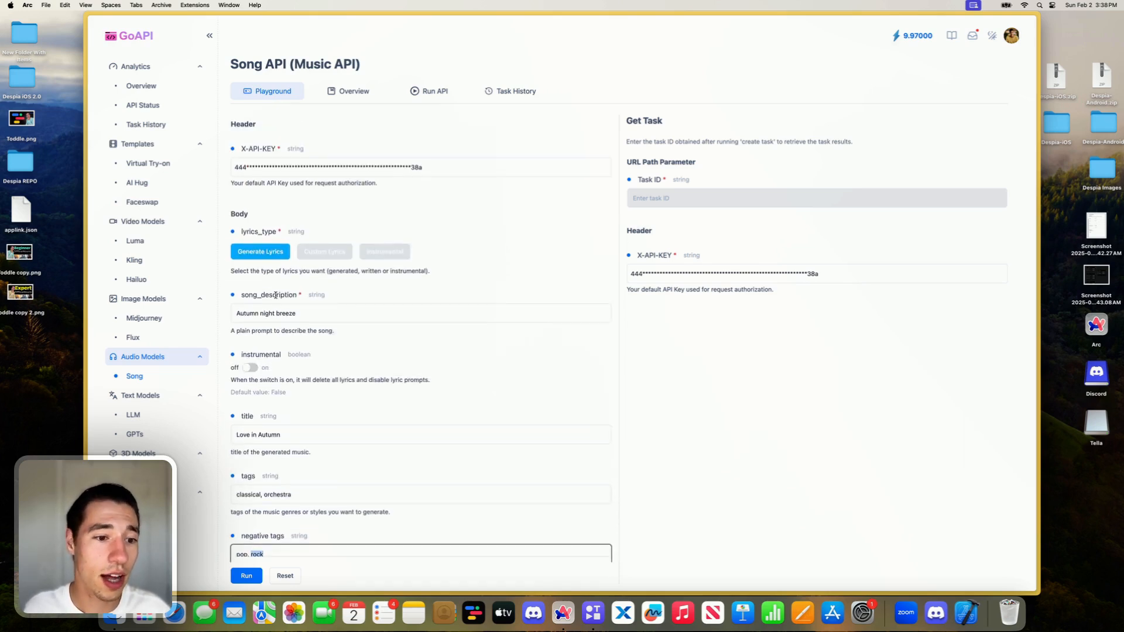
- Compare the required text parameter for the Generate Lyrics and Custom Lyrics types, and copy the word description from song_description
left_click(276, 297)
double_click(268, 295)
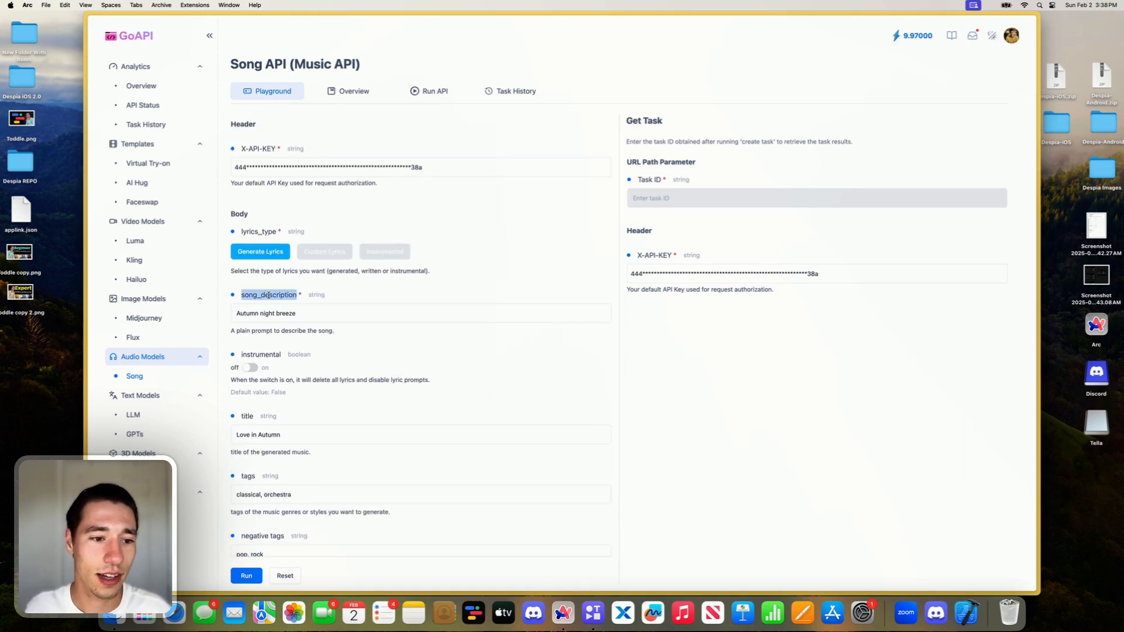
left_click_drag(261, 296, 298, 297)
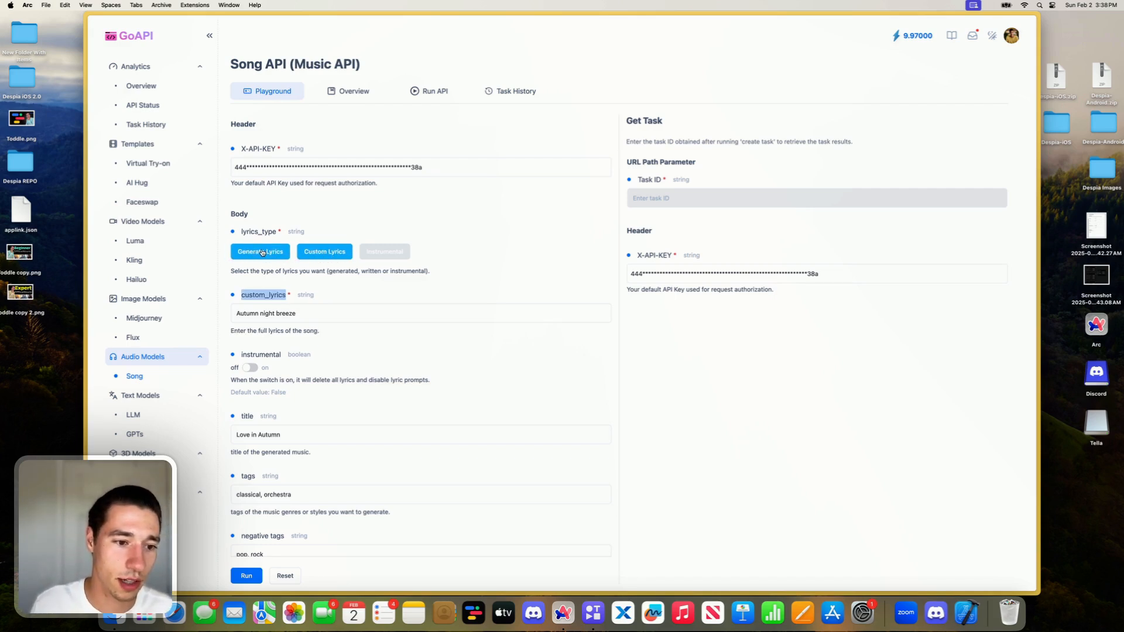
left_click(352, 291)
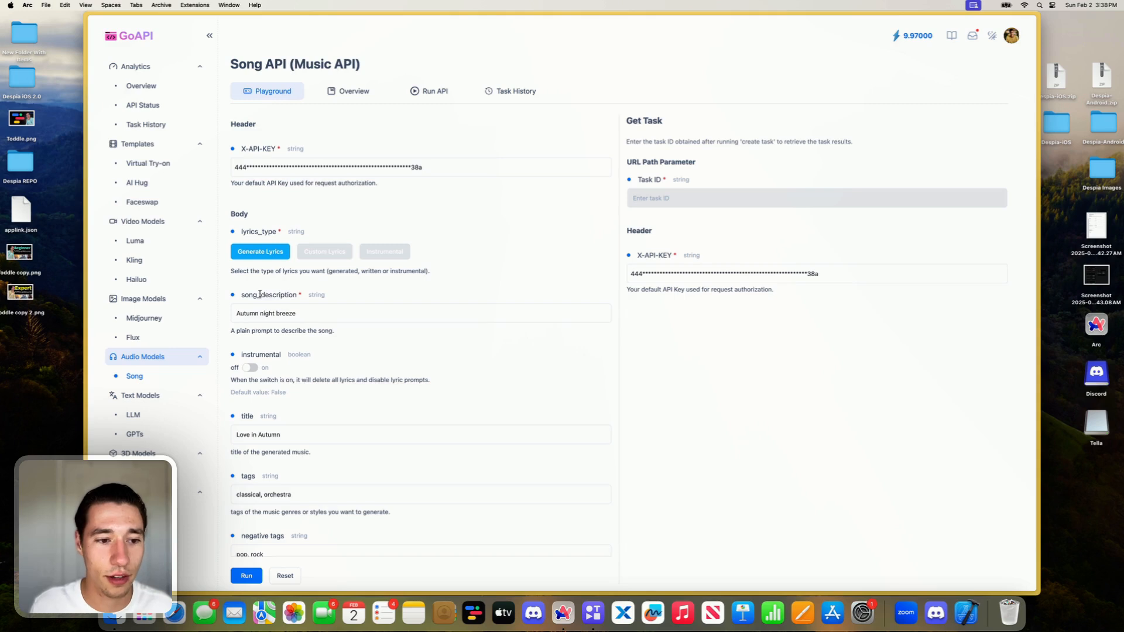
left_click_drag(260, 295, 296, 296)
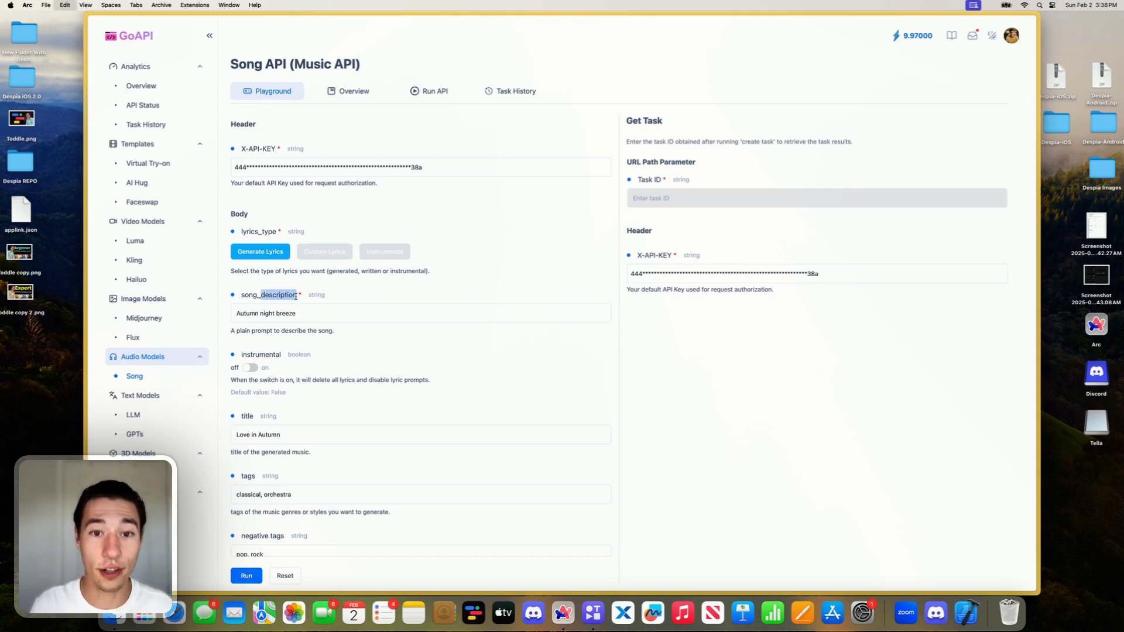
- Return to the generate endpoint in Xano and rename the lyrics input as description
mouse_move(87, 176)
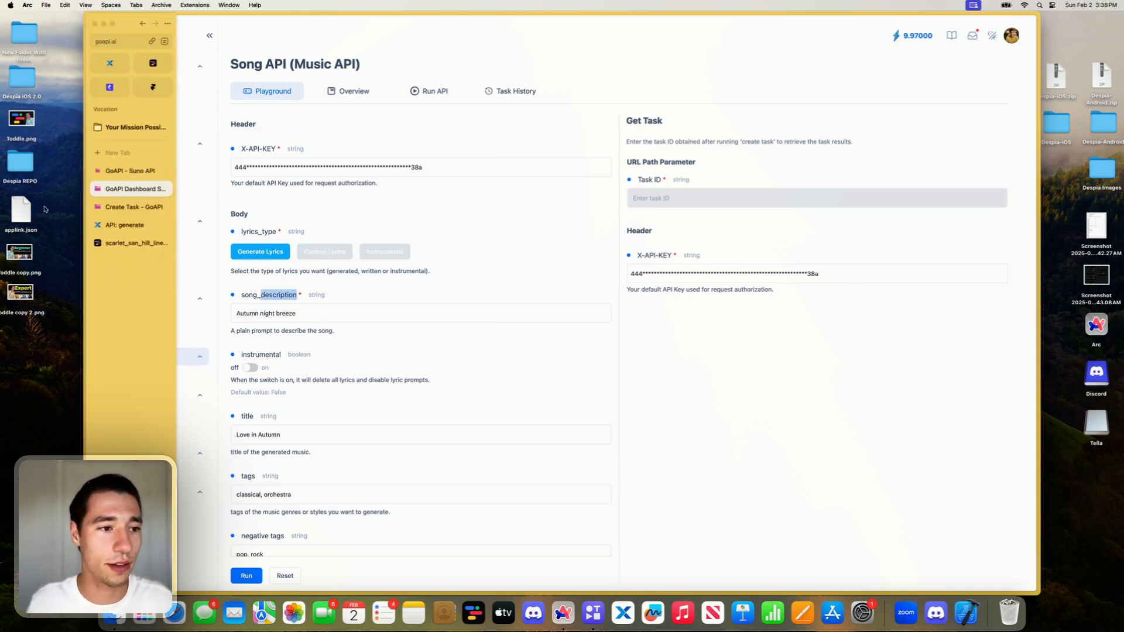
left_click(133, 170)
left_click(123, 225)
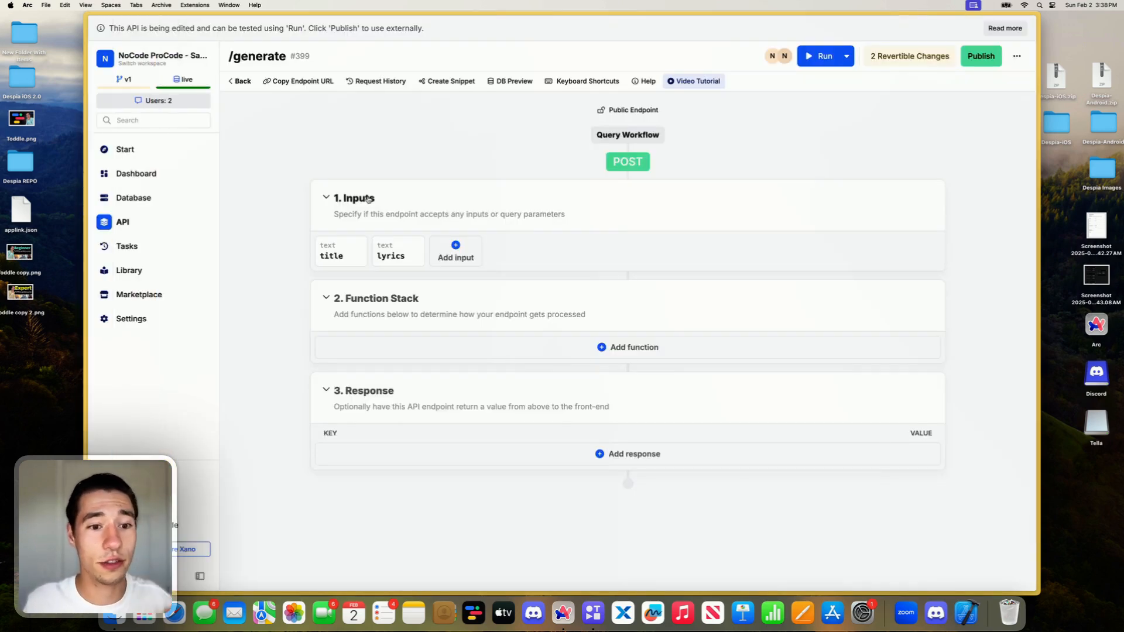
left_click(390, 260)
double_click(774, 124)
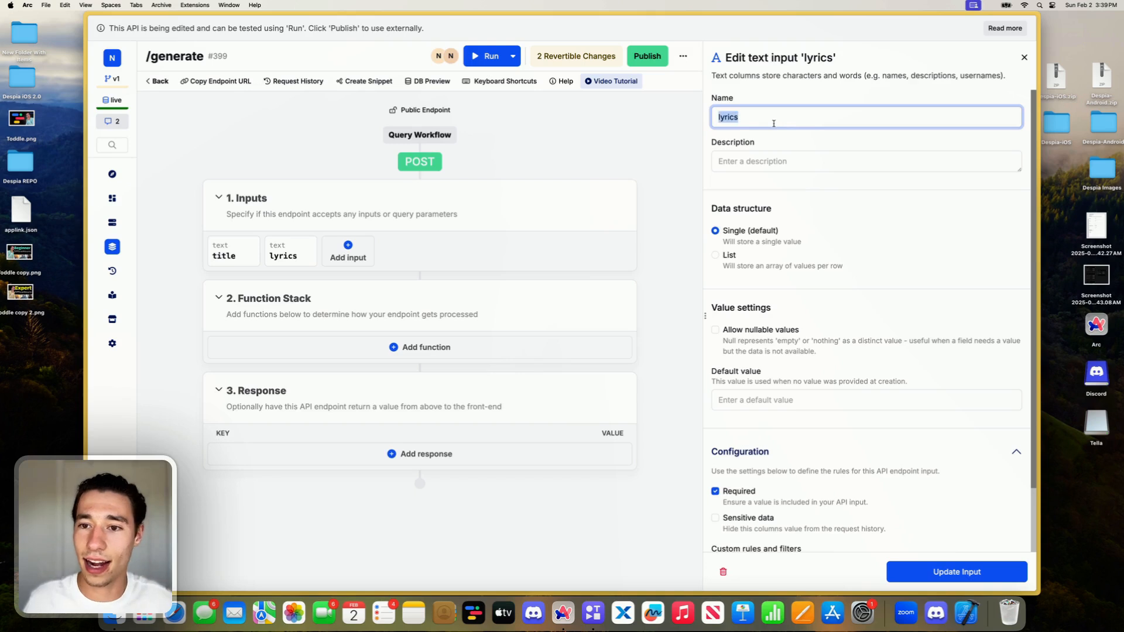
key("BackSpace")
type("description")
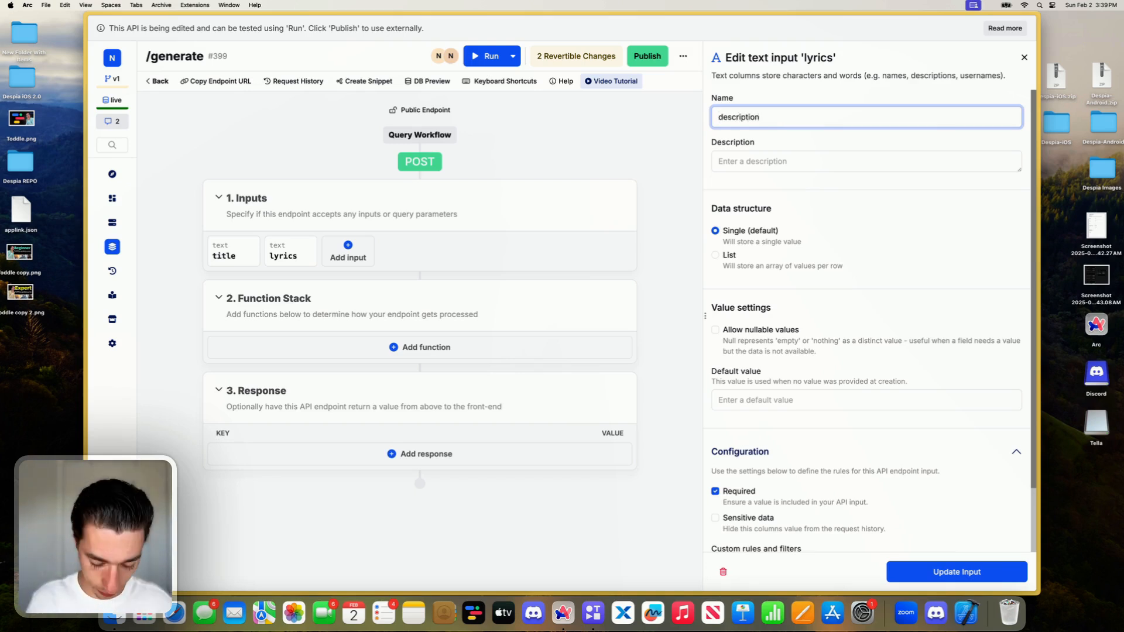
key("super+v")
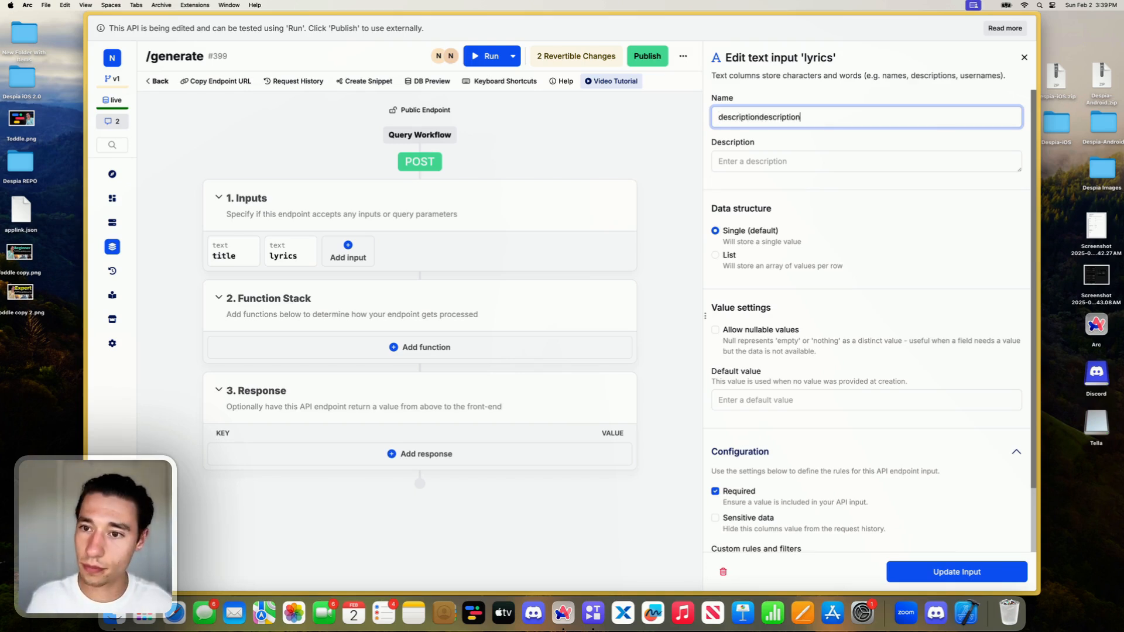
key("super+z")
double_click(755, 117)
left_click(760, 117)
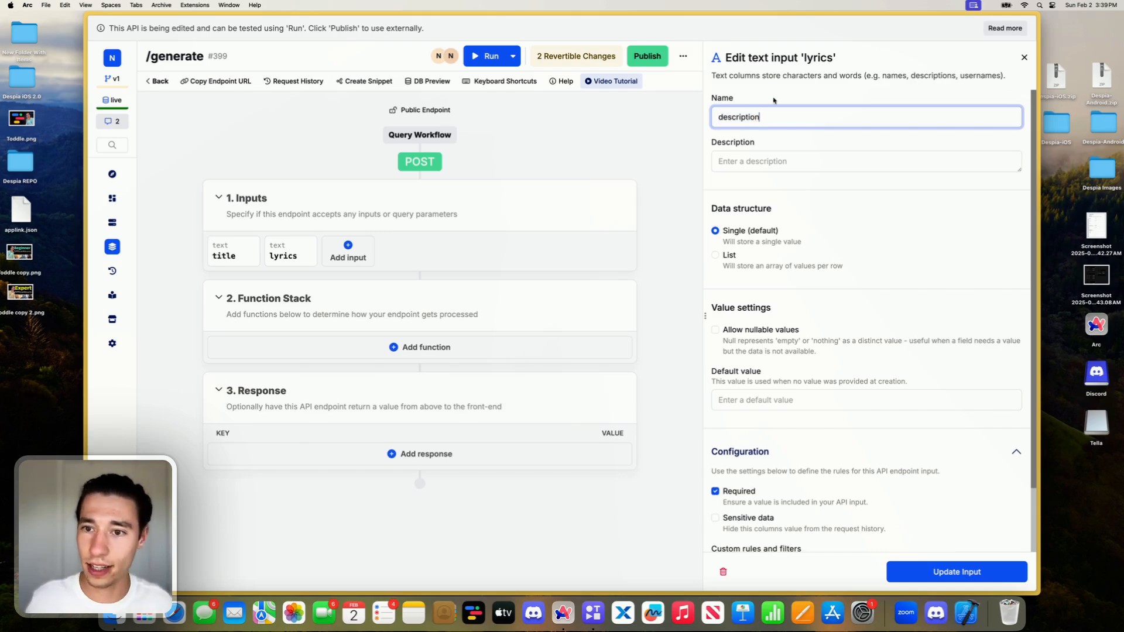
left_click(773, 97)
left_click(924, 563)
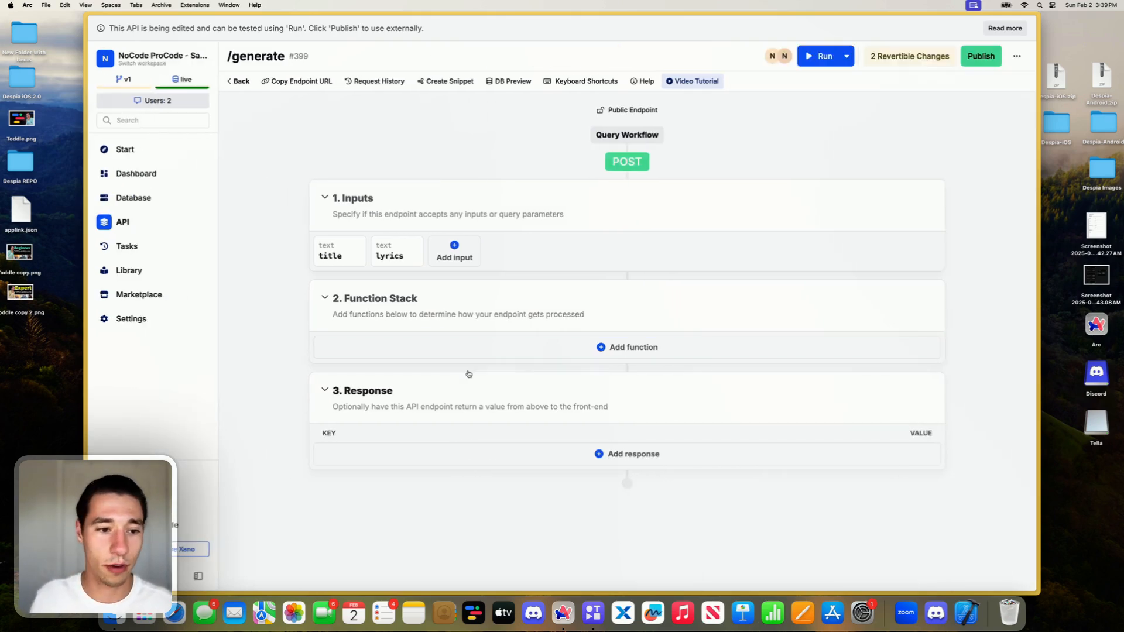
- Remove the title input from the generate endpoint
left_click(340, 256)
left_click(722, 572)
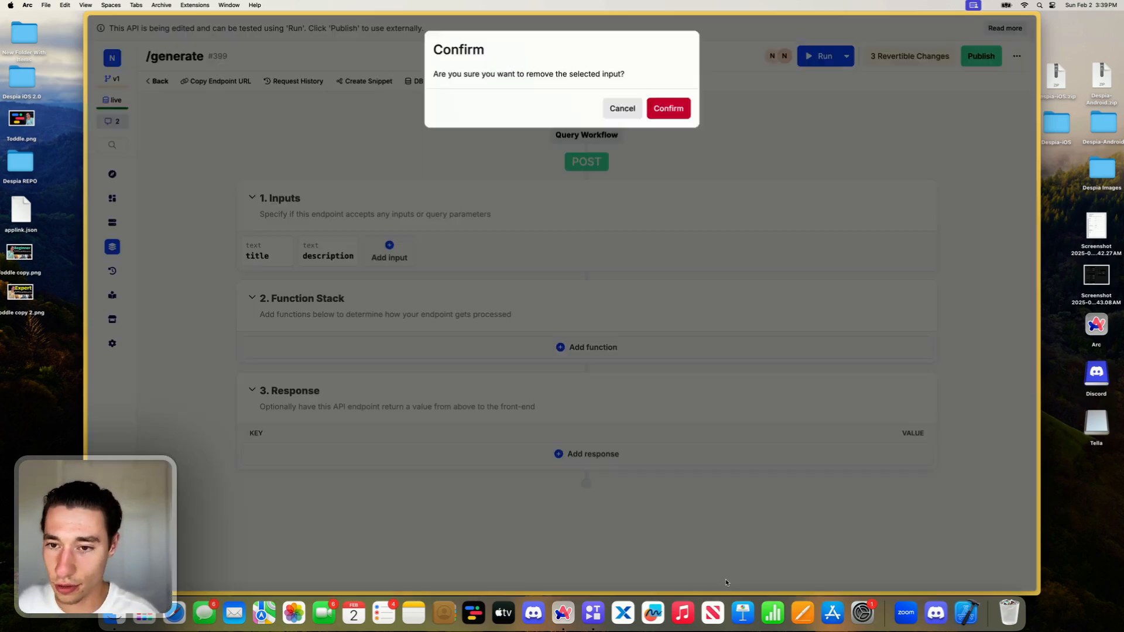
left_click(675, 110)
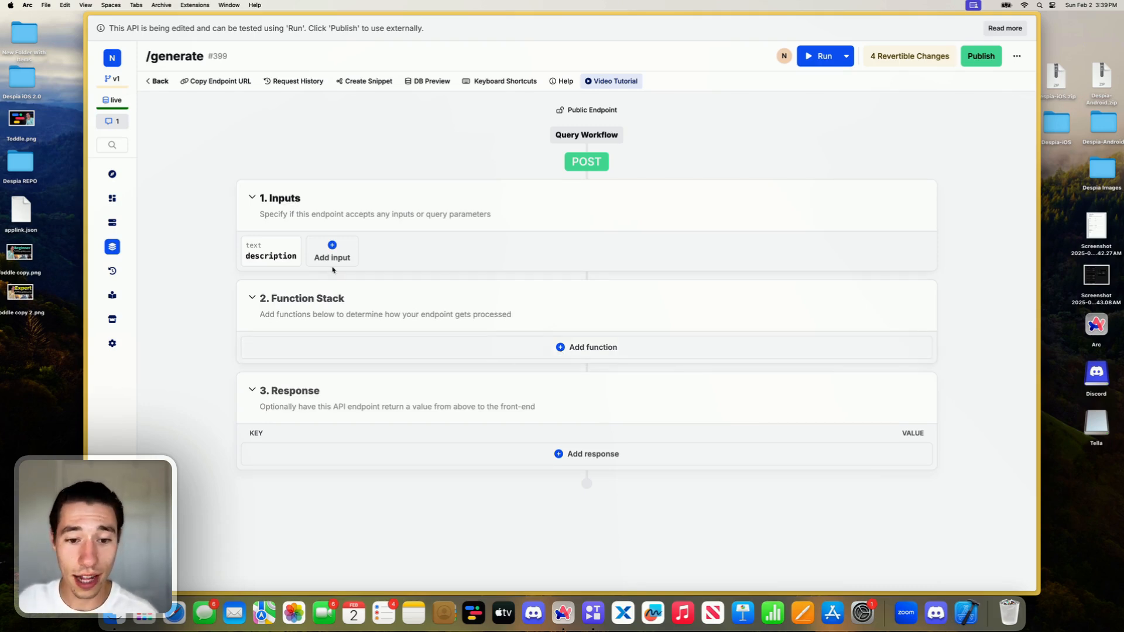
- Search the functions for external and add an External API Request to the generate endpoint's function stack
left_click(584, 349)
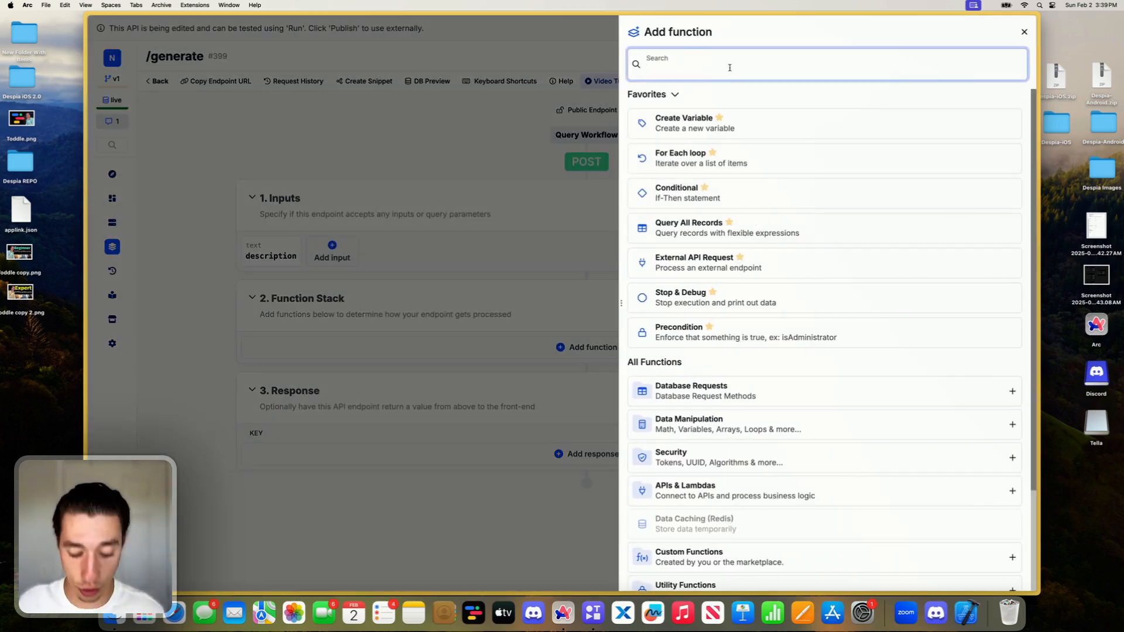
type("exet")
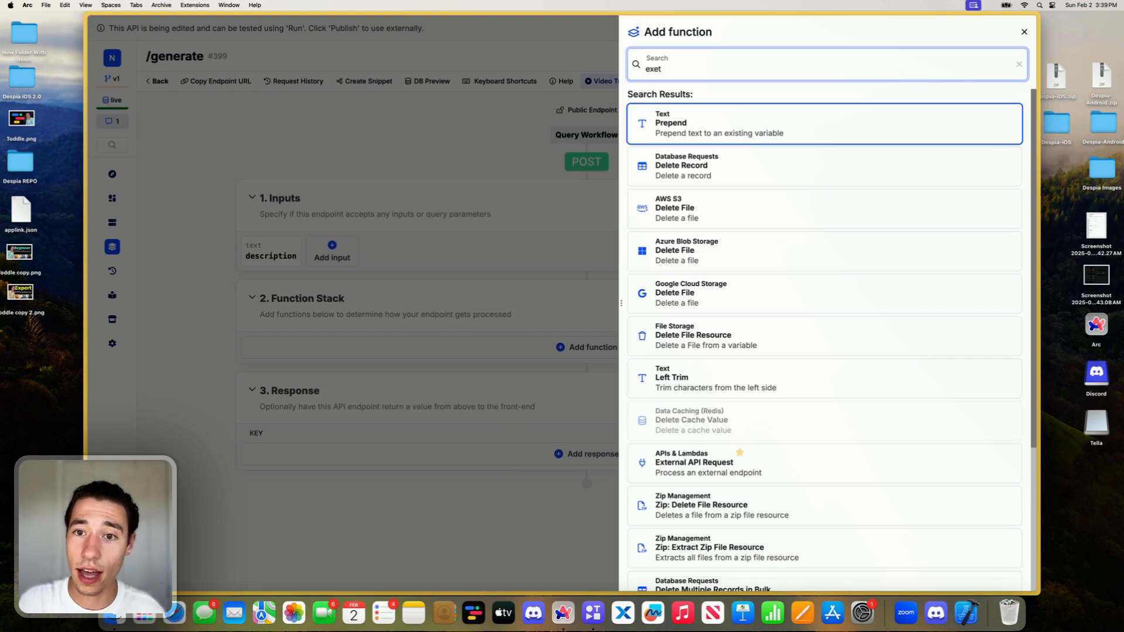
key("BackSpace")
key("BackSpace")
type("ternal")
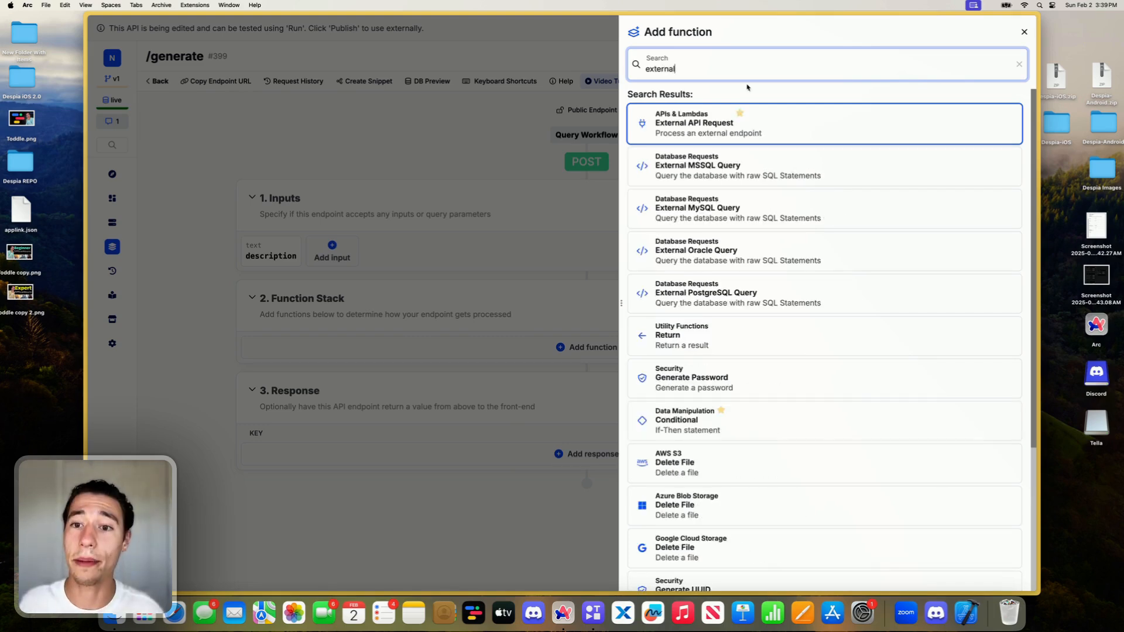
left_click(708, 127)
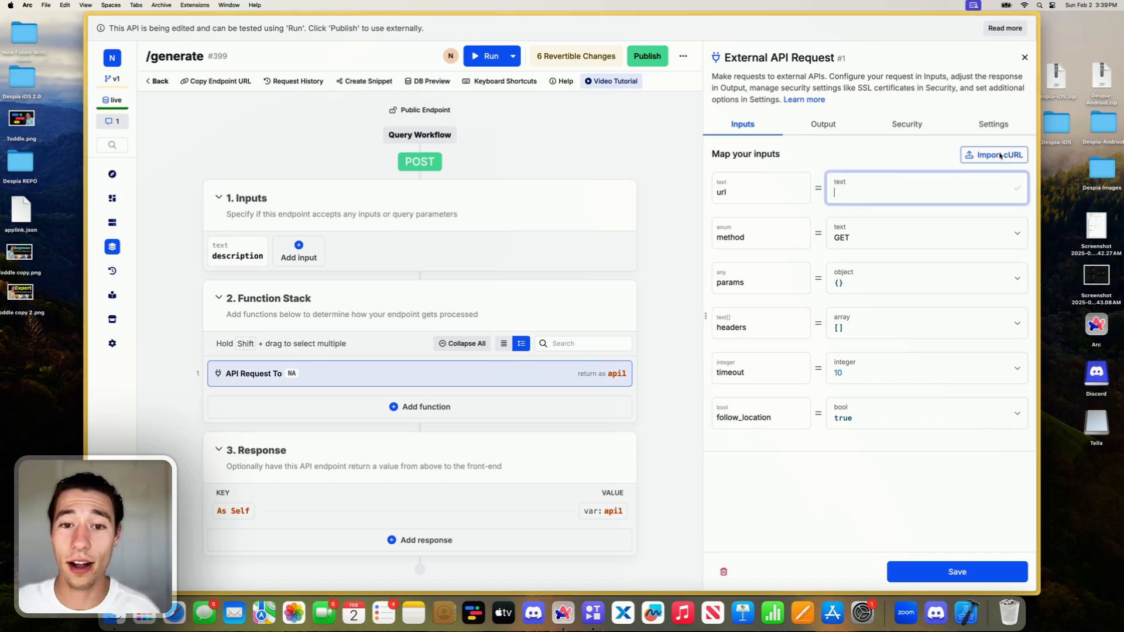
- Open the cURL import for the External API Request, and show the Shell request sample in GoAPI's Create Task documentation
left_click(996, 155)
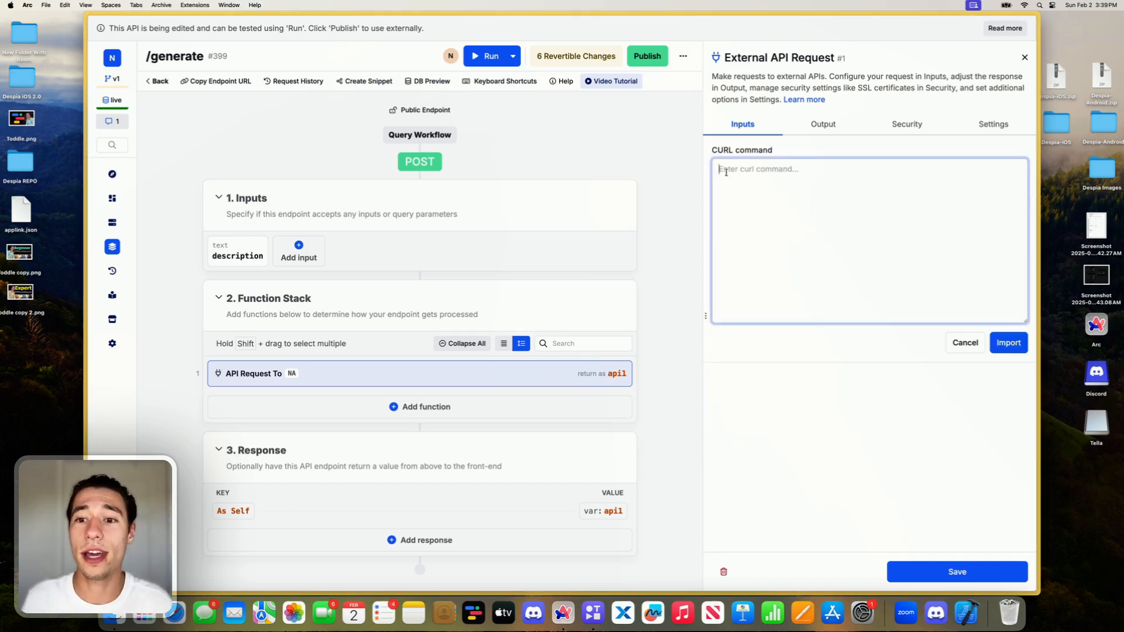
mouse_move(87, 205)
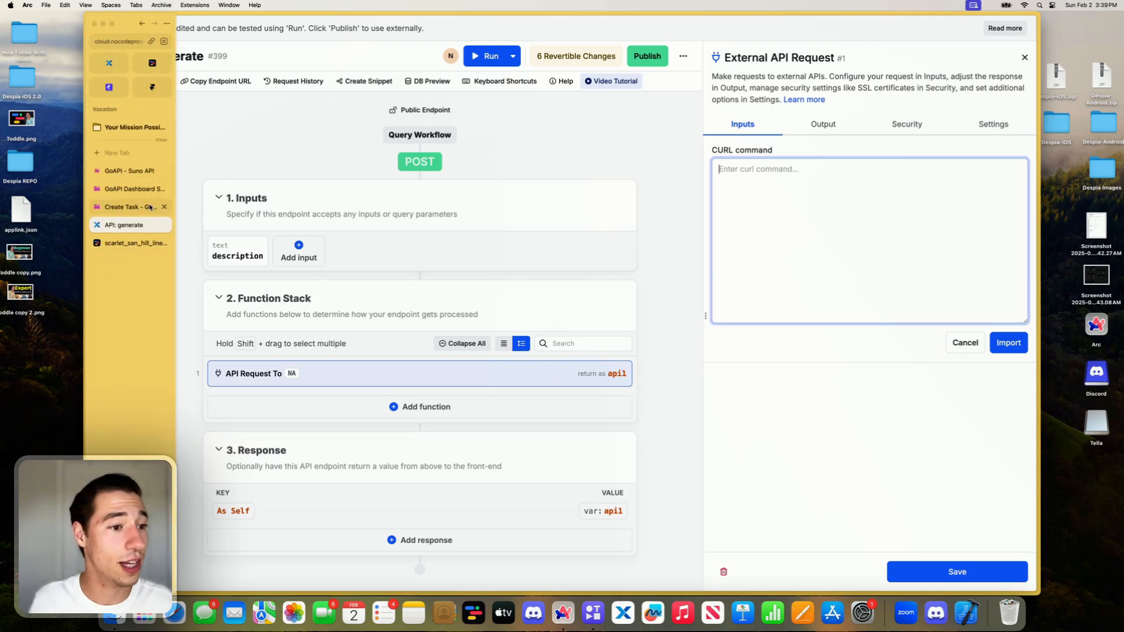
left_click(134, 206)
left_click(134, 205)
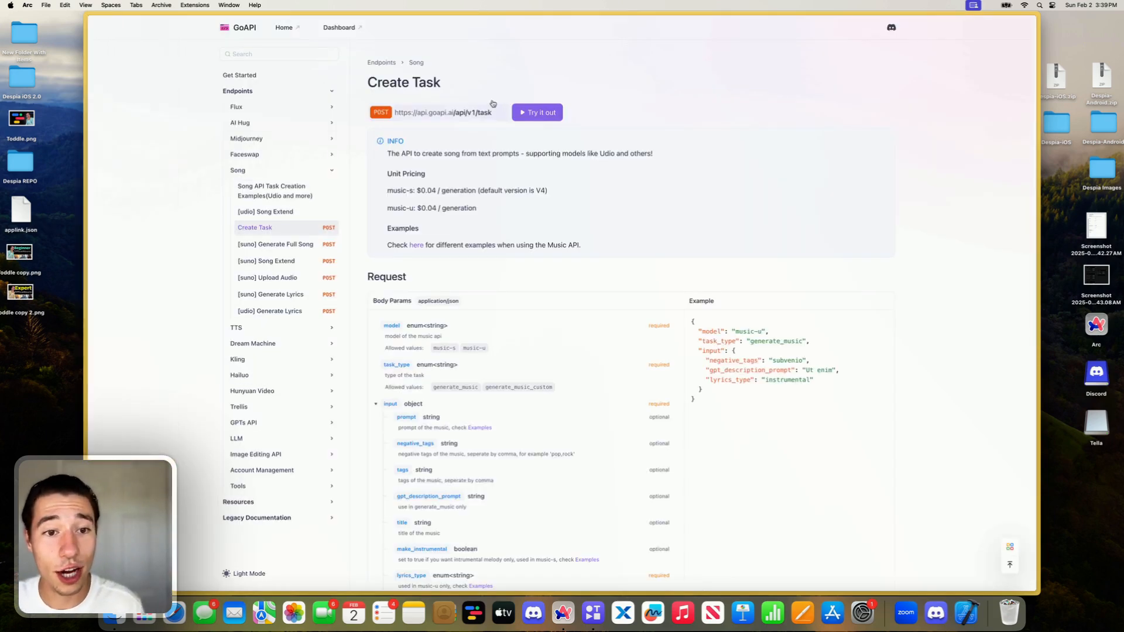
scroll(524, 268, "down", 10)
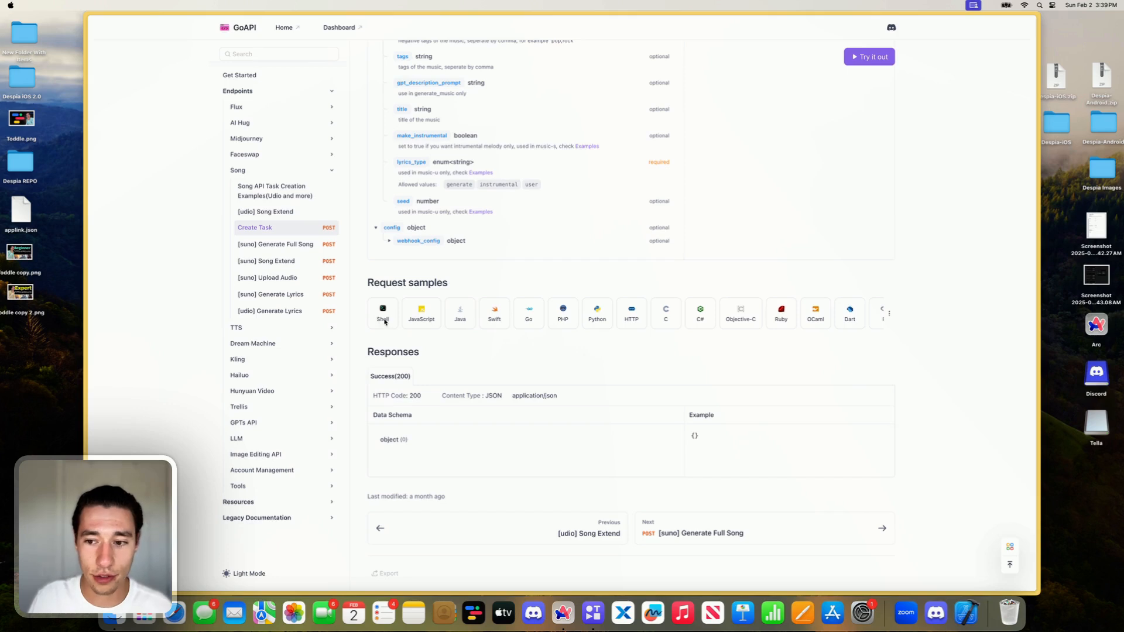
left_click(383, 315)
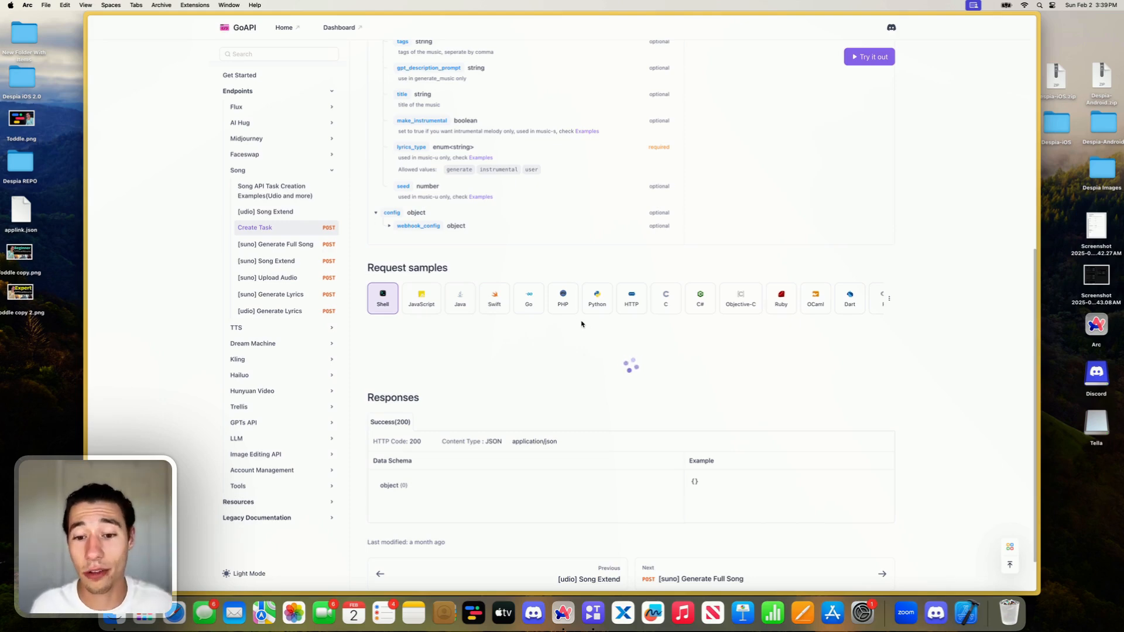
- Review the Create Task documentation and its linked Song API task creation examples, and return to the Create Task page
scroll(532, 358, "up", 10)
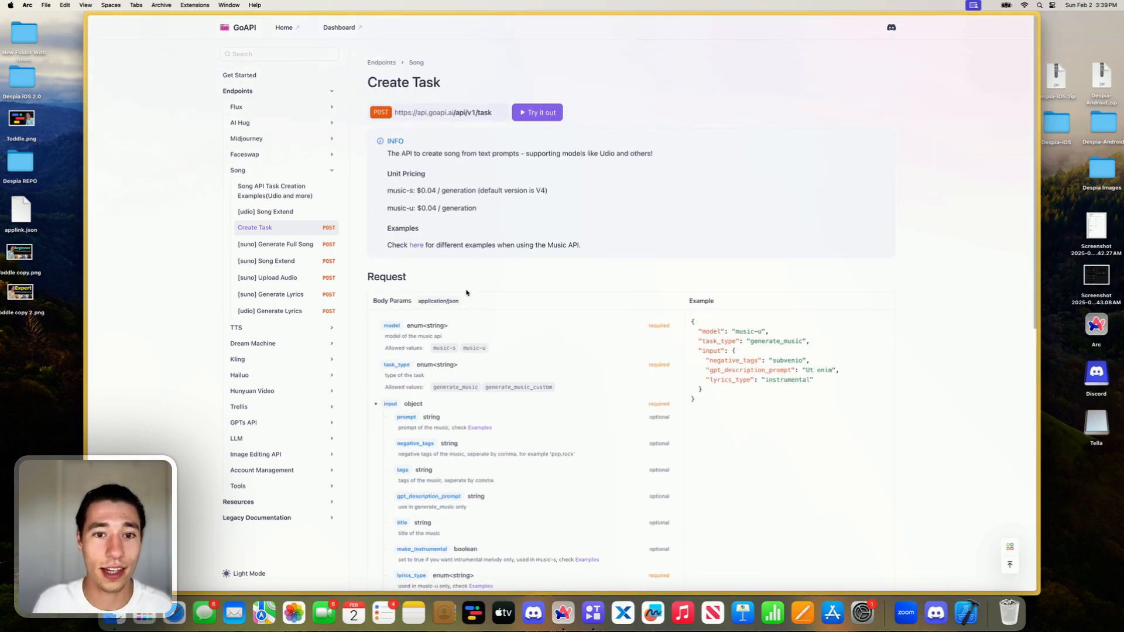
left_click(114, 48)
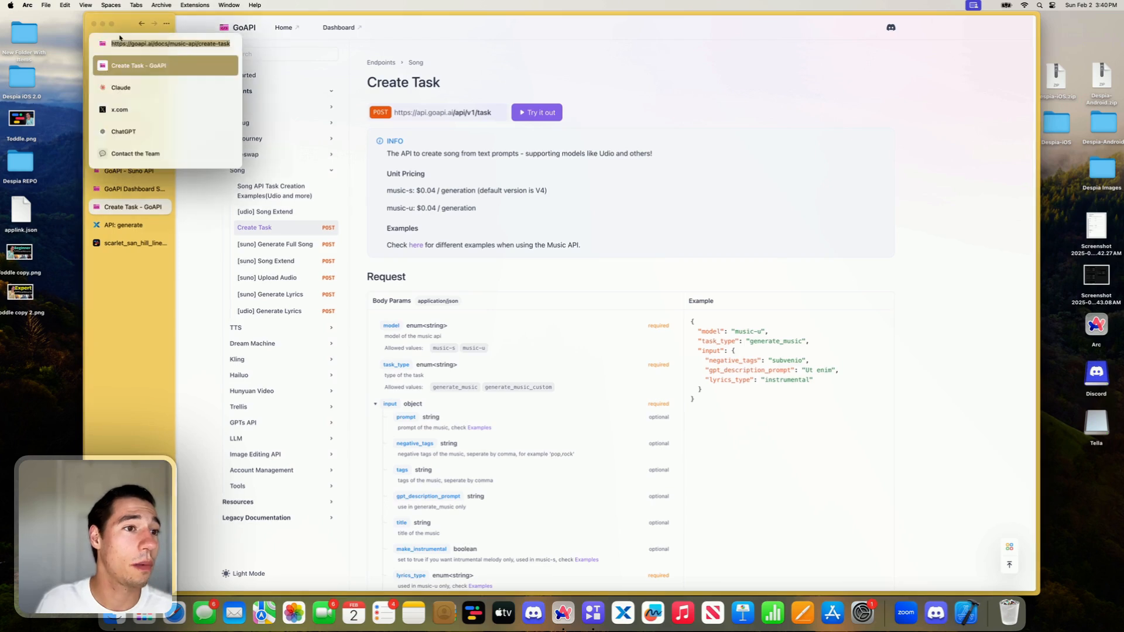
key("Escape")
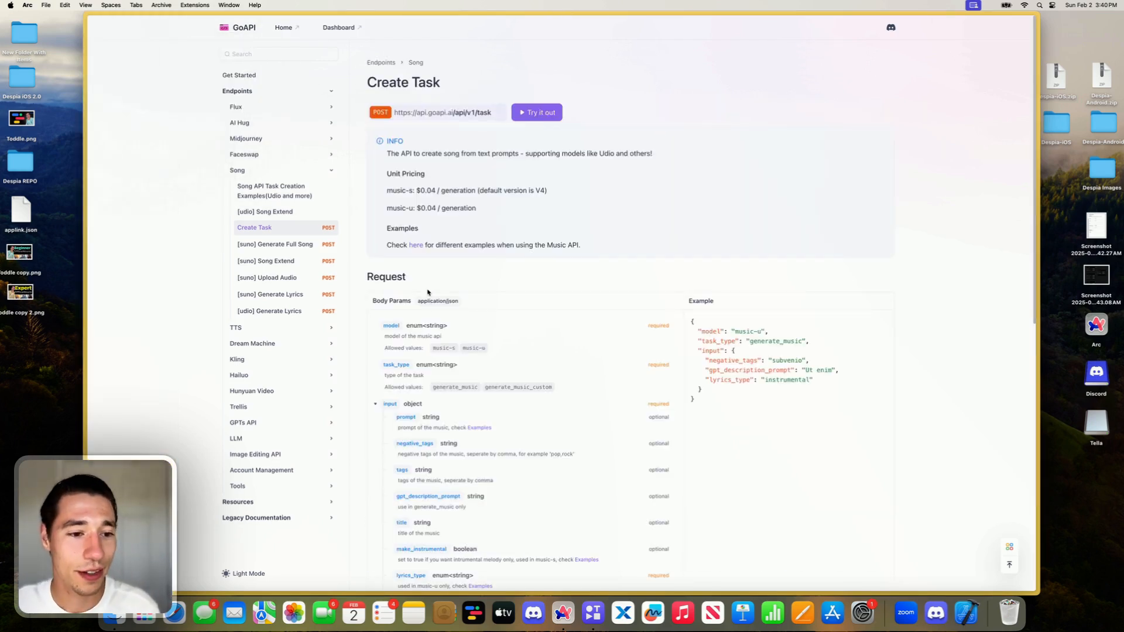
scroll(428, 292, "down", 3)
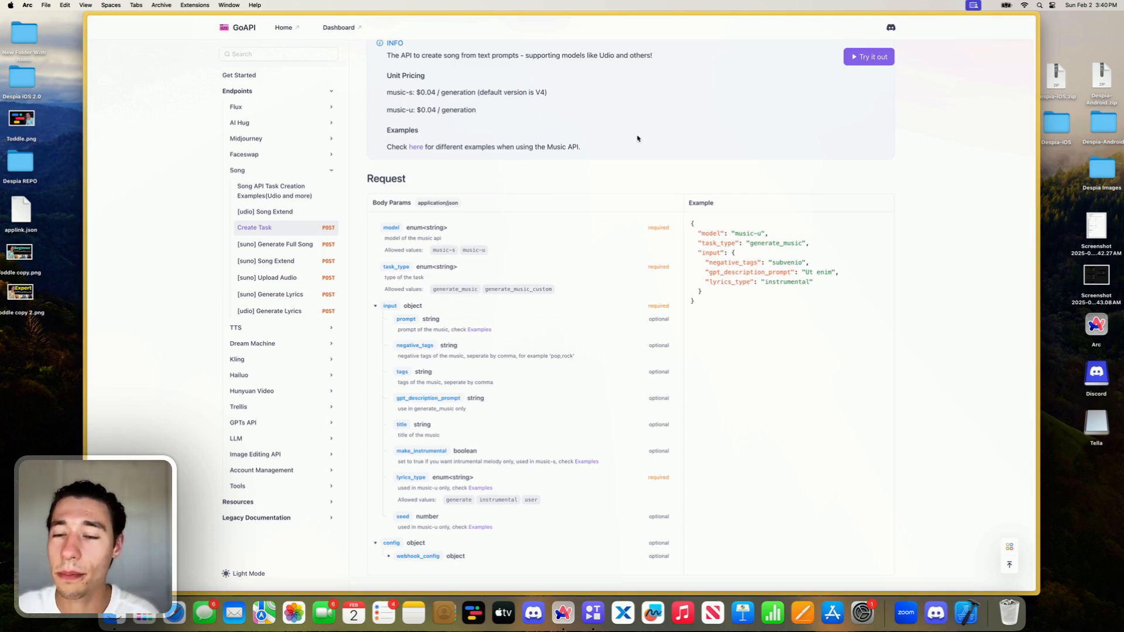
scroll(544, 201, "up", 3)
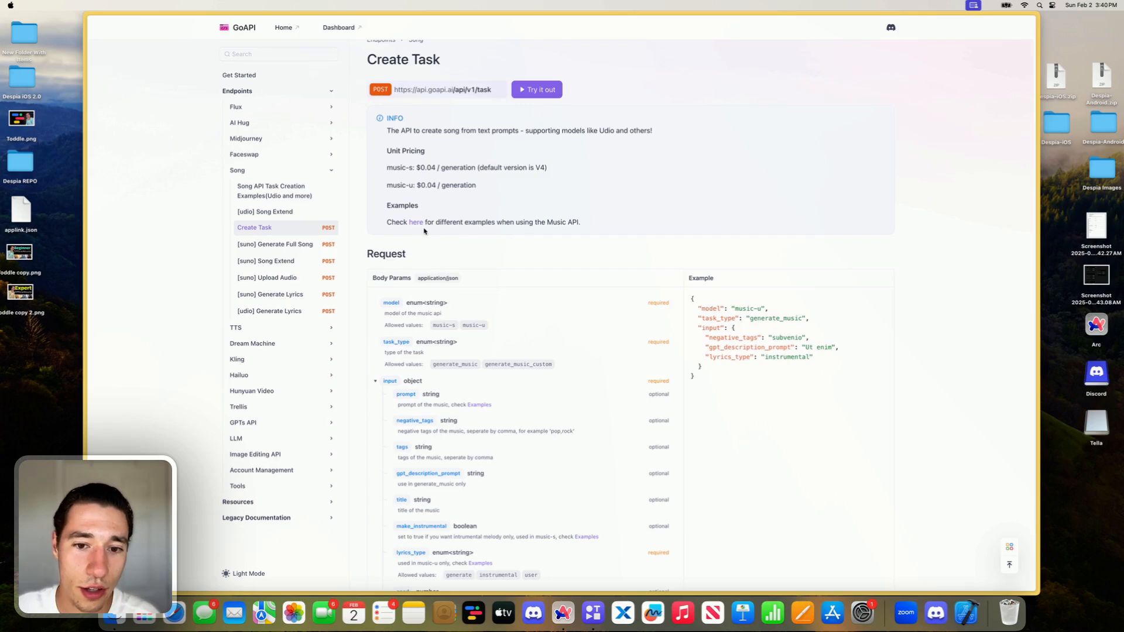
scroll(423, 231, "down", 3)
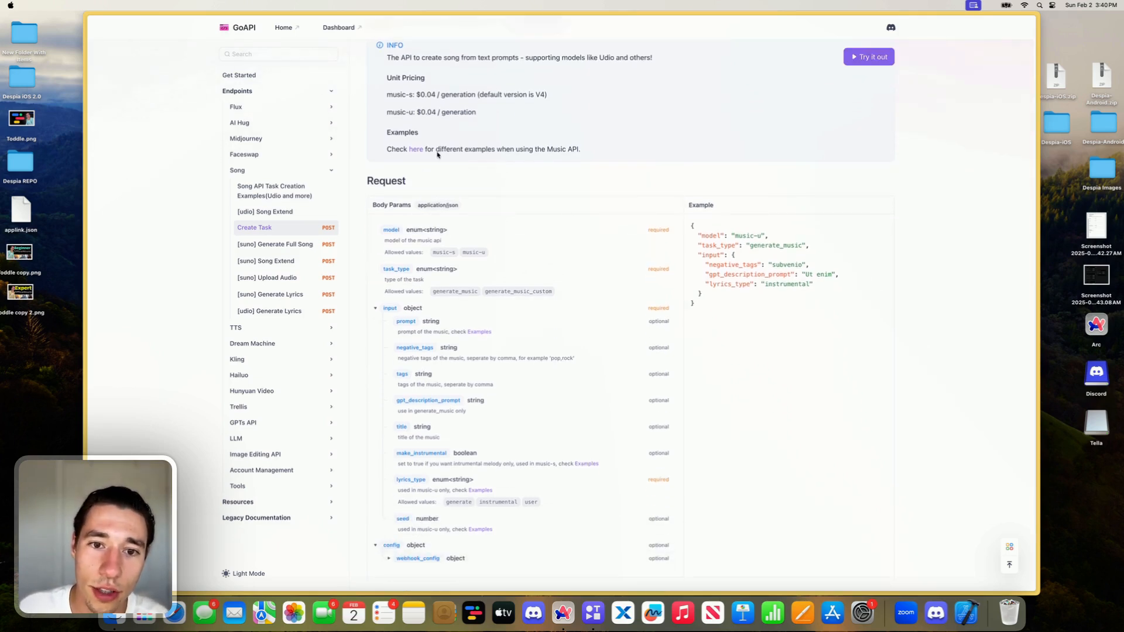
left_click(414, 151)
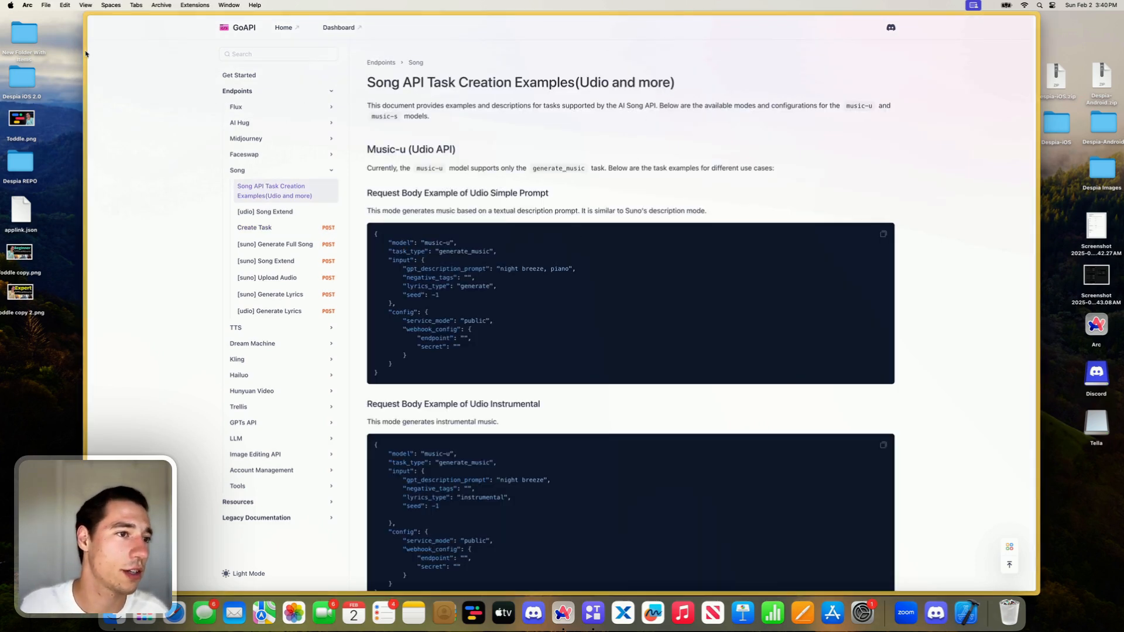
mouse_move(86, 55)
left_click(140, 25)
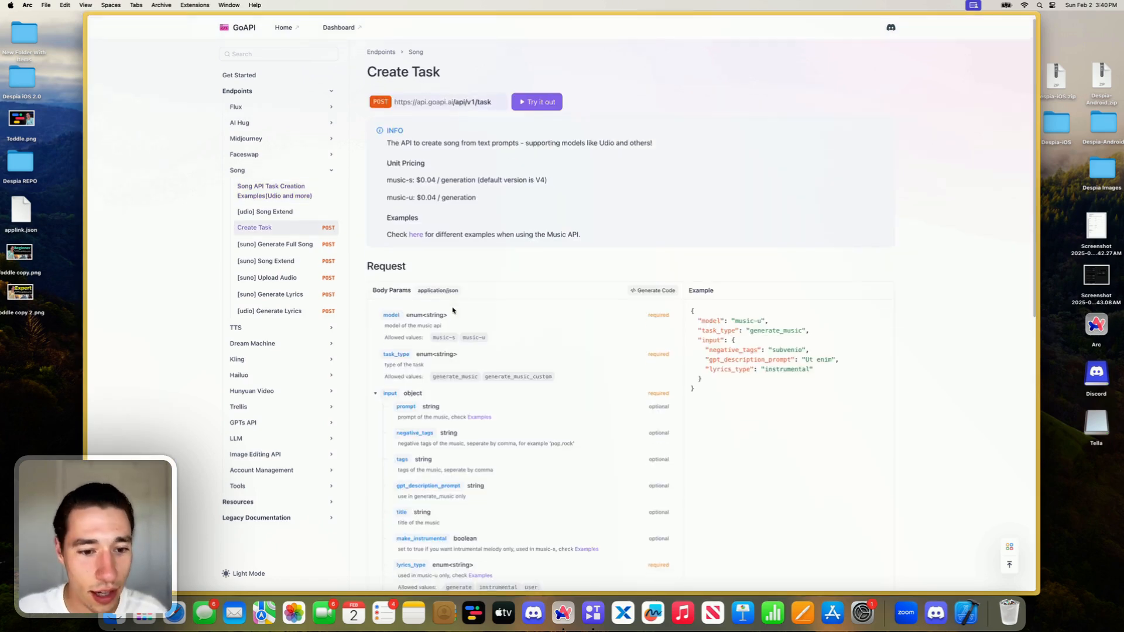
- Expand the webhook_config object in the Create Task body parameters and copy the endpoint parameter name
scroll(403, 293, "down", 6)
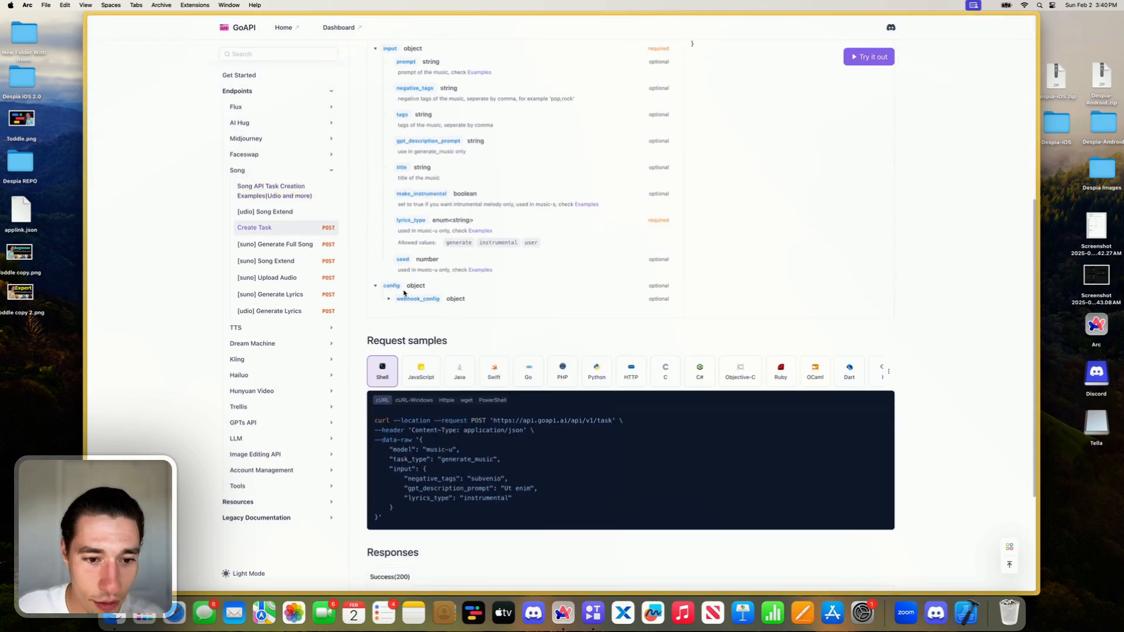
left_click(456, 299)
left_click(425, 313)
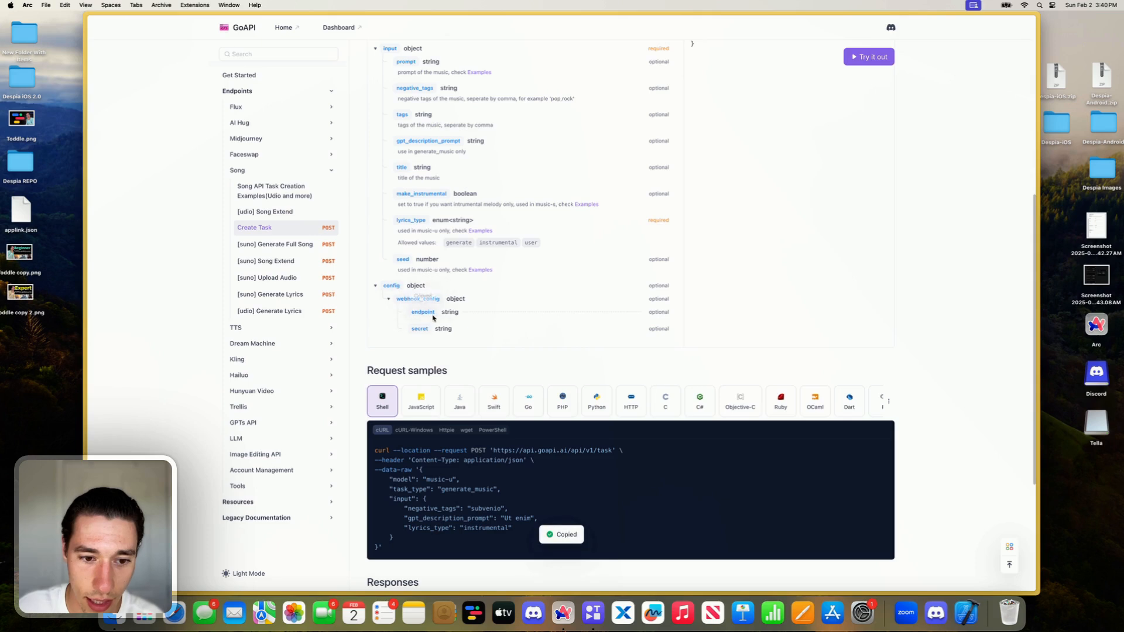
- Examine the cURL sample's task_type, negative_tags, gpt_description_prompt and lyrics_type fields, as well as the response schema
scroll(442, 346, "down", 5)
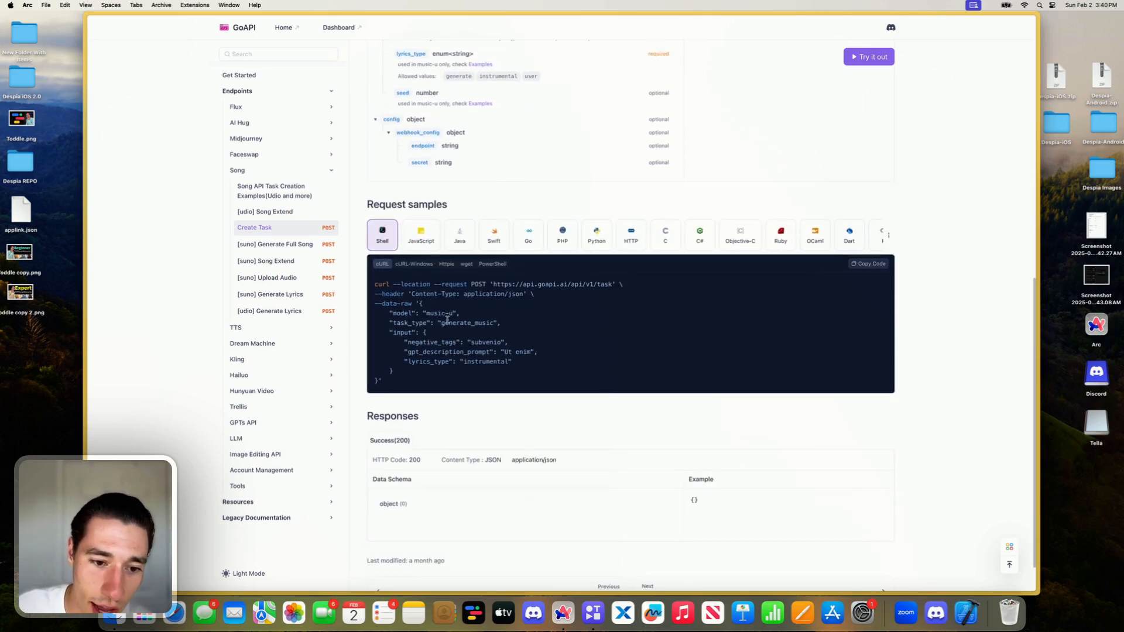
double_click(458, 323)
left_click(465, 334)
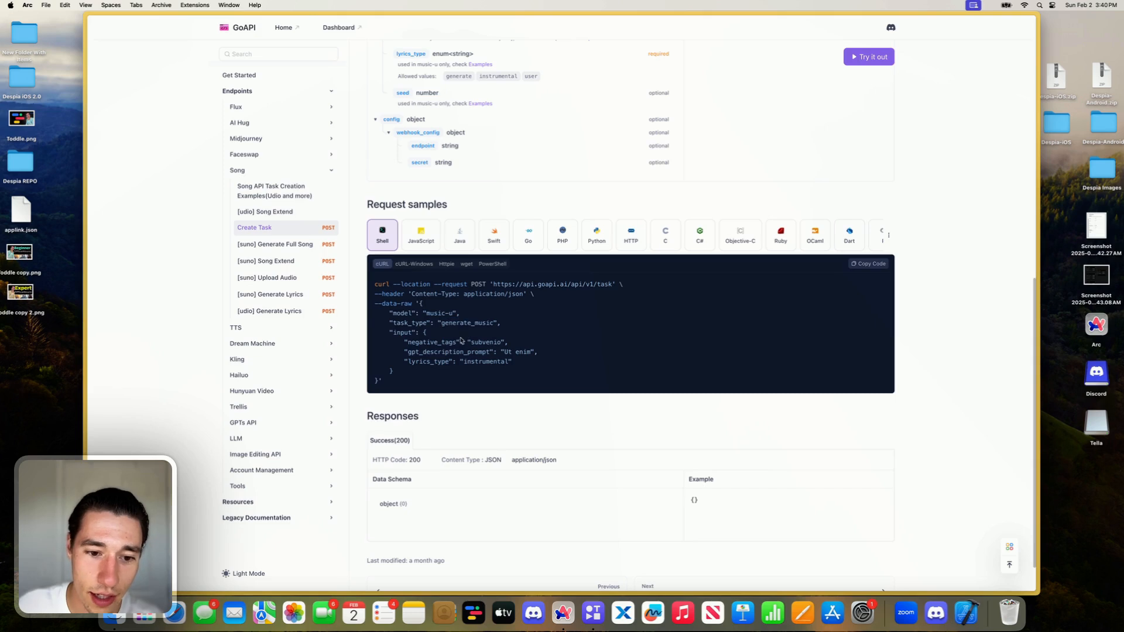
double_click(495, 341)
double_click(515, 351)
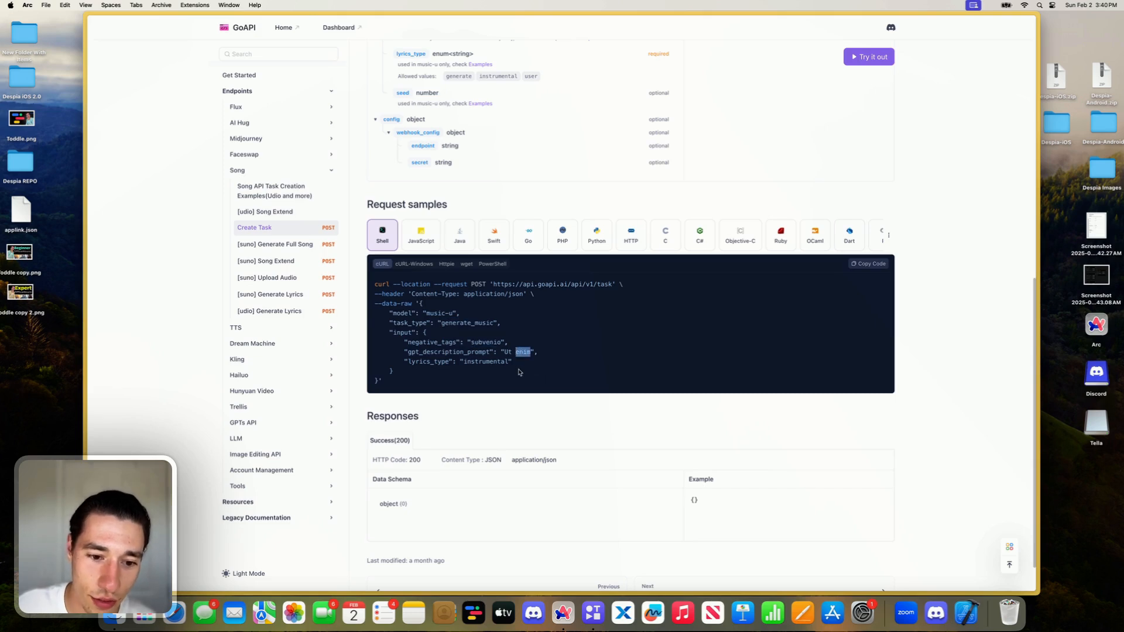
double_click(463, 352)
left_click(498, 358)
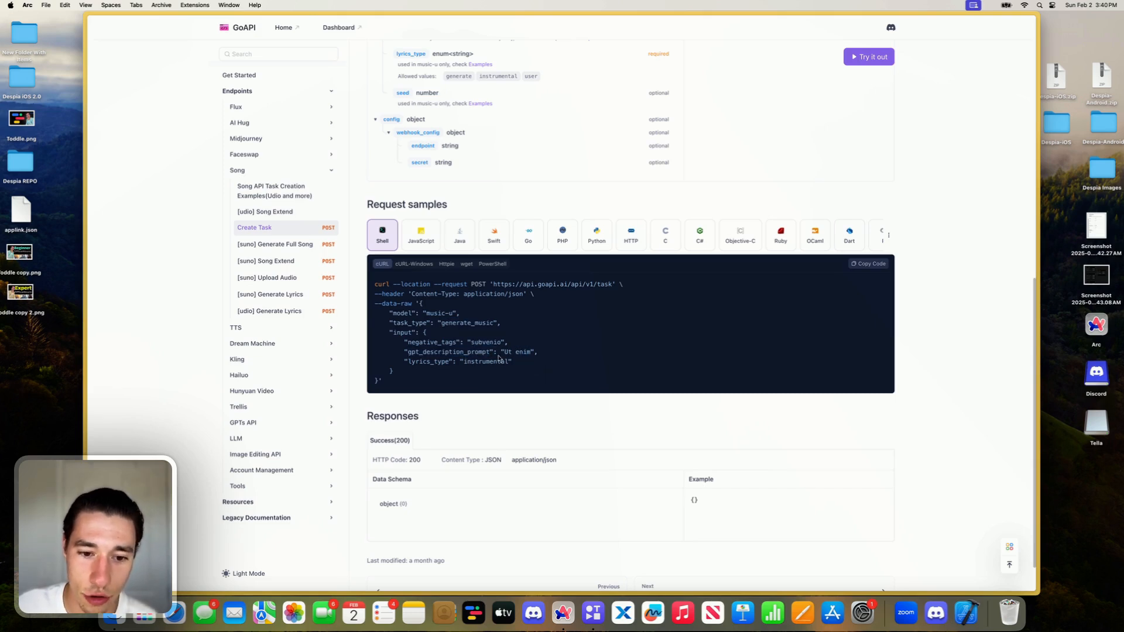
double_click(517, 351)
double_click(480, 342)
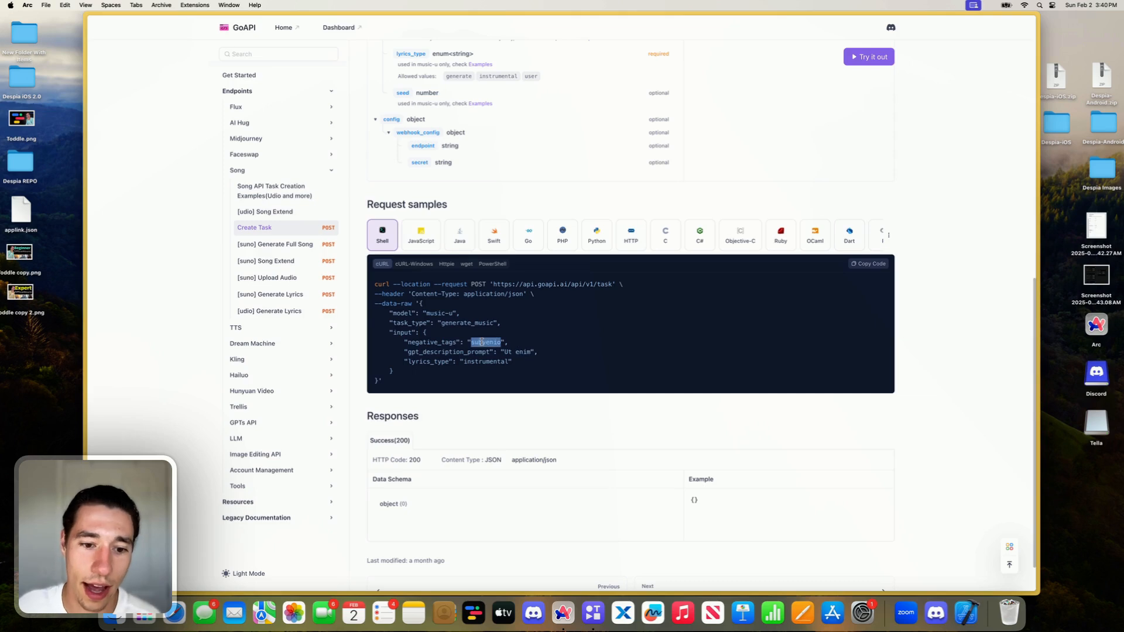
left_click(494, 351)
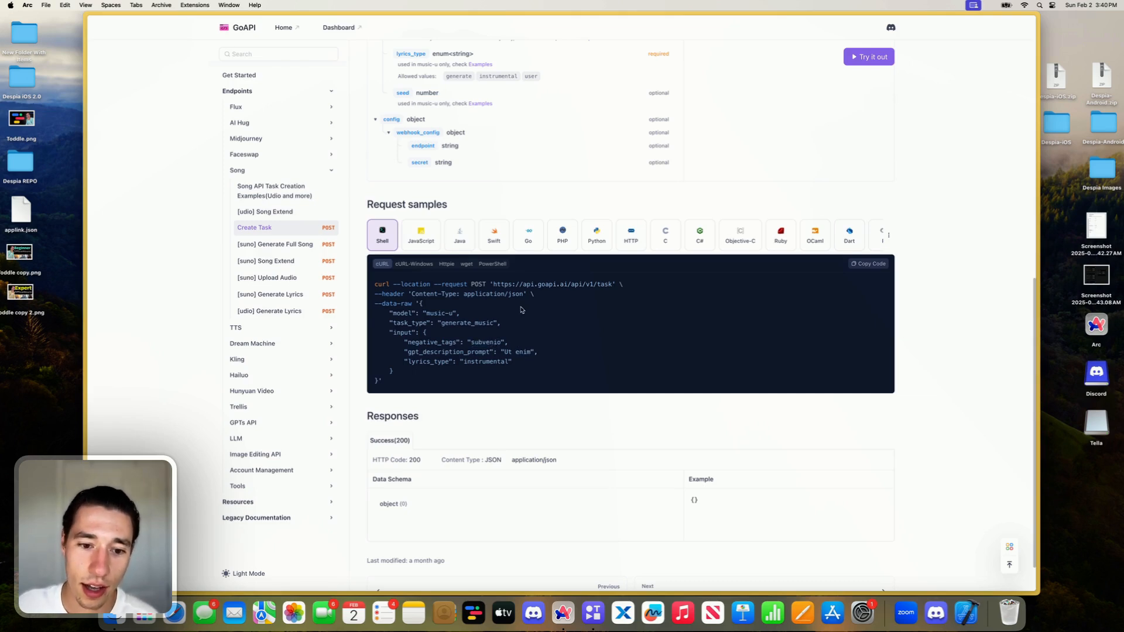
scroll(477, 325, "down", 2)
double_click(481, 321)
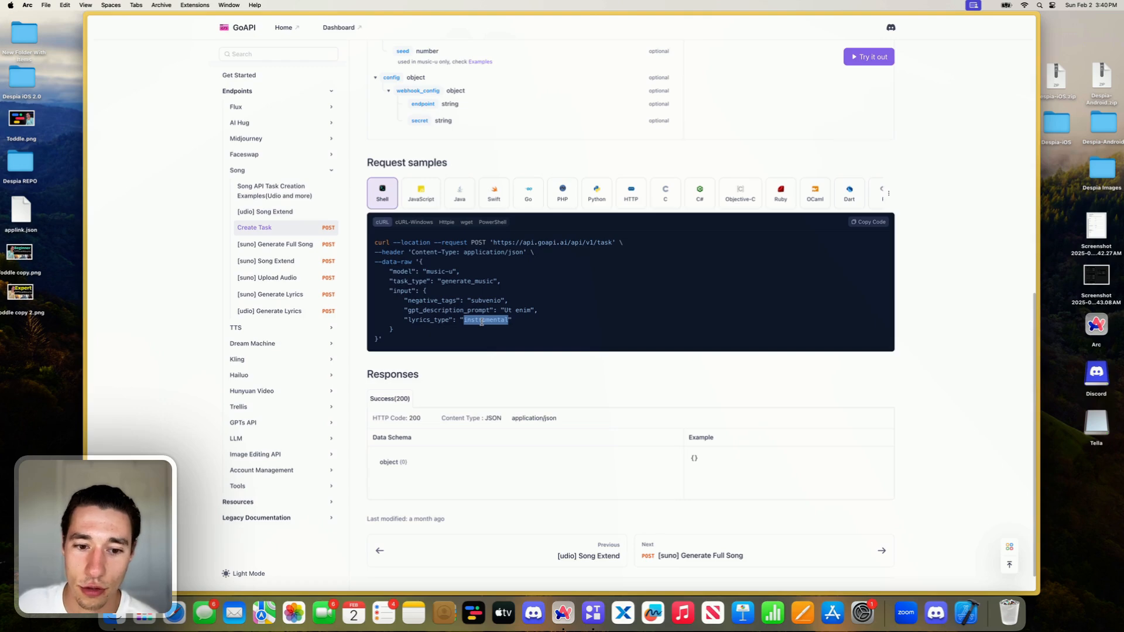
scroll(468, 337, "down", 1)
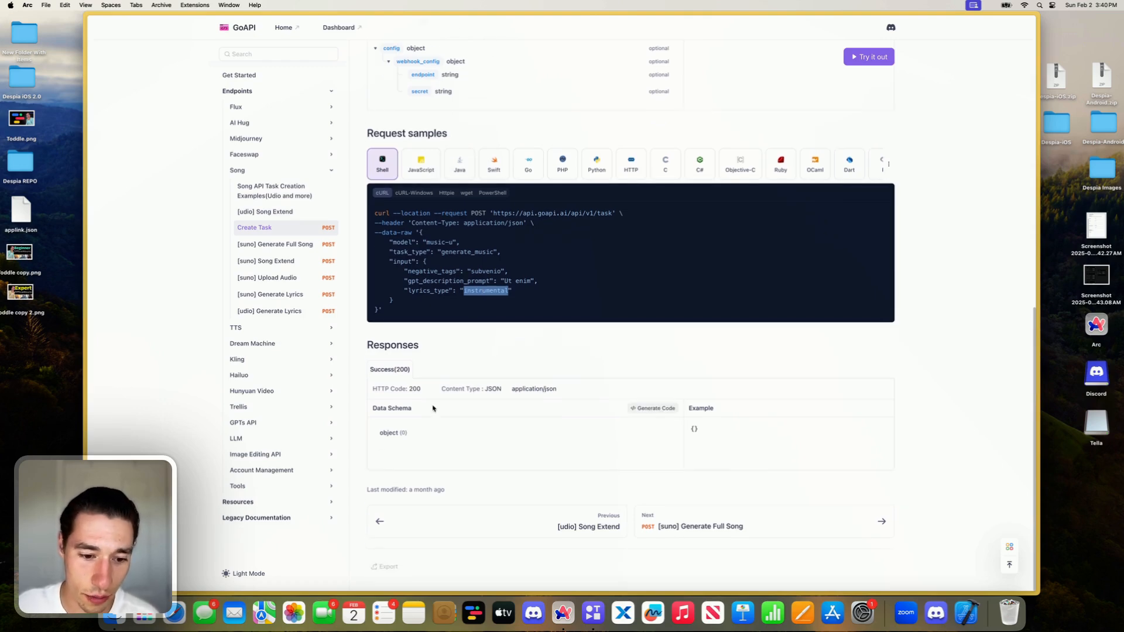
left_click(396, 439)
- Check the allowed values of the required lyrics_type parameter in the Create Task request body
scroll(395, 433, "up", 8)
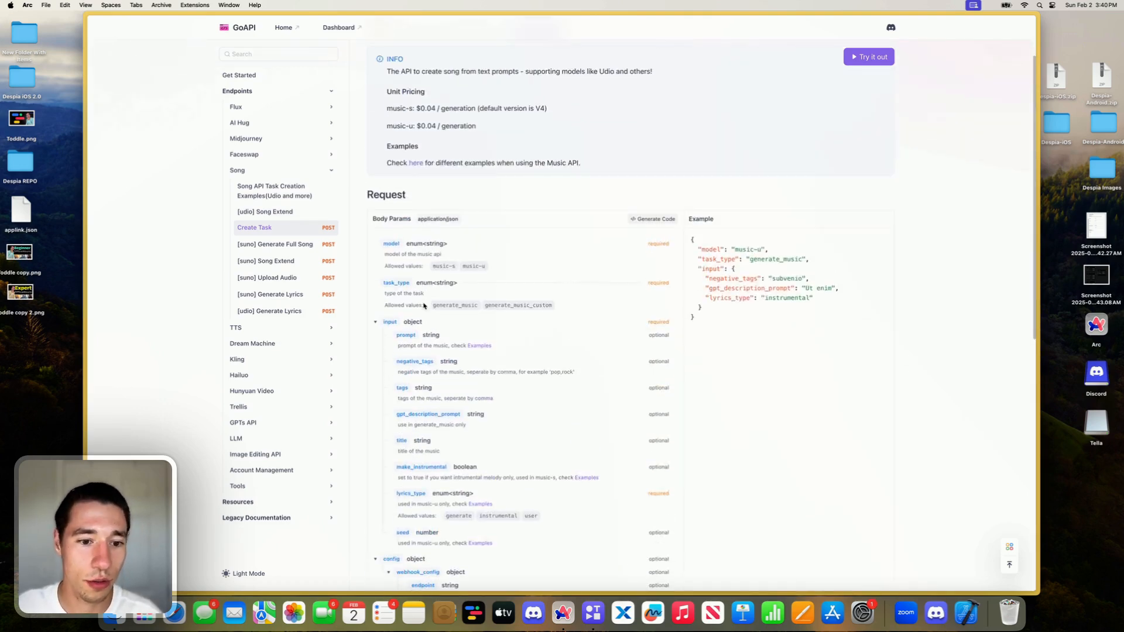
scroll(433, 382, "down", 1)
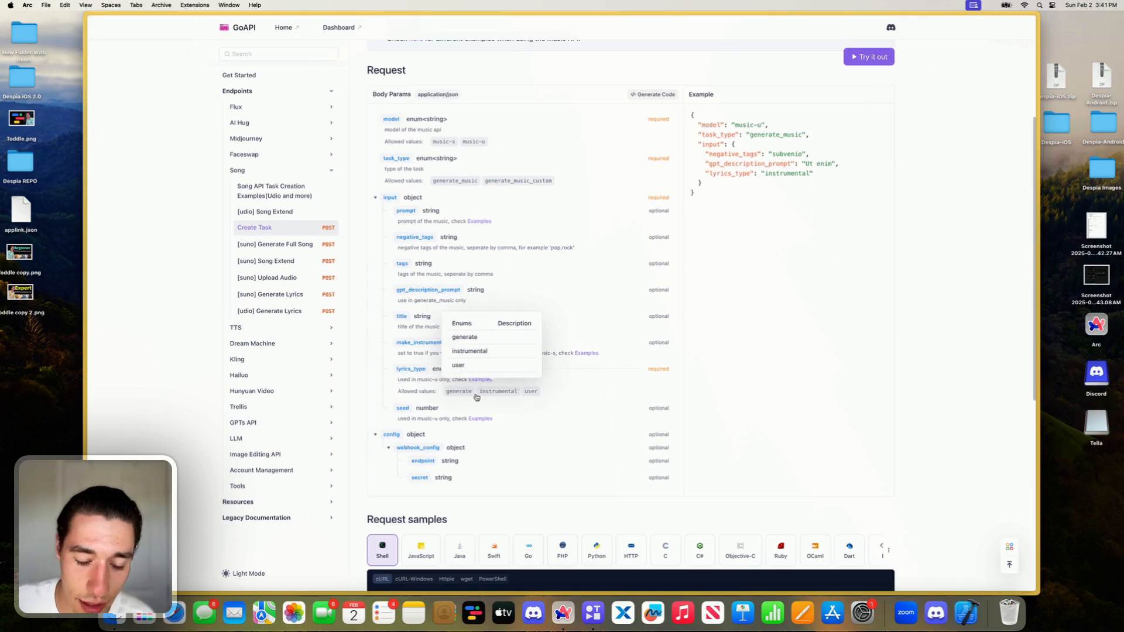
scroll(460, 385, "down", 1)
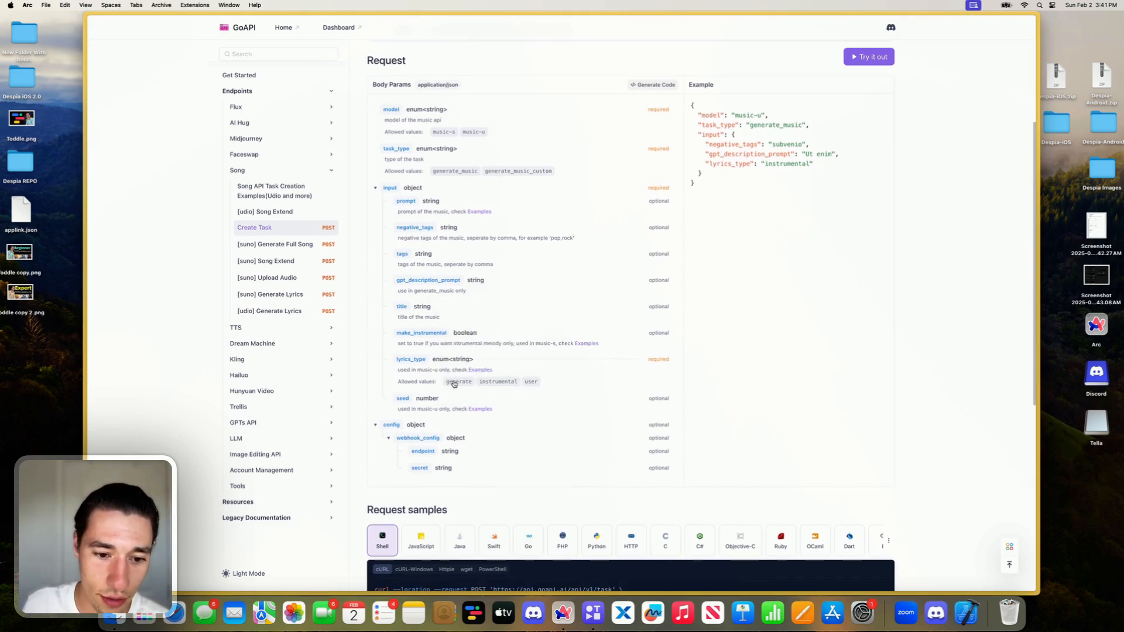
- Copy the Create Task cURL sample and open the JSON Formatter site in a new tab
scroll(455, 381, "down", 5)
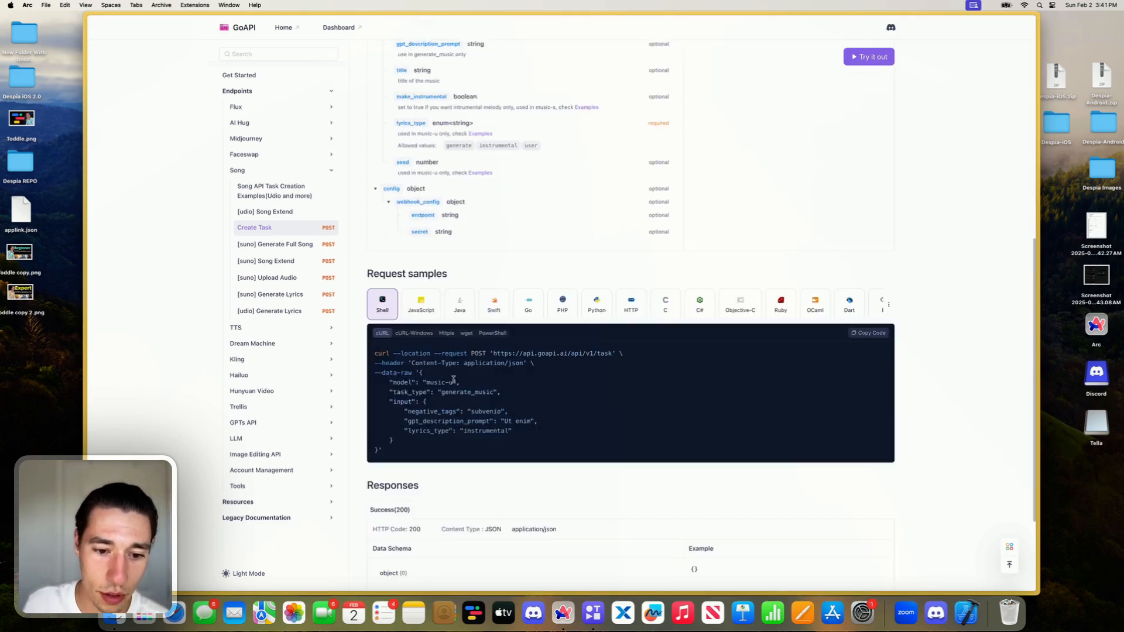
left_click(868, 333)
left_click(869, 334)
mouse_move(87, 163)
left_click(120, 154)
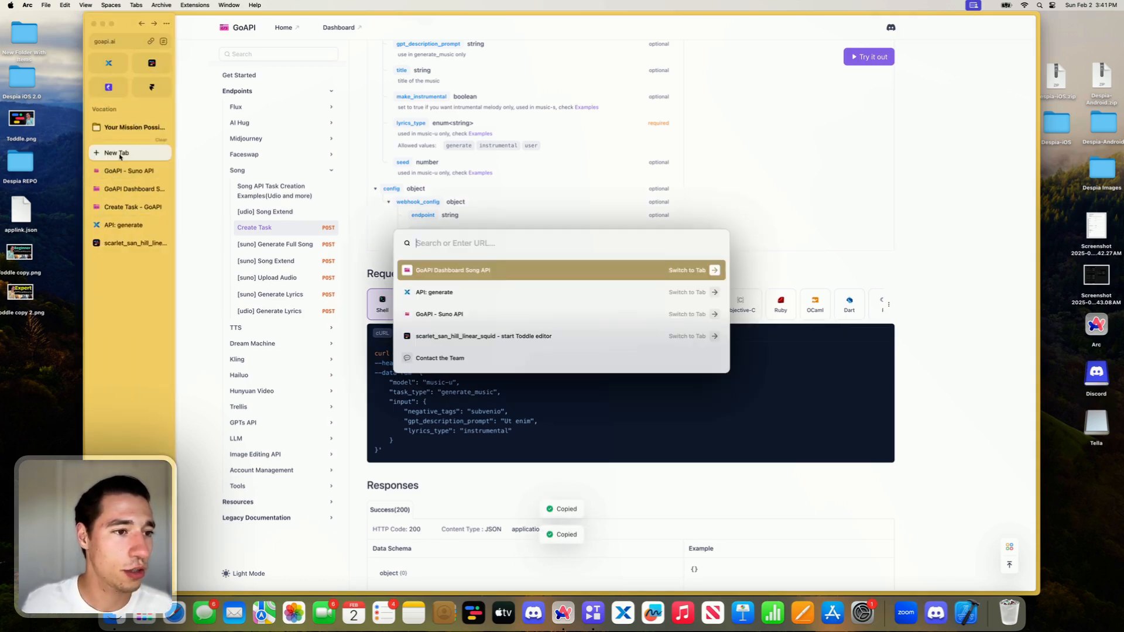
type("js")
key("Return")
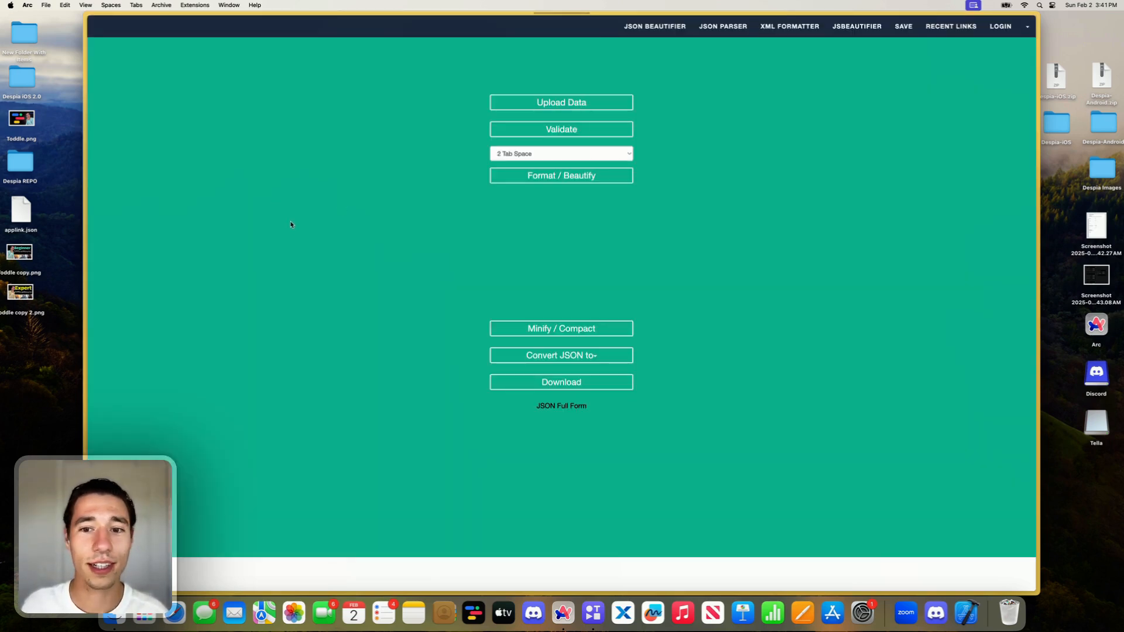
- Replace the existing JSON in the formatter's input editor with the copied cURL sample
key("super+a")
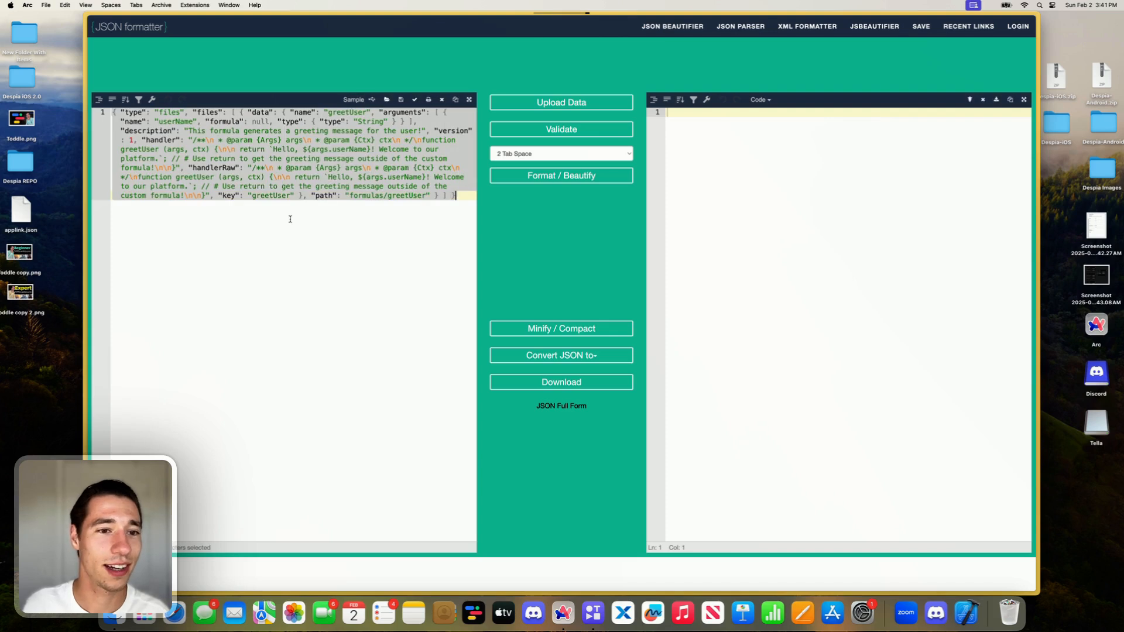
key("BackSpace")
key("super+v")
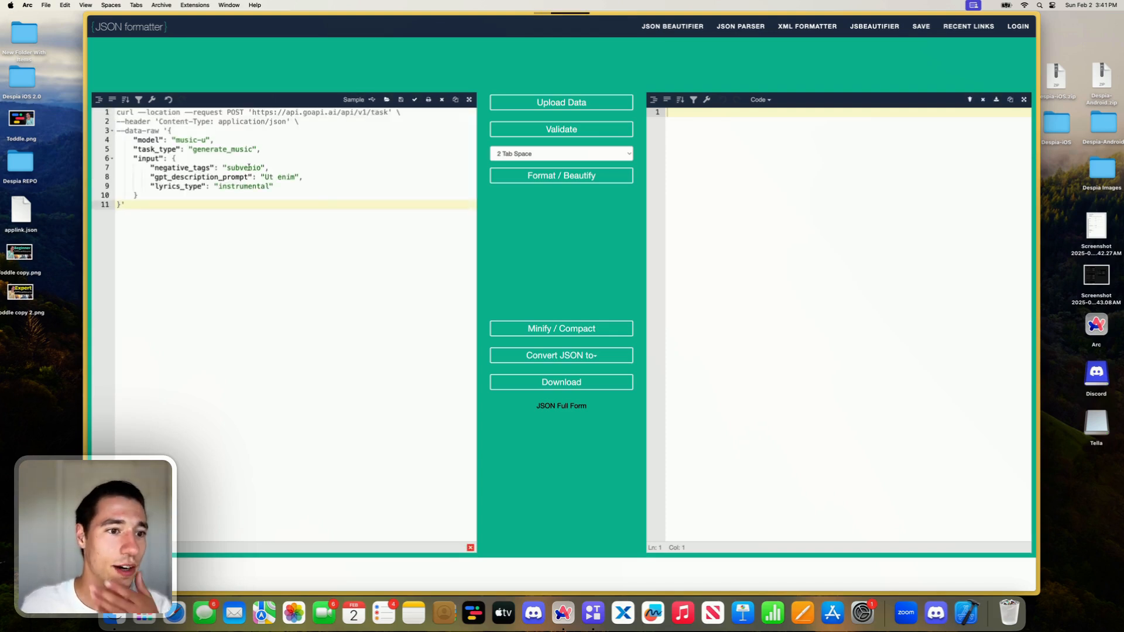
- Clear the placeholder text "Ut enim" from gpt_description_prompt in the cURL command
double_click(249, 167)
double_click(279, 177)
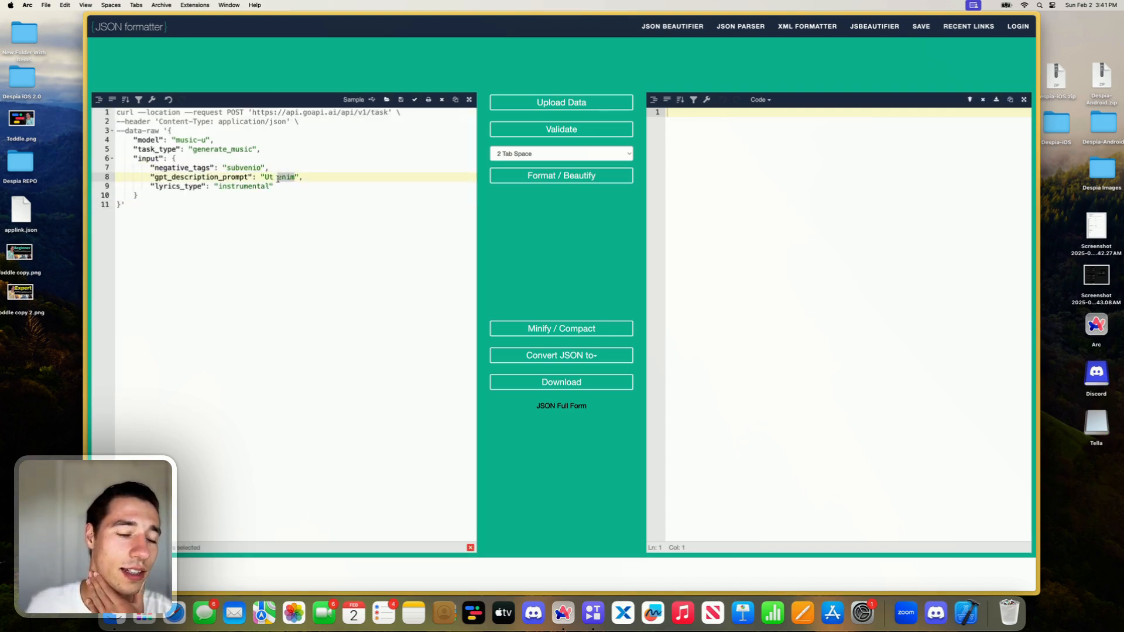
key("BackSpace")
key("BackSpace")
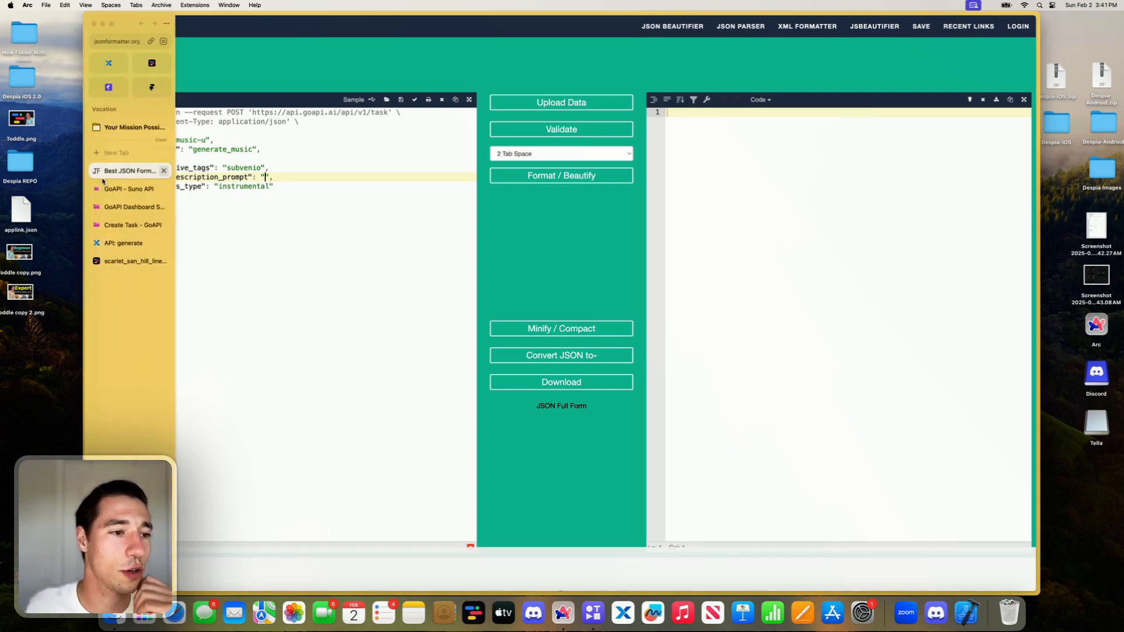
- Return to the Create Task documentation and open it in a split view beside the Song API playground
left_click(114, 189)
left_click(115, 207)
left_click(119, 226)
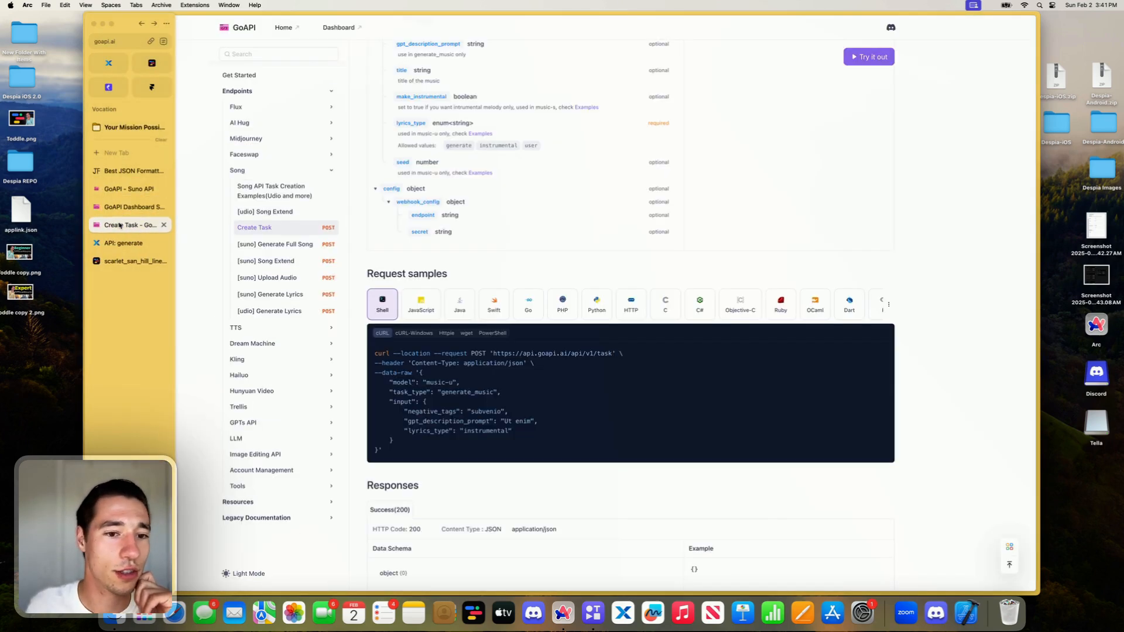
left_click_drag(118, 226, 316, 195)
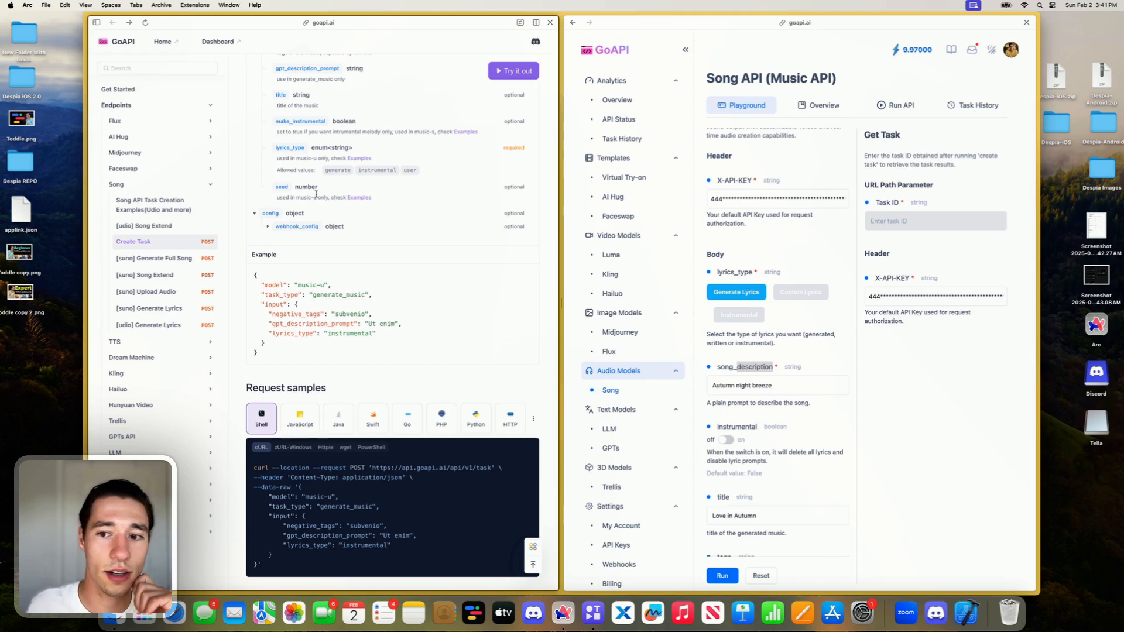
- Replace the Song API playground in the split view with the JSON Formatter page holding the cURL command
left_click(1026, 22)
mouse_move(142, 117)
left_click_drag(107, 172, 675, 182)
left_click_drag(128, 170, 790, 234)
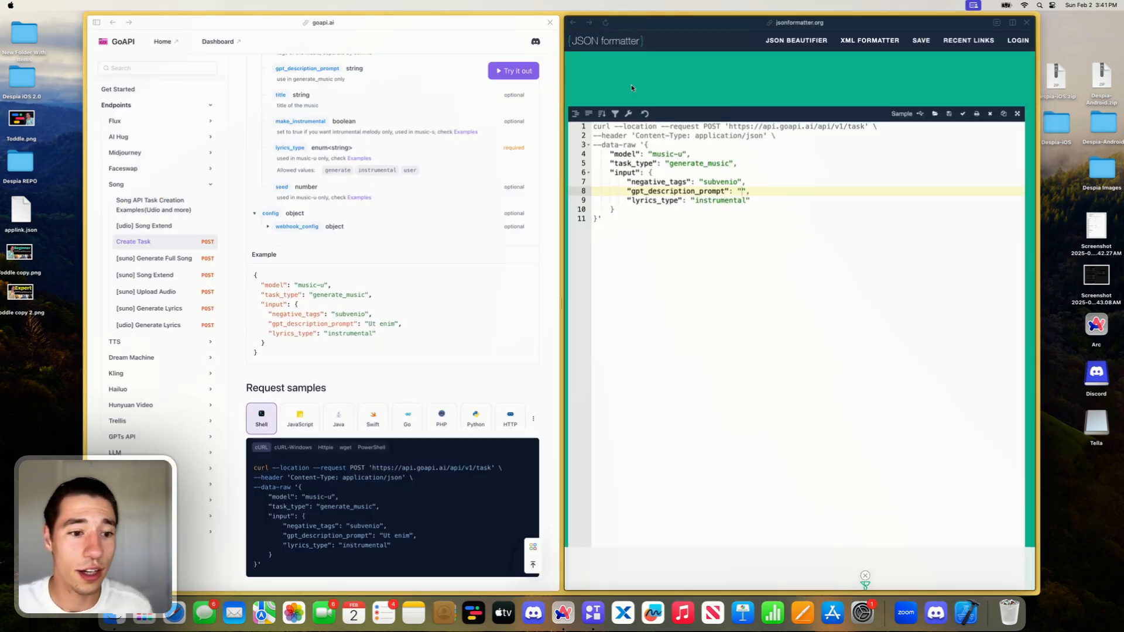
- Check the allowed model values in the Create Task documentation and set the cURL command's model to "music-s"
scroll(451, 196, "up", 5)
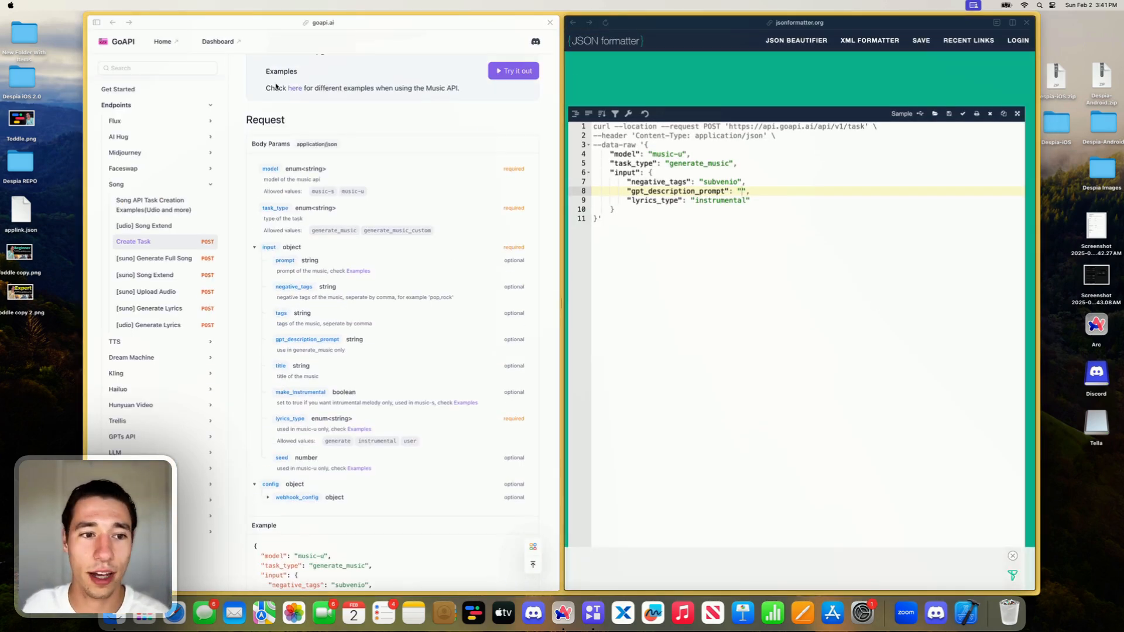
scroll(472, 216, "up", 3)
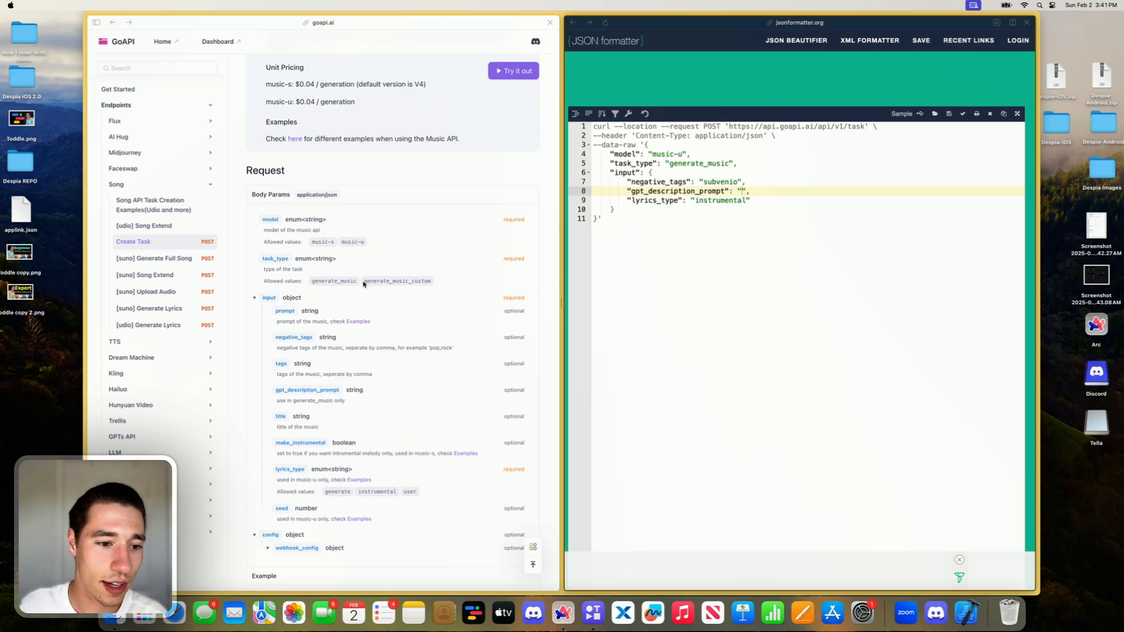
scroll(316, 251, "down", 1)
left_click(620, 155)
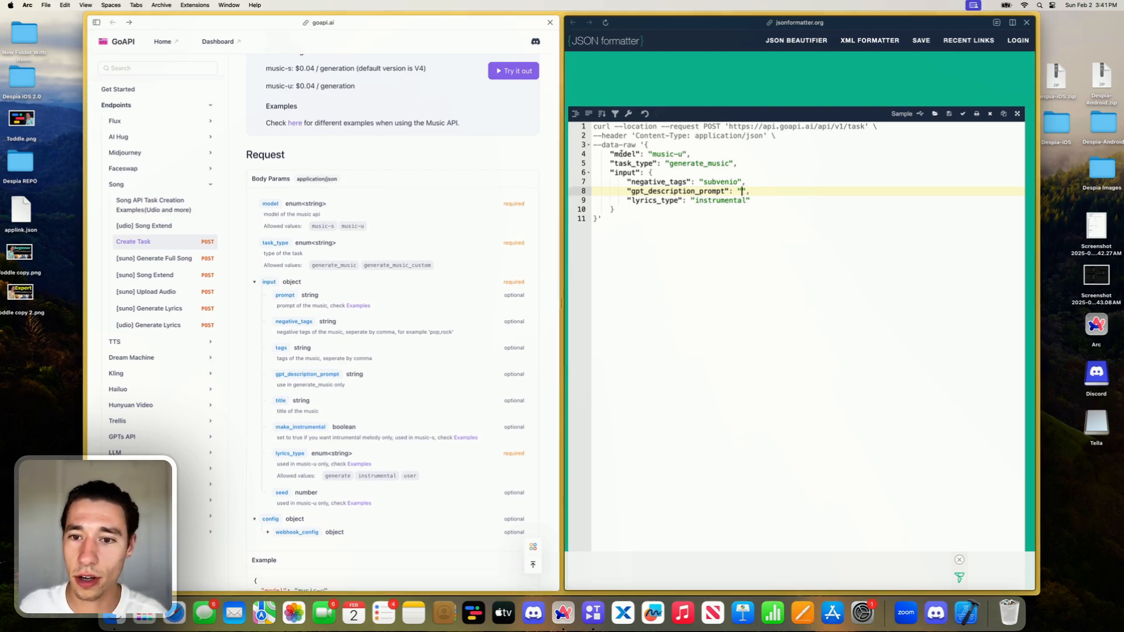
left_click(681, 154)
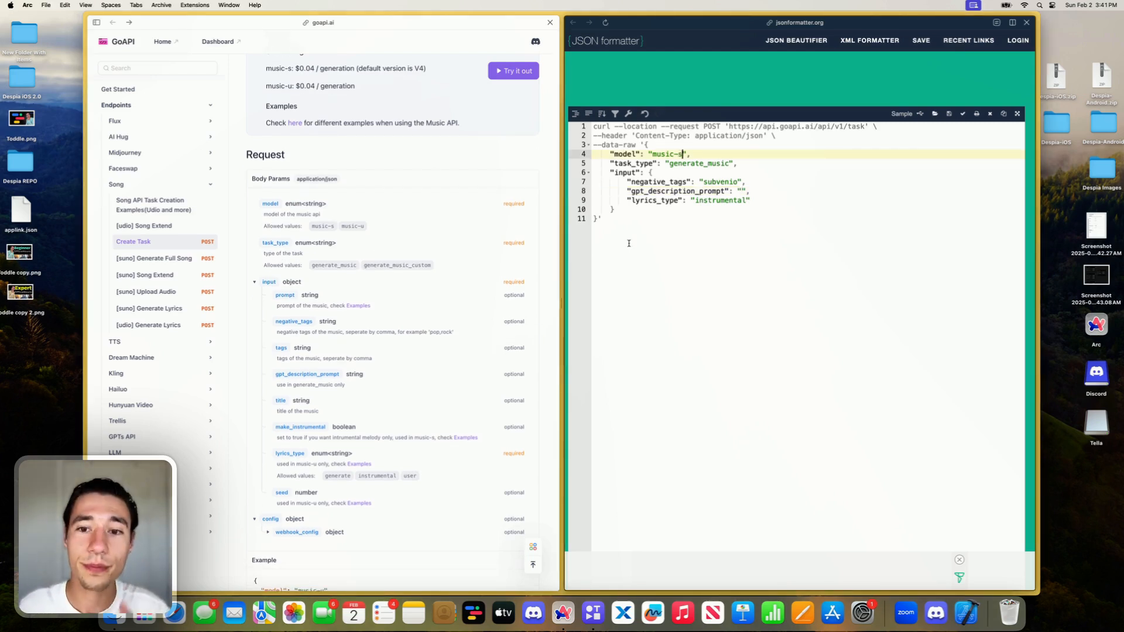
- Copy the generate_music_custom value from the allowed values of task_type in the Create Task documentation
mouse_move(343, 268)
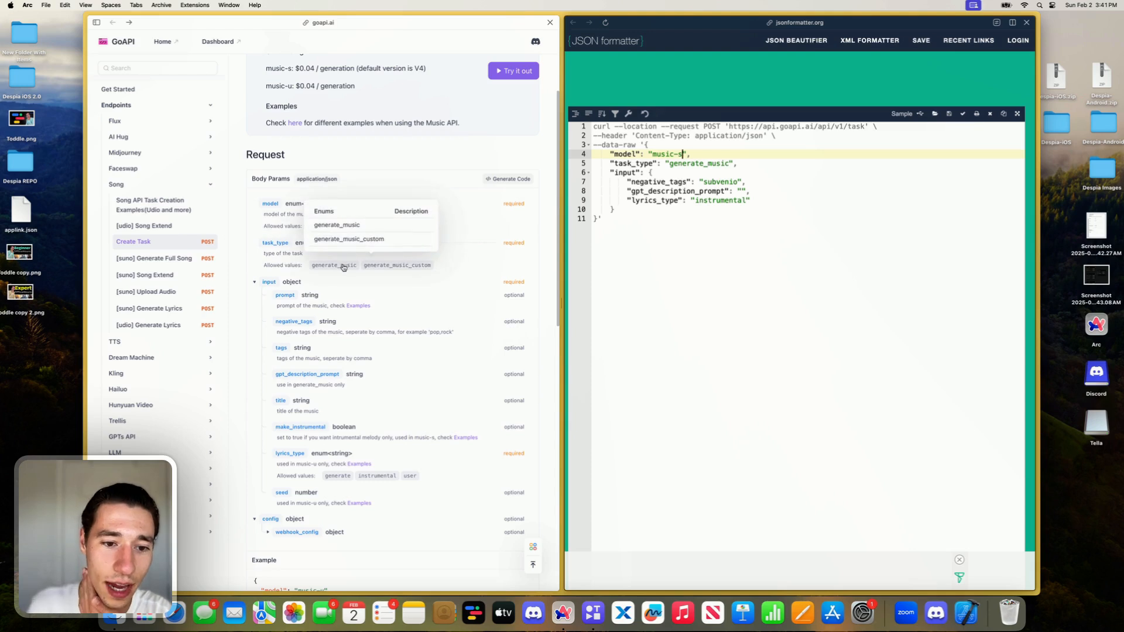
left_click(396, 267)
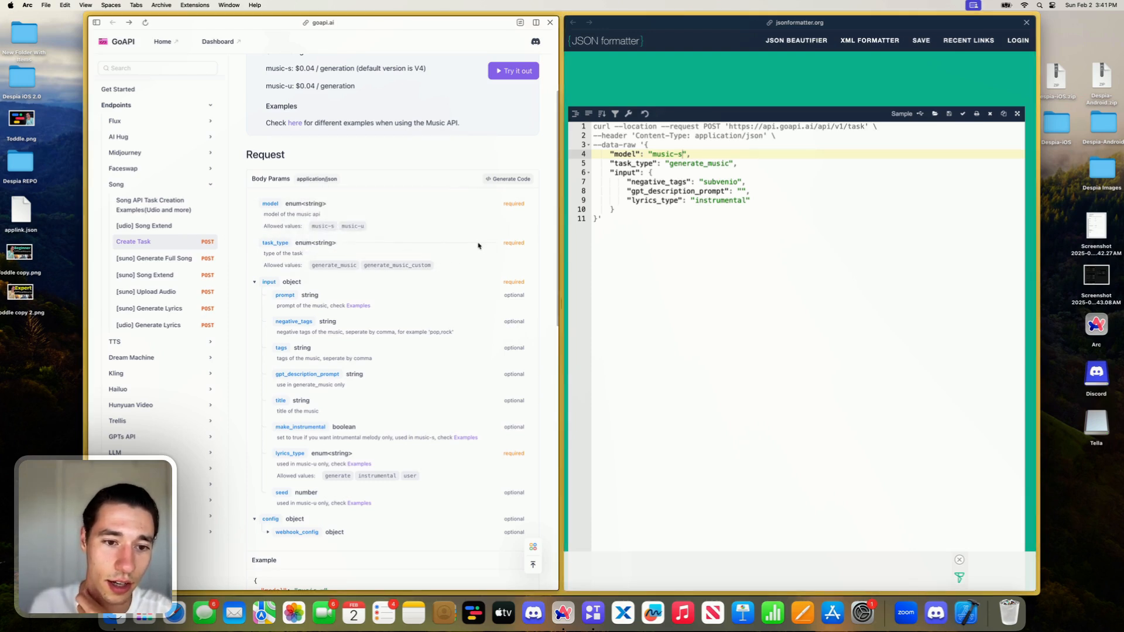
mouse_move(404, 265)
left_click(356, 239)
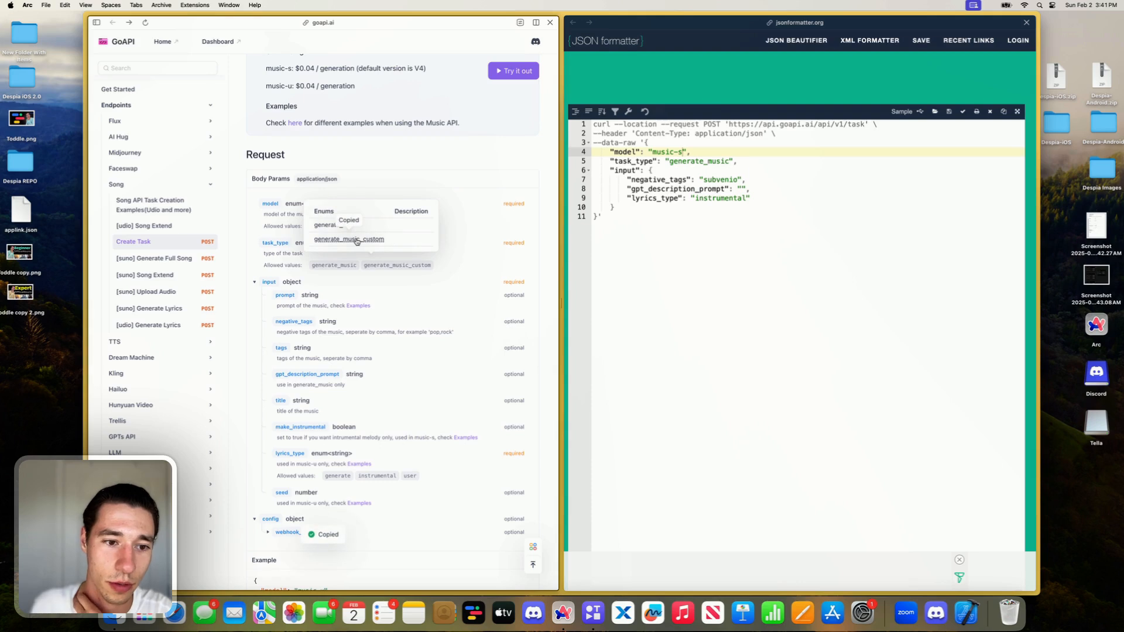
left_click(356, 239)
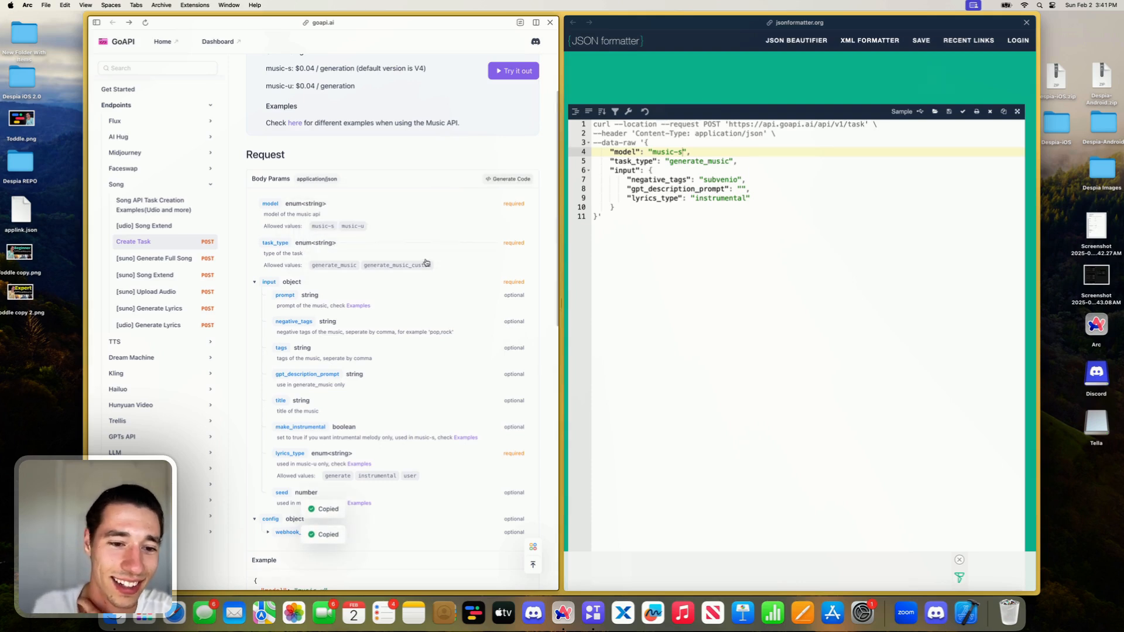
mouse_move(410, 265)
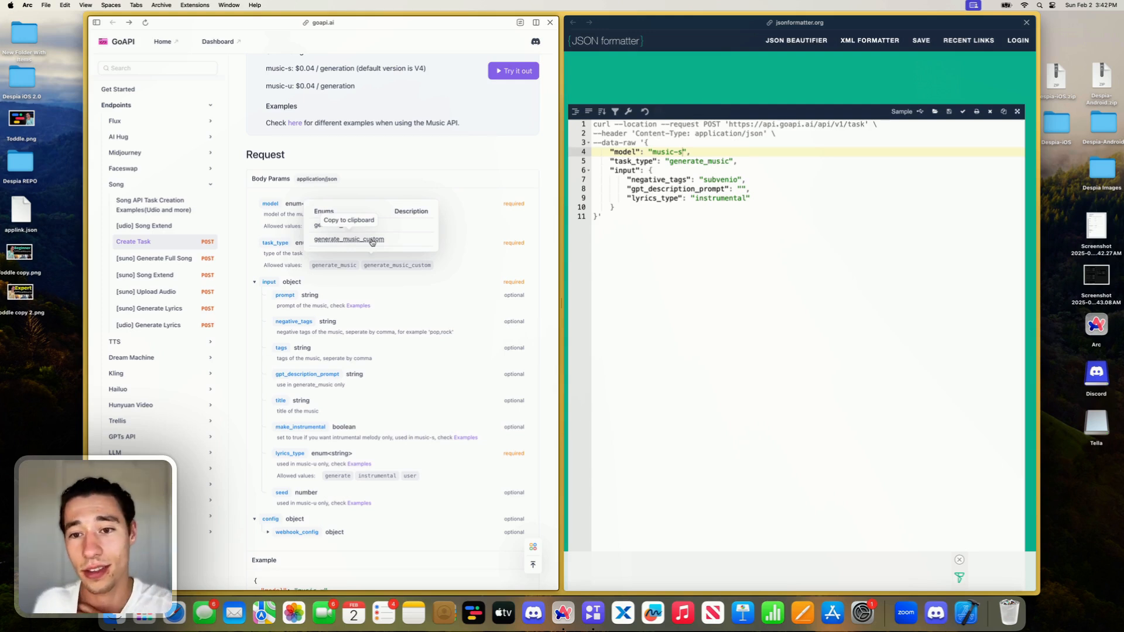
- Look through the Create Task request samples and open the schema code generator for the body parameters
scroll(390, 290, "down", 1)
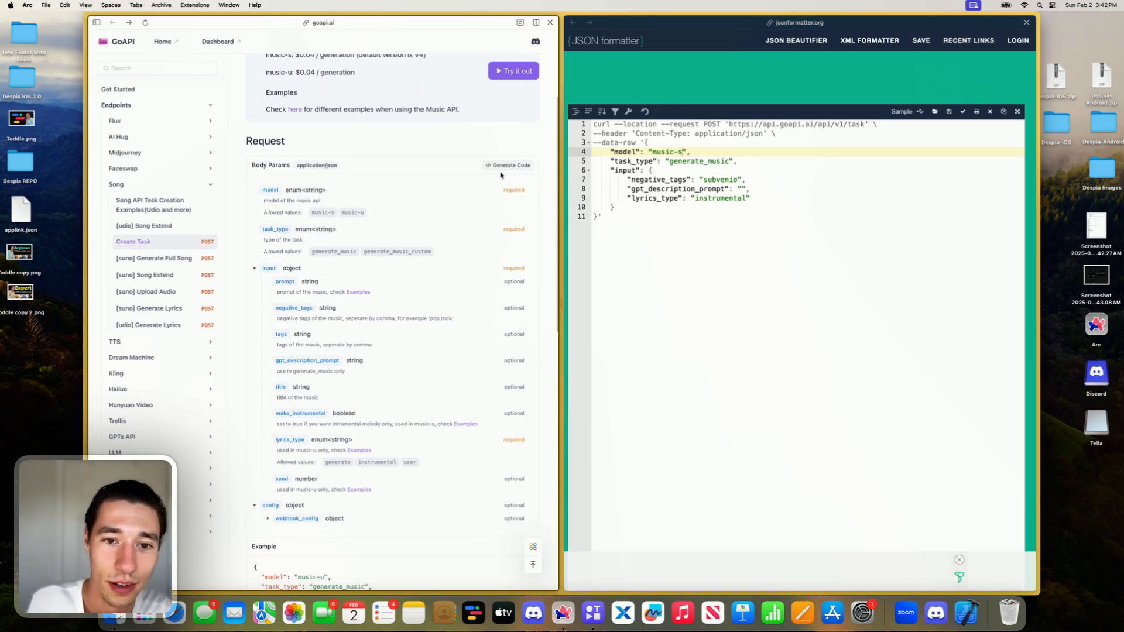
scroll(491, 169, "down", 3)
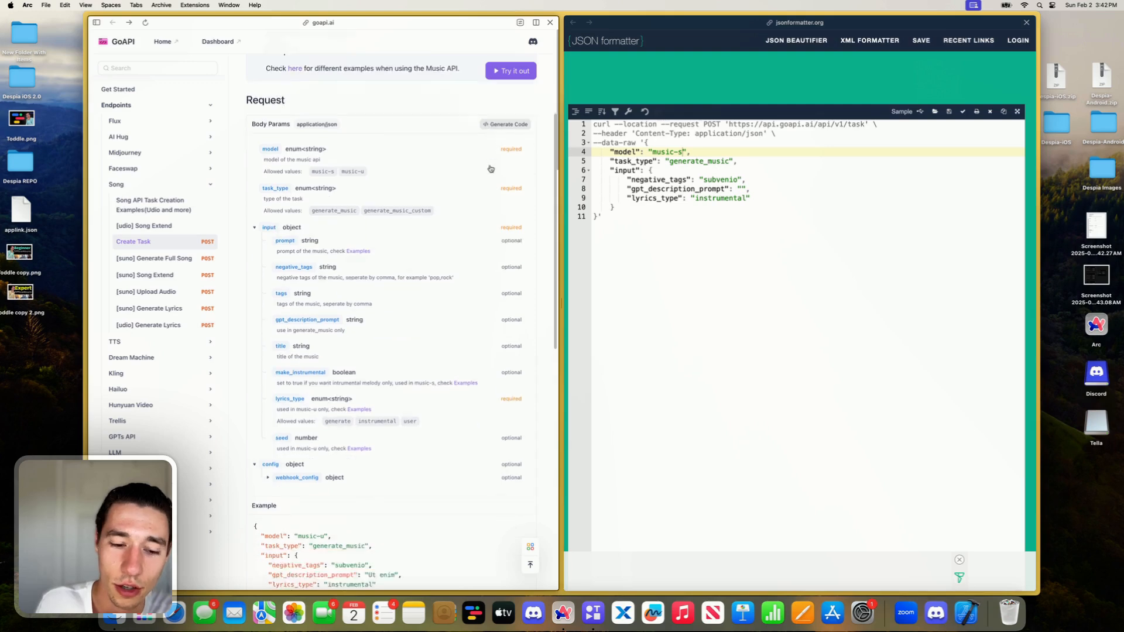
scroll(491, 169, "down", 10)
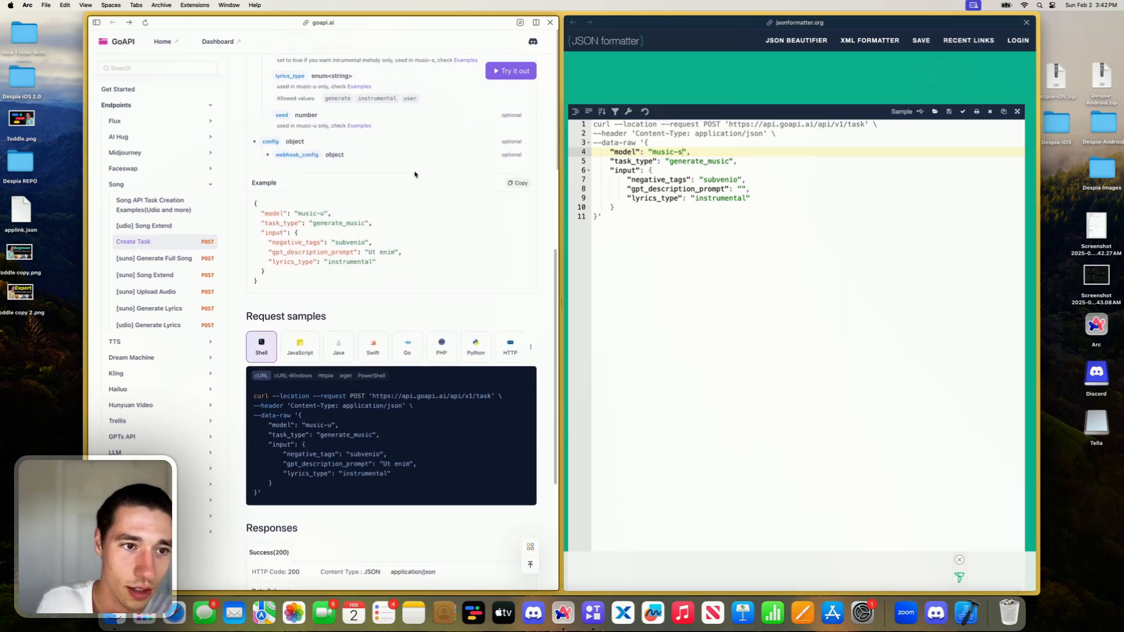
scroll(392, 303, "down", 6)
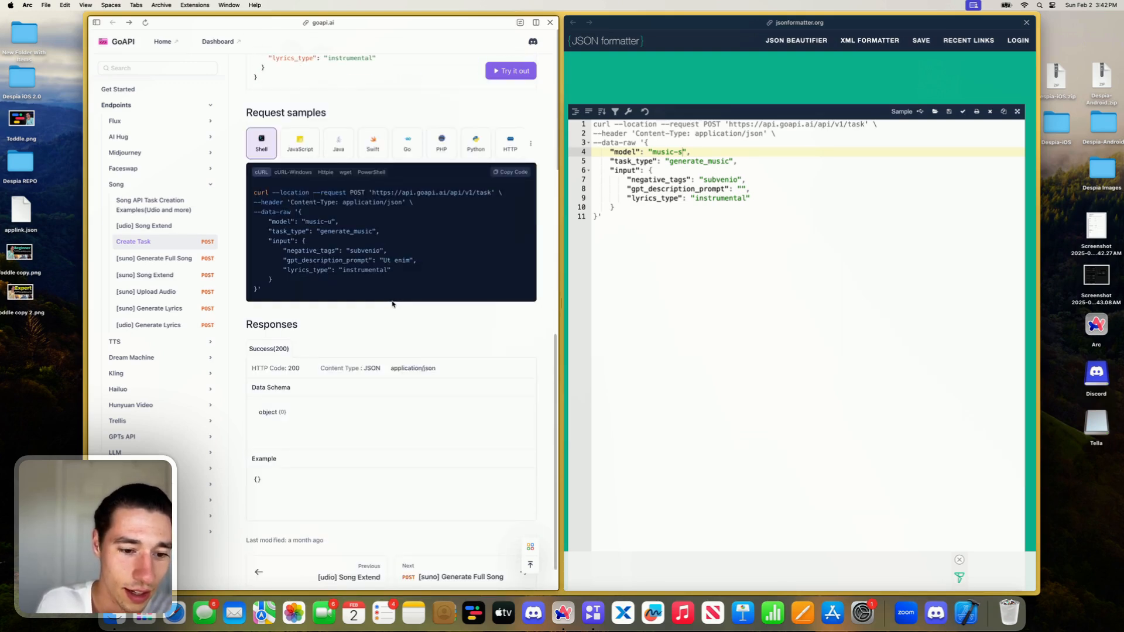
scroll(392, 303, "up", 15)
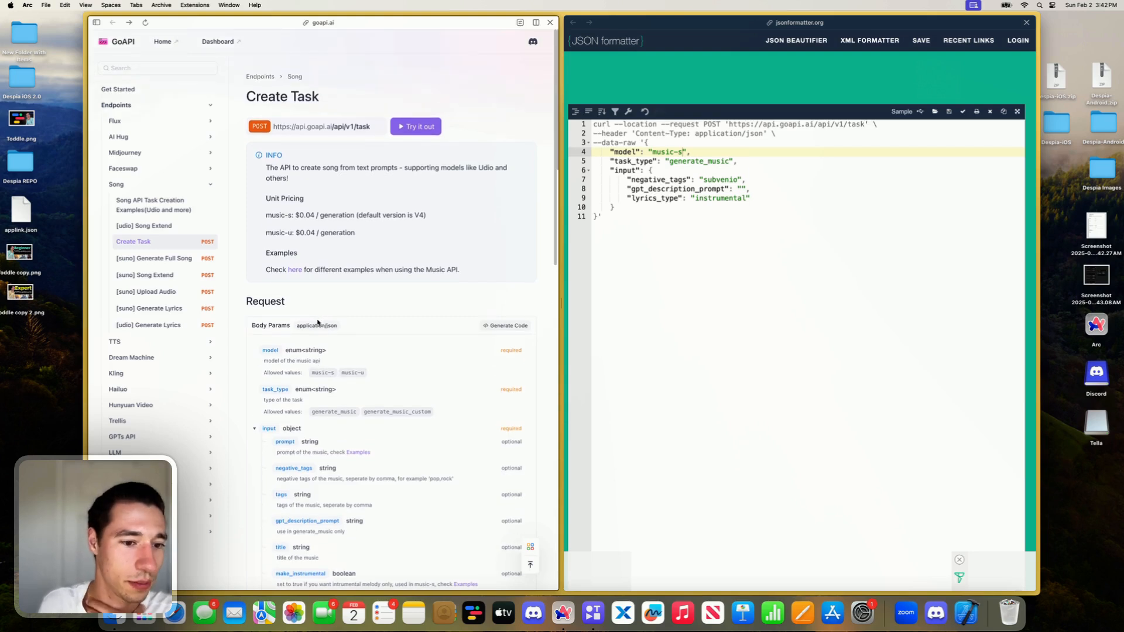
left_click(506, 326)
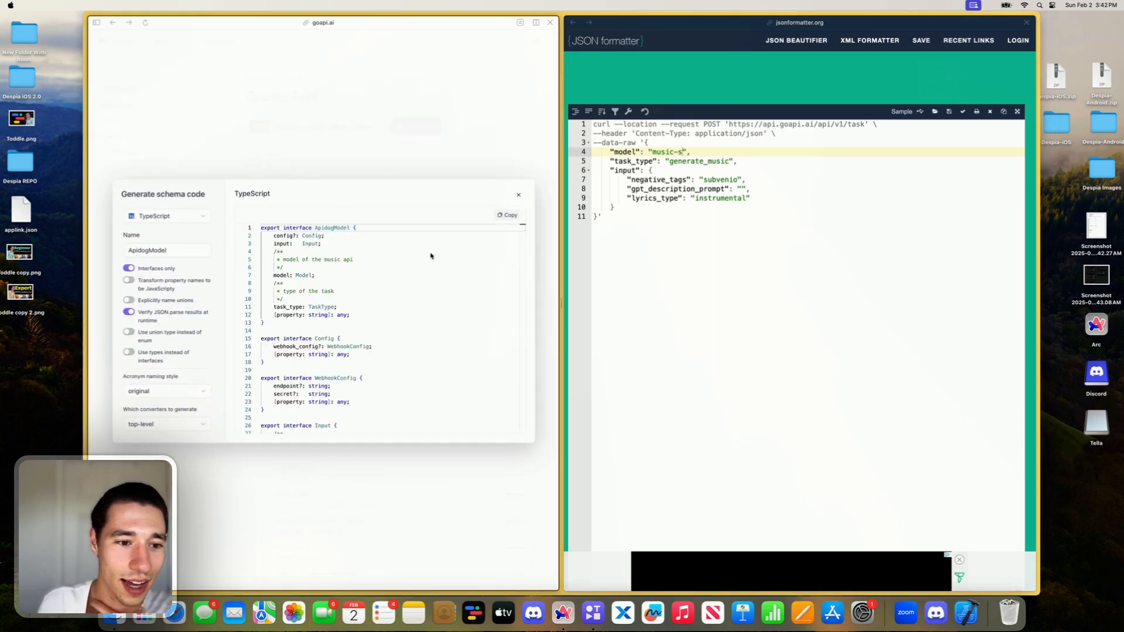
left_click(398, 281)
scroll(398, 280, "down", 2)
- Search the schema code generator's language options for "she" and "curl", keeping TypeScript selected
left_click(186, 217)
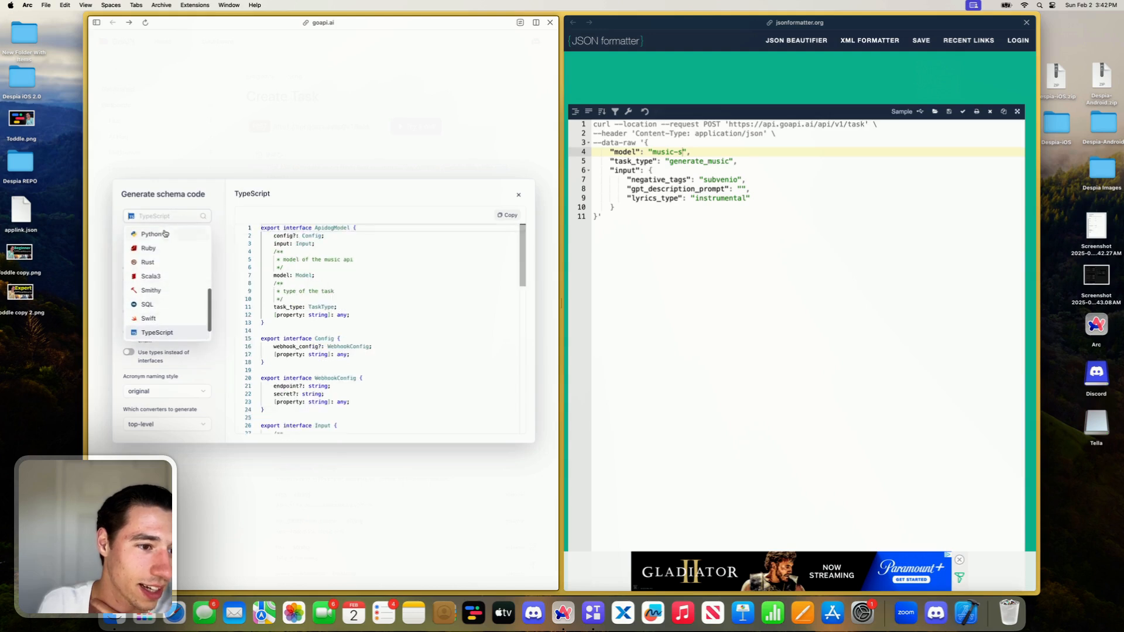
scroll(161, 295, "down", 2)
scroll(164, 307, "up", 6)
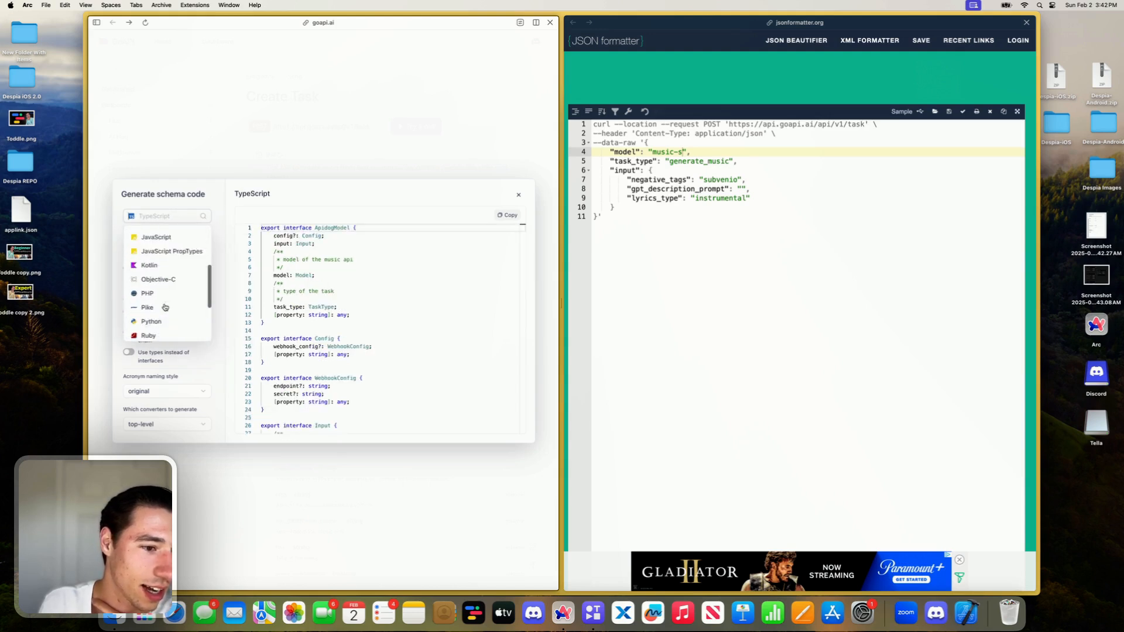
scroll(165, 255, "up", 3)
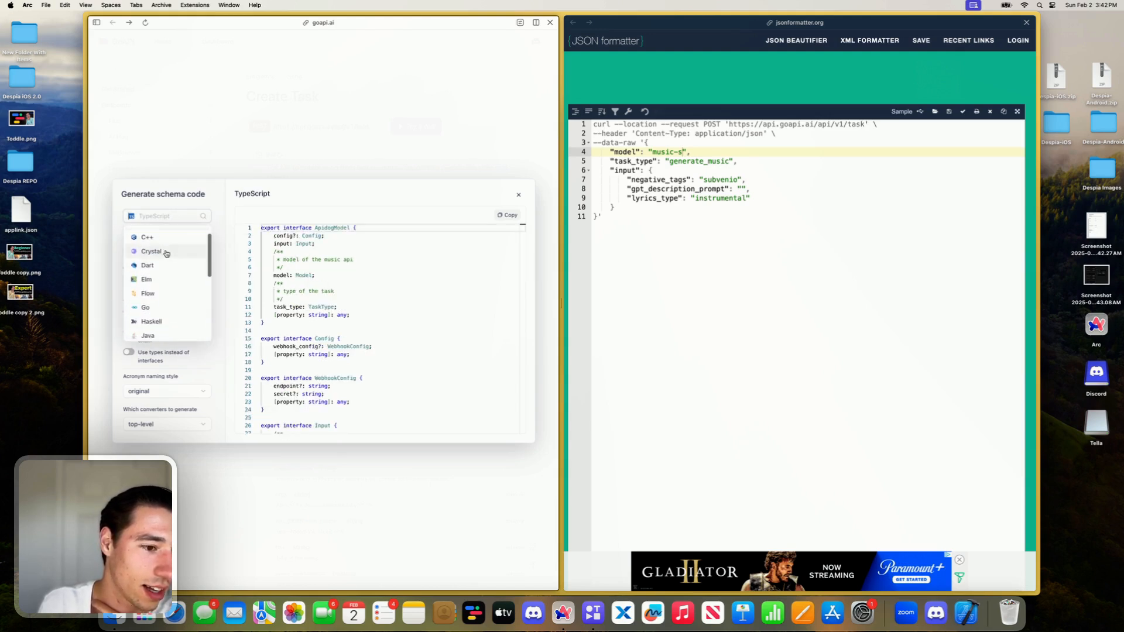
scroll(166, 253, "down", 3)
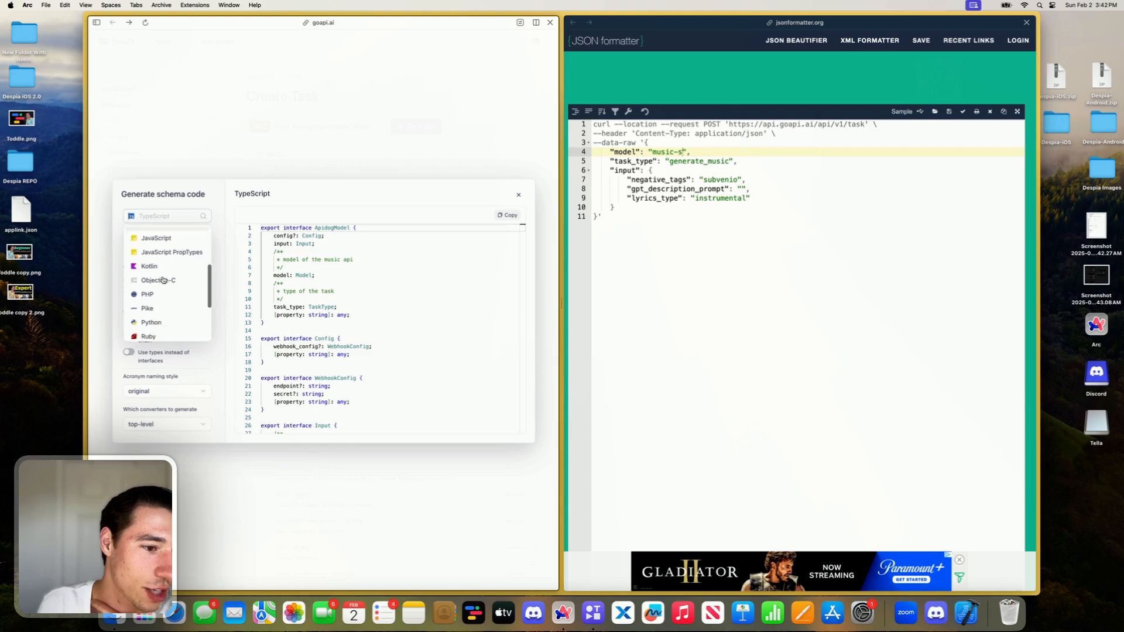
scroll(163, 279, "down", 3)
type("she")
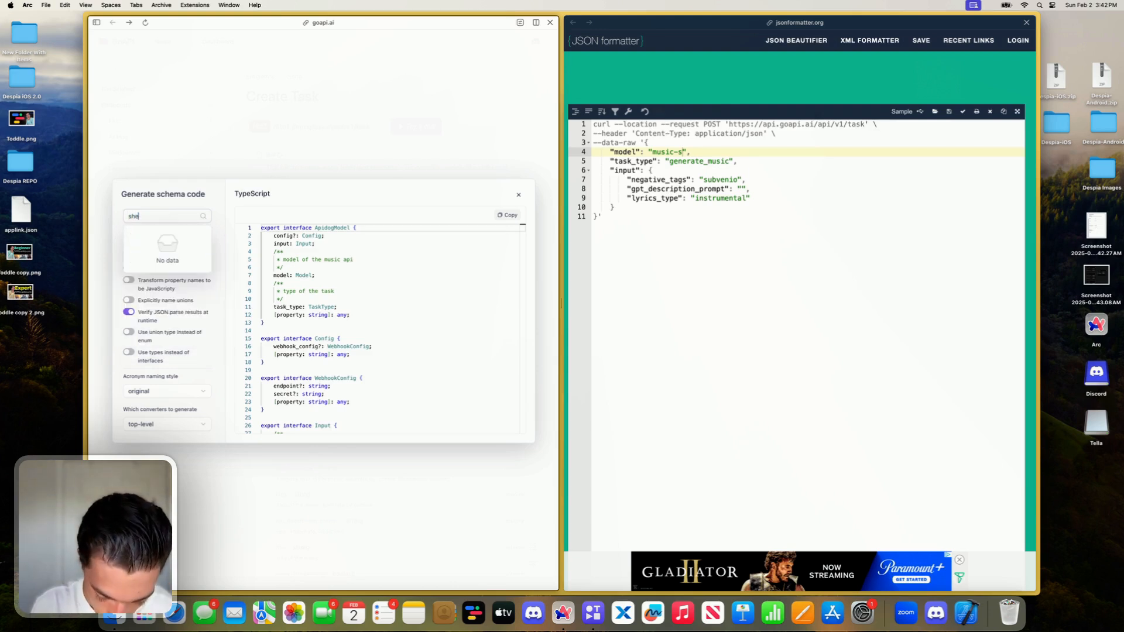
key("BackSpace")
key("BackSpace")
type("curl")
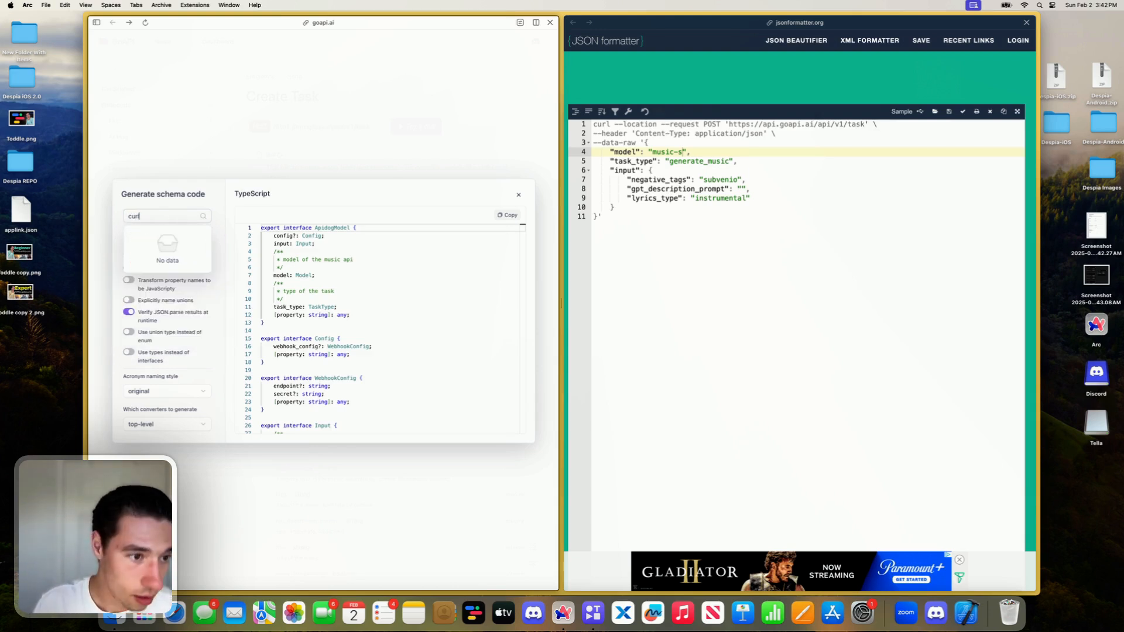
key("BackSpace")
key("BackSpace")
key("BackSpace")
left_click(281, 199)
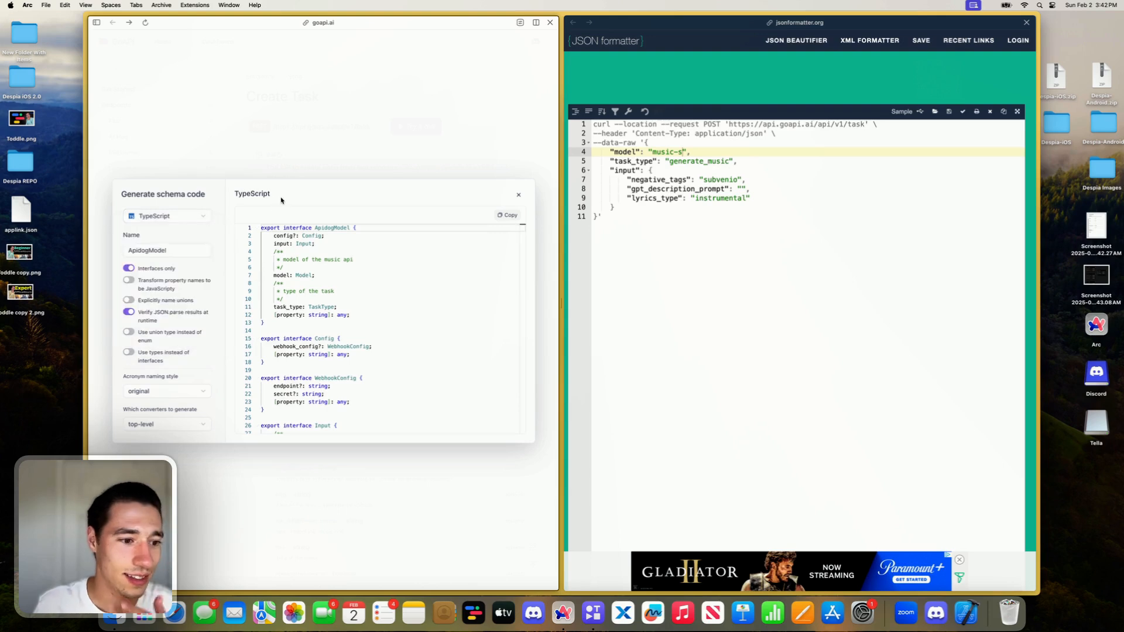
- Review the generated TypeScript schema and its generation options, and close the schema code generator
scroll(199, 311, "down", 1)
scroll(318, 334, "down", 6)
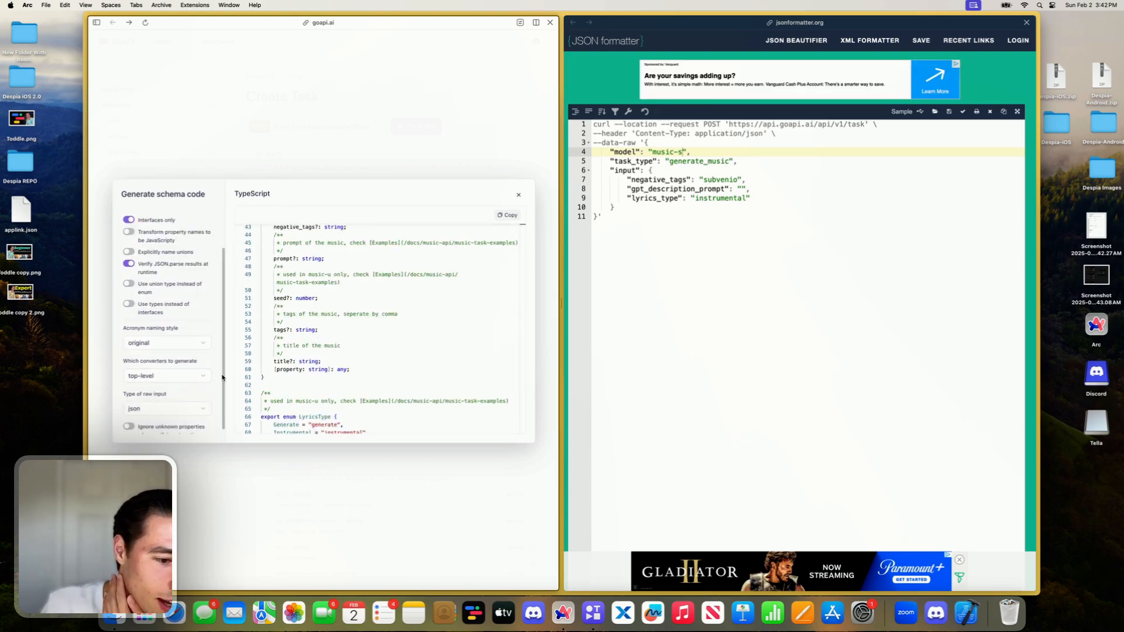
scroll(194, 382, "down", 1)
- Examine the Create Task body parameters, example JSON and cURL request sample for the fields a music-s request needs
scroll(519, 211, "down", 3)
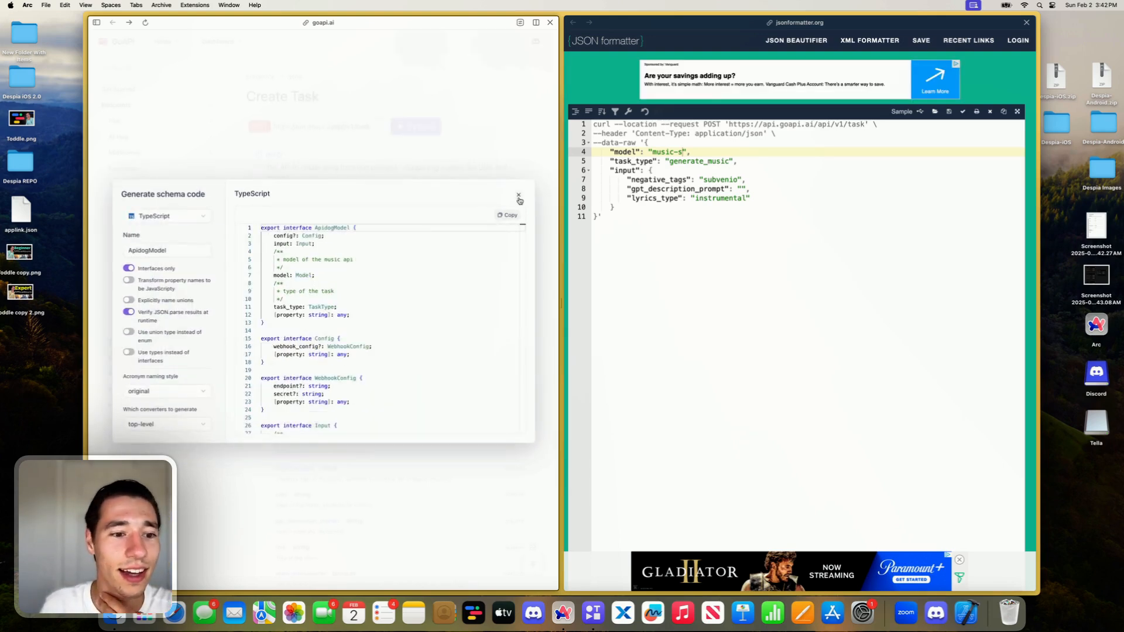
left_click(518, 195)
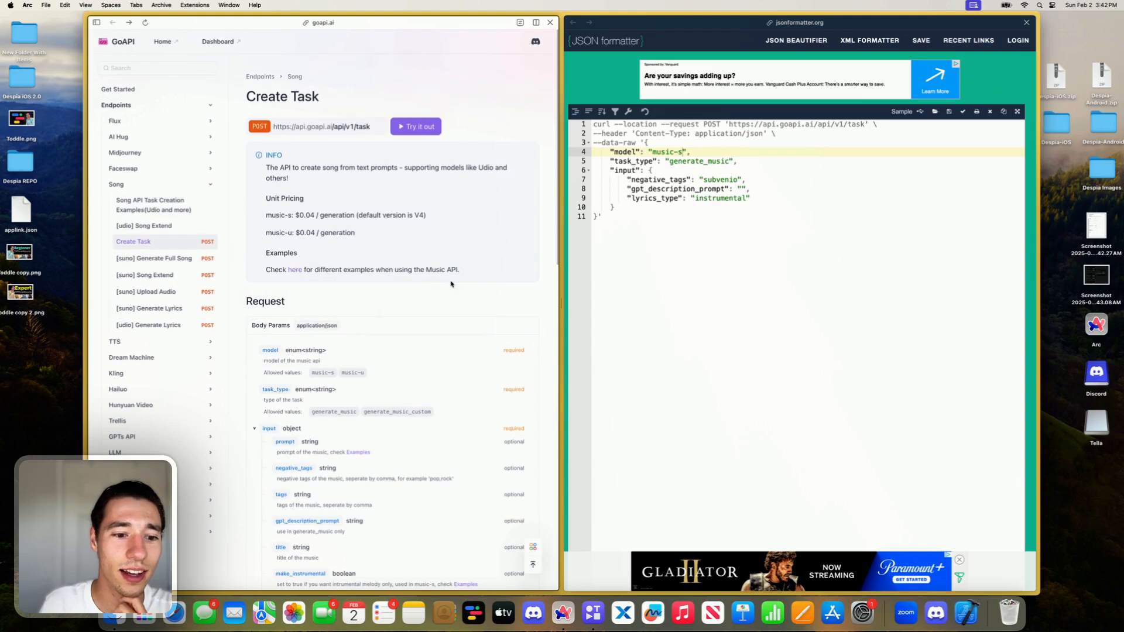
scroll(437, 282, "down", 3)
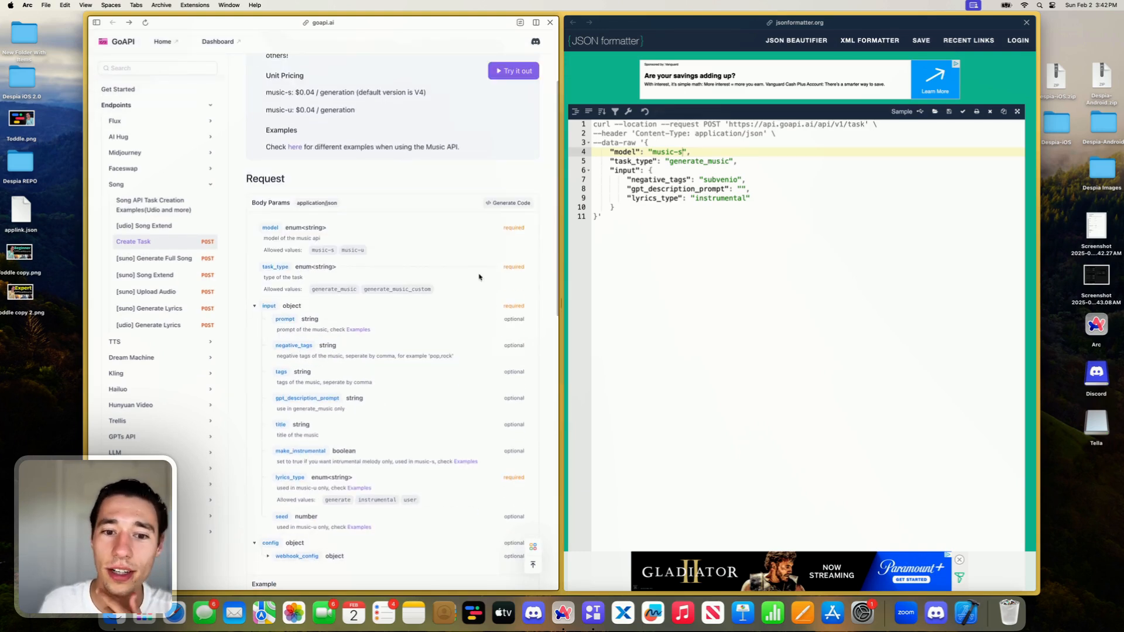
scroll(456, 268, "up", 3)
scroll(397, 284, "down", 8)
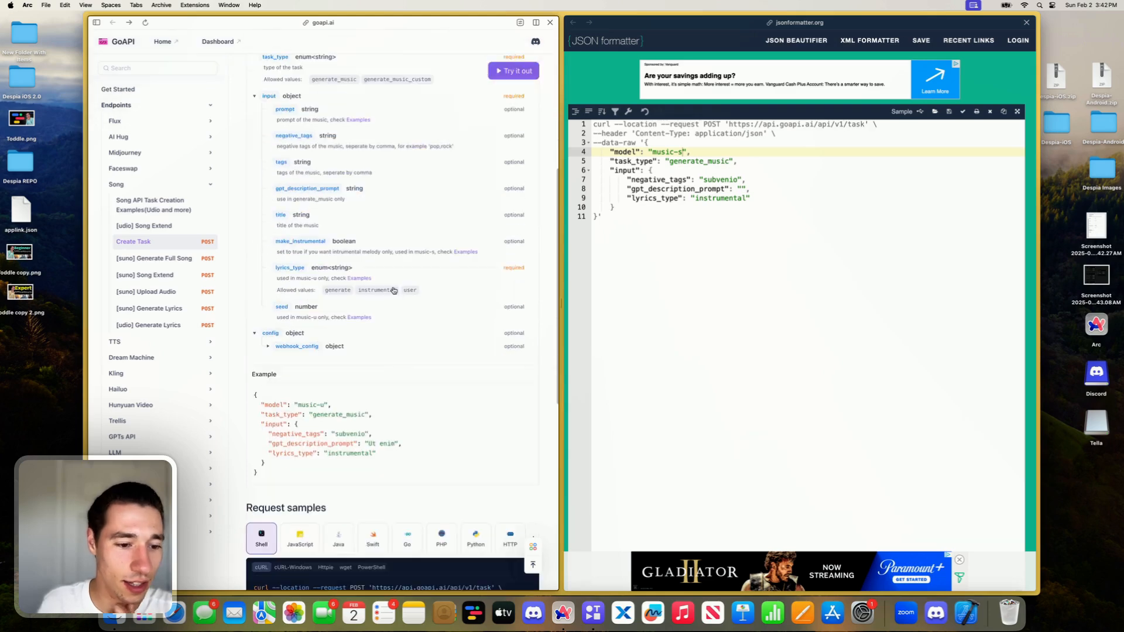
scroll(305, 351, "down", 8)
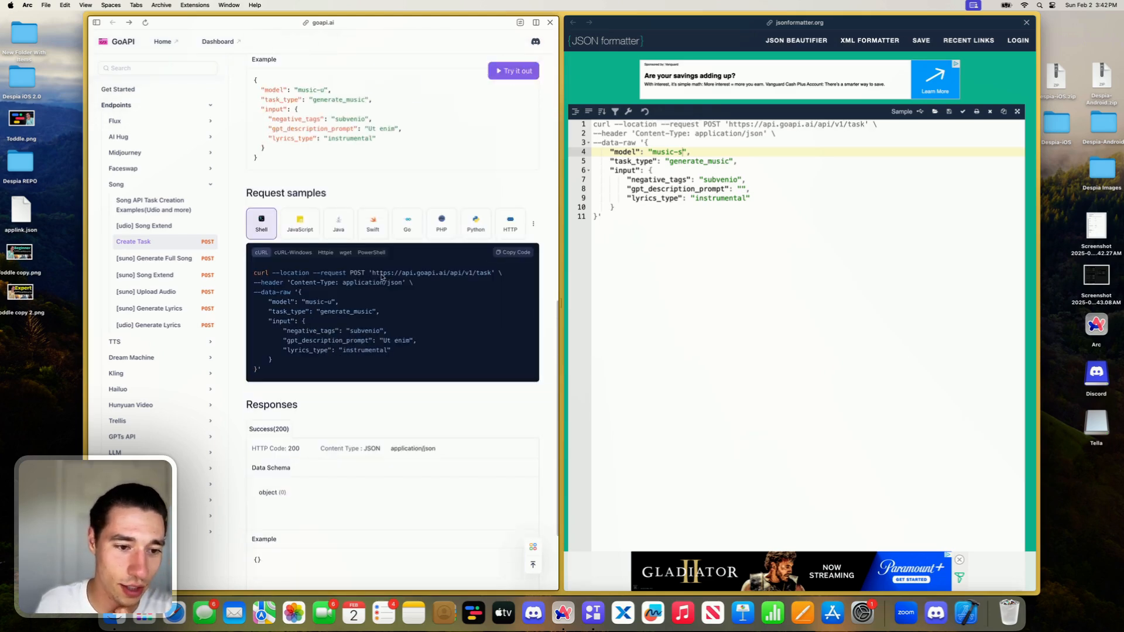
scroll(518, 259, "down", 3)
scroll(322, 217, "up", 15)
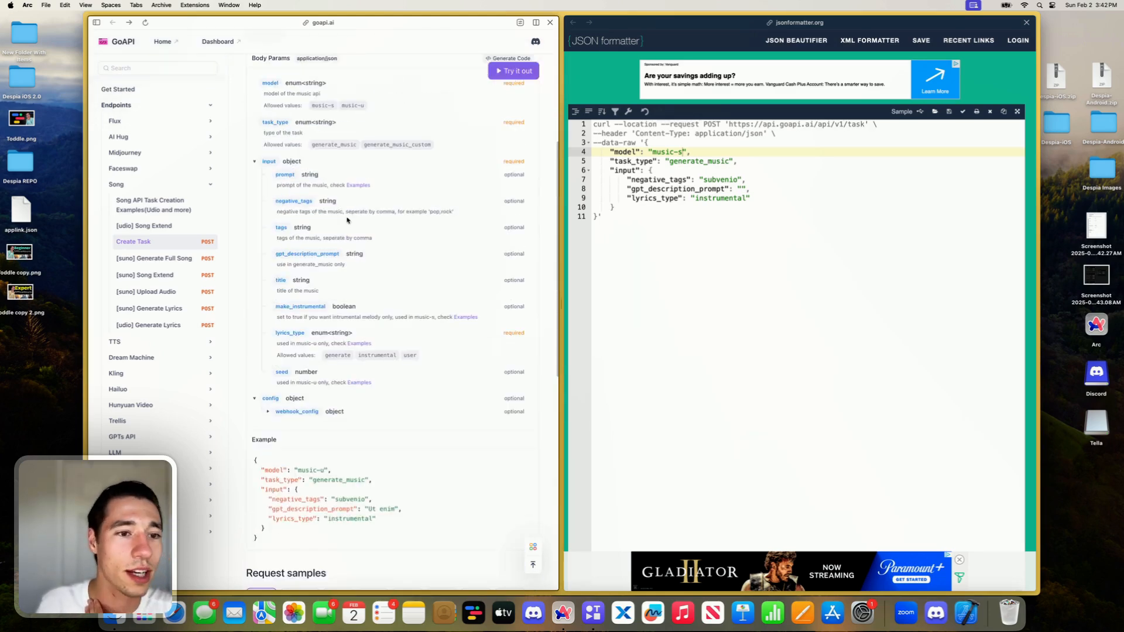
scroll(351, 211, "down", 8)
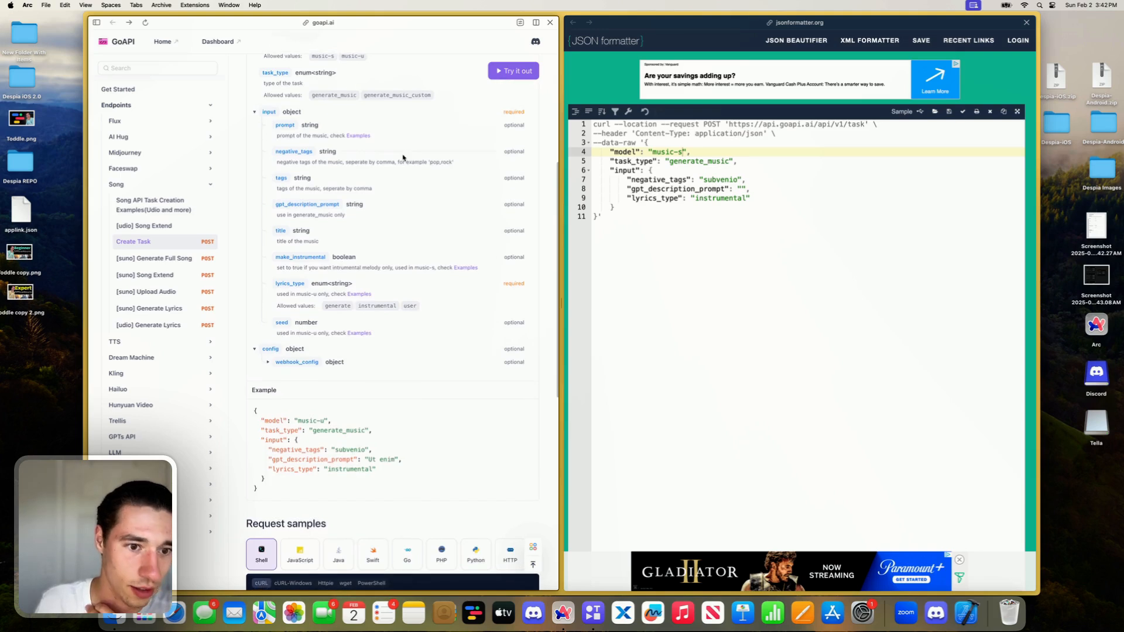
scroll(366, 204, "up", 3)
- Open the Song API Task Creation Examples page and locate the Music-s request body example of Description Mode
left_click(353, 329)
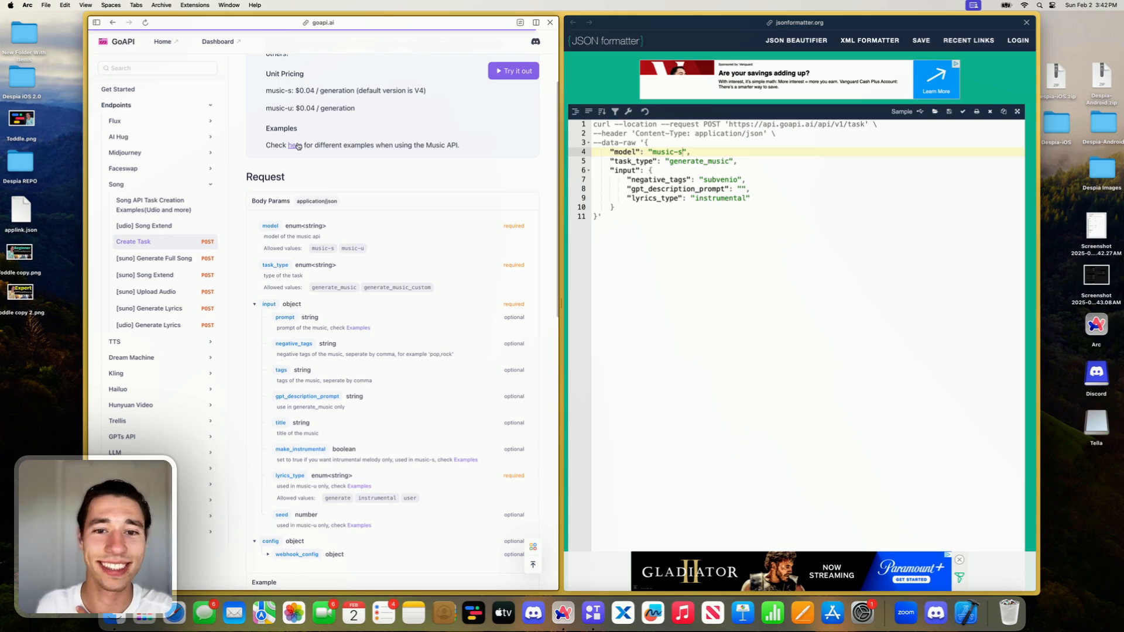
left_click(297, 146)
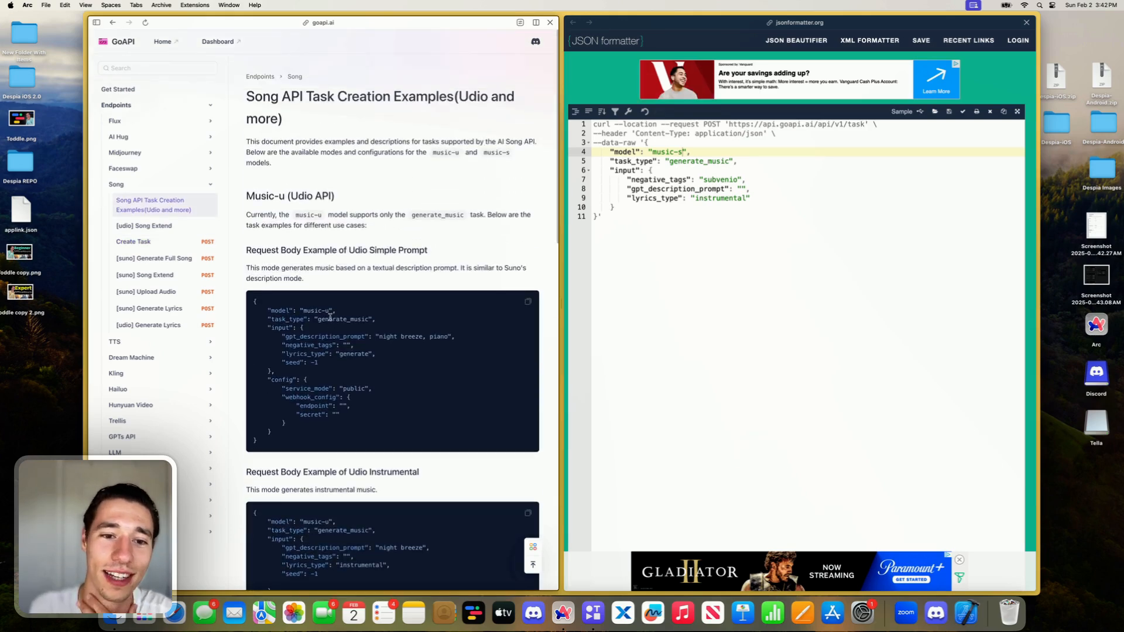
scroll(330, 316, "down", 2)
scroll(330, 316, "down", 1)
scroll(330, 319, "down", 12)
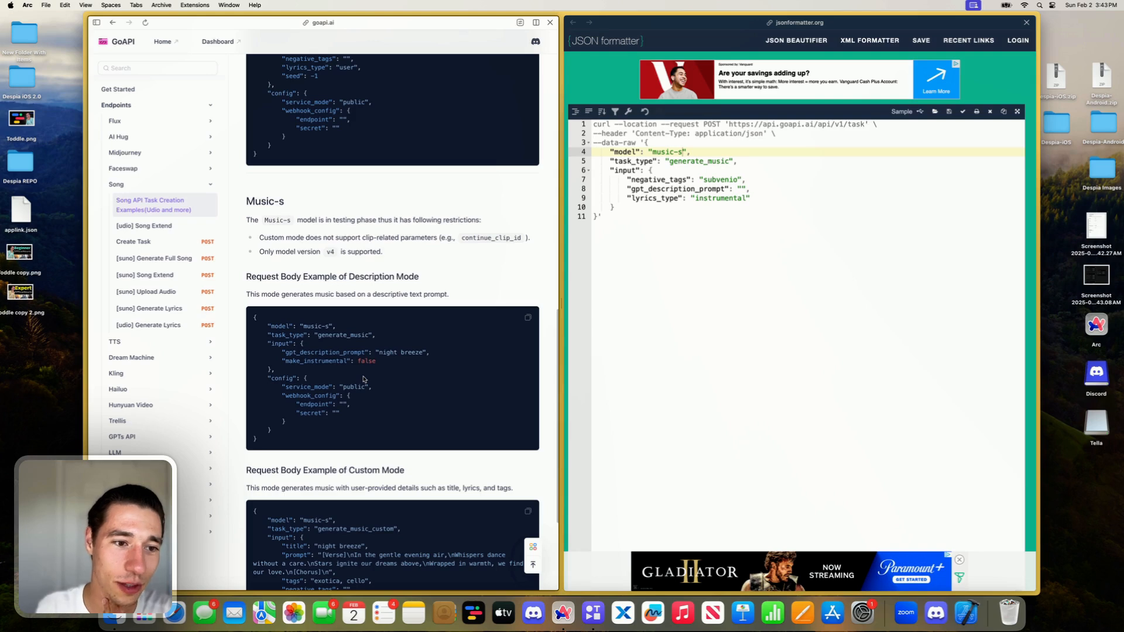
scroll(363, 379, "down", 3)
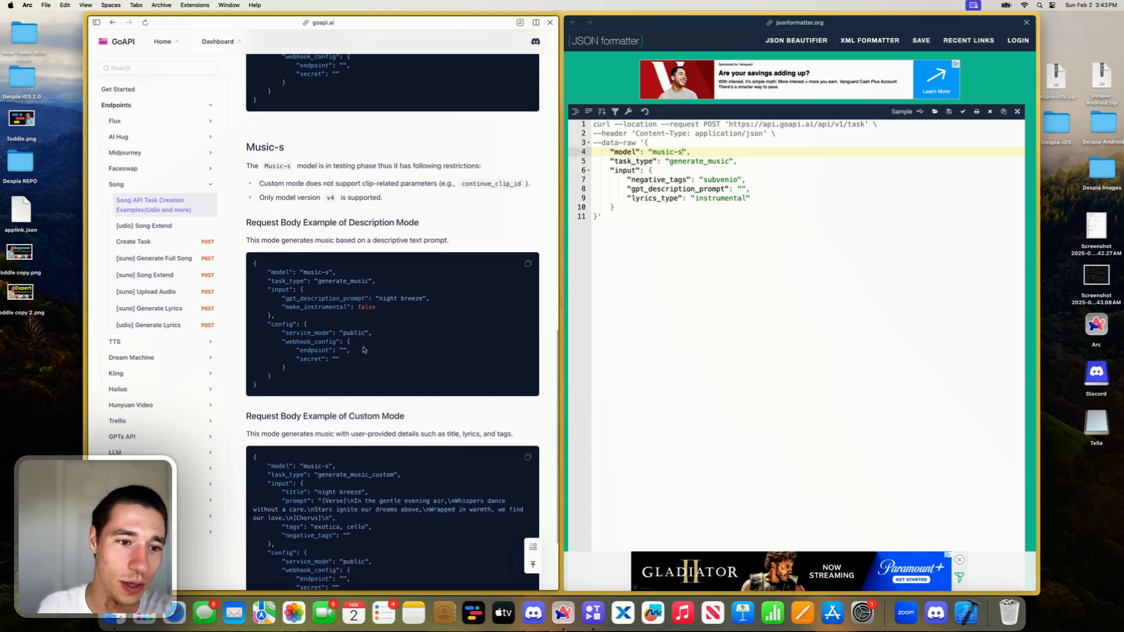
- Examine the Music-s Description Mode example's prompt, make_instrumental, service_mode and webhook_config fields
triple_click(338, 211)
left_click(377, 296)
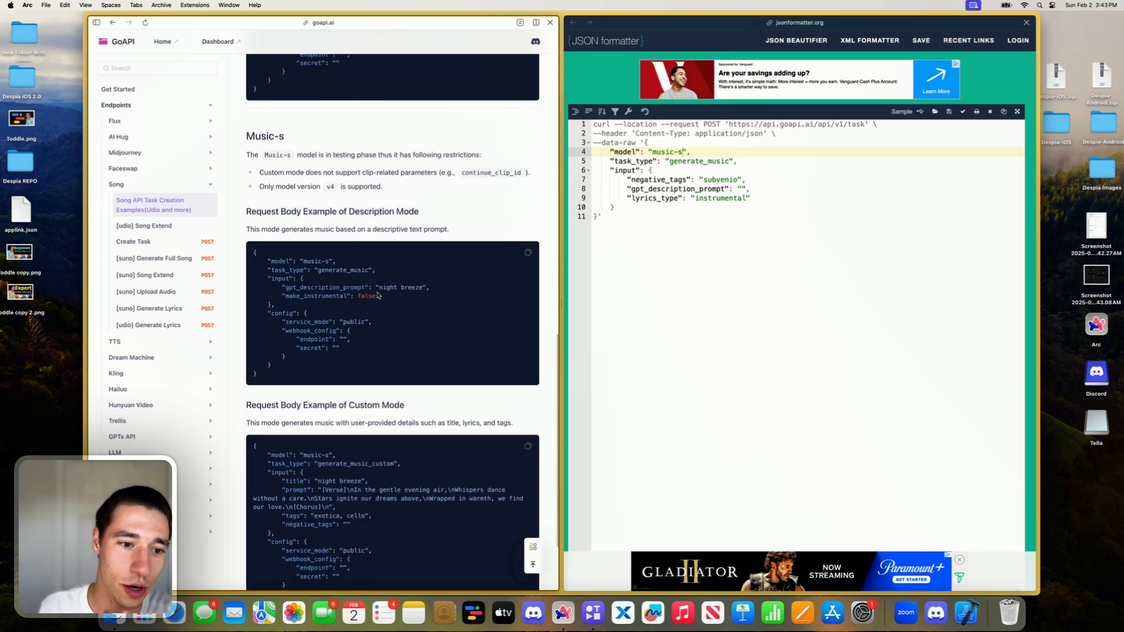
double_click(329, 287)
left_click(389, 298)
left_click_drag(384, 287, 409, 287)
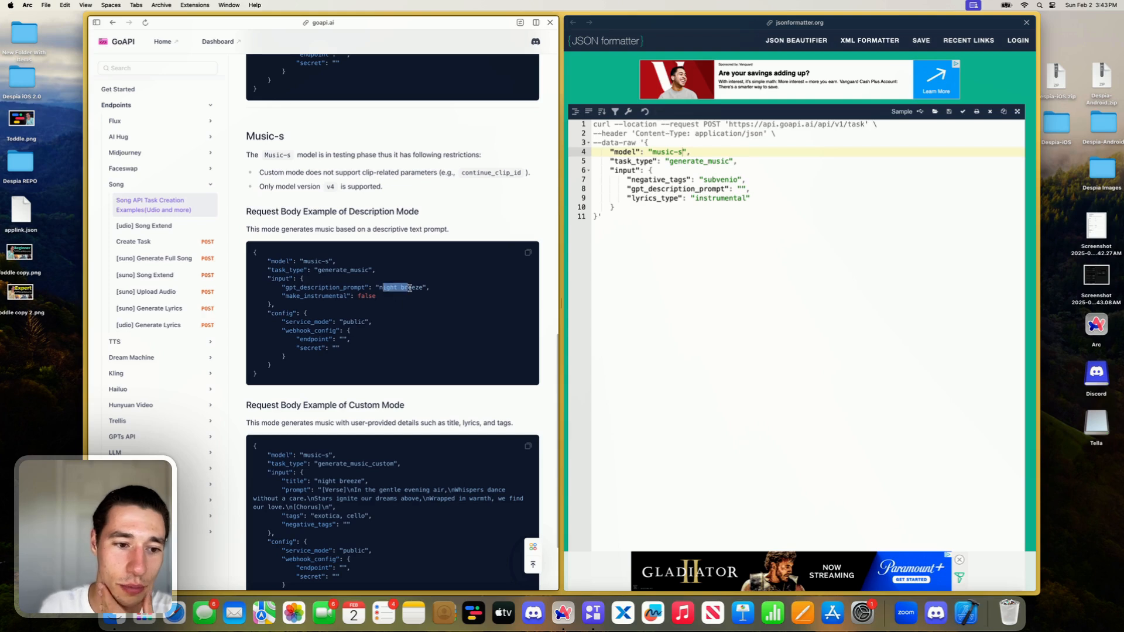
left_click(358, 296)
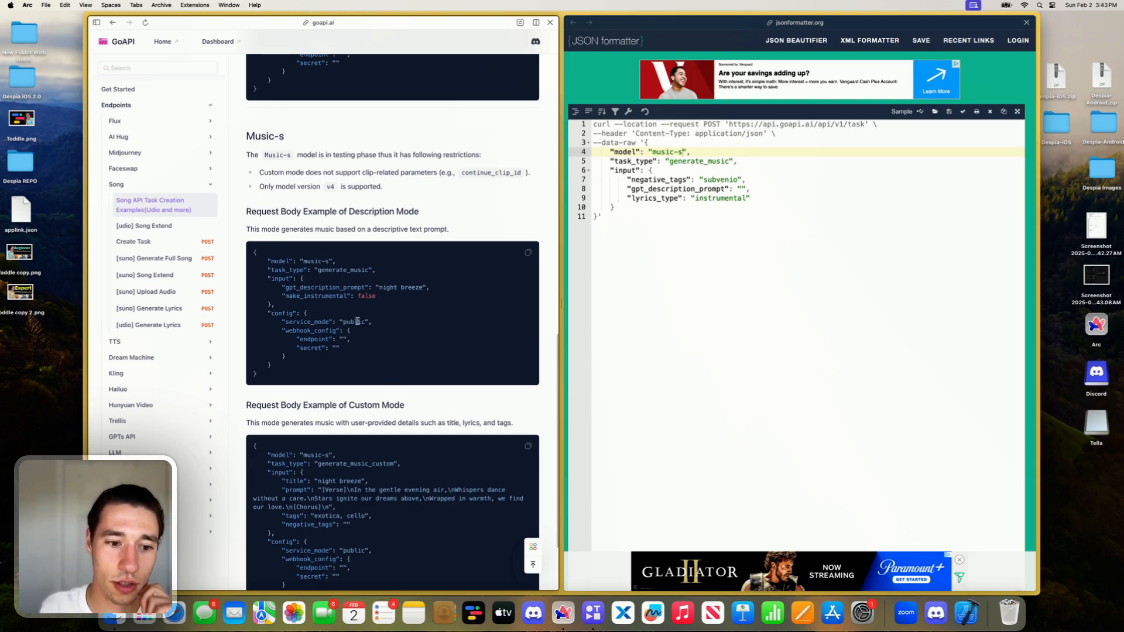
double_click(356, 321)
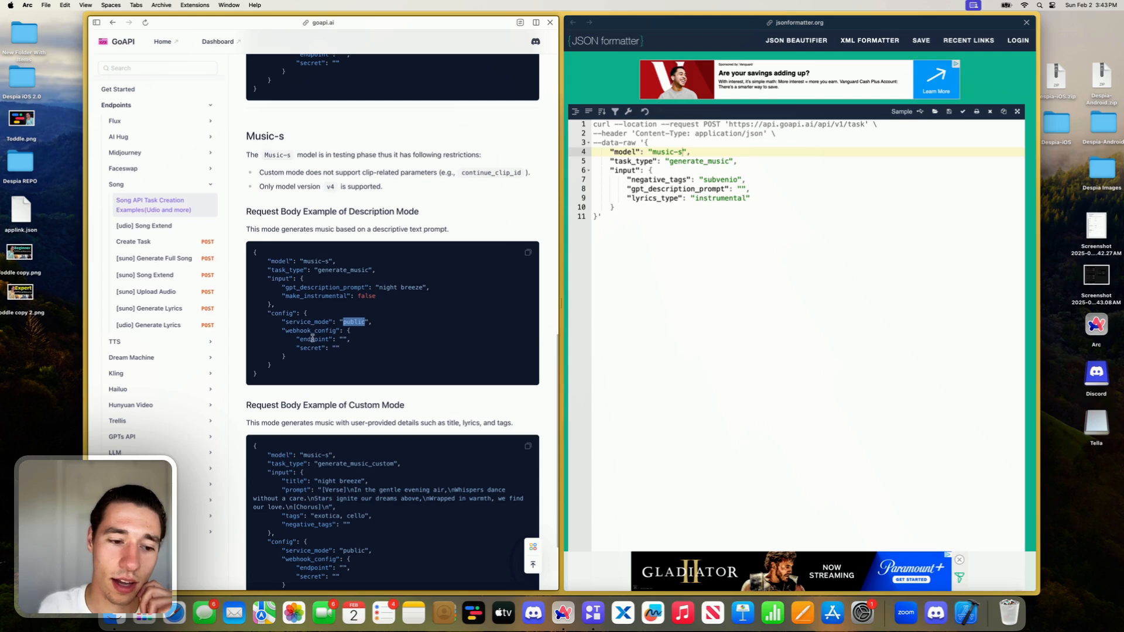
left_click_drag(307, 331, 325, 331)
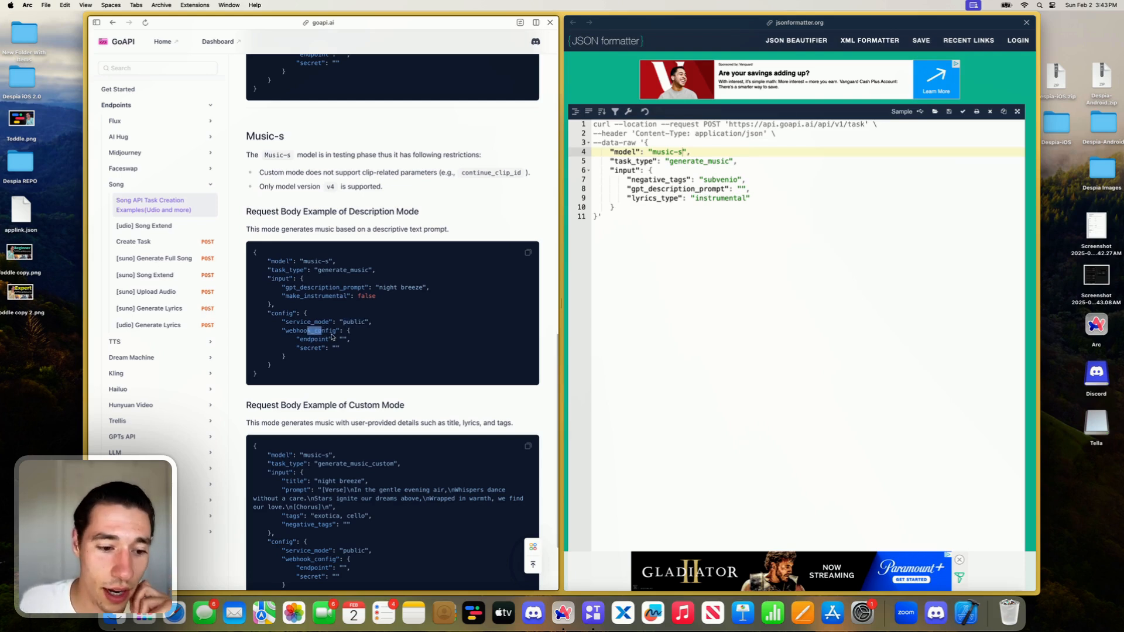
- Examine the Music-s Custom Mode example's title, lyrics prompt, tags and service_mode fields
scroll(331, 336, "down", 3)
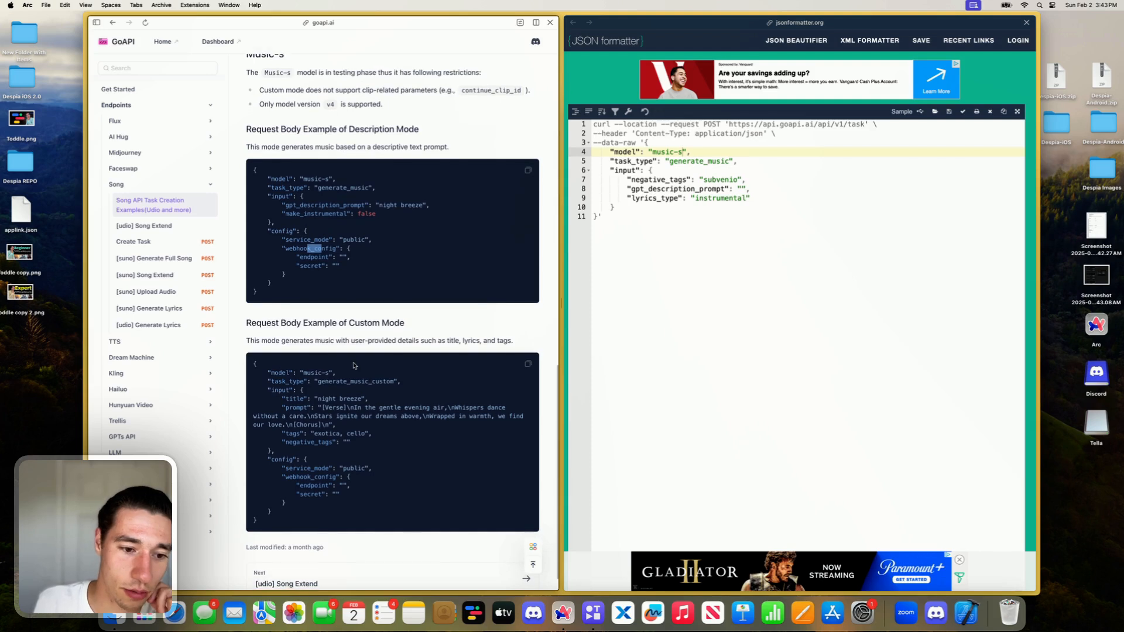
left_click_drag(324, 408, 369, 399)
left_click(384, 421)
left_click(371, 416)
left_click(354, 425)
left_click_drag(319, 427, 406, 428)
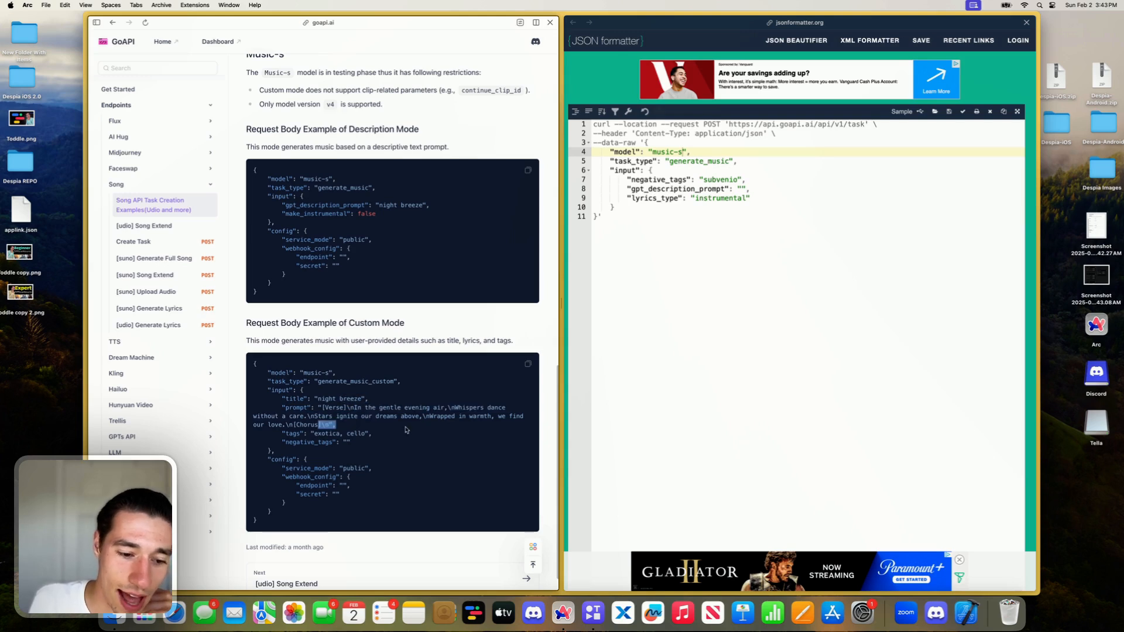
left_click(335, 435)
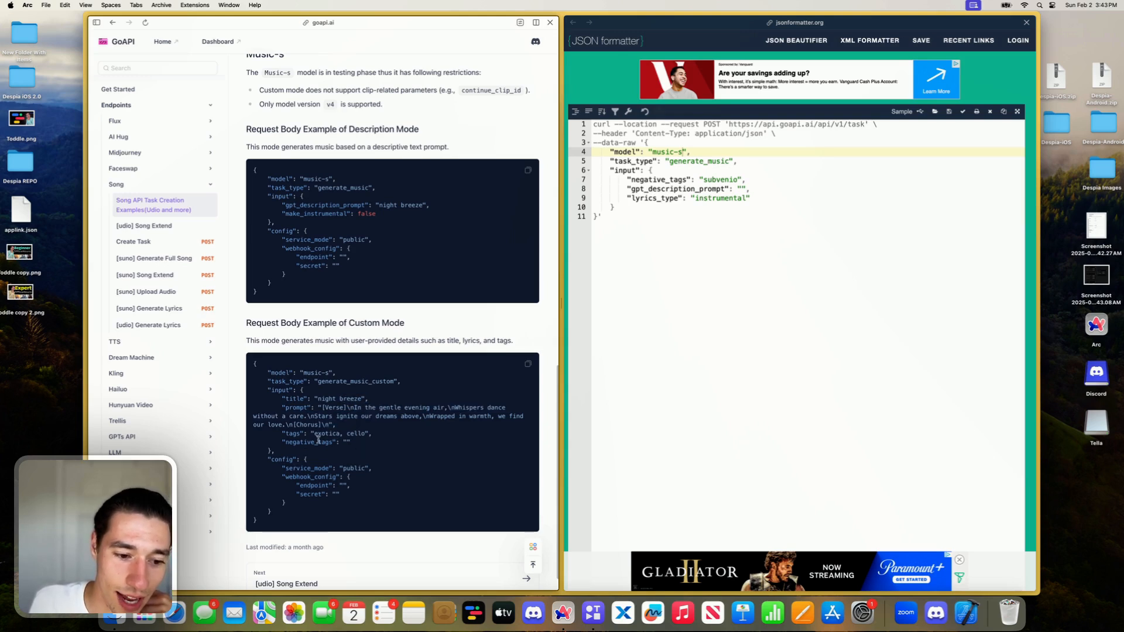
scroll(317, 439, "down", 2)
double_click(351, 412)
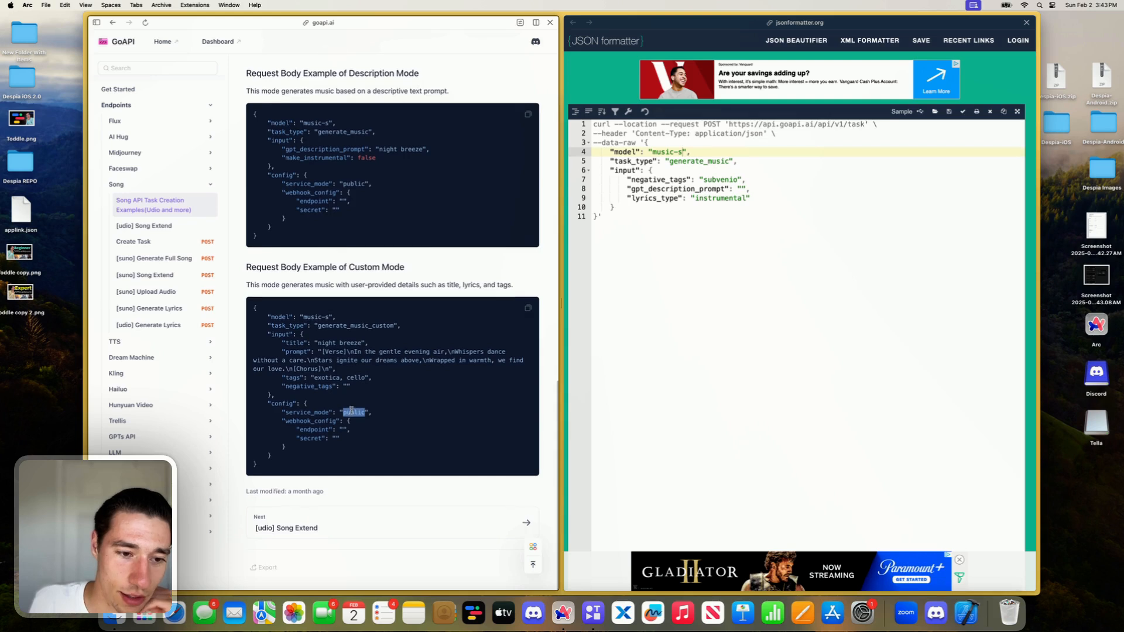
- Copy the Music-s Description Mode request body and replace the JSON inside the cURL command's --data-raw quotes with it
scroll(465, 299, "up", 5)
left_click(526, 274)
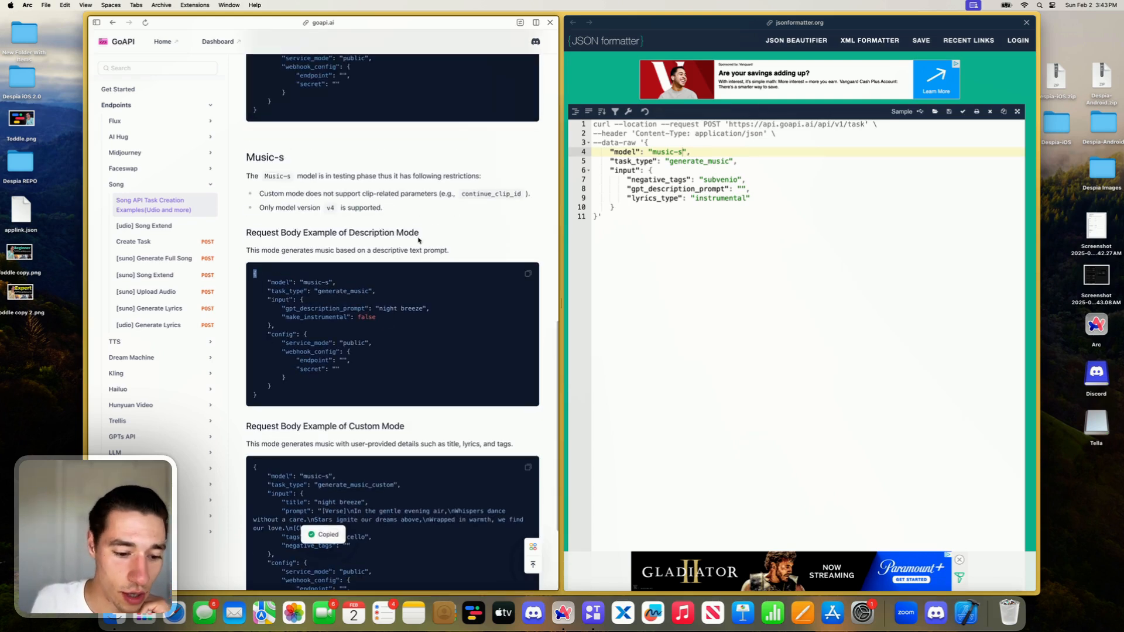
scroll(533, 144, "down", 3)
left_click(533, 144)
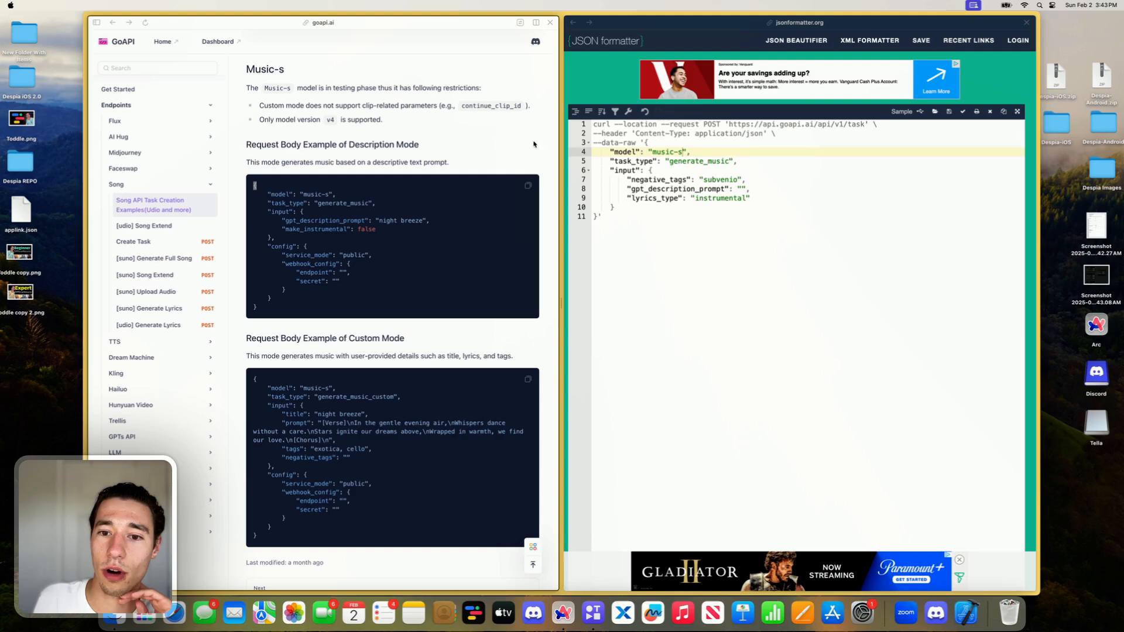
left_click(663, 199)
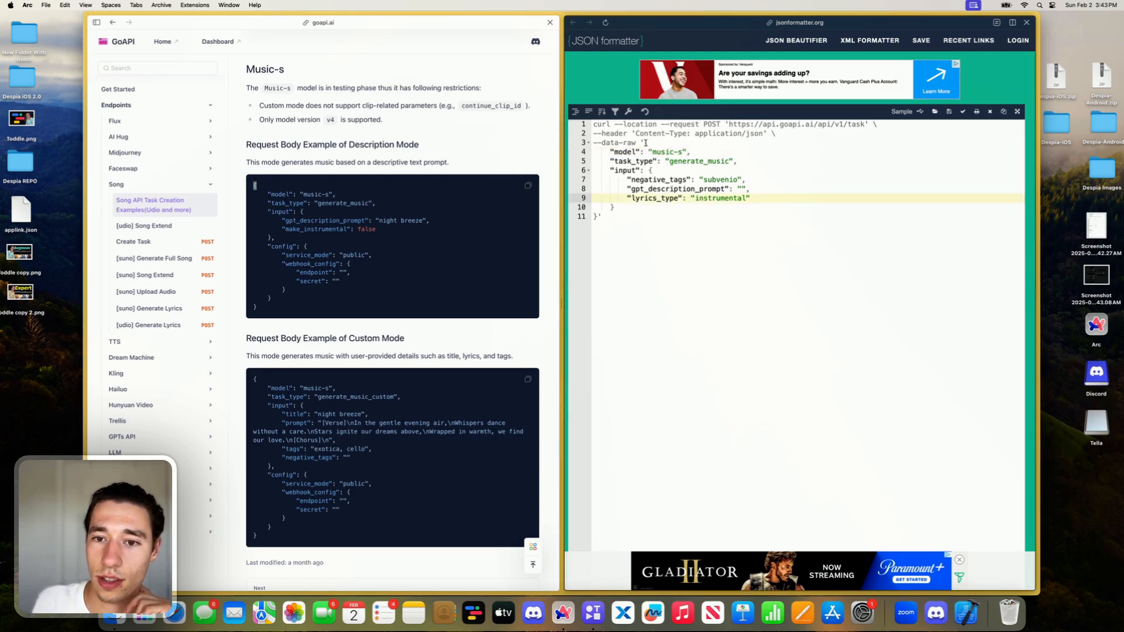
left_click_drag(646, 144, 596, 216)
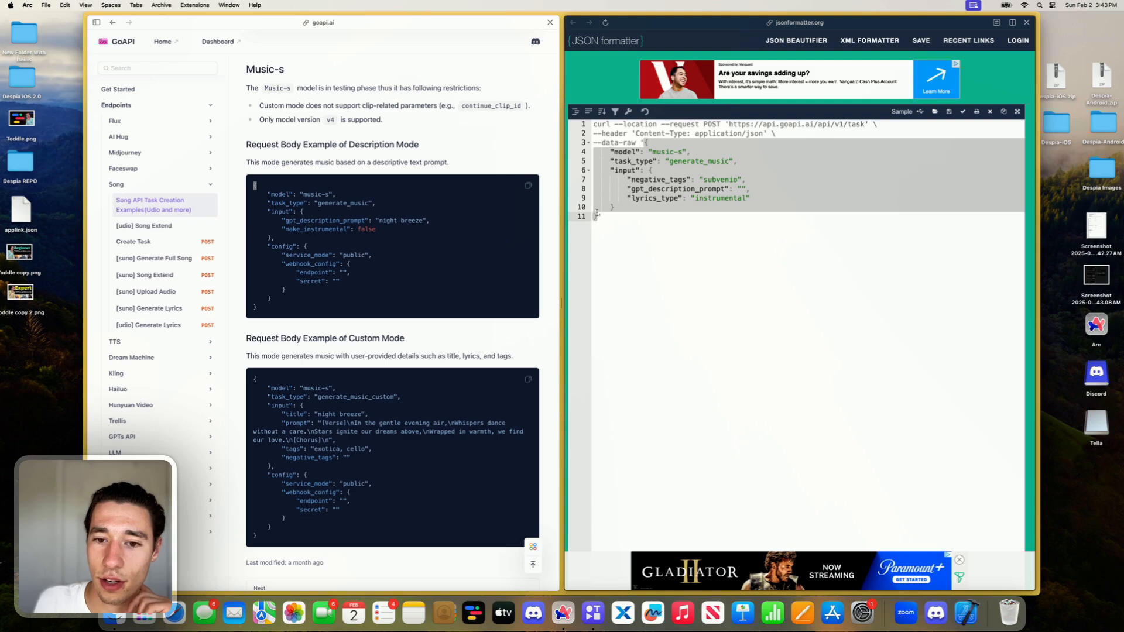
key("BackSpace")
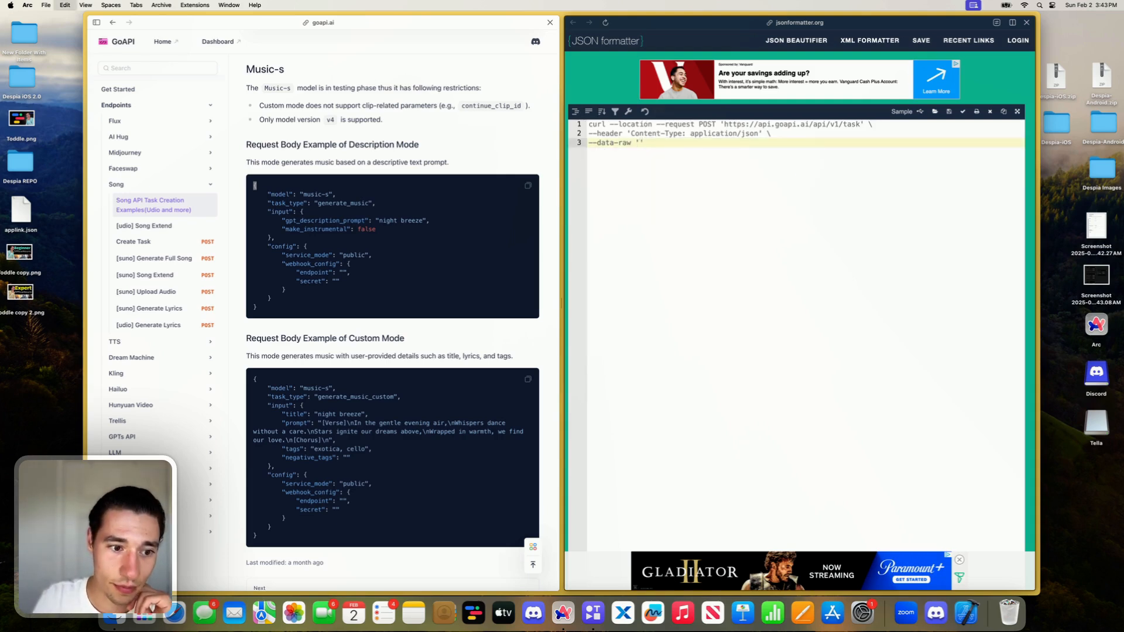
key("super+v")
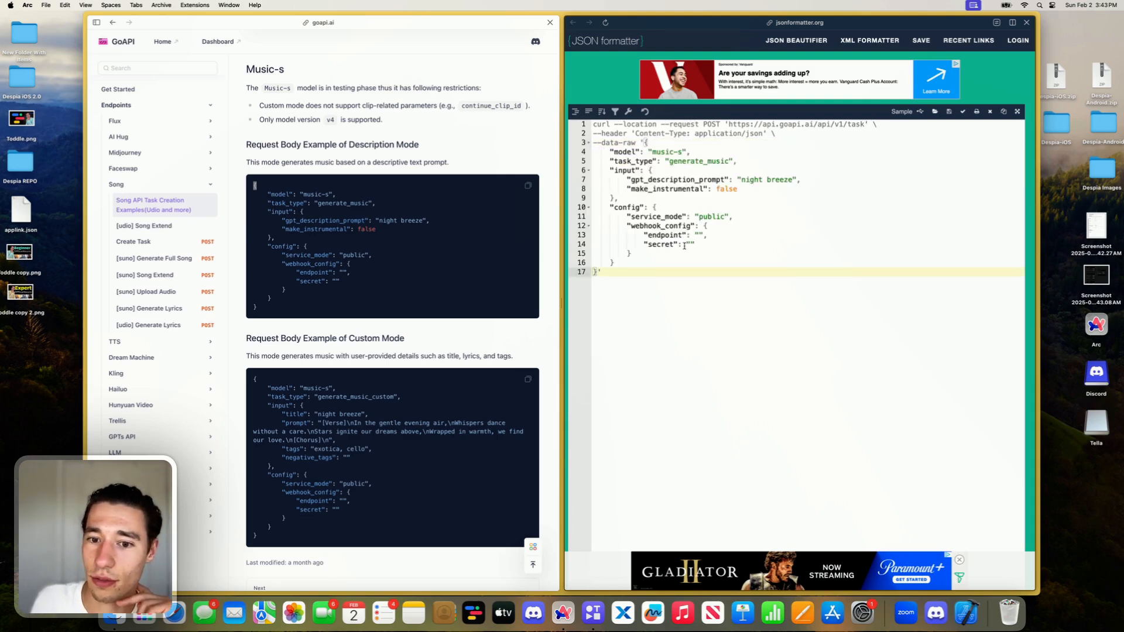
- Undo and redo the request body replacement to compare the previous and new JSON
key("super+z")
key("super+z")
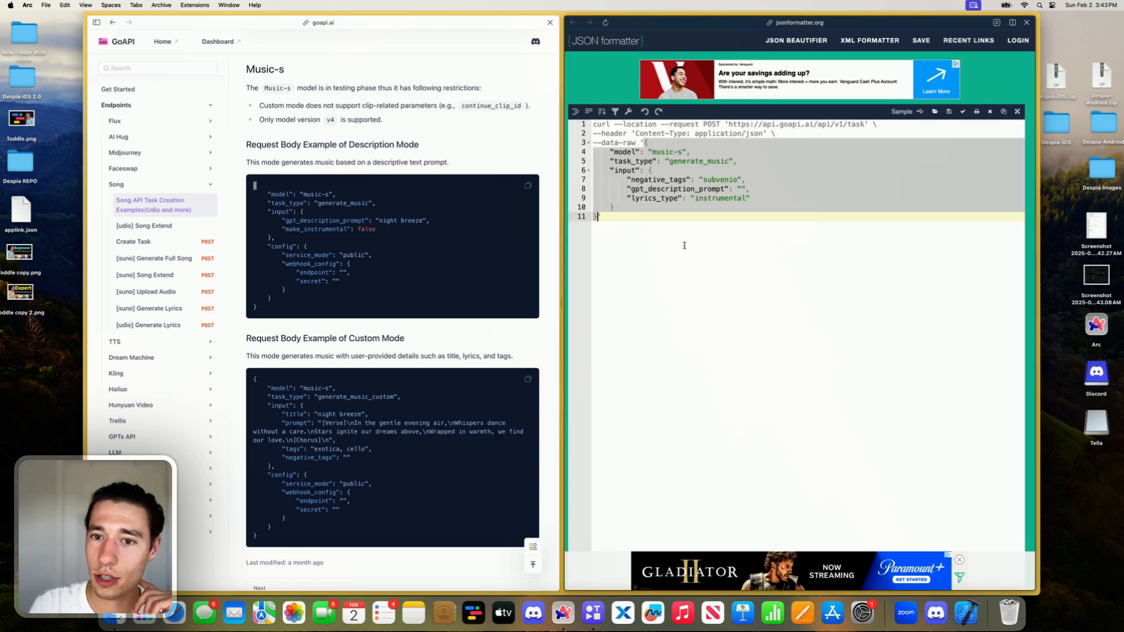
key("super+shift+z")
key("super+shift+z")
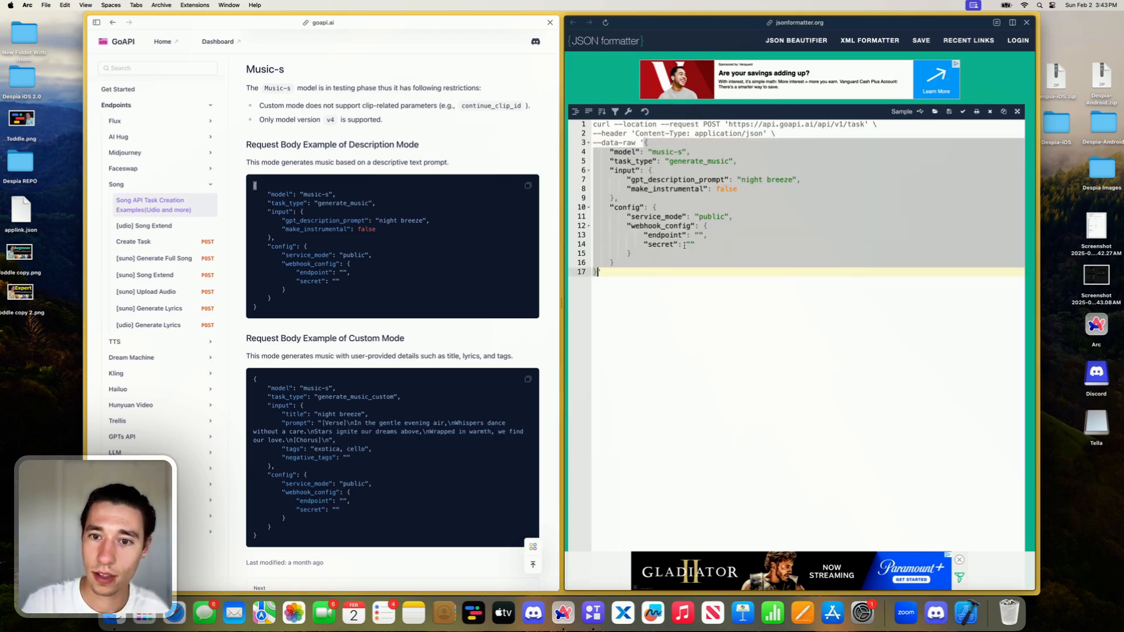
left_click(768, 355)
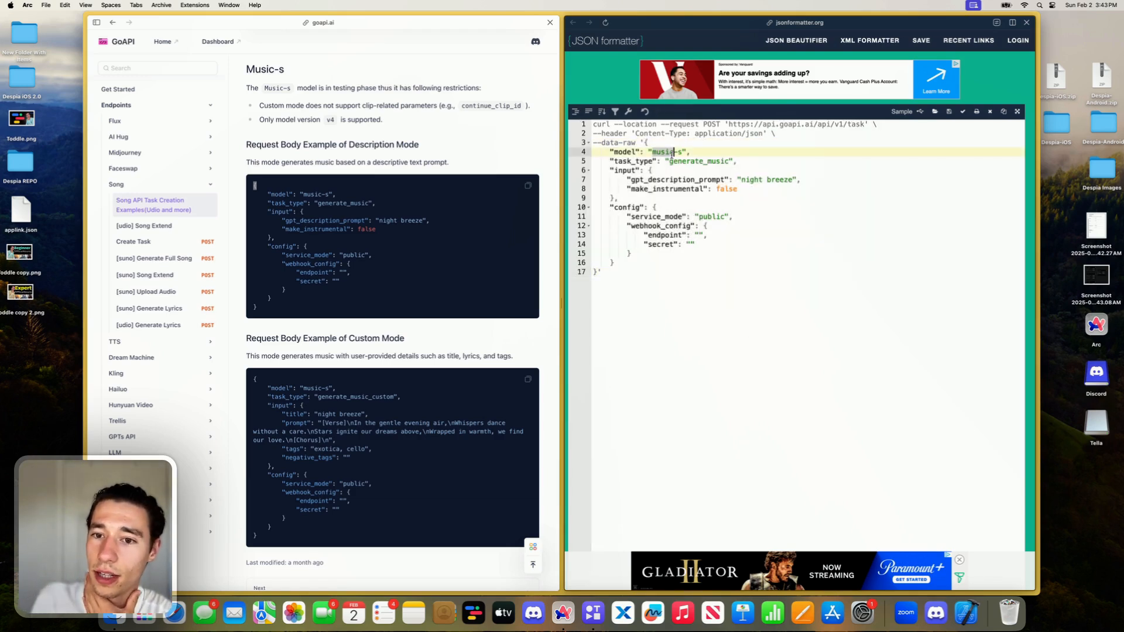
- Set gpt_description_prompt in the cURL command to "Modern Pop Song about Toddle, the NoCode Tool"
left_click(769, 180)
double_click(781, 180)
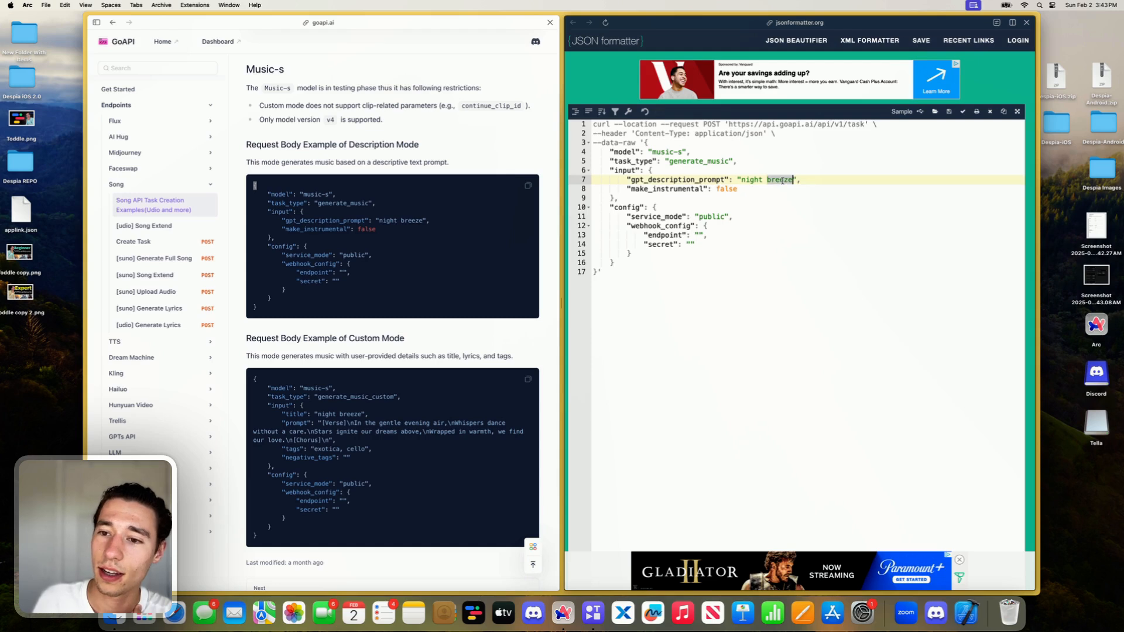
key("BackSpace")
key("BackSpace")
key("BackSpace")
key("BackSpace")
key("BackSpace")
key("BackSpace")
key("BackSpace")
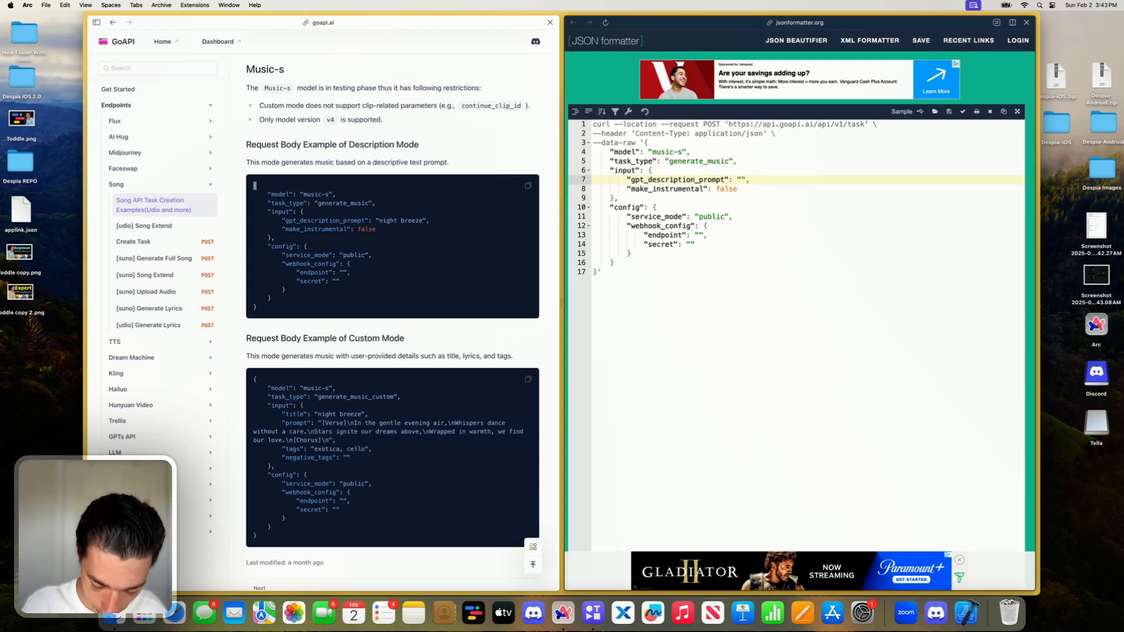
type("Modern pOP")
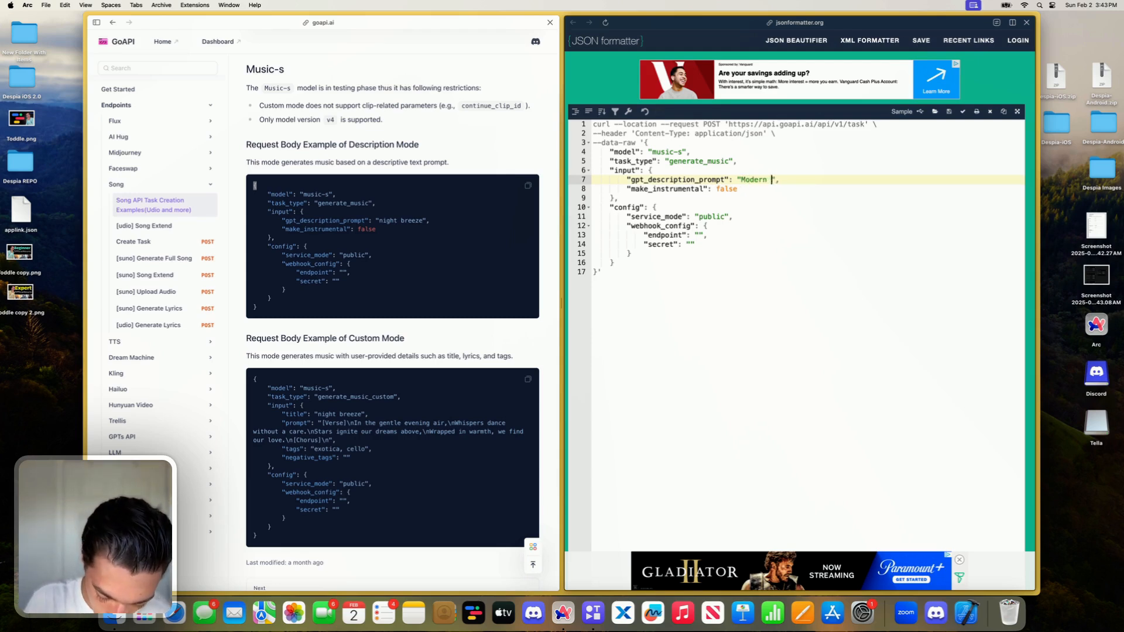
key("BackSpace")
key("BackSpace")
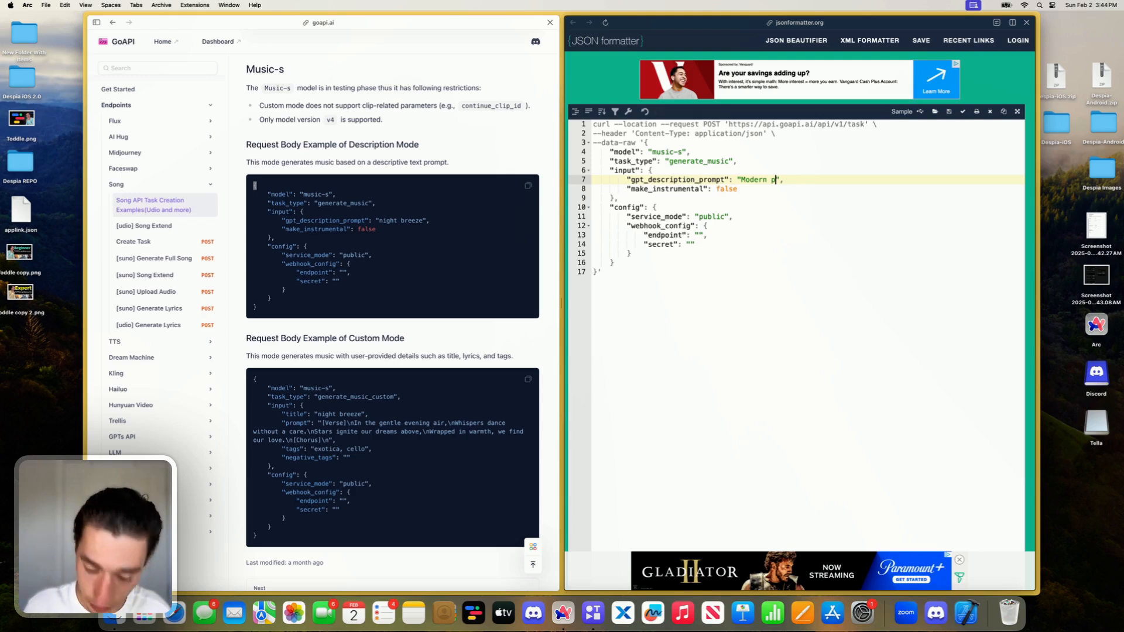
type("Pop ")
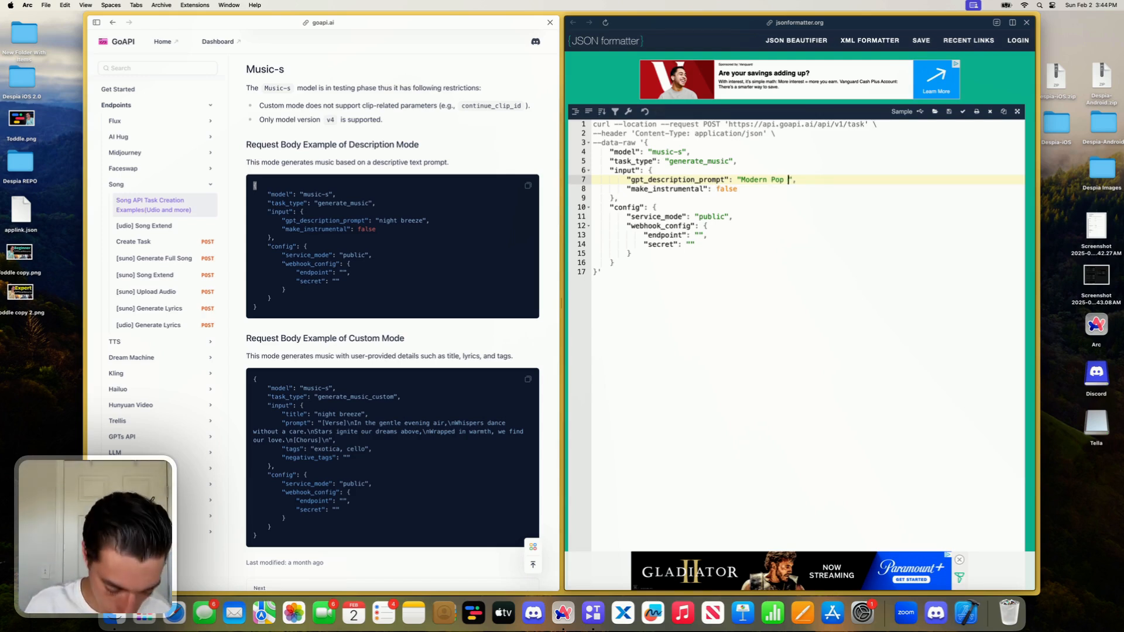
type("Soing")
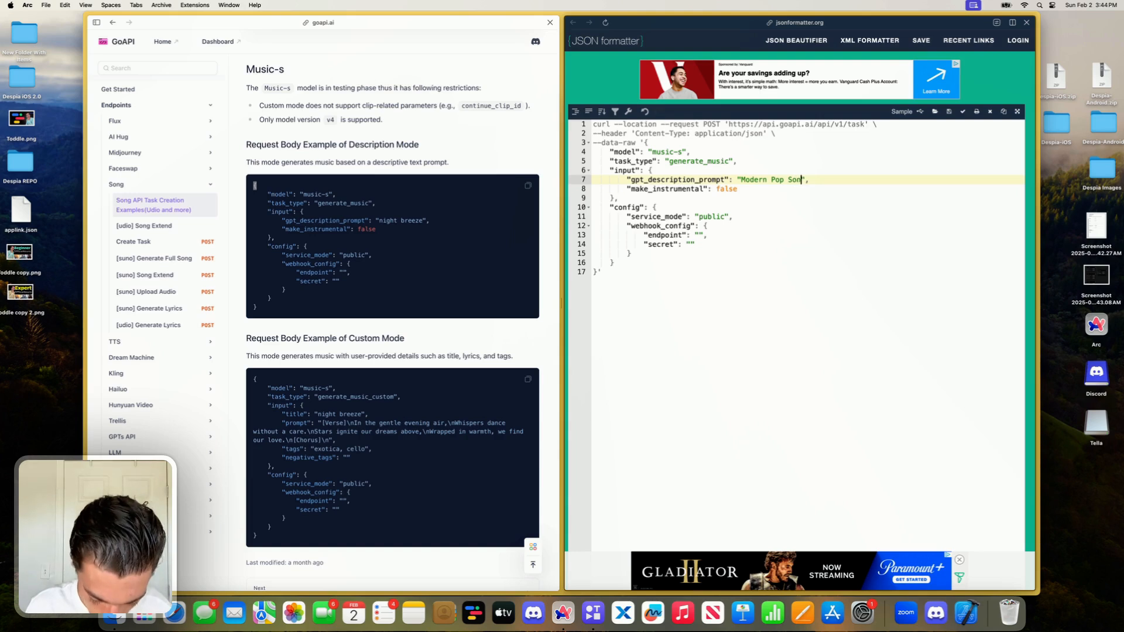
type("g aboiut")
key("BackSpace")
key("BackSpace")
key("BackSpace")
key("BackSpace")
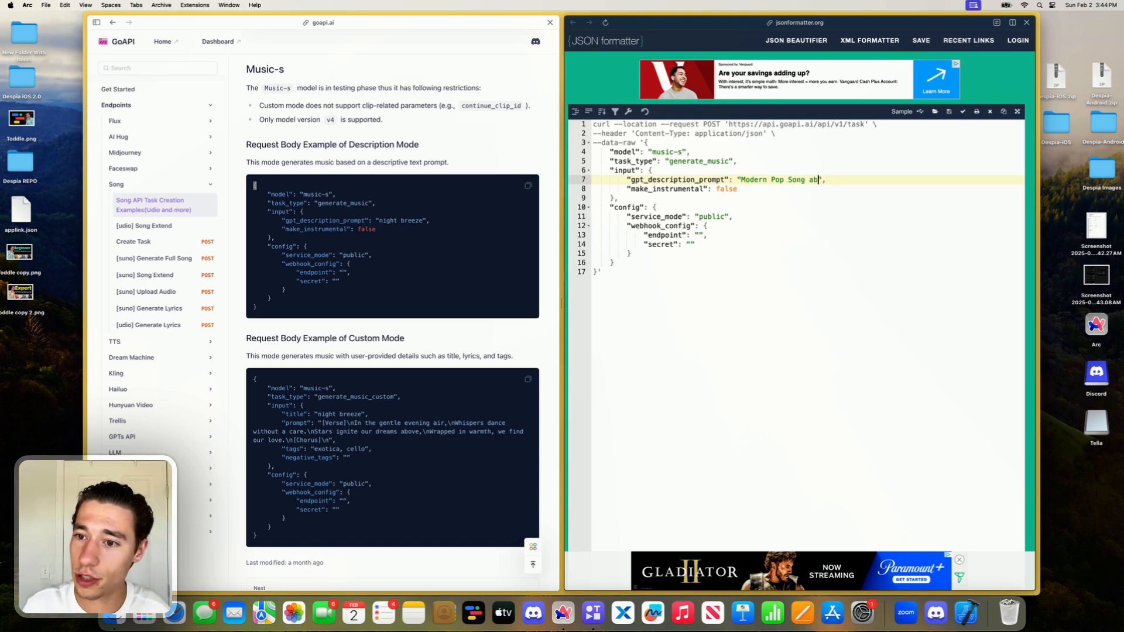
type("out Toddle")
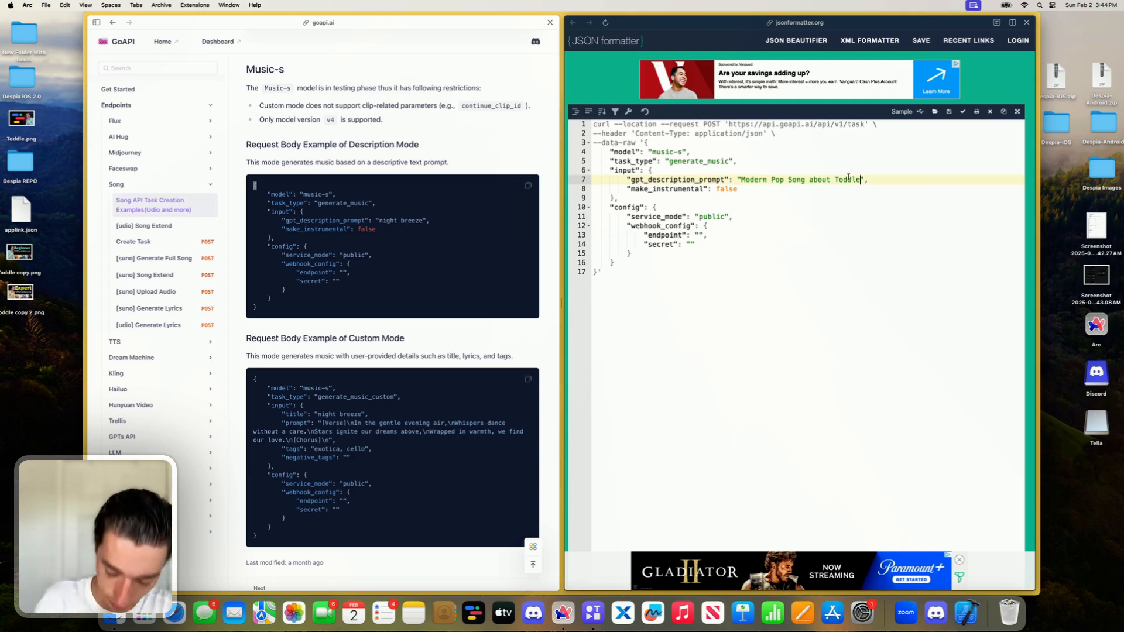
type(", the NoC")
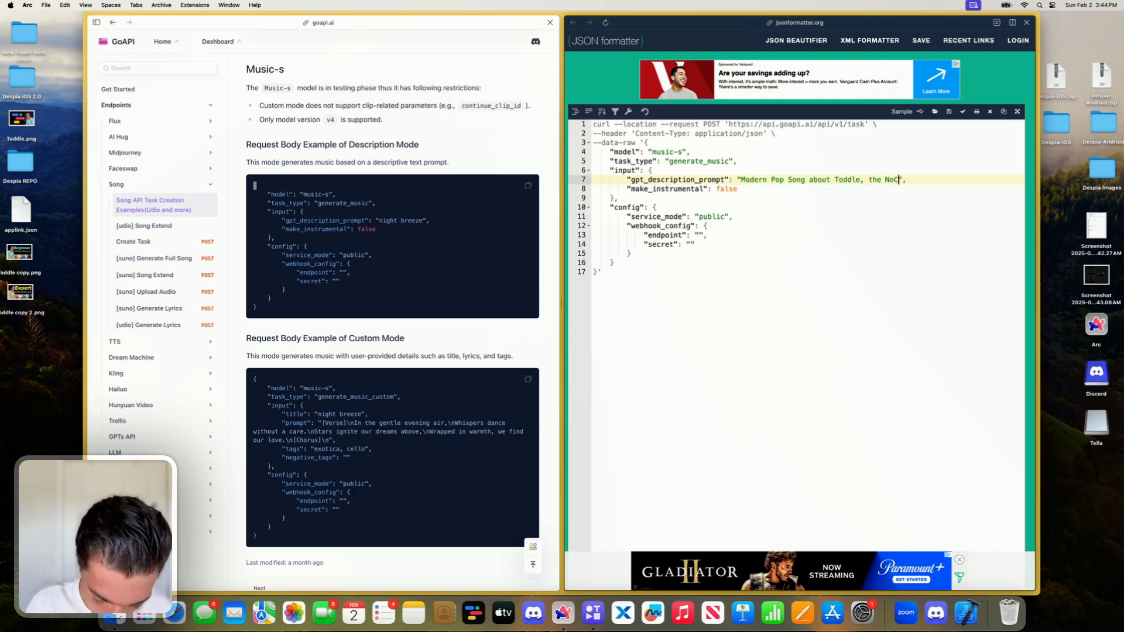
type("ode Tool")
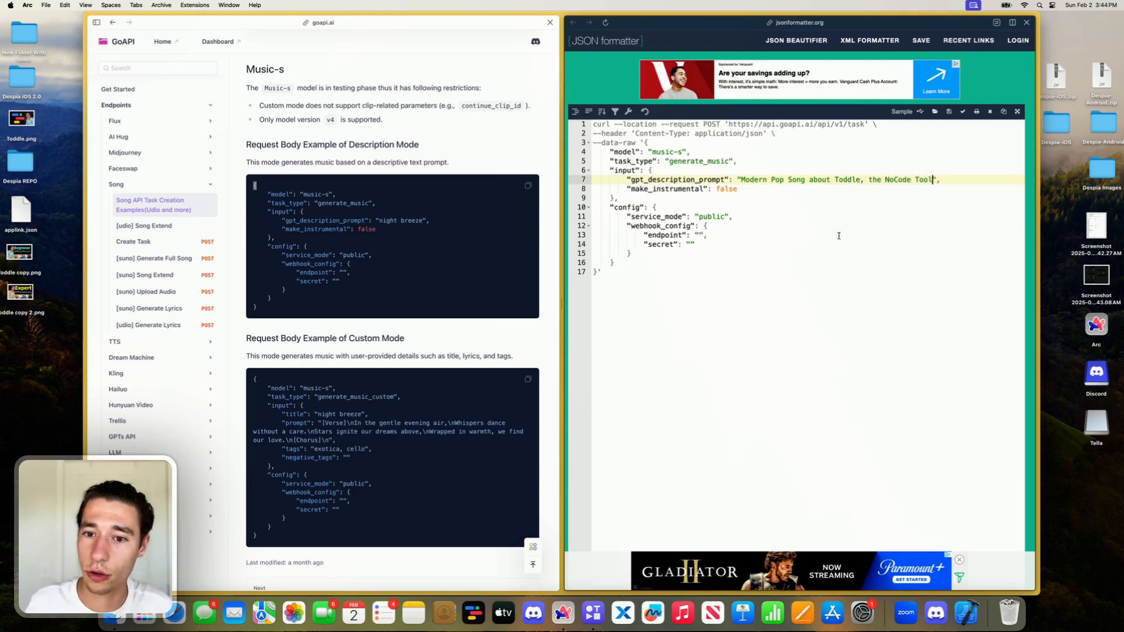
- Review the make_instrumental, service_mode and webhook endpoint values in the cURL request body
left_click(720, 273)
double_click(727, 189)
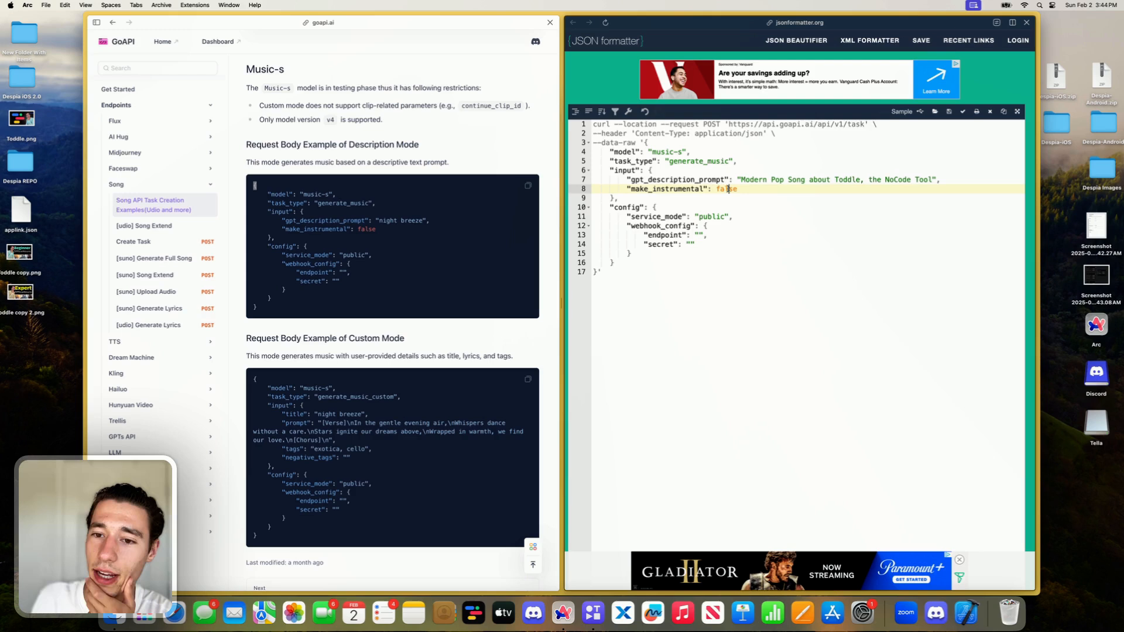
left_click(734, 201)
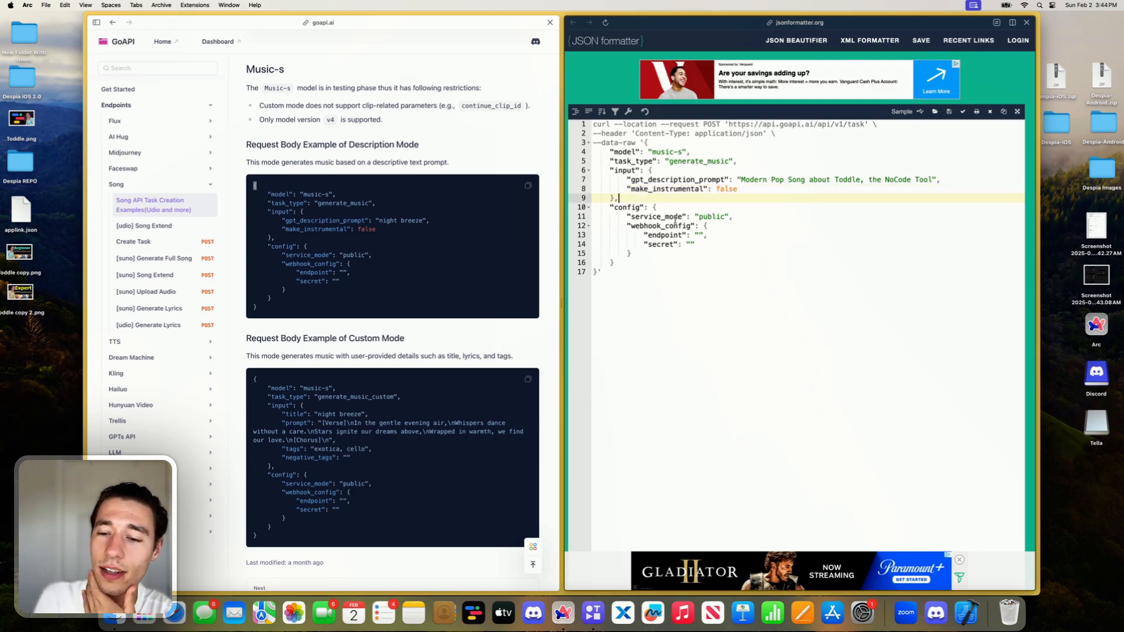
double_click(712, 217)
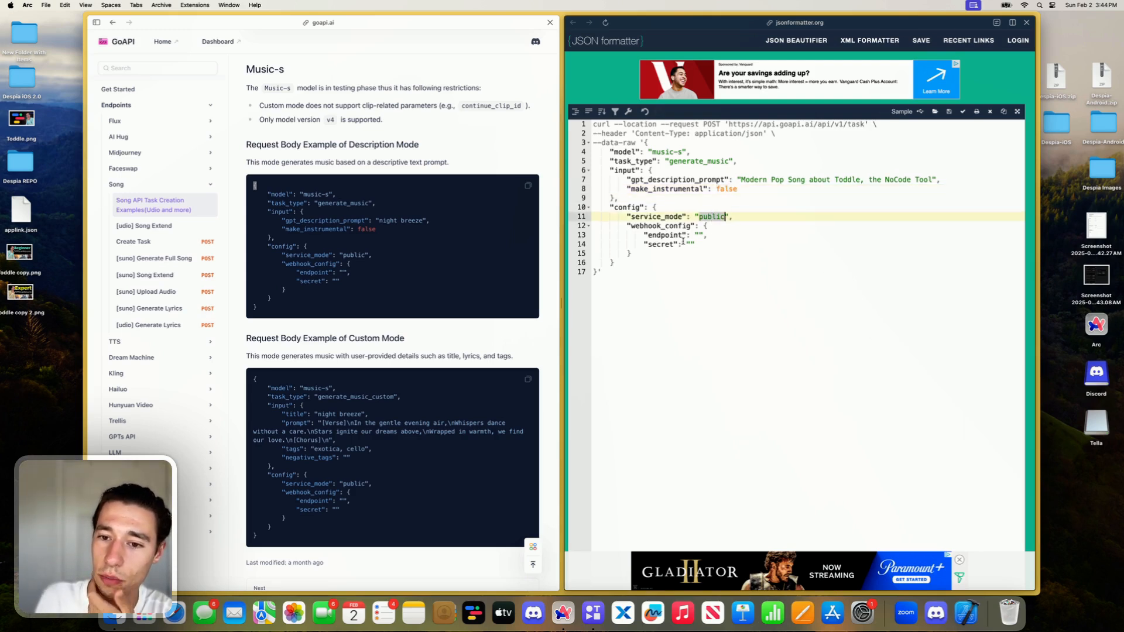
left_click(698, 234)
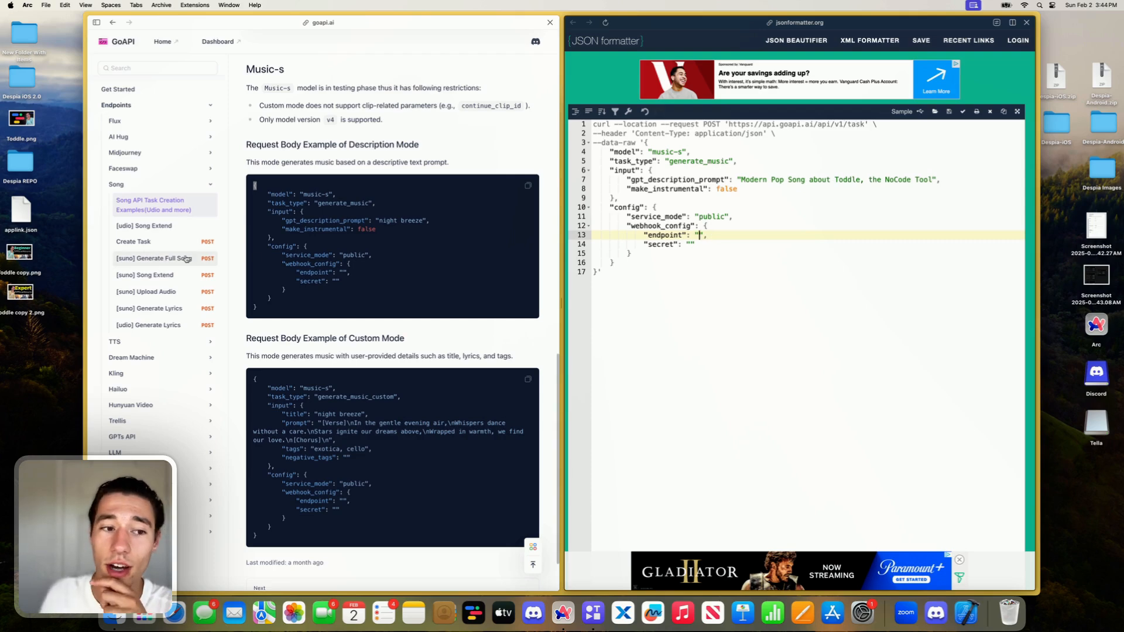
- Check the External API Request's cURL import in Xano's generate endpoint, and return to the Song API examples and JSON formatter
mouse_move(86, 221)
left_click(122, 207)
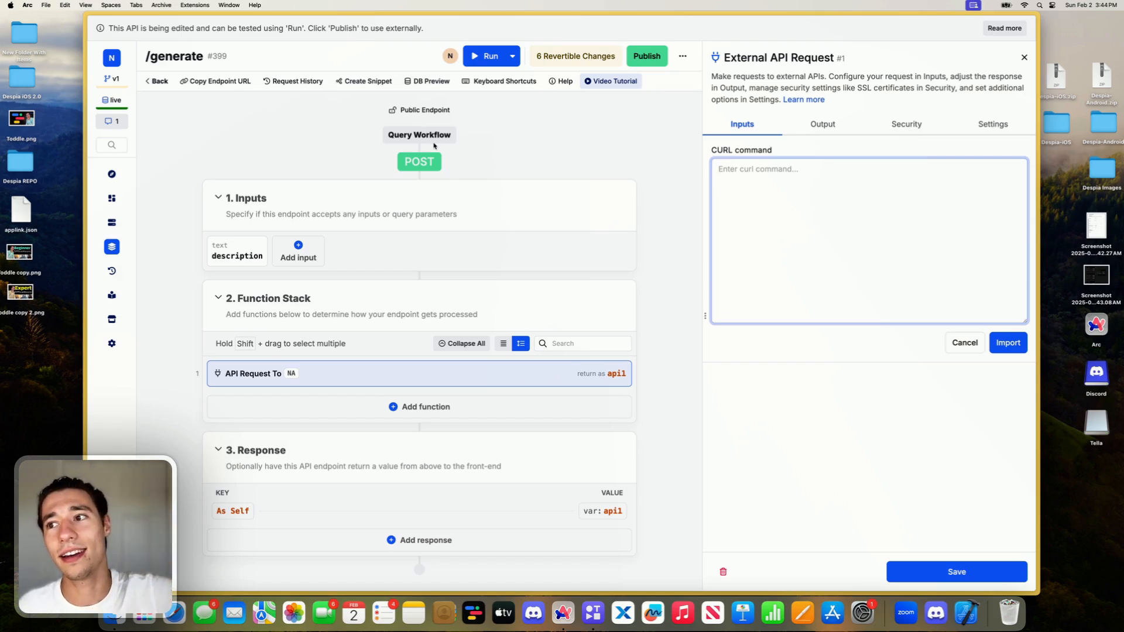
mouse_move(85, 175)
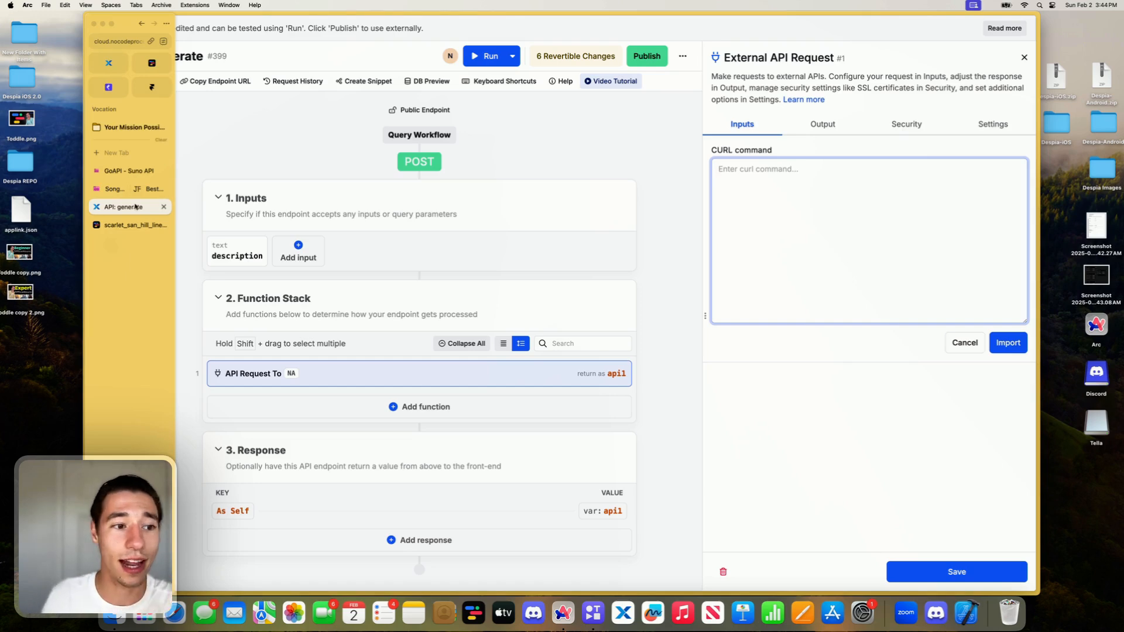
left_click(111, 189)
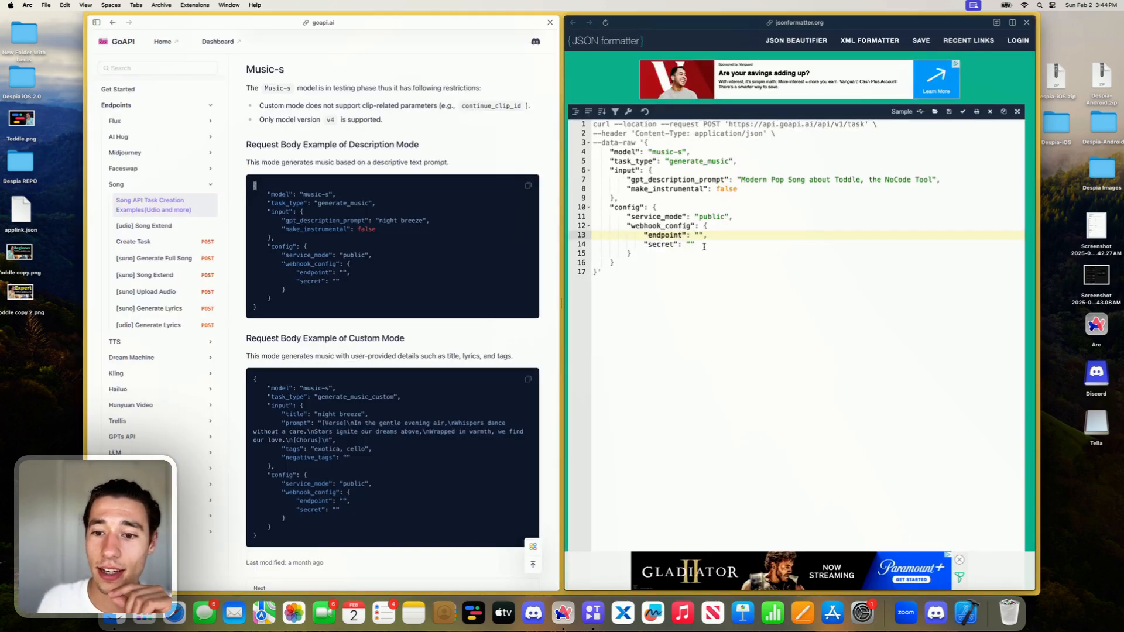
- Import the complete music-s cURL command into the External API Request of Xano's generate endpoint and check the mapped inputs
left_click_drag(633, 275, 593, 117)
key("super+c")
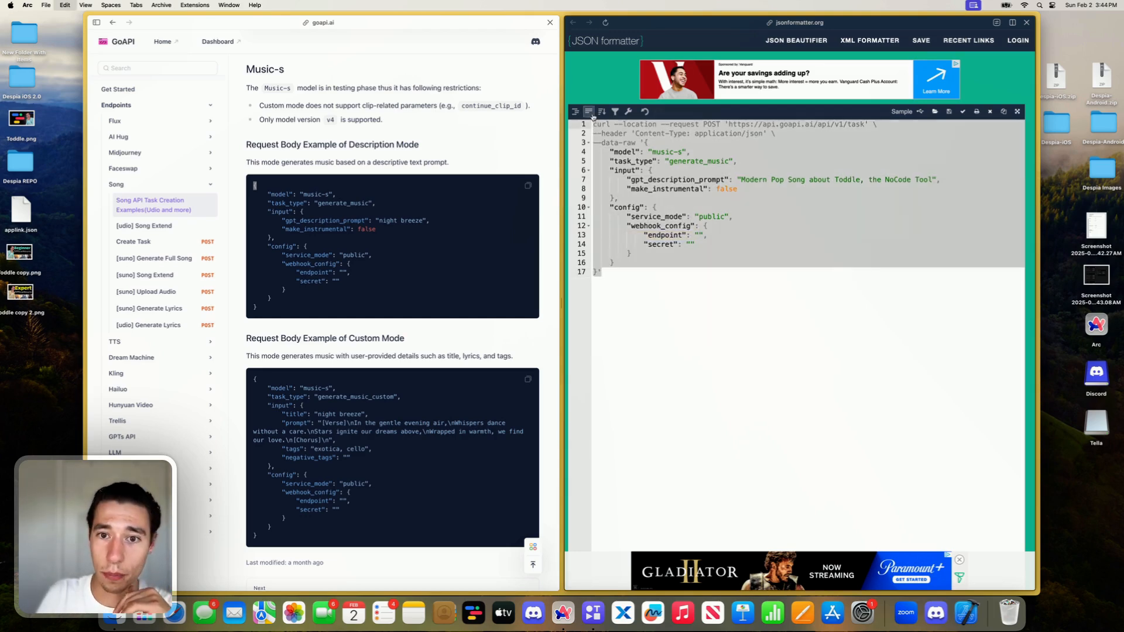
mouse_move(87, 232)
left_click(125, 207)
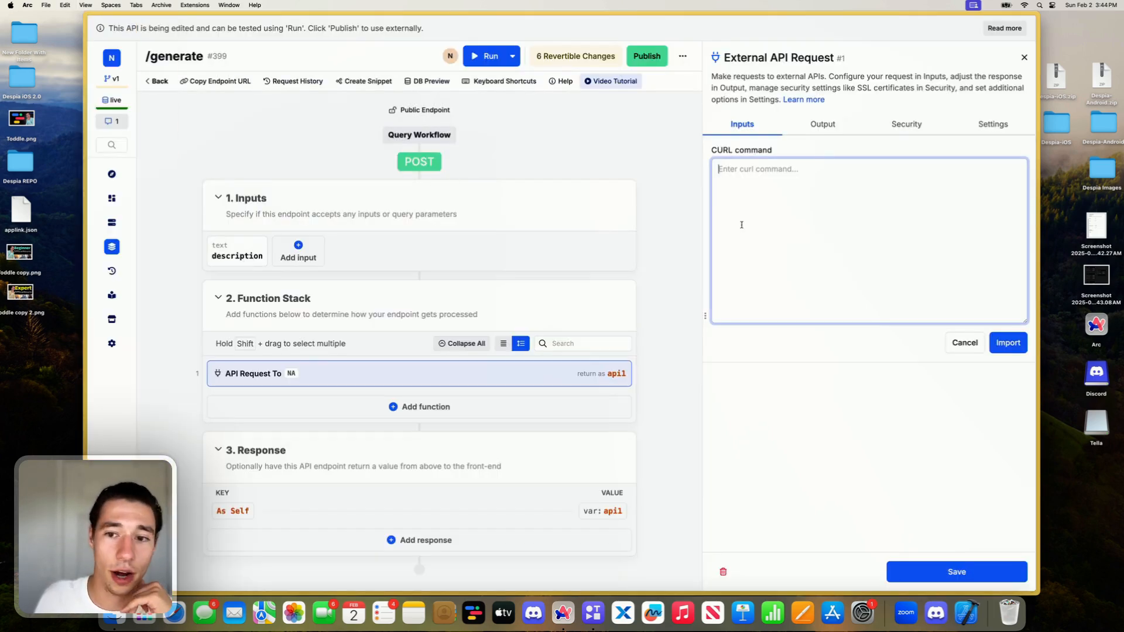
key("super+v")
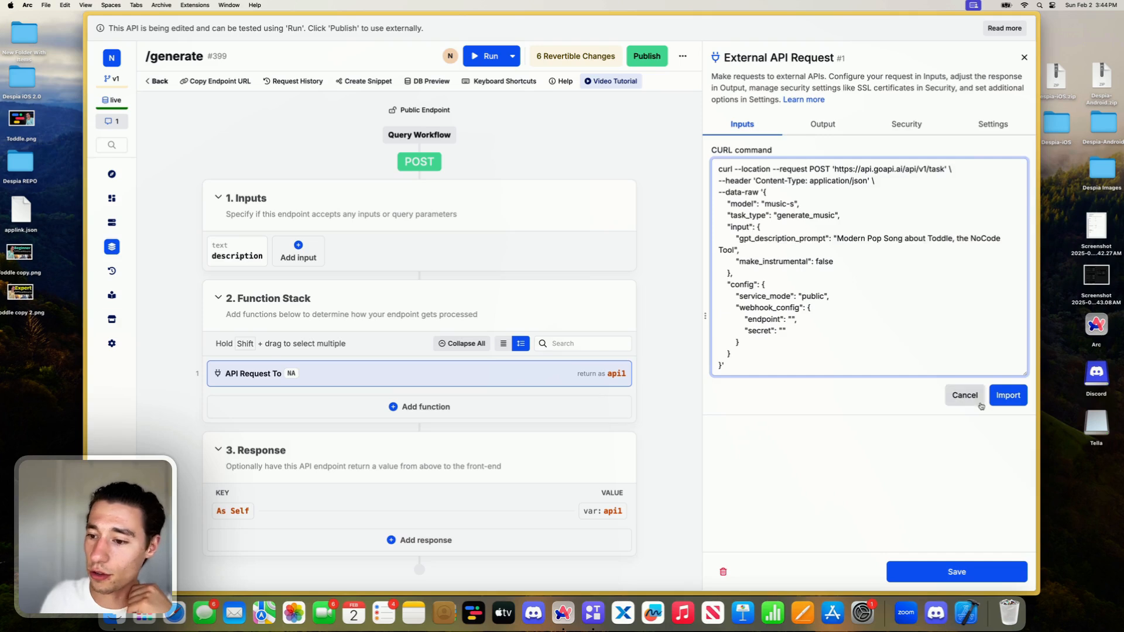
left_click(1007, 394)
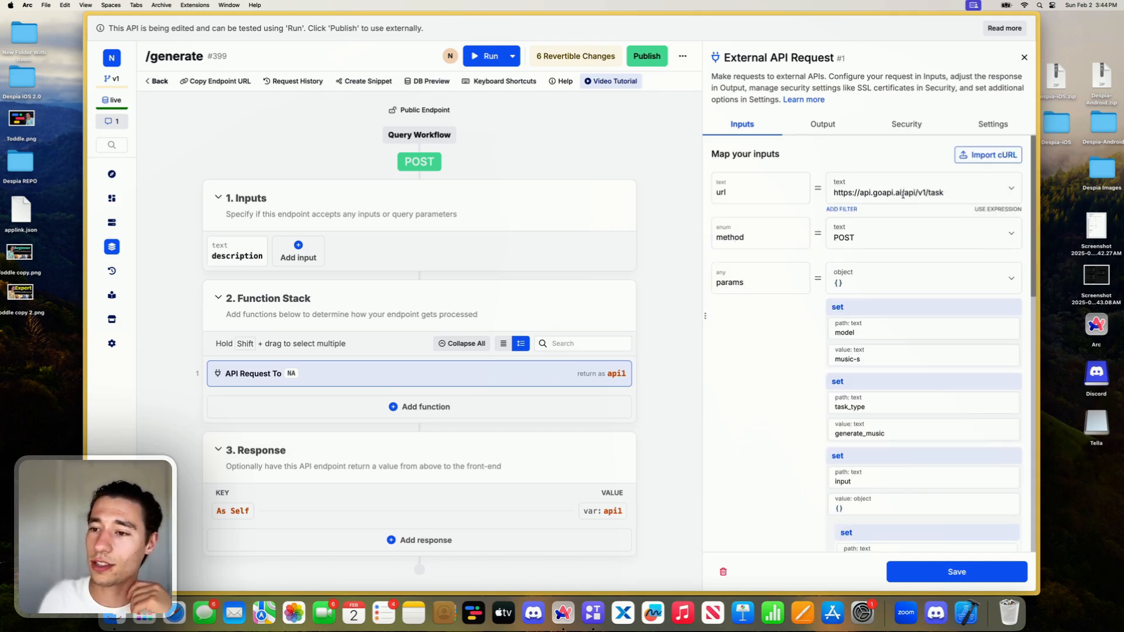
scroll(914, 300, "down", 5)
scroll(913, 301, "down", 8)
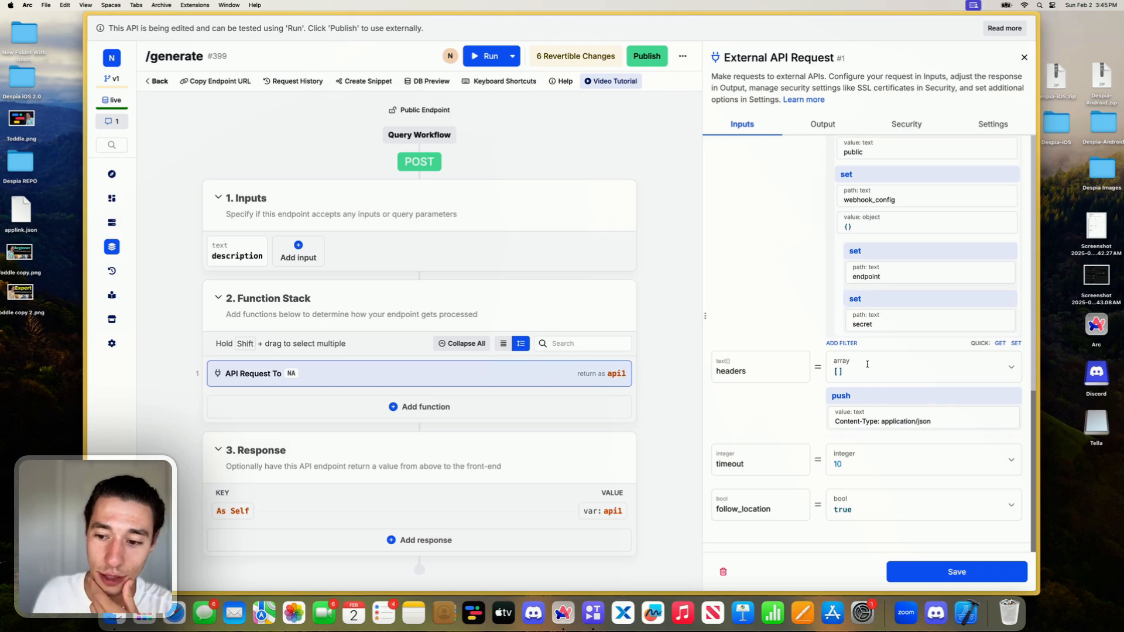
scroll(913, 300, "up", 12)
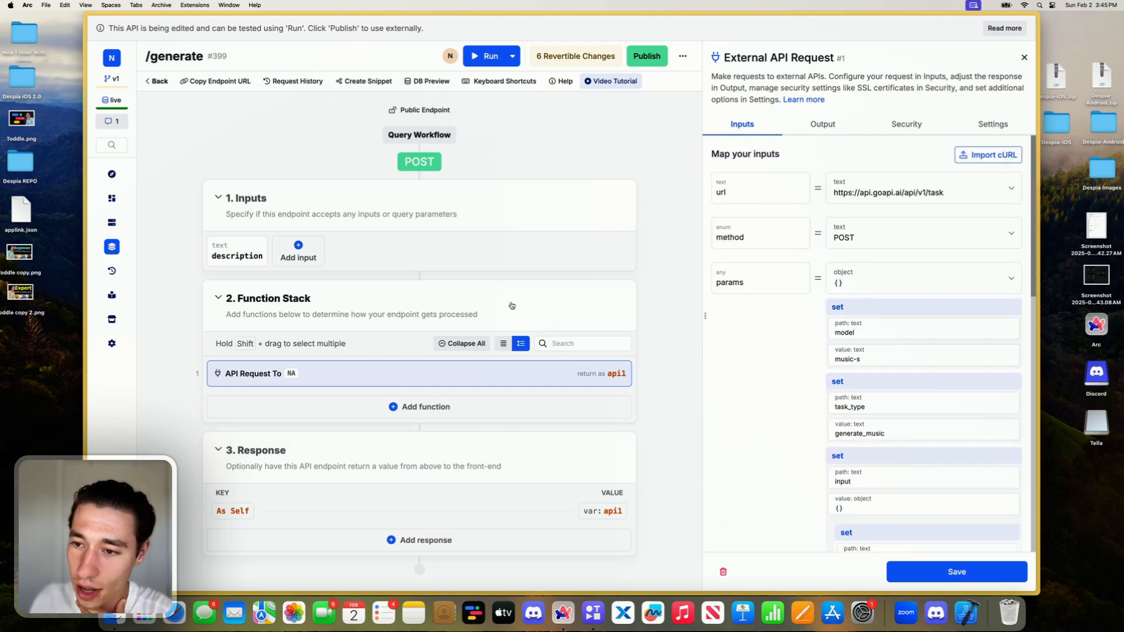
- Return to the GoAPI docs and examine the Song Create Task page's parameters, request samples and responses
mouse_move(88, 223)
left_click(130, 223)
left_click(122, 189)
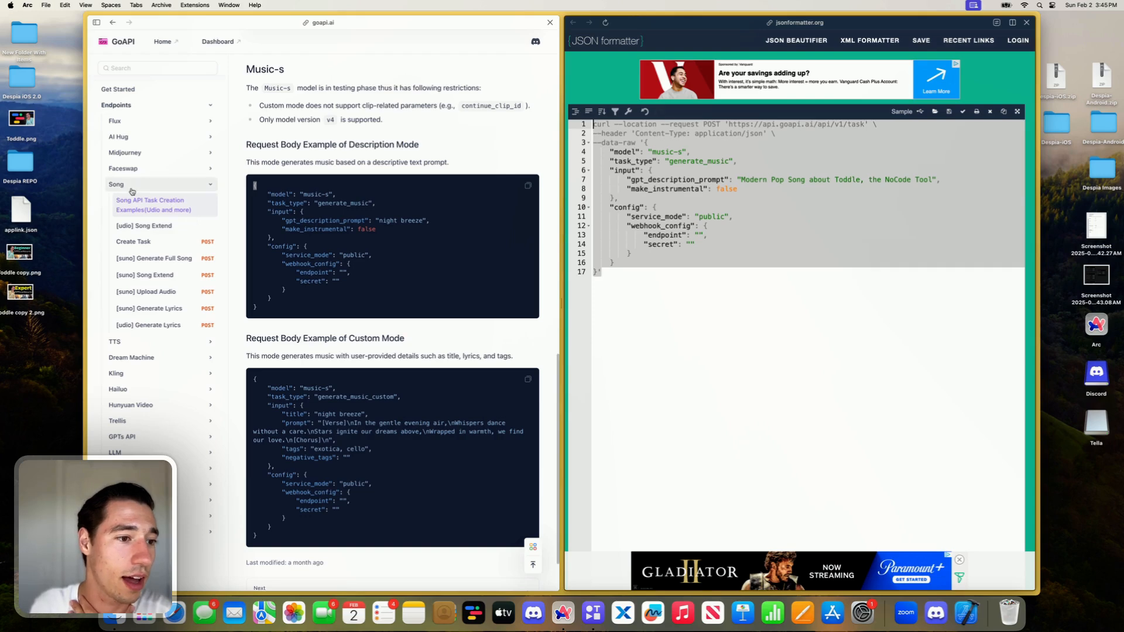
left_click(135, 209)
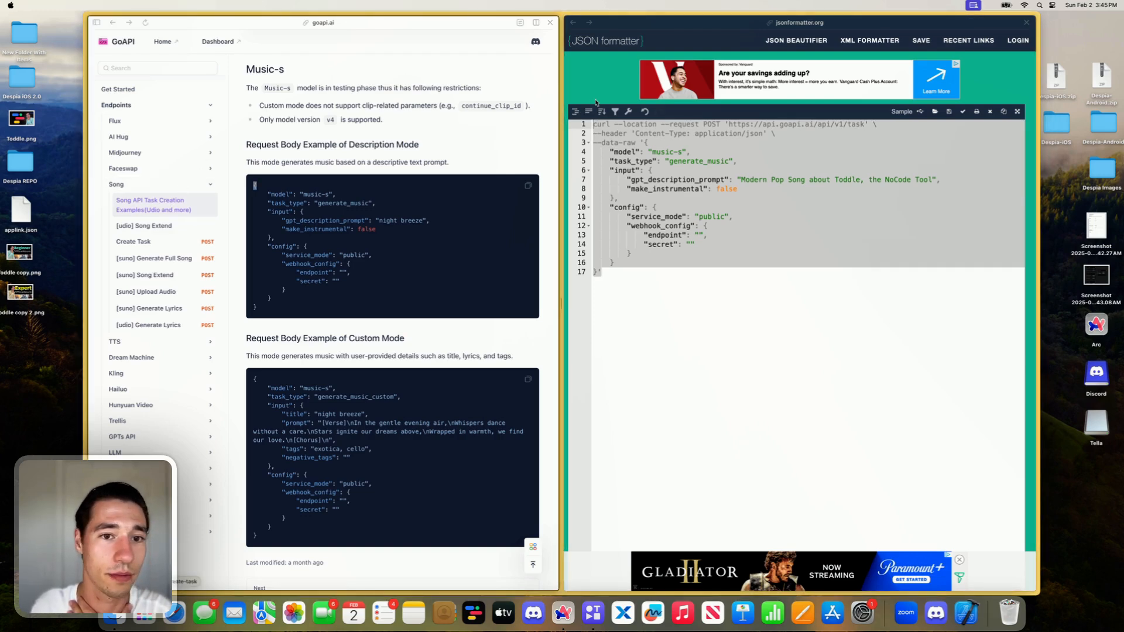
left_click(158, 242)
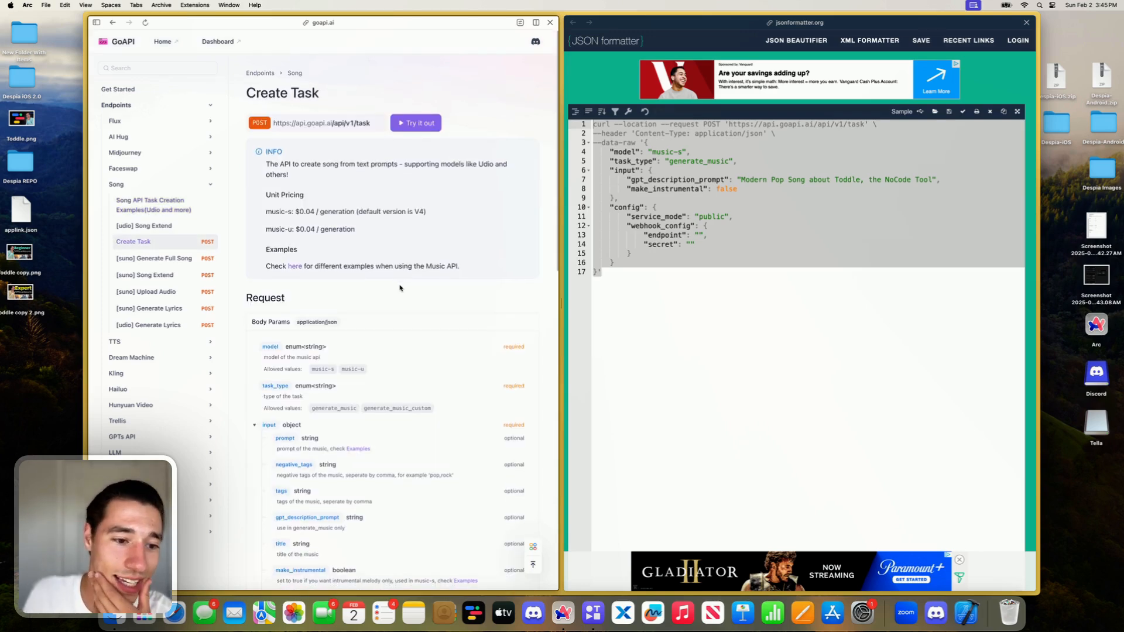
scroll(285, 349, "down", 10)
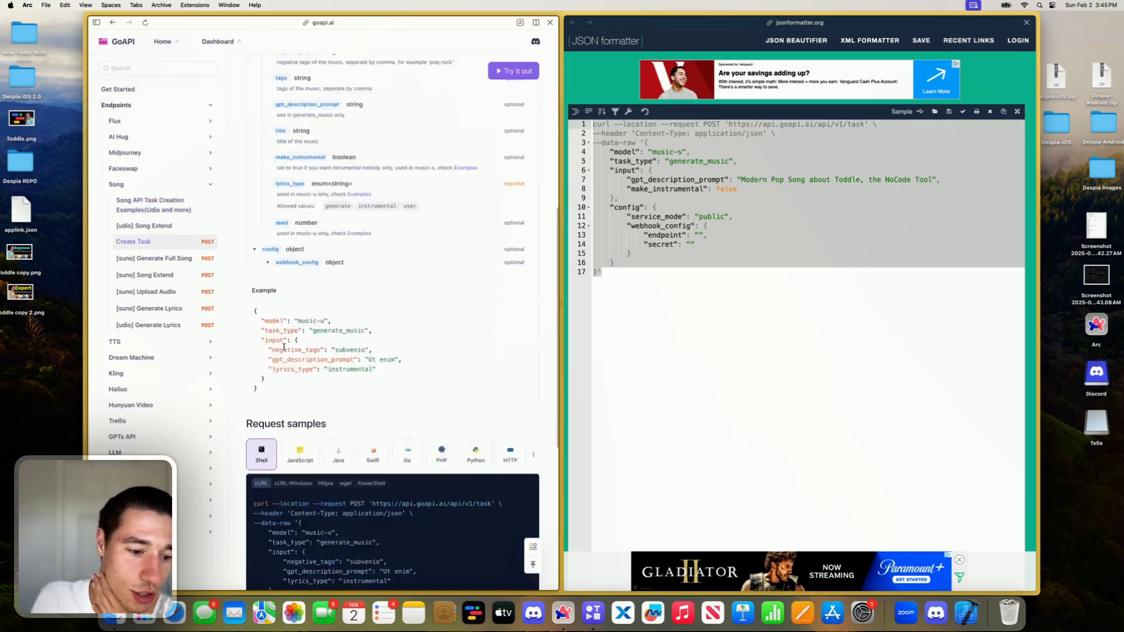
scroll(282, 390, "right", 2)
scroll(351, 295, "down", 3)
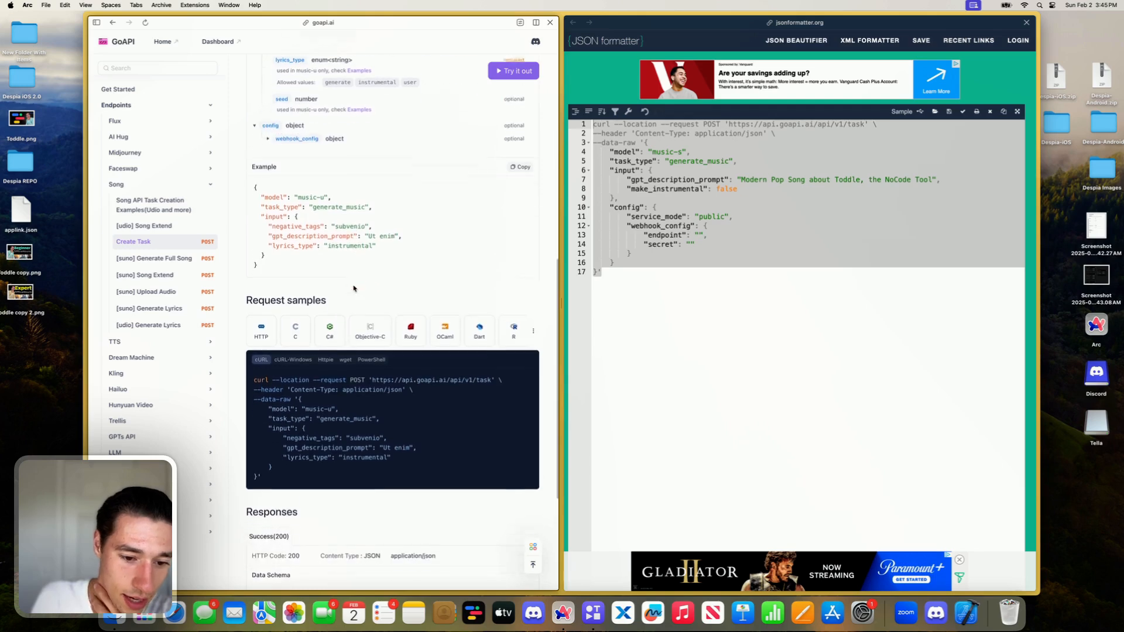
scroll(324, 464, "down", 9)
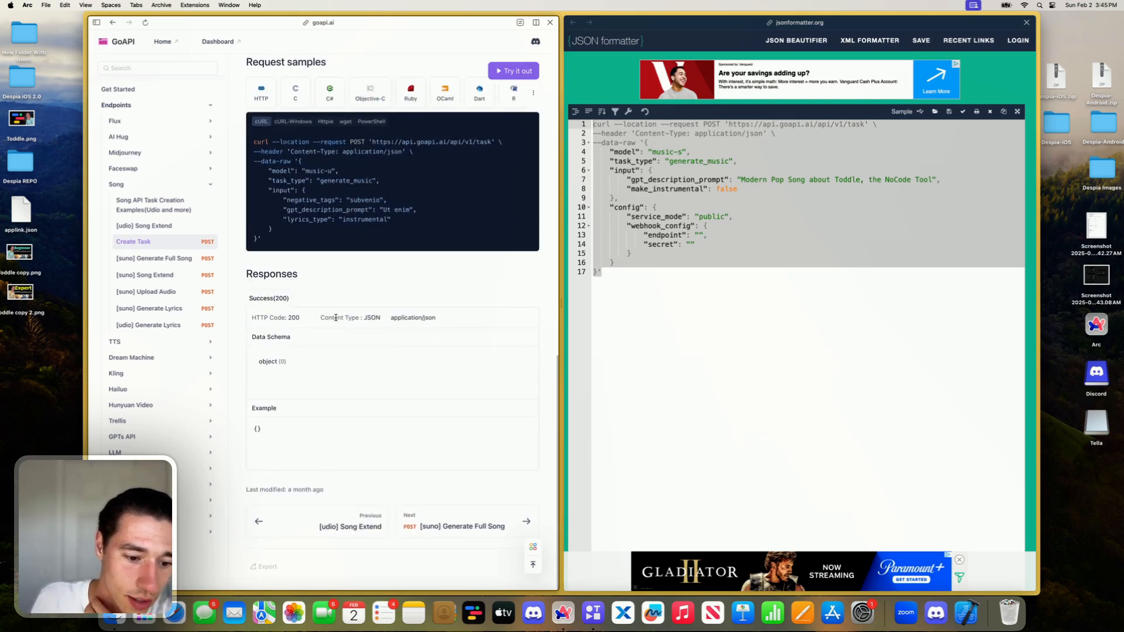
scroll(336, 317, "up", 15)
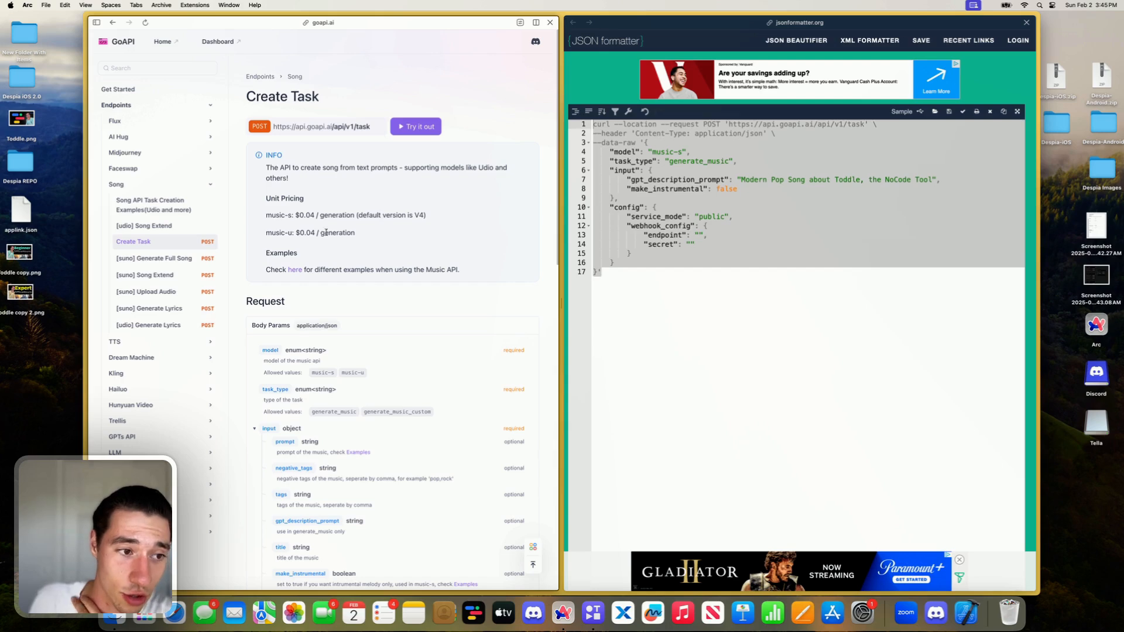
- Examine the Get Started page's example request, response codes, example response and GoAPI domains
left_click(136, 91)
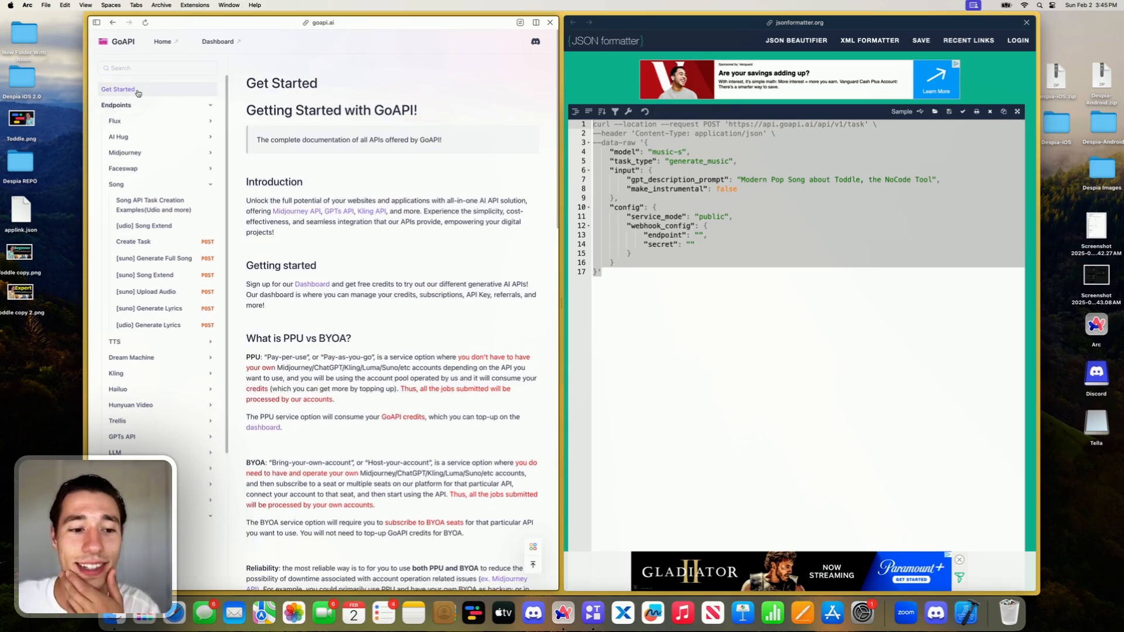
scroll(331, 265, "down", 15)
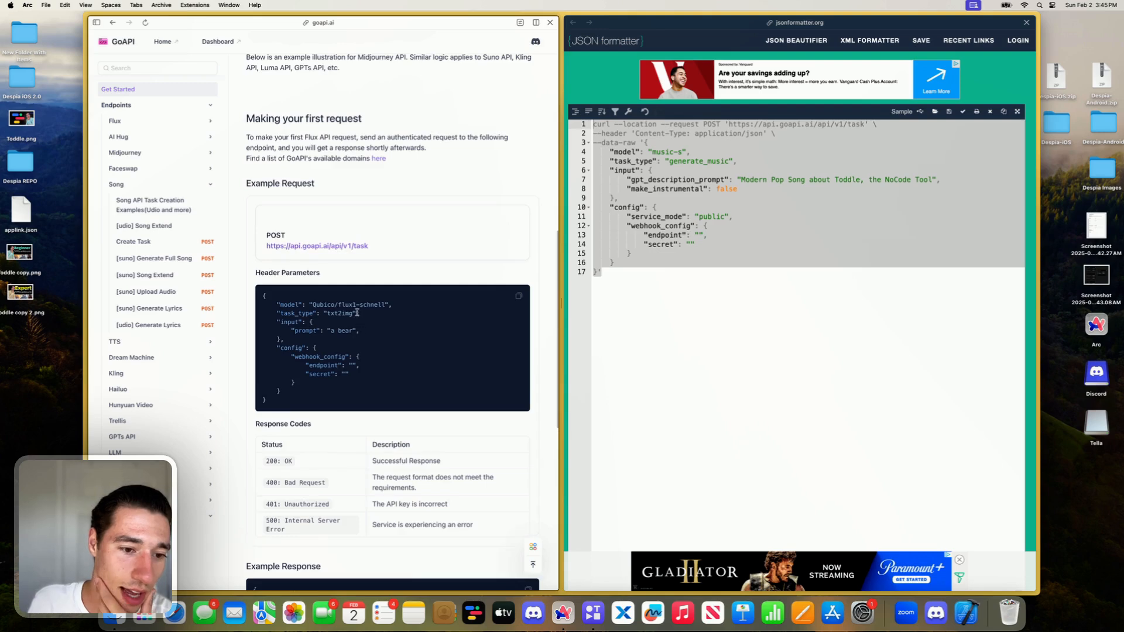
scroll(355, 313, "up", 2)
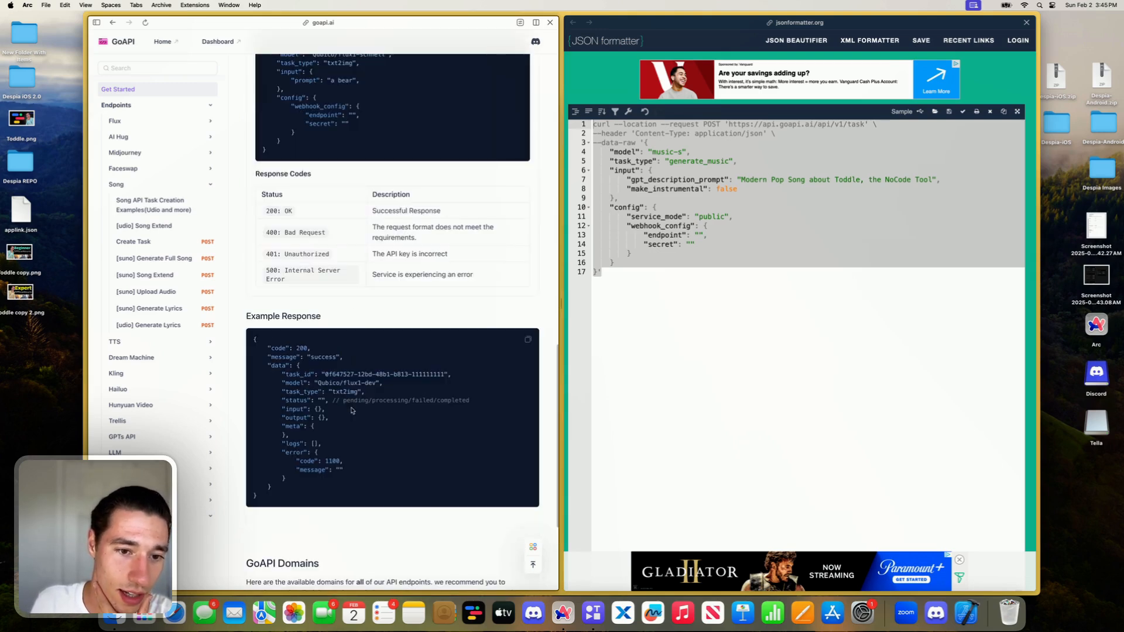
scroll(351, 410, "down", 4)
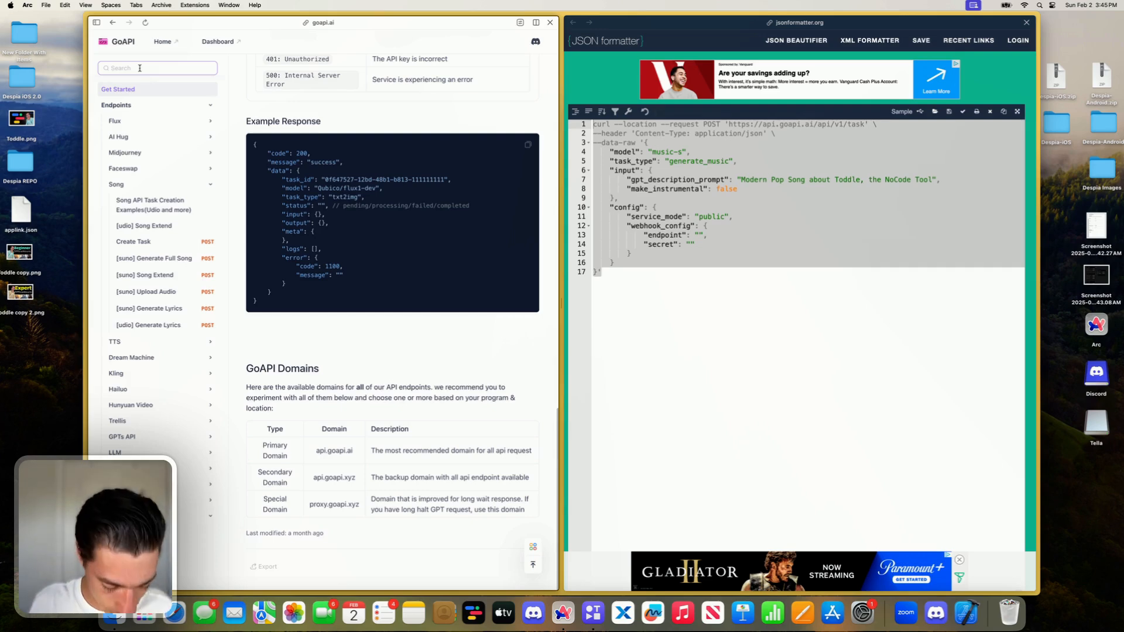
- Search the GoAPI documentation for "Auth" and go back to the start of the Get Started page
type("Auth")
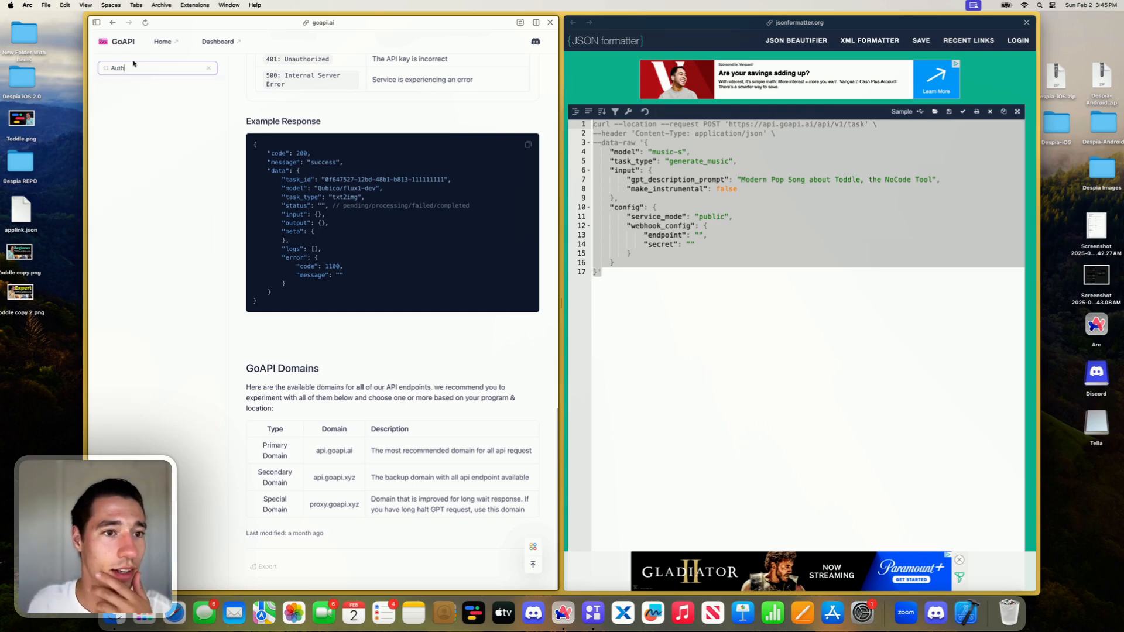
scroll(133, 63, "up", 10)
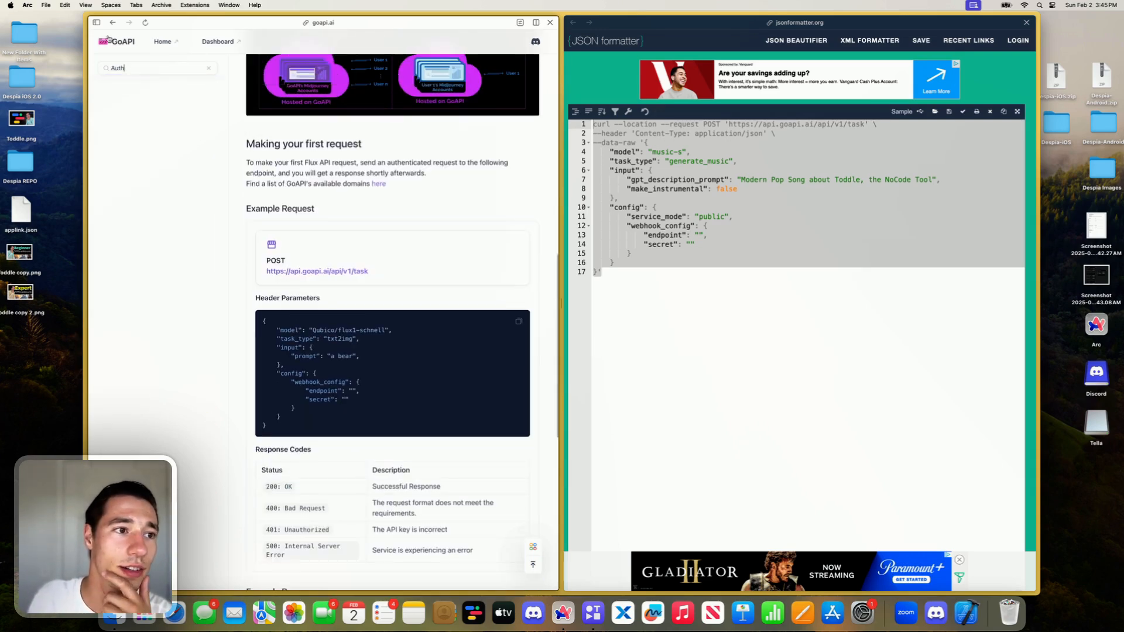
left_click(107, 40)
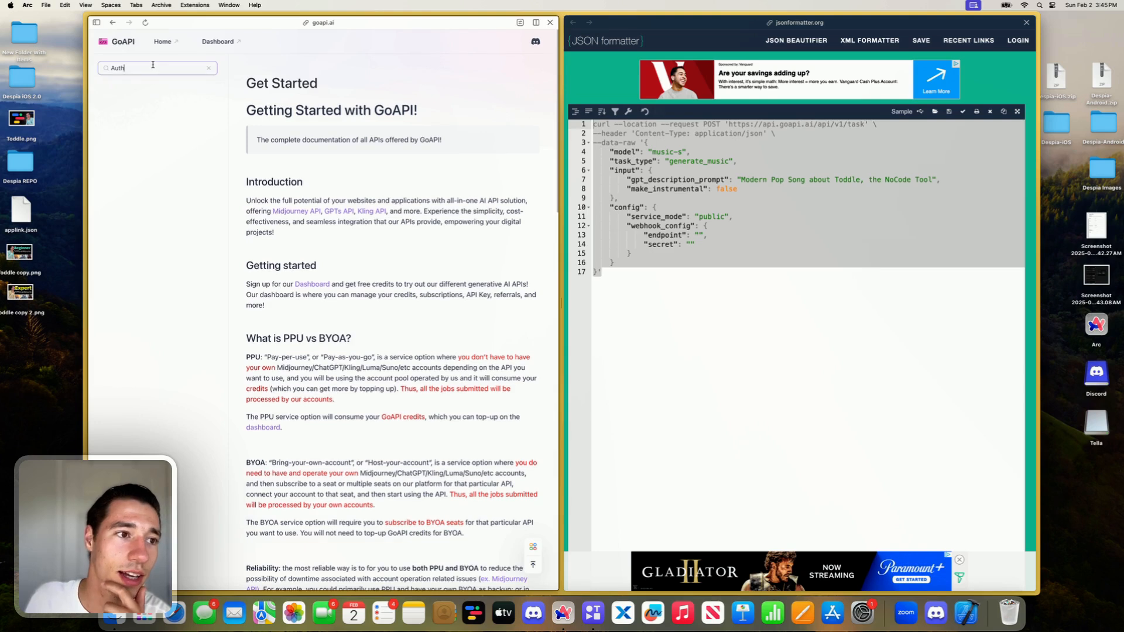
- Search the GoAPI documentation for "API K", broaden the search to "API" and open Flux's Text to Image page
key("BackSpace")
key("BackSpace")
key("BackSpace")
key("BackSpace")
type("API K")
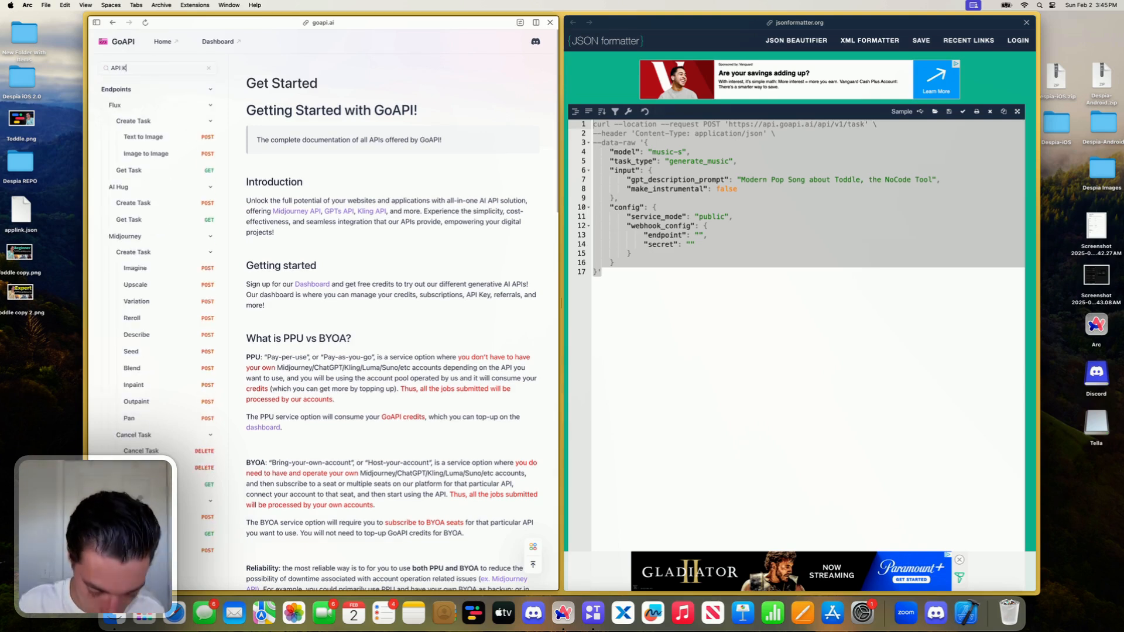
key("BackSpace")
key("BackSpace")
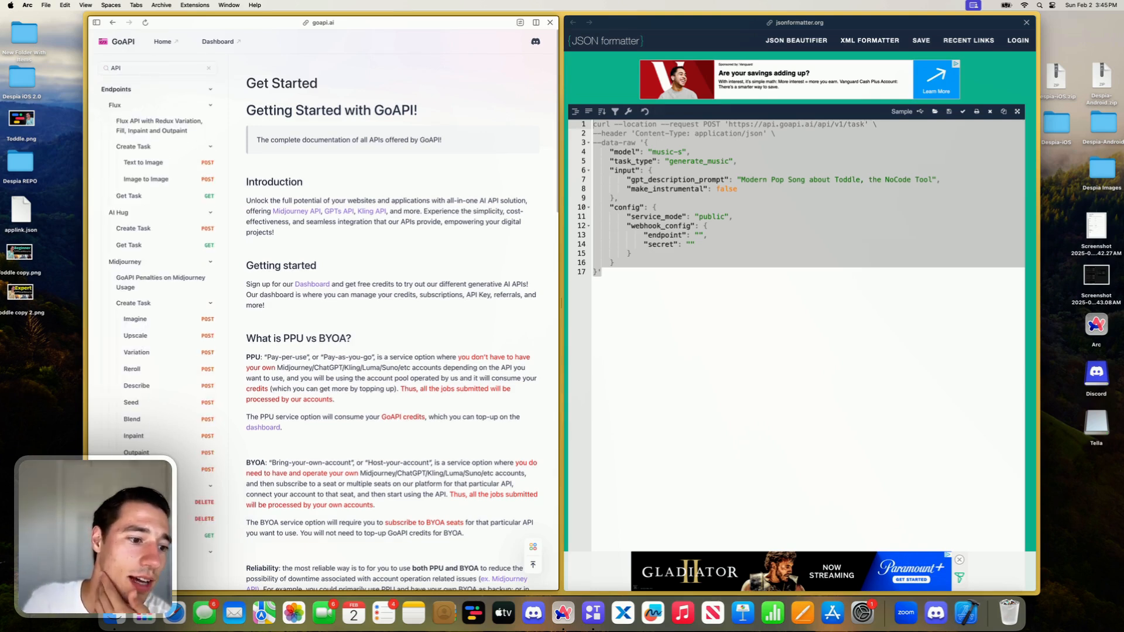
scroll(169, 146, "down", 1)
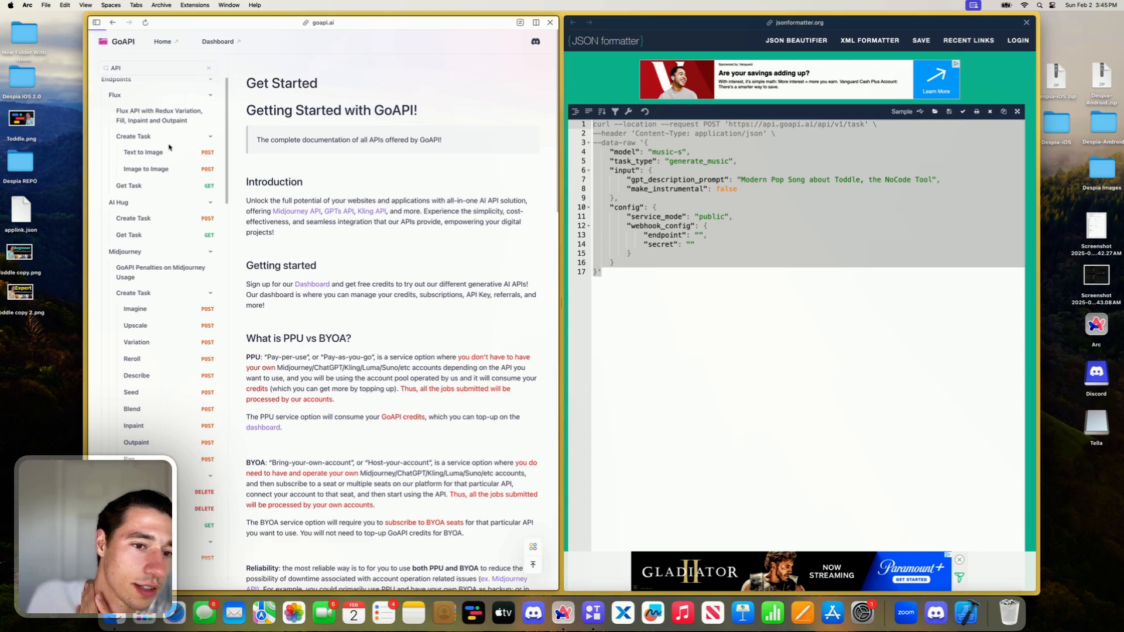
left_click(170, 150)
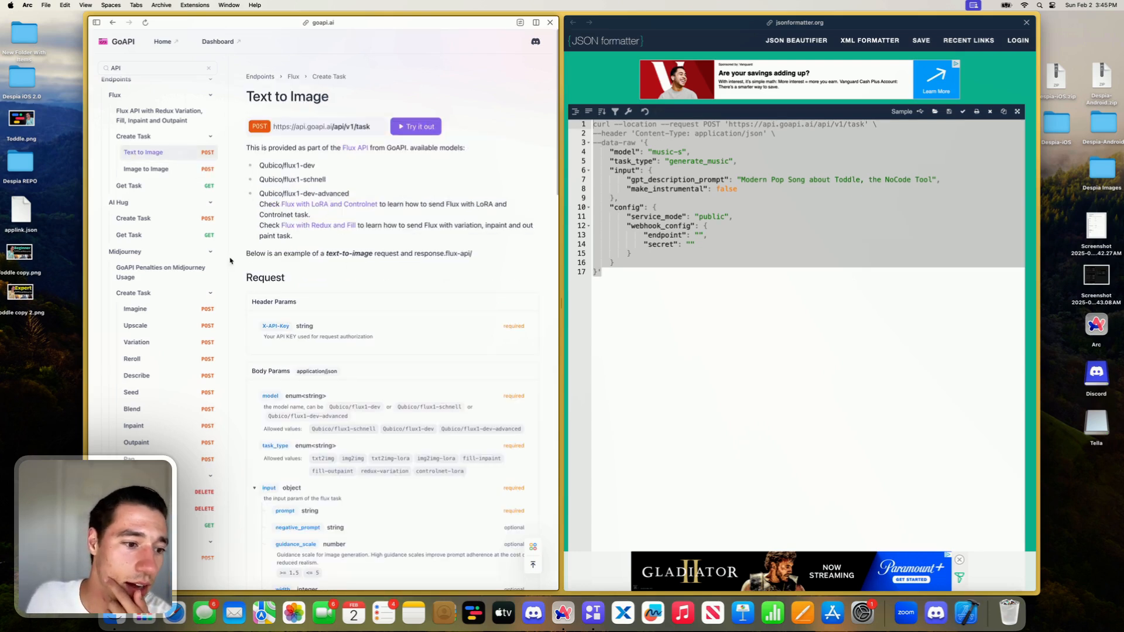
- Look through the Song API Task Creation Examples and open the [udio] Song Extend page
scroll(146, 326, "down", 8)
left_click(142, 366)
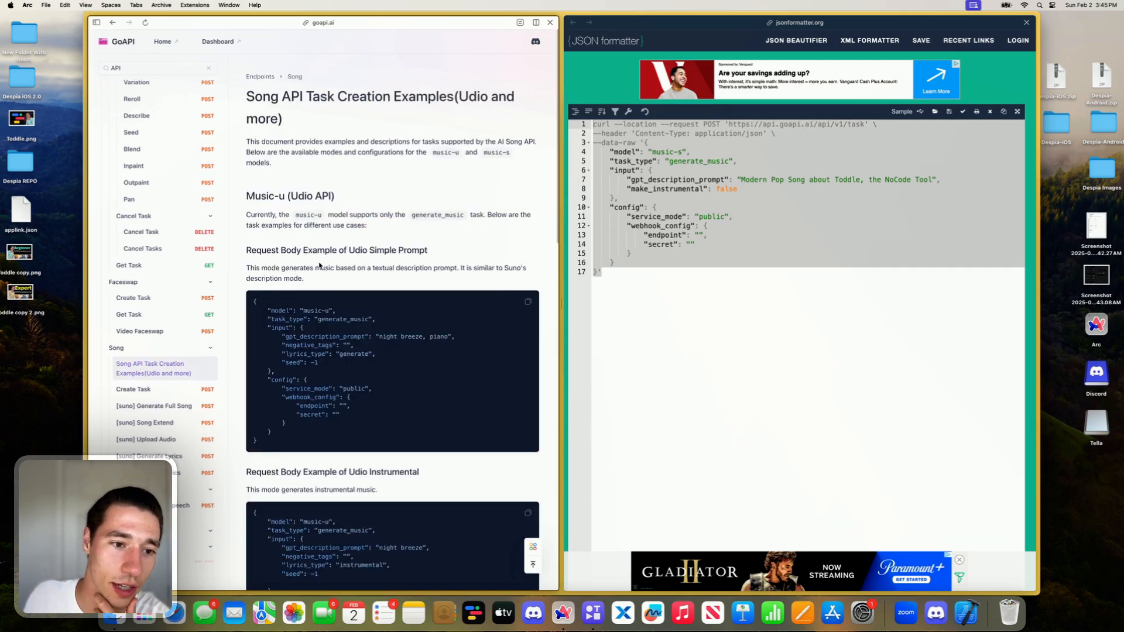
scroll(321, 243, "down", 15)
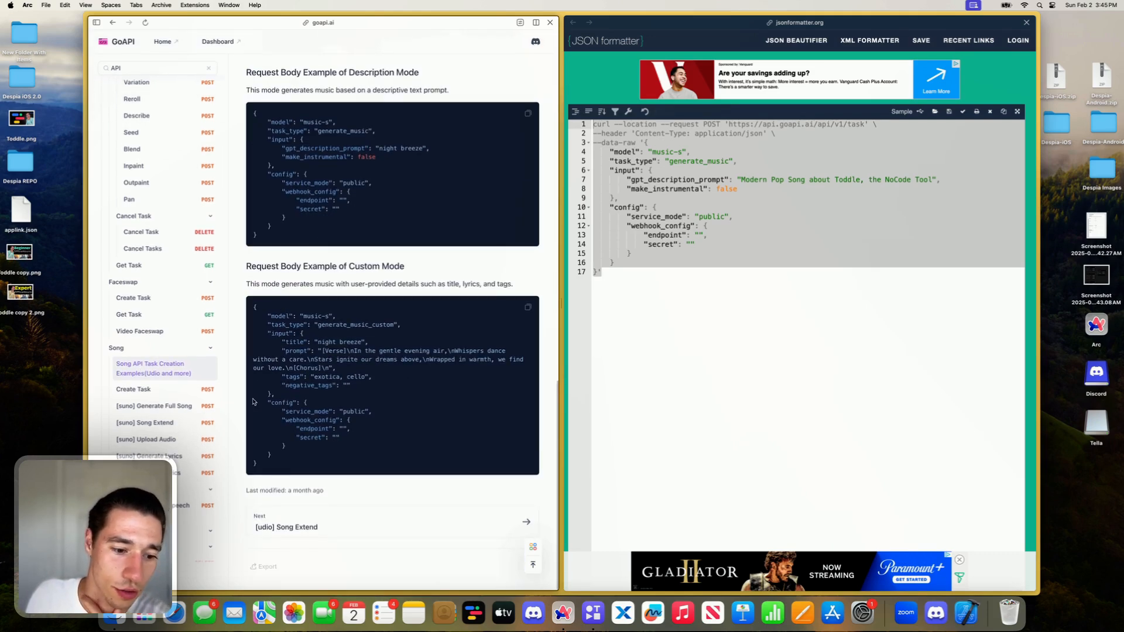
left_click(299, 529)
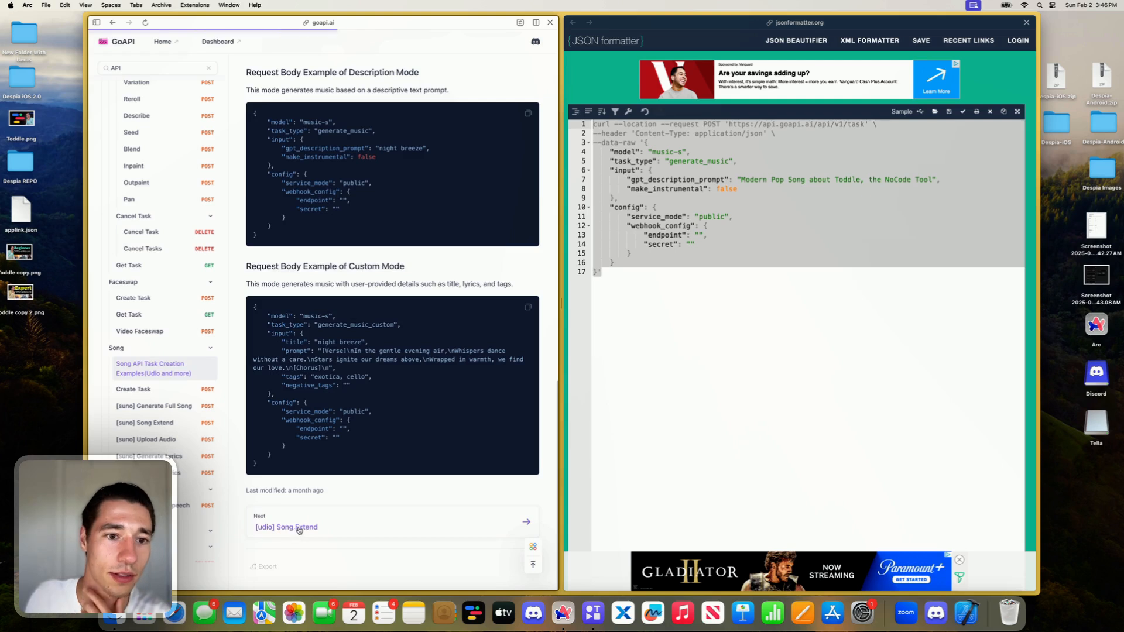
- Open the Song section's Create Task page and examine its body parameters, JSON example and cURL sample
left_click(153, 389)
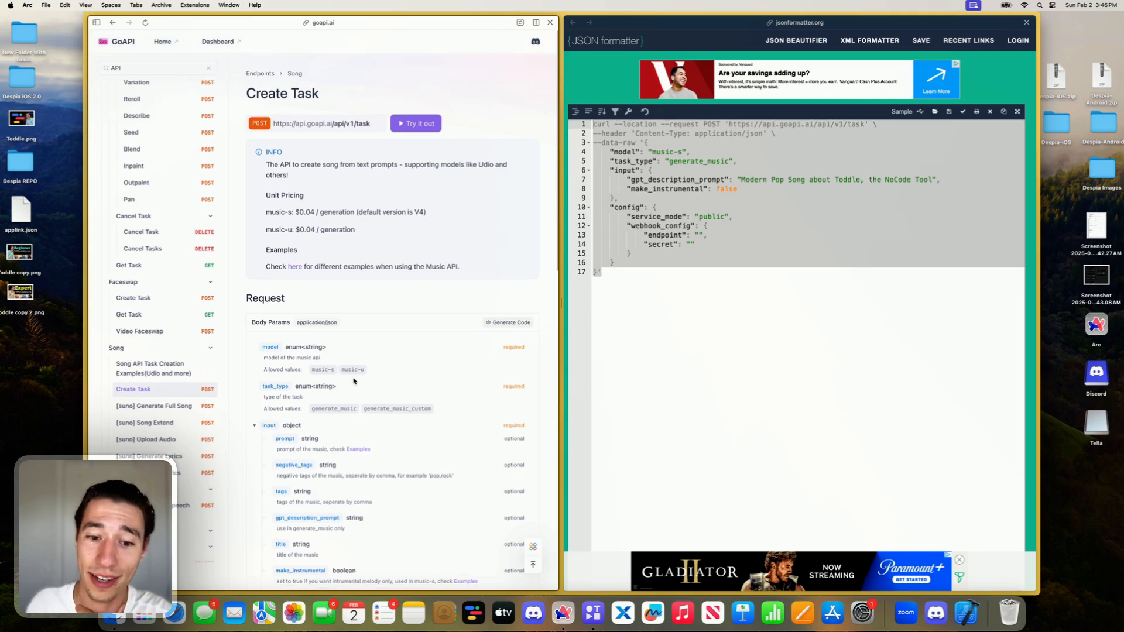
scroll(354, 381, "down", 1)
scroll(323, 303, "down", 2)
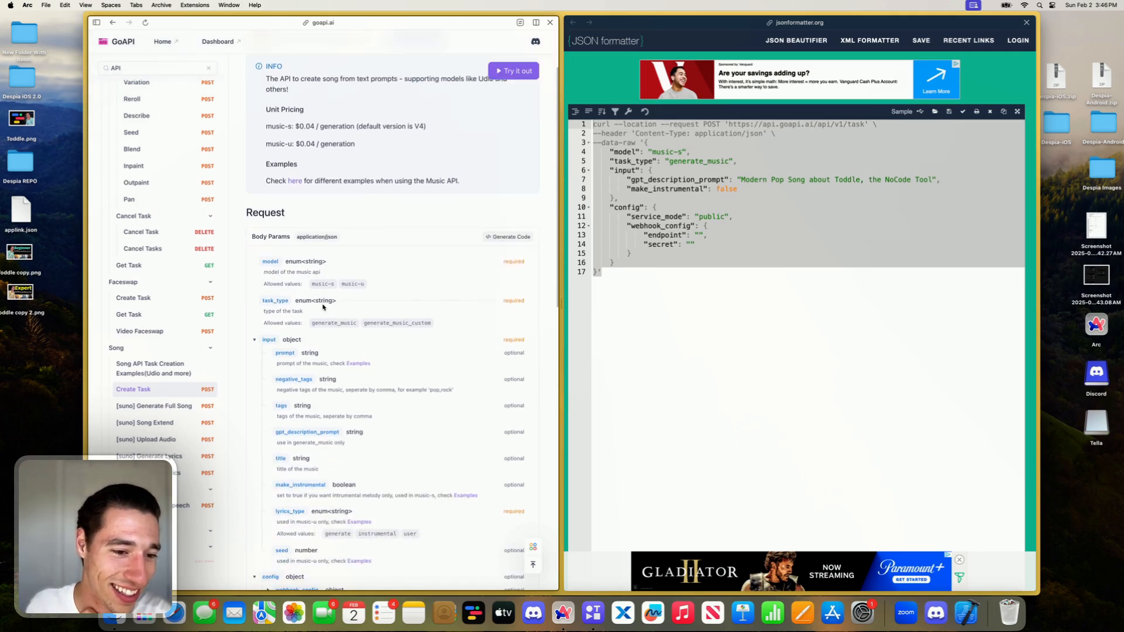
scroll(397, 297, "down", 8)
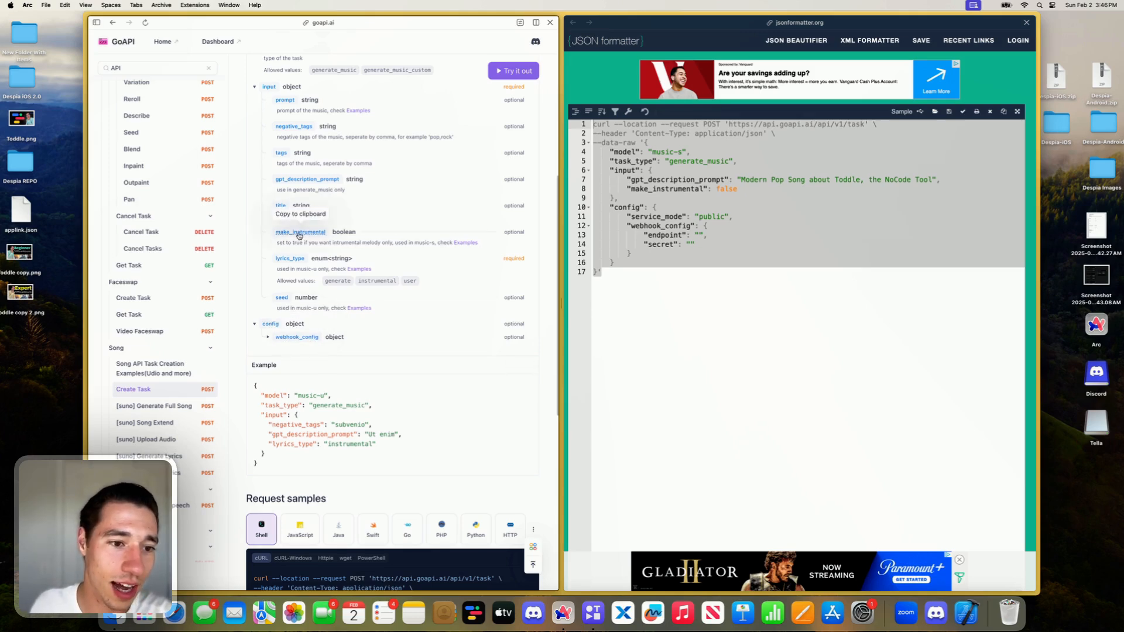
scroll(299, 236, "down", 7)
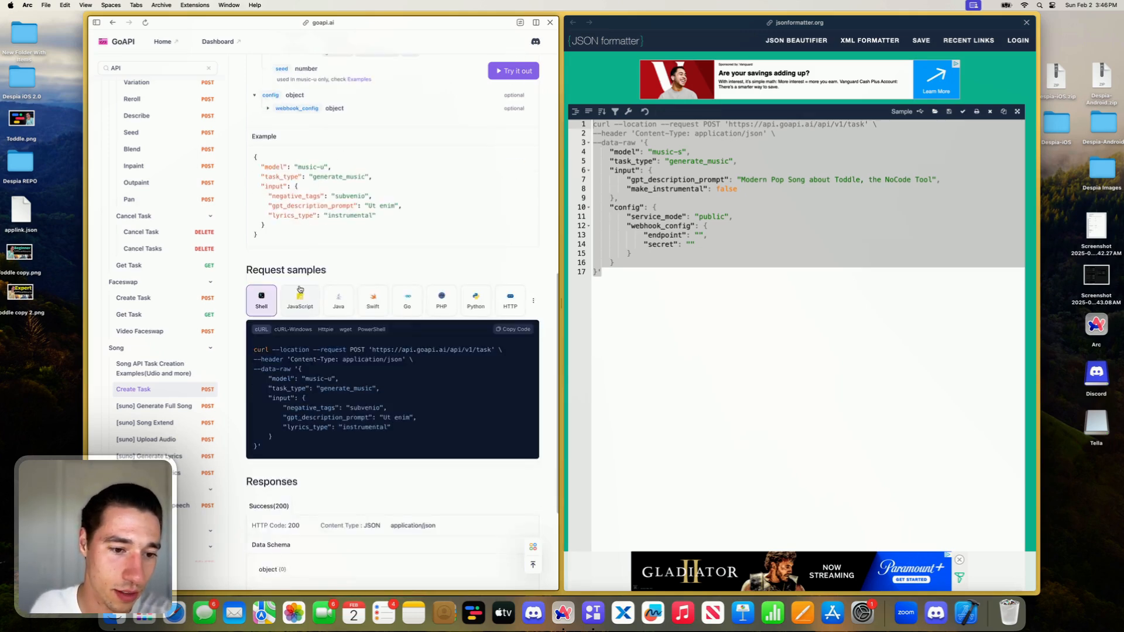
- Examine Create Task's JavaScript Fetch sample for its headers, request body and fetch call, and review the response schema
left_click(299, 304)
scroll(348, 369, "down", 2)
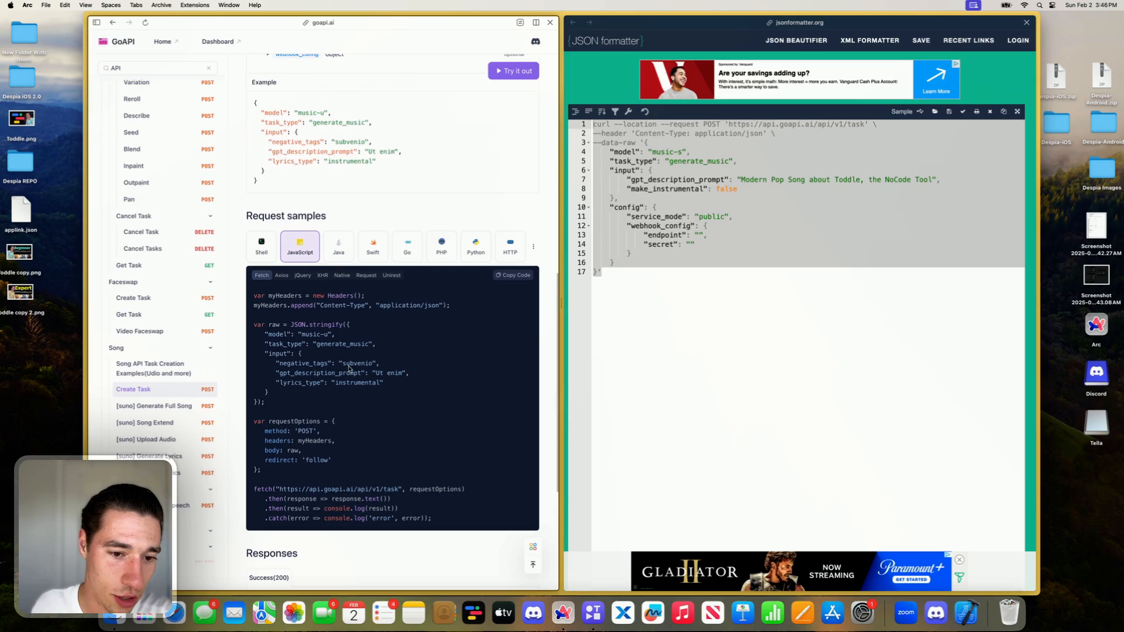
triple_click(363, 306)
triple_click(358, 393)
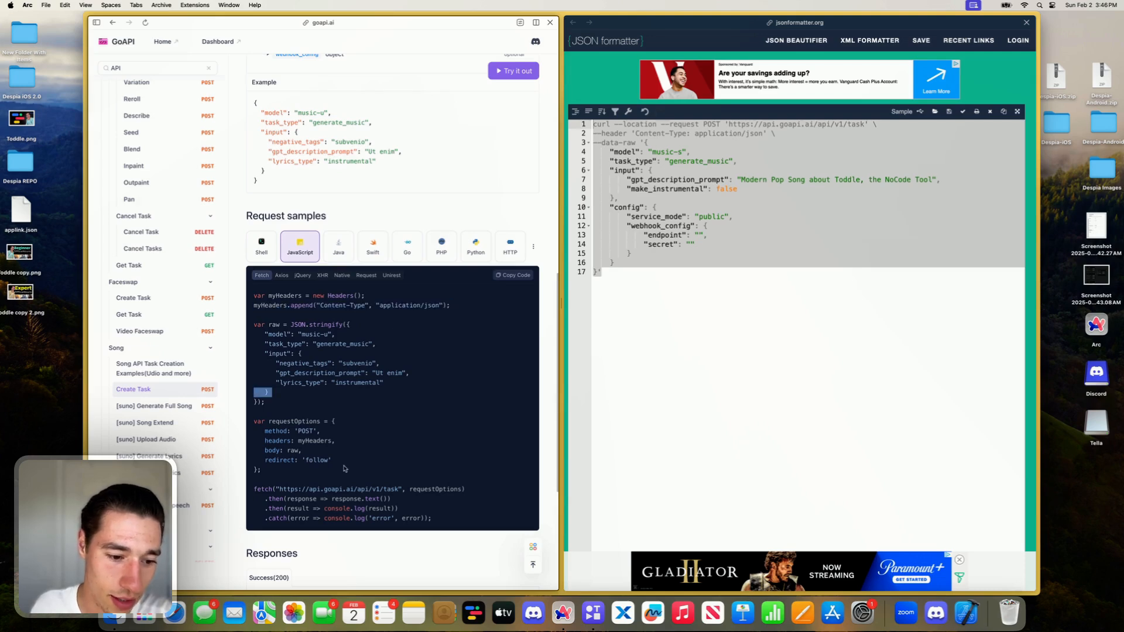
triple_click(333, 488)
scroll(333, 494, "down", 5)
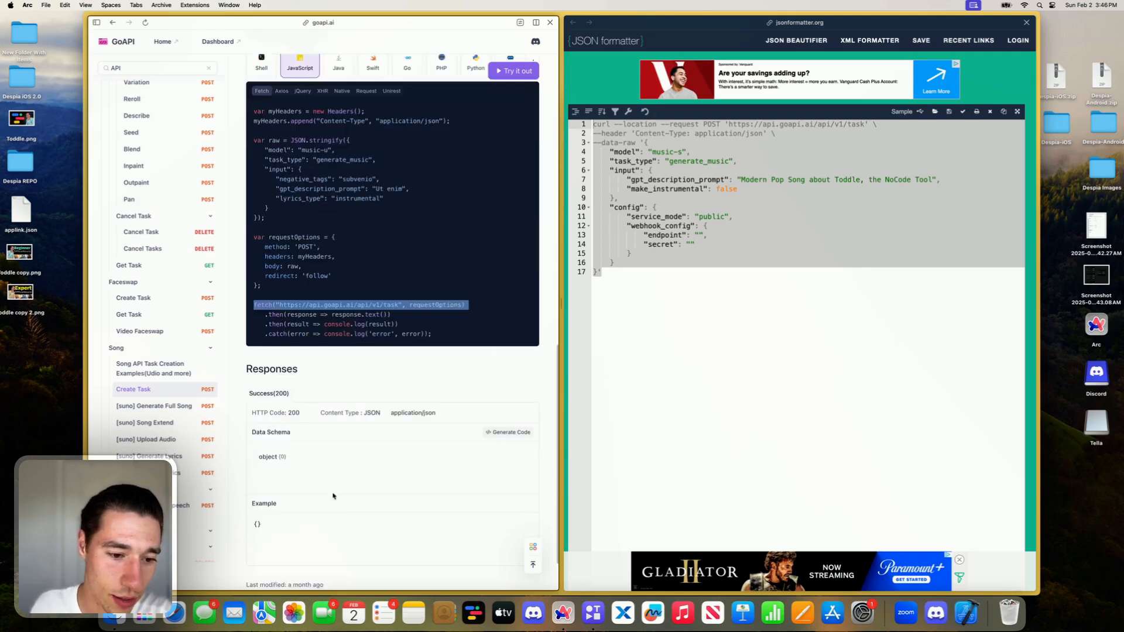
scroll(360, 433, "down", 3)
scroll(359, 434, "up", 20)
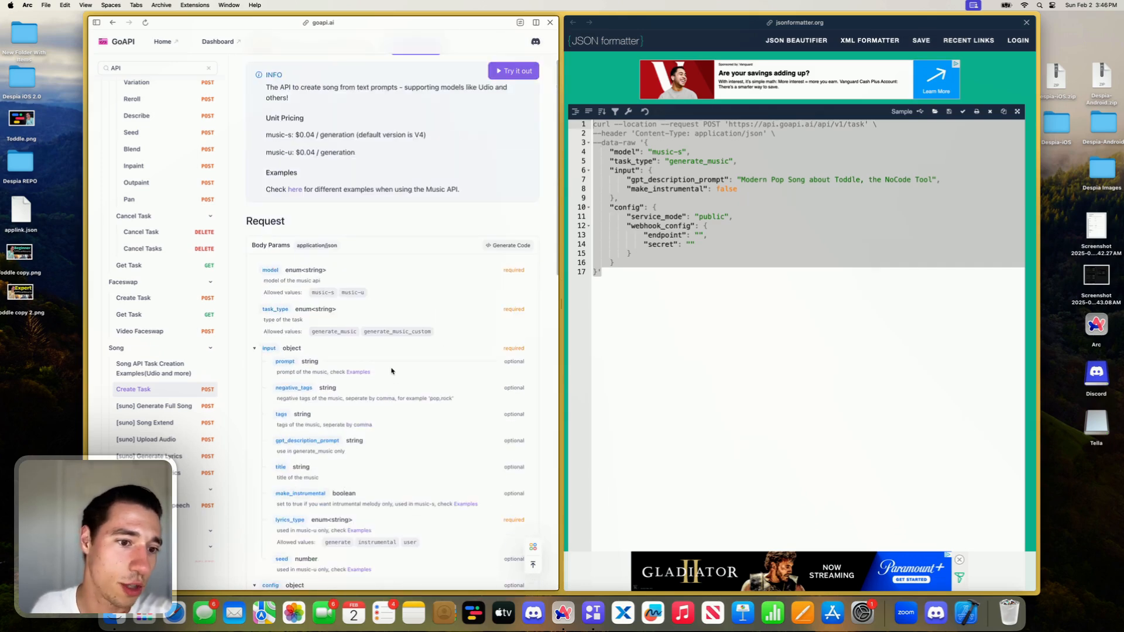
- Leave the Create Task documentation and open the GoAPI dashboard's Overview page
scroll(391, 370, "up", 3)
mouse_move(95, 193)
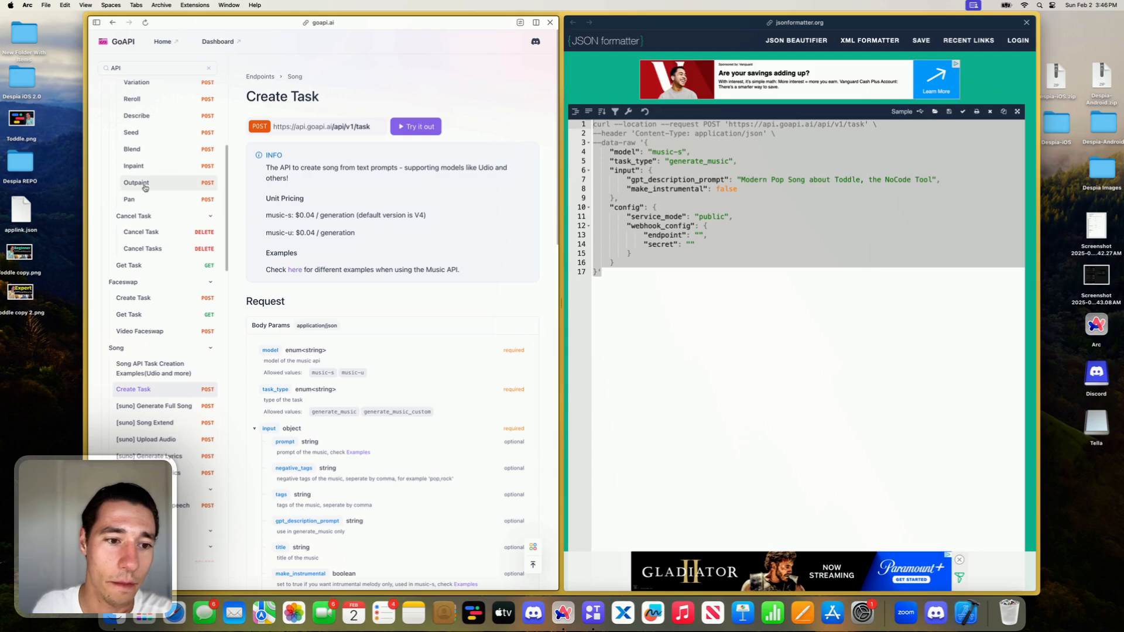
left_click(233, 44)
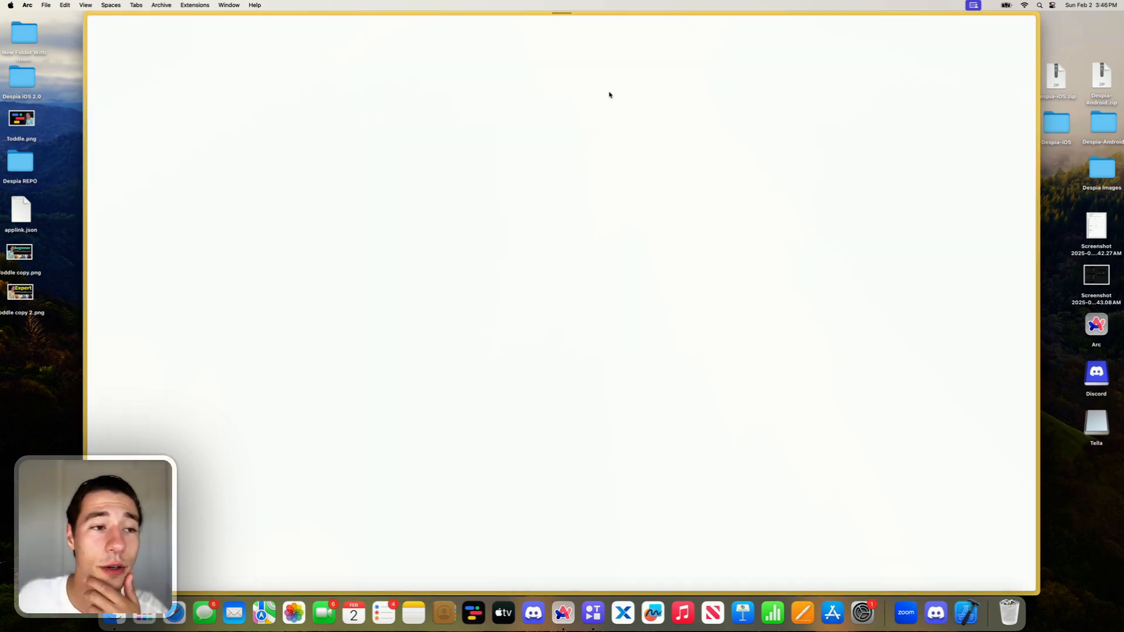
mouse_move(70, 206)
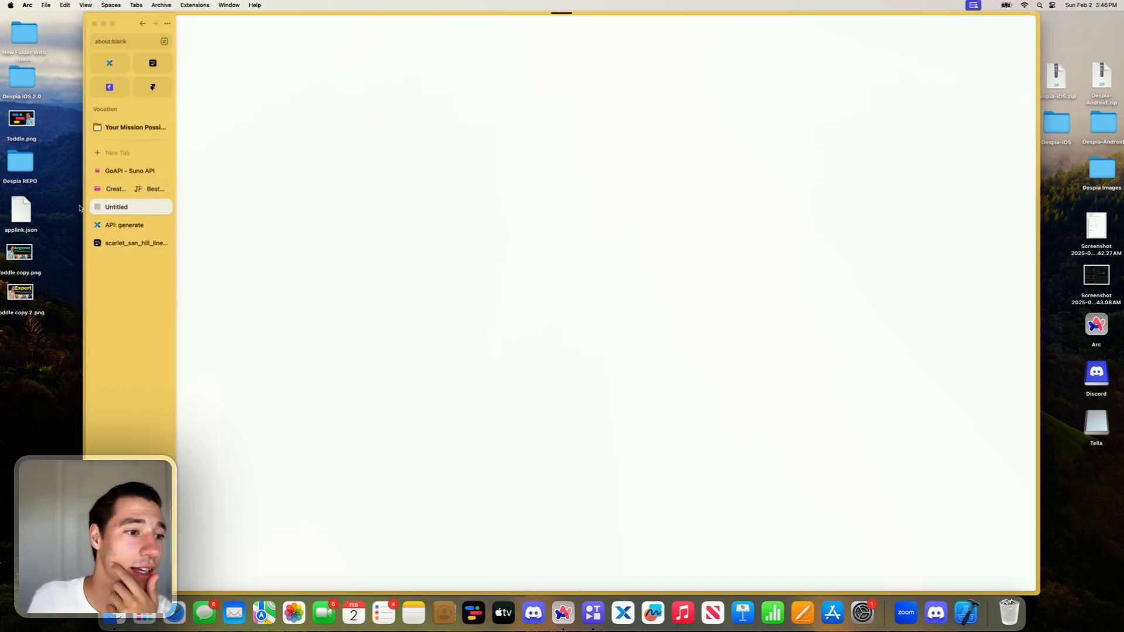
left_click(126, 173)
left_click(119, 207)
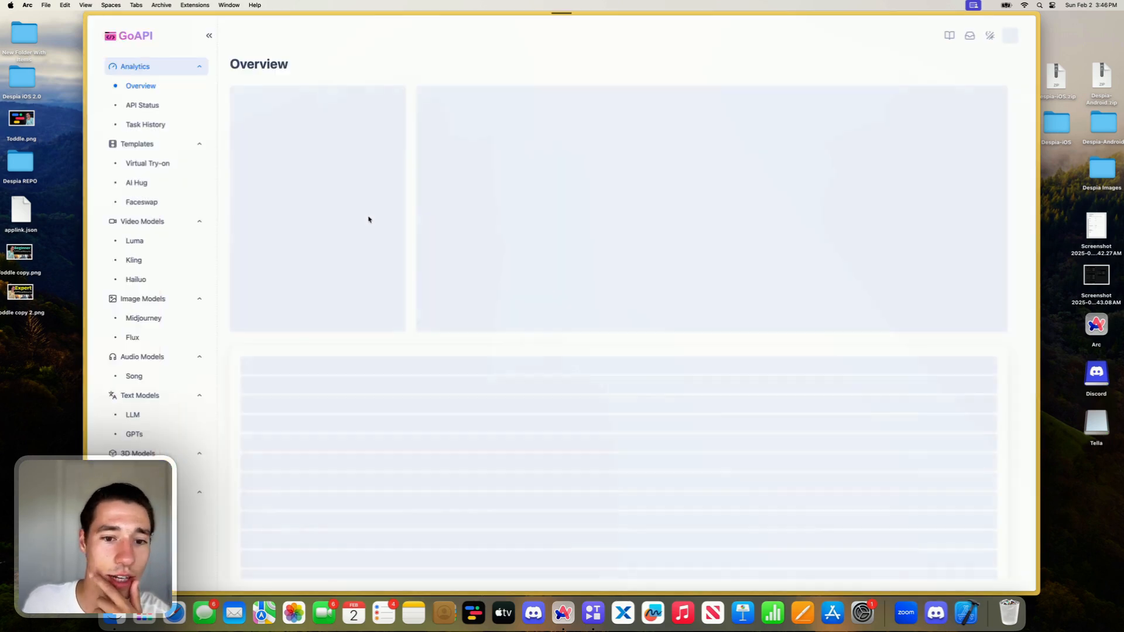
- Open the Virtual Try-on API playground, reveal the X-API-KEY header value under Get Task and copy it
left_click(180, 156)
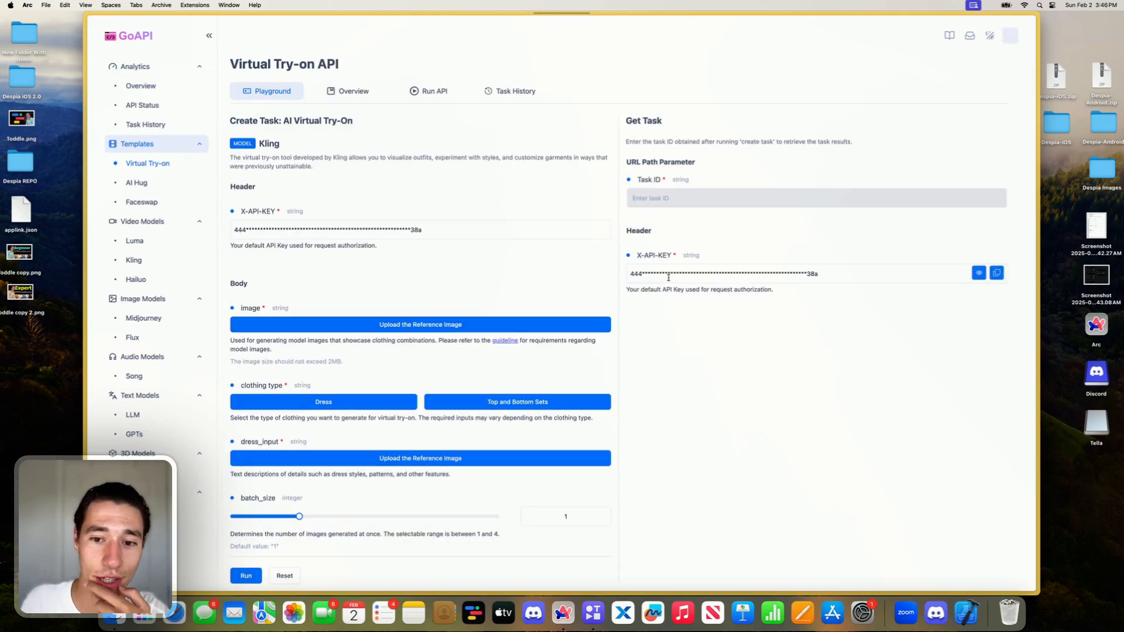
left_click(977, 274)
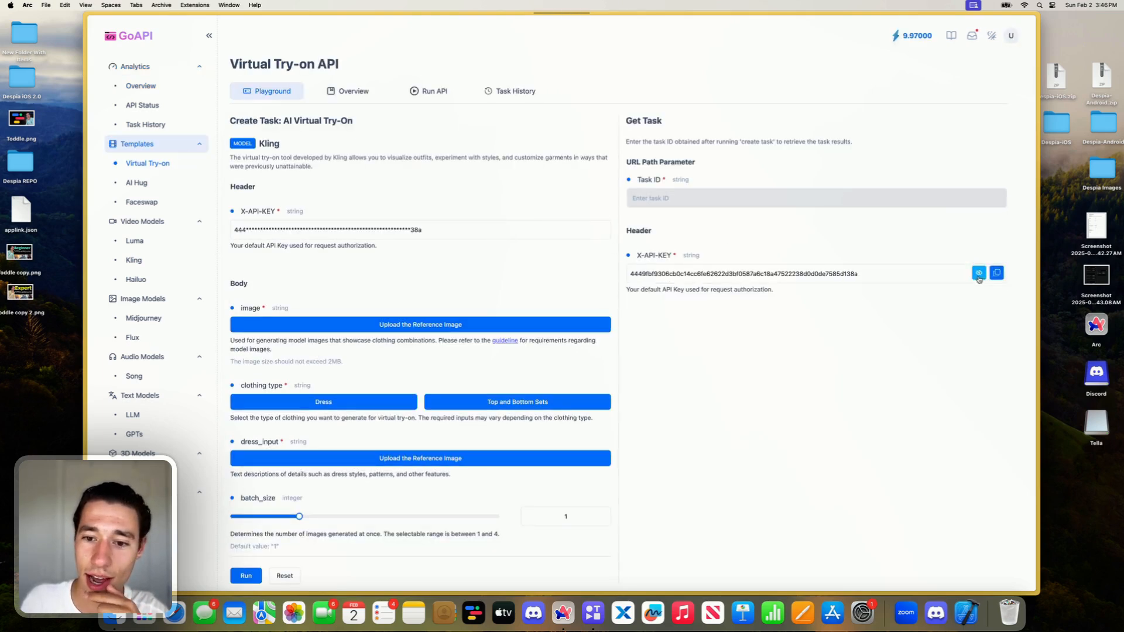
double_click(674, 275)
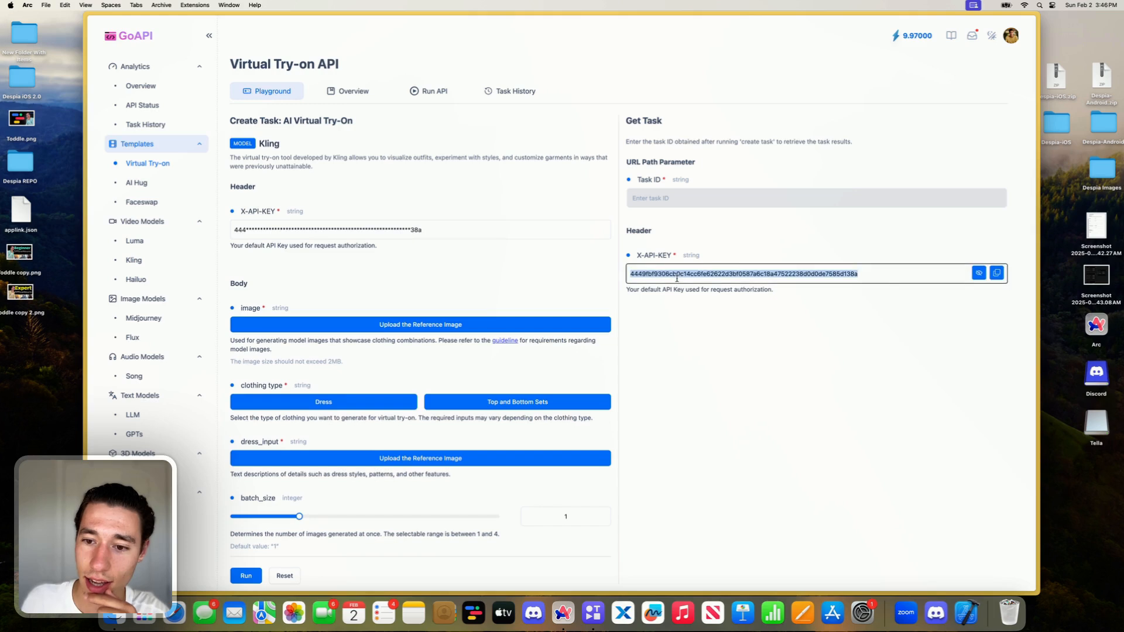
left_click(996, 273)
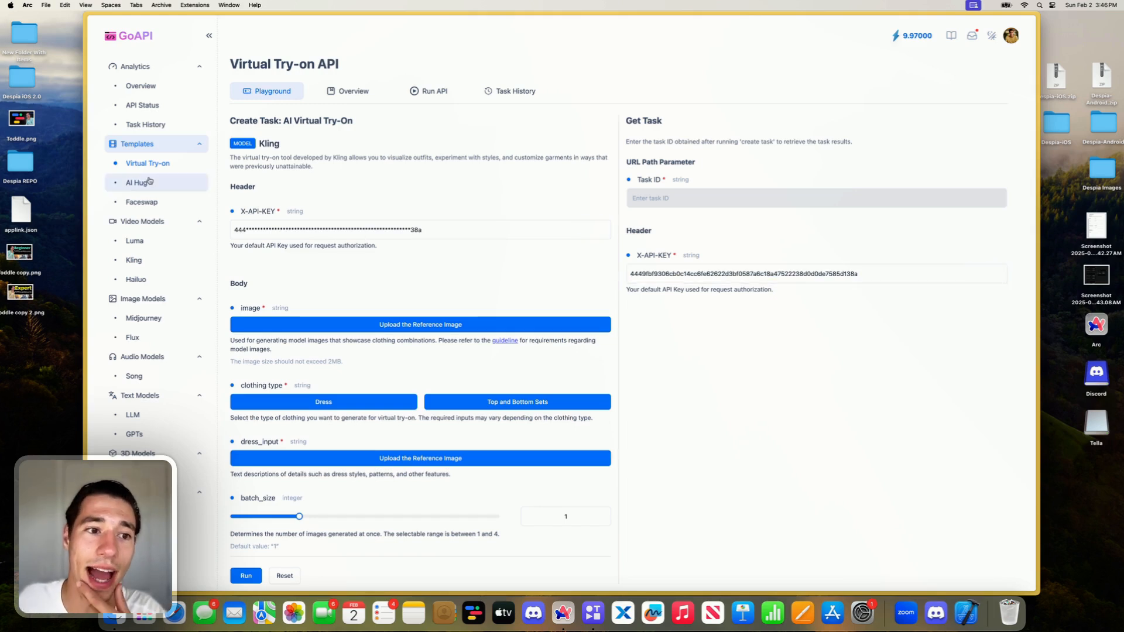
- Switch to Xano's /generate endpoint and push a second header, "Authorization: Bearer" followed by the pasted GoAPI API key, onto the external request's headers
left_click(122, 173)
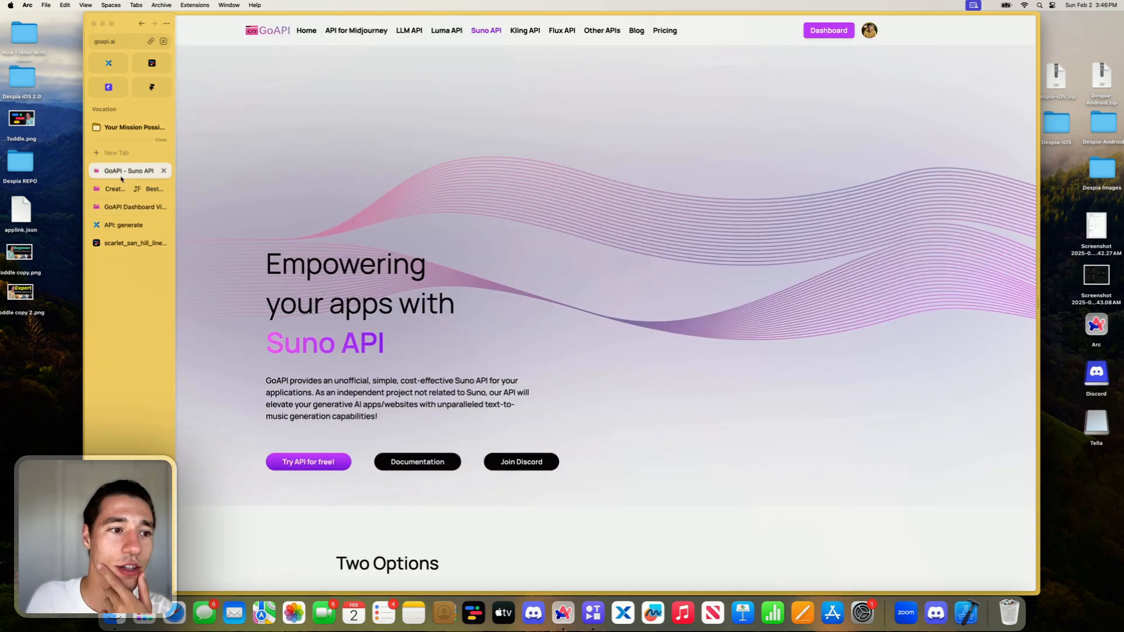
left_click(119, 226)
scroll(913, 336, "down", 10)
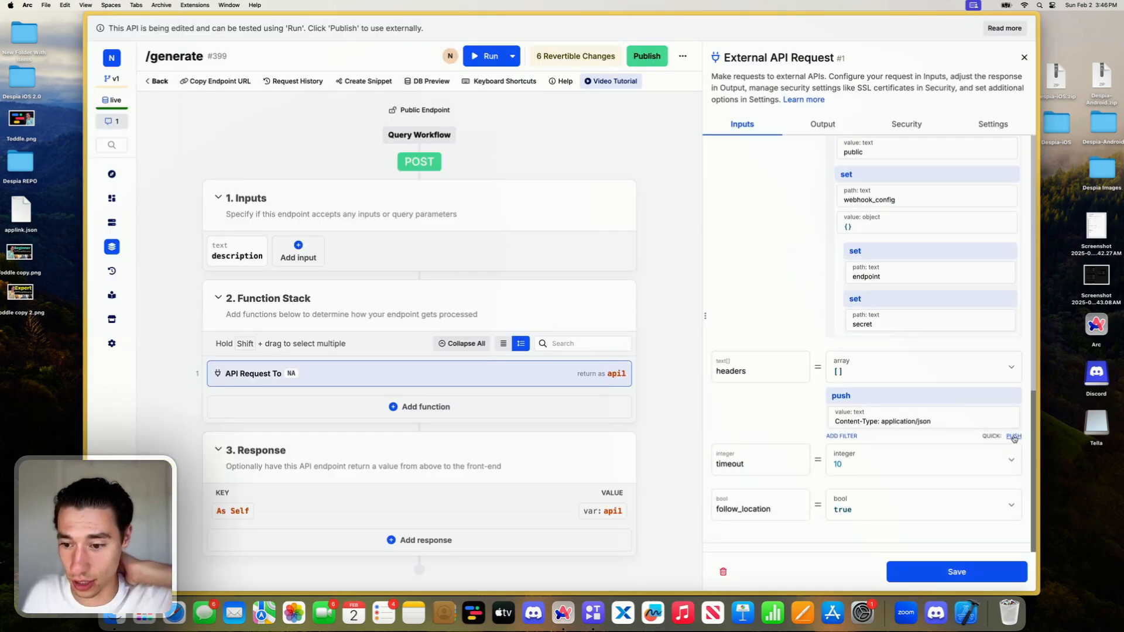
left_click(1013, 438)
left_click(816, 246)
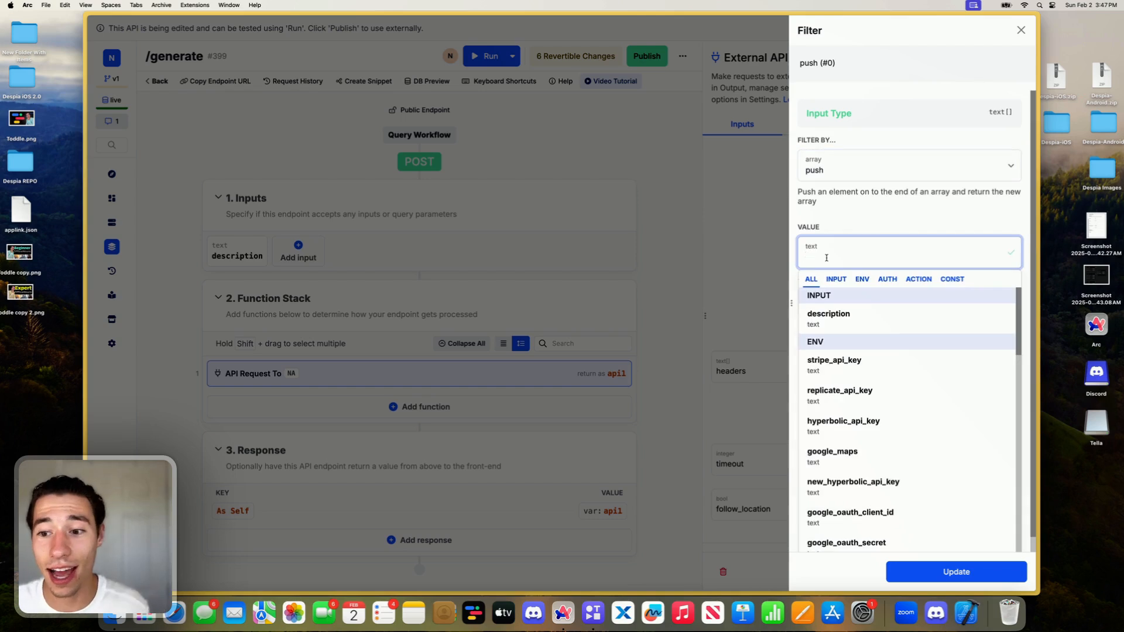
type("Autho")
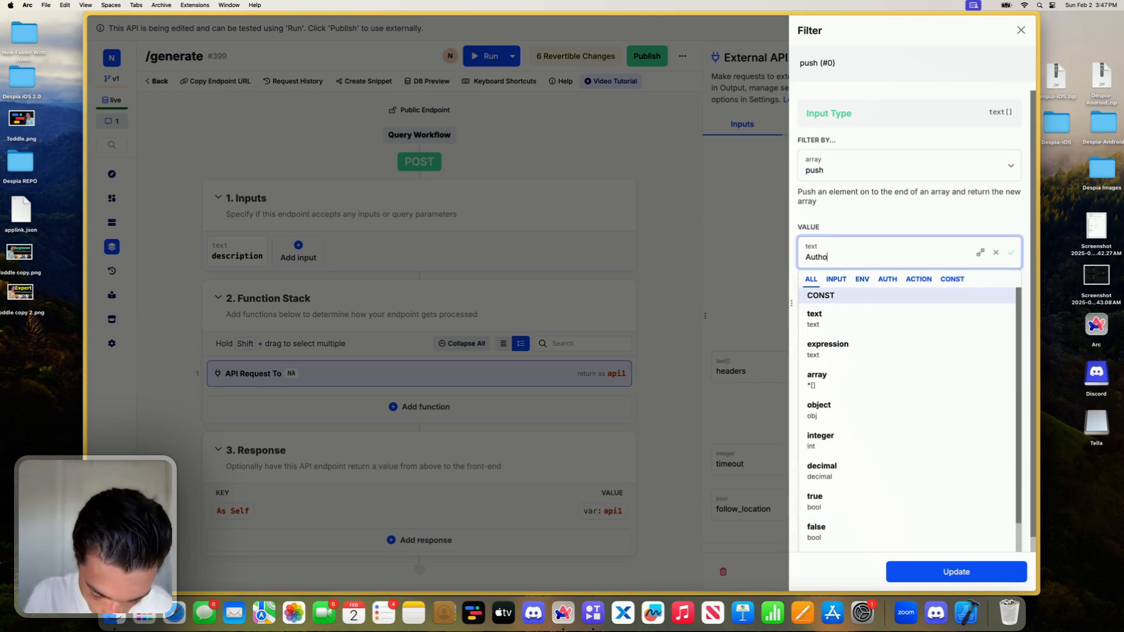
type("rization: Bearer:")
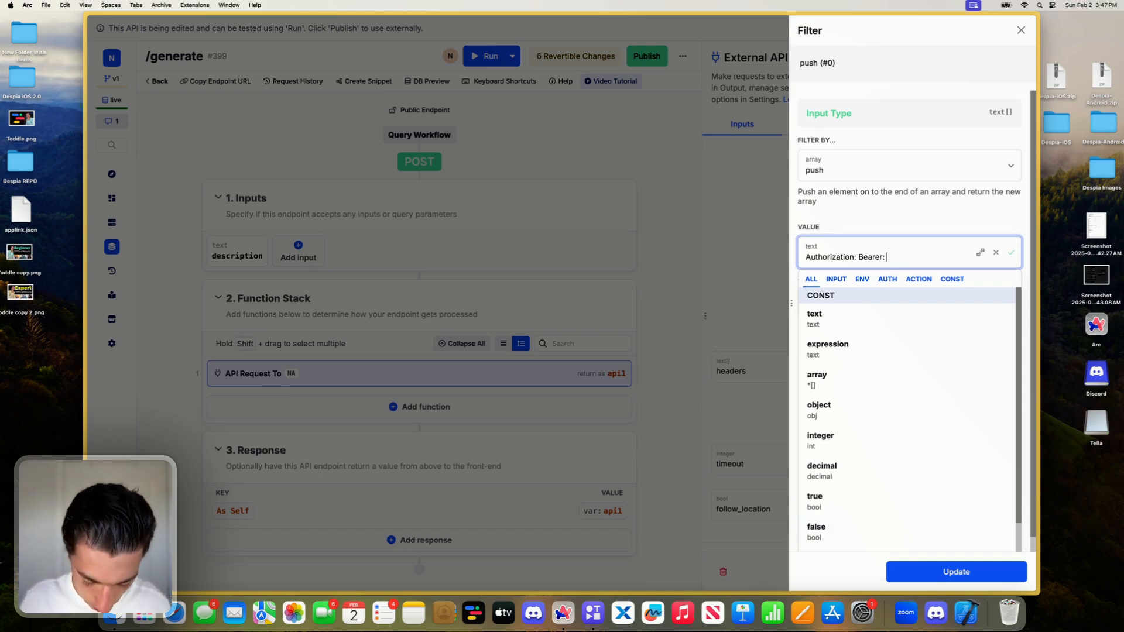
key("super+v")
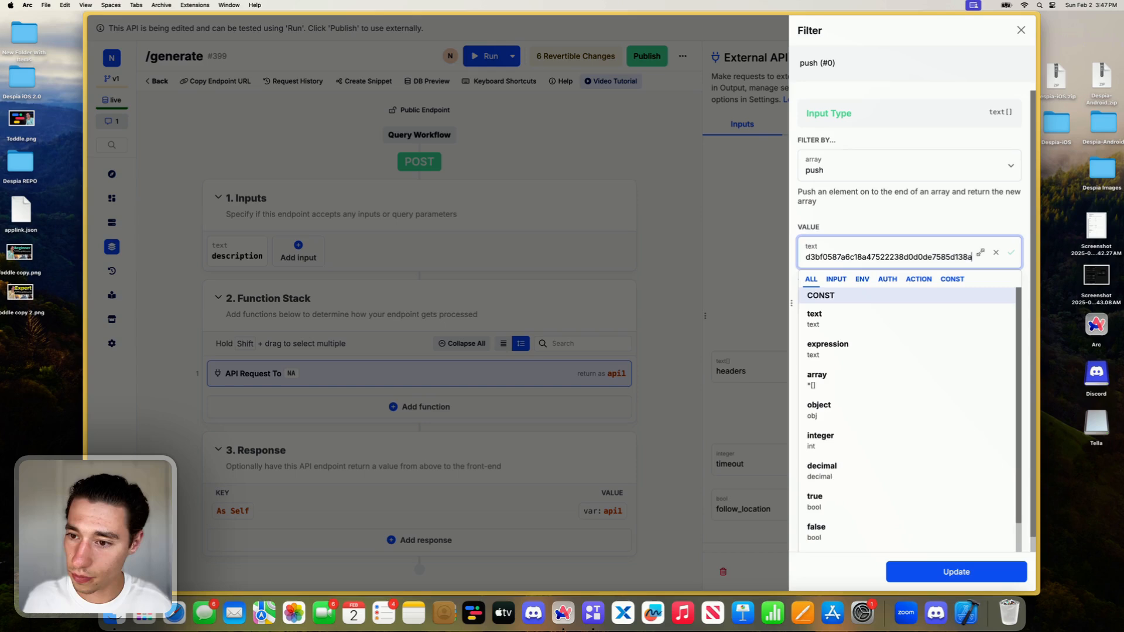
- Correct the spacing between "Bearer" and the API key in the Authorization header and update the push filter
left_click(905, 253)
scroll(904, 252, "left", 5)
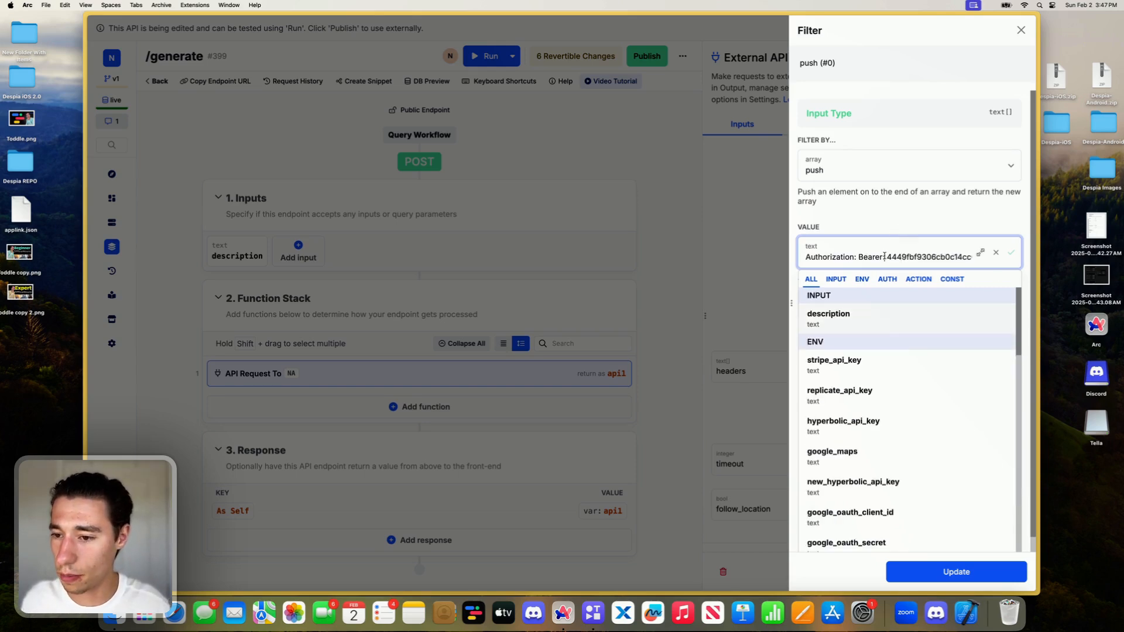
left_click(883, 256)
key("BackSpace")
left_click(902, 215)
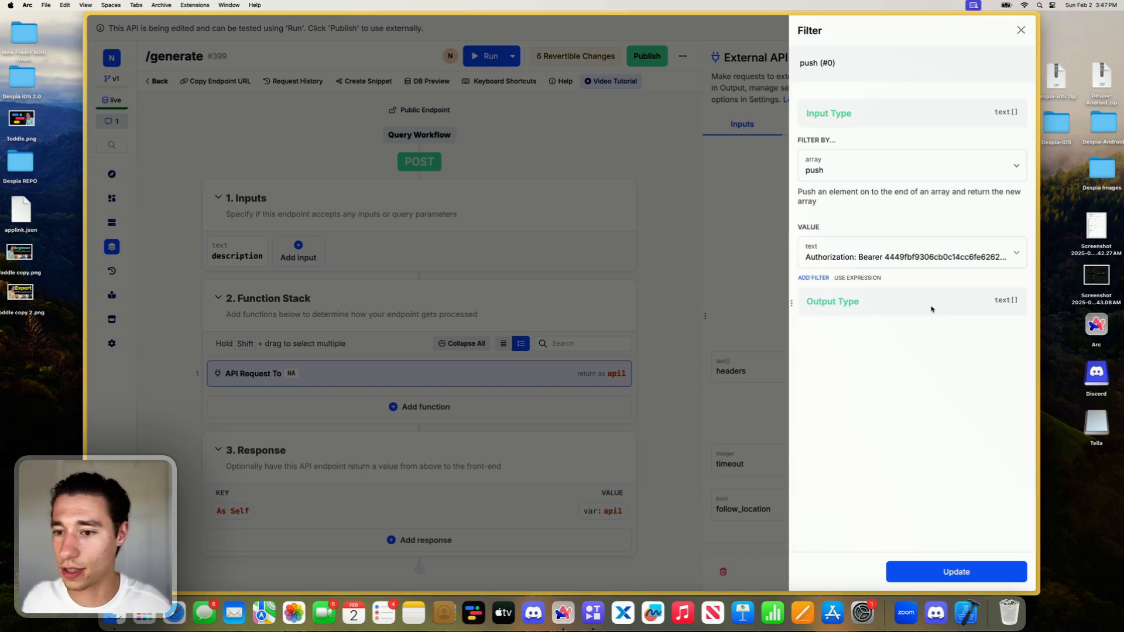
left_click(948, 563)
- Set the external API request's timeout to 20
left_click(904, 463)
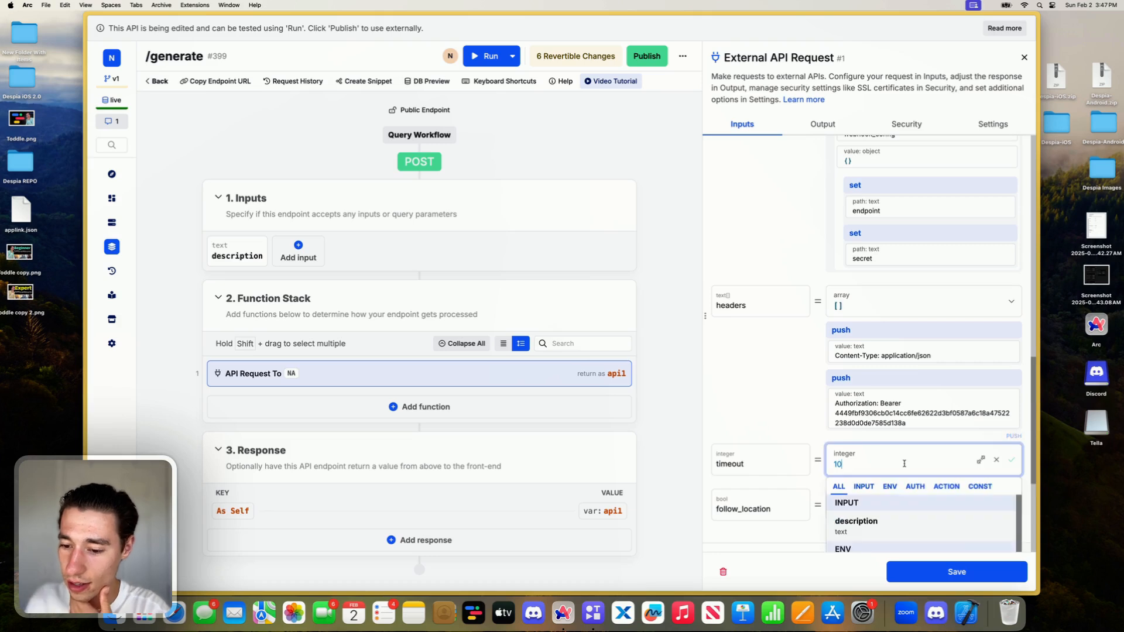
key("BackSpace")
key("BackSpace")
type("20")
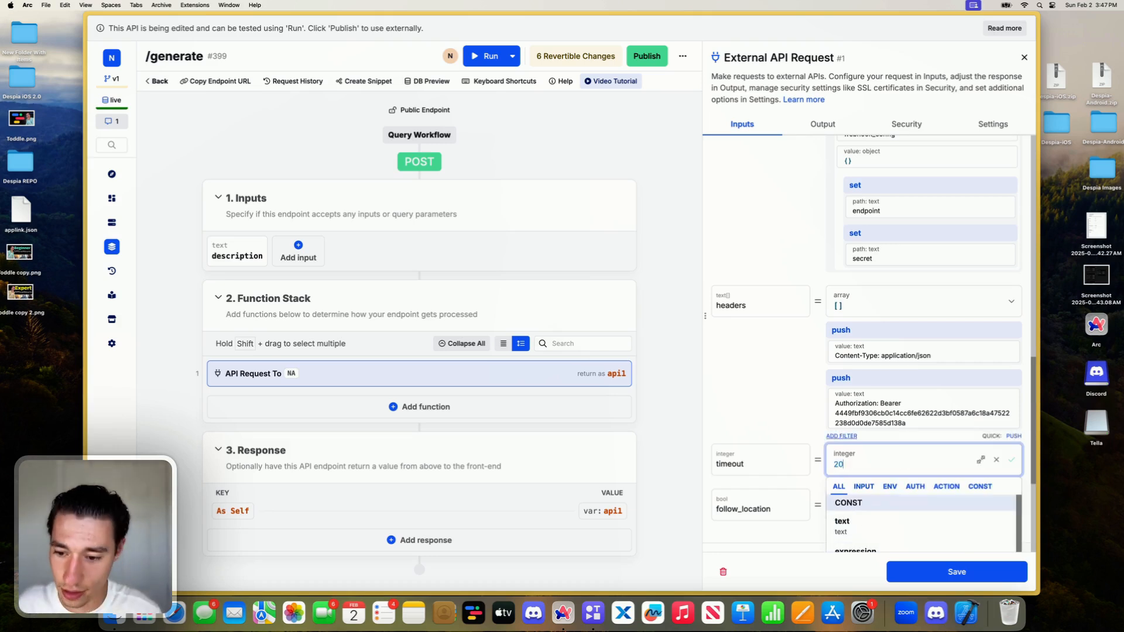
left_click(777, 387)
- Save the external API request and test-run the /generate endpoint with an empty description
scroll(838, 387, "up", 5)
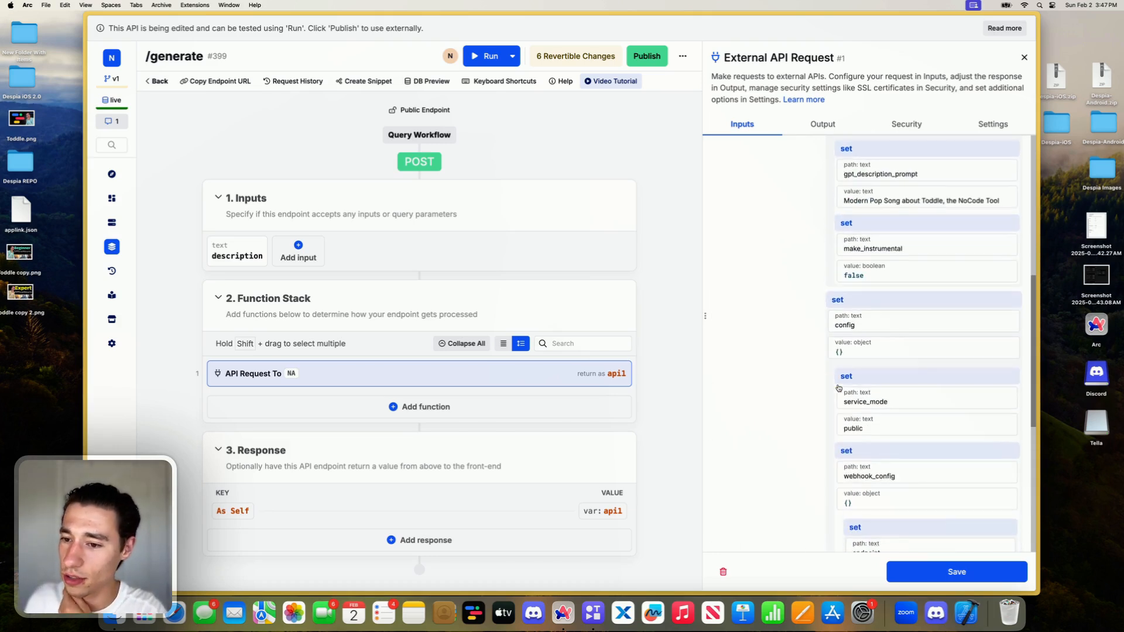
scroll(838, 388, "up", 5)
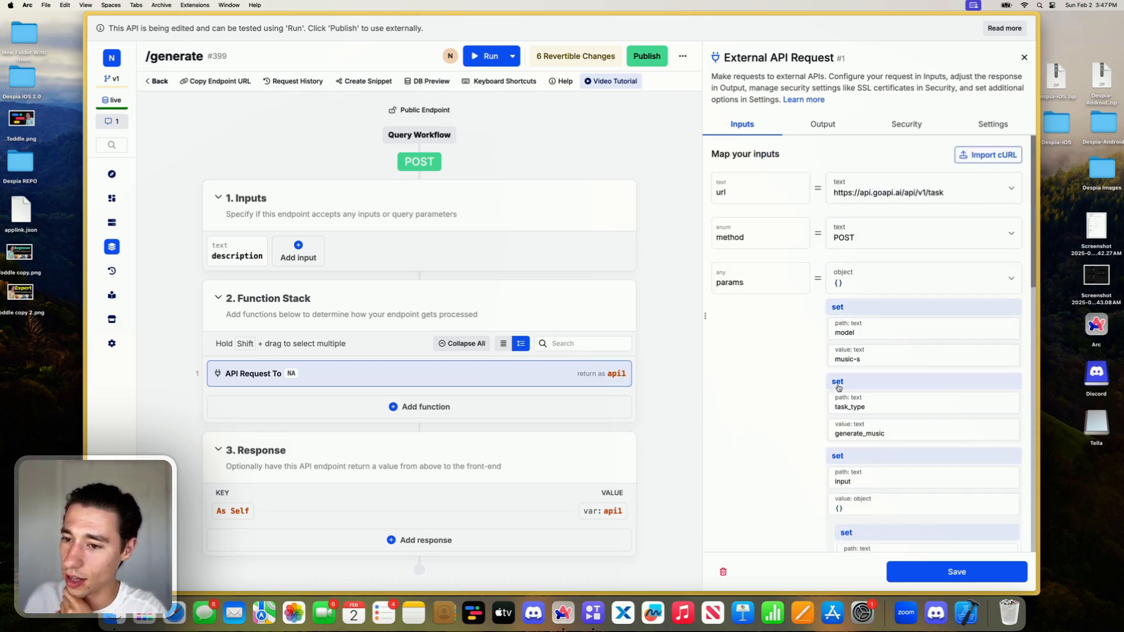
left_click(927, 570)
left_click(819, 56)
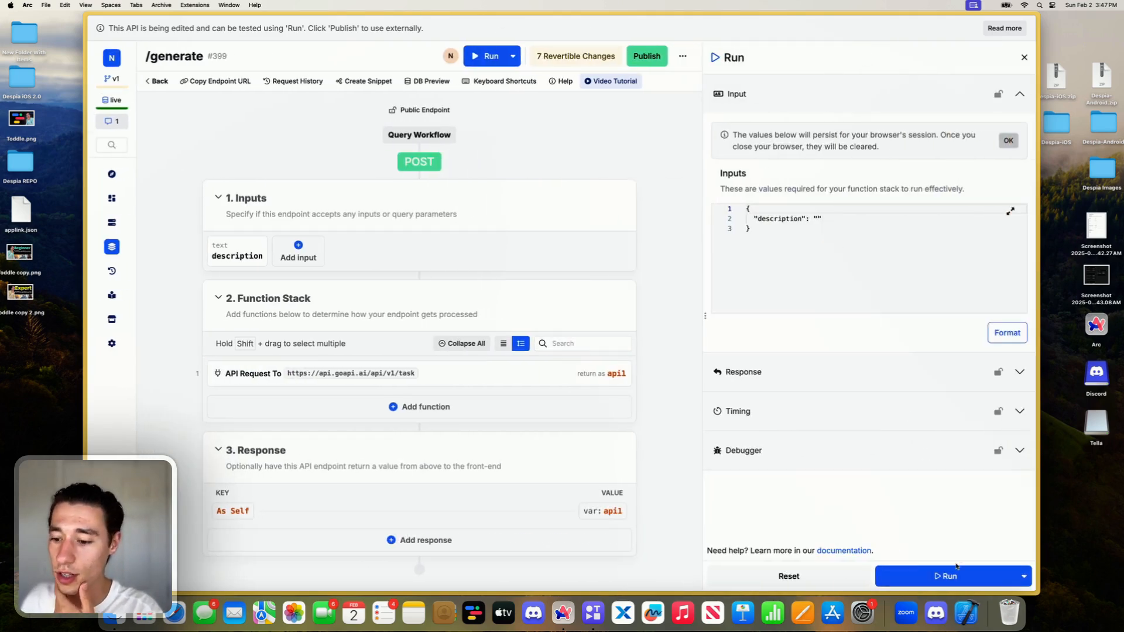
left_click(951, 574)
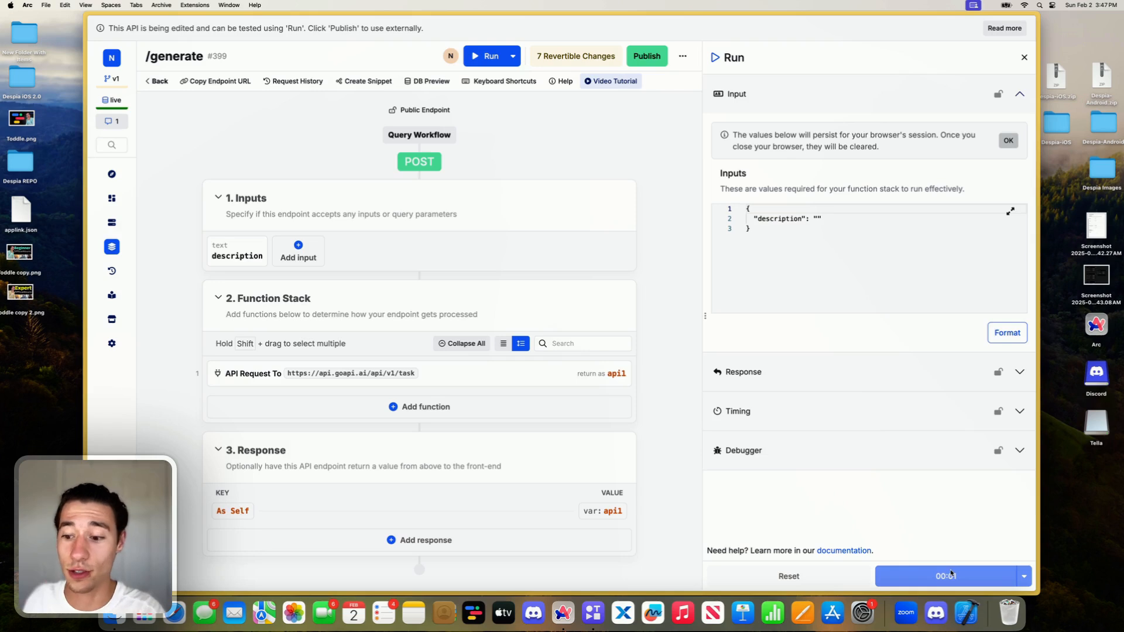
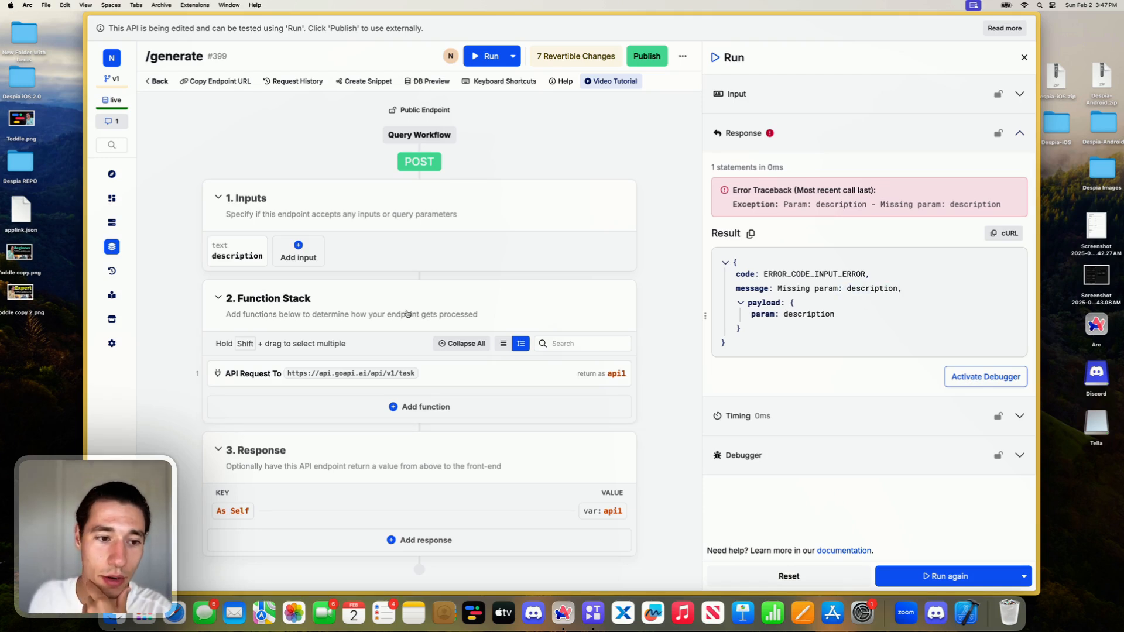
- Test-run the /generate endpoint with the description "Modern Pop Song about Toddle, the NoCode Tool" and check the response's result message
left_click(1019, 95)
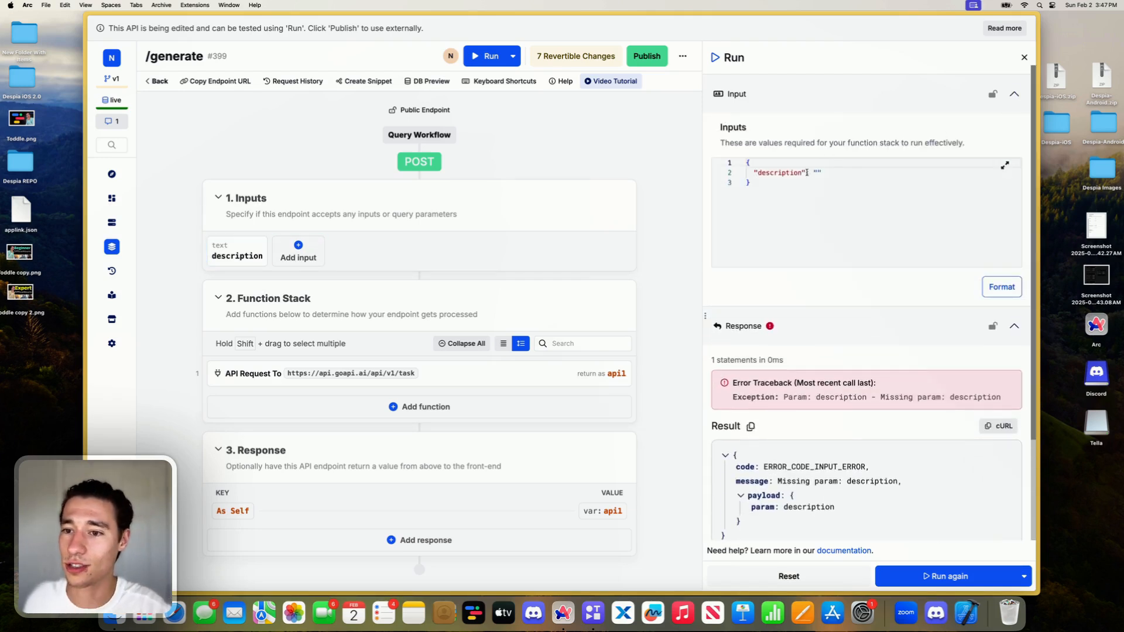
left_click(921, 576)
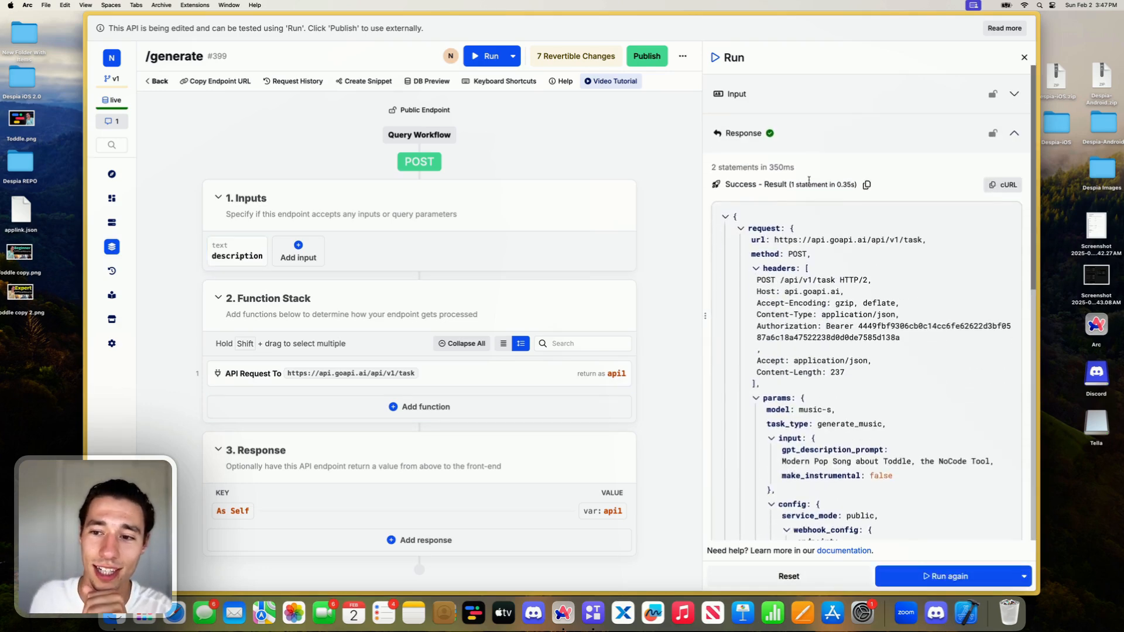
scroll(823, 312, "down", 10)
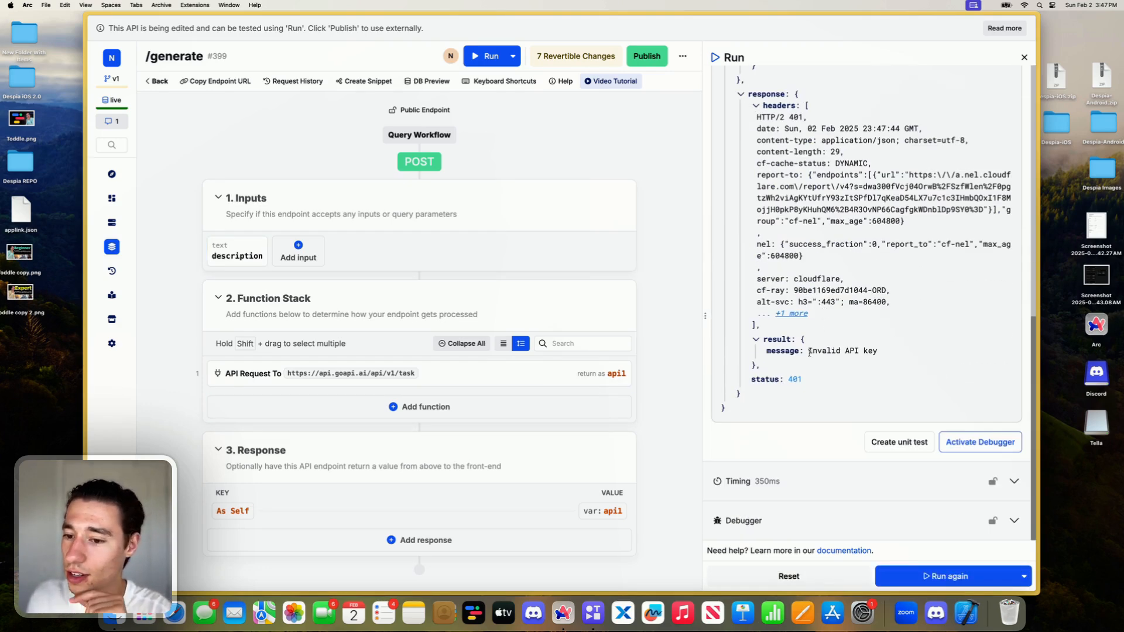
left_click_drag(810, 353, 877, 352)
left_click(919, 354)
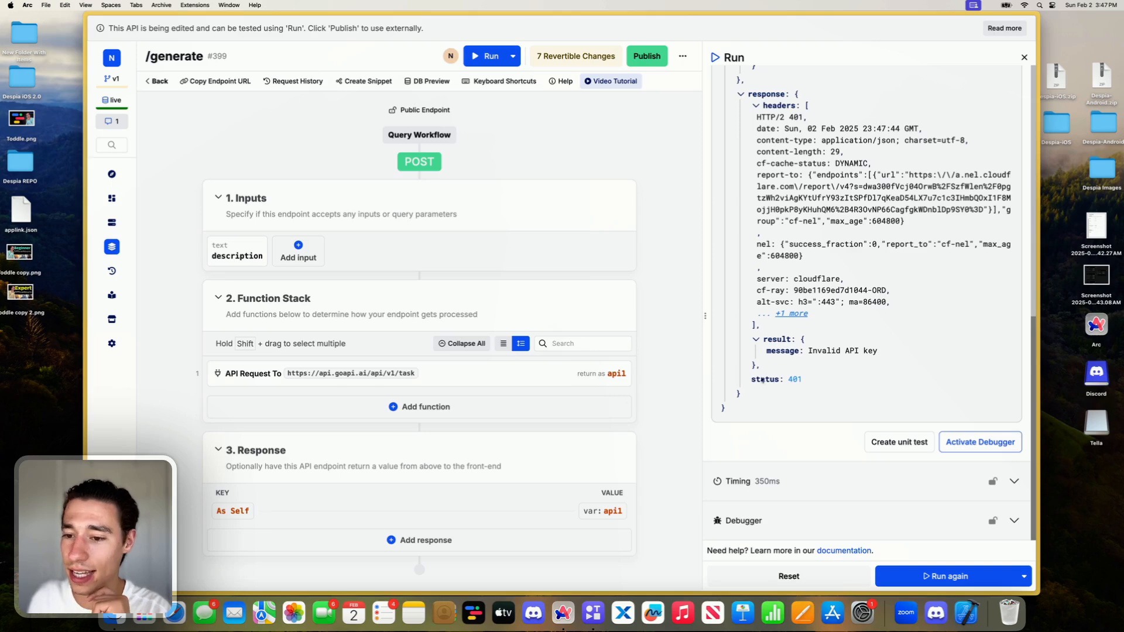
- Review the external API request's Authorization header and copy the X-API-KEY header name from GoAPI's Virtual Try-on playground
left_click(483, 373)
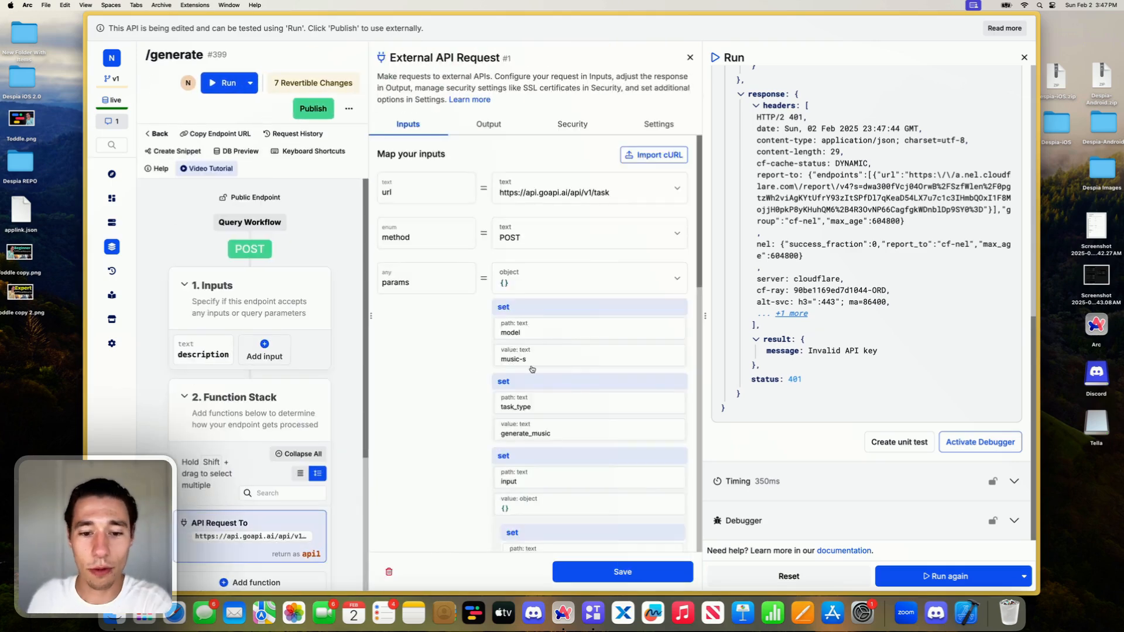
scroll(531, 369, "down", 5)
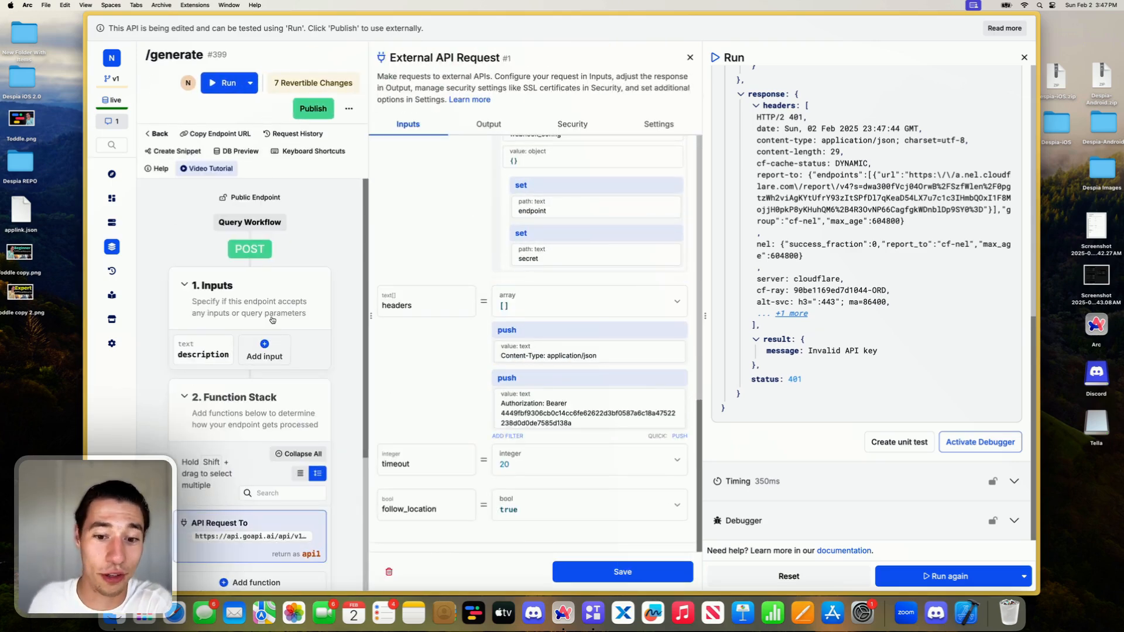
mouse_move(88, 206)
left_click(124, 207)
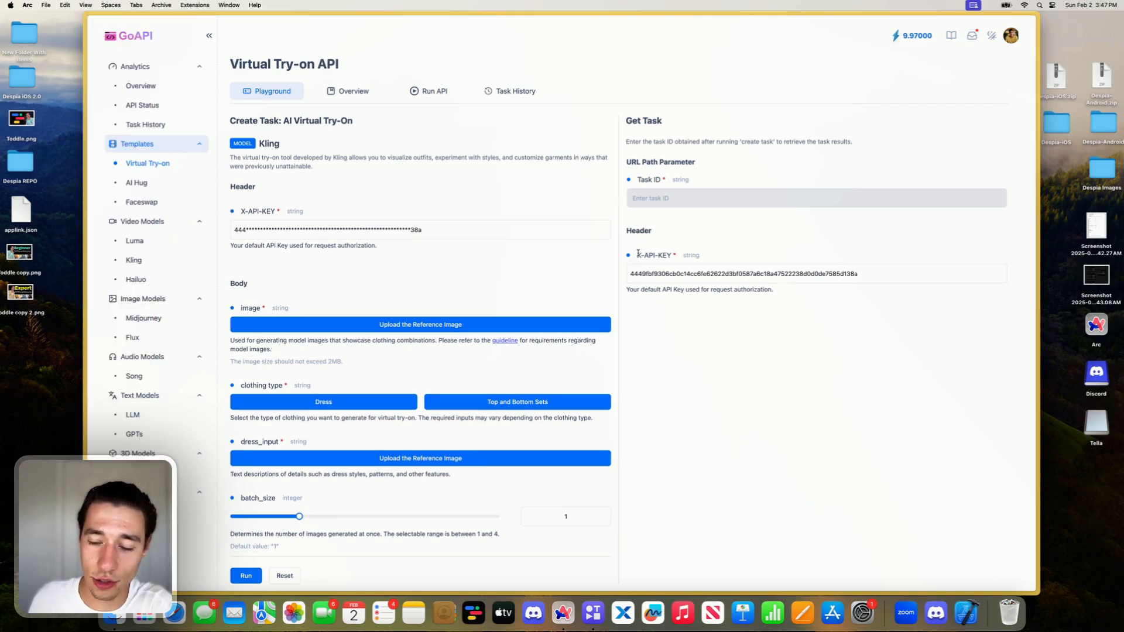
left_click_drag(638, 254, 676, 253)
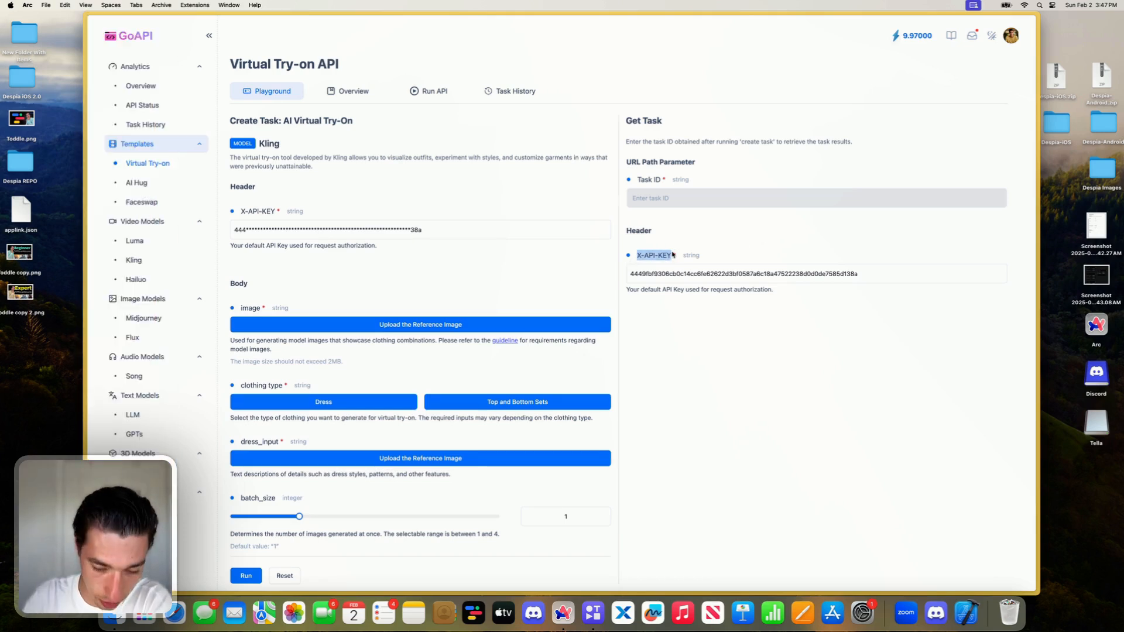
mouse_move(1, 207)
- Back in Xano, replace "Authorization: Bearer" with "X-API-KEY:" before the key in the second pushed header and update the filter
left_click(126, 226)
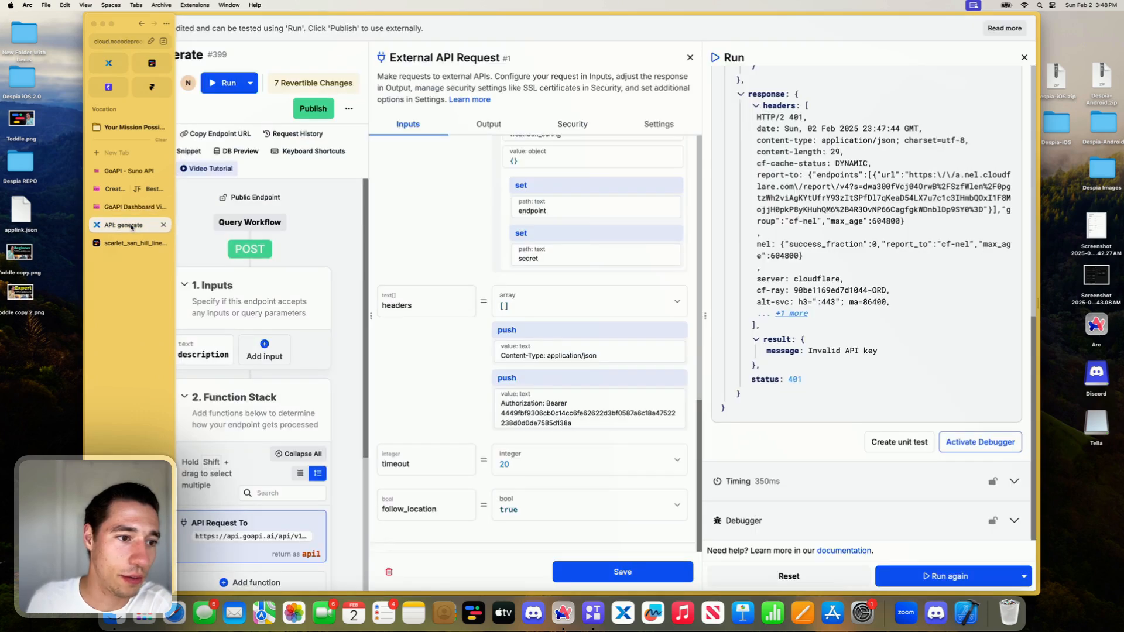
left_click(556, 404)
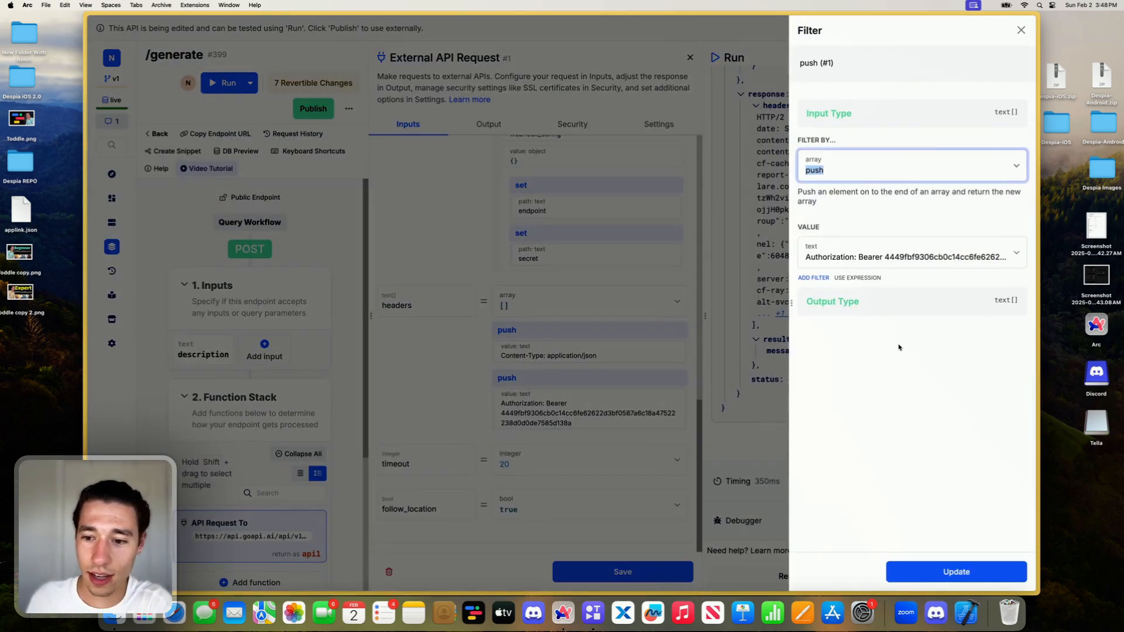
left_click(879, 258)
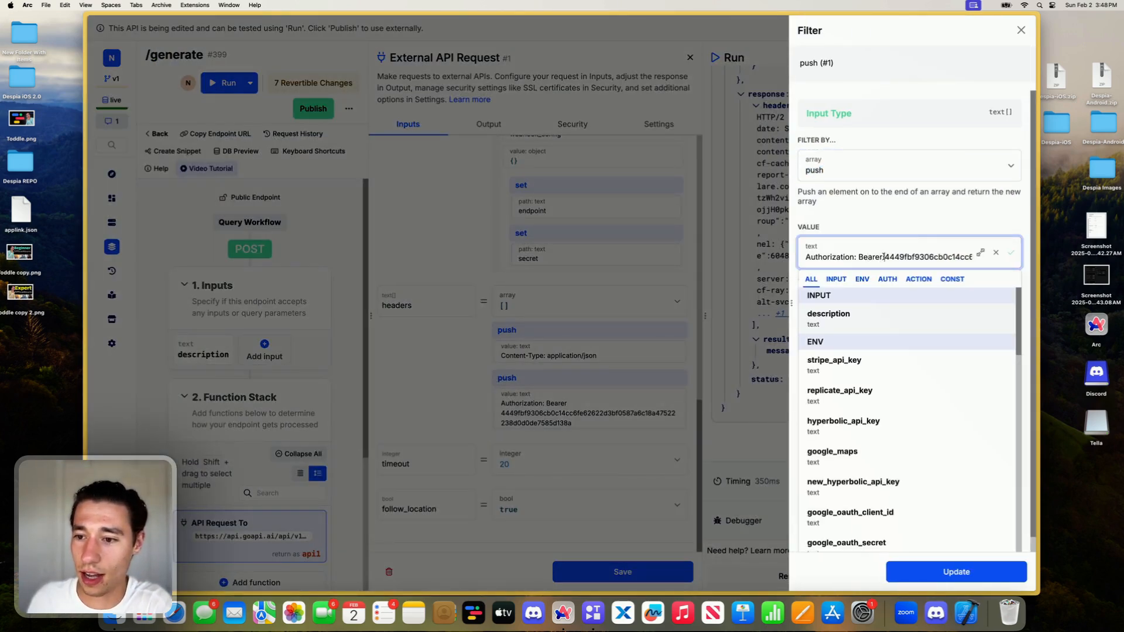
key("BackSpace")
key("BackSpace")
key("BackSpace")
key("BackSpace")
key("BackSpace")
key("BackSpace")
key("BackSpace")
key("BackSpace")
key("BackSpace")
key("BackSpace")
key("BackSpace")
key("BackSpace")
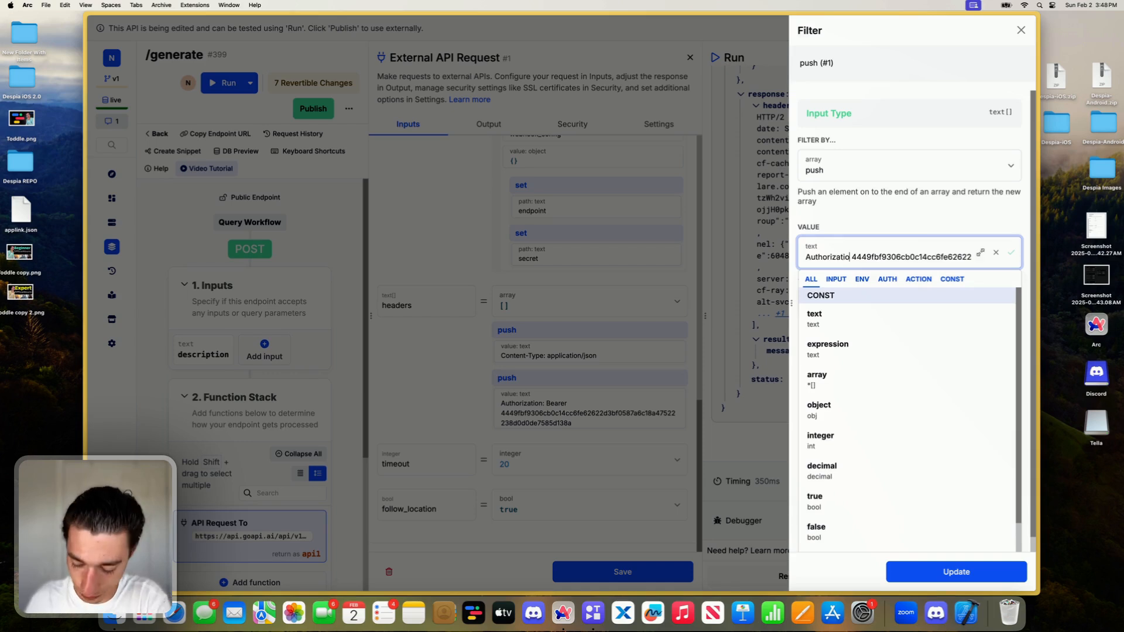
key("BackSpace")
key("BackSpace")
key("BackSpace")
key("BackSpace")
key("BackSpace")
key("BackSpace")
key("BackSpace")
key("BackSpace")
key("BackSpace")
key("BackSpace")
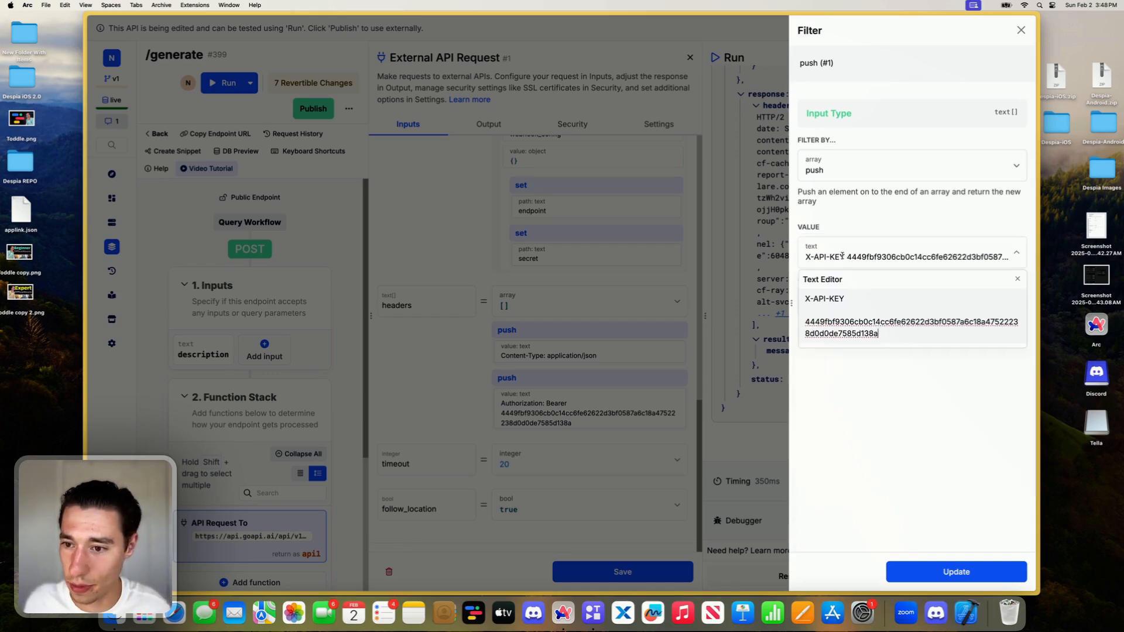
left_click(842, 255)
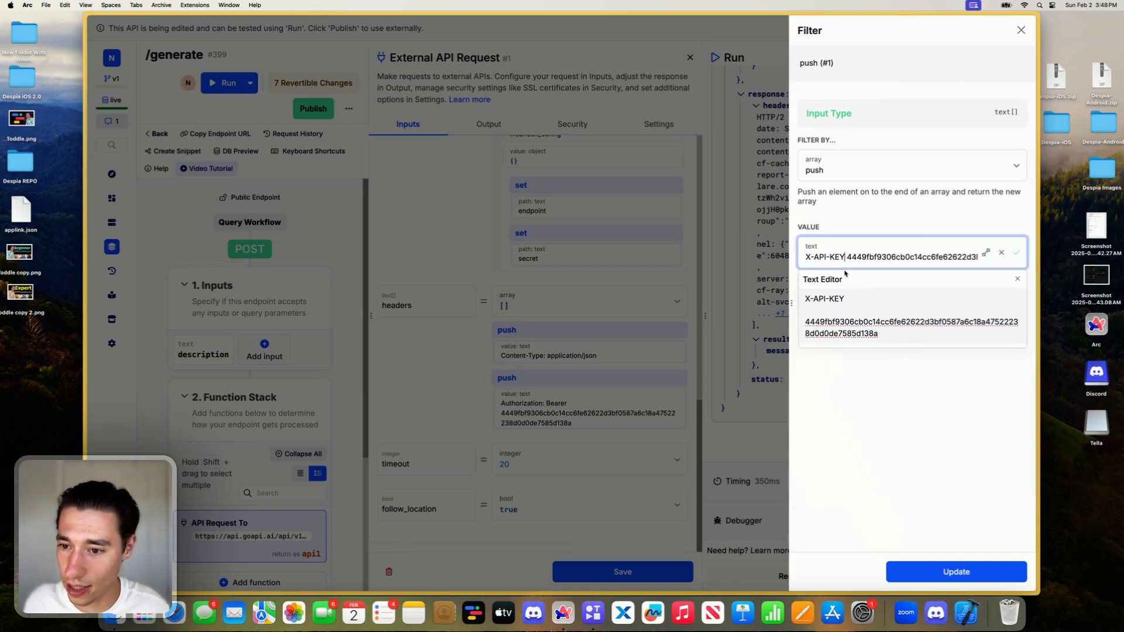
type(":")
left_click(909, 448)
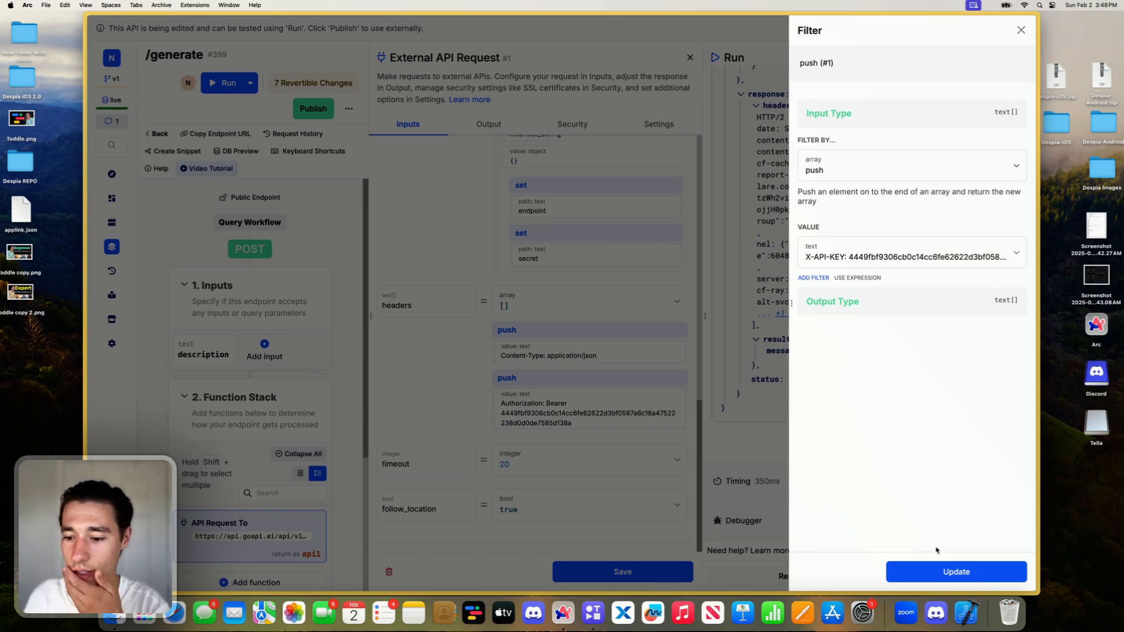
left_click(936, 571)
- Save the external API request, rerun the /generate endpoint and check the response
left_click(659, 572)
left_click(939, 579)
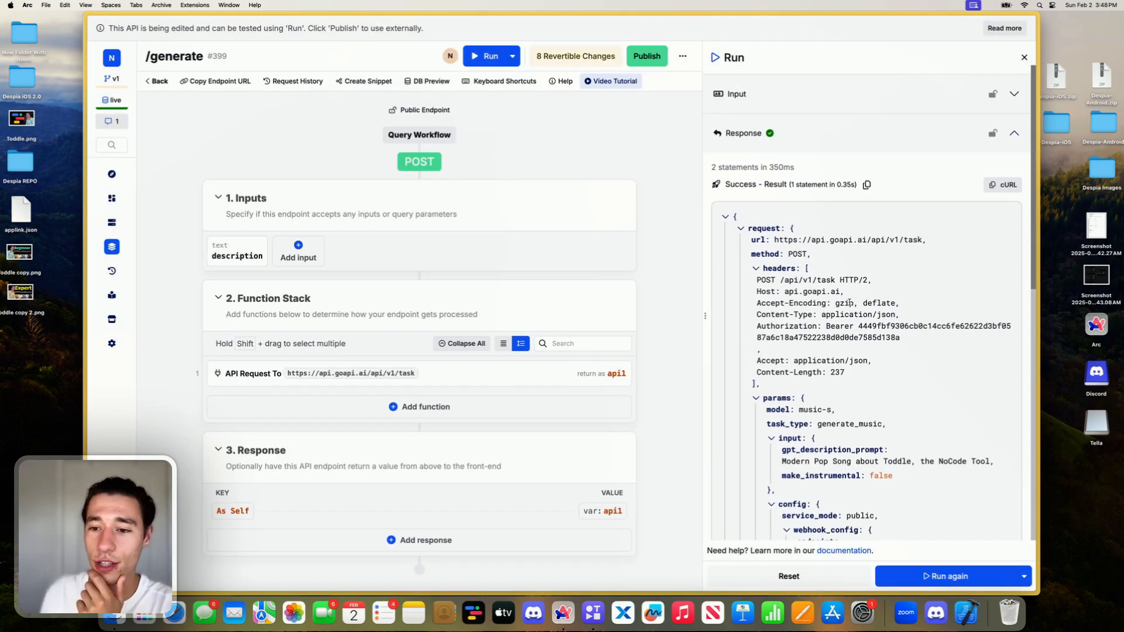
scroll(849, 302, "down", 10)
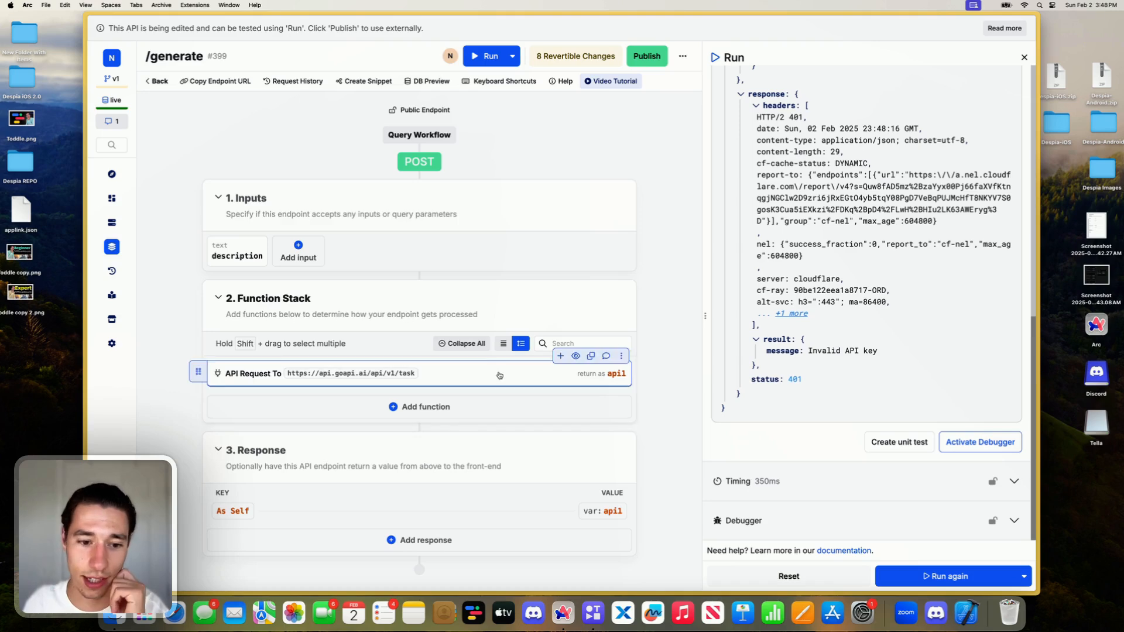
- Review the external API request's params and headers, and open the X-API-KEY header's value for editing
left_click(497, 374)
scroll(543, 372, "down", 10)
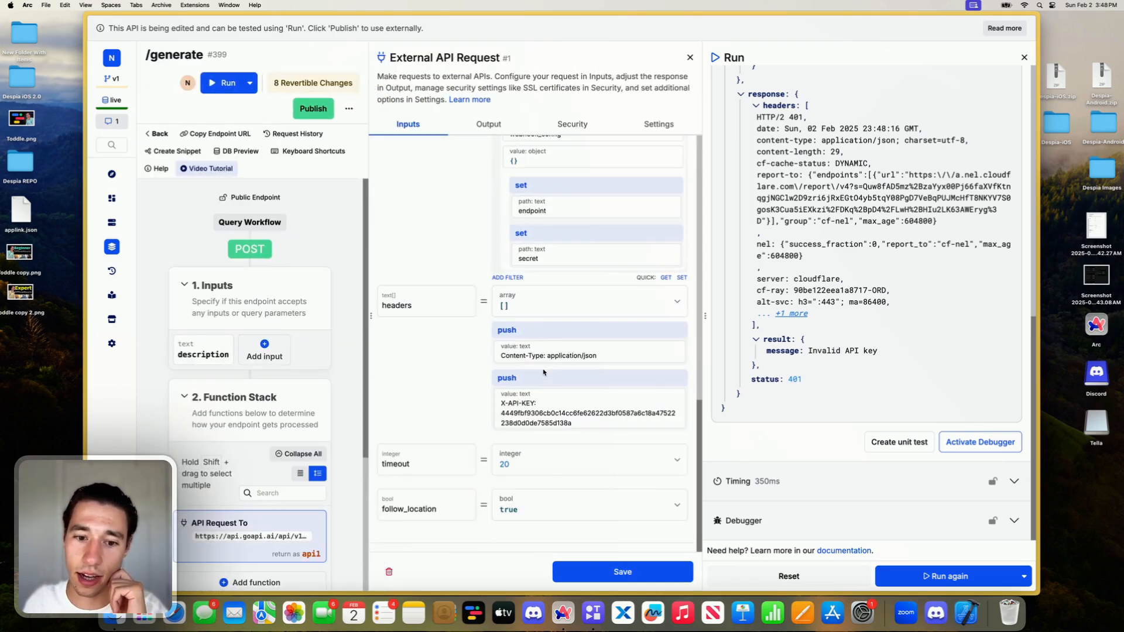
scroll(546, 391, "up", 2)
scroll(546, 391, "up", 10)
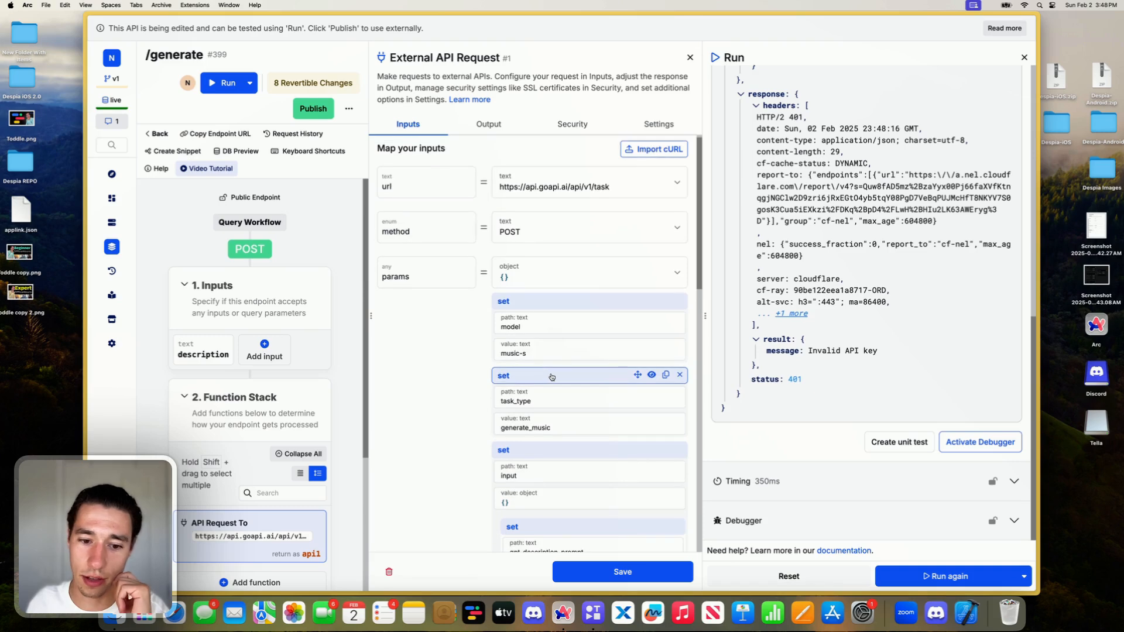
scroll(547, 381, "down", 10)
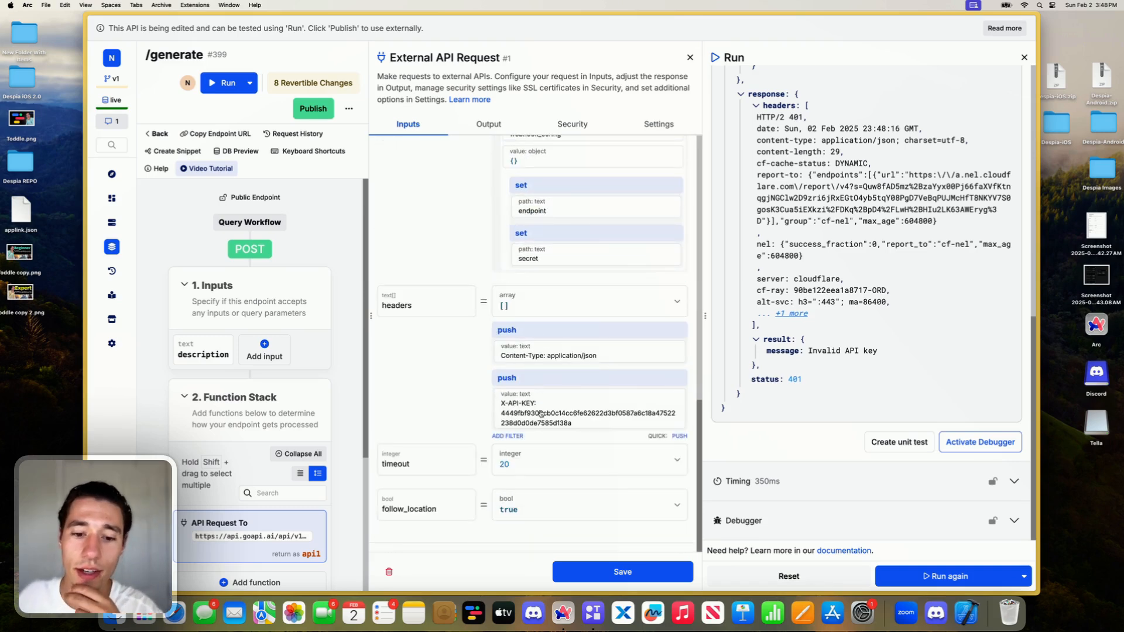
left_click(539, 410)
left_click(859, 248)
- Switch to GoAPI's Virtual Try-on playground and copy the X-API-KEY header name from the Create Task section
mouse_move(87, 227)
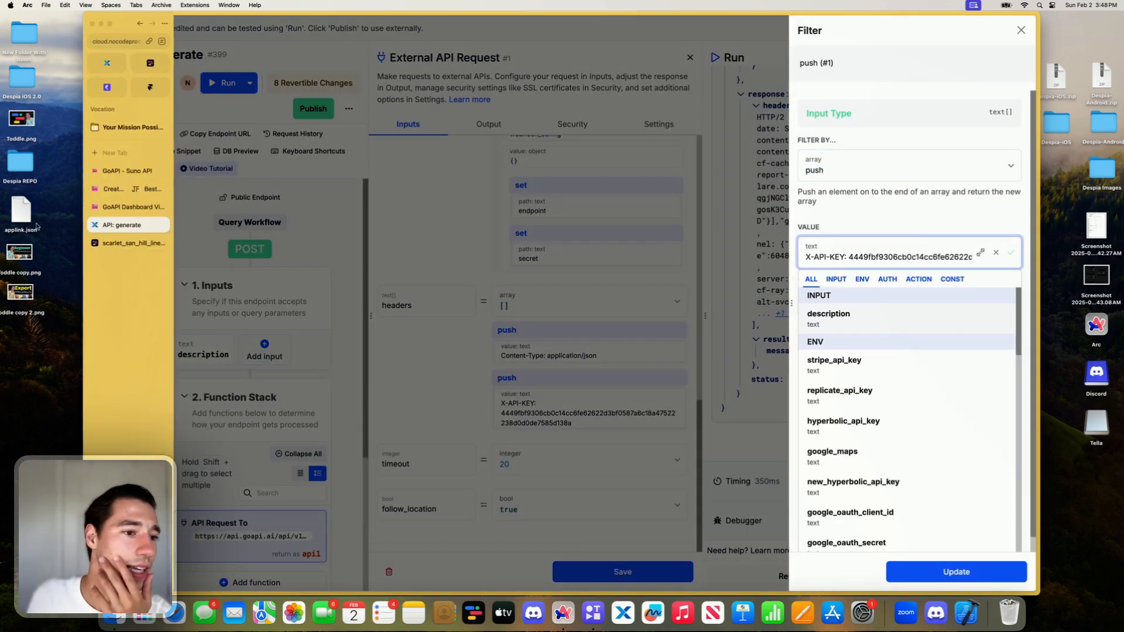
left_click(131, 208)
left_click(126, 190)
left_click(127, 208)
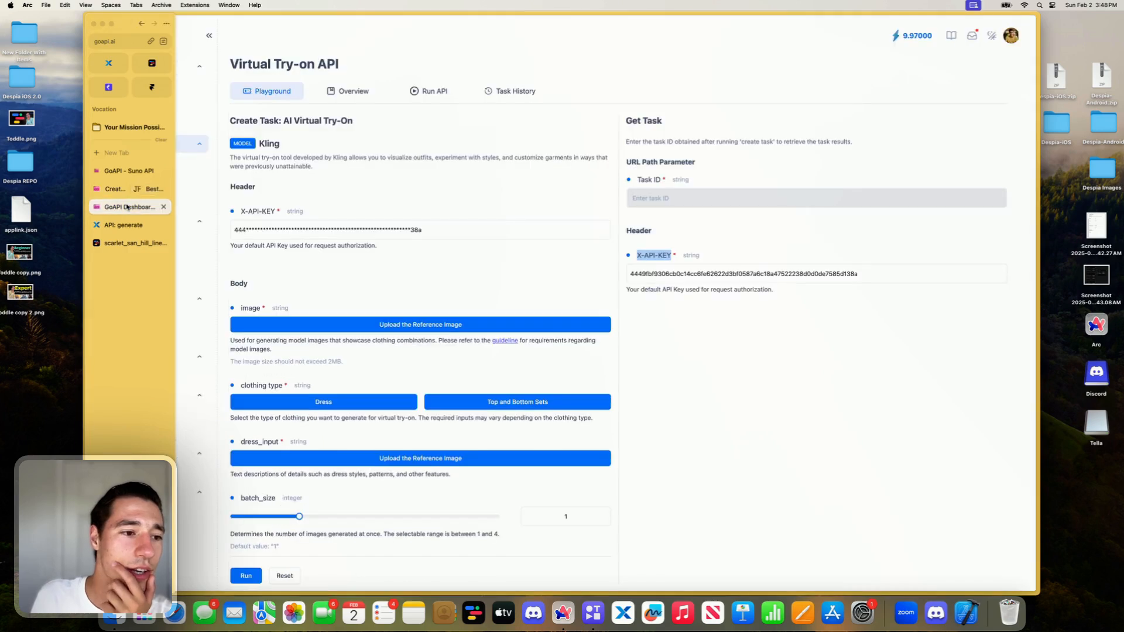
left_click(303, 253)
triple_click(303, 251)
left_click(293, 232)
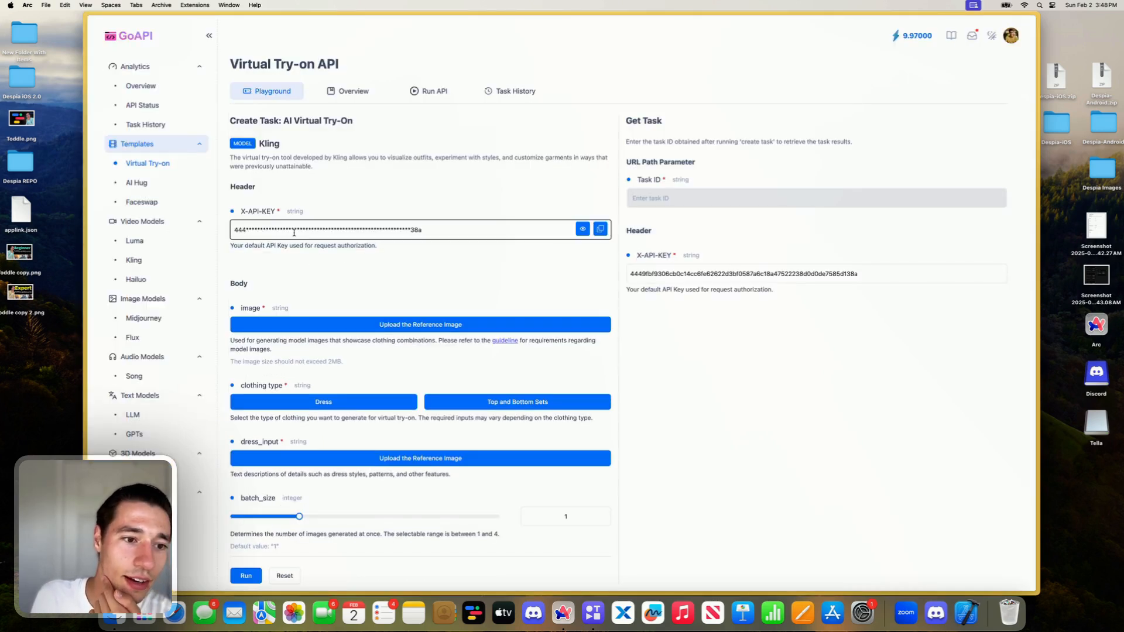
triple_click(271, 211)
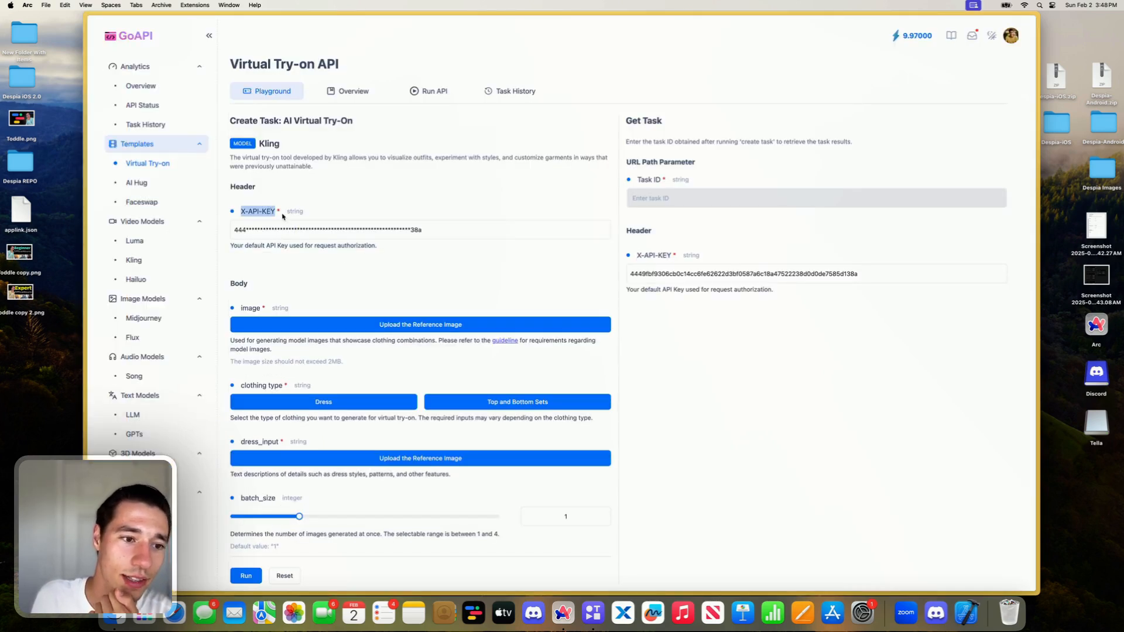
key("super+c")
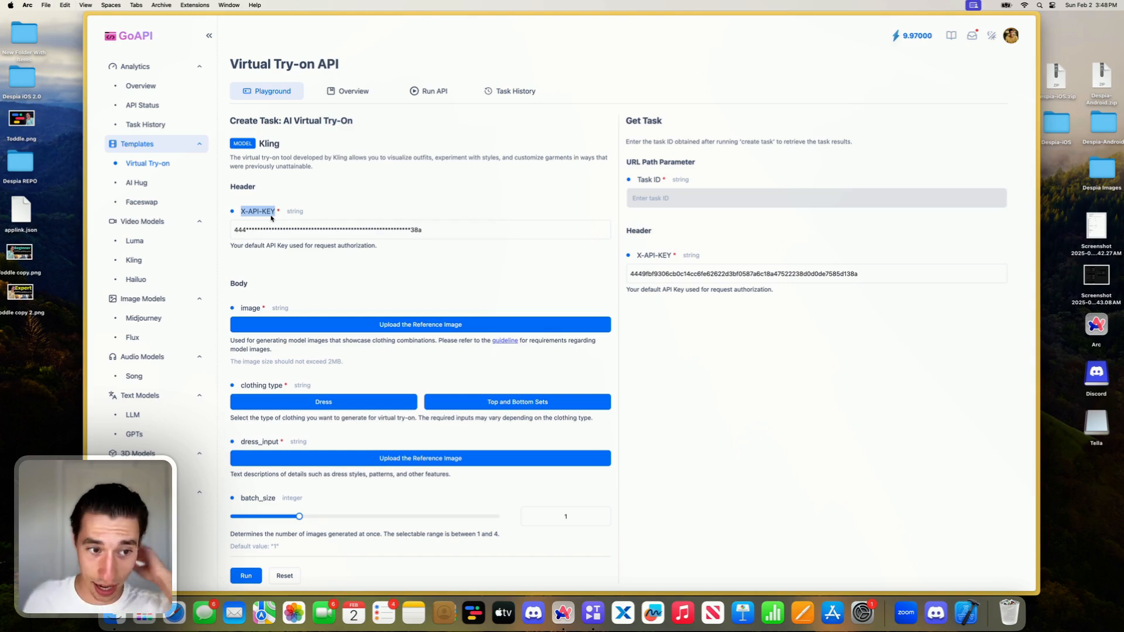
- Open the API Keys page of the GoAPI dashboard to check the account's key
mouse_move(502, 234)
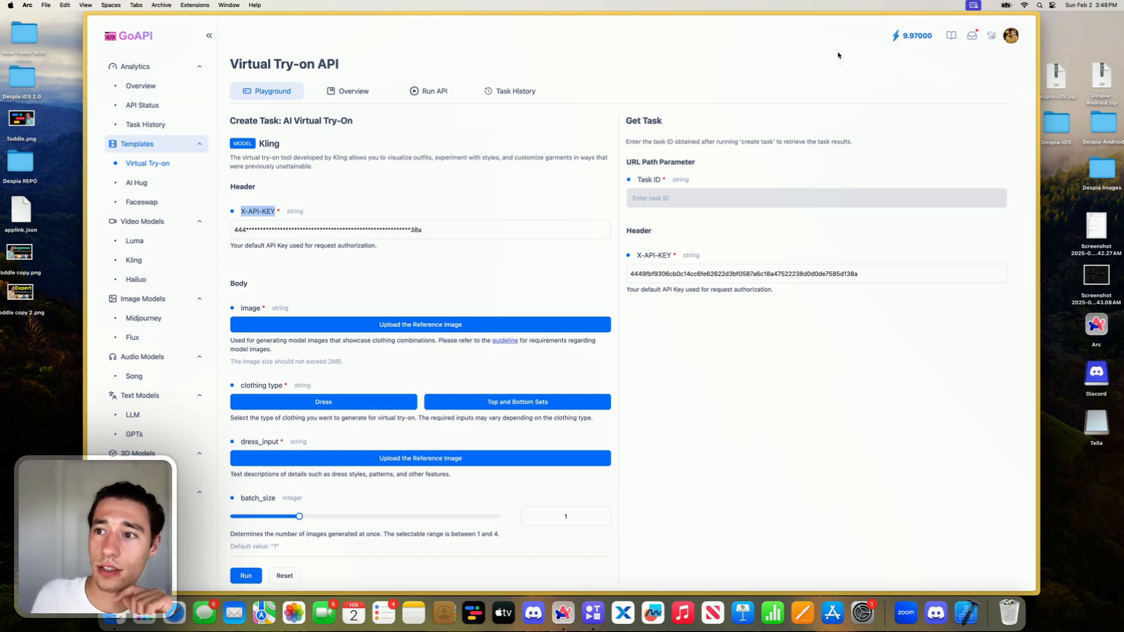
left_click(905, 78)
scroll(146, 374, "down", 1)
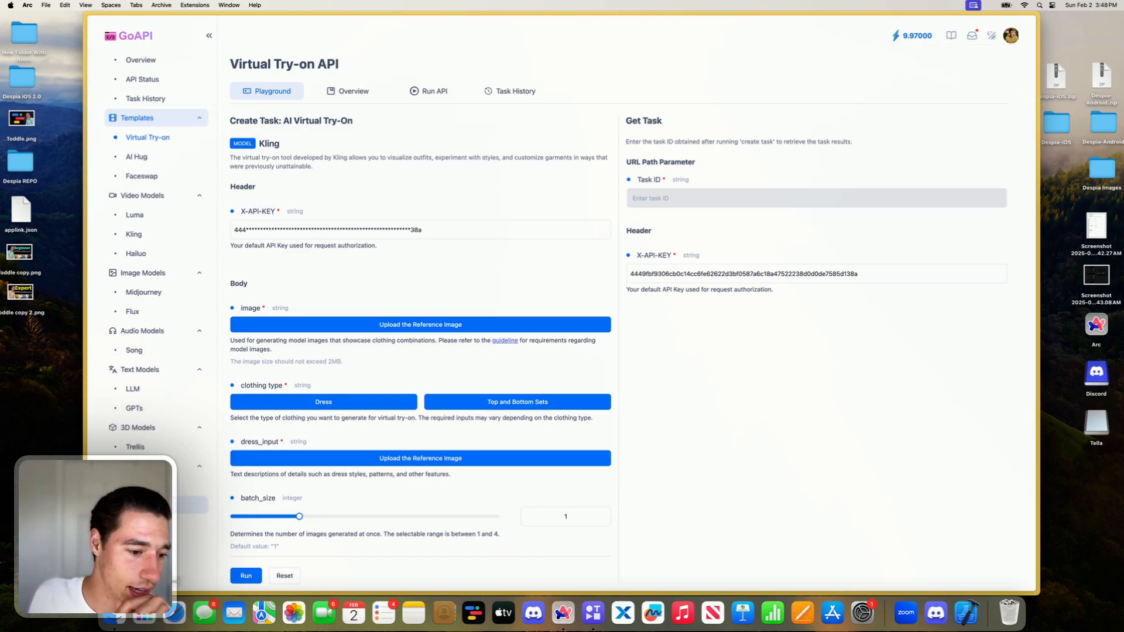
left_click(202, 506)
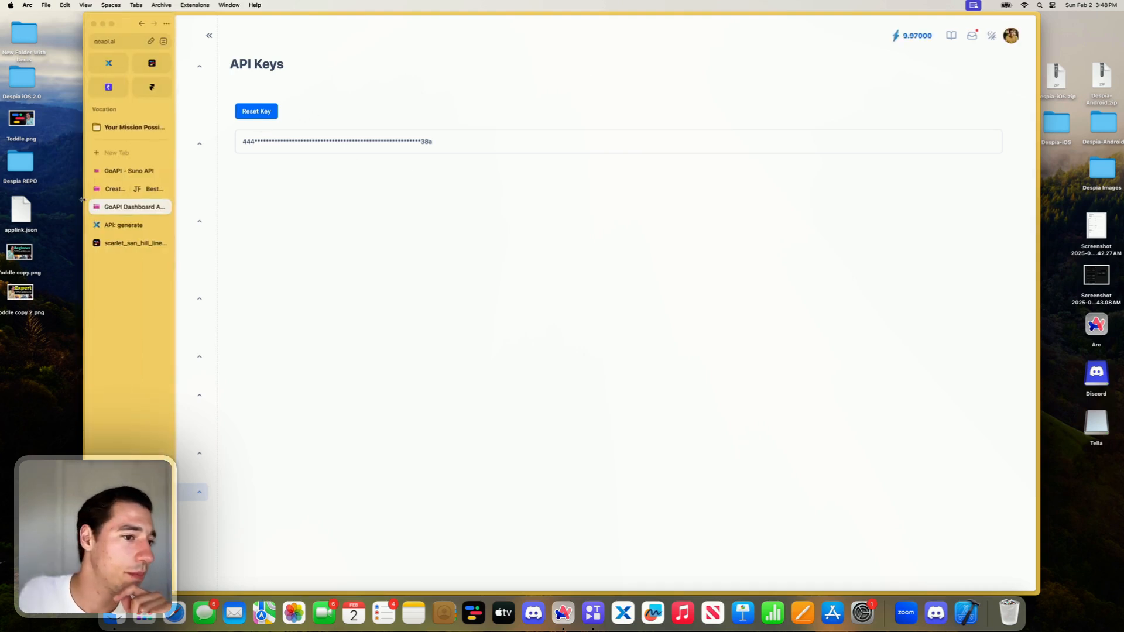
- Return to Xano's /generate endpoint and replace the second pushed header's whole value with the copied name as "X-API-KEY: "
left_click(115, 226)
key("super+a")
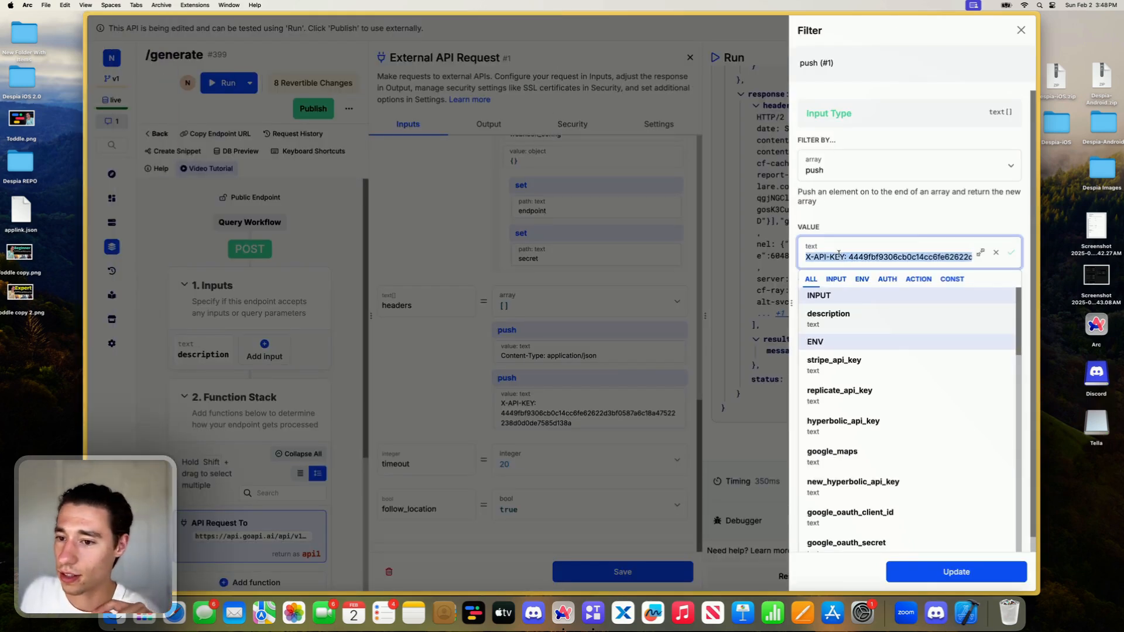
key("BackSpace")
key("super+v")
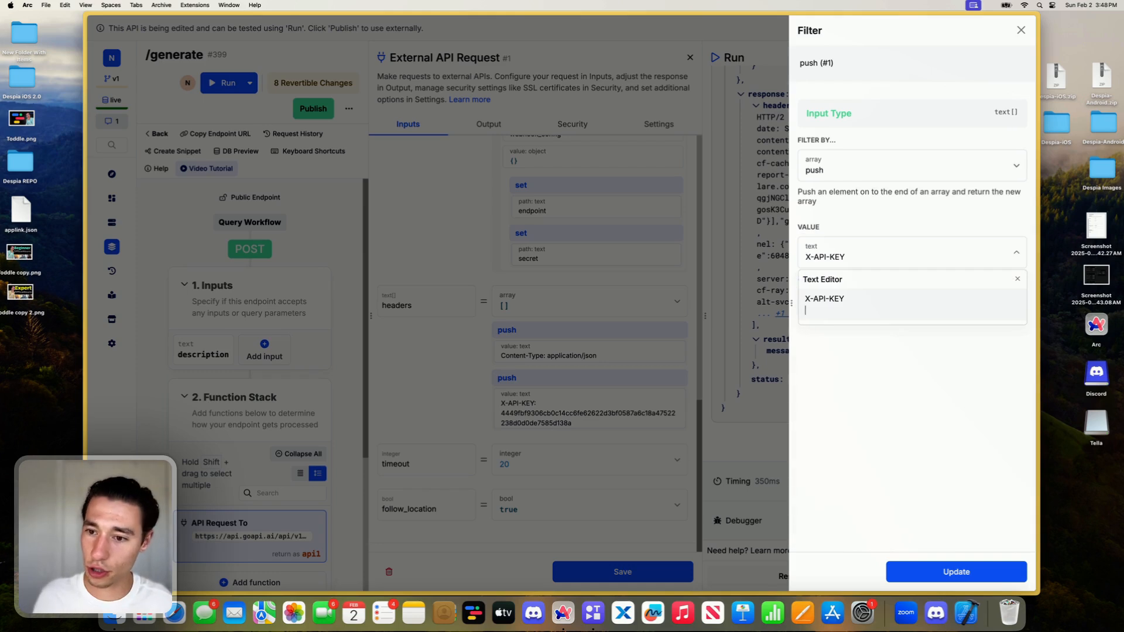
key("BackSpace")
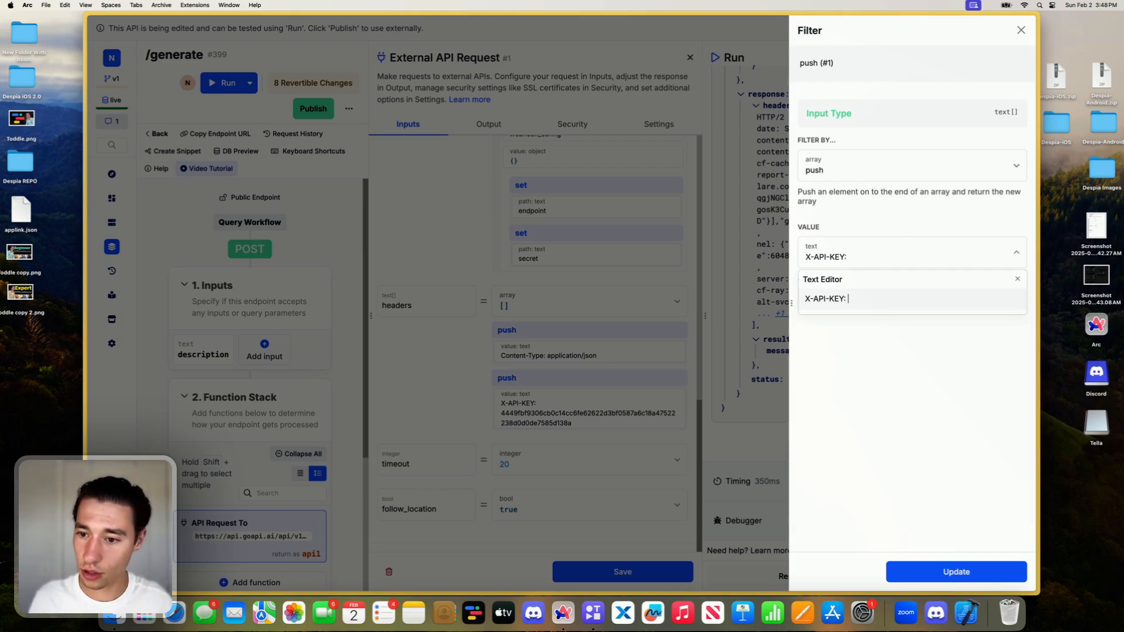
- Append "Bearer " to the X-API-KEY header's value
left_click(871, 256)
type("Bear")
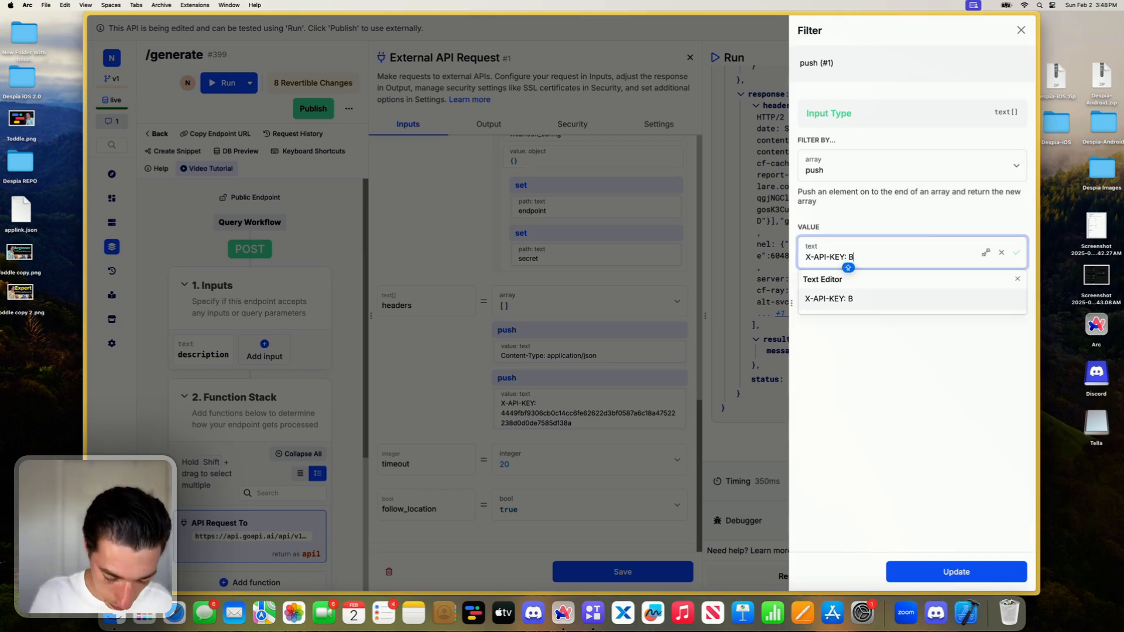
key("BackSpace")
key("BackSpace")
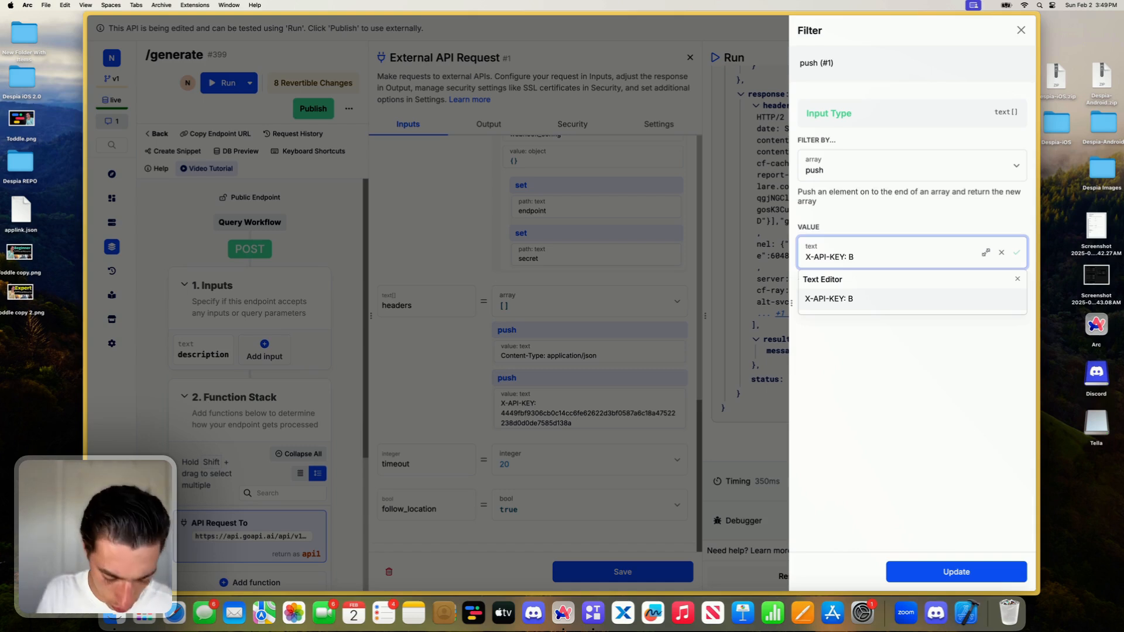
type("earer")
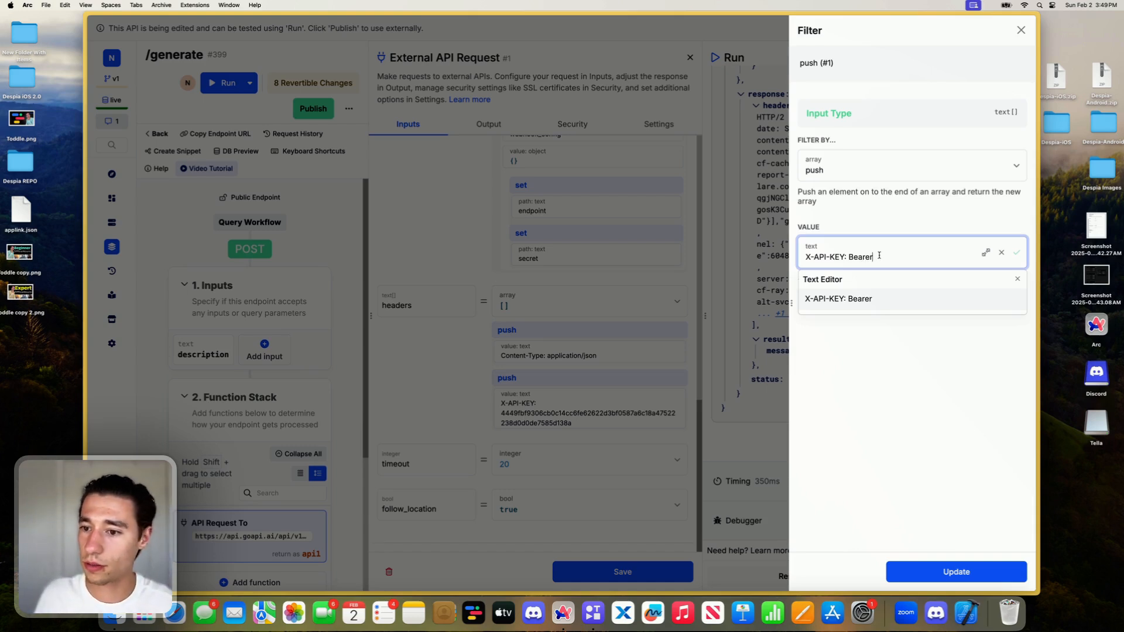
left_click(908, 220)
left_click(895, 251)
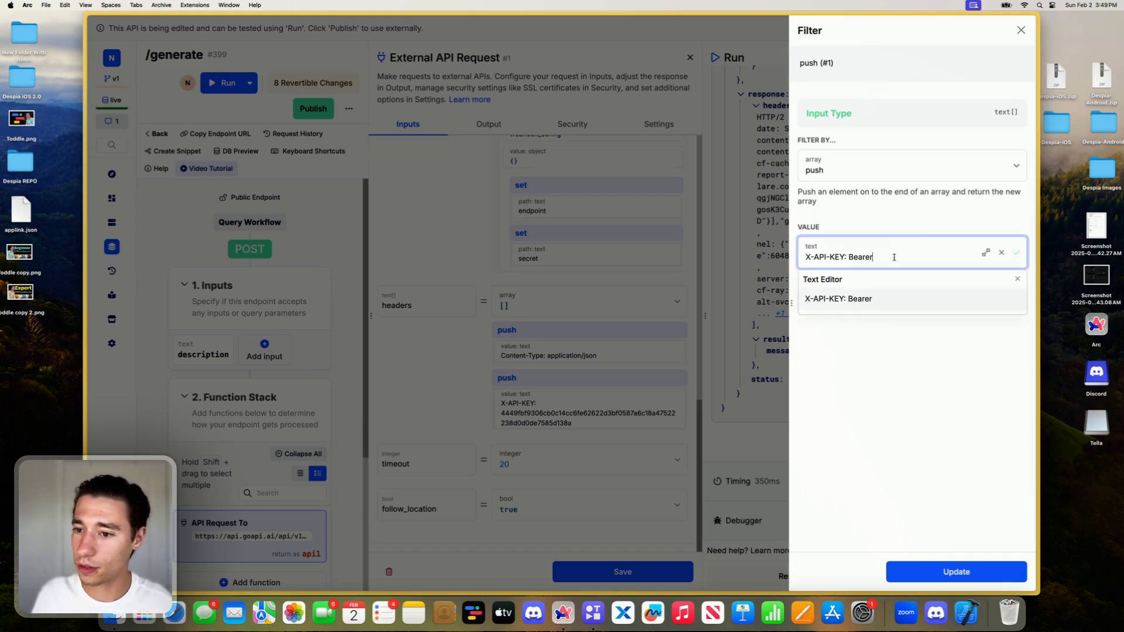
- Switch to the GoAPI dashboard's API Keys page, reset the API key and copy the new one
left_click(117, 206)
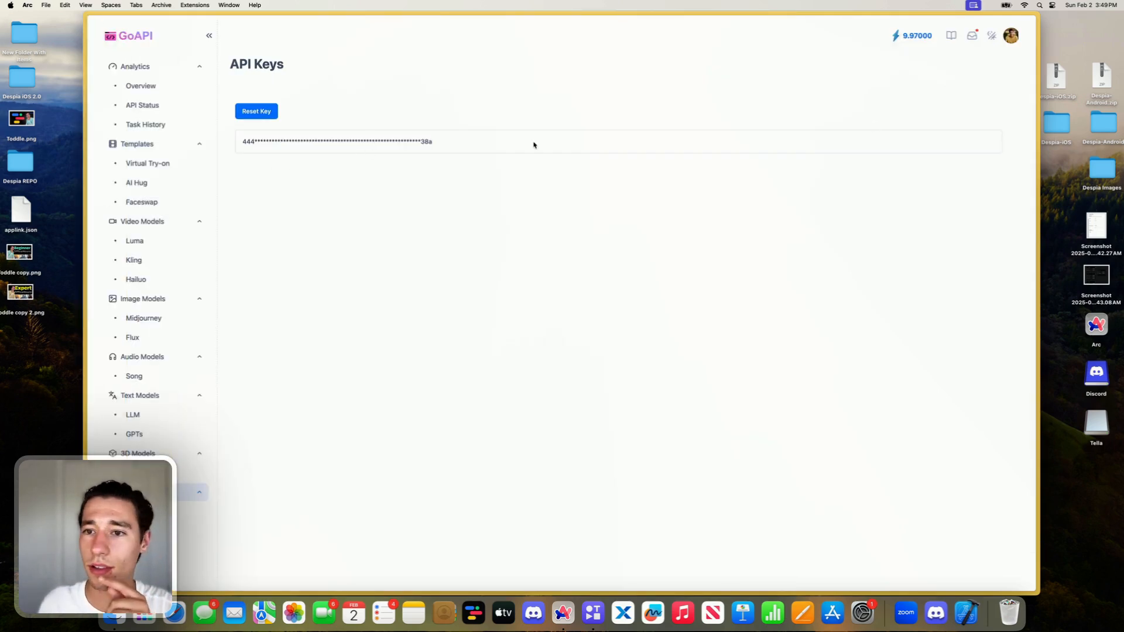
left_click(268, 111)
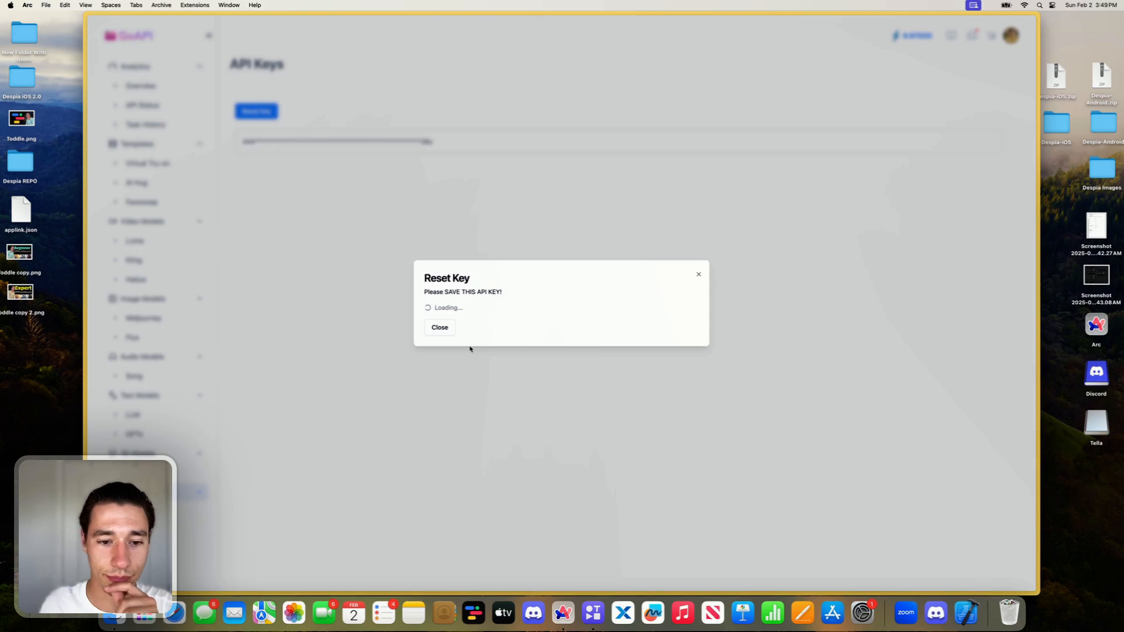
left_click(525, 321)
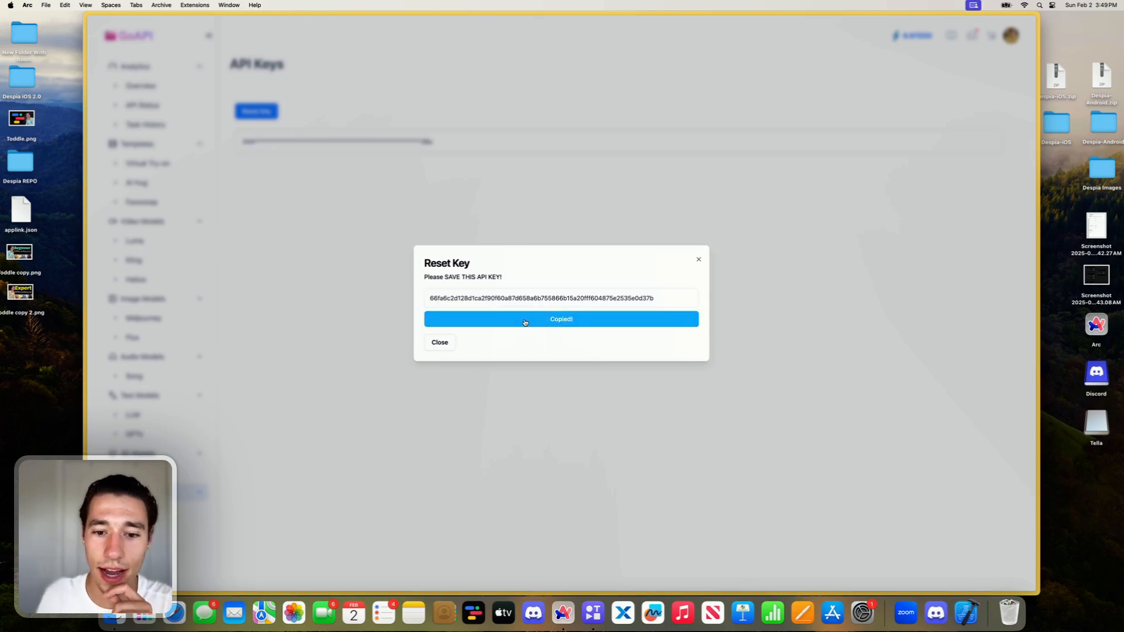
- Return to Xano's /generate endpoint and paste the new API key at the end of the X-API-KEY header's value
mouse_move(87, 229)
left_click(129, 223)
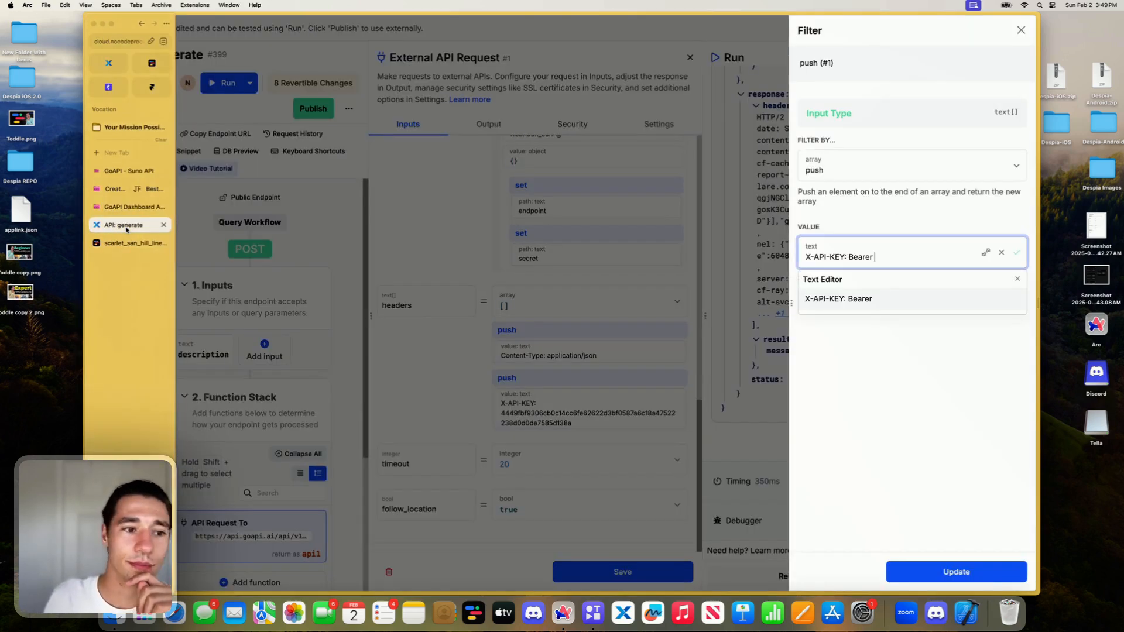
key("super+v")
left_click(928, 214)
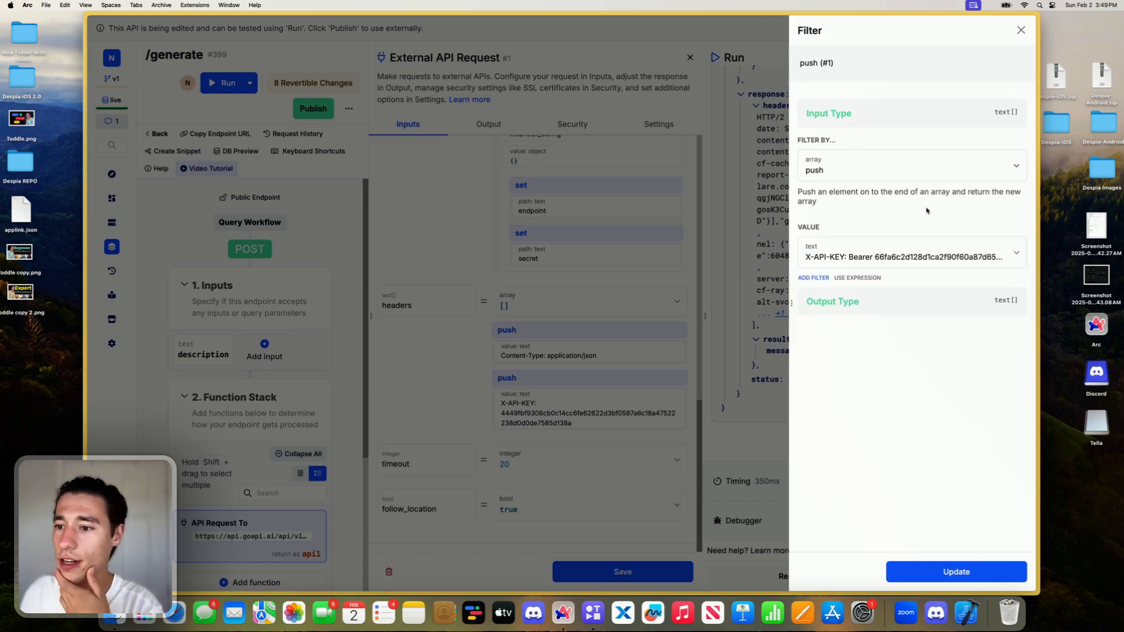
- Save the updated header and the external API request, and rerun /generate to check the response's result and status
left_click(948, 576)
left_click(632, 572)
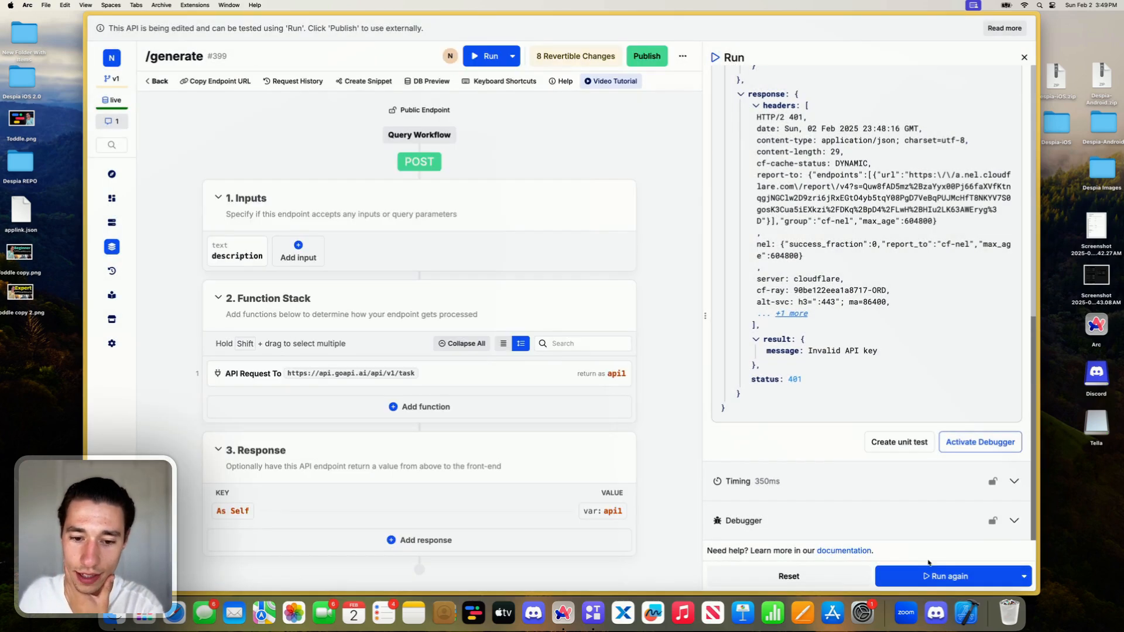
left_click(943, 578)
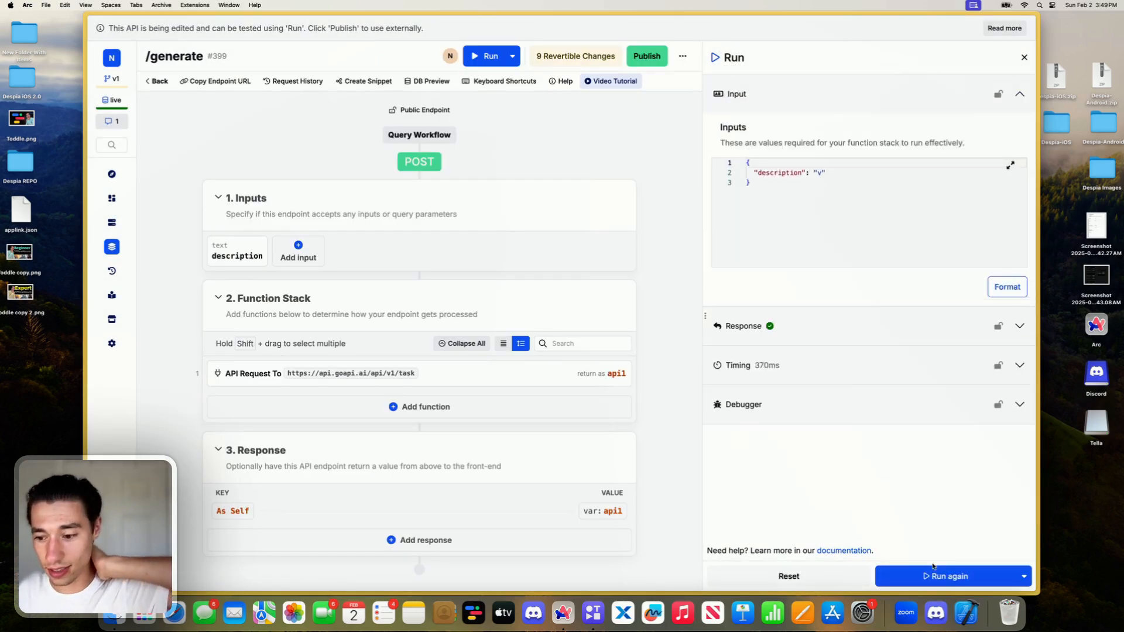
scroll(896, 448, "down", 10)
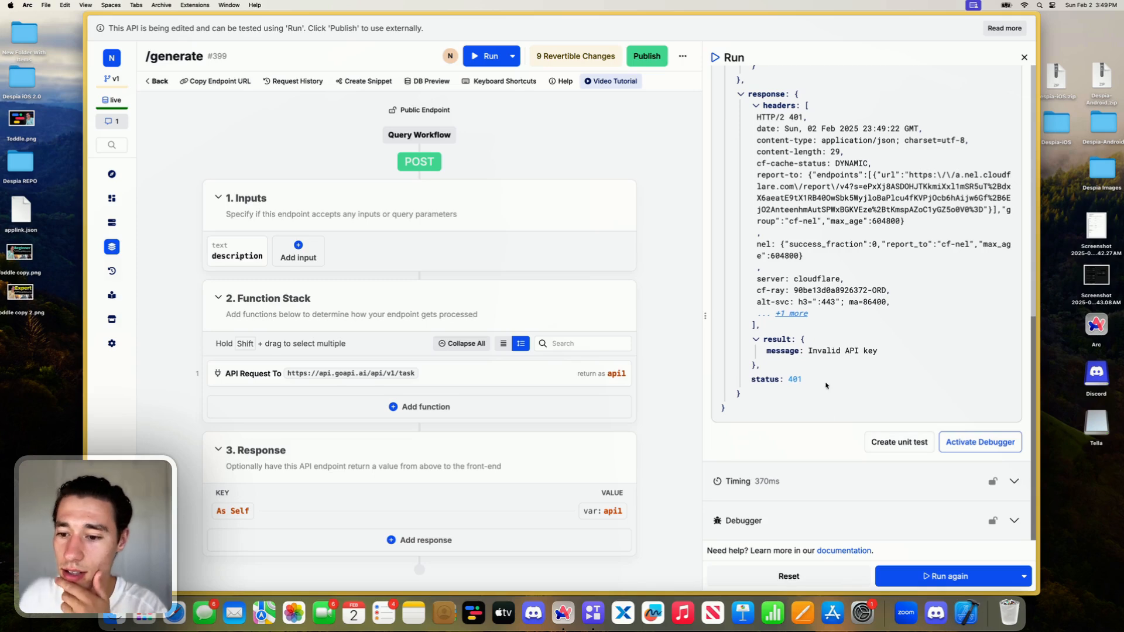
- Remove "Bearer" and its surrounding spaces from the X-API-KEY header so the key directly follows the colon, and save the request
left_click(503, 375)
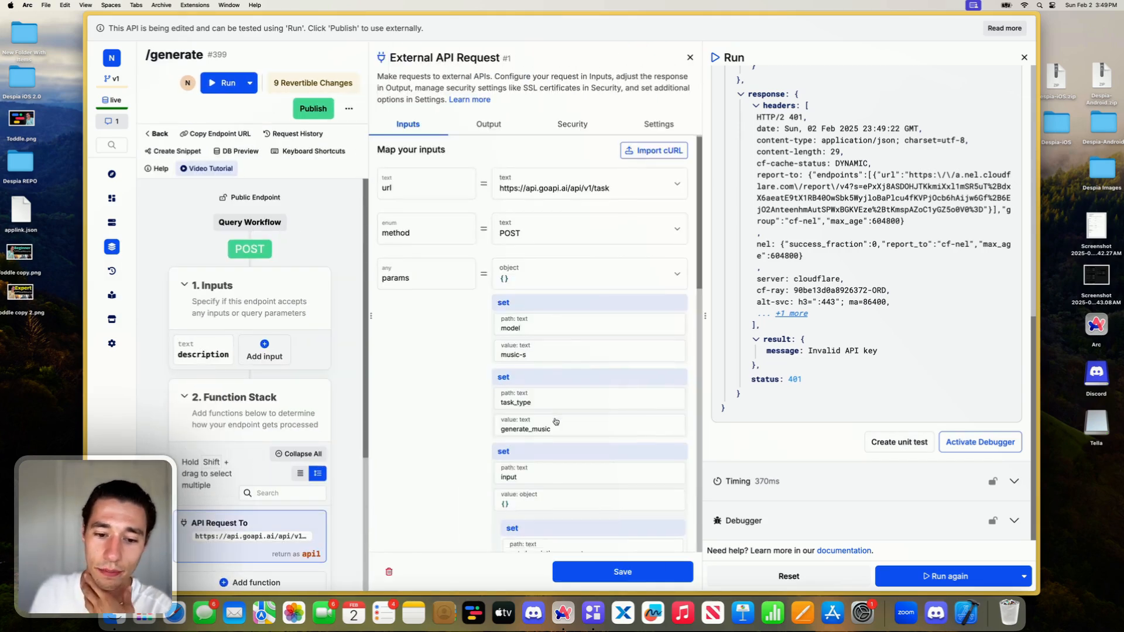
scroll(562, 469, "down", 15)
left_click(569, 511)
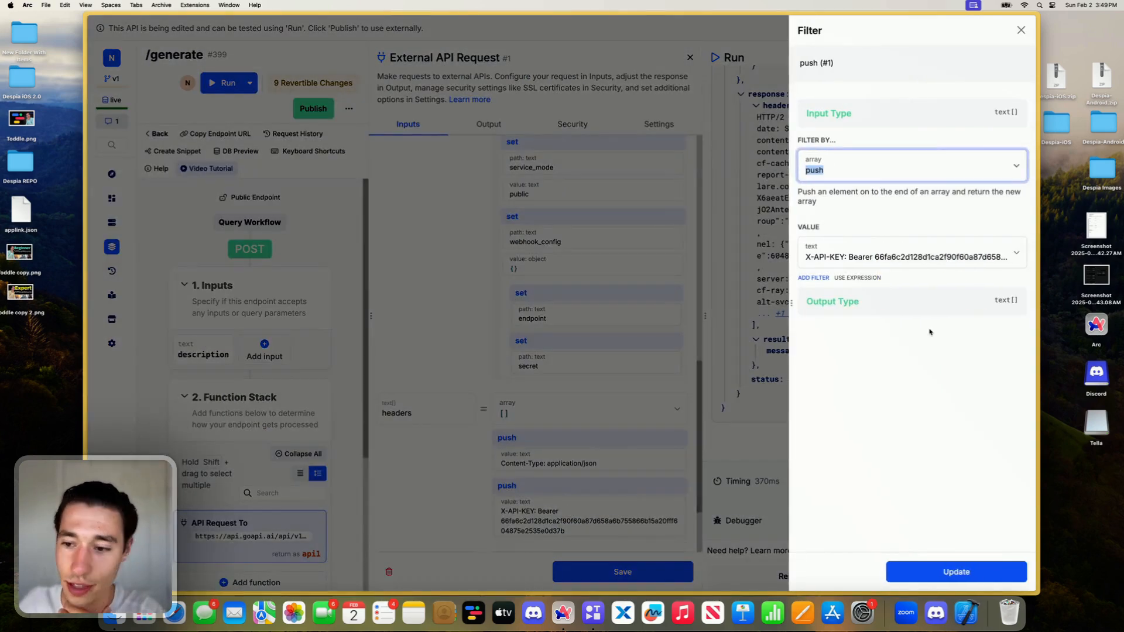
left_click(879, 261)
key("BackSpace")
key("BackSpace")
key("BackSpace")
key("BackSpace")
key("BackSpace")
key("BackSpace")
key("BackSpace")
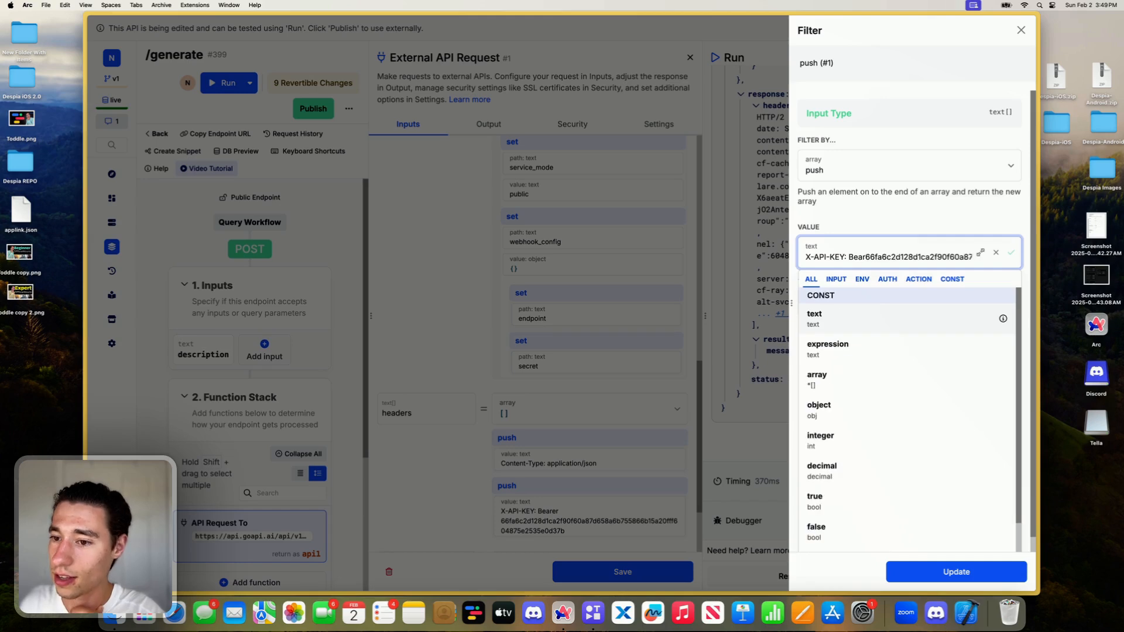
key("BackSpace")
key("Return")
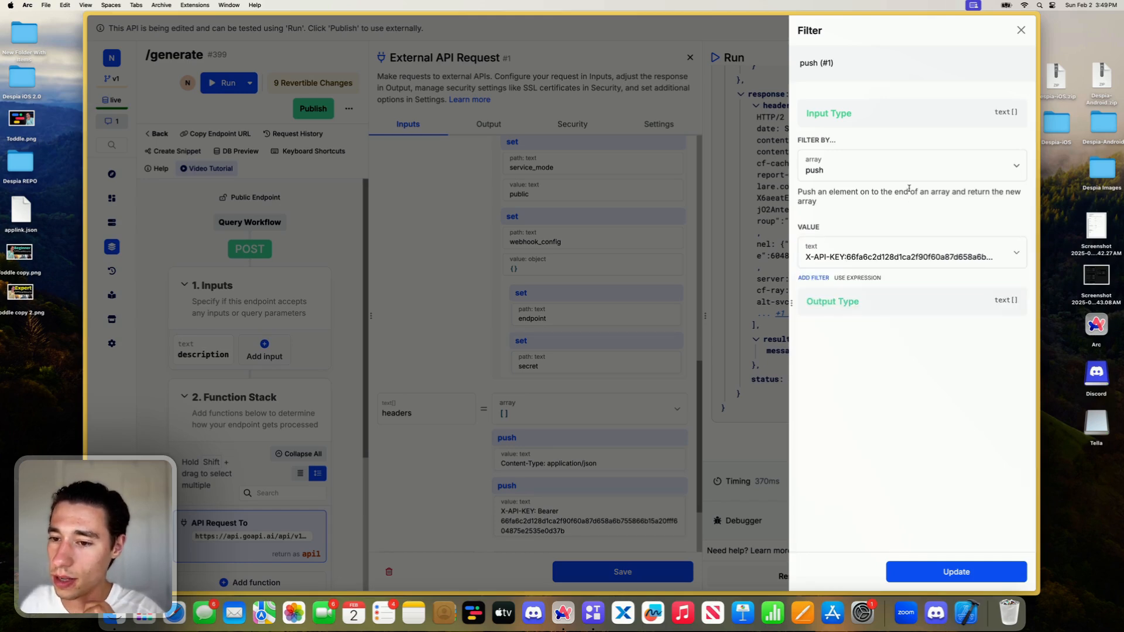
left_click(924, 571)
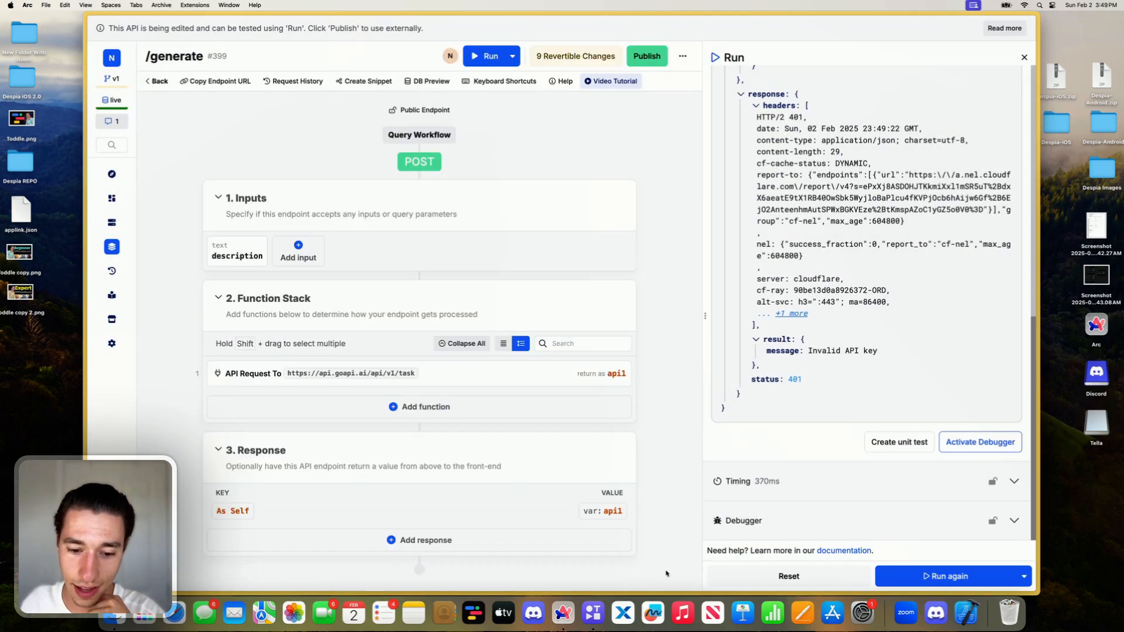
- Run /generate again and examine the response's status, task_id, config and output
left_click(937, 583)
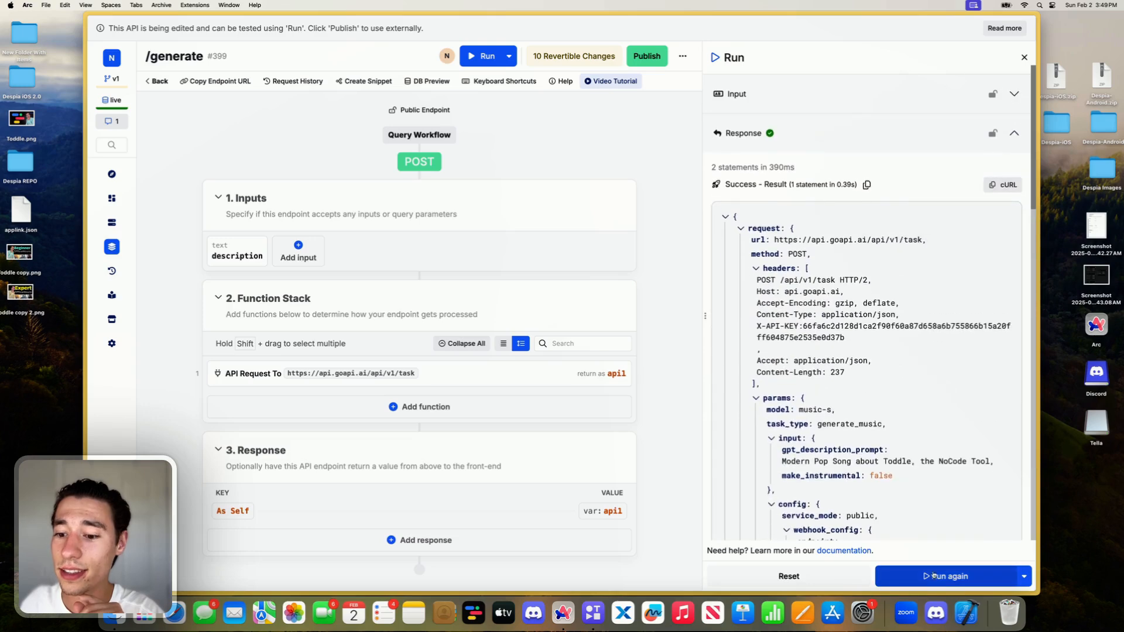
scroll(916, 481, "down", 10)
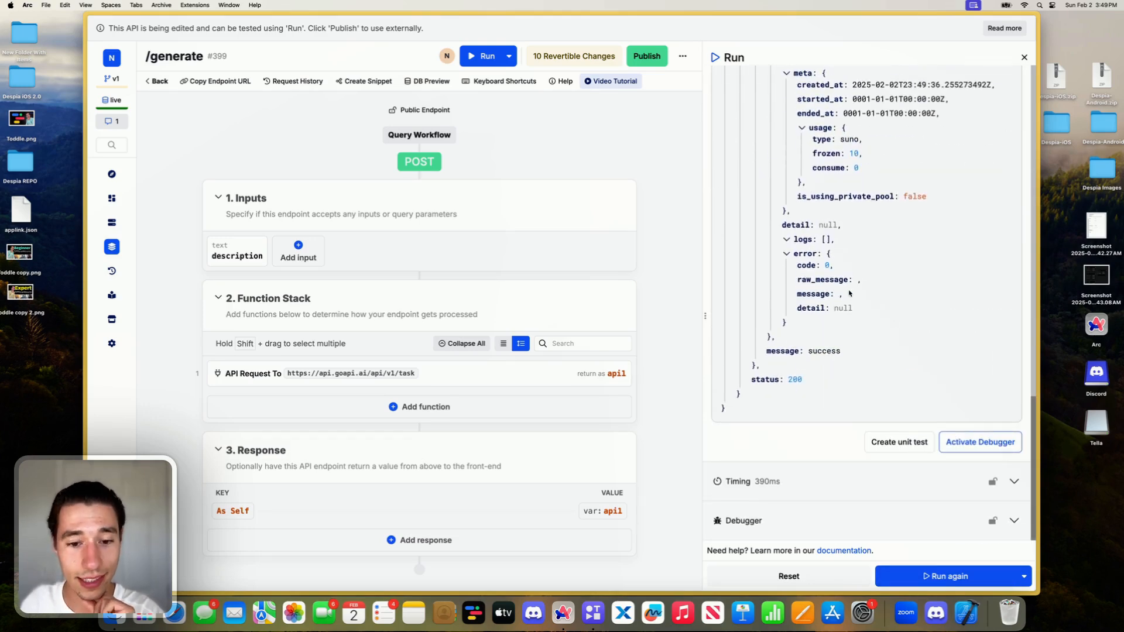
scroll(866, 281, "up", 10)
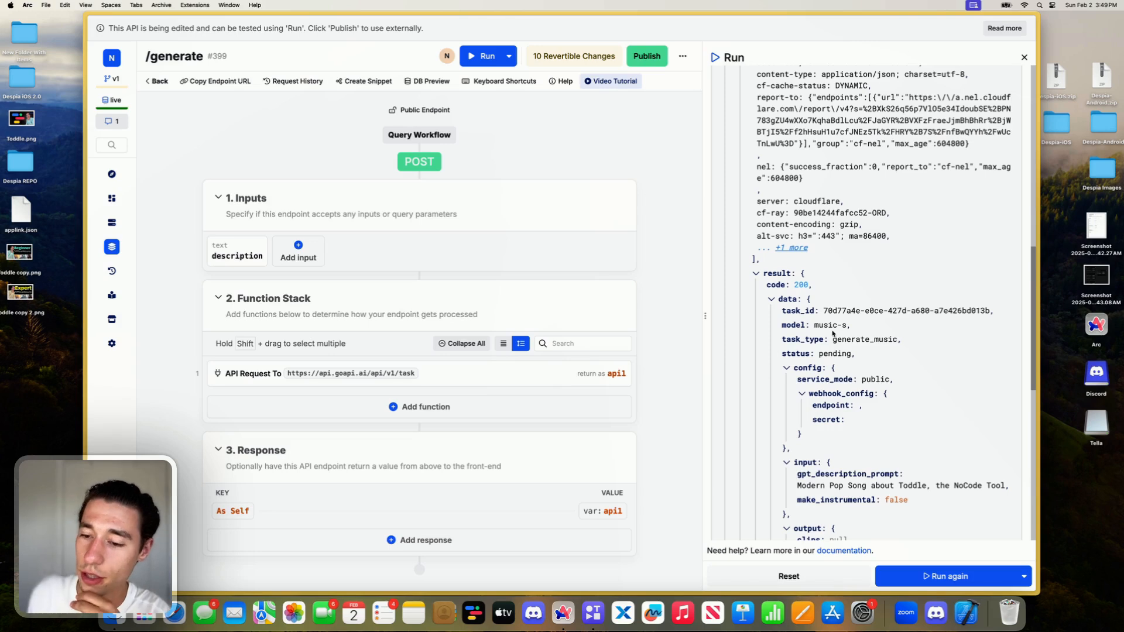
left_click_drag(843, 311, 926, 311)
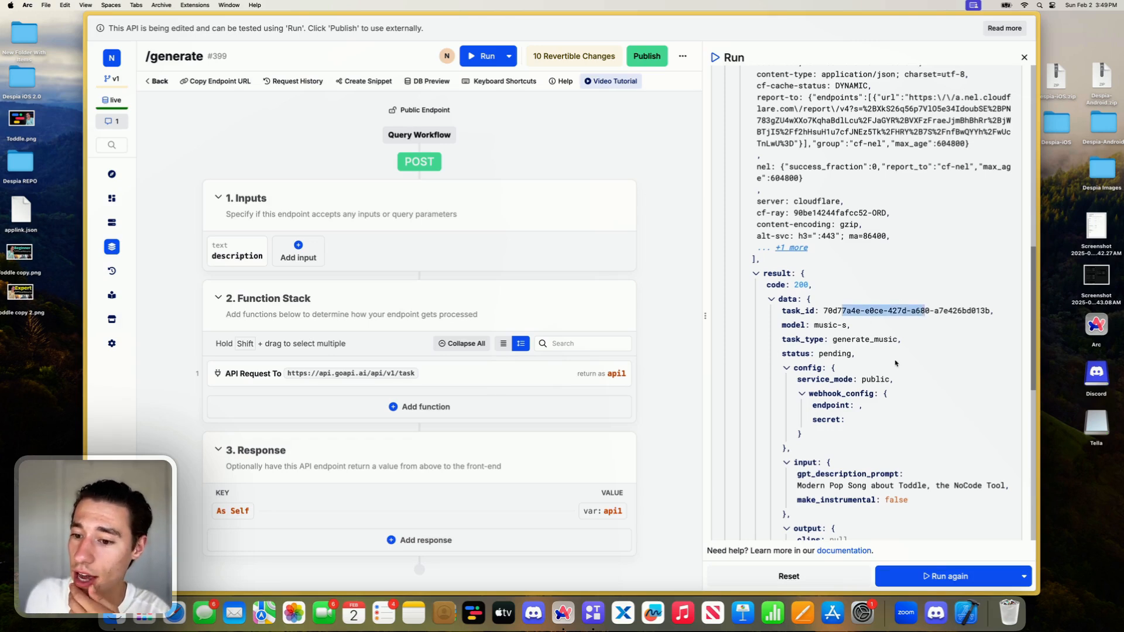
left_click(896, 364)
scroll(896, 364, "down", 2)
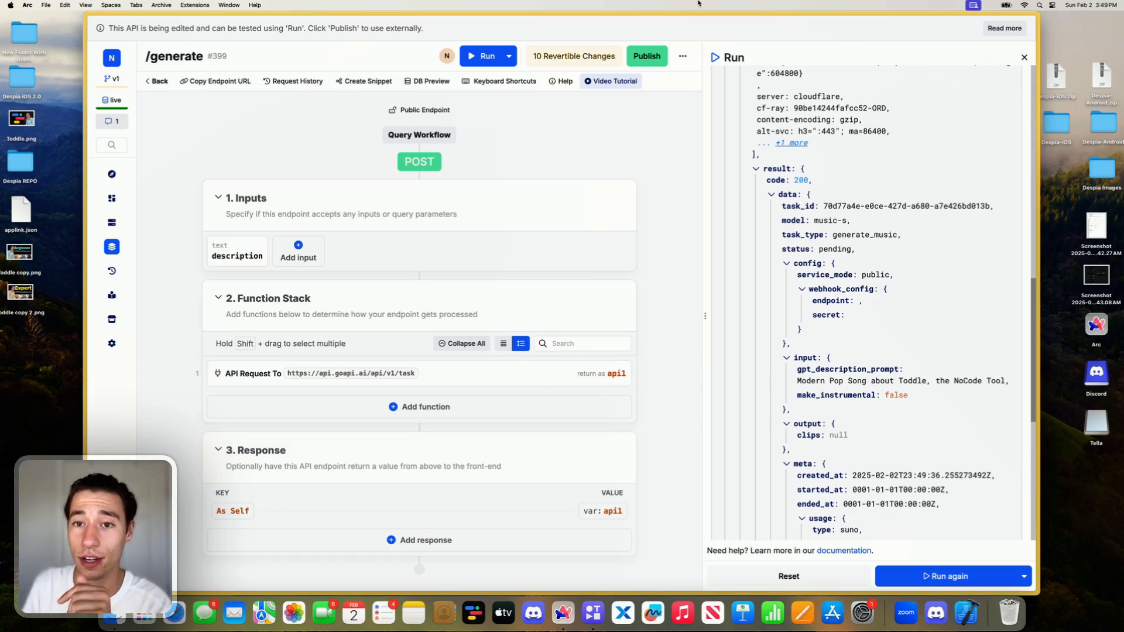
- Publish the /generate endpoint
left_click(647, 56)
left_click(939, 572)
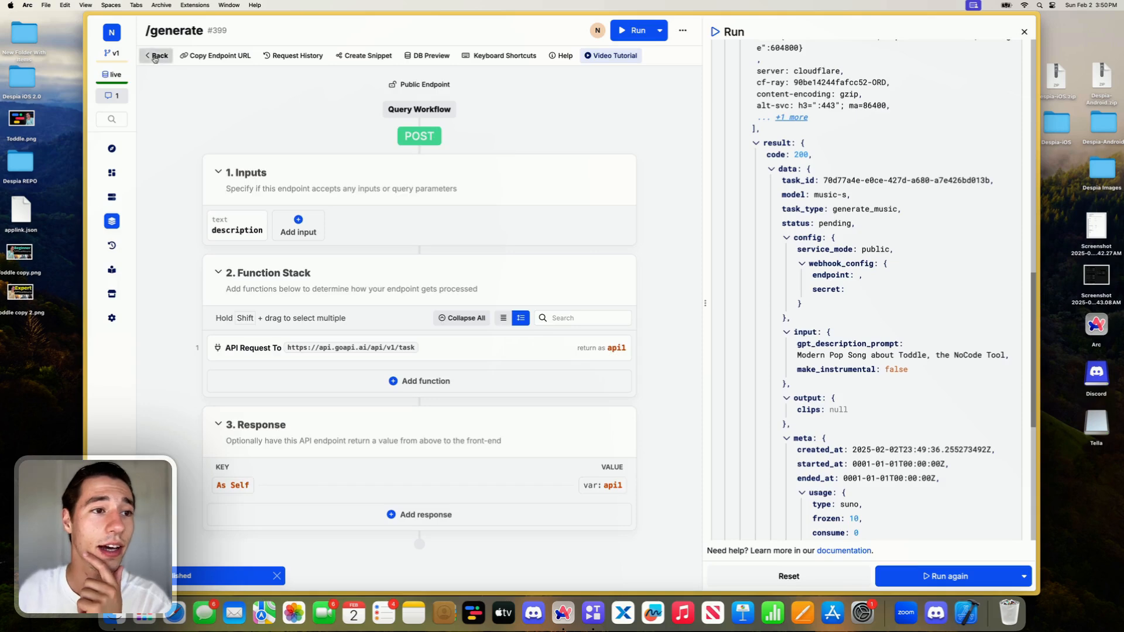
- Go back to the Suno API group and create a custom endpoint named "ping" with the POST verb
left_click(158, 56)
left_click(954, 29)
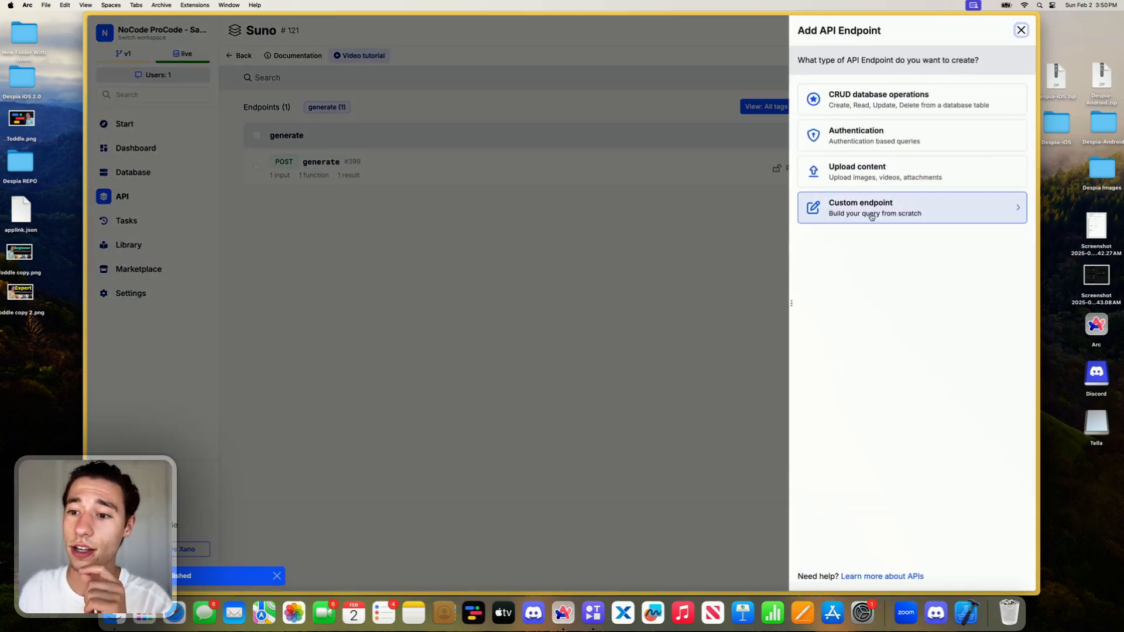
left_click(867, 213)
type("ping")
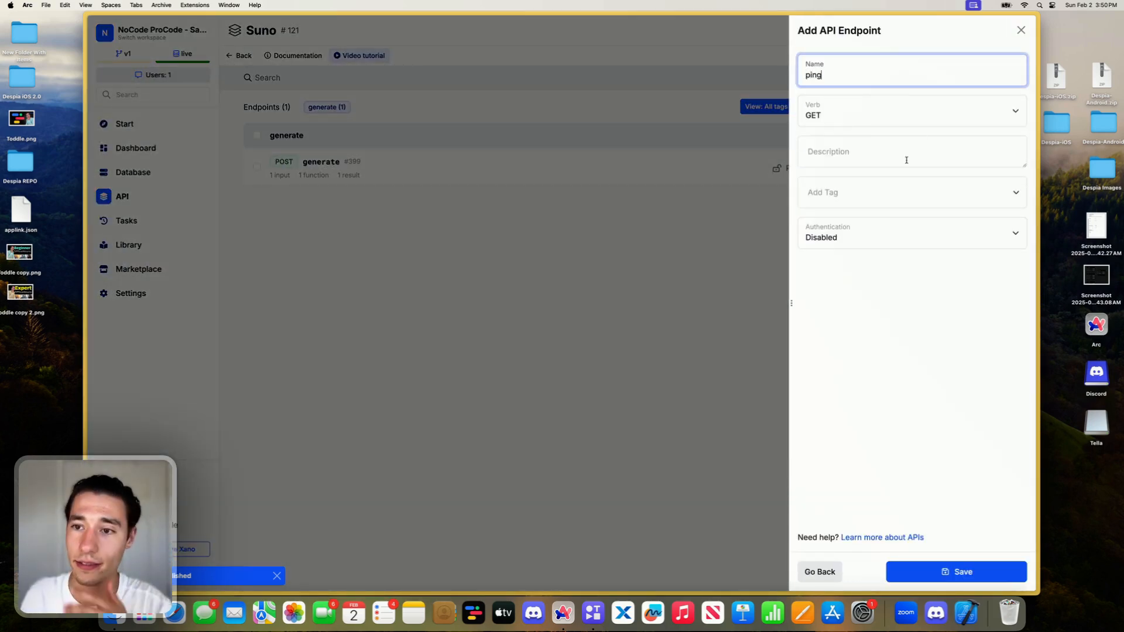
left_click(876, 120)
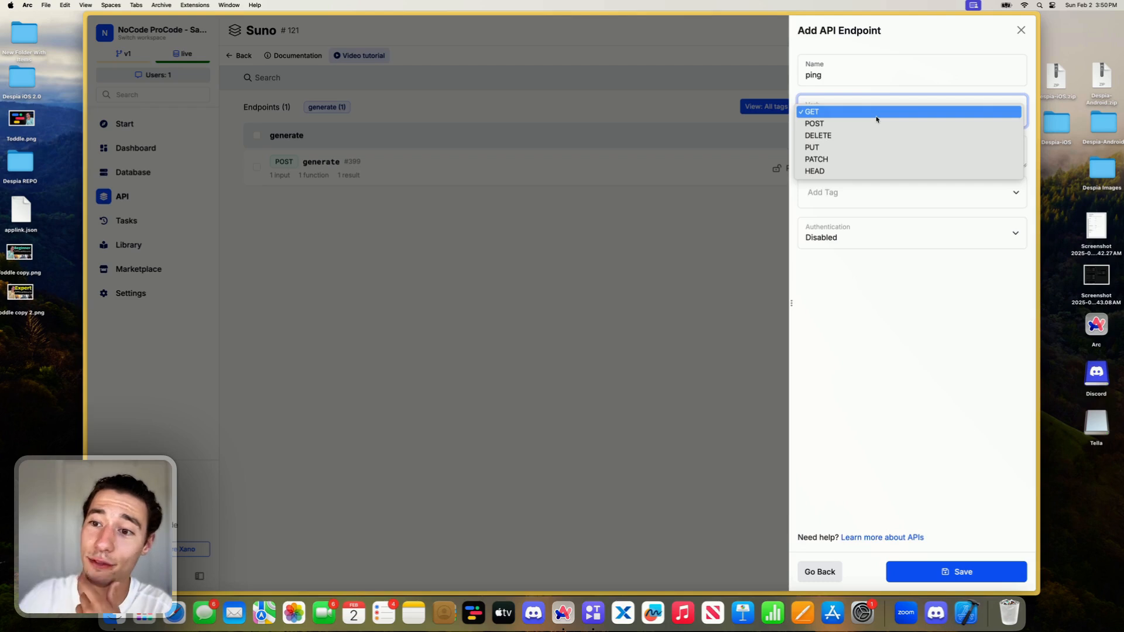
left_click(864, 124)
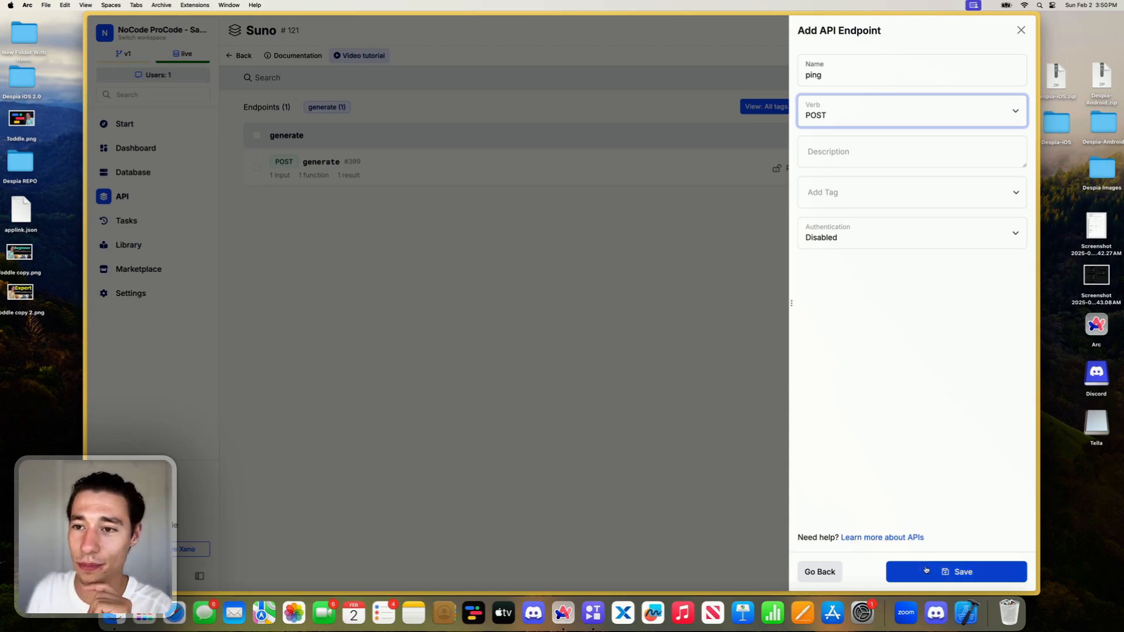
left_click(926, 570)
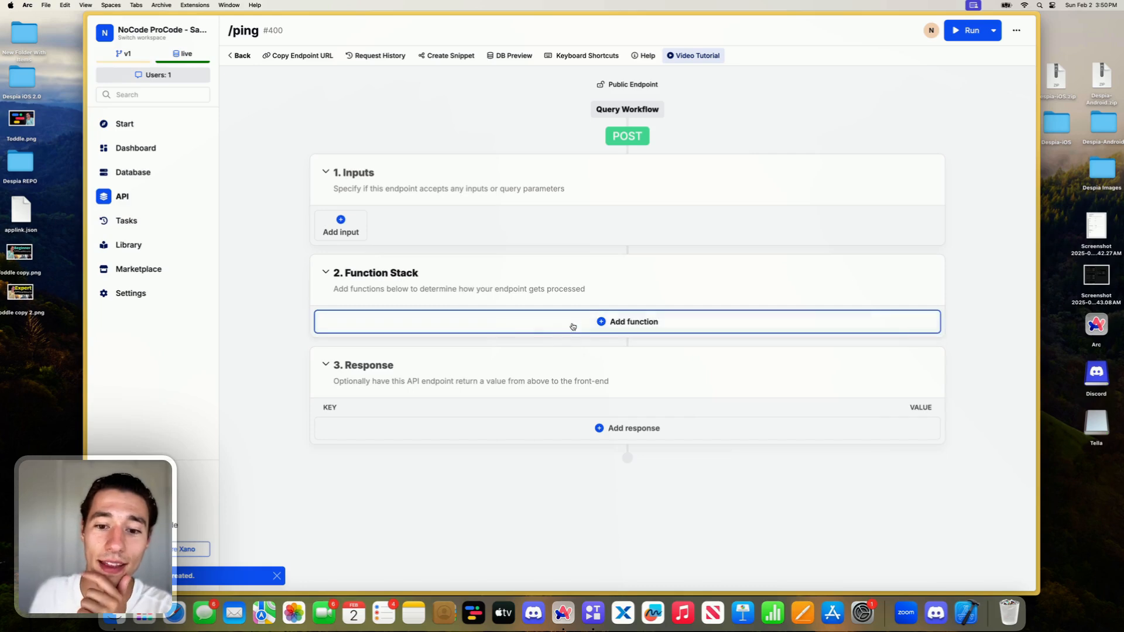
- Find the webhook functions and add Get All Raw Input (Webhook) to the /ping function stack
left_click(626, 325)
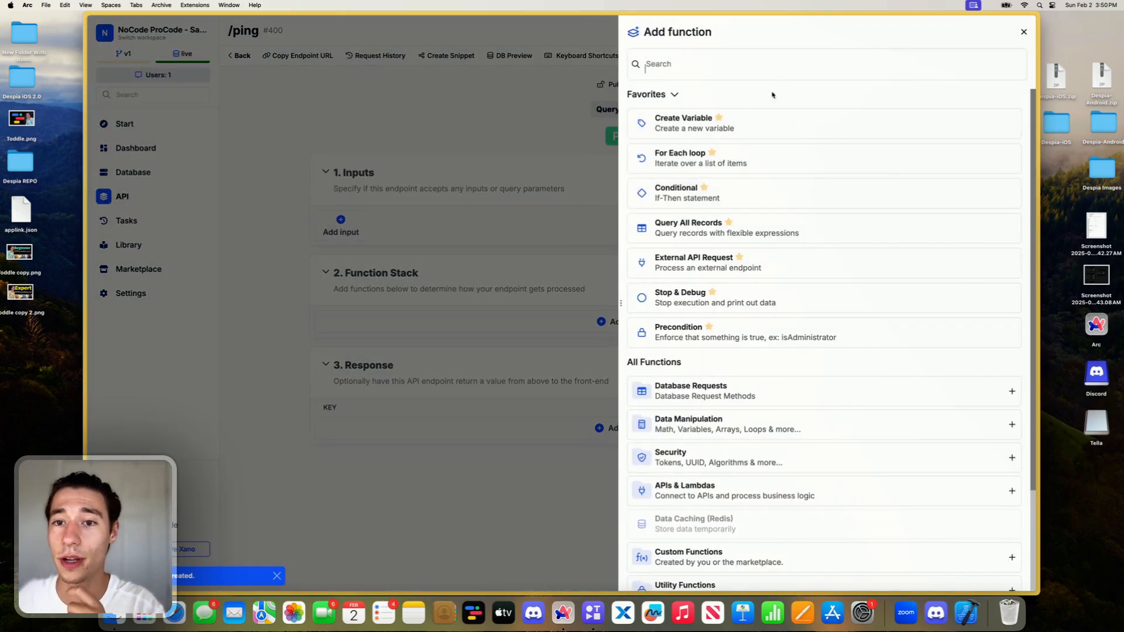
type("webhook")
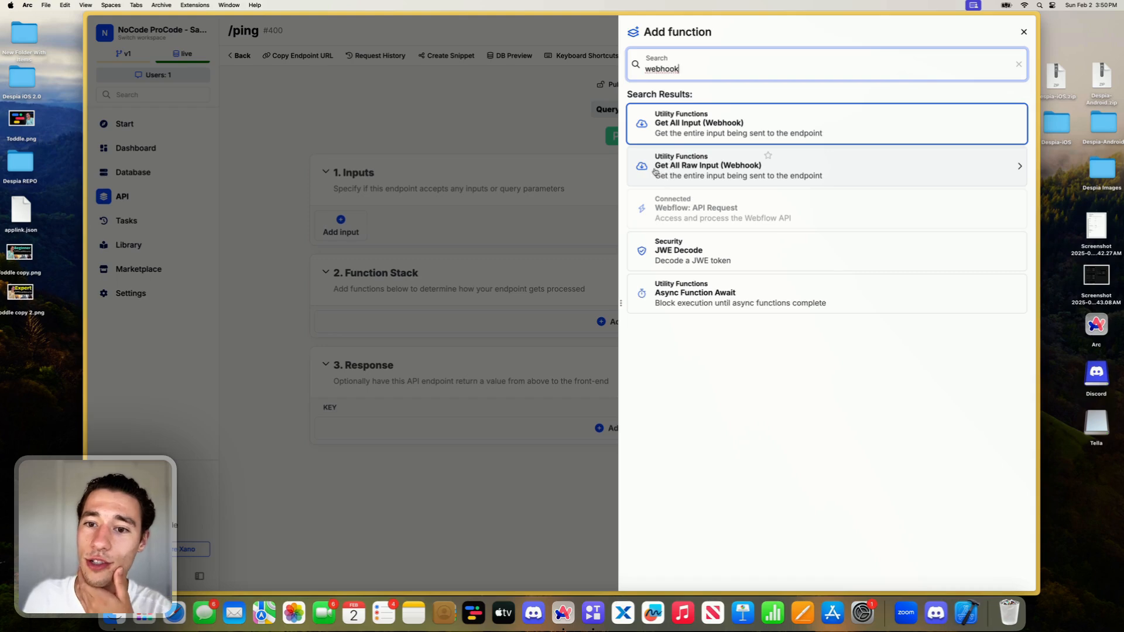
key("Escape")
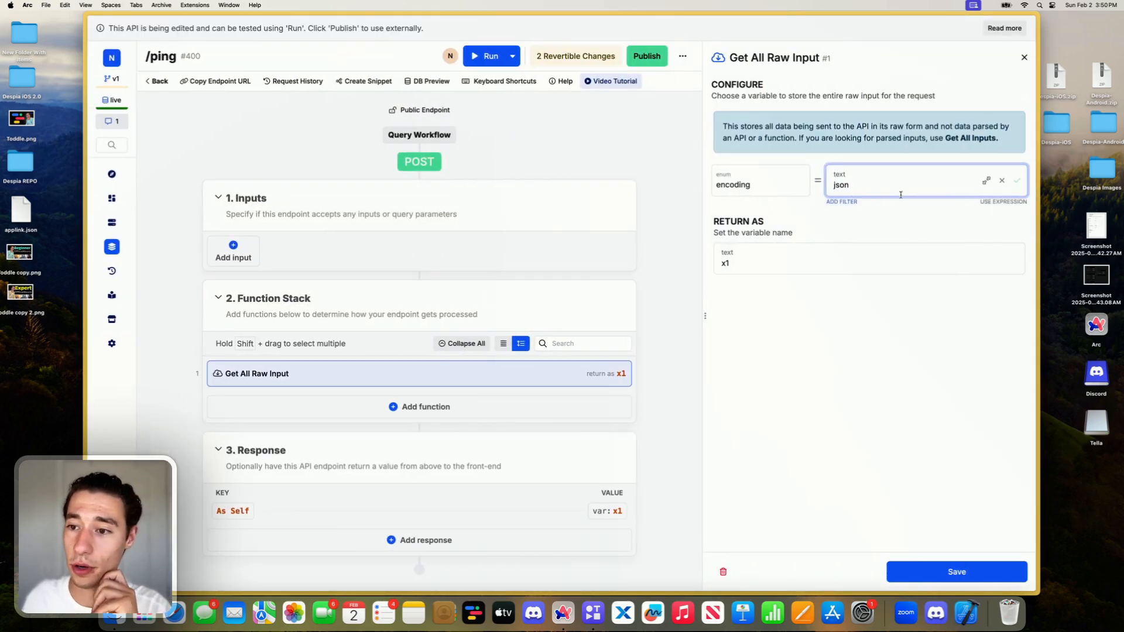
- Name the raw input's return variable "webhook", save the function and update the response's reference to the renamed variable
left_click(757, 268)
key("BackSpace")
key("BackSpace")
type("webhook")
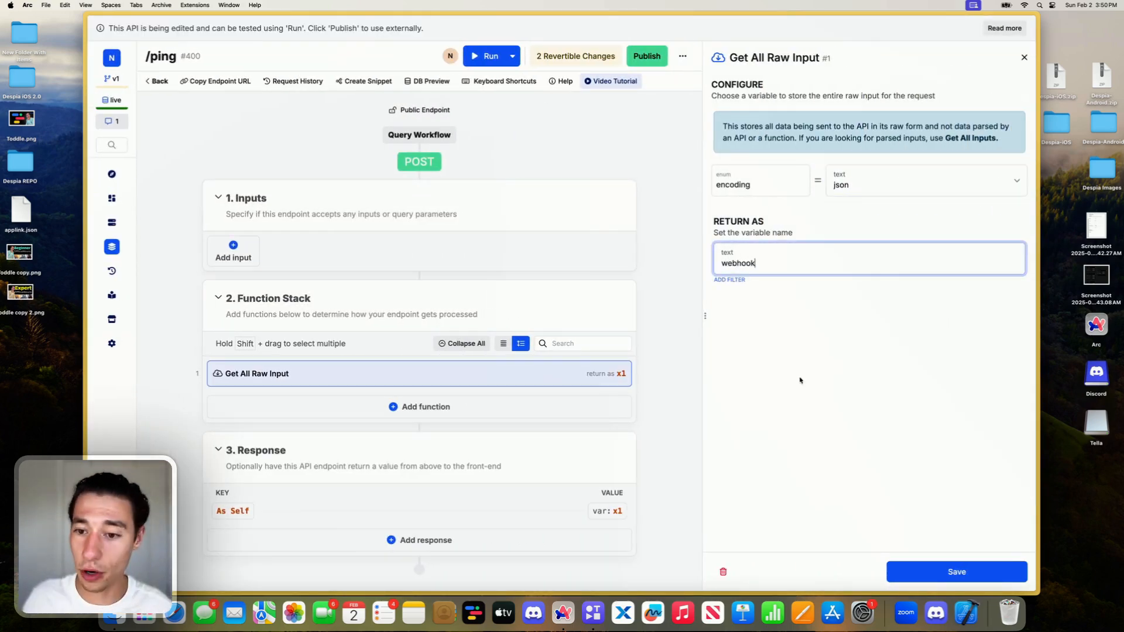
left_click(814, 417)
left_click(986, 572)
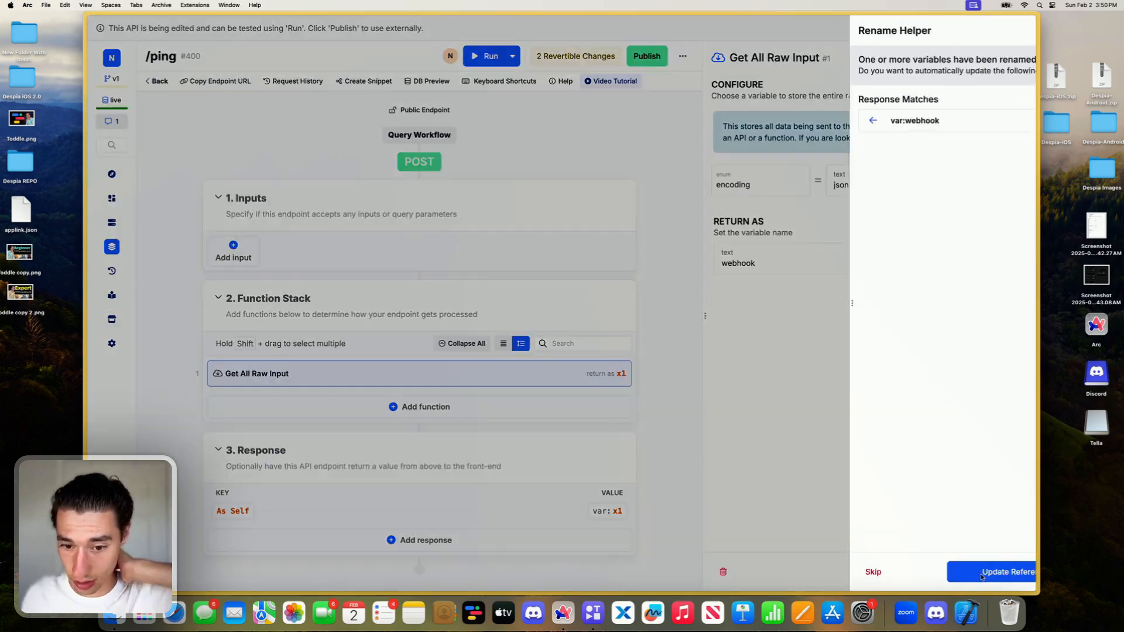
left_click(954, 571)
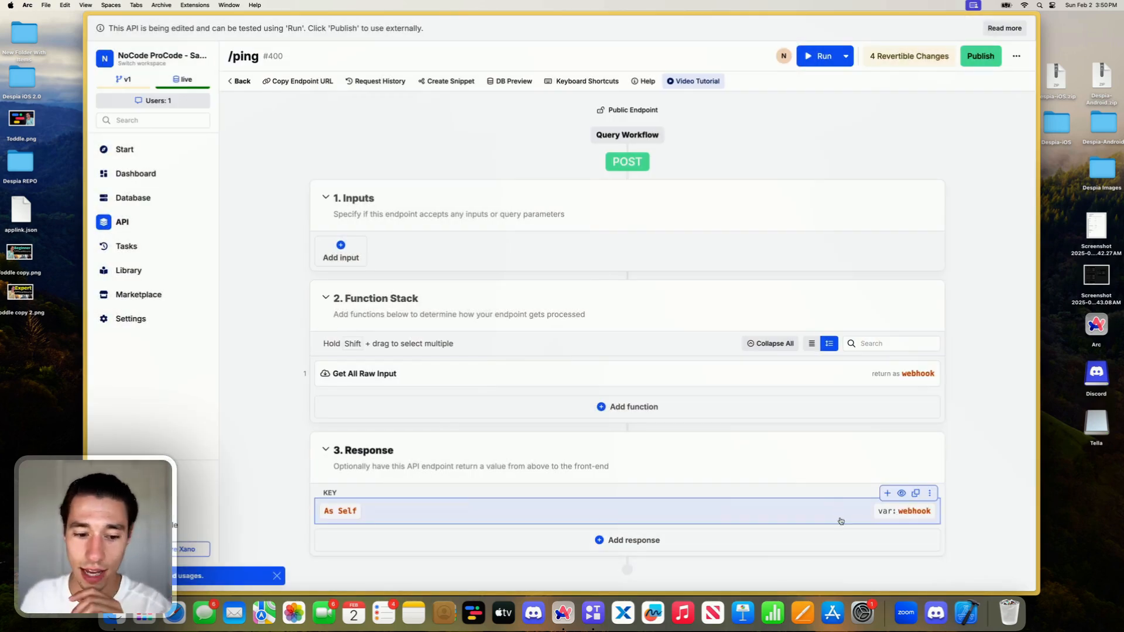
- Publish the /ping endpoint and copy its endpoint URL
left_click(988, 56)
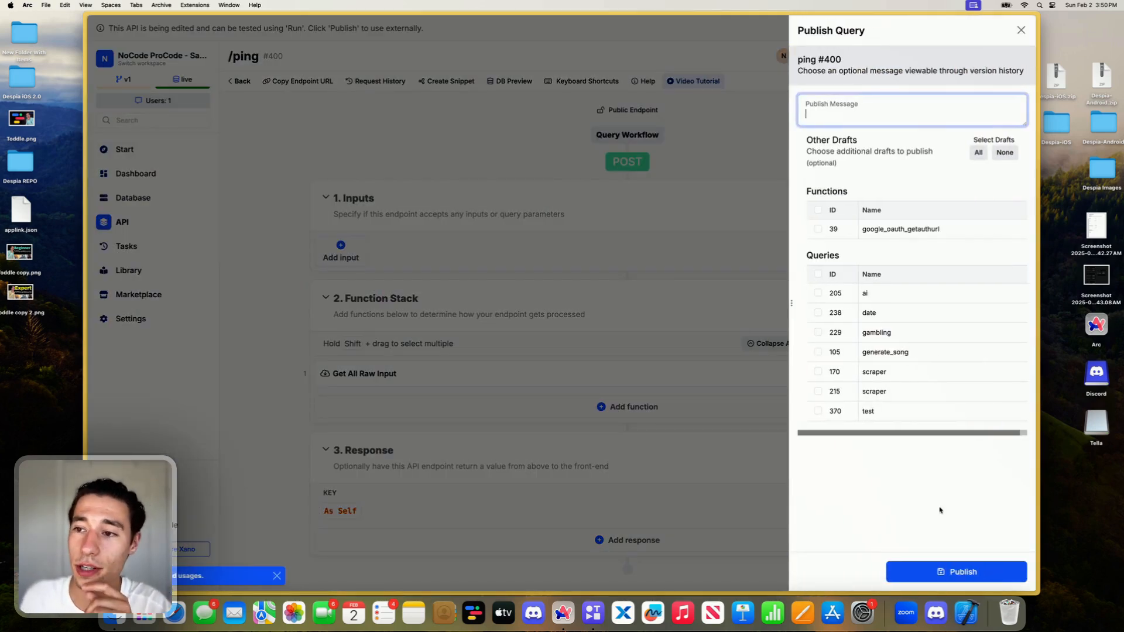
left_click(932, 571)
left_click(277, 57)
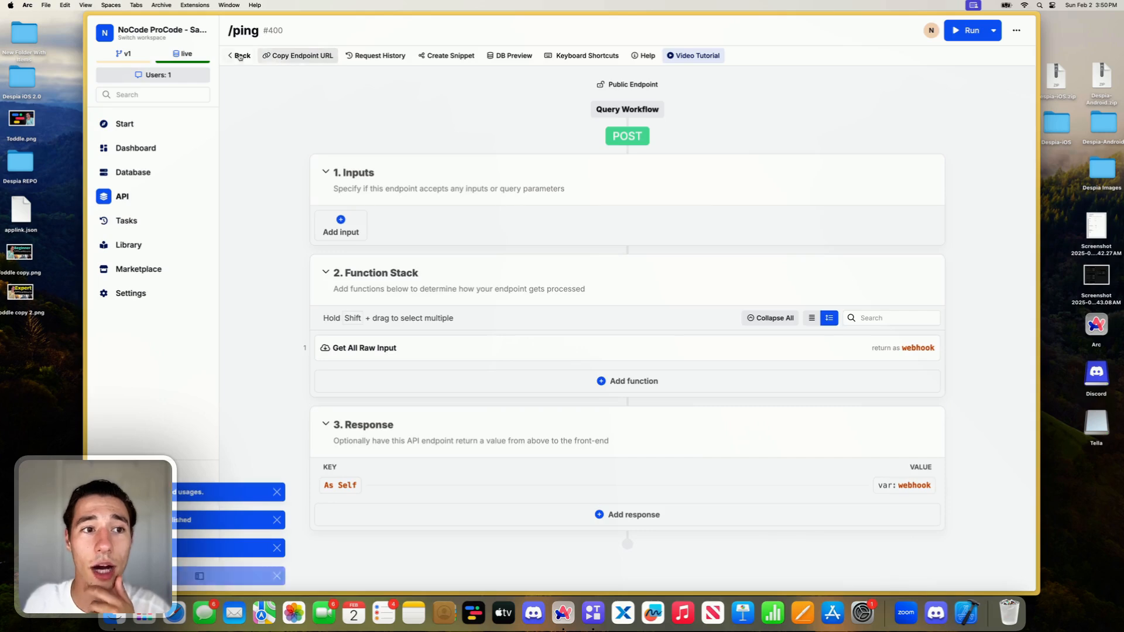
- In the /generate endpoint's external API request, set the webhook_config endpoint value to the copied /ping URL
left_click(239, 56)
left_click(346, 166)
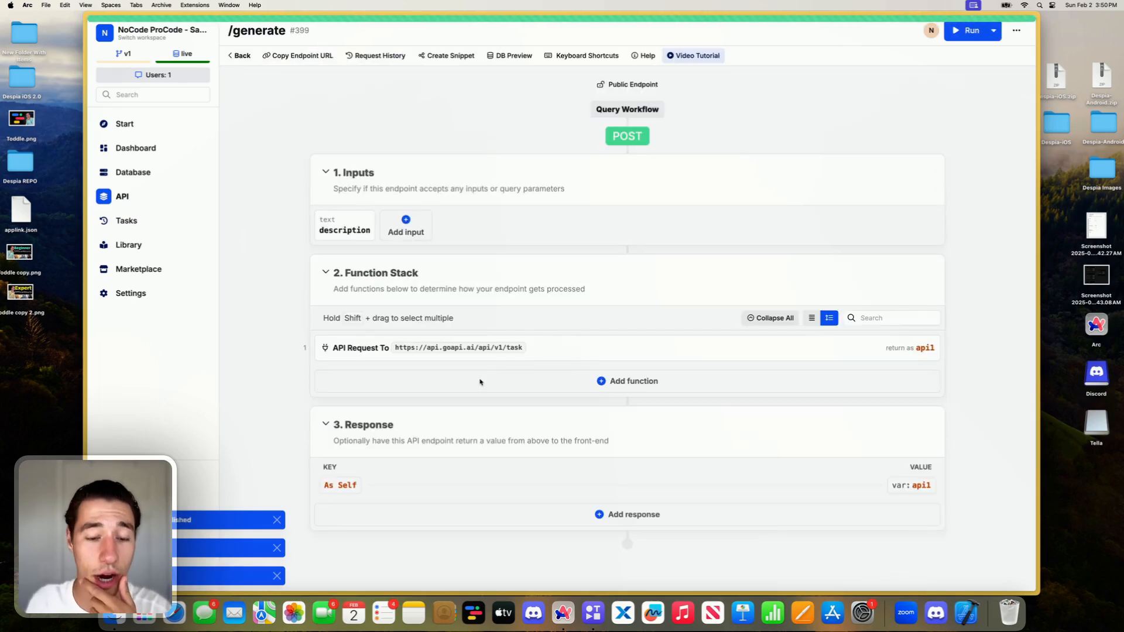
left_click(529, 347)
scroll(886, 311, "down", 10)
scroll(886, 311, "down", 5)
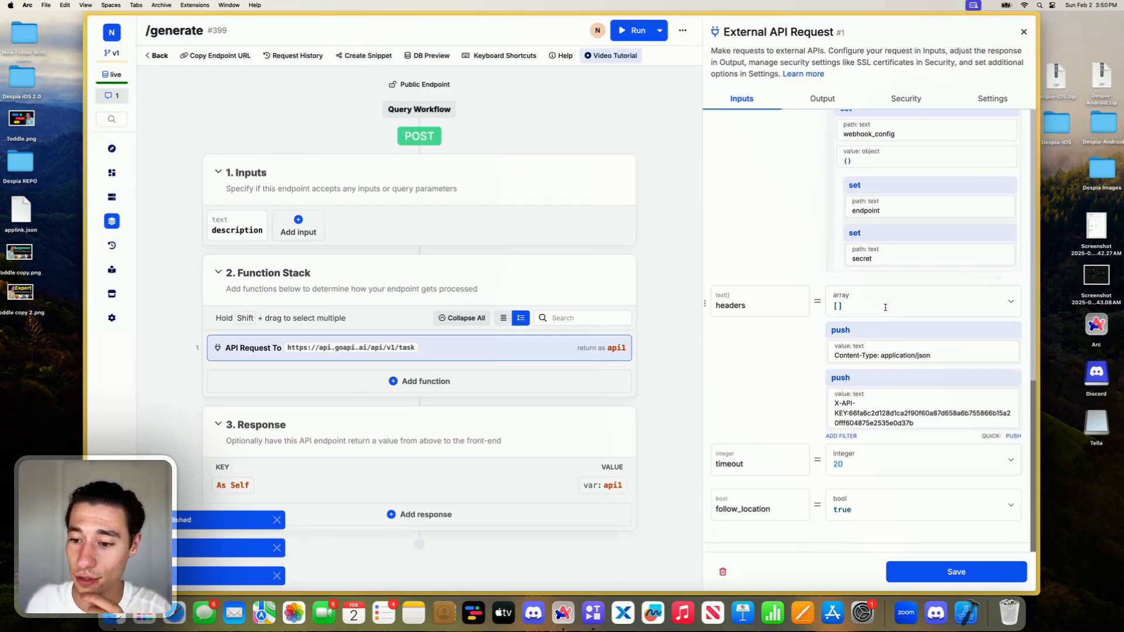
scroll(869, 378, "up", 3)
left_click(869, 378)
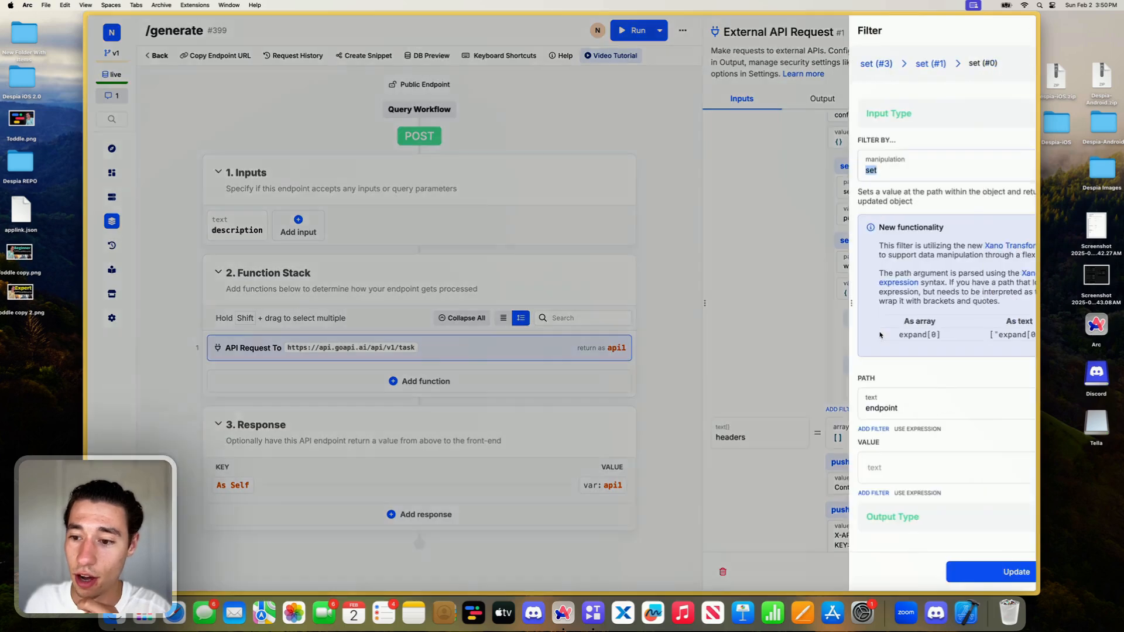
left_click(826, 470)
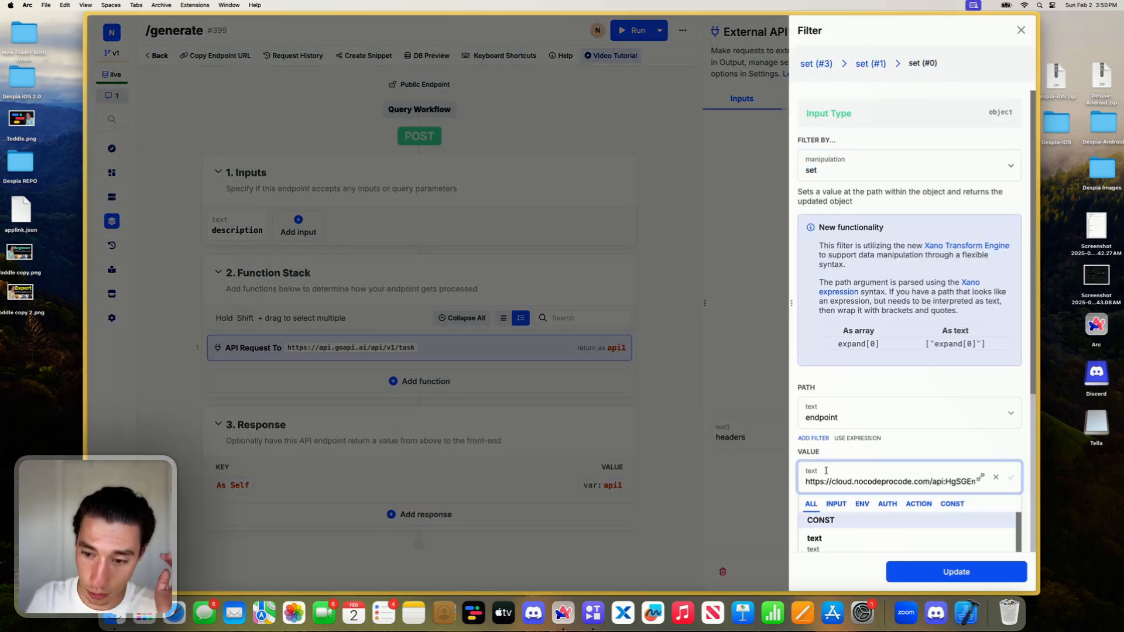
left_click(950, 456)
left_click(946, 580)
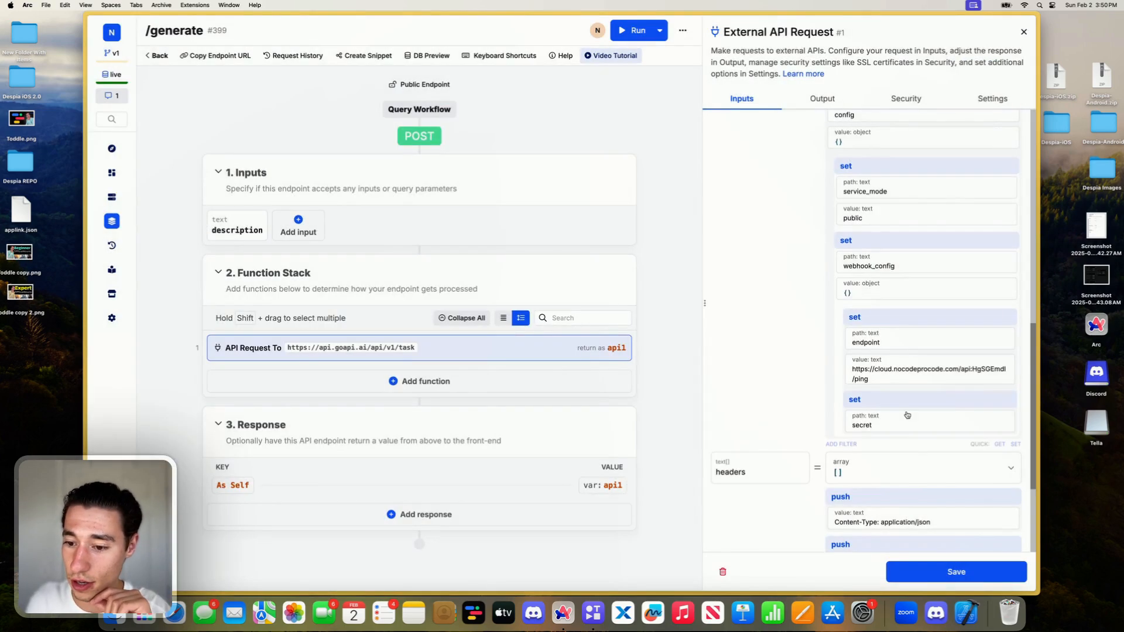
- Open the webhook_config secret filter for editing, then open uuidgenerator.net in a new tab and copy a version 4 UUID
left_click(901, 418)
left_click(838, 468)
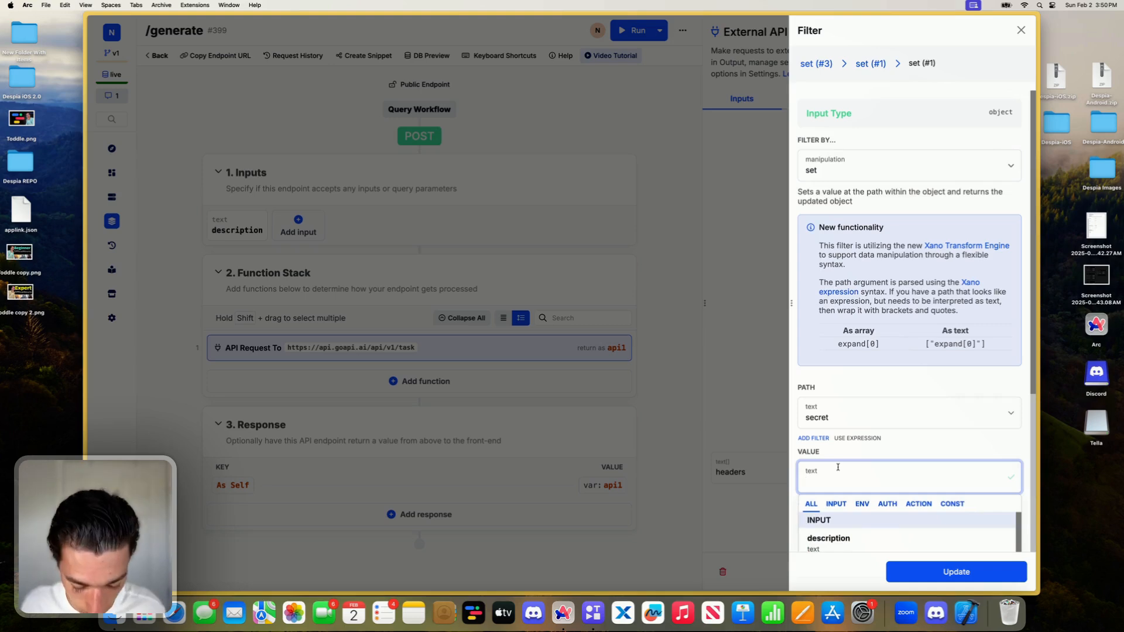
left_click(114, 154)
type("uuidgenerator.net")
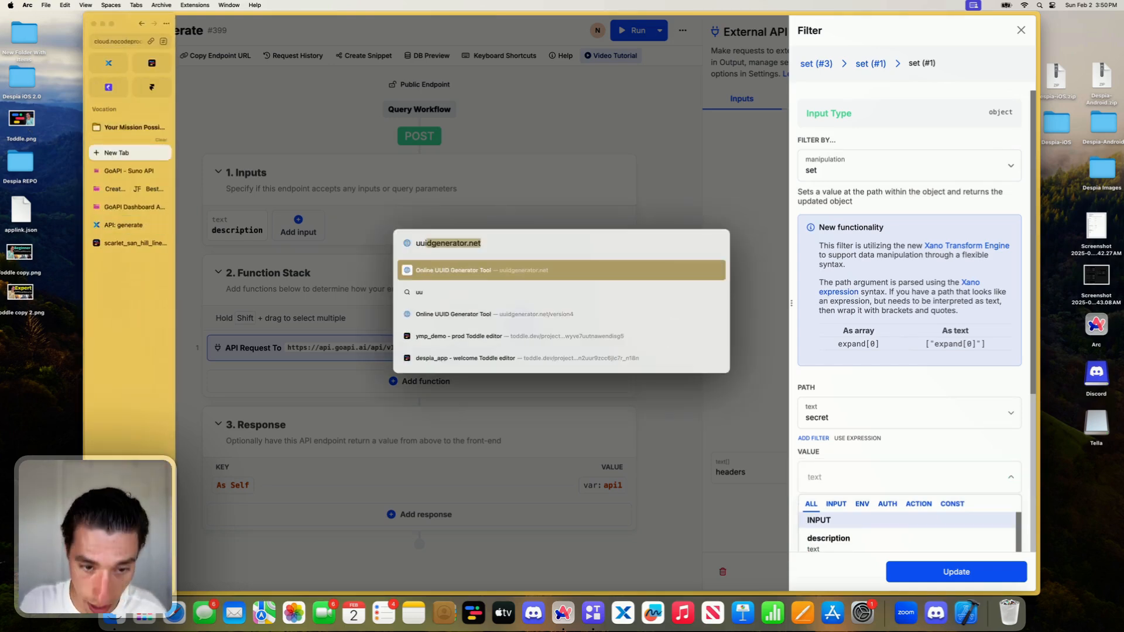
key("Return")
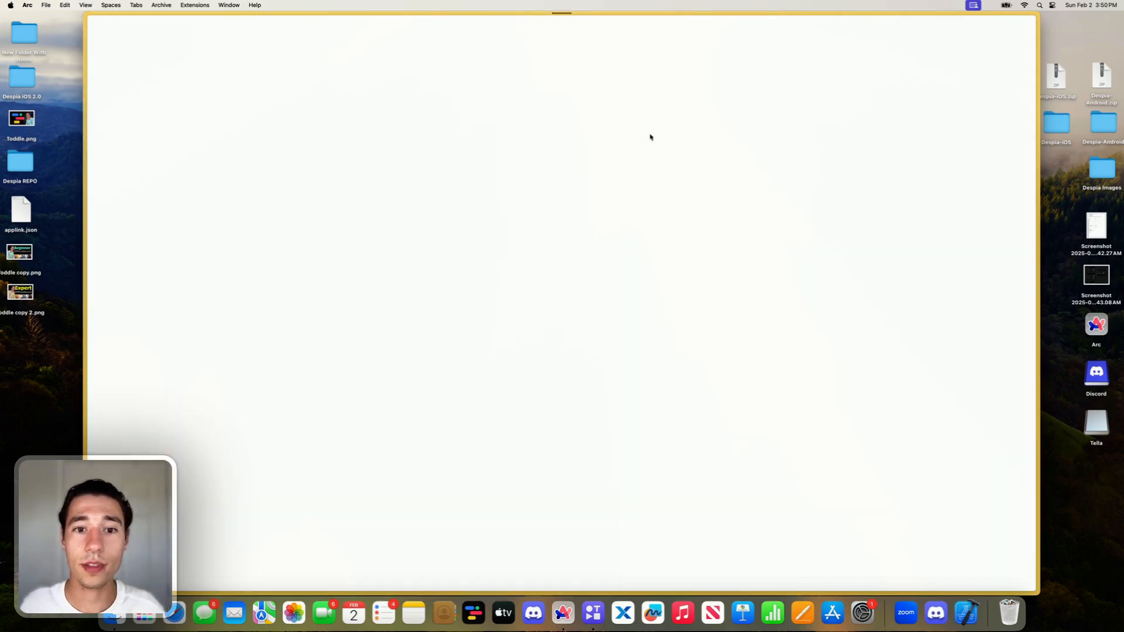
left_click(705, 127)
- Return to the /generate endpoint, paste the copied UUID as the webhook_config secret value and save the API request
mouse_move(1, 203)
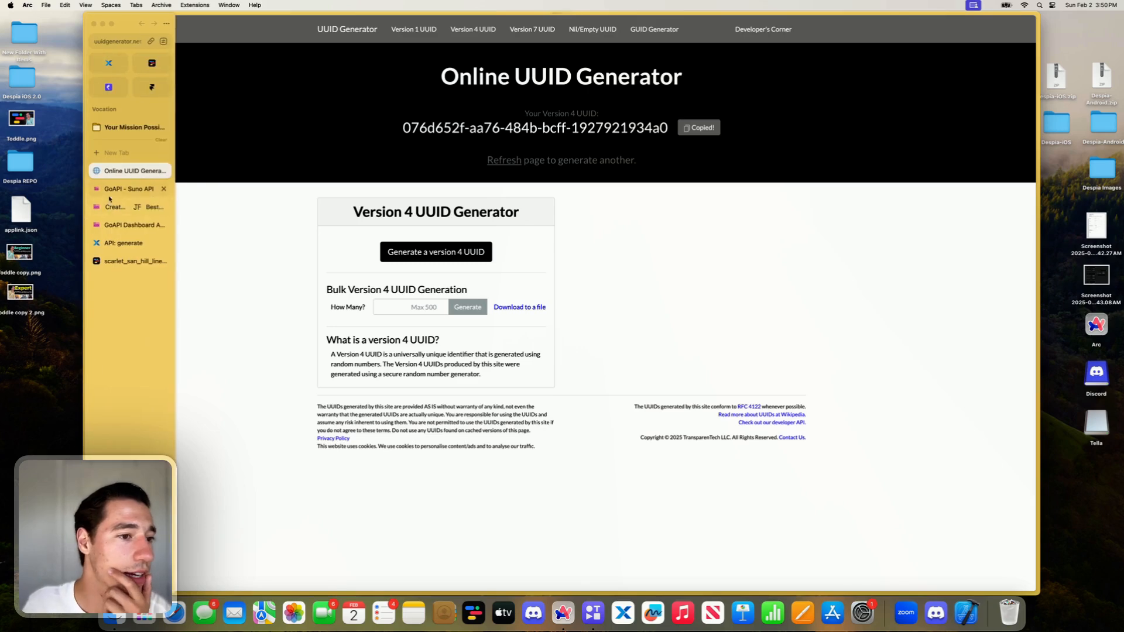
left_click(128, 190)
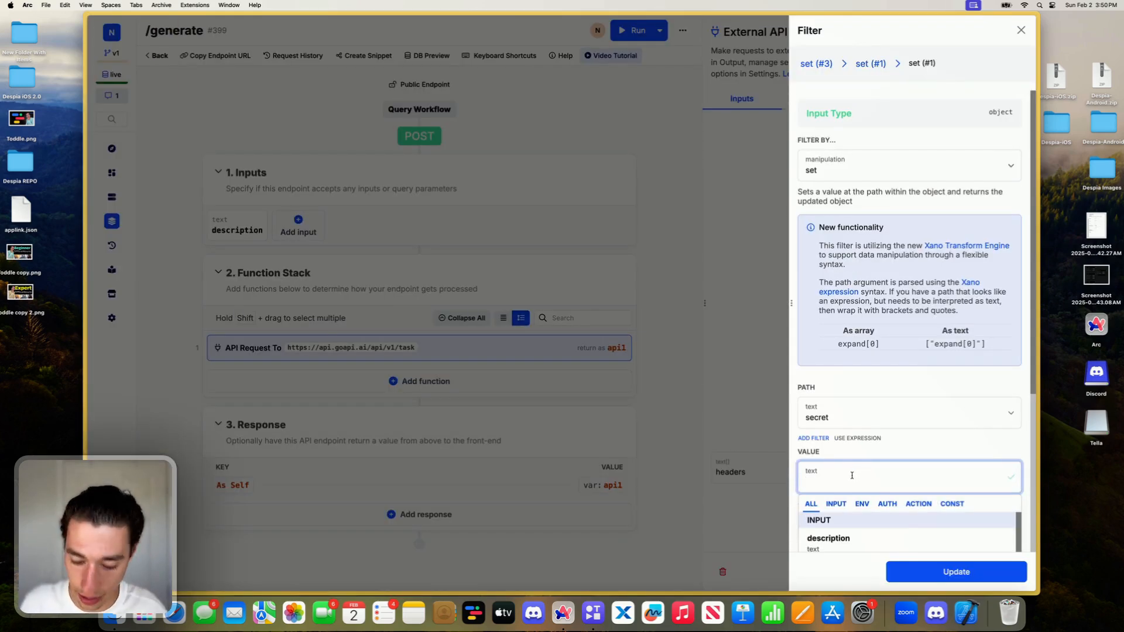
key("super+v")
left_click(955, 572)
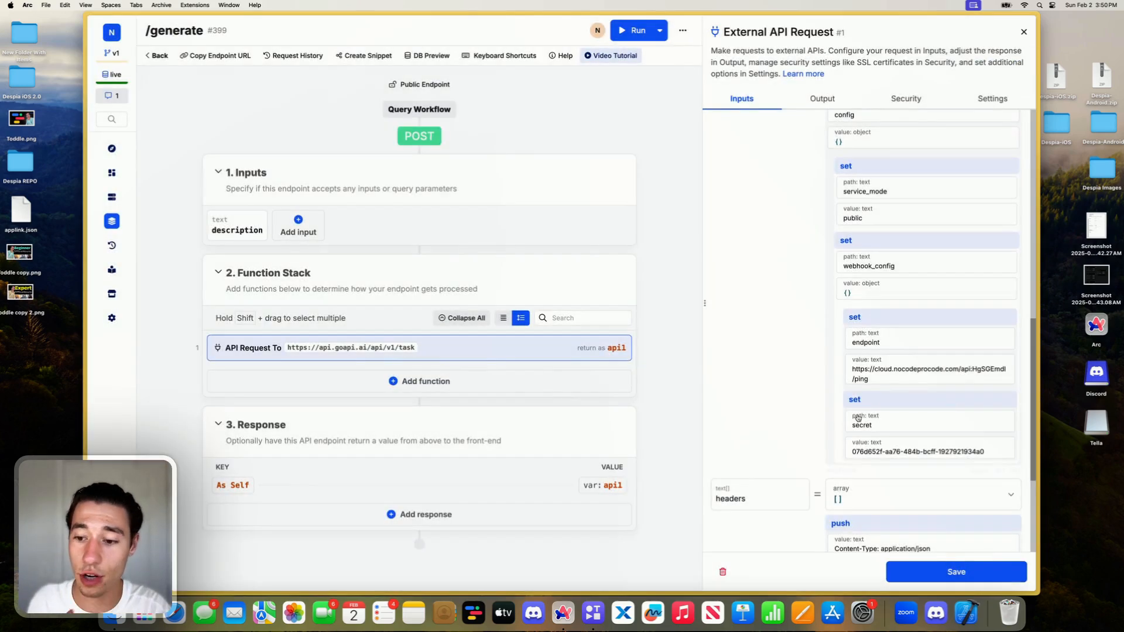
left_click(936, 571)
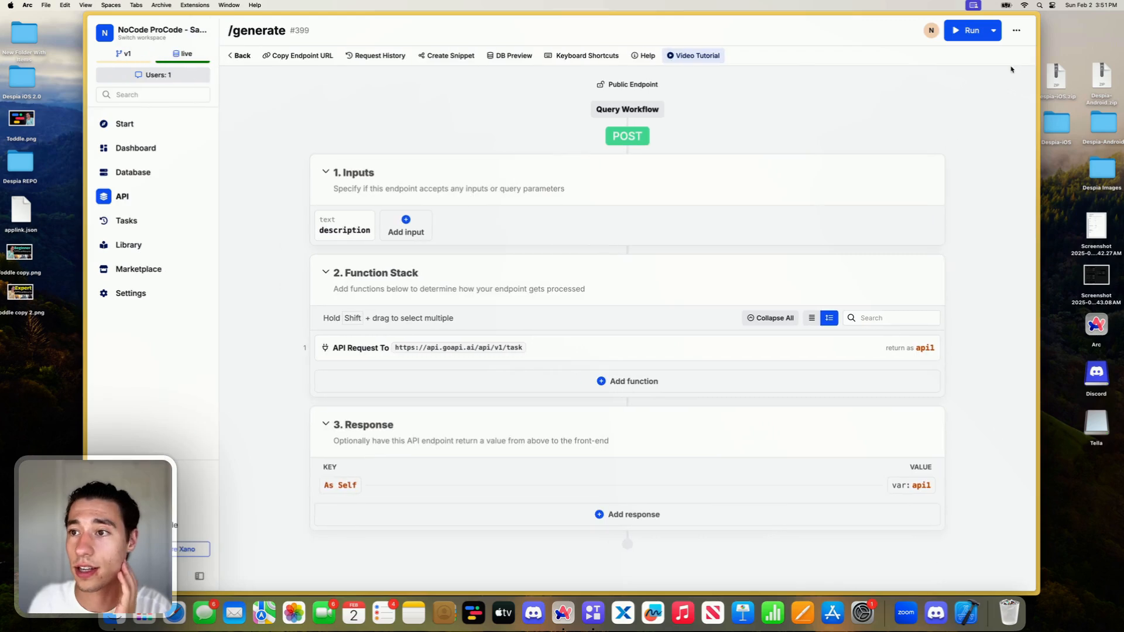
- Publish the /generate endpoint and run it with the existing description input
left_click(973, 57)
left_click(944, 578)
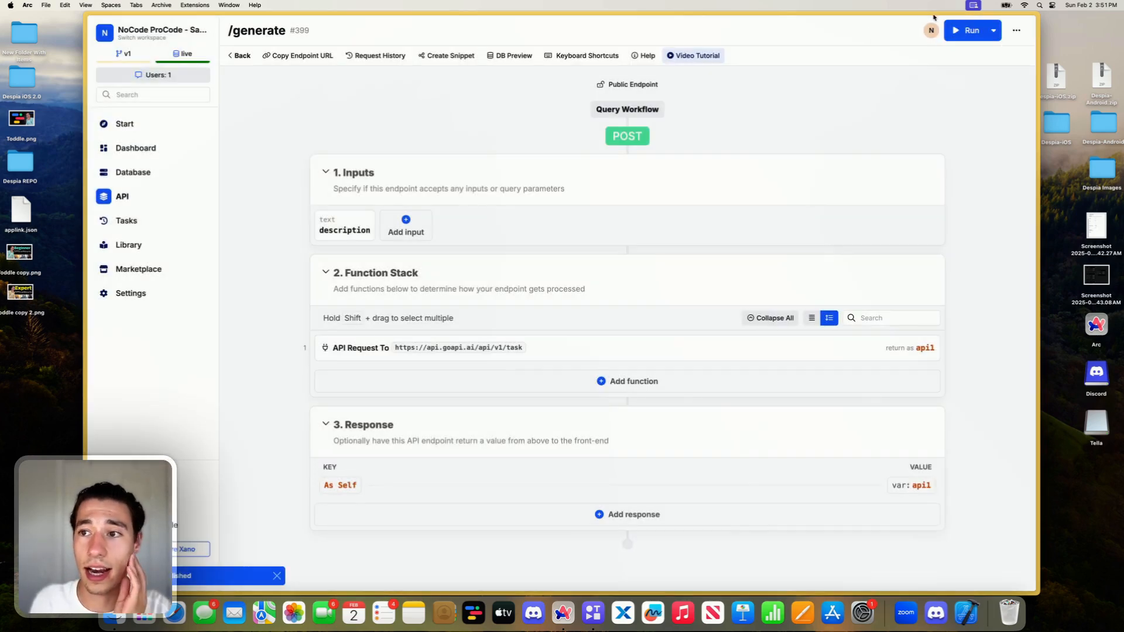
left_click(949, 33)
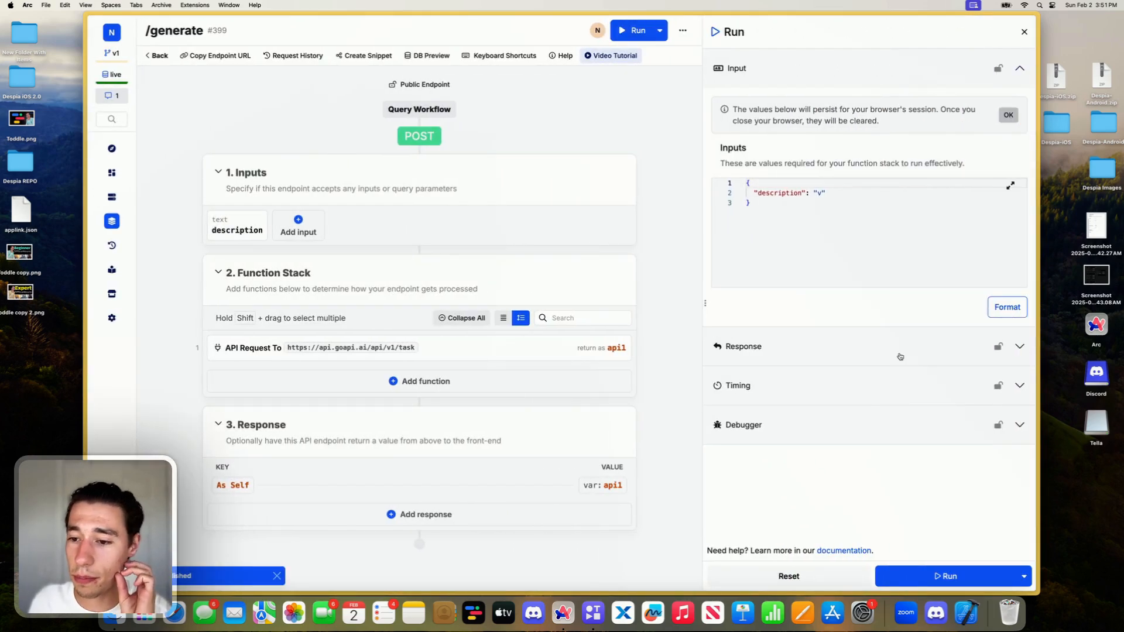
left_click(911, 578)
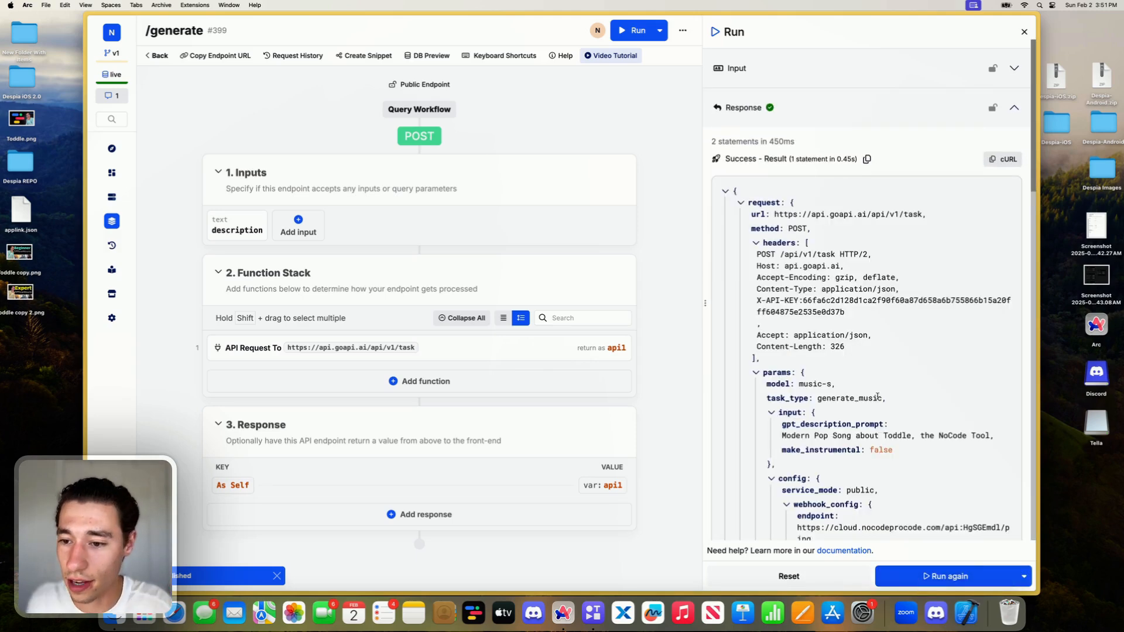
- Examine the run response's message, usage type, frozen amount and song input settings
scroll(877, 398, "down", 15)
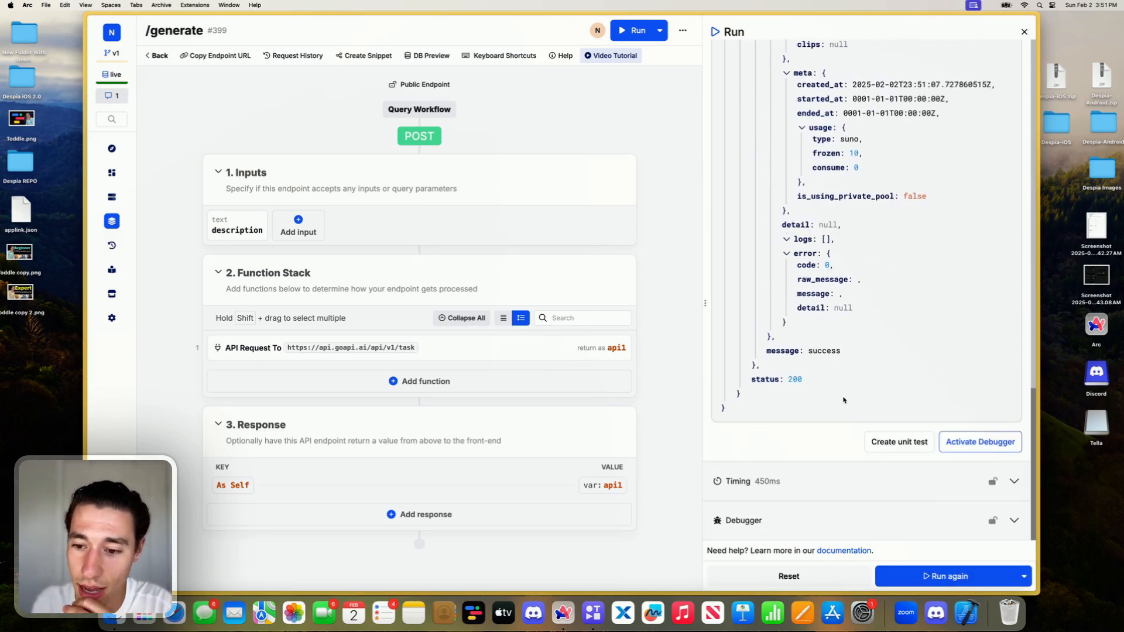
double_click(810, 351)
scroll(858, 351, "up", 4)
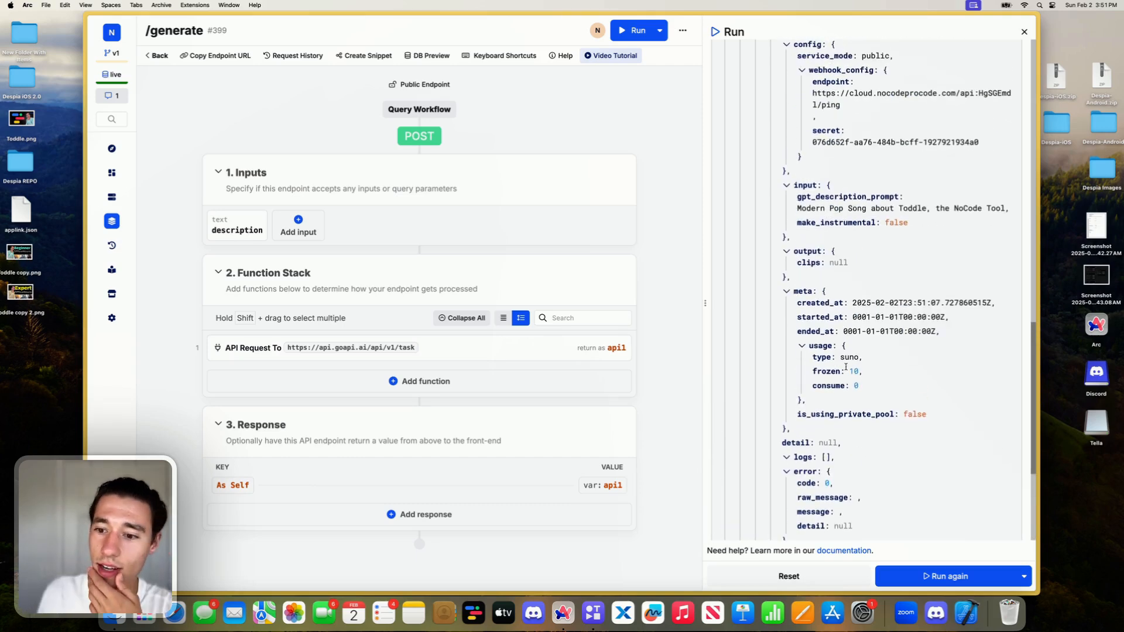
double_click(847, 357)
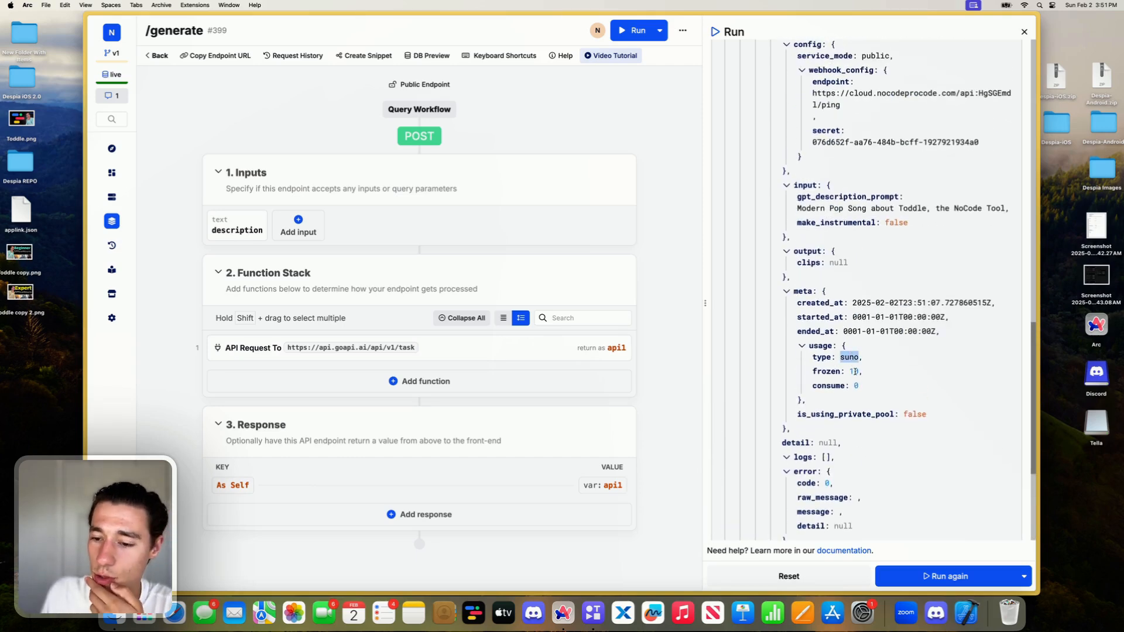
double_click(853, 372)
scroll(862, 383, "up", 3)
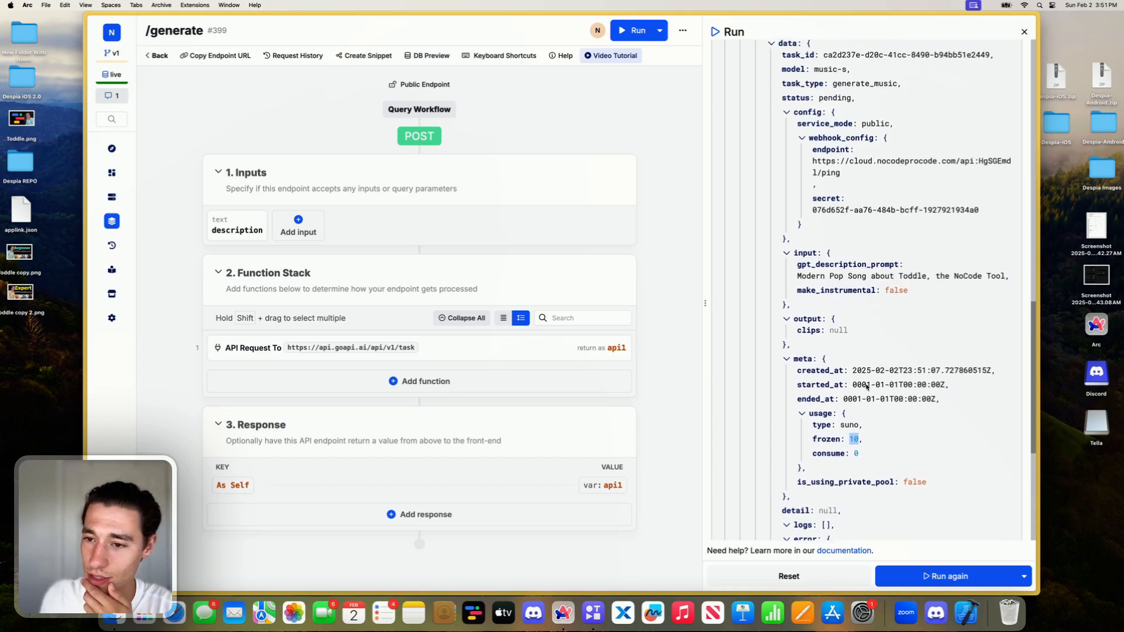
triple_click(821, 337)
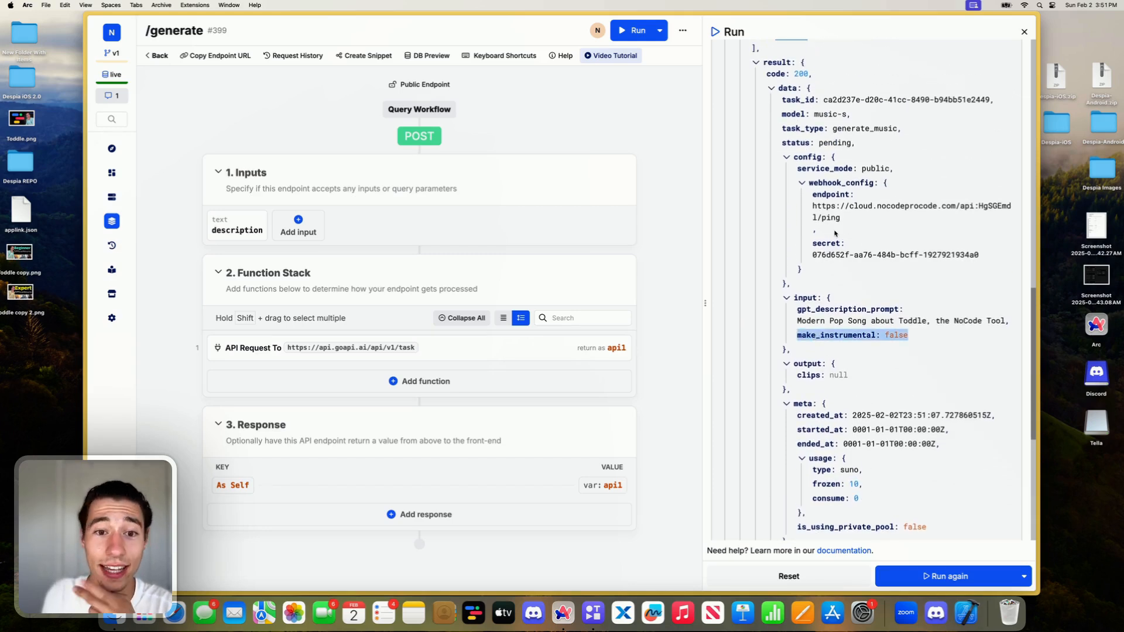
left_click(282, 130)
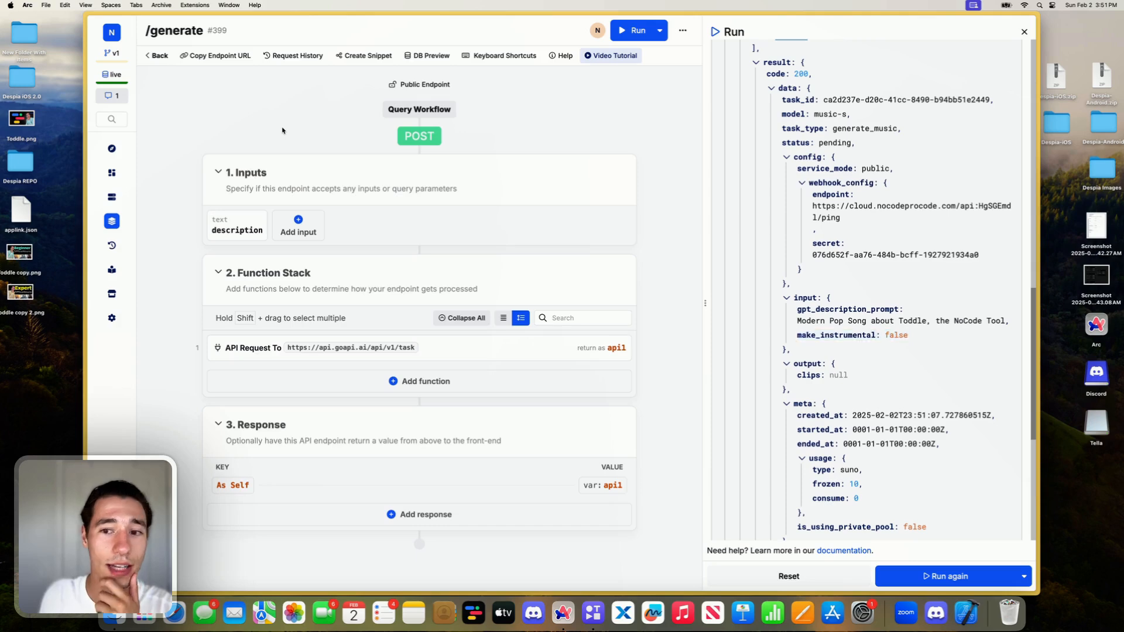
- Open the /ping endpoint's request history and refresh it to check for the incoming webhook call
left_click(156, 56)
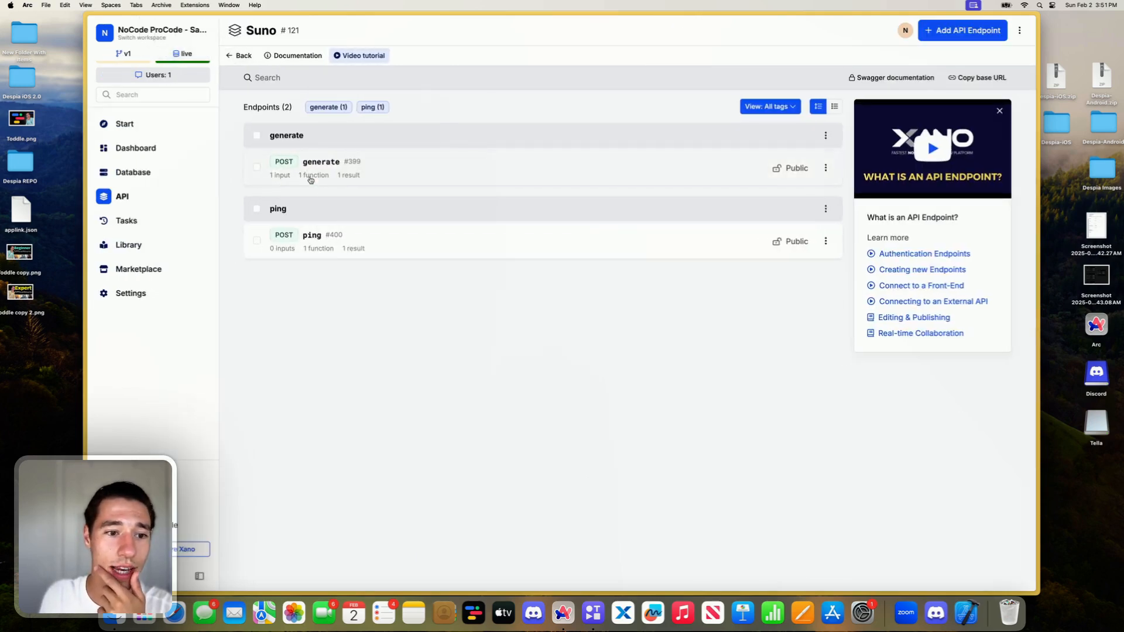
left_click(351, 237)
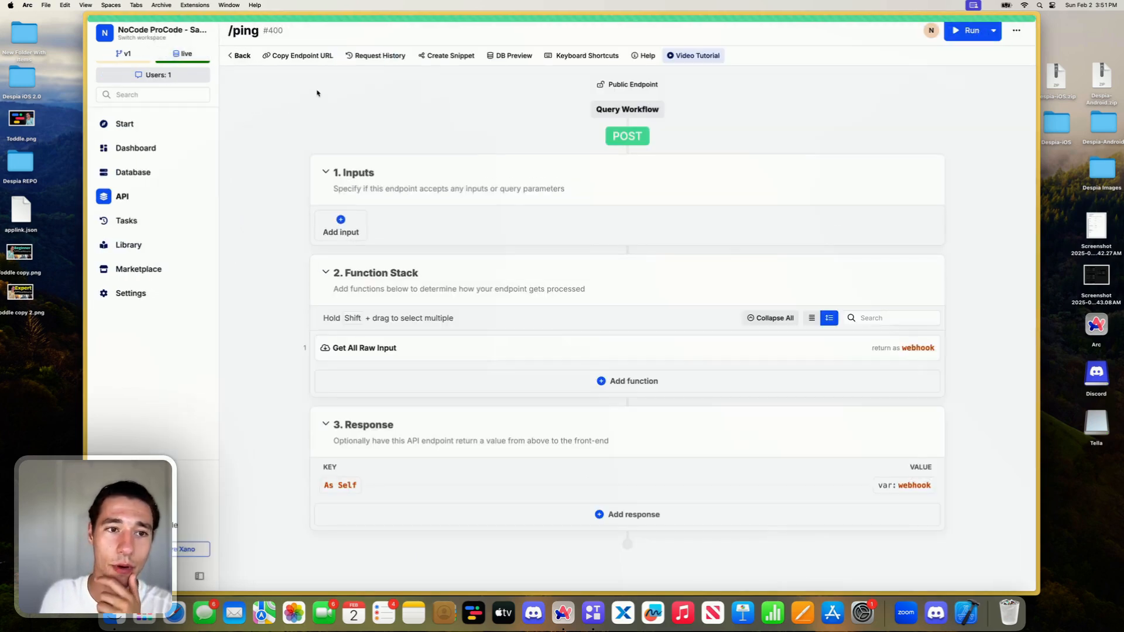
left_click(381, 55)
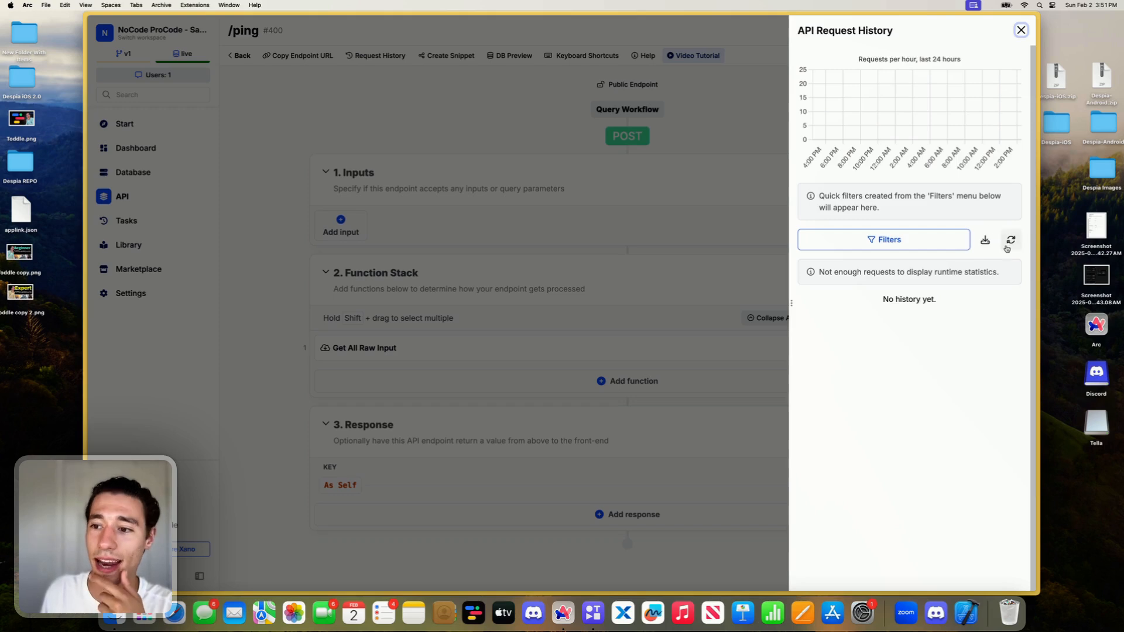
left_click(1008, 243)
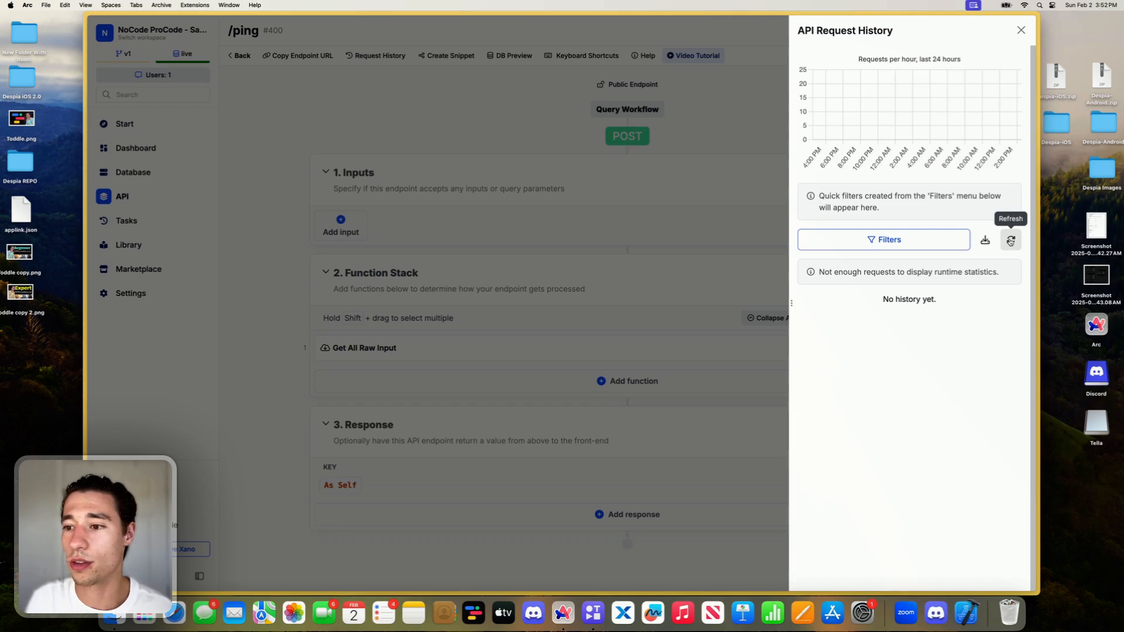
left_click(1010, 243)
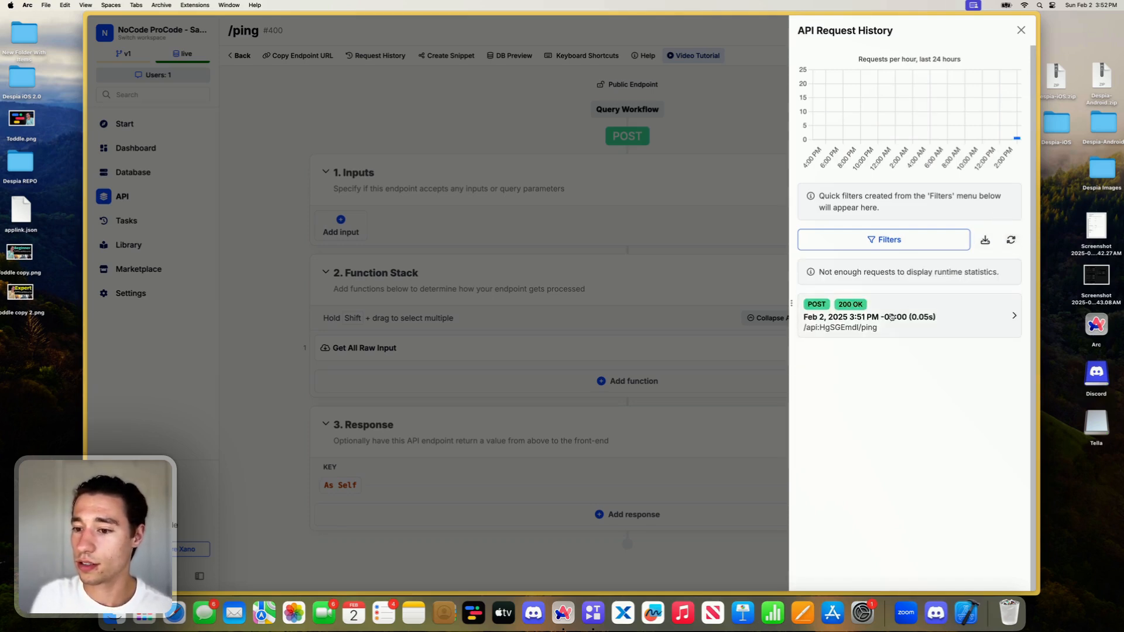
- Open the logged POST request to /ping and expand its input down to the data object
left_click(888, 316)
left_click(802, 271)
left_click(811, 286)
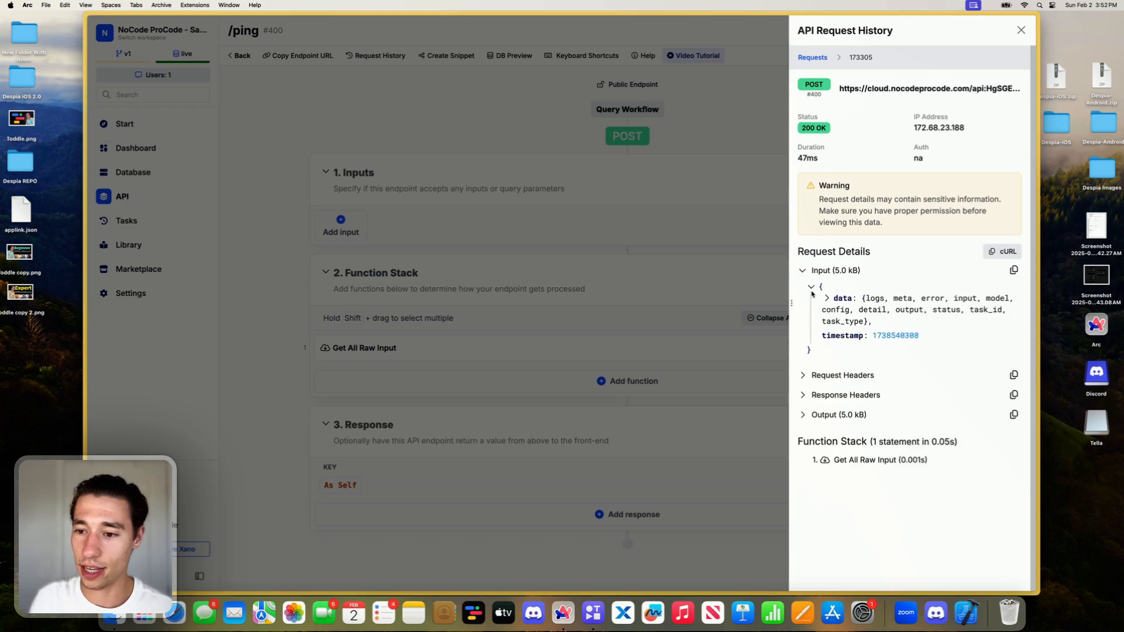
left_click(827, 298)
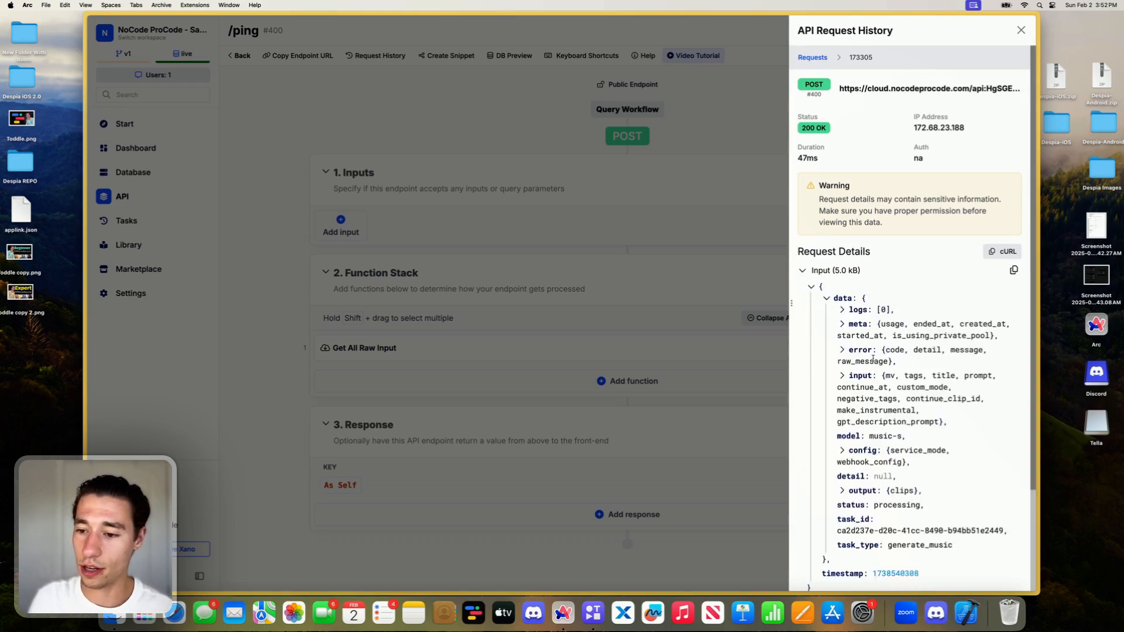
scroll(866, 336, "down", 1)
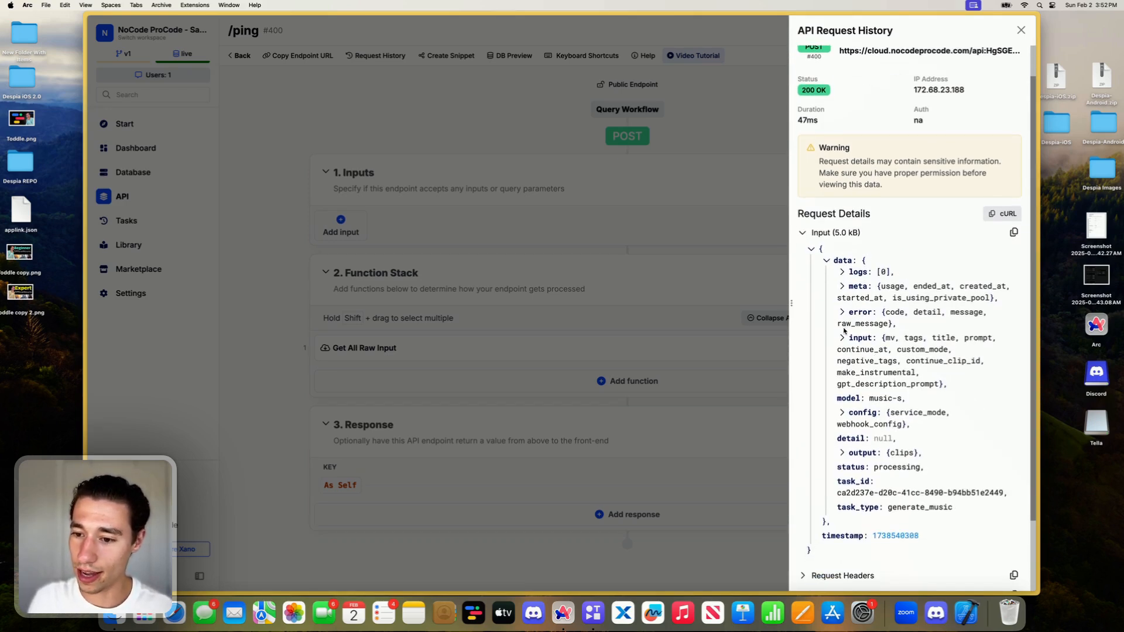
- Expand the output's clips in the webhook data and examine the first clip's title, status, audio and image URLs
left_click(842, 452)
scroll(844, 450, "down", 1)
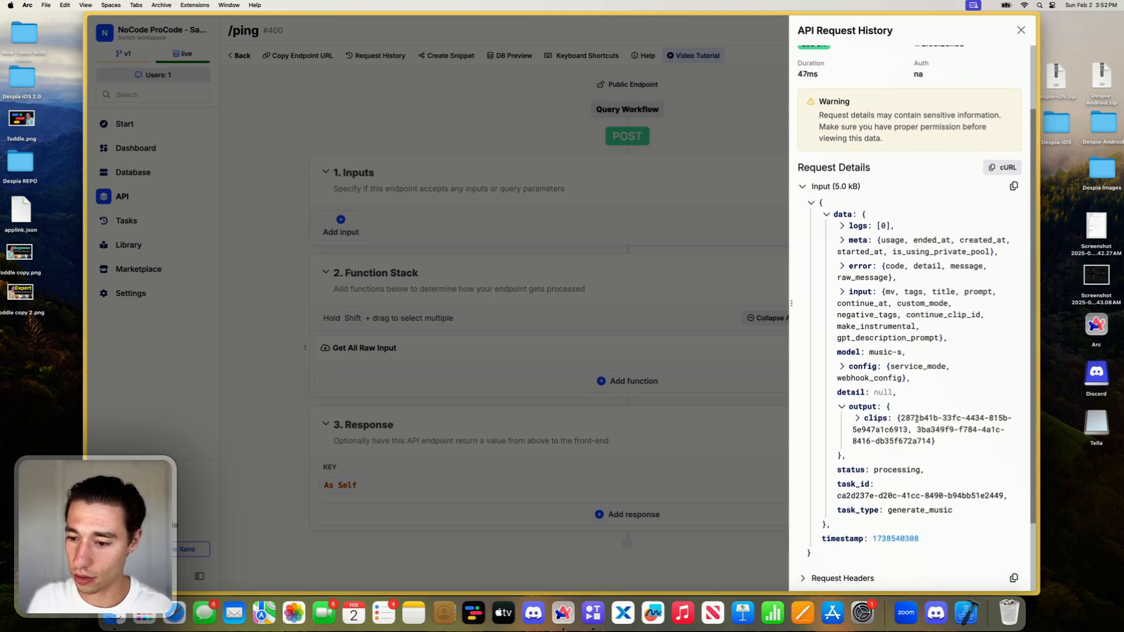
left_click(857, 418)
scroll(887, 437, "down", 3)
scroll(887, 438, "down", 2)
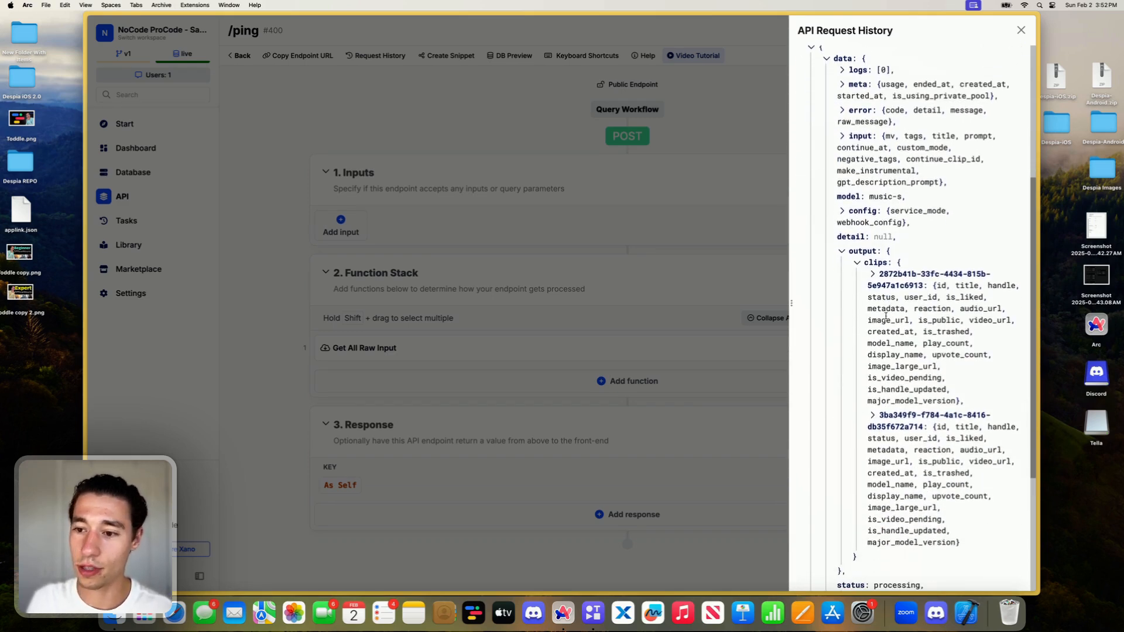
scroll(873, 272, "down", 2)
left_click(872, 234)
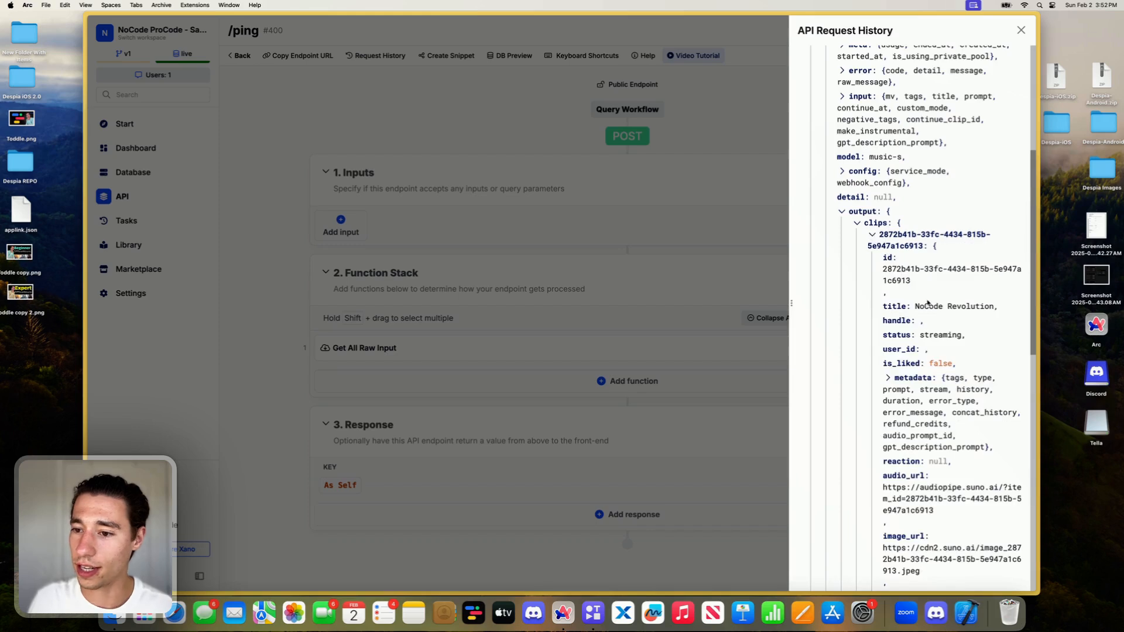
scroll(926, 302, "down", 2)
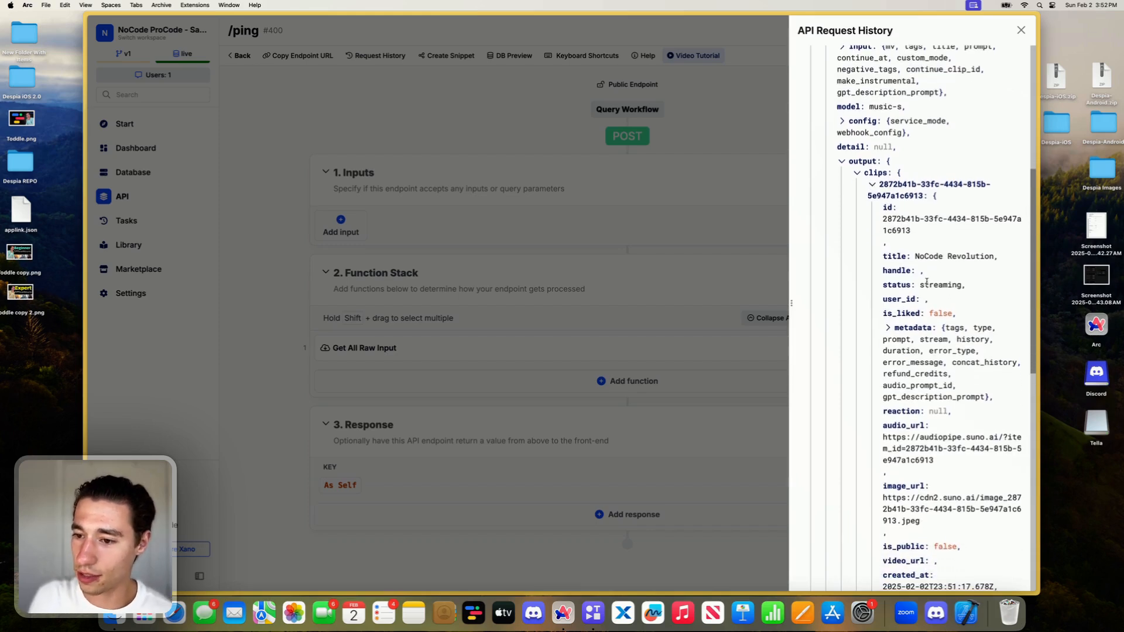
- Examine the first clip's title and status, then expand its metadata to read the tags and lyrics prompt
double_click(926, 284)
left_click_drag(924, 254, 975, 256)
left_click(908, 345)
left_click(892, 330)
scroll(929, 372, "down", 5)
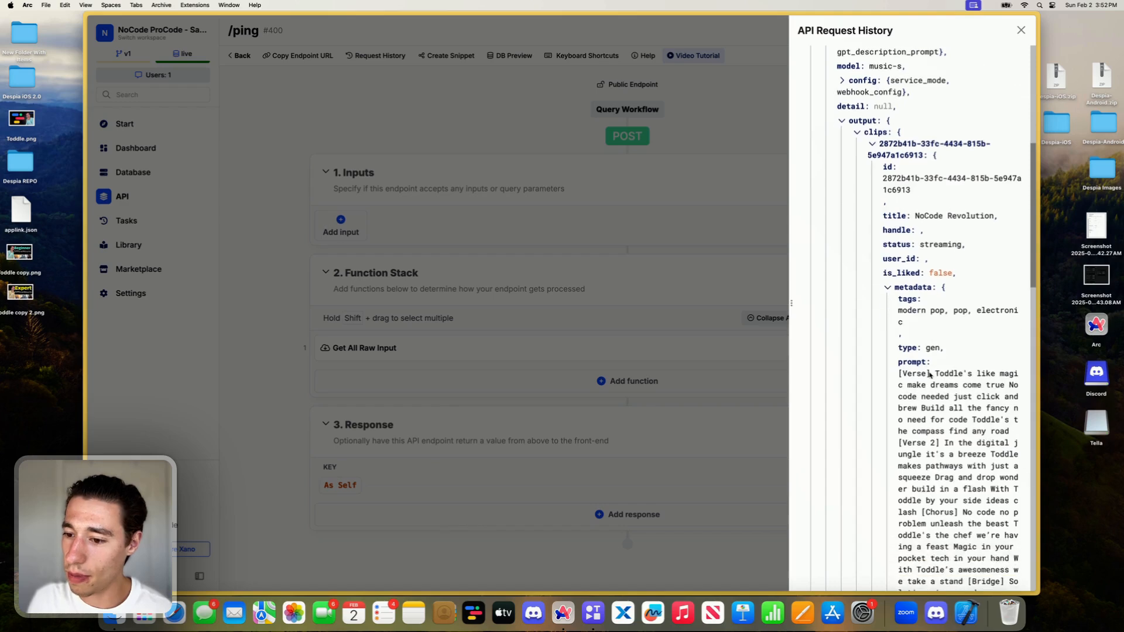
scroll(929, 373, "down", 5)
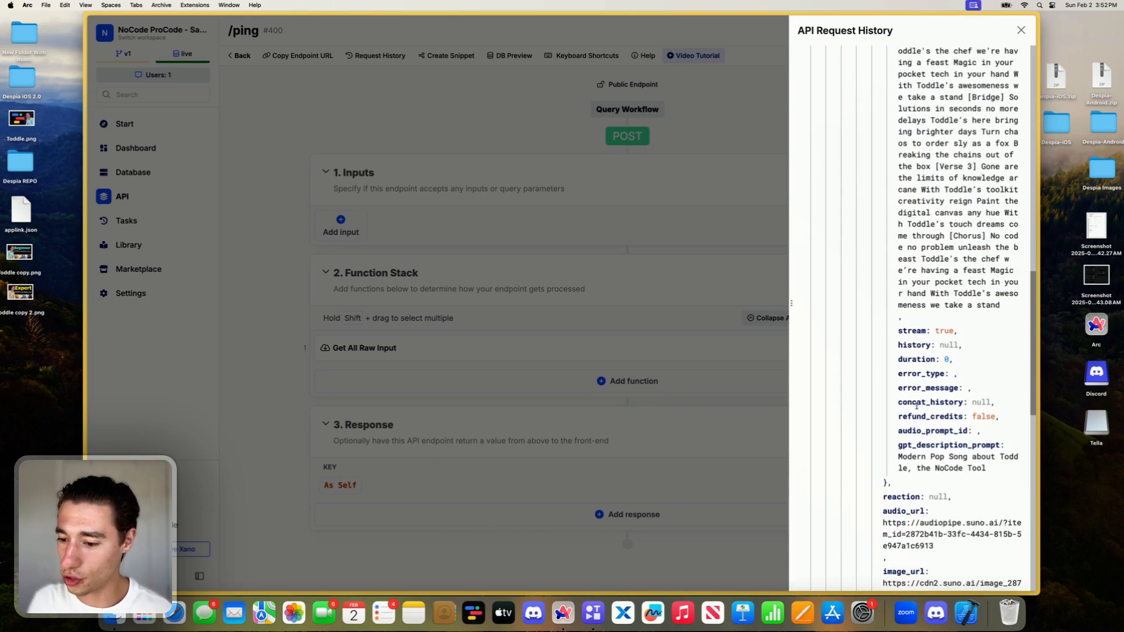
- Copy the first clip's audiopipe.suno.ai audio_url from the webhook data and open it in a new browser tab
triple_click(910, 432)
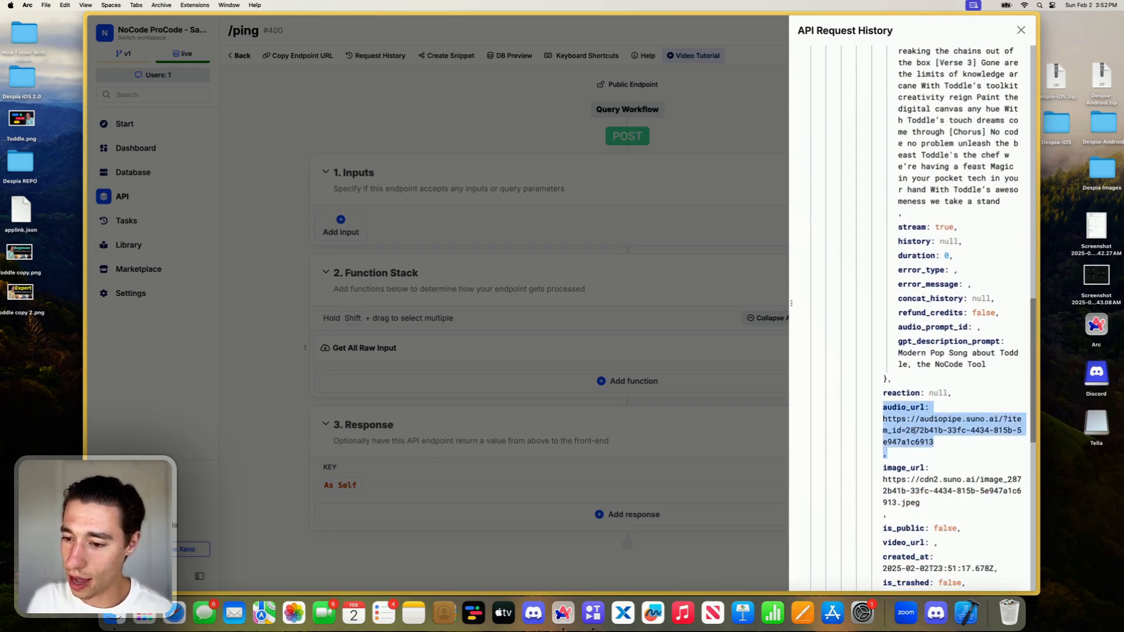
left_click(886, 417)
left_click_drag(884, 418, 938, 444)
key("super+c")
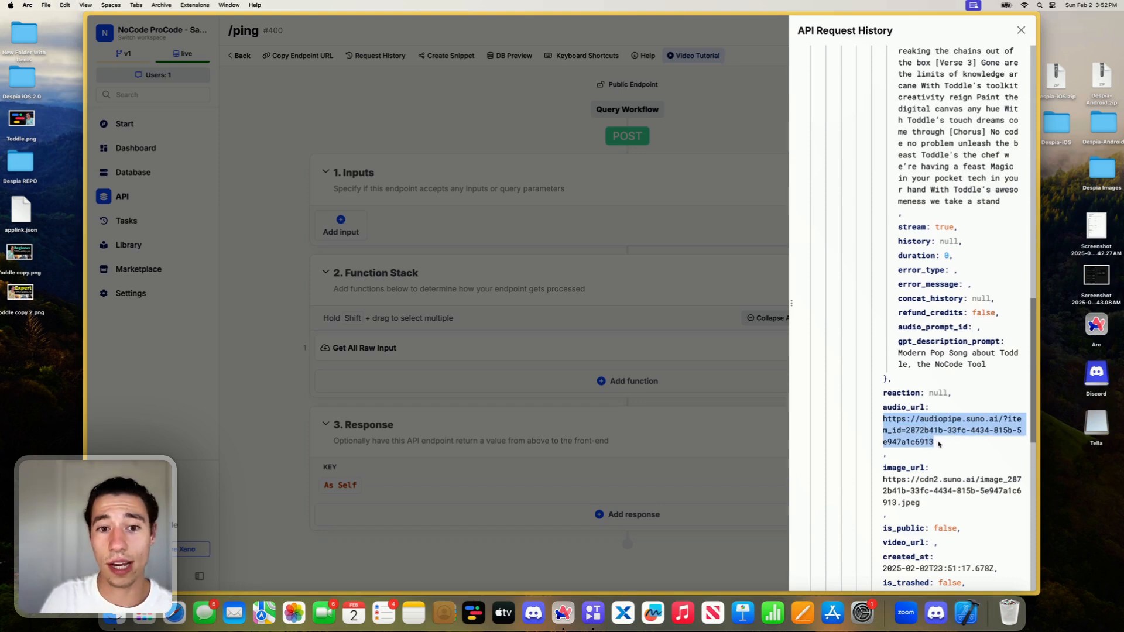
mouse_move(86, 175)
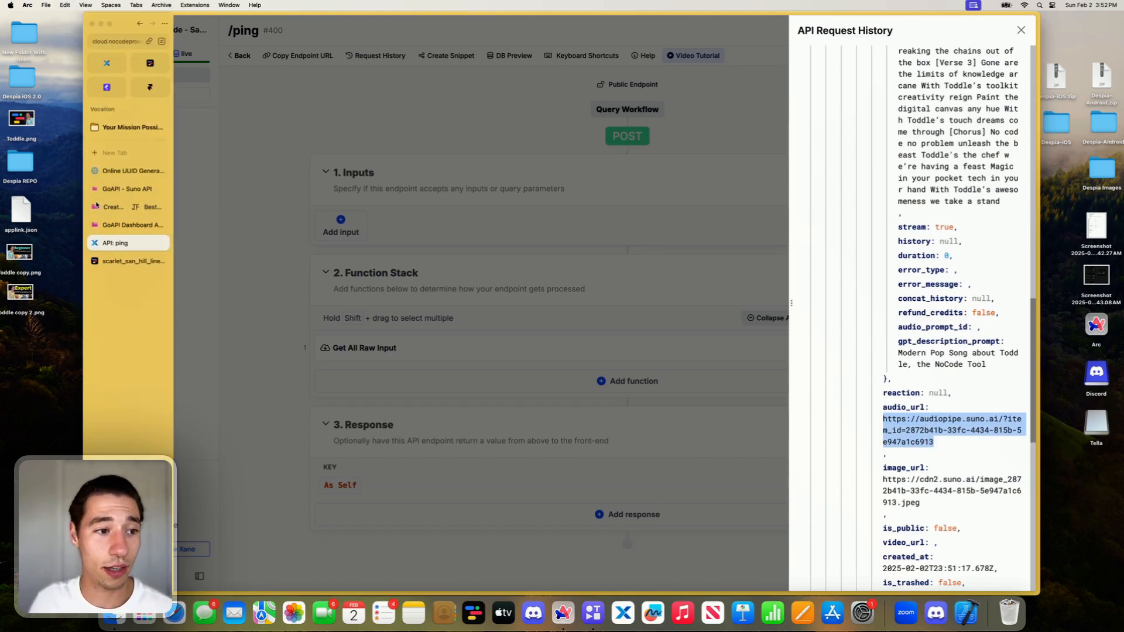
left_click(130, 152)
key("super+v")
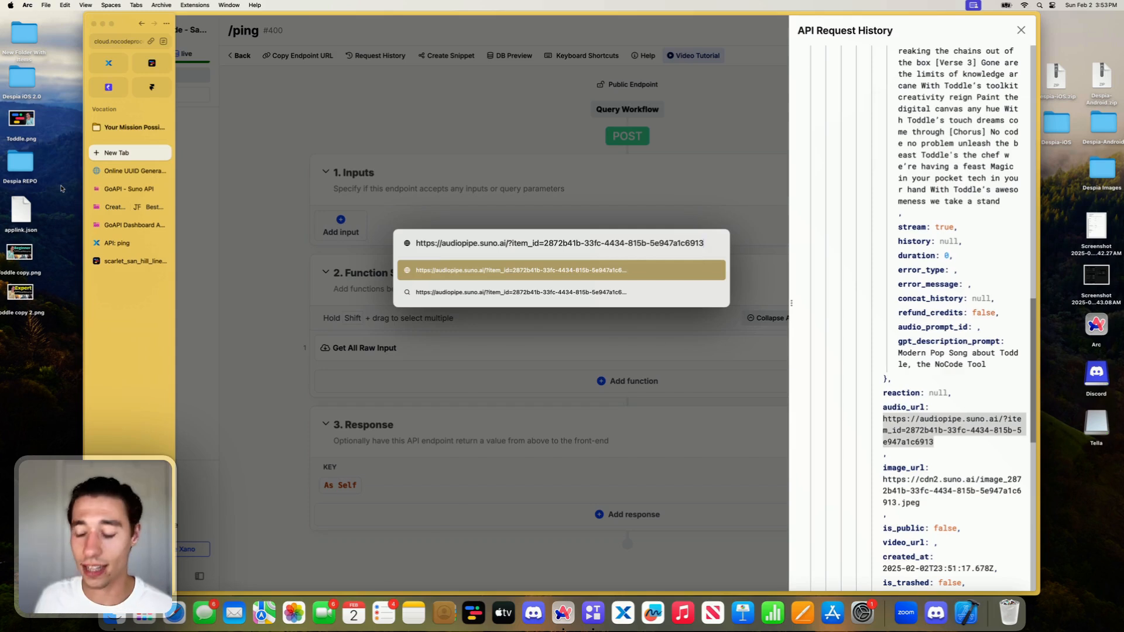
key("Return")
- Play the streaming song with the volume raised, pause it, and close the audio tab
left_click(506, 326)
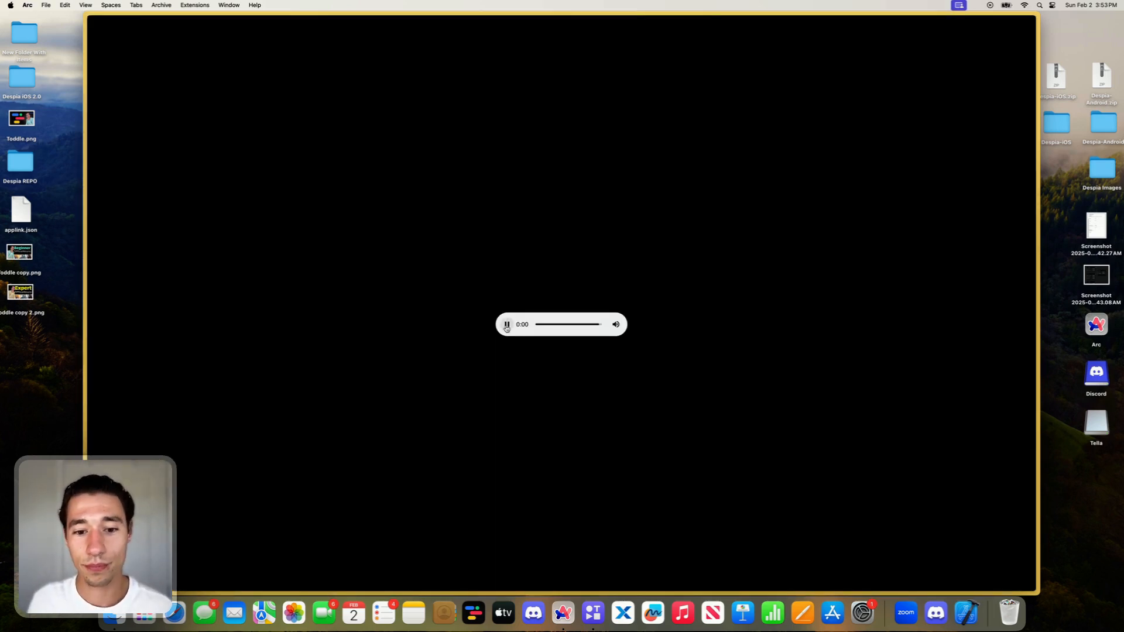
key("XF86AudioRaiseVolume")
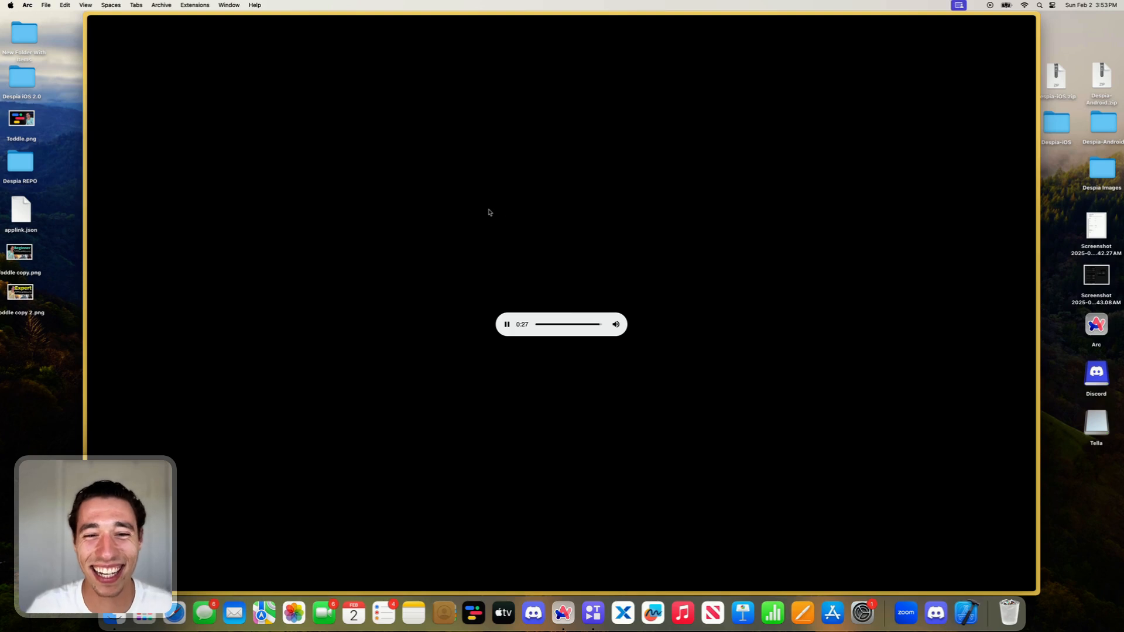
left_click(507, 323)
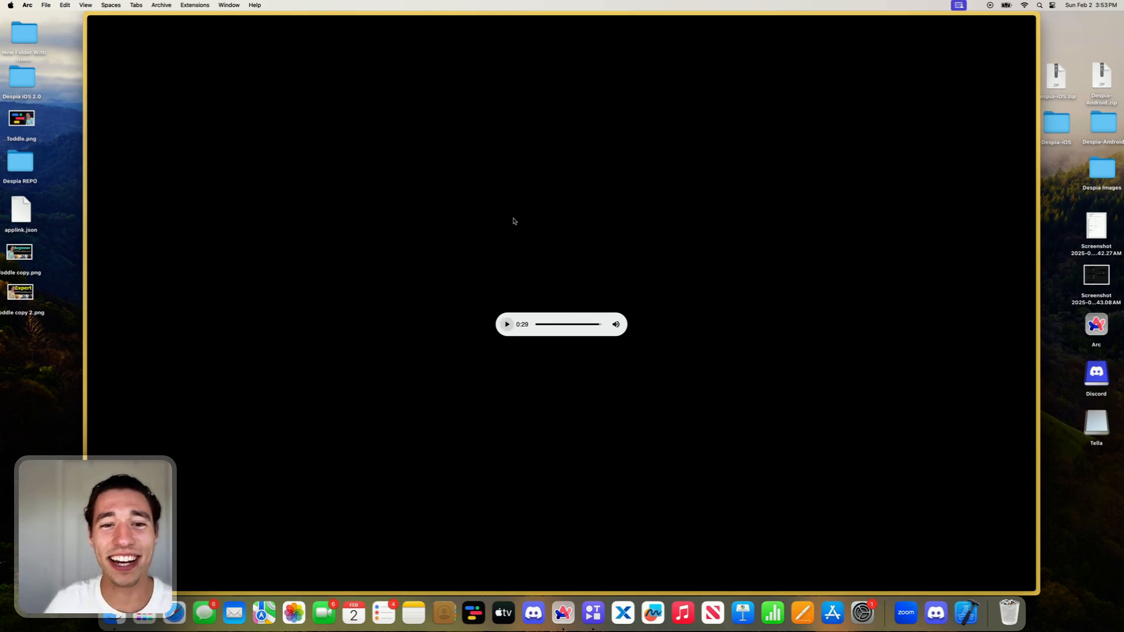
mouse_move(88, 153)
left_click(124, 153)
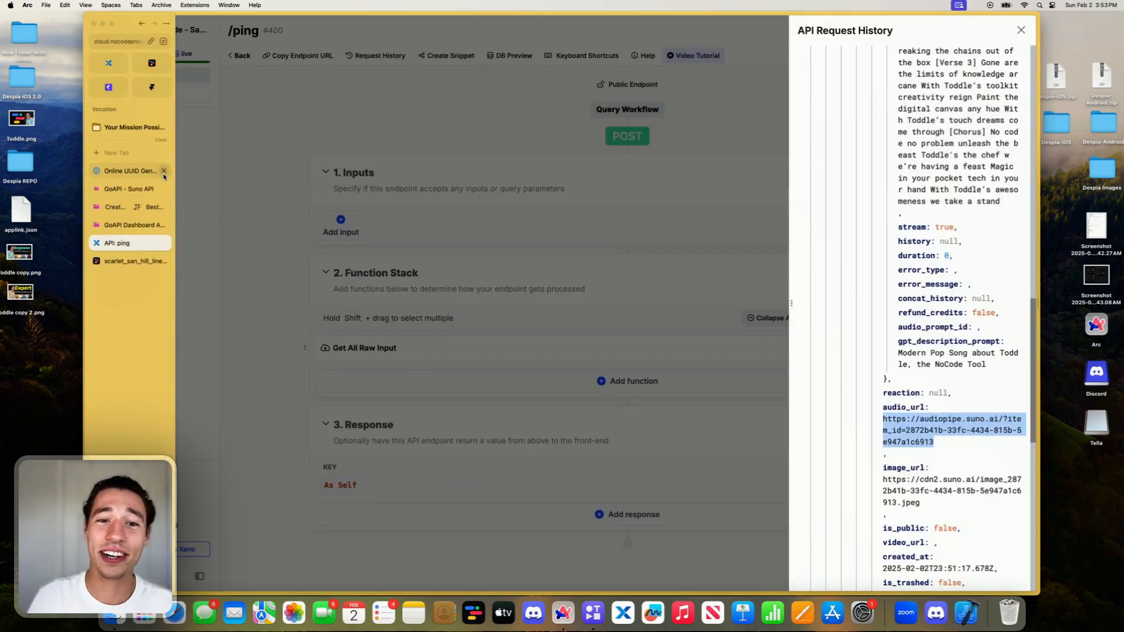
- Reopen the /ping request history and open the newer POST request, expanding its input down to the data object
scroll(908, 280, "up", 15)
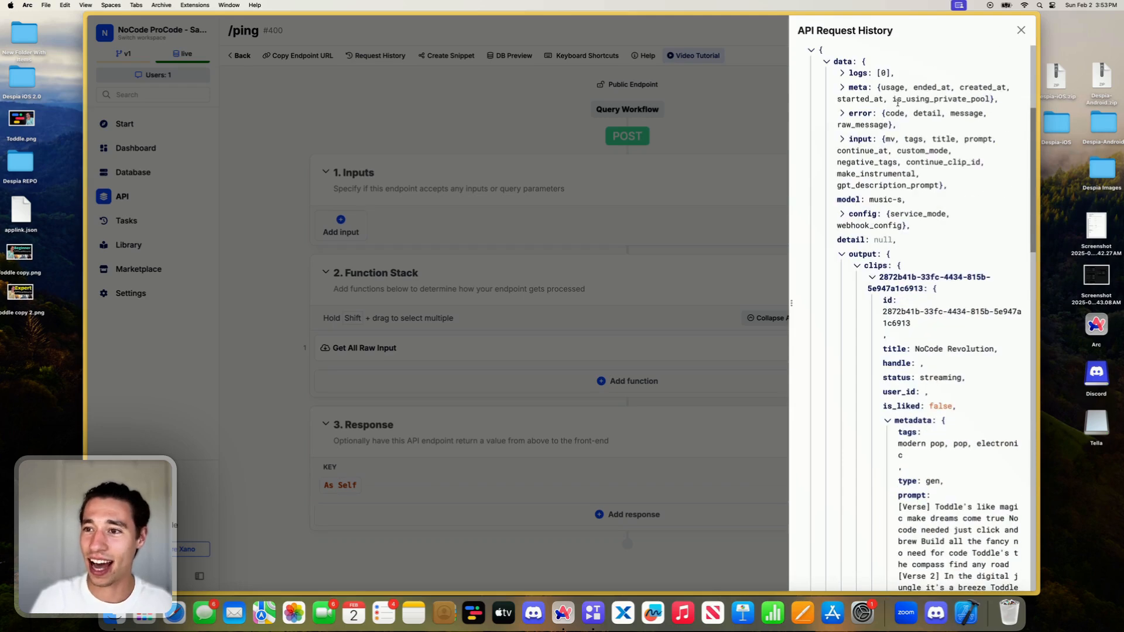
left_click(1019, 31)
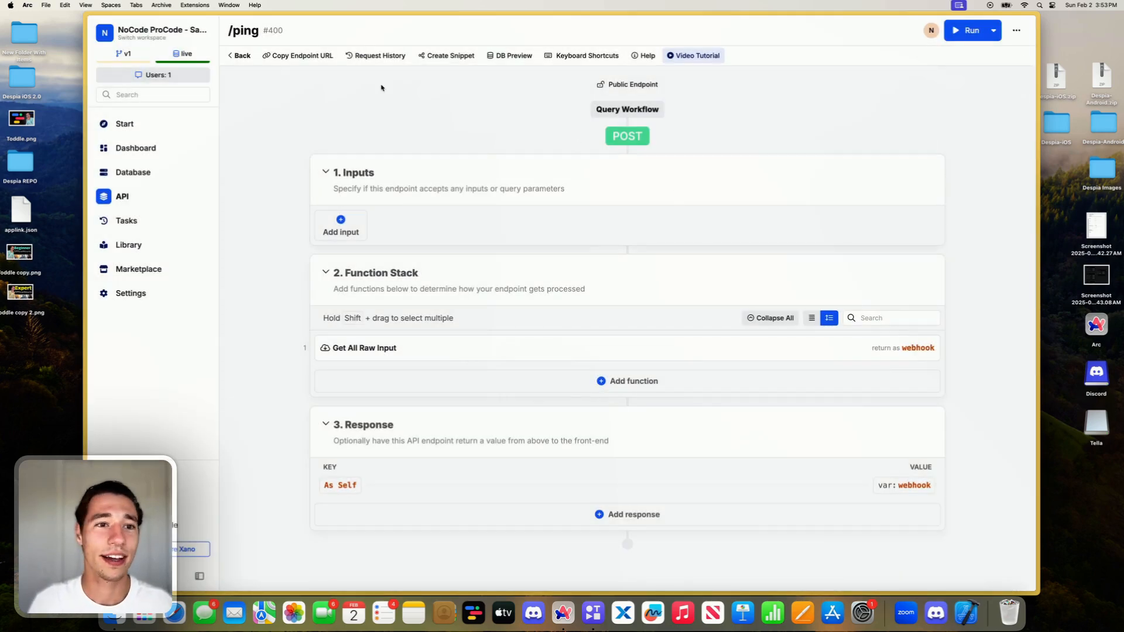
left_click(375, 55)
left_click(913, 319)
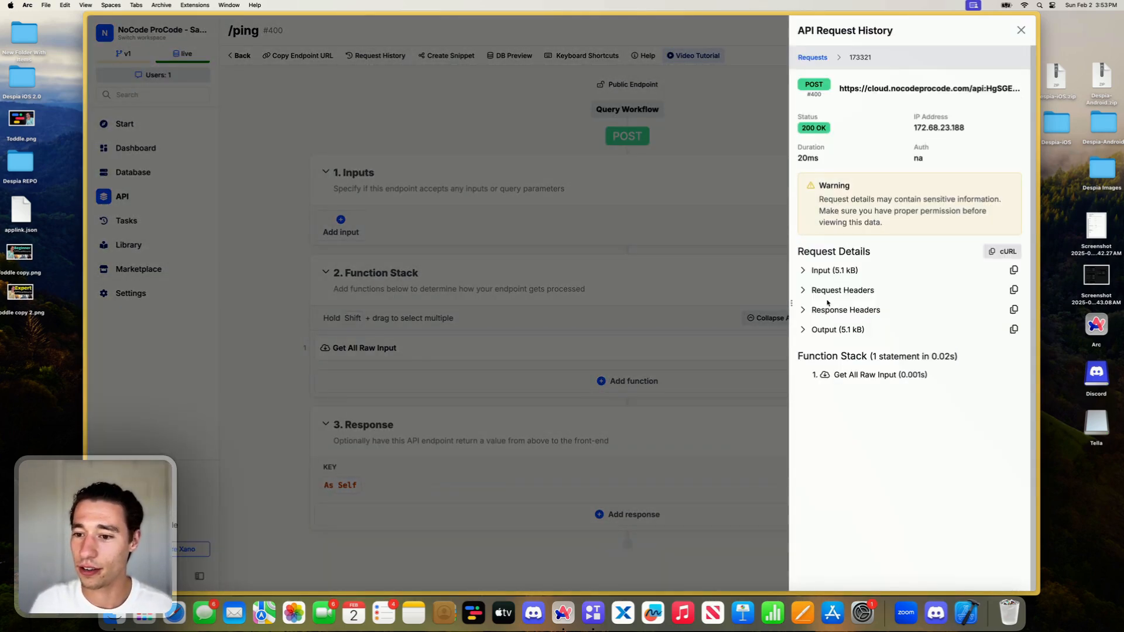
left_click(804, 269)
left_click(811, 286)
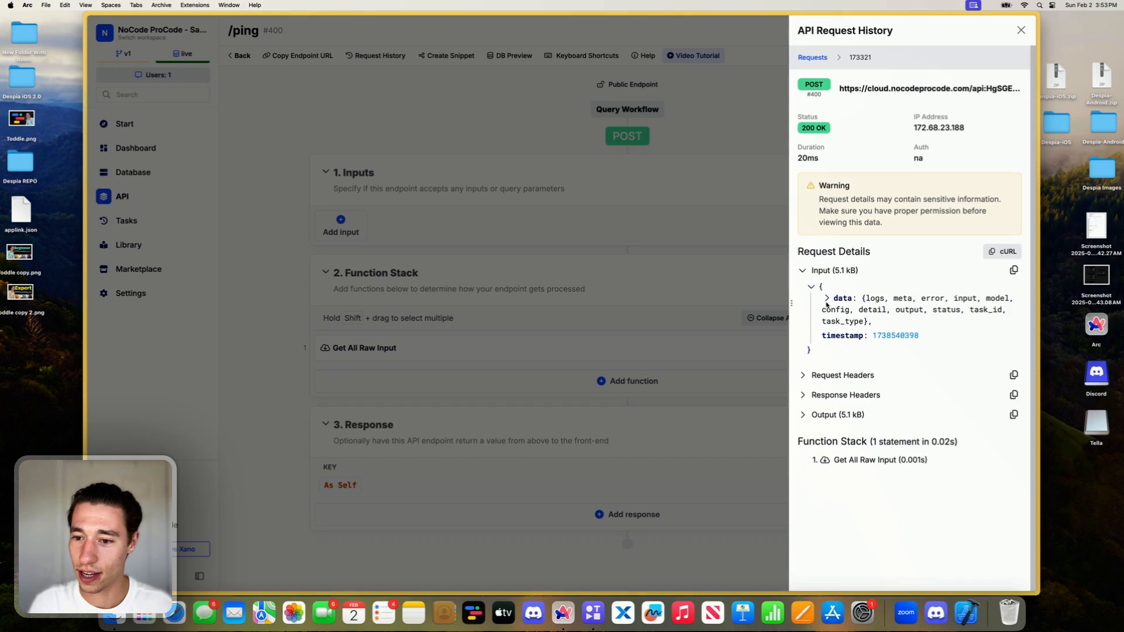
left_click(826, 299)
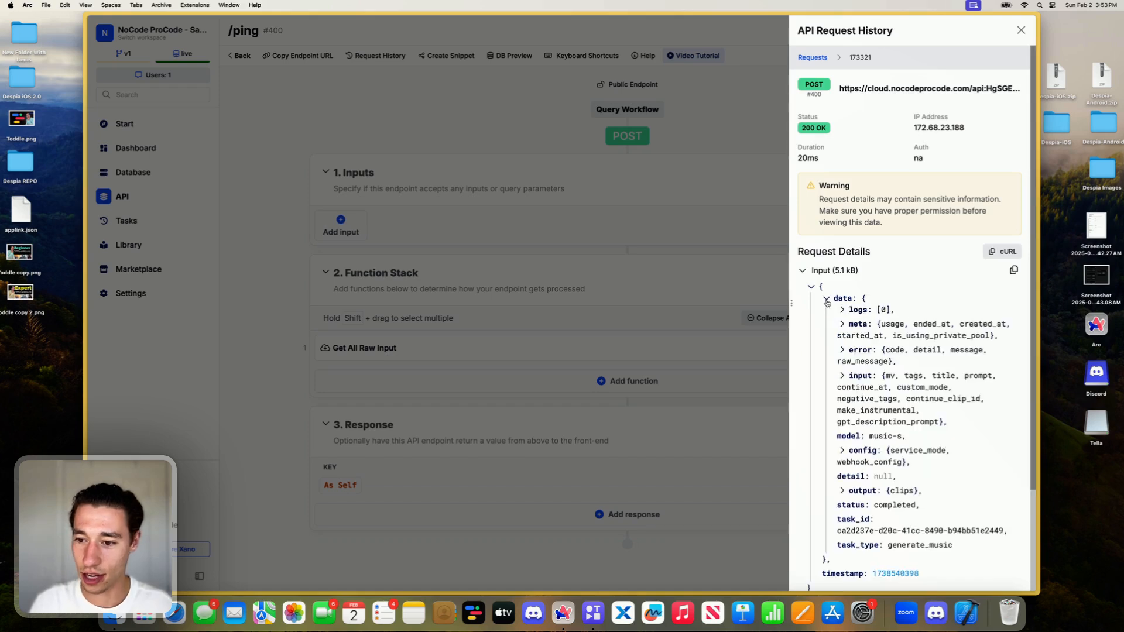
- Expand the new webhook call's output, meta usage and config, and examine the consumed credits and timestamps
left_click(842, 491)
scroll(843, 494, "down", 2)
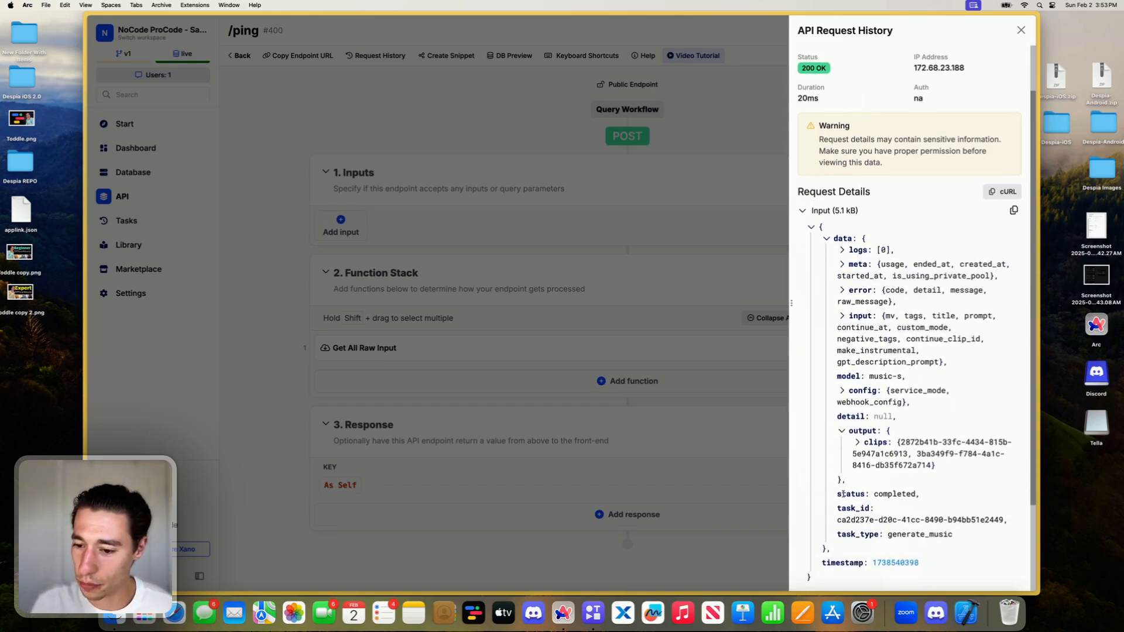
left_click(843, 264)
left_click(858, 276)
scroll(855, 398, "down", 2)
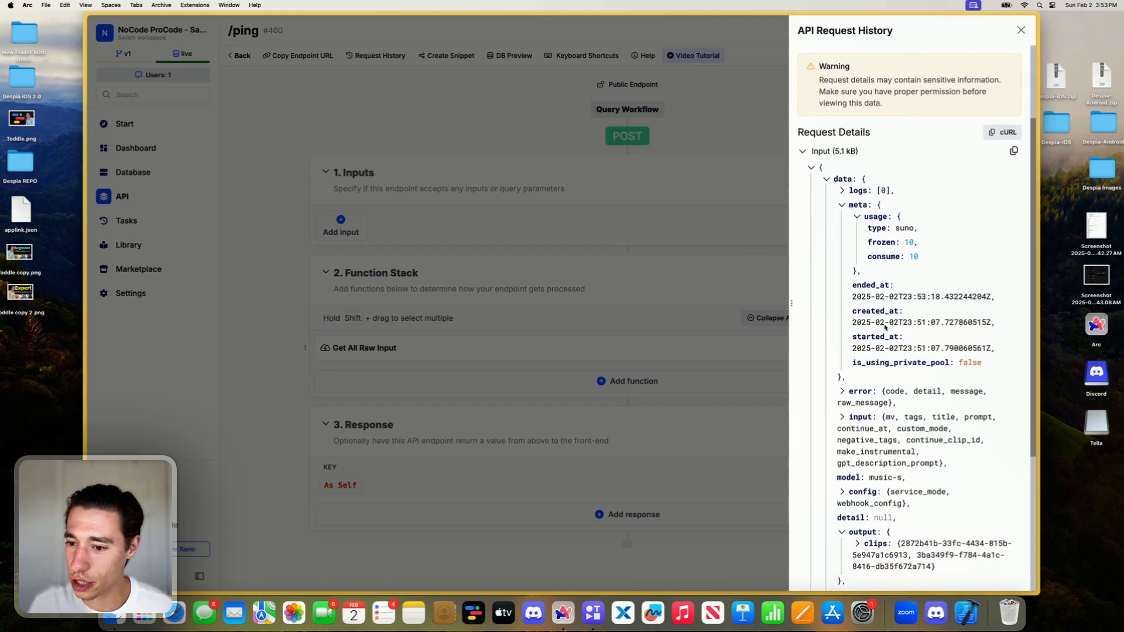
scroll(843, 419, "down", 2)
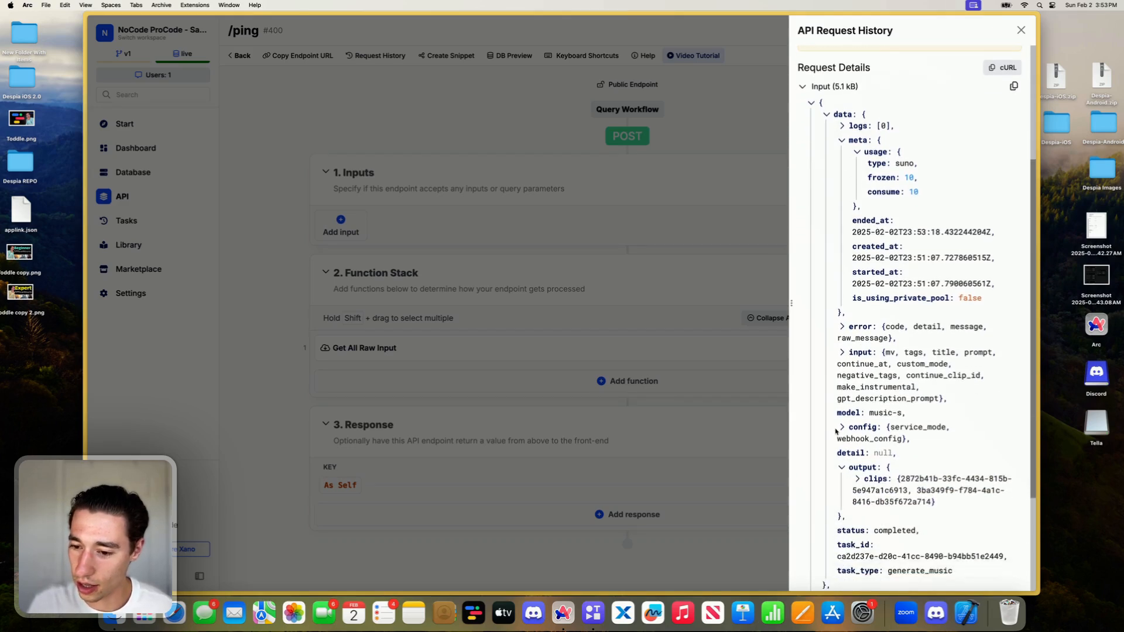
left_click(843, 427)
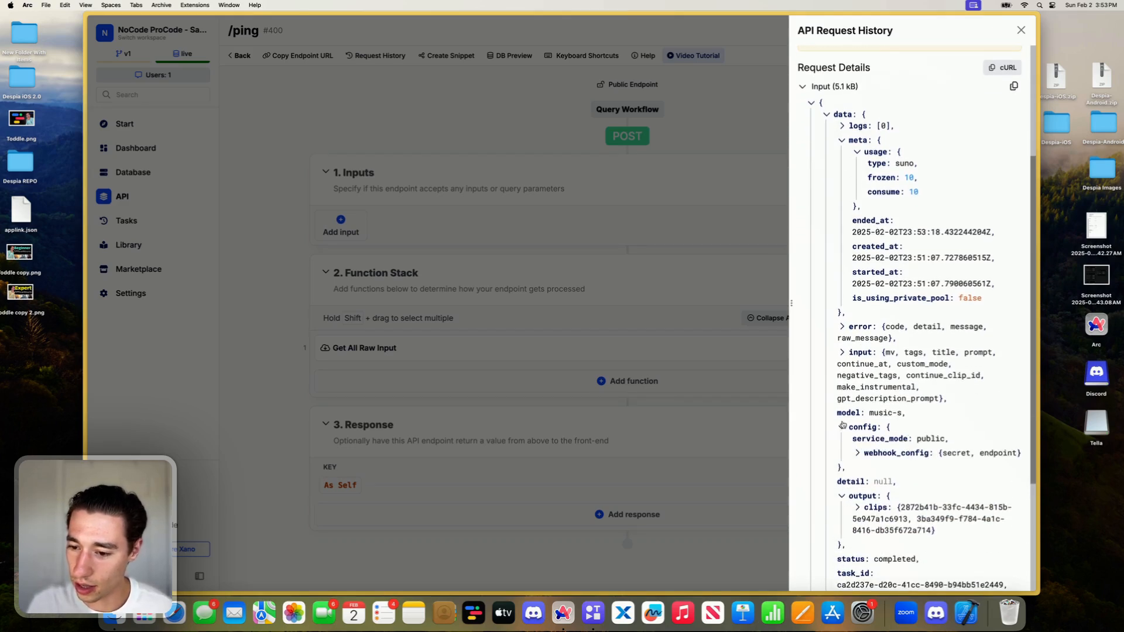
- Expand the first clip and its metadata in the new webhook data to examine its status, duration and media URLs
left_click(857, 508)
scroll(860, 504, "down", 2)
left_click(872, 443)
scroll(874, 443, "down", 2)
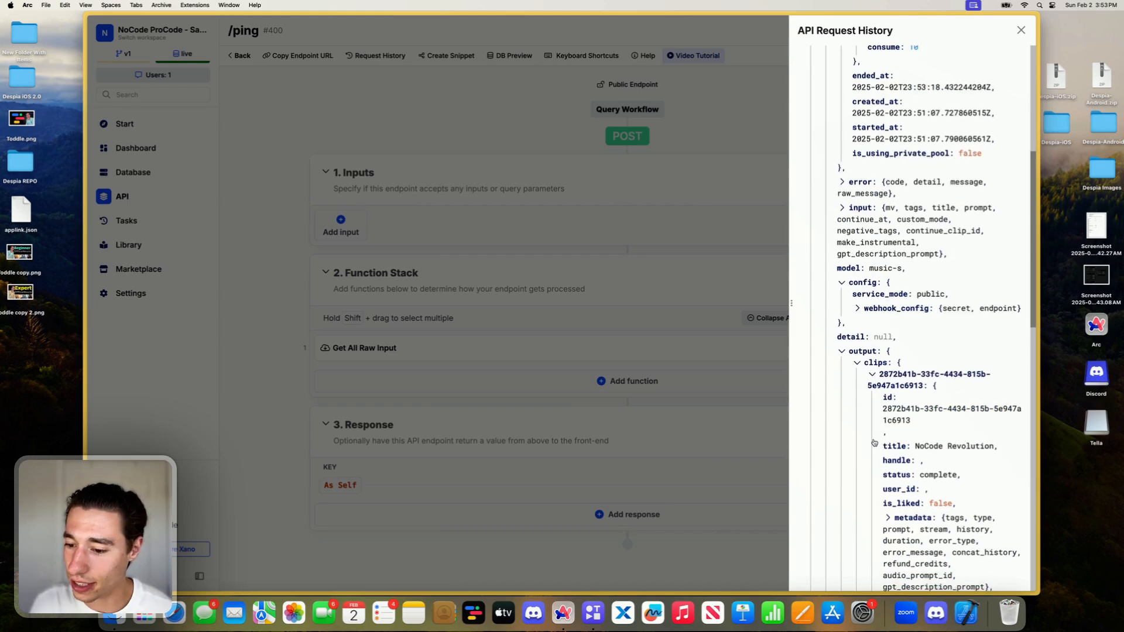
scroll(874, 443, "down", 3)
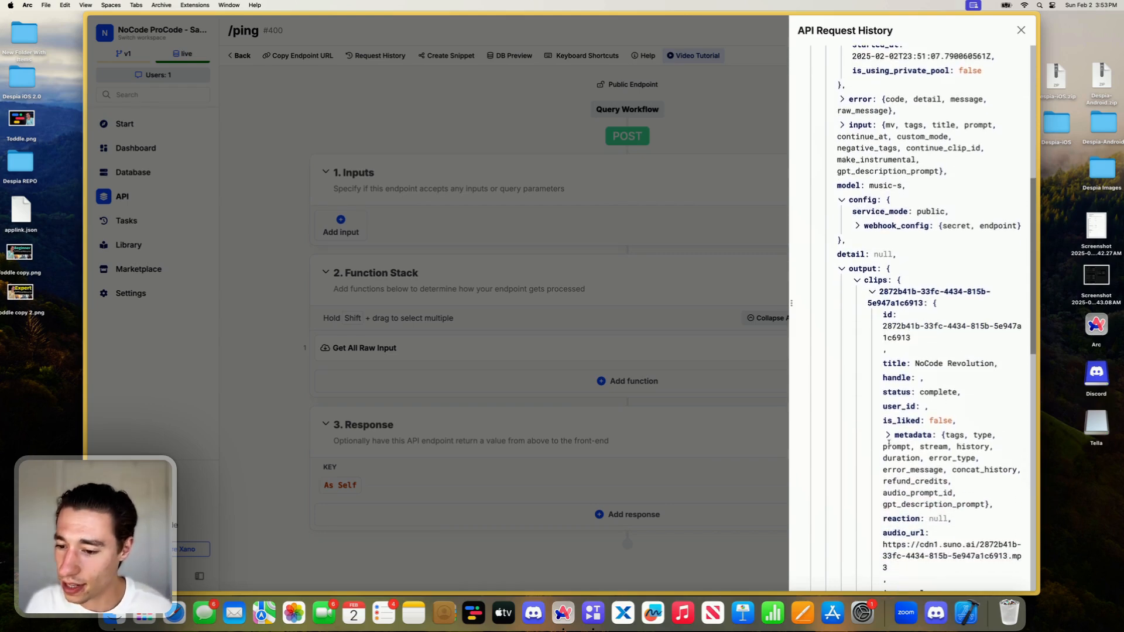
left_click(888, 436)
scroll(901, 410, "down", 8)
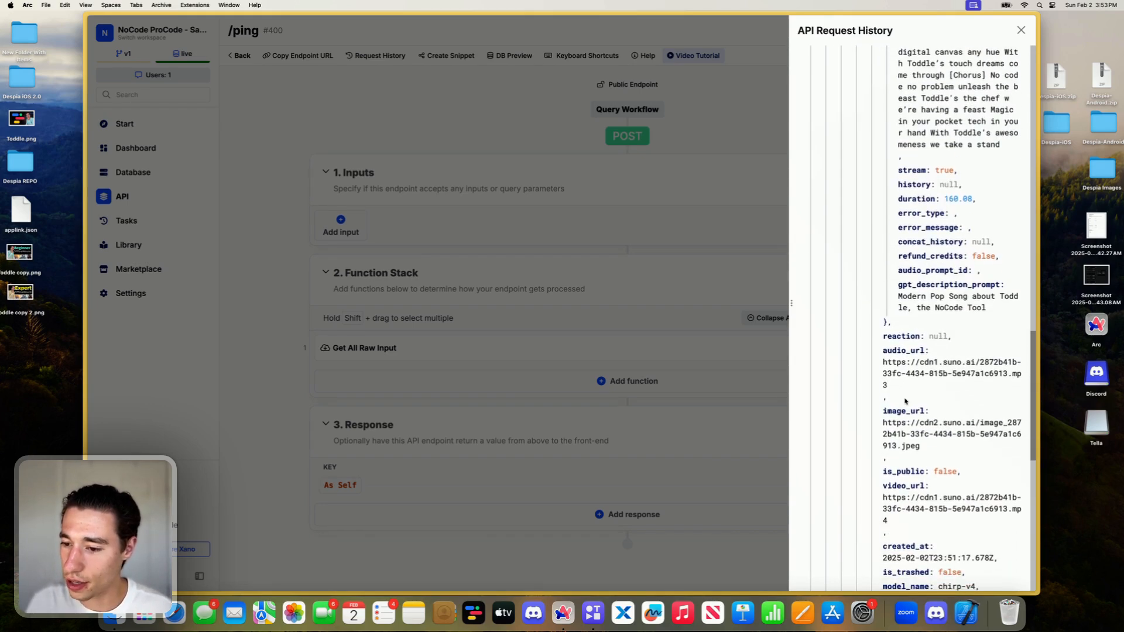
- Copy the completed clip's cdn1.suno.ai MP3 audio_url and open it in a new browser tab
double_click(907, 370)
left_click(889, 368)
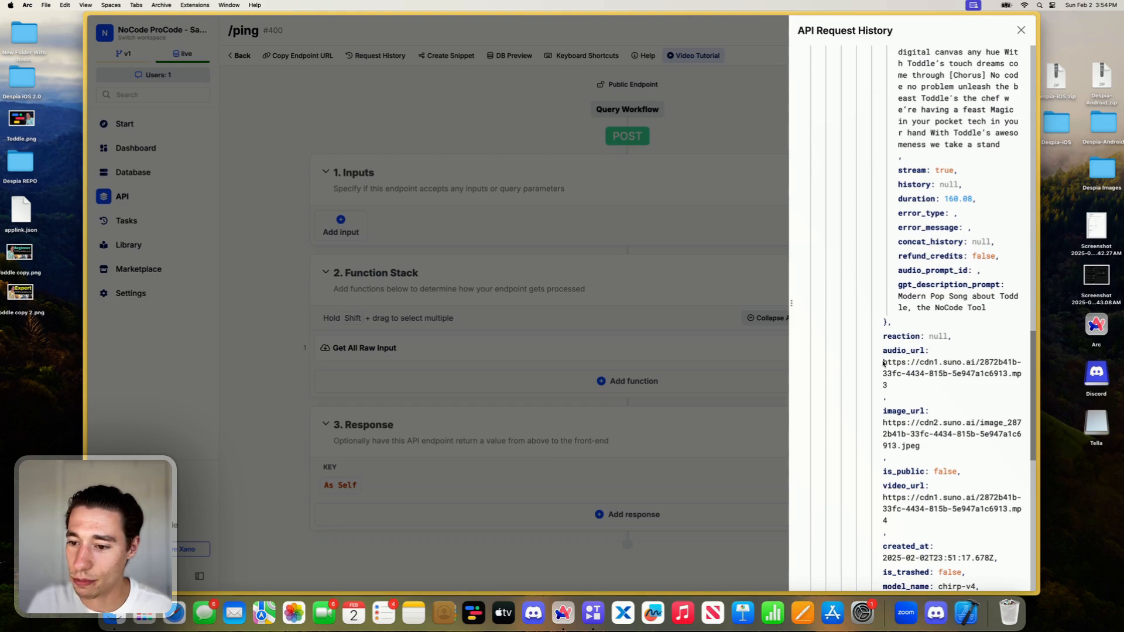
left_click_drag(884, 363, 893, 384)
key("super+c")
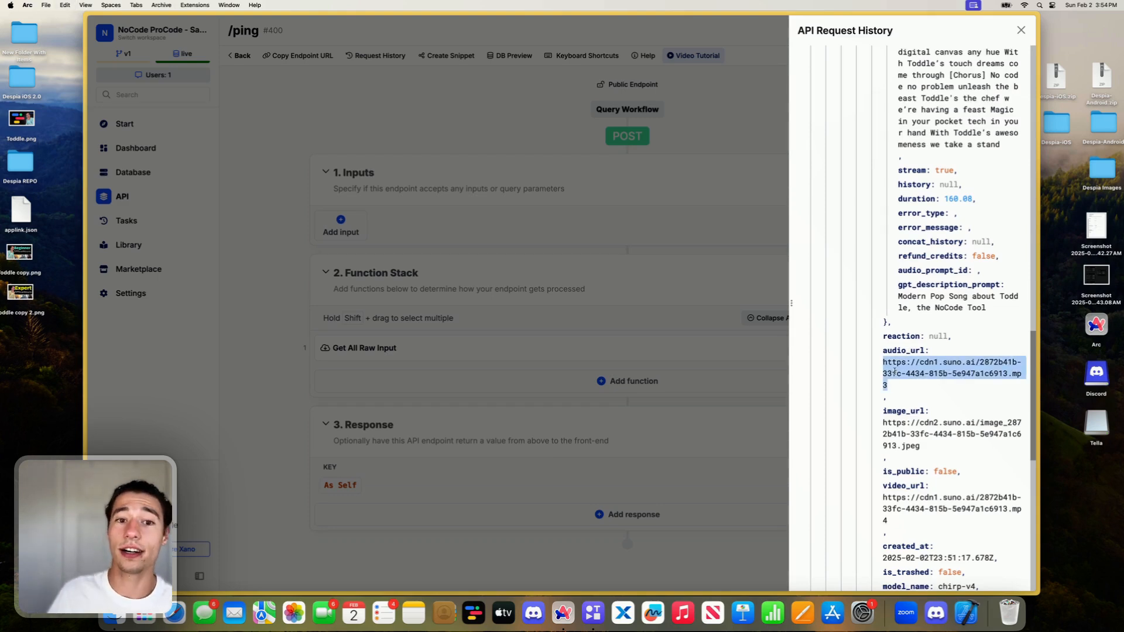
mouse_move(87, 169)
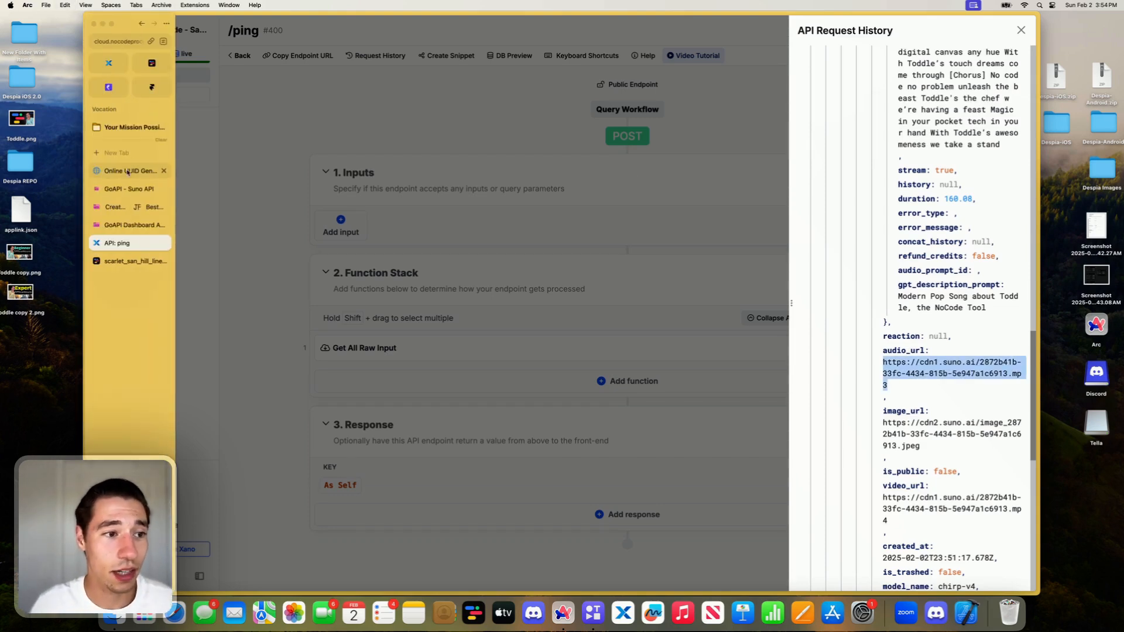
left_click(121, 153)
key("super+v")
key("Return")
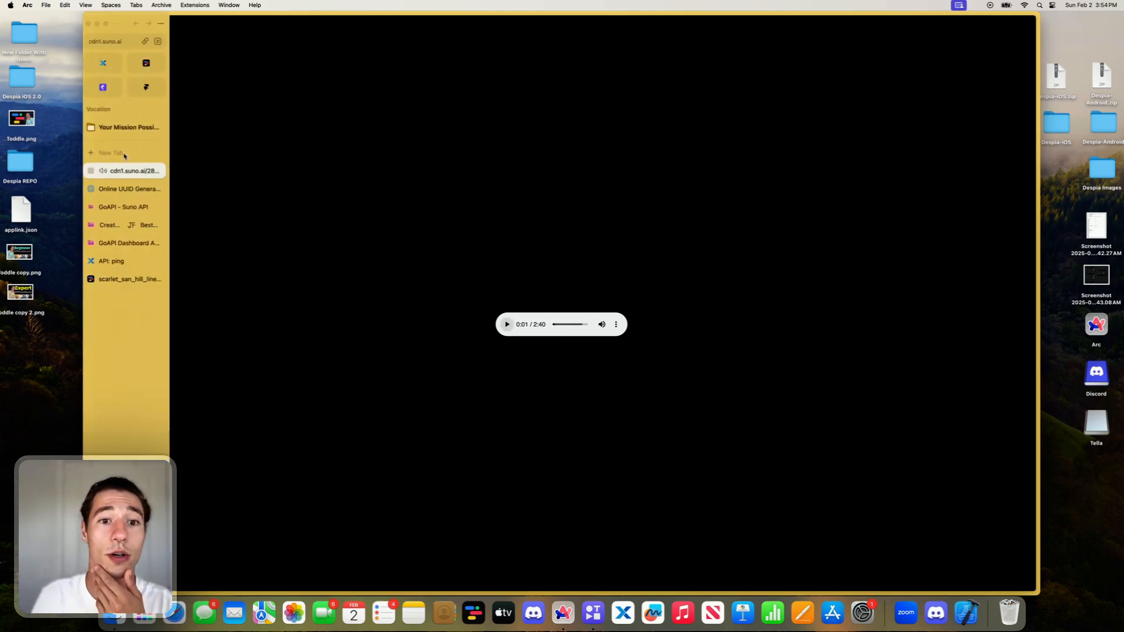
- Listen to two different parts of the finished song, and close the audio tab
left_click(577, 328)
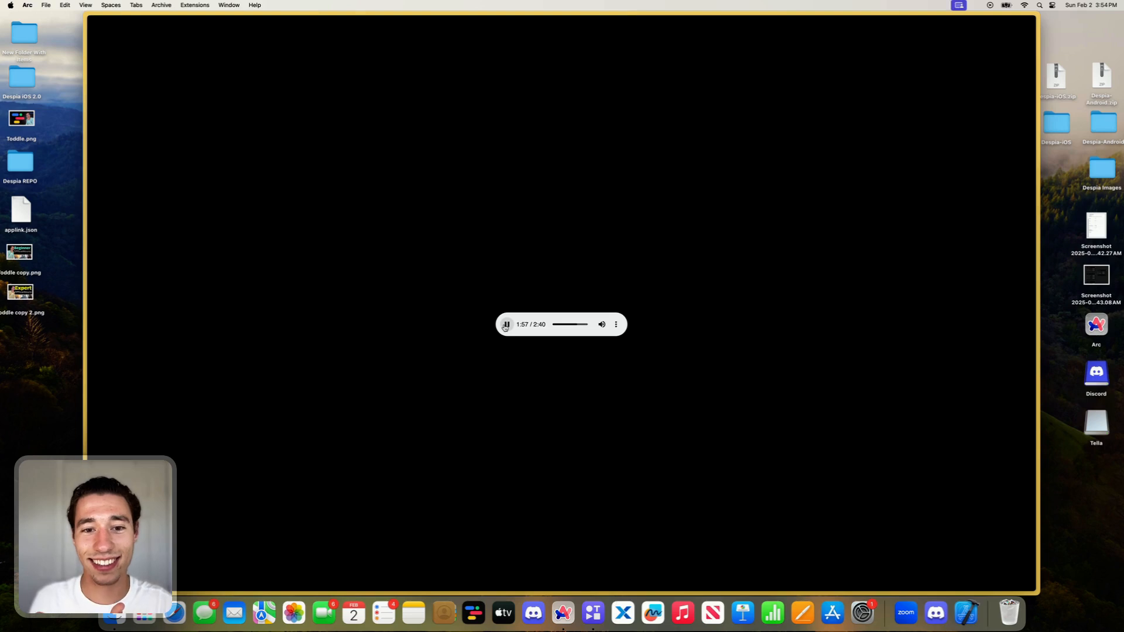
left_click(568, 327)
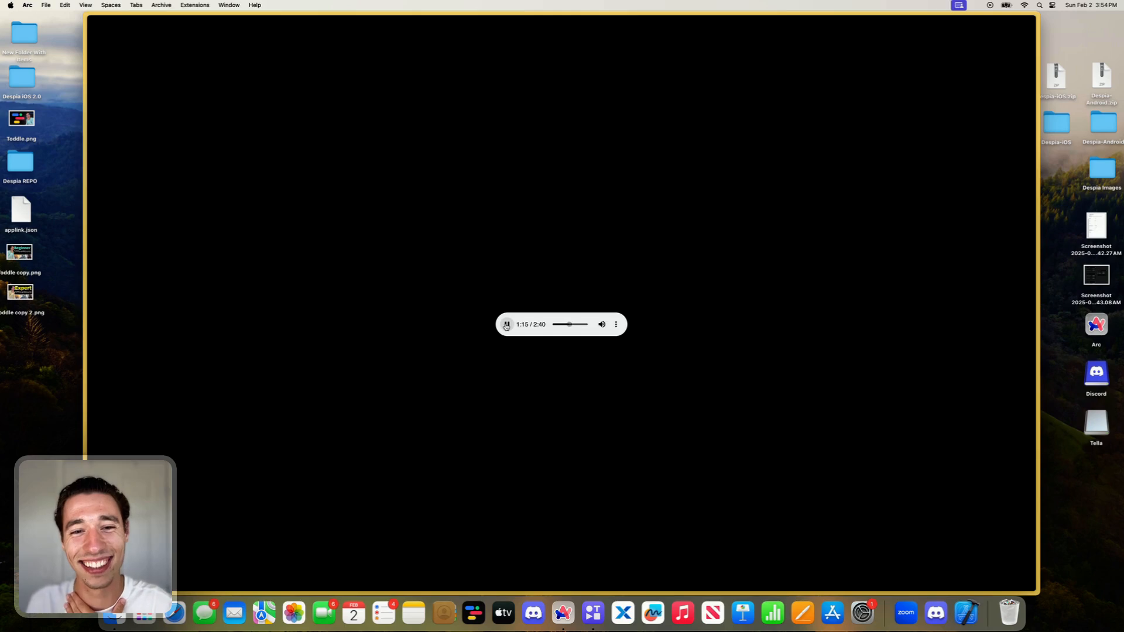
mouse_move(88, 176)
left_click(162, 170)
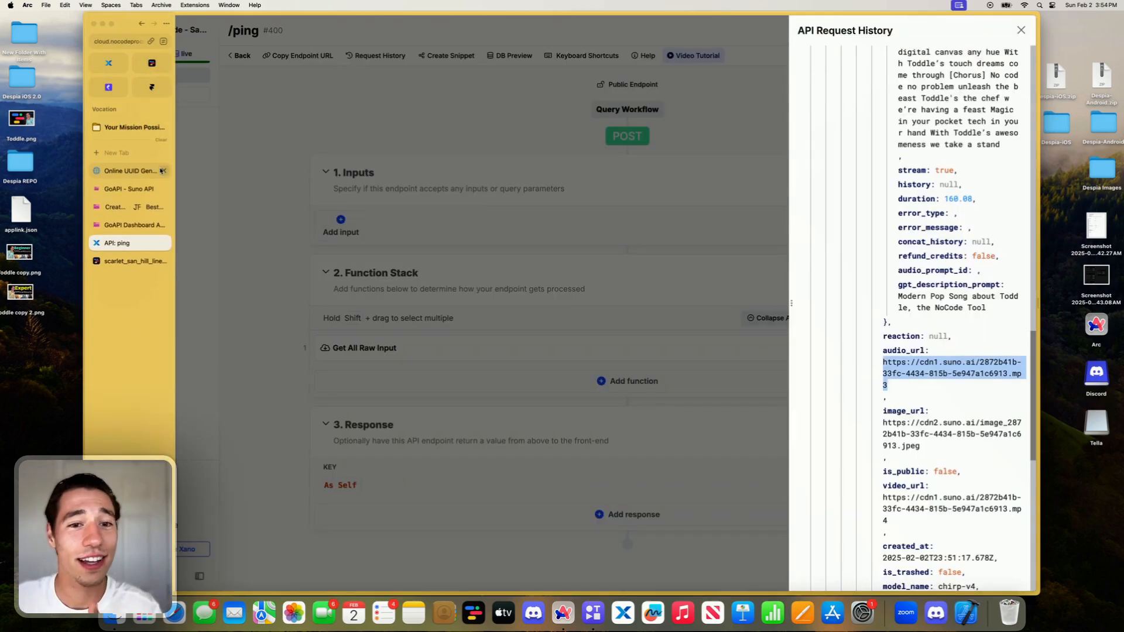
- Close the request history and switch from the /ping endpoint to the /generate endpoint
scroll(934, 298, "up", 15)
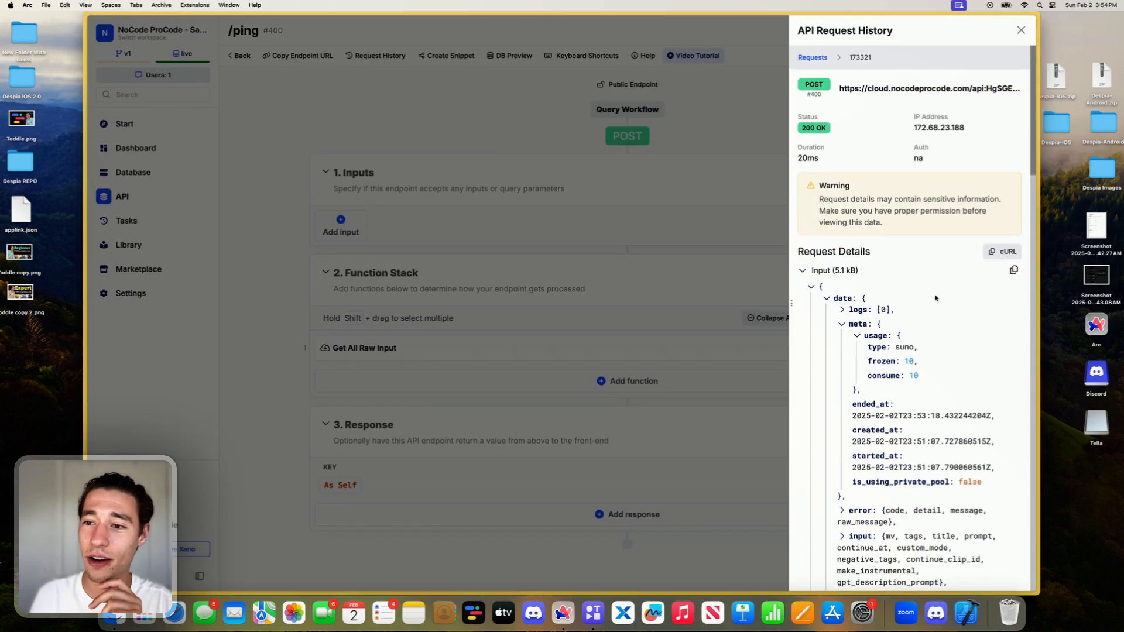
left_click(704, 172)
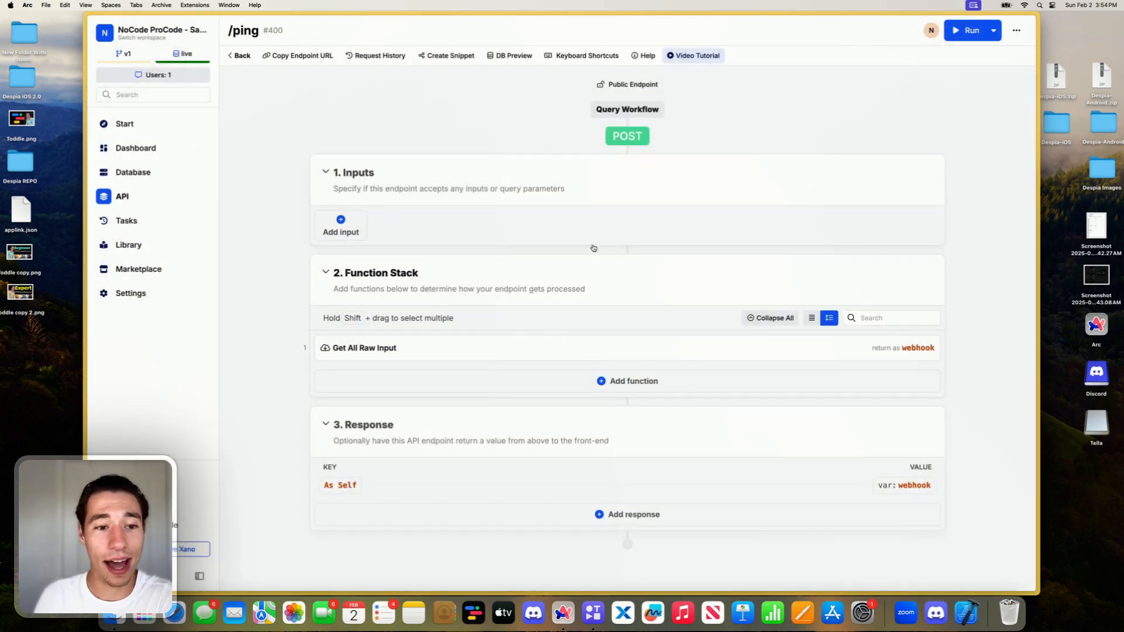
left_click(249, 59)
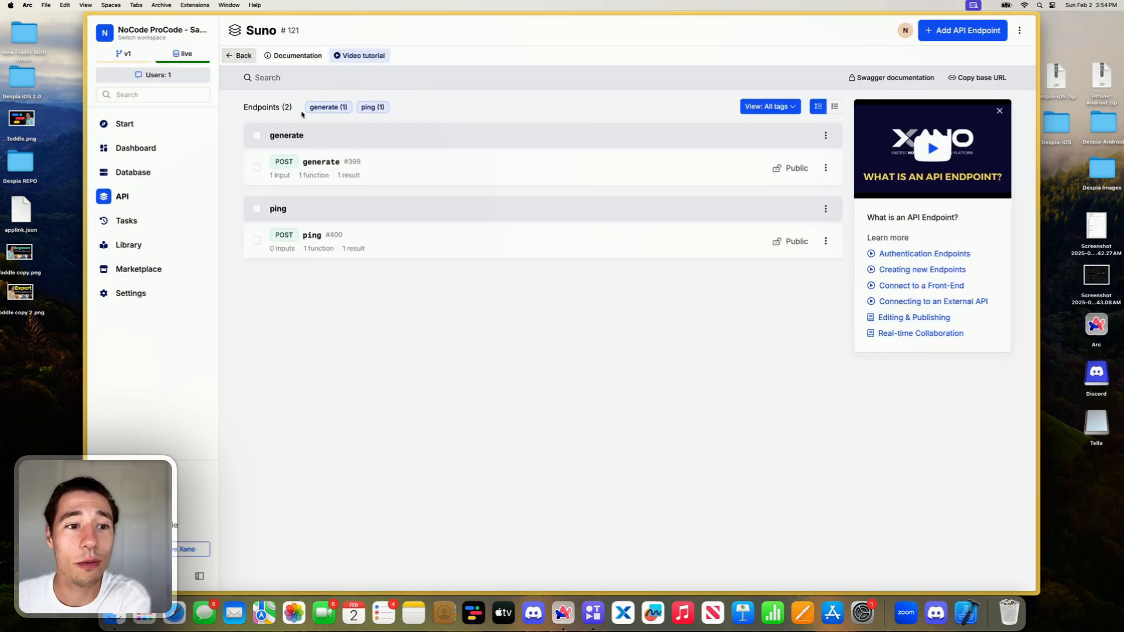
left_click(352, 167)
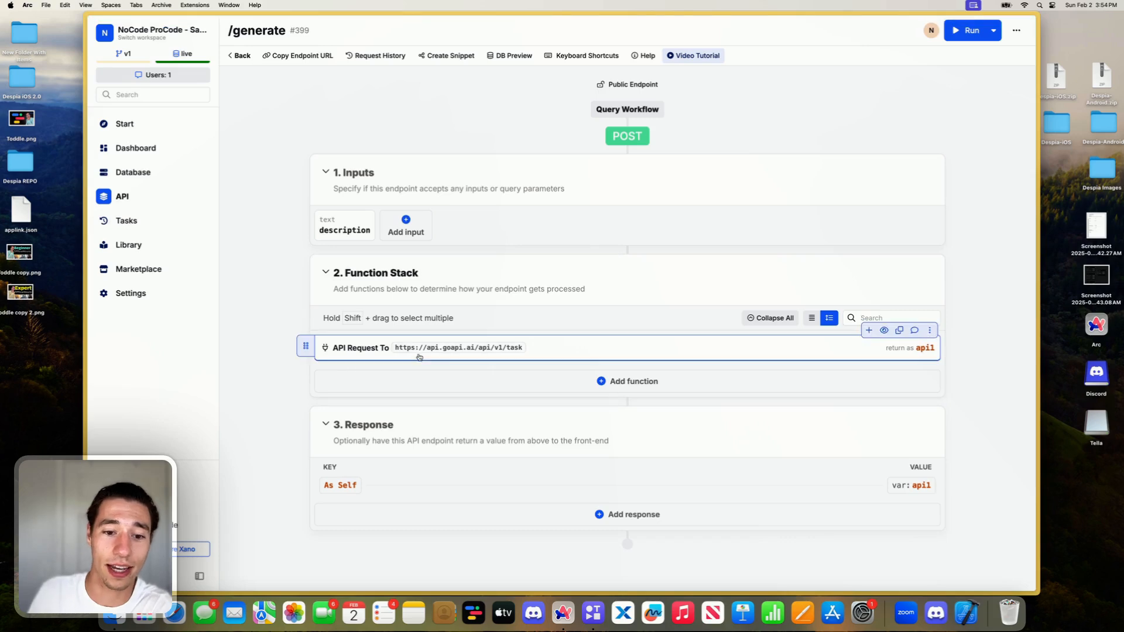
- Copy the gpt_description_prompt text from the GoAPI request's parameters and save the request
left_click(416, 350)
scroll(958, 357, "down", 5)
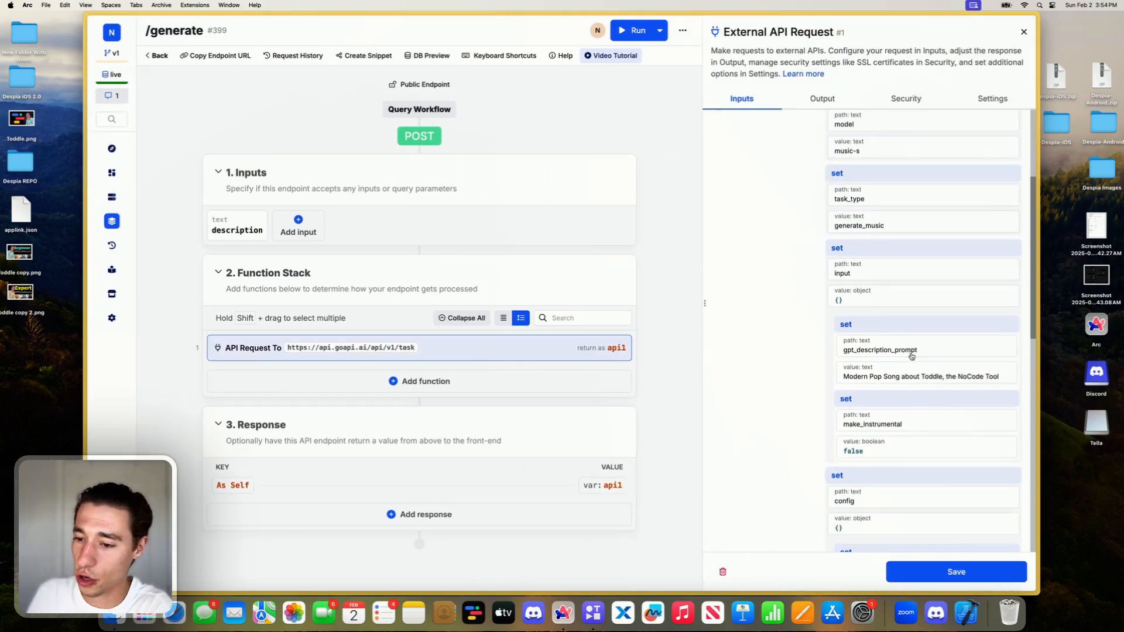
left_click(958, 359)
left_click(887, 471)
key("super+c")
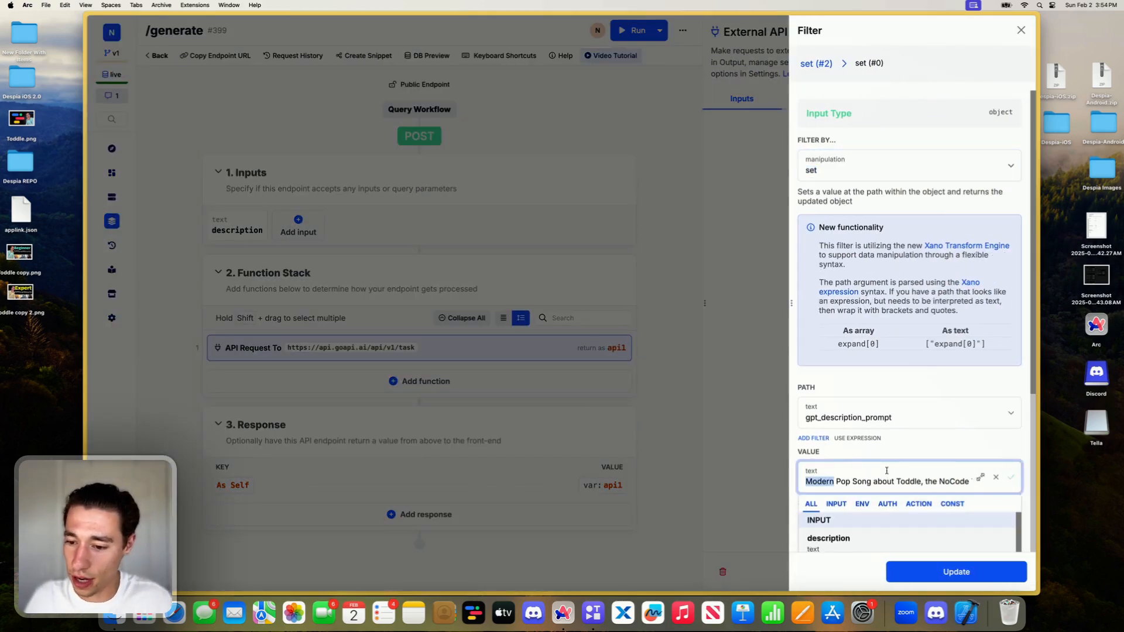
left_click(955, 572)
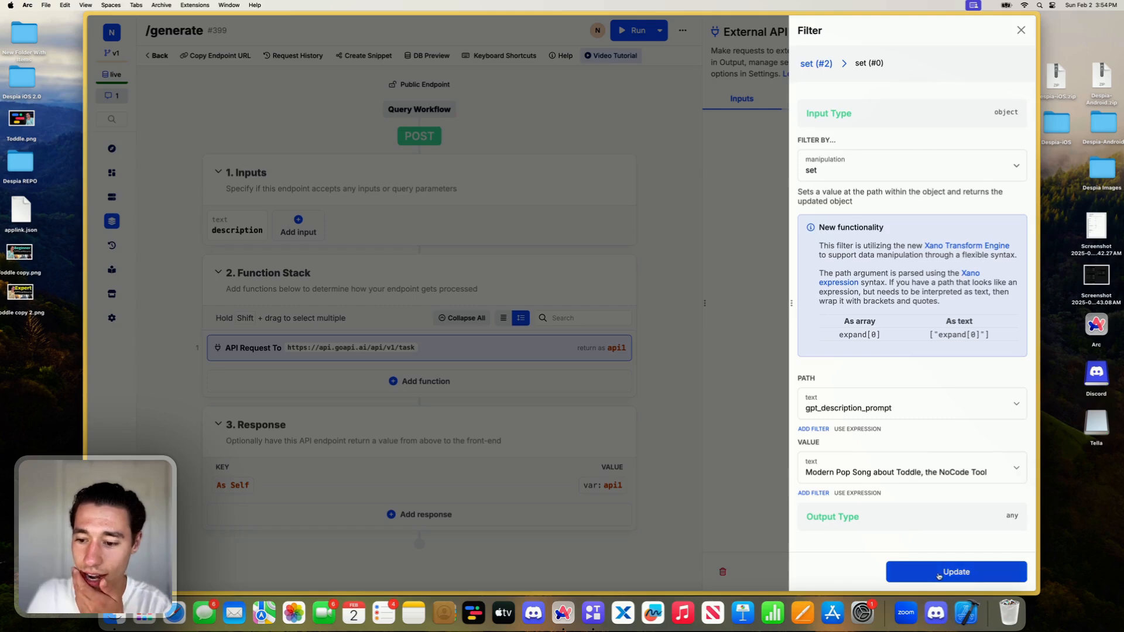
left_click(955, 571)
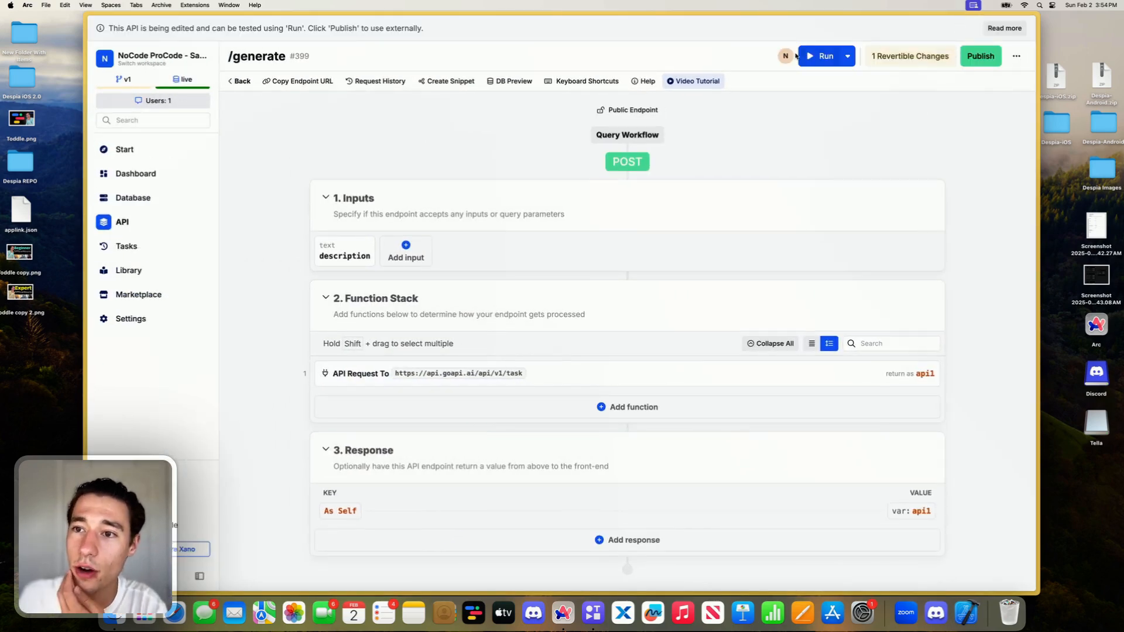
- Set the endpoint's test input description to "Modern Pop Song about Toddle, the NoCode Tool"
left_click(819, 55)
left_click(818, 220)
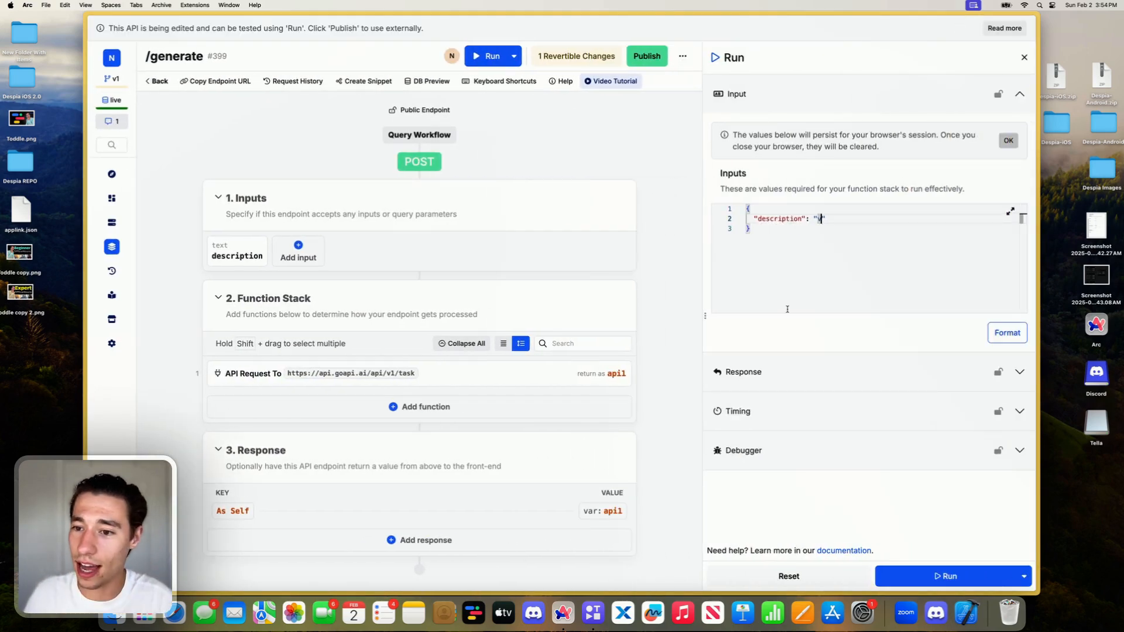
key("super+v")
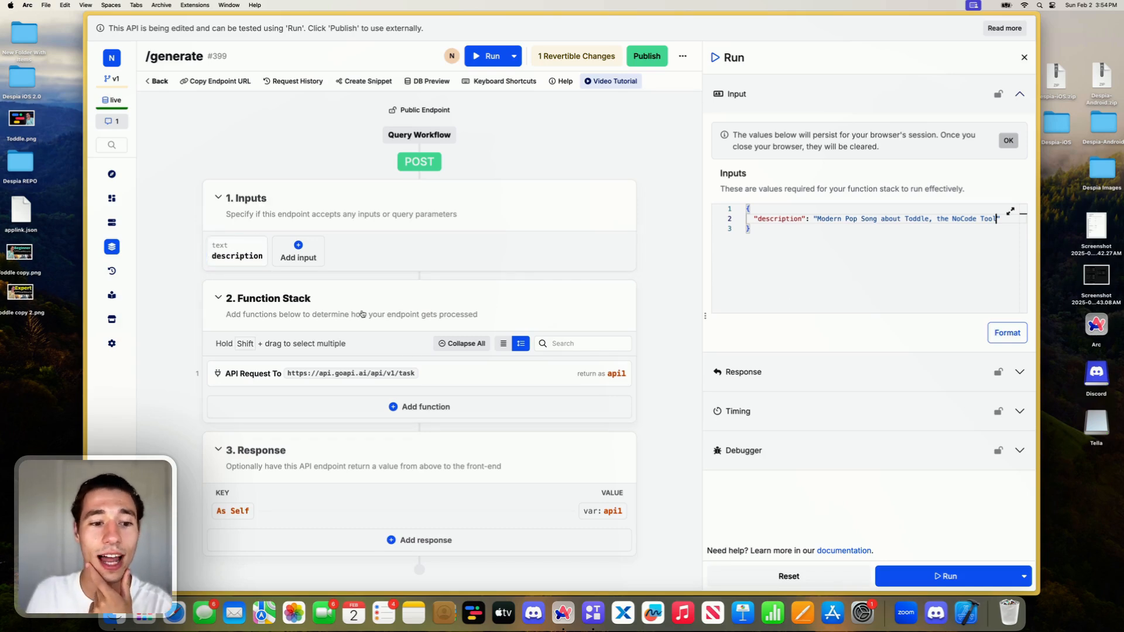
- Bind the gpt_description_prompt value in the GoAPI request to the endpoint's description input
left_click(432, 377)
scroll(560, 410, "down", 5)
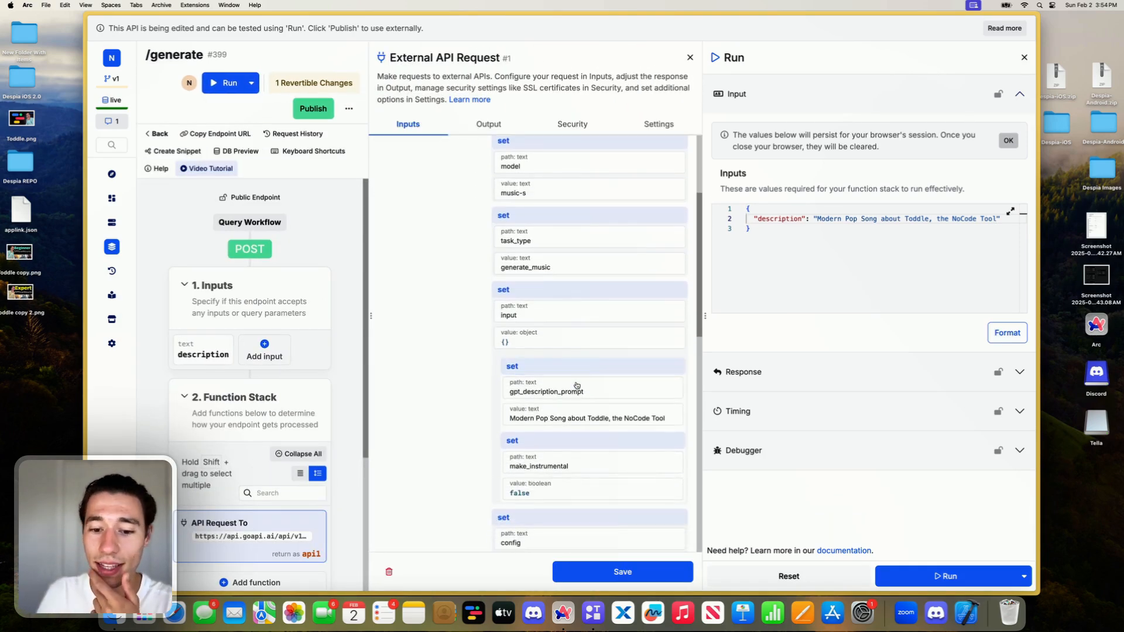
left_click(560, 417)
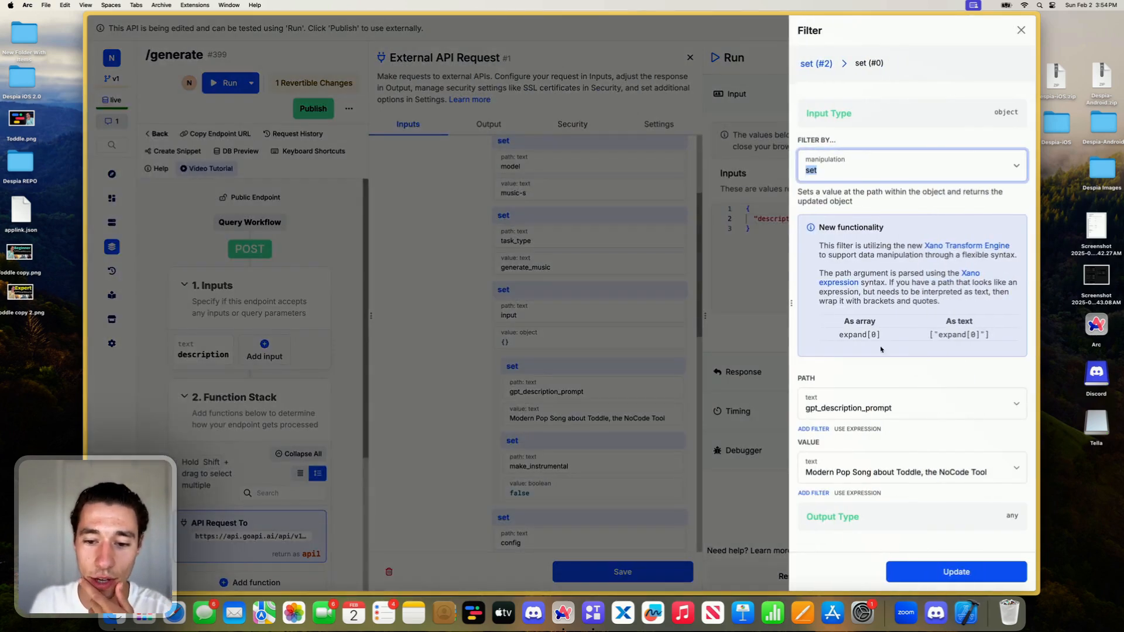
left_click(854, 475)
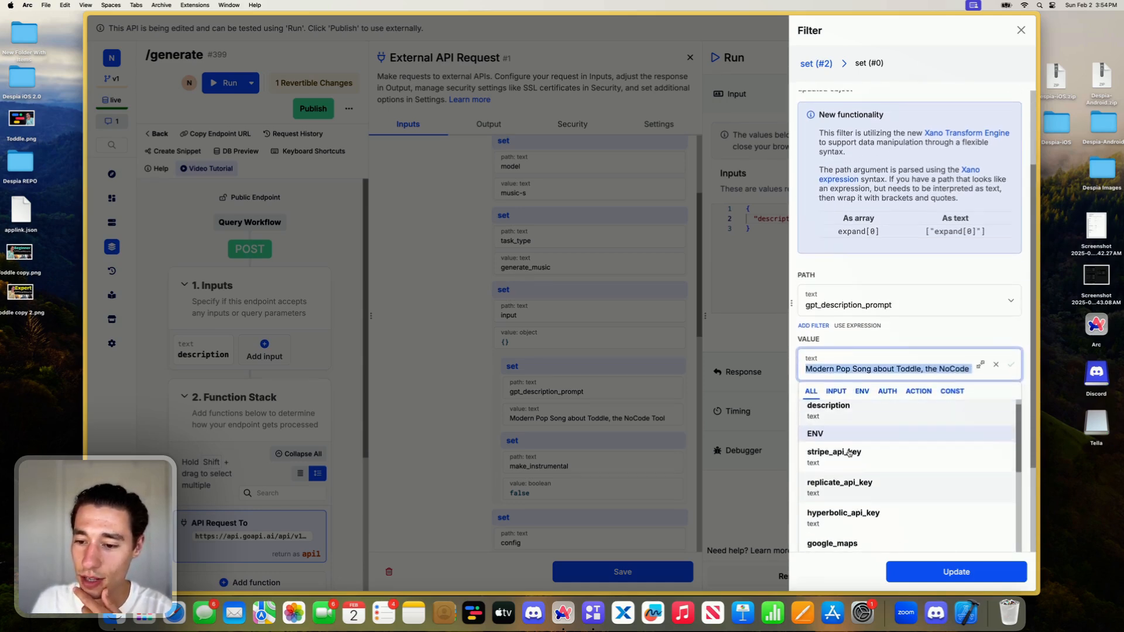
scroll(848, 452, "up", 1)
left_click(828, 422)
left_click(955, 571)
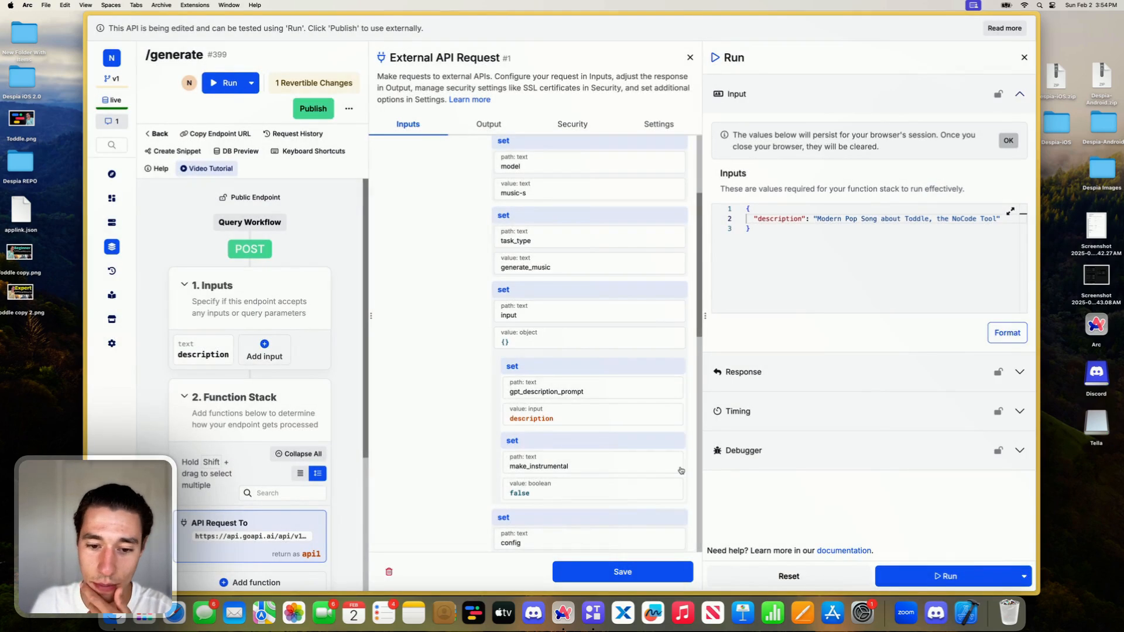
- Set the service_mode value in the request's config to private and save the API request
scroll(590, 457, "down", 5)
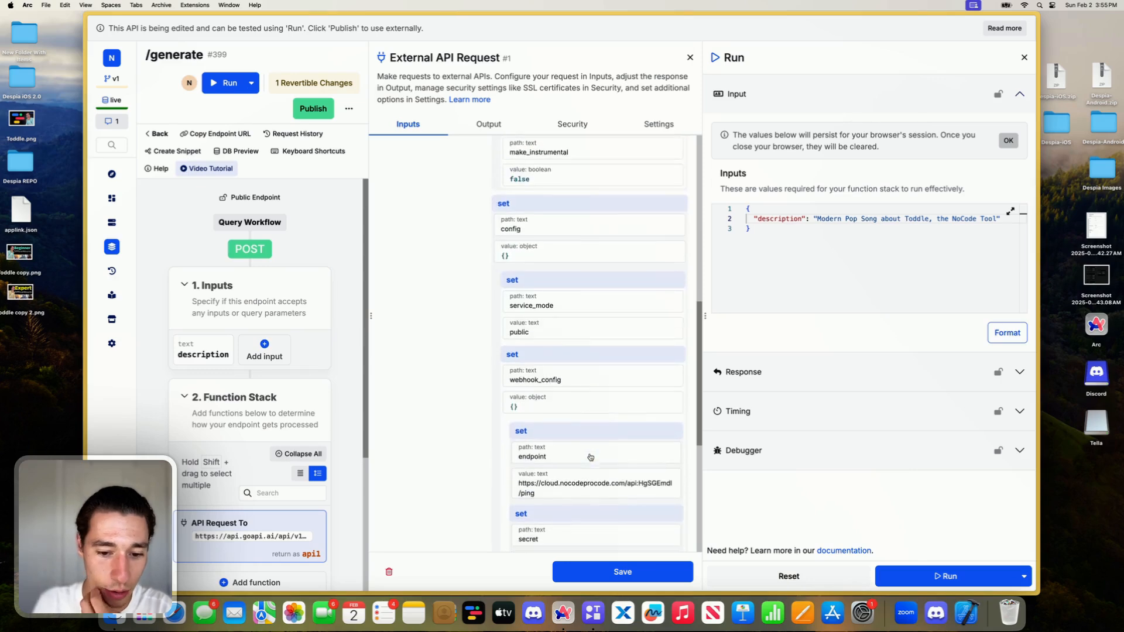
scroll(590, 457, "down", 2)
scroll(564, 436, "up", 5)
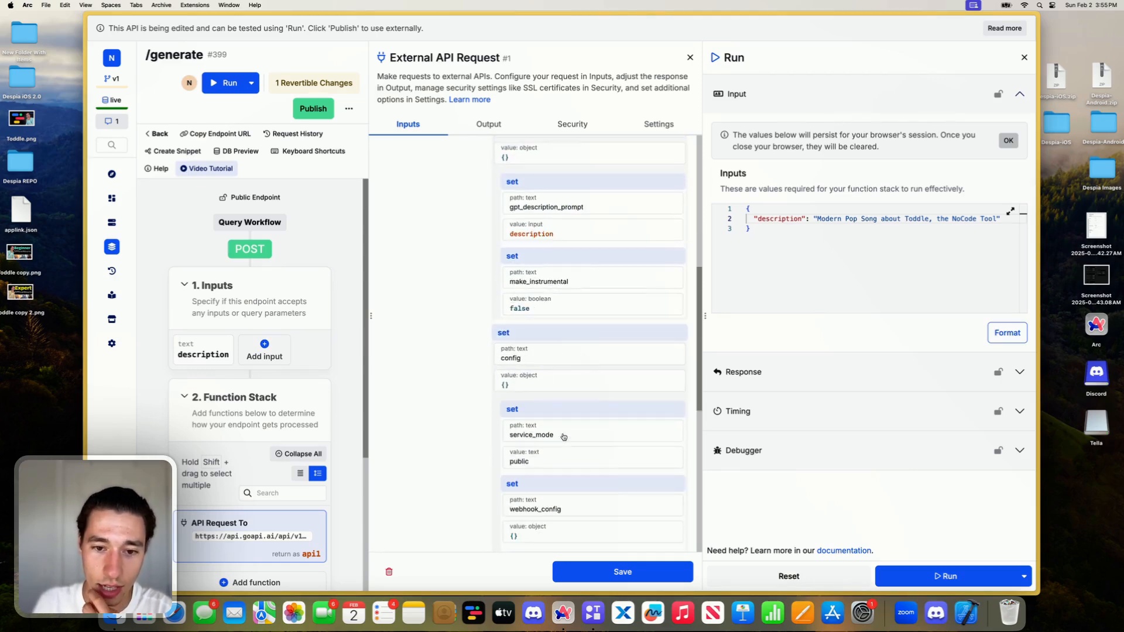
left_click(531, 462)
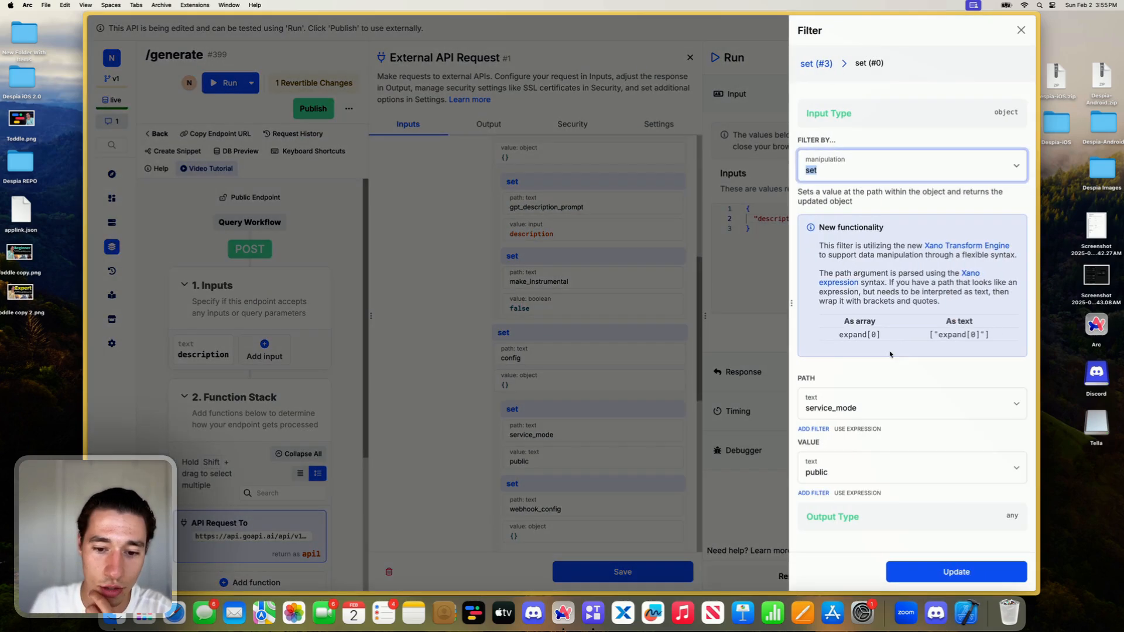
left_click(860, 458)
type("private")
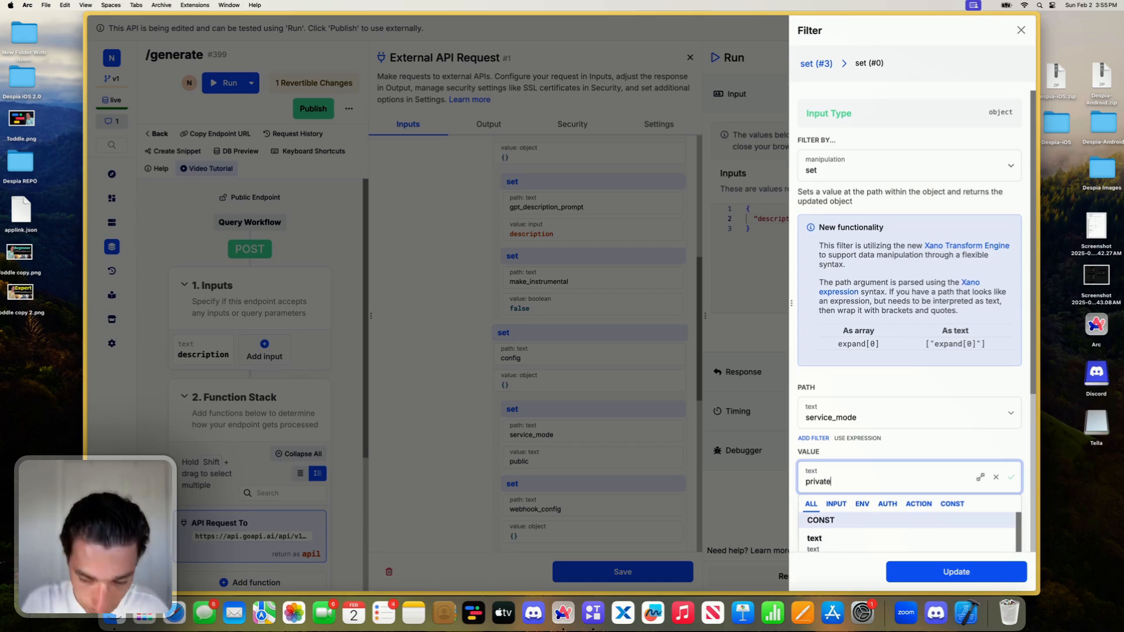
left_click(925, 447)
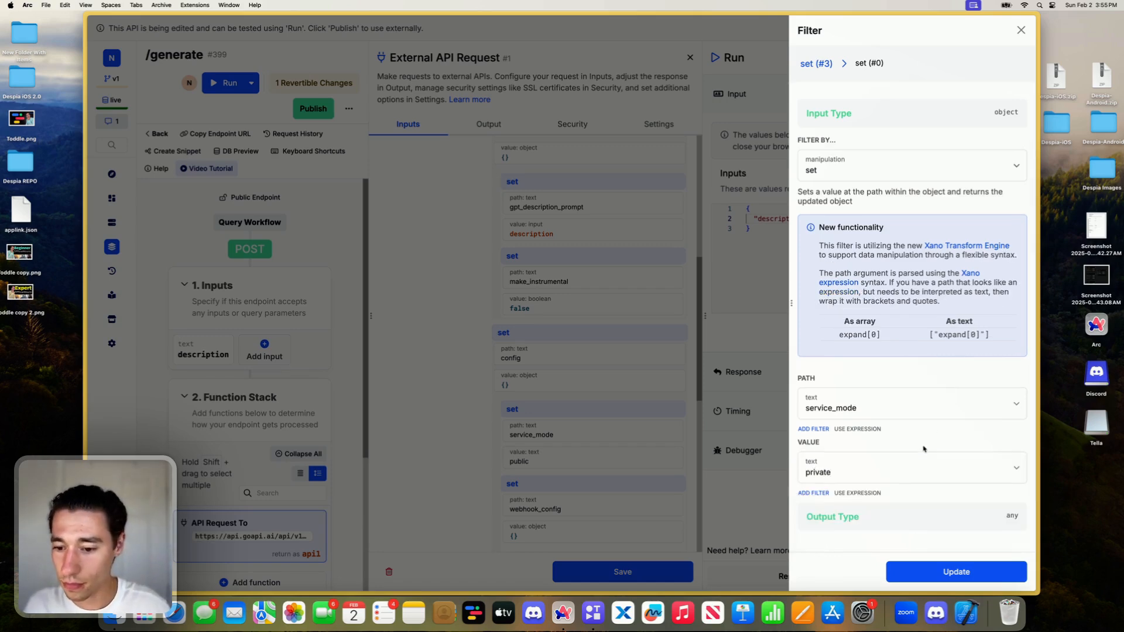
left_click(918, 576)
scroll(612, 427, "up", 10)
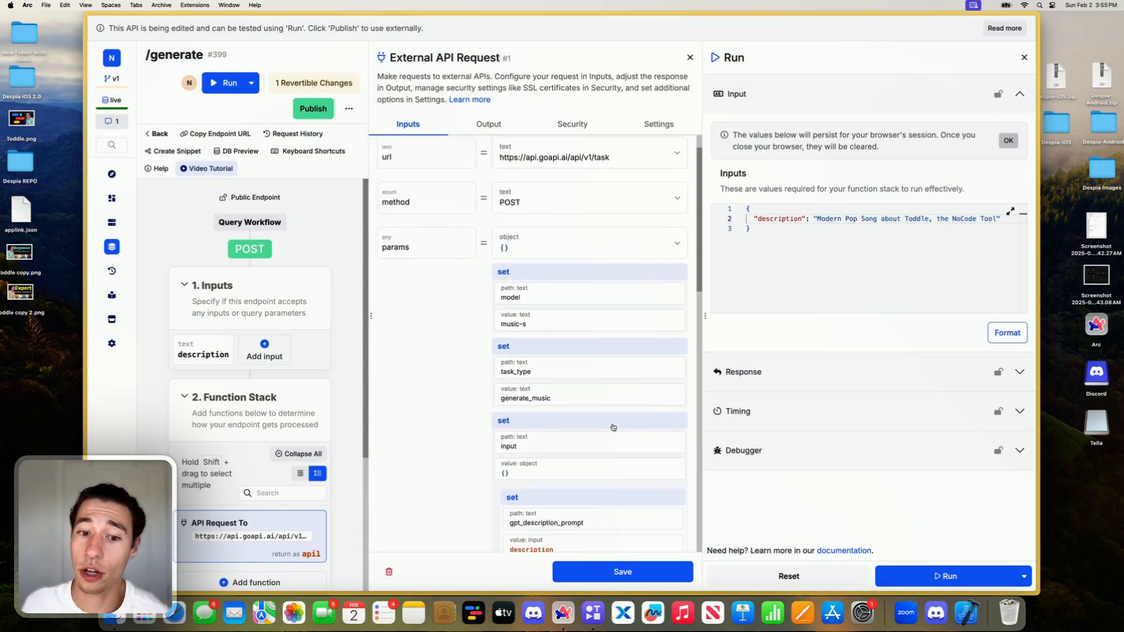
left_click(622, 572)
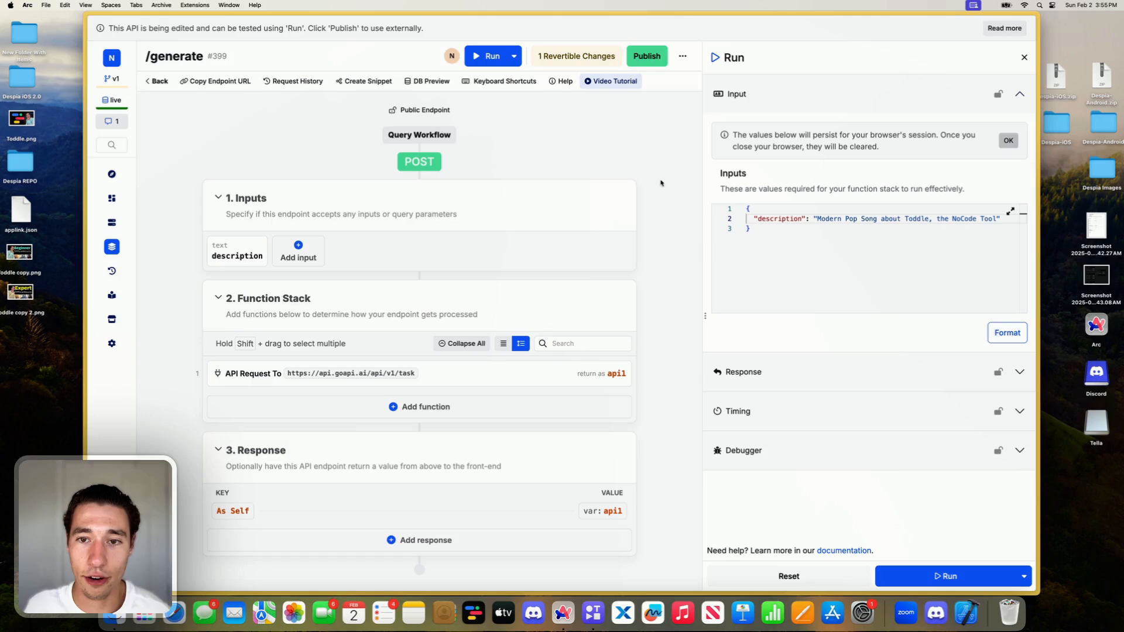
- Publish the /generate endpoint and run it with the test description
left_click(654, 63)
left_click(923, 573)
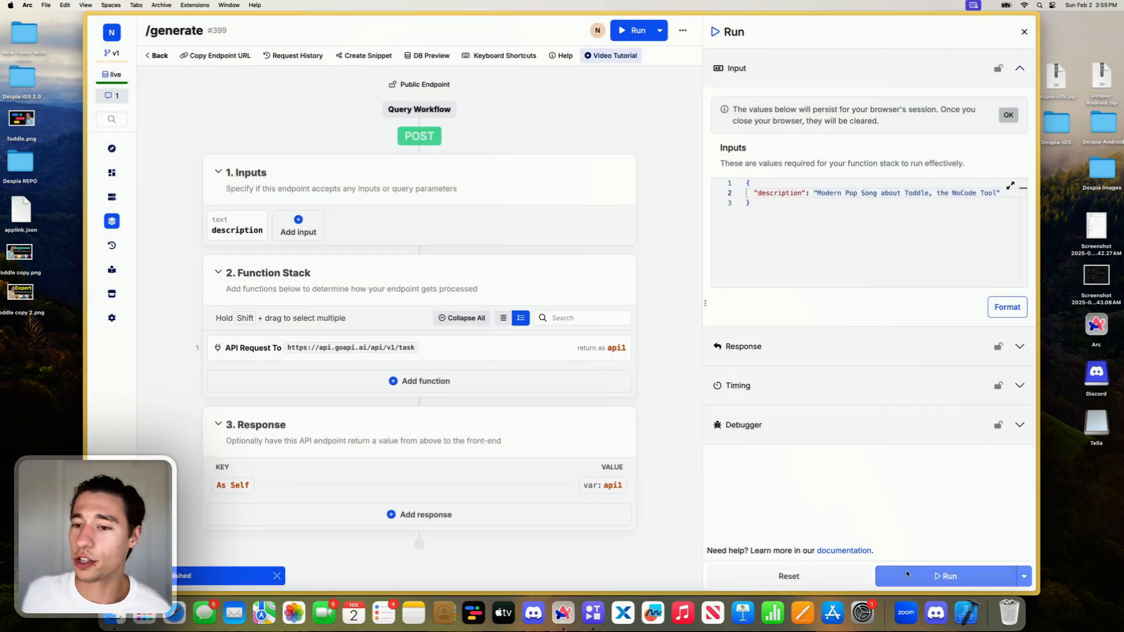
left_click(906, 573)
- Examine the run's full response, including the sent parameters, message and status, and copy the result
scroll(880, 409, "down", 10)
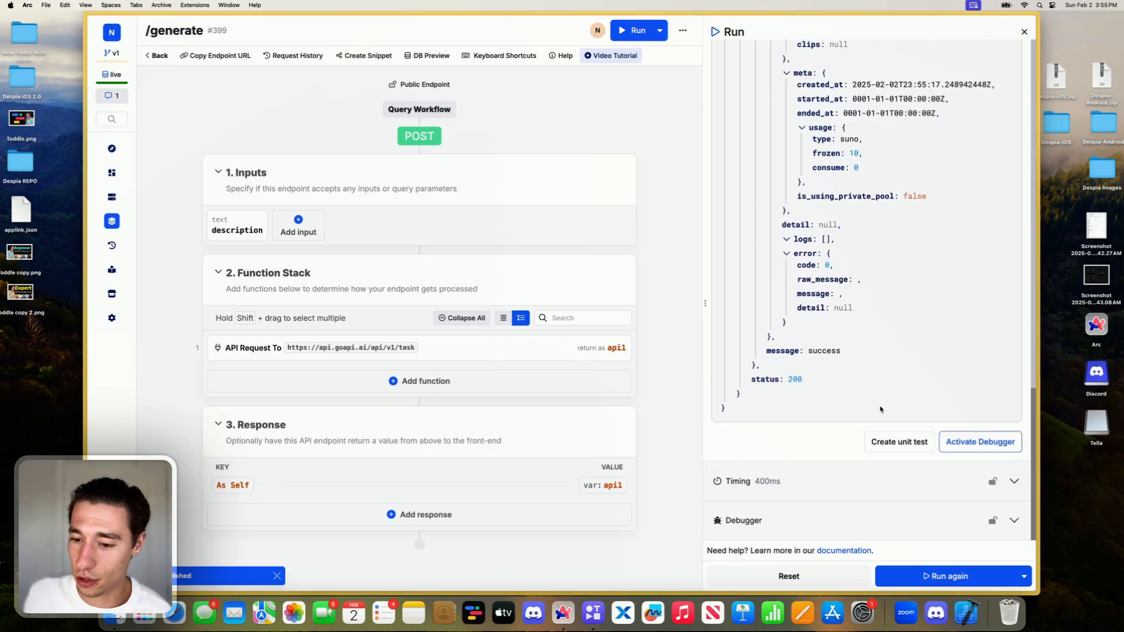
scroll(880, 409, "up", 15)
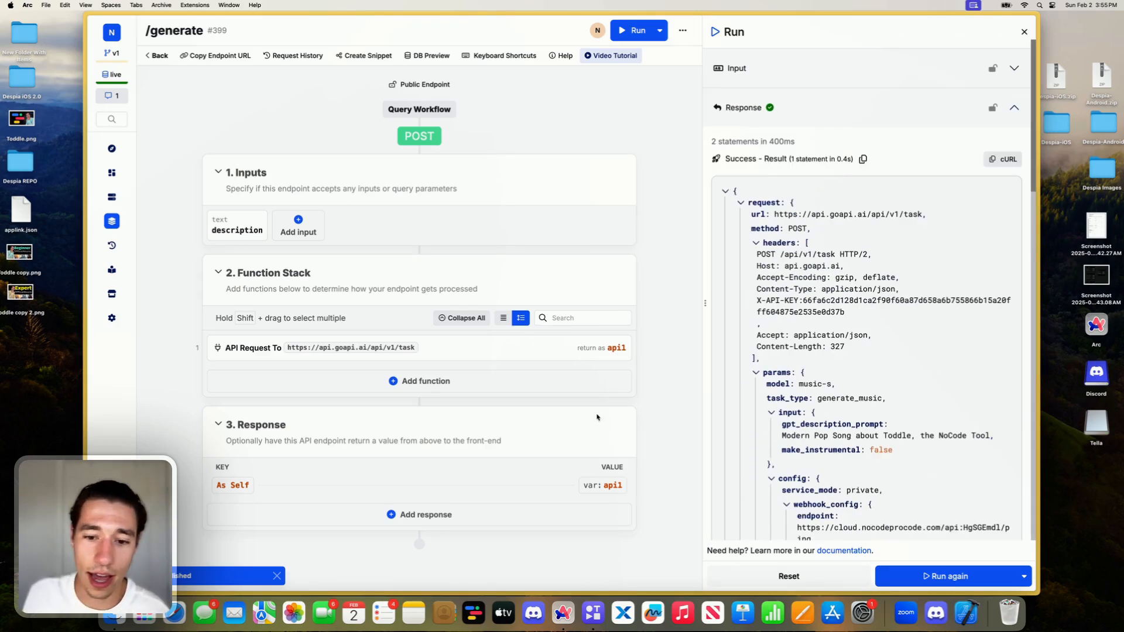
scroll(819, 416, "down", 8)
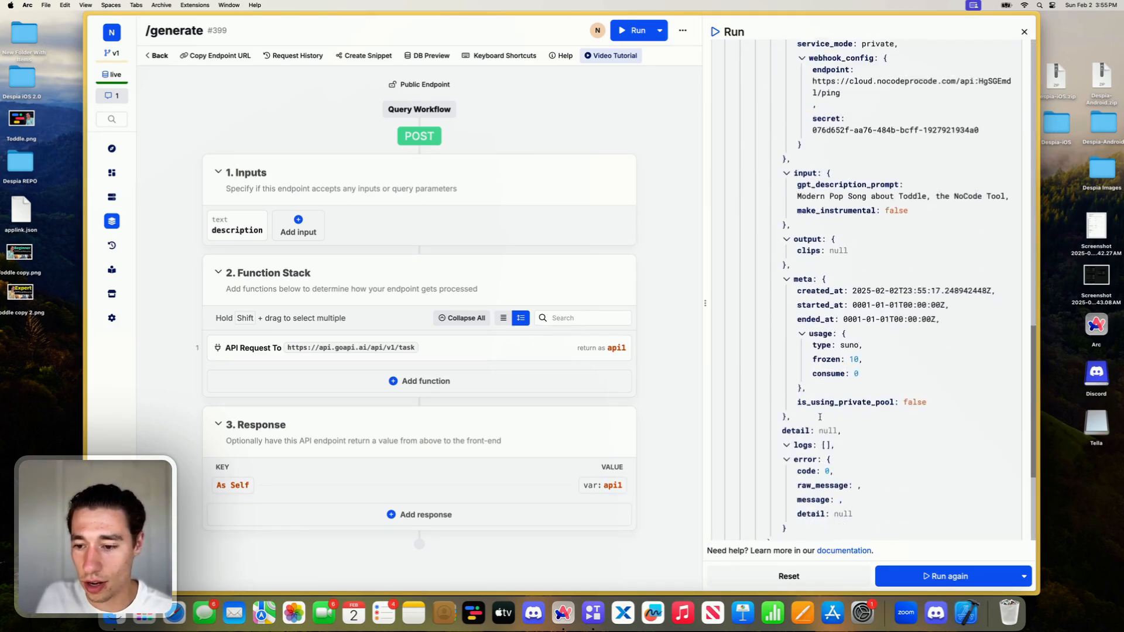
scroll(819, 417, "down", 5)
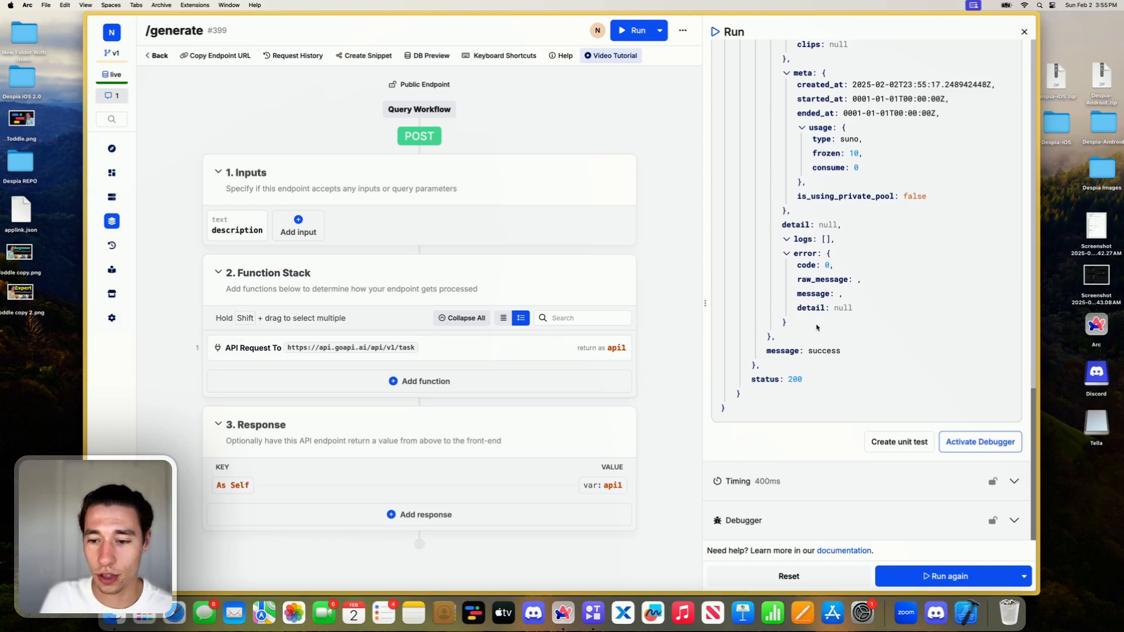
scroll(804, 309, "up", 15)
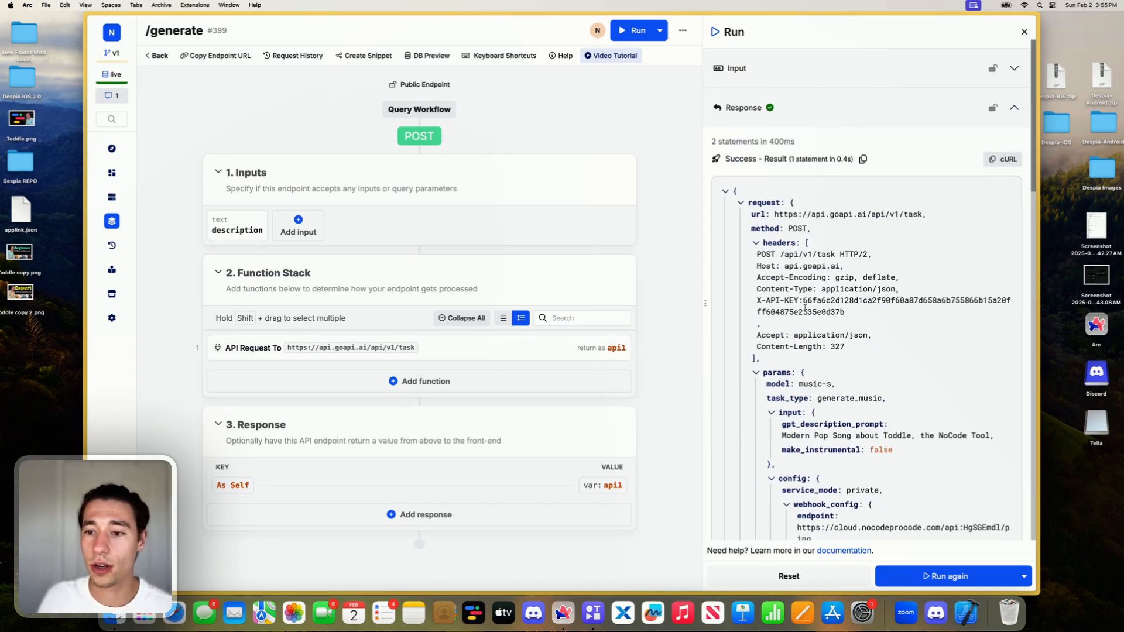
left_click(863, 159)
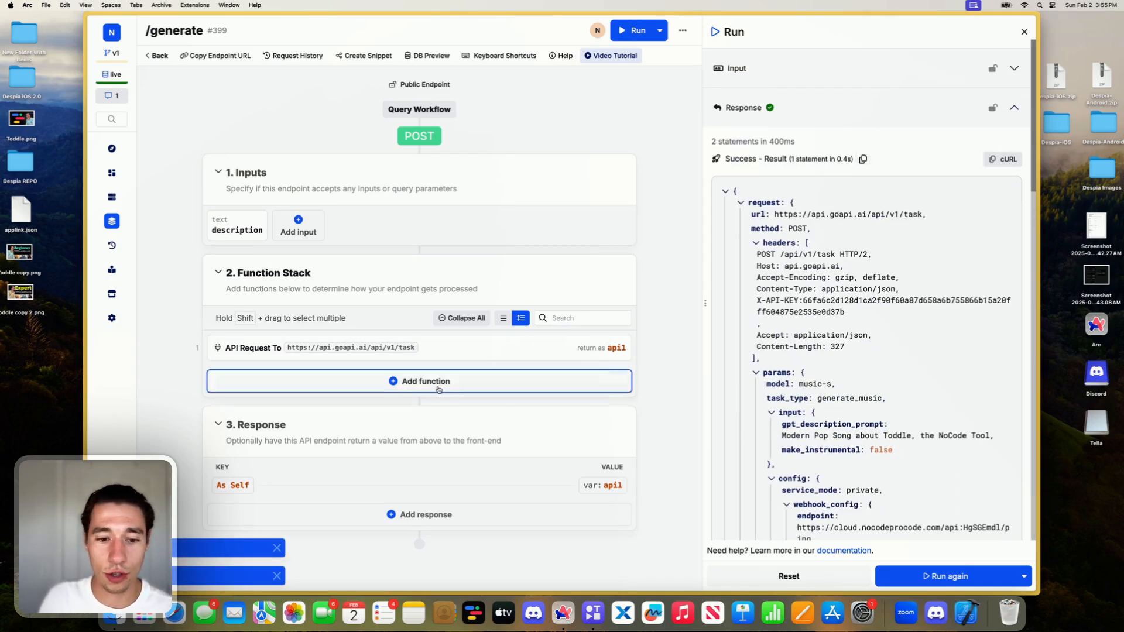
- Change the endpoint's response value to the text "success" and save it
left_click(419, 484)
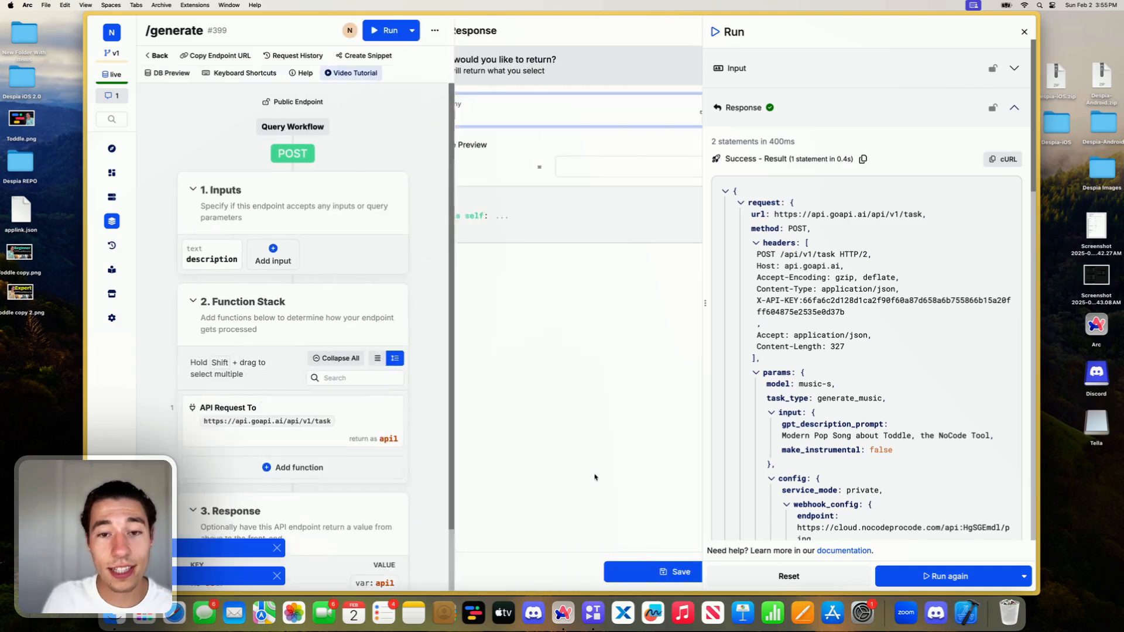
left_click(398, 114)
type("succ")
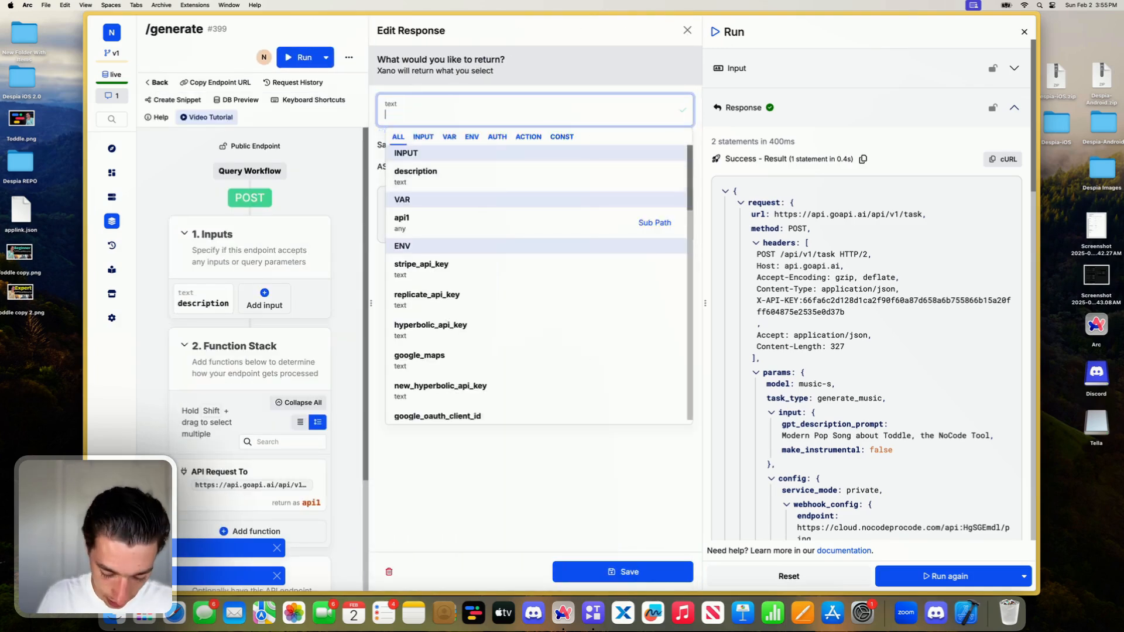
type("ess")
key("Return")
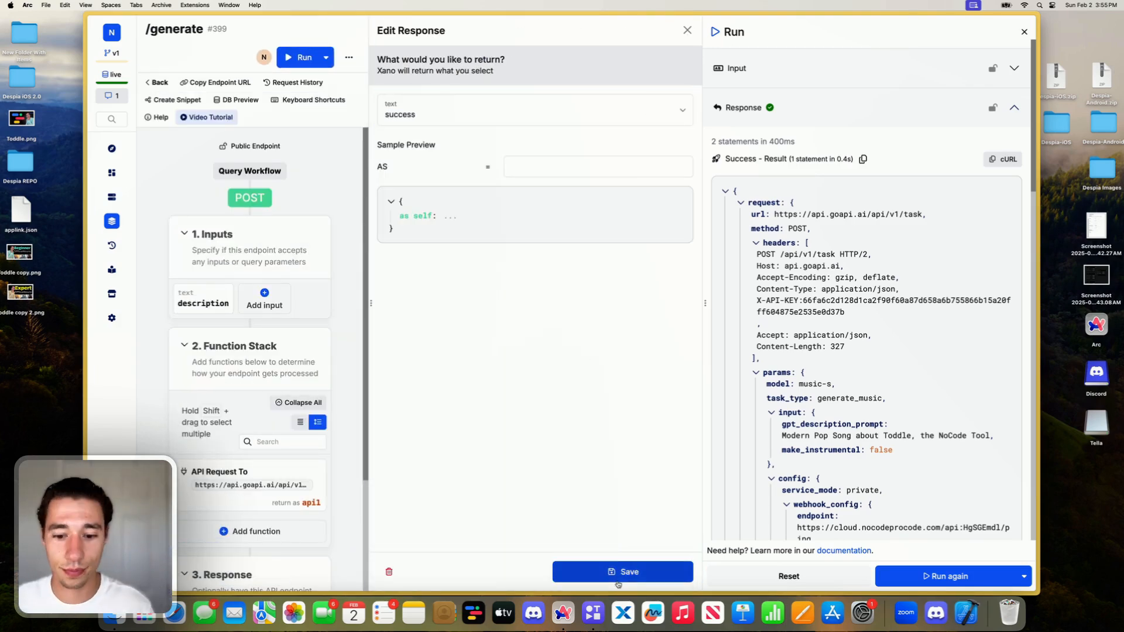
left_click(620, 570)
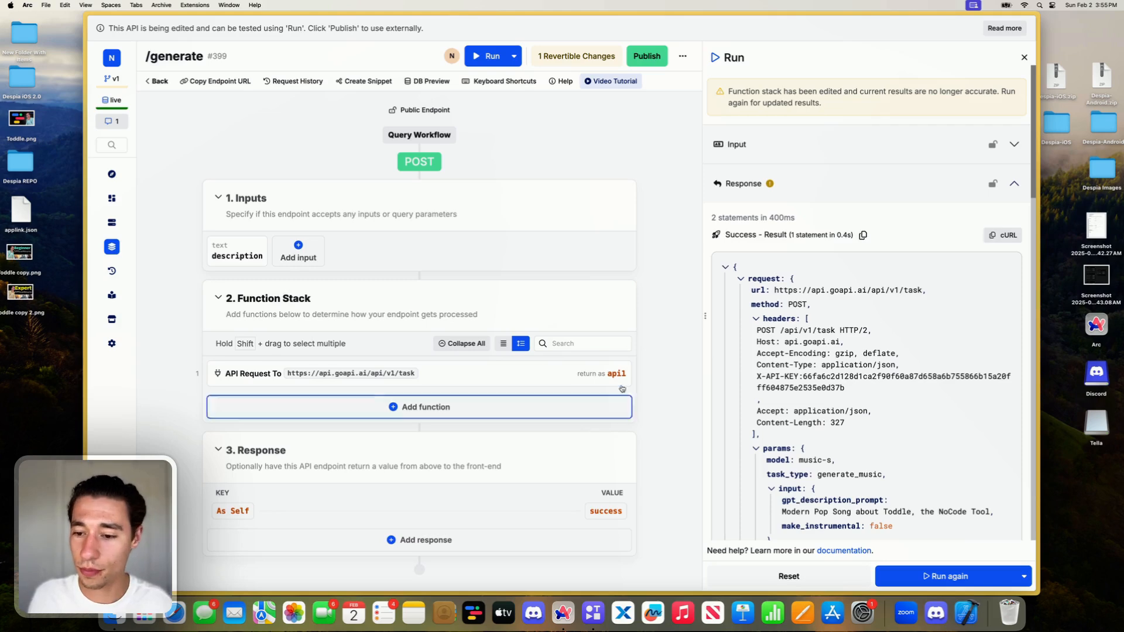
- Check the end of the run result and add a Precondition function after the API request
scroll(851, 285, "down", 8)
scroll(851, 285, "down", 10)
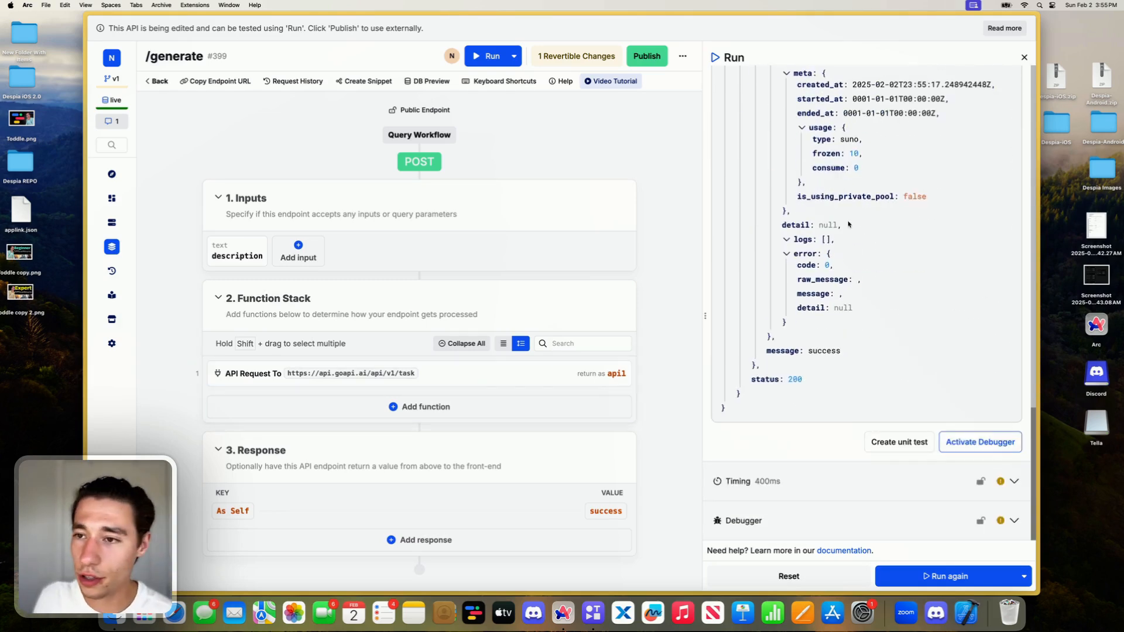
mouse_move(559, 359)
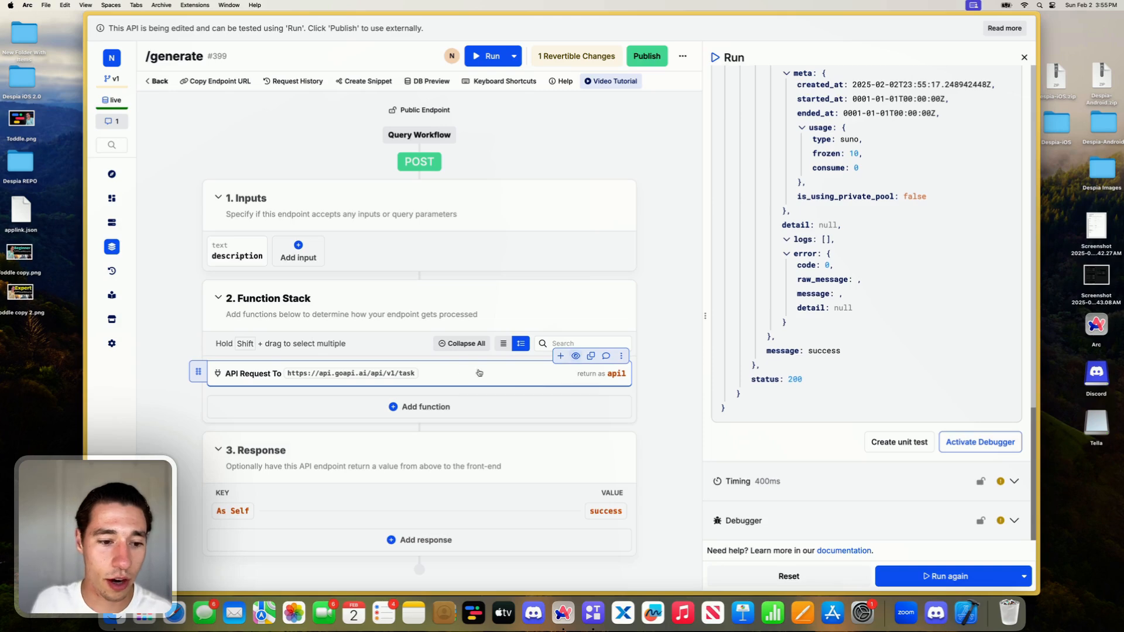
left_click(421, 406)
type("pre")
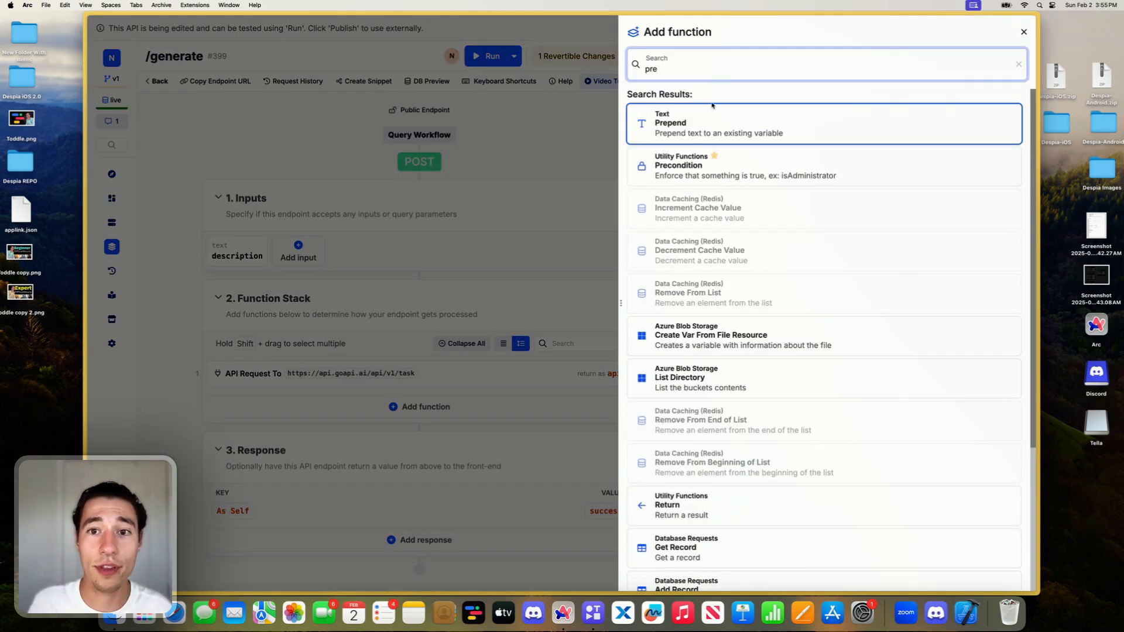
left_click(681, 168)
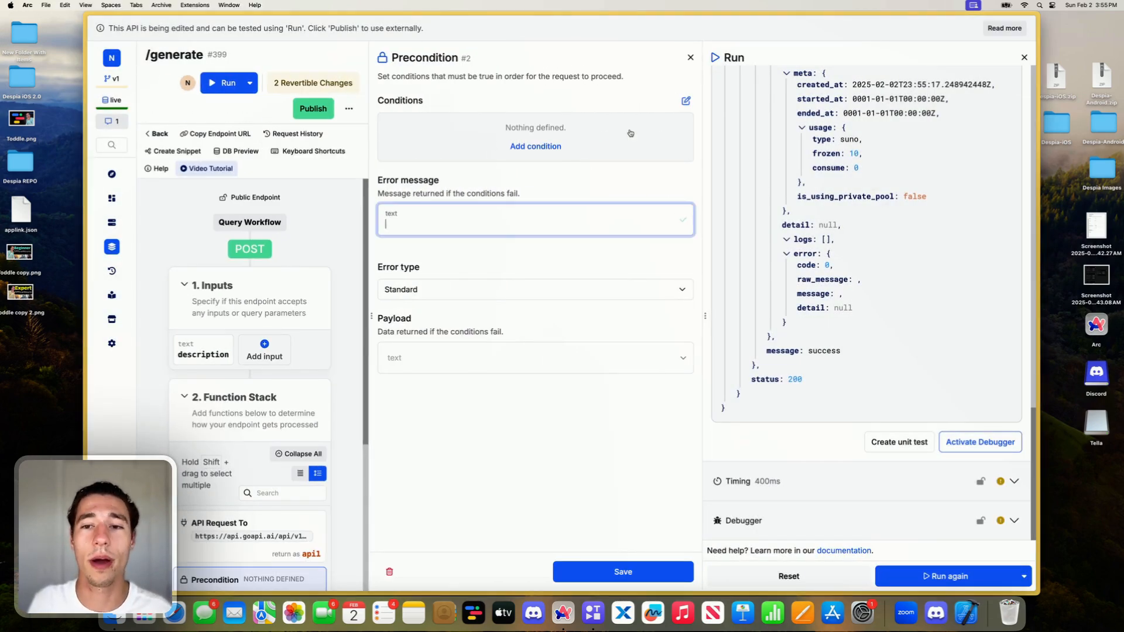
- Add a precondition expression whose first operand is api1.response.status, using the copied run result as the sub-path sample
left_click(685, 102)
left_click(571, 133)
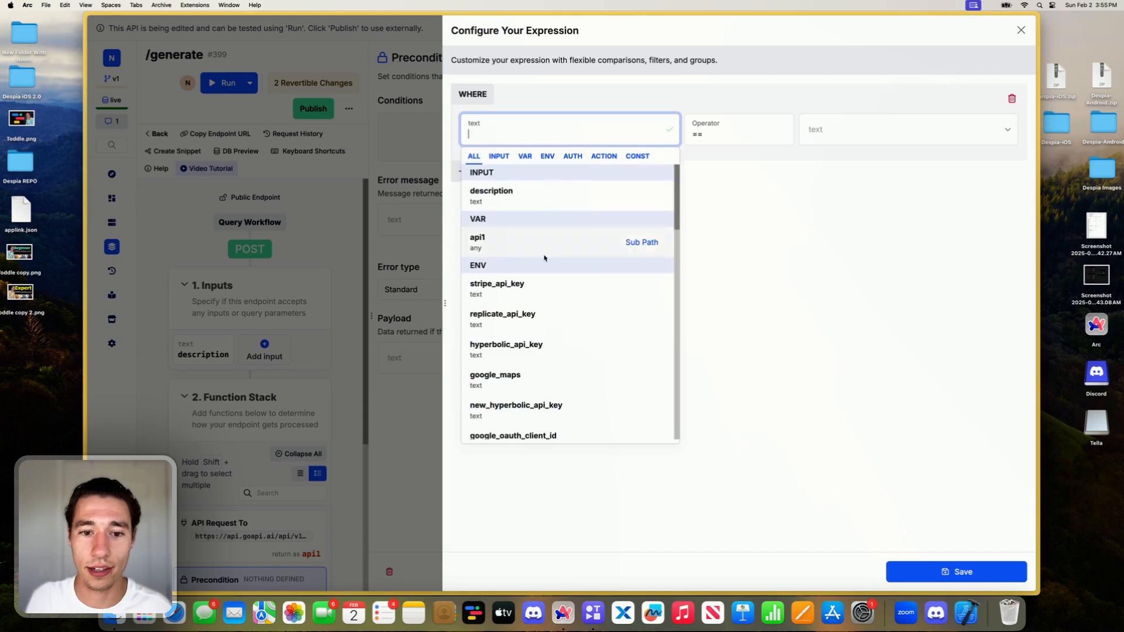
left_click(635, 242)
key("super+v")
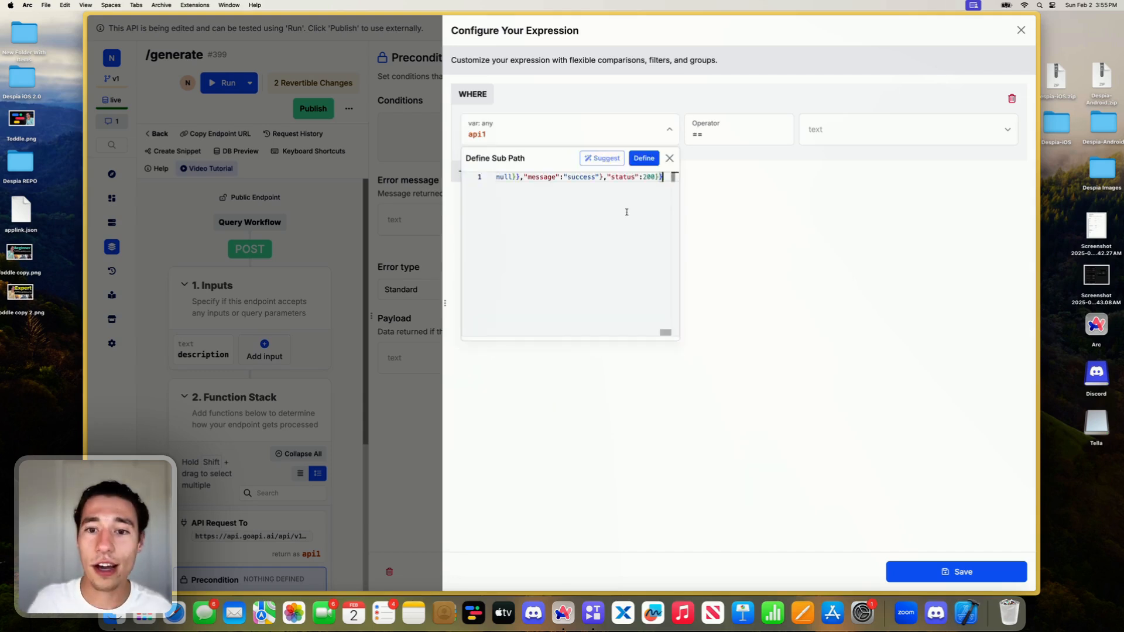
left_click(644, 158)
scroll(541, 311, "down", 9)
scroll(541, 311, "down", 2)
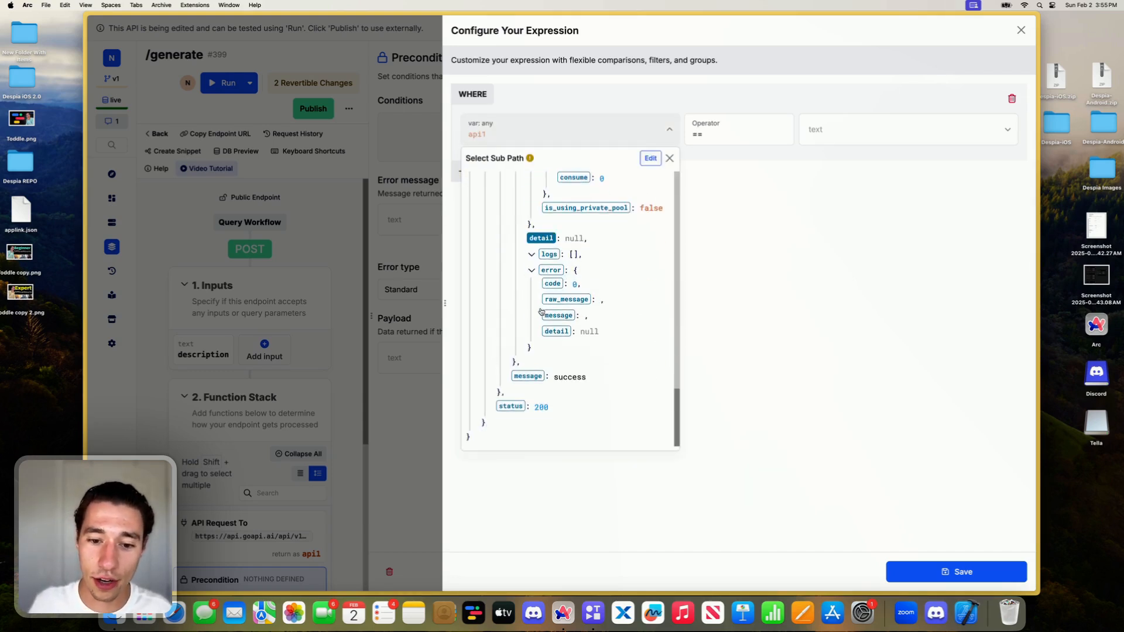
left_click(540, 237)
- Compare the response status for equality with 200 and save the precondition expression
left_click(822, 134)
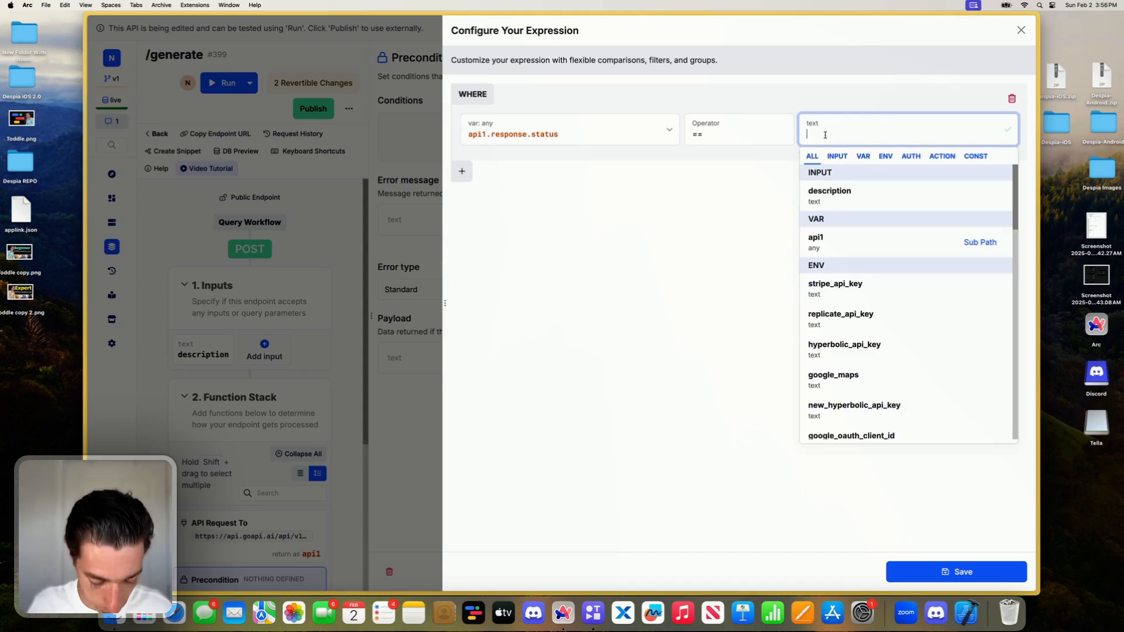
type("200")
left_click(705, 301)
left_click(919, 571)
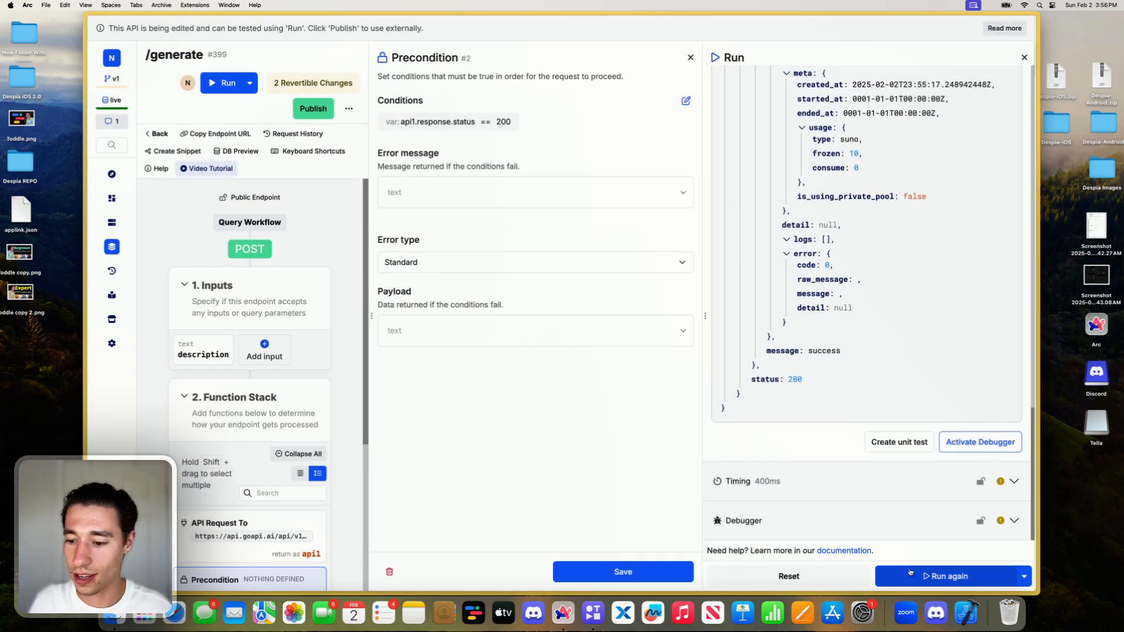
- Set the precondition's error message to "Service is temporary unavailable" and its error type to Access Denied, and save it
left_click(447, 201)
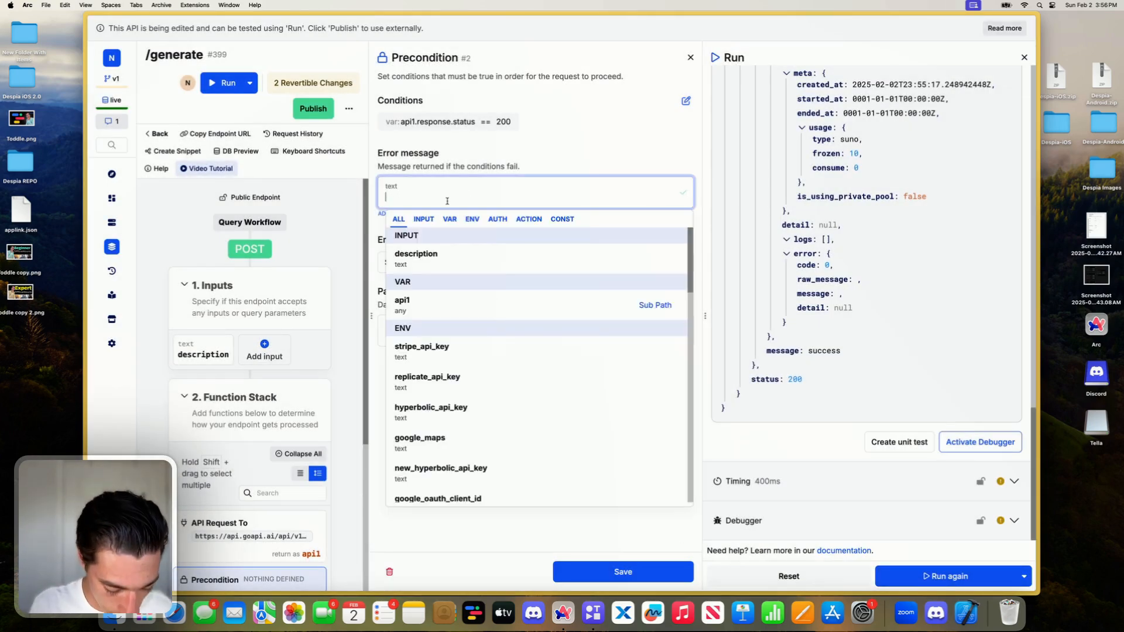
type("Service")
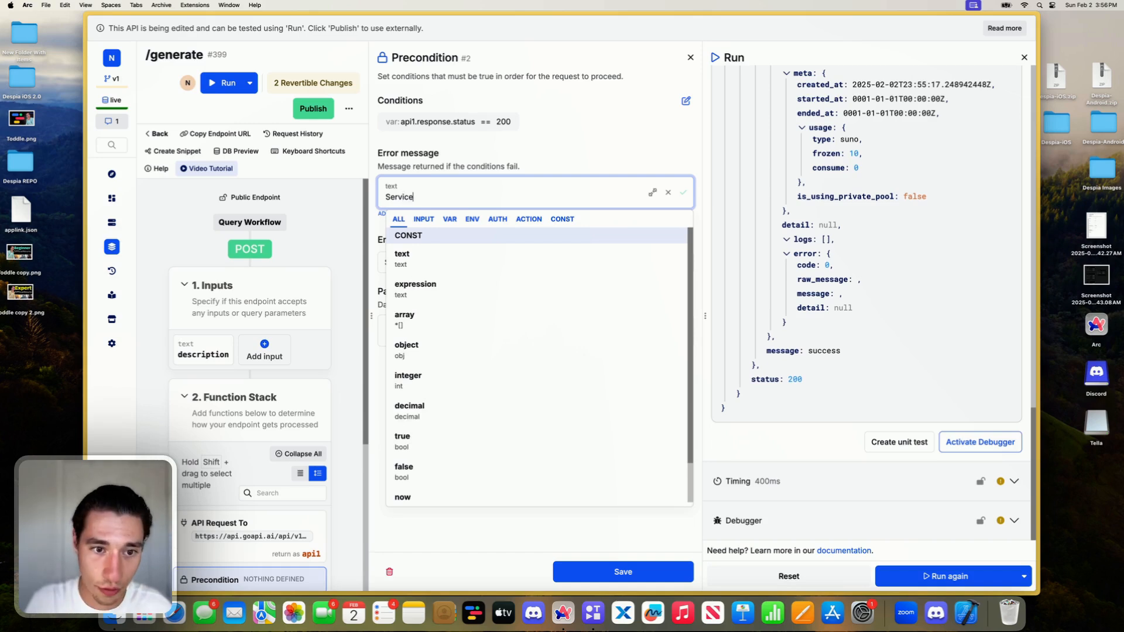
type(" is ten")
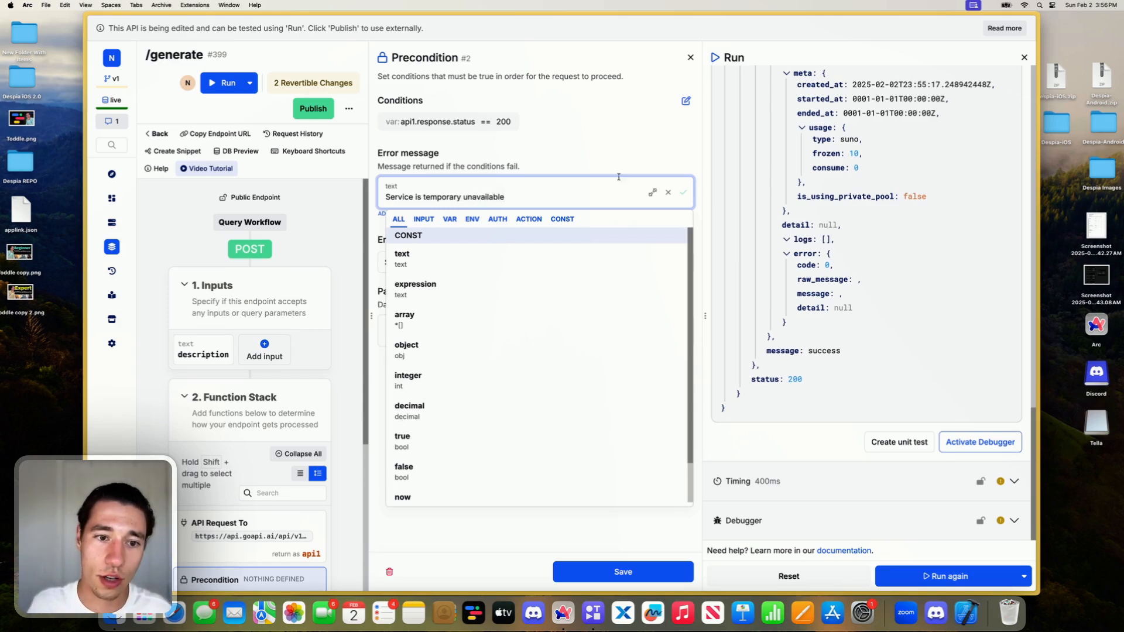
left_click(612, 153)
left_click(433, 334)
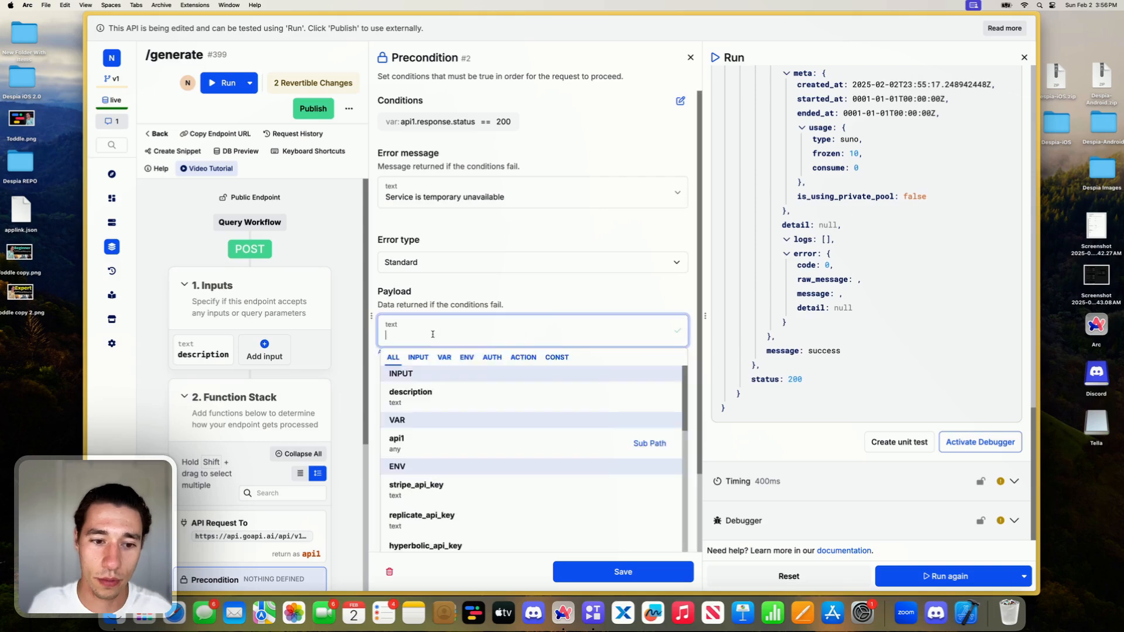
left_click(479, 286)
left_click(469, 265)
left_click(460, 287)
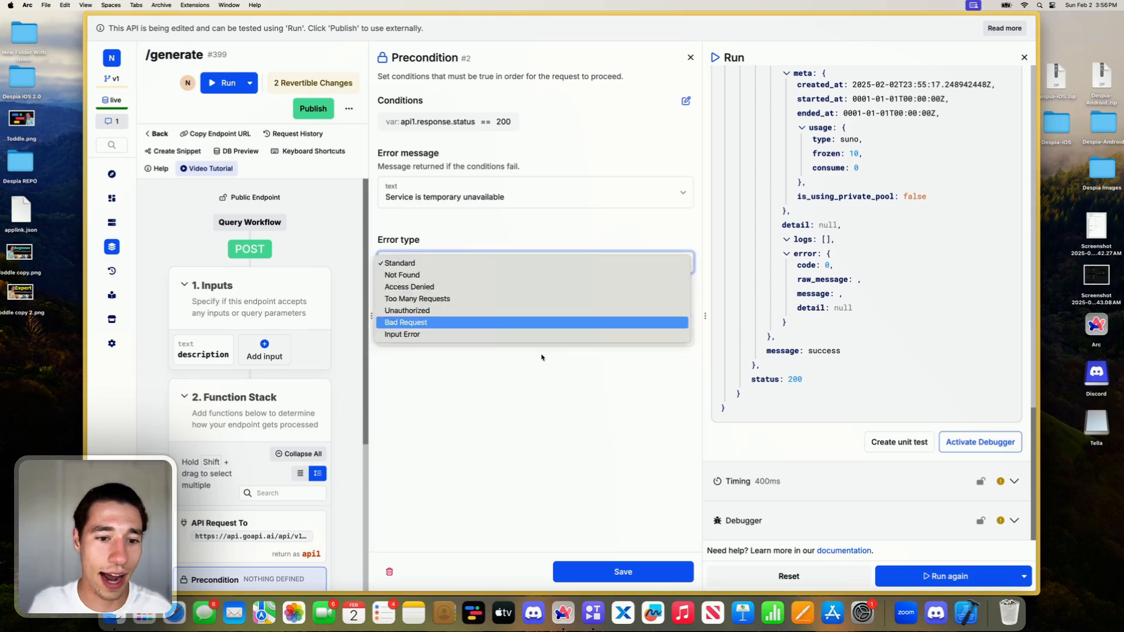
left_click(671, 580)
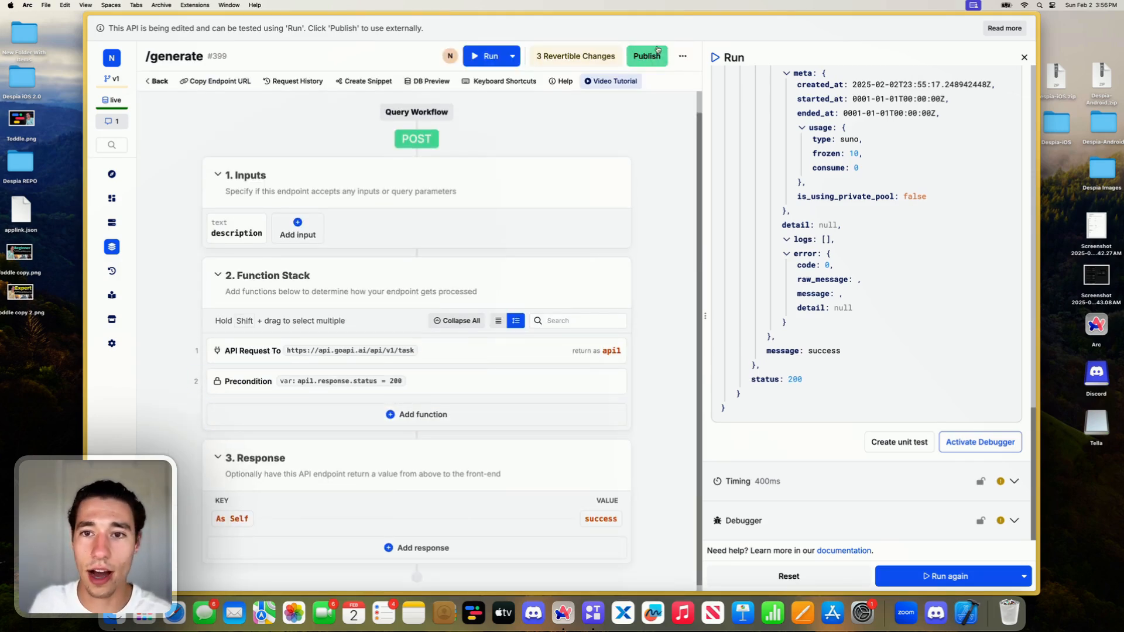
- Publish the /generate endpoint with the new precondition and run it again
left_click(650, 54)
left_click(954, 571)
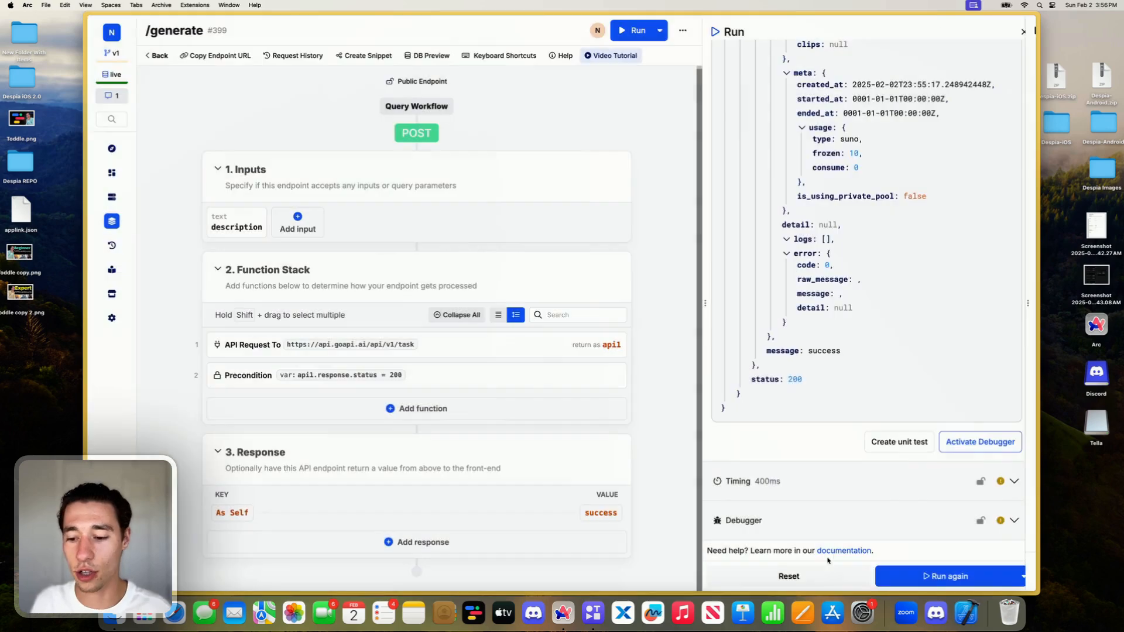
left_click(908, 580)
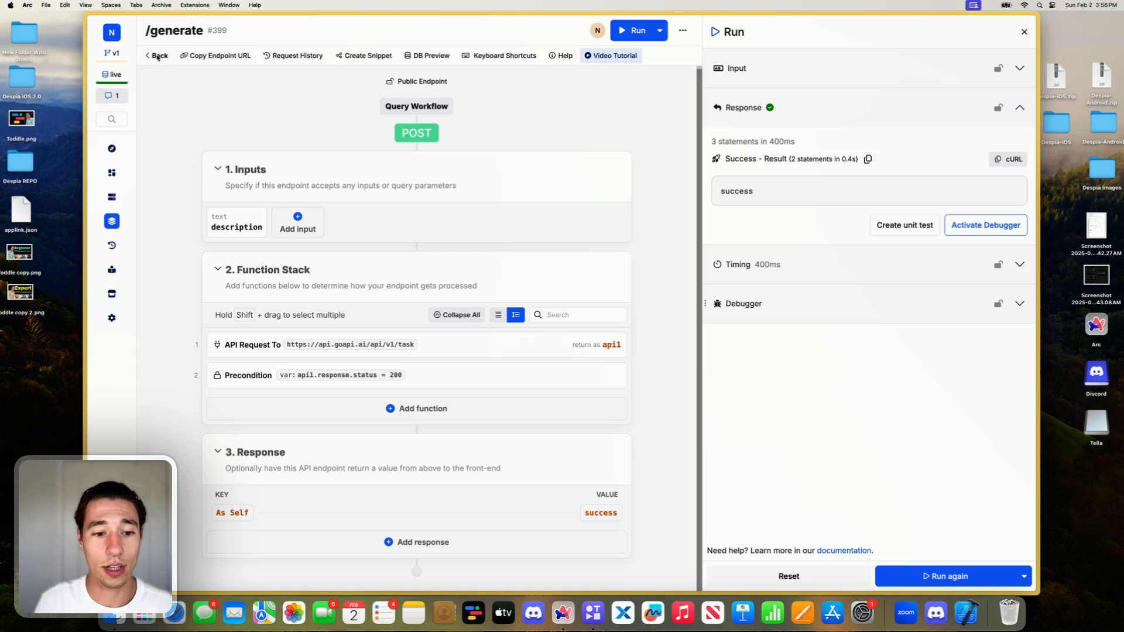
- Review the Precondition settings and the external API request's parameters, webhook configuration and headers
left_click(457, 375)
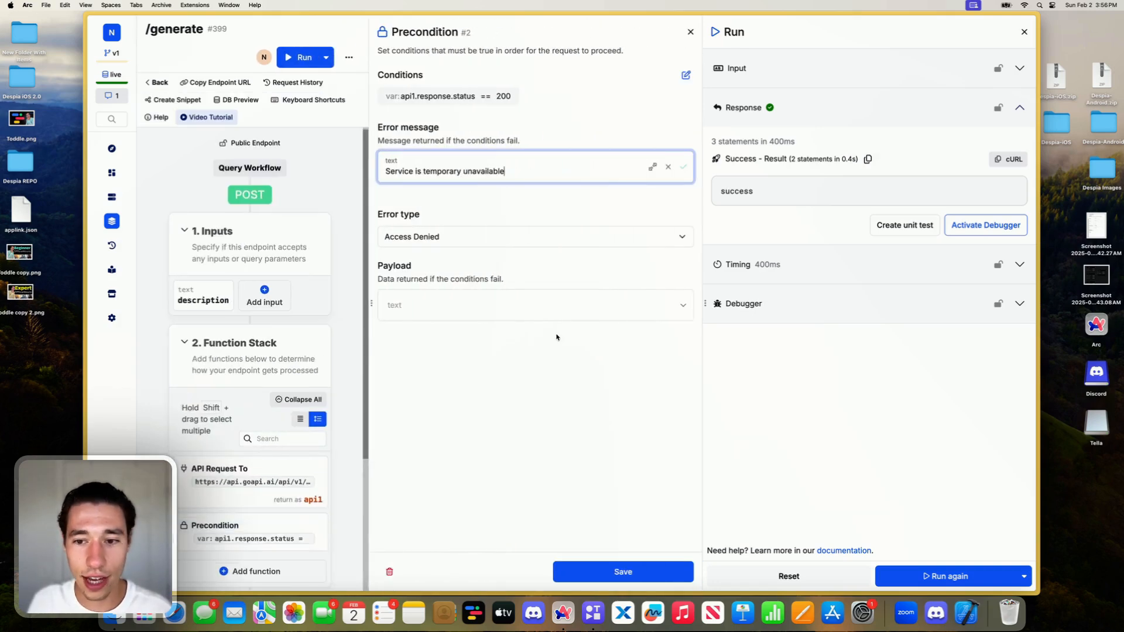
left_click(690, 32)
left_click(320, 345)
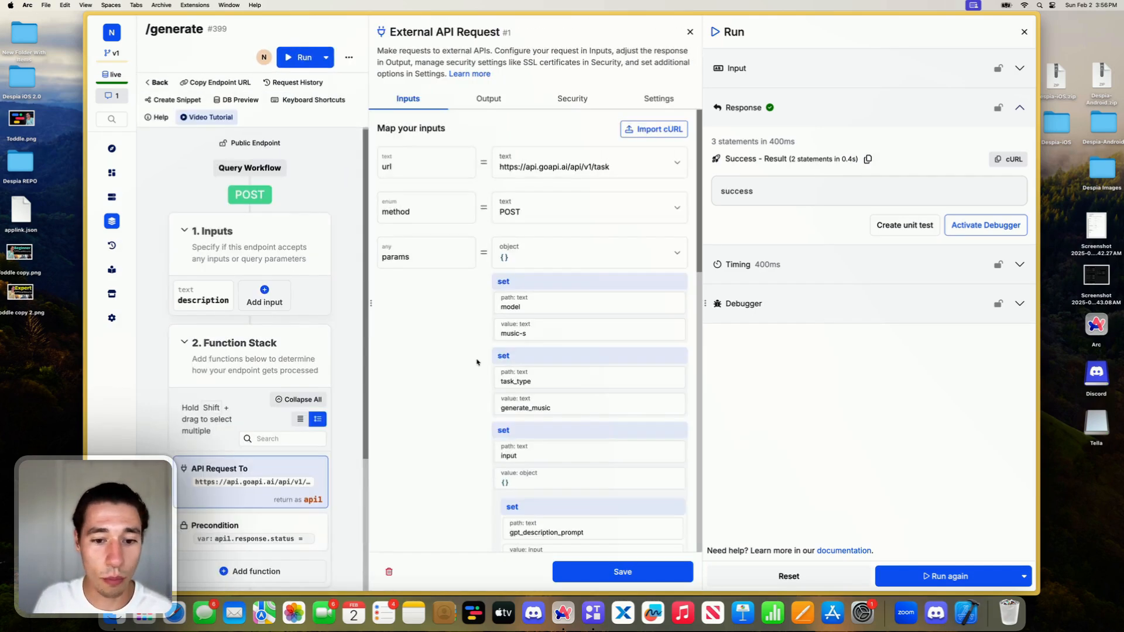
scroll(604, 379, "down", 10)
scroll(604, 379, "down", 5)
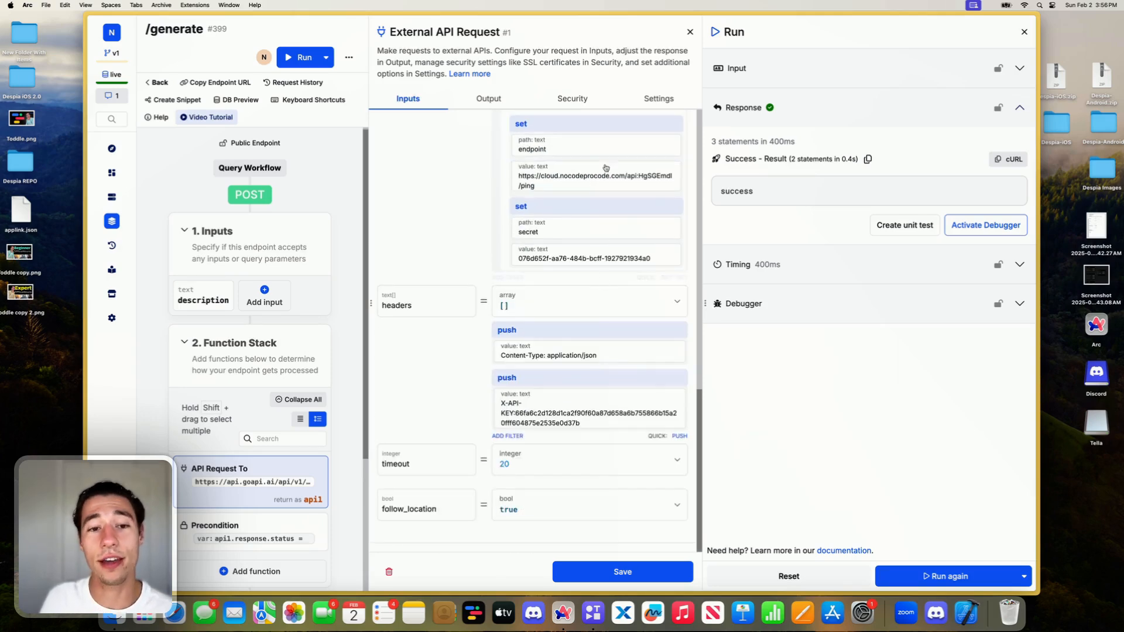
scroll(560, 251, "up", 6)
scroll(562, 246, "up", 3)
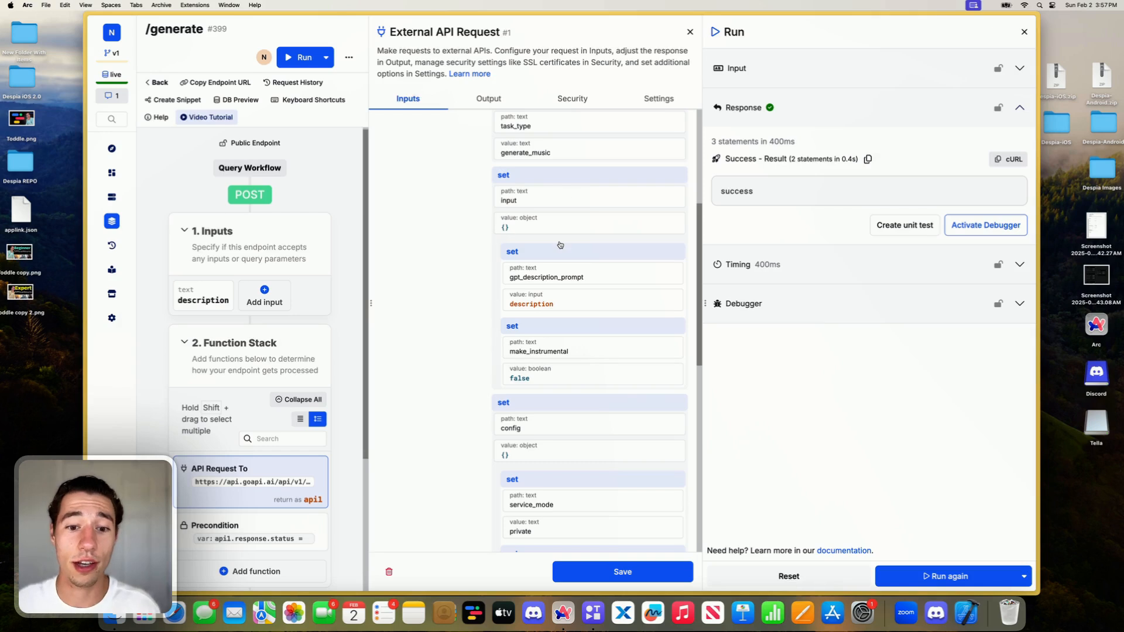
scroll(560, 244, "up", 5)
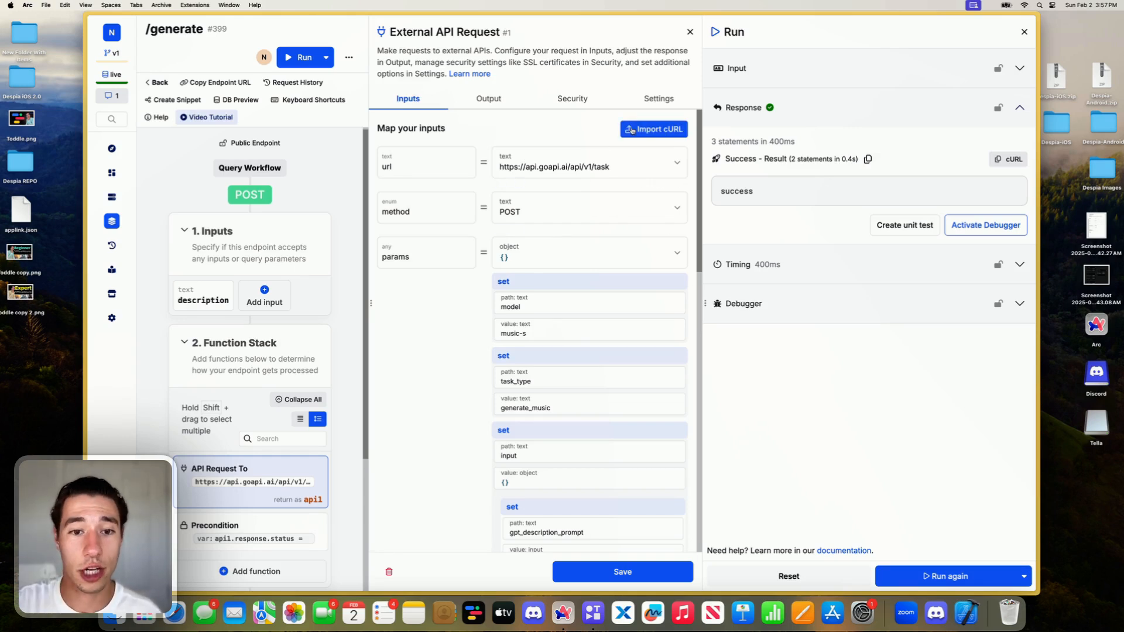
left_click(689, 31)
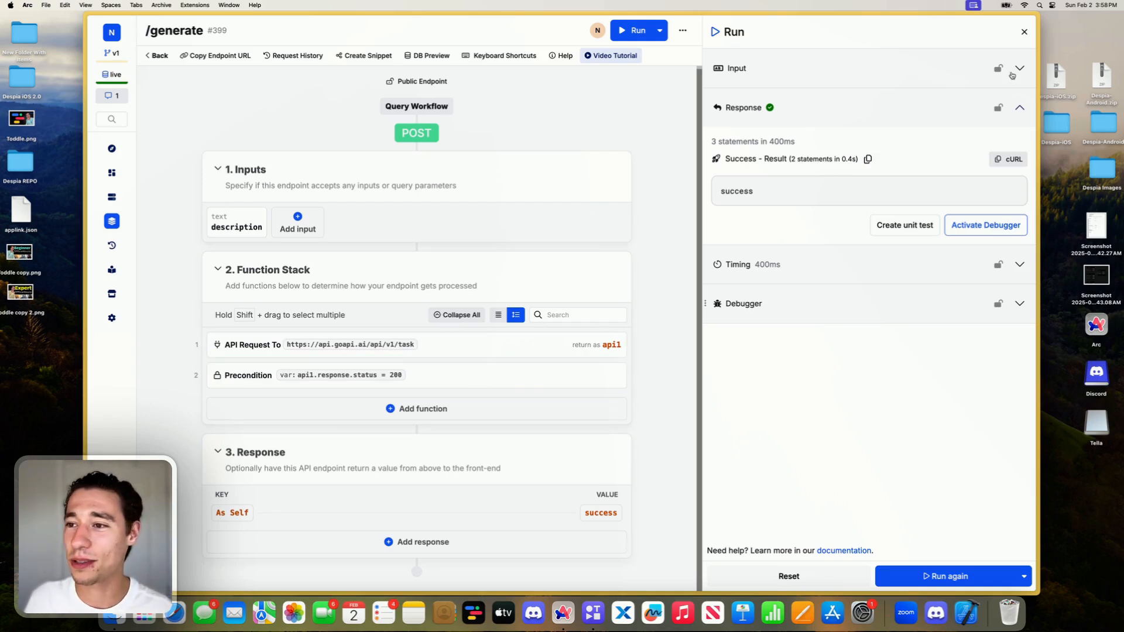
- Check the run's input, copy the /generate endpoint URL and switch to the Toddle project's HomePage editor
left_click(1011, 70)
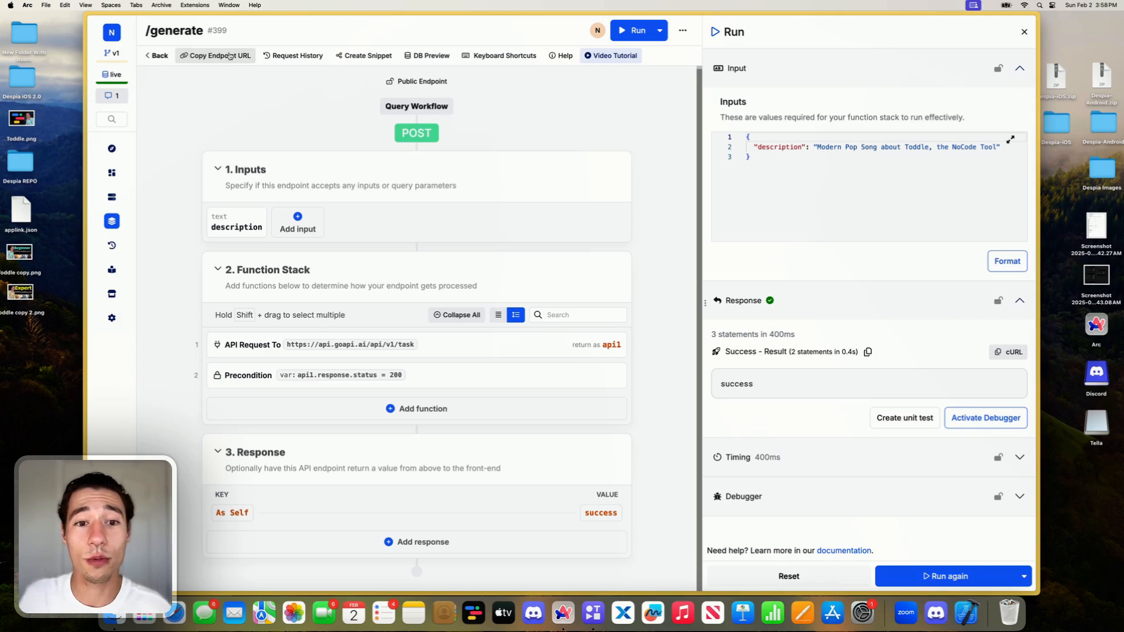
left_click(230, 57)
mouse_move(89, 65)
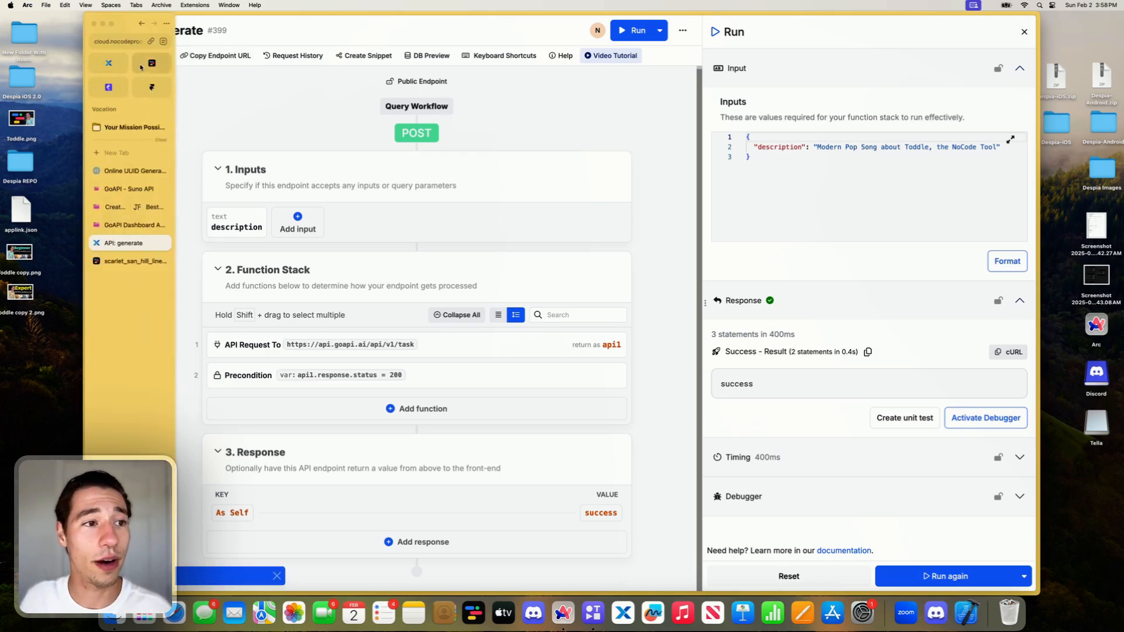
left_click(144, 63)
mouse_move(86, 156)
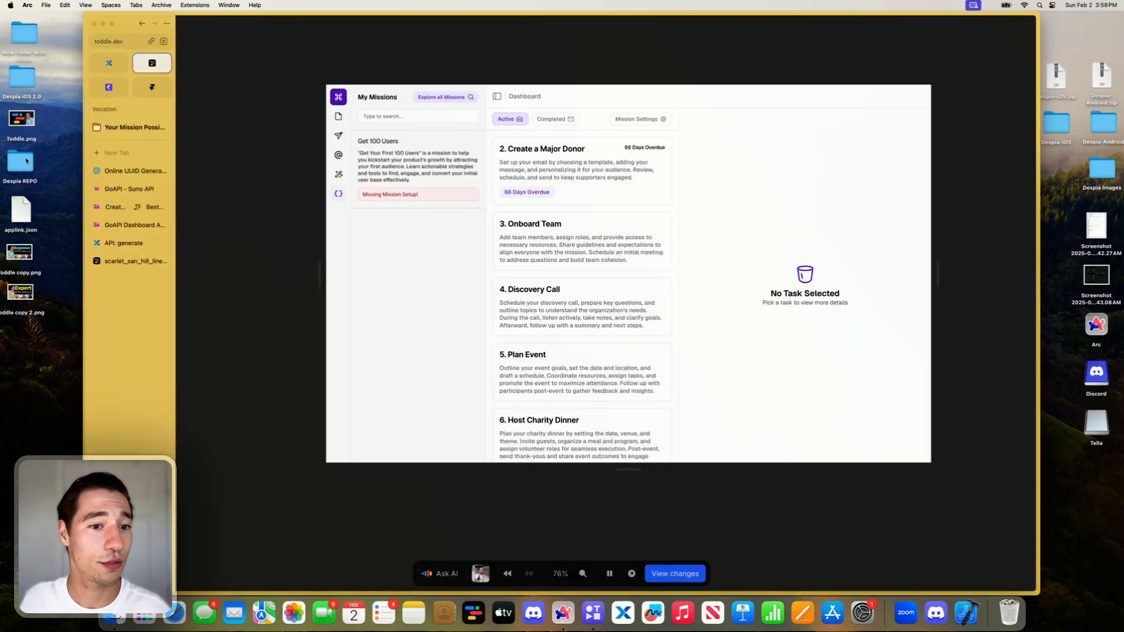
left_click(139, 260)
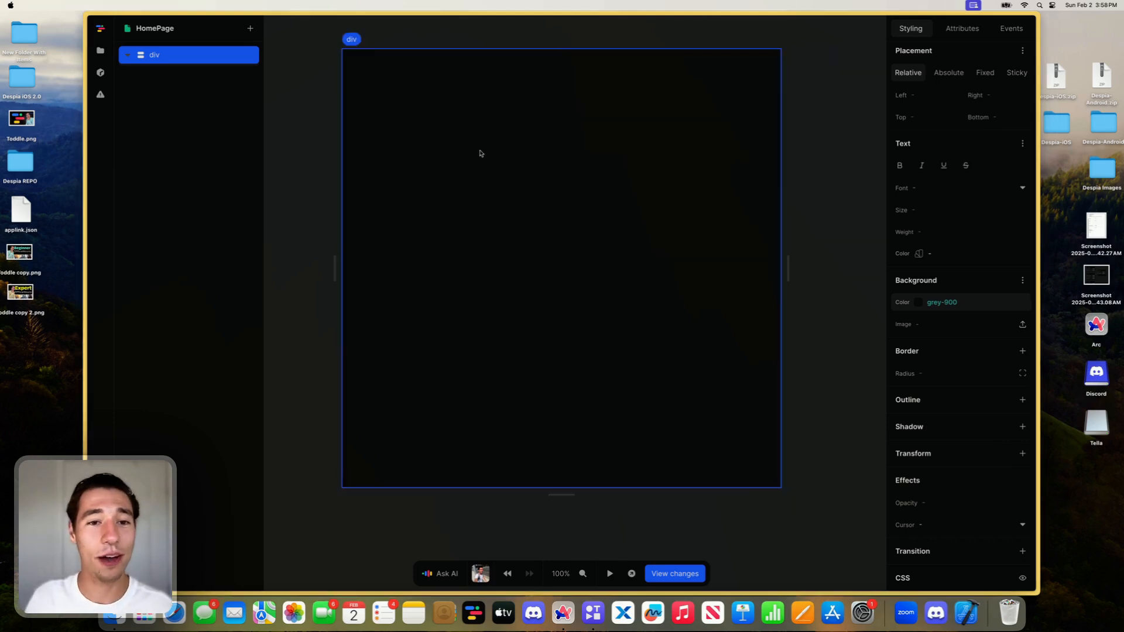
- Add a form element inside the HomePage's root div
left_click(250, 28)
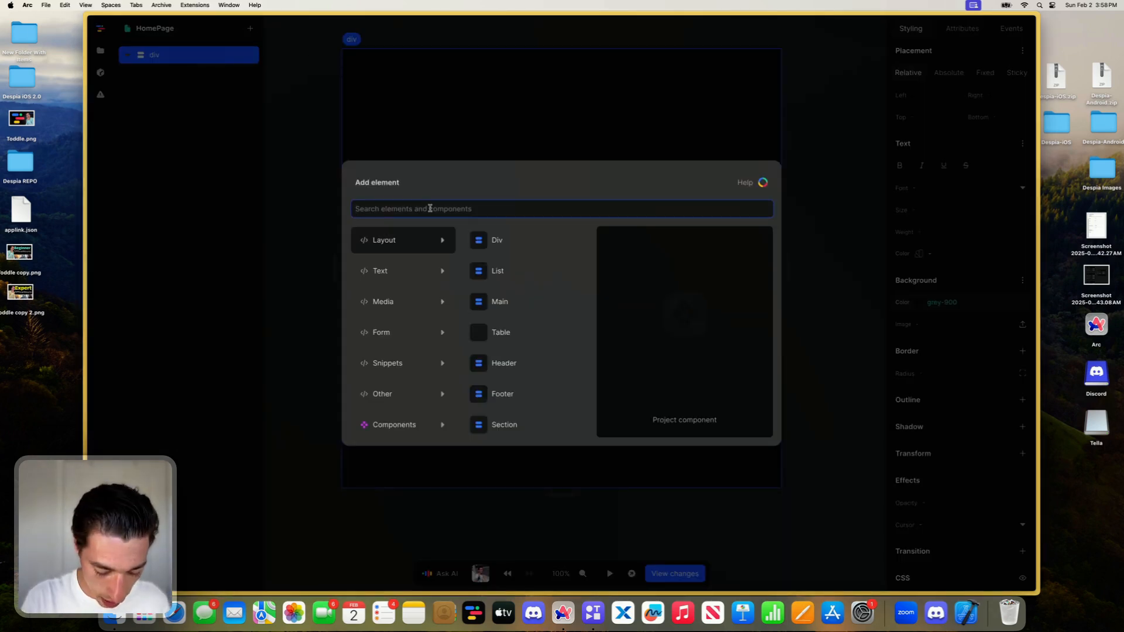
type("te")
key("BackSpace")
key("BackSpace")
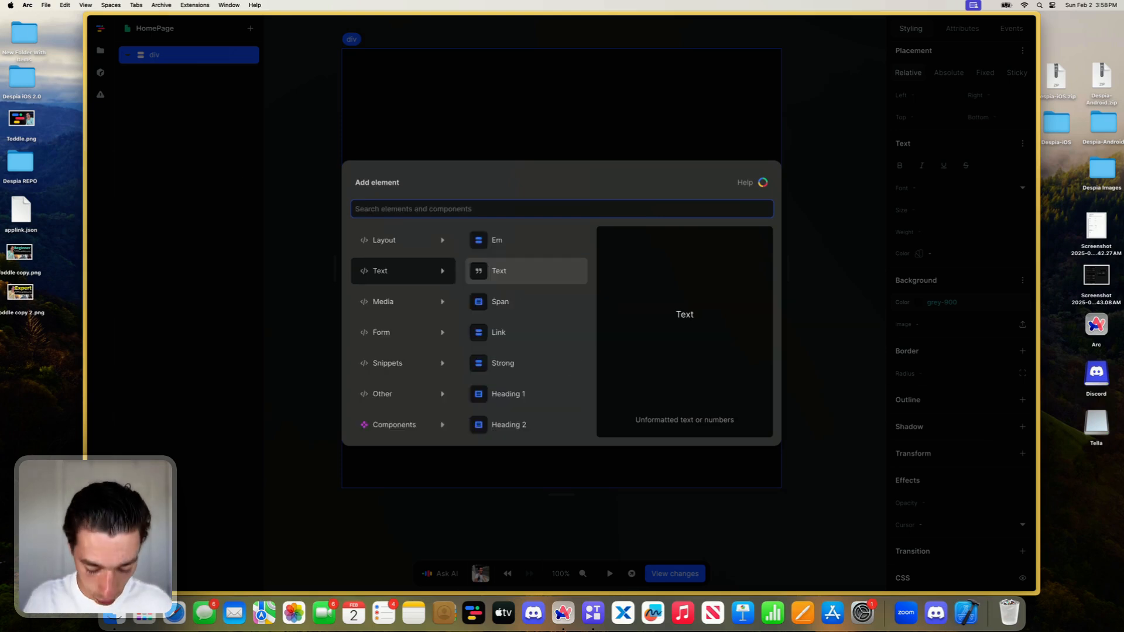
type("form")
left_click(383, 237)
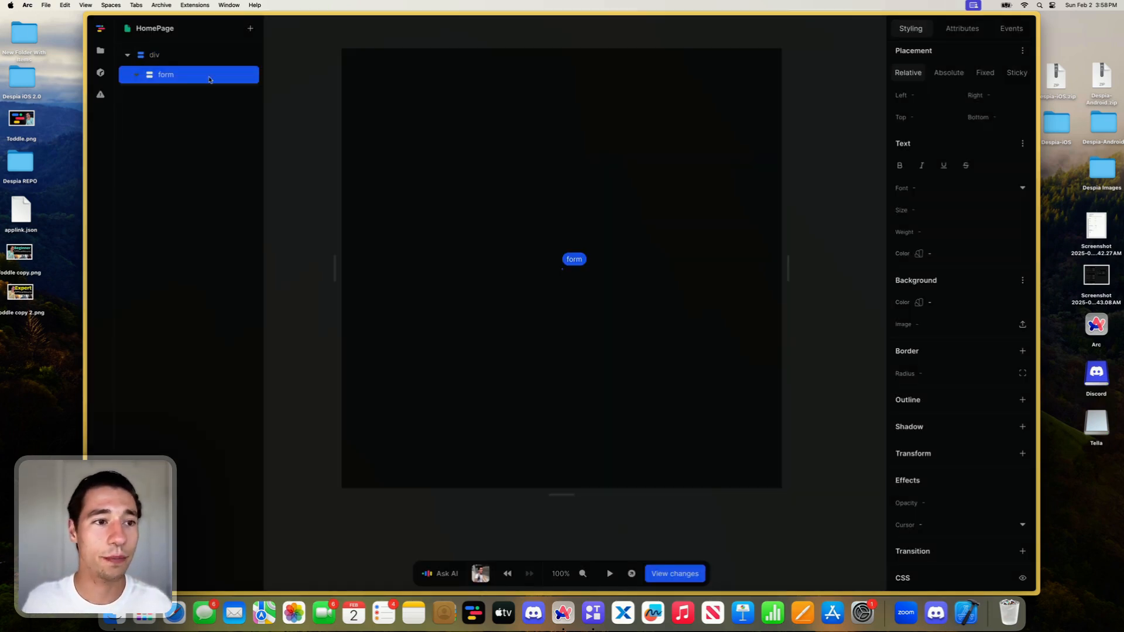
- Add a Text Area element inside the form
left_click(250, 29)
type("te")
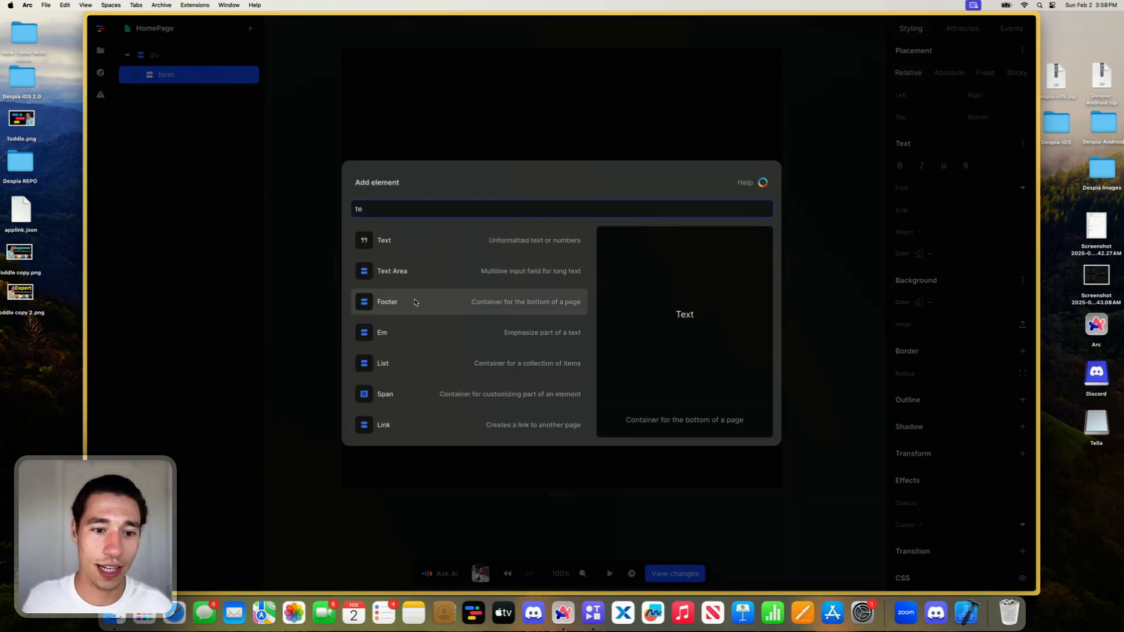
left_click(389, 271)
left_click(192, 76)
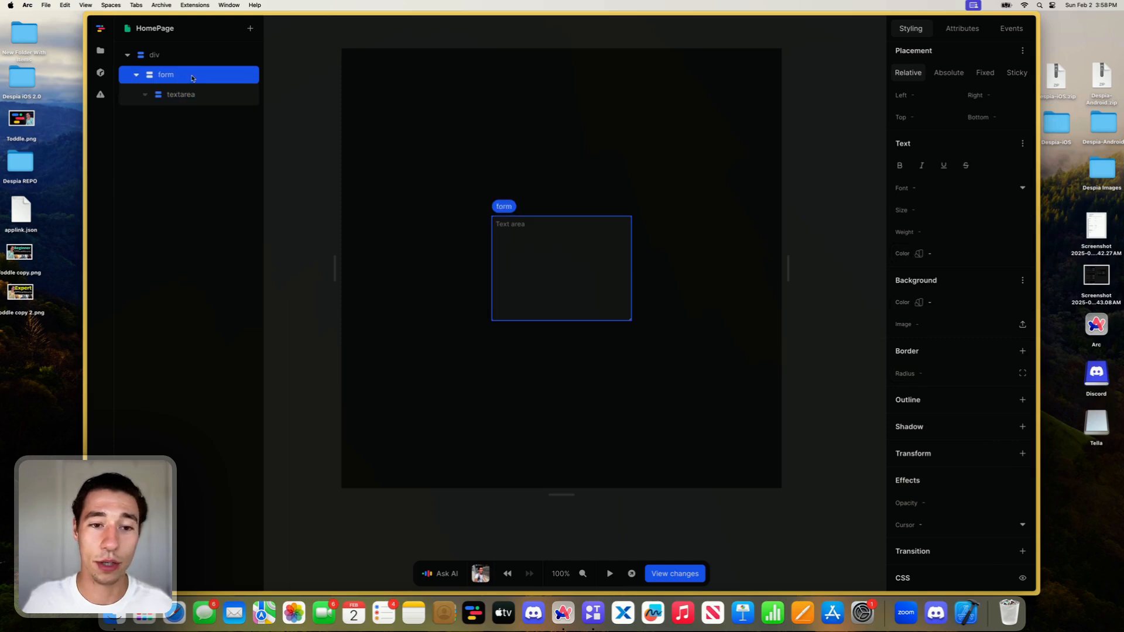
left_click(251, 29)
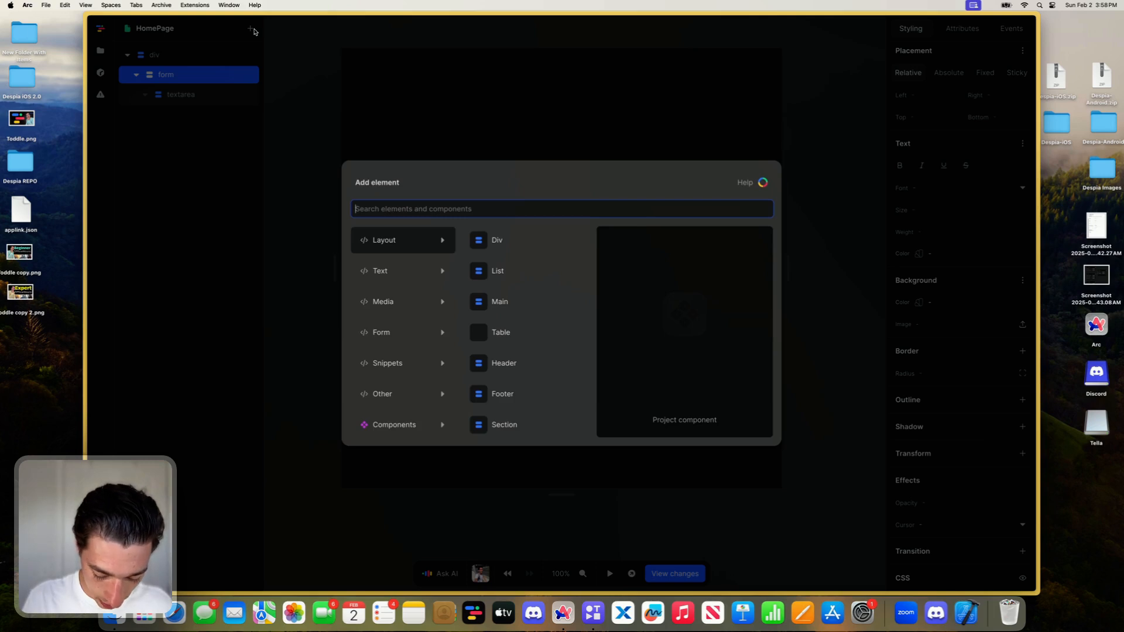
type("in")
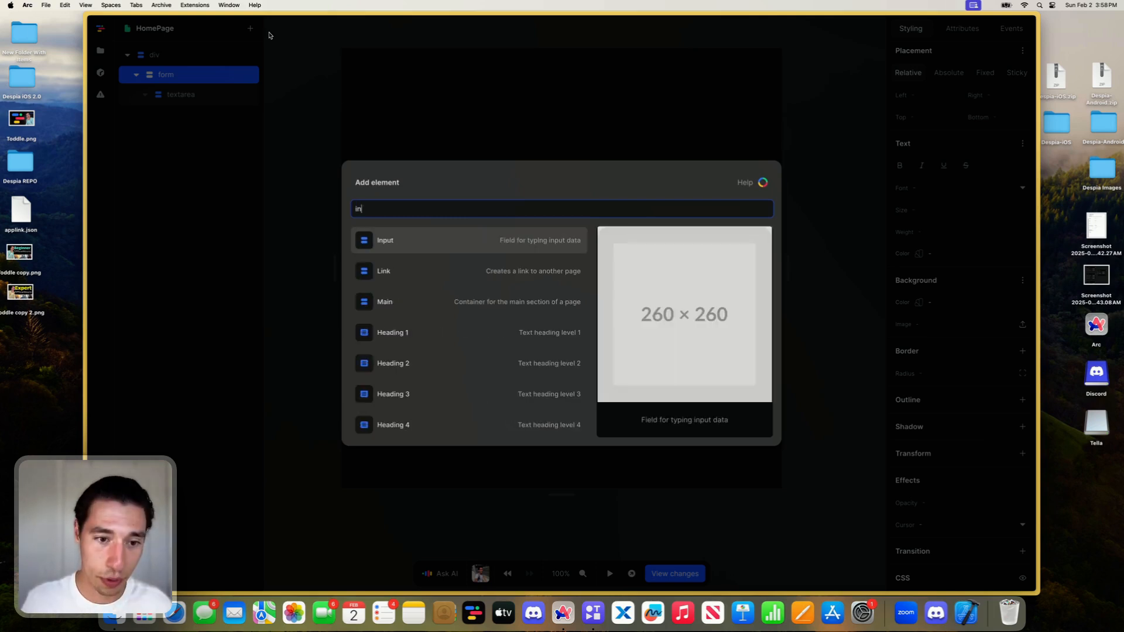
left_click(411, 245)
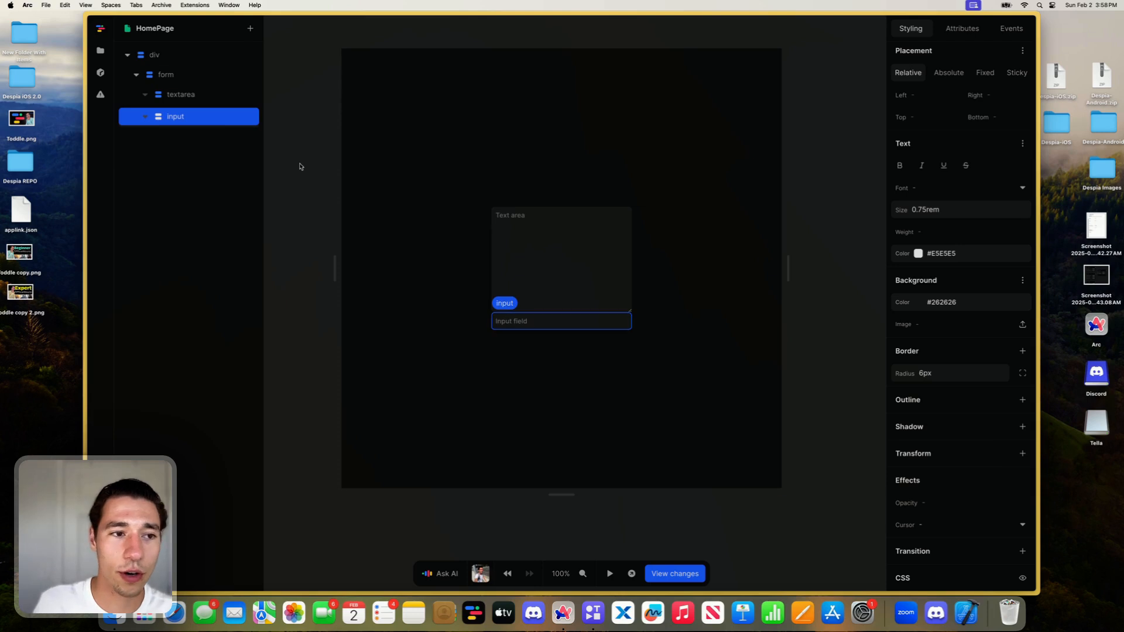
key("Delete")
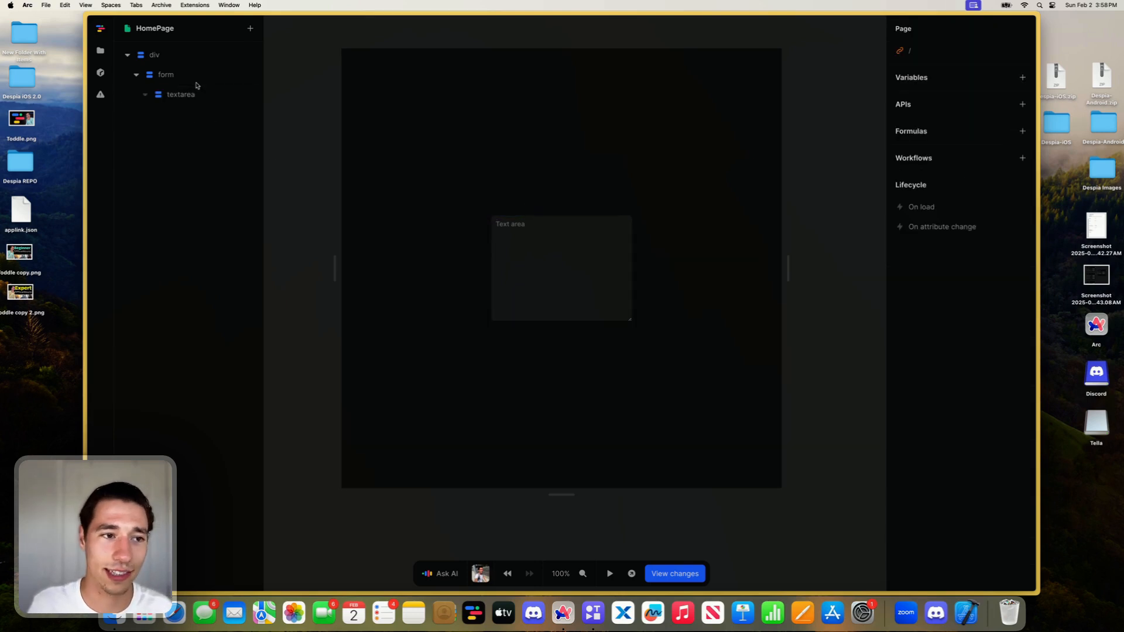
- Add a Button element to the form below the text area
left_click(195, 76)
left_click(250, 29)
type("bu")
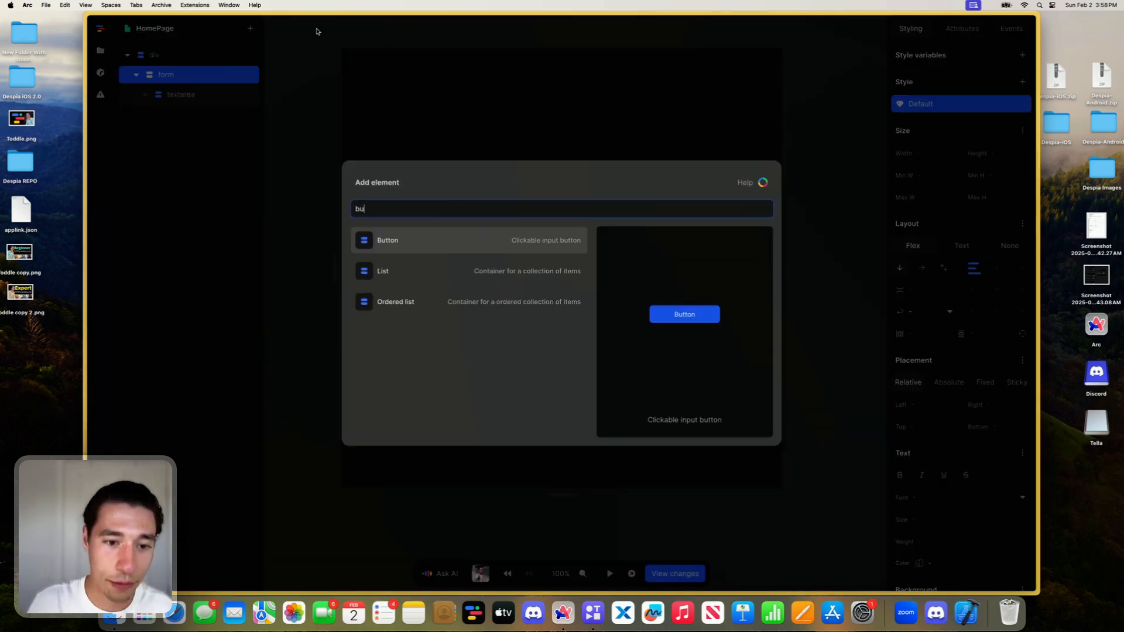
left_click(412, 250)
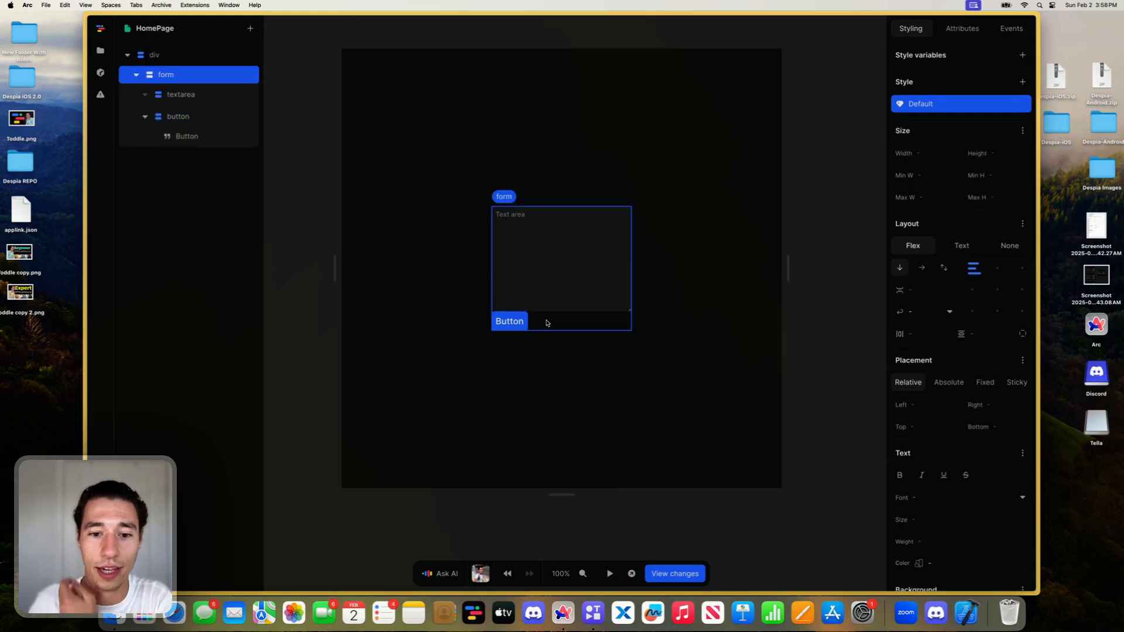
- Set the form's button to 100% width and 3rem height and center its content
left_click(509, 321)
left_click(924, 172)
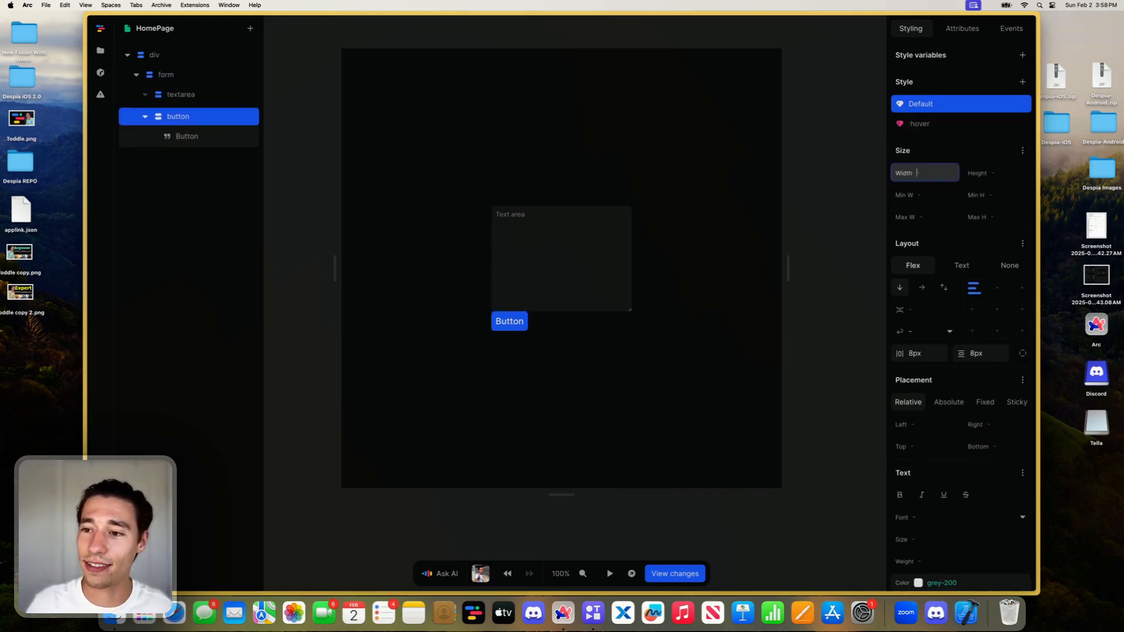
type("100%")
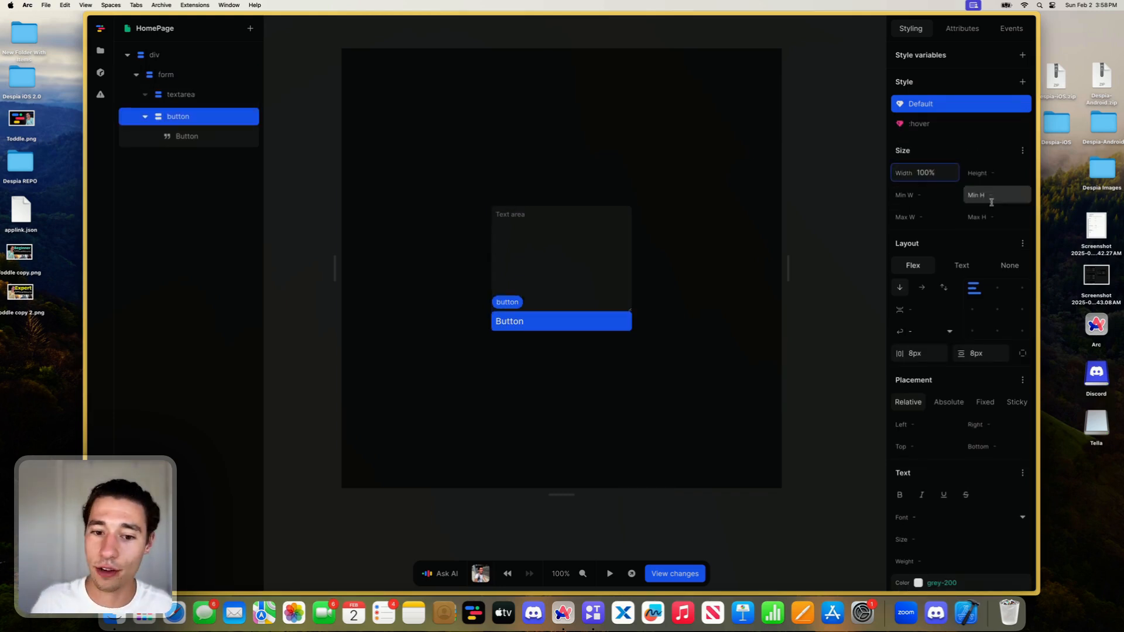
left_click(992, 174)
type("3rem")
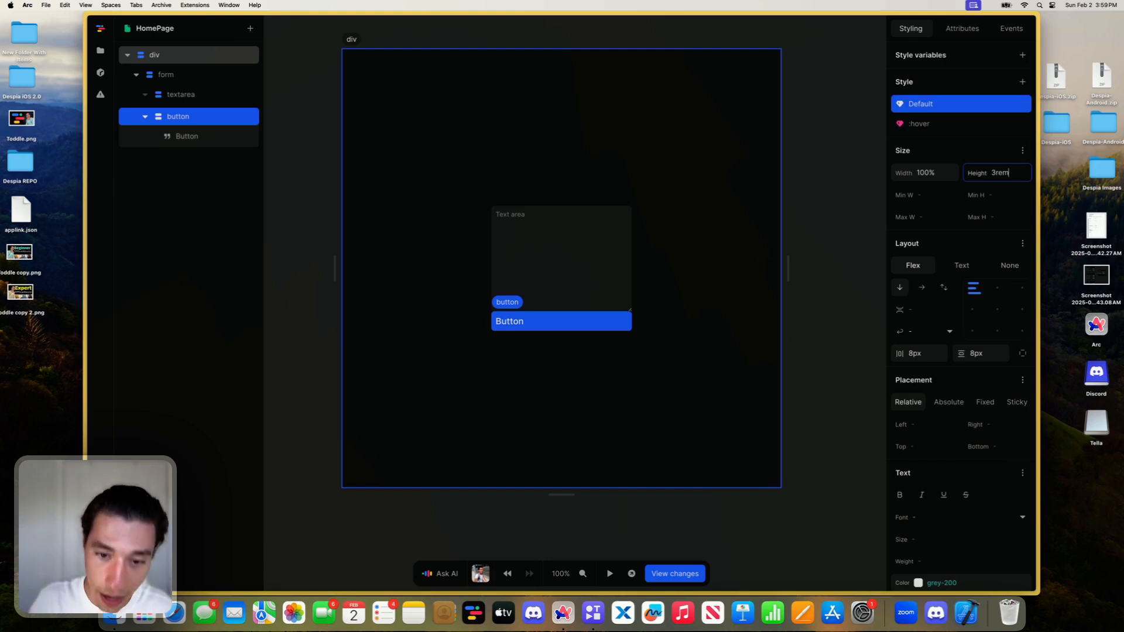
key("Return")
left_click(996, 310)
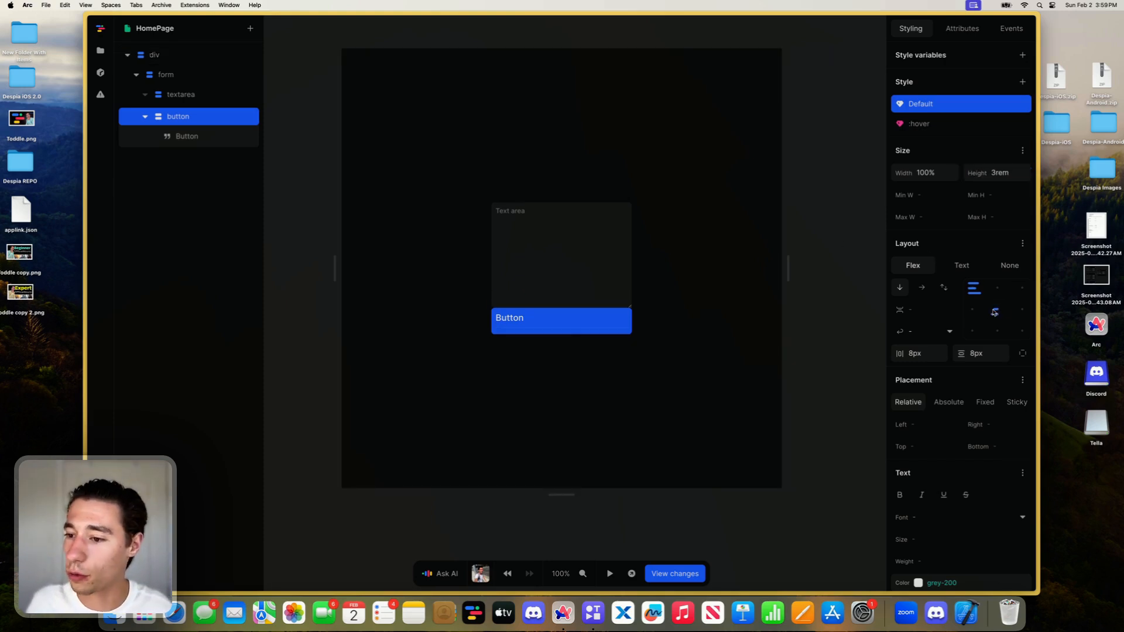
- Give the button an 8px corner radius and a purple-700 background color
scroll(942, 391, "down", 5)
left_click(936, 457)
type("8px")
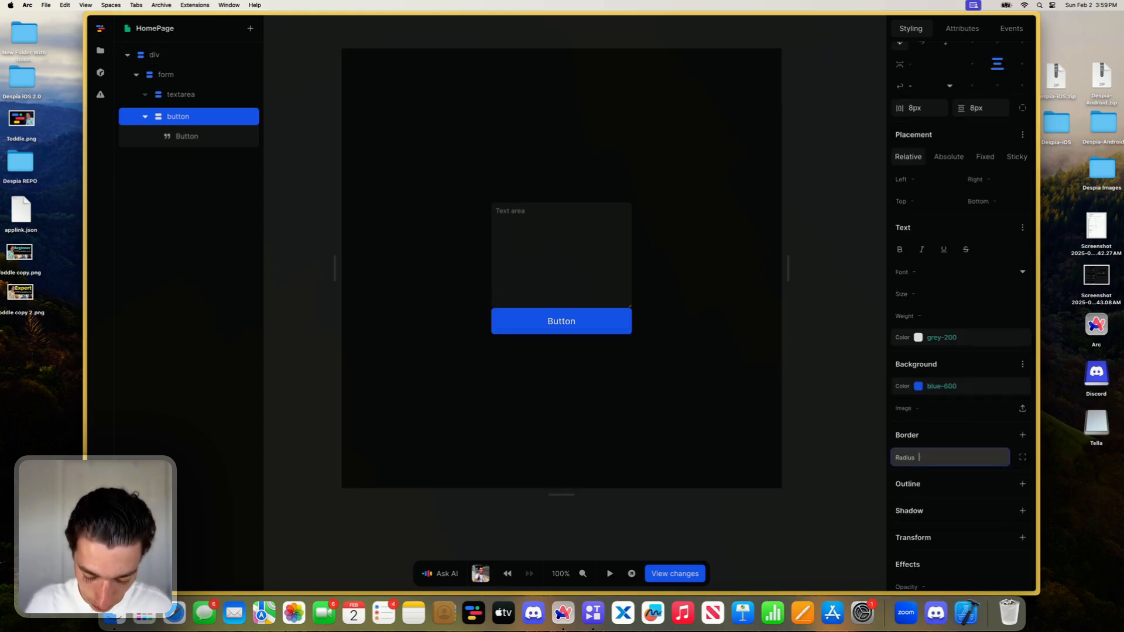
left_click(1022, 387)
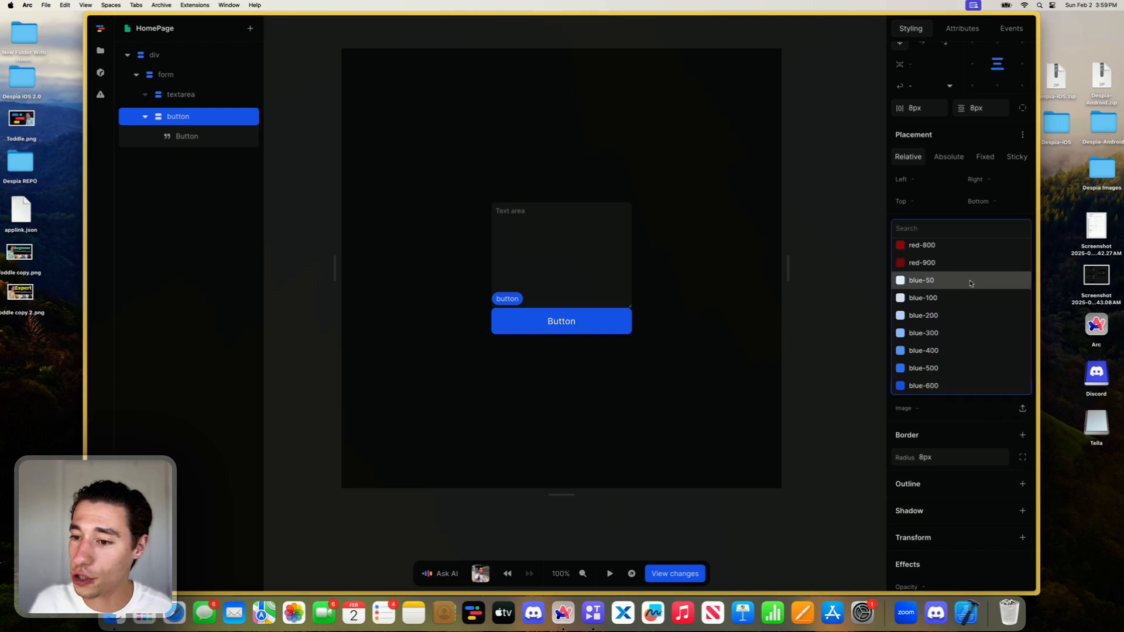
scroll(969, 283, "down", 10)
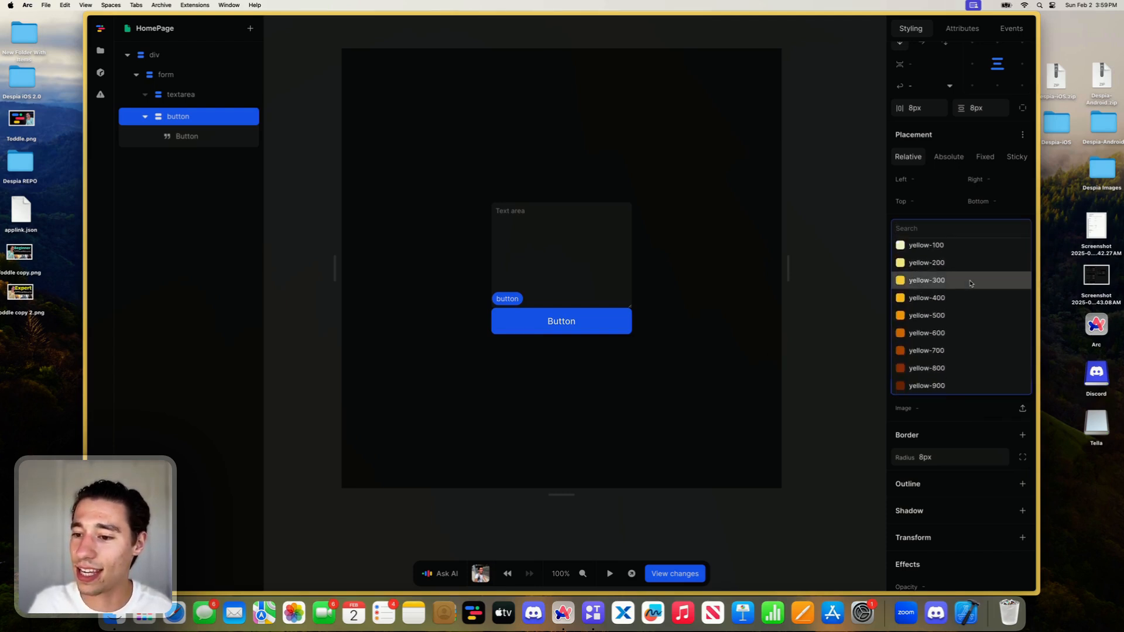
scroll(970, 283, "up", 2)
left_click(972, 349)
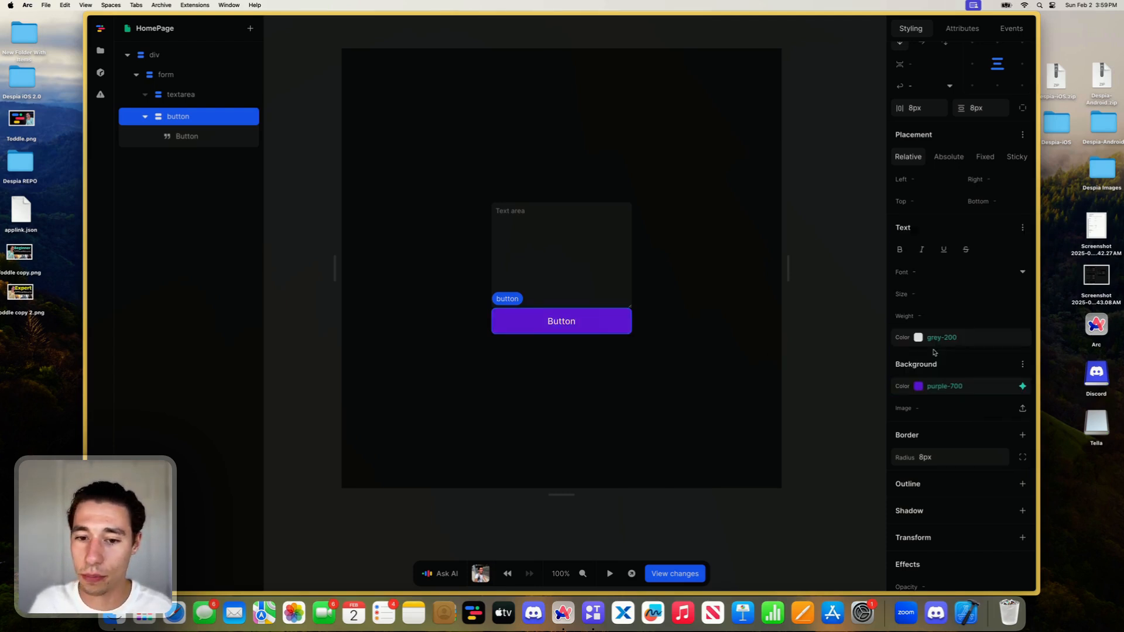
- Add an outside shadow to the button and set its color to the nearly transparent white #ffffff12
scroll(930, 445, "down", 3)
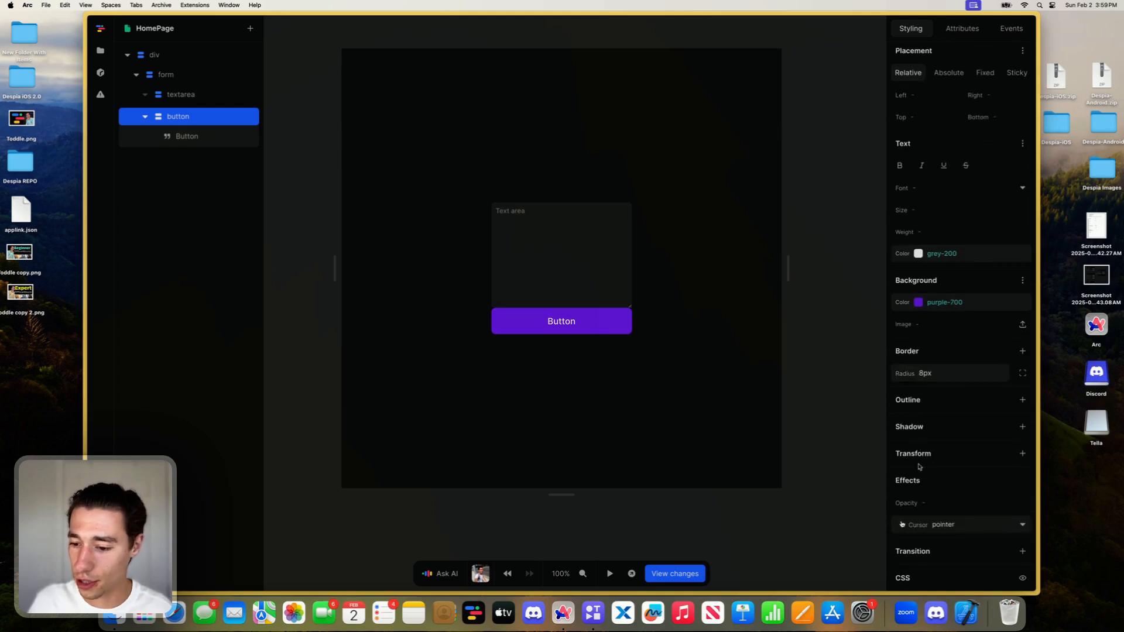
left_click(1022, 428)
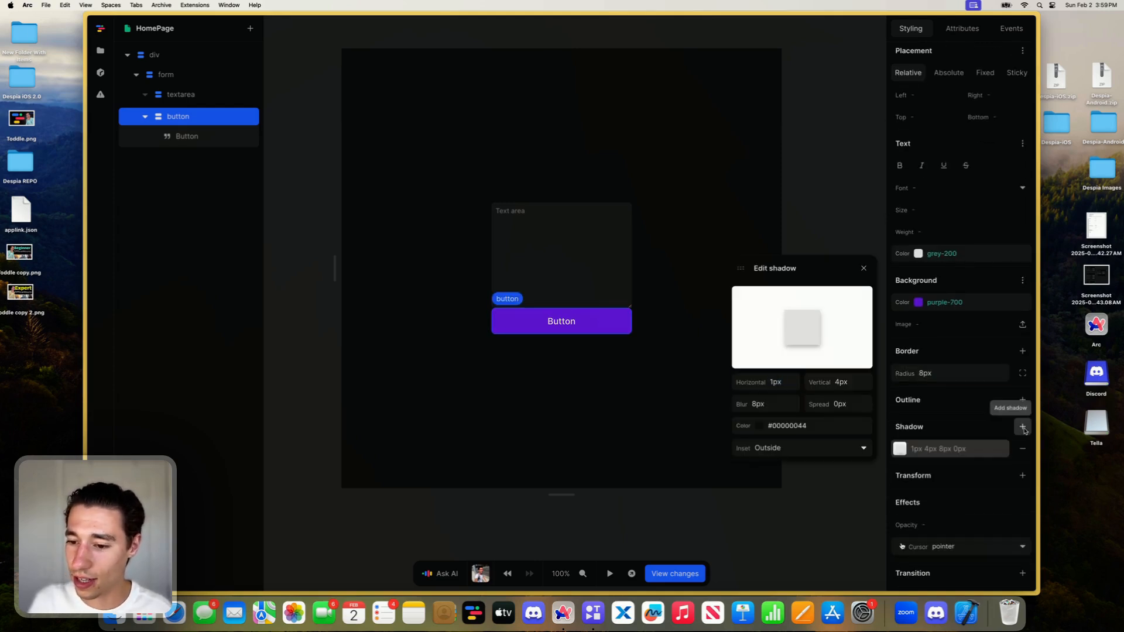
left_click(762, 423)
left_click_drag(760, 328, 707, 258)
left_click(804, 267)
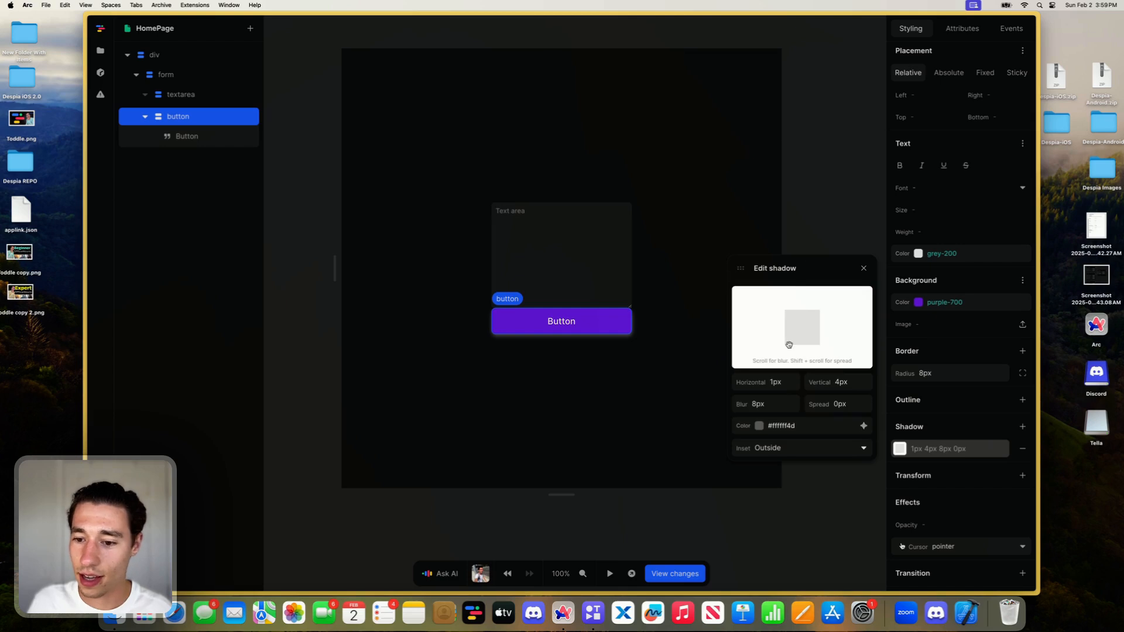
left_click(771, 431)
left_click(741, 377)
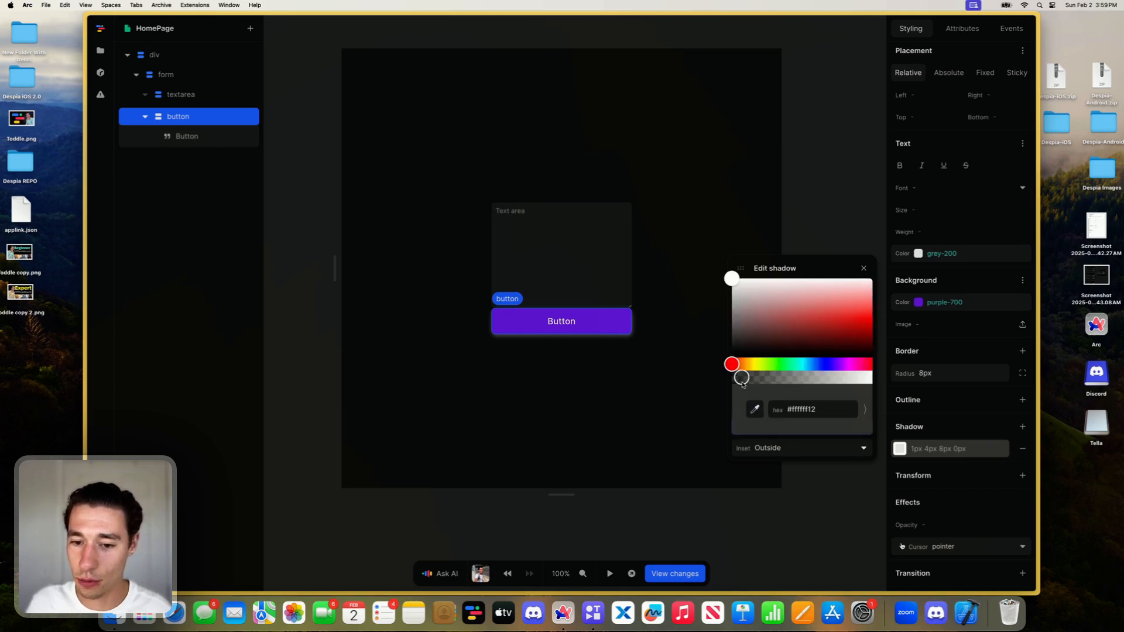
left_click(815, 232)
left_click(671, 359)
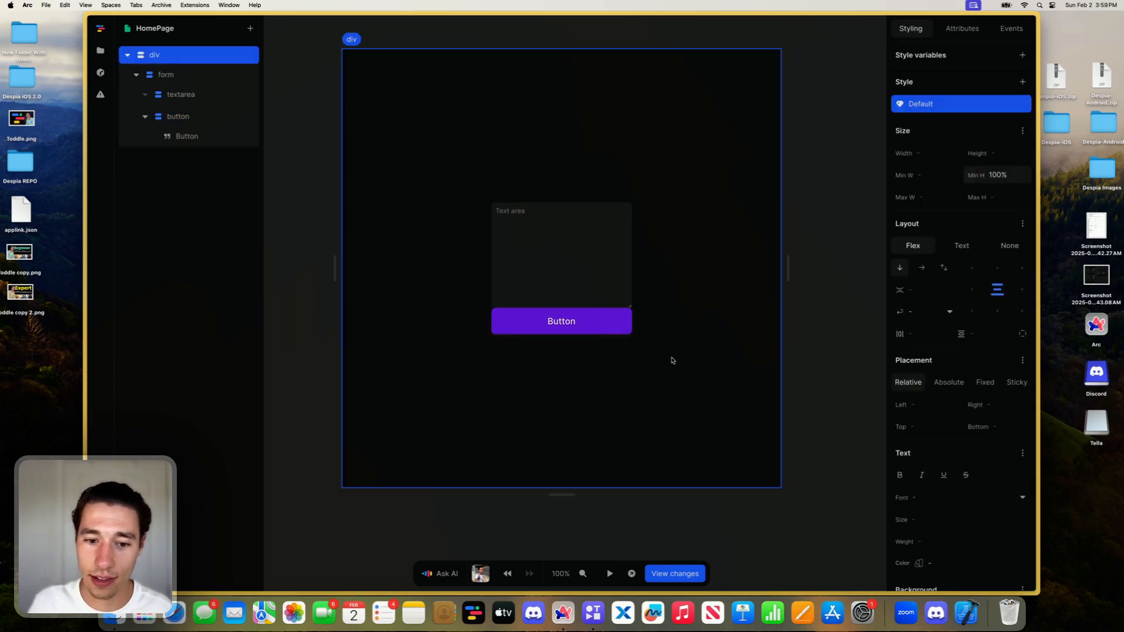
- Set the text area's corner radius to 8px
left_click(609, 299)
scroll(966, 471, "down", 5)
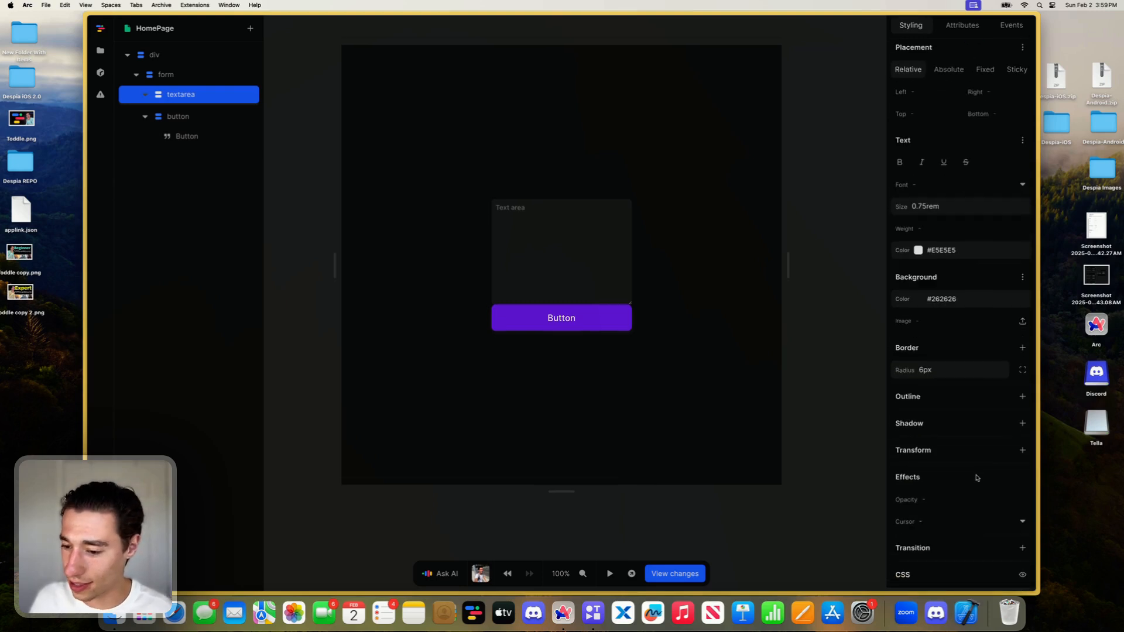
left_click(943, 373)
type("8px")
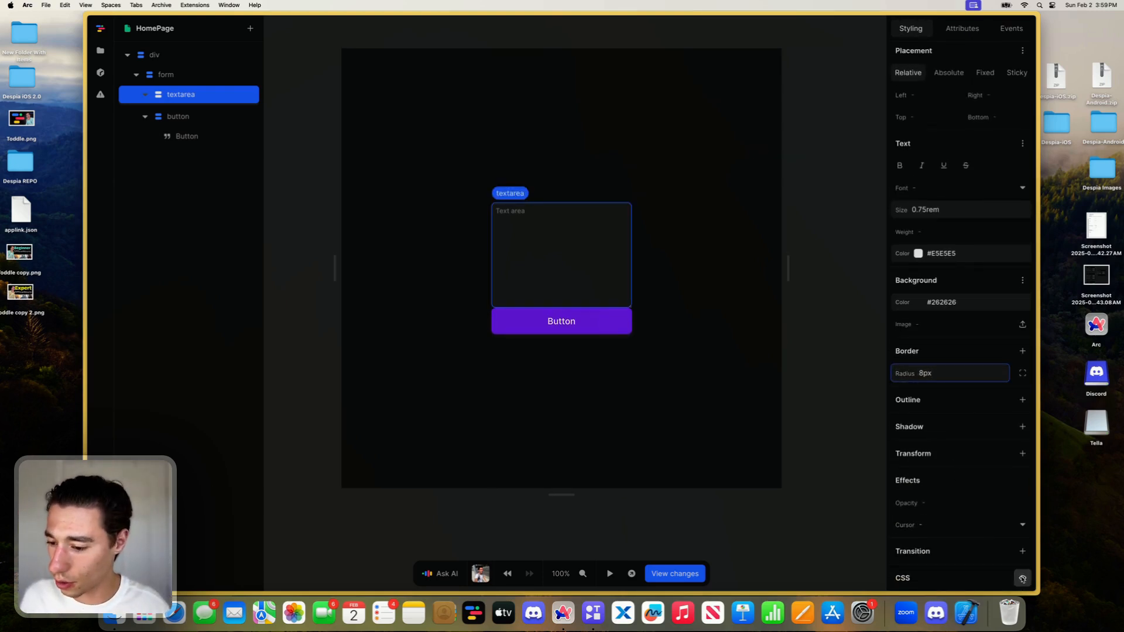
- Add the CSS rule resize:none to the text area's styles
left_click(1022, 578)
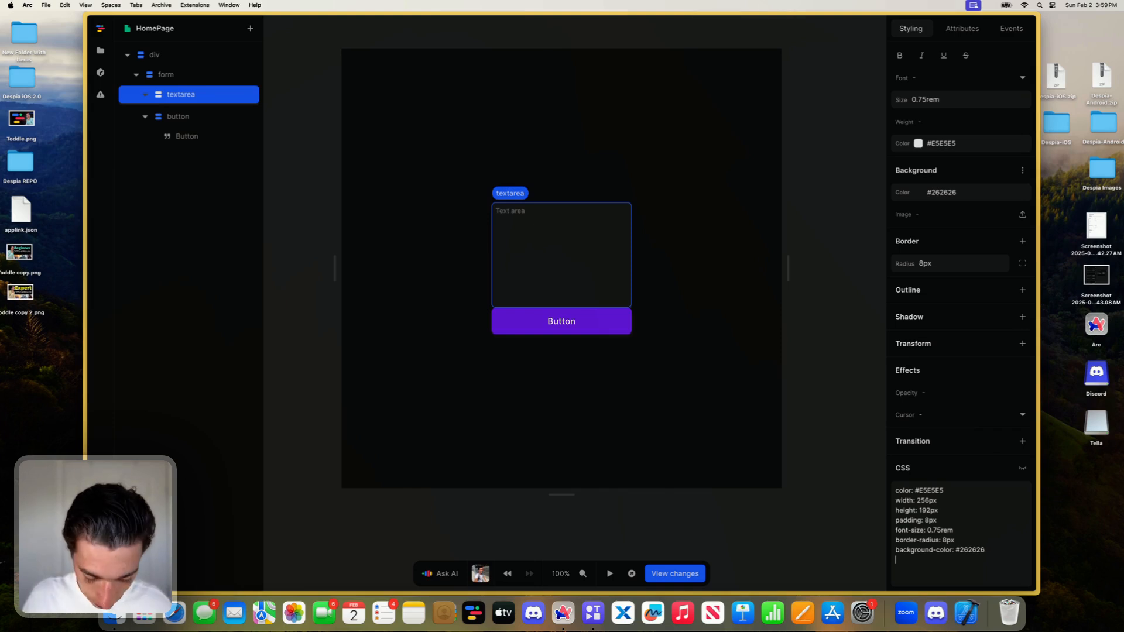
key("Return")
type("resize:none")
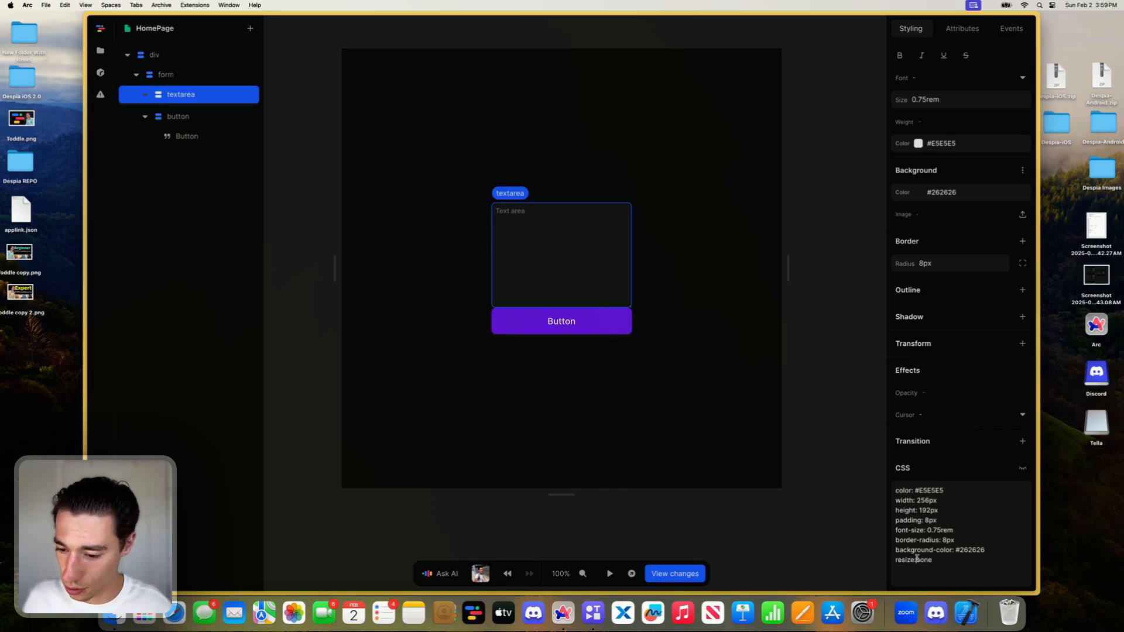
left_click(638, 402)
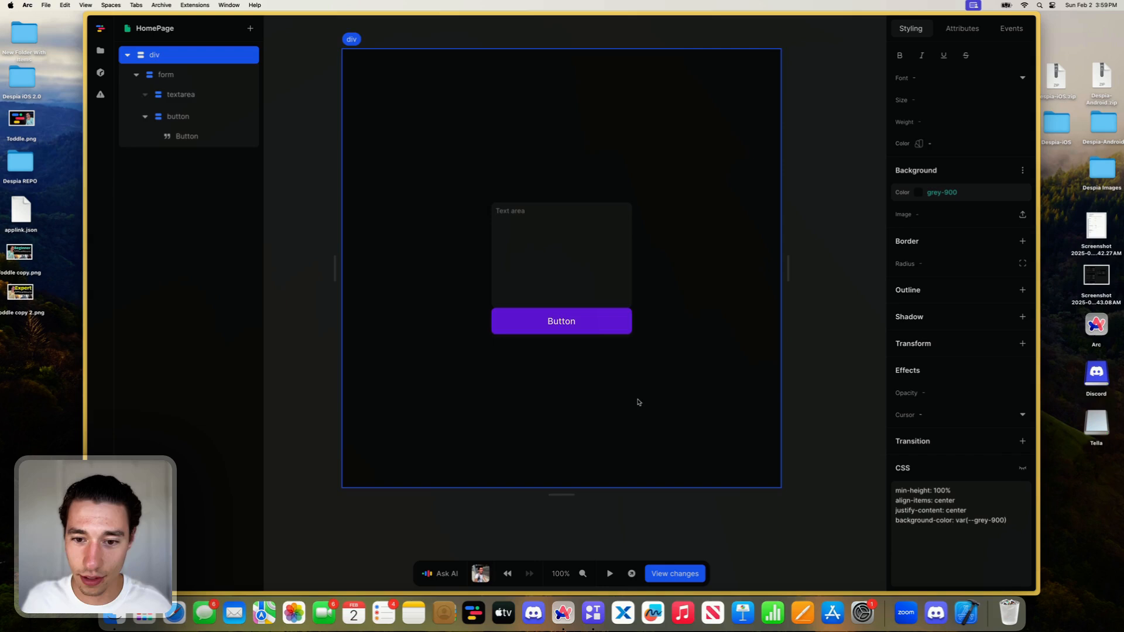
- Try a 1rem gap between the form's elements and reduce it to 0.5rem
left_click(534, 254)
left_click(165, 75)
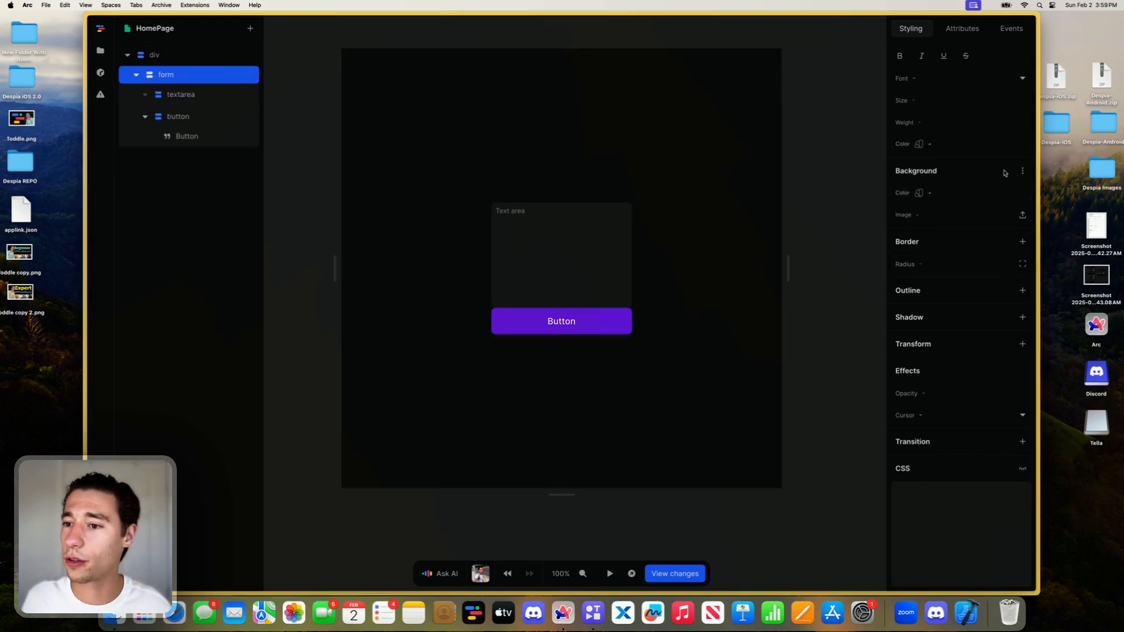
left_click(930, 289)
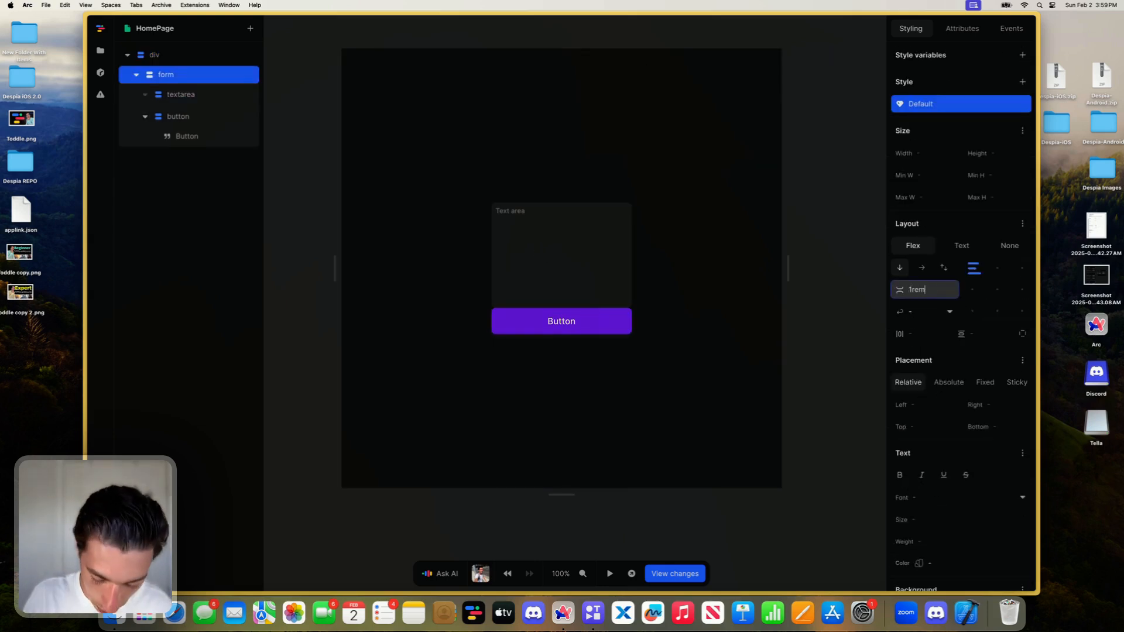
left_click(622, 381)
left_click(571, 309)
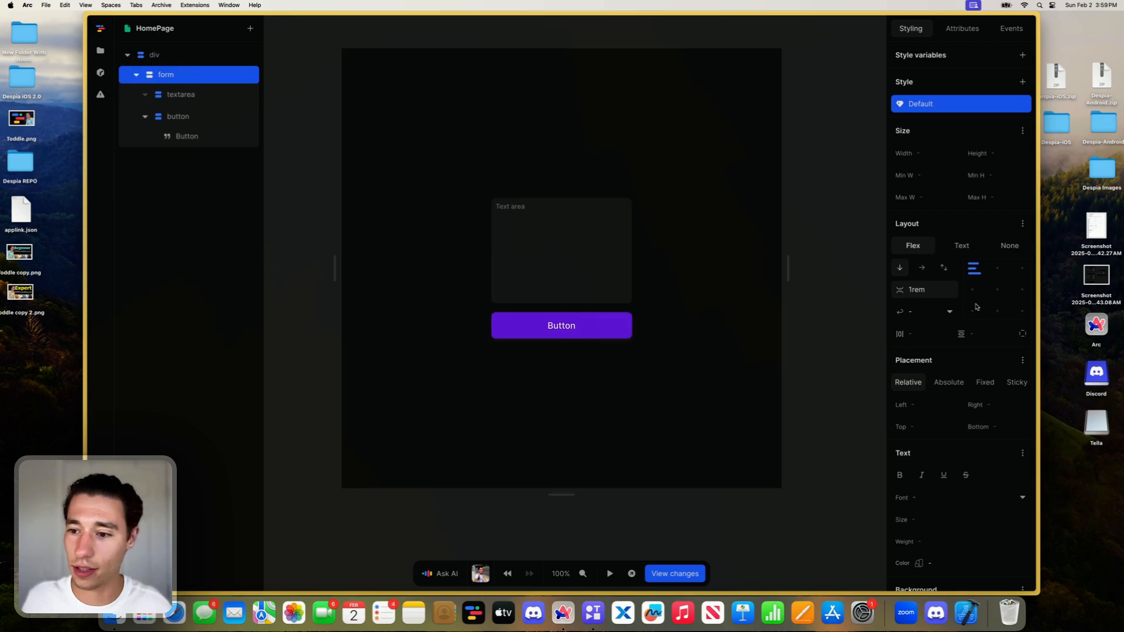
left_click(924, 290)
type("0")
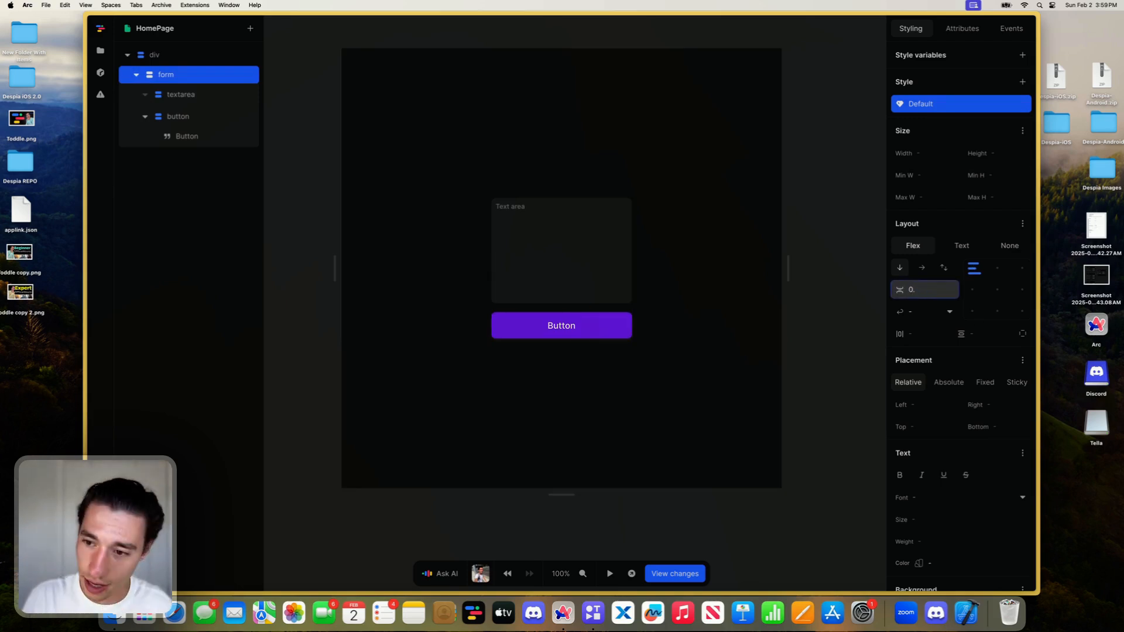
type(".5rem")
key("Return")
left_click(663, 448)
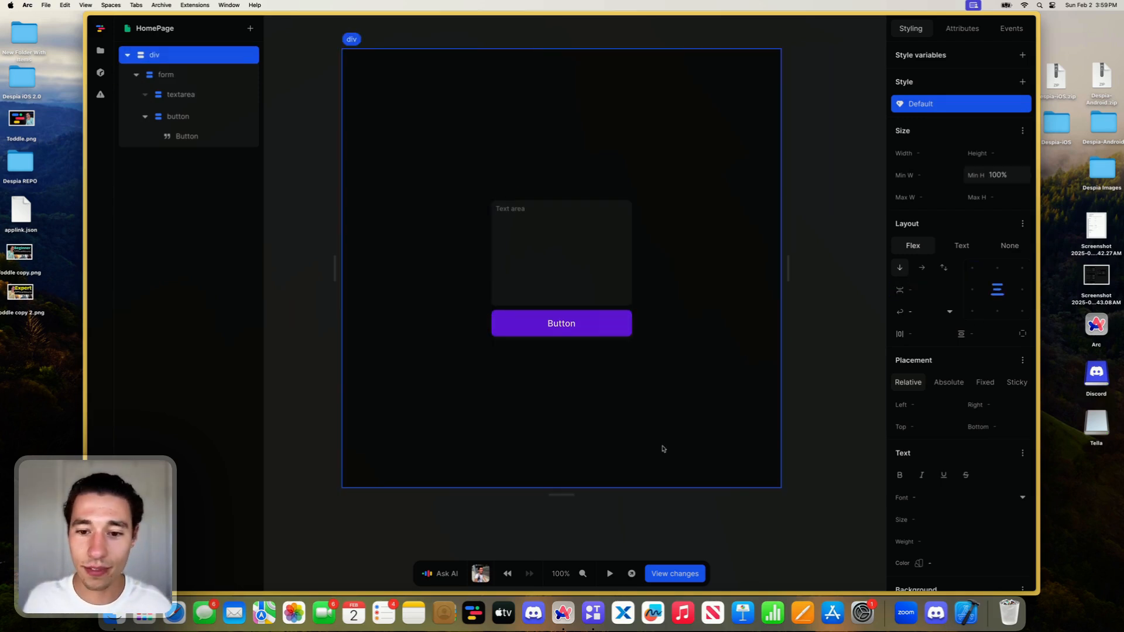
- Set the text area's horizontal and vertical padding to 1rem
left_click(500, 254)
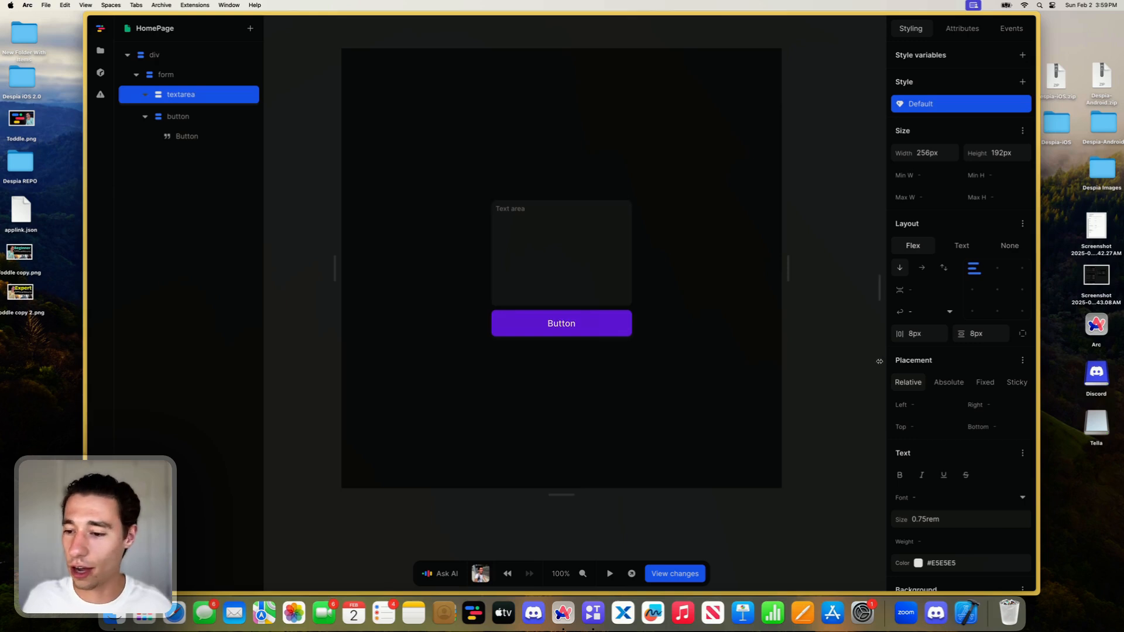
left_click(940, 334)
type("1rem")
key("Return")
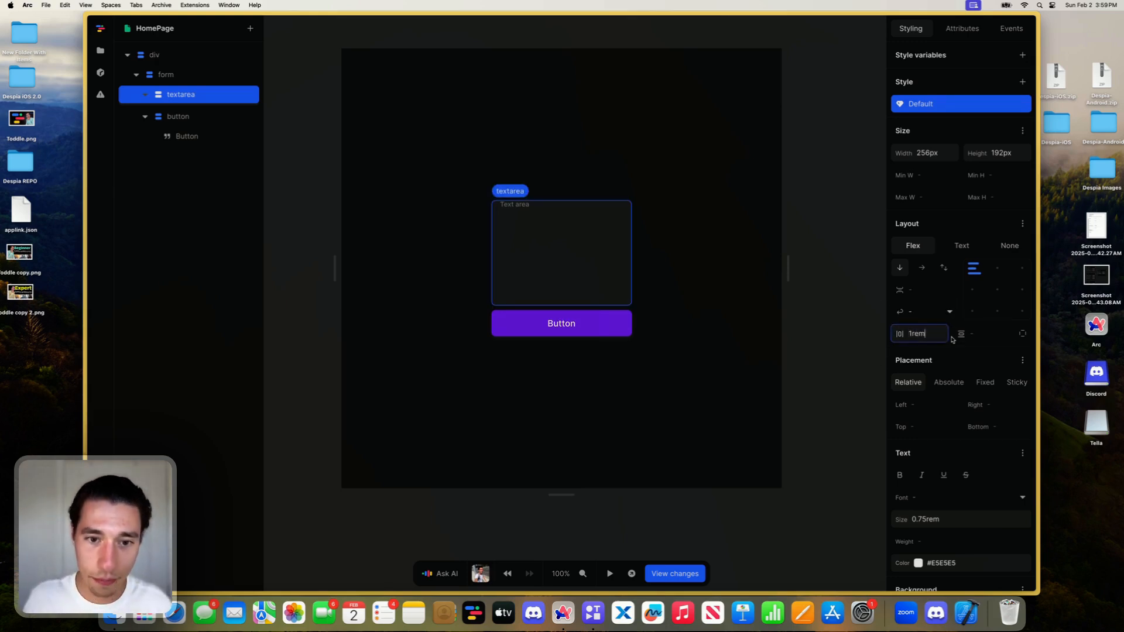
left_click(982, 337)
type("1rem")
key("Return")
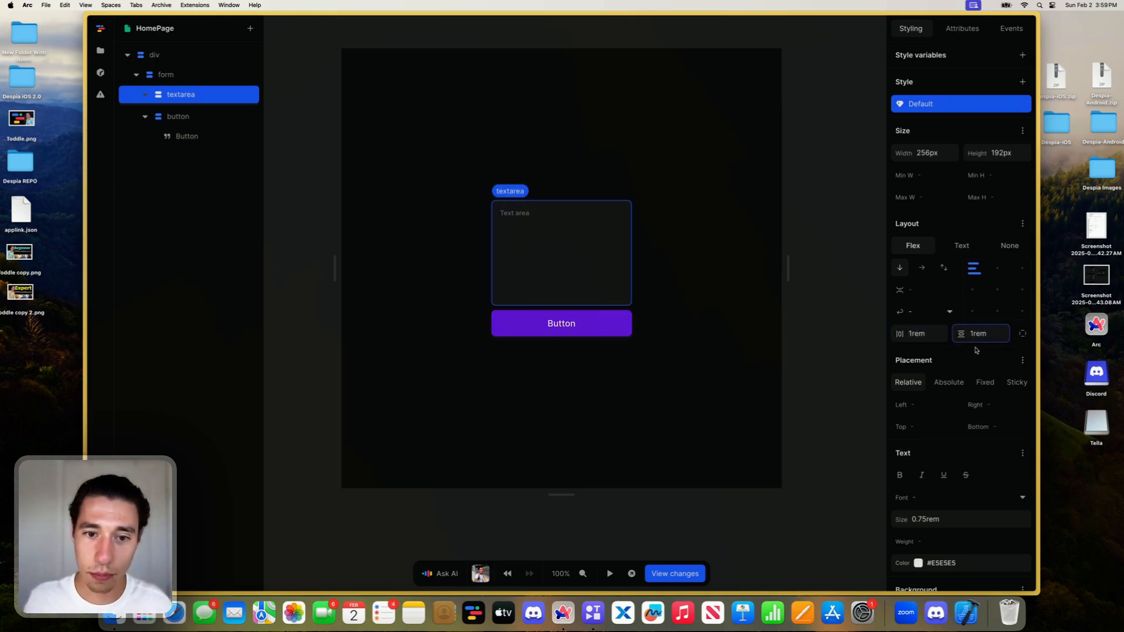
scroll(984, 359, "down", 3)
left_click(722, 414)
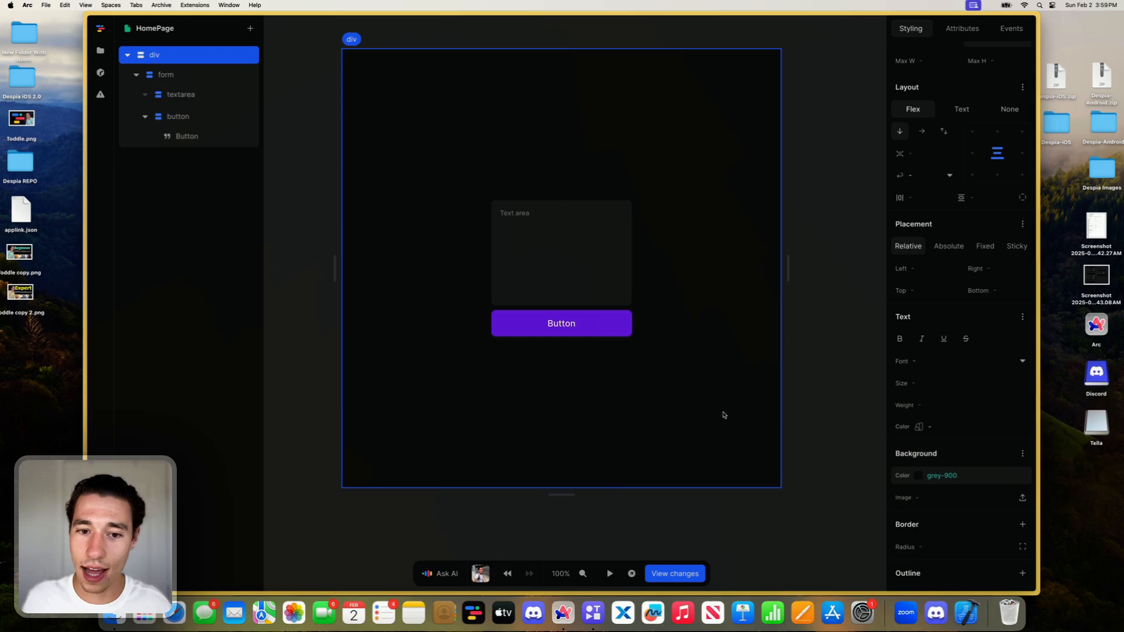
- Clear the text of the button's label so it can be replaced
left_click(525, 273)
left_click(549, 332)
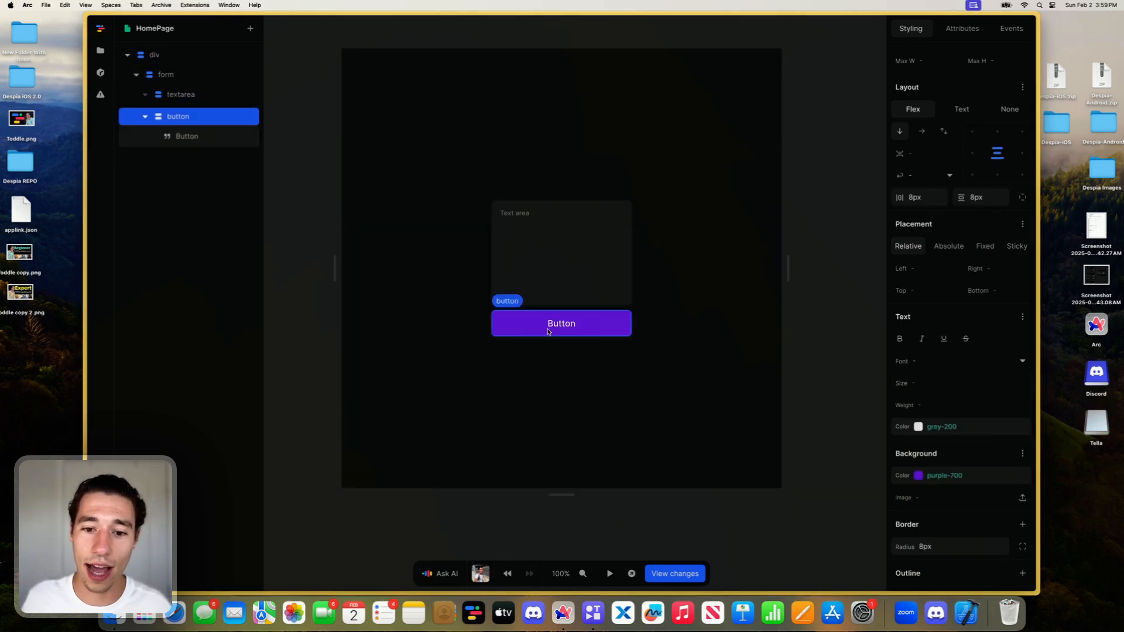
double_click(565, 323)
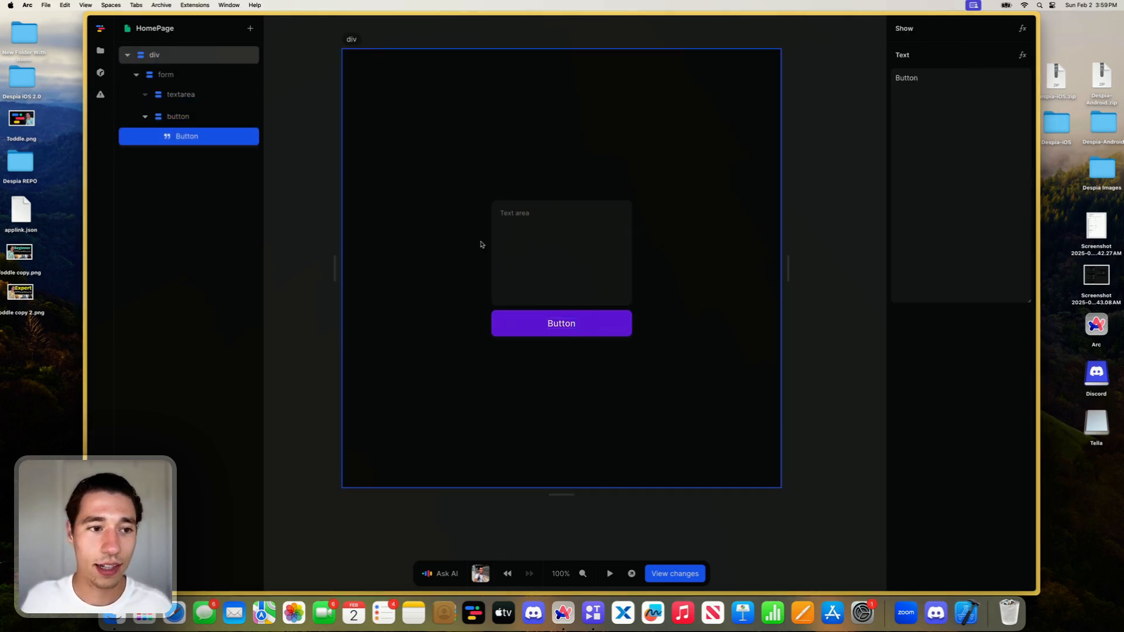
left_click(988, 143)
key("super+a")
key("BackSpace")
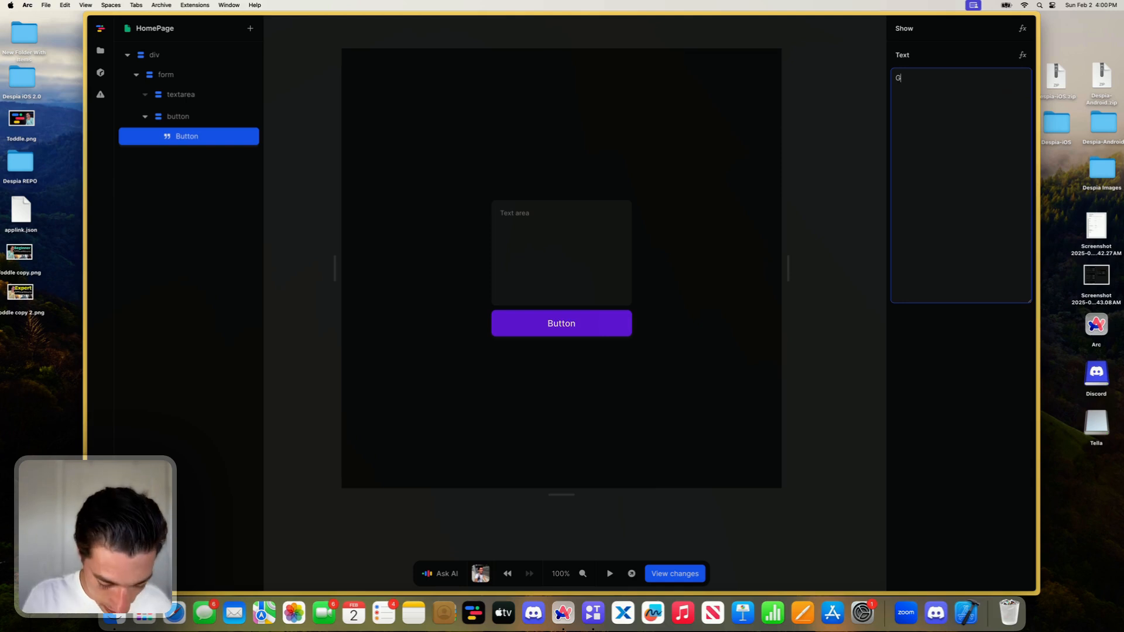
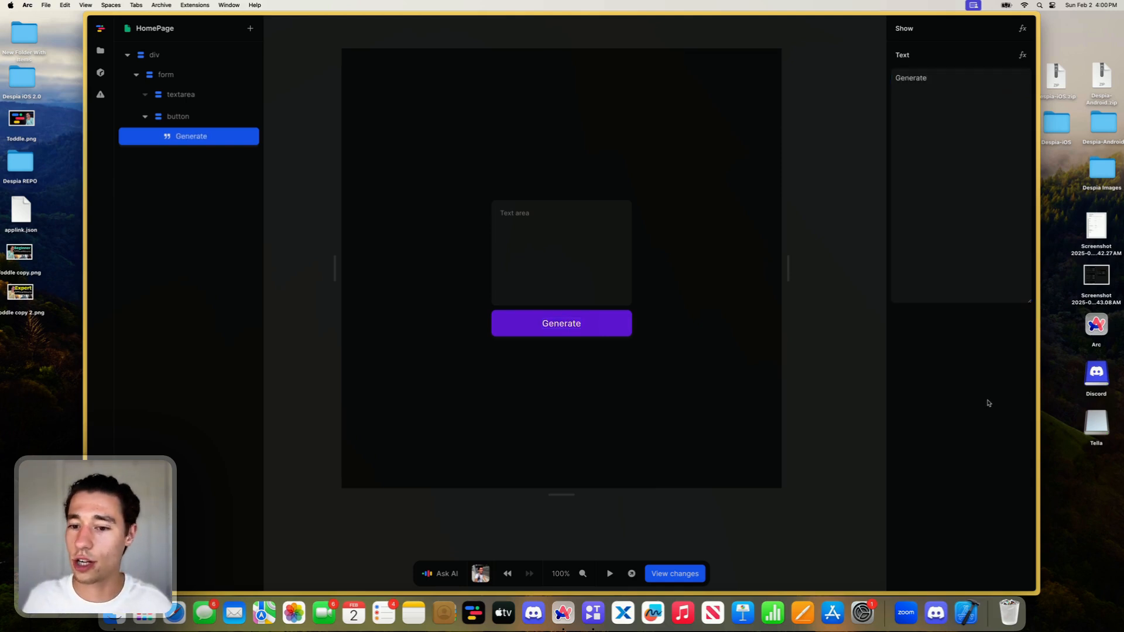
- Set the button's label text to "Generate Song"
left_click(607, 369)
left_click(567, 319)
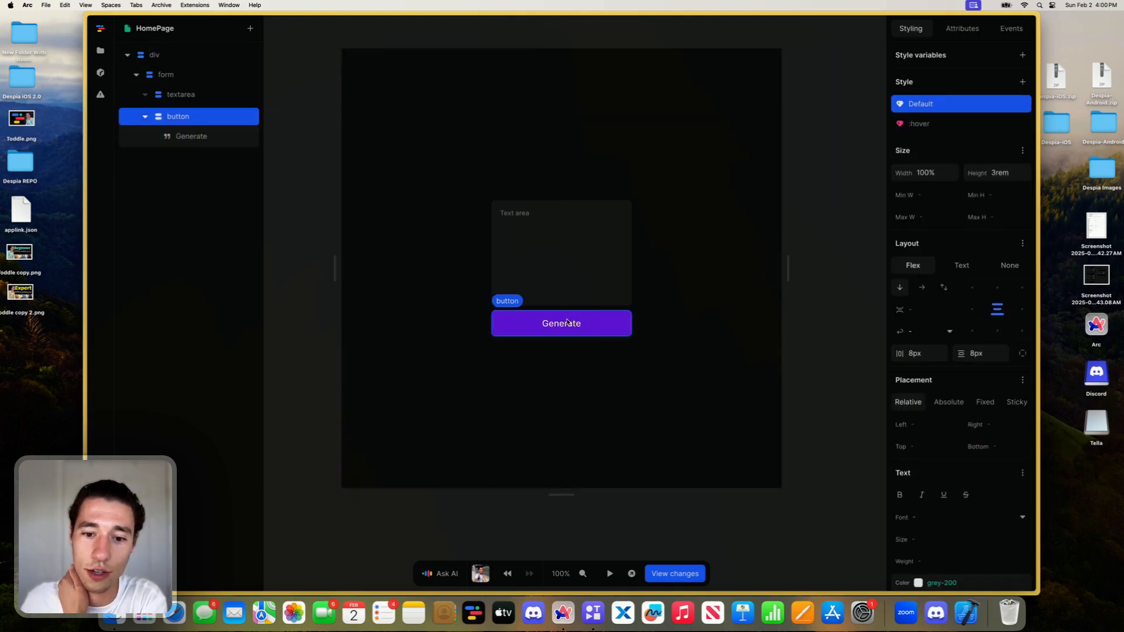
left_click(567, 321)
left_click(986, 110)
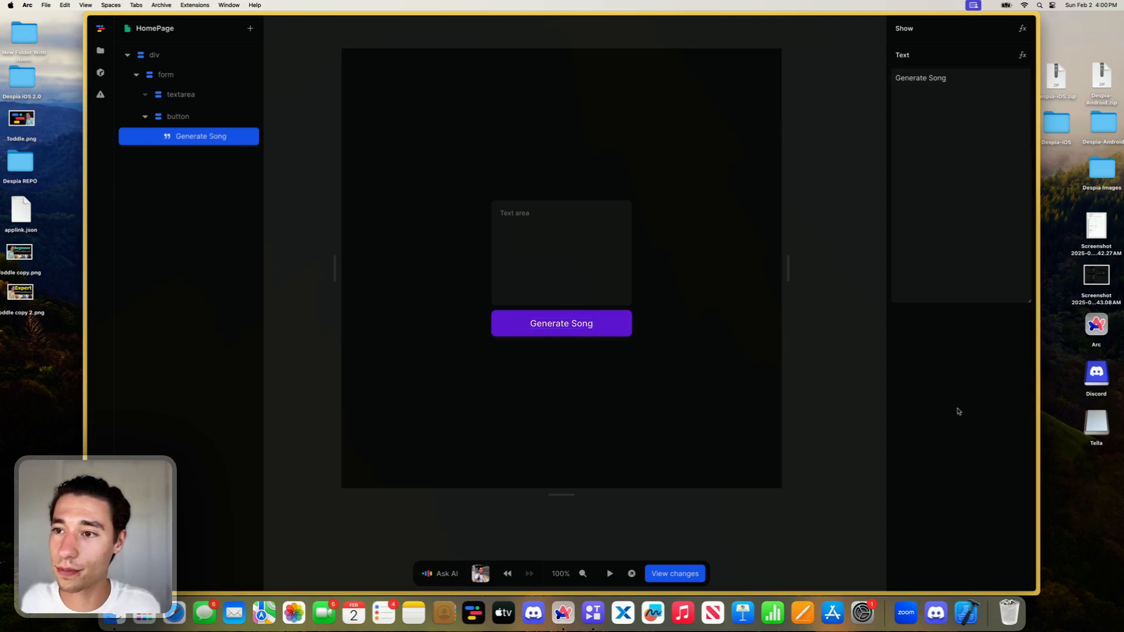
left_click(593, 443)
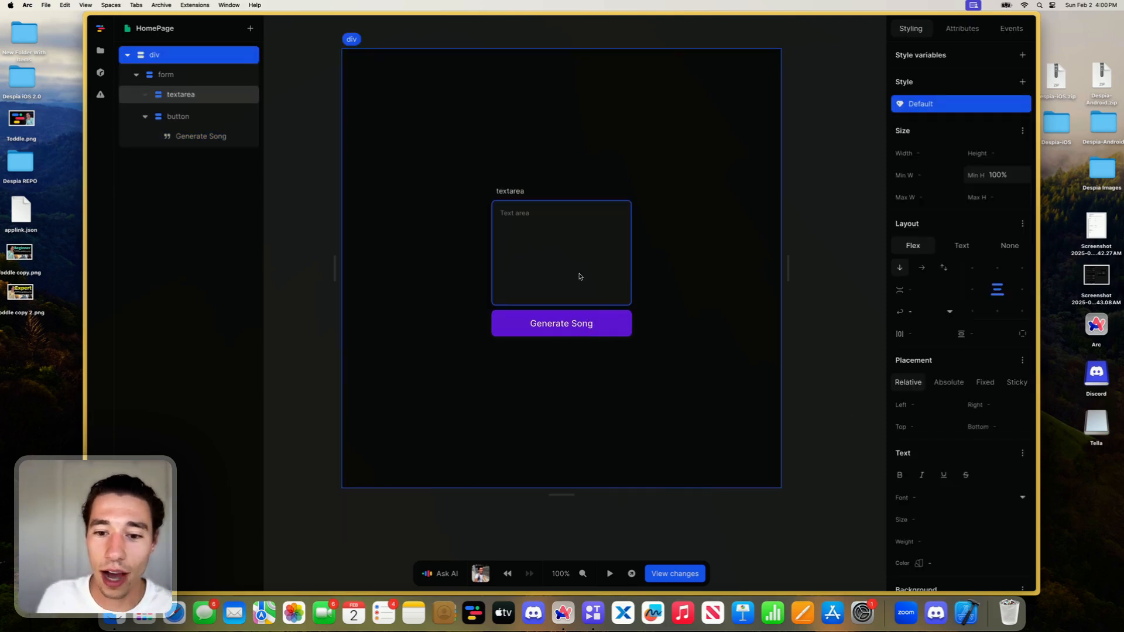
- Wrap the form element in a new div
left_click(561, 325)
left_click(566, 256)
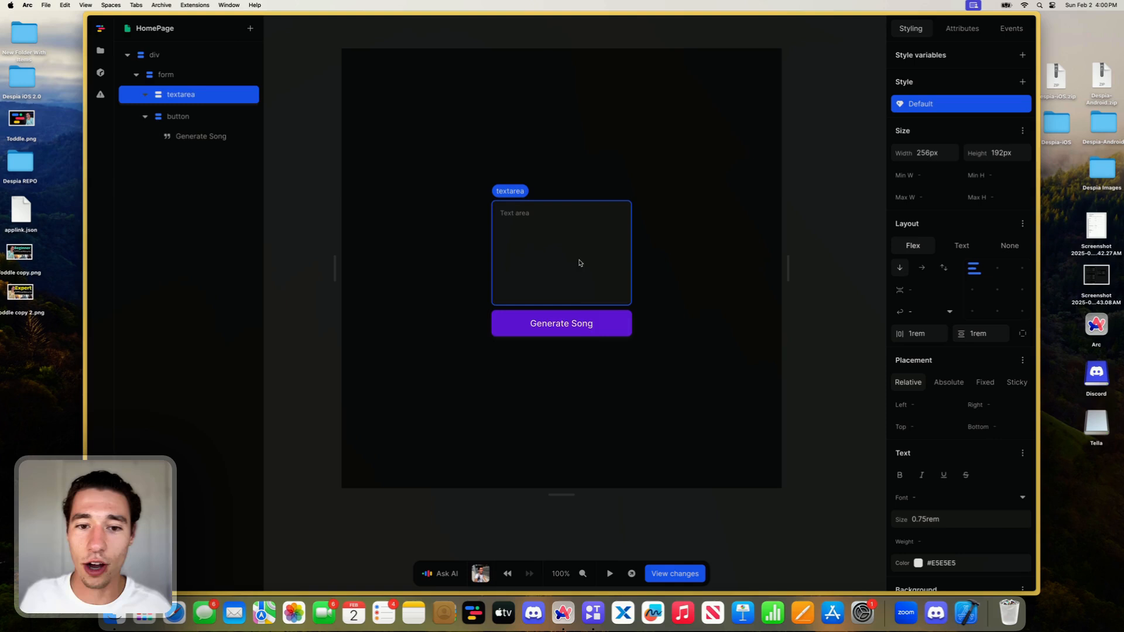
left_click(575, 311)
right_click(178, 74)
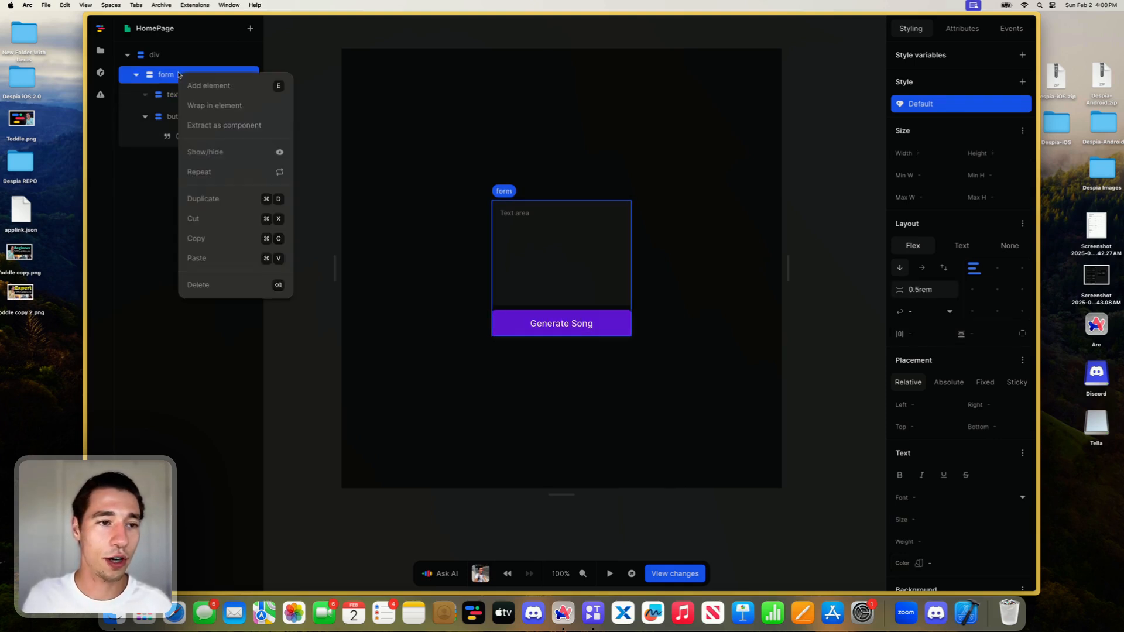
left_click(222, 105)
left_click(497, 240)
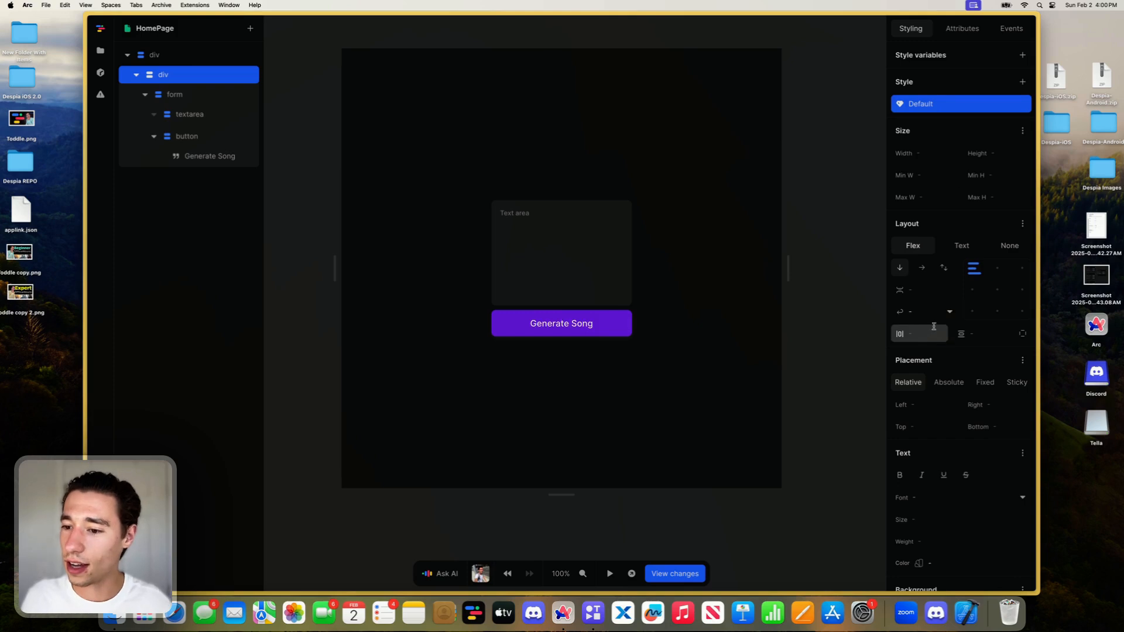
- Try 1rem horizontal padding on the wrapper div, and settle on 0.5rem for both horizontal and vertical padding
left_click(916, 334)
type("1rem")
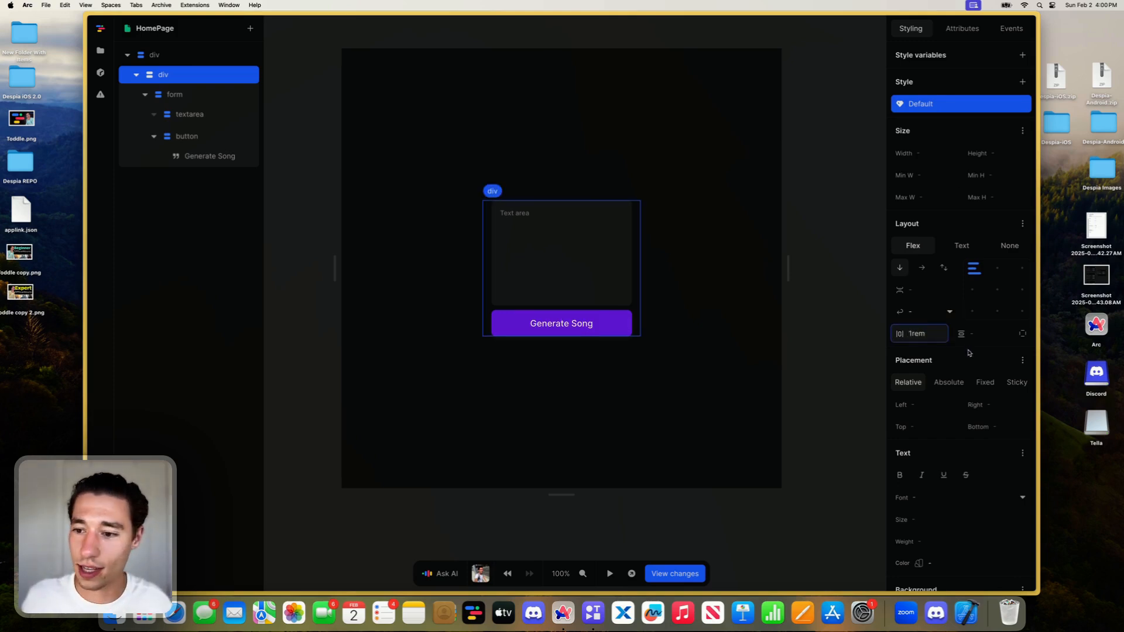
key("BackSpace")
key("BackSpace")
key("BackSpace")
type("0.5r")
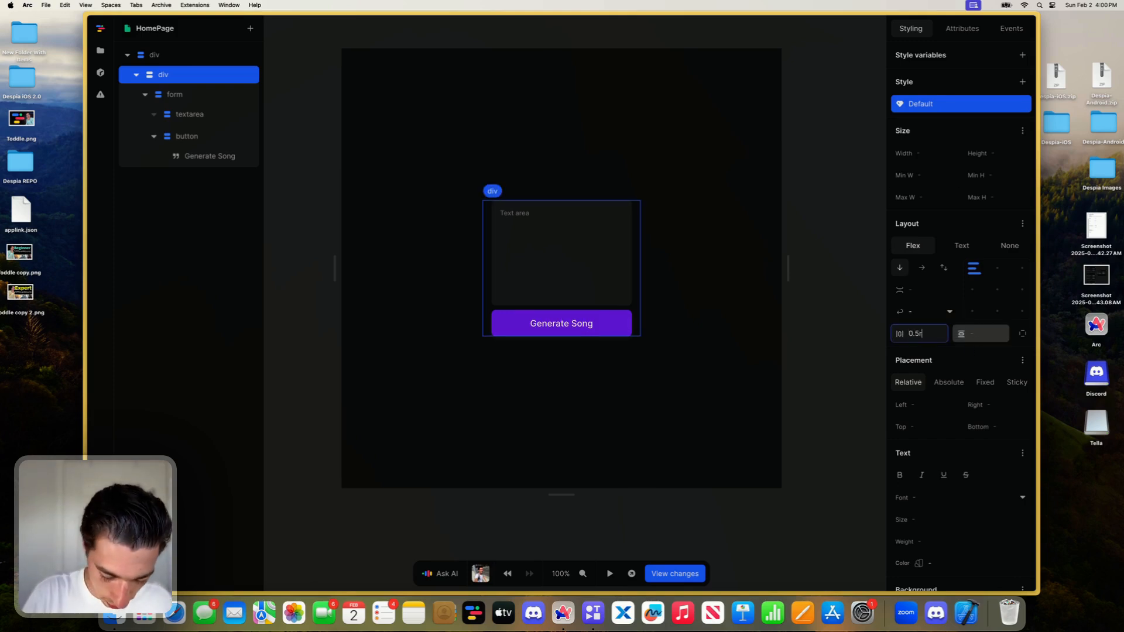
type("em")
left_click(1000, 338)
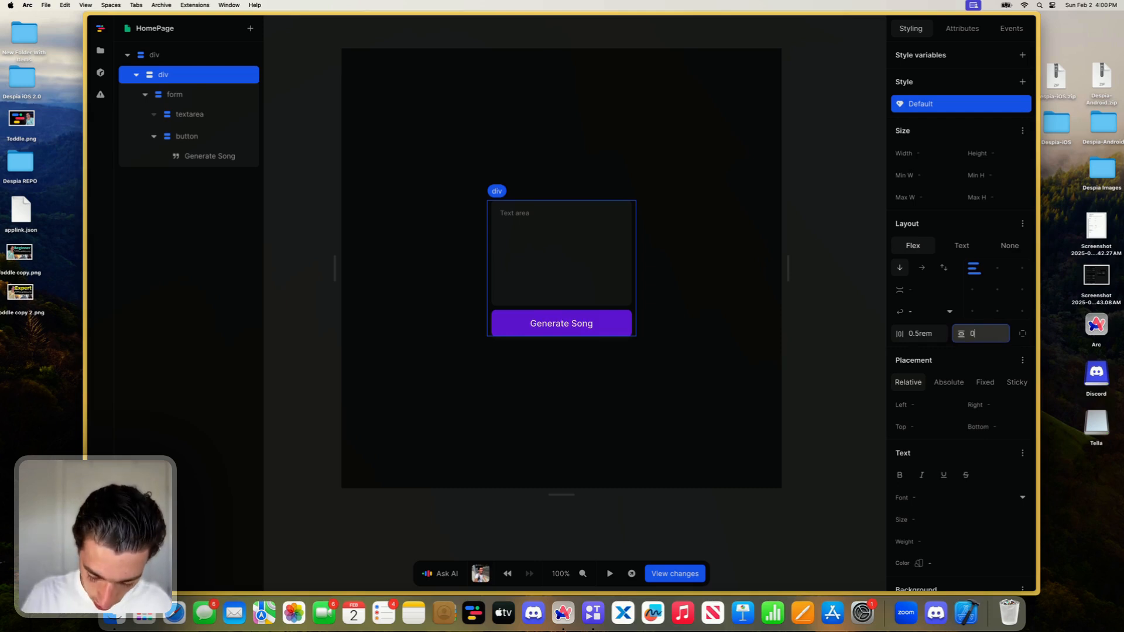
type("0.5rem")
- Give the wrapper div a grey-800 background and darken it to #121212
scroll(995, 336, "down", 5)
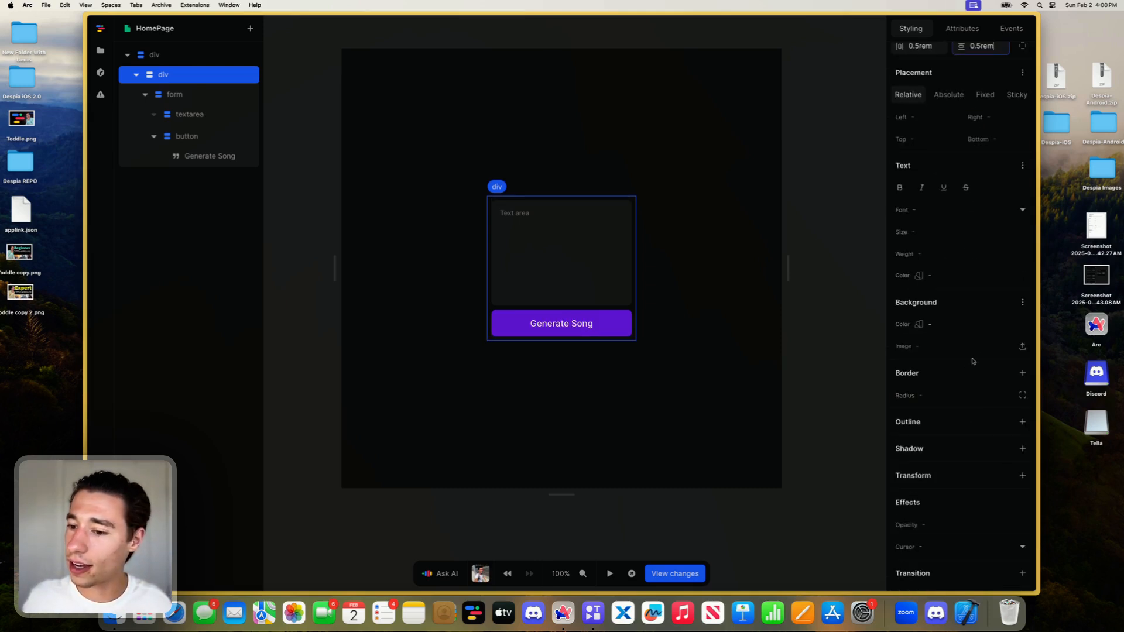
left_click(1006, 325)
scroll(948, 258, "down", 5)
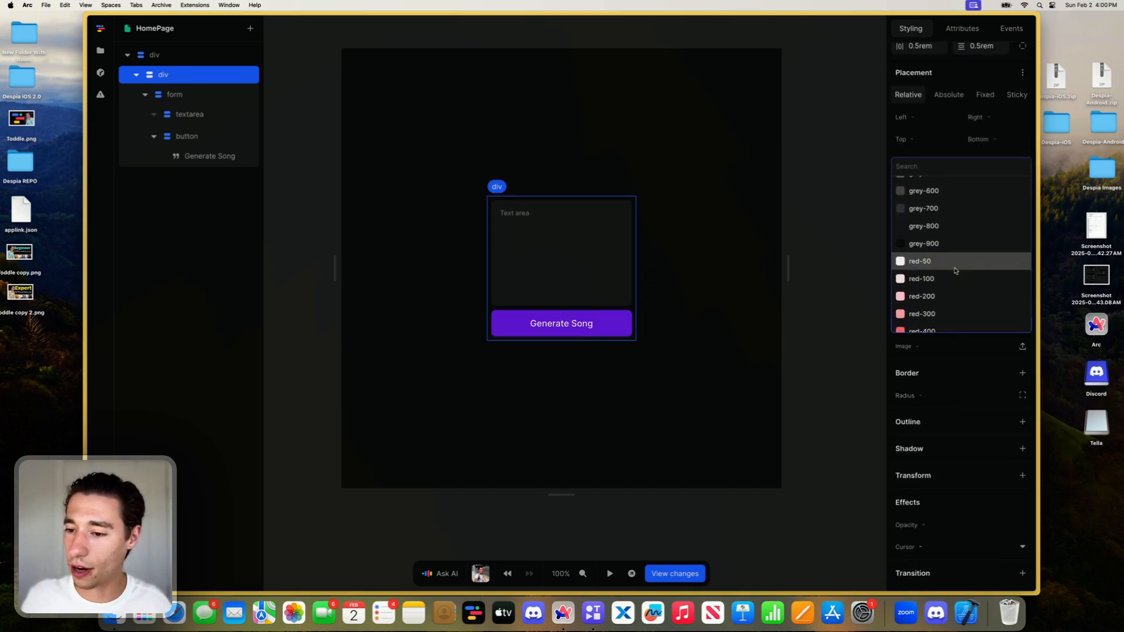
left_click(941, 223)
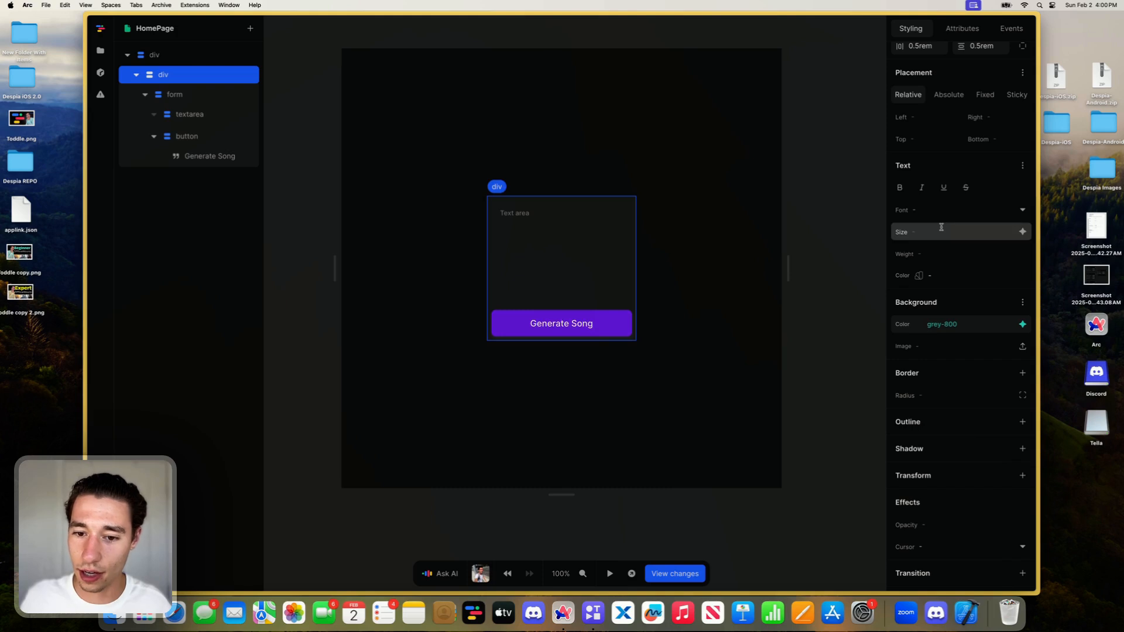
left_click(923, 325)
left_click_drag(893, 249, 889, 253)
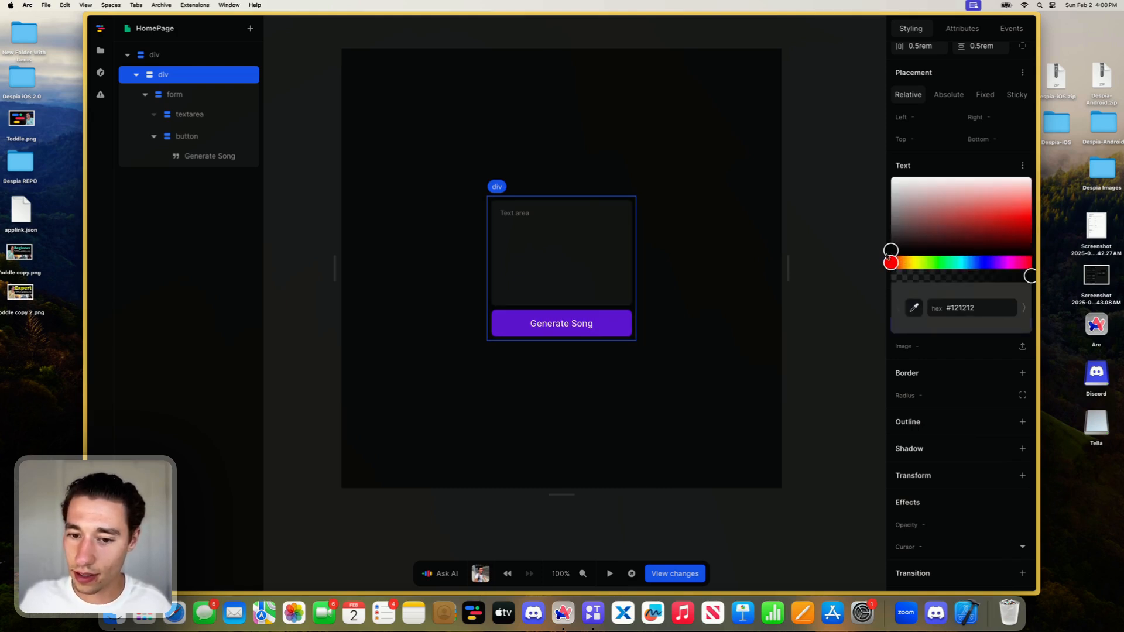
left_click(755, 408)
left_click(755, 408)
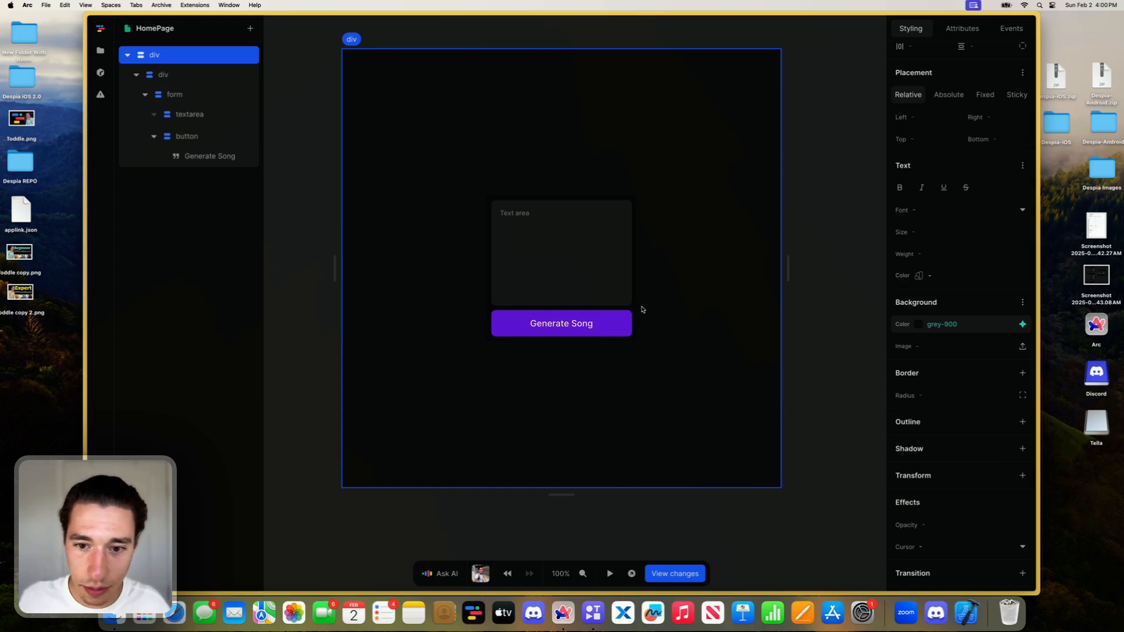
- Set the page's root div background color to pure black, #000000
left_click(914, 325)
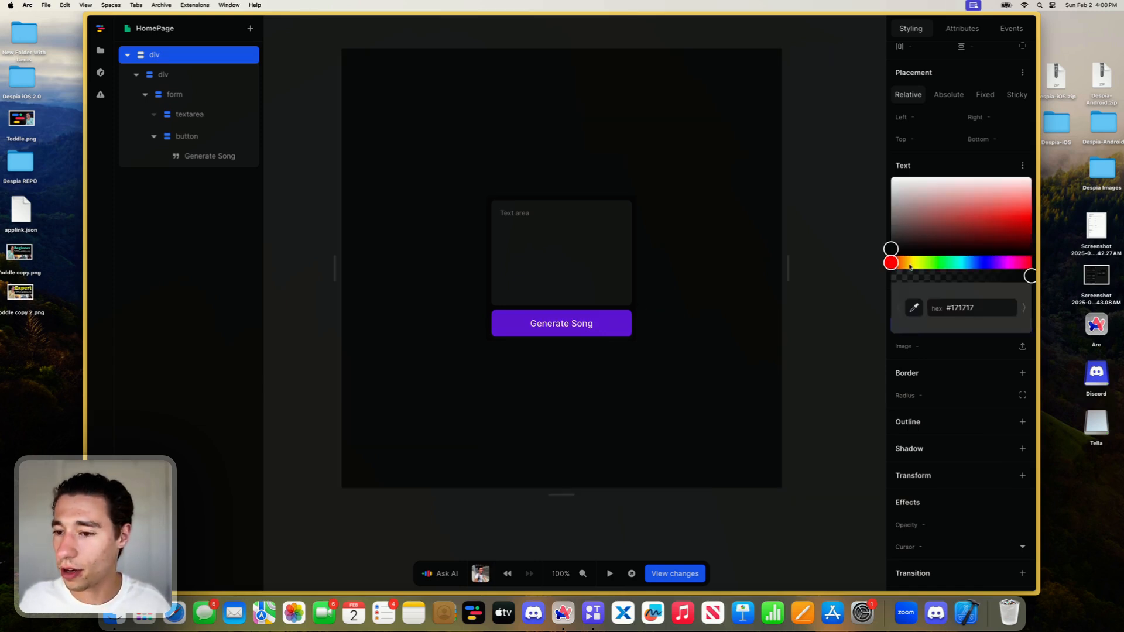
left_click_drag(912, 240, 874, 279)
left_click(674, 418)
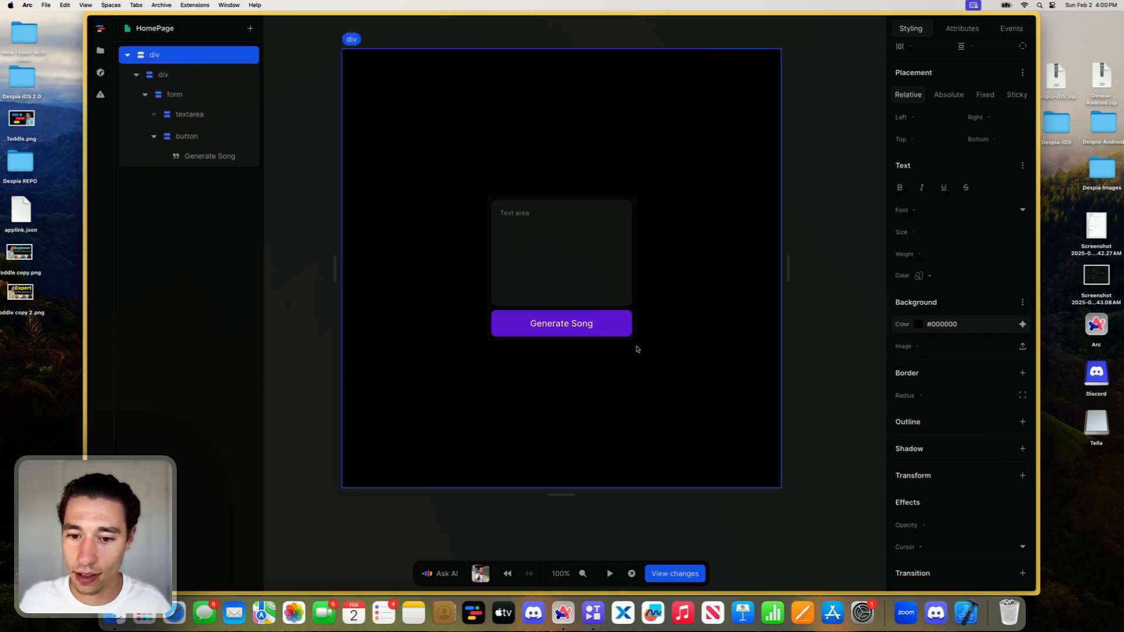
- Set the background color of the div wrapping the form to #1a1a1a
left_click(633, 321)
left_click(912, 325)
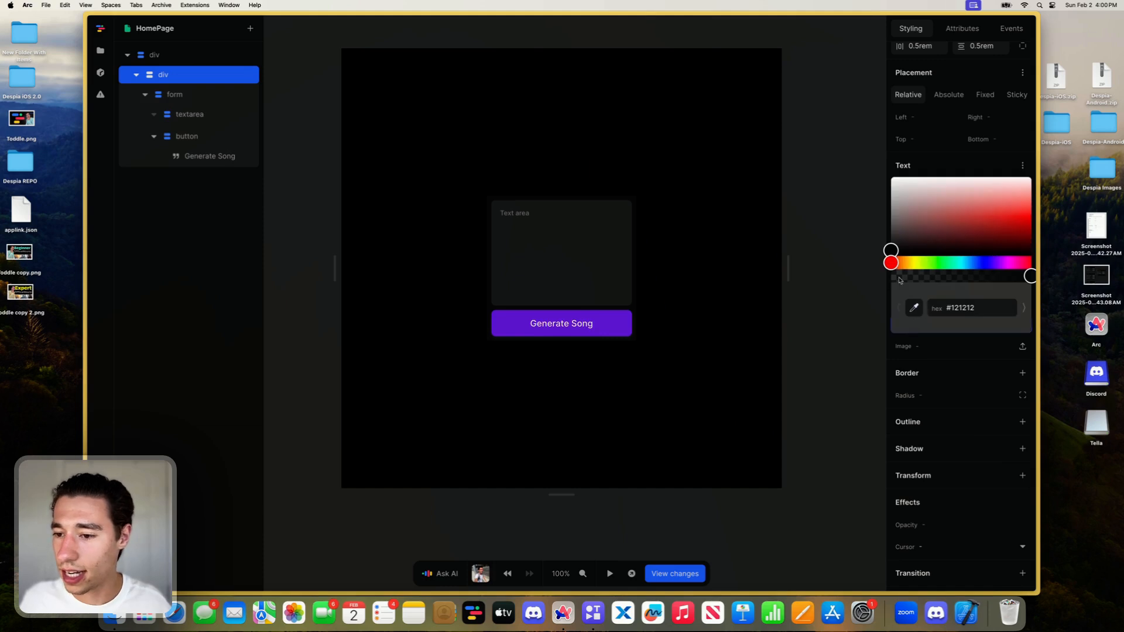
left_click_drag(889, 251, 887, 249)
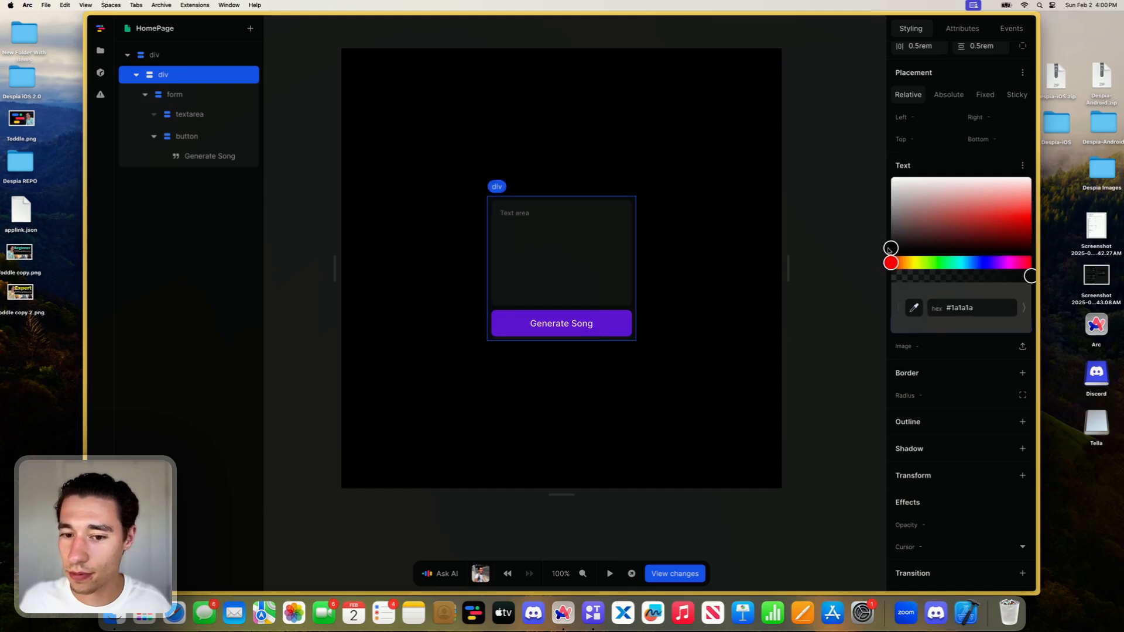
left_click(710, 356)
- Round the corners of the div around the form with a 15px border radius
left_click(634, 303)
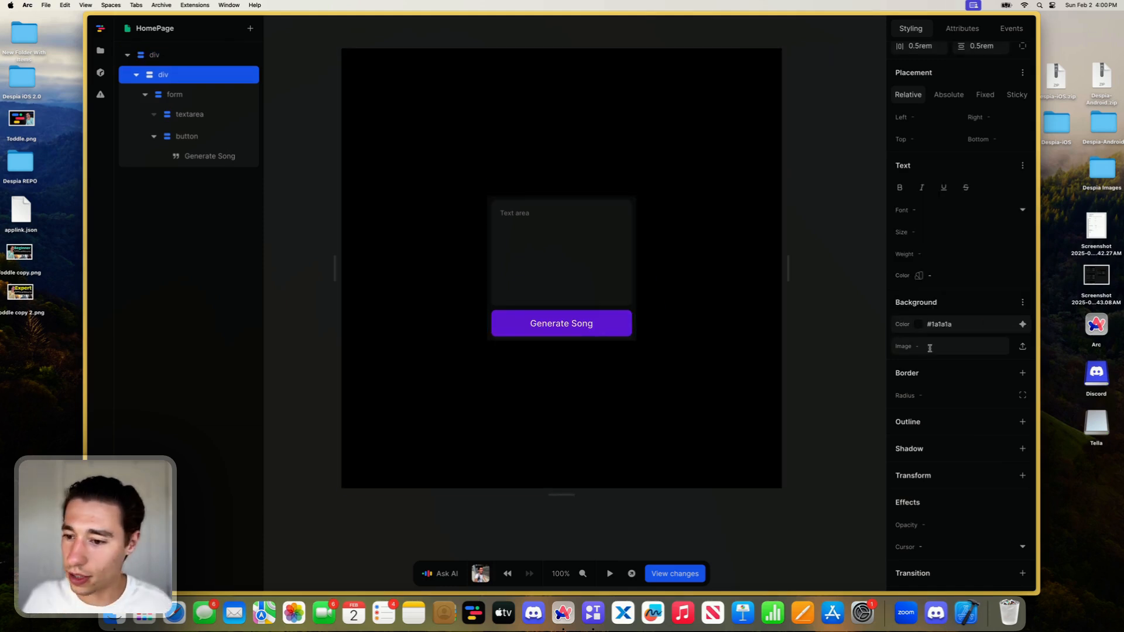
left_click(925, 396)
type("15px")
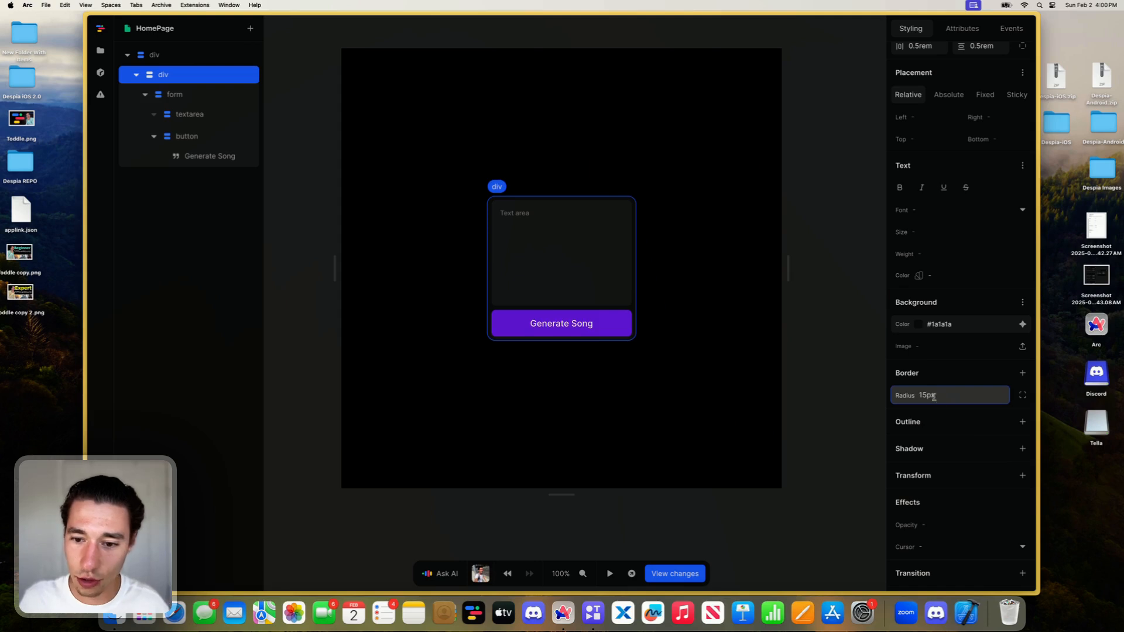
- Add a 1px solid border on all sides of the wrapper div, colored grey-800
left_click(1022, 373)
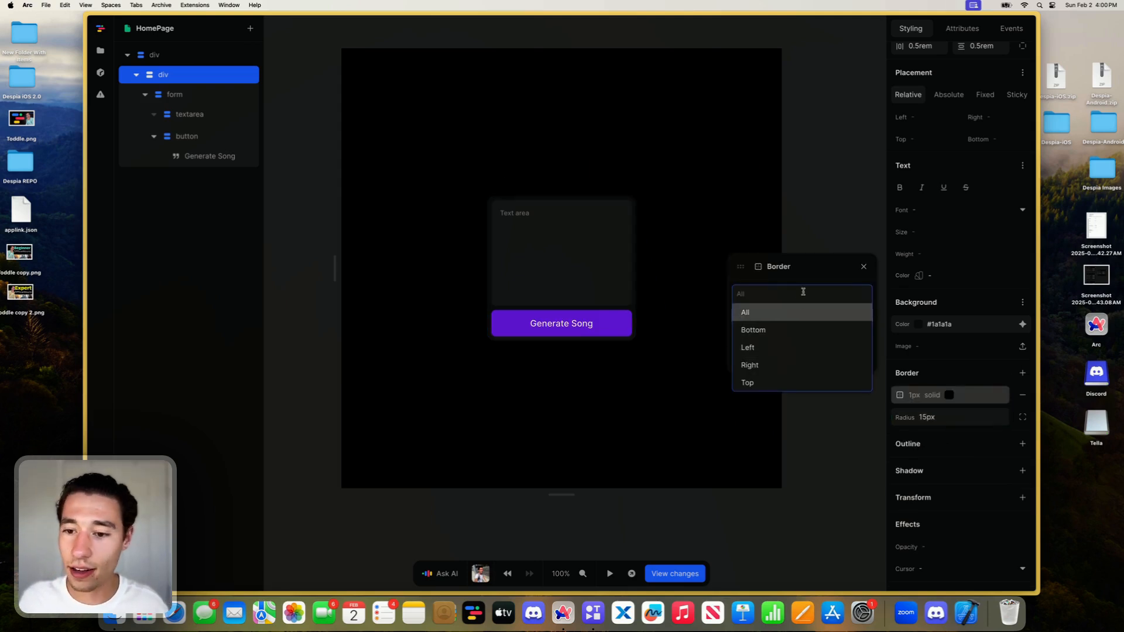
left_click(802, 313)
left_click(802, 348)
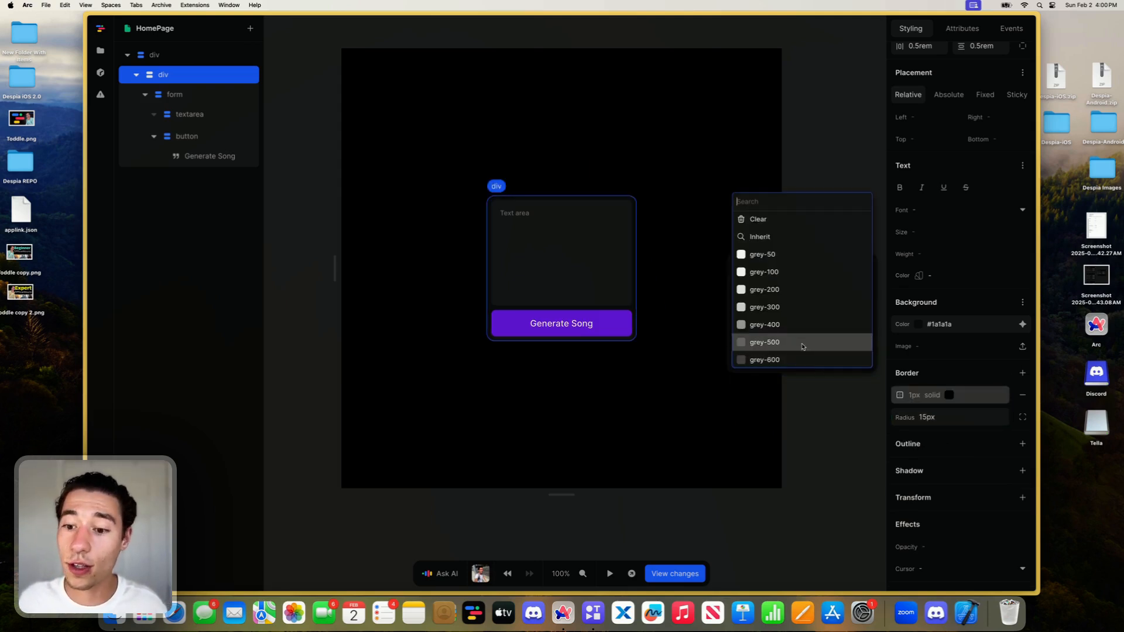
scroll(801, 347, "down", 3)
left_click(670, 372)
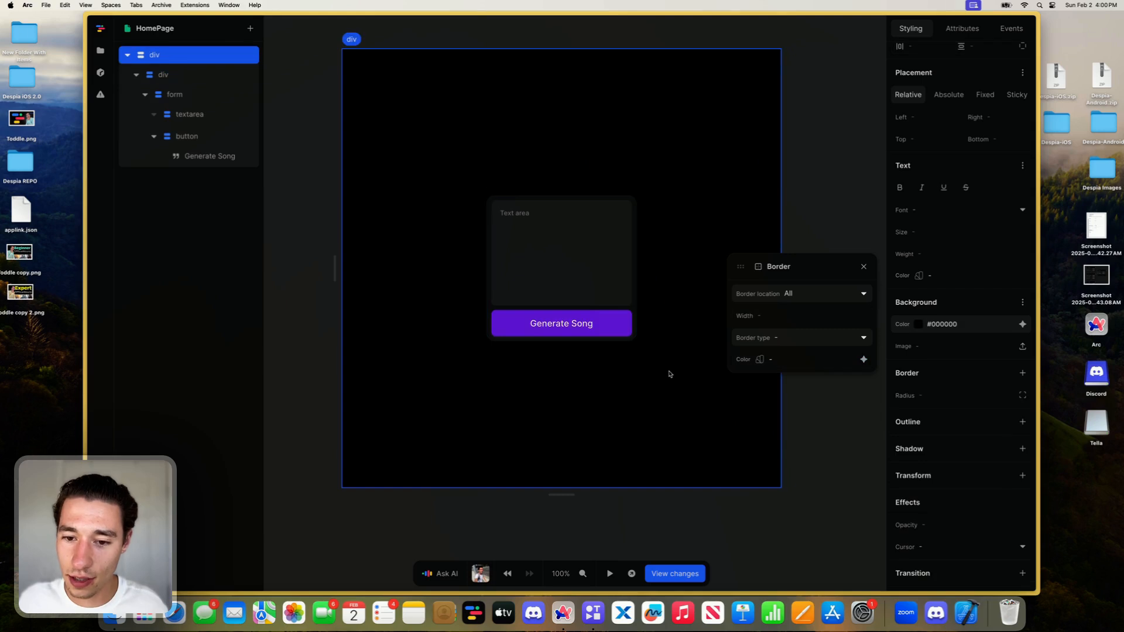
left_click(636, 329)
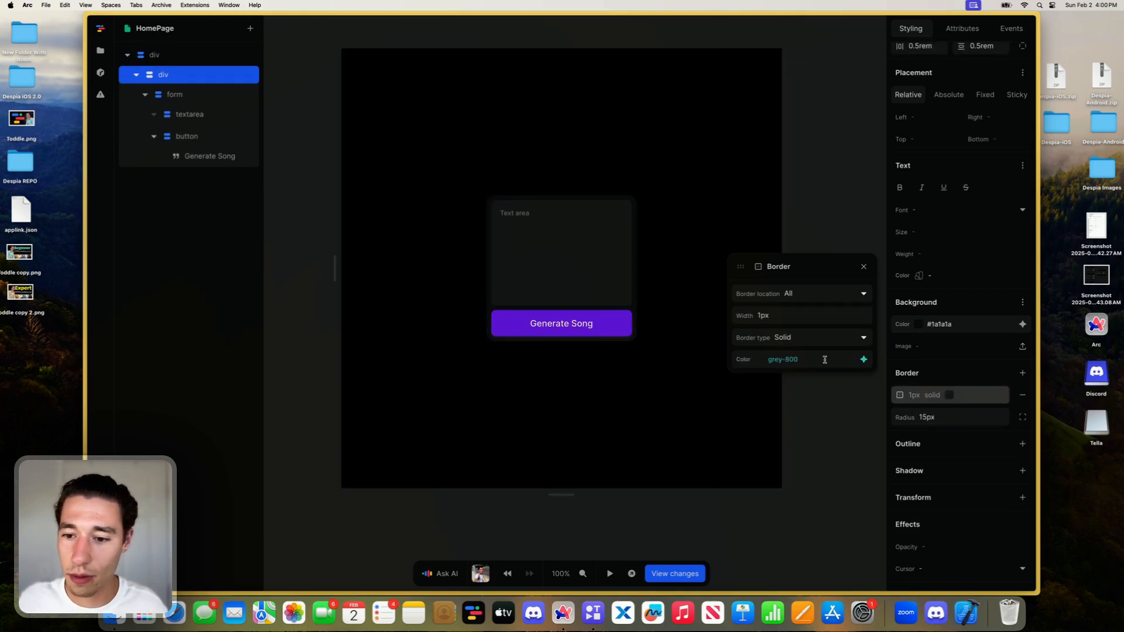
- Lighten the wrapper div's border color to grey-700, fine-tune it to #333333, and close the border settings
left_click(858, 362)
left_click(659, 414)
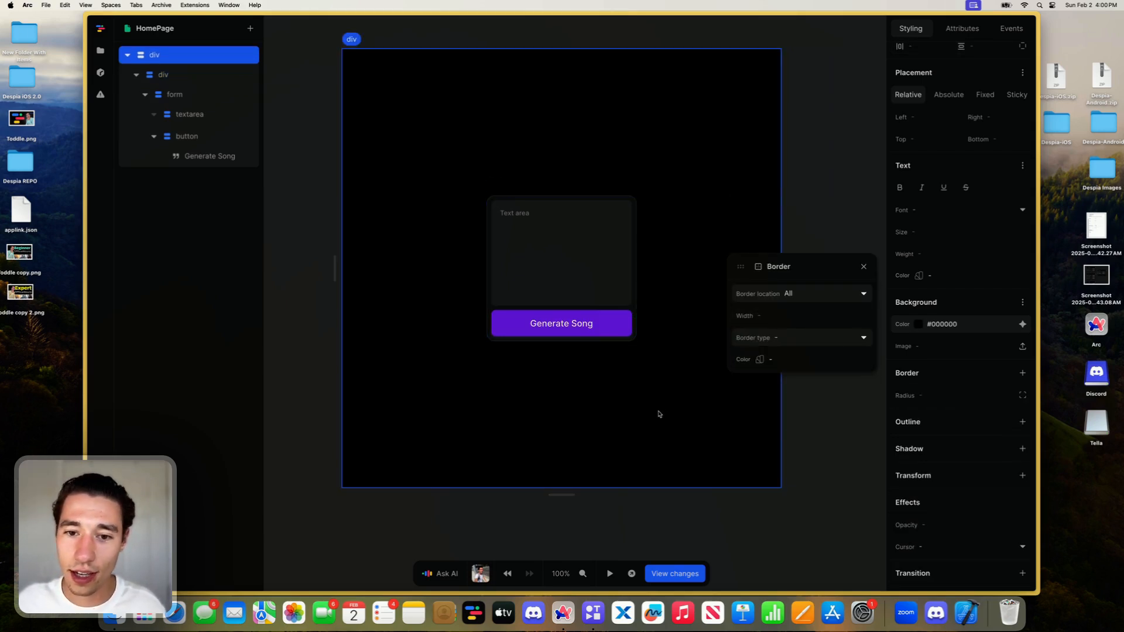
left_click(636, 328)
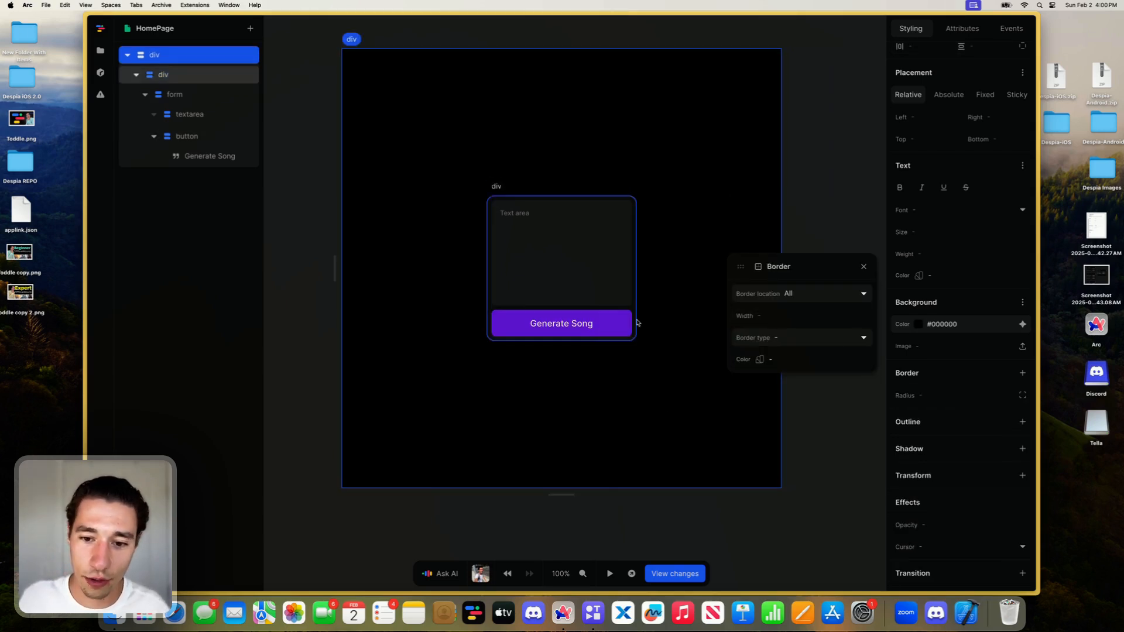
left_click(760, 359)
left_click_drag(737, 275, 736, 275)
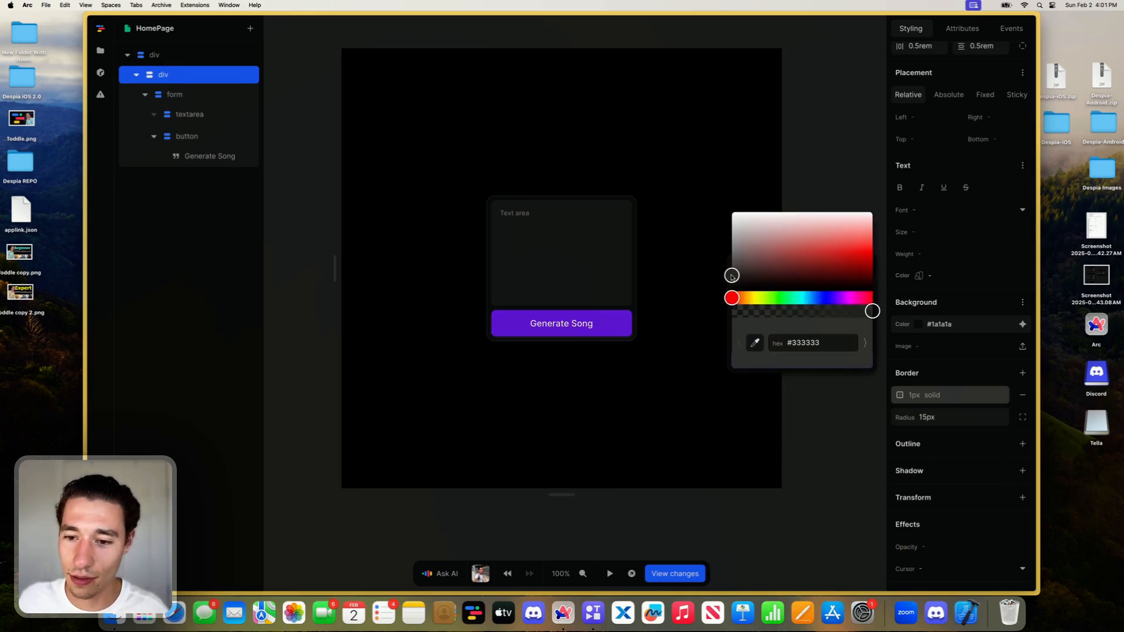
left_click(656, 342)
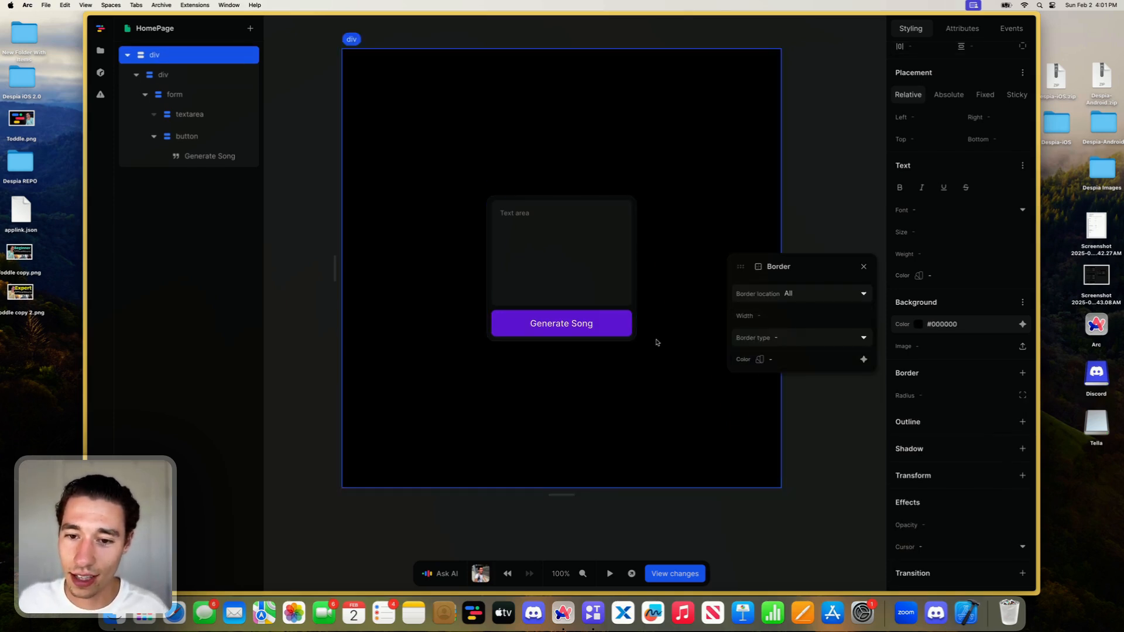
left_click(863, 267)
scroll(594, 381, "down", 2)
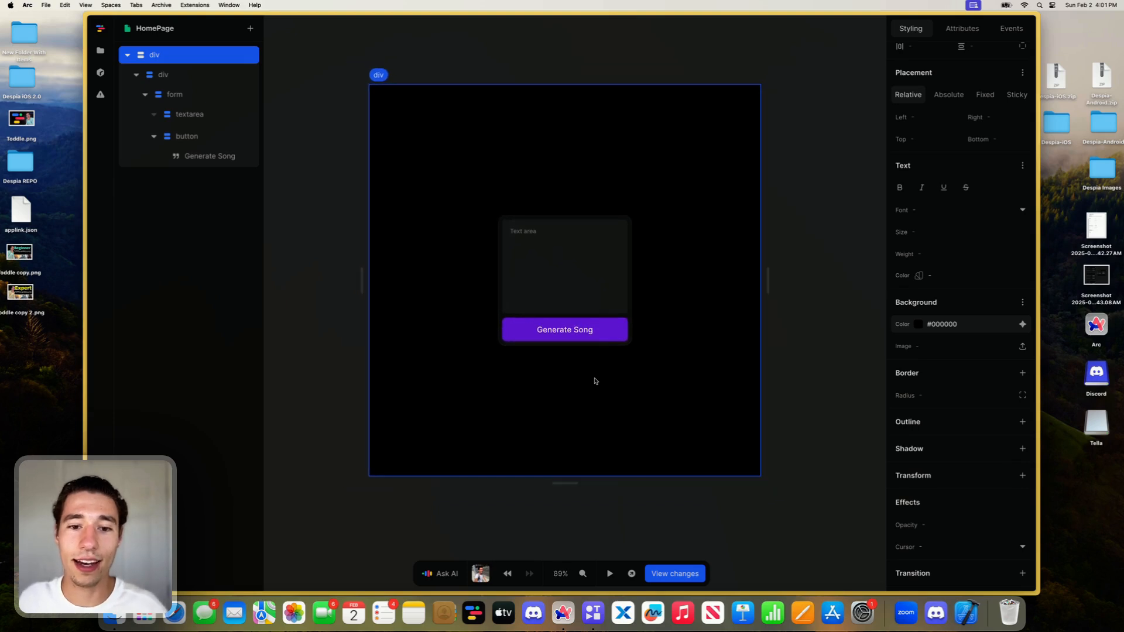
left_click(585, 335)
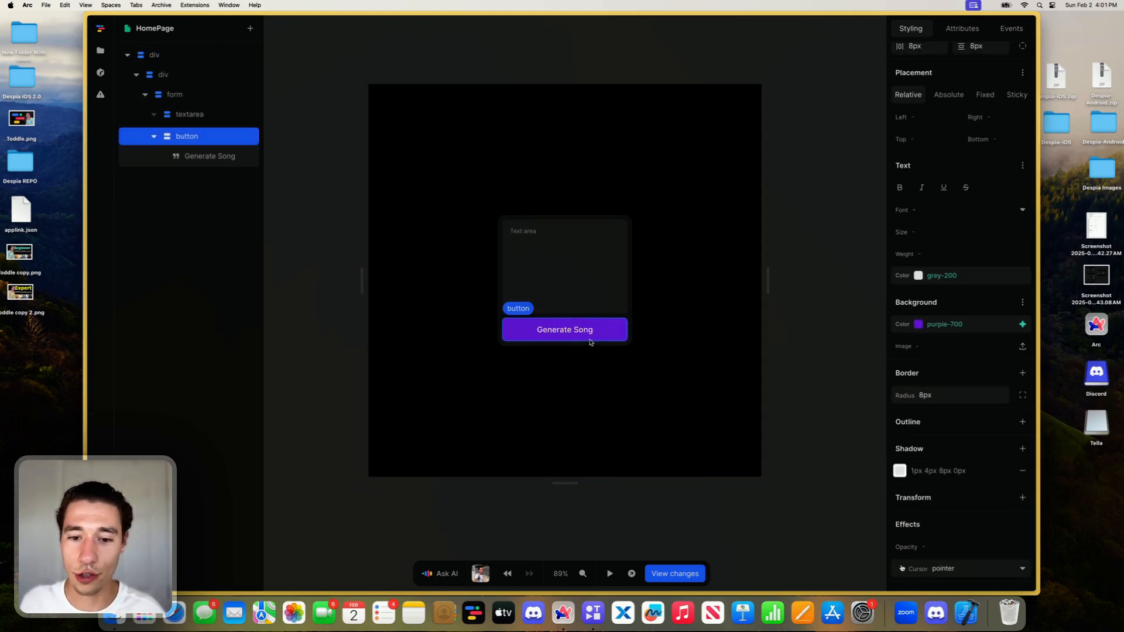
left_click(574, 267)
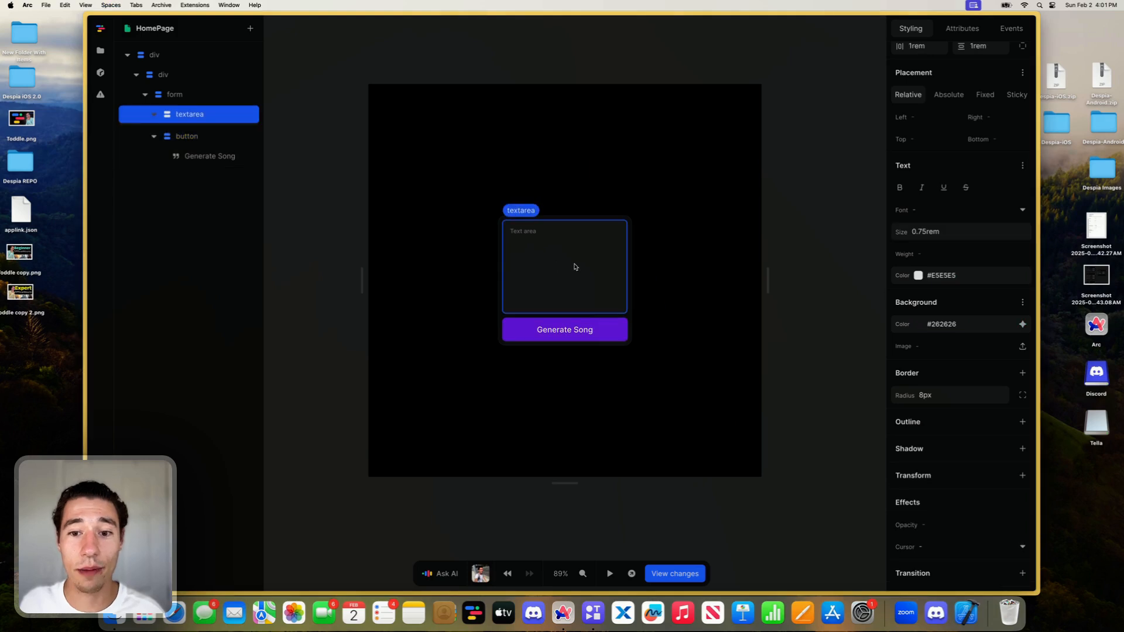
- Copy the /generate endpoint URL in Xano and return to the song app project in Toddle
key("super+Tab")
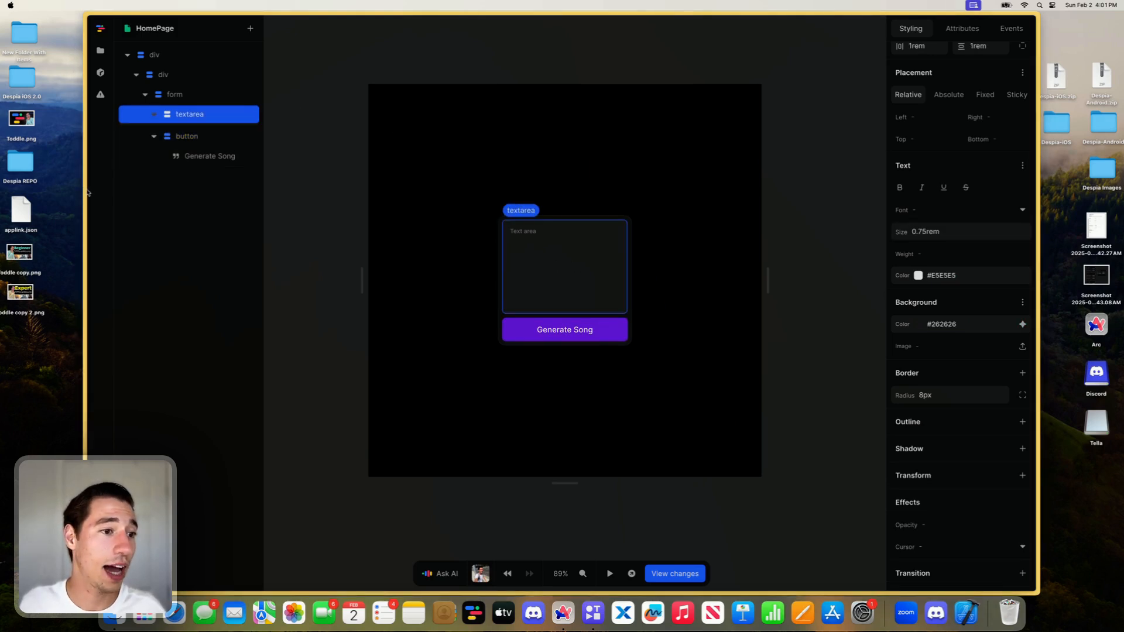
mouse_move(86, 193)
left_click(135, 243)
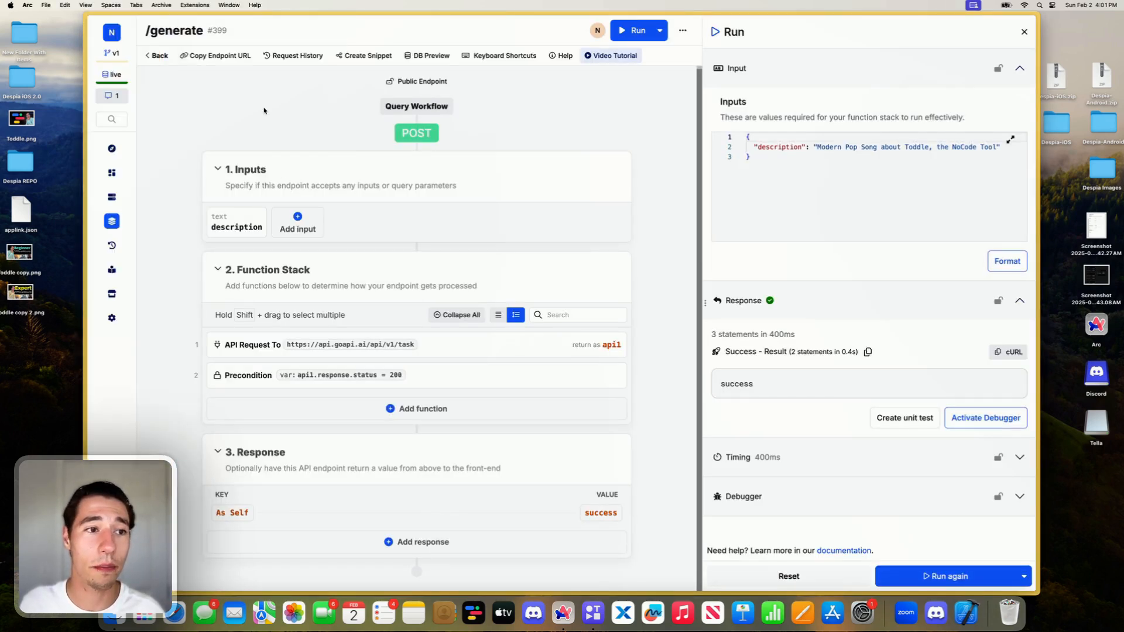
left_click(201, 56)
mouse_move(50, 64)
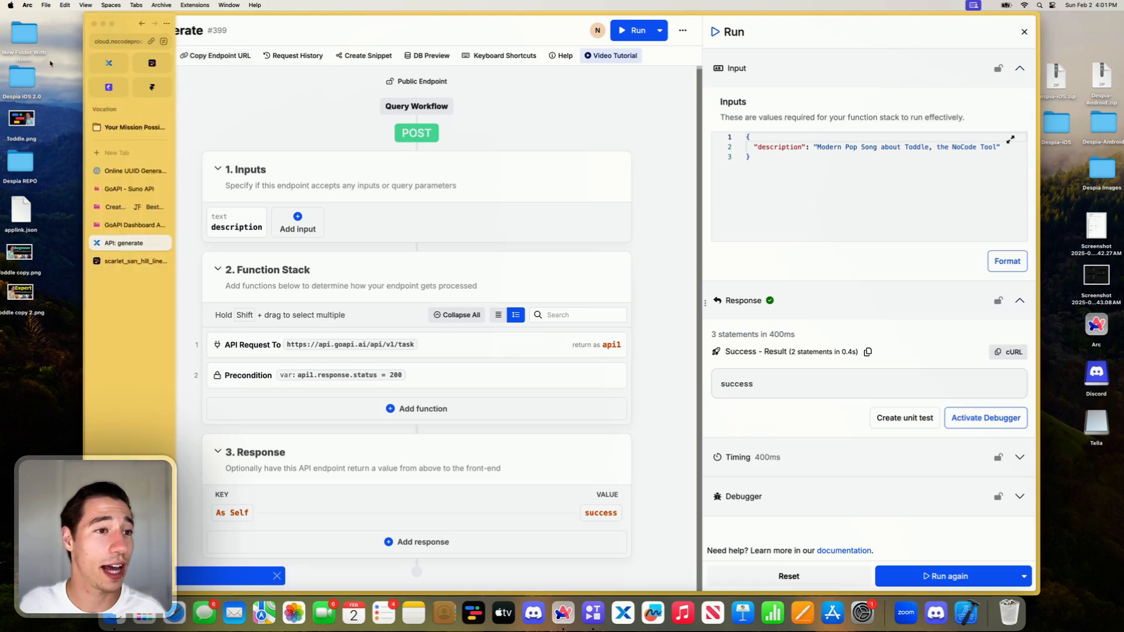
left_click(152, 63)
mouse_move(85, 240)
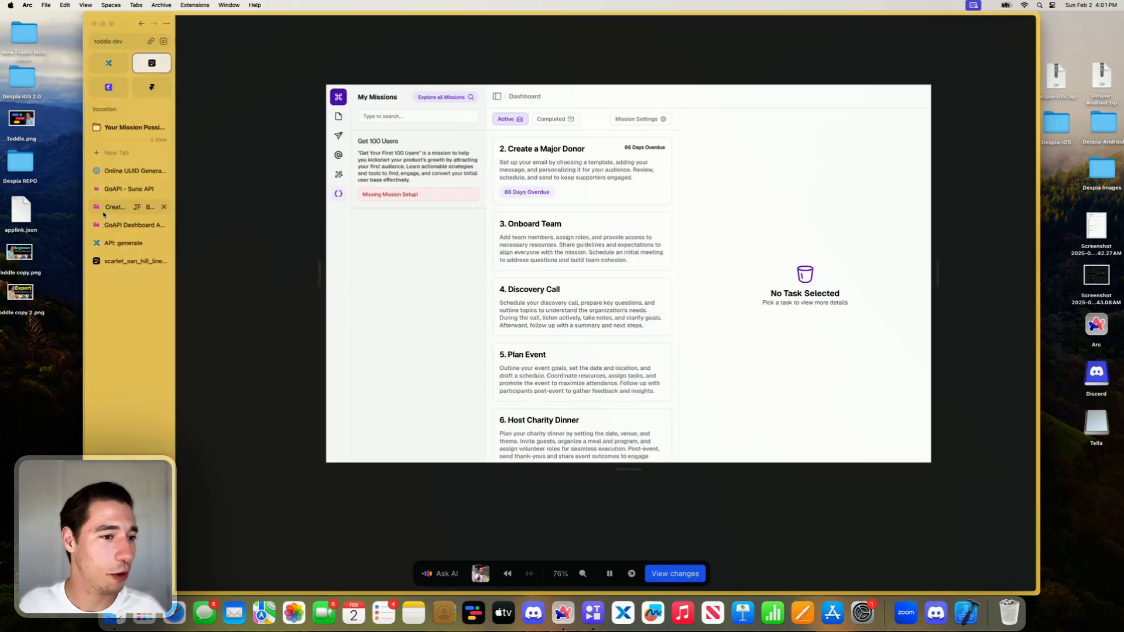
left_click(135, 261)
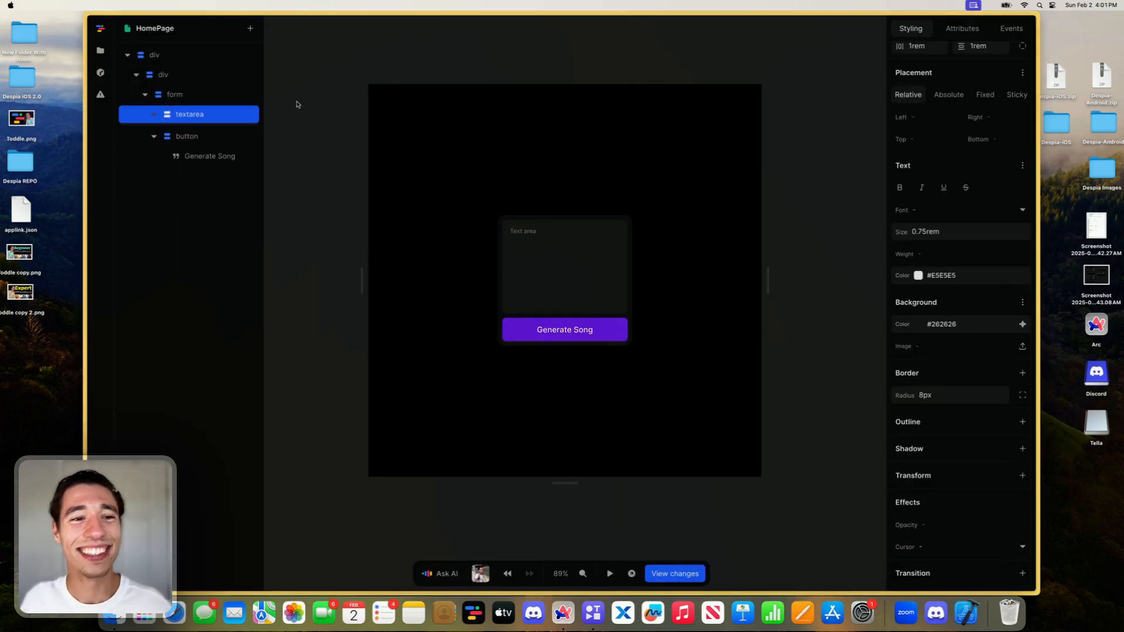
- Add a new page API from the copied /generate endpoint URL and set its method to POST
left_click(662, 68)
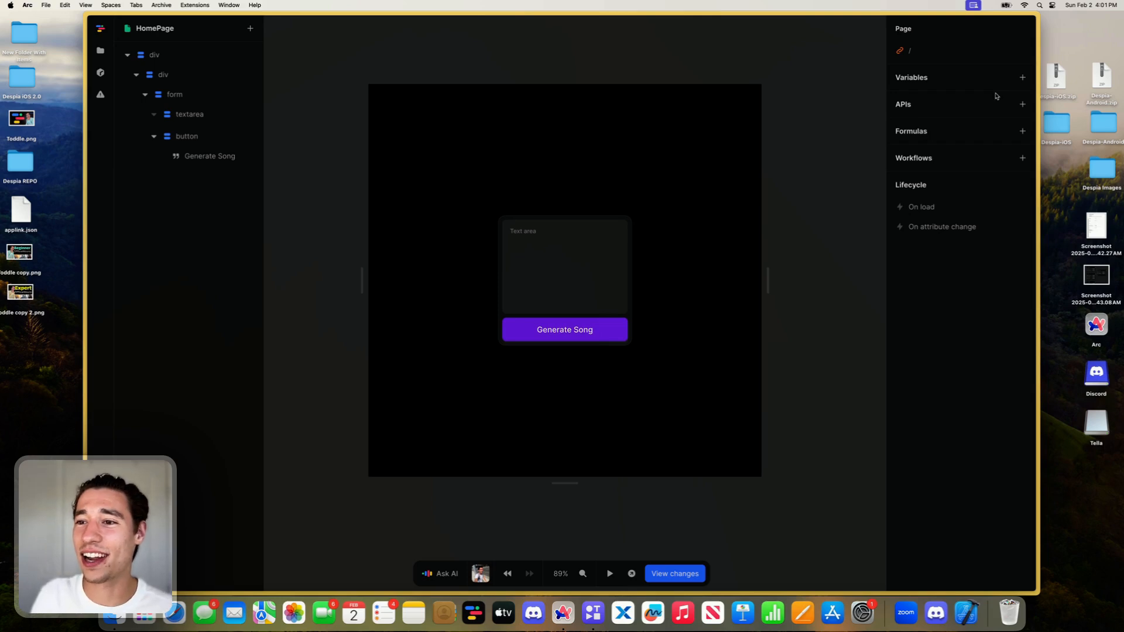
left_click(1022, 104)
left_click(677, 95)
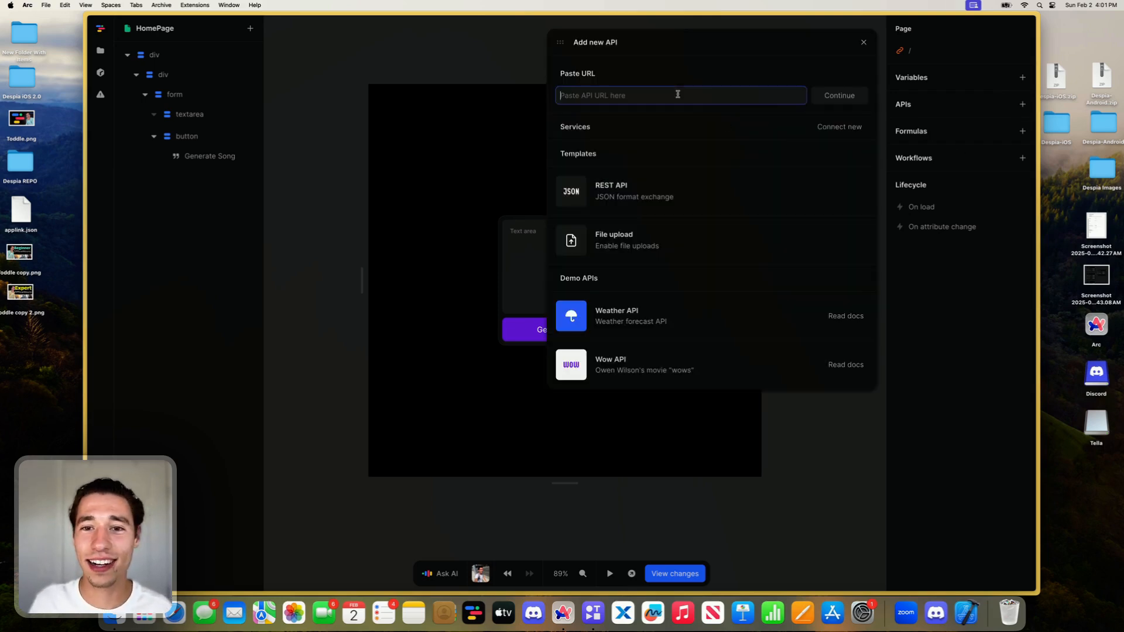
key("super+v")
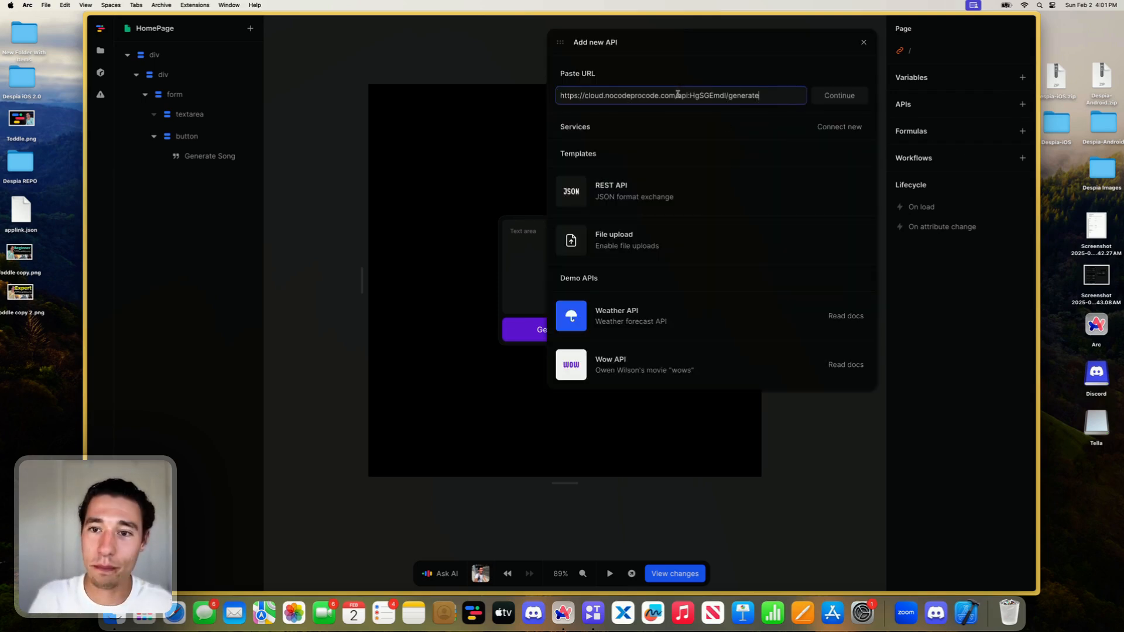
left_click(819, 94)
left_click(591, 92)
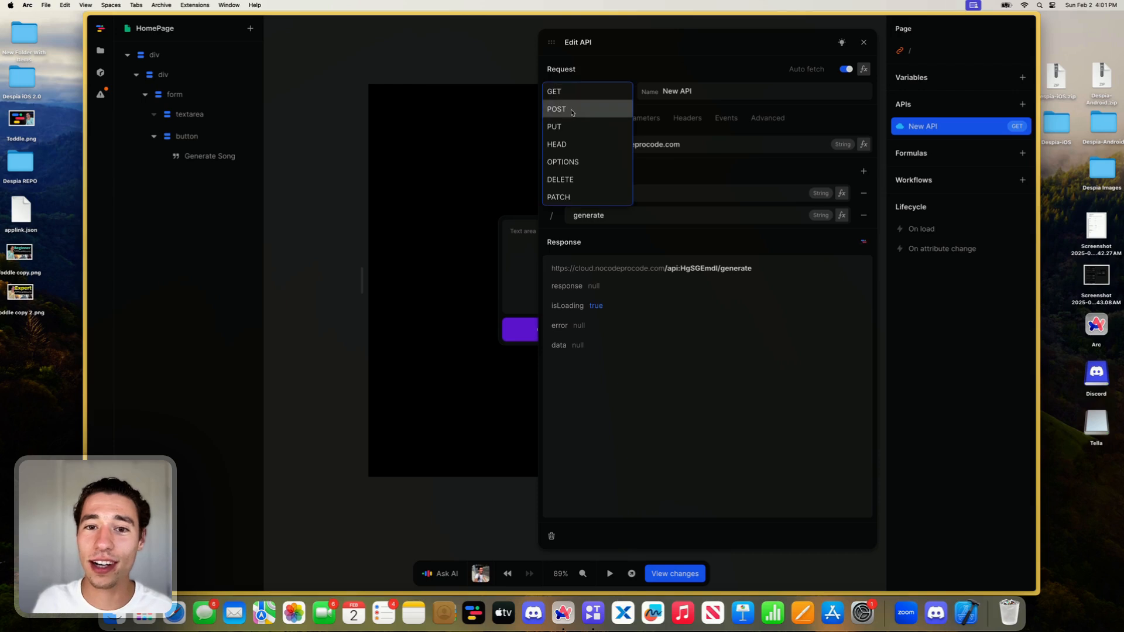
left_click(570, 112)
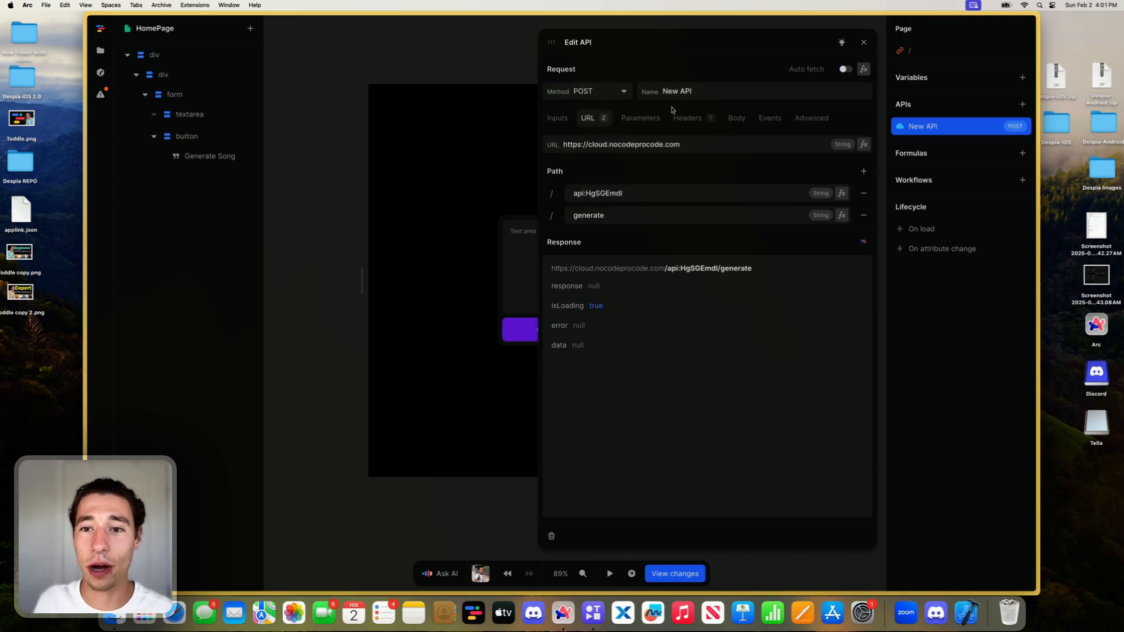
- Rename the new API as generate
left_click(689, 93)
key("BackSpace")
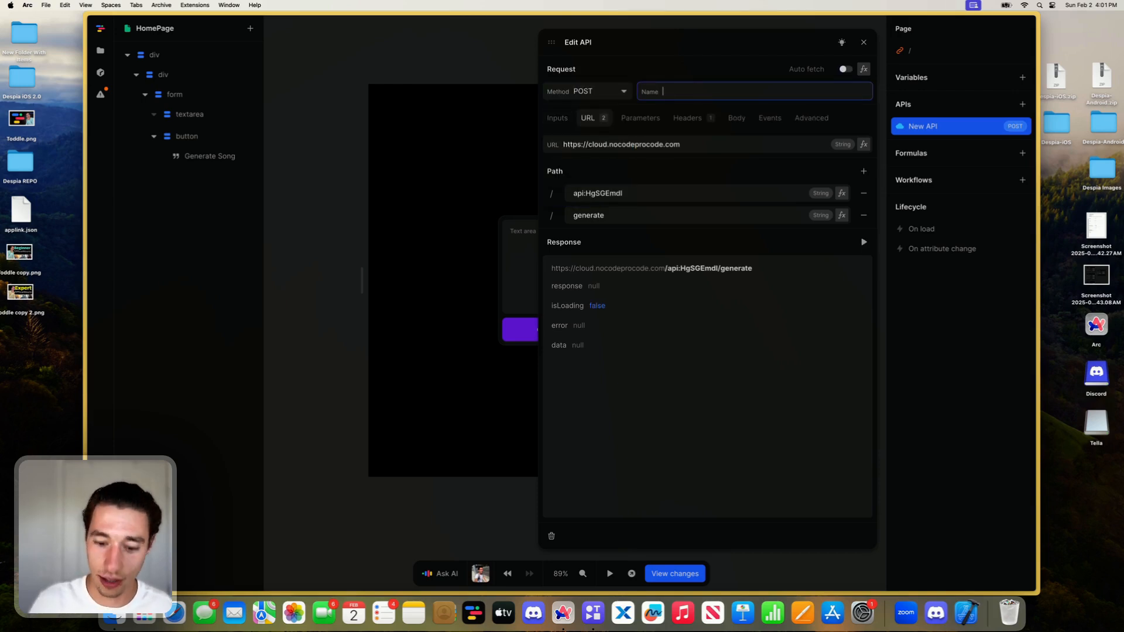
key("super+v")
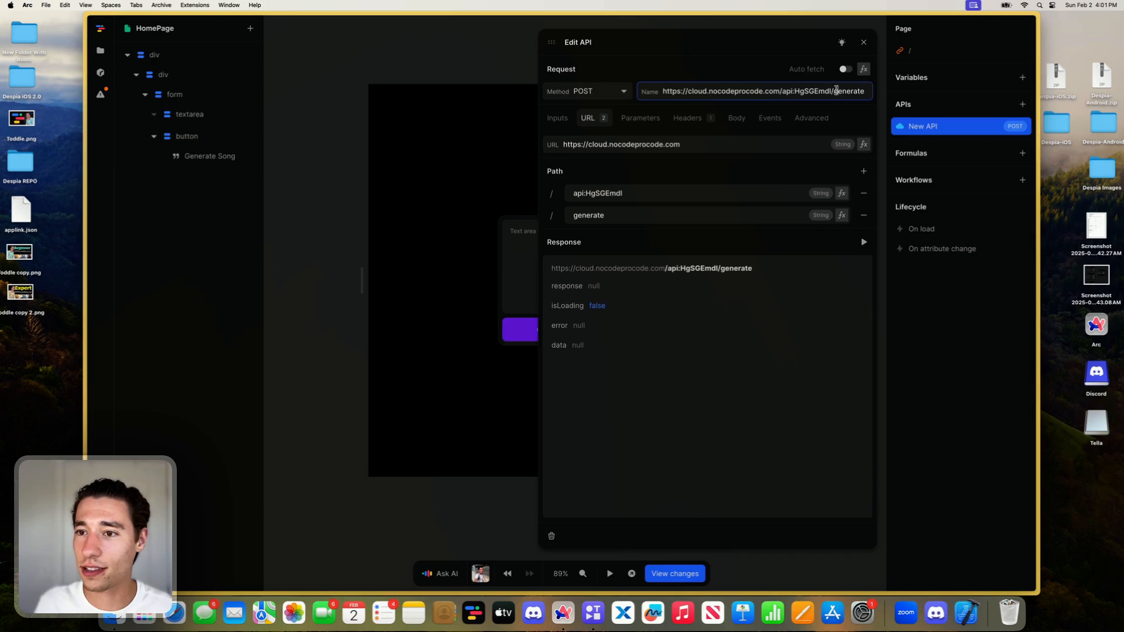
left_click(507, 91)
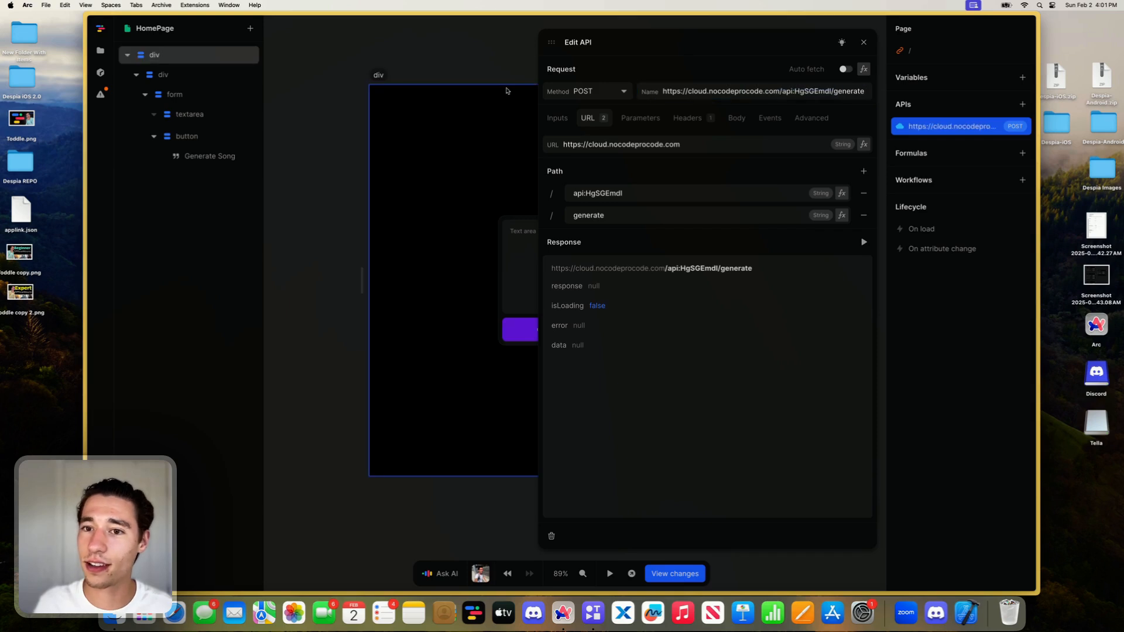
left_click(832, 90)
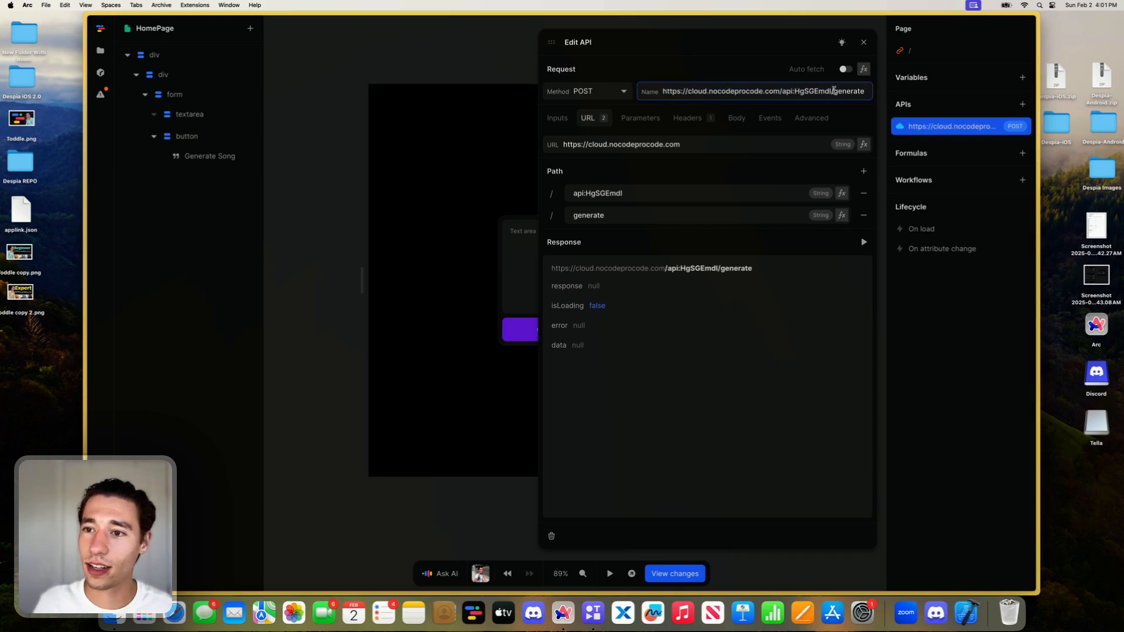
left_click_drag(834, 91, 601, 92)
key("BackSpace")
left_click(700, 77)
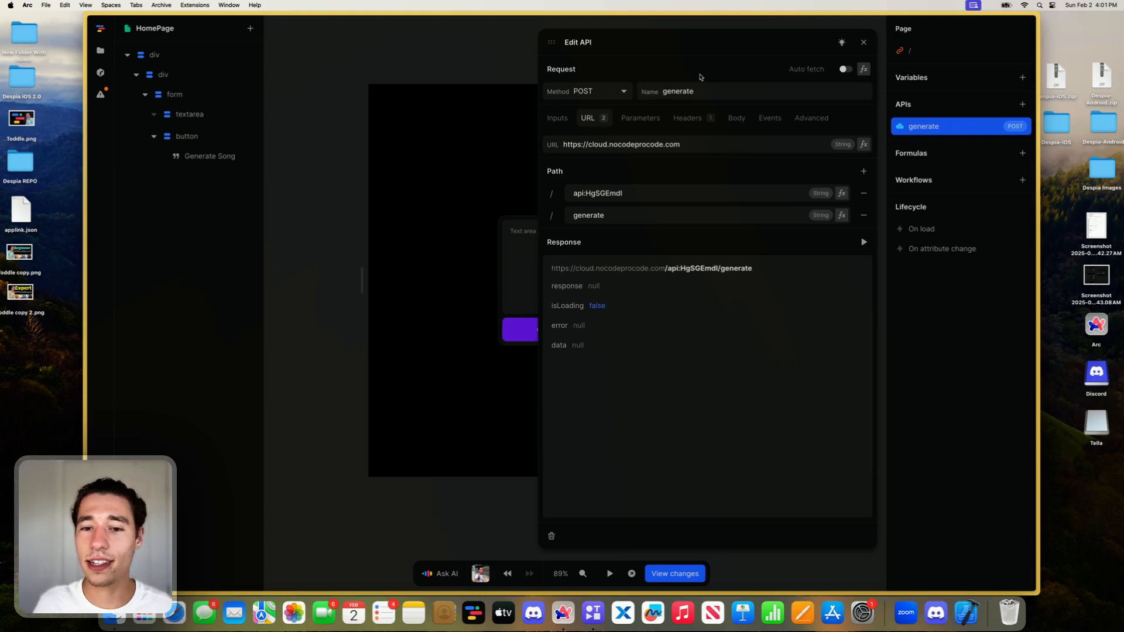
left_click(646, 119)
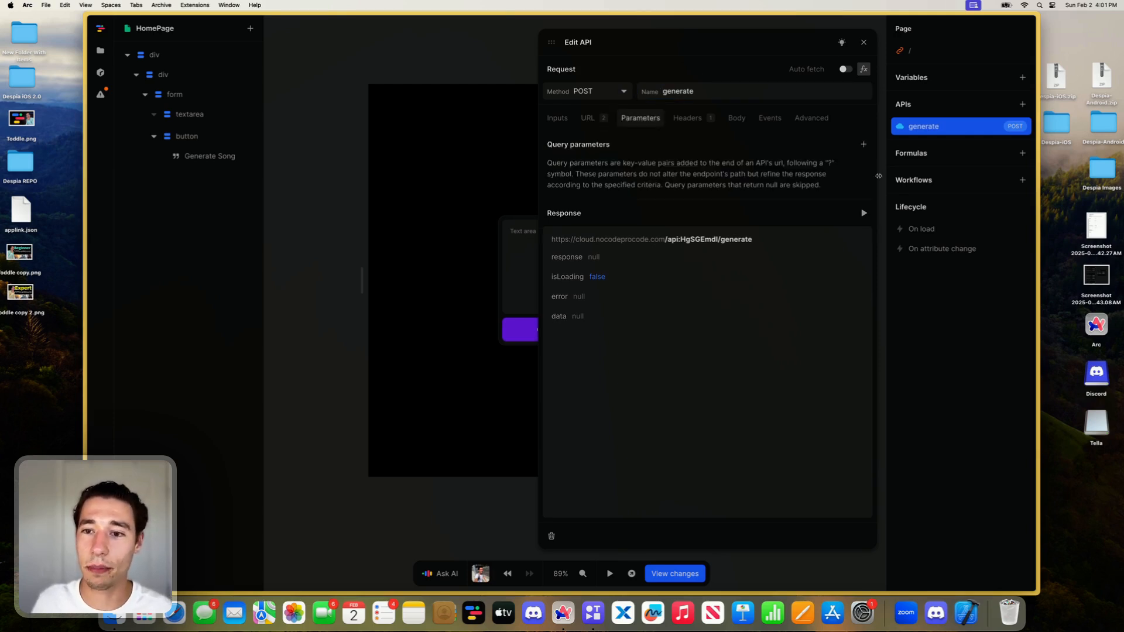
left_click(864, 144)
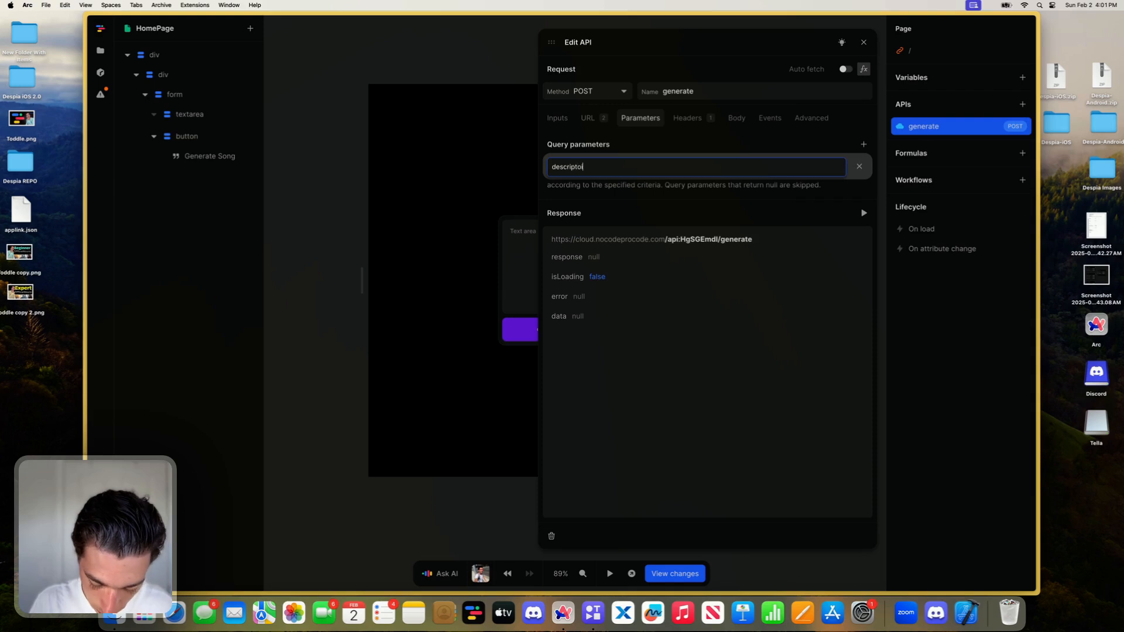
type("descriptoion")
key("Return")
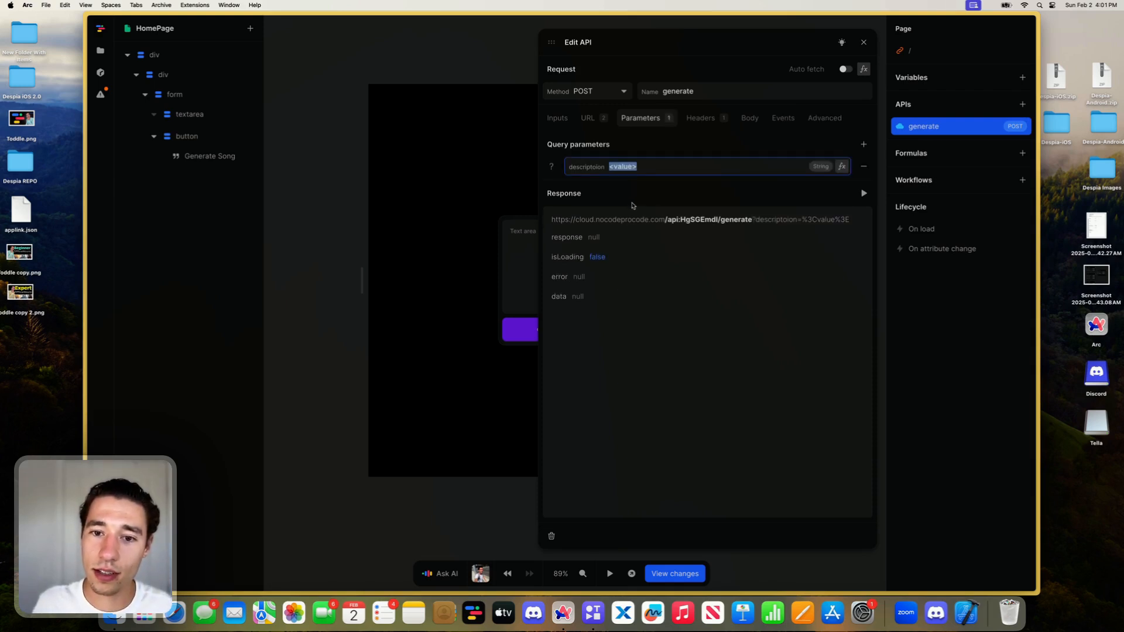
left_click(863, 166)
- Add a query parameter named description to the generate API
left_click(863, 145)
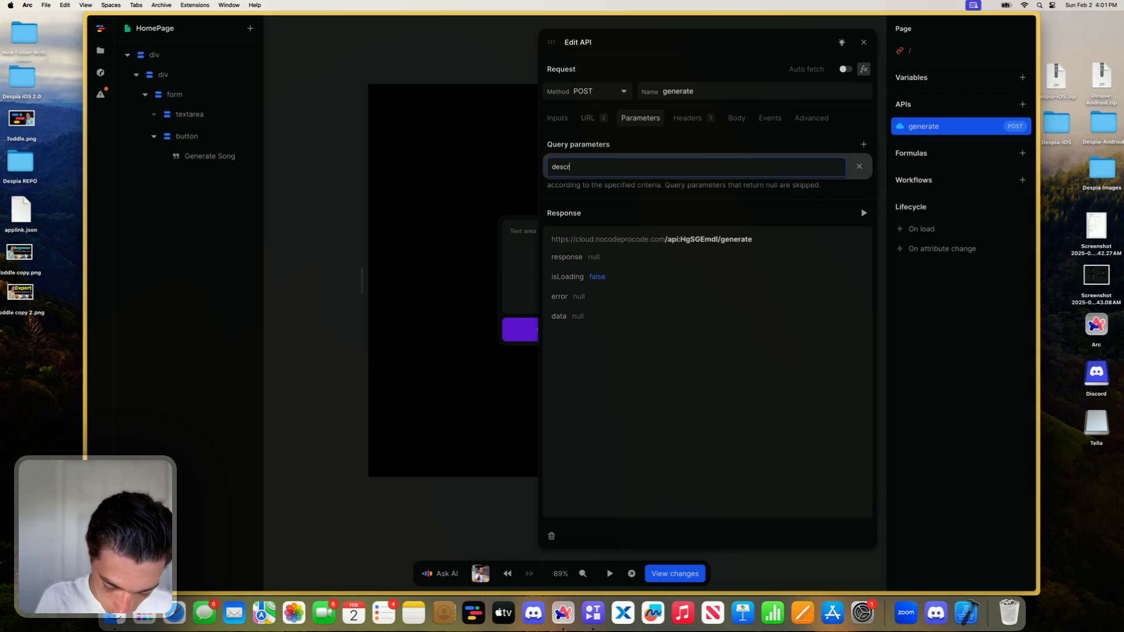
key("Return")
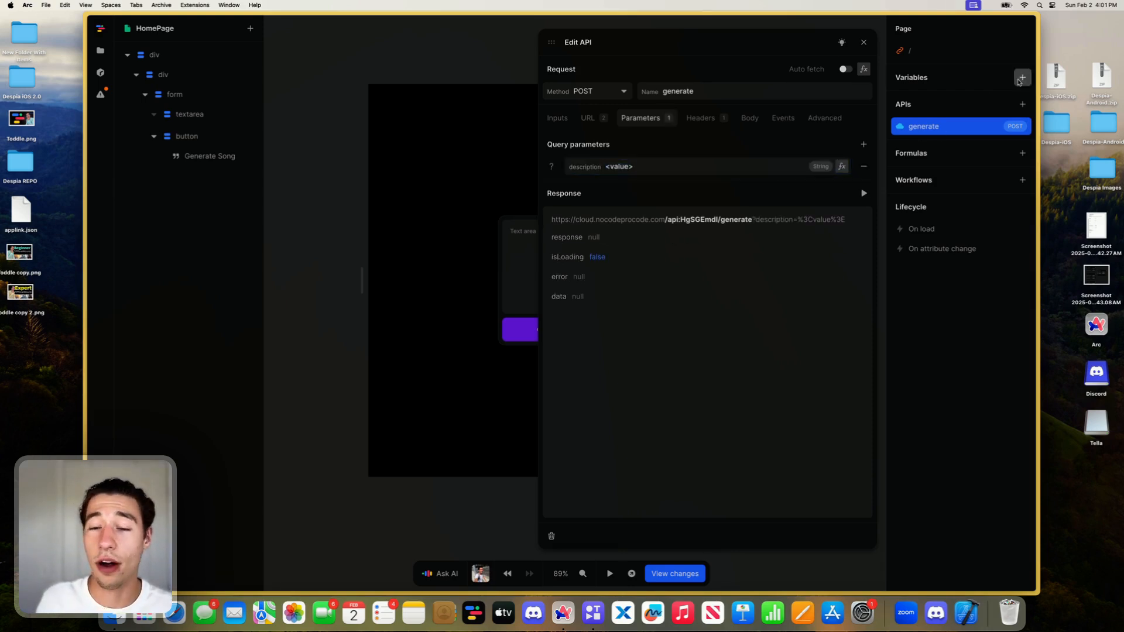
- Create a page variable named description with an empty initial value
left_click(1022, 77)
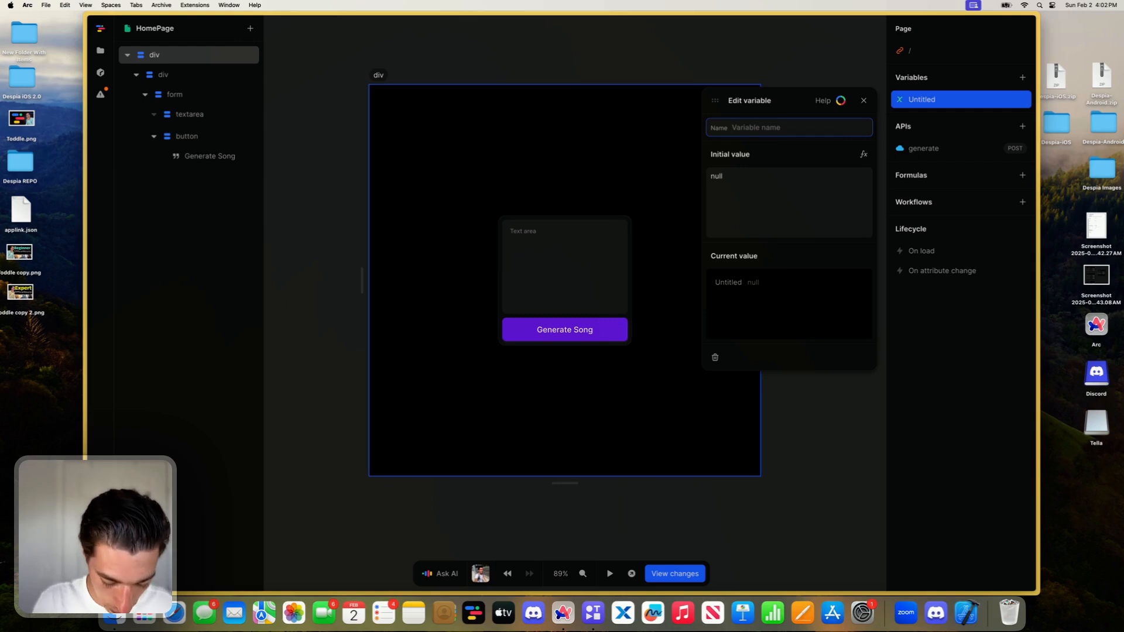
type("description")
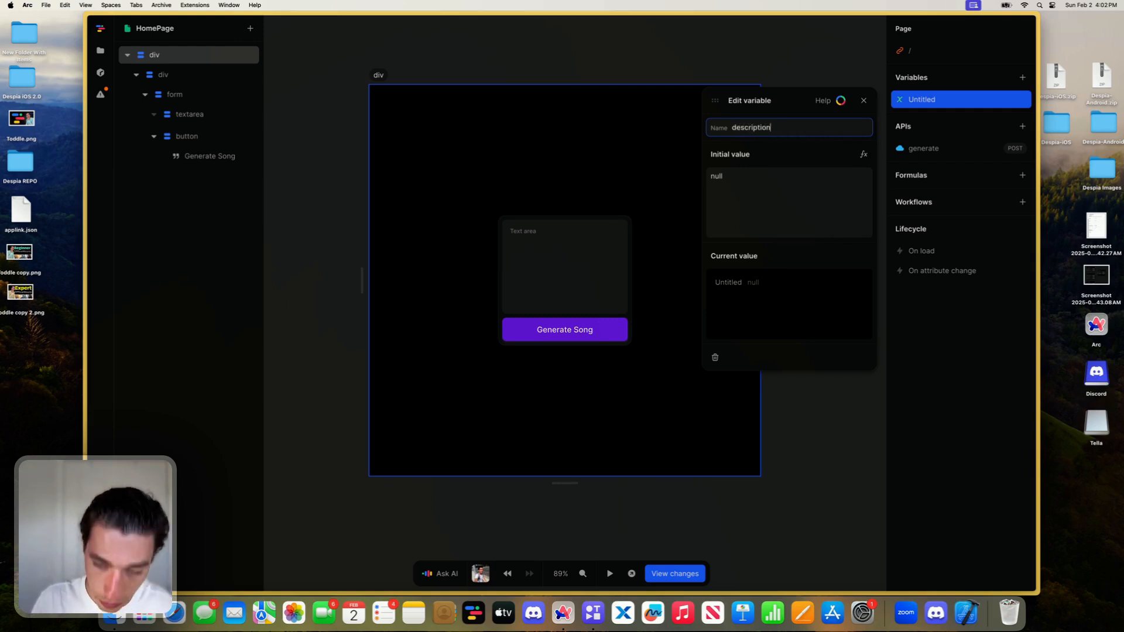
left_click(864, 100)
- Bind the form's textarea to the description variable
left_click(581, 256)
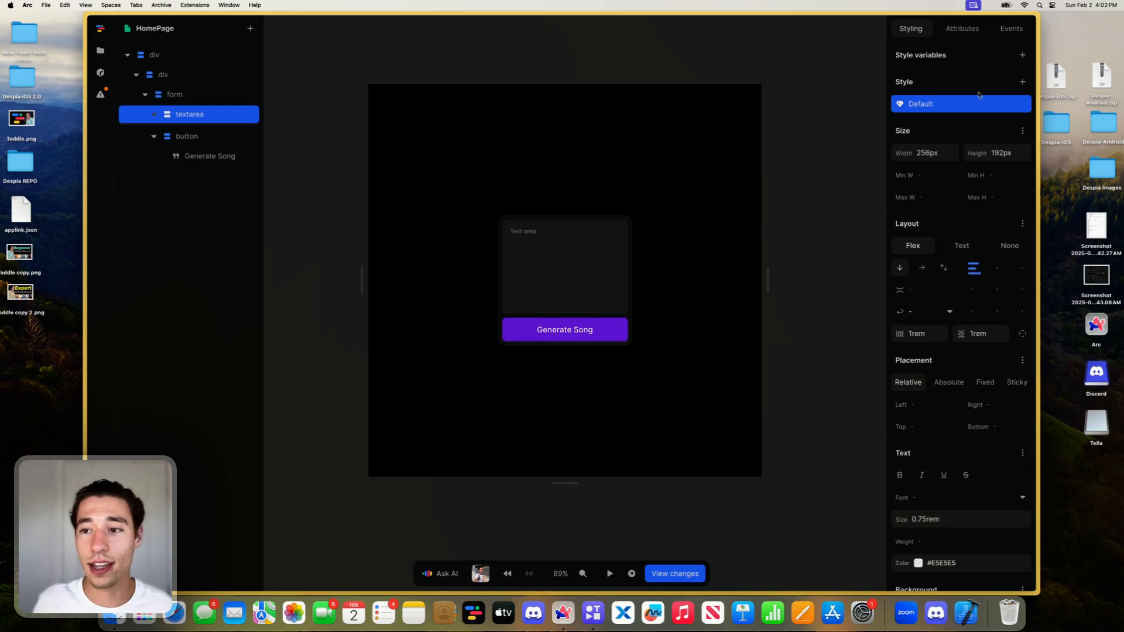
left_click(965, 31)
left_click(941, 103)
left_click(923, 120)
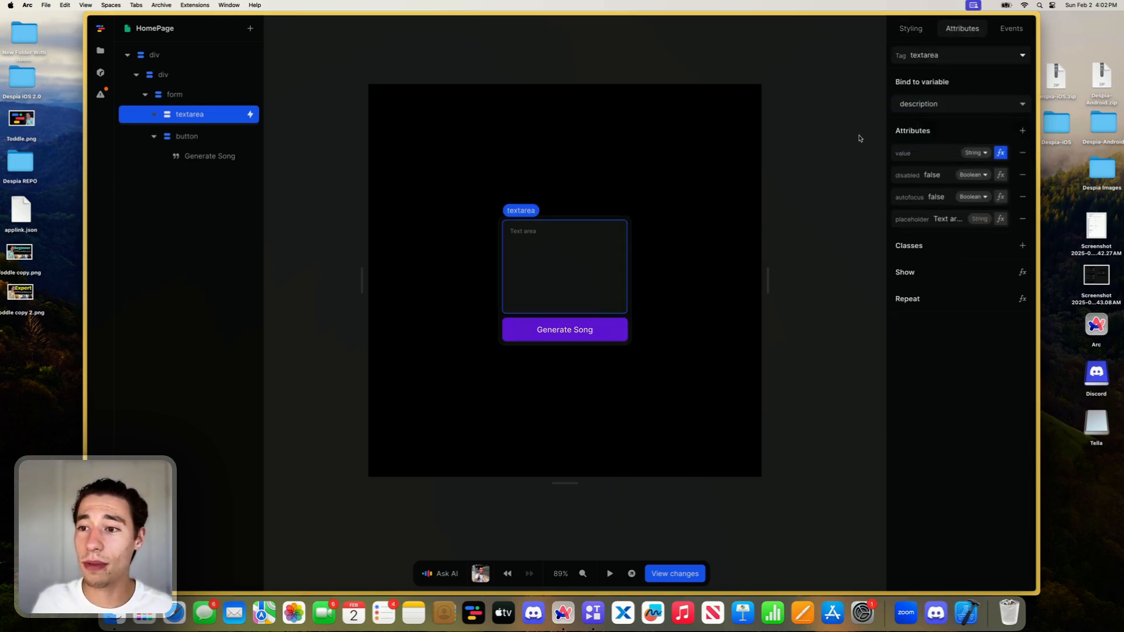
left_click(855, 140)
- Test the textarea in preview mode with the text "Toddle Love" and check the description variable's current value
left_click(610, 573)
left_click(542, 258)
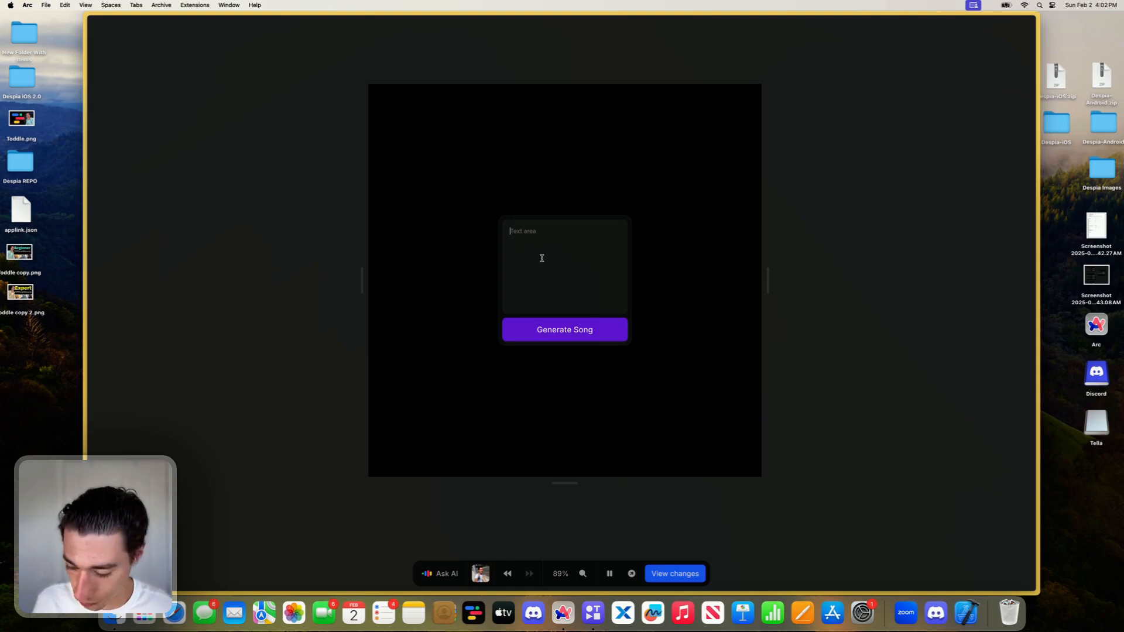
type("Toddle Love")
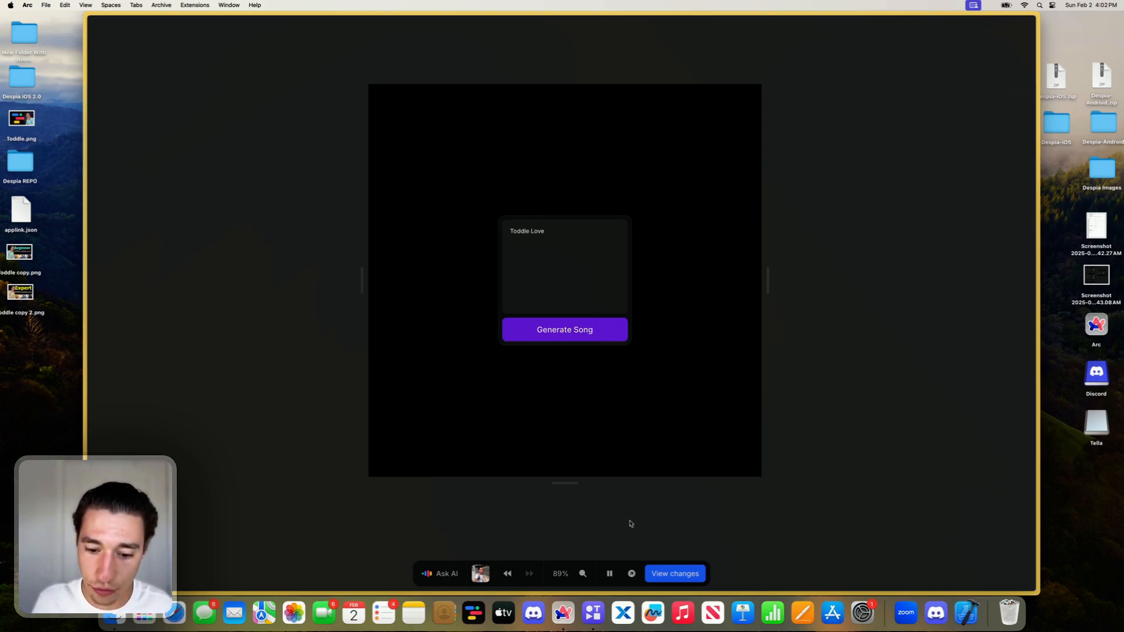
left_click(609, 573)
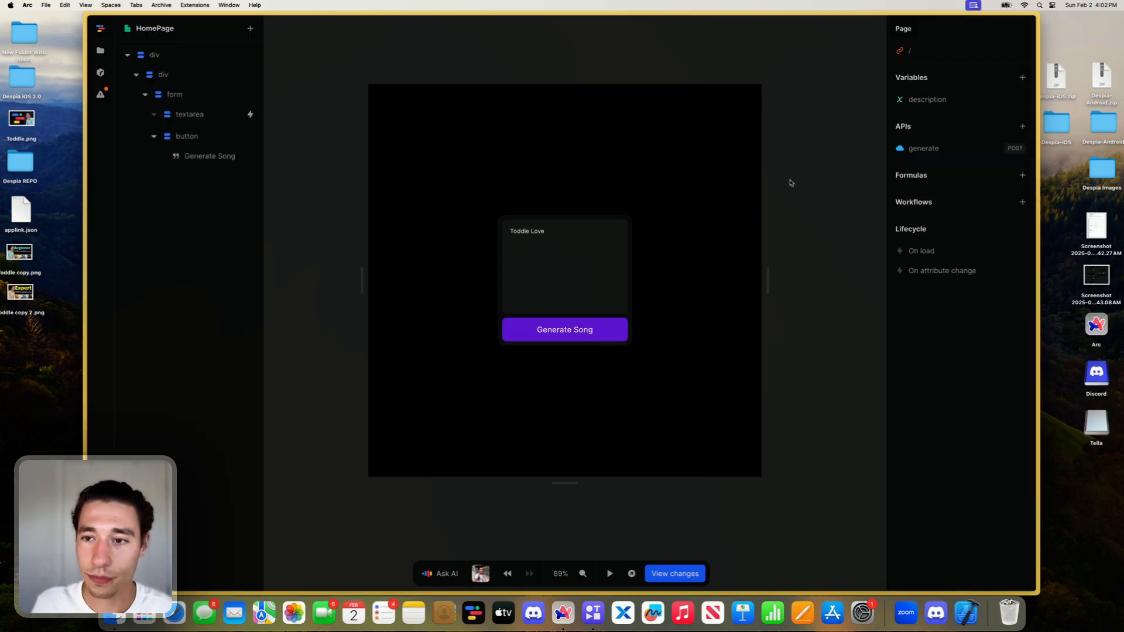
left_click(914, 122)
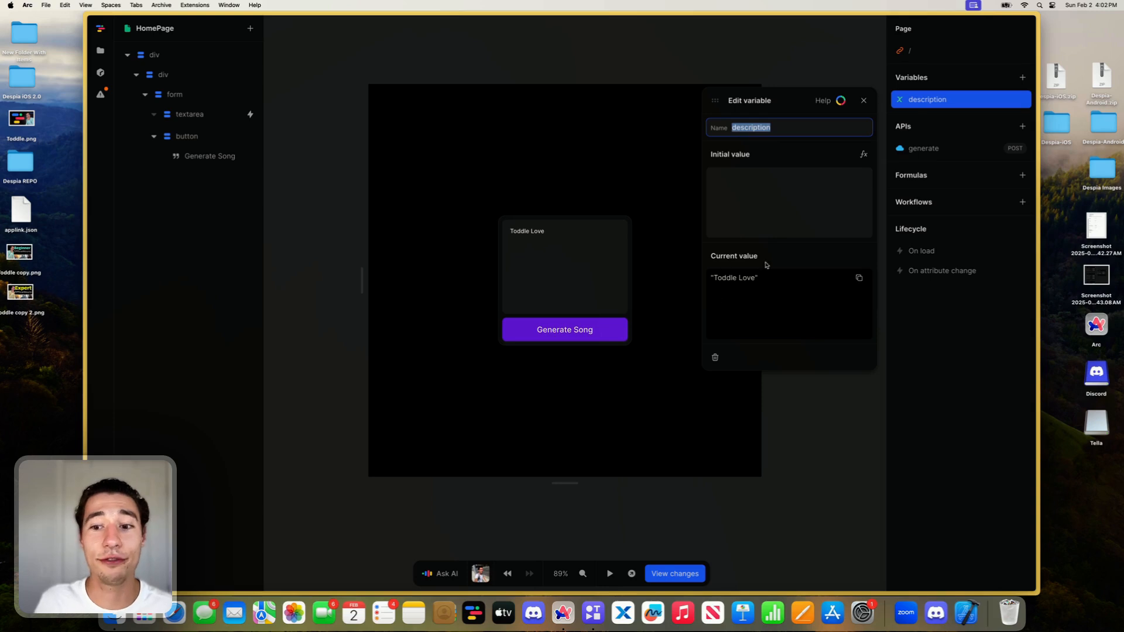
left_click(863, 100)
- Set the generate API's description query parameter to a formula that returns the description variable
left_click(595, 304)
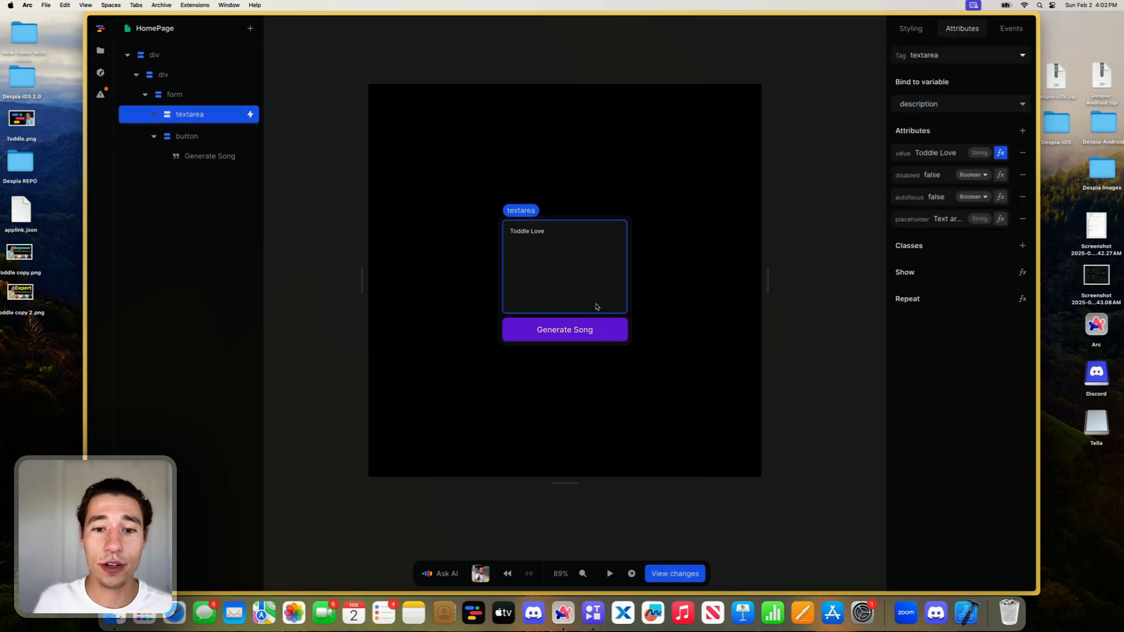
left_click(826, 86)
left_click(924, 148)
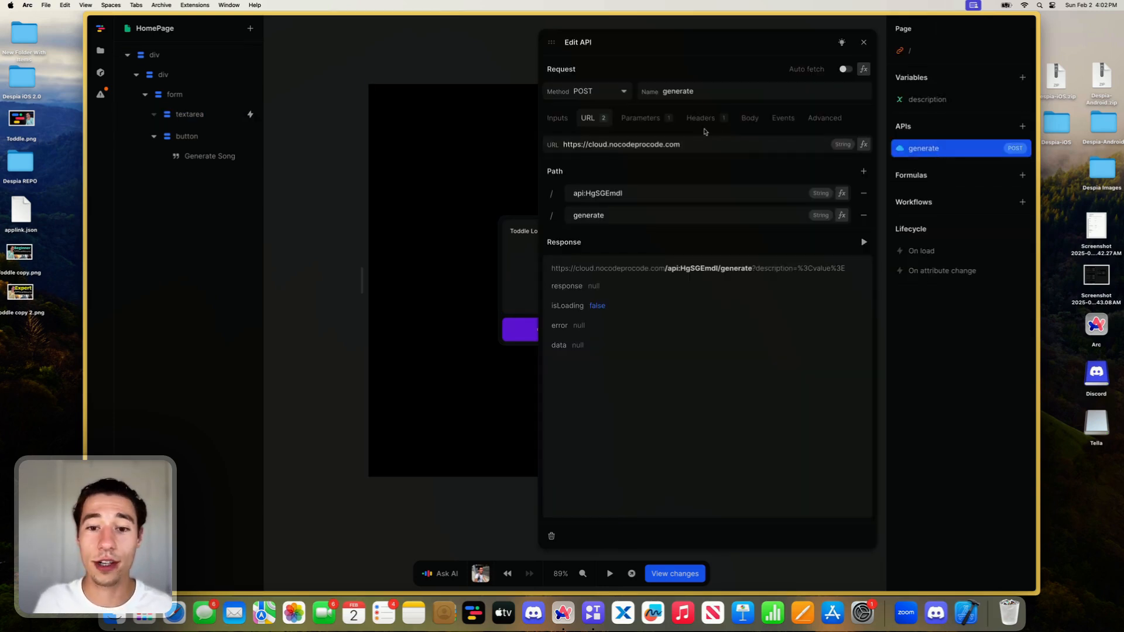
left_click(641, 119)
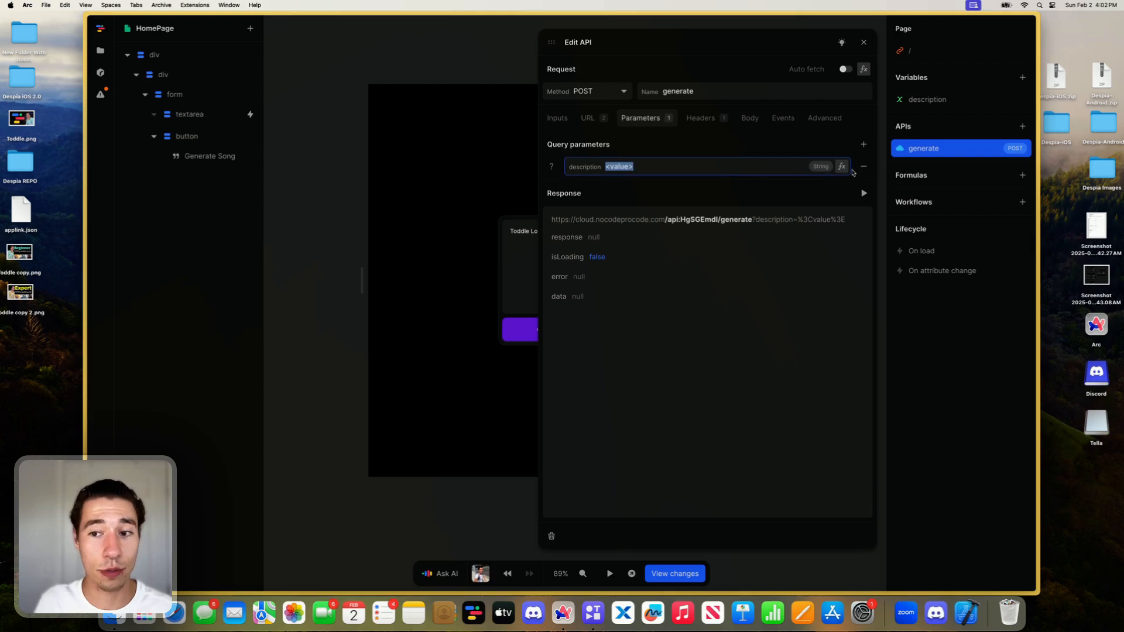
left_click(842, 166)
left_click(431, 323)
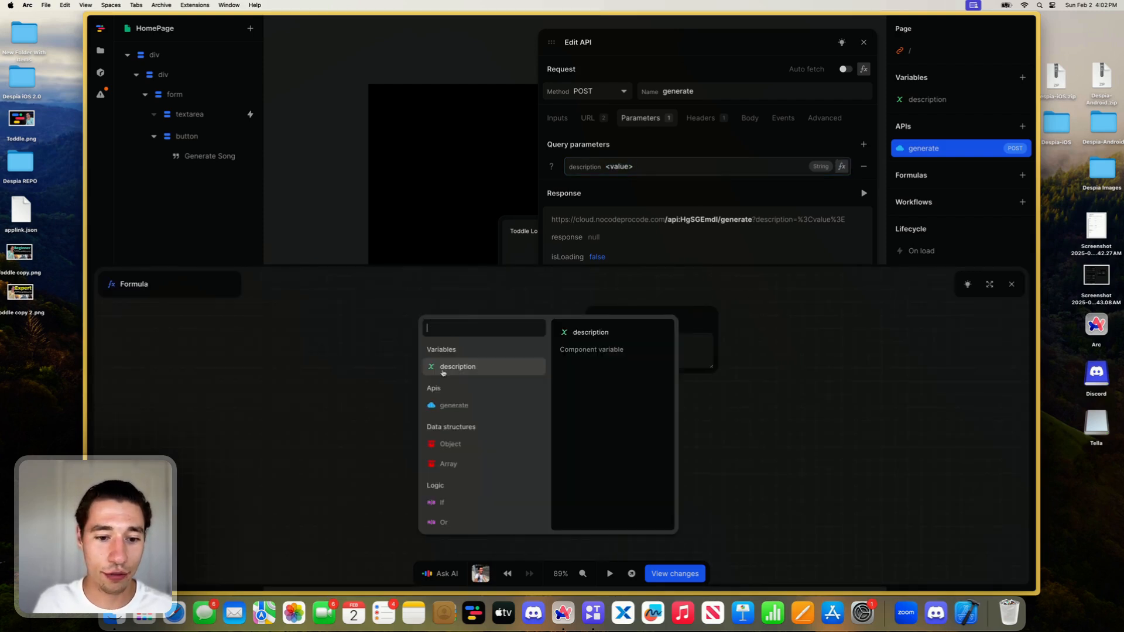
left_click(441, 369)
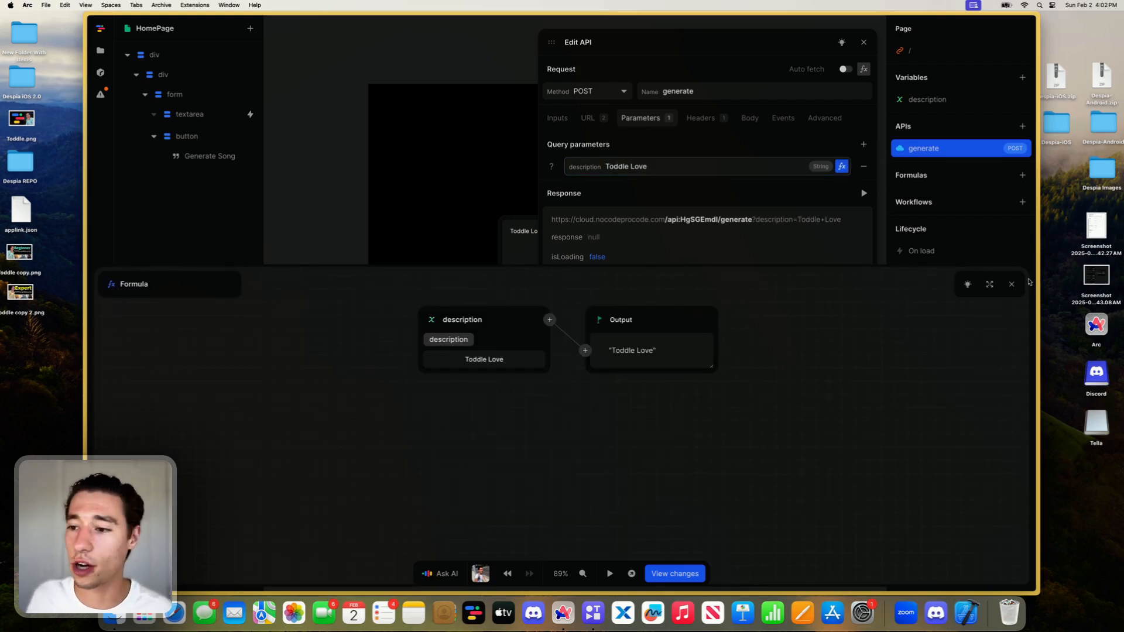
left_click(1012, 284)
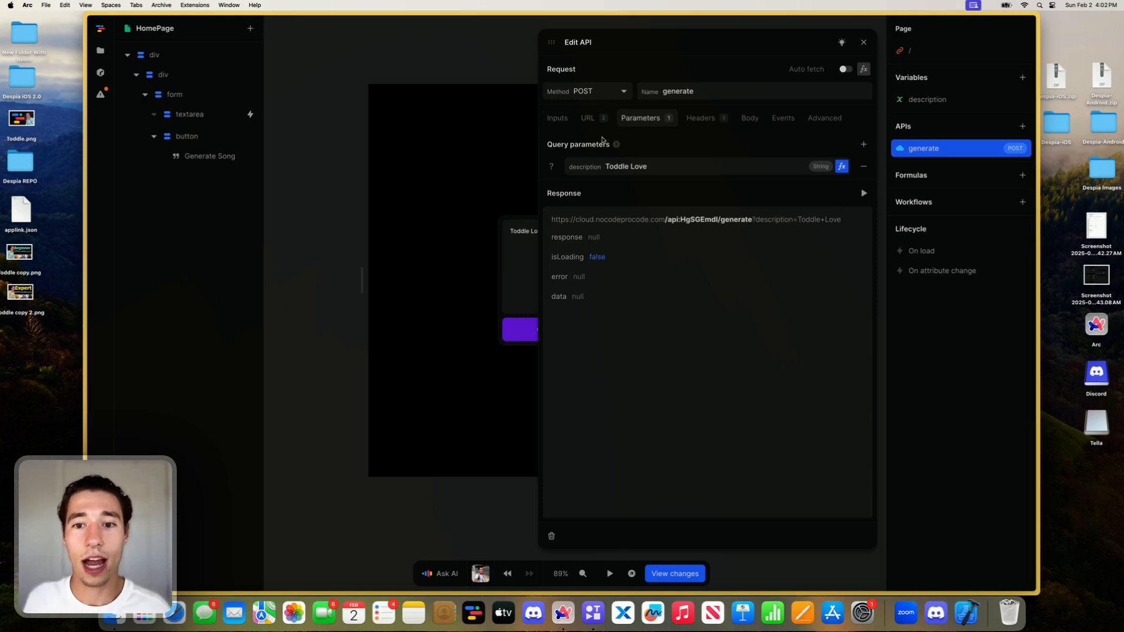
- Check the /generate endpoint in Xano, then return to the music app's HomePage project in Toddle
mouse_move(12, 243)
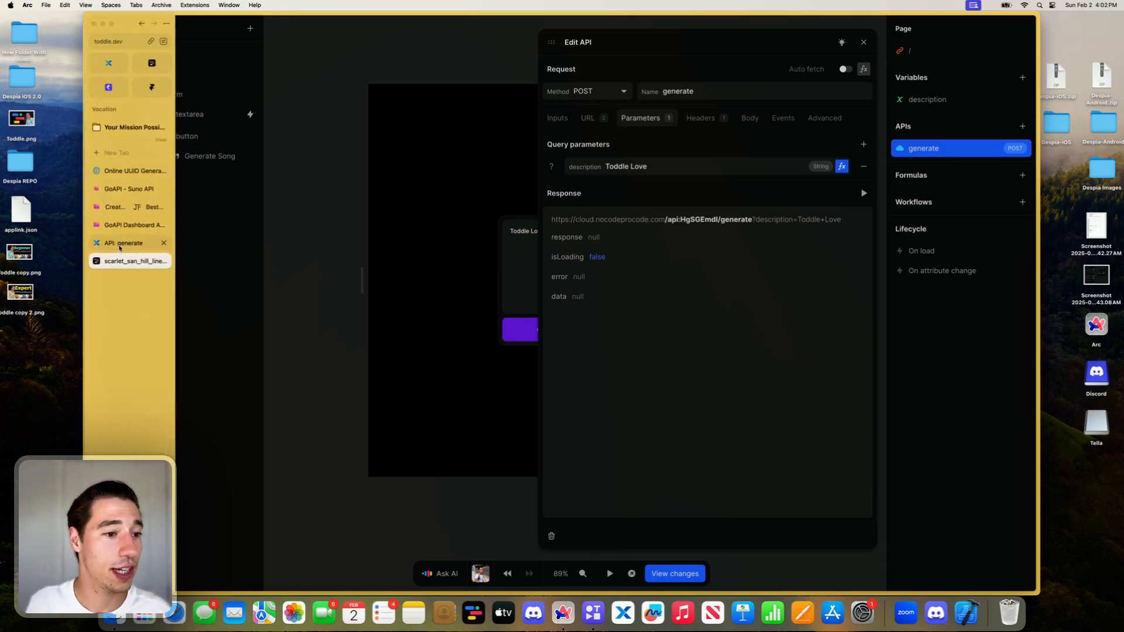
left_click(119, 249)
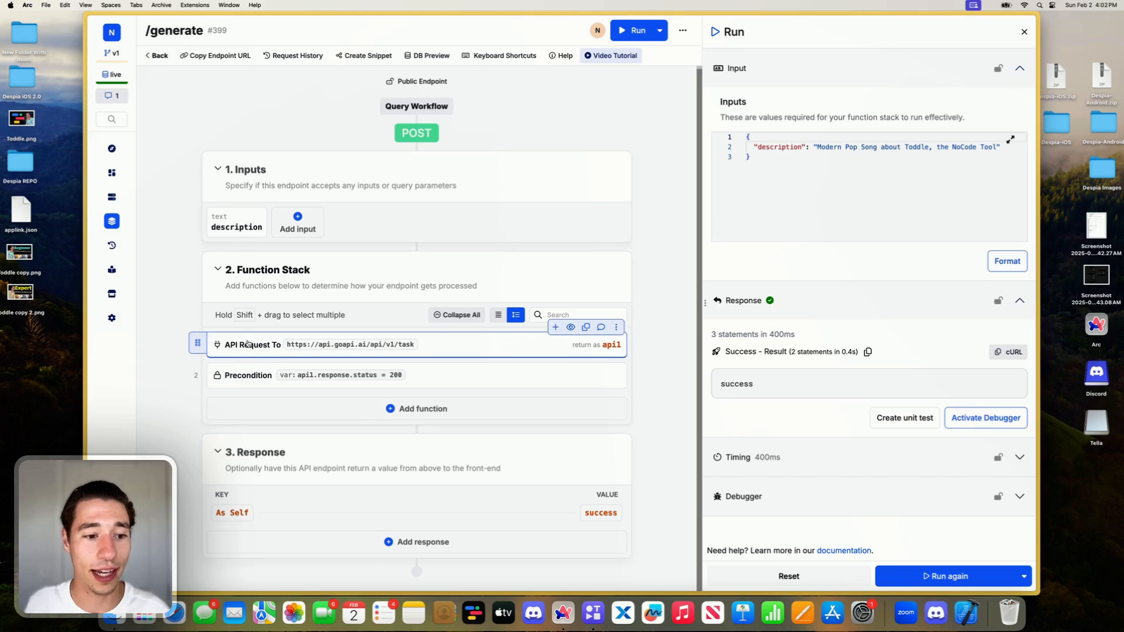
mouse_move(87, 263)
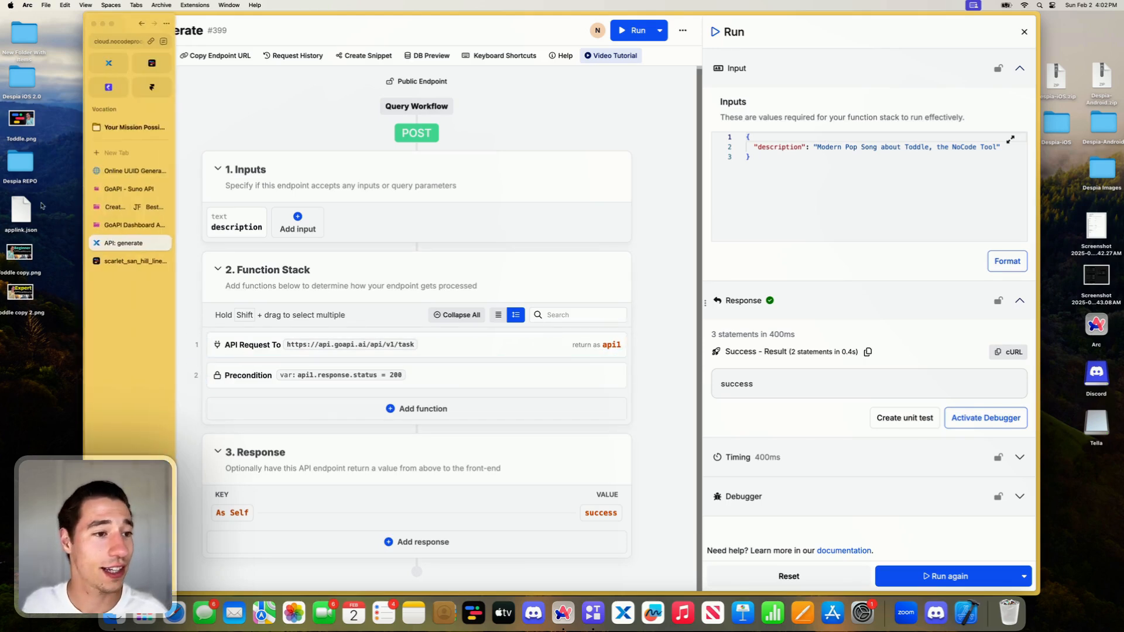
left_click(151, 68)
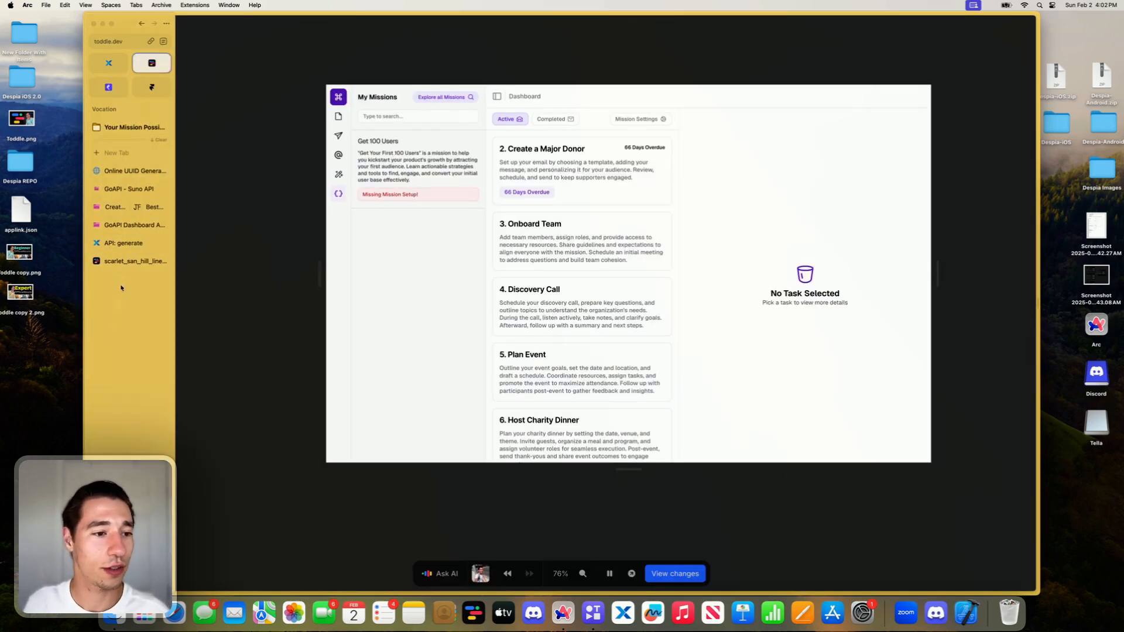
left_click(124, 262)
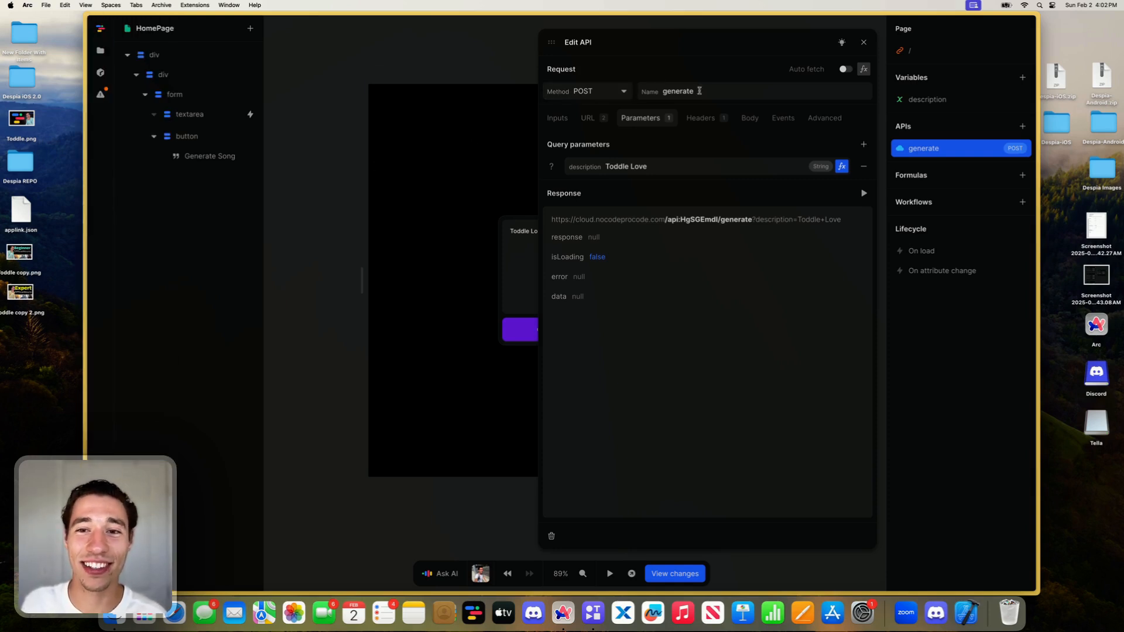
- Review the generate API's name, headers and URL path settings, and close the API editor
double_click(699, 91)
left_click(690, 73)
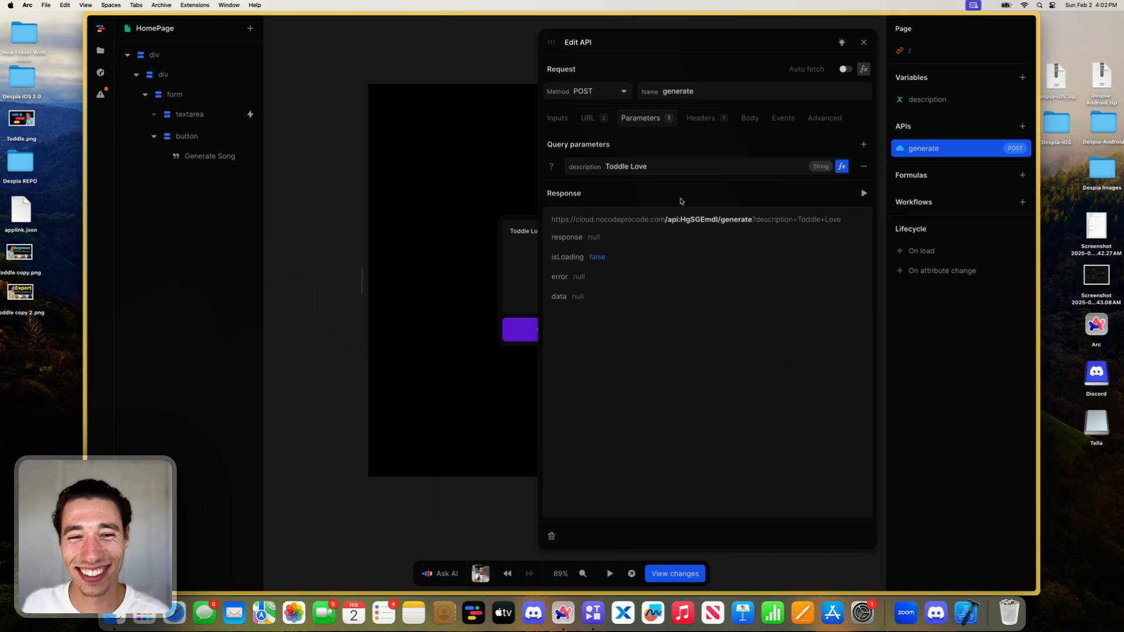
double_click(693, 91)
left_click(699, 68)
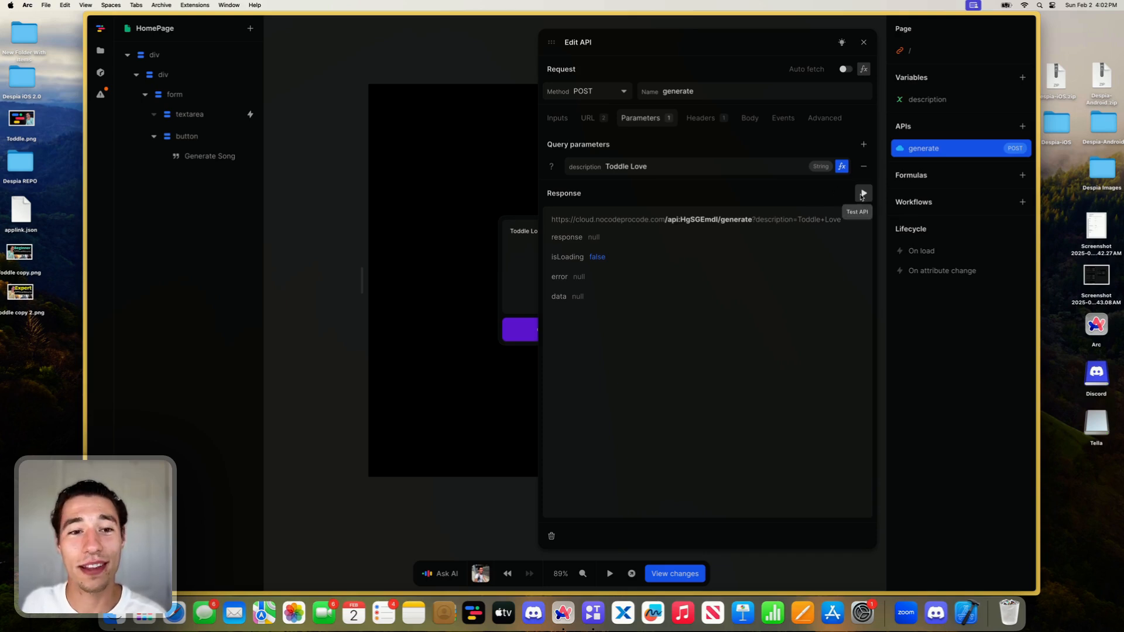
left_click(705, 119)
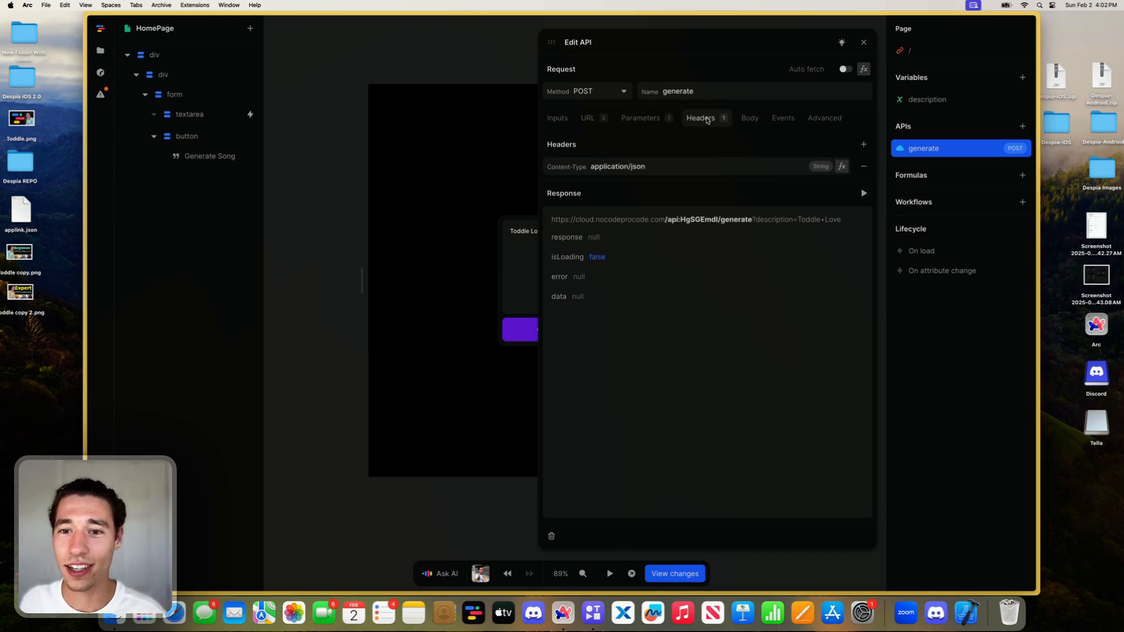
left_click(591, 119)
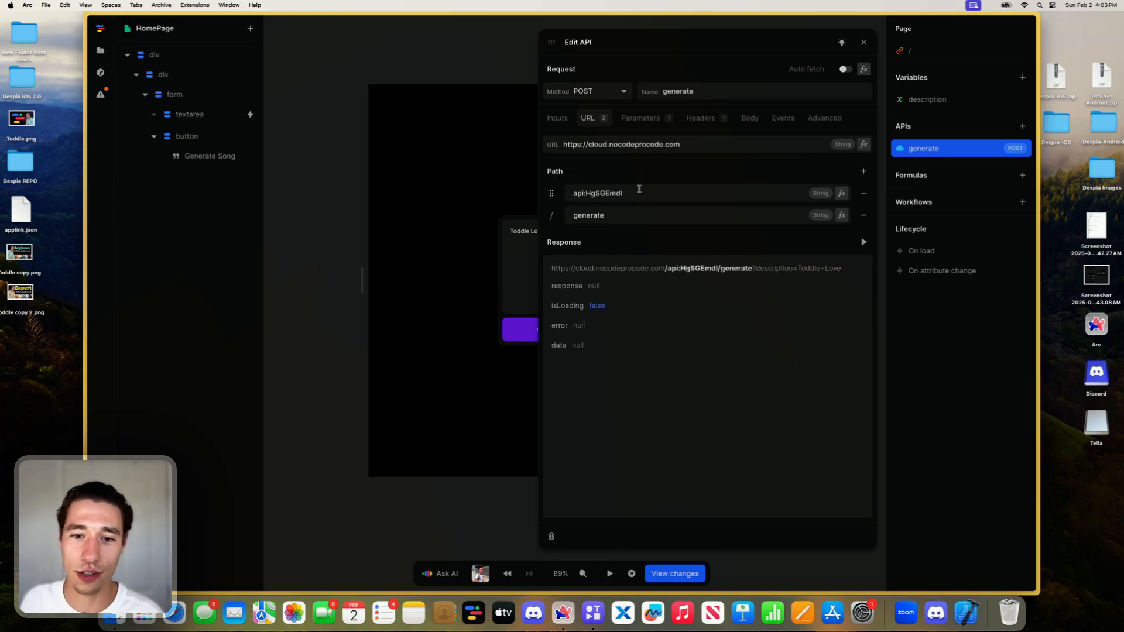
left_click(863, 43)
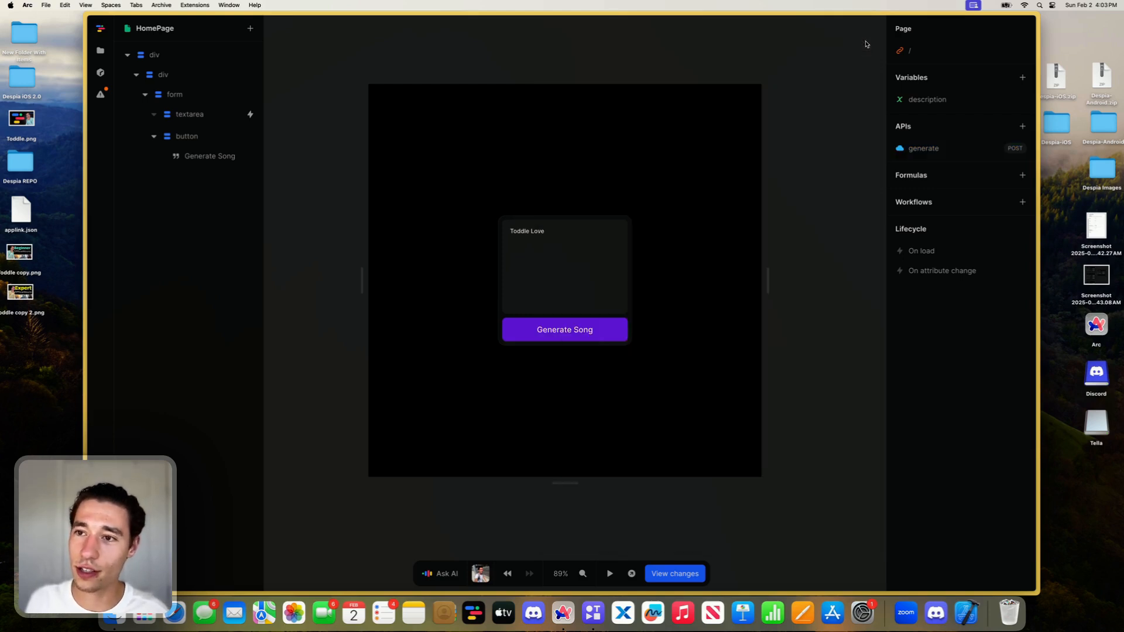
- Add a submit event to the form that calls the generate API, and briefly preview the page
left_click(629, 297)
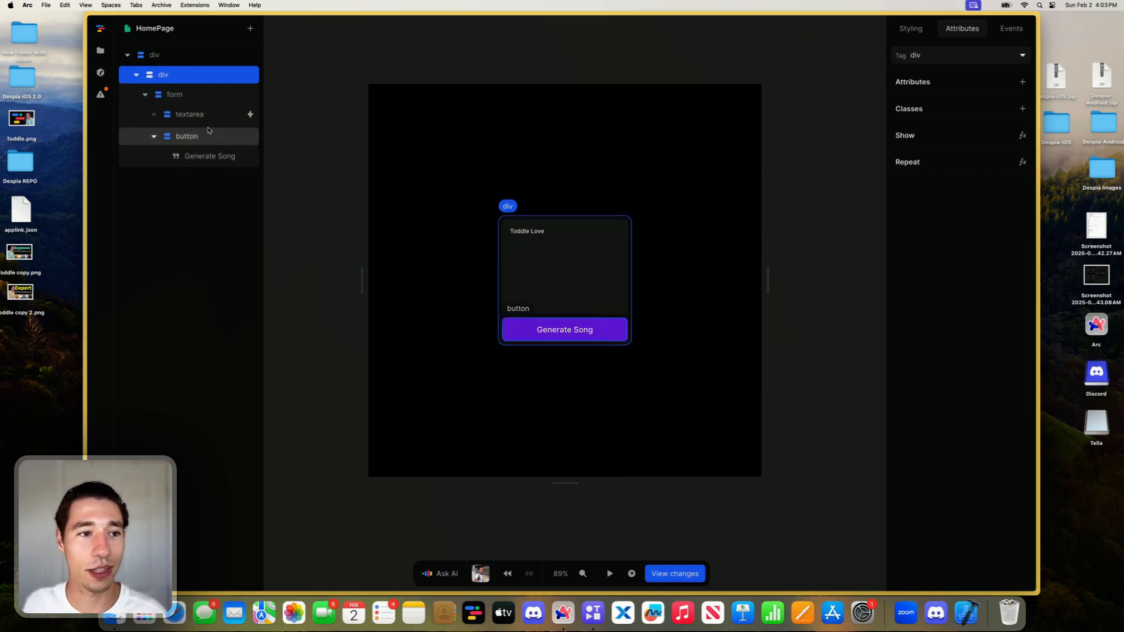
left_click(503, 212)
left_click(1010, 30)
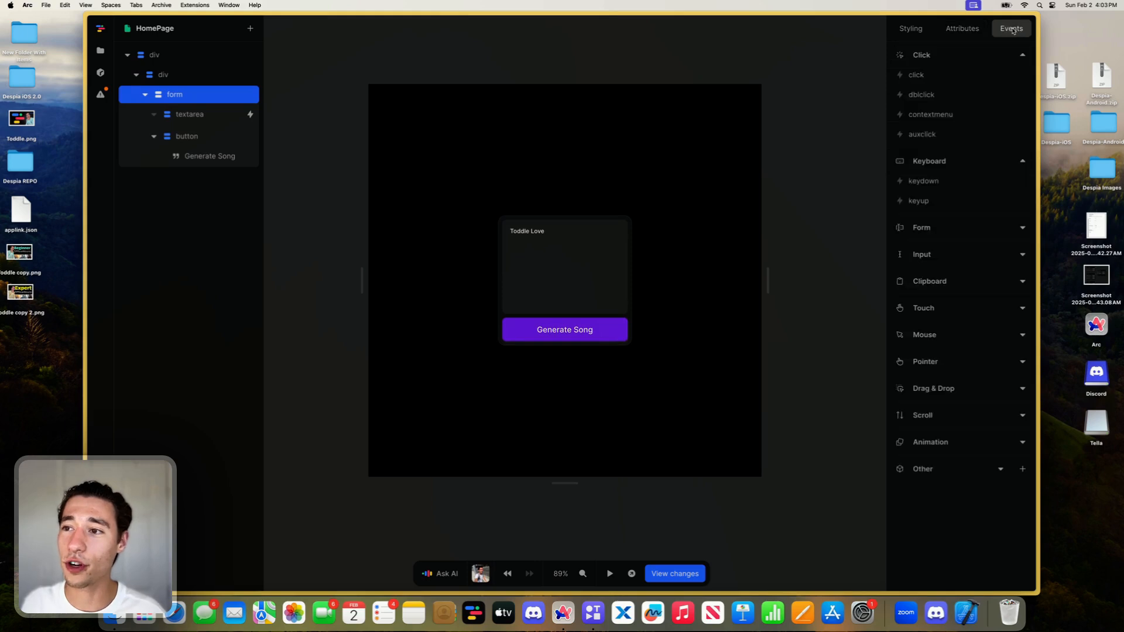
left_click(931, 228)
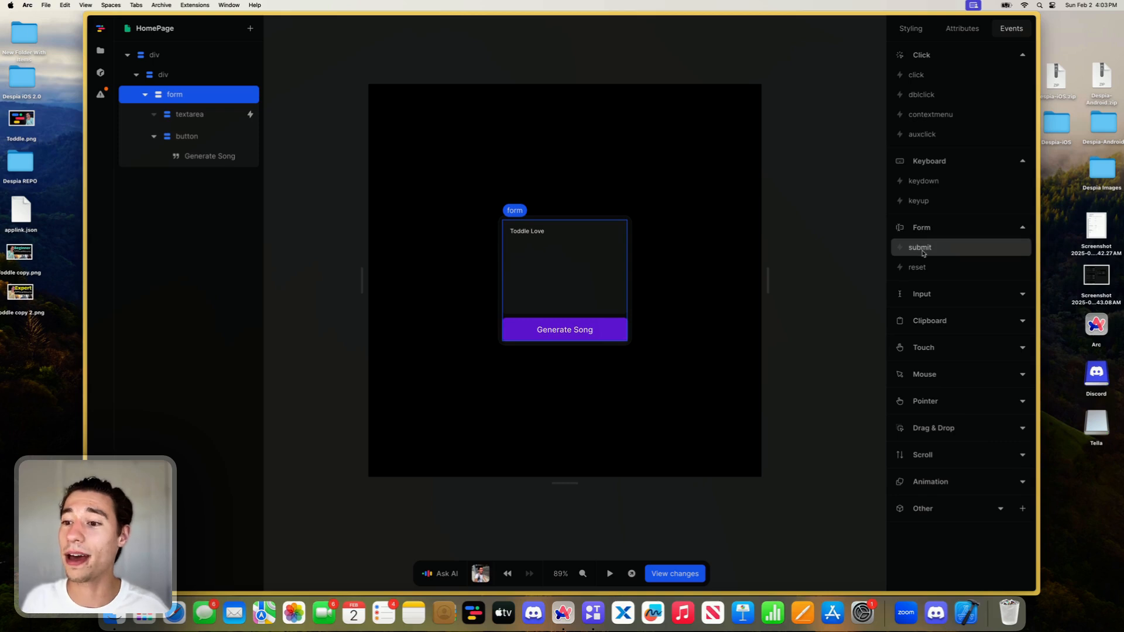
left_click(919, 247)
left_click(783, 191)
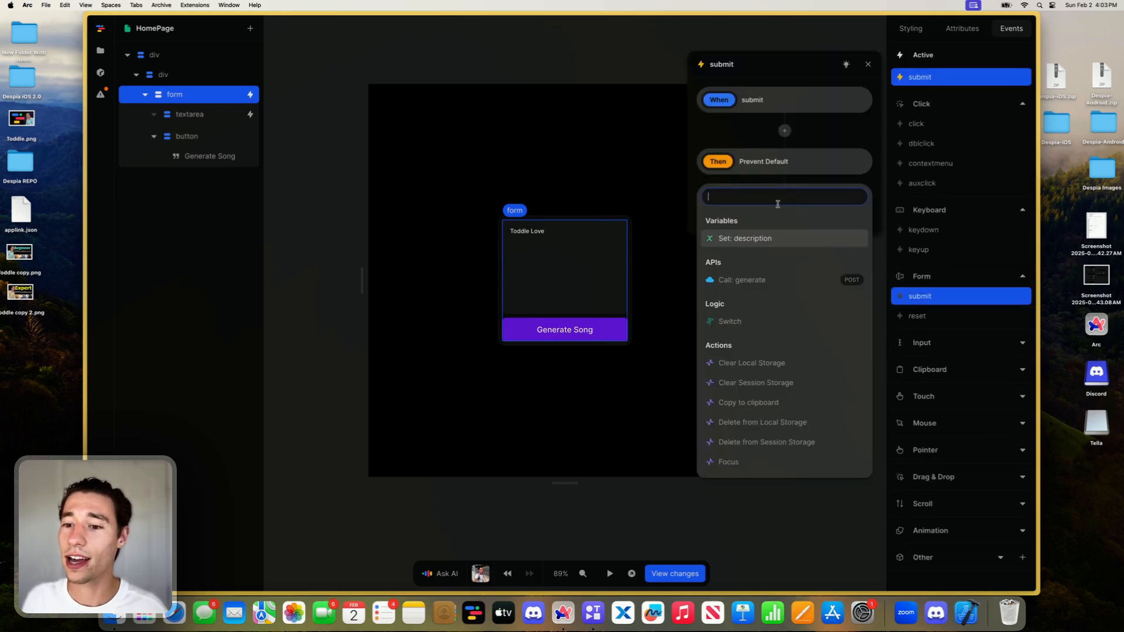
left_click(731, 281)
left_click(779, 350)
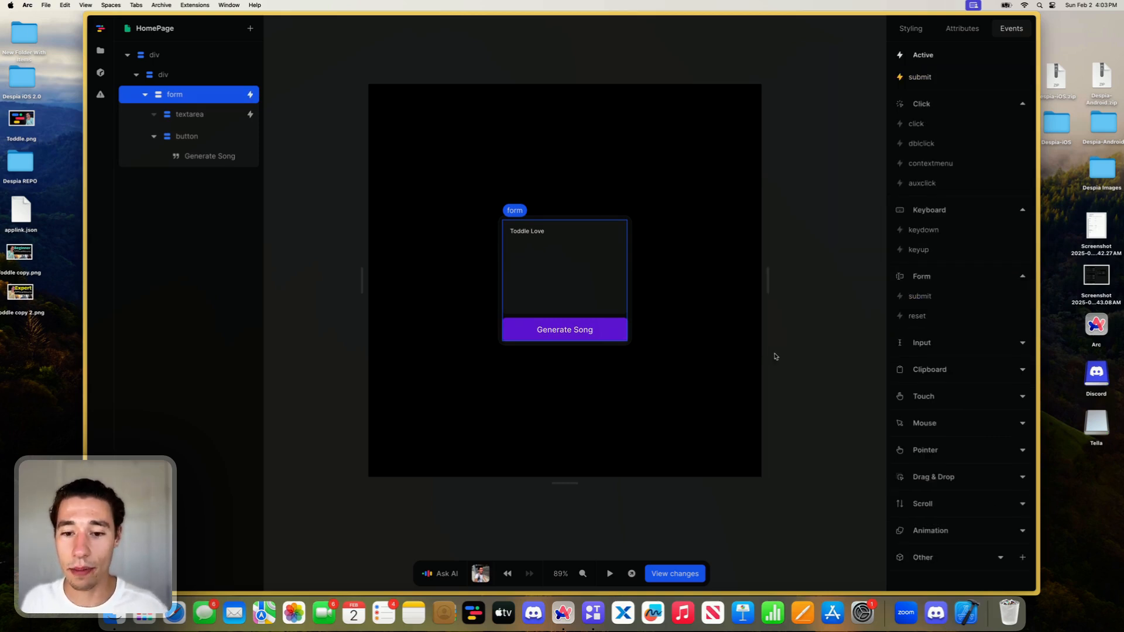
left_click(609, 573)
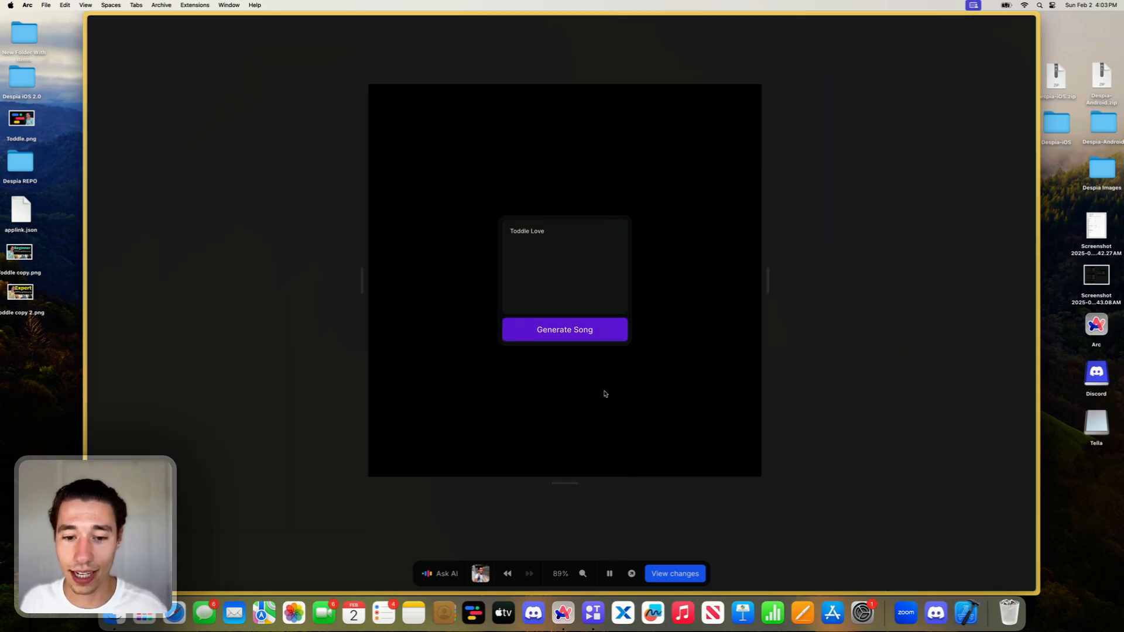
left_click(609, 574)
- Add a type attribute with the value submit to the Generate Song button
left_click(603, 325)
left_click(962, 28)
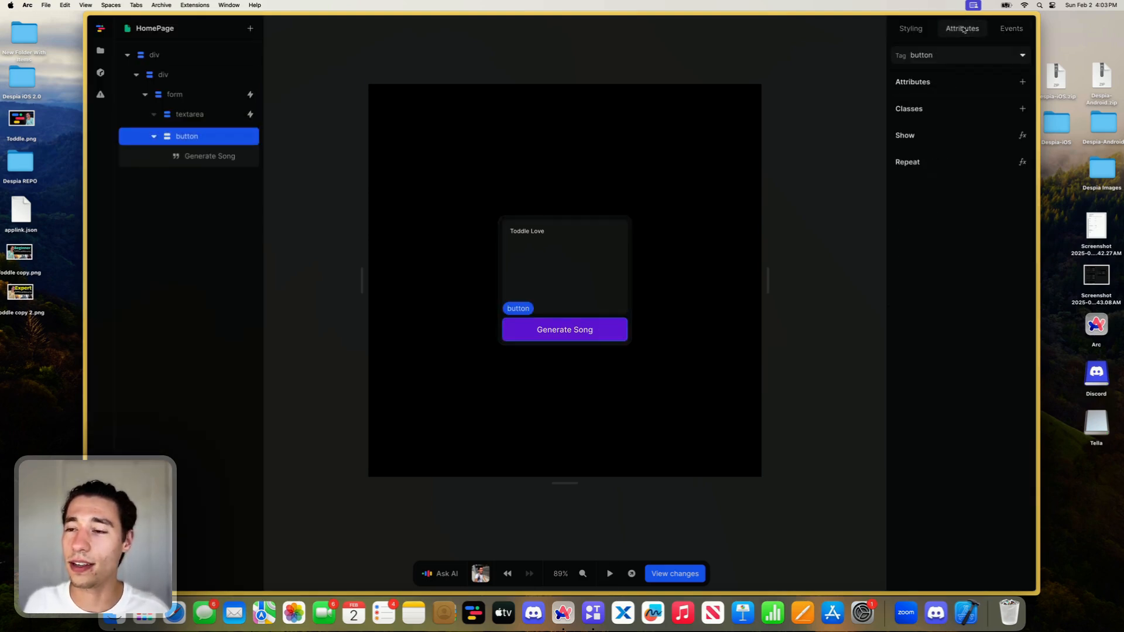
left_click(1022, 81)
type("t")
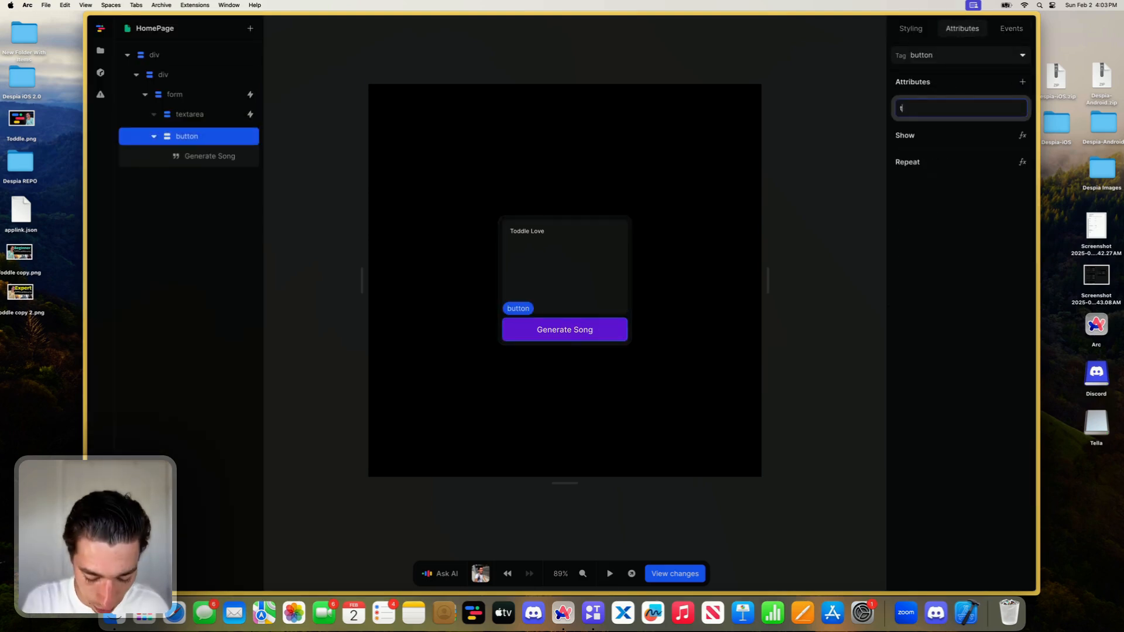
type("ype")
key("Return")
type("submit")
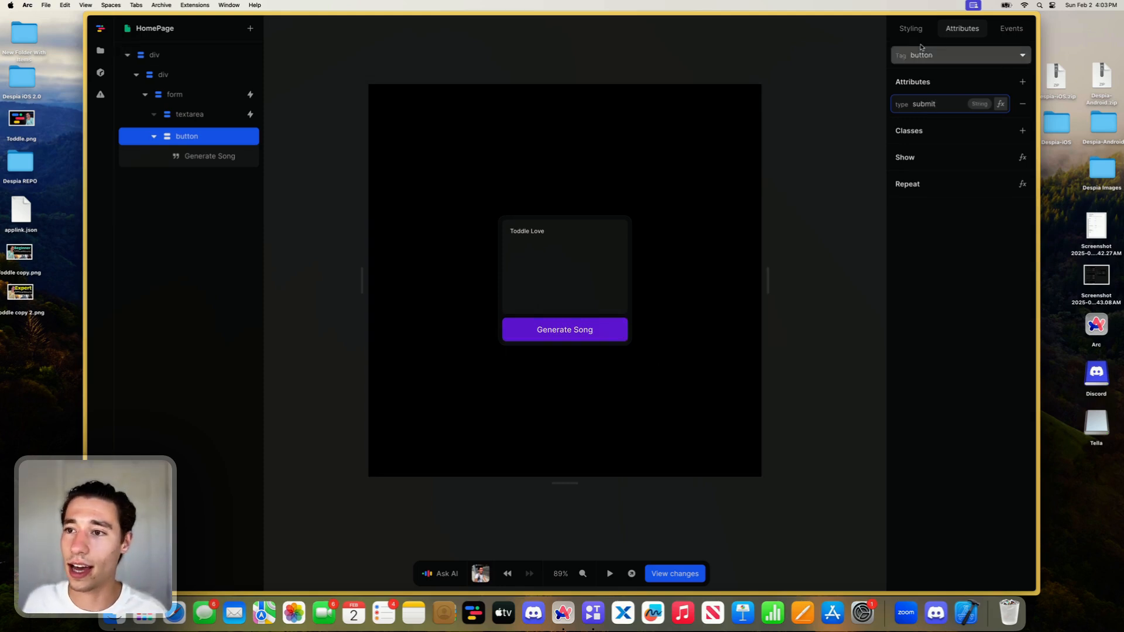
- Delete the Generate Song button's hover style and check the button in preview mode
left_click(911, 28)
left_click(968, 124)
left_click(1022, 124)
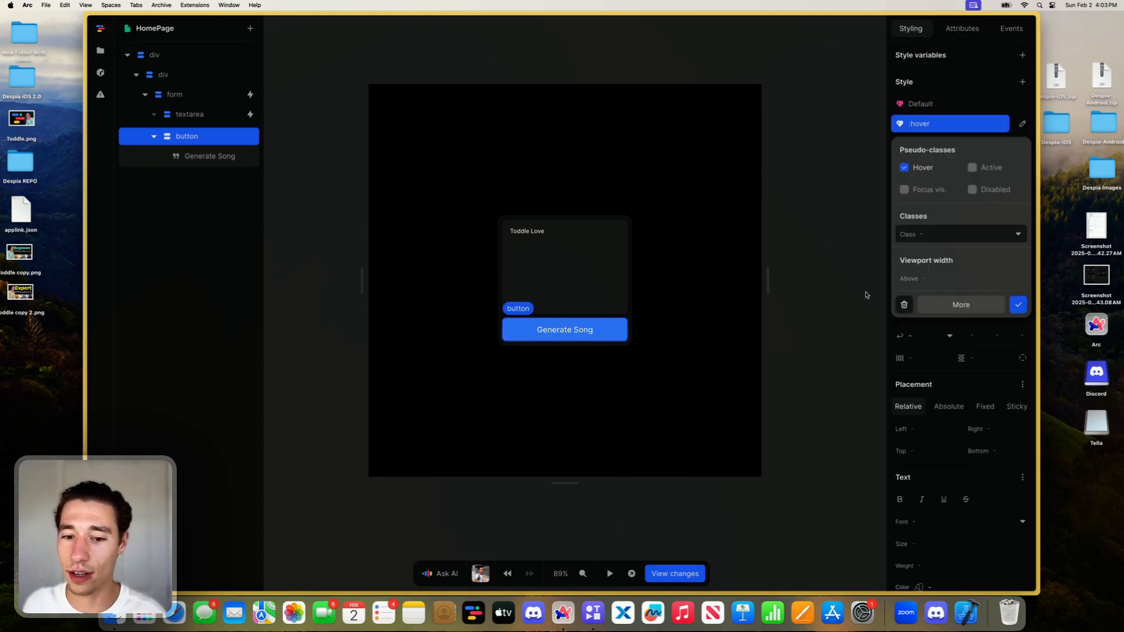
left_click(902, 303)
left_click(609, 574)
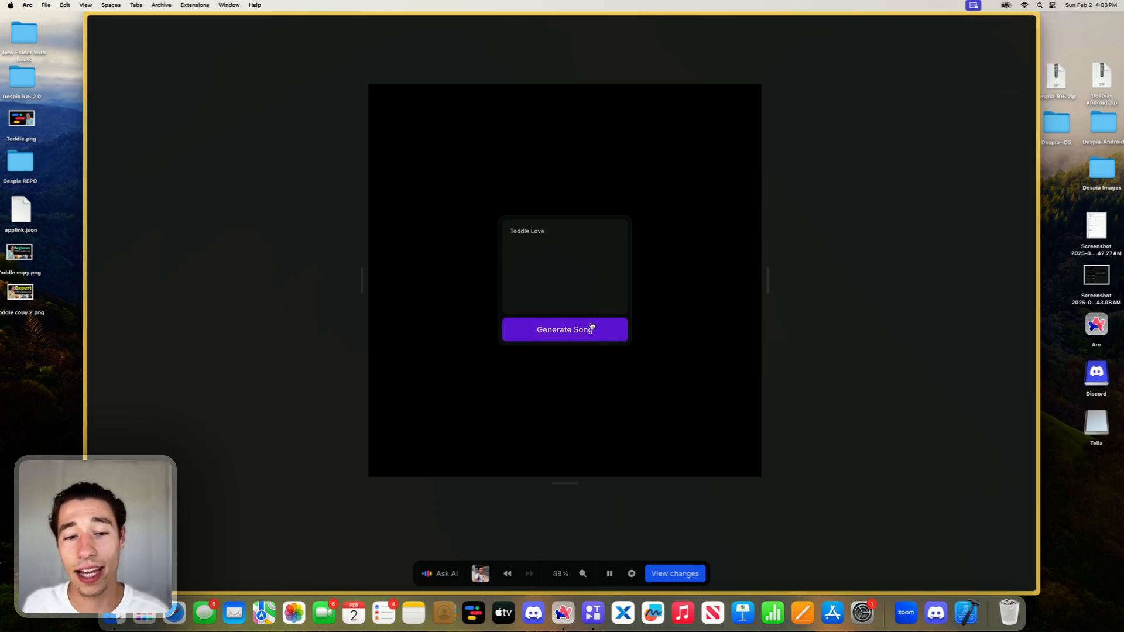
left_click(609, 573)
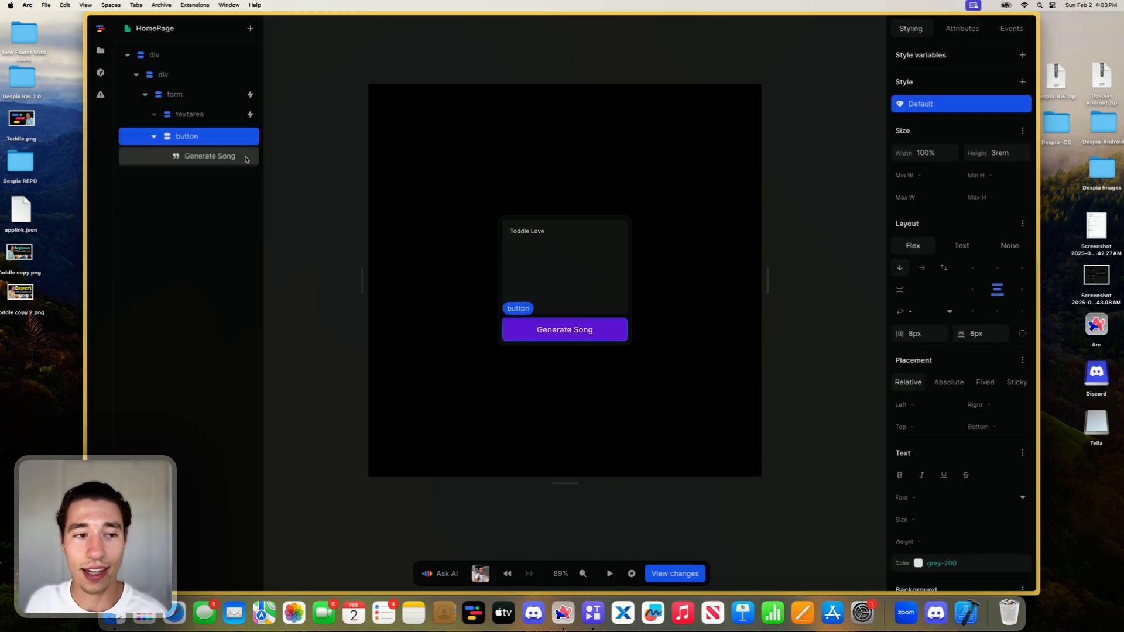
- Open the CSS loaders and Spinners site and copy the HTML of the middle loader in the first row
left_click(122, 156)
type("css")
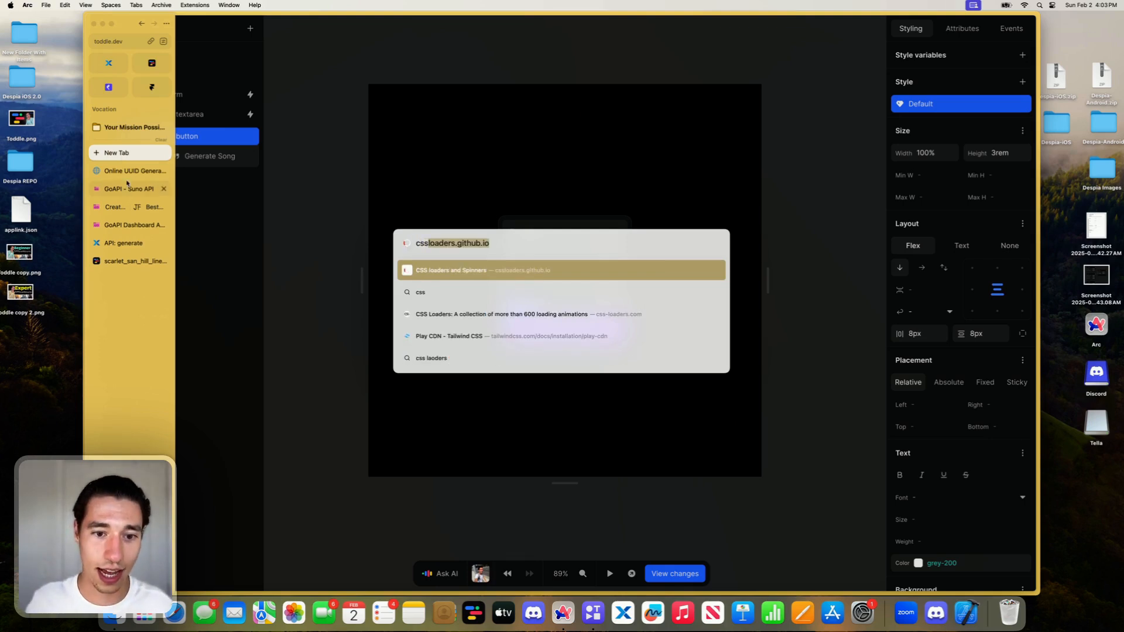
key("Return")
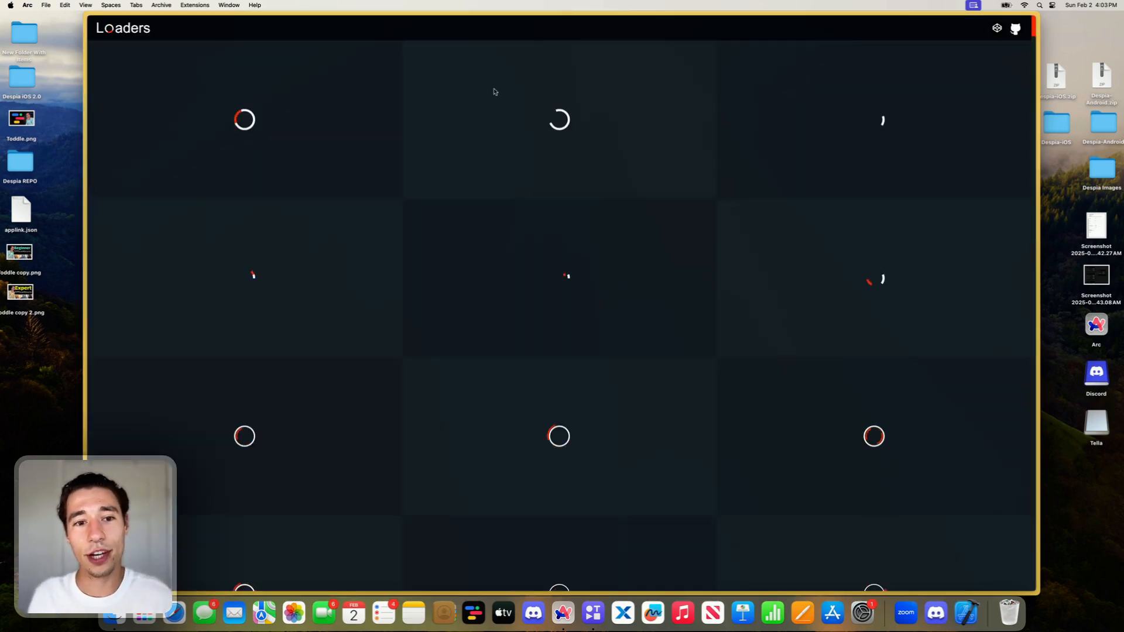
left_click(551, 102)
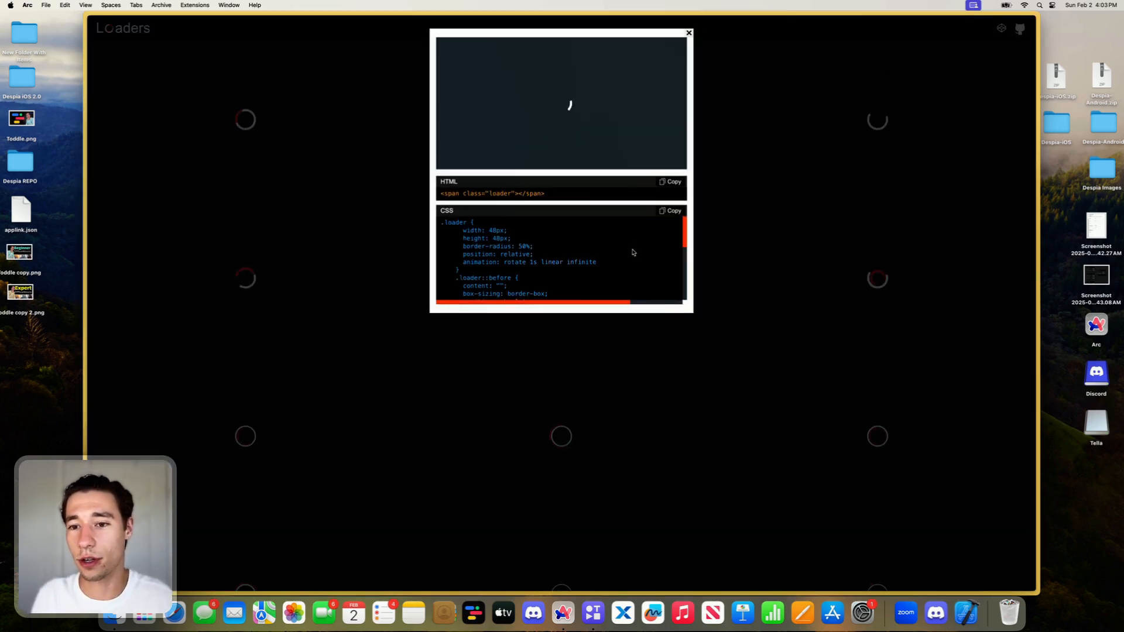
left_click(670, 182)
- Return to the Toddle project and paste the copied loader span into the Generate Song button
mouse_move(111, 63)
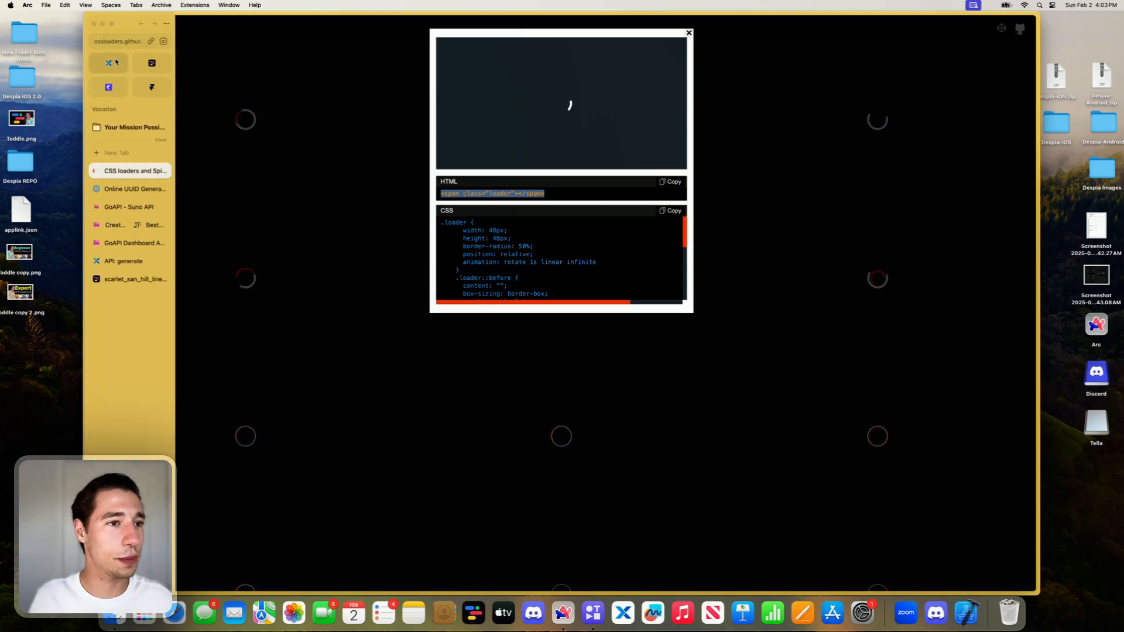
left_click(150, 63)
mouse_move(111, 226)
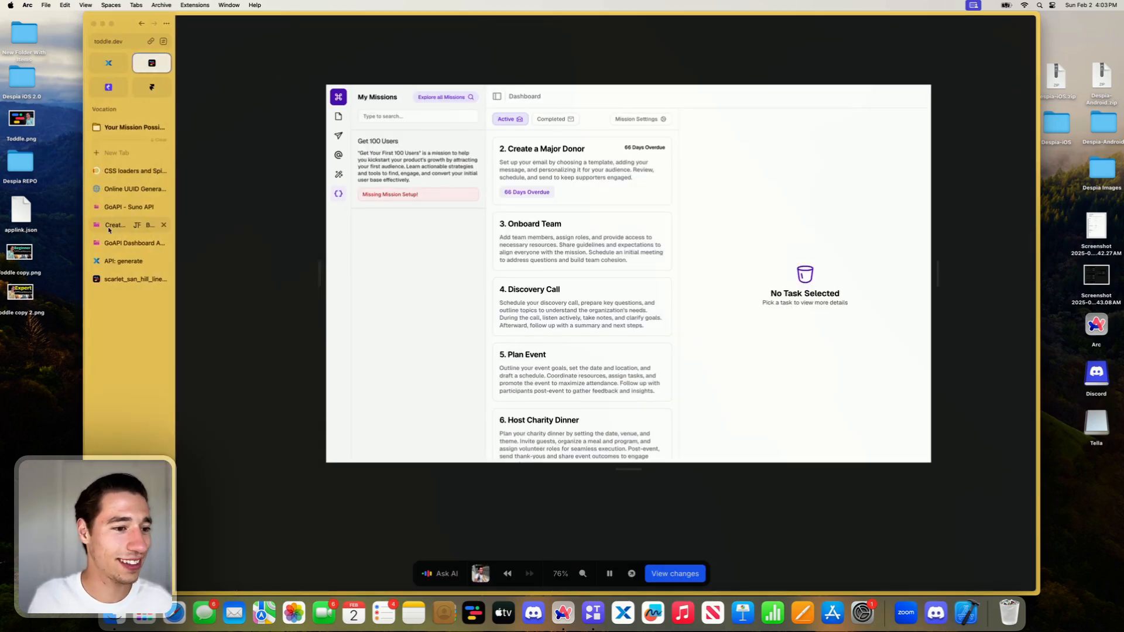
left_click(117, 278)
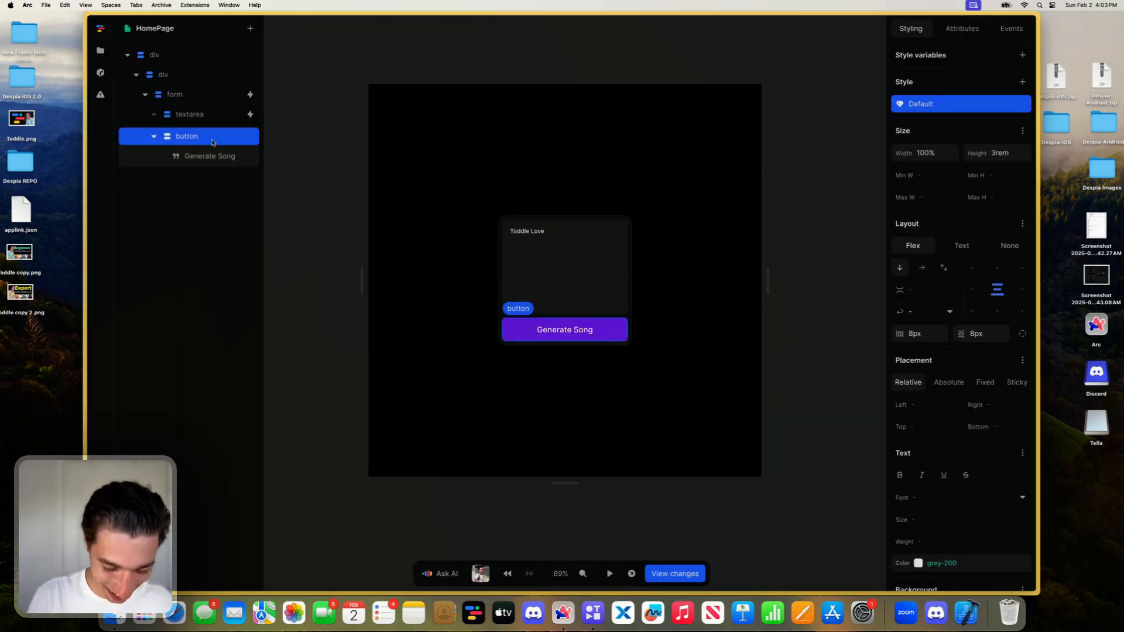
key("super+v")
- Add a style element inside the pasted span
left_click(209, 178)
left_click(251, 30)
type("s")
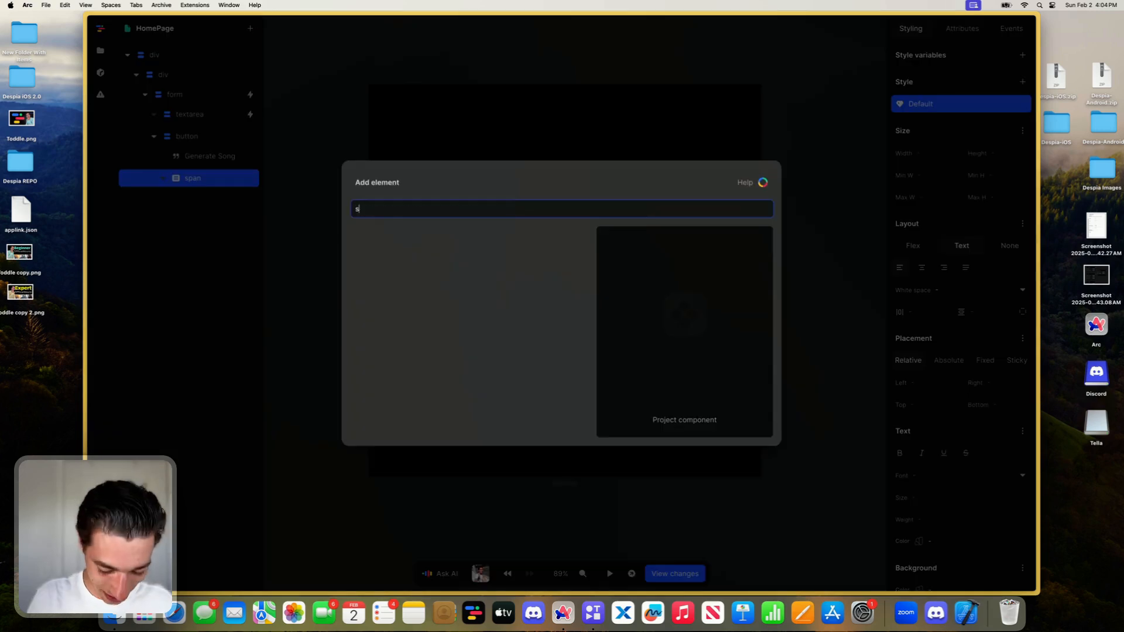
left_click(460, 237)
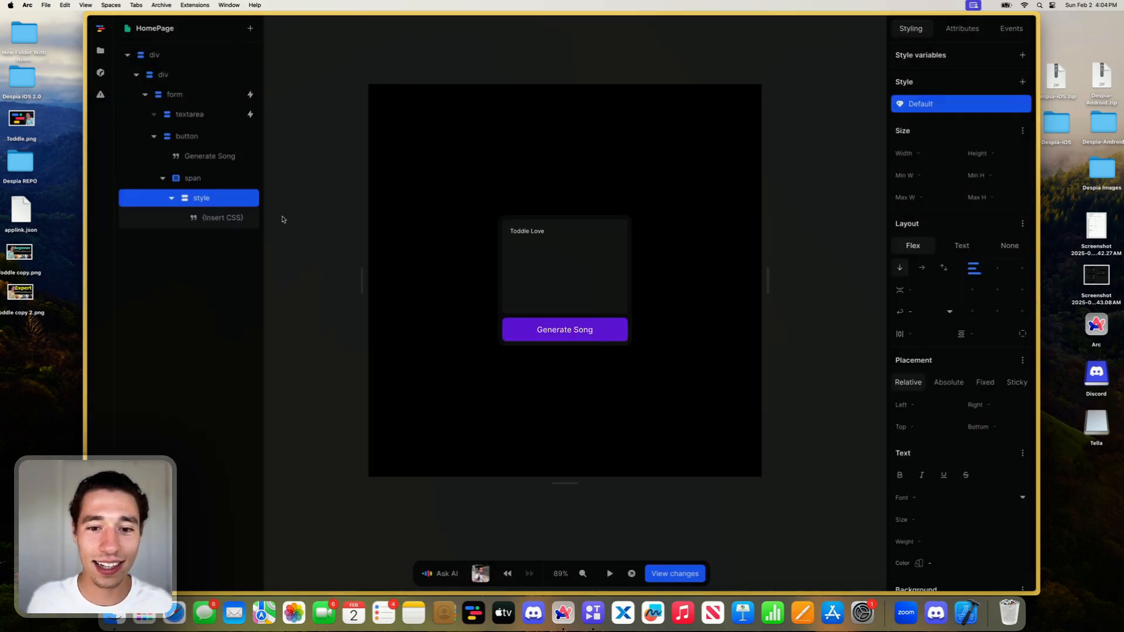
- Replace the style element's placeholder text with the loader's CSS copied from the CSS loaders and Spinners site
left_click(948, 120)
type("=")
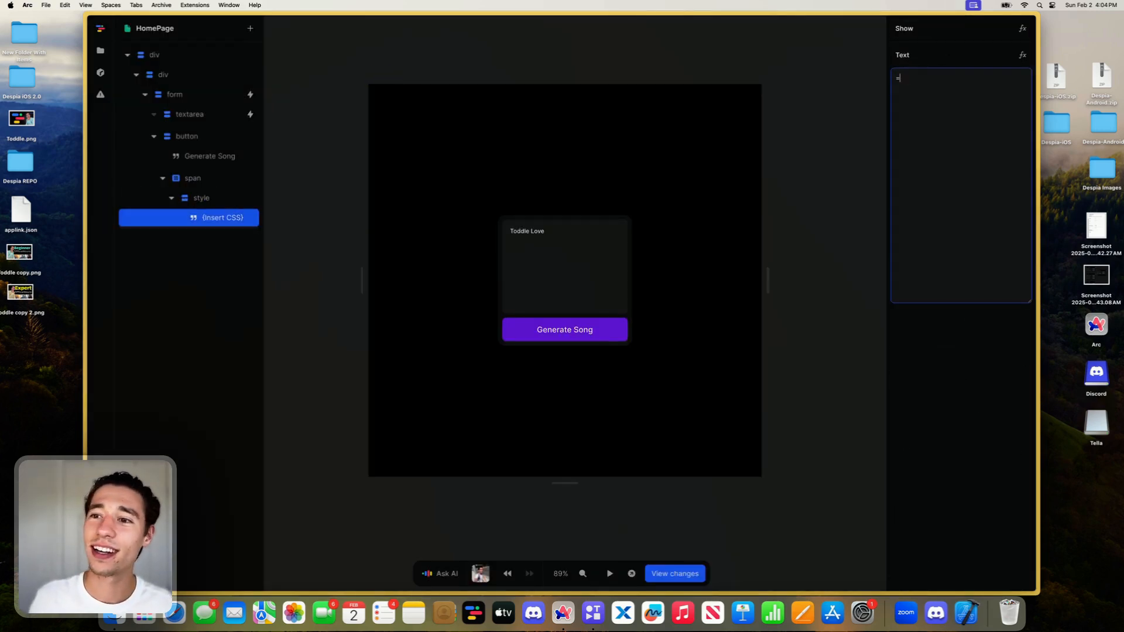
mouse_move(88, 202)
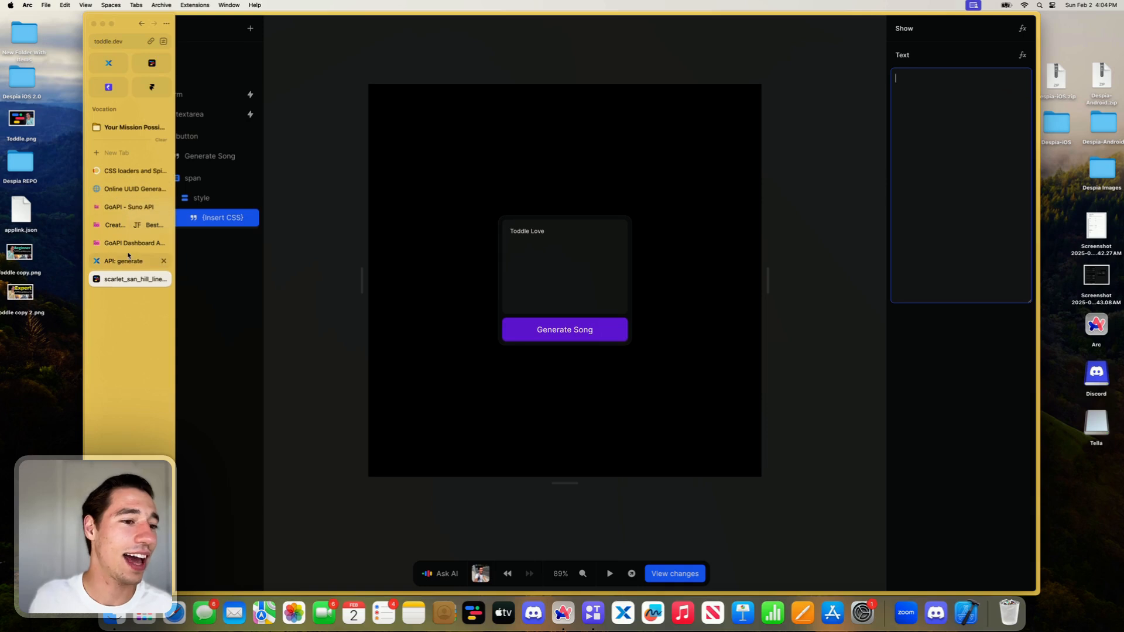
left_click(130, 170)
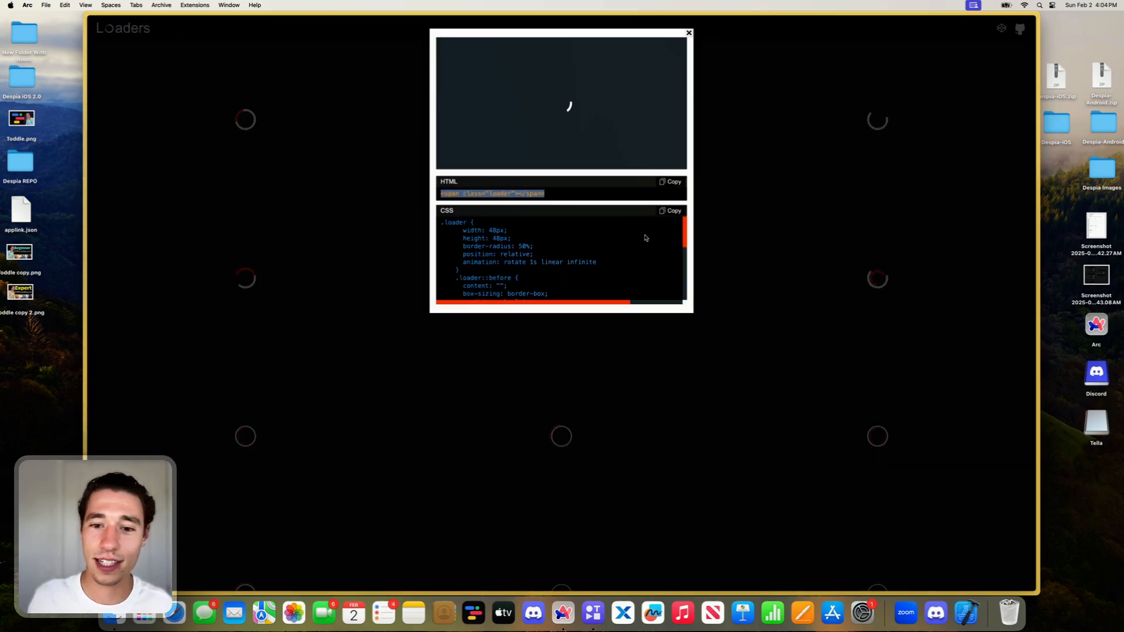
mouse_move(108, 129)
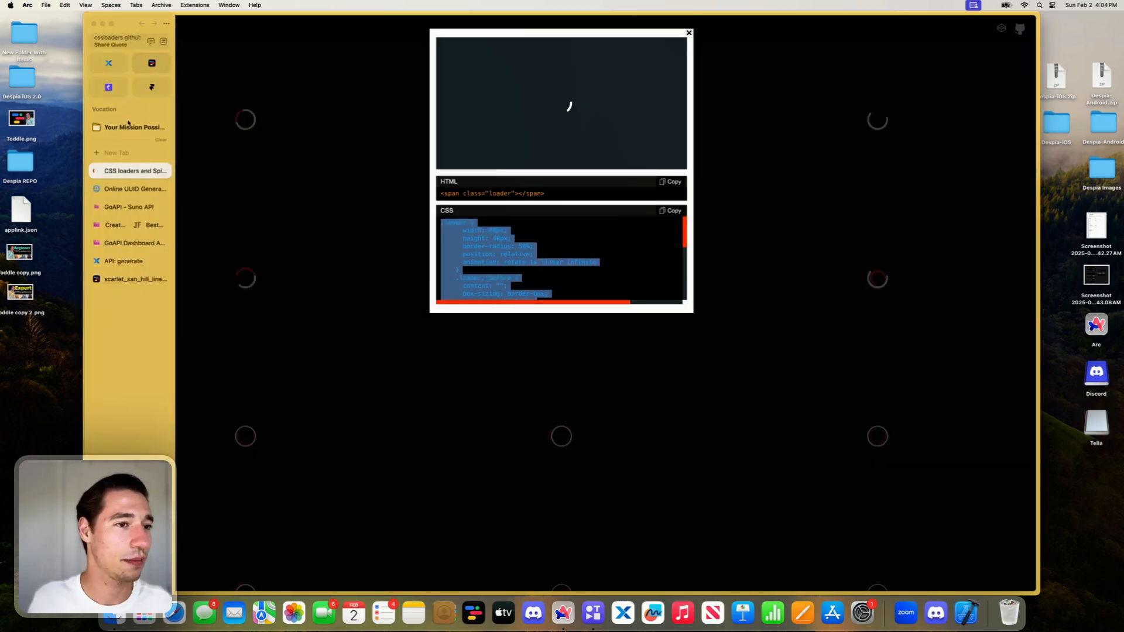
left_click(120, 279)
left_click(961, 137)
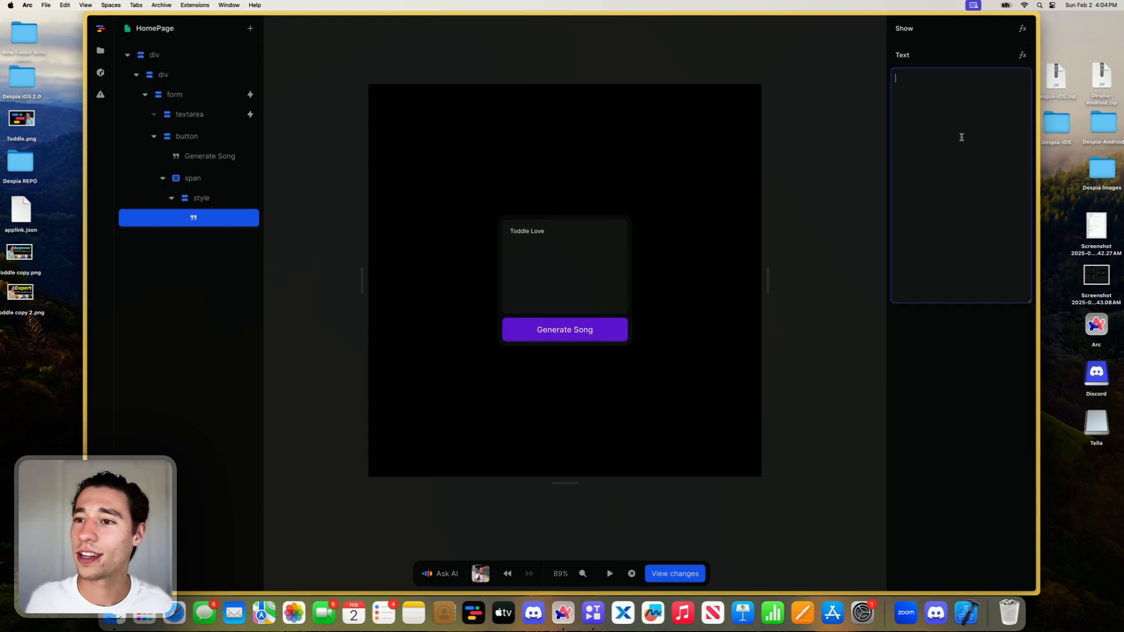
key("super+v")
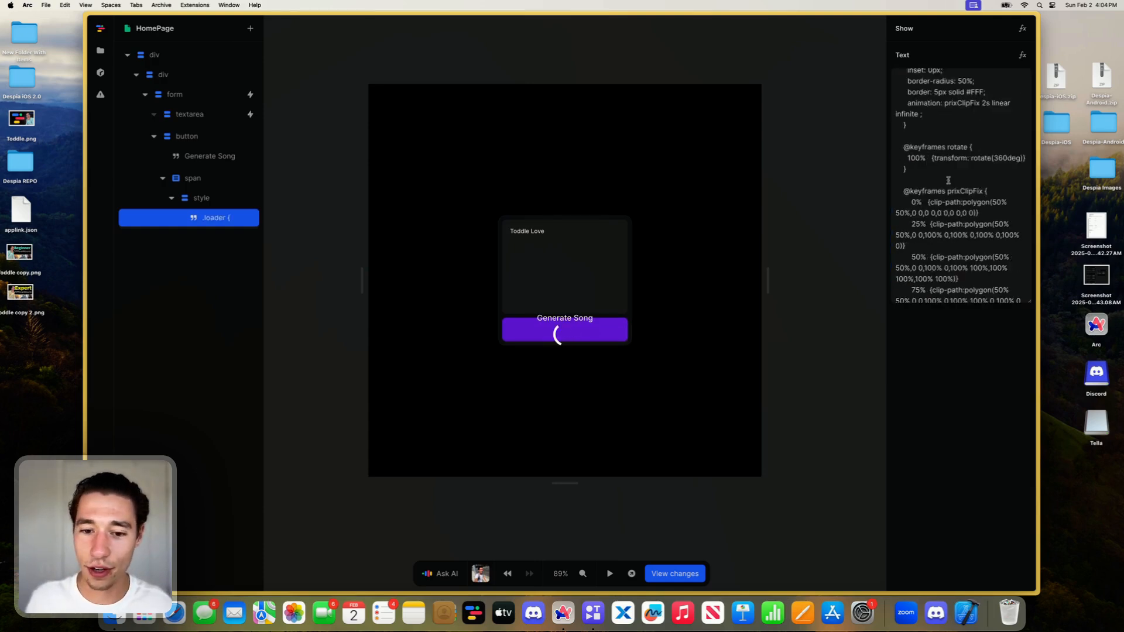
- Set the .loader rule's width and height to 18px in the pasted CSS
left_click(936, 88)
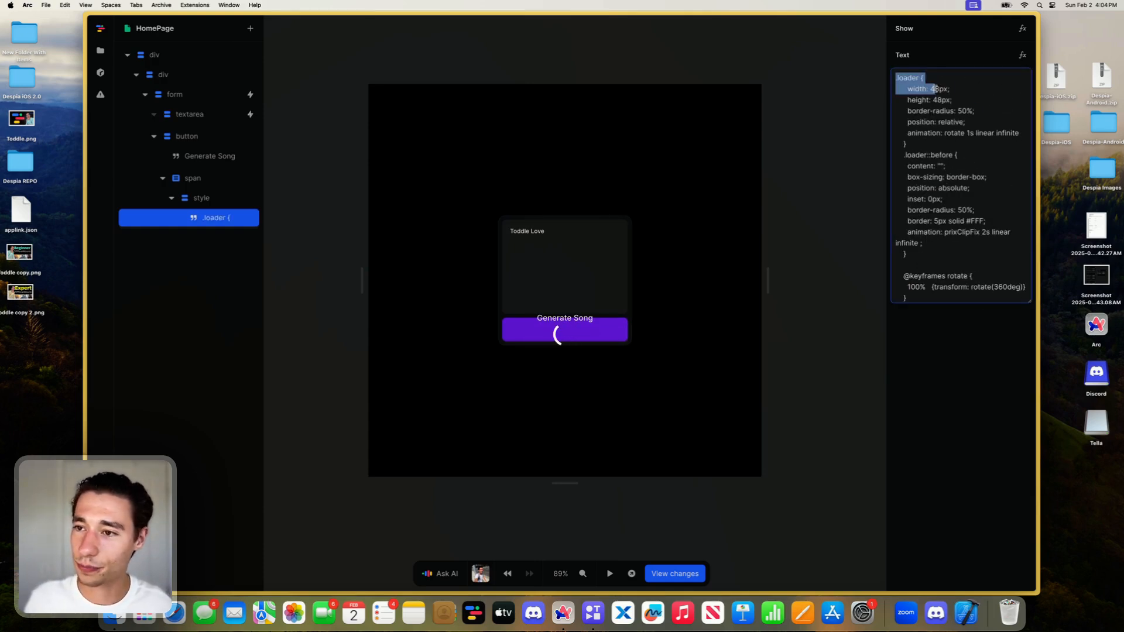
key("Right")
key("BackSpace")
type("1")
left_click(936, 100)
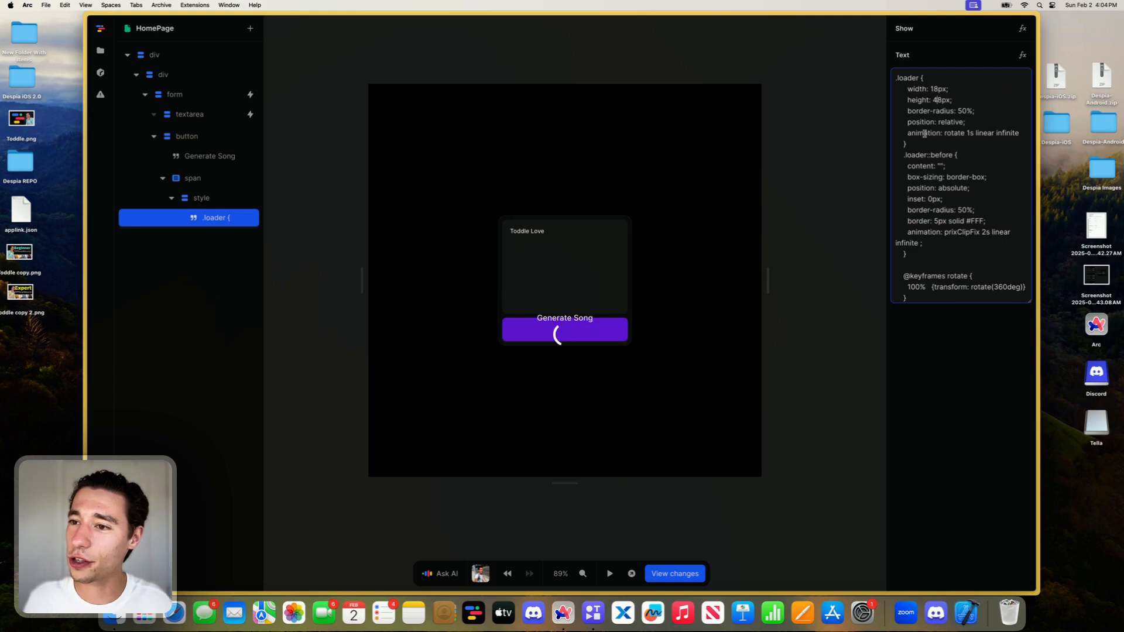
key("BackSpace")
type("1")
- Change the .loader::before border to 2px solid, removing its #FFF colour
left_click_drag(985, 221, 965, 221)
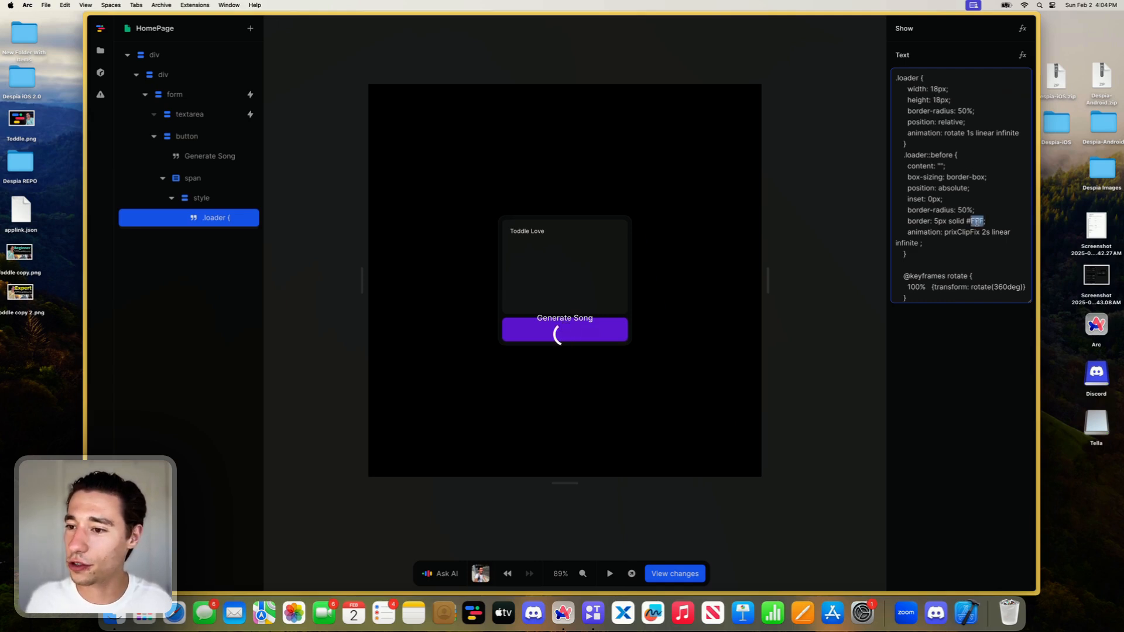
key("BackSpace")
left_click(937, 221)
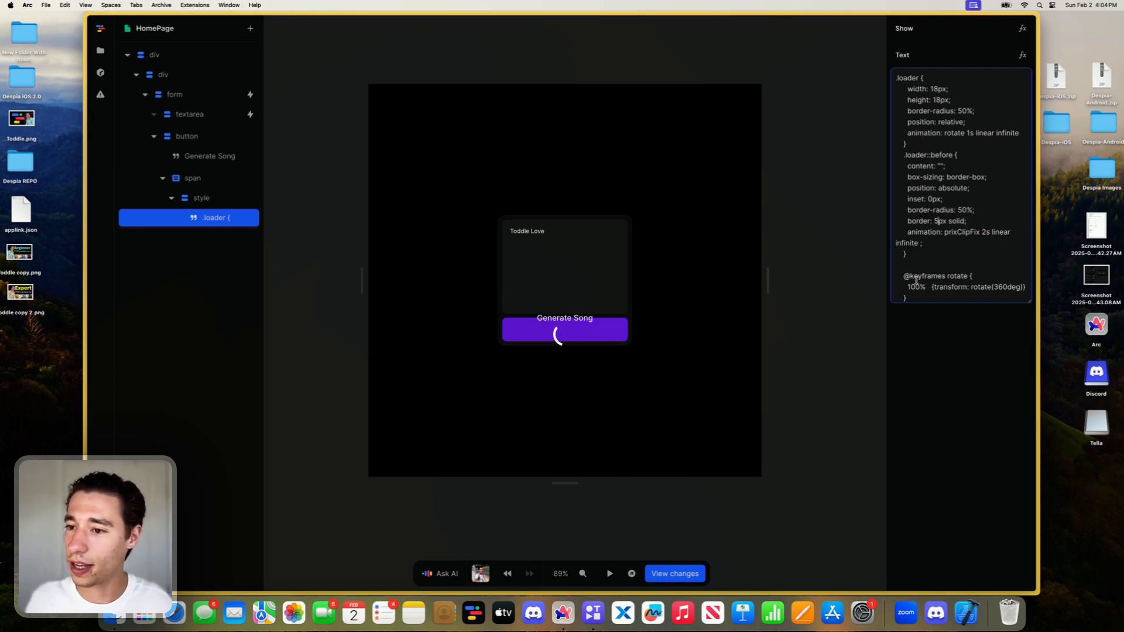
key("BackSpace")
type("2")
left_click(985, 406)
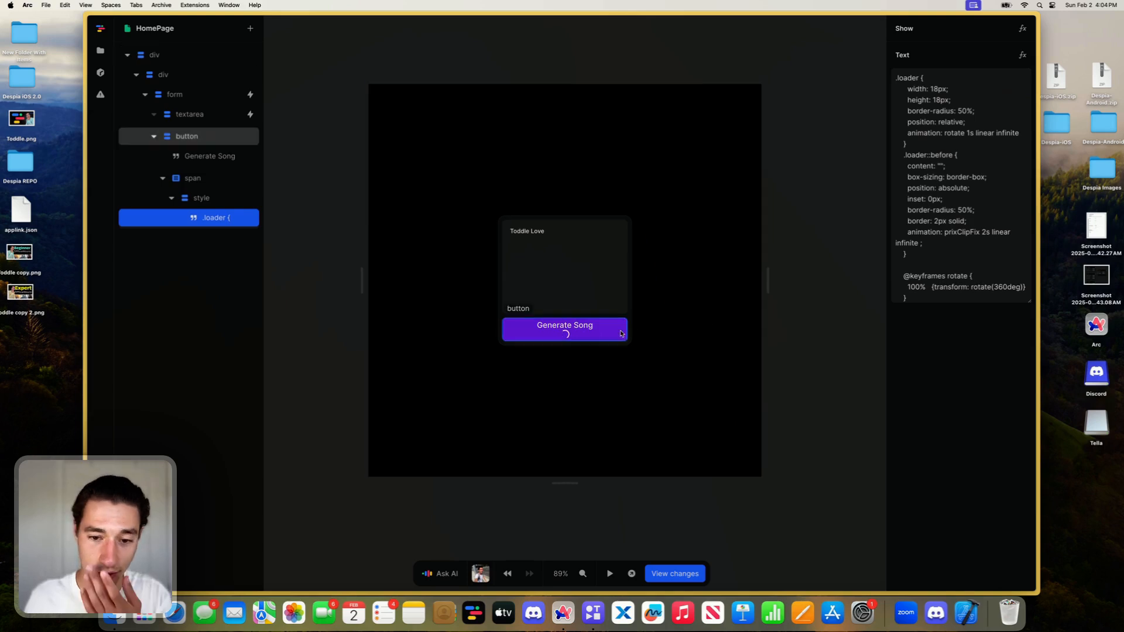
- Arrange the Generate Song button's contents in a row with a 1rem gap
left_click(564, 328)
left_click(922, 290)
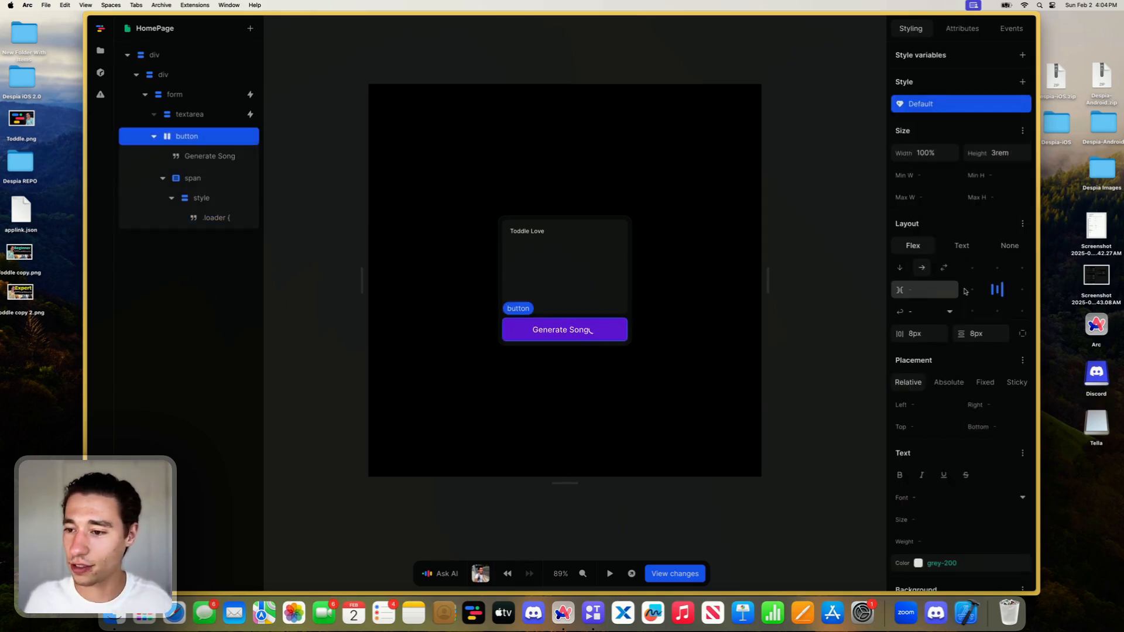
type("1rem")
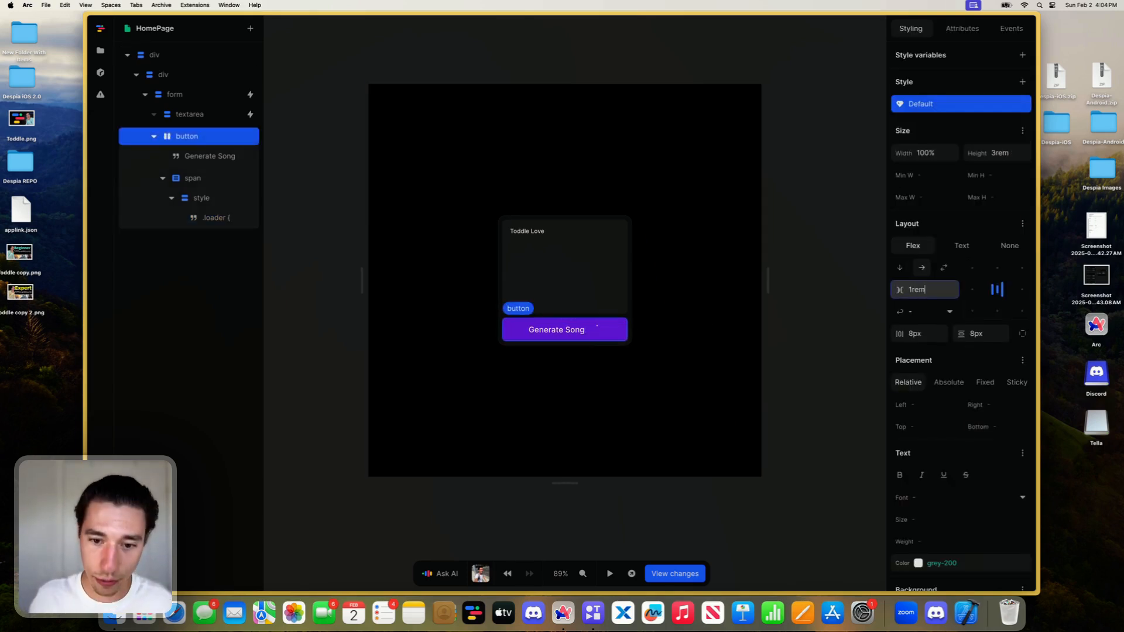
key("Return")
- Wrap the button's Generate Song text in a div element
left_click(188, 195)
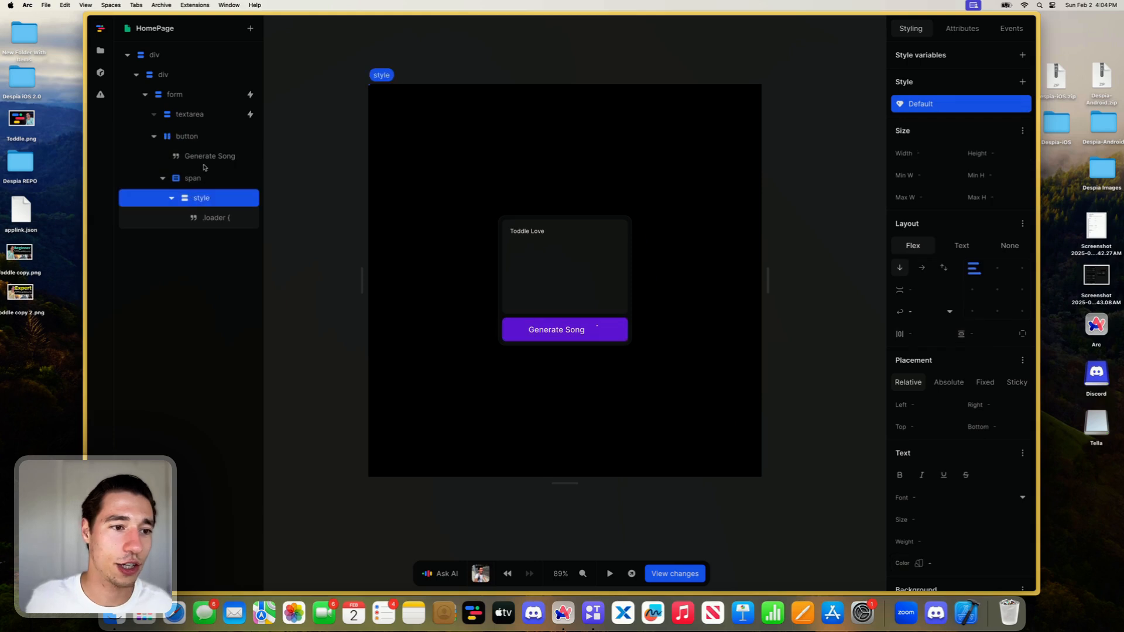
left_click(205, 157)
right_click(205, 155)
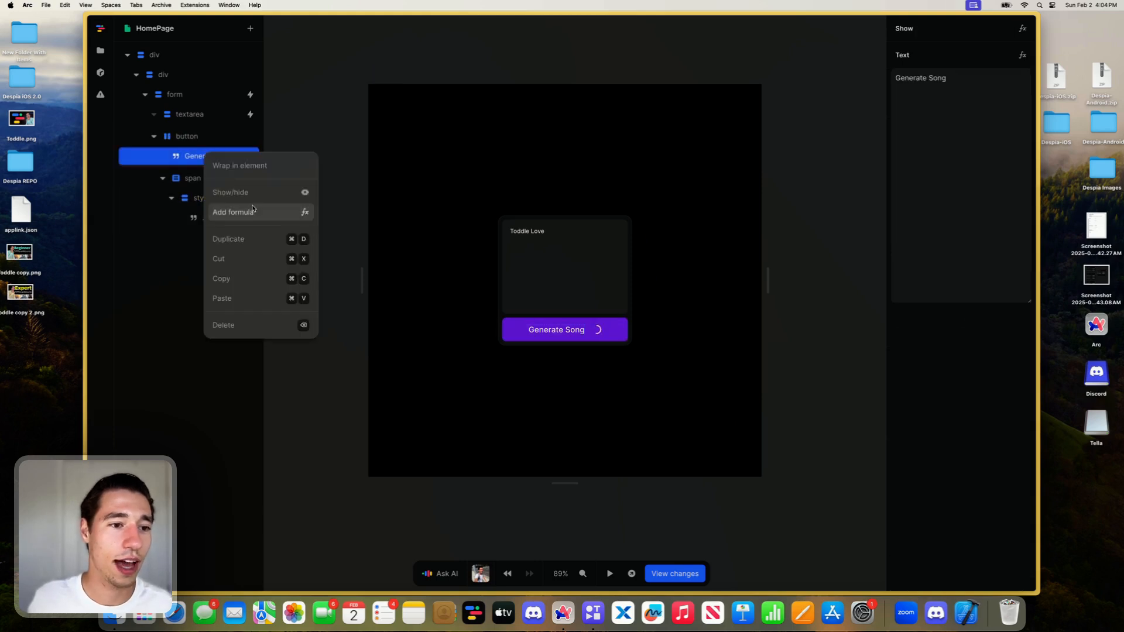
left_click(232, 167)
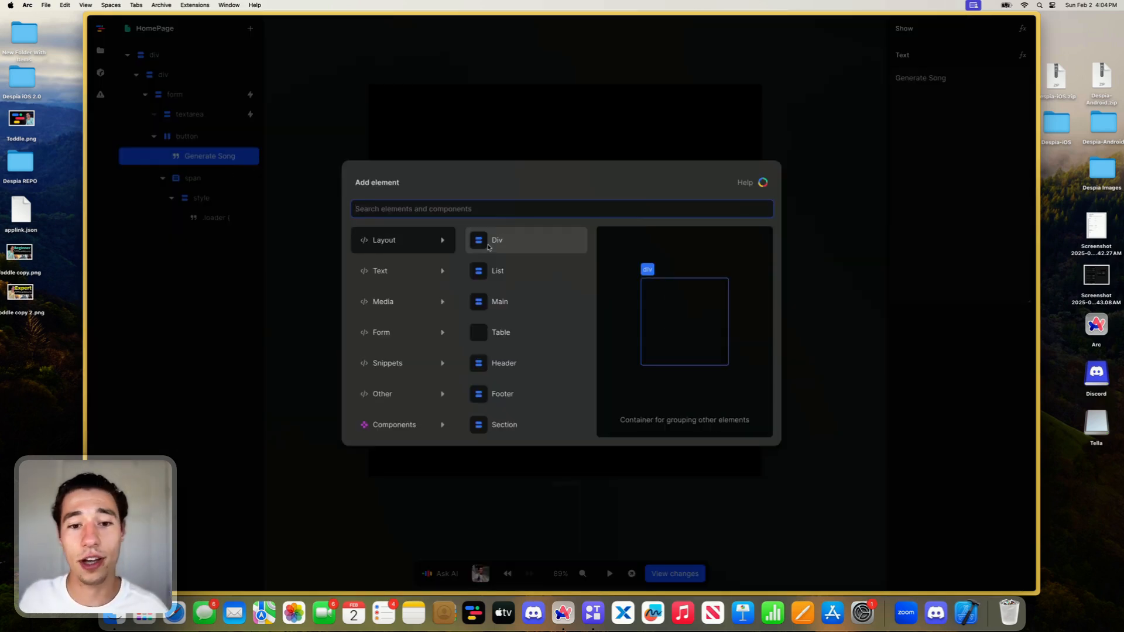
left_click(490, 249)
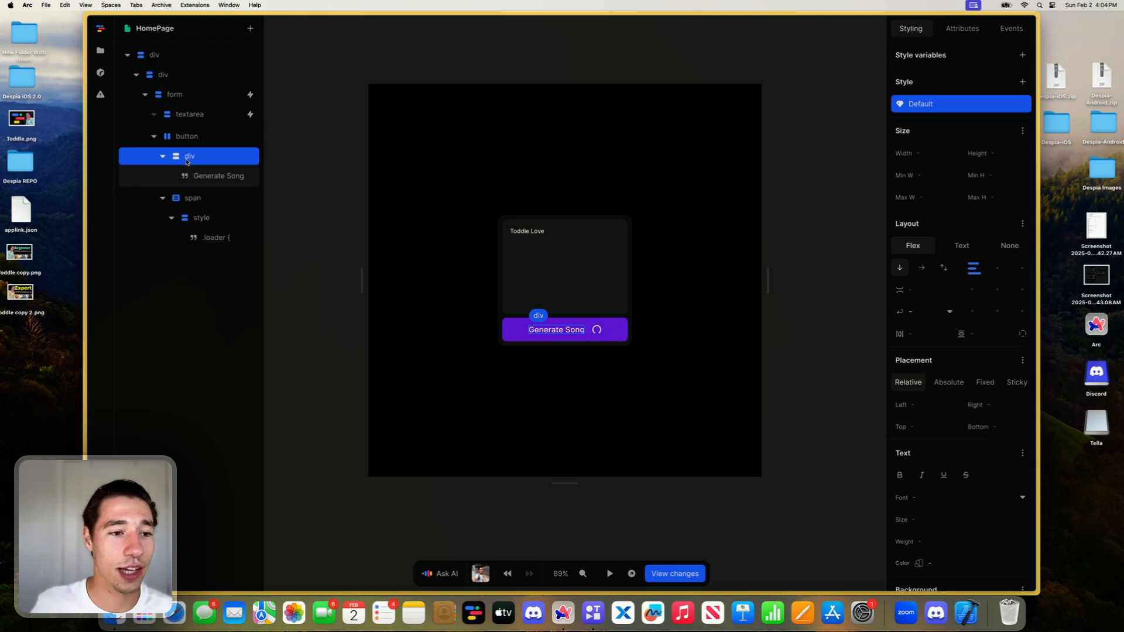
- Create a page variable named loading with the initial value false
left_click(865, 55)
left_click(1022, 78)
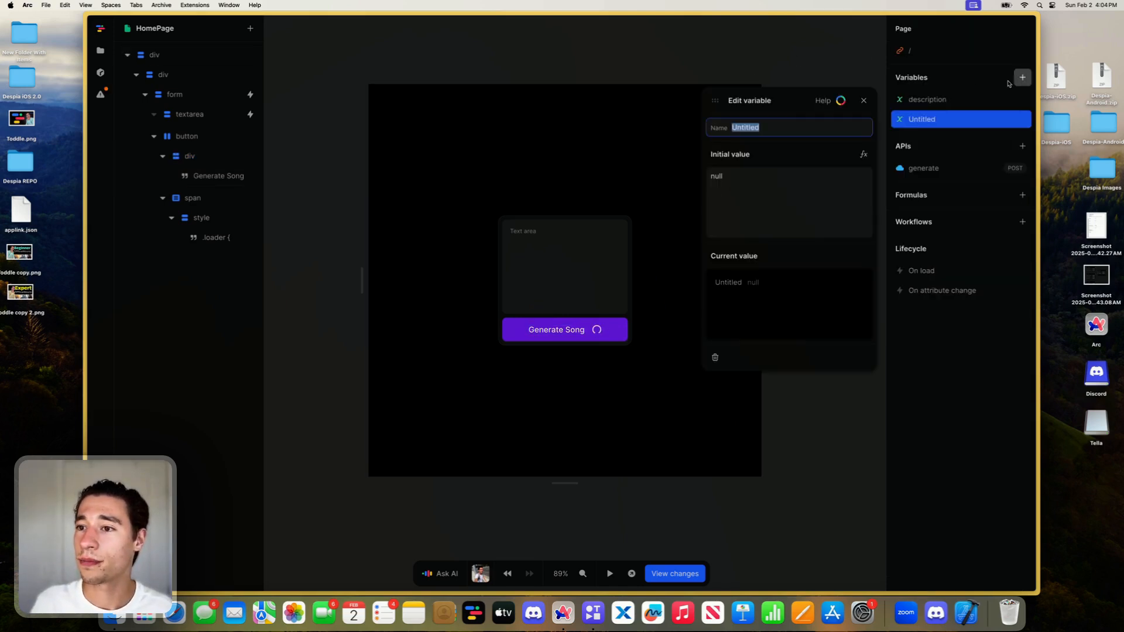
key("BackSpace")
type("loading")
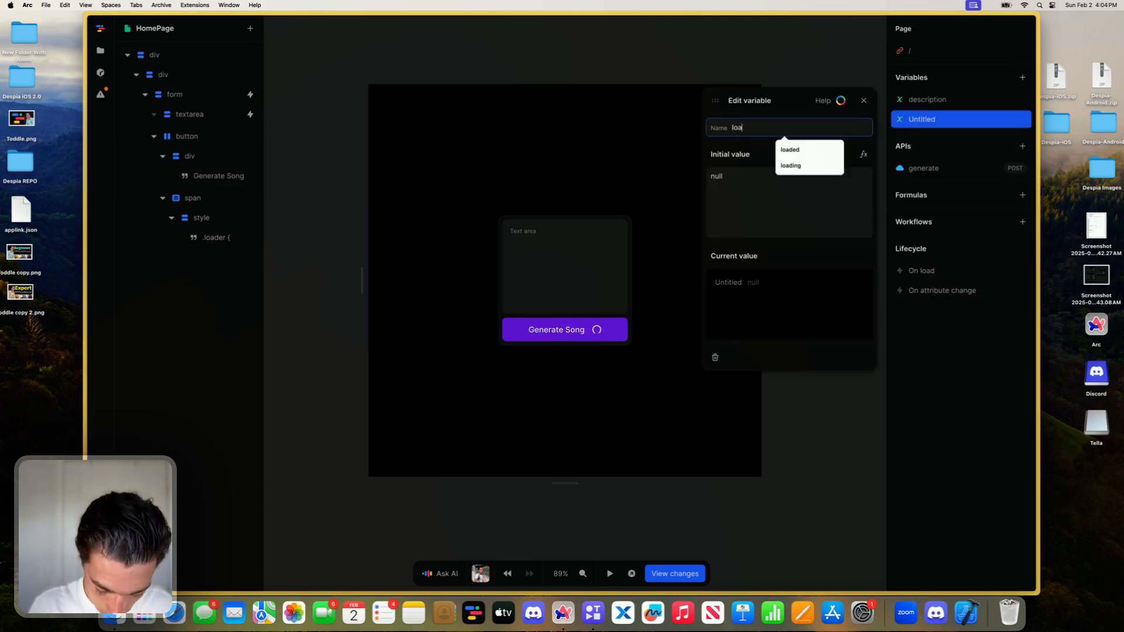
left_click(786, 220)
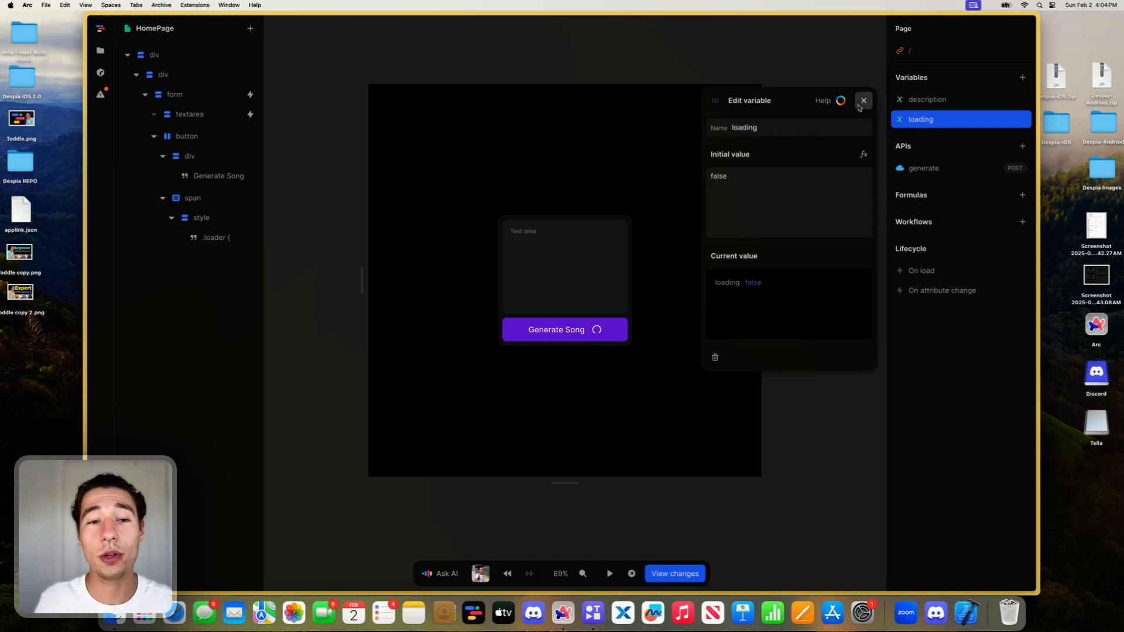
left_click(863, 100)
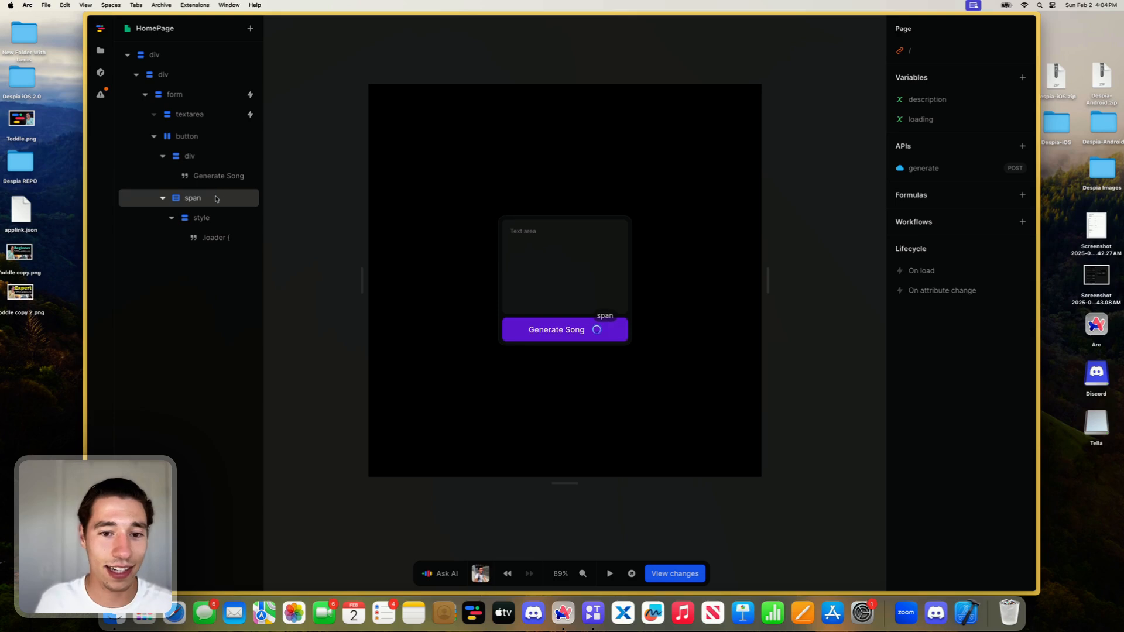
- Add a show formula to the Generate Song text's div so it displays only when loading equals false
left_click(202, 156)
right_click(202, 154)
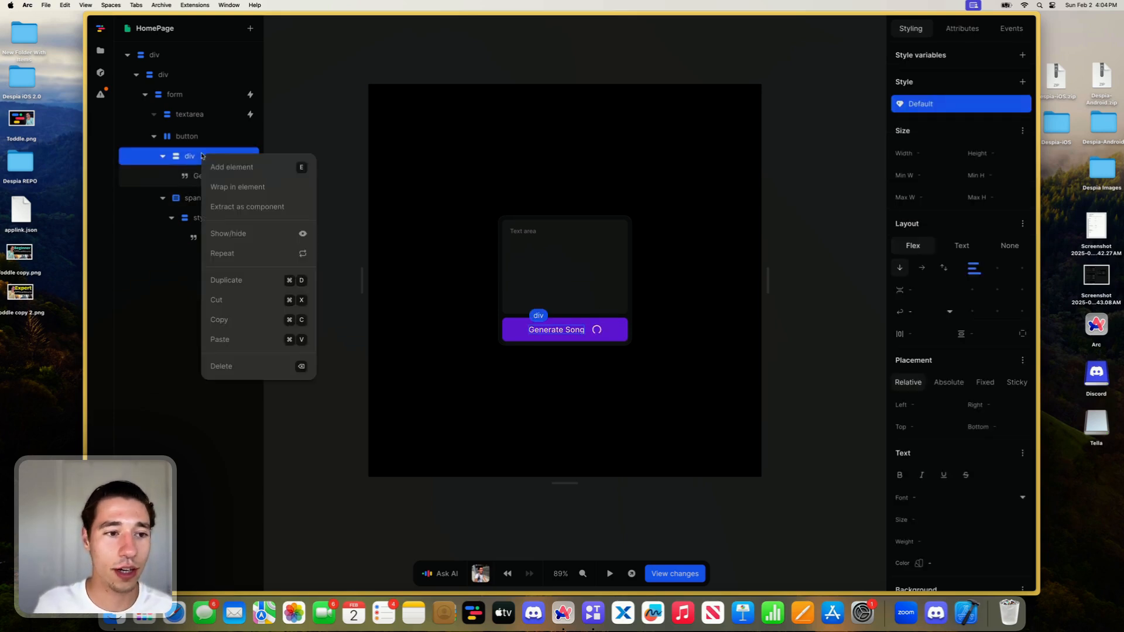
left_click(241, 234)
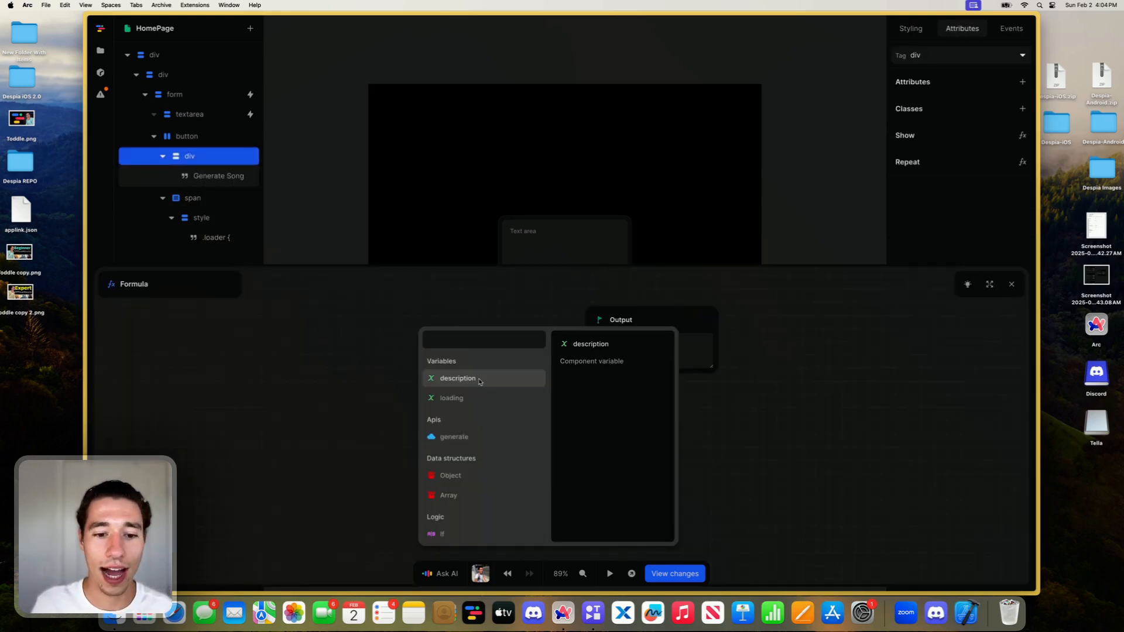
left_click(454, 399)
left_click(551, 319)
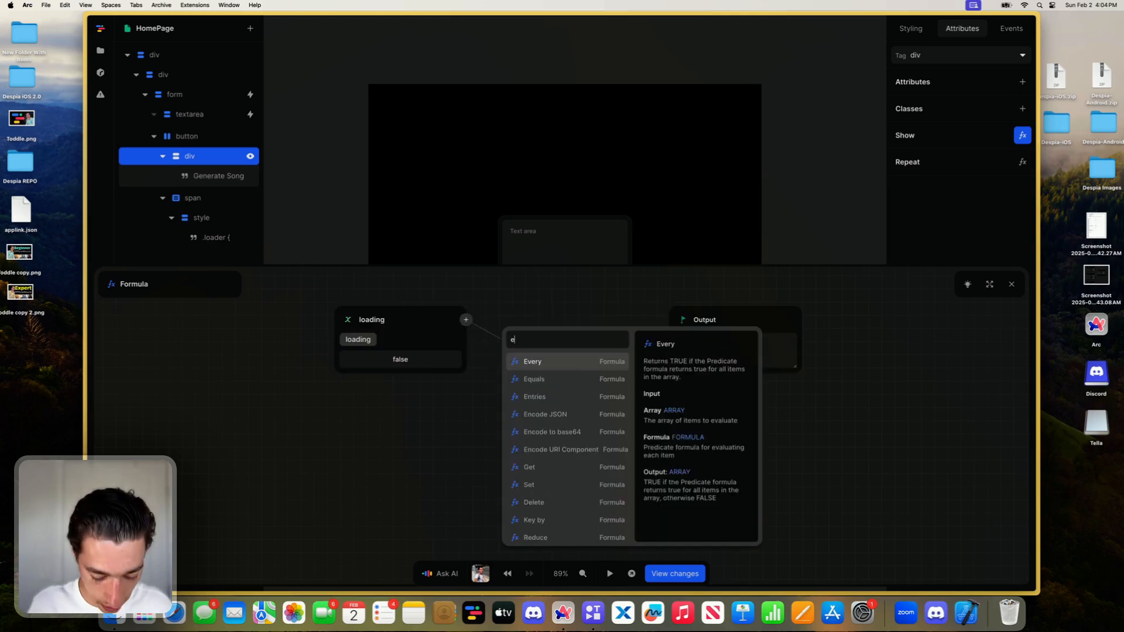
type("eq")
left_click(541, 360)
left_click(541, 368)
type("false")
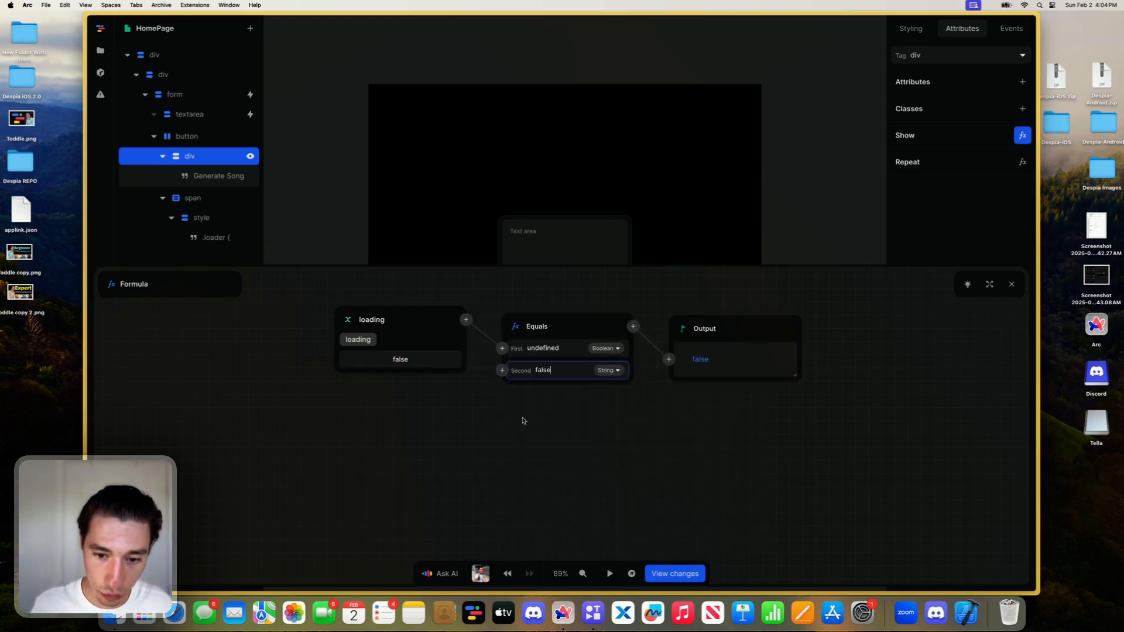
left_click(524, 422)
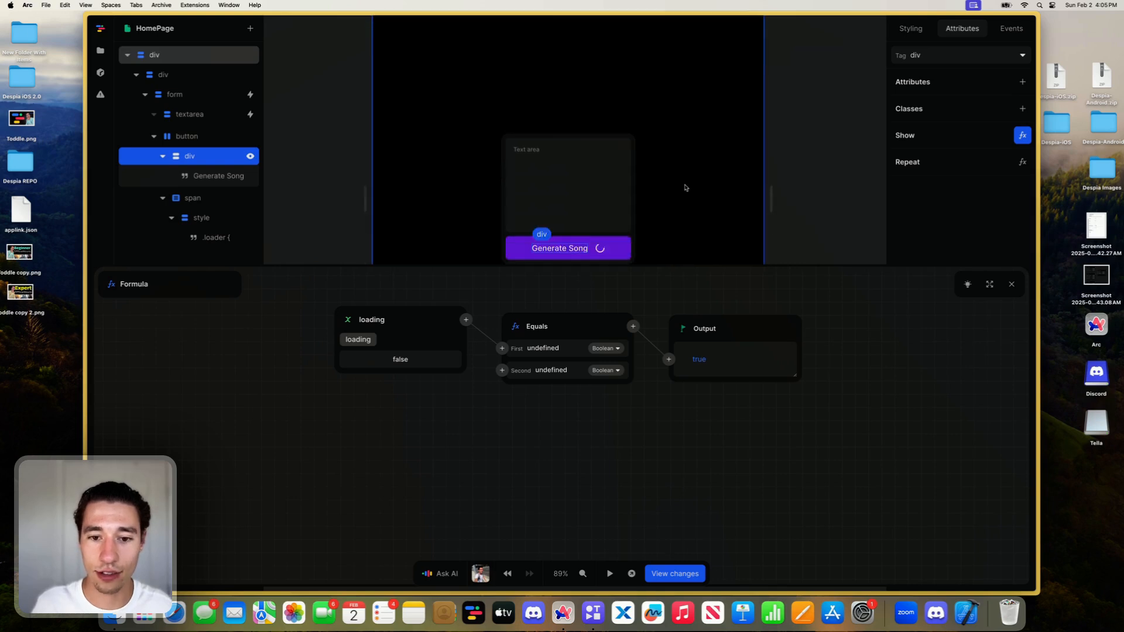
left_click(1011, 284)
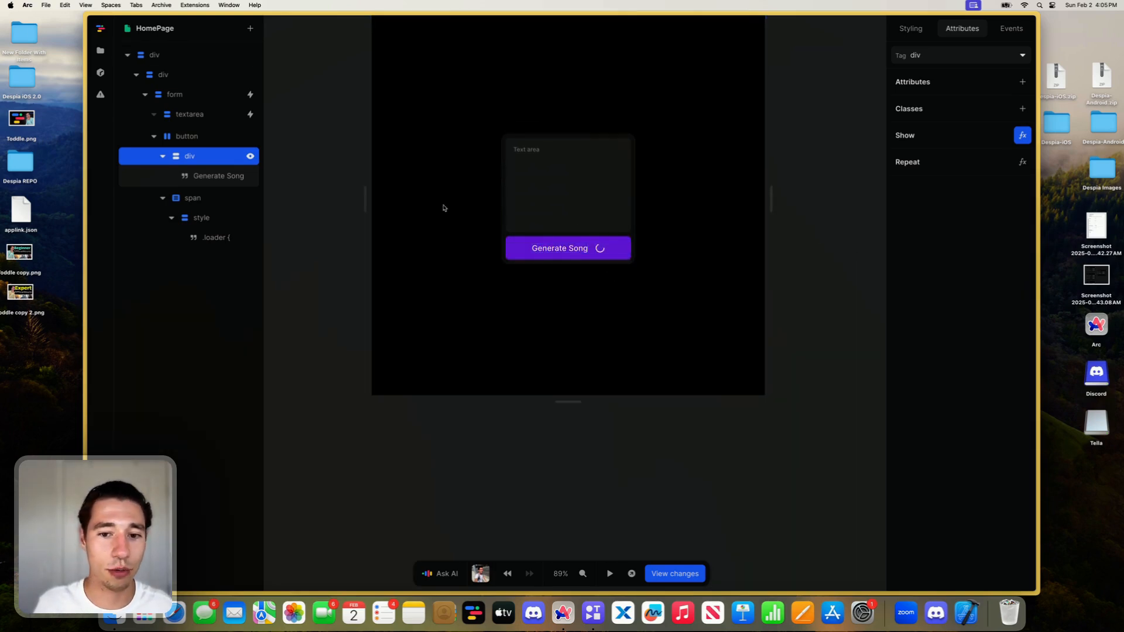
- Add a show formula to the loader span so it displays only when loading equals true
left_click(193, 198)
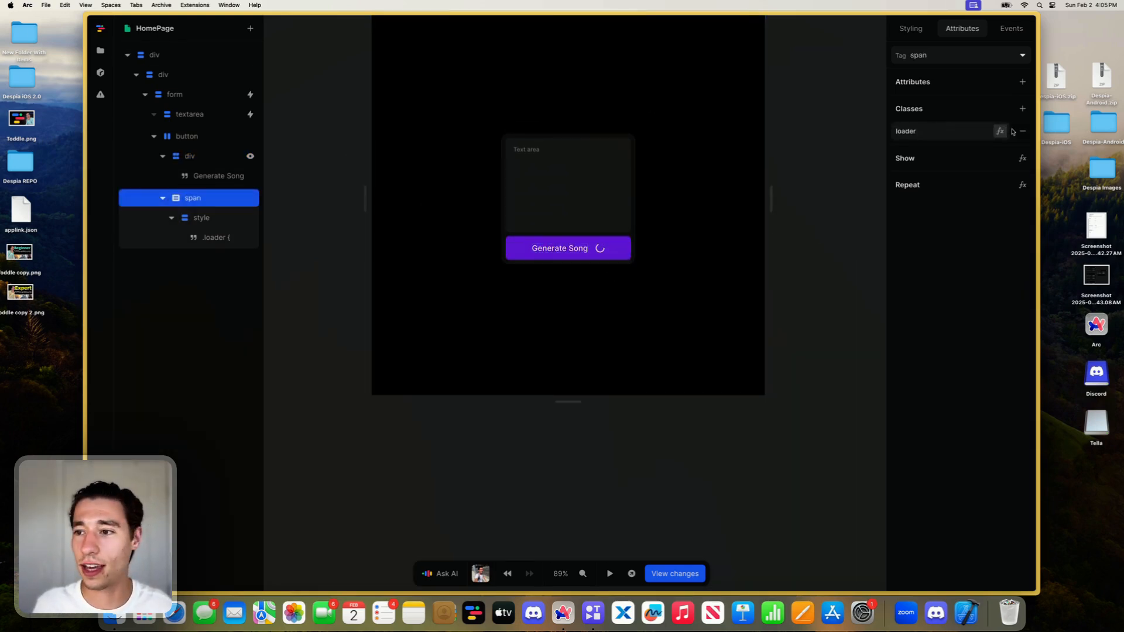
left_click(1022, 158)
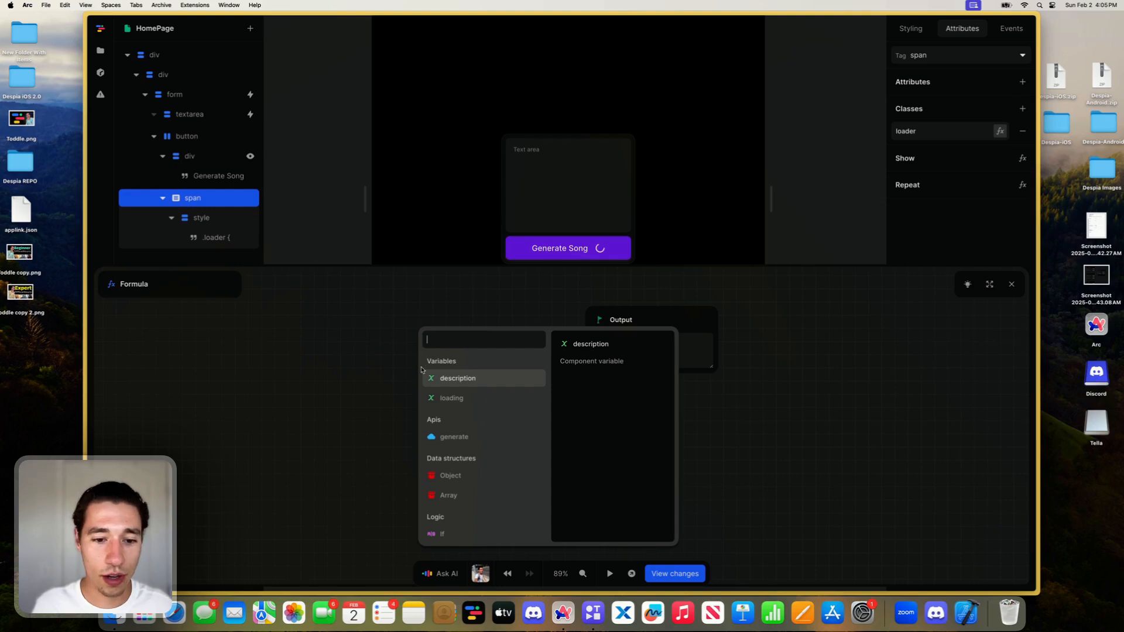
left_click(467, 398)
left_click(550, 320)
type("eq")
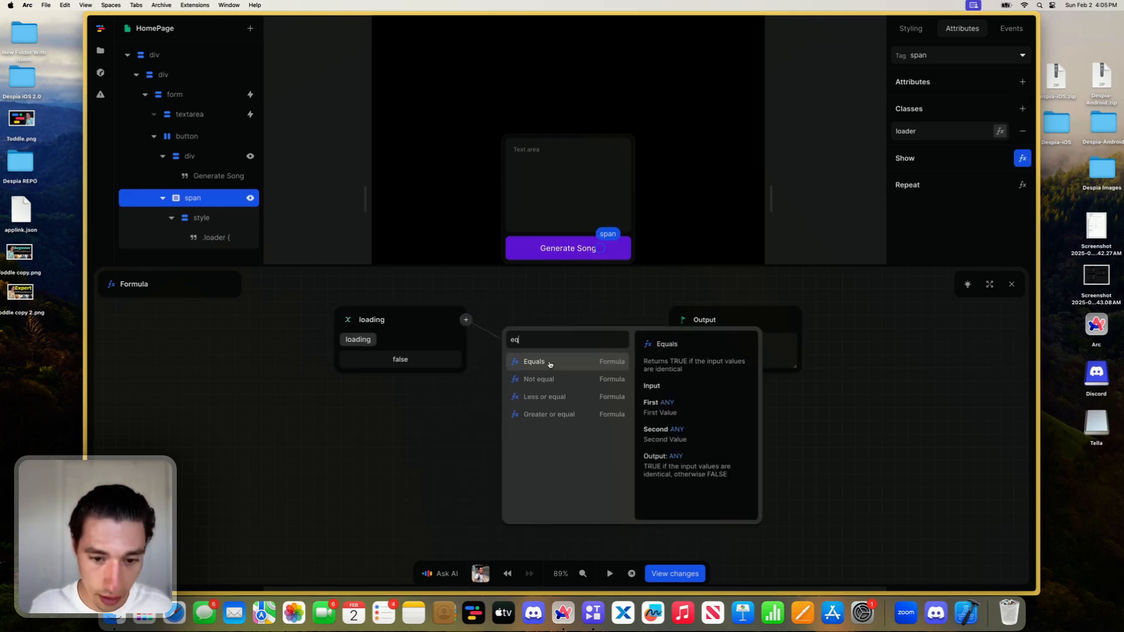
left_click(539, 357)
left_click(542, 370)
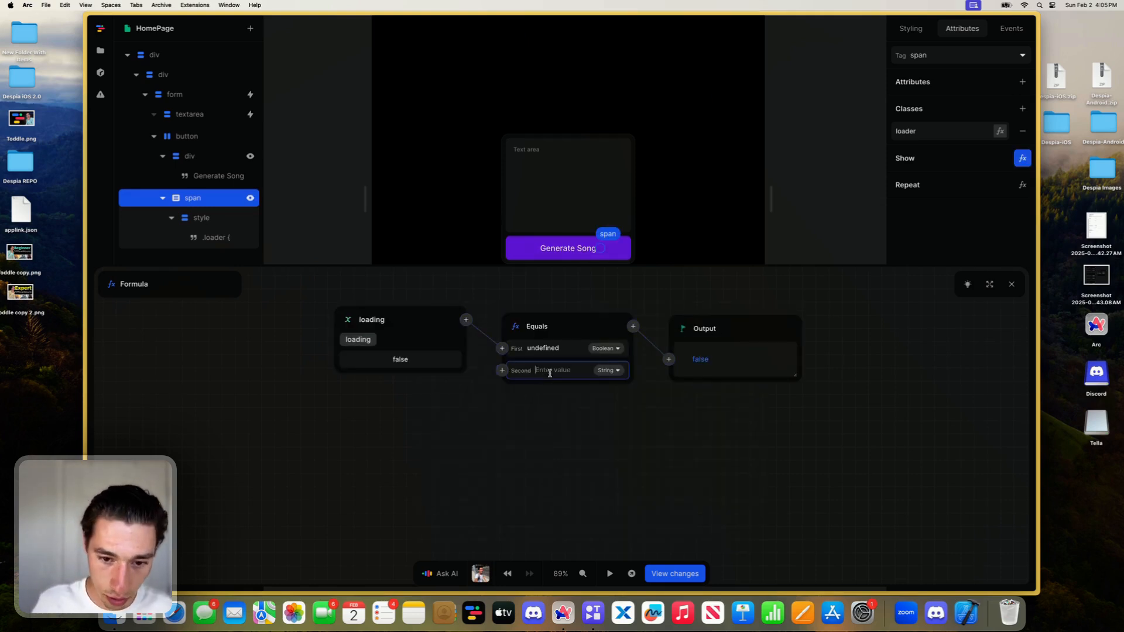
type("true")
left_click(643, 462)
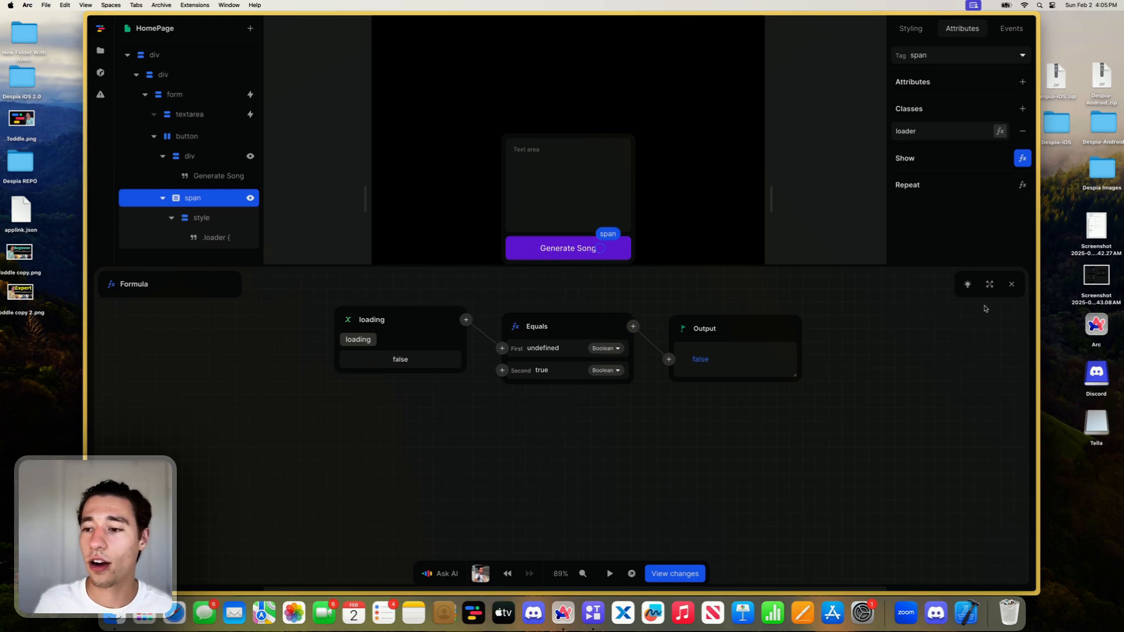
left_click(1012, 284)
- Create a page variable named song
left_click(848, 234)
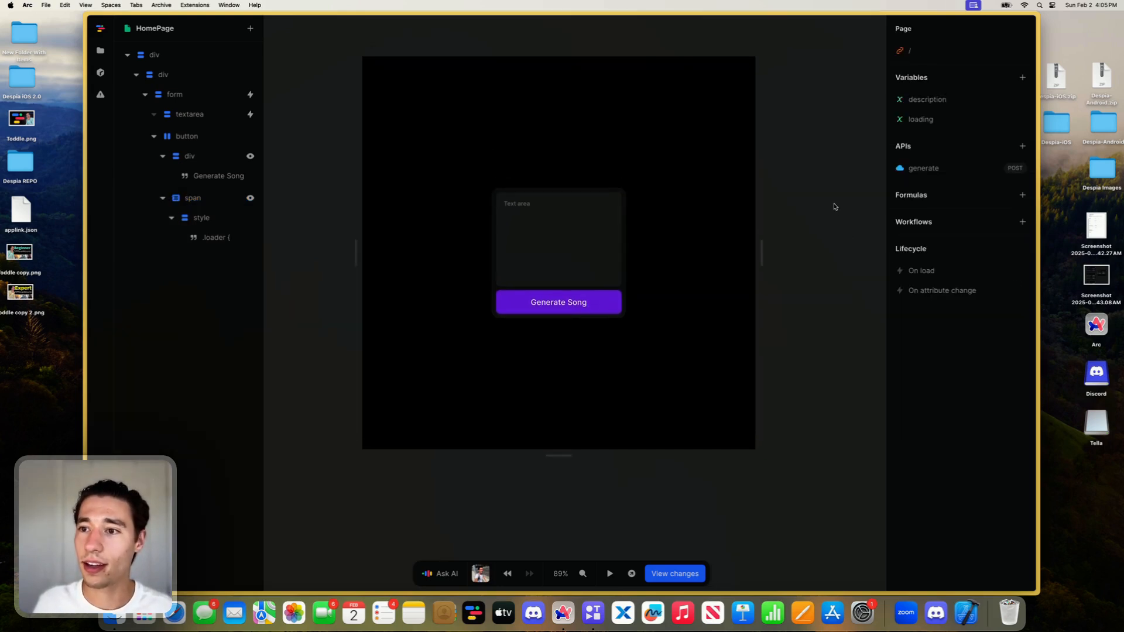
left_click(1022, 78)
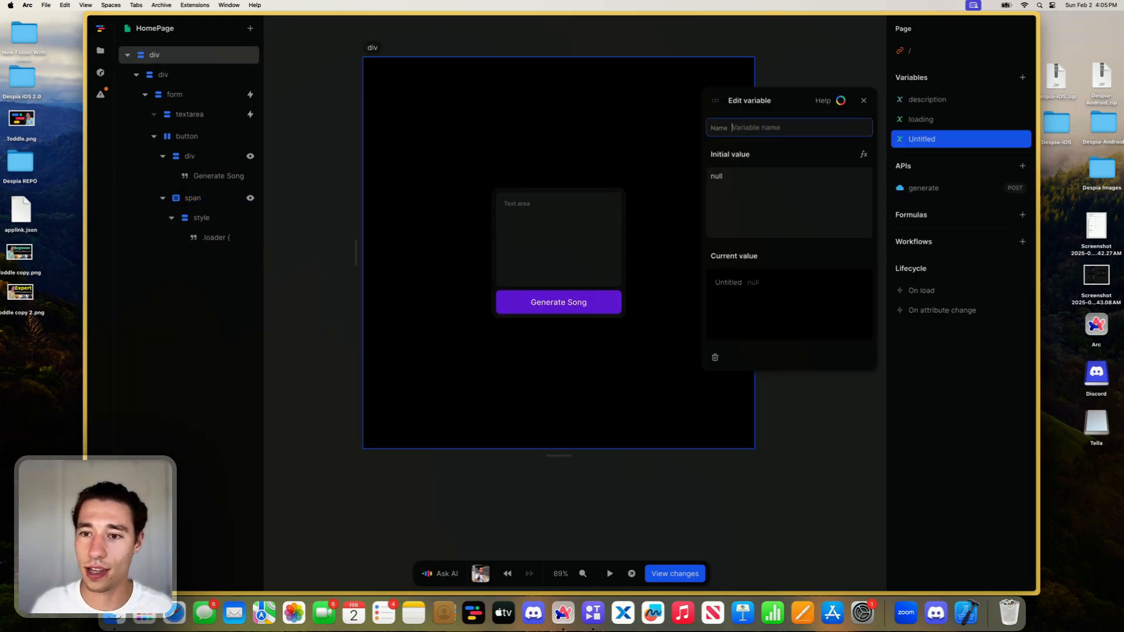
type("so")
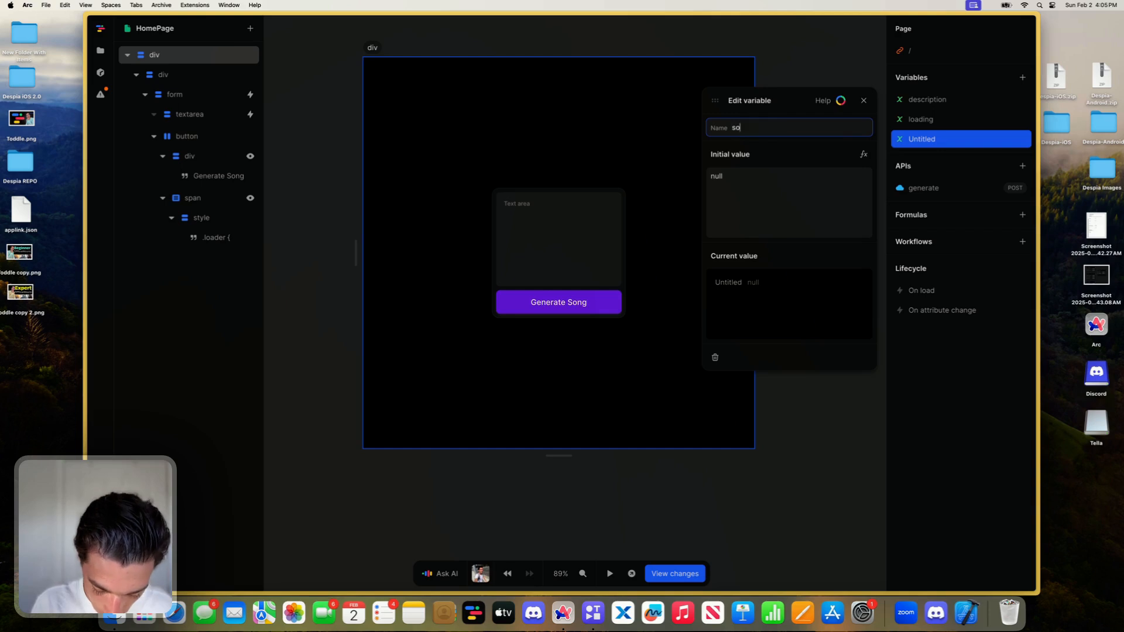
key("BackSpace")
key("BackSpace")
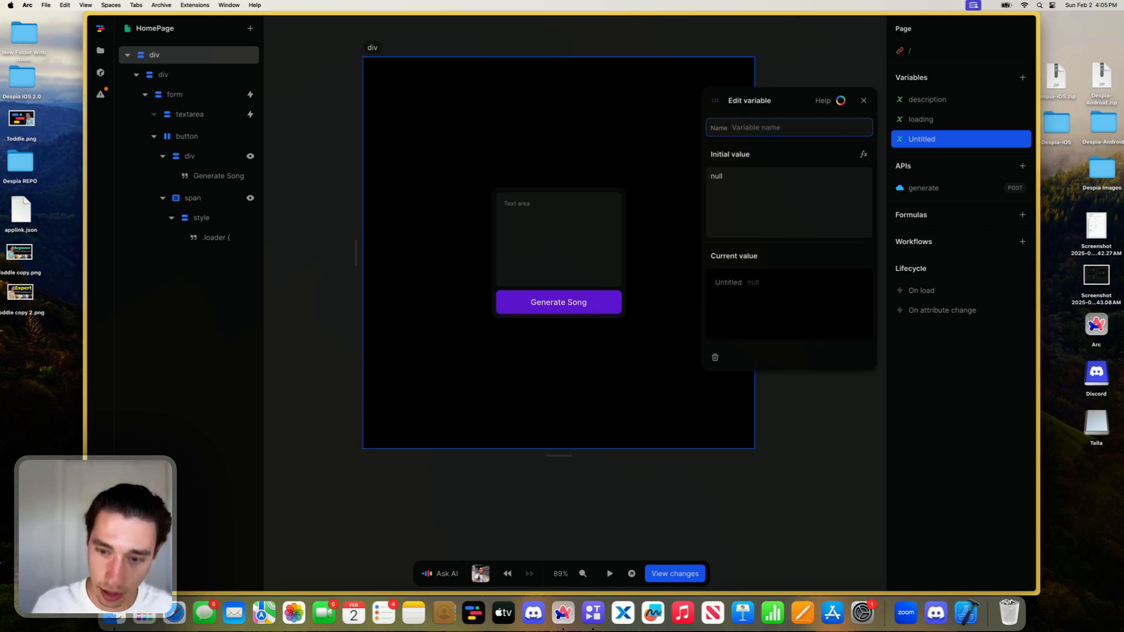
type("song")
key("Tab")
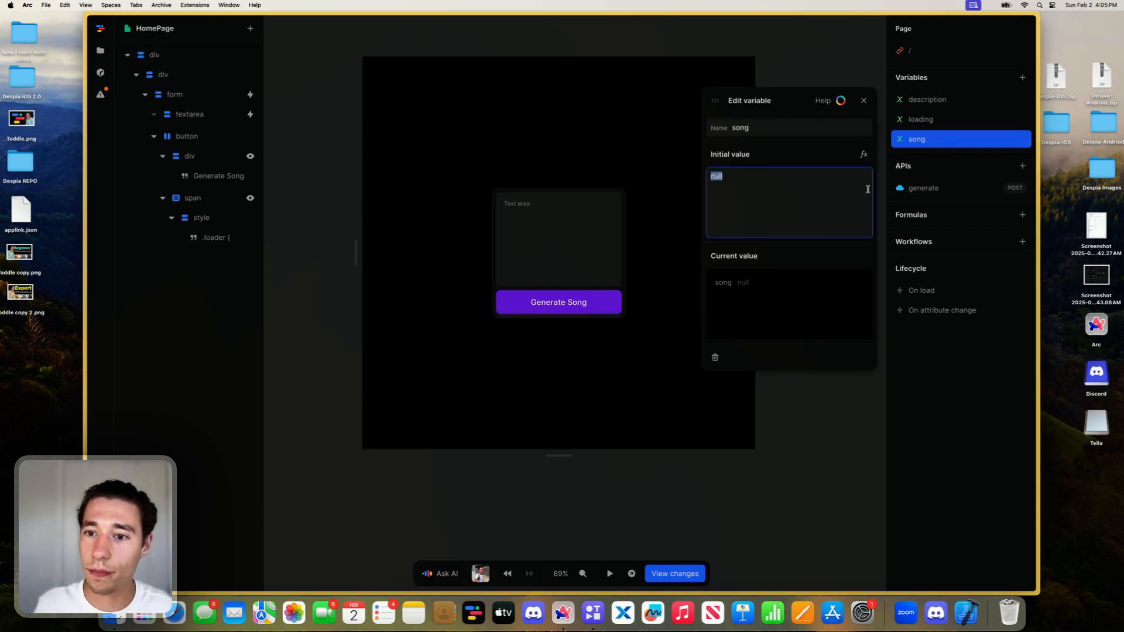
- Use an Object formula for the song variable's initial value and add a url key with an empty string value
left_click(863, 156)
left_click(431, 328)
type("ob")
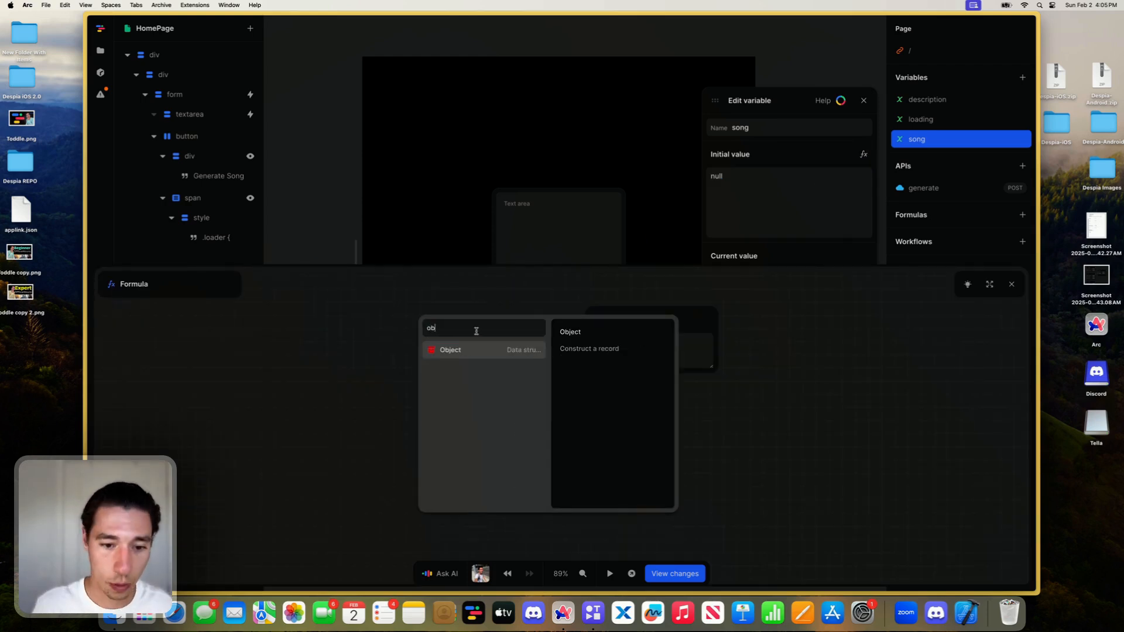
left_click(468, 350)
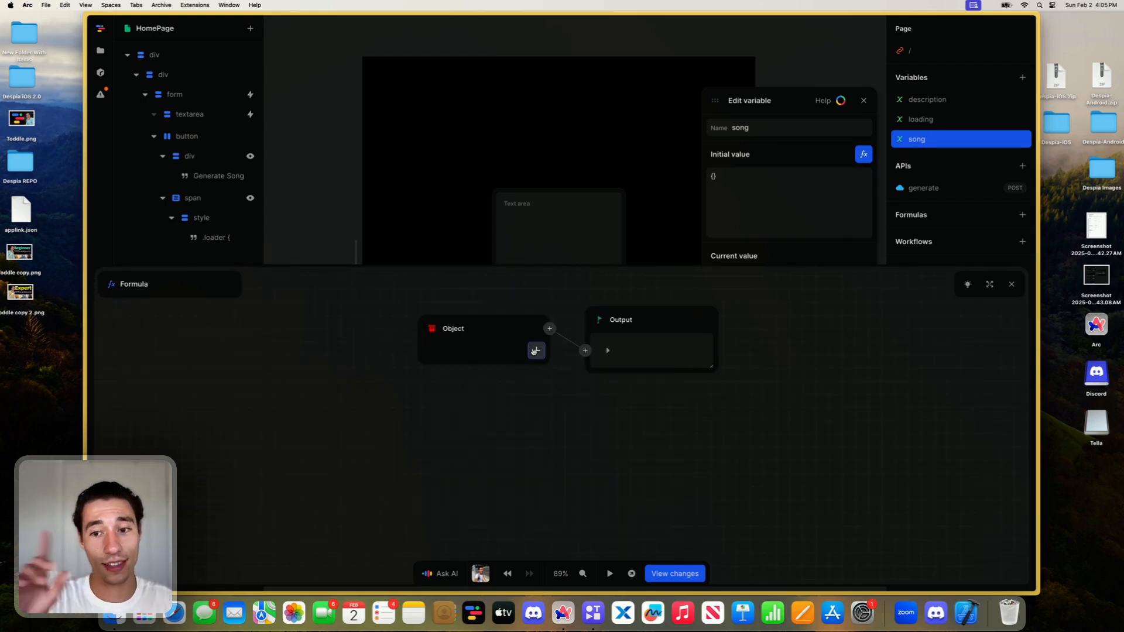
left_click(536, 350)
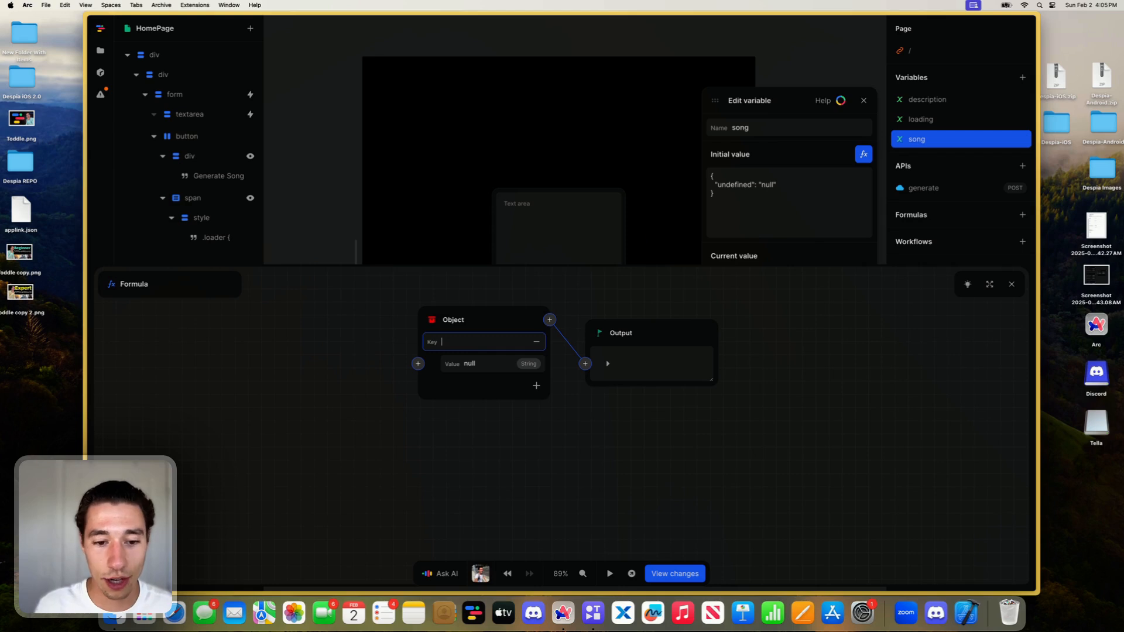
type("url")
left_click(492, 364)
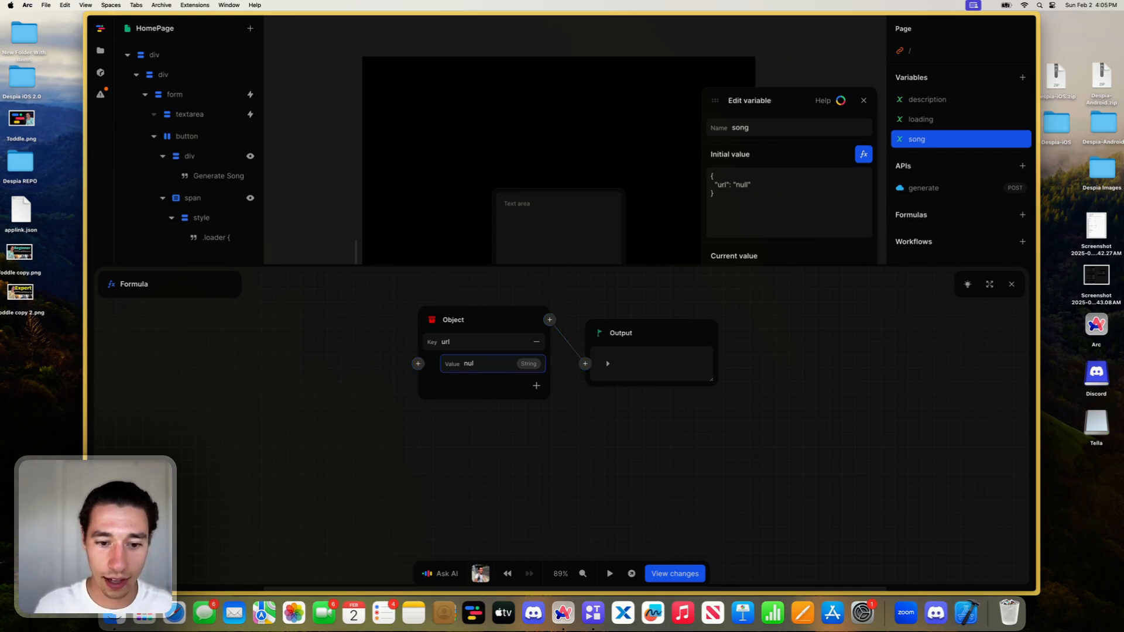
key("BackSpace")
key("BackSpace")
key("BackSpace")
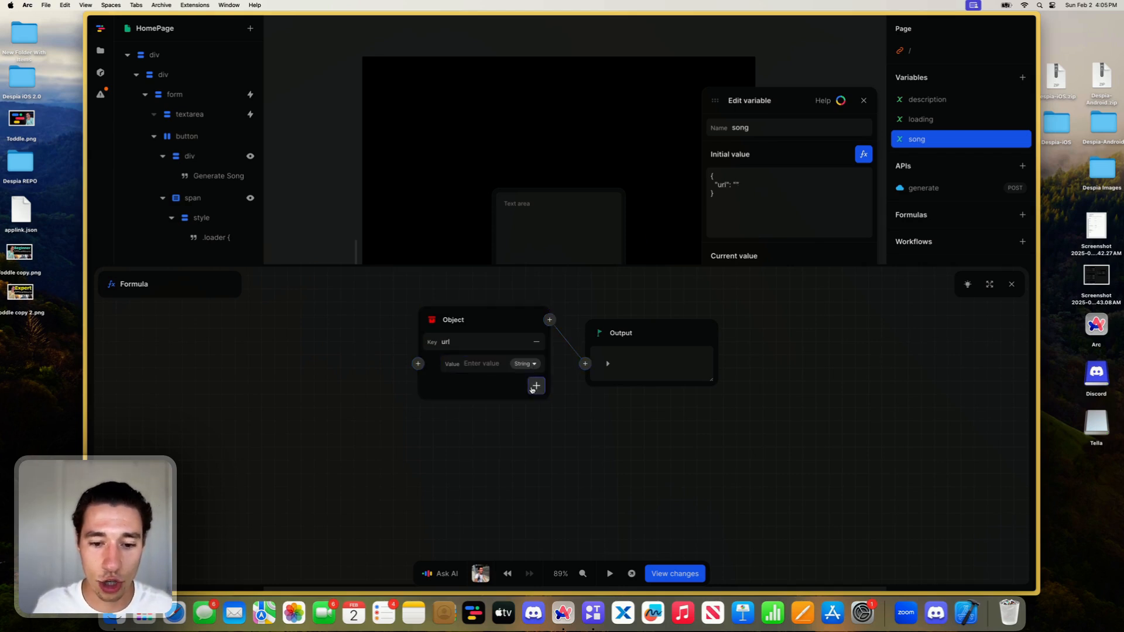
- Add a show key with the Boolean value false to the song variable's object and close the variable editor
left_click(536, 386)
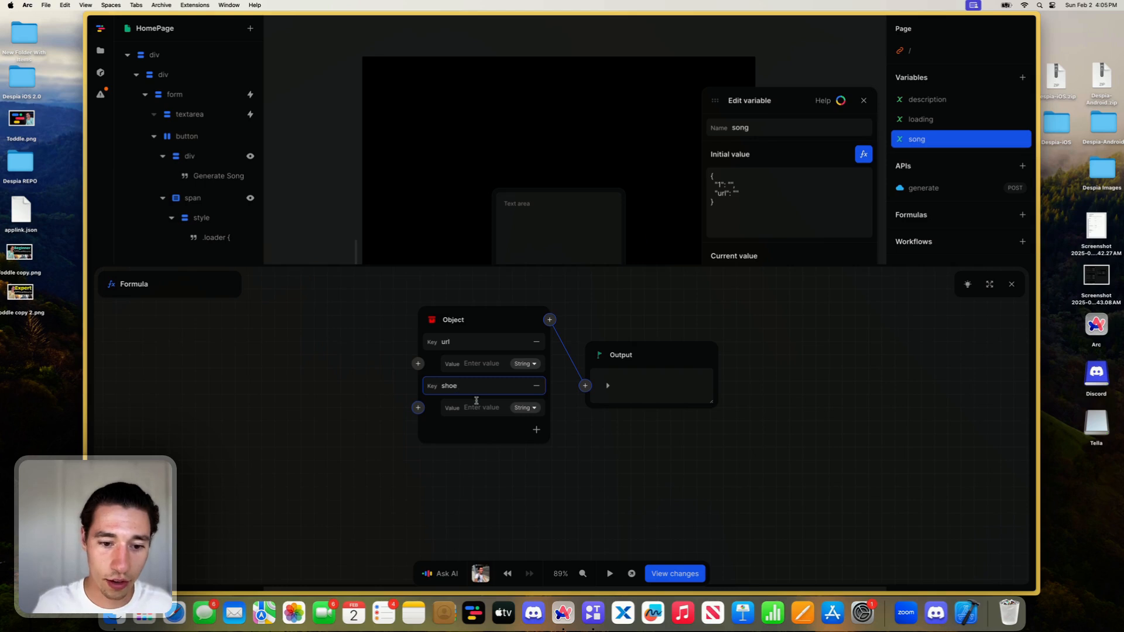
left_click(480, 407)
type("false")
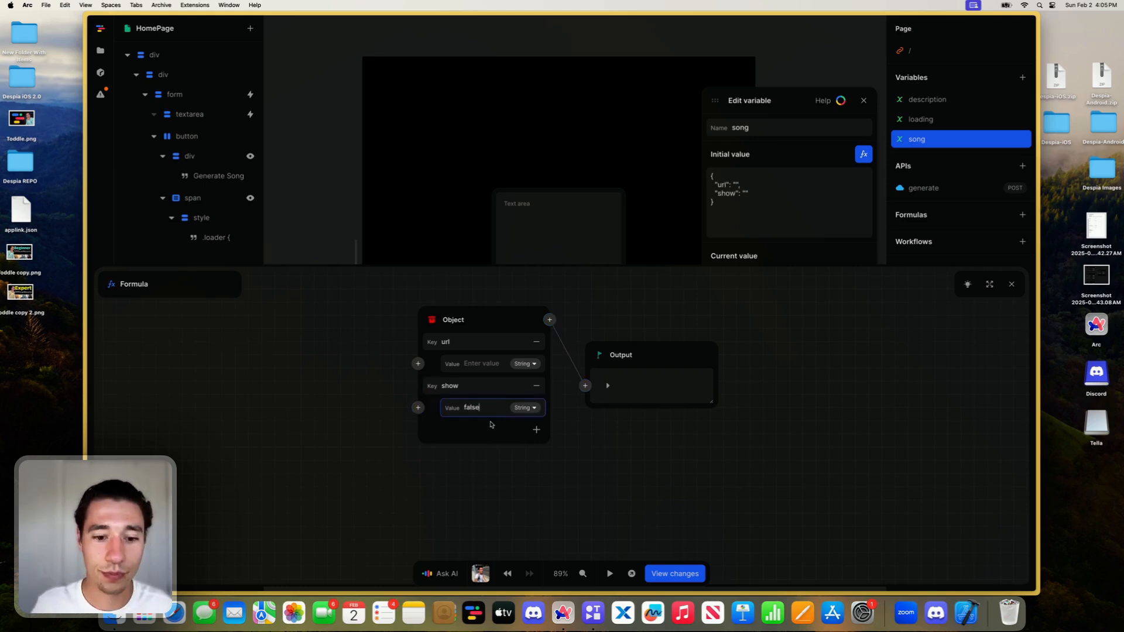
left_click(491, 427)
left_click(480, 407)
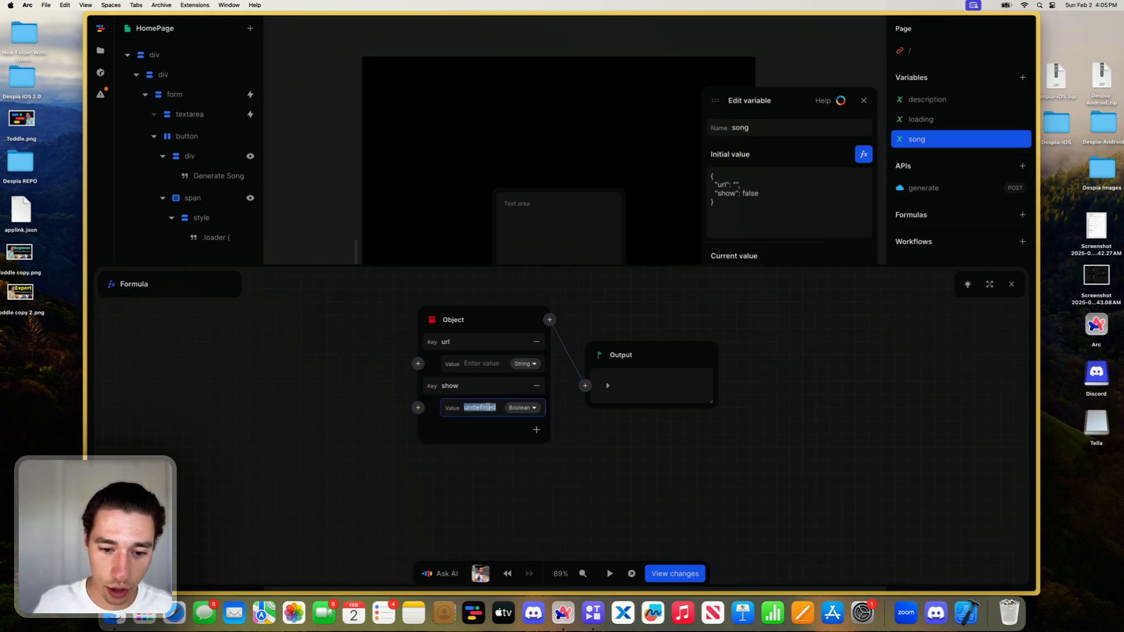
type("g")
key("BackSpace")
type("false")
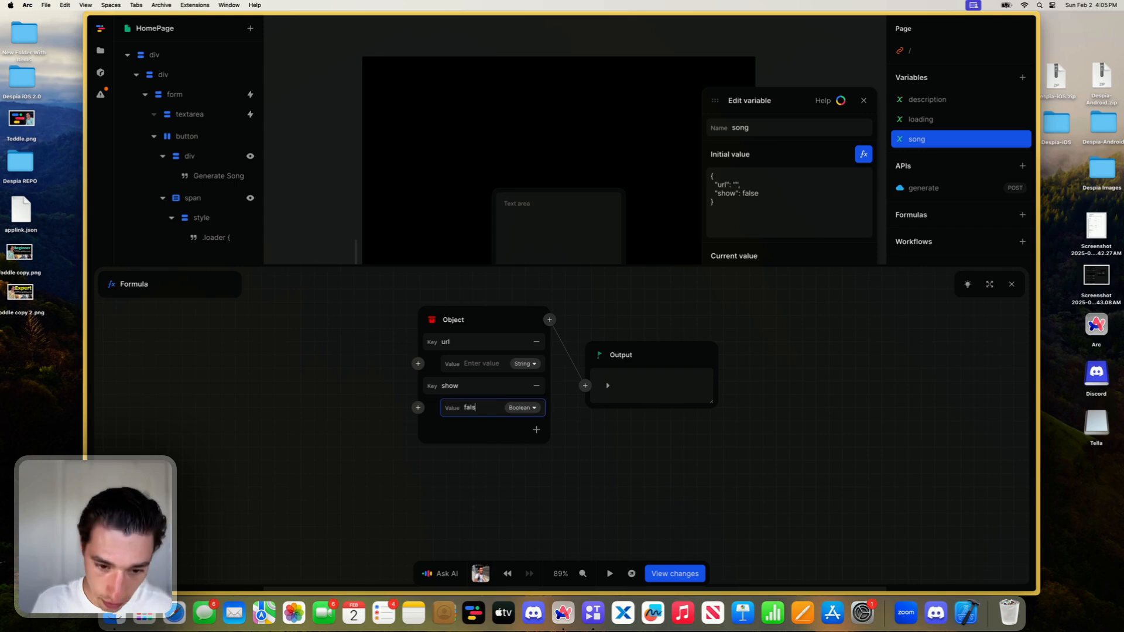
left_click(481, 427)
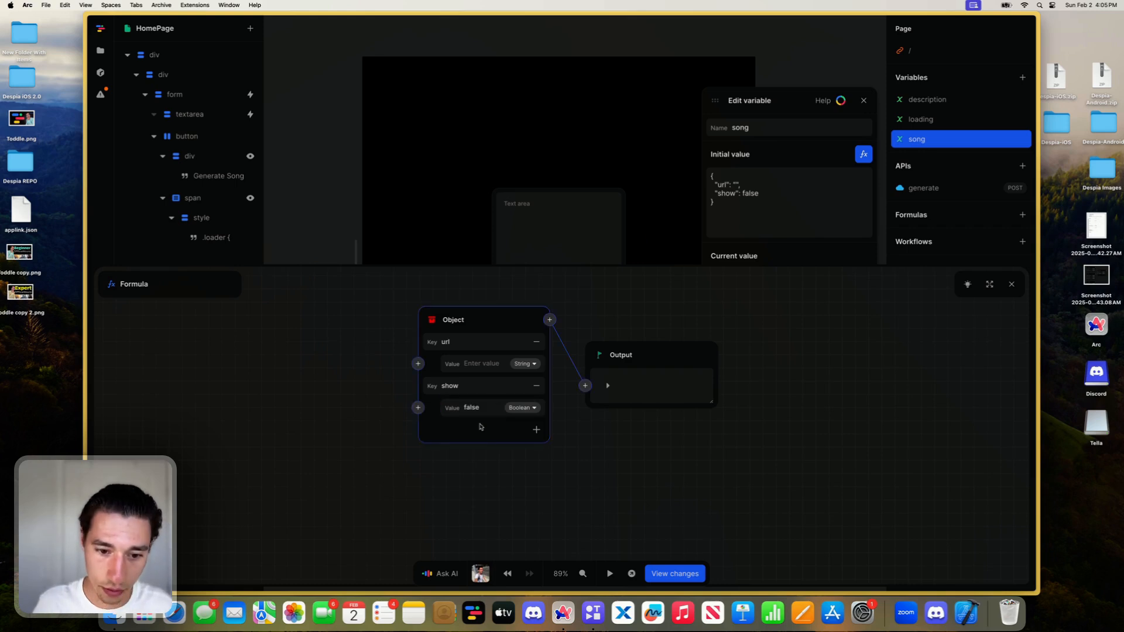
left_click(1011, 283)
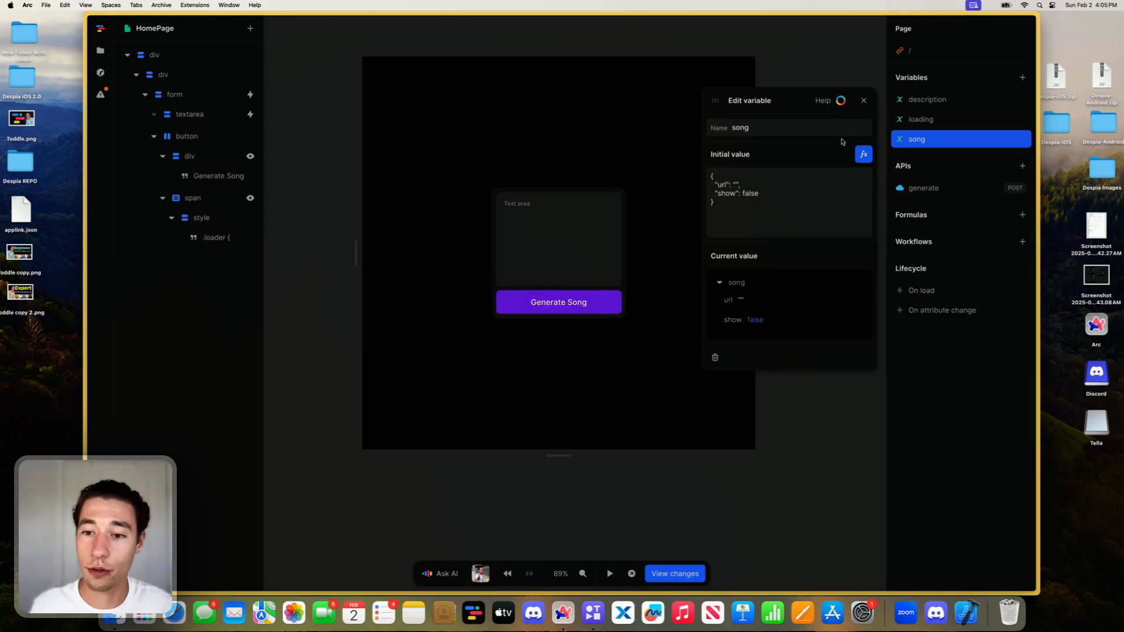
left_click(863, 100)
- Add a click event to the Generate Song button that sets the loading variable to true
left_click(593, 309)
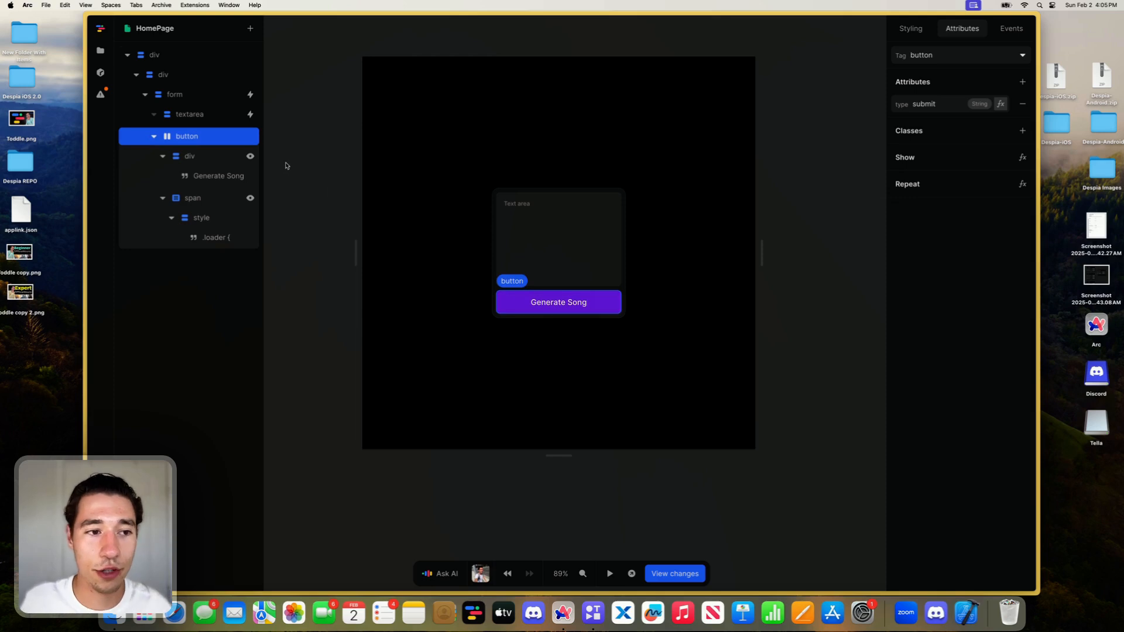
left_click(1011, 29)
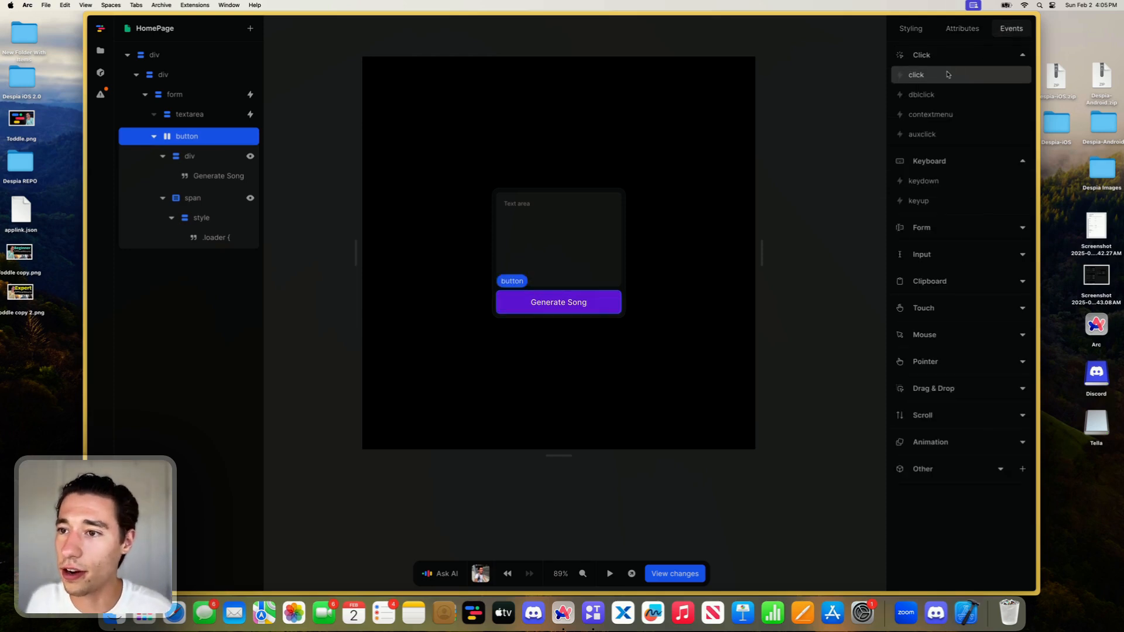
left_click(948, 75)
left_click(784, 130)
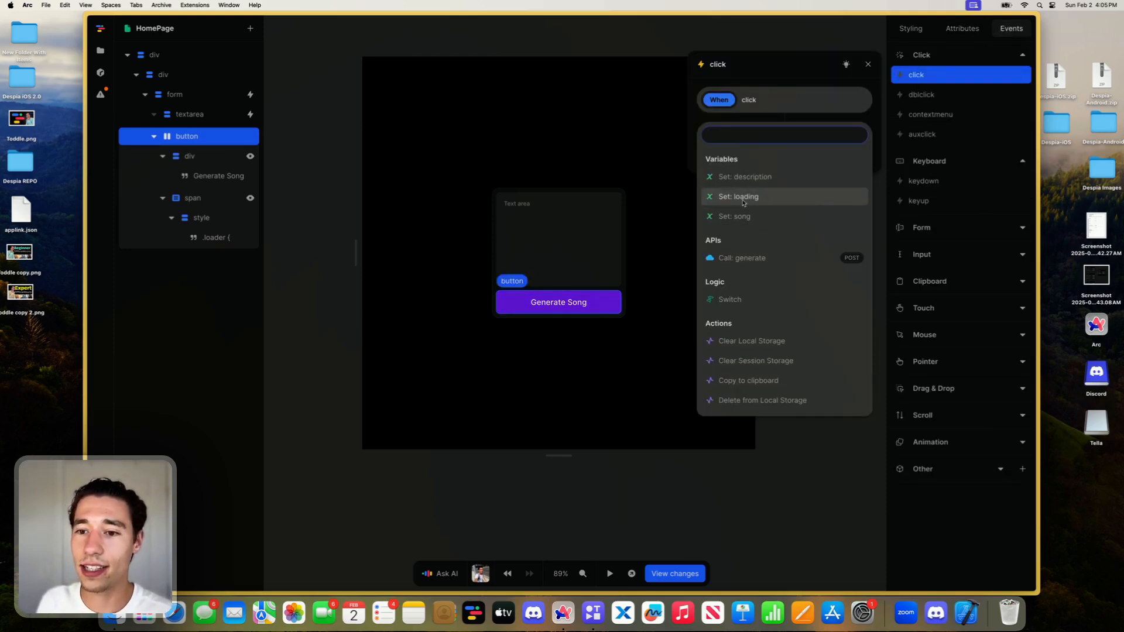
left_click(739, 197)
left_click(859, 183)
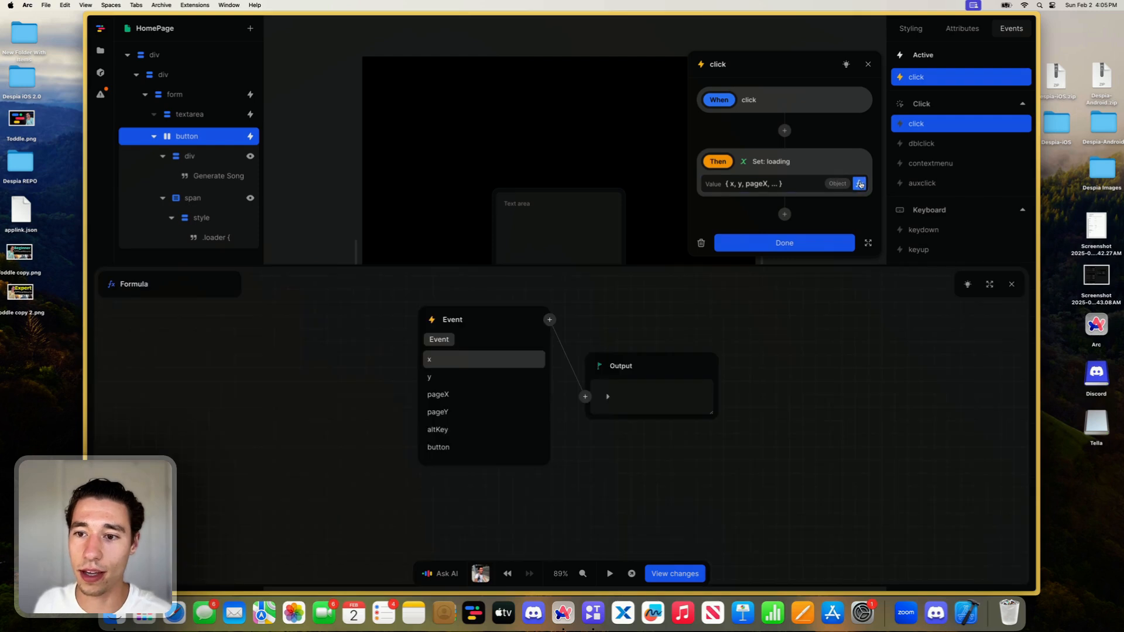
left_click(427, 316)
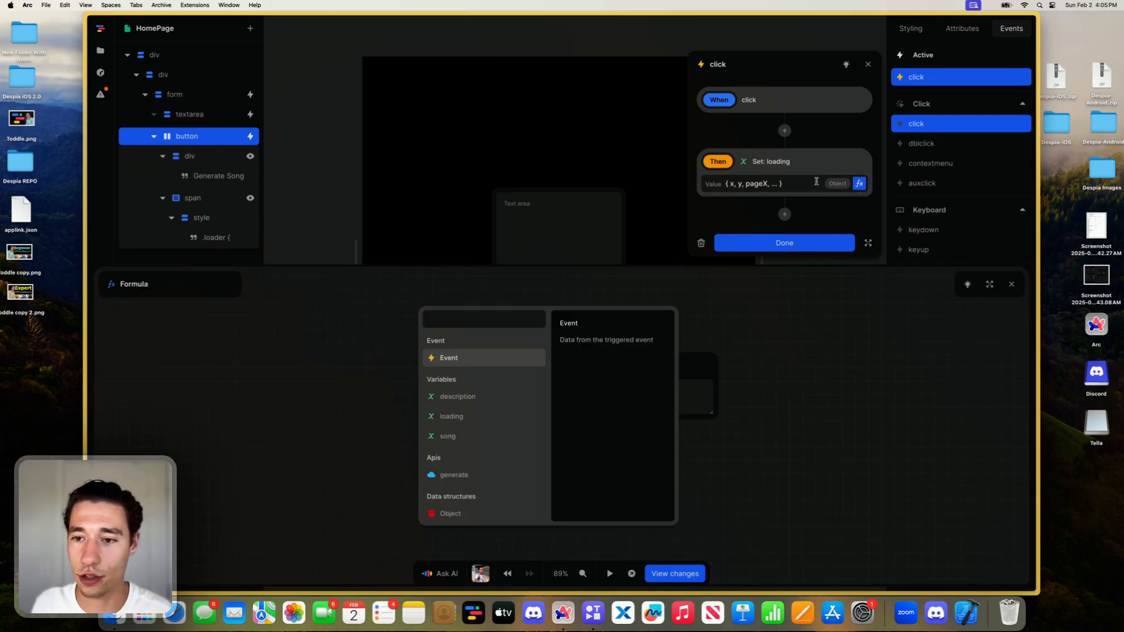
key("Return")
type("true")
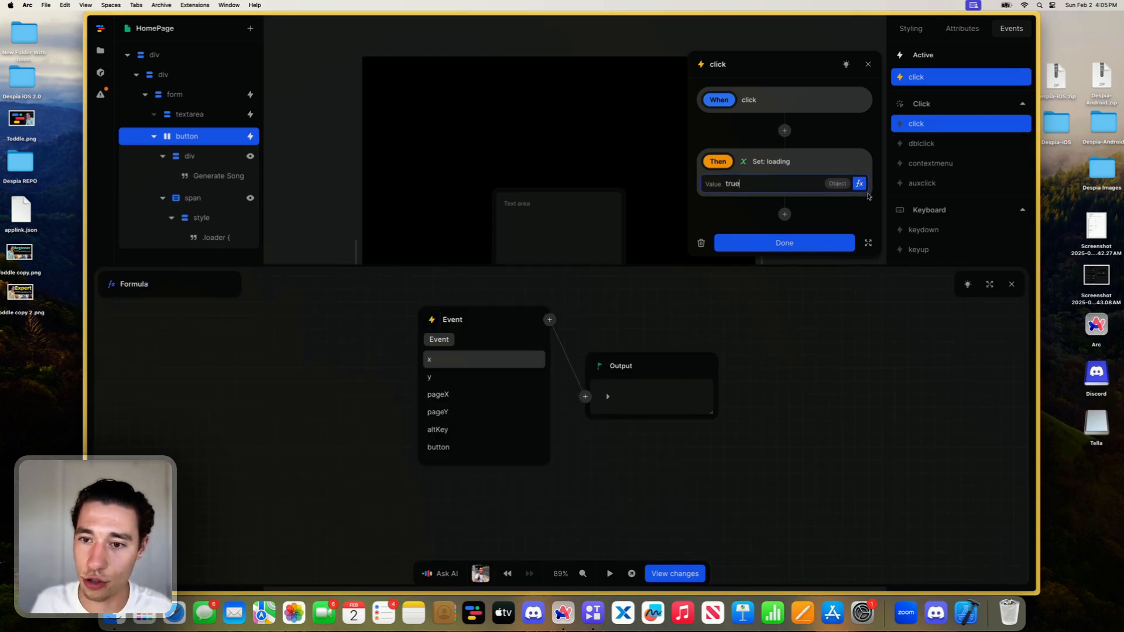
left_click(1008, 283)
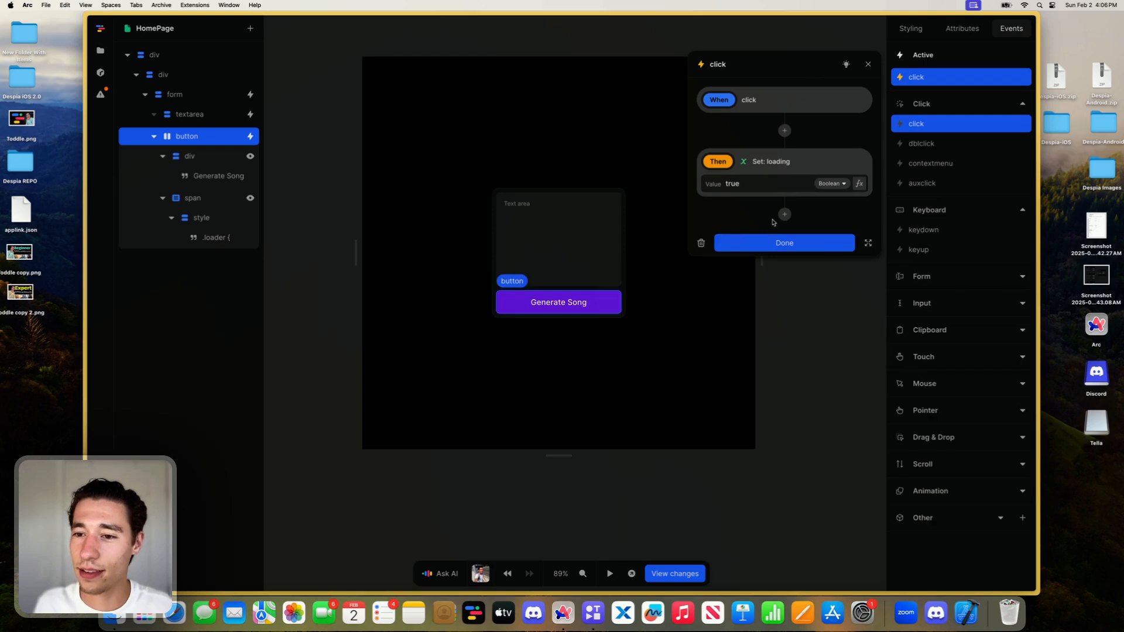
- Add an action calling the generate API after the loading action in the button's click workflow
left_click(784, 214)
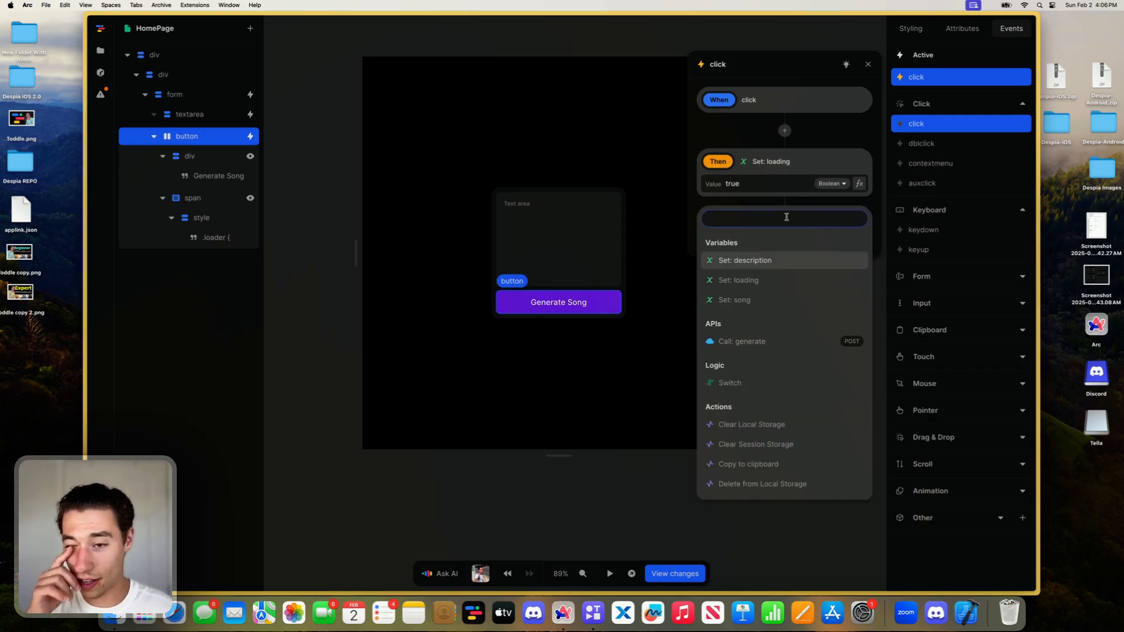
left_click(750, 342)
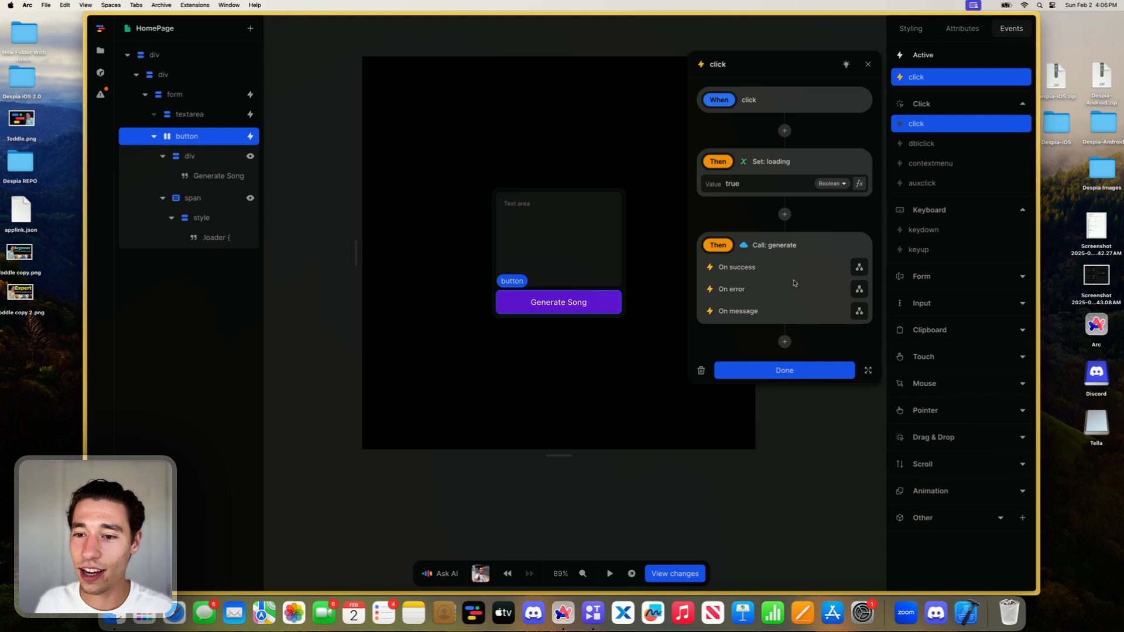
left_click(858, 268)
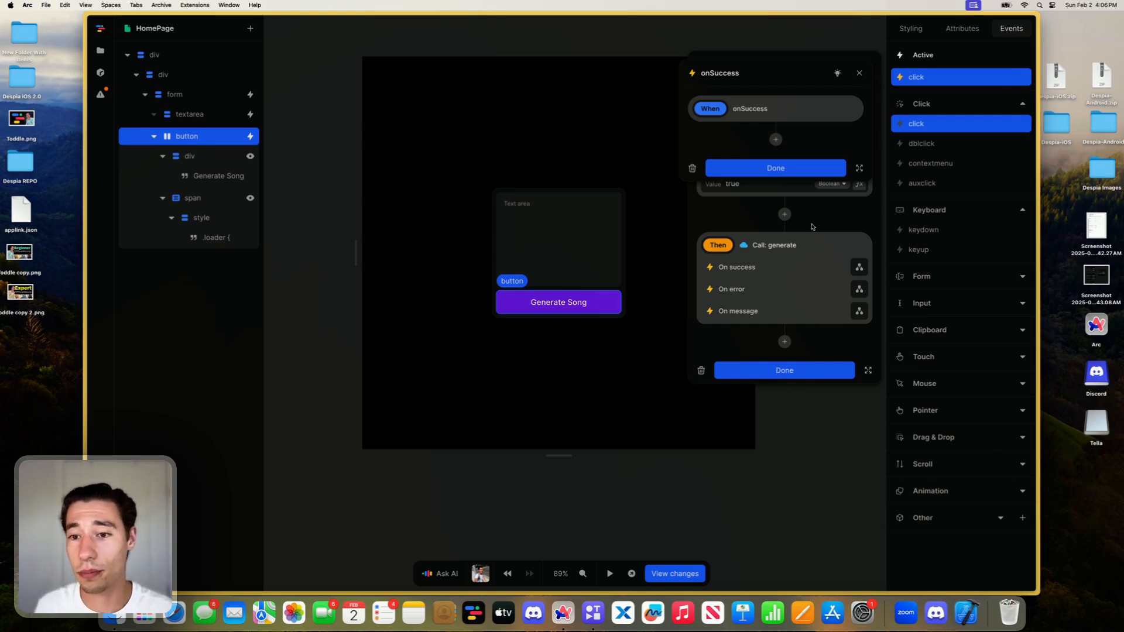
key("Escape")
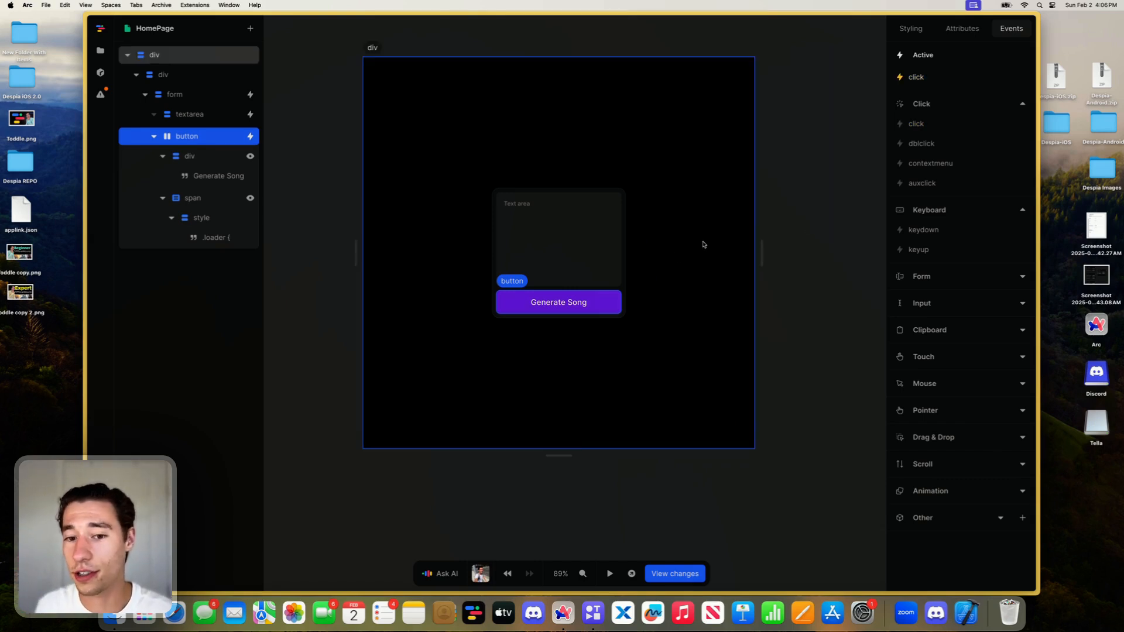
- Make the generate call's On error workflow set loading to false, and finish the button's click workflow
left_click(921, 81)
left_click(858, 290)
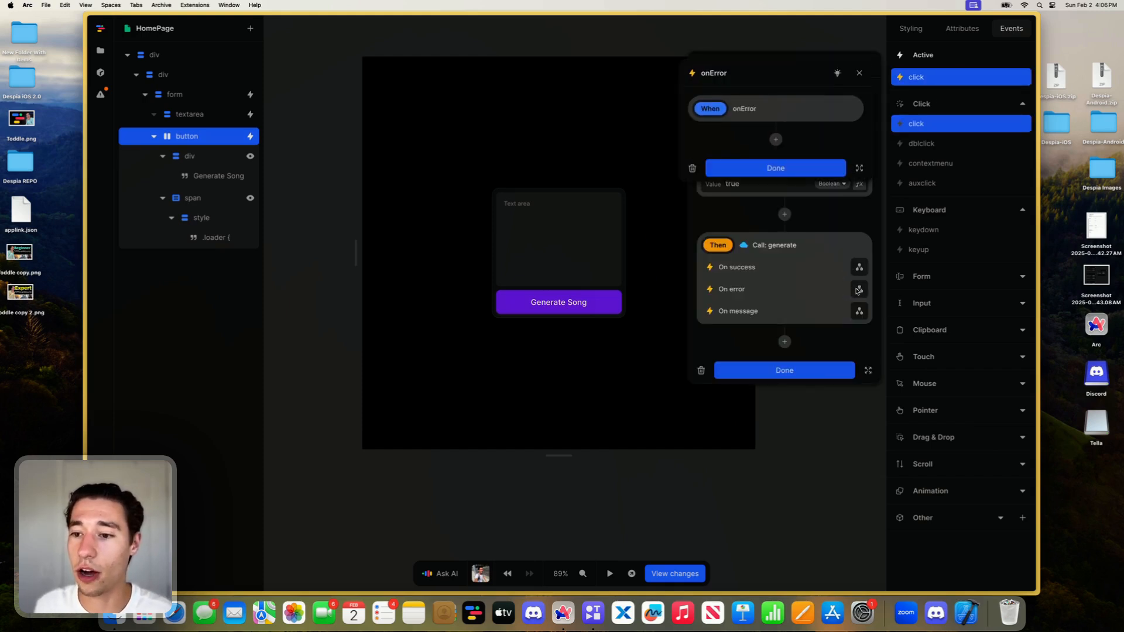
left_click(775, 140)
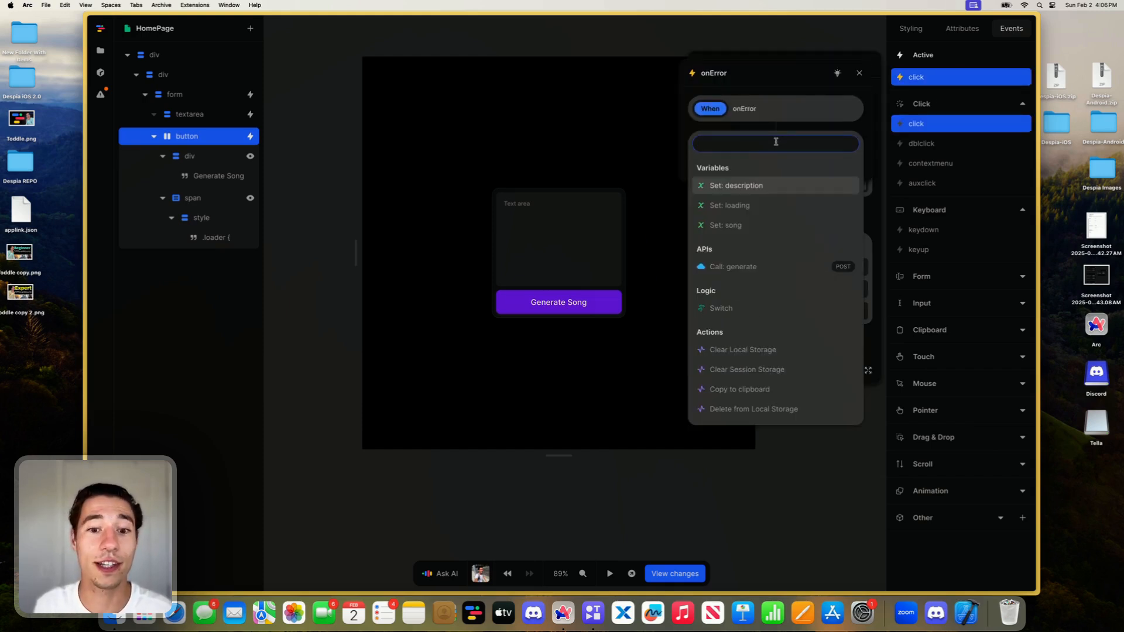
left_click(740, 213)
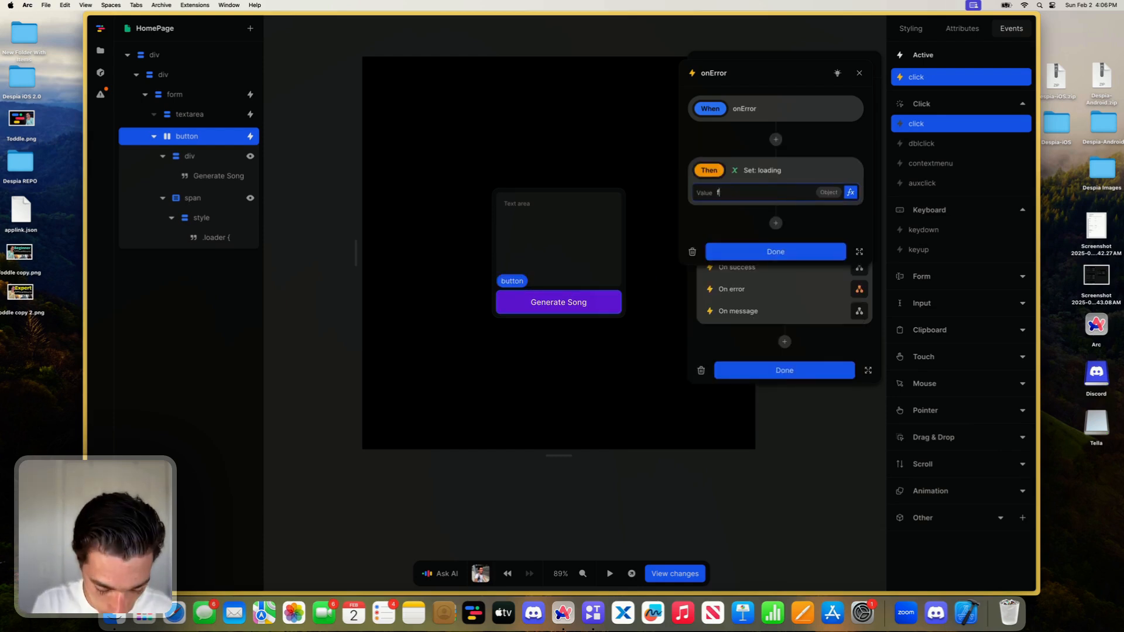
left_click(750, 253)
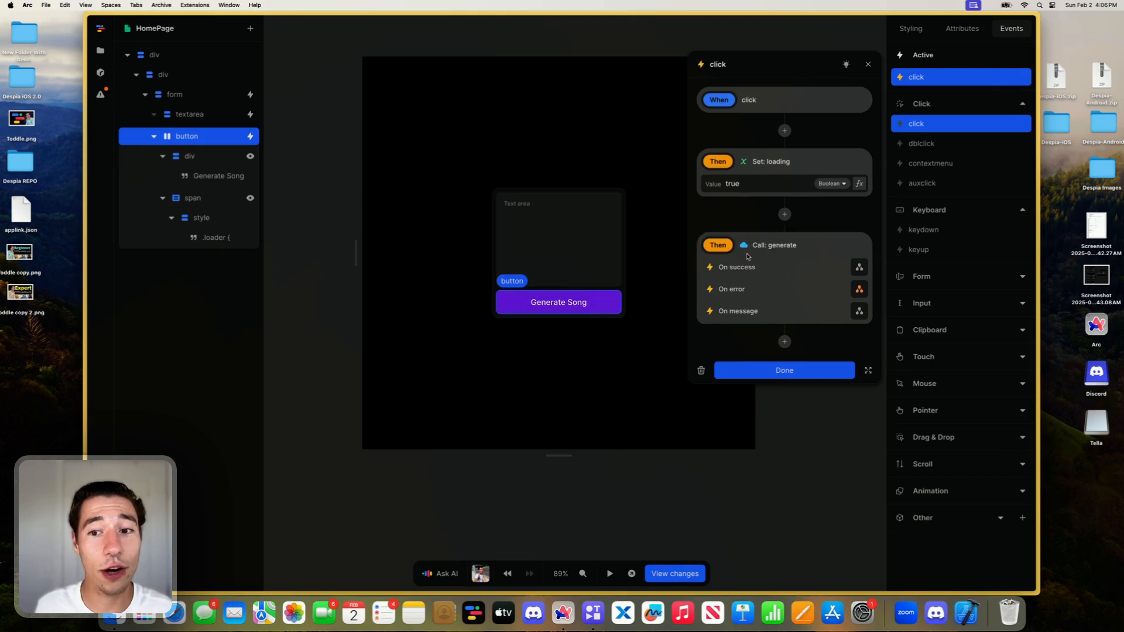
left_click(856, 288)
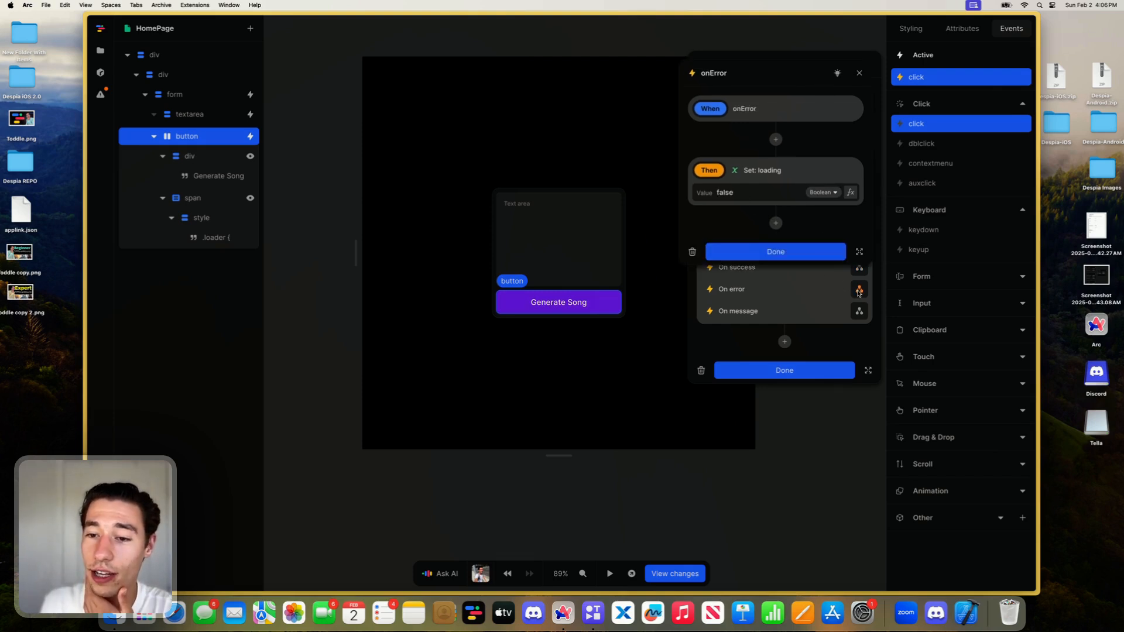
left_click(753, 252)
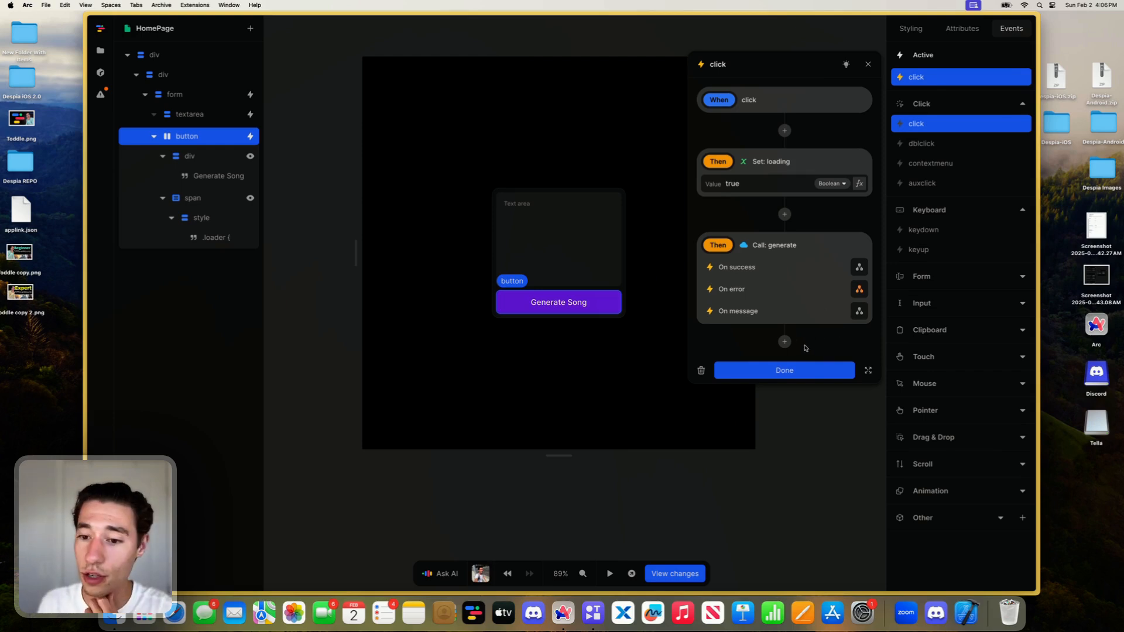
left_click(797, 368)
left_click(818, 321)
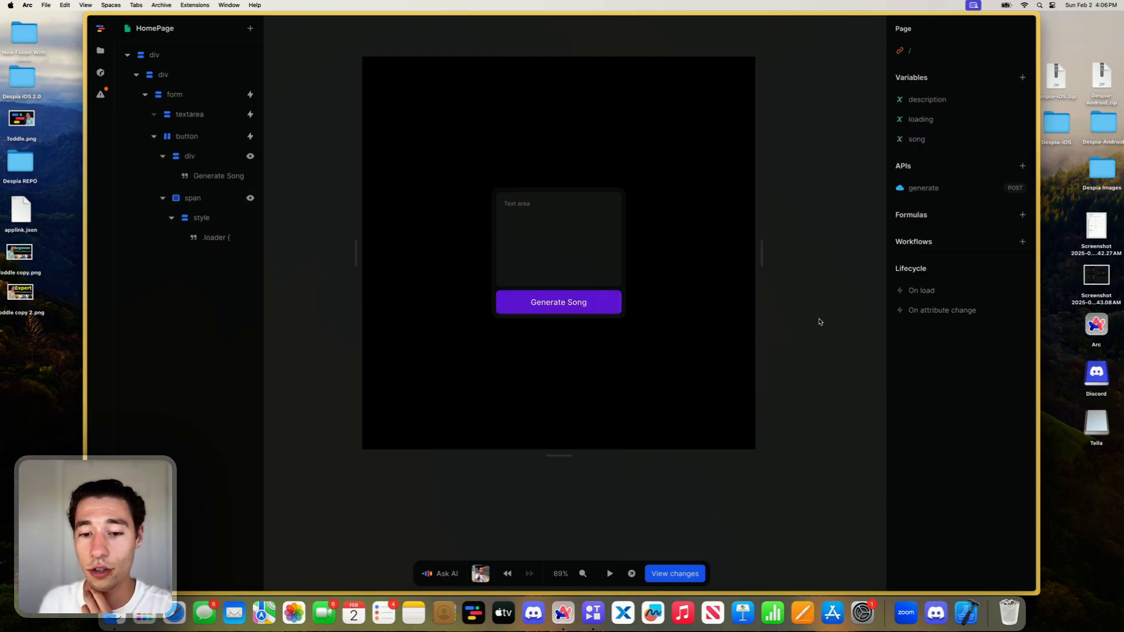
- Test the Generate Song button in preview without a description, and inspect the generate API's response and query parameters
left_click(610, 574)
left_click(577, 313)
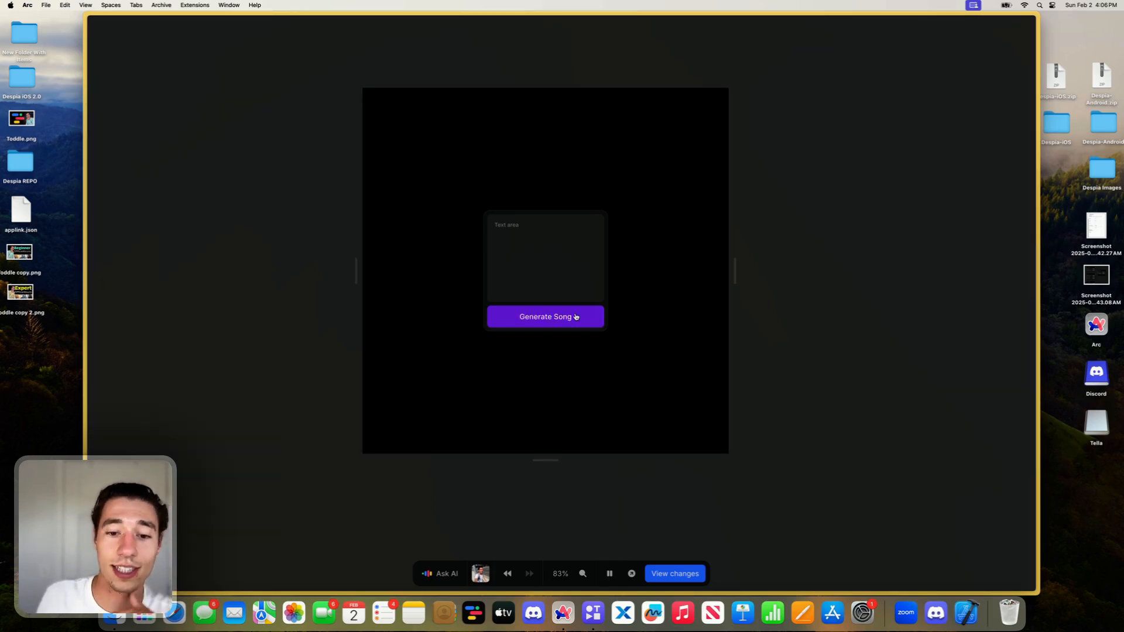
left_click(609, 573)
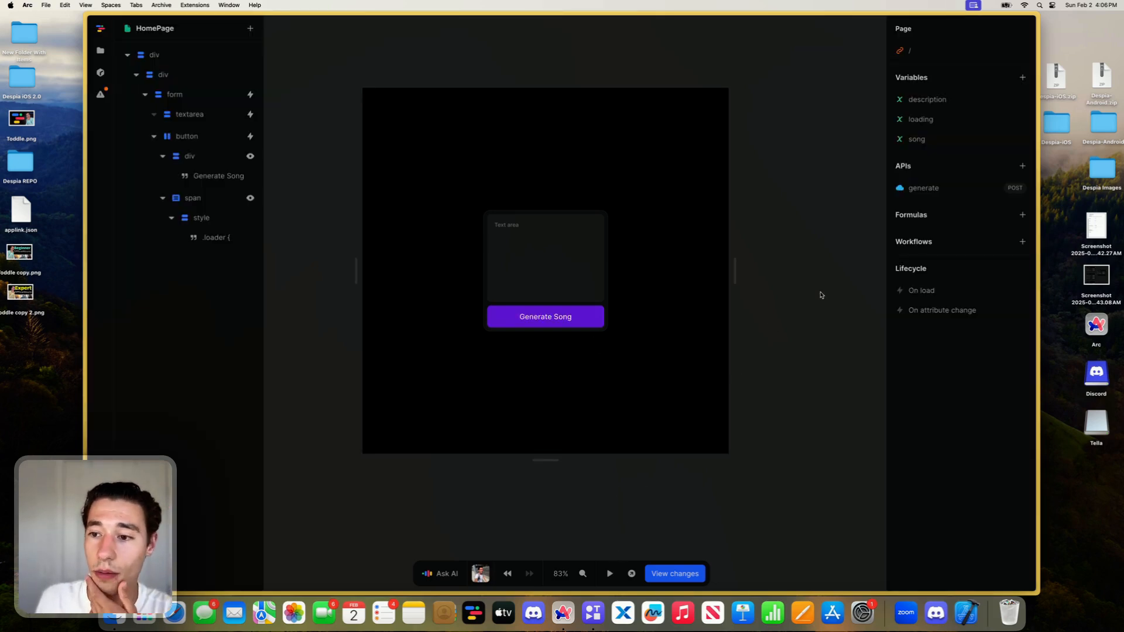
left_click(918, 189)
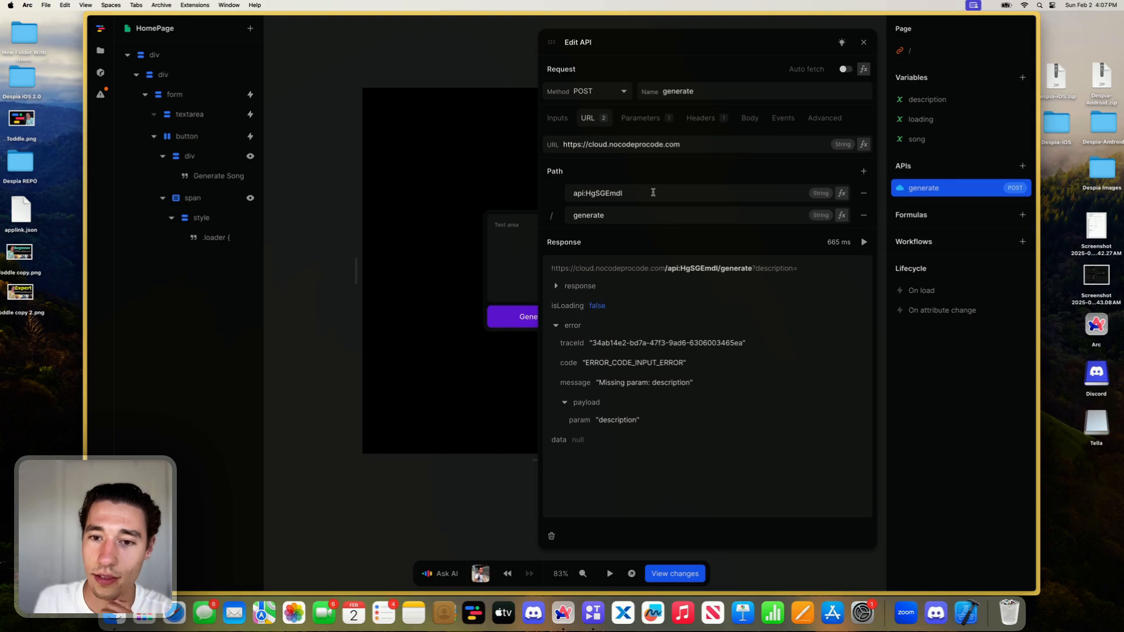
left_click(645, 120)
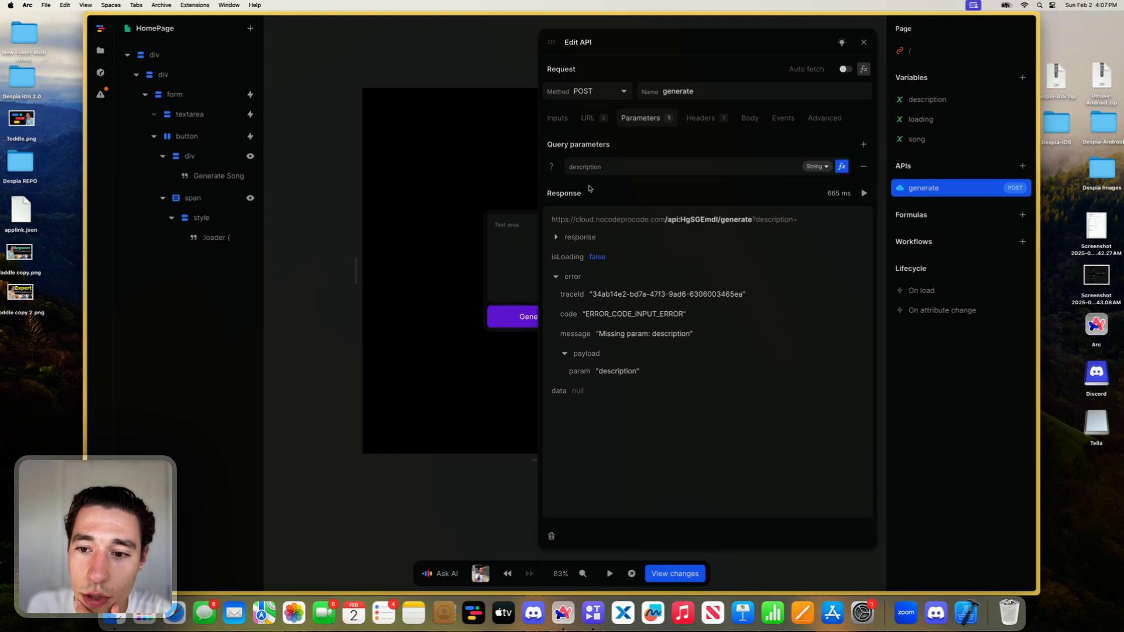
left_click(863, 42)
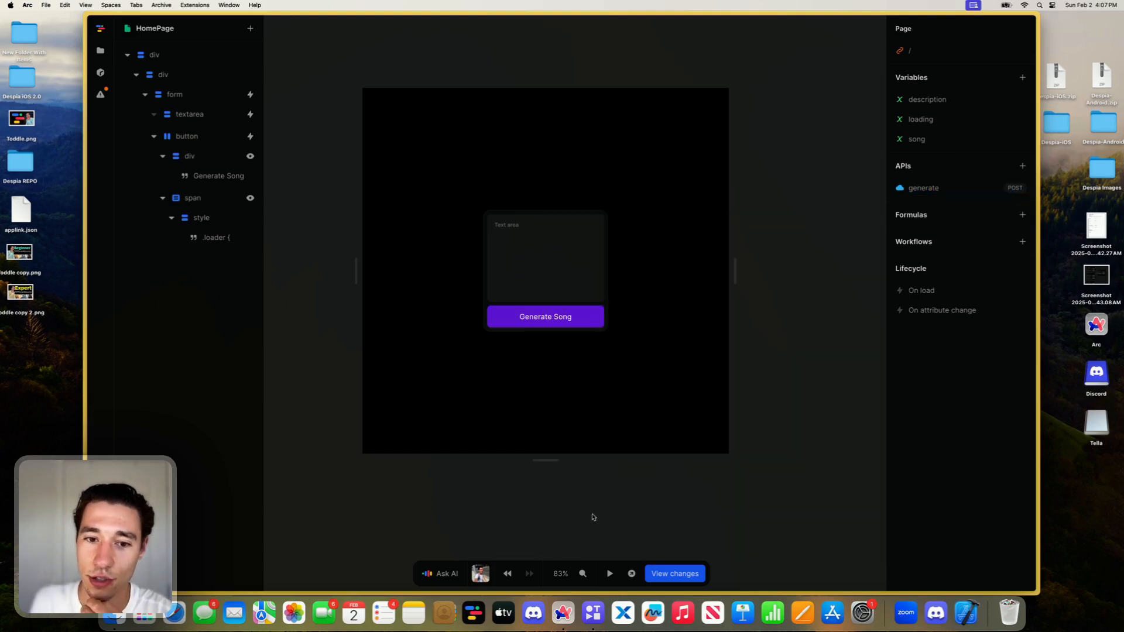
- Run the page in preview, enter the description "Pop Song", generate the song and end the preview
left_click(609, 574)
left_click(544, 269)
type("Pop S")
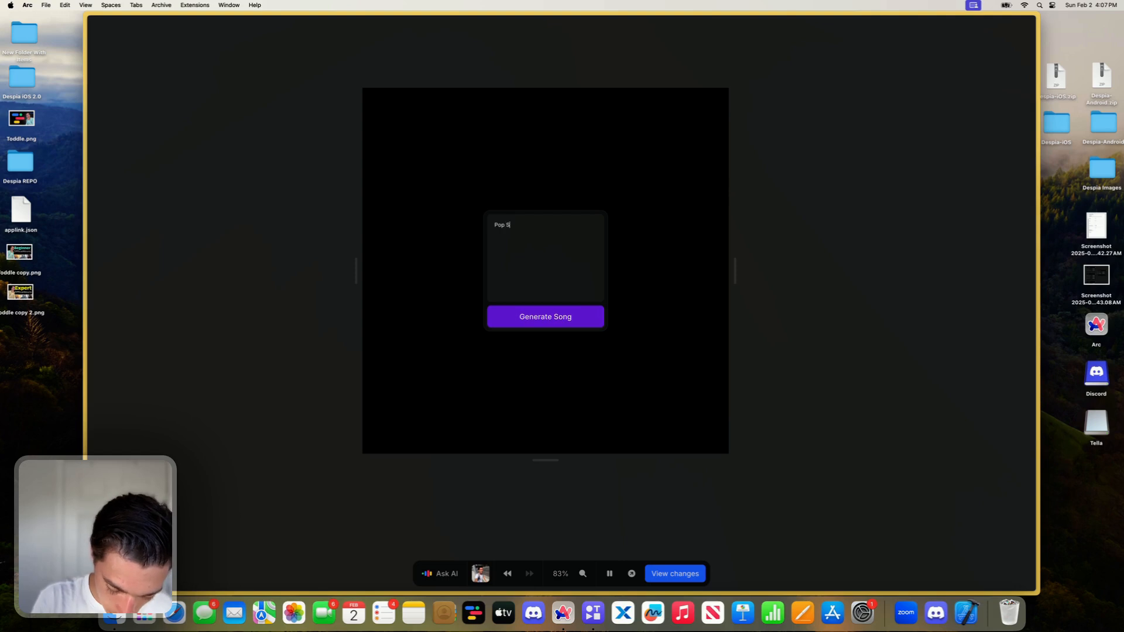
key("BackSpace")
key("BackSpace")
key("BackSpace")
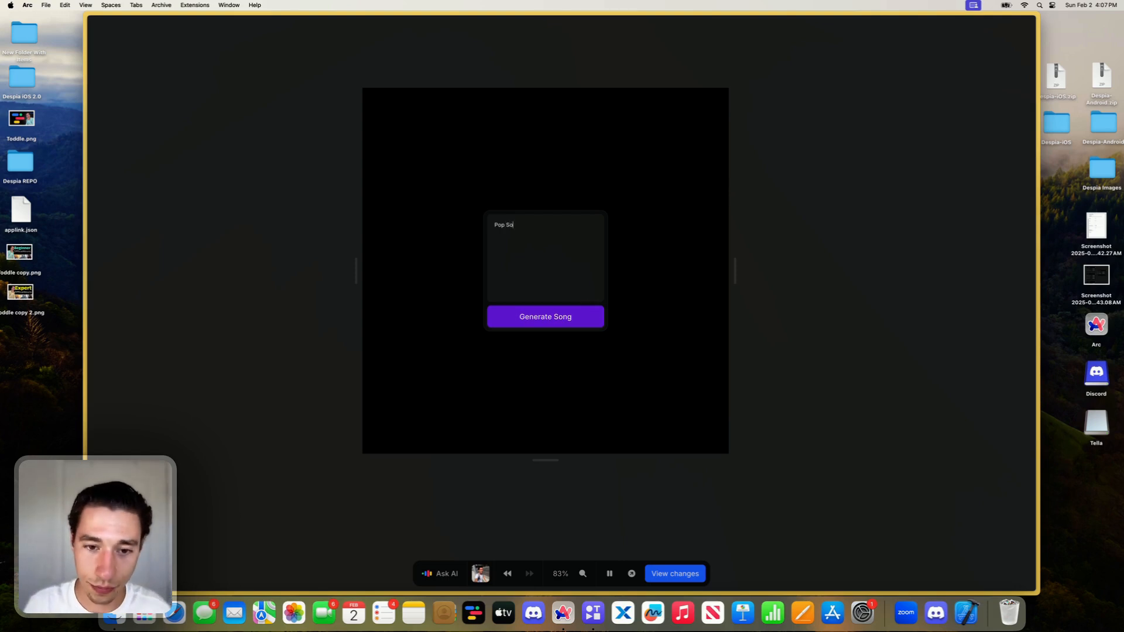
type("ng")
left_click(565, 317)
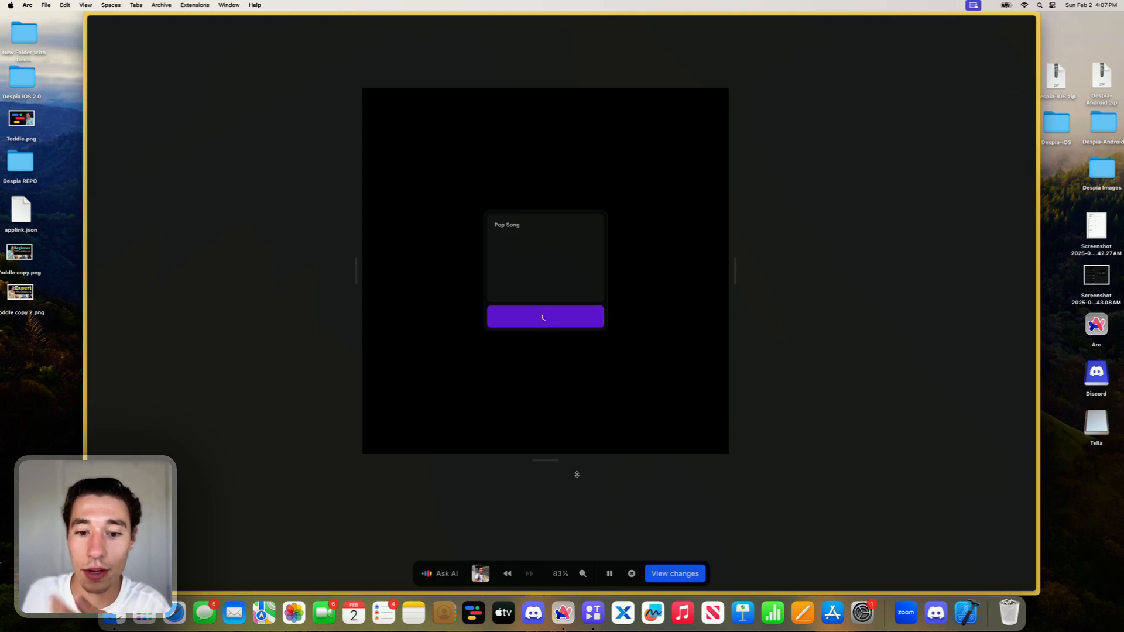
left_click(608, 572)
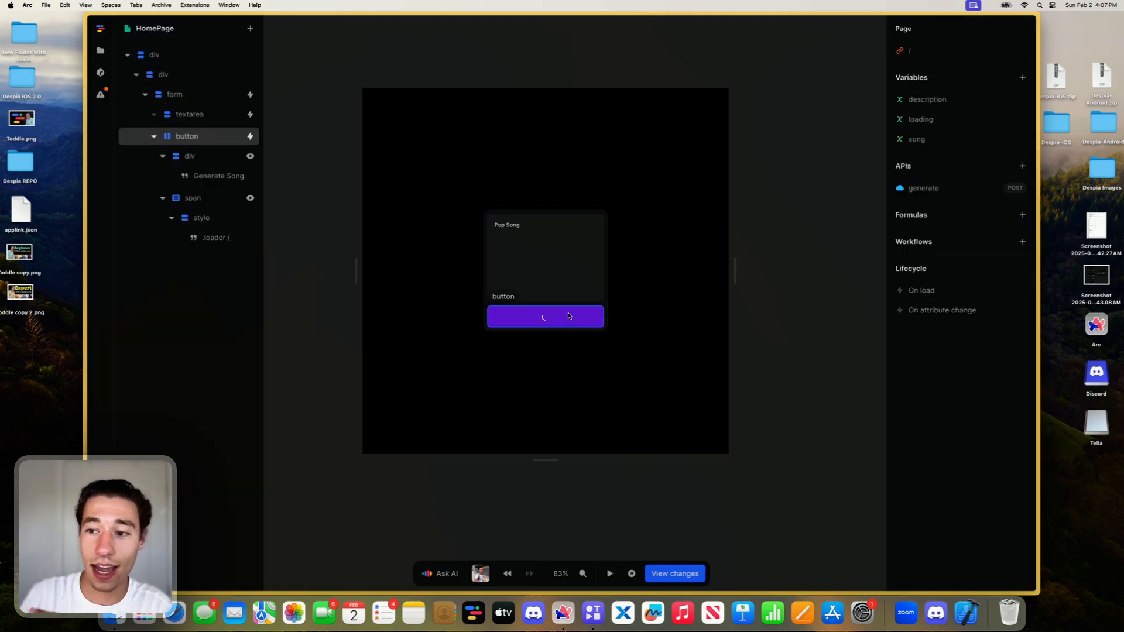
- Inspect the generate API's response for the Pop Song request and close the API editor
left_click(925, 188)
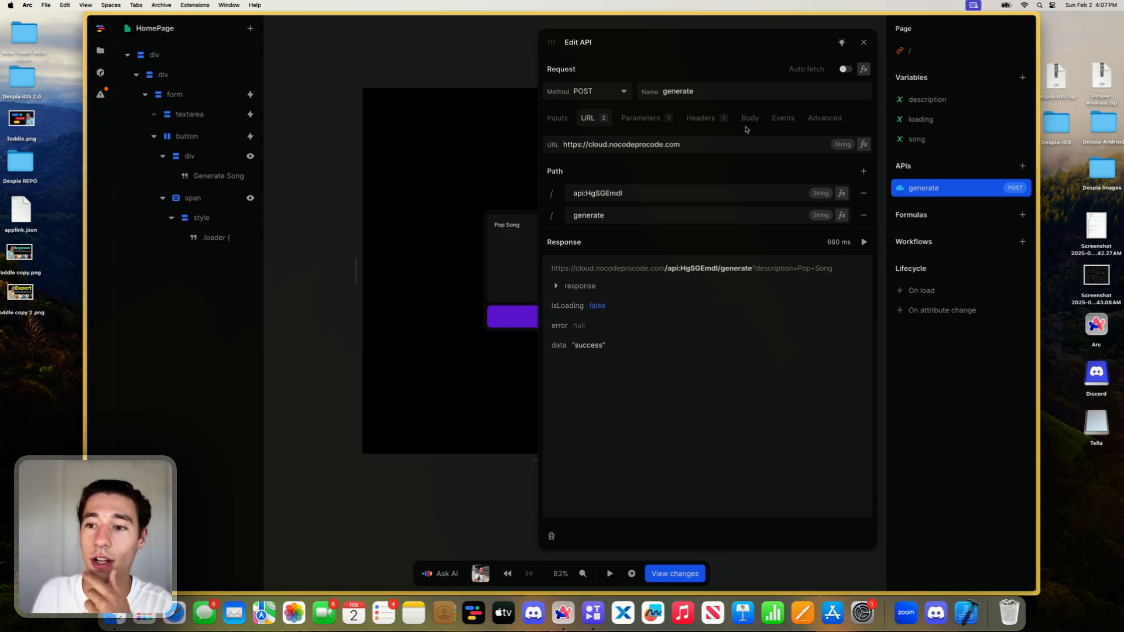
left_click(863, 42)
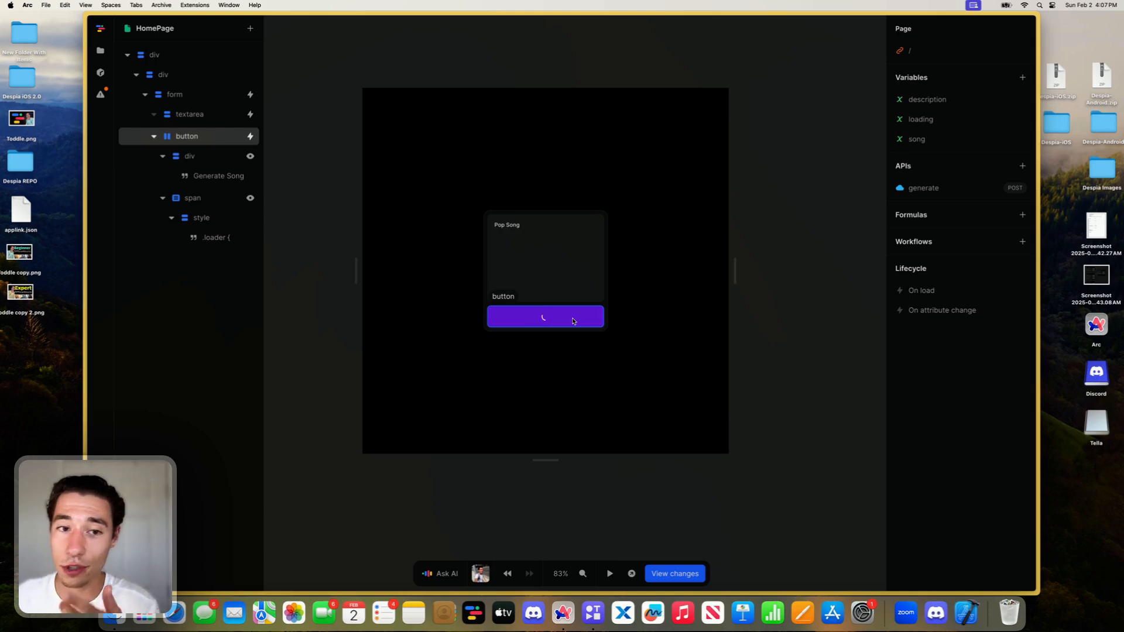
left_click(528, 317)
left_click(779, 229)
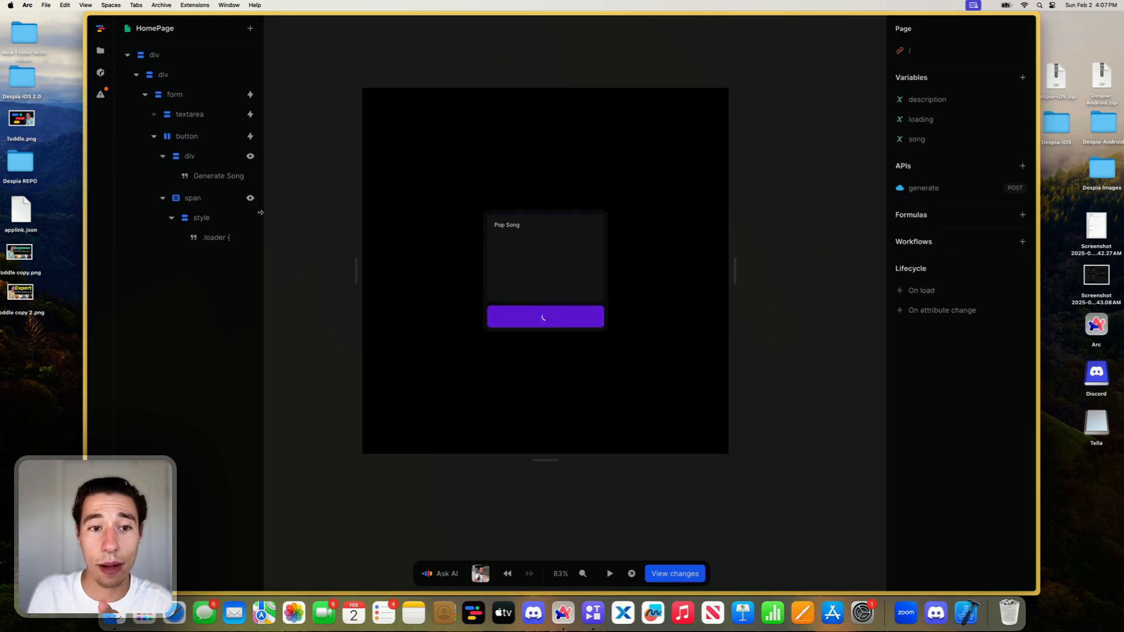
- Open the NoCode ProCode community at help.nocodeprocode.com in a new browser tab
left_click(125, 153)
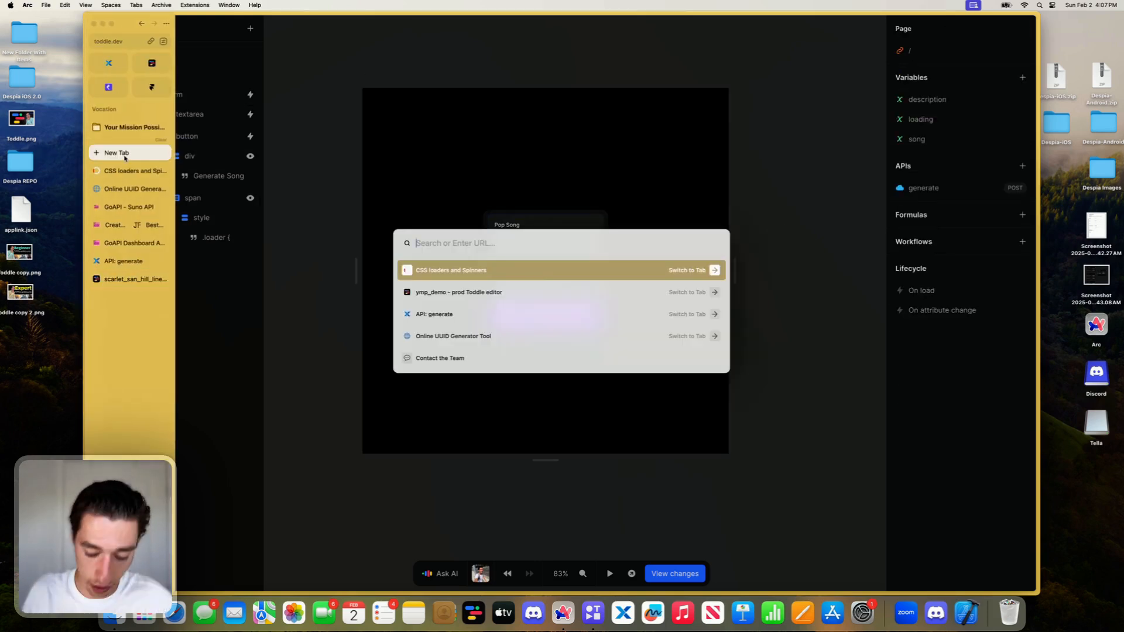
type("help.nocodeprocode.com")
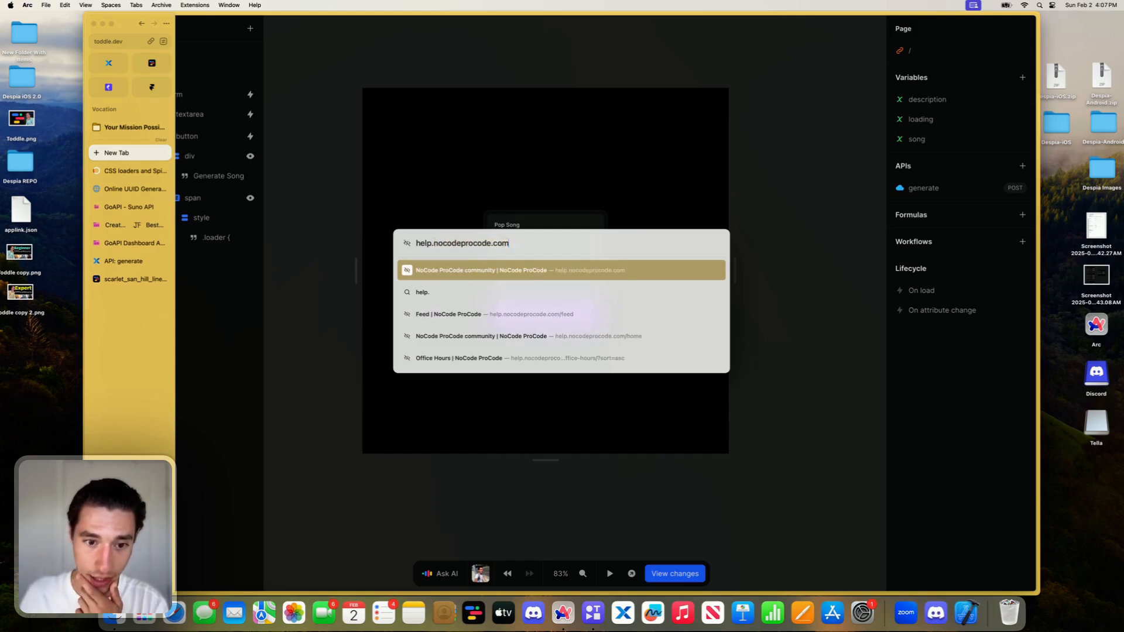
key("Return")
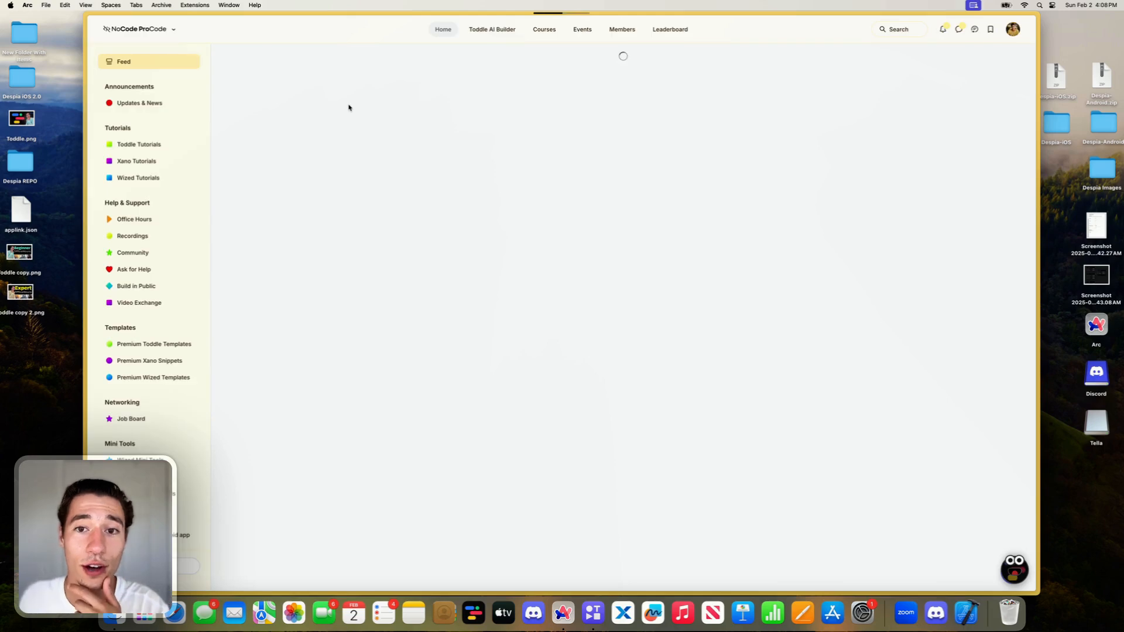
- Search the community for "websockets" and open the Xano Real-Time WebSockets post
left_click(904, 31)
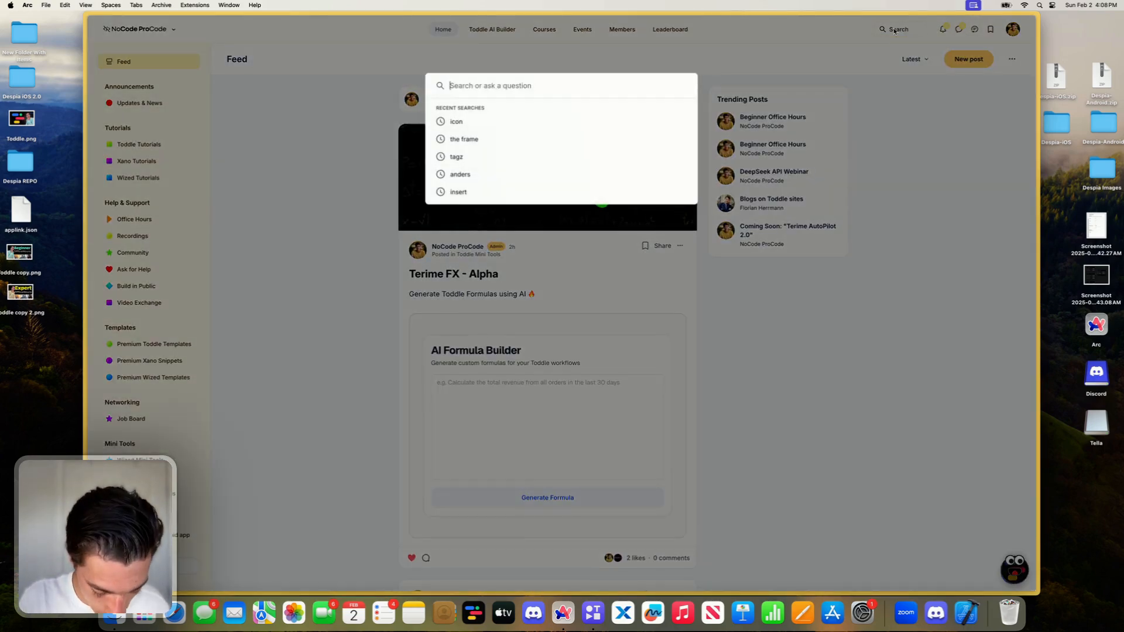
type("websockets")
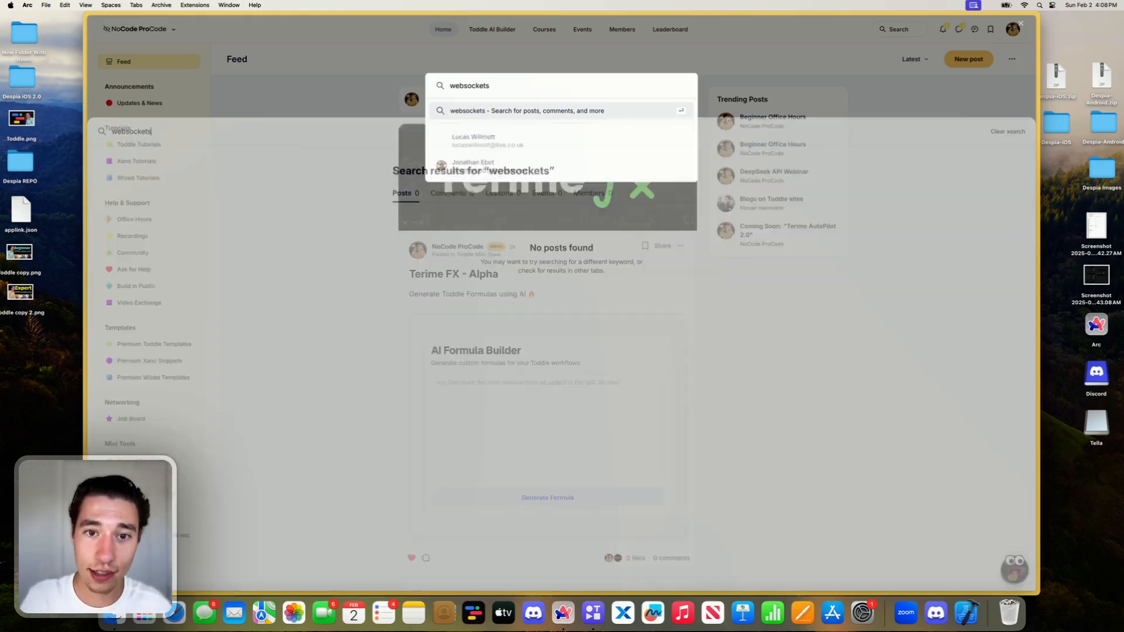
key("Return")
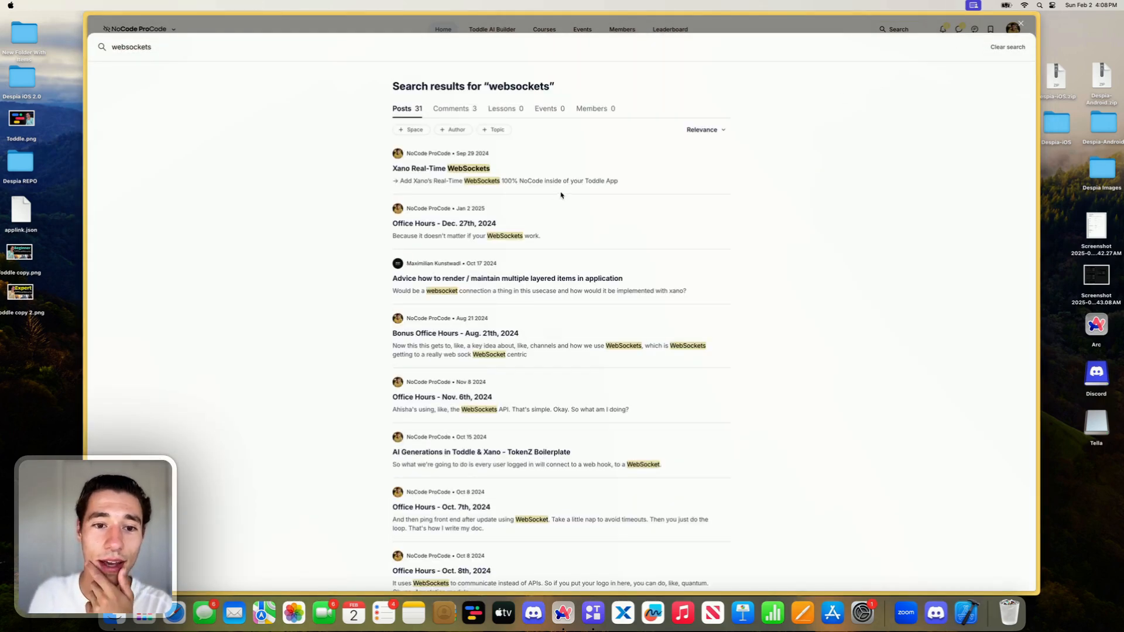
left_click(484, 170)
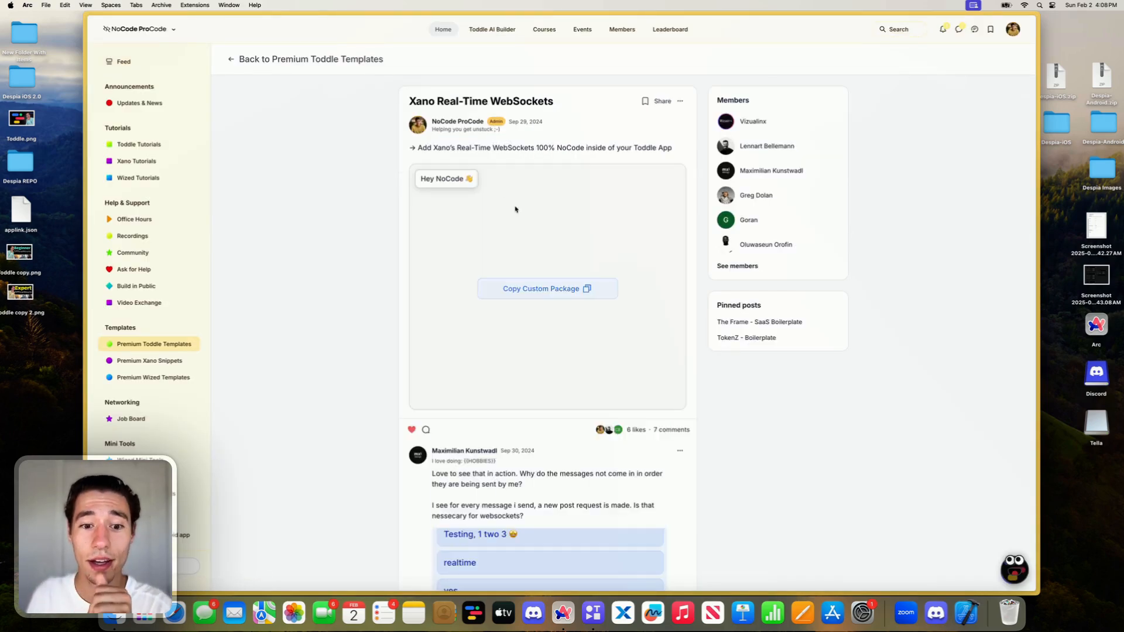
- Switch back to the Toddle project and go from the xanoSDK action to HomePage with no element selected
mouse_move(193, 107)
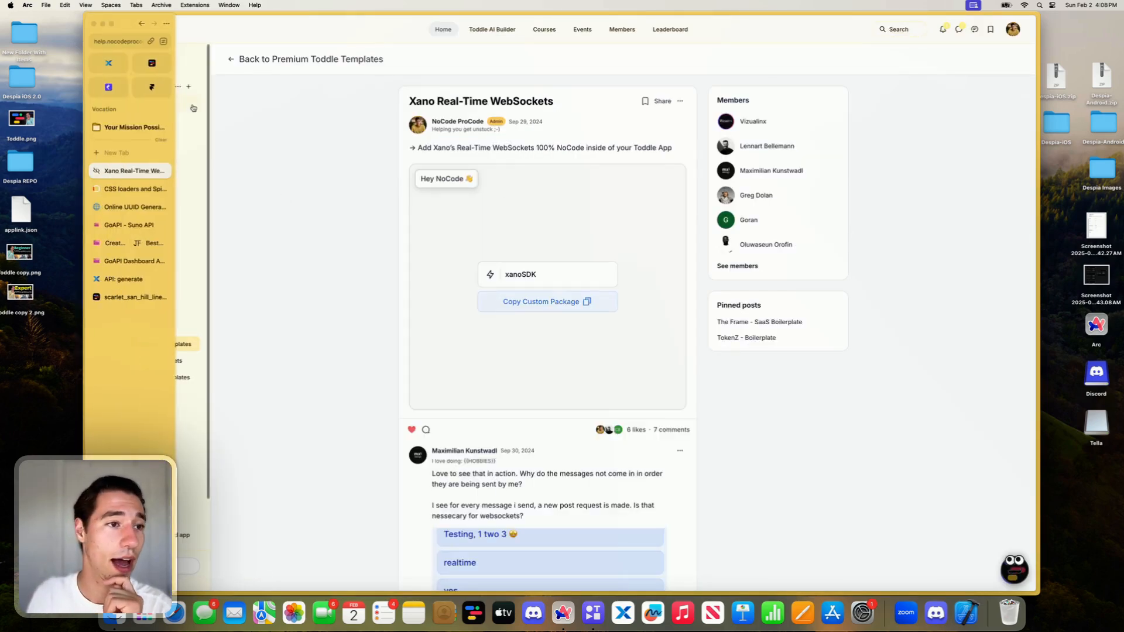
left_click(152, 63)
mouse_move(136, 206)
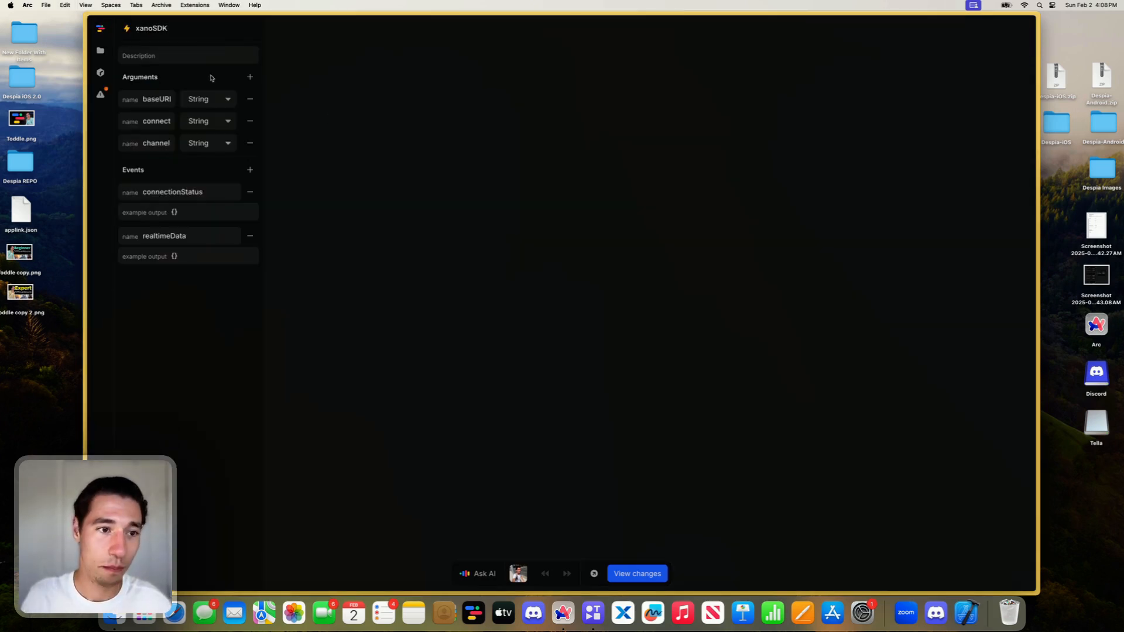
left_click(100, 50)
left_click(162, 125)
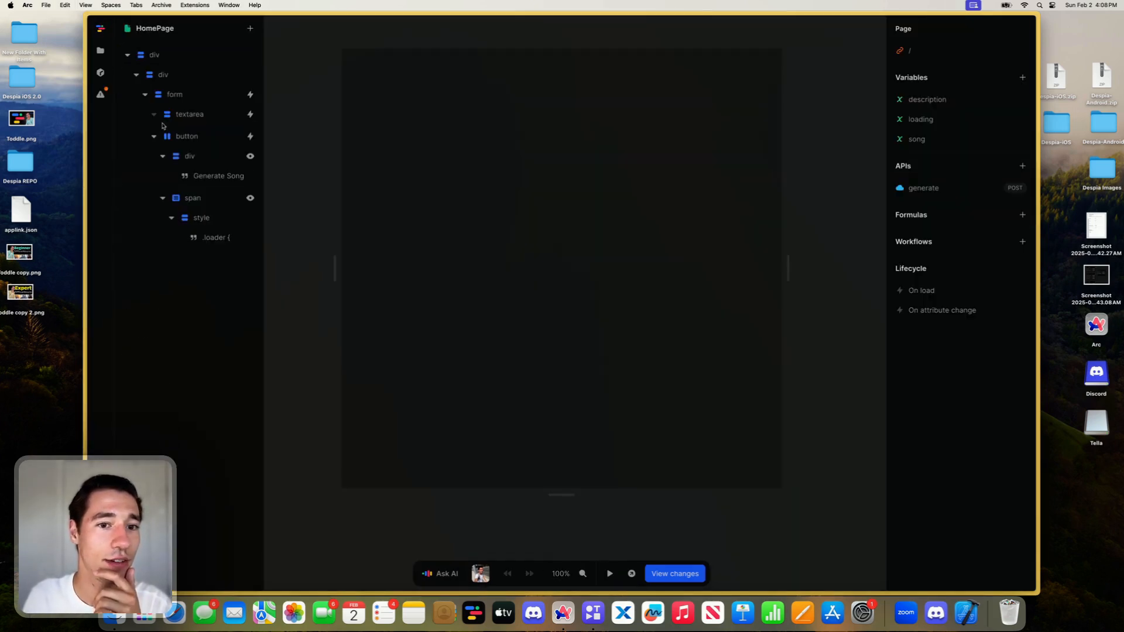
left_click(459, 153)
scroll(458, 153, "down", 3)
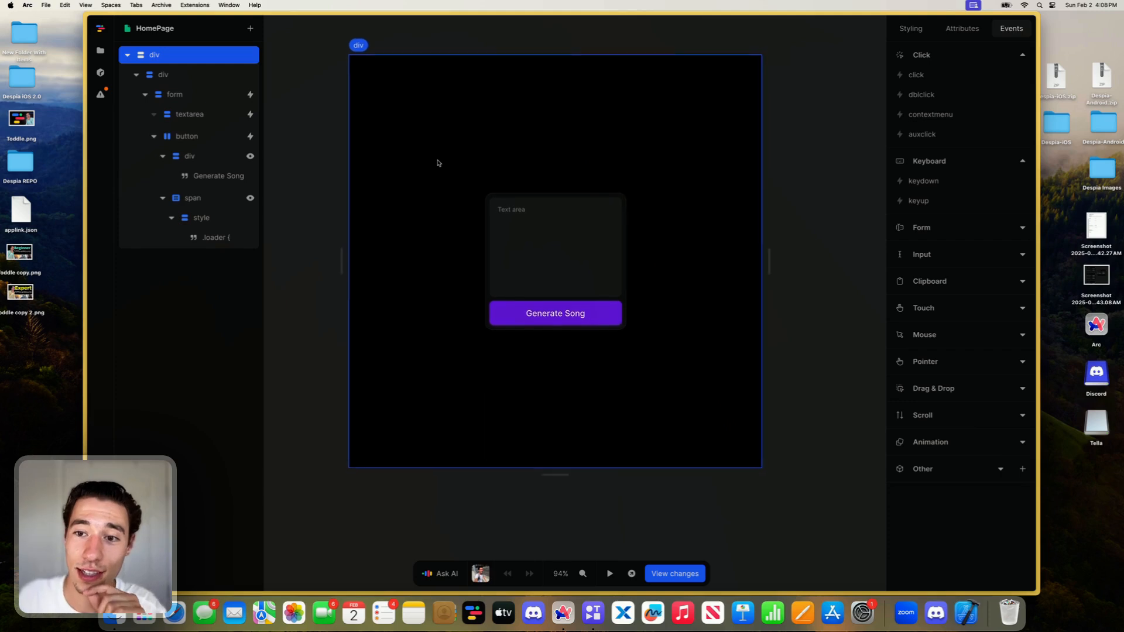
left_click(340, 163)
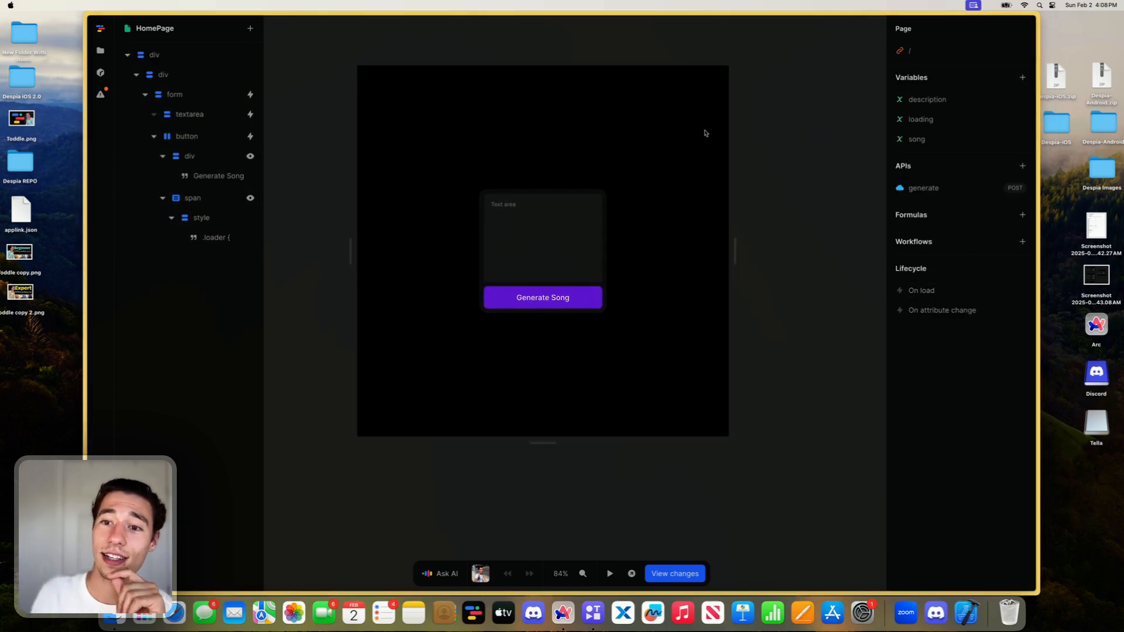
- Add a xanoSDK action to the page's On load workflow and close the workflow editor
left_click(930, 292)
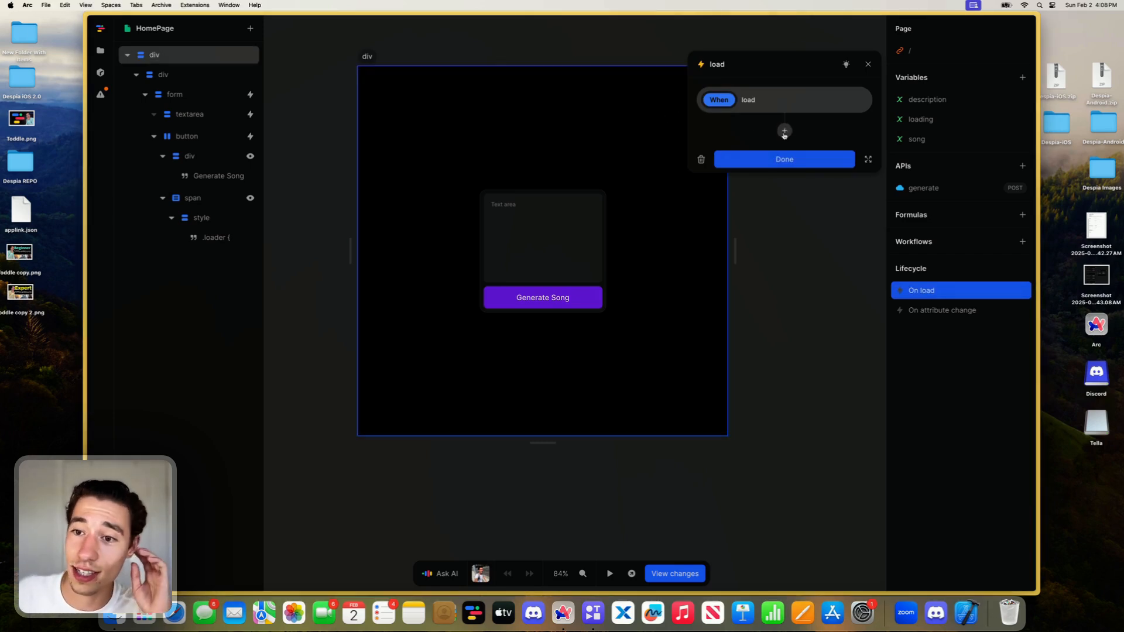
left_click(784, 131)
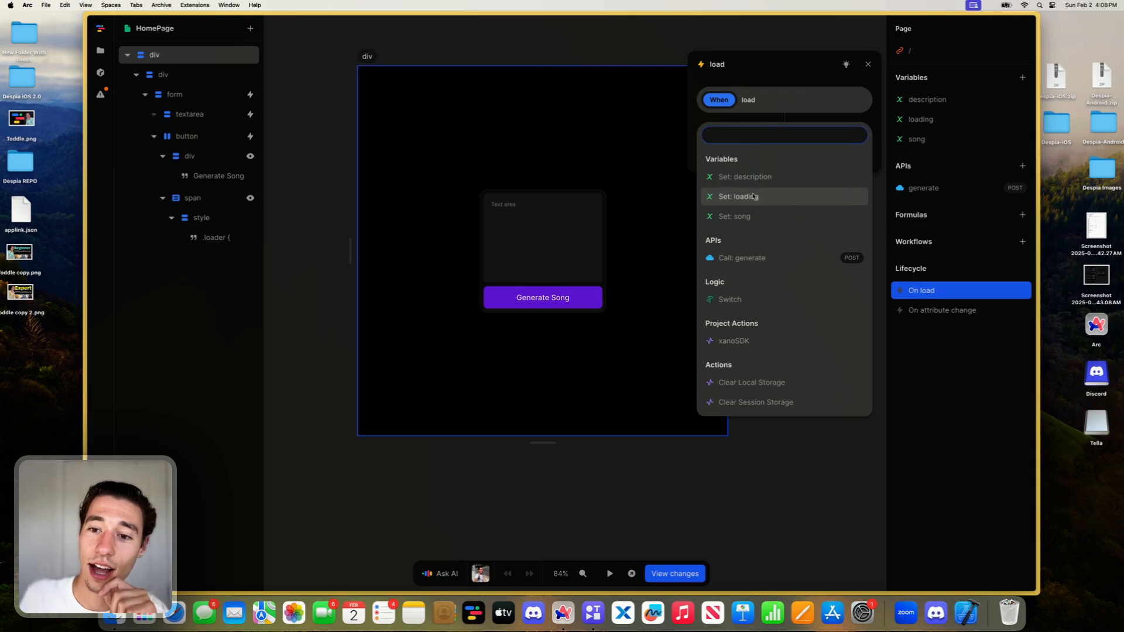
left_click(740, 341)
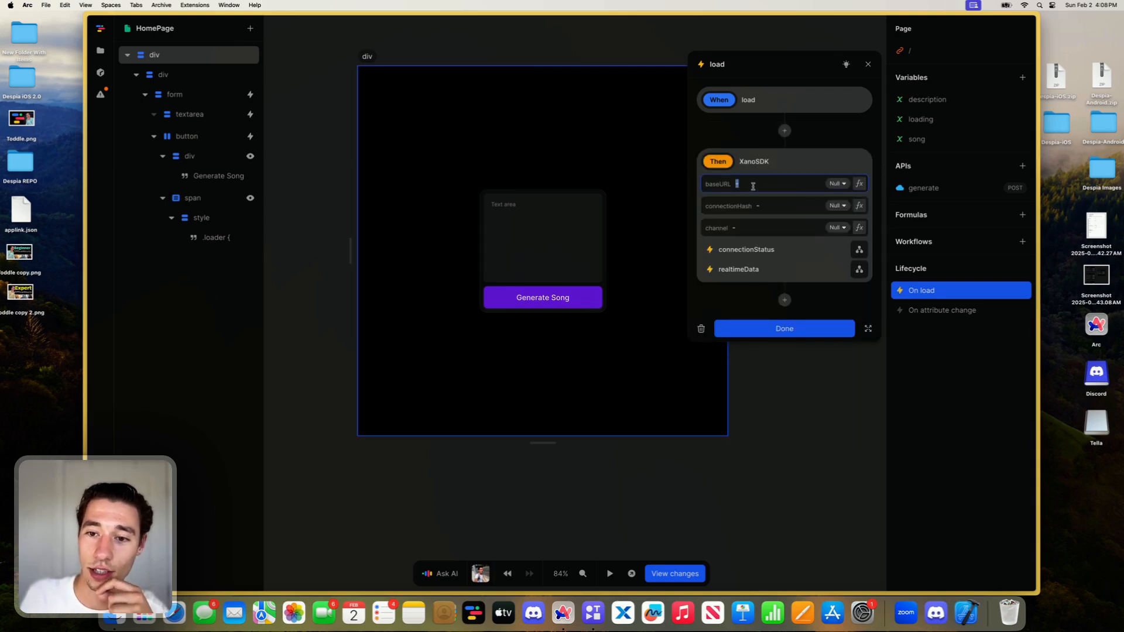
left_click(868, 64)
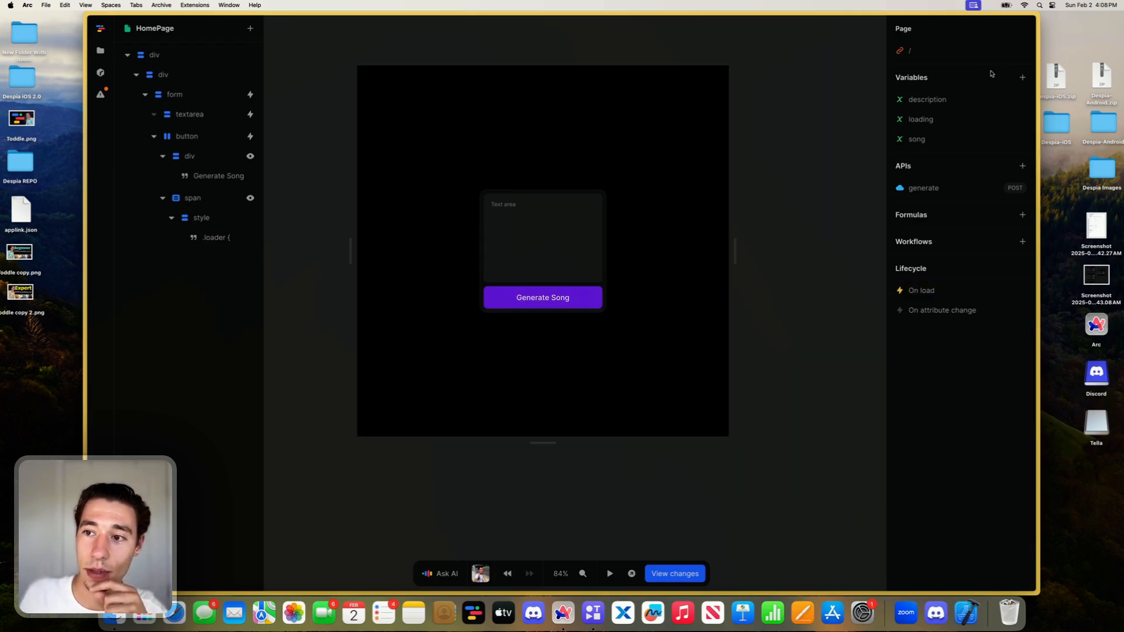
- Create a page variable named user with the initial value 1 and close the variable editor
left_click(1022, 78)
key("BackSpace")
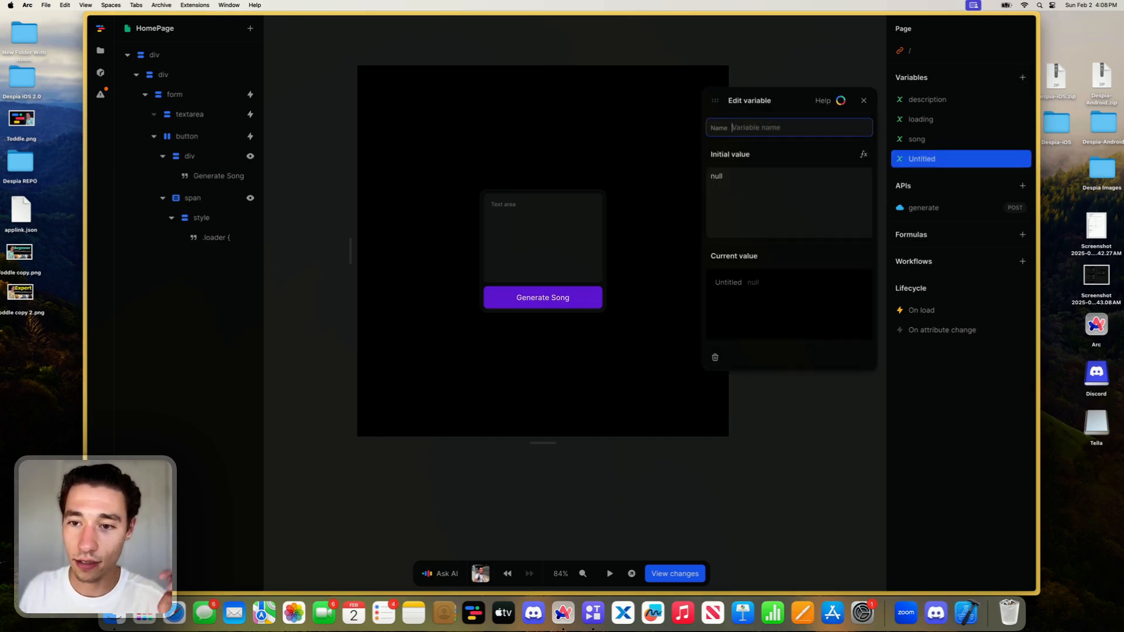
type("usert")
key("BackSpace")
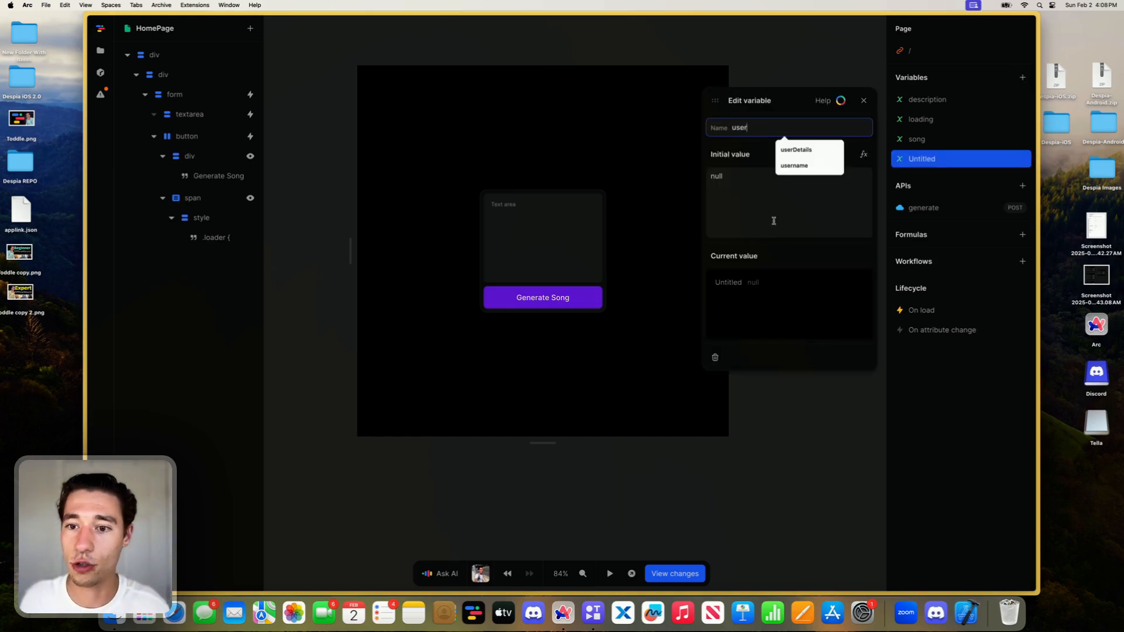
left_click(772, 221)
key("BackSpace")
key("super+z")
left_click(751, 192)
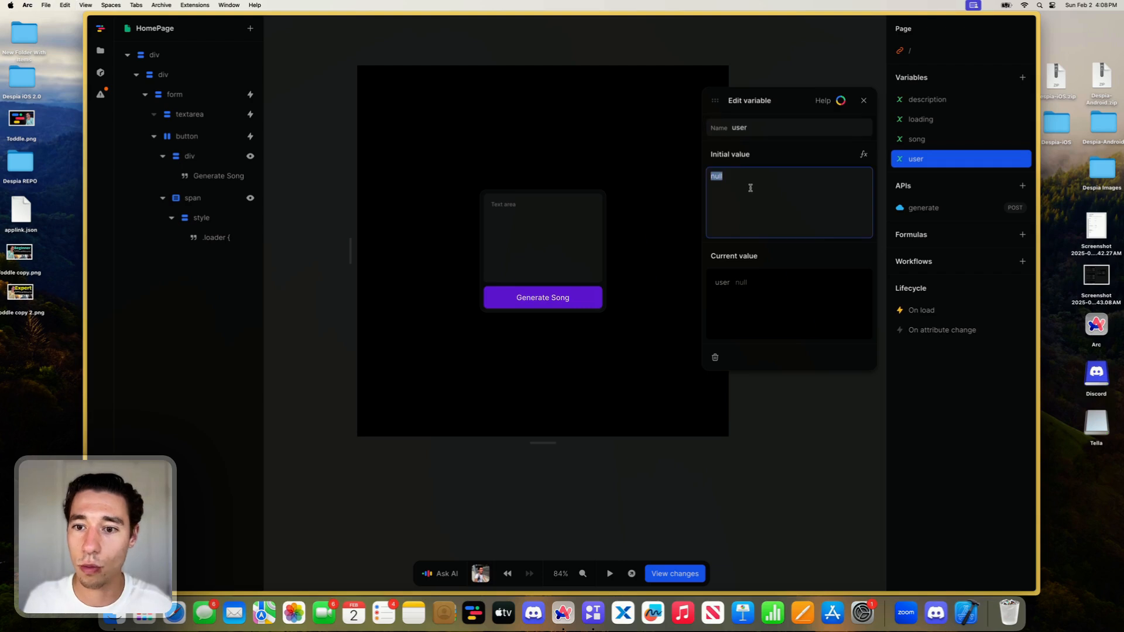
key("BackSpace")
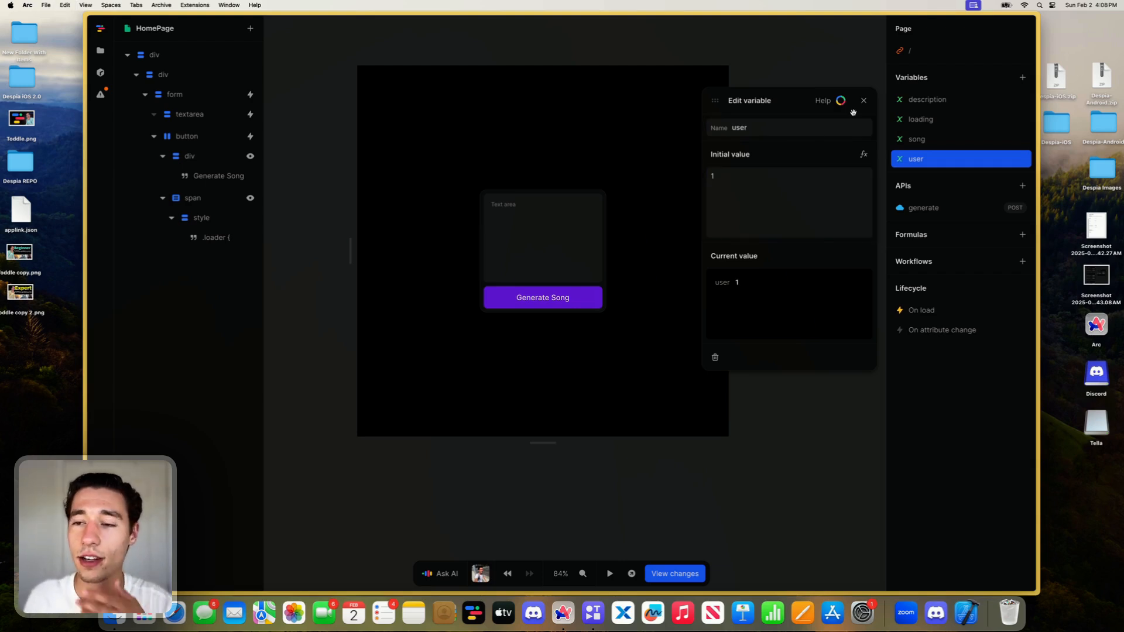
left_click(863, 101)
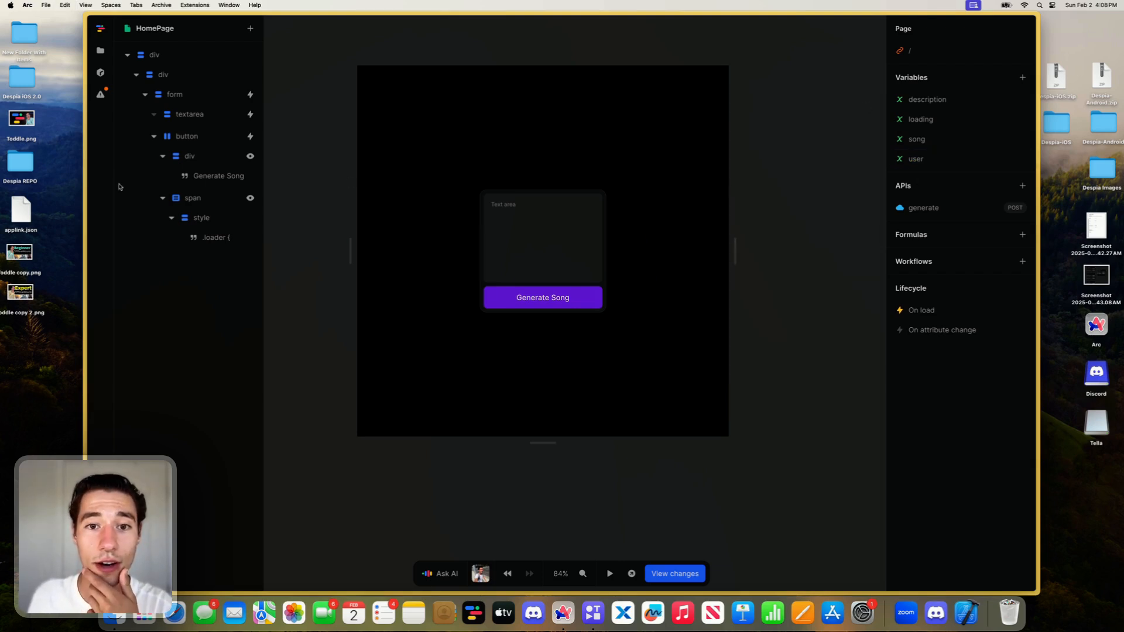
- Switch to the Xano generate endpoint, duplicate its browser tab and open the workspace dashboard in the copy
mouse_move(86, 257)
left_click(120, 279)
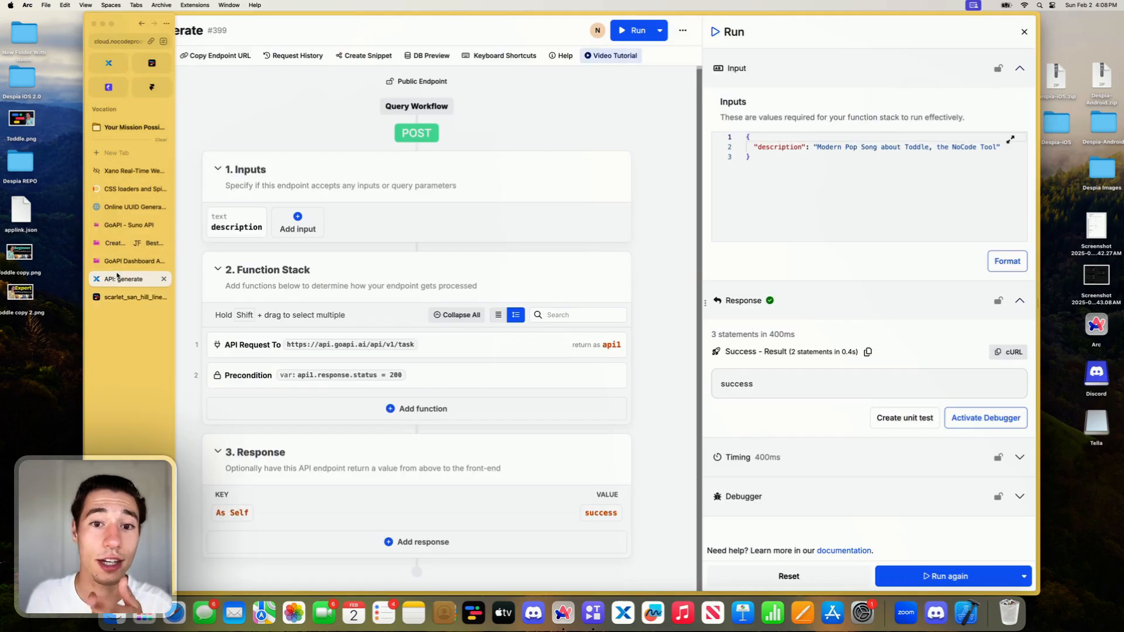
mouse_move(87, 234)
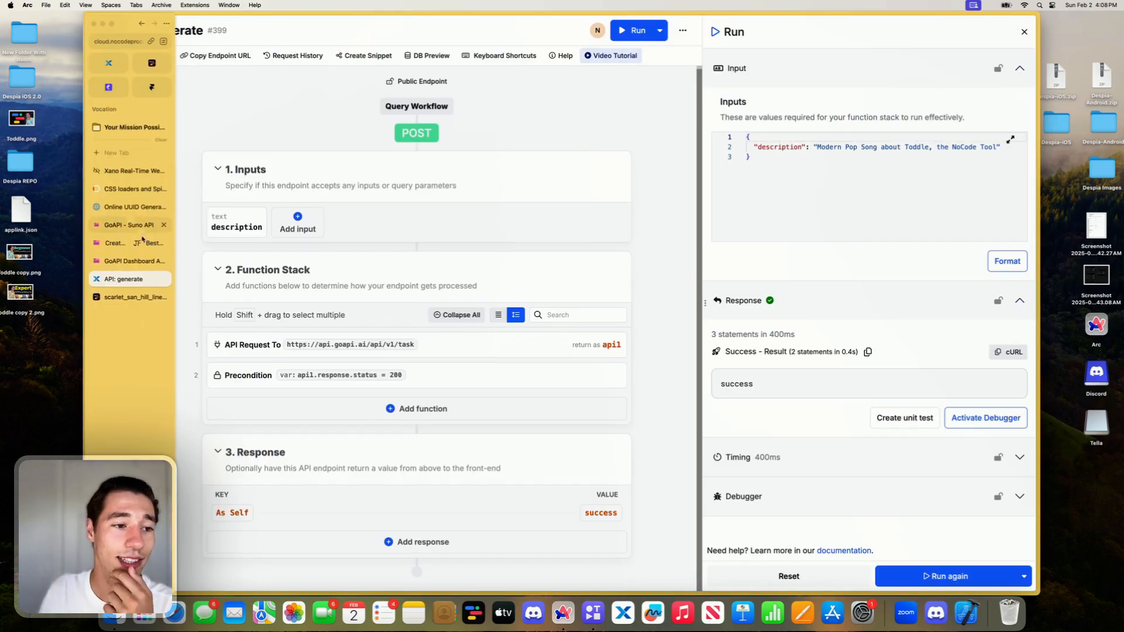
right_click(122, 279)
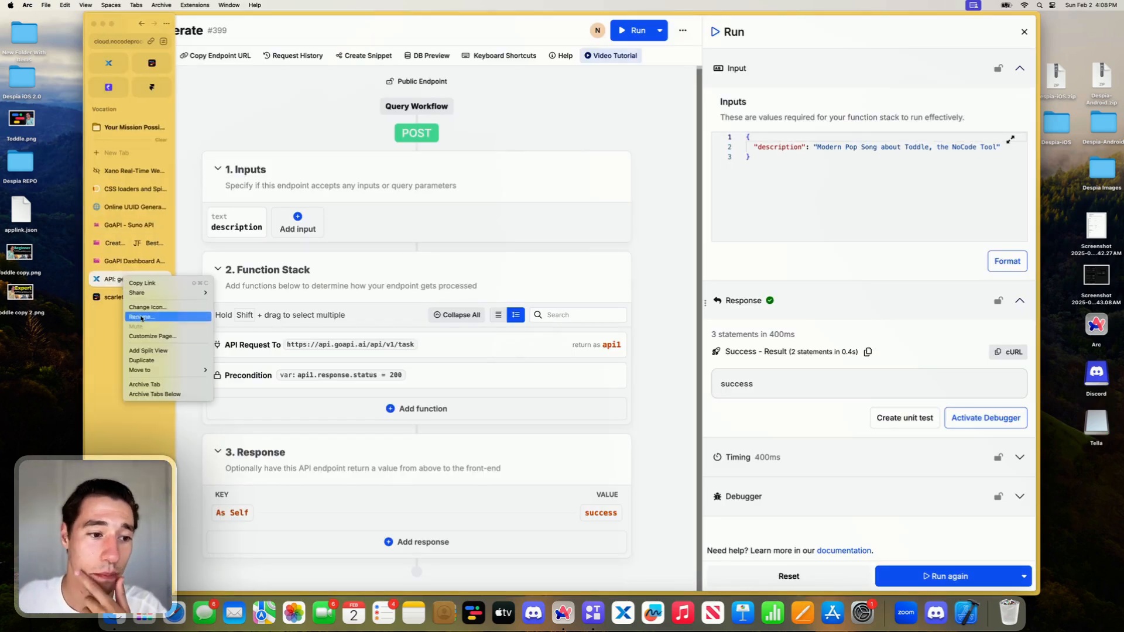
left_click(142, 360)
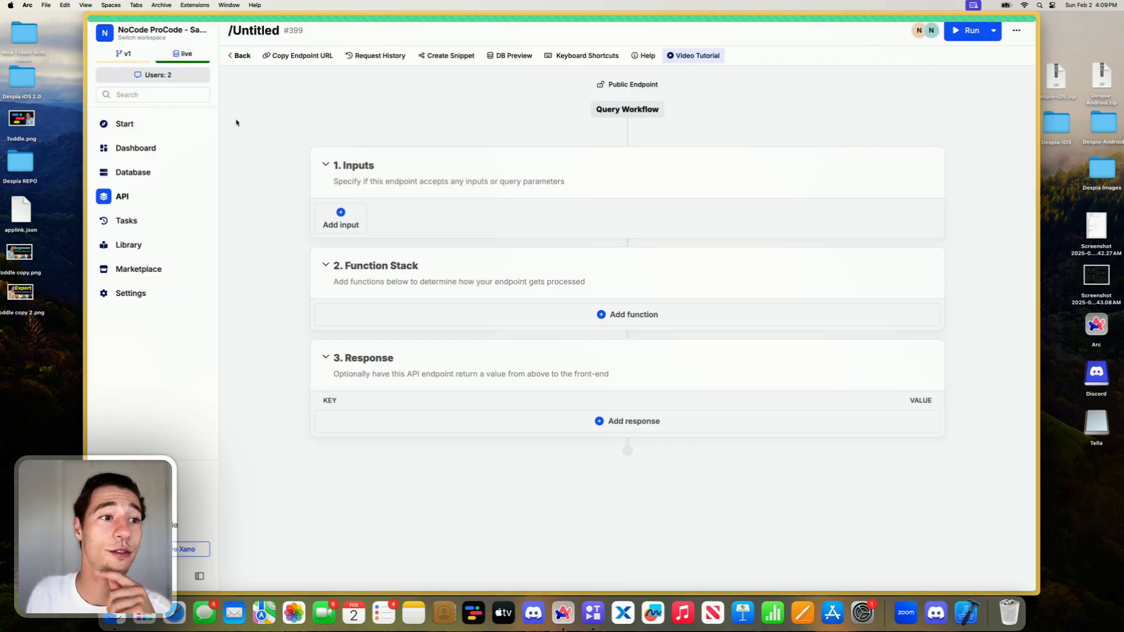
left_click(157, 148)
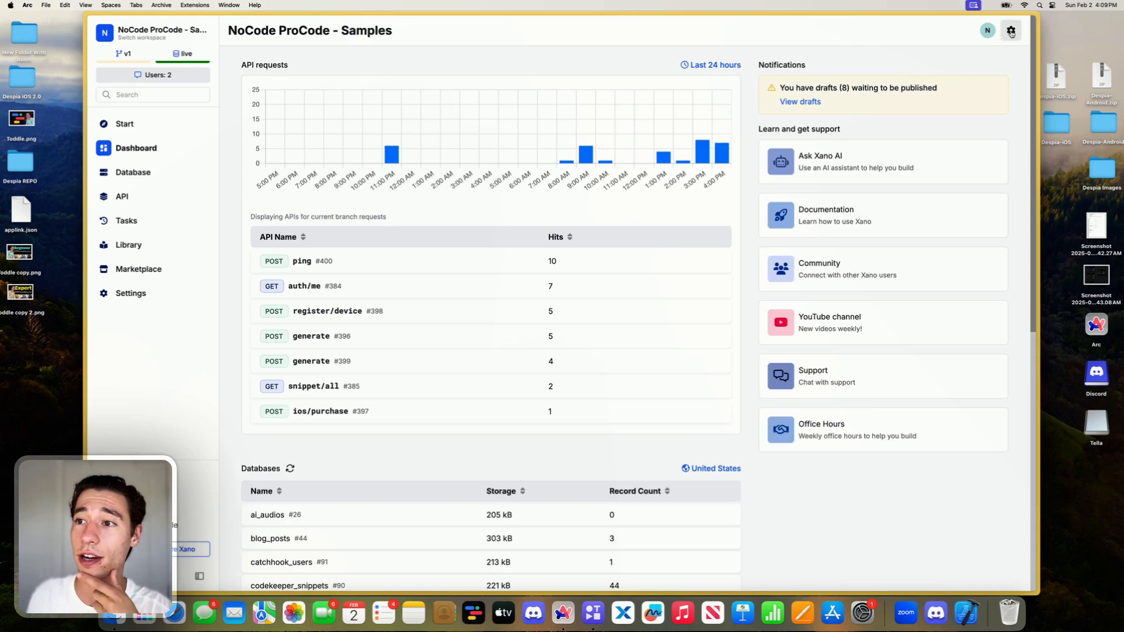
- Enable Realtime in the Xano workspace's Realtime Settings and copy the connection hash
left_click(1010, 30)
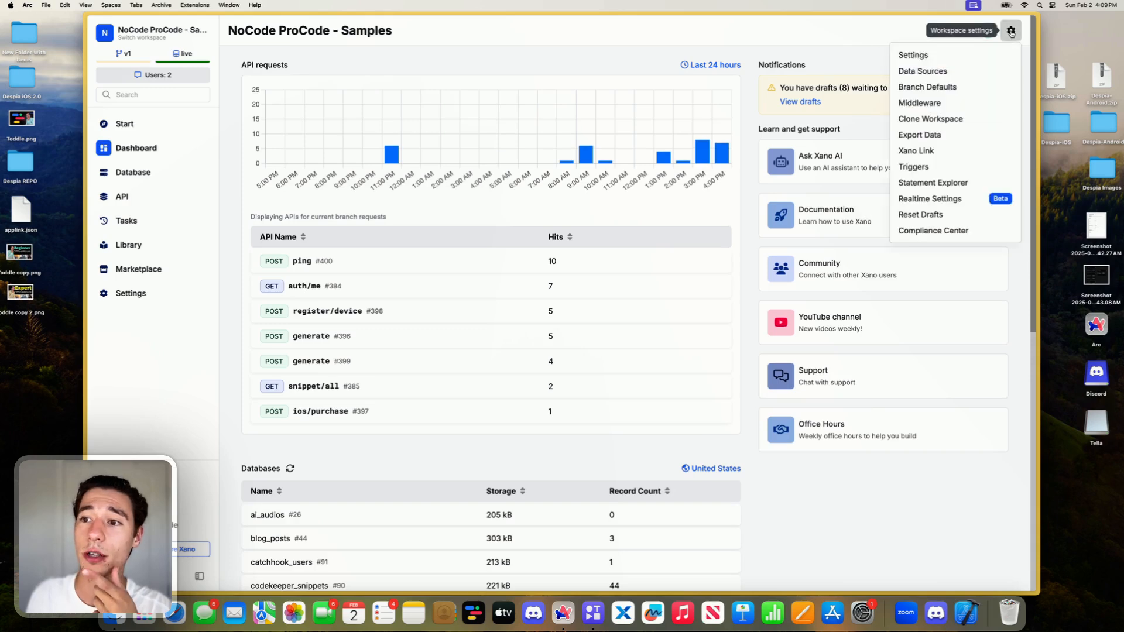
left_click(937, 199)
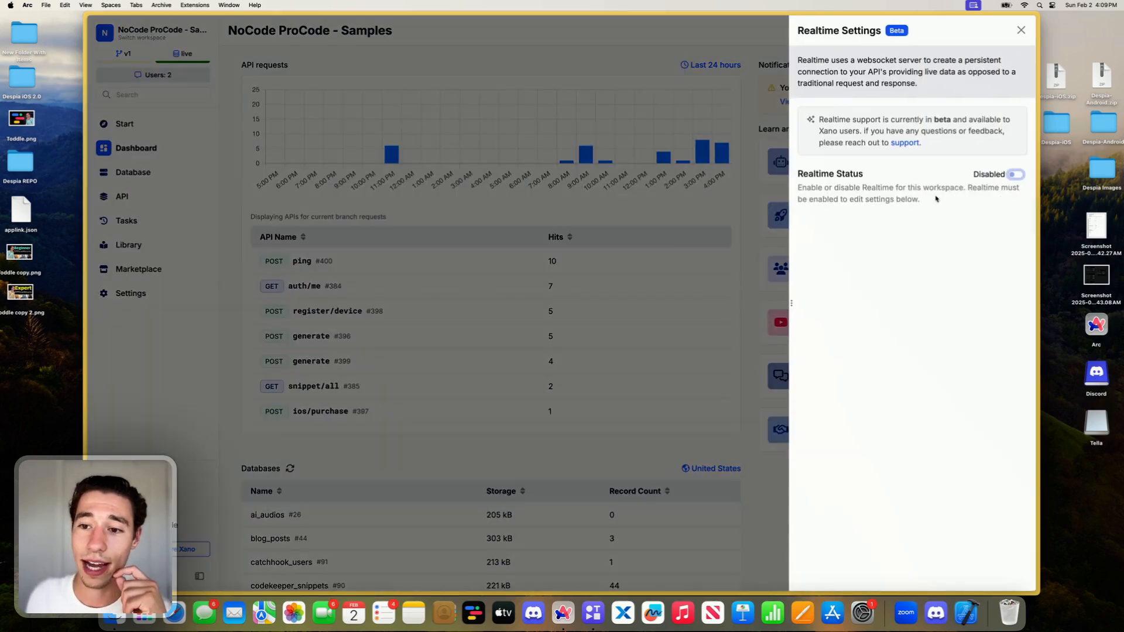
left_click(1014, 175)
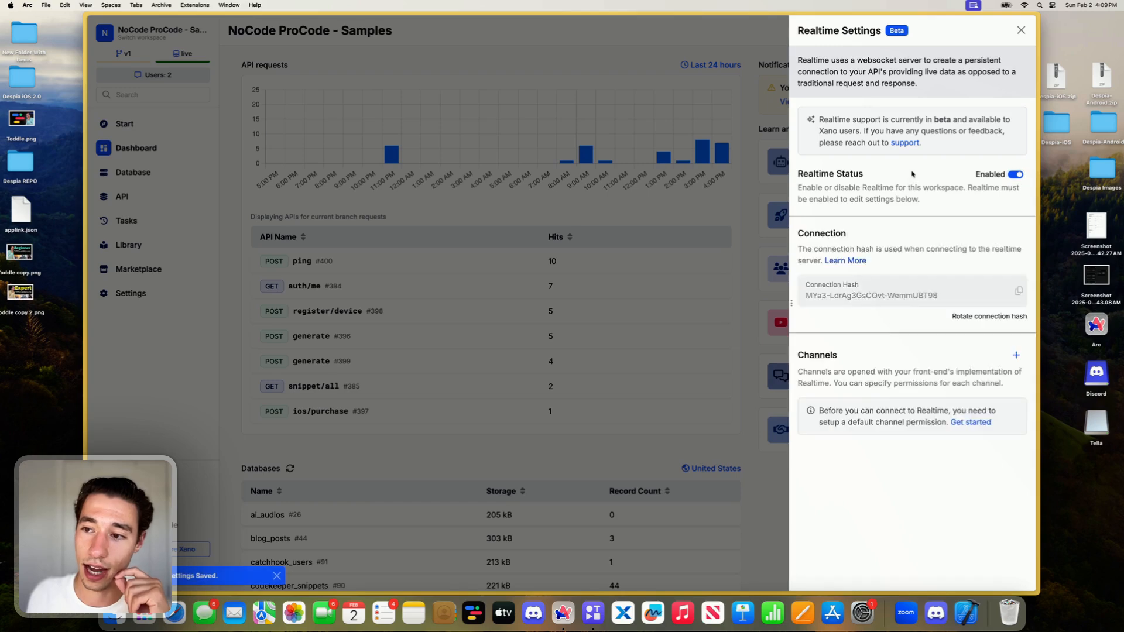
left_click(1018, 291)
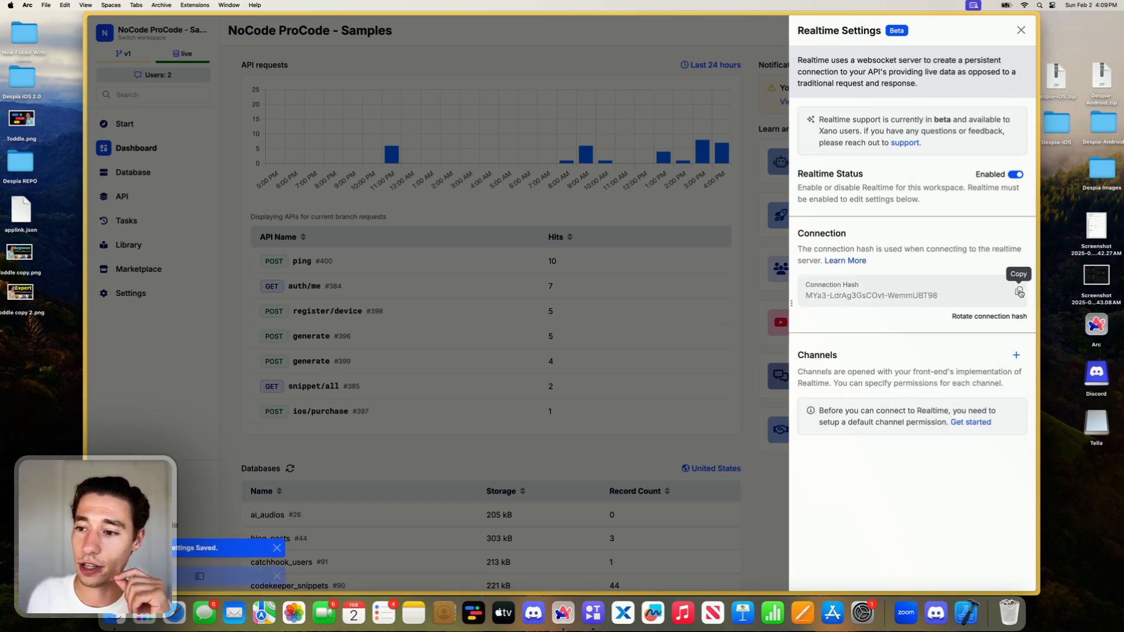
- Return to the Toddle project and paste the copied connection hash into connectionHash of the On load XanoSDK action
mouse_move(75, 145)
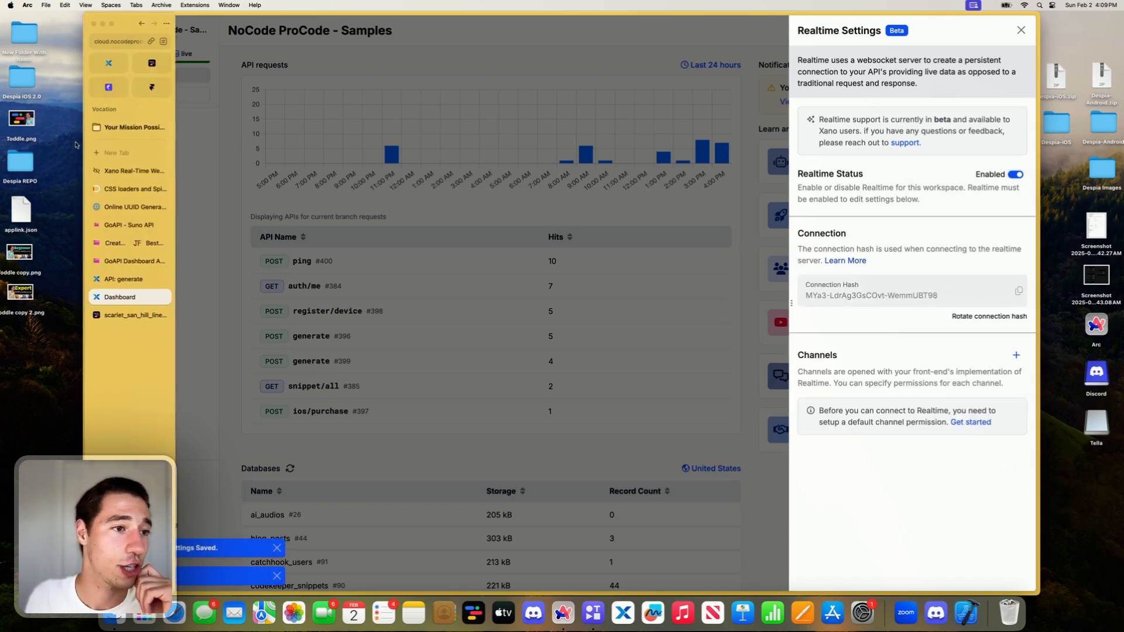
left_click(152, 64)
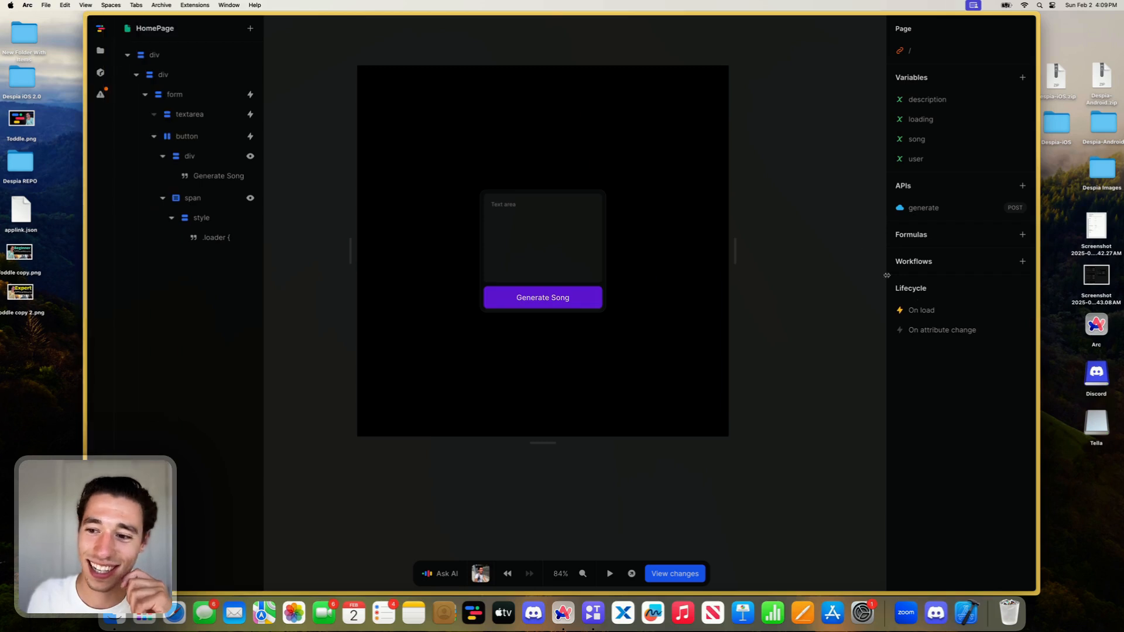
left_click(923, 302)
left_click(763, 208)
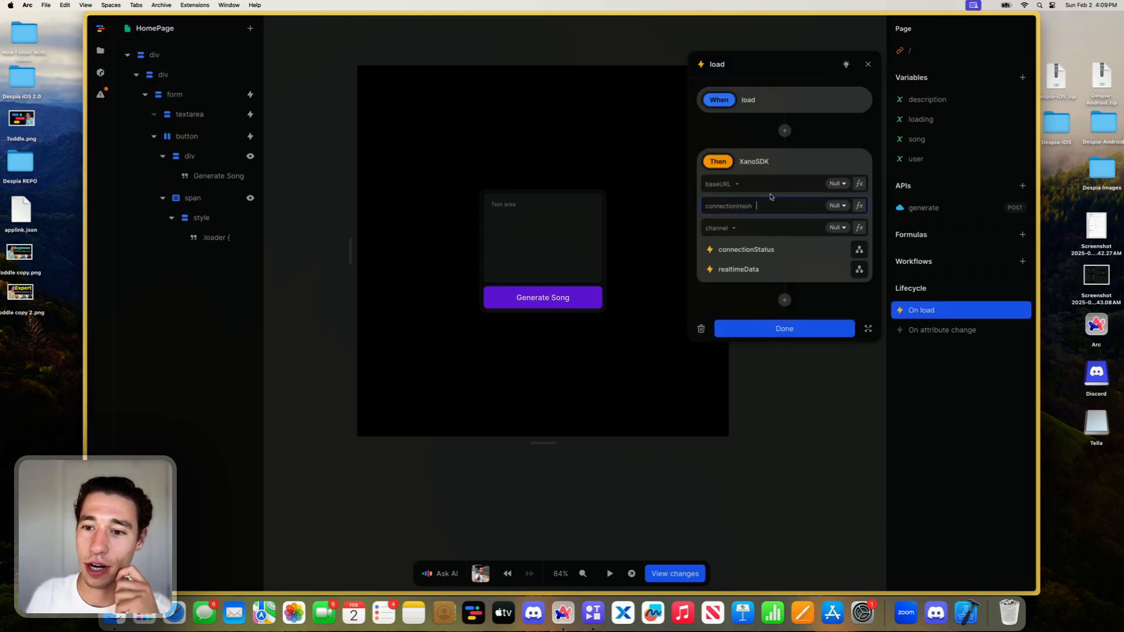
key("super+v")
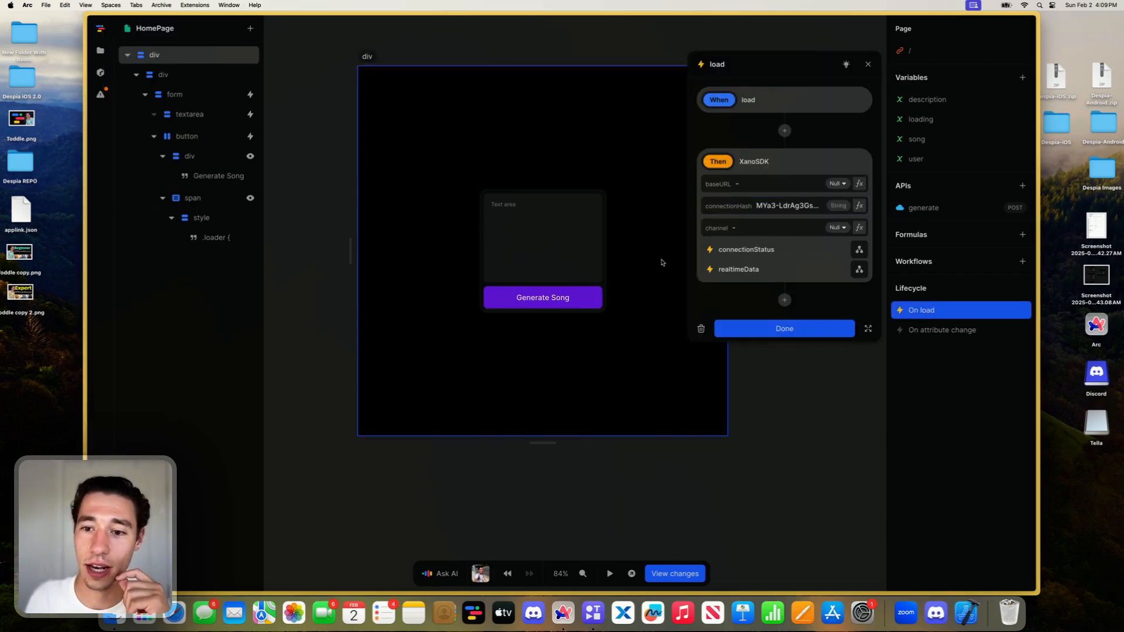
mouse_move(87, 298)
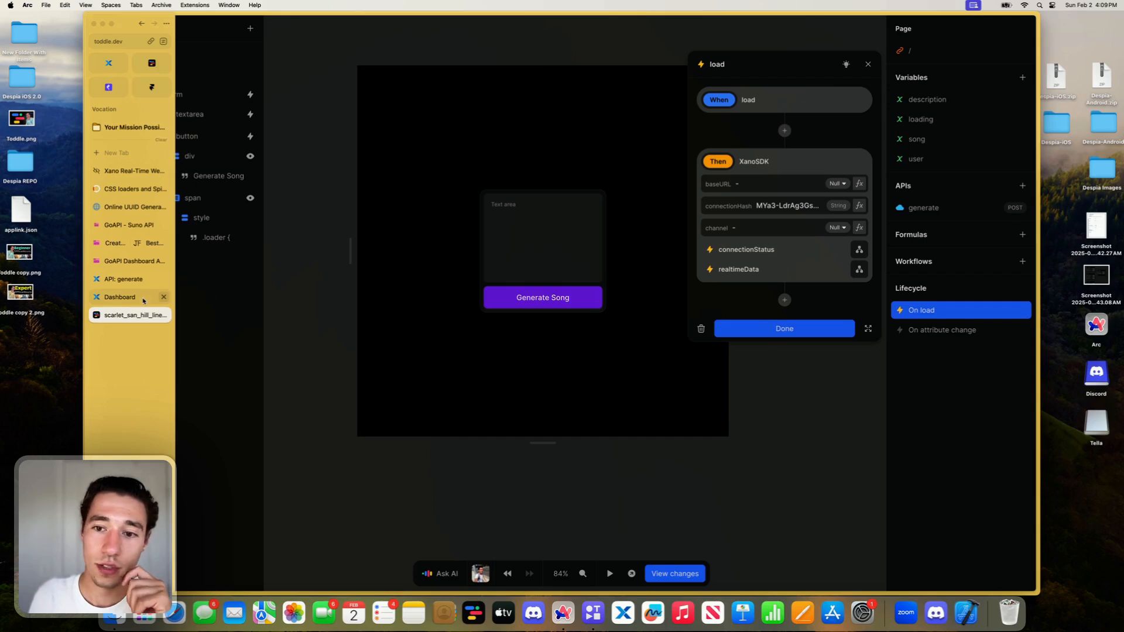
left_click(142, 298)
left_click(127, 41)
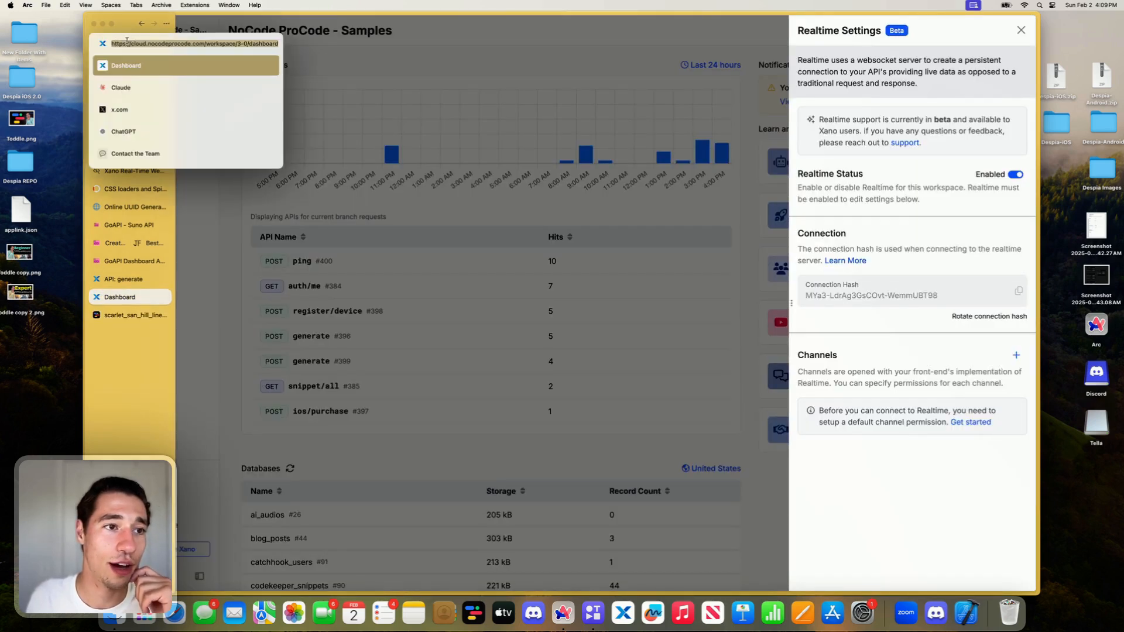
left_click_drag(202, 44, 94, 43)
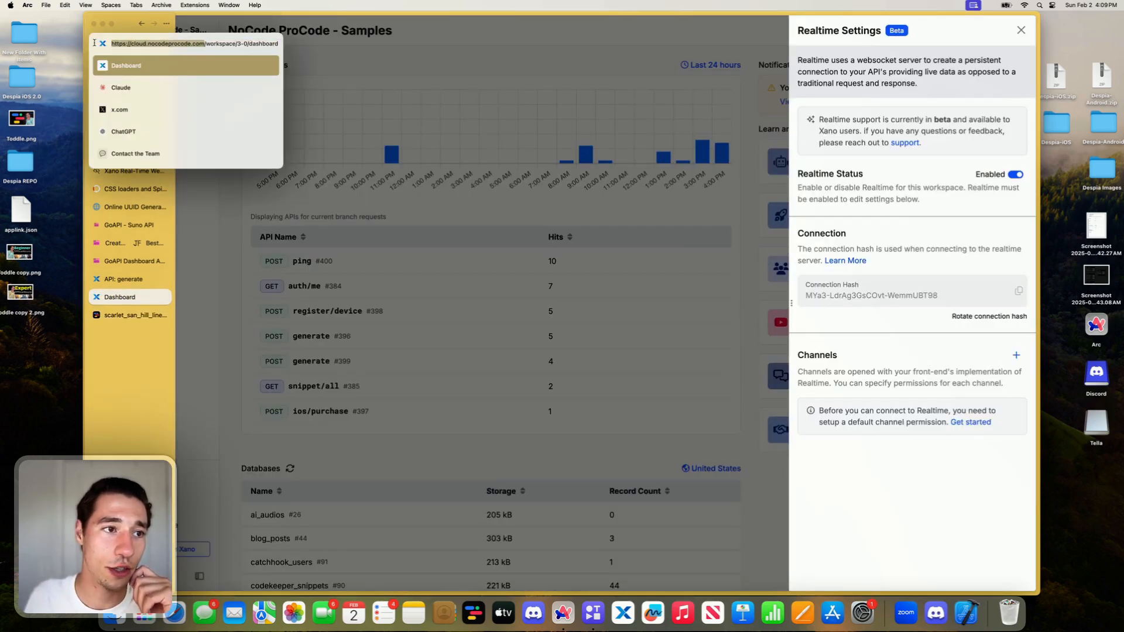
left_click(111, 344)
left_click(122, 316)
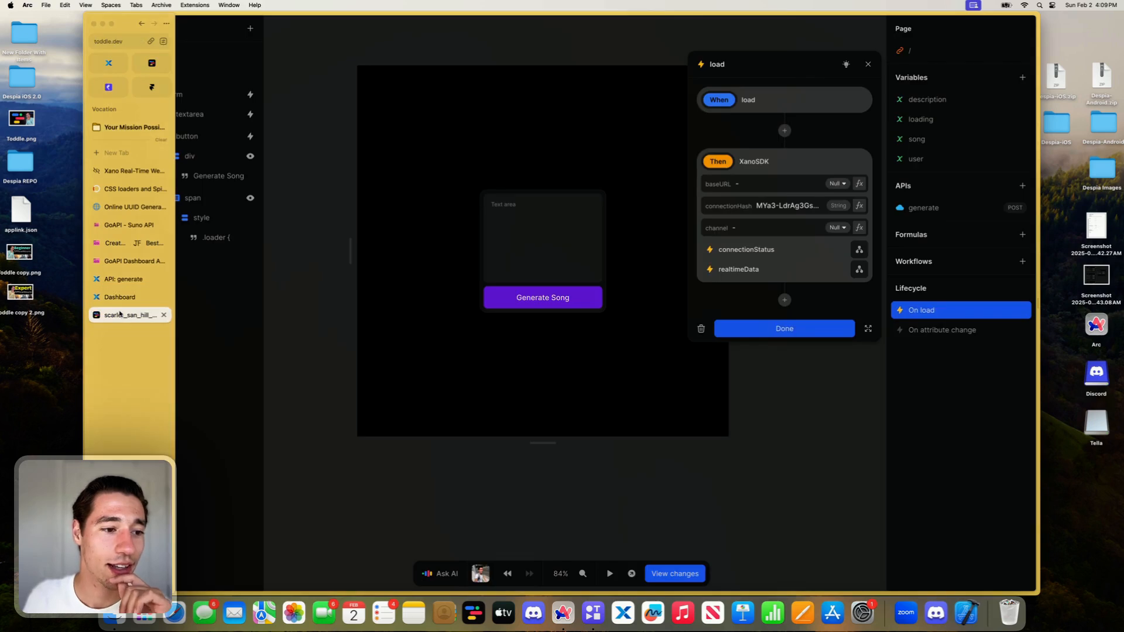
left_click(781, 226)
key("BackSpace")
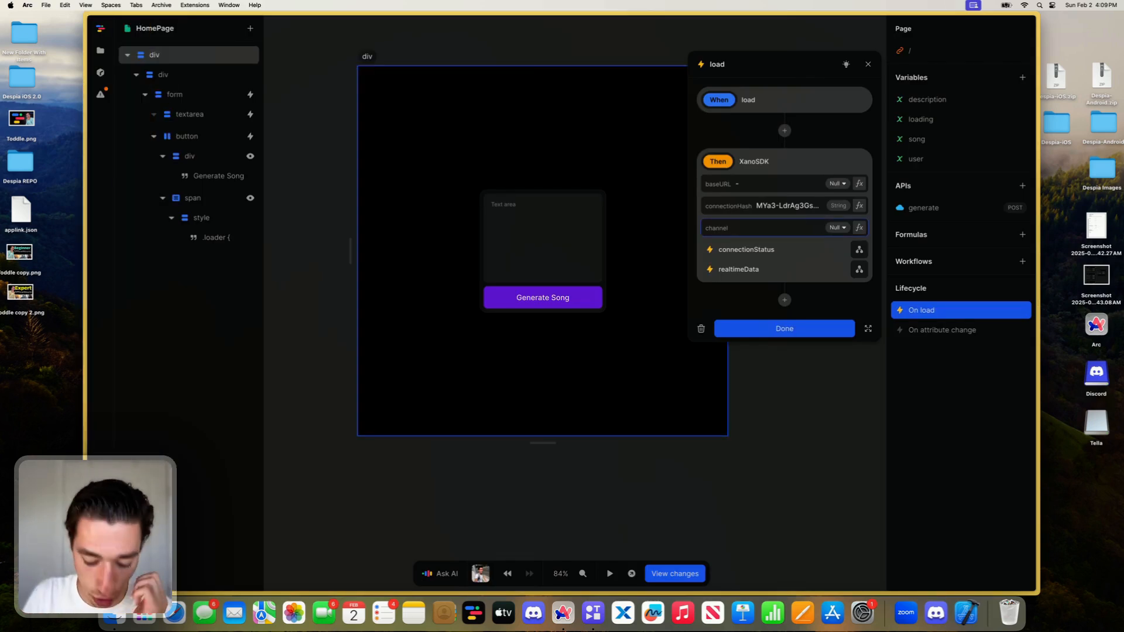
key("super+v")
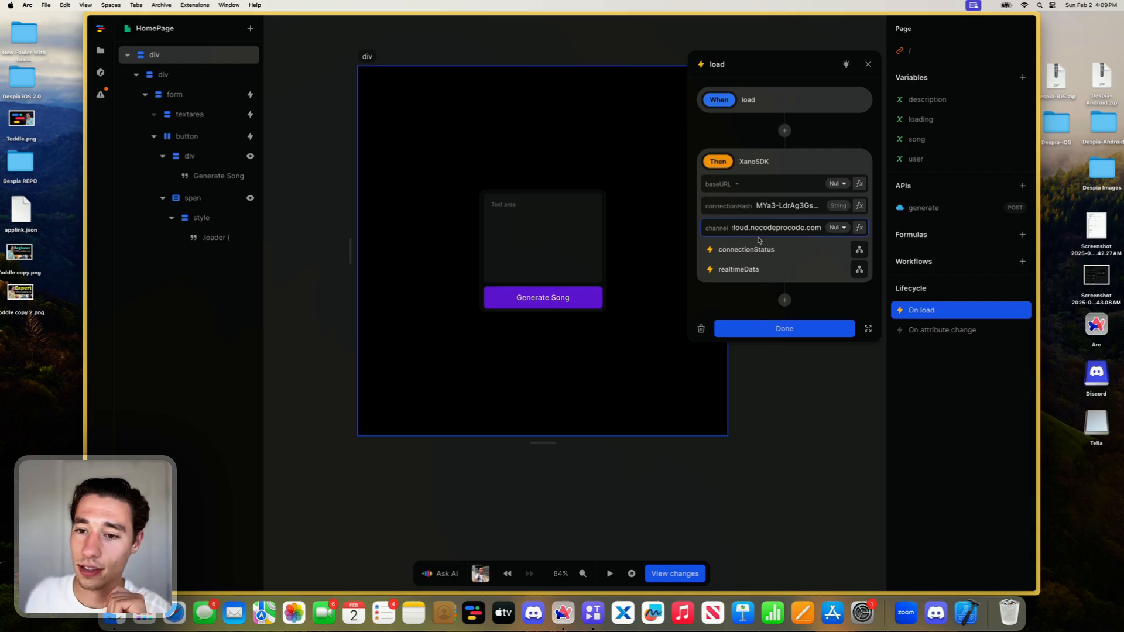
key("super+a")
key("super+x")
left_click(756, 185)
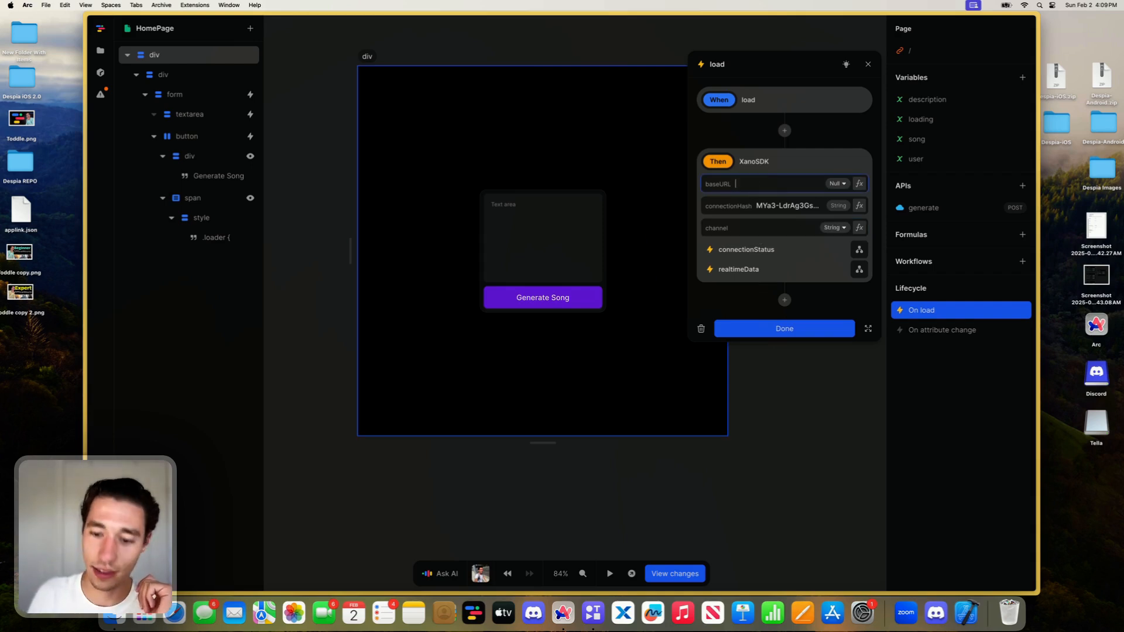
key("super+v")
- Return to Xano's Realtime Settings and start a new channel named music
left_click(740, 228)
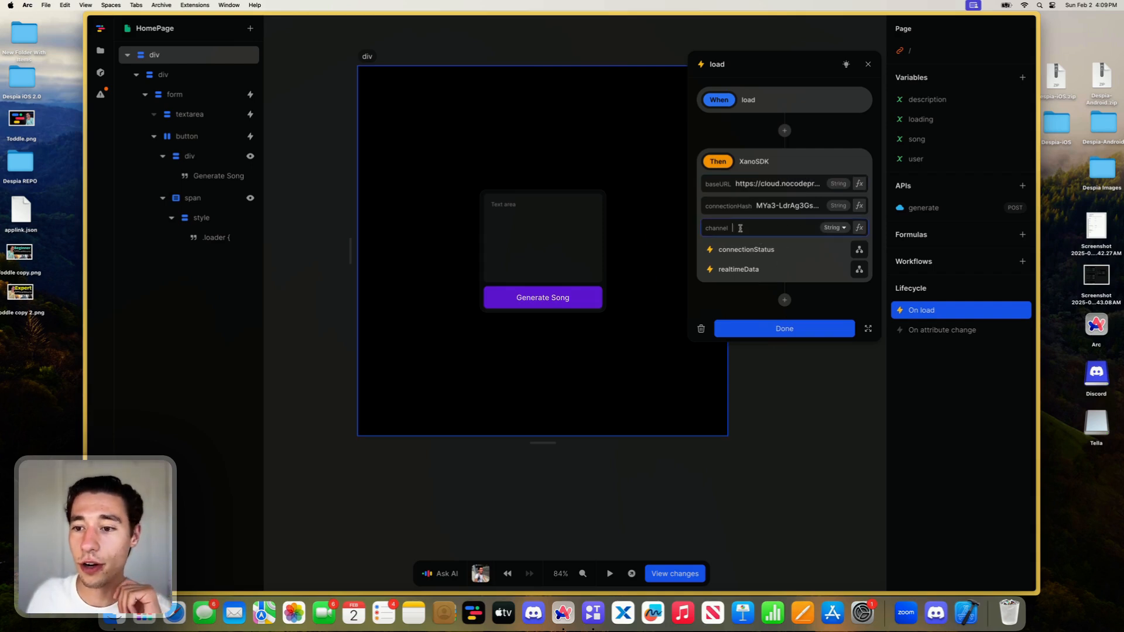
mouse_move(70, 251)
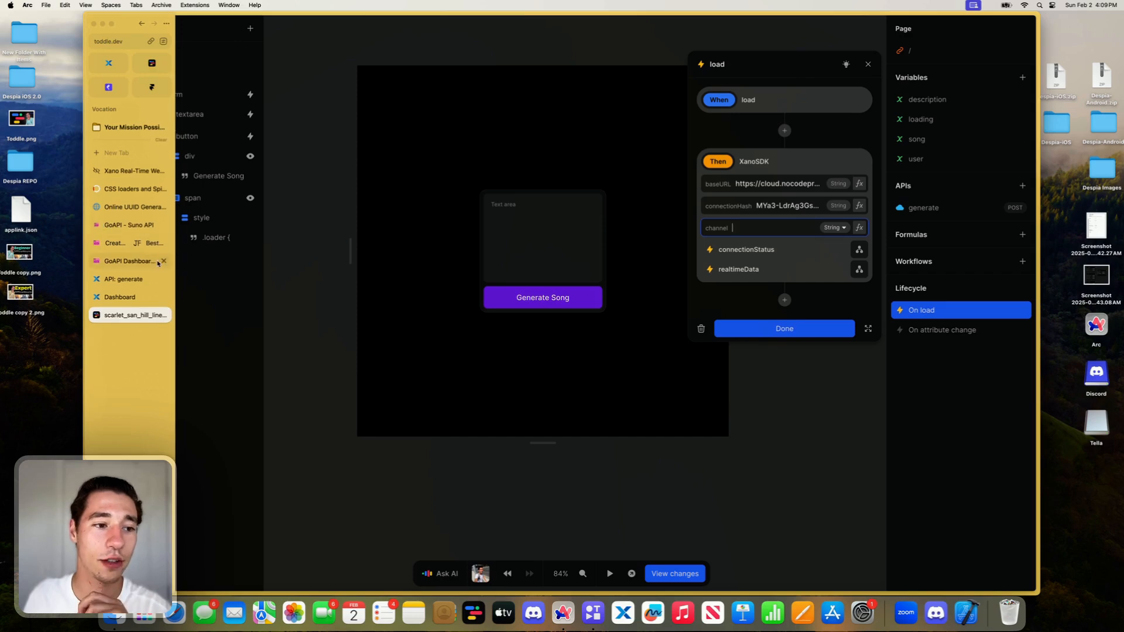
left_click(141, 296)
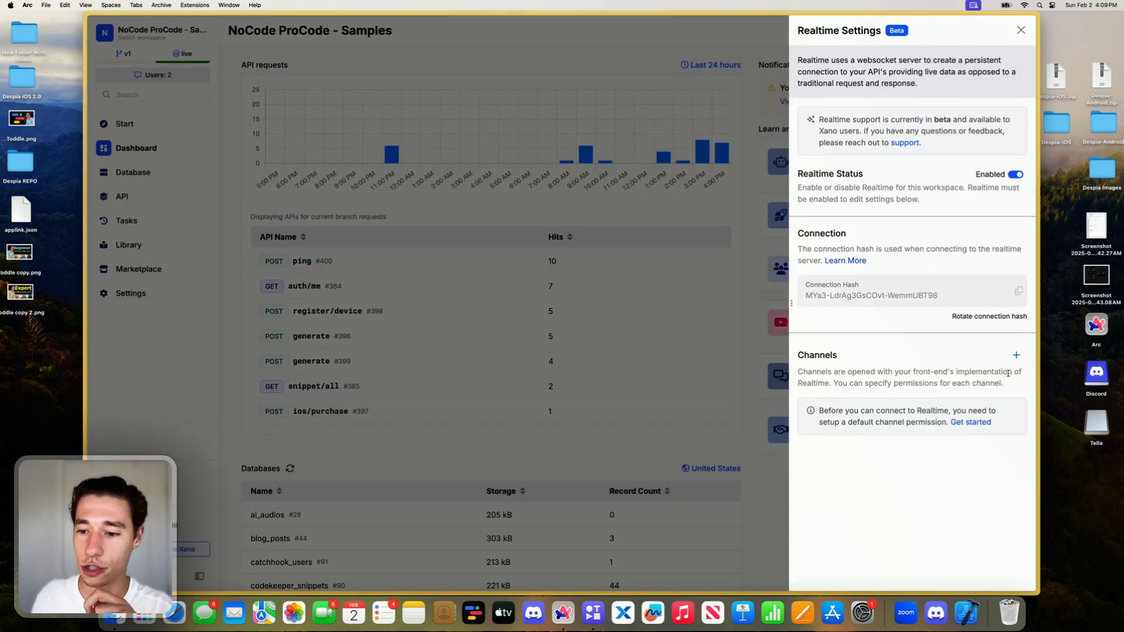
left_click(1016, 354)
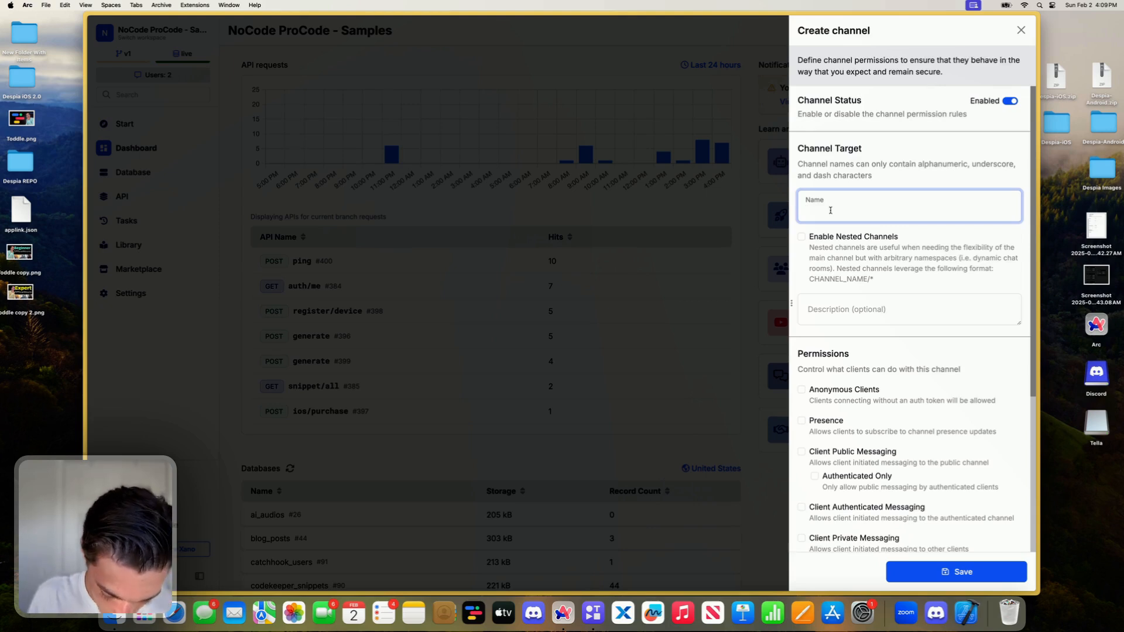
type("s")
key("BackSpace")
type("msu")
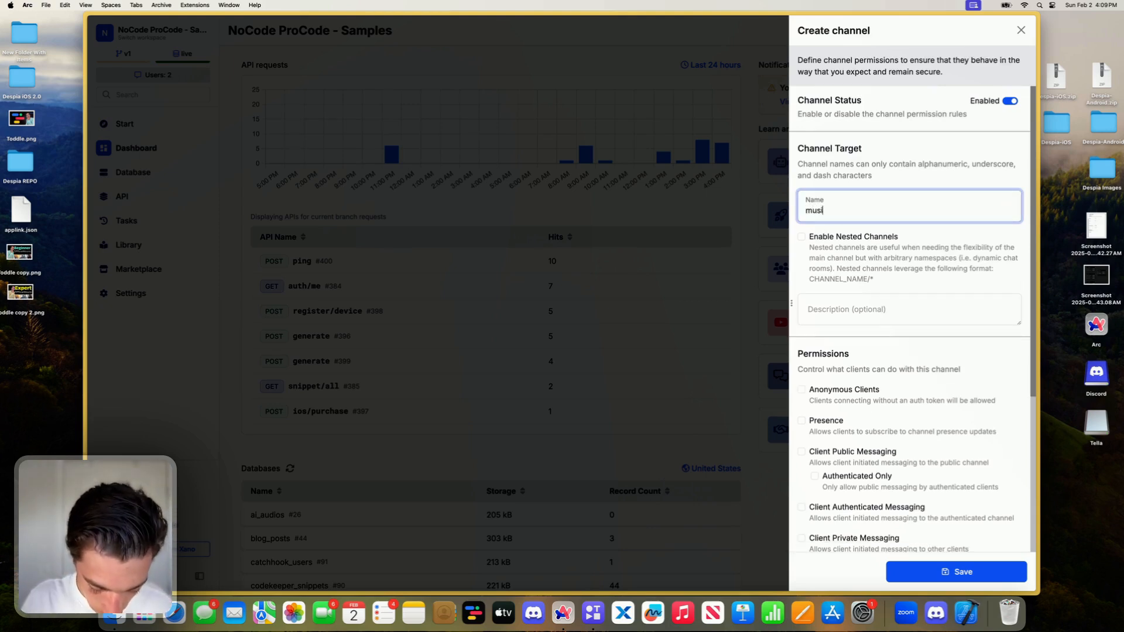
- Enable nested channels for the music channel, save it and close the Realtime Settings
left_click(802, 237)
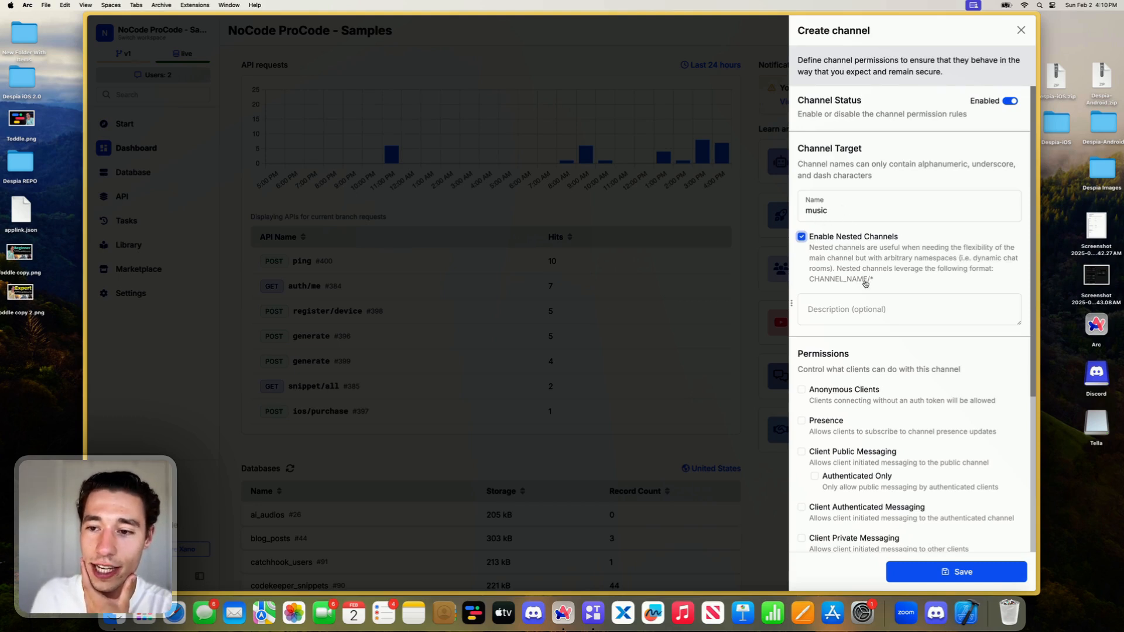
left_click(904, 279)
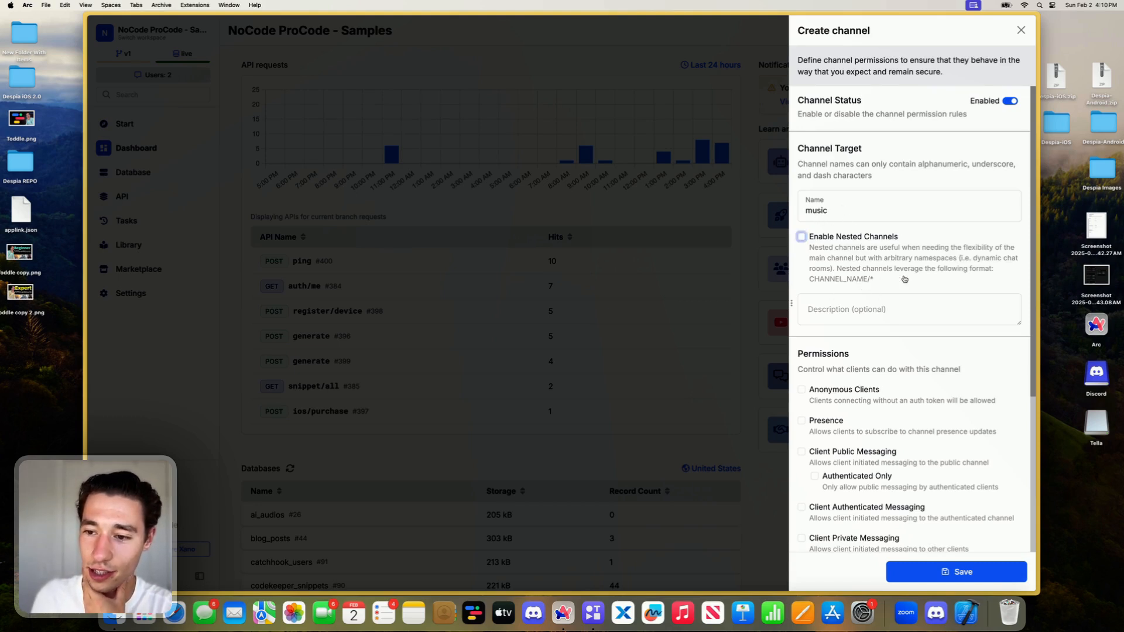
left_click(824, 255)
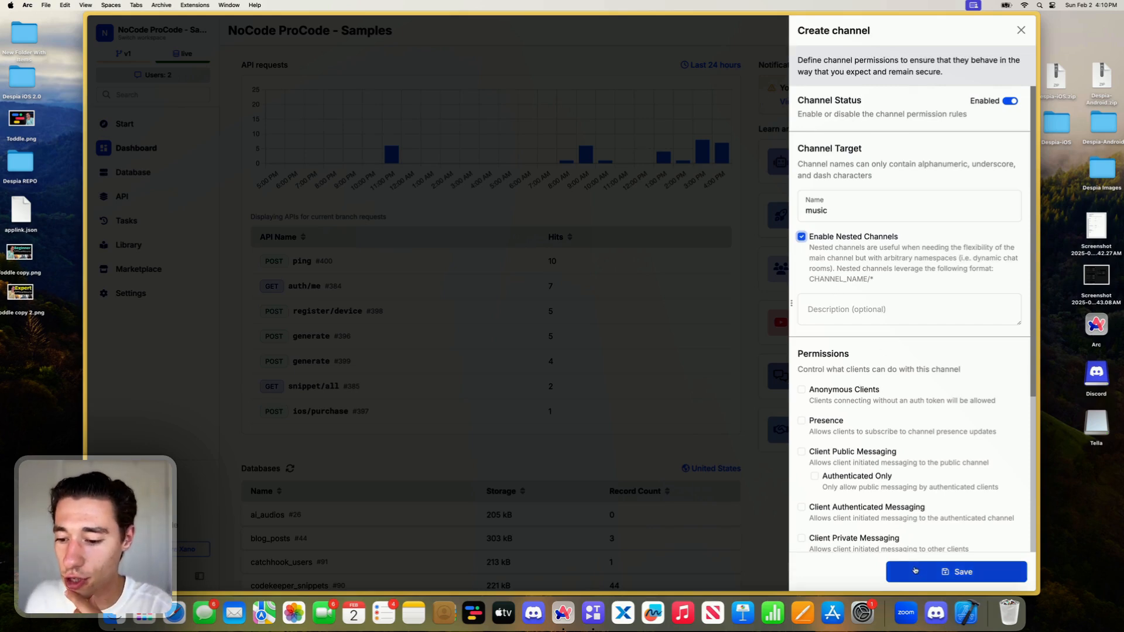
left_click(936, 571)
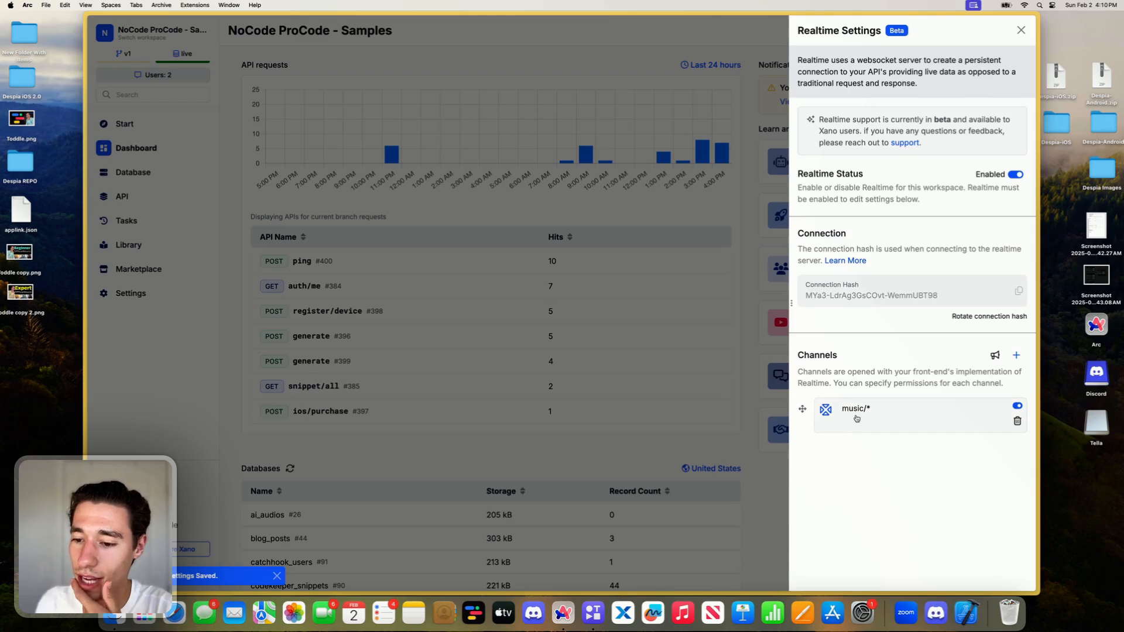
left_click(1020, 30)
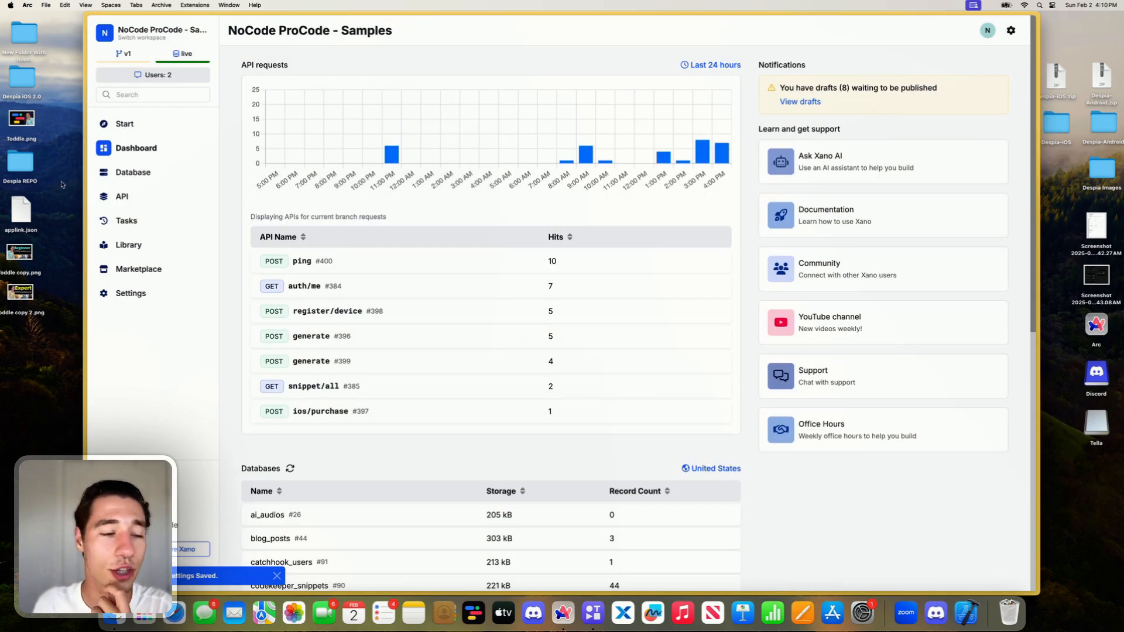
- In the Toddle On load workflow, give the XanoSDK channel a Concatenate formula with music/ as its first value
mouse_move(94, 111)
left_click(123, 314)
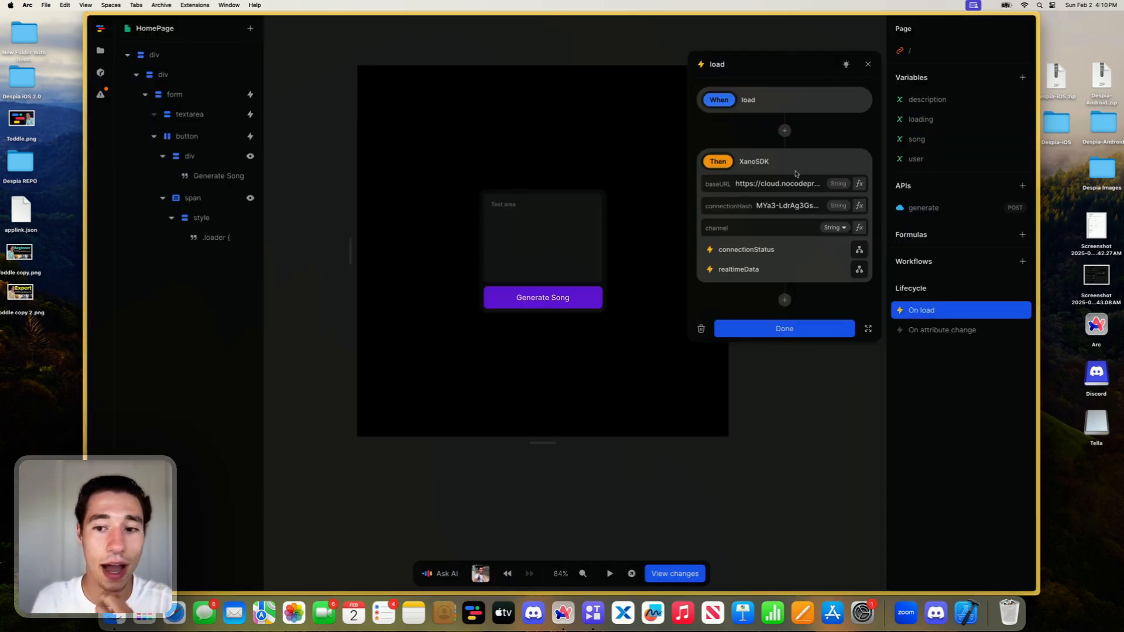
left_click(859, 227)
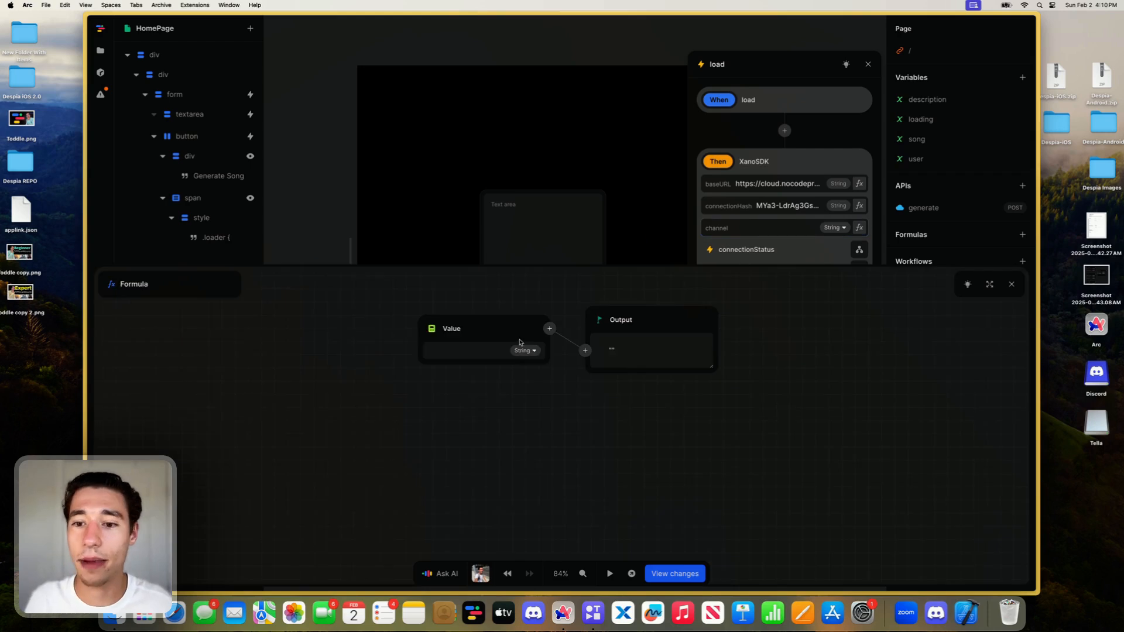
left_click(433, 331)
type("con")
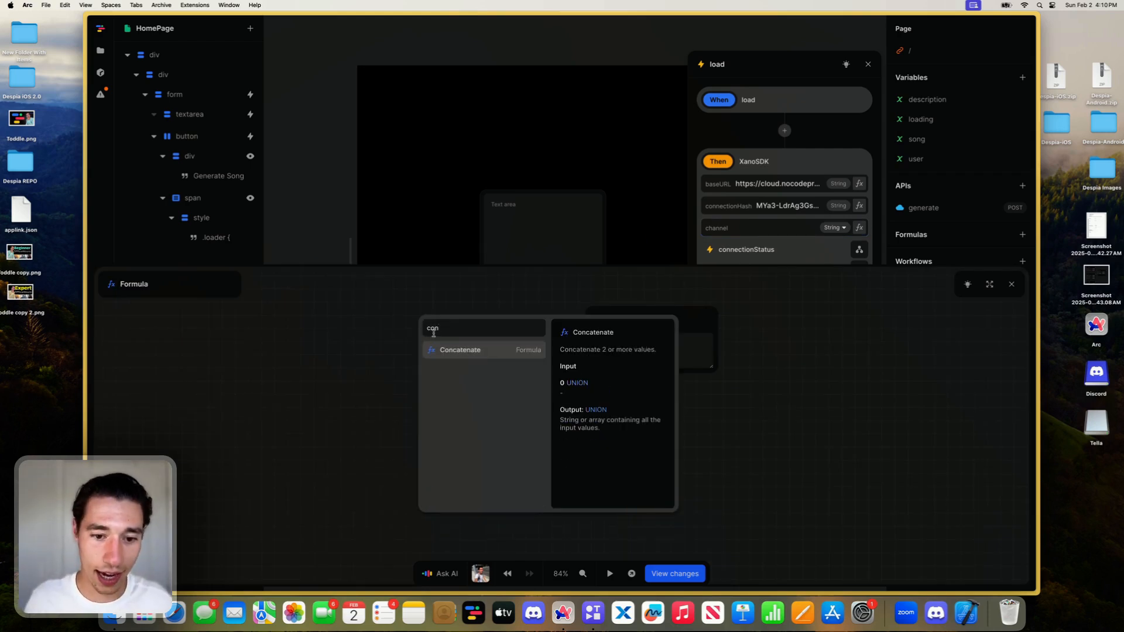
left_click(441, 351)
type("music/")
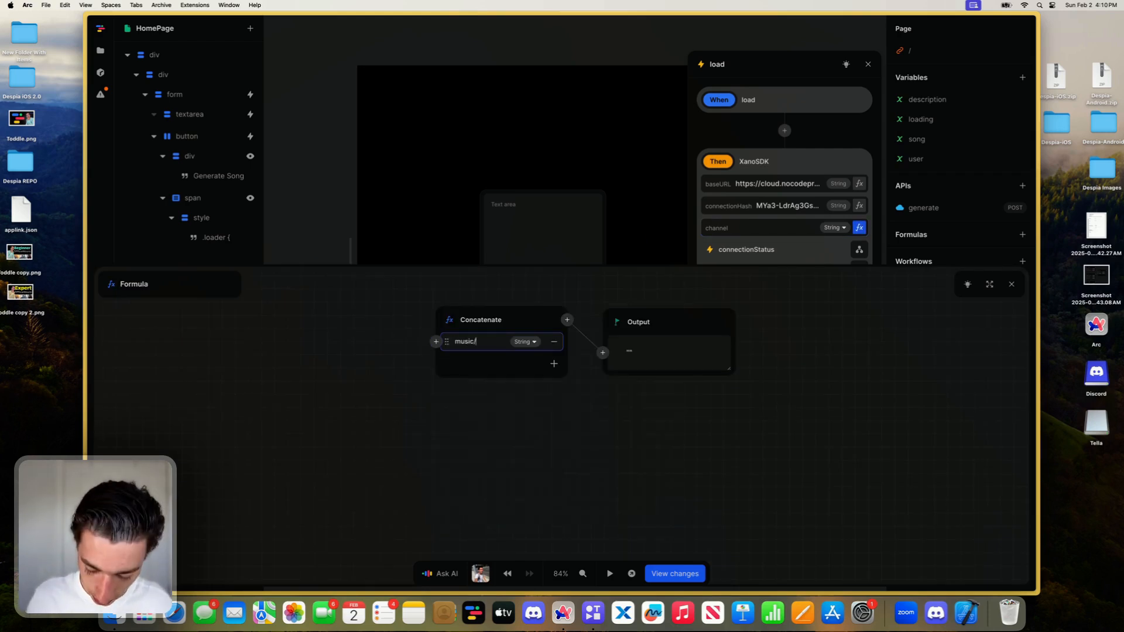
left_click(514, 403)
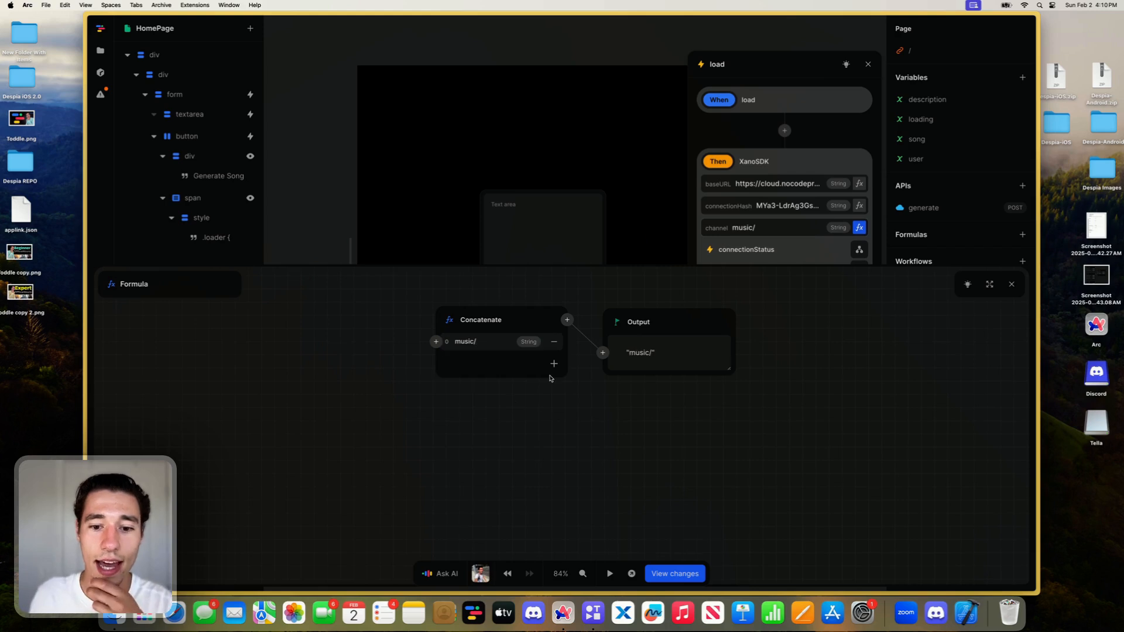
- Append the user variable as the second value of the channel's Concatenate formula, widen the output node and close the formula editor
left_click(554, 364)
left_click(433, 365)
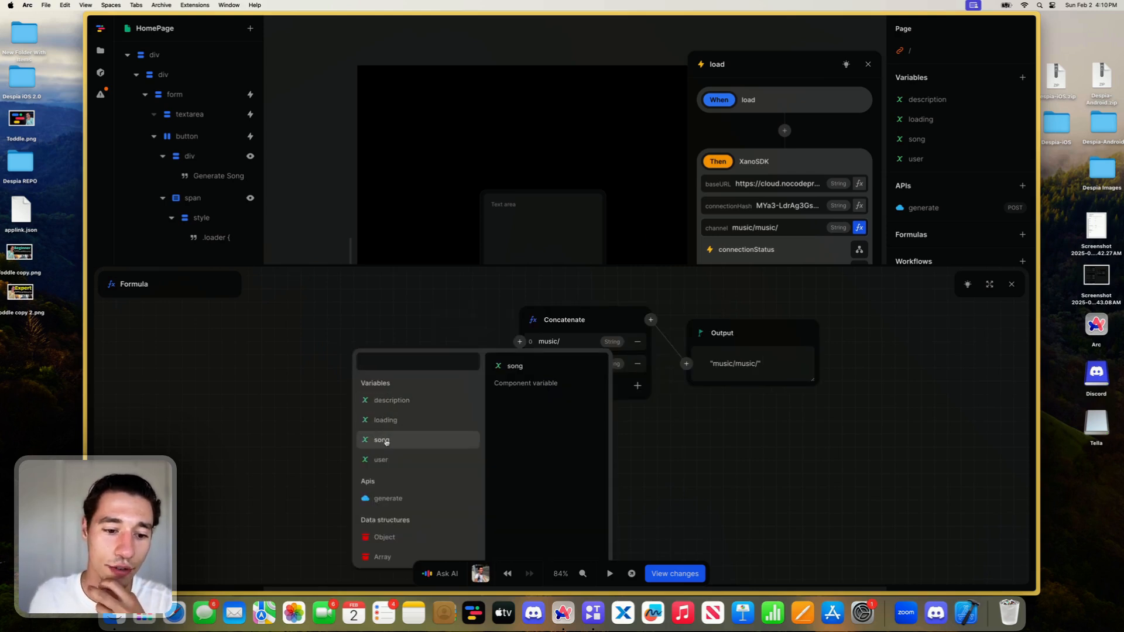
left_click(387, 459)
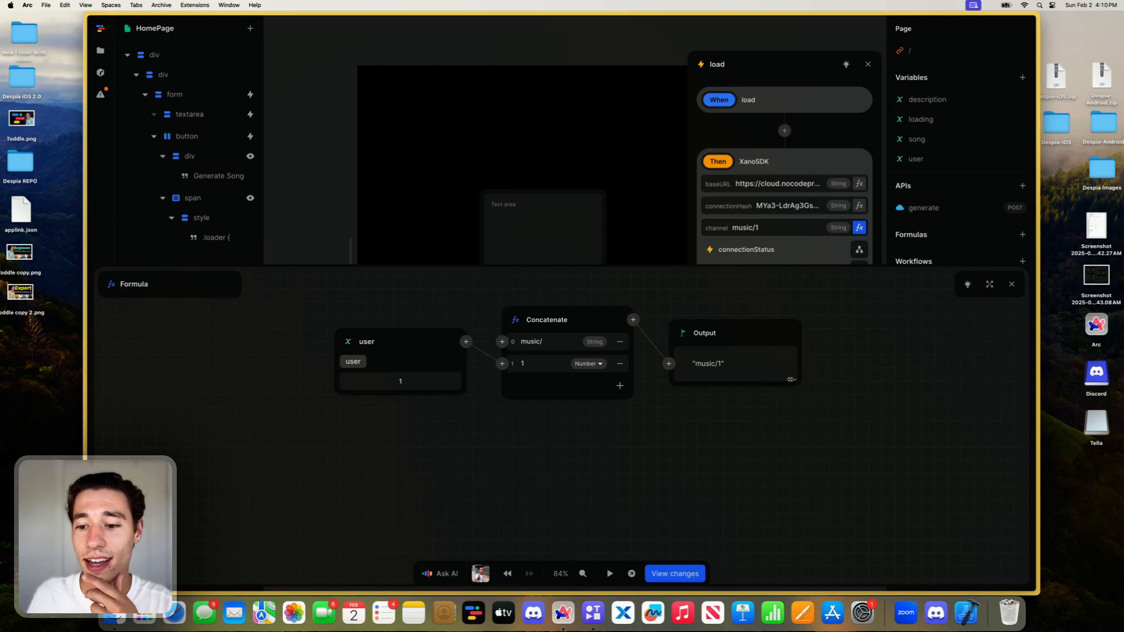
left_click_drag(794, 379, 848, 379)
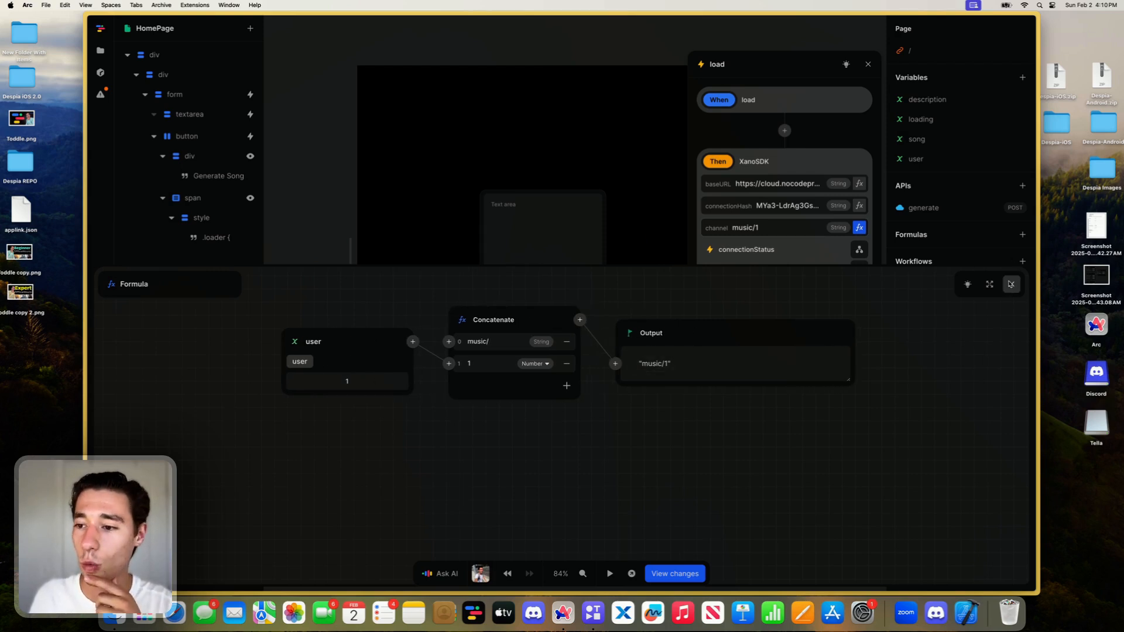
left_click(1010, 285)
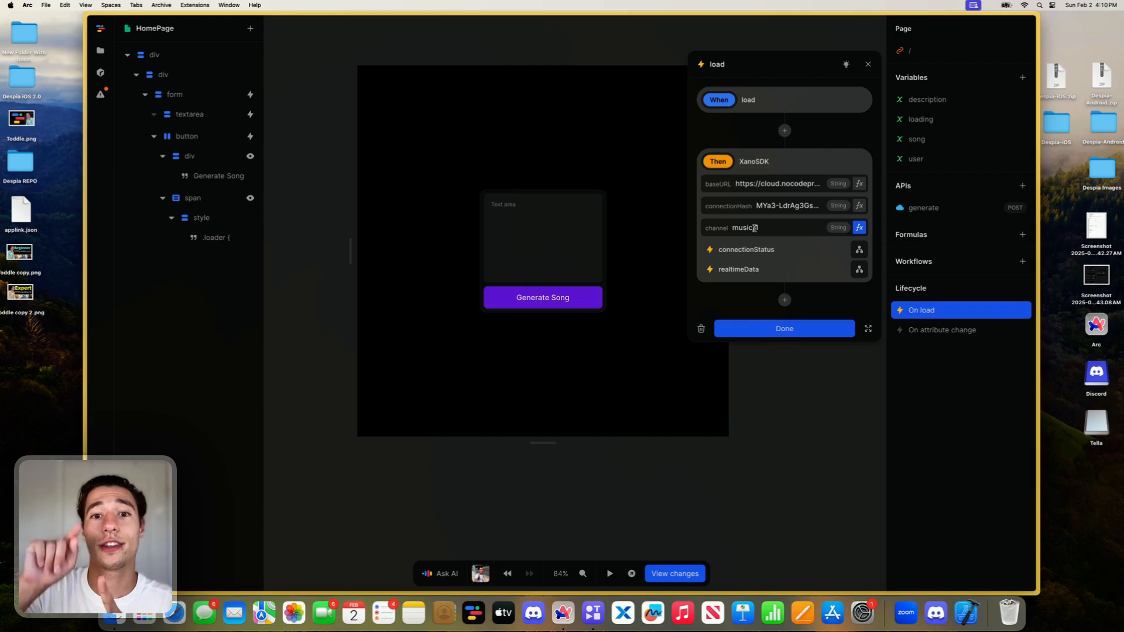
type("/1")
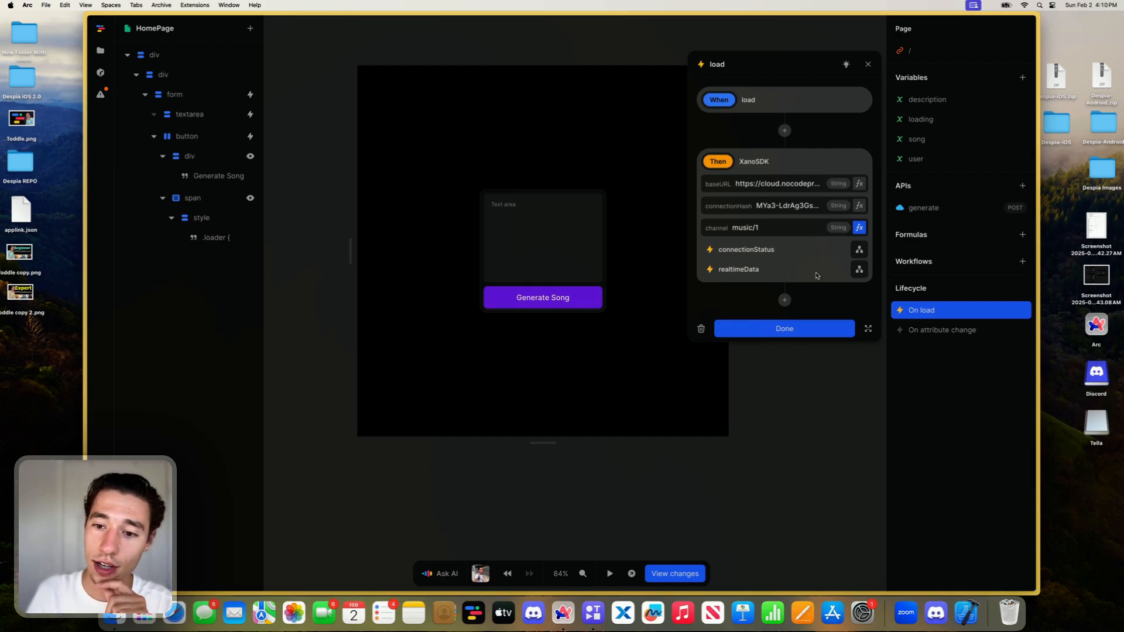
- Add a Log To Console action to the XanoSDK realtimeData event, with its data bound to the Event
left_click(859, 269)
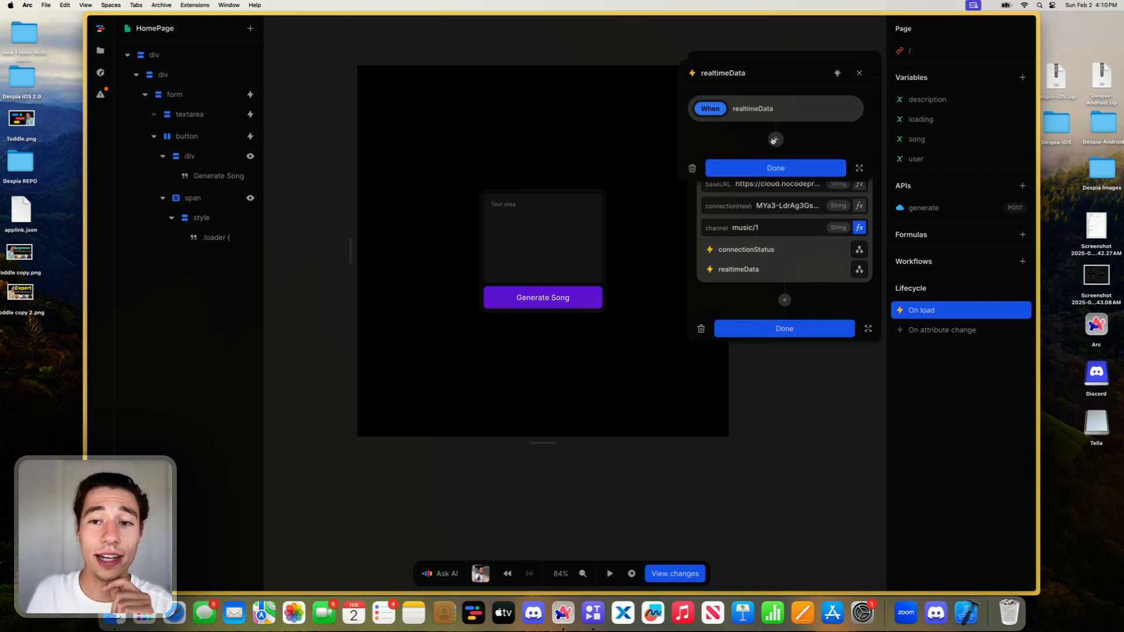
left_click(774, 140)
type("lo")
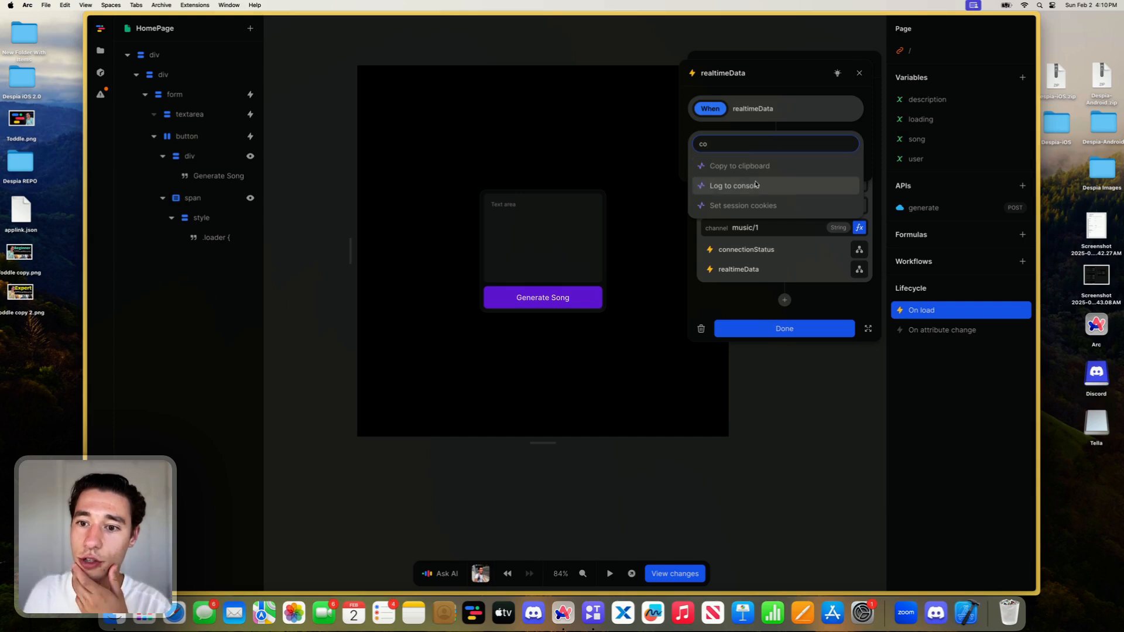
left_click(755, 186)
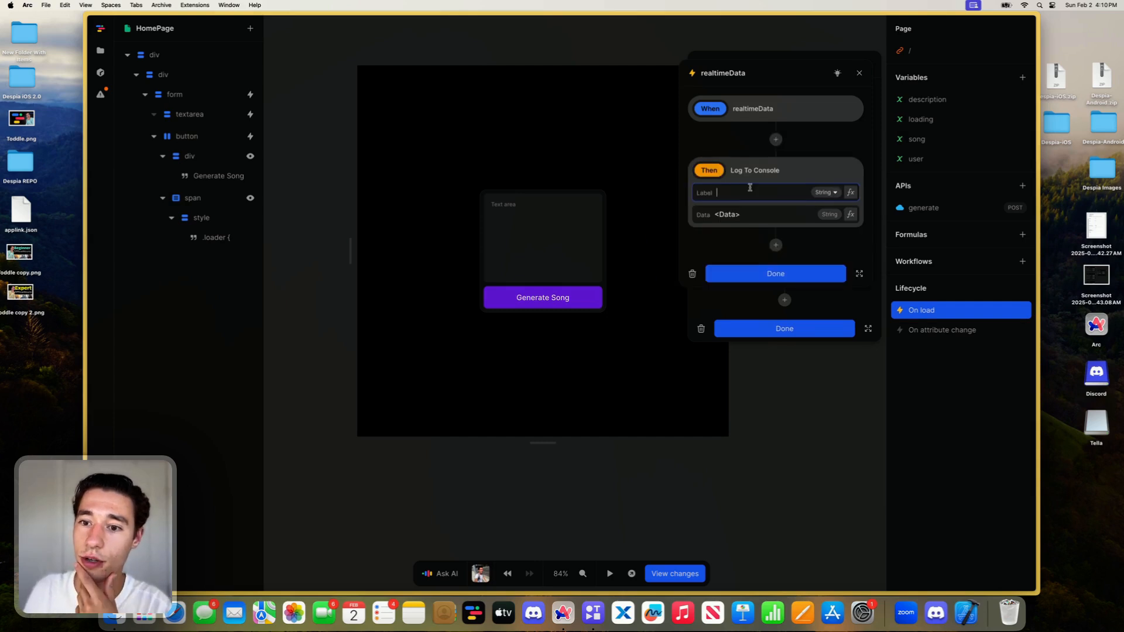
left_click(849, 214)
left_click(428, 337)
left_click(447, 367)
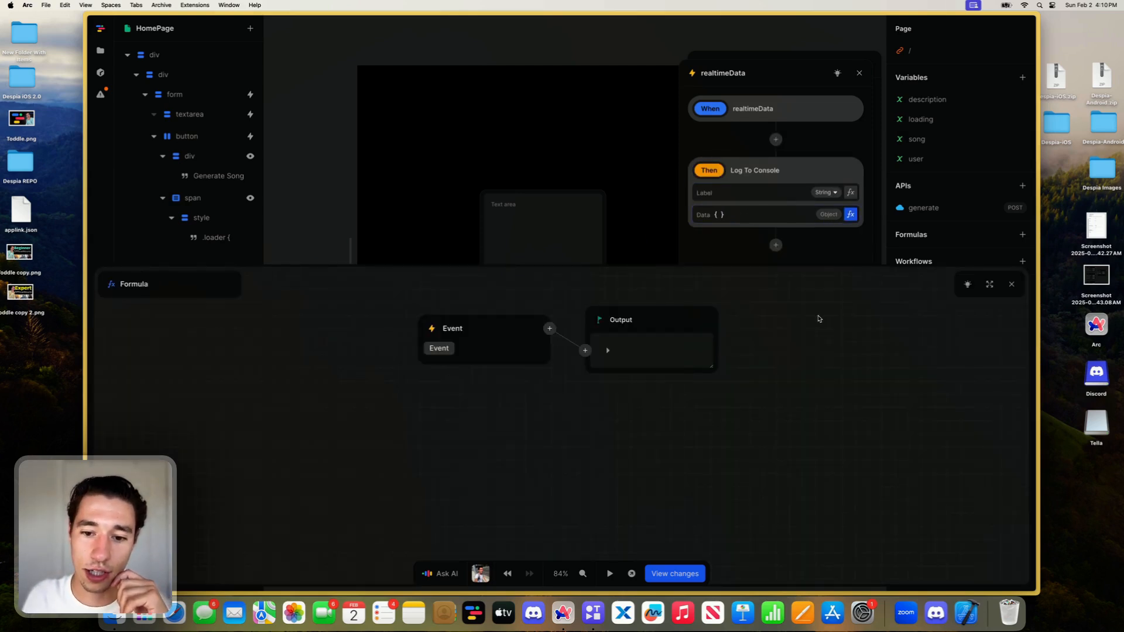
left_click(1011, 284)
- Label the console log Xano Data Callback and finish both the realtimeData and load workflows
left_click(739, 190)
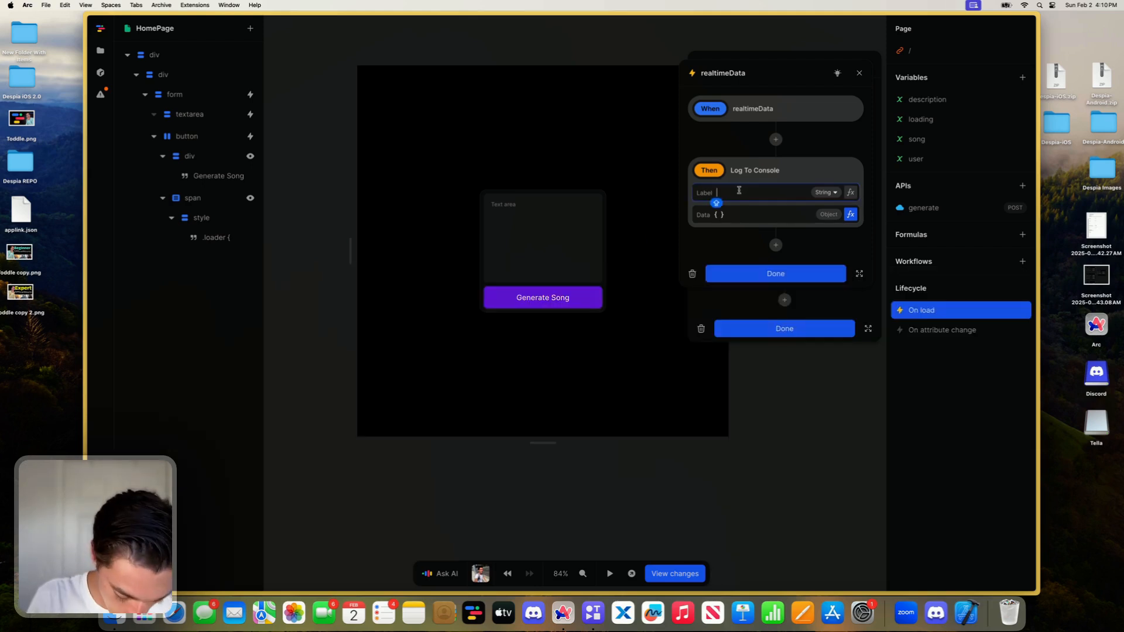
type("Xano Data Clalbcak")
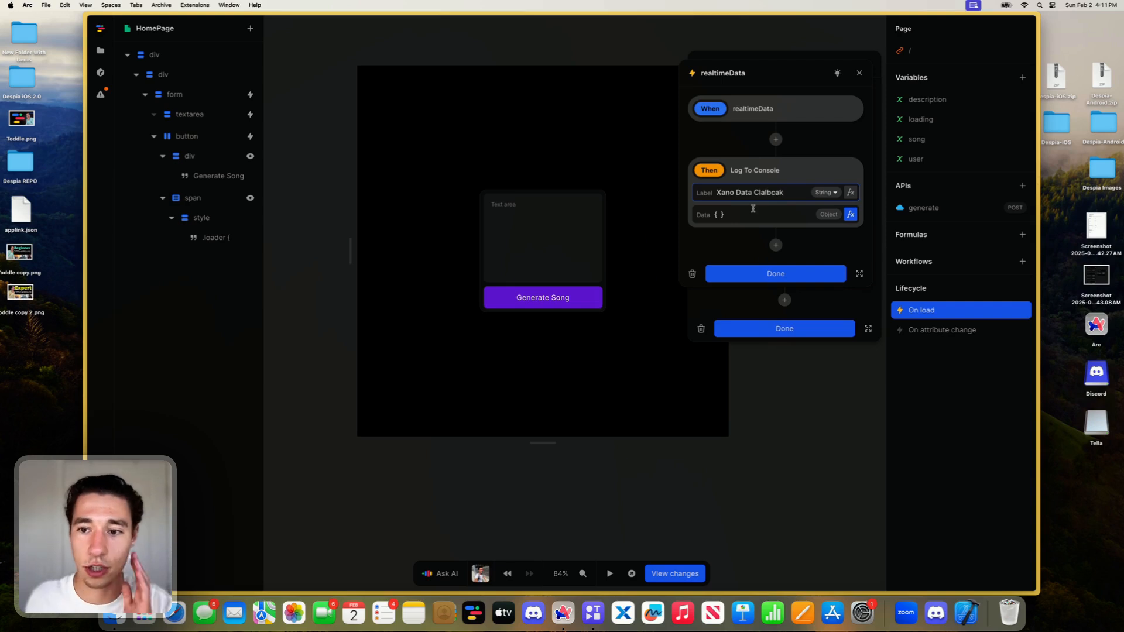
key("BackSpace")
key("BackSpace")
key("BackSpace")
key("BackSpace")
key("BackSpace")
key("BackSpace")
key("BackSpace")
type("all")
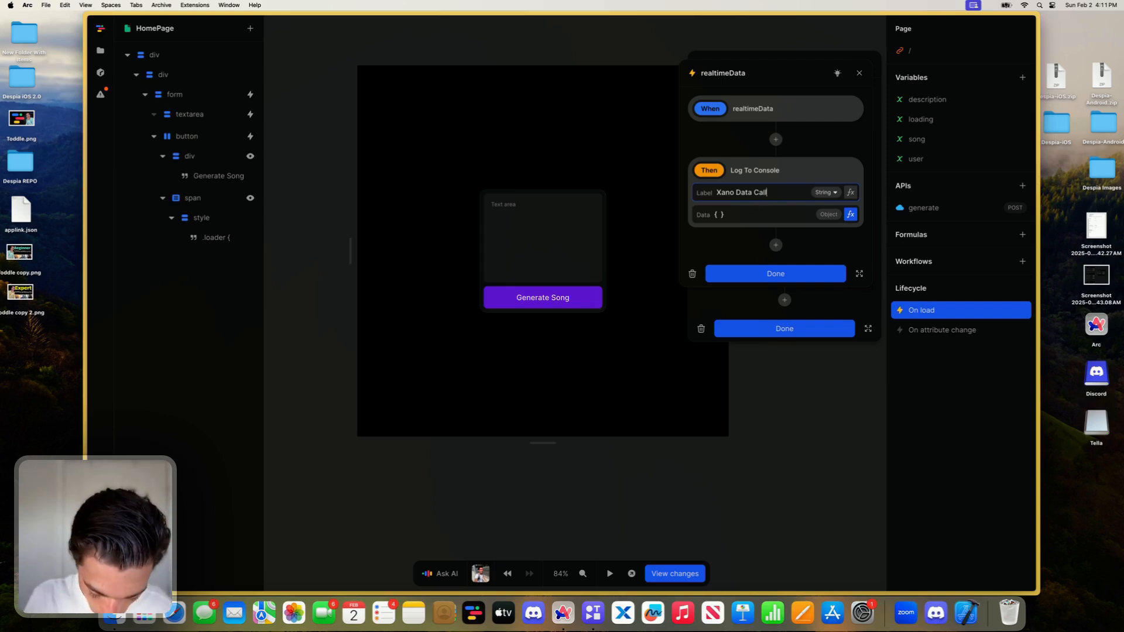
type("back")
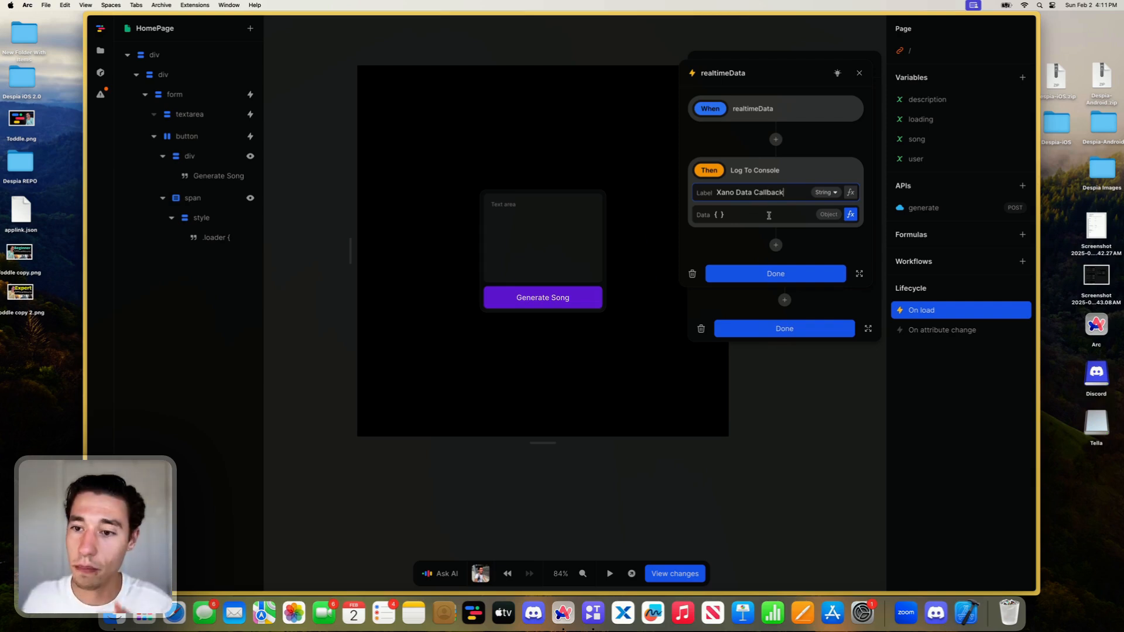
left_click(794, 274)
left_click(795, 328)
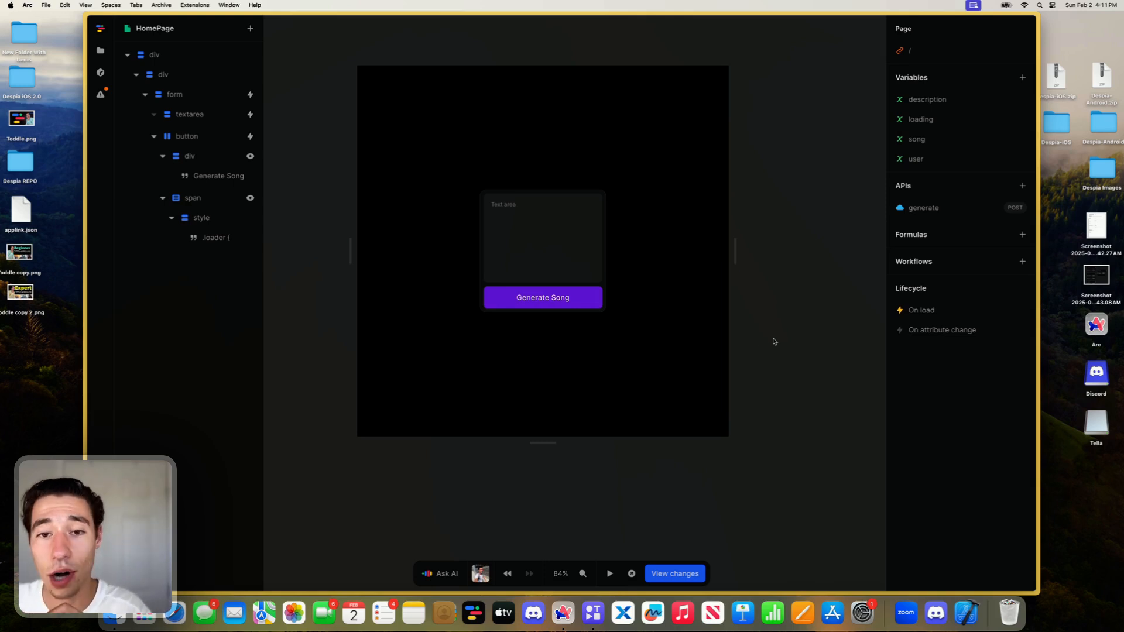
- Switch to Xano, open the /ping endpoint's run settings and clear the default input JSON
mouse_move(144, 291)
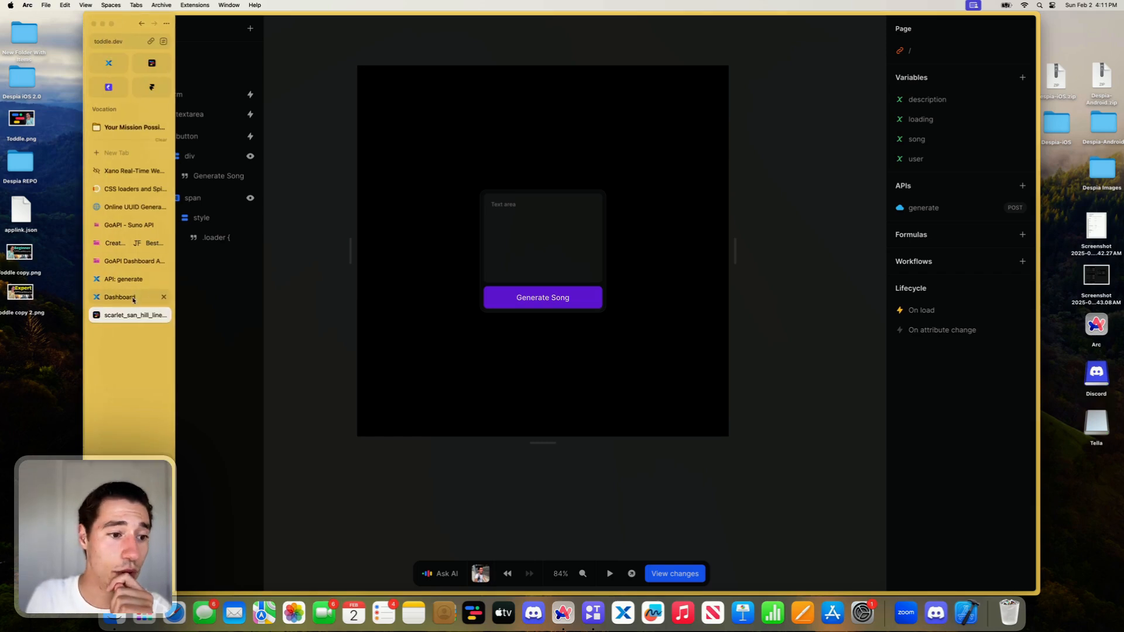
left_click(133, 297)
left_click(123, 280)
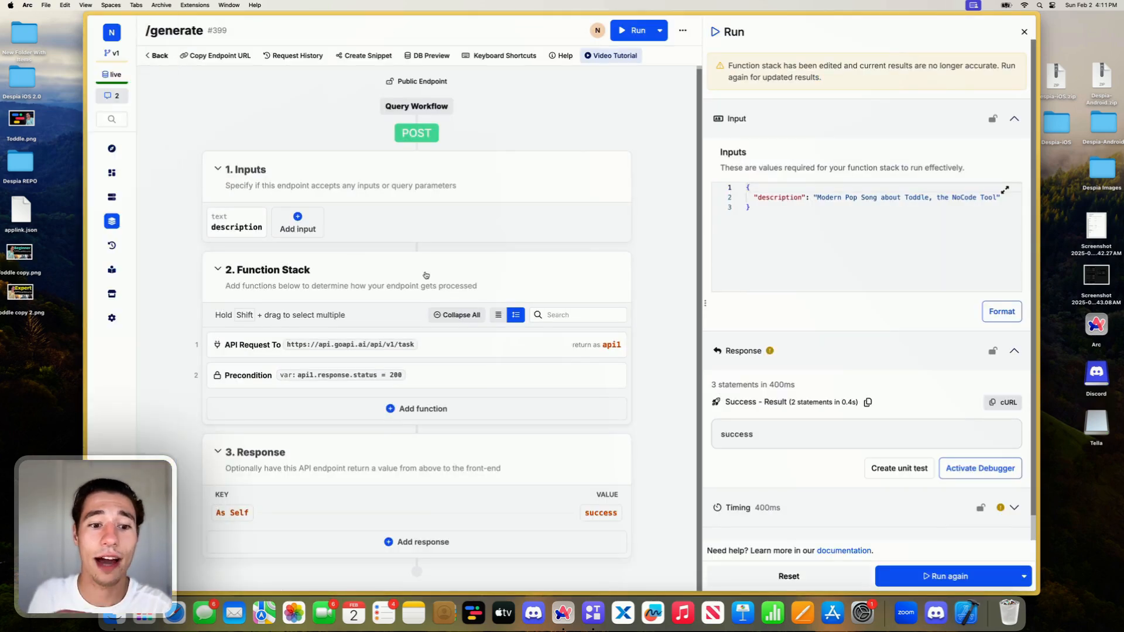
left_click(157, 54)
left_click(348, 251)
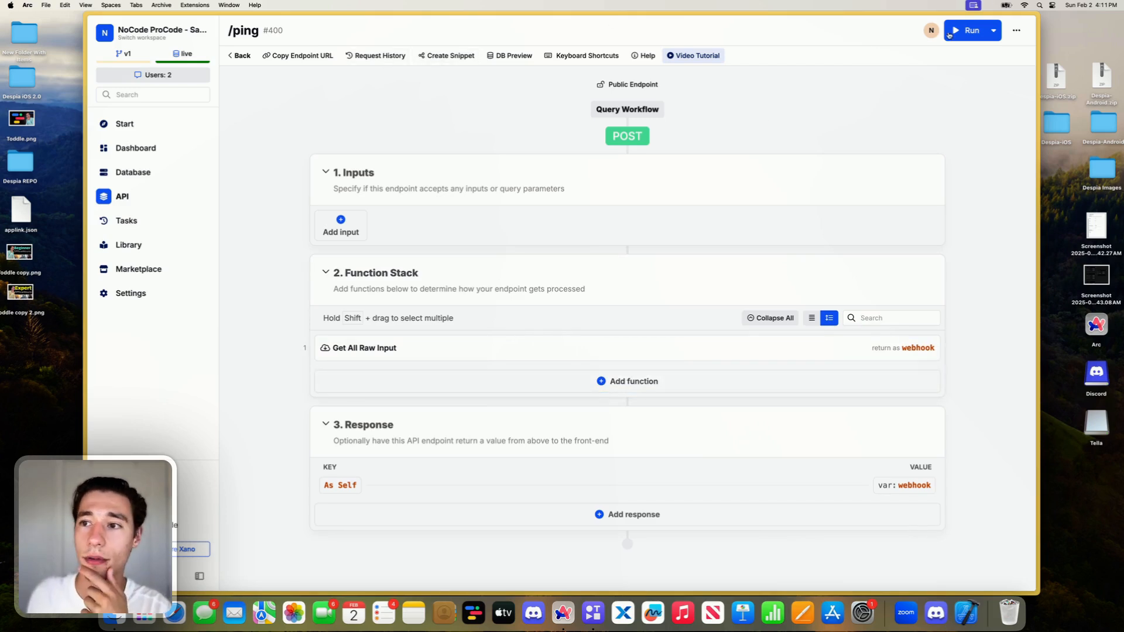
left_click(967, 30)
left_click(777, 197)
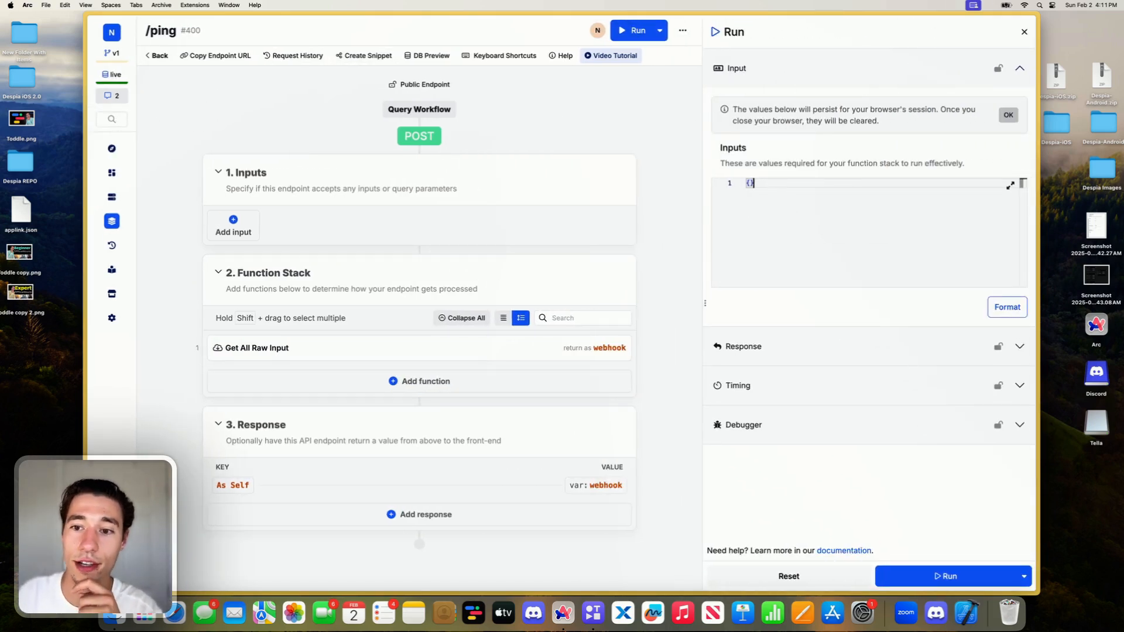
key("BackSpace")
key("BackSpace")
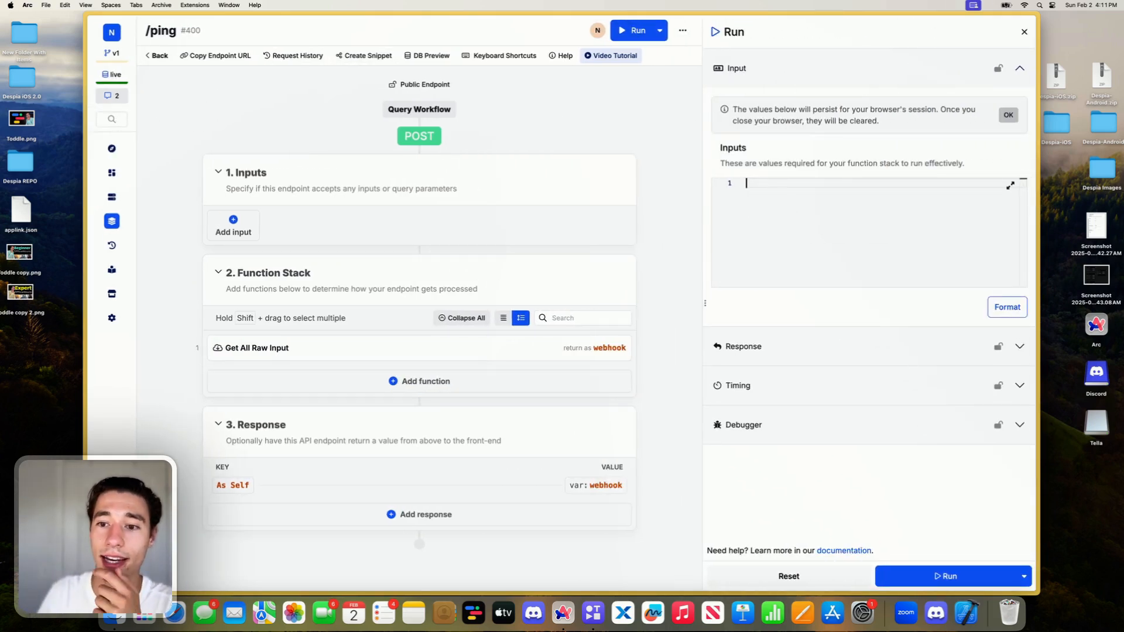
- Open a recent successful call in the /ping request history, expand its input and copy the payload
left_click(300, 56)
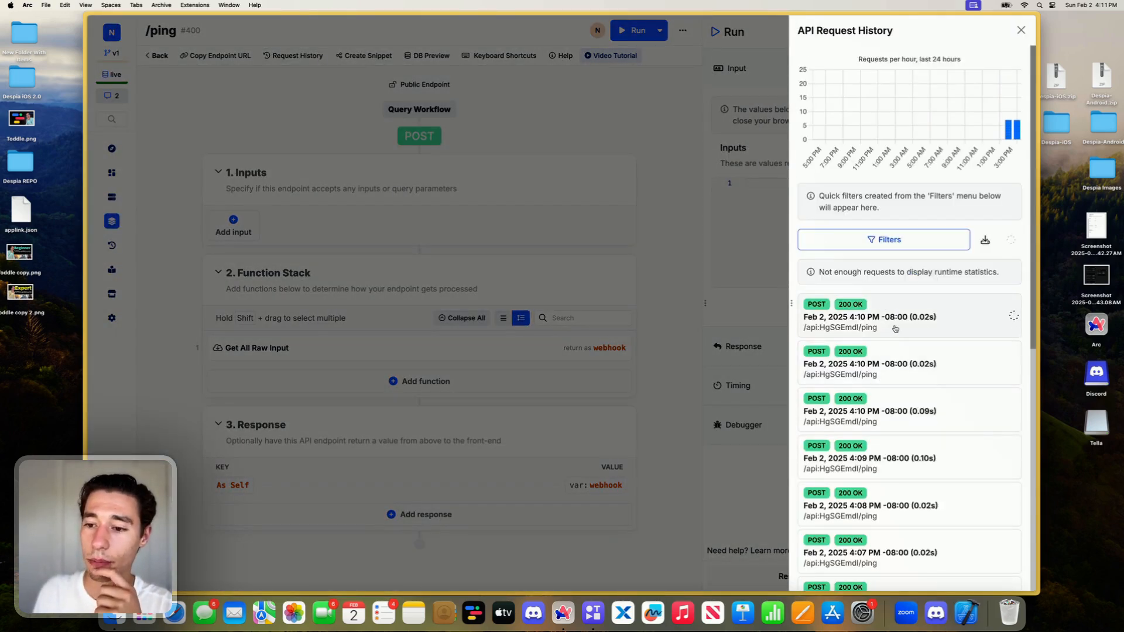
left_click(934, 339)
left_click(808, 273)
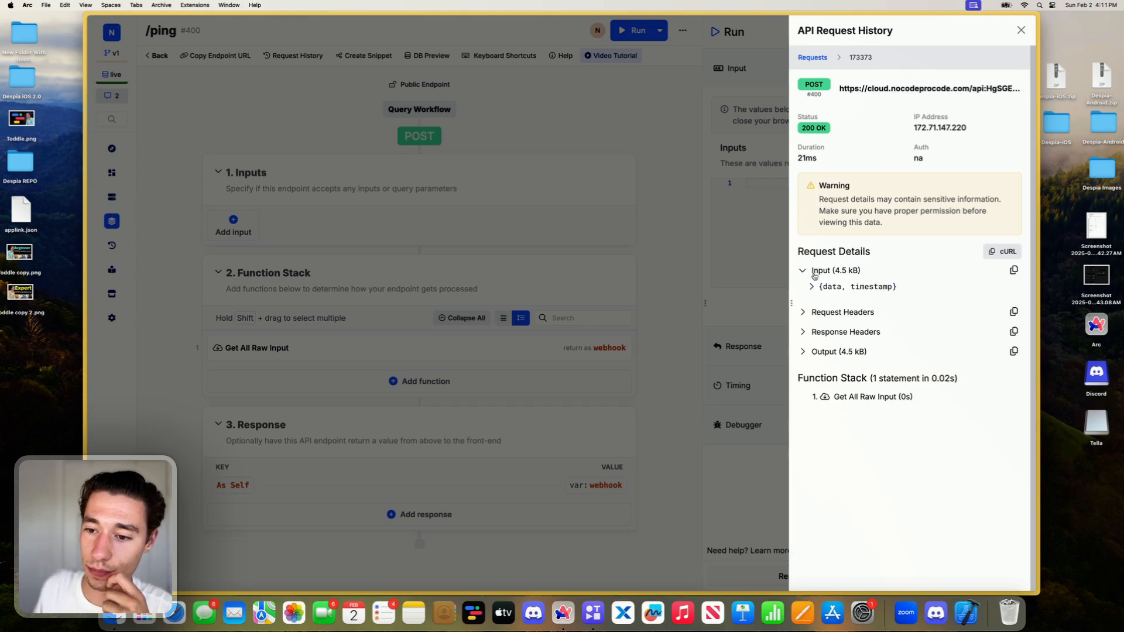
left_click(810, 287)
left_click(1014, 272)
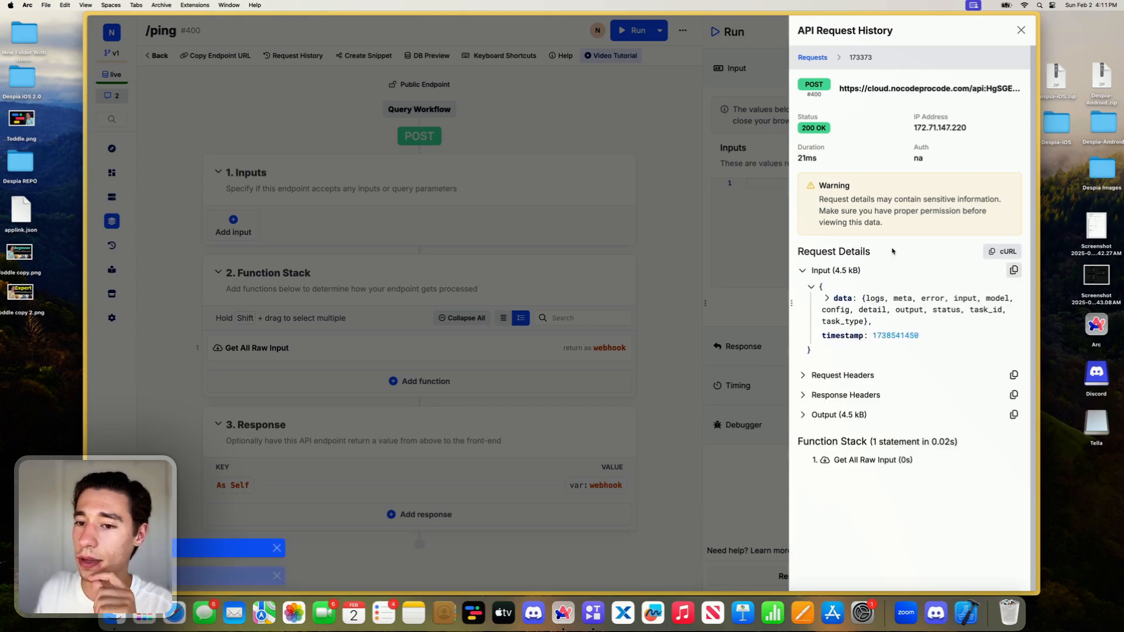
- Paste the copied webhook payload as the /ping run input and format the JSON
left_click(780, 206)
left_click(780, 207)
key("super+v")
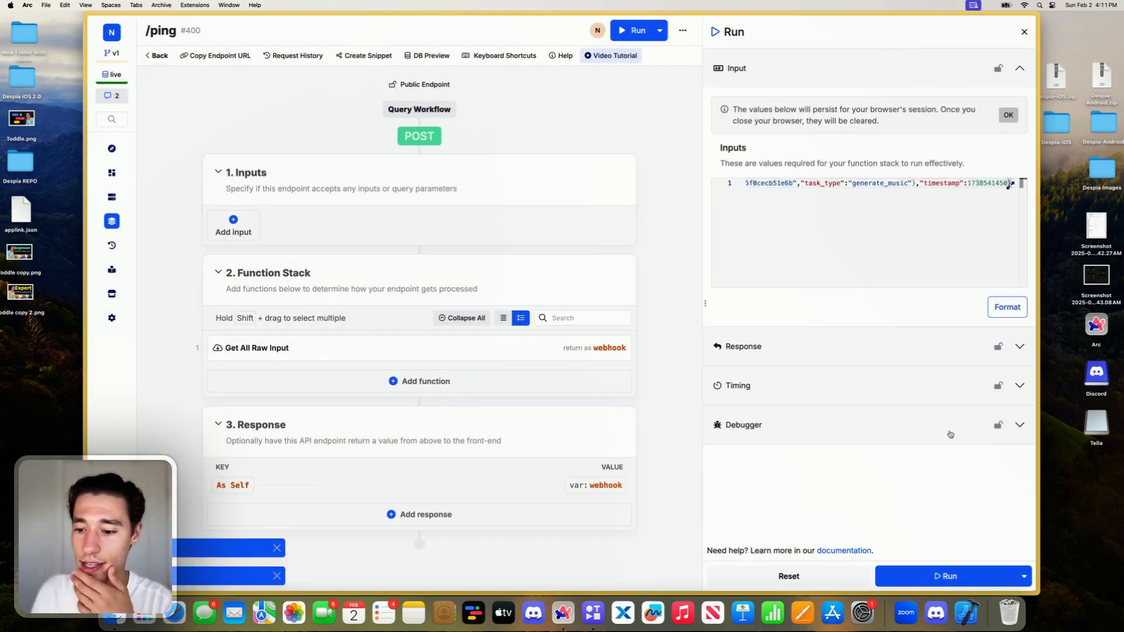
left_click(1007, 307)
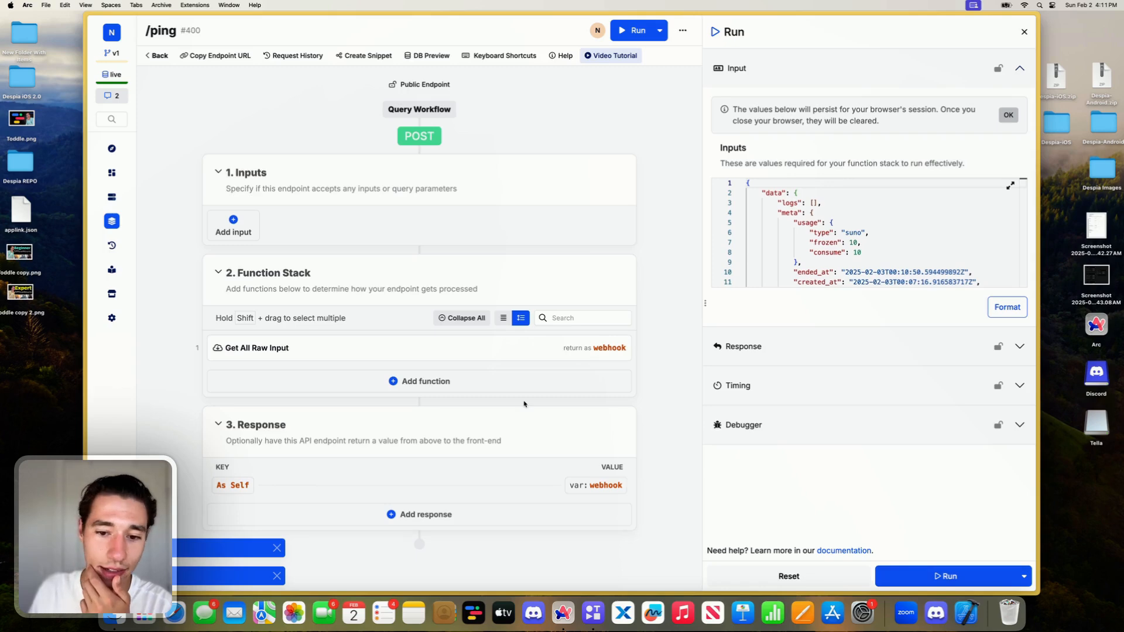
- Add a Stop & Debug function that outputs the webhook variable, save it and run the /ping endpoint
left_click(422, 381)
type("stop")
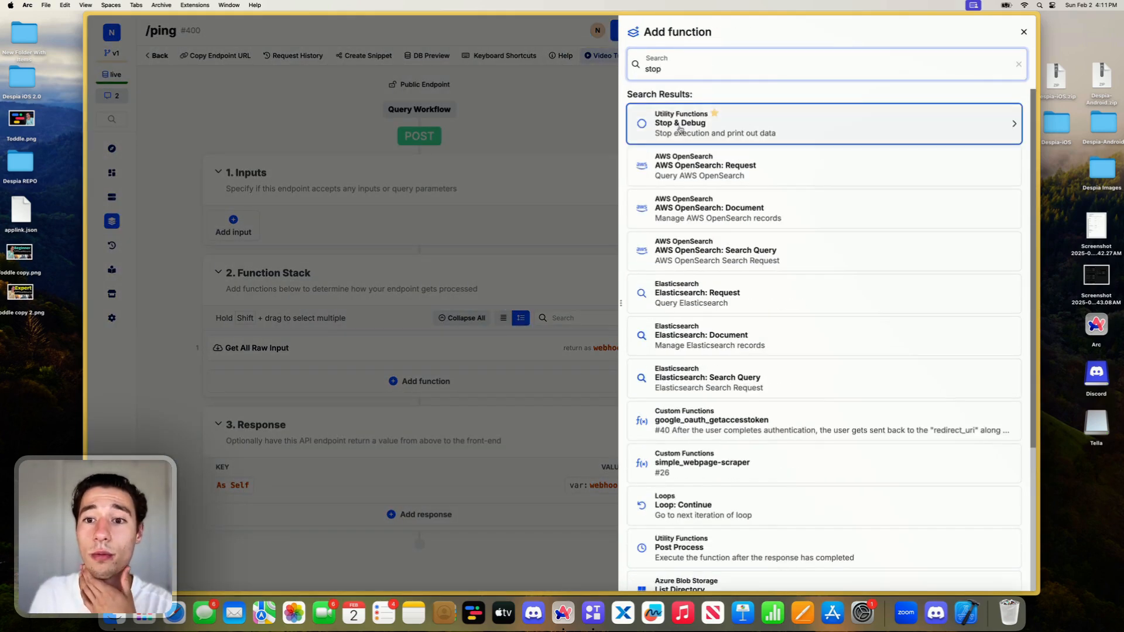
left_click(672, 119)
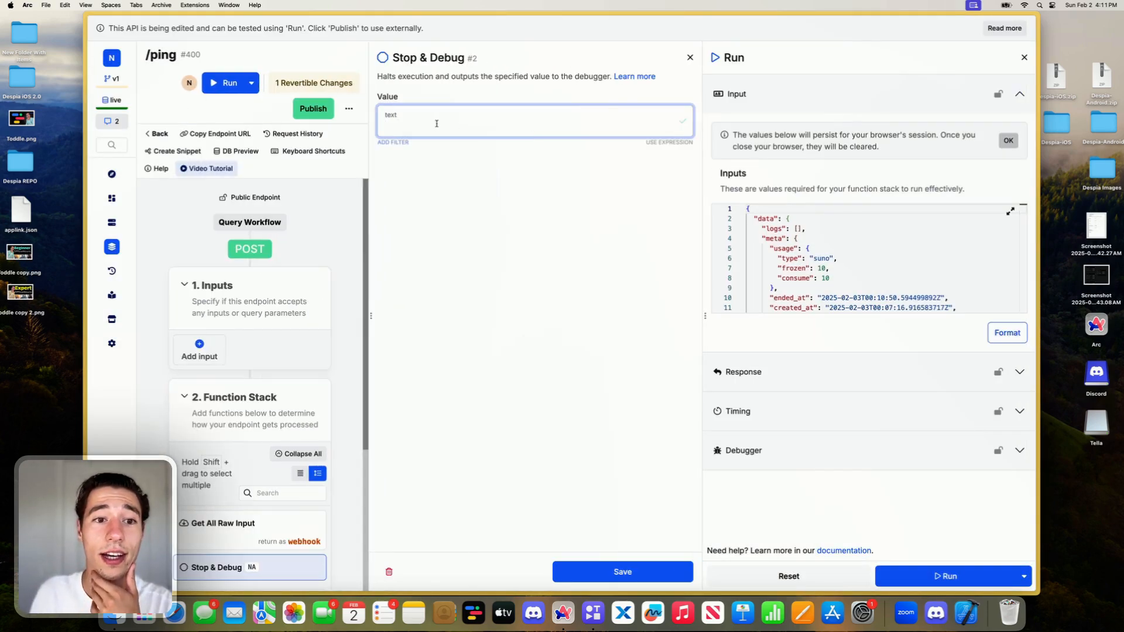
left_click(434, 124)
left_click(448, 186)
left_click(652, 567)
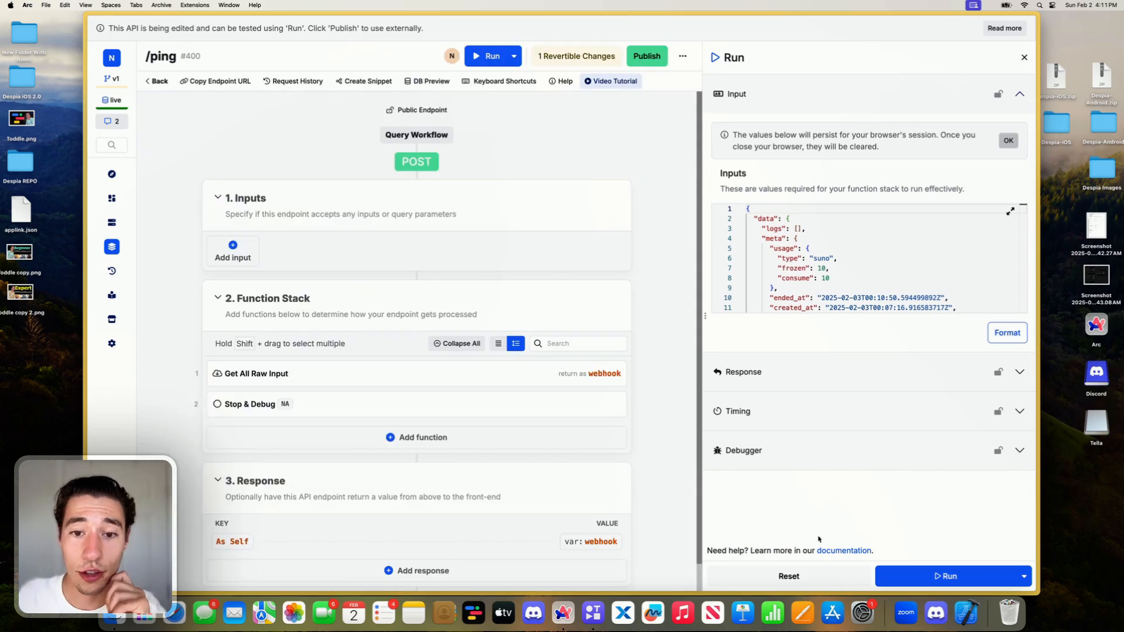
left_click(932, 571)
left_click(931, 571)
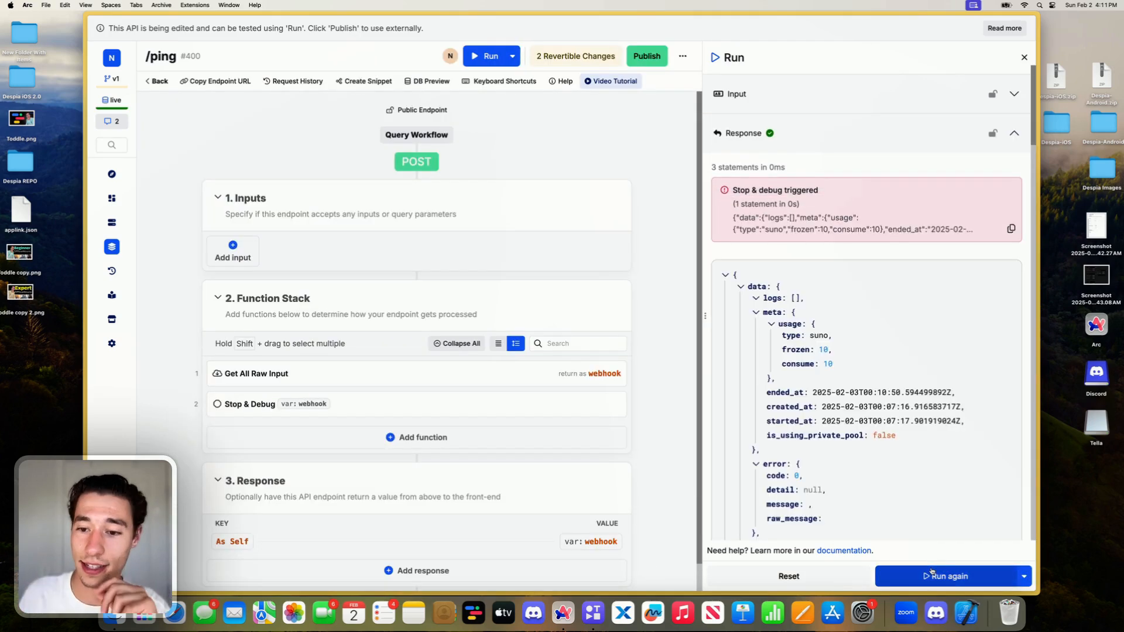
- Examine the debug output's webhook config endpoint, the first clip's lyrics prompt and its audio_url
scroll(823, 328, "down", 5)
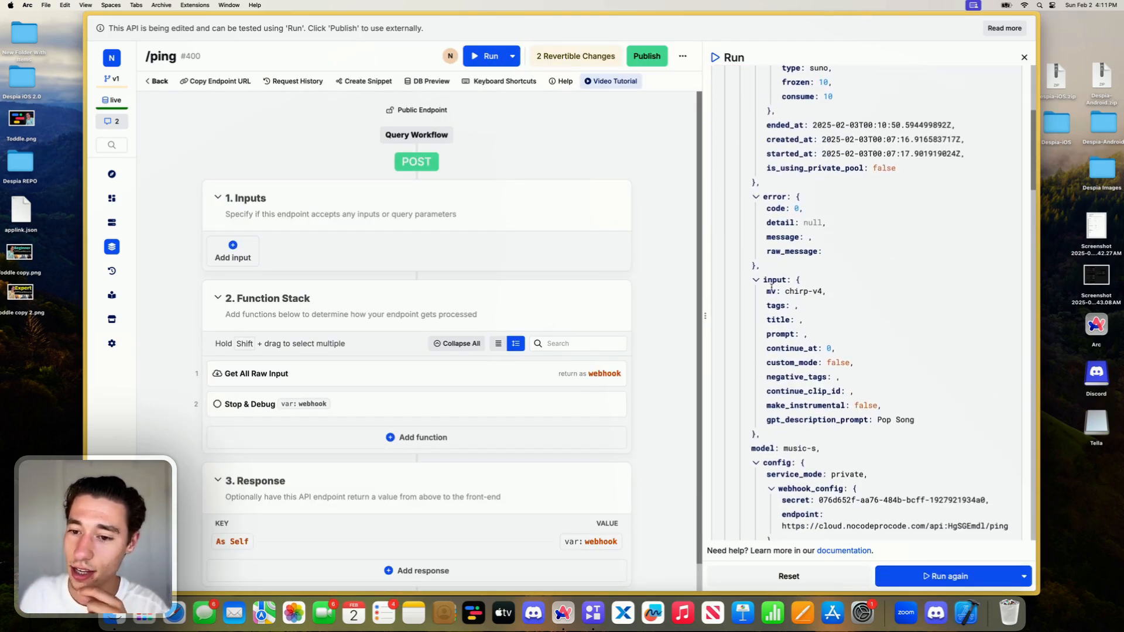
scroll(771, 286, "down", 4)
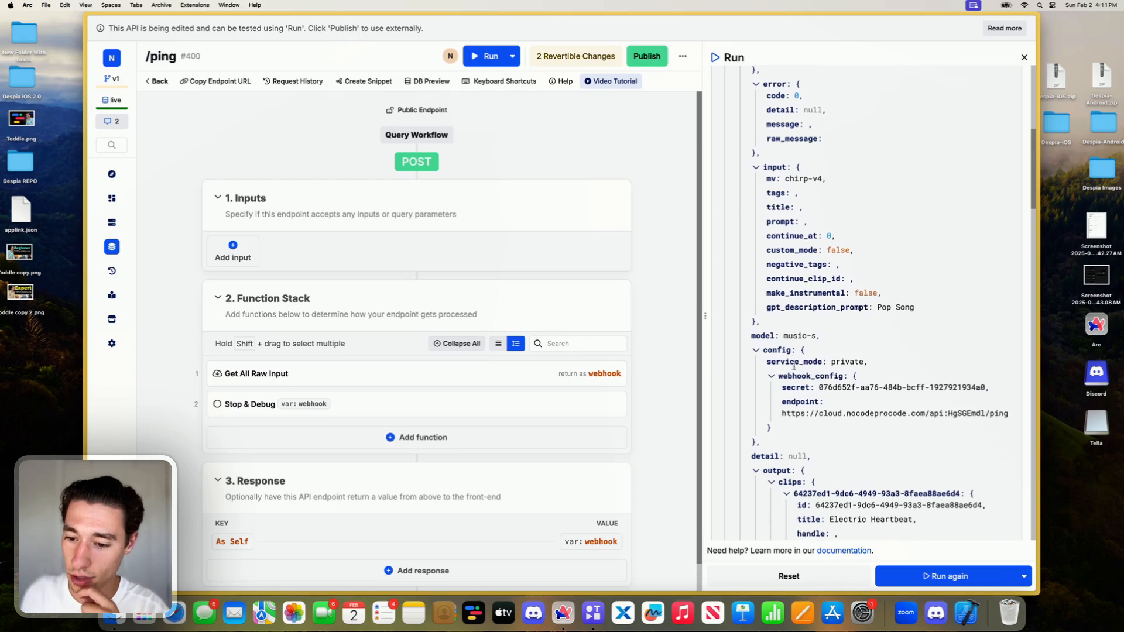
scroll(793, 366, "down", 3)
triple_click(791, 343)
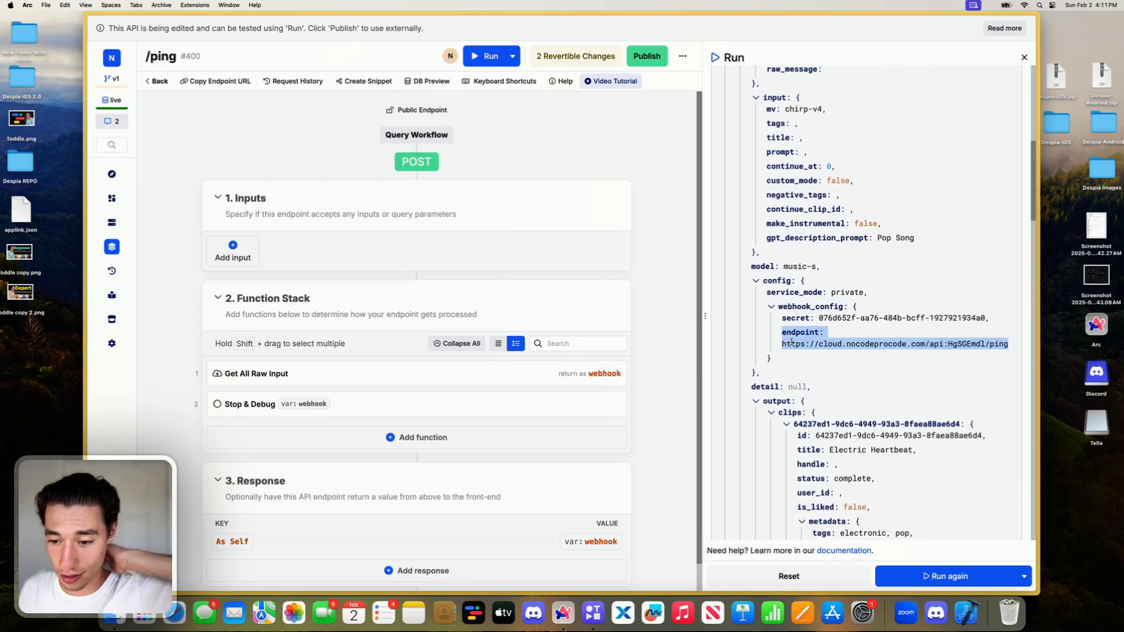
scroll(878, 352, "down", 6)
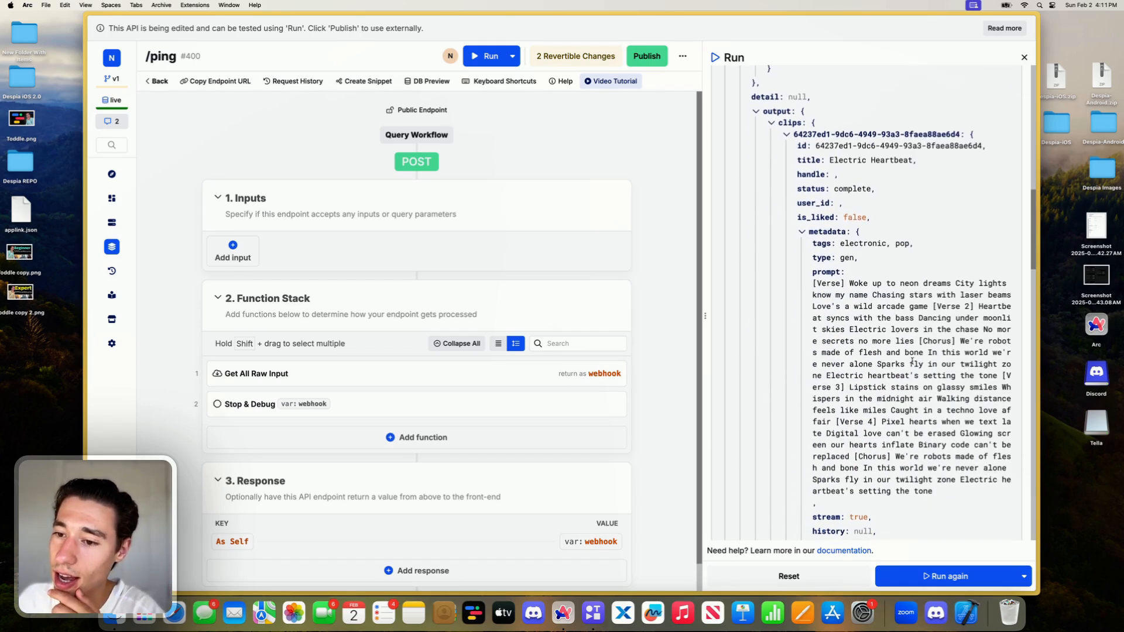
left_click_drag(845, 307, 890, 446)
scroll(894, 473, "down", 5)
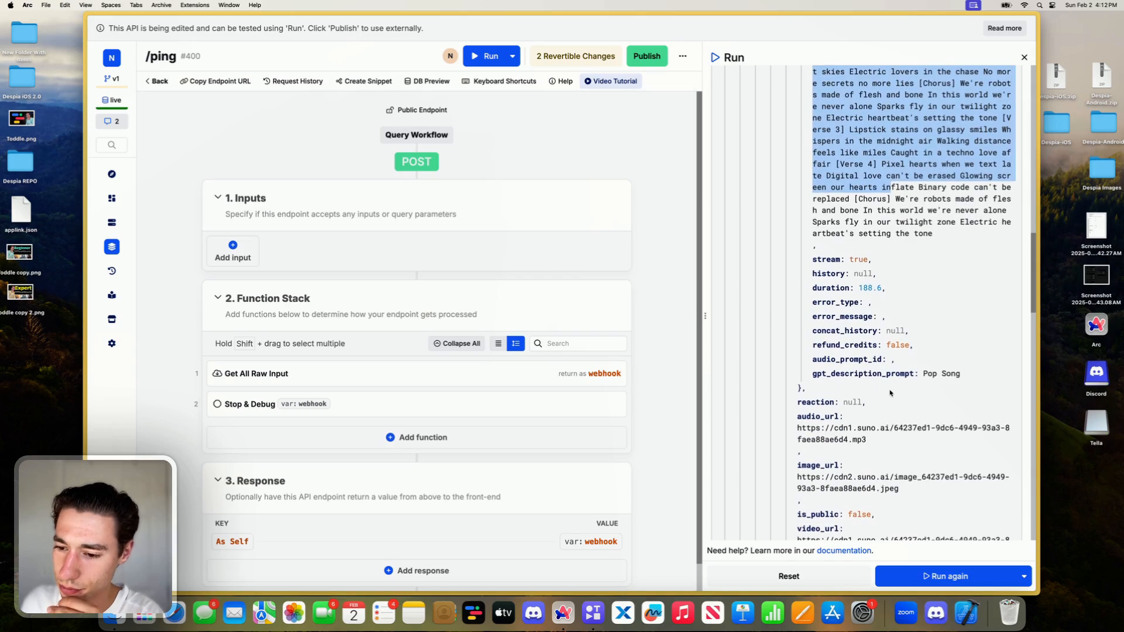
scroll(890, 393, "down", 2)
triple_click(838, 331)
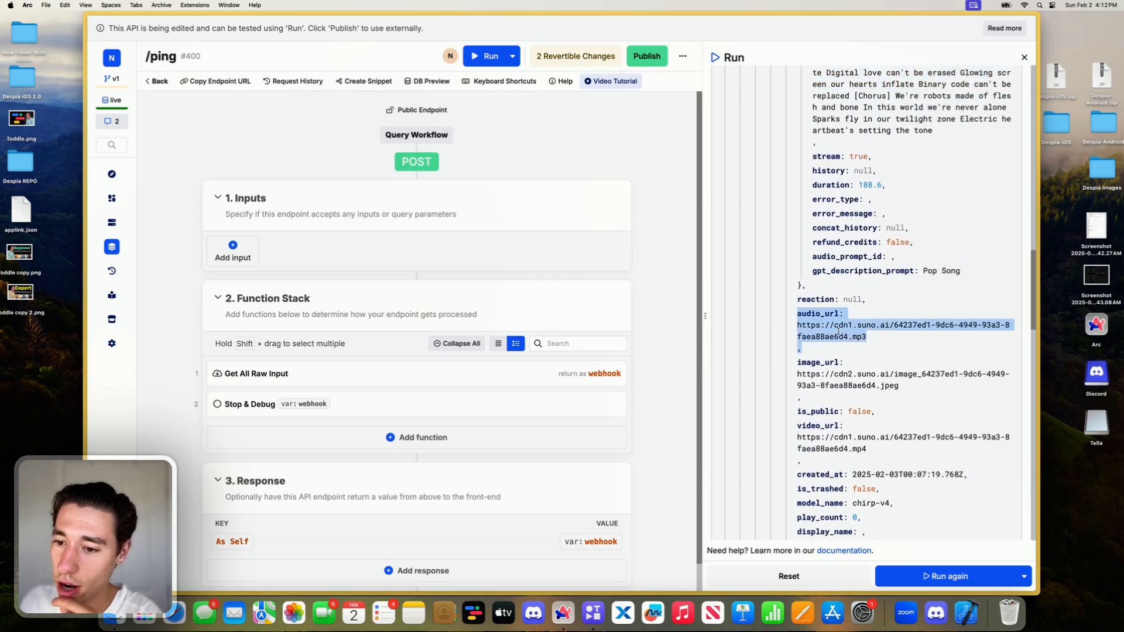
- Collapse both clip objects in the debug output and examine the clips key and the task status
scroll(838, 330, "up", 8)
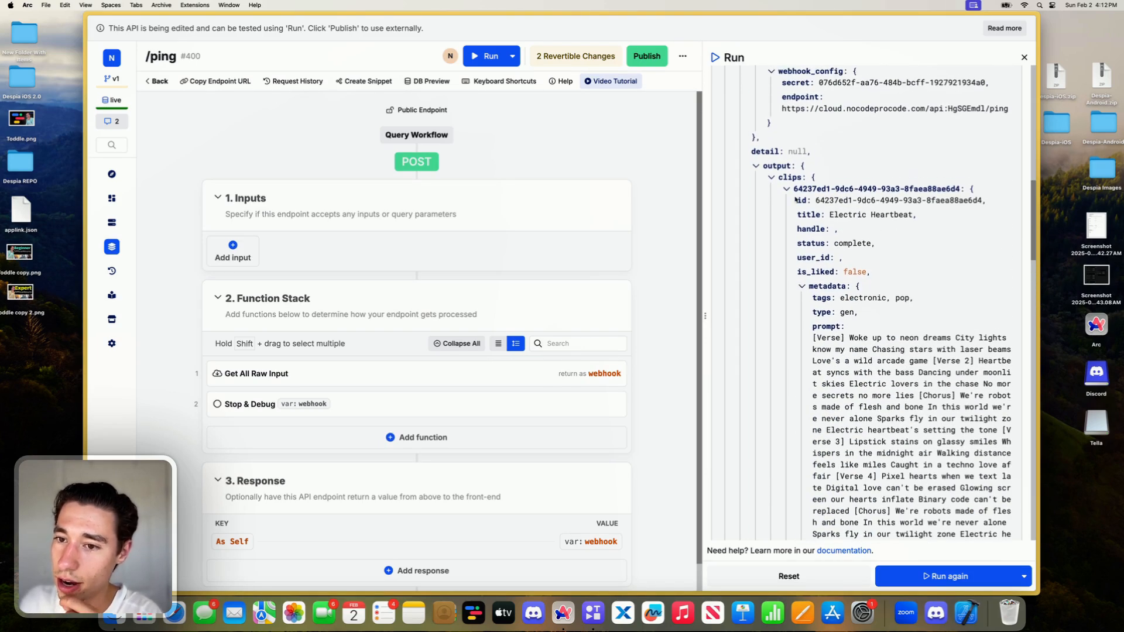
left_click(787, 189)
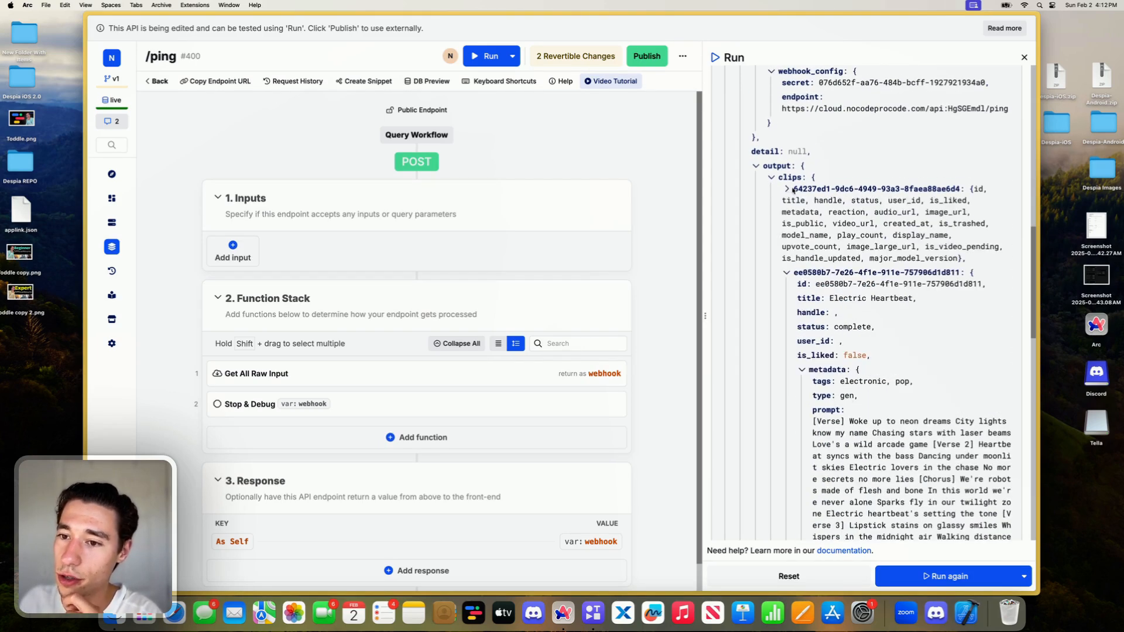
left_click(786, 273)
double_click(789, 177)
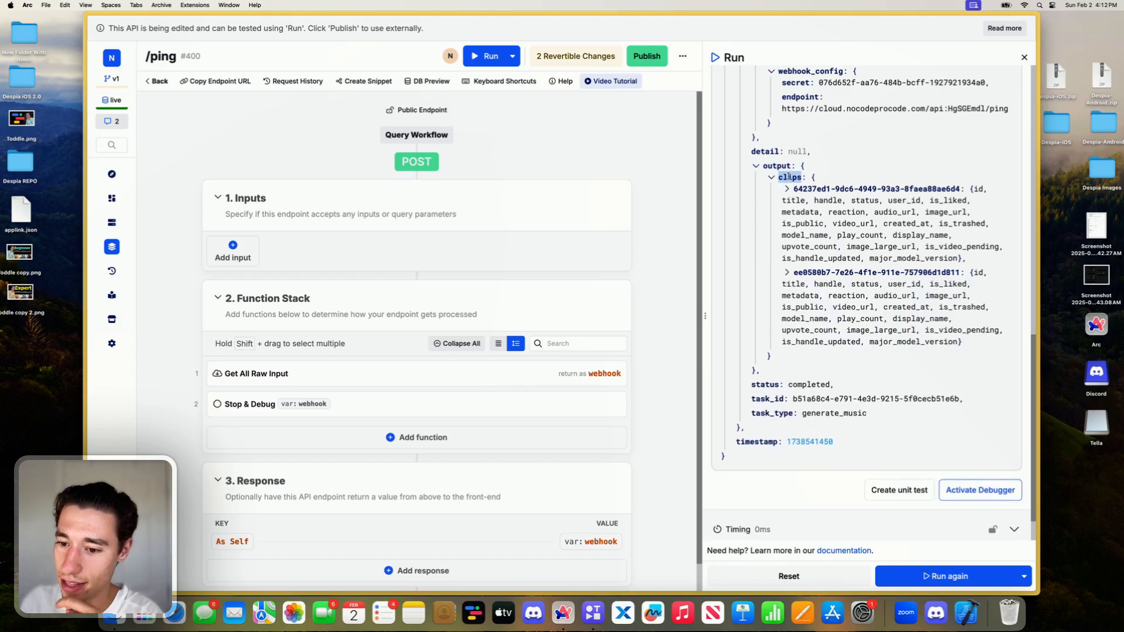
left_click(766, 381)
double_click(765, 384)
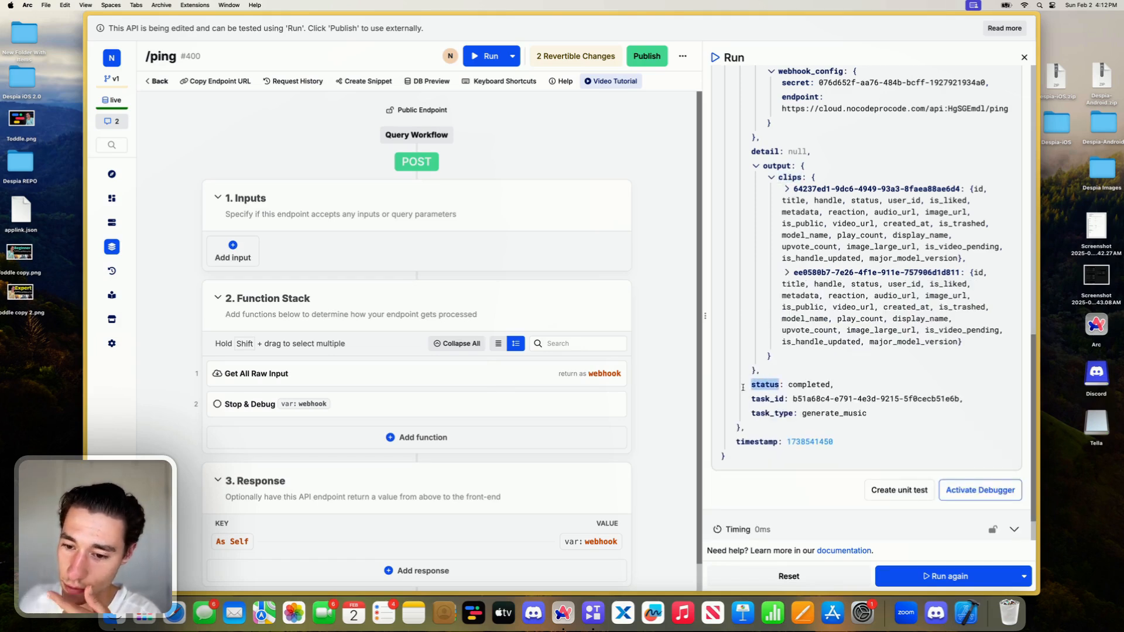
triple_click(781, 391)
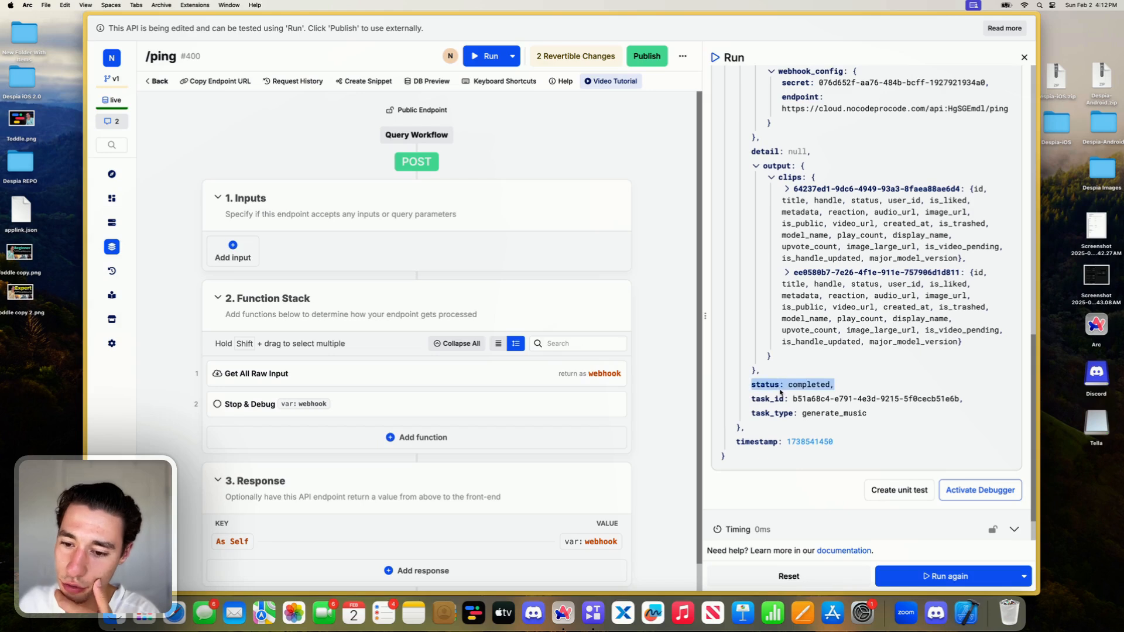
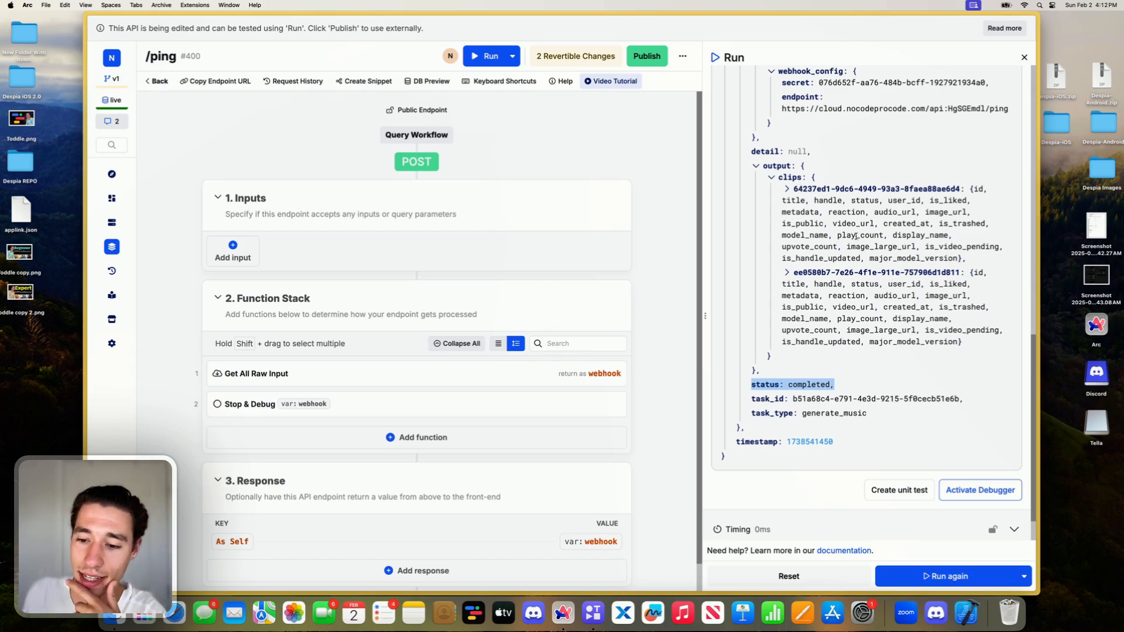
- Check the task's status value in the debug output and copy the full Stop & Debug payload
left_click(798, 379)
left_click_drag(790, 386, 830, 385)
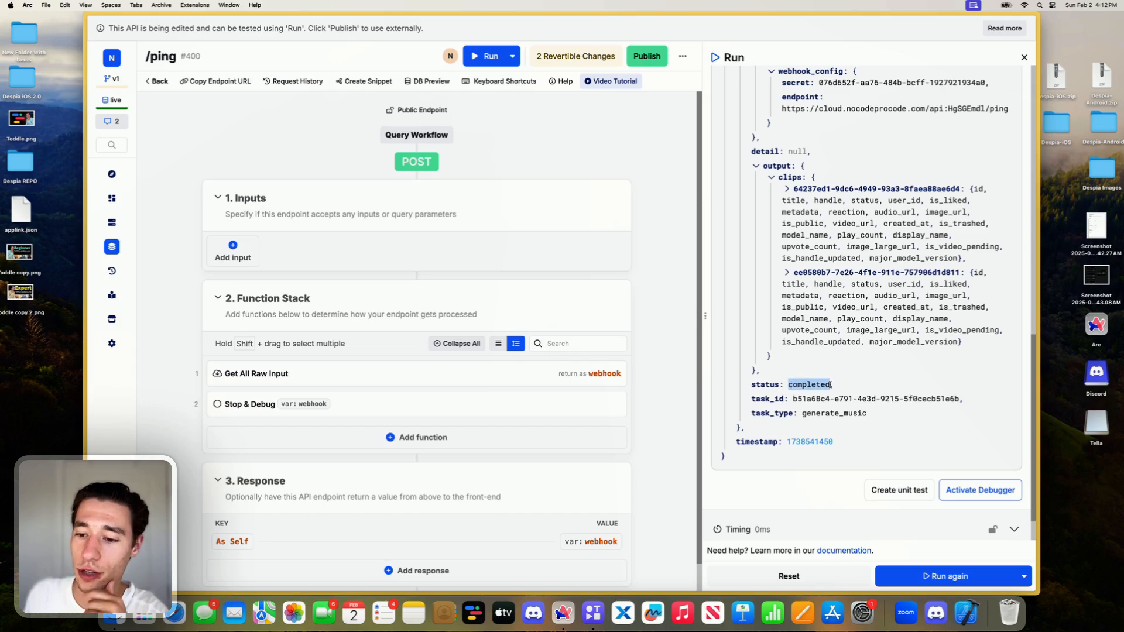
scroll(817, 382, "up", 10)
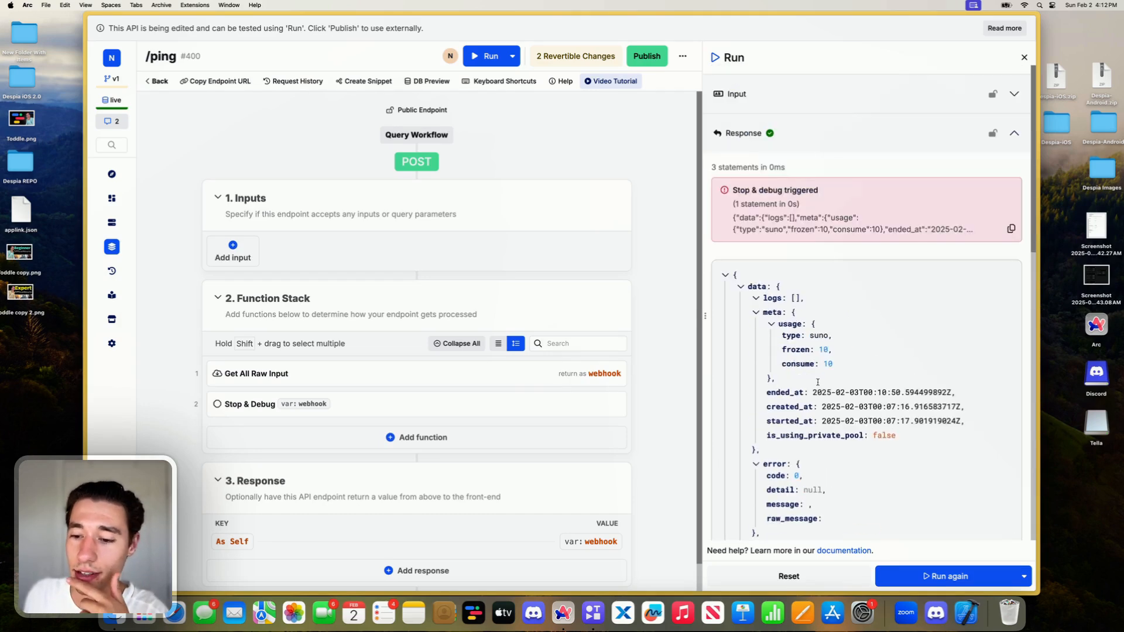
left_click(1010, 229)
left_click(1010, 228)
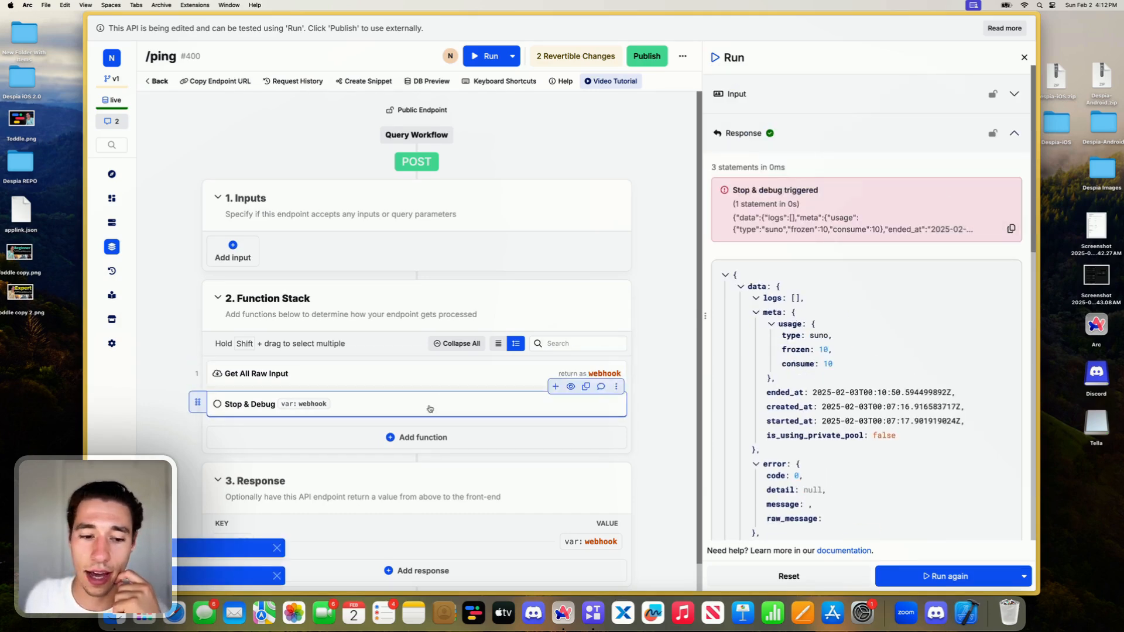
- Add a Conditional function to the end of the /ping function stack
left_click(401, 441)
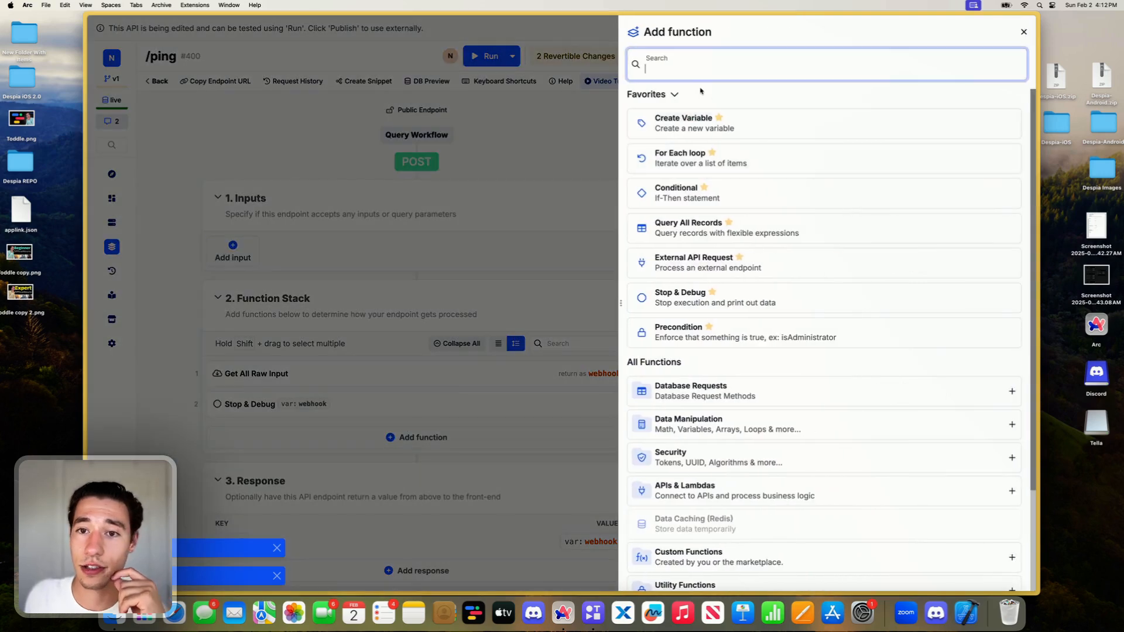
type("con")
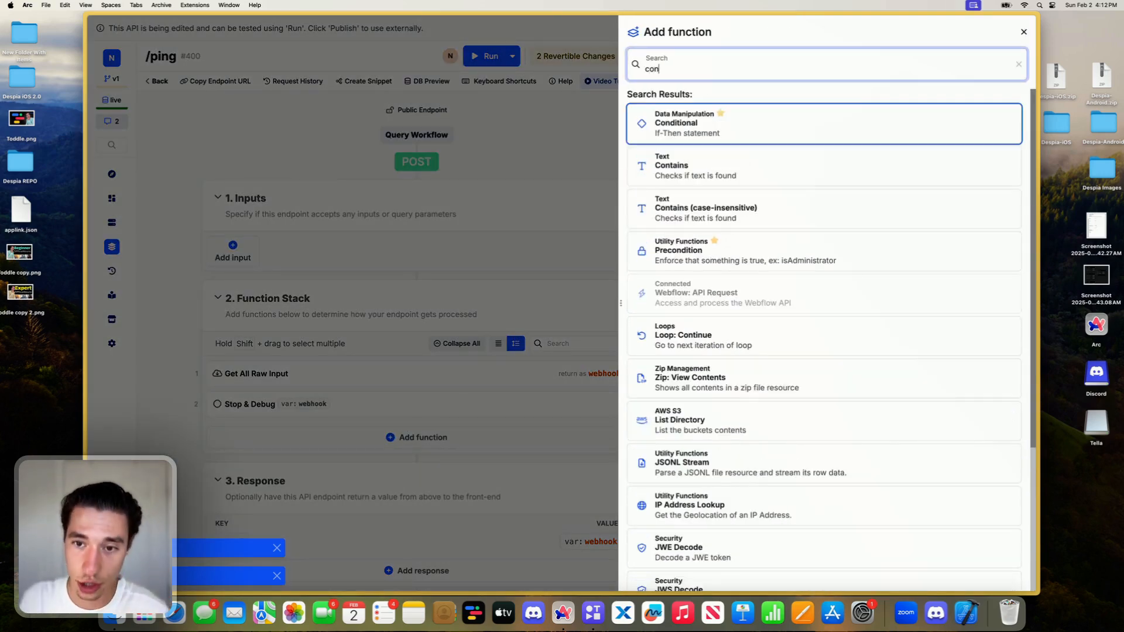
left_click(673, 130)
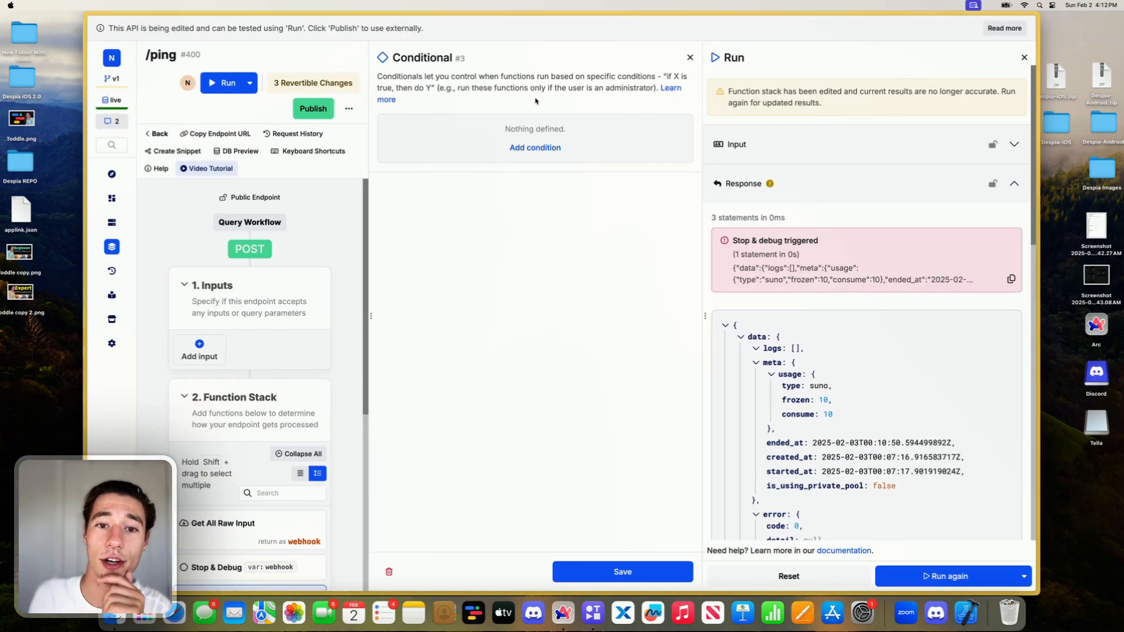
- Start a condition on webhook.data.status, using the copied payload to define the webhook variable's sub path
left_click(532, 148)
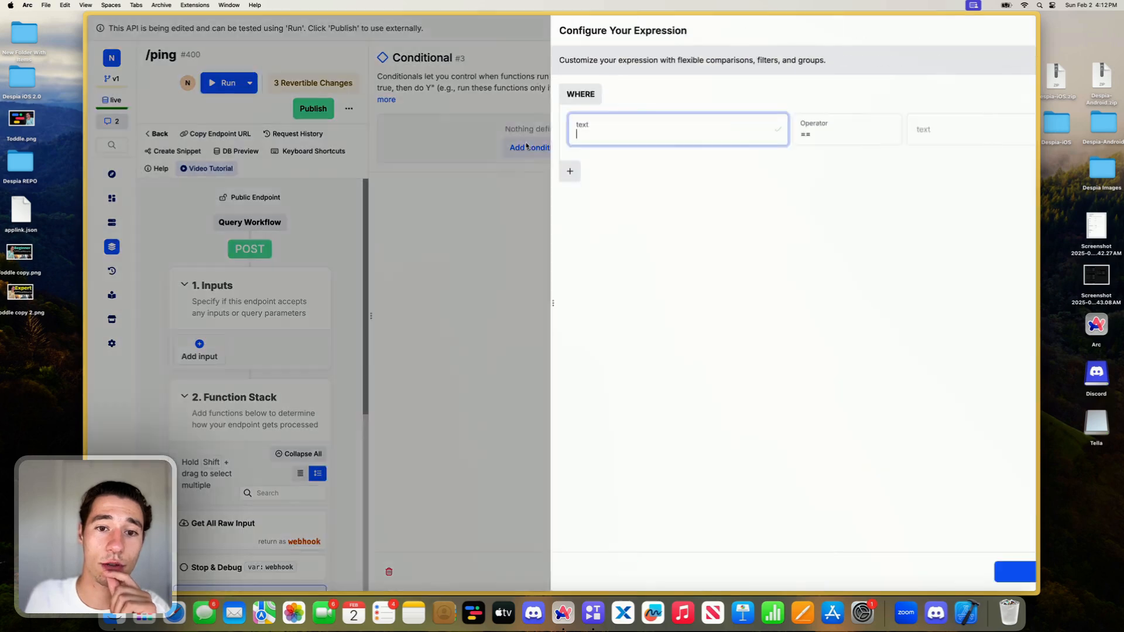
left_click(643, 195)
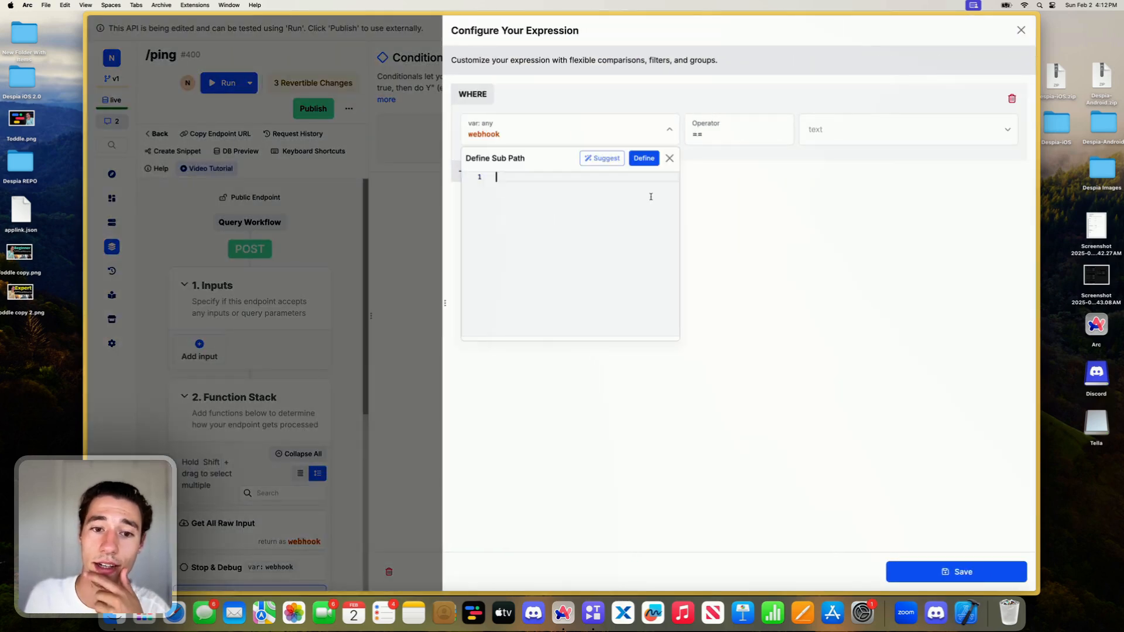
key("super+v")
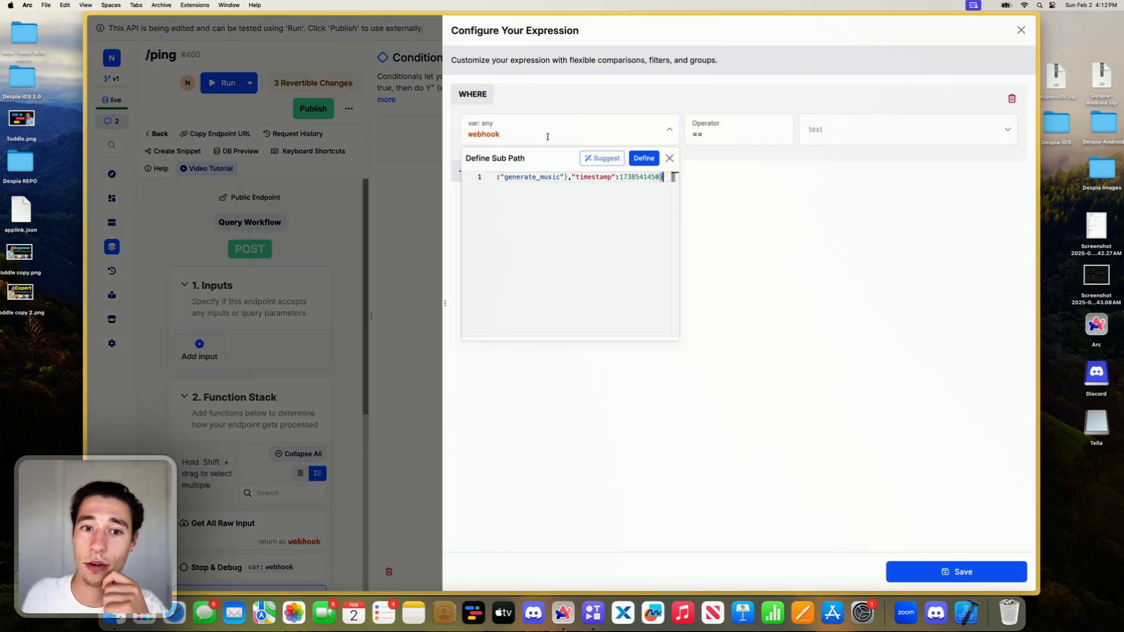
left_click(644, 158)
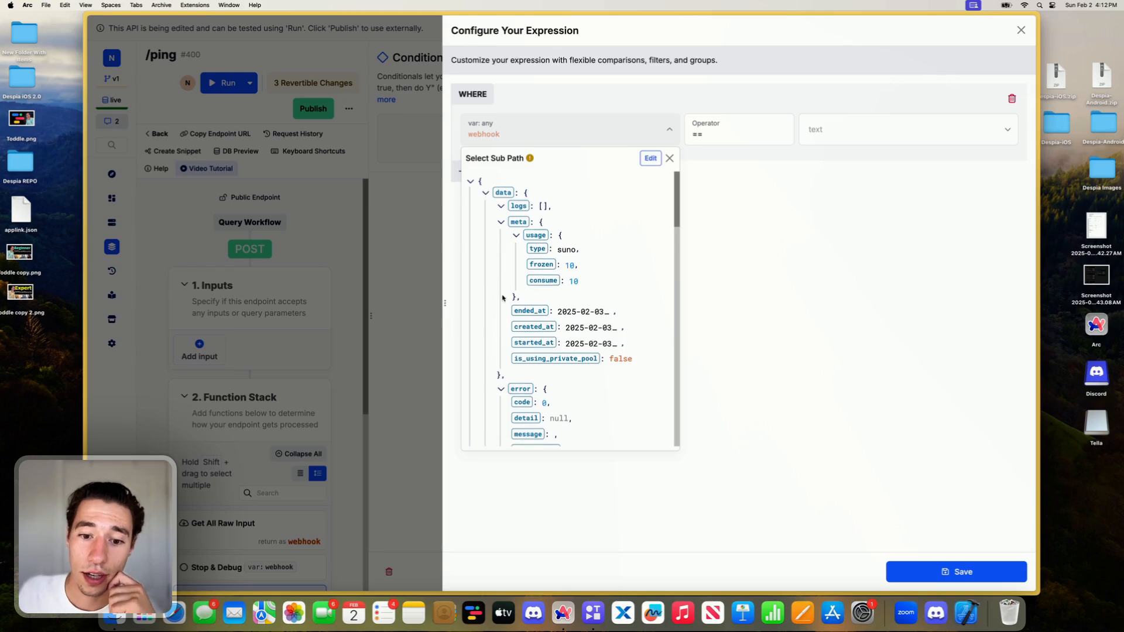
scroll(502, 298, "down", 5)
scroll(502, 298, "down", 10)
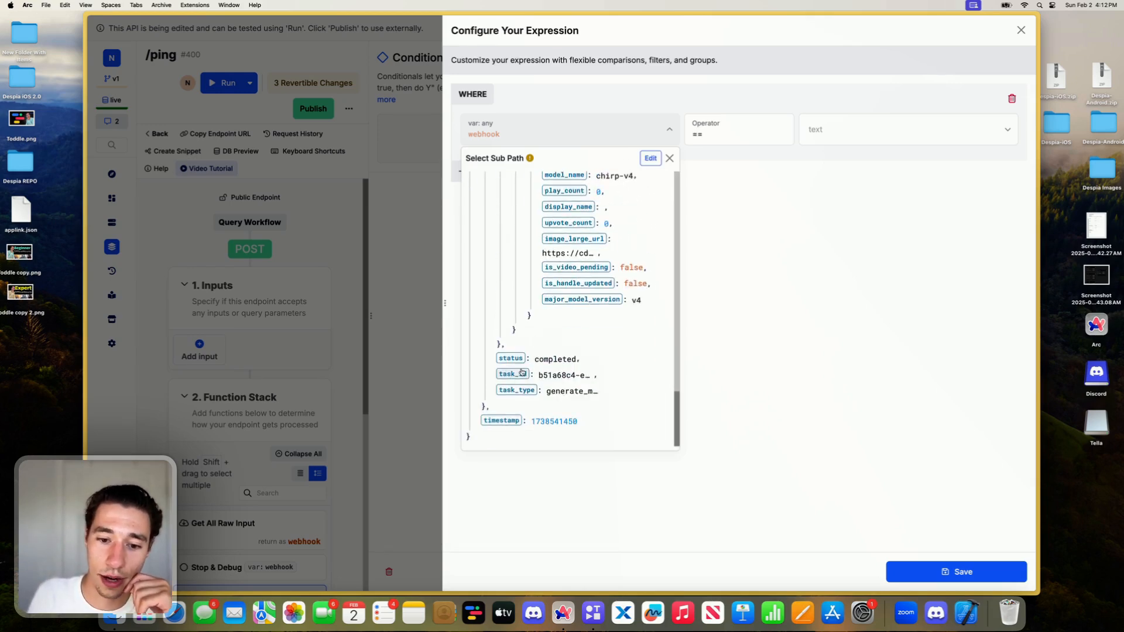
left_click(506, 359)
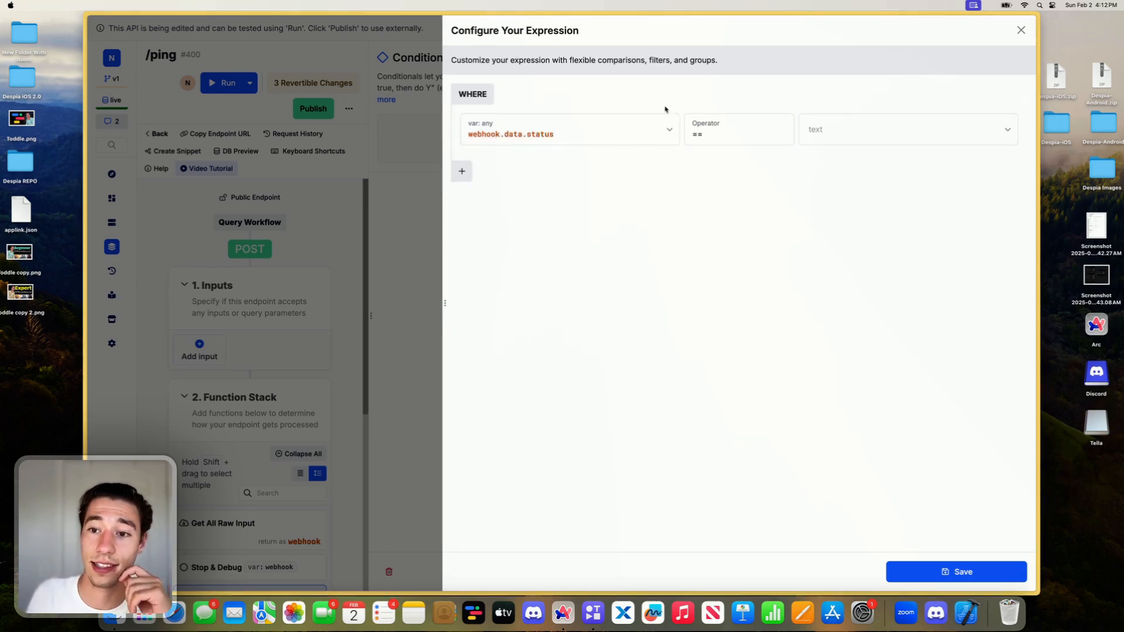
- Make the condition compare the status to the text completed, and save the expression and the Conditional
left_click(831, 129)
type("com")
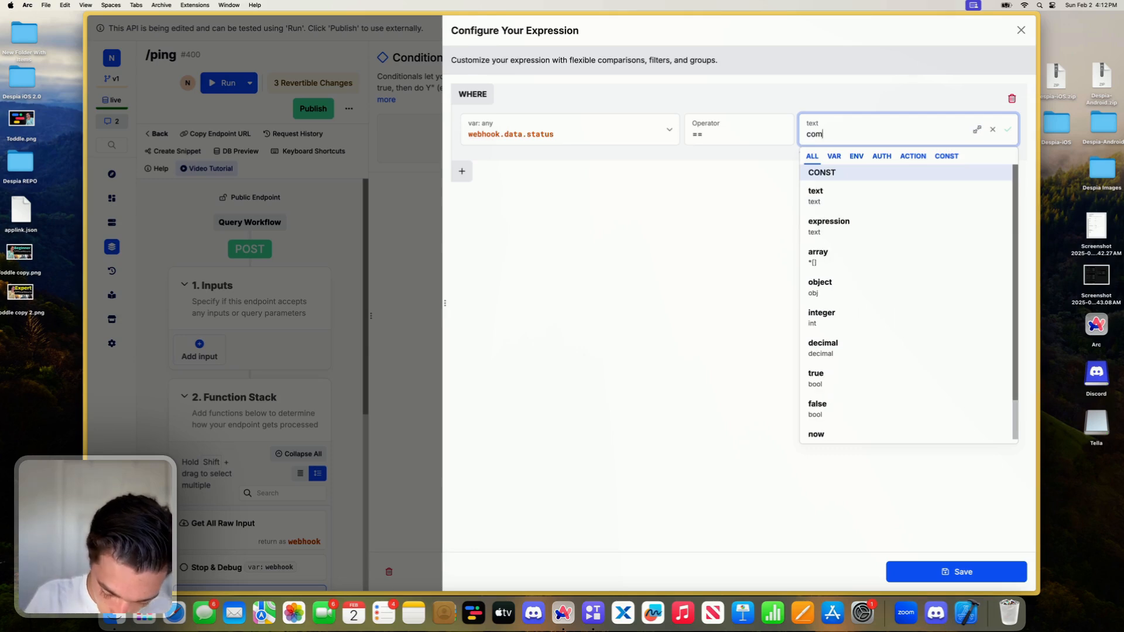
type("pleted")
left_click(783, 267)
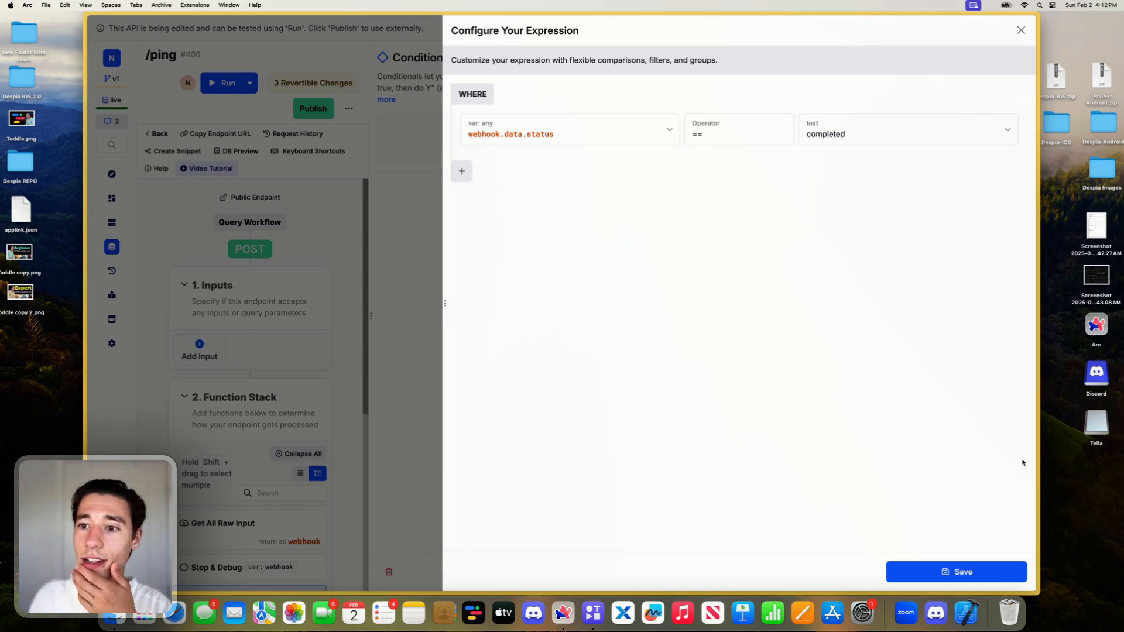
left_click(963, 572)
left_click(623, 571)
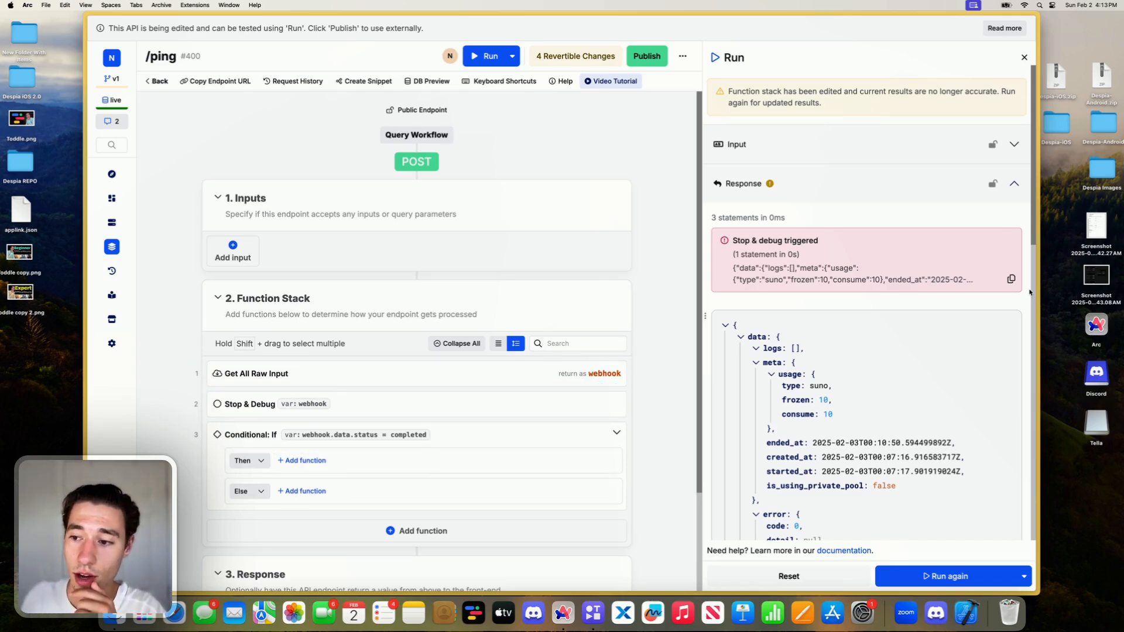
- Add a Create Variable function to the Conditional's Then branch and name the variable response
left_click(293, 463)
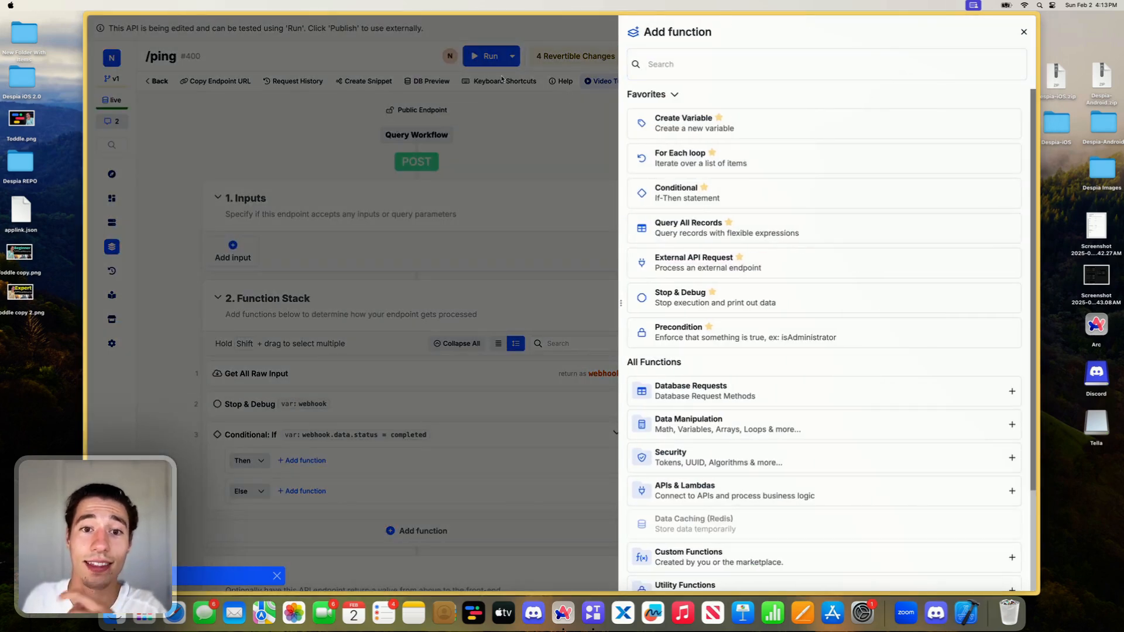
left_click(692, 64)
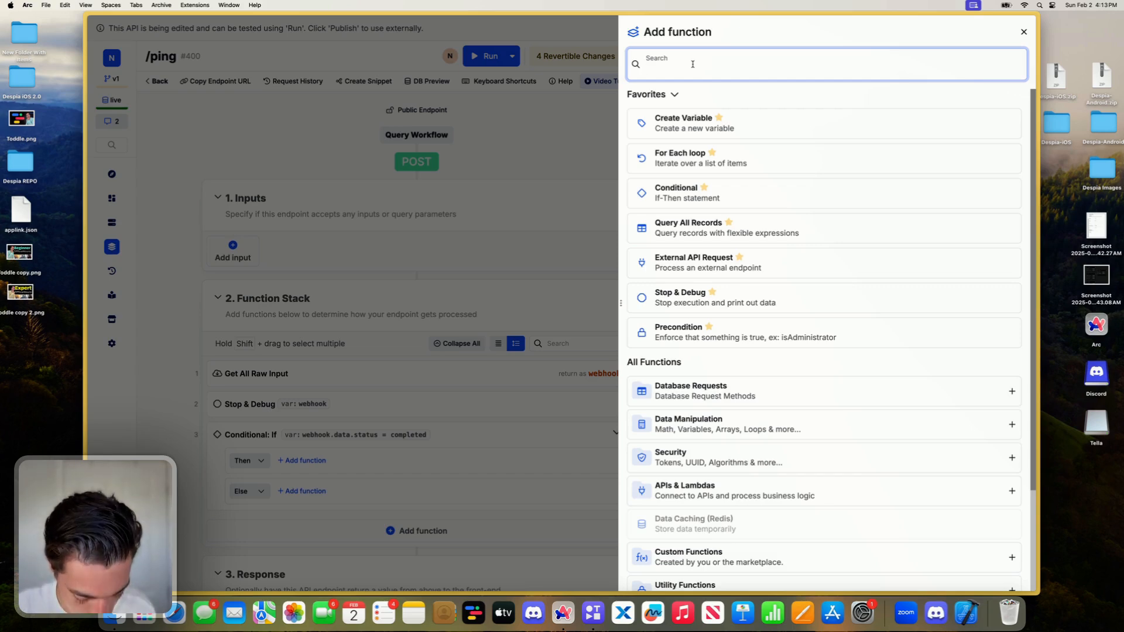
type("cr")
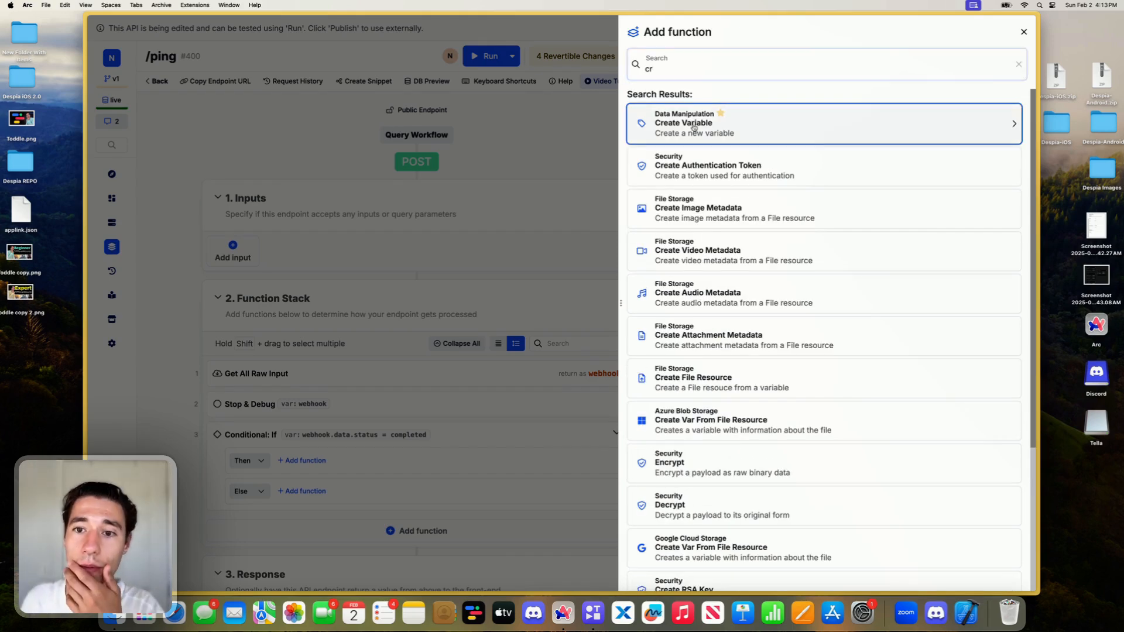
key("Escape")
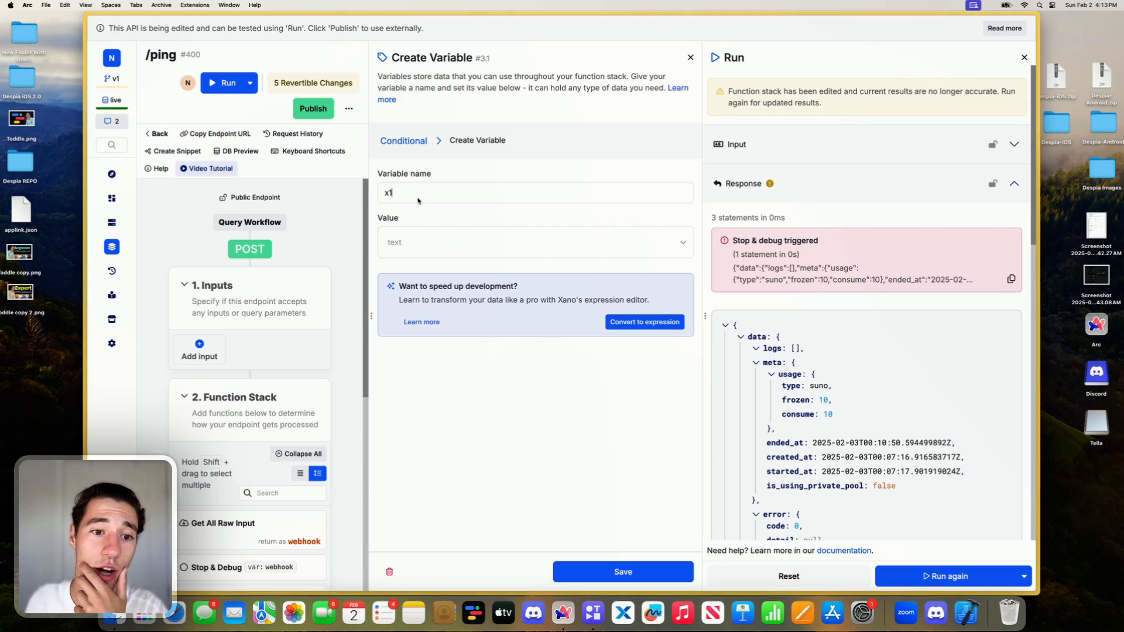
left_click(417, 196)
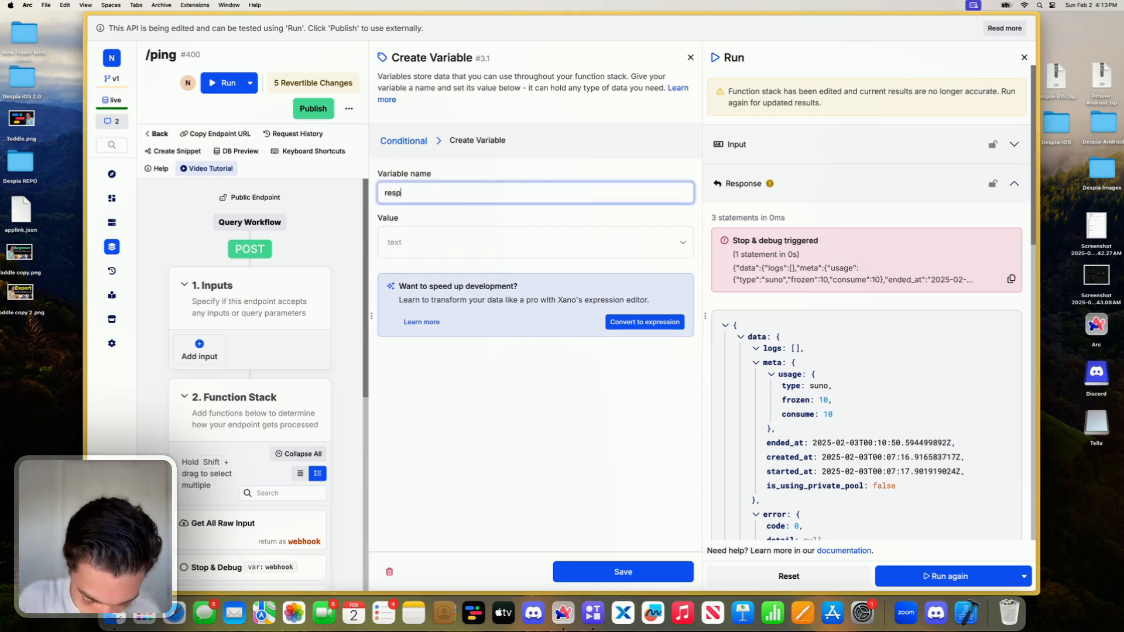
type("onse")
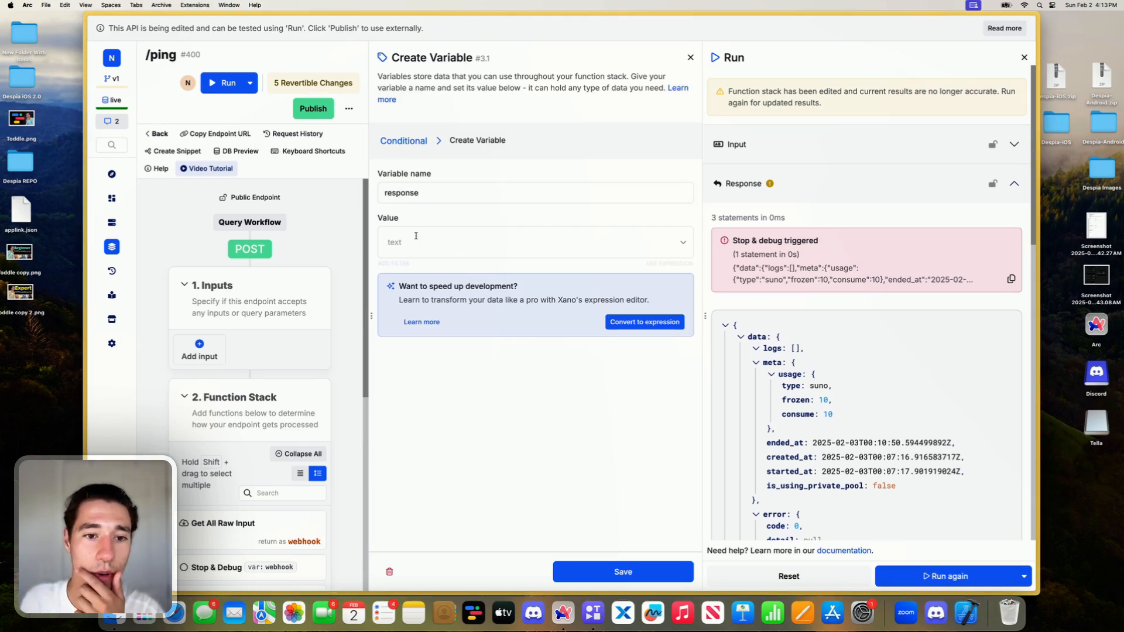
- Set the variable's value to webhook.data.output.clips, using the copied payload to define the webhook sub path
left_click(416, 238)
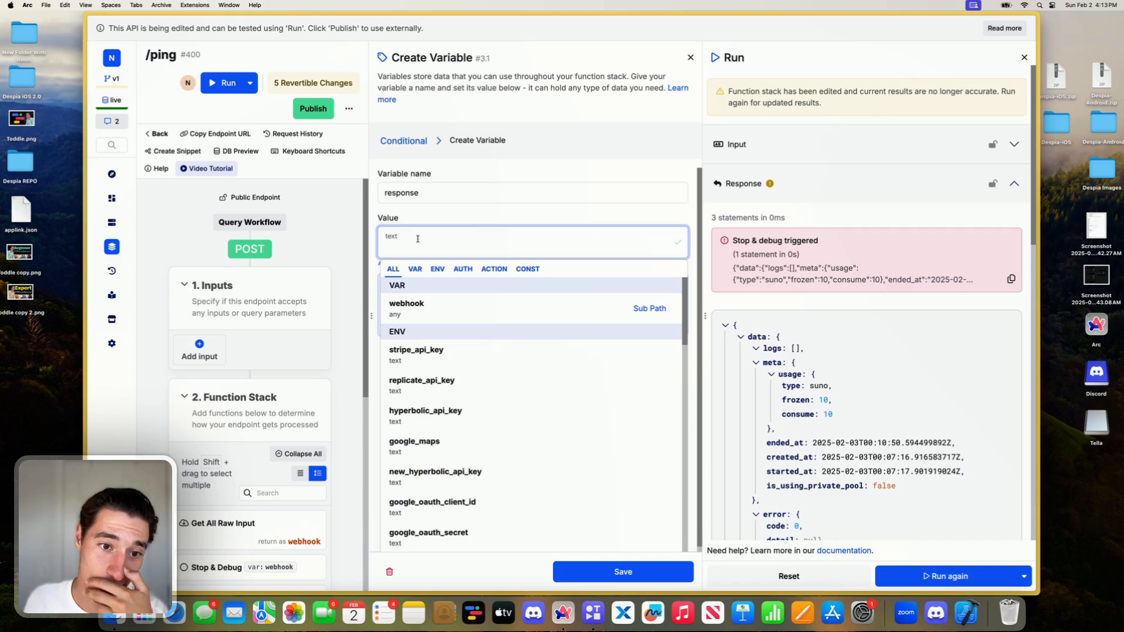
left_click(648, 309)
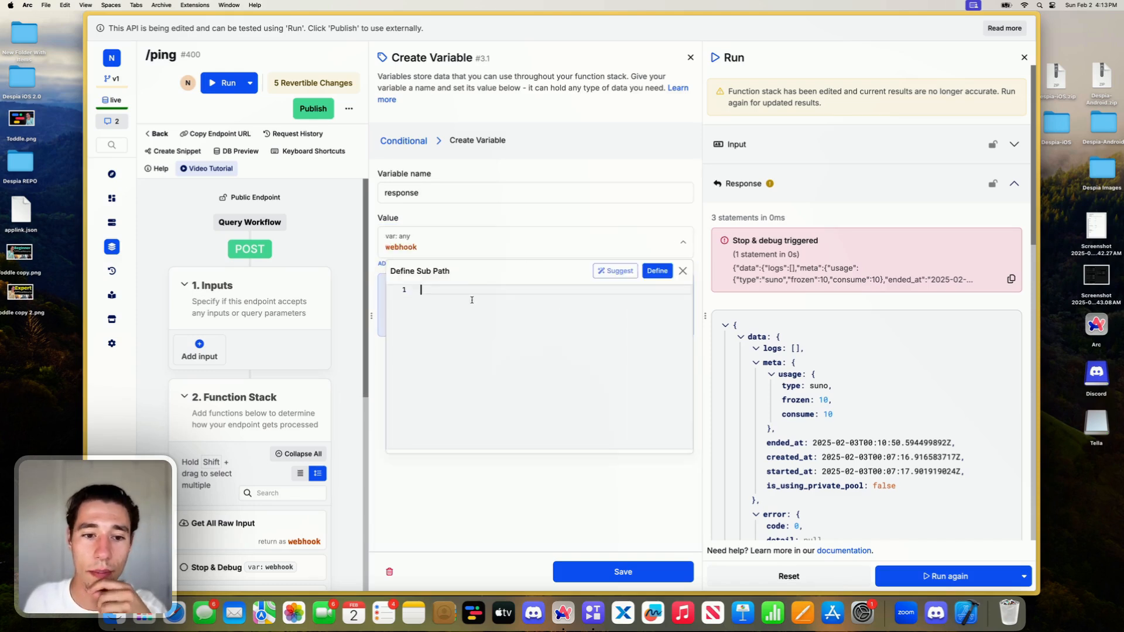
key("ctrl+v")
left_click(656, 270)
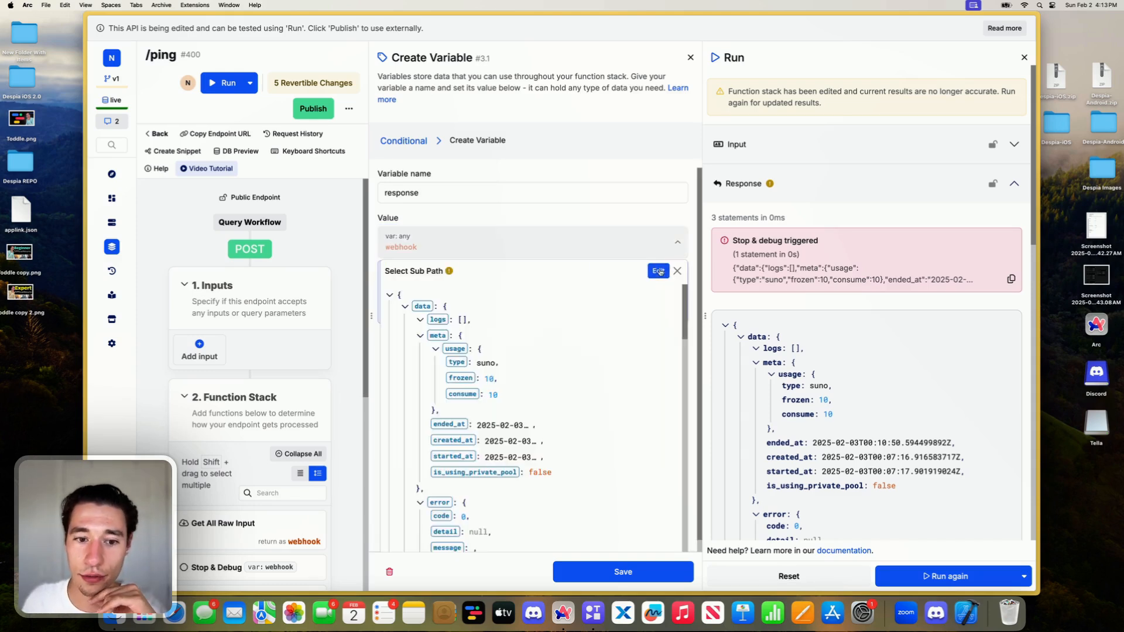
left_click(405, 307)
left_click(410, 306)
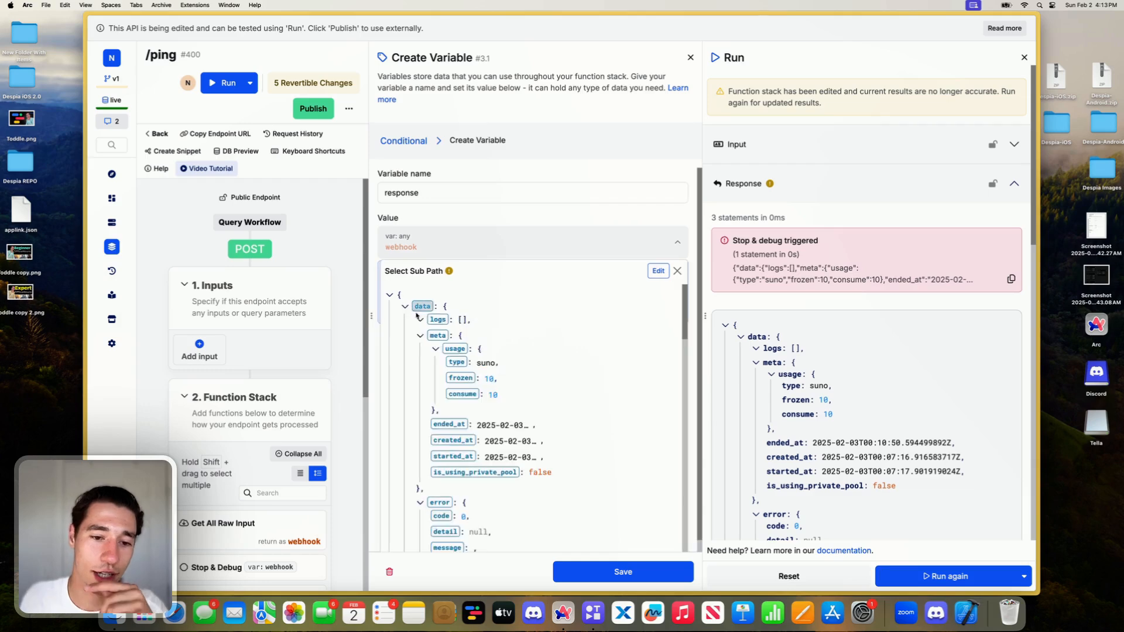
scroll(428, 337, "down", 5)
scroll(428, 337, "down", 10)
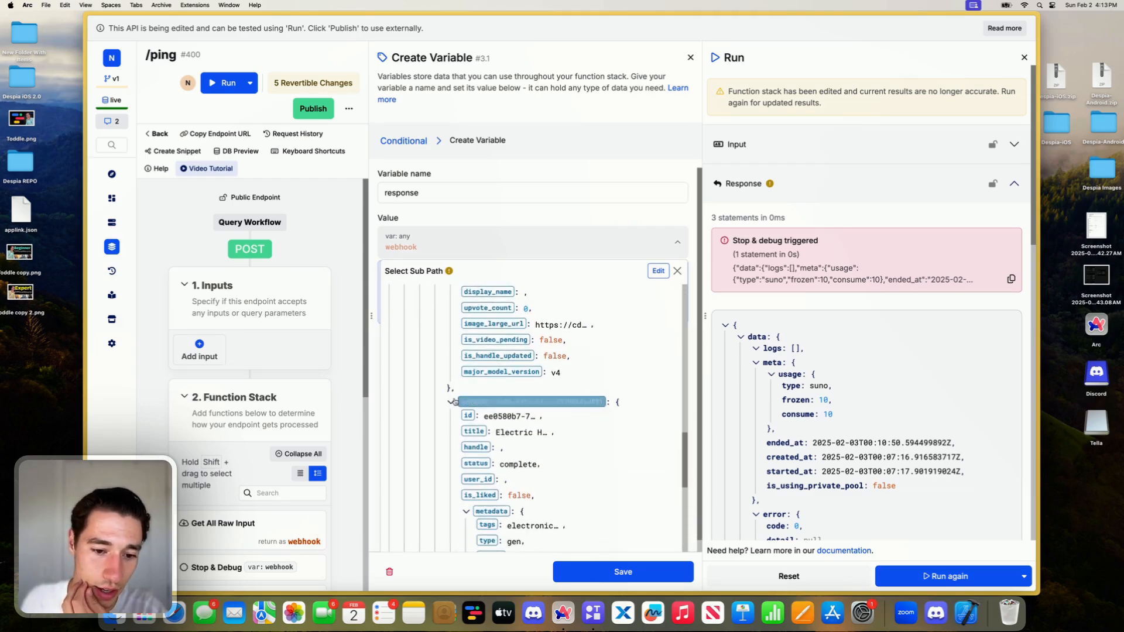
left_click(466, 402)
scroll(466, 400, "up", 5)
scroll(466, 401, "up", 8)
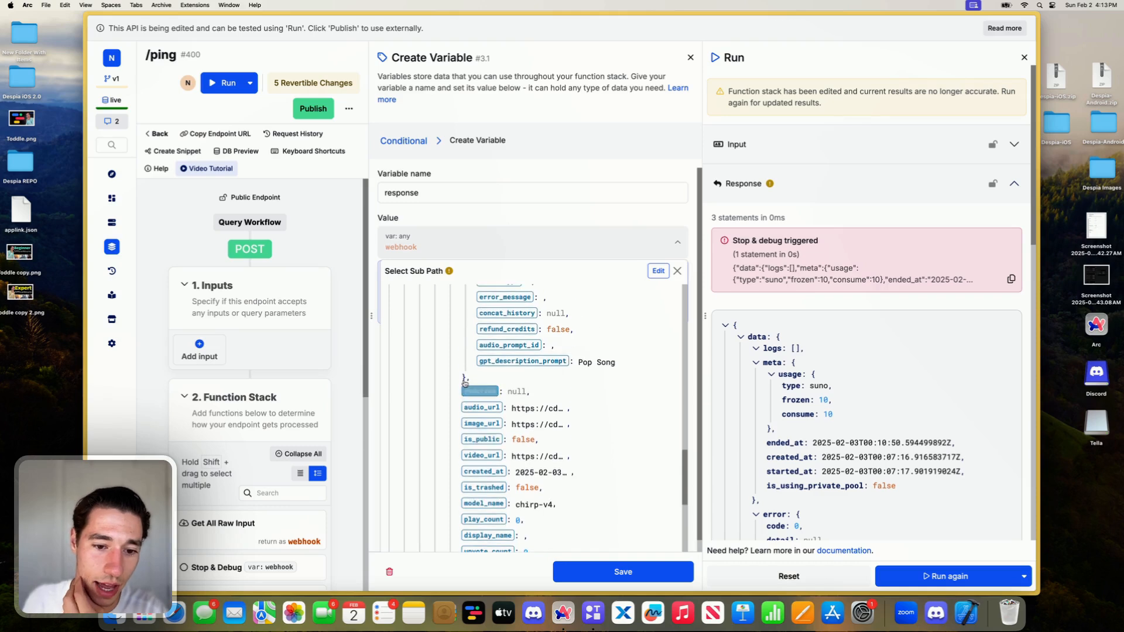
left_click(452, 349)
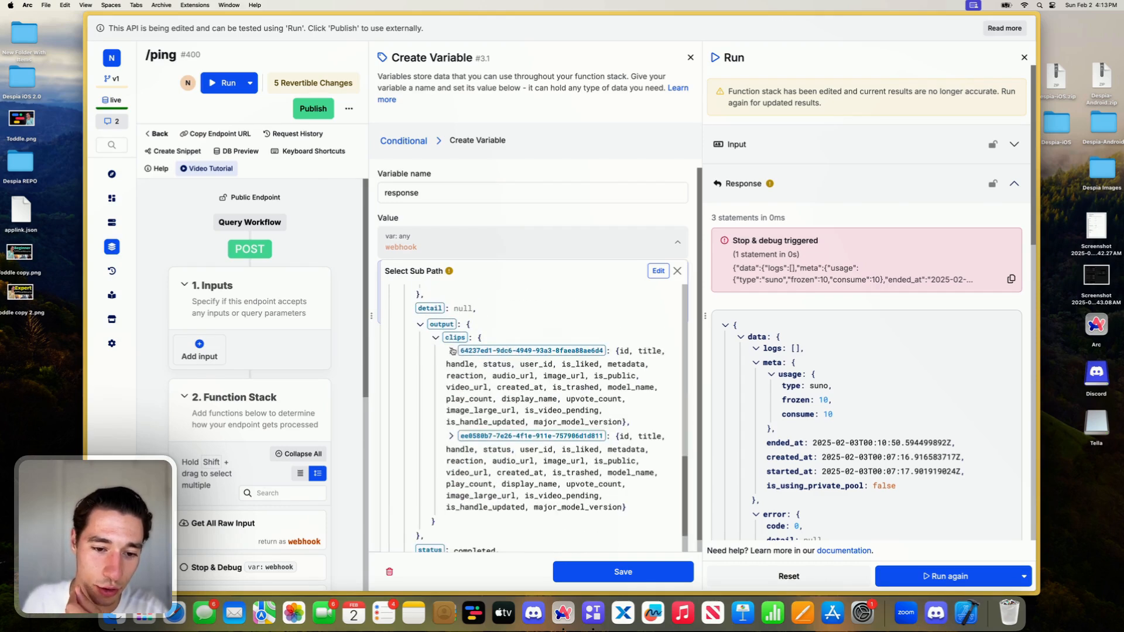
left_click(456, 338)
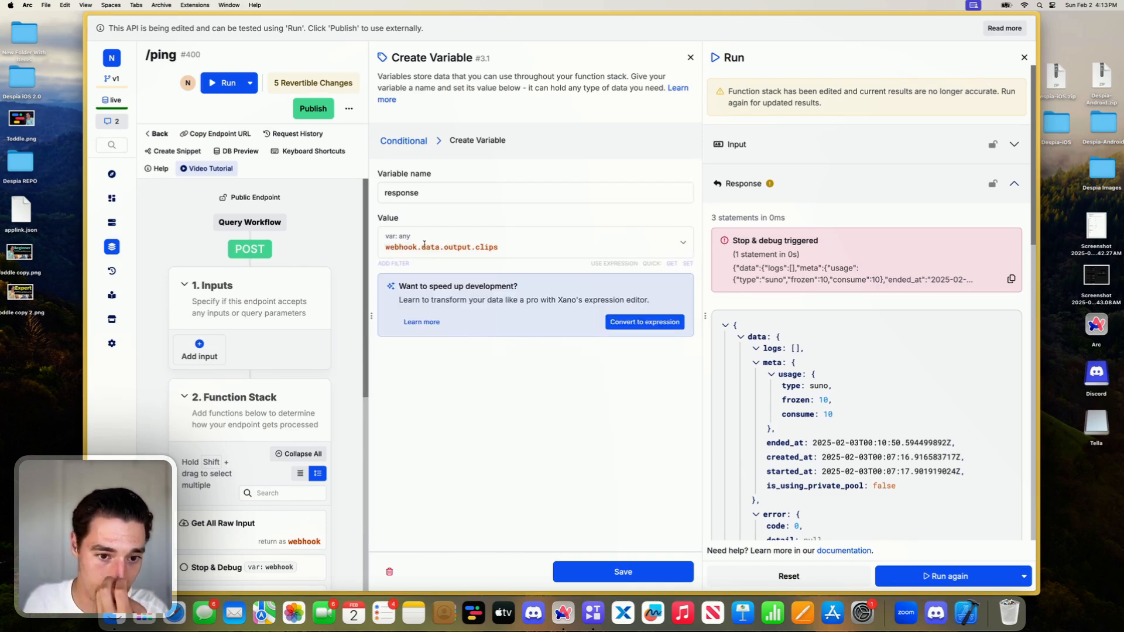
- Rename the variable as clips and save it
double_click(401, 192)
key("BackSpace")
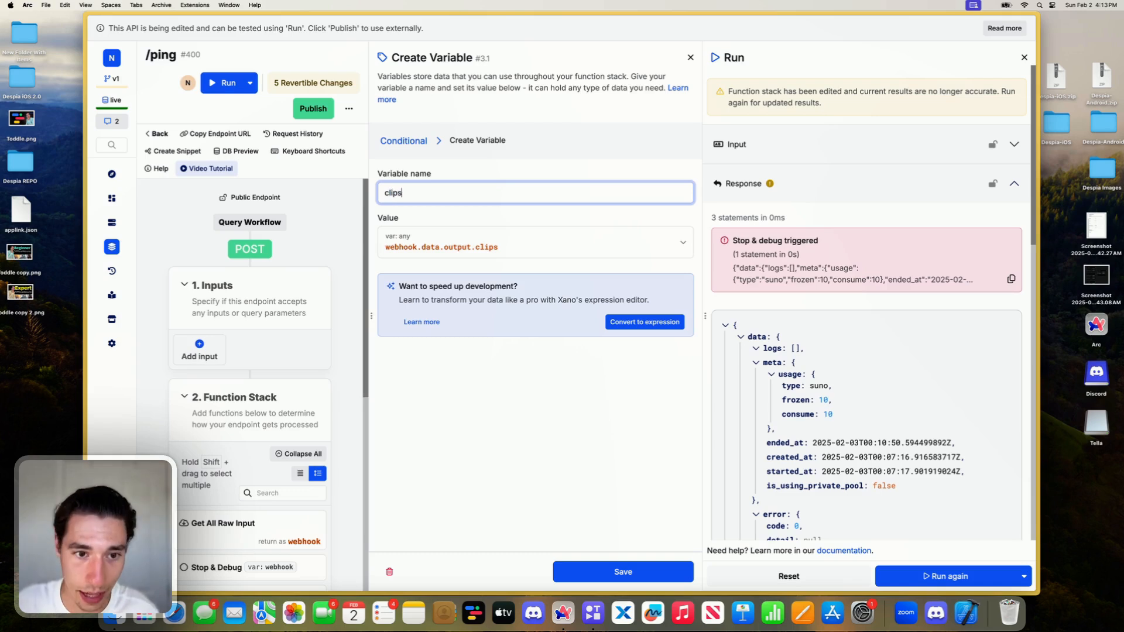
type("clips")
left_click(624, 563)
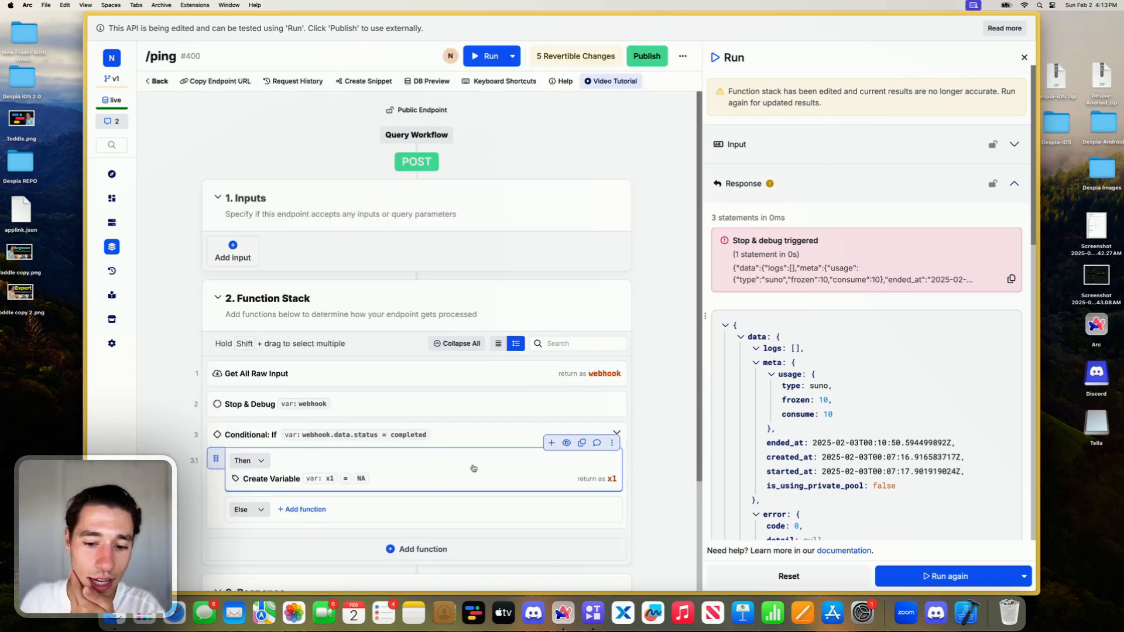
- Move the Stop & Debug function into the Conditional's Then branch, below the clips variable
scroll(316, 475, "down", 1)
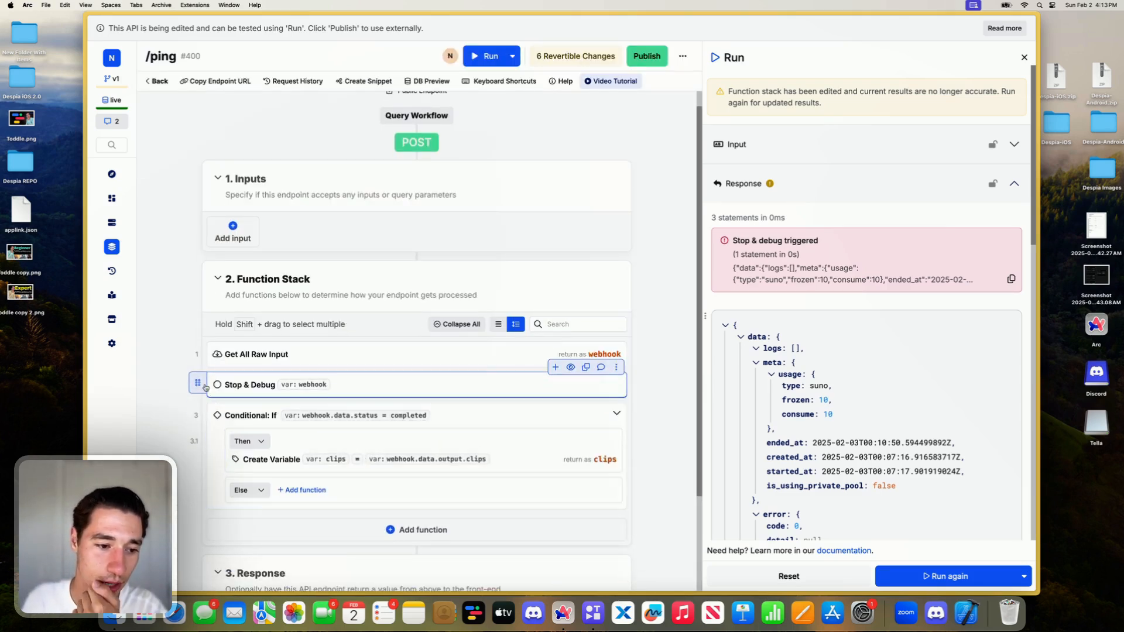
key("BackSpace")
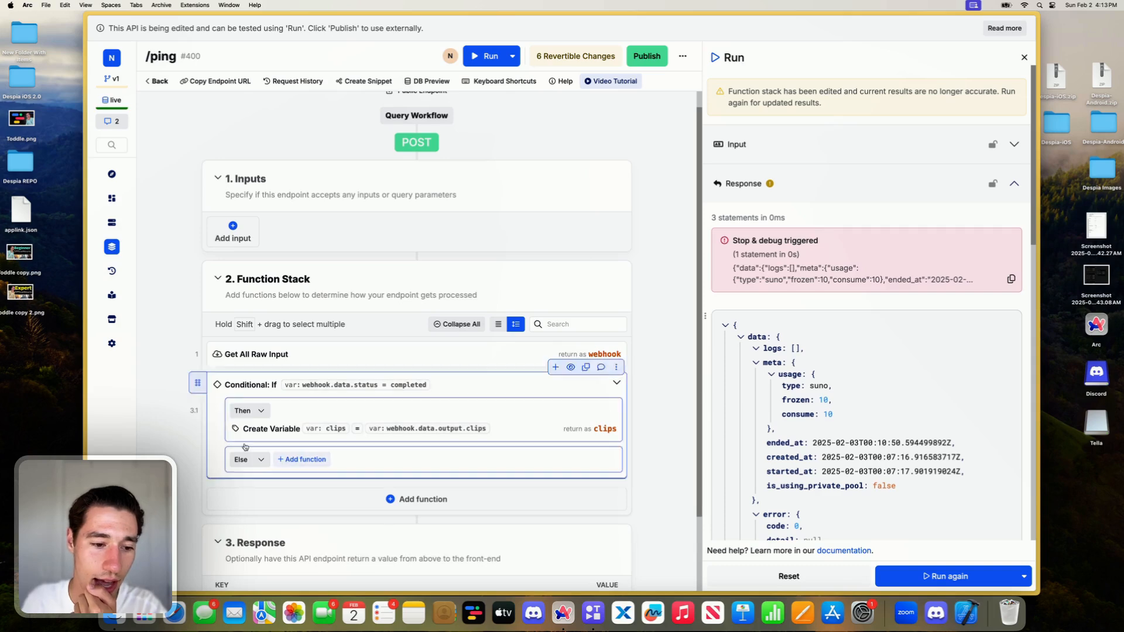
scroll(244, 388, "down", 2)
left_click_drag(219, 409, 253, 379)
- Set the Stop & Debug function's value to the clips variable, save it, and rerun the endpoint
left_click(262, 411)
left_click(438, 178)
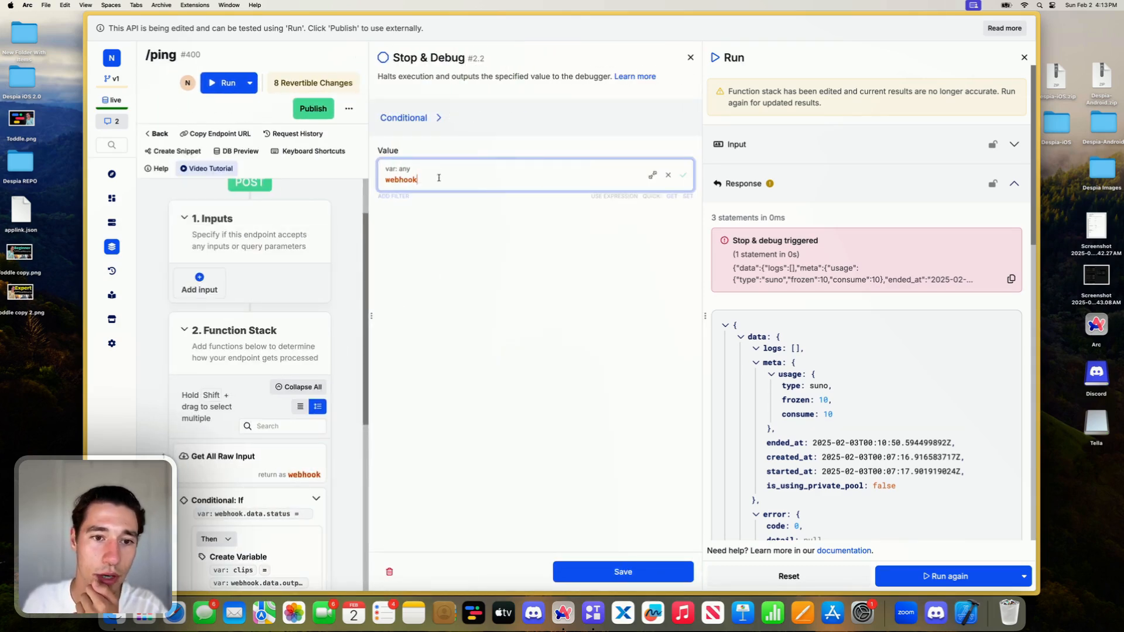
left_click(458, 270)
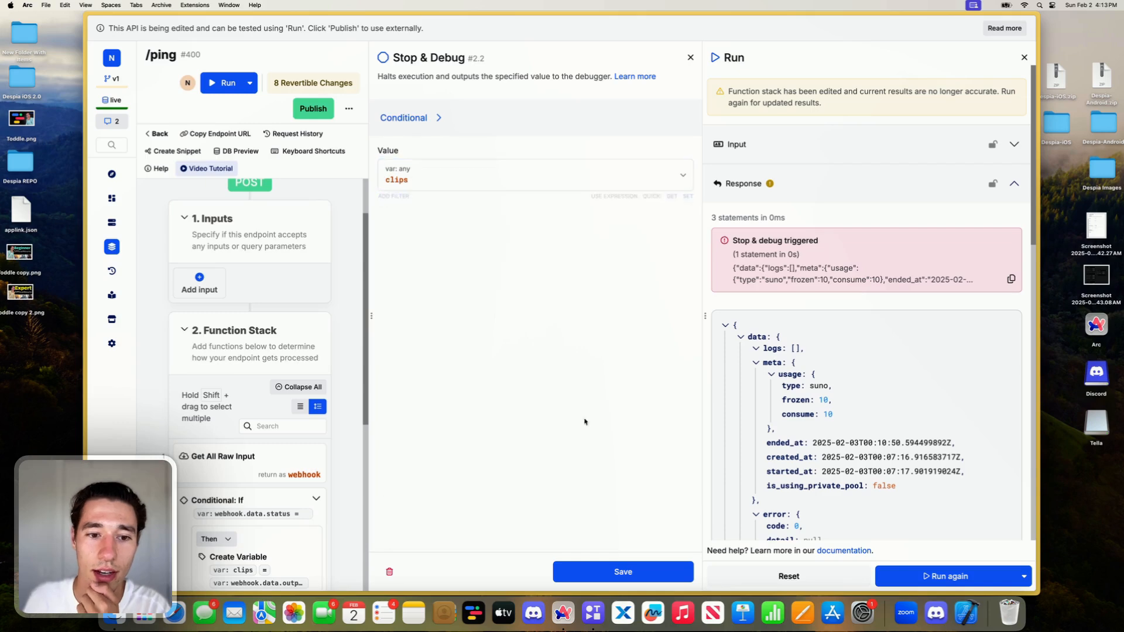
left_click(643, 572)
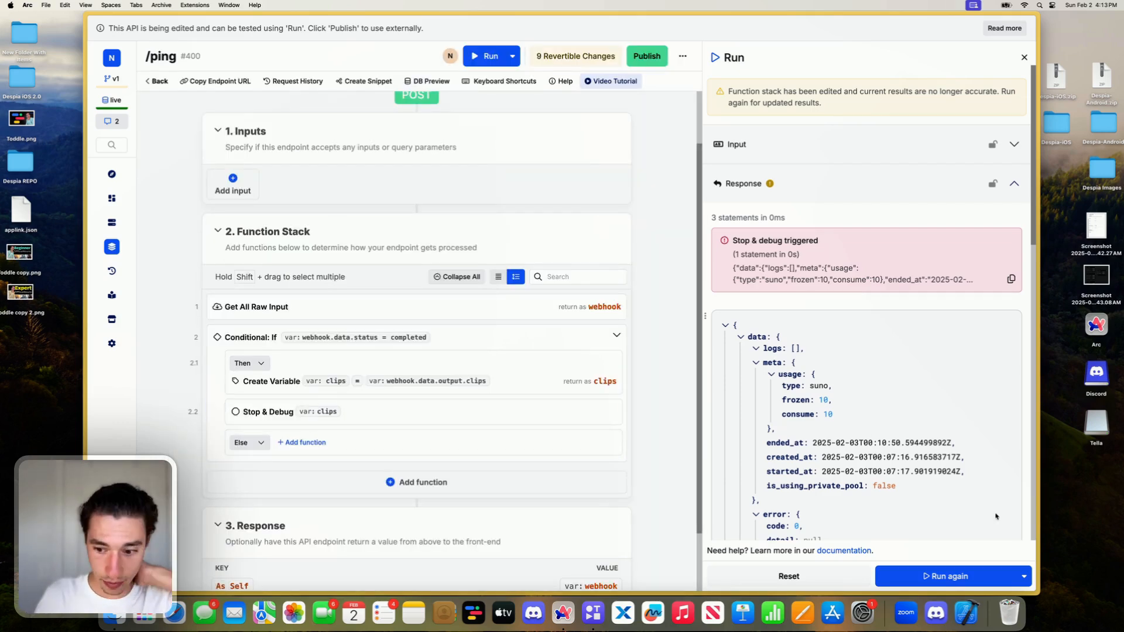
left_click(964, 574)
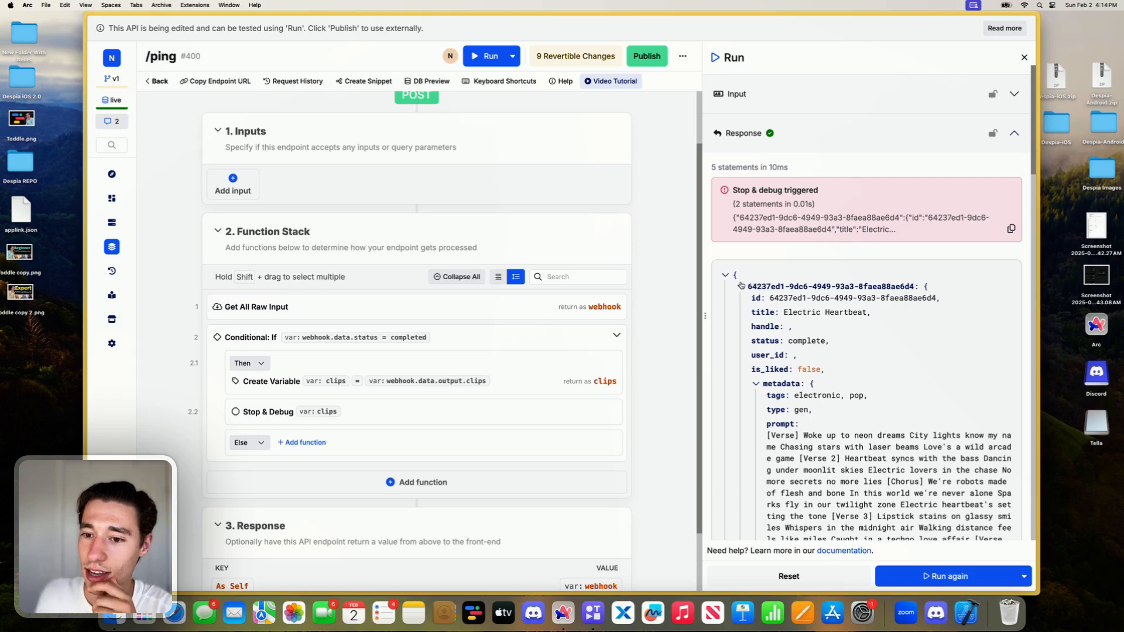
- Examine the structure of the returned clips in the run response, including each clip's ID key, metadata and media URLs
left_click(741, 287)
left_click(740, 358)
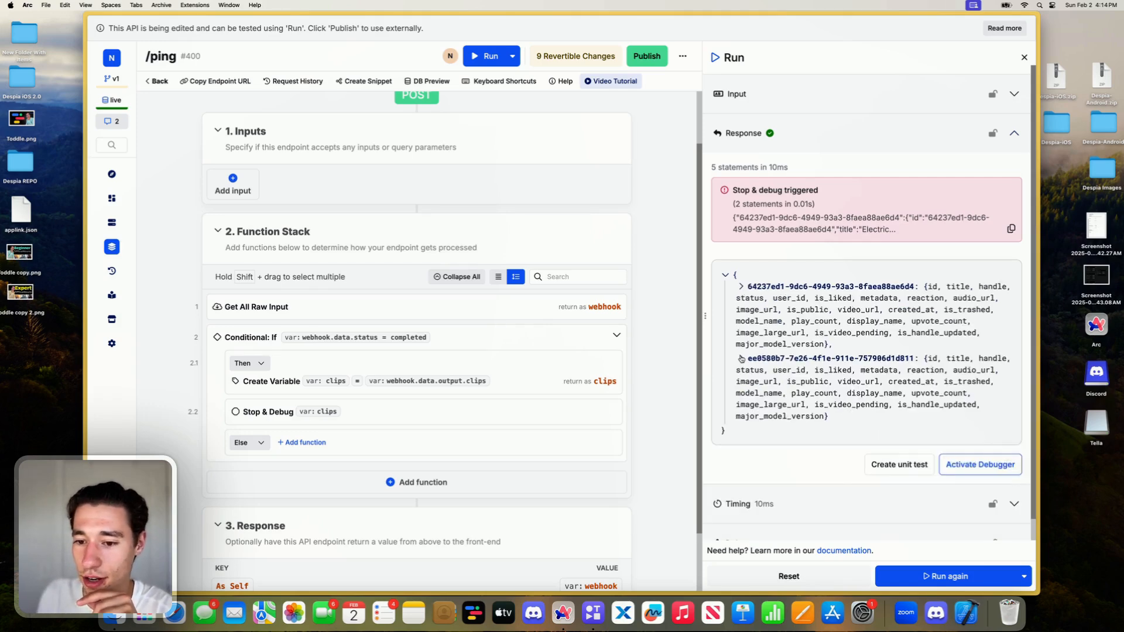
left_click(741, 358)
left_click(740, 286)
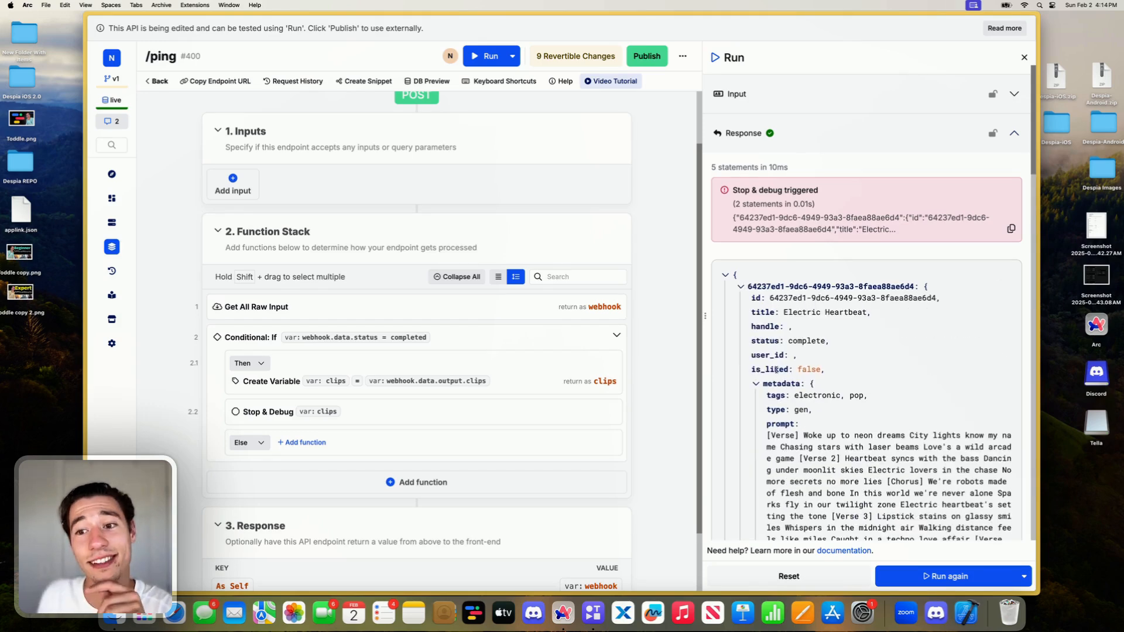
scroll(776, 370, "down", 3)
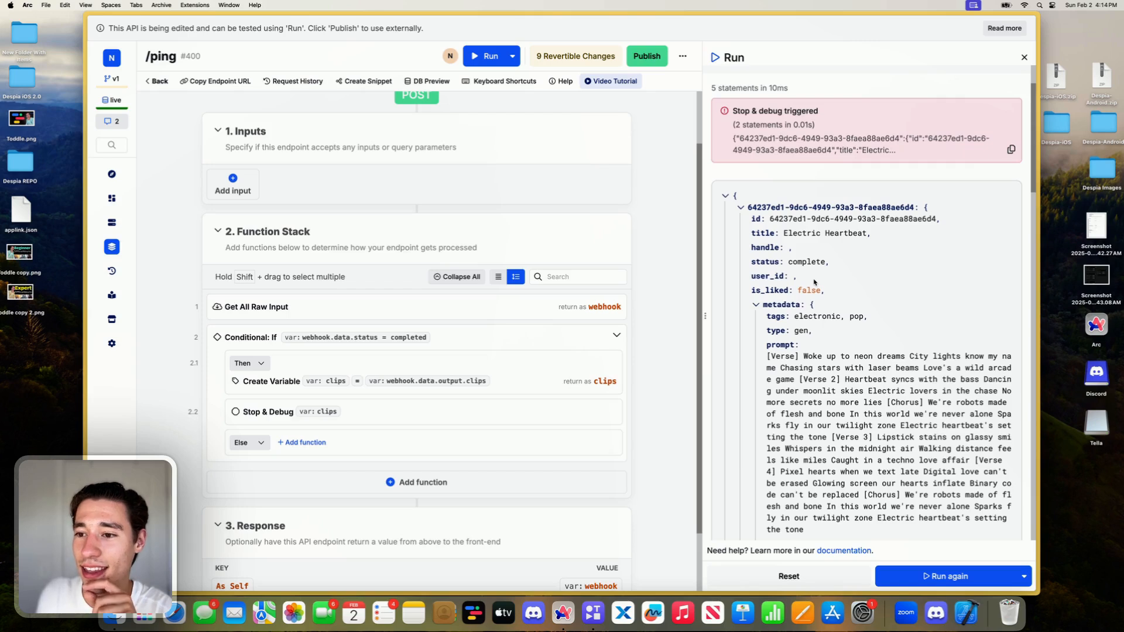
scroll(813, 282, "up", 2)
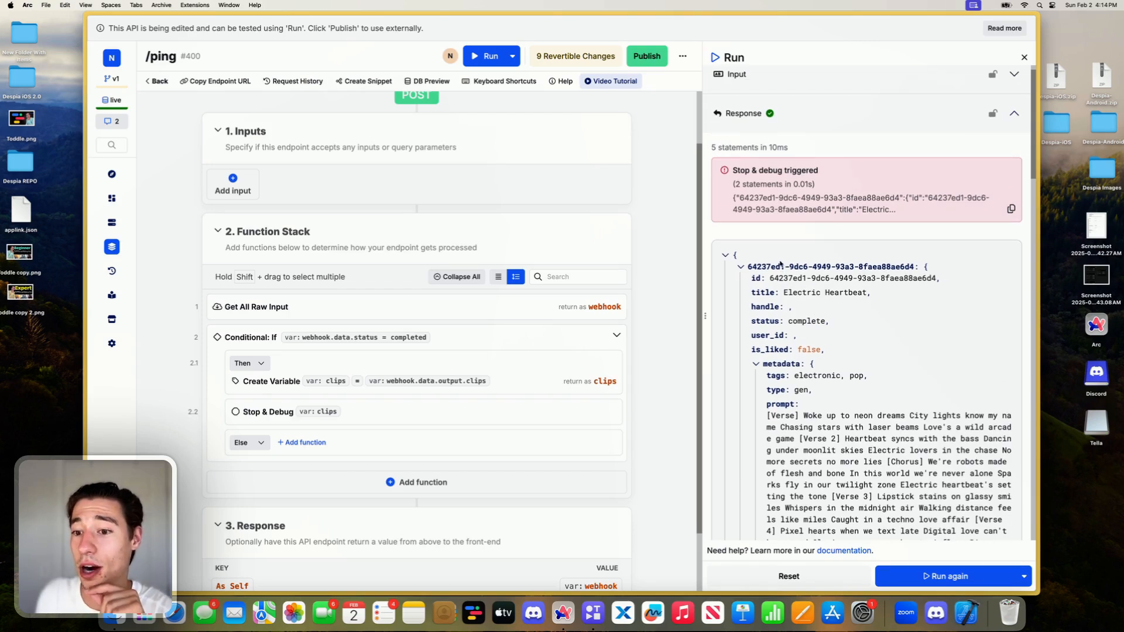
double_click(781, 267)
triple_click(782, 267)
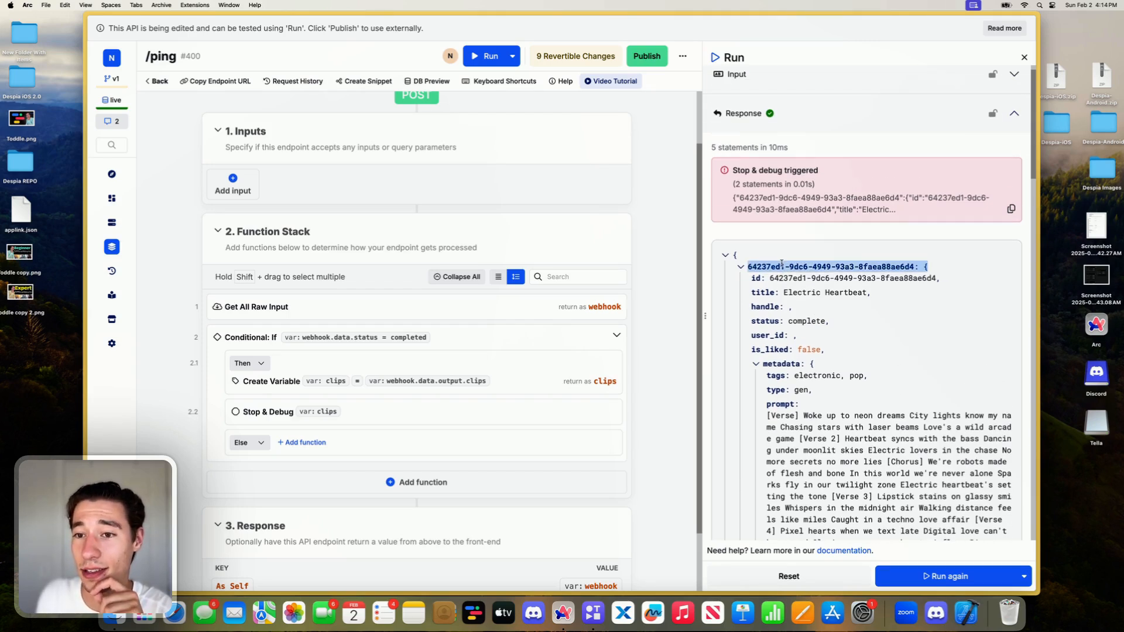
triple_click(781, 266)
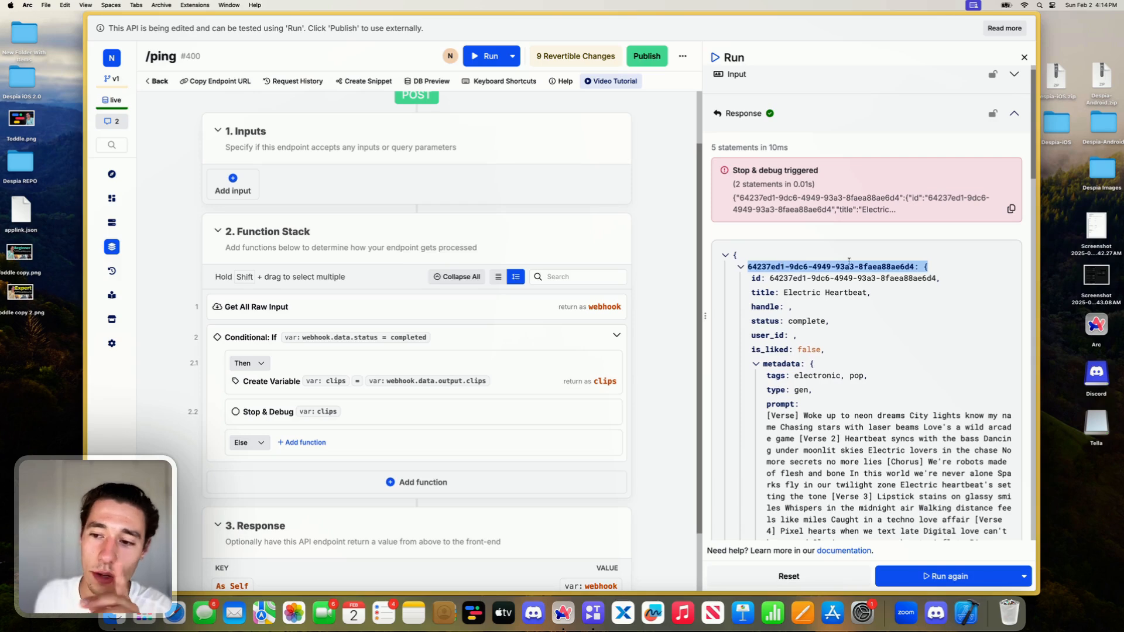
left_click(908, 266)
left_click_drag(911, 266, 747, 268)
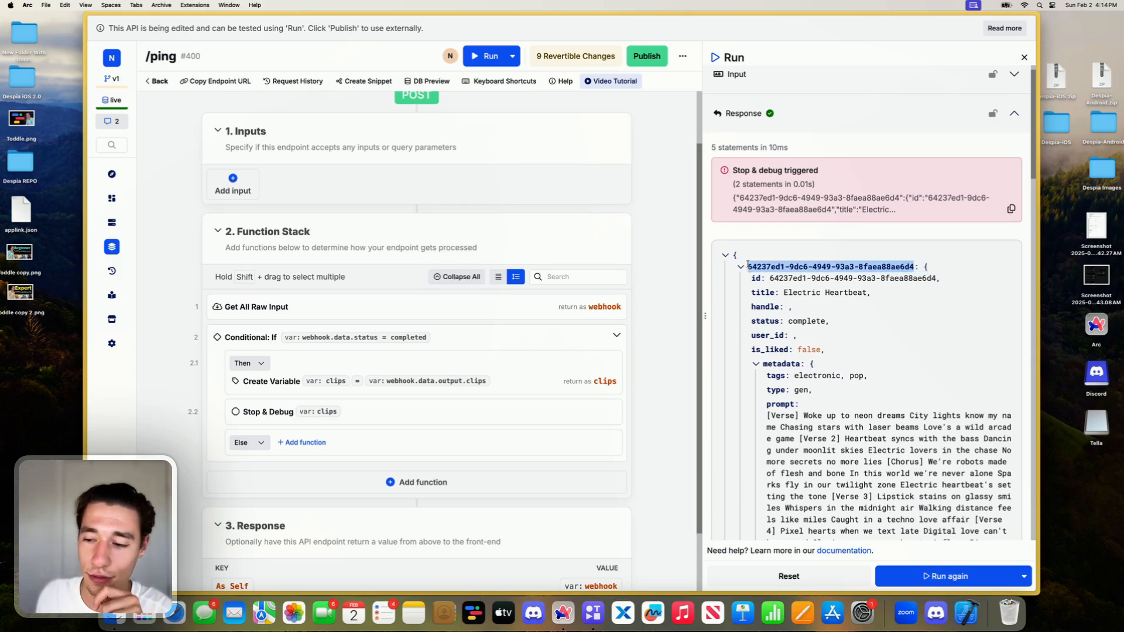
left_click(825, 278)
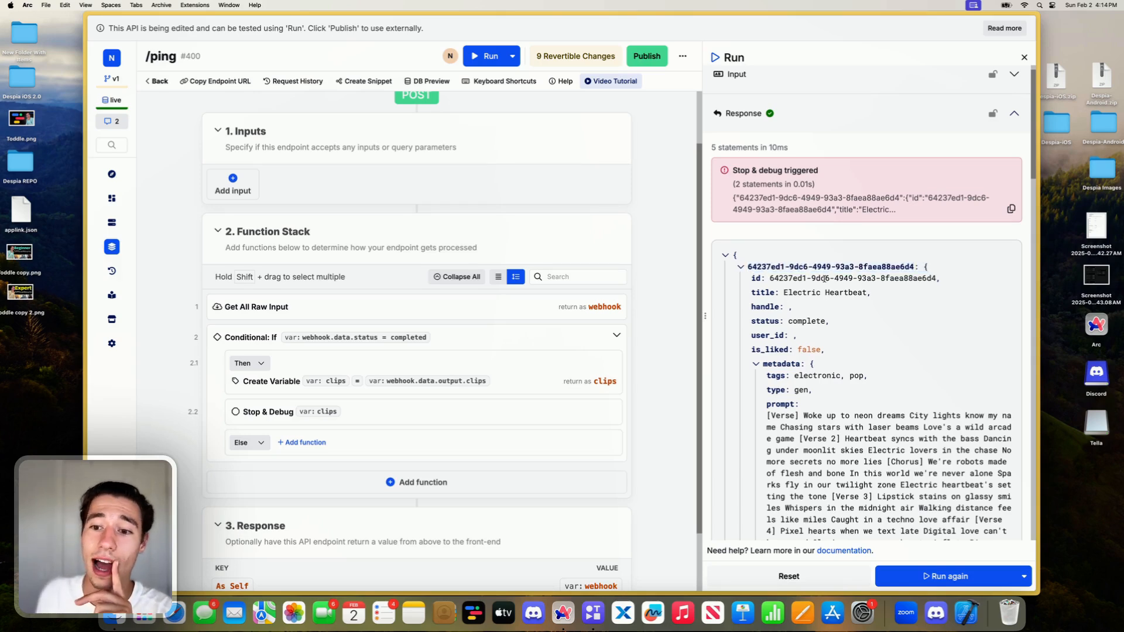
scroll(825, 279, "down", 15)
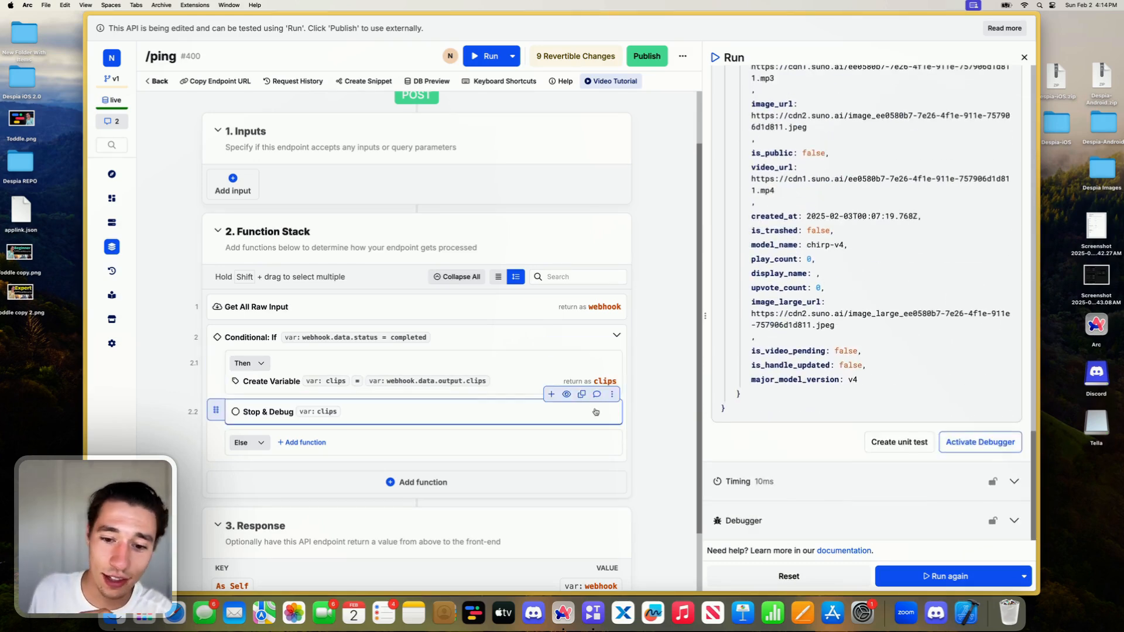
- Delete the Stop & Debug function from the Conditional's Then branch
left_click(588, 382)
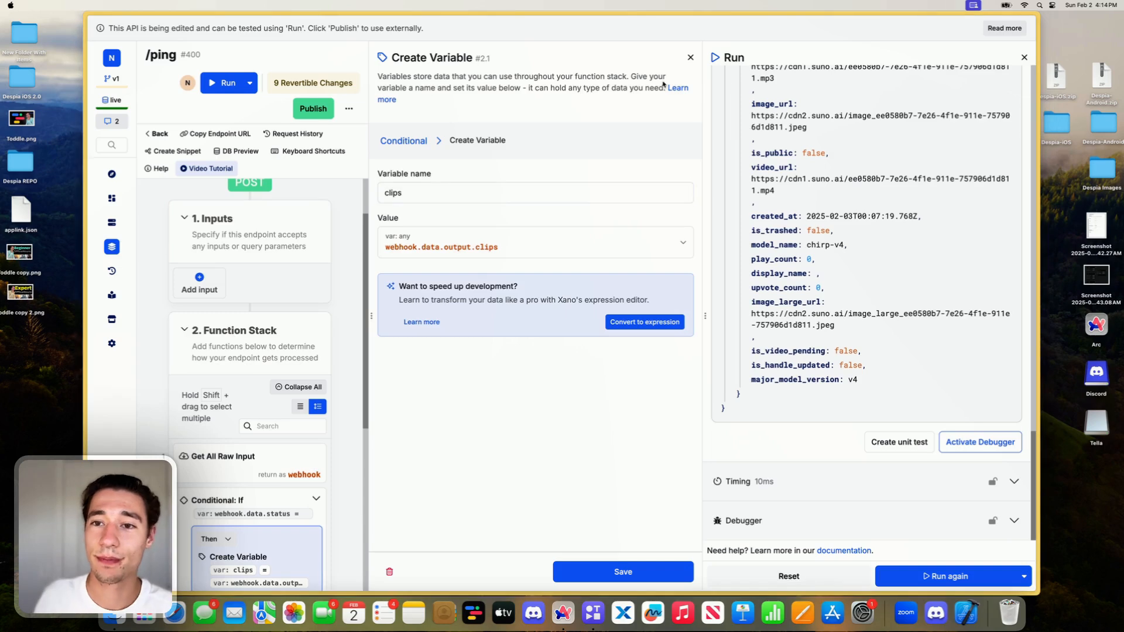
left_click(689, 57)
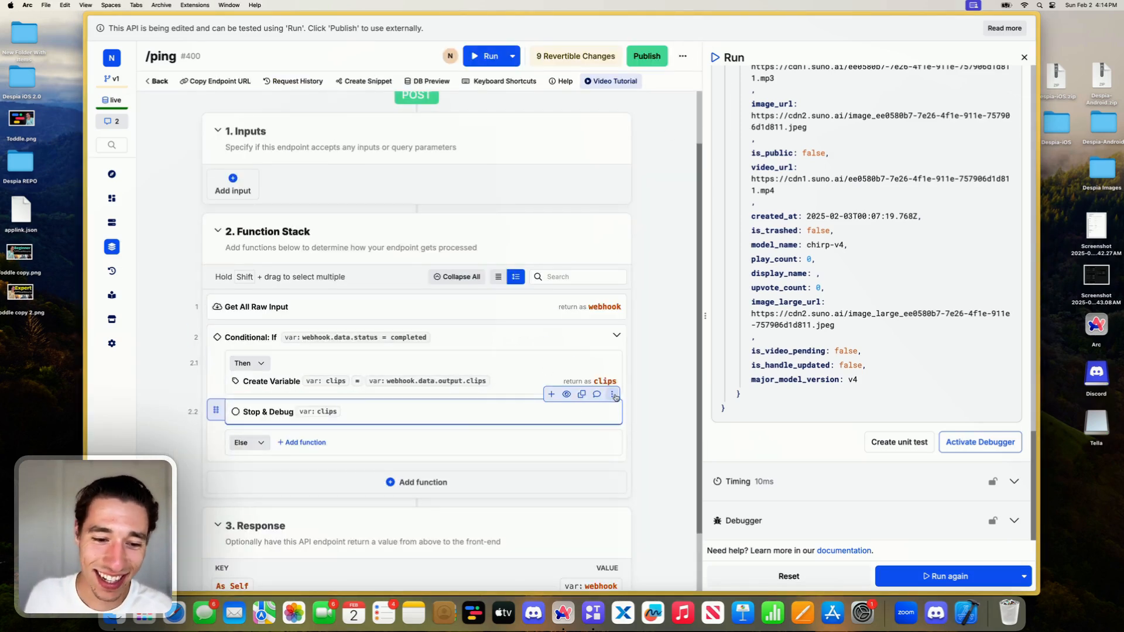
left_click(611, 394)
left_click(644, 553)
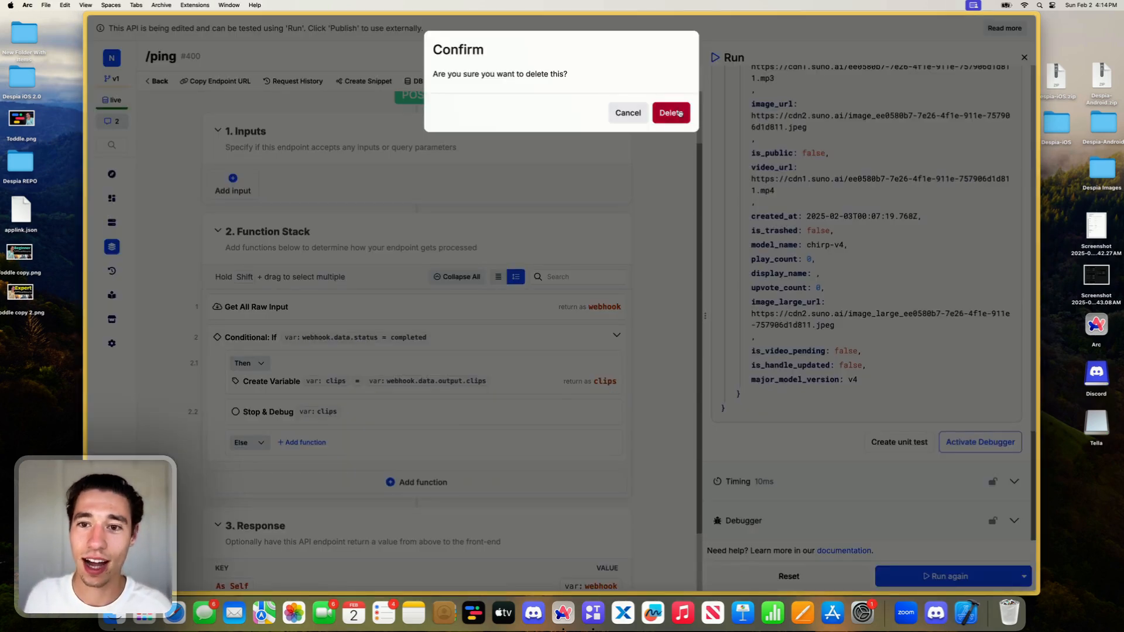
left_click(673, 113)
- Add a Realtime Event function below the clips variable in the Conditional's Then branch
mouse_move(553, 553)
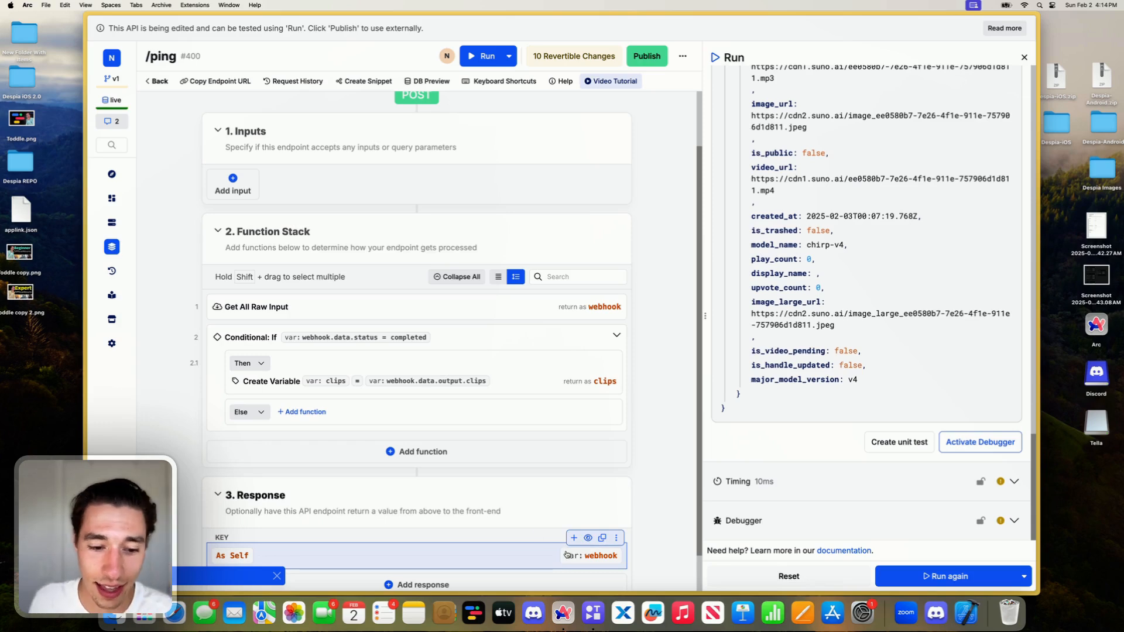
left_click(551, 345)
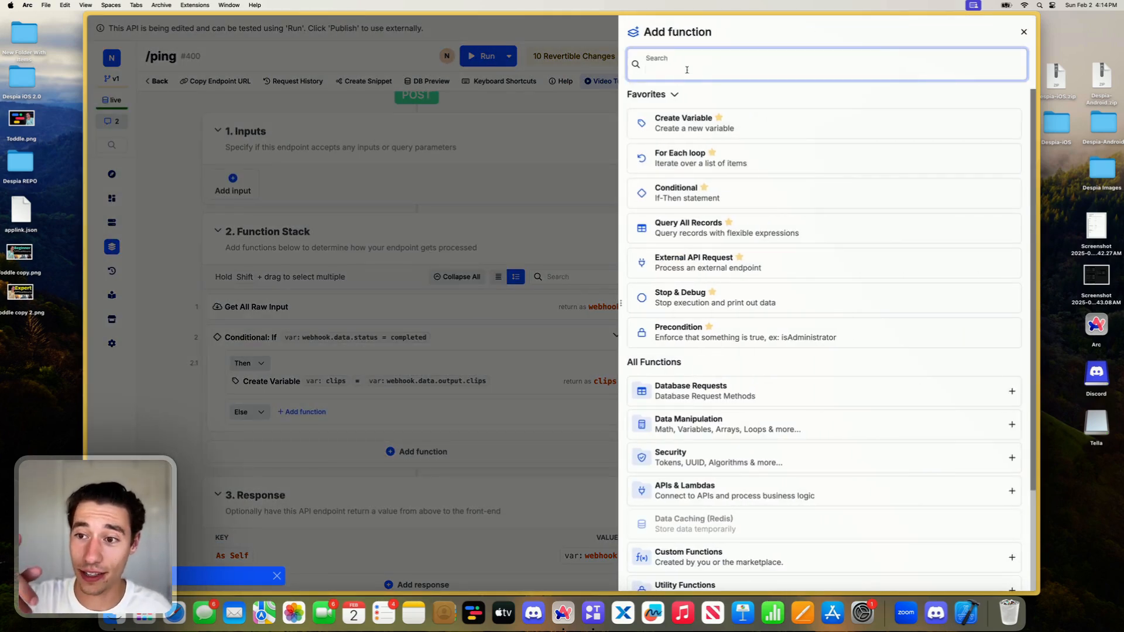
type("r")
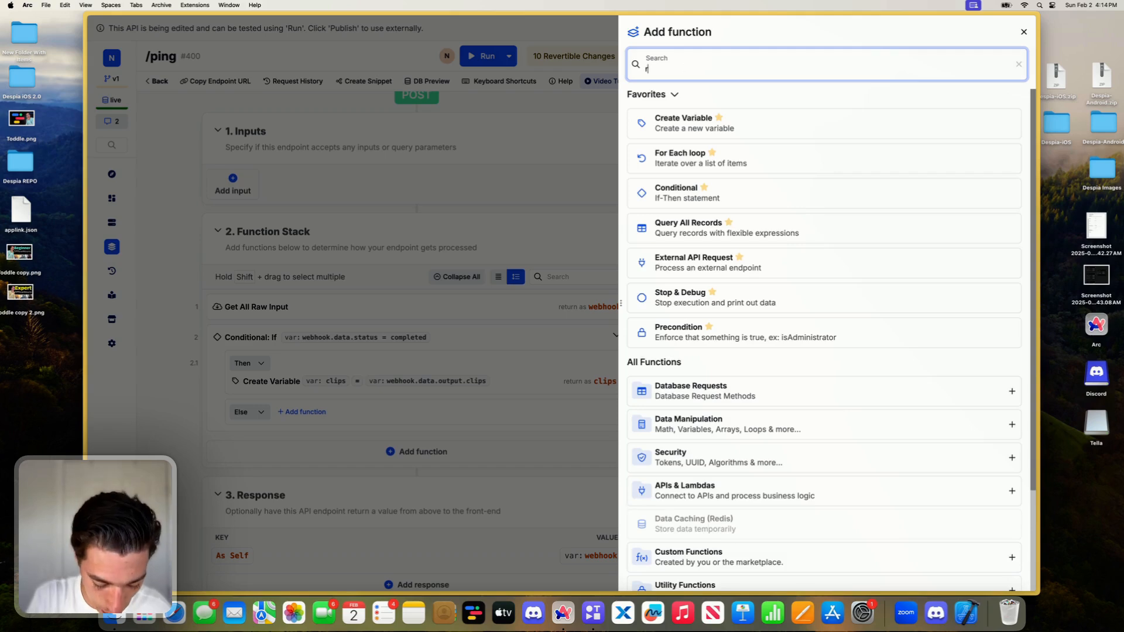
type("elatime")
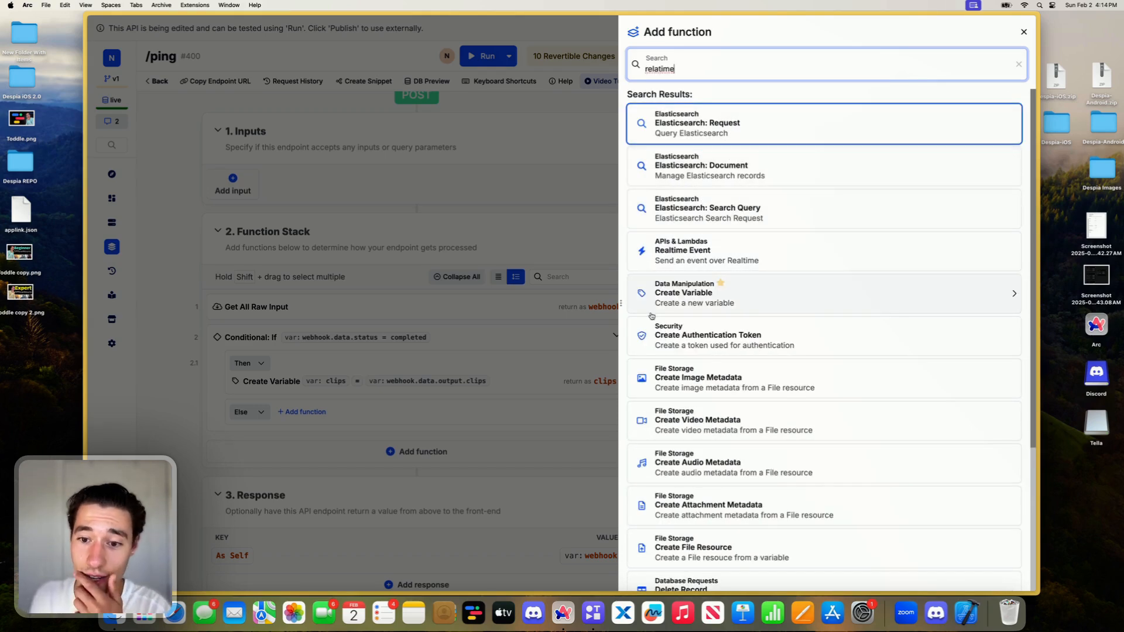
left_click(674, 256)
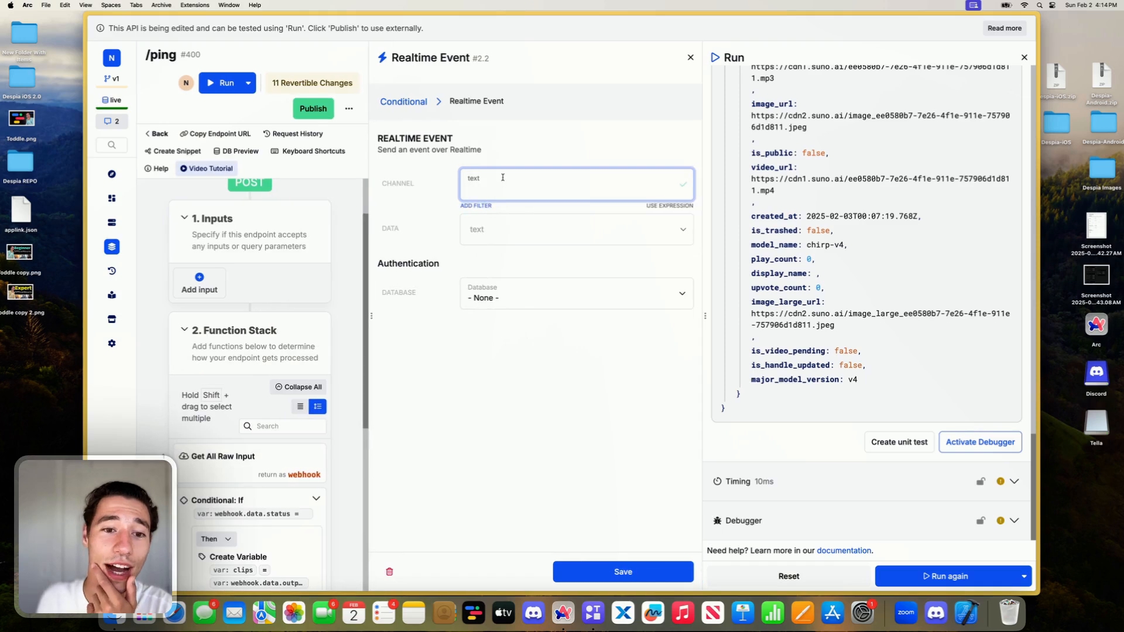
left_click(503, 181)
type("music/1")
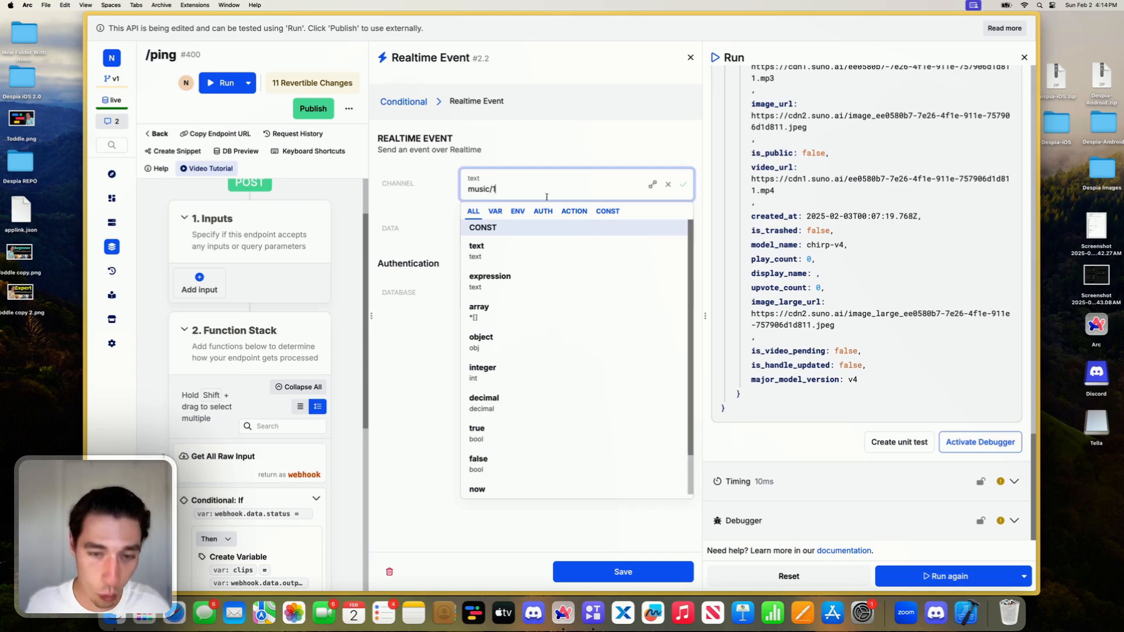
left_click(523, 159)
left_click(496, 187)
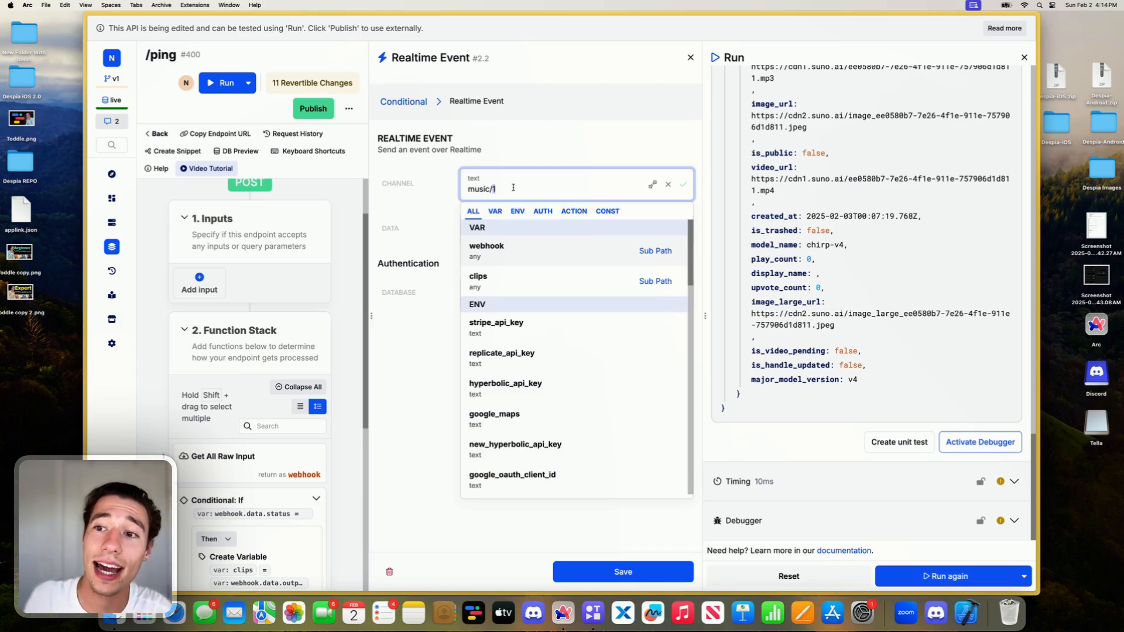
left_click(503, 151)
- Set the Realtime Event's data to the clips variable, leave the authentication database at None, and save the function
left_click(484, 231)
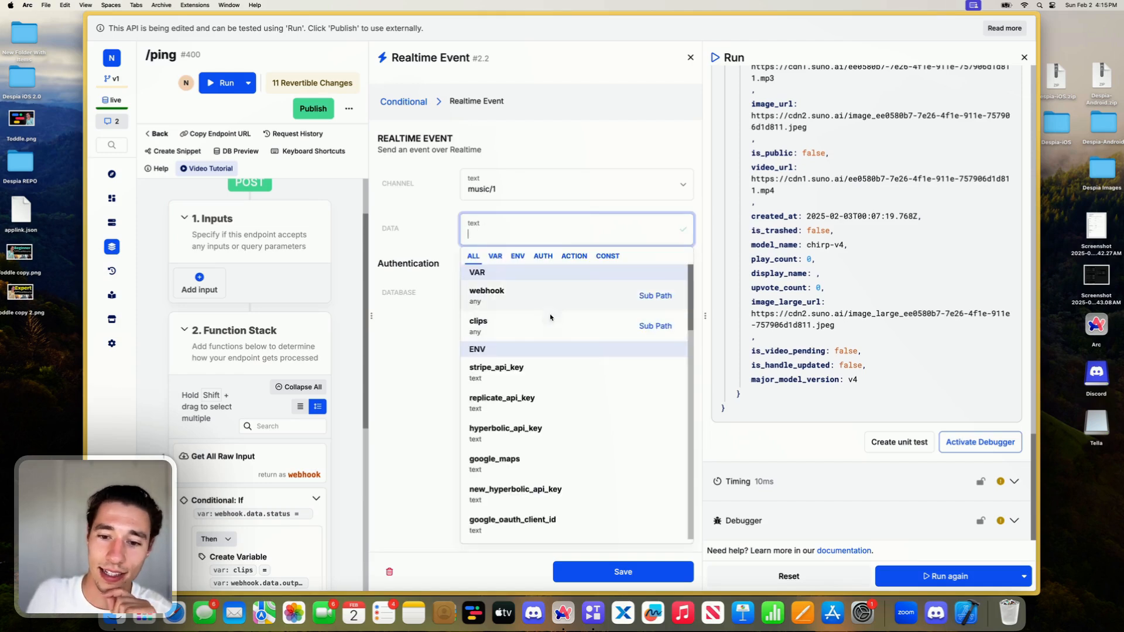
left_click(533, 328)
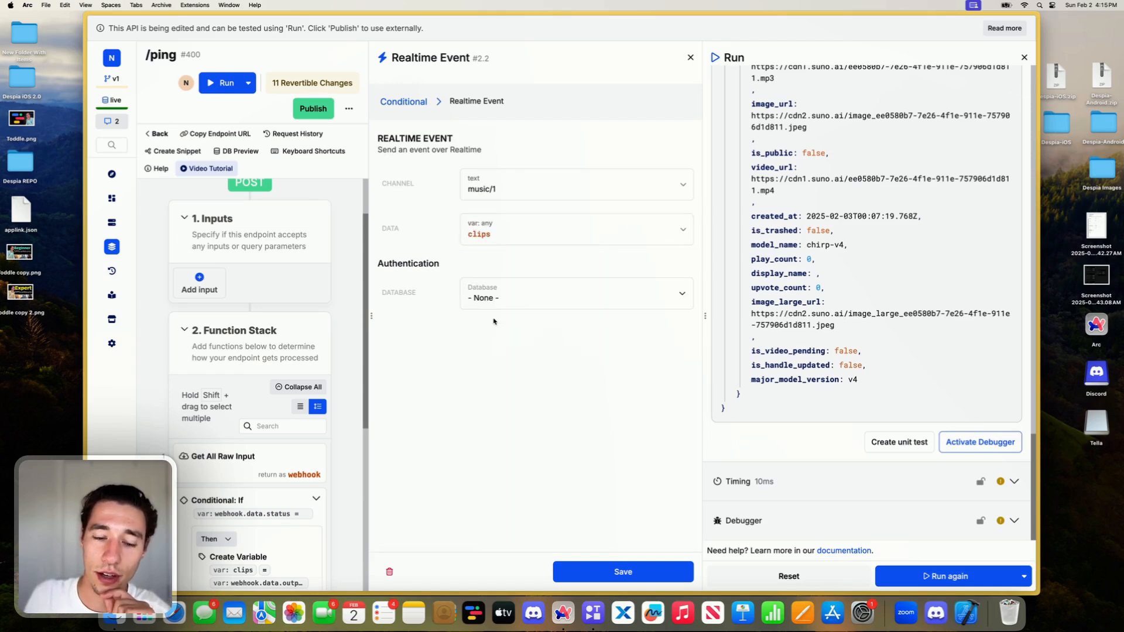
left_click(515, 296)
left_click(440, 312)
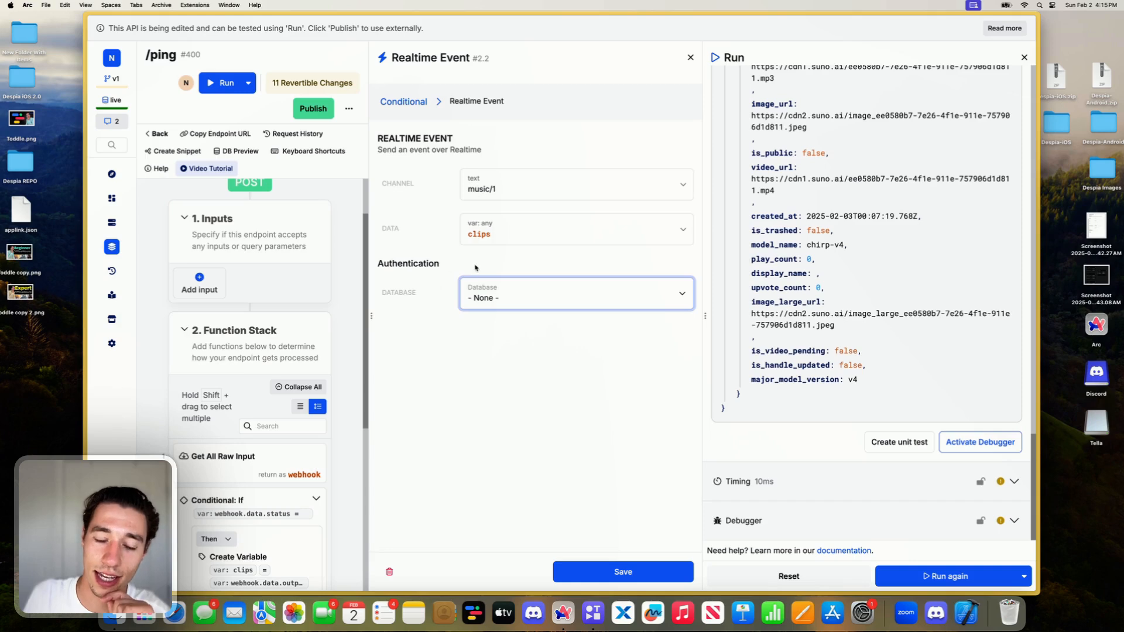
left_click(623, 572)
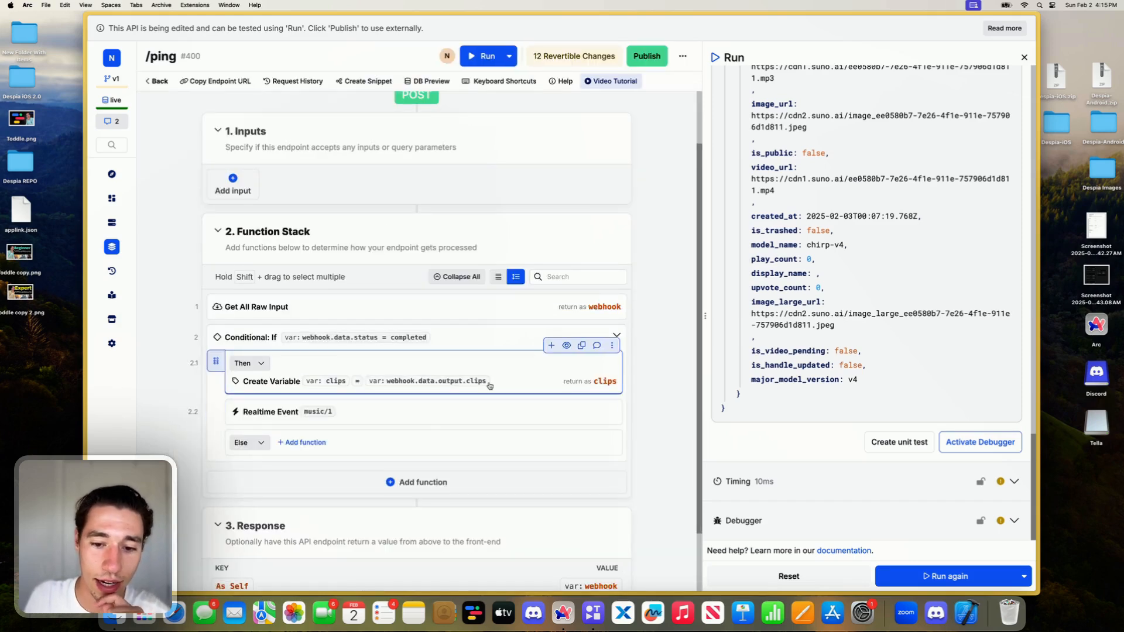
- Replace the endpoint's response value with the text success and save it
scroll(491, 410, "down", 2)
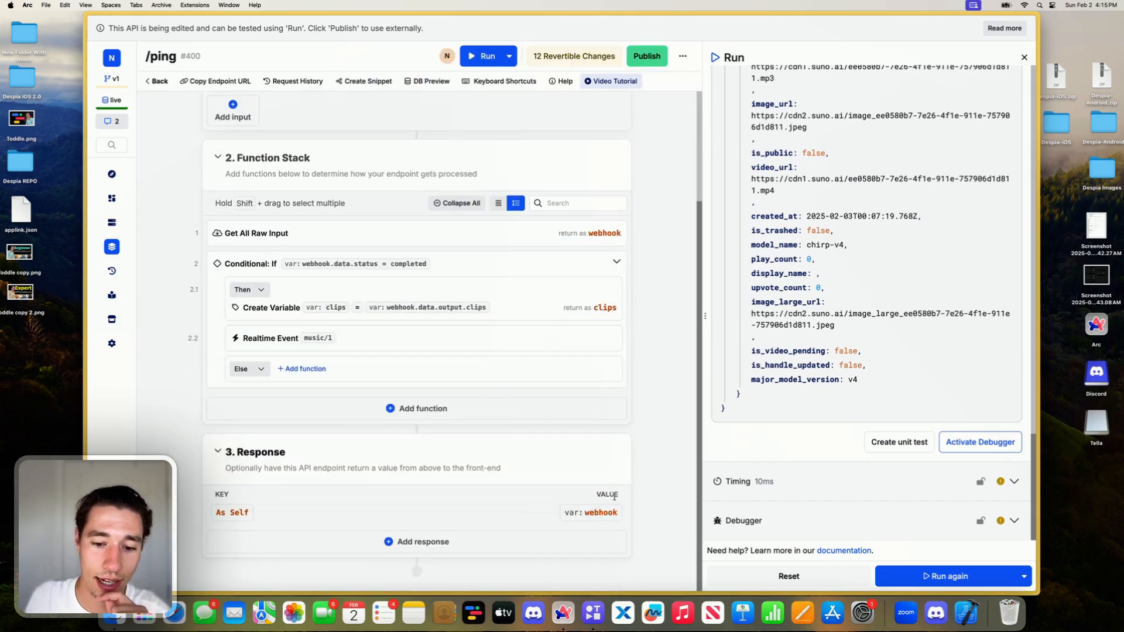
left_click(536, 526)
left_click(459, 131)
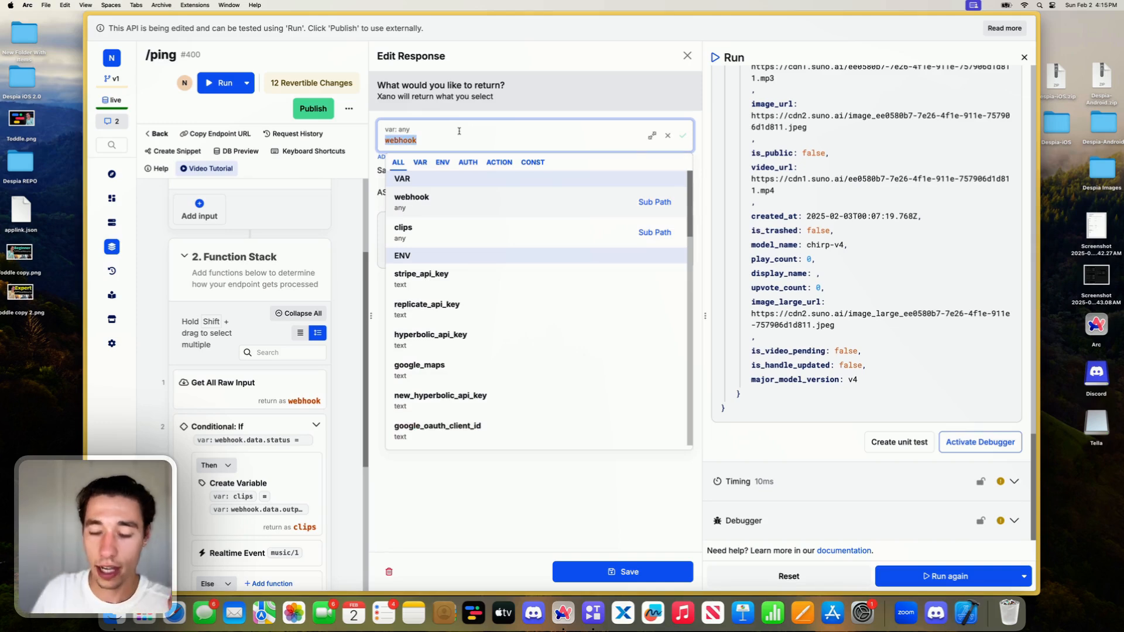
key("BackSpace")
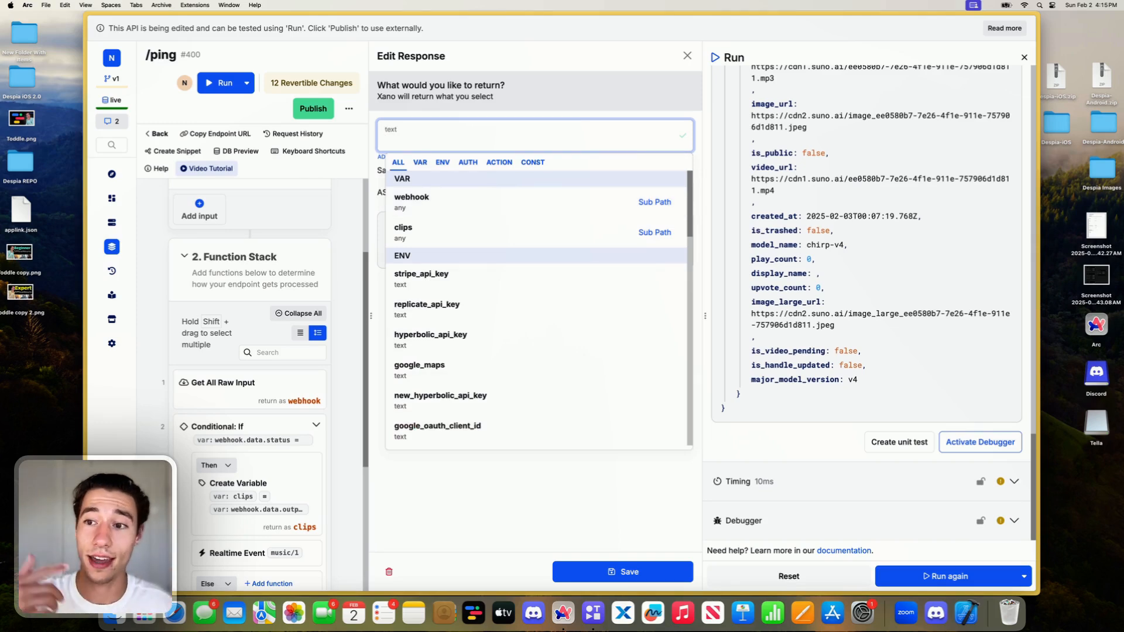
type("success")
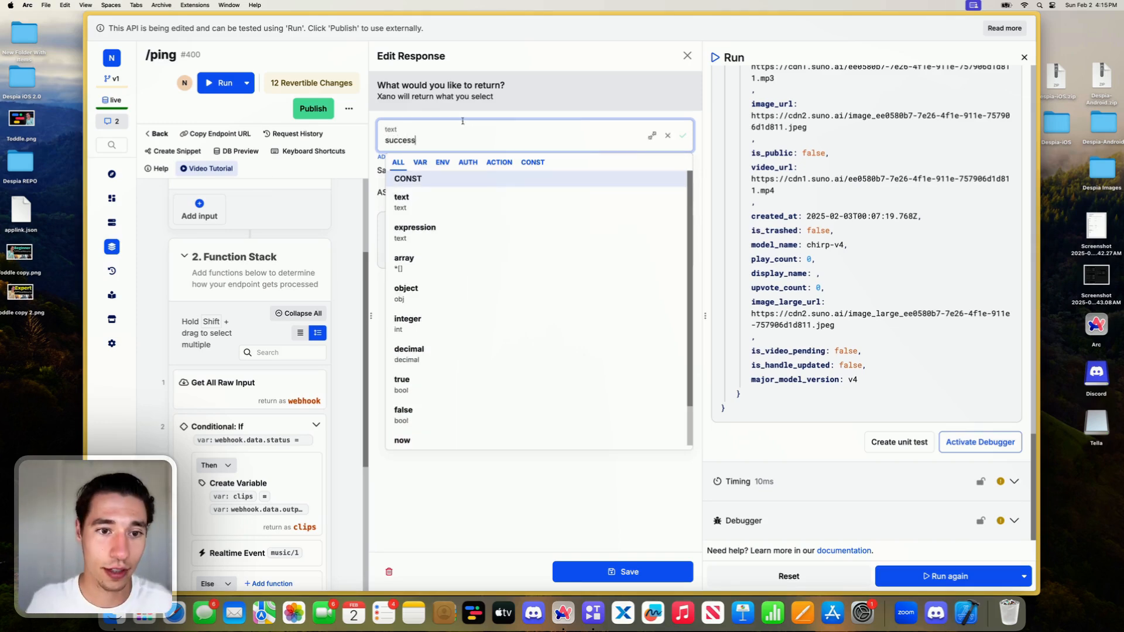
key("Return")
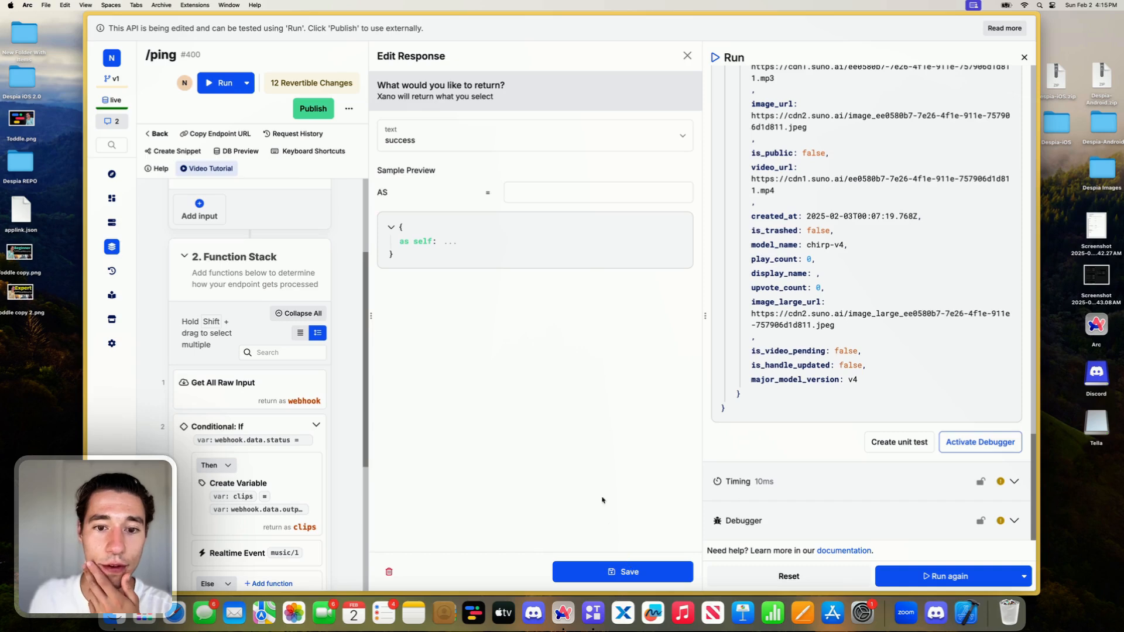
left_click(609, 569)
- Publish the ping endpoint without a message or additional drafts and run it again
left_click(644, 57)
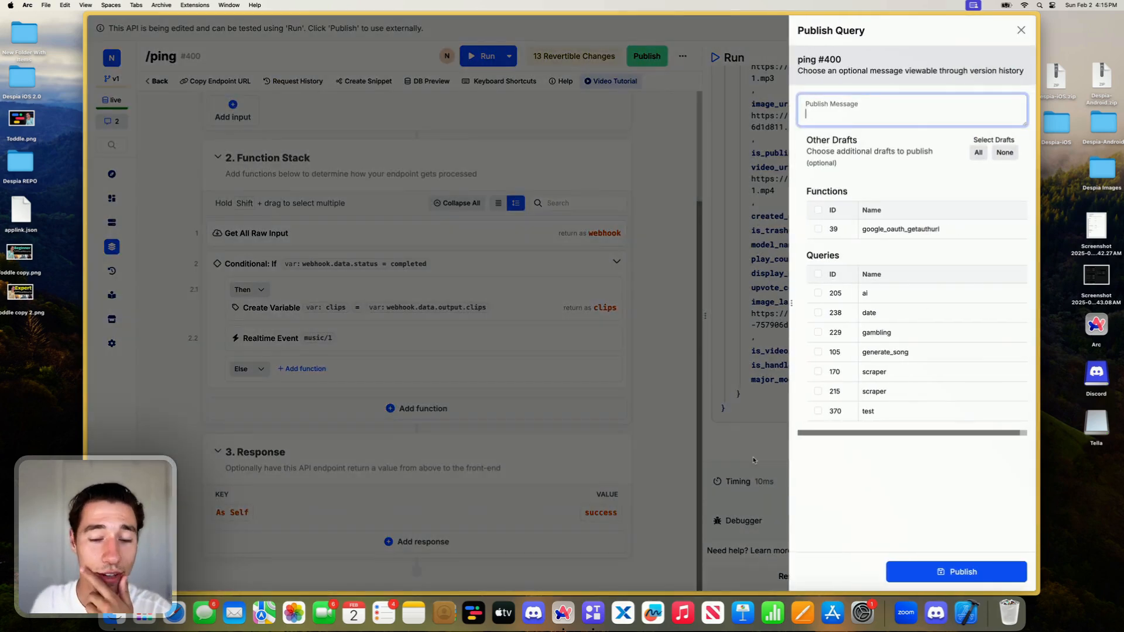
left_click(955, 573)
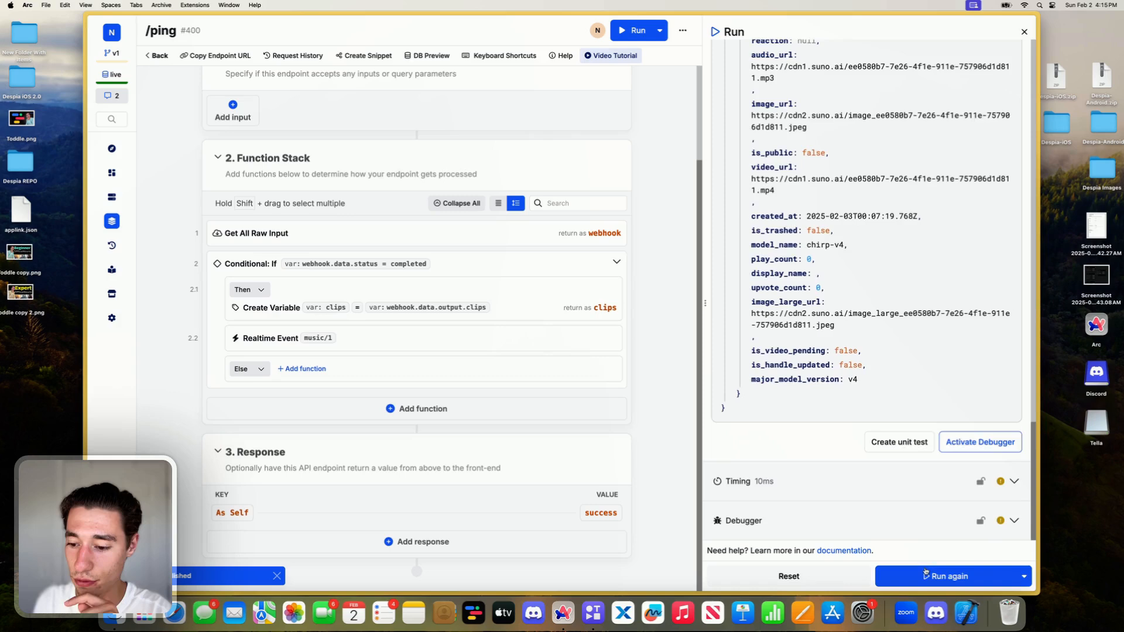
left_click(925, 574)
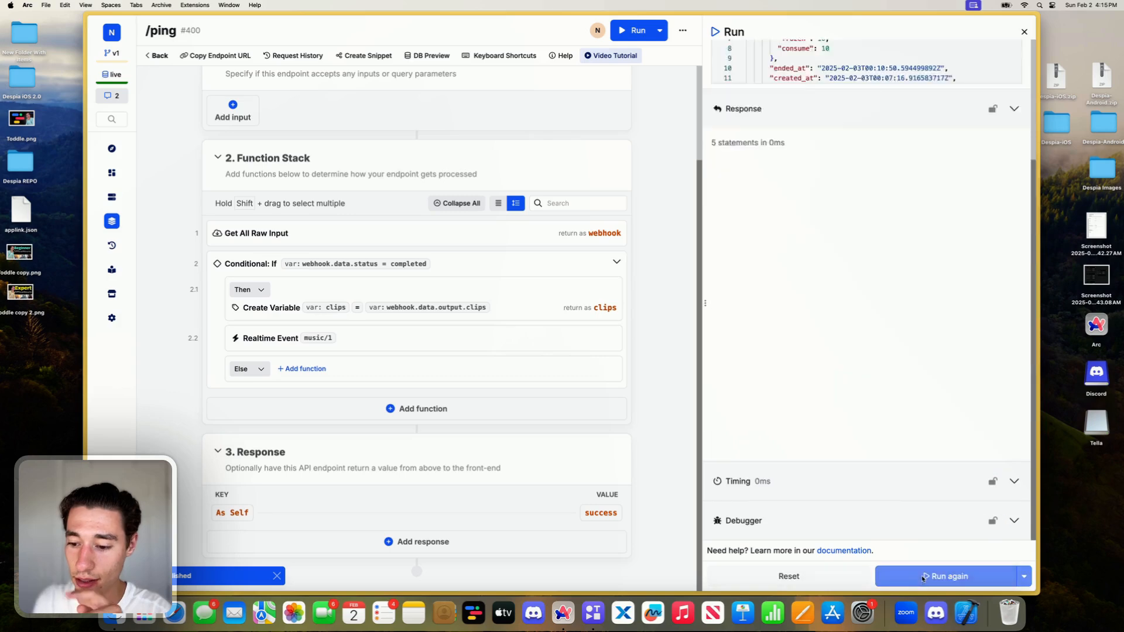
- Switch to the Toddle song project, open its preview in a new tab and bring up the browser's developer console there
mouse_move(87, 146)
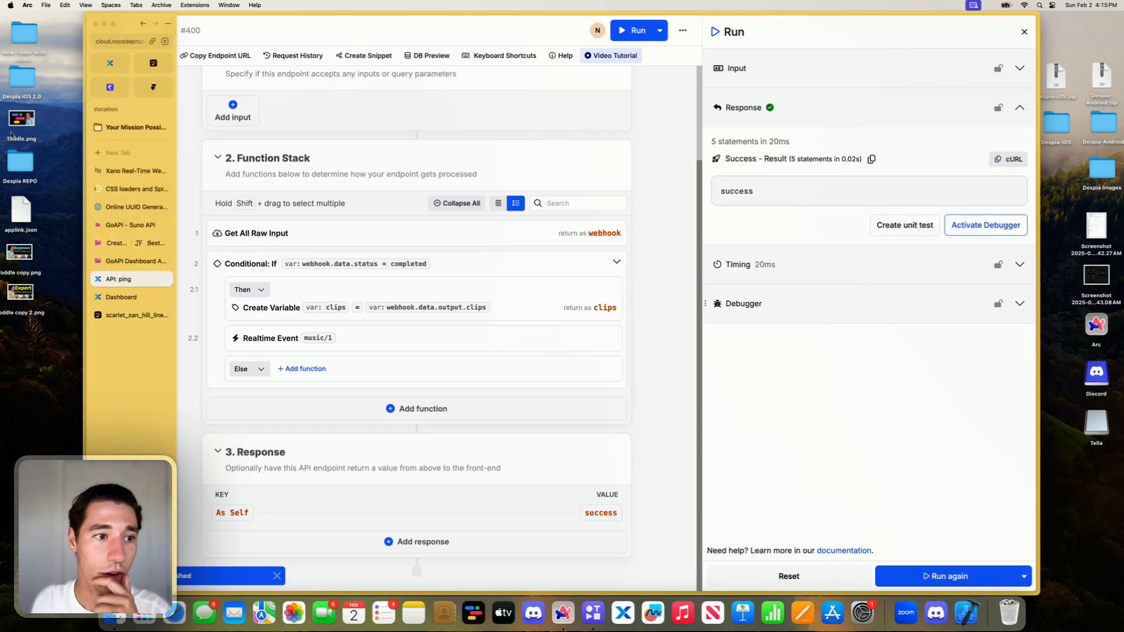
left_click(164, 63)
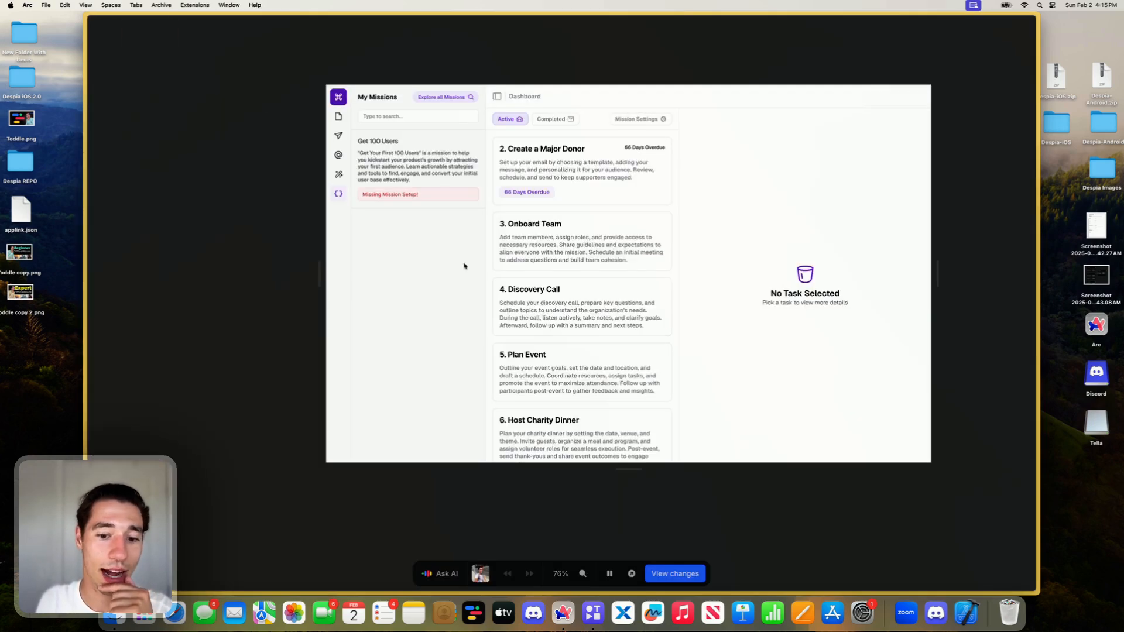
left_click(111, 317)
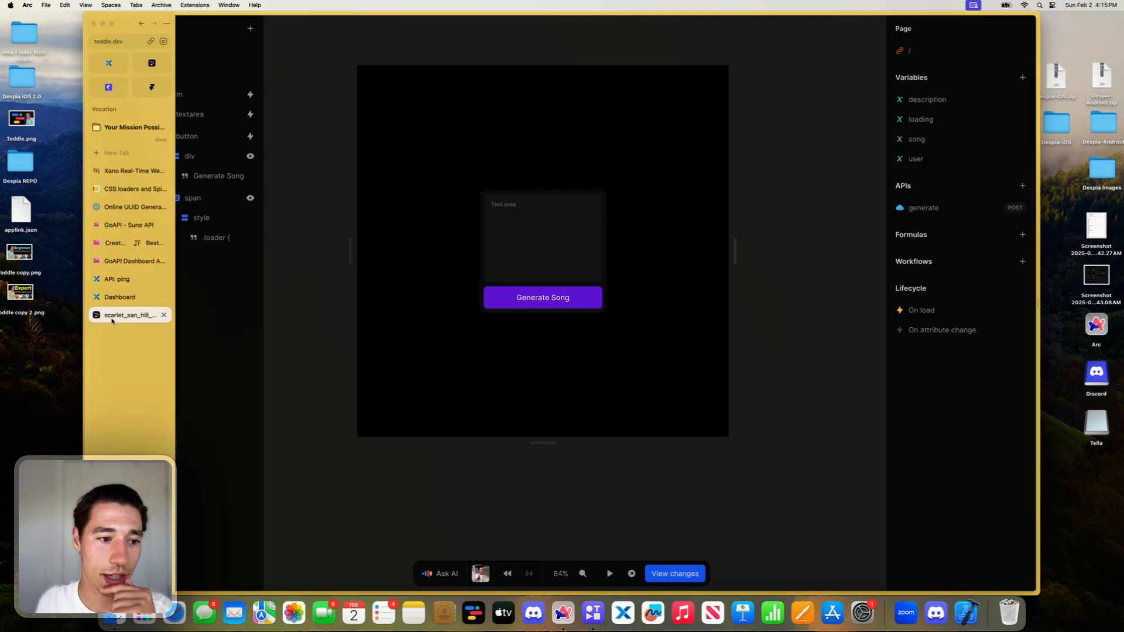
left_click(632, 574)
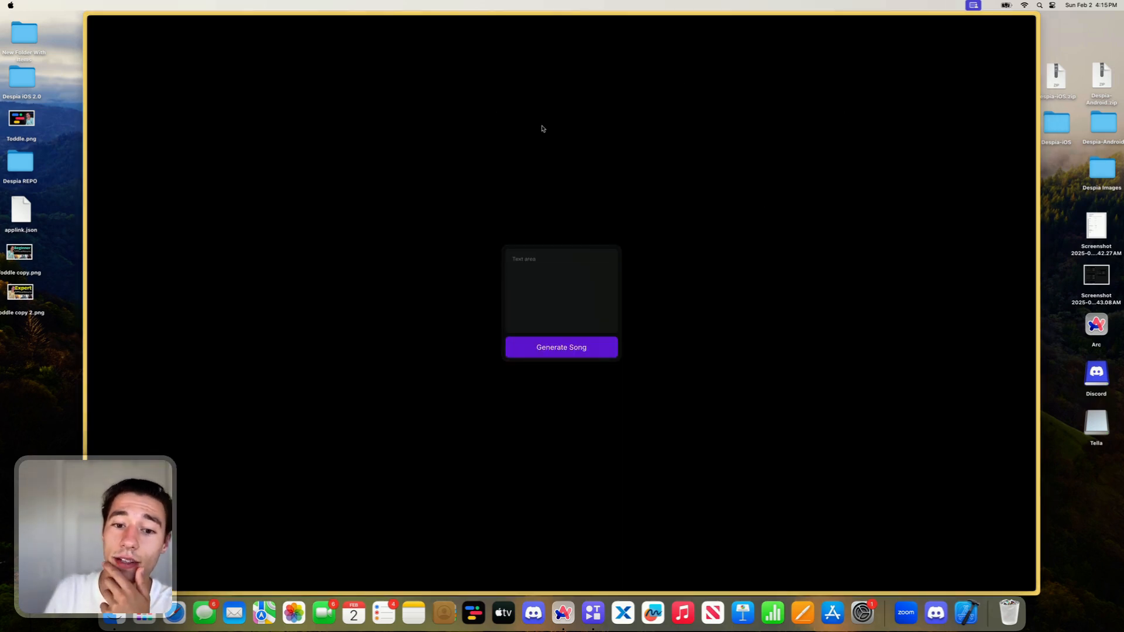
right_click(776, 202)
left_click(803, 294)
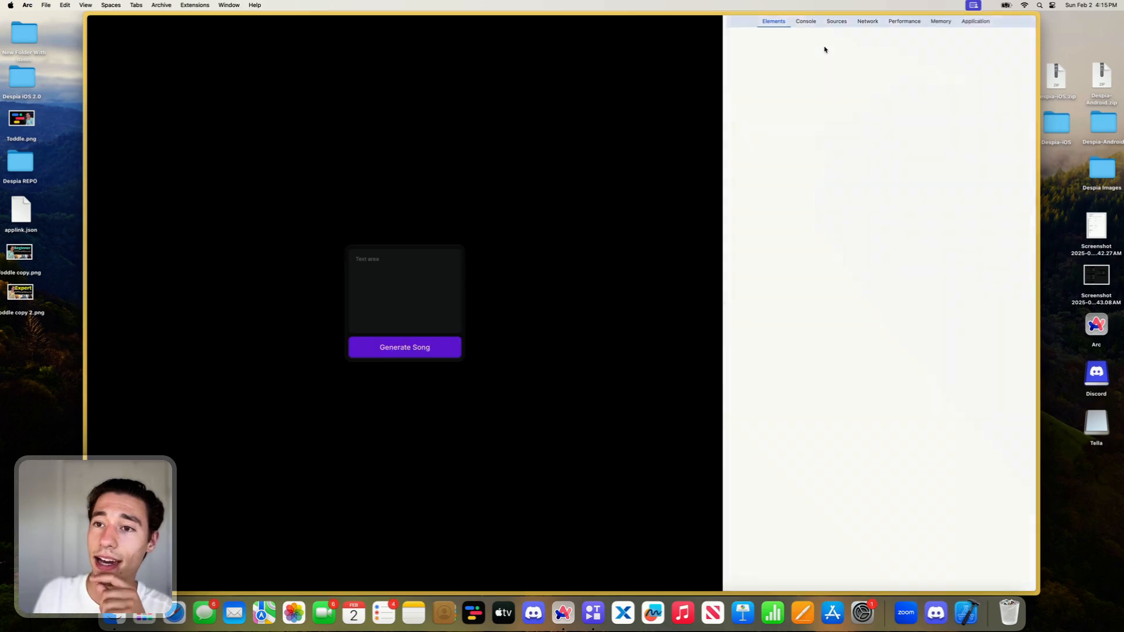
left_click(805, 23)
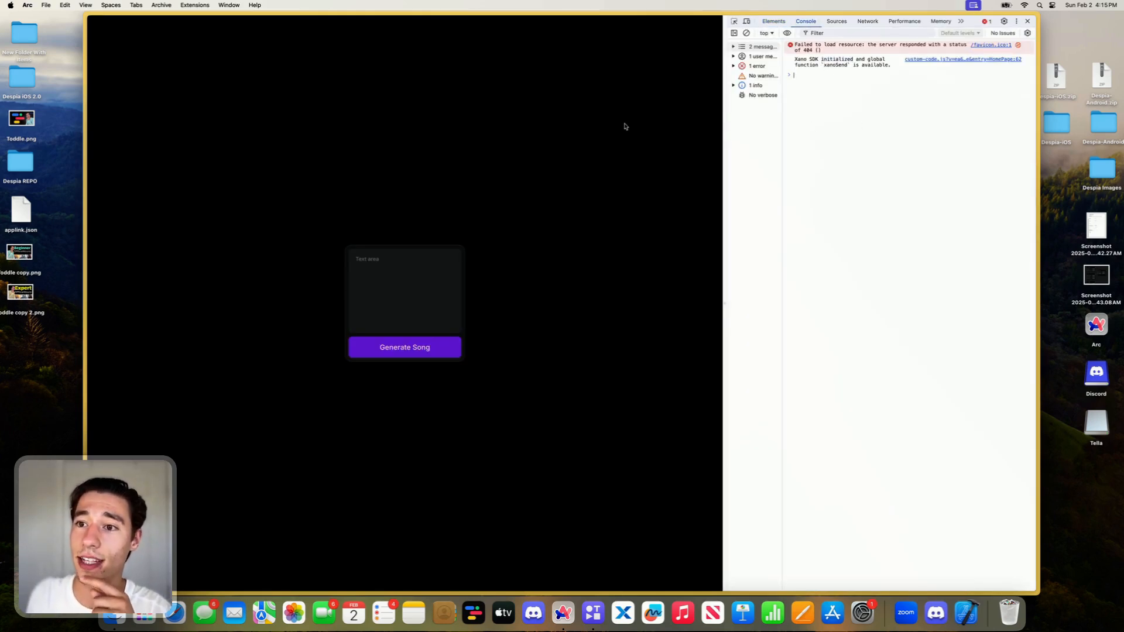
- Go back to the Xano ping endpoint and run it again with the same input
mouse_move(120, 188)
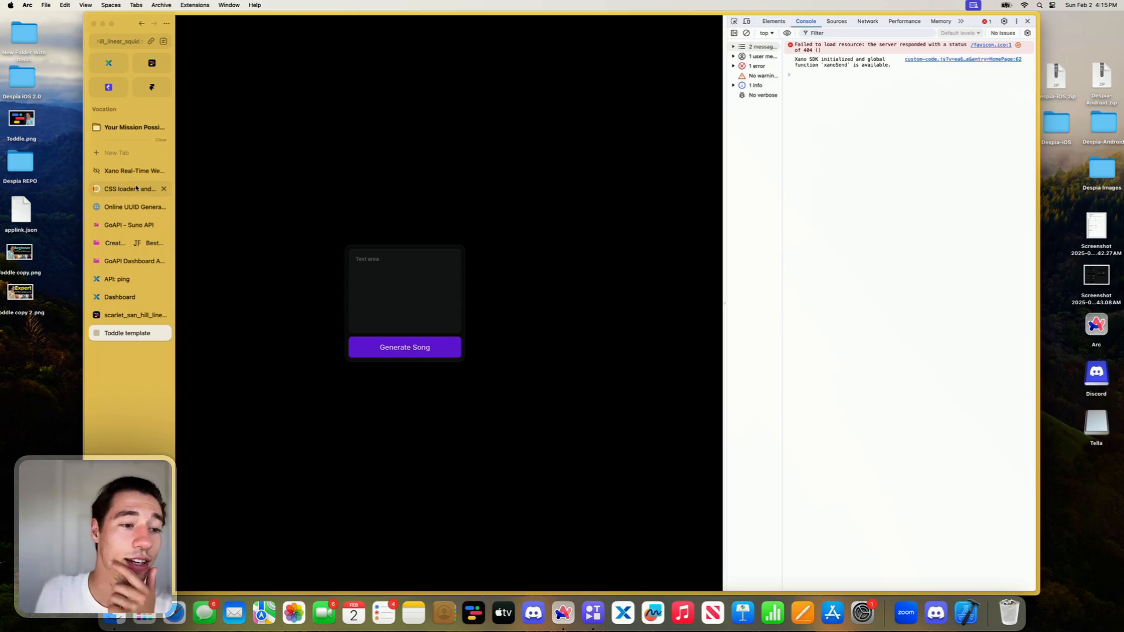
left_click(120, 296)
left_click(126, 280)
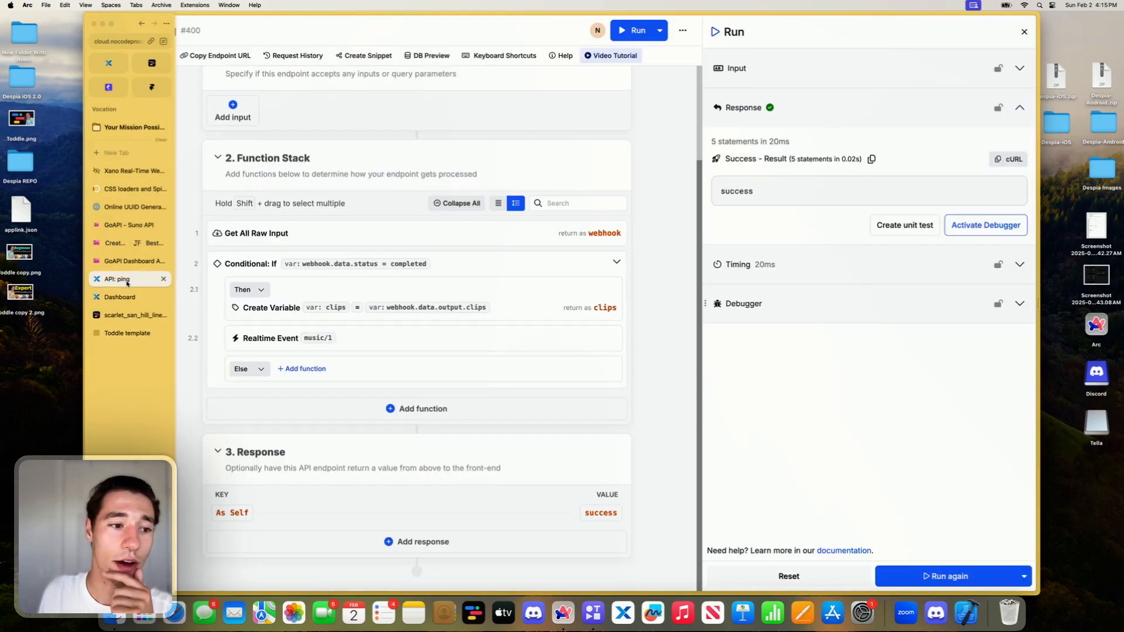
left_click(933, 570)
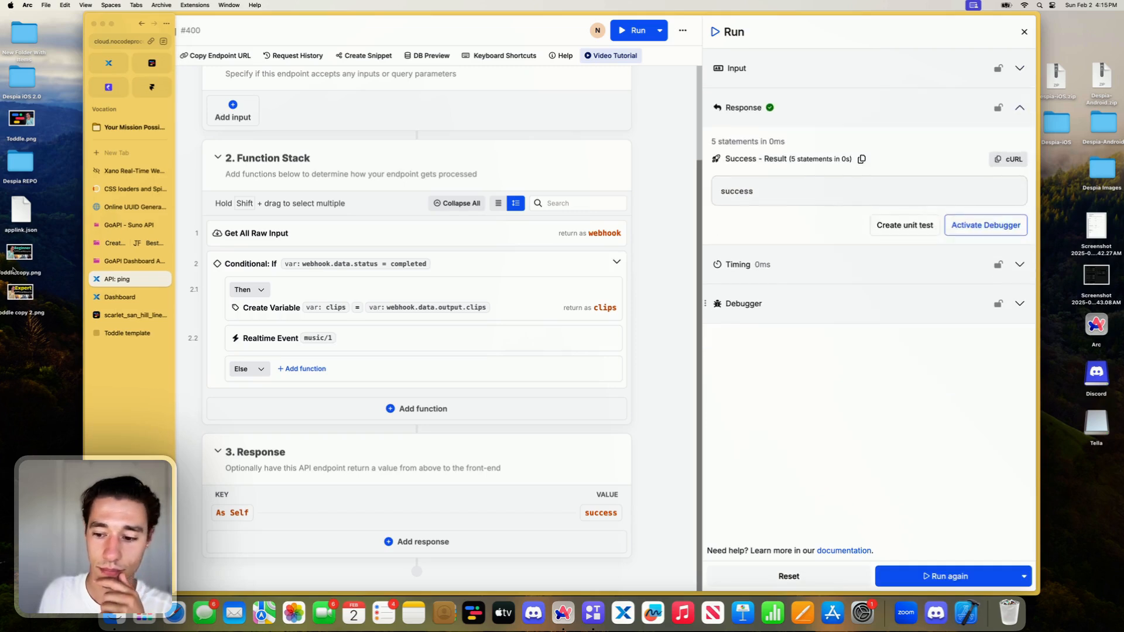
- Examine the Toddle preview's console for Xano SDK messages and the real-time event
left_click(133, 334)
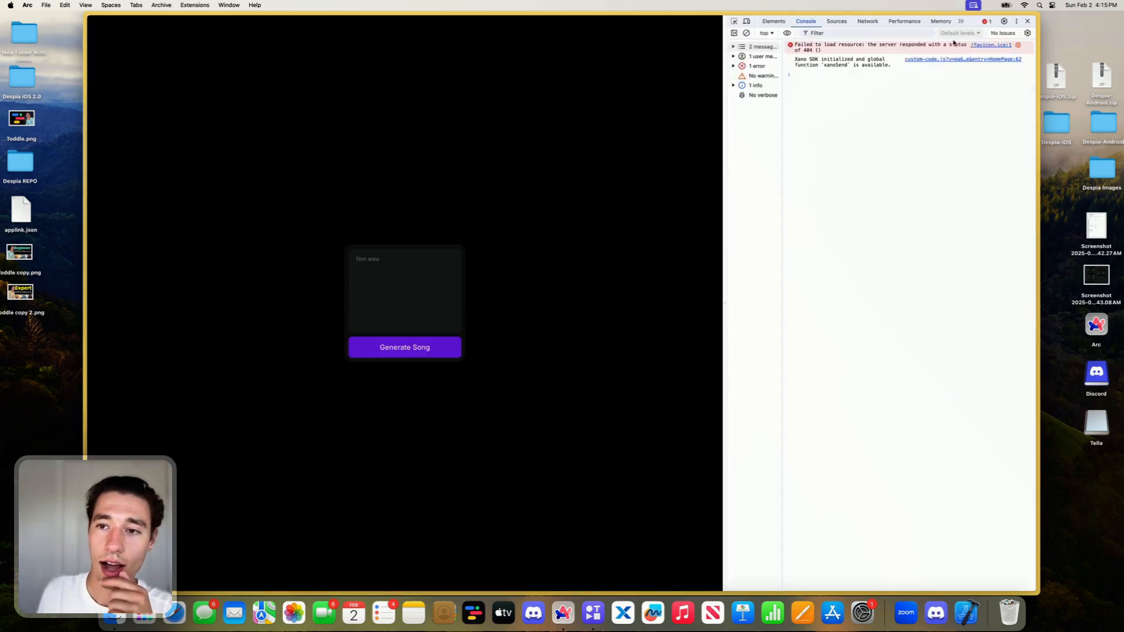
triple_click(825, 66)
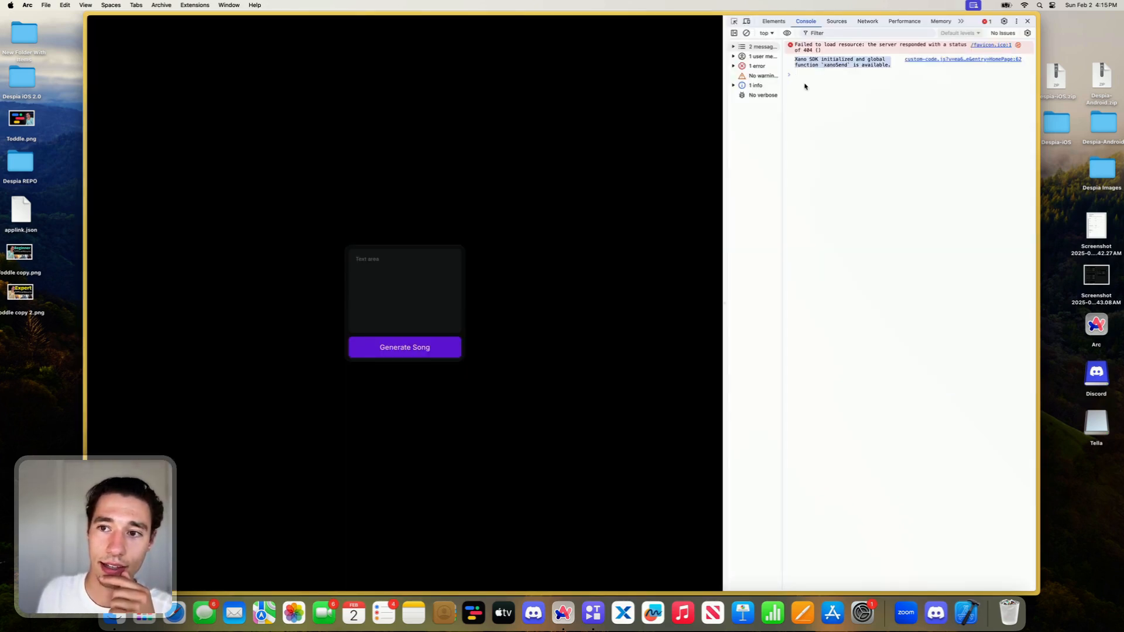
left_click(804, 86)
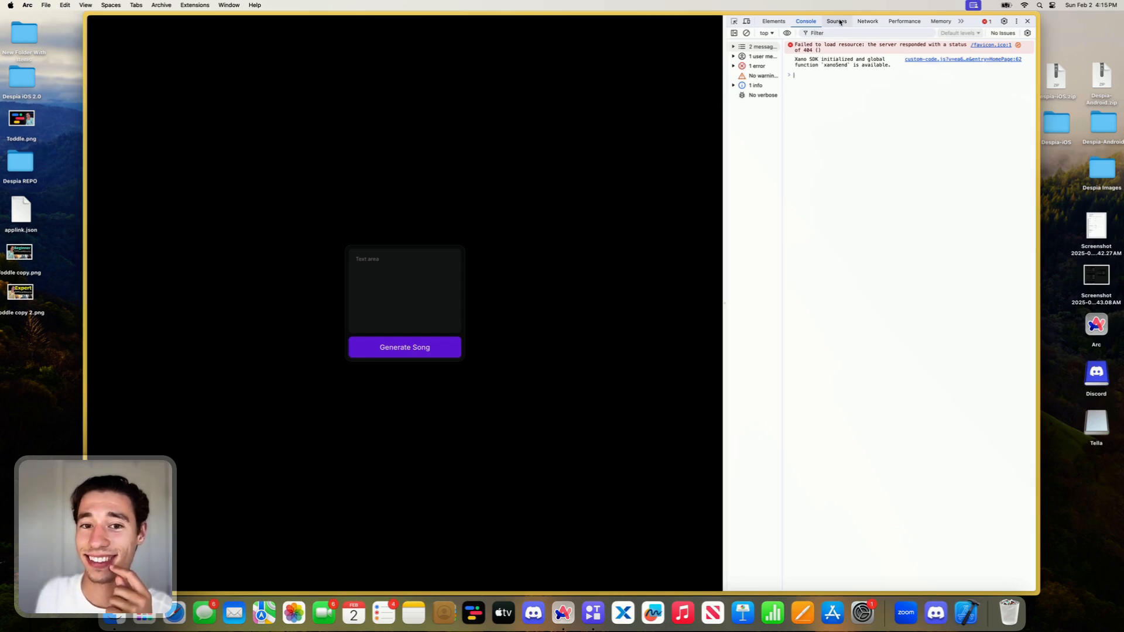
triple_click(826, 63)
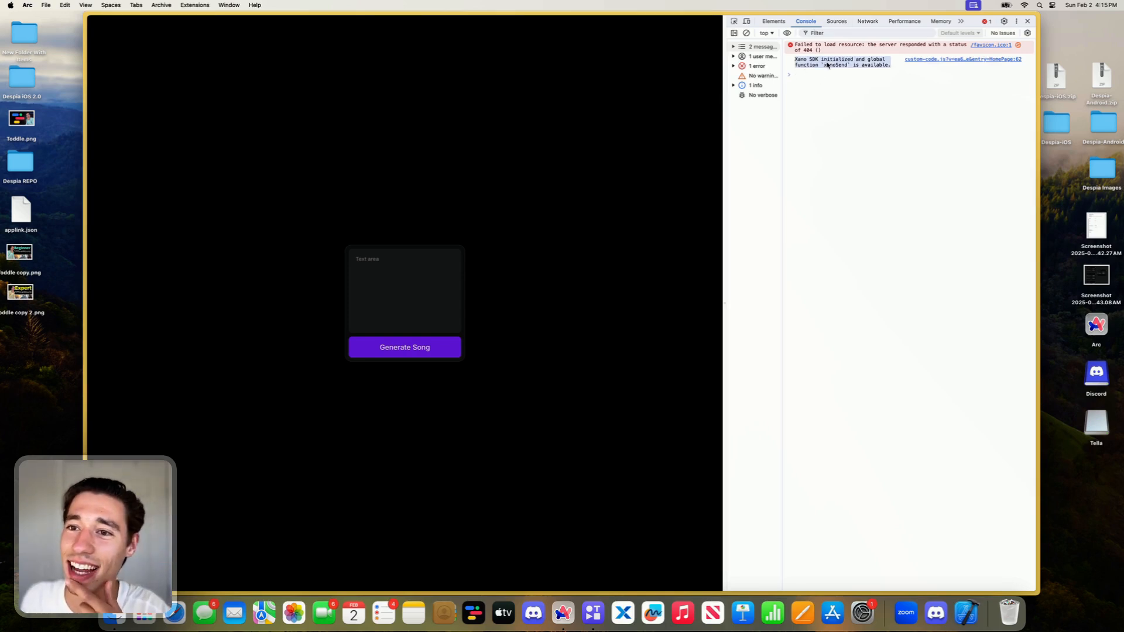
left_click(811, 26)
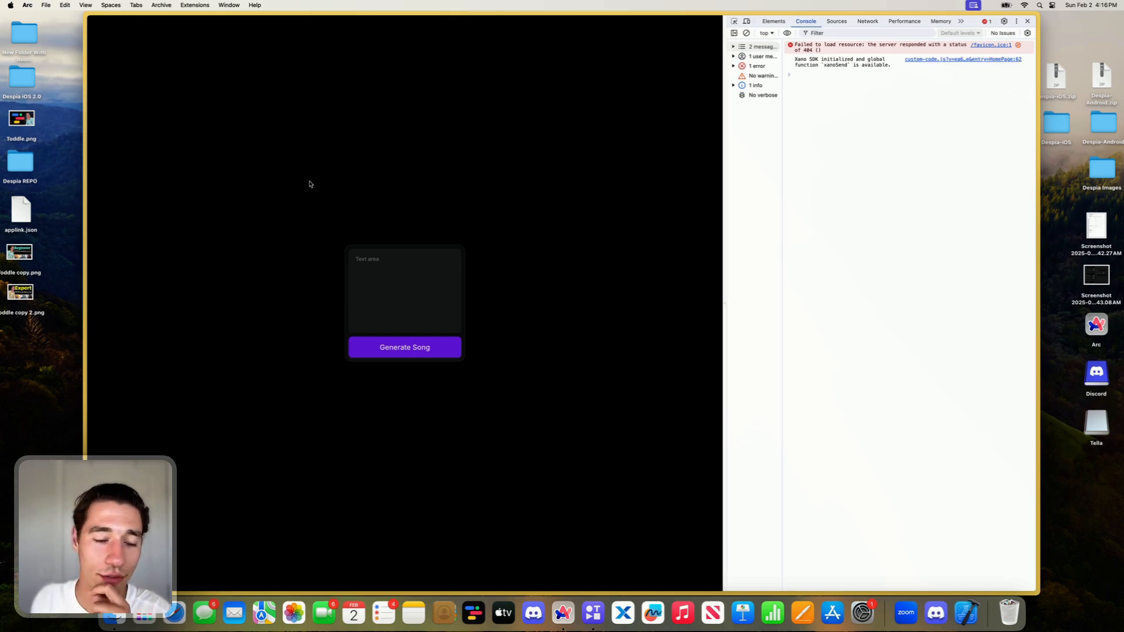
- In the Xano ping endpoint, set the Realtime Event's data to the text hey and save the function
mouse_move(87, 316)
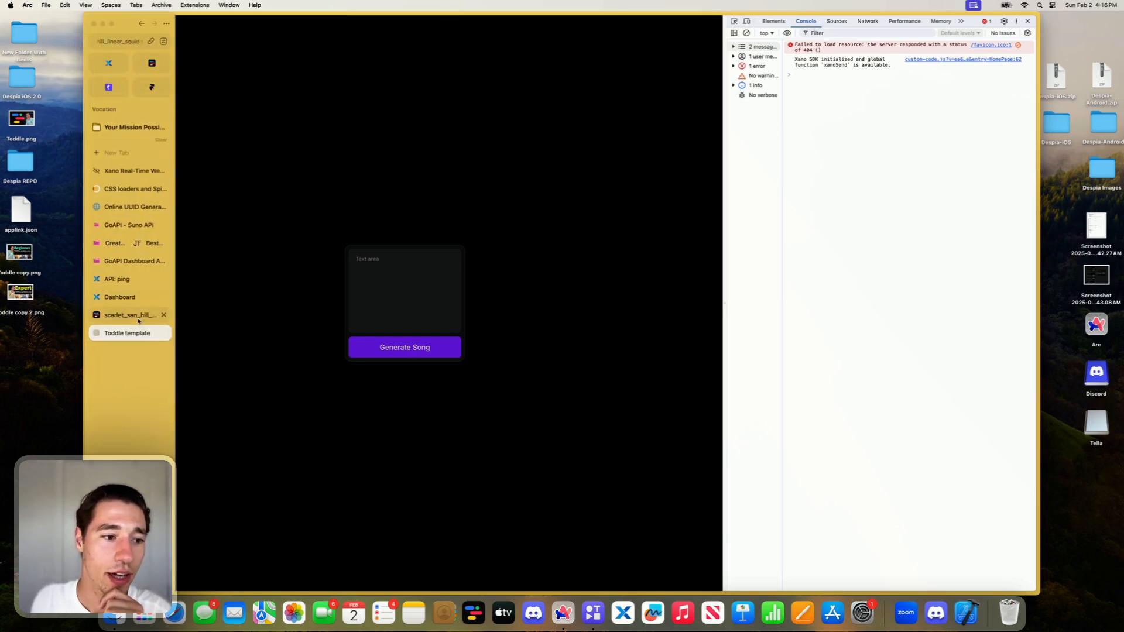
left_click(139, 316)
left_click(126, 297)
left_click(132, 280)
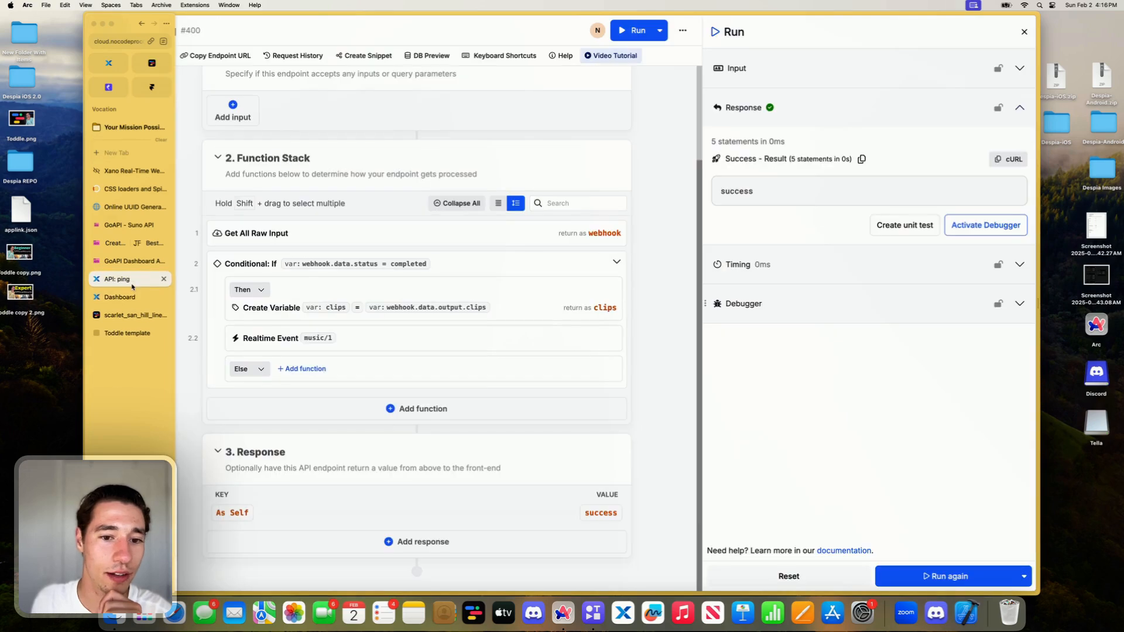
left_click(368, 346)
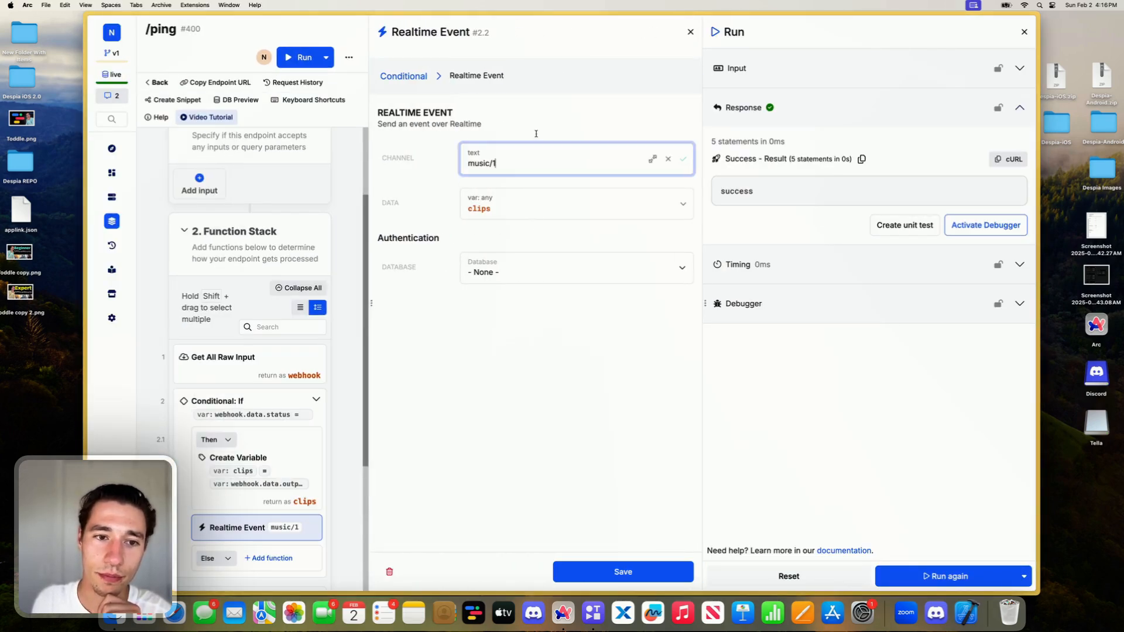
left_click(536, 205)
left_click(441, 194)
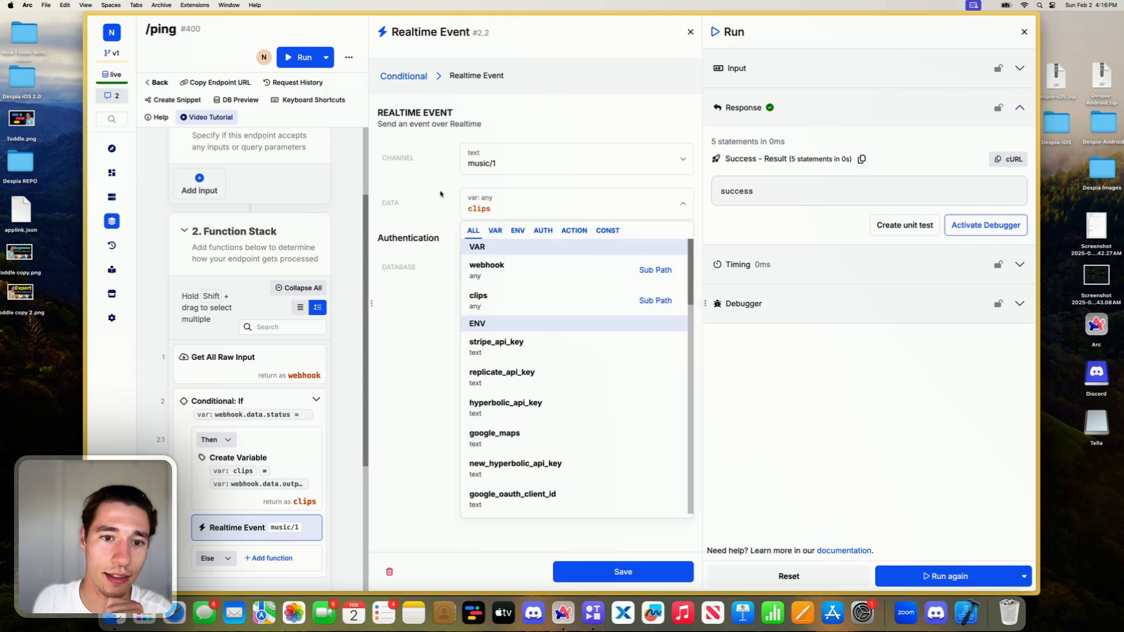
left_click(509, 206)
key("super+a")
key("BackSpace")
type("hey")
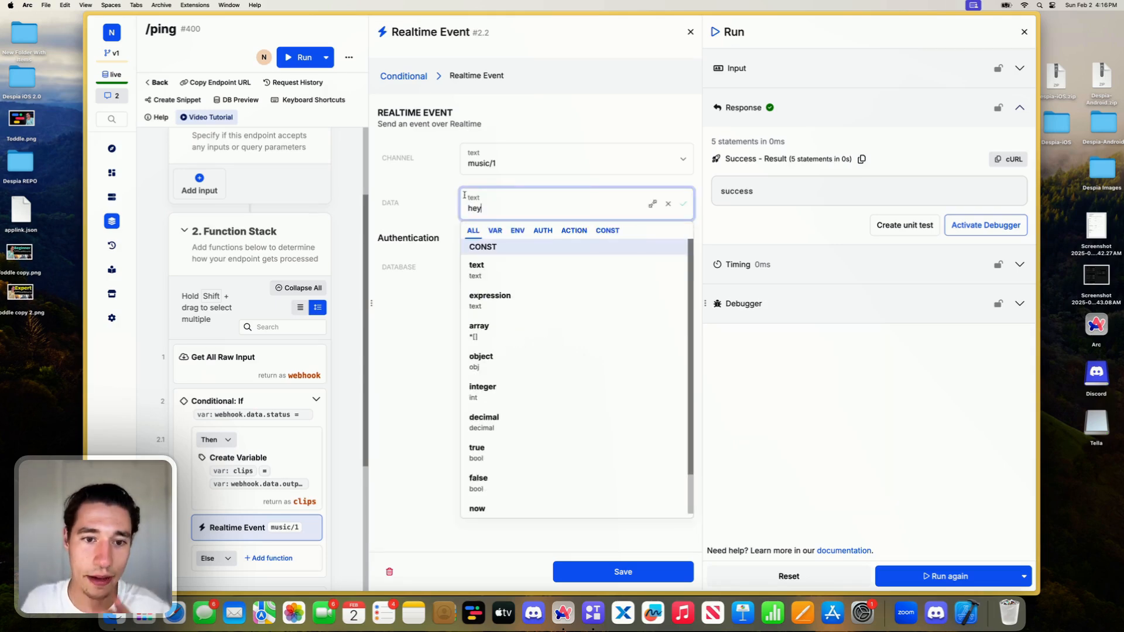
key("Return")
left_click(623, 571)
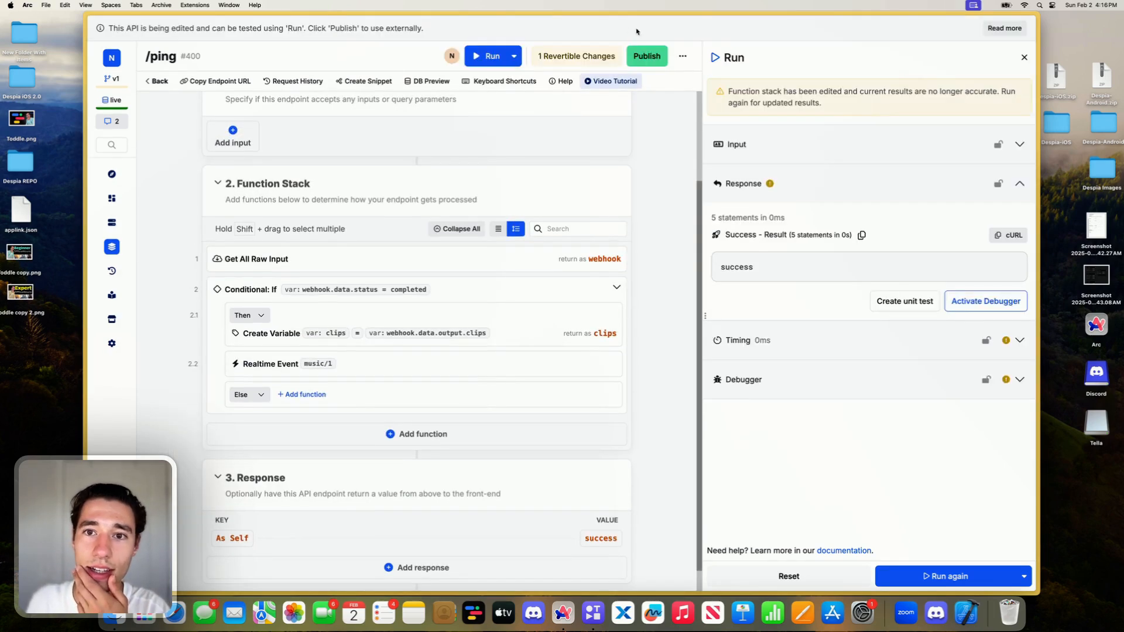
- Publish the ping endpoint with the changed Realtime Event data
left_click(641, 61)
left_click(911, 567)
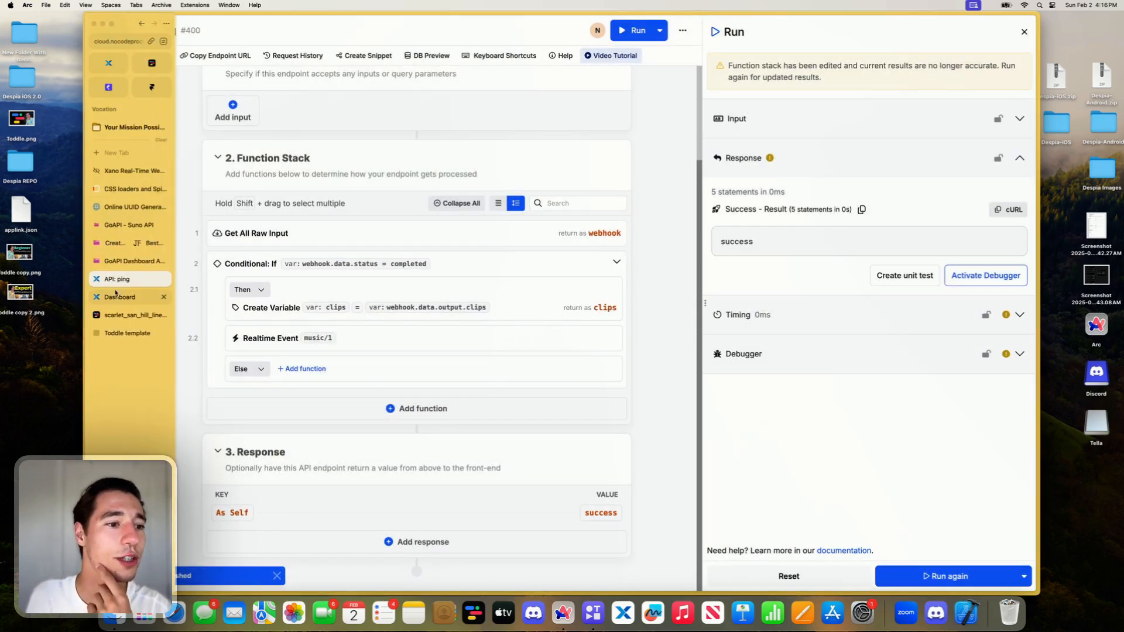
- Return to the Toddle project editor and open the developer console on it
left_click(116, 297)
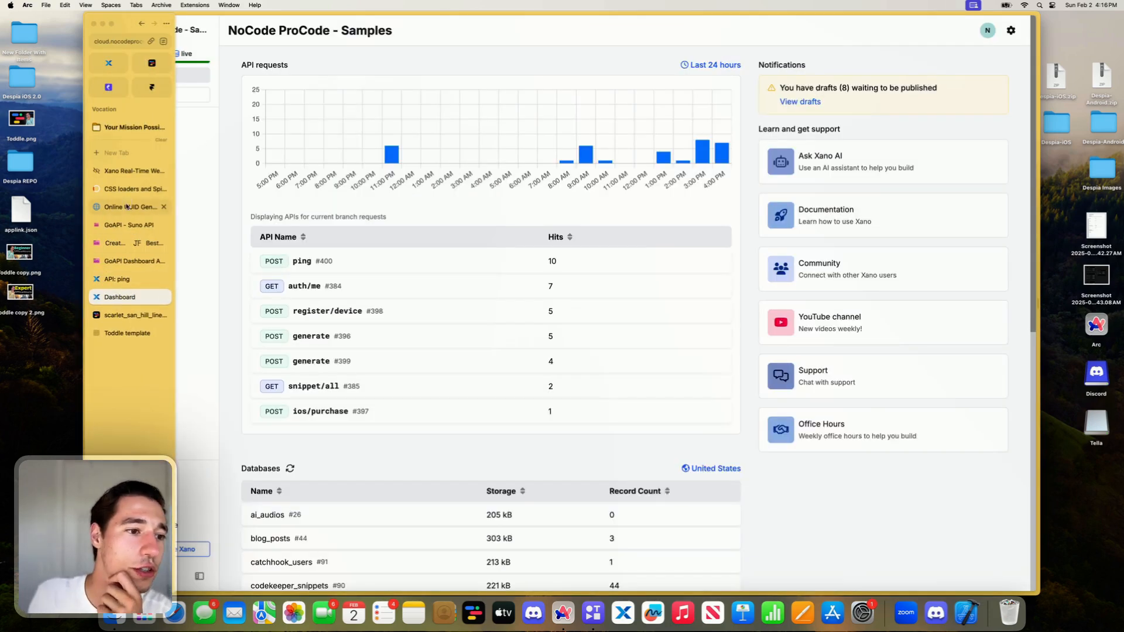
left_click(127, 207)
left_click(123, 189)
left_click(128, 171)
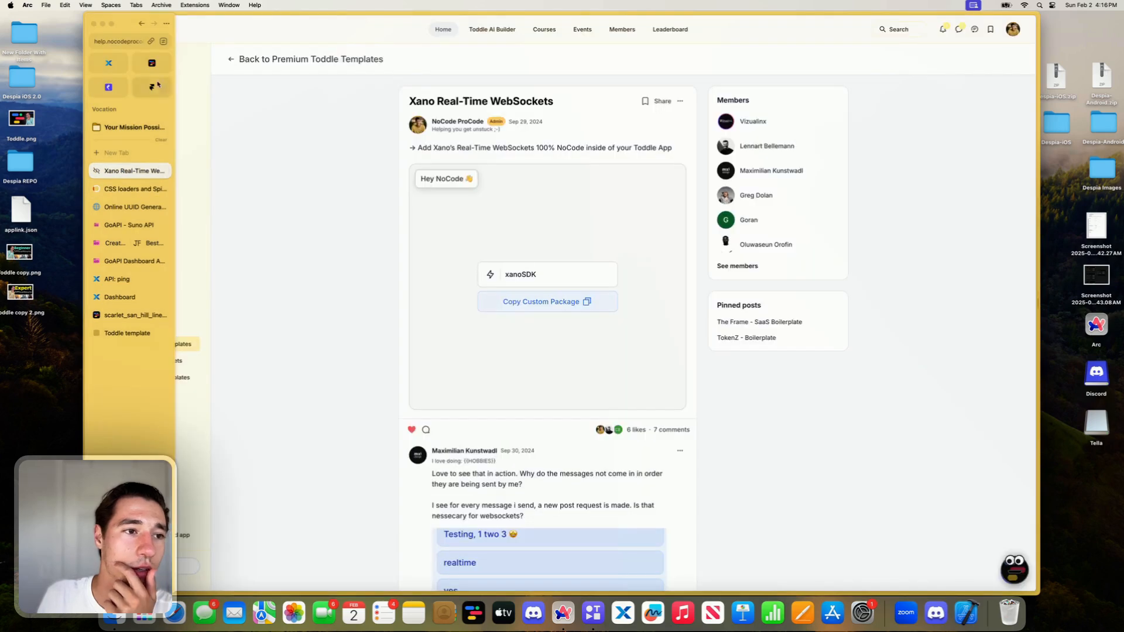
left_click(116, 331)
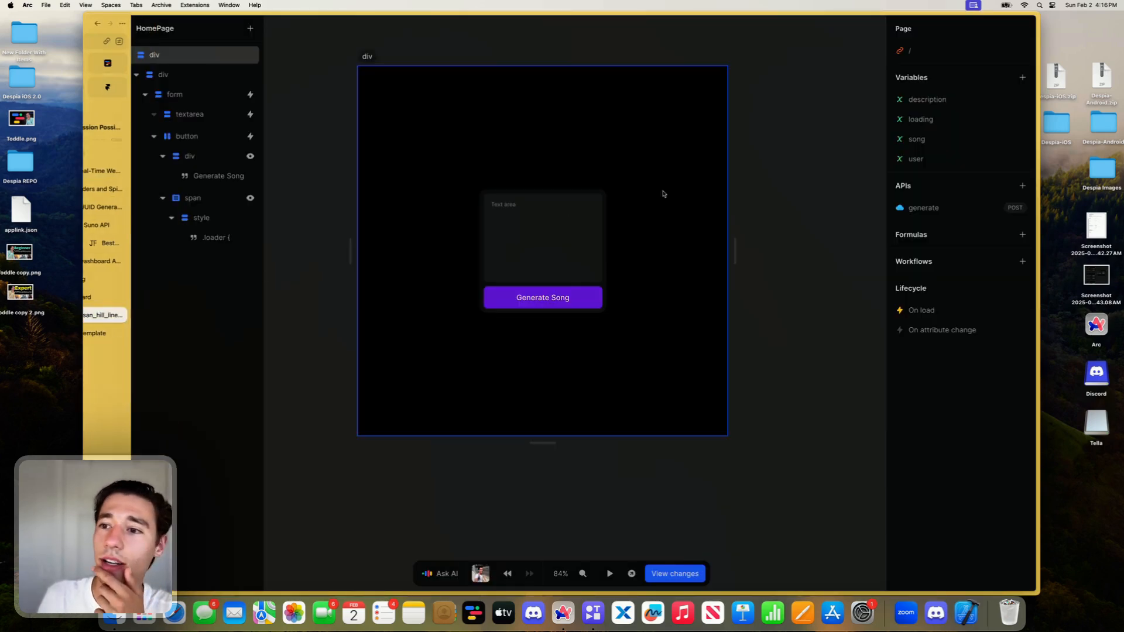
right_click(766, 371)
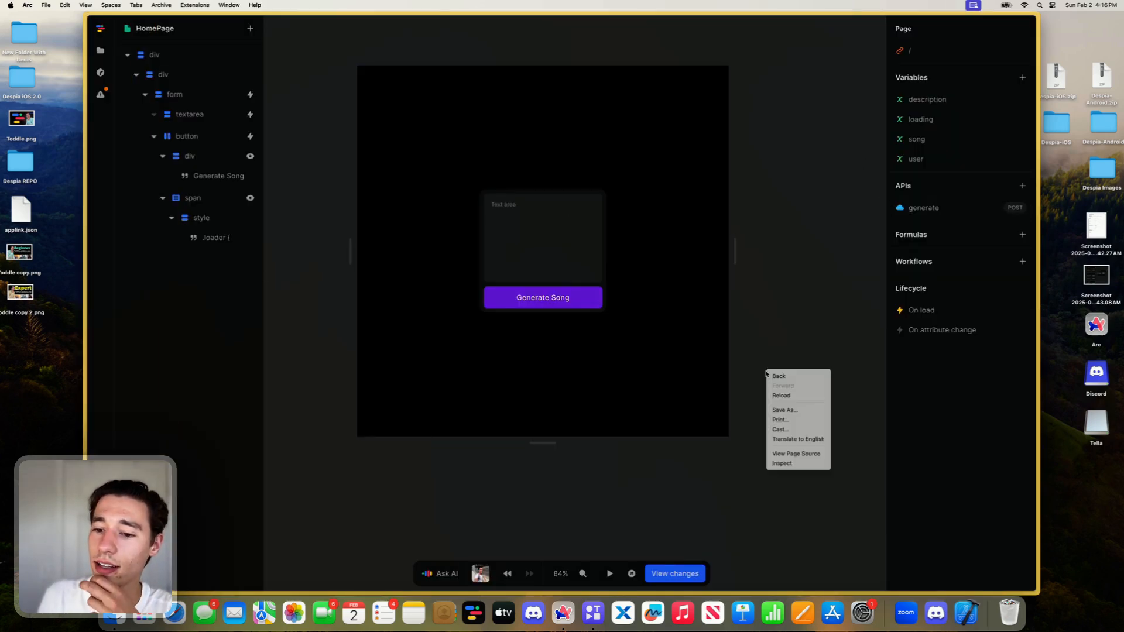
left_click(796, 465)
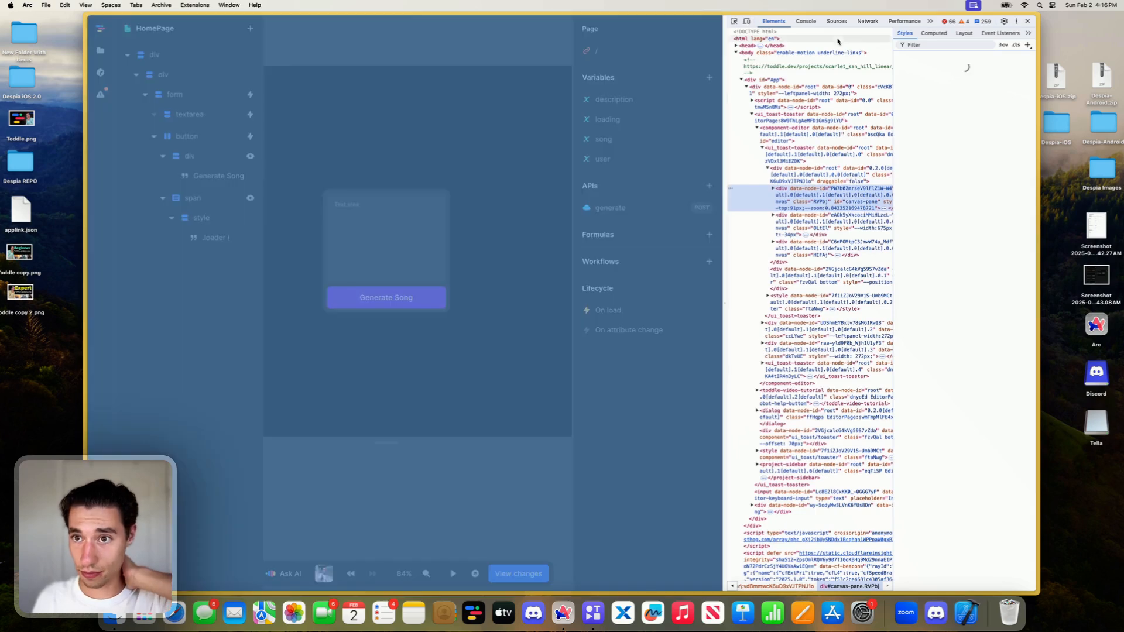
left_click(806, 21)
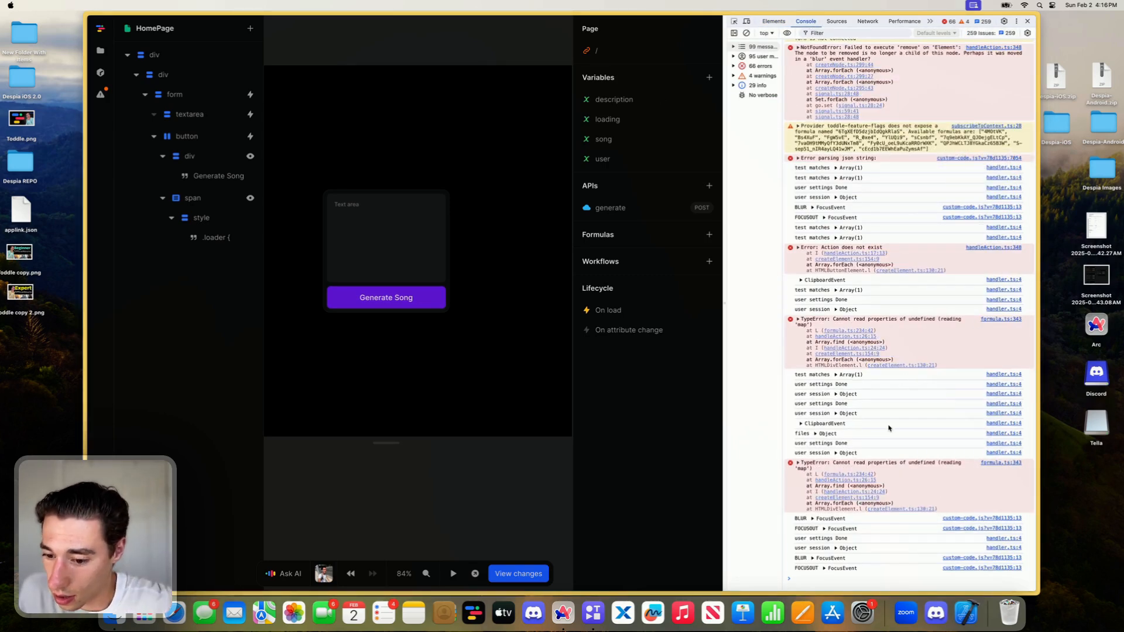
- Clear the editor's console log and remove the empty live expression
scroll(888, 428, "up", 5)
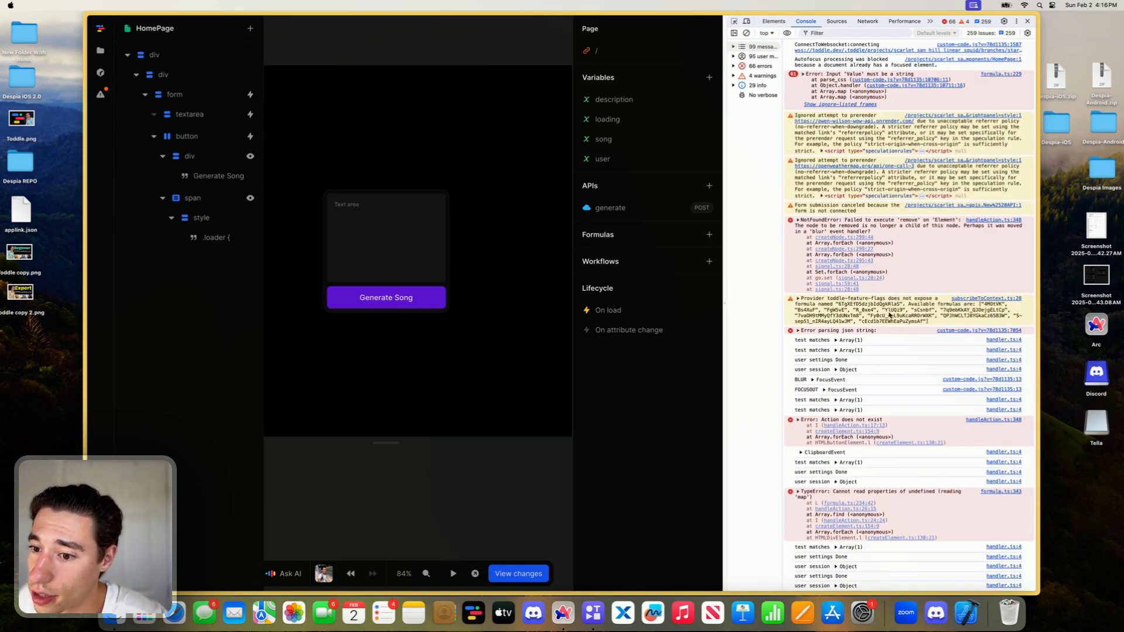
left_click(786, 35)
left_click(786, 34)
left_click(747, 33)
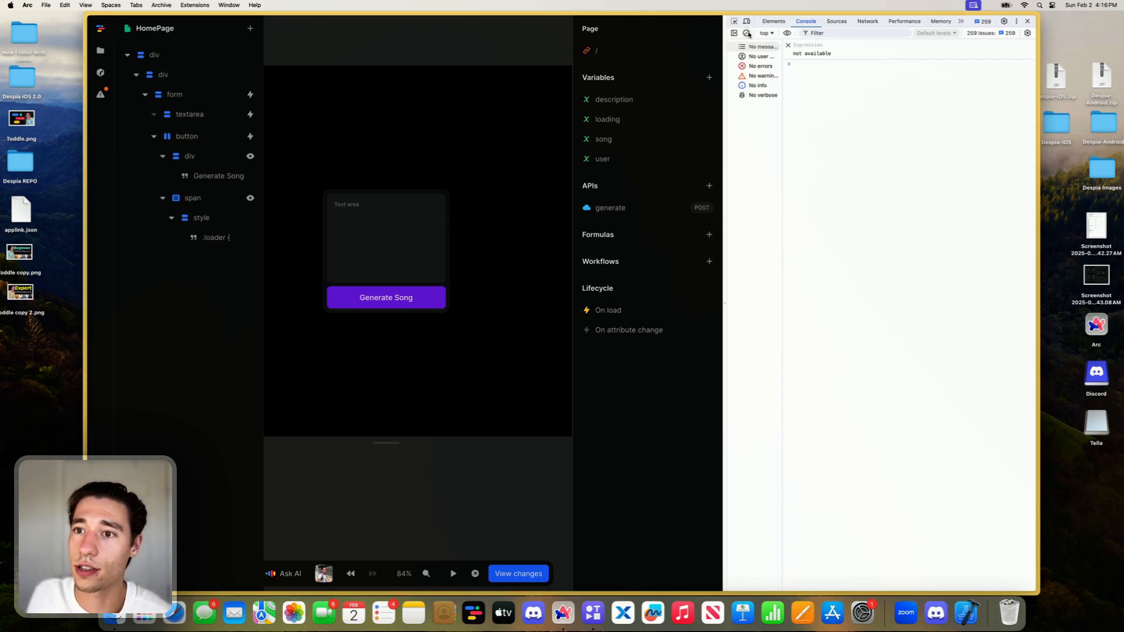
left_click(788, 46)
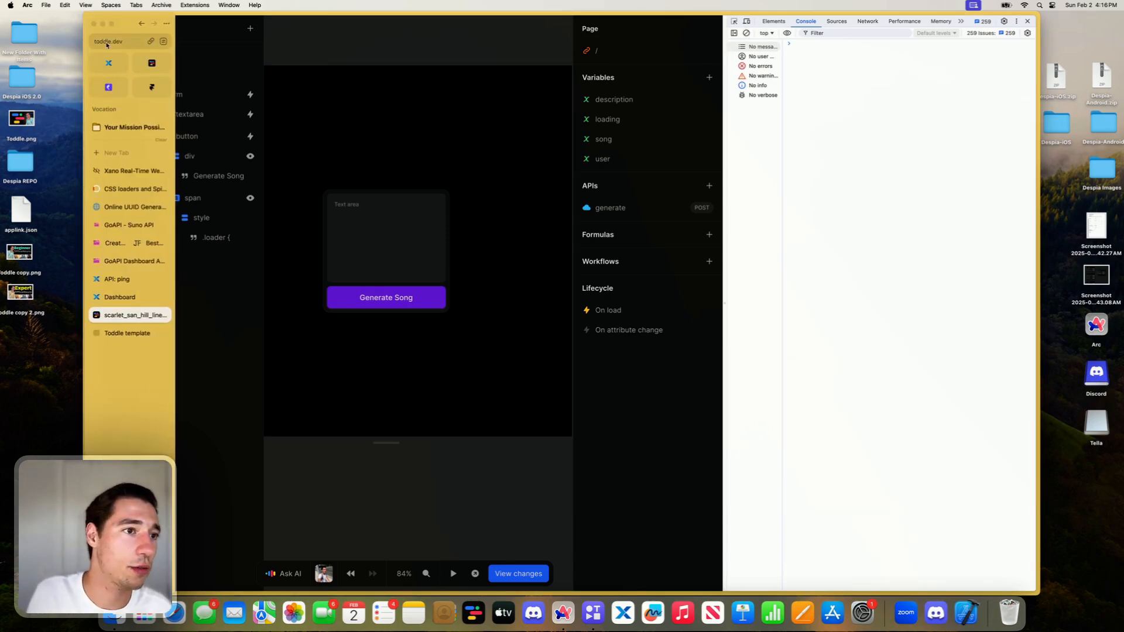
- Open the page's On load workflow and append a trailing slash to the XanoSDK action's baseURL
left_click(110, 41)
key("Escape")
left_click(656, 312)
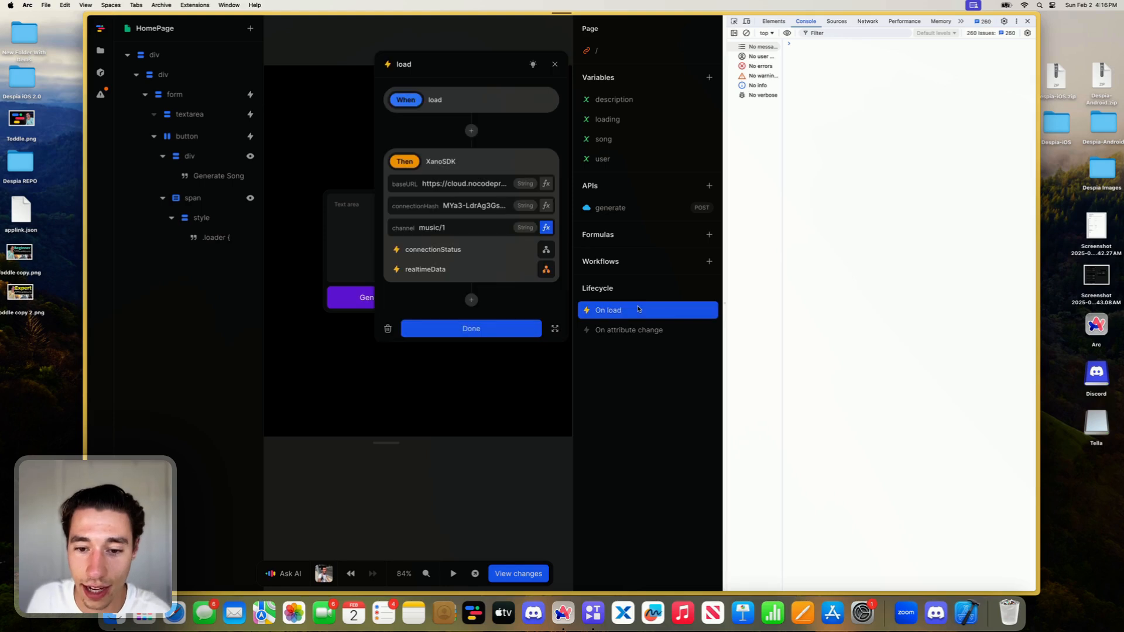
left_click(466, 185)
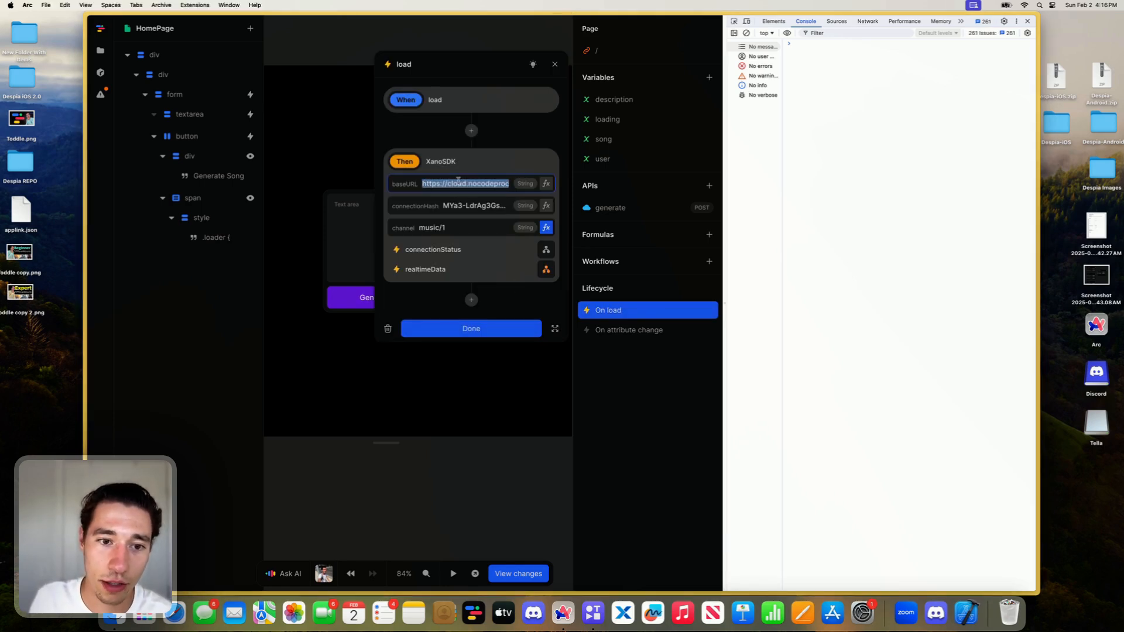
key("Right")
type("/")
left_click(526, 137)
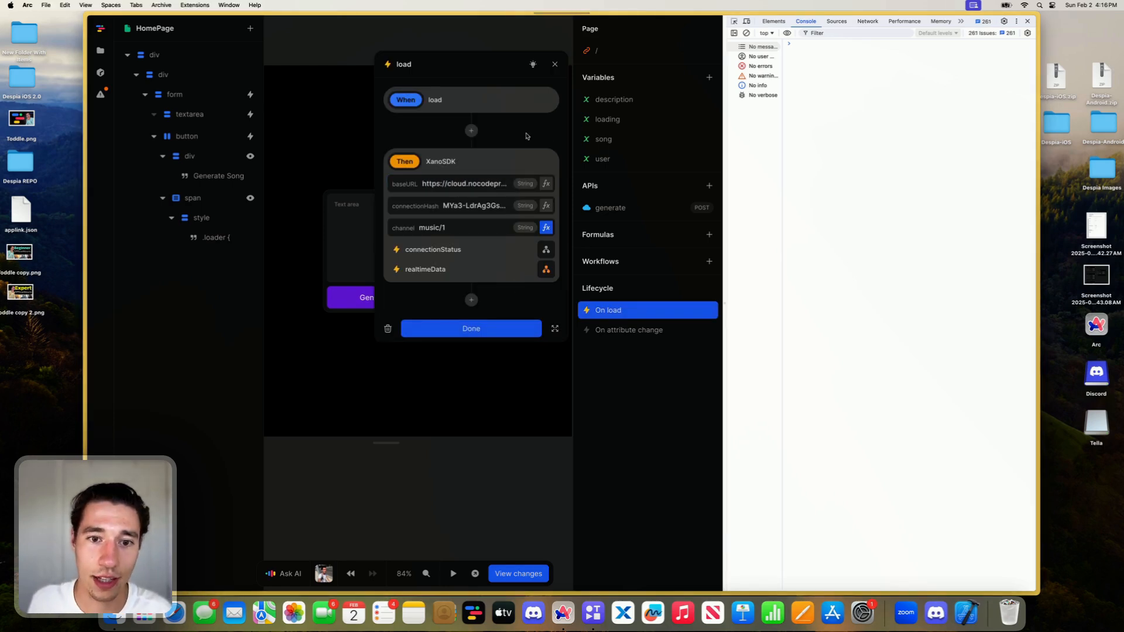
- Reload the Toddle editor and recheck the music/1 channel value of the XanoSDK action in the On load workflow
left_click(468, 228)
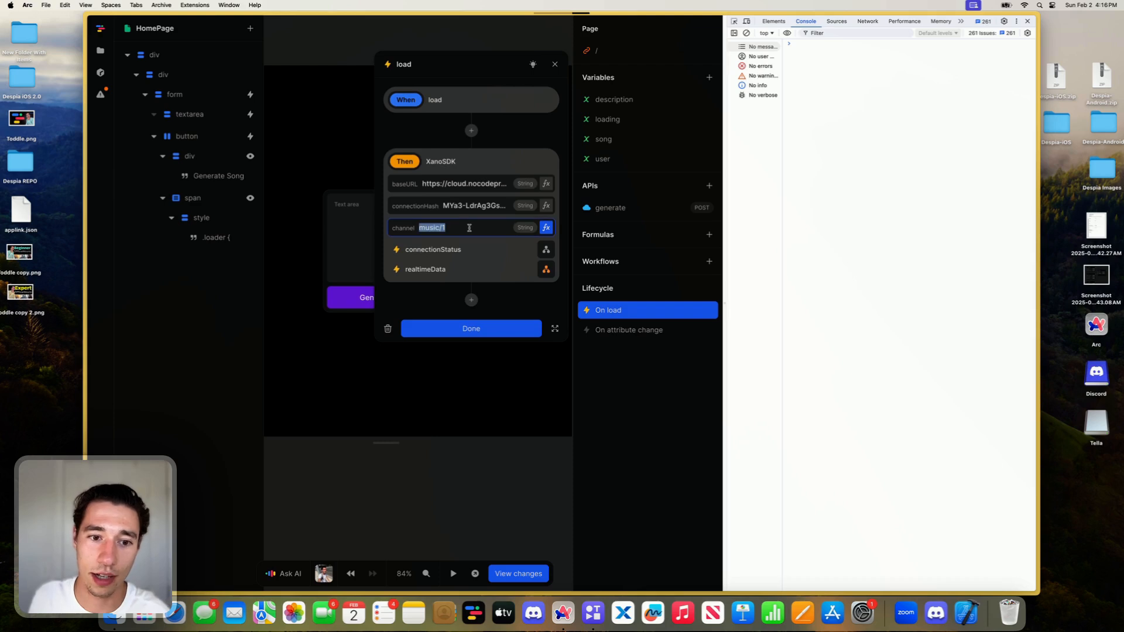
key("super+c")
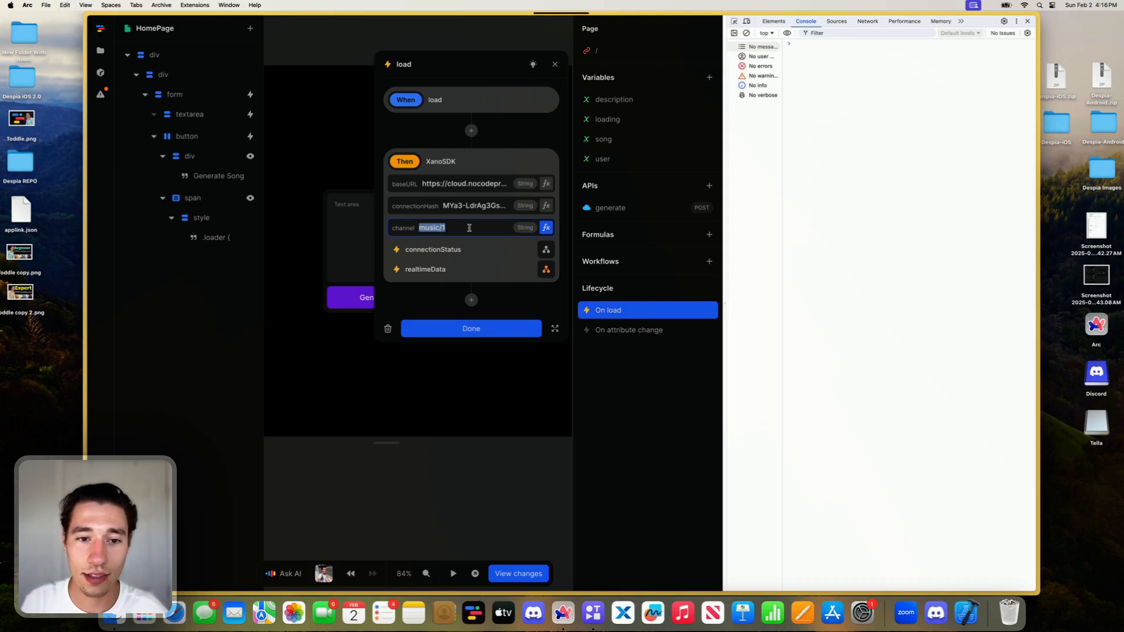
key("super+r")
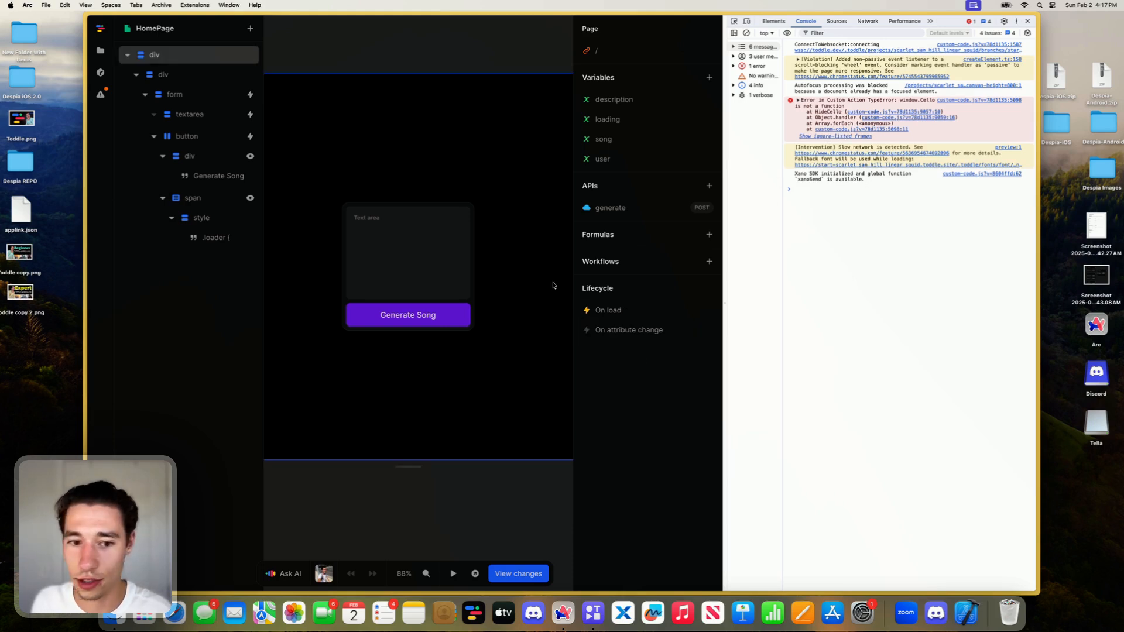
left_click(609, 310)
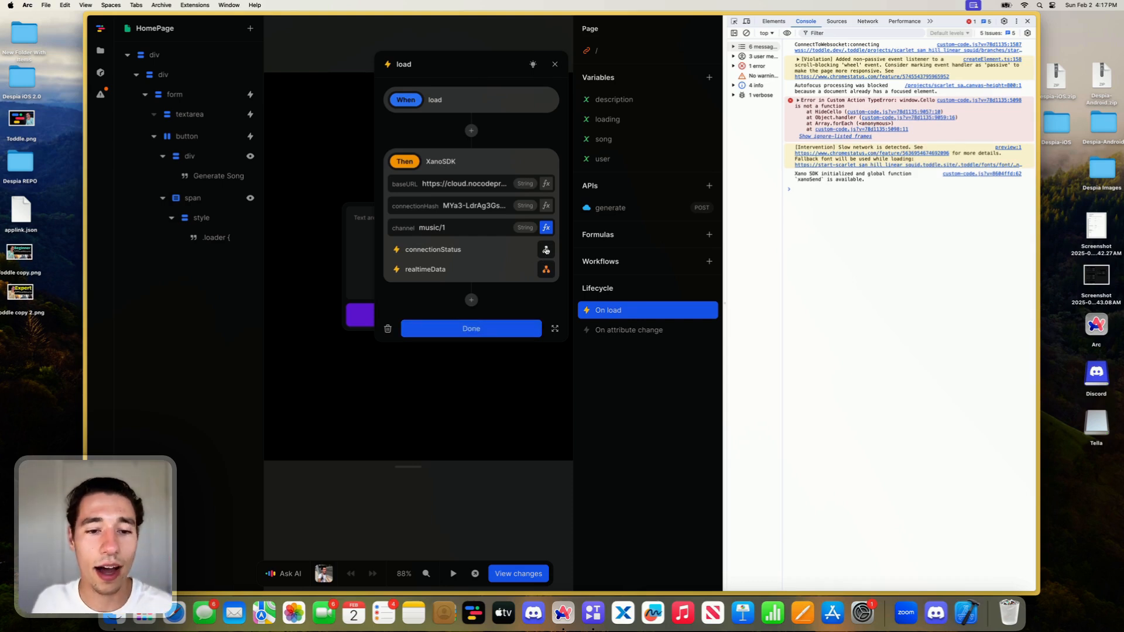
triple_click(456, 232)
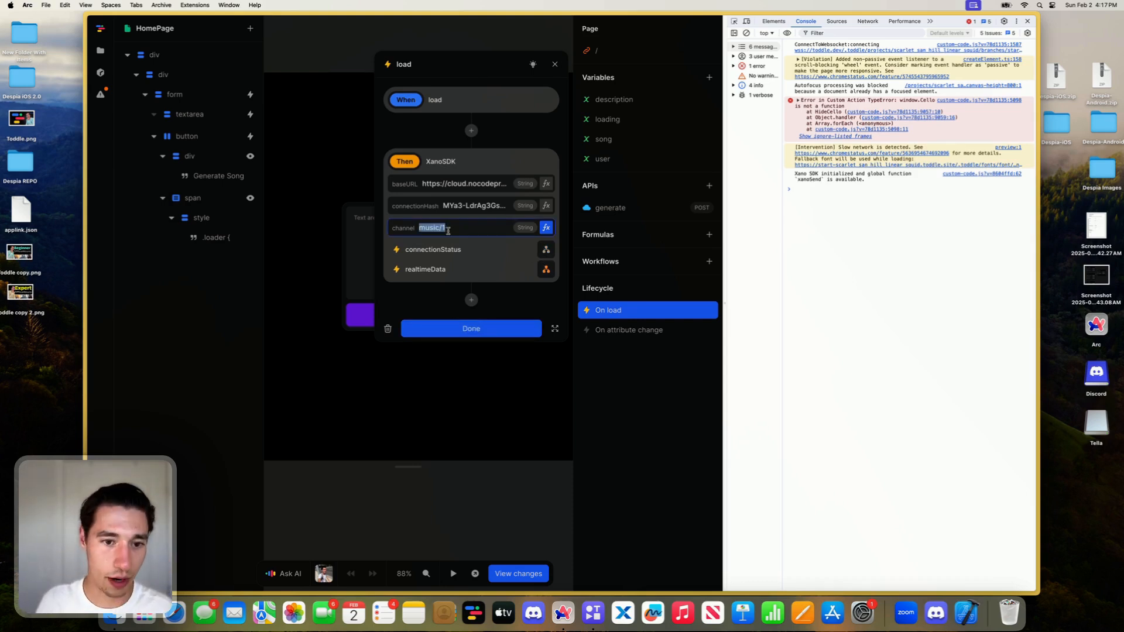
mouse_move(88, 240)
left_click(120, 296)
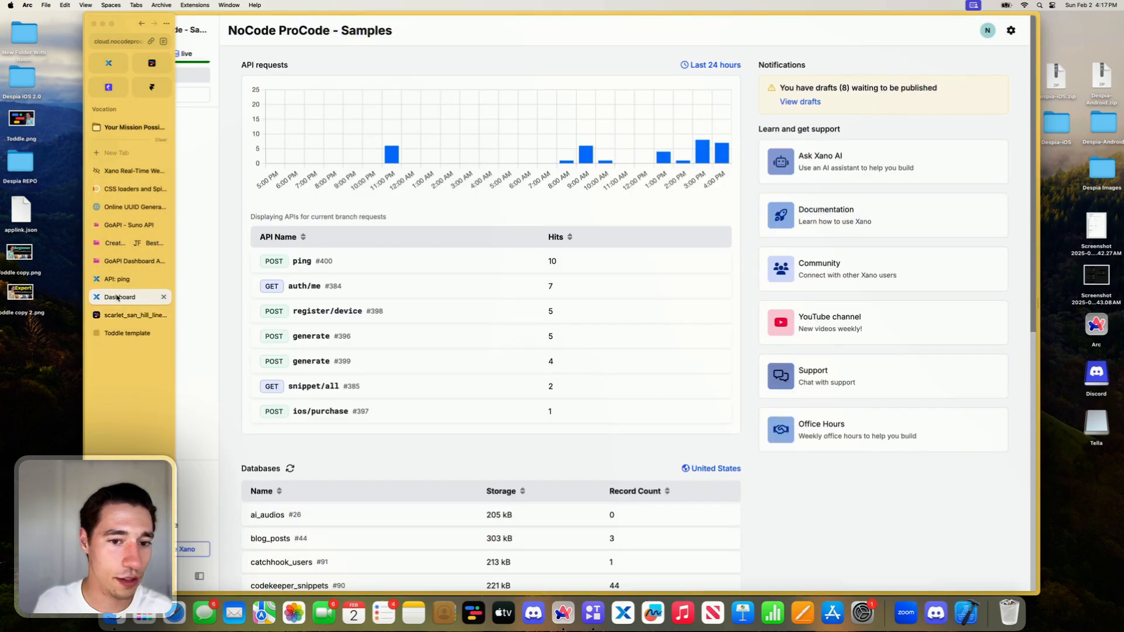
left_click(123, 280)
left_click(258, 341)
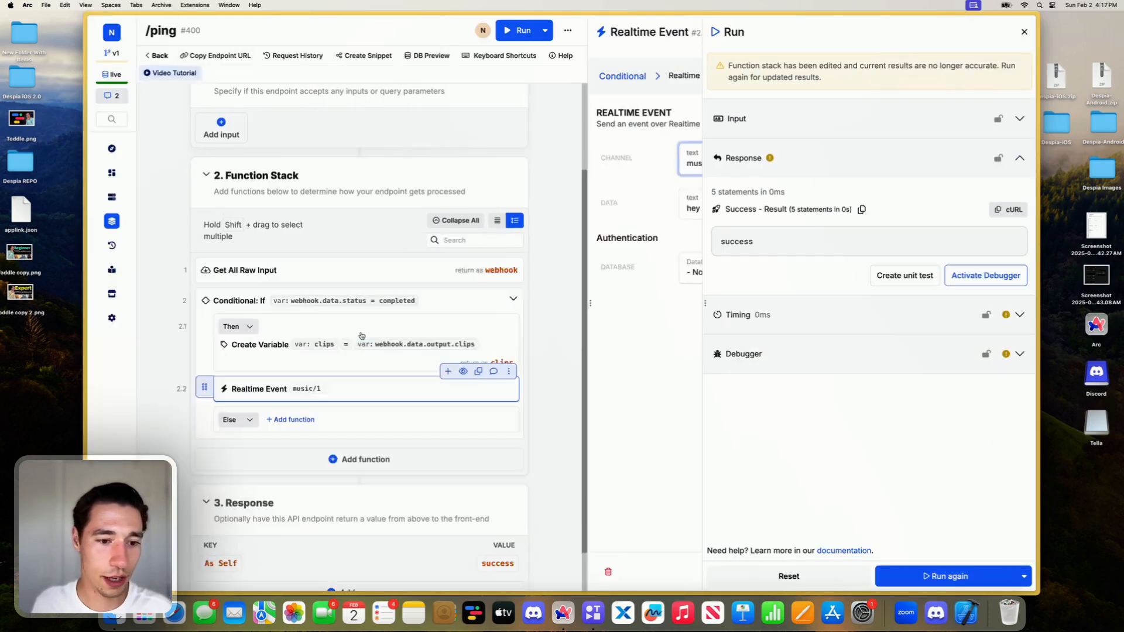
triple_click(481, 161)
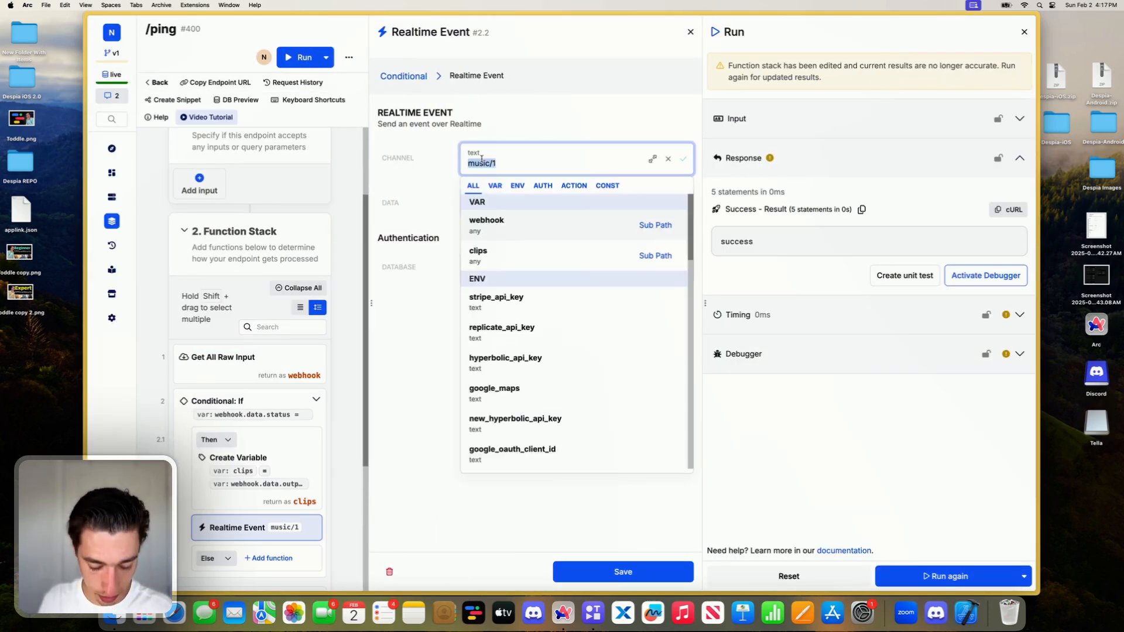
key("super+c")
left_click(477, 125)
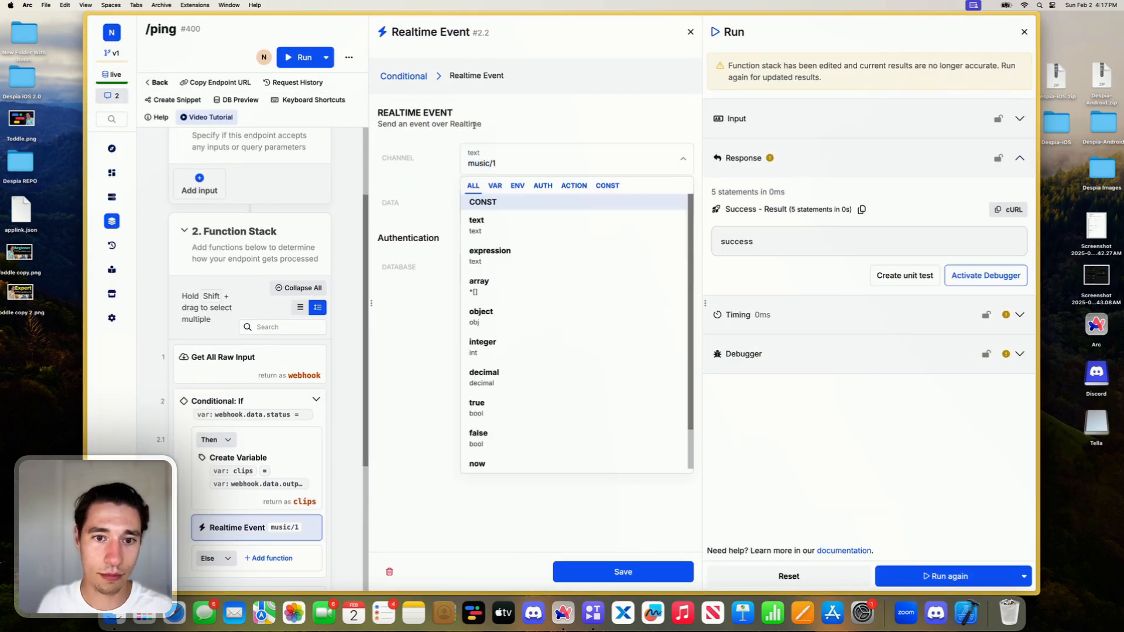
left_click(634, 570)
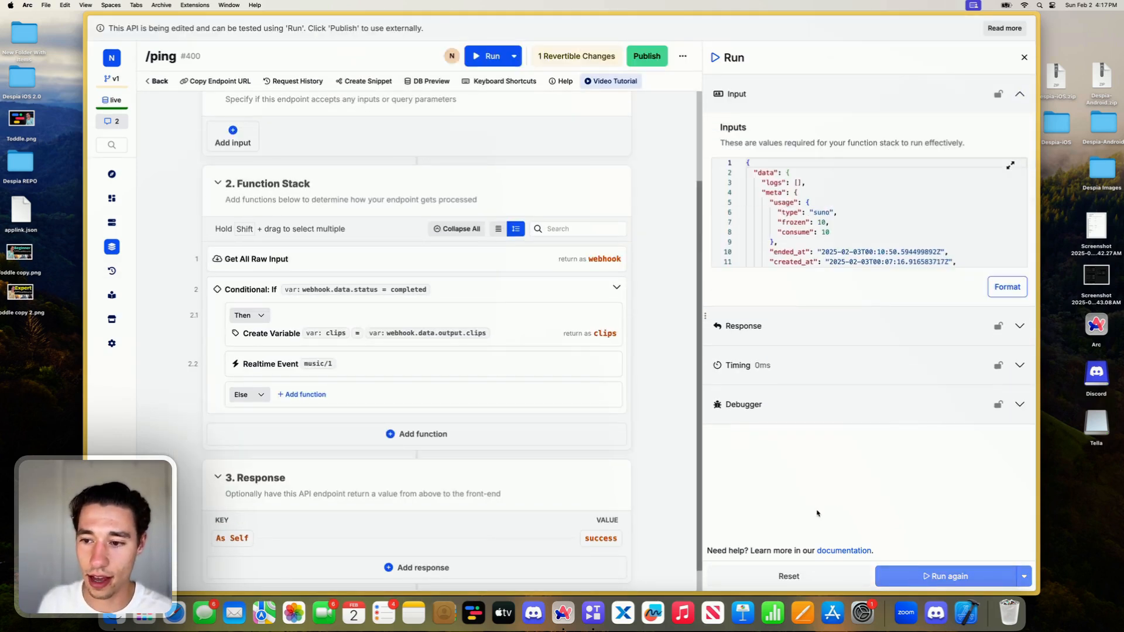
- Run the ping endpoint again and check the Toddle editor's console for an incoming event
left_click(954, 576)
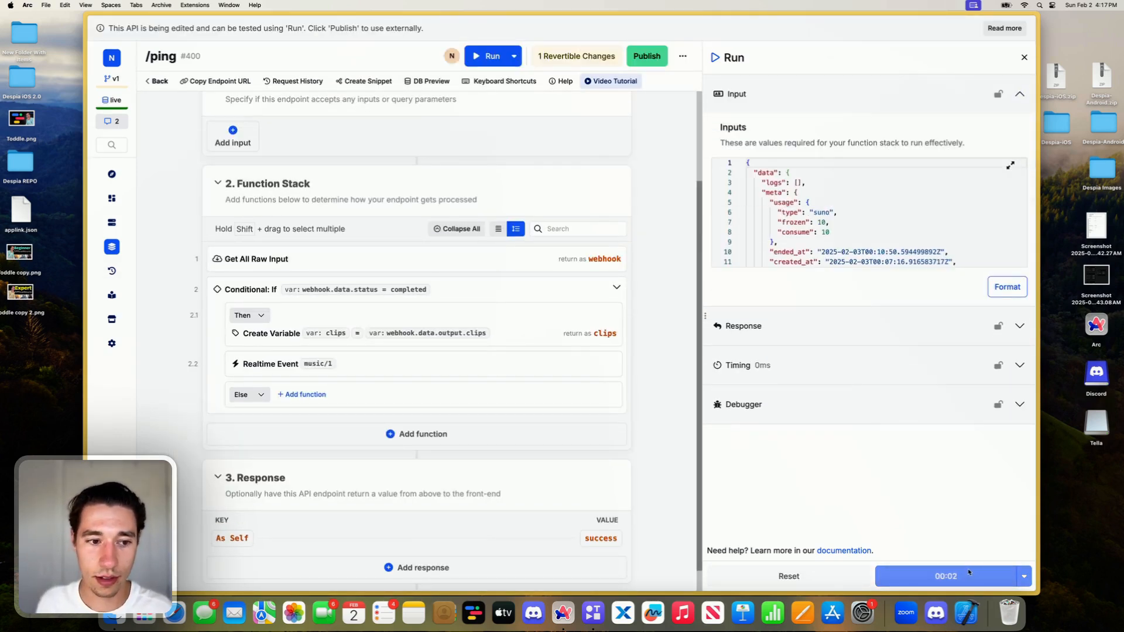
left_click(966, 574)
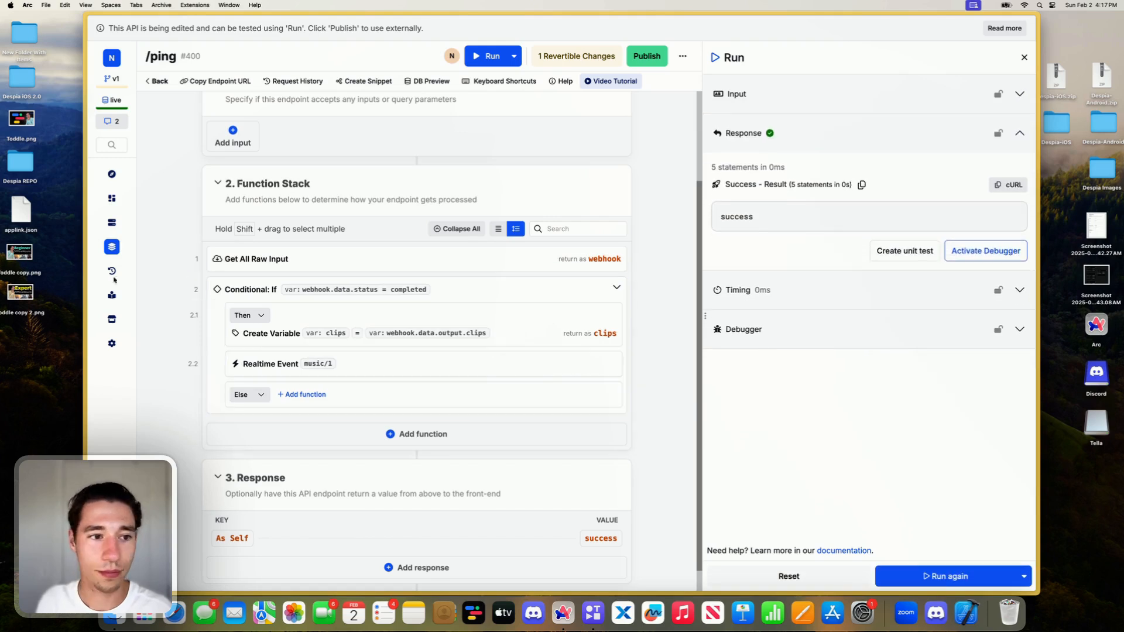
mouse_move(88, 275)
left_click(131, 316)
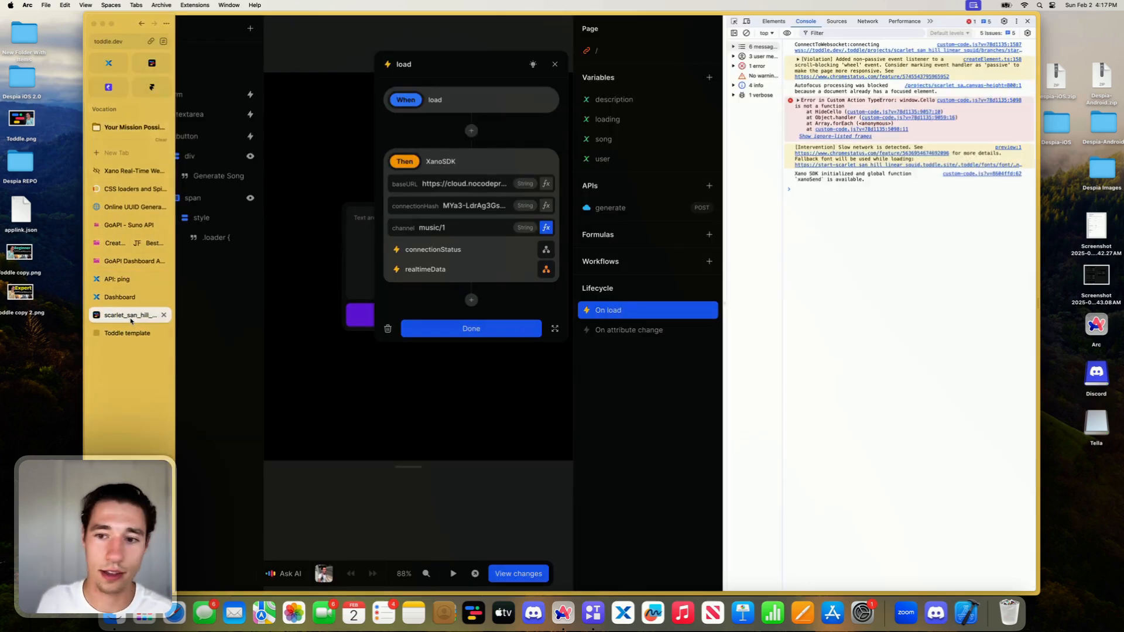
triple_click(838, 182)
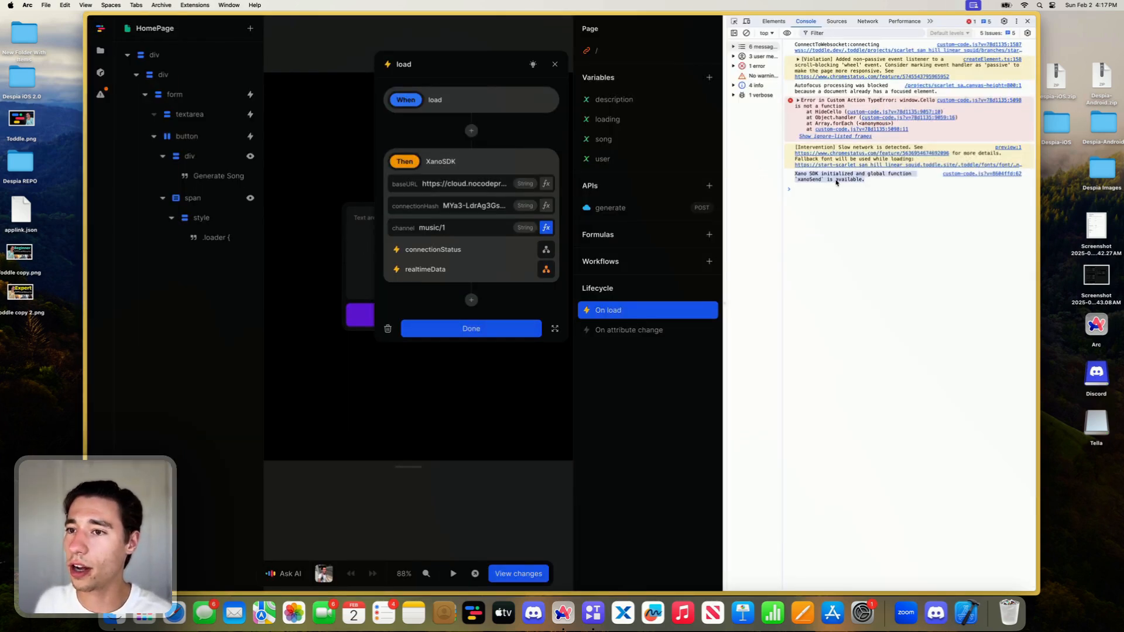
triple_click(837, 182)
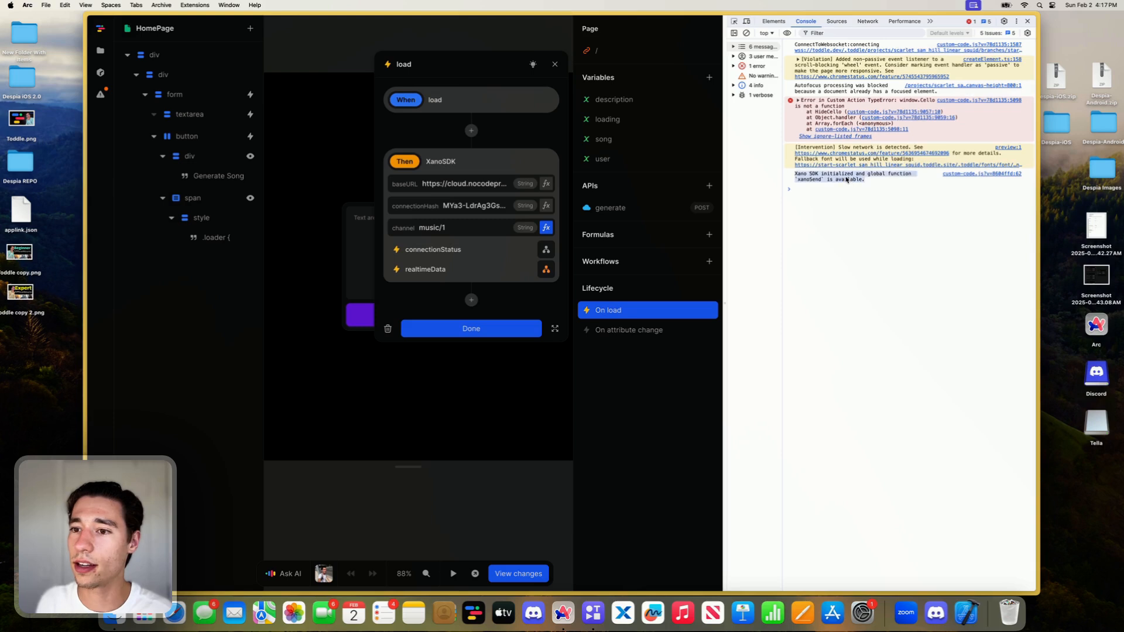
- Remove the trailing slash from the XanoSDK action's baseURL
key("super+Tab")
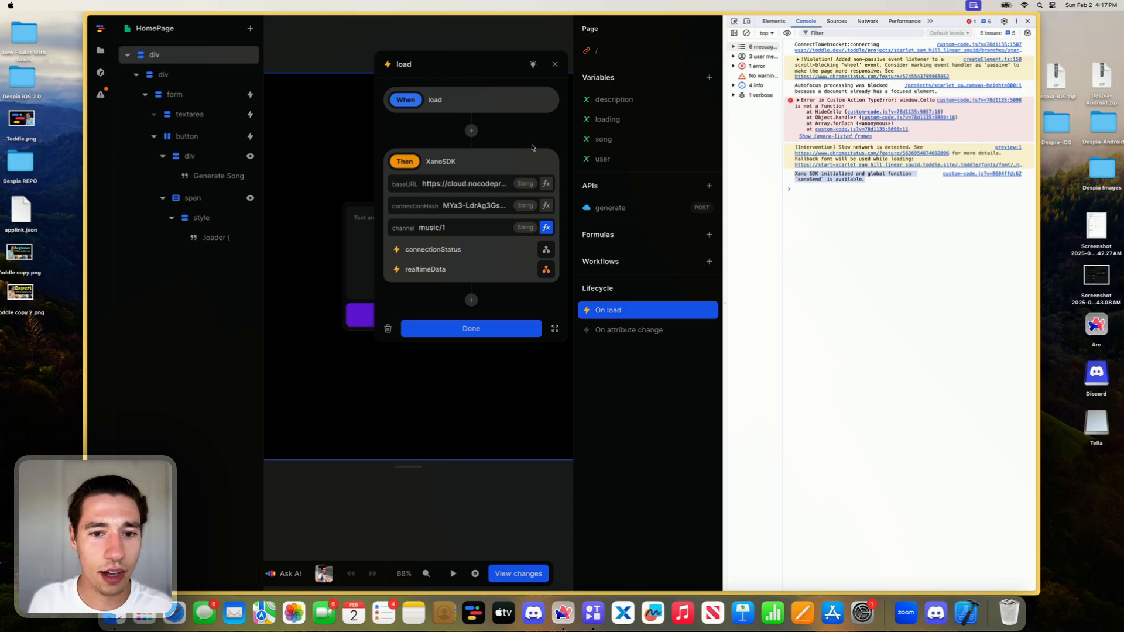
left_click(474, 185)
key("Right")
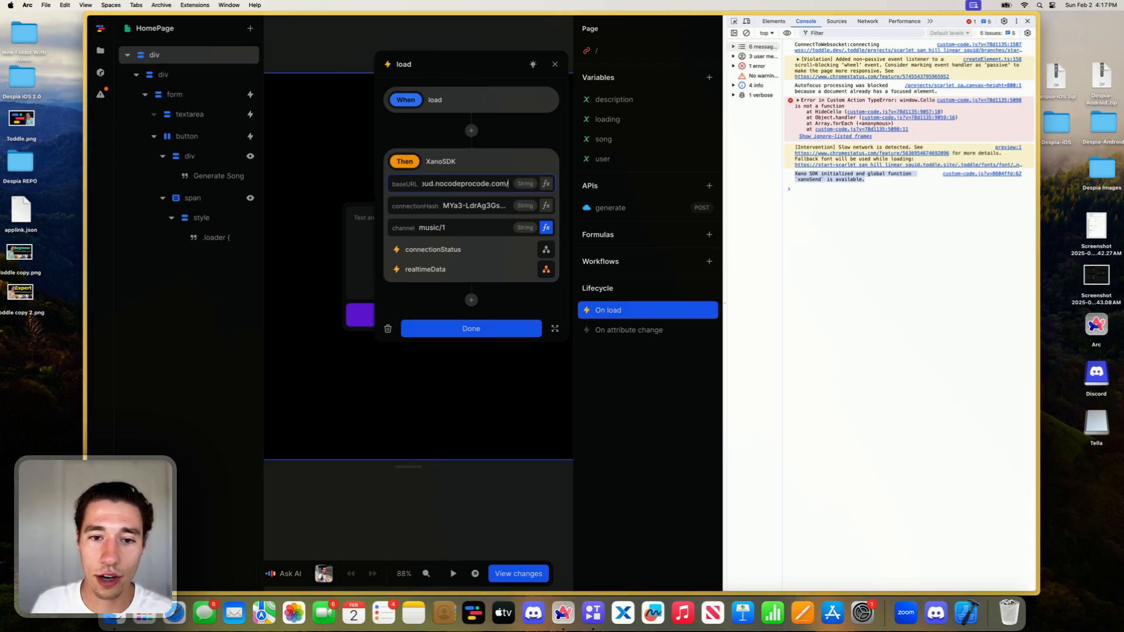
key("BackSpace")
left_click(523, 111)
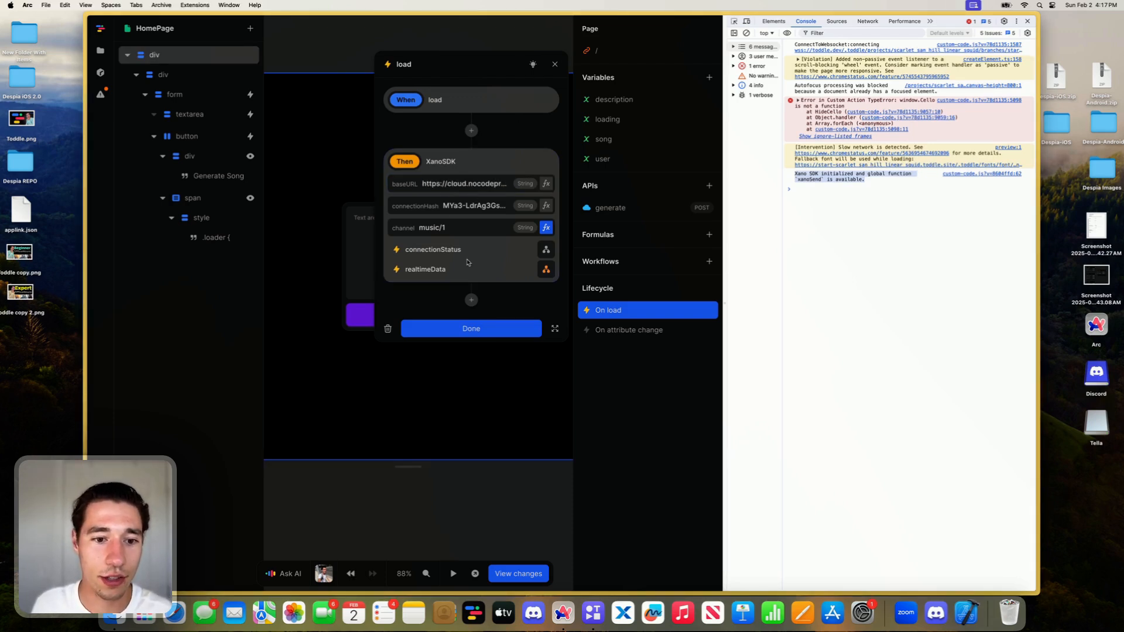
- Add a Log To Console action to the connectionStatus event and bind its data to Event
left_click(546, 249)
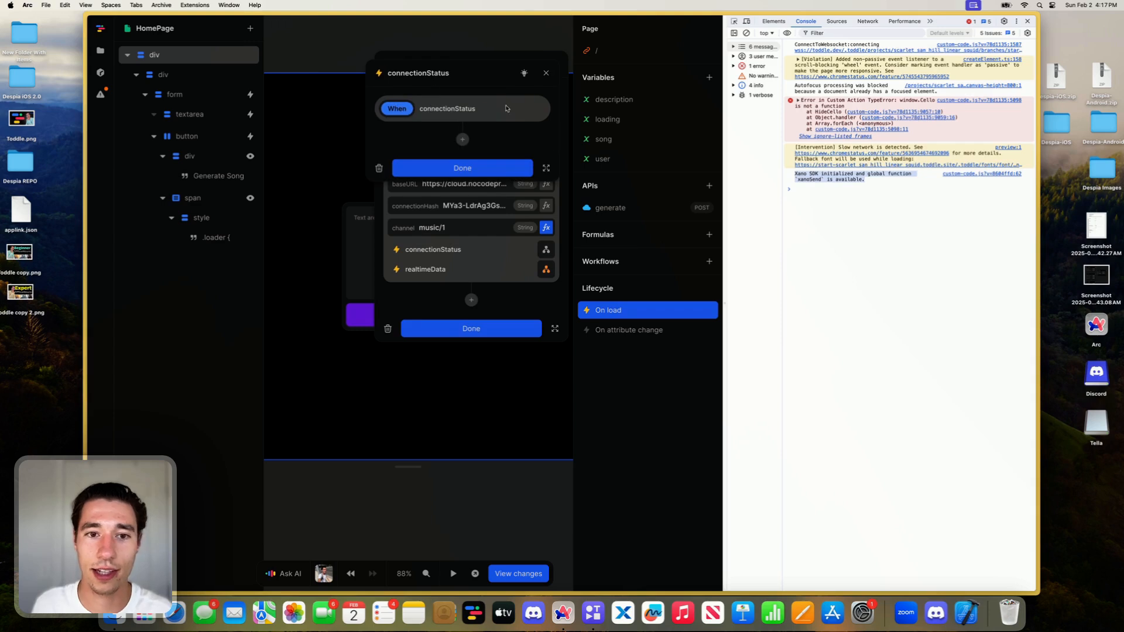
left_click(462, 140)
type("log")
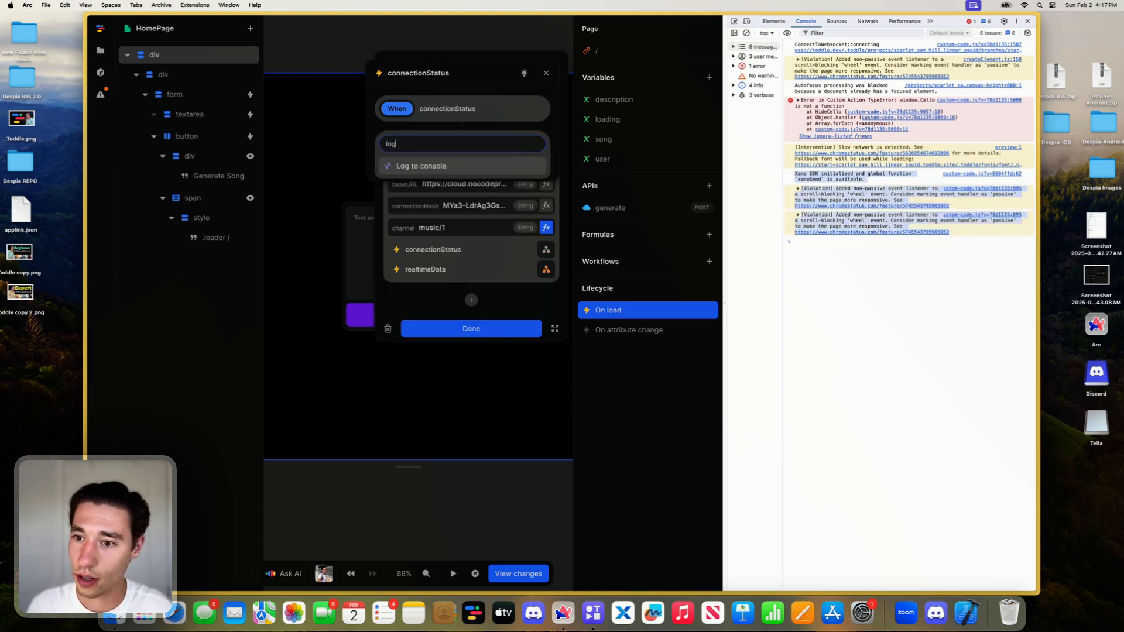
left_click(448, 165)
left_click(537, 215)
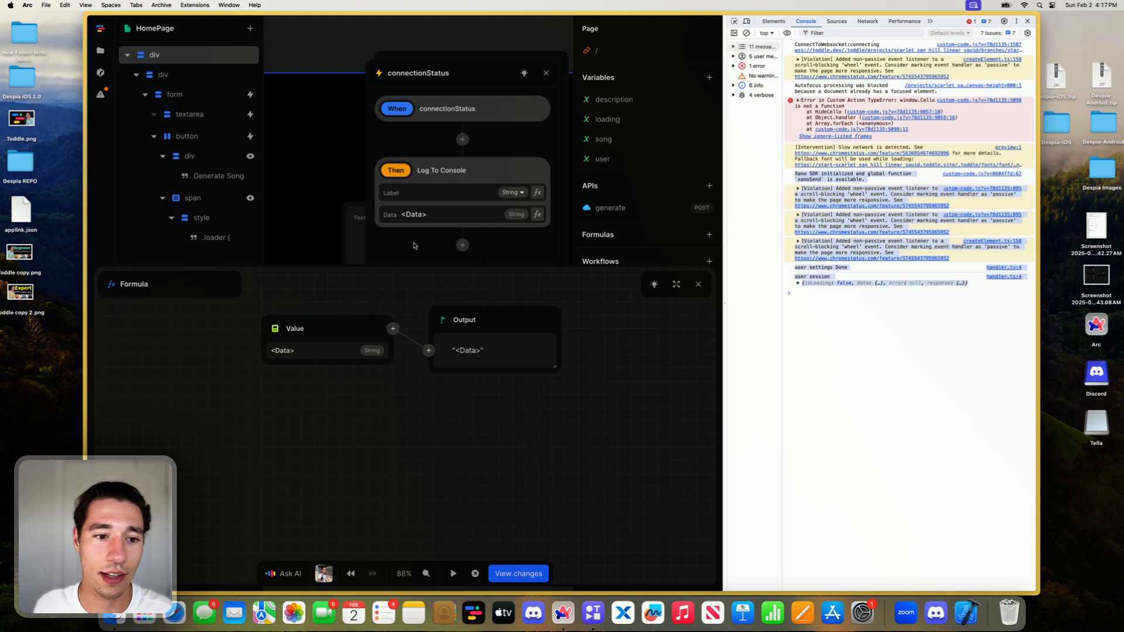
left_click(283, 323)
left_click(292, 369)
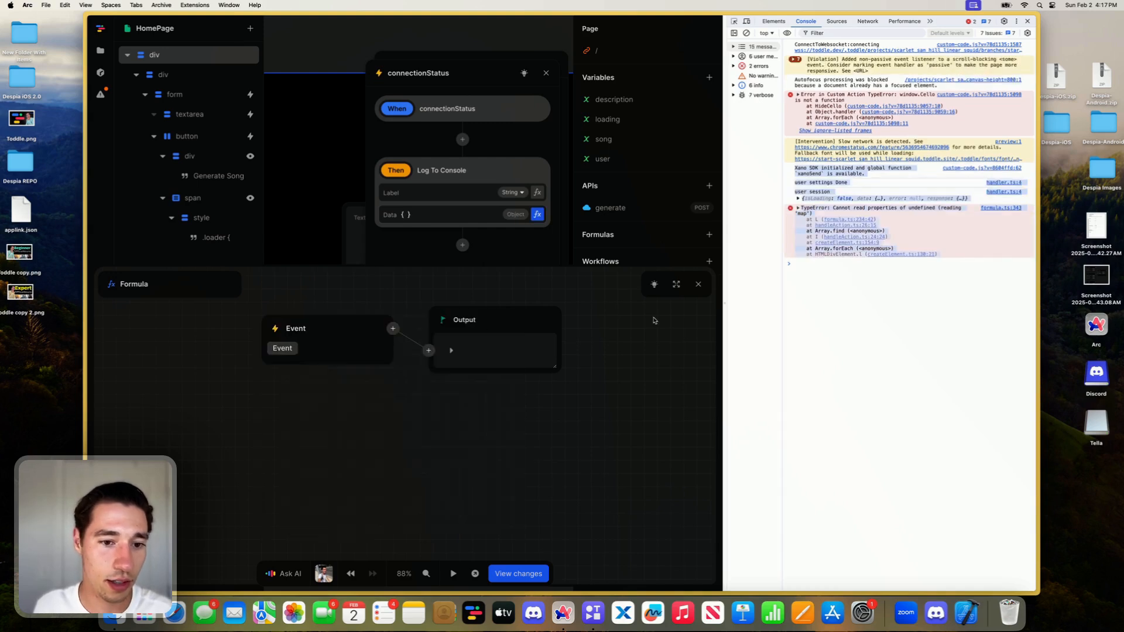
left_click(696, 285)
- Label the console log action "Websocket Connection" and close both workflow dialogs
left_click(413, 195)
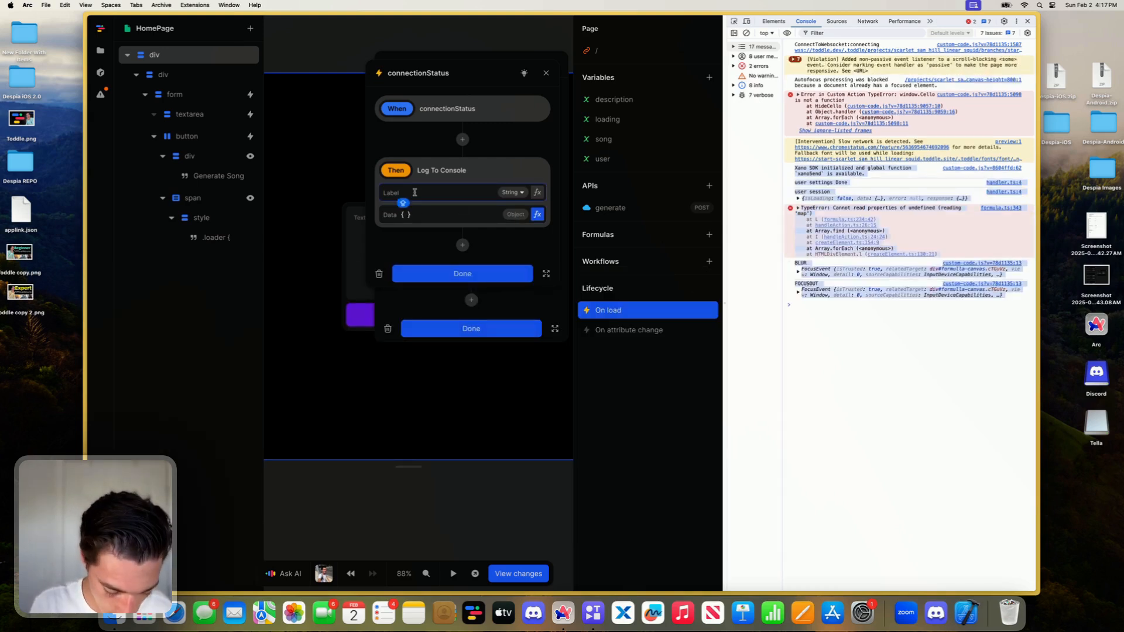
type("We")
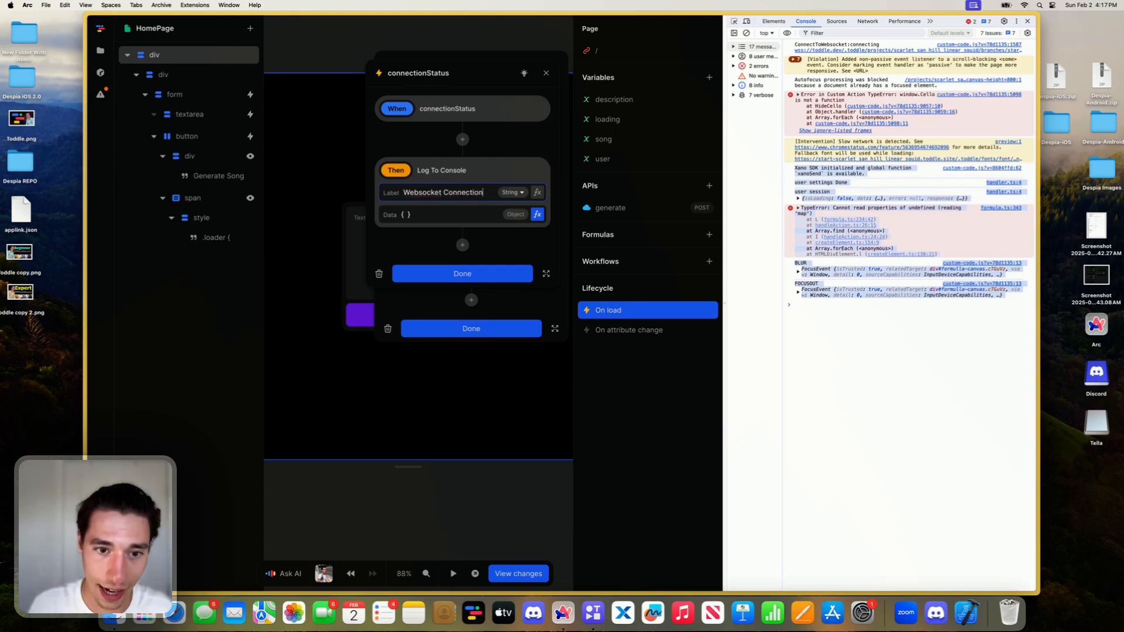
type("bsocket Connection")
left_click(498, 274)
left_click(488, 320)
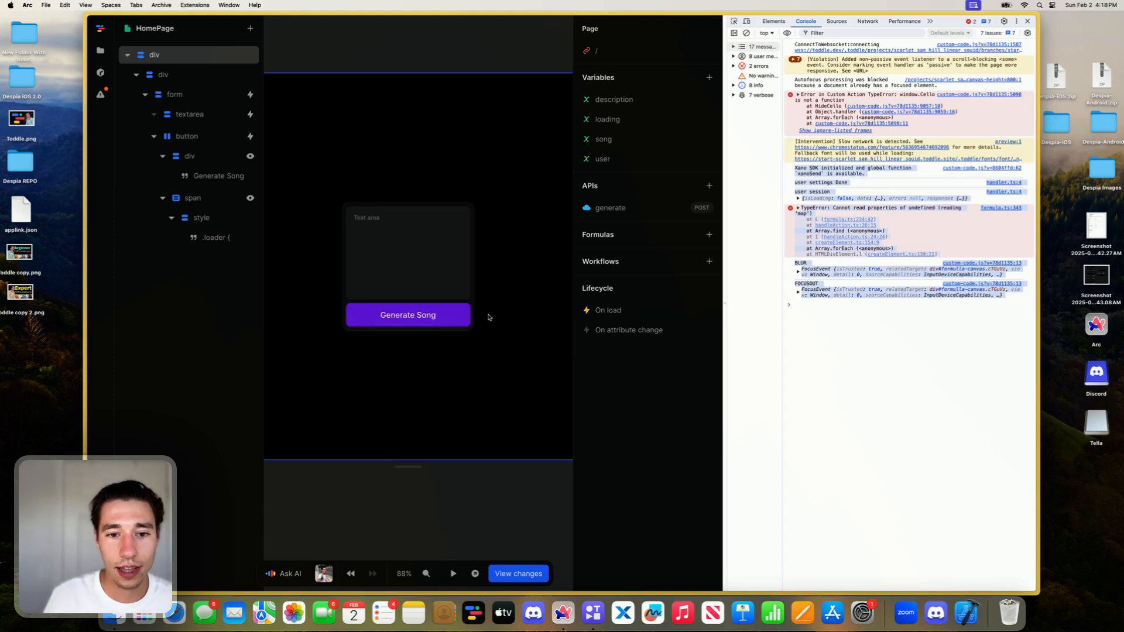
- Clear the console log and show Xano's ping endpoint in split view beside the Toddle editor, bypassing the small-screen notice
left_click(745, 34)
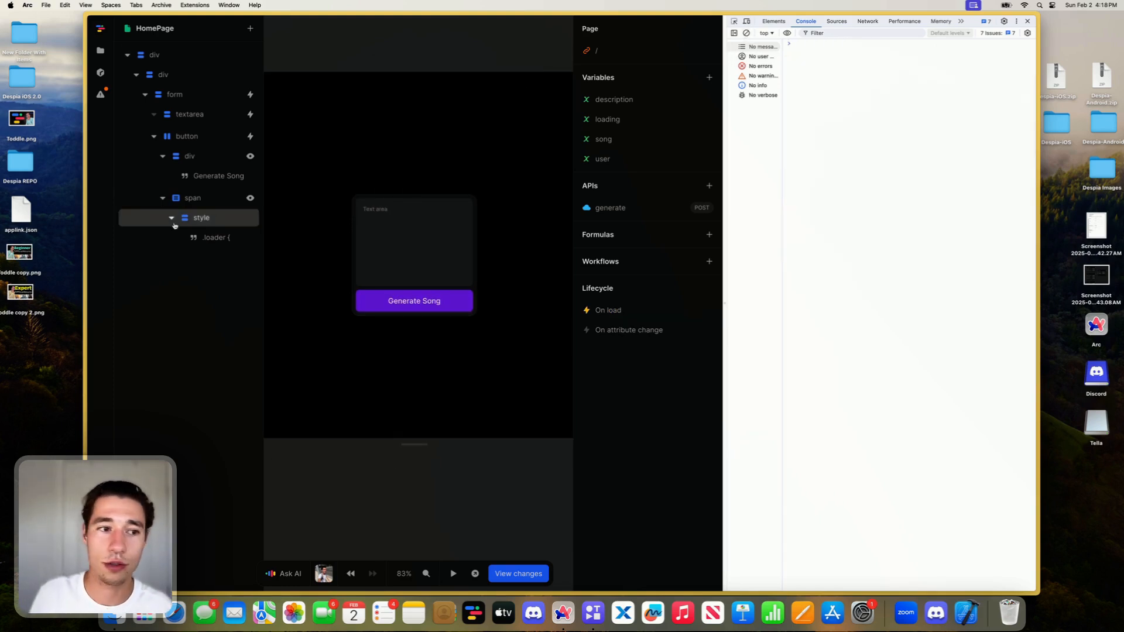
mouse_move(88, 202)
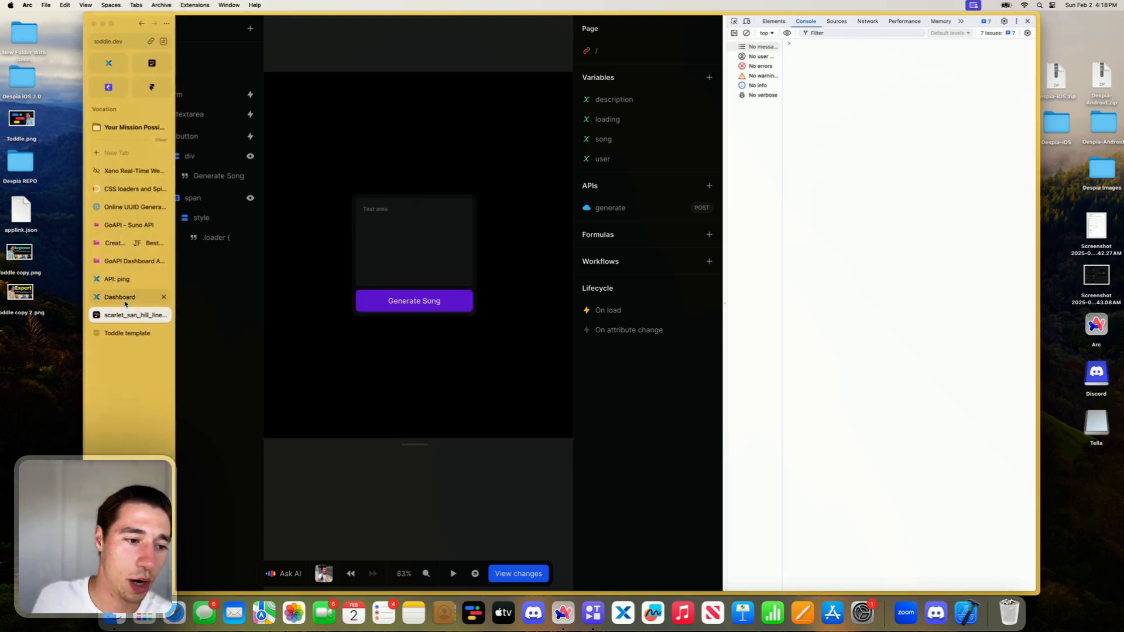
left_click(120, 283)
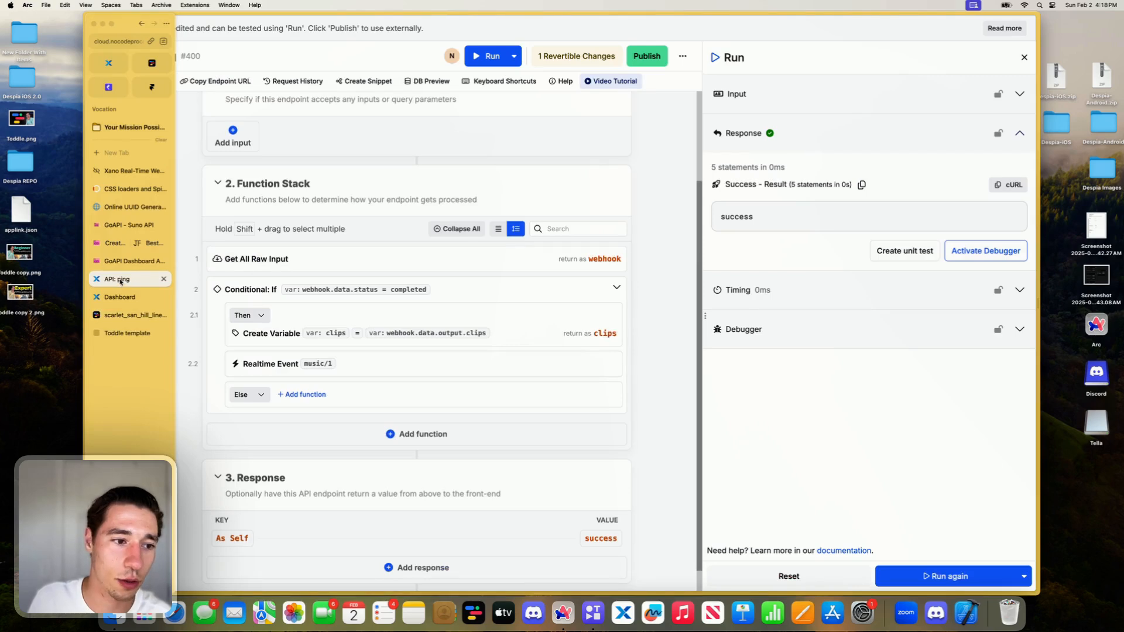
left_click_drag(121, 282, 329, 259)
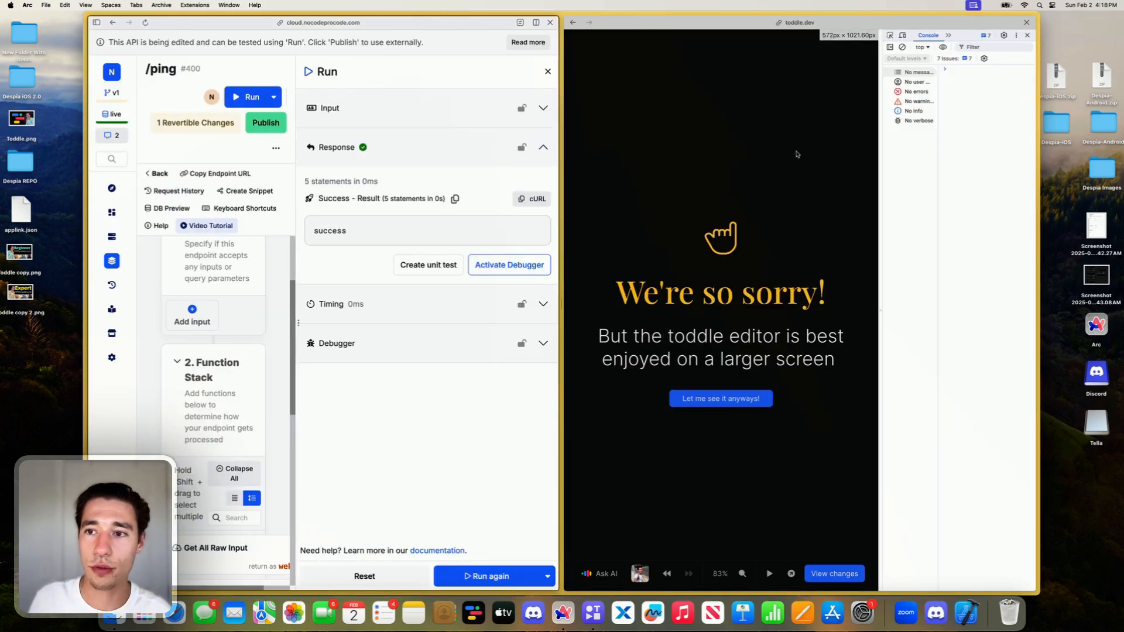
left_click(725, 400)
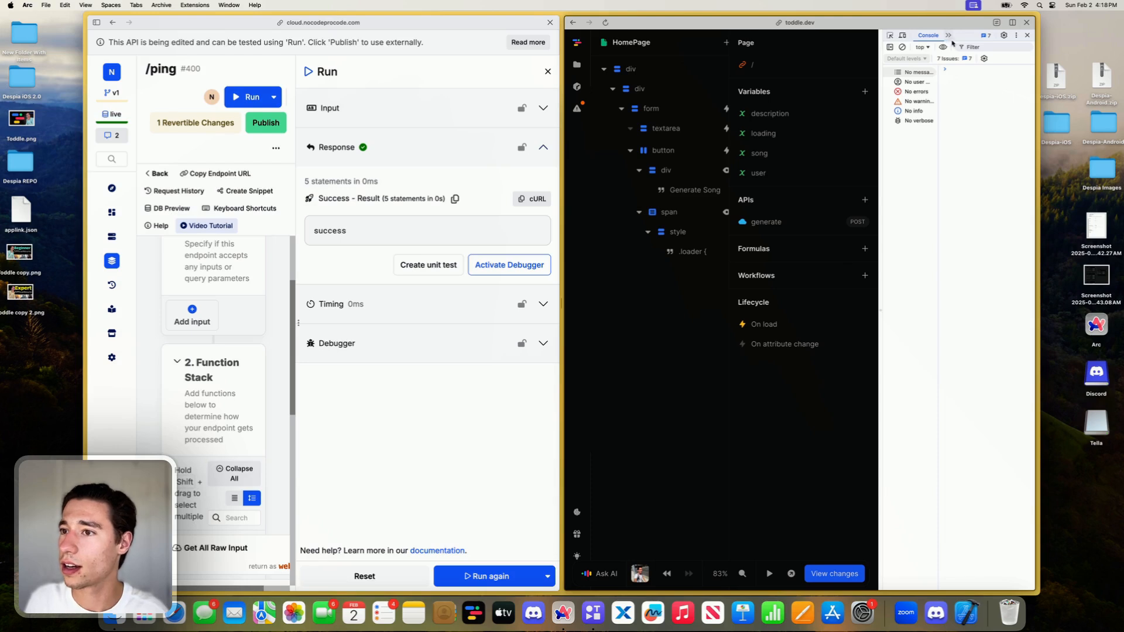
left_click(900, 36)
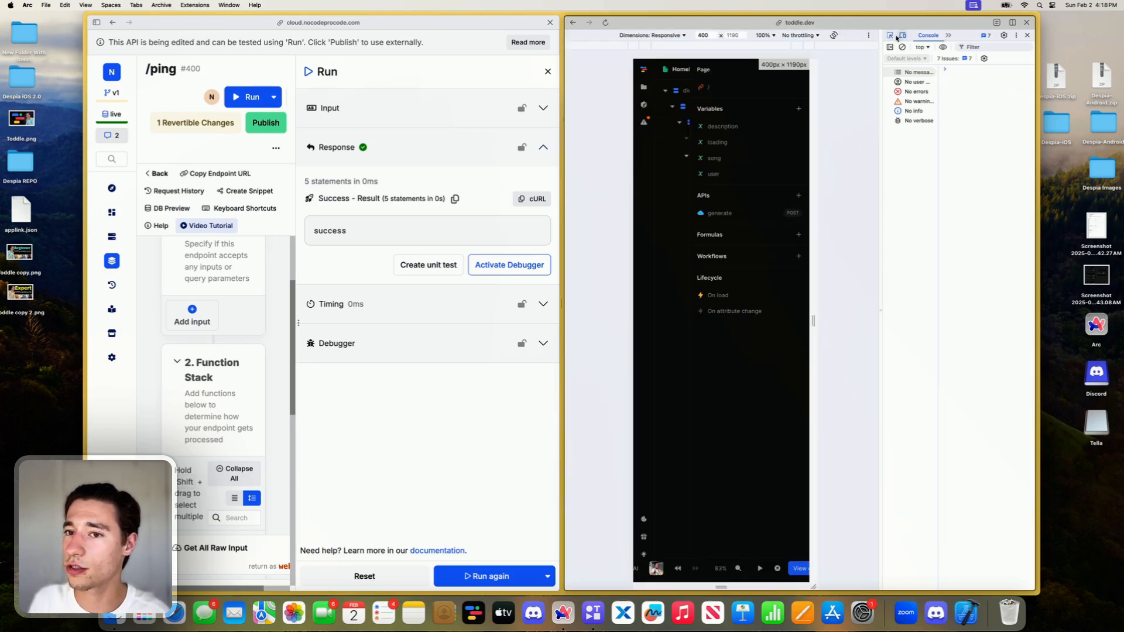
left_click(901, 36)
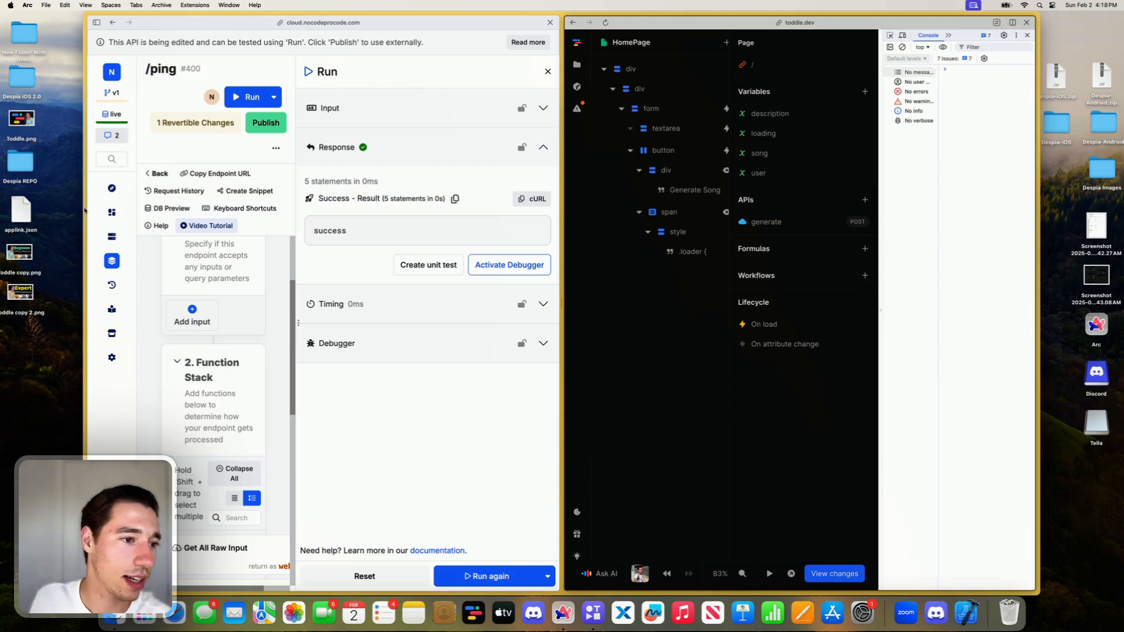
- Widen the browser window to both screen edges and give the Toddle editor most of the split view
left_click_drag(84, 211, 0, 212)
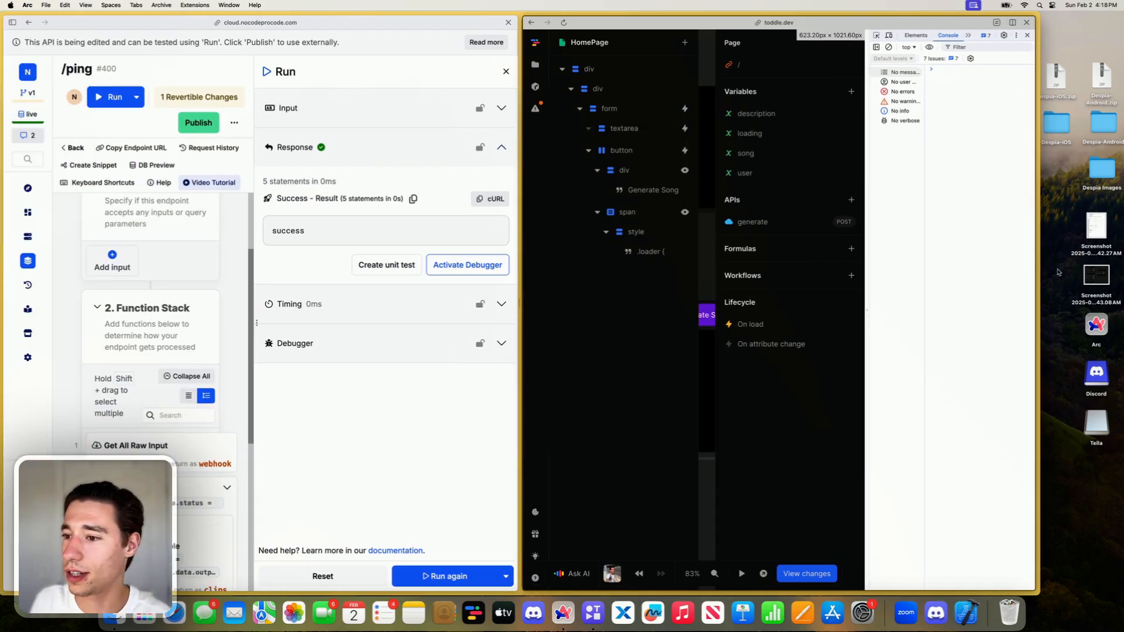
left_click_drag(1038, 272, 1119, 272)
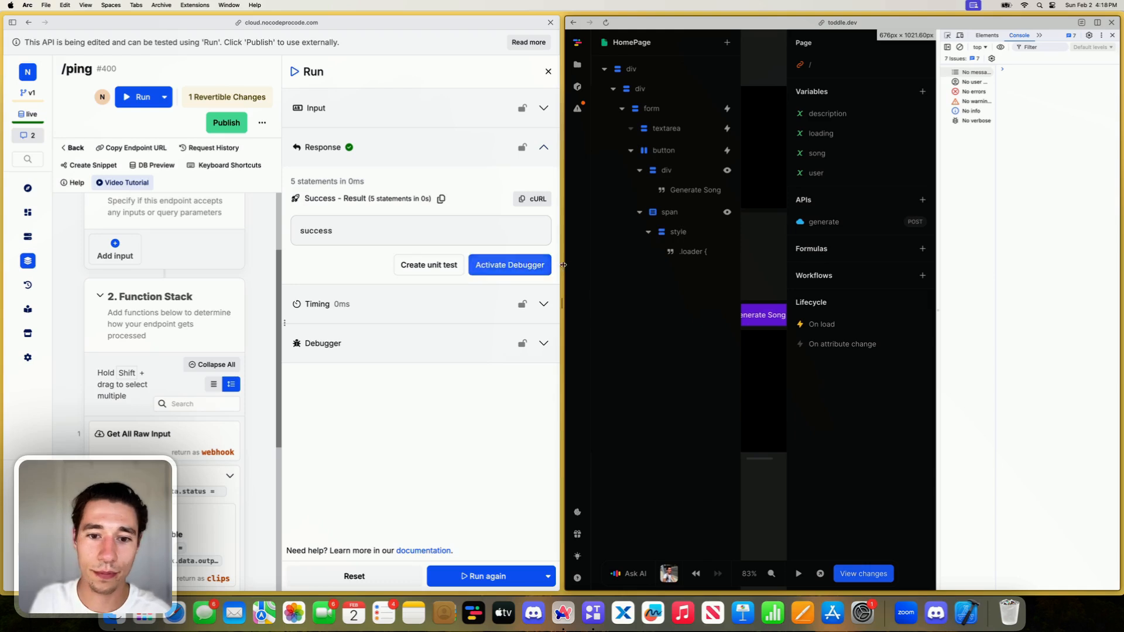
left_click_drag(560, 266, 329, 268)
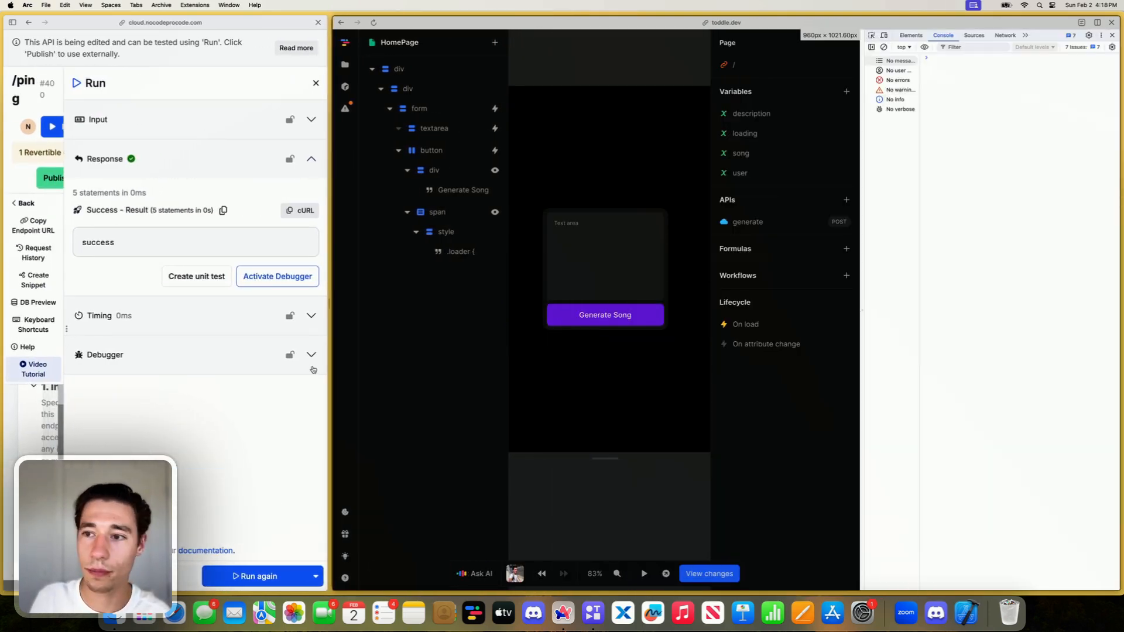
- Run the ping endpoint again while watching the Toddle console, and close the run results
left_click(234, 576)
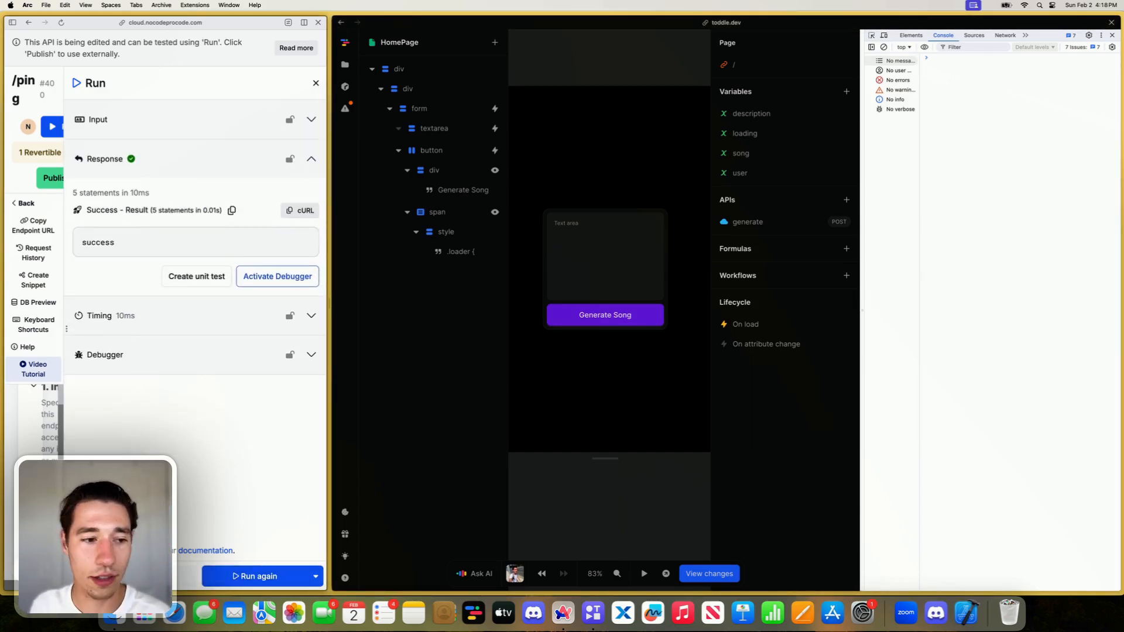
key("super+Tab")
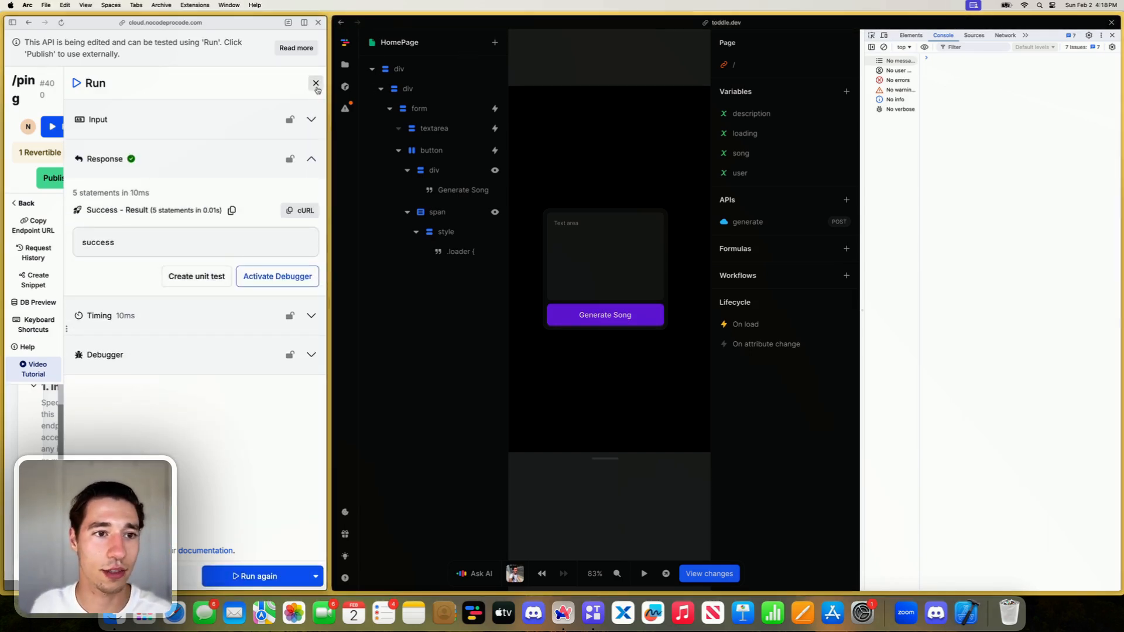
left_click(316, 83)
- Move the Realtime Event out of the conditional to directly after Get All Raw Input in the ping function stack
scroll(176, 352, "down", 5)
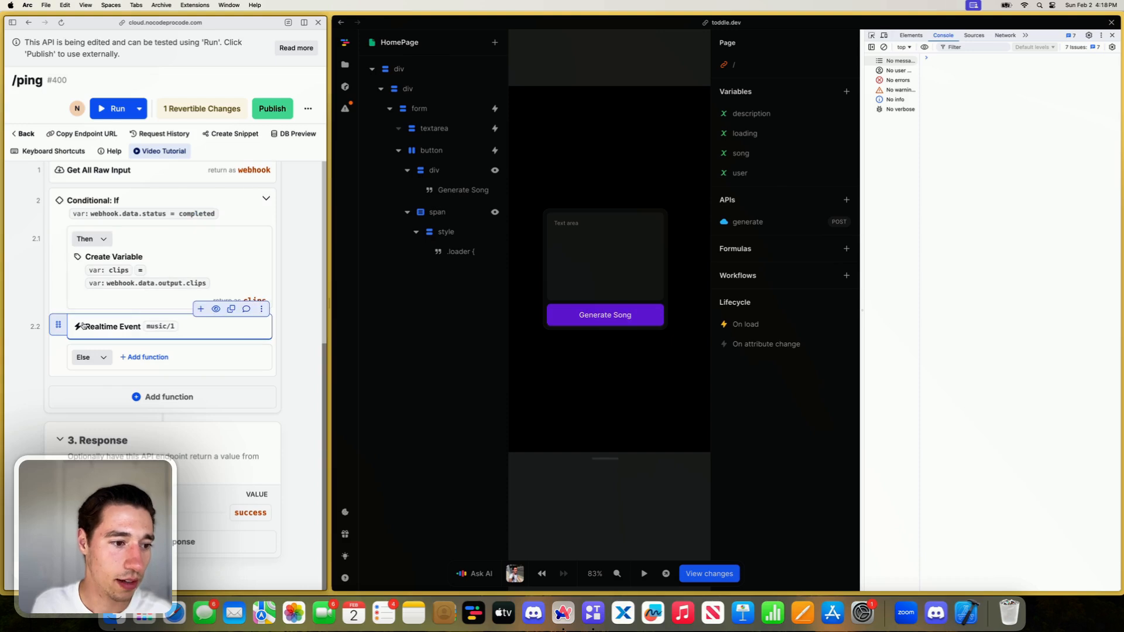
left_click_drag(58, 324, 111, 205)
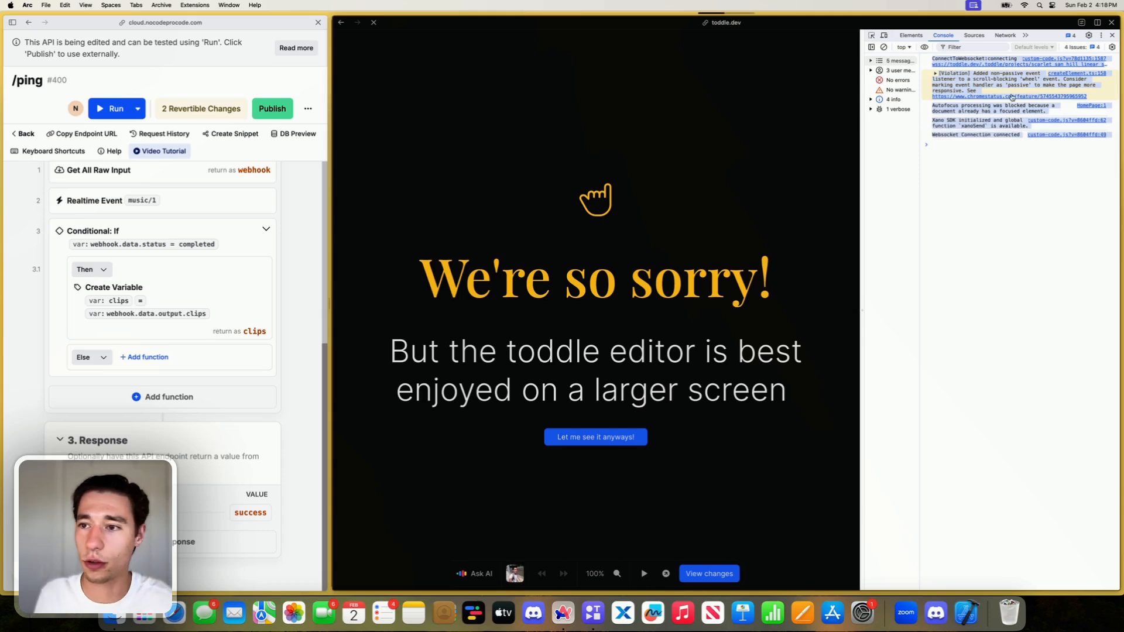
- Check the Websocket Connection entry in the Toddle editor's console
left_click(969, 144)
double_click(978, 135)
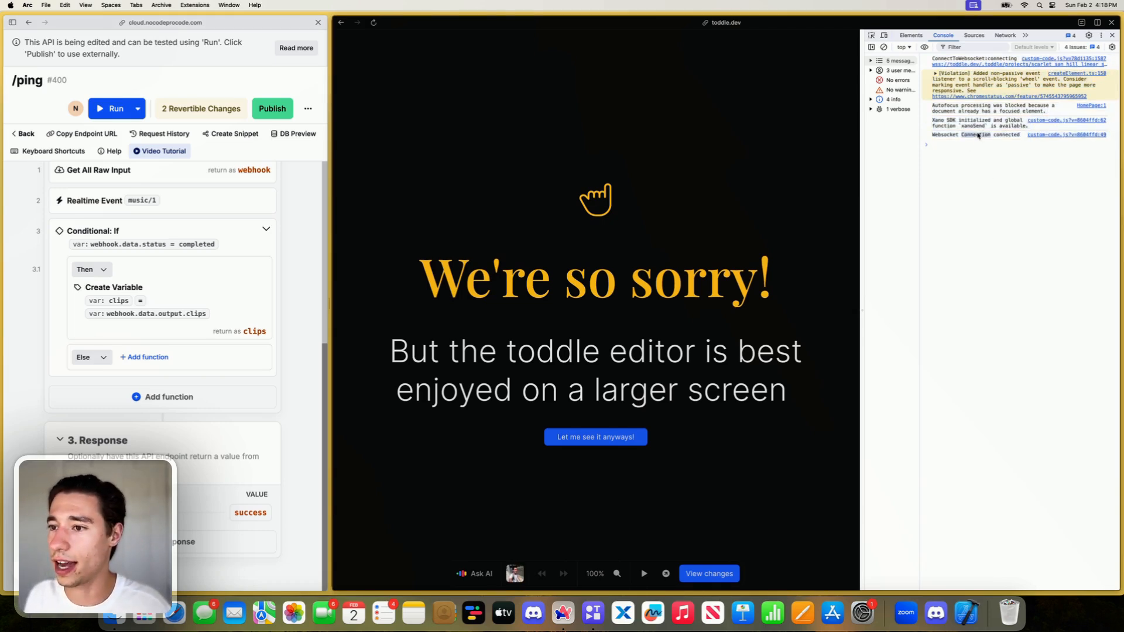
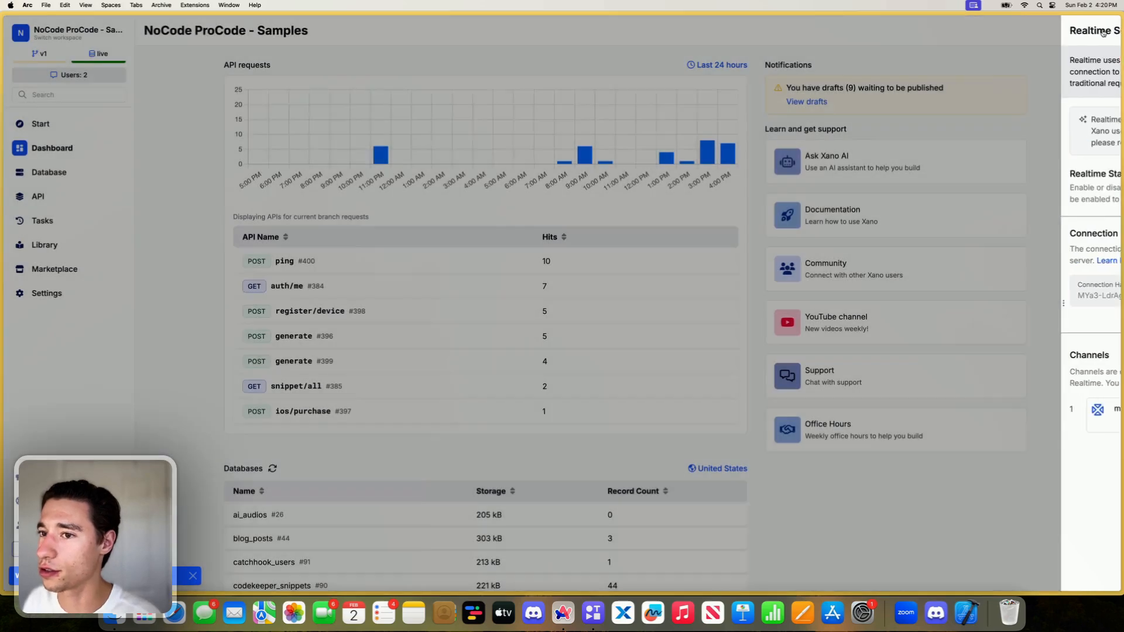
- Switch to the split view with the ping endpoint and the toddle editor, and dismiss the editor's larger-screen notice
mouse_move(1, 97)
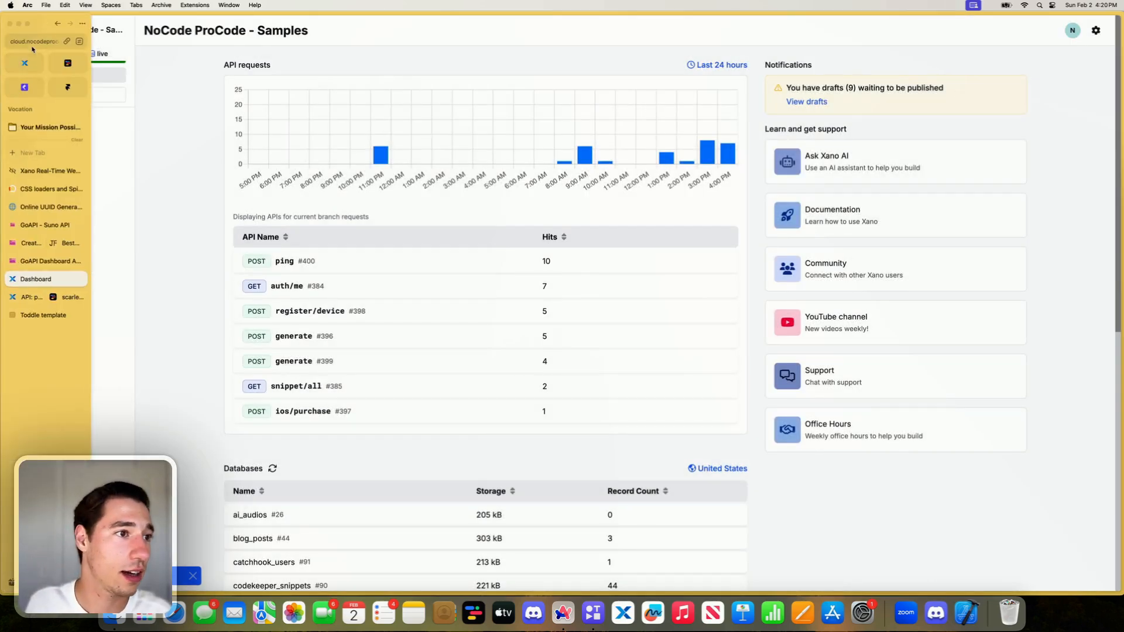
left_click(34, 43)
key("Escape")
mouse_move(1, 175)
left_click(38, 296)
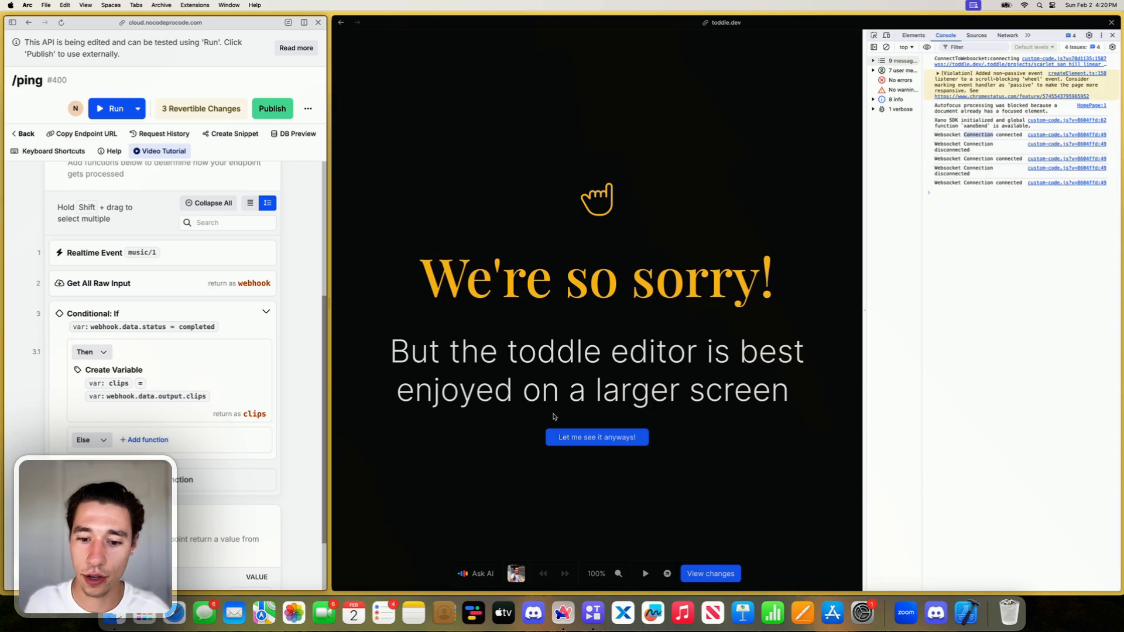
left_click(580, 438)
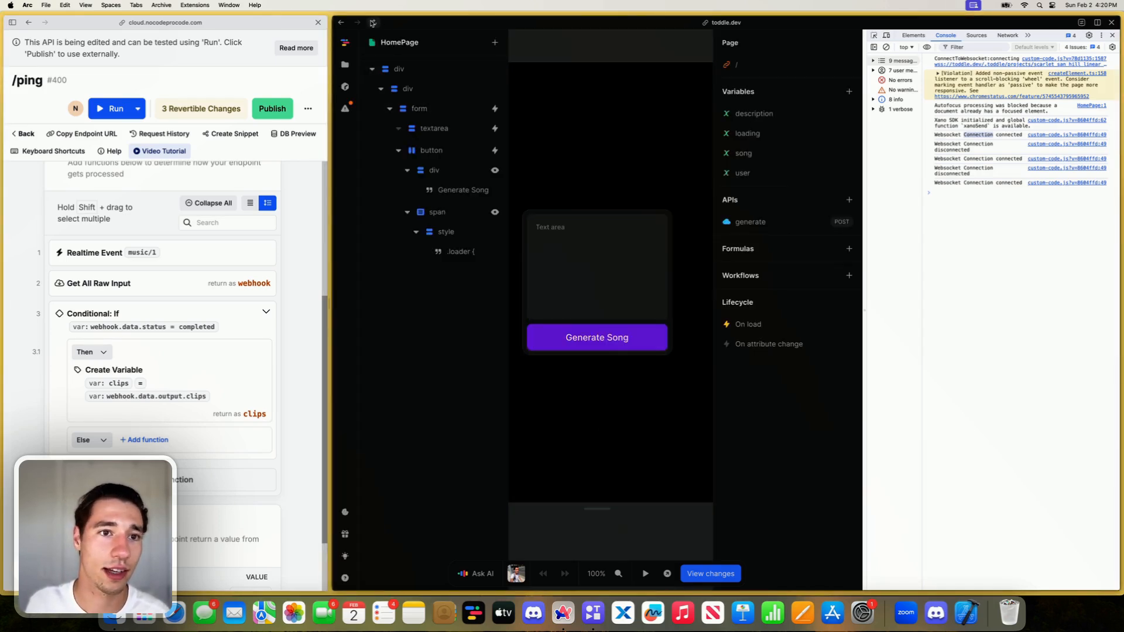
- Reload the toddle editor and the ping endpoint page, and reopen the editor past the larger-screen notice
left_click(373, 24)
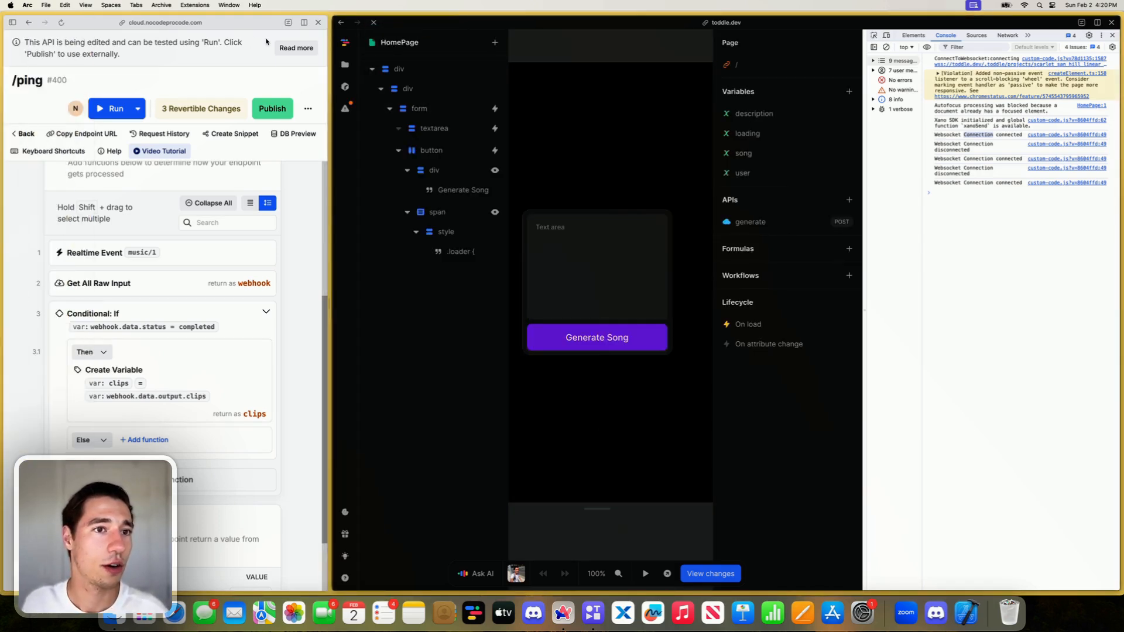
left_click(61, 23)
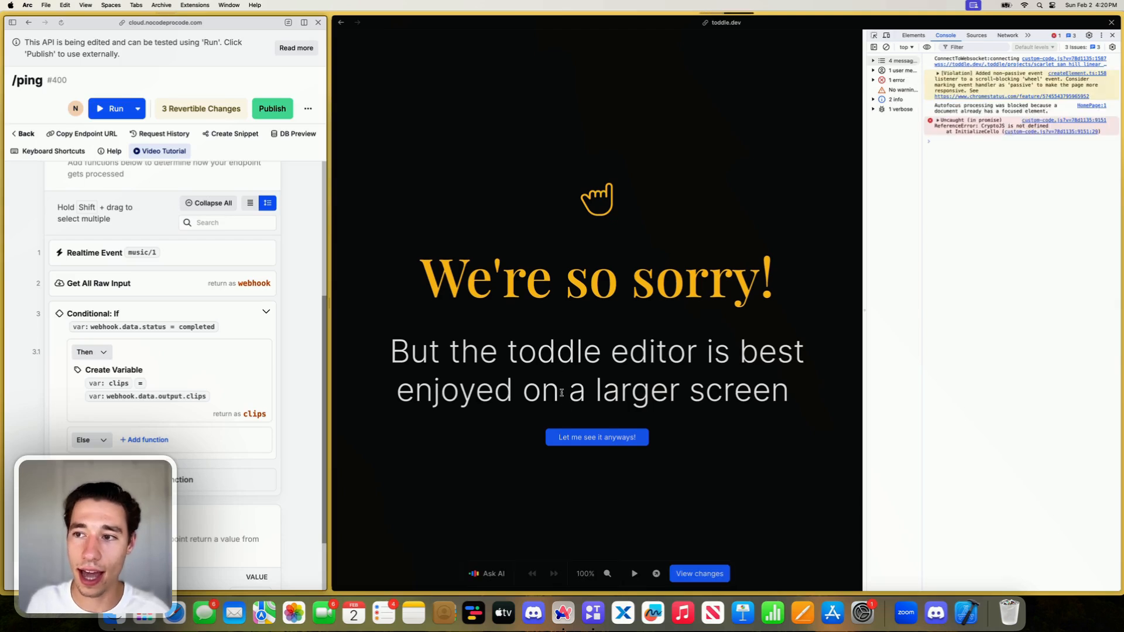
left_click(581, 436)
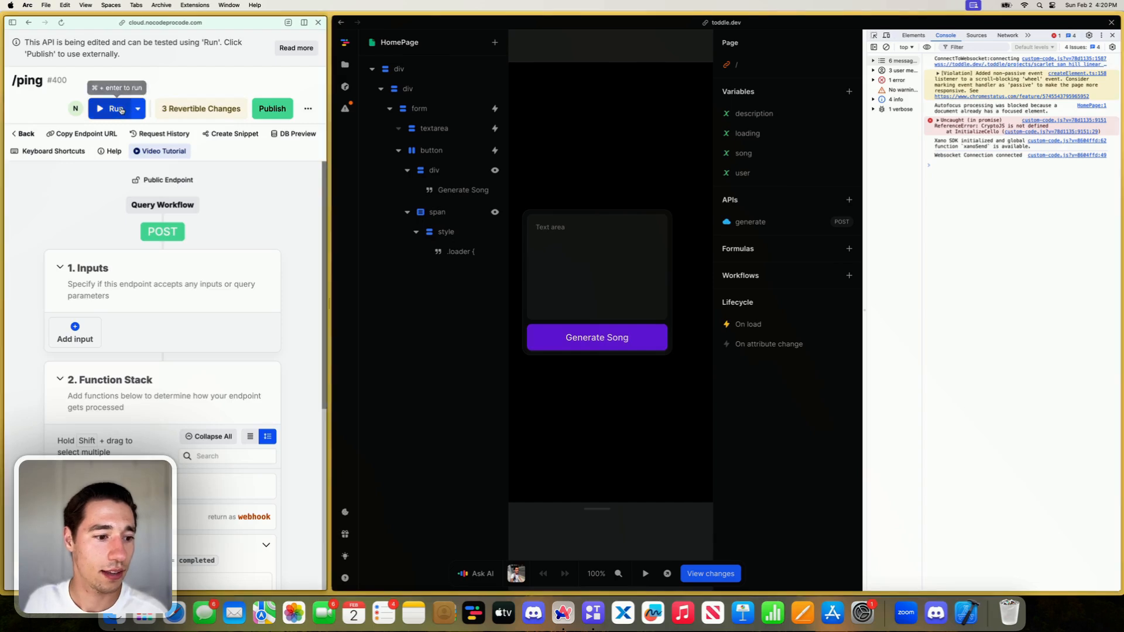
- Run the ping endpoint and check the Xano data callback message in the browser console
left_click(117, 108)
left_click(257, 576)
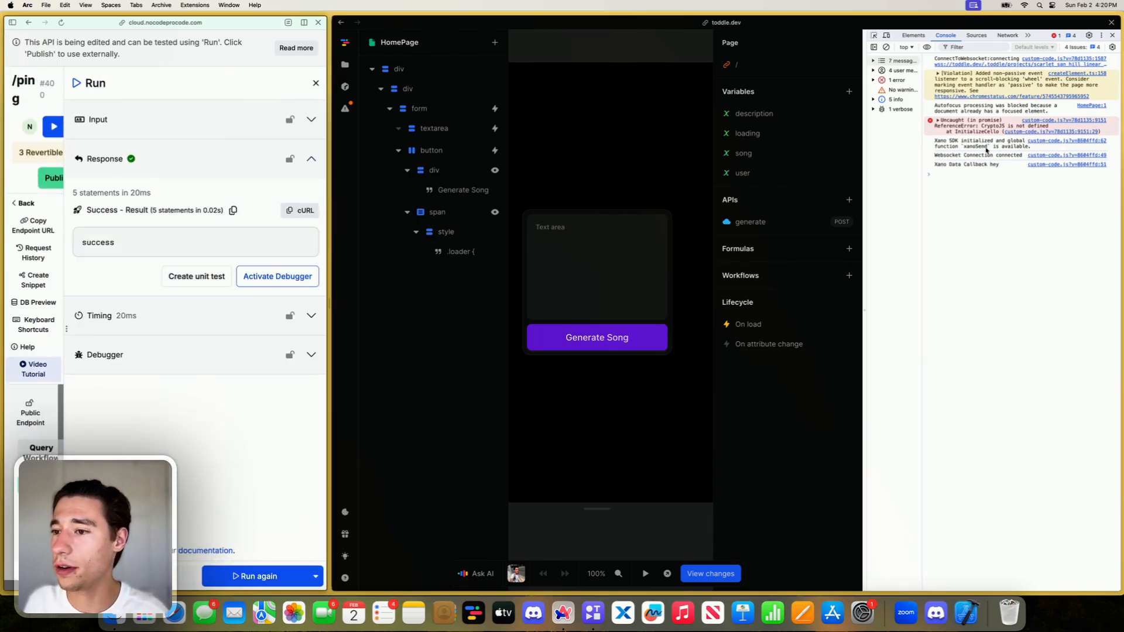
left_click(992, 167)
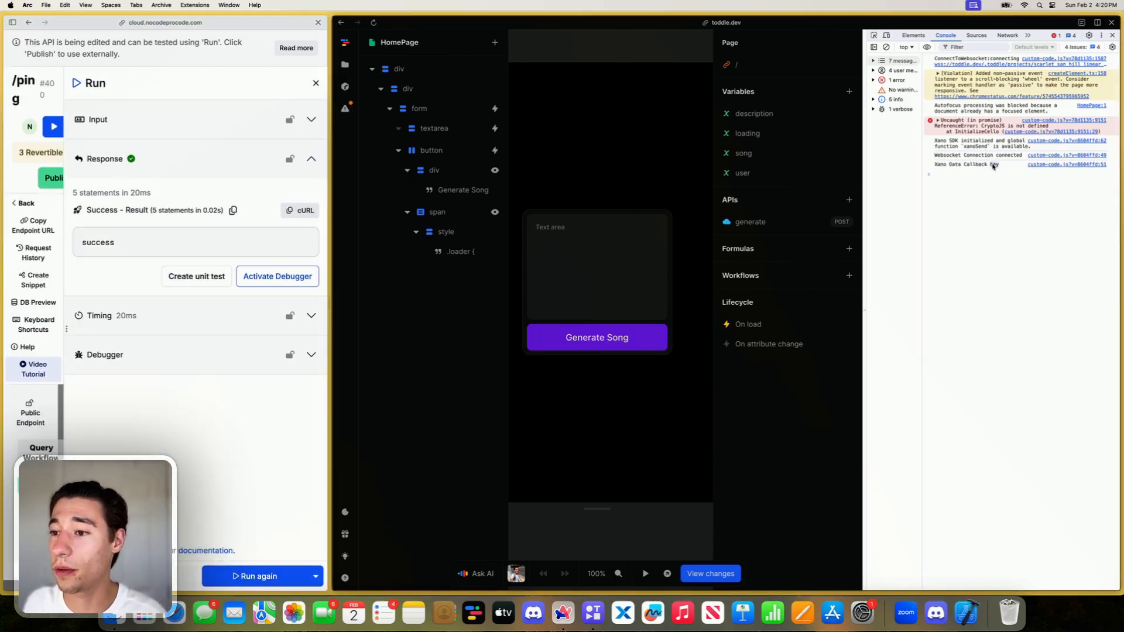
left_click(315, 83)
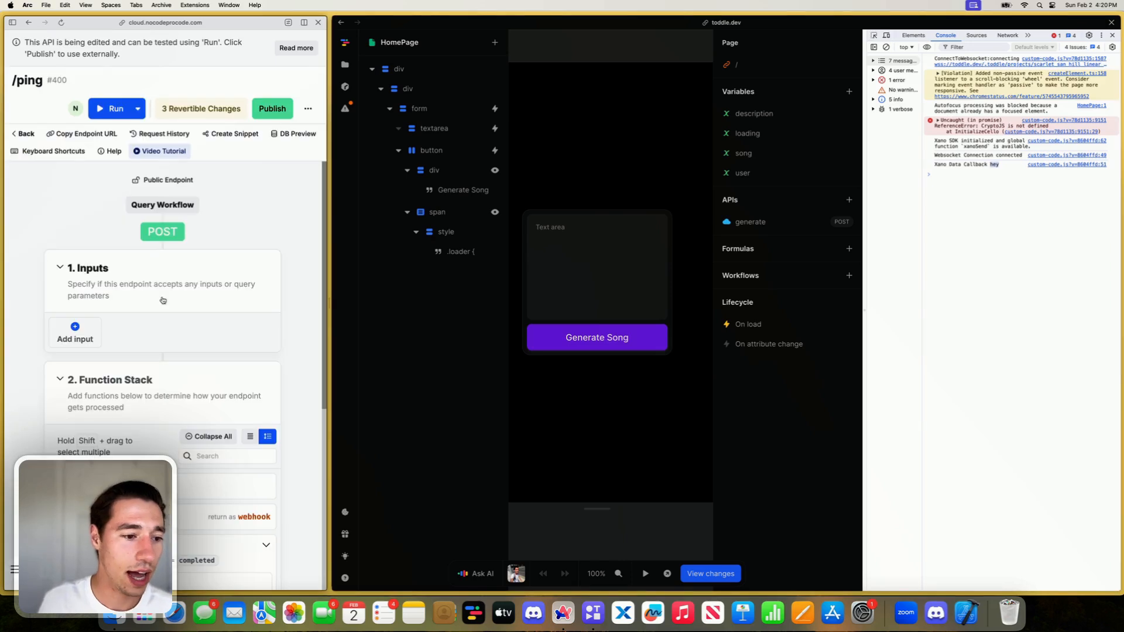
- Move the music/1 Realtime Event into the conditional's Then branch, directly below the Create Variable function
scroll(134, 351, "down", 5)
scroll(133, 351, "down", 1)
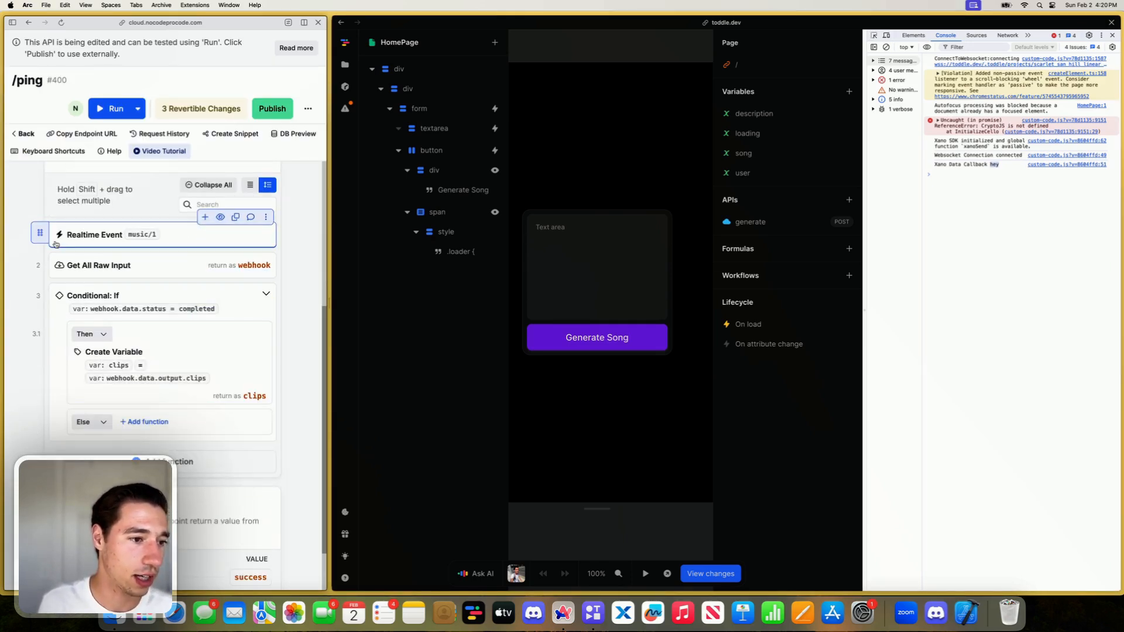
left_click_drag(43, 232, 124, 391)
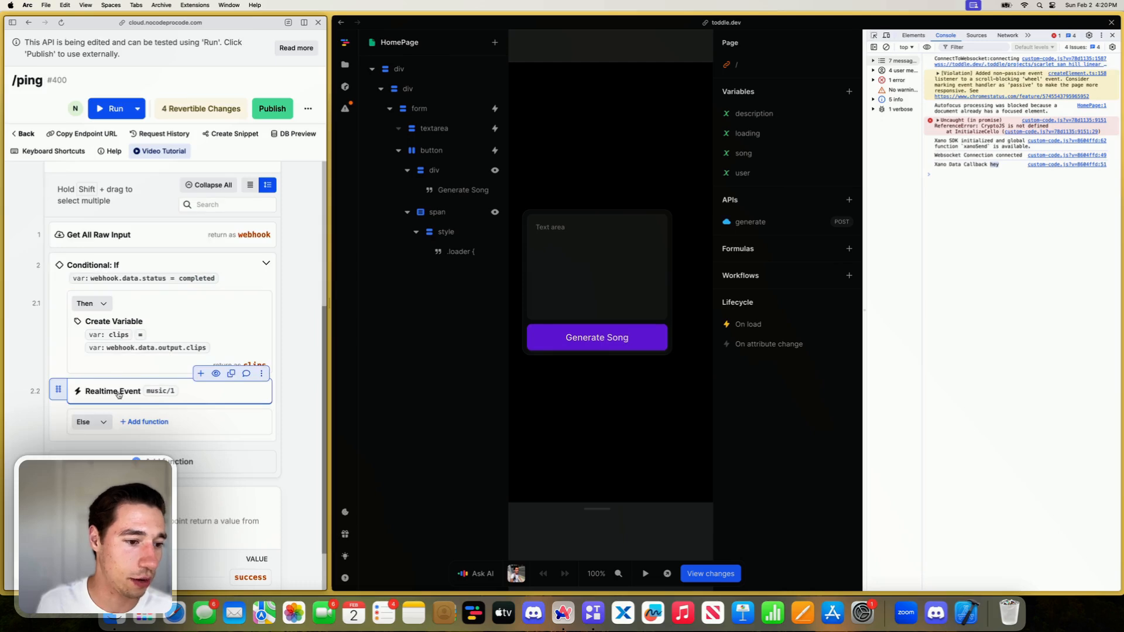
- Set the Realtime Event's data to the clips variable and publish the ping endpoint's changes
left_click(125, 391)
left_click(204, 251)
left_click(176, 350)
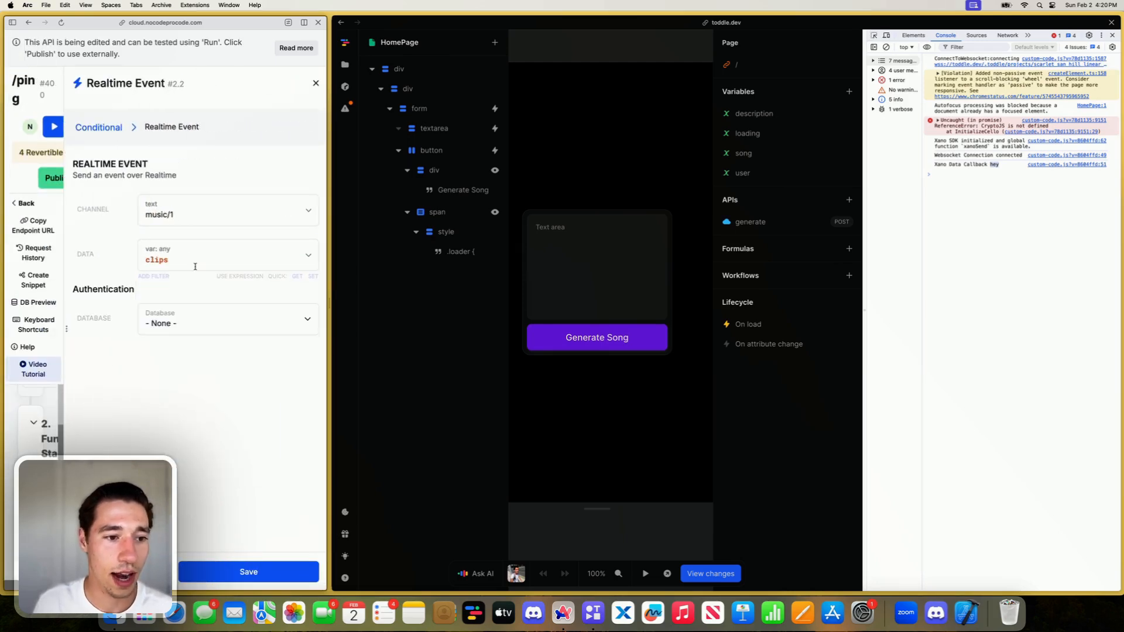
left_click(249, 571)
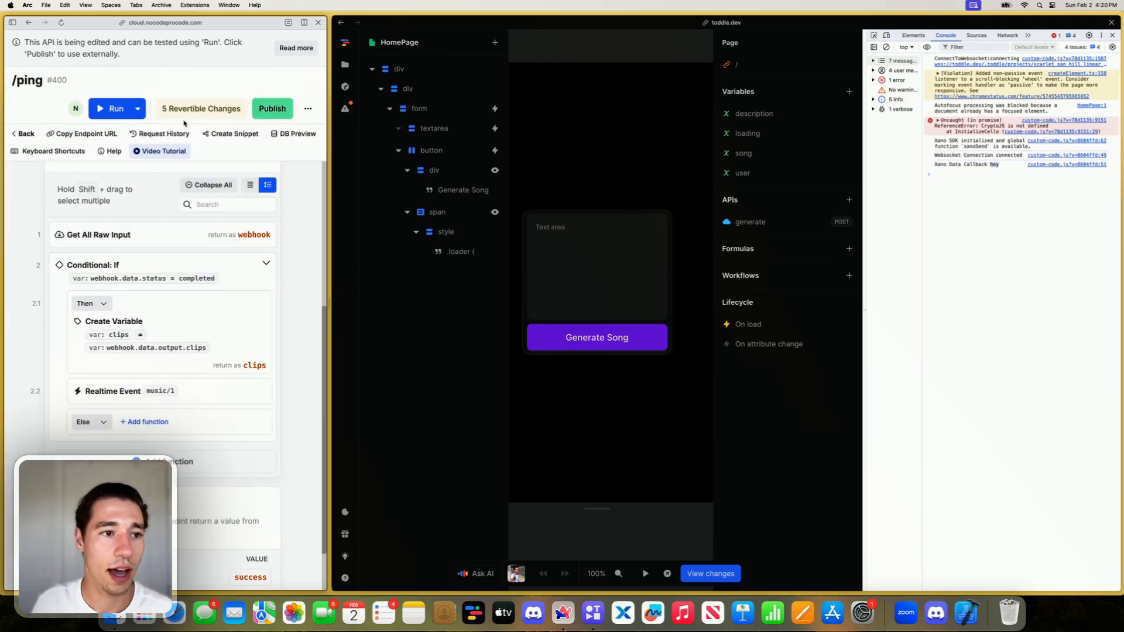
left_click(271, 108)
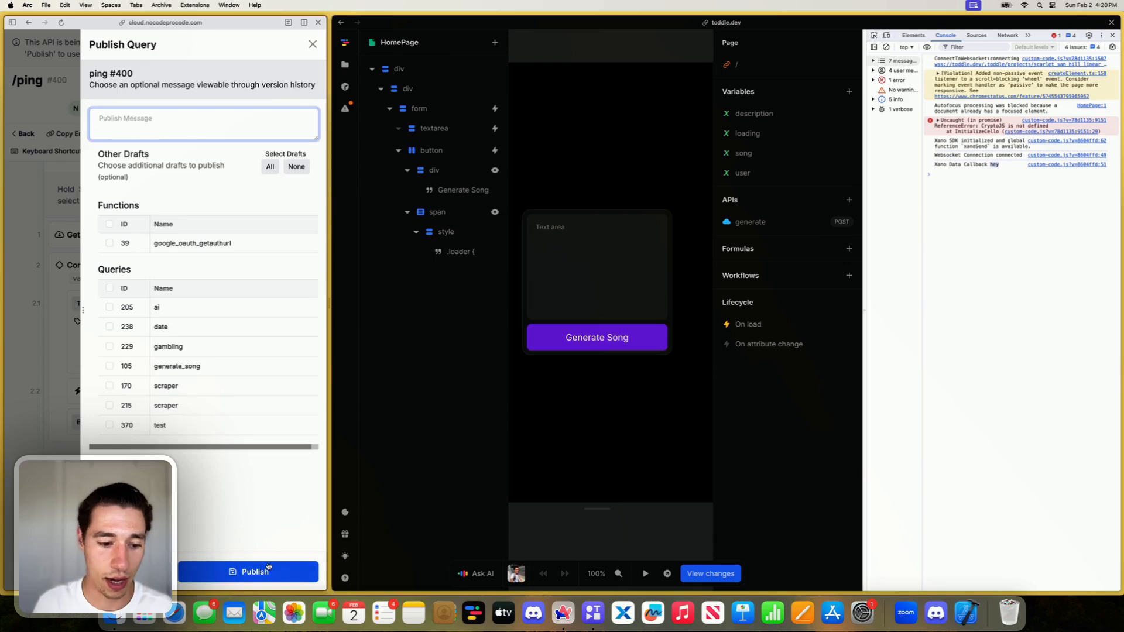
left_click(268, 570)
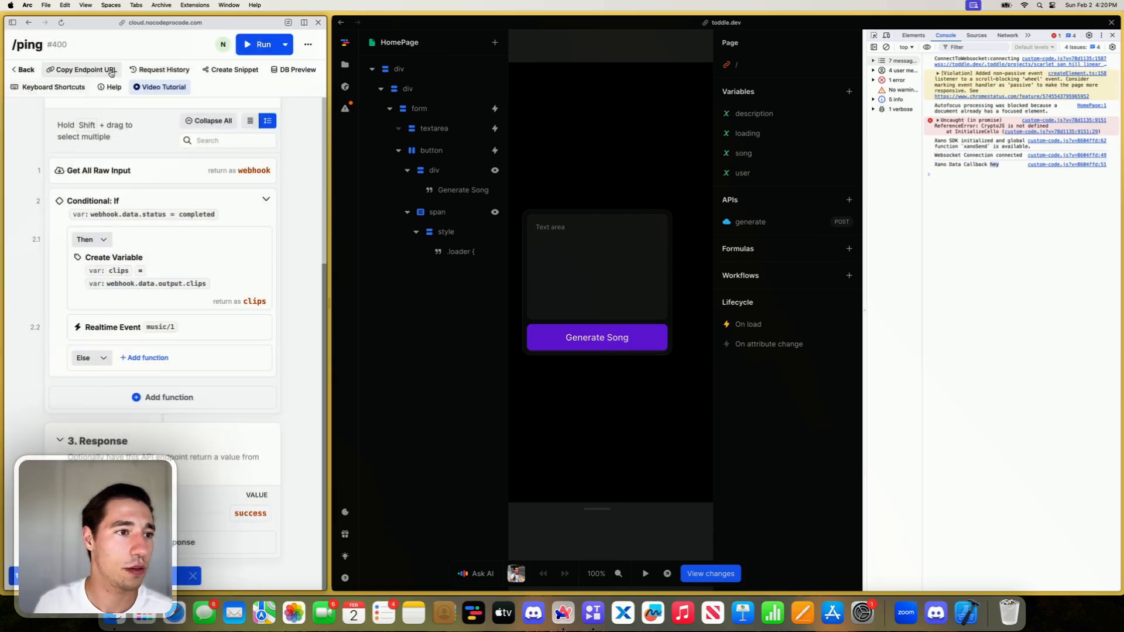
- Run the published ping endpoint with its stored webhook input and expand the callback object logged in the console
left_click(260, 44)
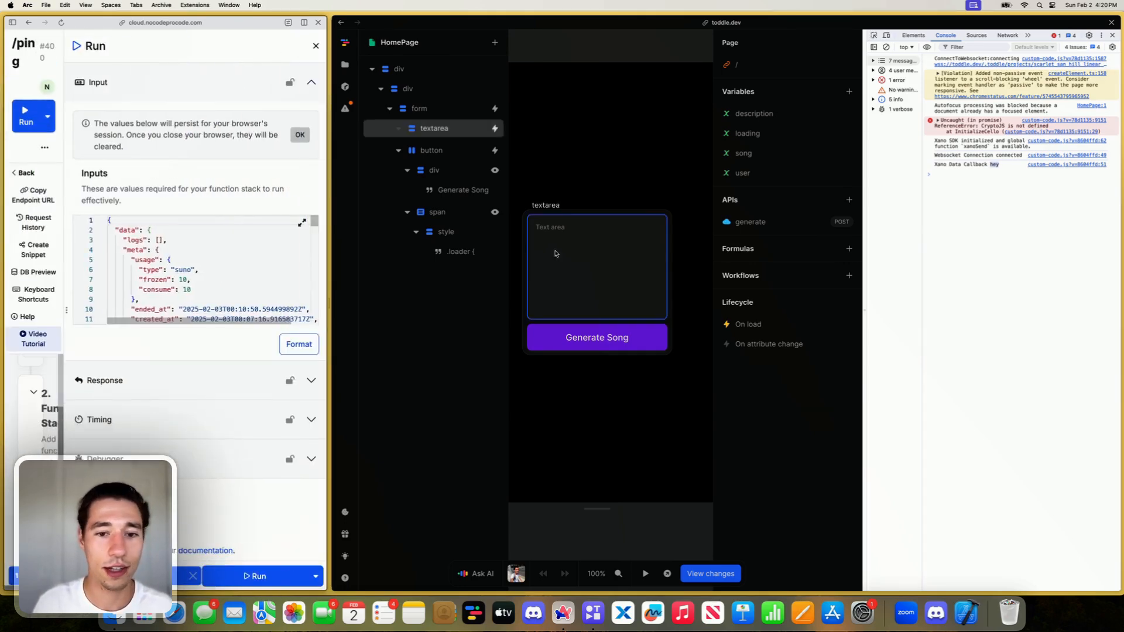
left_click(243, 575)
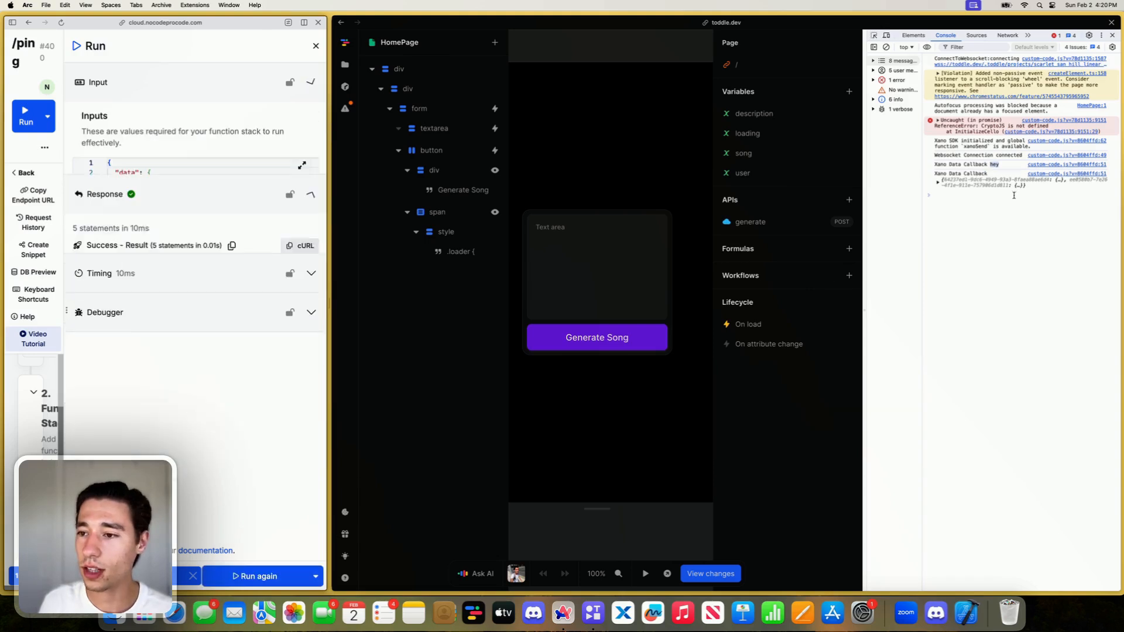
left_click(936, 183)
left_click(937, 183)
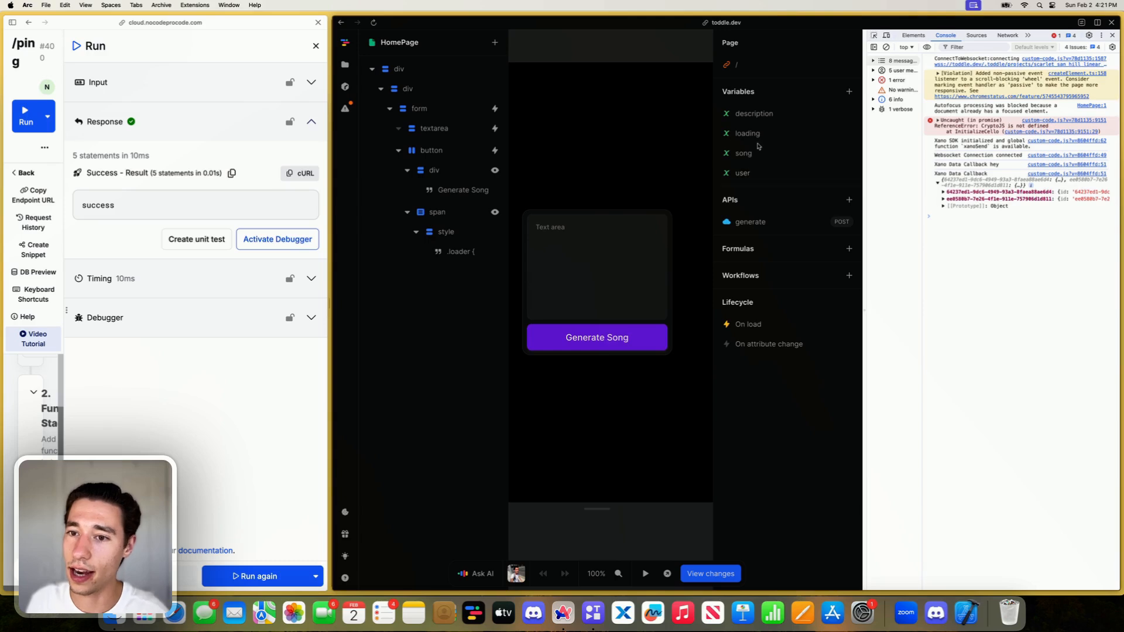
- Rename the url key to clips in the song variable's initial value object
left_click(755, 152)
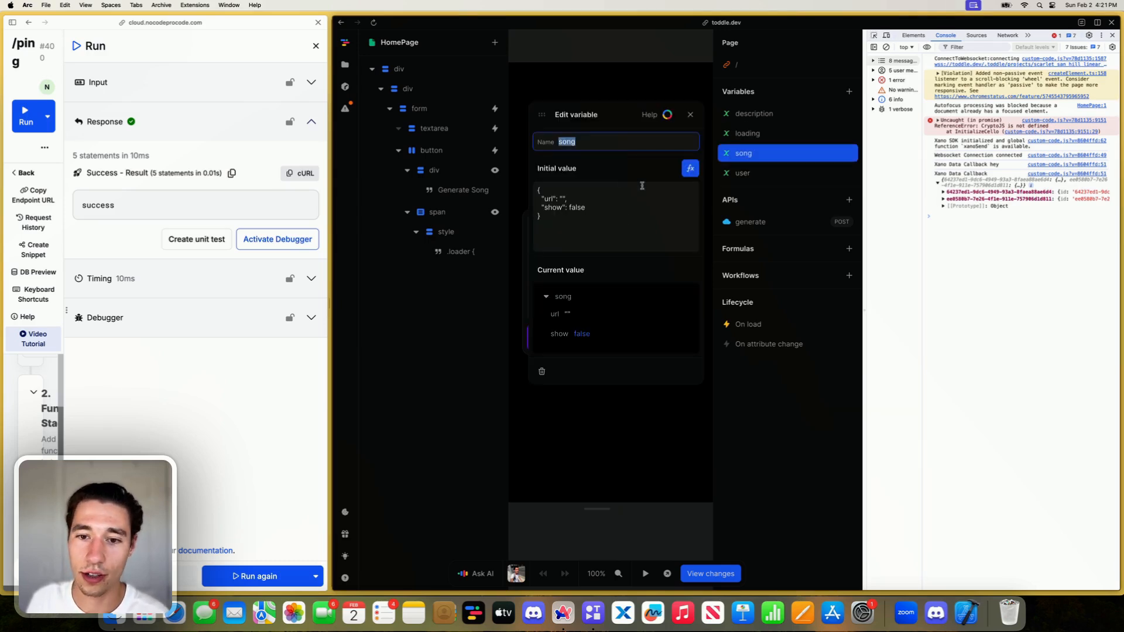
left_click(690, 169)
double_click(520, 349)
key("BackSpace")
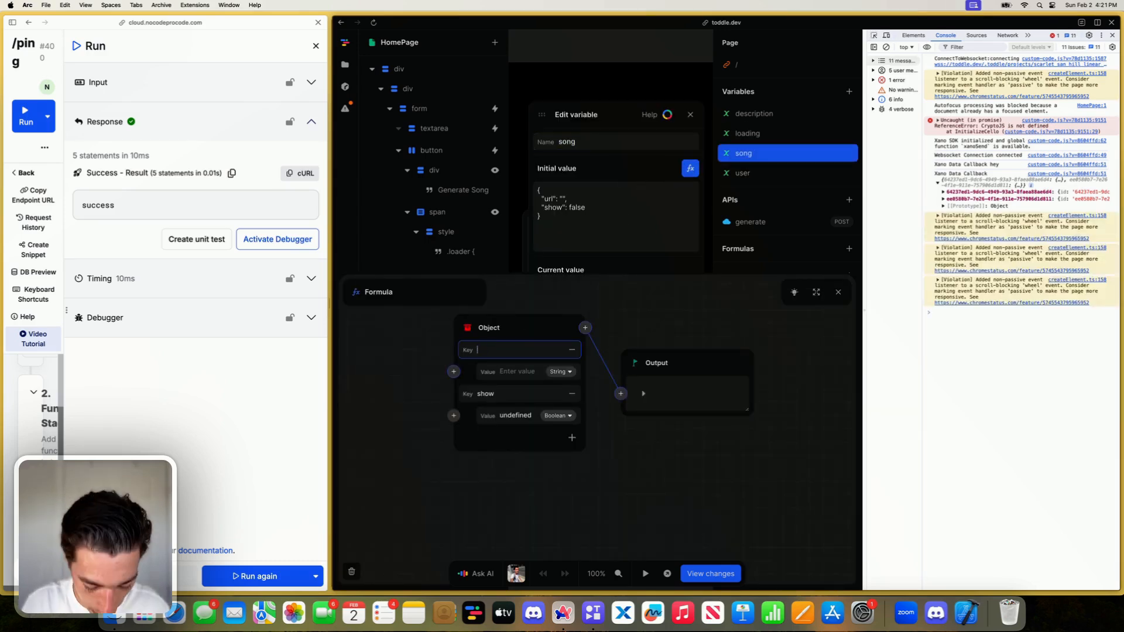
- Connect an empty Array as the value of the clips key and close the song variable's editor
left_click_drag(416, 384, 451, 381)
left_click(488, 369)
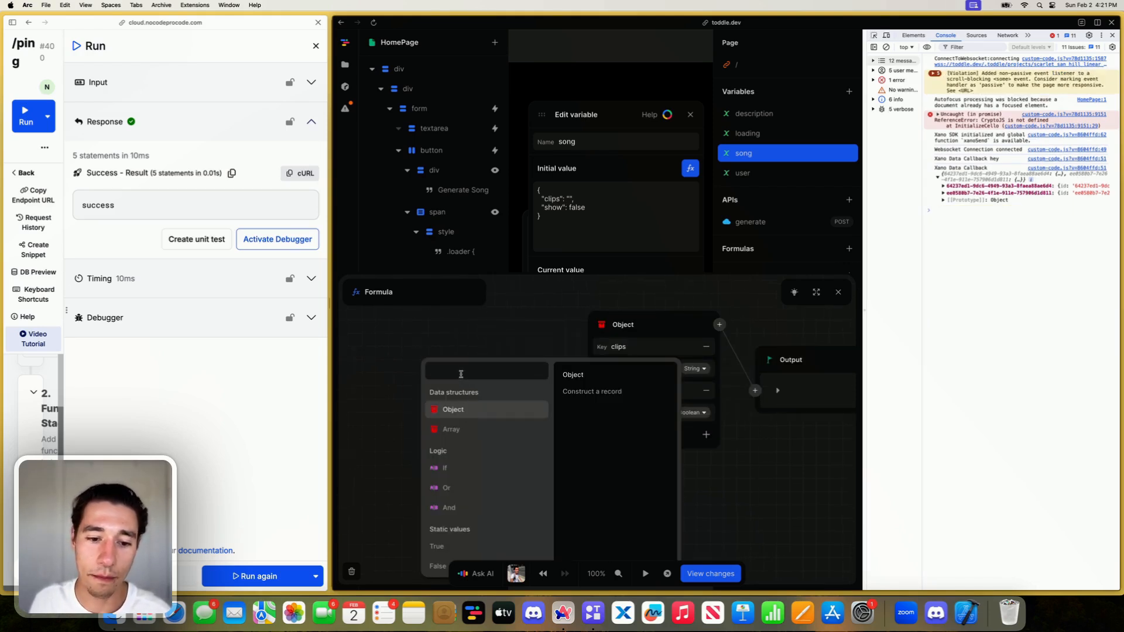
left_click(451, 429)
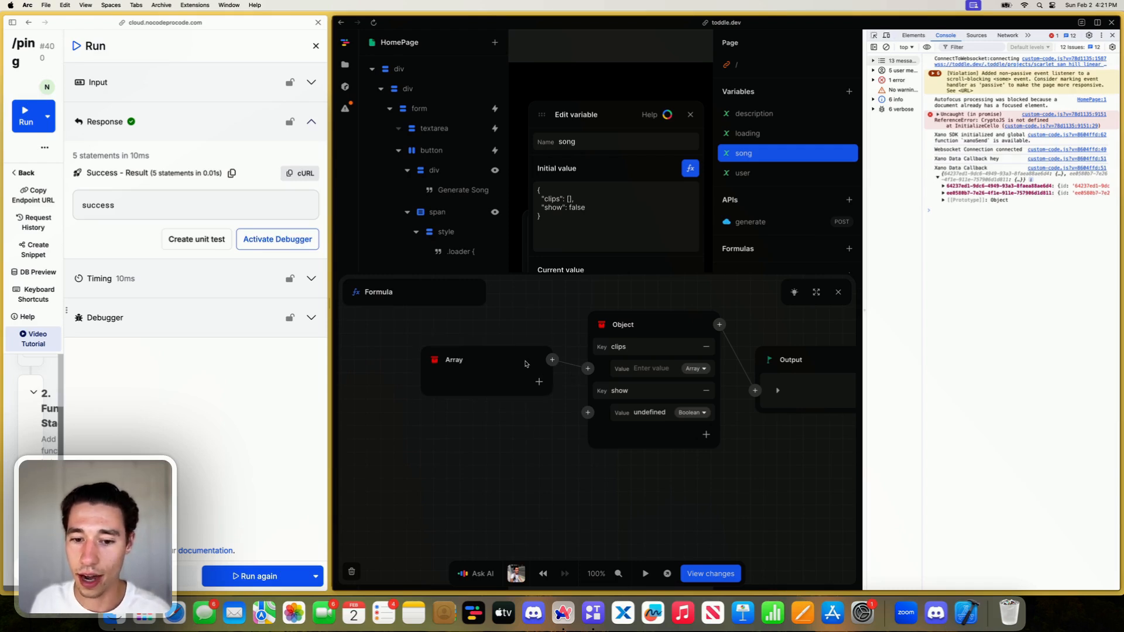
left_click(838, 292)
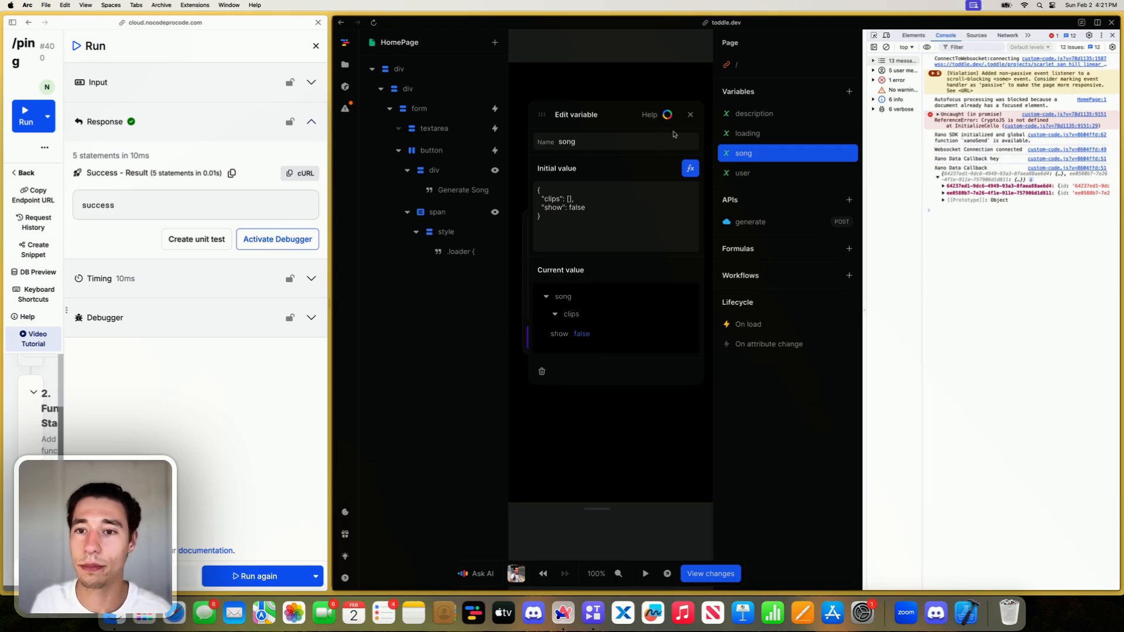
left_click(689, 115)
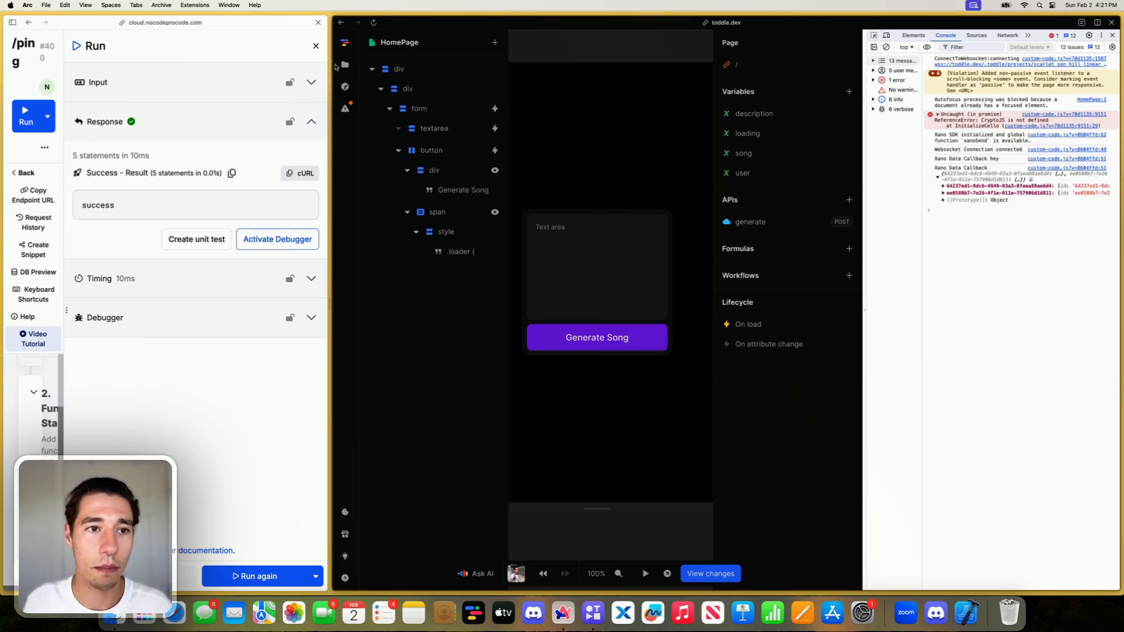
- Close the endpoint's run results and copy the object logged by the latest Xano data callback in the console
left_click(315, 46)
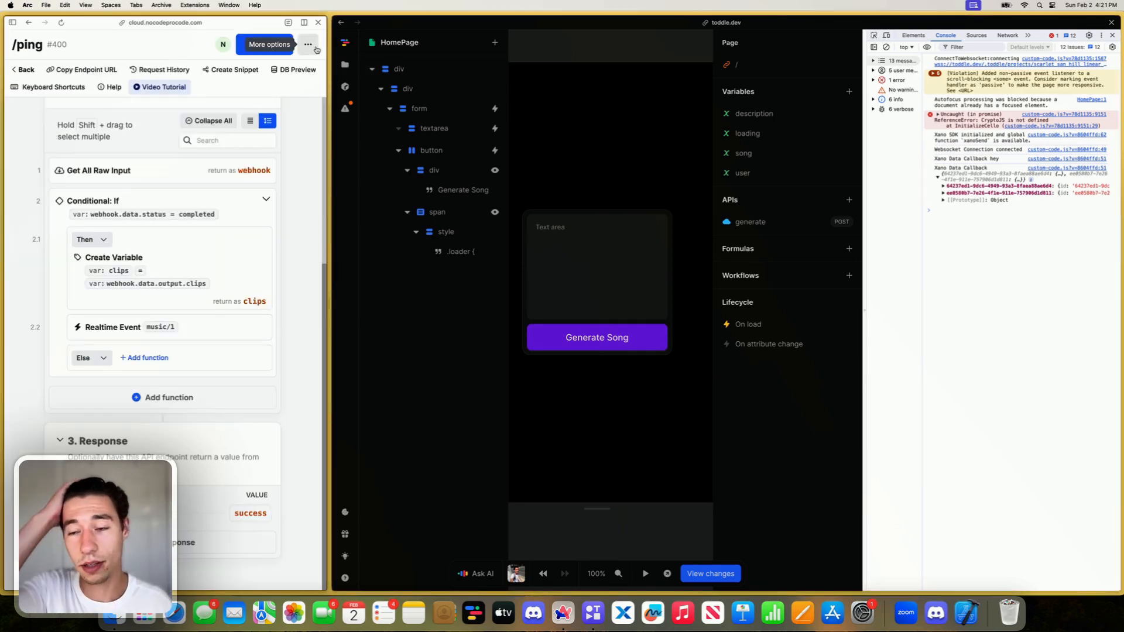
right_click(979, 178)
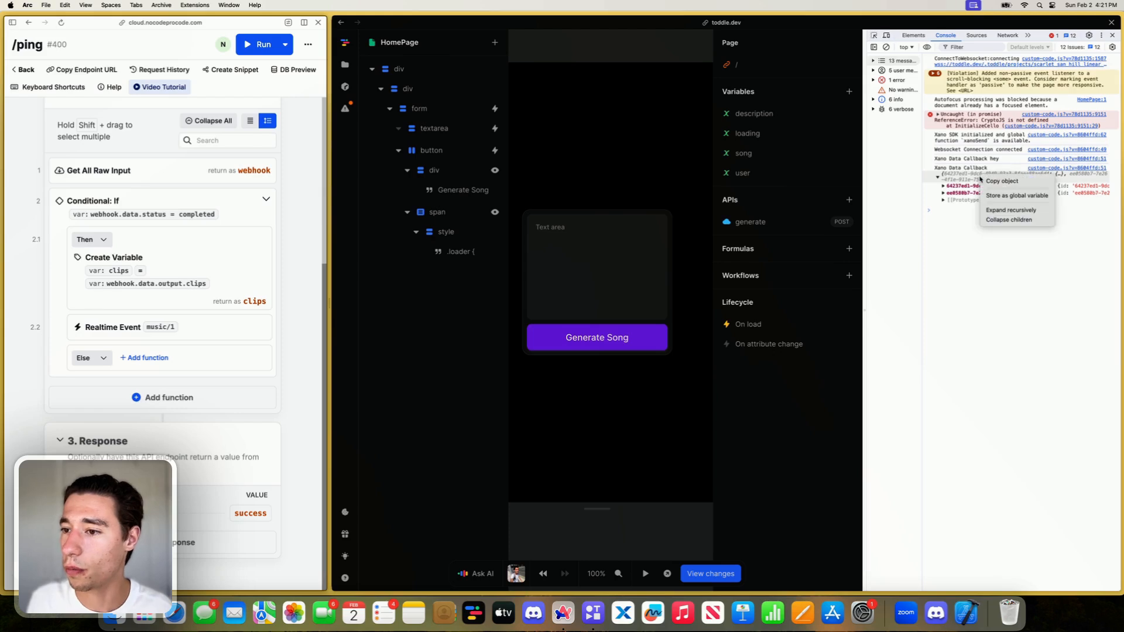
left_click(997, 181)
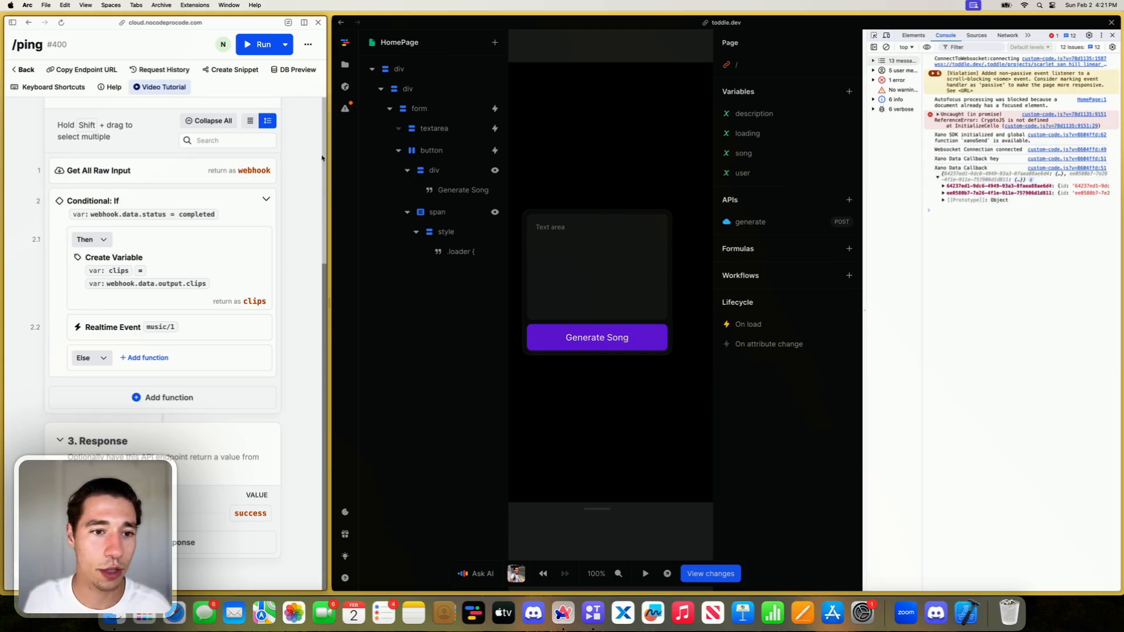
- Try to paste the copied object into the console and into a new browser tab
left_click(947, 223)
key("super+v")
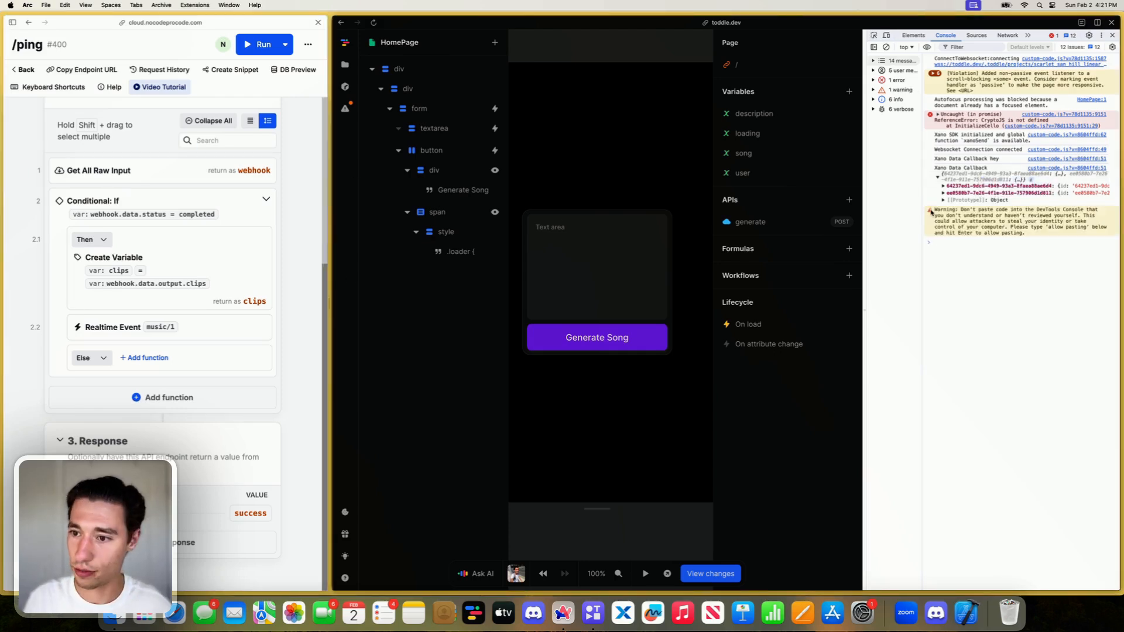
mouse_move(3, 149)
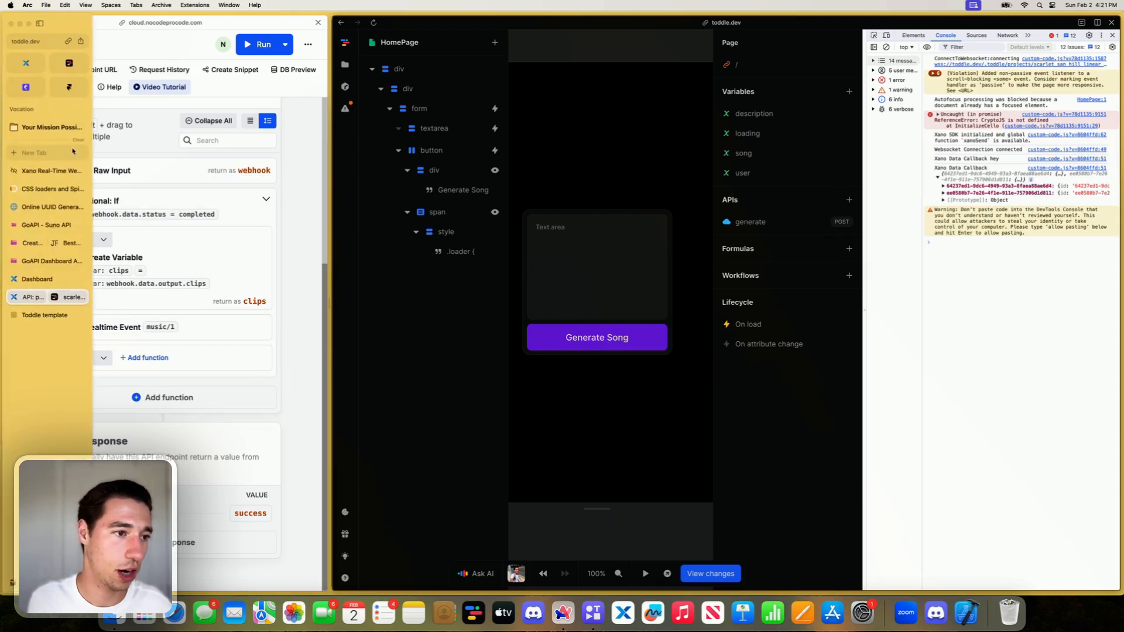
left_click(53, 150)
key("super+v")
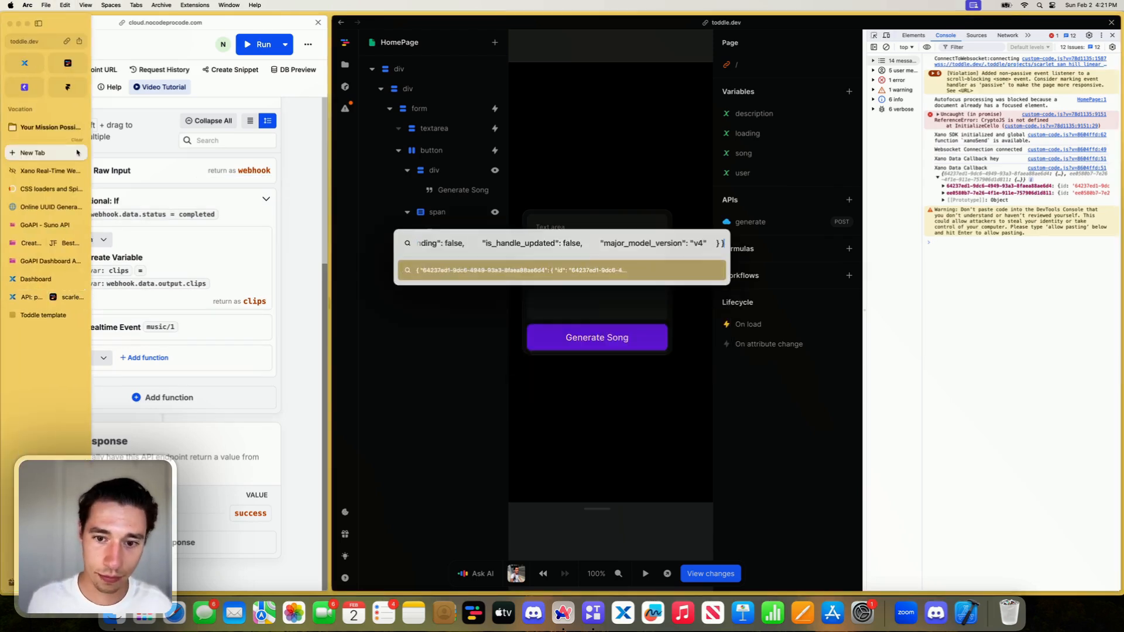
key("Escape")
left_click(574, 258)
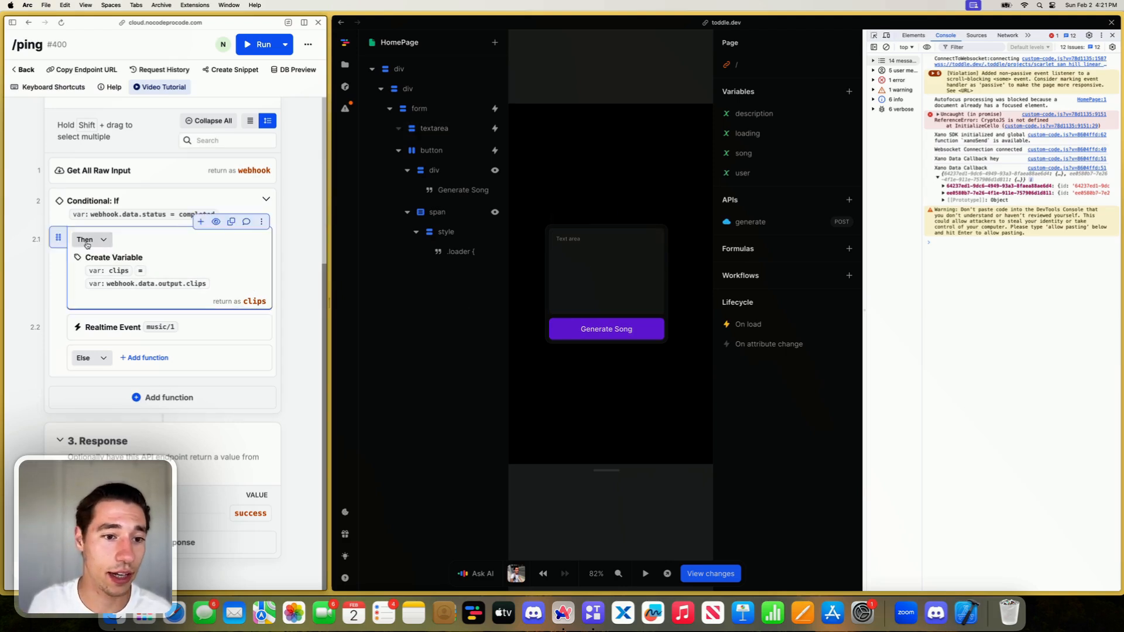
- Switch to the NoCode ProCode community site and open its feed with the AI Formula Builder post
mouse_move(2, 223)
left_click(37, 173)
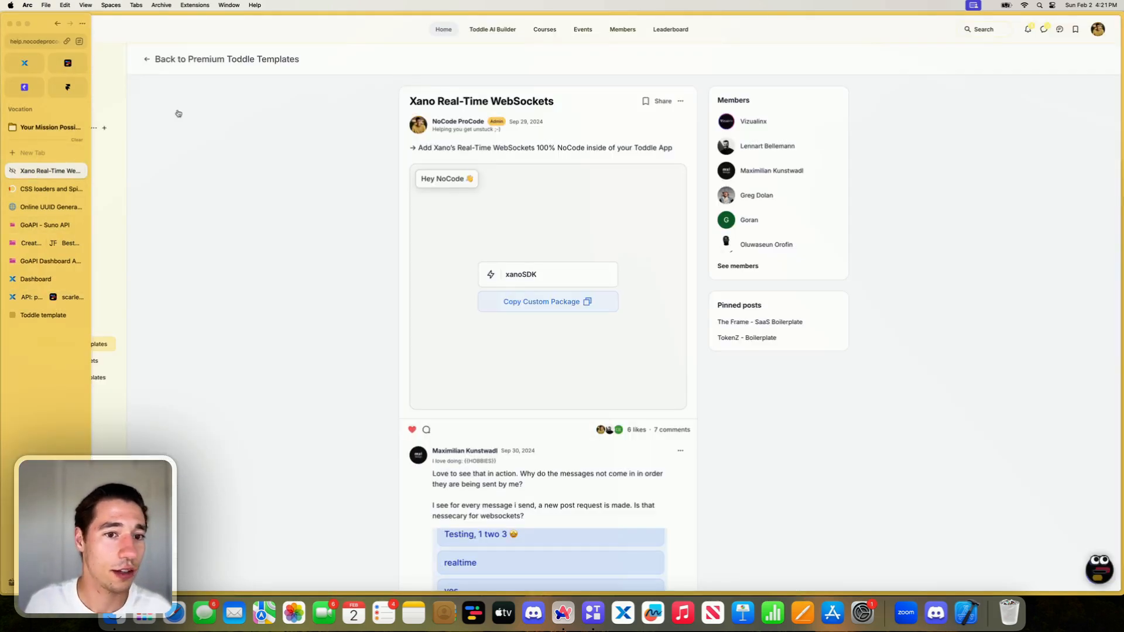
left_click(40, 62)
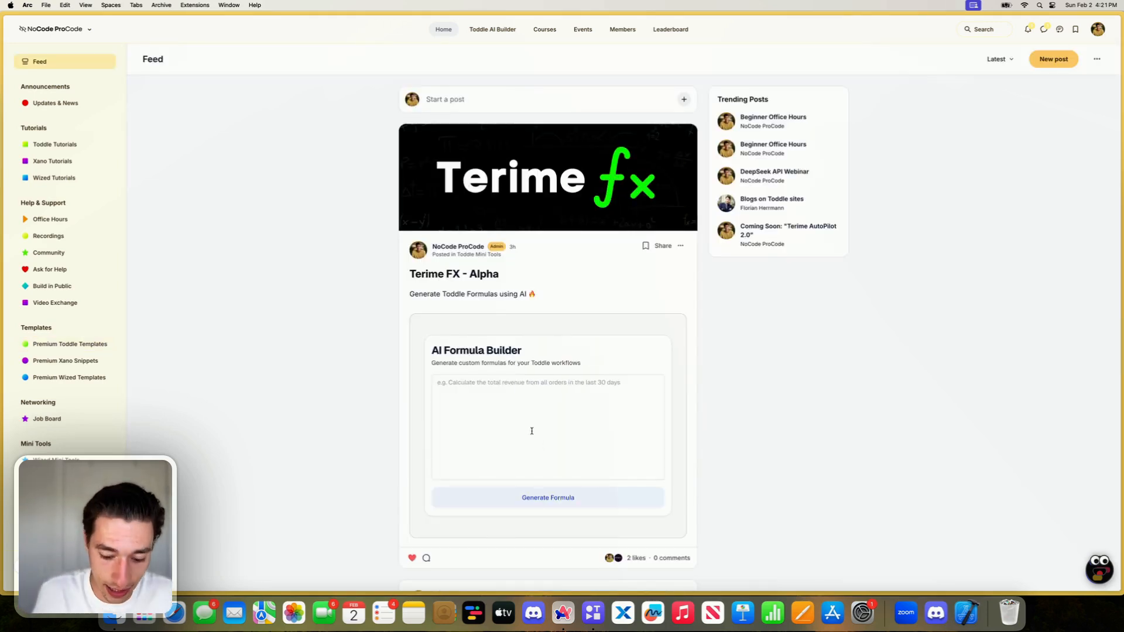
- Begin the AI Formula Builder prompt with "I have an object like this" followed by the copied clips object
type("I have")
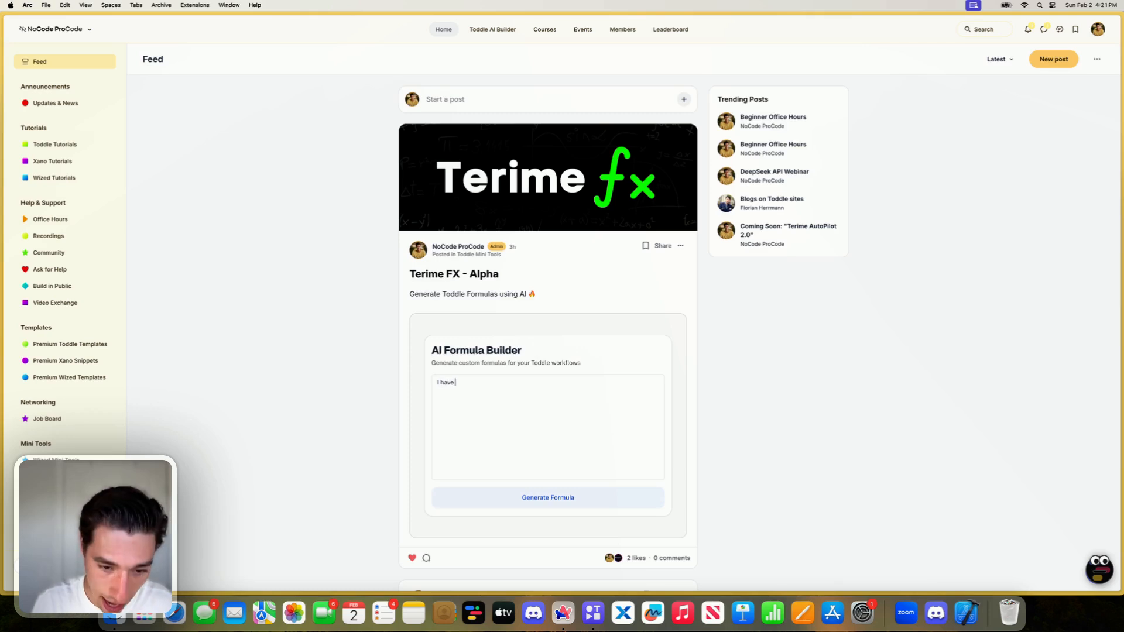
type(" an object like thi")
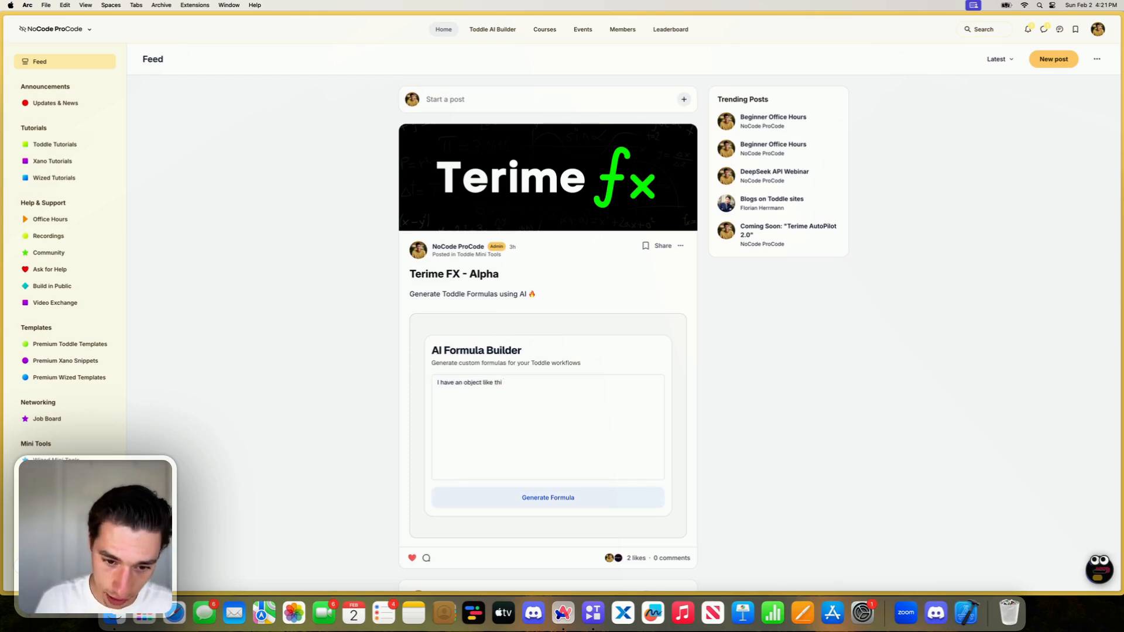
type("s")
key("super+v")
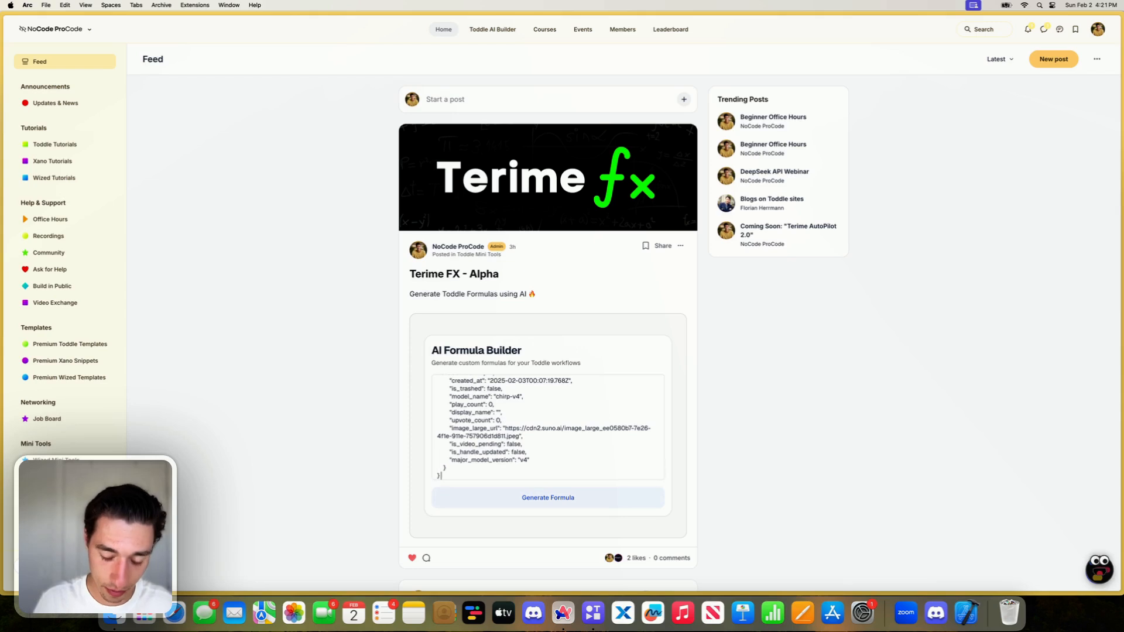
- Complete the prompt by asking to turn each clip from the json structure into an object in an array, and generate the formula
type("and i ned to turn ecah")
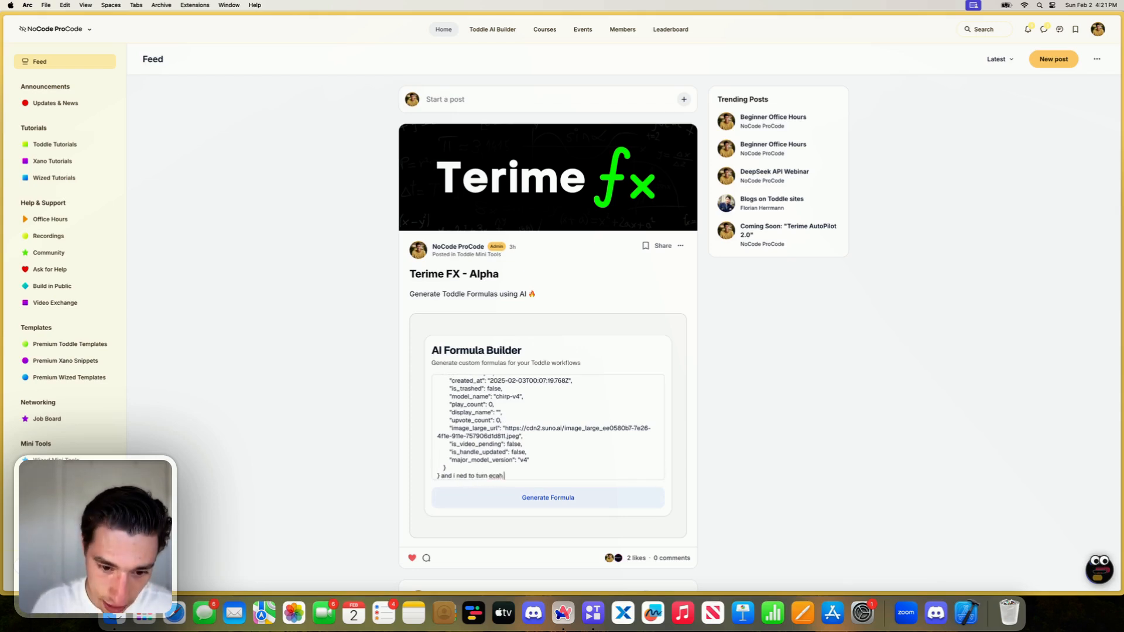
key("BackSpace")
key("BackSpace")
key("BackSpace")
type("ach clip from th")
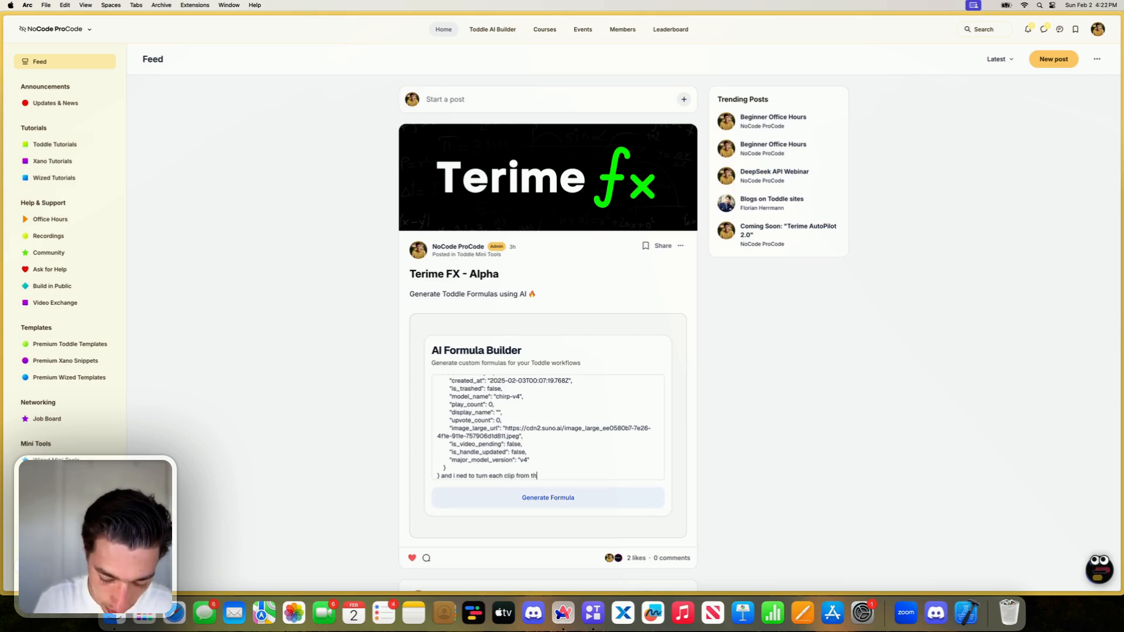
type("e json struc")
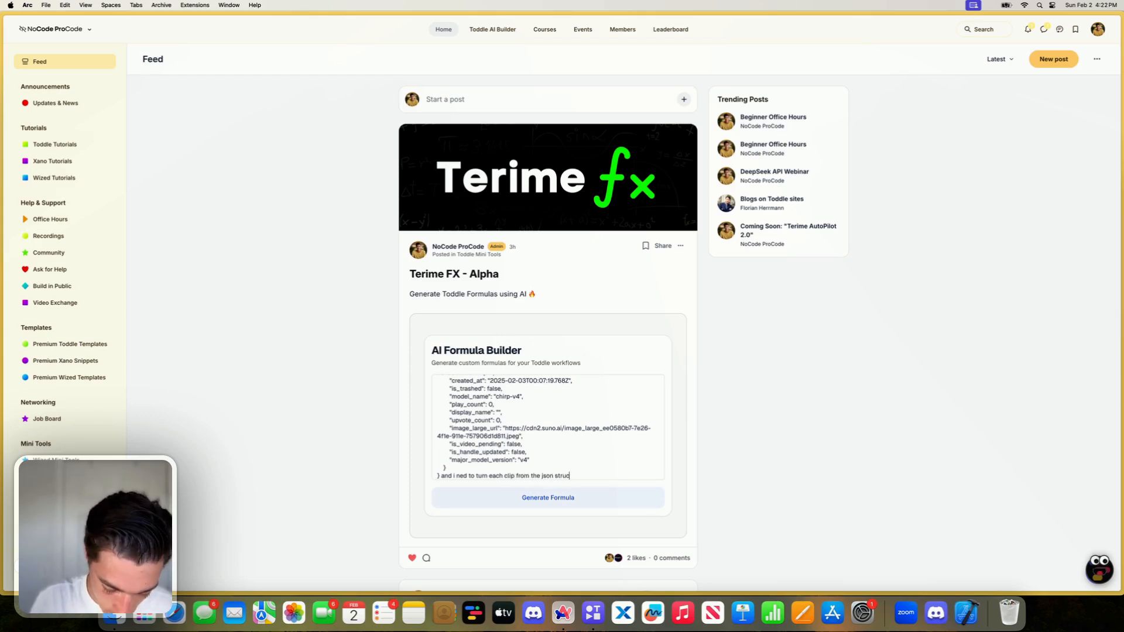
type("ture into an object")
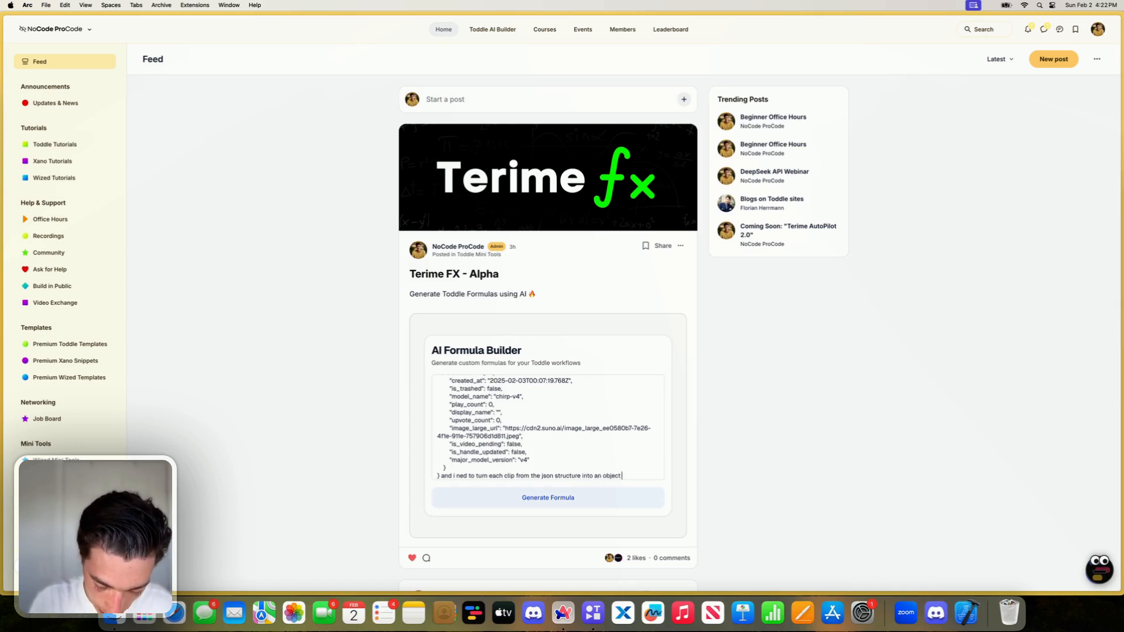
type(" in an array")
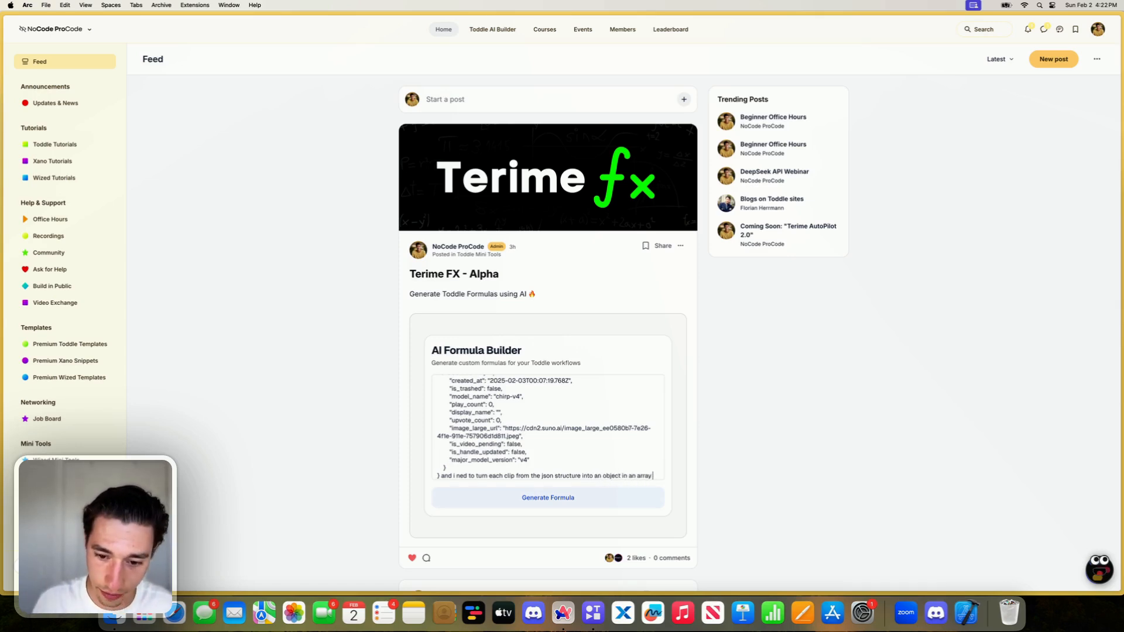
left_click(534, 499)
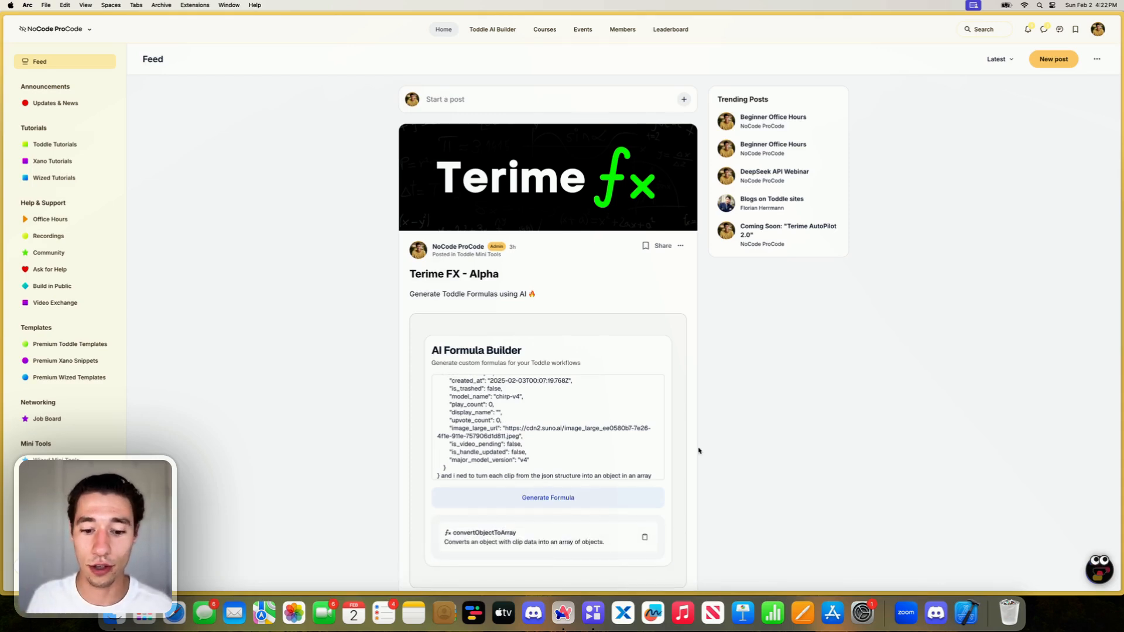
- Copy the generated convertObjectToArray formula and switch to the split view with Xano and the toddle editor
double_click(484, 533)
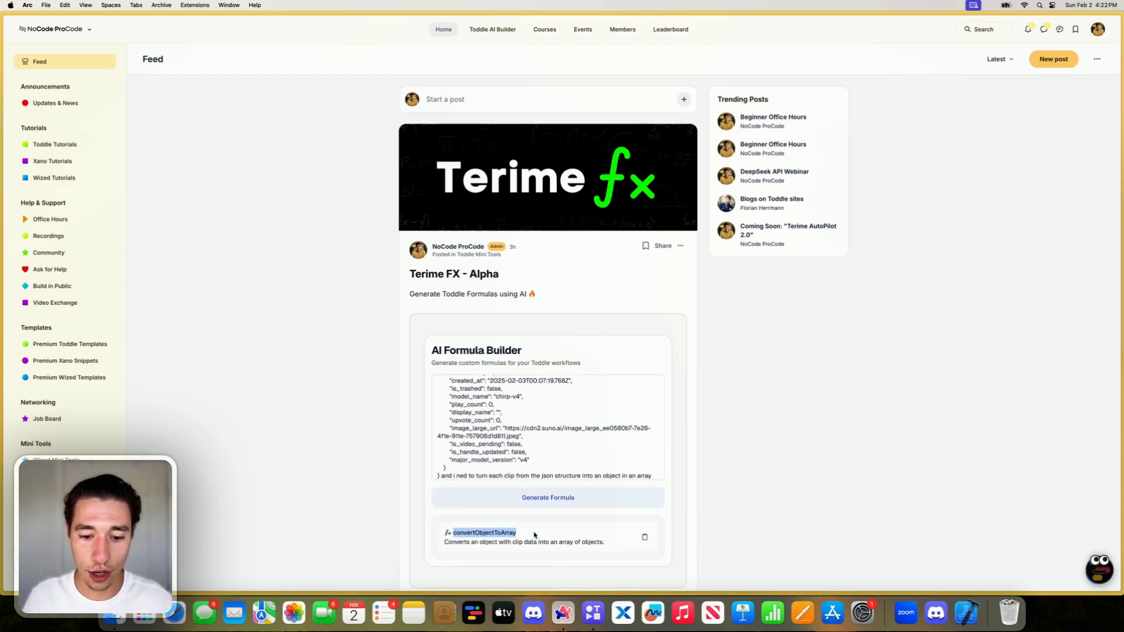
left_click(675, 538)
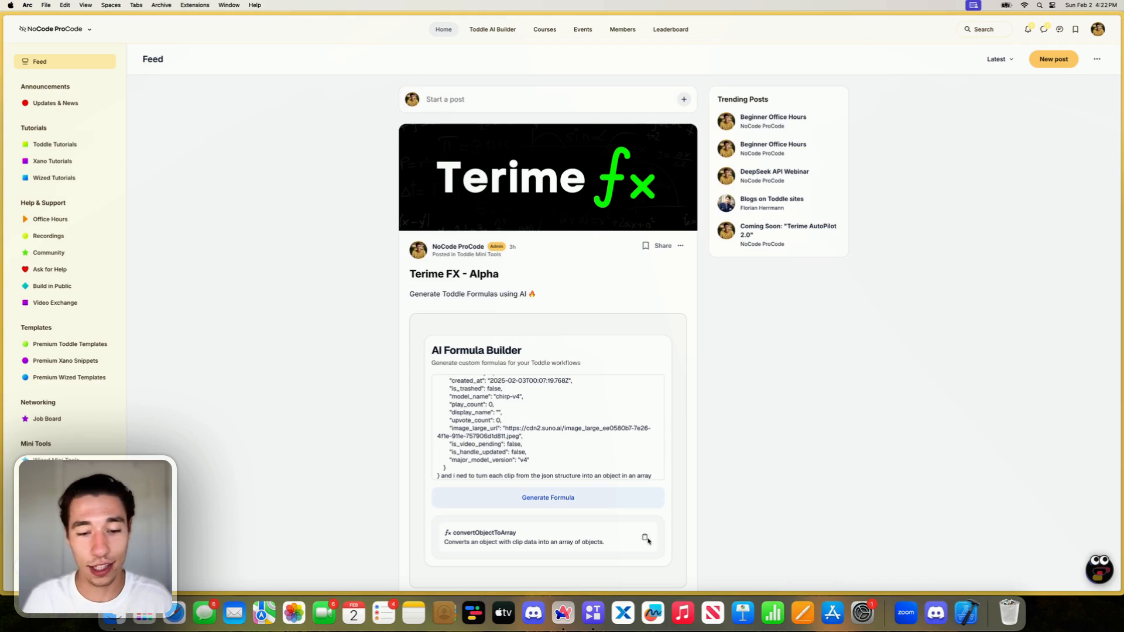
mouse_move(3, 248)
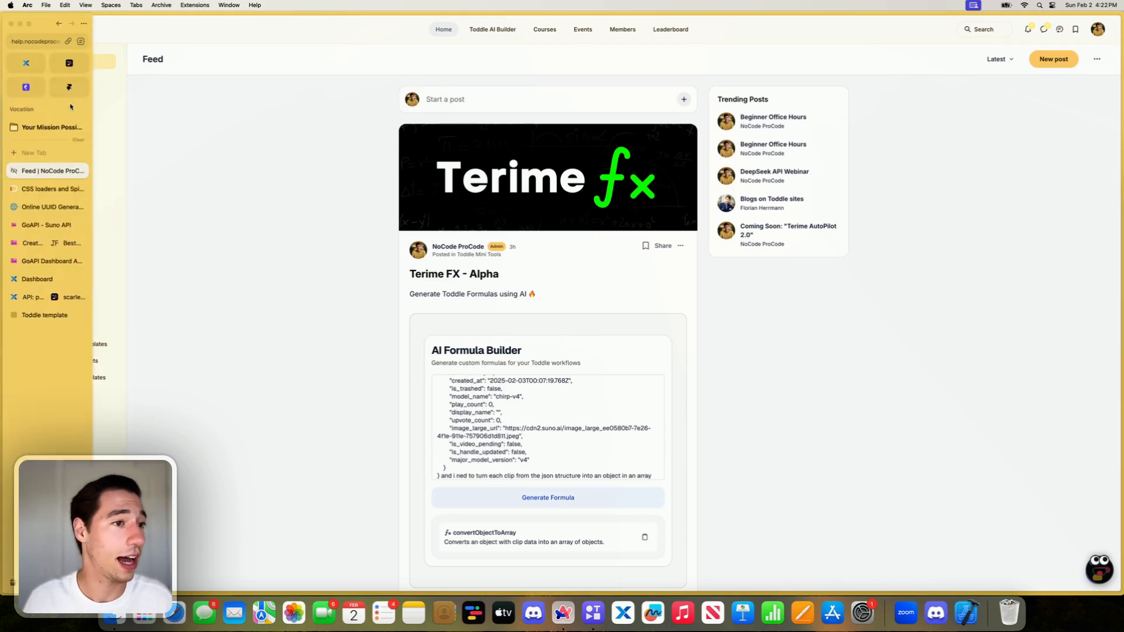
left_click(65, 295)
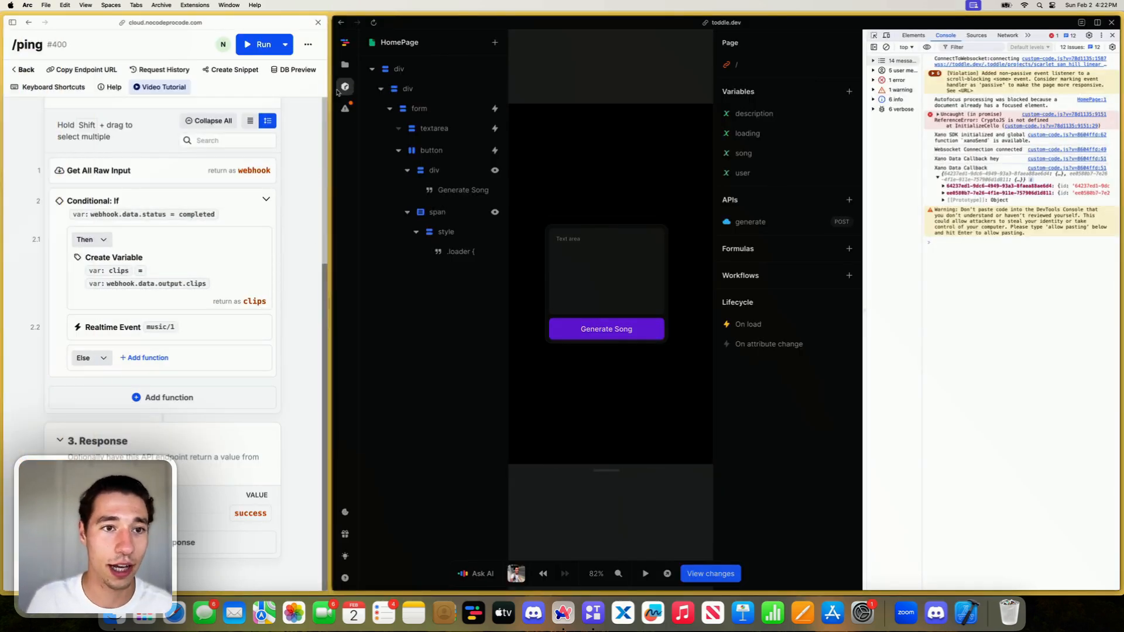
- Narrow the Xano pane to give toddle more room and close the developer console
left_click_drag(329, 108, 103, 108)
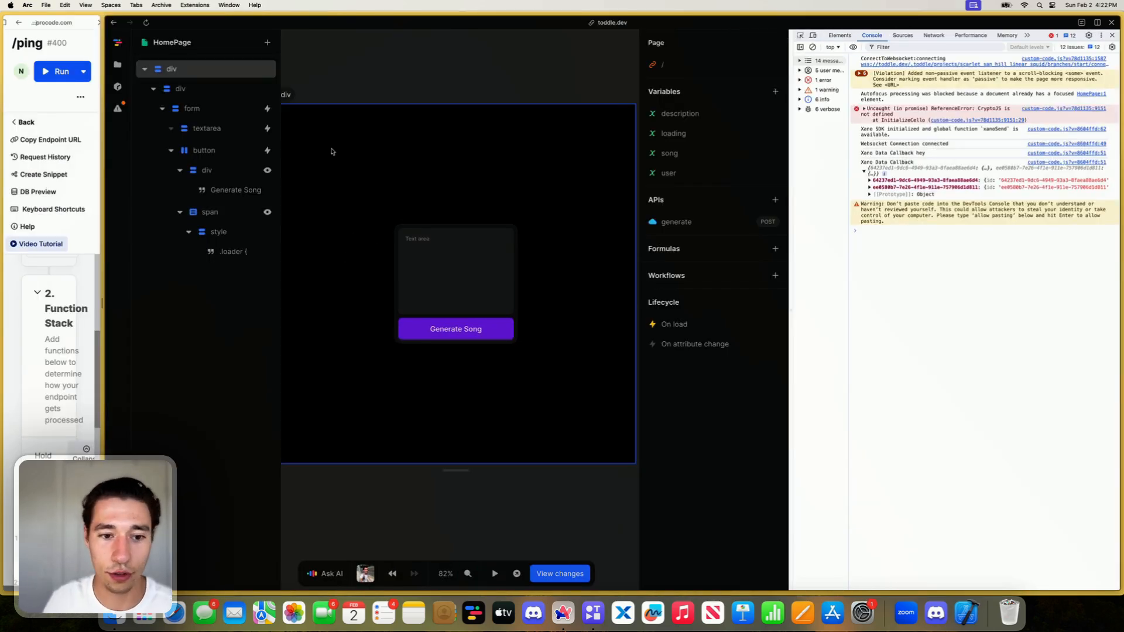
key("super+Tab")
left_click(1112, 36)
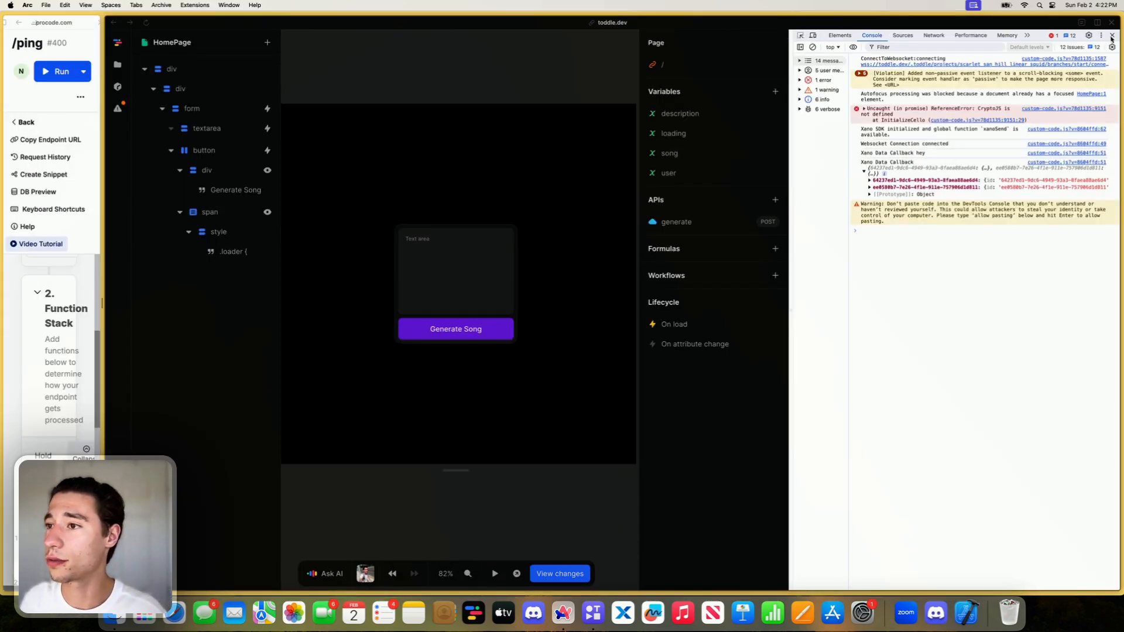
left_click(1112, 36)
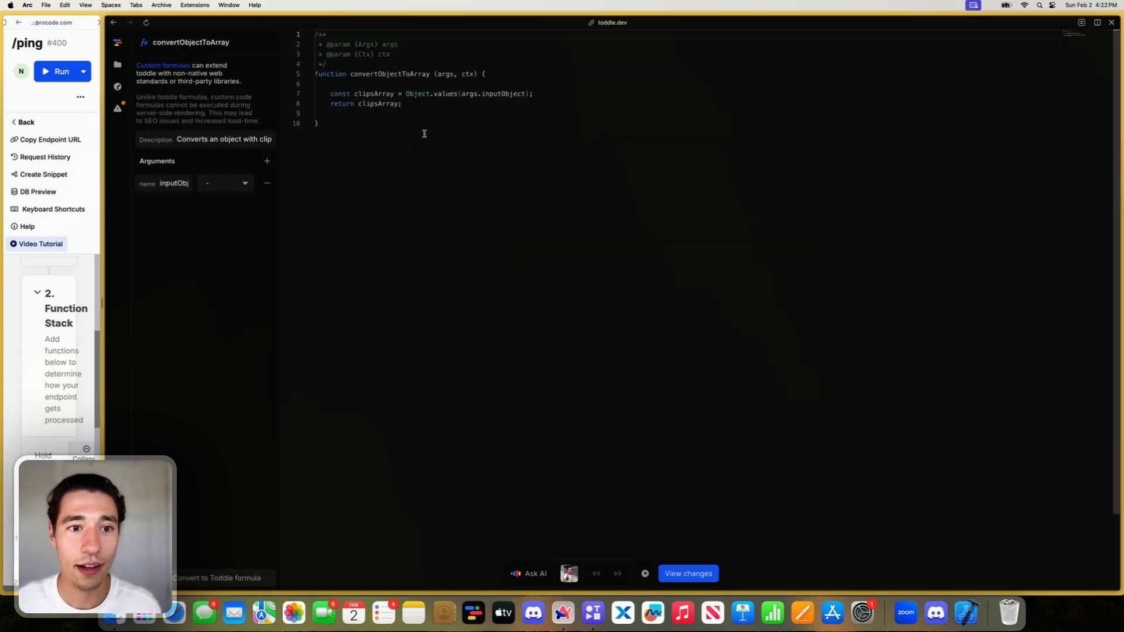
- Paste the copied formula into the toddle project and review its convertObjectToArray code
left_click(419, 105)
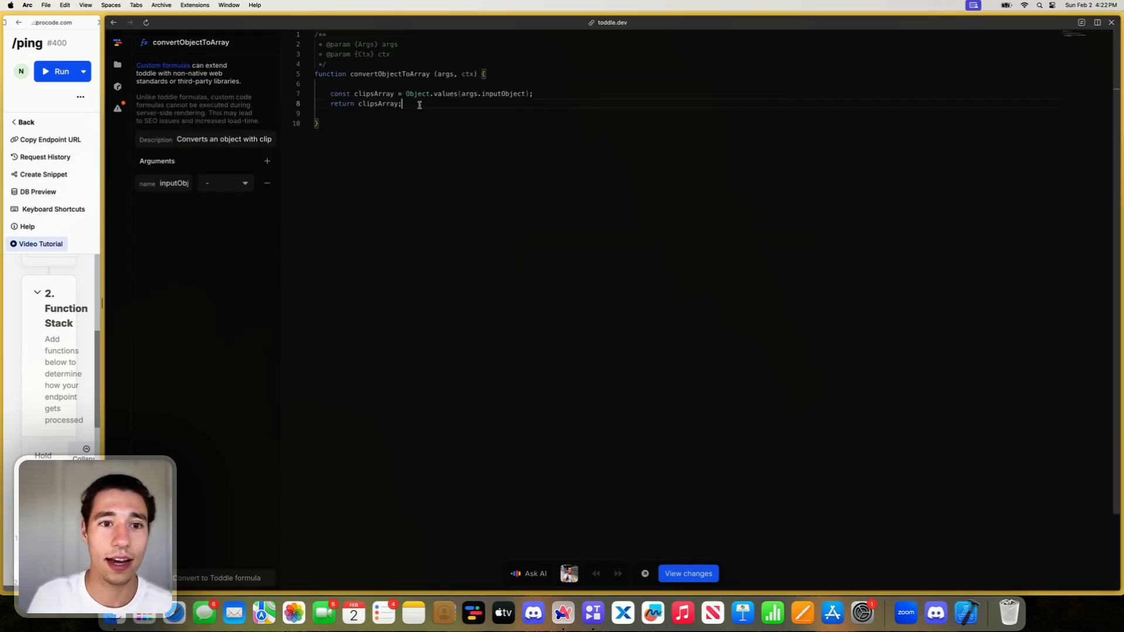
triple_click(427, 94)
triple_click(422, 102)
double_click(418, 92)
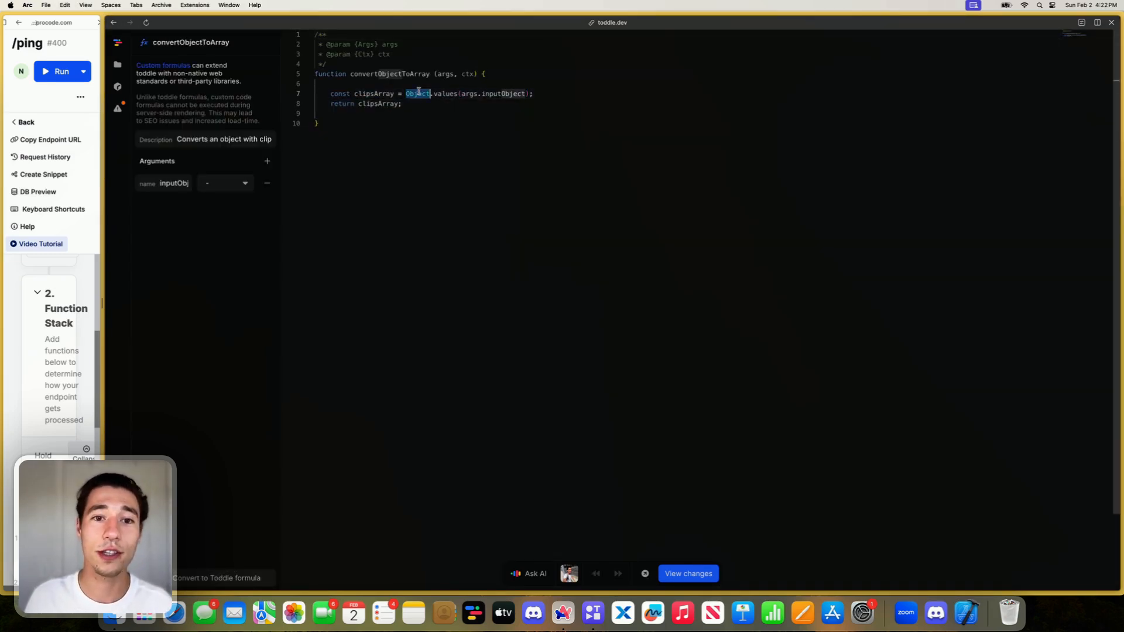
key("super+a")
left_click(409, 103)
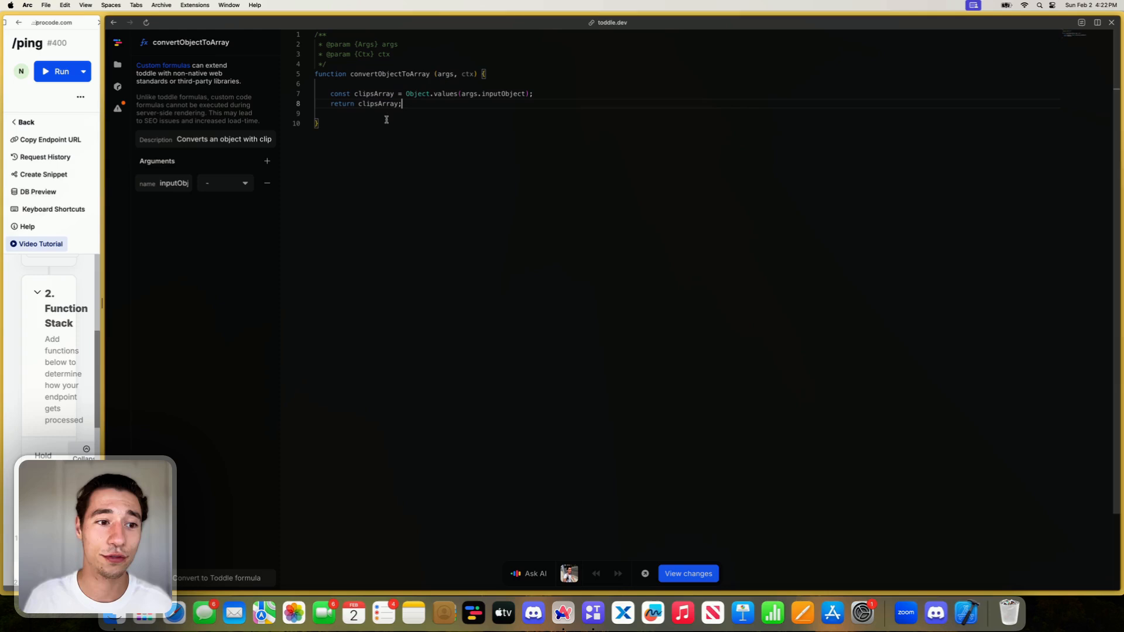
- Set the type of the formula's inputObject argument to Unknown
left_click(218, 187)
left_click(185, 275)
left_click(223, 185)
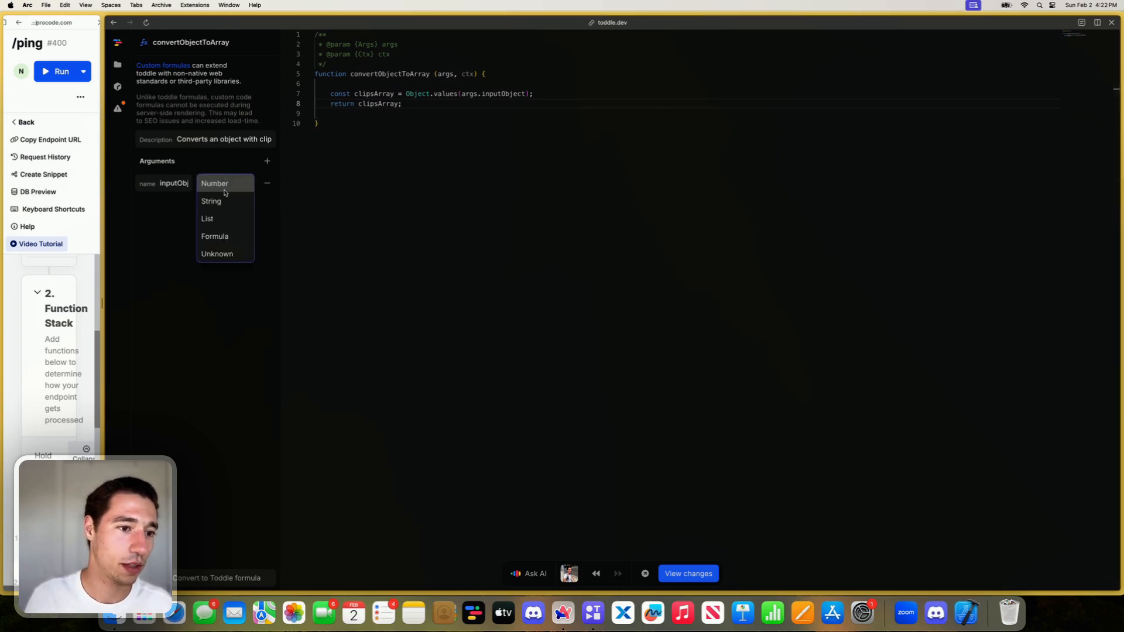
left_click(217, 254)
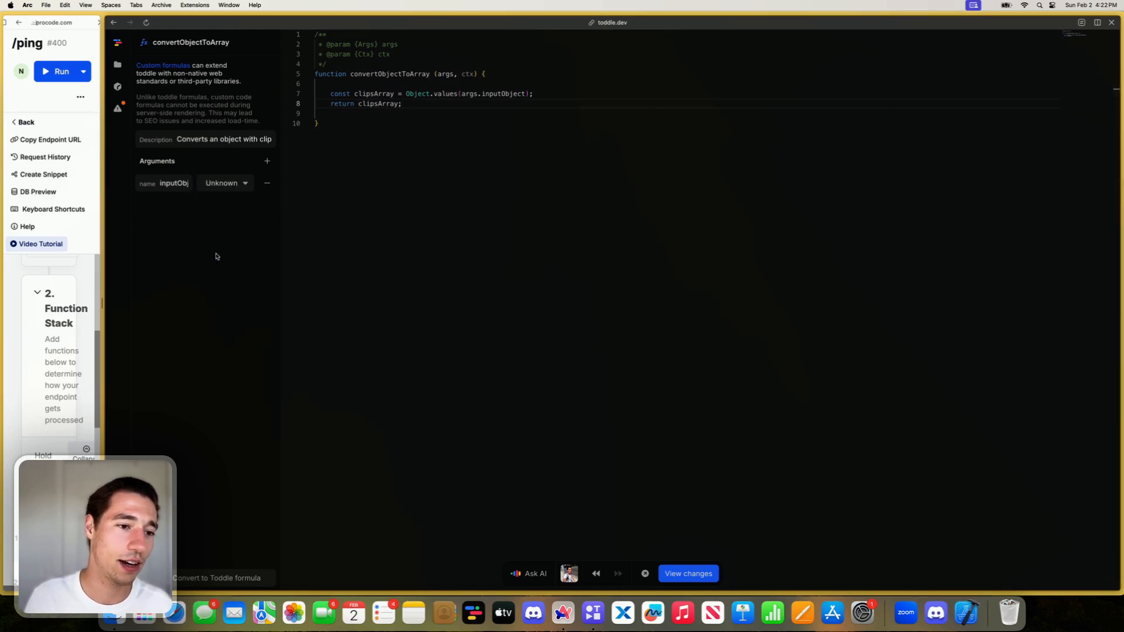
- Return to HomePage and open the realtimeData event inside the On load workflow's XanoSDK action
left_click(117, 64)
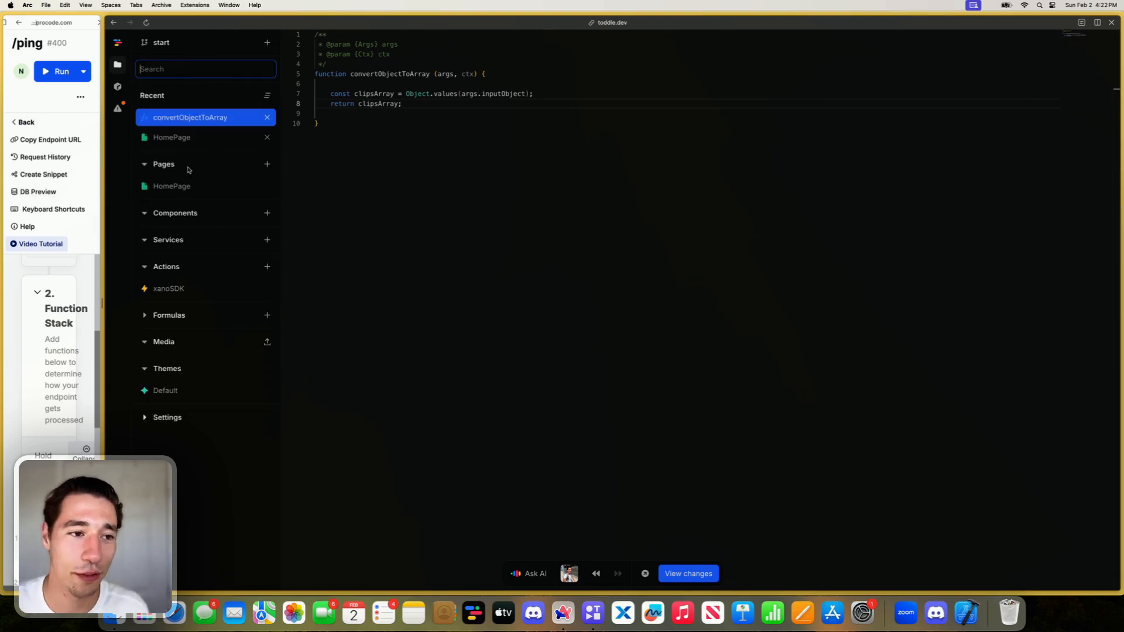
left_click(175, 138)
left_click(485, 153)
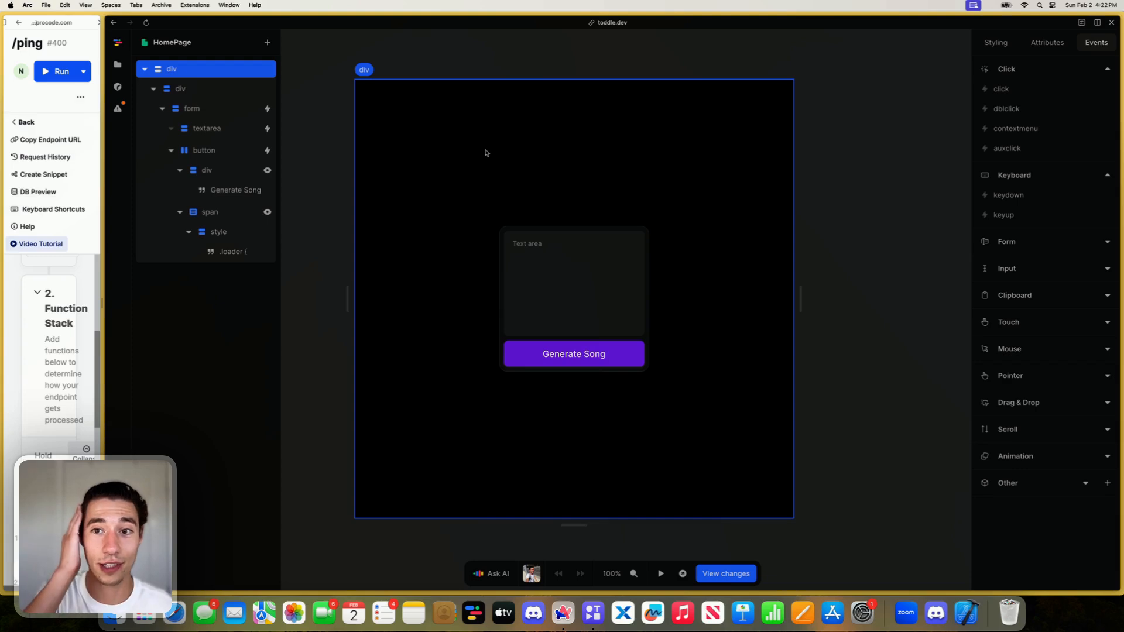
left_click(517, 251)
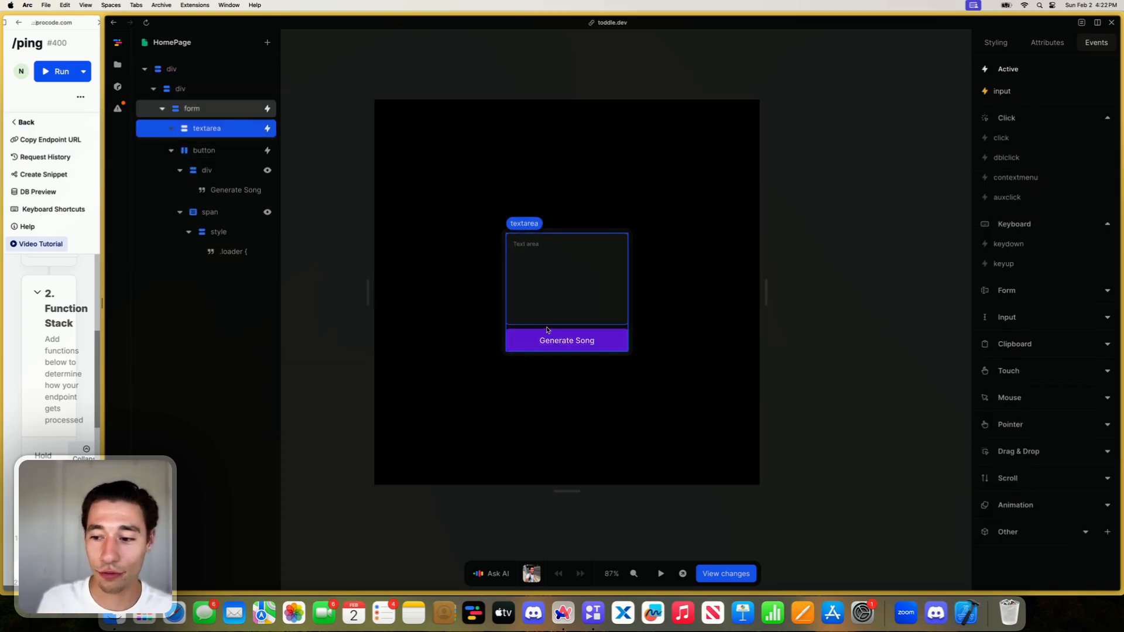
left_click(845, 334)
left_click(1036, 325)
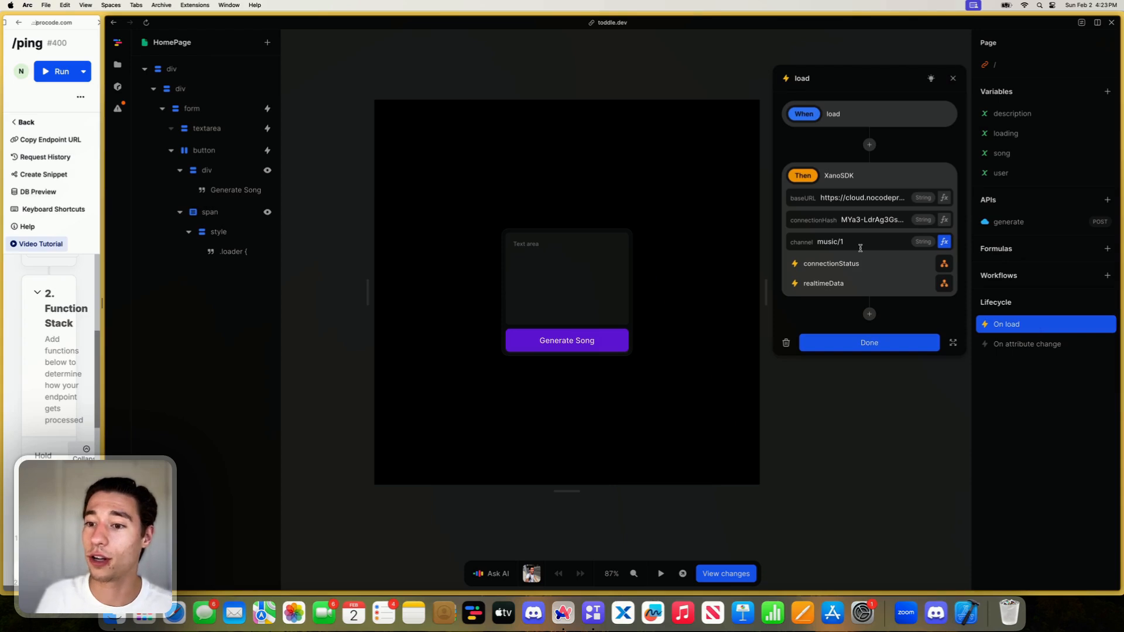
left_click(942, 283)
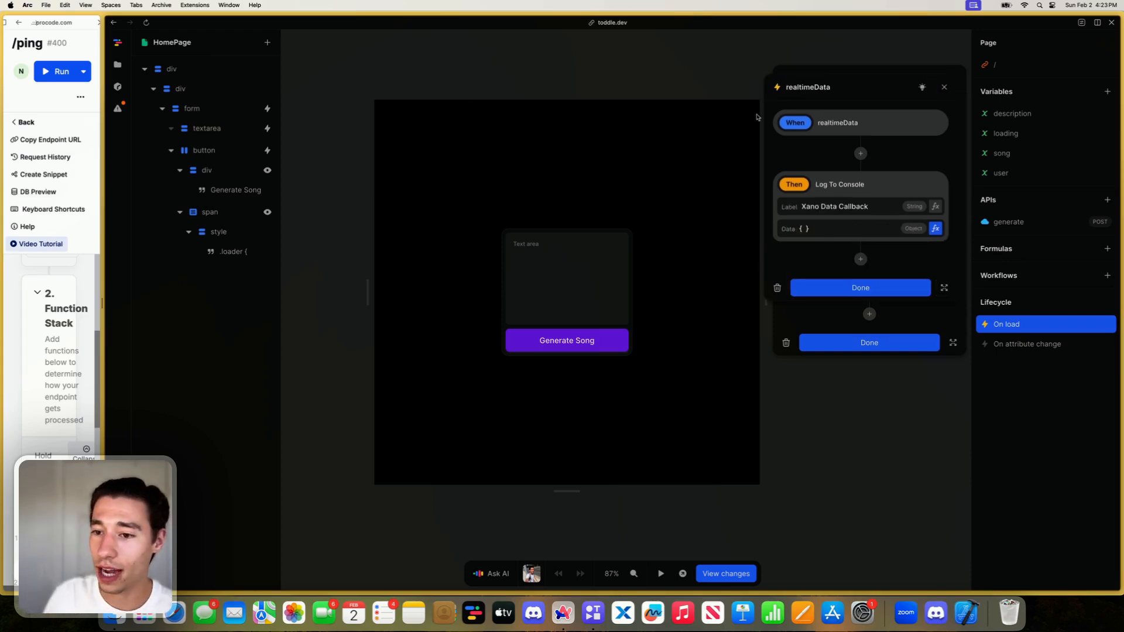
- Insert the convertObjectToArray project formula between Event and Output in the Log To Console action's Data formula
left_click(935, 228)
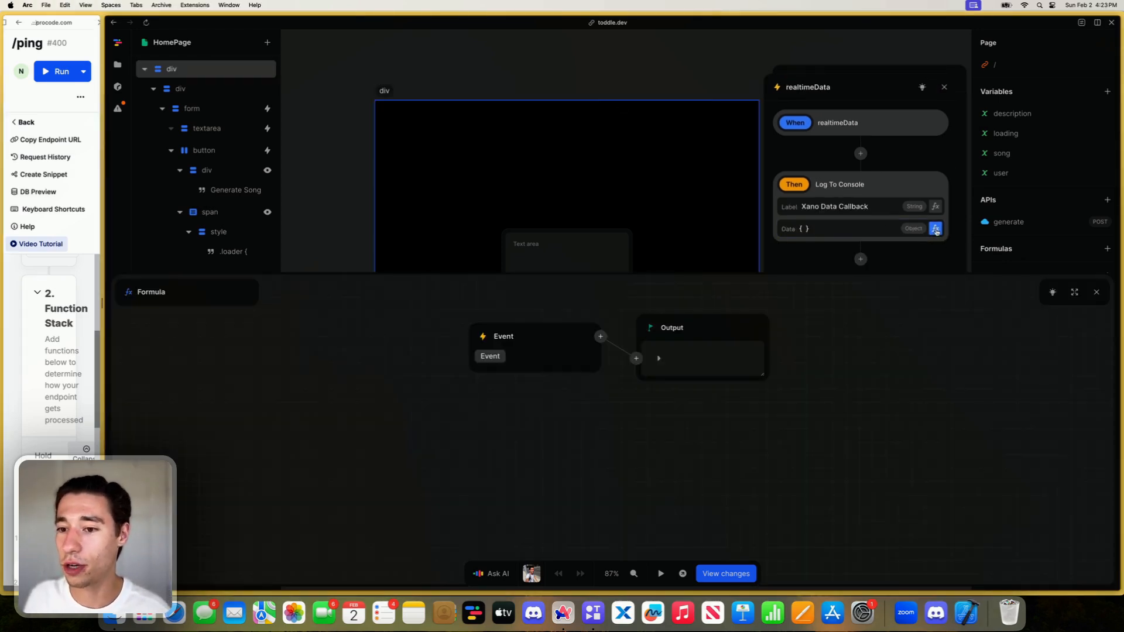
left_click(601, 336)
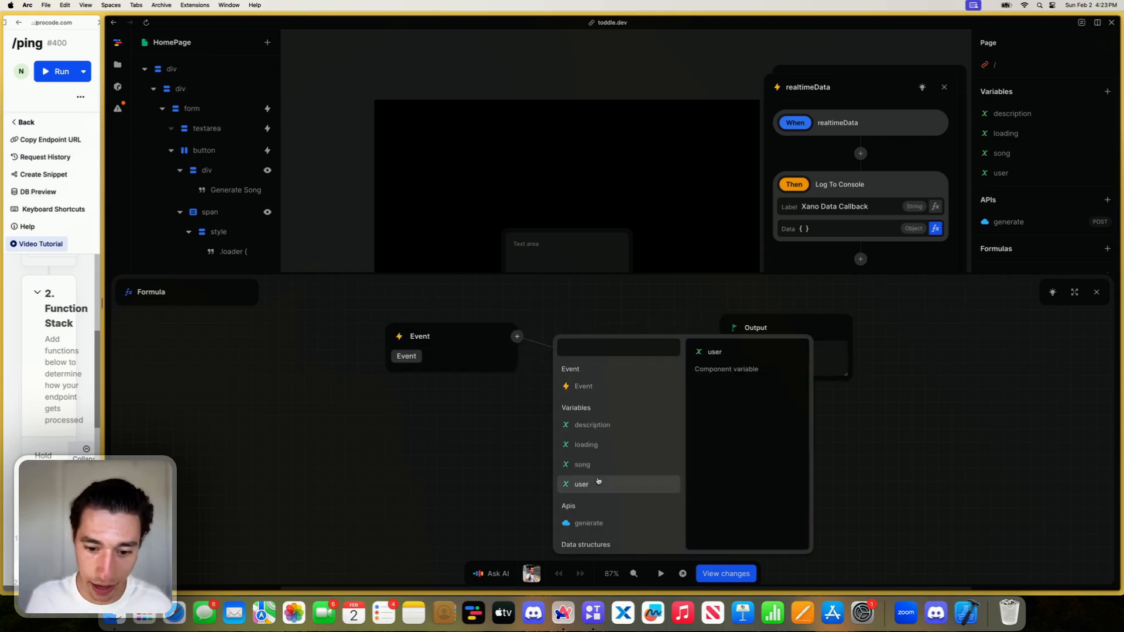
scroll(595, 468, "down", 3)
scroll(595, 420, "down", 2)
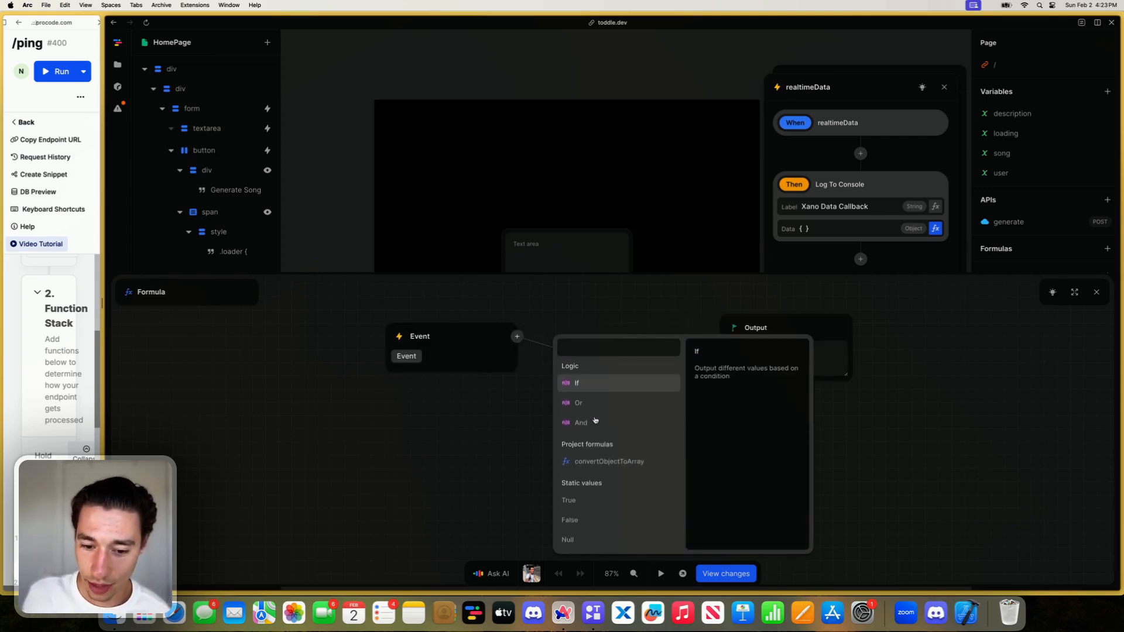
left_click(597, 454)
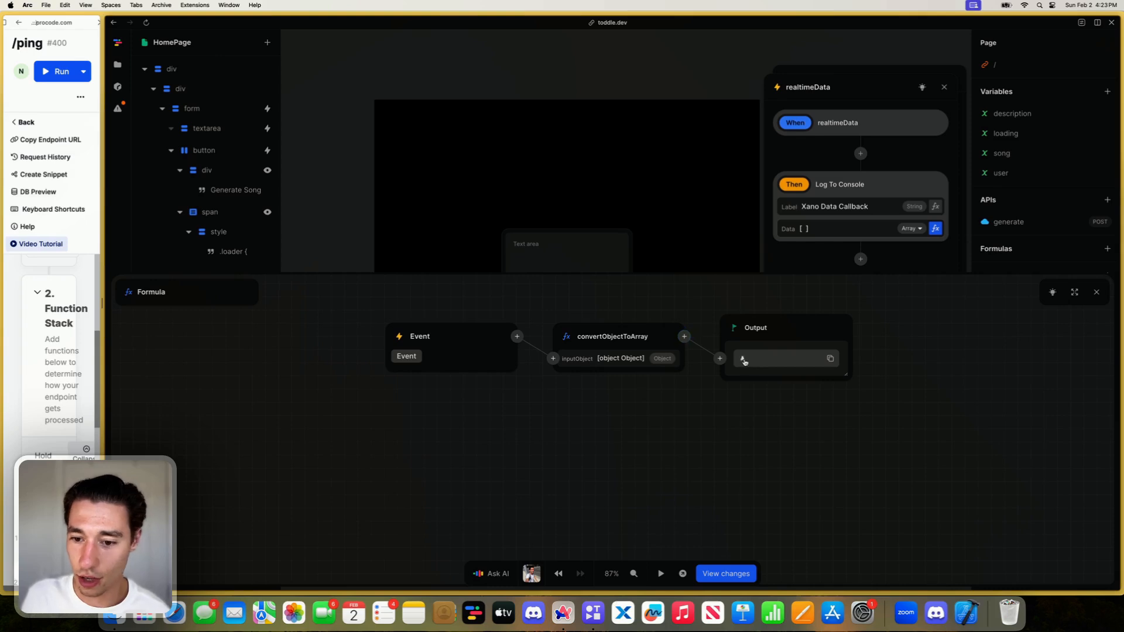
left_click(1096, 292)
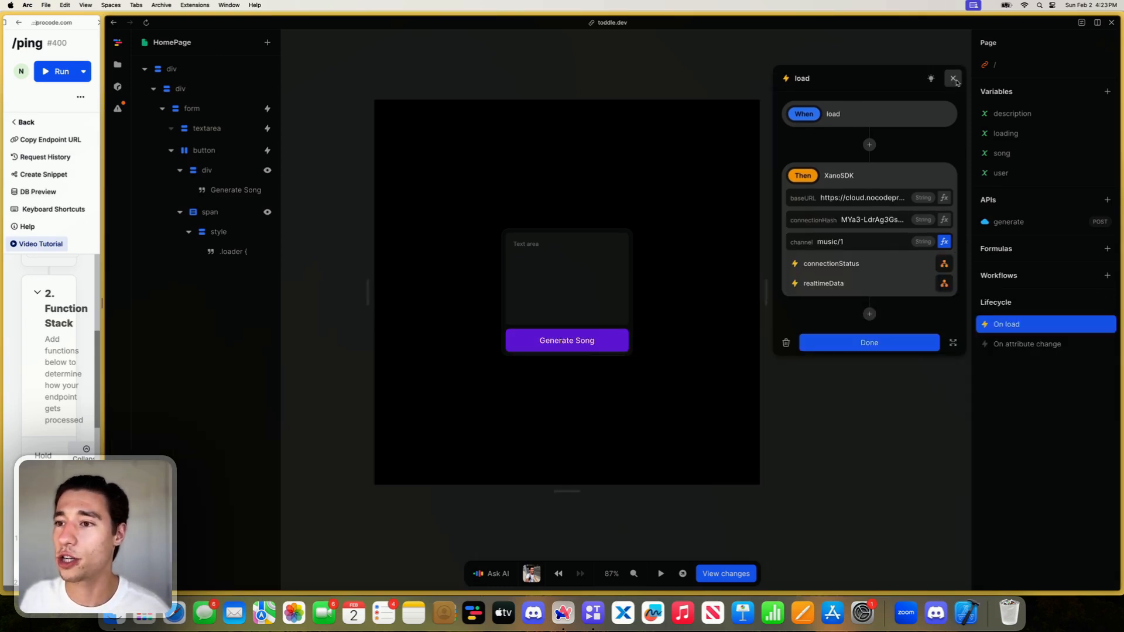
- Close the On load workflow, reopen the browser console beside the toddle editor and clear its messages
left_click(944, 85)
right_click(862, 155)
left_click(883, 248)
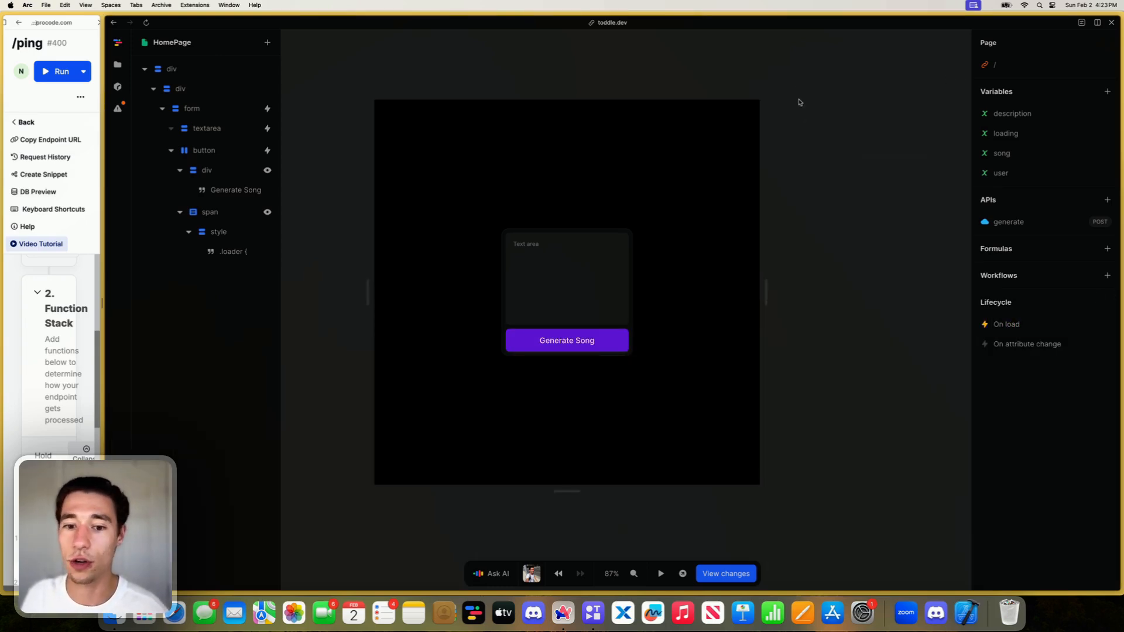
left_click(871, 35)
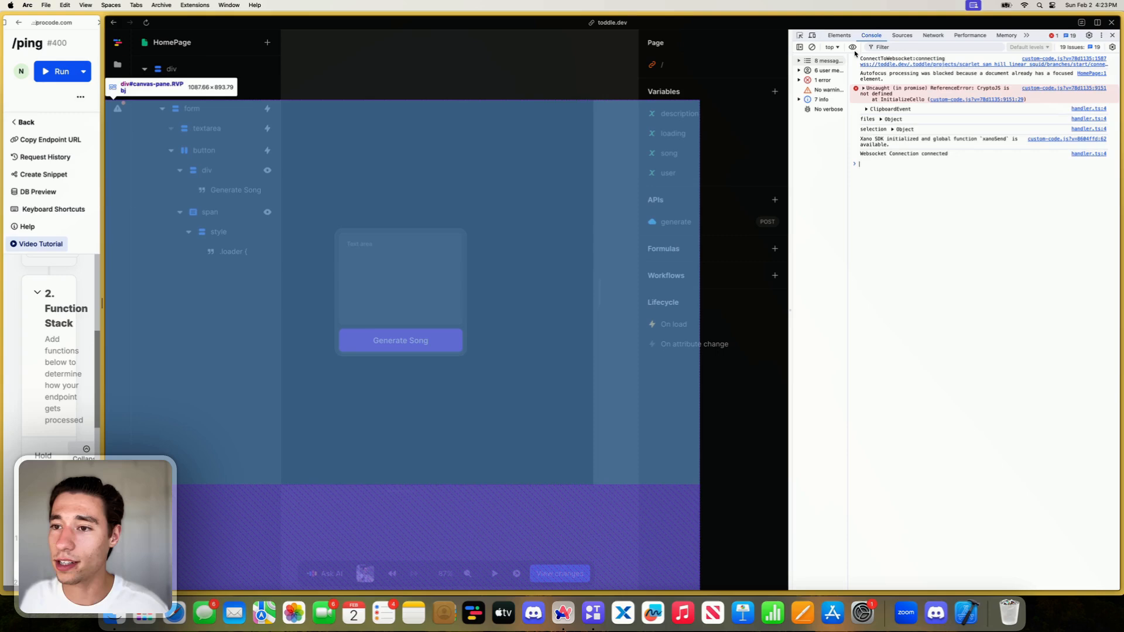
left_click(811, 47)
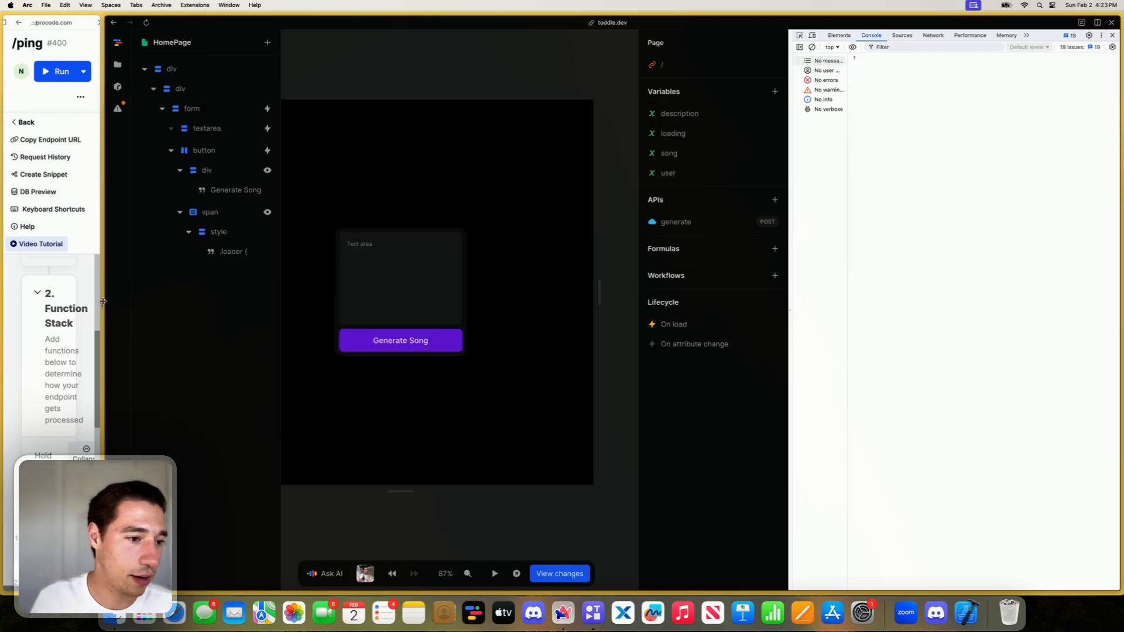
- Widen the Xano pane and run the /ping endpoint with its stored webhook input
left_click_drag(103, 301, 319, 302)
left_click(247, 43)
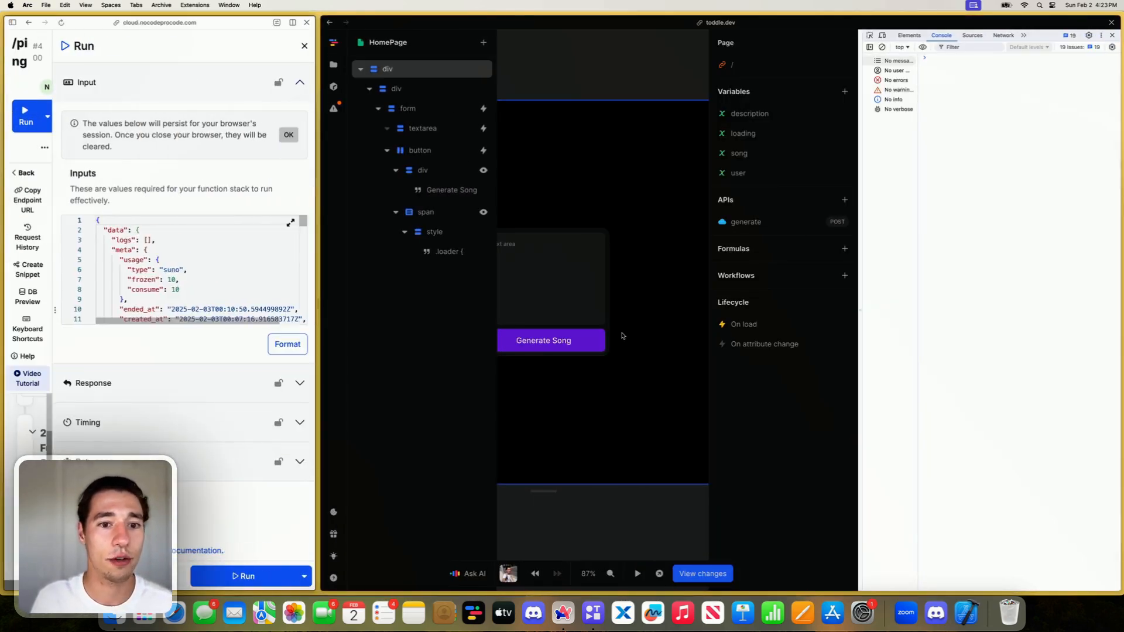
left_click(258, 578)
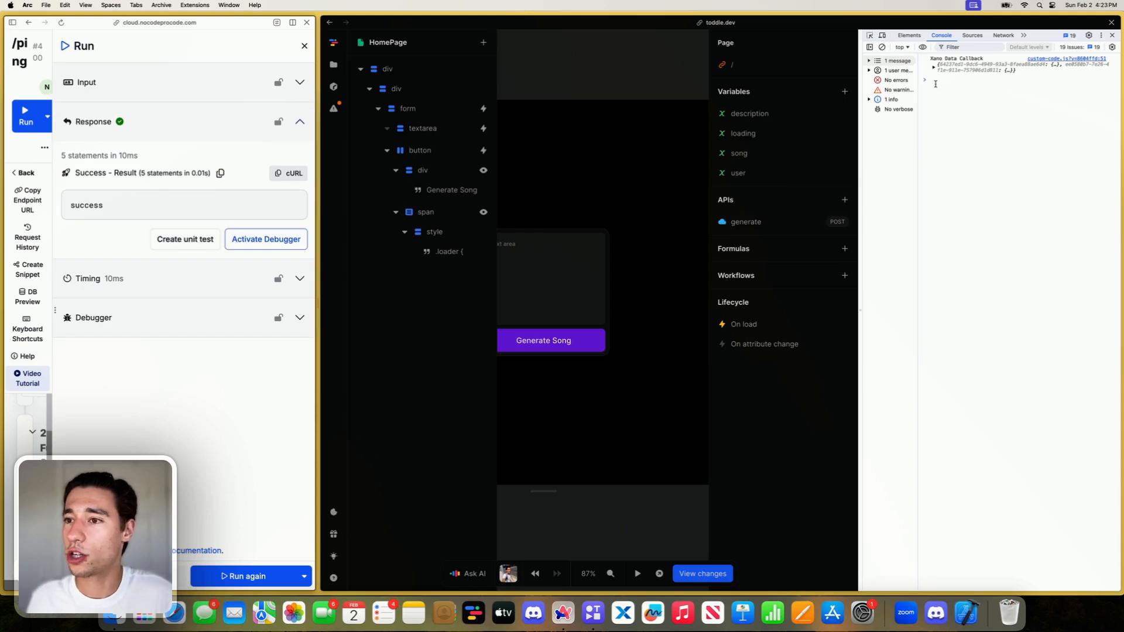
- Expand the Xano Data Callback object logged in the console and copy it
left_click(933, 68)
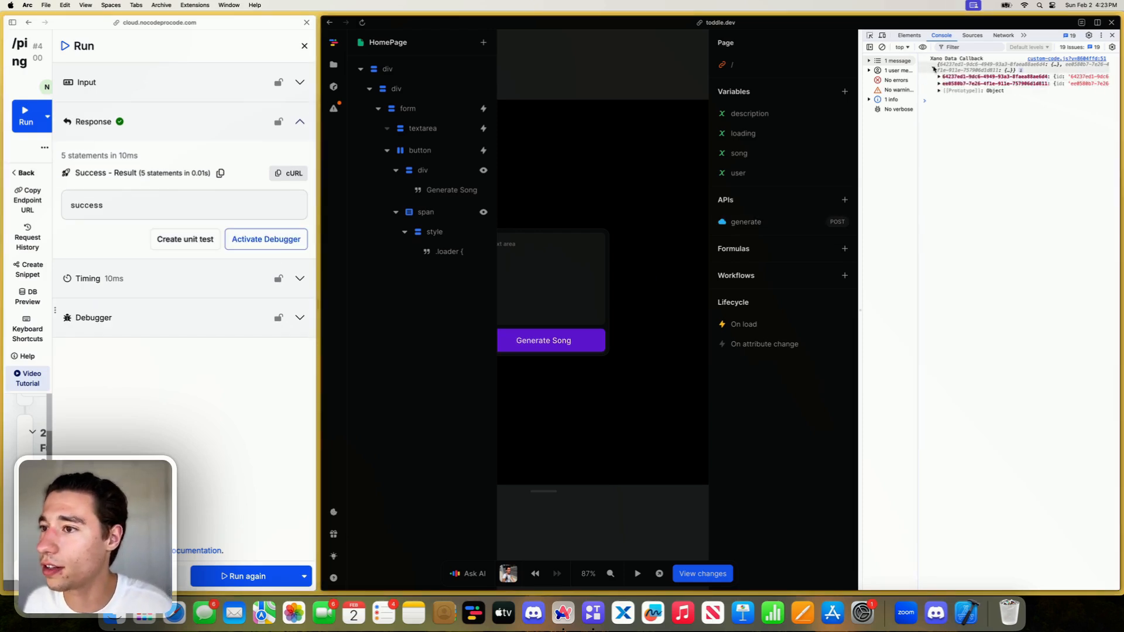
right_click(994, 72)
left_click(1002, 77)
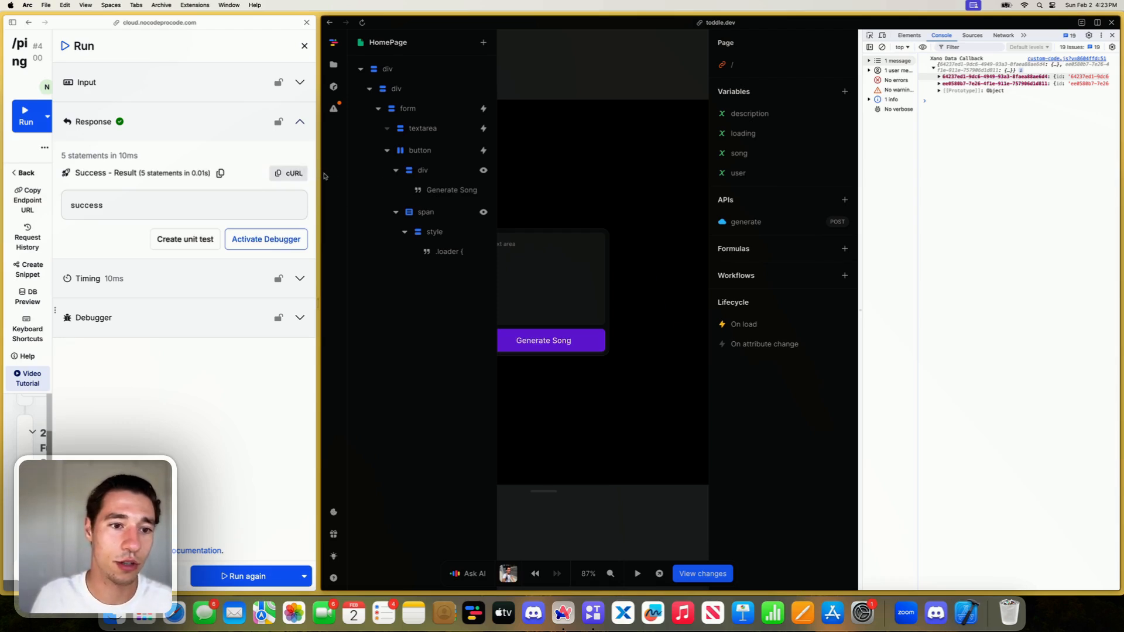
- Switch to the JSON formatter, replace its input with the copied callback object and examine the clips structure
mouse_move(1, 219)
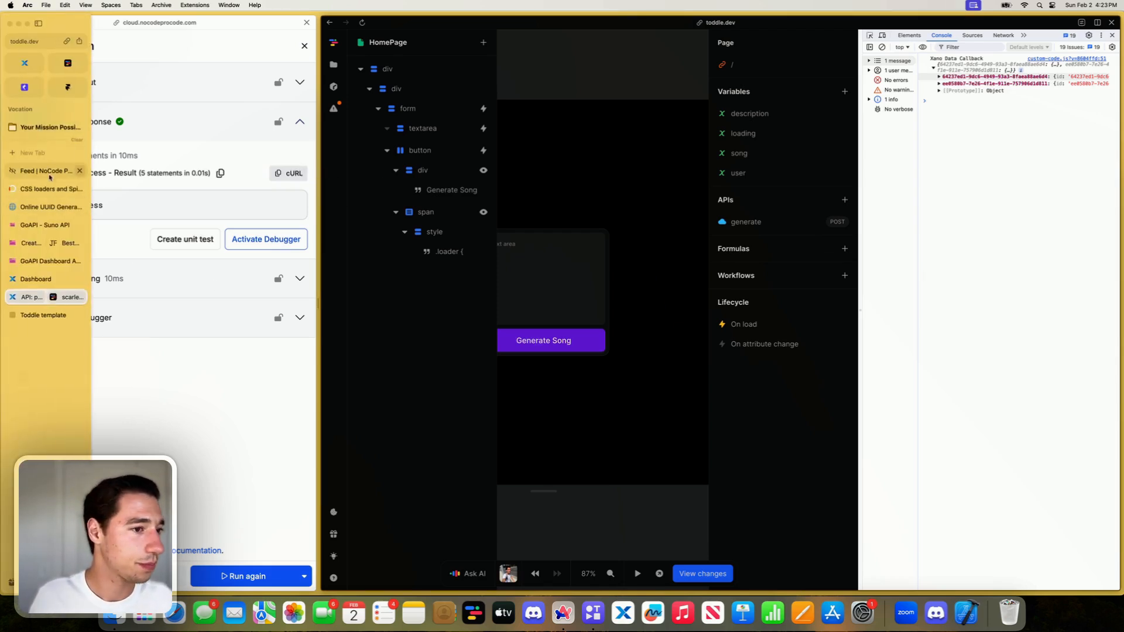
left_click(32, 153)
type("jsonformatter")
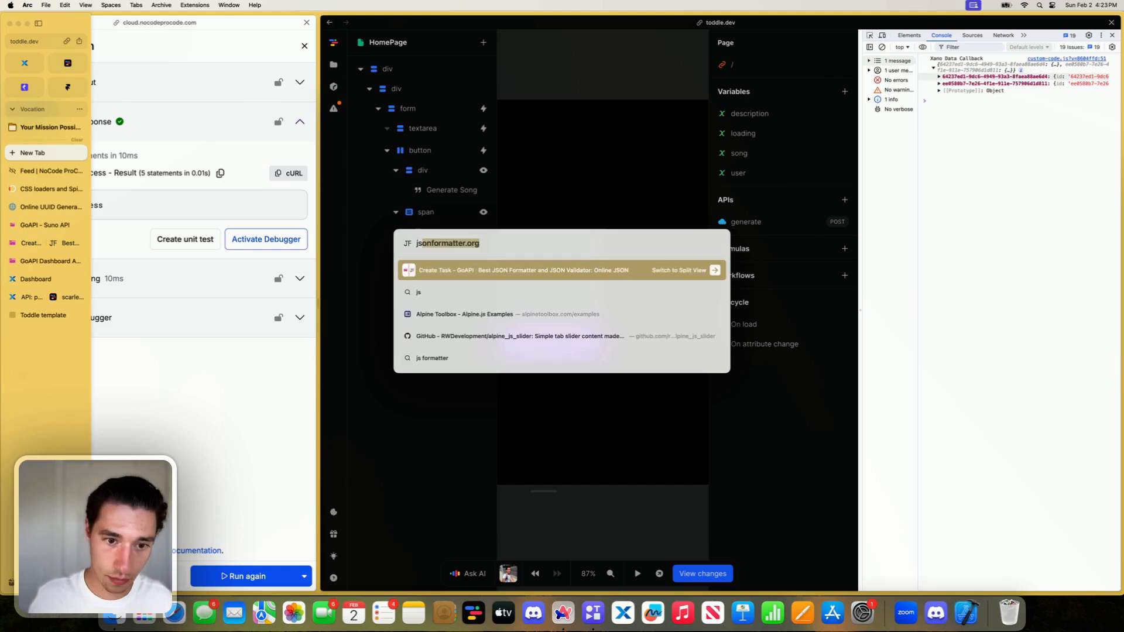
key("Escape")
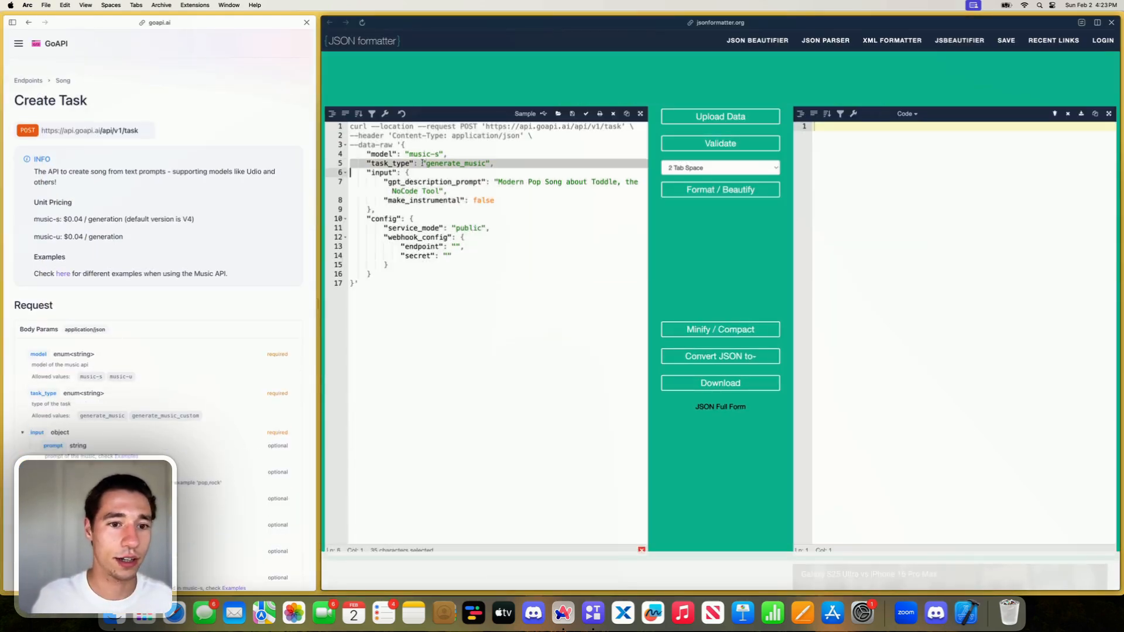
key("ctrl+a")
key("ctrl+v")
scroll(409, 291, "up", 15)
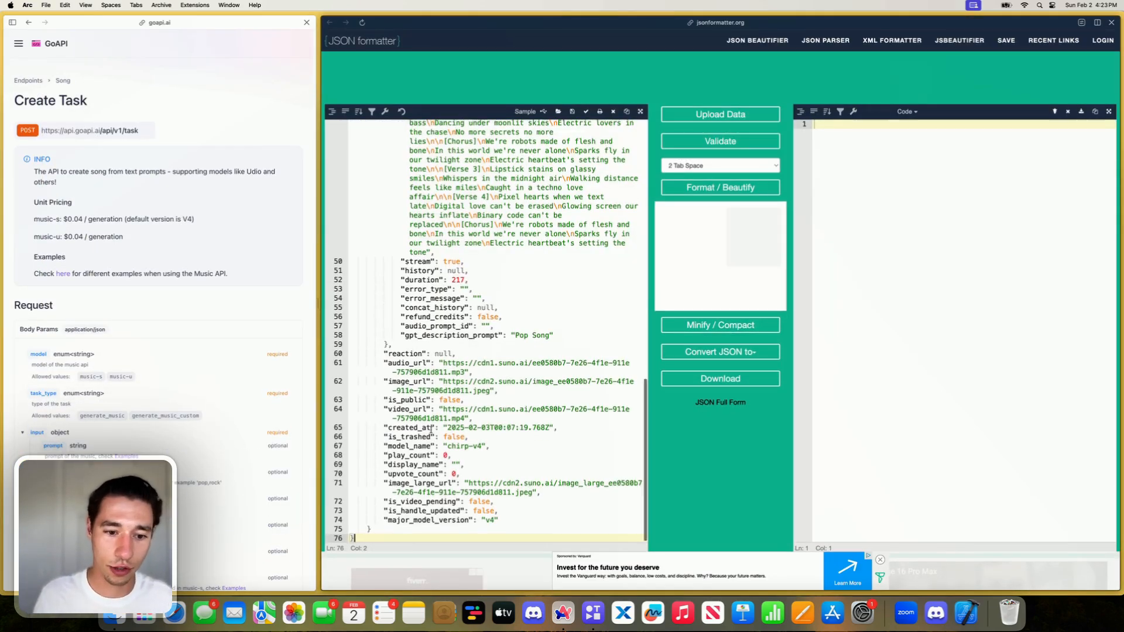
left_click(360, 124)
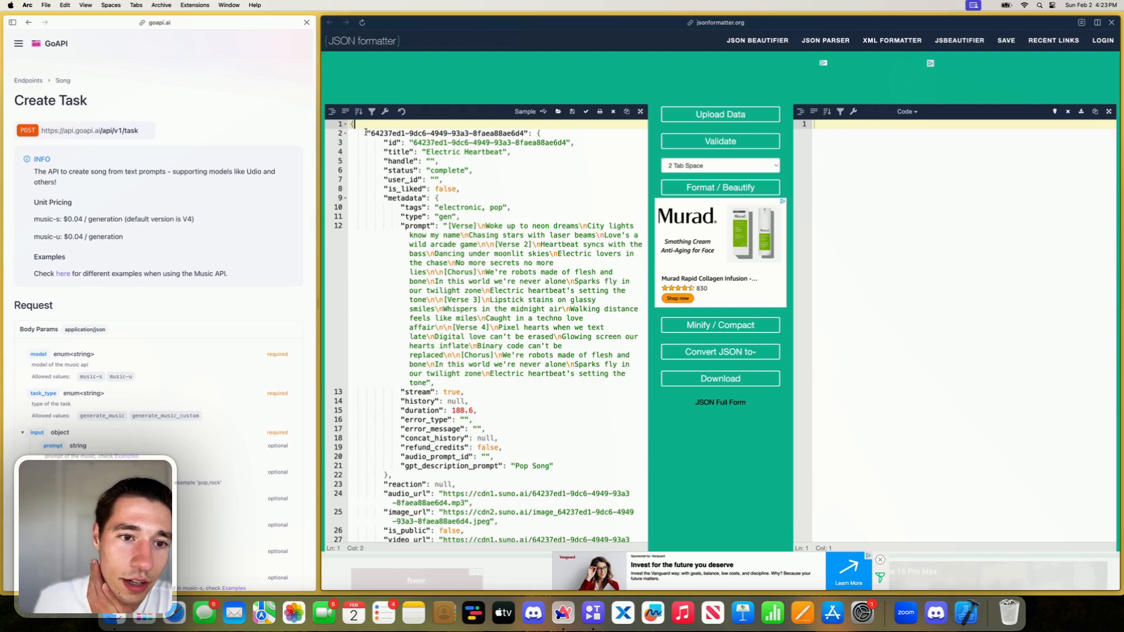
scroll(365, 132, "down", 15)
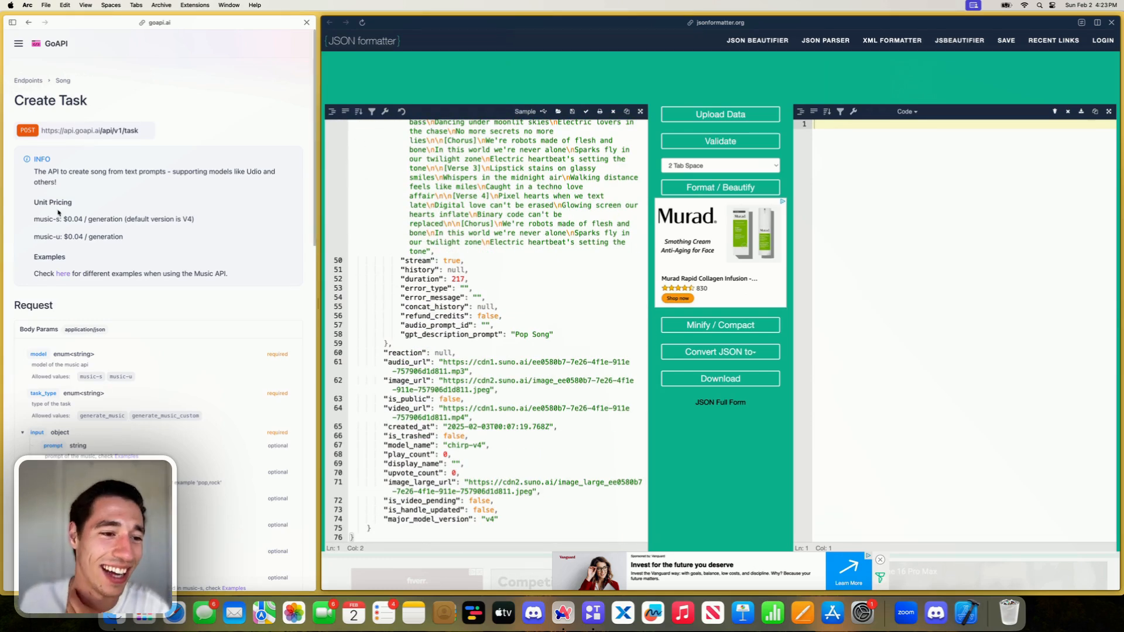
- Close the JSON formatter and GoAPI Create Task pages and return to the Xano and toddle split view
mouse_move(3, 219)
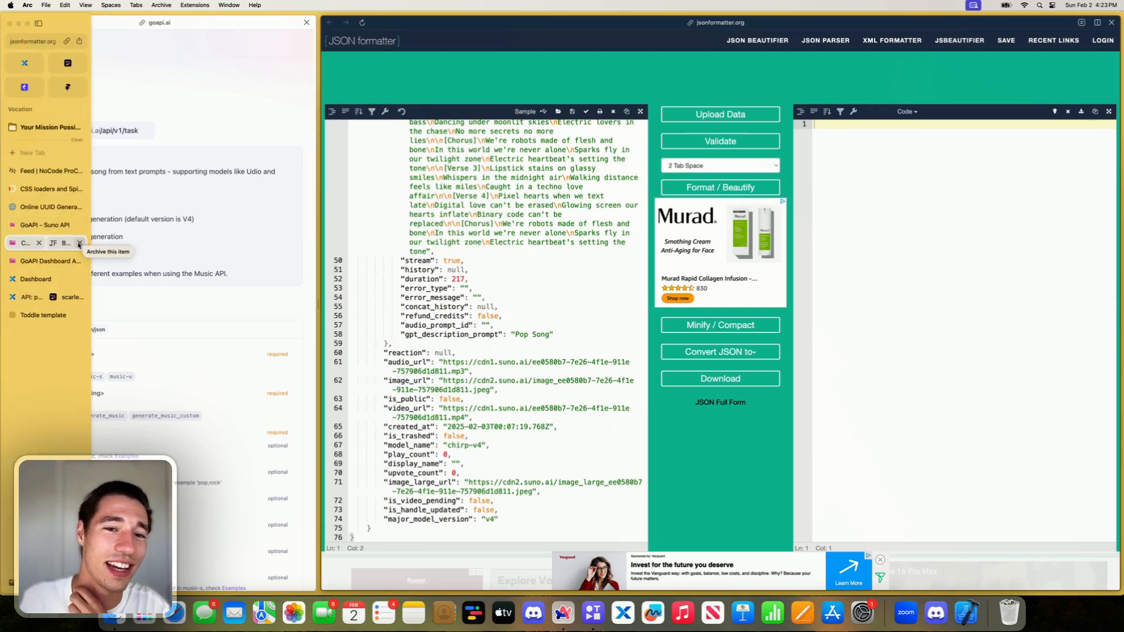
left_click(79, 244)
left_click(79, 243)
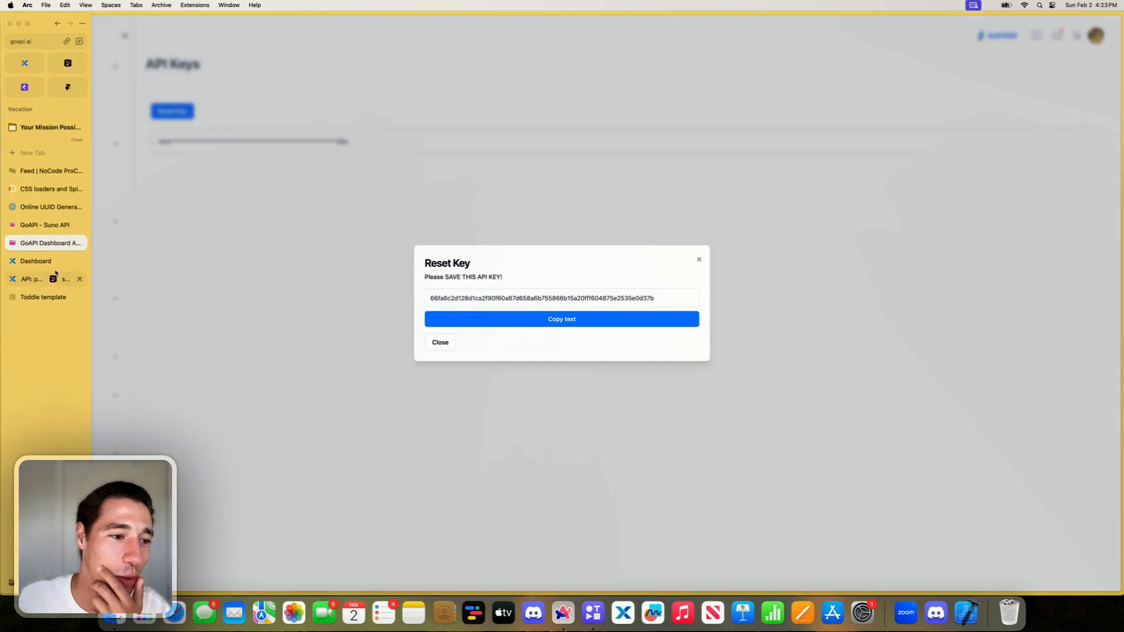
left_click(21, 280)
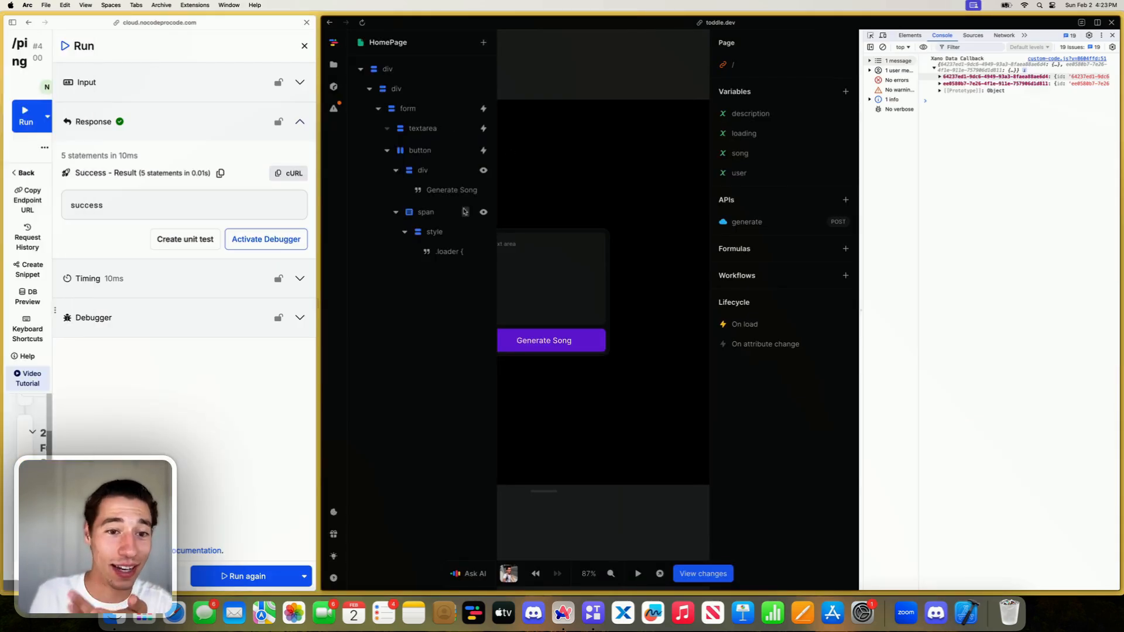
- Open the convertObjectToArray project formula in toddle to review its code alongside the console log
left_click(333, 68)
left_click(404, 137)
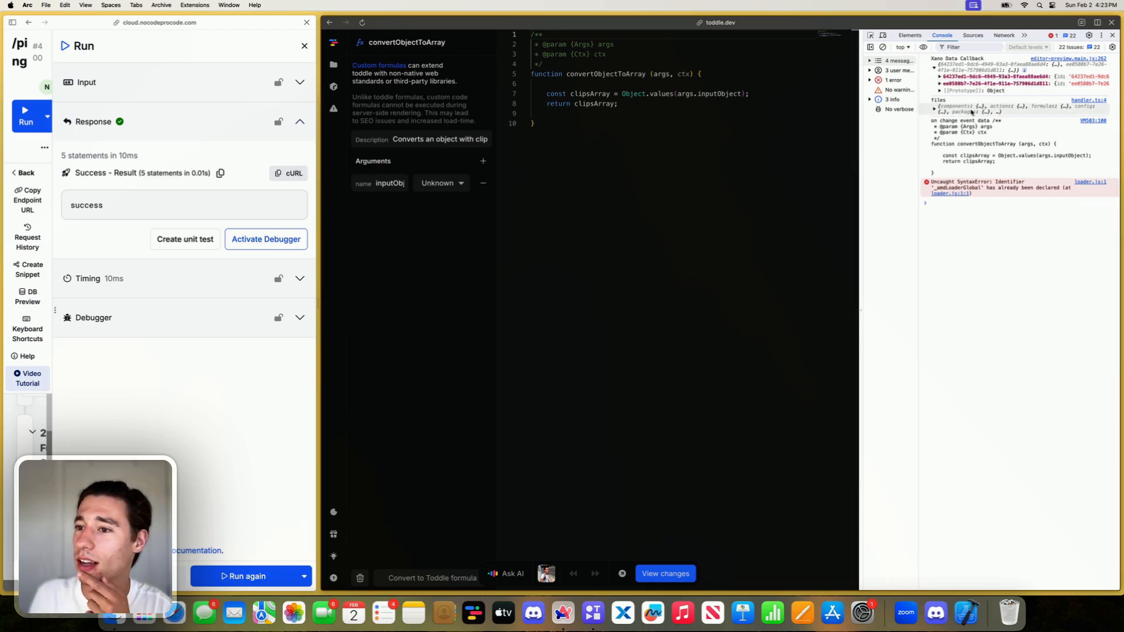
left_click_drag(963, 140, 963, 162)
left_click(963, 163)
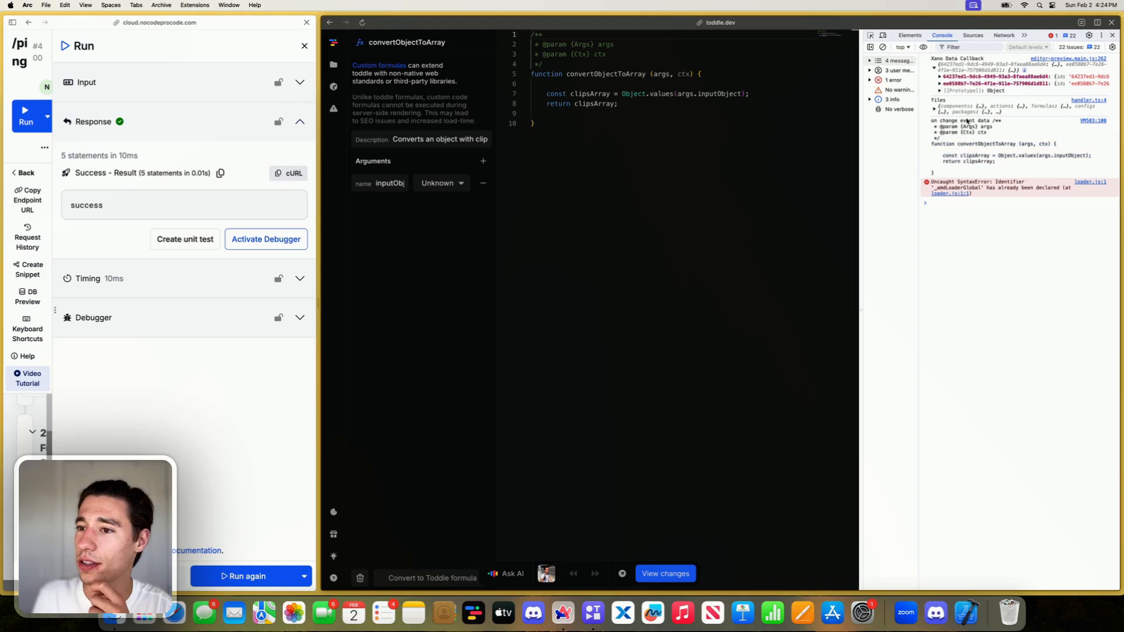
- Copy the logged callback object, switch to the NoCode ProCode feed and clear the AI Formula Builder prompt
right_click(961, 64)
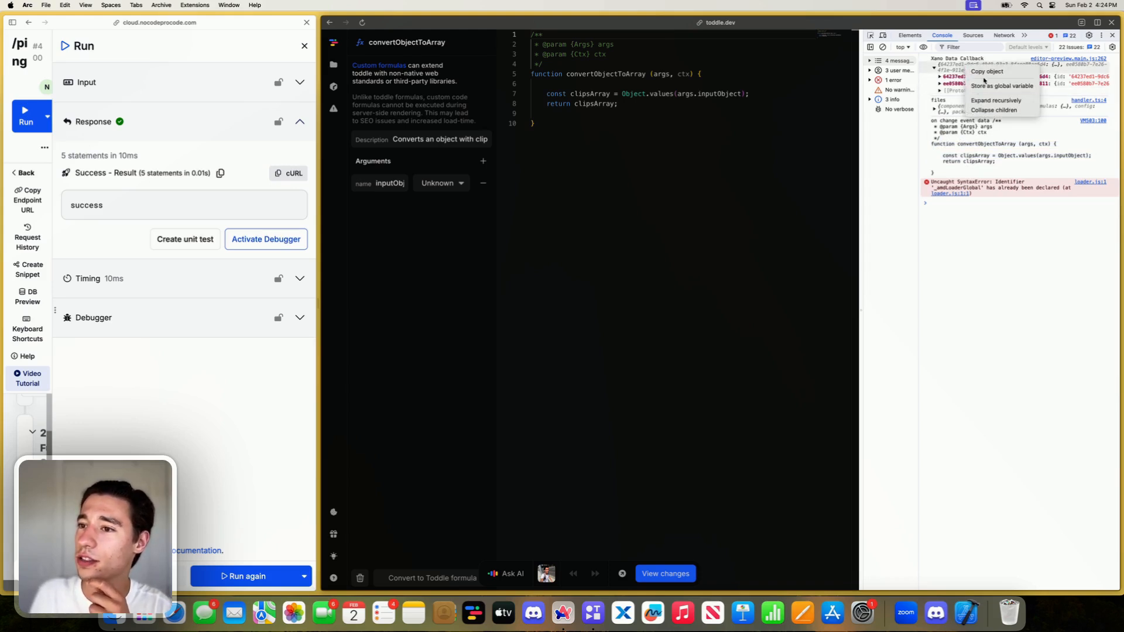
left_click(983, 72)
mouse_move(2, 217)
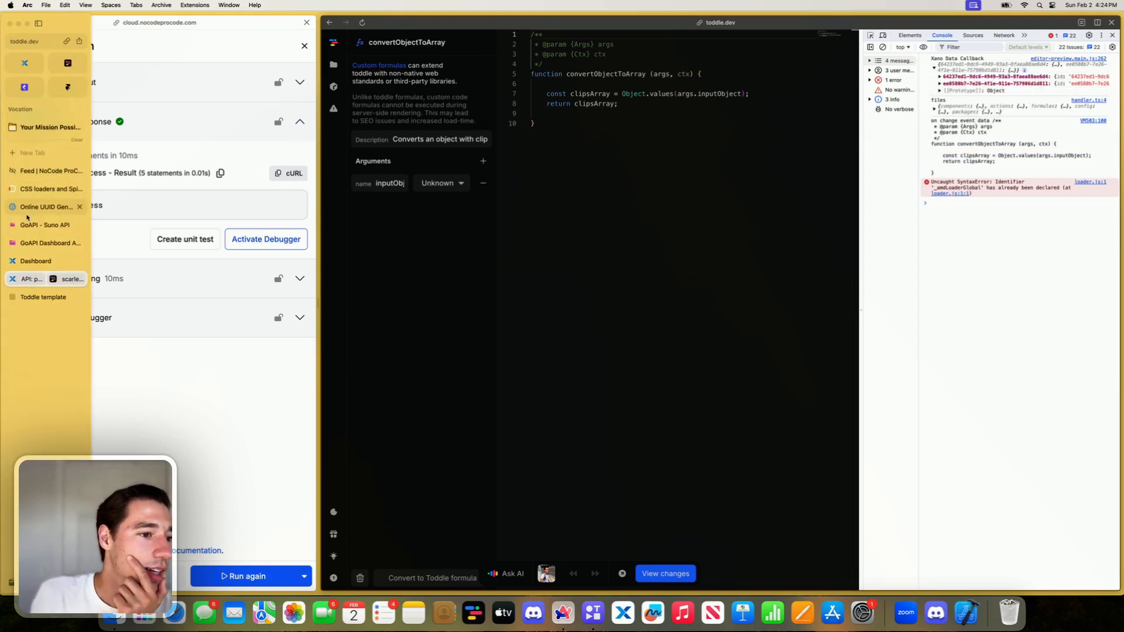
left_click(41, 170)
scroll(533, 452, "down", 1)
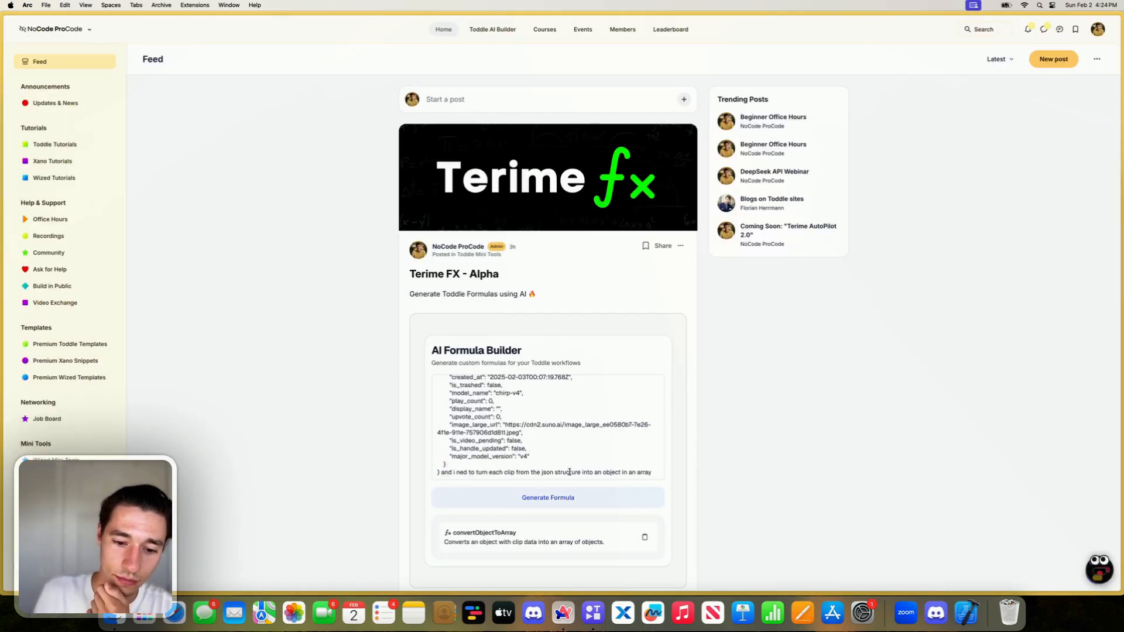
left_click_drag(569, 472, 526, 407)
key("BackSpace")
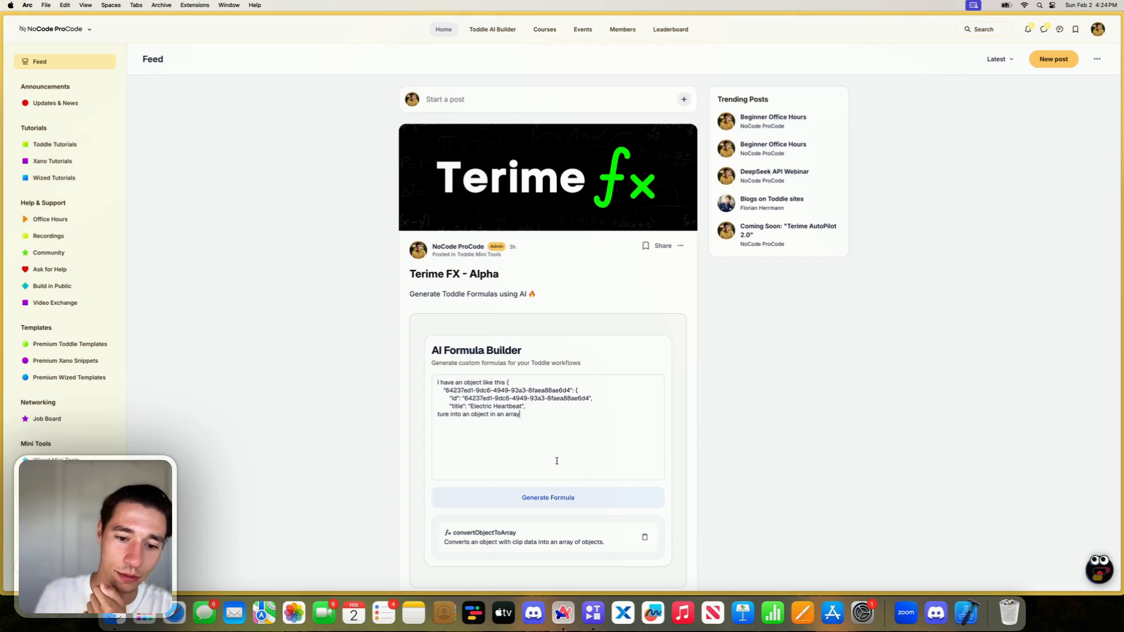
key("super+a")
key("BackSpace")
- Enter the prompt "I have an object containing multiple other objects like an array -" in the AI Formula Builder
type("I nee")
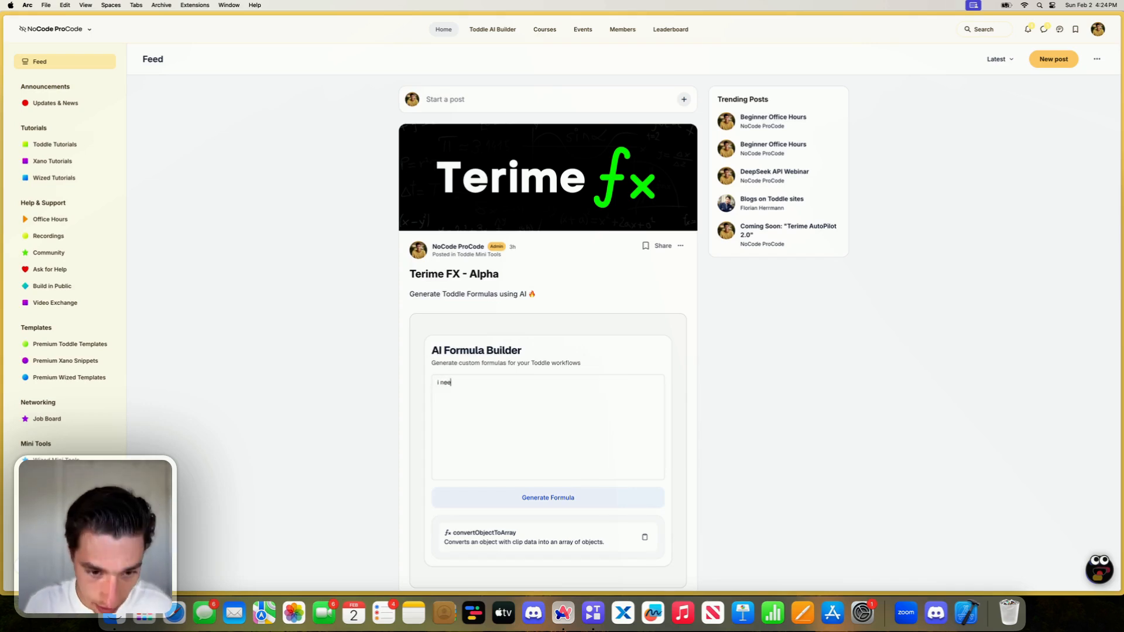
key("BackSpace")
key("BackSpace")
key("BackSpace")
key("BackSpace")
key("BackSpace")
type("I have an object containing")
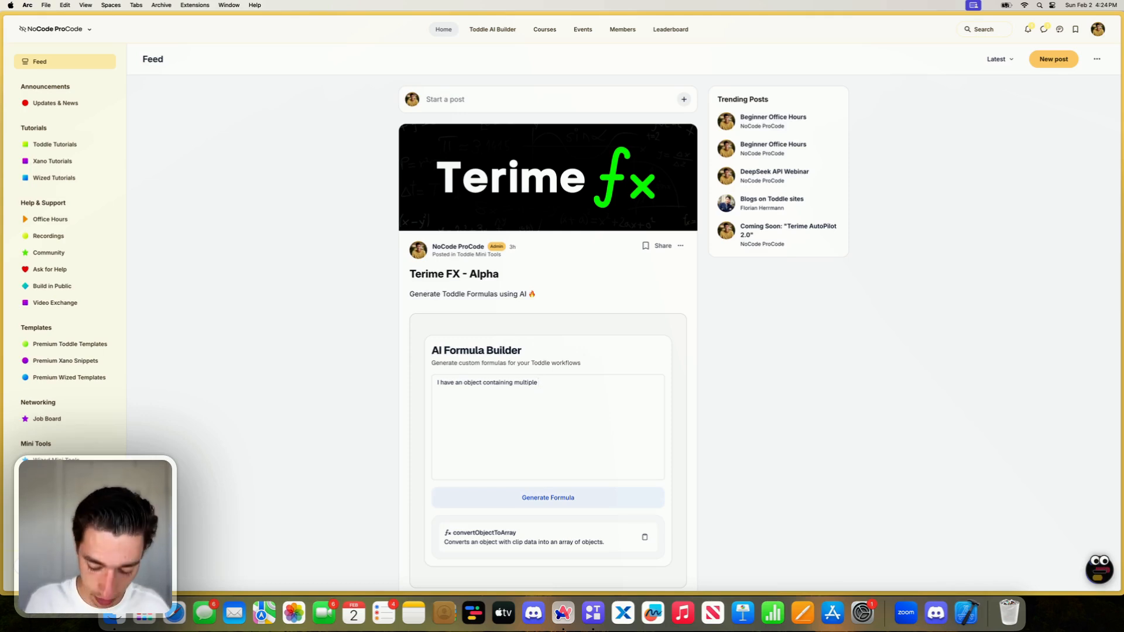
type("ther objects like an array -")
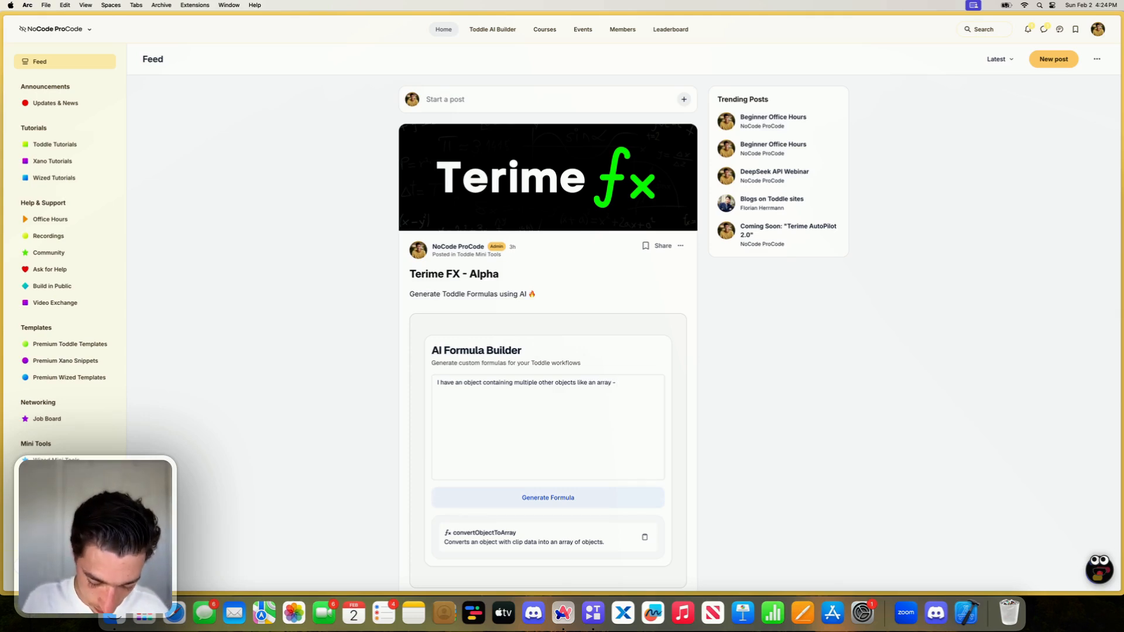
type(" null")
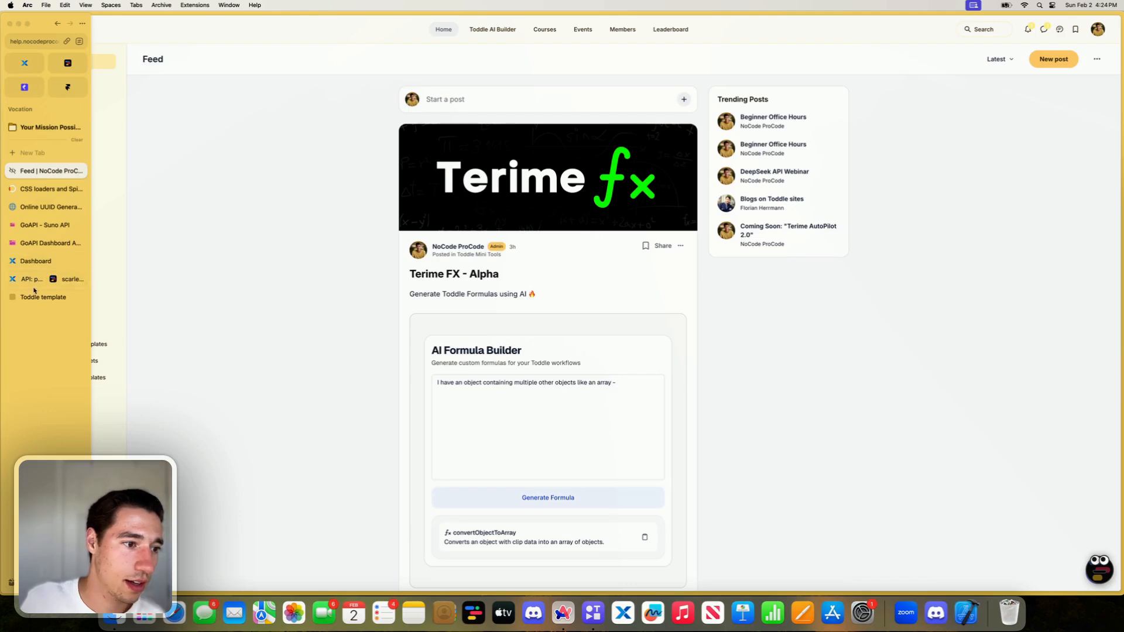
- Return to the Xano and toddle split view and copy the logged callback object from the console again
left_click(26, 261)
left_click(42, 297)
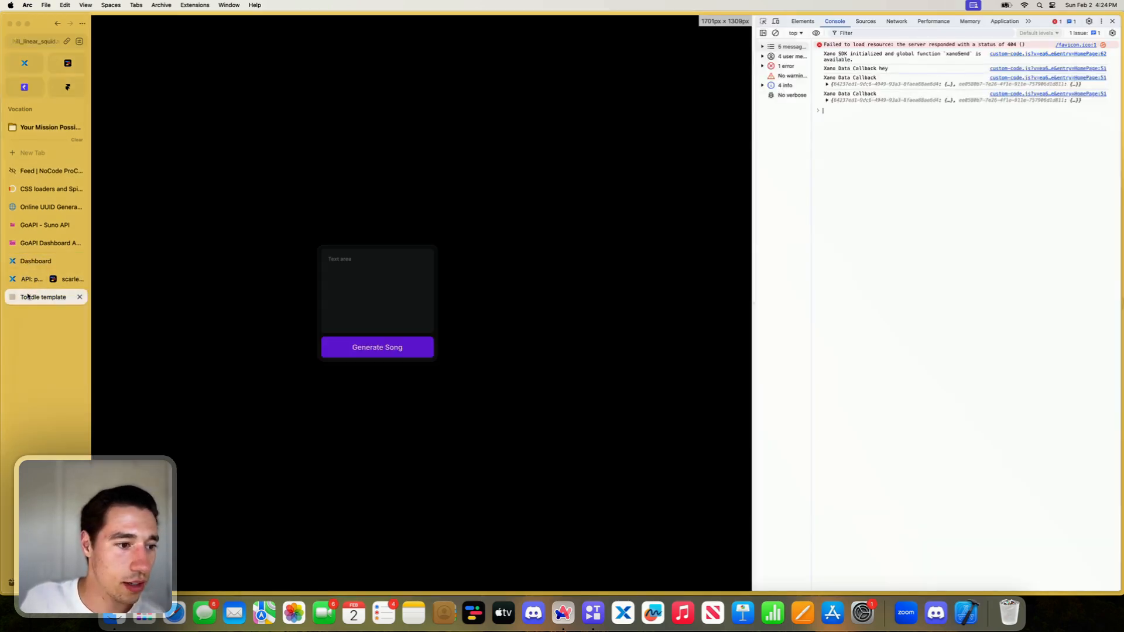
left_click(32, 260)
left_click(42, 206)
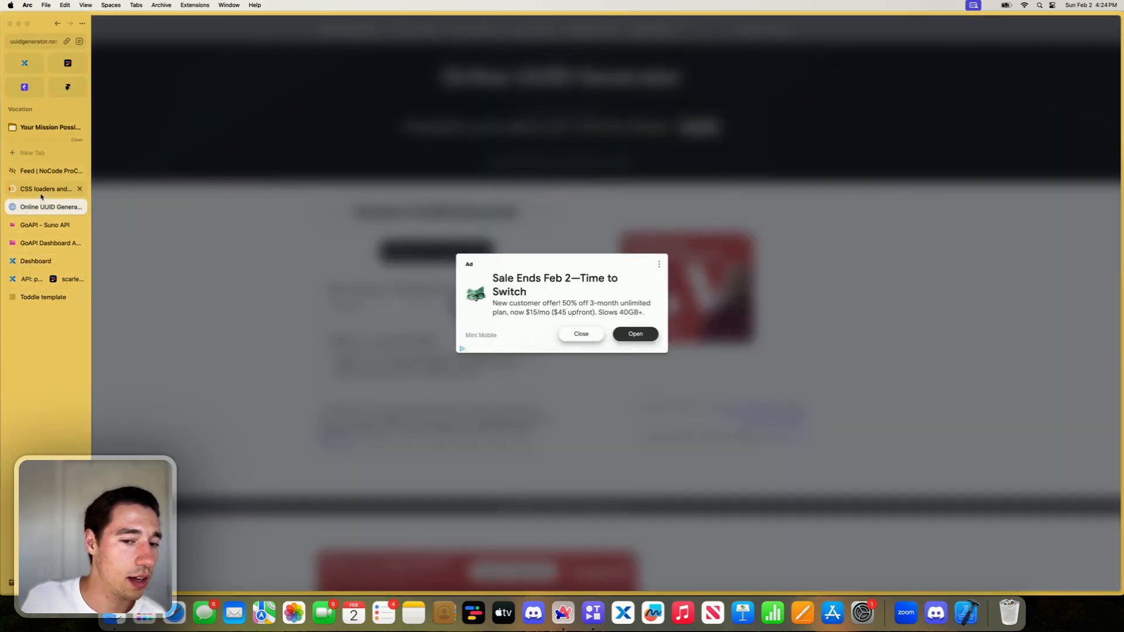
left_click(30, 261)
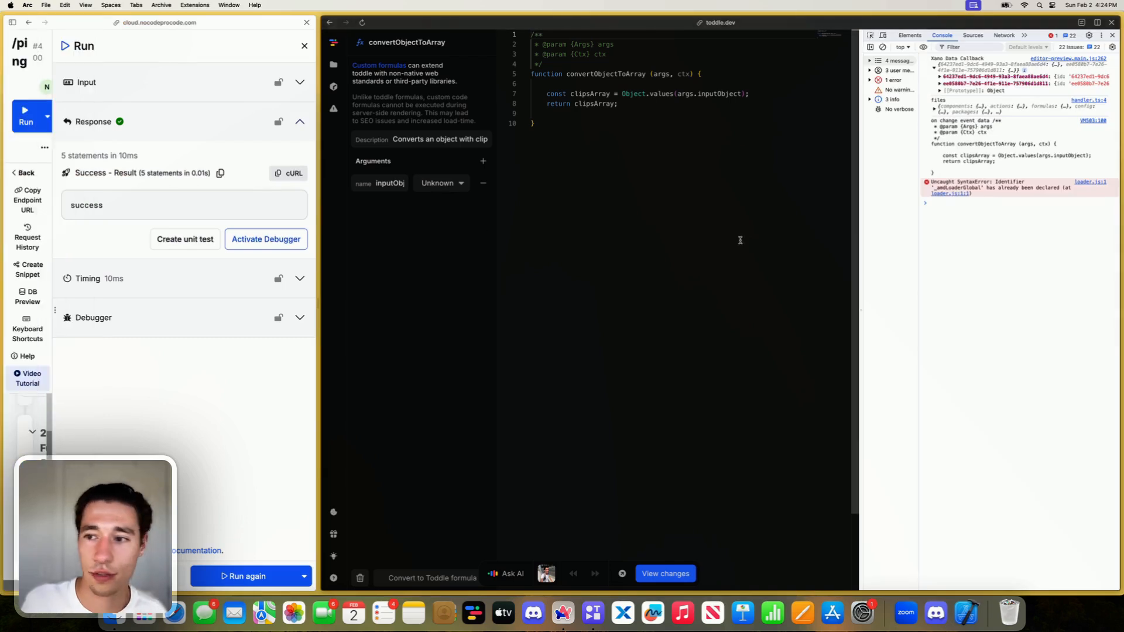
right_click(999, 69)
left_click(1021, 71)
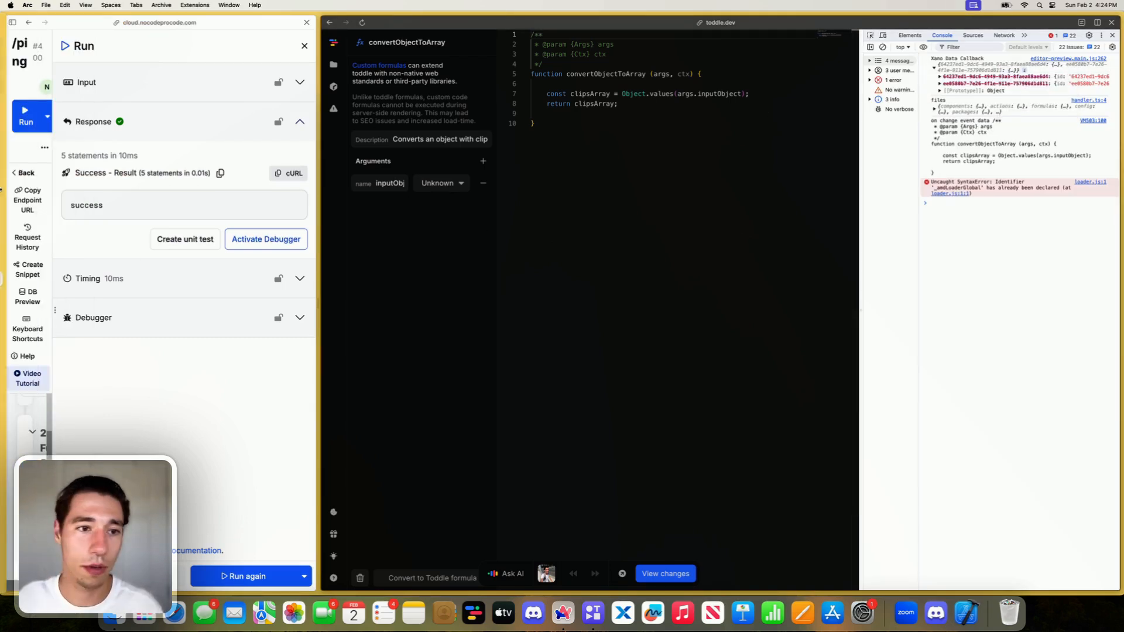
- Try pasting the copied object into the AI Formula Builder prompt, undo it, and try the paste in a new tab
mouse_move(3, 208)
left_click(44, 172)
left_click(619, 400)
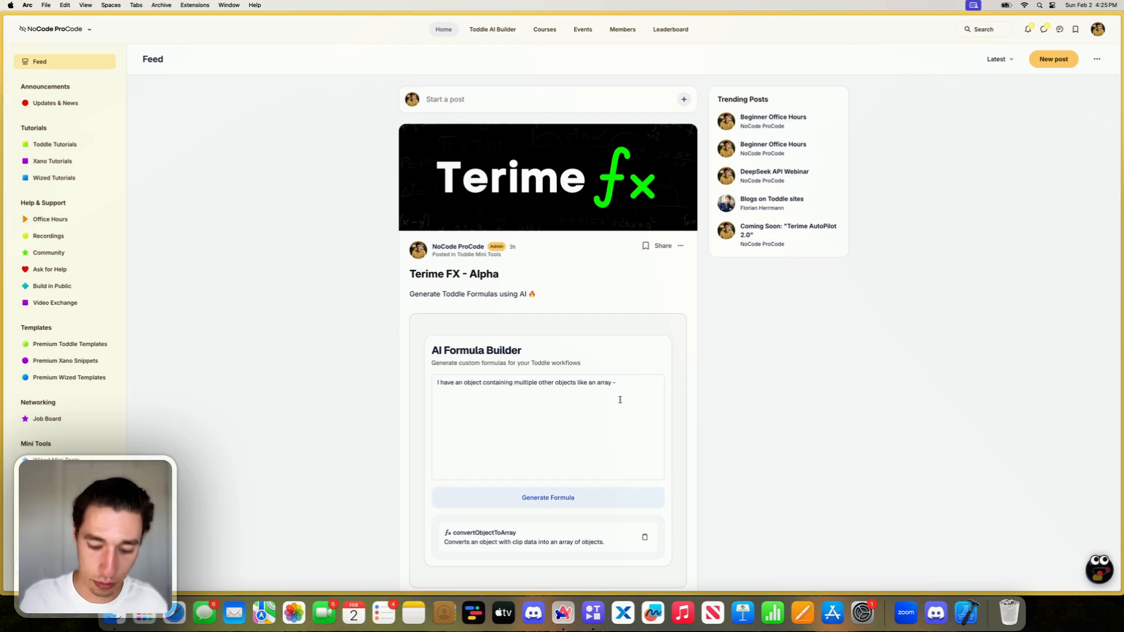
key("super+v")
key("super+z")
mouse_move(3, 175)
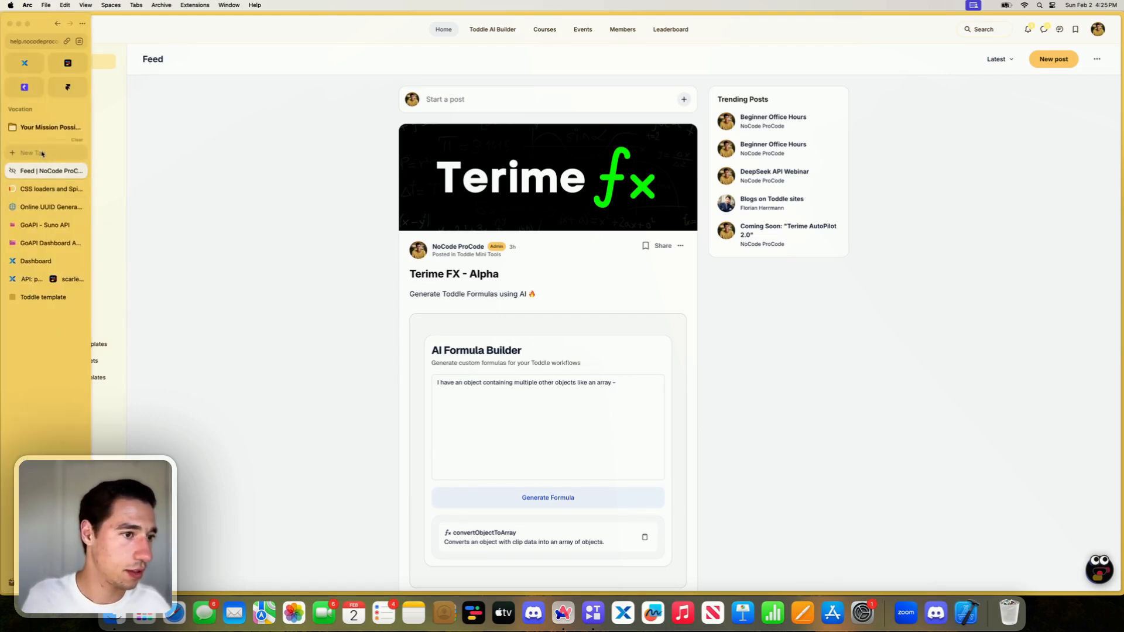
left_click(41, 154)
key("super+v")
left_click(269, 192)
- Return to the Xano and toddle split view and reopen the run settings of the /ping endpoint
mouse_move(3, 210)
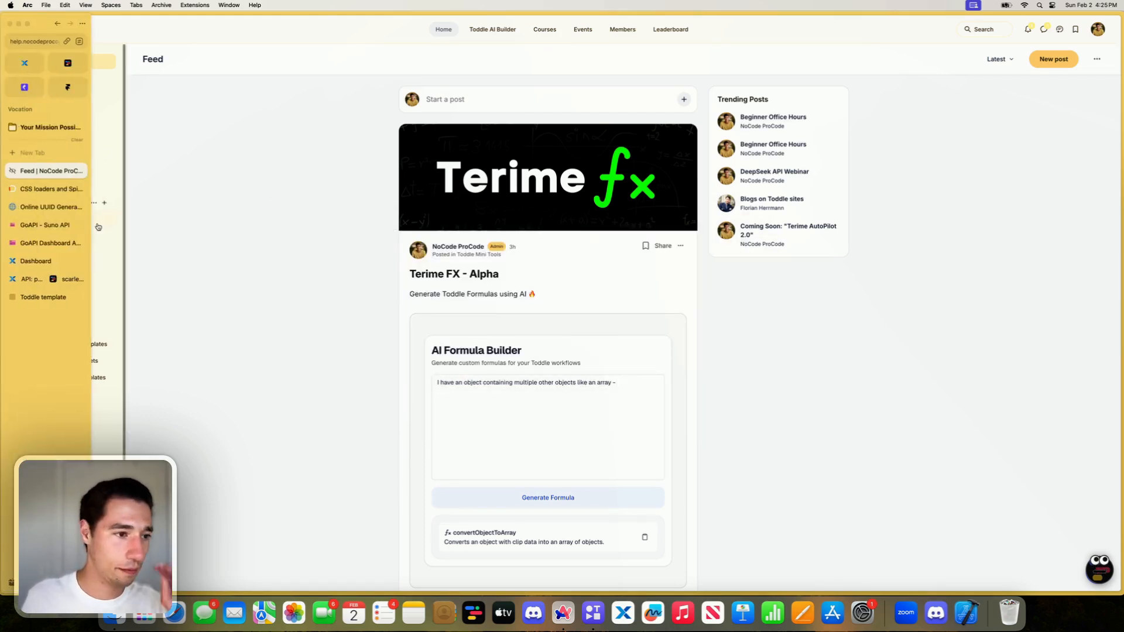
left_click(34, 189)
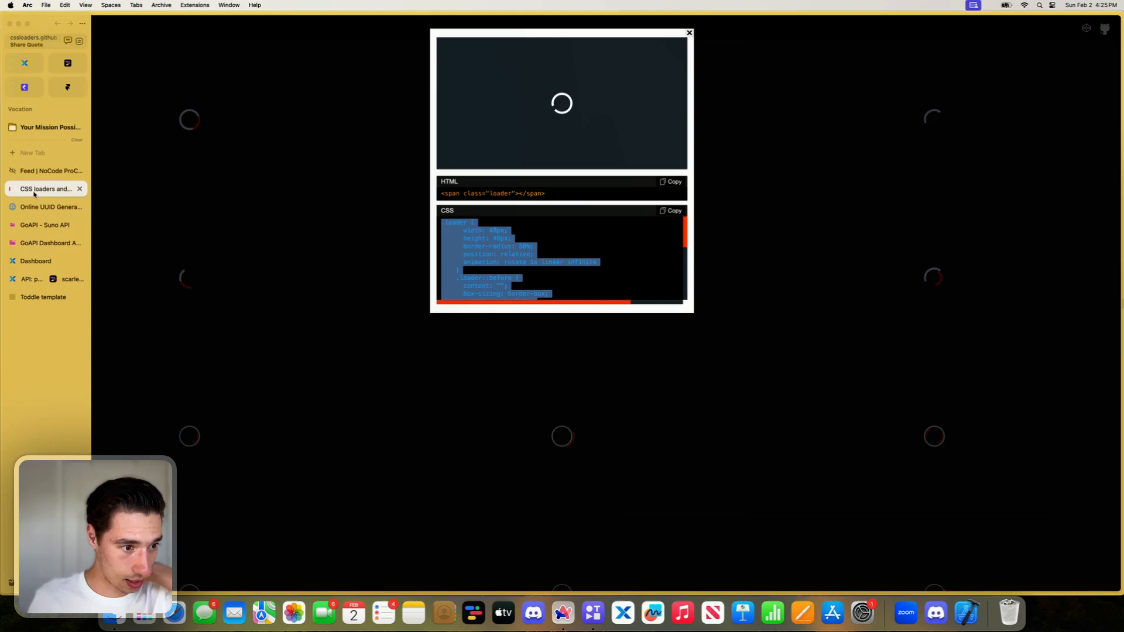
left_click(30, 260)
left_click(43, 280)
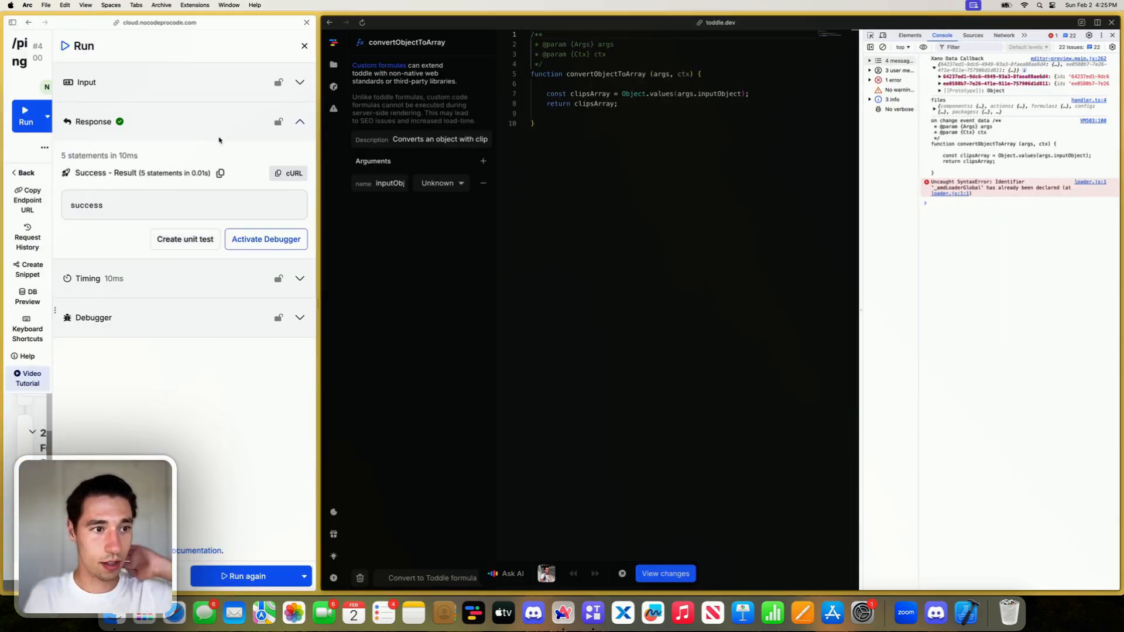
left_click(304, 46)
left_click(253, 44)
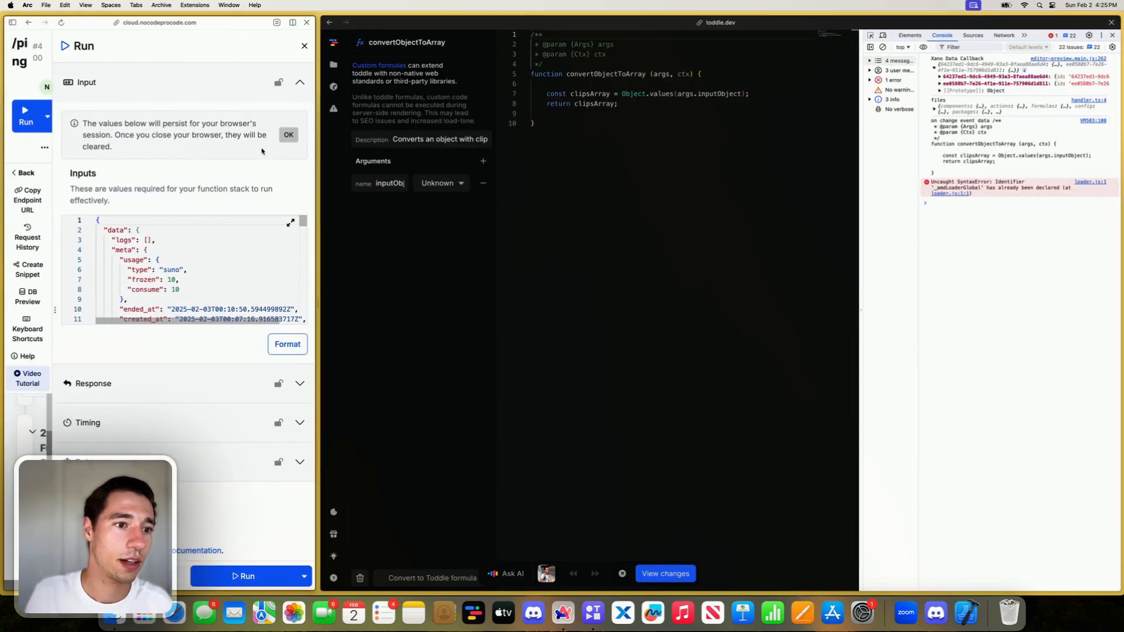
- Select the entire input JSON of the /ping run and examine its clips object
triple_click(199, 261)
key("super+a")
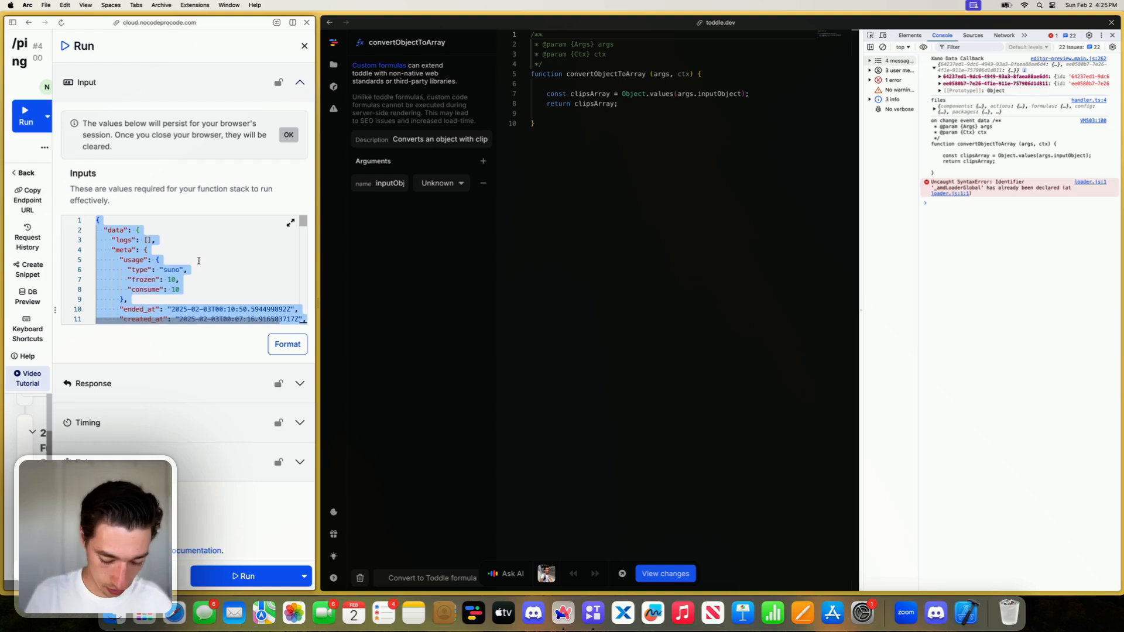
scroll(199, 260, "down", 10)
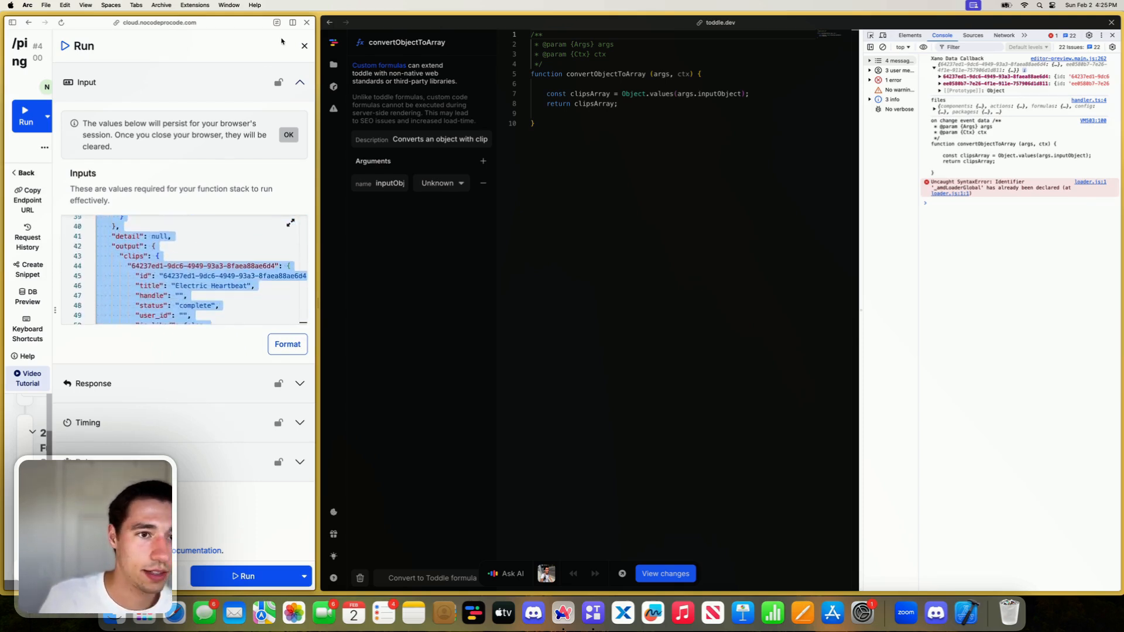
- Close the run settings of the /ping endpoint and open the HomePage in the toddle editor
left_click(305, 46)
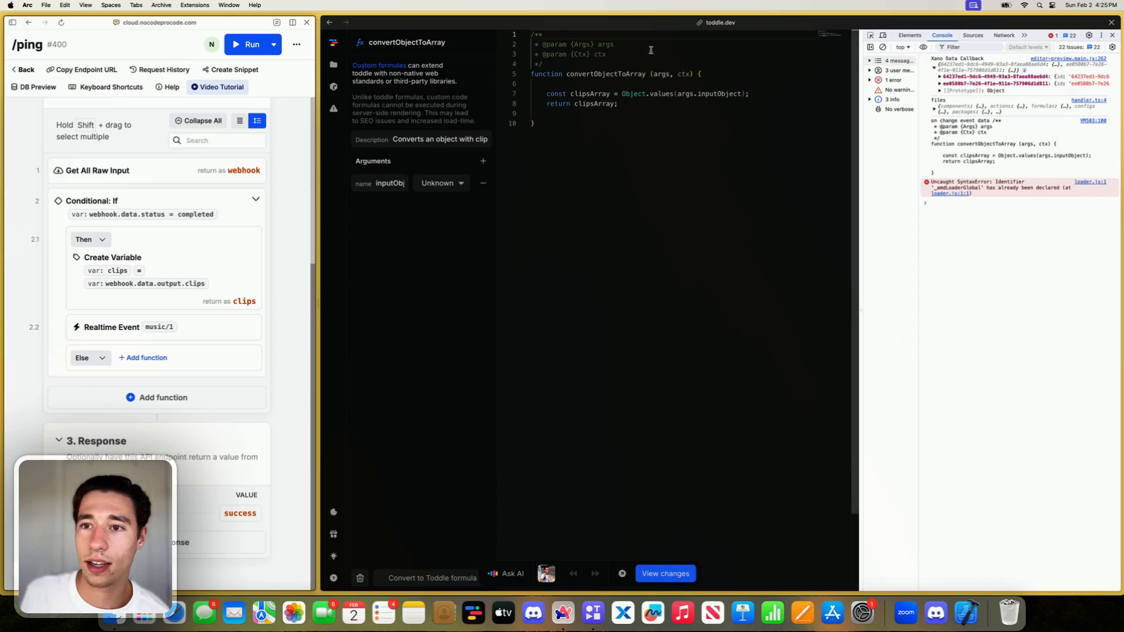
left_click(333, 64)
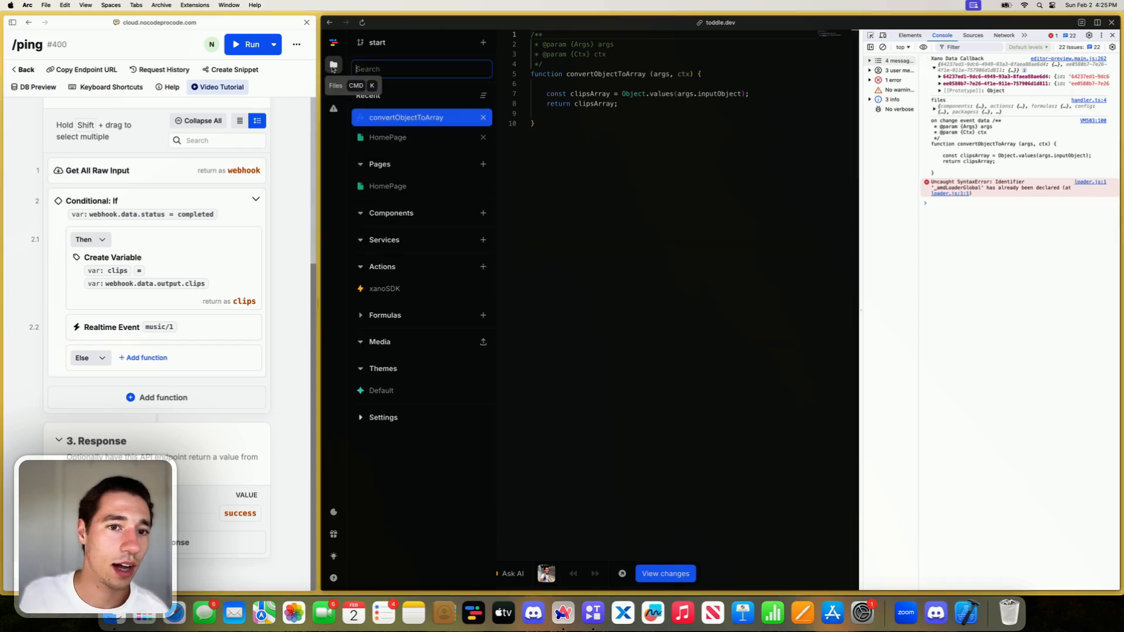
left_click(418, 139)
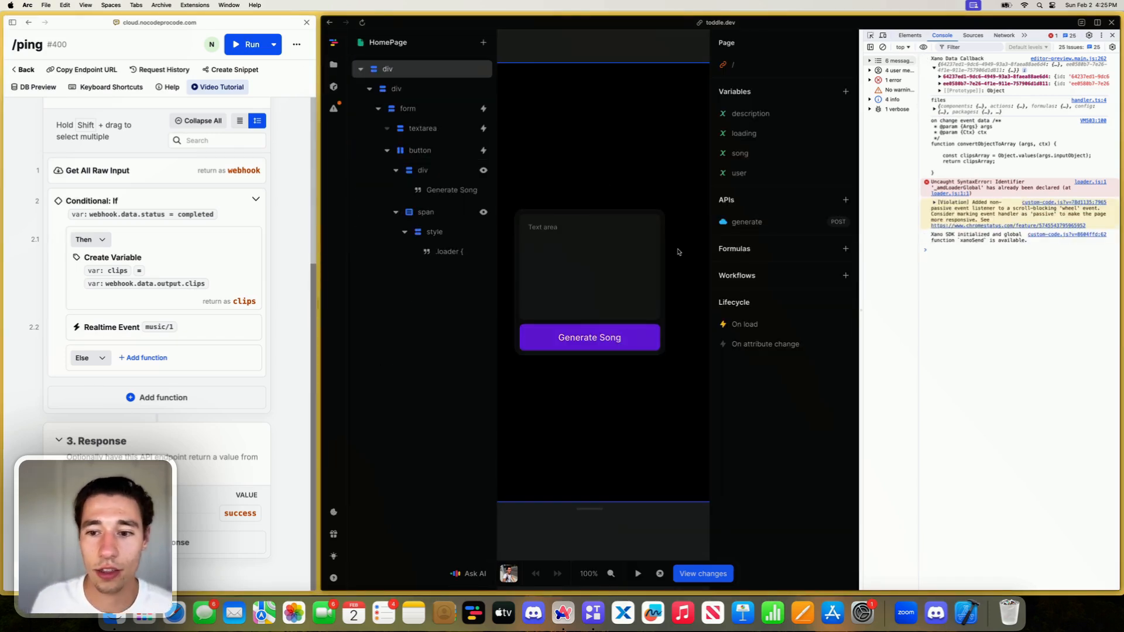
- Inspect the Data formula of the Log To Console action in the page's on-load connectionStatus callback, and close the workflow
left_click(744, 323)
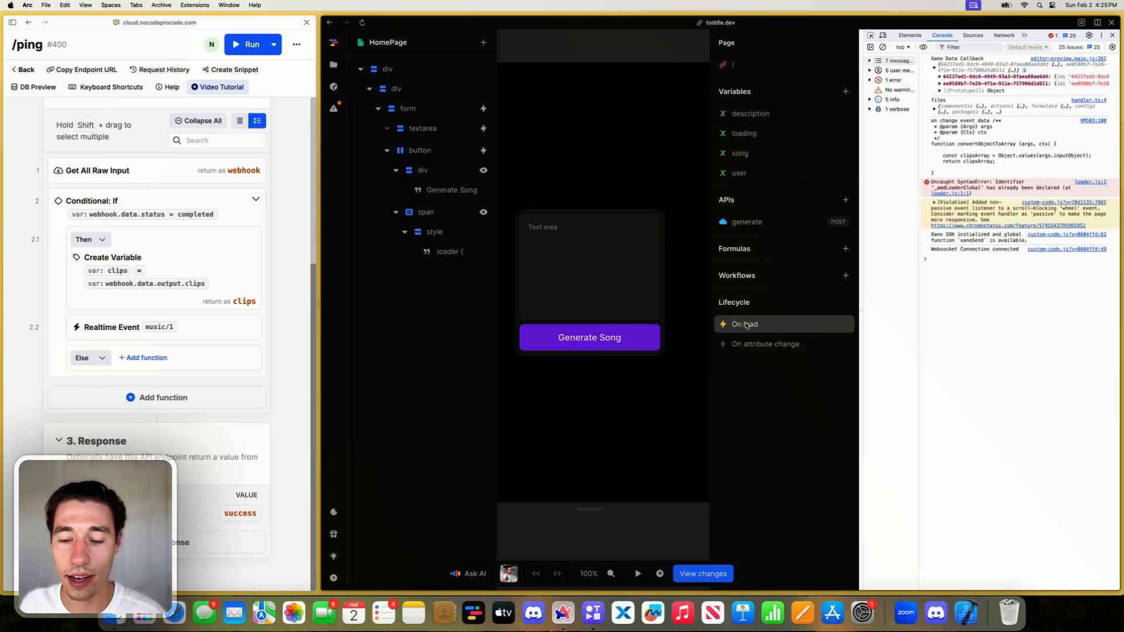
left_click(683, 265)
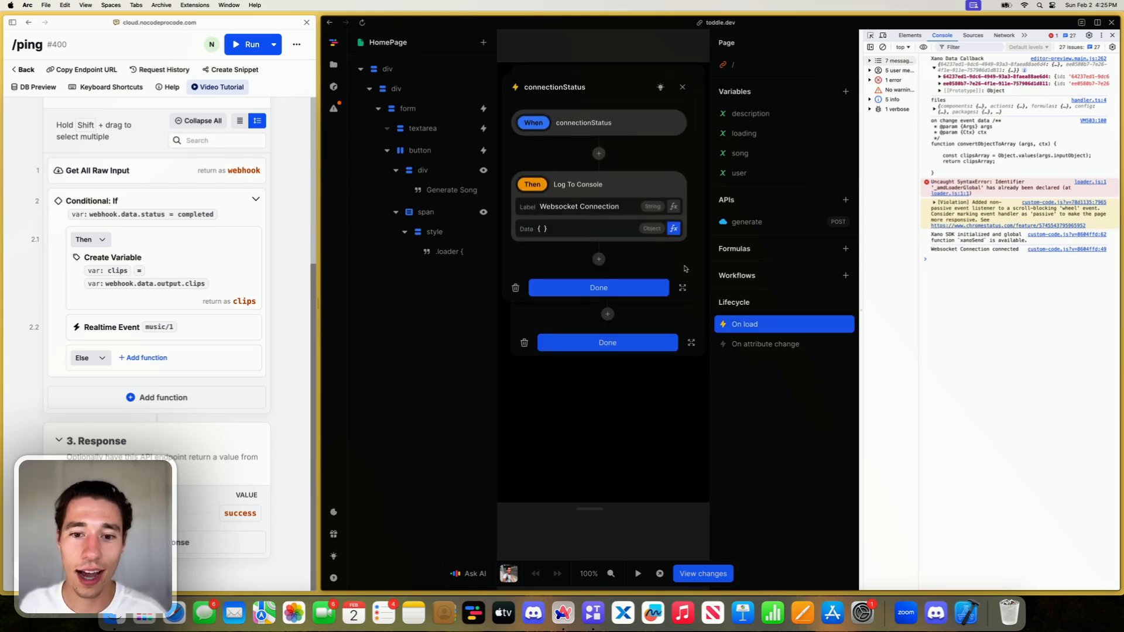
left_click(674, 229)
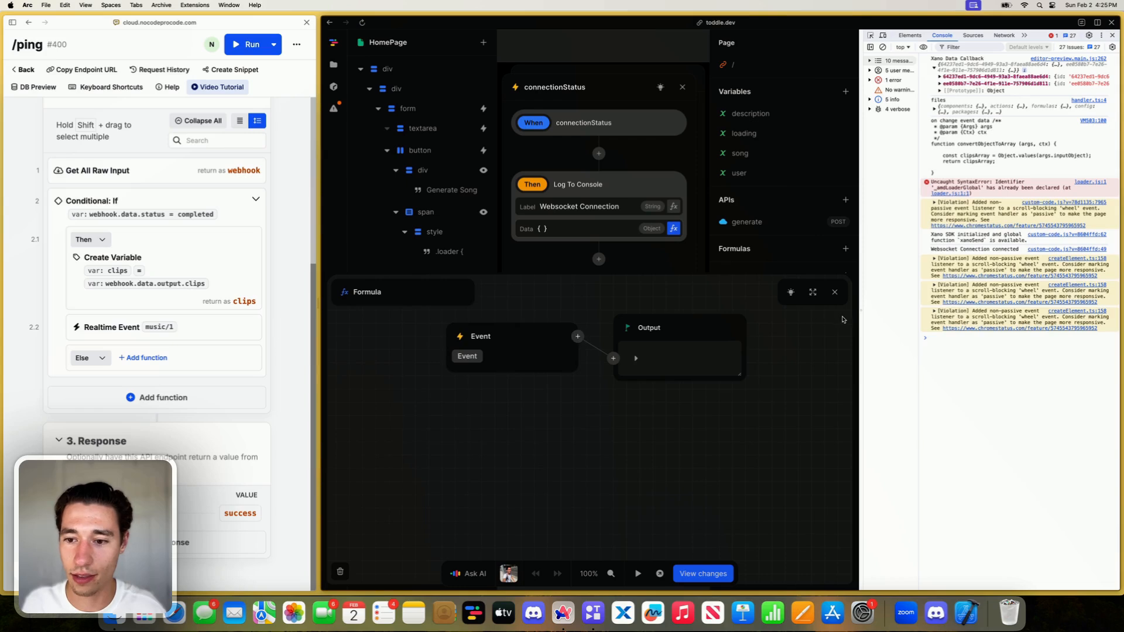
left_click(835, 291)
left_click(681, 86)
left_click(690, 78)
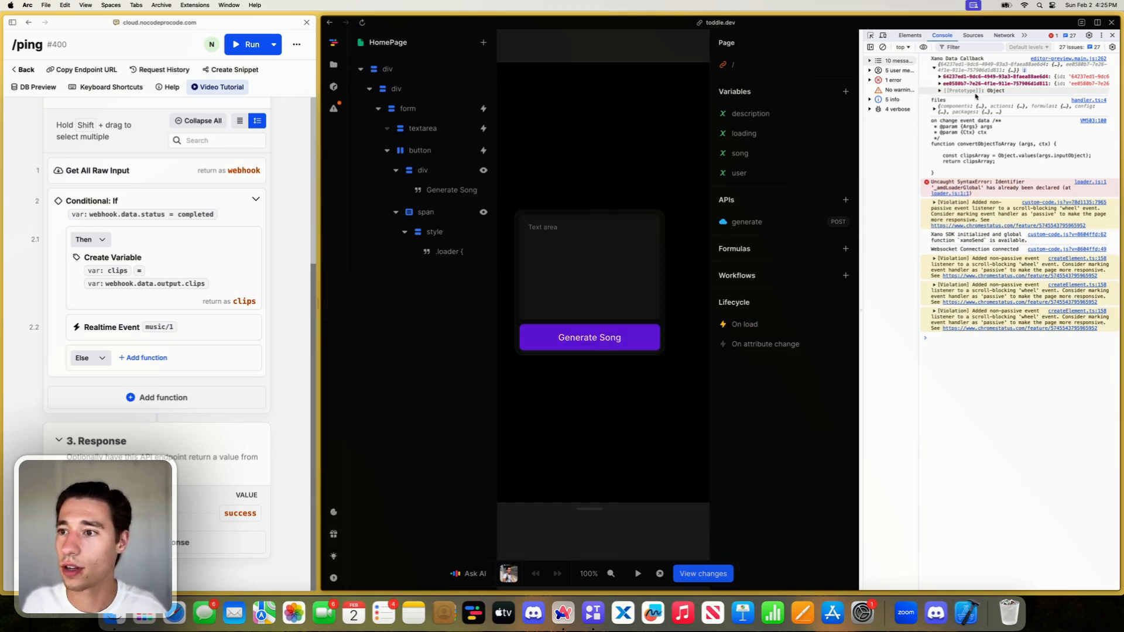
left_click(934, 69)
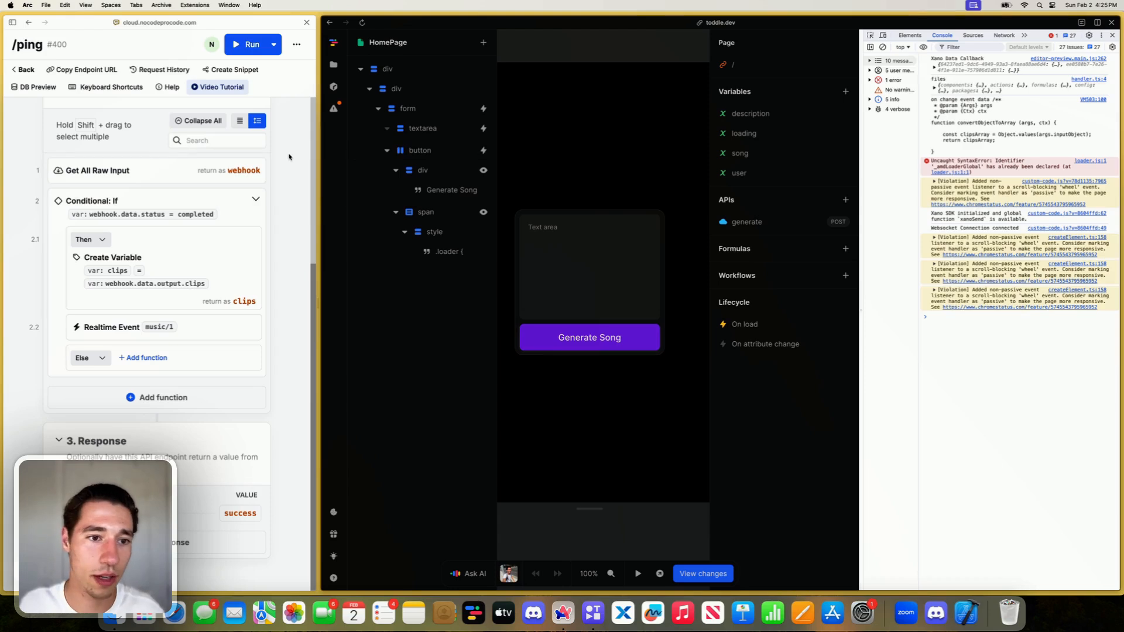
mouse_move(12, 154)
left_click(50, 151)
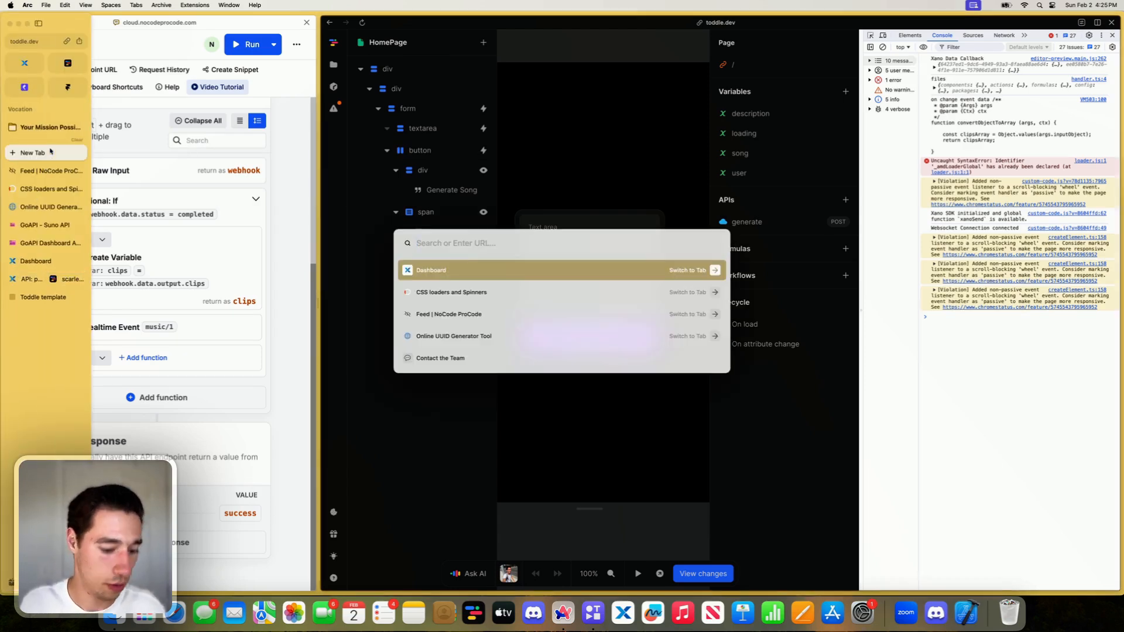
type("null")
key("Escape")
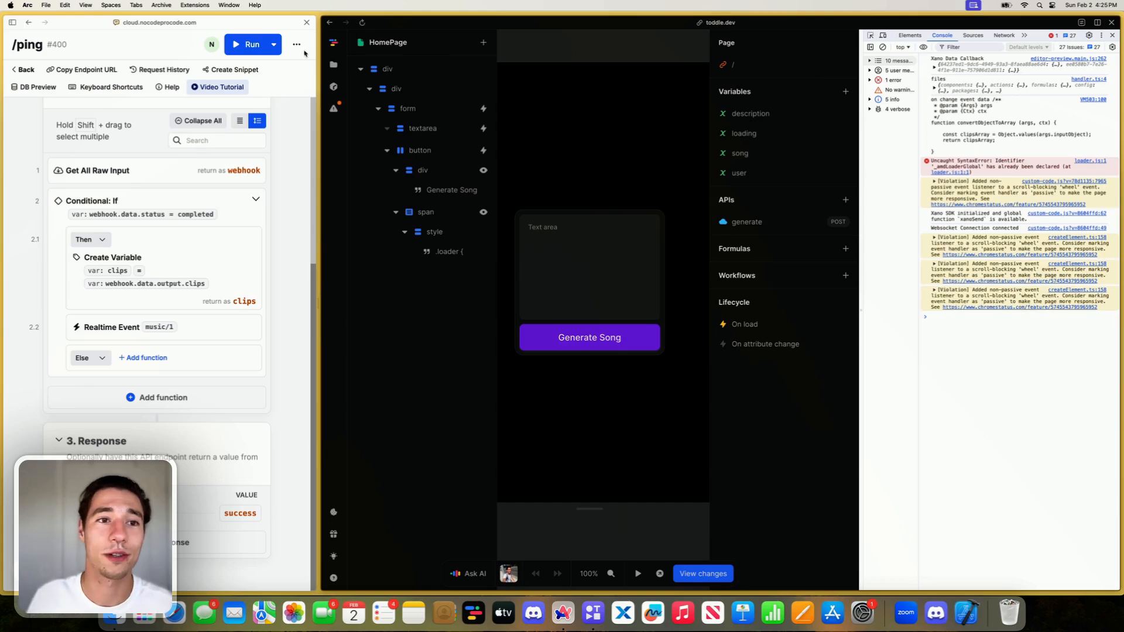
- Reopen the run settings of the /ping endpoint, reload the toddle editor and continue past its small-screen notice
left_click(238, 38)
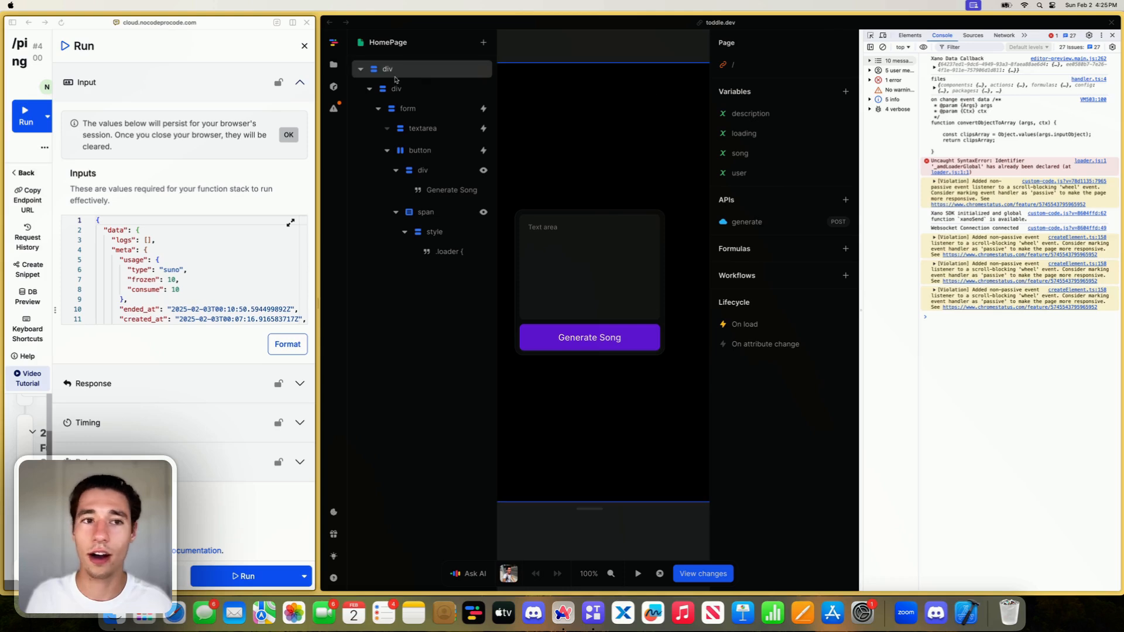
left_click(512, 123)
scroll(512, 122, "down", 4)
scroll(512, 122, "up", 4)
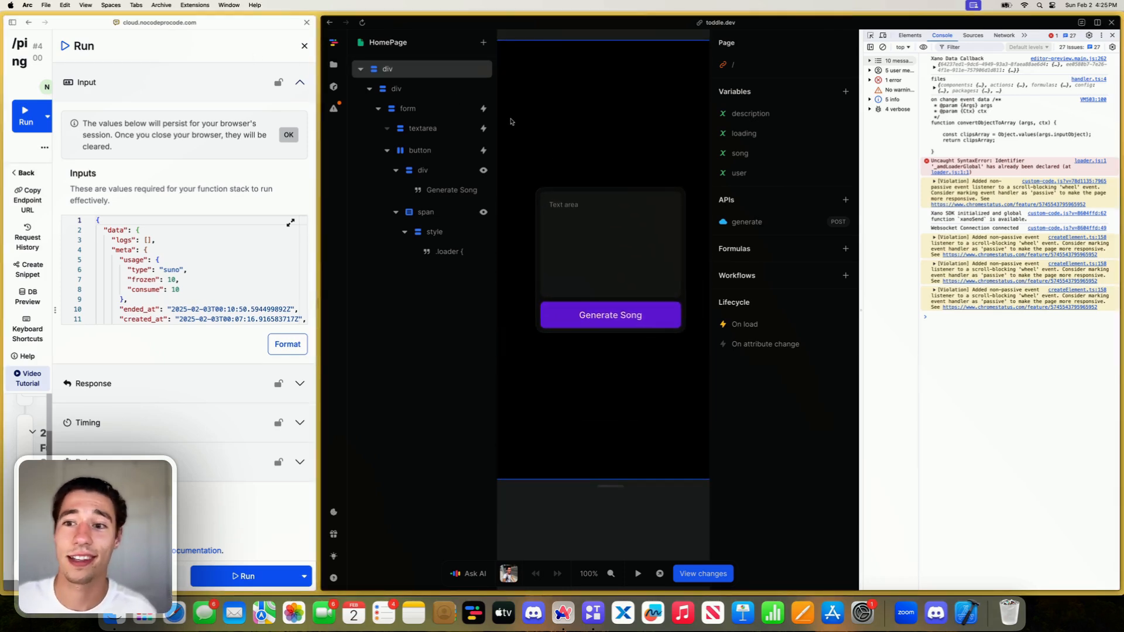
mouse_move(1, 117)
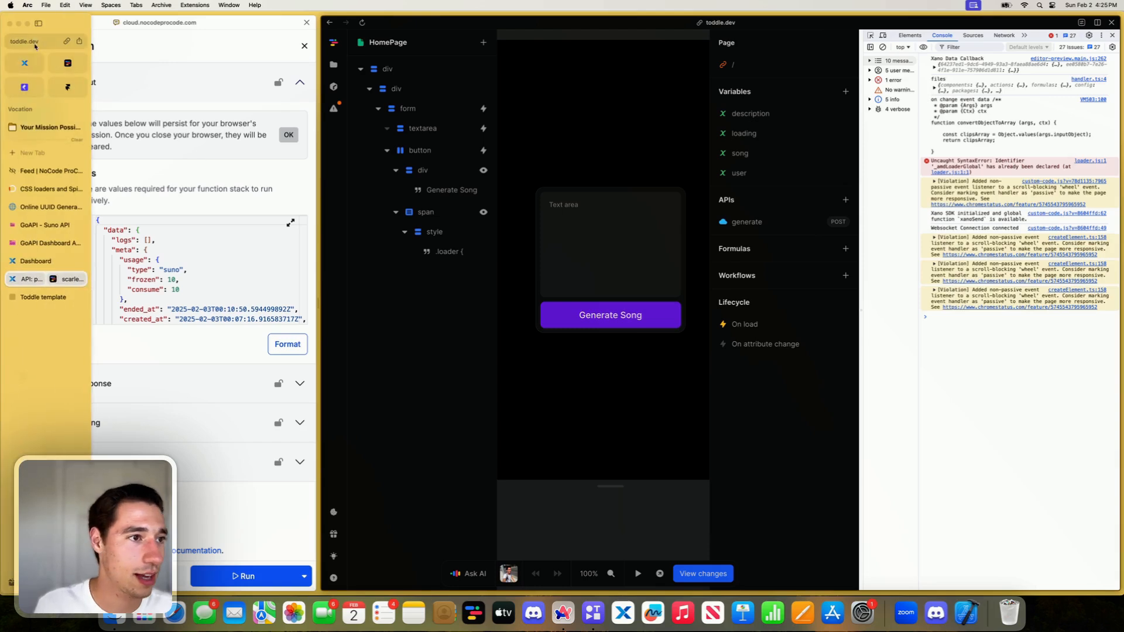
left_click(35, 43)
left_click(35, 44)
key("Escape")
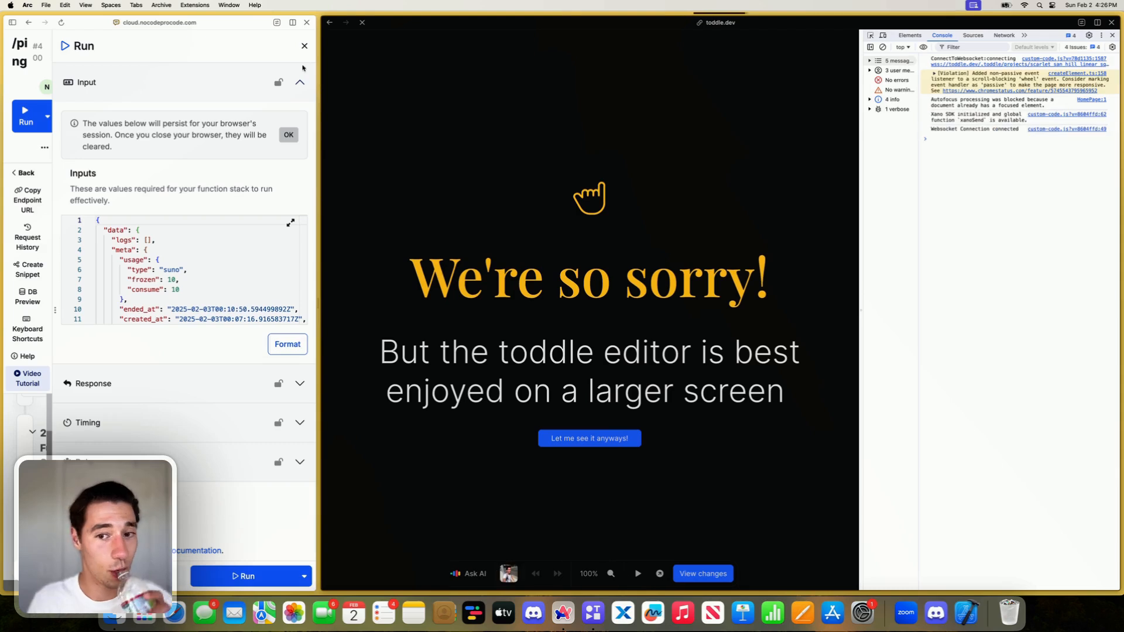
left_click(569, 433)
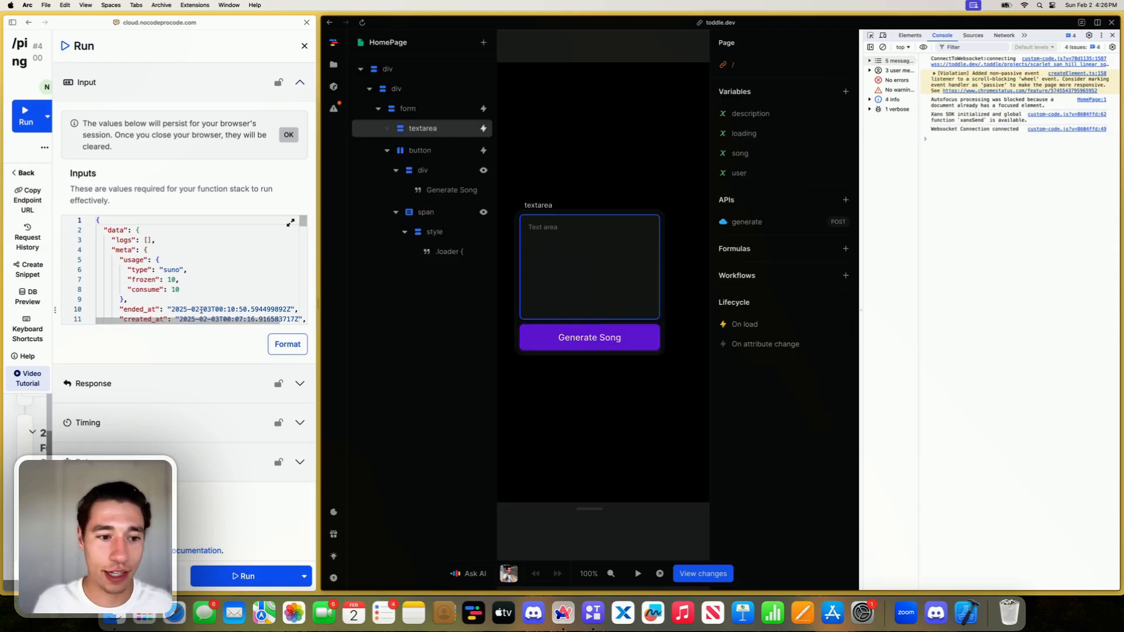
- Run the /ping endpoint with the saved input, expand the new Xano Data Callback entry in the console and copy the logged array
left_click(250, 572)
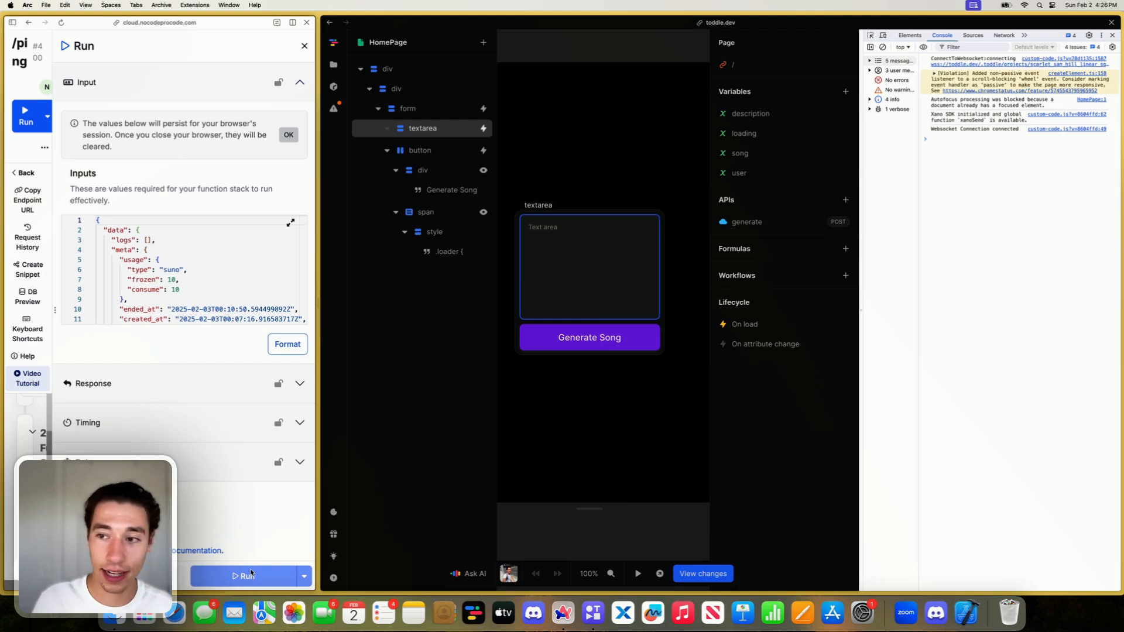
left_click(251, 572)
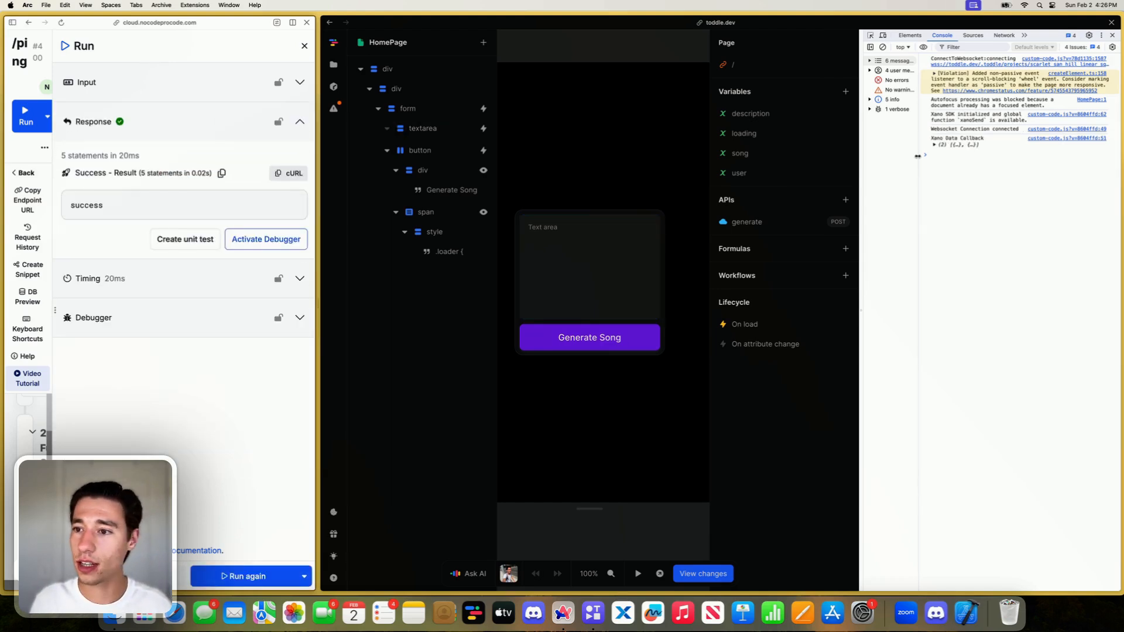
left_click(934, 145)
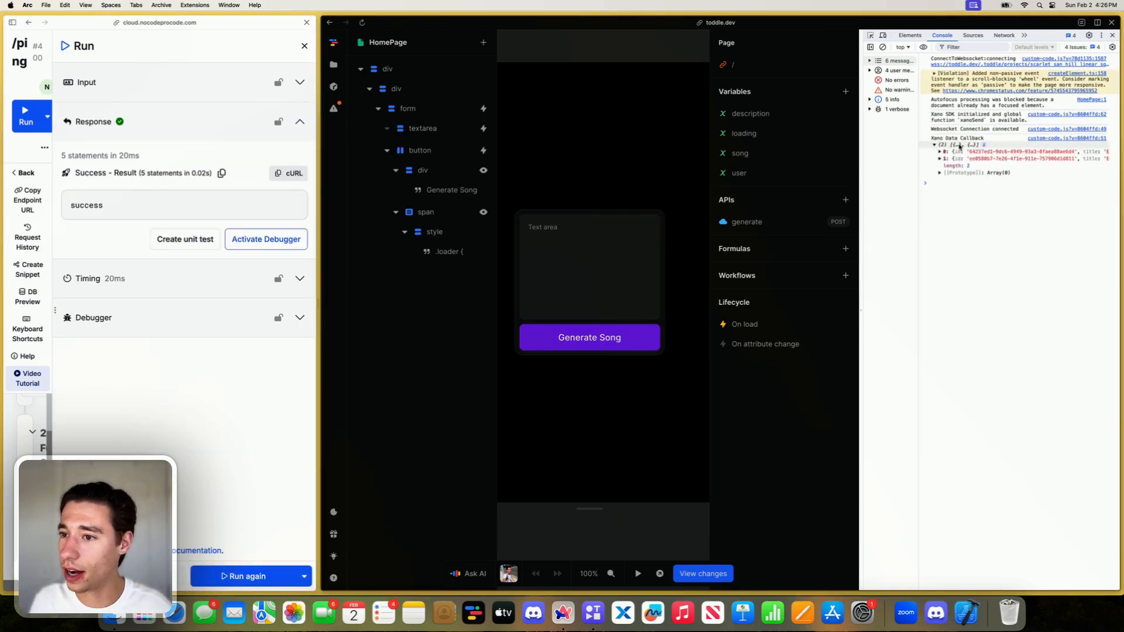
right_click(959, 146)
left_click(973, 149)
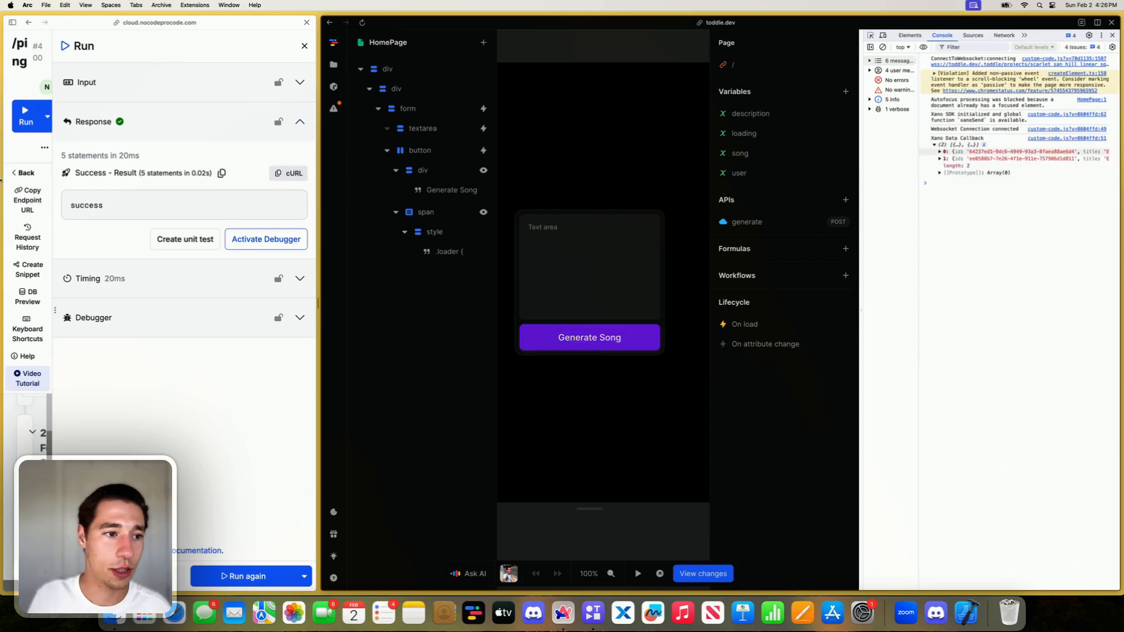
- Look through the open browser tabs and open jsonformatter.org in a new tab
left_click(46, 170)
left_click(43, 189)
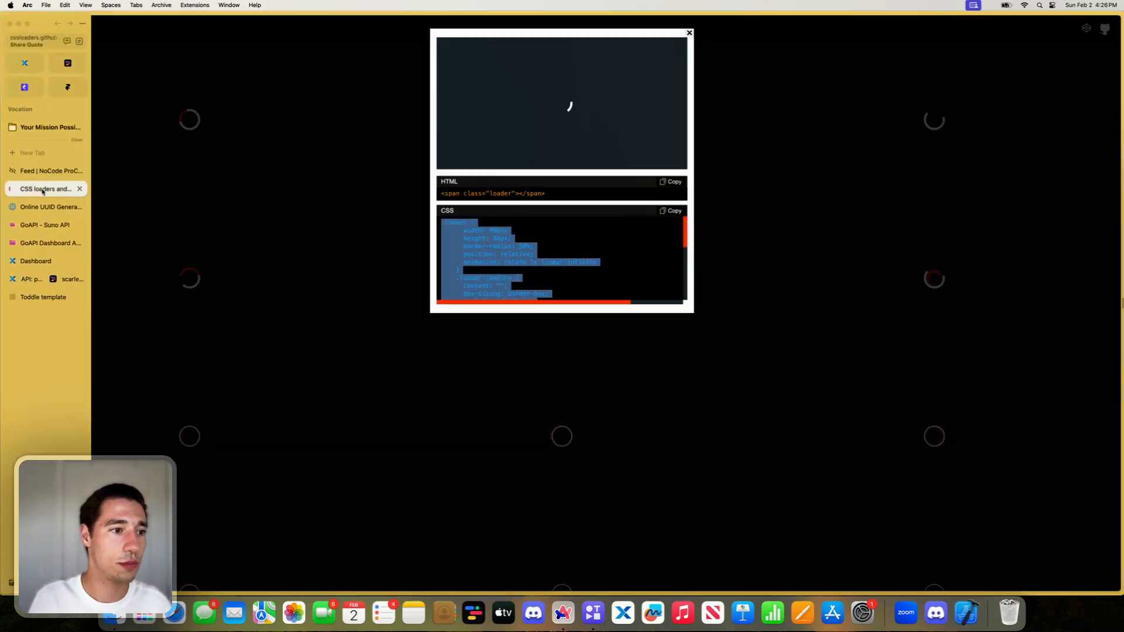
left_click(43, 207)
left_click(42, 224)
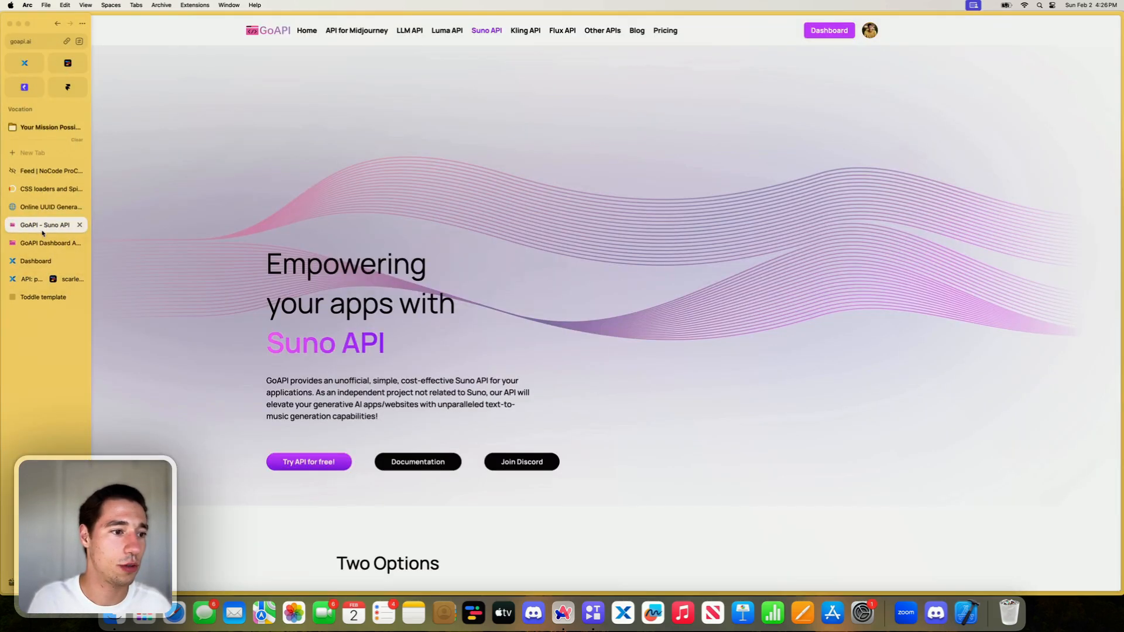
left_click(33, 297)
left_click(32, 152)
type("jsonformatter.org")
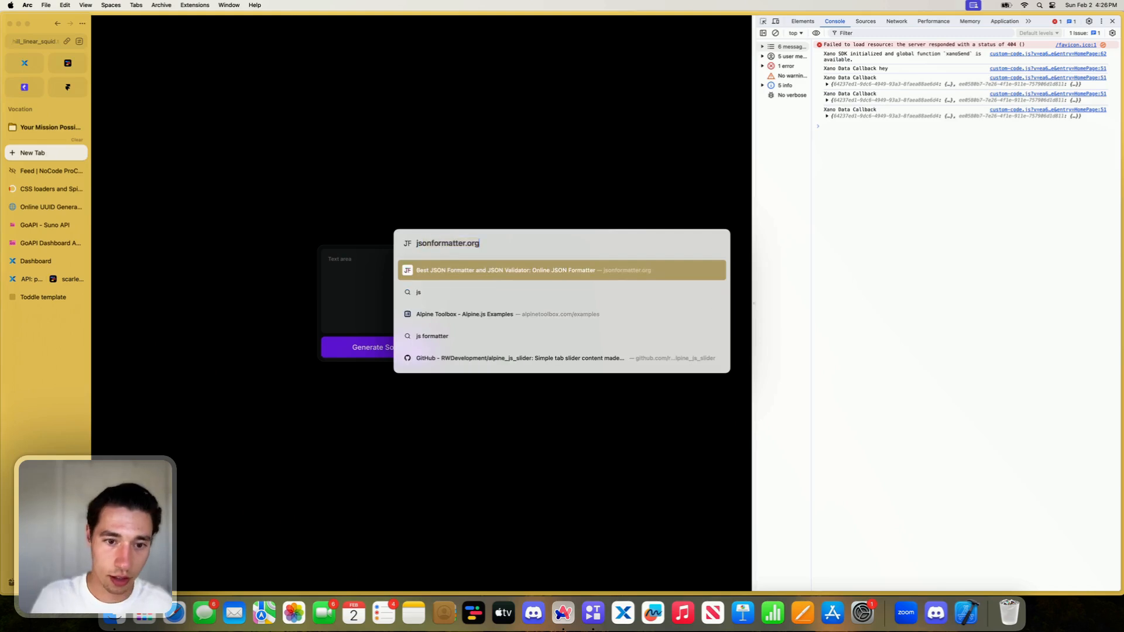
key("Return")
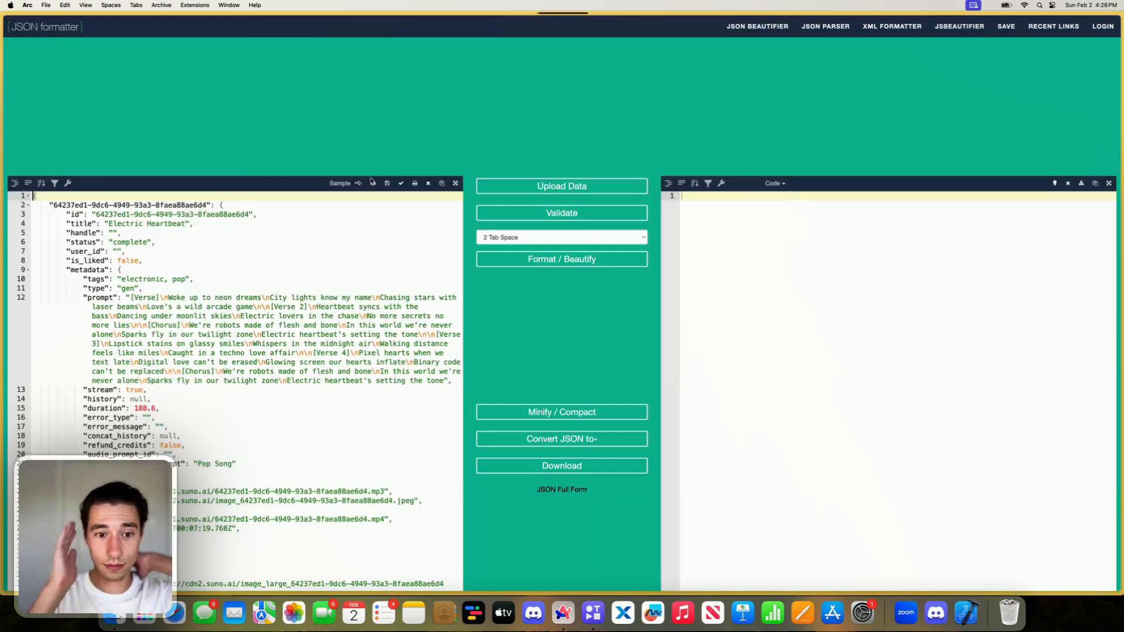
- Replace the old JSON in the formatter's input editor with the copied callback array and review its contents
triple_click(344, 325)
key("BackSpace")
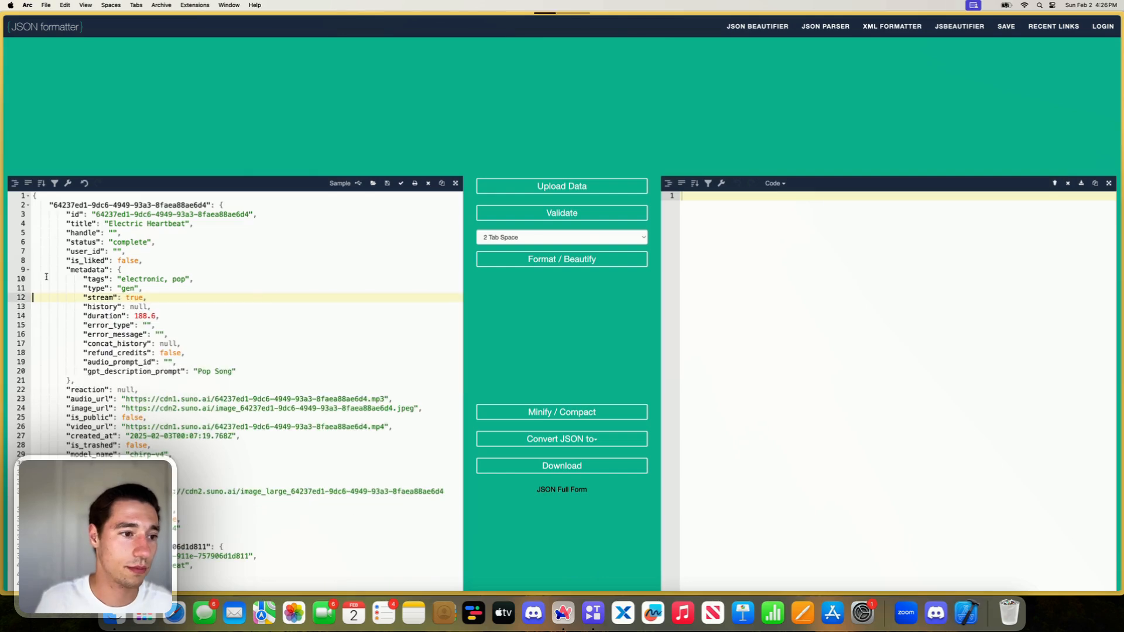
scroll(51, 212, "down", 10)
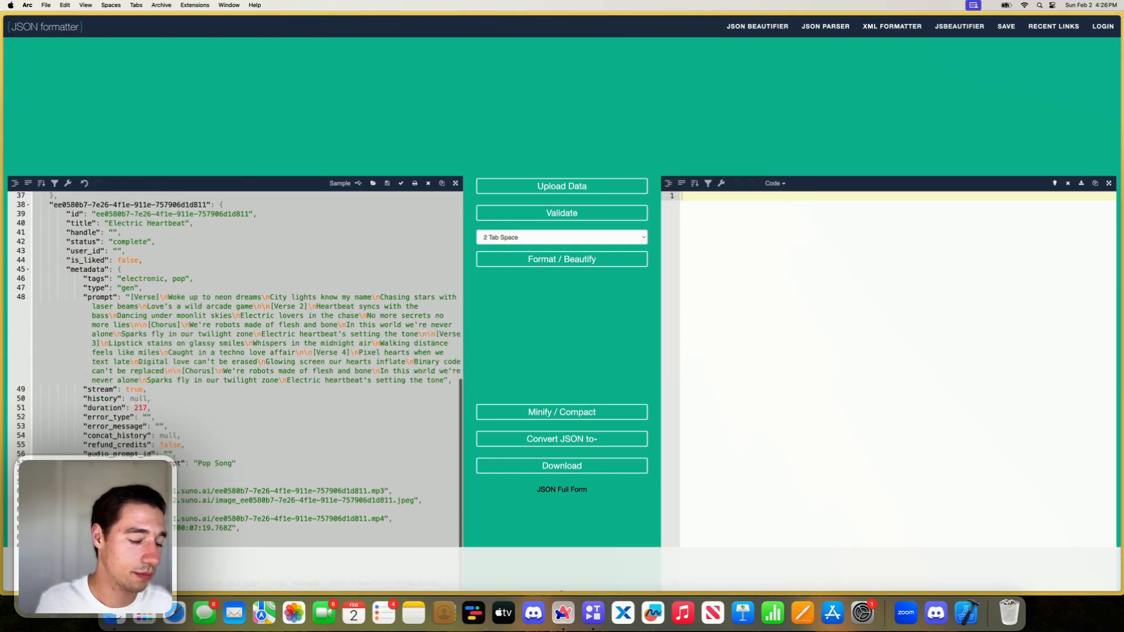
key("BackSpace")
key("super+v")
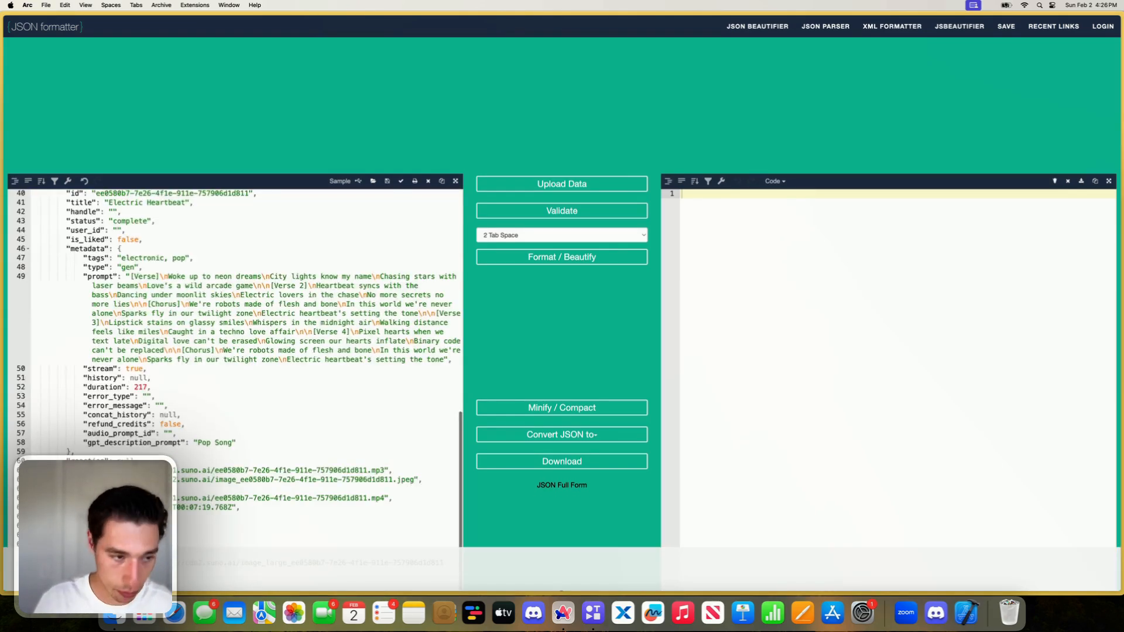
scroll(192, 416, "down", 15)
scroll(191, 415, "up", 10)
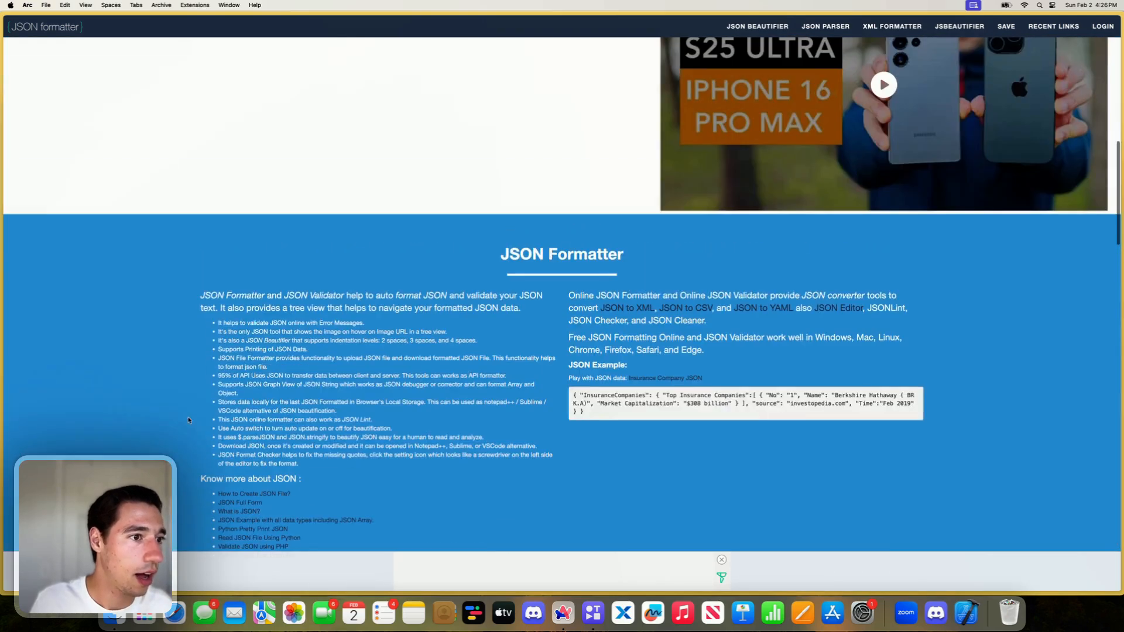
mouse_move(2, 94)
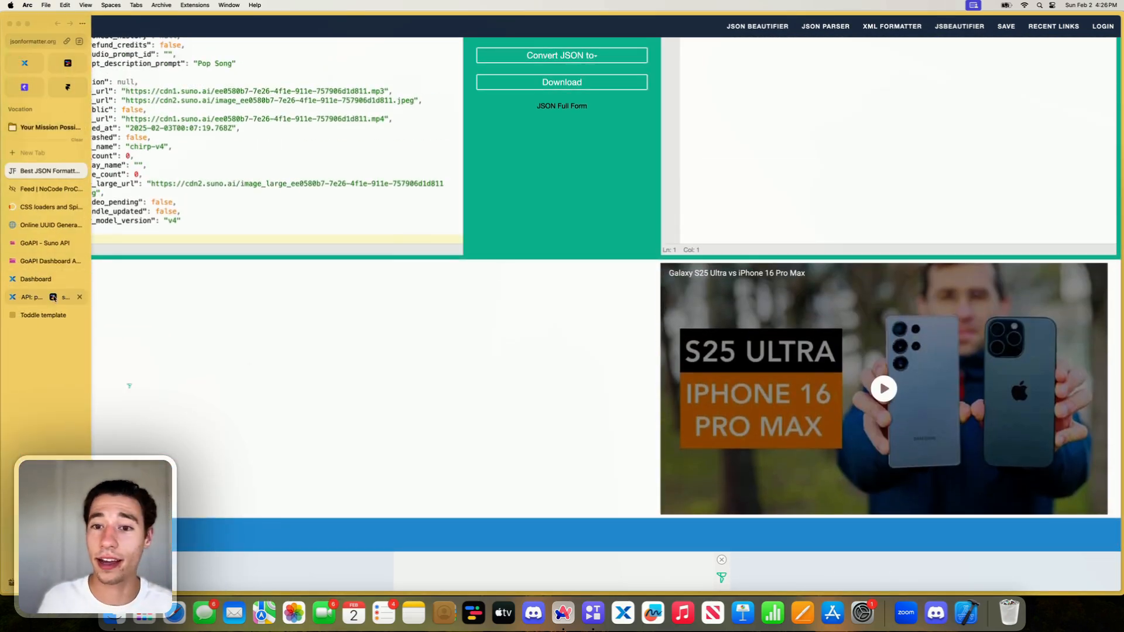
scroll(275, 310, "up", 8)
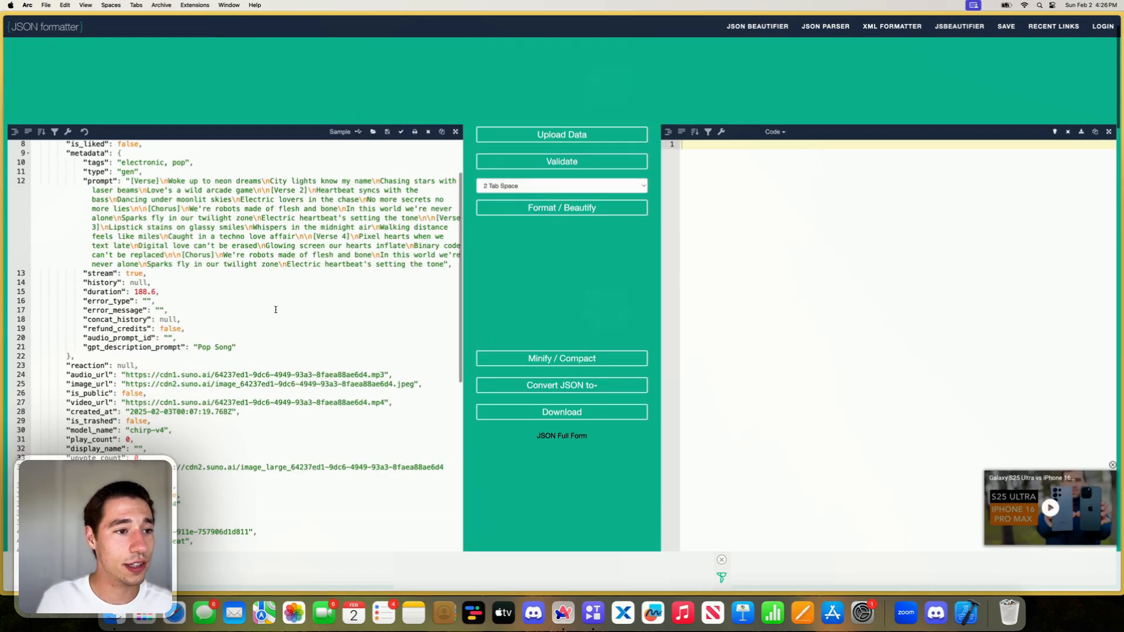
scroll(276, 310, "up", 5)
- Return to the Xano and toddle split view and close the developer console
mouse_move(83, 91)
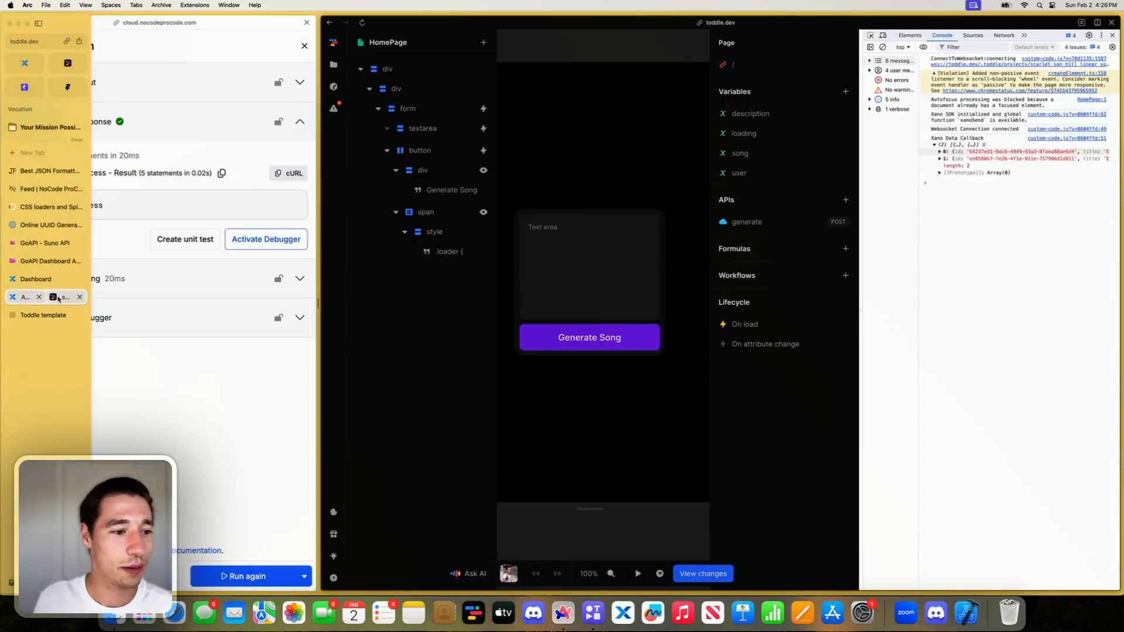
left_click(69, 296)
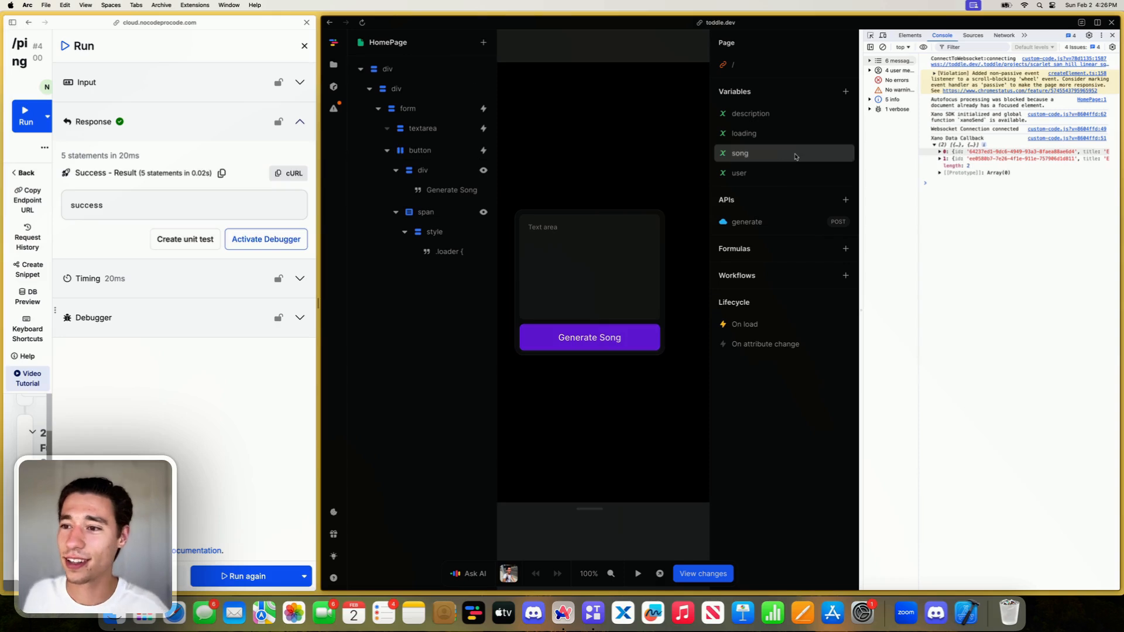
left_click(1112, 35)
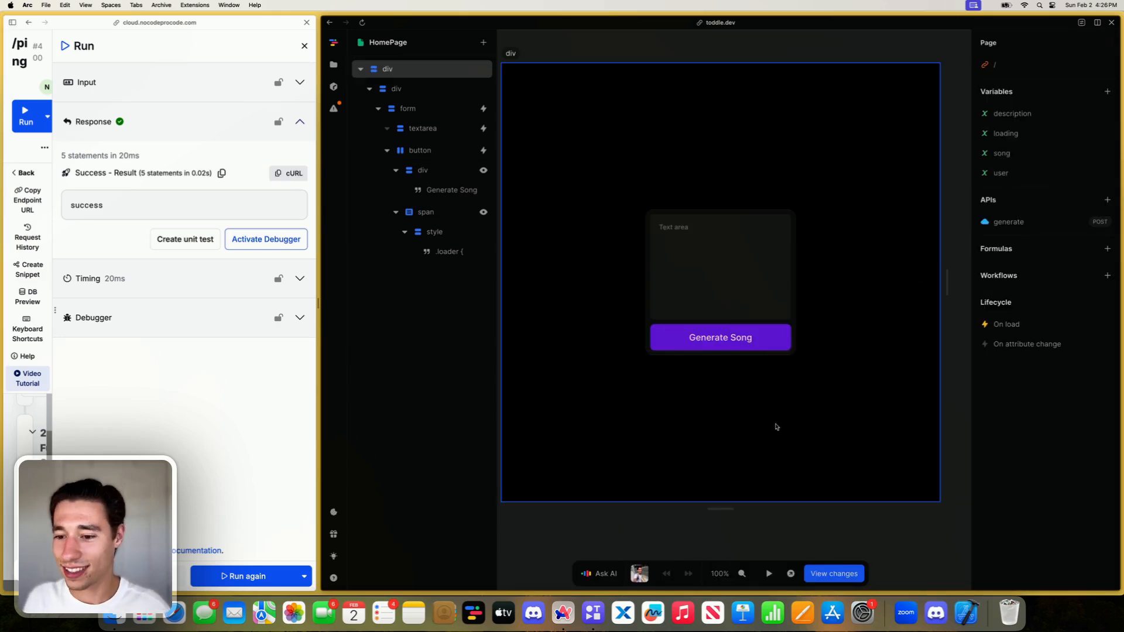
- Inspect the data formula of the console log in the on-load workflow's connectionStatus event, and close the endpoint's run panel
left_click(1006, 323)
left_click(941, 263)
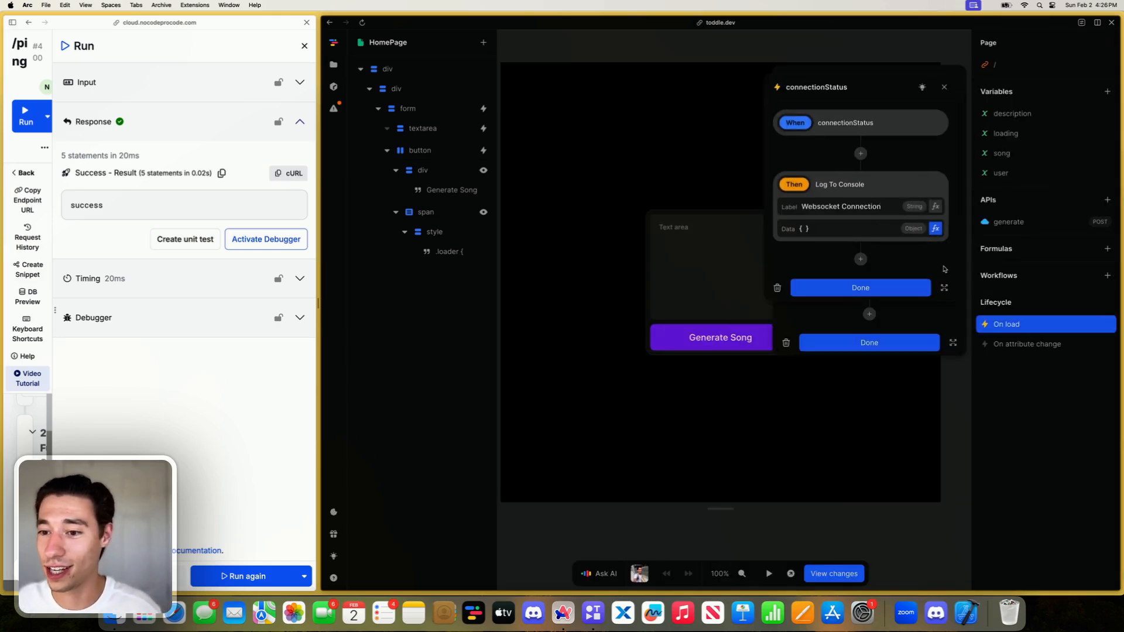
left_click(935, 228)
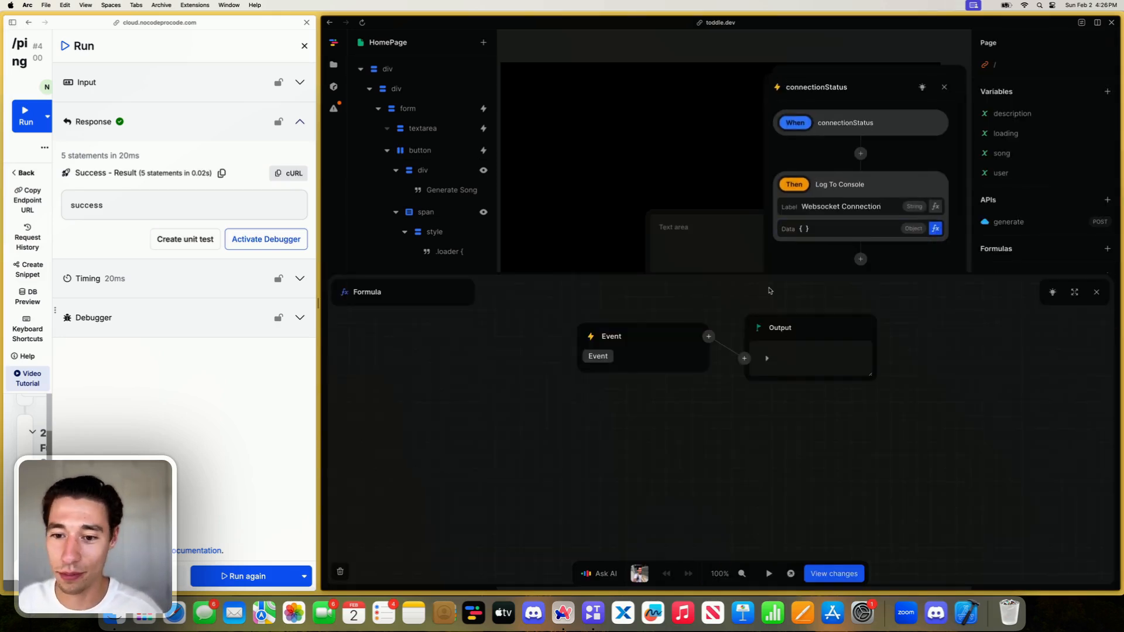
left_click(709, 336)
scroll(697, 421, "down", 2)
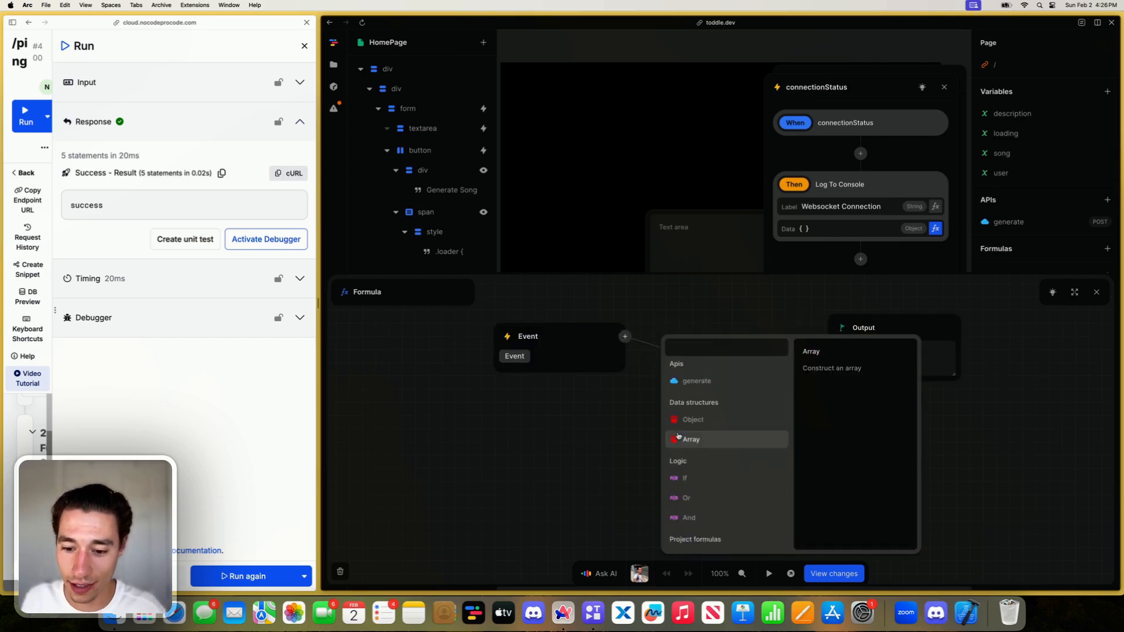
left_click(631, 400)
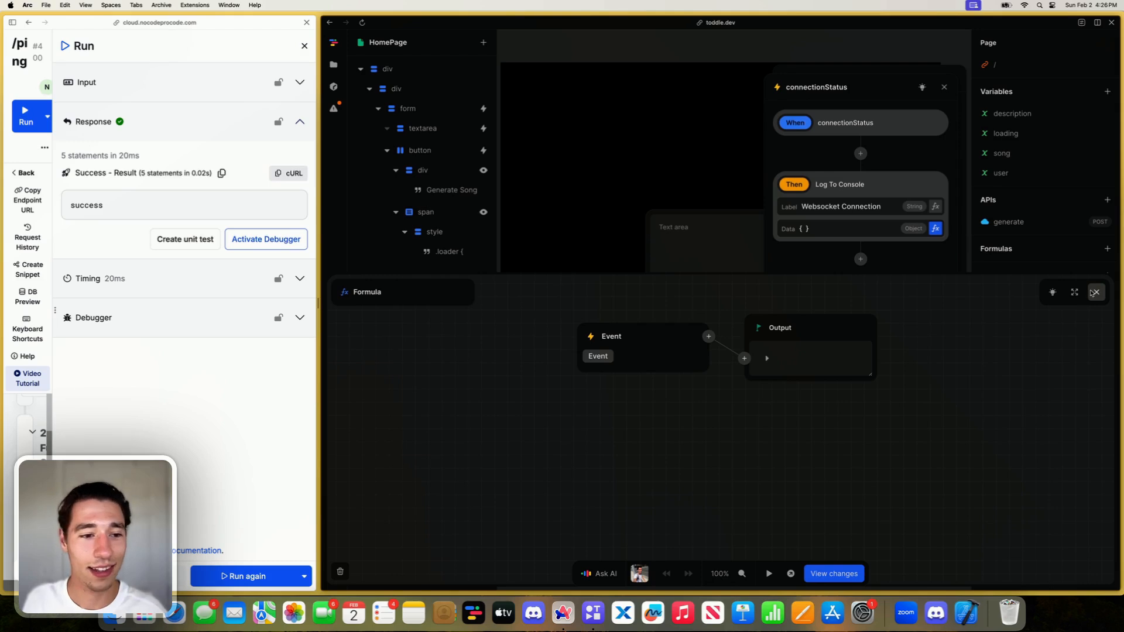
left_click(305, 47)
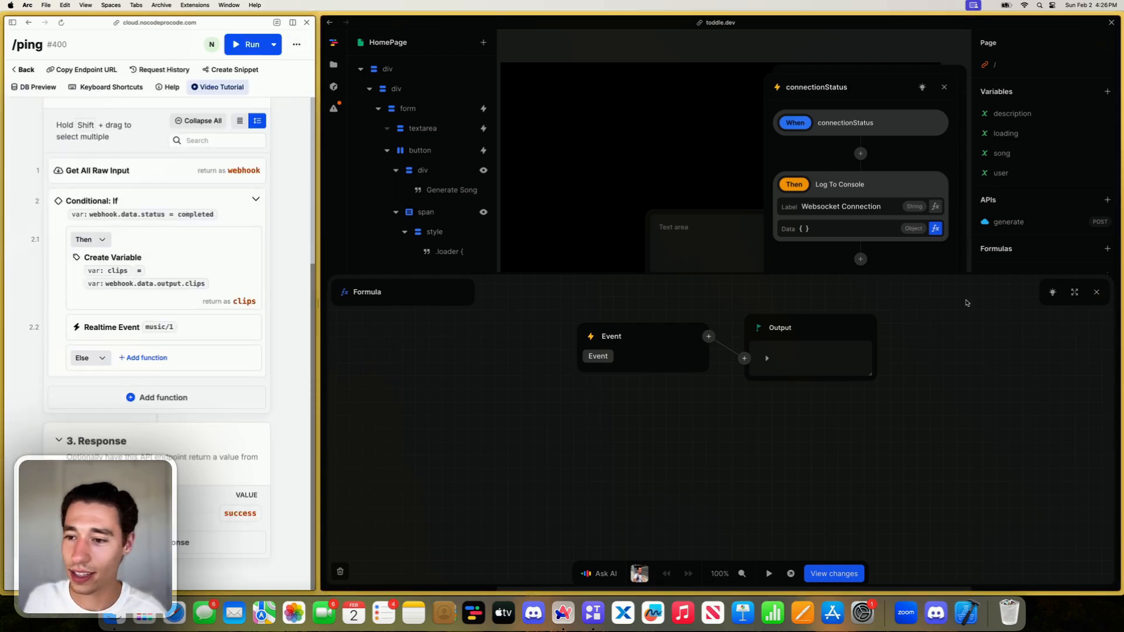
left_click(1097, 295)
left_click(1096, 292)
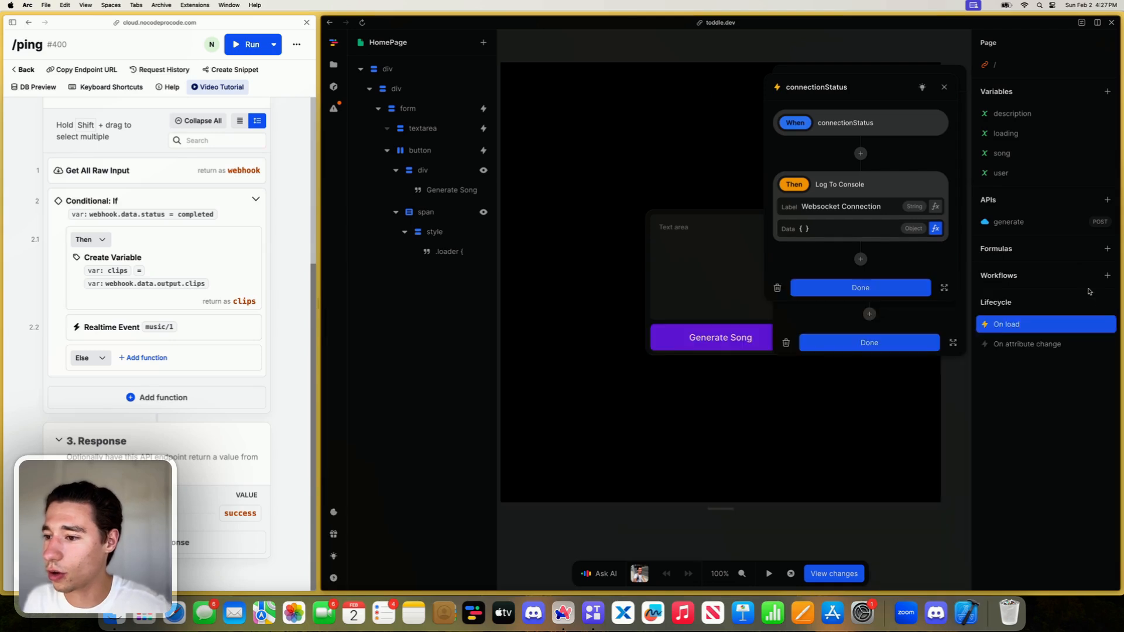
- Replace the connectionStatus event's log action with a new Log to console action using Event as its data, and close the workflow
scroll(898, 187, "down", 2)
left_click(859, 154)
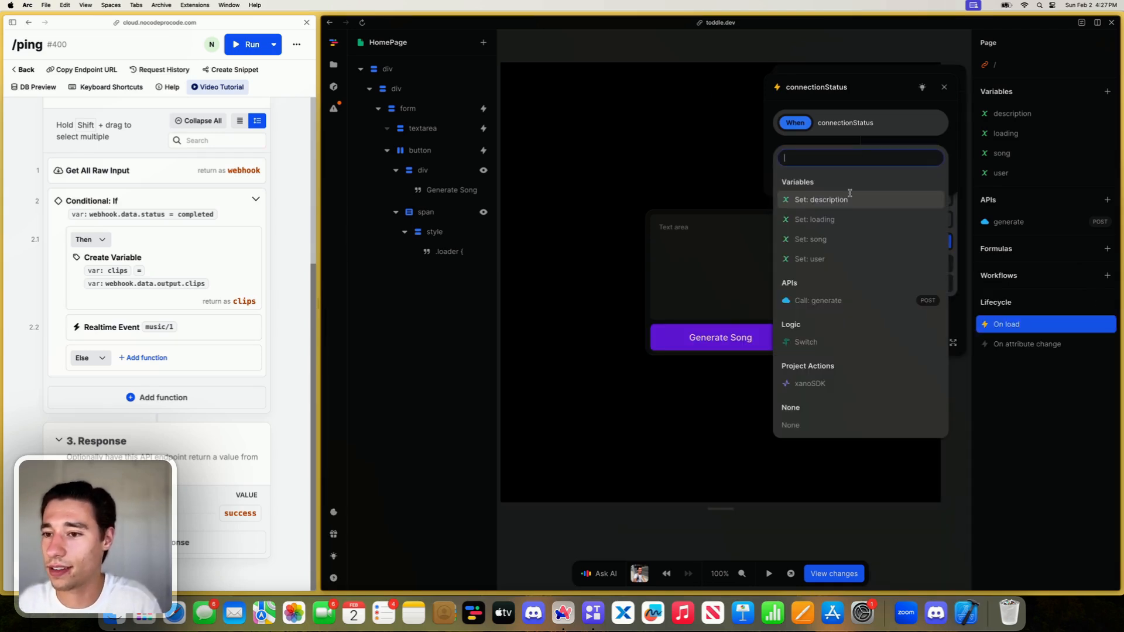
scroll(829, 306, "down", 3)
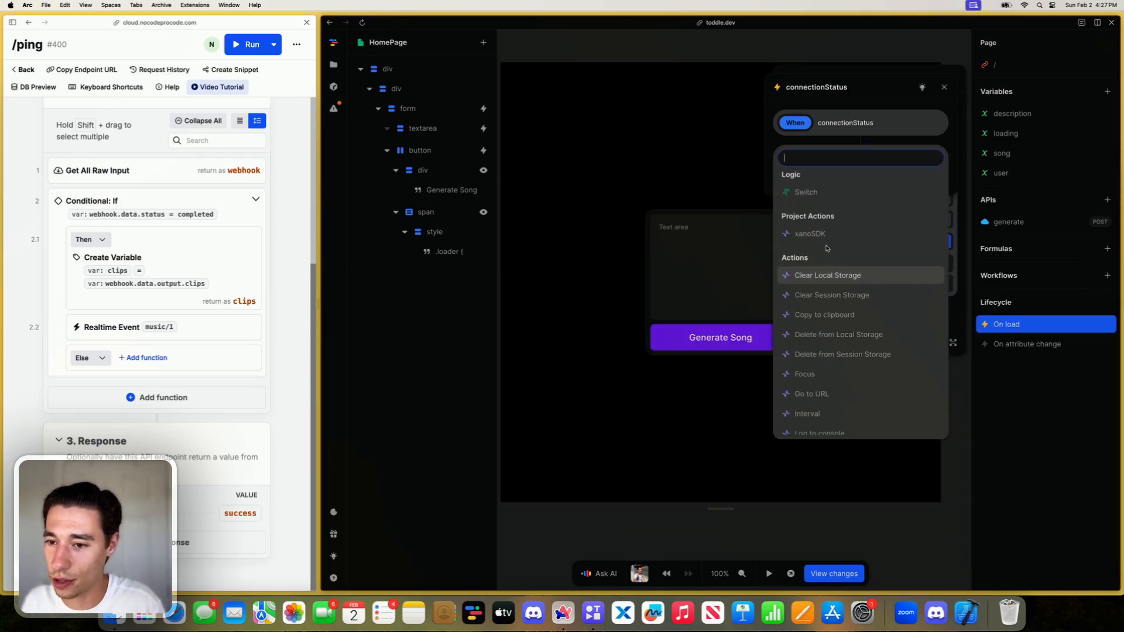
scroll(833, 293, "up", 2)
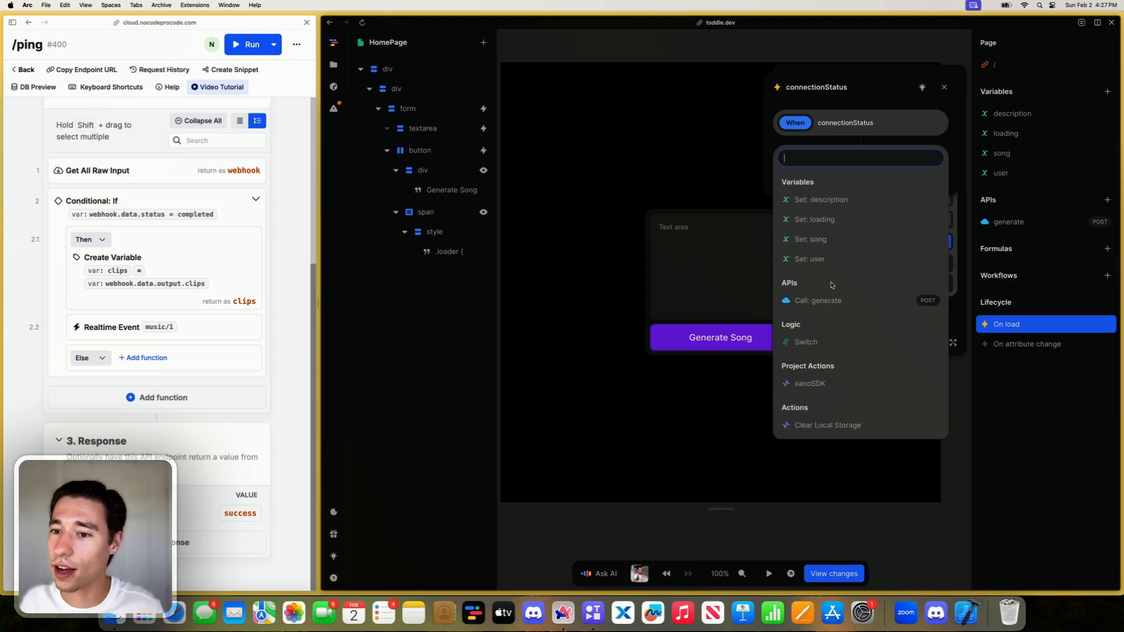
type("lo")
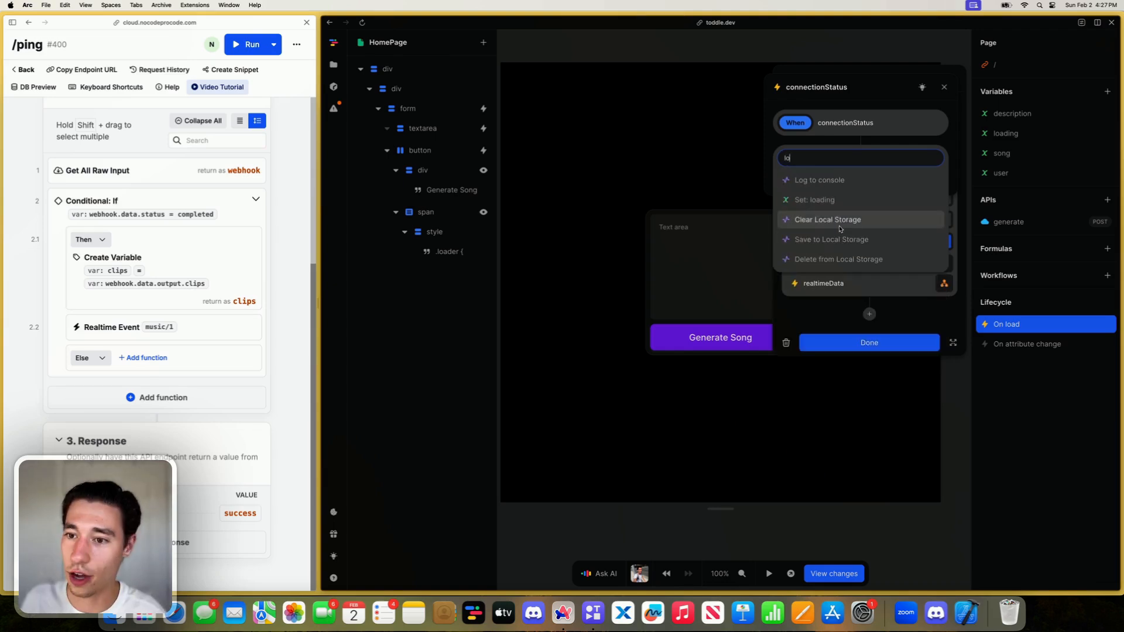
left_click(836, 181)
left_click(935, 229)
left_click(589, 343)
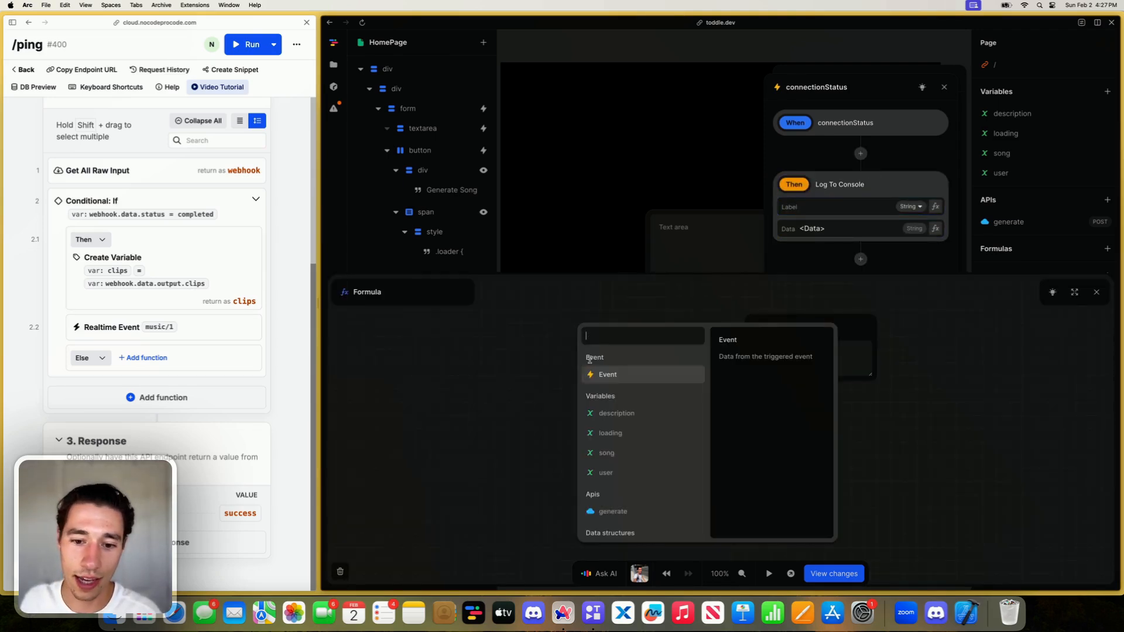
left_click(588, 360)
left_click(1096, 292)
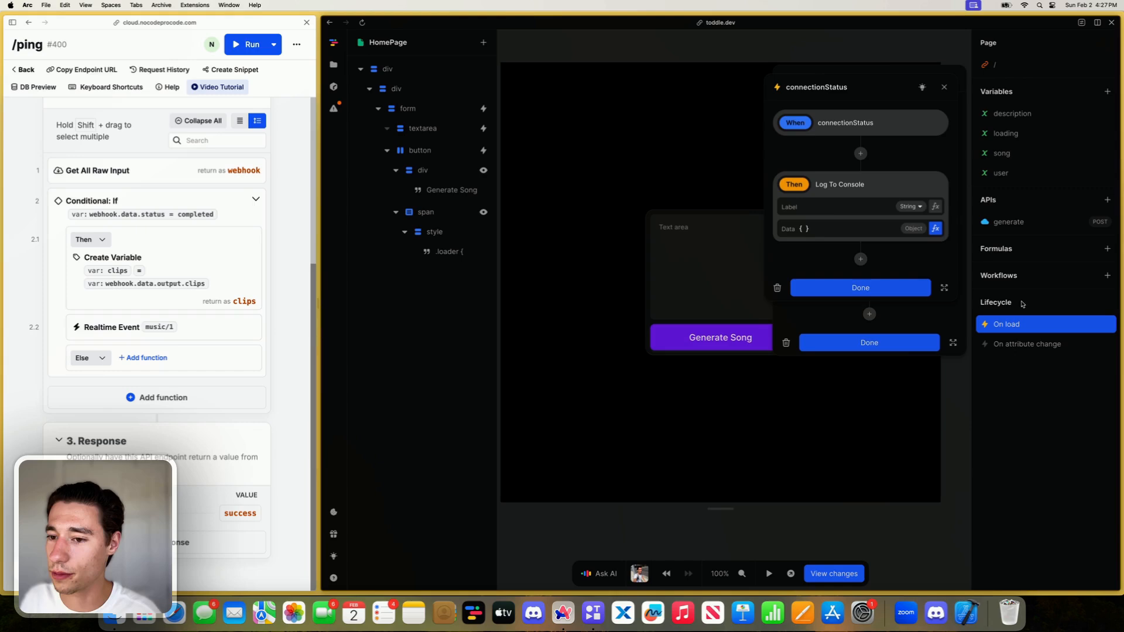
left_click(872, 288)
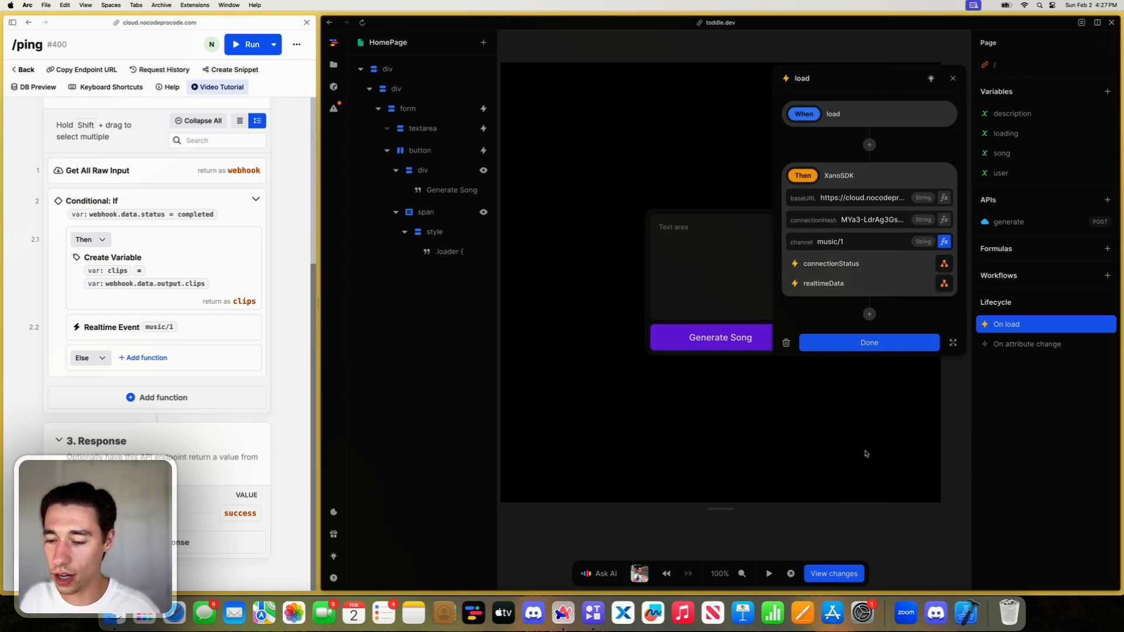
left_click(870, 344)
- Open the developer console for the toddle page and clear its logged messages
right_click(893, 495)
left_click(917, 587)
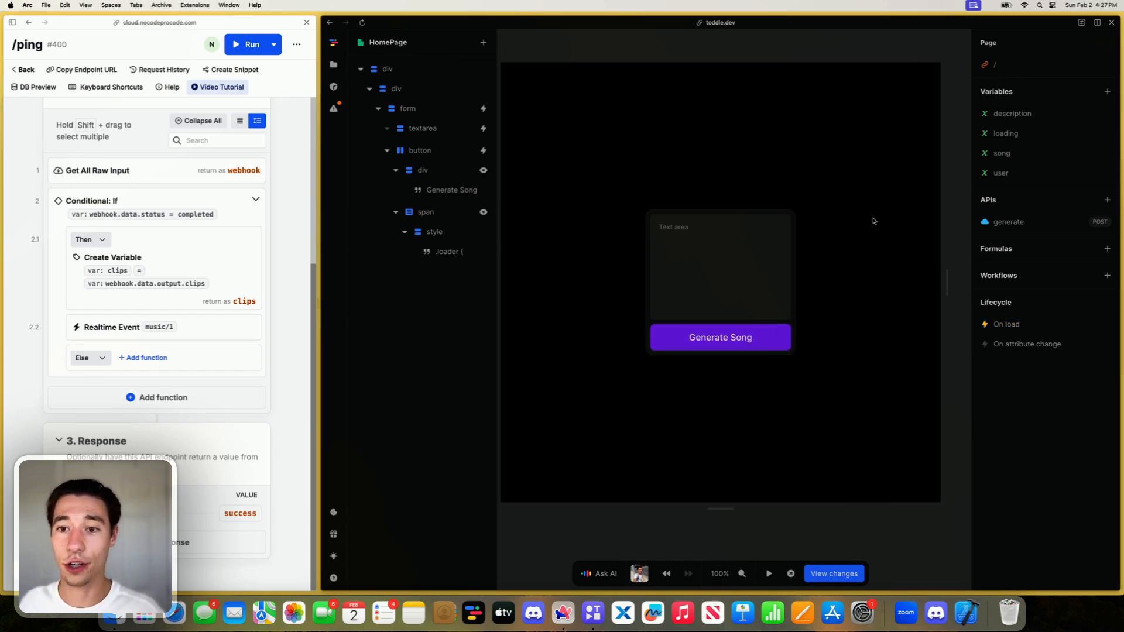
left_click(937, 37)
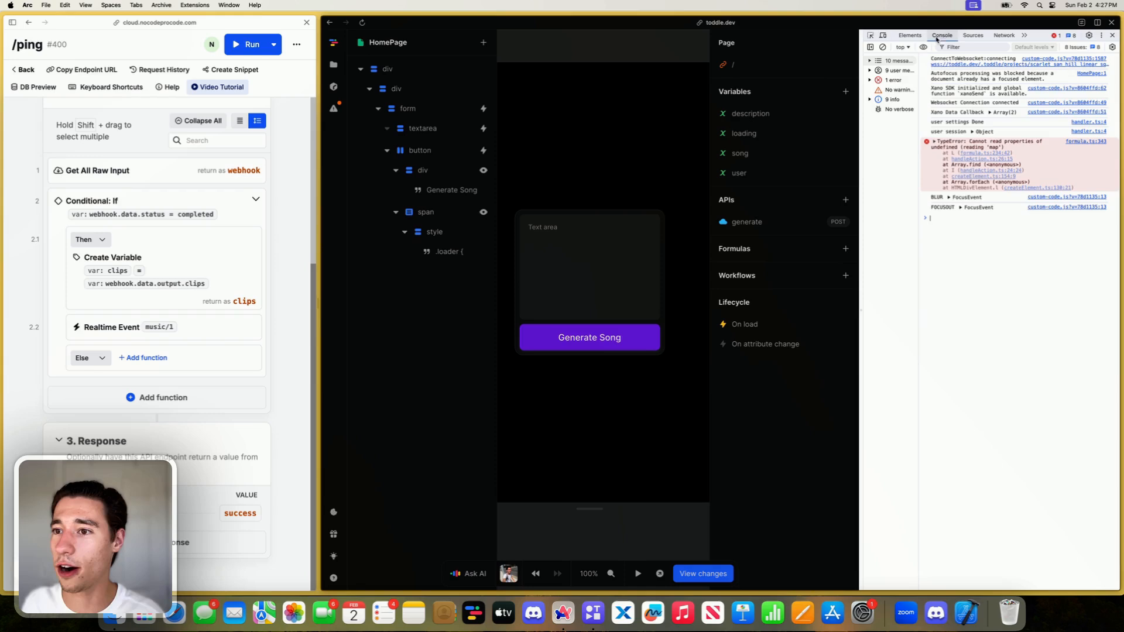
left_click(882, 47)
- Run the /ping endpoint with the saved input and expand the Xano Data Callback array in the console
left_click(268, 39)
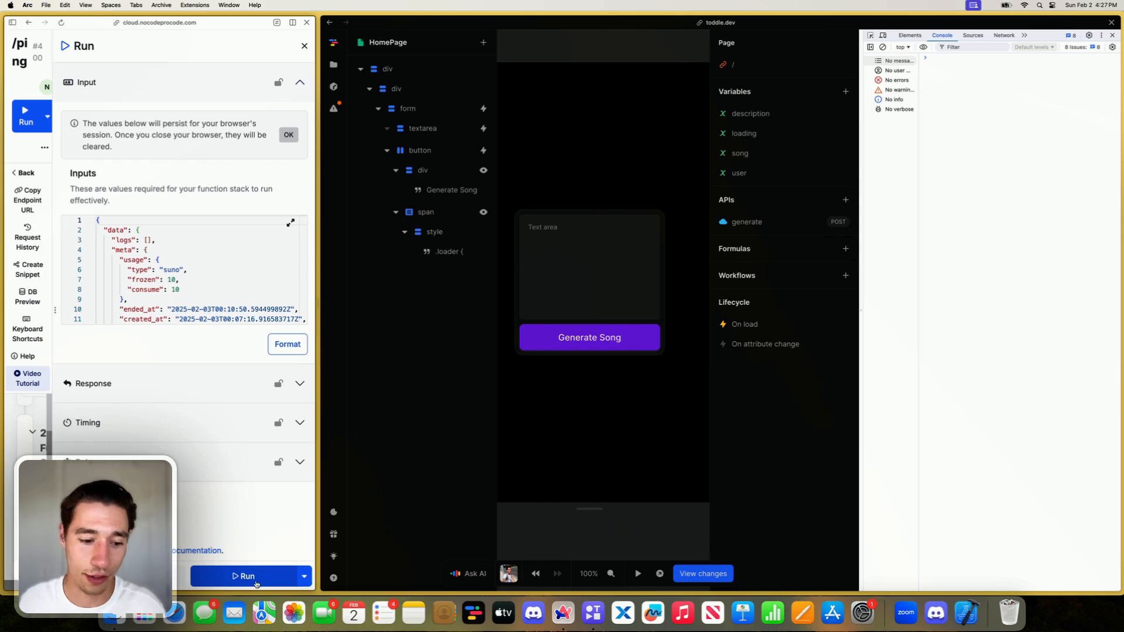
left_click(255, 584)
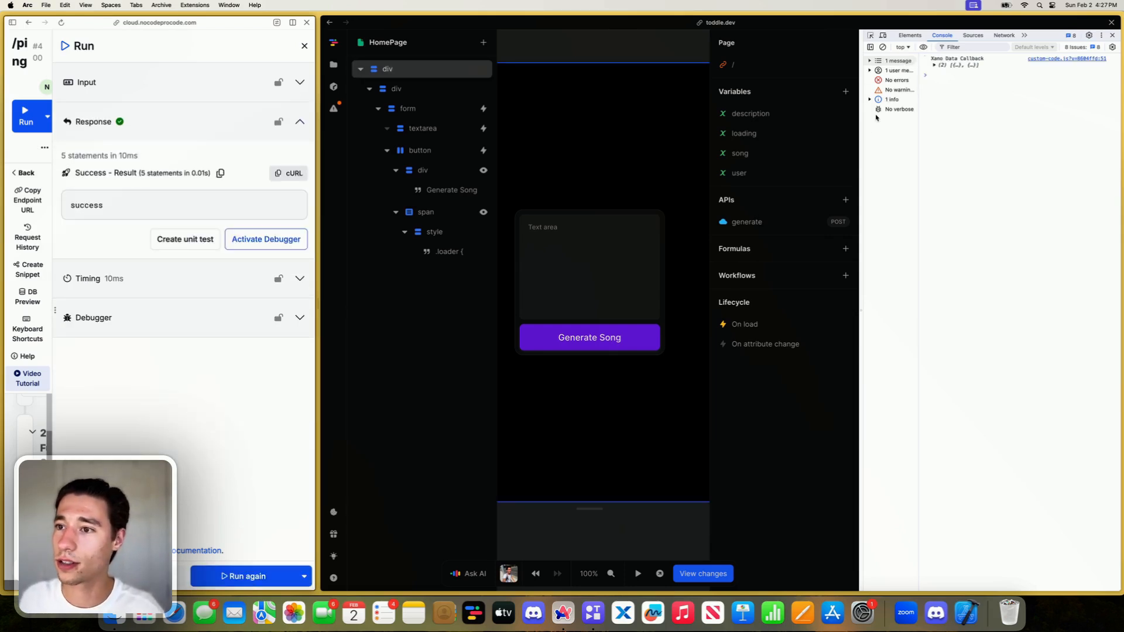
left_click(934, 65)
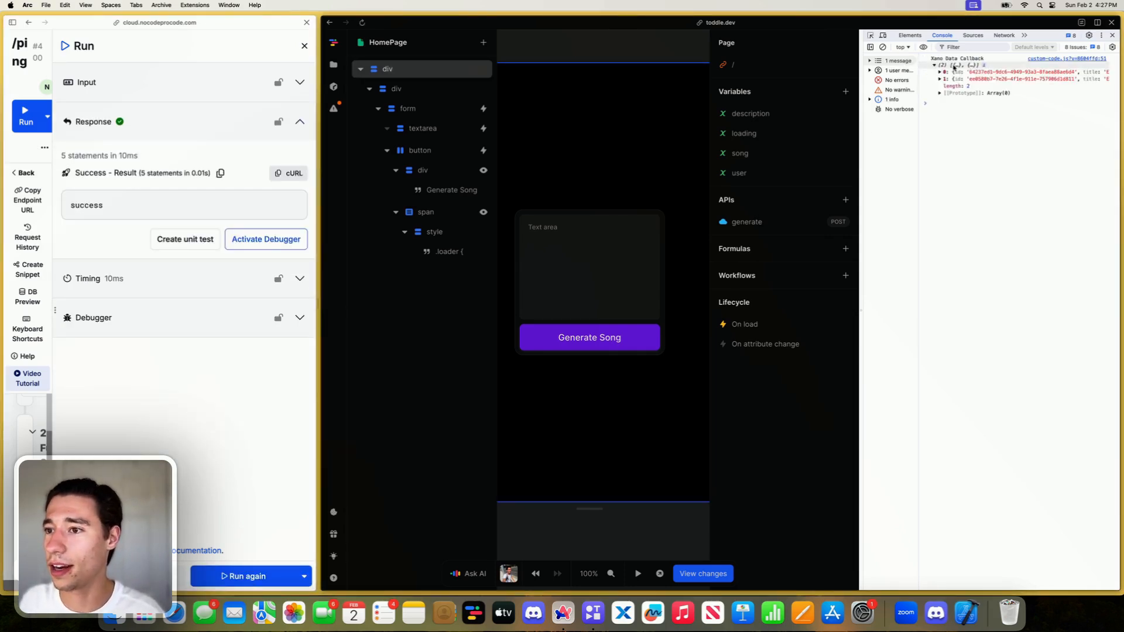
left_click(954, 66)
left_click(957, 67)
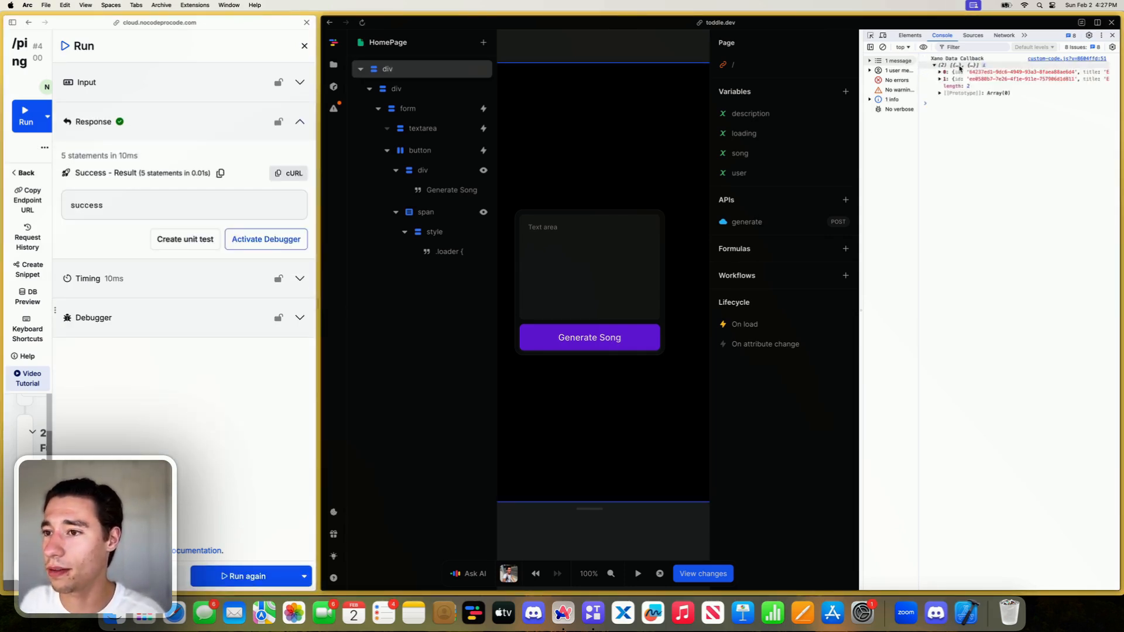
- Delete the convertObjectToArray formula from the toddle project
left_click(333, 65)
right_click(419, 323)
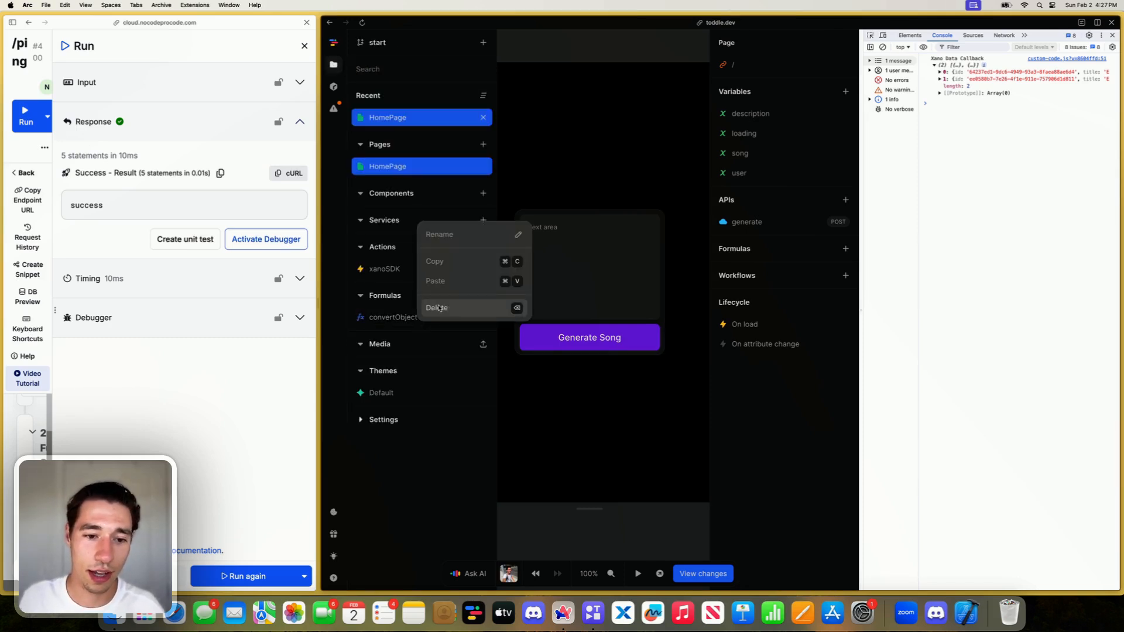
right_click(428, 317)
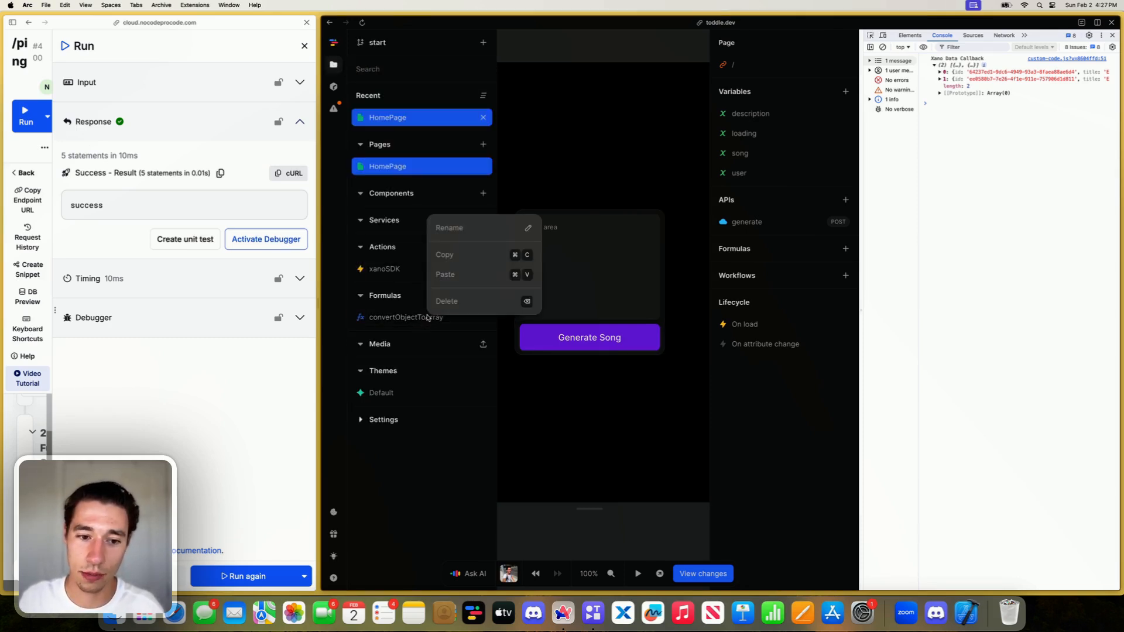
left_click(455, 301)
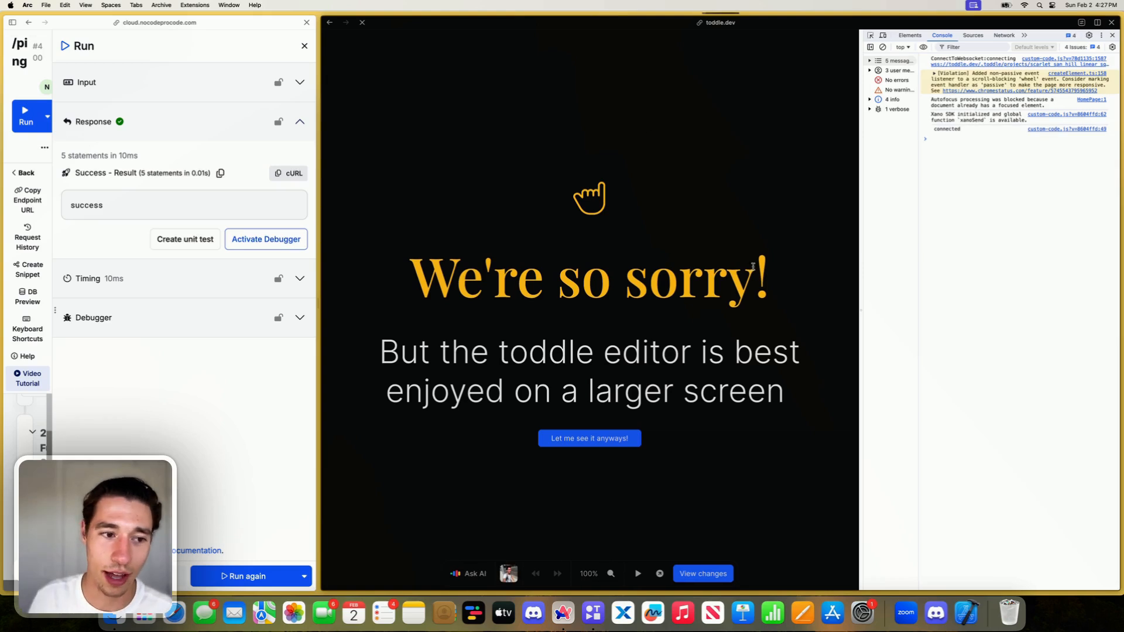
- Continue into the reloaded editor, clear the console and run the /ping endpoint again
left_click(575, 439)
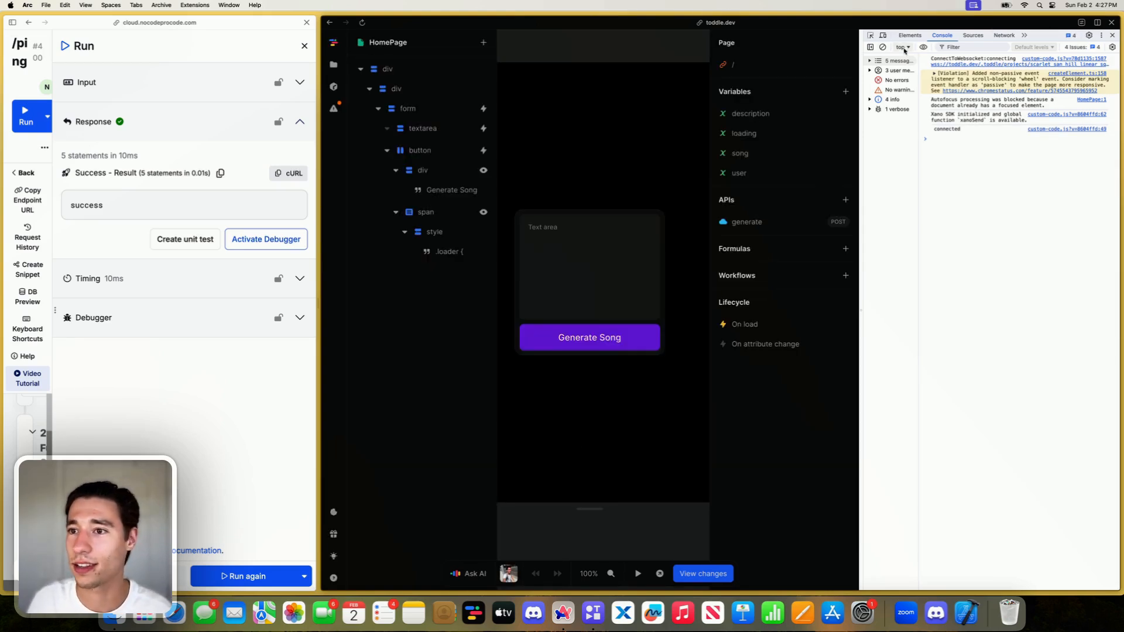
left_click(883, 47)
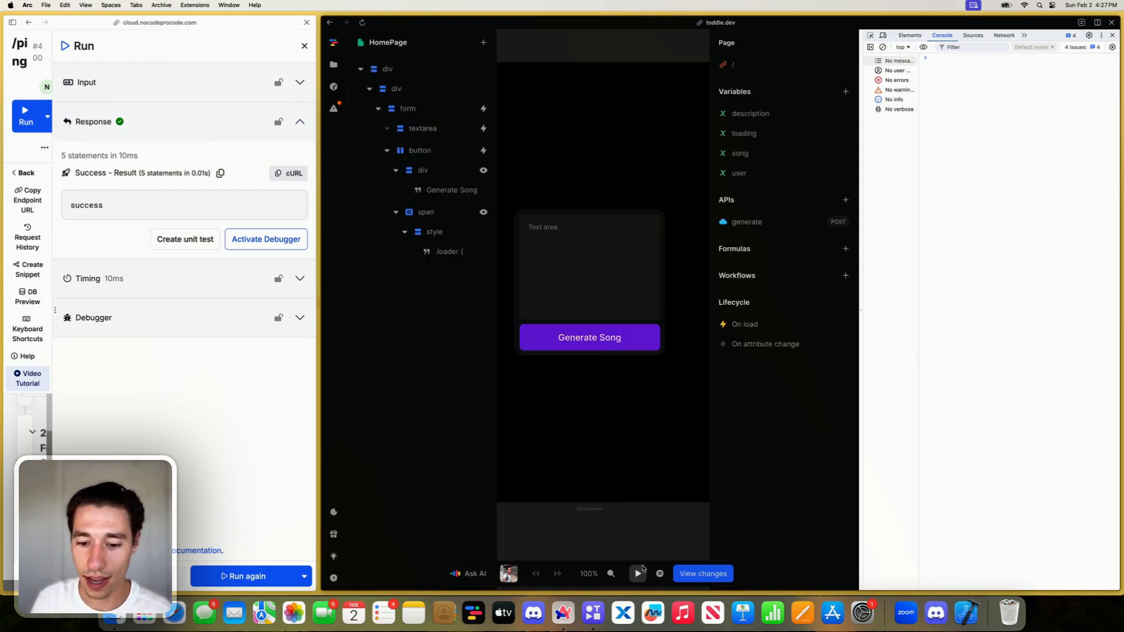
left_click(241, 576)
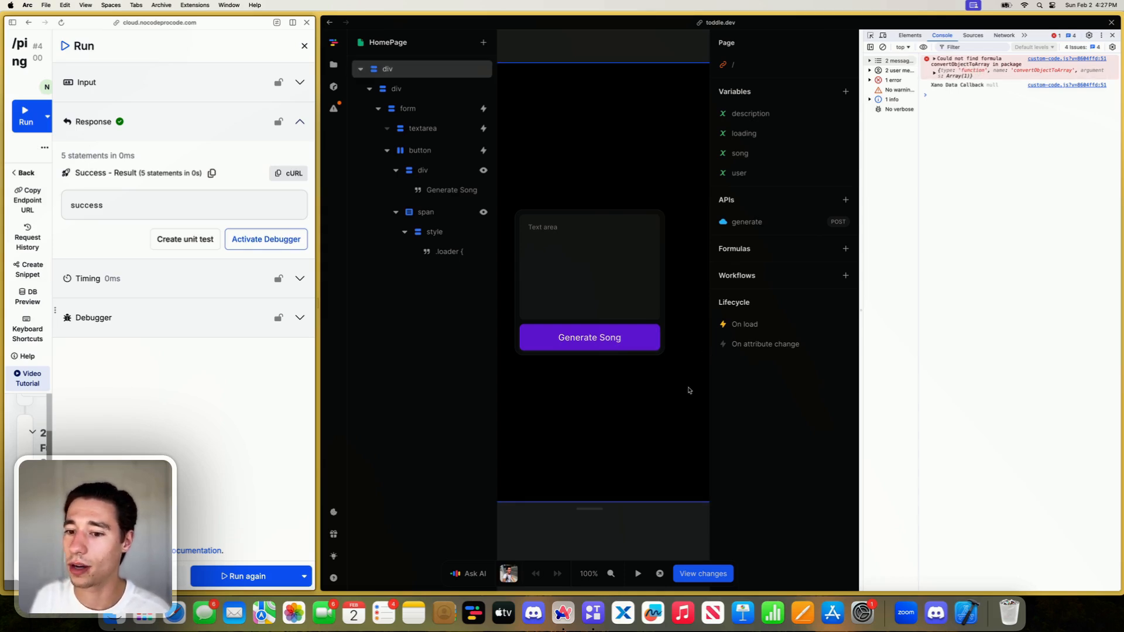
- Remove the Log to Console action from the on-load workflow's connectionStatus event and close the workflow
left_click(737, 328)
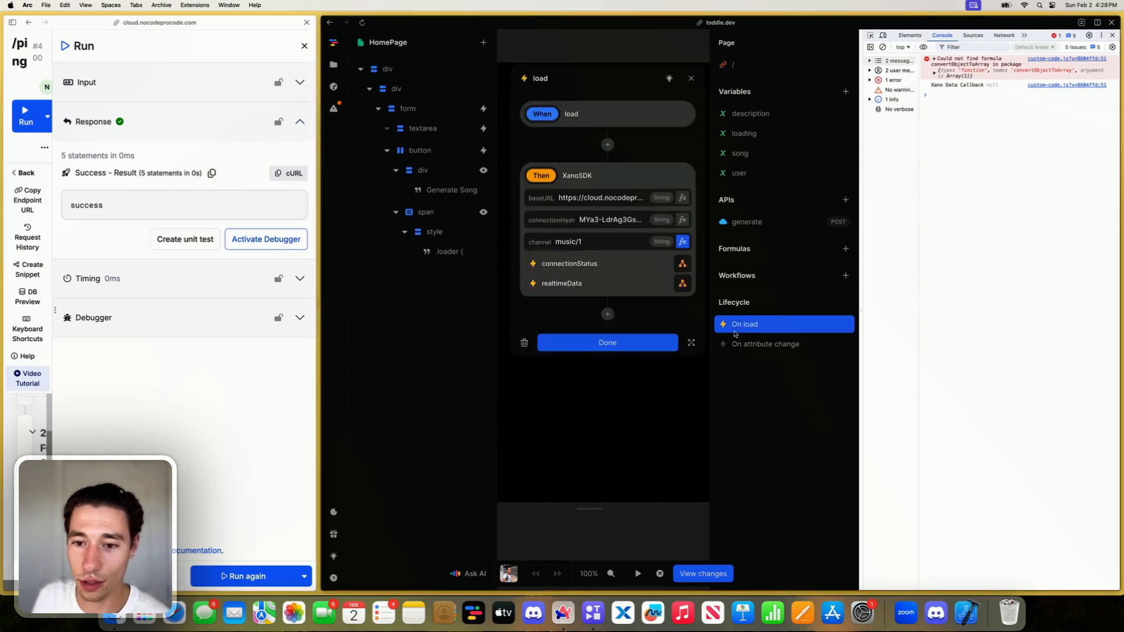
left_click(682, 264)
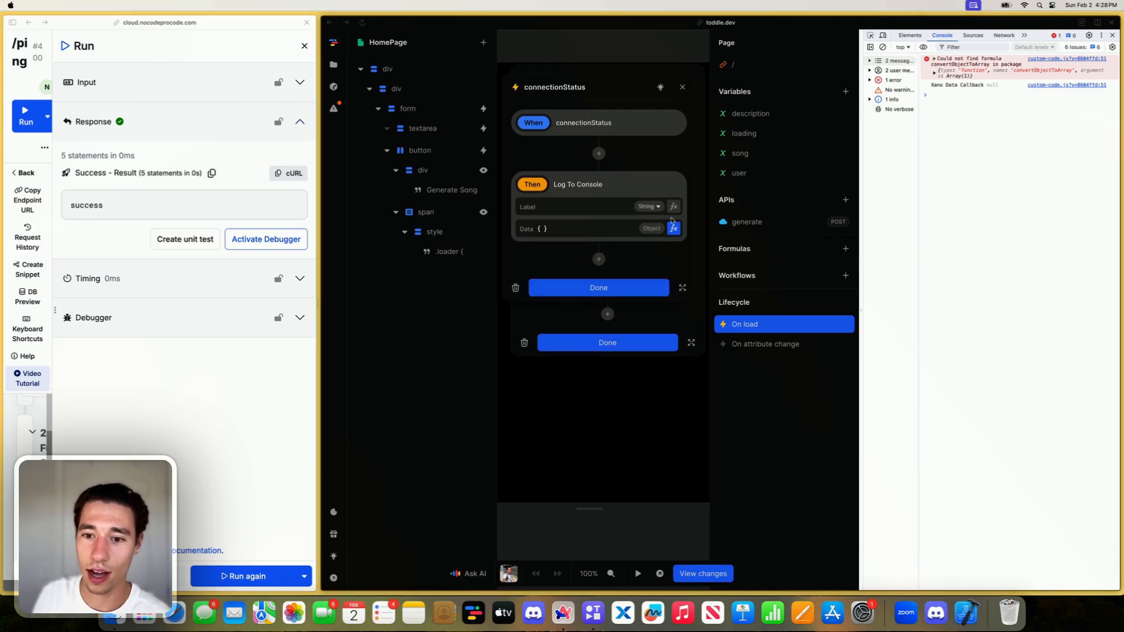
left_click(674, 229)
left_click(834, 294)
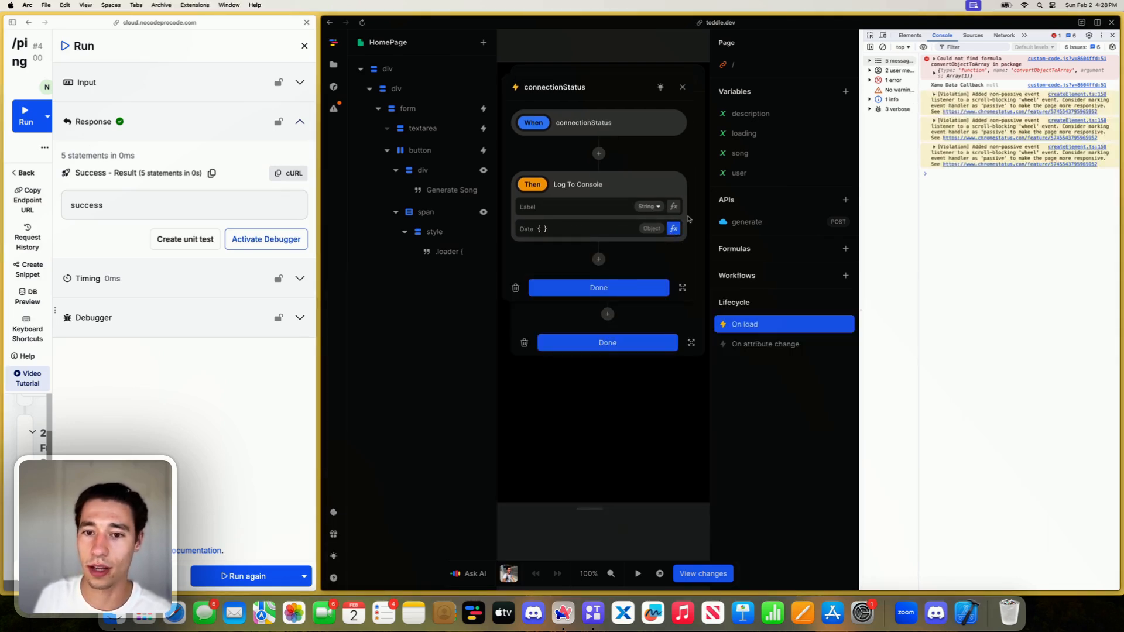
left_click(682, 87)
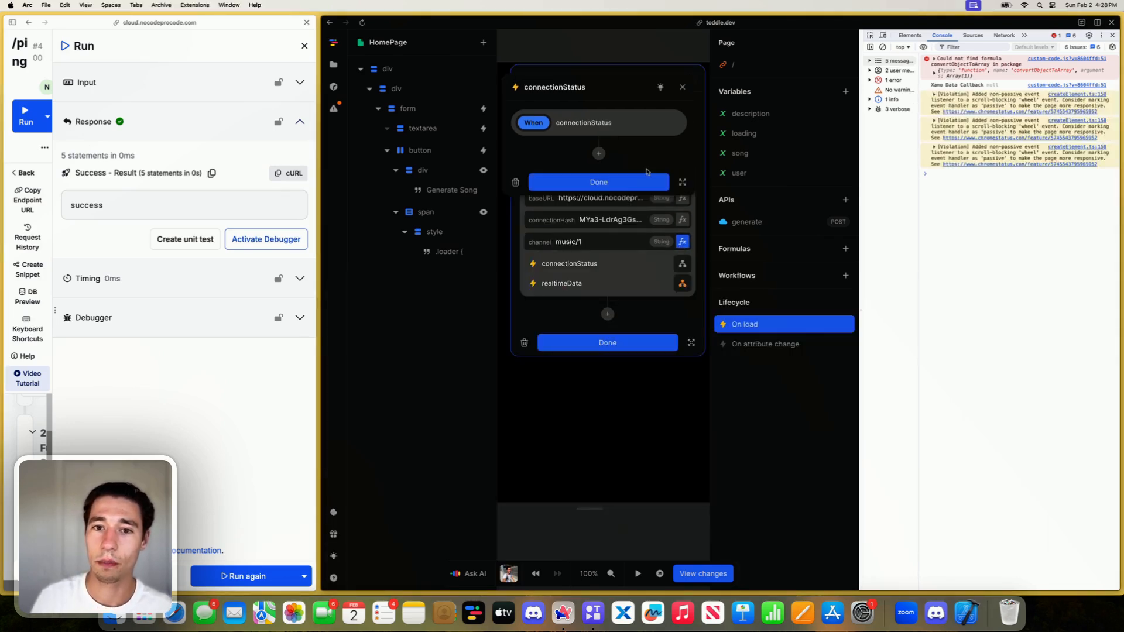
left_click(691, 79)
- Check the project's files for remaining formulas, and reload the toddle editor with a cleared console
left_click(334, 68)
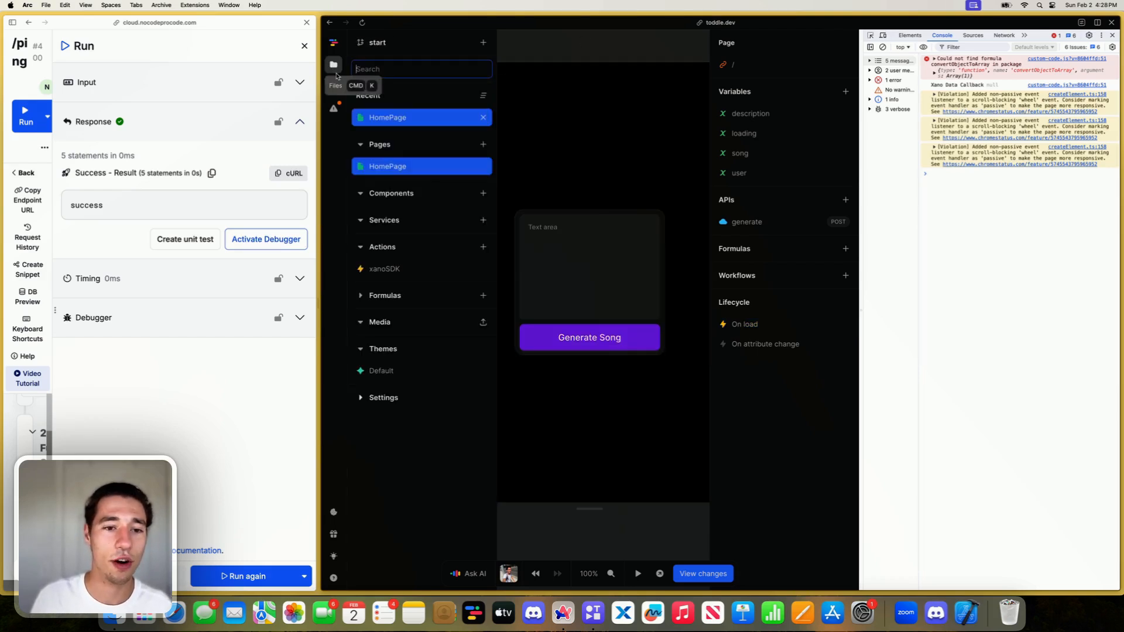
left_click(380, 221)
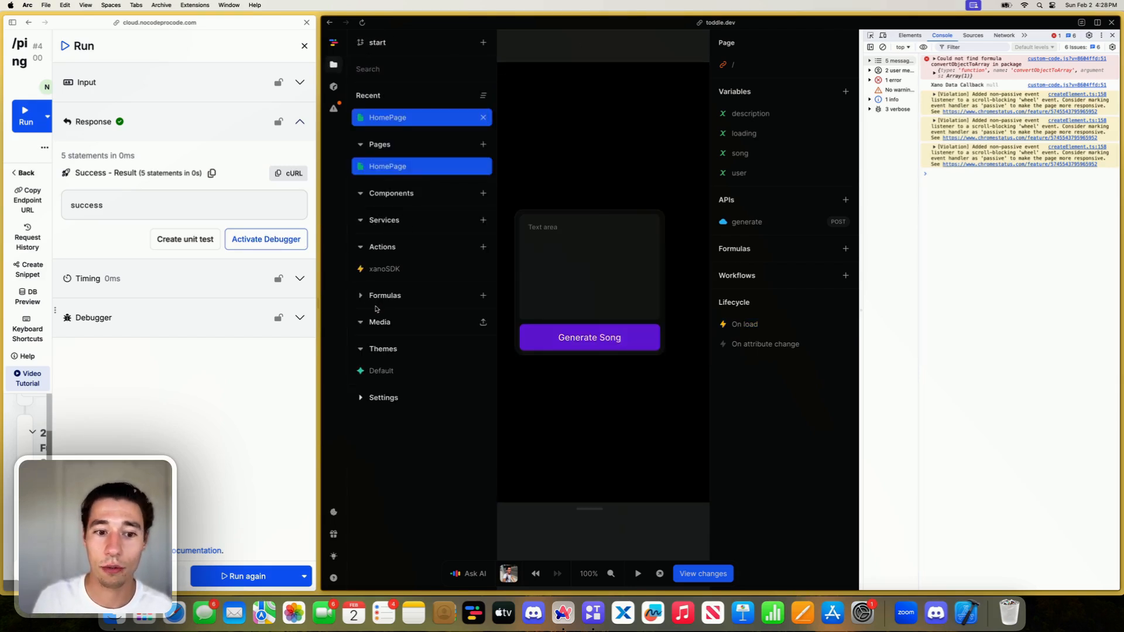
left_click(603, 56)
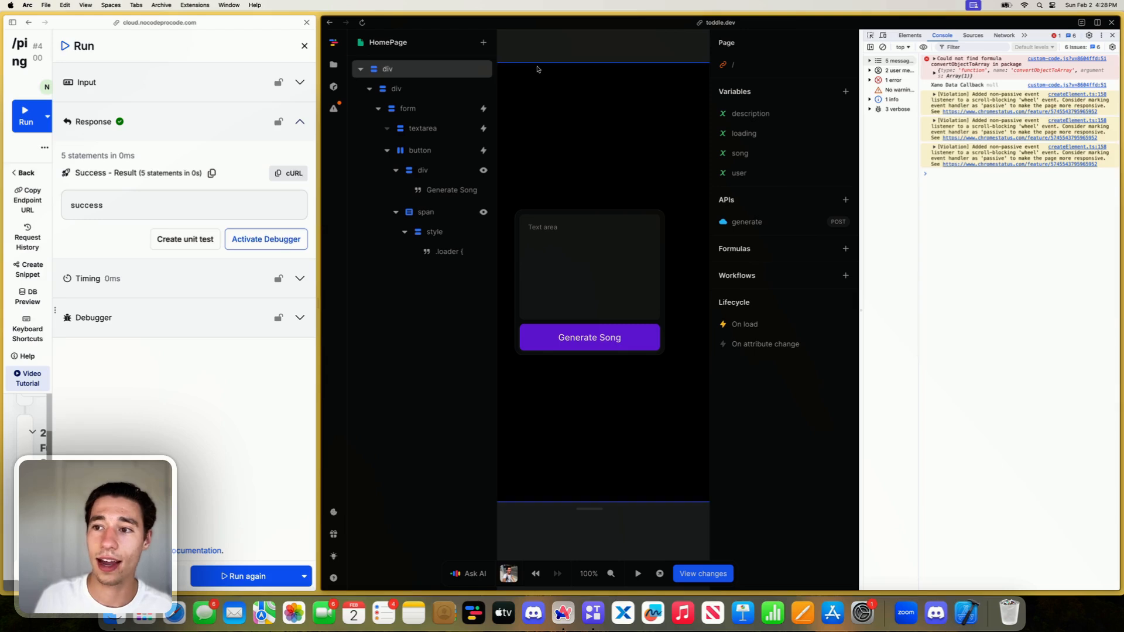
left_click(363, 23)
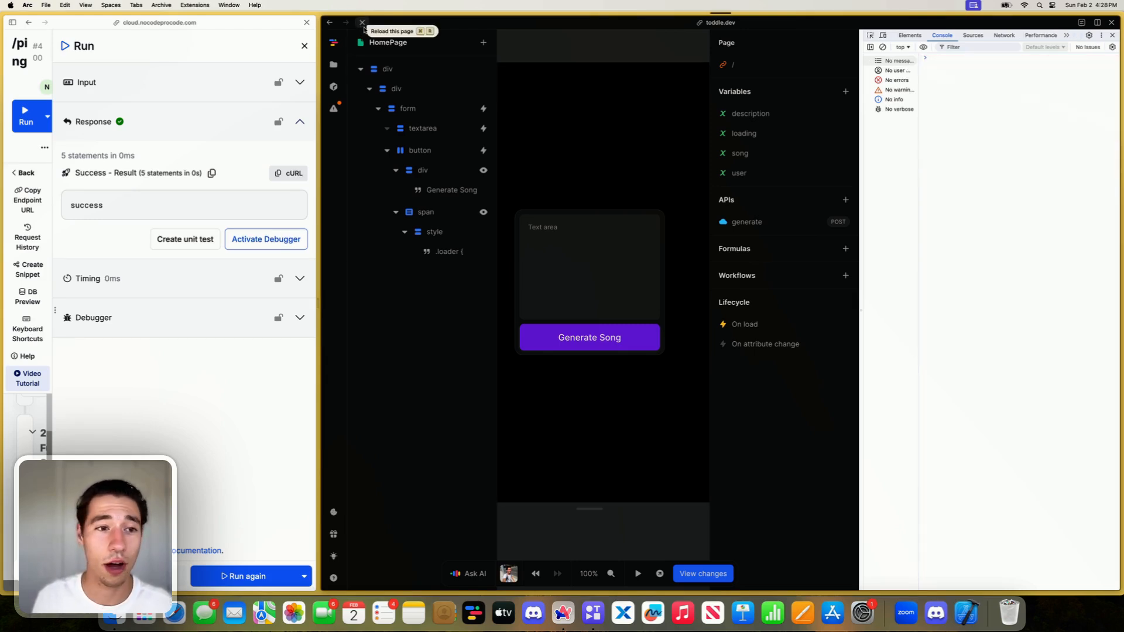
left_click(559, 438)
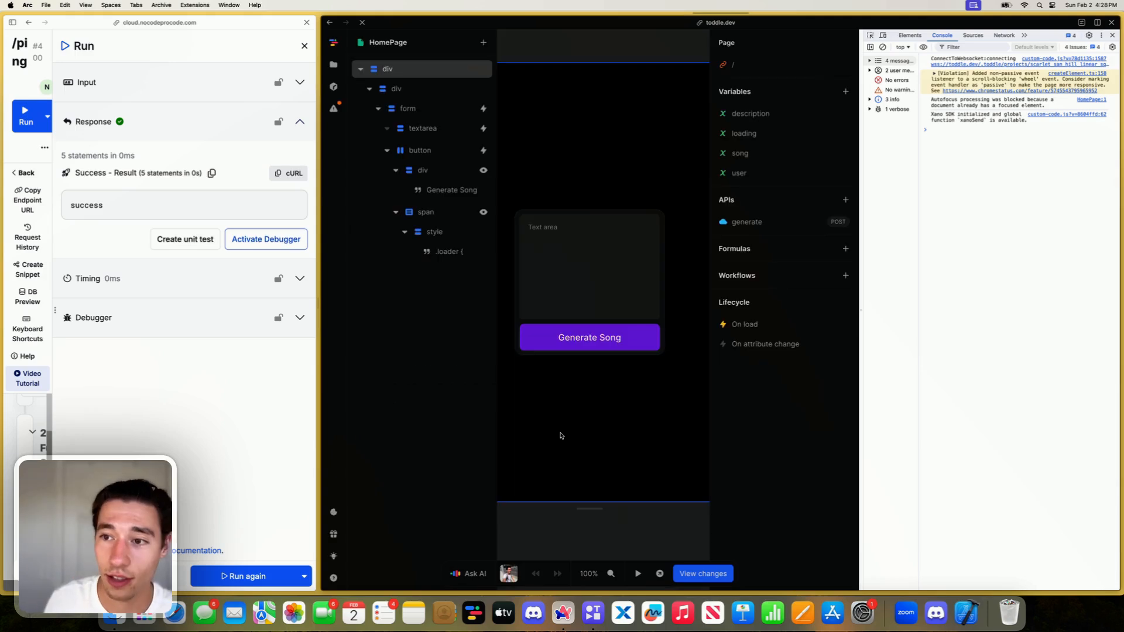
left_click(882, 47)
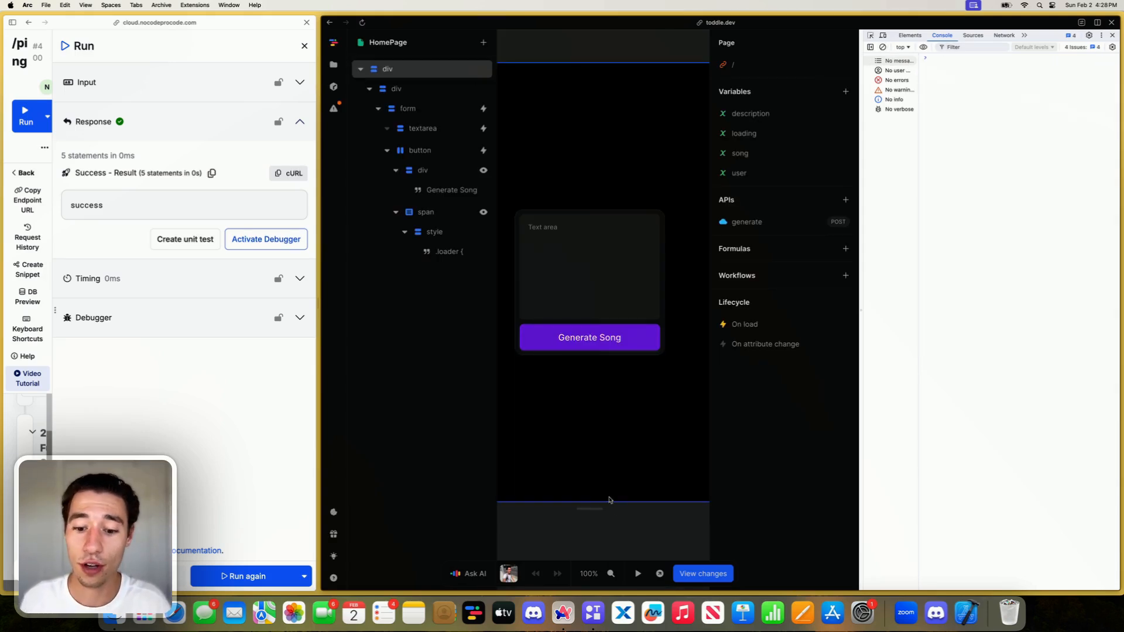
- Check the on-load workflow's connectionStatus event, and test the page in preview mode by running the /ping endpoint again
left_click(744, 327)
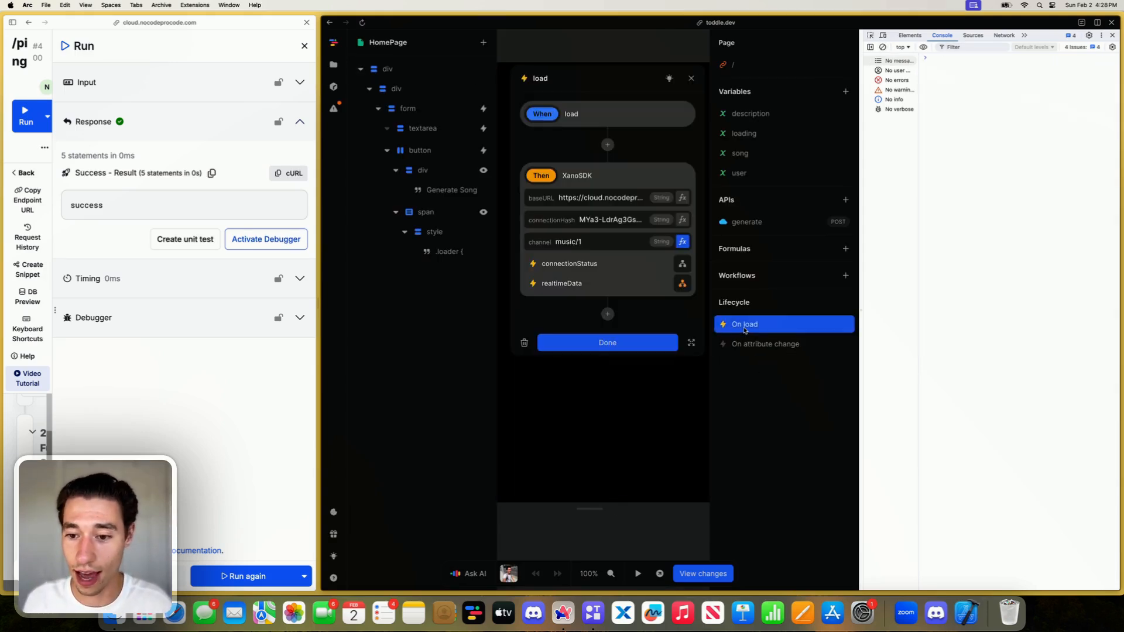
left_click(683, 267)
left_click(630, 182)
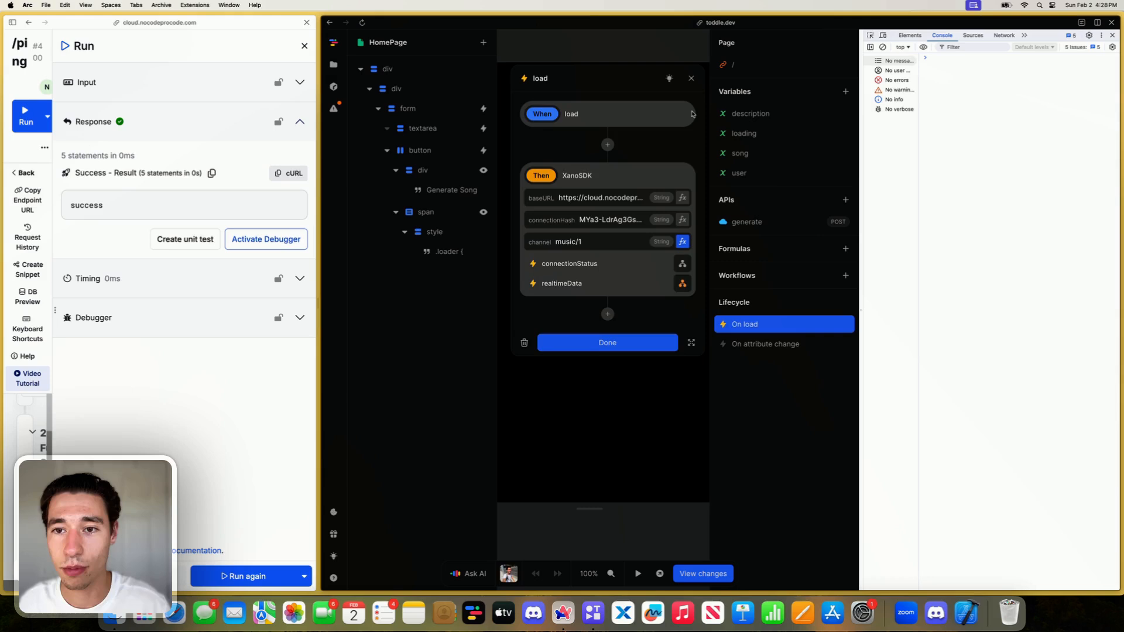
left_click(691, 79)
left_click(638, 573)
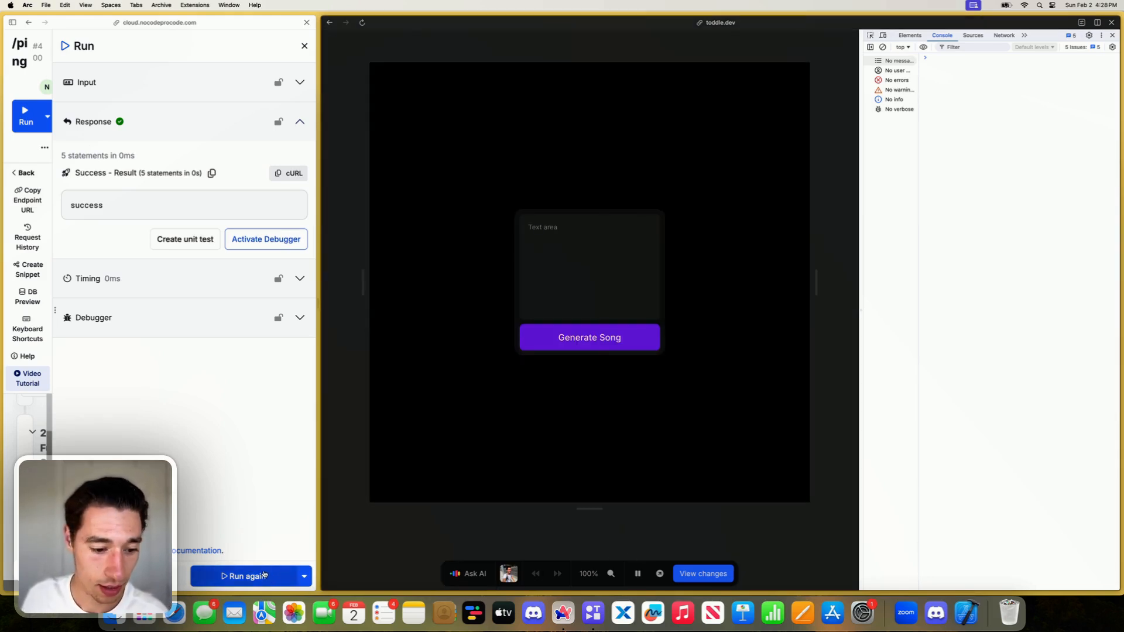
left_click(264, 574)
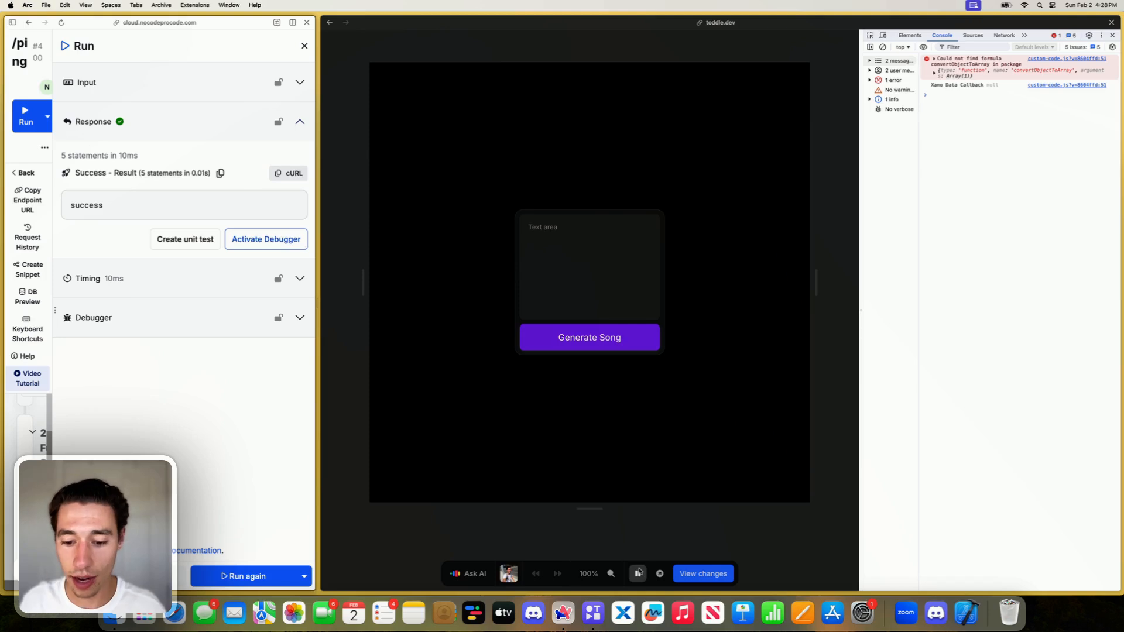
left_click(638, 573)
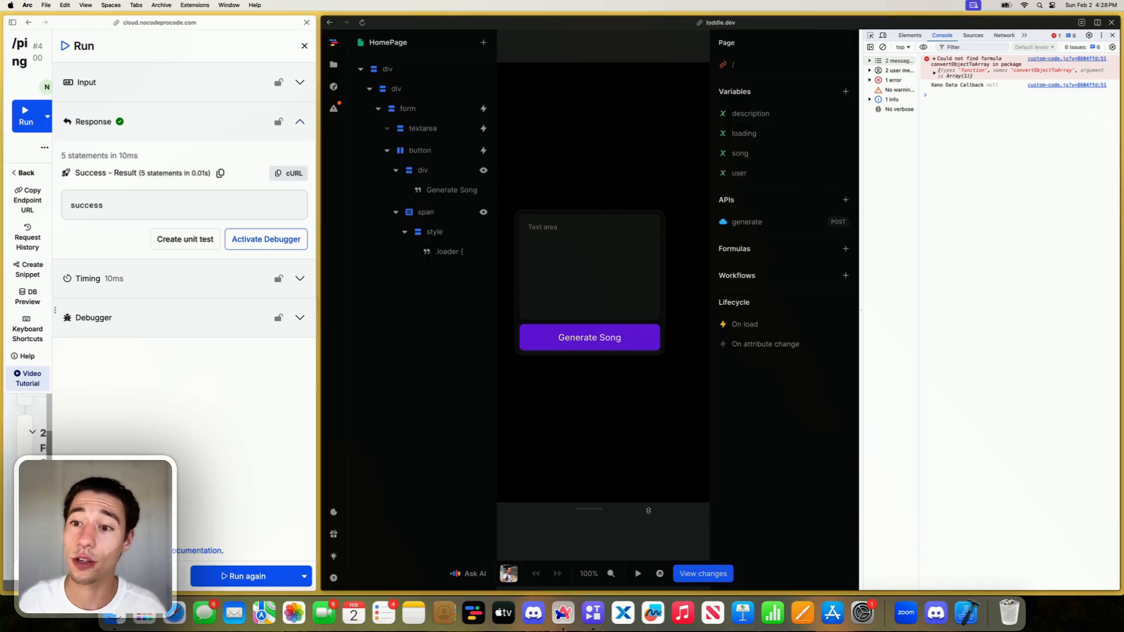
- Inspect the convertObjectToArray node in the Data formula of the realtimeData event's Log To Console action
left_click(753, 329)
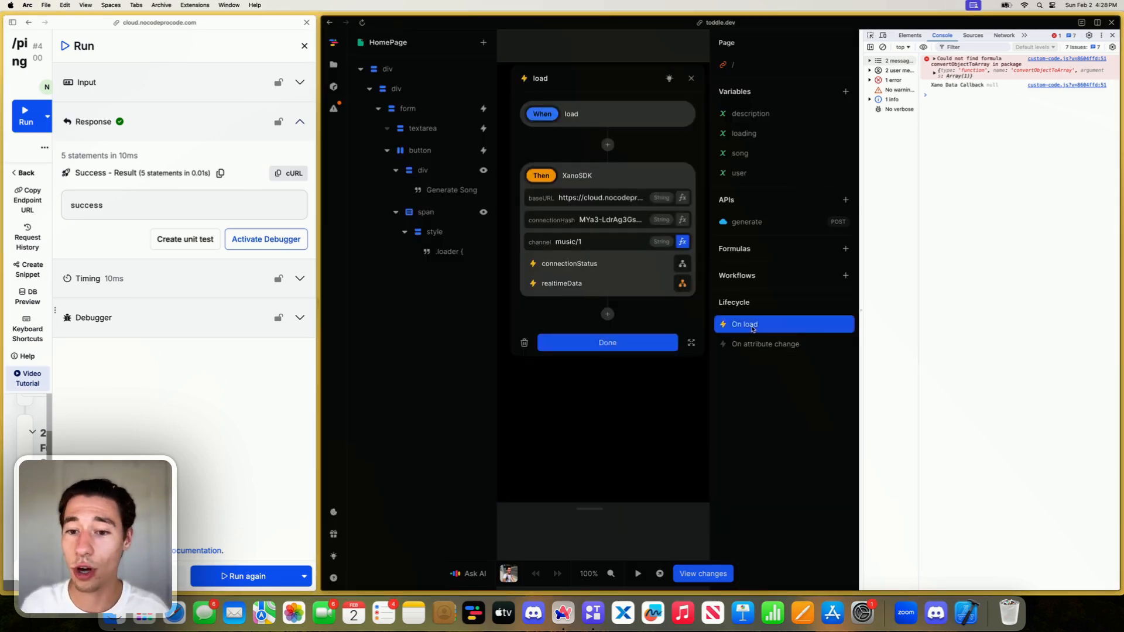
left_click(683, 283)
left_click(674, 228)
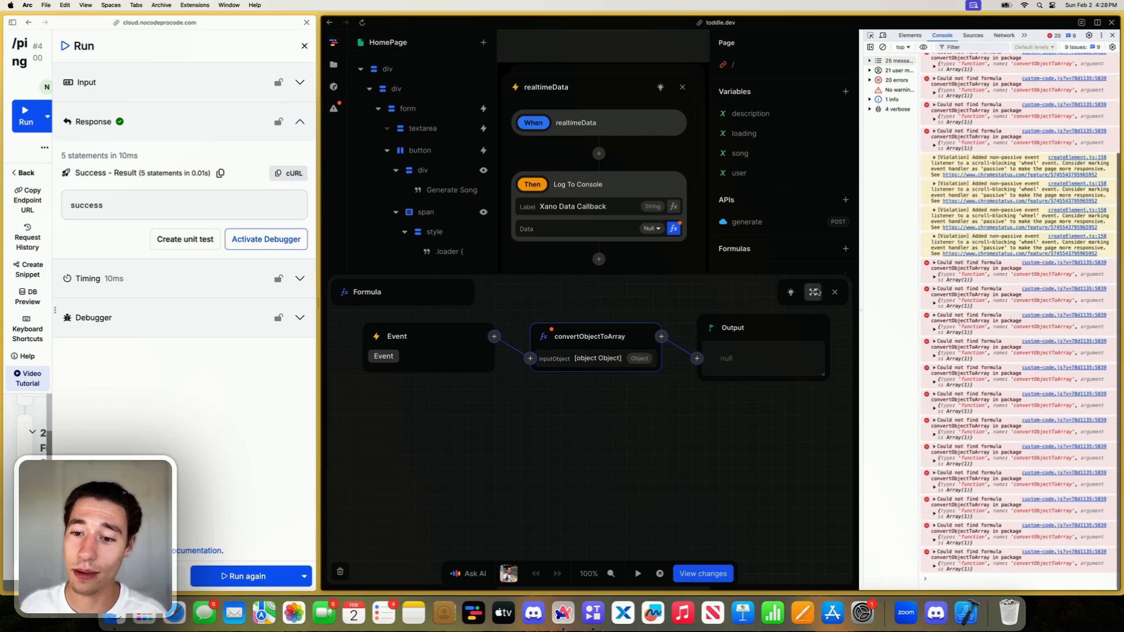
left_click(834, 292)
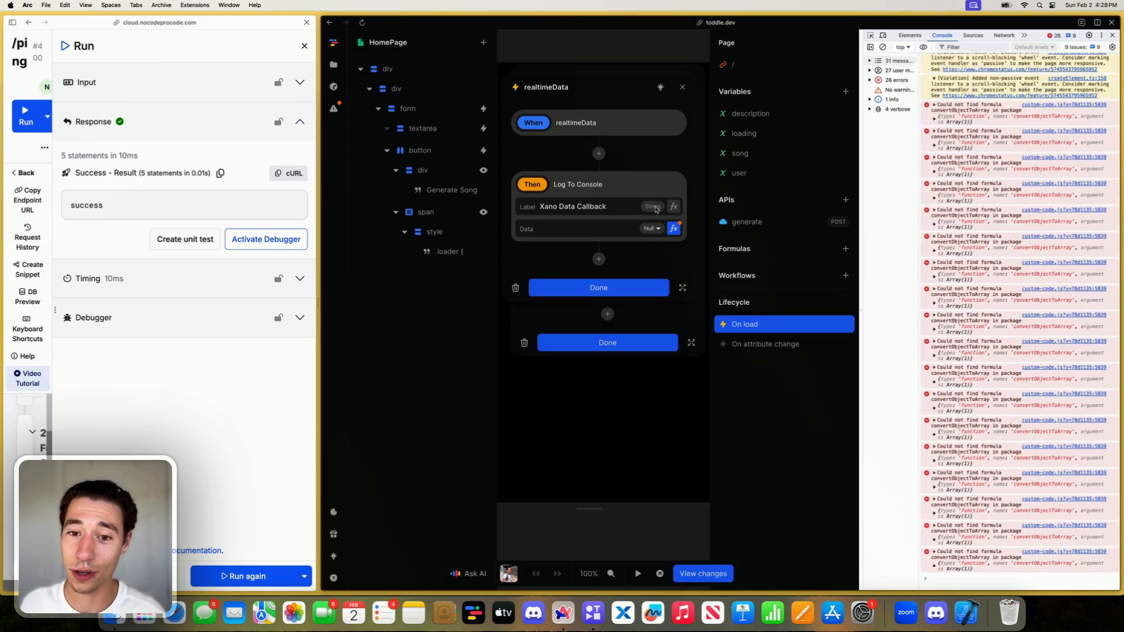
left_click(674, 228)
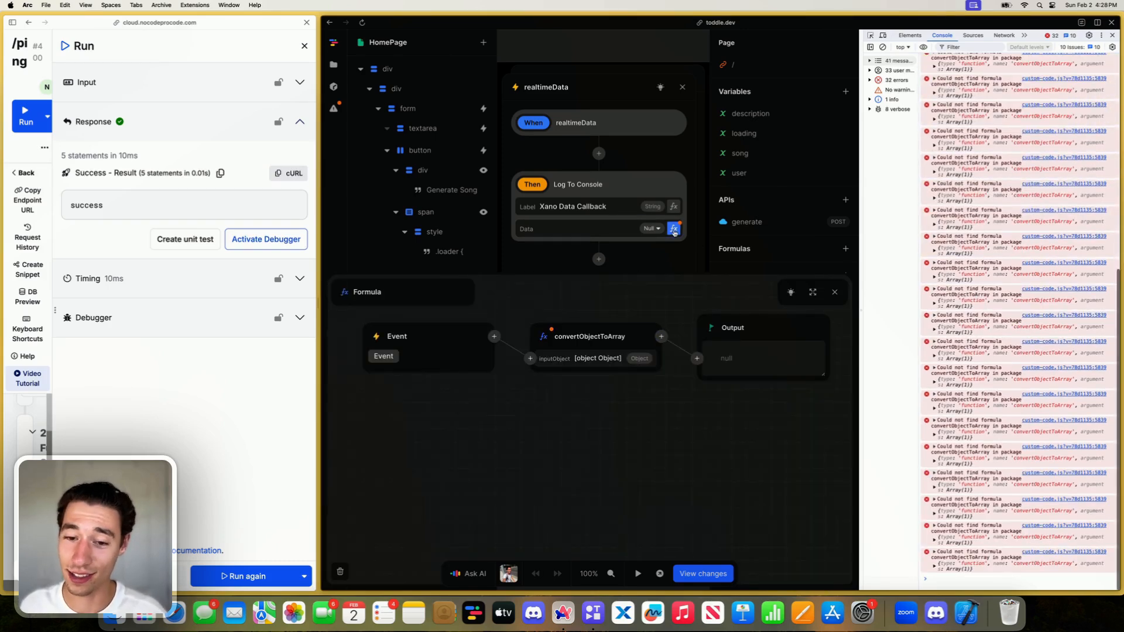
left_click(627, 345)
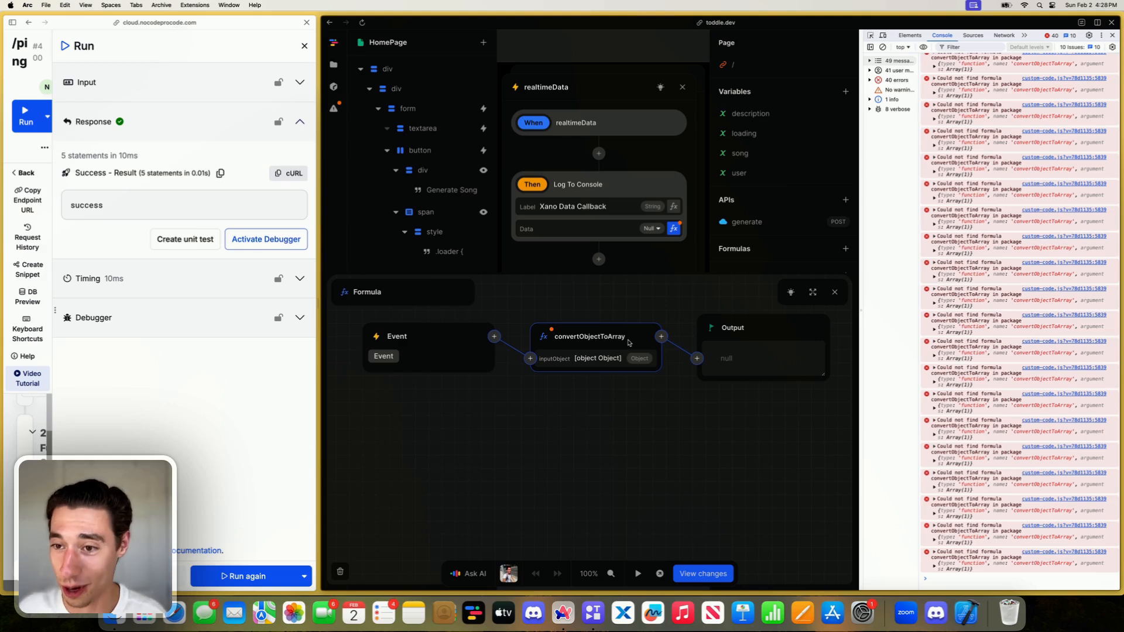
left_click(833, 292)
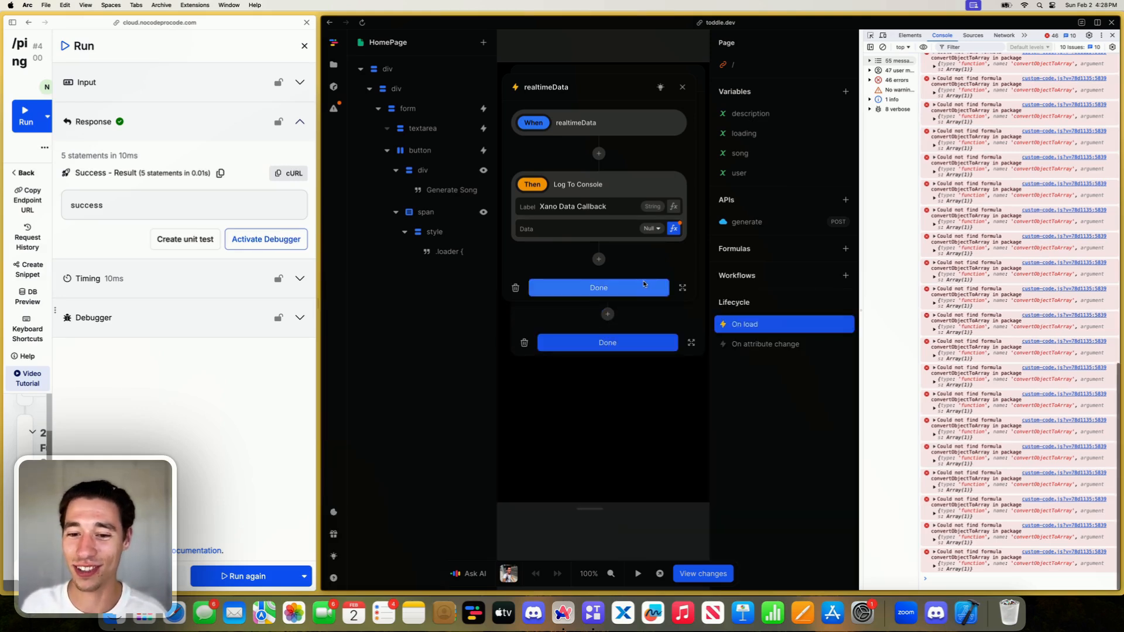
- Recheck the actions under the connectionStatus and realtimeData events of the on-load workflow
left_click(637, 287)
left_click(683, 264)
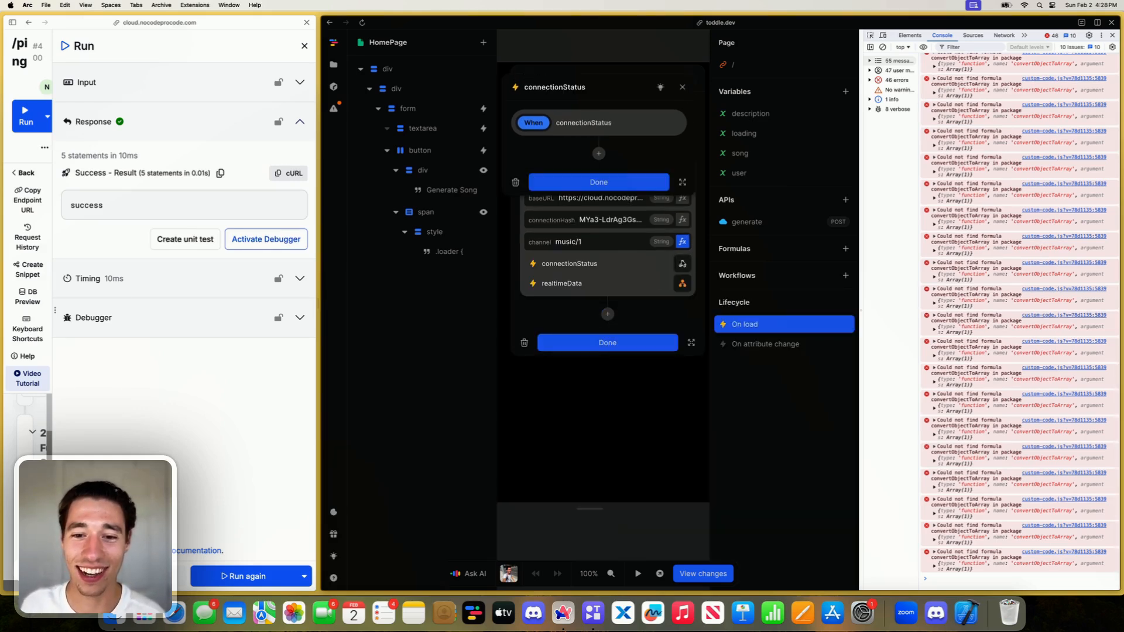
left_click(641, 185)
left_click(681, 283)
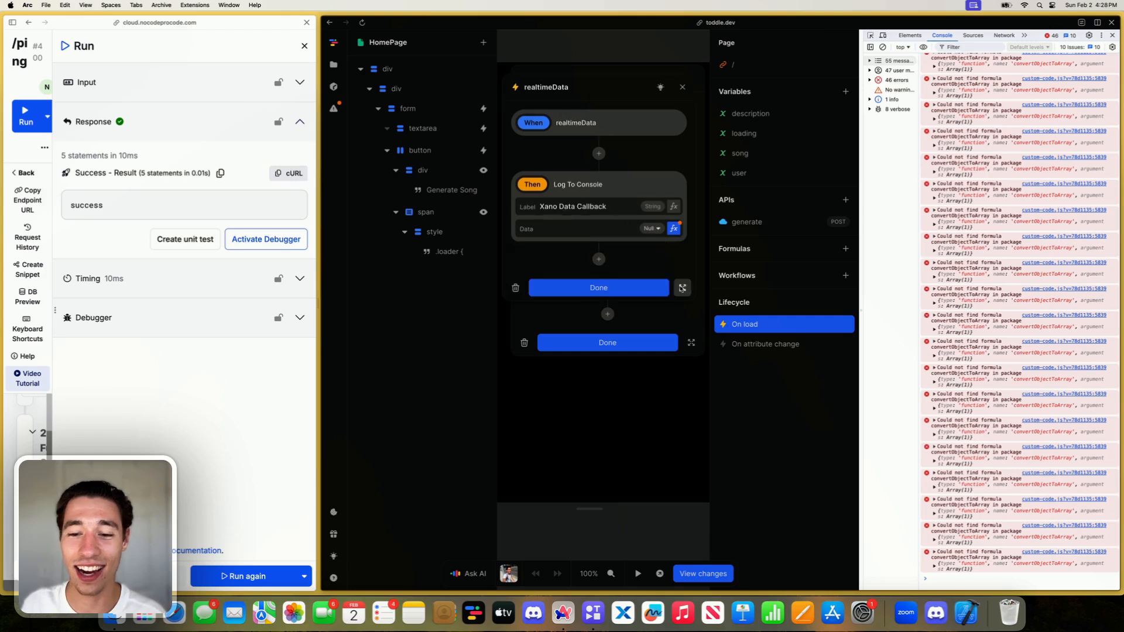
left_click(635, 281)
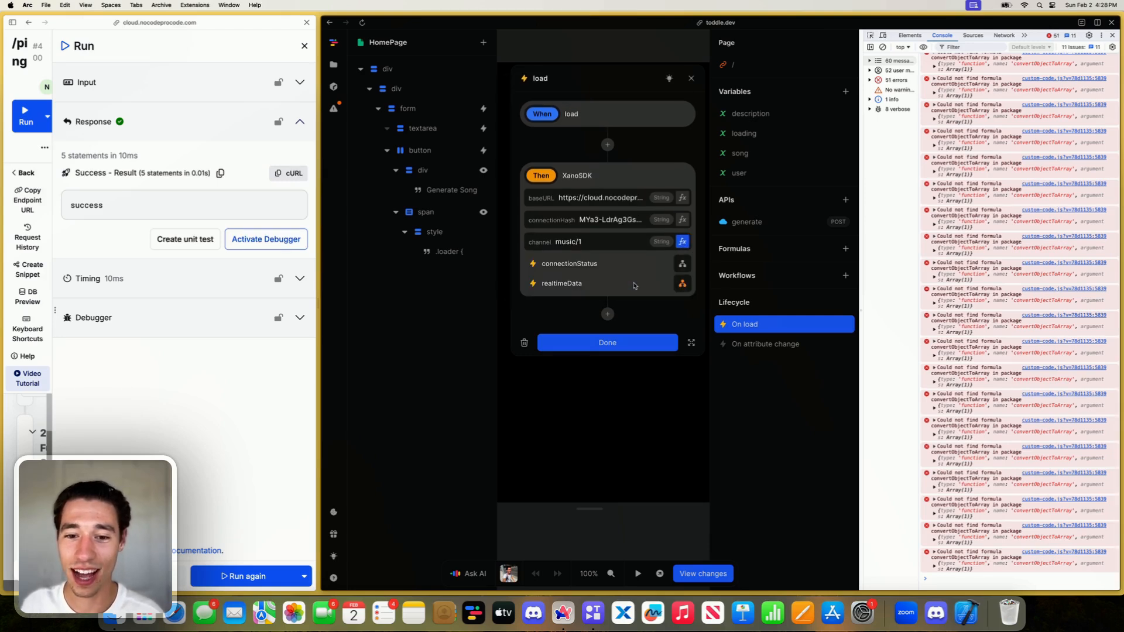
left_click(681, 265)
left_click(679, 290)
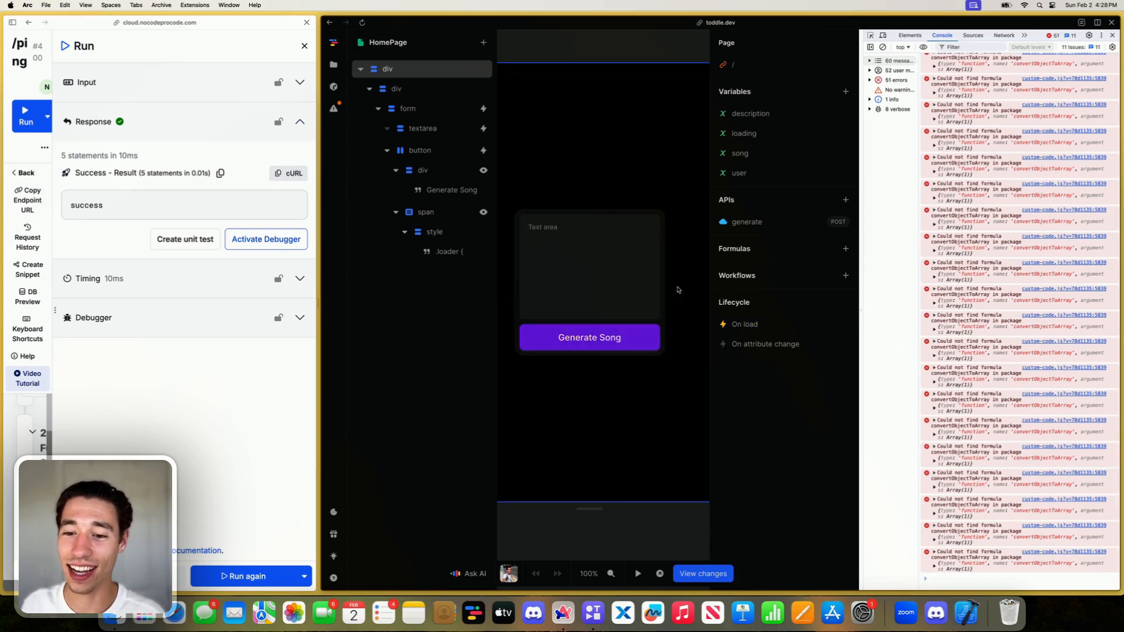
left_click(743, 329)
left_click(681, 283)
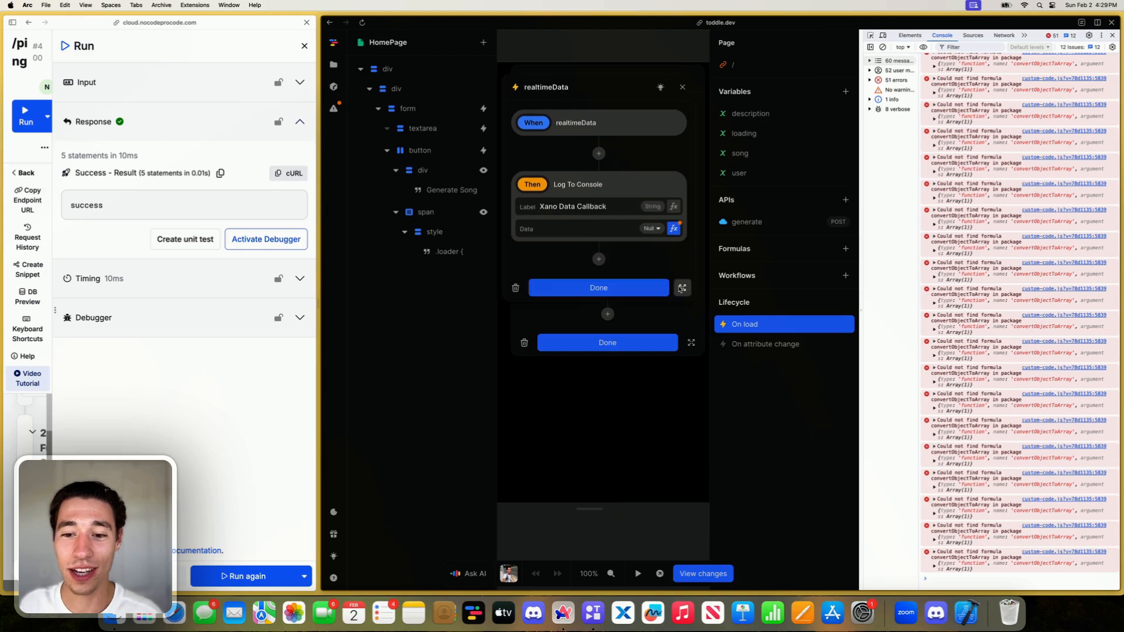
- Paste the convertObjectToArray custom formula back into the project and return to HomePage
left_click(571, 49)
key("super+v")
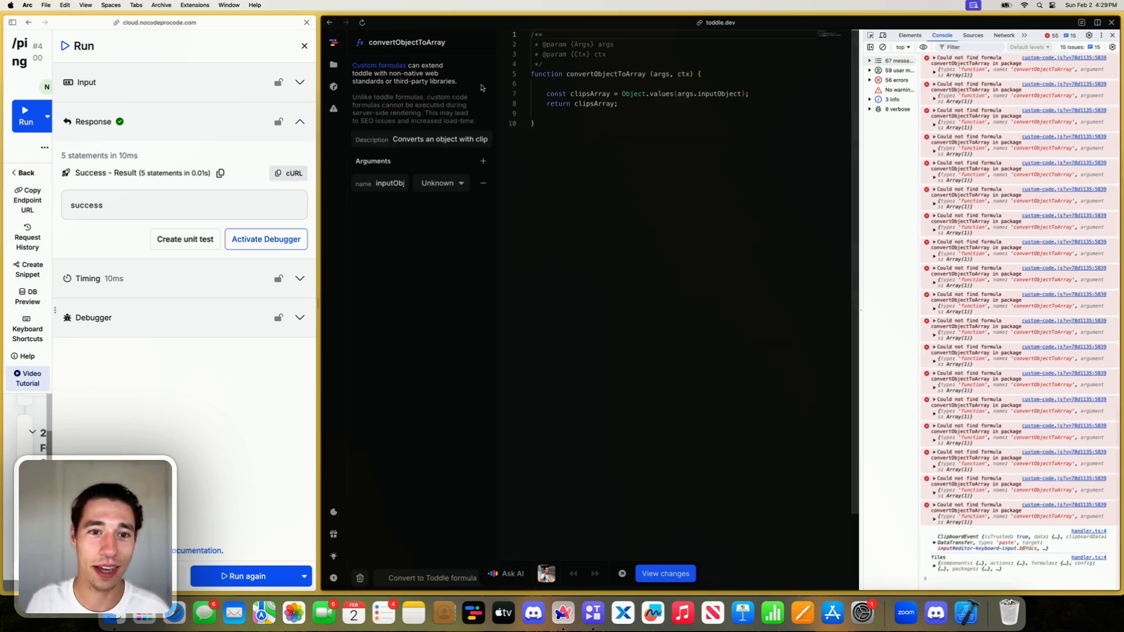
left_click(334, 65)
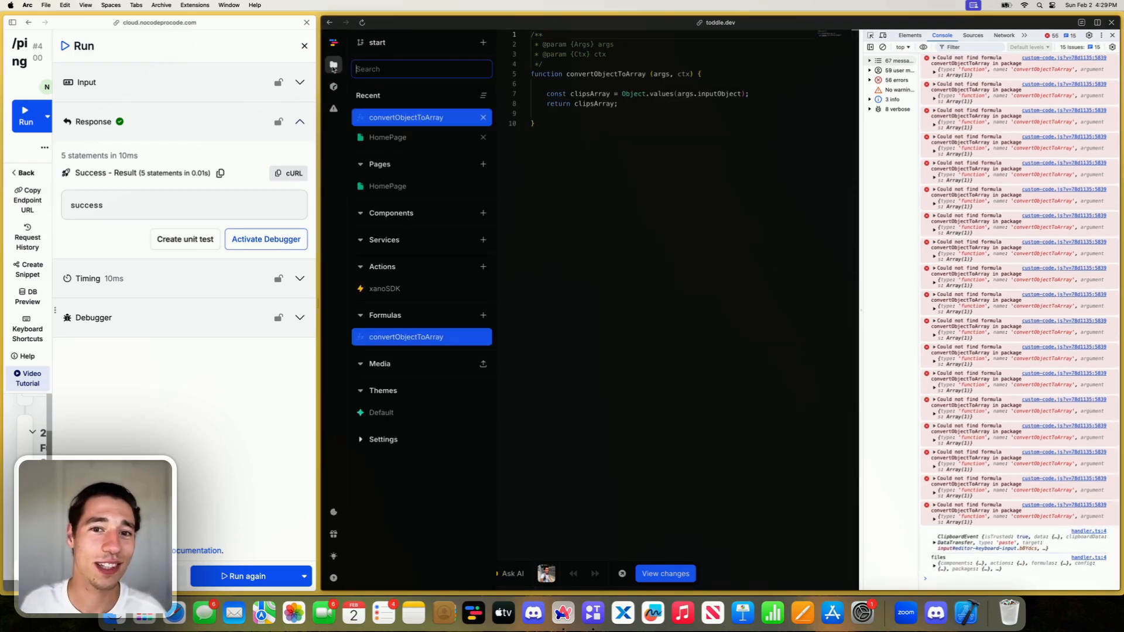
left_click(387, 137)
- Check realtimeData's Data formula with a cleared console, run /ping again and expand the logged Xano Data Callback array
left_click(749, 324)
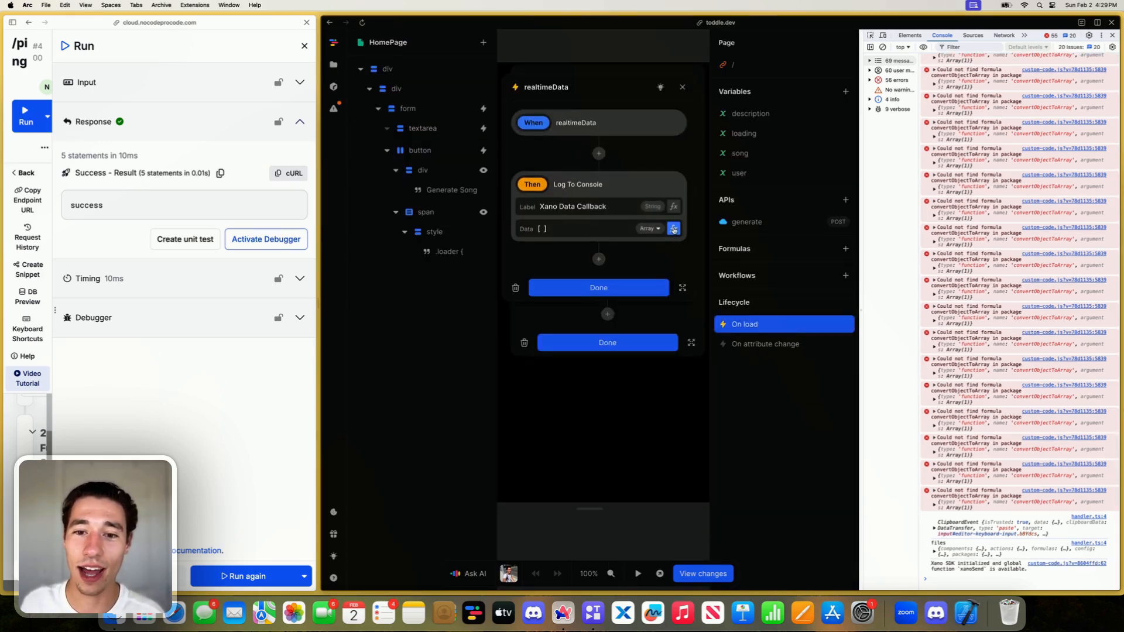
left_click(881, 47)
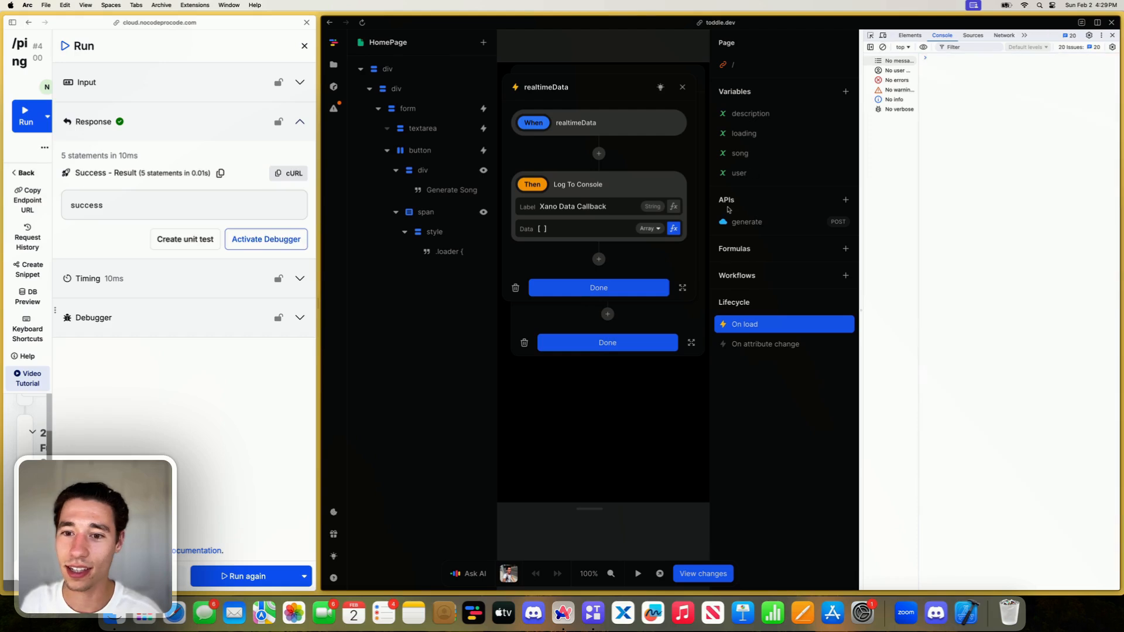
left_click(675, 227)
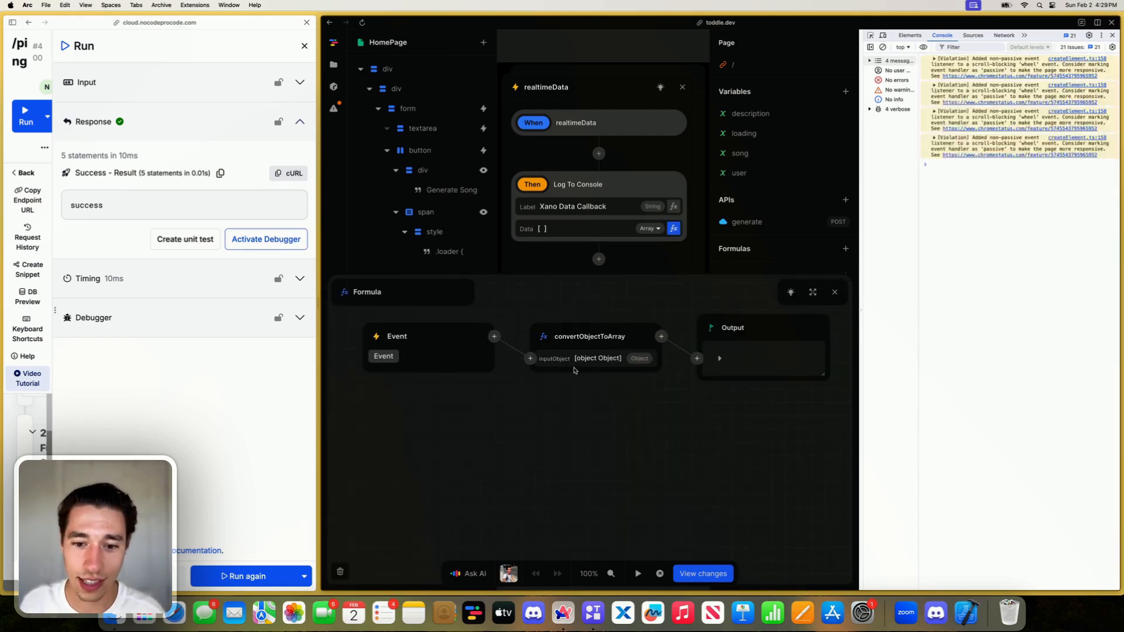
left_click(835, 291)
left_click(246, 576)
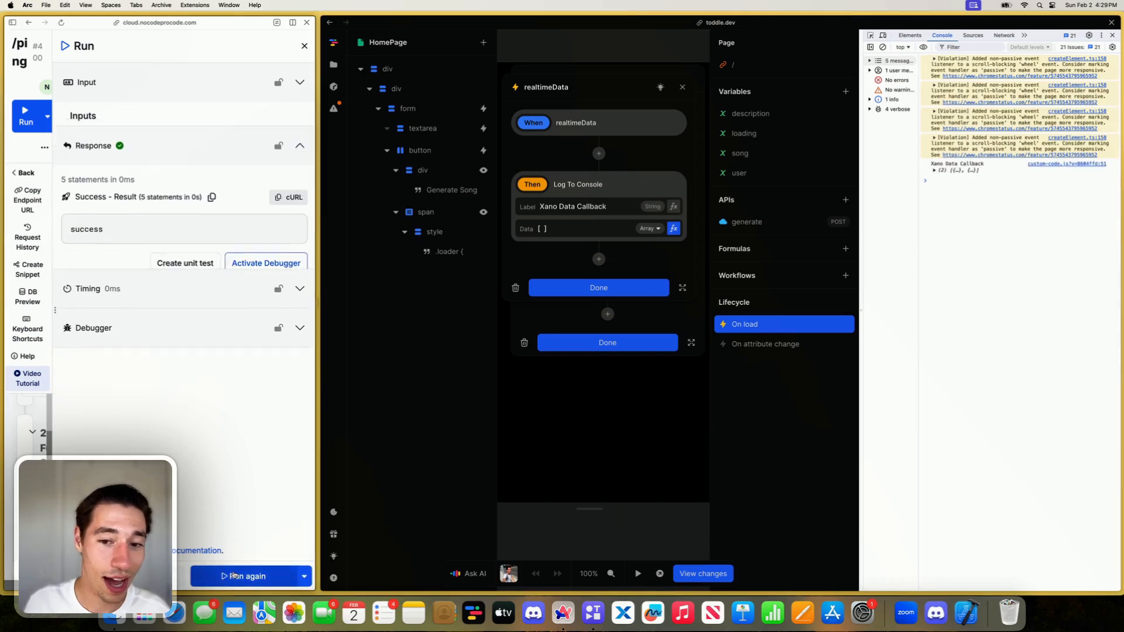
left_click(933, 171)
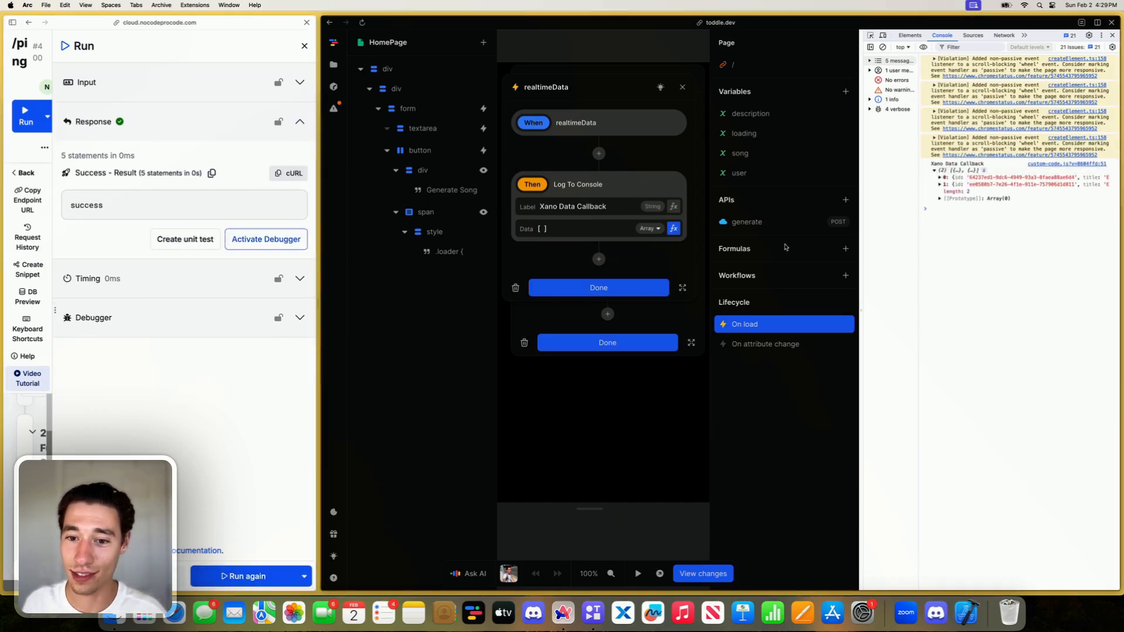
- Copy the convertObjectToArray node from the Log To Console action's Data formula and close the formula editor
left_click(674, 228)
left_click_drag(625, 337, 595, 338)
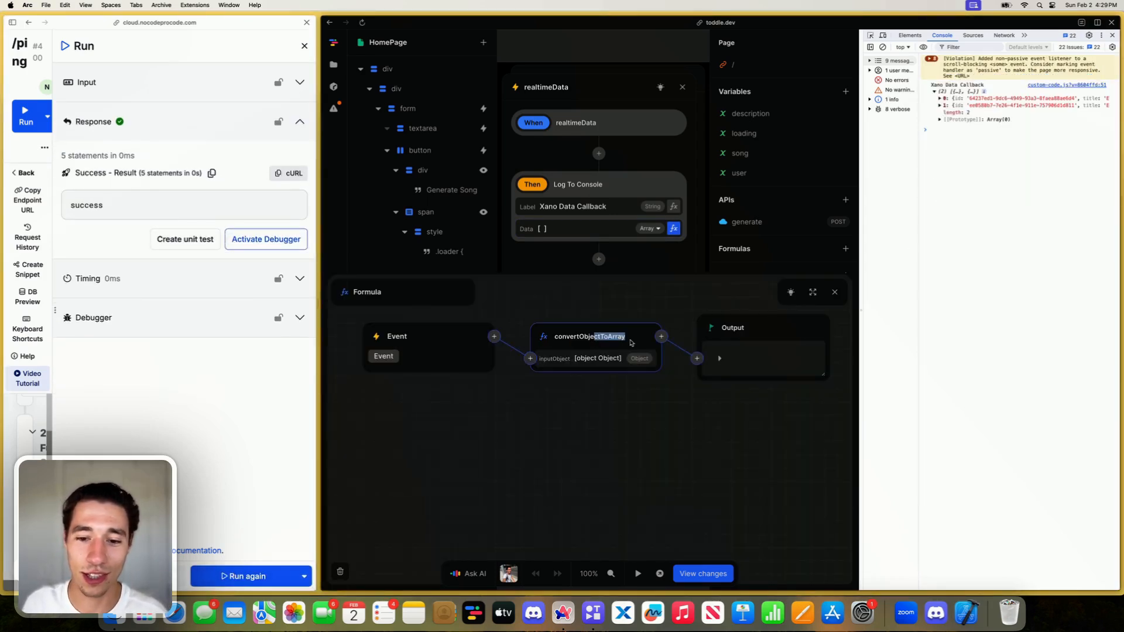
right_click(637, 343)
left_click(665, 285)
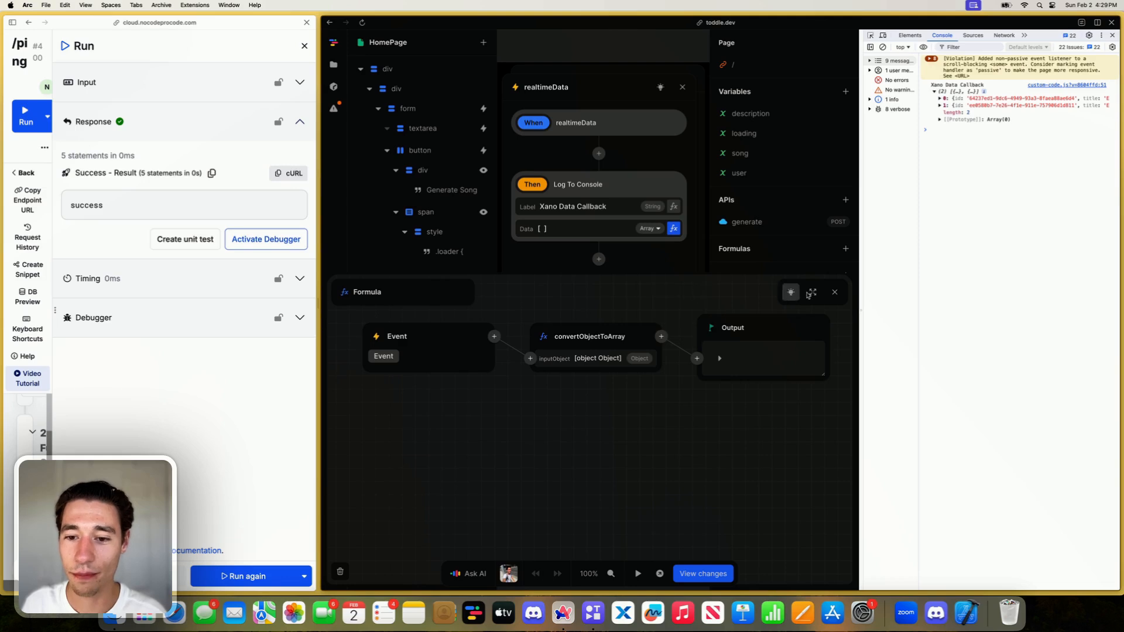
left_click(835, 292)
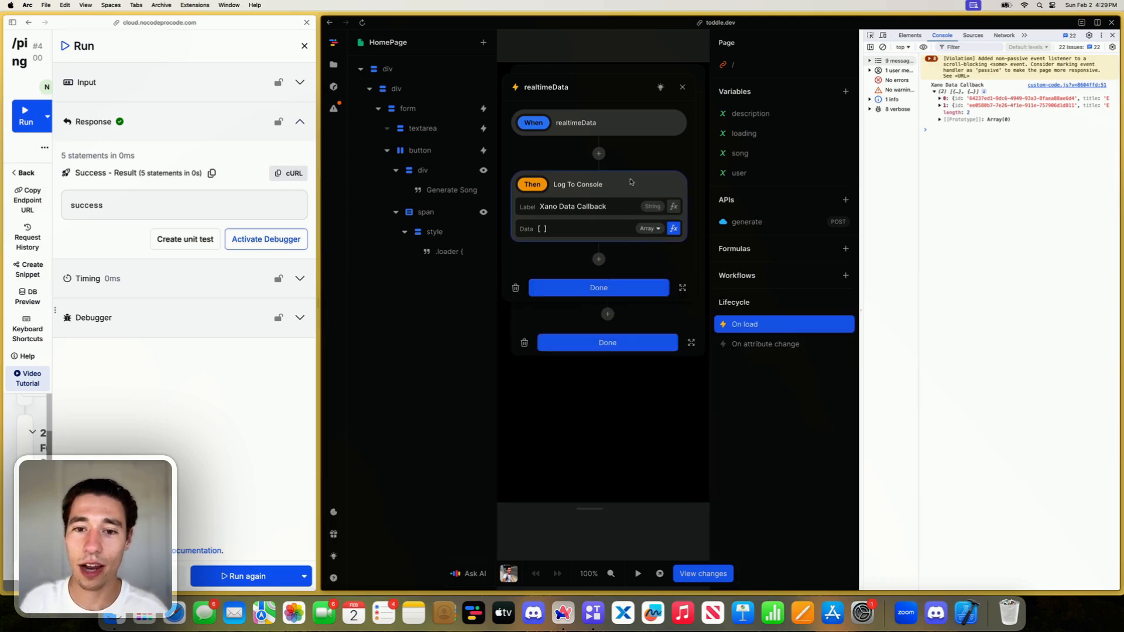
- Replace realtimeData's Log To Console action with Set: song, and start its value formula from the song variable
left_click(598, 153)
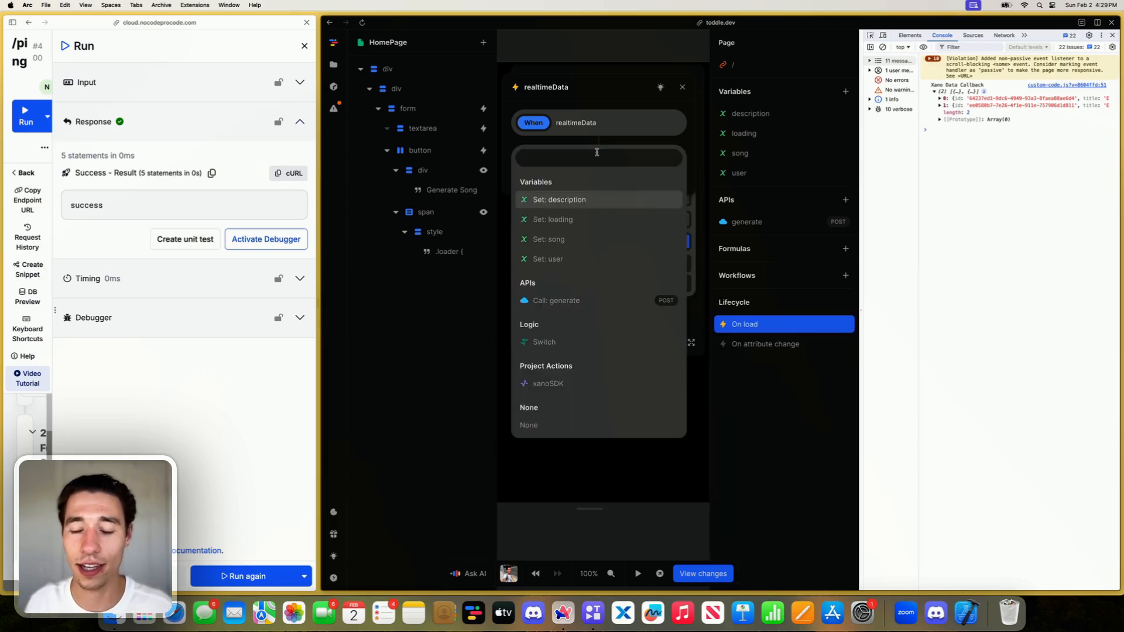
left_click(565, 239)
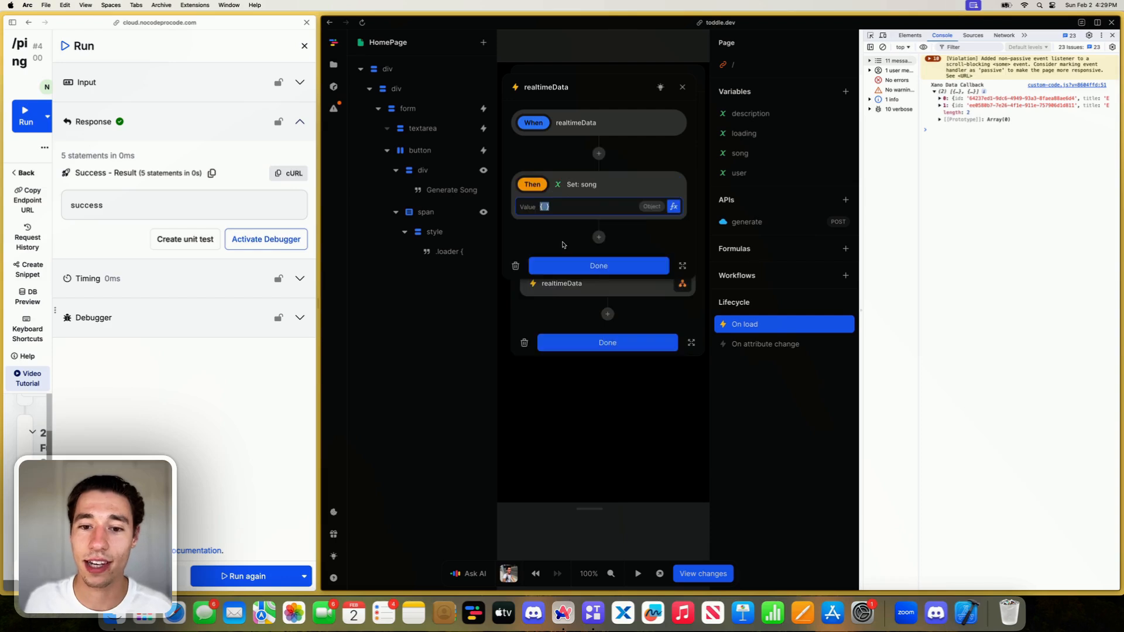
left_click(674, 206)
left_click(461, 336)
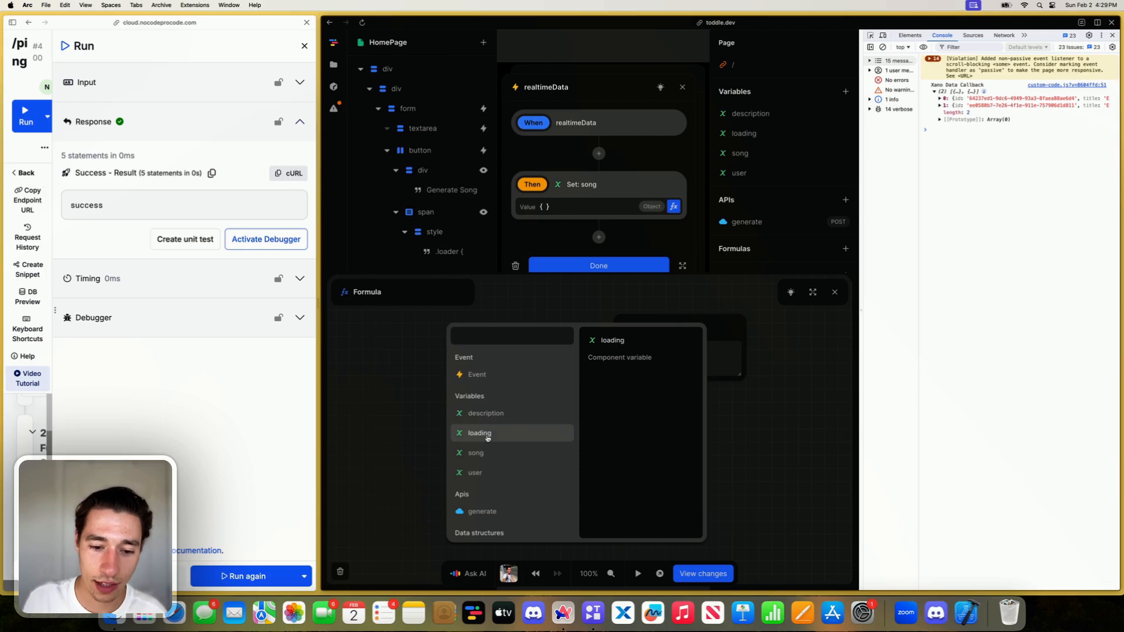
left_click(480, 452)
- Feed the song variable into a Set formula and give it the path clips
left_click(534, 368)
left_click(578, 327)
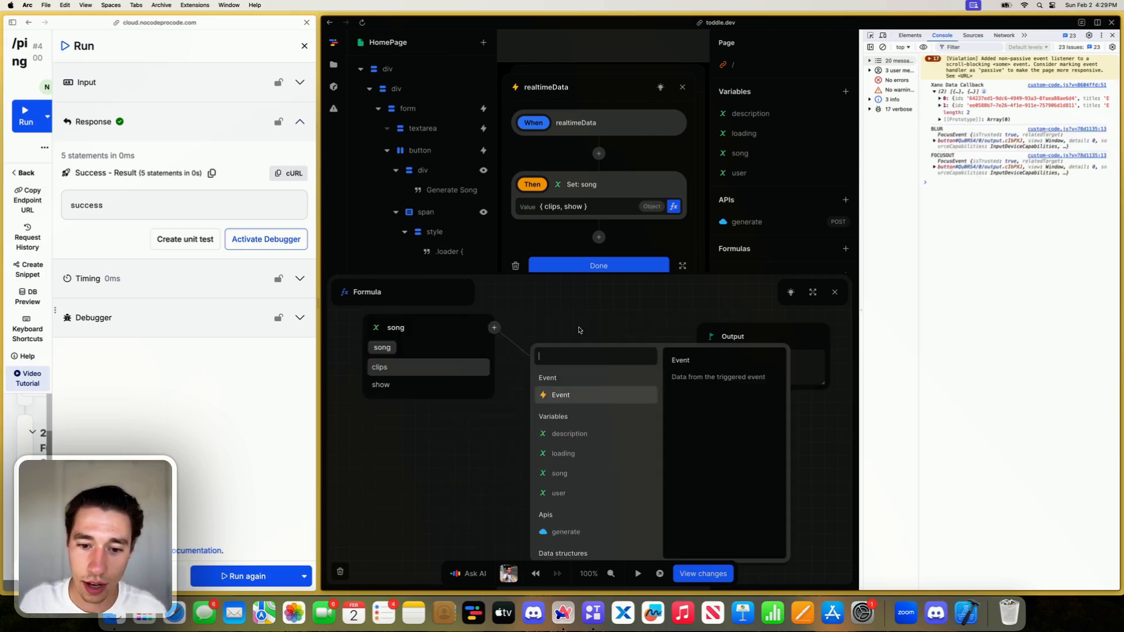
type("set")
left_click(567, 376)
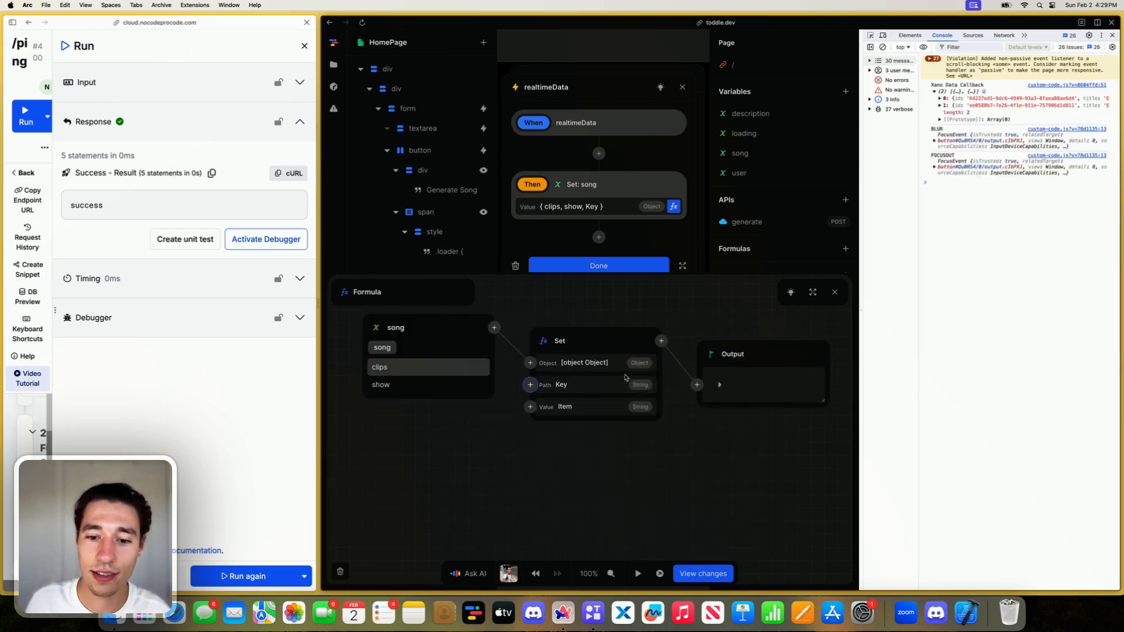
left_click(592, 385)
type("c")
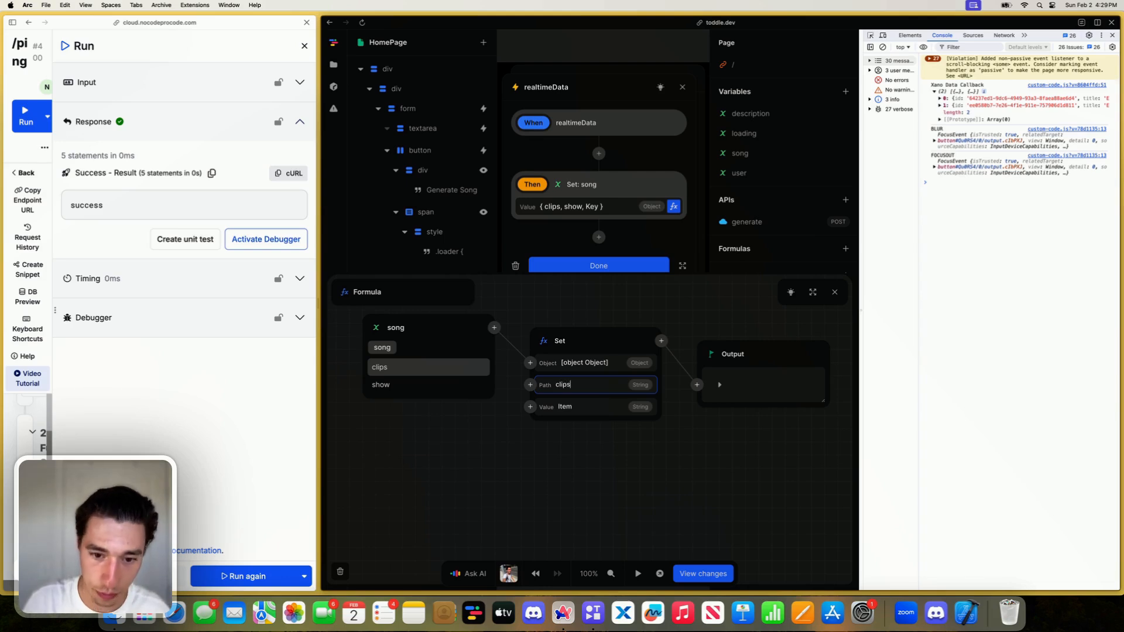
type("lips")
- Paste the copied convertObjectToArray node with its Event input as the Set formula's value, and close the formula editor
left_click(595, 405)
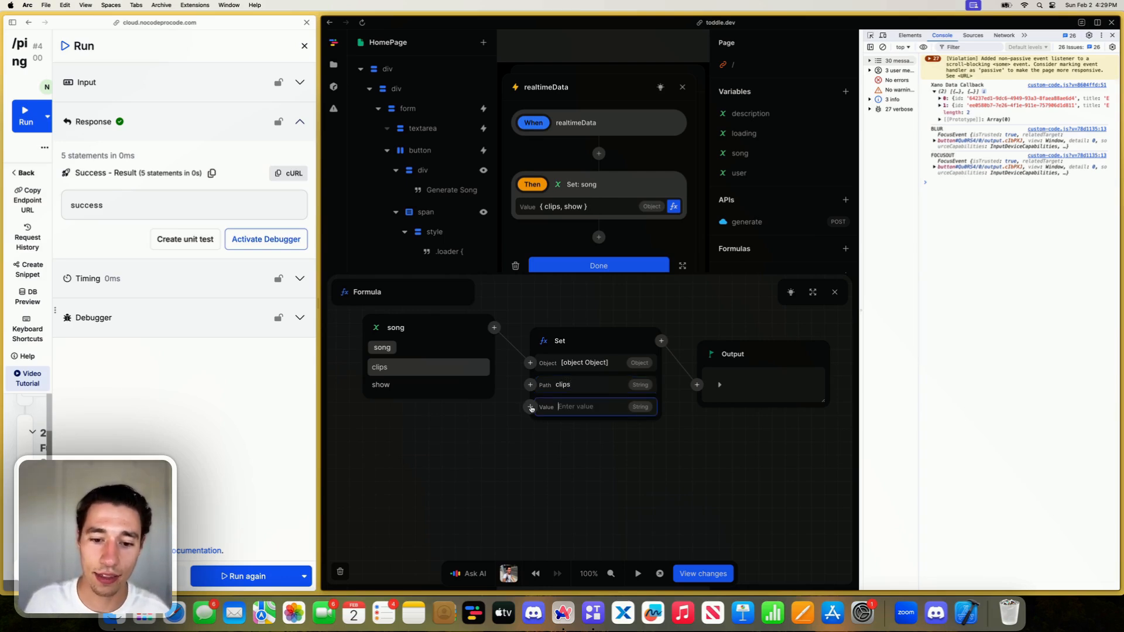
left_click(529, 406)
key("super+v")
scroll(597, 462, "left", 3)
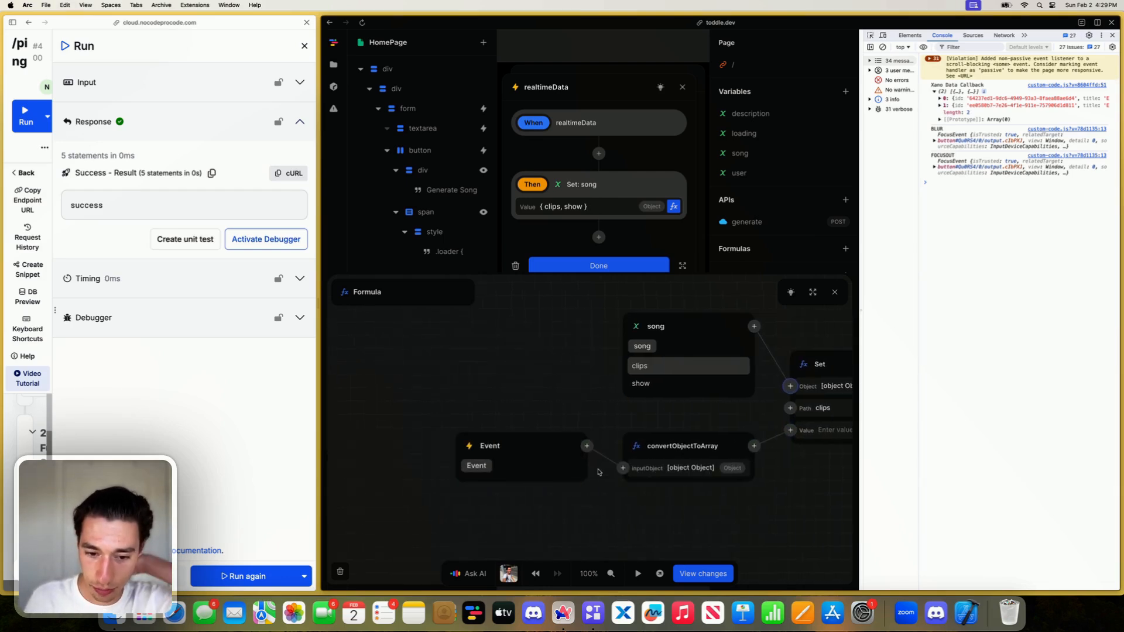
scroll(598, 471, "right", 5)
left_click(835, 292)
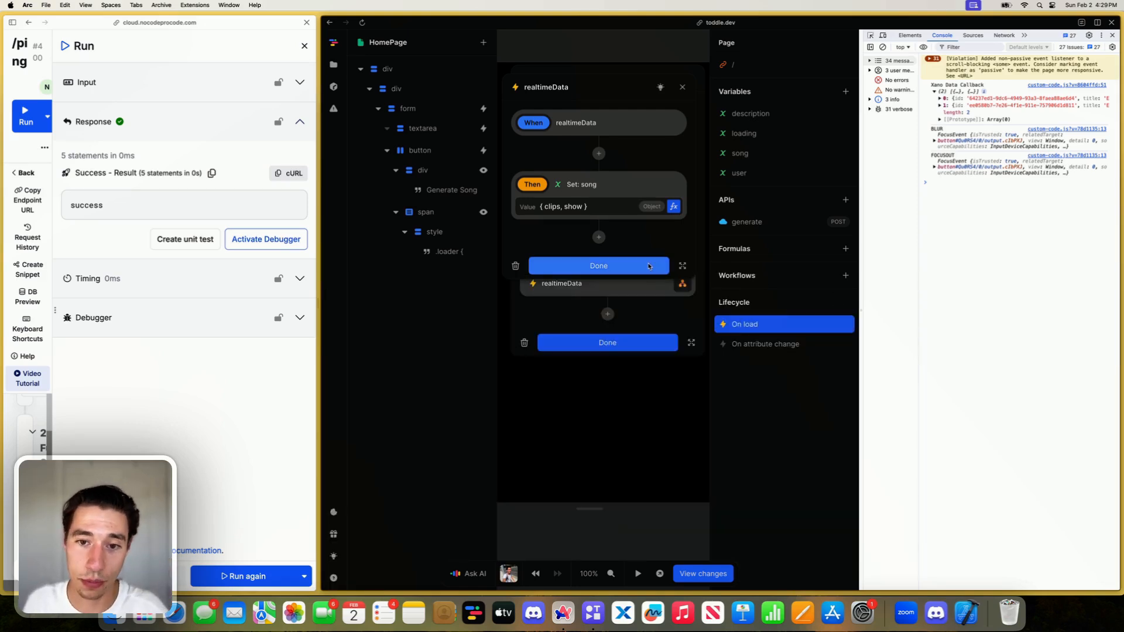
- Close the realtimeData and On load workflow editors and run the Xano /ping endpoint again
left_click(648, 266)
left_click(638, 343)
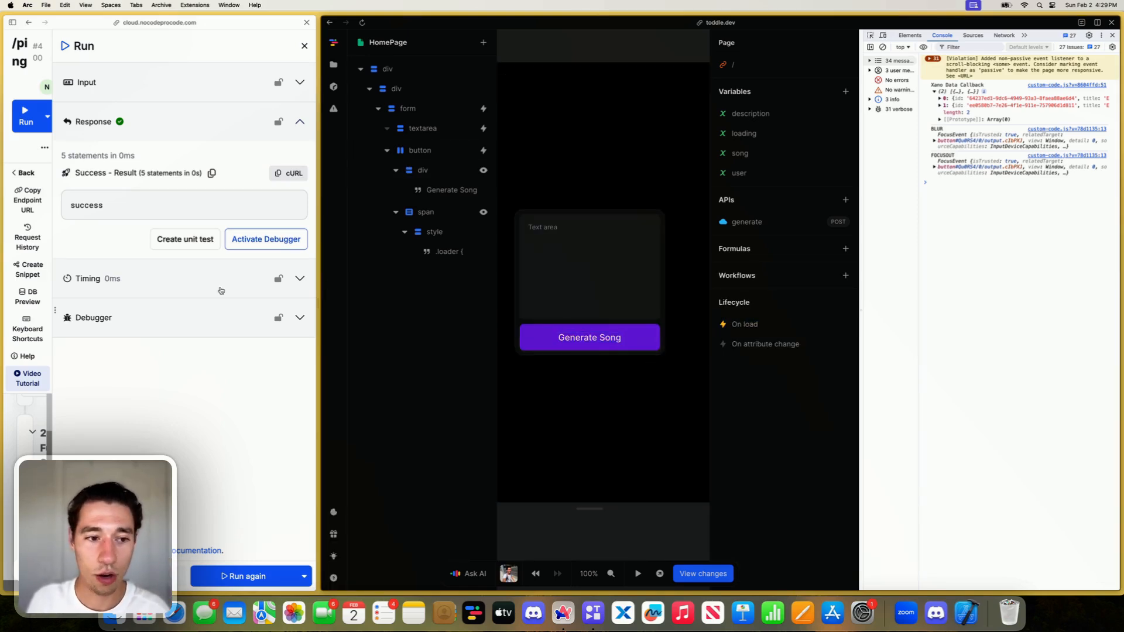
left_click(244, 576)
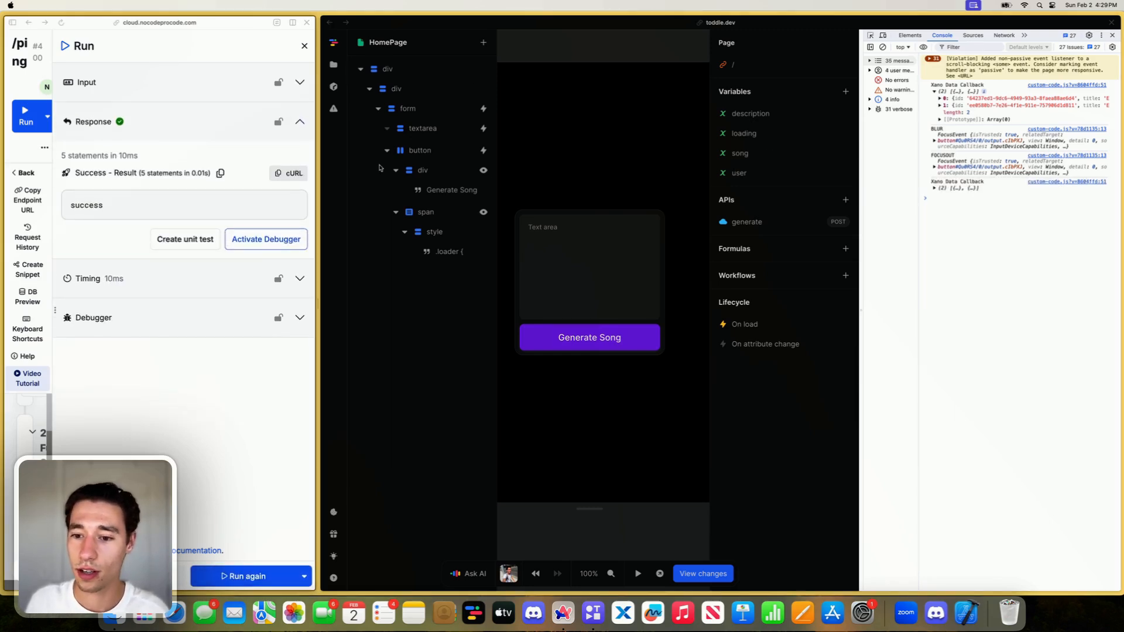
- Reload the toddle editor, continue past the small-screen notice and rerun the Xano /ping endpoint
left_click(749, 326)
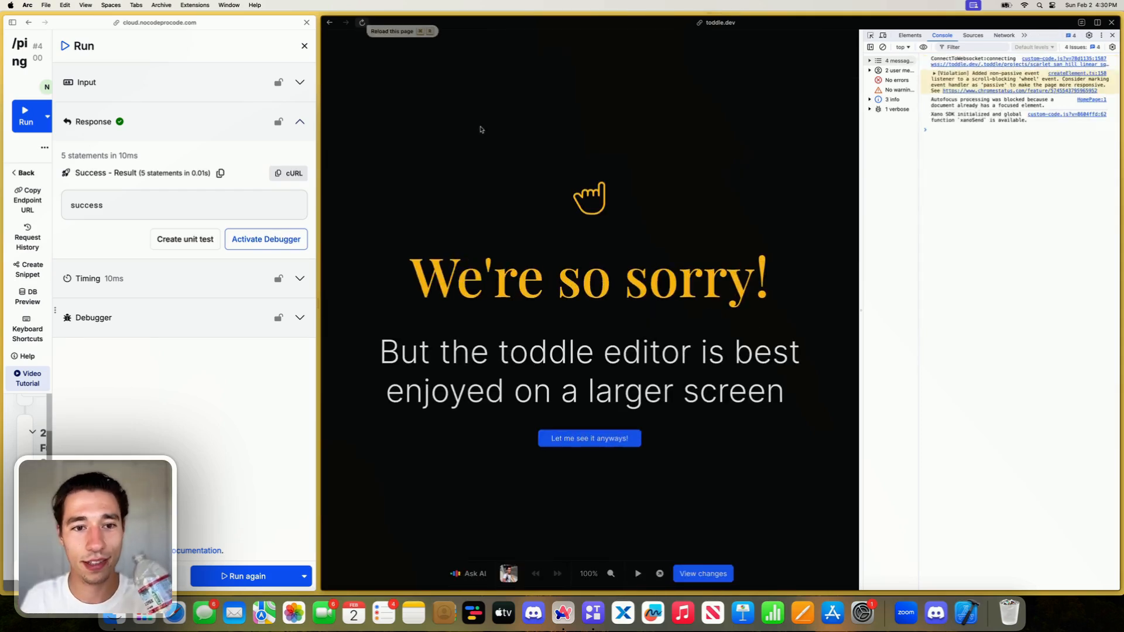
left_click(606, 439)
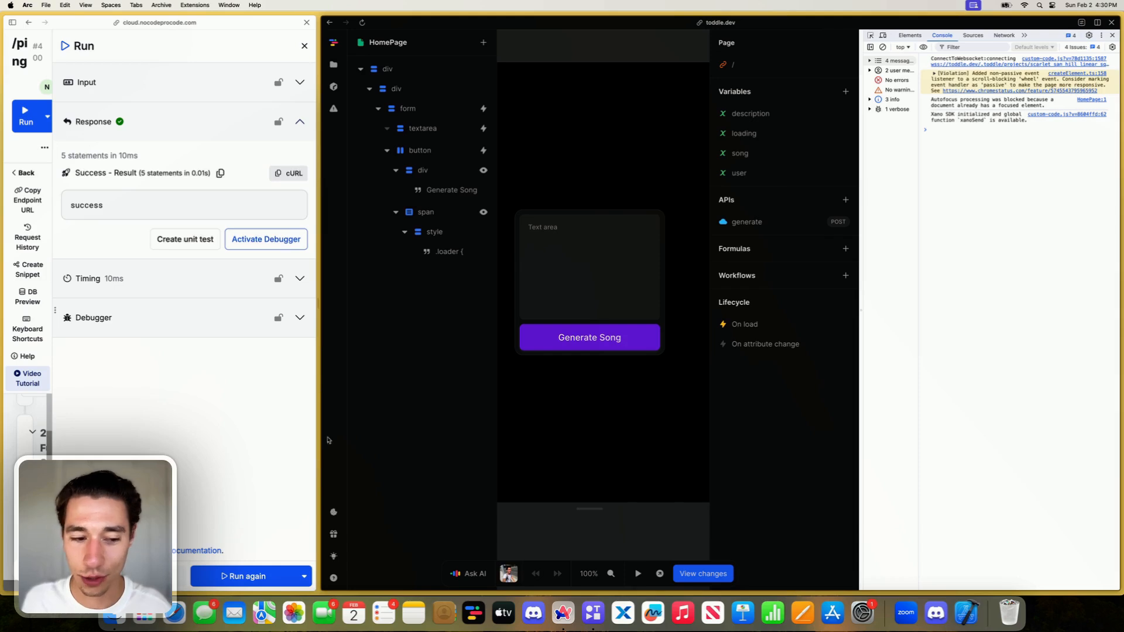
left_click(287, 571)
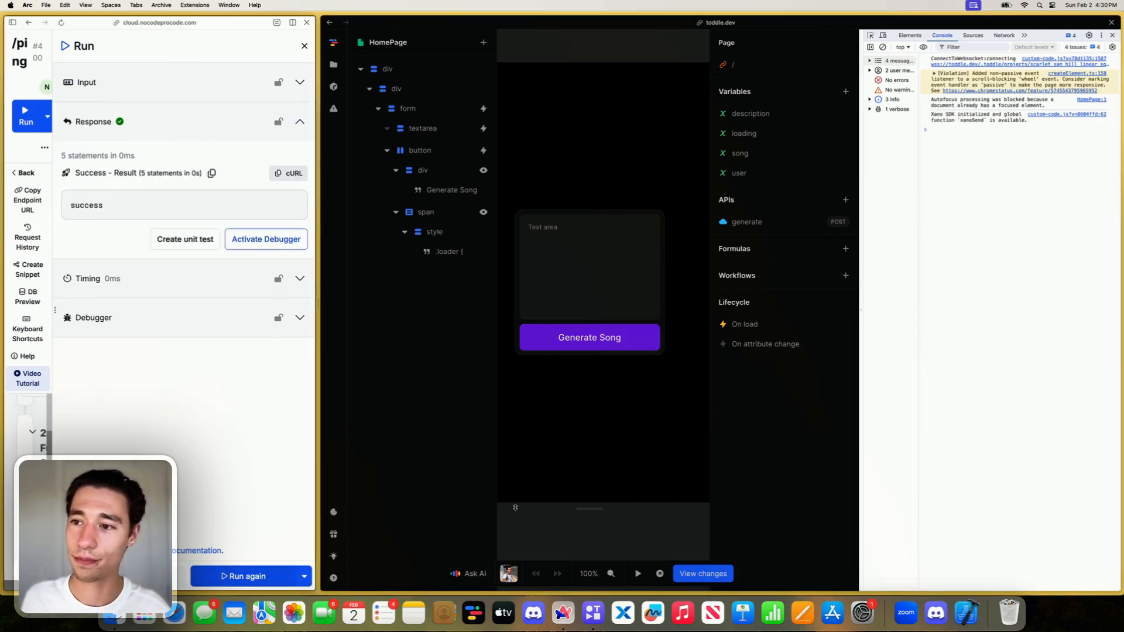
- Inspect the clips in the song variable's current value, and close the variable editor
left_click(752, 154)
scroll(639, 353, "down", 1)
scroll(621, 352, "up", 1)
left_click(552, 315)
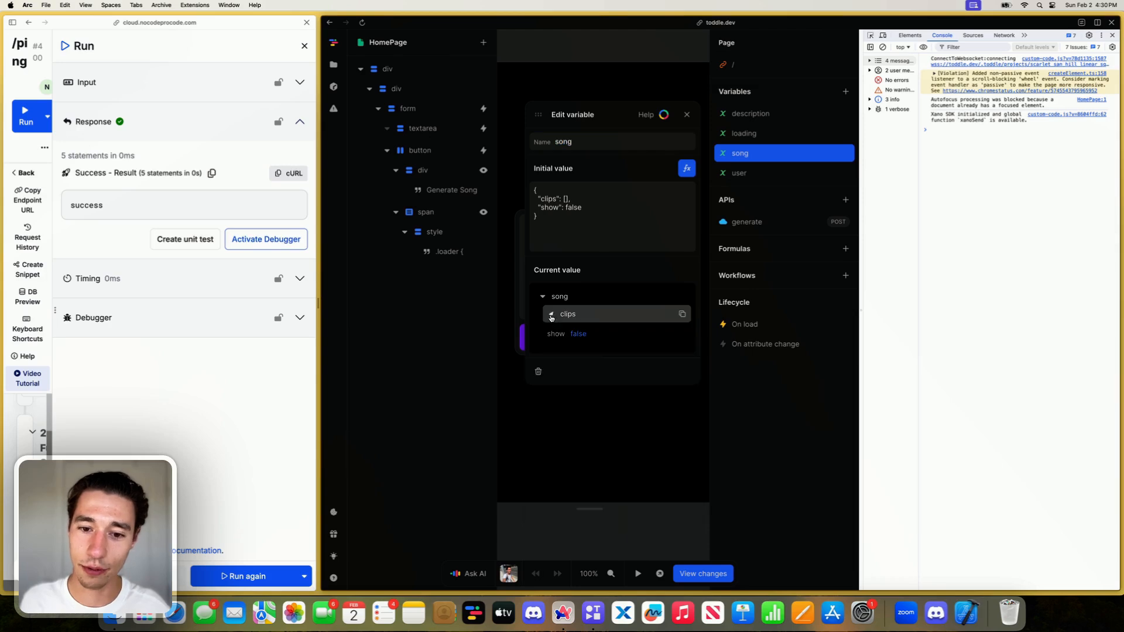
left_click(552, 314)
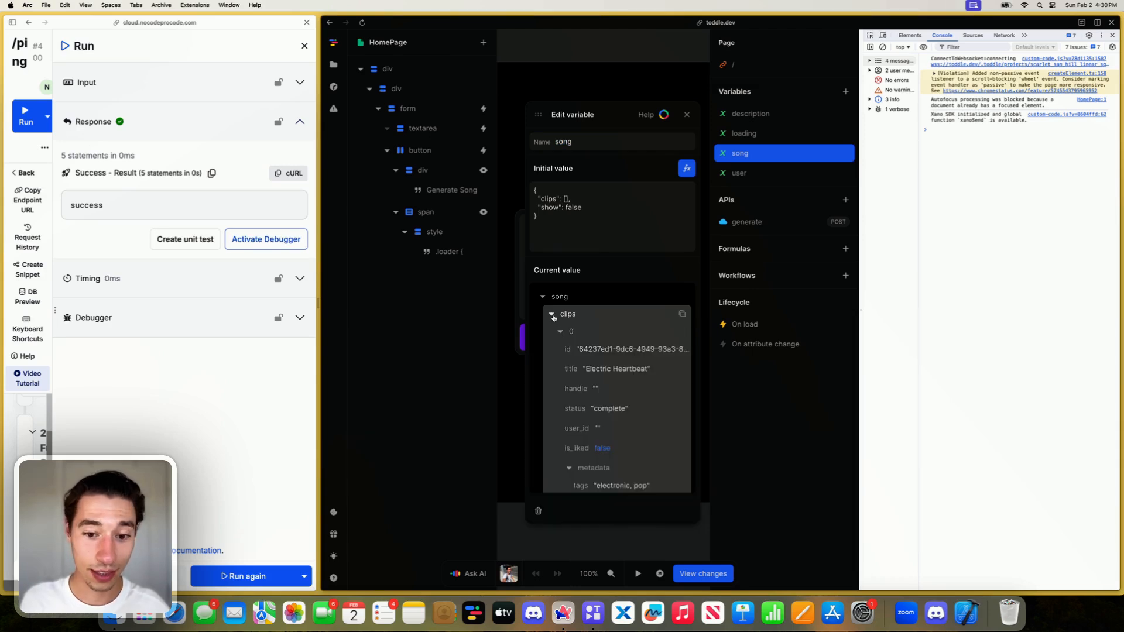
left_click(552, 315)
left_click(686, 114)
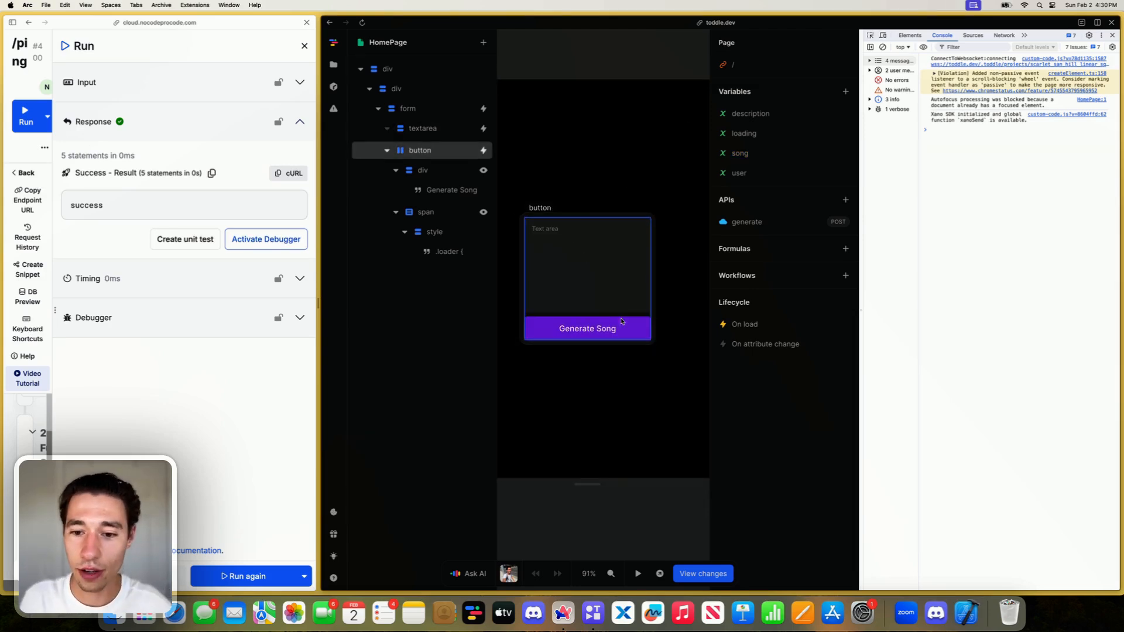
- Close the Xano pane and the developer tools, and add a div inside the container div that holds the form
left_click(409, 88)
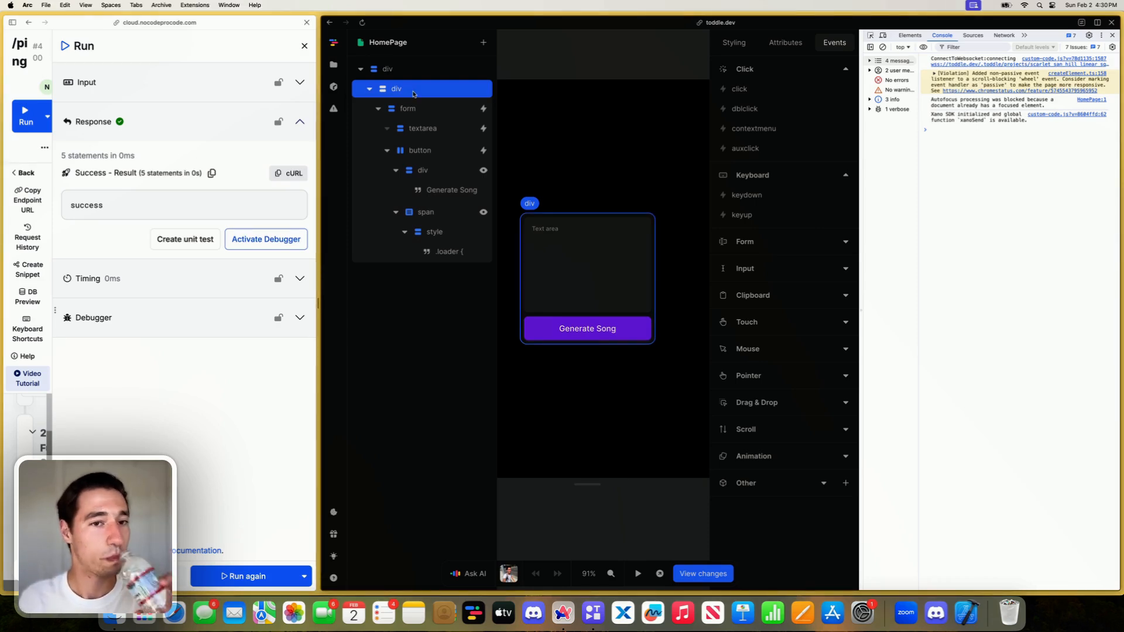
left_click(740, 44)
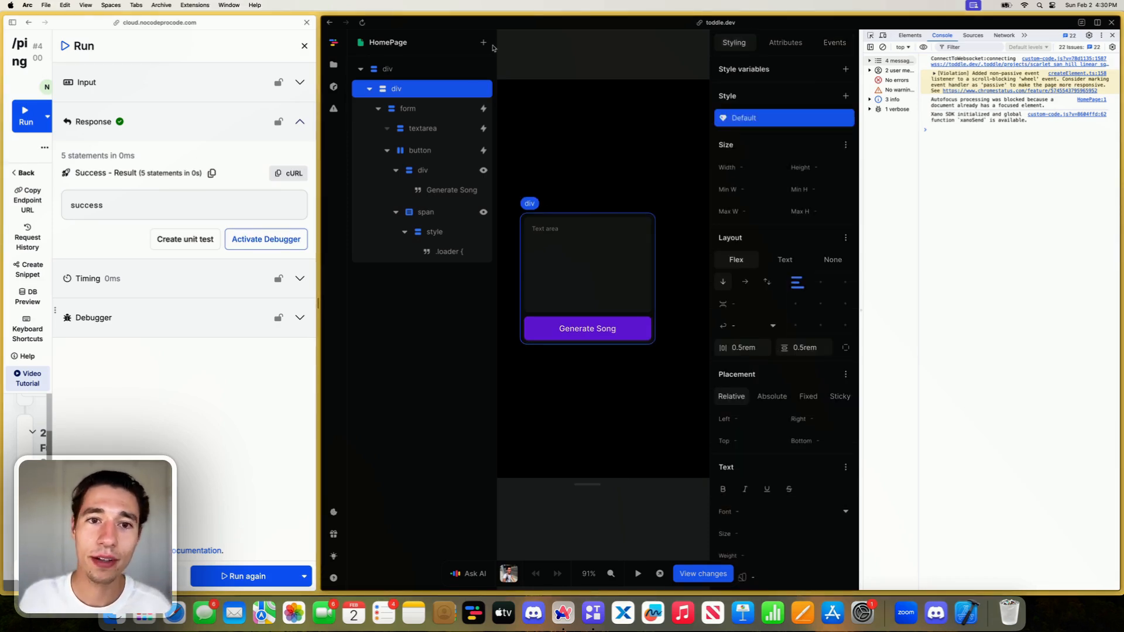
left_click(484, 43)
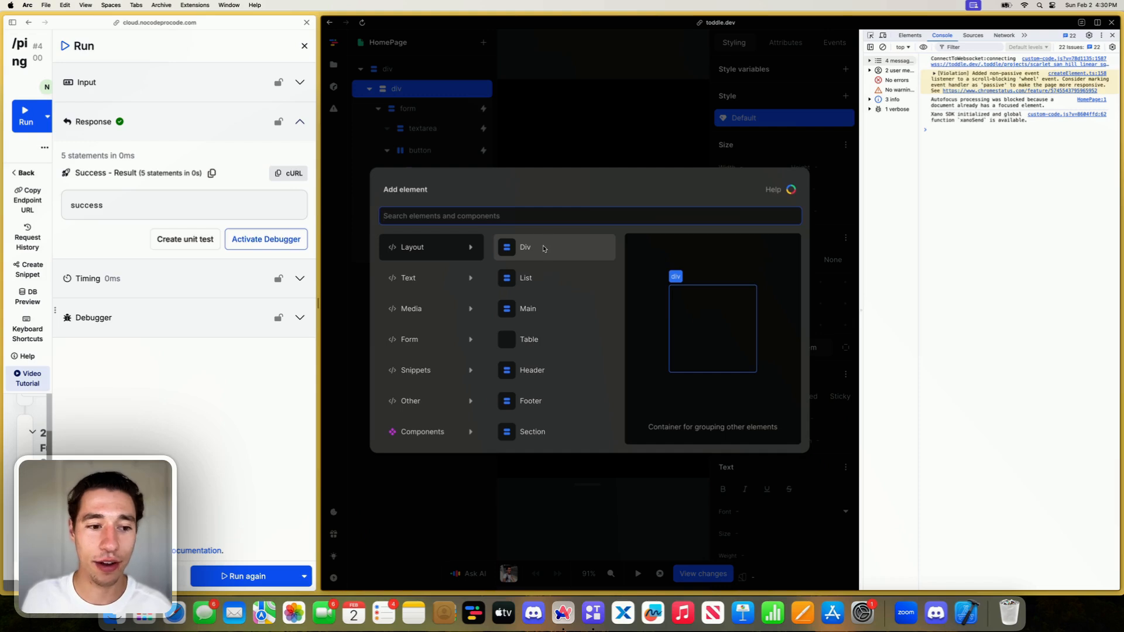
left_click(304, 45)
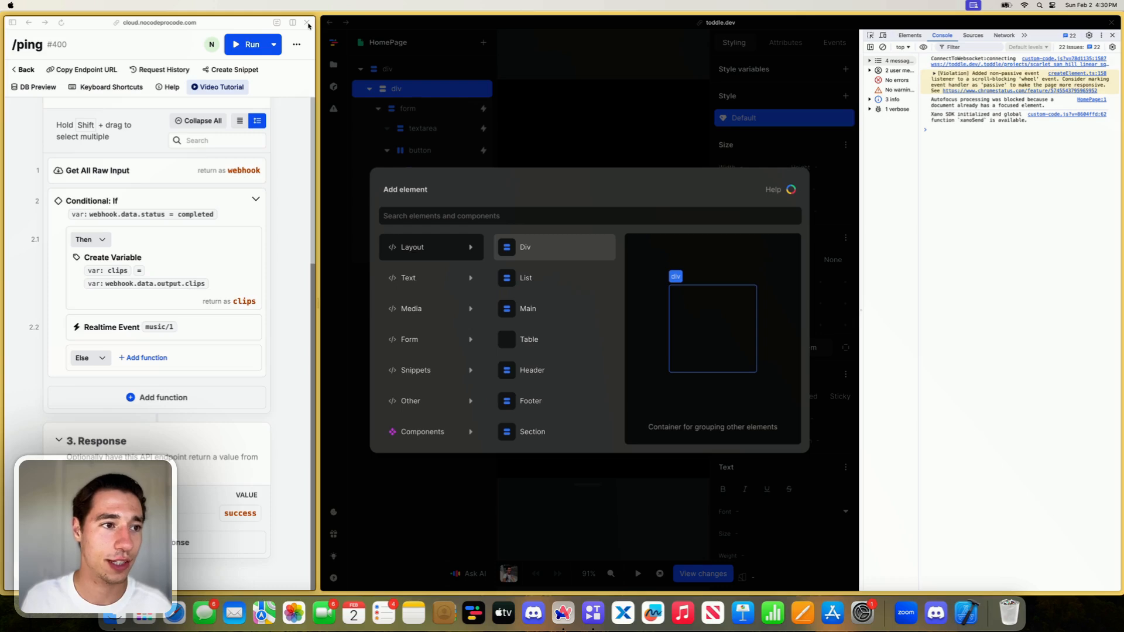
left_click(307, 24)
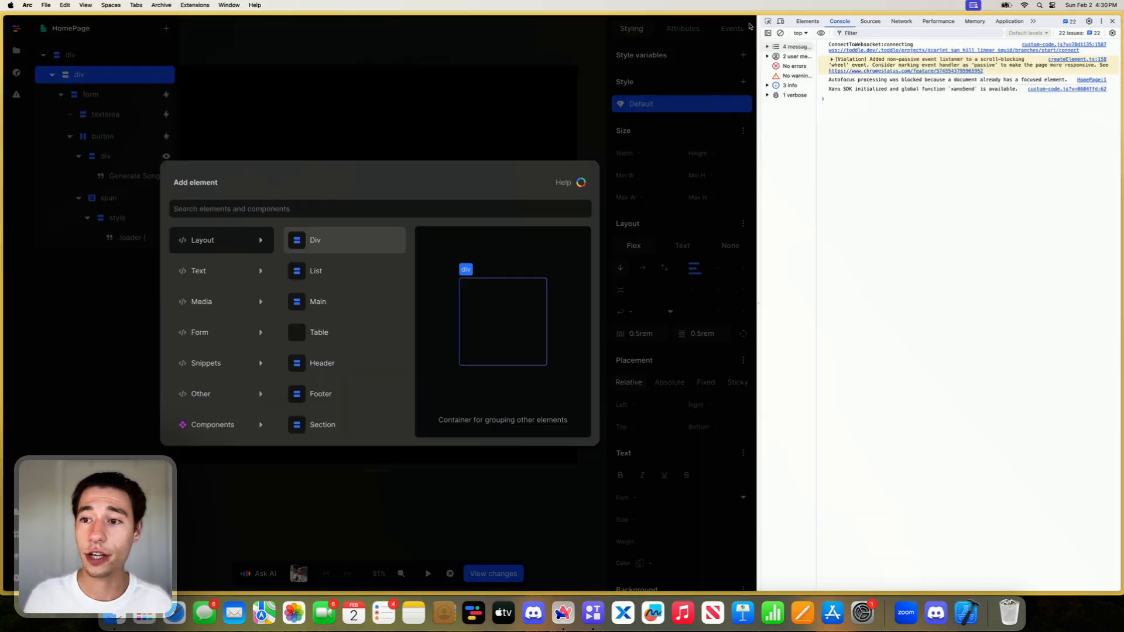
left_click(1112, 21)
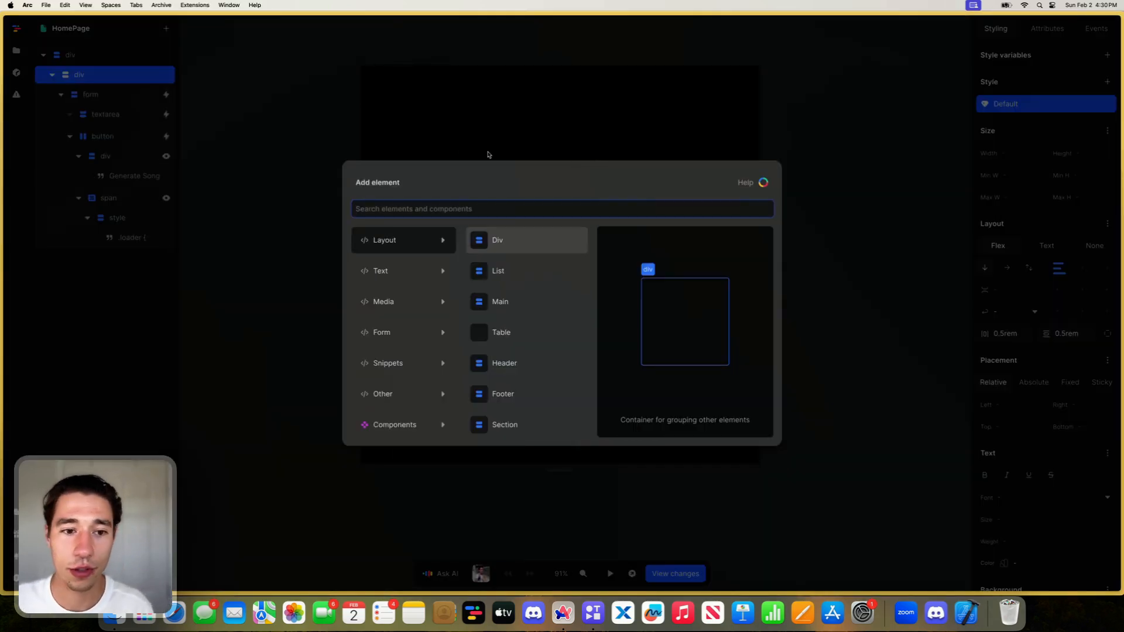
key("super+Tab")
left_click(529, 252)
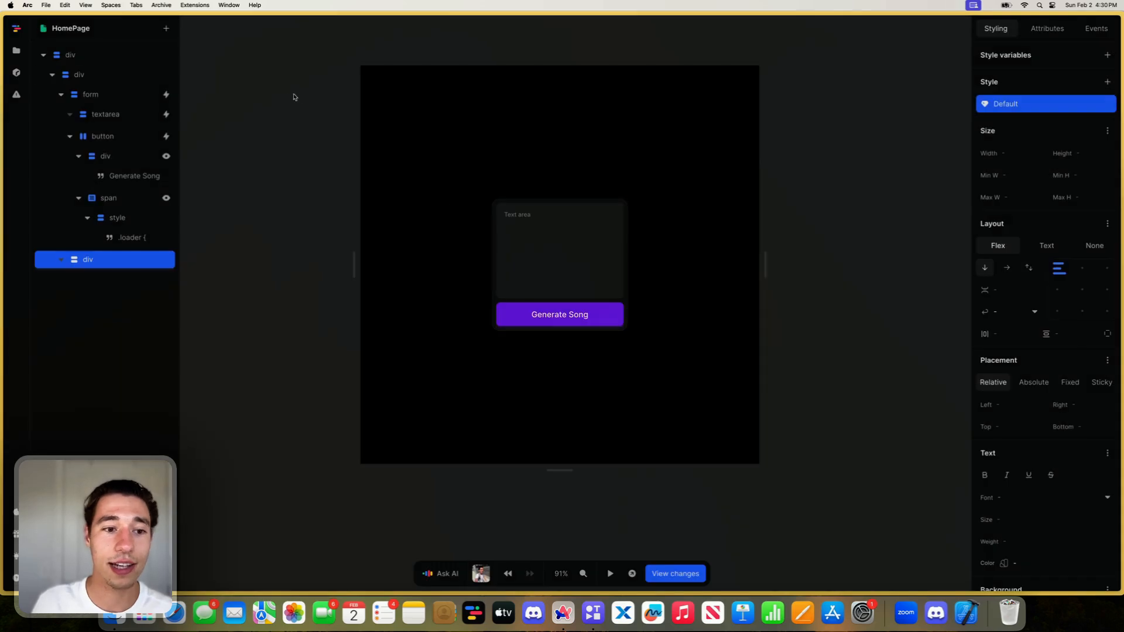
- Change the new div's tag to songs
key("super+Tab")
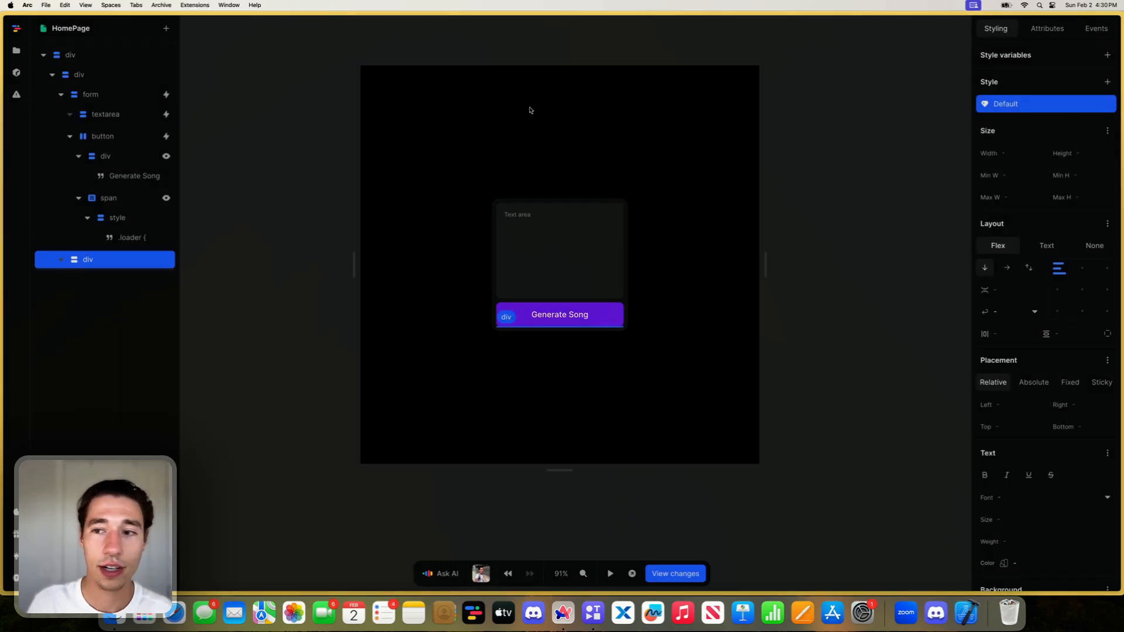
left_click(1047, 28)
left_click(1018, 59)
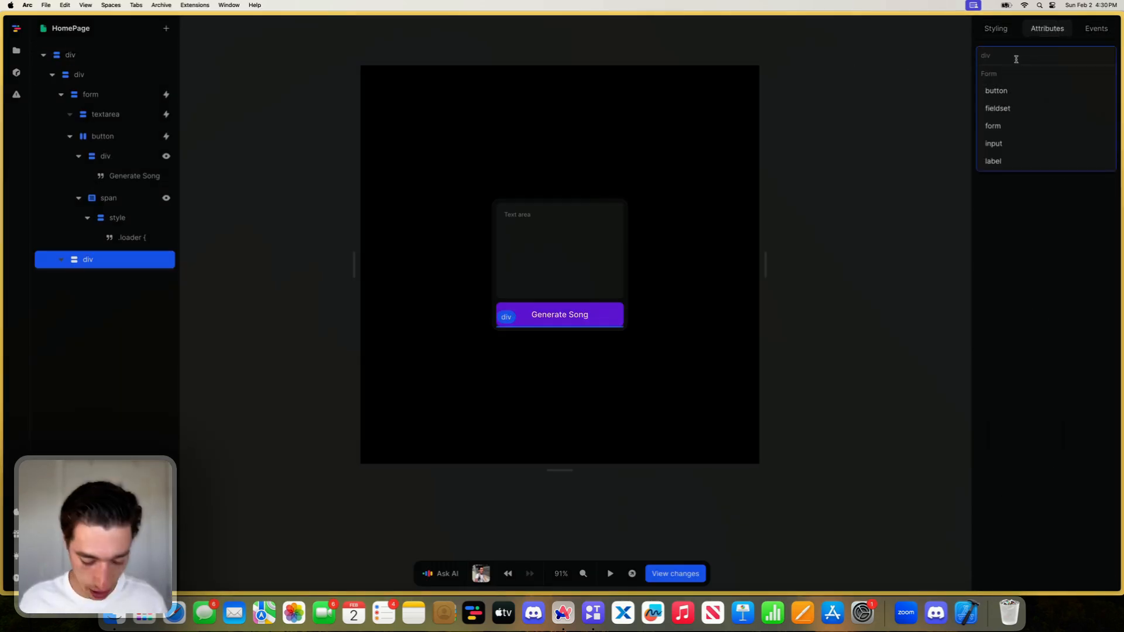
type("songs")
key("Return")
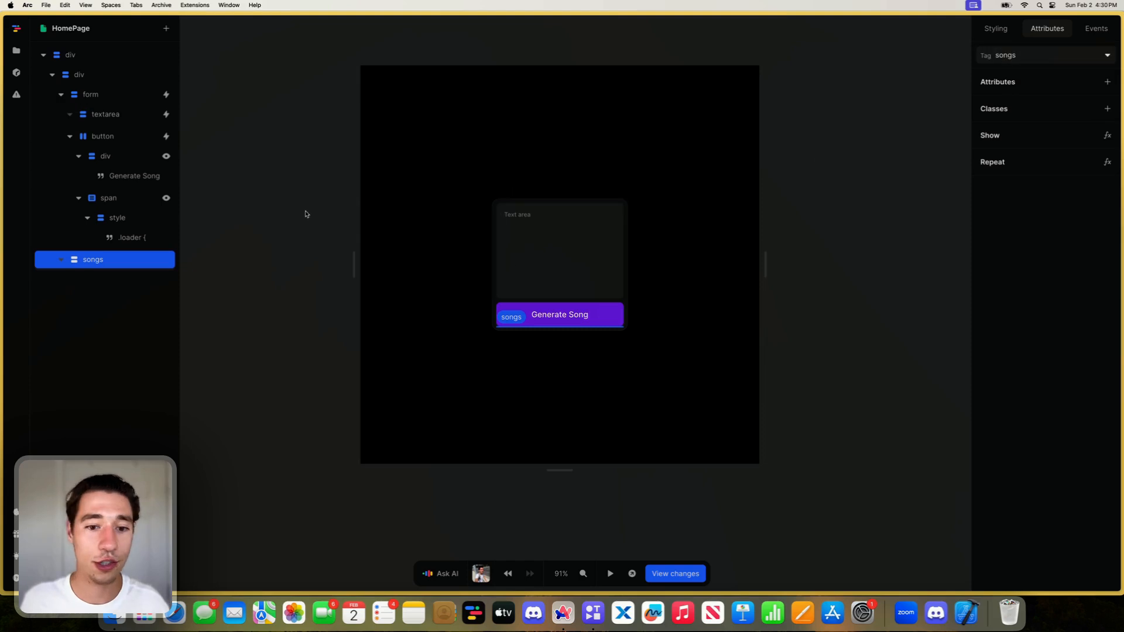
- Add a div inside the songs element and repeat it over the song variable's clips
left_click(167, 28)
left_click(513, 244)
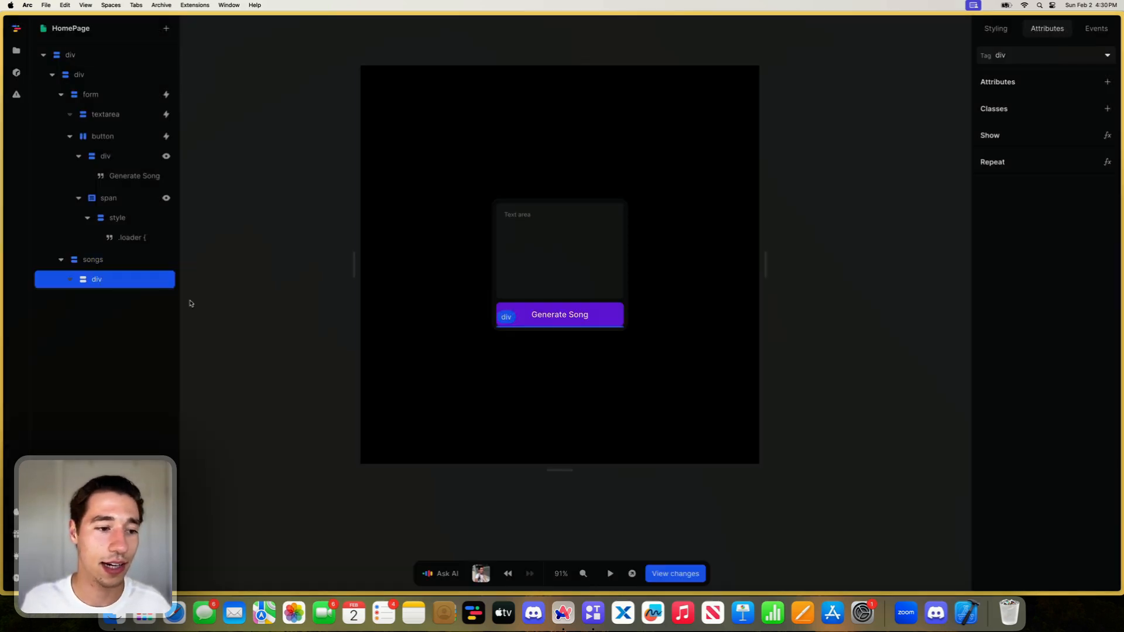
right_click(109, 280)
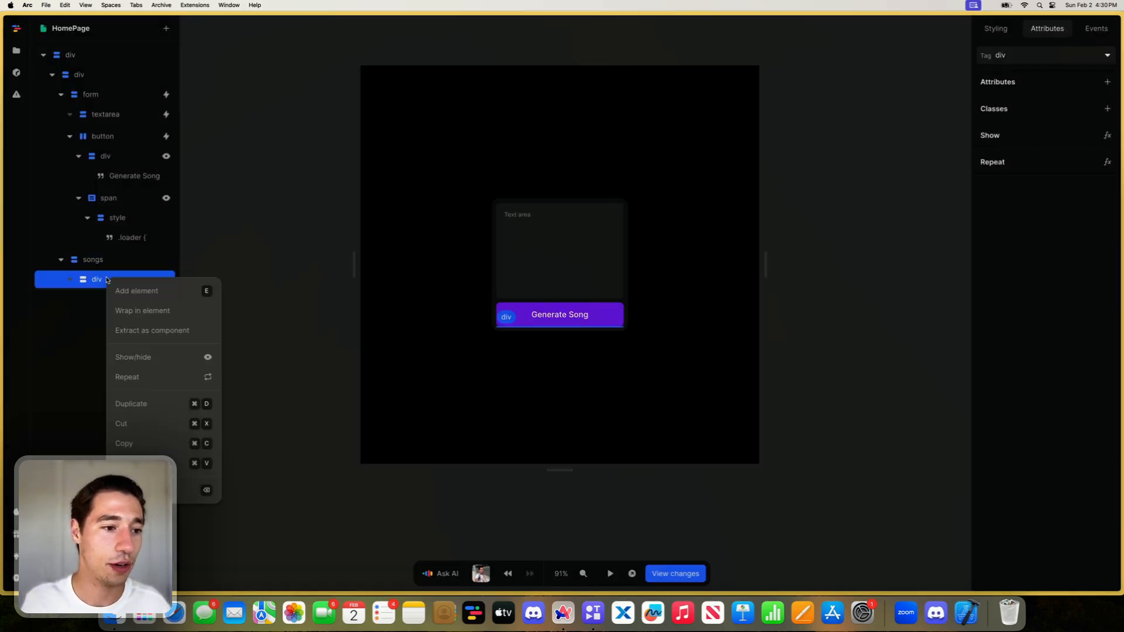
left_click(157, 375)
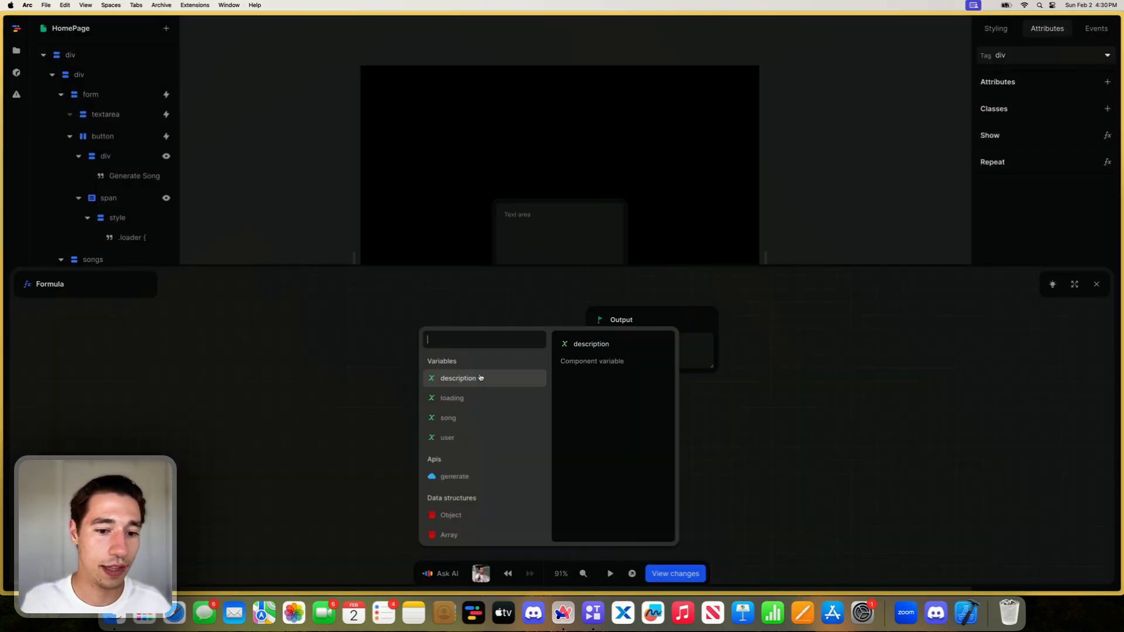
left_click(454, 417)
left_click(451, 359)
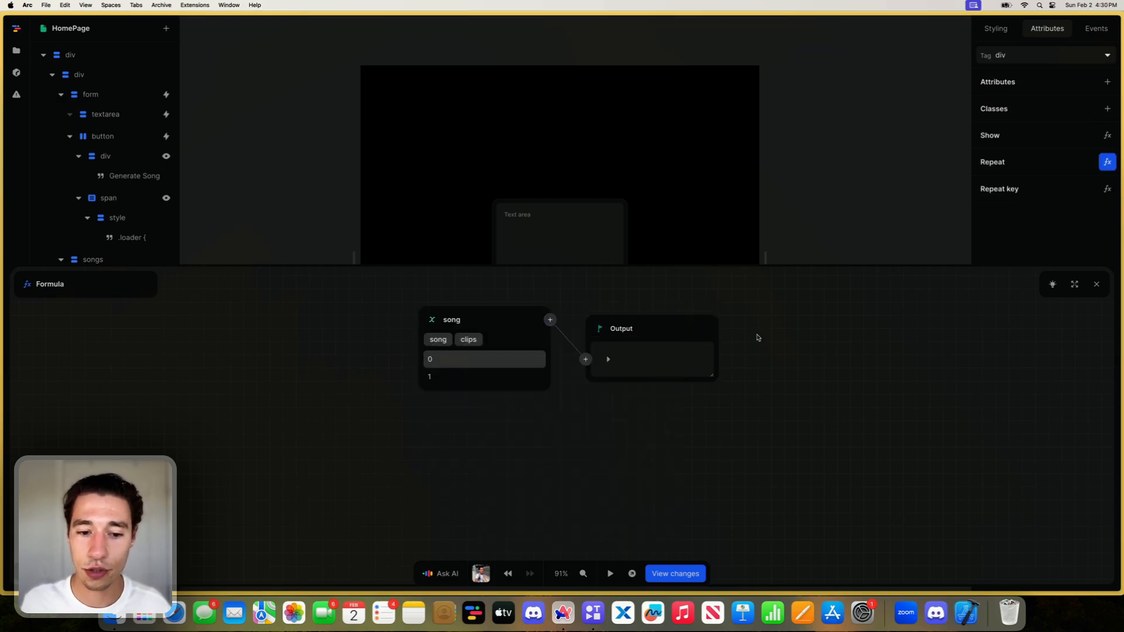
left_click(1096, 284)
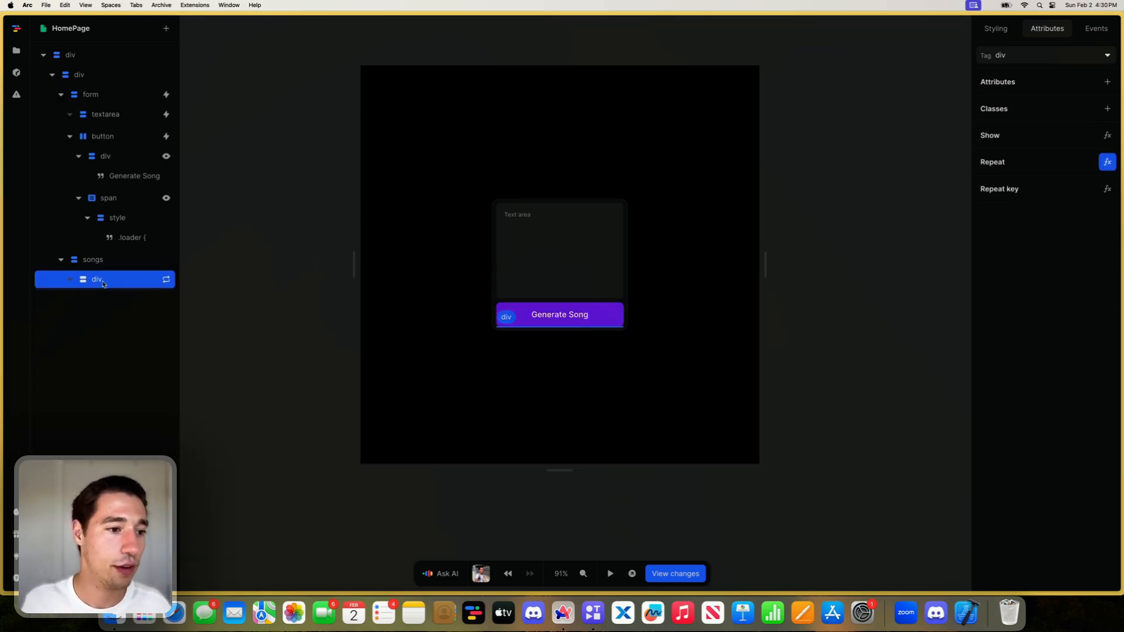
- Nest another div inside the repeated div and add an Image element to it
left_click(166, 28)
type("div")
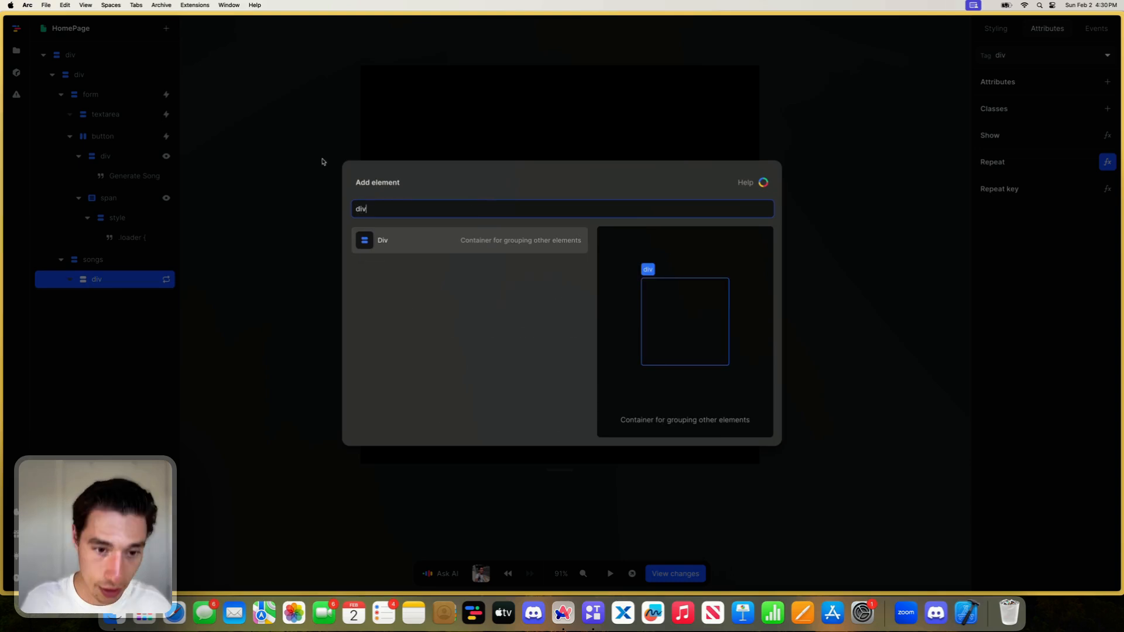
left_click(387, 240)
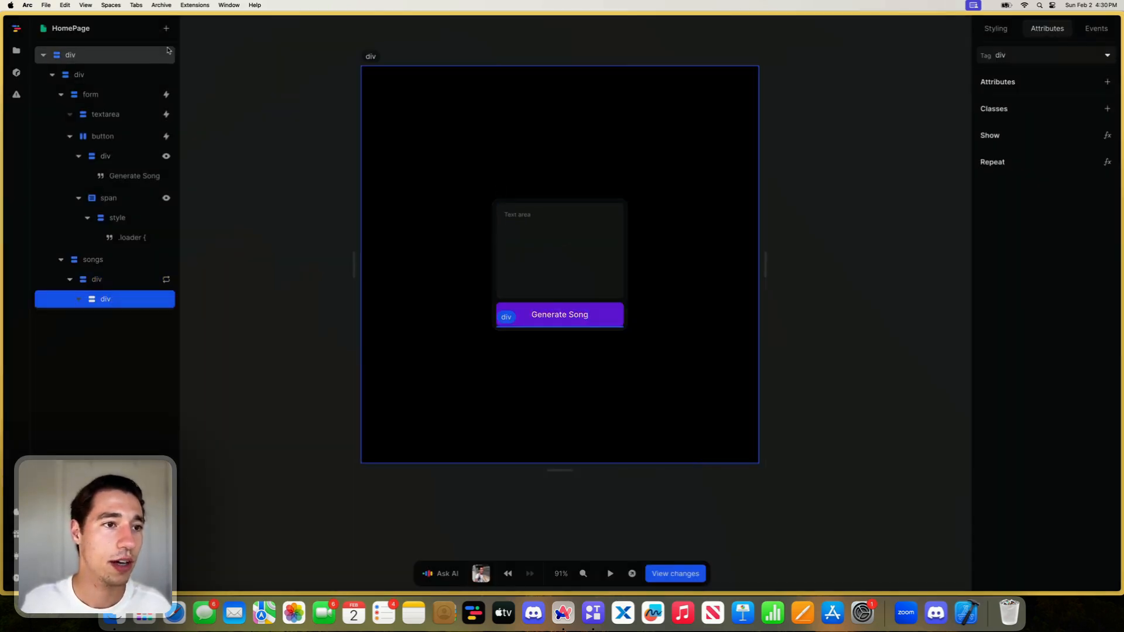
left_click(167, 29)
type("im")
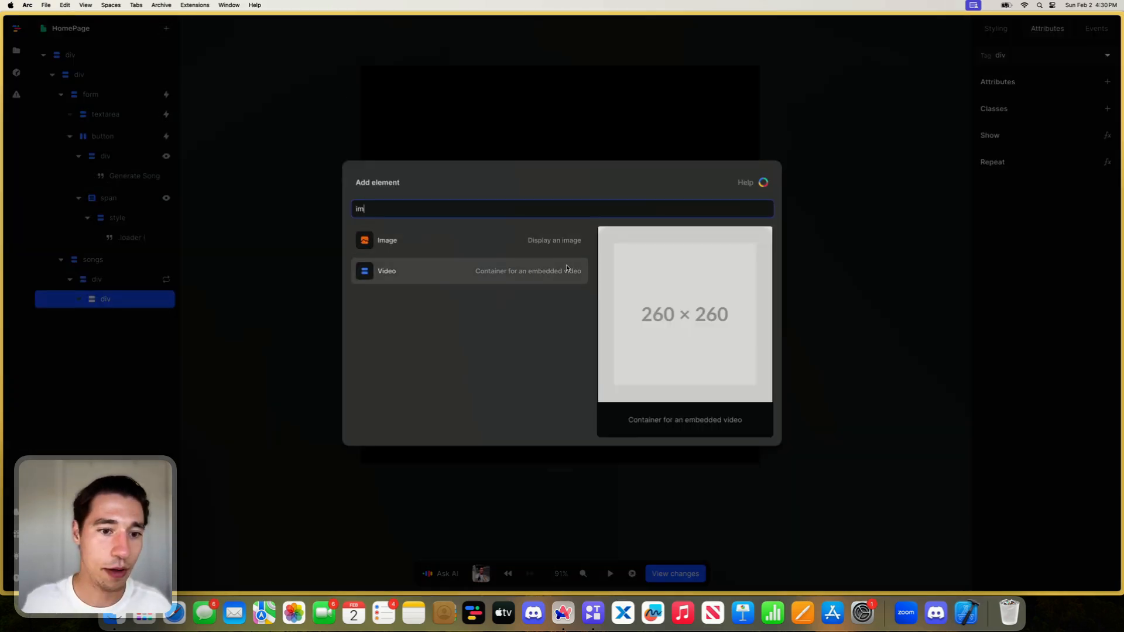
left_click(484, 239)
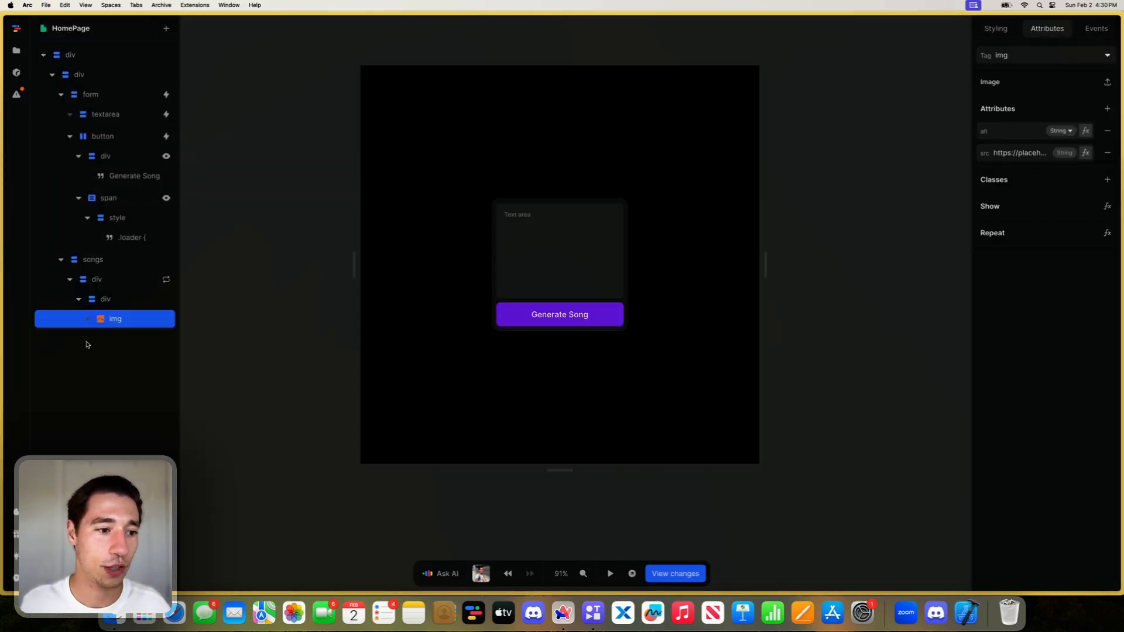
- Bind the image's src attribute to the repeated Item's image_url, and close the formula editor
left_click(1085, 153)
left_click(439, 331)
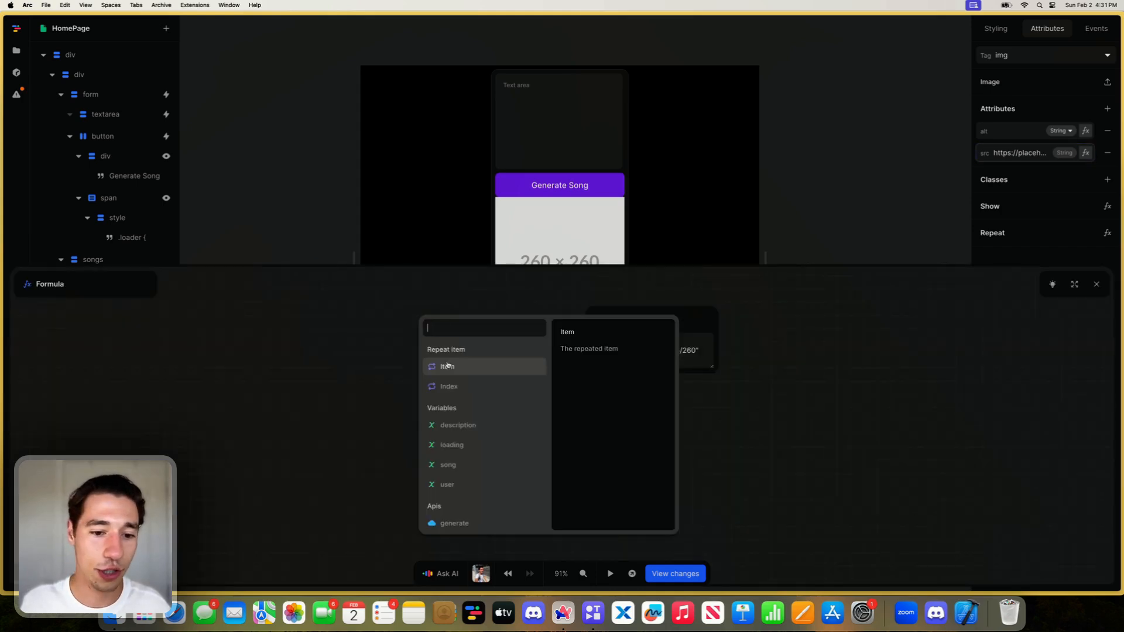
left_click(448, 366)
scroll(461, 371, "down", 5)
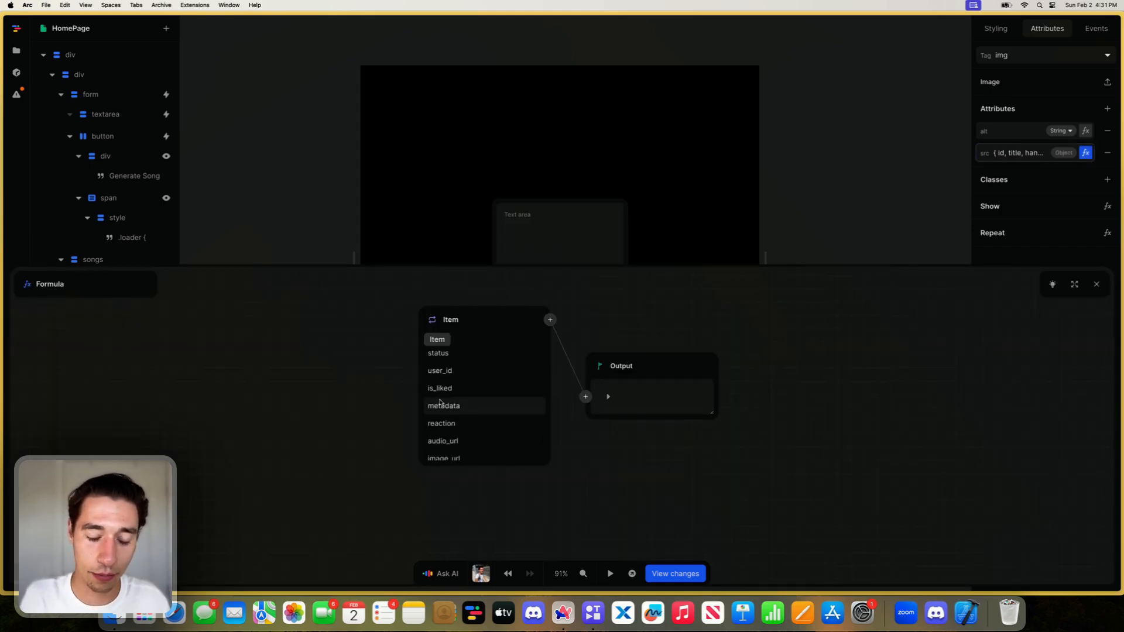
left_click(443, 430)
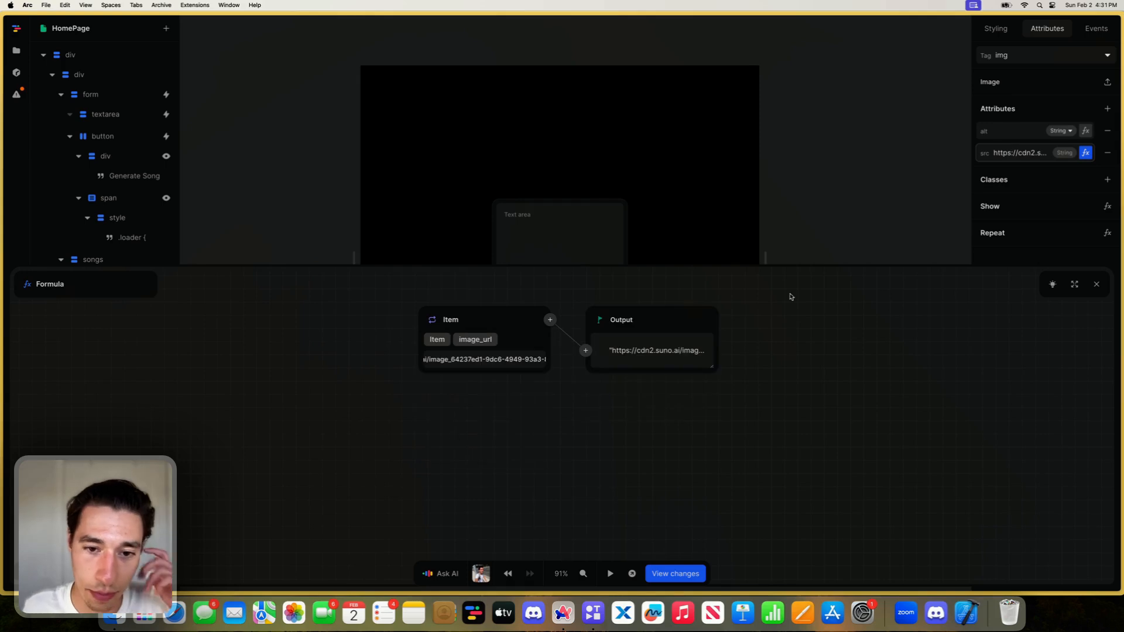
scroll(632, 214, "down", 4)
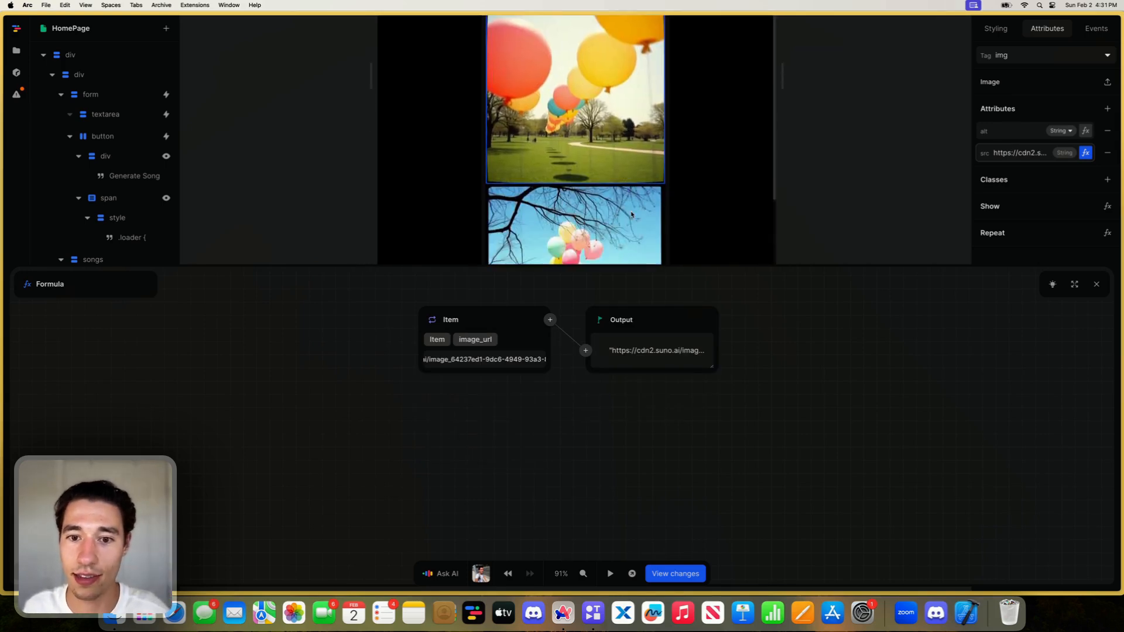
scroll(632, 215, "up", 2)
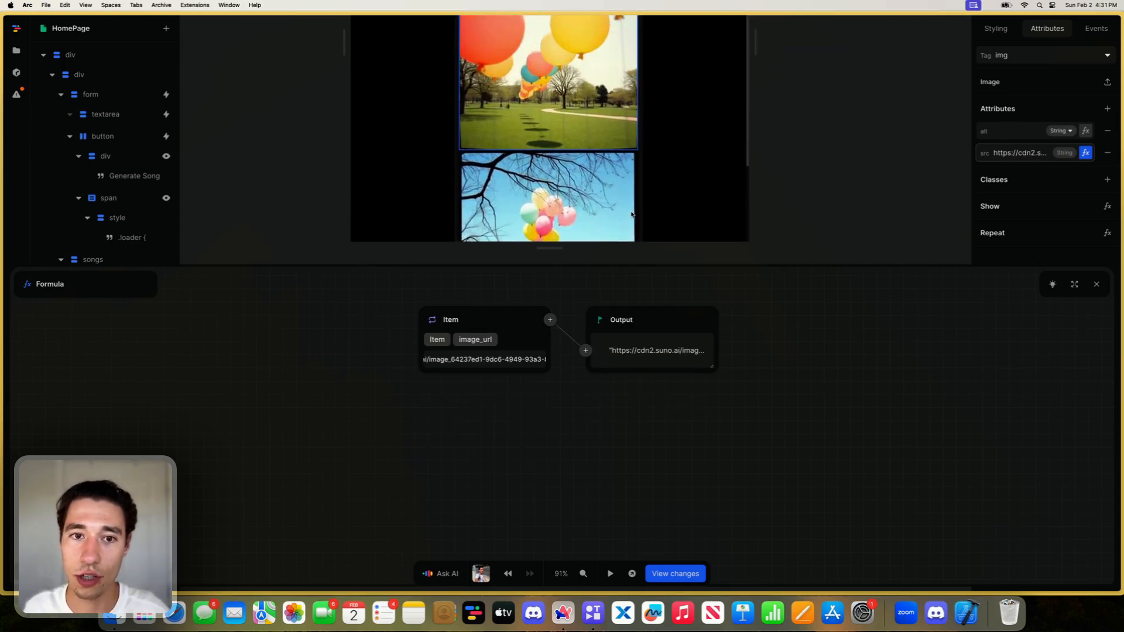
left_click(1096, 284)
- Set the height and width of the div wrapping the cover image to 3rem each
left_click(111, 299)
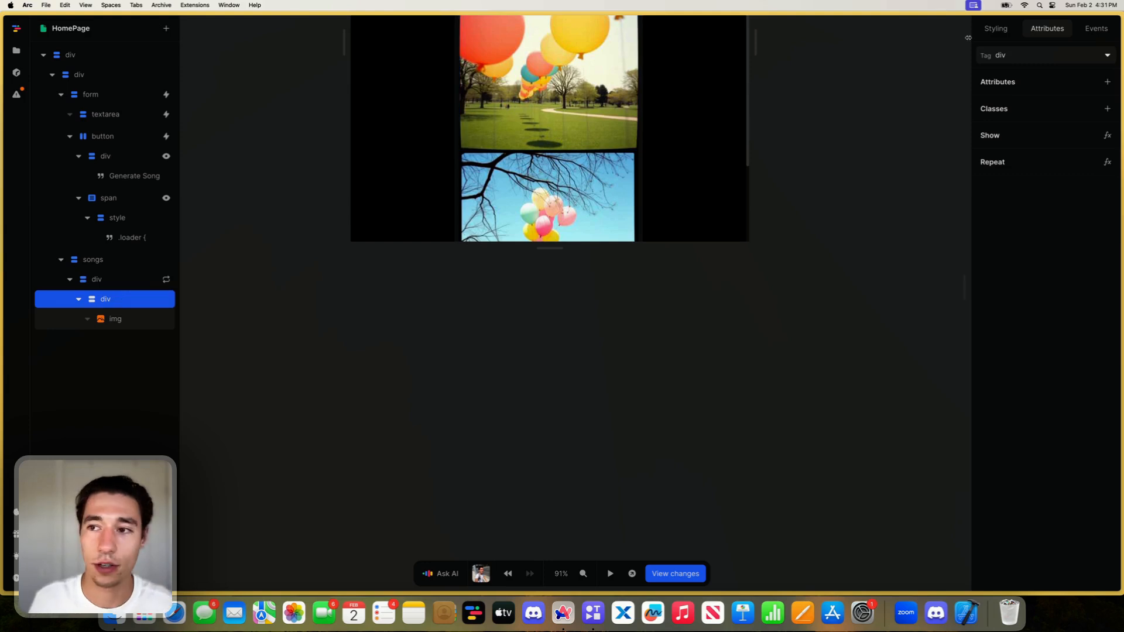
left_click(995, 28)
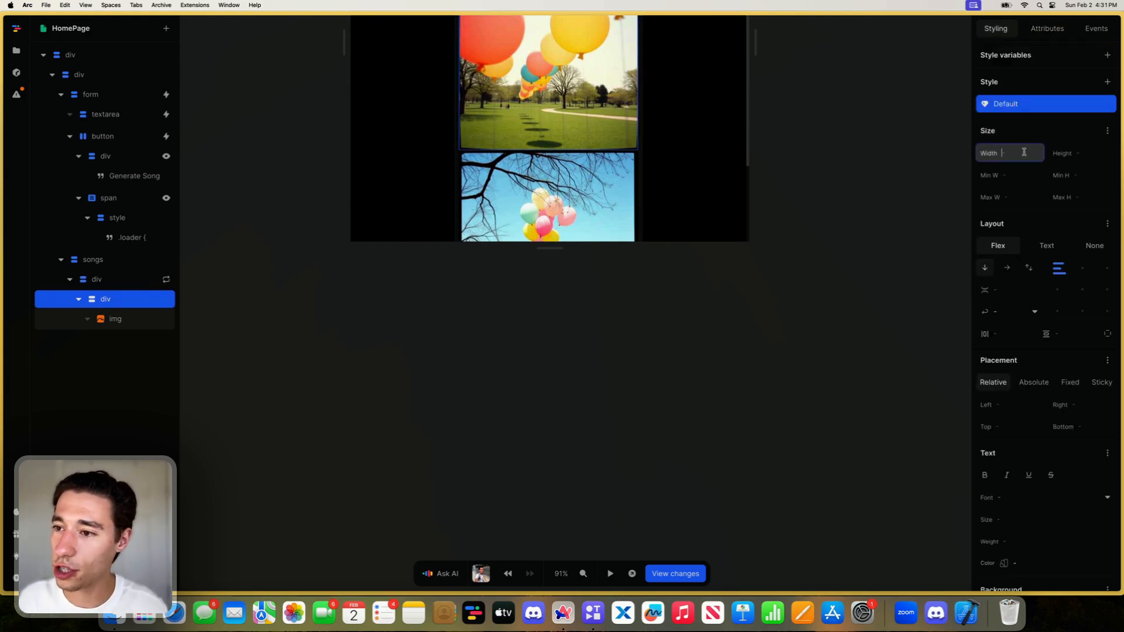
left_click(1089, 154)
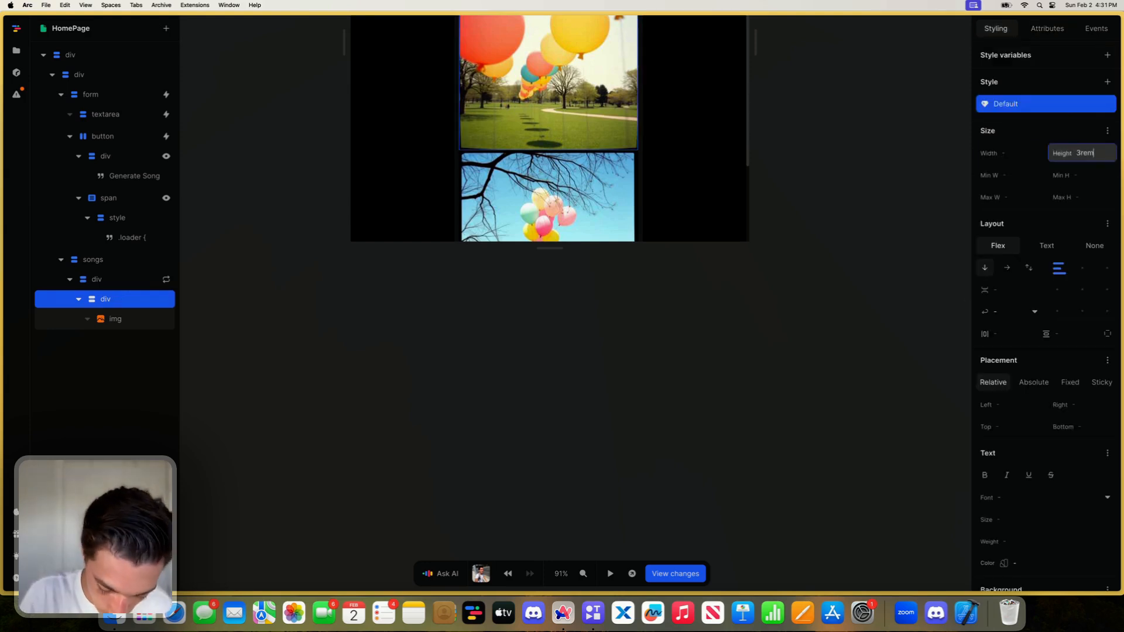
key("Return")
left_click(1020, 151)
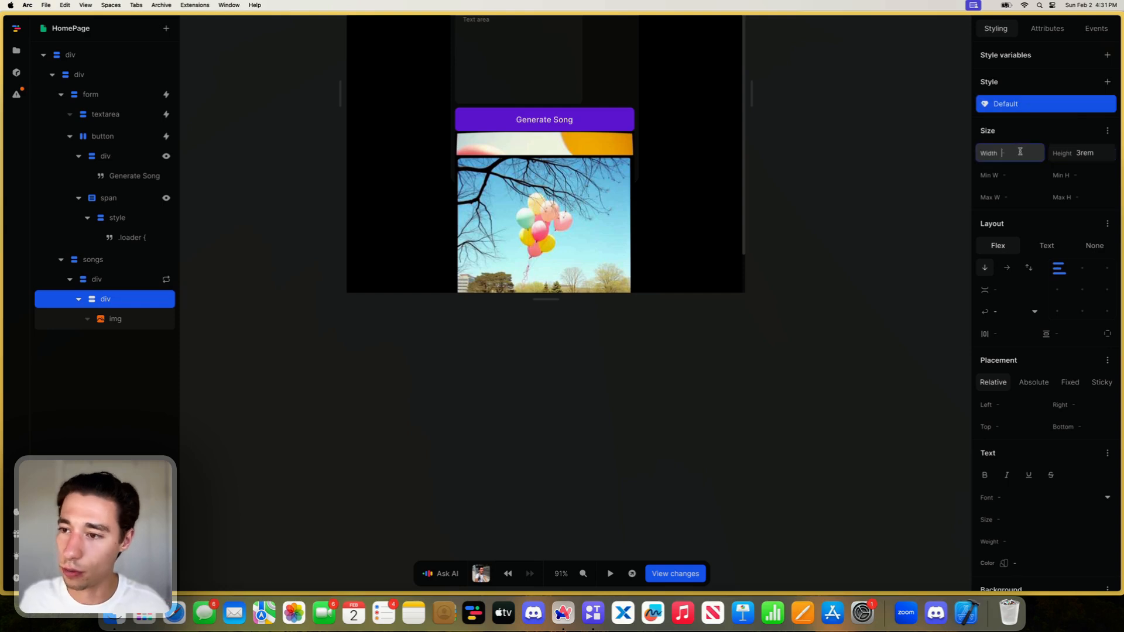
type("3rem")
key("Return")
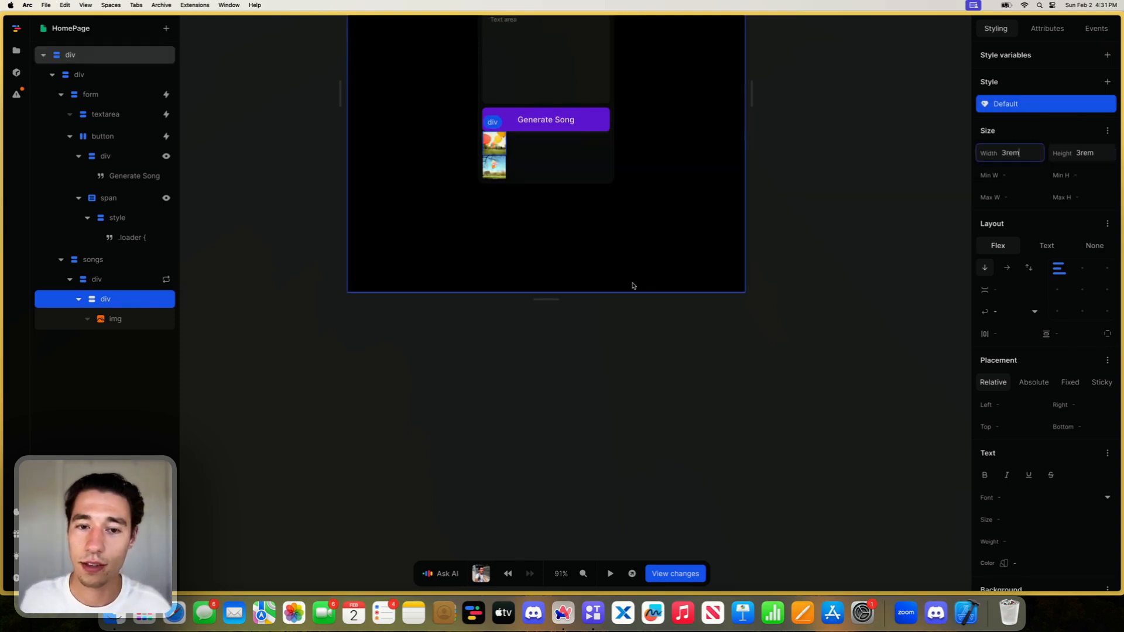
scroll(634, 295, "up", 2)
scroll(535, 249, "up", 2)
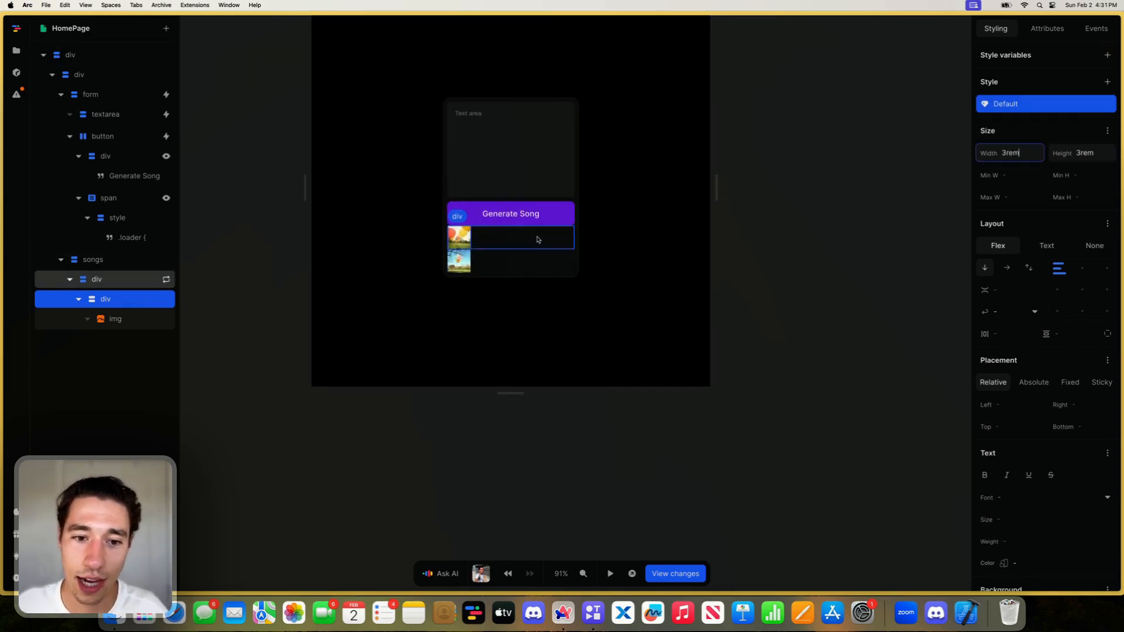
- Set Overflow X of the image wrapper div to clip in its layout styles, and close the layout styles
scroll(1105, 193, "down", 2)
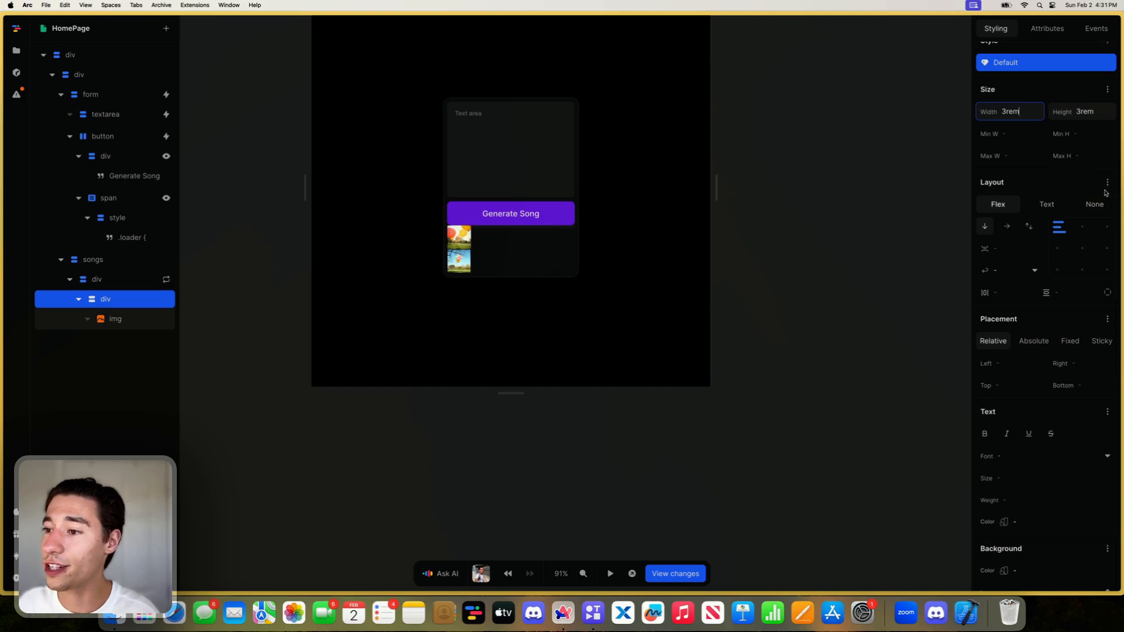
left_click(1107, 182)
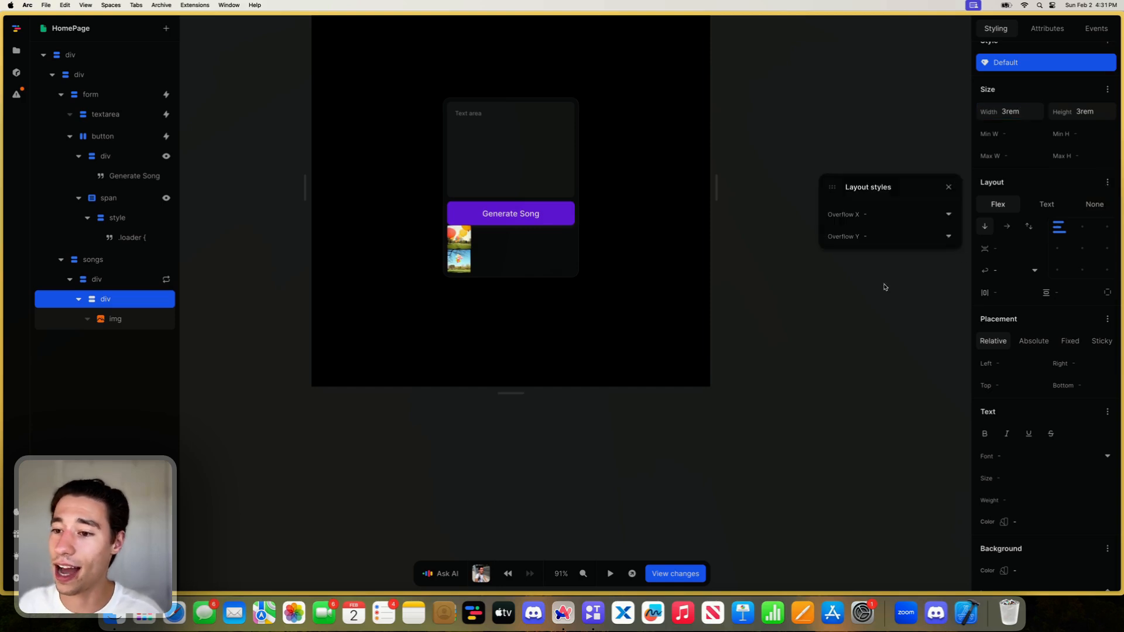
left_click(897, 216)
left_click(842, 288)
left_click(871, 215)
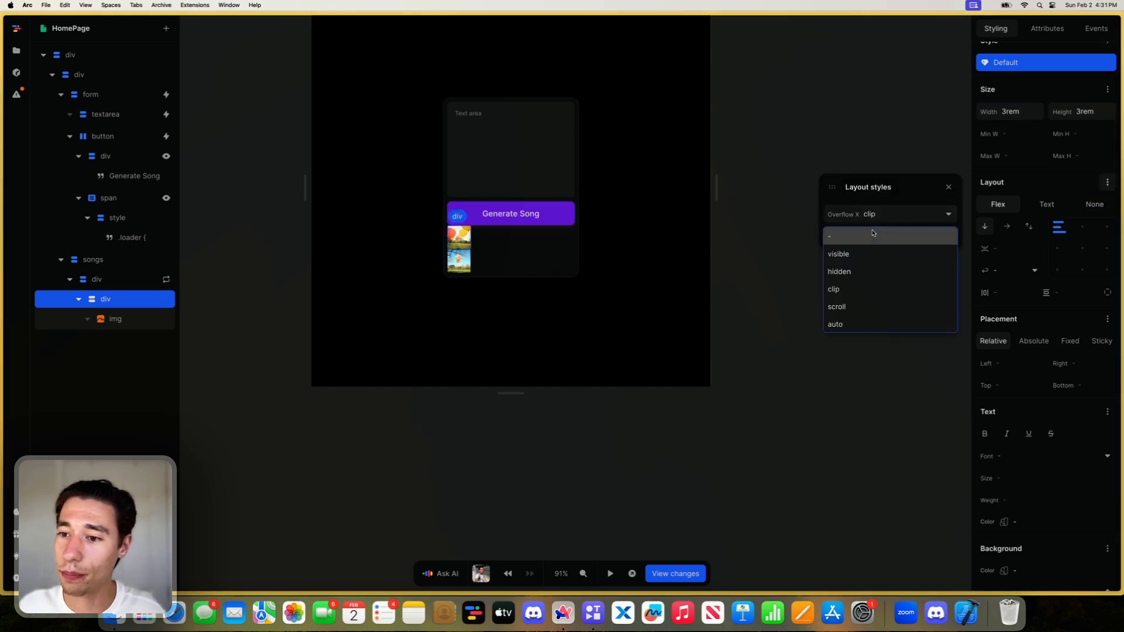
left_click(833, 289)
left_click(948, 186)
- Give the image wrapper div a border radius of 10px
scroll(1042, 426, "down", 3)
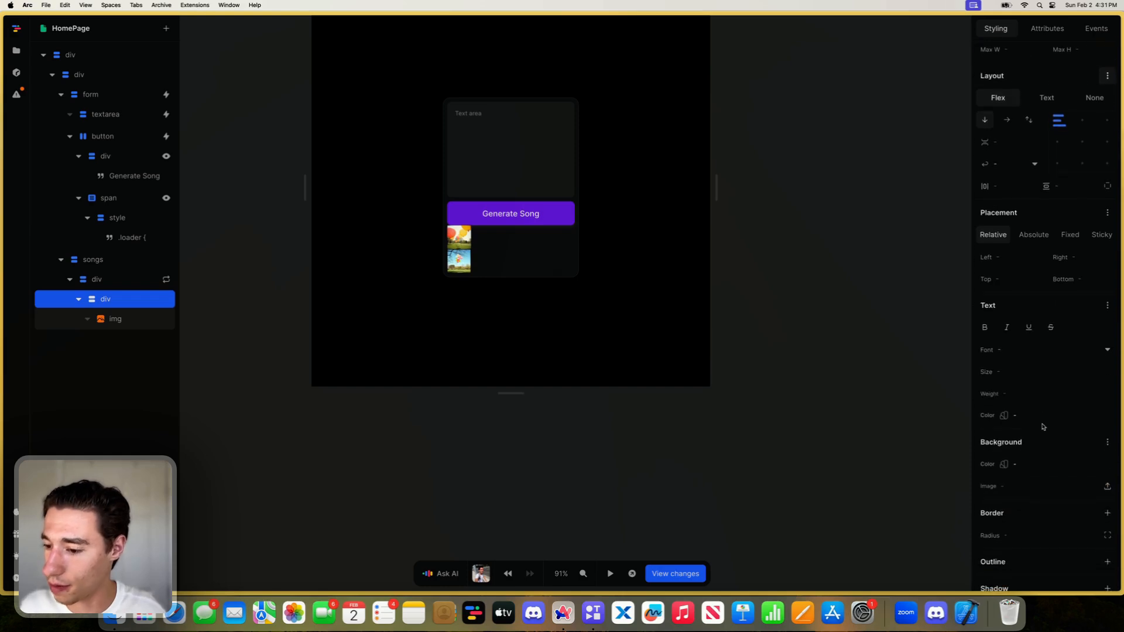
scroll(1036, 457, "down", 2)
left_click(1023, 495)
type("10px")
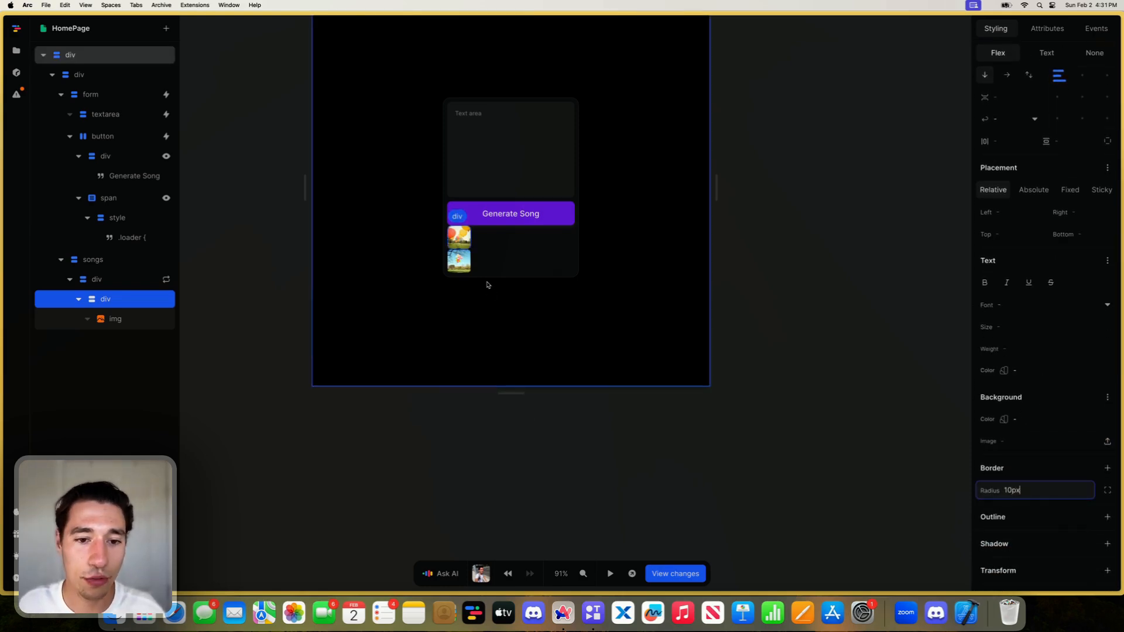
- Set the gap between items in the songs element to 0.5rem
left_click(104, 261)
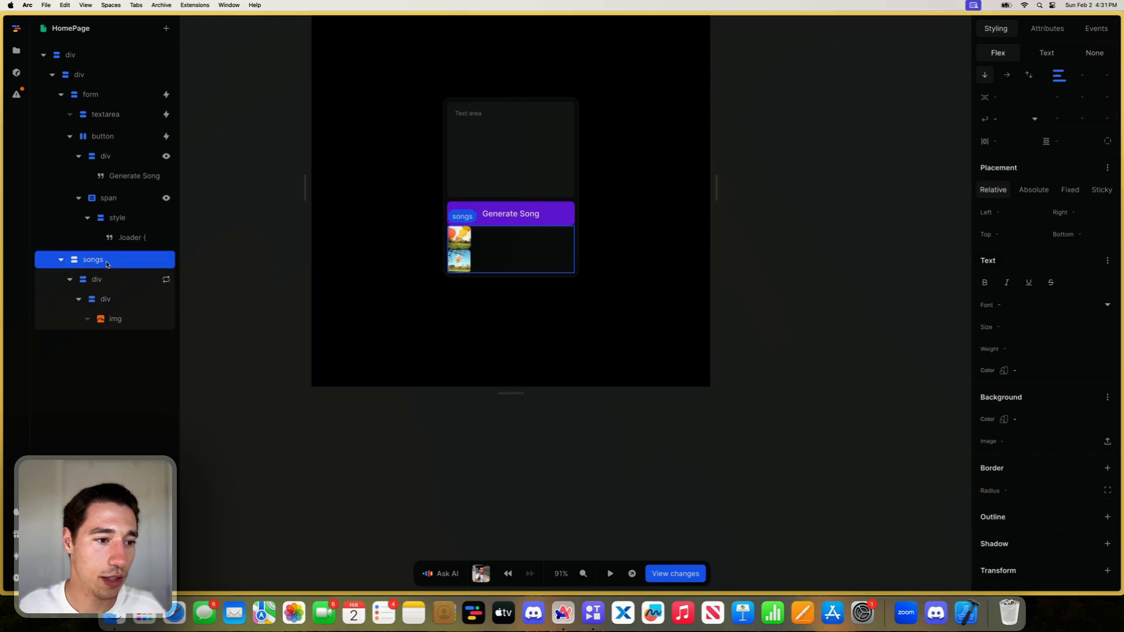
scroll(1030, 176, "up", 3)
left_click(1007, 157)
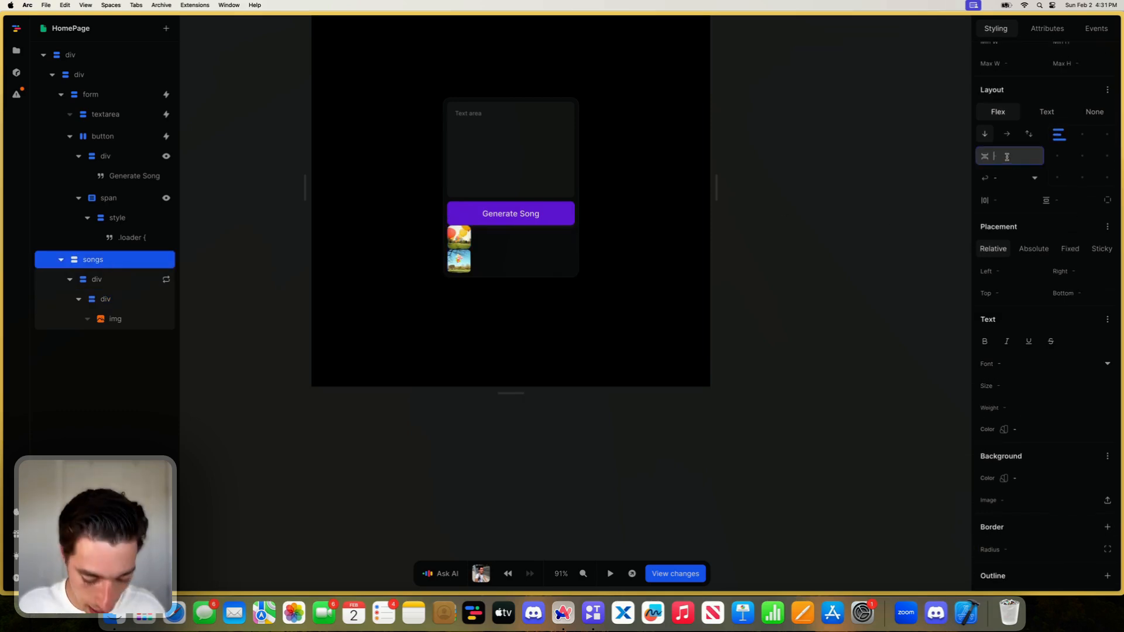
type("0.5rem")
key("Return")
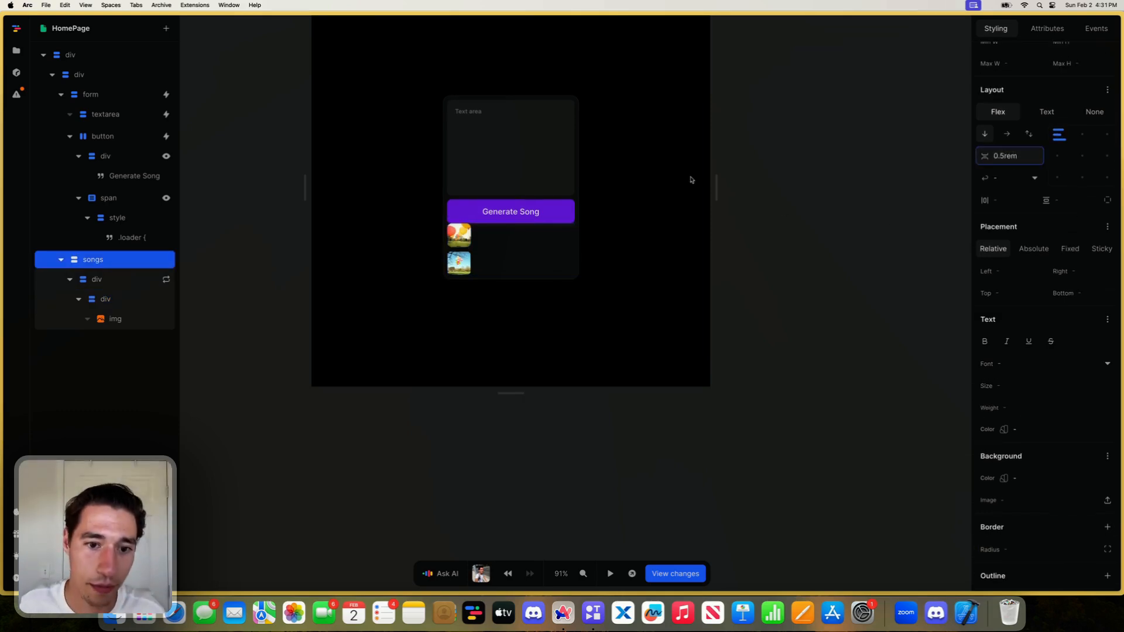
- Set only the top padding of the songs element to 0.5rem
left_click(446, 213)
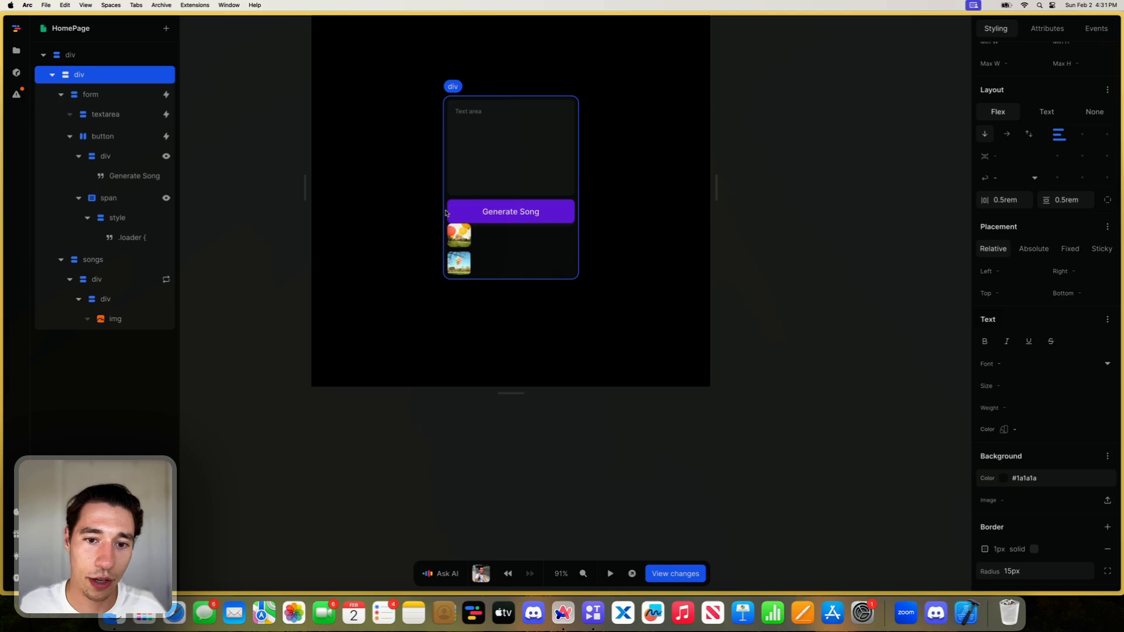
left_click(491, 253)
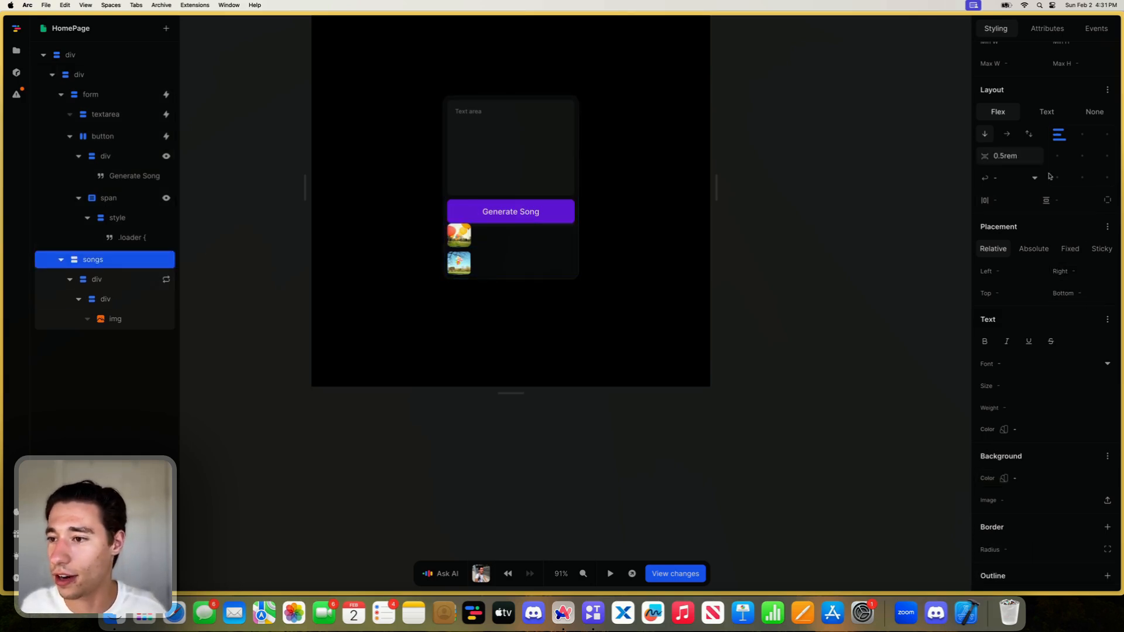
scroll(1049, 176, "up", 1)
left_click(1107, 224)
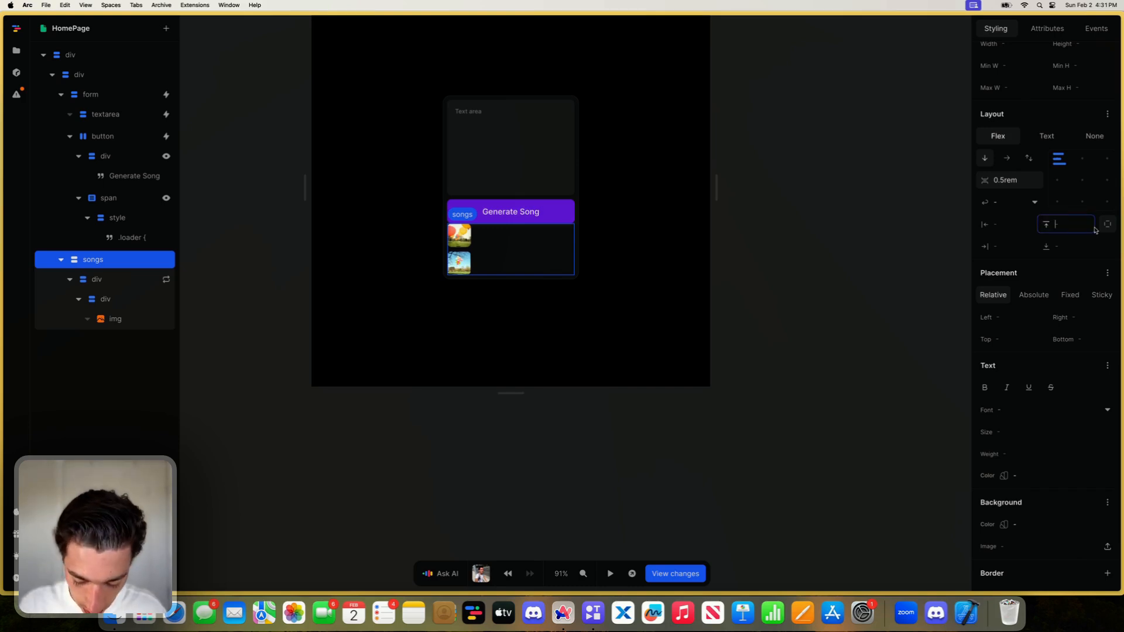
type("1")
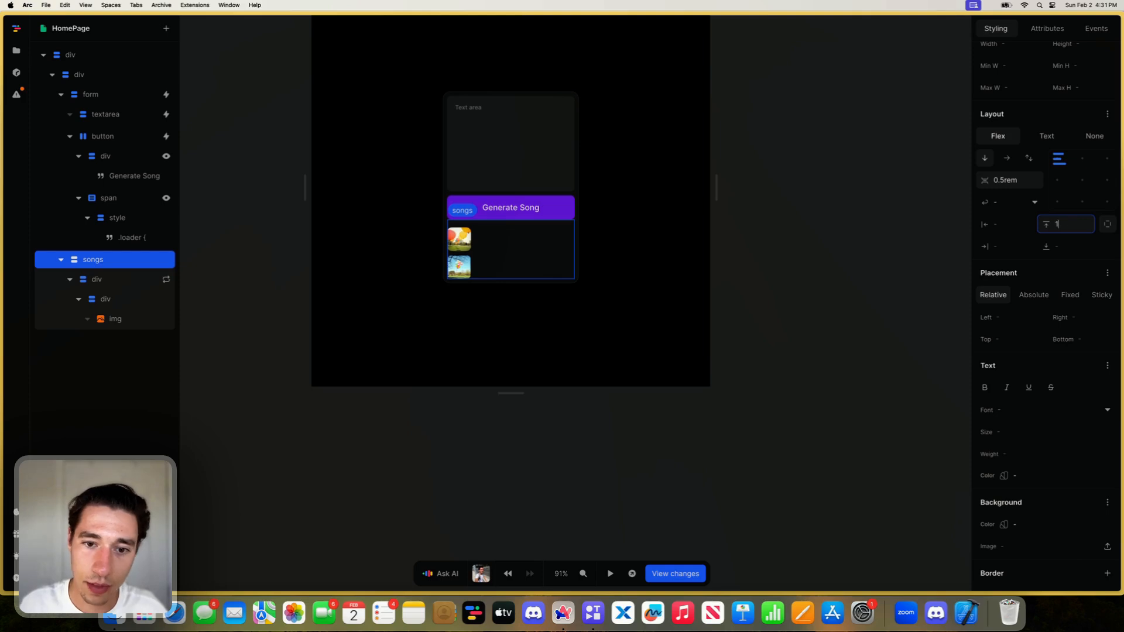
type("rem0.5rem")
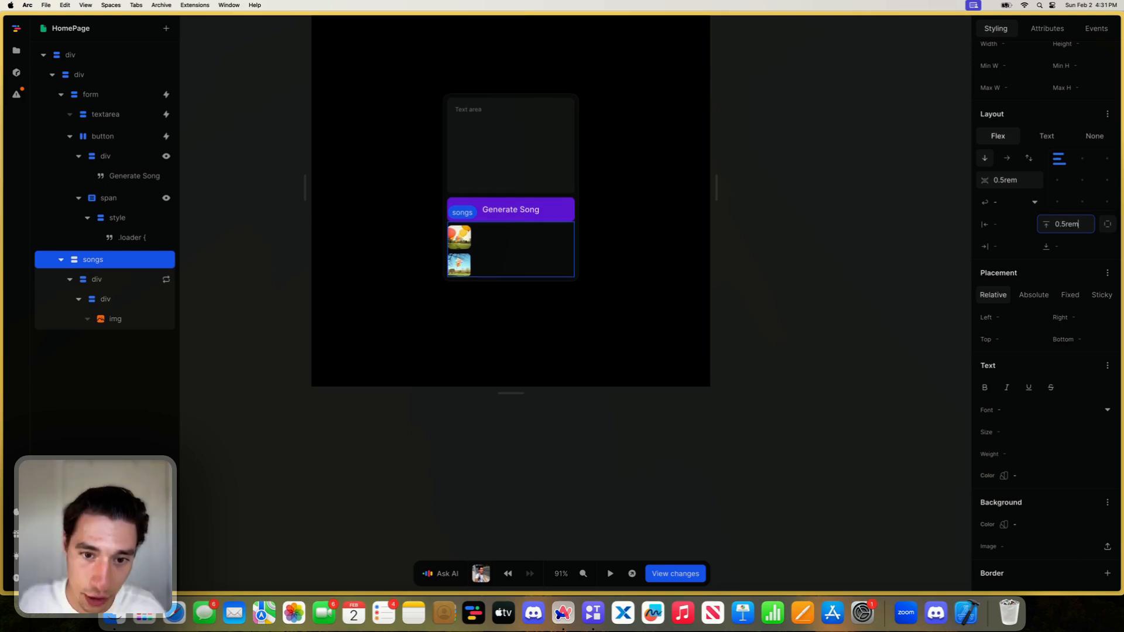
- Set the repeated song div's horizontal and vertical padding to 0.5rem each
left_click(492, 244)
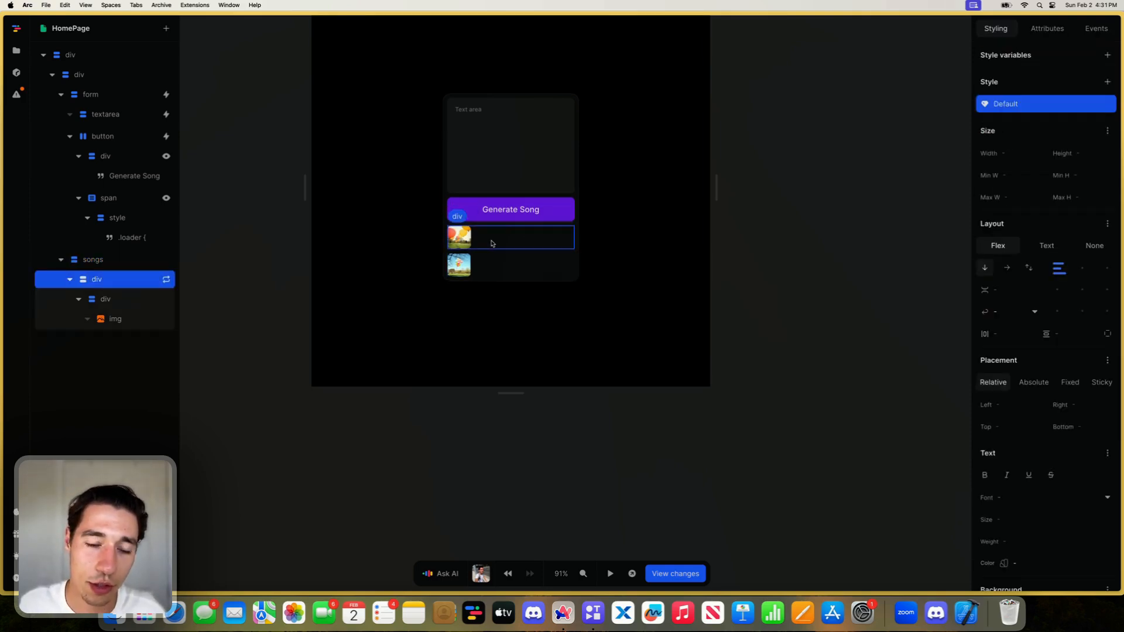
left_click(1012, 333)
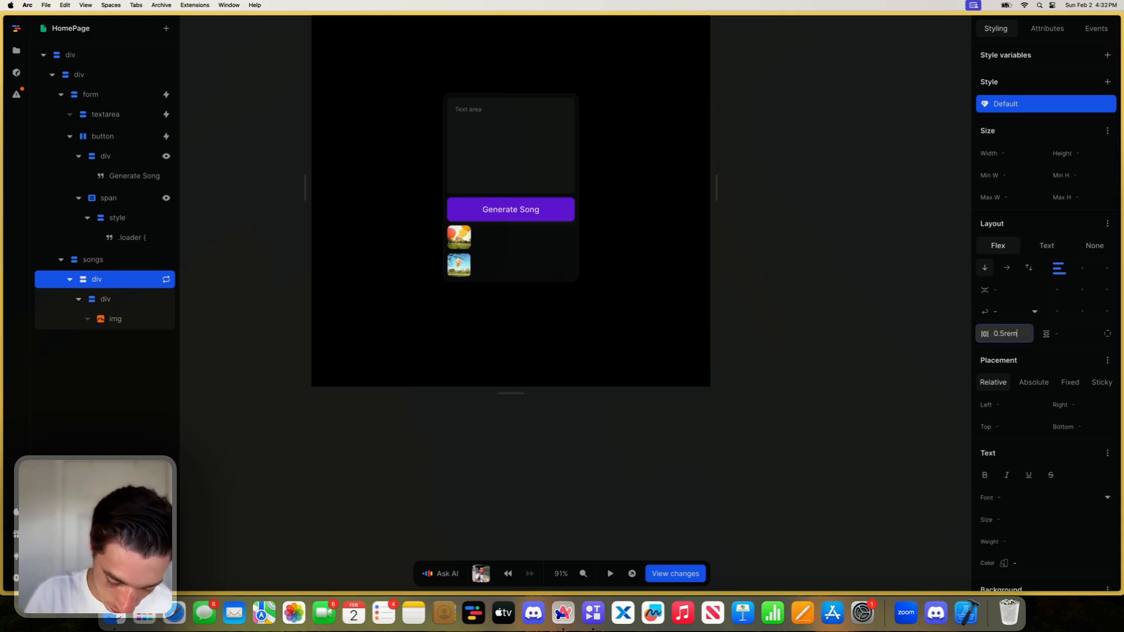
left_click(1062, 335)
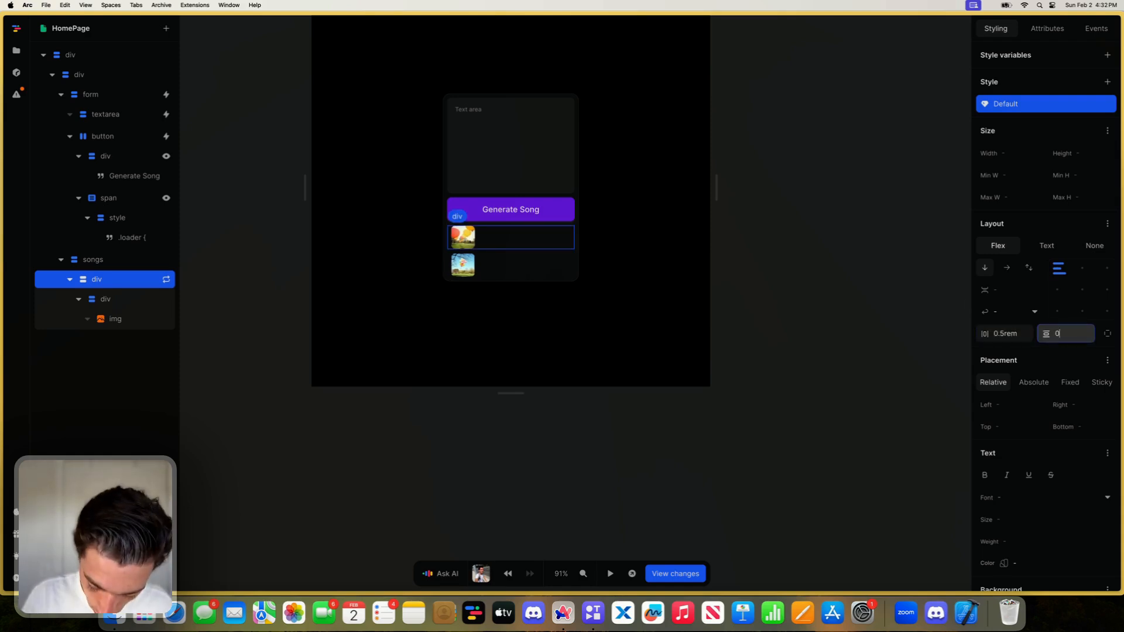
type("0.5rem")
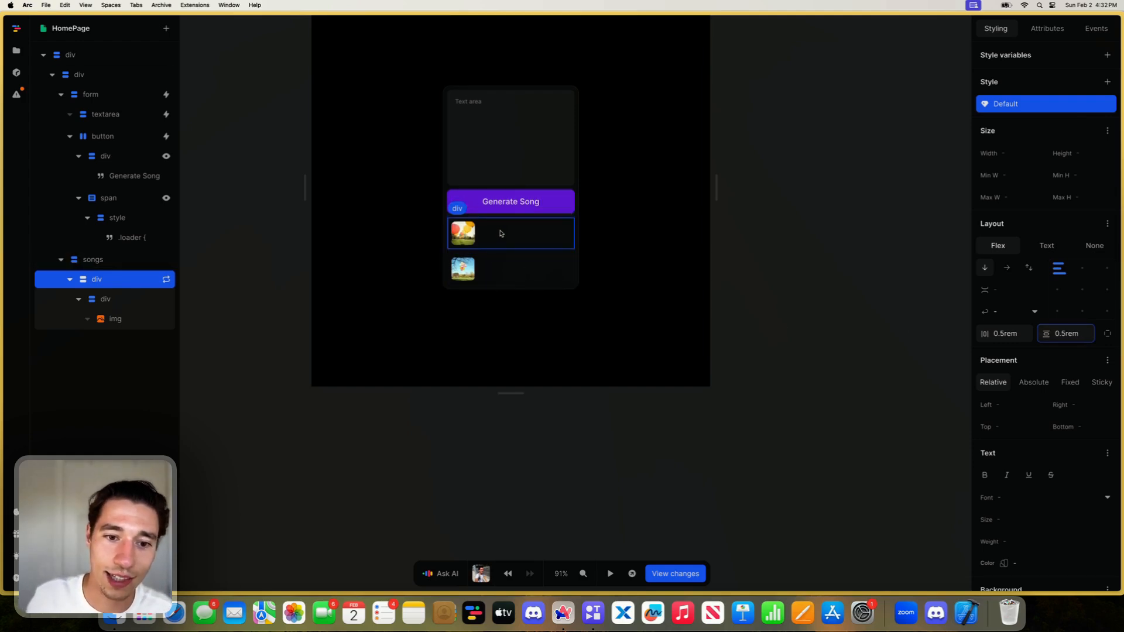
- Give the repeated song div a grey-800 background and a border radius of 13px
scroll(1063, 378, "down", 4)
left_click(1104, 410)
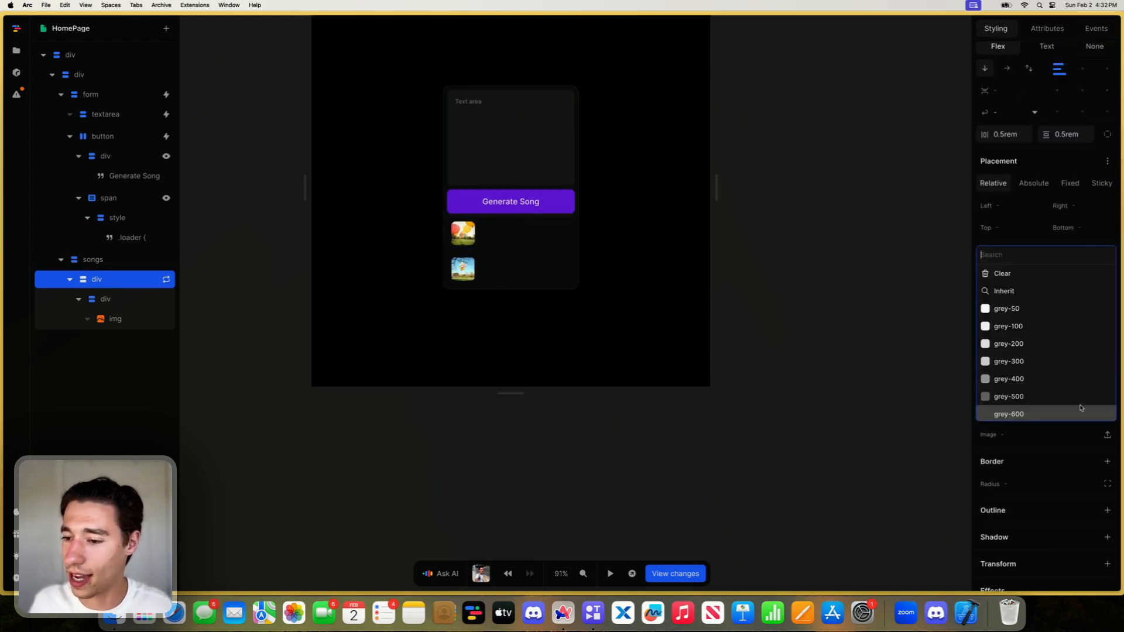
scroll(1030, 363, "down", 2)
left_click(1027, 383)
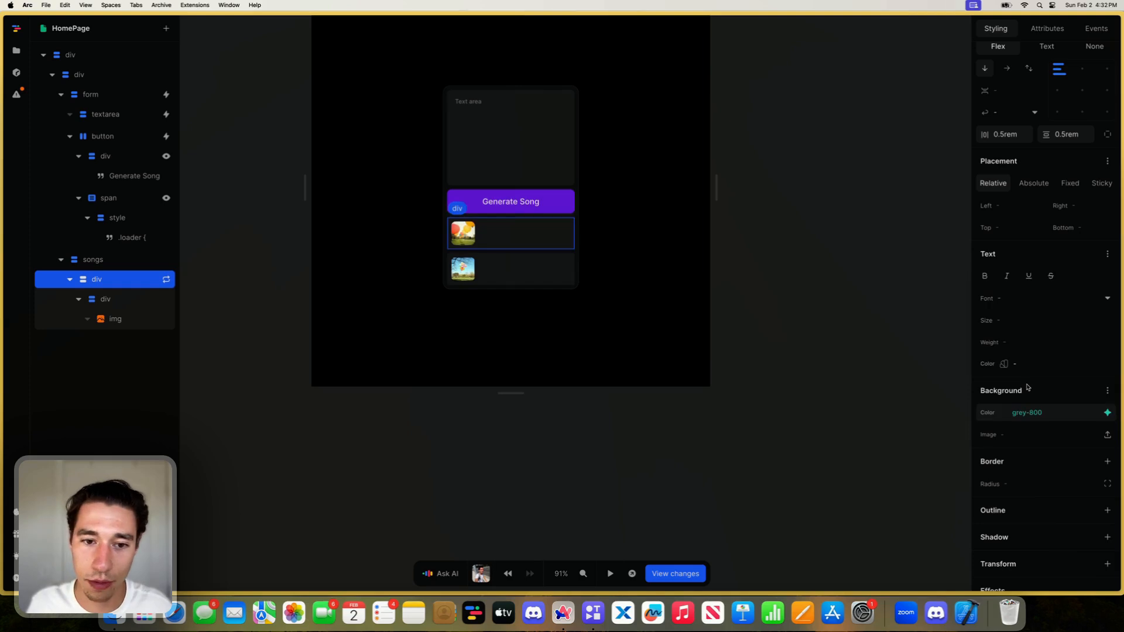
left_click(1017, 478)
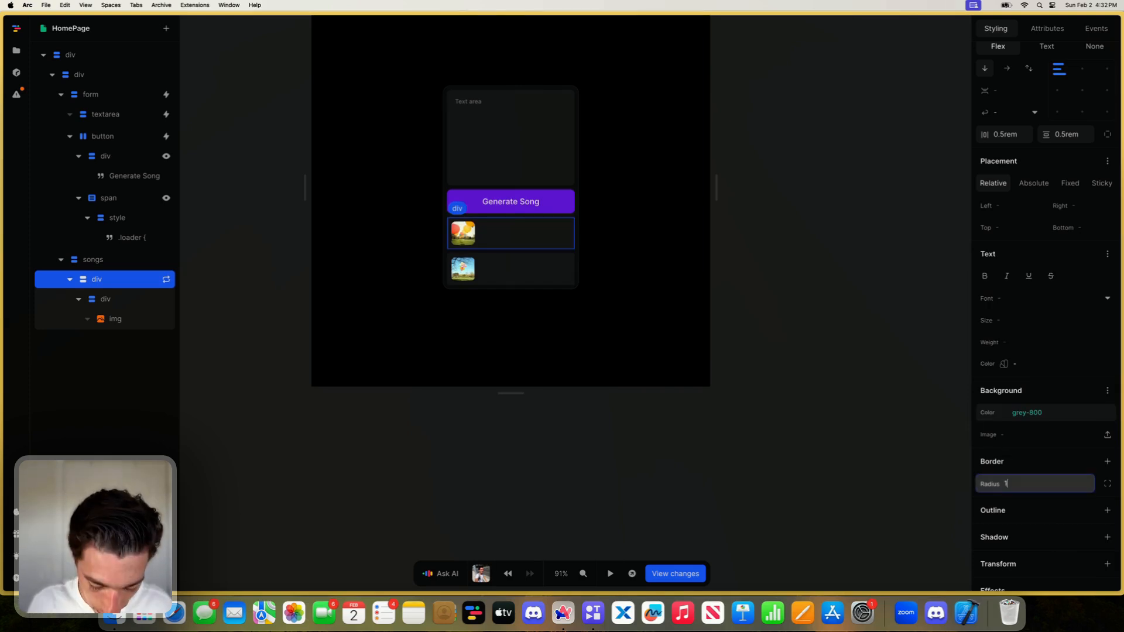
key("BackSpace")
key("BackSpace")
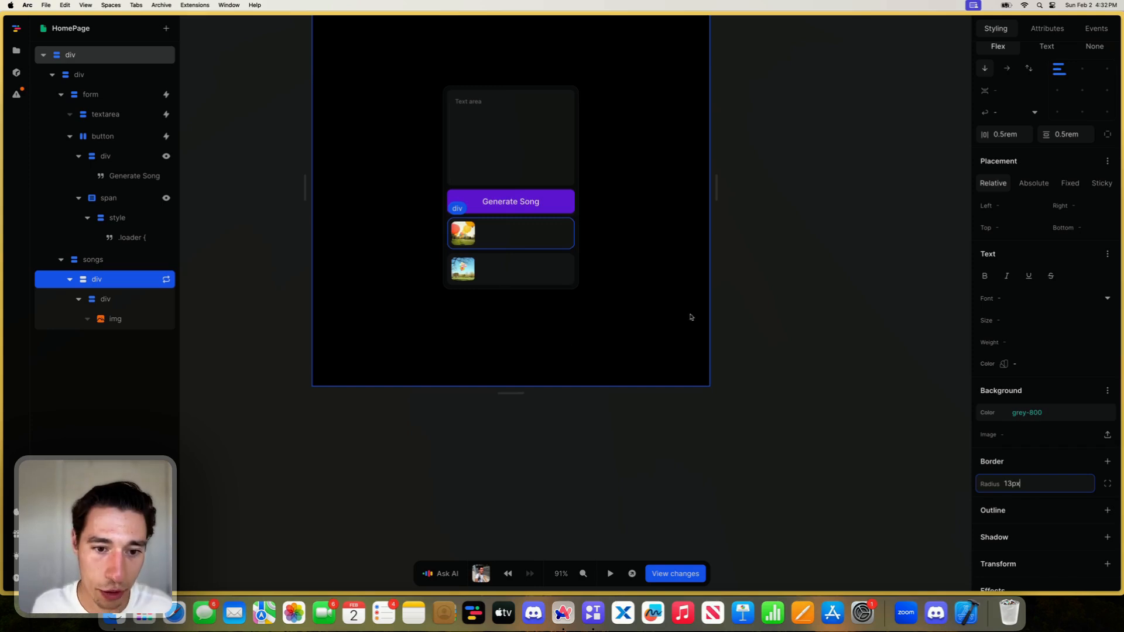
scroll(513, 306, "up", 1)
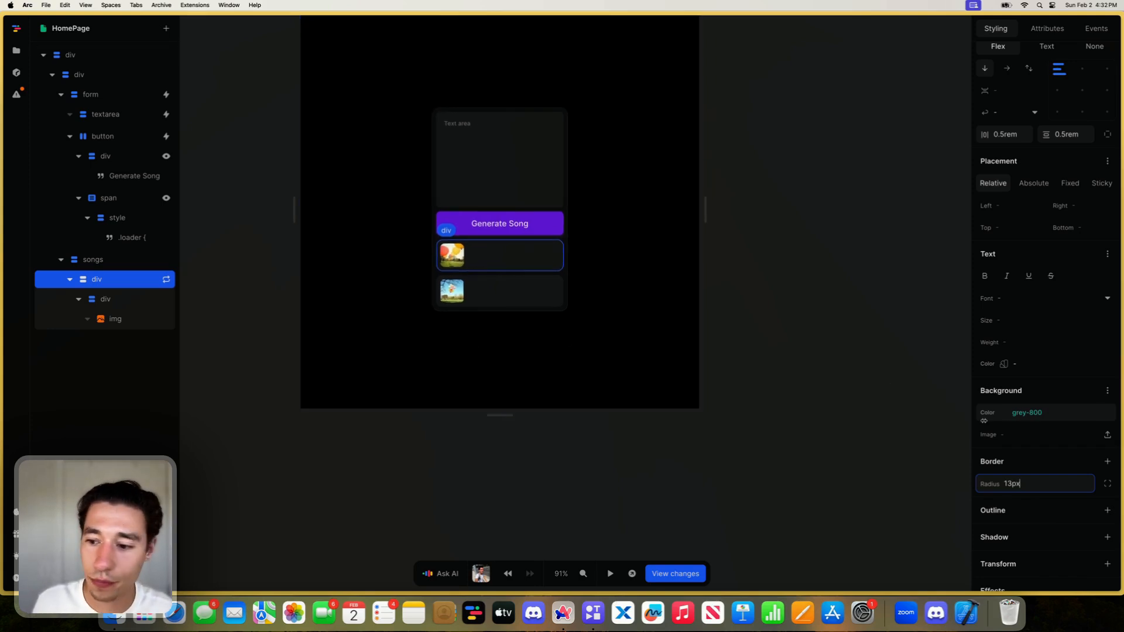
left_click(1106, 510)
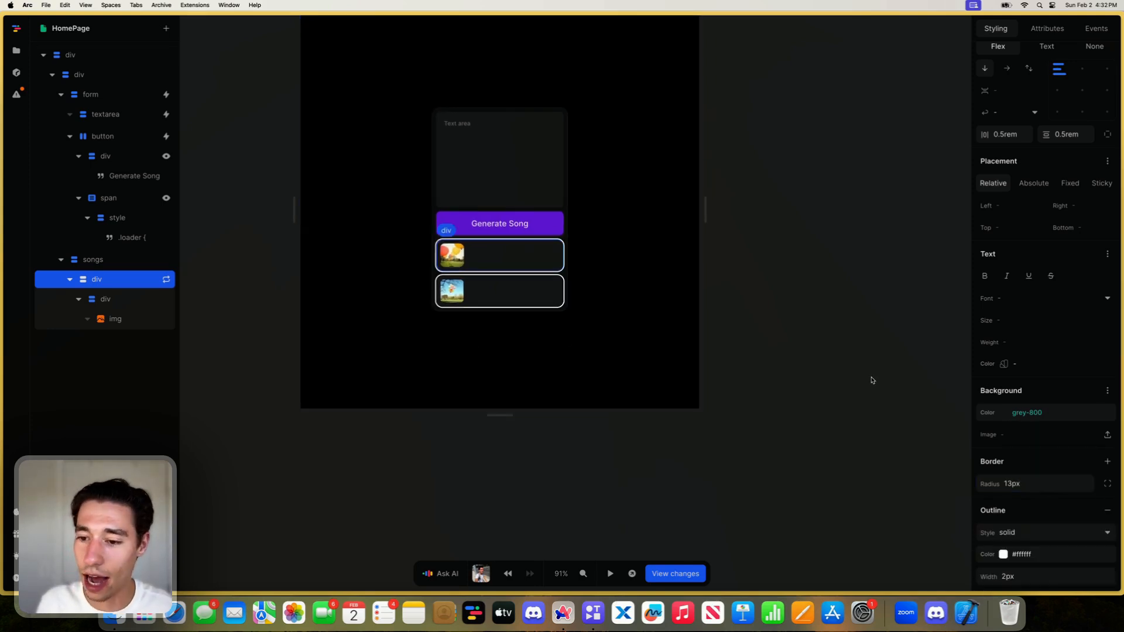
left_click(1107, 510)
- Add a 1px solid border in grey-800 to all sides of the repeated song div
left_click(1106, 461)
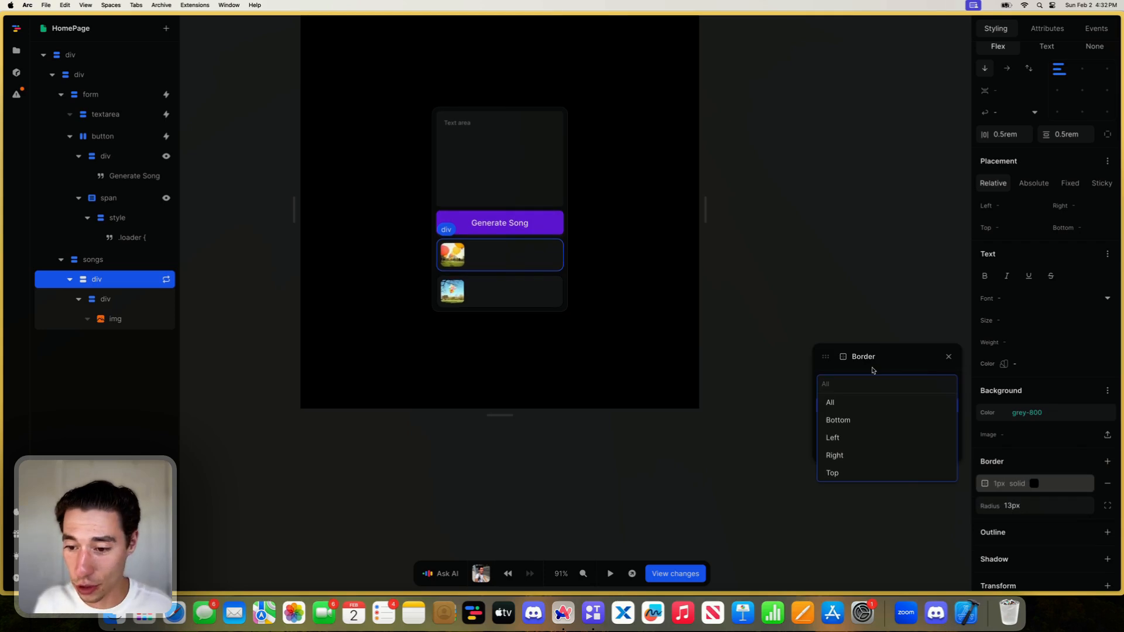
left_click(850, 400)
left_click(954, 450)
scroll(901, 404, "down", 3)
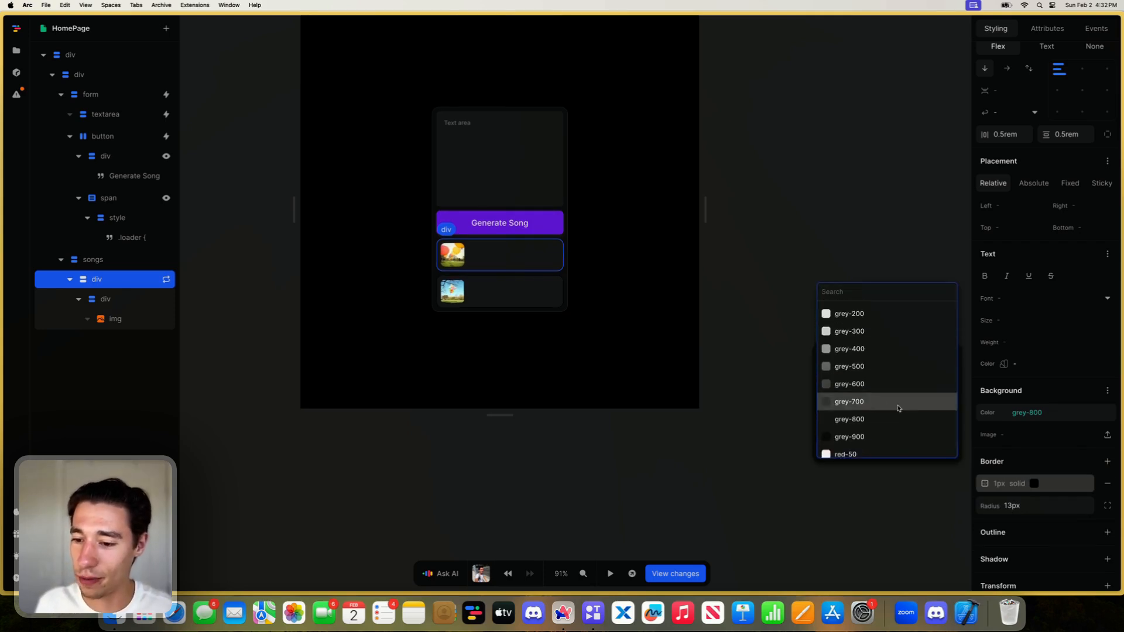
left_click(877, 415)
left_click(631, 442)
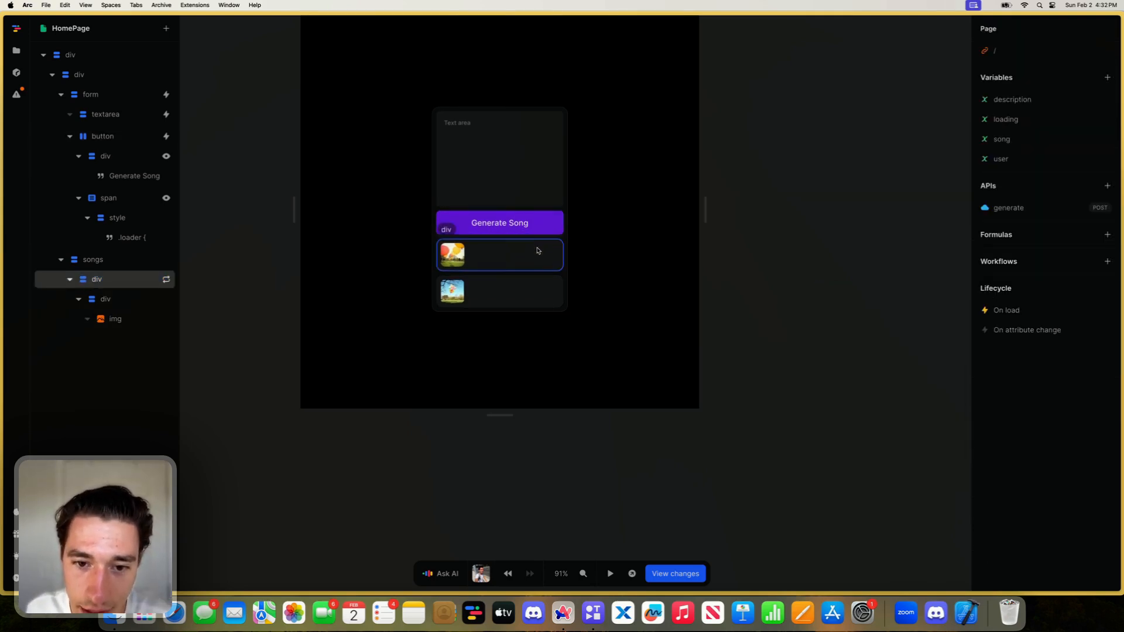
- Try a lighter grey background on the repeated song div, and undo that color change
left_click(535, 252)
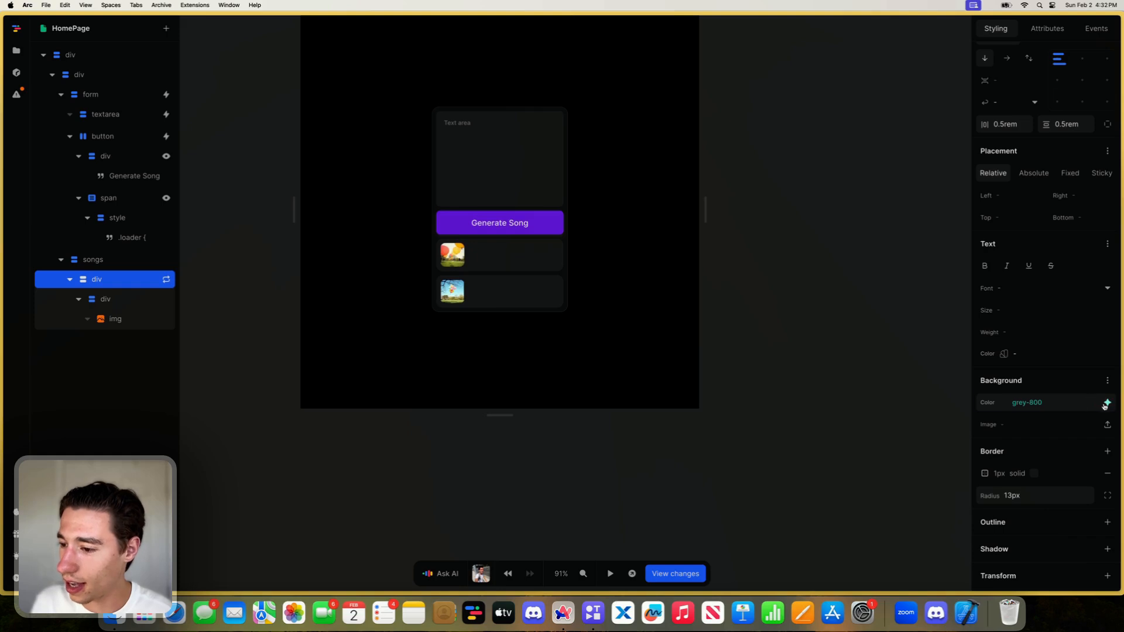
left_click(1105, 404)
left_click(1005, 381)
left_click(609, 491)
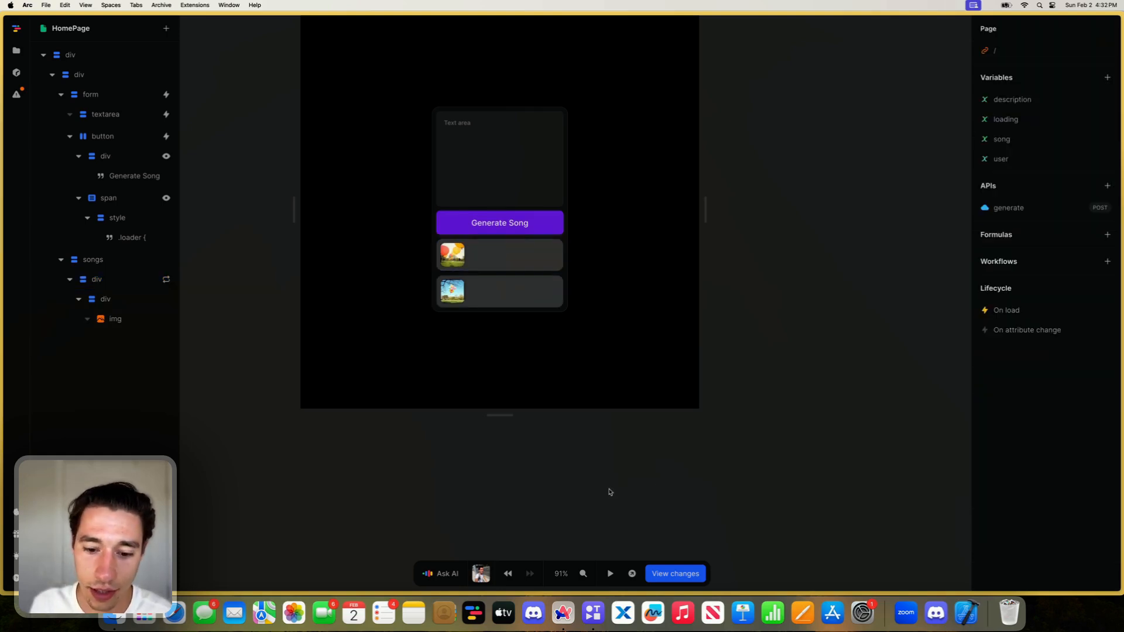
left_click(506, 573)
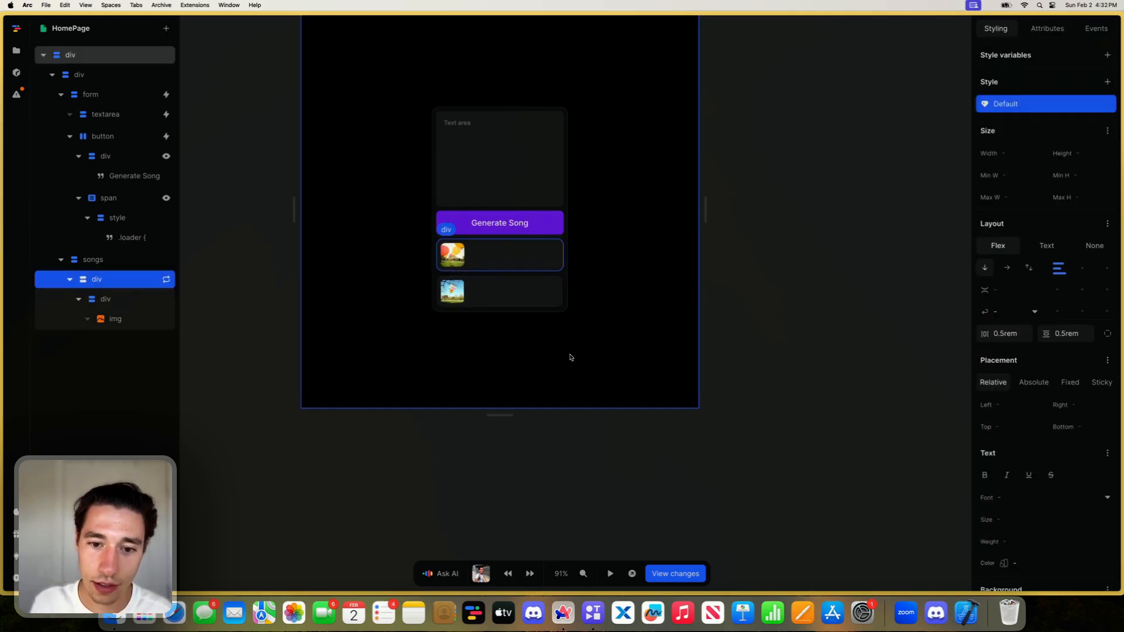
- Change the color of the repeated song div's 1px solid border to grey-700
scroll(1015, 409, "down", 5)
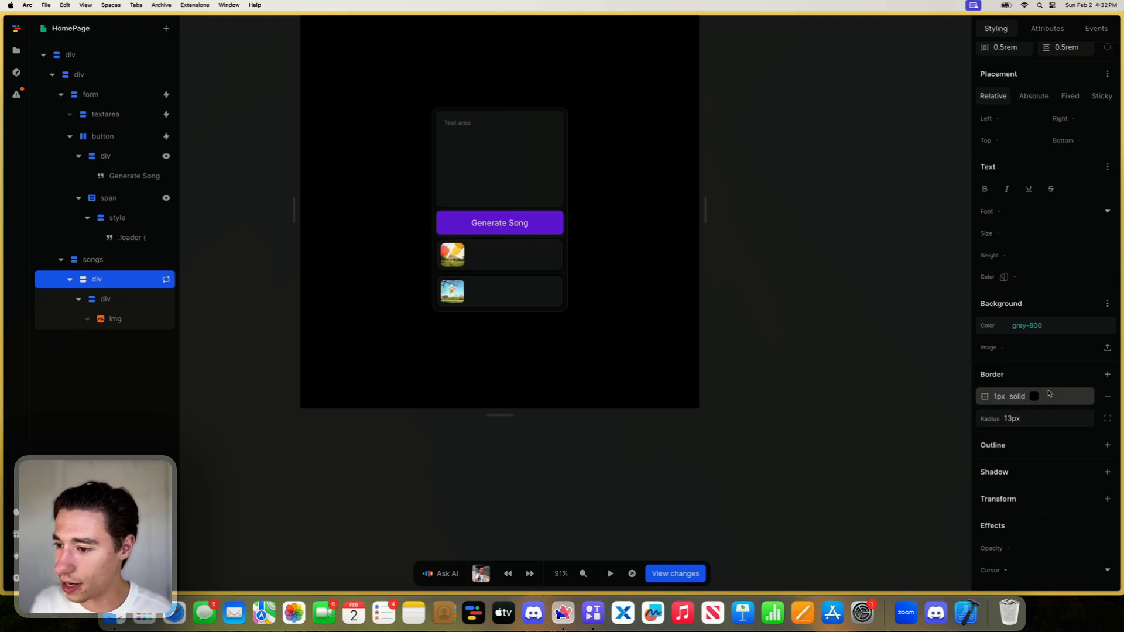
left_click(1033, 396)
left_click(914, 298)
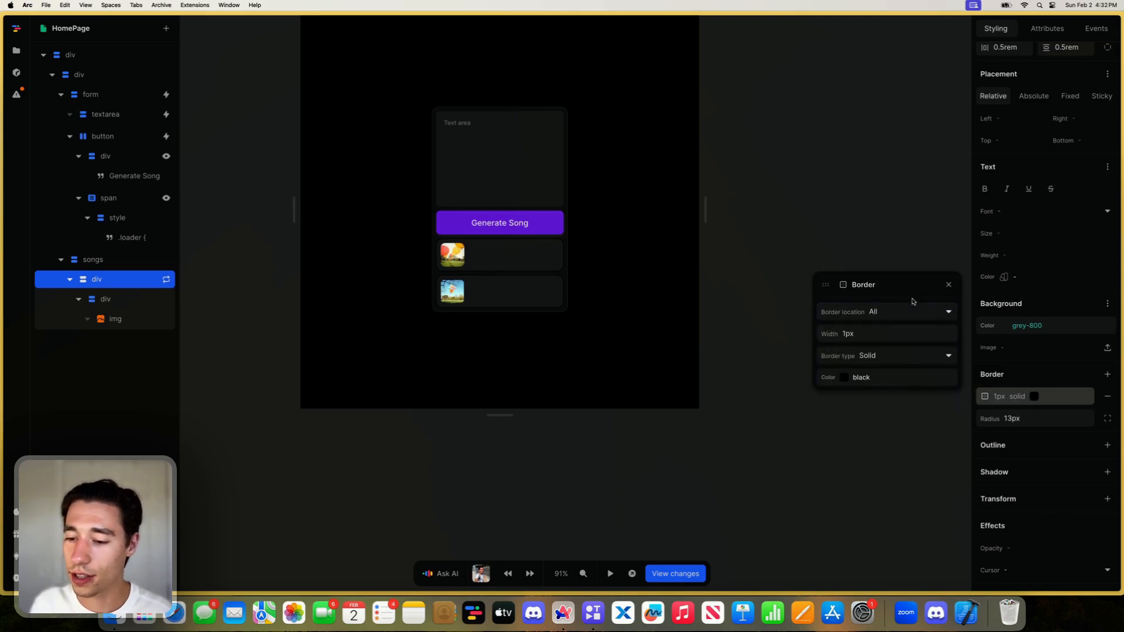
left_click(942, 386)
scroll(916, 351, "down", 2)
left_click(916, 354)
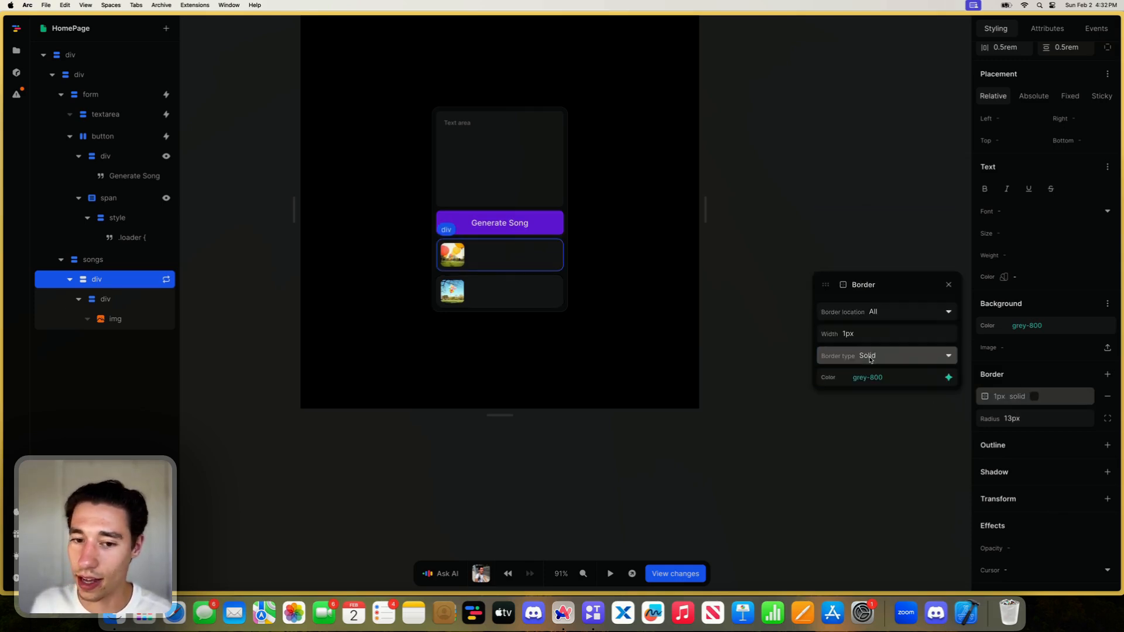
left_click(948, 378)
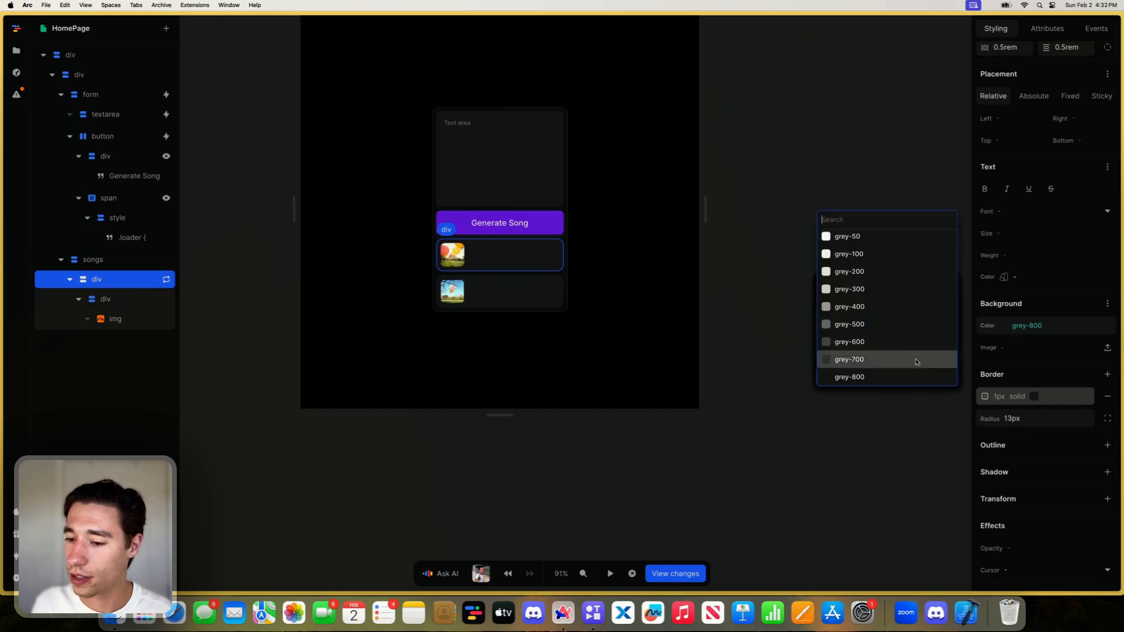
left_click(914, 360)
left_click(789, 442)
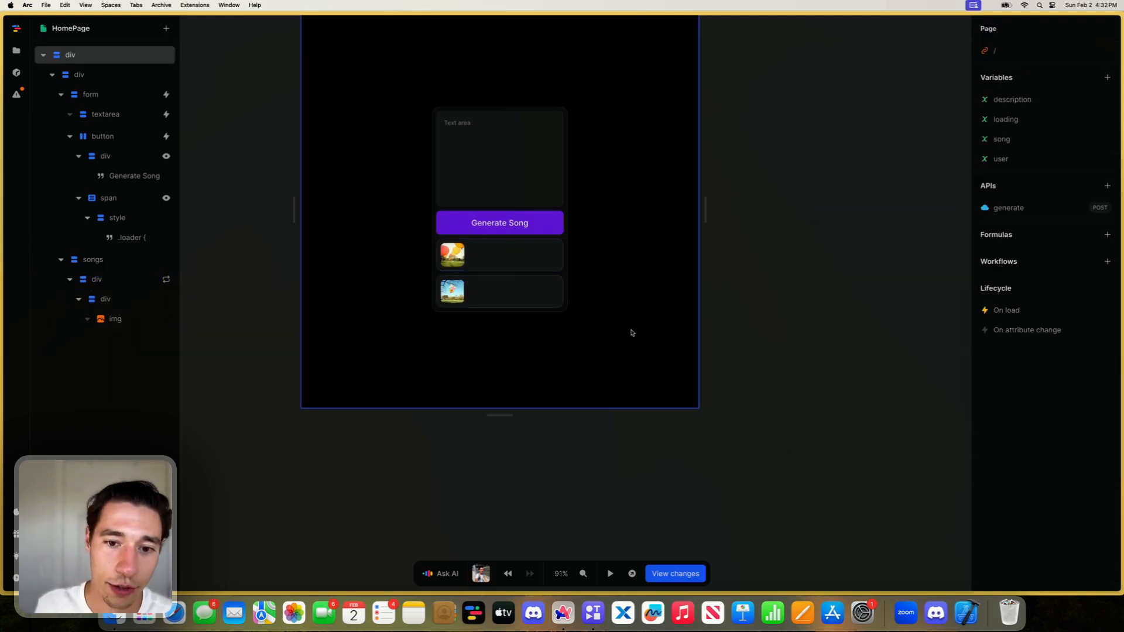
- Select the div that wraps the cover image inside the repeated song div
left_click(523, 268)
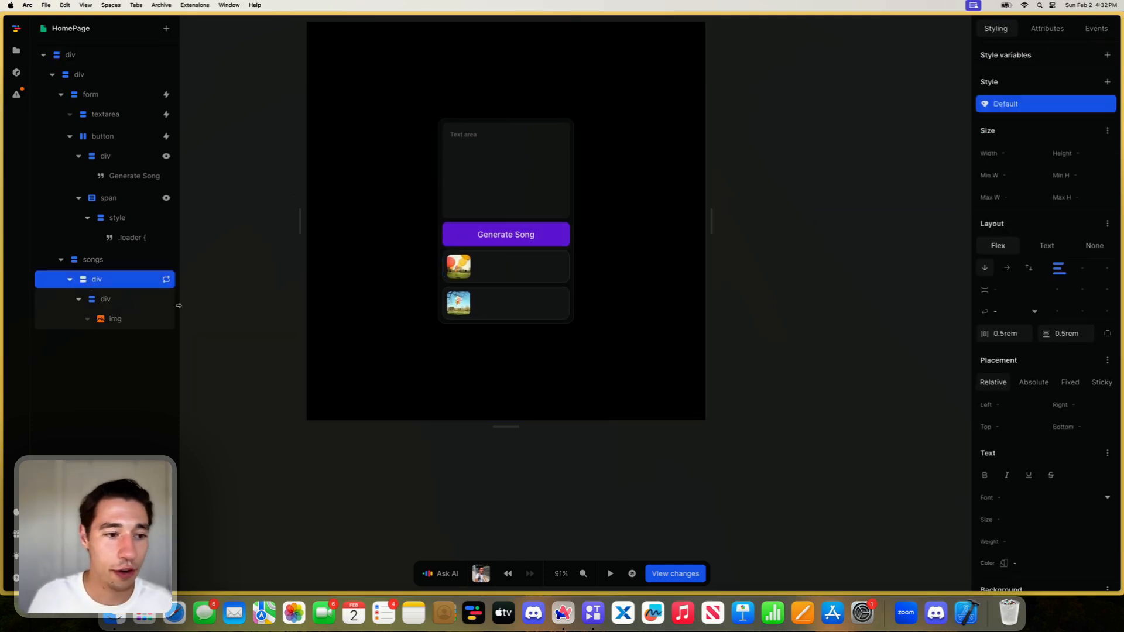
left_click(109, 302)
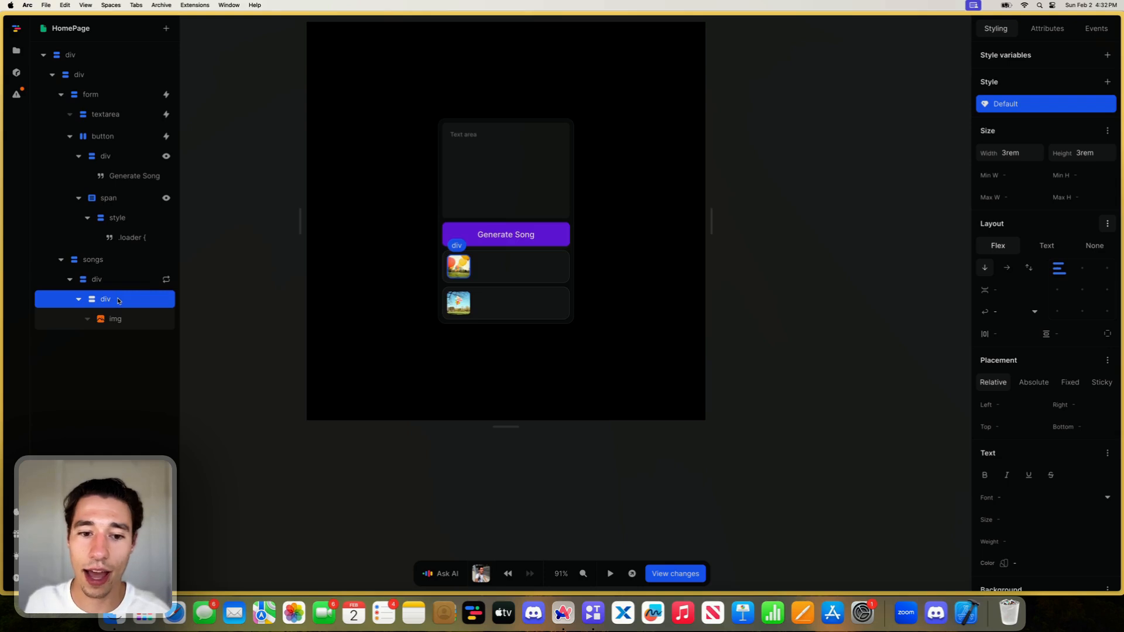
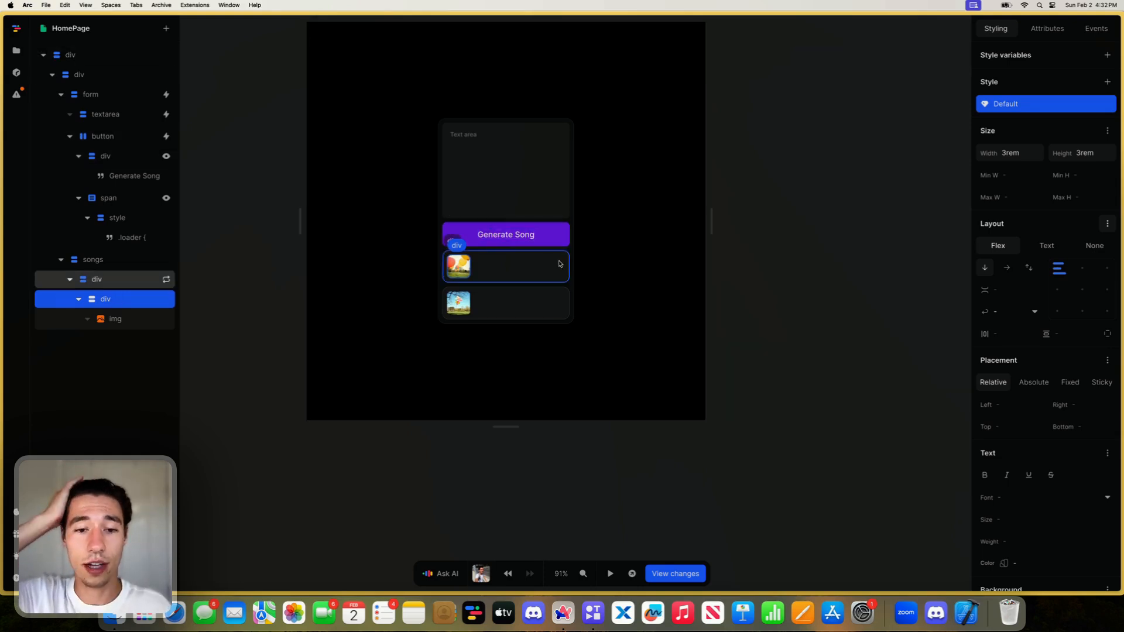
- Wrap the cover image's div inside the repeated song div in a new div
left_click(115, 321)
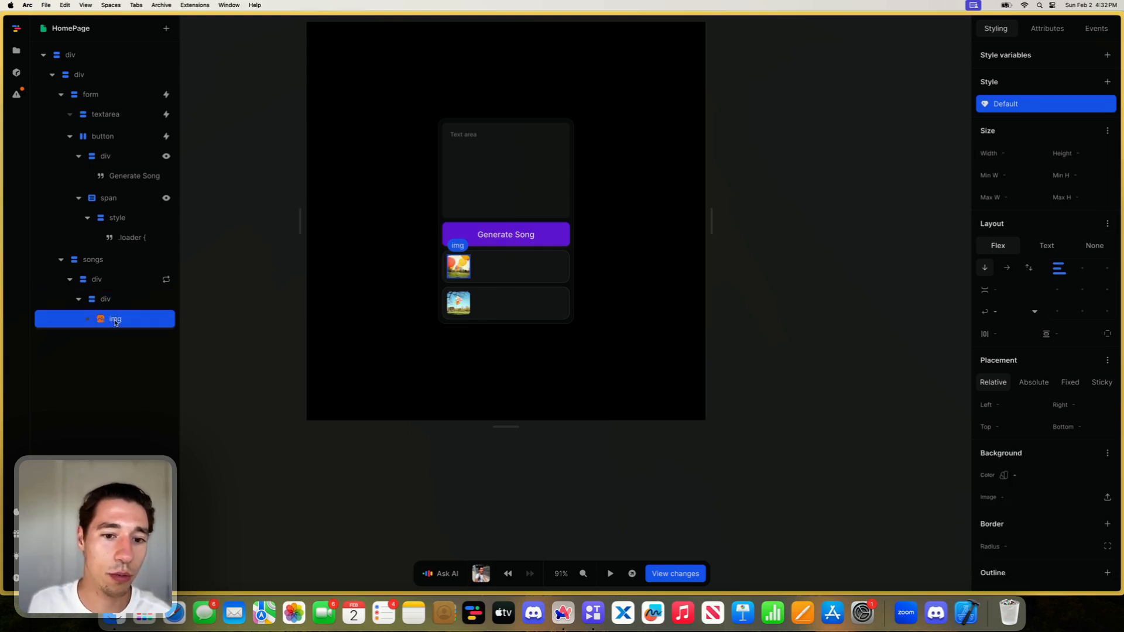
left_click(114, 300)
right_click(114, 299)
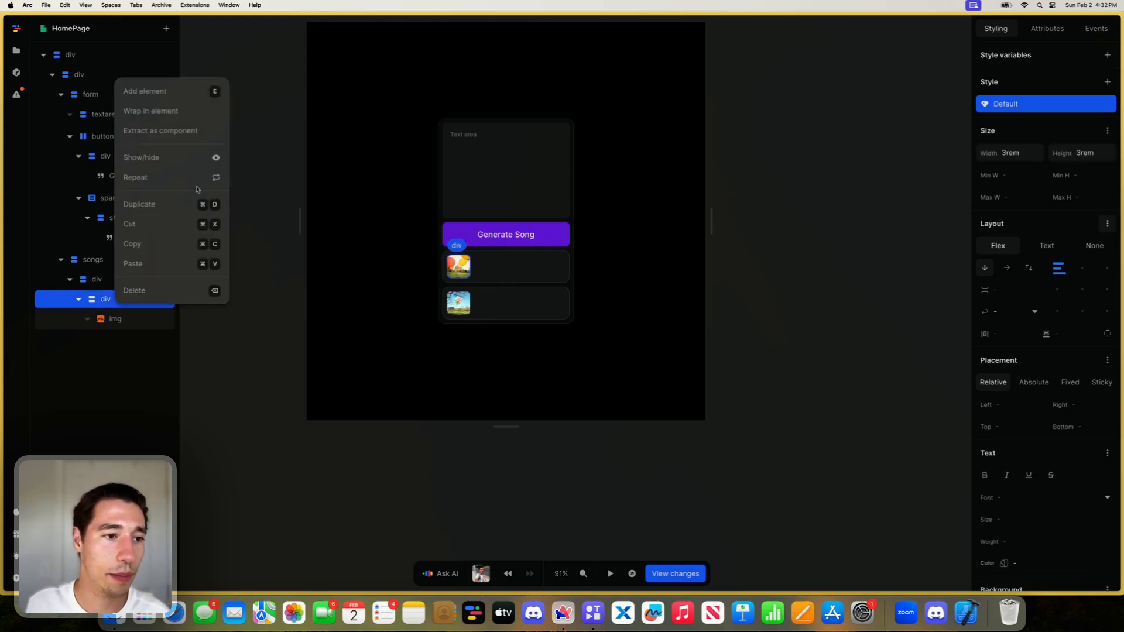
left_click(175, 110)
left_click(489, 244)
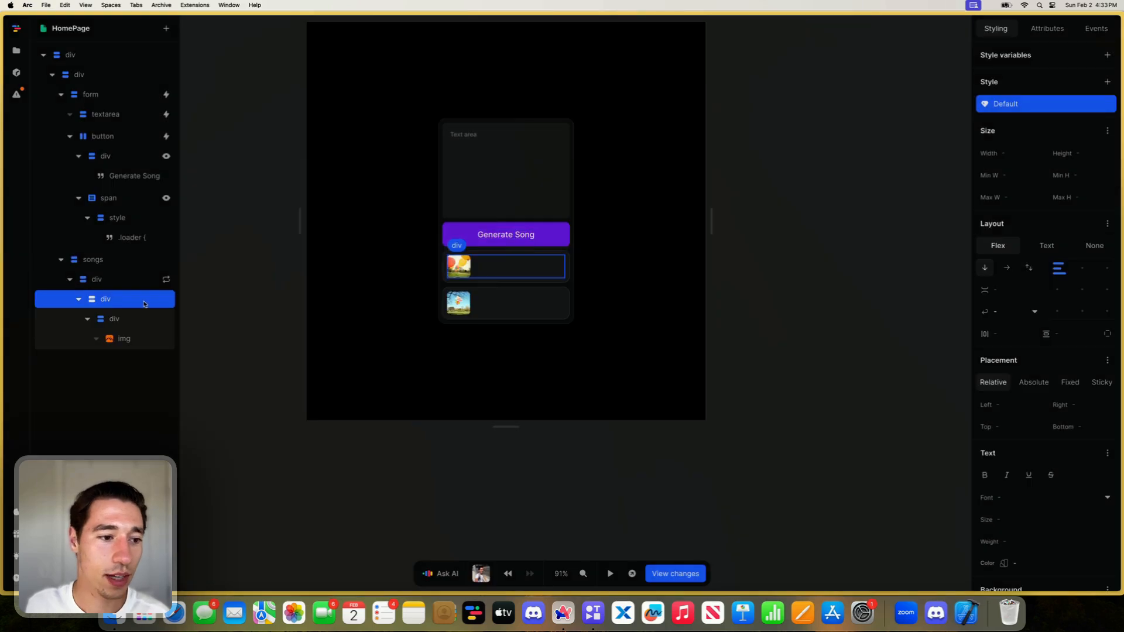
- Add a second div after the image div in the new wrapper and insert a Heading 3 inside it
left_click(167, 28)
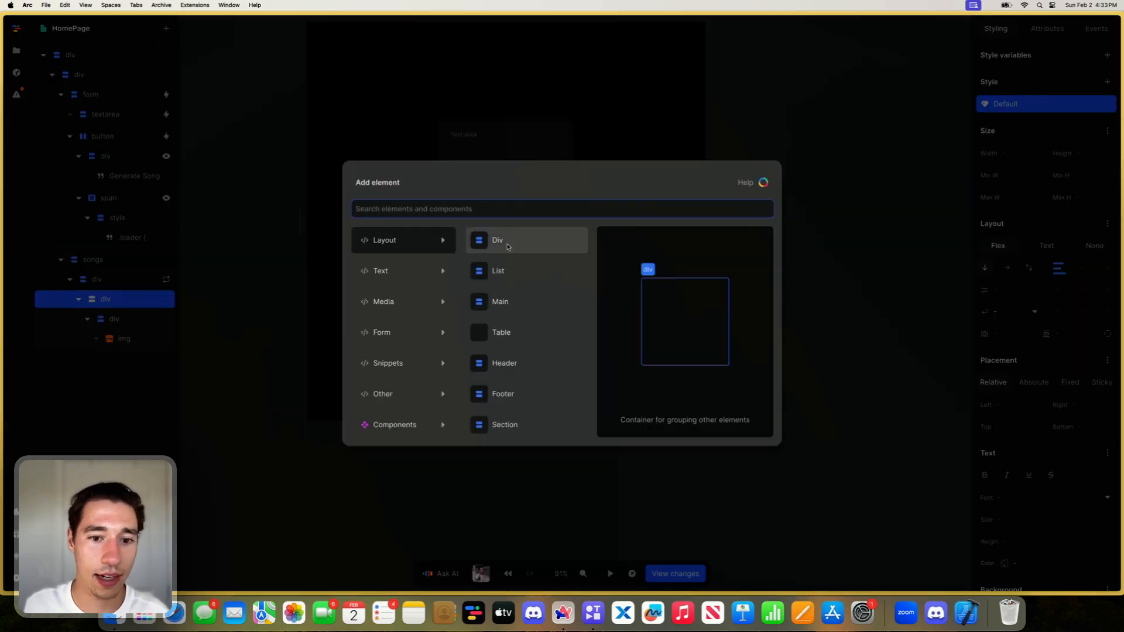
left_click(498, 244)
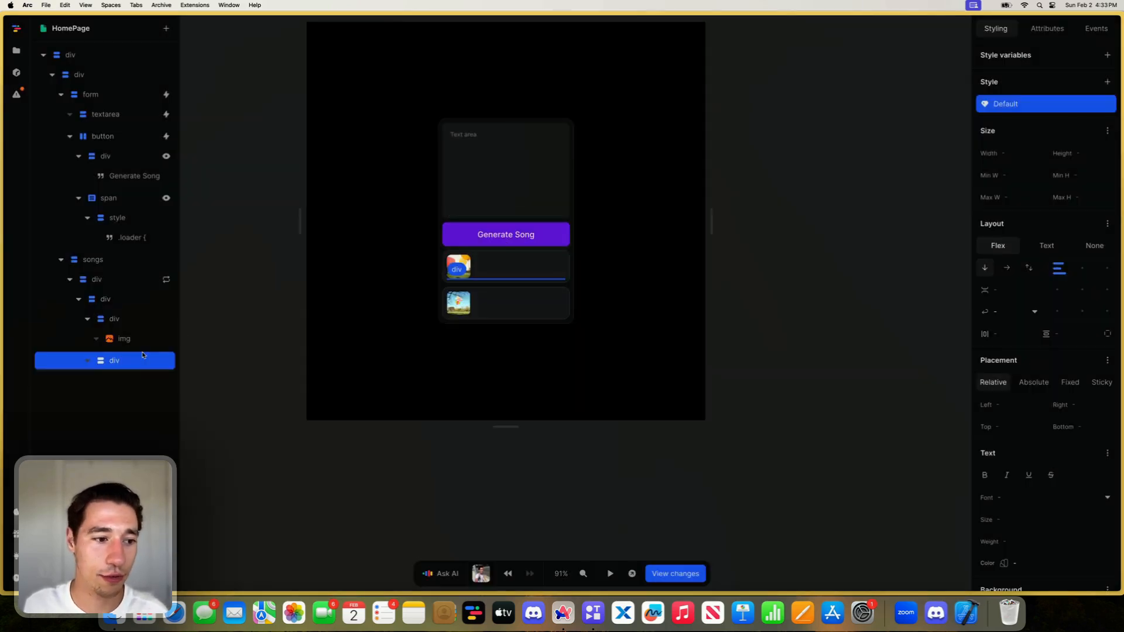
left_click(166, 28)
type("h3")
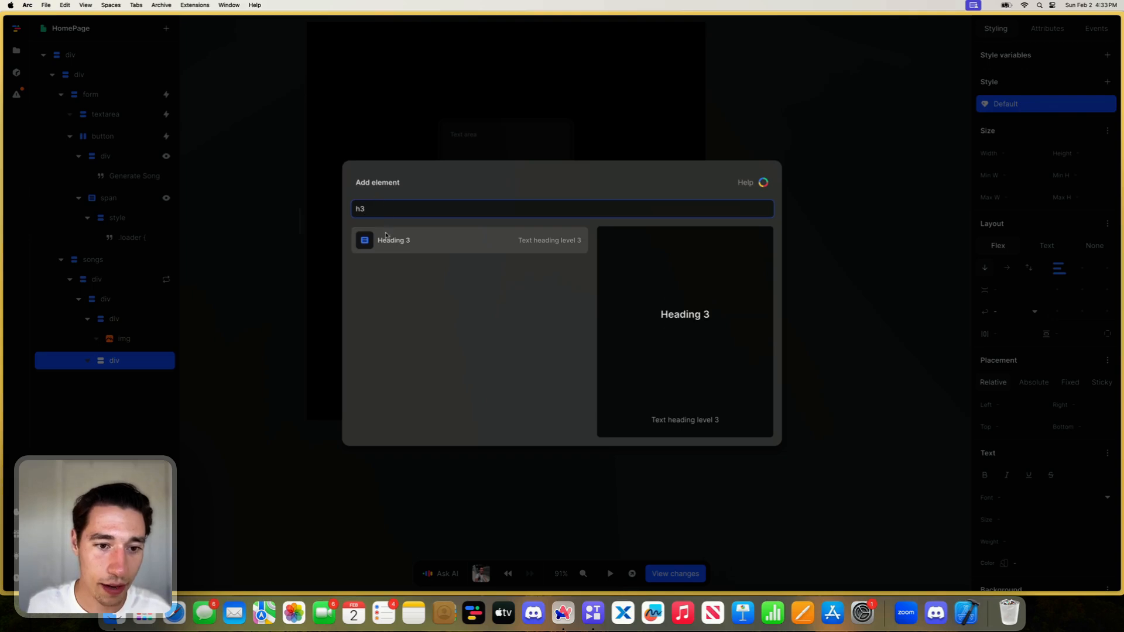
left_click(386, 237)
right_click(114, 383)
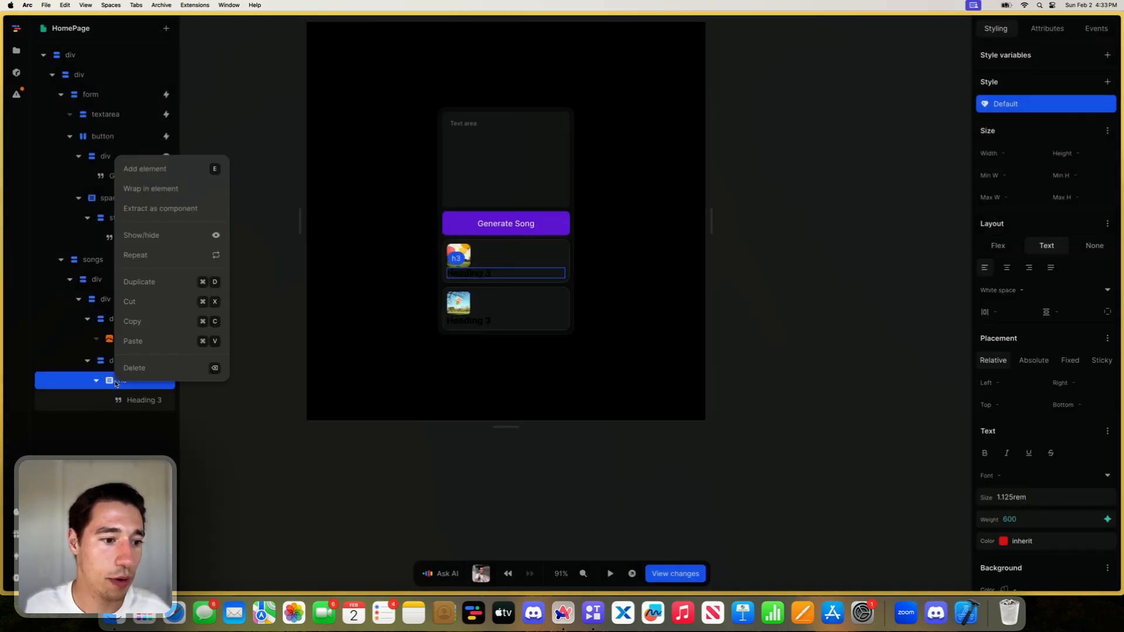
left_click(152, 168)
left_click(499, 245)
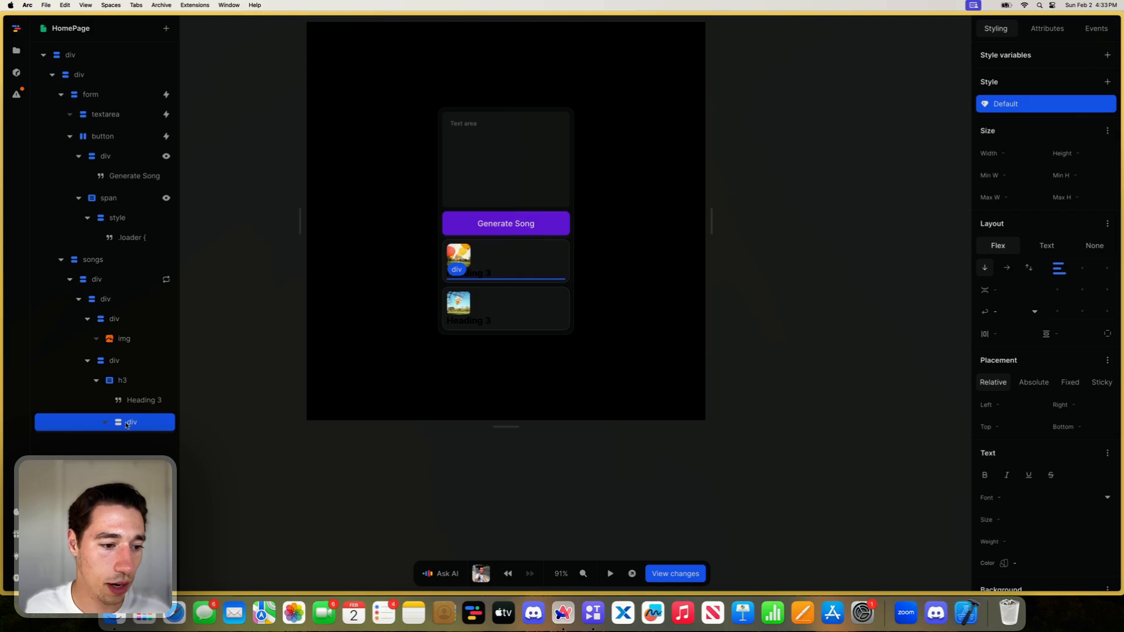
left_click(124, 380)
key("Delete")
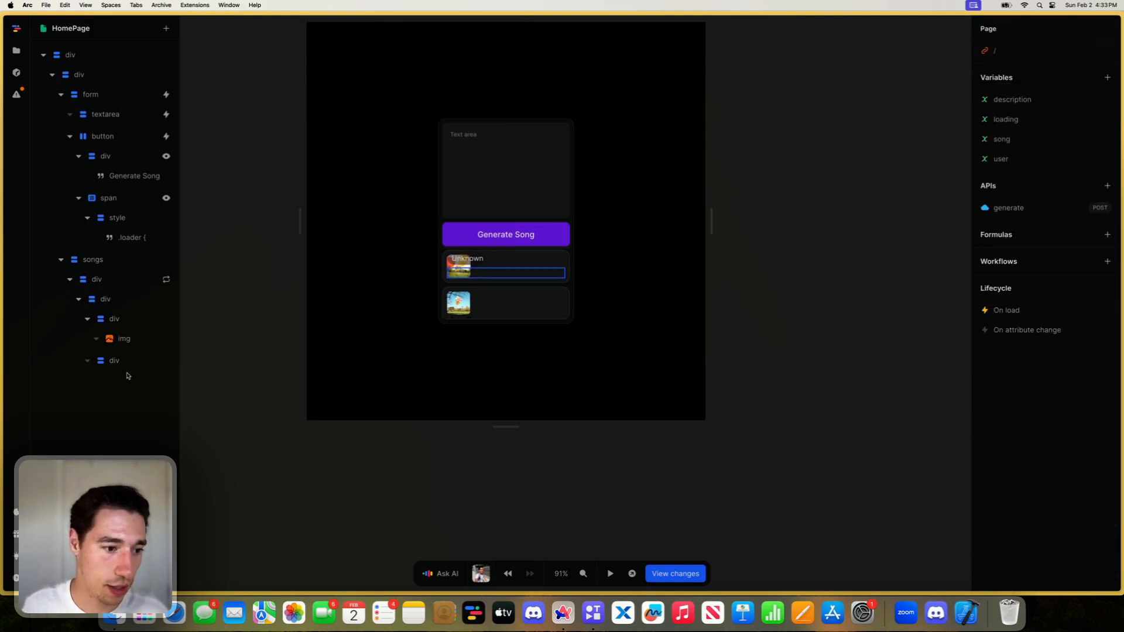
left_click(121, 360)
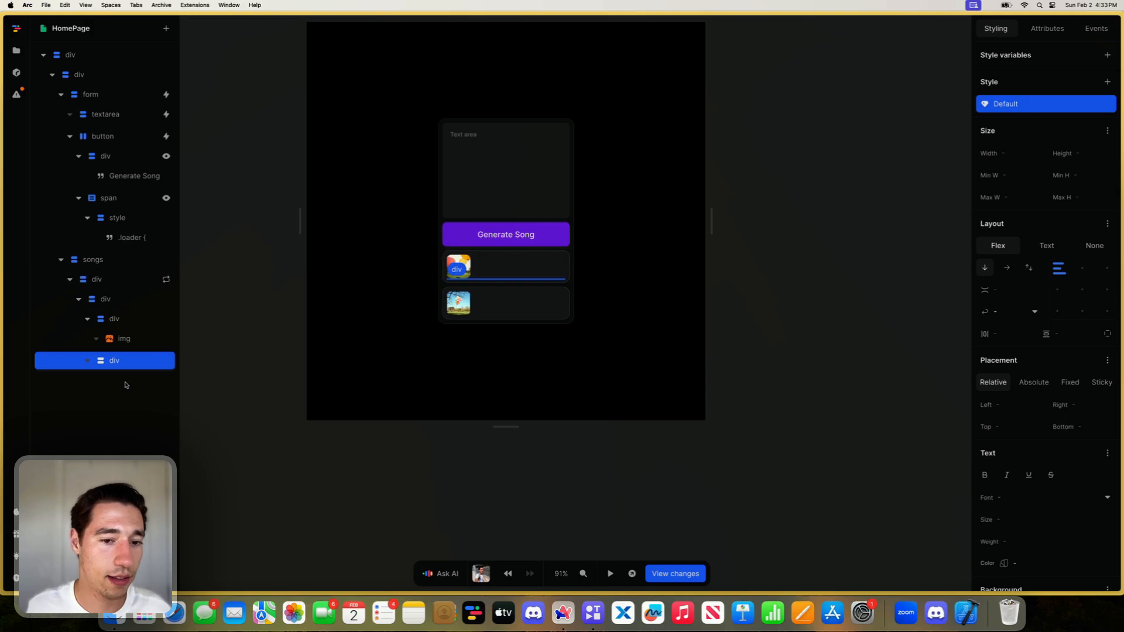
key("super+z")
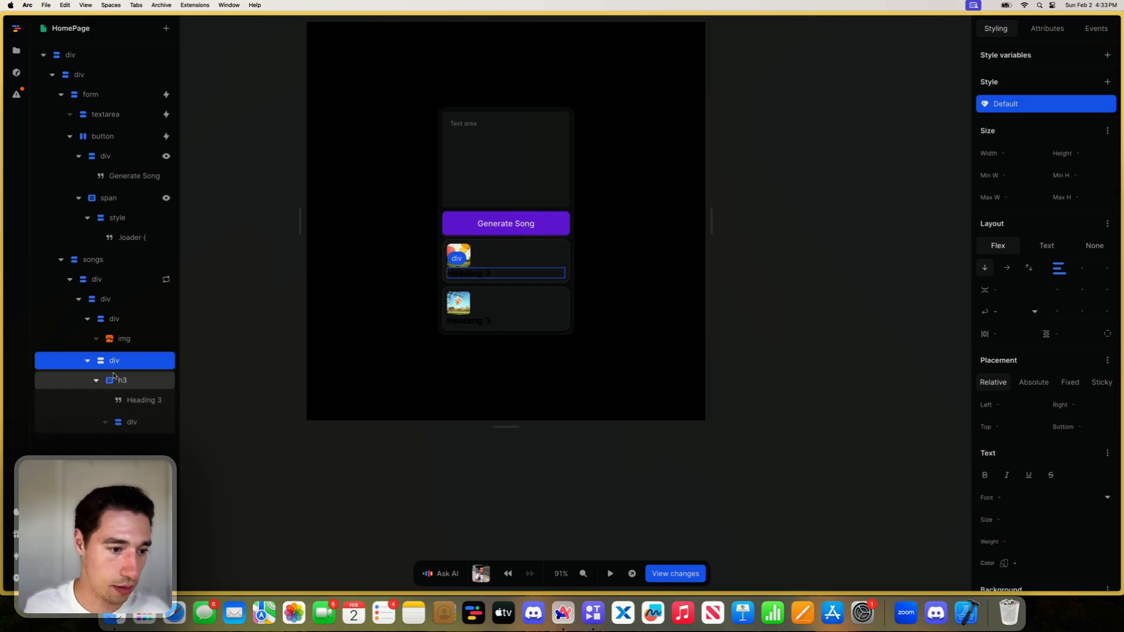
left_click(132, 422)
key("Delete")
- Add a span element below the h3 in the div next to the cover image
left_click(122, 359)
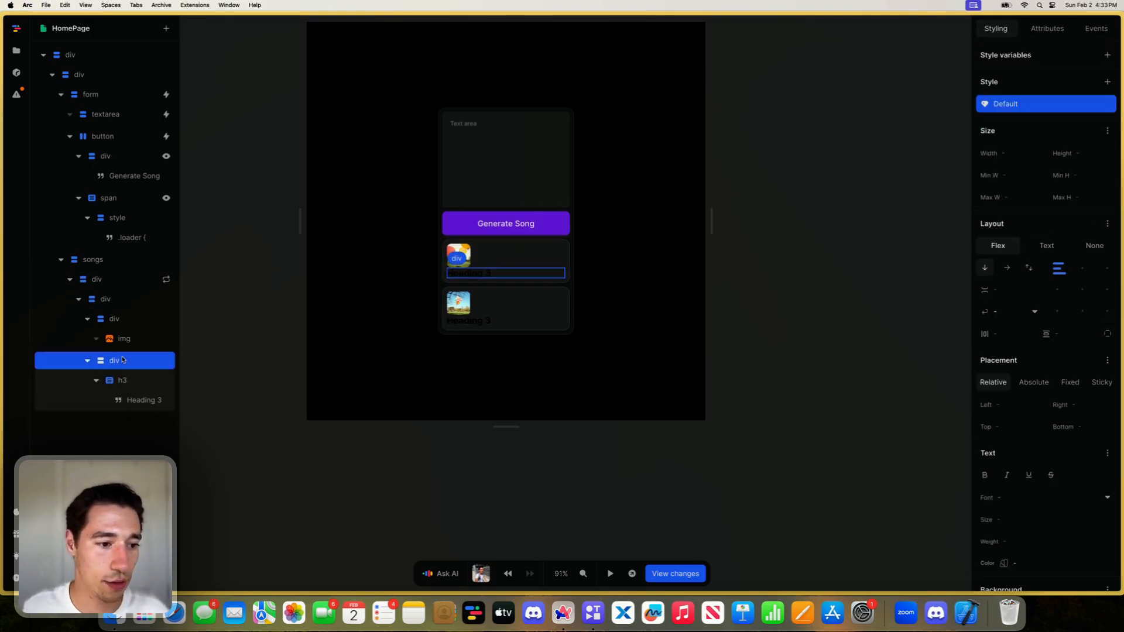
left_click(167, 29)
type("sp")
left_click(416, 253)
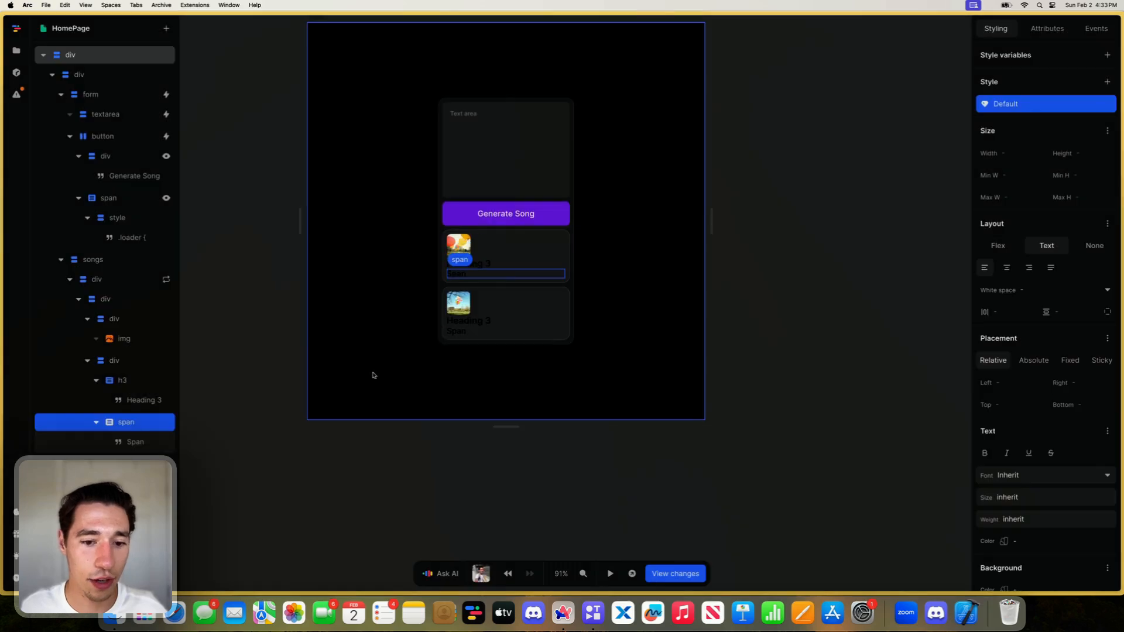
- Arrange the div wrapping the image and text horizontally with a 0.75rem gap
left_click(119, 359)
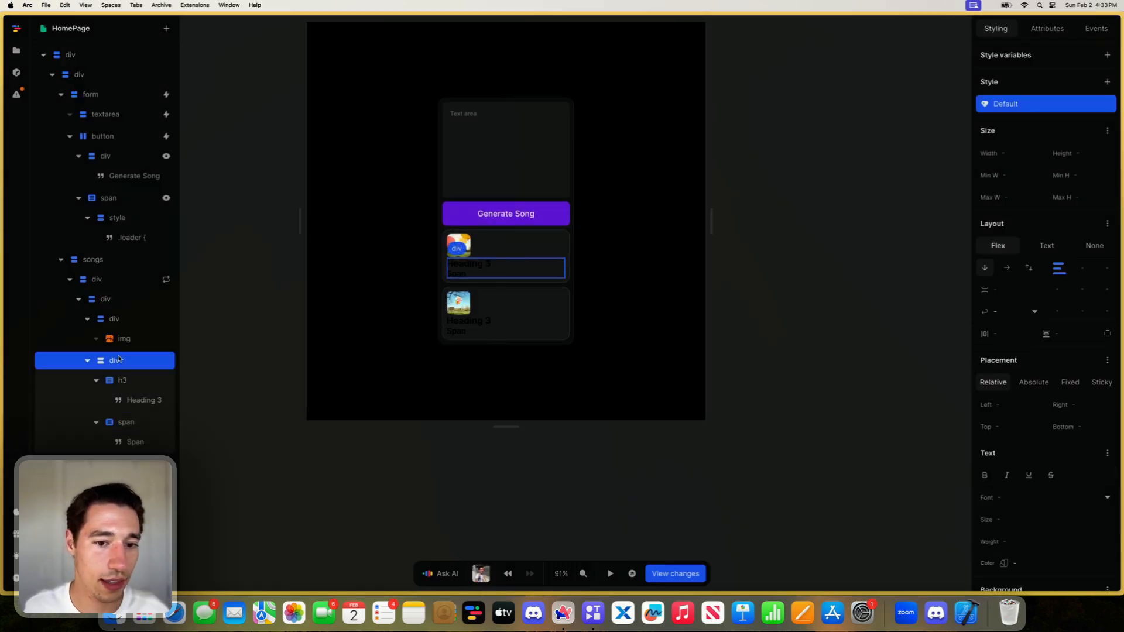
left_click(117, 319)
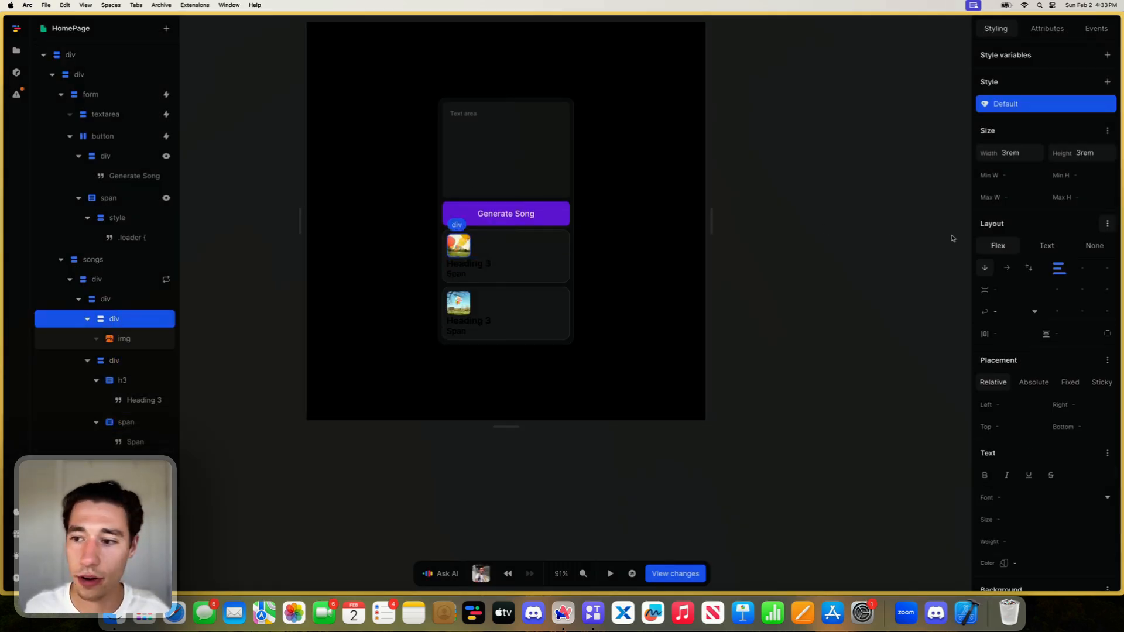
left_click(120, 299)
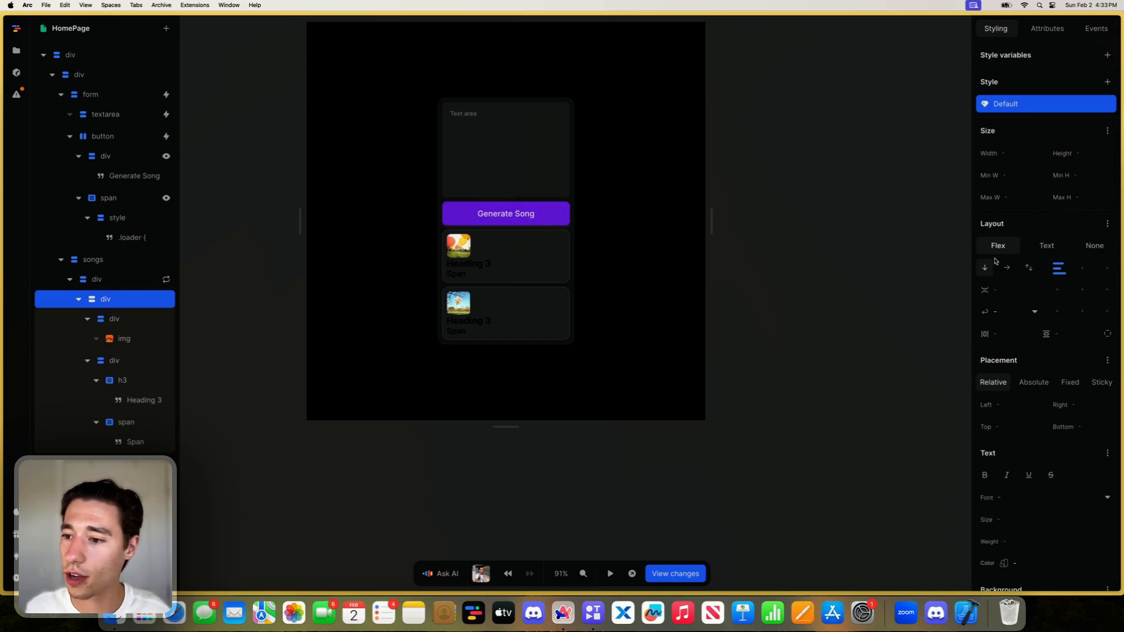
left_click(1005, 268)
left_click(1011, 289)
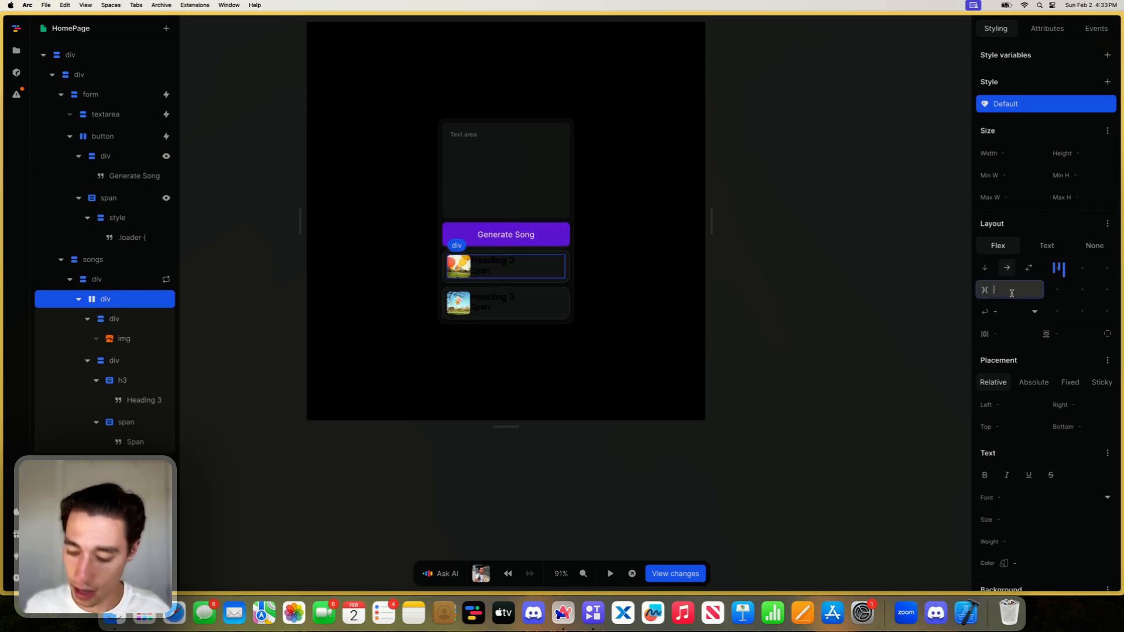
type("0.75rem")
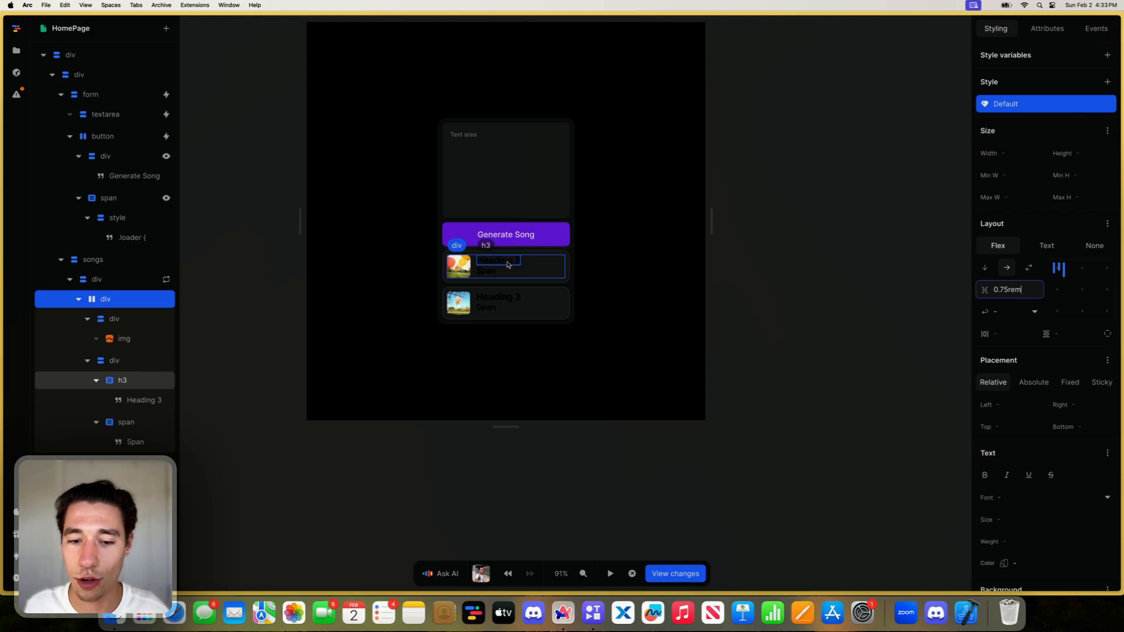
- Set the text color of the page's root div to white, #ffffff
scroll(1009, 426, "down", 3)
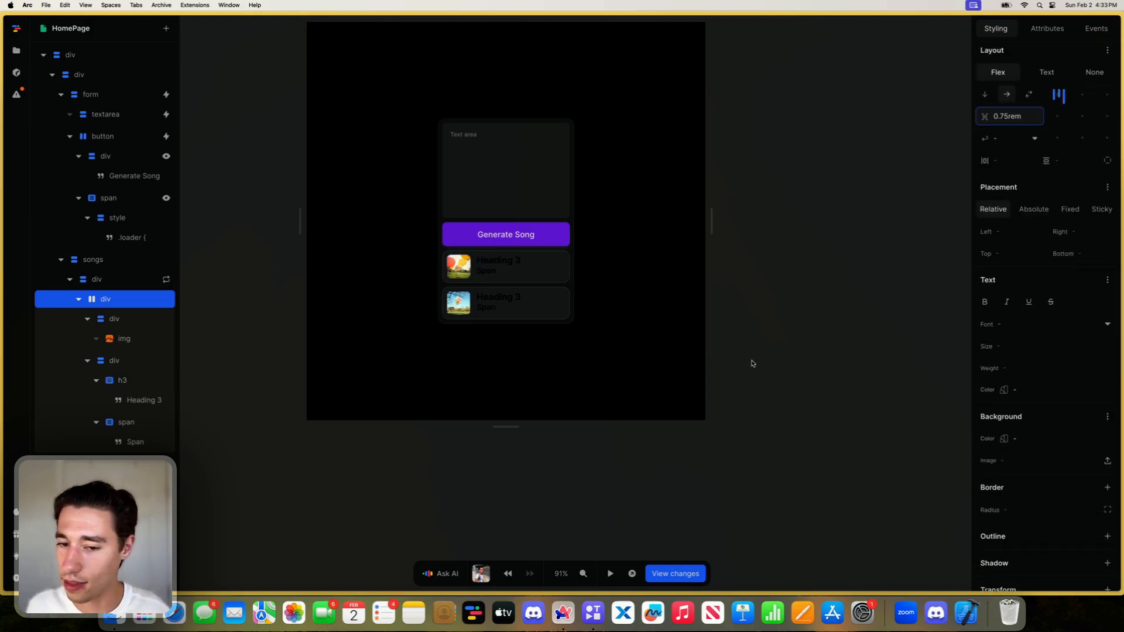
left_click(578, 269)
left_click(1004, 389)
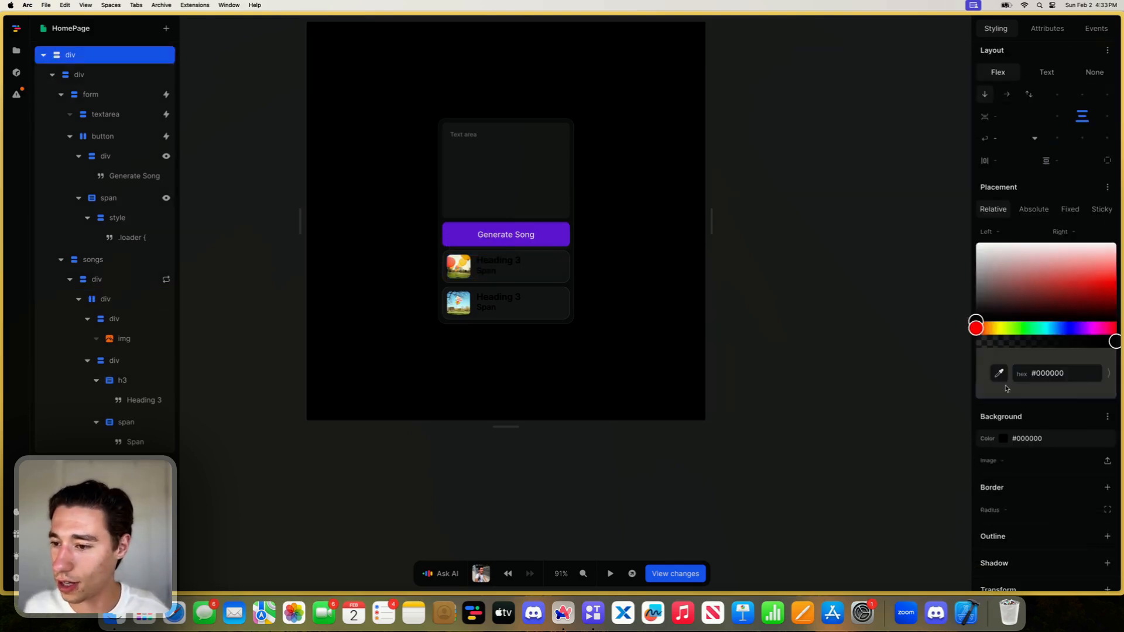
left_click_drag(1021, 296, 975, 241)
left_click(600, 459)
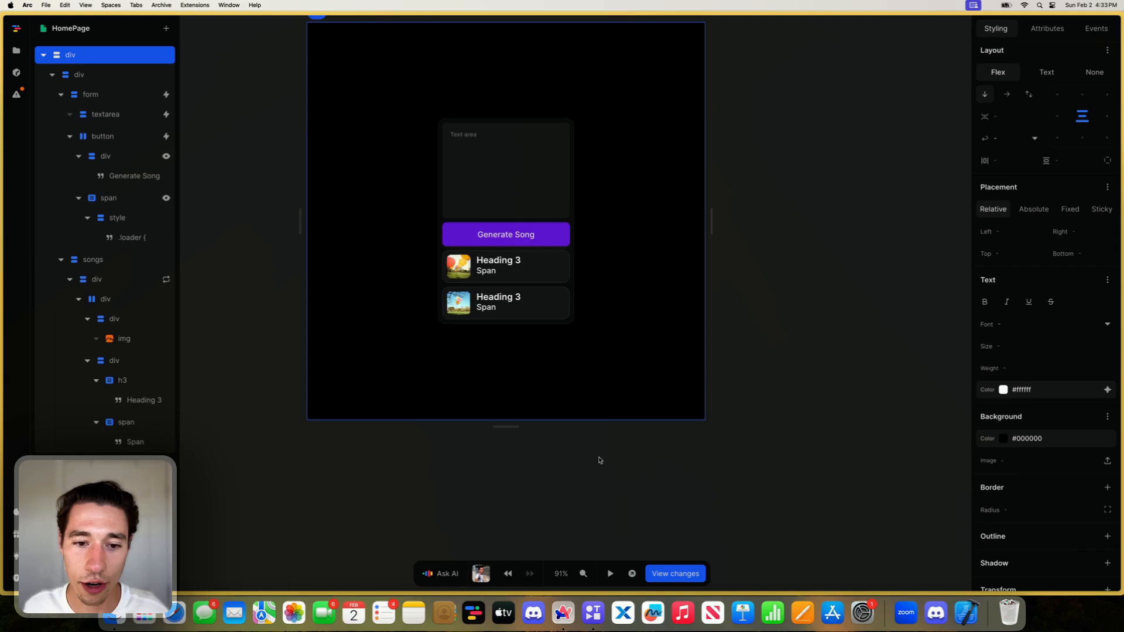
- Bind the heading's text to the repeated item's title with a formula
left_click(501, 261)
left_click(500, 261)
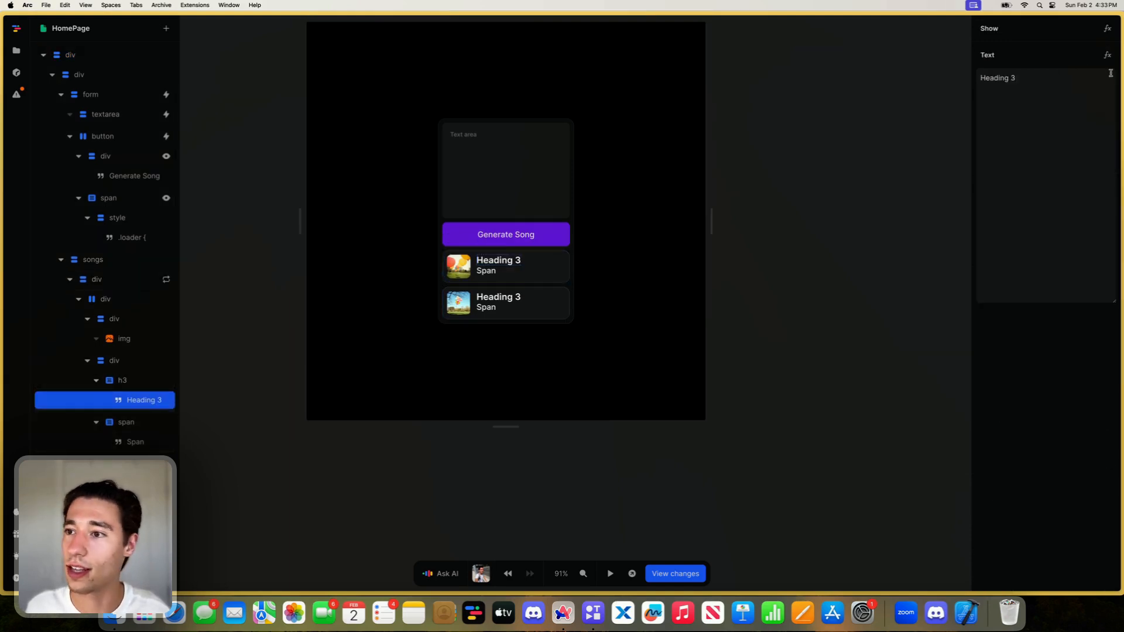
left_click(1107, 55)
left_click(442, 343)
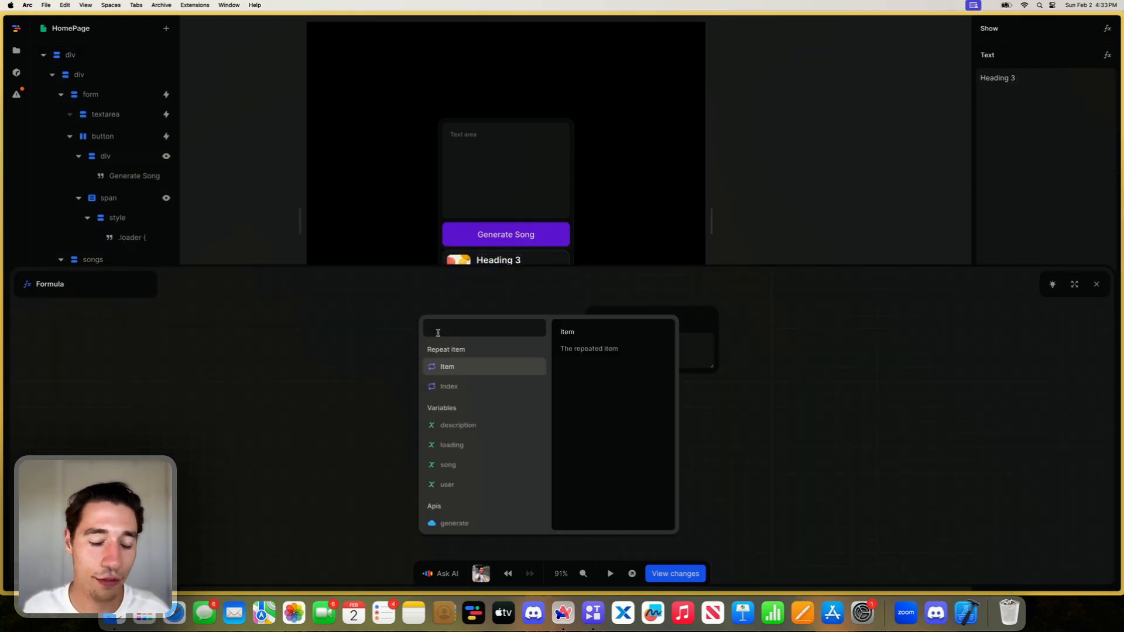
left_click(446, 366)
left_click(445, 386)
- Bind the span's text to the duration in the repeated item's metadata with a formula
scroll(492, 233, "down", 2)
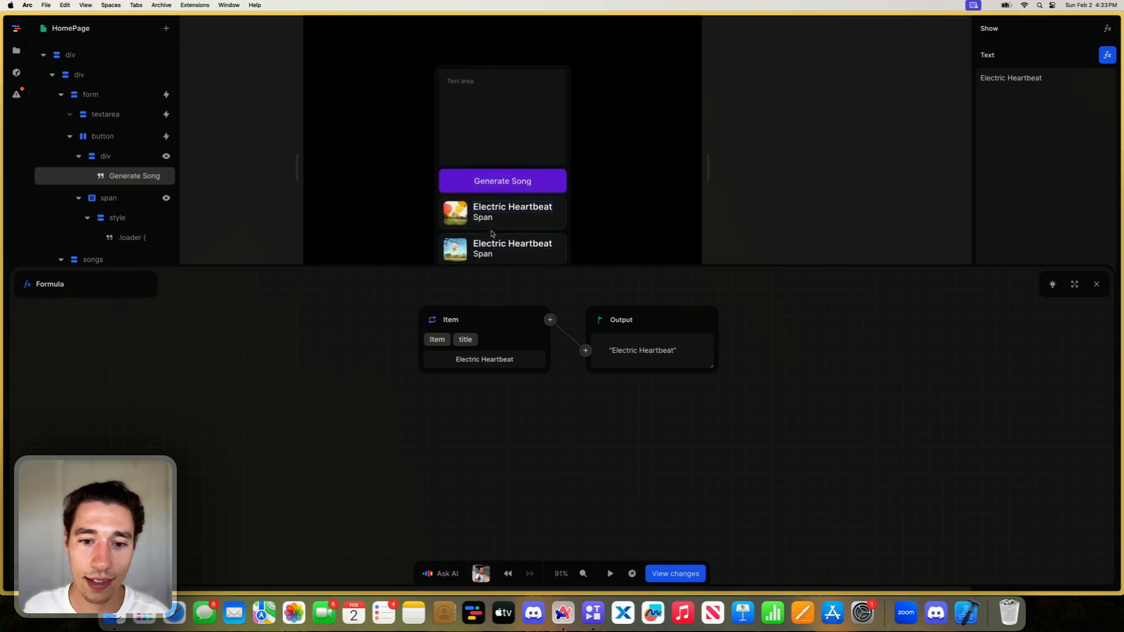
left_click(482, 218)
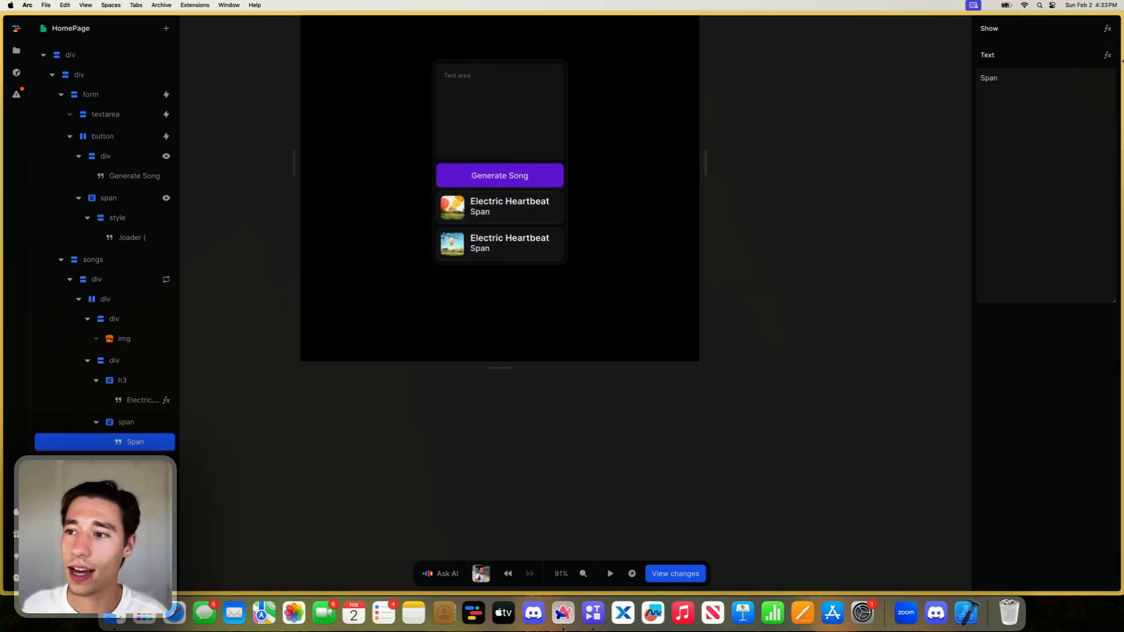
left_click(1106, 55)
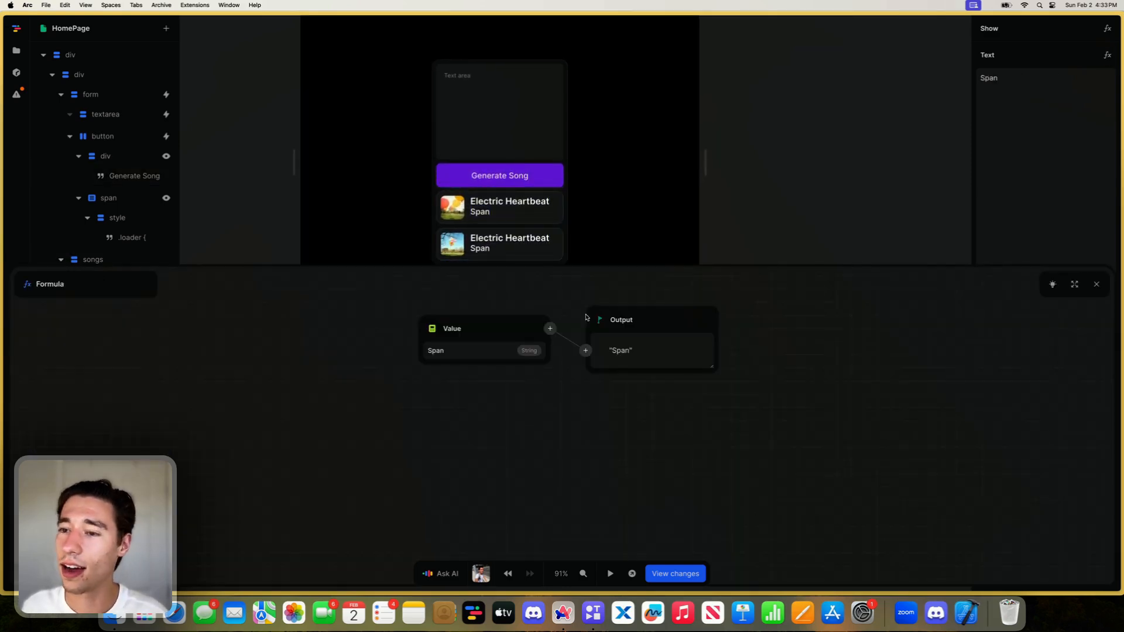
left_click(430, 329)
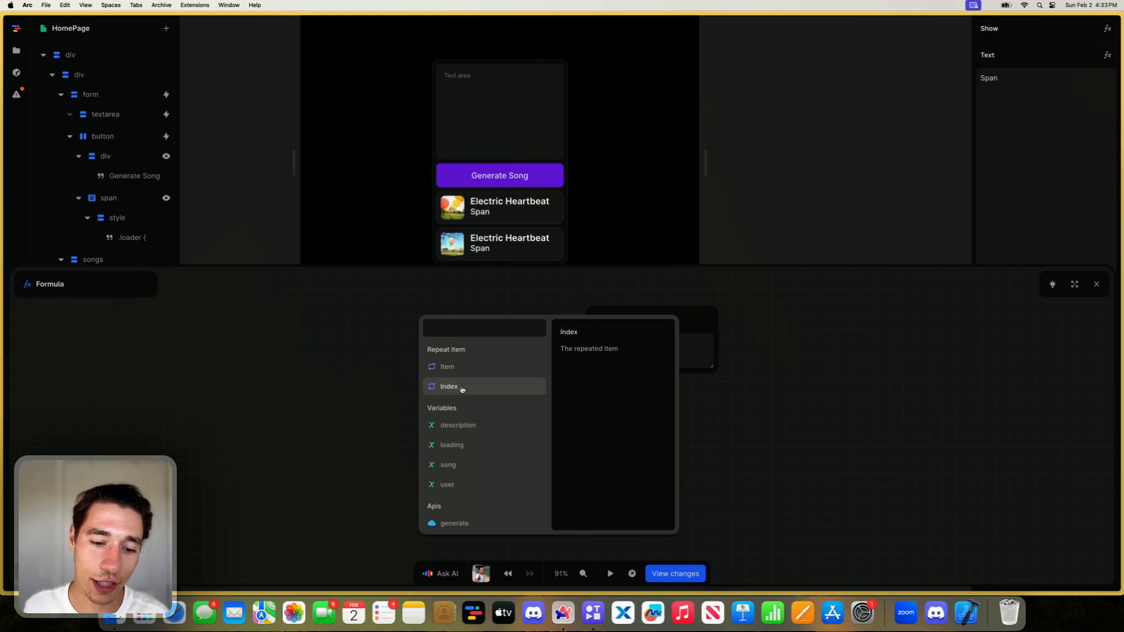
left_click(447, 367)
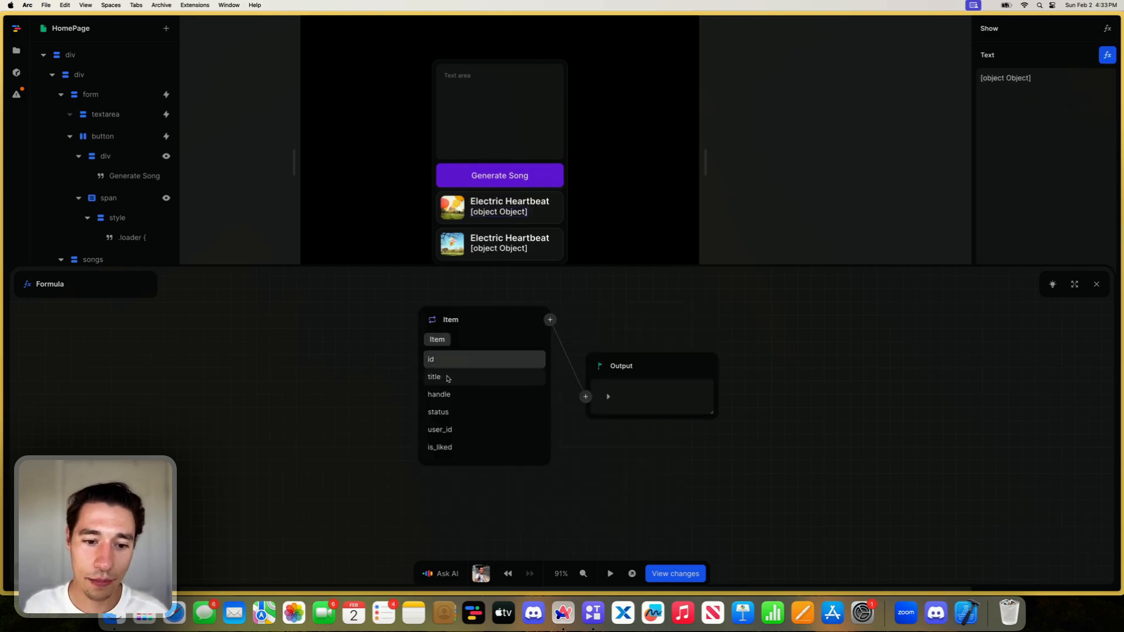
scroll(451, 397, "down", 2)
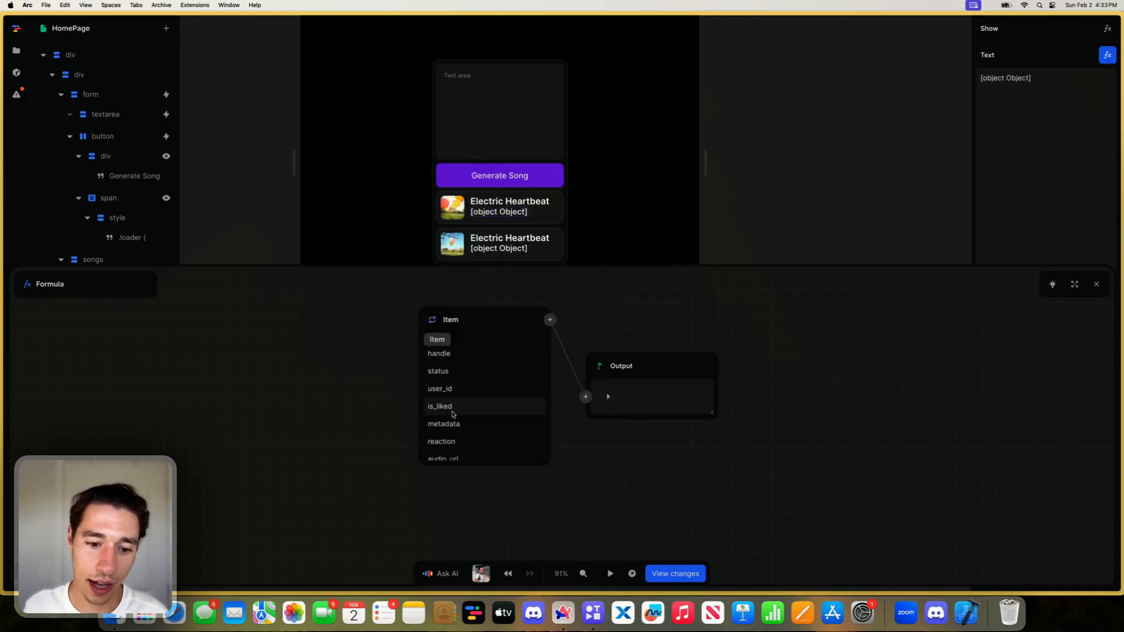
left_click(452, 424)
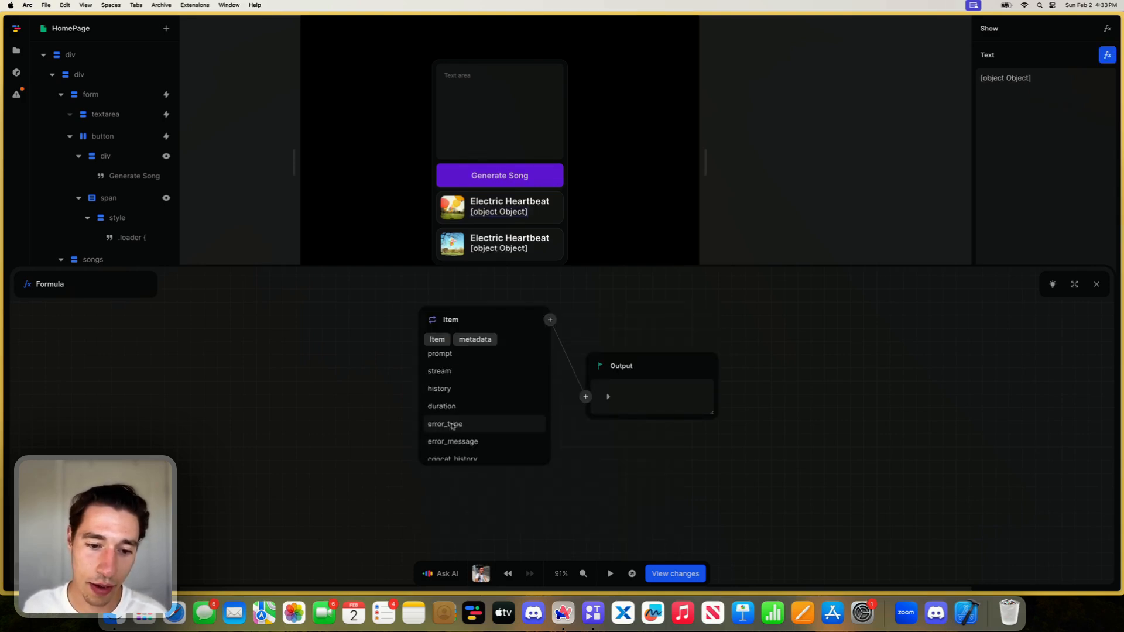
scroll(446, 398, "down", 2)
left_click(449, 373)
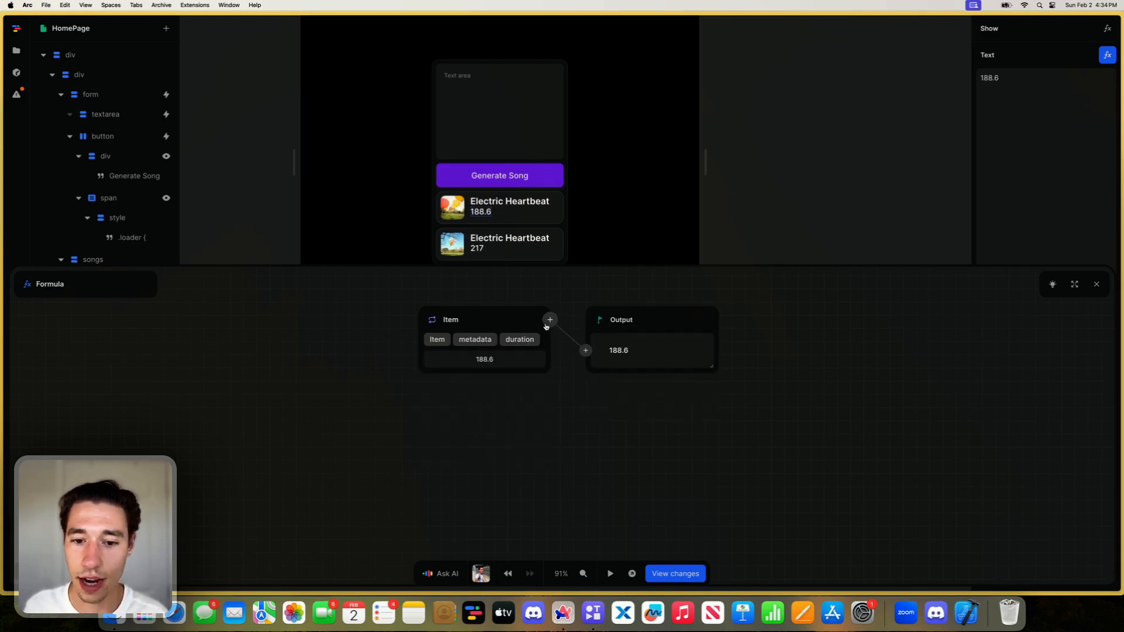
- Add a Divide formula after the item's duration with a divisor of 60
left_click(549, 320)
type("dev")
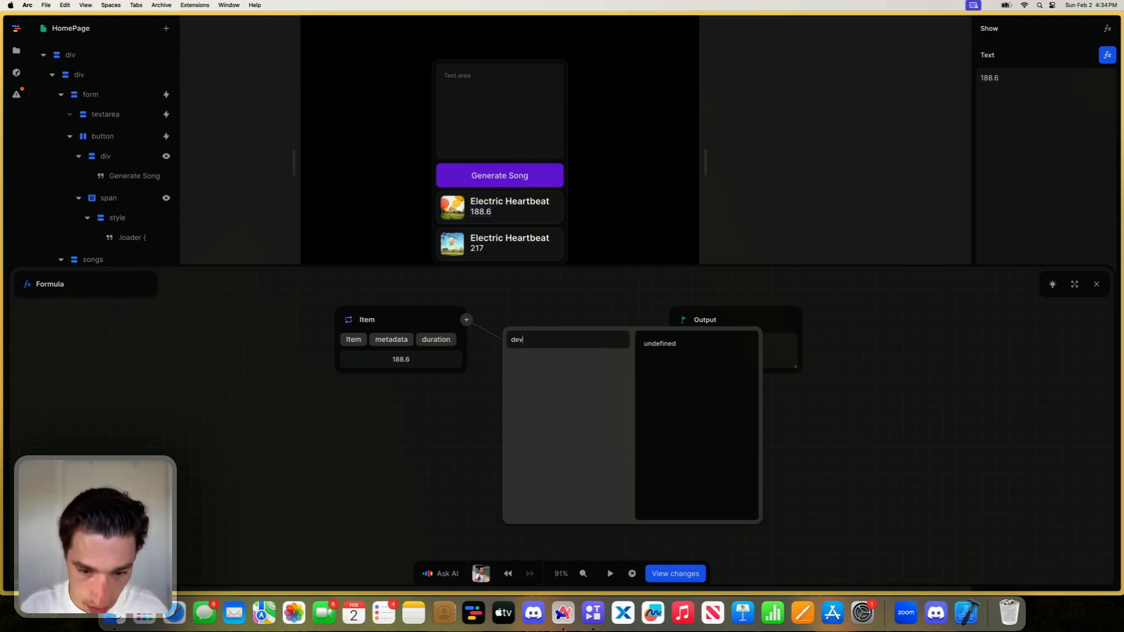
key("BackSpace")
key("BackSpace")
key("BackSpace")
type("dev")
key("BackSpace")
key("BackSpace")
key("BackSpace")
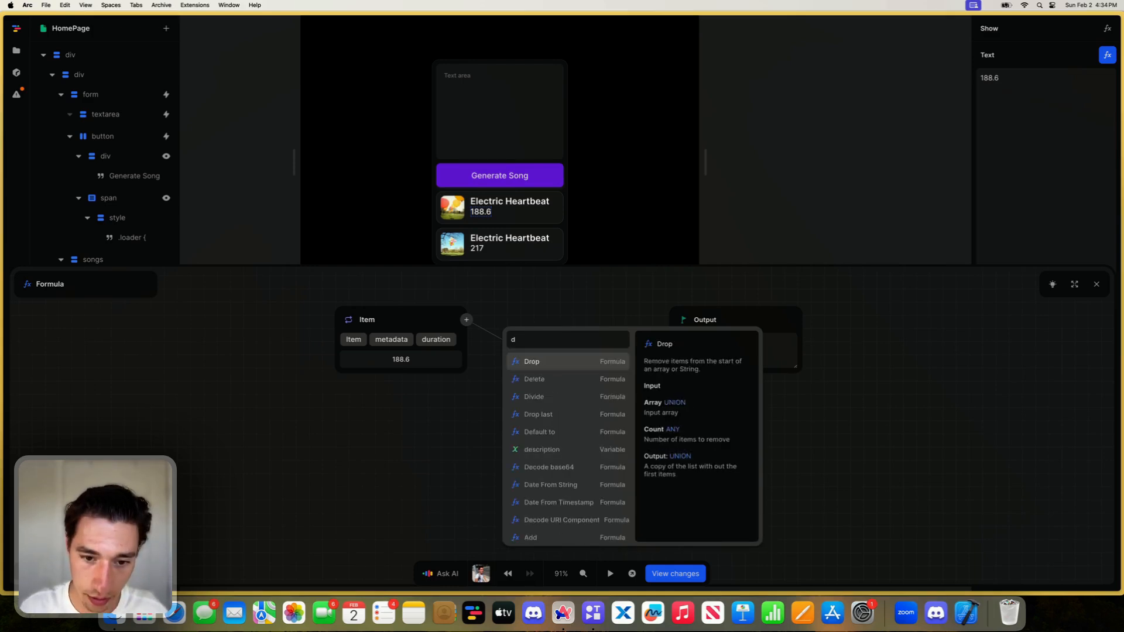
type("de")
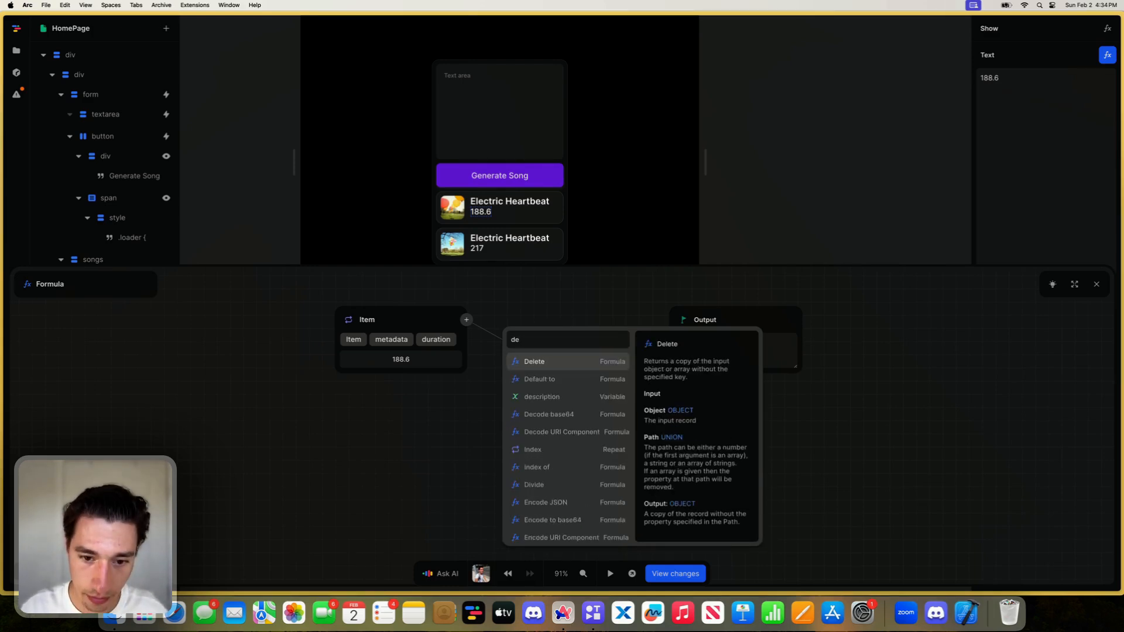
type("v")
key("BackSpace")
key("BackSpace")
key("BackSpace")
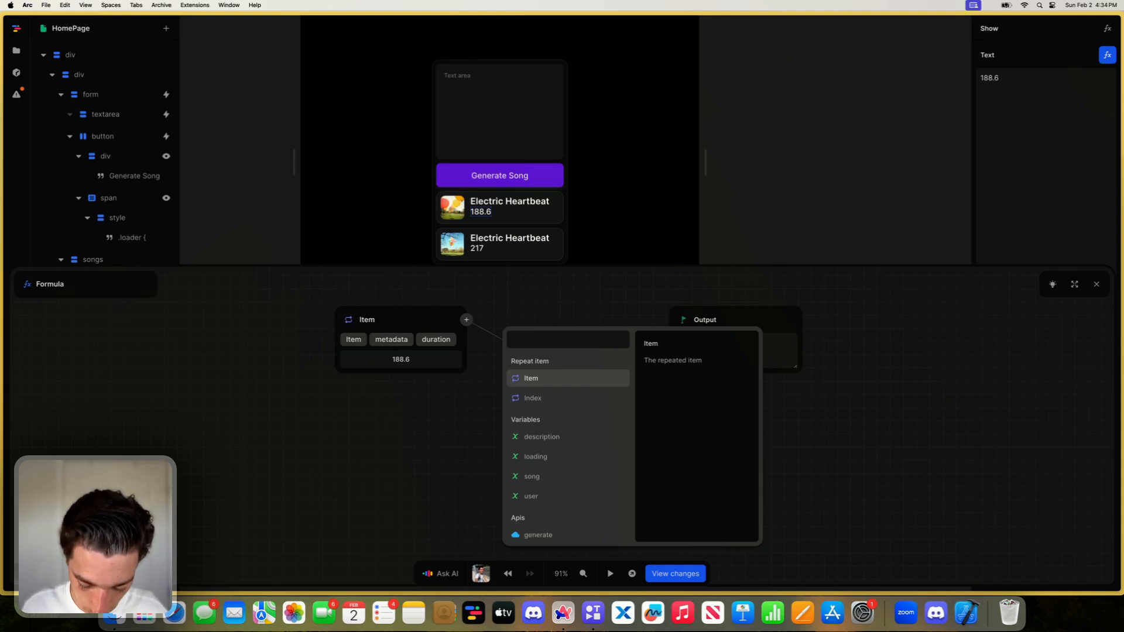
type("div")
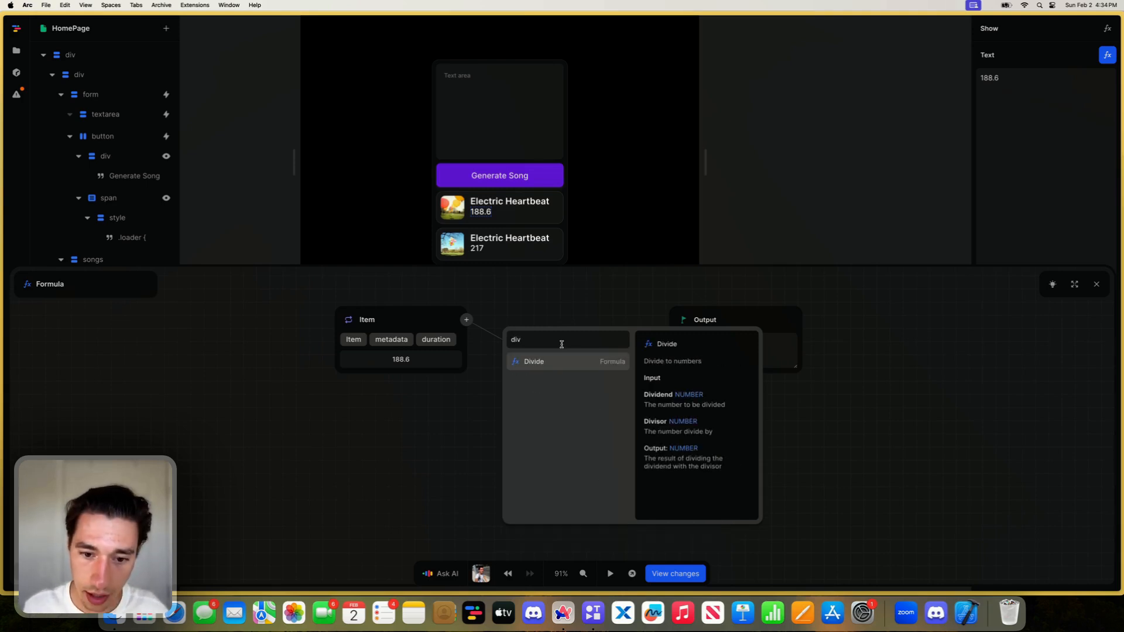
left_click(536, 365)
left_click(541, 369)
key("BackSpace")
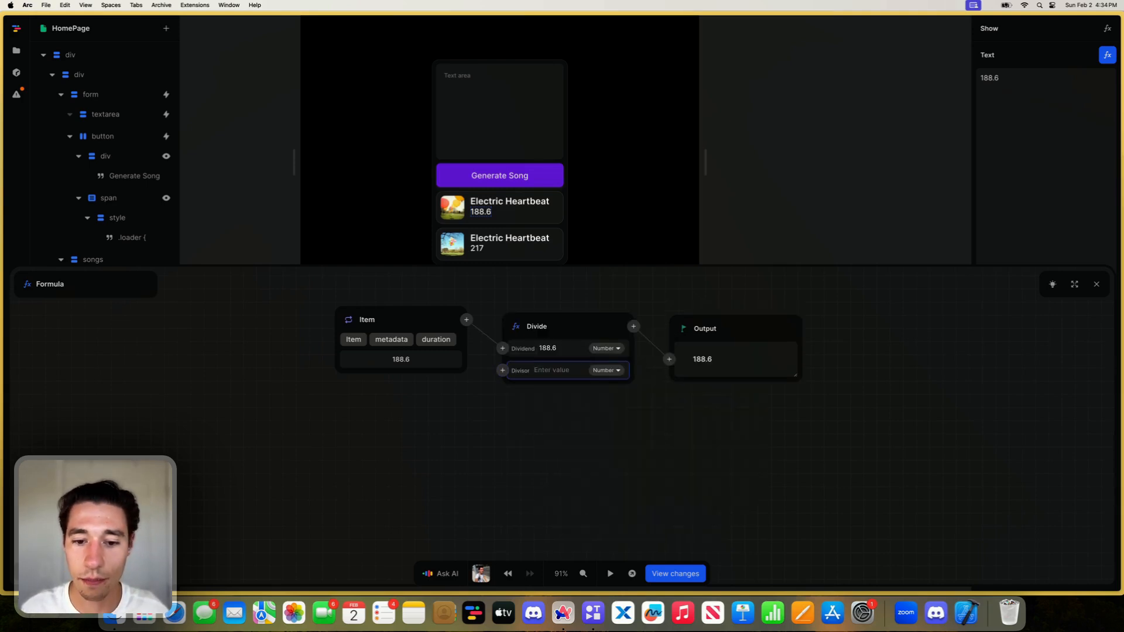
type("60")
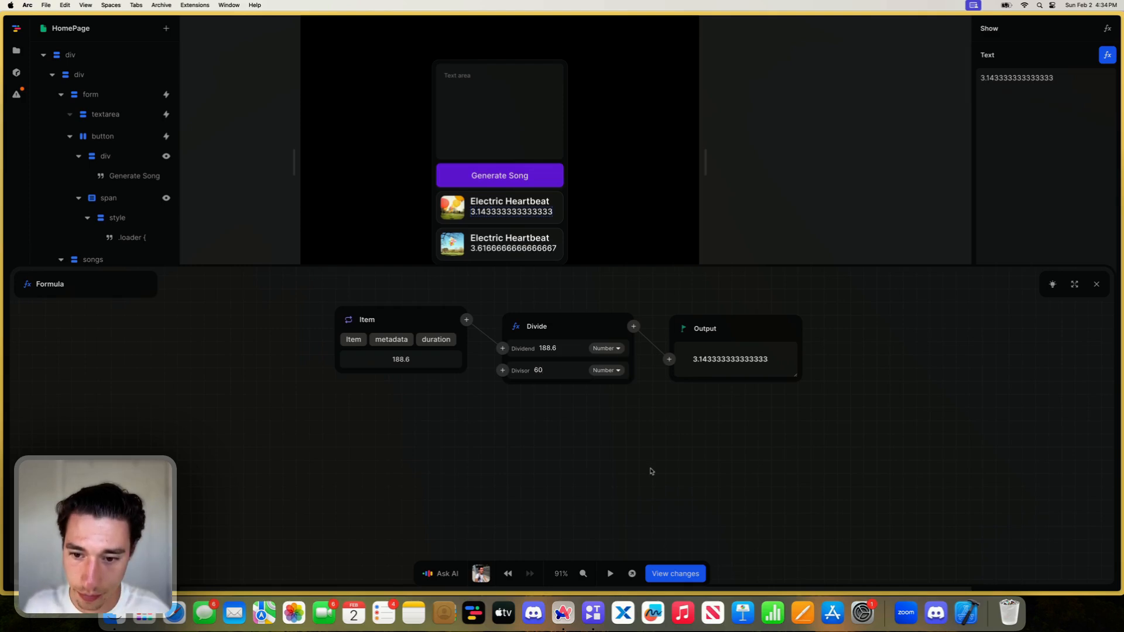
- Add a Round formula after the division and set its decimals to 2
left_click(633, 326)
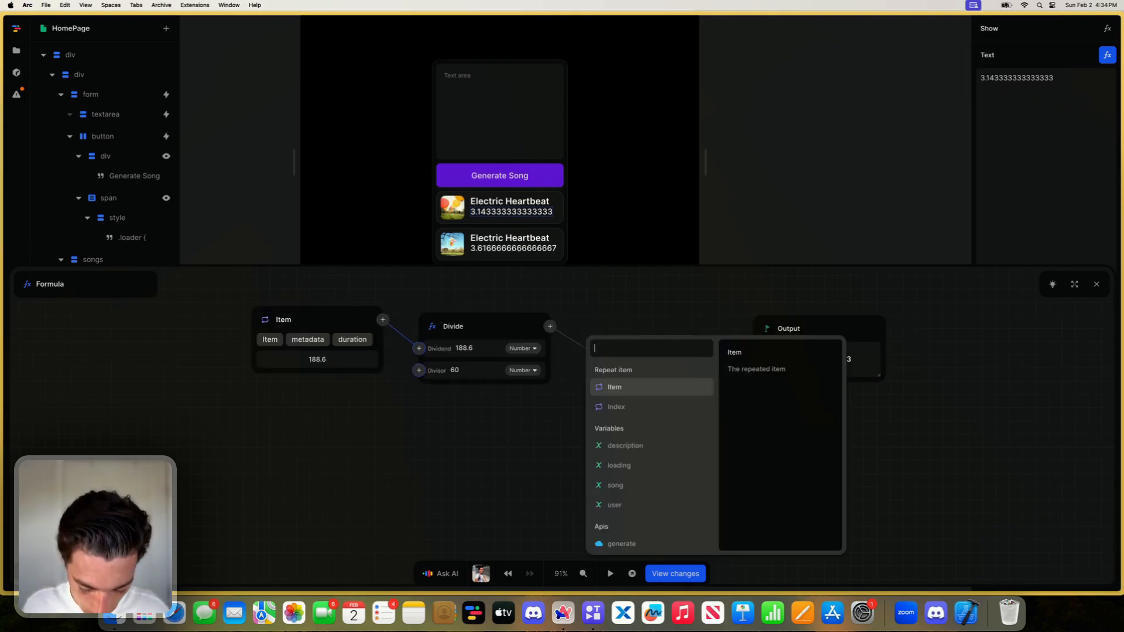
type("roiund")
key("BackSpace")
key("BackSpace")
key("BackSpace")
key("BackSpace")
type("und")
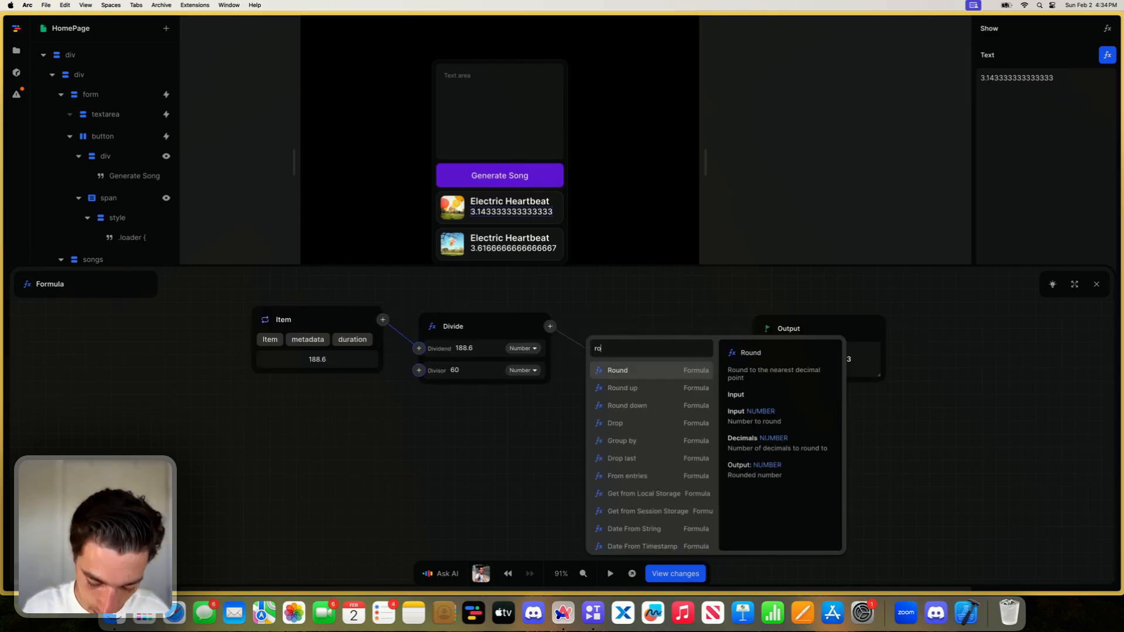
left_click(646, 371)
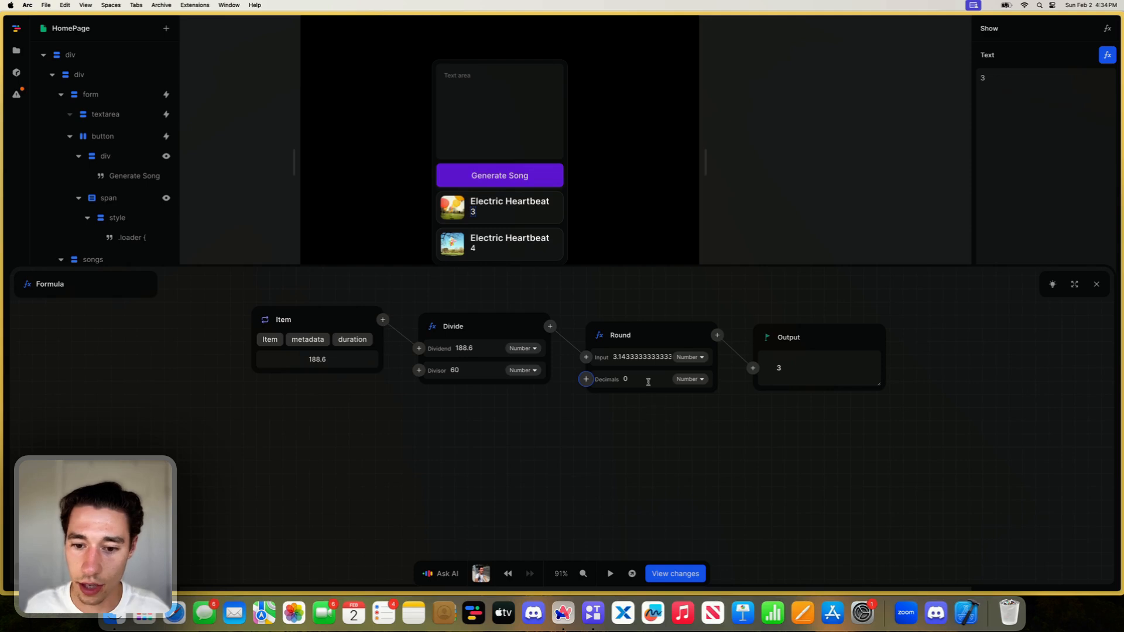
left_click(644, 380)
key("BackSpace")
type("2")
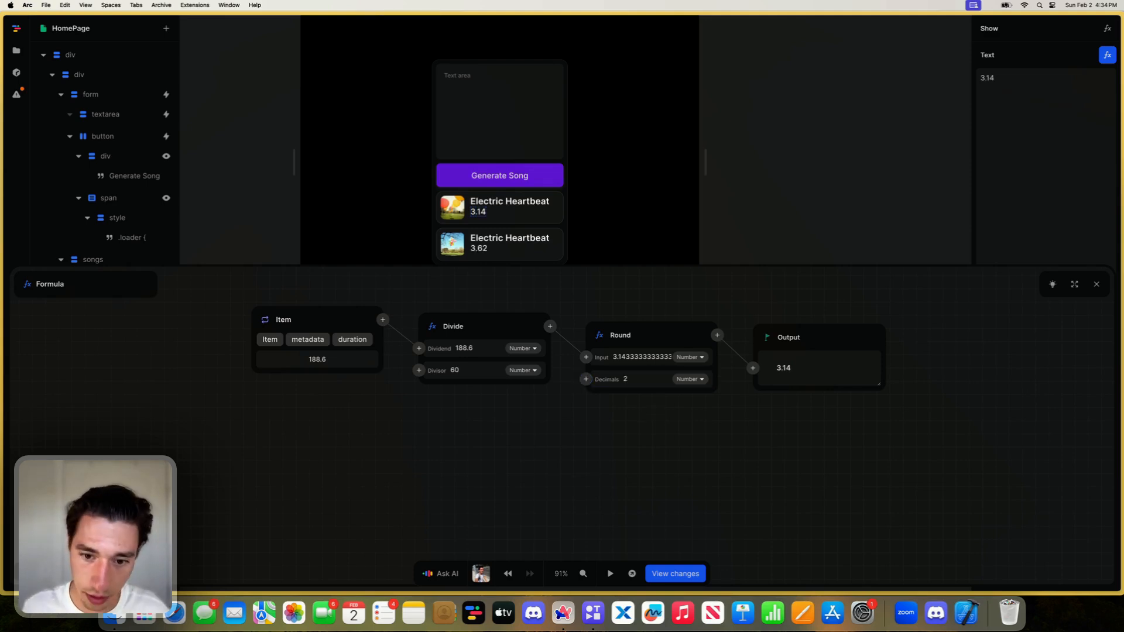
- Add a Concatenate formula after the rounding and give it a second argument with the text Min
left_click(717, 334)
type("con")
left_click(725, 379)
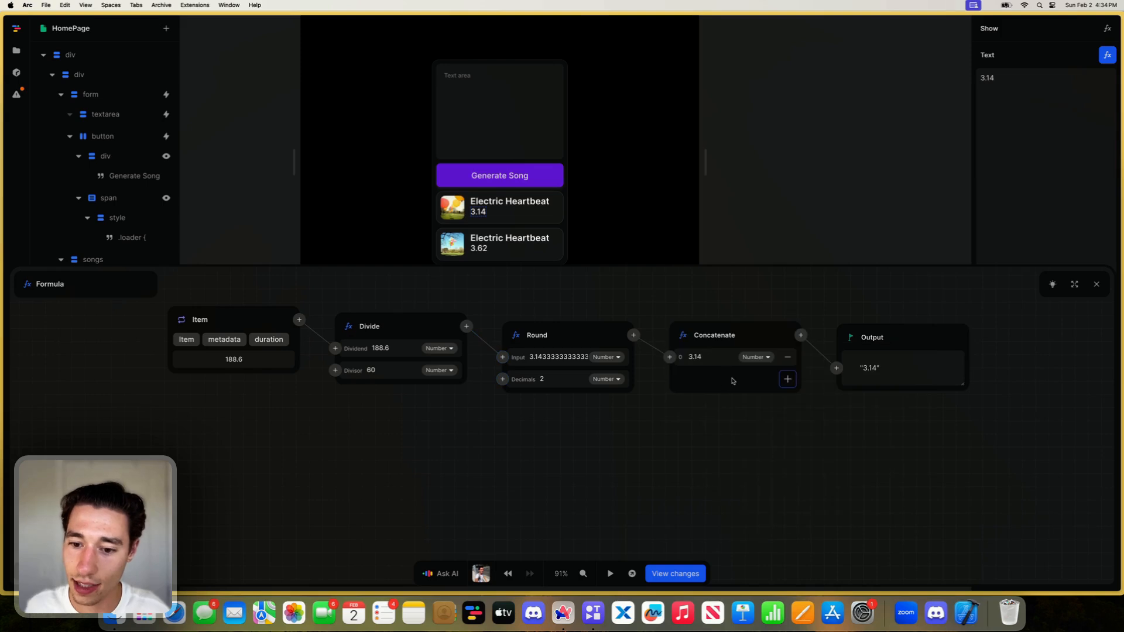
left_click(786, 377)
left_click(717, 425)
key("BackSpace")
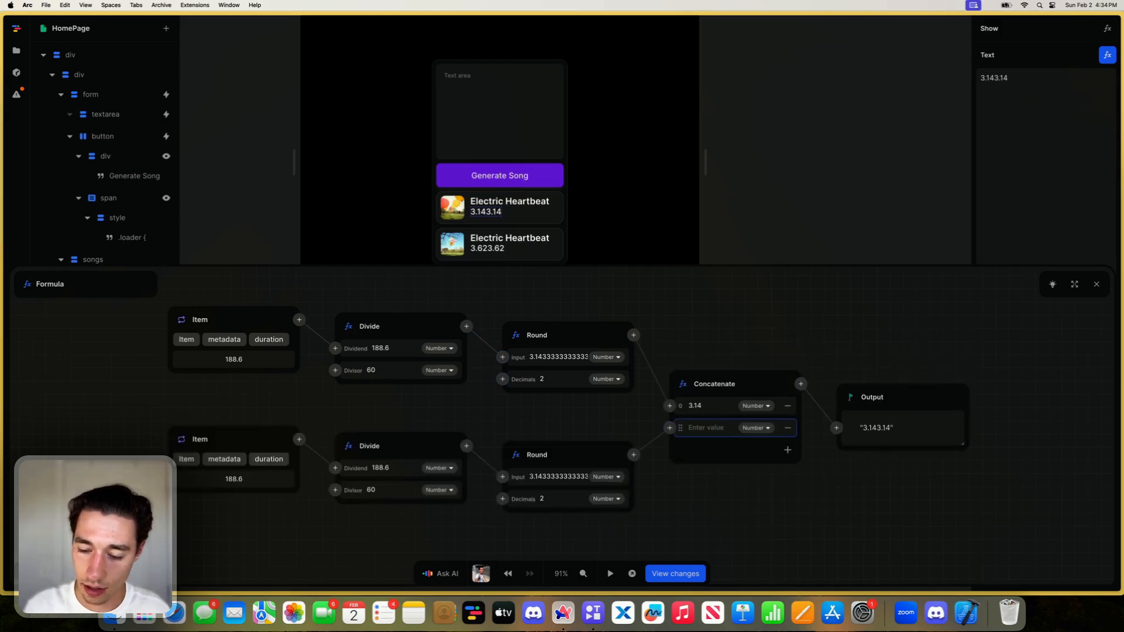
type("Min")
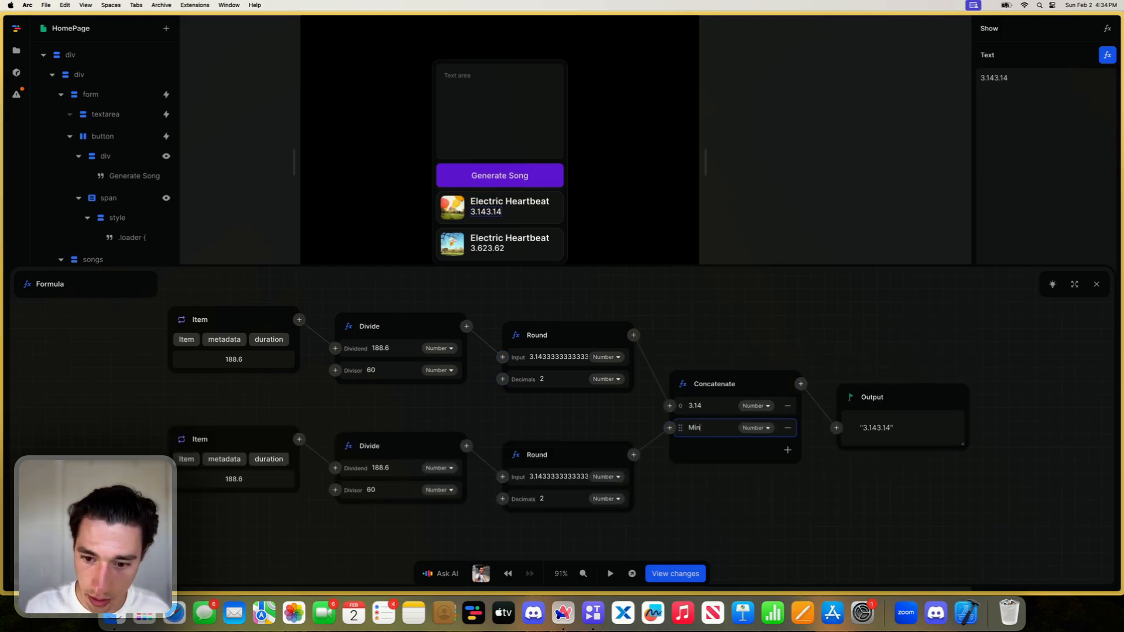
left_click(747, 533)
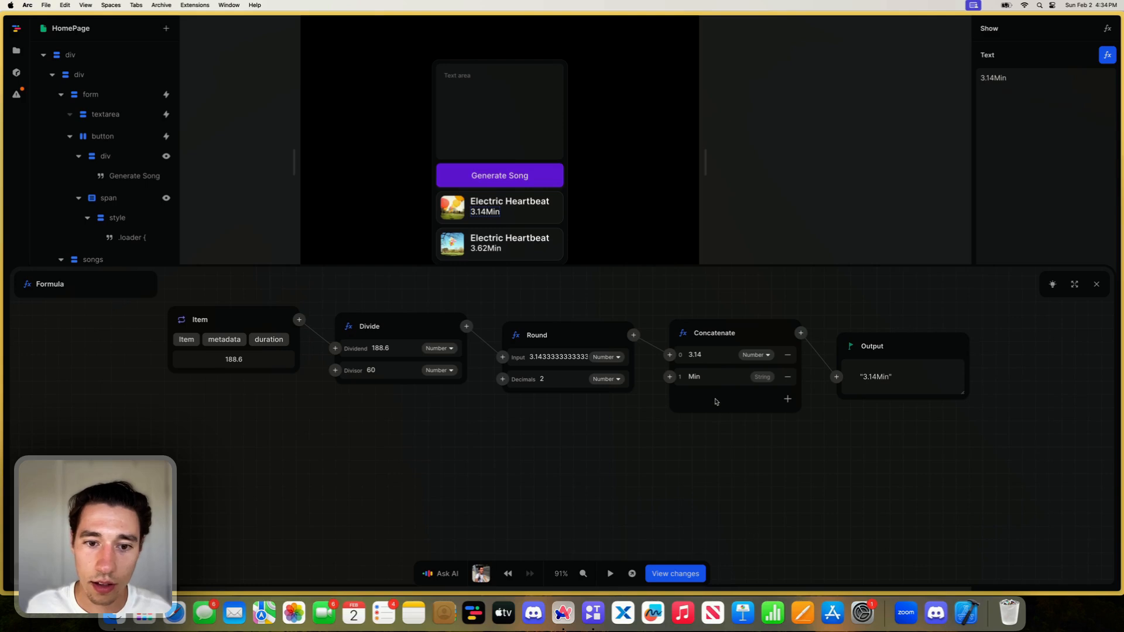
- Change the concatenated unit text to " Minutes" with a leading space and close the formula editor
left_click(718, 377)
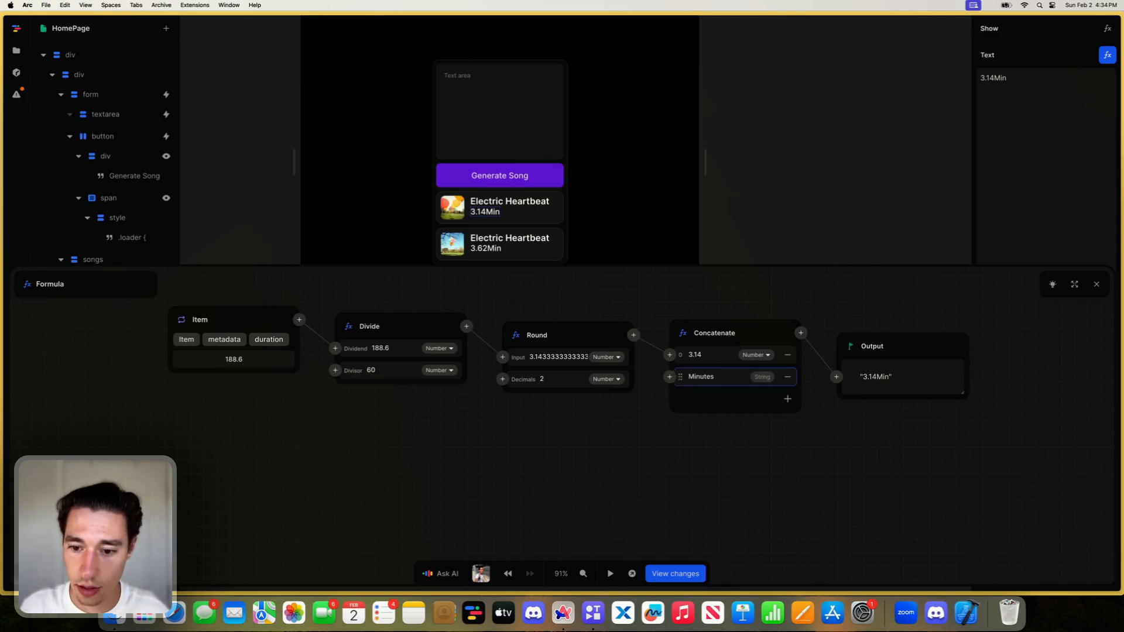
type("inutes:")
left_click(710, 438)
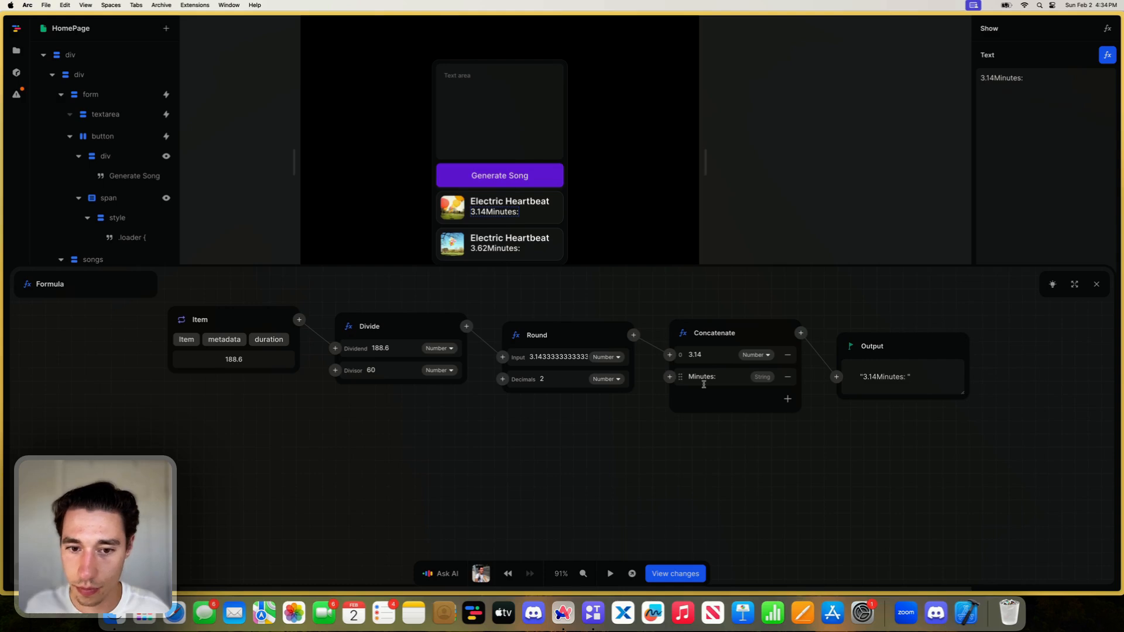
left_click(719, 376)
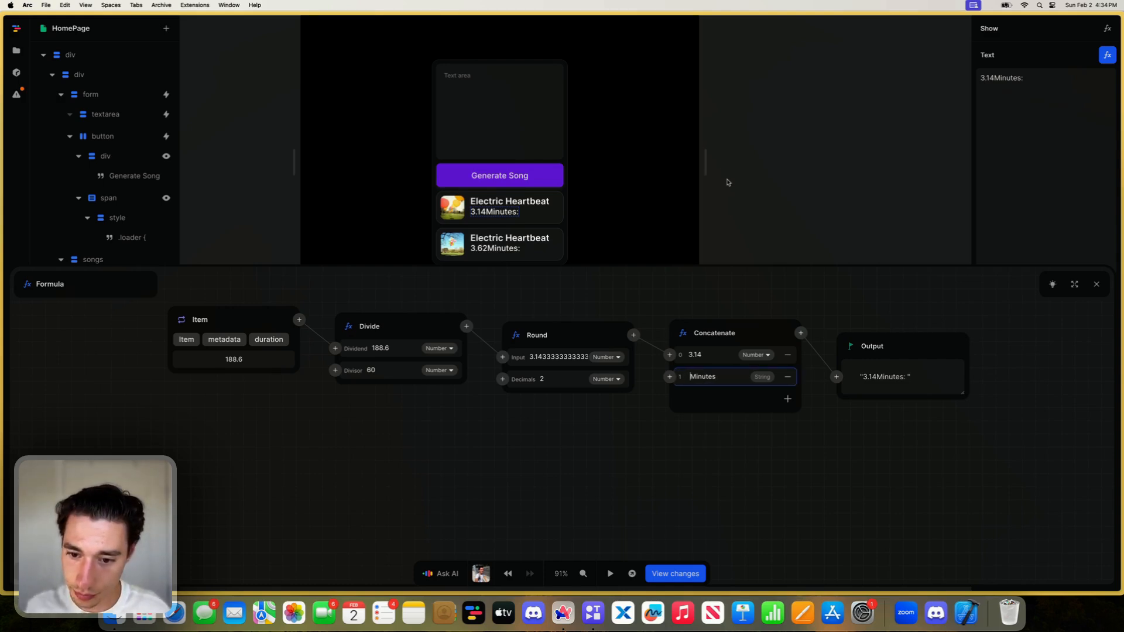
left_click(724, 280)
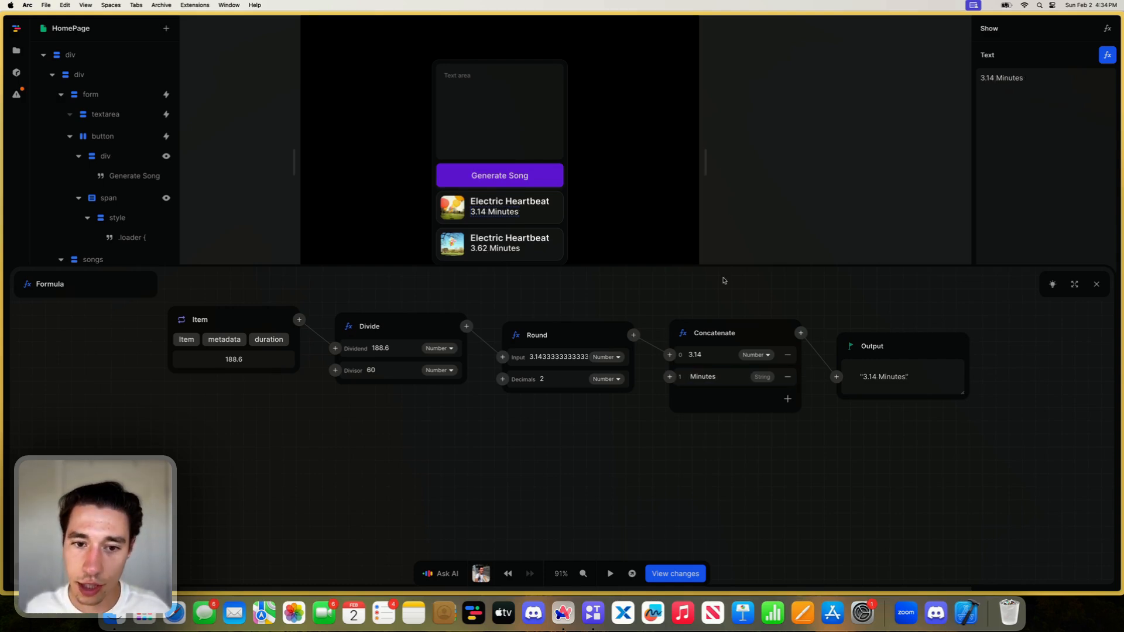
left_click(1096, 284)
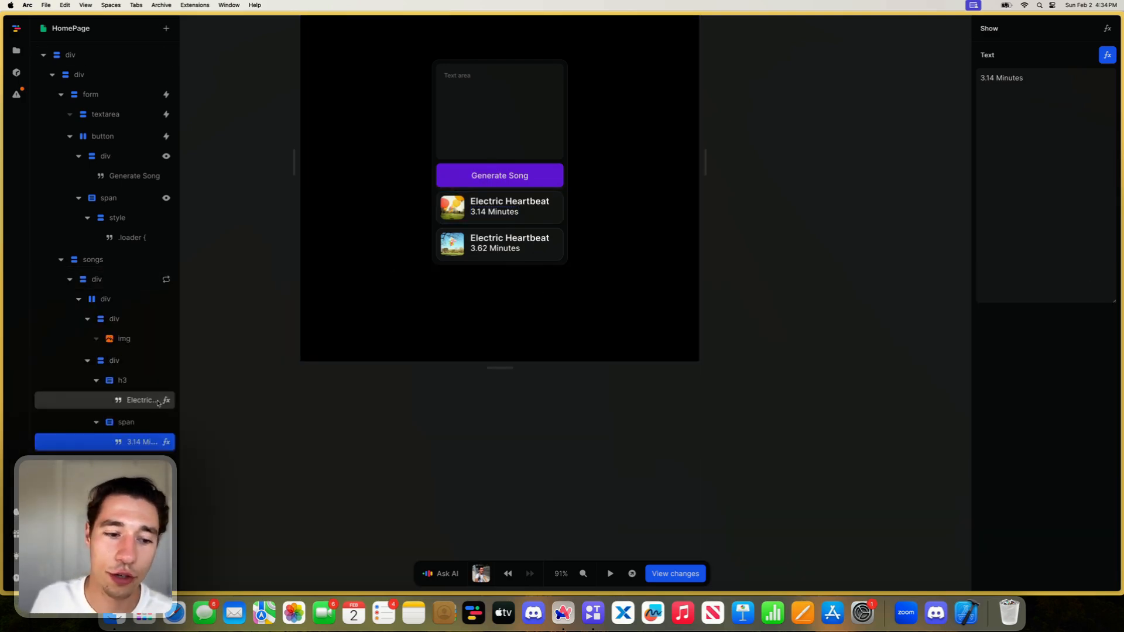
- Set the duration span's font size to 14px
left_click(125, 429)
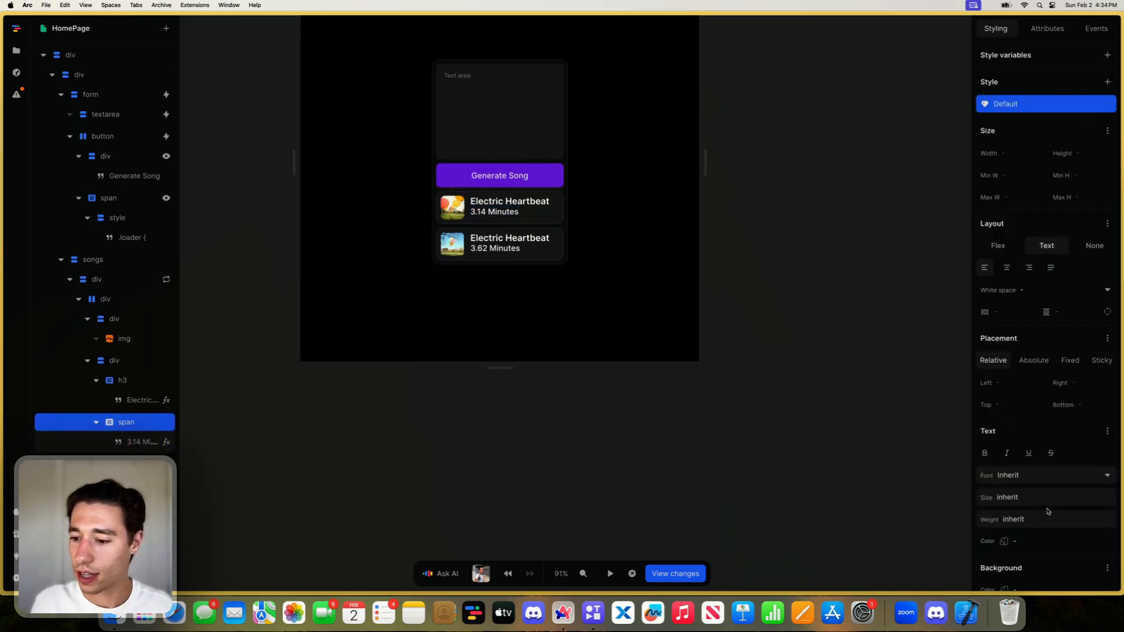
left_click(1007, 498)
type("14")
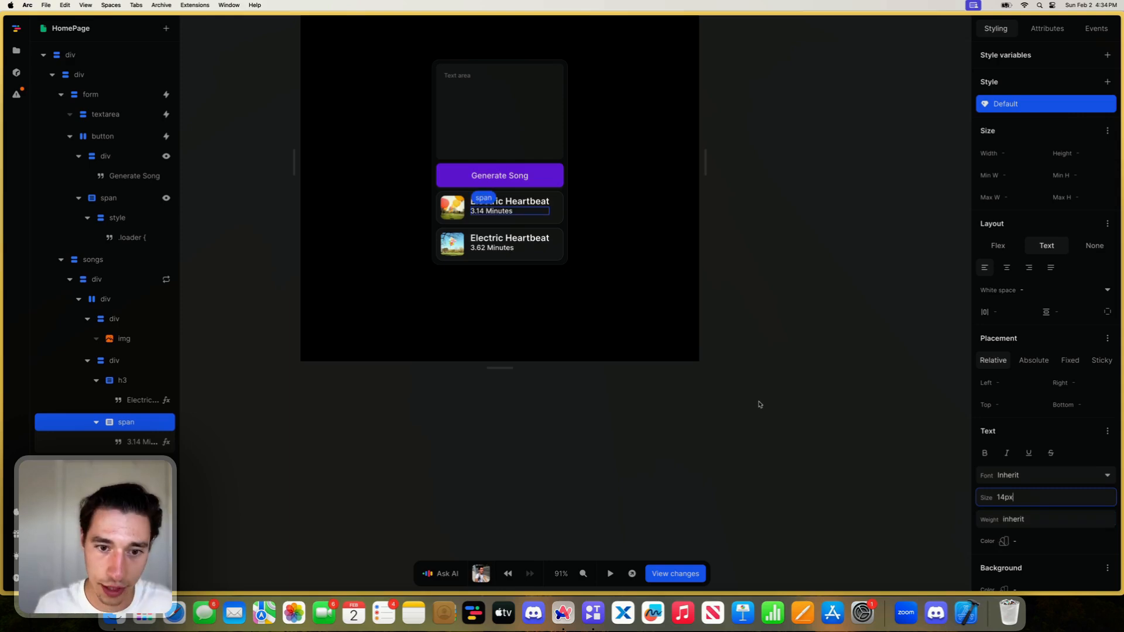
- Set the song title heading's font size to 15px
left_click(509, 202)
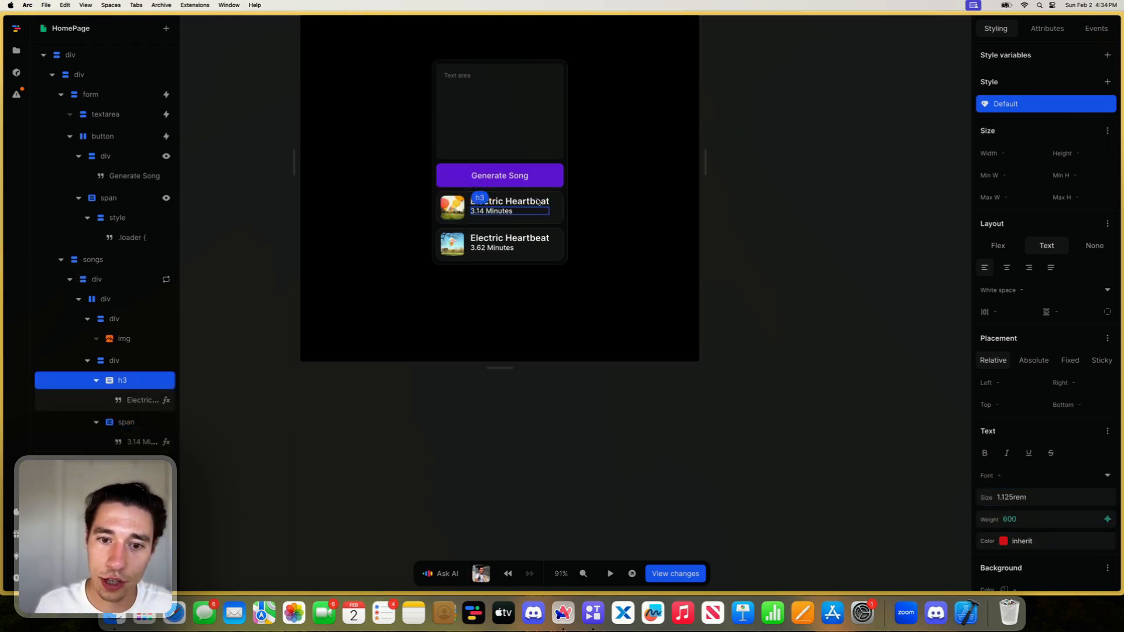
left_click(1040, 498)
type("16rem")
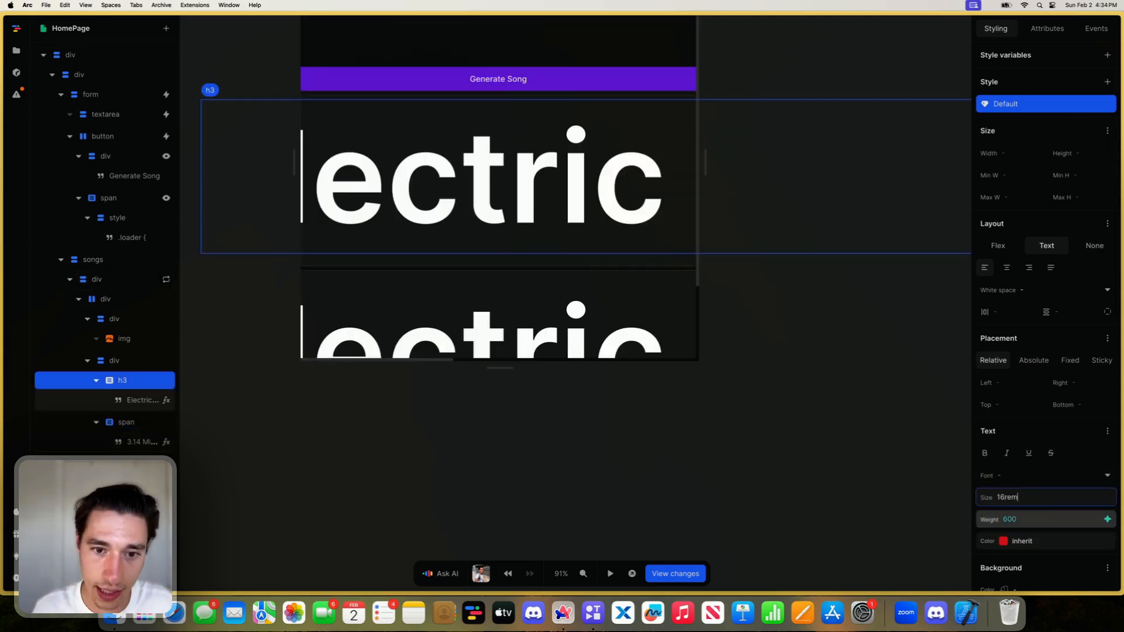
type("x")
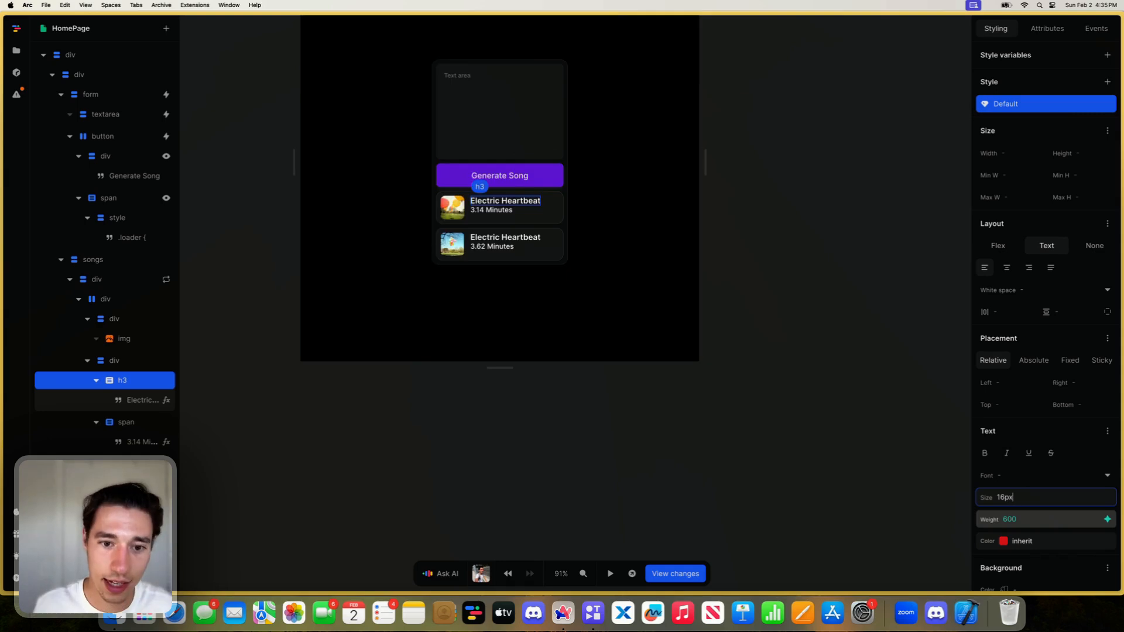
key("BackSpace")
key("BackSpace")
type("5px")
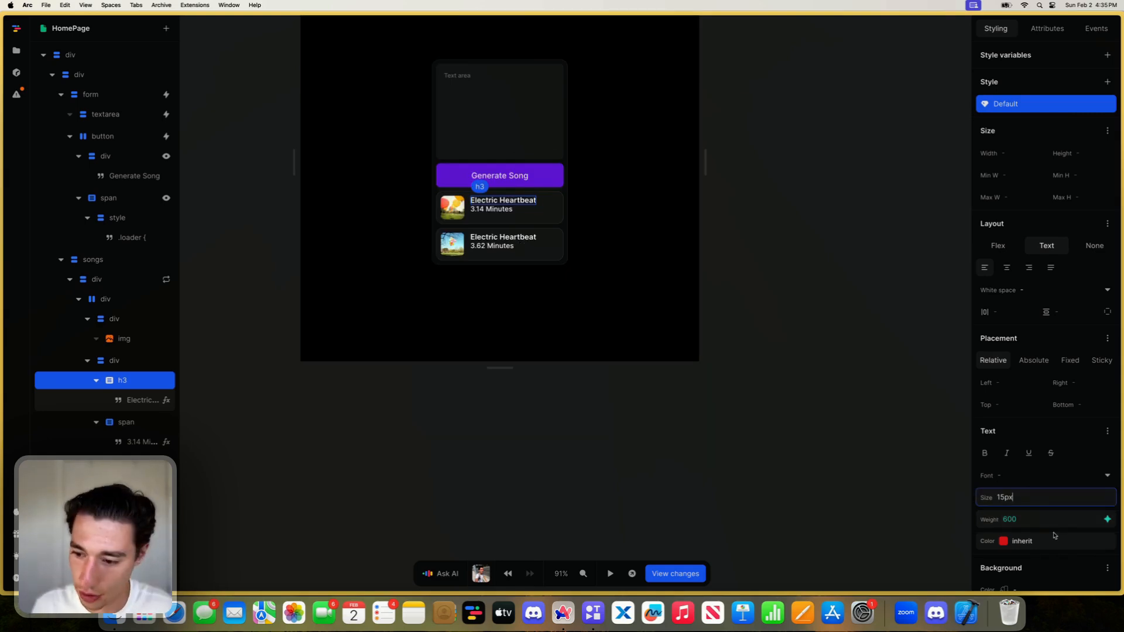
left_click(1030, 519)
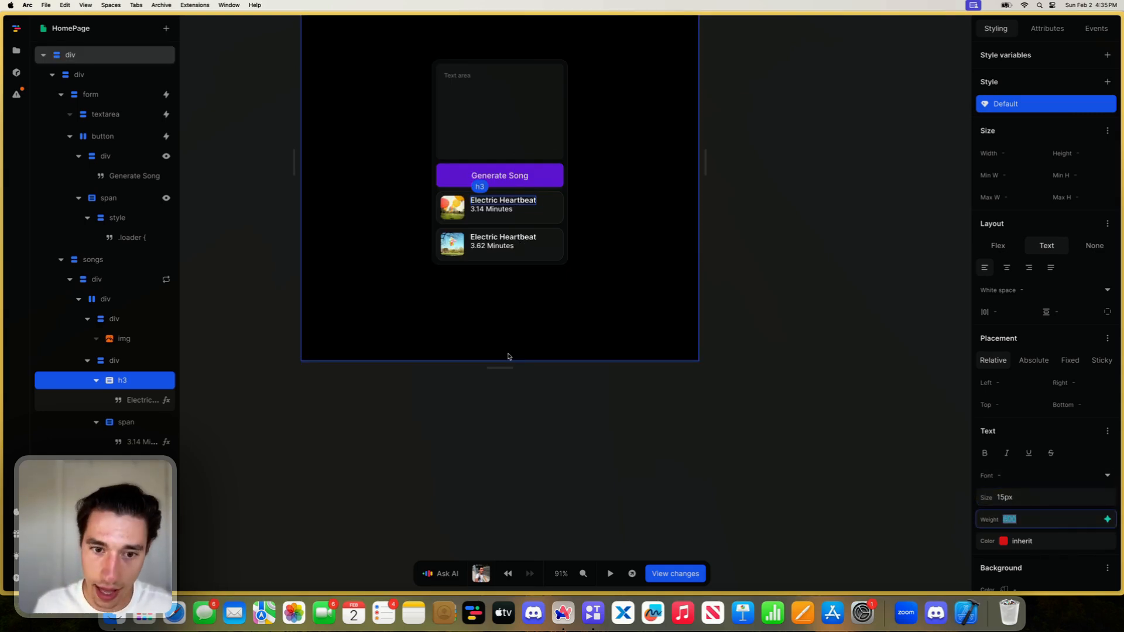
- Set the duration span's font weight to 400
left_click(502, 211)
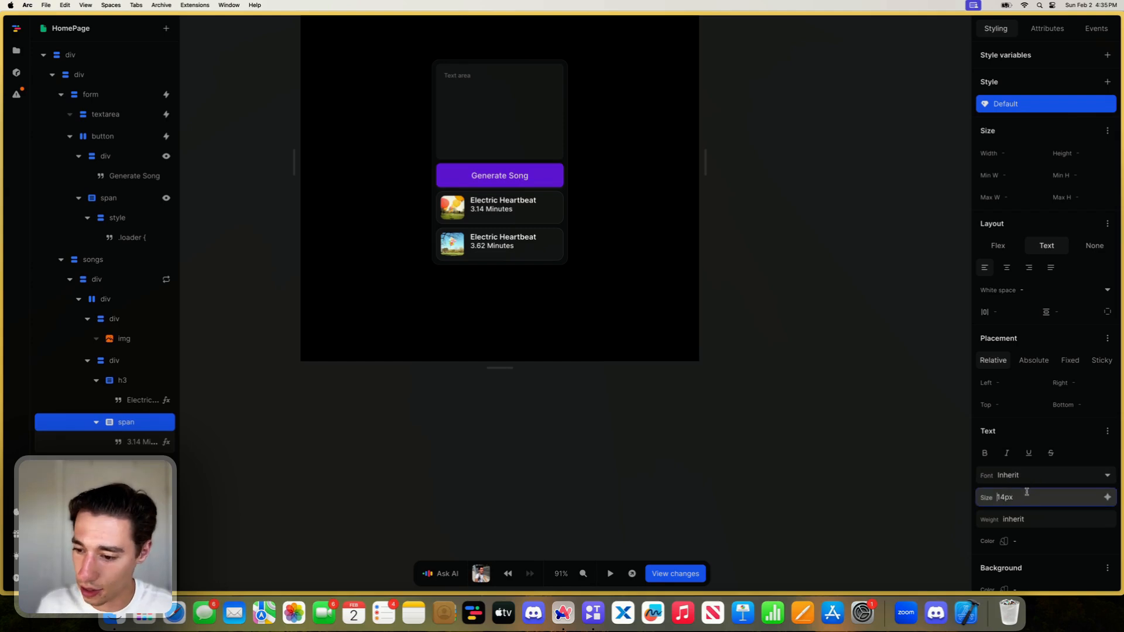
left_click(1029, 519)
key("BackSpace")
key("Return")
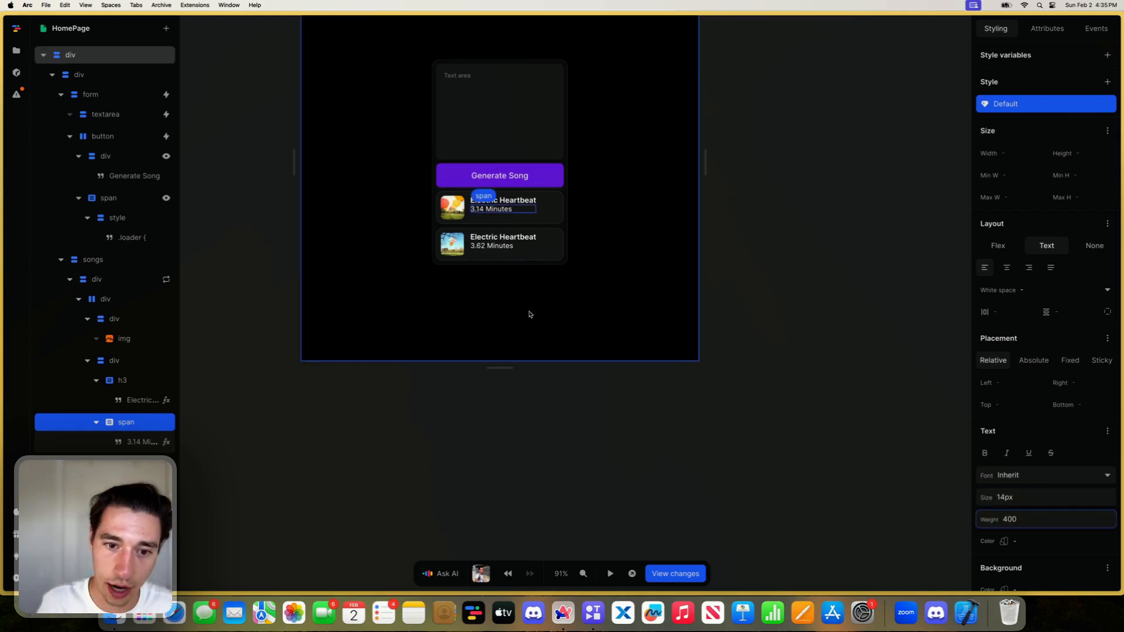
- Vertically center the title and duration inside the div that wraps them
left_click(141, 382)
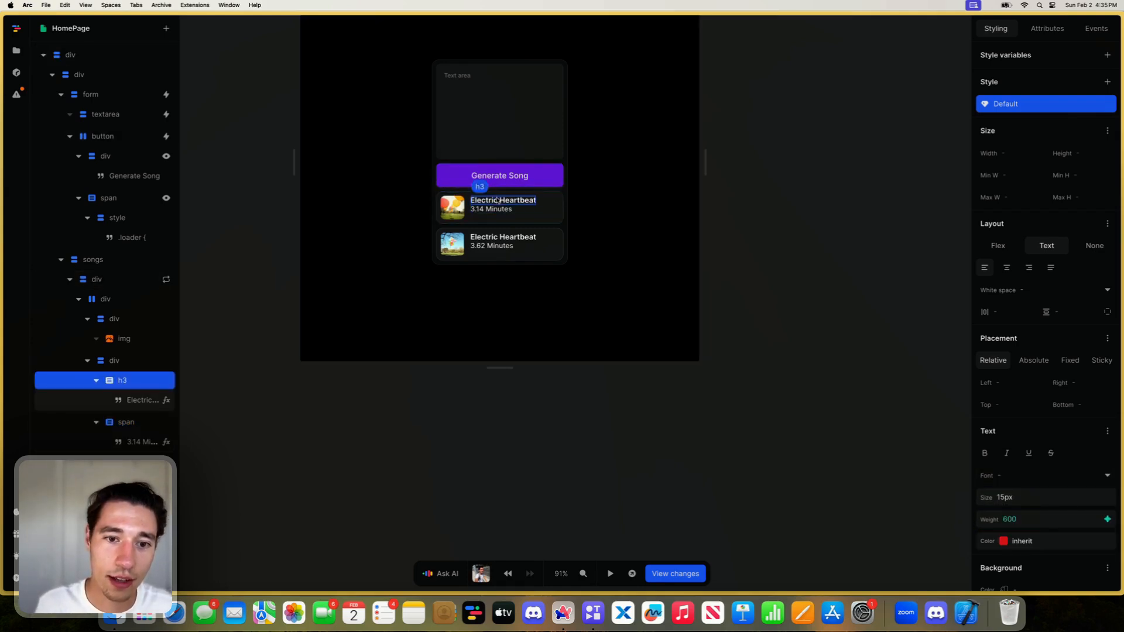
left_click(128, 362)
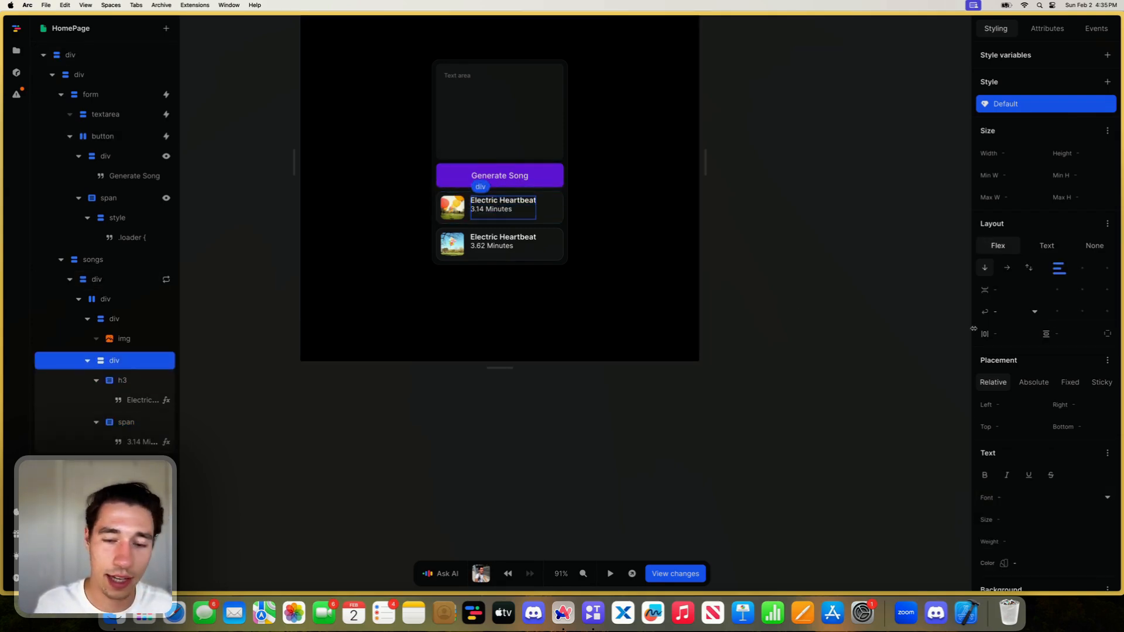
left_click(610, 447)
- Reduce the song title heading's font size to 14px
left_click(551, 209)
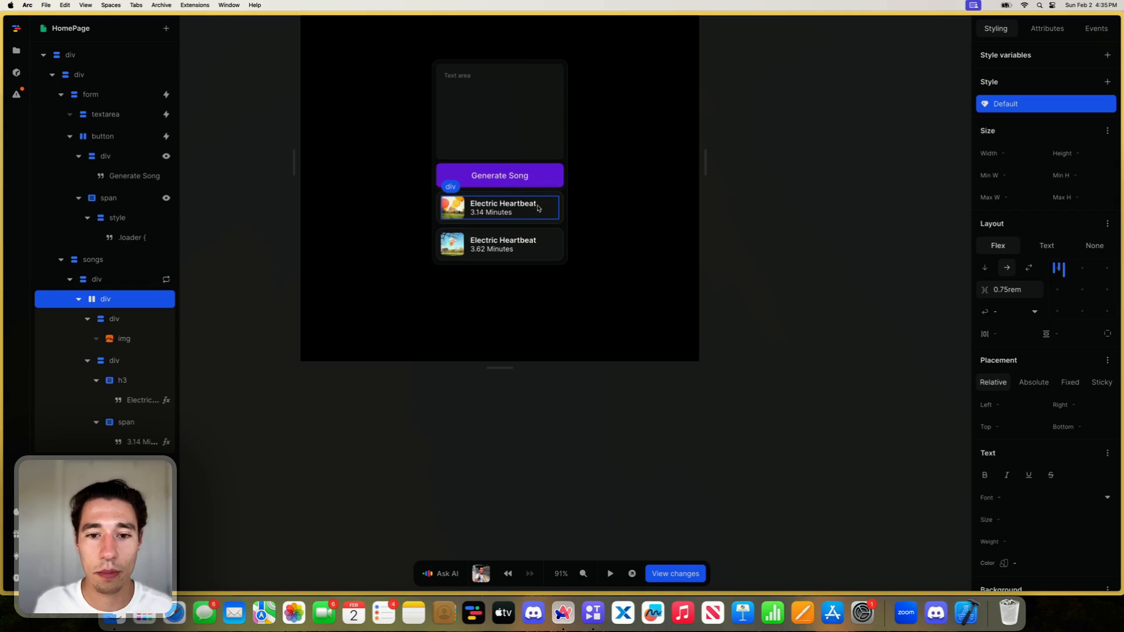
left_click(526, 204)
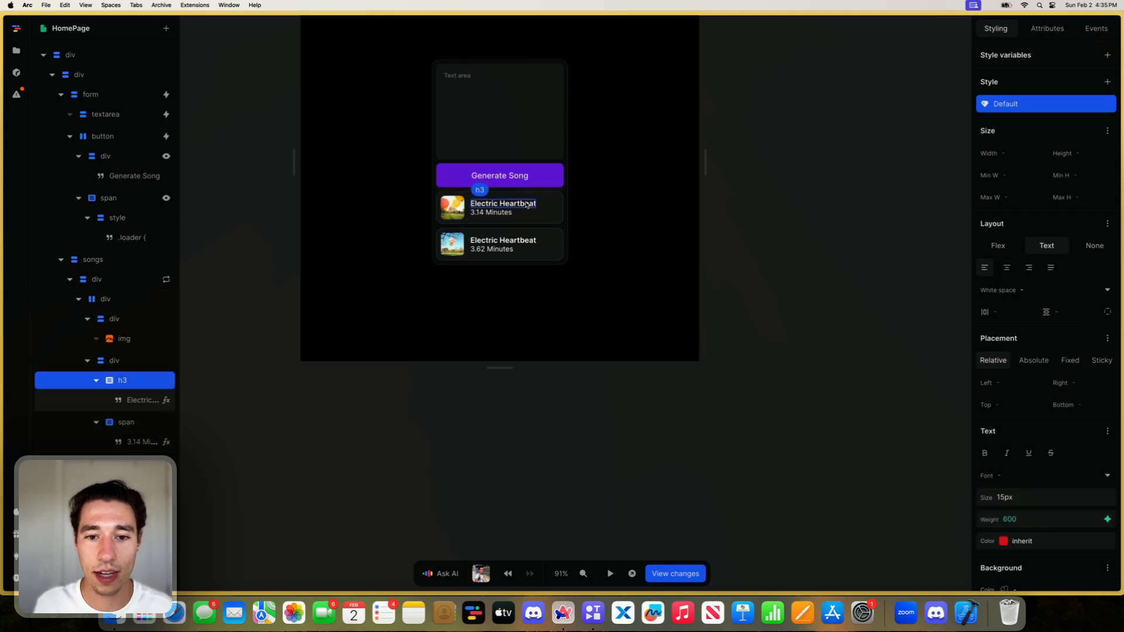
left_click(1025, 496)
key("Down")
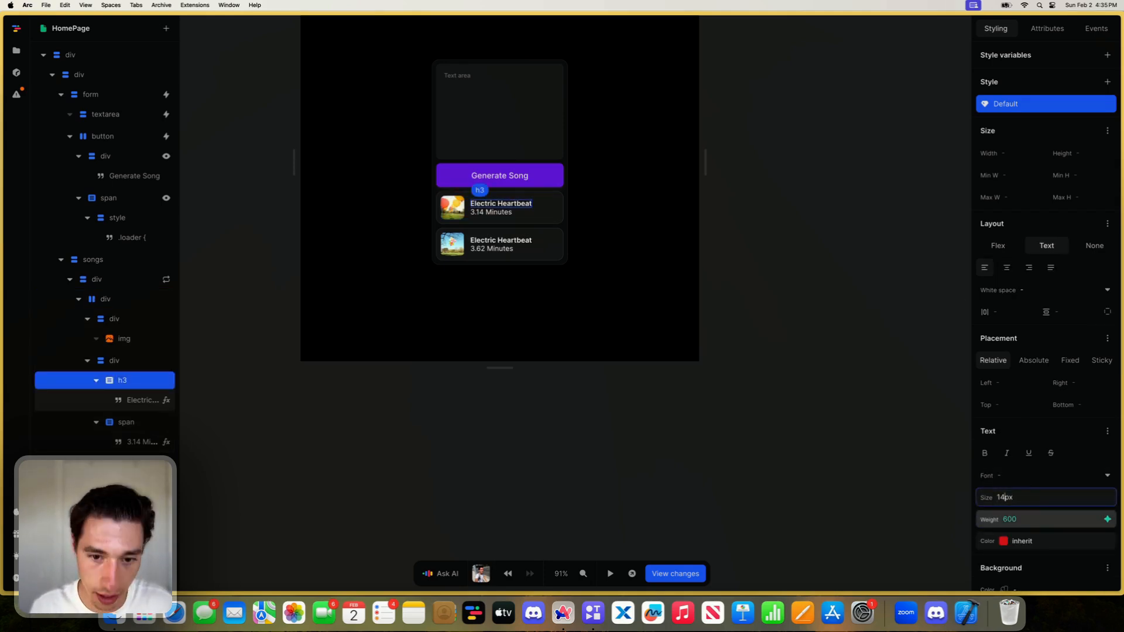
left_click(707, 441)
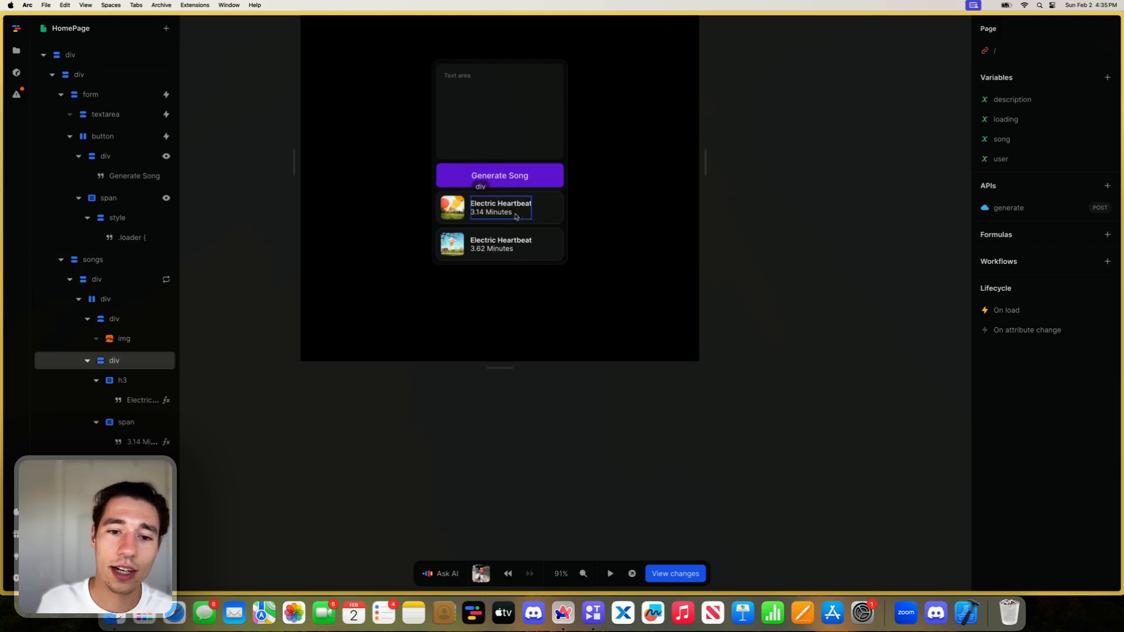
- Set the duration span's font size to 13
left_click(491, 212)
double_click(1019, 497)
type("13")
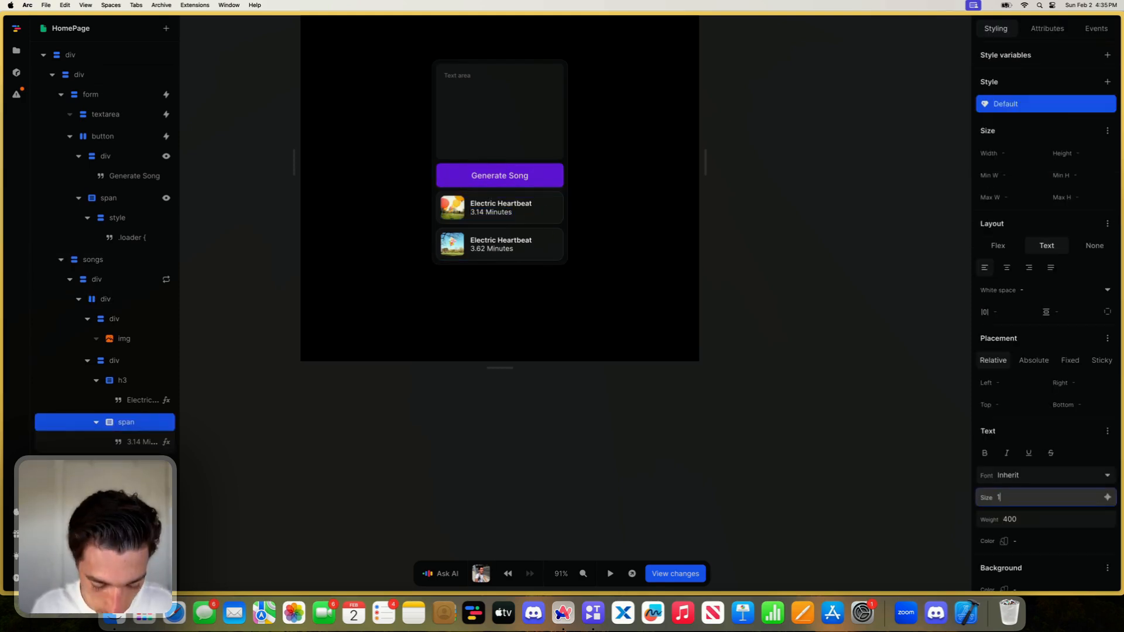
left_click(702, 506)
- Change the tag of the repeated song card's outer div to a
left_click(536, 220)
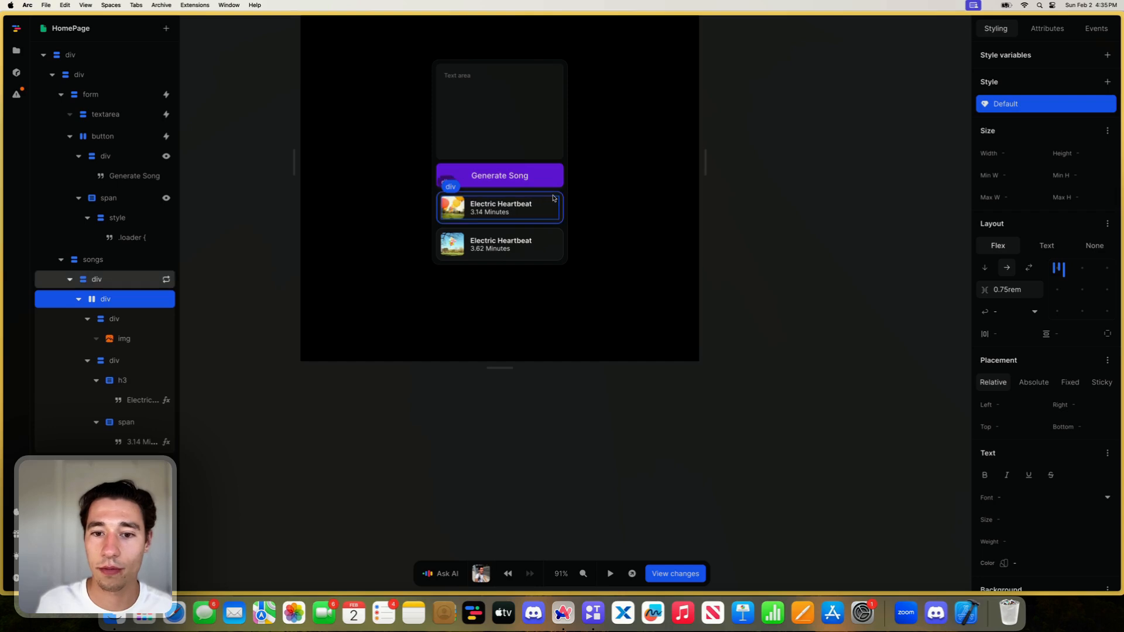
left_click(553, 197)
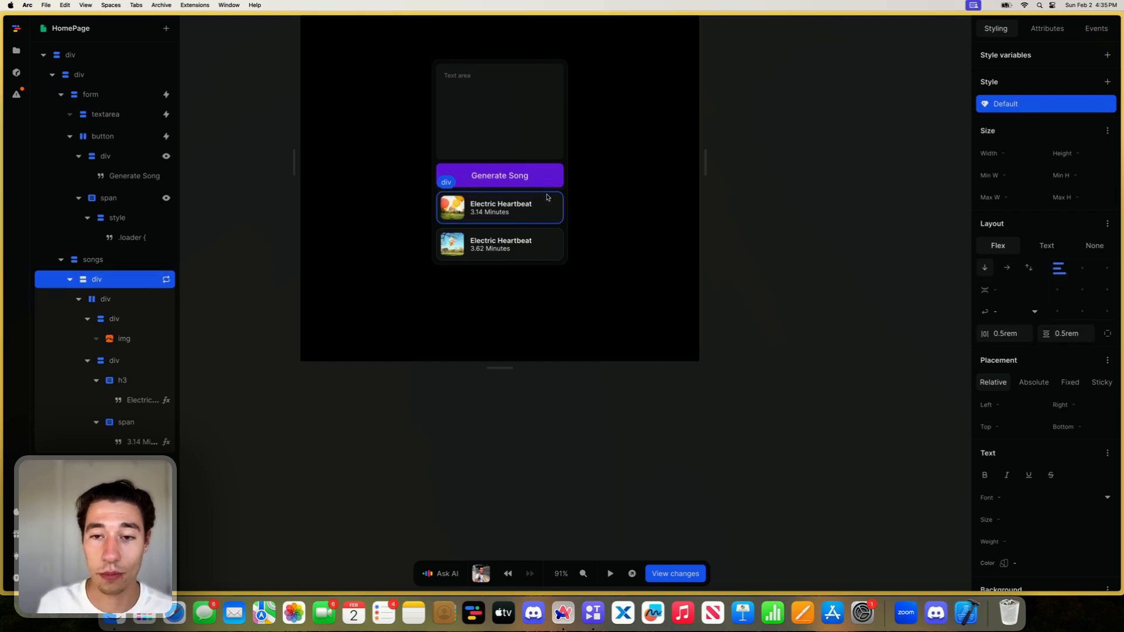
scroll(548, 197, "down", 5)
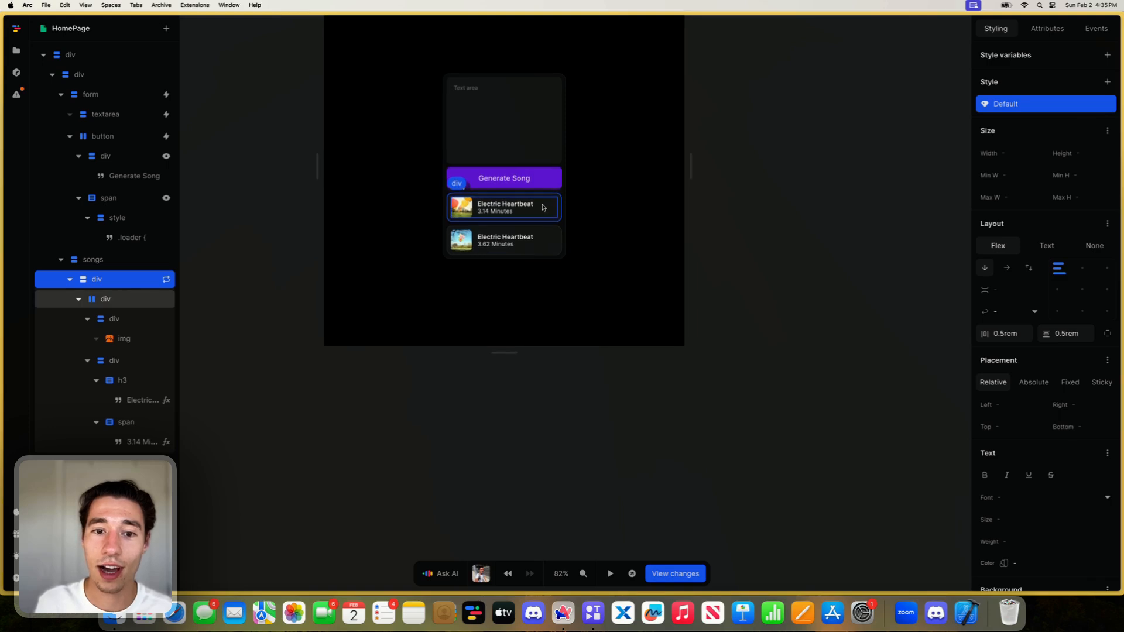
scroll(543, 208, "up", 1)
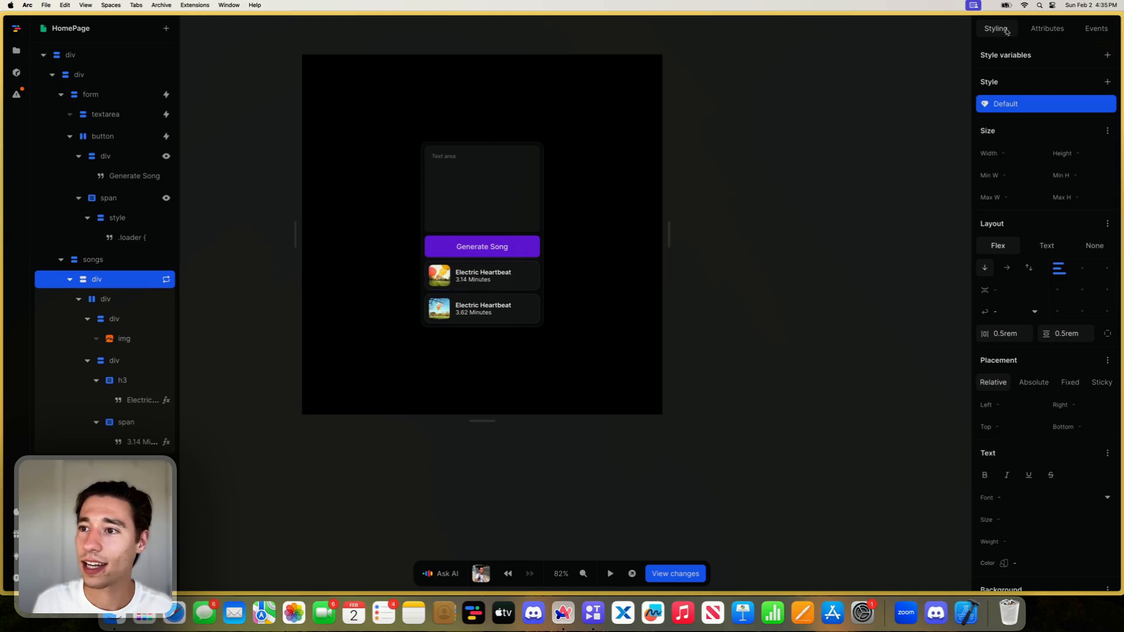
left_click(1047, 28)
left_click(1013, 59)
type("a")
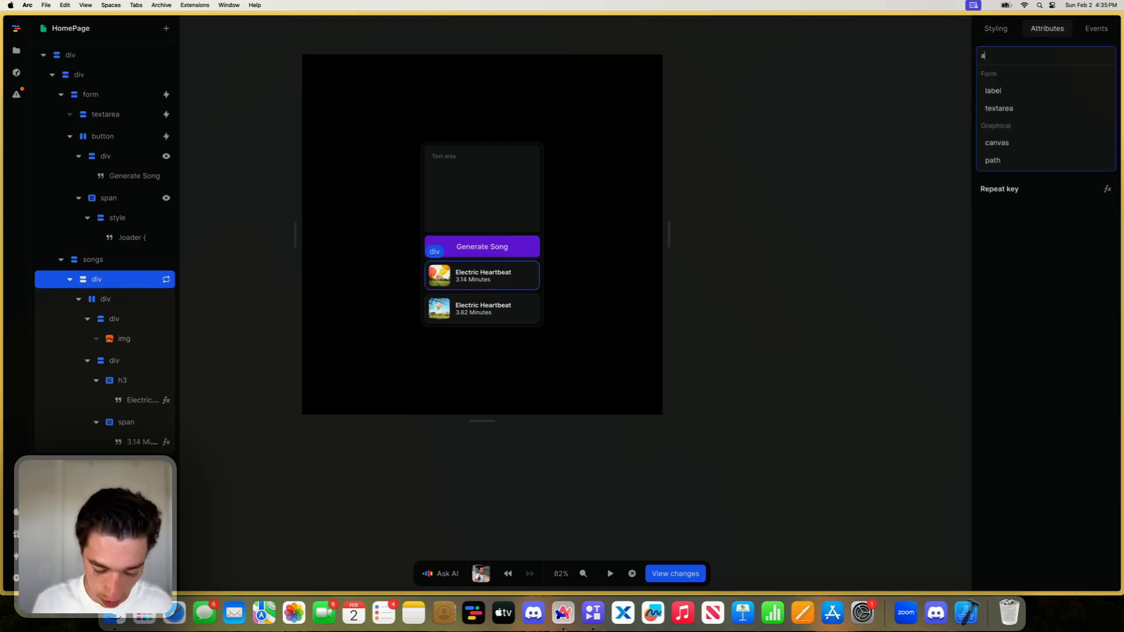
key("Return")
- Add an href attribute to the repeated song card link and bind it to the repeat item's audio_url
left_click(1107, 81)
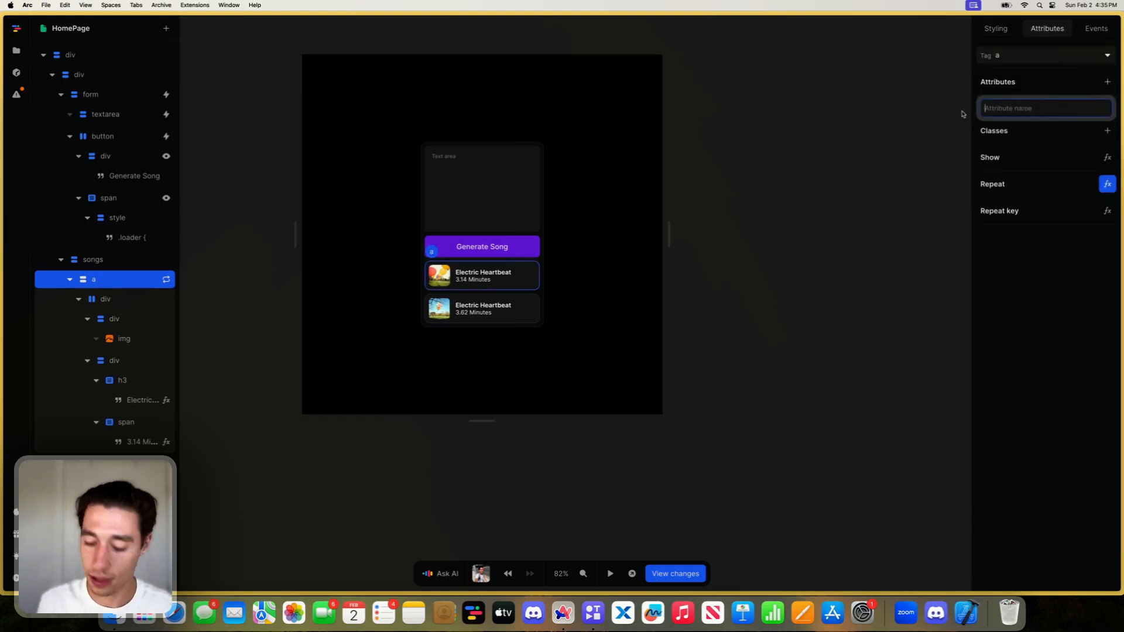
type("href")
key("Return")
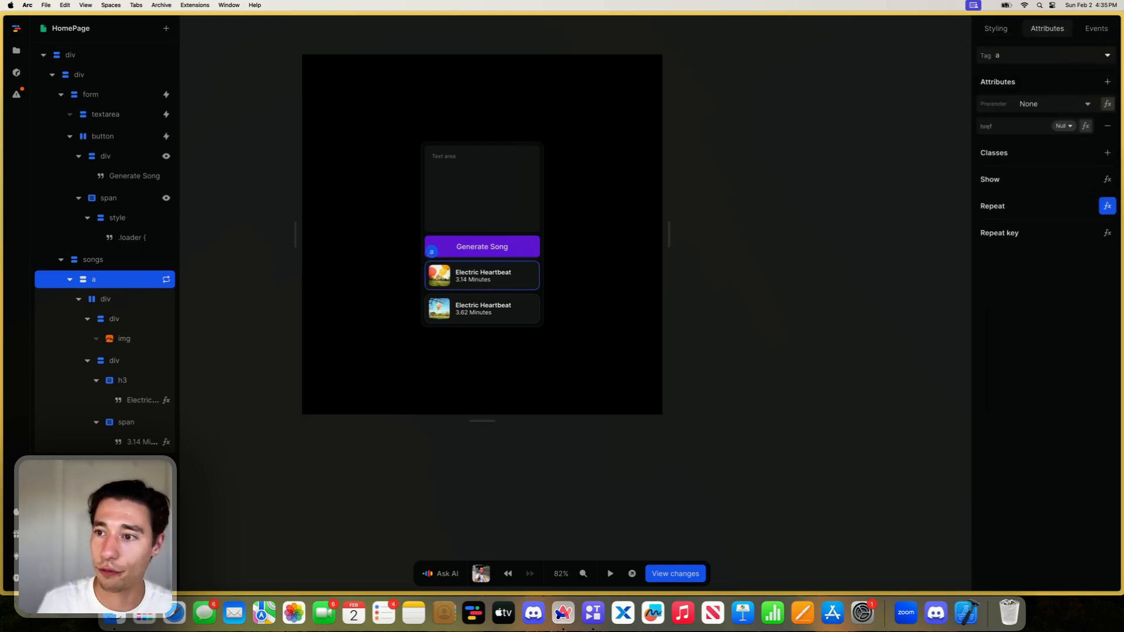
left_click(1085, 126)
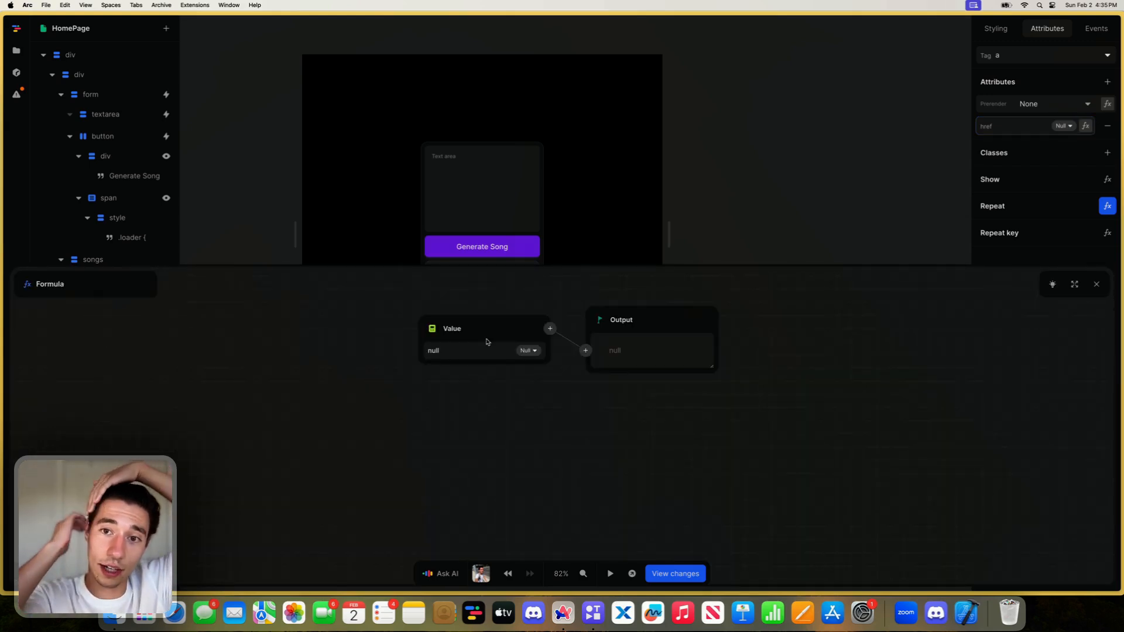
left_click(429, 328)
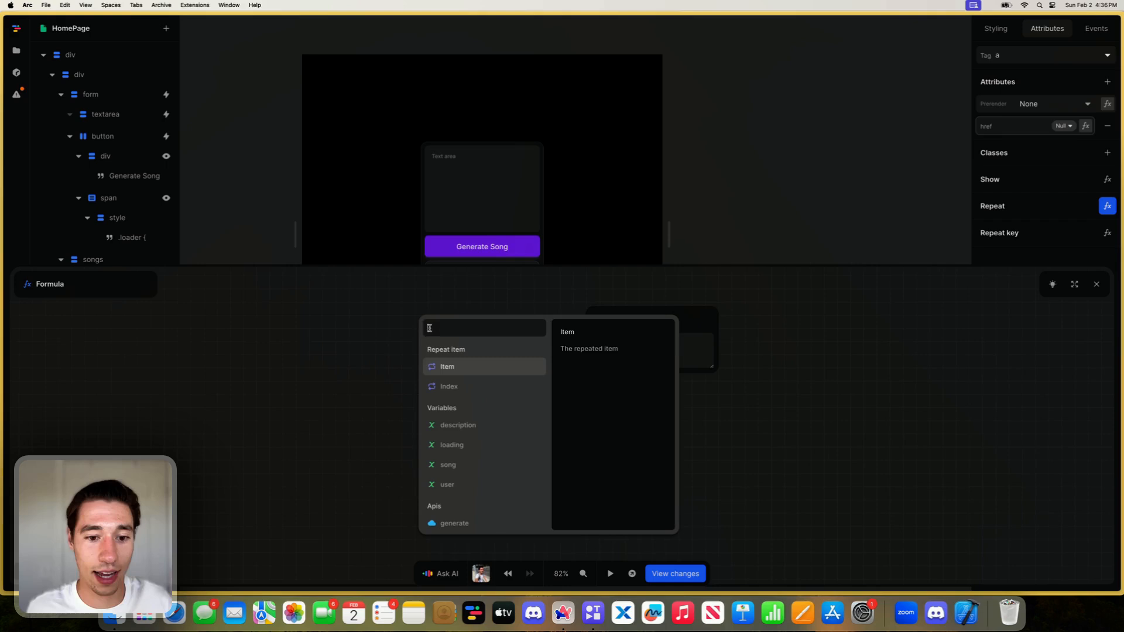
left_click(445, 367)
scroll(468, 398, "down", 5)
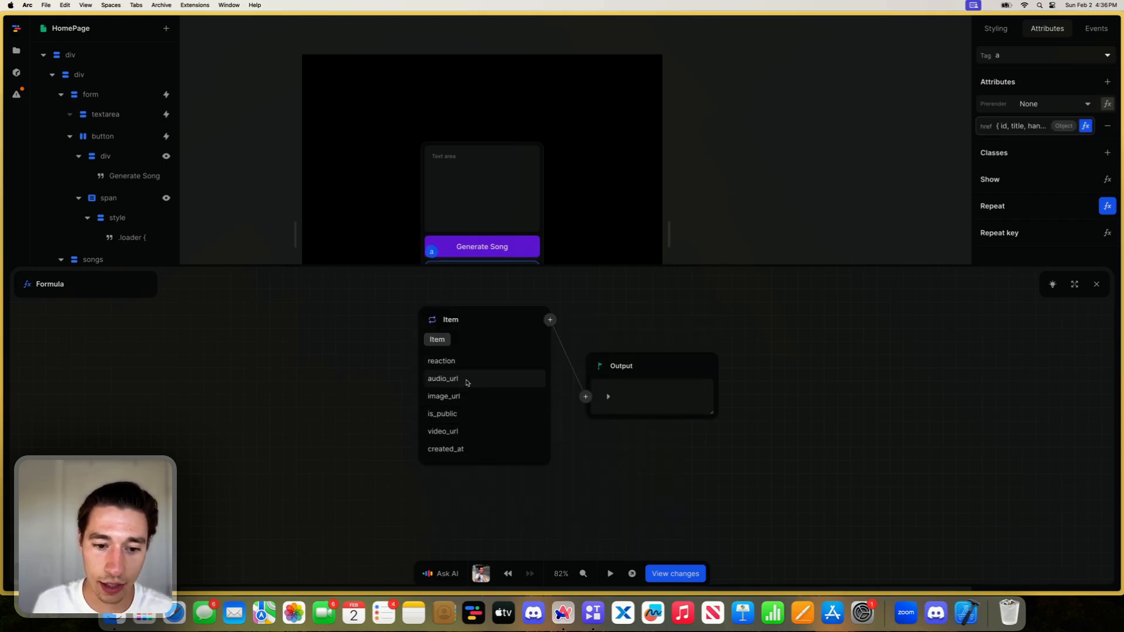
left_click(467, 381)
left_click(1096, 284)
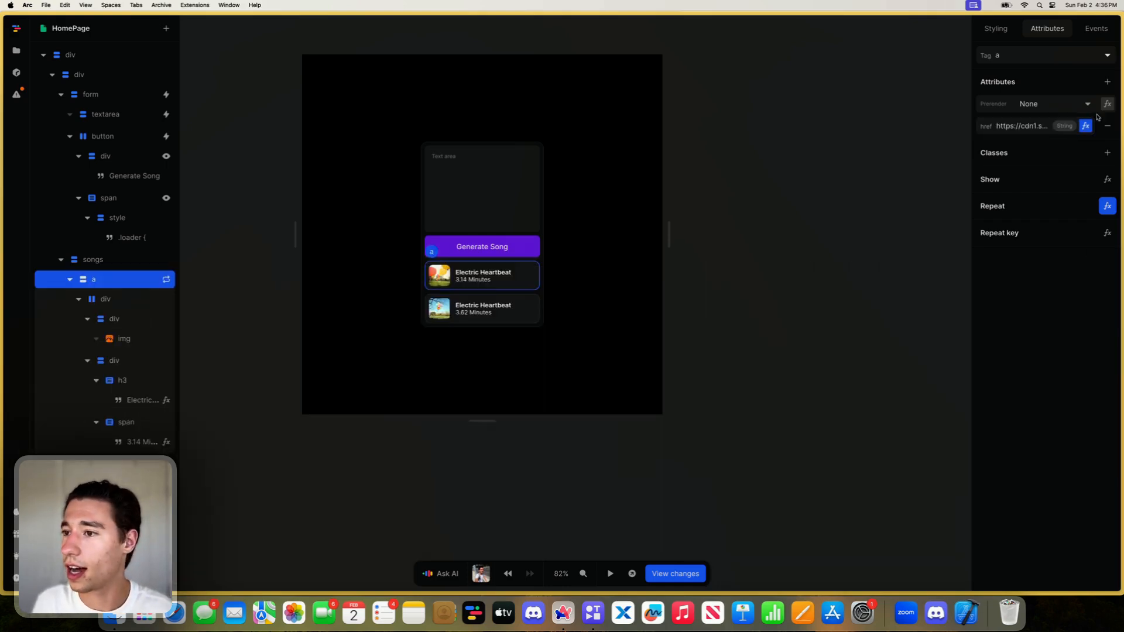
- Add a download attribute with the value true to the repeated song card link
left_click(1107, 81)
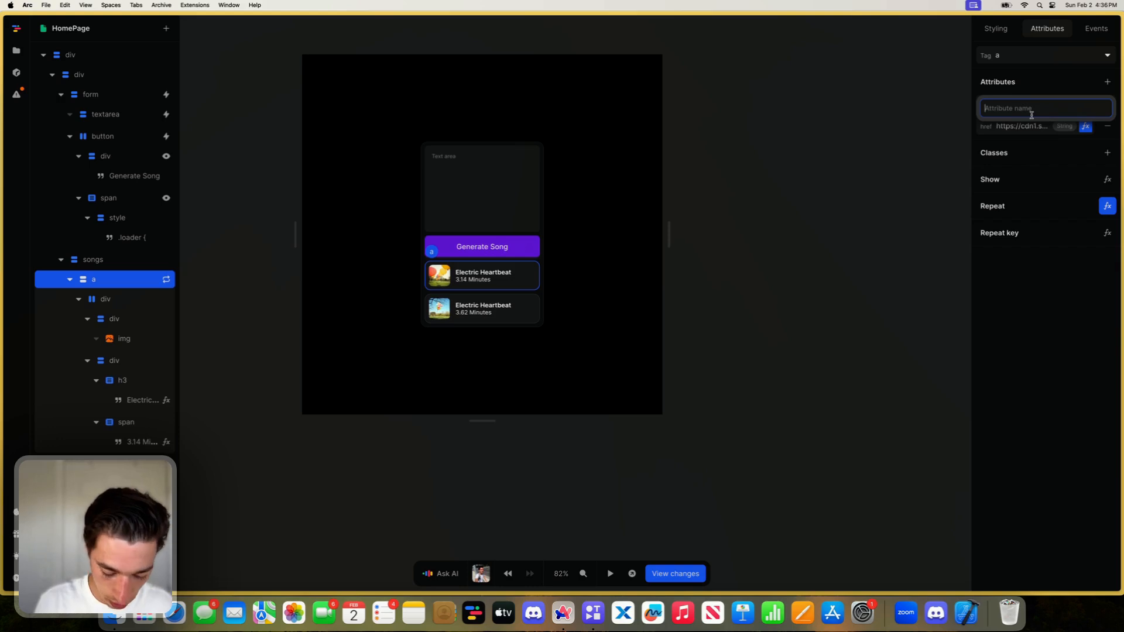
type("download")
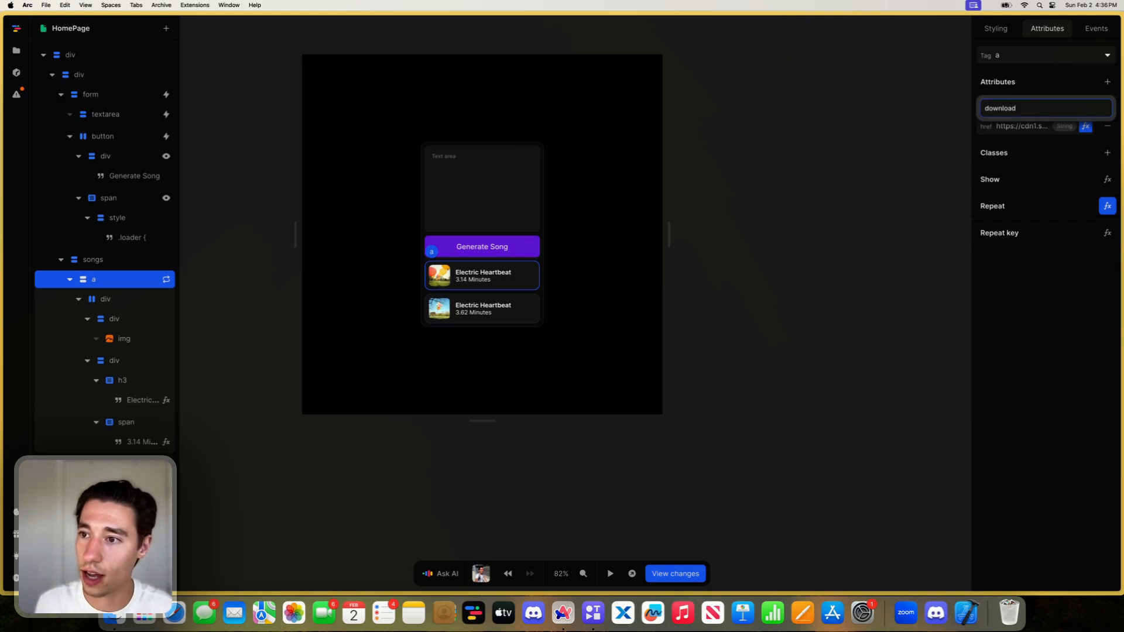
key("Return")
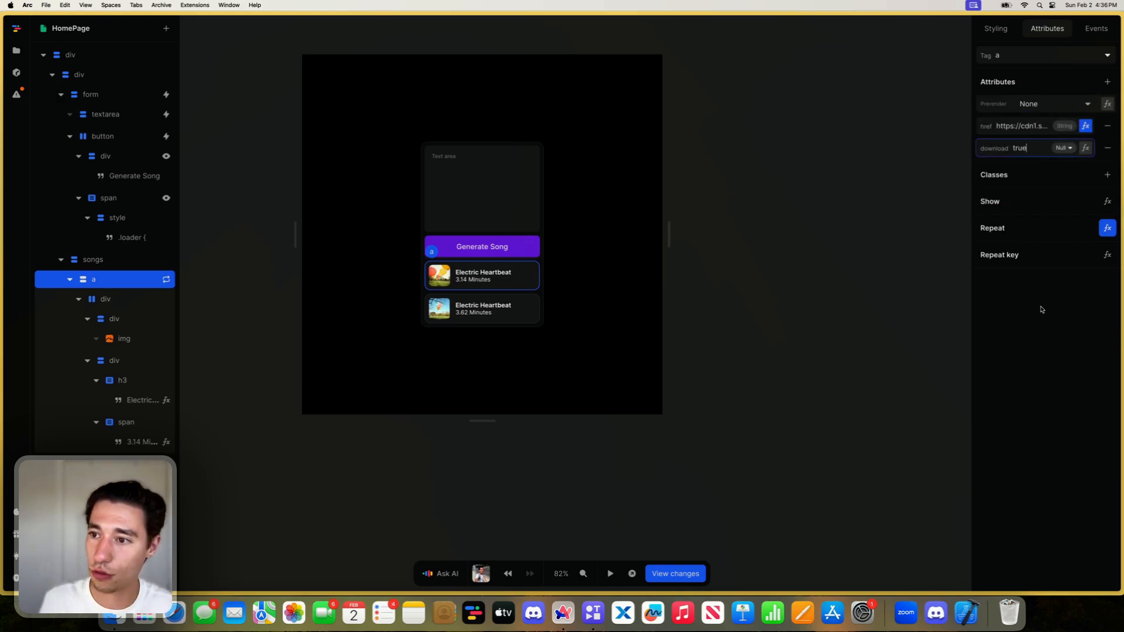
left_click(1041, 310)
- Preview the page in a separate browser tab and return to the toddle editor
left_click(632, 574)
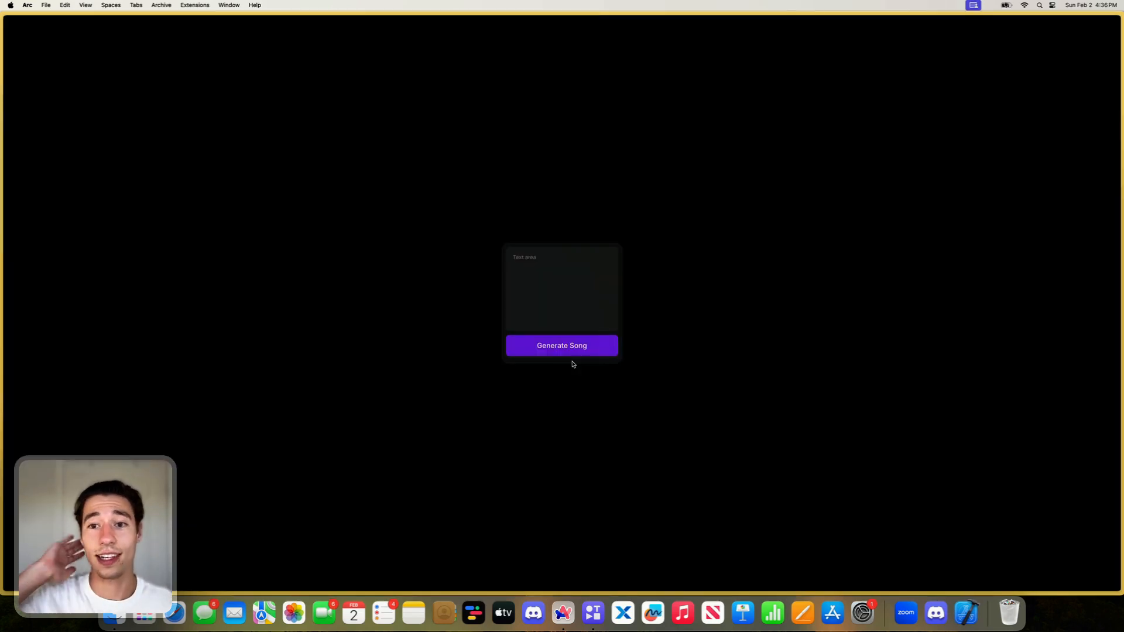
mouse_move(1, 151)
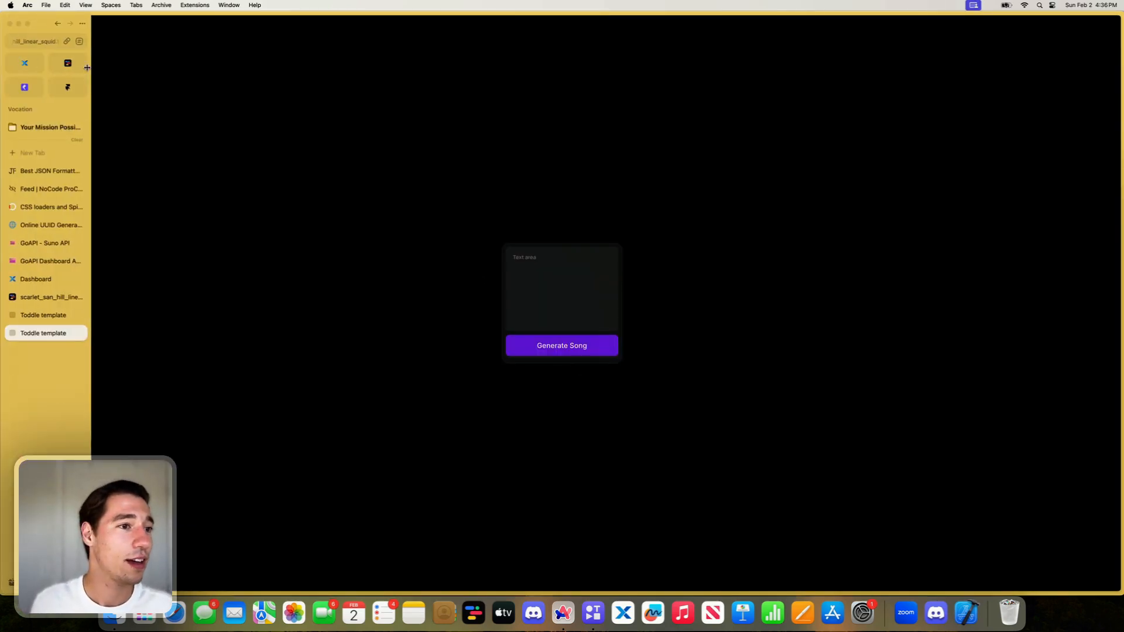
left_click(32, 297)
- Change the song form textarea's placeholder to "Your song description..."
left_click(435, 181)
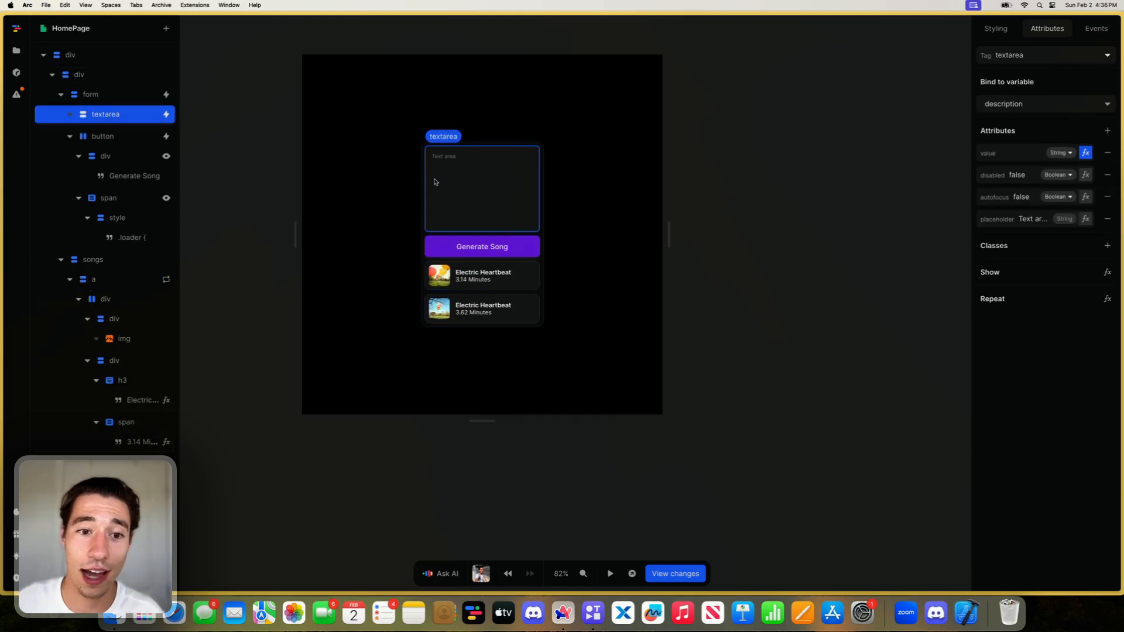
left_click(1030, 220)
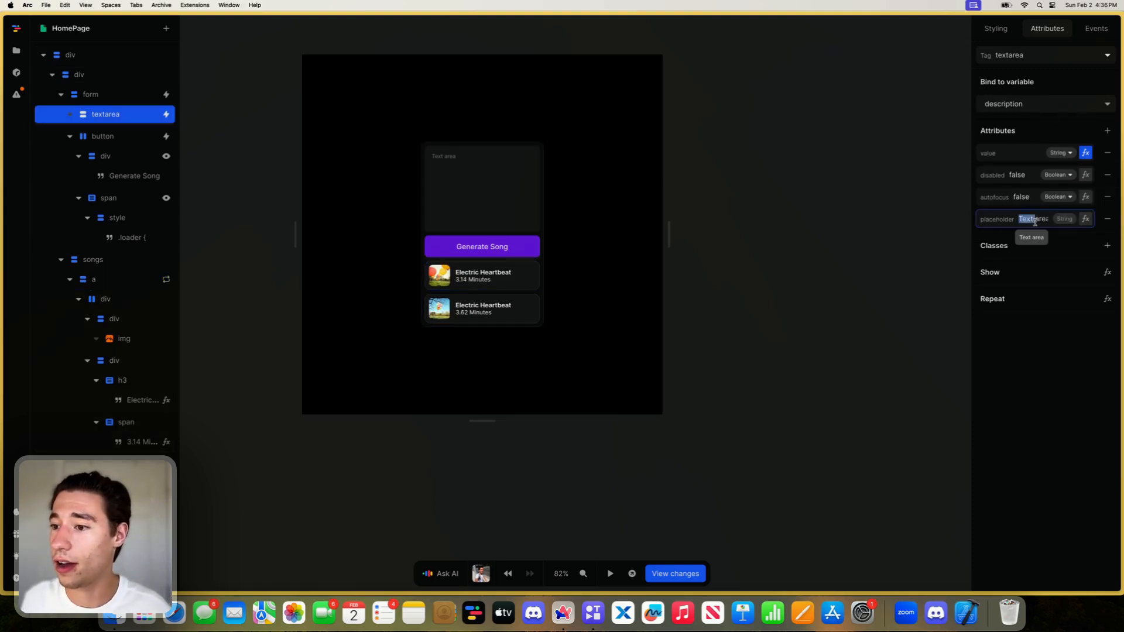
key("BackSpace")
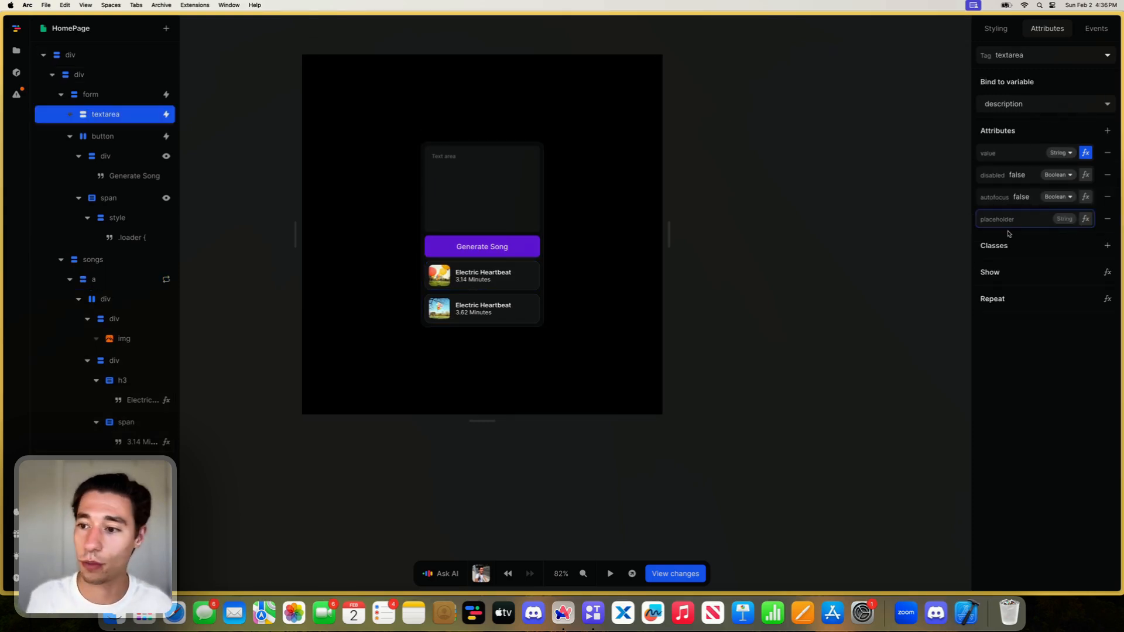
type("Y")
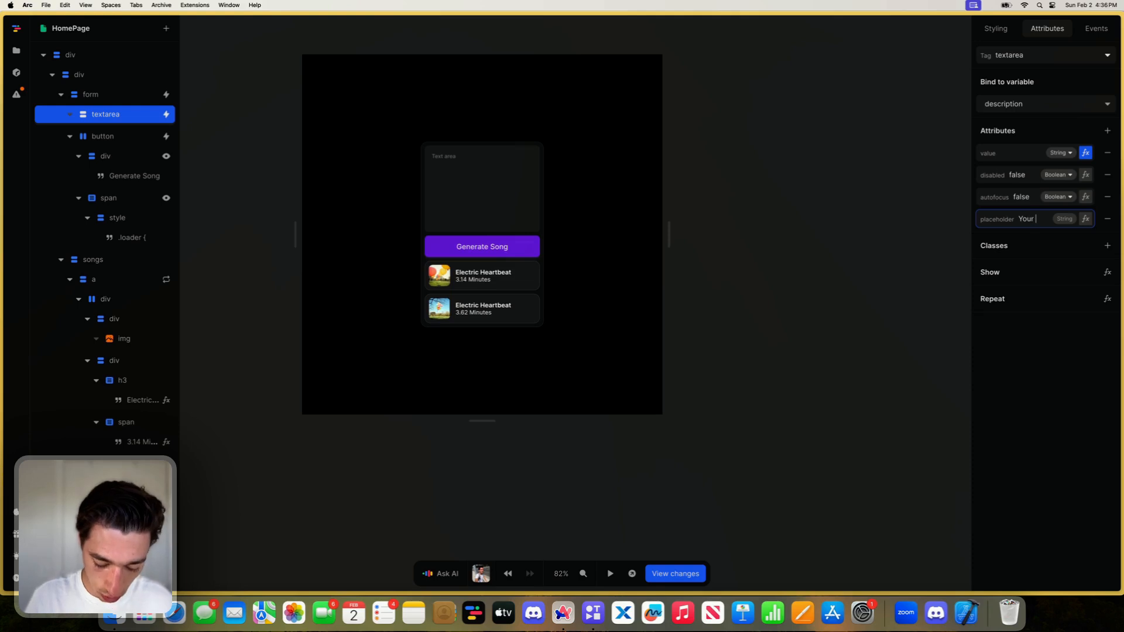
type("our")
key("BackSpace")
key("BackSpace")
key("BackSpace")
key("BackSpace")
type("descr")
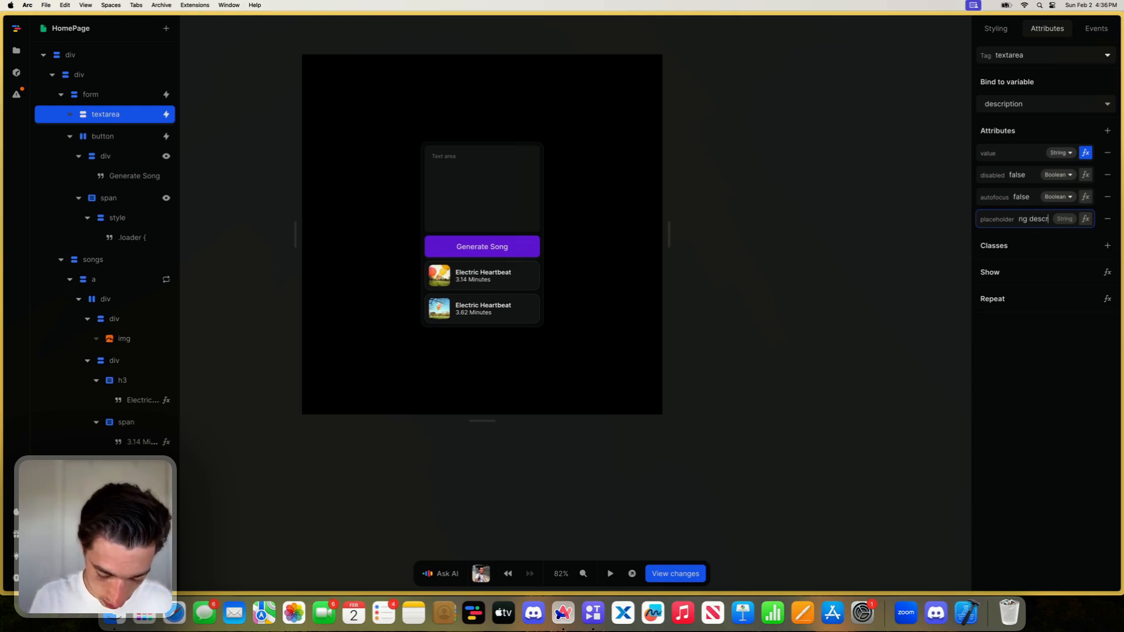
type("iption")
key("BackSpace")
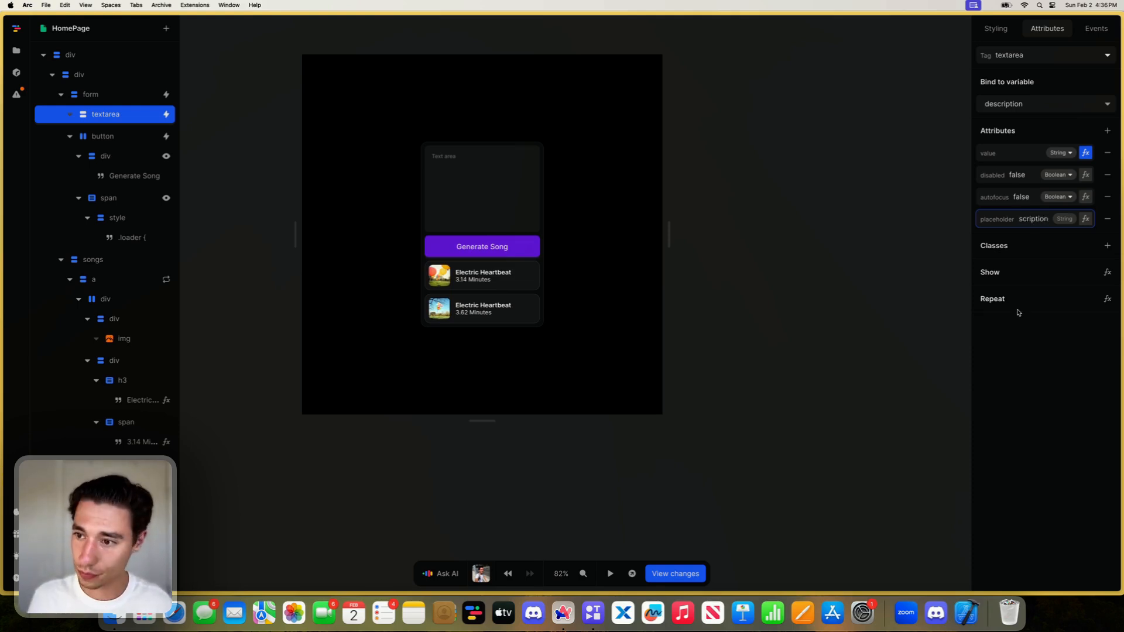
type("...")
left_click(937, 397)
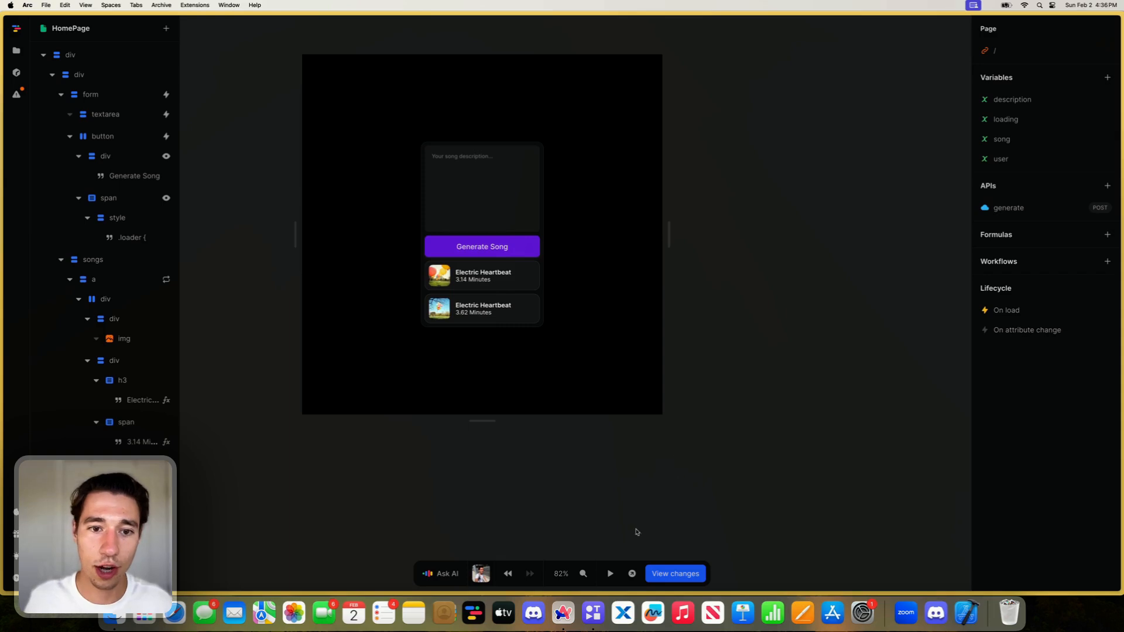
- Preview the page and generate a song from the description "Modern Pop Song with Choir about Toddle the Amazing AI NoCode Editor"
left_click(631, 574)
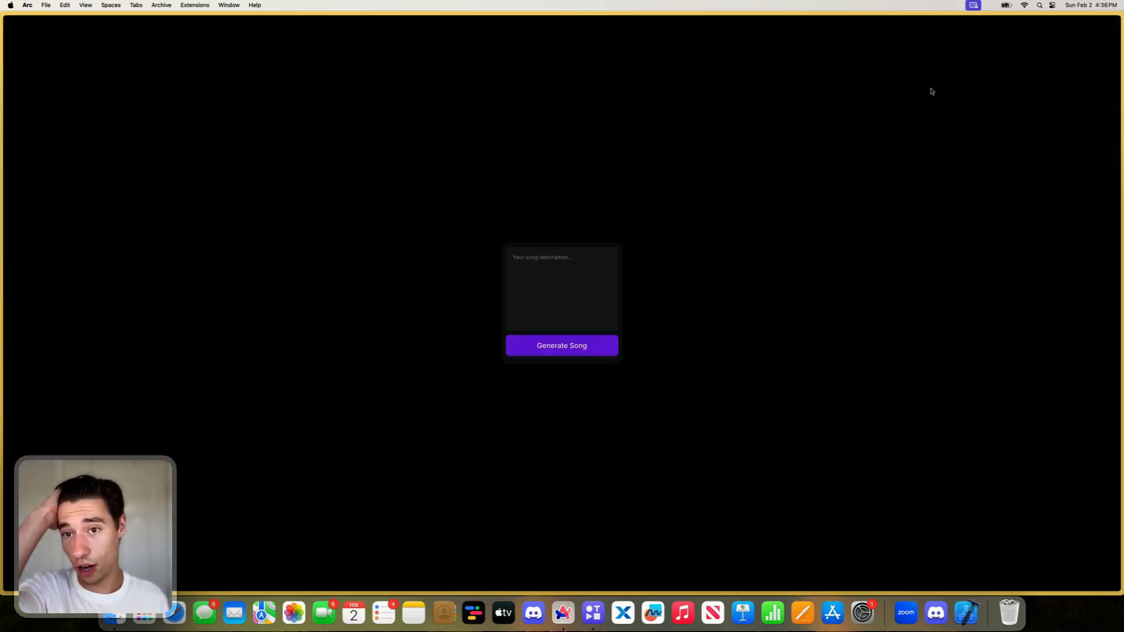
left_click(532, 276)
type("M")
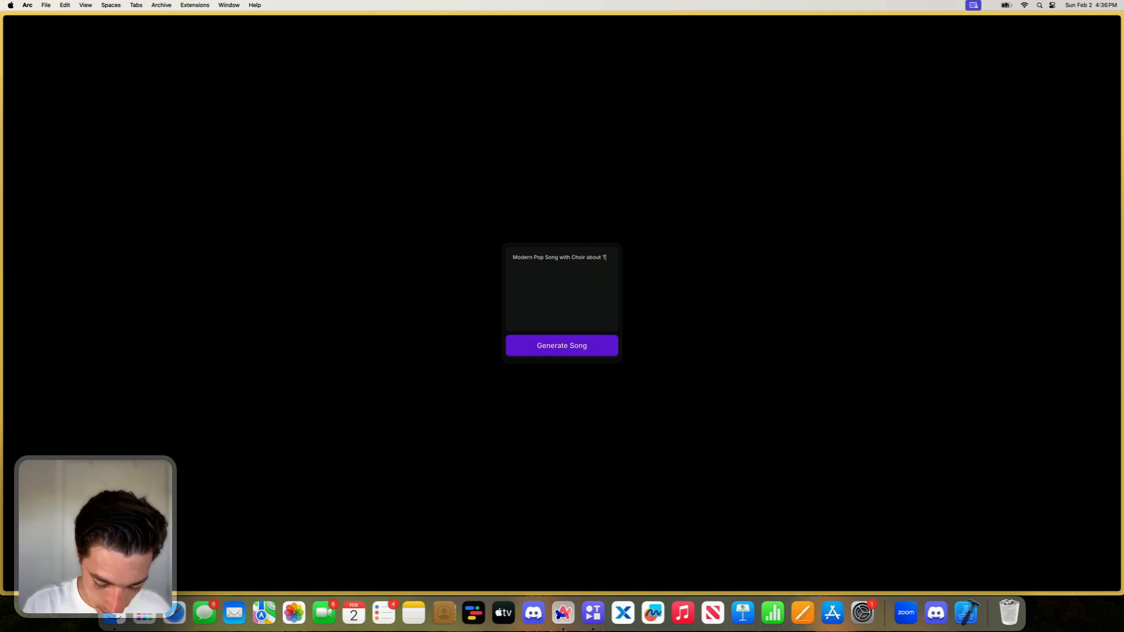
type("oddle the ")
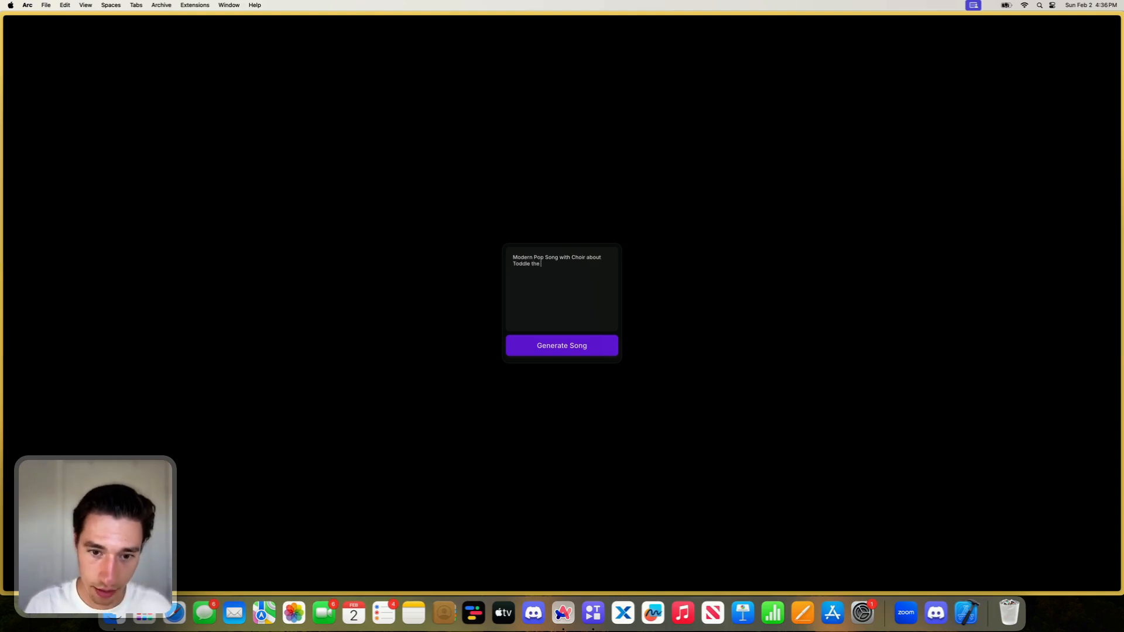
type("Amazing")
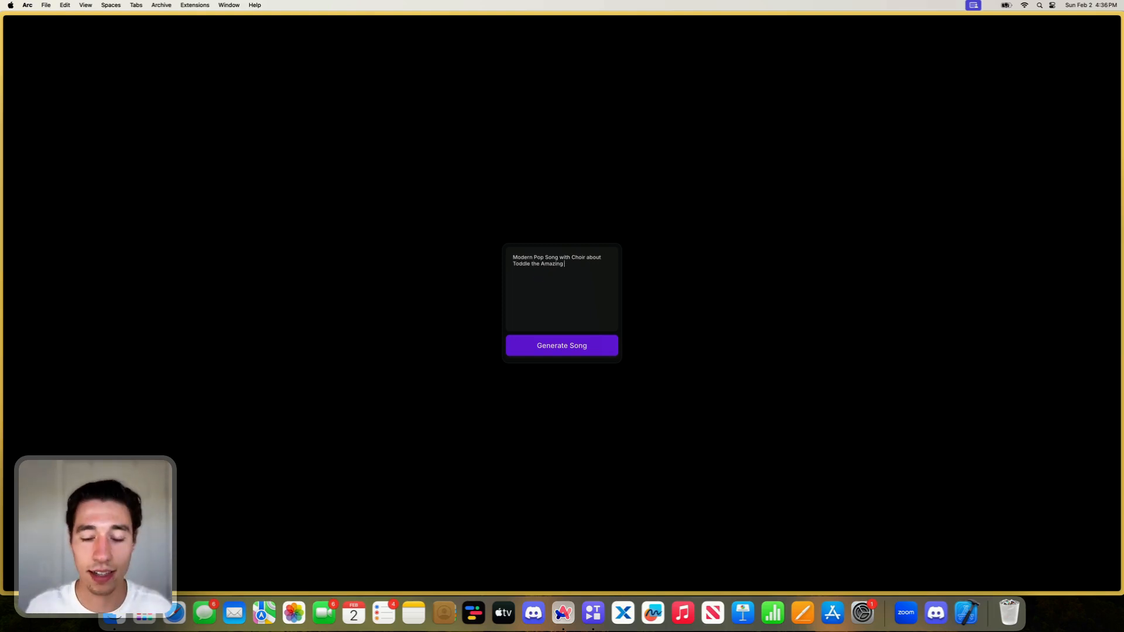
type(" AI N")
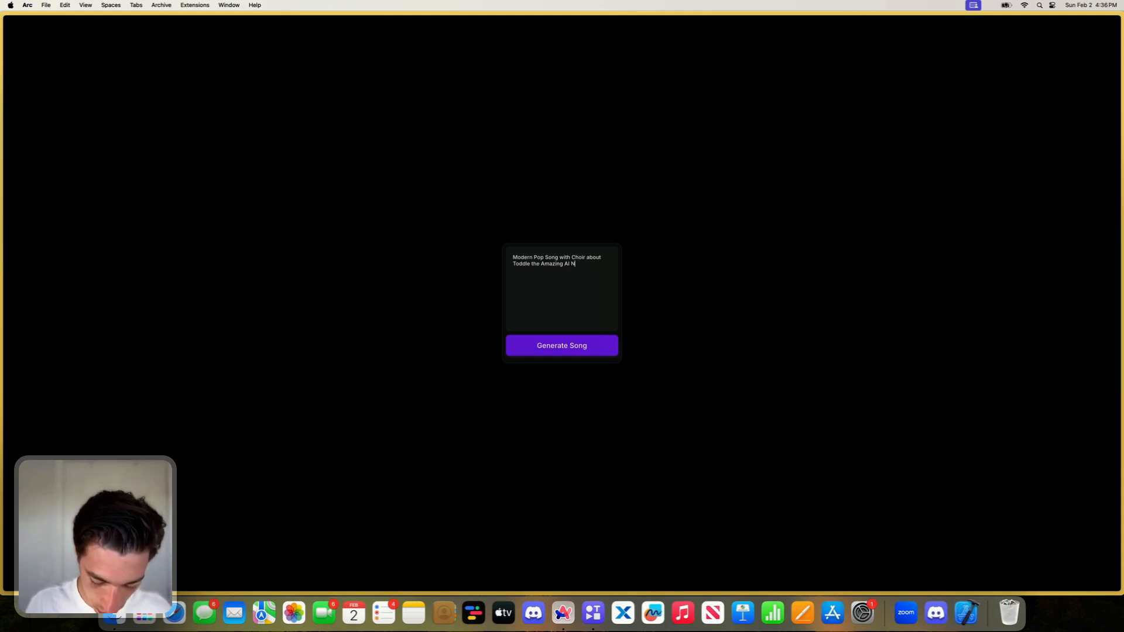
type("oCode ")
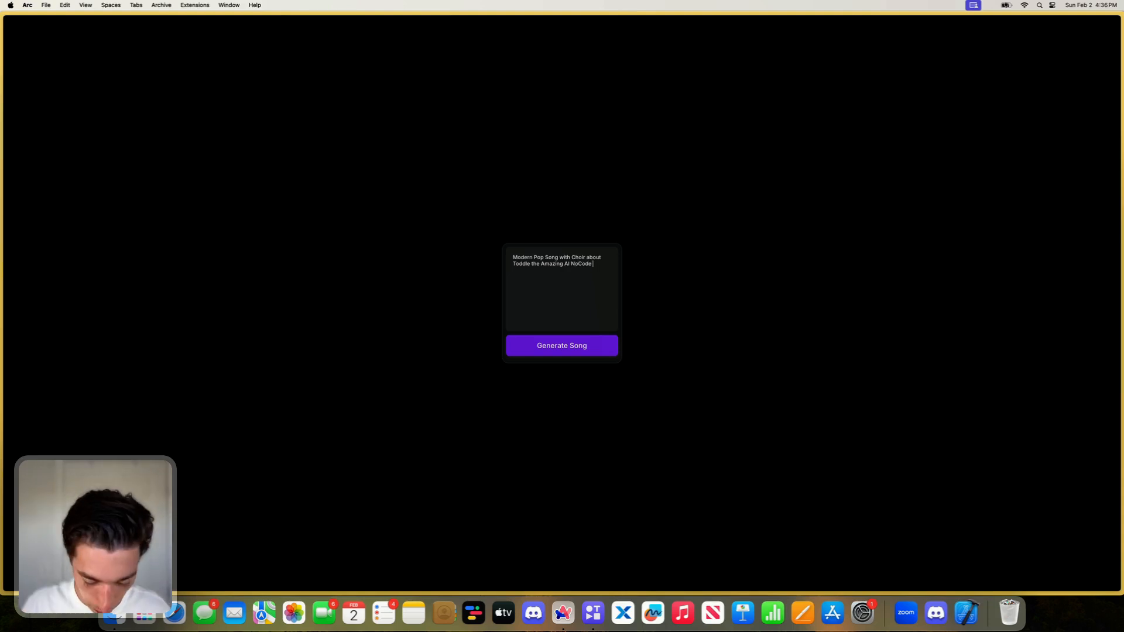
type("Edito")
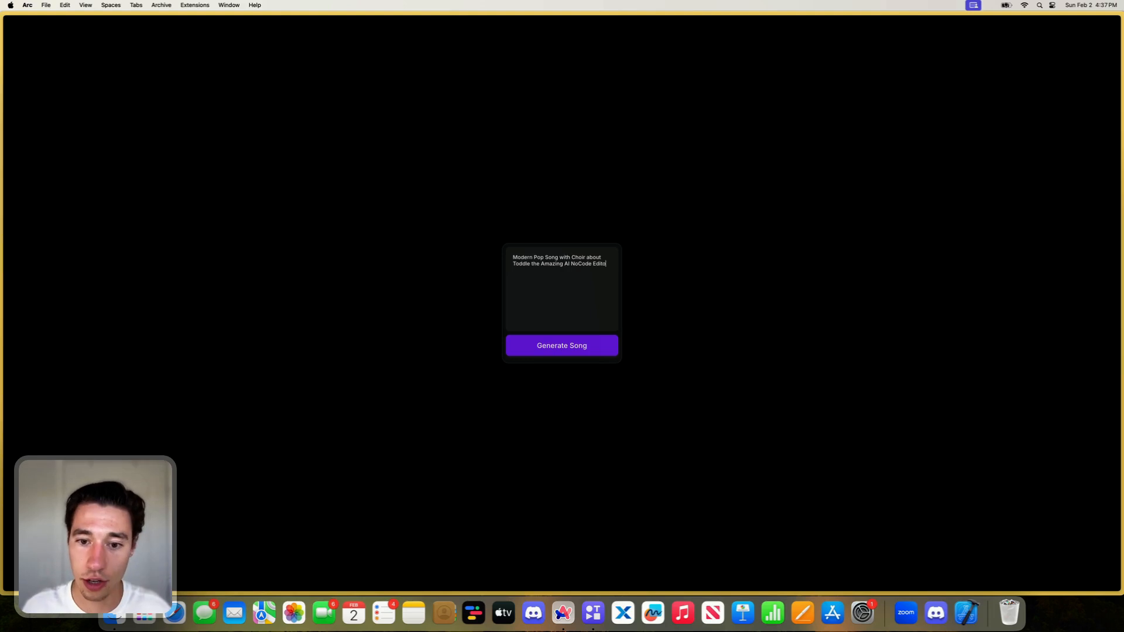
type("ttor")
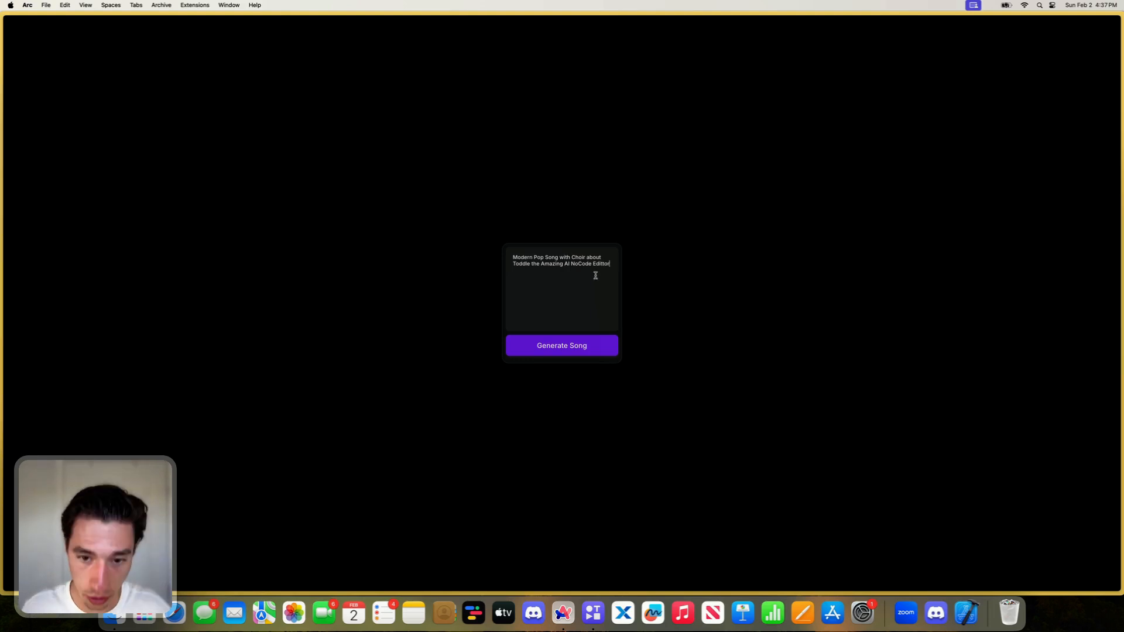
left_click(563, 345)
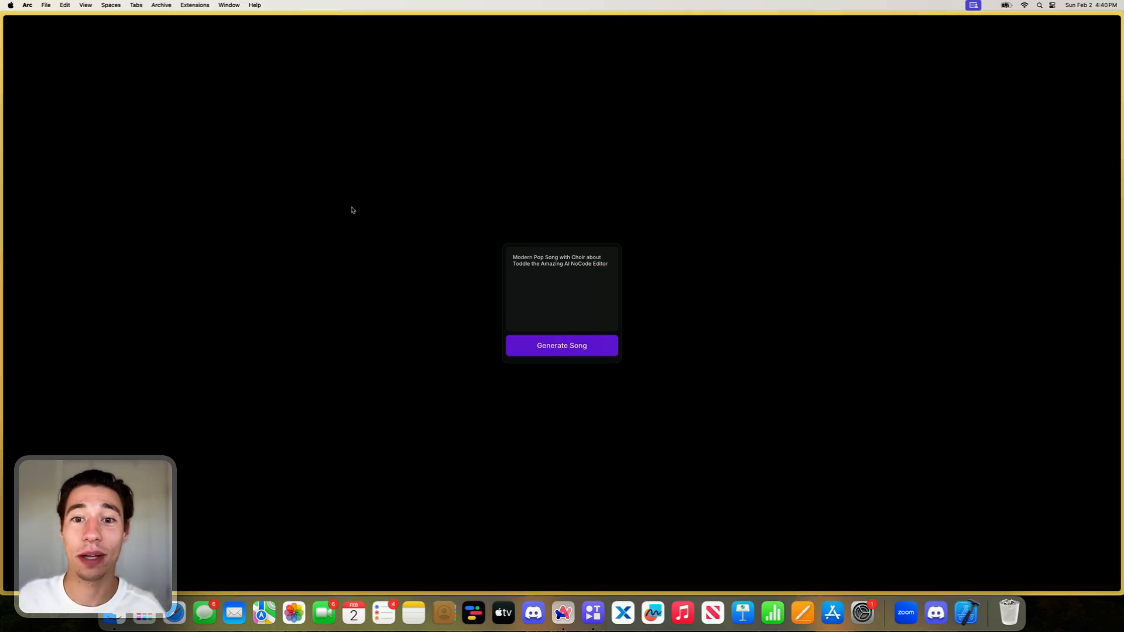
- Open the second generated song's card to play its audio
mouse_move(1, 131)
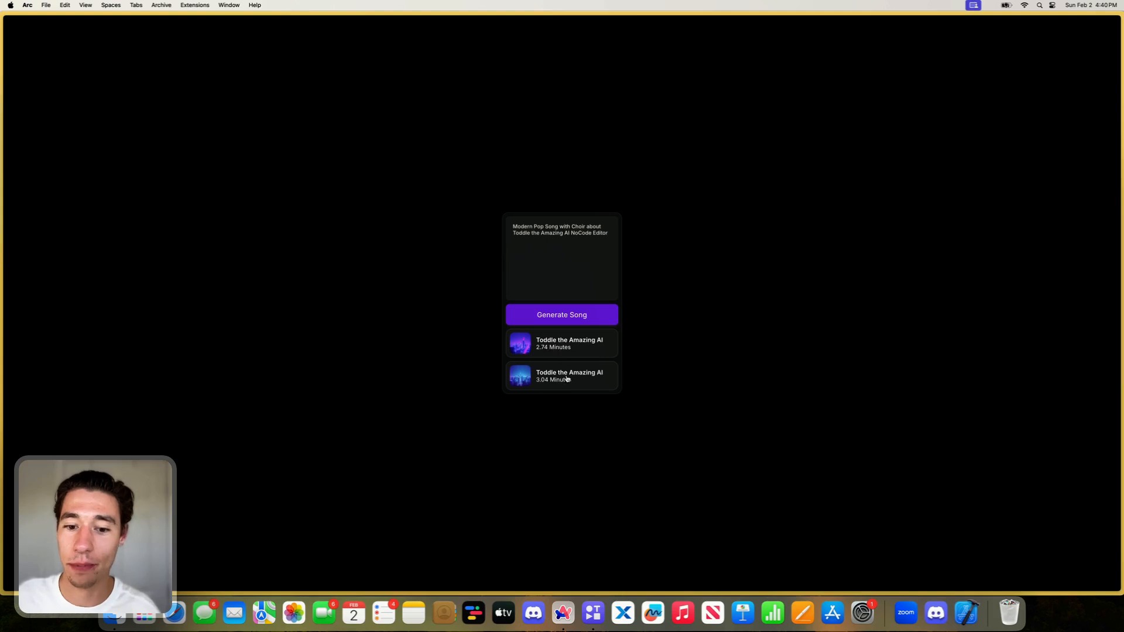
left_click(536, 380)
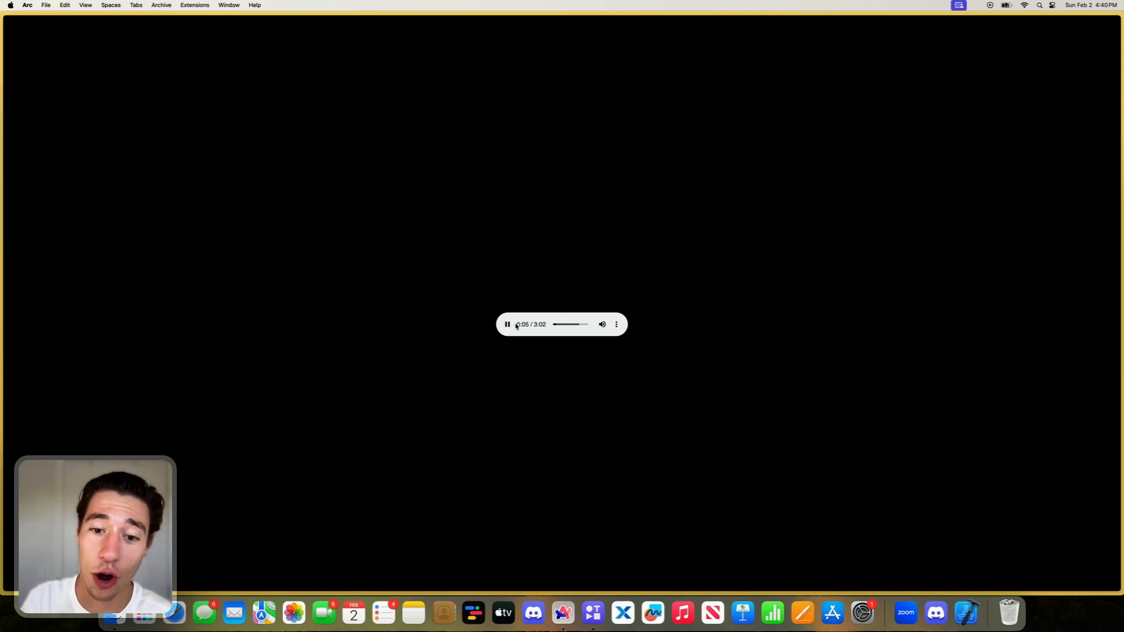
- Pause the song playback and return to the toddle editor, closing the preview tab
left_click(616, 324)
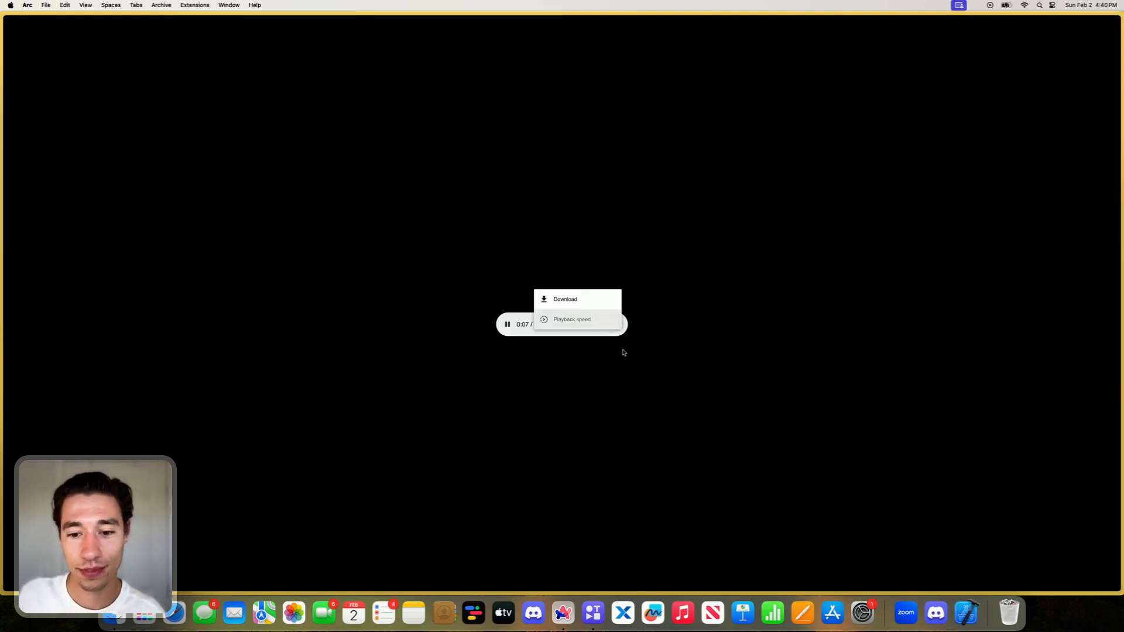
left_click(623, 353)
left_click(507, 324)
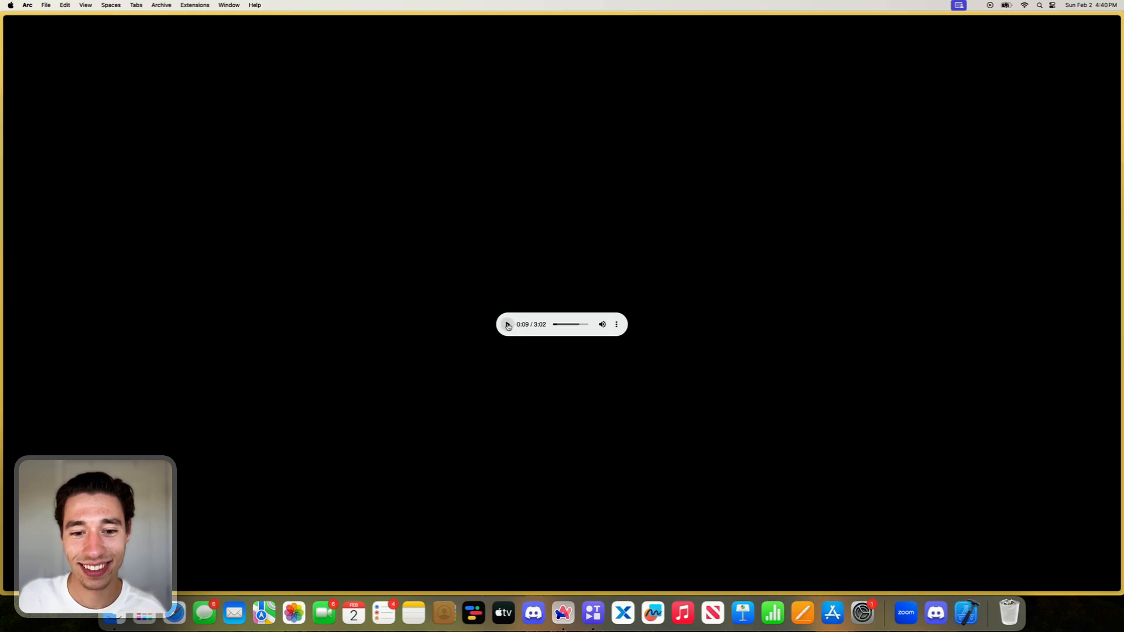
mouse_move(2, 88)
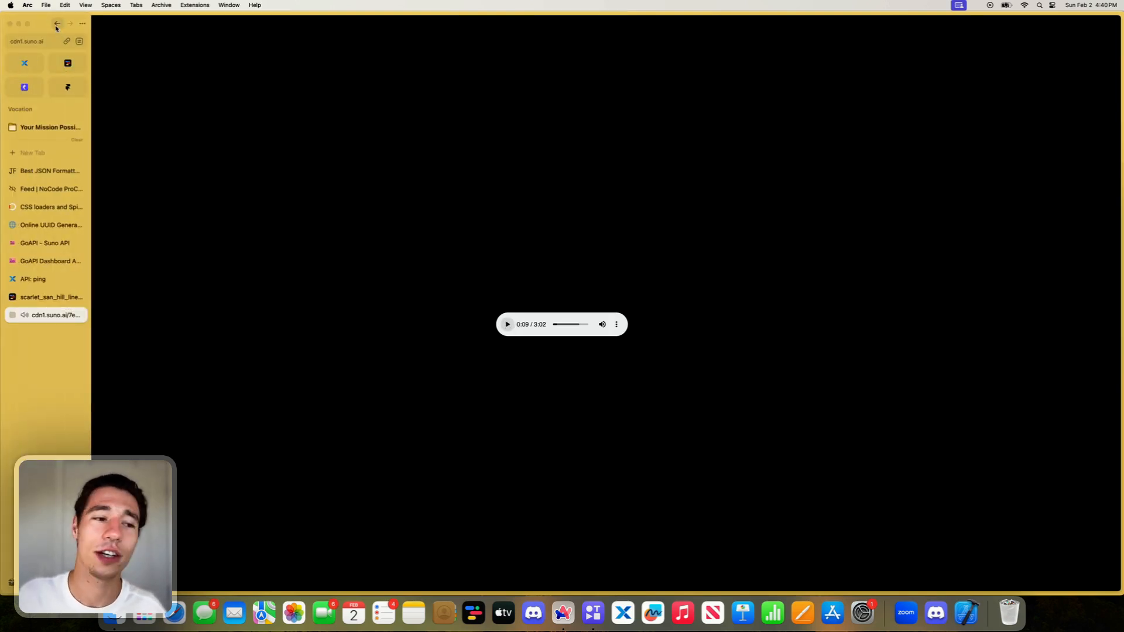
left_click(56, 26)
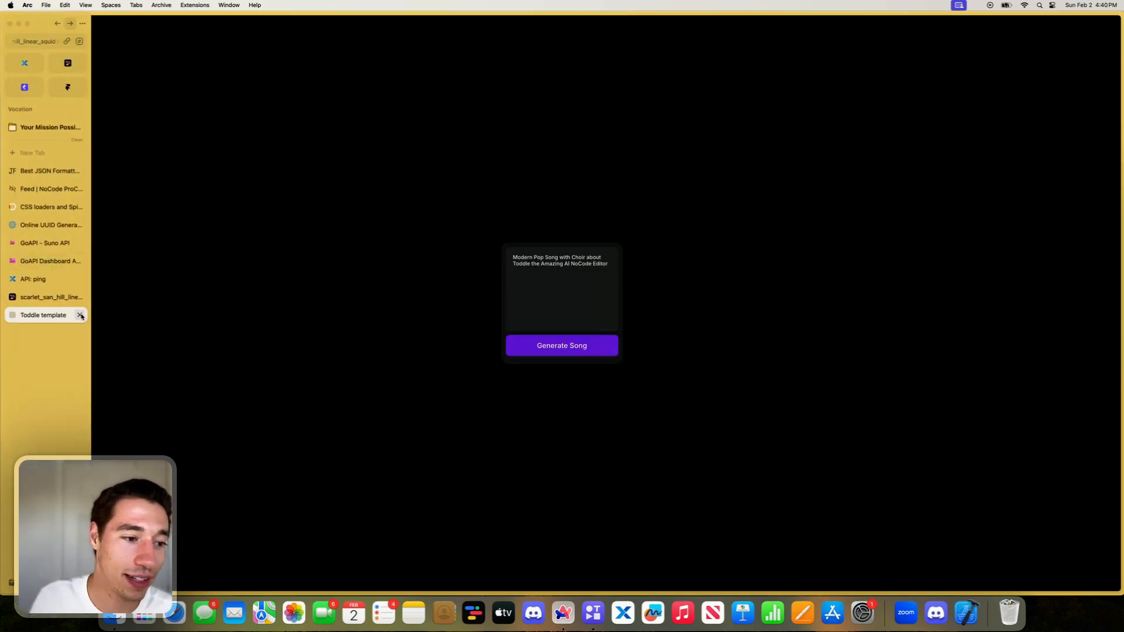
left_click(80, 315)
left_click(58, 300)
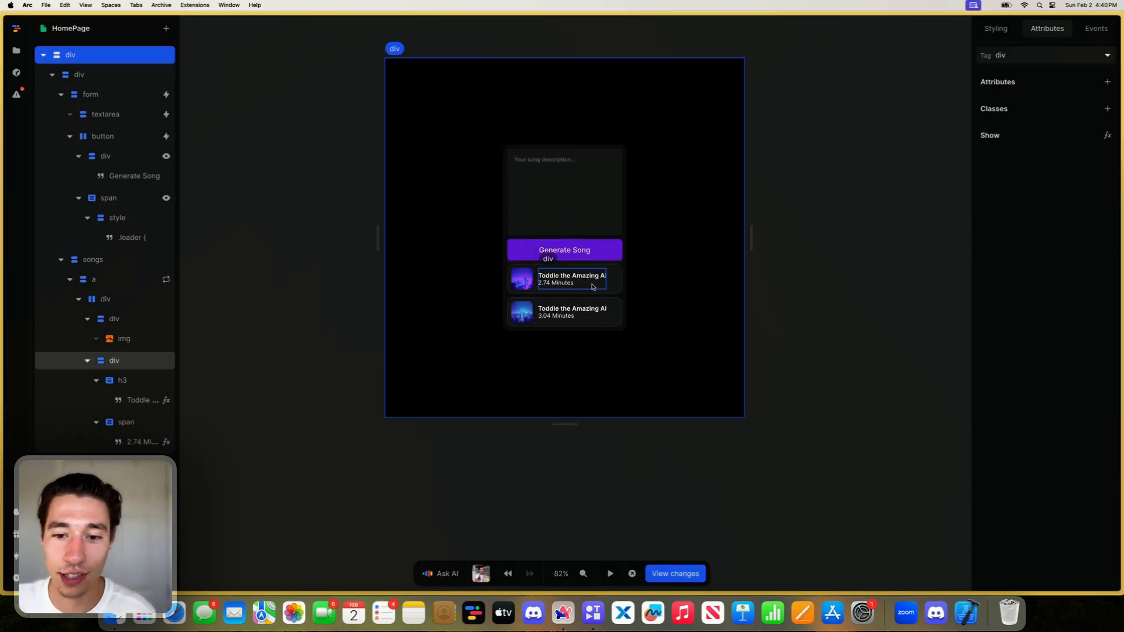
- Add a class named "hidden" to the songs element
left_click(170, 260)
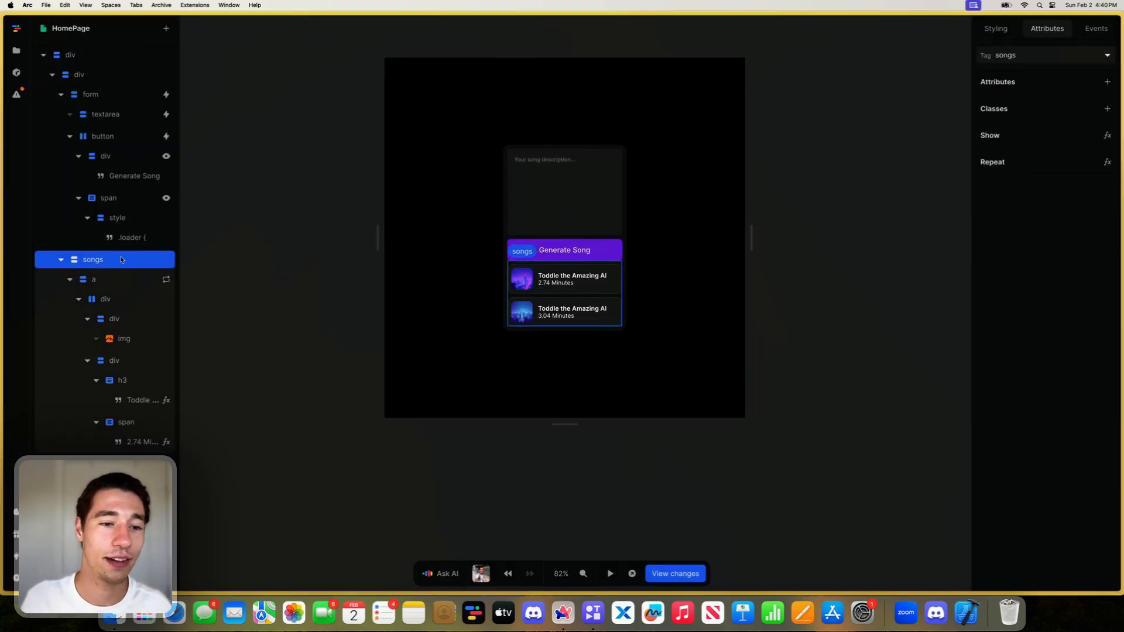
left_click(1106, 109)
key("BackSpace")
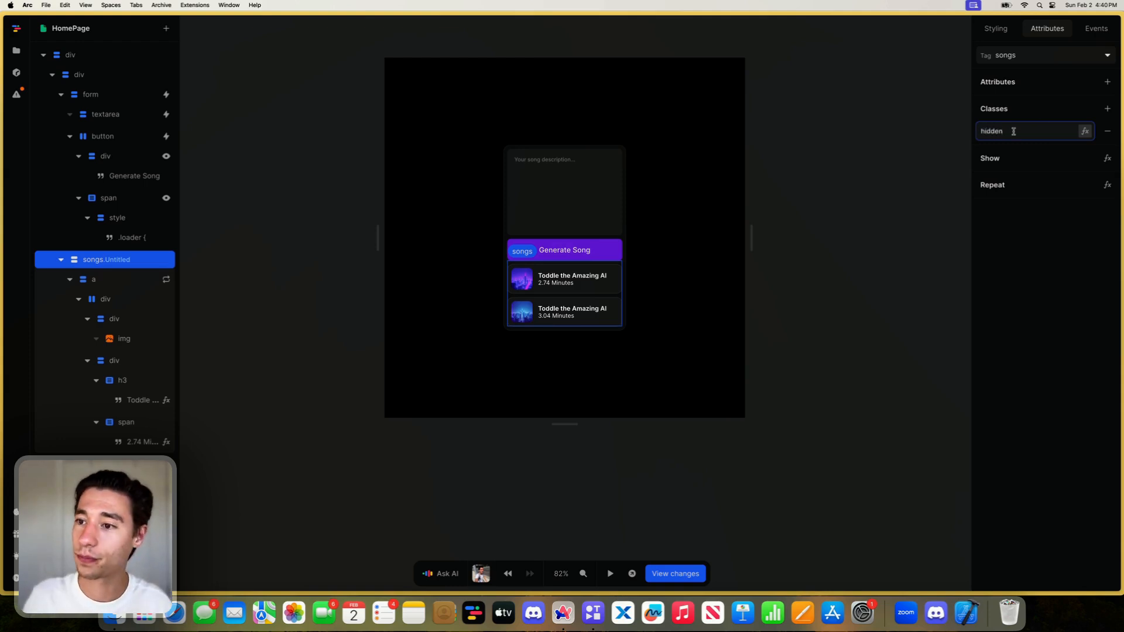
- Create a style variant on the songs element that applies to the hidden class
left_click(997, 30)
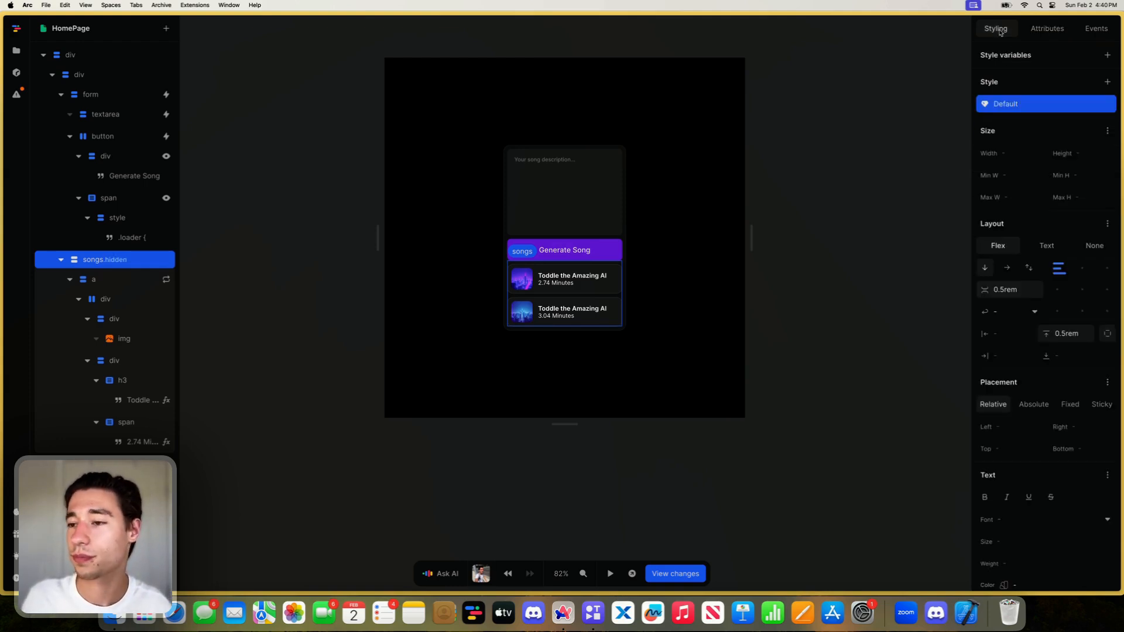
left_click(1107, 81)
left_click(1007, 237)
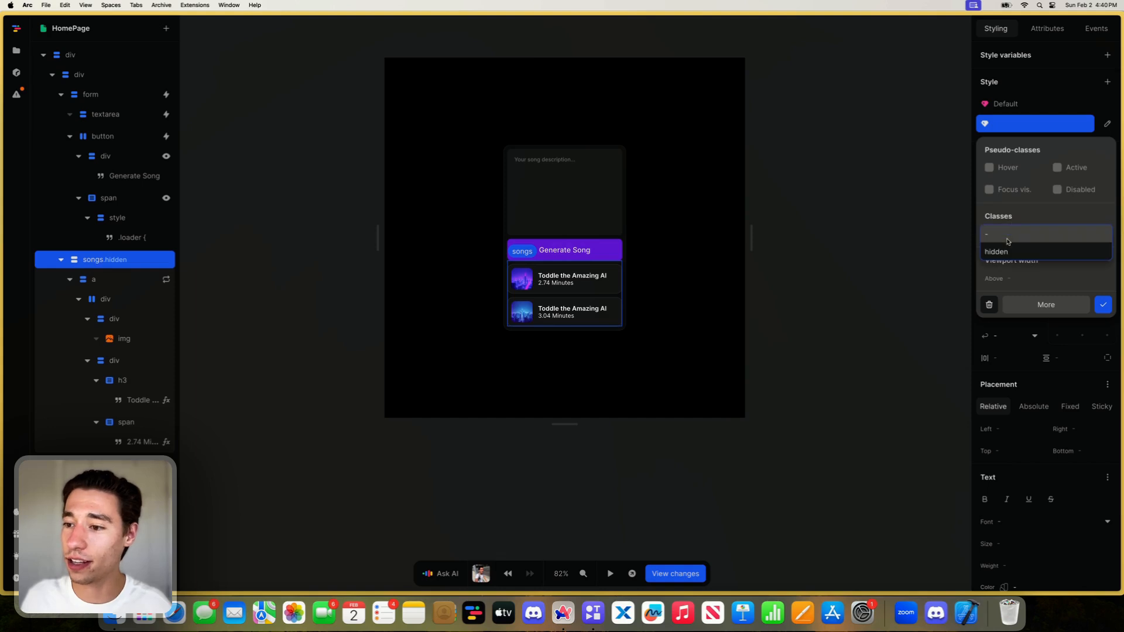
left_click(996, 252)
left_click(1102, 305)
- Set both Overflow X and Overflow Y to clip in the songs element's Default style
left_click(1020, 104)
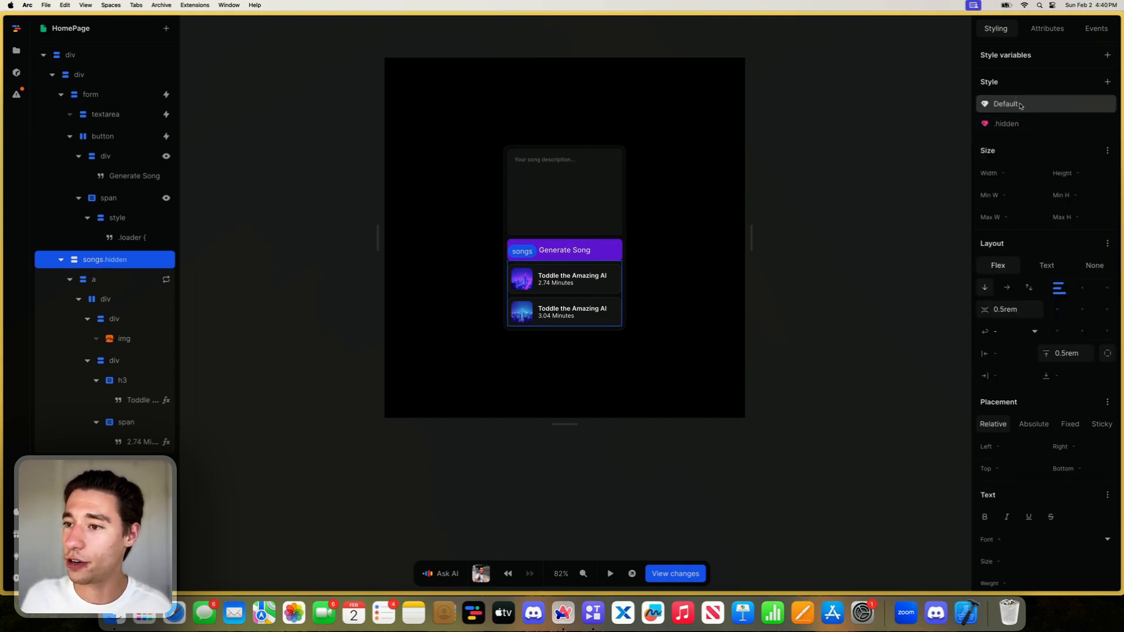
left_click(1106, 243)
left_click(898, 273)
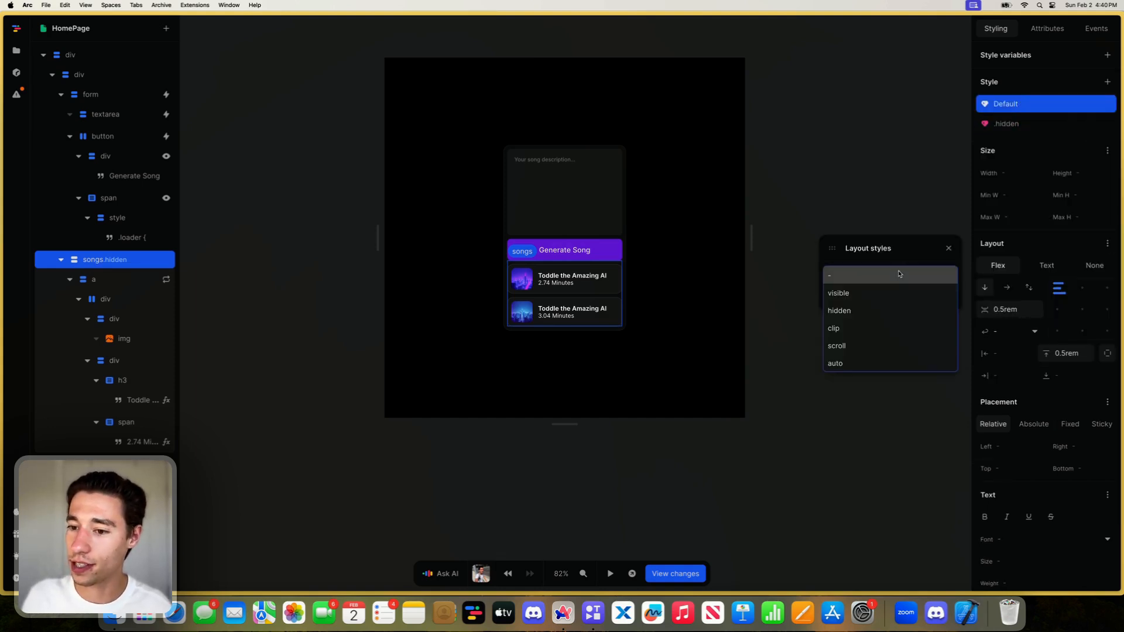
left_click(853, 327)
left_click(860, 297)
left_click(863, 350)
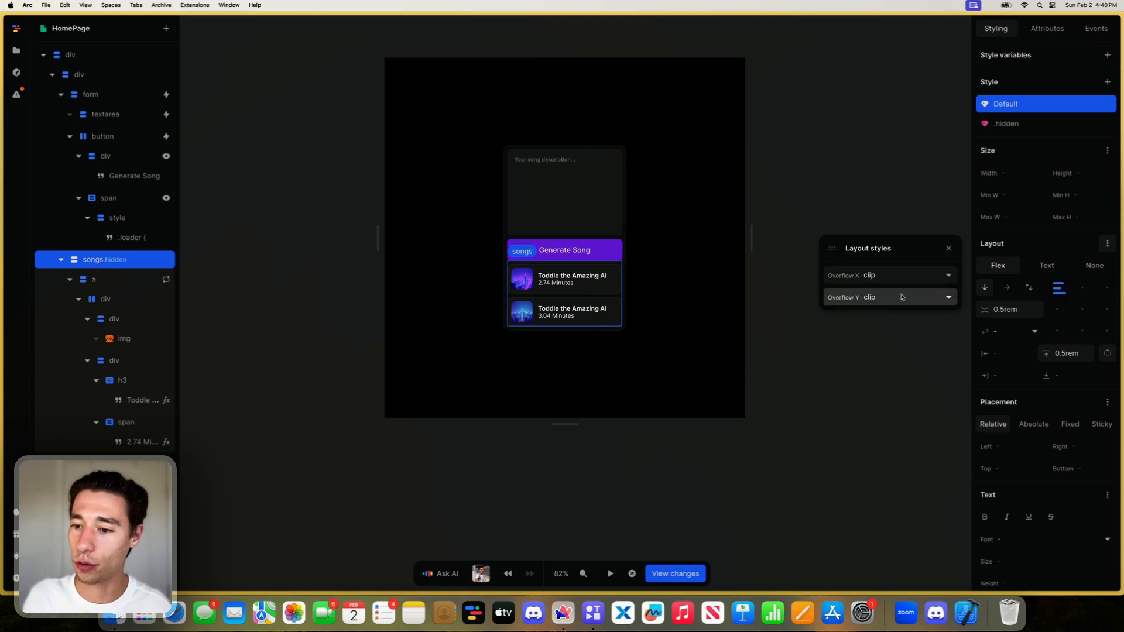
left_click(948, 248)
- Set the maximum height to 9999px in the songs element's Default style
left_click(1043, 124)
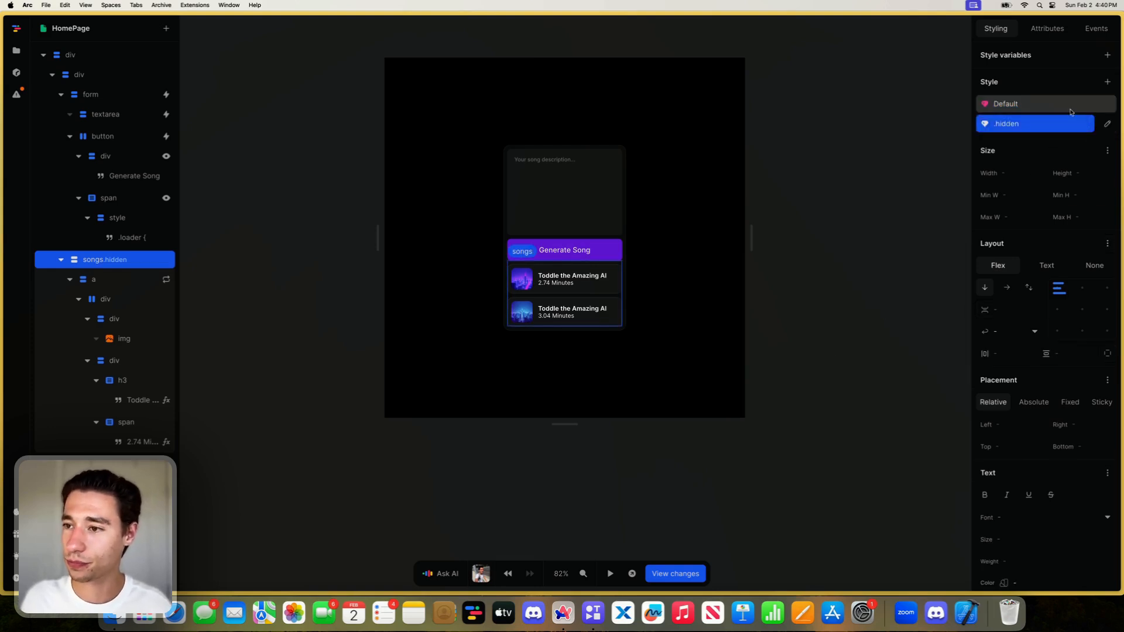
left_click(1070, 111)
left_click(1082, 217)
type("99999")
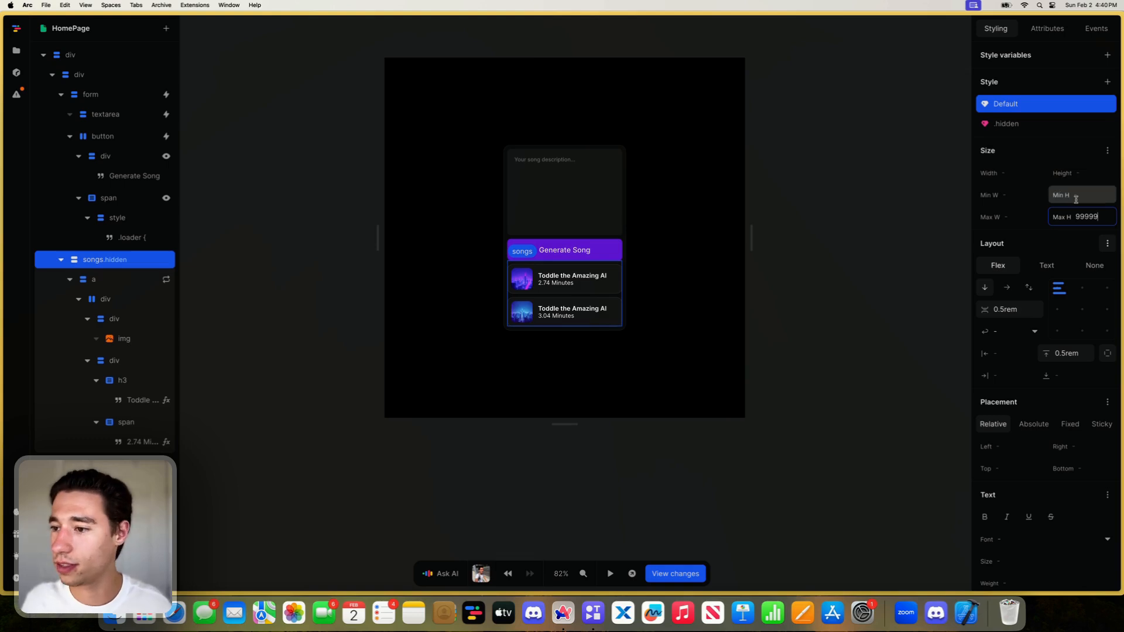
- In the .hidden style variant, set the maximum height to 0px, the vertical padding to 0px and the opacity to 0
left_click(1051, 129)
left_click(1102, 219)
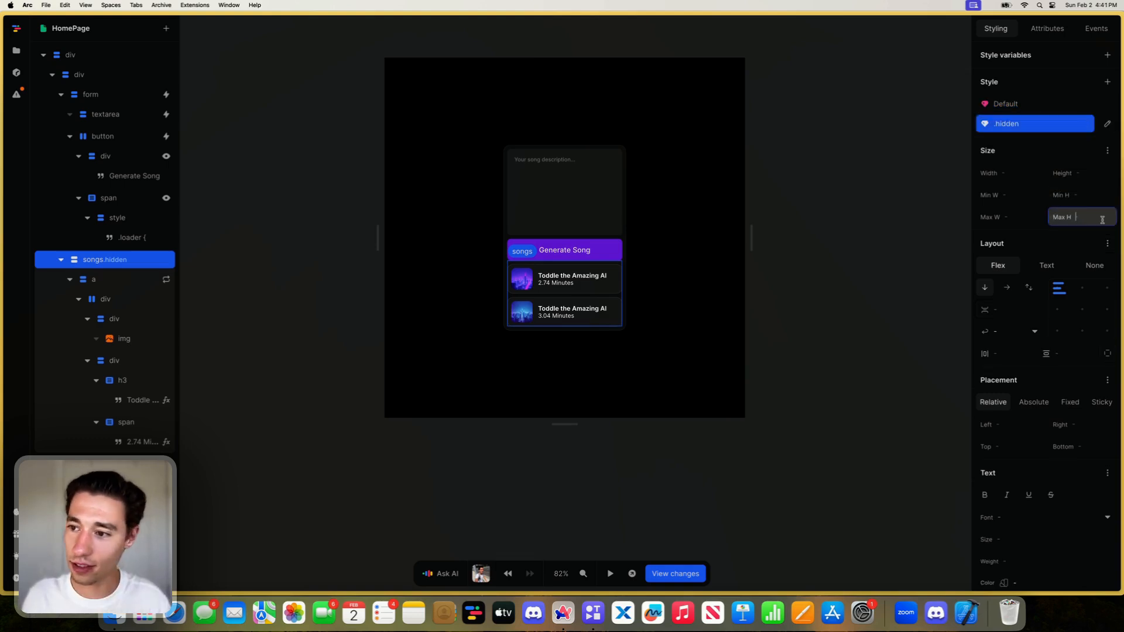
type("0px")
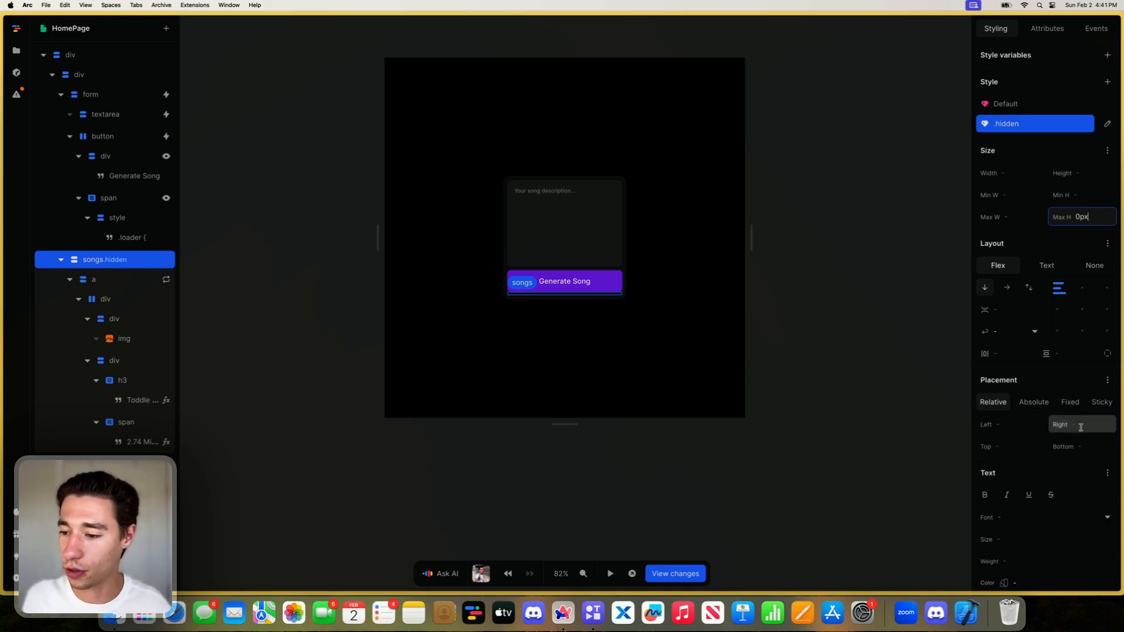
left_click(1066, 353)
type("0px")
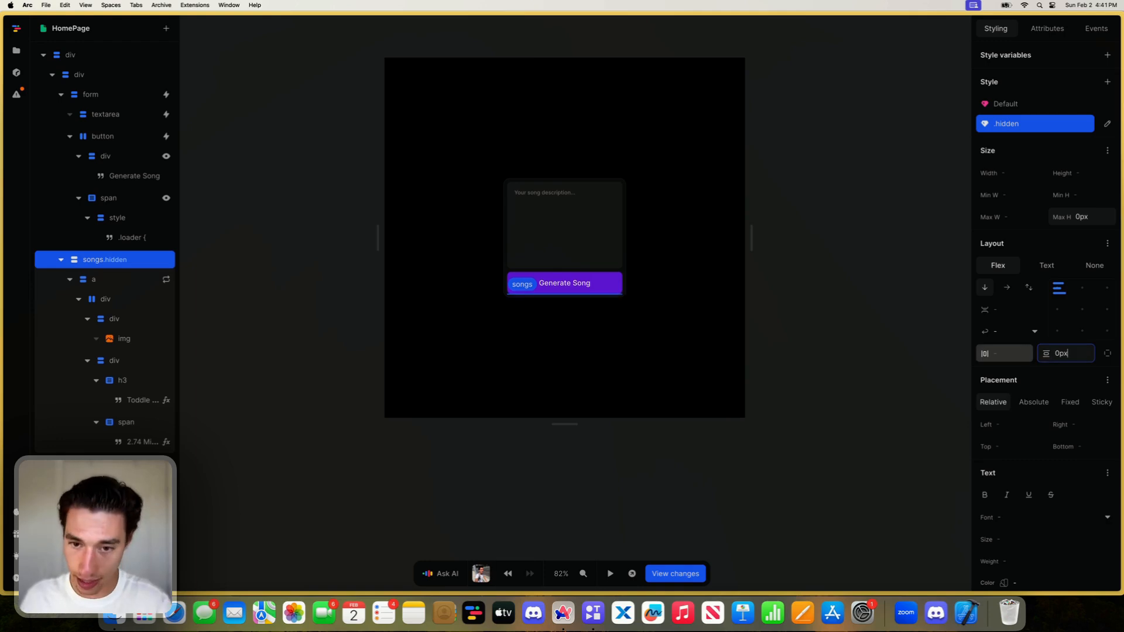
scroll(1008, 357, "down", 6)
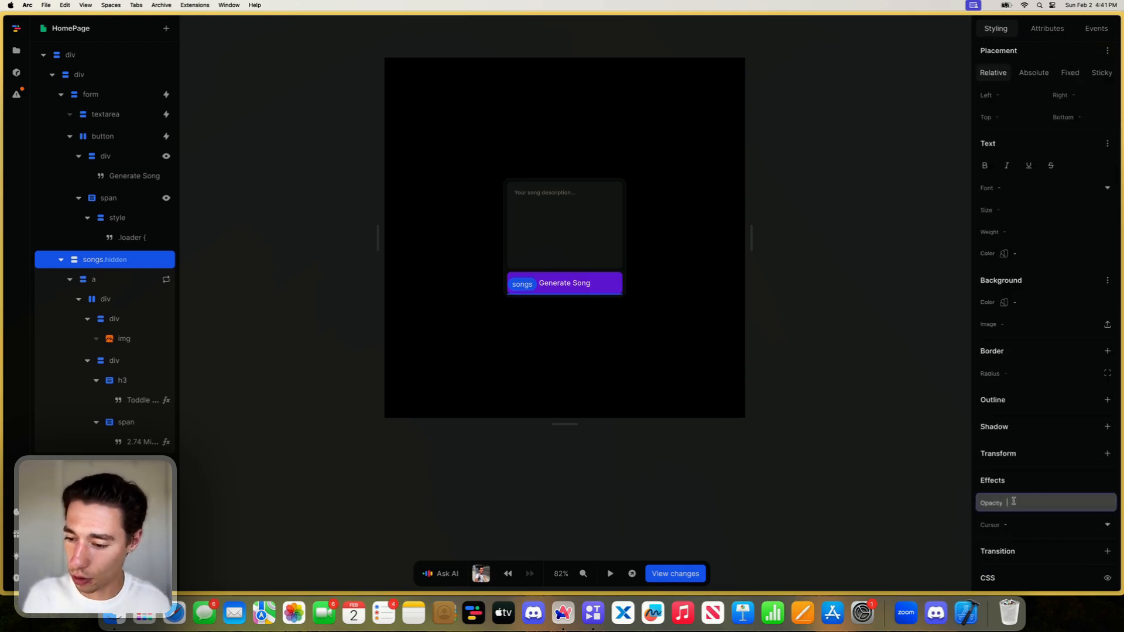
left_click(1013, 502)
type("0")
scroll(1103, 536, "up", 6)
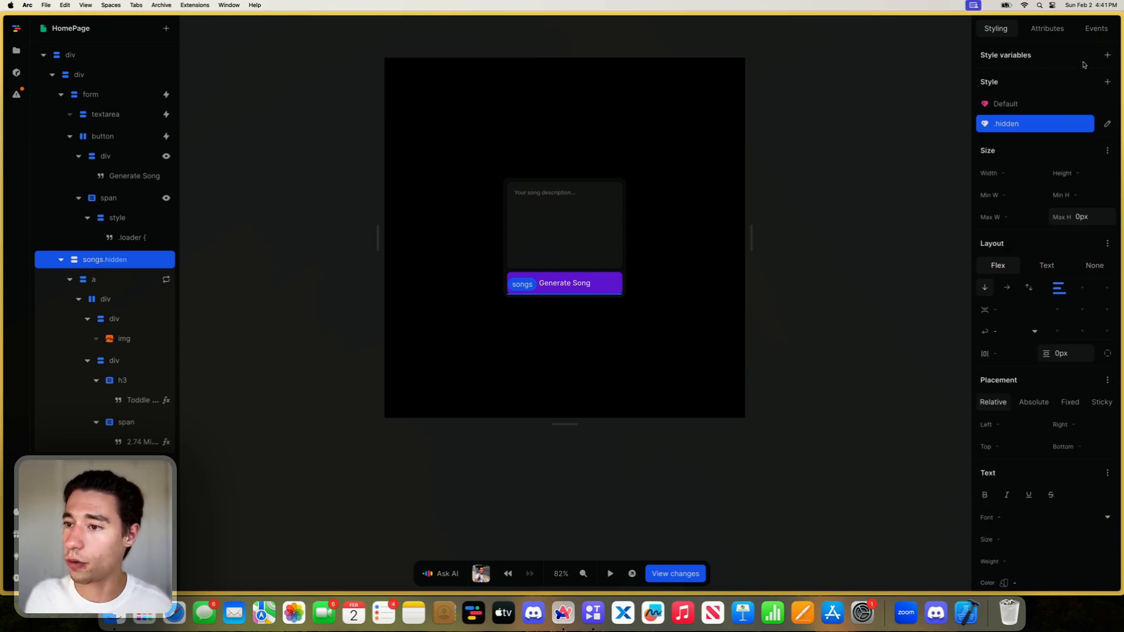
- Add a transition covering all properties to the songs element's Default style
double_click(1025, 103)
scroll(1047, 326, "down", 6)
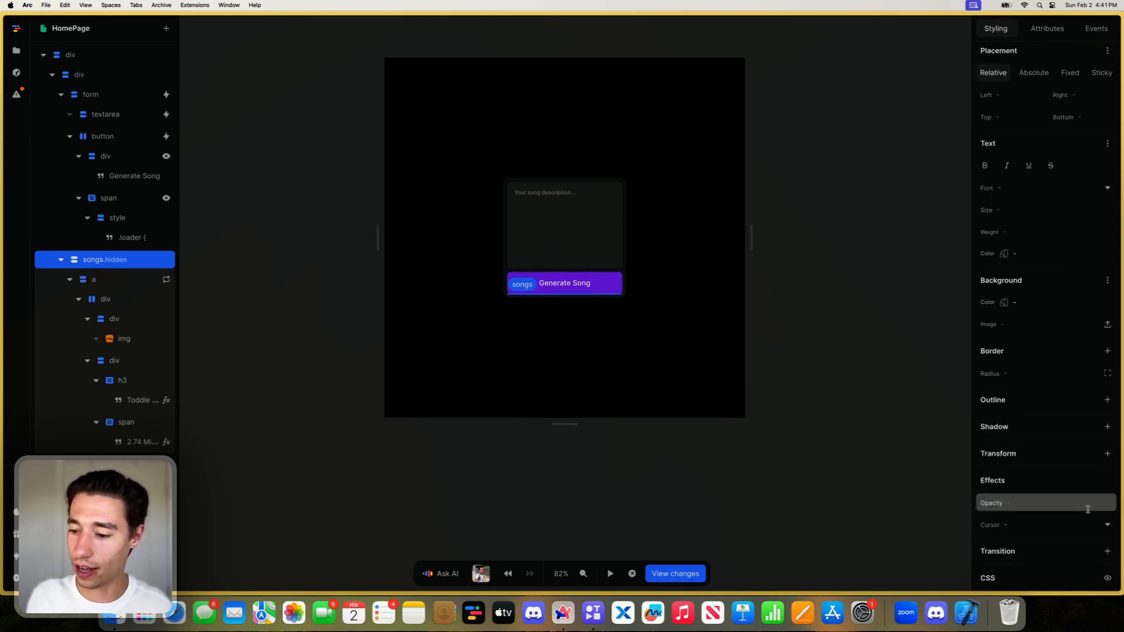
left_click(1107, 550)
type("all")
key("Return")
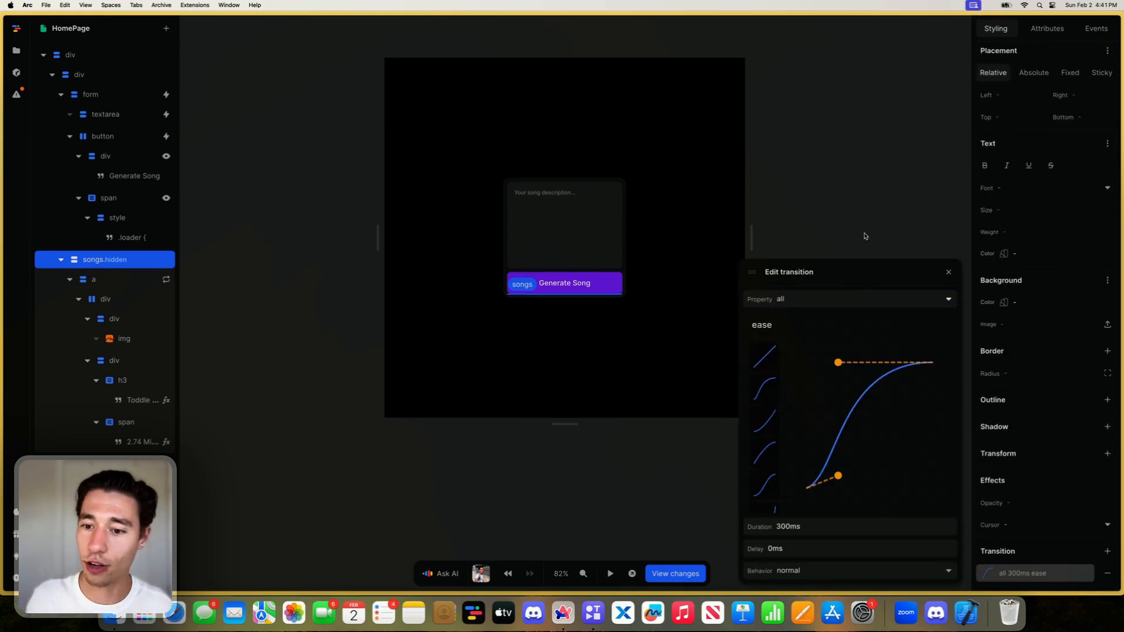
left_click(948, 272)
scroll(1008, 157, "up", 6)
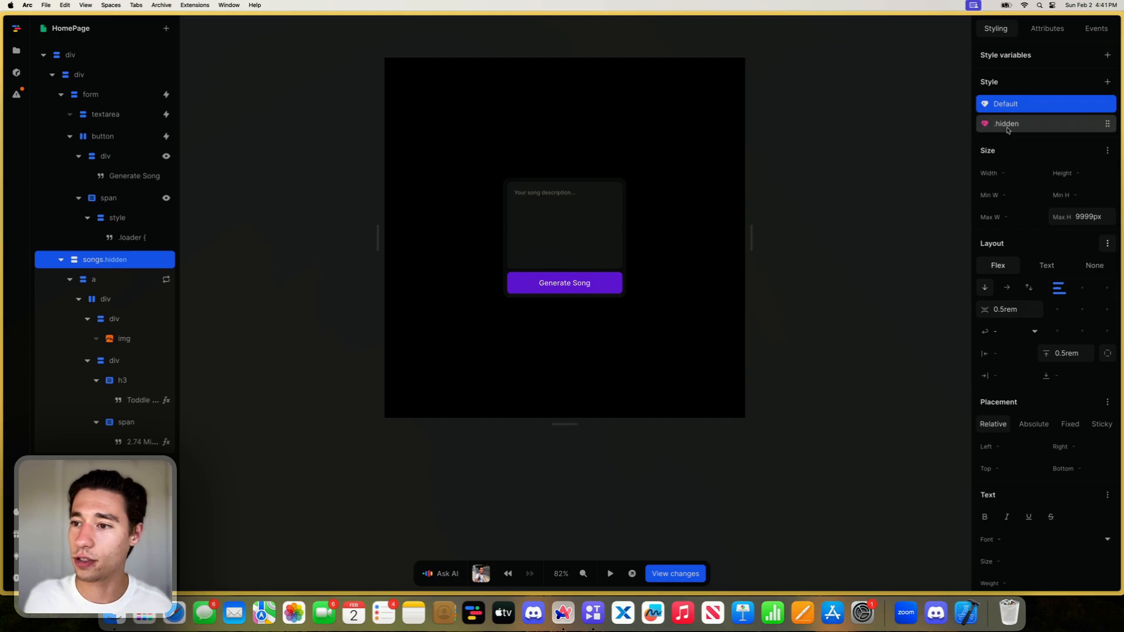
- Remove the hidden class from the songs element
left_click(1047, 28)
left_click(1067, 130)
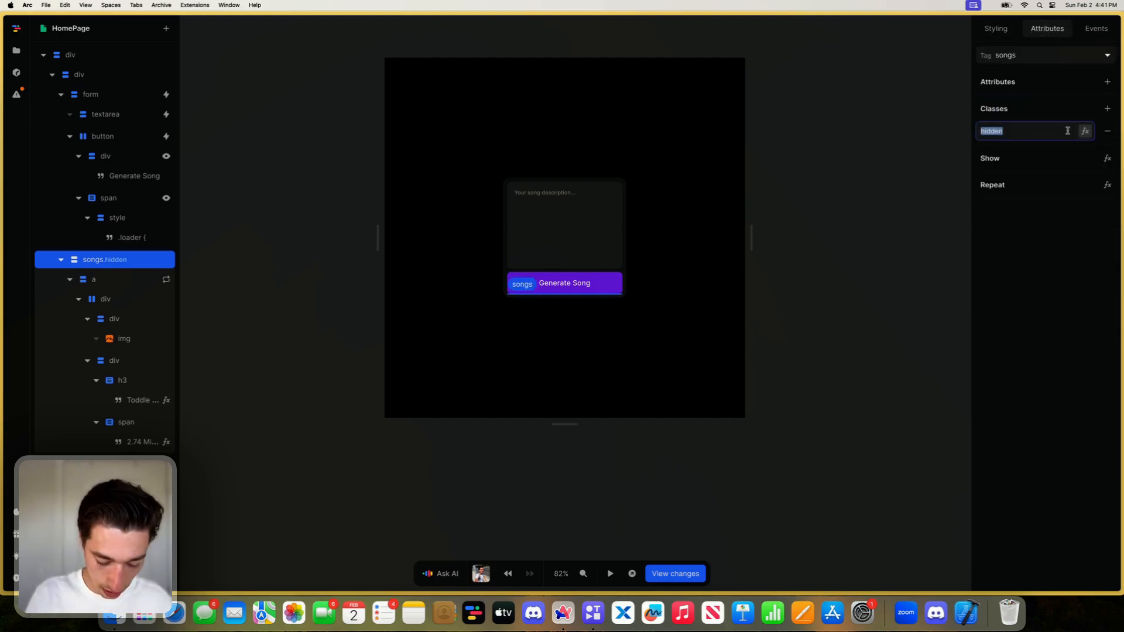
left_click(1107, 130)
- Switch between the Default and .hidden styles to compare how the song list expands and collapses
left_click(995, 28)
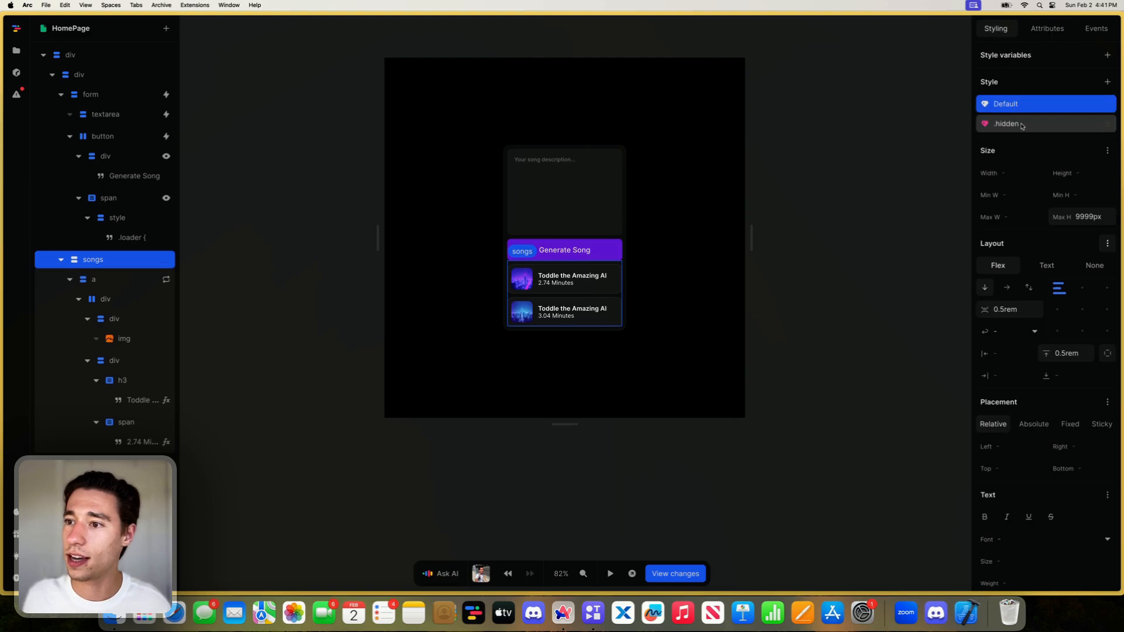
left_click(1020, 127)
left_click(1019, 107)
left_click(1016, 125)
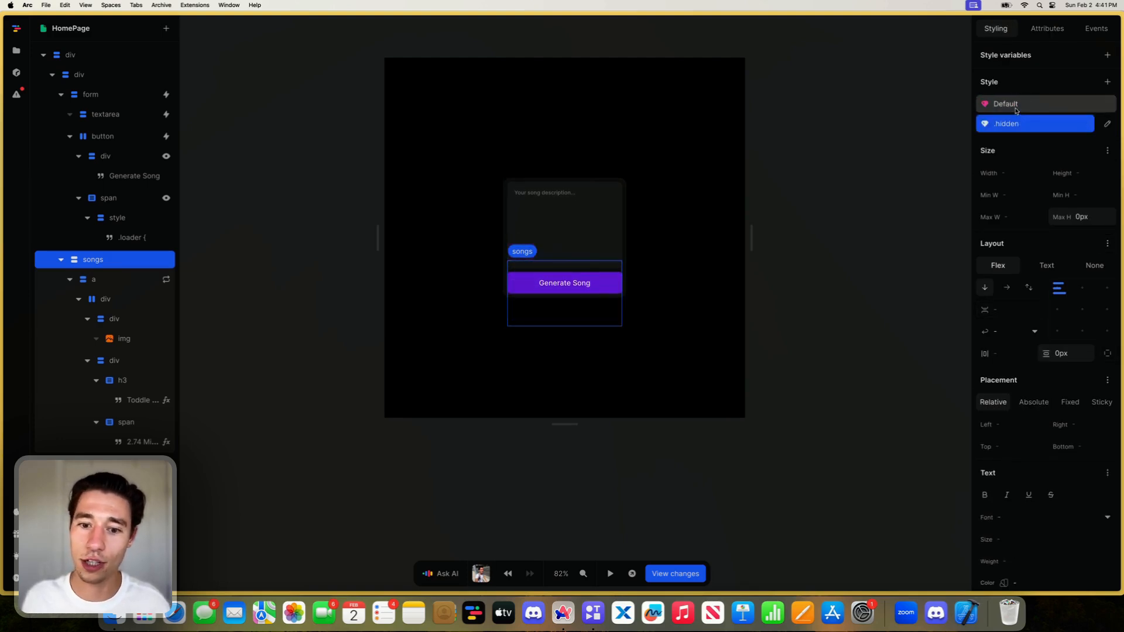
left_click(1015, 105)
left_click(1016, 124)
left_click(1014, 105)
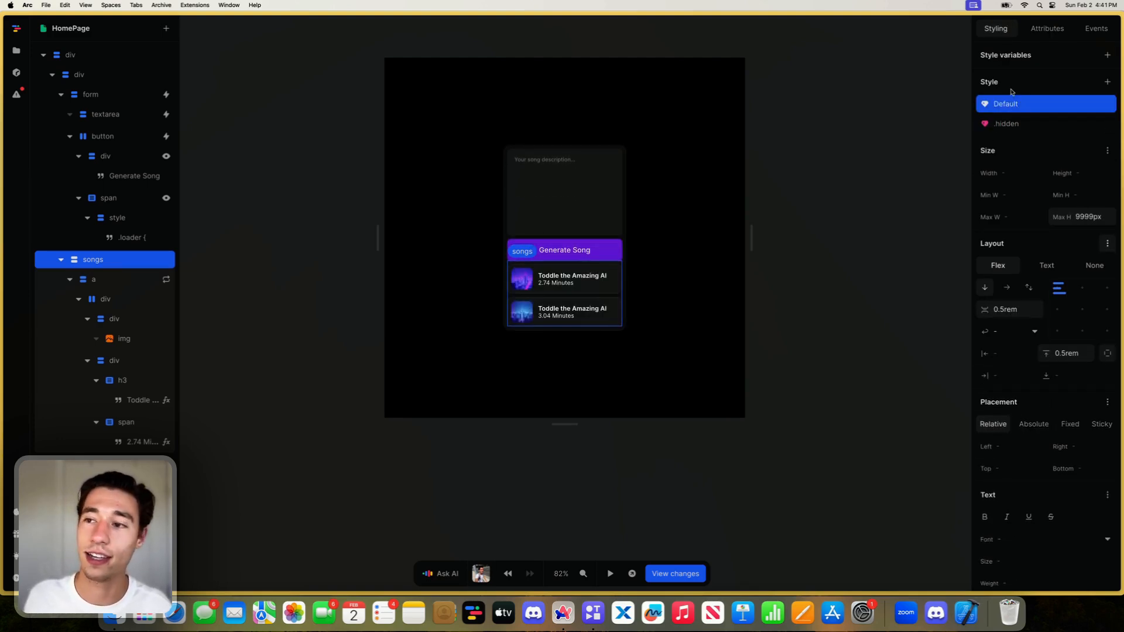
- Add the "hidden" class back to the songs element
left_click(1047, 29)
left_click(1106, 108)
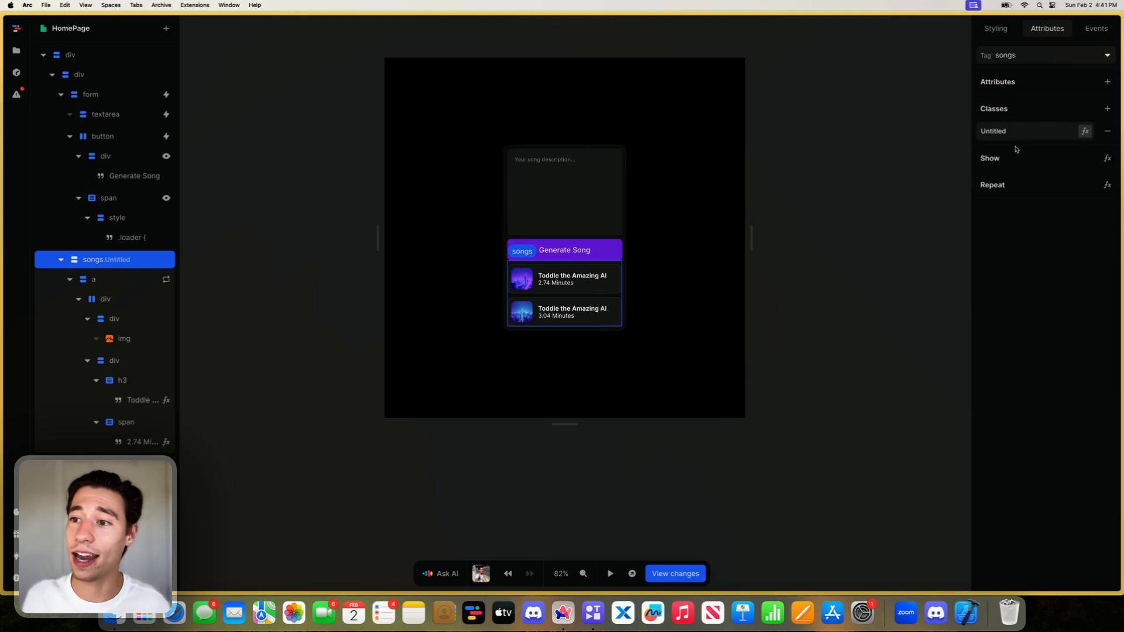
double_click(1016, 130)
type("hidden")
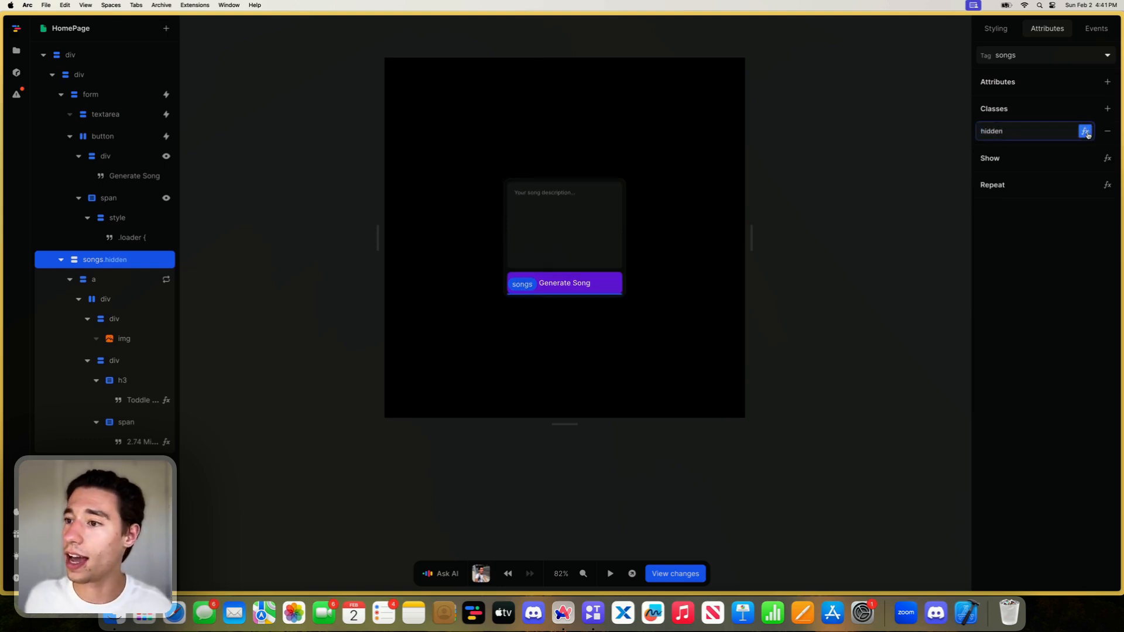
- Give the hidden class a formula that checks whether the song variable's show value equals the Boolean true
left_click(1085, 131)
left_click(439, 331)
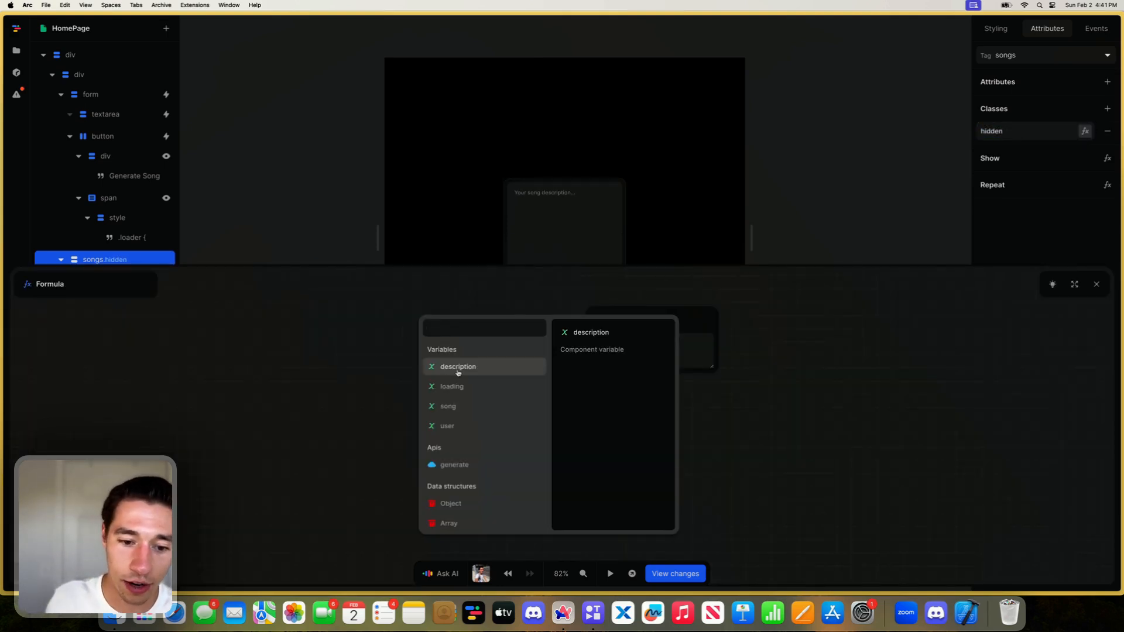
left_click(448, 406)
left_click(468, 377)
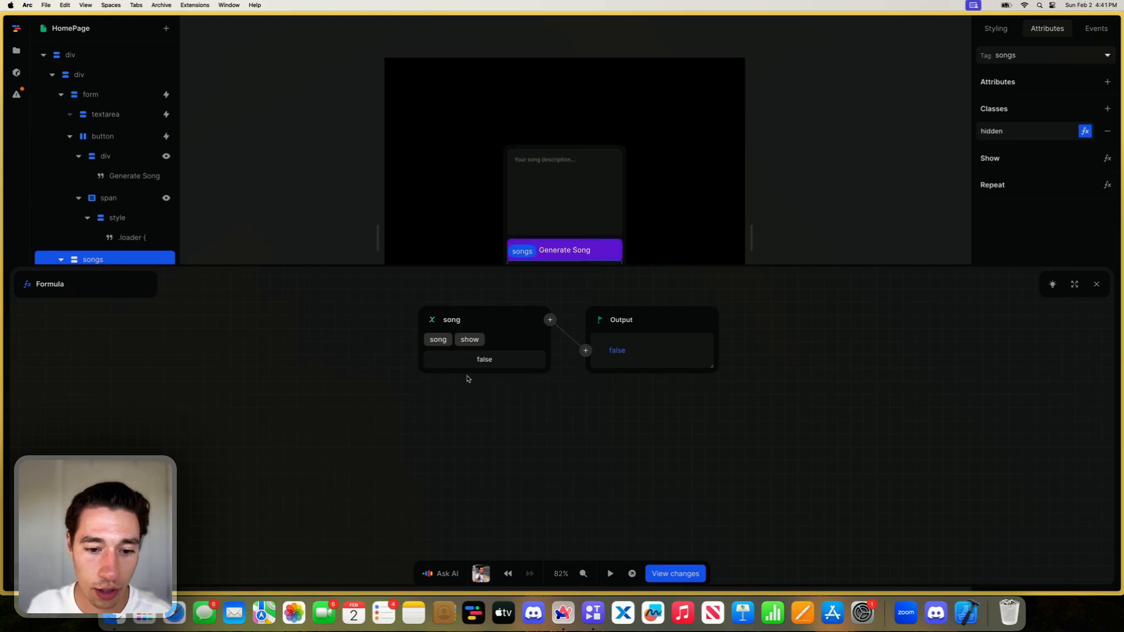
left_click(550, 320)
type("eq")
left_click(548, 363)
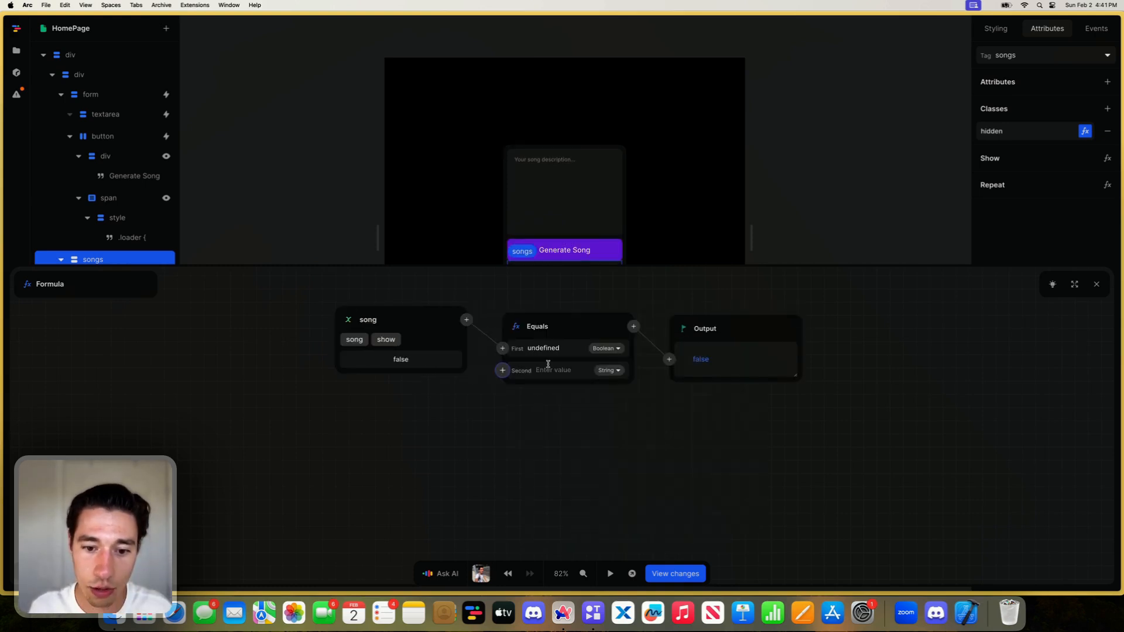
left_click(548, 363)
type("true")
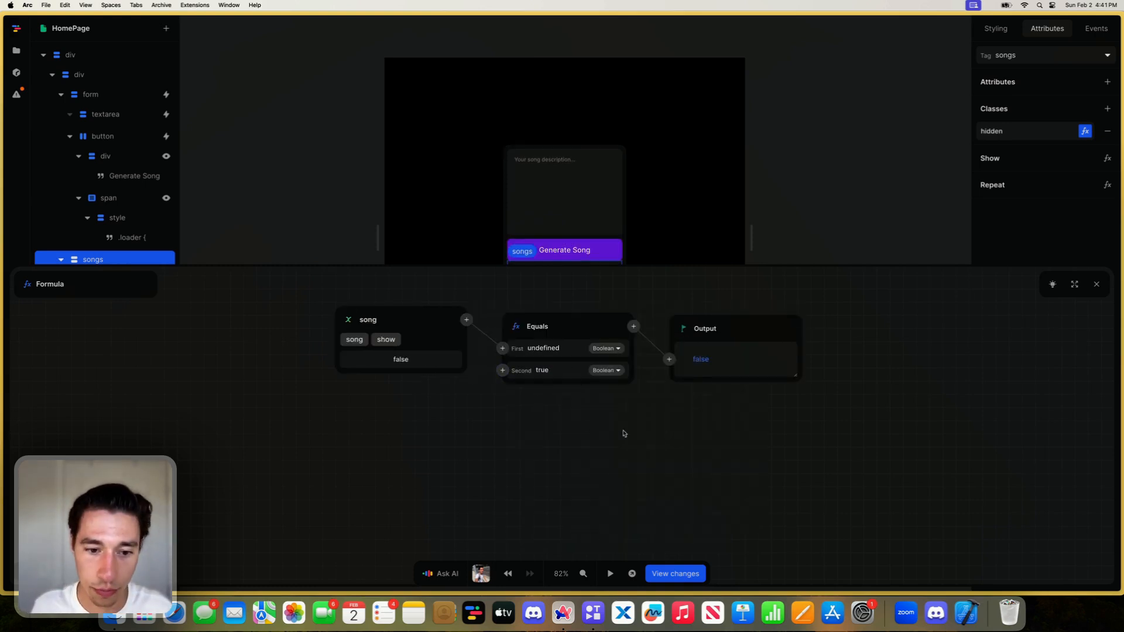
left_click(1096, 283)
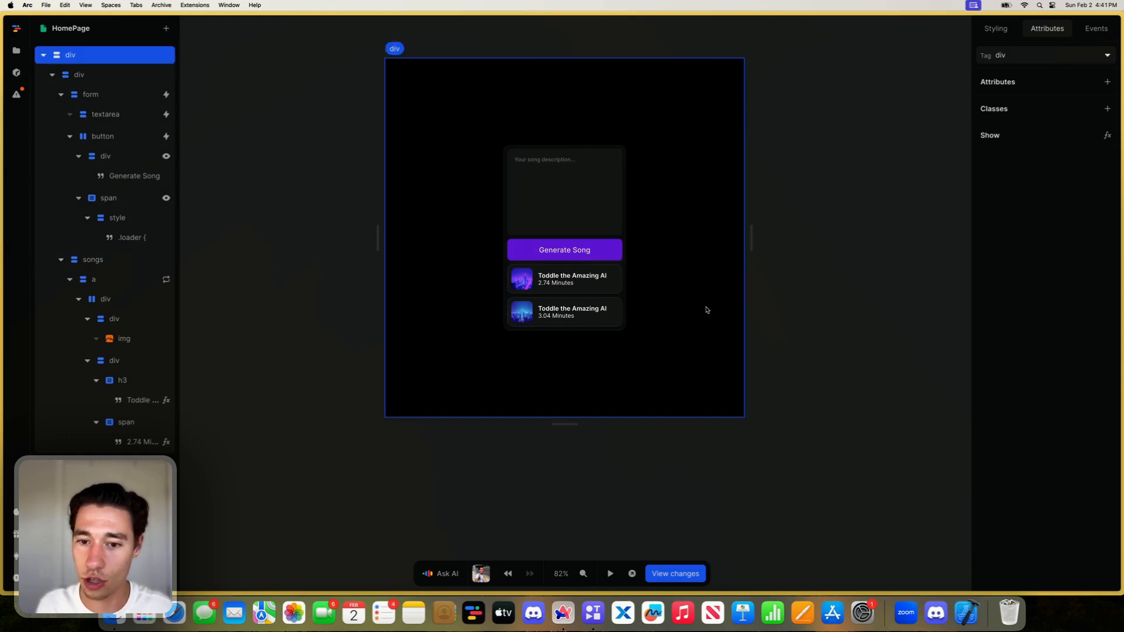
- Open the formula behind the hidden class on the songs element
left_click(1084, 131)
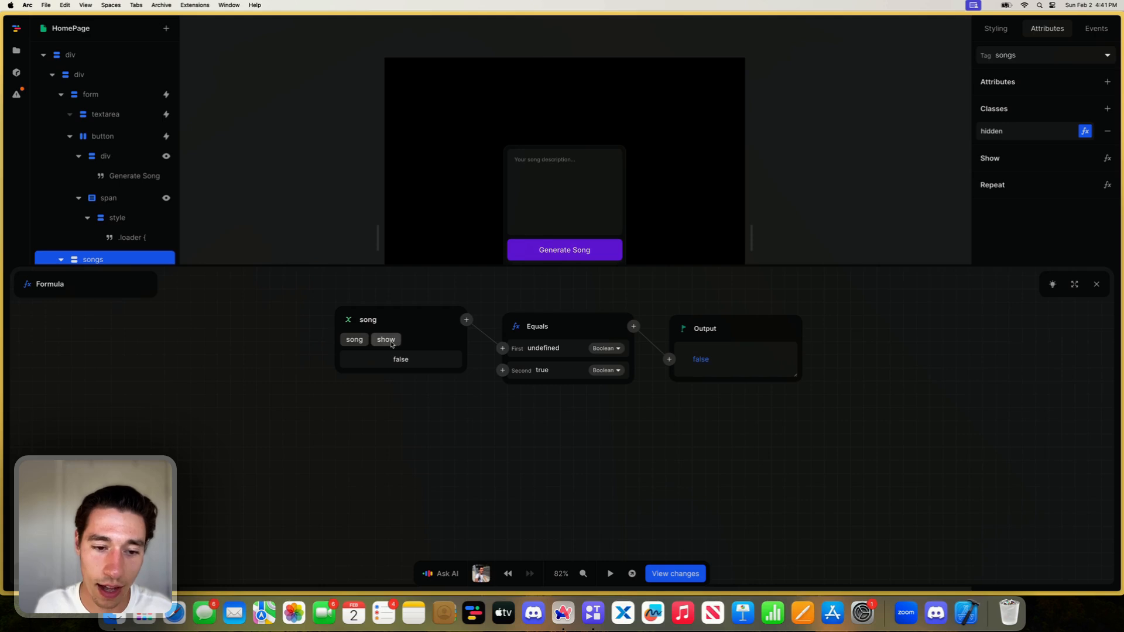
left_click(602, 349)
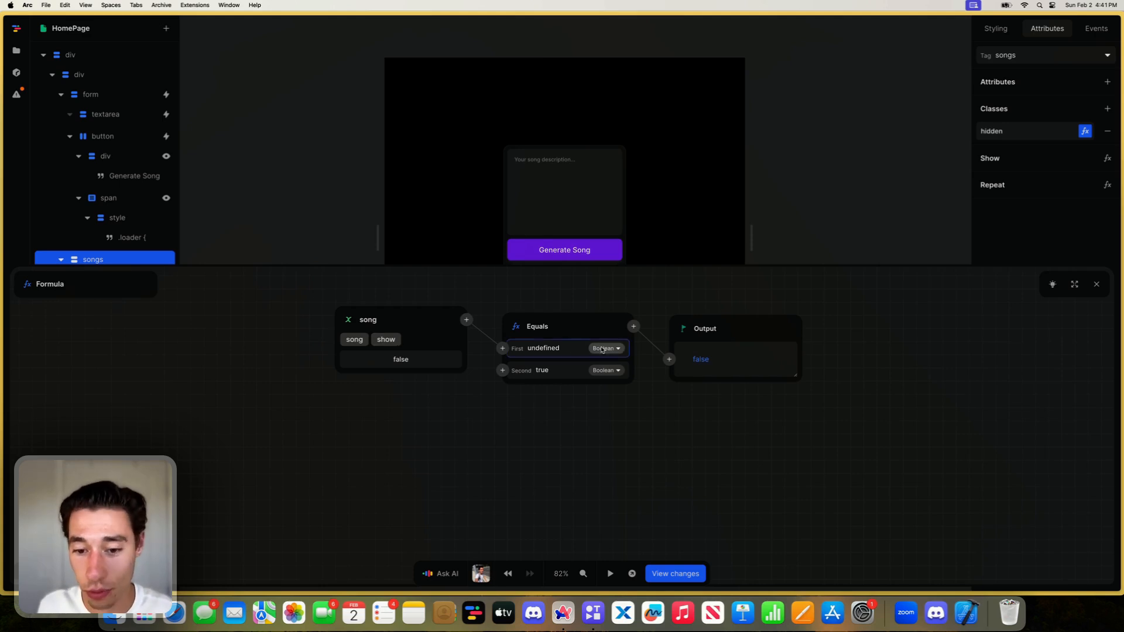
left_click(602, 341)
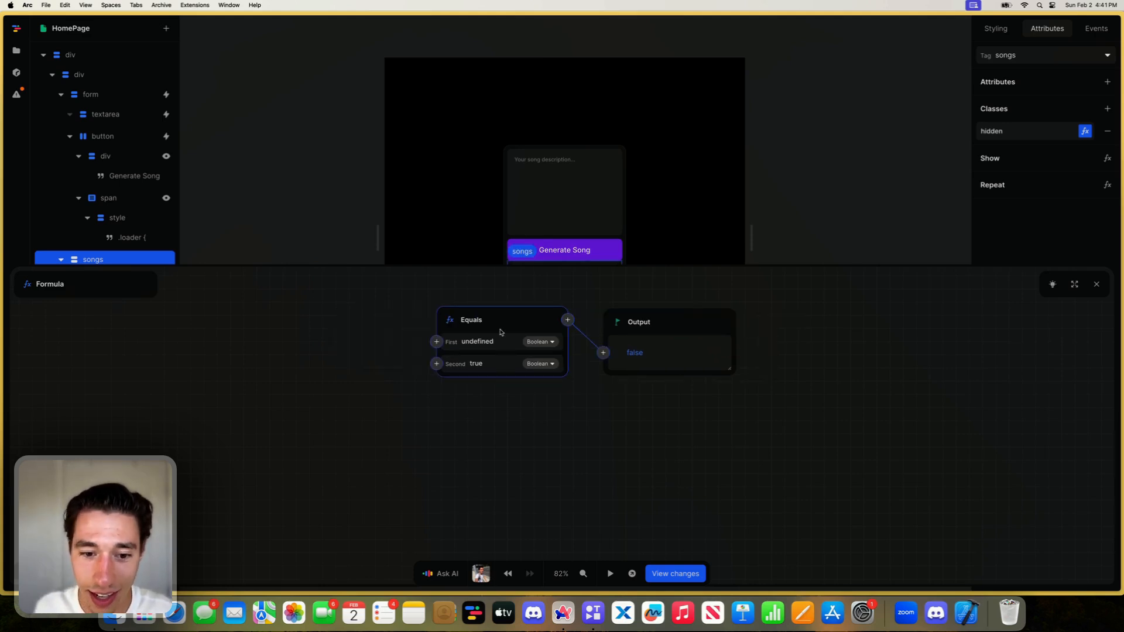
double_click(446, 320)
left_click(416, 328)
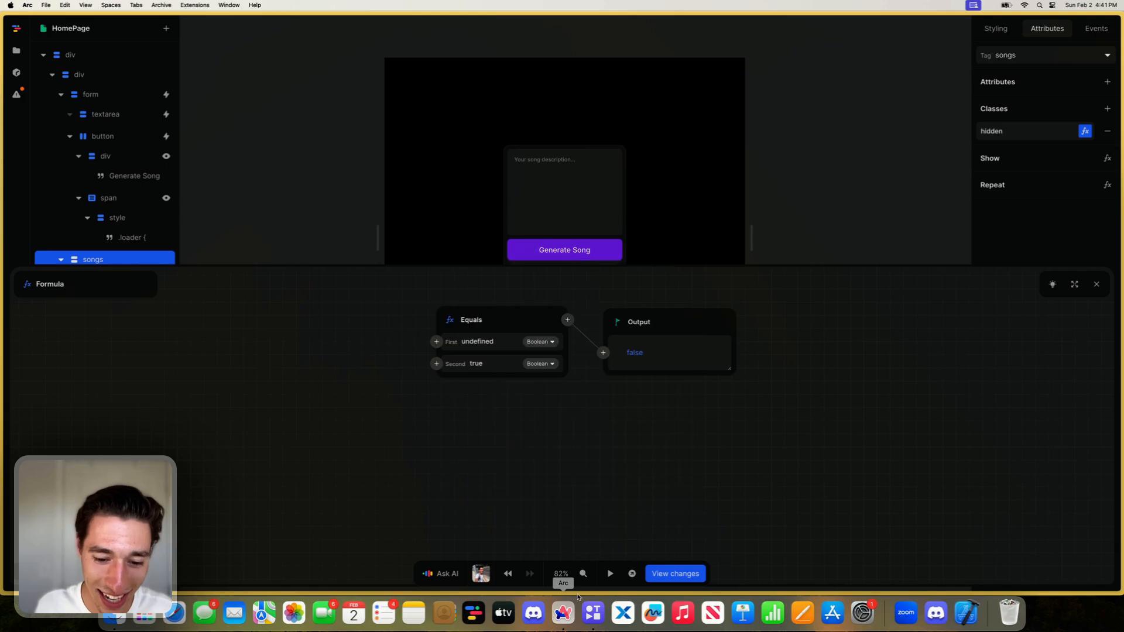
left_click(507, 574)
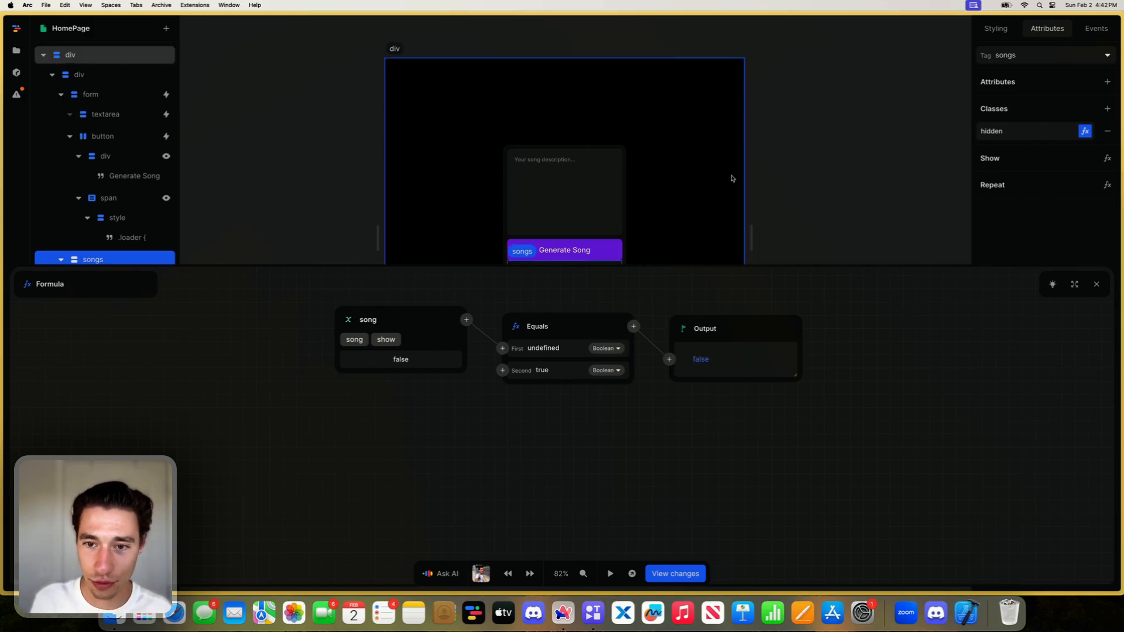
- Try setting the second value of the Equals node in the hidden class formula to false
scroll(707, 189, "down", 2)
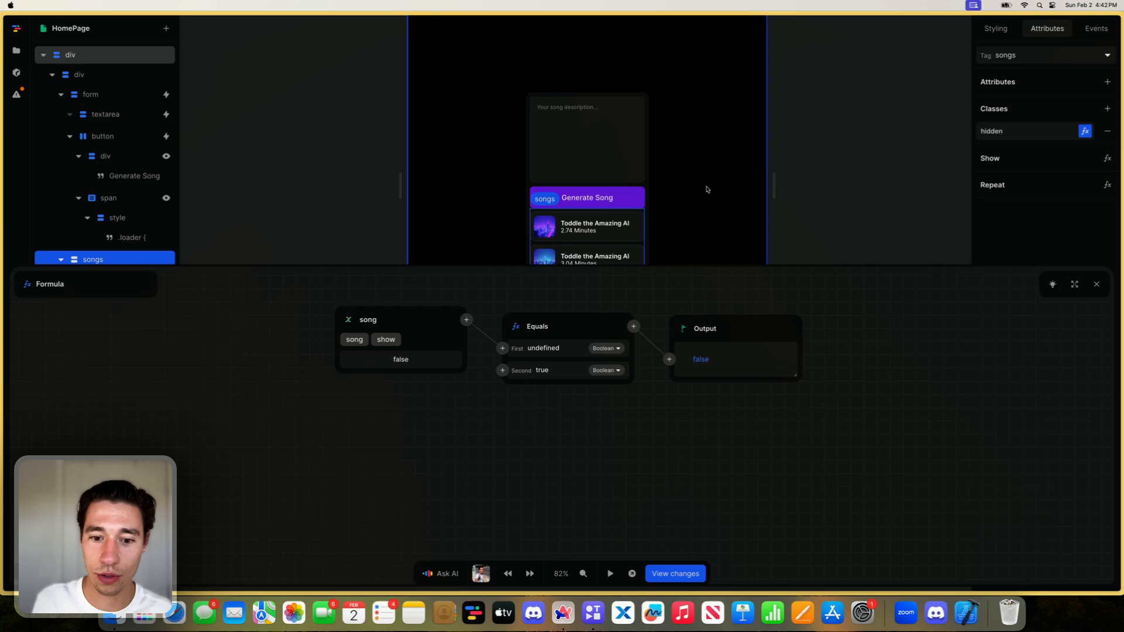
left_click(553, 369)
key("BackSpace")
key("BackSpace")
key("BackSpace")
key("BackSpace")
type("false")
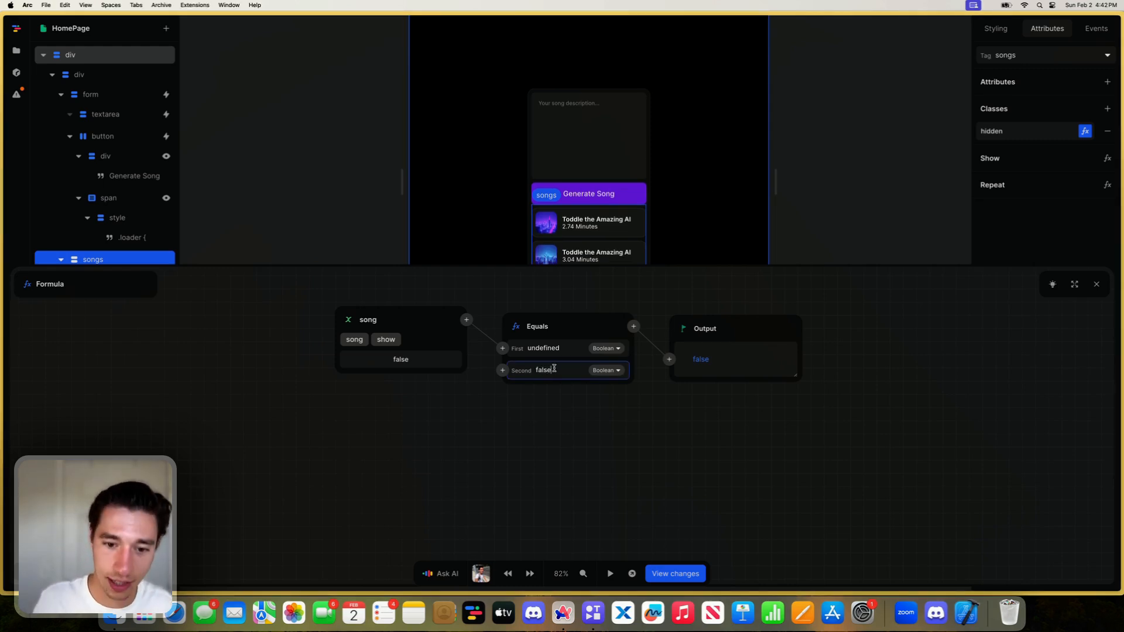
left_click(555, 346)
double_click(555, 346)
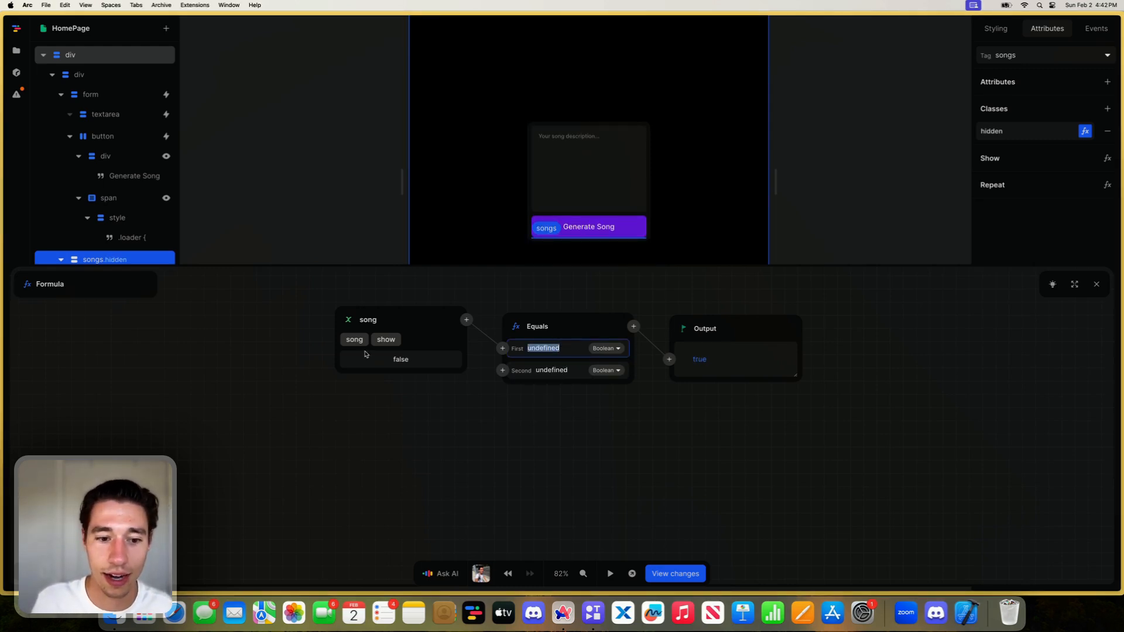
left_click(507, 437)
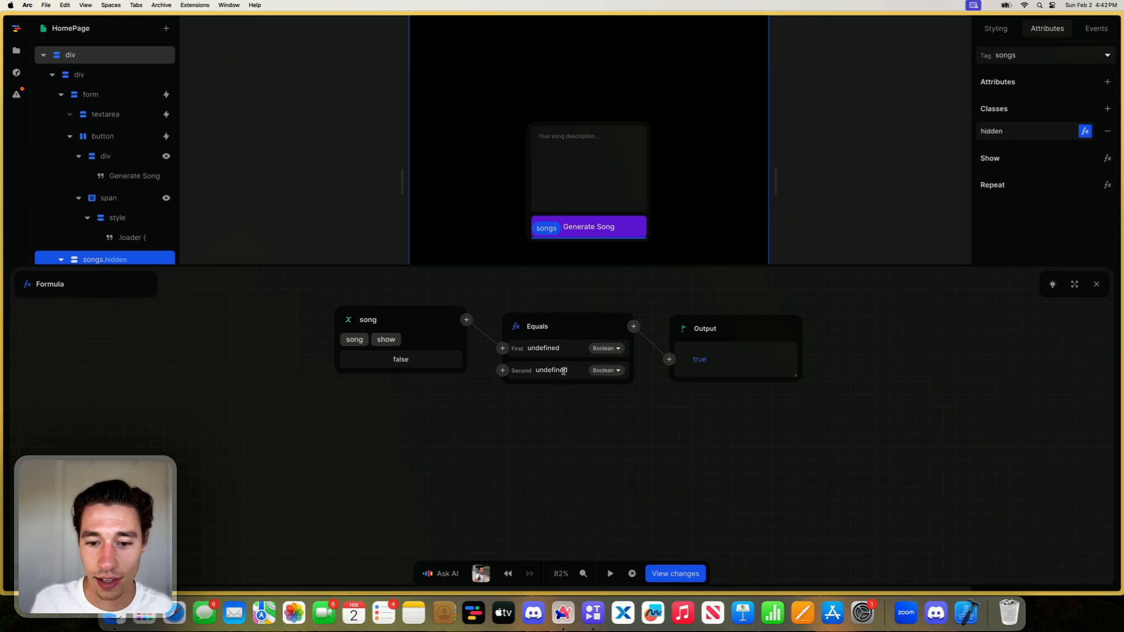
- Clear the Equals node's second value and enter false in the emptied String field
left_click(563, 371)
key("BackSpace")
key("BackSpace")
key("BackSpace")
key("BackSpace")
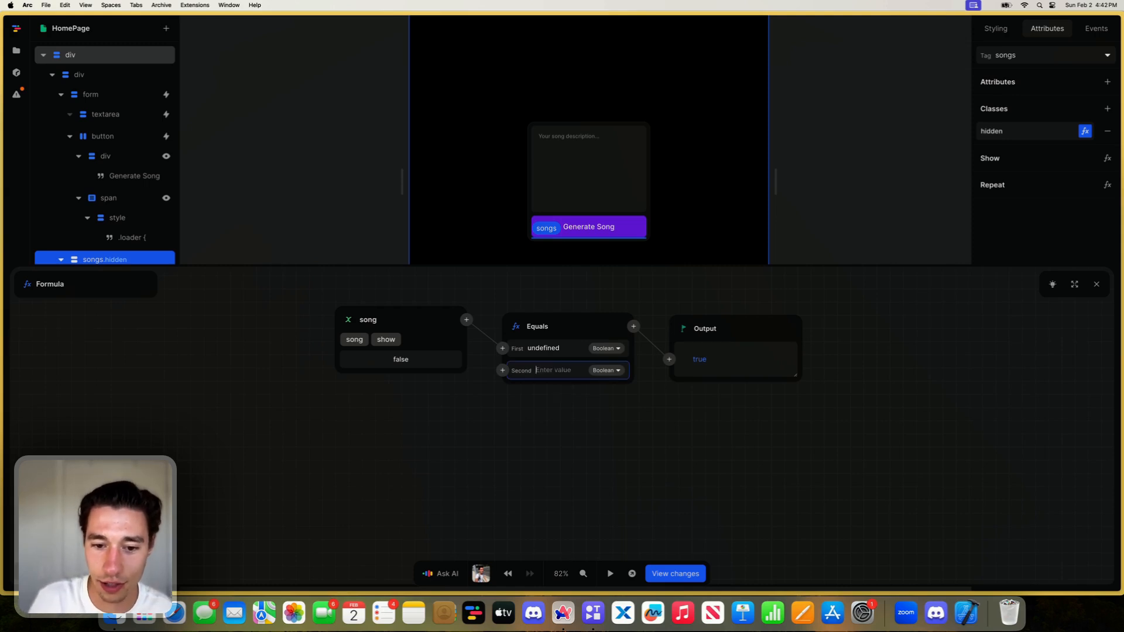
left_click(621, 465)
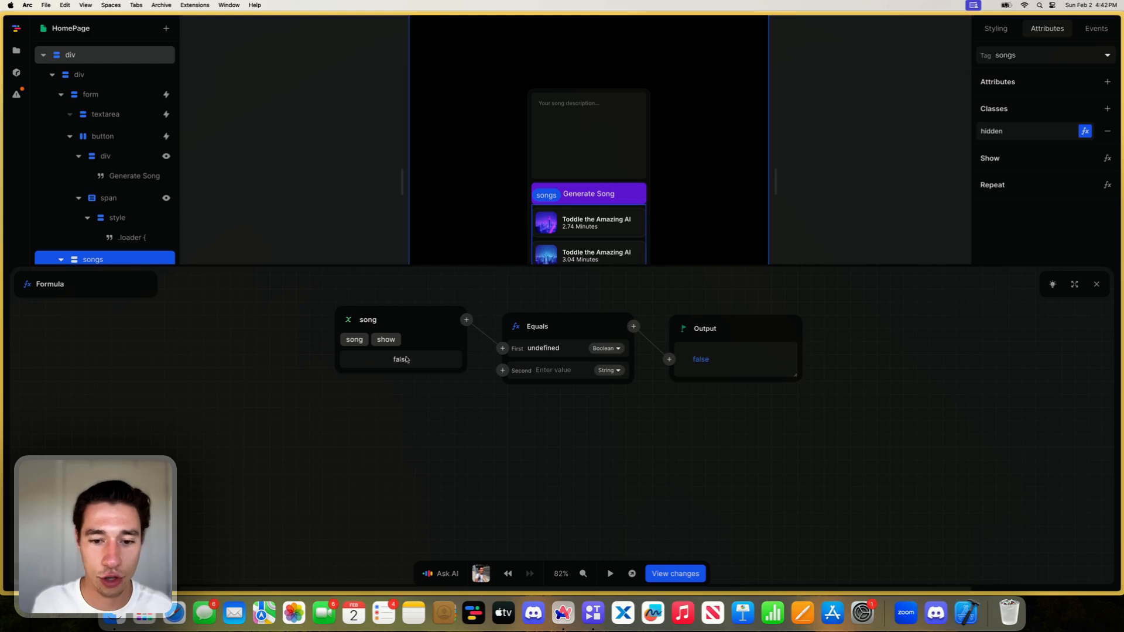
left_click(574, 373)
type("false")
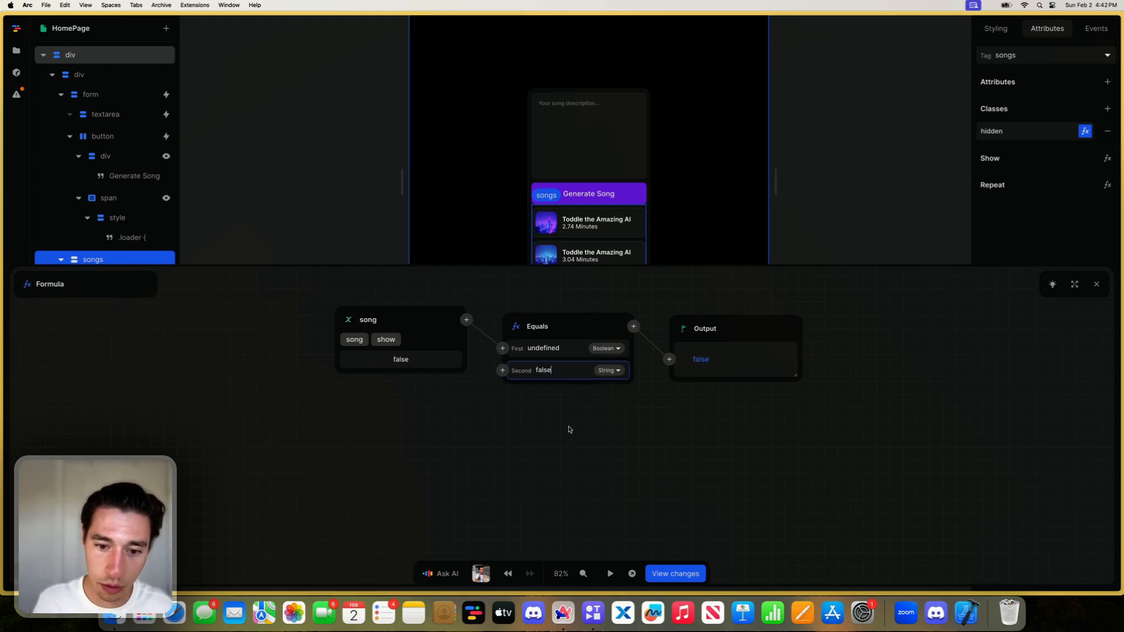
left_click(570, 429)
- Re-enter false as the Equals node's second Boolean value and close the hidden class formula
left_click(576, 370)
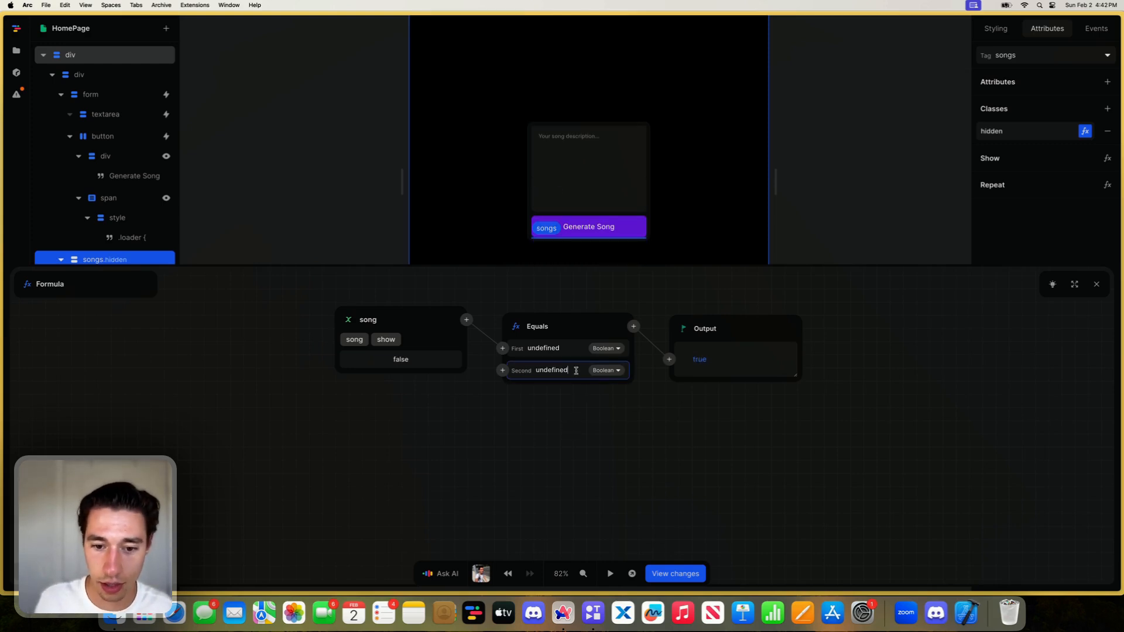
key("BackSpace")
key("BackSpace")
key("BackSpace")
key("BackSpace")
key("BackSpace")
key("BackSpace")
key("BackSpace")
key("BackSpace")
key("BackSpace")
type("false")
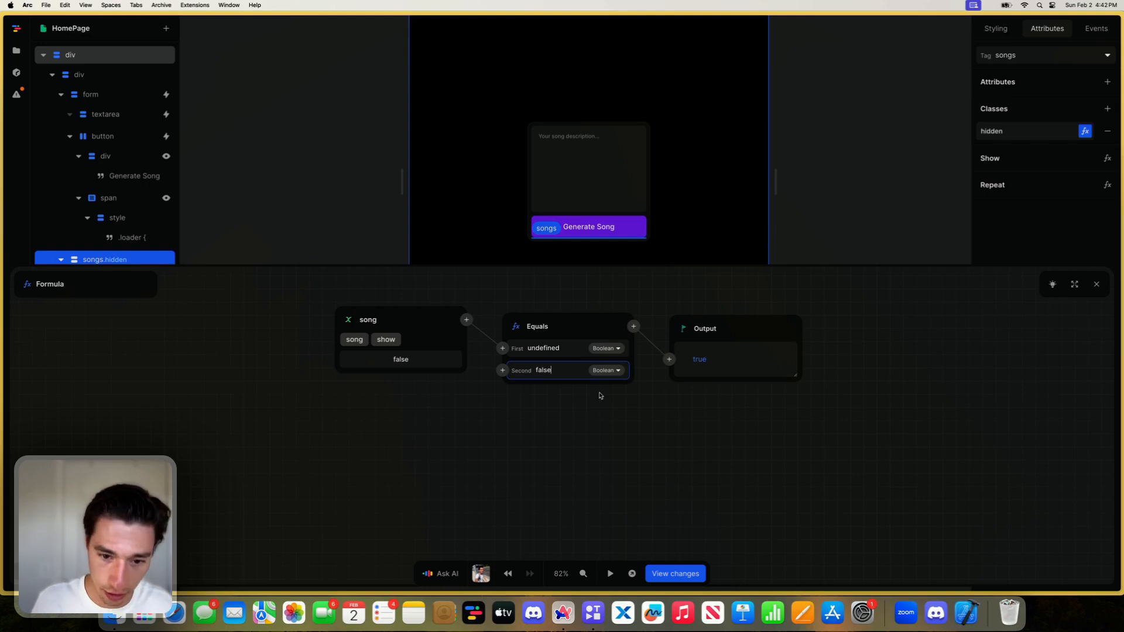
left_click(609, 446)
left_click(1096, 284)
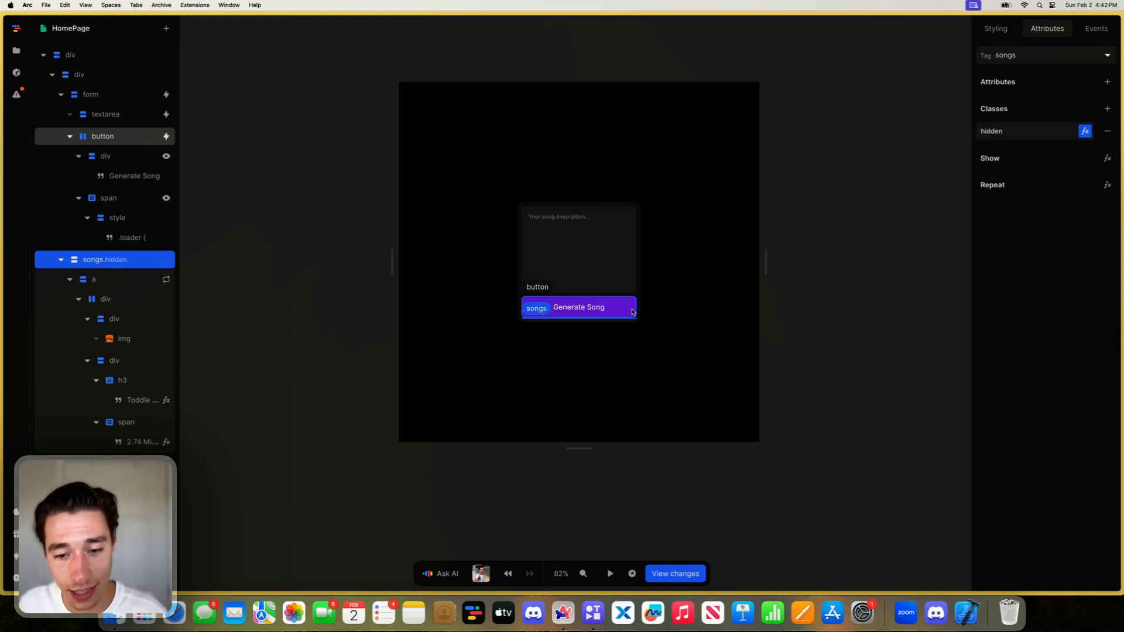
- In the On load workflow's realtimeData event, add a second Set function before the output of the song variable's value formula
left_click(881, 321)
left_click(1008, 313)
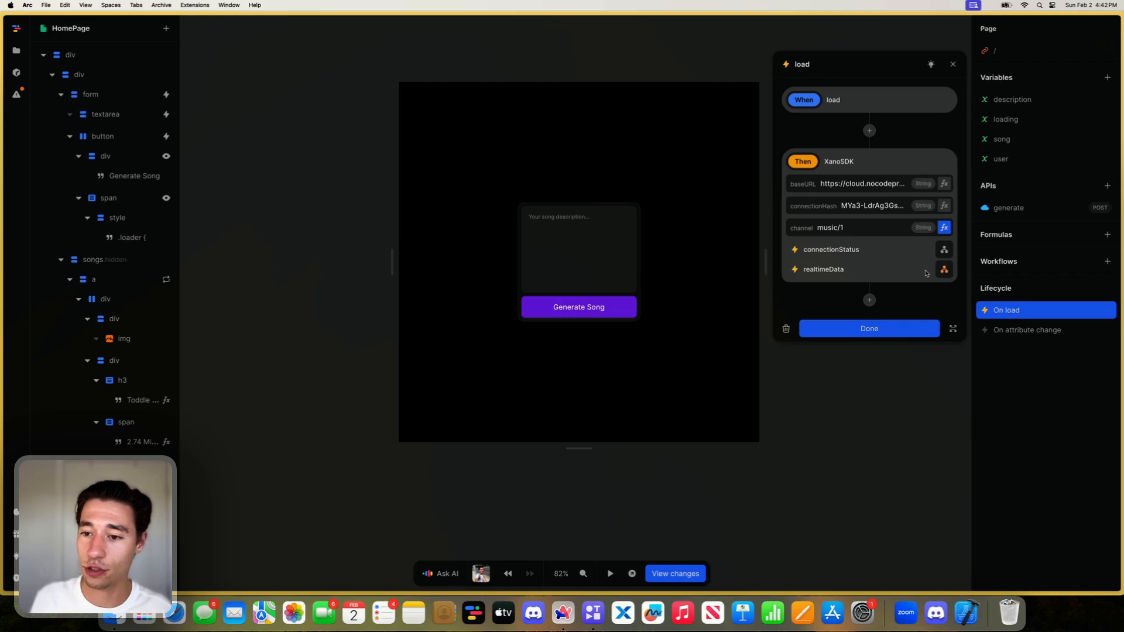
left_click(944, 269)
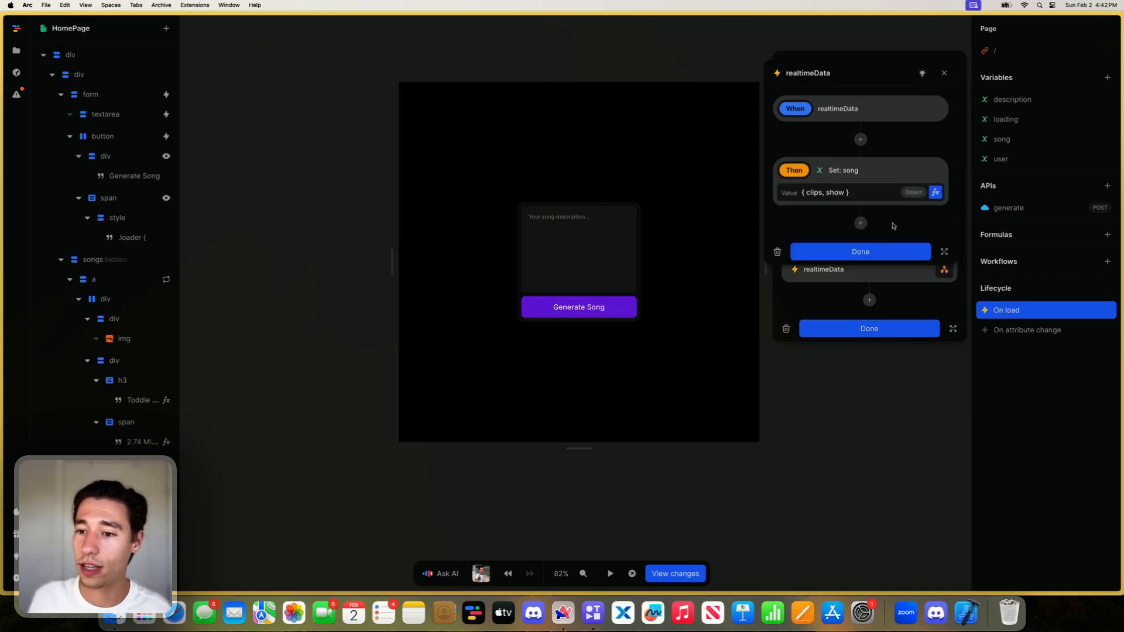
left_click(934, 192)
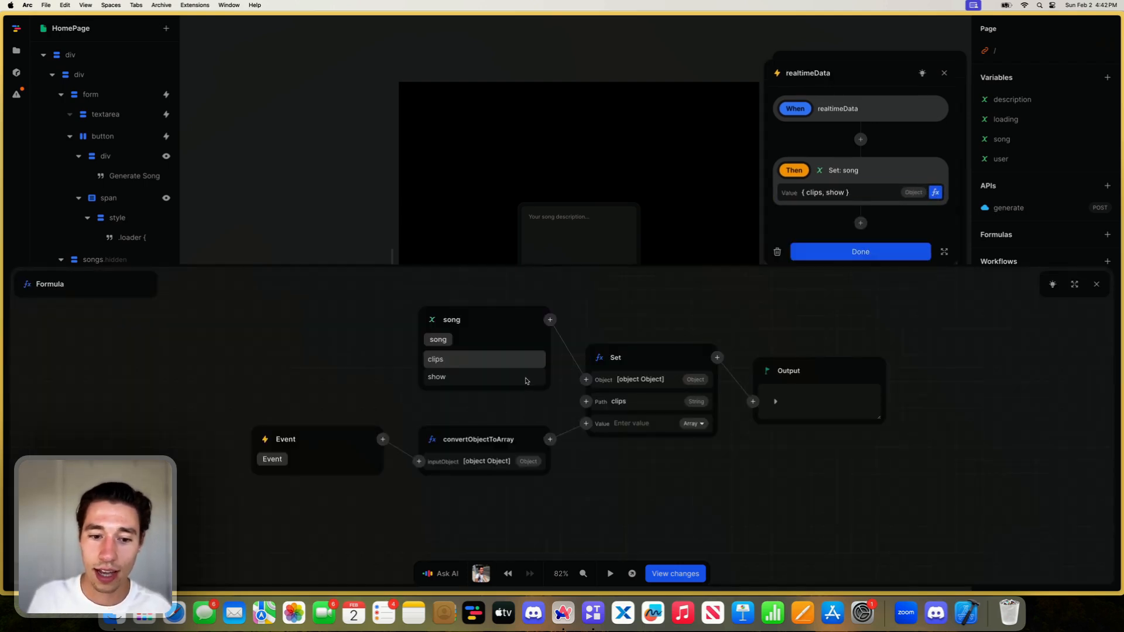
left_click(719, 358)
type("set")
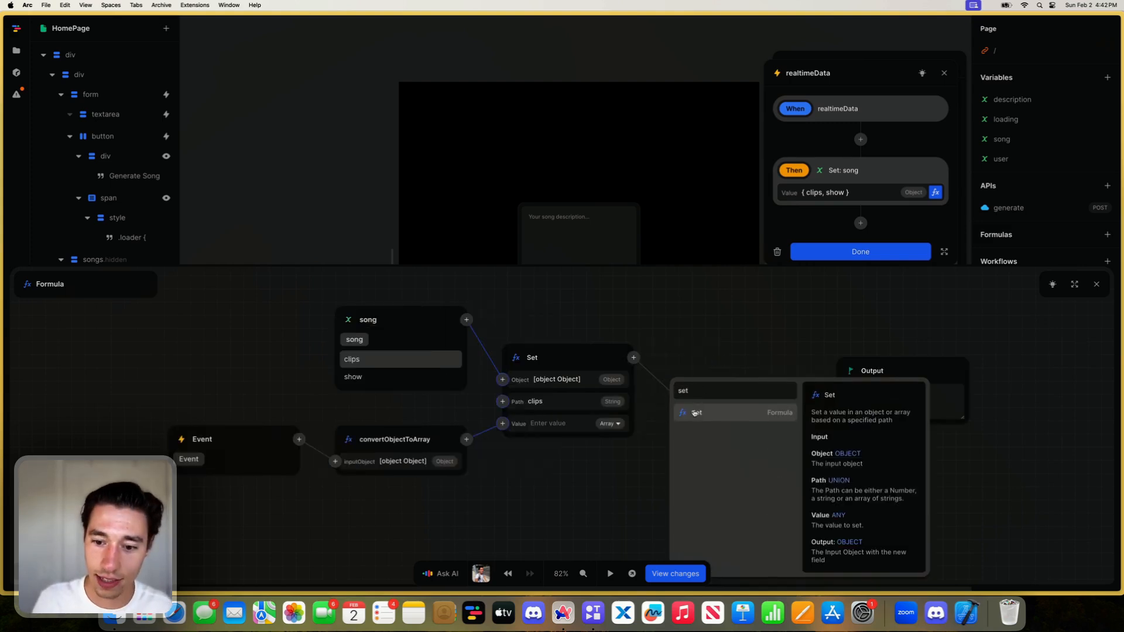
left_click(695, 413)
- Give the new Set function the path show and the value true, then finish the realtimeData workflow
left_click(717, 419)
type("sh")
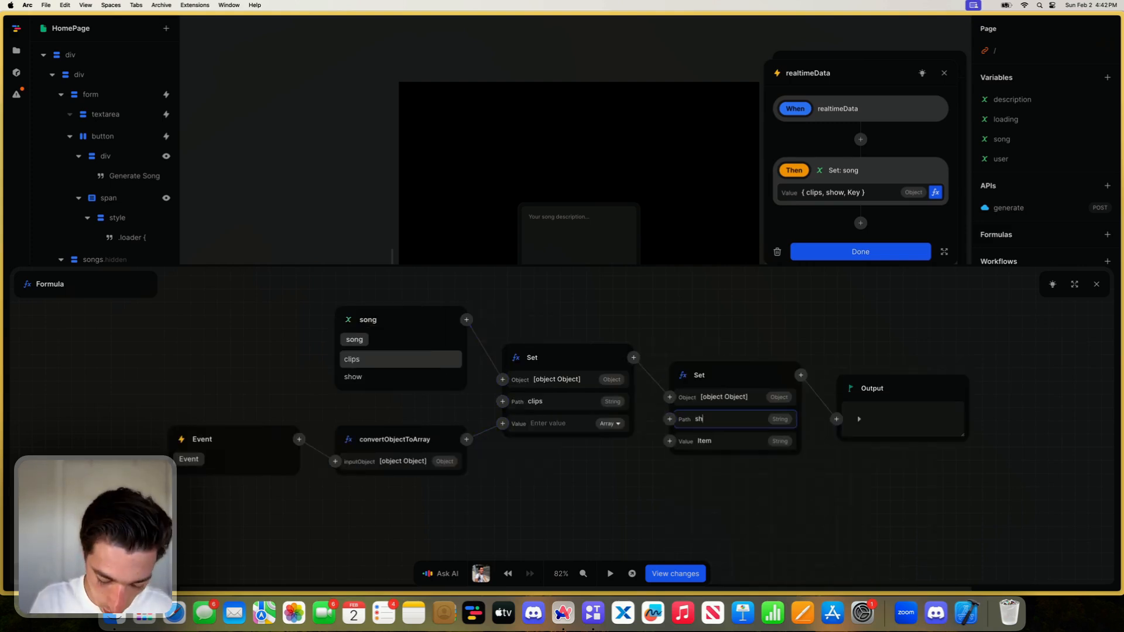
type("ow")
key("Tab")
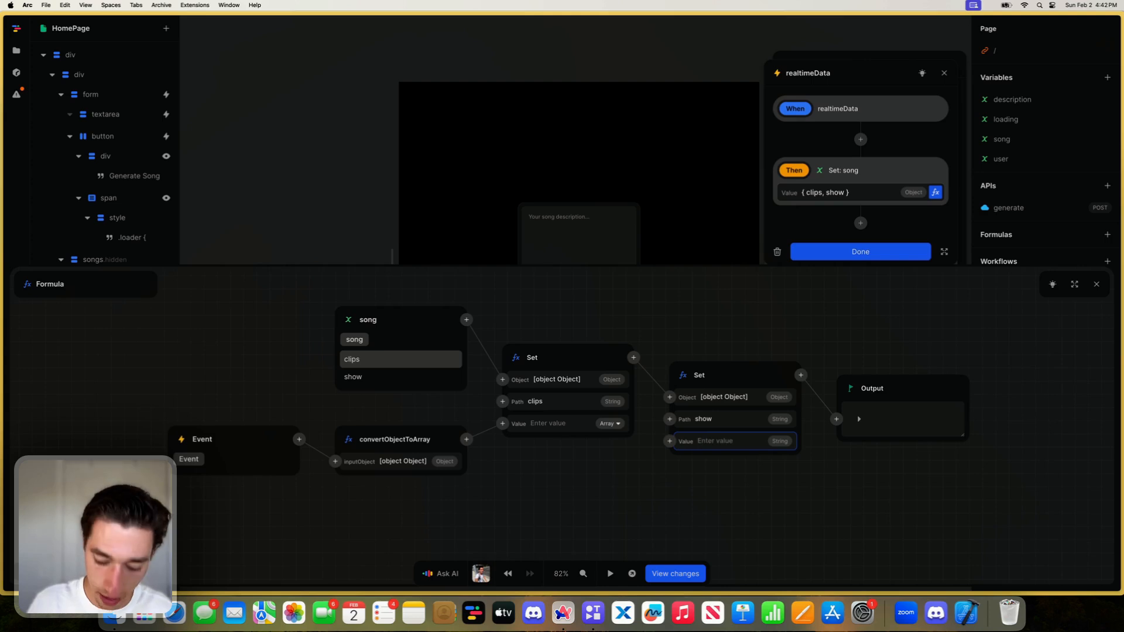
type("true")
left_click(786, 513)
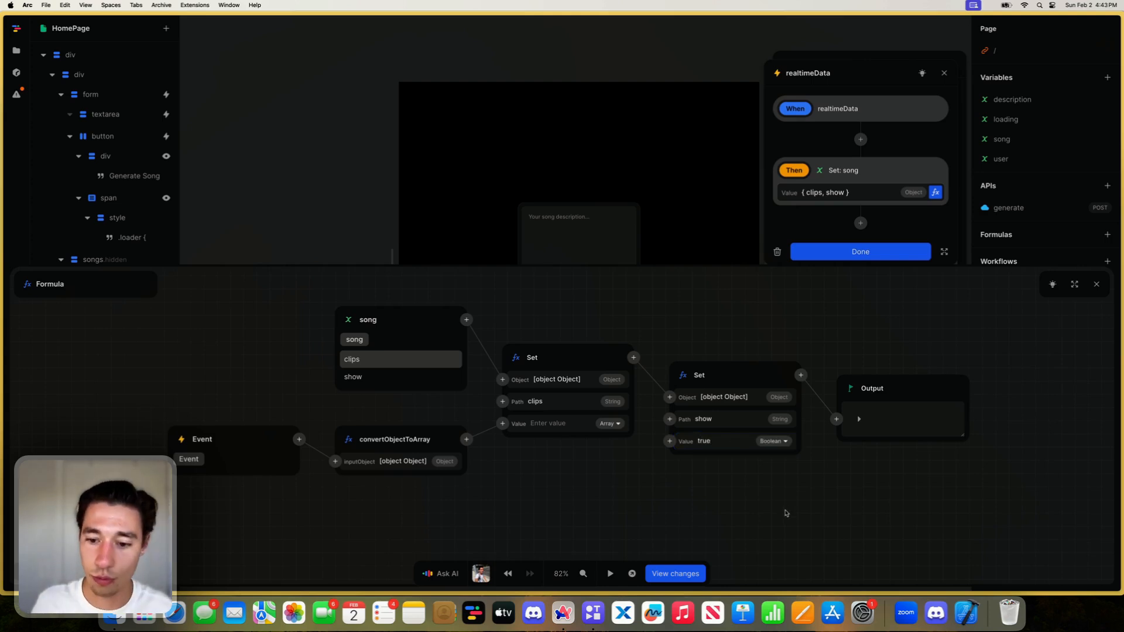
left_click(1095, 286)
left_click(871, 257)
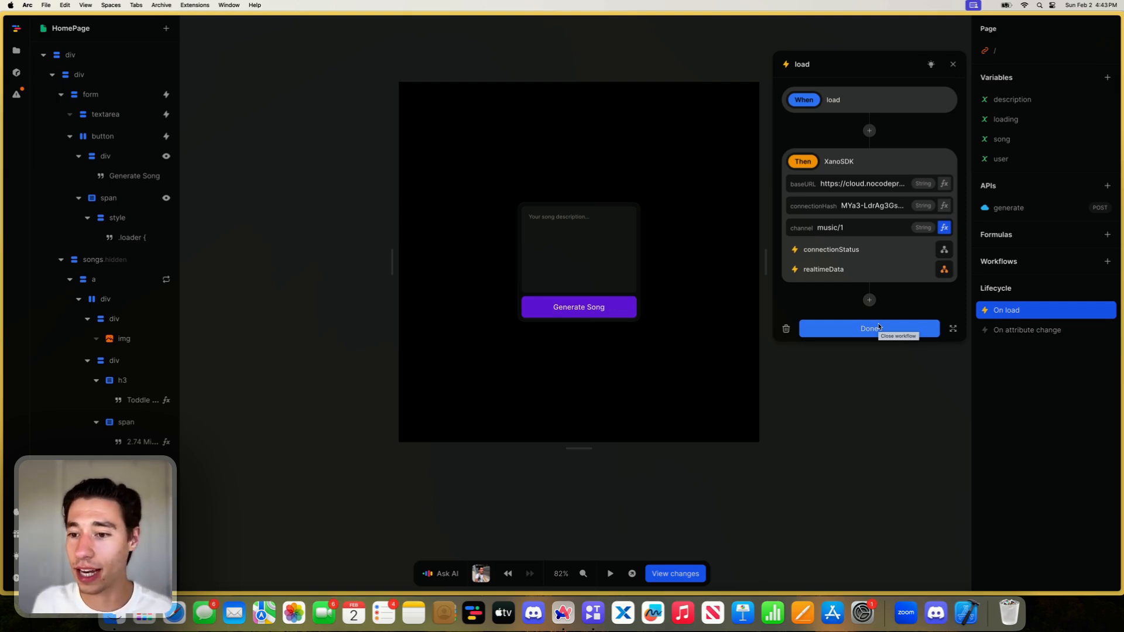
- Add an action to the realtimeData event that sets the loading variable to false, and finish the On load workflow
left_click(944, 270)
left_click(858, 223)
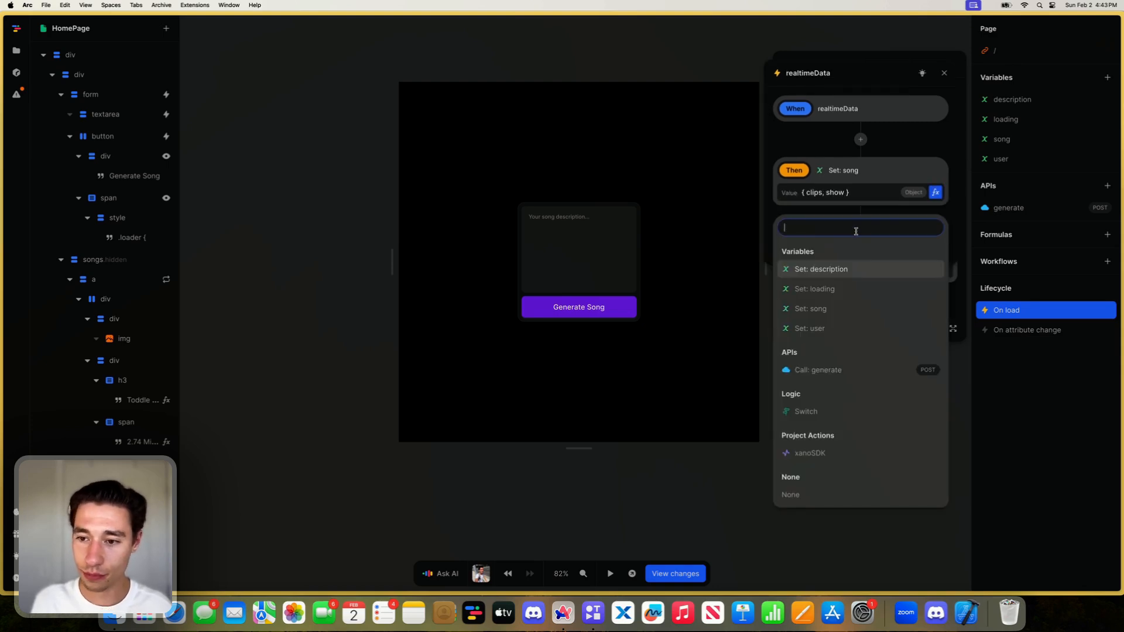
left_click(830, 289)
key("BackSpace")
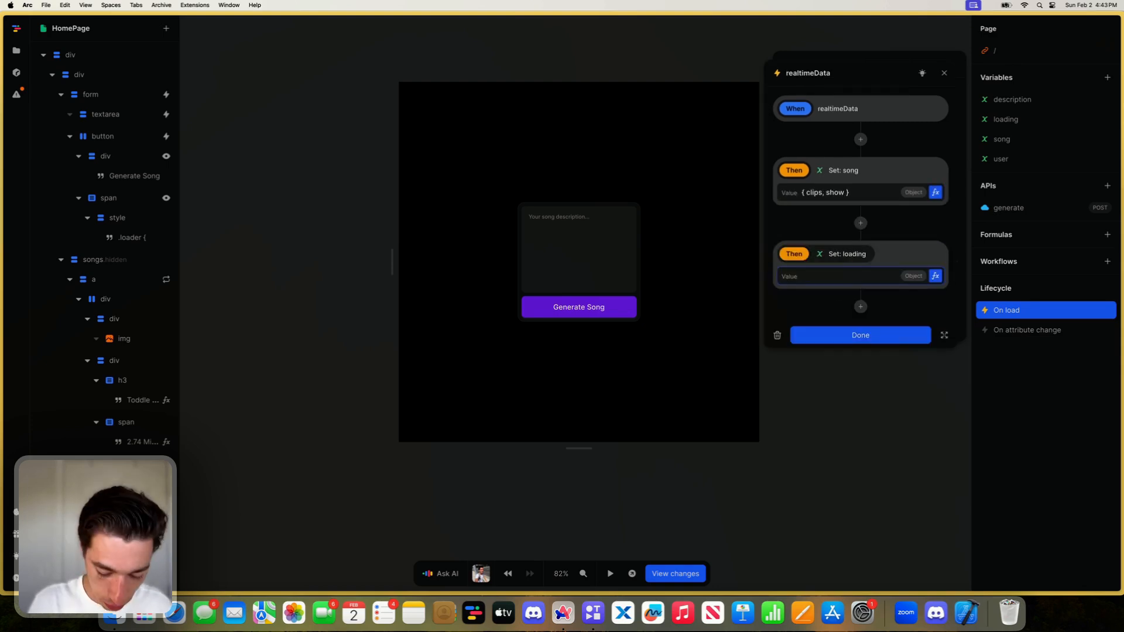
type("false")
left_click(822, 336)
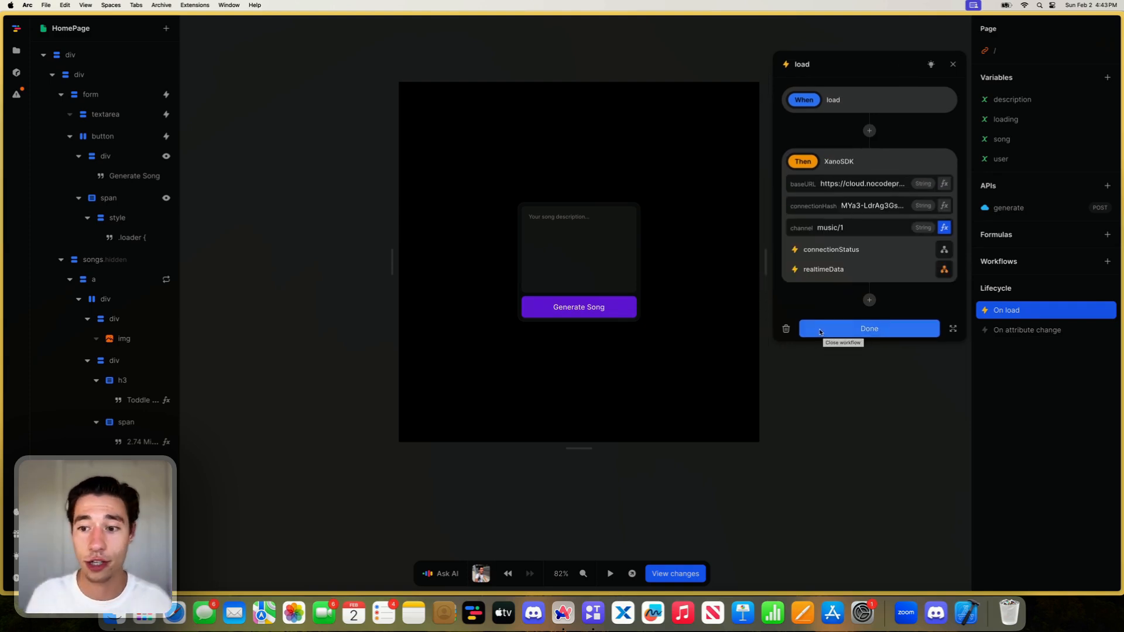
left_click(823, 332)
- Add a disabled attribute to the Generate Song button and bind it to the loading variable
left_click(621, 305)
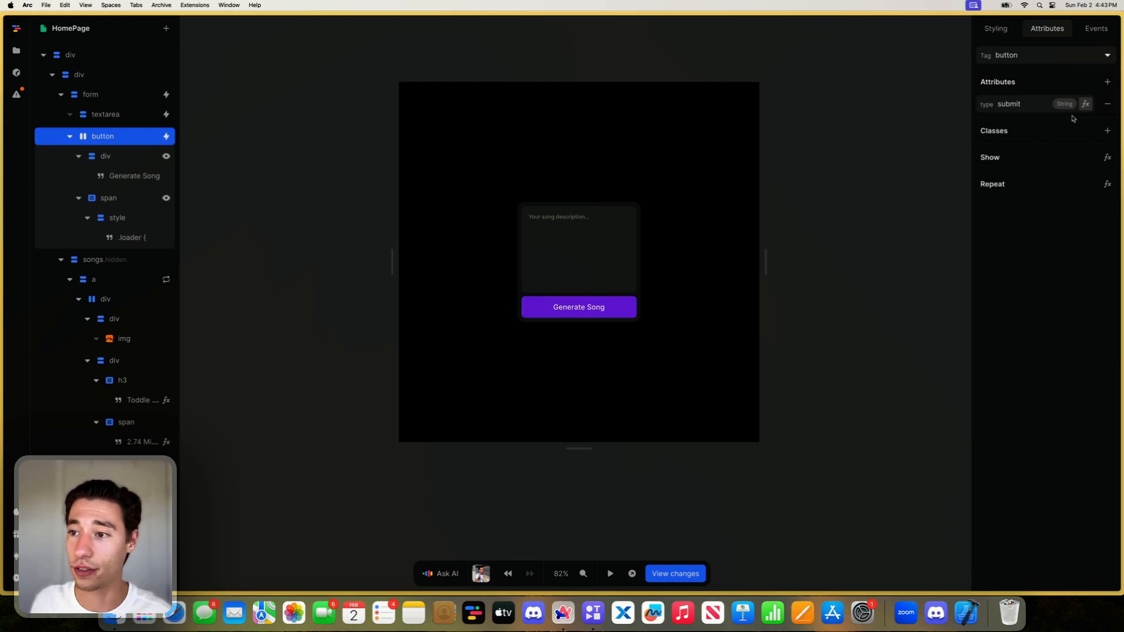
left_click(1104, 82)
type("disabled")
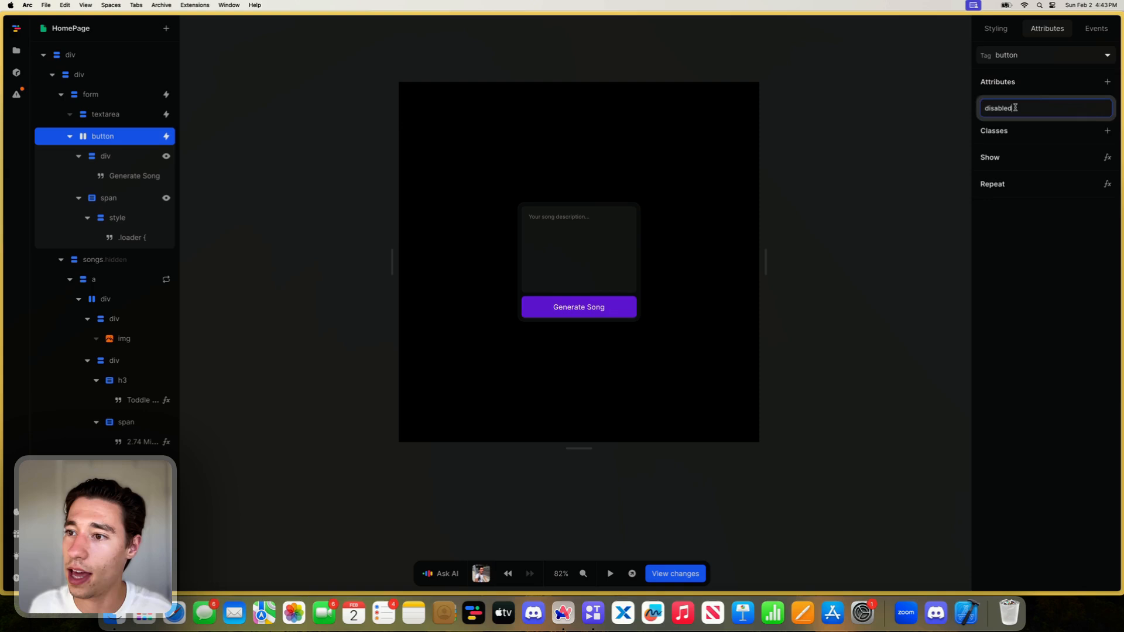
key("Return")
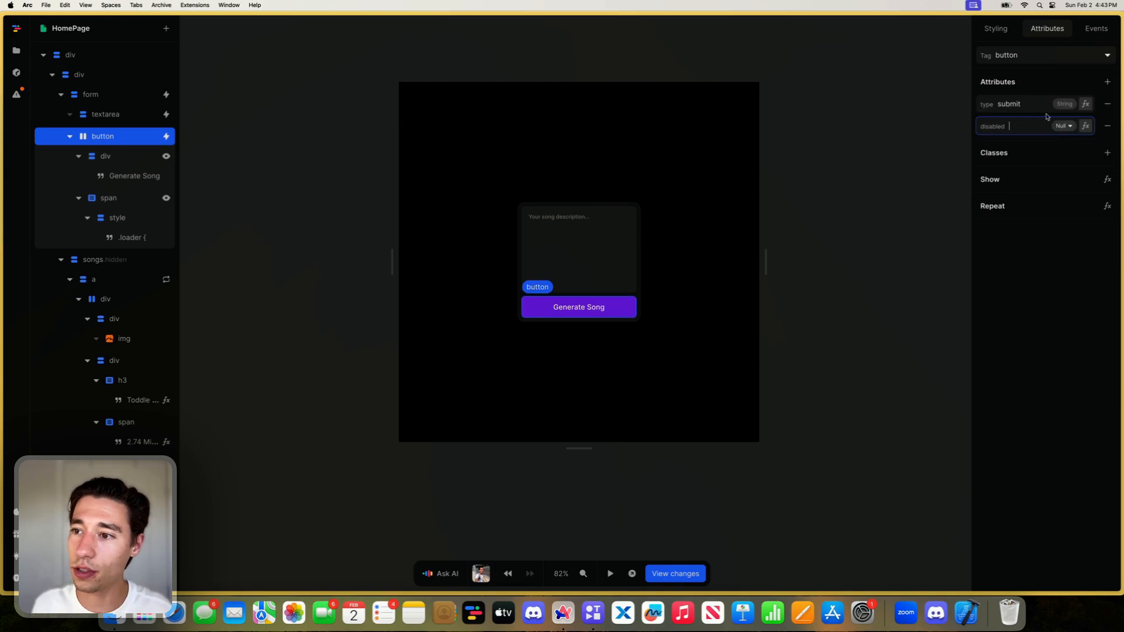
left_click(1085, 126)
left_click(445, 326)
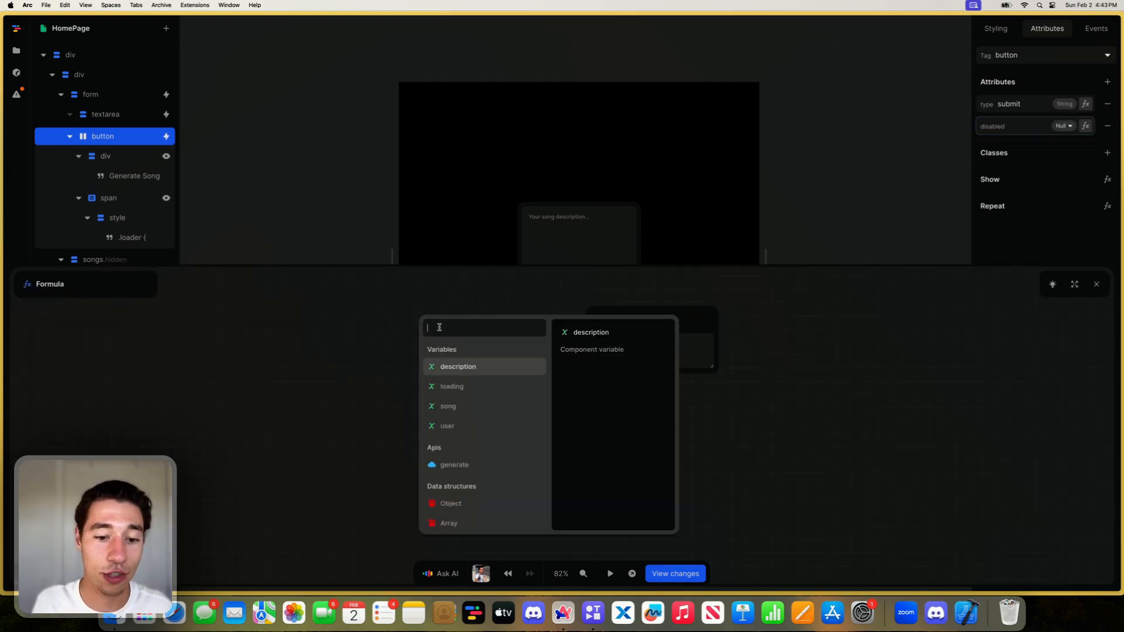
left_click(462, 386)
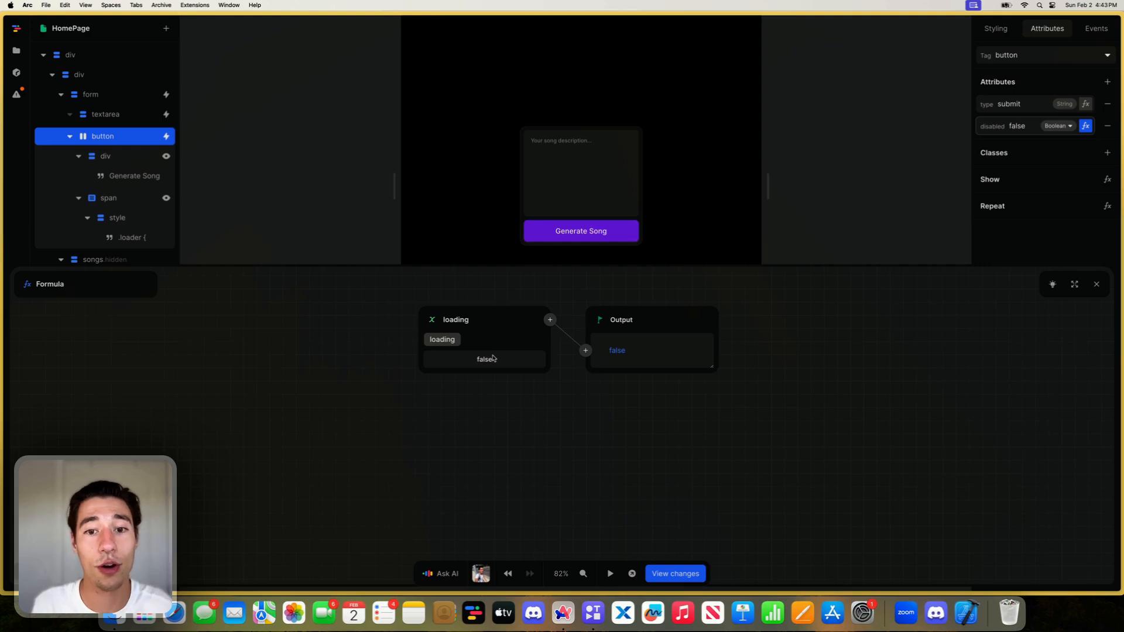
left_click(1096, 284)
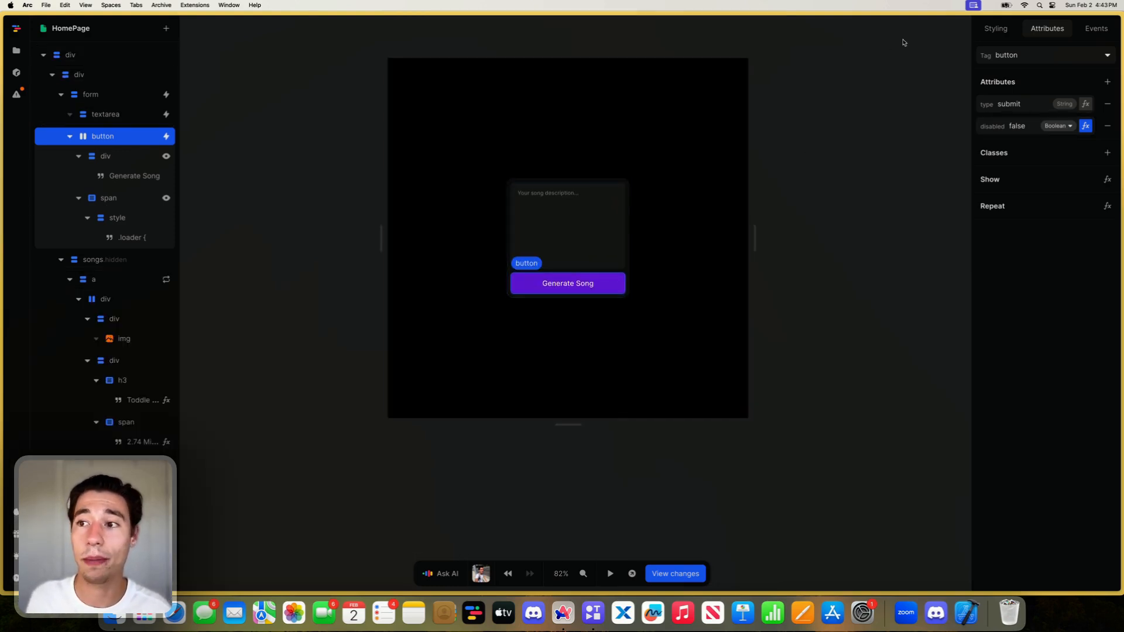
- Create a style variant for the Generate Song button with the Disabled pseudo-class
left_click(995, 28)
left_click(1037, 105)
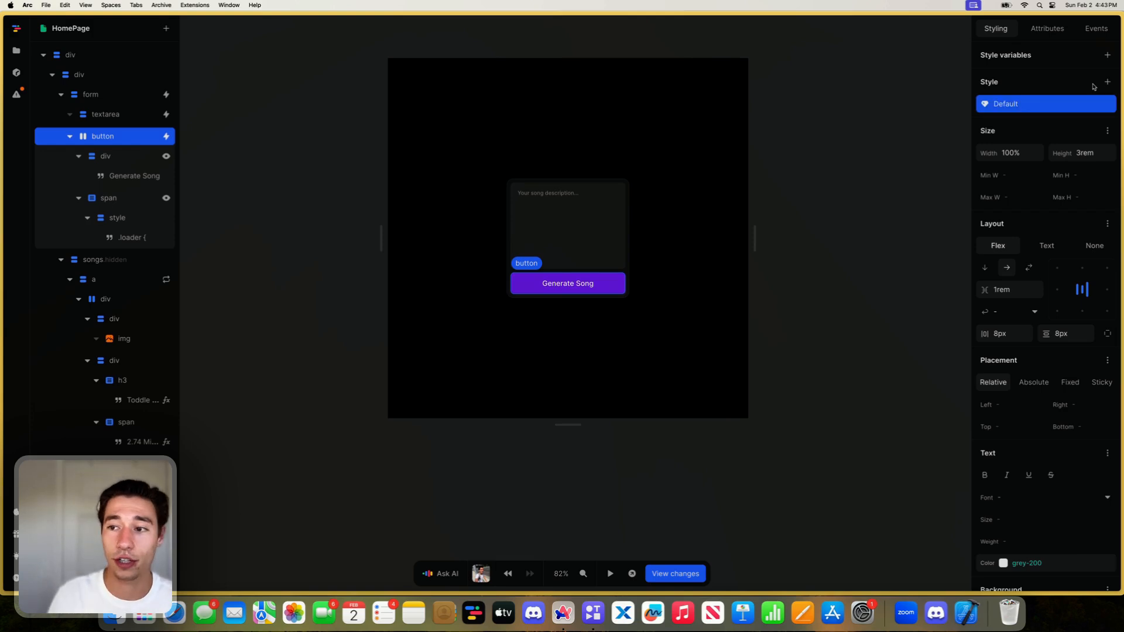
left_click(1107, 82)
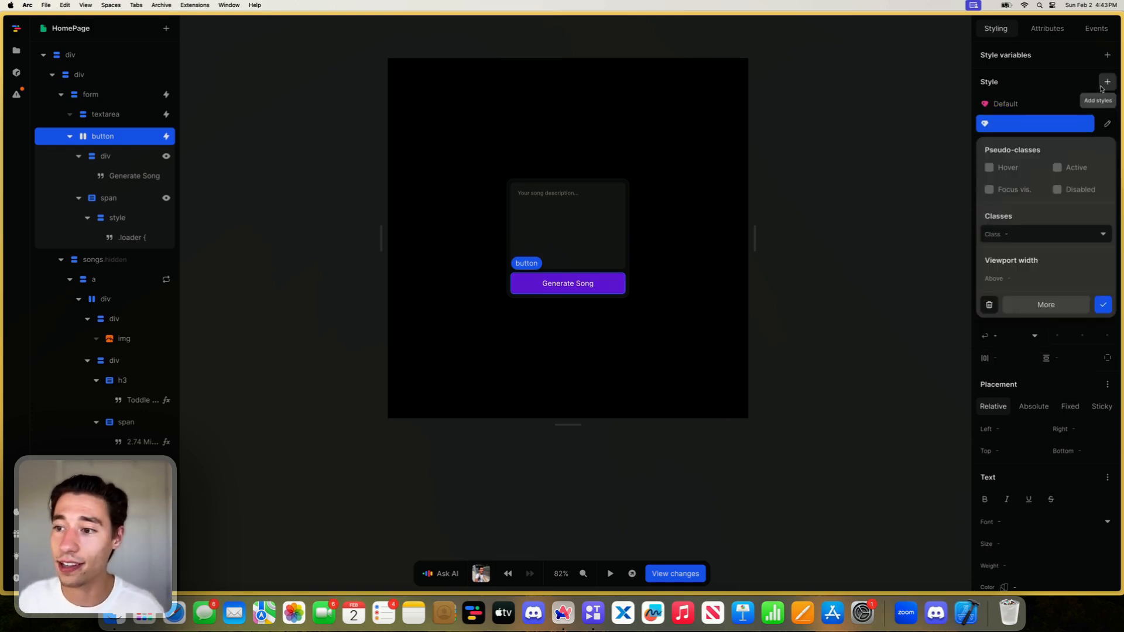
left_click(1057, 189)
left_click(1103, 304)
scroll(1027, 444, "down", 6)
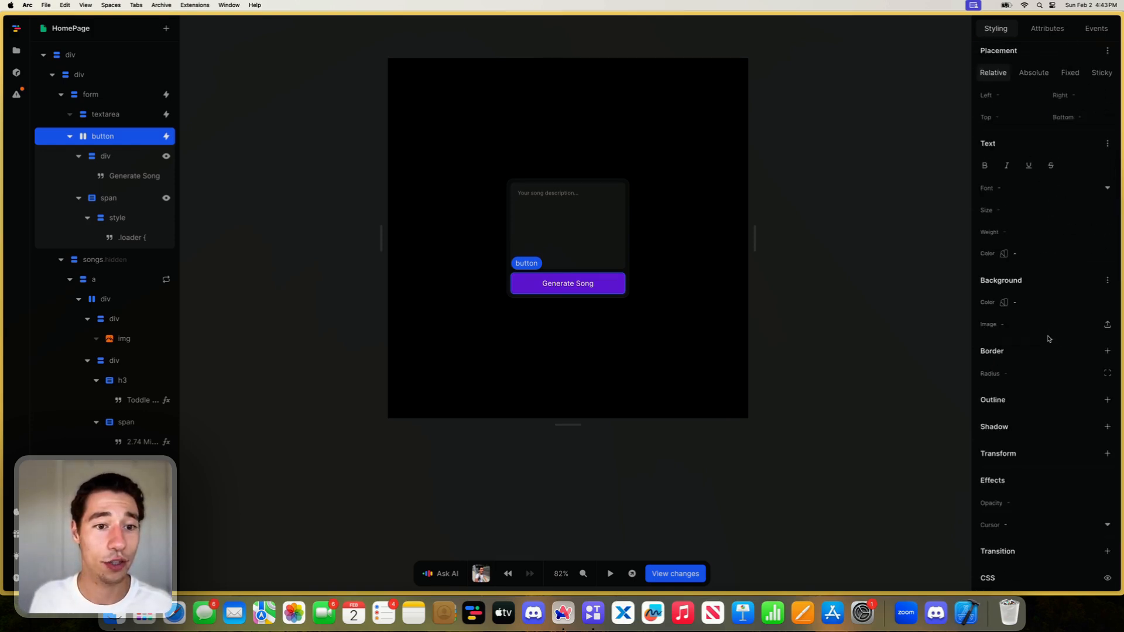
- Set the opacity of the Generate Song button's disabled style to 0.5 and compare it with the default style
left_click(1032, 503)
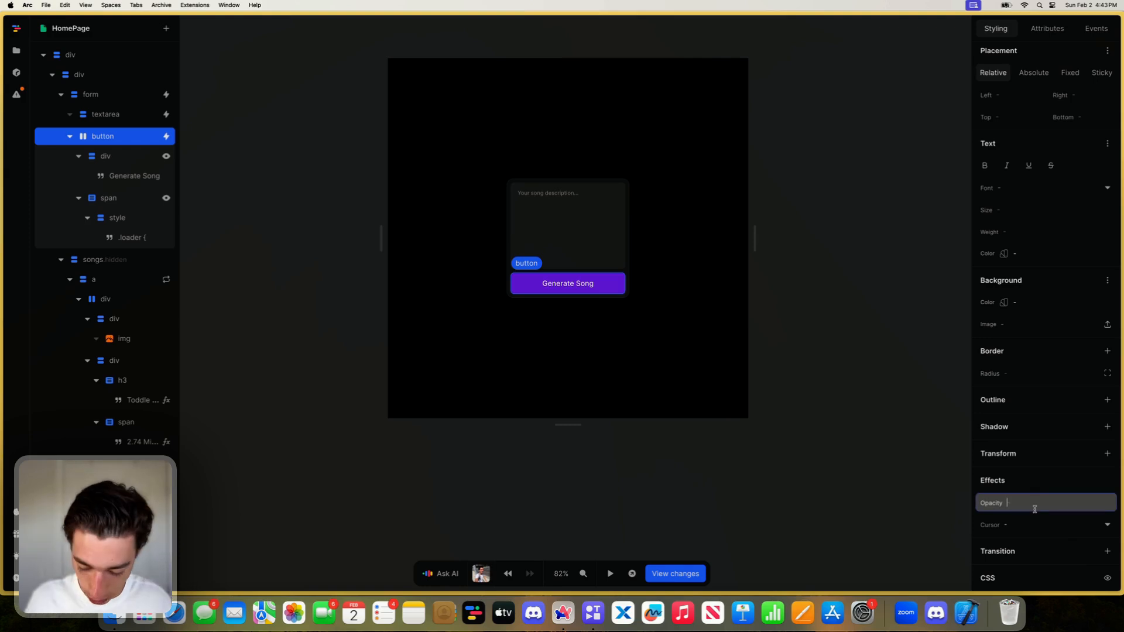
type("0.5")
scroll(1020, 387, "up", 6)
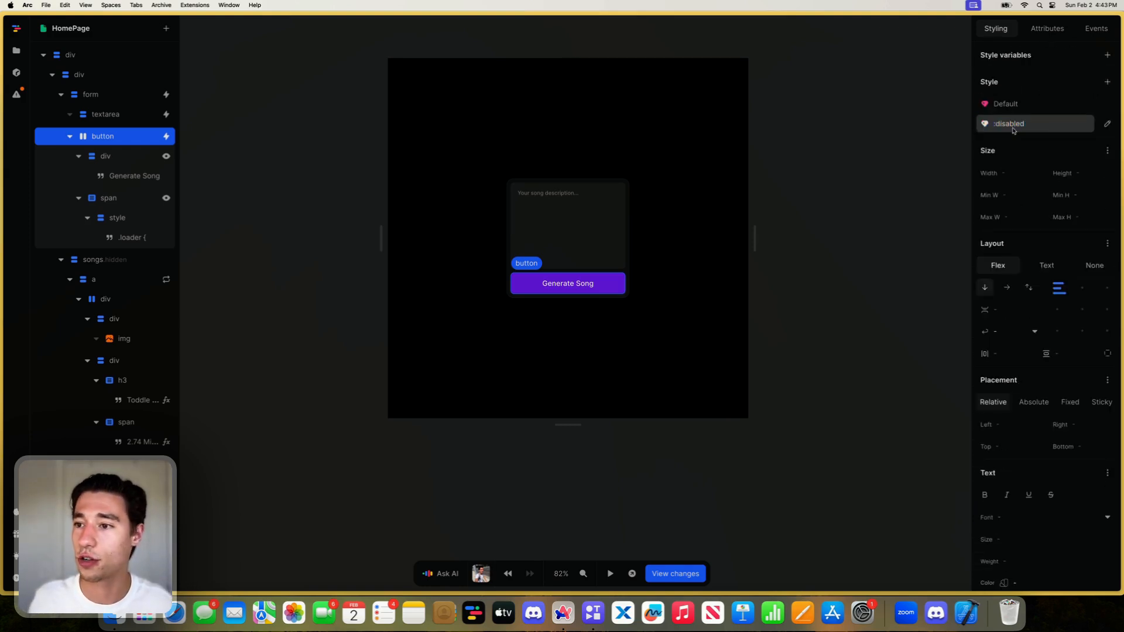
left_click(1016, 107)
left_click(1015, 124)
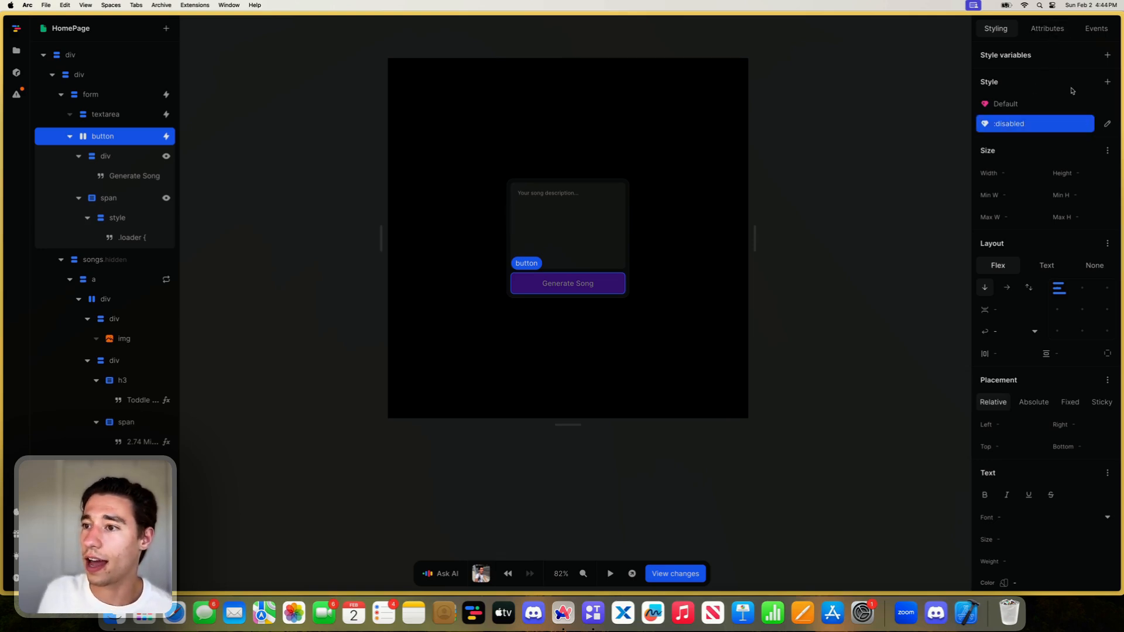
scroll(1072, 131, "down", 3)
scroll(1072, 131, "up", 3)
- Add a transition on all properties to the Generate Song button's default style, keeping 300ms ease
left_click(1021, 106)
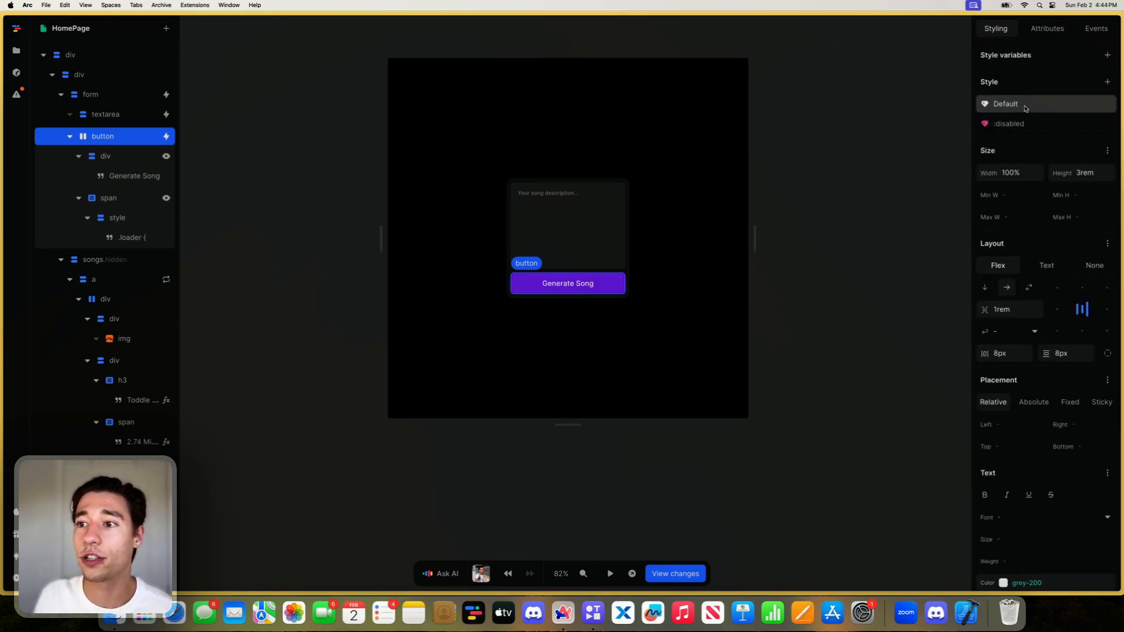
scroll(1022, 176, "down", 6)
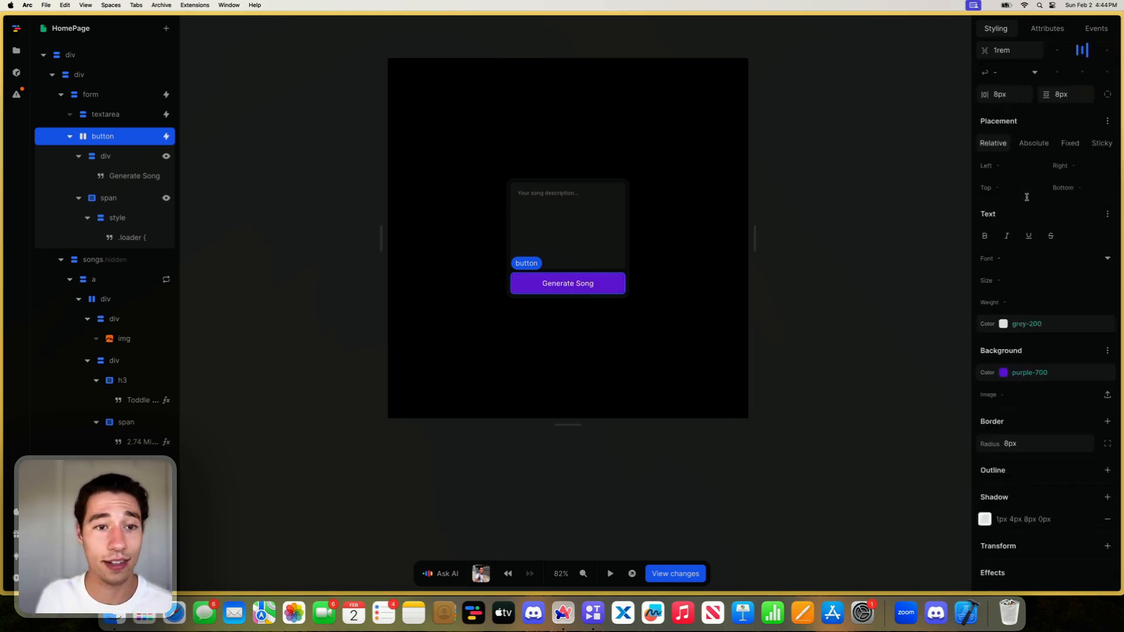
left_click(1106, 551)
type("all")
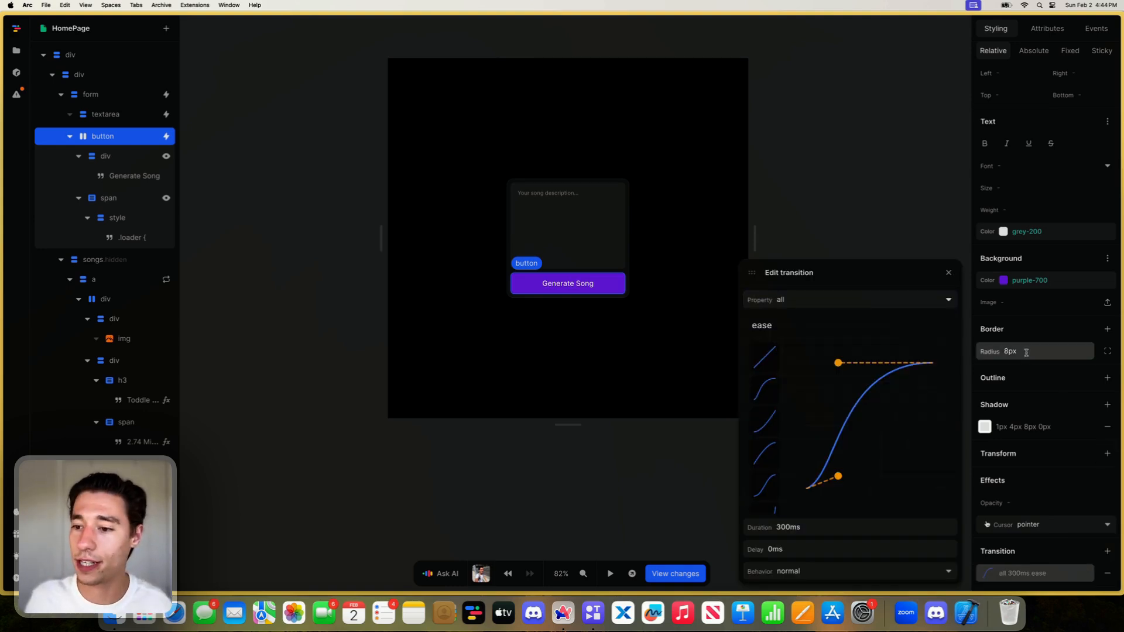
left_click(948, 272)
scroll(1035, 259, "up", 6)
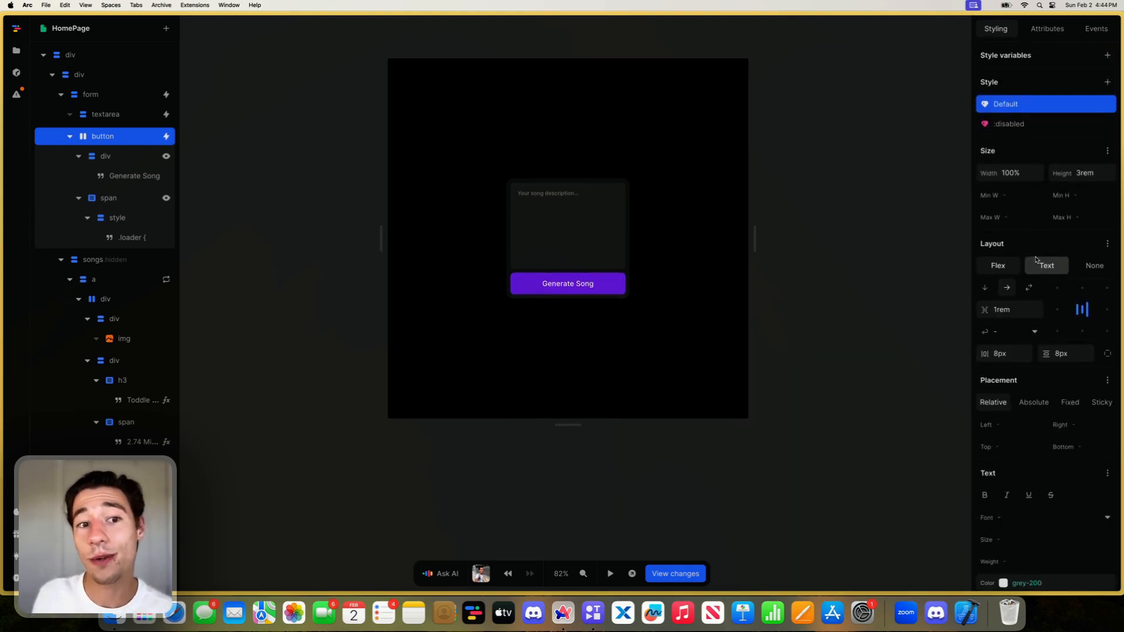
- Open the standalone preview of the home page to check it, and return to the project's editor
left_click(673, 530)
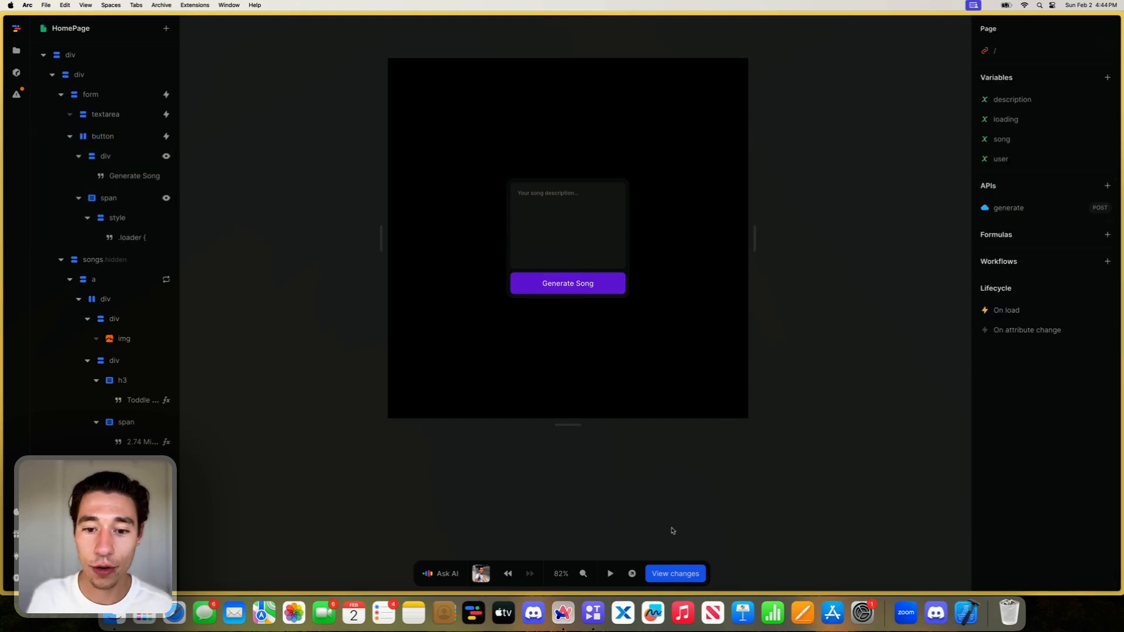
left_click(631, 573)
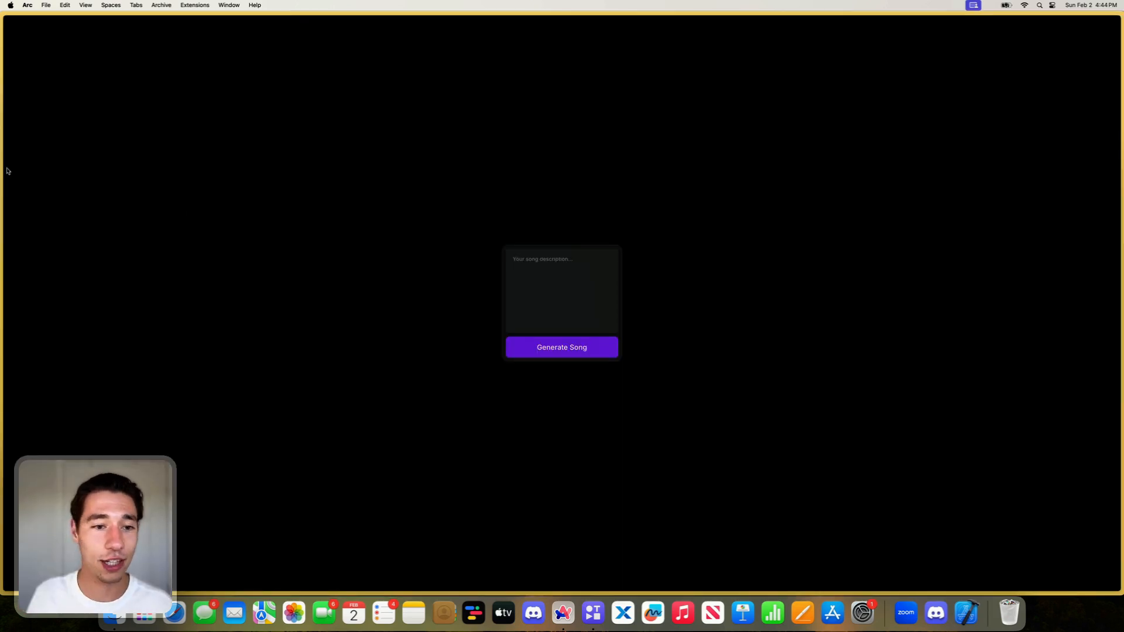
mouse_move(1, 170)
left_click(74, 64)
mouse_move(1, 201)
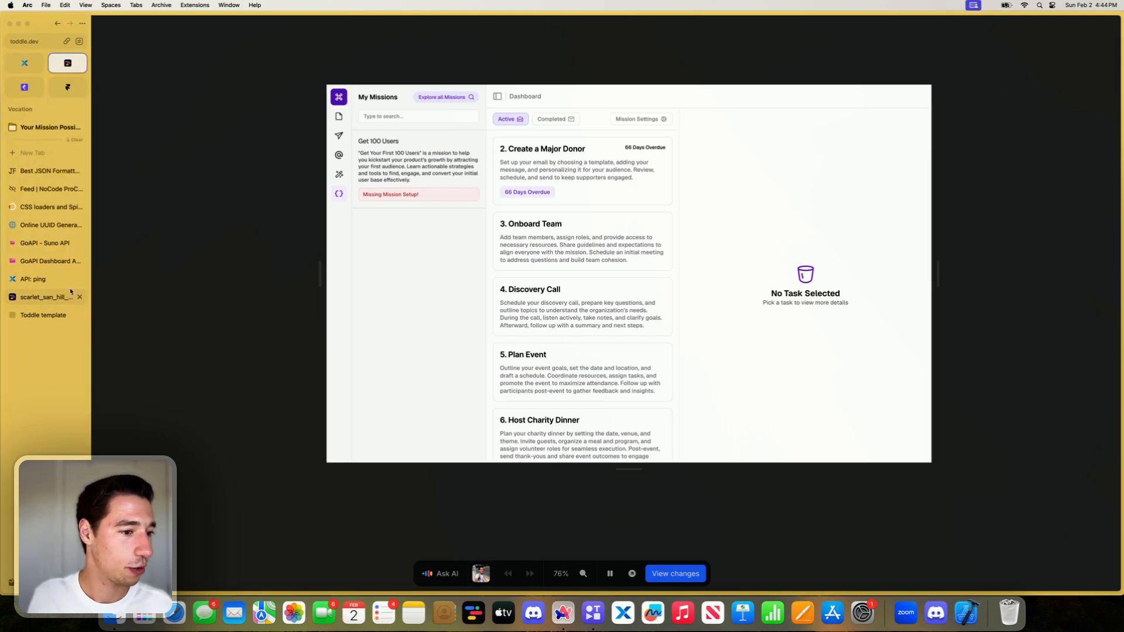
left_click(41, 297)
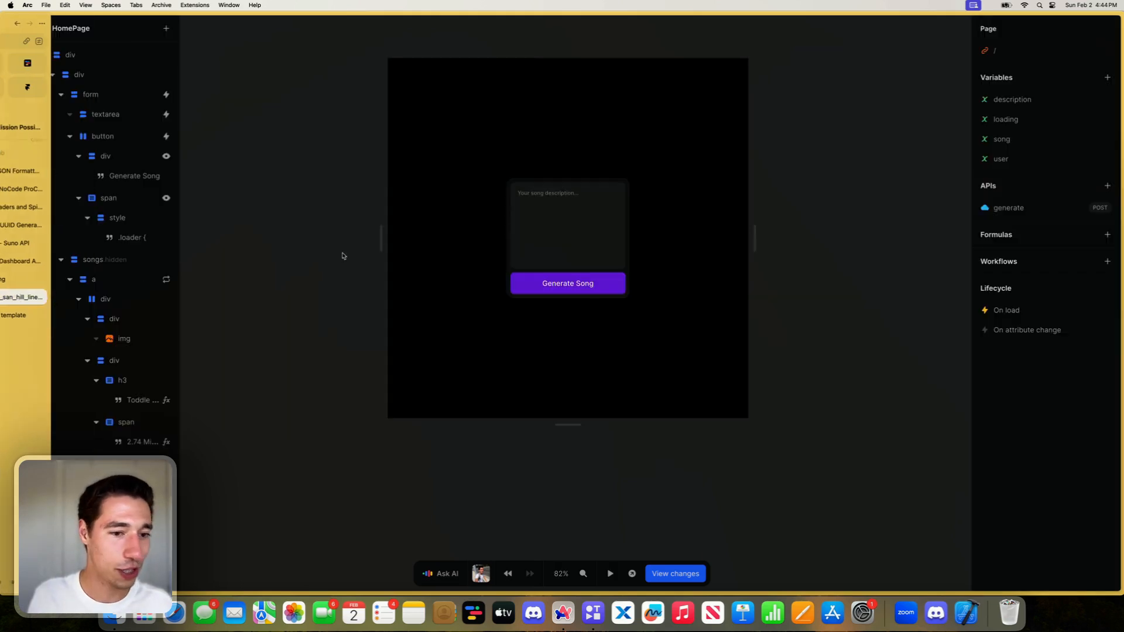
- Examine the actions in the form's submit workflow
left_click(591, 271)
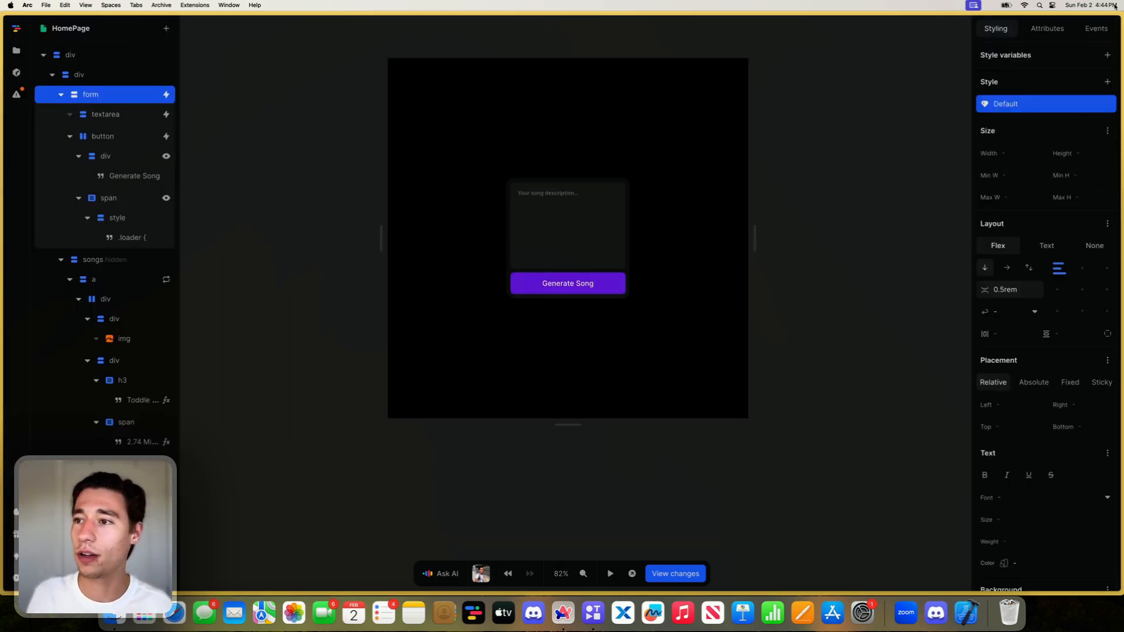
left_click(1096, 28)
left_click(1001, 78)
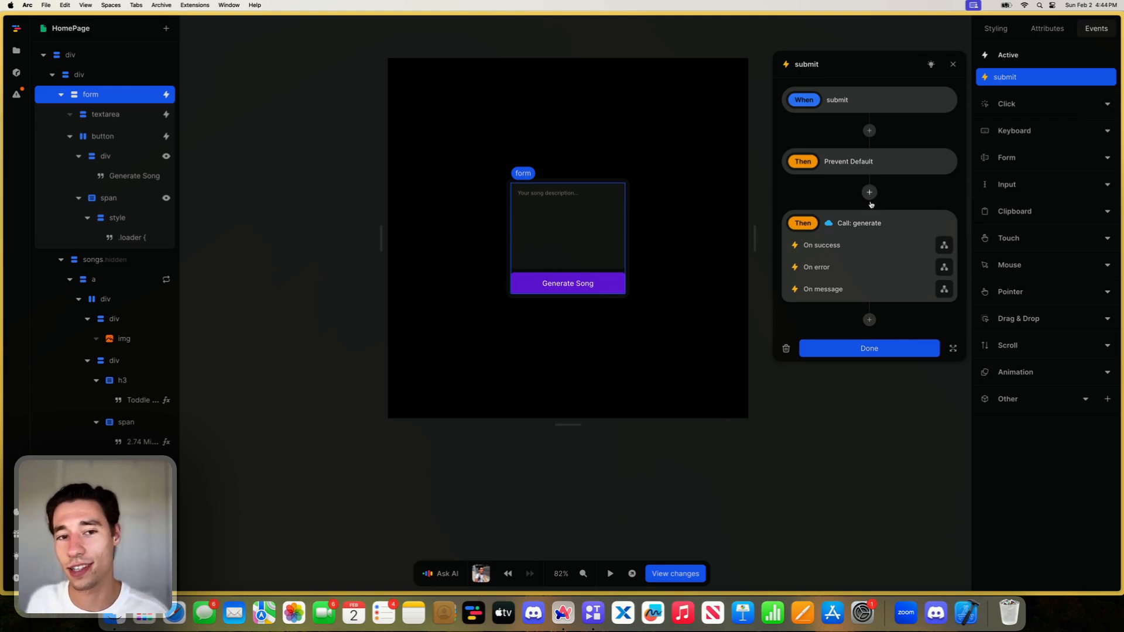
left_click(859, 346)
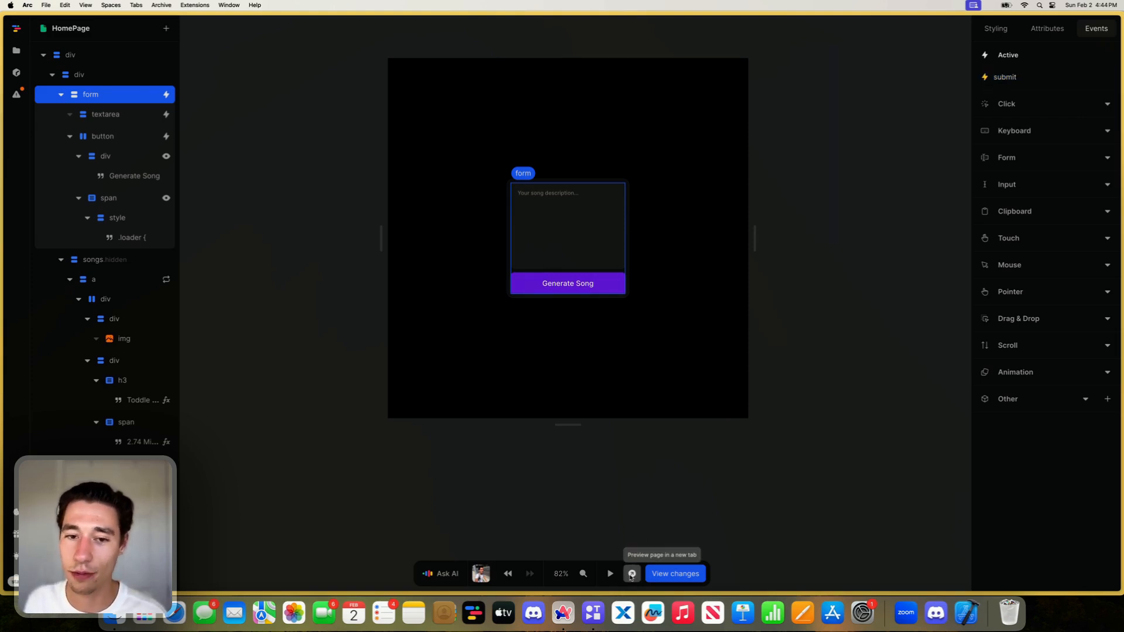
- Wrap the card div that contains the form and songs list in a new div
left_click(629, 250)
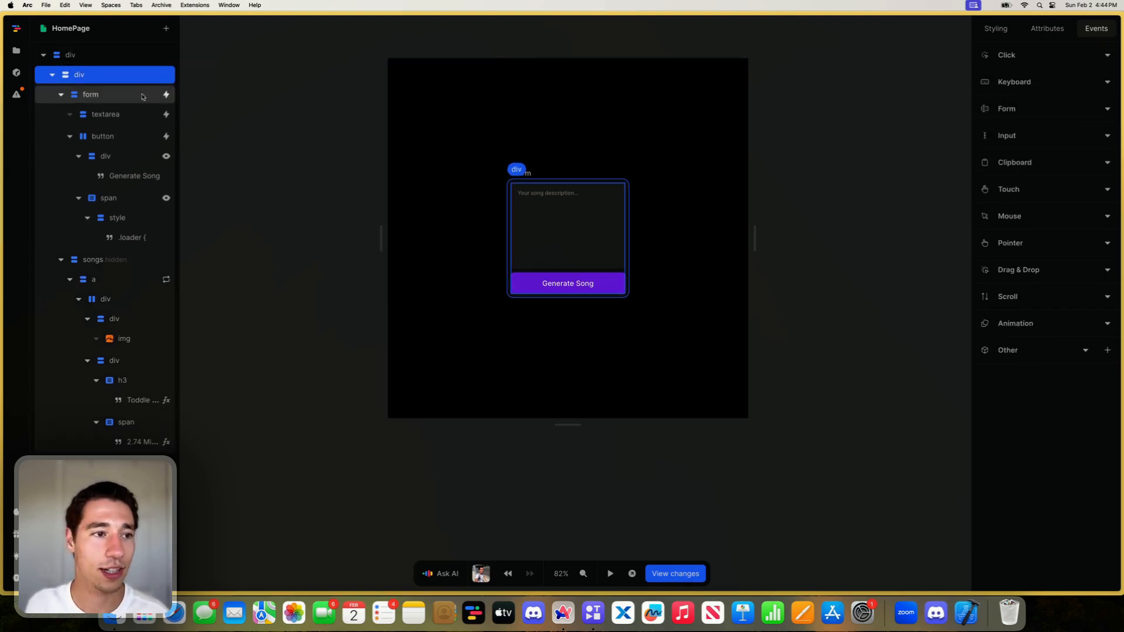
right_click(90, 77)
left_click(119, 111)
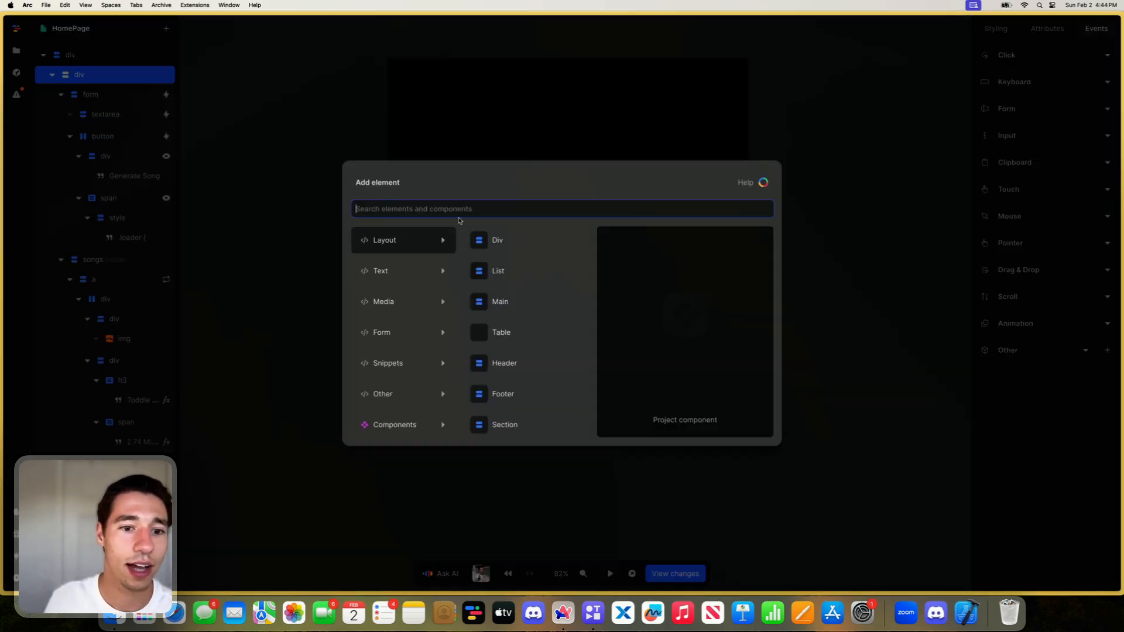
left_click(496, 240)
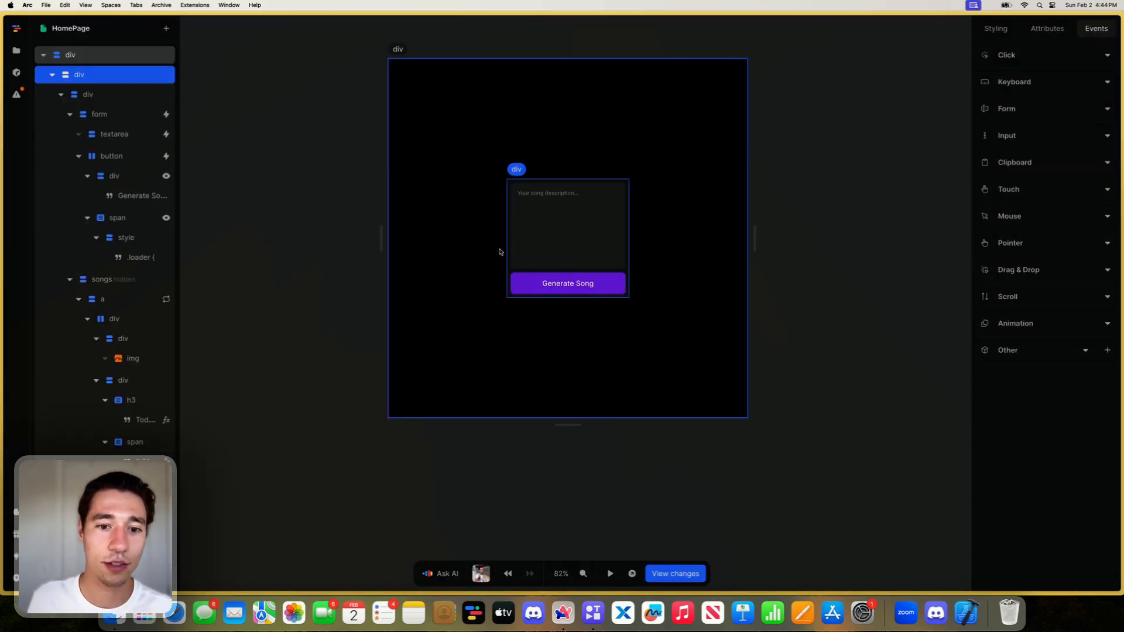
- Add an audio element inside the new outer div, below the collapsed form card
left_click(61, 95)
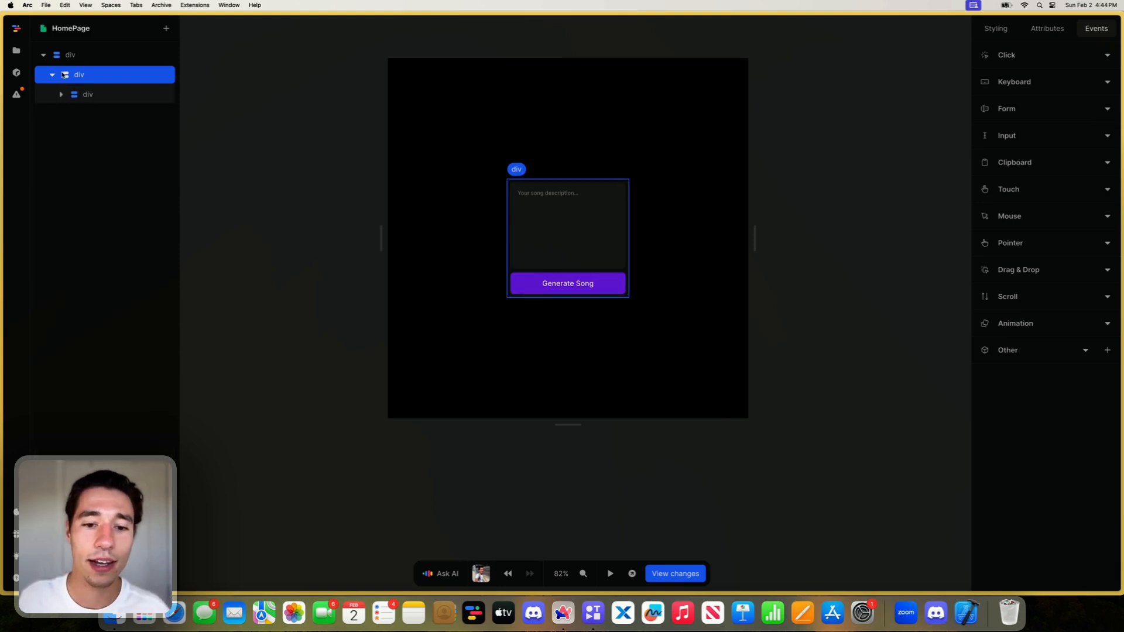
left_click(167, 28)
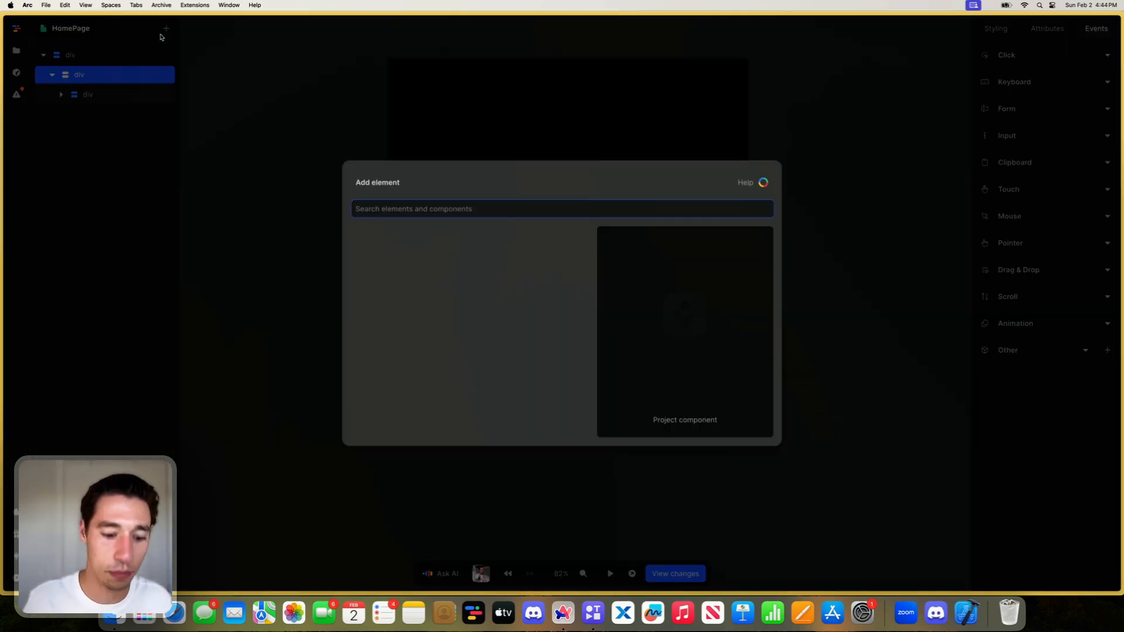
type("a")
left_click(512, 241)
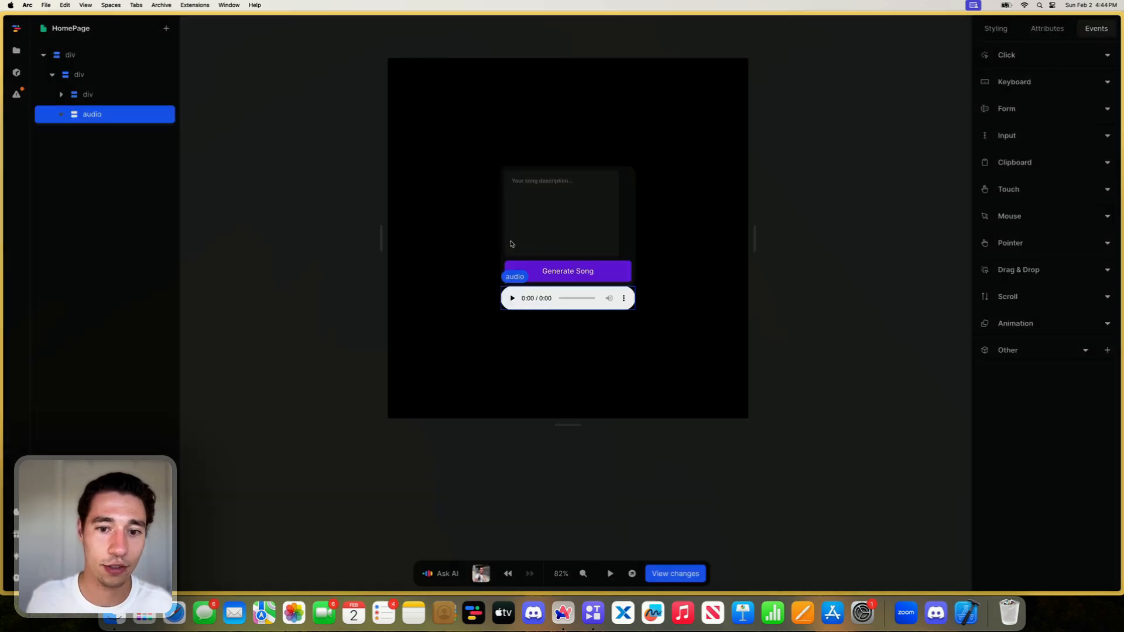
- Set the gap of the outer div around the form card and audio player to 1rem
left_click(100, 75)
left_click(995, 28)
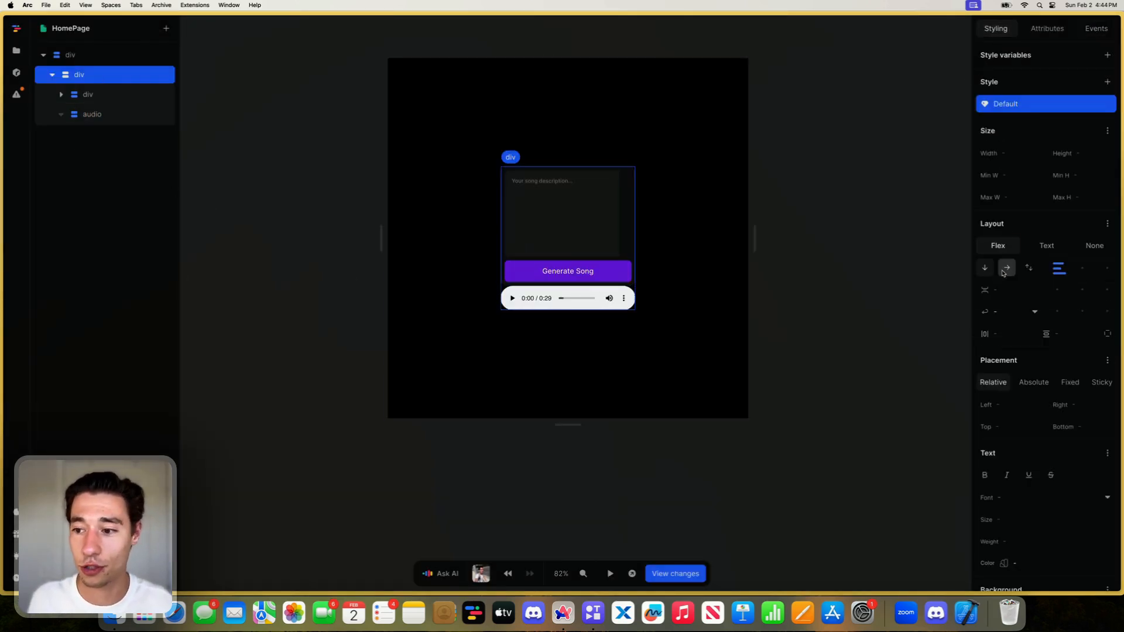
left_click(1007, 291)
type("1rem")
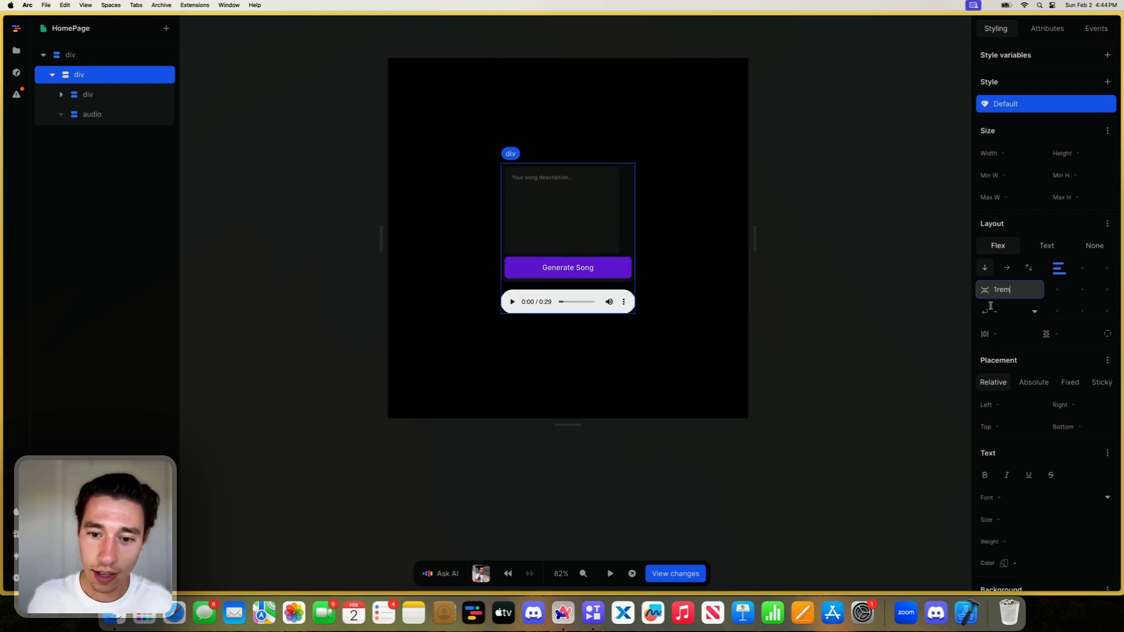
left_click(639, 376)
- Set the audio element's maximum height to 9999px in its default style
left_click(591, 302)
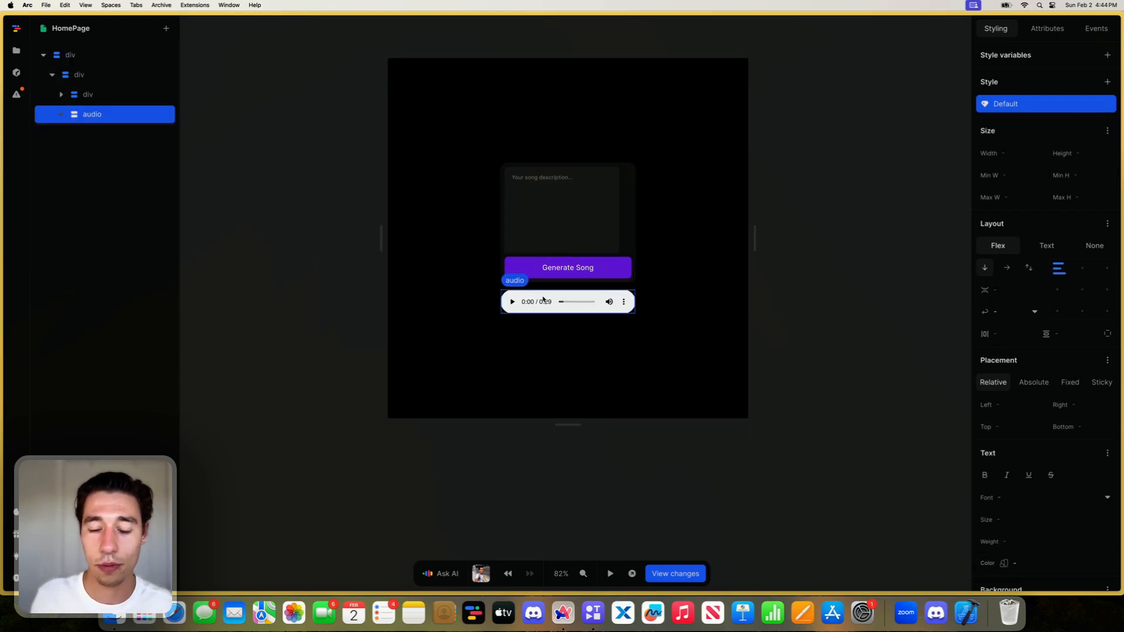
right_click(103, 114)
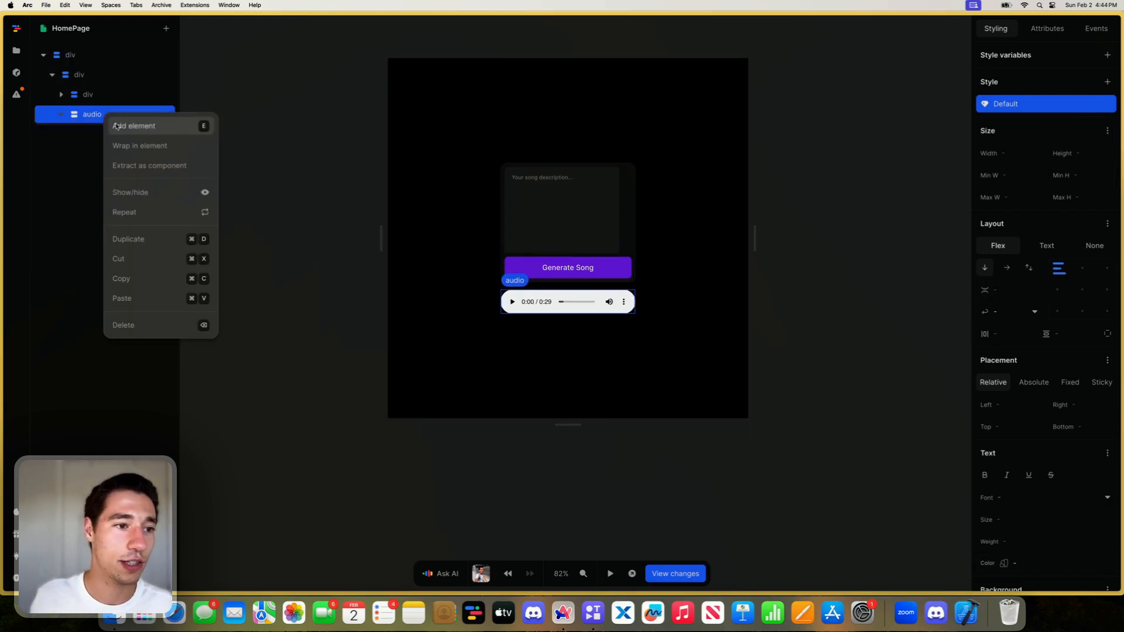
left_click(84, 122)
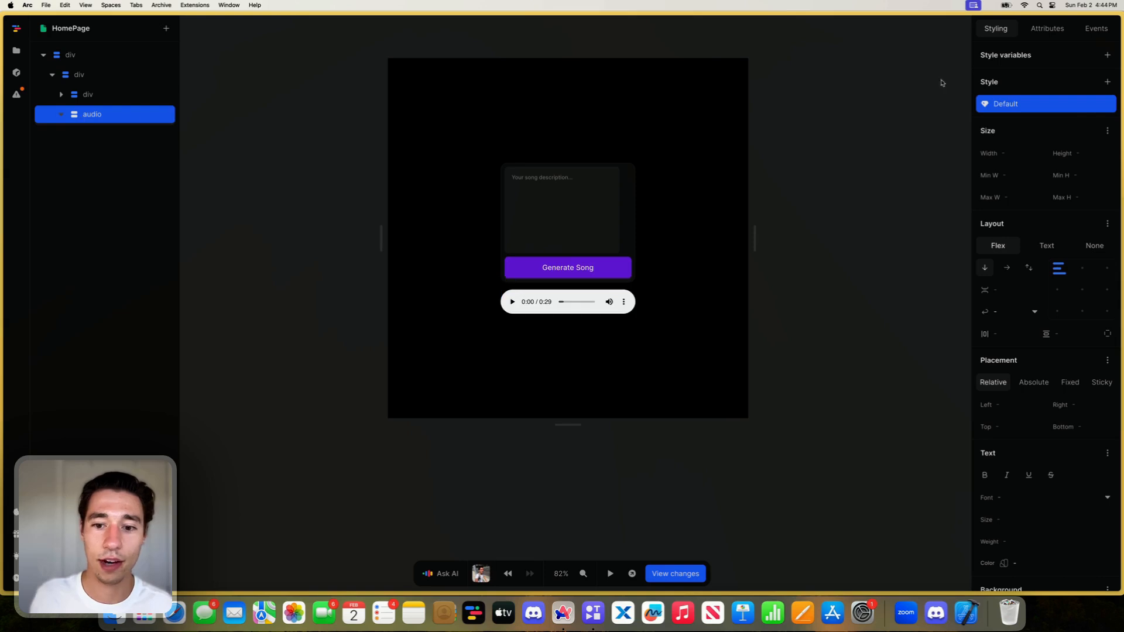
left_click(1081, 152)
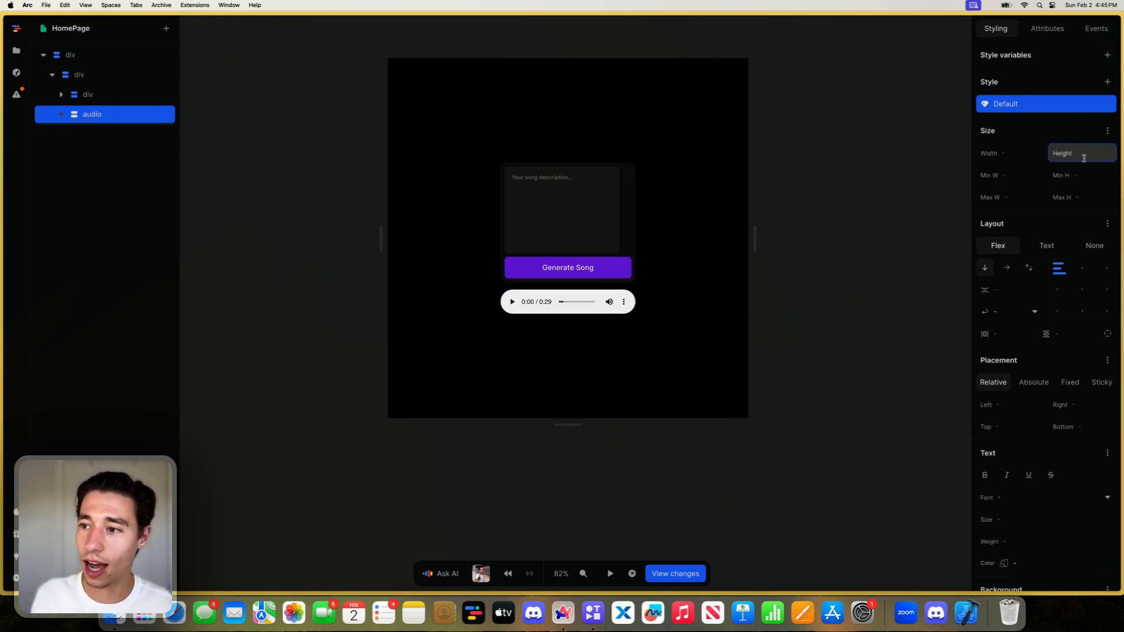
left_click(1089, 197)
type("999")
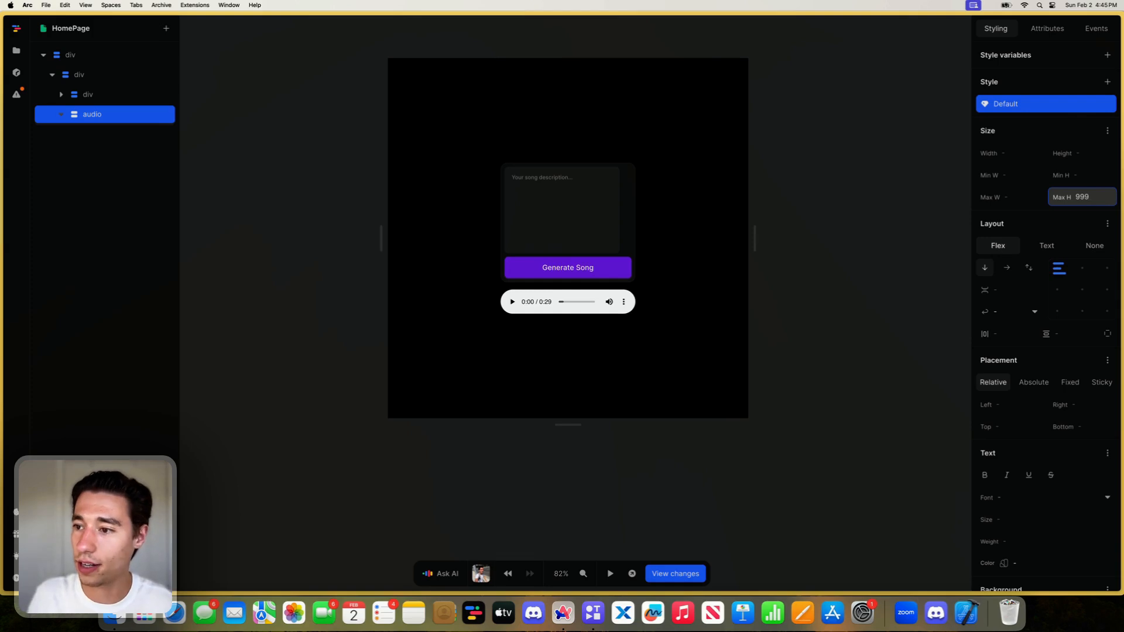
type("9")
key("Return")
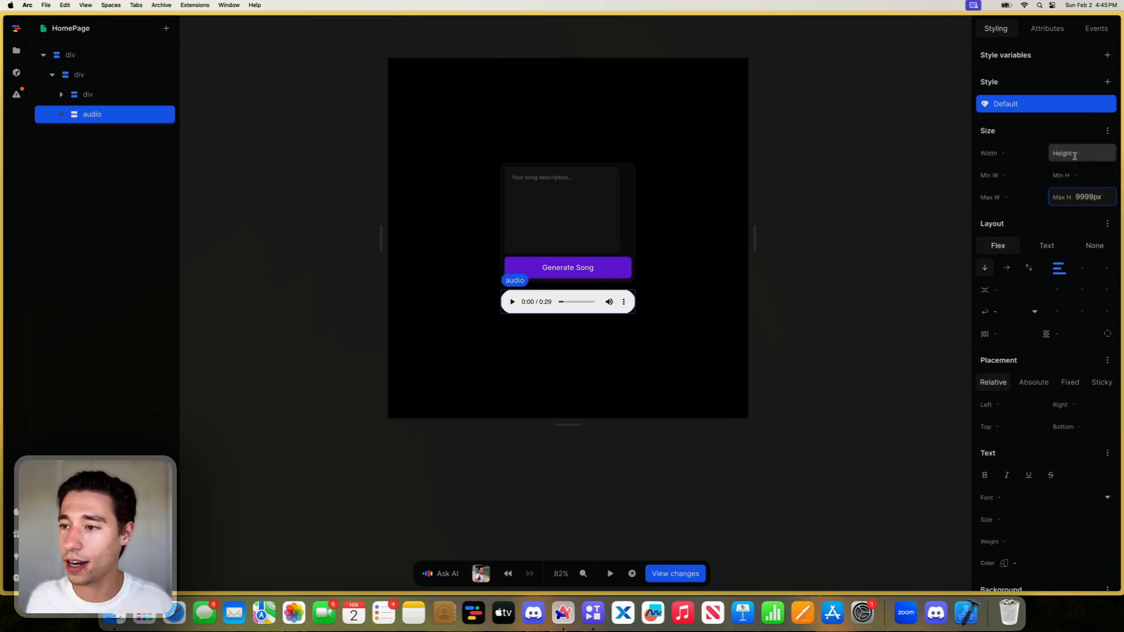
- Add a class named hidden to the audio element
left_click(1047, 28)
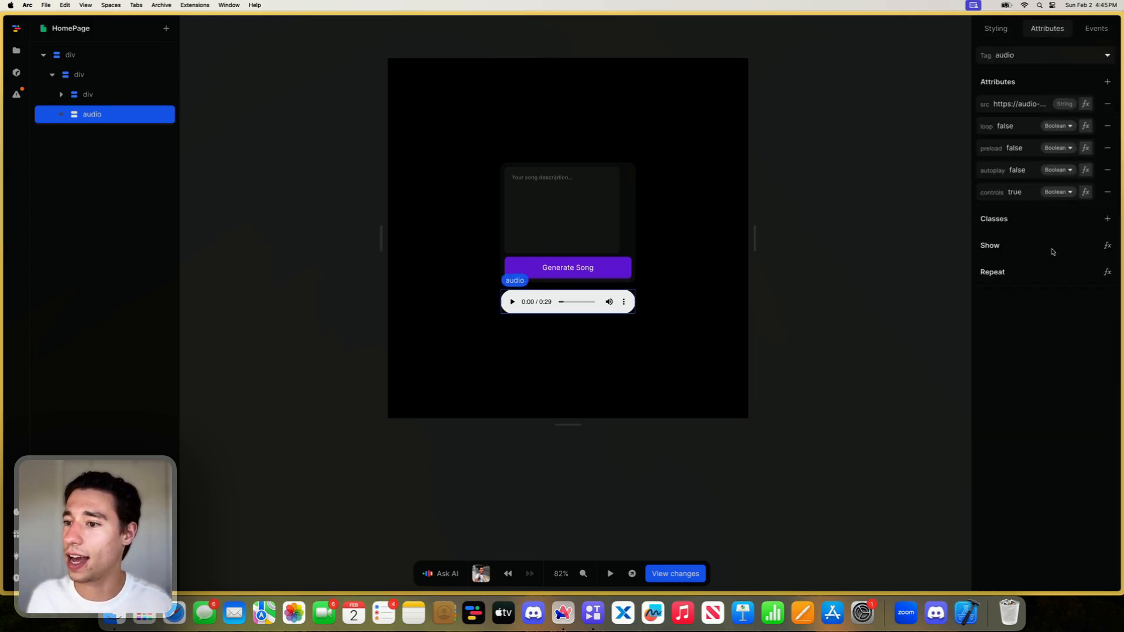
left_click(1107, 218)
left_click(1043, 241)
key("BackSpace")
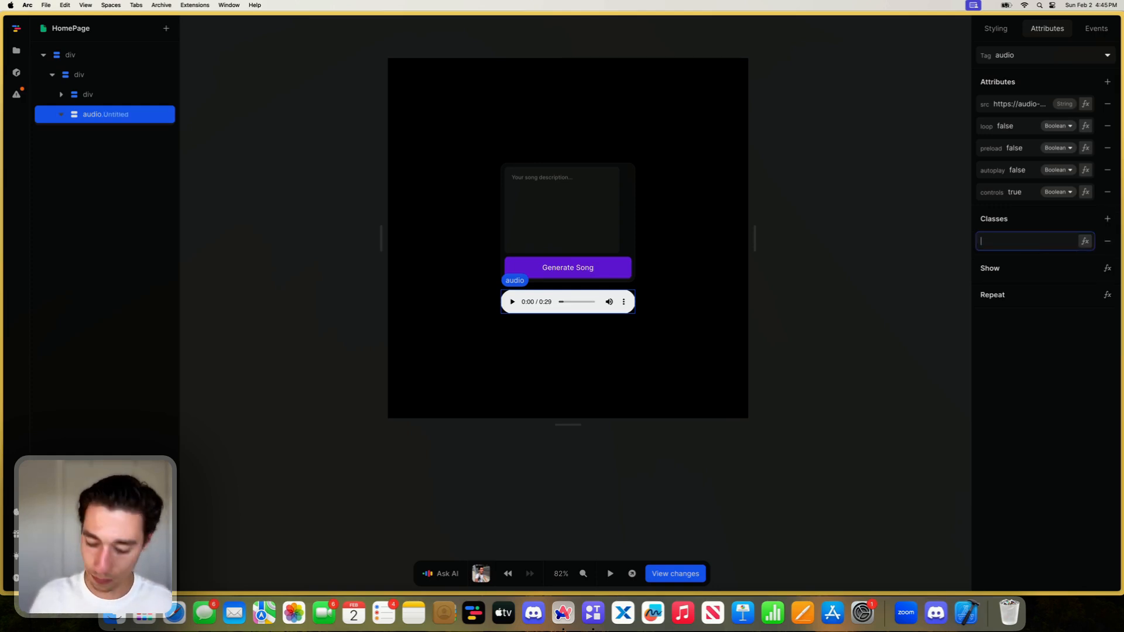
type("hidden")
left_click(1048, 384)
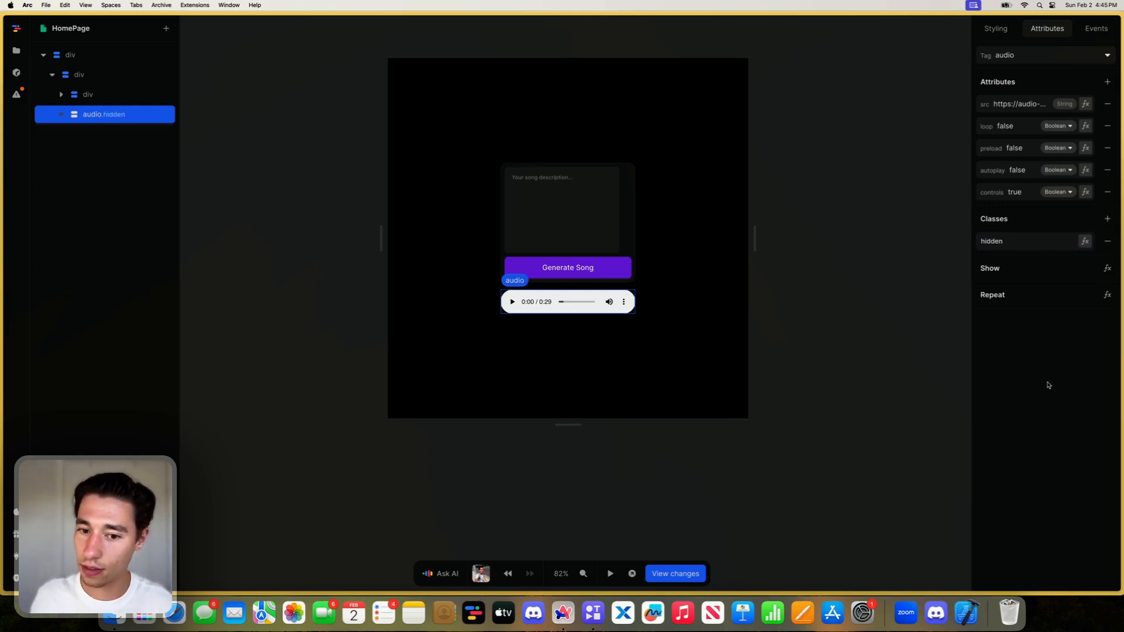
- Create a style variant for the audio element that applies to its hidden class
left_click(997, 27)
left_click(1049, 30)
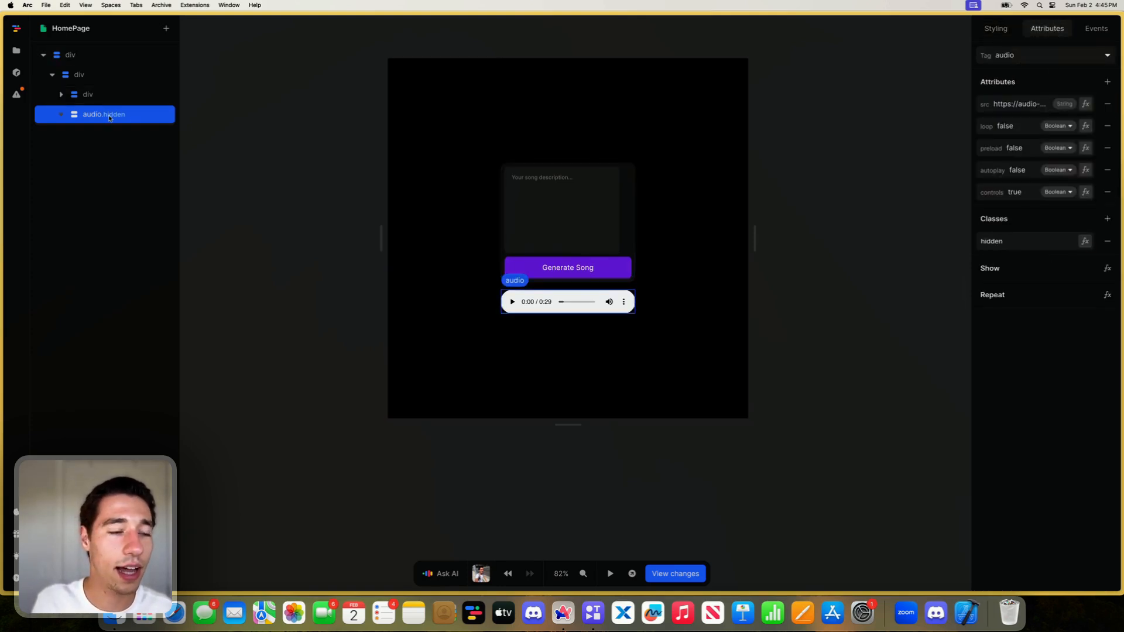
left_click(995, 28)
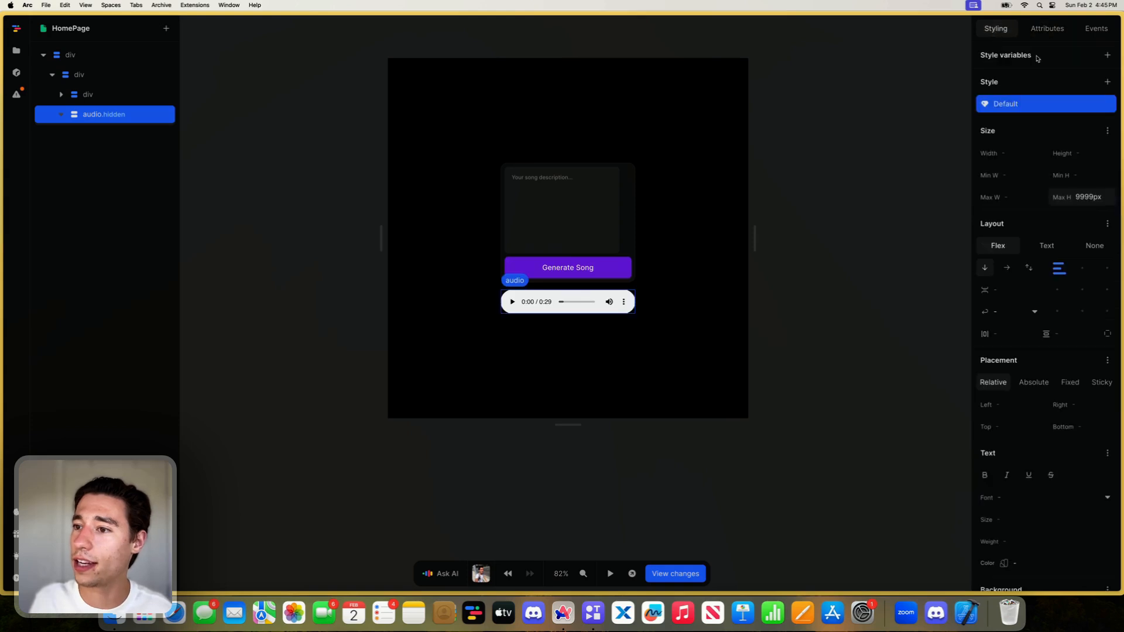
left_click(1107, 82)
left_click(1009, 234)
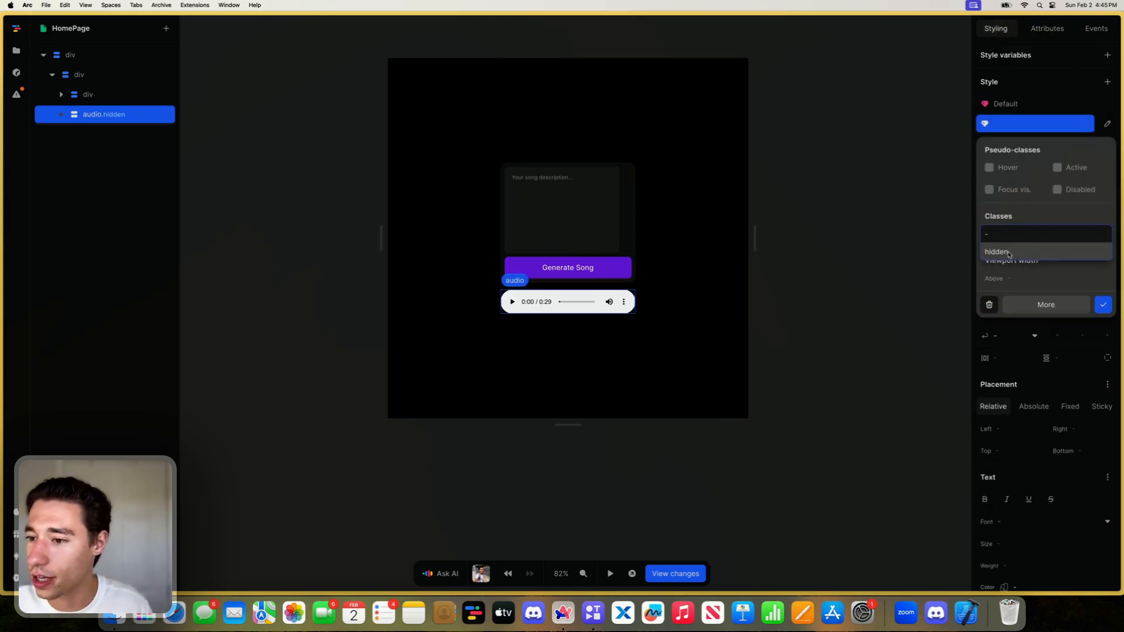
left_click(1009, 250)
left_click(1102, 304)
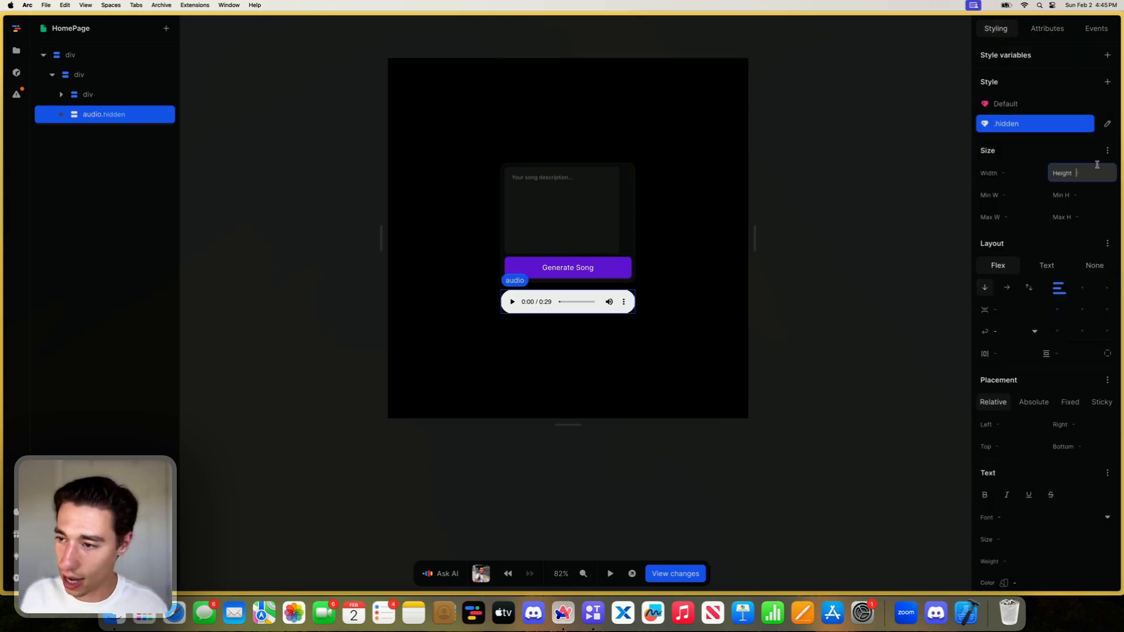
- Set the audio element's maximum height to 0px in its hidden style variant
left_click(1083, 217)
type("0px")
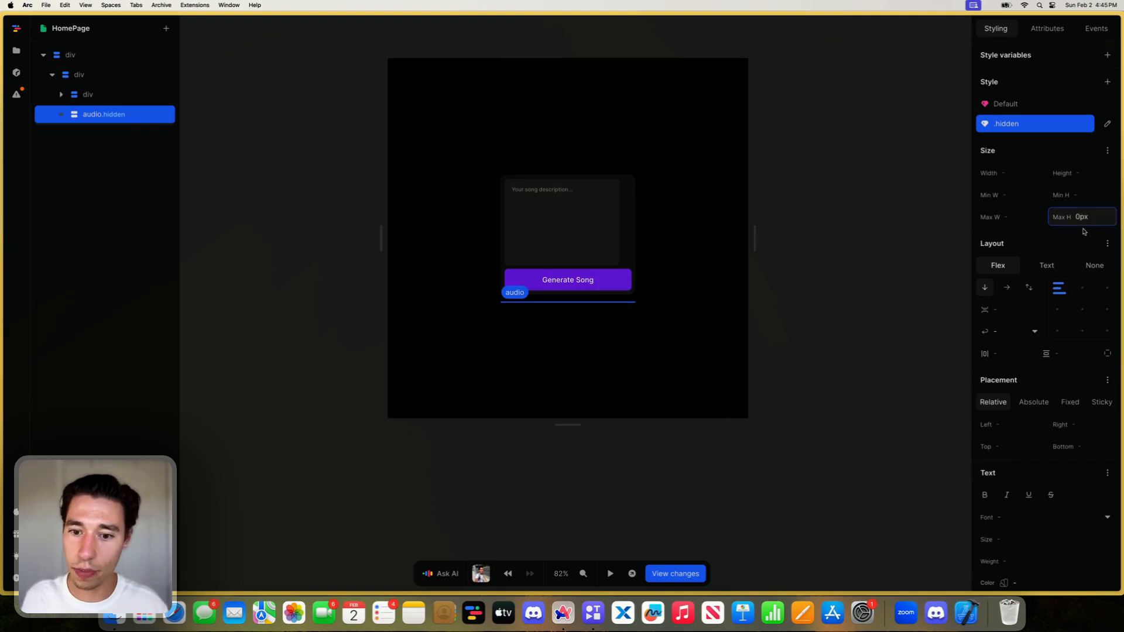
scroll(1068, 285, "down", 3)
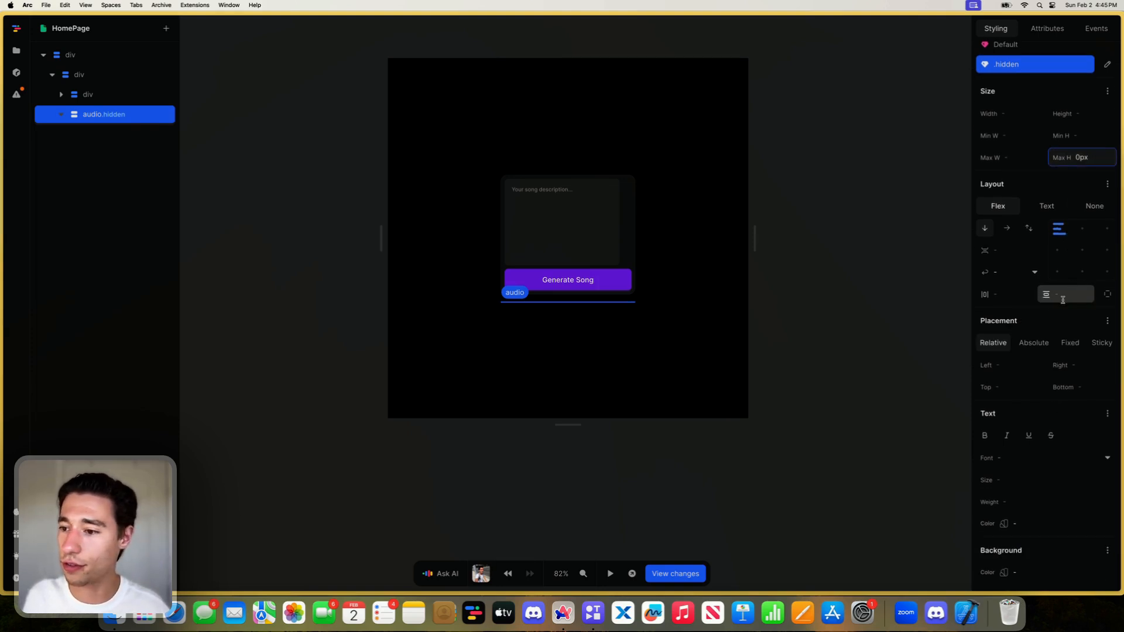
- Try a bottom margin of -1rem on the audio element's hidden variant to offset the parent div's 1rem gap
left_click(611, 299)
left_click(1023, 233)
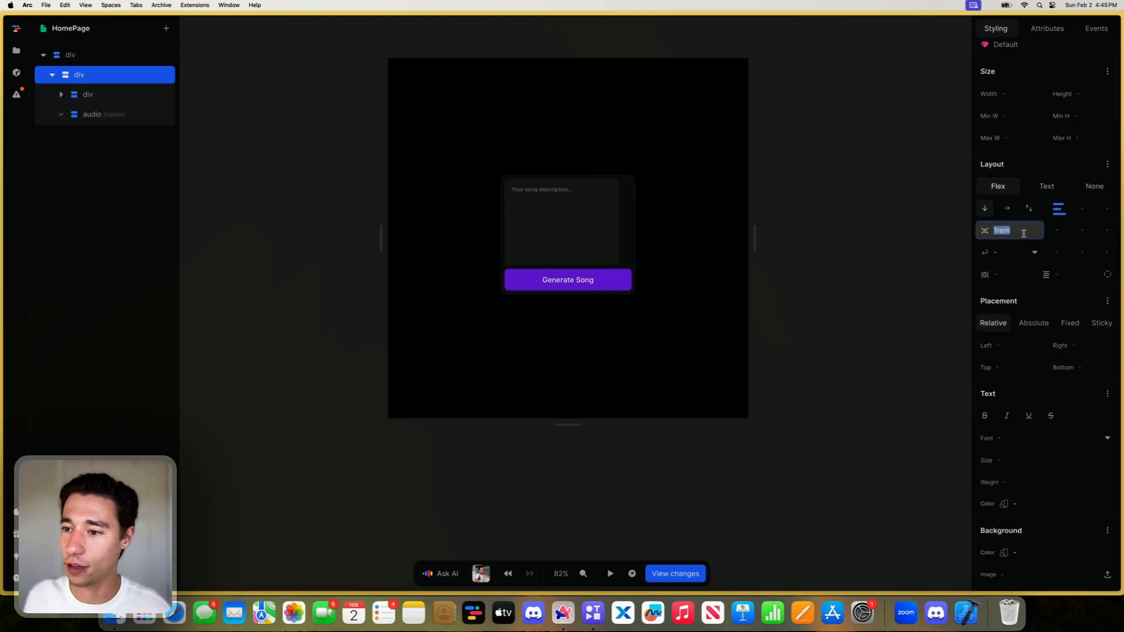
key("super+c")
left_click(130, 117)
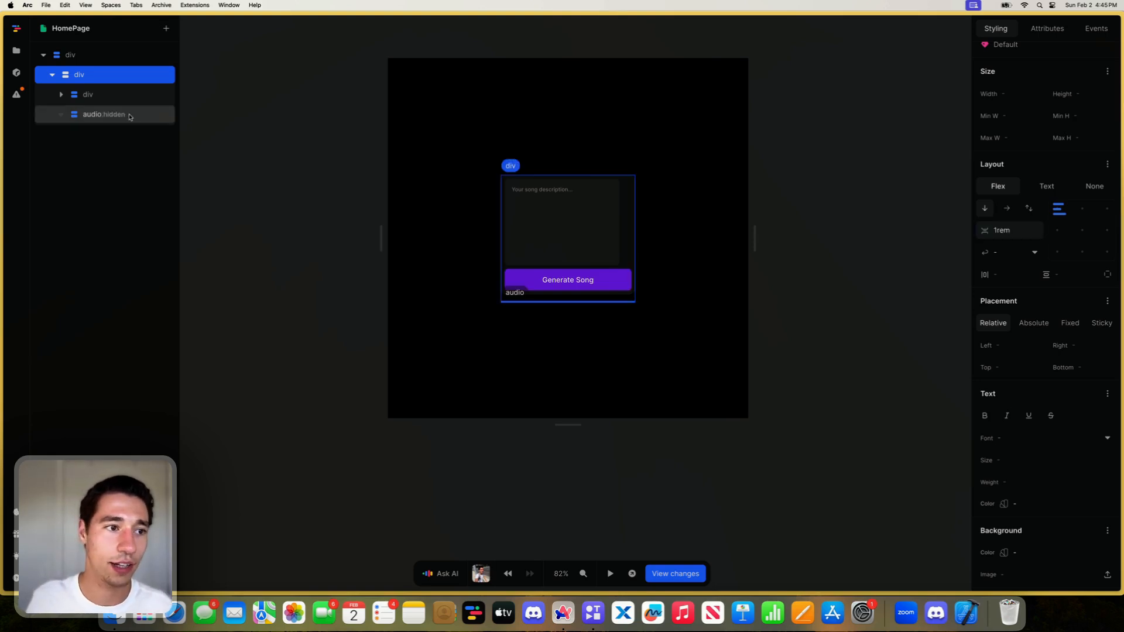
left_click(130, 114)
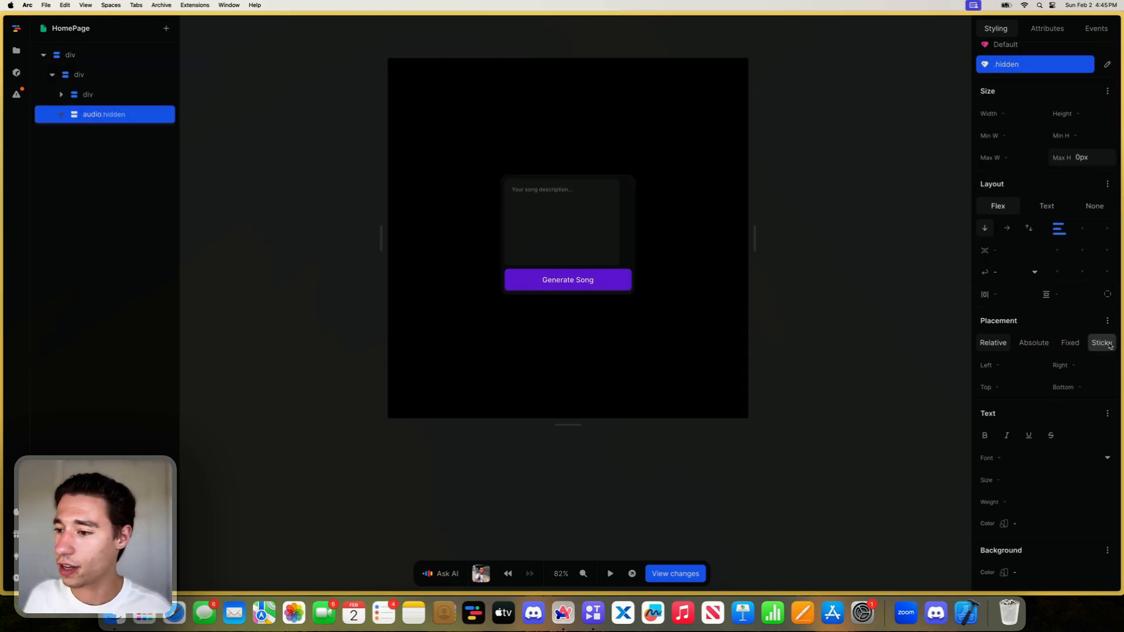
left_click(1107, 322)
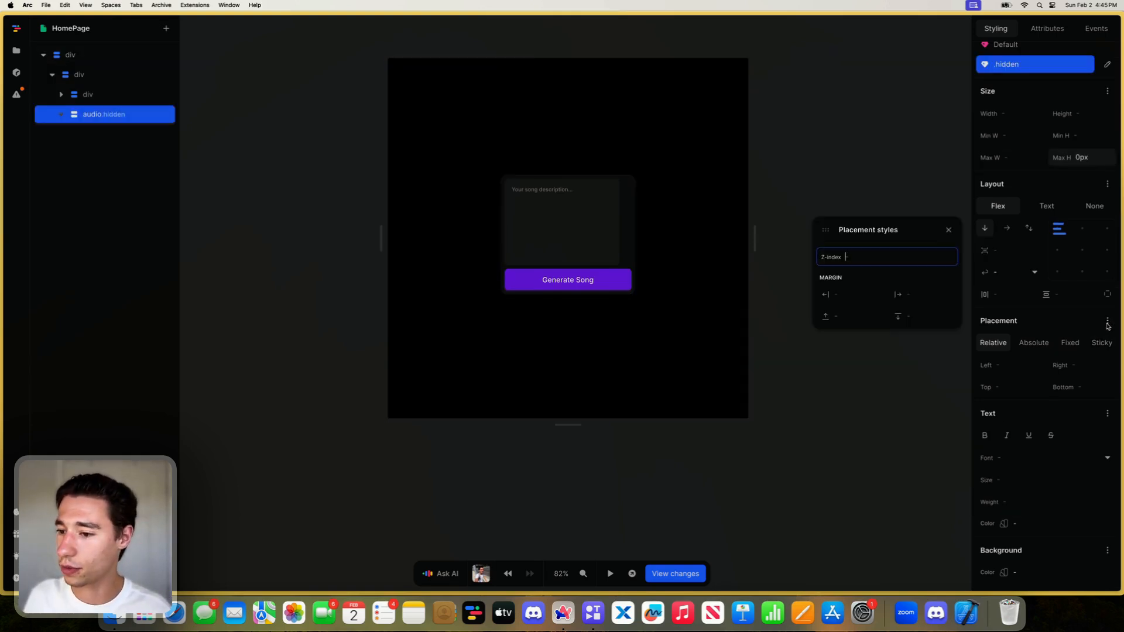
left_click(933, 316)
type("-1rem")
key("Return")
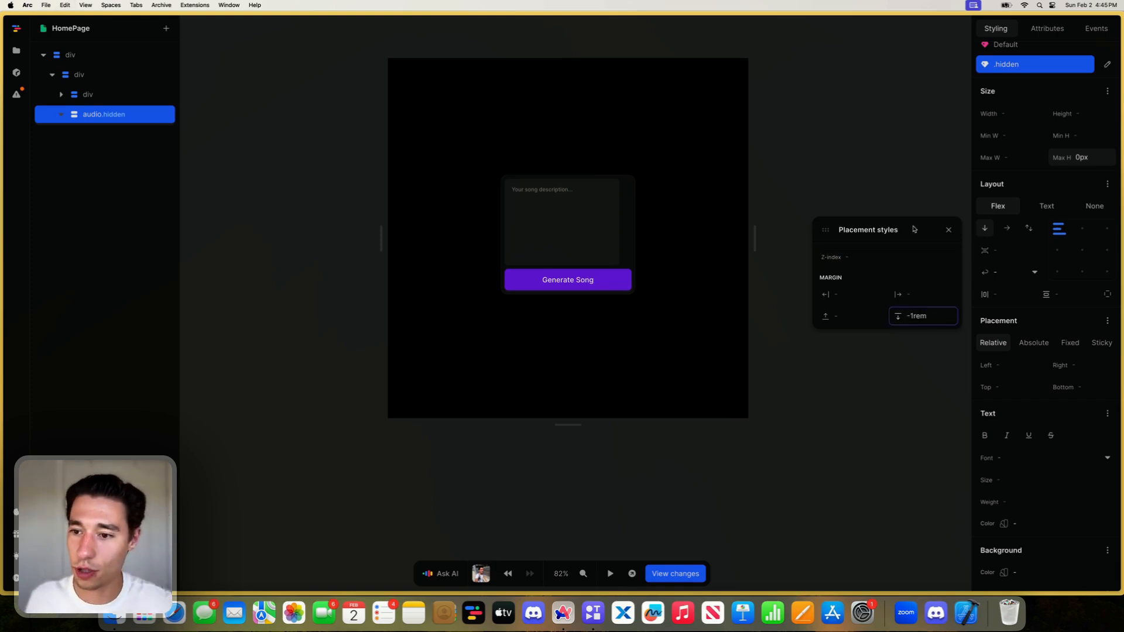
- Give the audio's hidden variant a top margin of -1rem with the bottom margin cleared, and set its opacity to 0
left_click(940, 318)
type("\\")
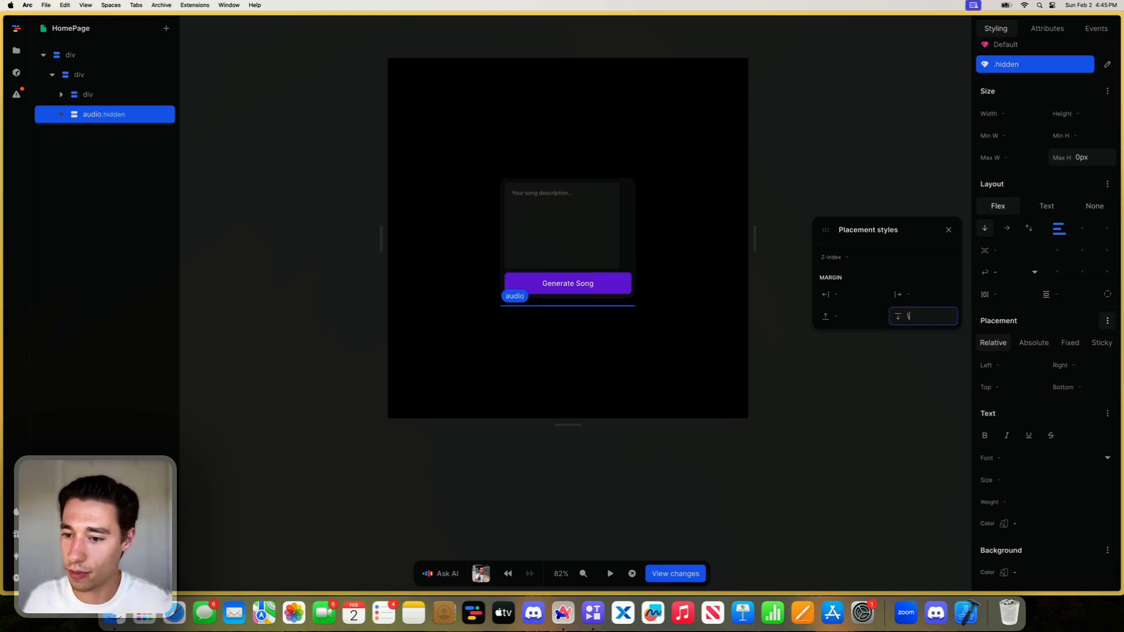
left_click(866, 318)
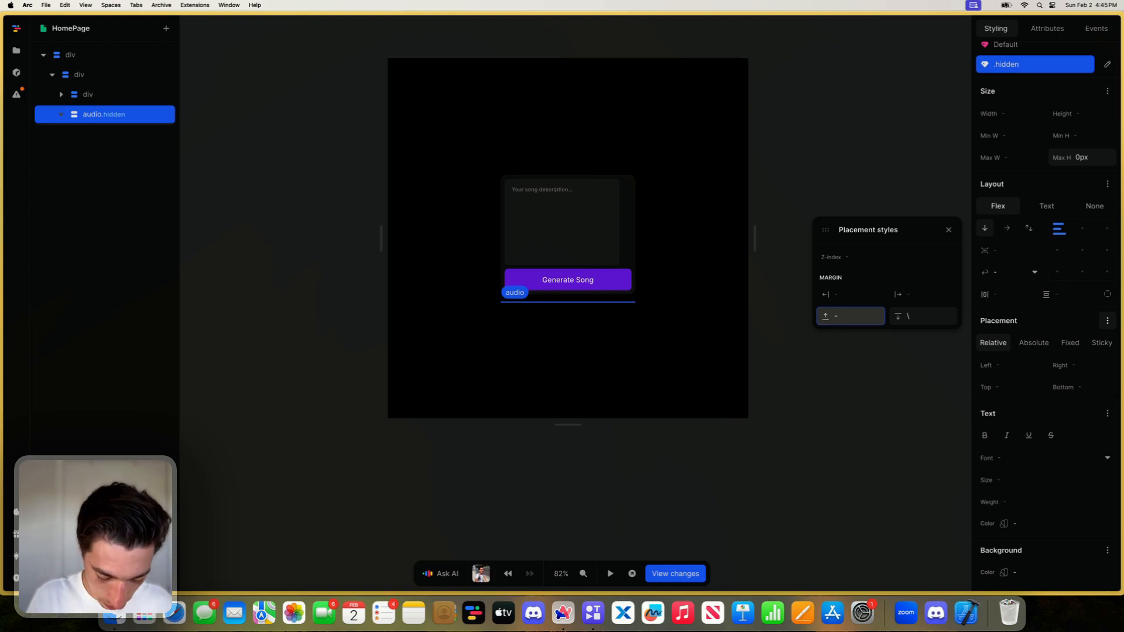
key("super+v")
left_click(926, 324)
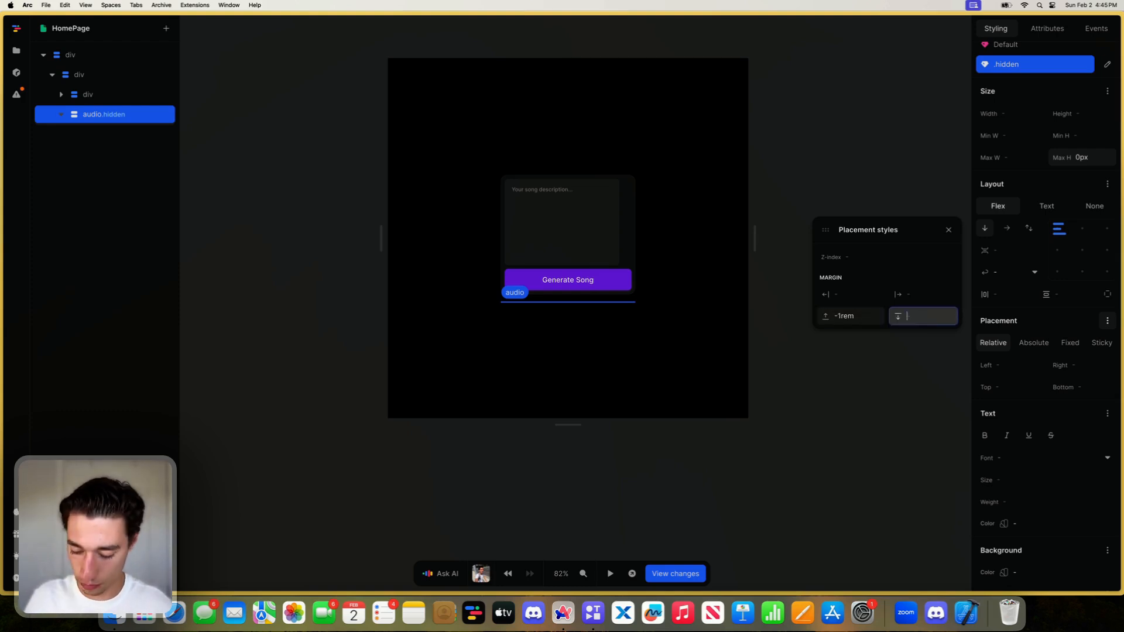
left_click(948, 229)
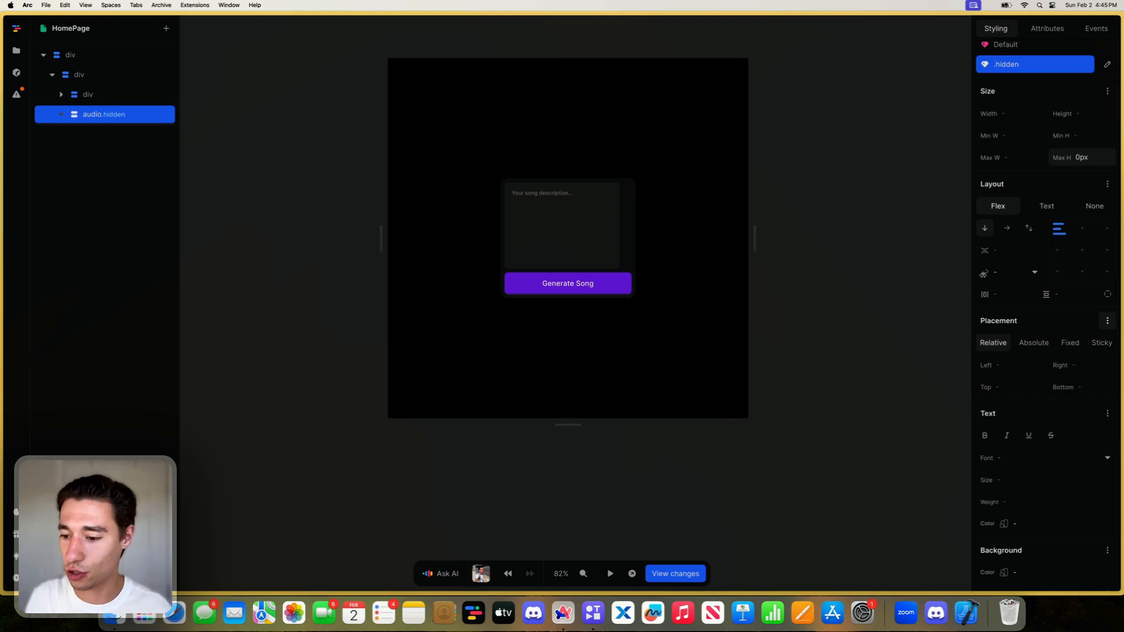
scroll(1080, 502, "down", 5)
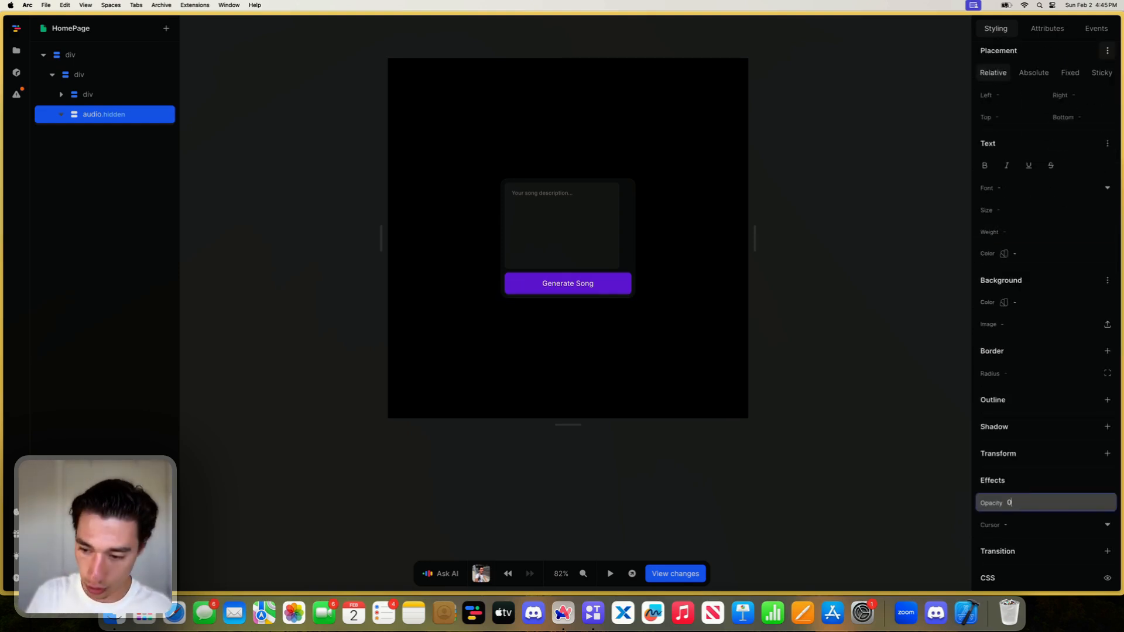
scroll(1032, 434, "up", 6)
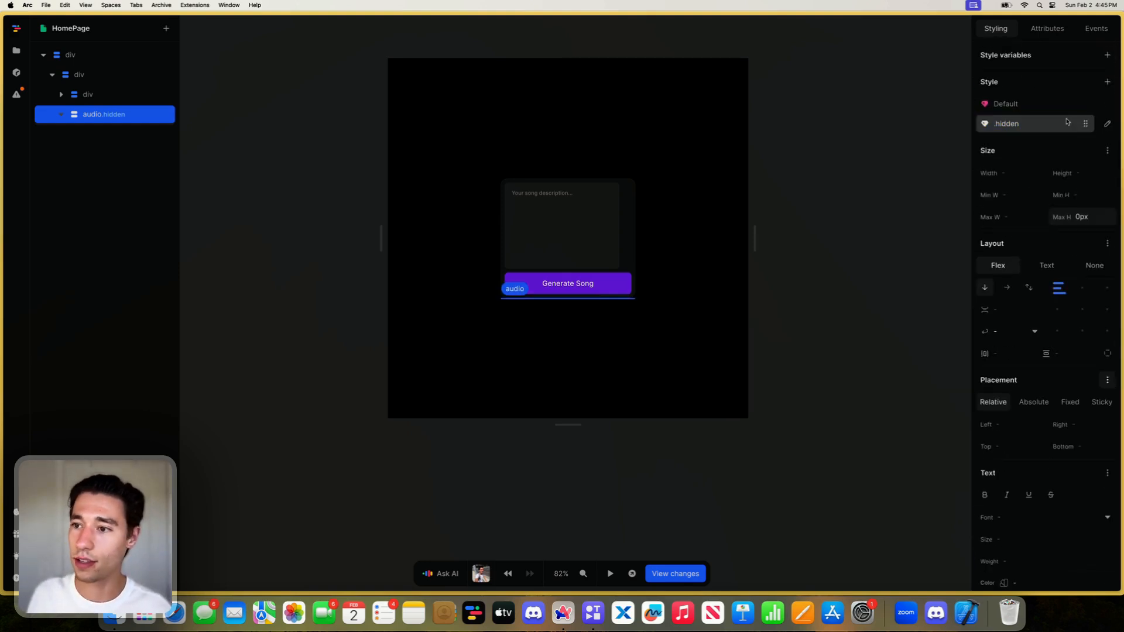
- Copy the hidden class name from the audio element's attributes and remove that class from the element
left_click(1041, 106)
left_click(1047, 30)
double_click(1012, 238)
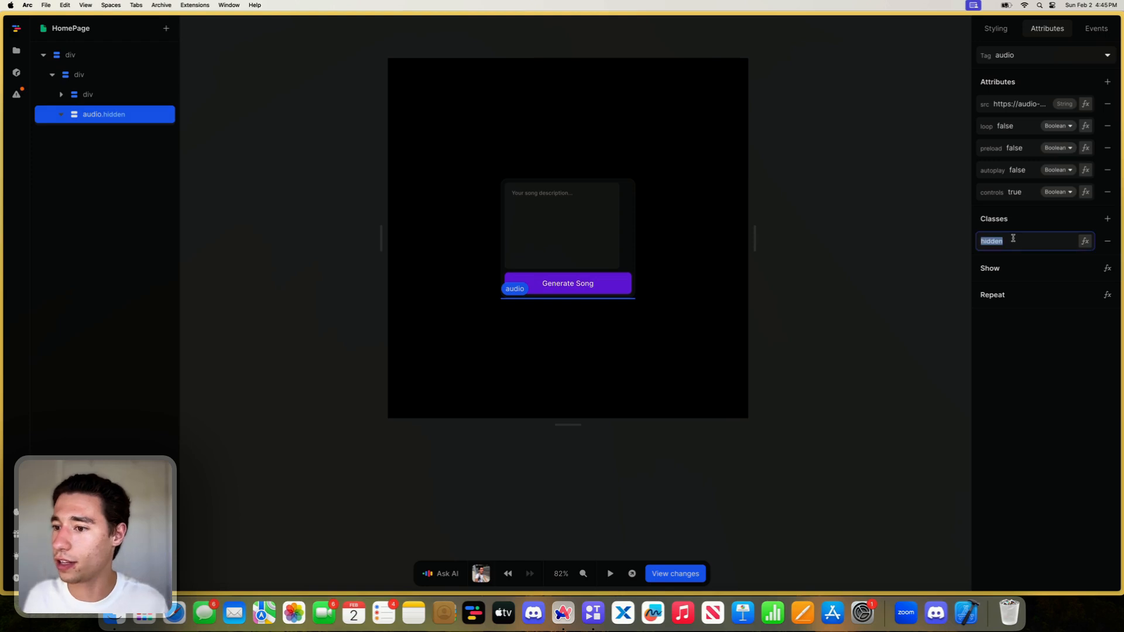
key("super+c")
left_click(1108, 241)
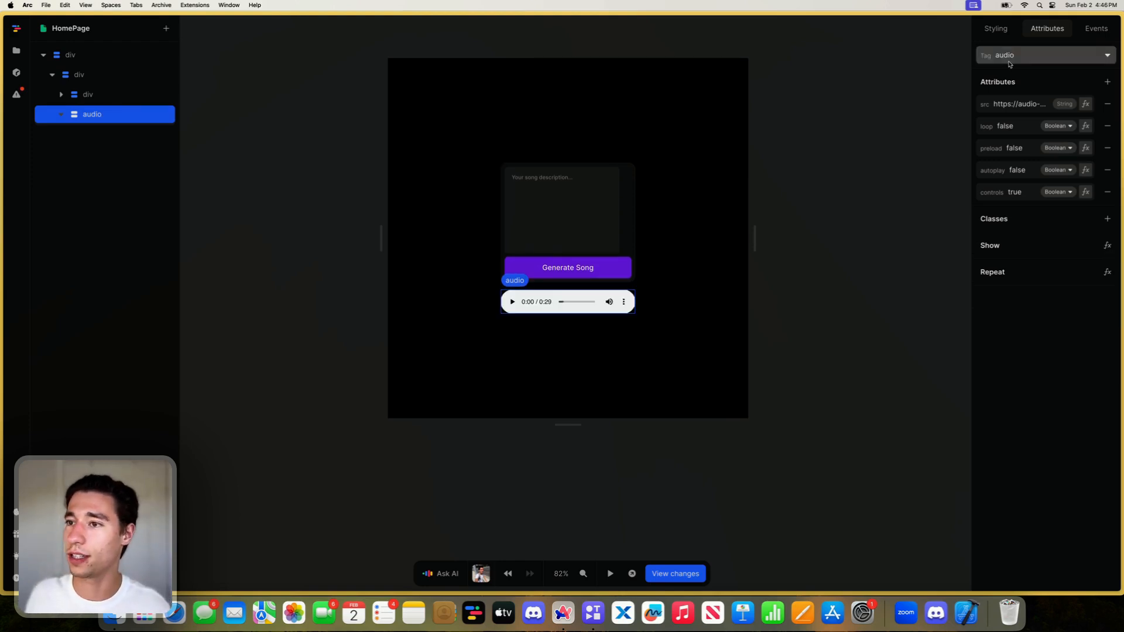
- Add an all 300ms ease transition to the audio element's default style and preview it against the hidden variant
left_click(1002, 33)
left_click(1007, 123)
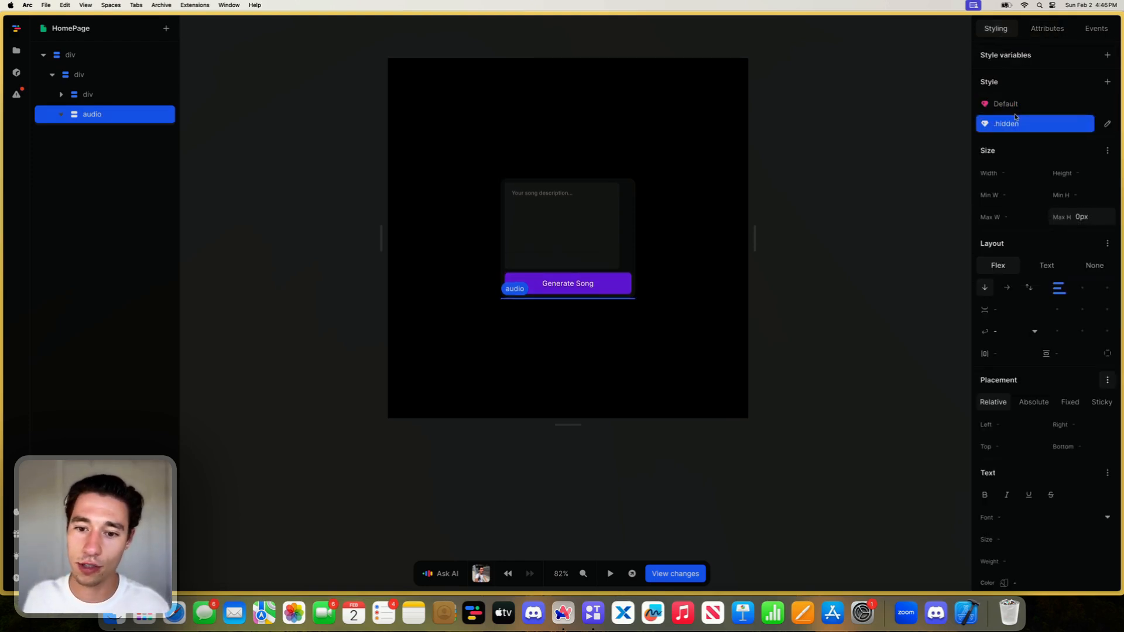
left_click(1019, 105)
scroll(1018, 282, "down", 5)
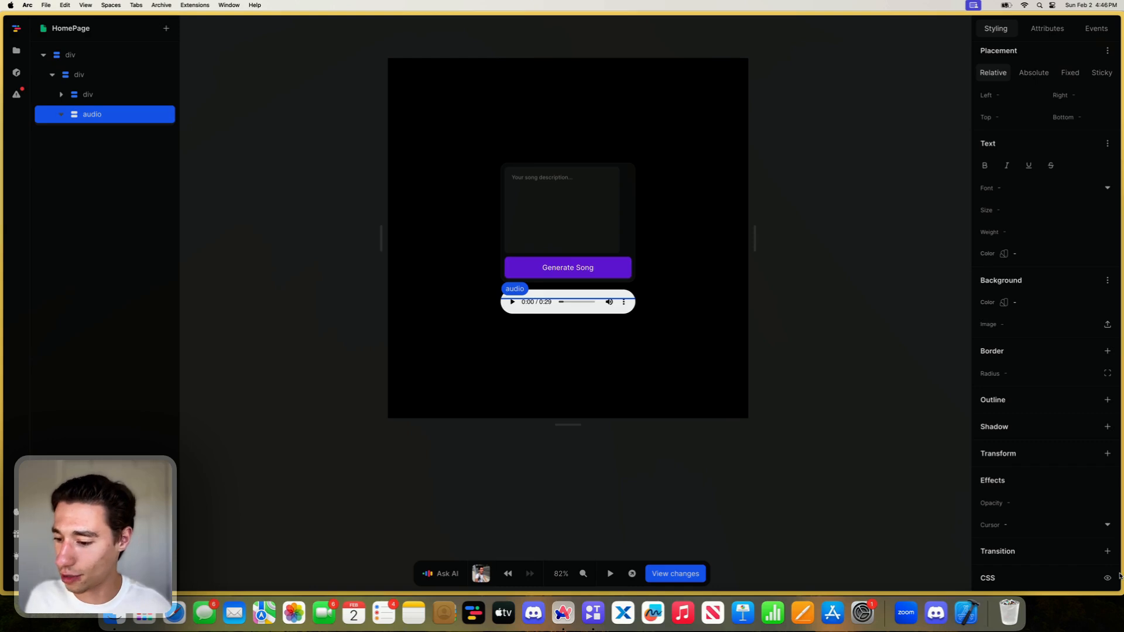
left_click(1108, 551)
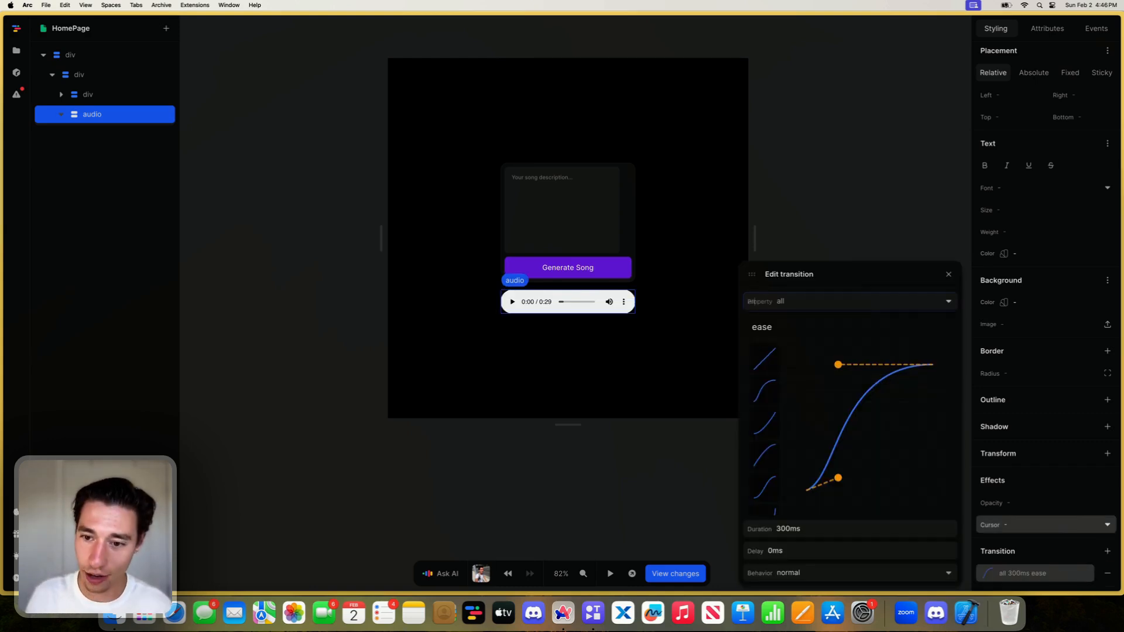
left_click(948, 274)
scroll(992, 272, "up", 5)
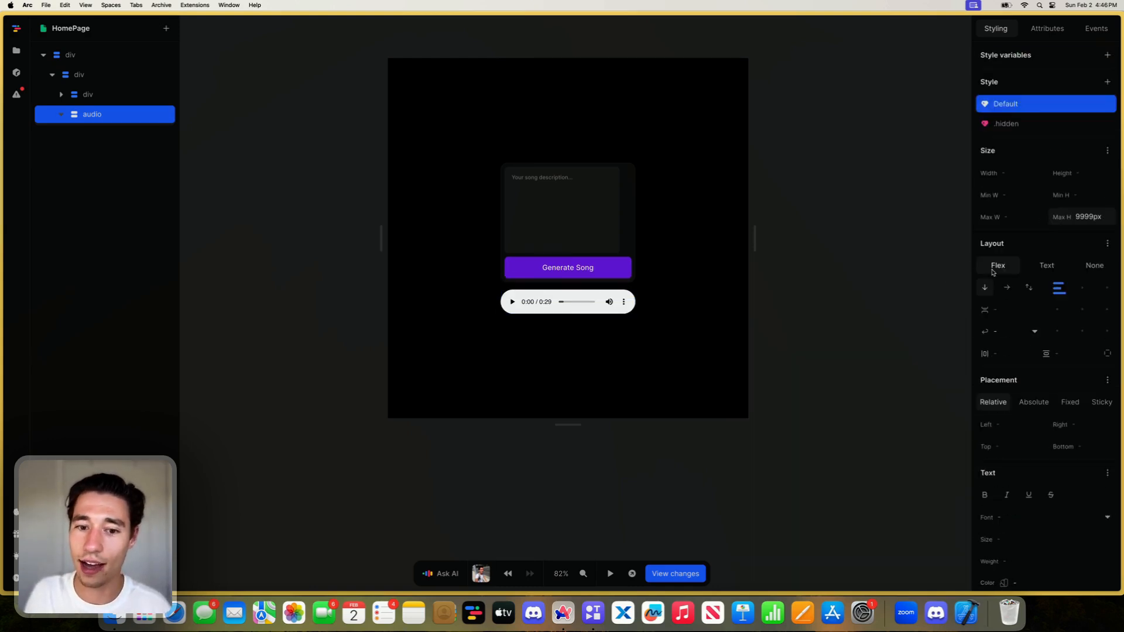
left_click(1021, 123)
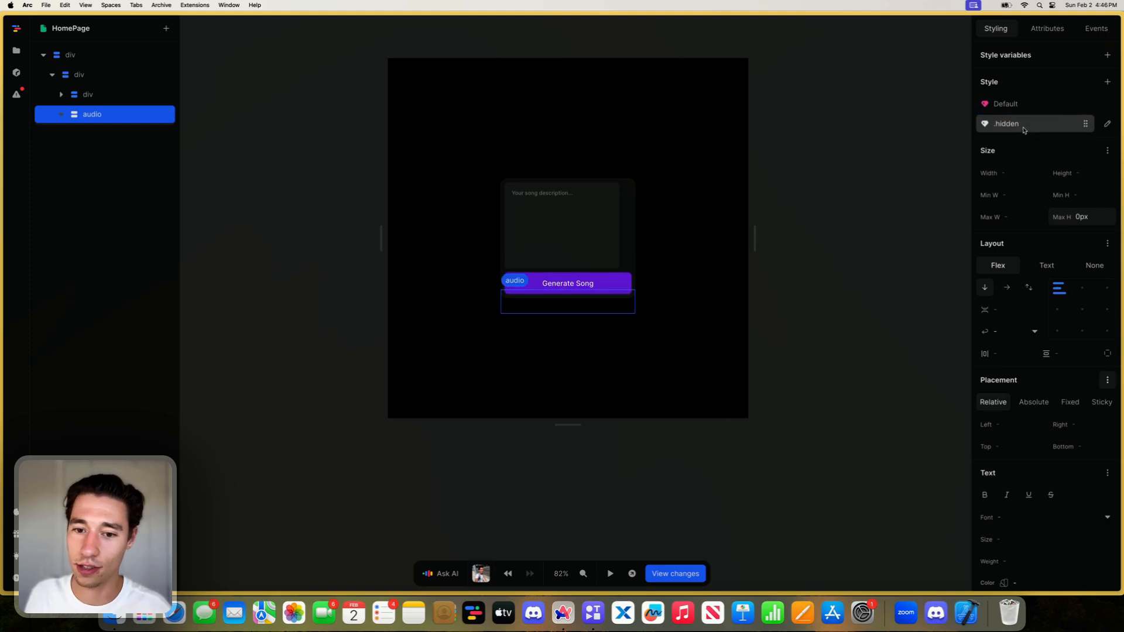
left_click(1021, 104)
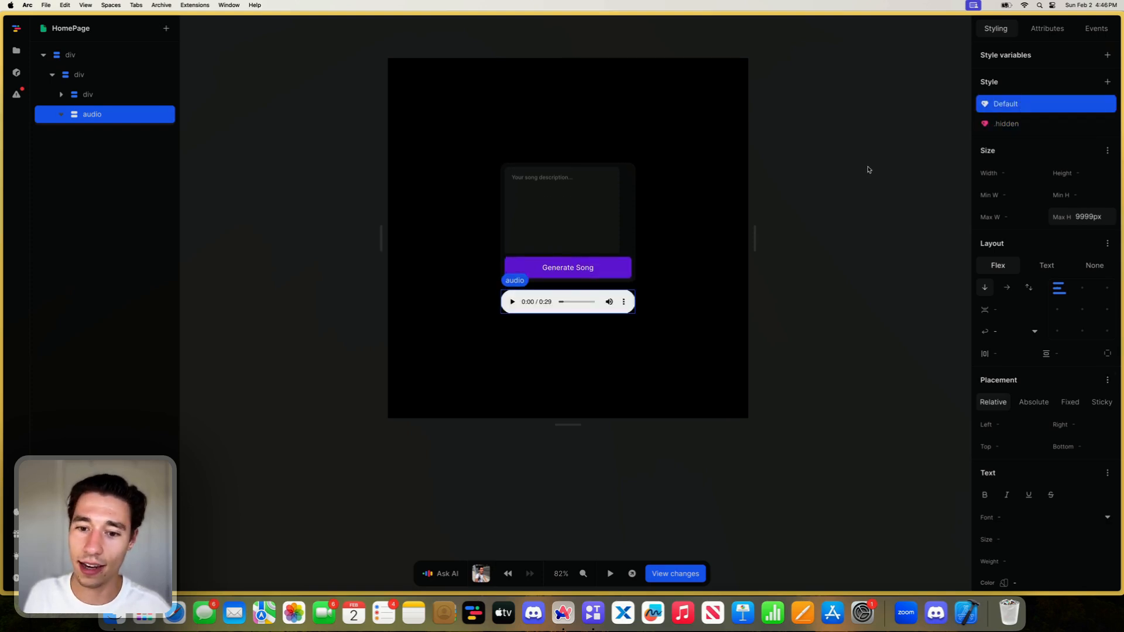
- Clear the fixed width of the song description textarea in the form
left_click(609, 226)
left_click(1035, 151)
key("BackSpace")
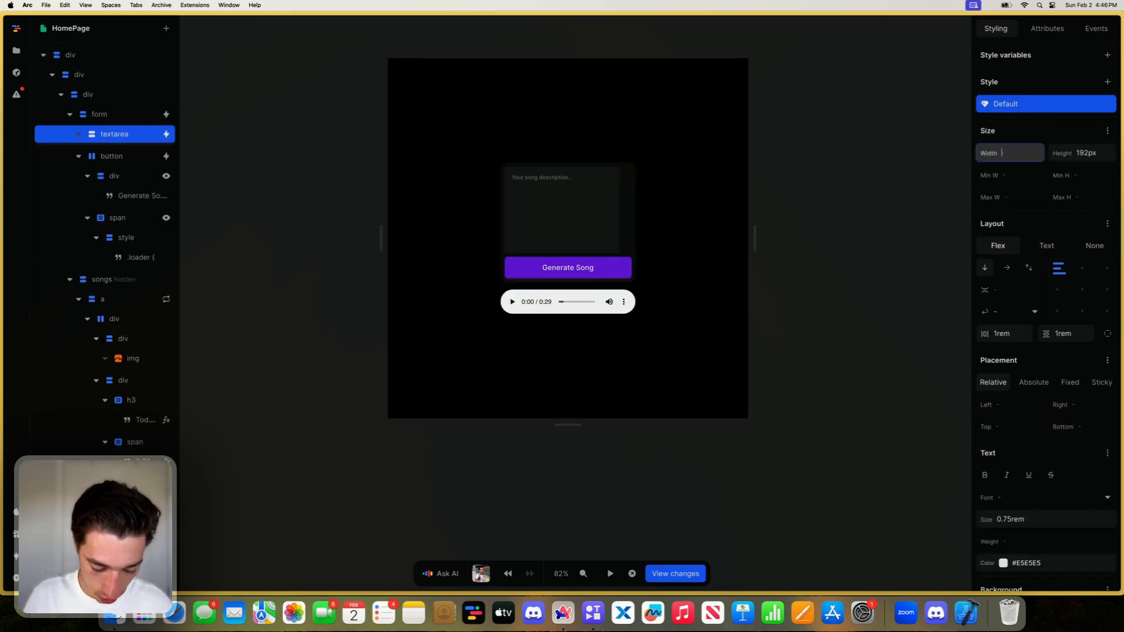
key("Return")
left_click(731, 332)
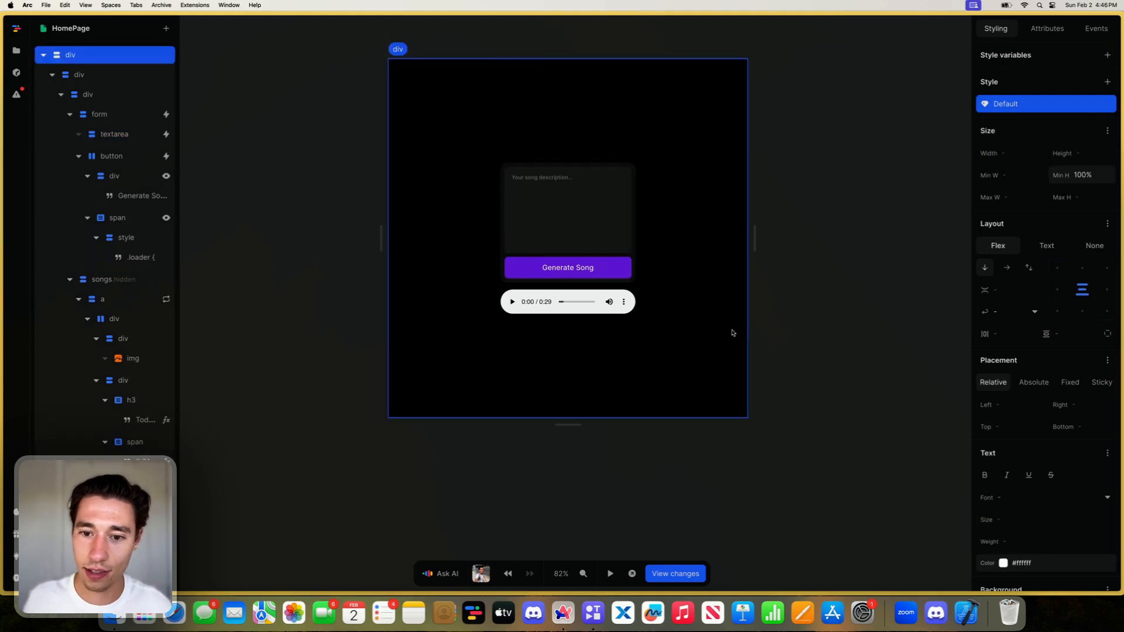
- Preview the audio player's reveal by switching between its default and hidden style variants
left_click(596, 313)
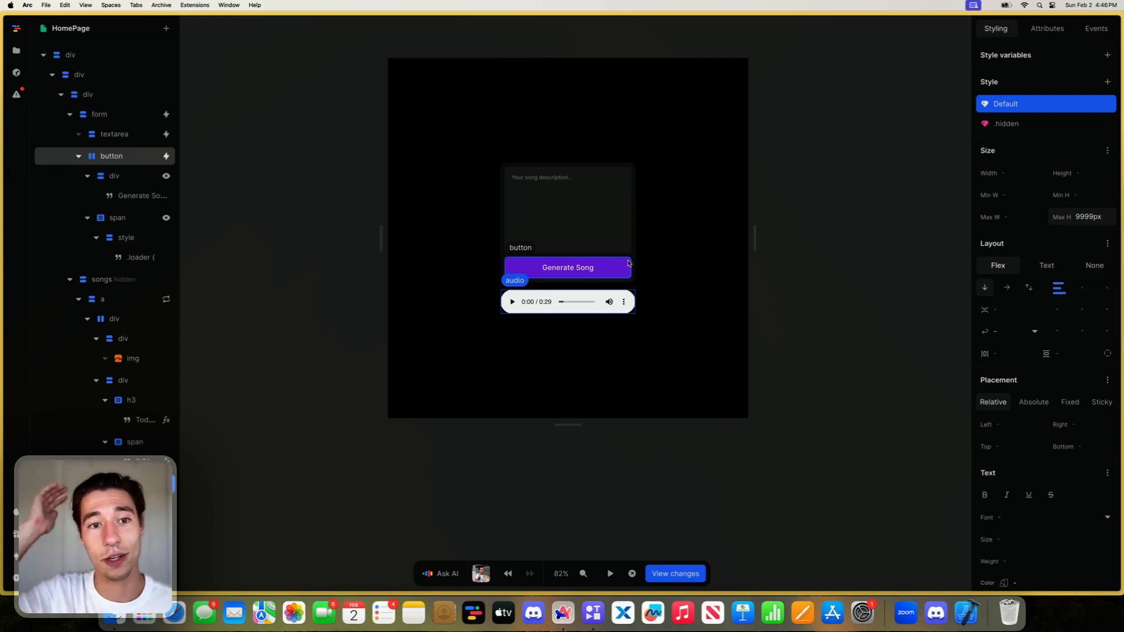
left_click(1017, 124)
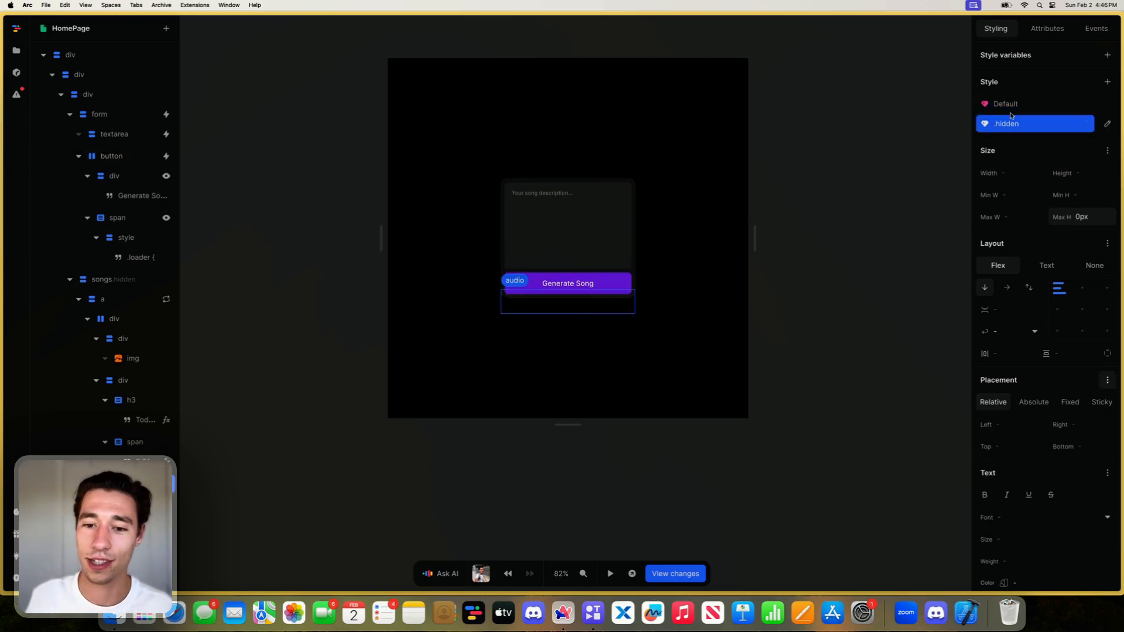
left_click(1017, 105)
left_click(1018, 124)
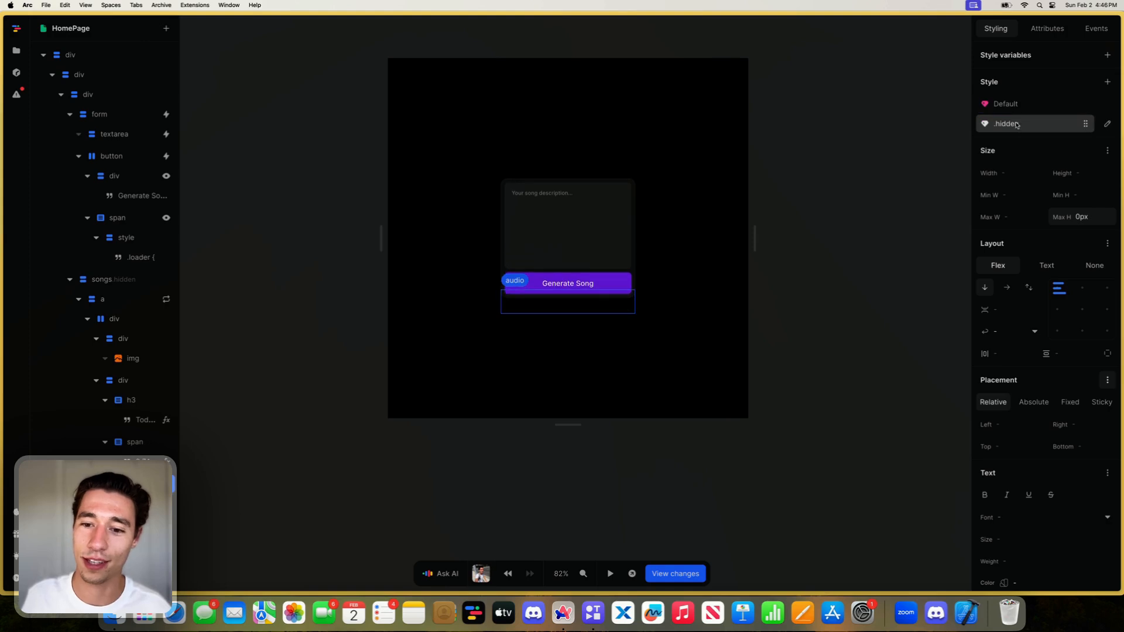
left_click(1017, 105)
- Change the outermost div's background color to grey-50 and finally to white (#ffffff)
left_click(660, 183)
scroll(1013, 283, "down", 6)
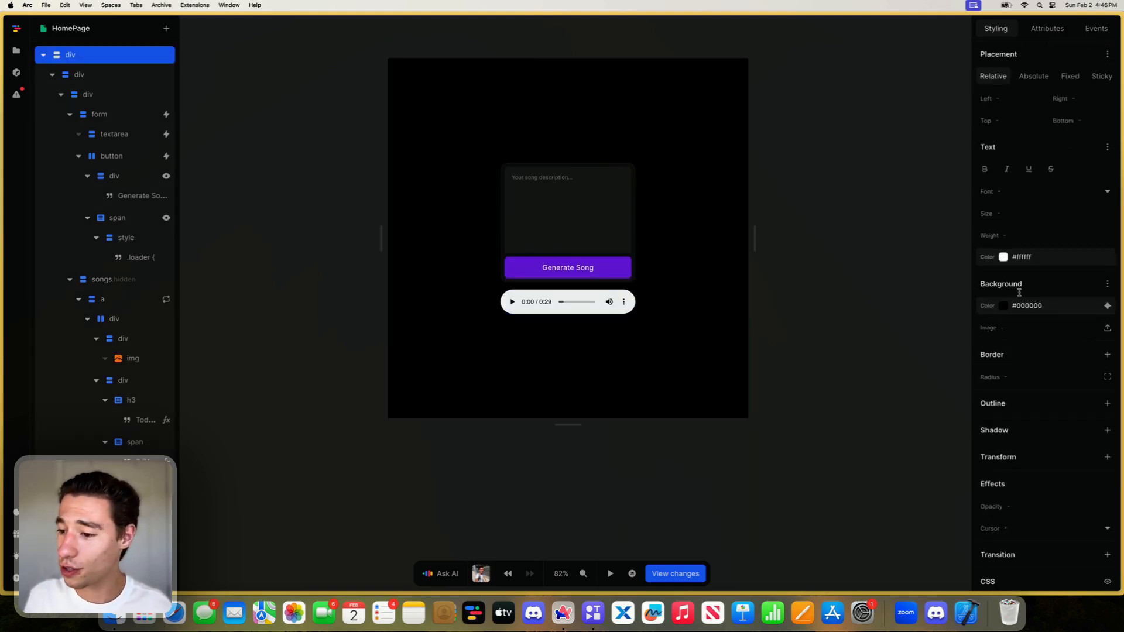
left_click(1003, 257)
left_click(1018, 236)
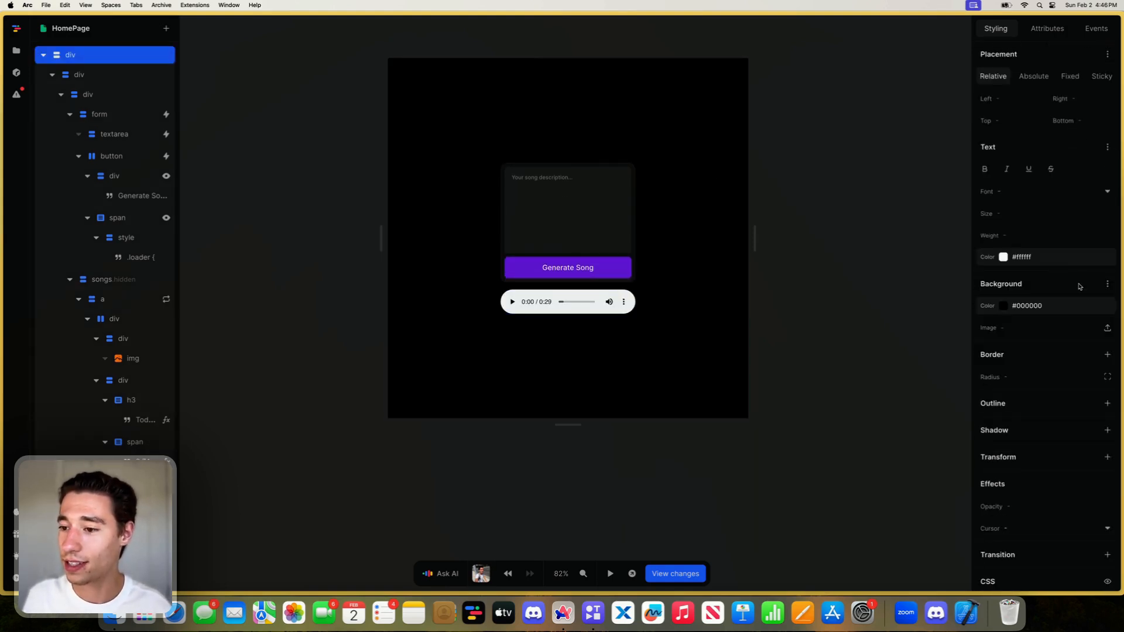
left_click(1103, 303)
left_click(1033, 367)
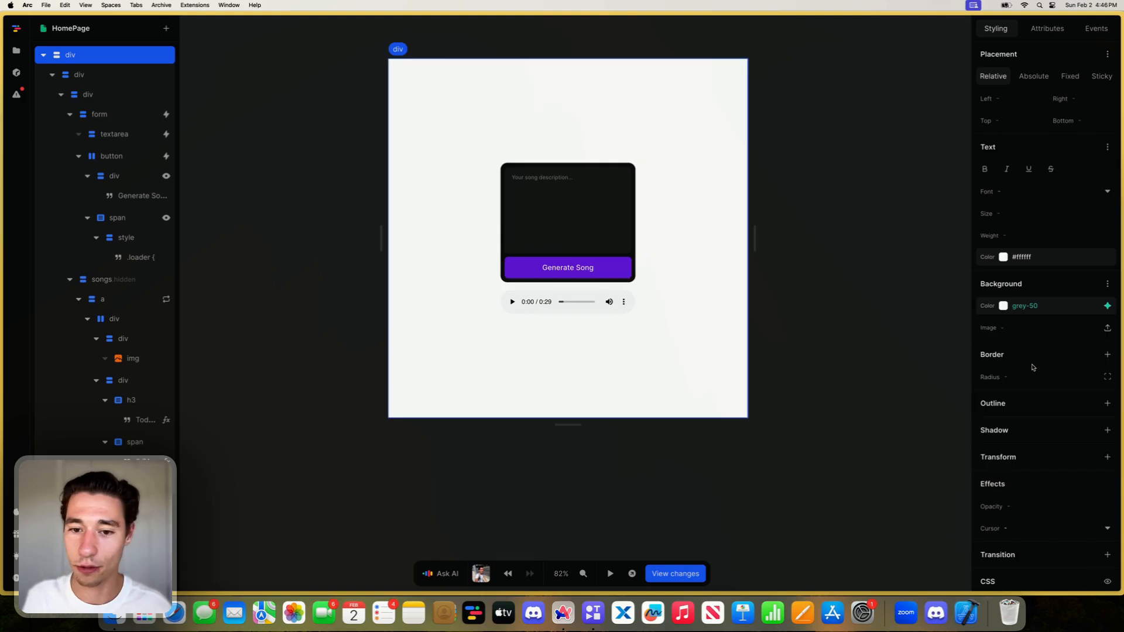
left_click(1003, 304)
left_click(1009, 264)
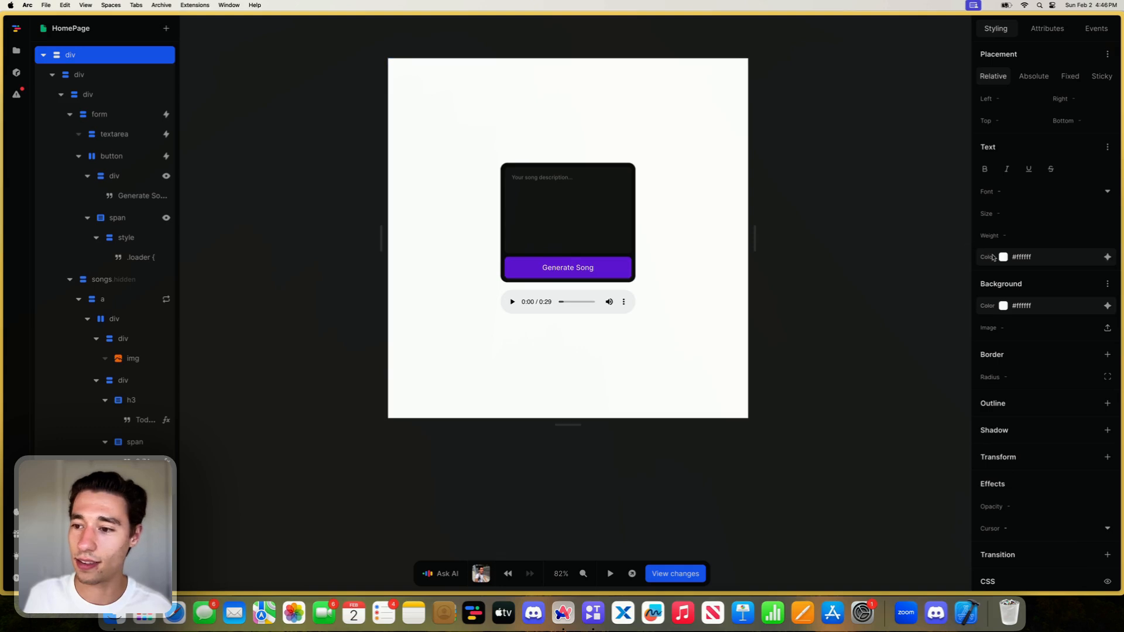
- Try grey-800 as the song description textarea's background and replace it with a lighter grey from the color variables
left_click(624, 276)
left_click(649, 309)
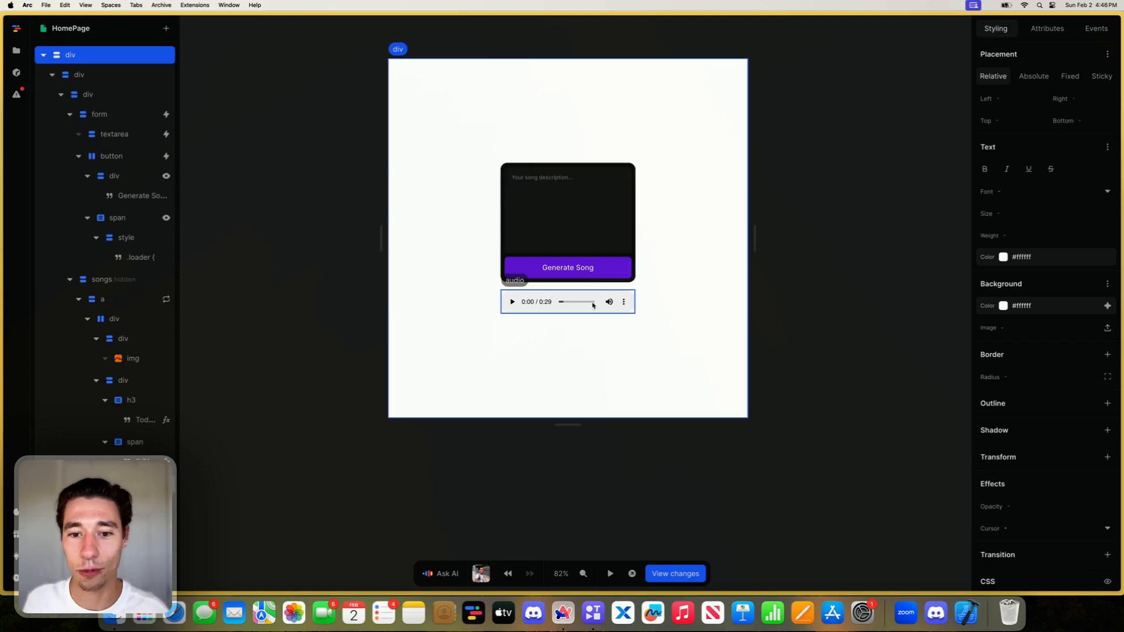
left_click(586, 202)
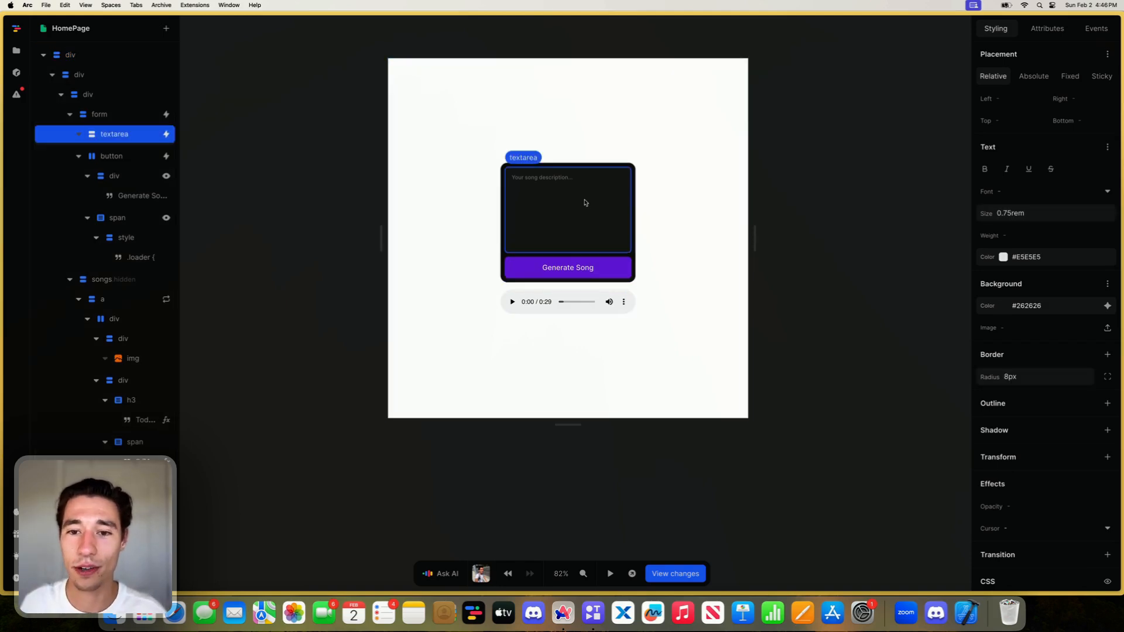
left_click(1106, 305)
scroll(1019, 402, "down", 2)
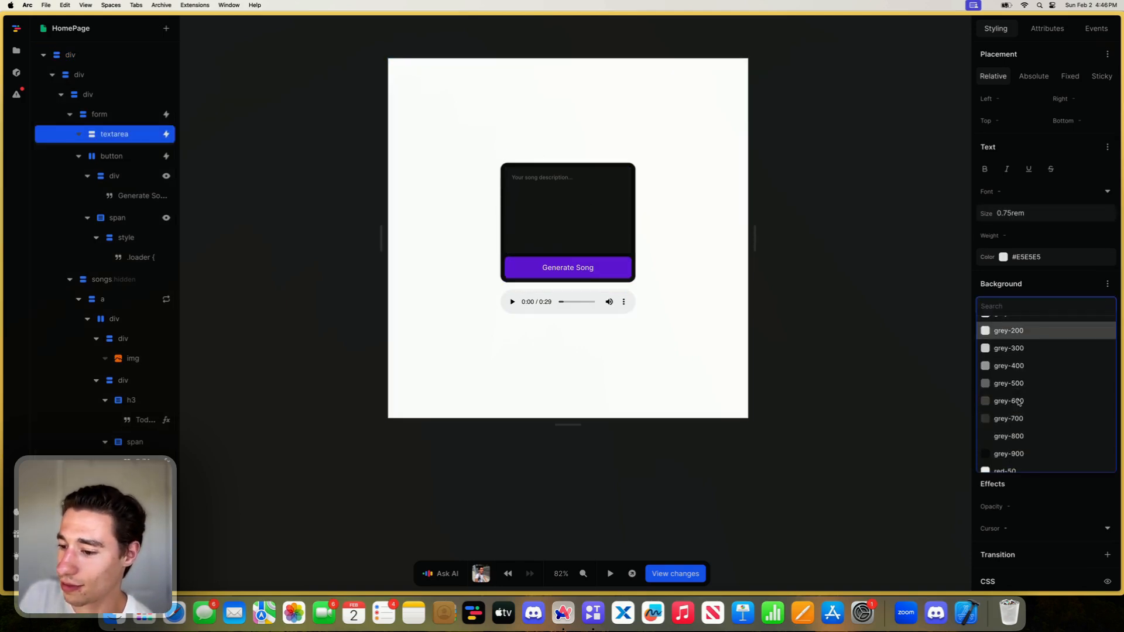
left_click(1019, 433)
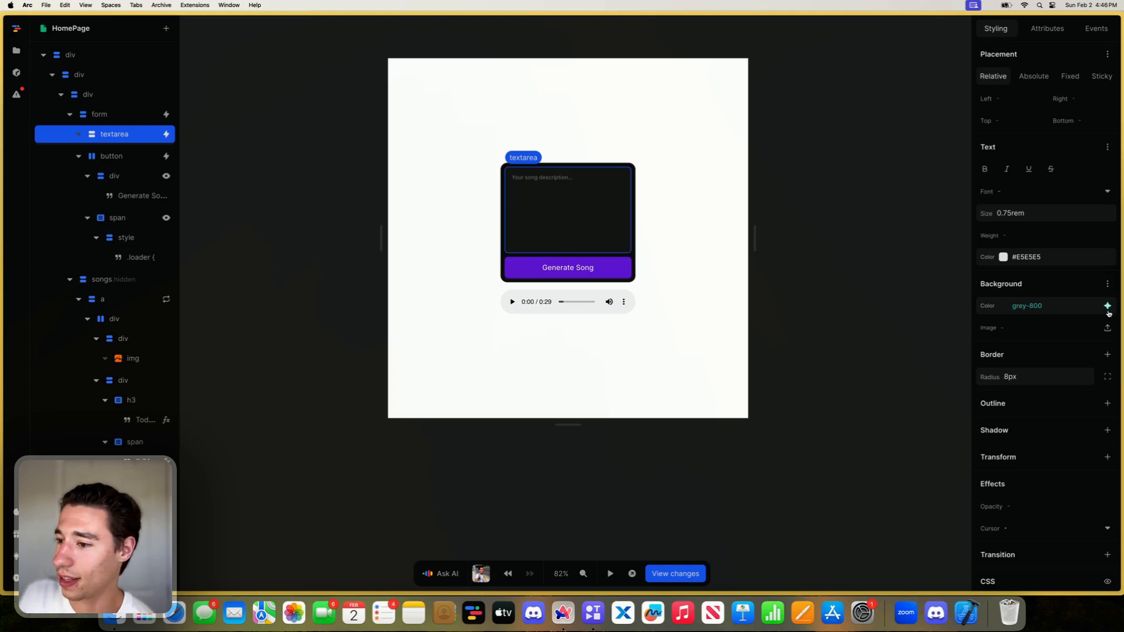
left_click(1106, 305)
left_click(1046, 446)
left_click(899, 436)
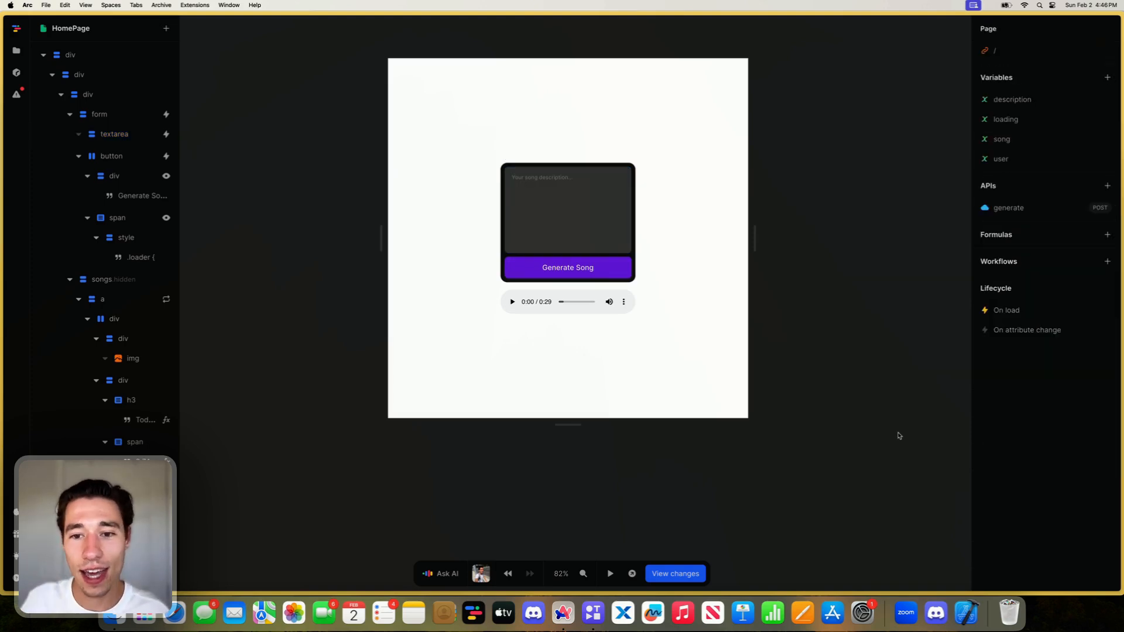
- Set the song description textarea's background to grey-50 and its text color to grey-900
left_click(597, 226)
scroll(1083, 476, "down", 5)
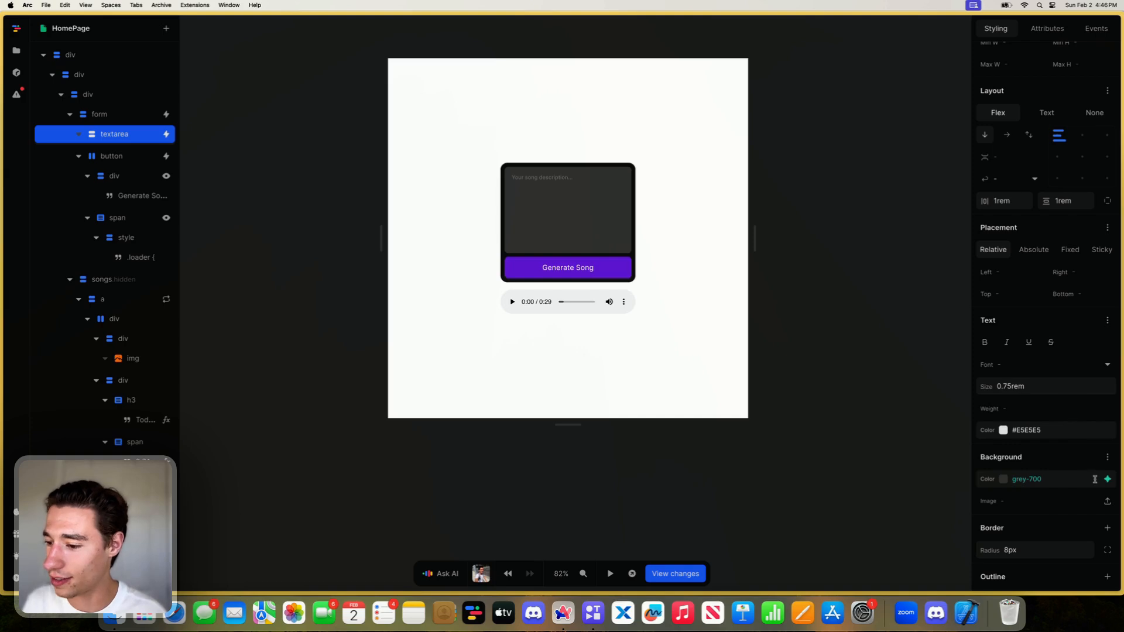
left_click(1108, 479)
left_click(1024, 355)
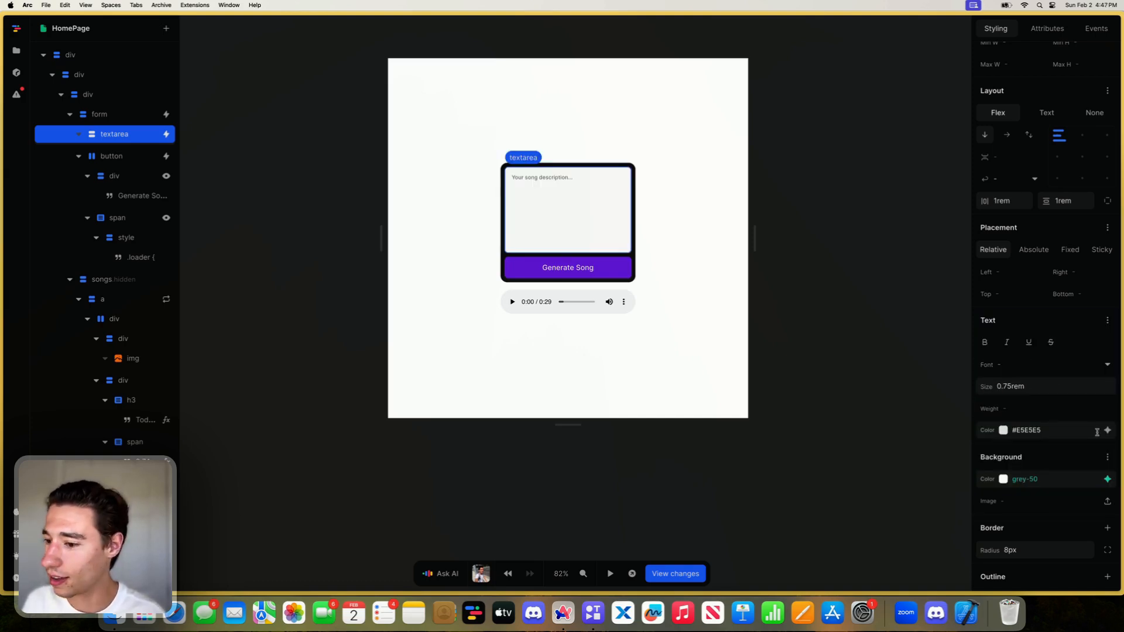
left_click(1107, 430)
left_click(1022, 411)
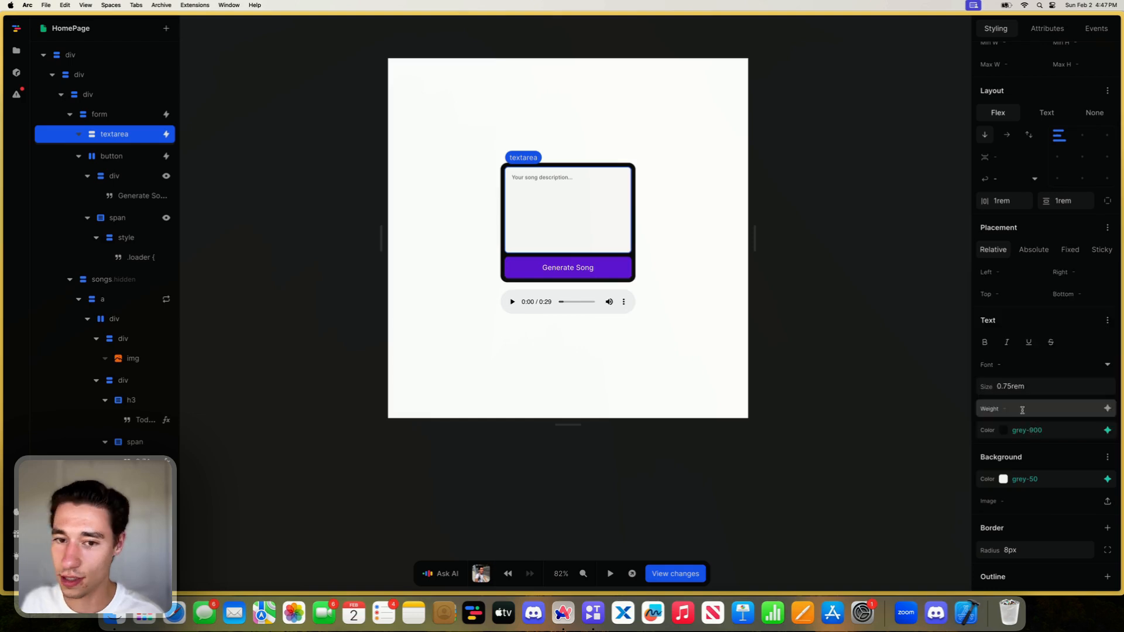
- Try grey-400 as the background of the div around the form and settle on grey-200
left_click(633, 266)
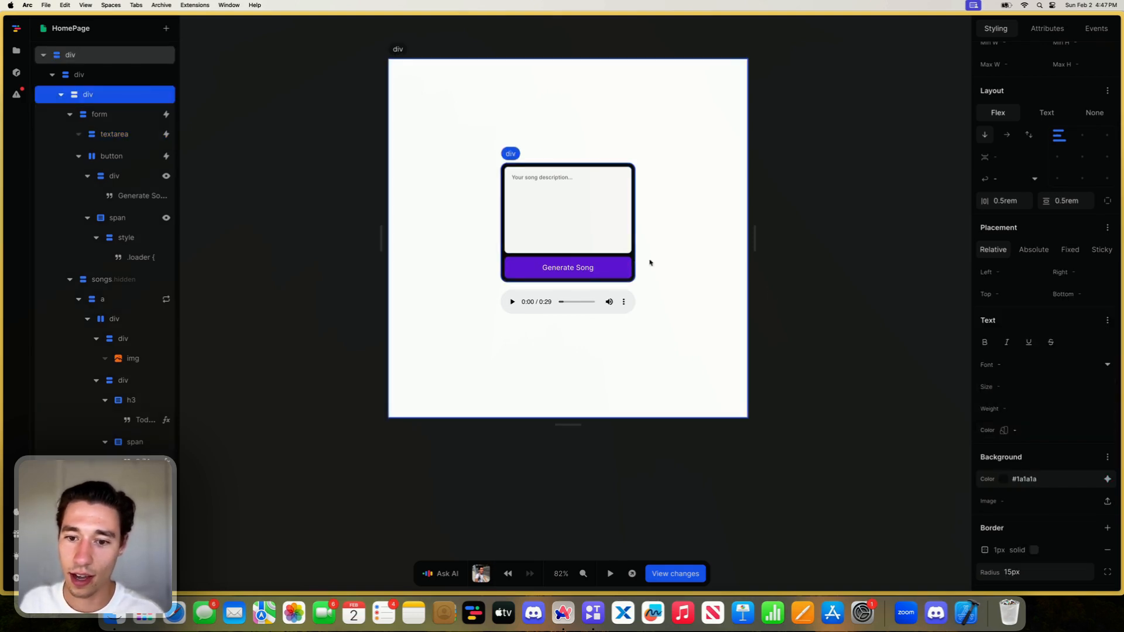
left_click(1107, 478)
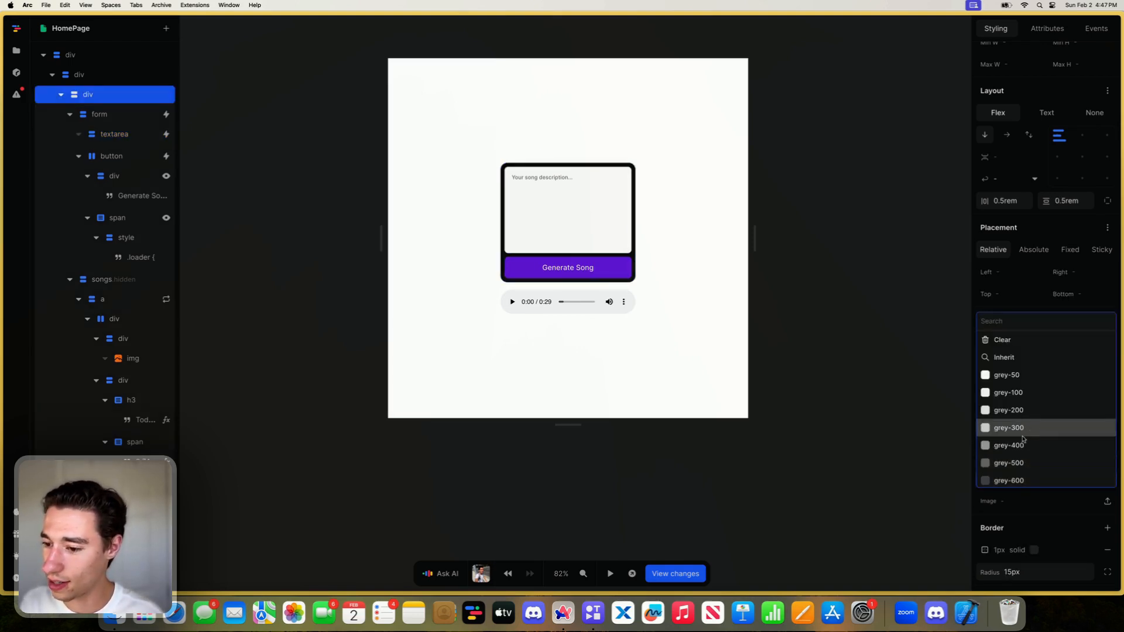
left_click(1022, 444)
left_click(1107, 478)
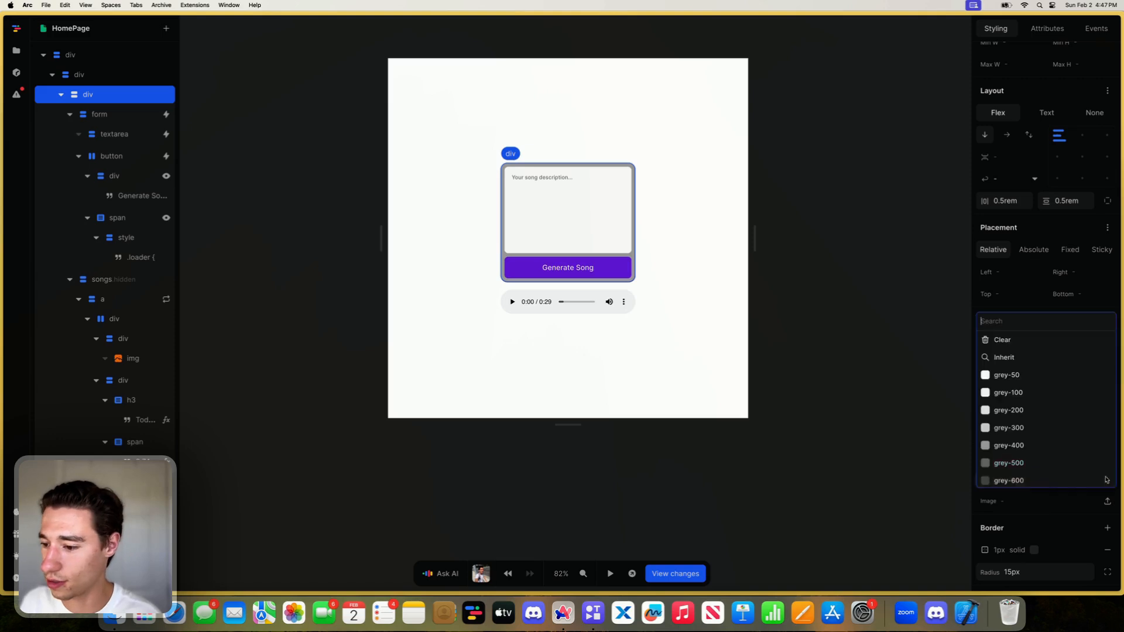
left_click(1021, 409)
left_click(818, 450)
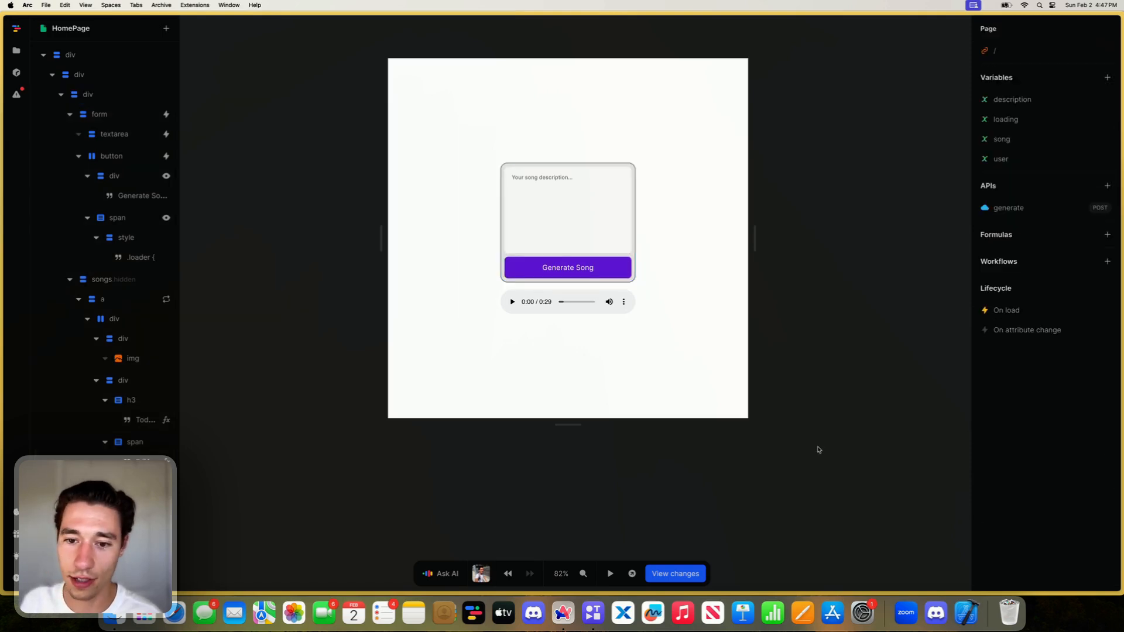
- Set the border color on all sides of the form's container div to grey-200
left_click(634, 243)
scroll(1022, 386, "down", 5)
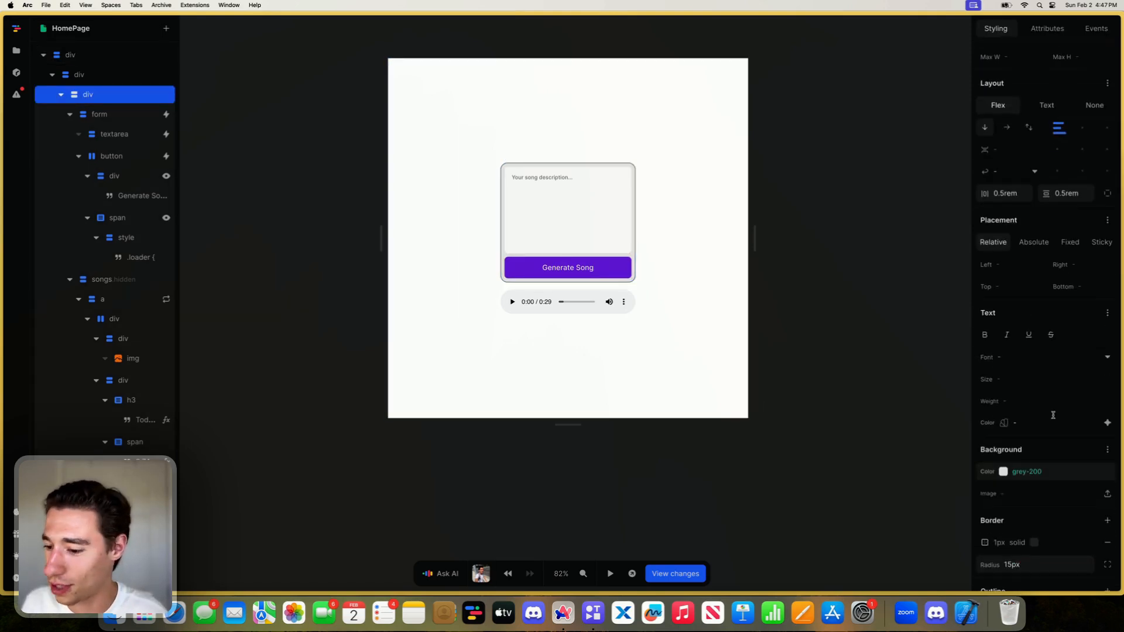
left_click(1021, 429)
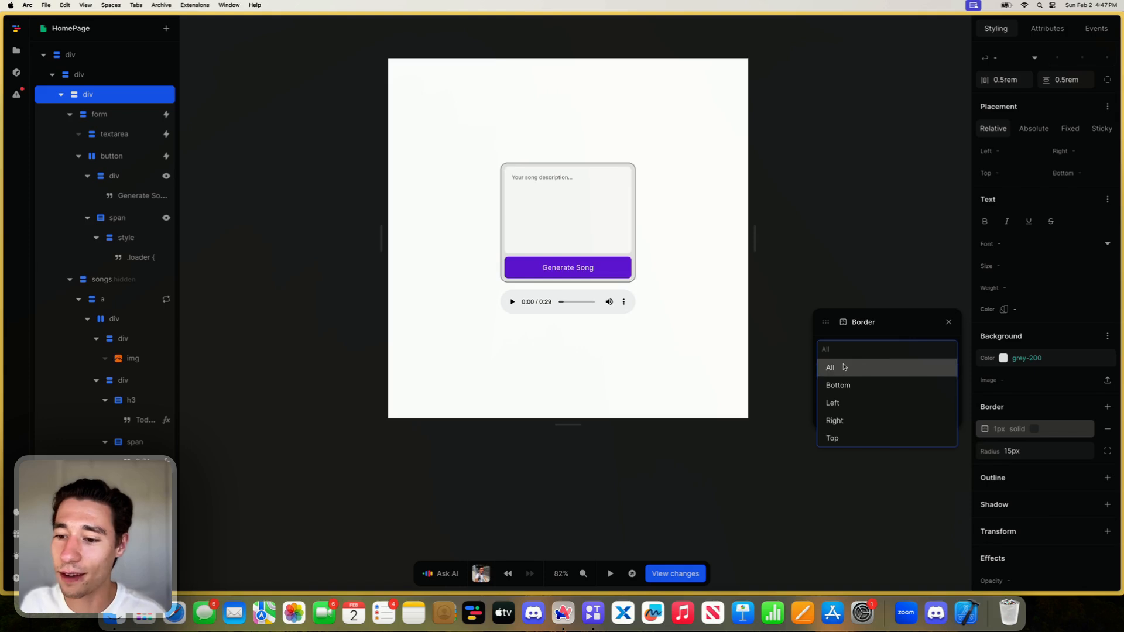
left_click(865, 366)
left_click(950, 418)
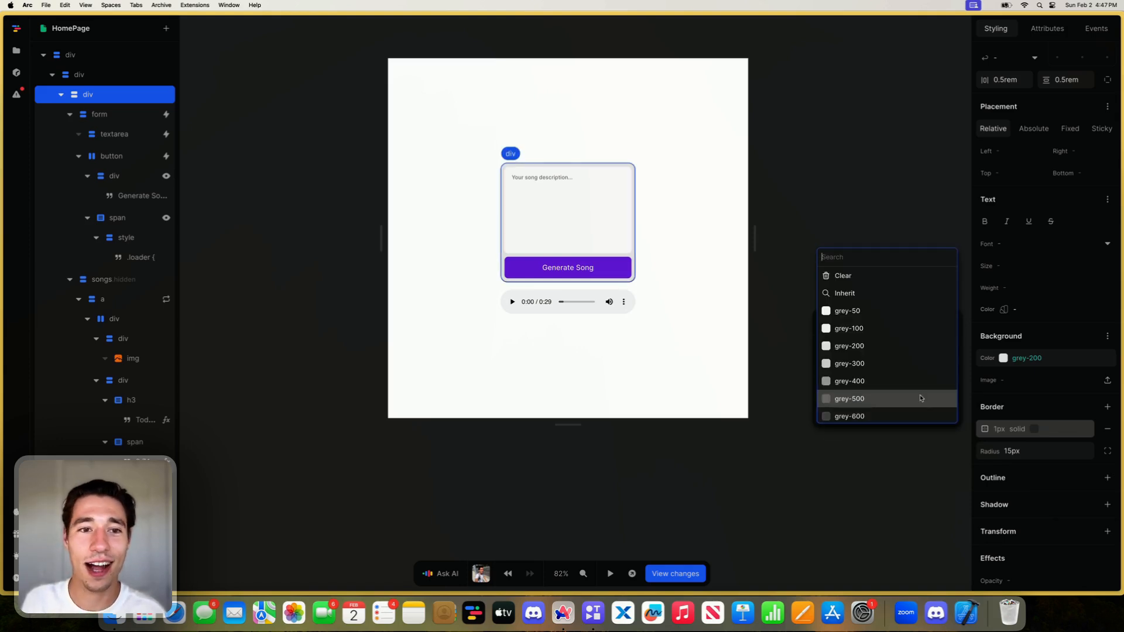
left_click(854, 346)
left_click(729, 387)
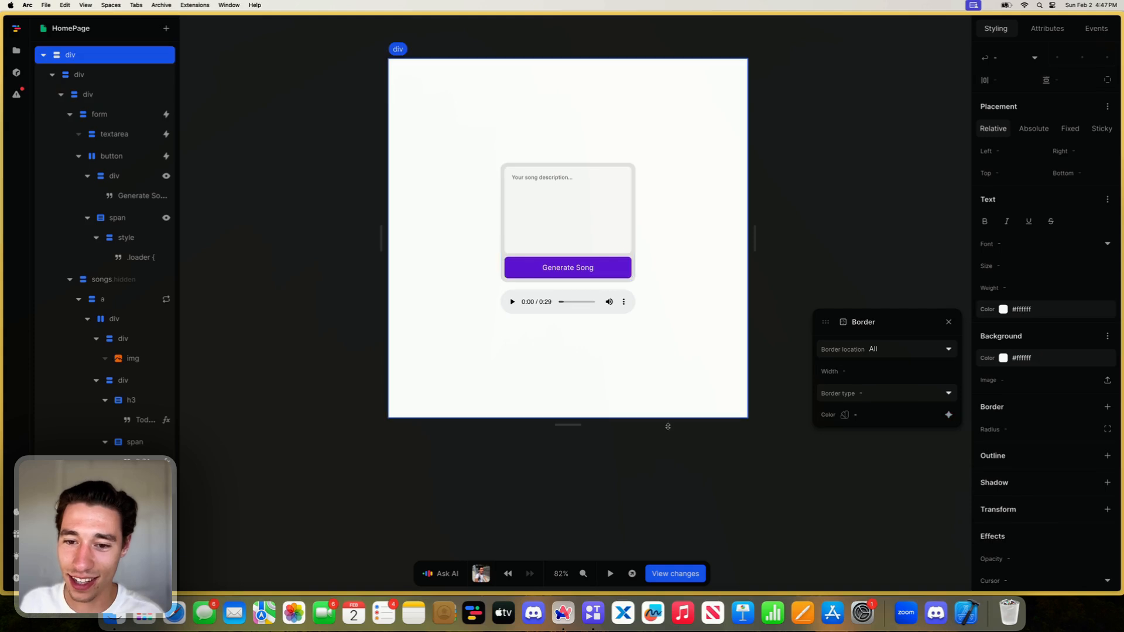
- Change the form's container div background to grey-50
left_click(632, 263)
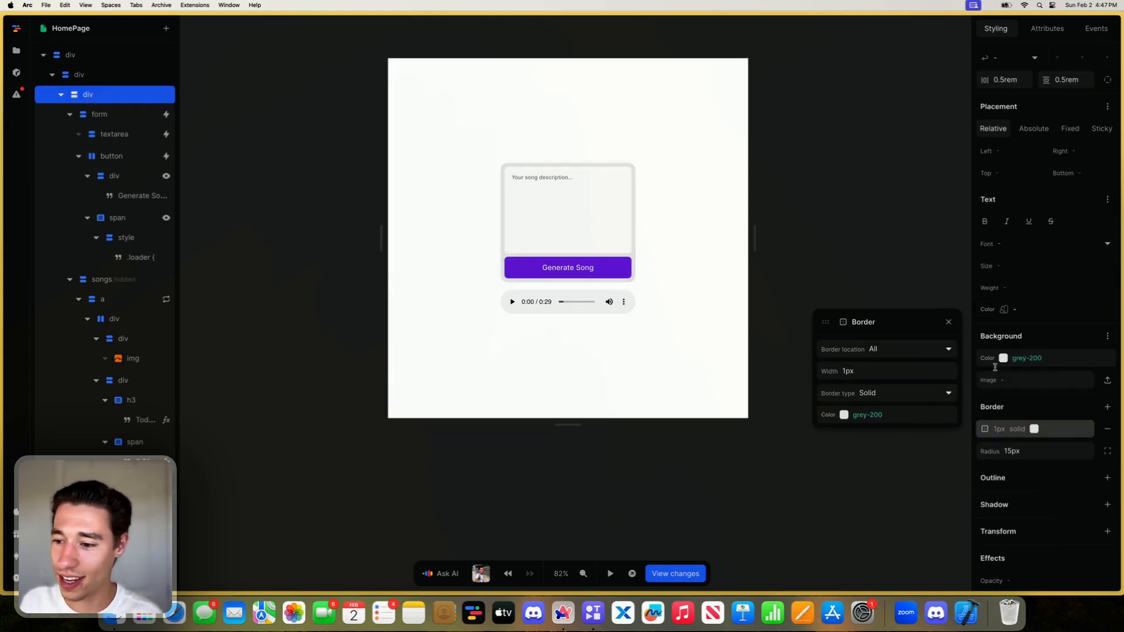
left_click(1108, 359)
left_click(1108, 359)
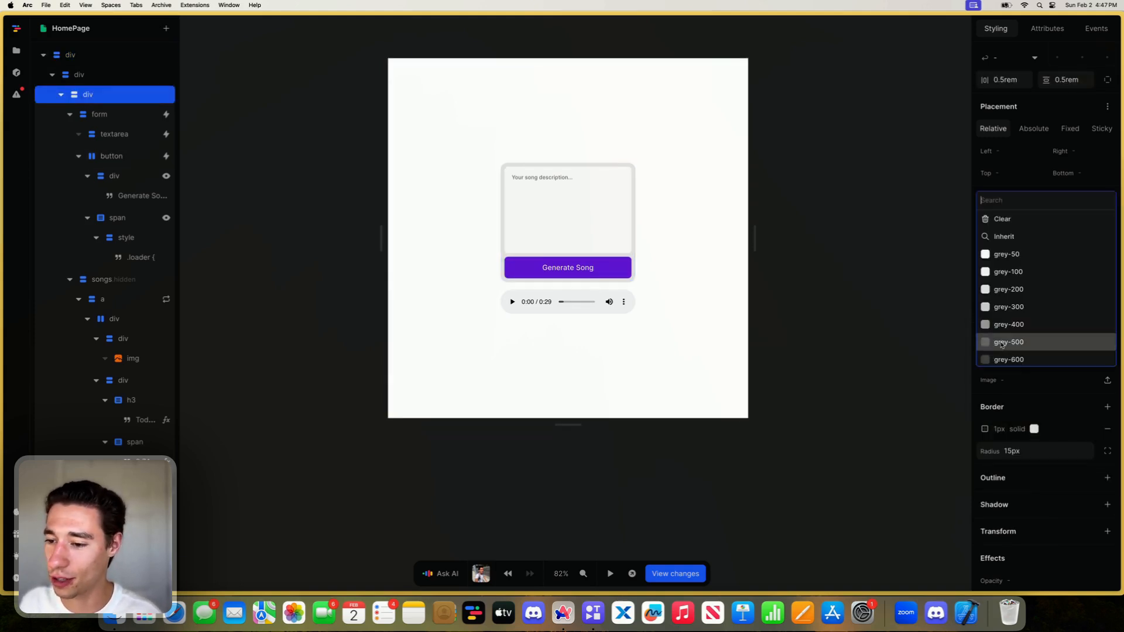
left_click(1004, 251)
left_click(711, 243)
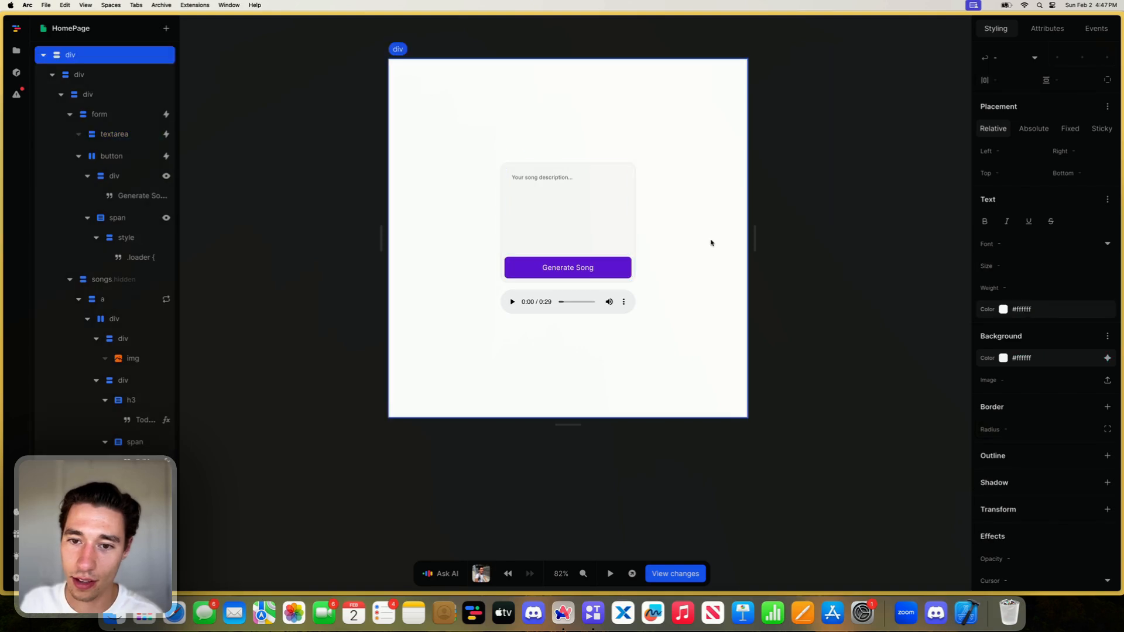
- Add a 1px solid border on the song description textarea in a light grey from the color variables
left_click(604, 218)
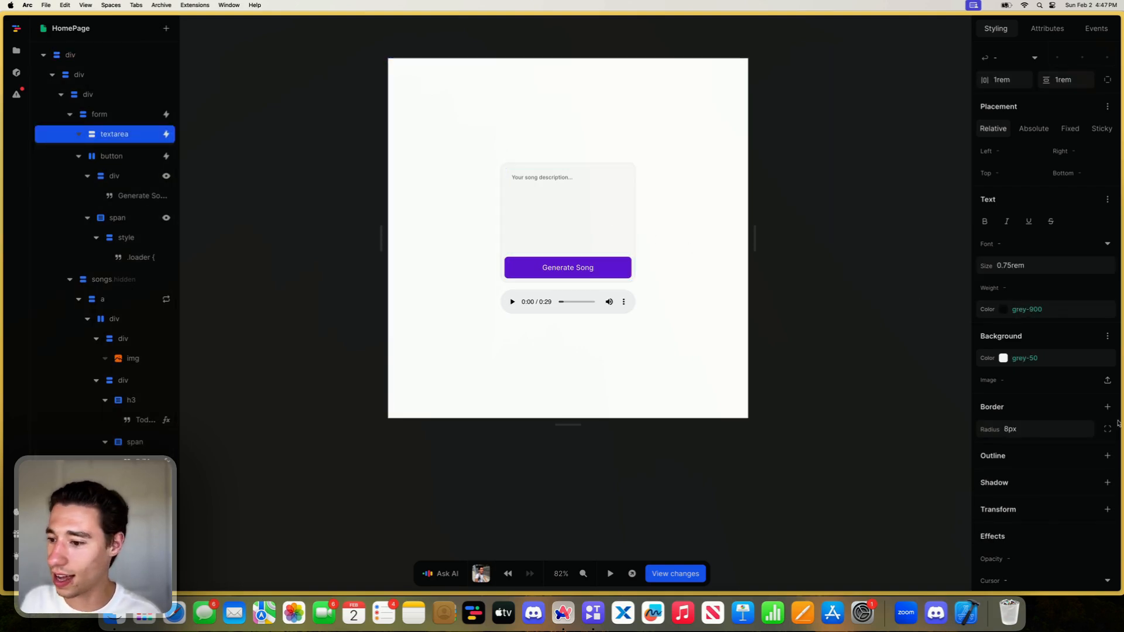
left_click(1018, 428)
left_click(860, 349)
left_click(949, 397)
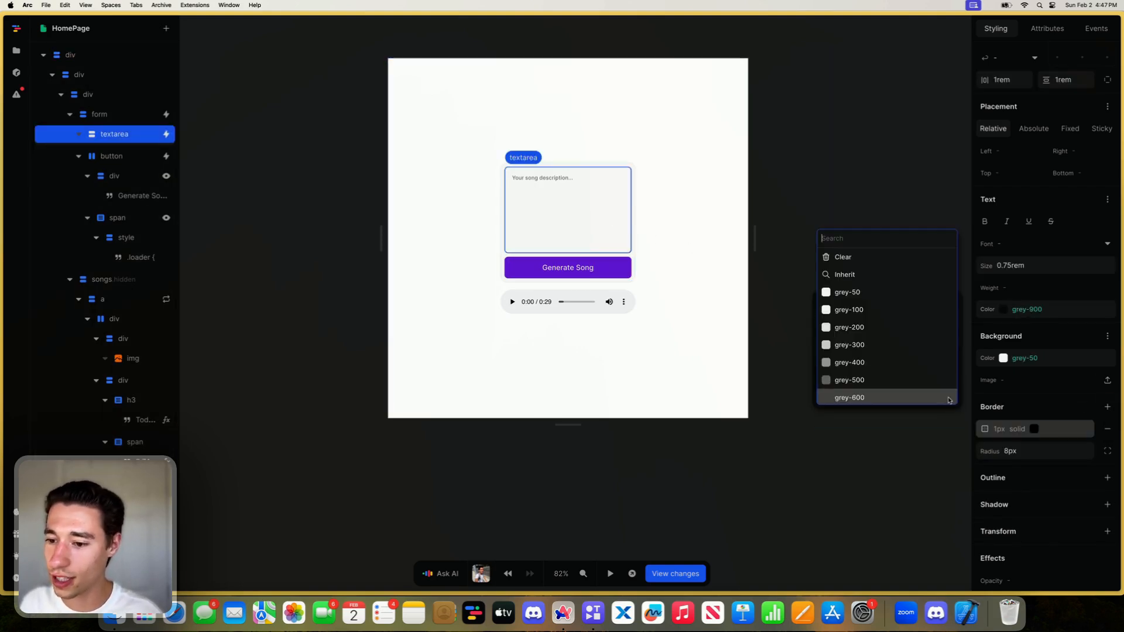
left_click(875, 345)
left_click(760, 479)
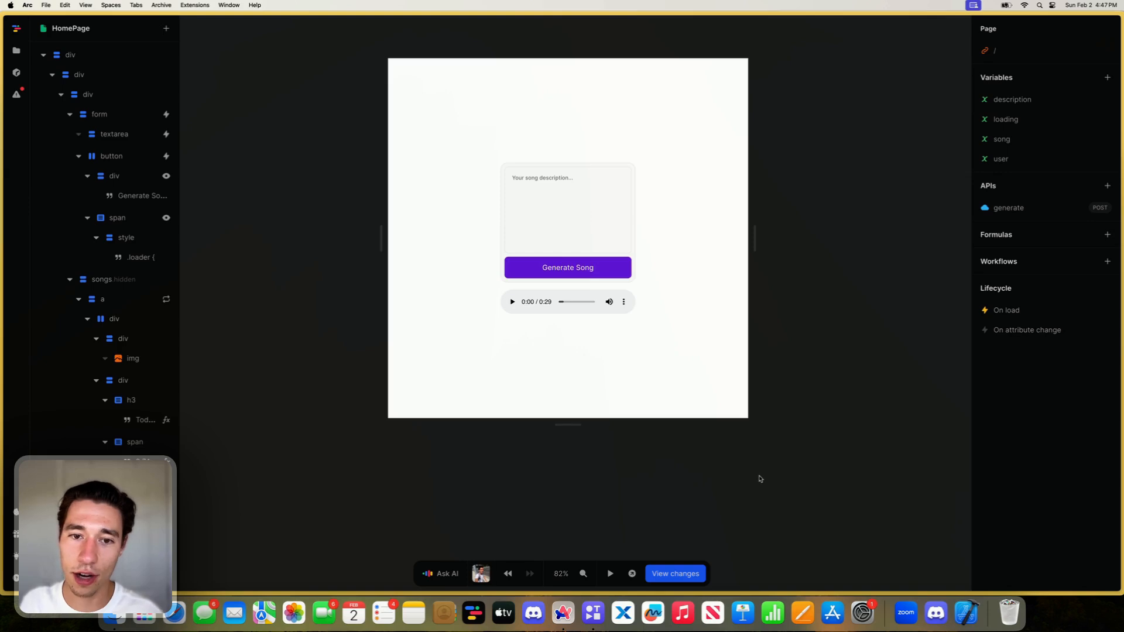
- Set the song description textarea's background color to white (#ffffff)
left_click(584, 221)
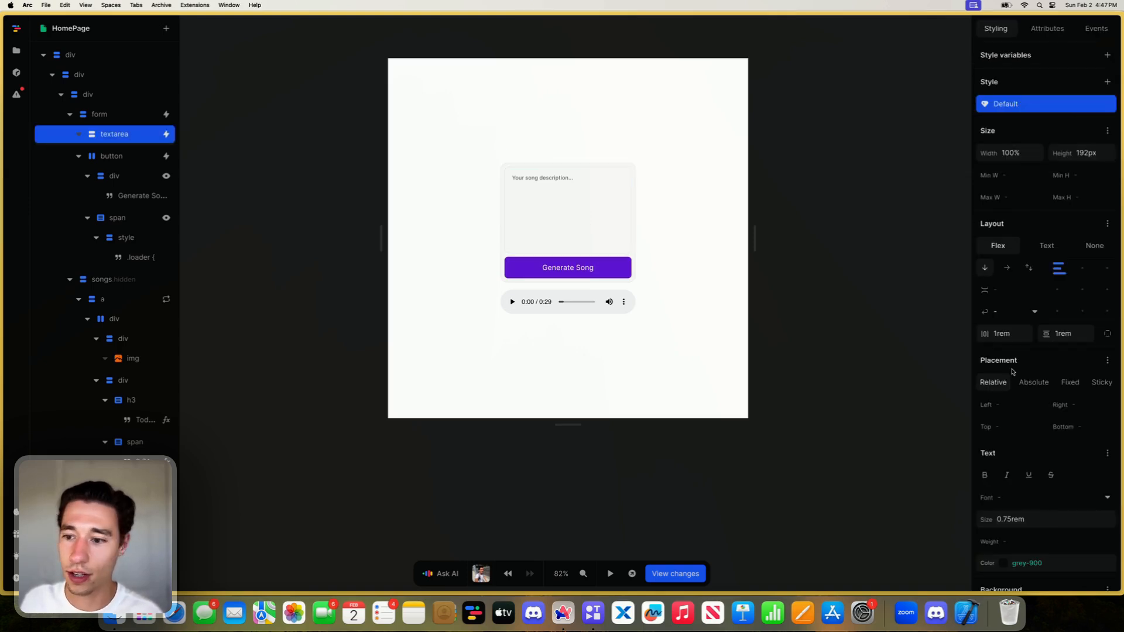
scroll(1018, 409, "down", 5)
left_click(1003, 467)
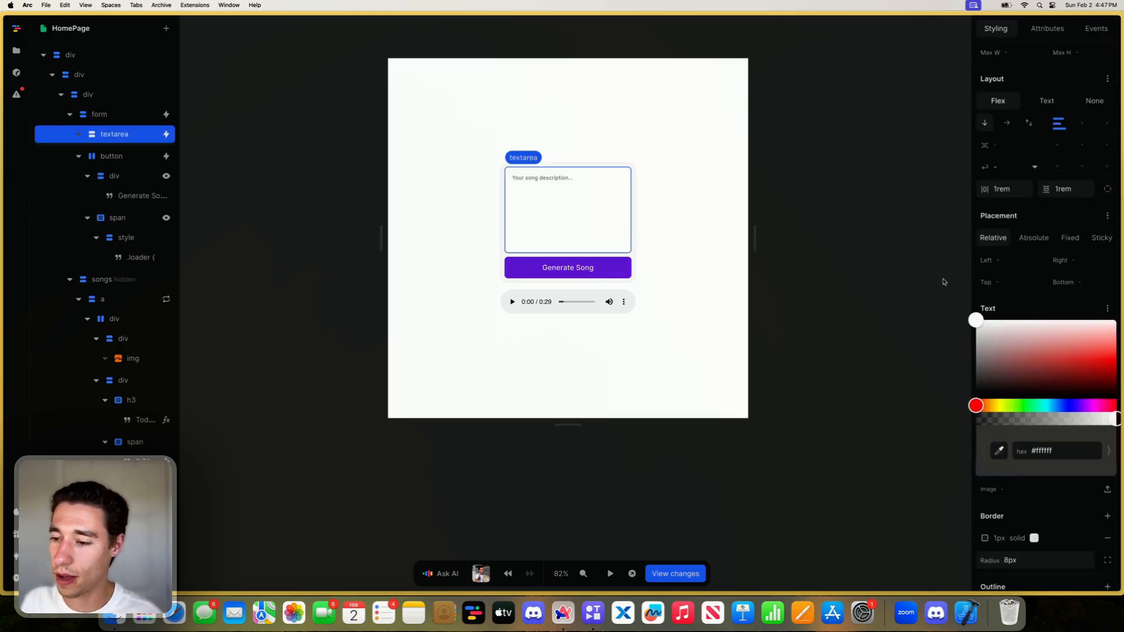
left_click(916, 289)
left_click(917, 289)
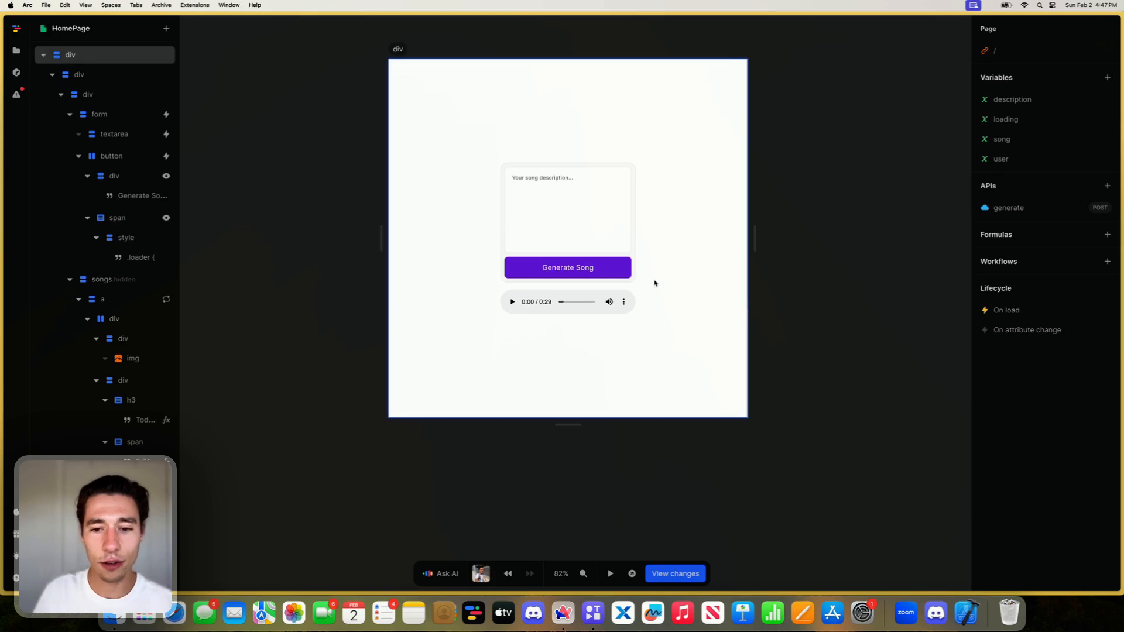
- Add a class named hidden to the audio player element
left_click(644, 347)
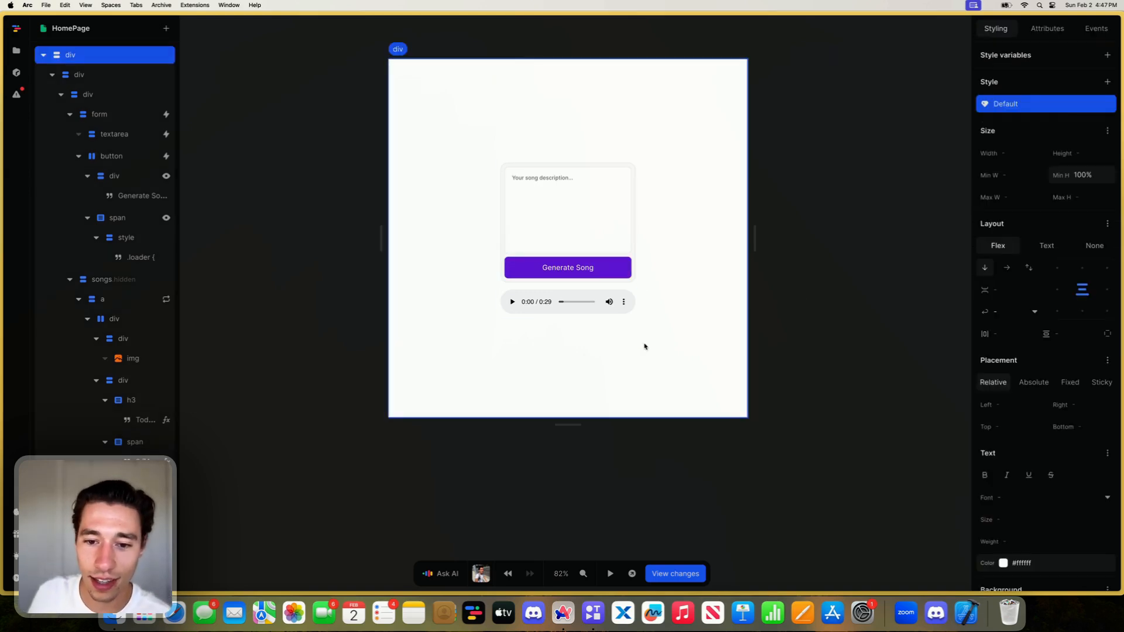
left_click(617, 311)
left_click(608, 348)
left_click(598, 307)
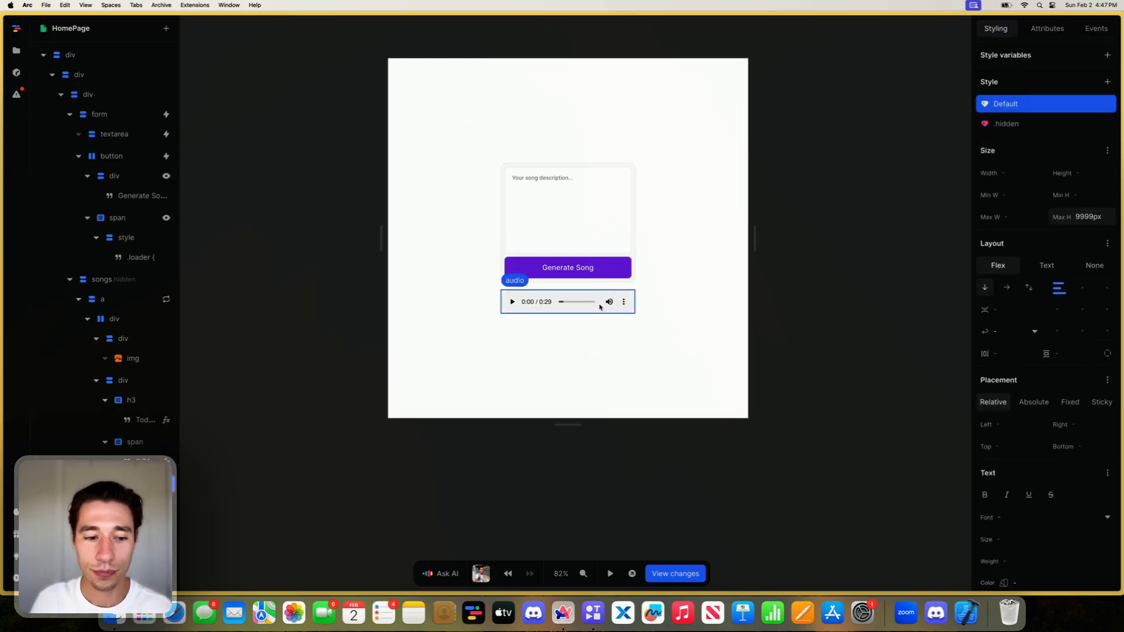
left_click(1050, 27)
left_click(1107, 220)
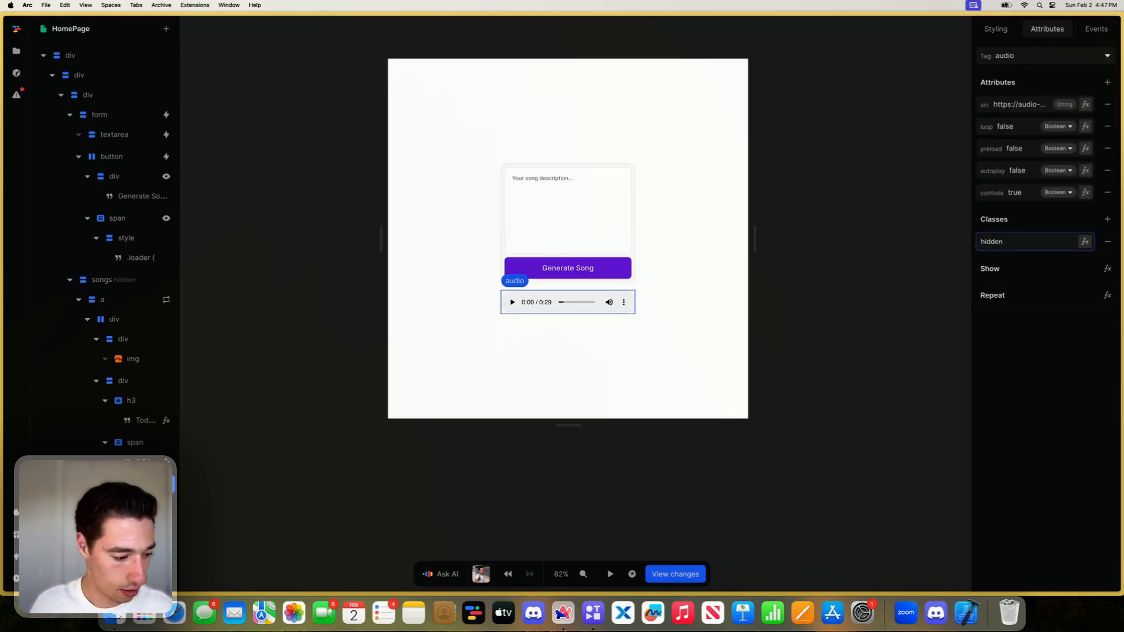
left_click(1003, 394)
- Replace the fixed true value in the audio player's hidden class formula with the song variable
left_click(1088, 246)
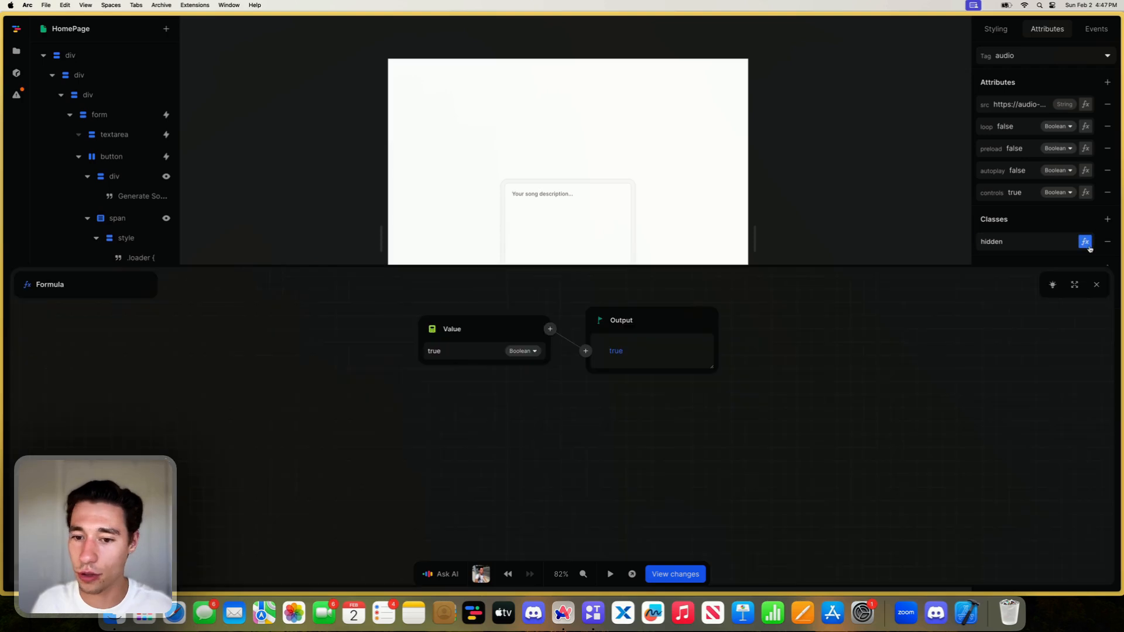
left_click(420, 340)
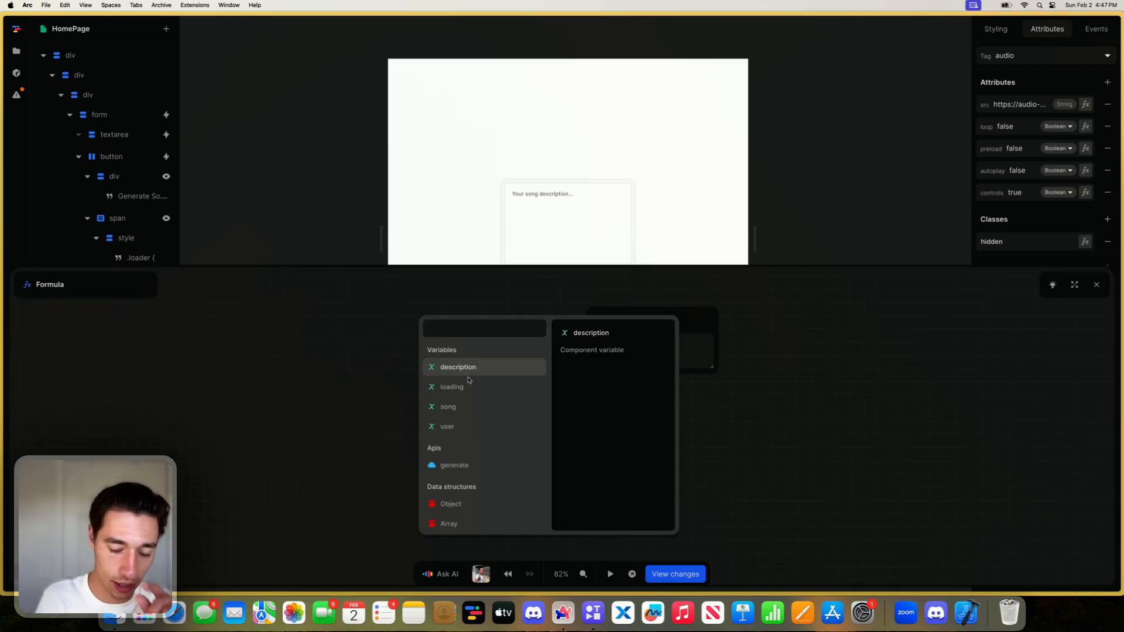
left_click(450, 406)
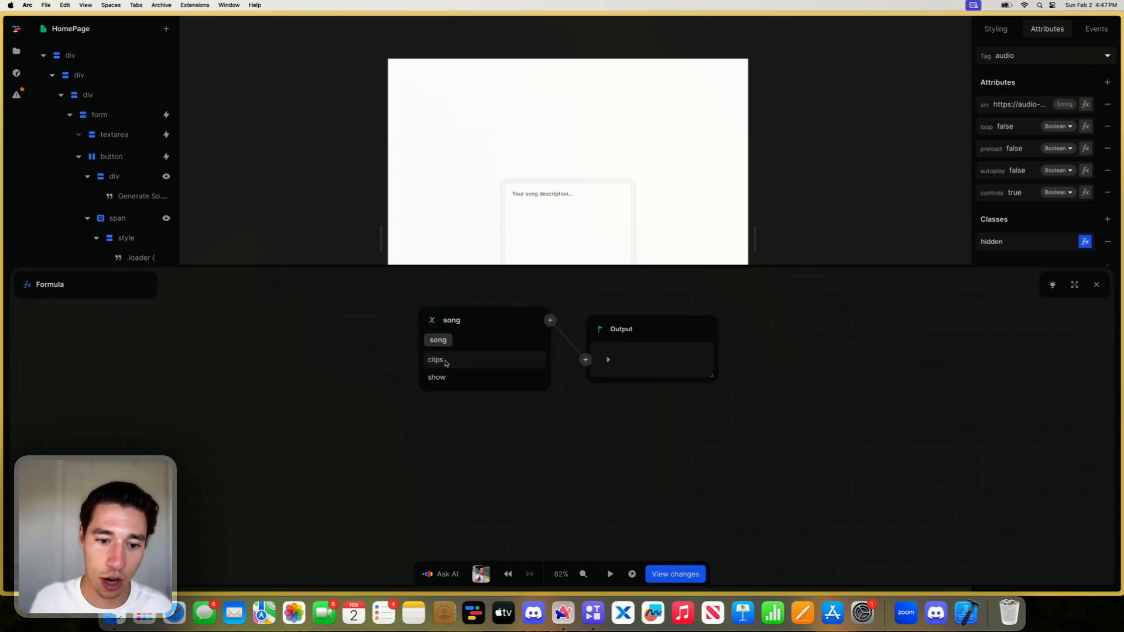
left_click(459, 360)
left_click(550, 320)
type("siz")
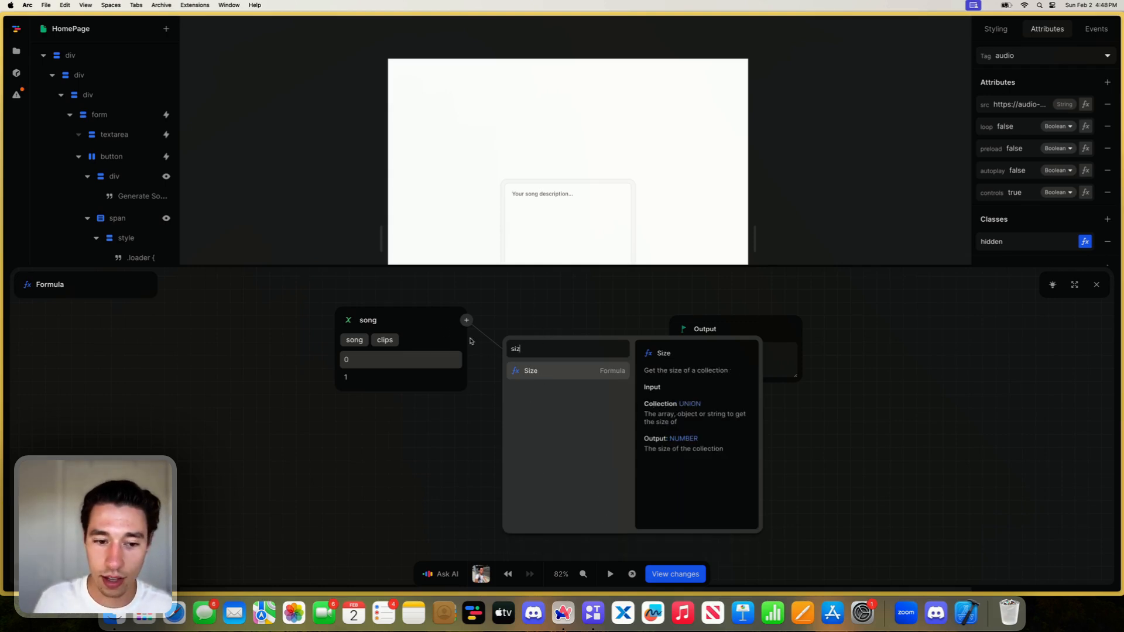
left_click(354, 340)
left_click(440, 345)
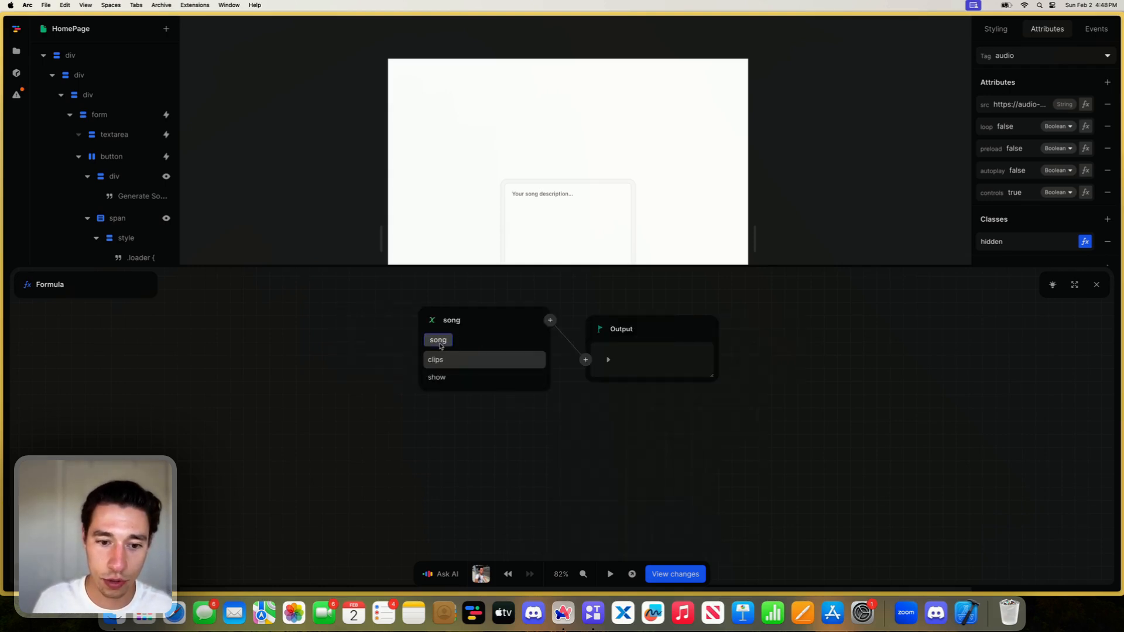
- Make the hidden class formula check with Equals whether the song variable's show field is the Boolean true, and close the formula editor
left_click(436, 376)
left_click(550, 320)
type("eq")
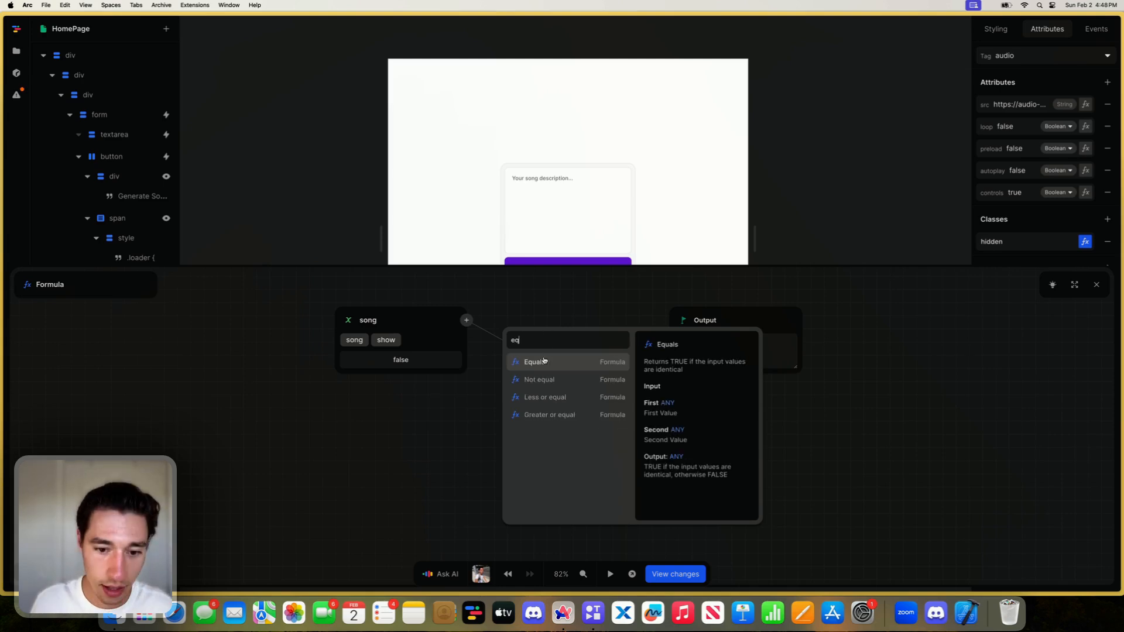
left_click(543, 361)
left_click(543, 370)
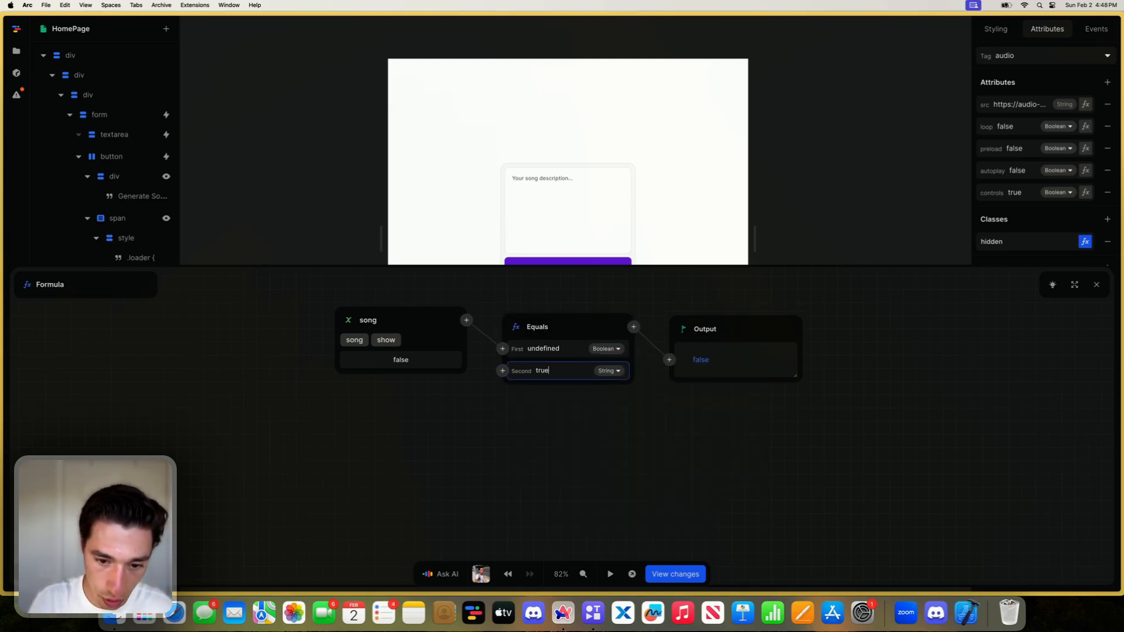
left_click(580, 439)
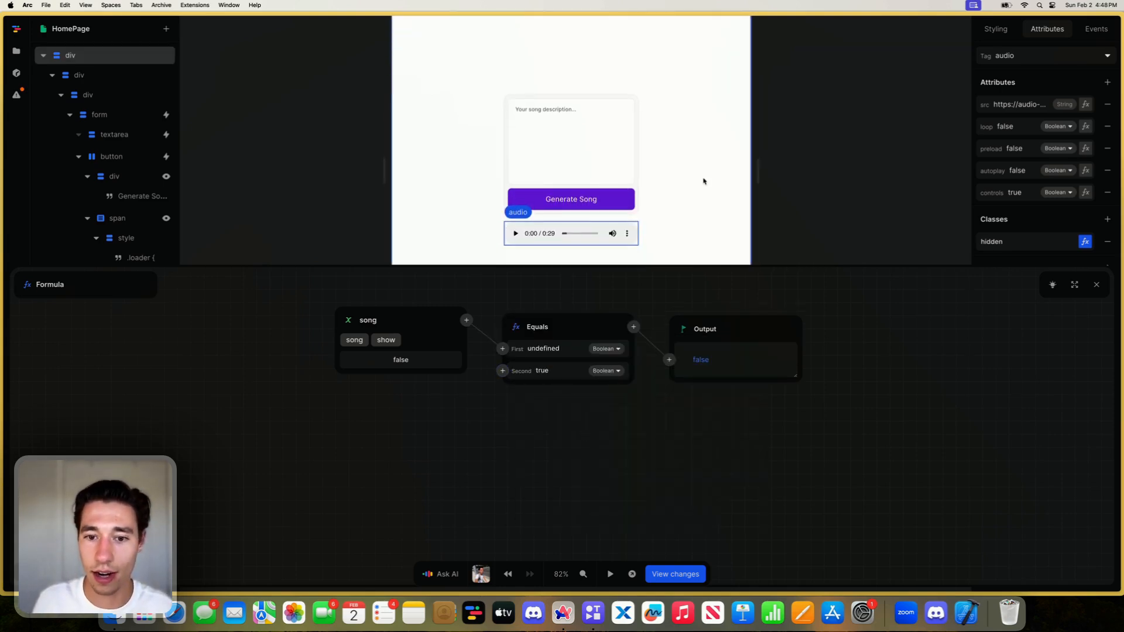
left_click(1096, 285)
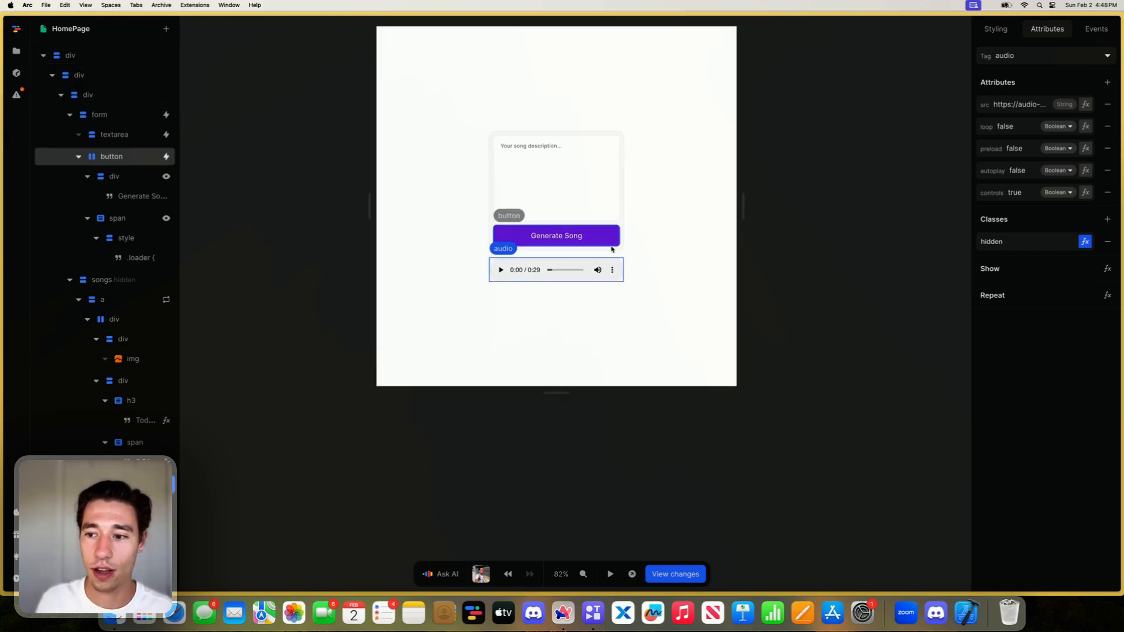
left_click(621, 249)
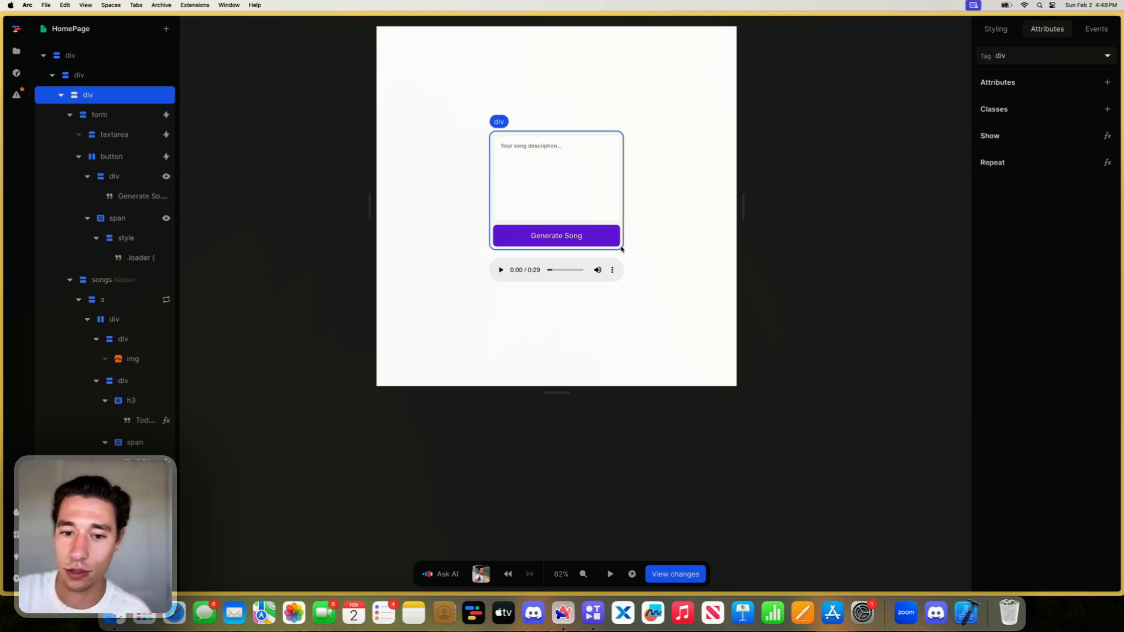
left_click(575, 276)
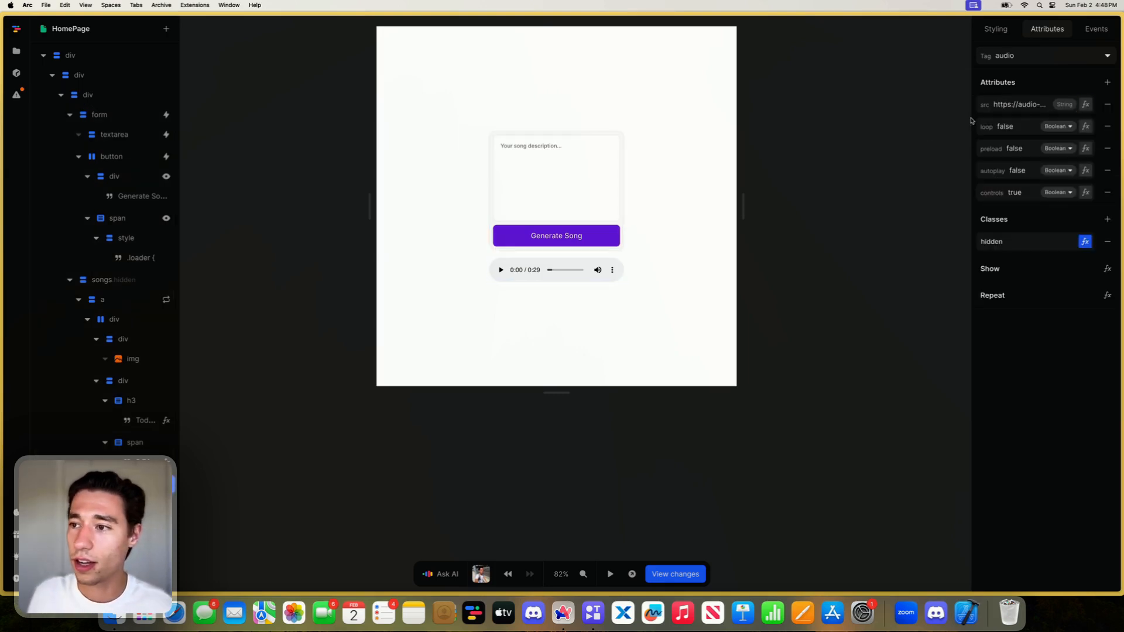
left_click(892, 154)
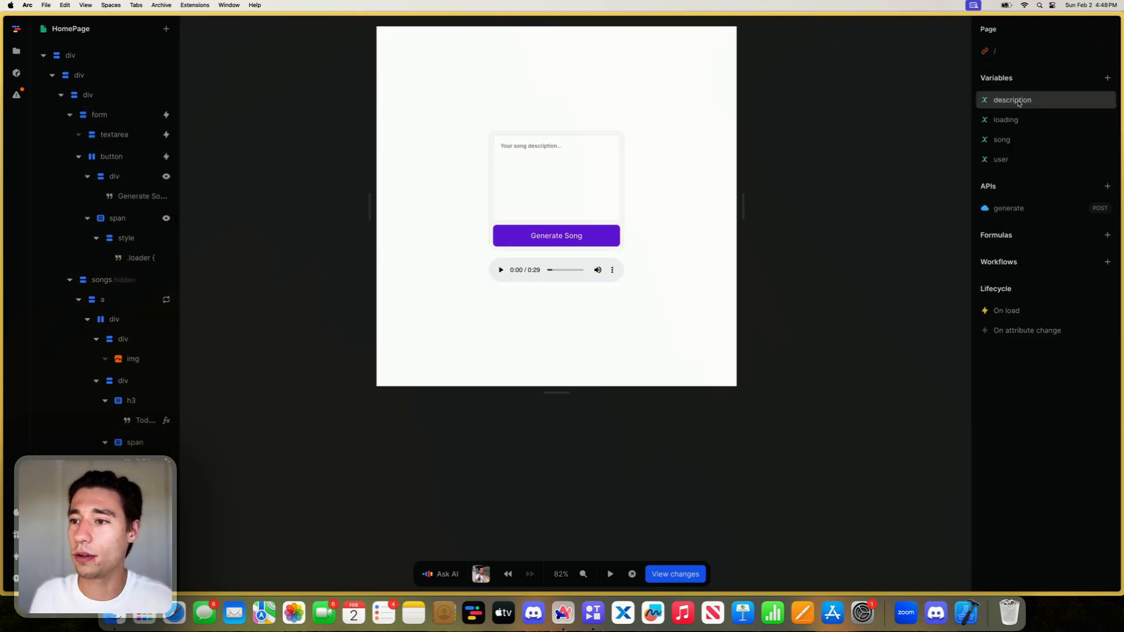
- Create a page variable named currentClip with an empty initial value
left_click(1107, 78)
key("BackSpace")
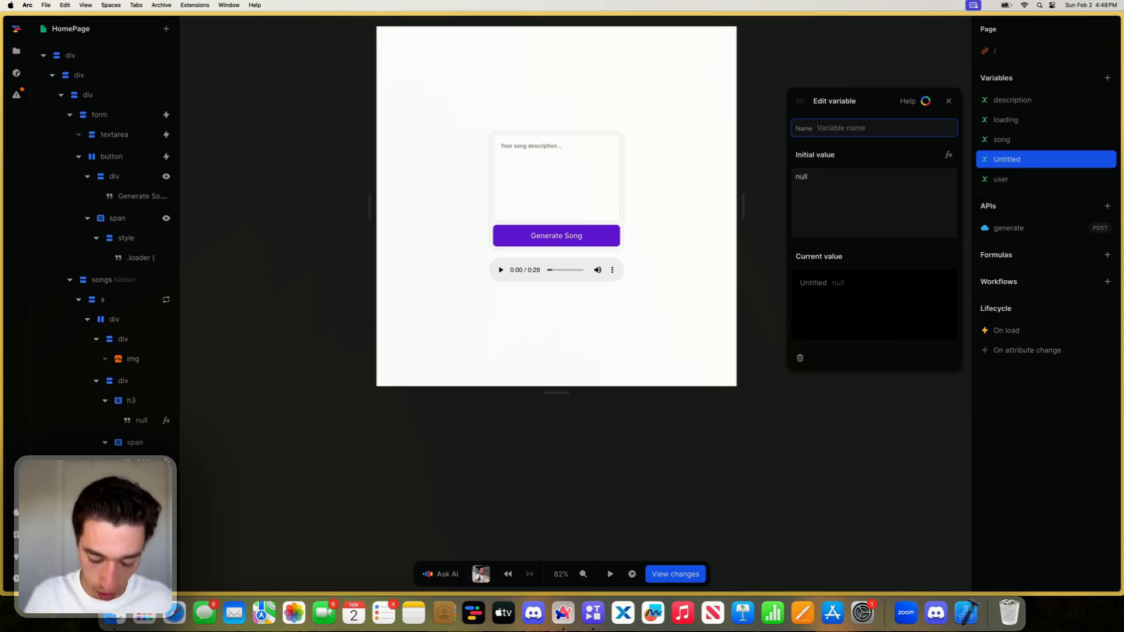
type("curre")
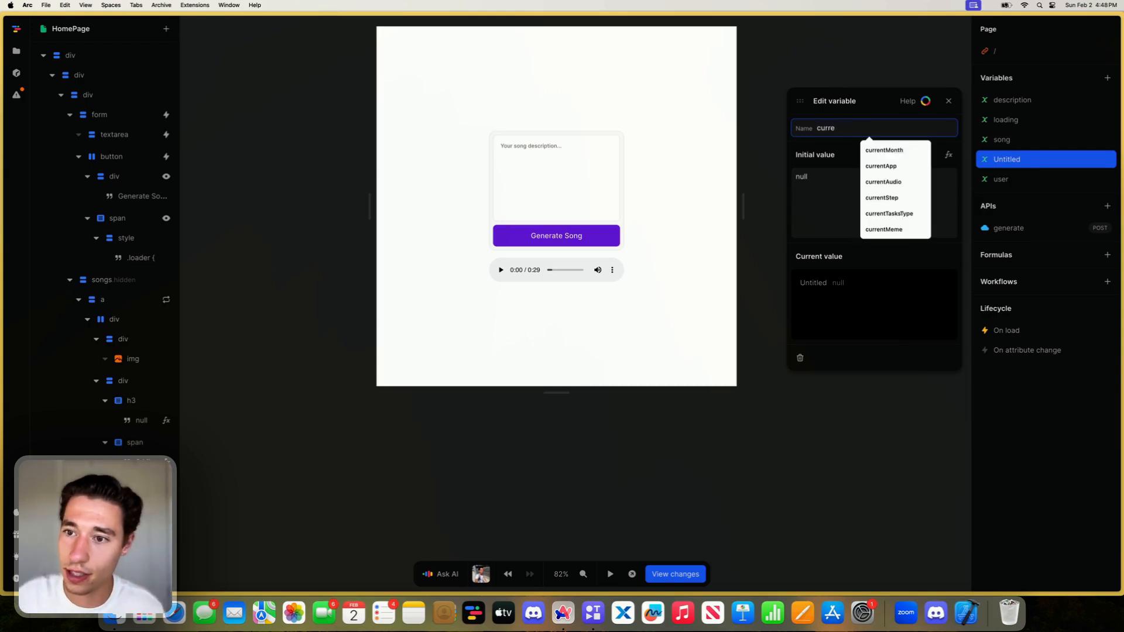
type("ntClip")
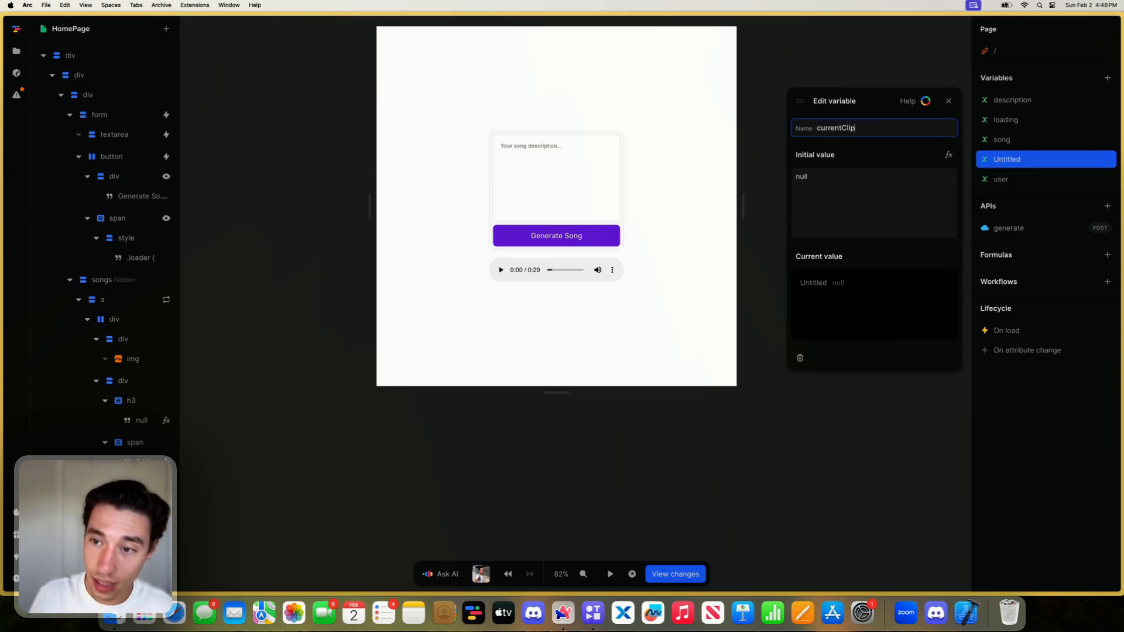
key("Return")
left_click(834, 193)
key("BackSpace")
left_click(839, 151)
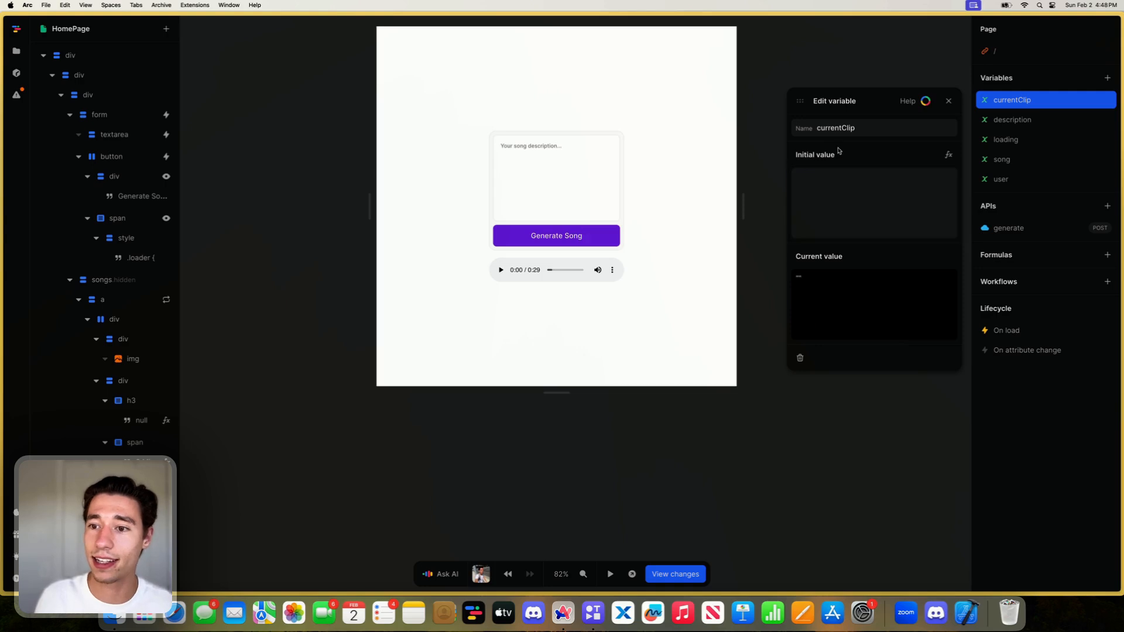
left_click(948, 102)
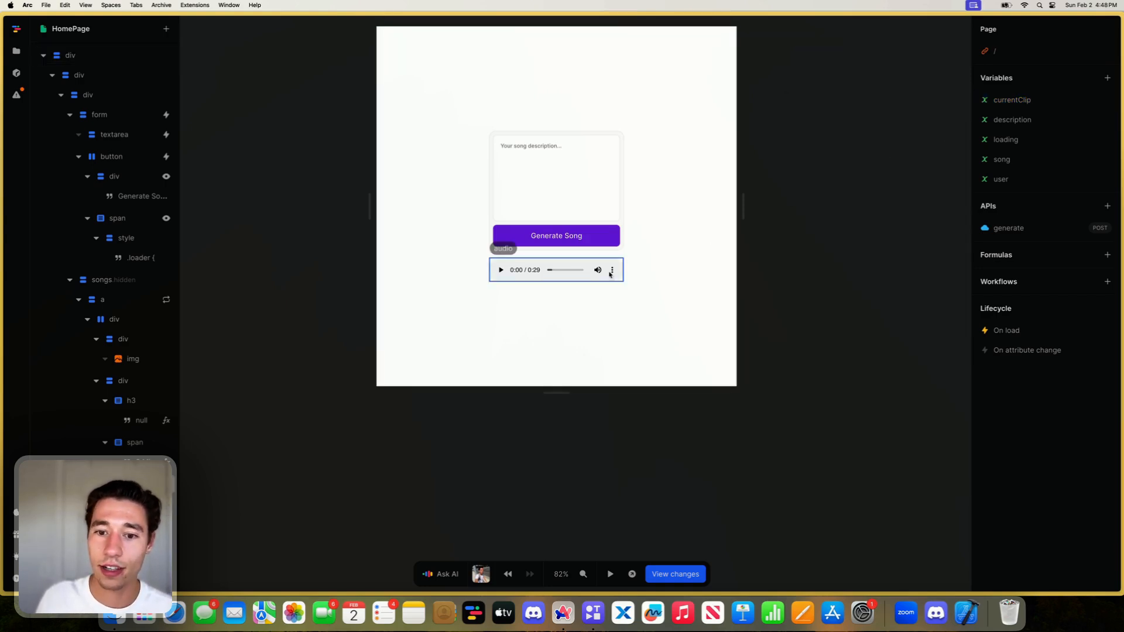
- Change the repeated link element inside the songs container to a button tag and remove its href attribute
left_click(585, 281)
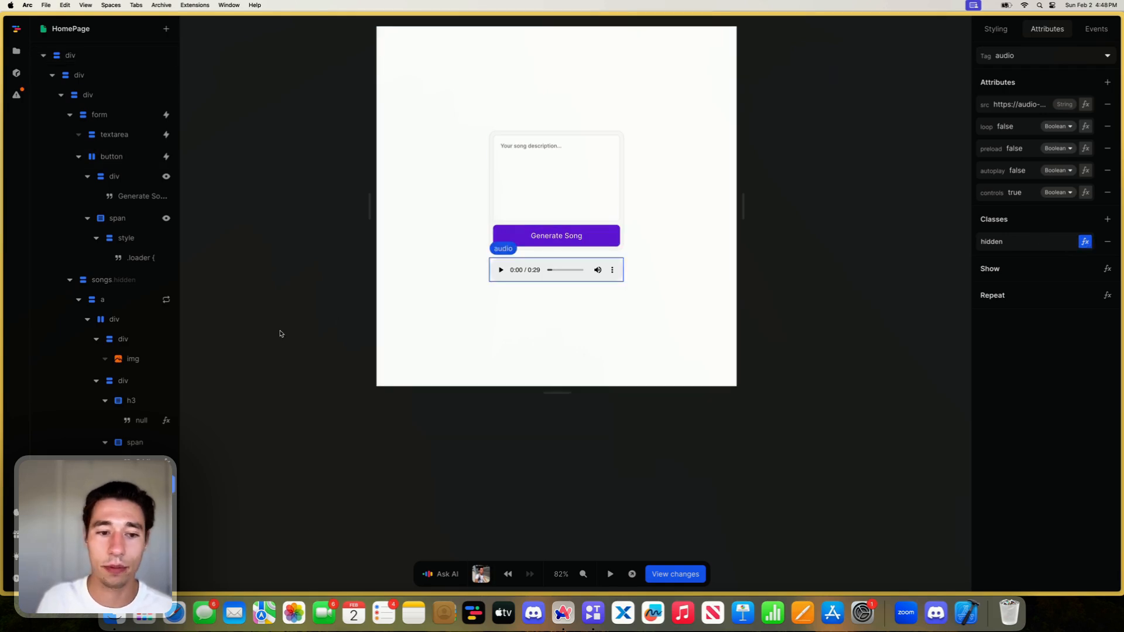
left_click(135, 300)
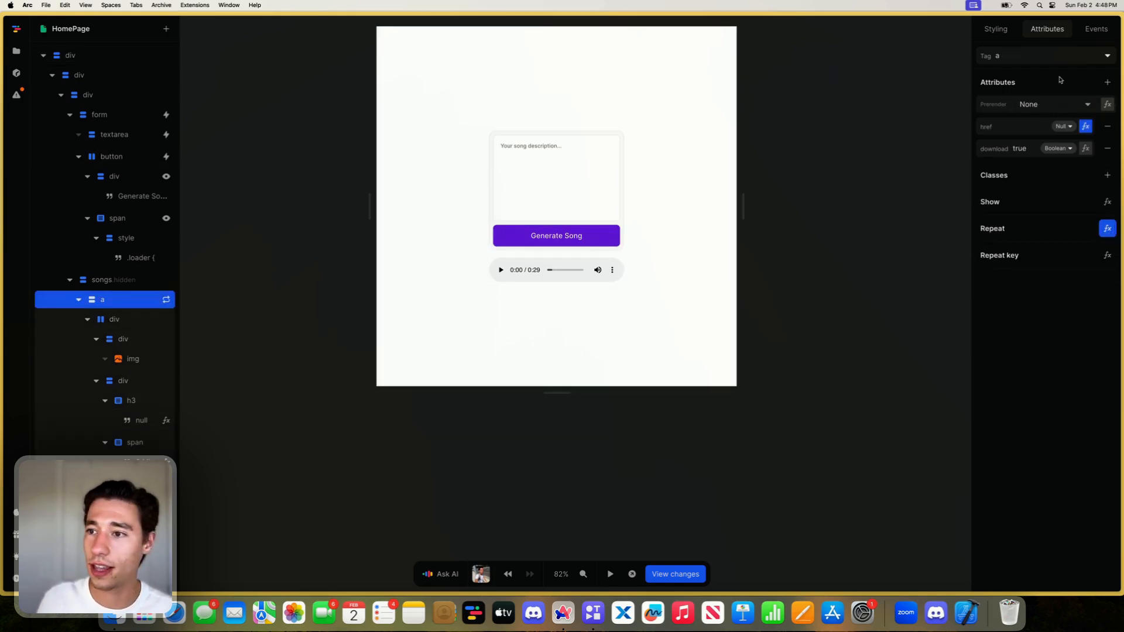
left_click(1053, 56)
type("bu")
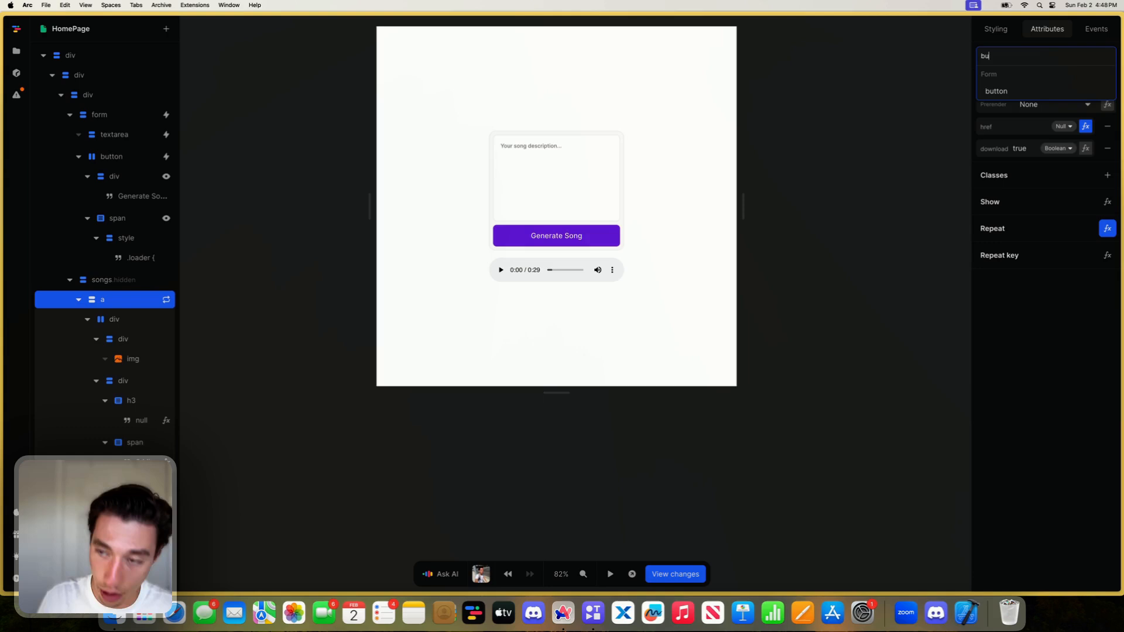
left_click(1027, 91)
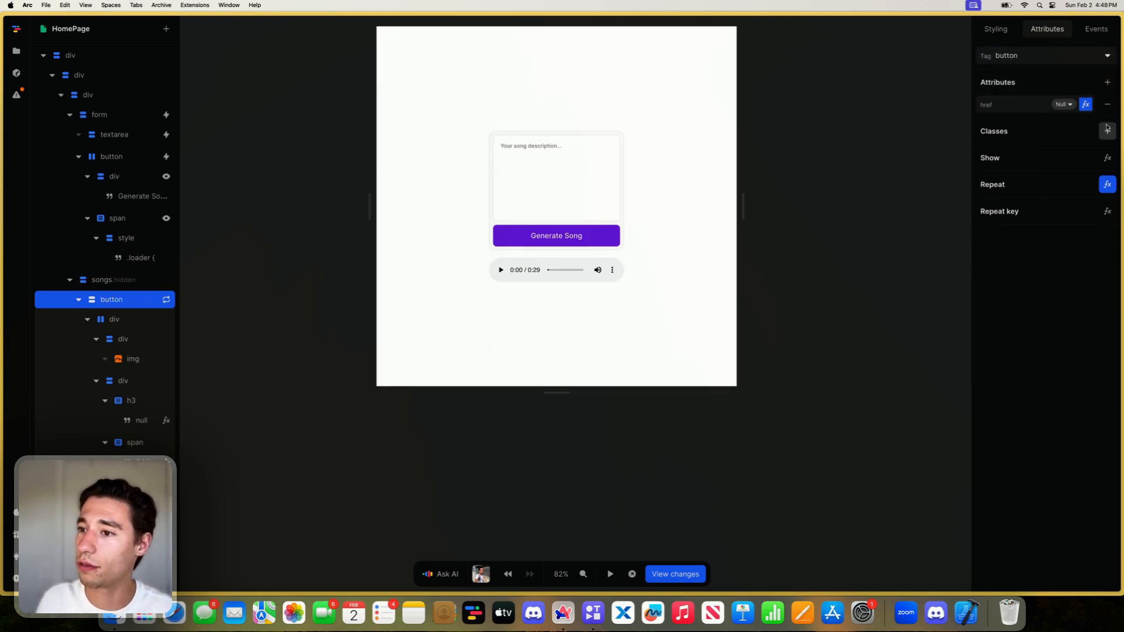
left_click(1106, 104)
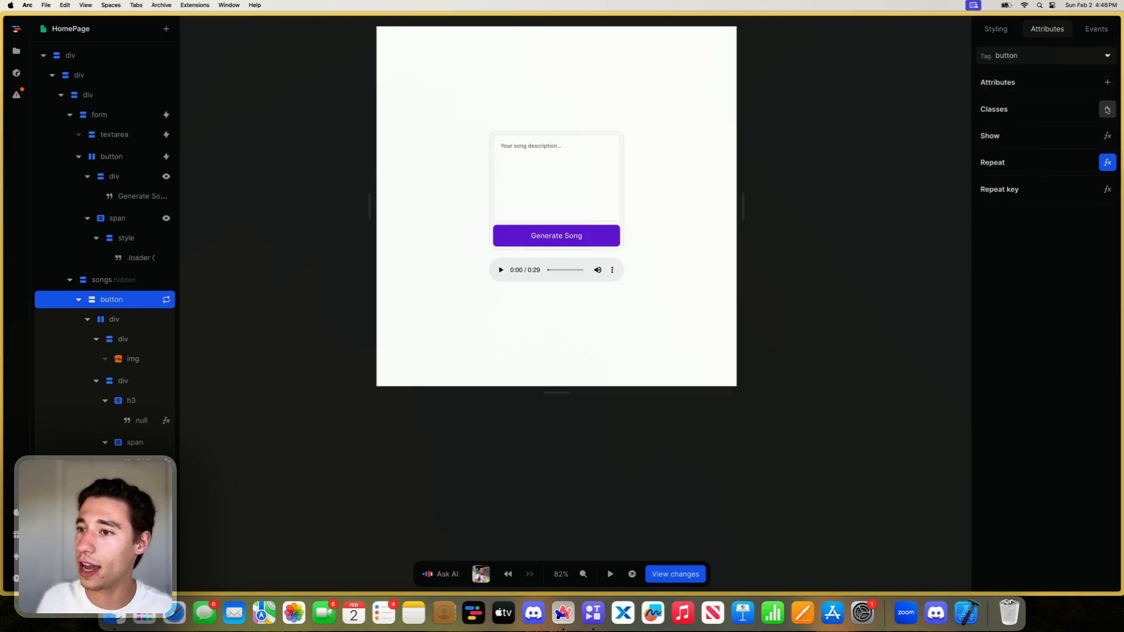
- Start adding an action to the click event of the repeated button in the songs container
left_click(1096, 29)
left_click(1002, 75)
left_click(867, 134)
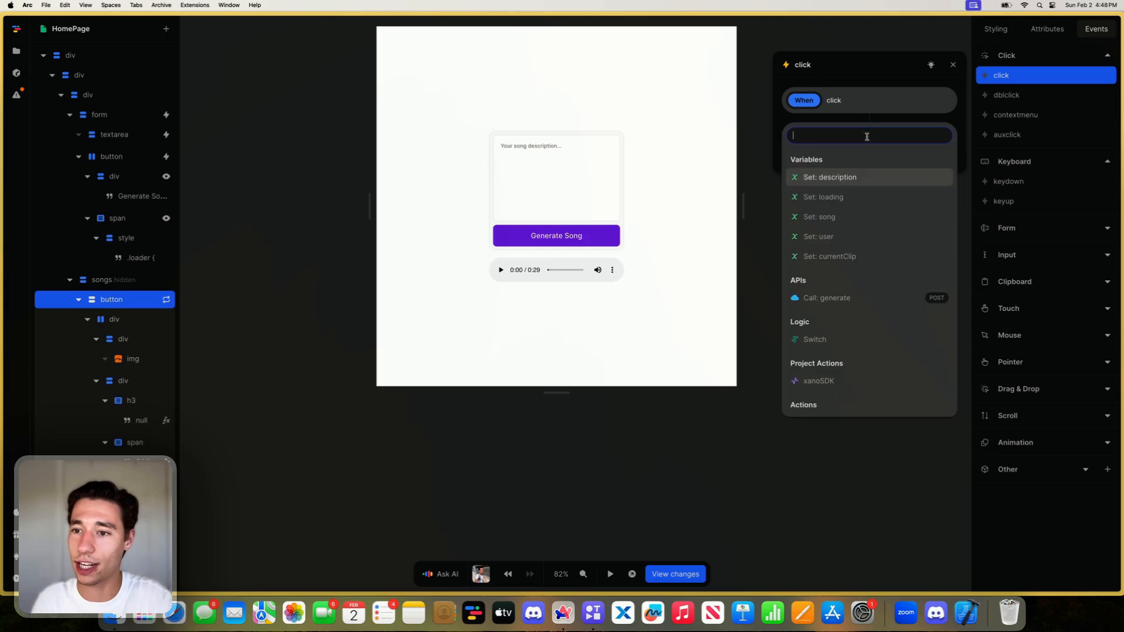
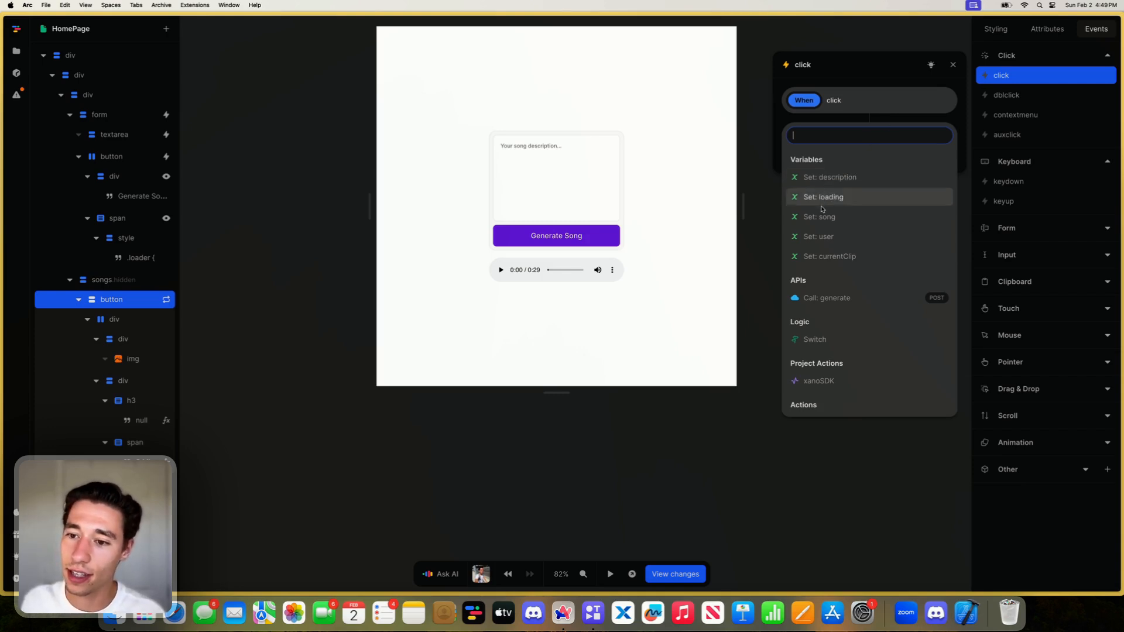
- Make the song button's click event set currentClip to the repeated Item through a formula, and finish the action
left_click(829, 257)
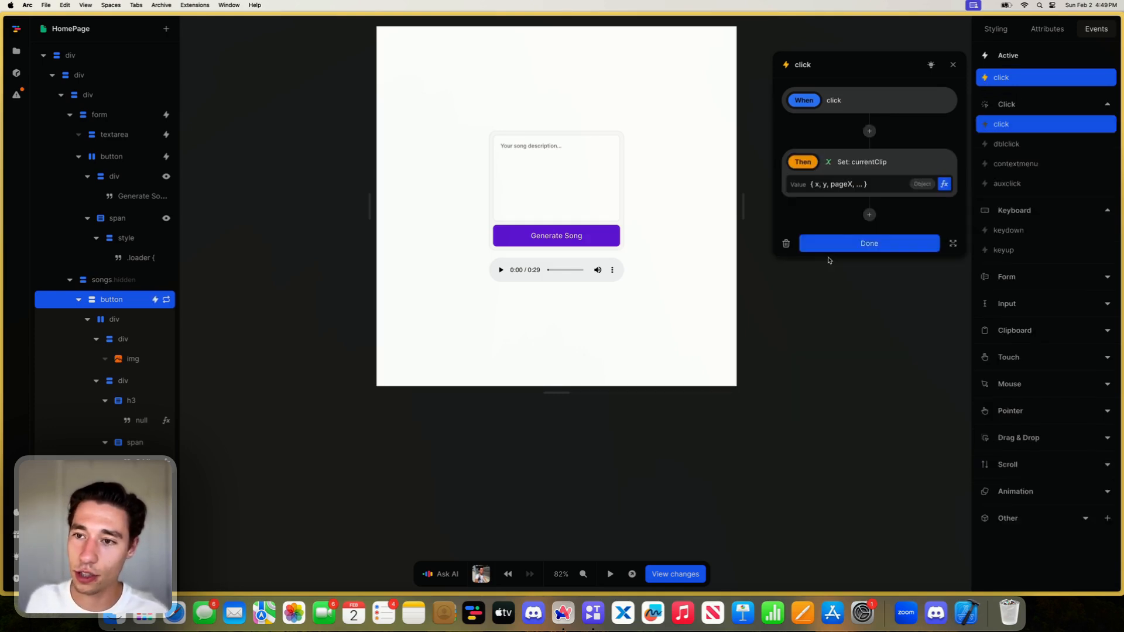
left_click(945, 184)
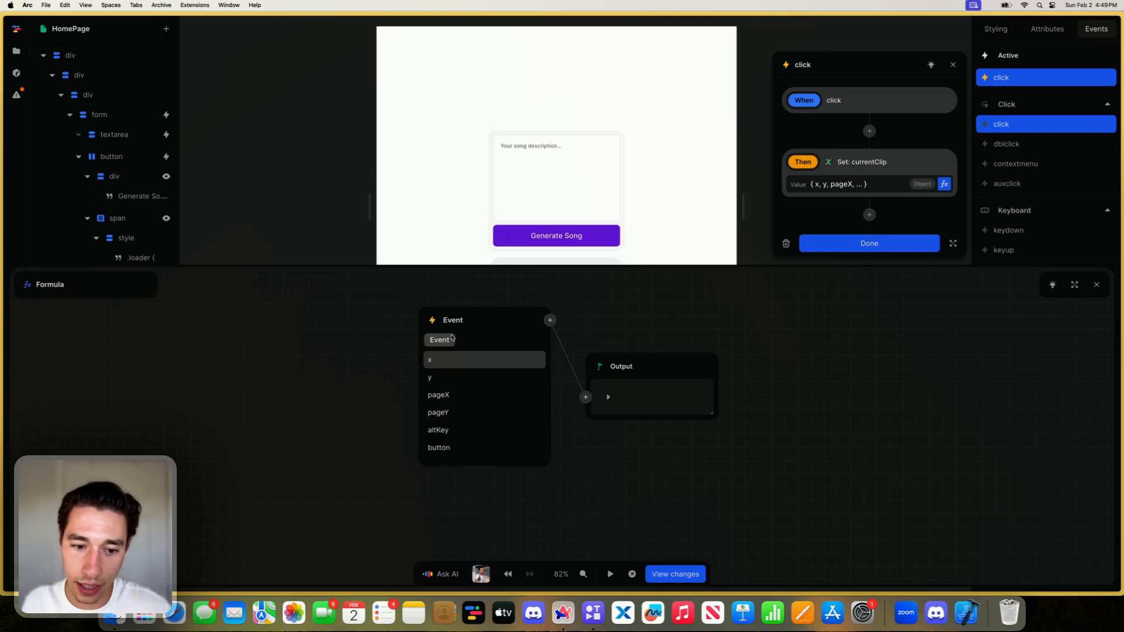
left_click(433, 317)
left_click(452, 397)
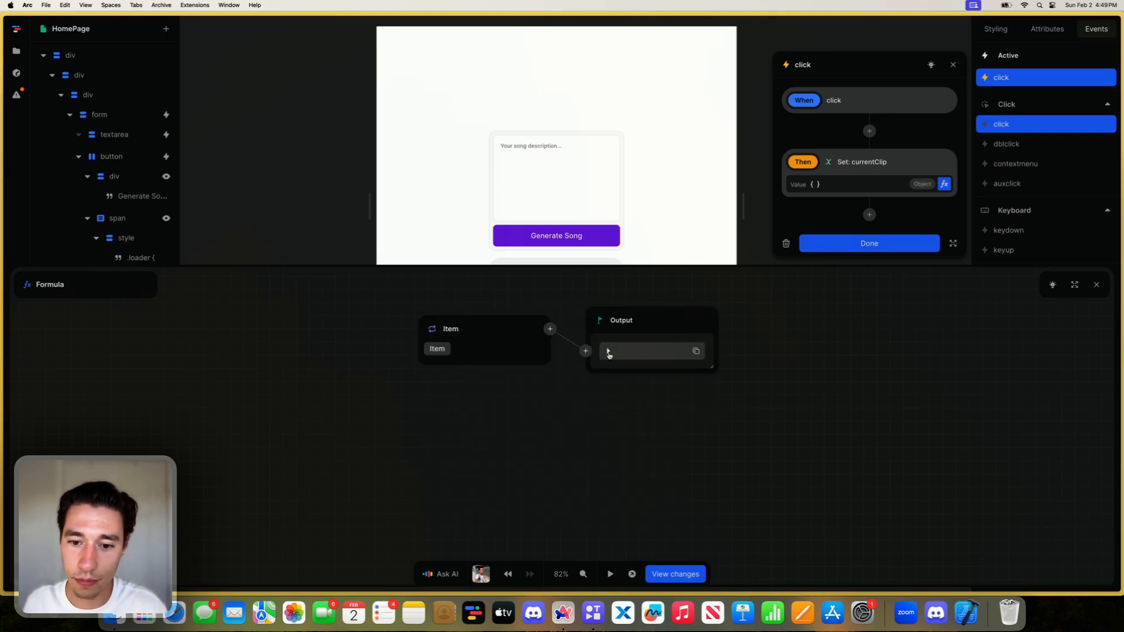
left_click(1096, 285)
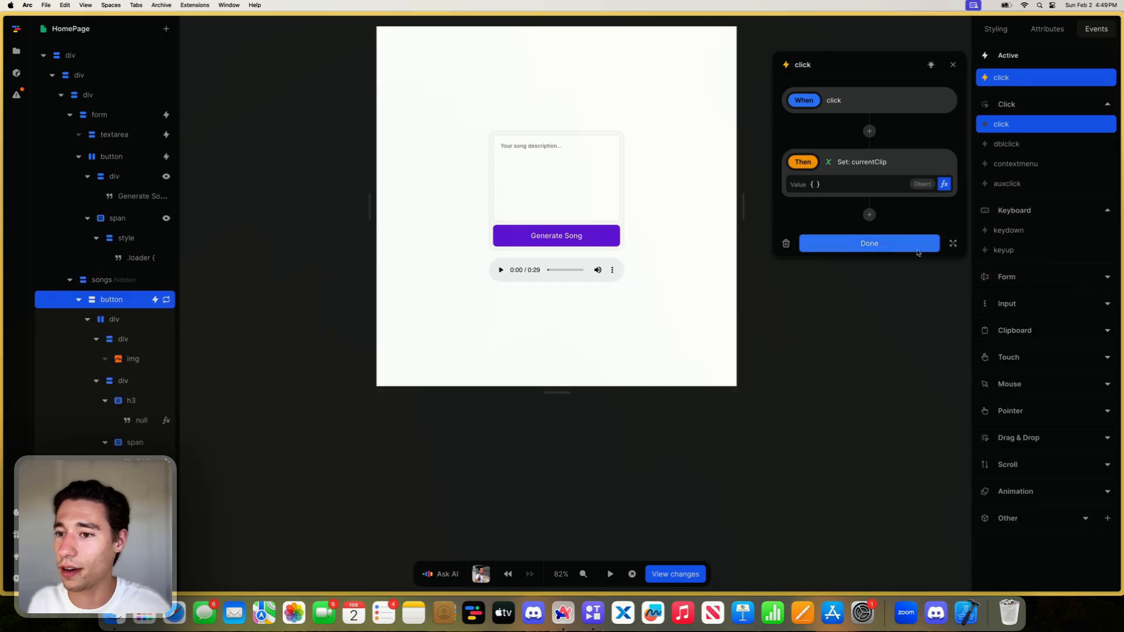
left_click(882, 242)
- Switch to the API ping endpoint in Xano, run it with its stored input, and return to the Toddle template
mouse_move(2, 292)
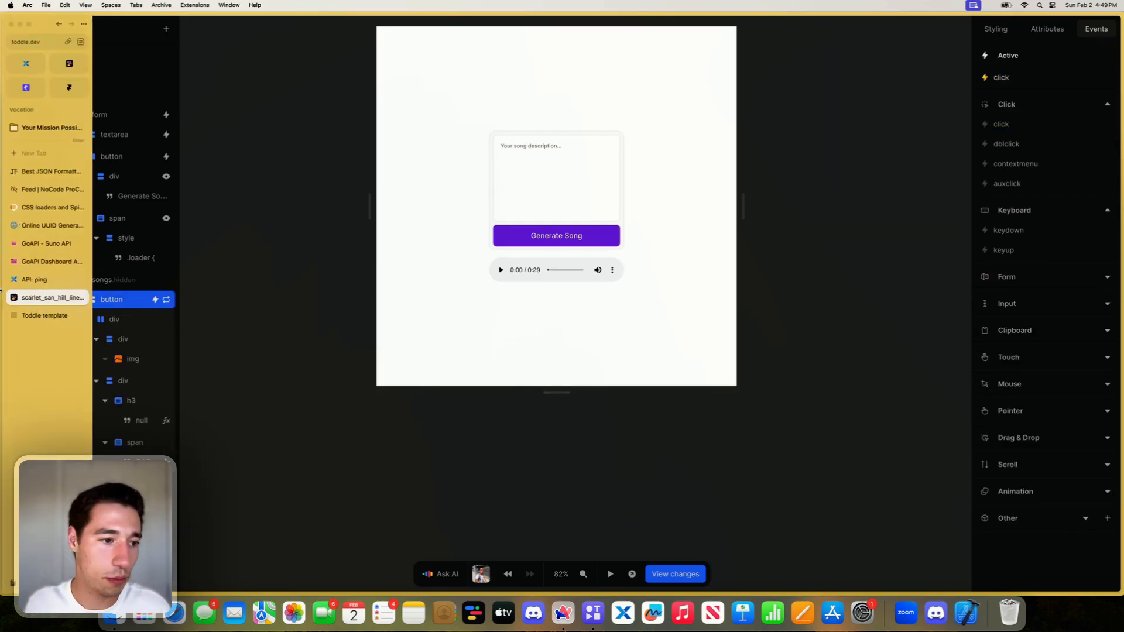
left_click(36, 280)
left_click(771, 293)
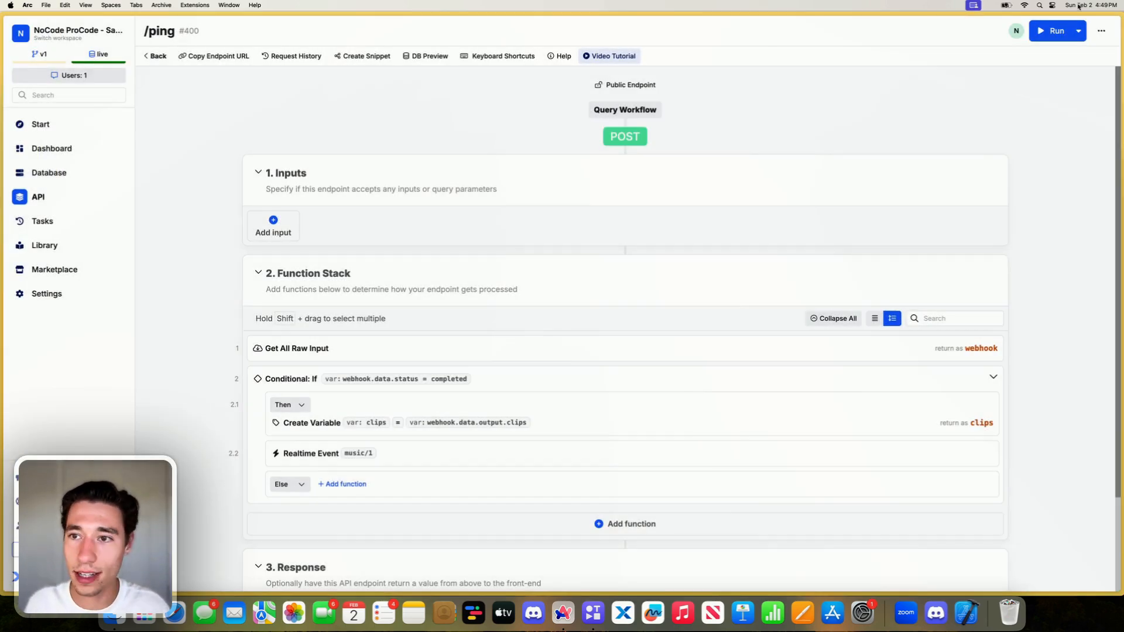
left_click(1047, 30)
left_click(1005, 575)
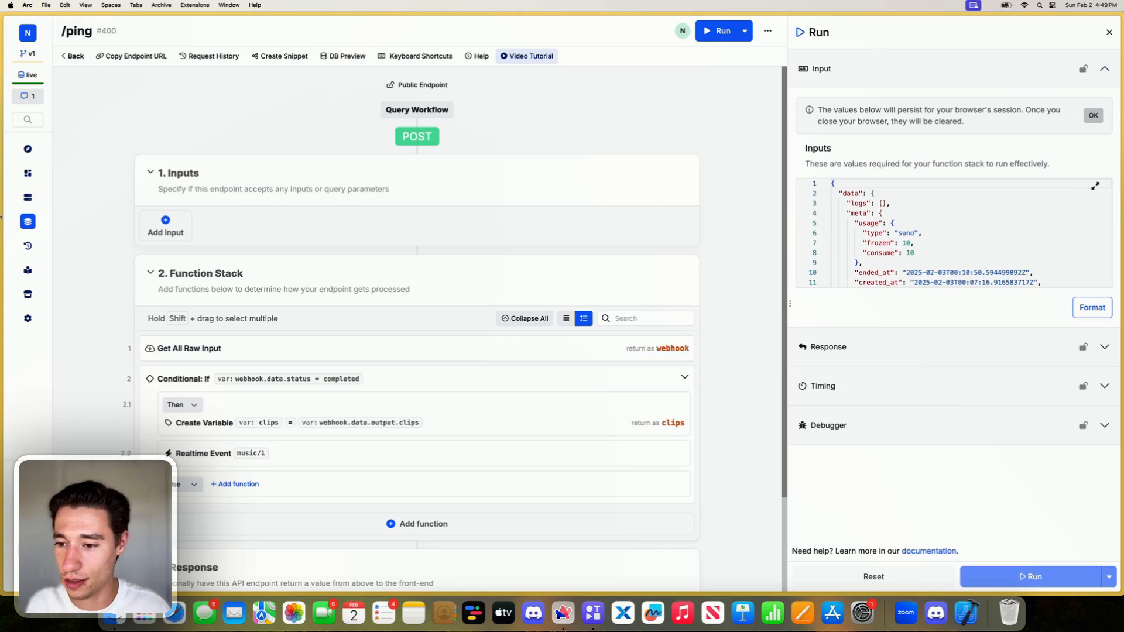
mouse_move(2, 176)
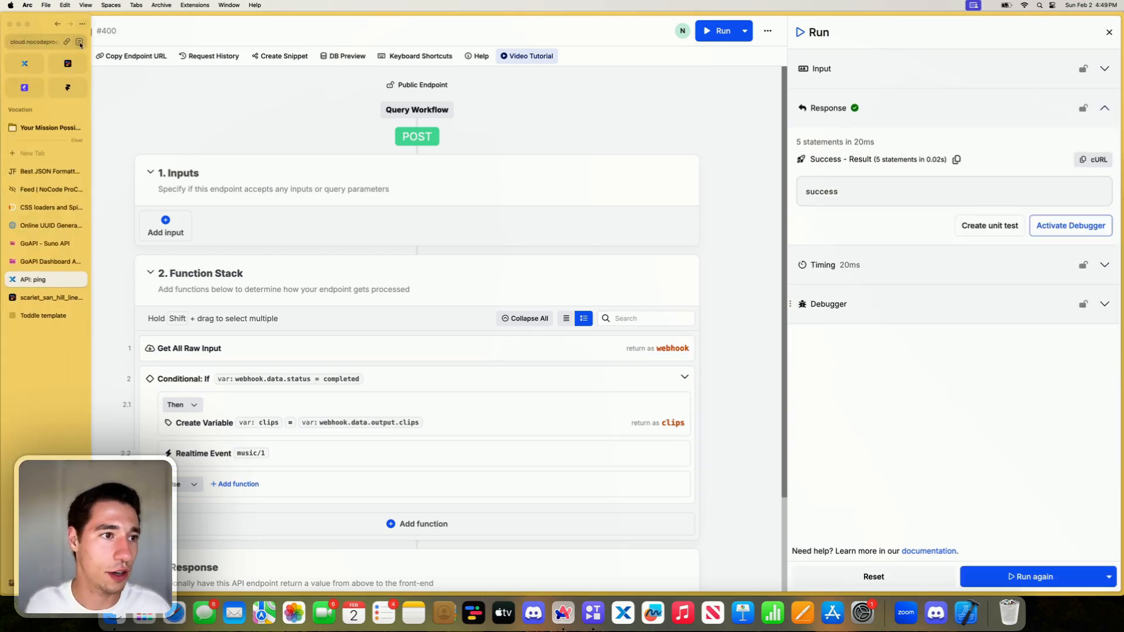
left_click(43, 316)
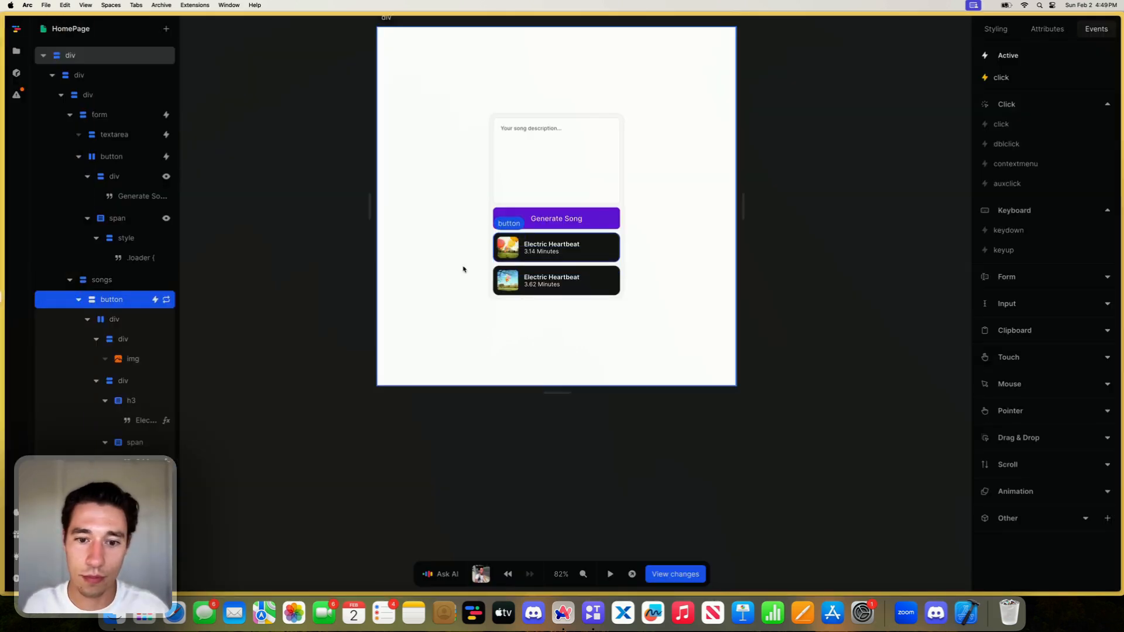
- Set the repeated song button's background color to grey-100
left_click(635, 269)
left_click(609, 260)
left_click(994, 29)
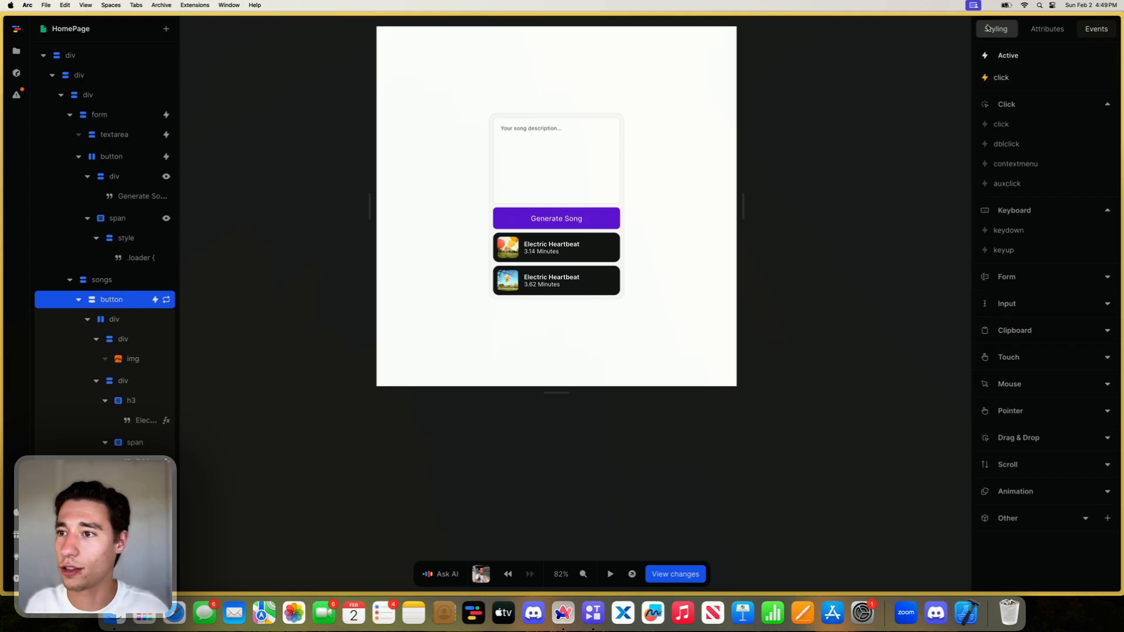
scroll(1051, 381, "down", 5)
left_click(1102, 411)
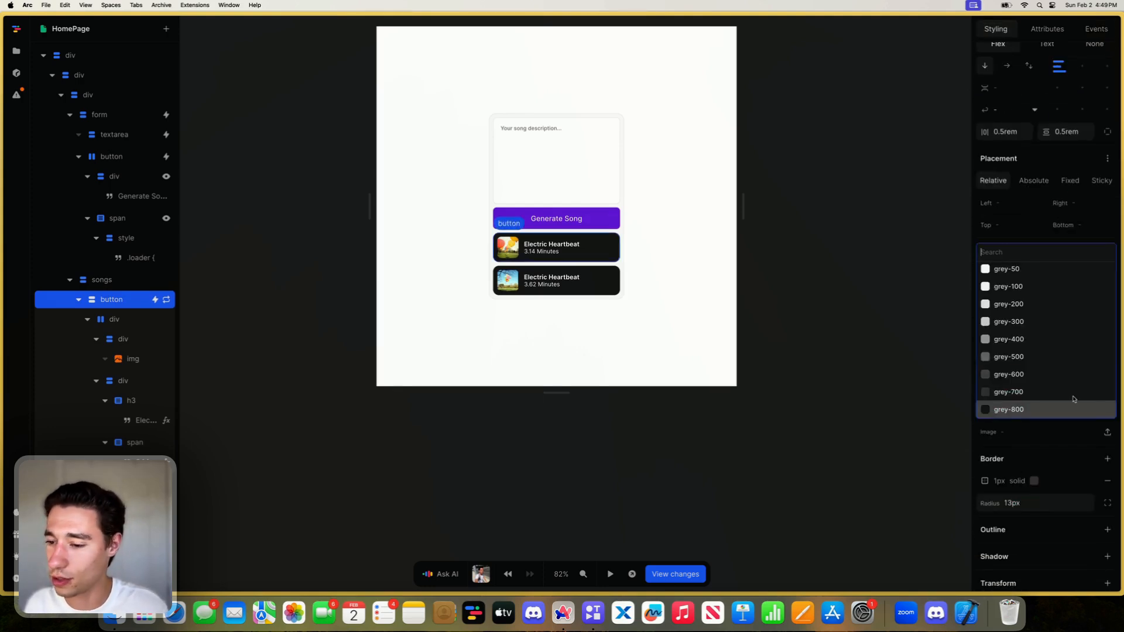
left_click(1023, 321)
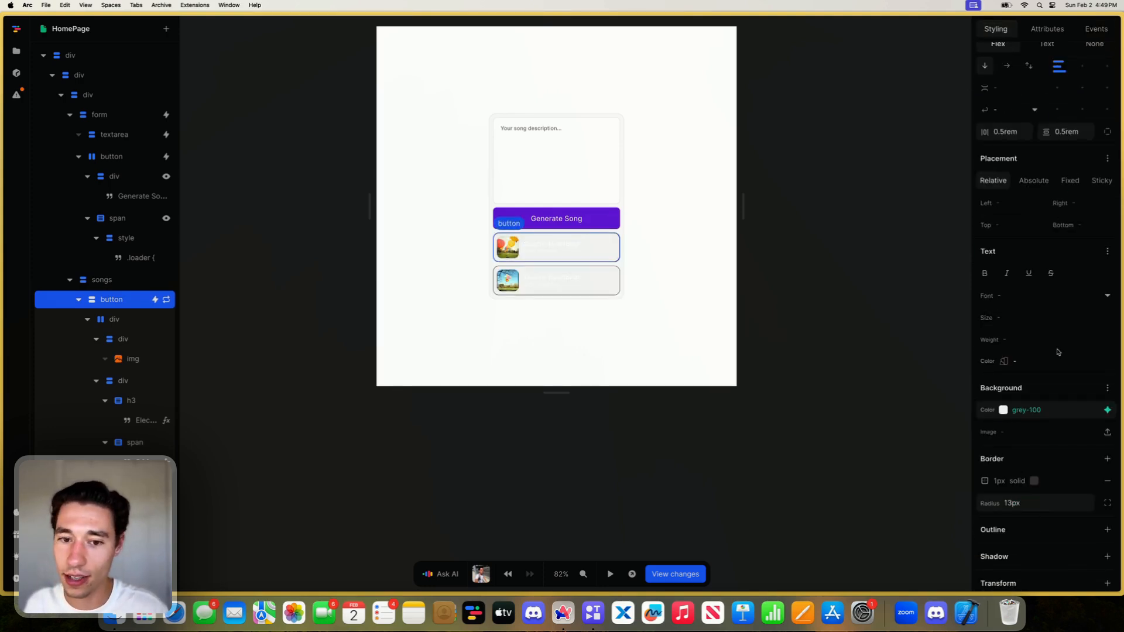
- Set the song button's text color to grey-600 and its border color to grey-300
left_click(1107, 362)
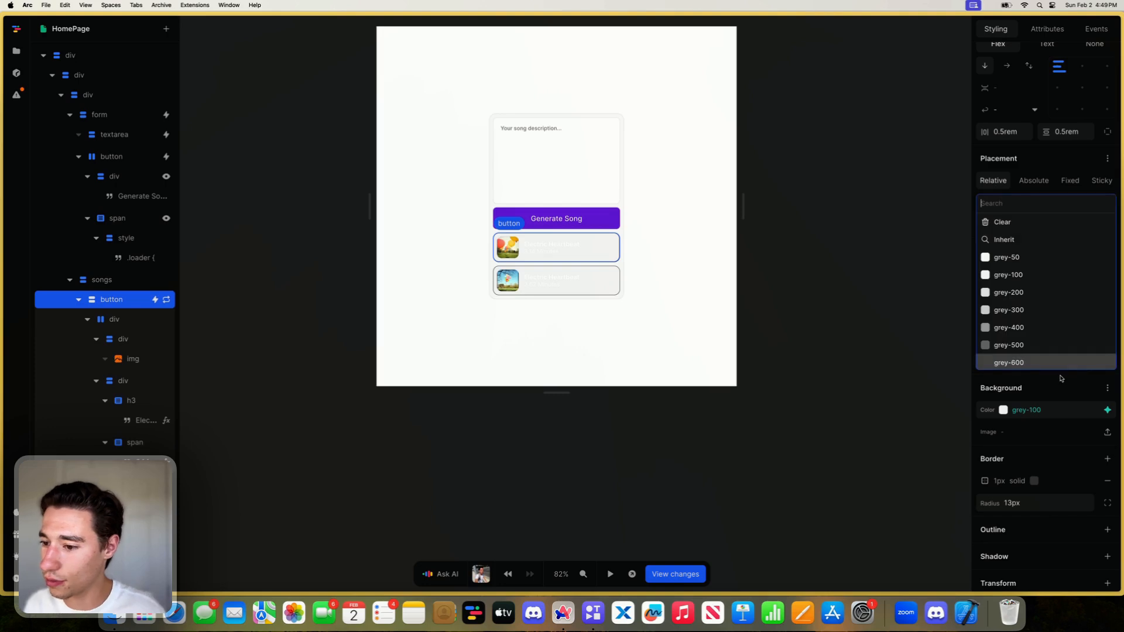
left_click(1026, 360)
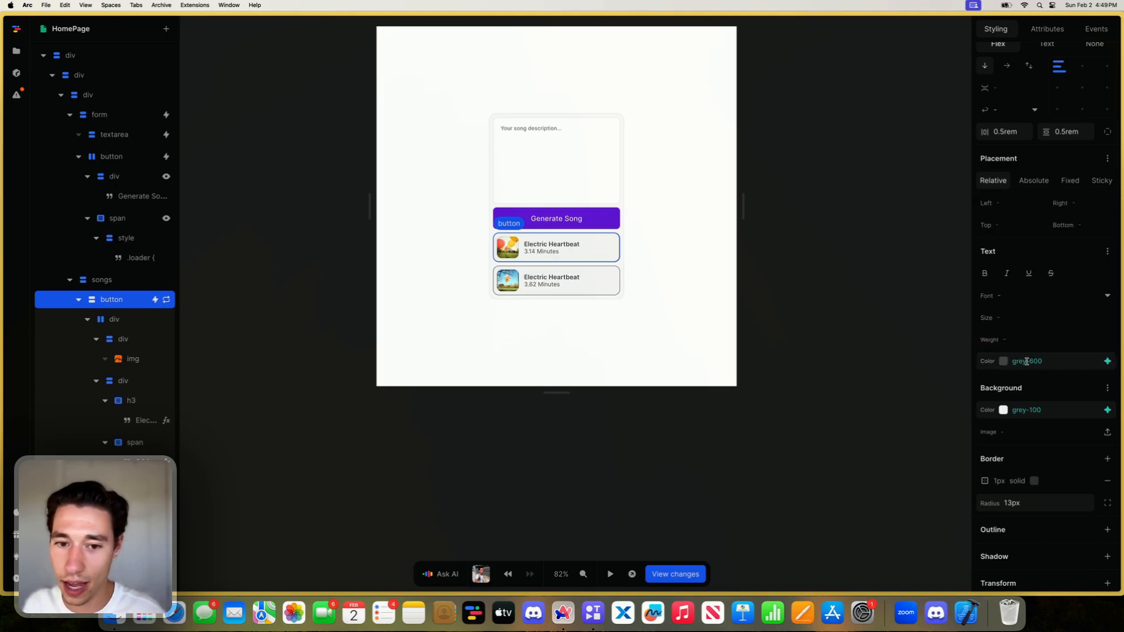
scroll(1042, 415, "down", 2)
left_click(1033, 424)
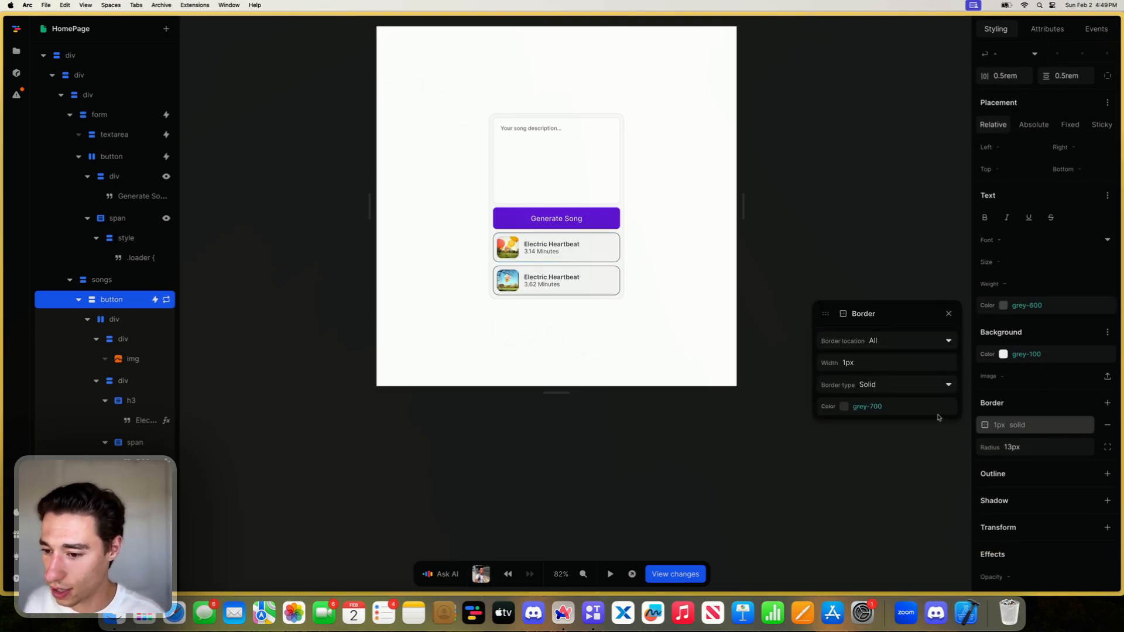
left_click(939, 408)
left_click(873, 343)
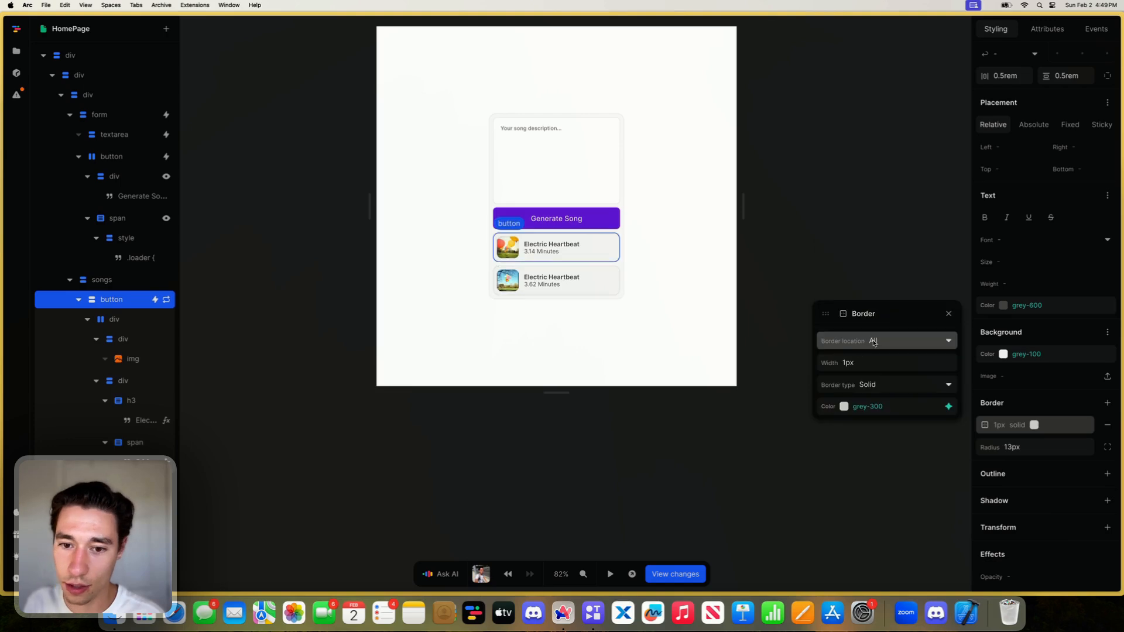
left_click(669, 468)
- Set the repeated song button's background to white, #ffffff, with the color picker
left_click(609, 248)
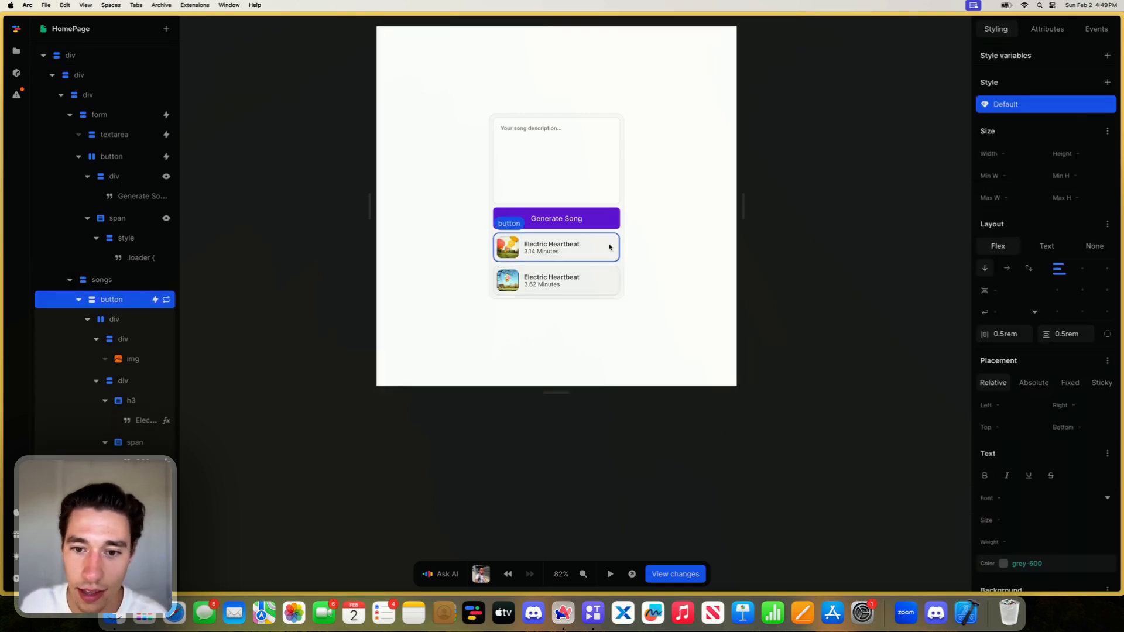
scroll(1008, 451, "down", 4)
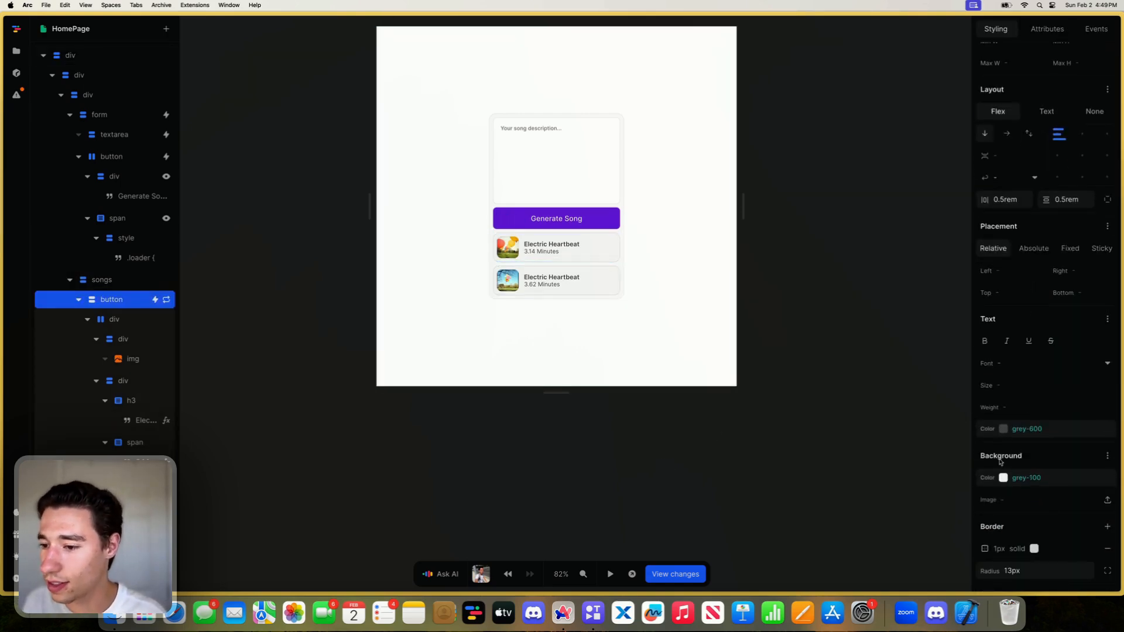
left_click(1003, 479)
left_click_drag(1008, 388, 929, 288)
left_click(833, 339)
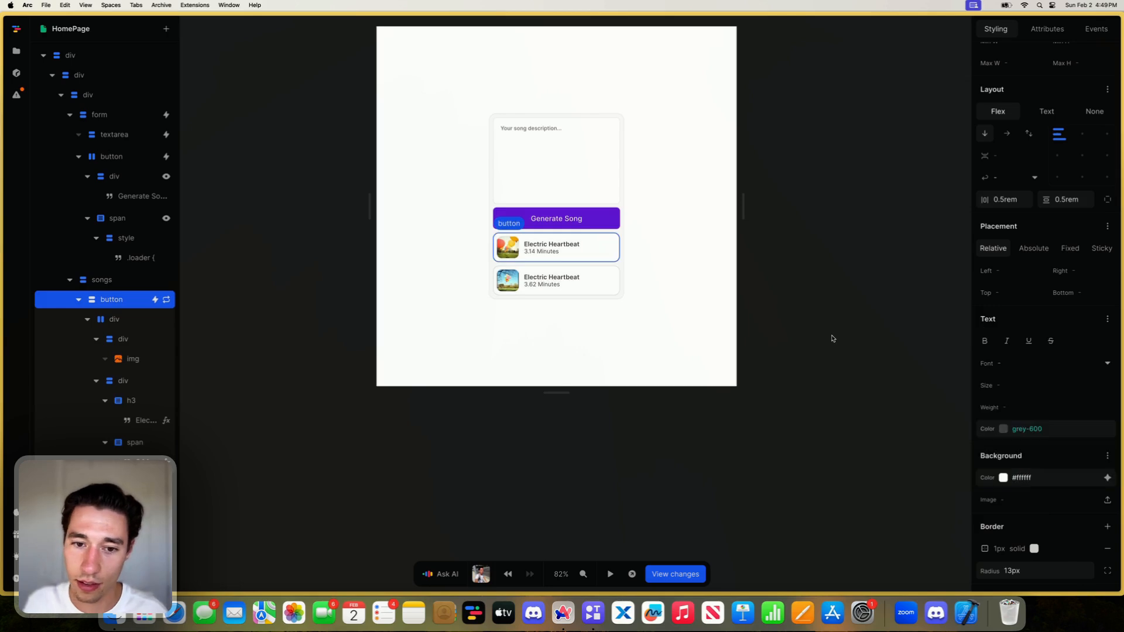
left_click(833, 339)
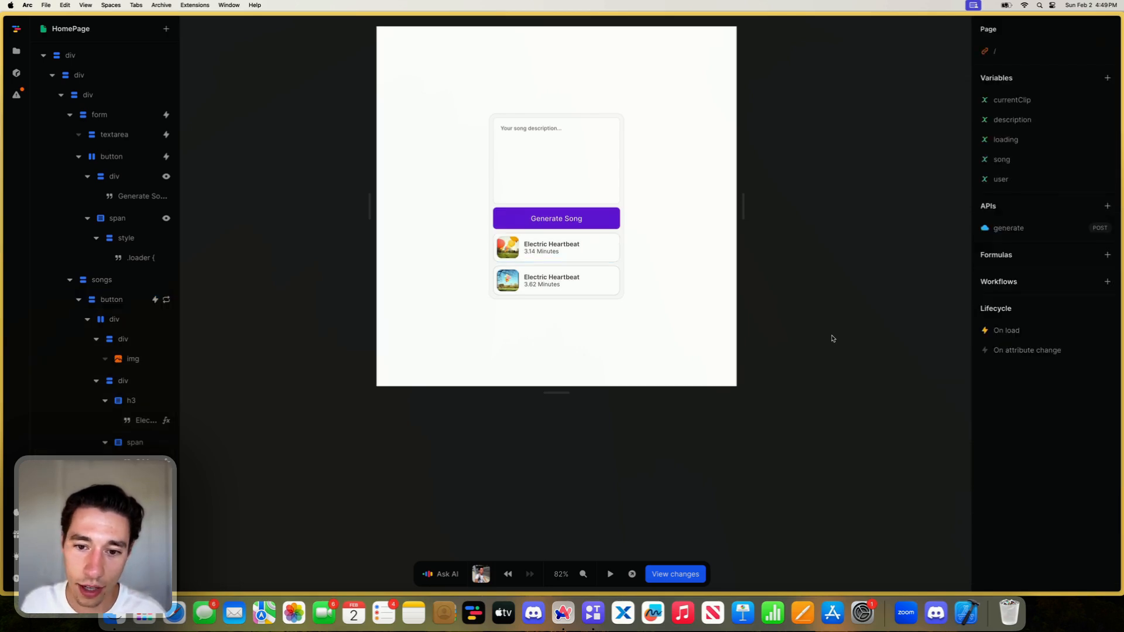
- Choose another grey for the 1px solid border of the repeated song button
left_click(599, 260)
scroll(1033, 350, "down", 3)
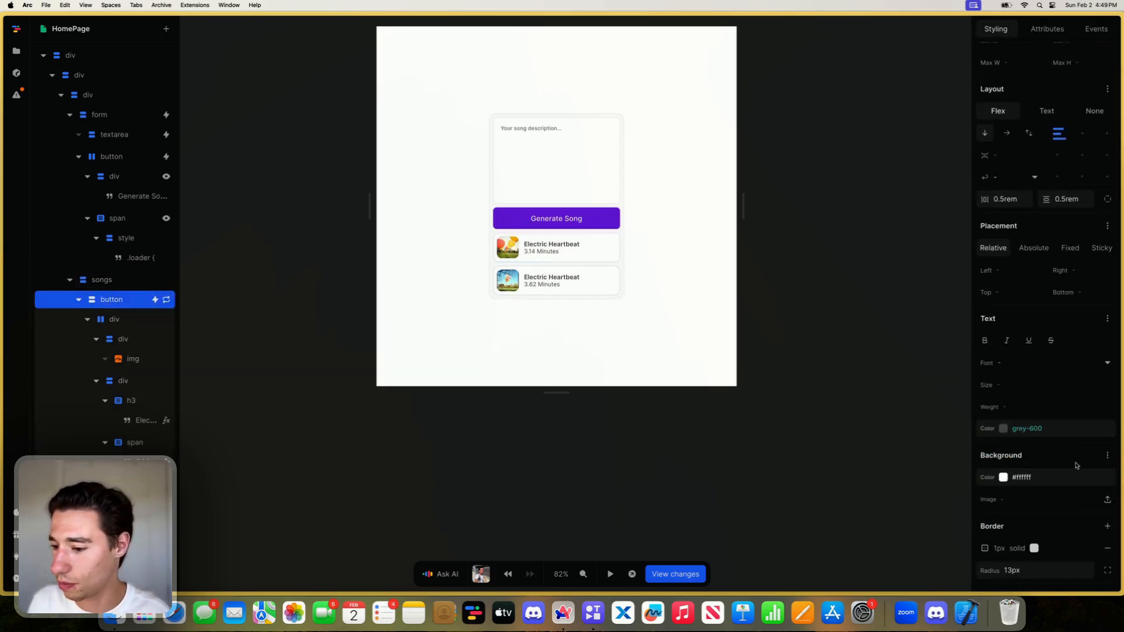
left_click(1107, 526)
left_click(1024, 548)
left_click(857, 495)
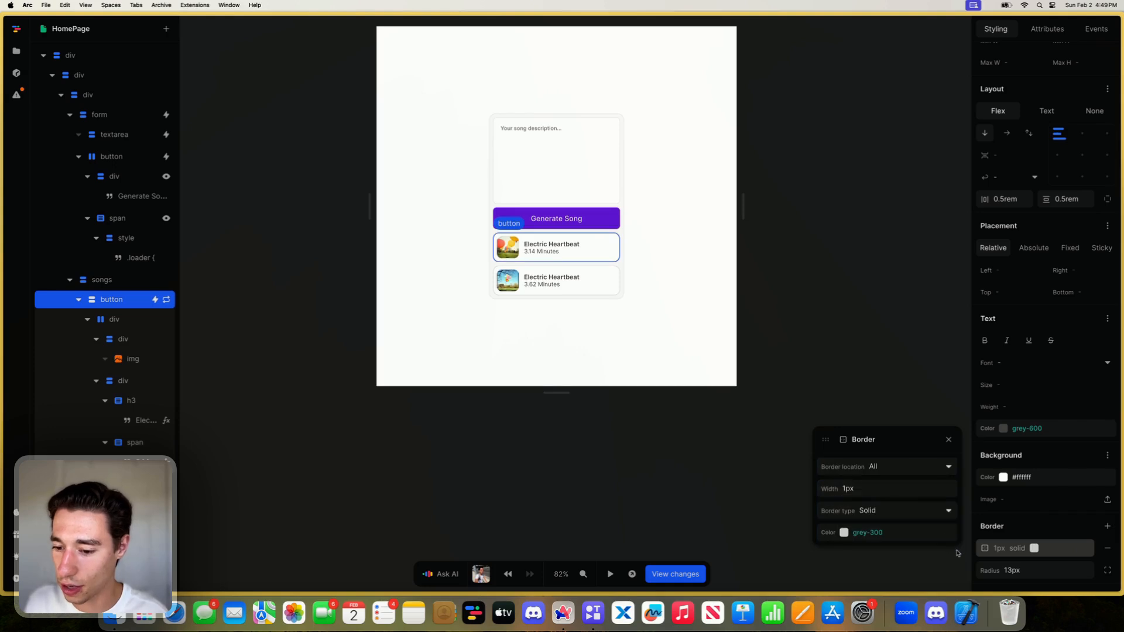
left_click(948, 532)
left_click(866, 478)
left_click(669, 464)
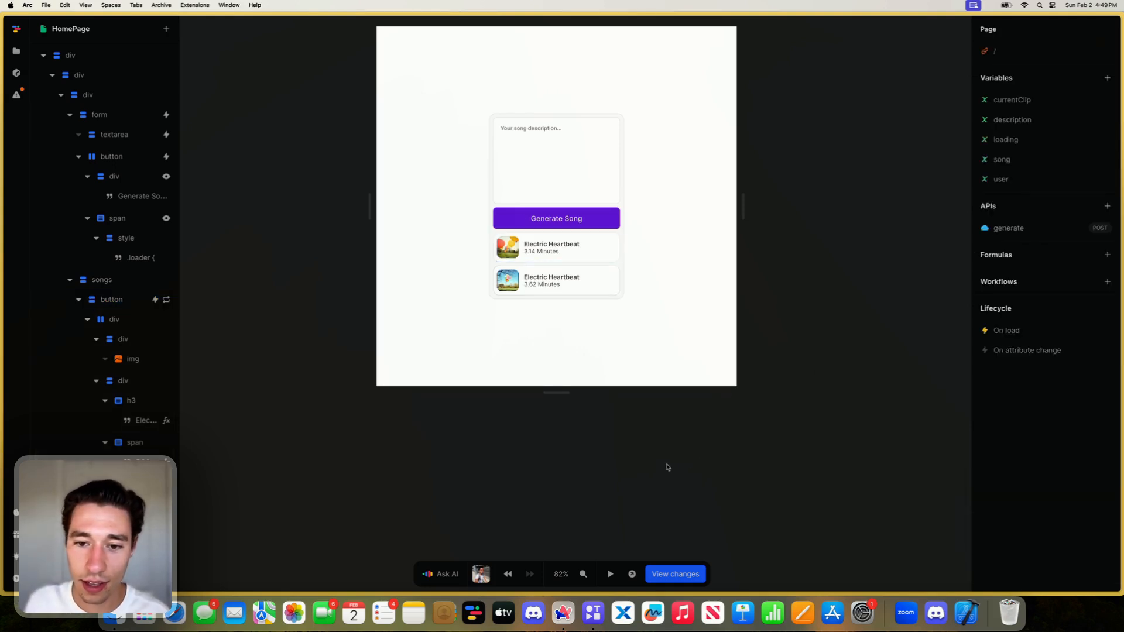
- Set the width and height of the cover image inside the song button to 100%
left_click(528, 293)
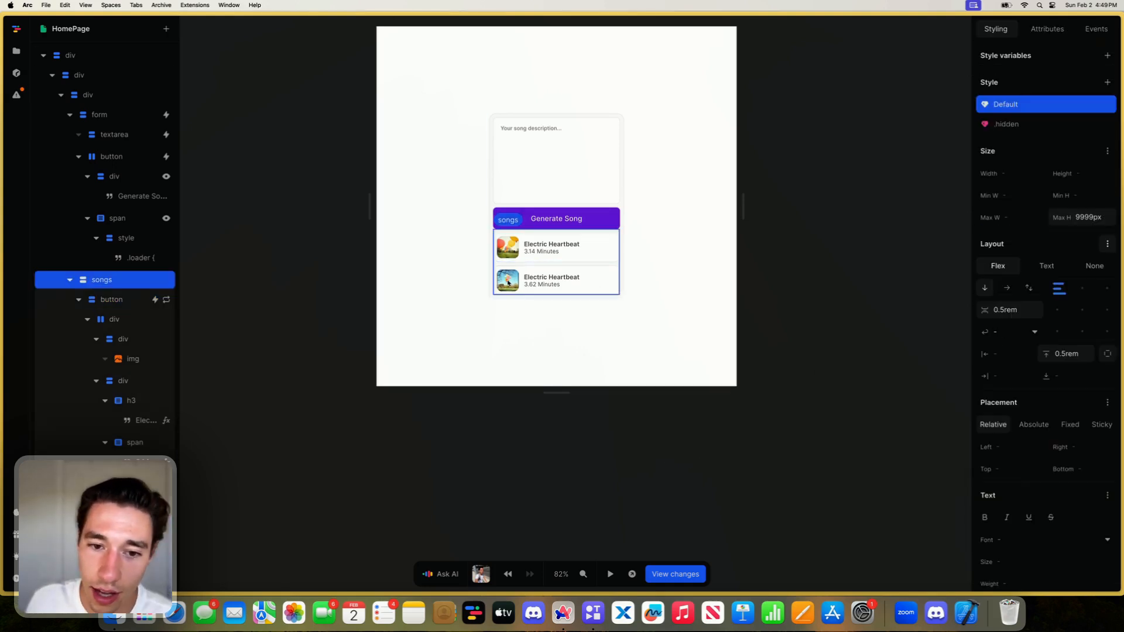
left_click(509, 249)
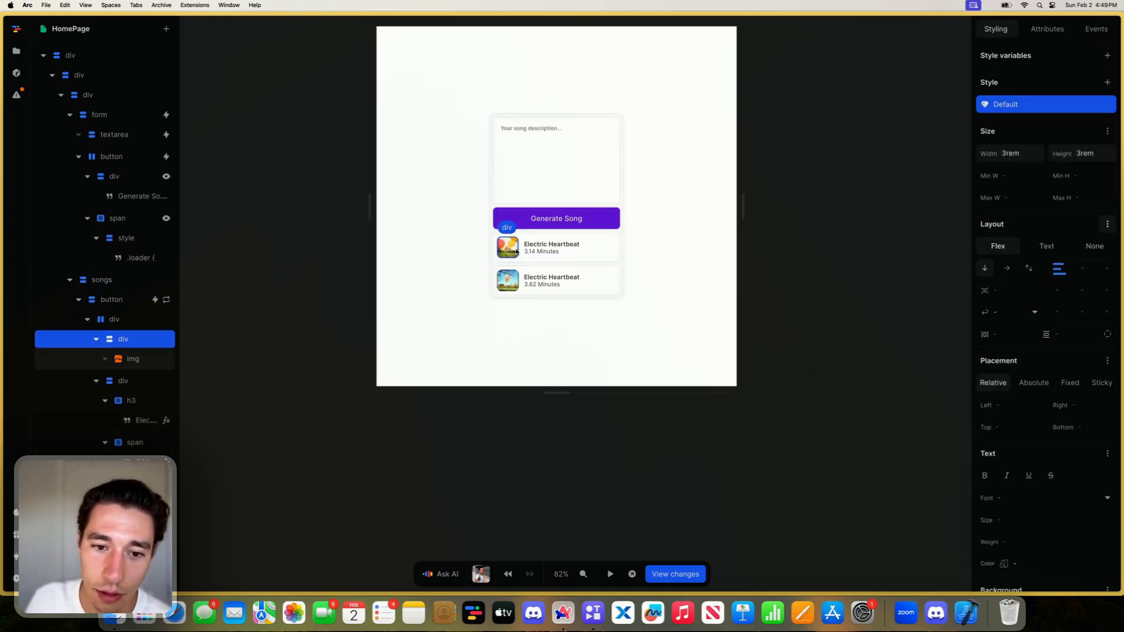
left_click(143, 361)
left_click(1012, 151)
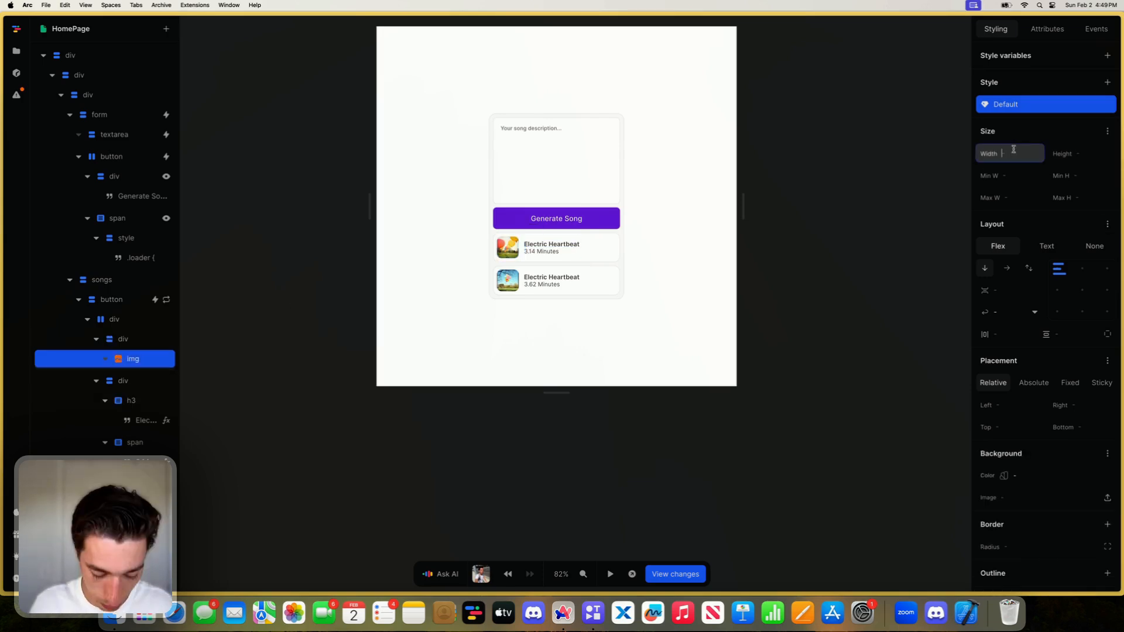
type("100")
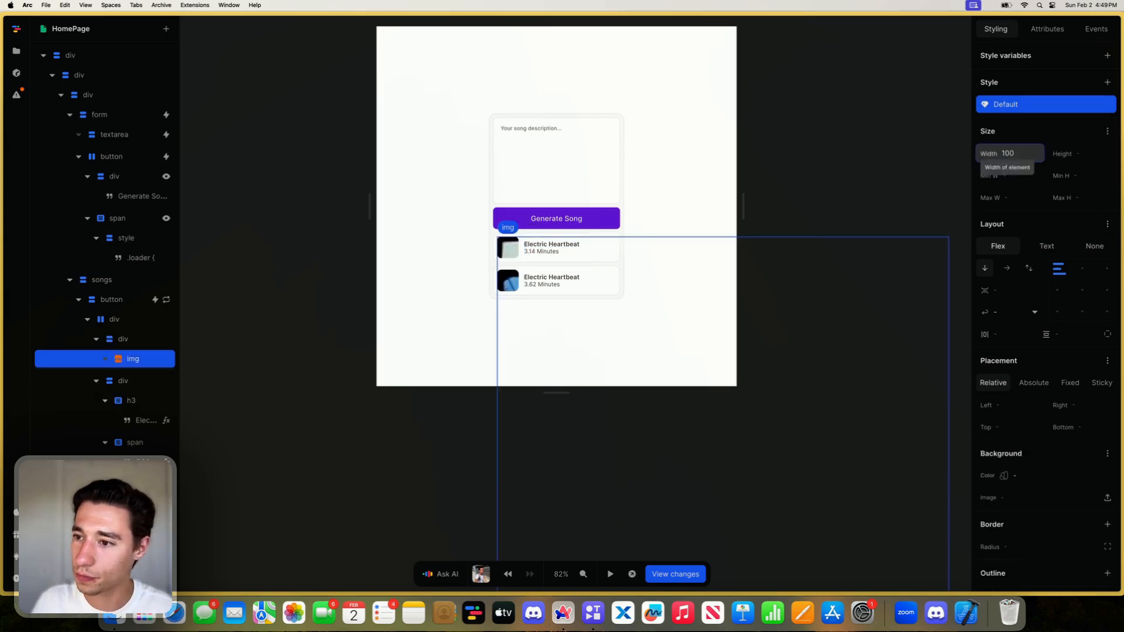
type("5px%")
left_click(1074, 154)
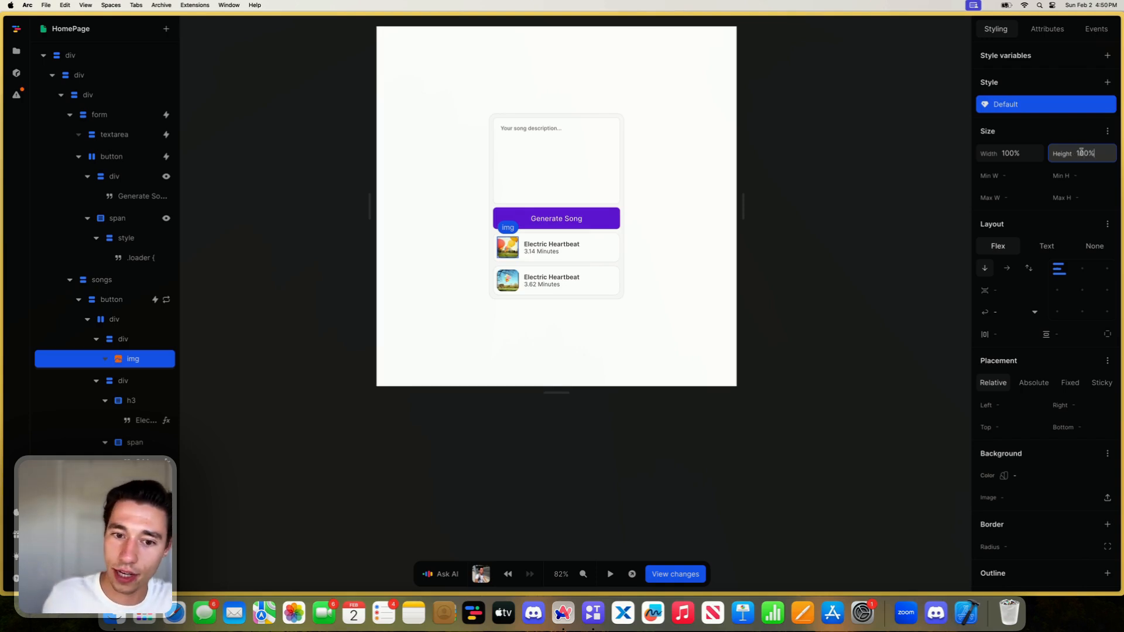
- Set the cover image's object fit to cover and close its size styles
left_click(1107, 131)
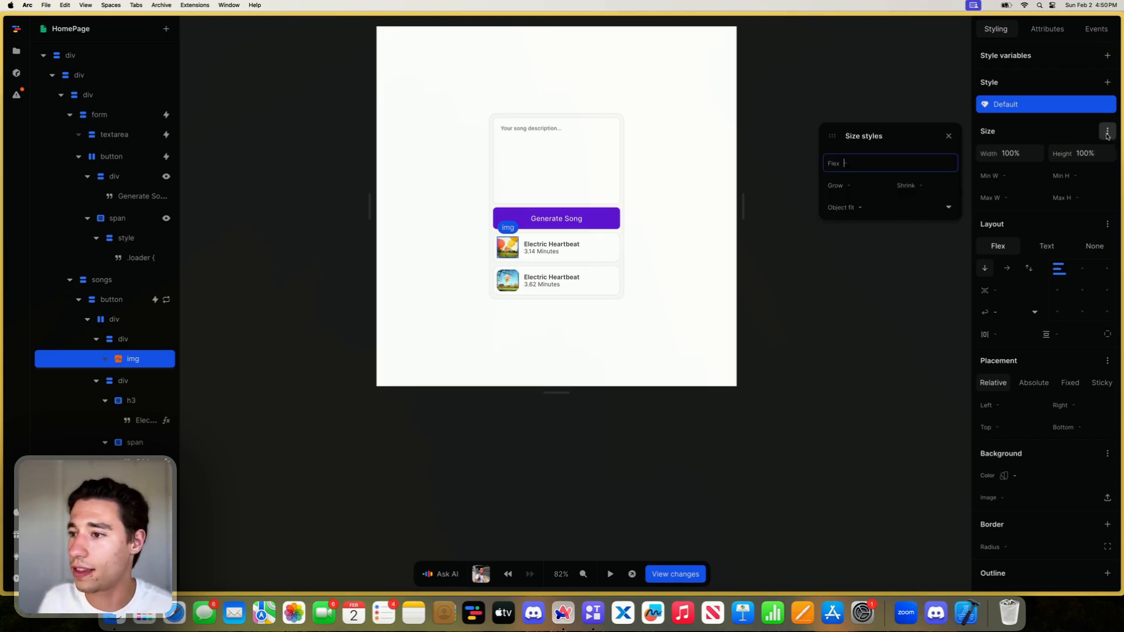
left_click(898, 205)
left_click(854, 241)
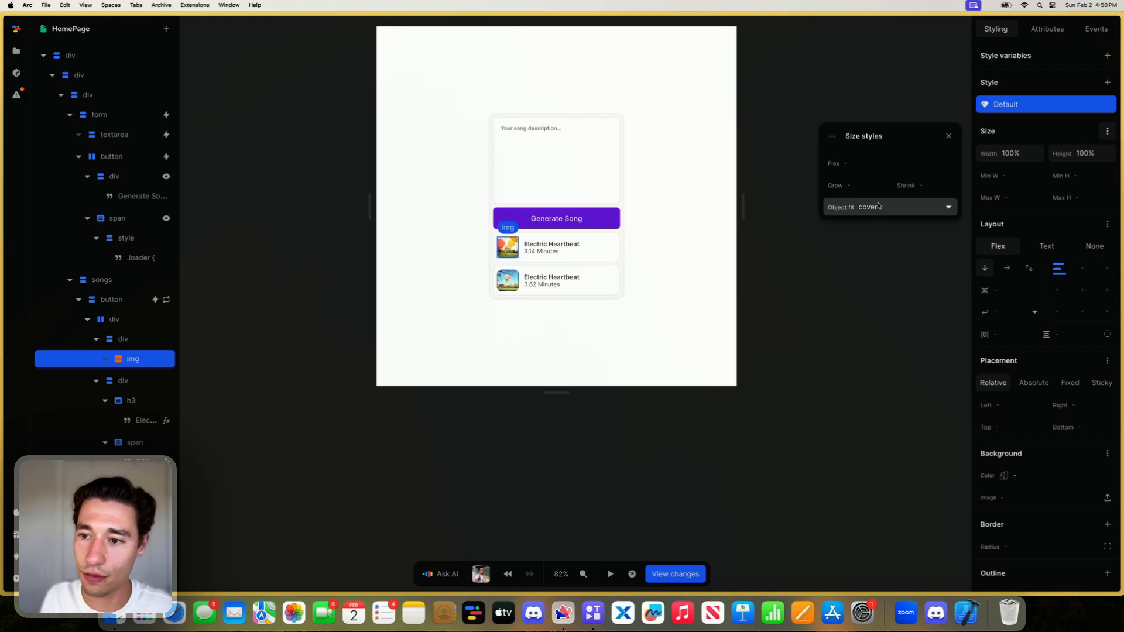
left_click(855, 206)
left_click(852, 263)
left_click(867, 207)
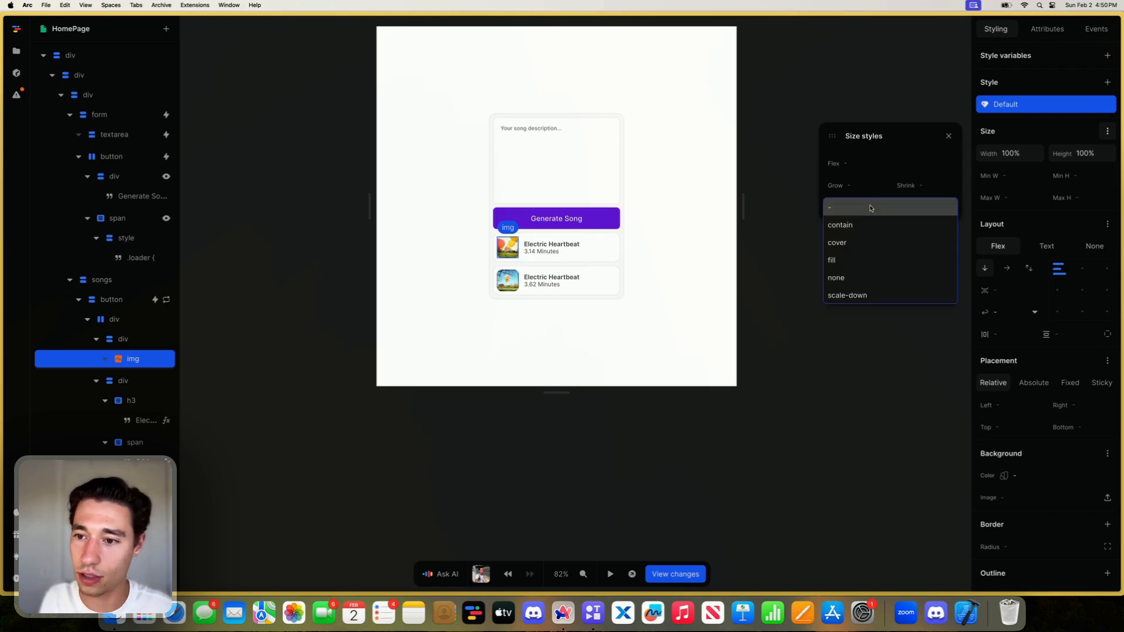
left_click(846, 244)
left_click(947, 136)
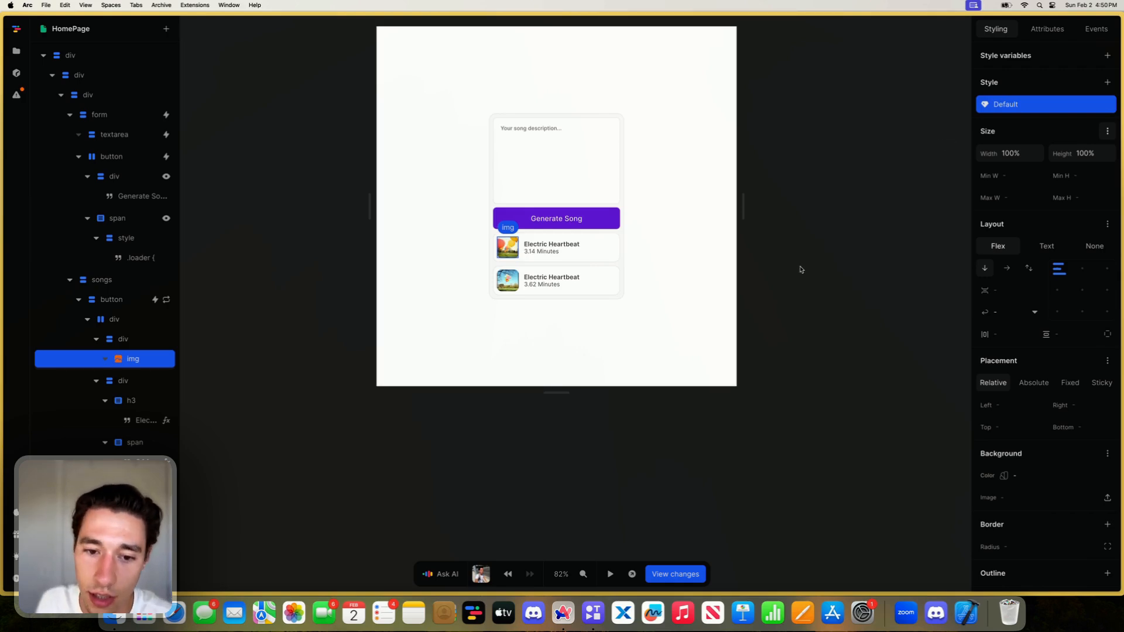
left_click(800, 266)
- Set the width and height of the cover image inside the song button to 120%
scroll(510, 321, "up", 2)
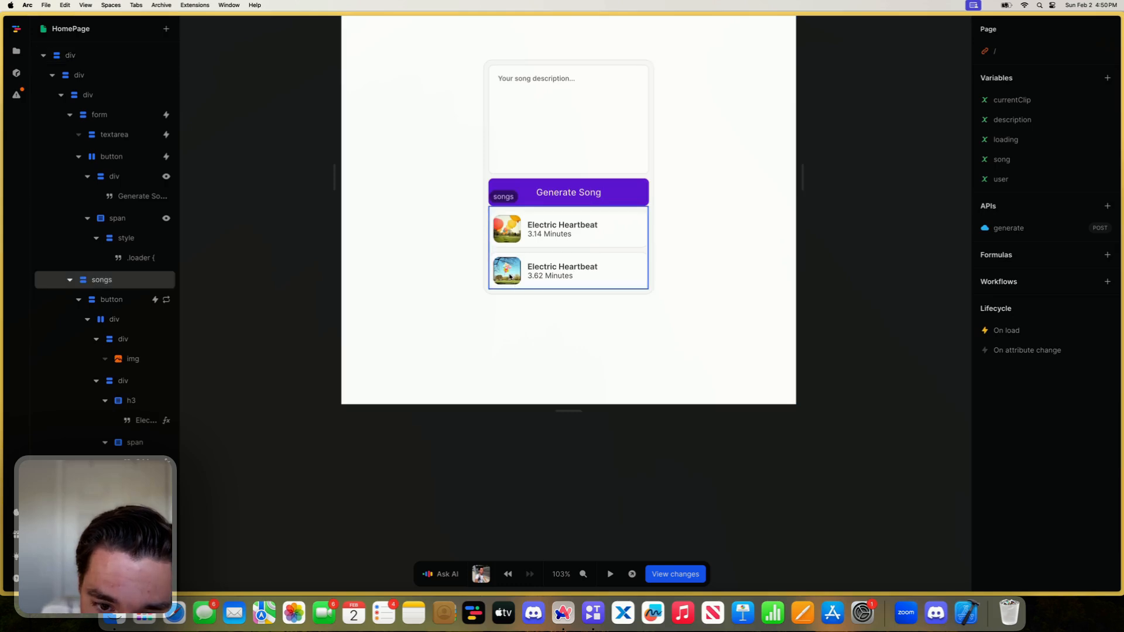
left_click(512, 230)
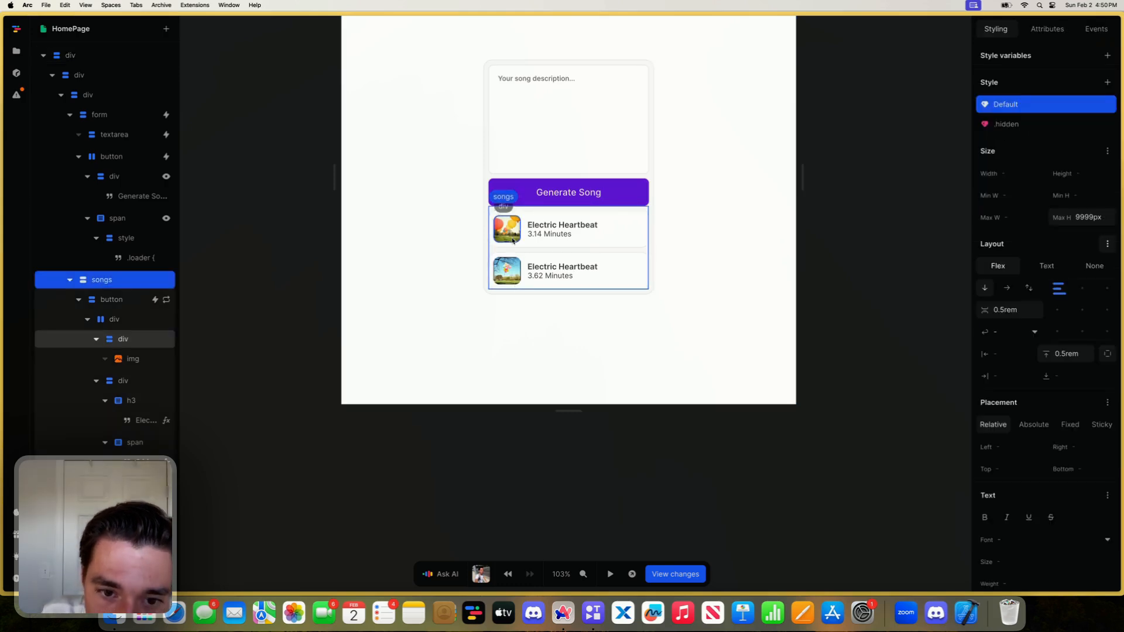
left_click(126, 357)
left_click(125, 348)
scroll(995, 375, "down", 5)
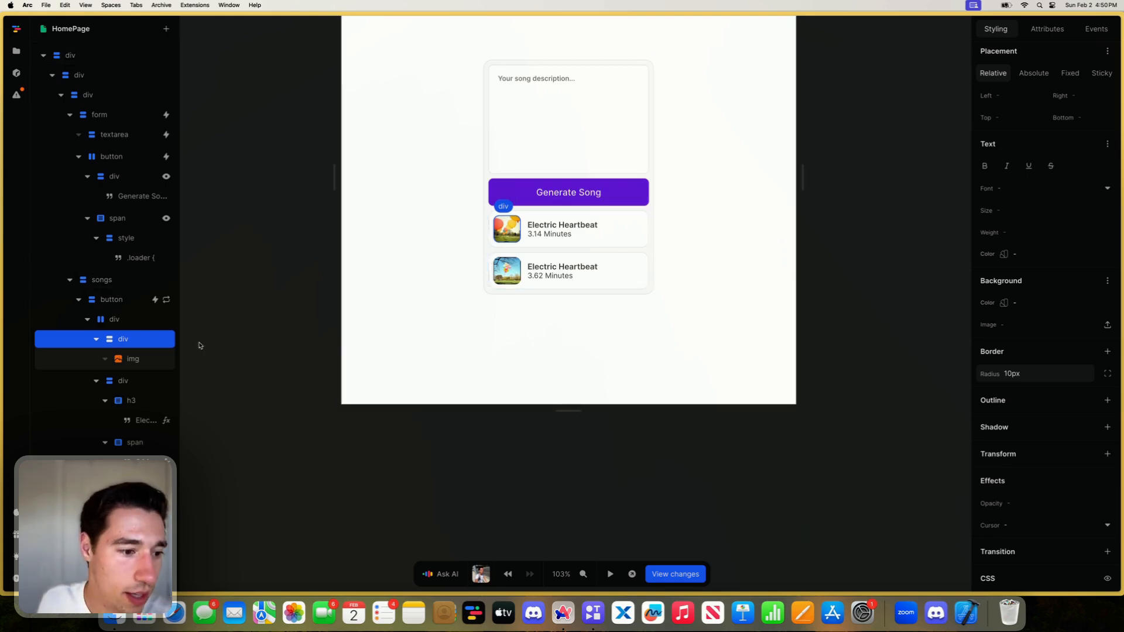
left_click(149, 355)
scroll(1080, 181, "up", 5)
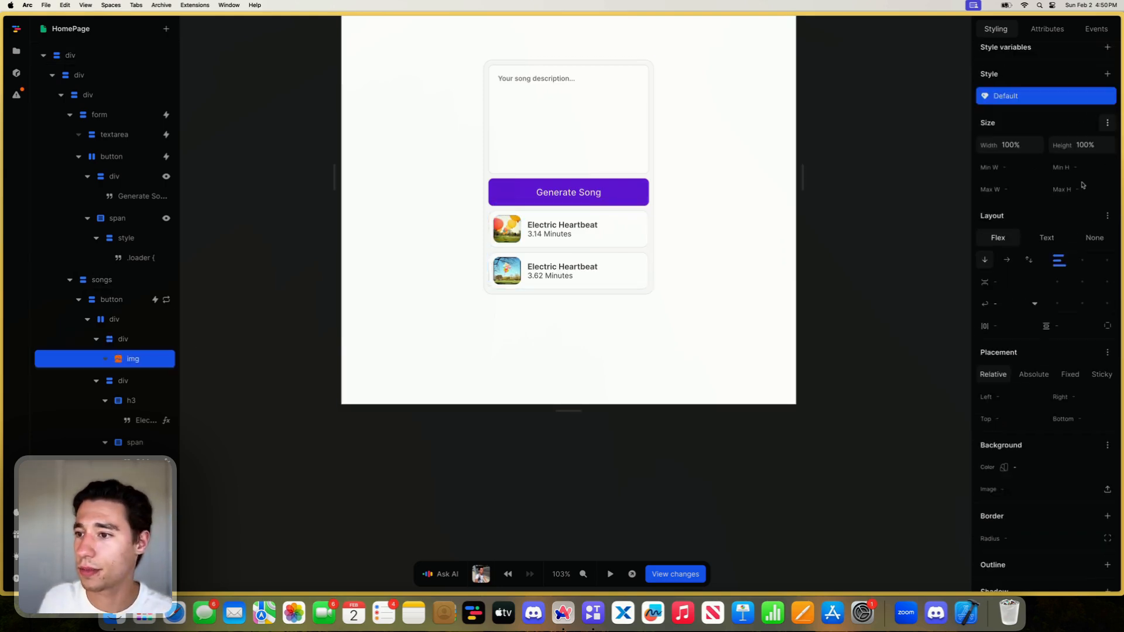
left_click(1008, 153)
type("120")
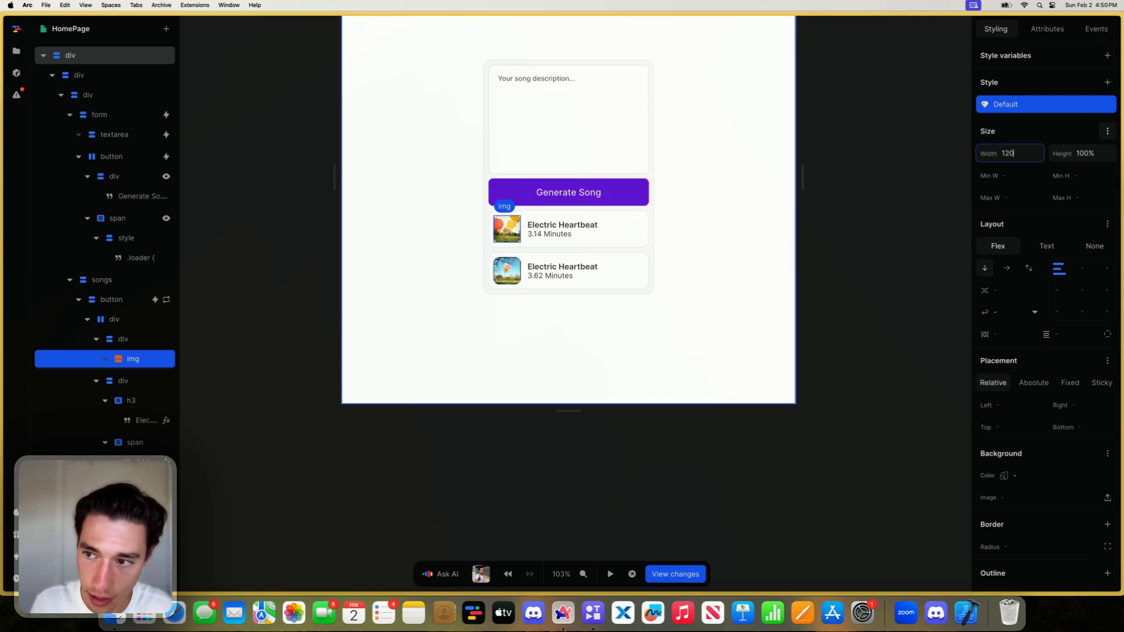
type("%")
left_click(1108, 157)
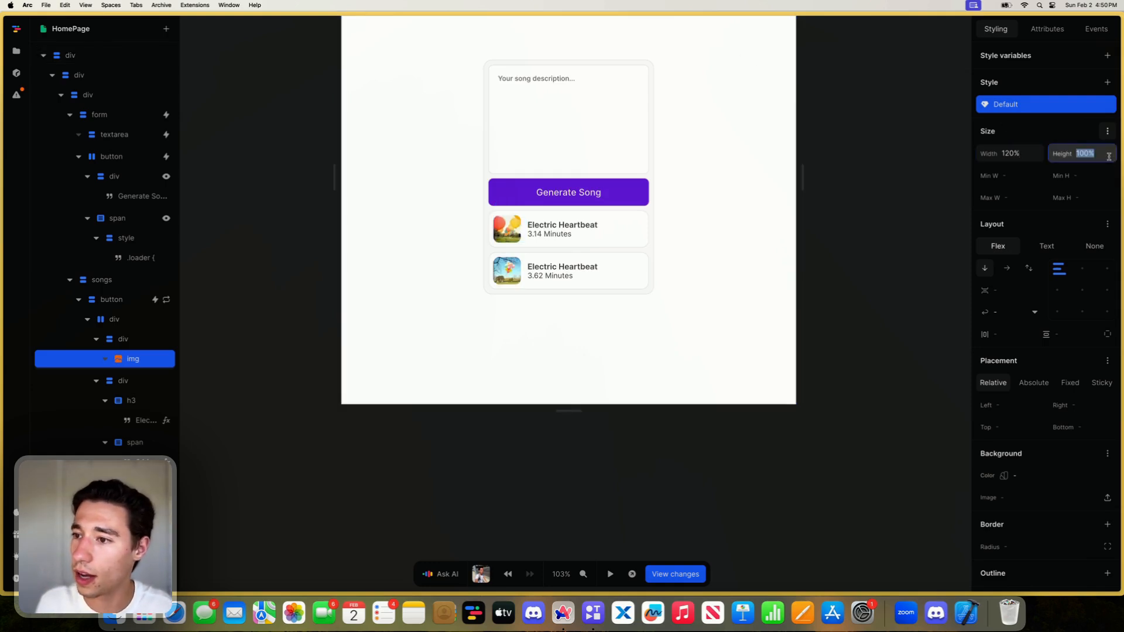
type("120")
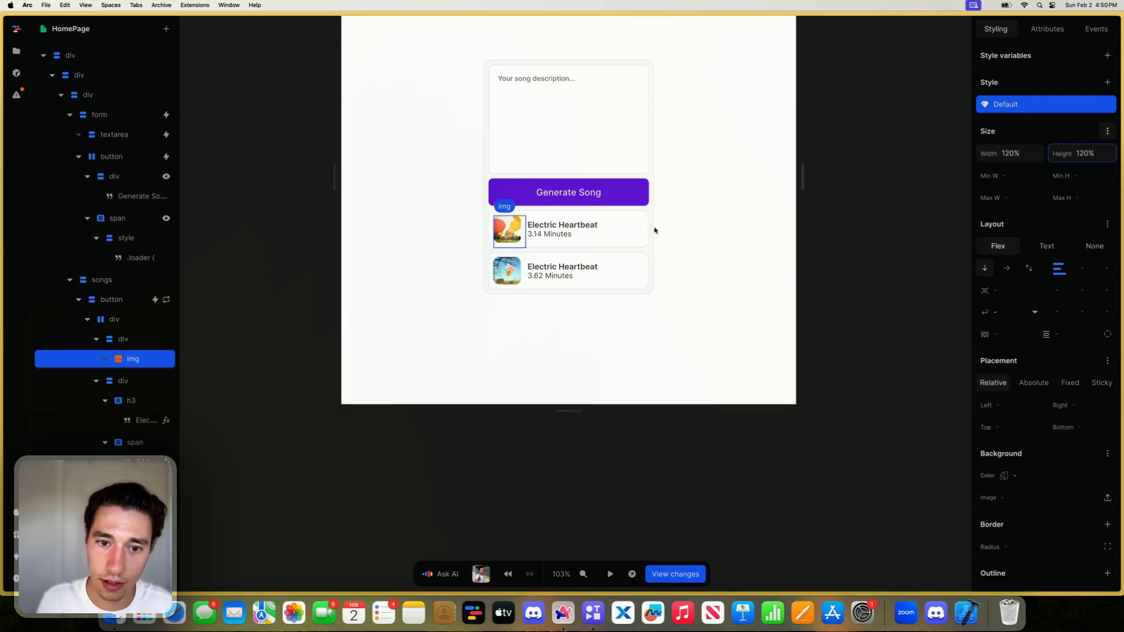
- Center the contents of the 3rem div that wraps the cover image, both horizontally and vertically
left_click(122, 339)
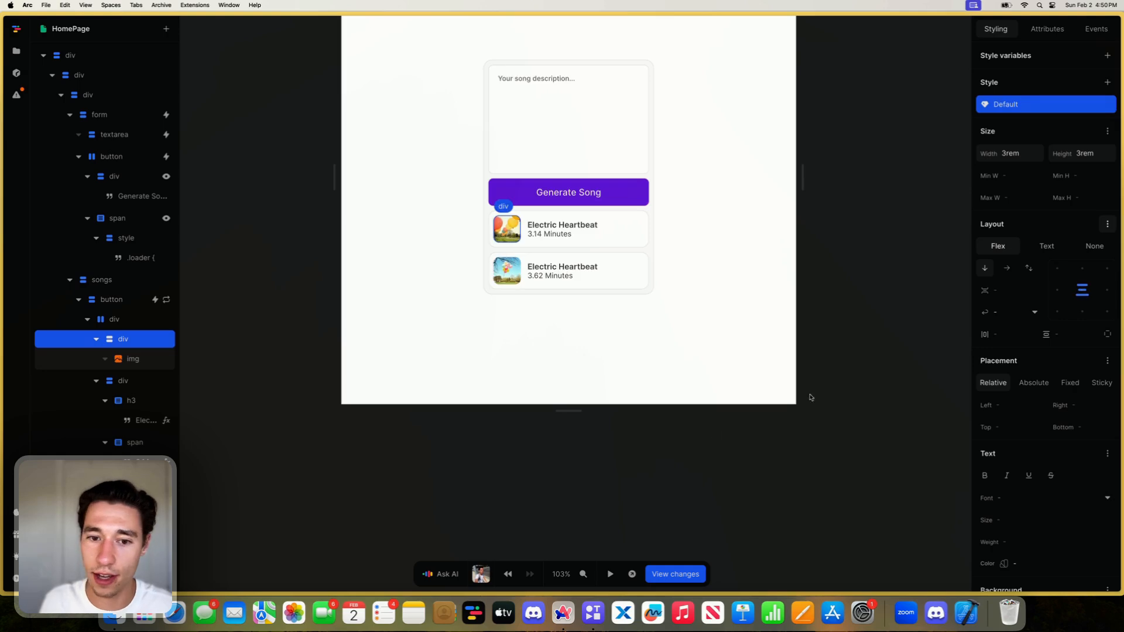
left_click(613, 481)
- Review the song button's click event and the Item object that its formula assigns to currentClip
left_click(543, 236)
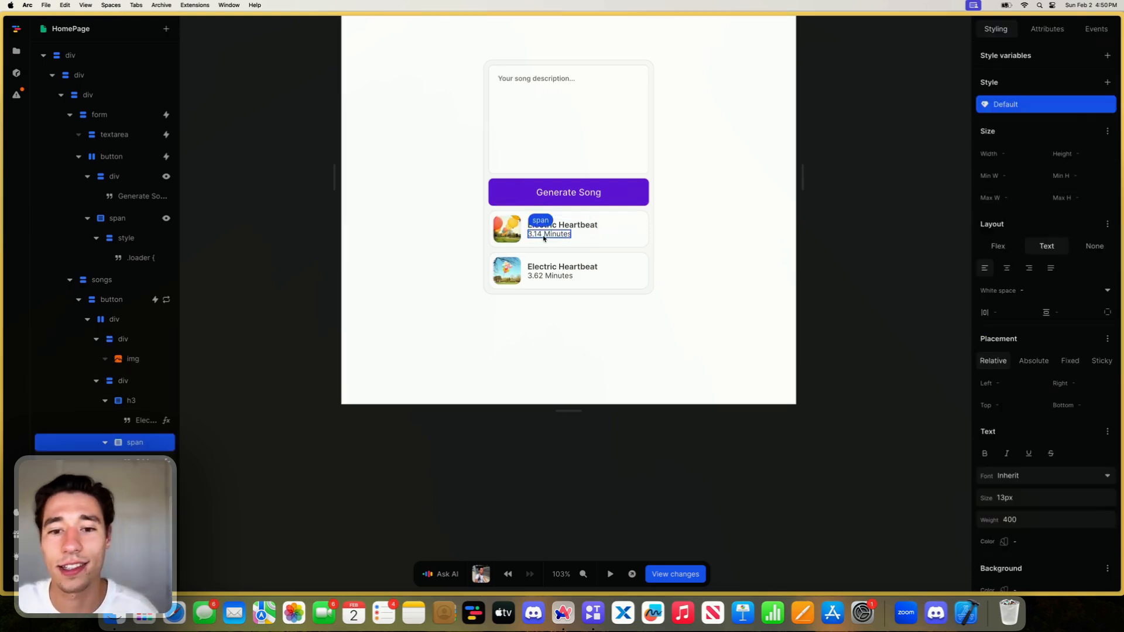
scroll(585, 240, "down", 2)
left_click(630, 234)
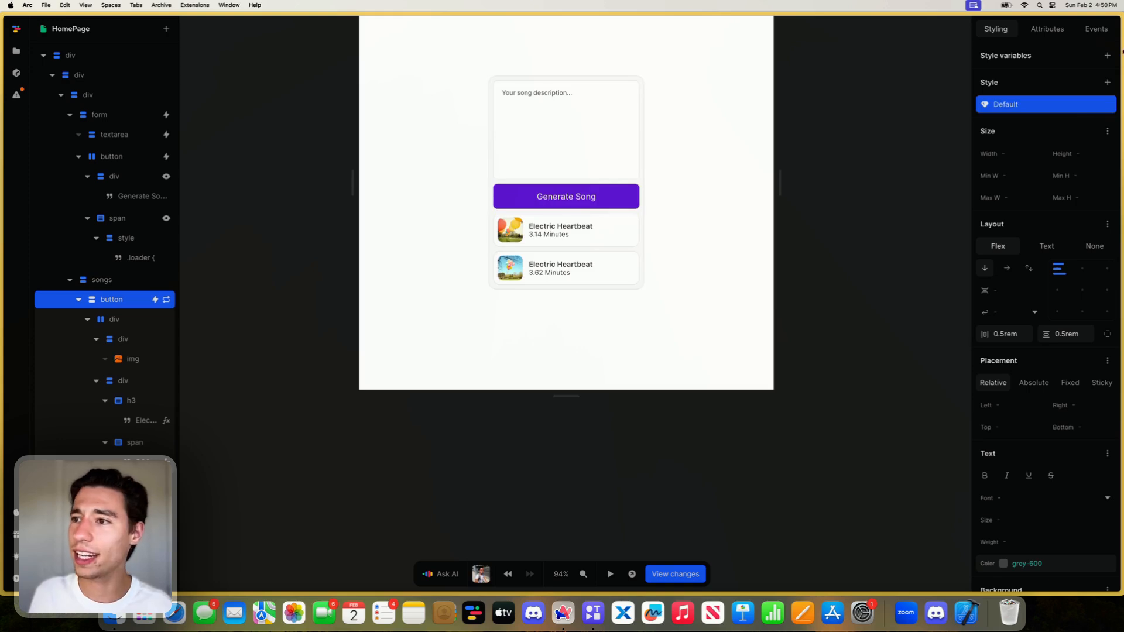
left_click(1096, 29)
left_click(1010, 80)
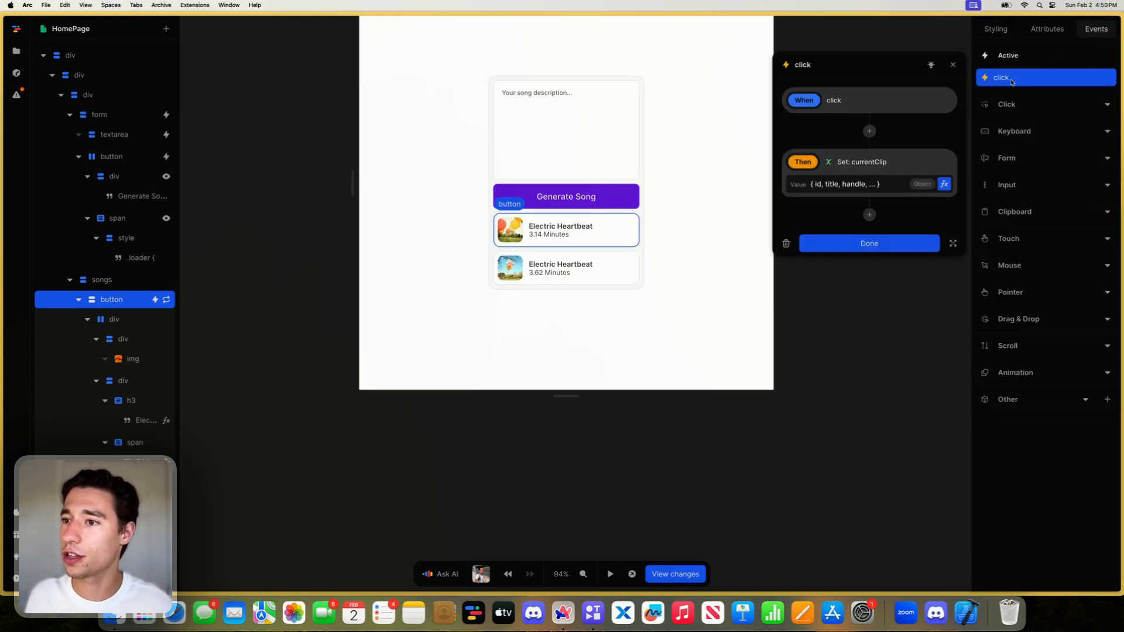
left_click(944, 184)
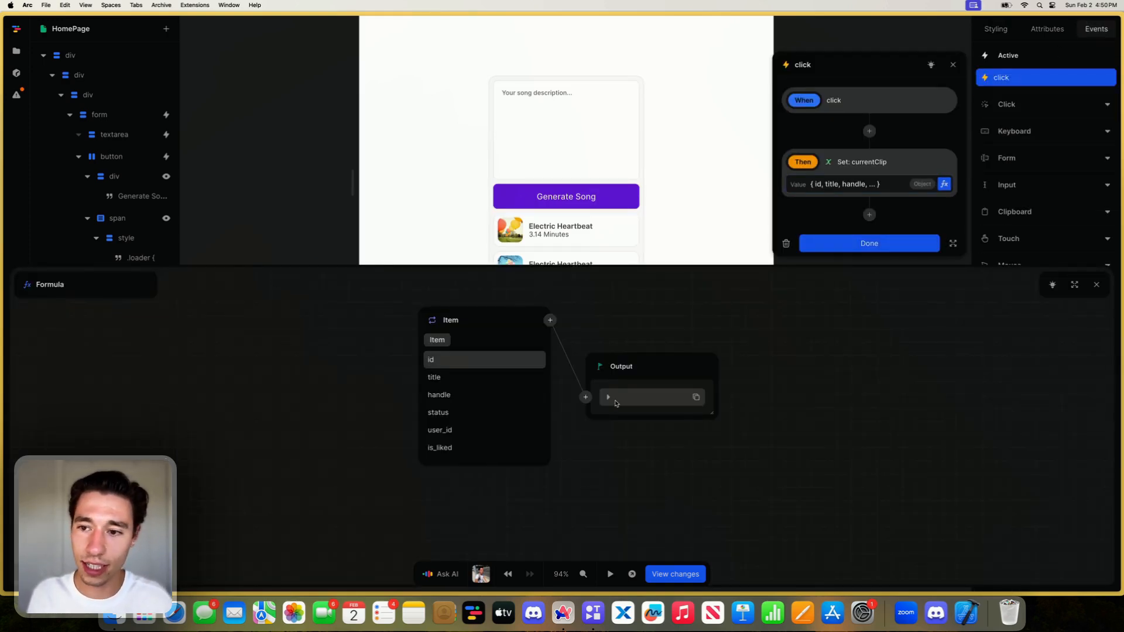
left_click(608, 398)
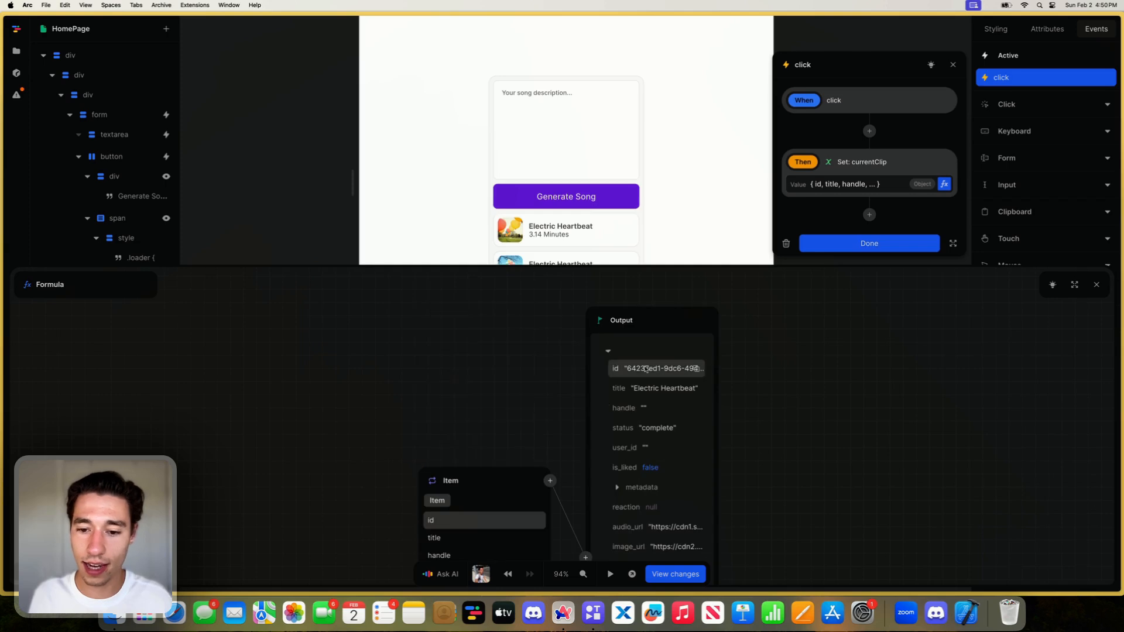
scroll(637, 404, "down", 5)
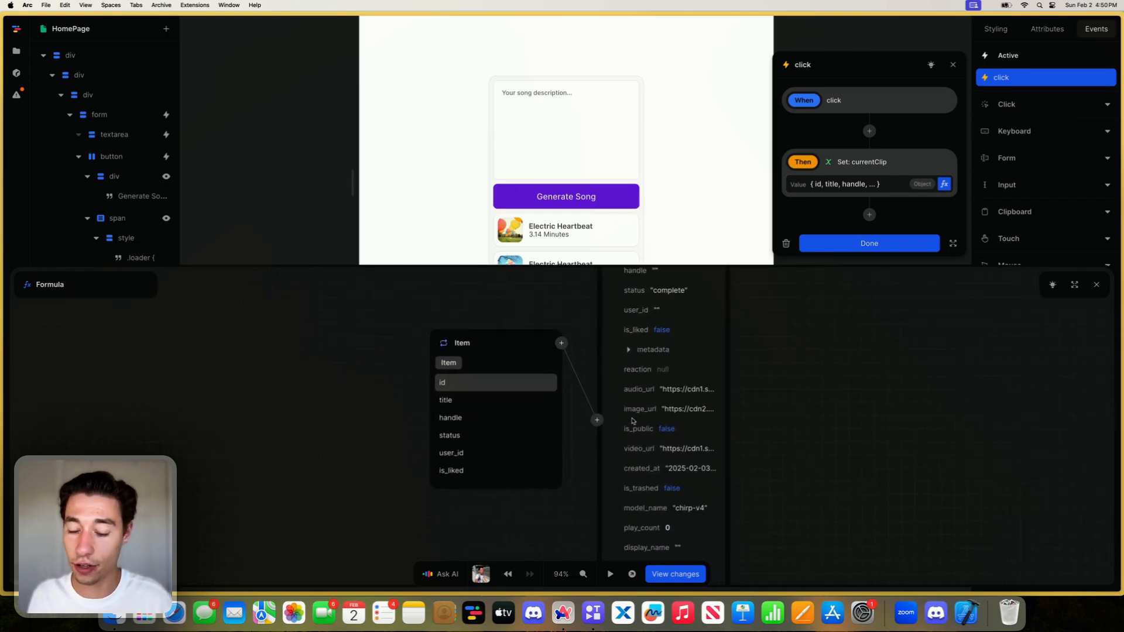
left_click(1097, 285)
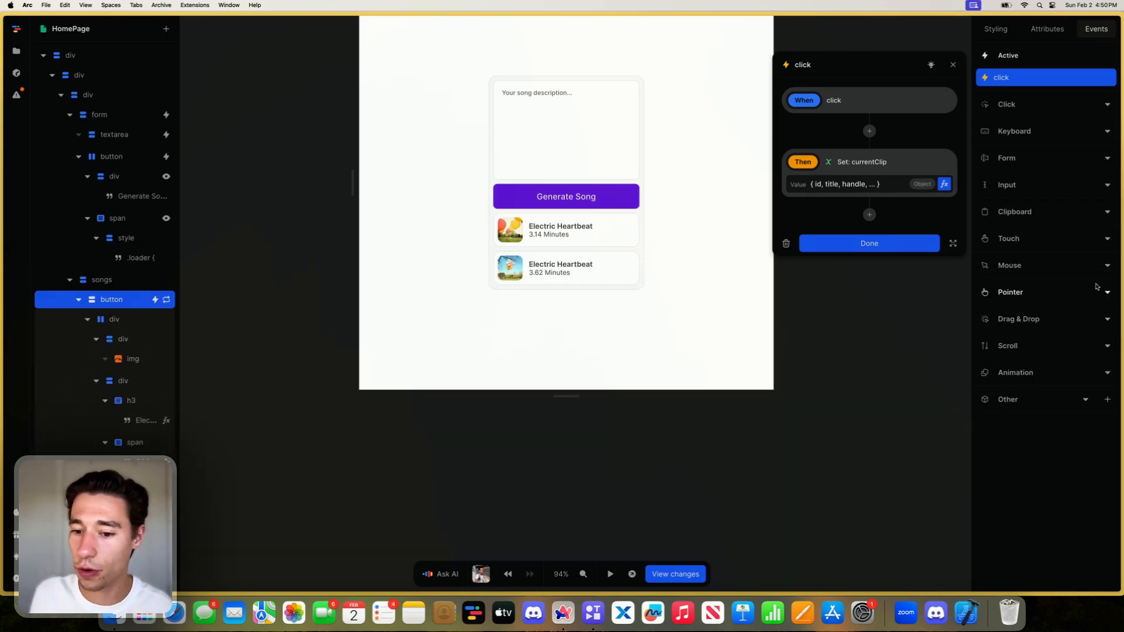
left_click(903, 244)
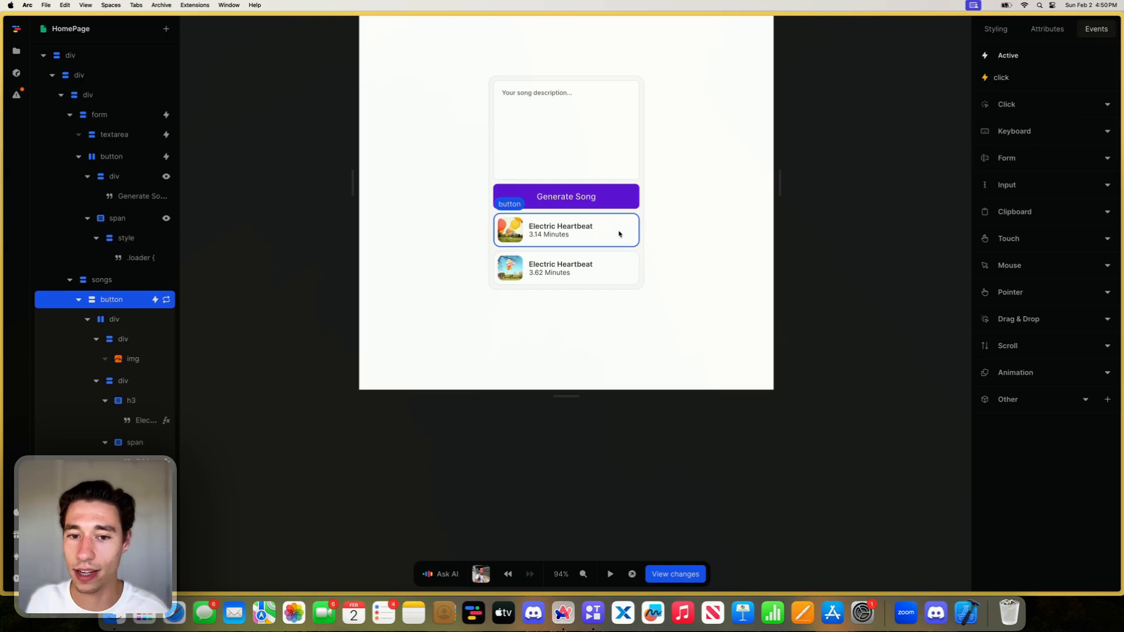
- Try the page in preview mode and inspect the current value of the currentClip variable
left_click(610, 574)
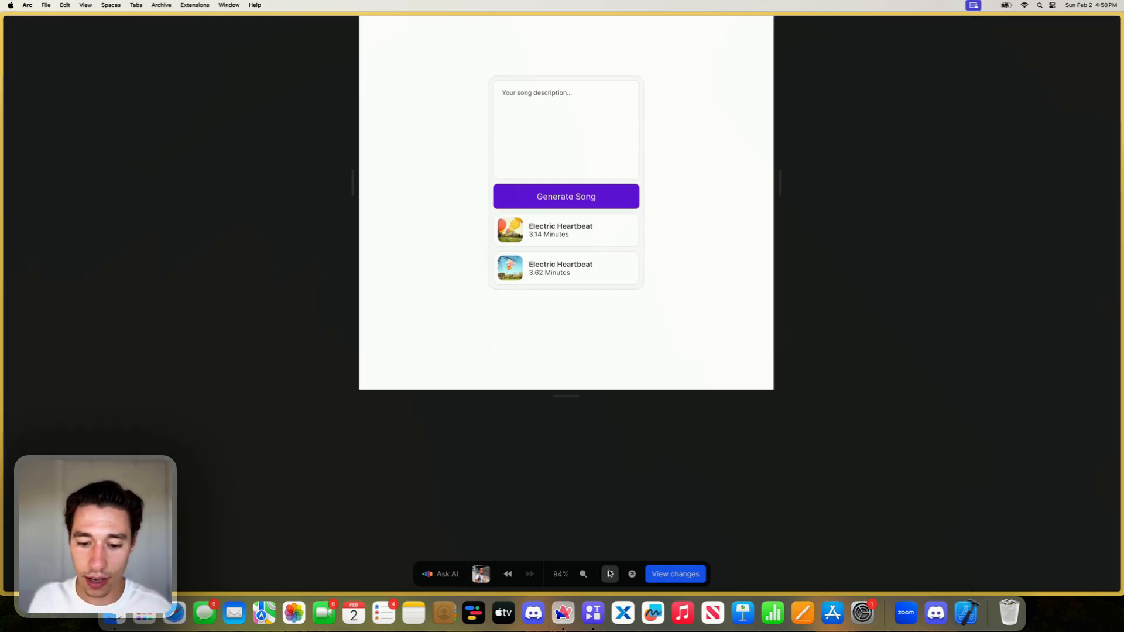
left_click(609, 573)
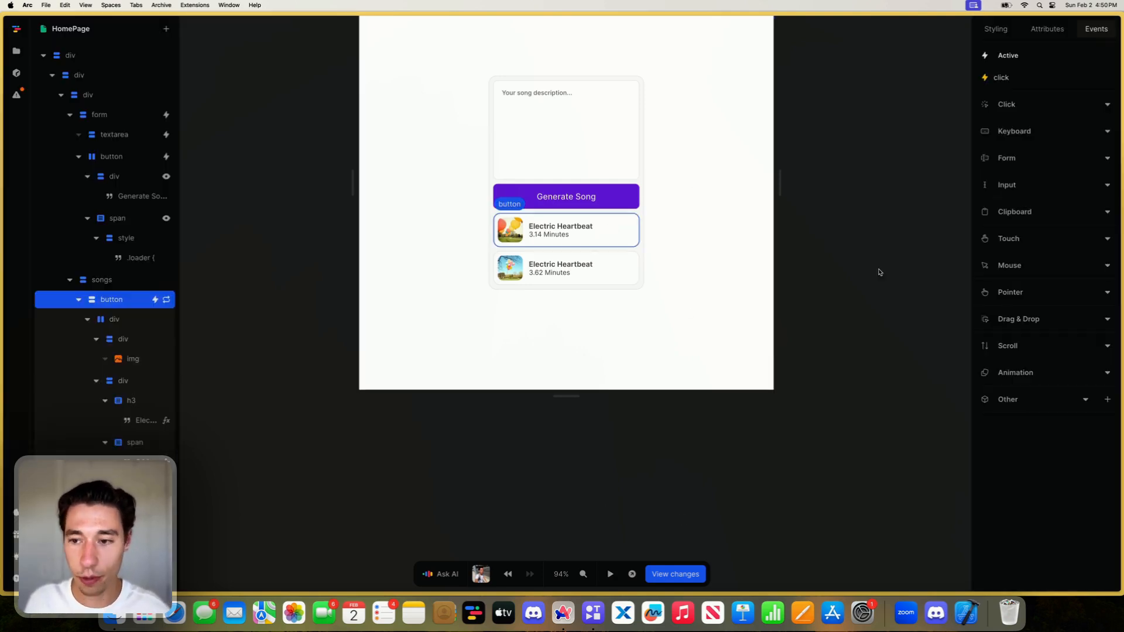
left_click(878, 271)
left_click(1025, 101)
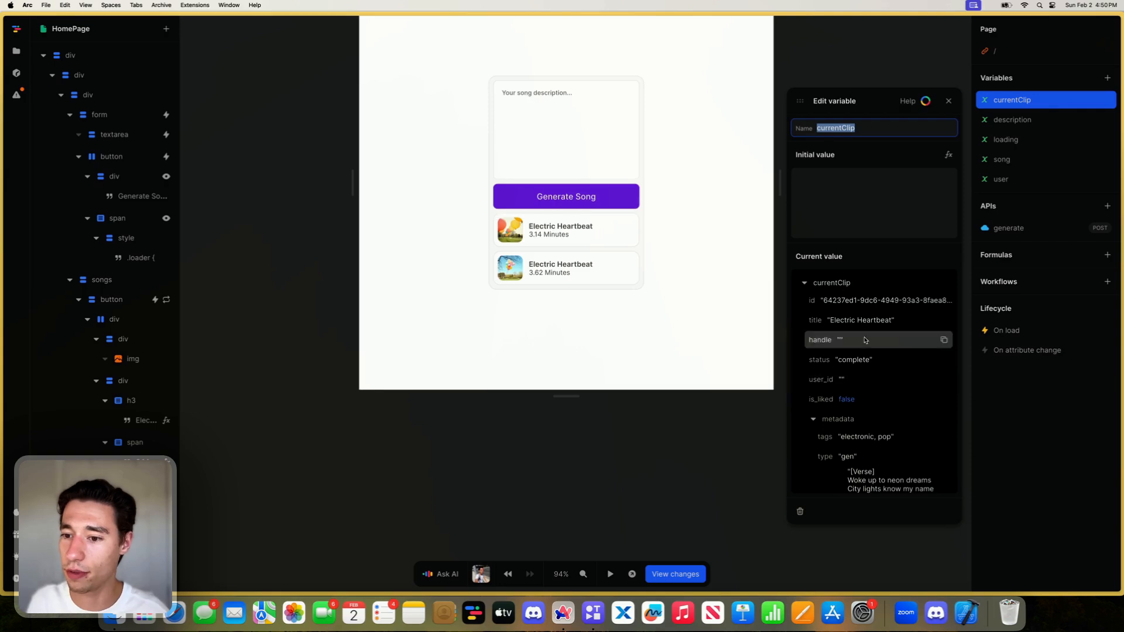
left_click(948, 101)
- Add a class named selected to the repeated song button
left_click(624, 234)
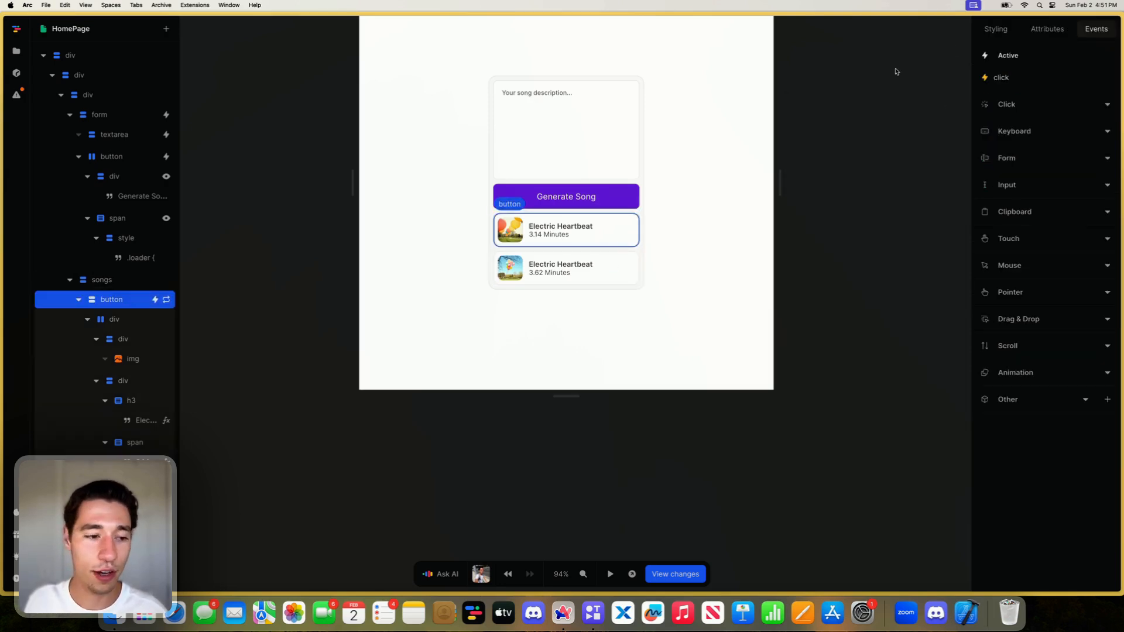
left_click(1047, 28)
left_click(1106, 109)
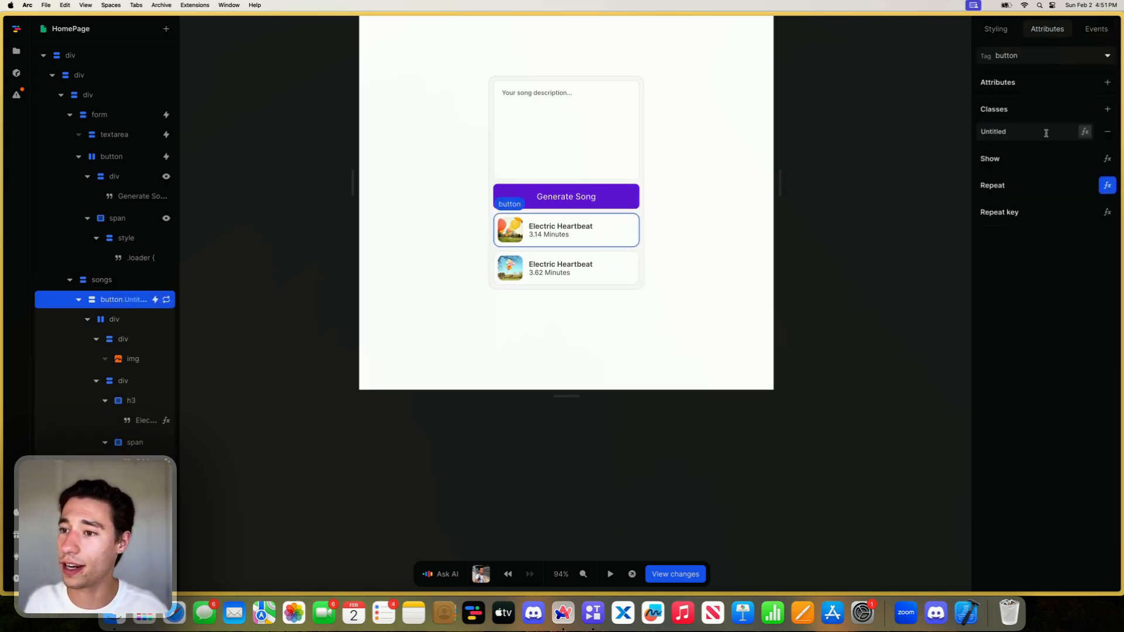
left_click(1025, 132)
key("BackSpace")
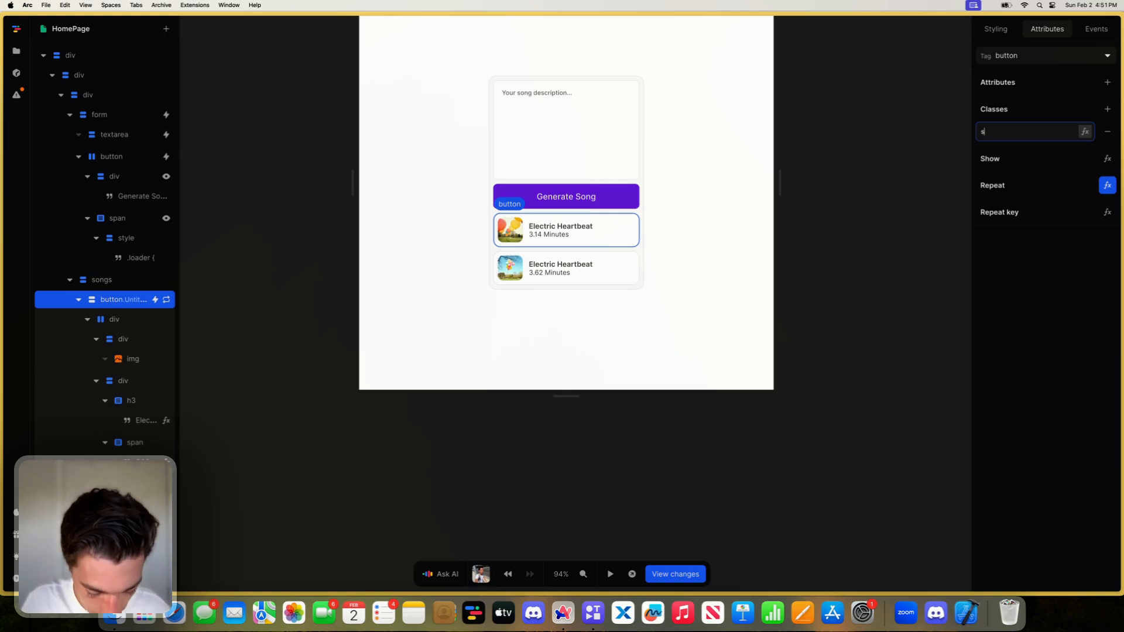
left_click(1053, 271)
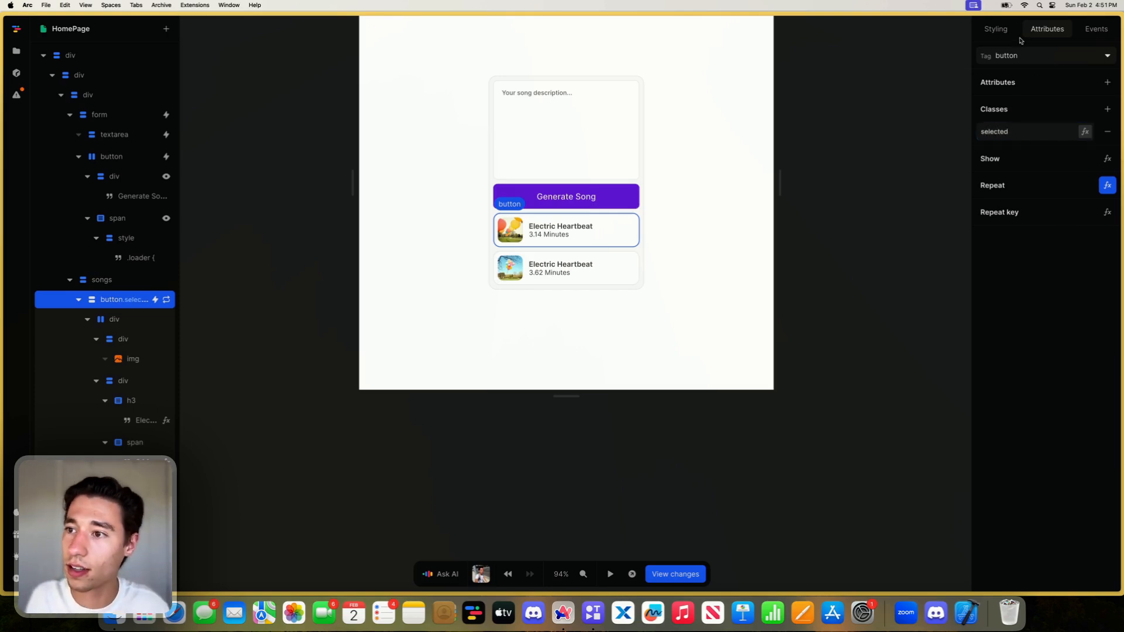
- Create a style variant for the song button that applies to the selected class
left_click(995, 28)
left_click(1107, 82)
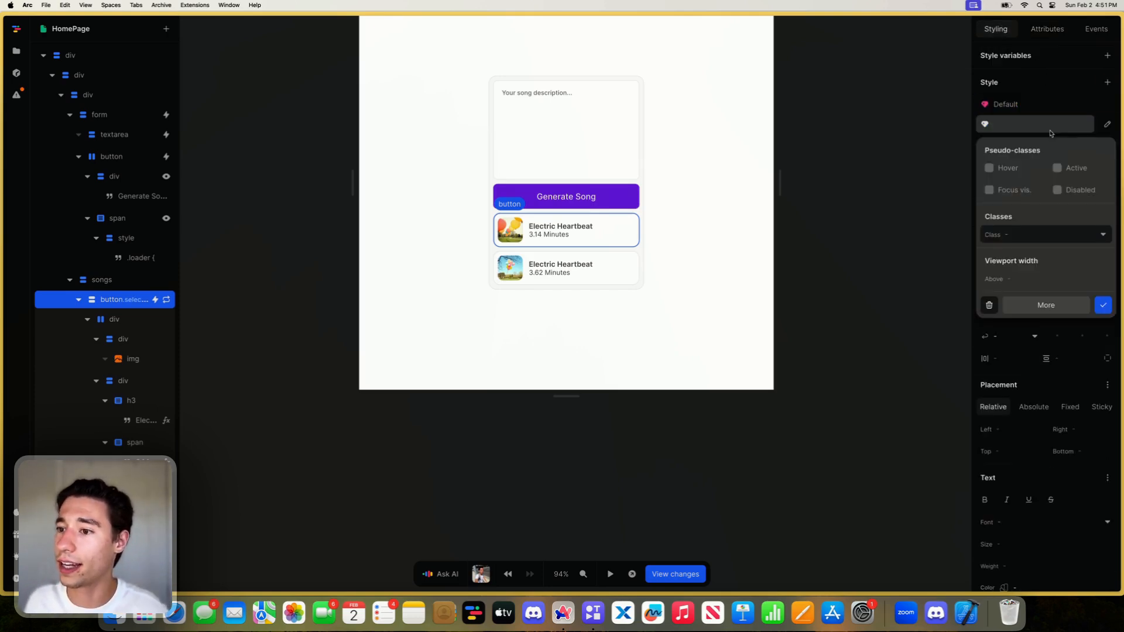
left_click(1012, 236)
left_click(1030, 255)
left_click(1103, 305)
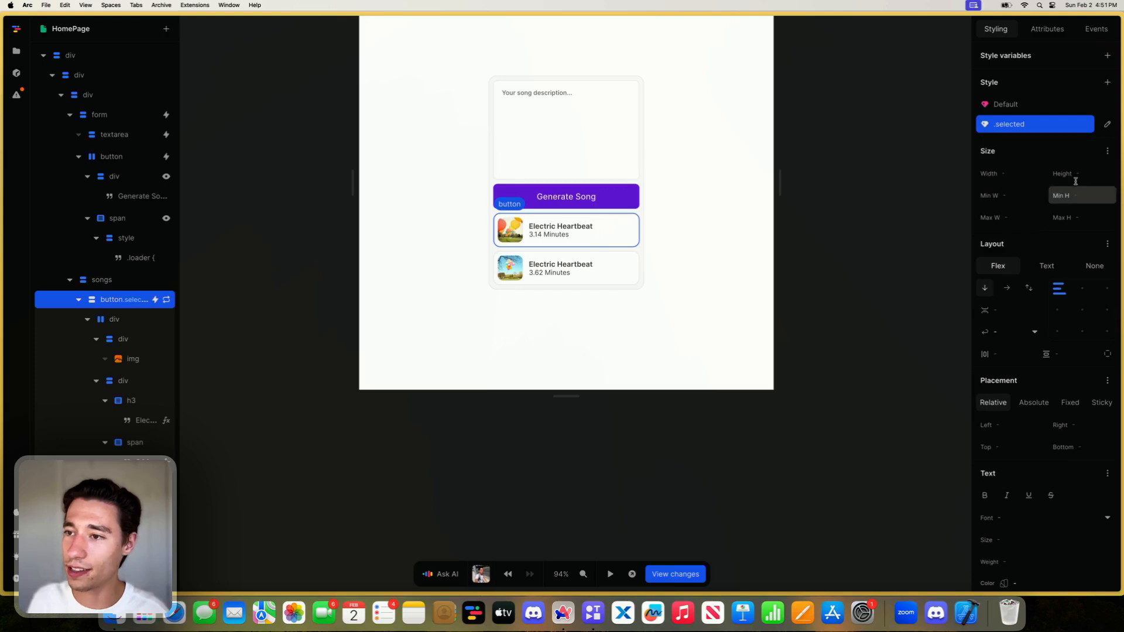
- Set the background color of the song button's .selected style to purple-50
scroll(1037, 270, "down", 5)
left_click(1079, 298)
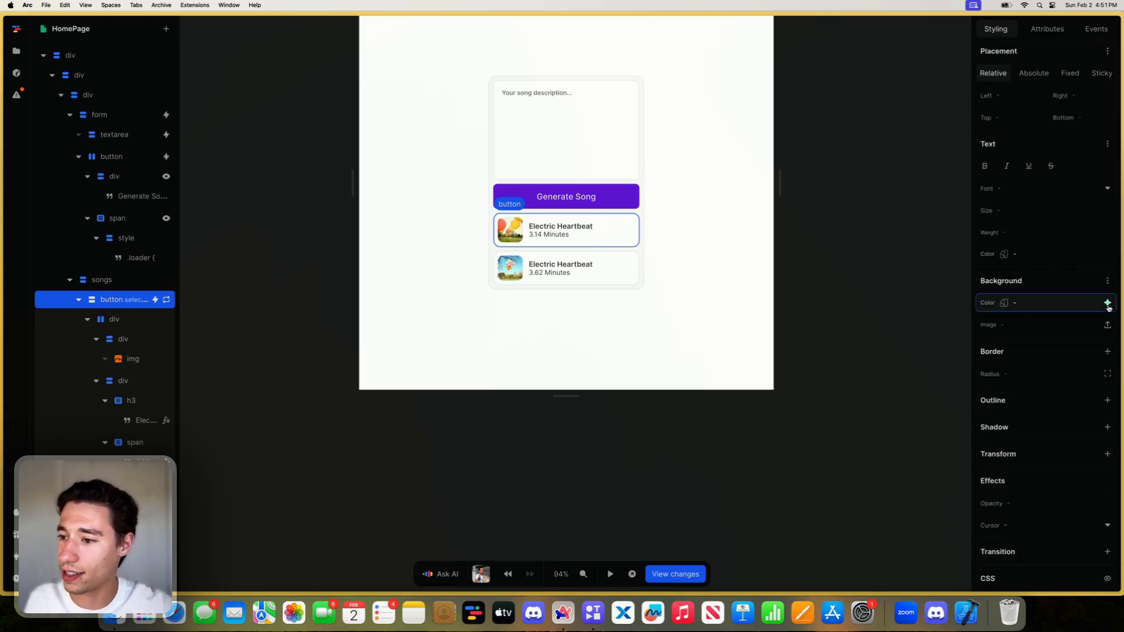
scroll(1062, 360, "down", 10)
scroll(1058, 370, "down", 15)
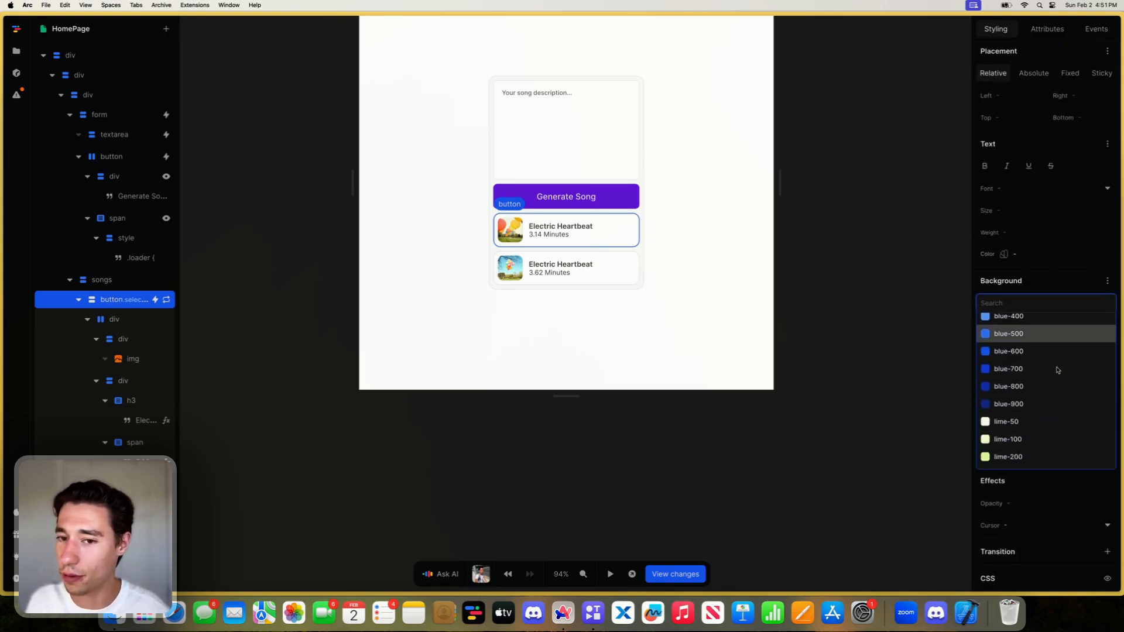
scroll(1057, 370, "up", 8)
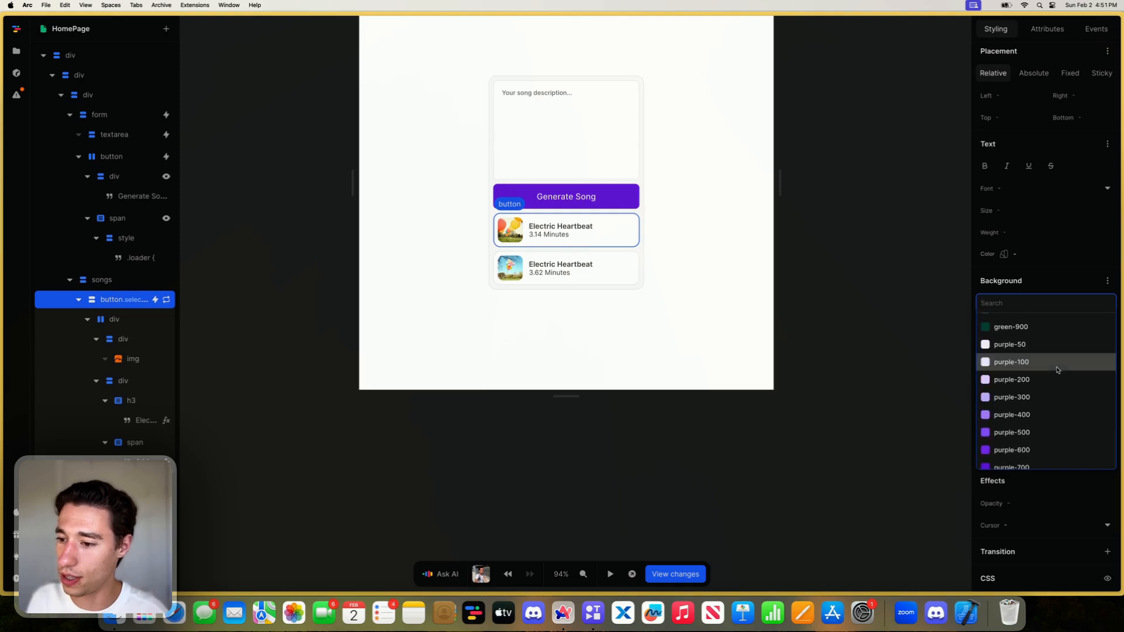
left_click(1024, 345)
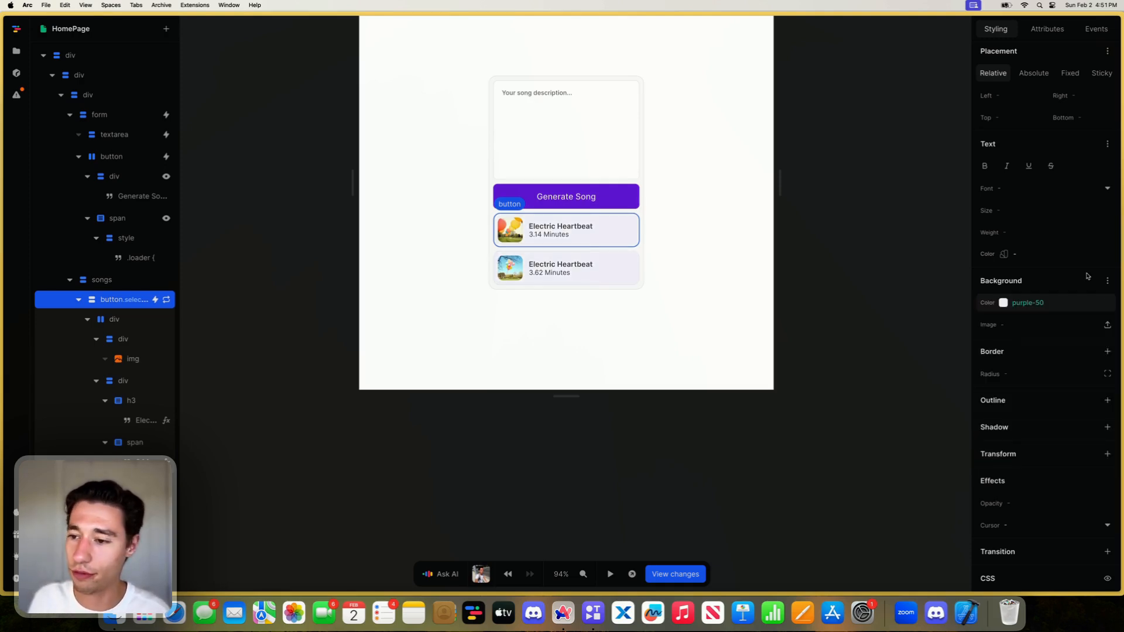
- Set the text color of the song button's .selected style to purple-800
left_click(1104, 256)
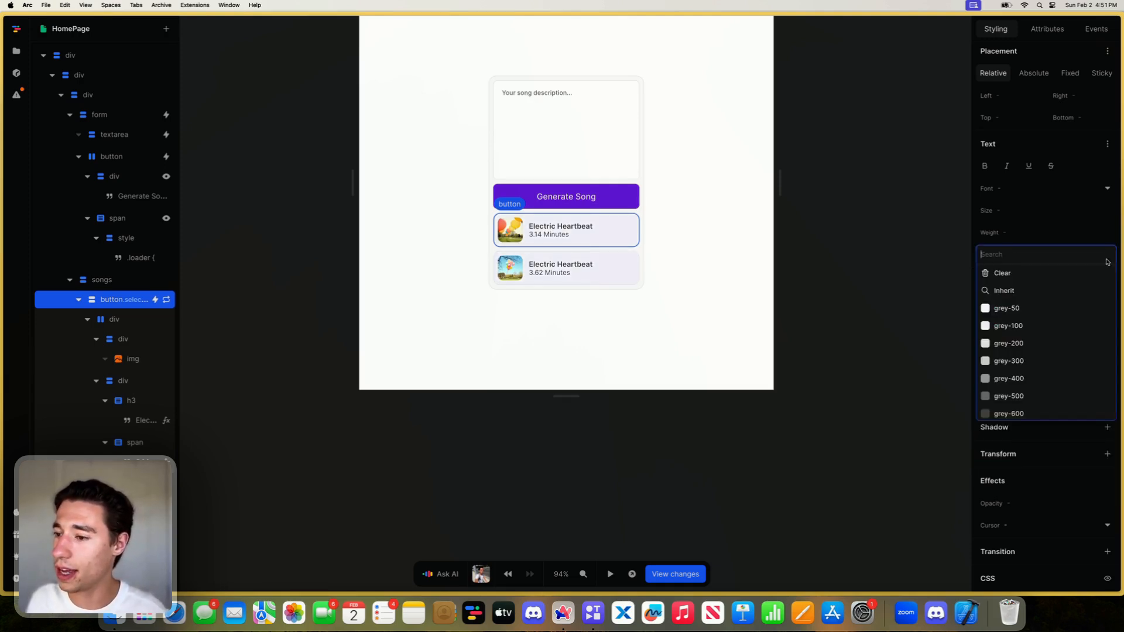
scroll(1079, 328, "down", 20)
scroll(1053, 375, "up", 2)
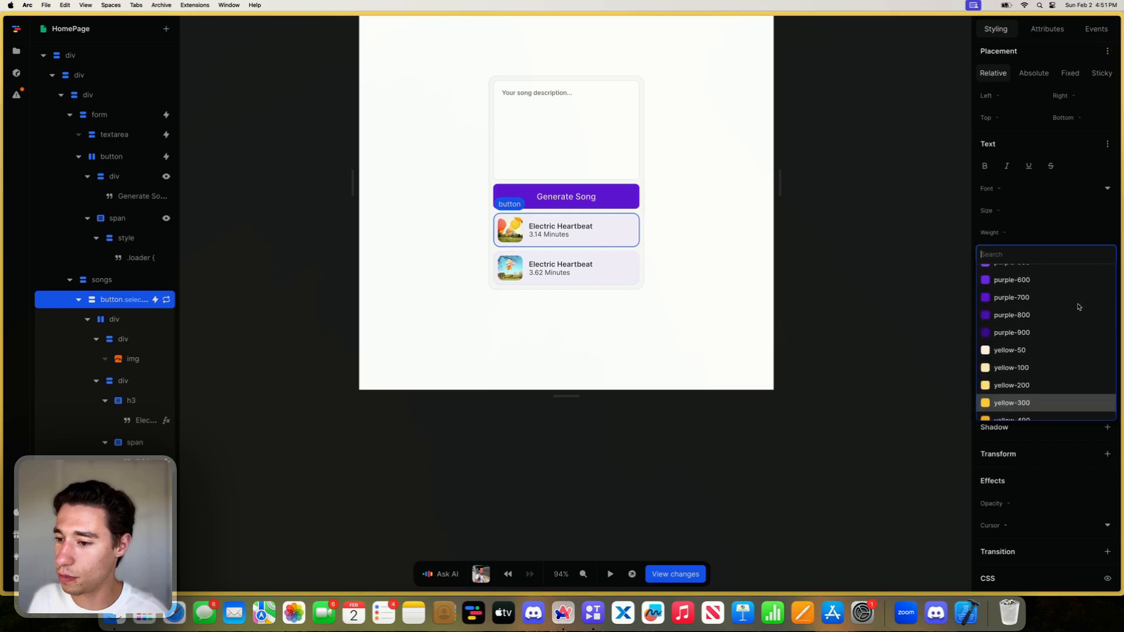
left_click(1026, 355)
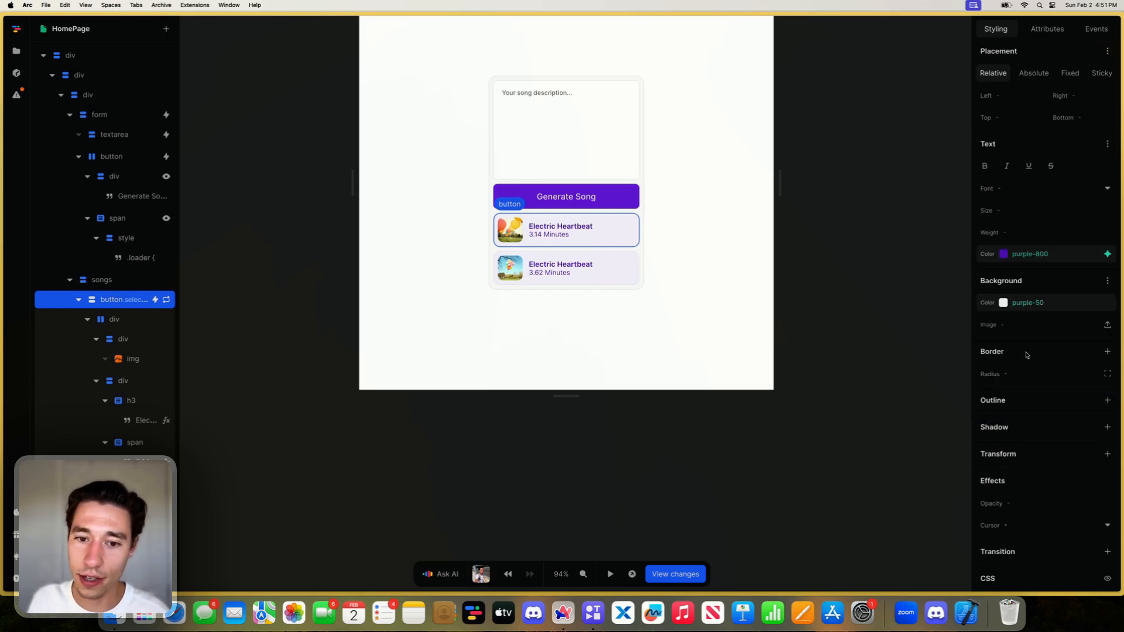
- Add a 1px solid border on all sides in purple-200 to the song button's .selected style
left_click(1107, 351)
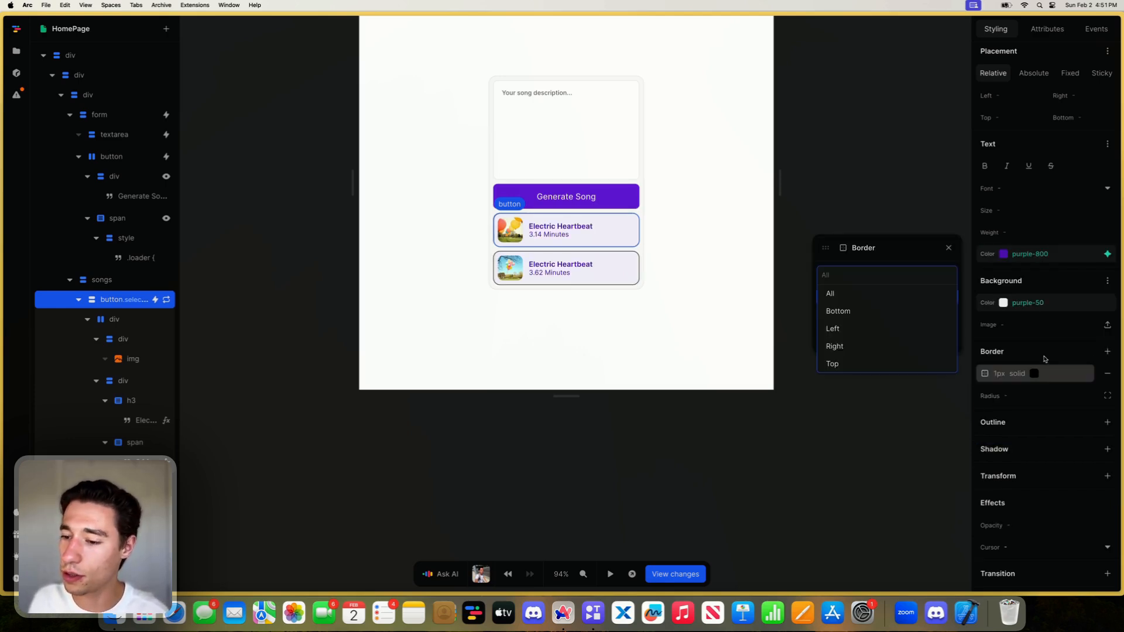
left_click(850, 307)
left_click(875, 341)
scroll(875, 328, "down", 15)
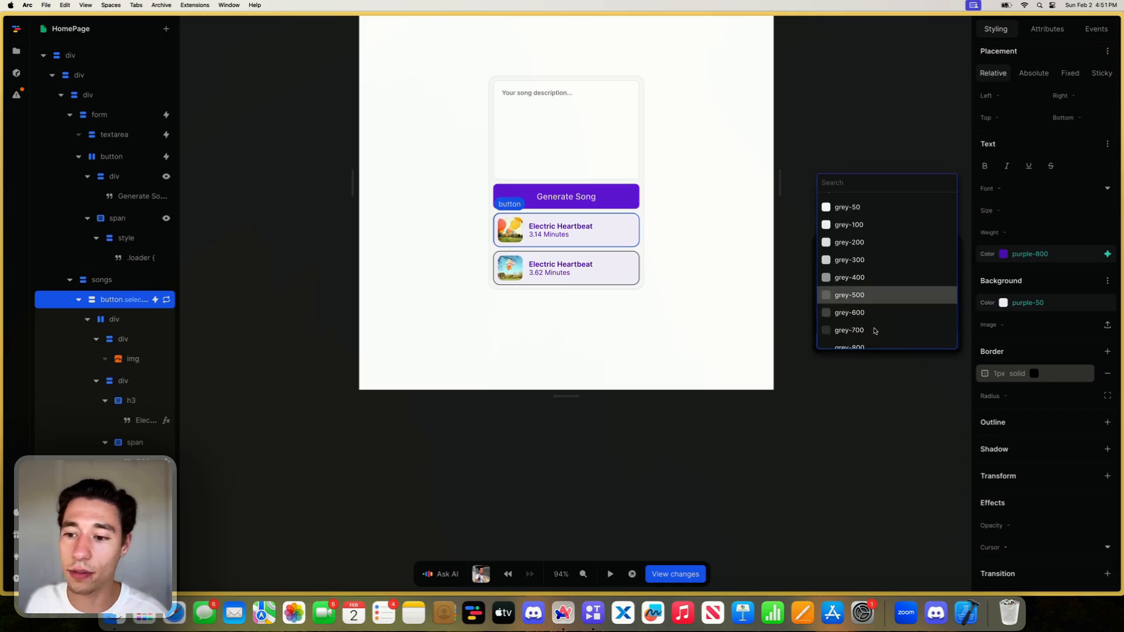
scroll(872, 305, "up", 10)
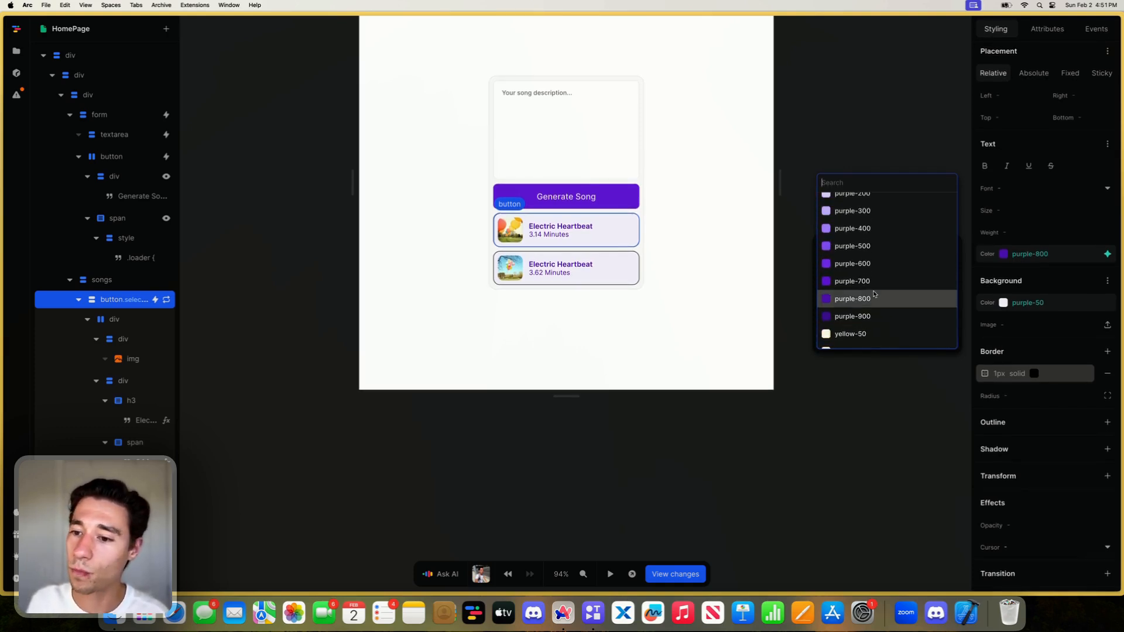
left_click(860, 234)
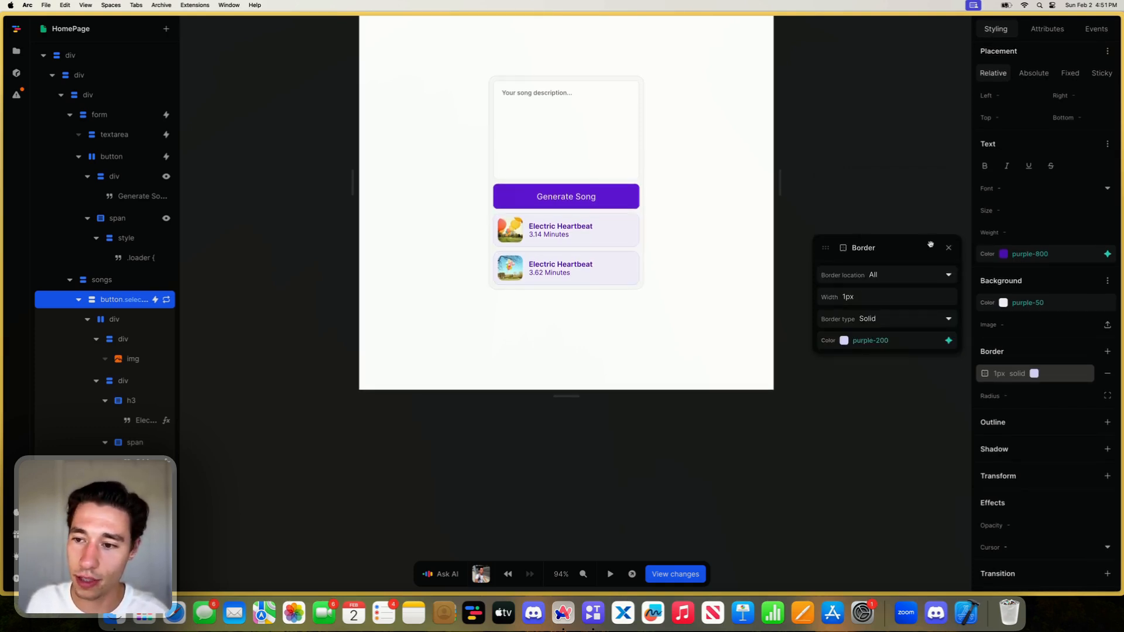
left_click(947, 248)
- Add a formula to the song button's selected class that feeds the repeated item's id into an Equals check
left_click(1047, 29)
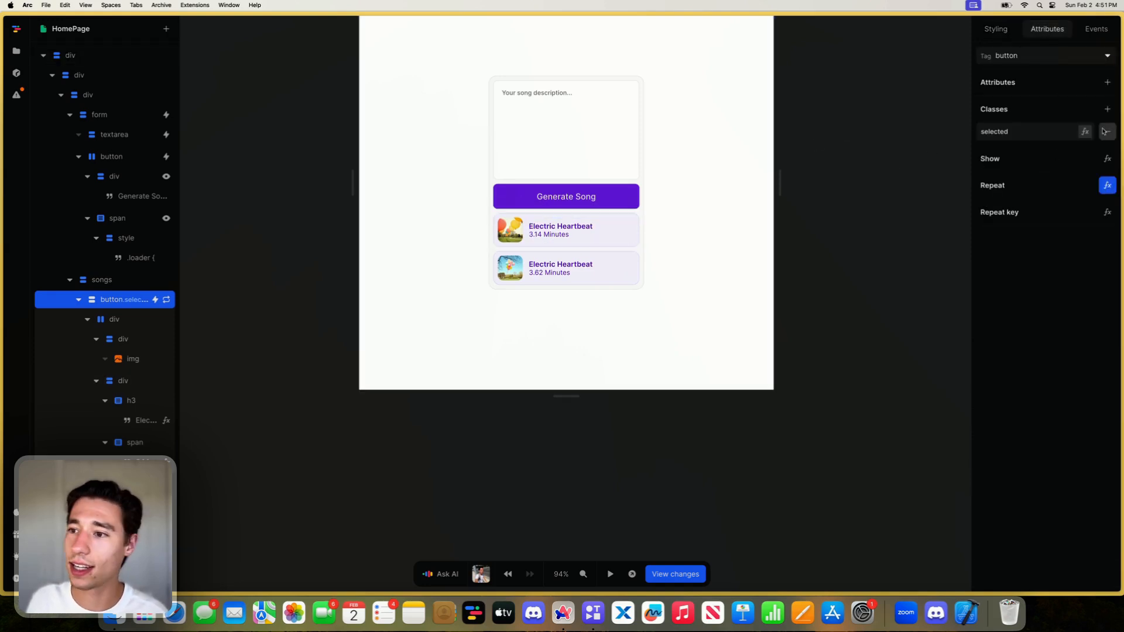
left_click(1085, 131)
left_click(430, 331)
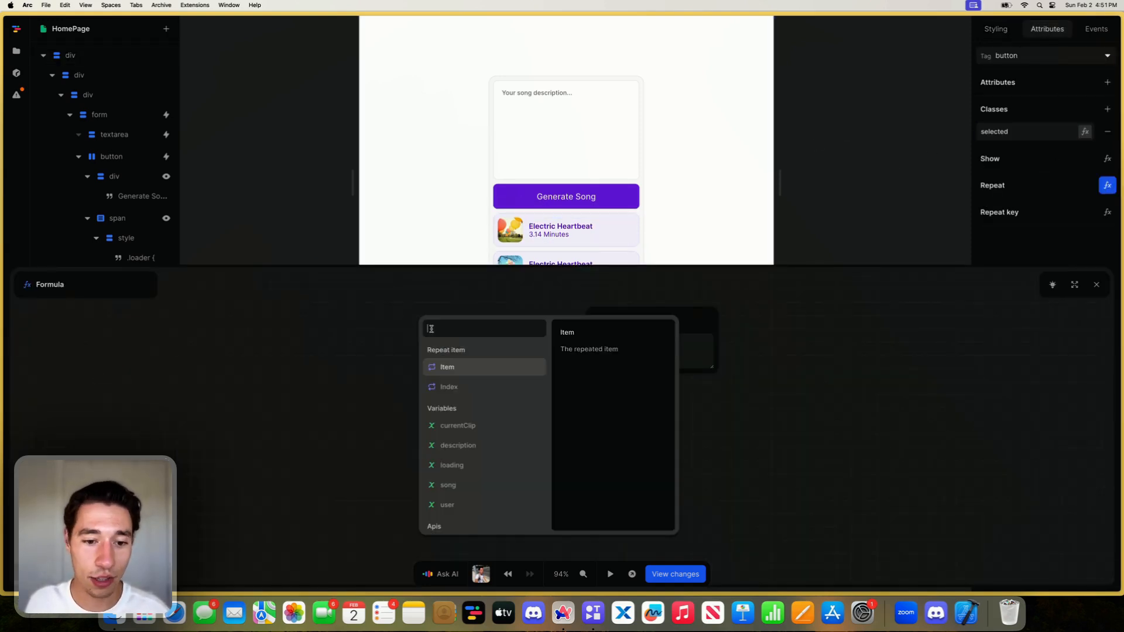
left_click(451, 367)
left_click(446, 361)
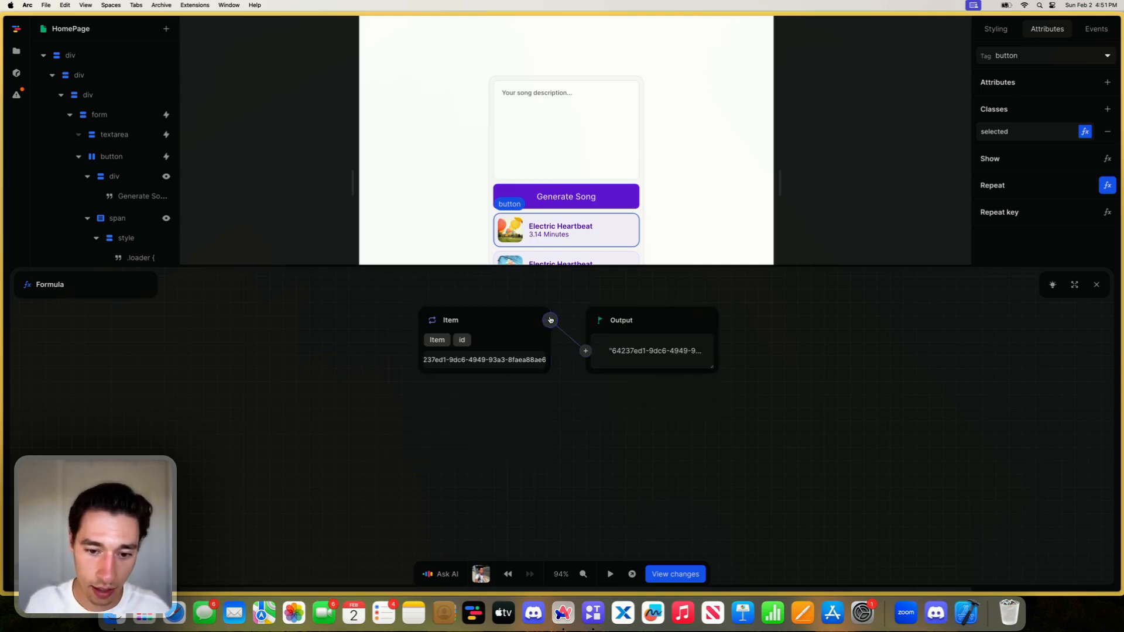
left_click(550, 320)
type("eq")
left_click(533, 361)
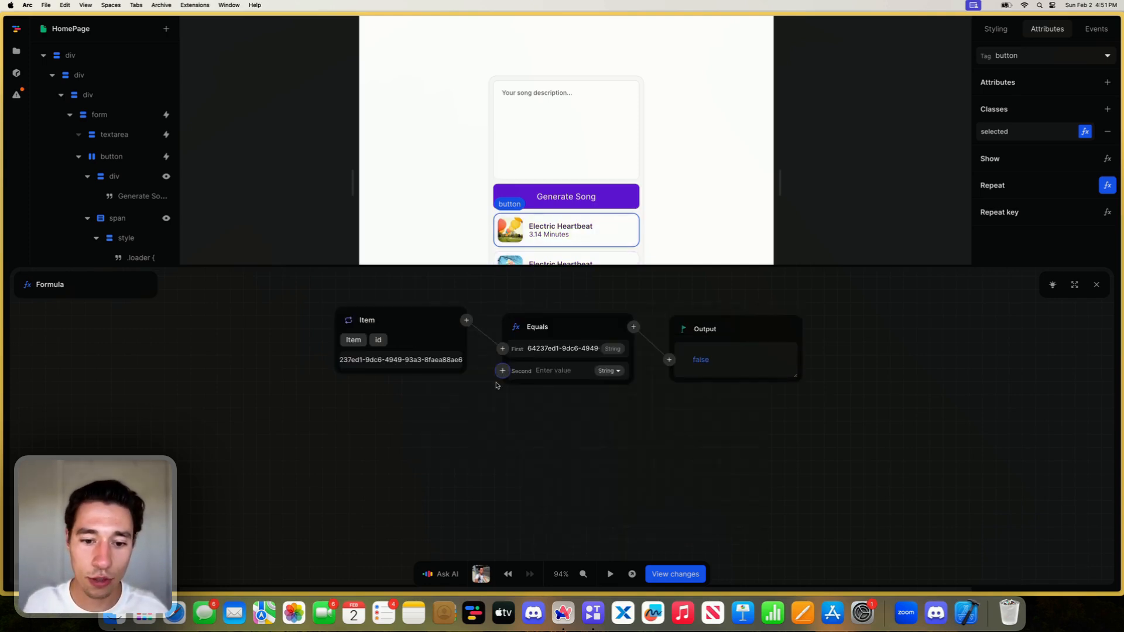
- Compare the item's id with the currentClip id as the second value of the selected class's Equals check
left_click(502, 369)
left_click(398, 452)
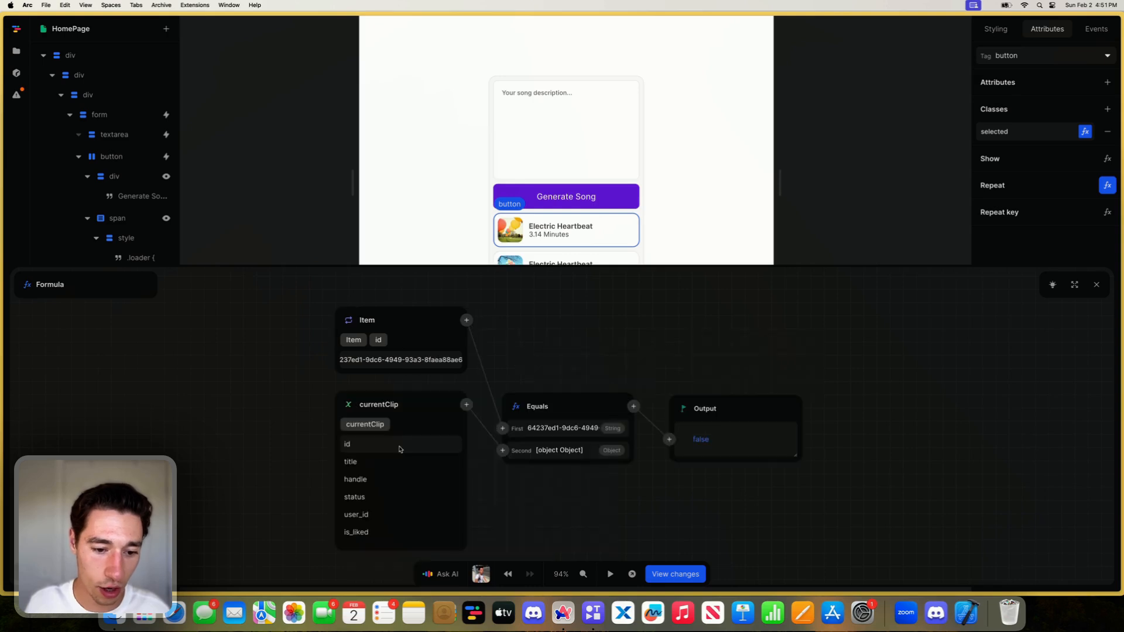
left_click(351, 461)
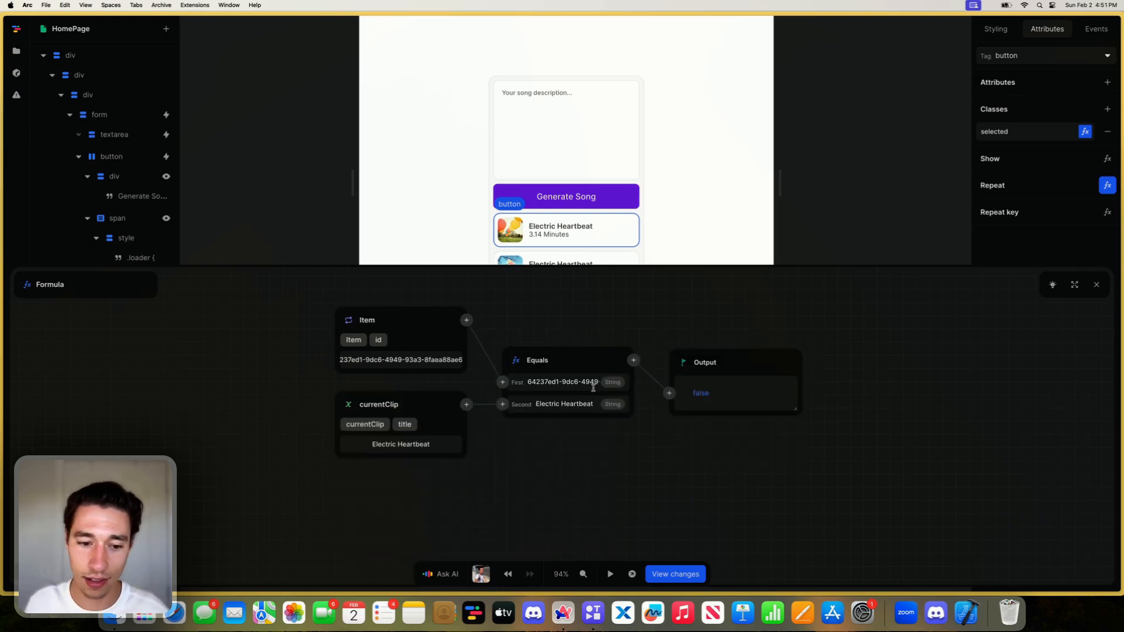
left_click(365, 424)
left_click(355, 443)
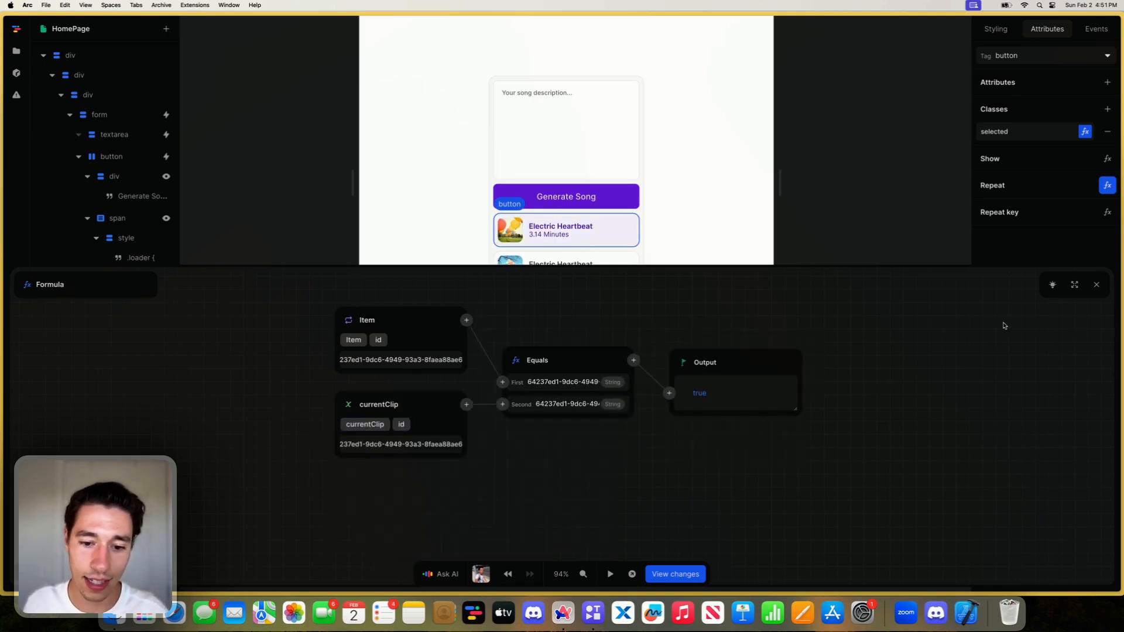
left_click(1096, 285)
- Preview the page and switch between the two song buttons to test the selected styling
left_click(610, 573)
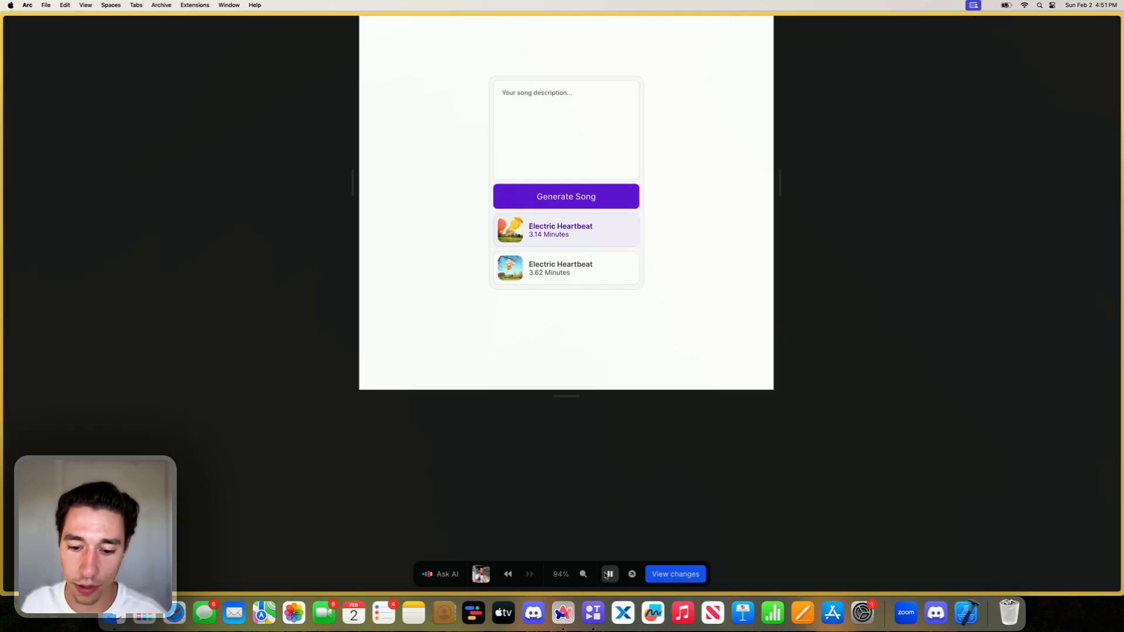
left_click(598, 260)
left_click(596, 241)
left_click(593, 270)
left_click(597, 240)
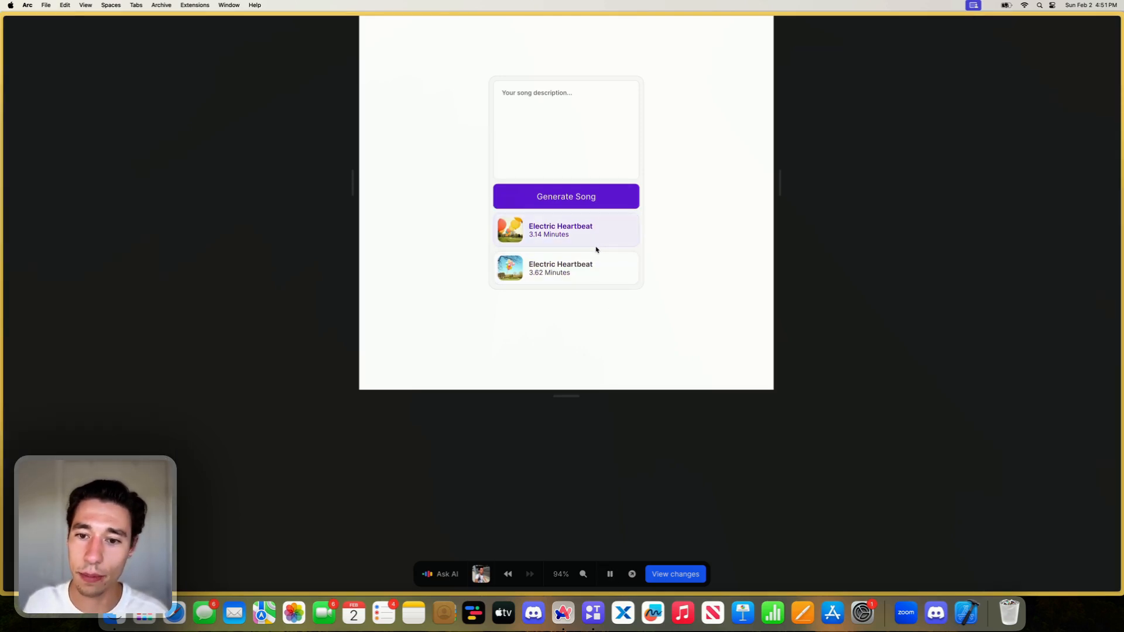
left_click(595, 261)
left_click(596, 244)
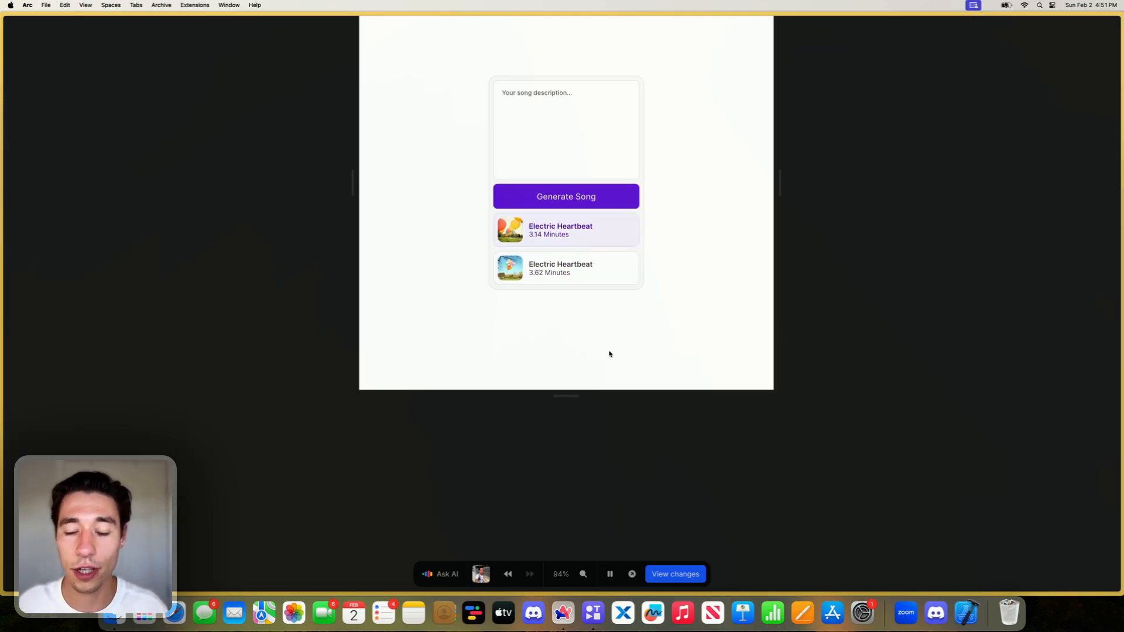
left_click(609, 573)
- In the audio element's hidden class formula, replace the song variable with currentClip and pass it through a Size formula
left_click(527, 290)
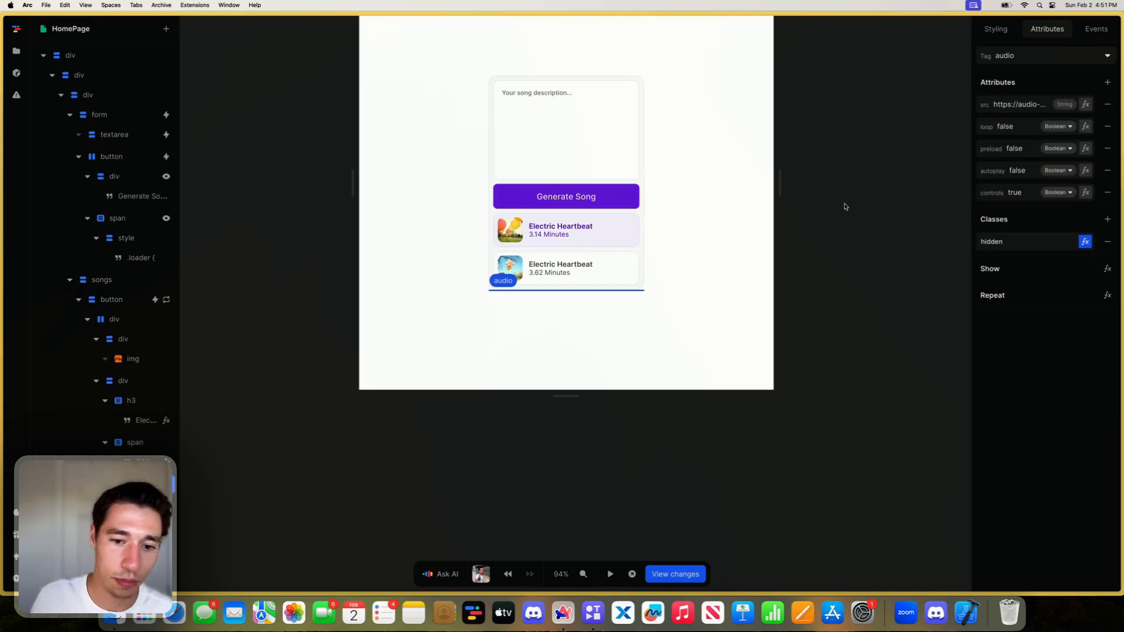
left_click(1085, 241)
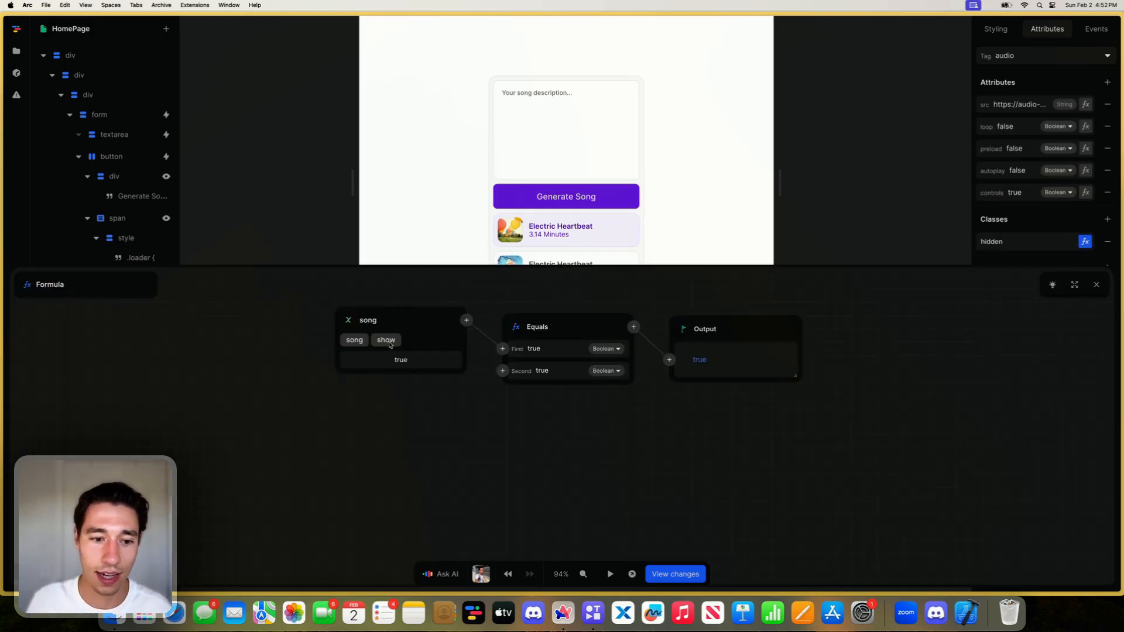
left_click(347, 320)
left_click(374, 377)
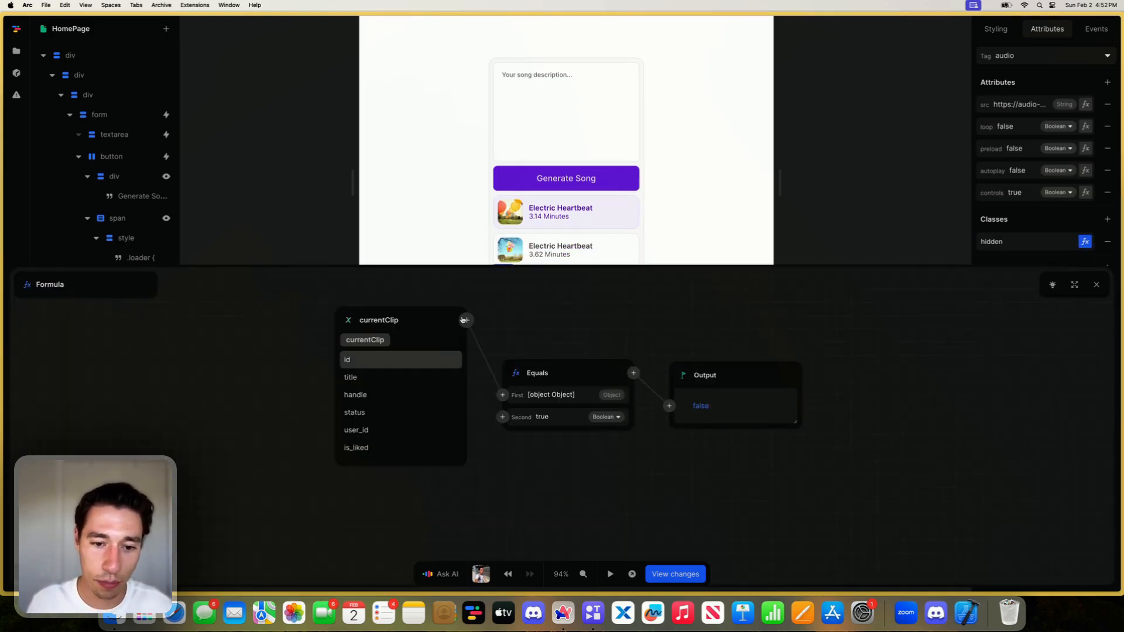
left_click(465, 320)
type("size")
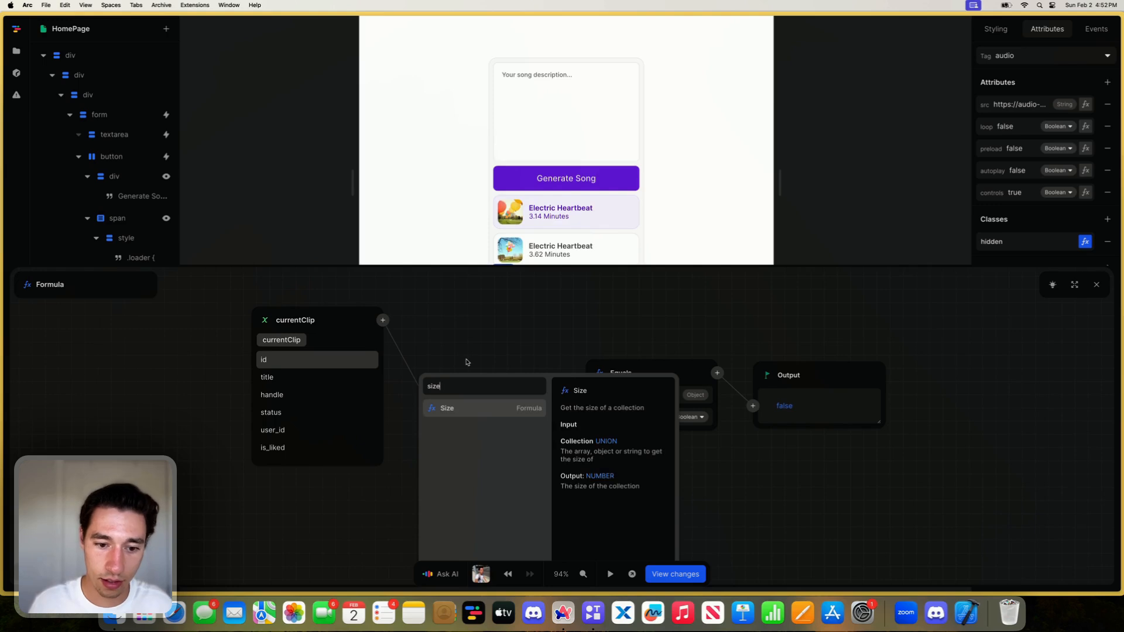
left_click(473, 416)
- Replace the Equals check in the audio's hidden class formula with Greater than, comparing the size with the number 0
left_click(651, 377)
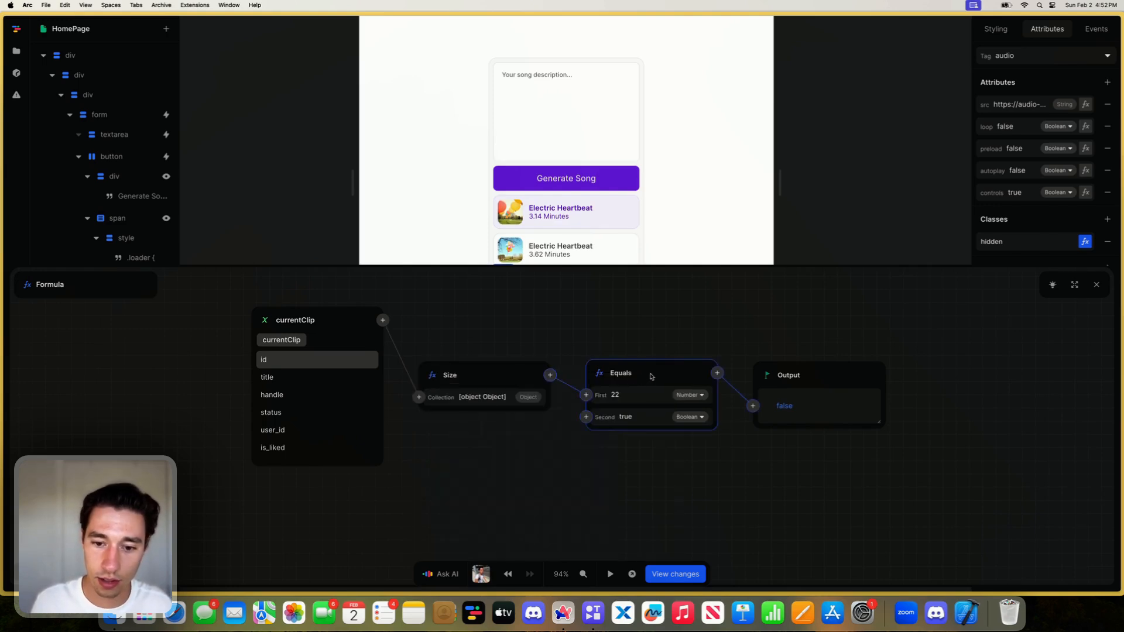
key("BackSpace")
left_click(634, 376)
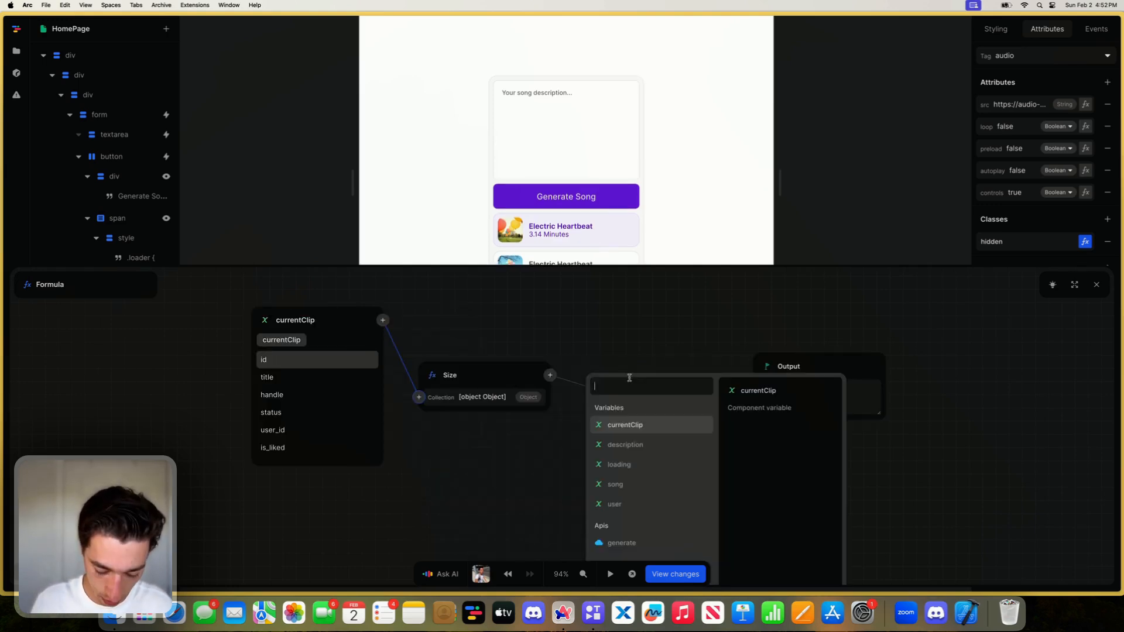
type("gr")
left_click(648, 426)
left_click(646, 417)
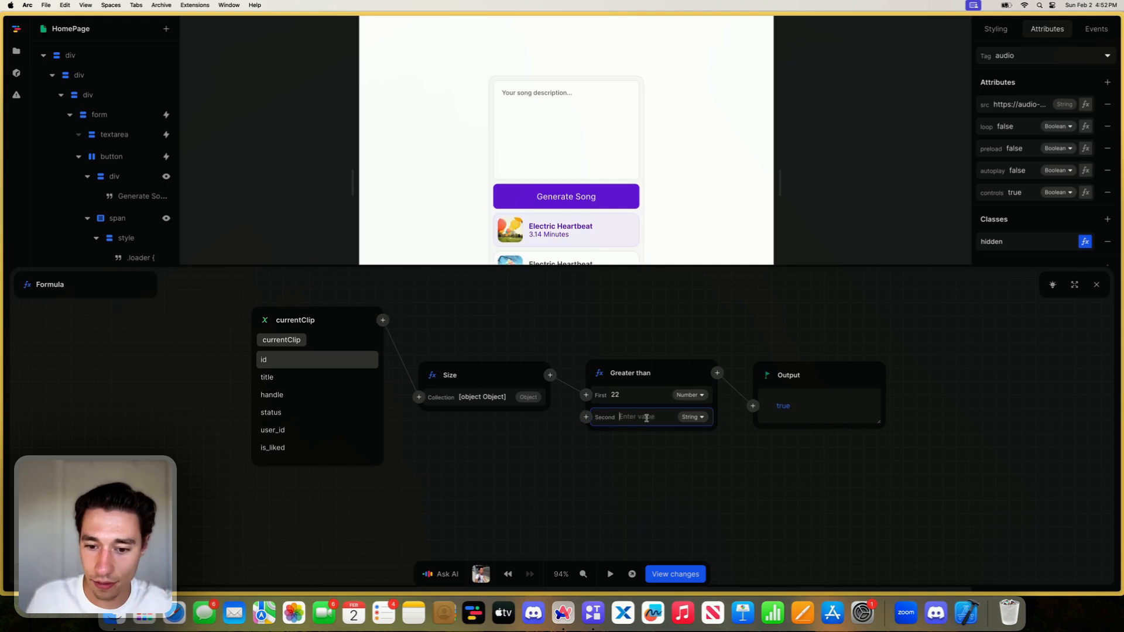
left_click(678, 468)
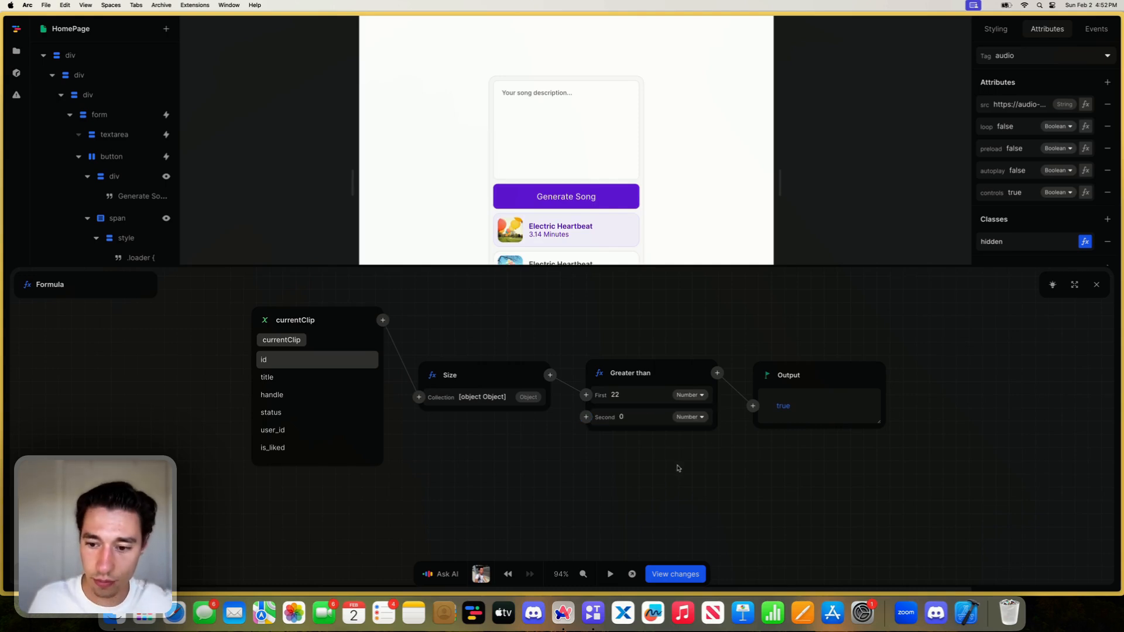
left_click(1097, 285)
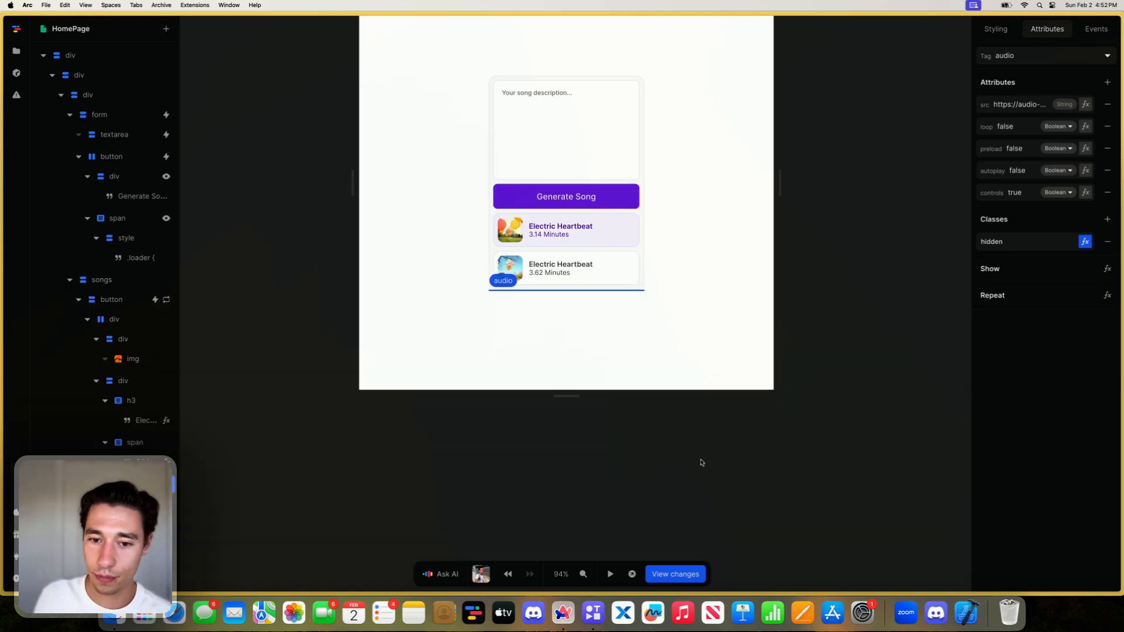
- Invert the audio's hidden class condition by adding a Not formula after Greater than
left_click(1084, 242)
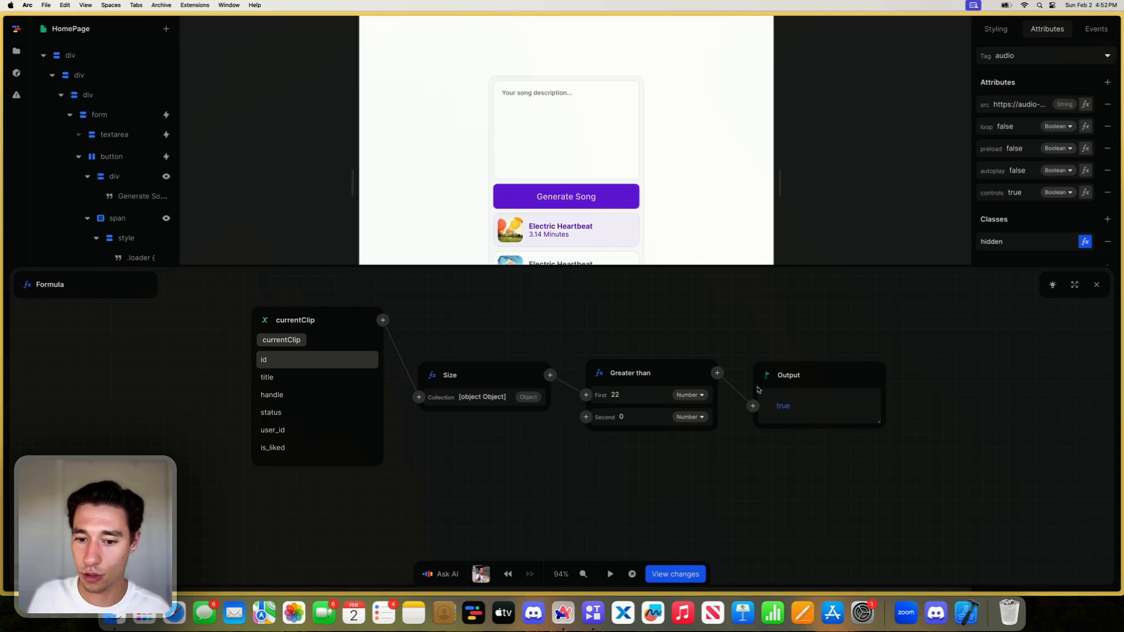
left_click(717, 372)
type("np")
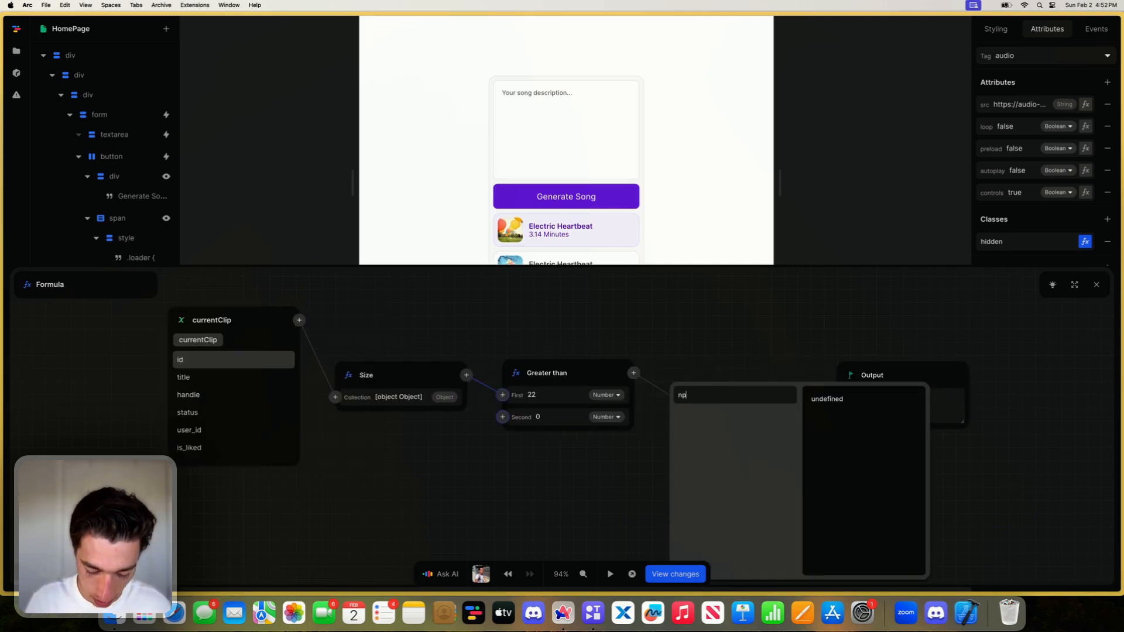
type("t")
key("BackSpace")
key("BackSpace")
type("ot")
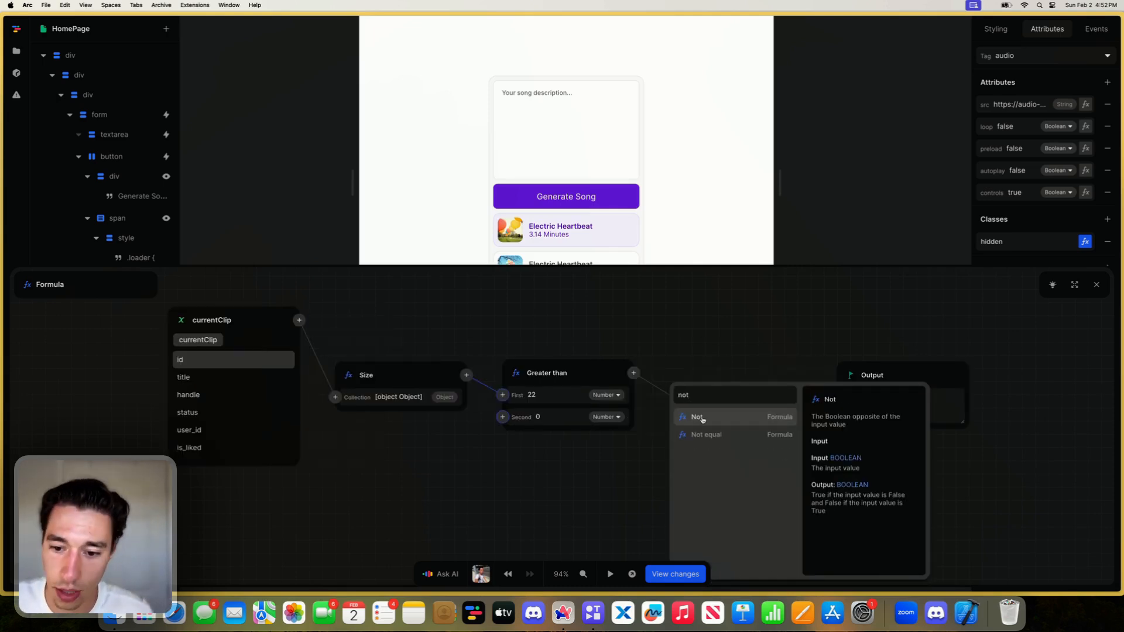
left_click(698, 417)
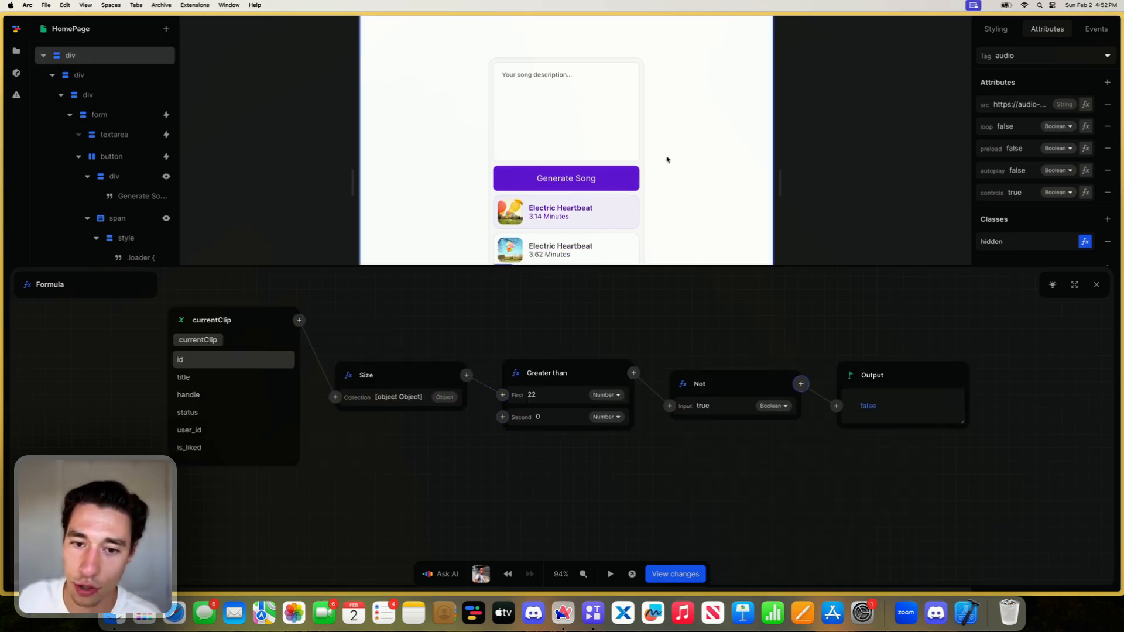
left_click(1095, 285)
- Preview the page and switch between the songs to check the selection together with the audio player
left_click(609, 574)
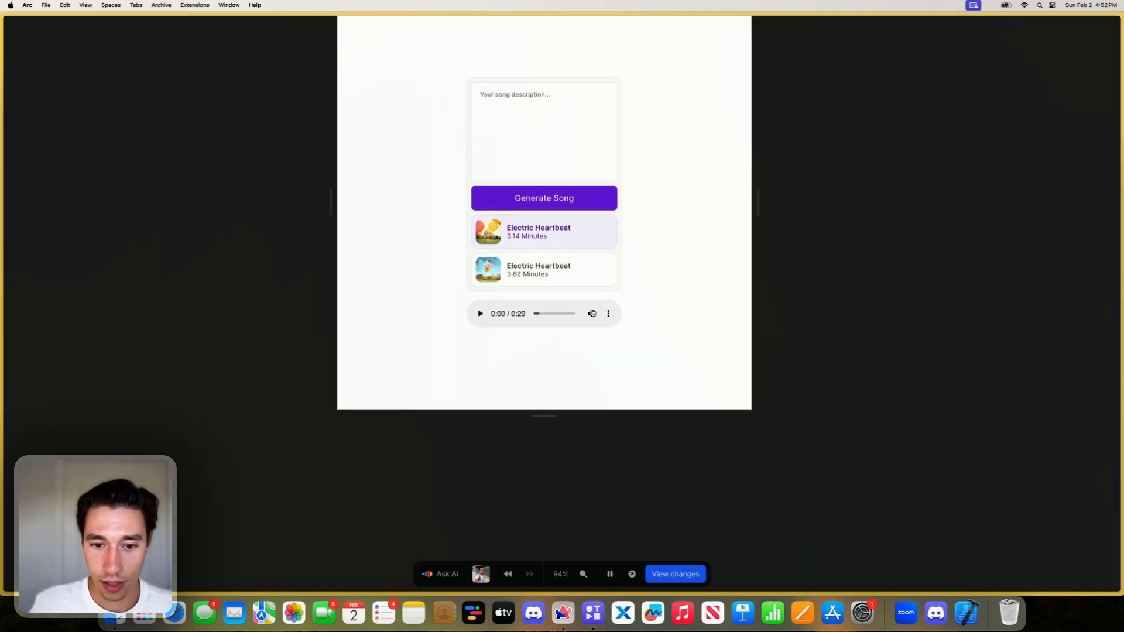
left_click(573, 239)
left_click(571, 257)
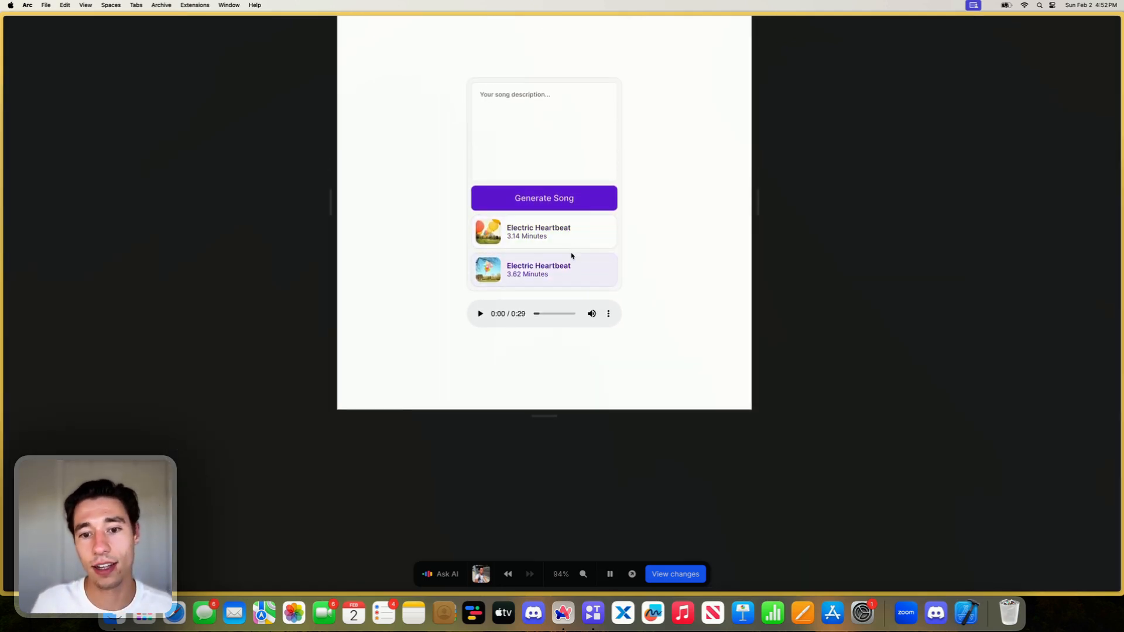
left_click(573, 241)
left_click(610, 573)
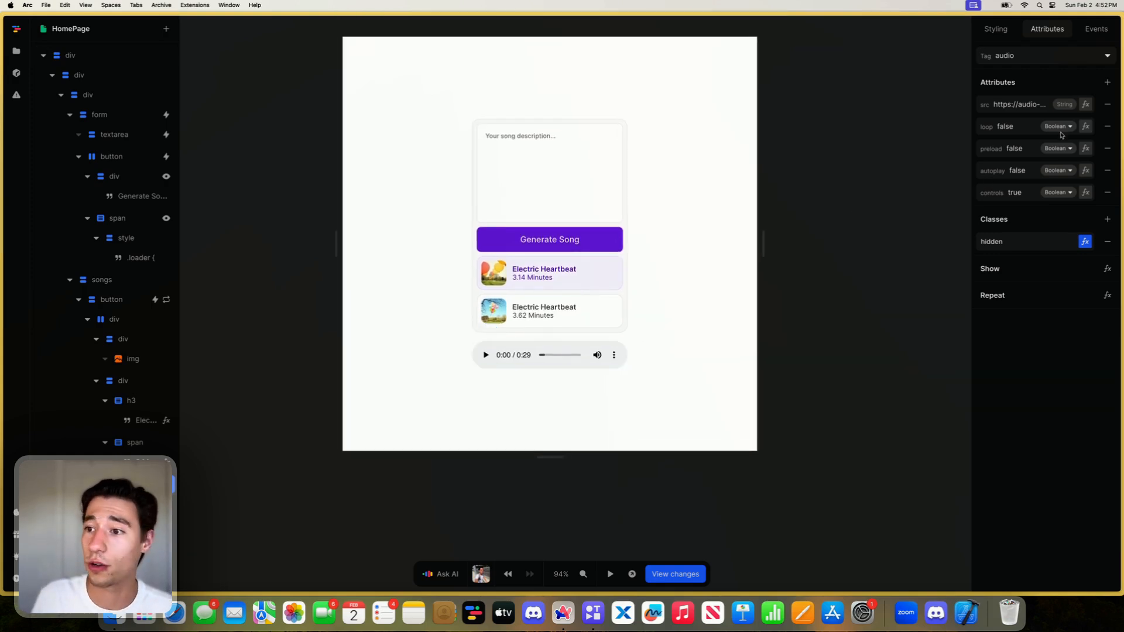
- Bind the audio element's src attribute to the currentClip variable's audio_url
left_click(1084, 105)
left_click(442, 326)
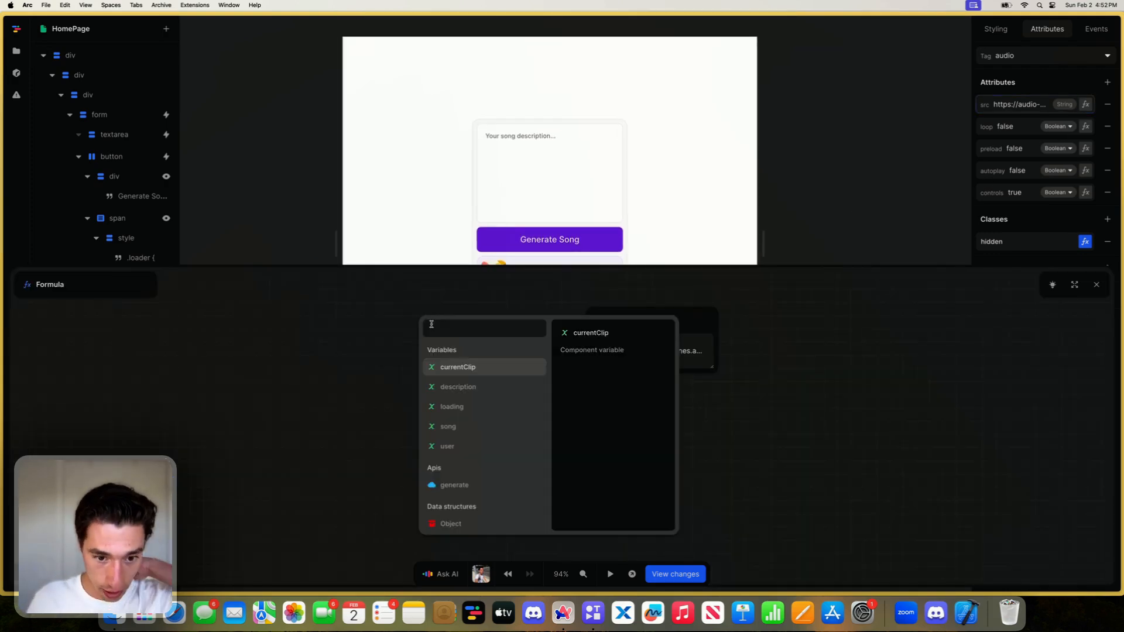
left_click(447, 368)
scroll(447, 387, "down", 3)
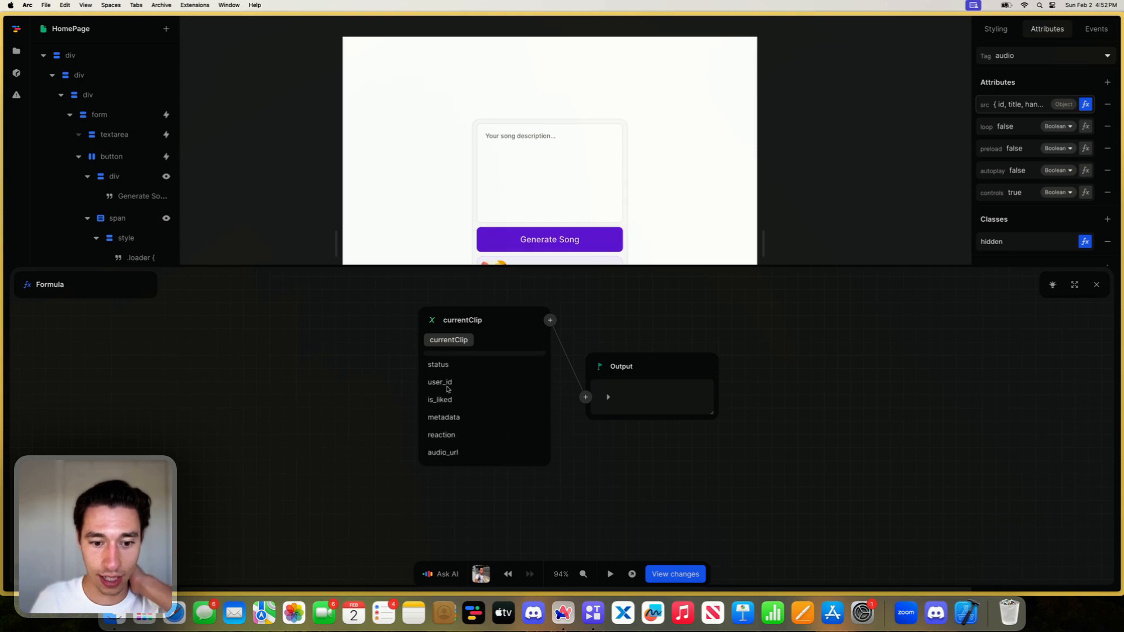
scroll(447, 388, "up", 3)
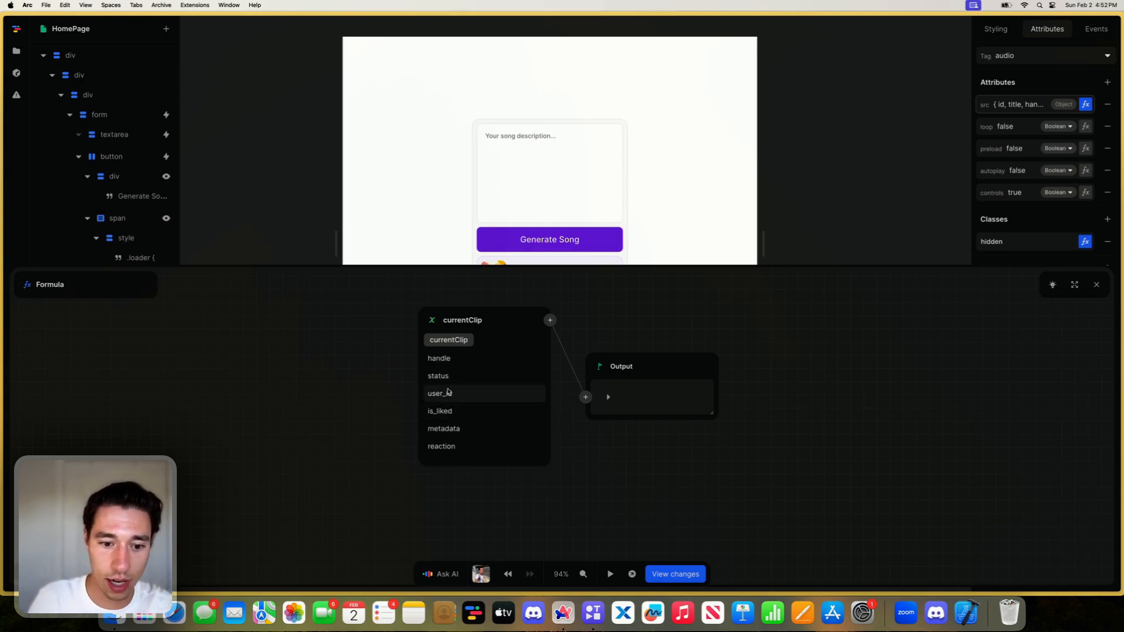
left_click(448, 393)
left_click(448, 340)
scroll(472, 413, "down", 3)
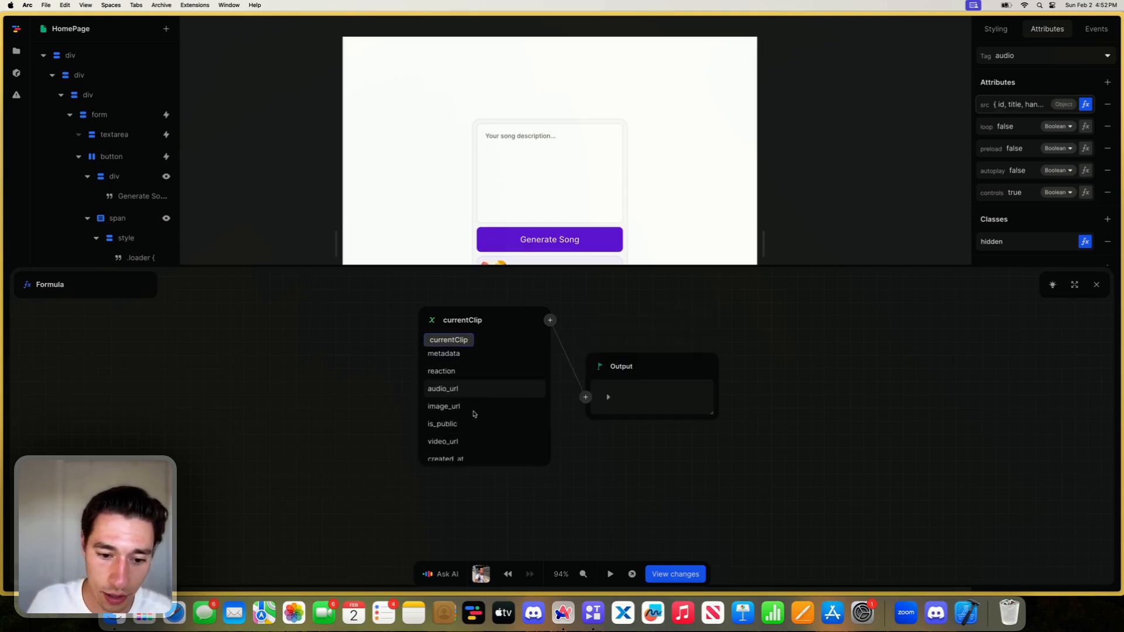
scroll(466, 374, "up", 2)
left_click(459, 359)
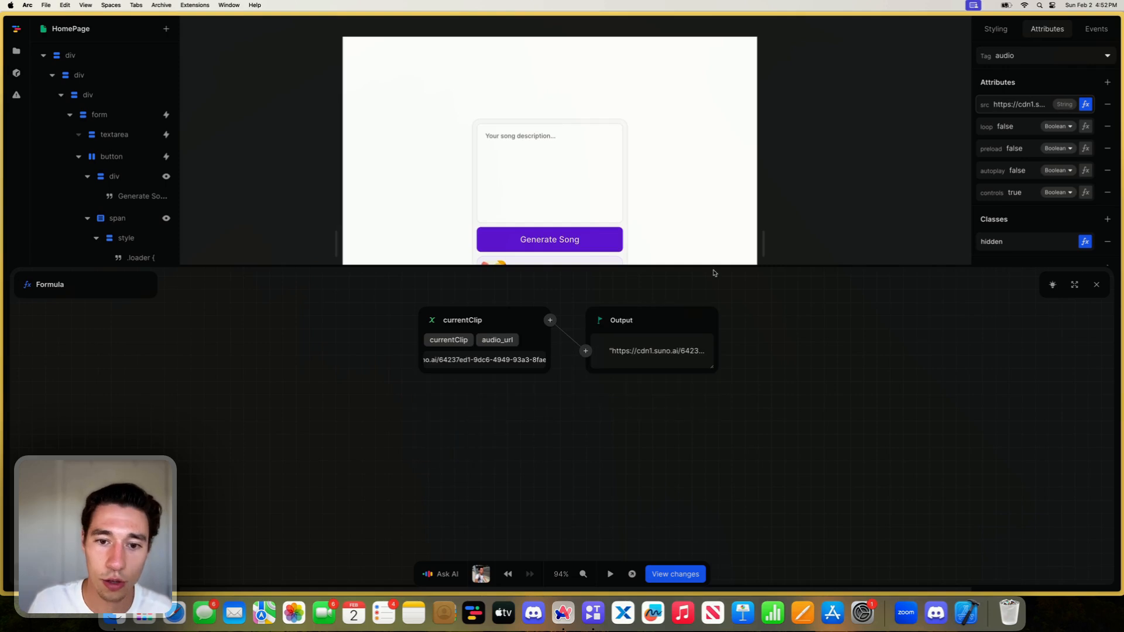
- Preview the page, start the audio player and switch repeatedly between the two generated songs to check that the player follows the selection
left_click(1096, 284)
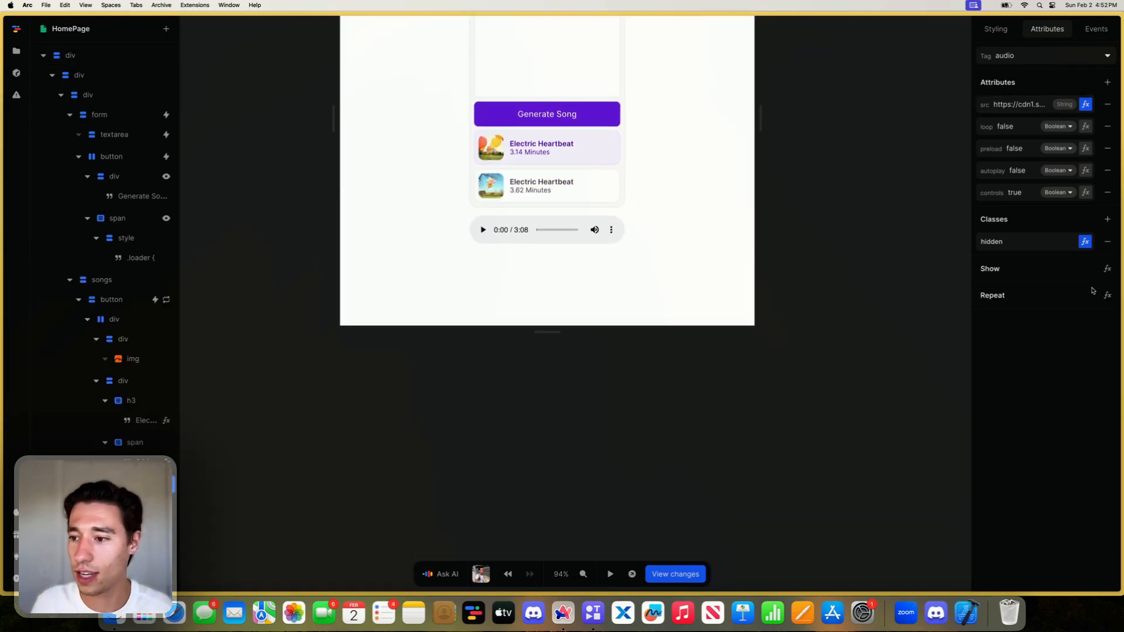
left_click(610, 573)
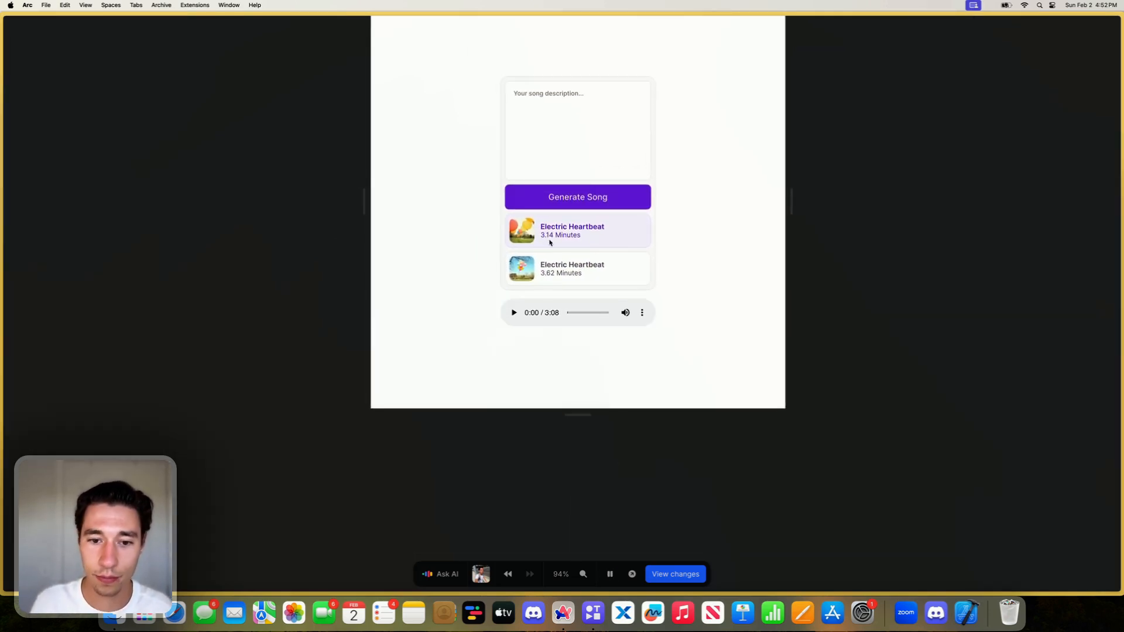
left_click(515, 312)
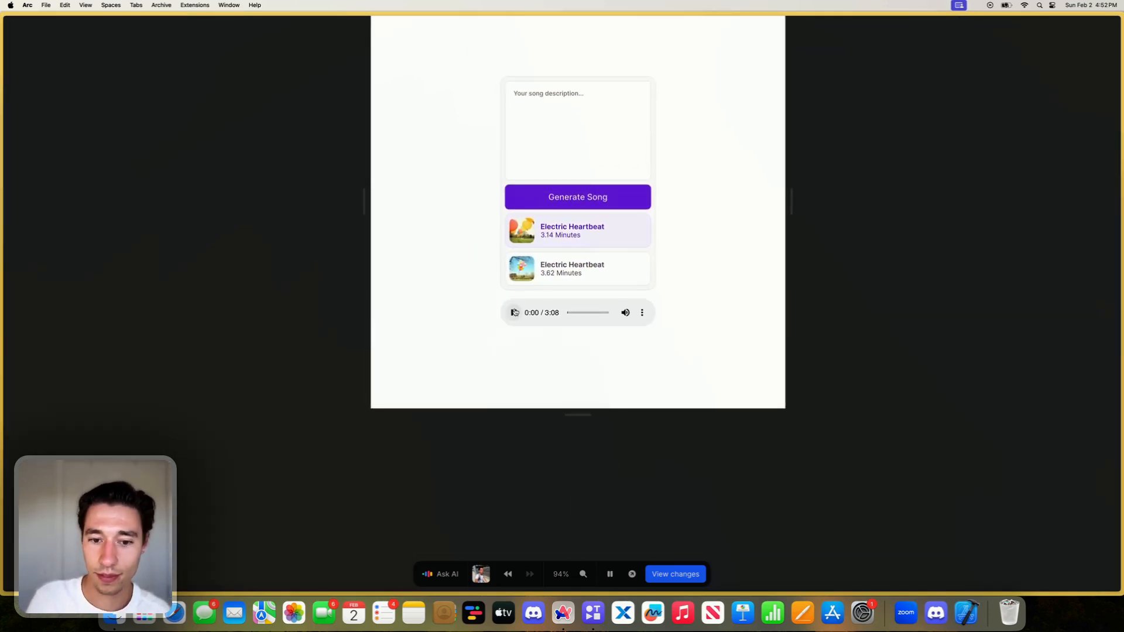
left_click(550, 275)
left_click(548, 233)
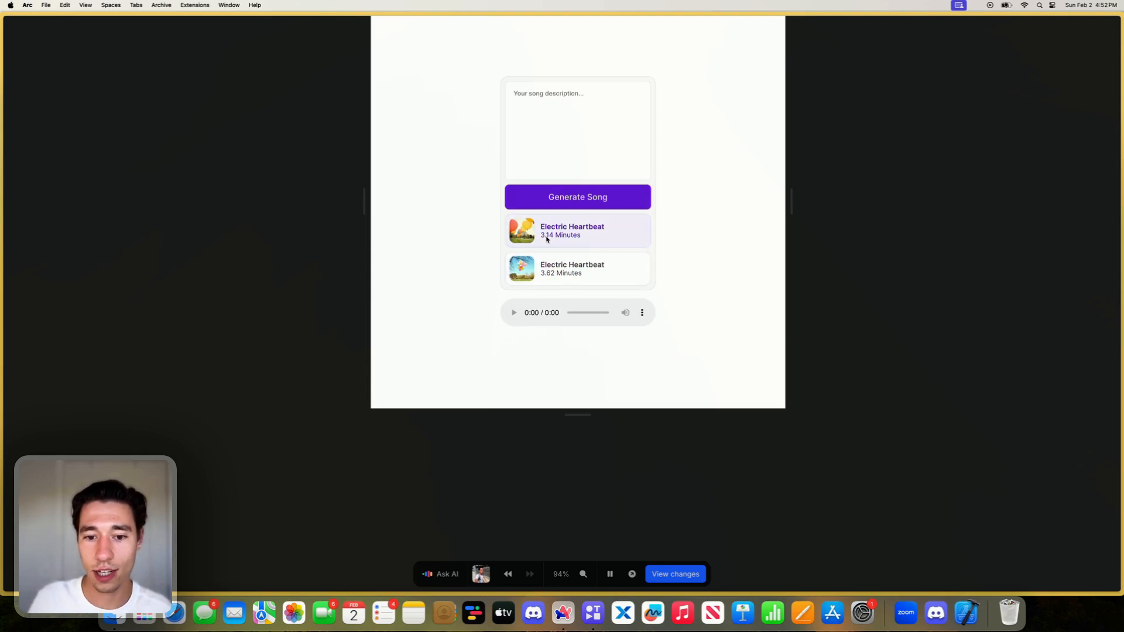
left_click(552, 268)
left_click(550, 234)
left_click(552, 269)
left_click(550, 235)
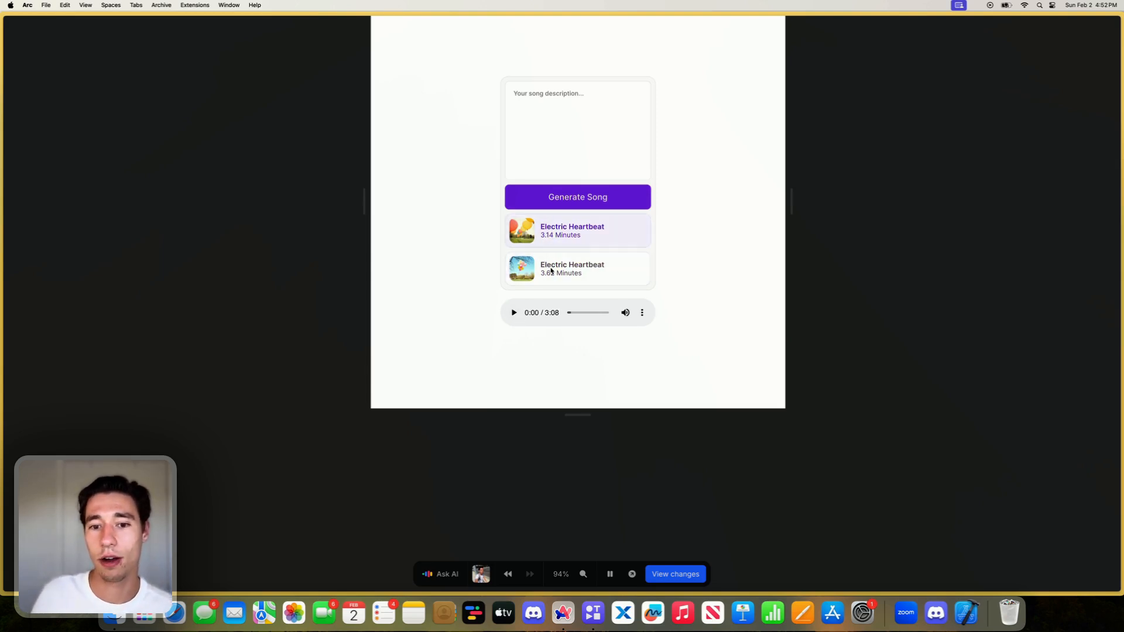
left_click(552, 269)
left_click(550, 234)
left_click(552, 270)
left_click(550, 235)
left_click(550, 272)
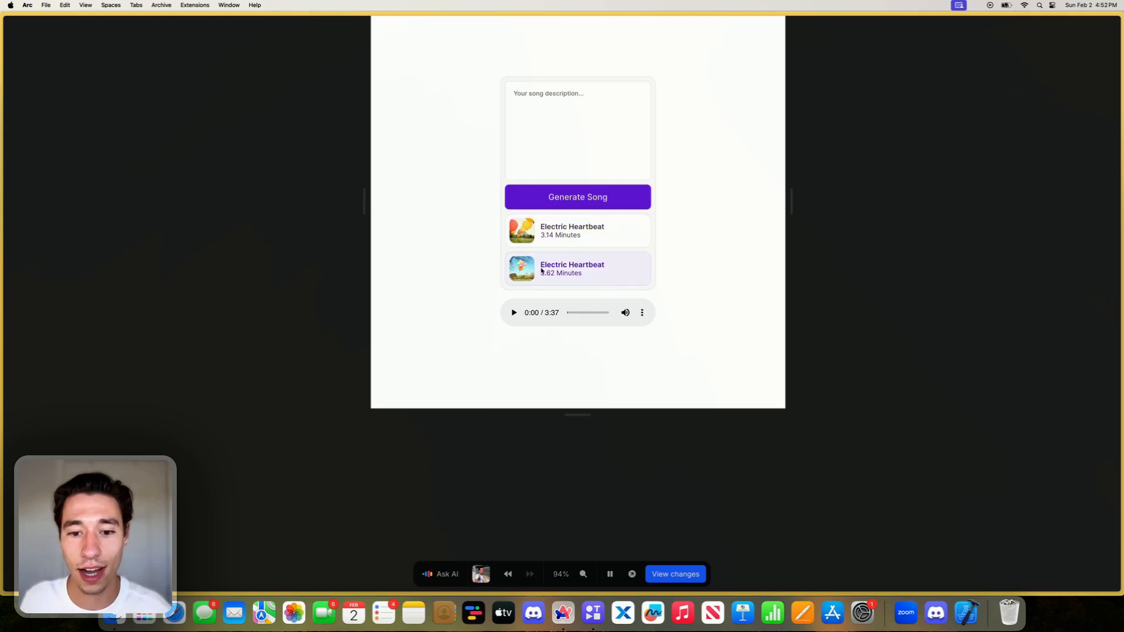
- Play the second song in the preview's audio player and pause it after listening
left_click(514, 313)
scroll(845, 246, "up", 3, "ctrl")
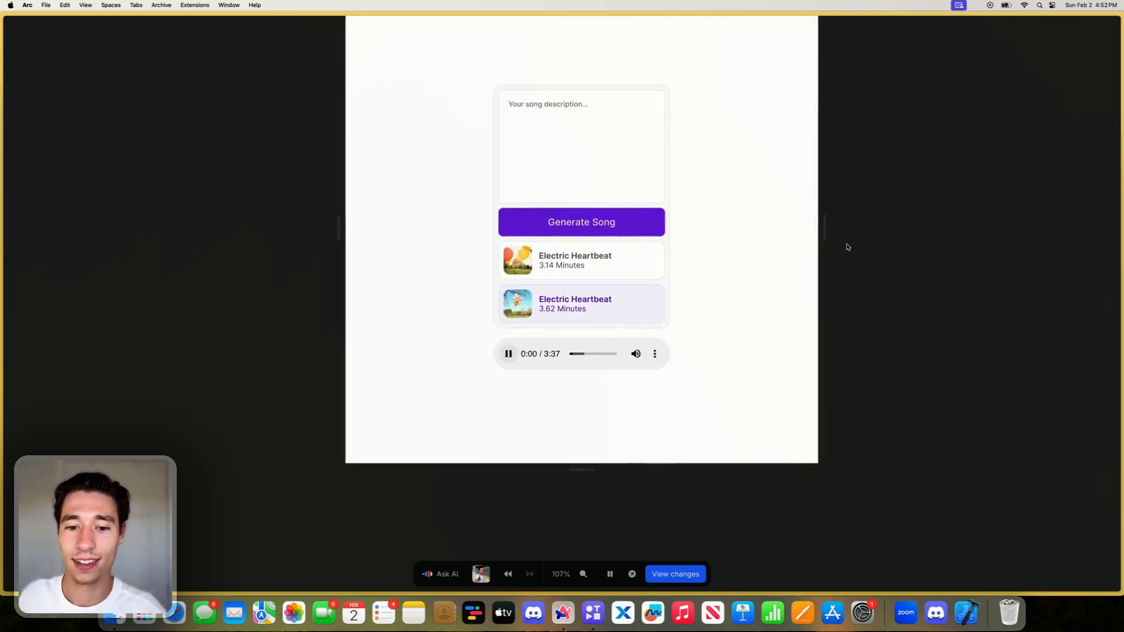
scroll(848, 247, "right", 1)
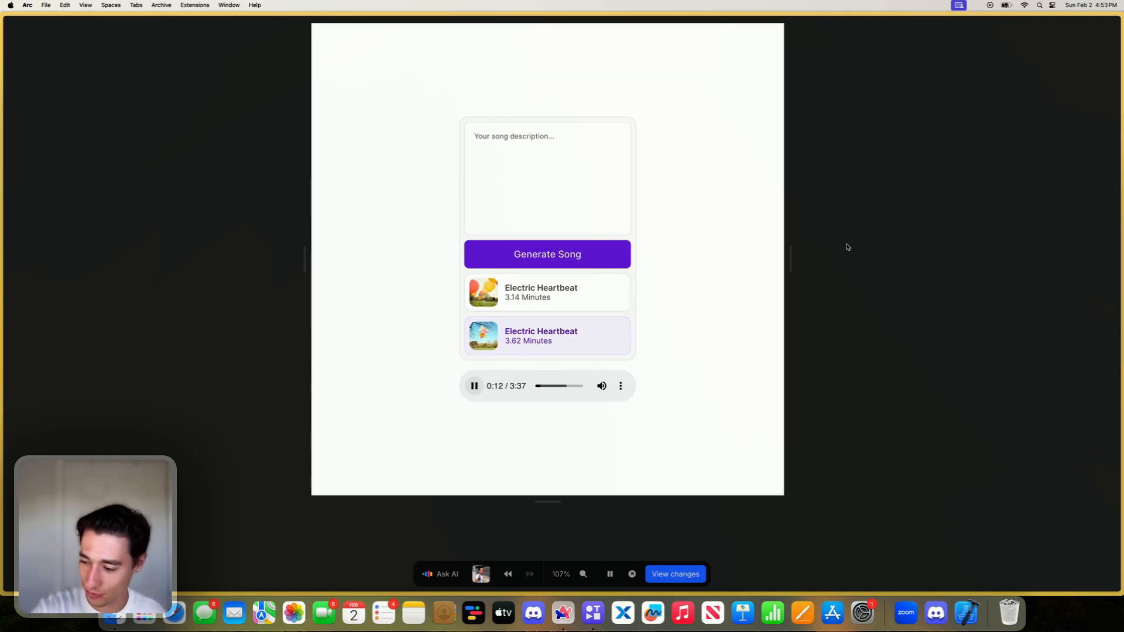
left_click(474, 385)
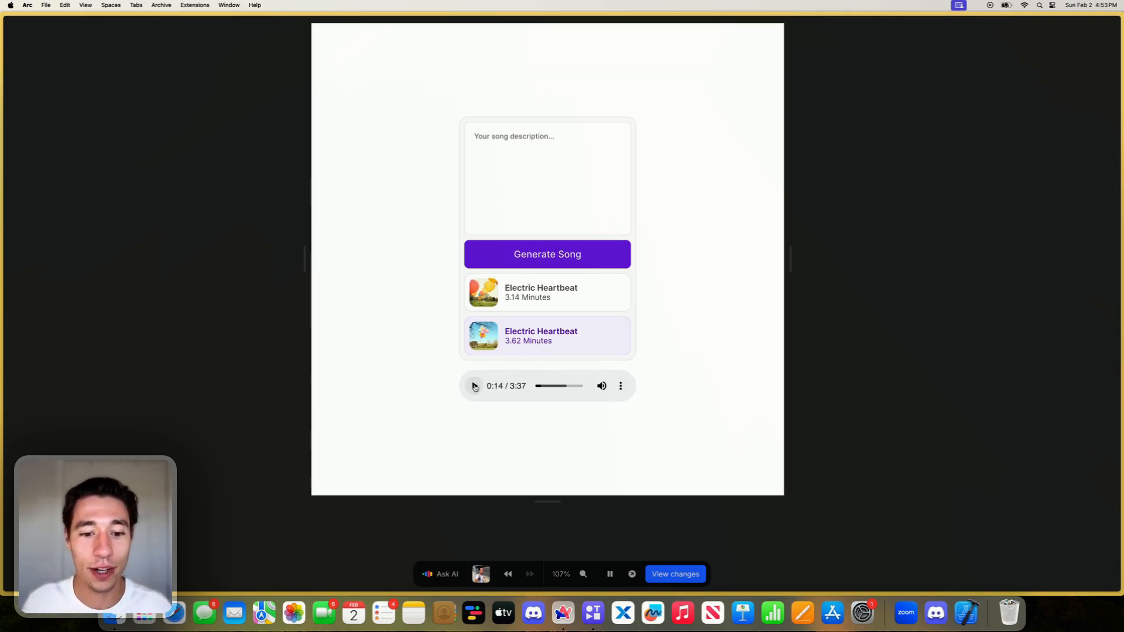
- Open the live page and submit a song generation with the description "Toddle"
left_click(632, 574)
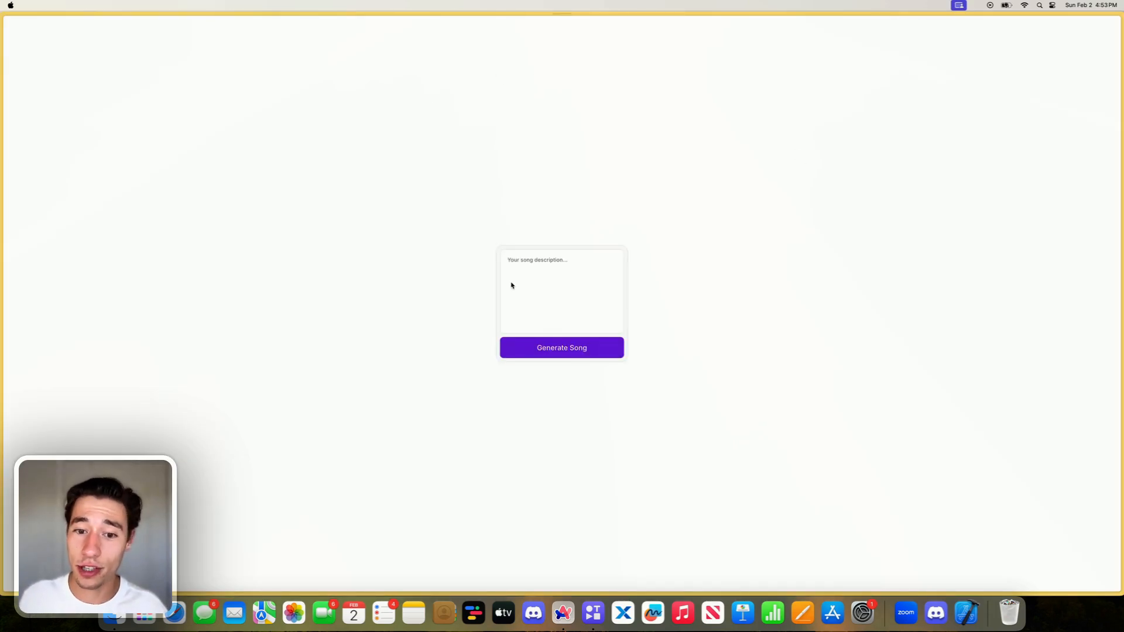
left_click(541, 270)
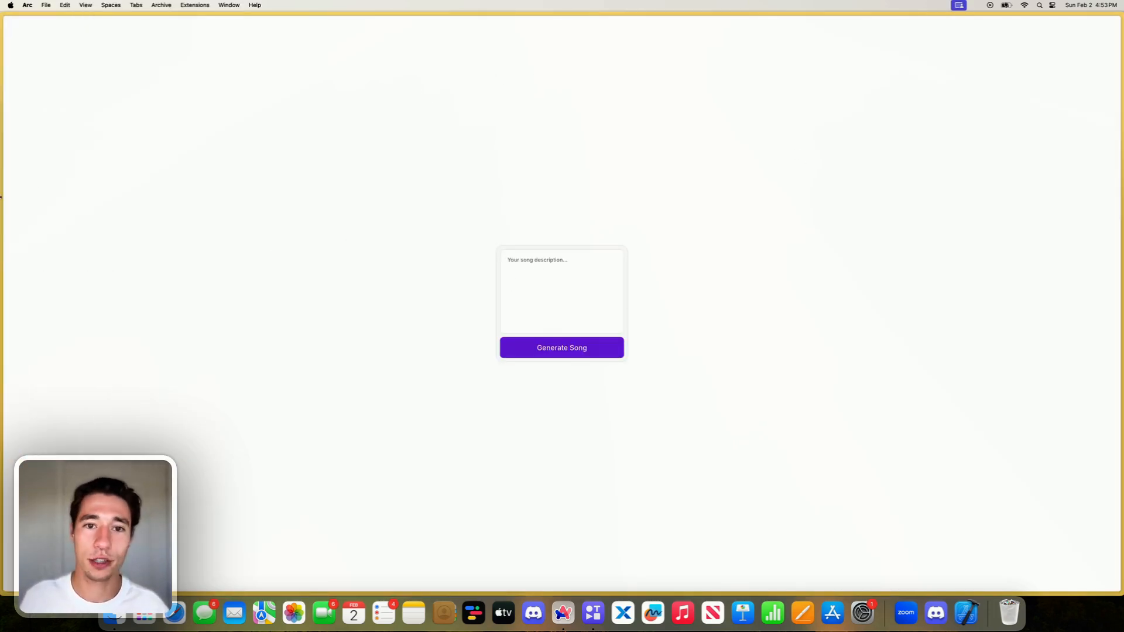
mouse_move(1, 197)
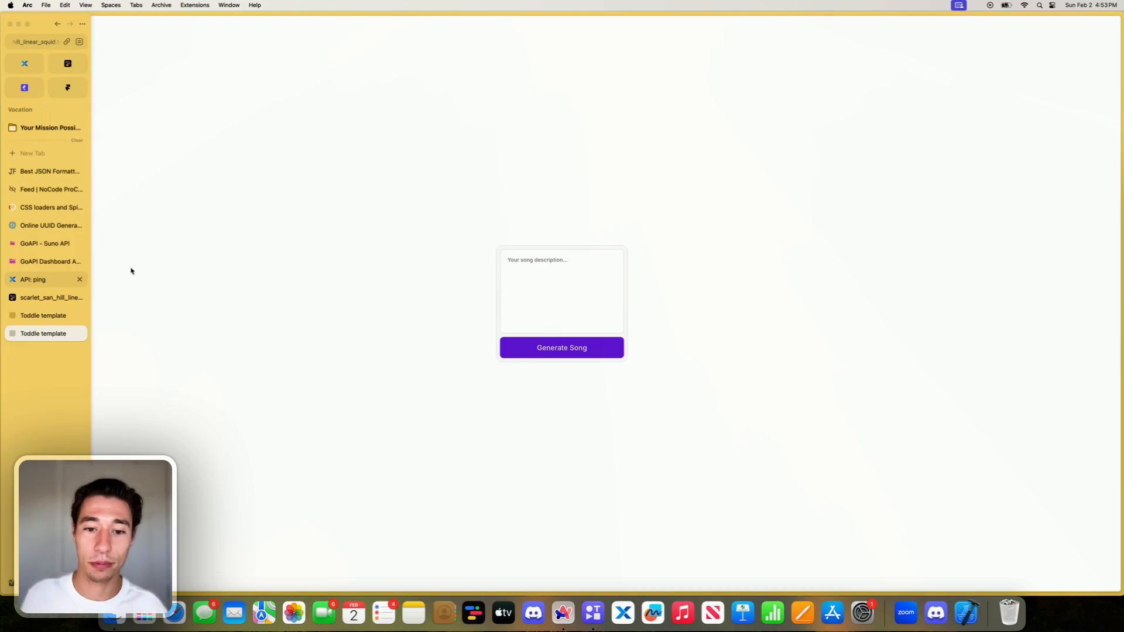
type("Toddle")
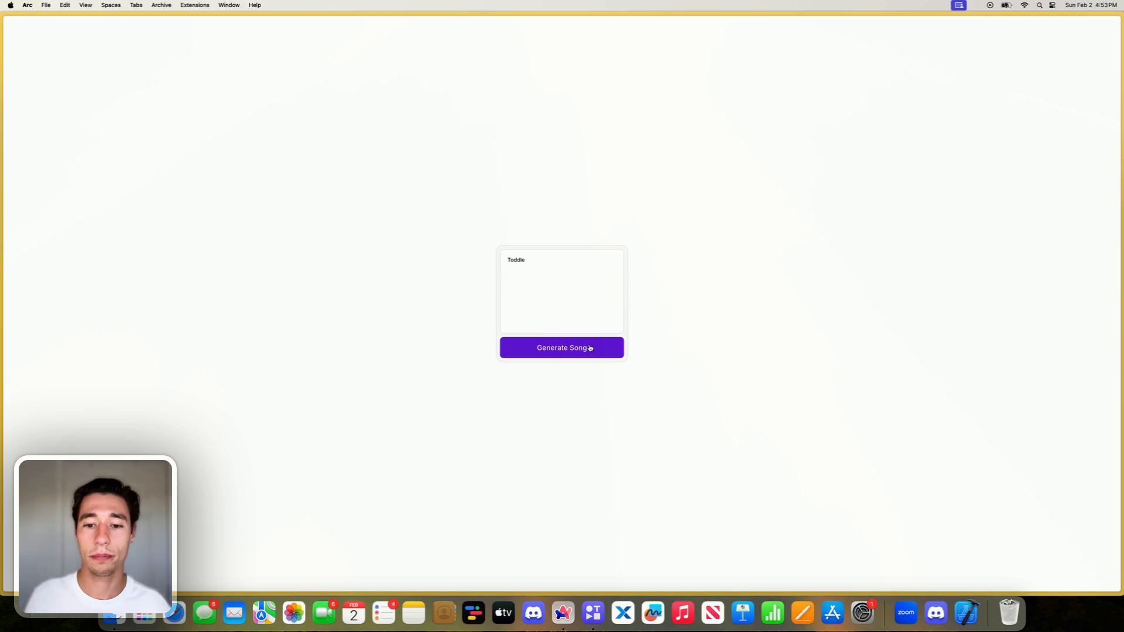
left_click(589, 347)
- Run the /ping endpoint again in Xano, then return to the live page and close the duplicate Toddle template tab
mouse_move(2, 281)
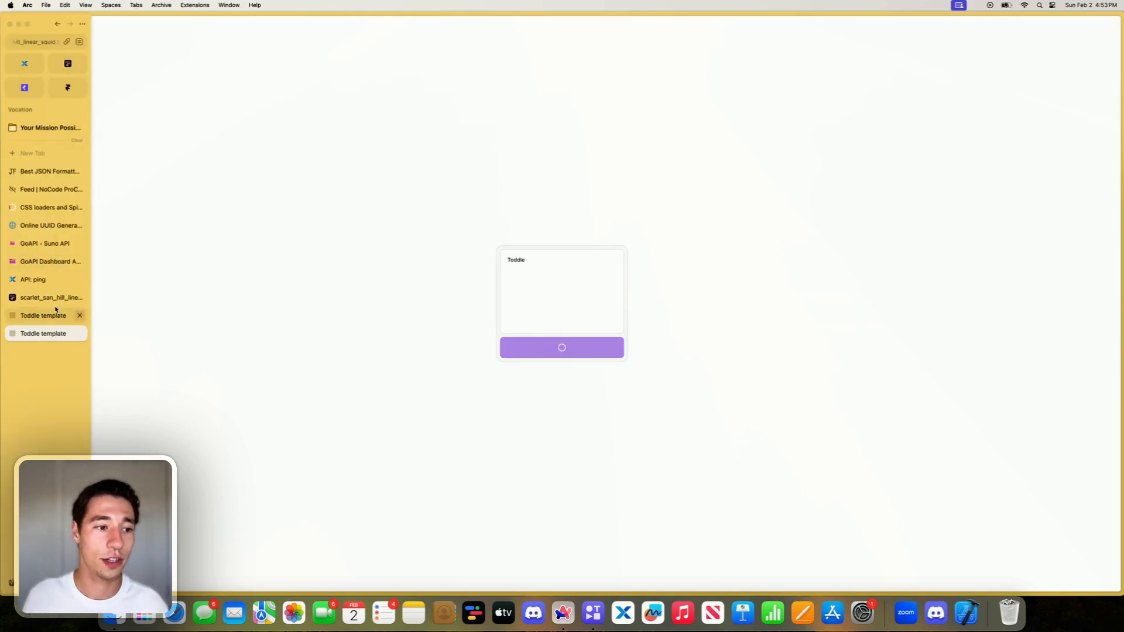
left_click(35, 279)
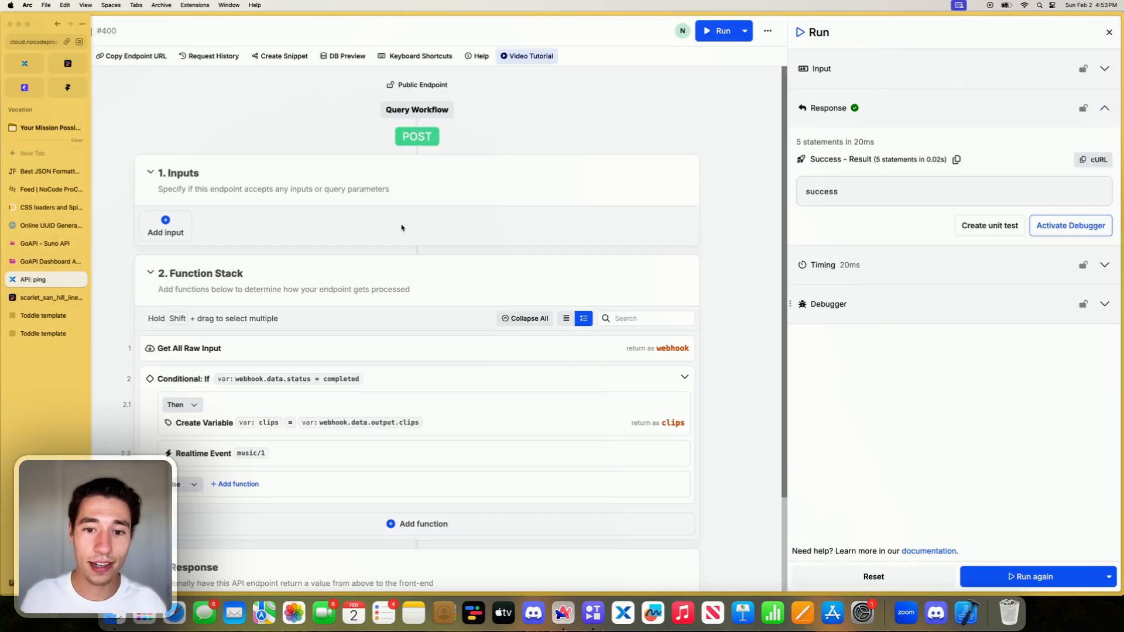
left_click(1020, 568)
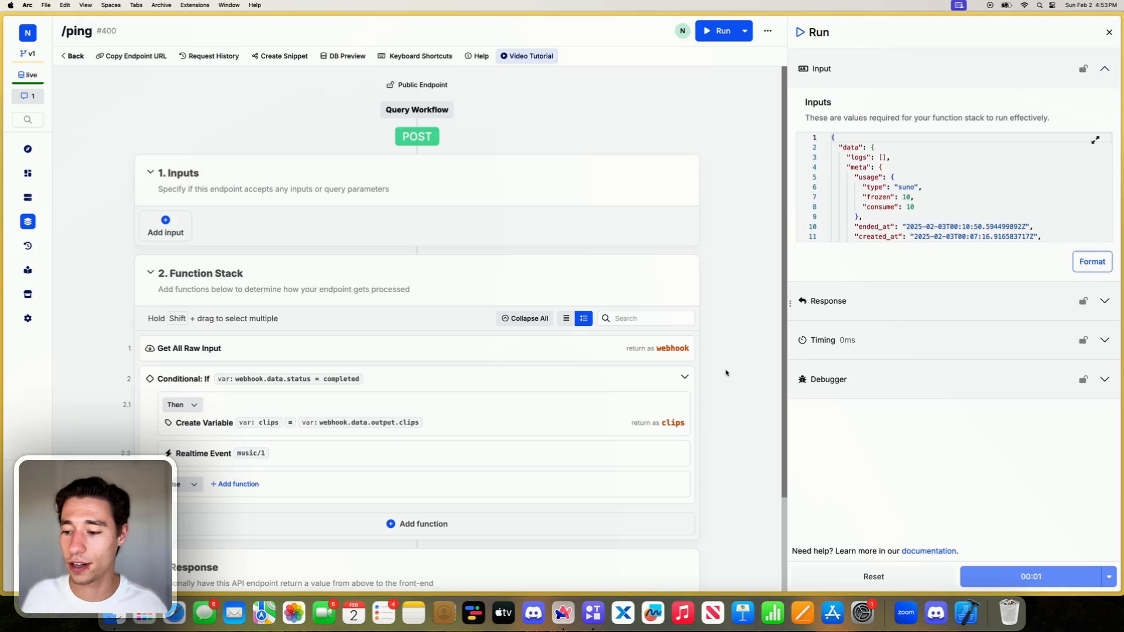
mouse_move(11, 318)
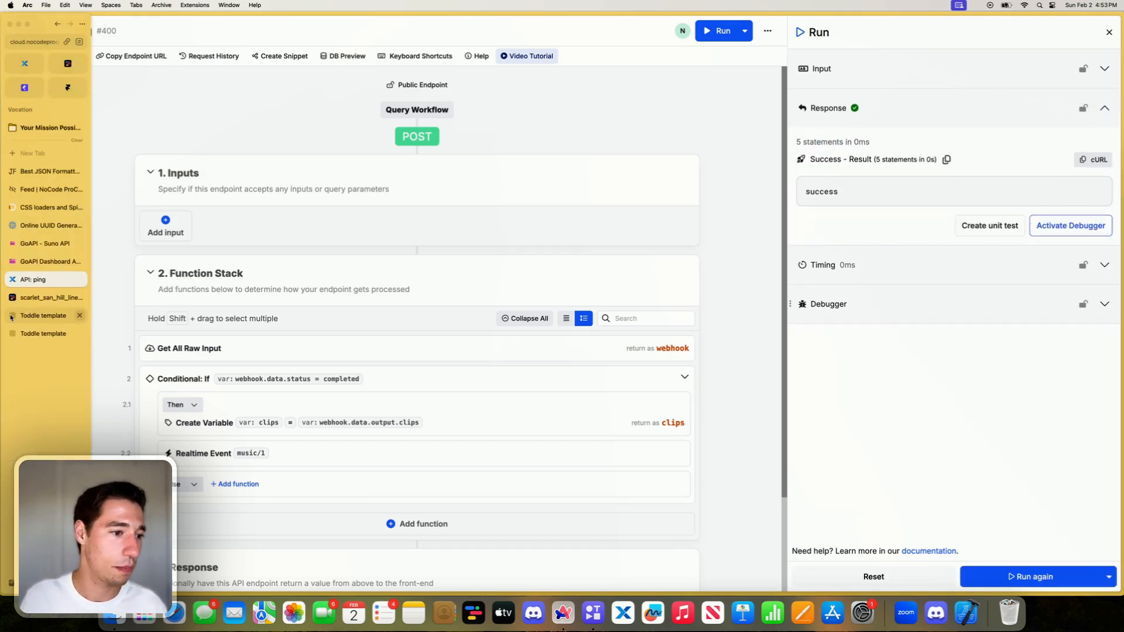
left_click(41, 333)
left_click(80, 314)
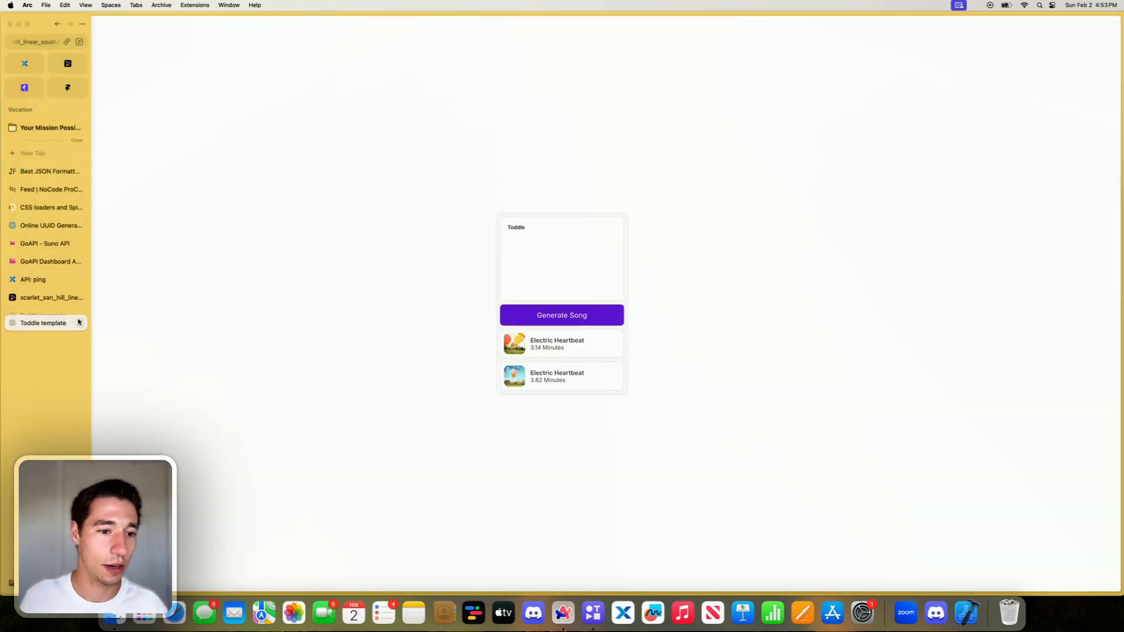
- Play and pause each of the two generated songs on the live page to test the audio player
left_click(541, 344)
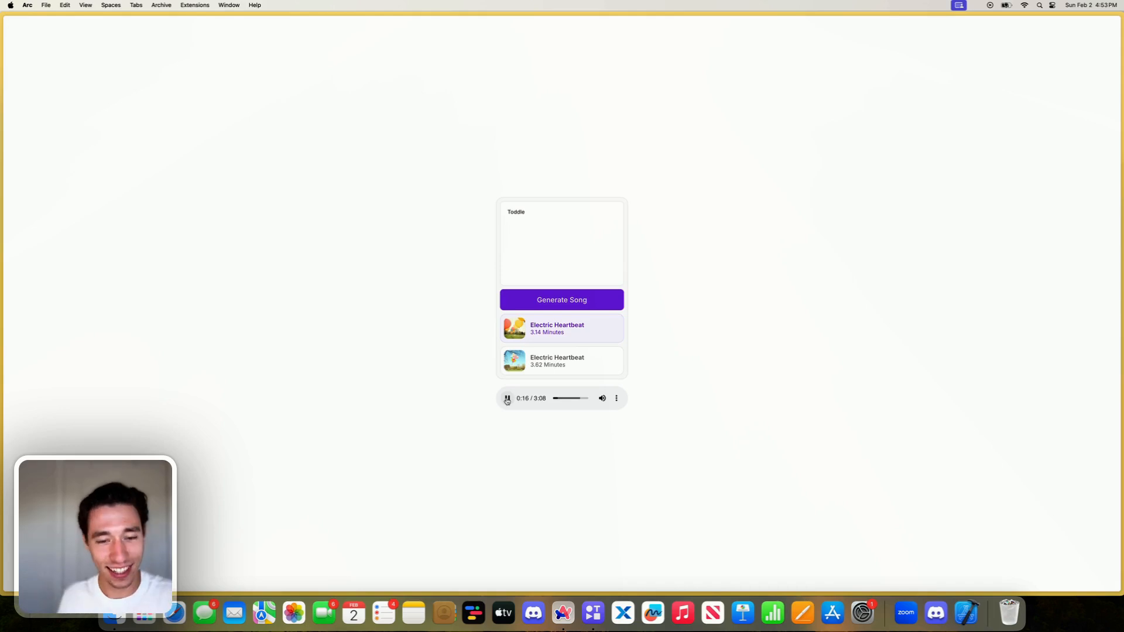
left_click(508, 401)
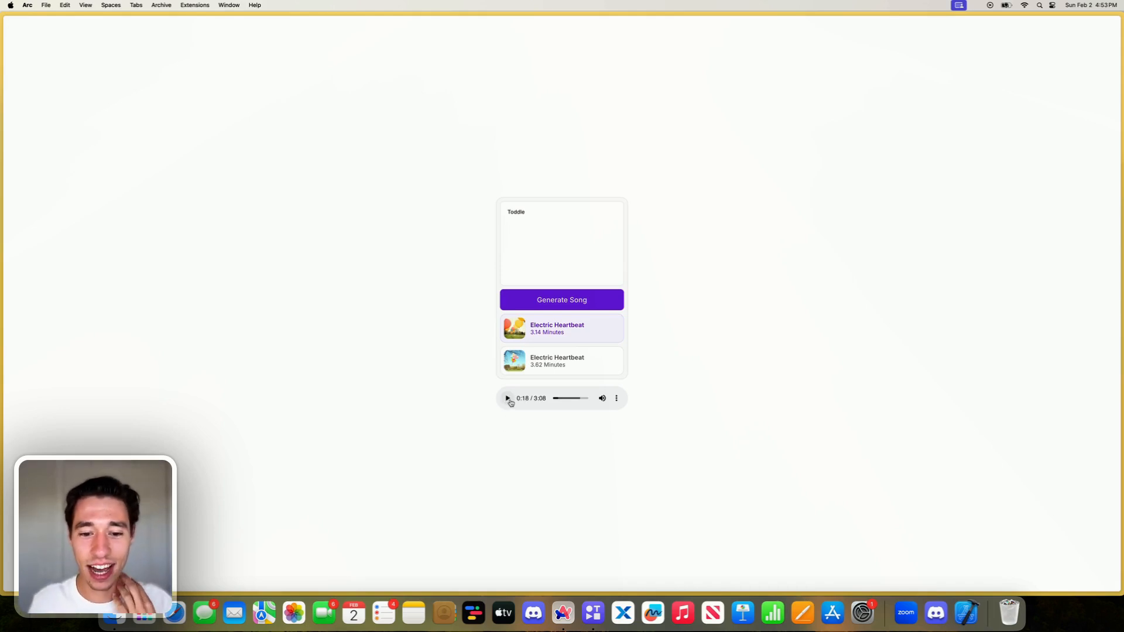
left_click(547, 366)
left_click(508, 400)
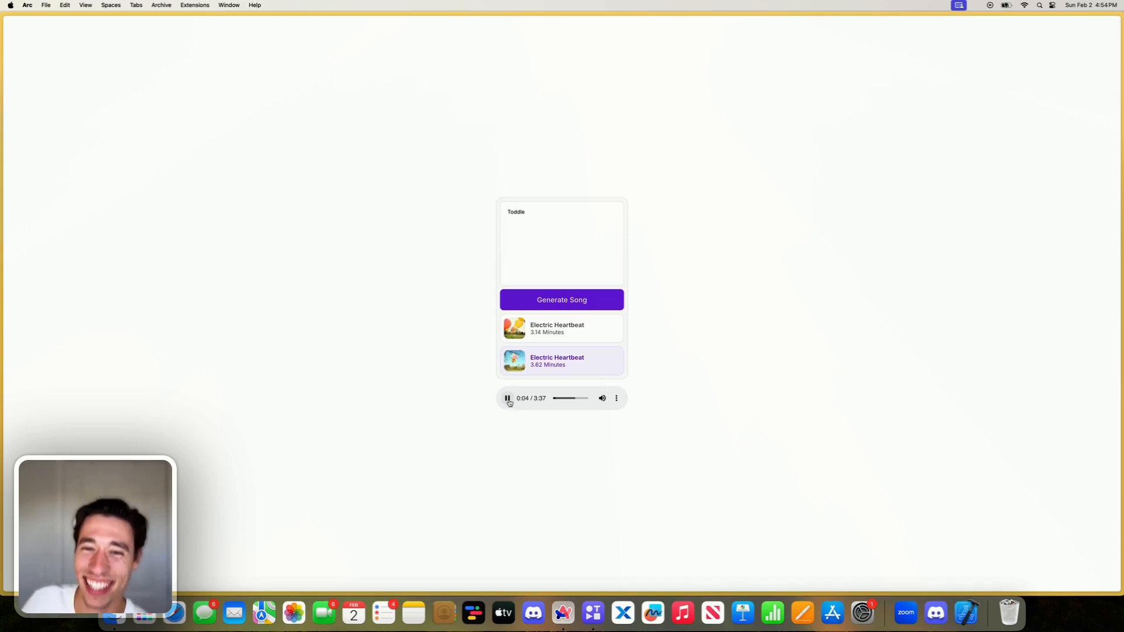
left_click(508, 400)
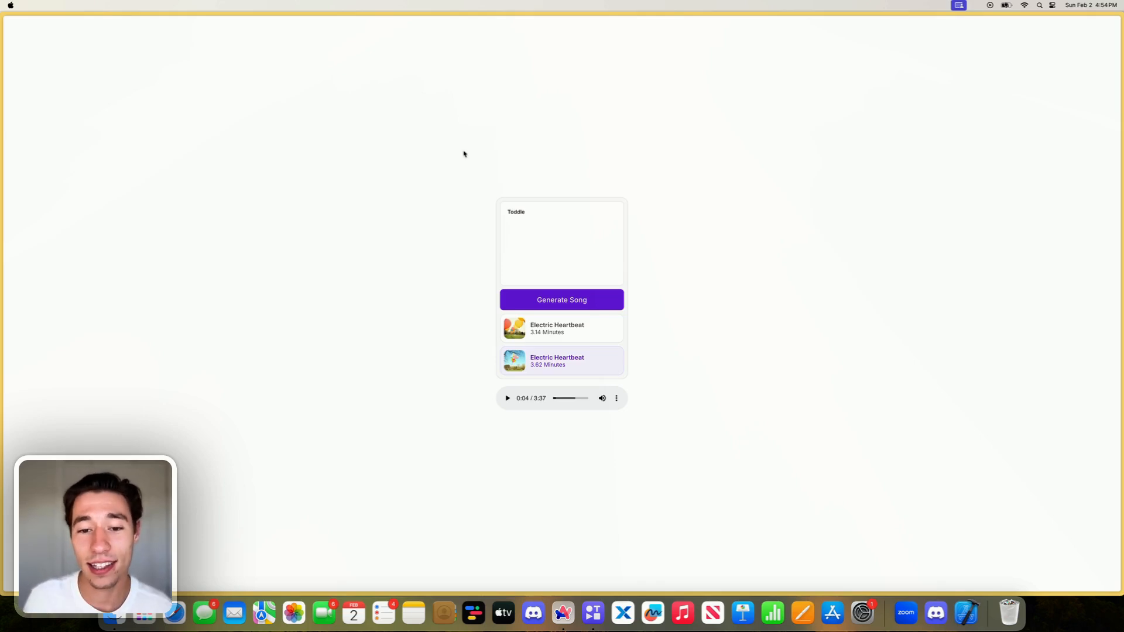
- Open nocodeprocode.com in a new browser tab
mouse_move(44, 55)
left_click(40, 156)
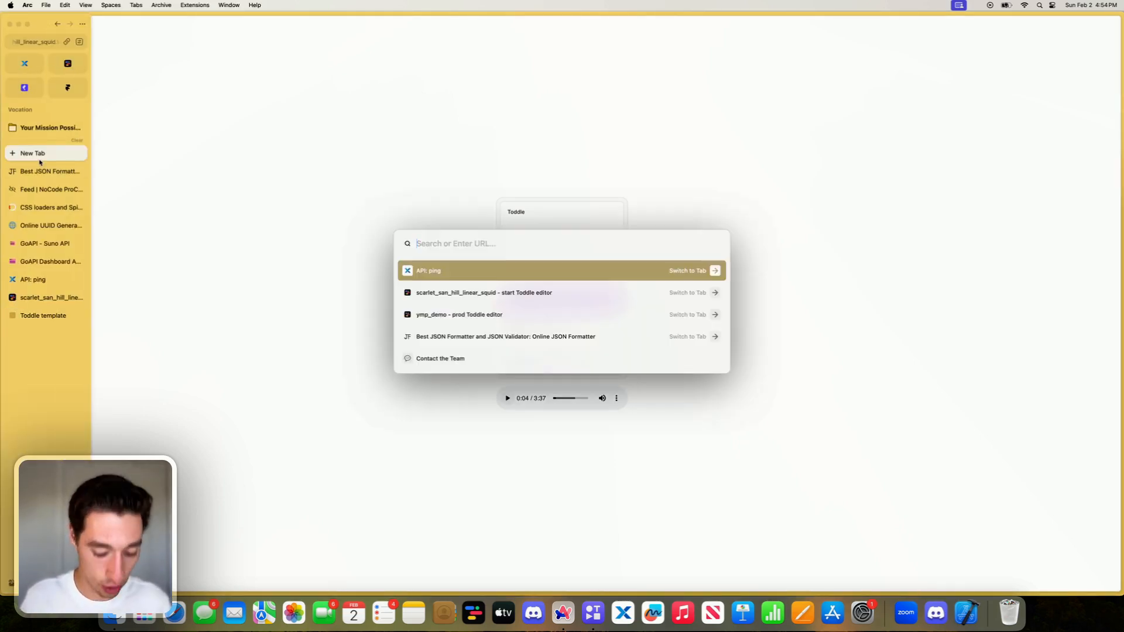
type("no")
key("Right")
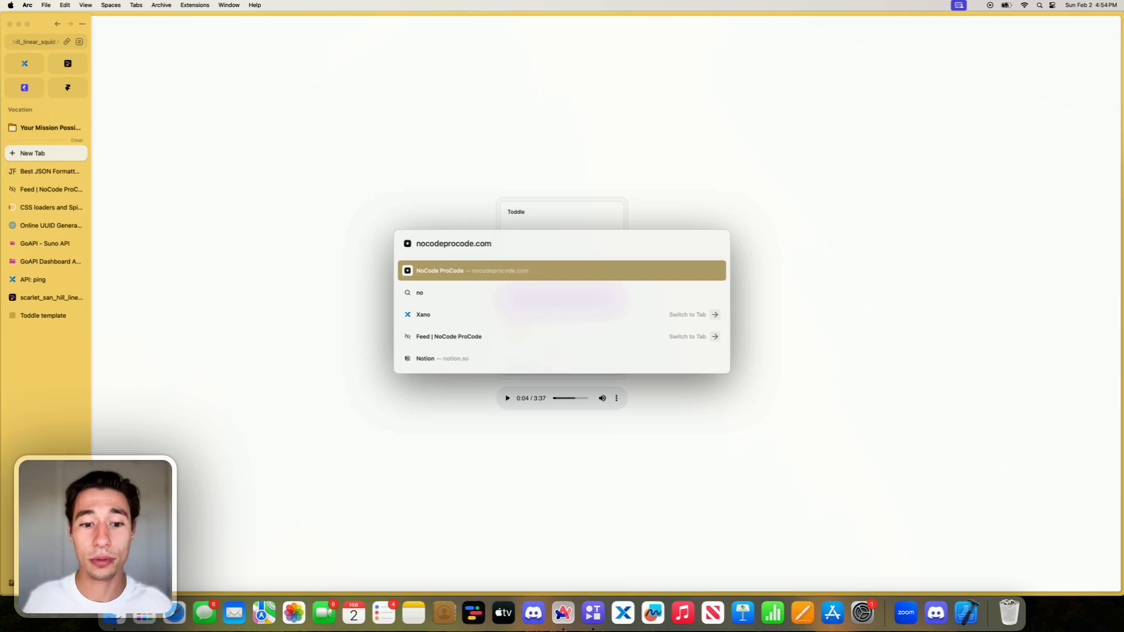
key("Return")
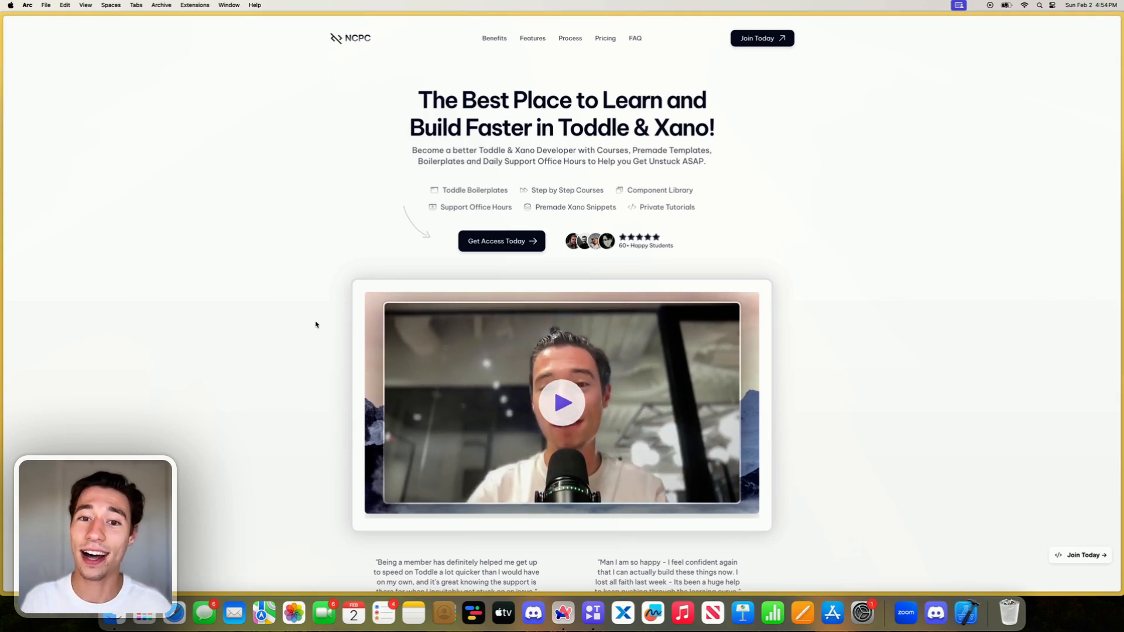
- Back in the Toddle editor, set the Generate Song button's font weight to 400 and select the div holding its label
mouse_move(3, 322)
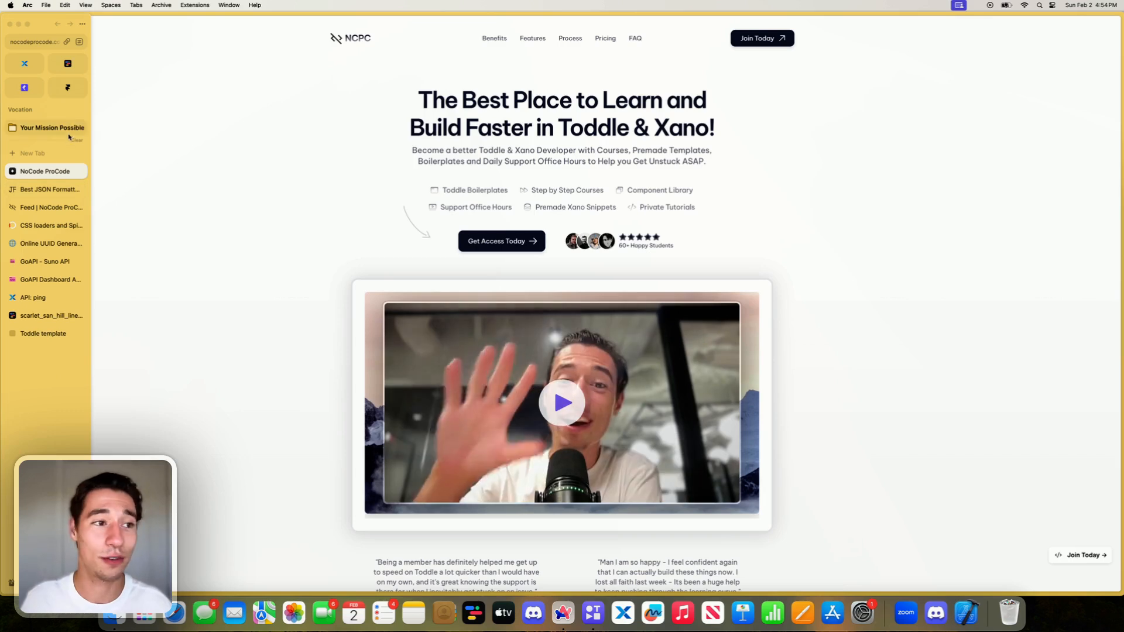
left_click(48, 319)
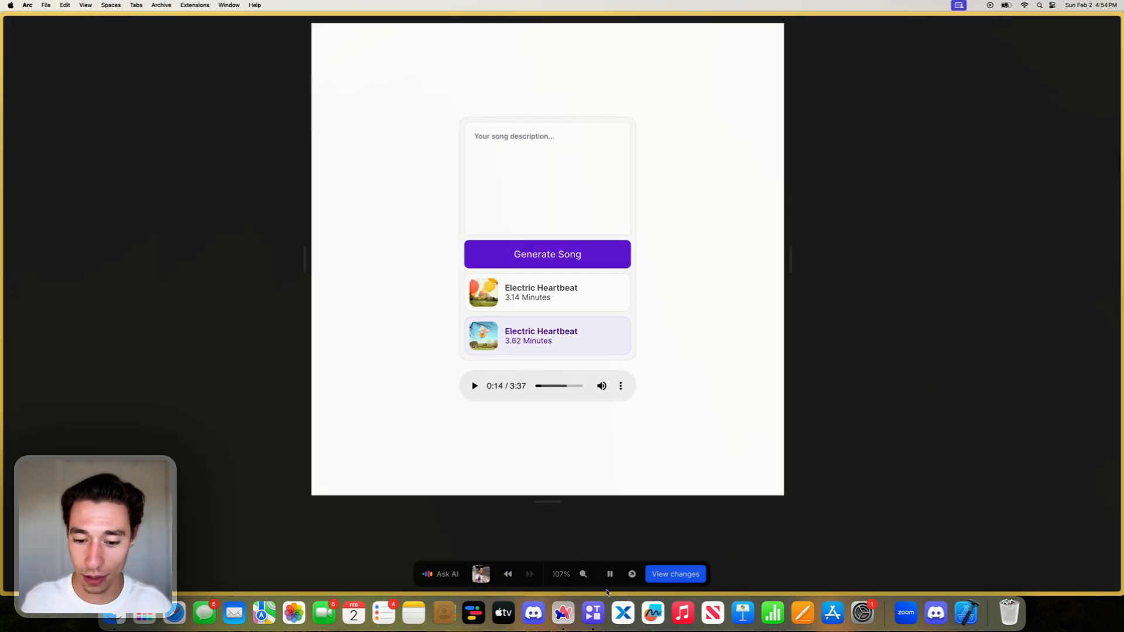
left_click(595, 267)
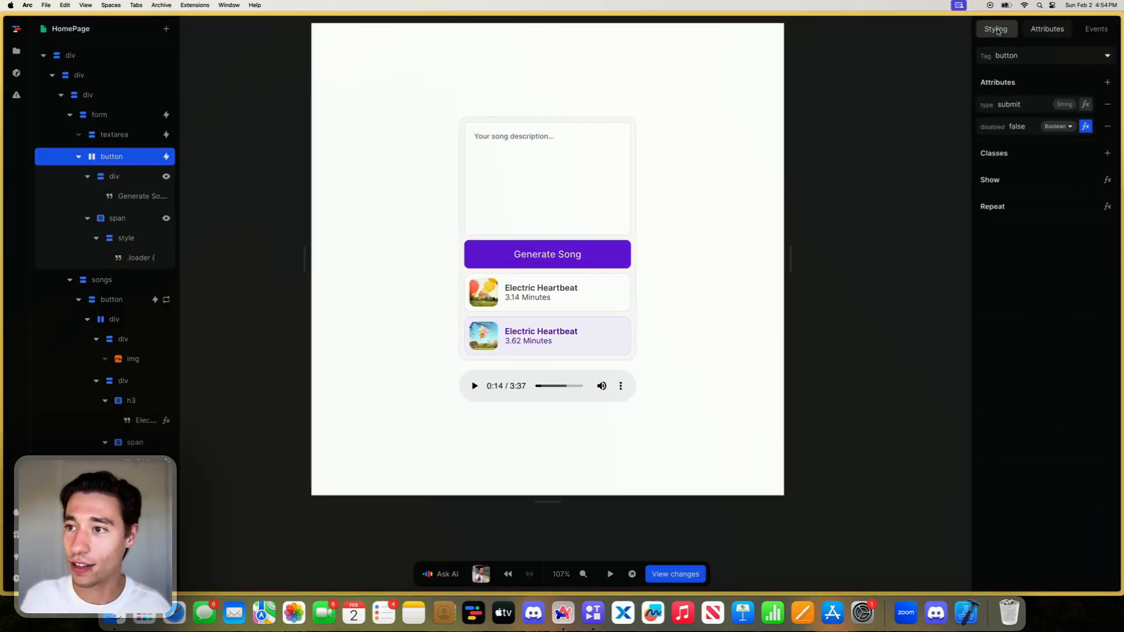
left_click(997, 31)
scroll(1014, 294, "down", 4)
left_click(1019, 442)
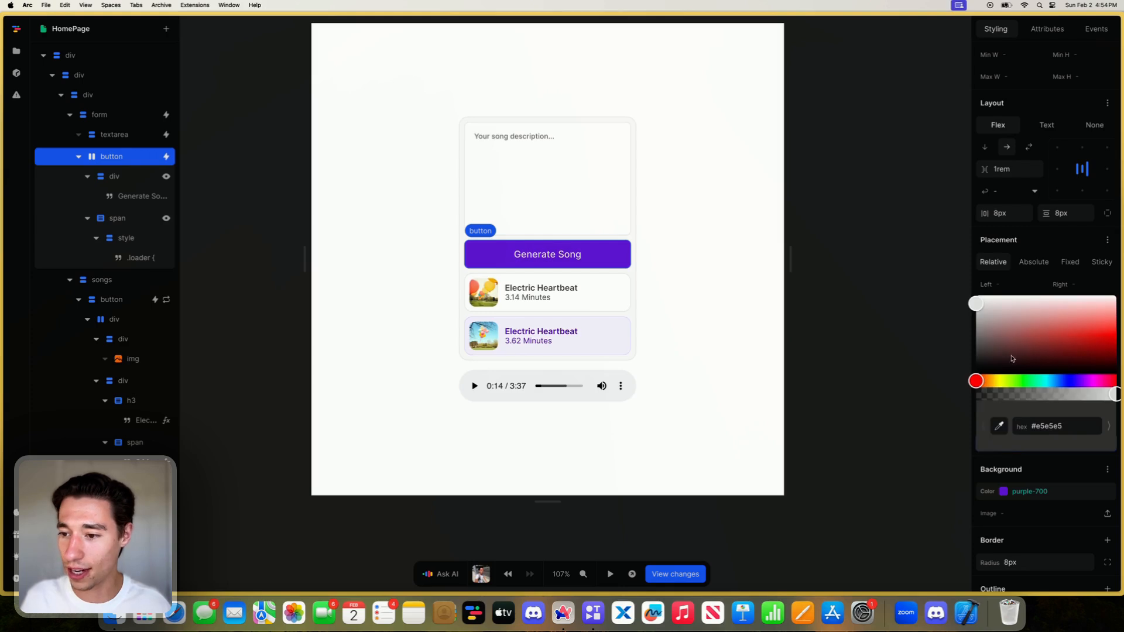
left_click(901, 264)
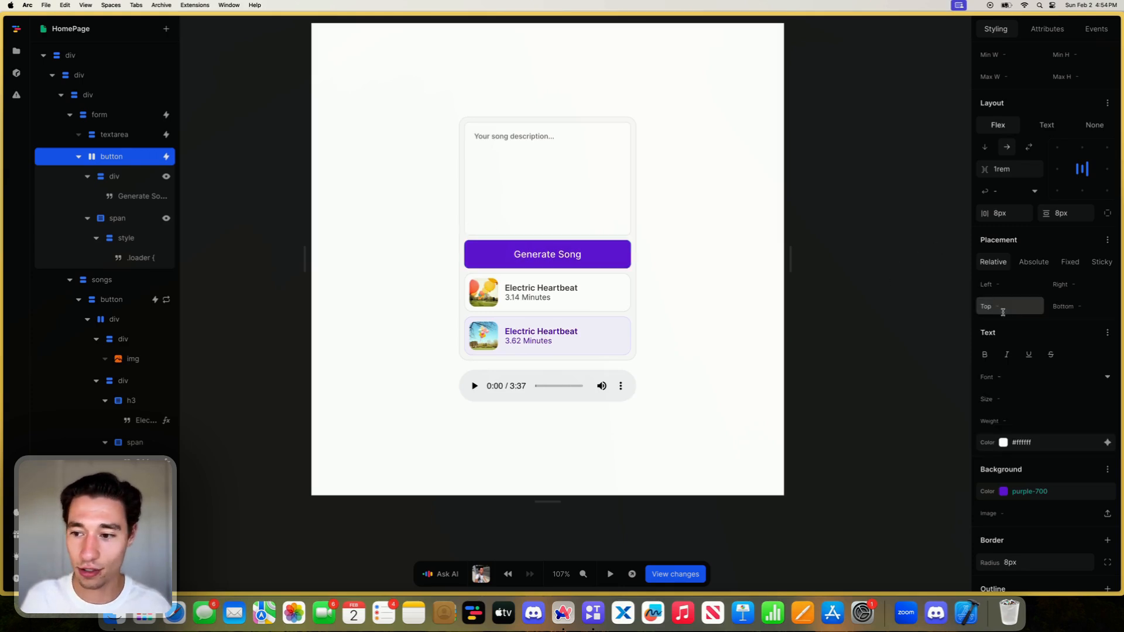
left_click(1017, 421)
type("400")
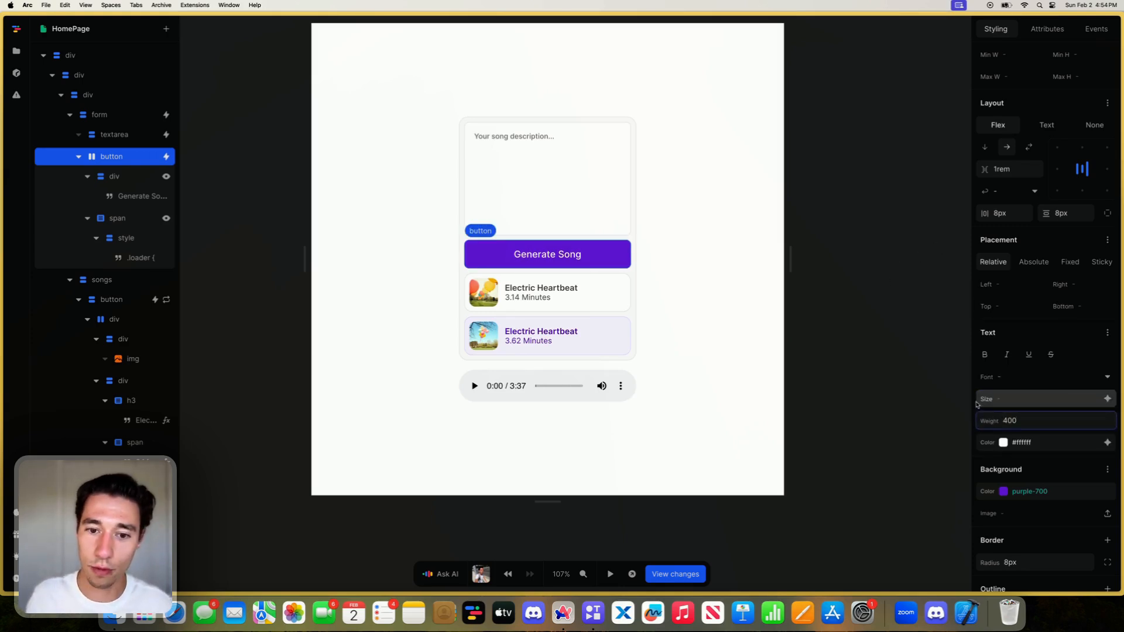
left_click(565, 261)
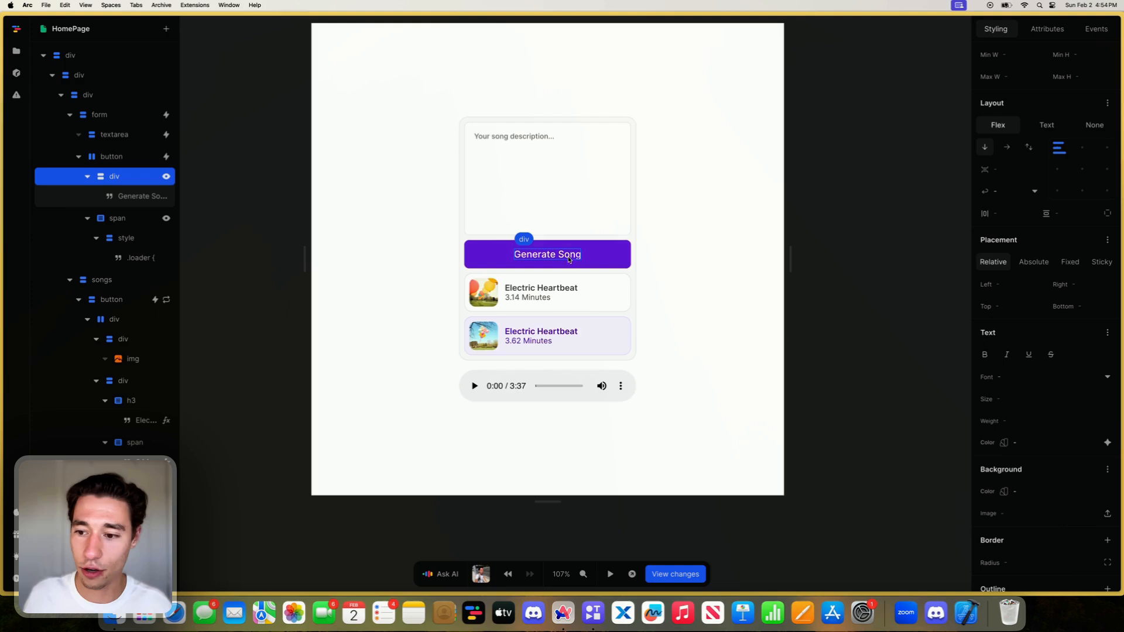
left_click(1015, 399)
type("400")
key("Return")
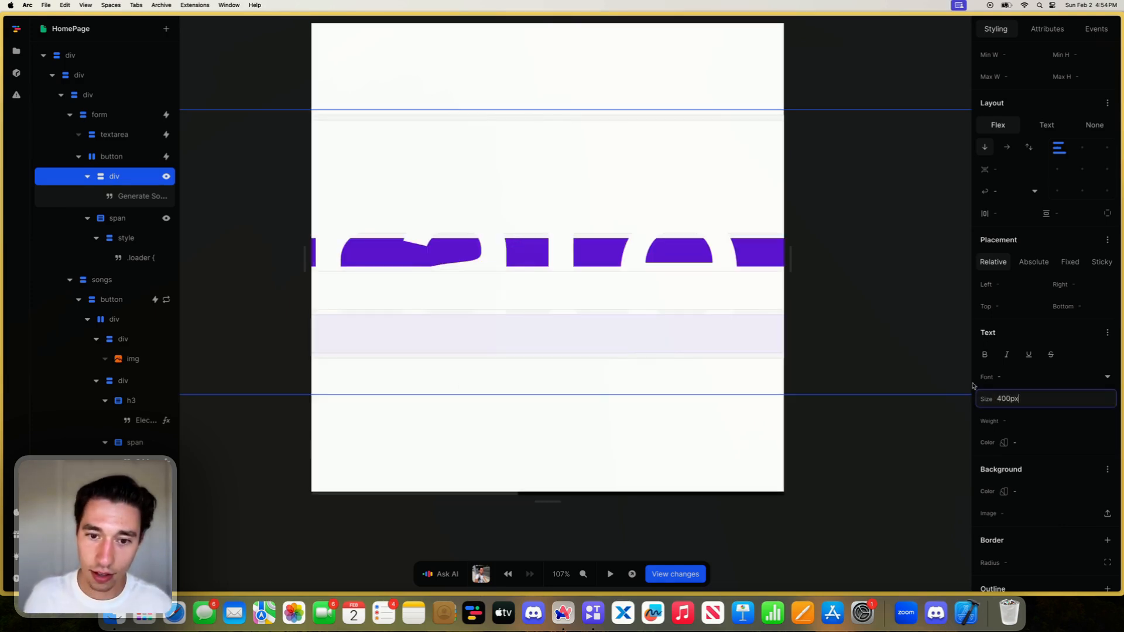
key("BackSpace")
key("BackSpace")
key("BackSpace")
key("BackSpace")
key("BackSpace")
- Set the font weight of the Generate Song label's div to 400
left_click(1012, 420)
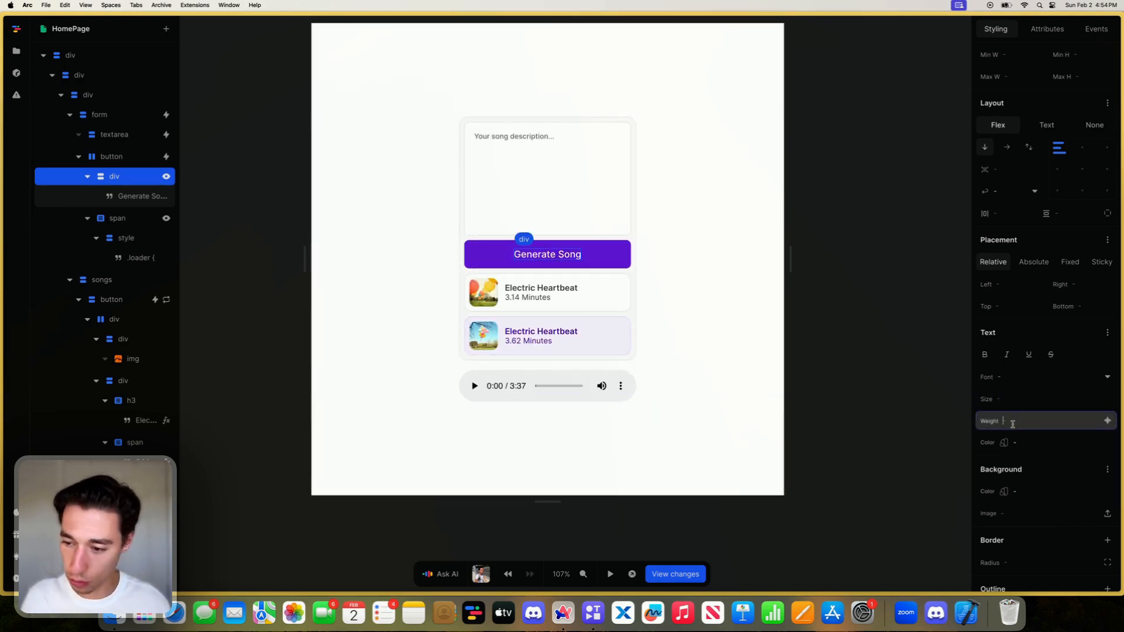
type("400")
left_click(923, 387)
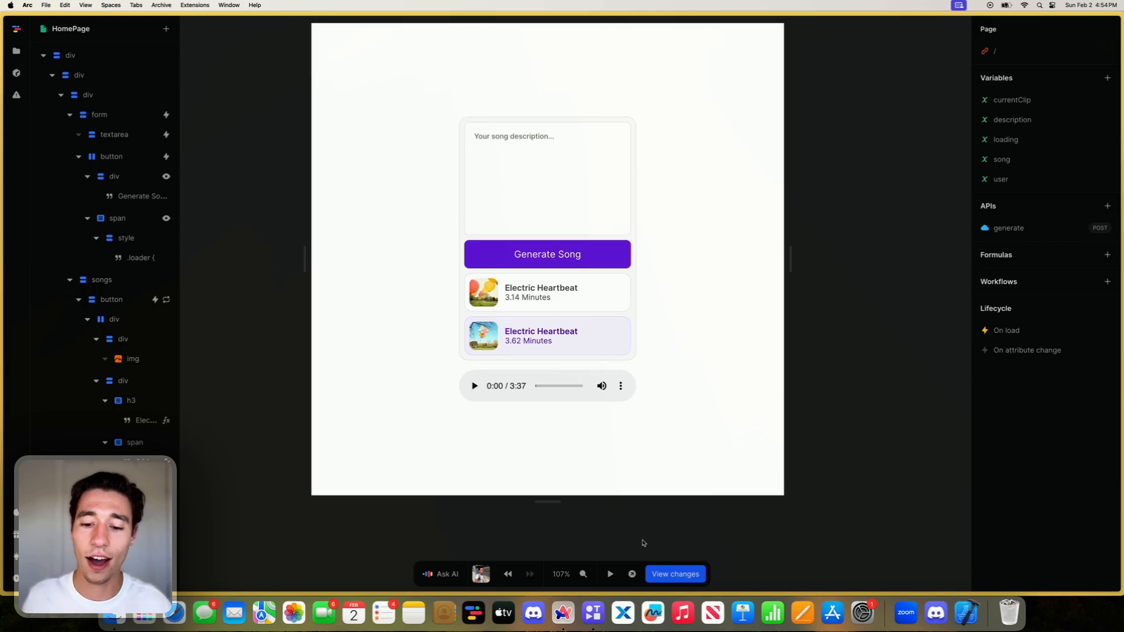
- Open the updated live page in a new tab, then close it and resume the song on the earlier live page
left_click(635, 570)
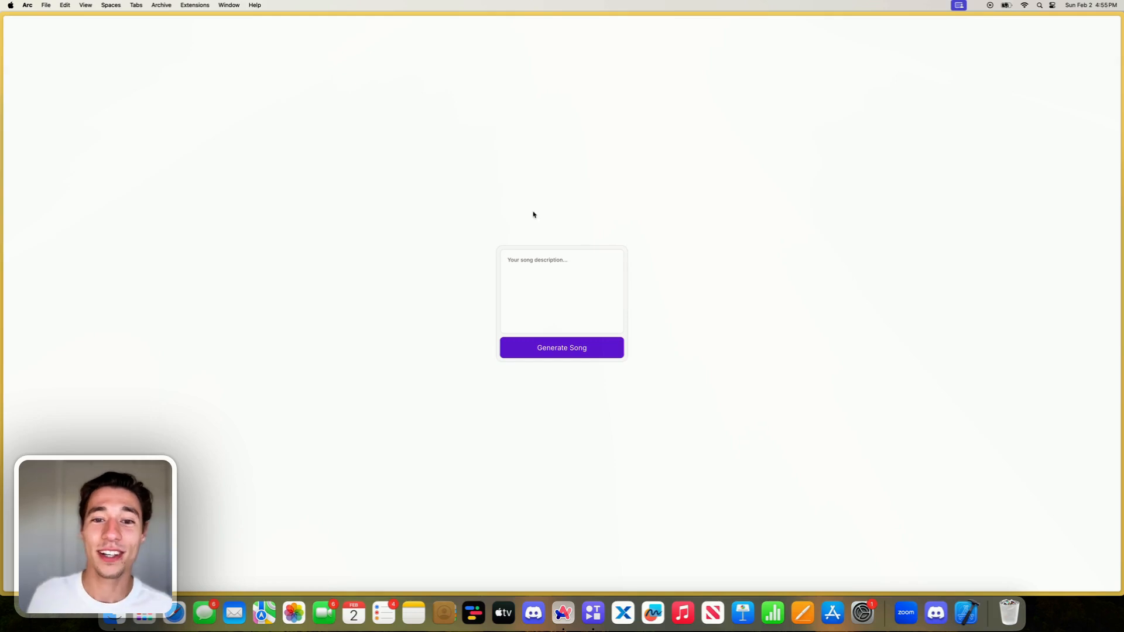
mouse_move(1, 291)
left_click(80, 351)
left_click(55, 332)
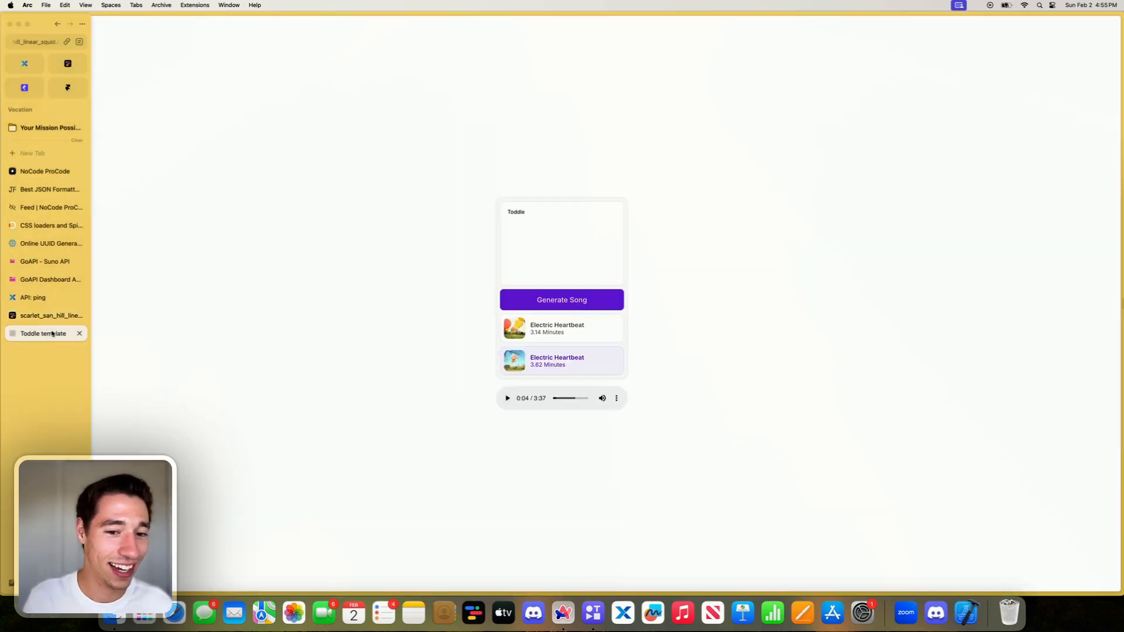
left_click(507, 399)
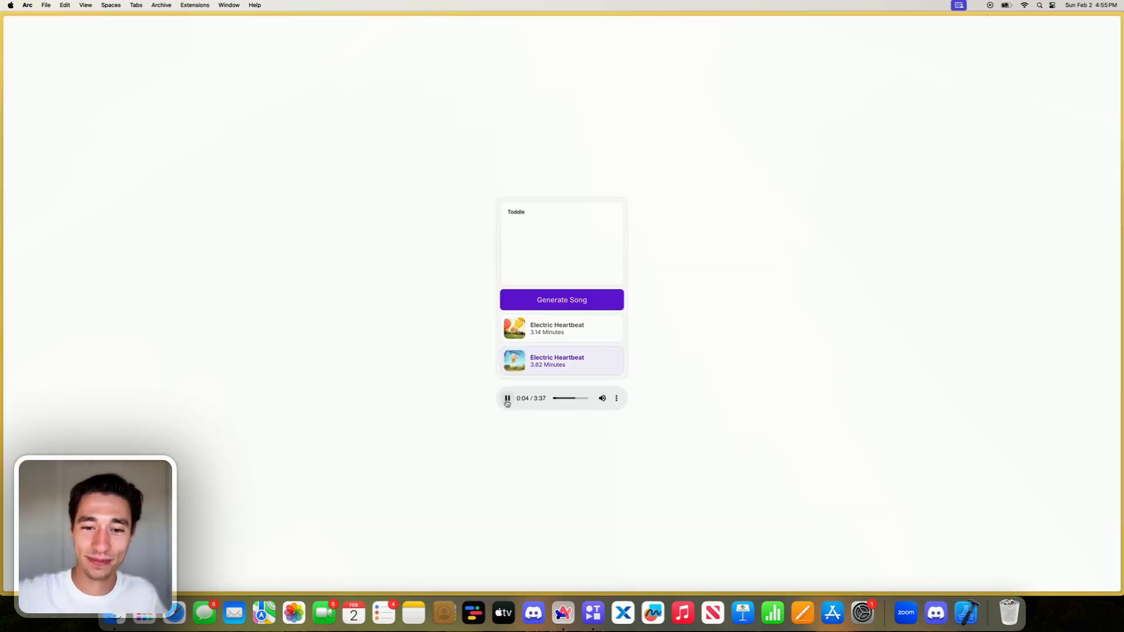